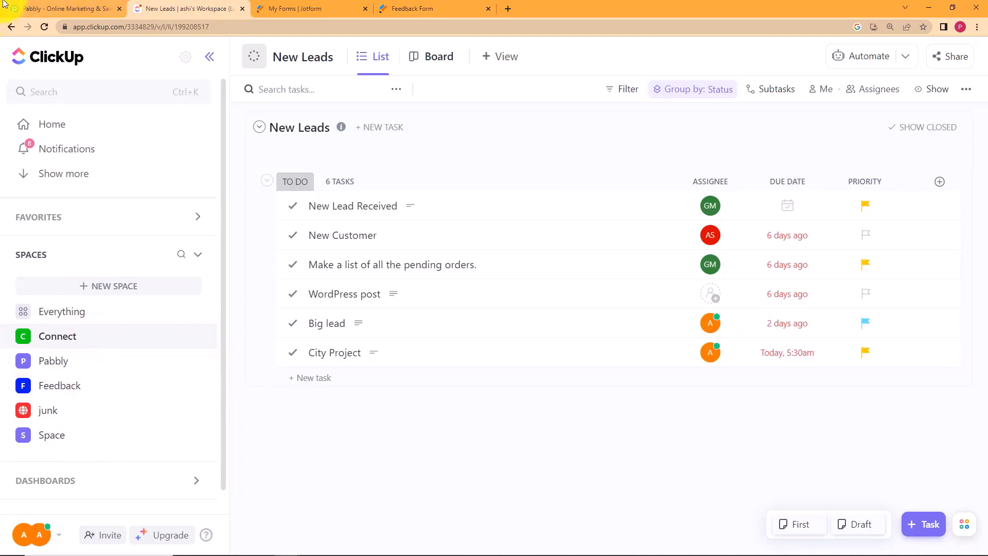
Switch from ClickUp's New Leads list to the Pabbly homepage tab.
{"action": "left_click", "coordinate": [56, 8]}
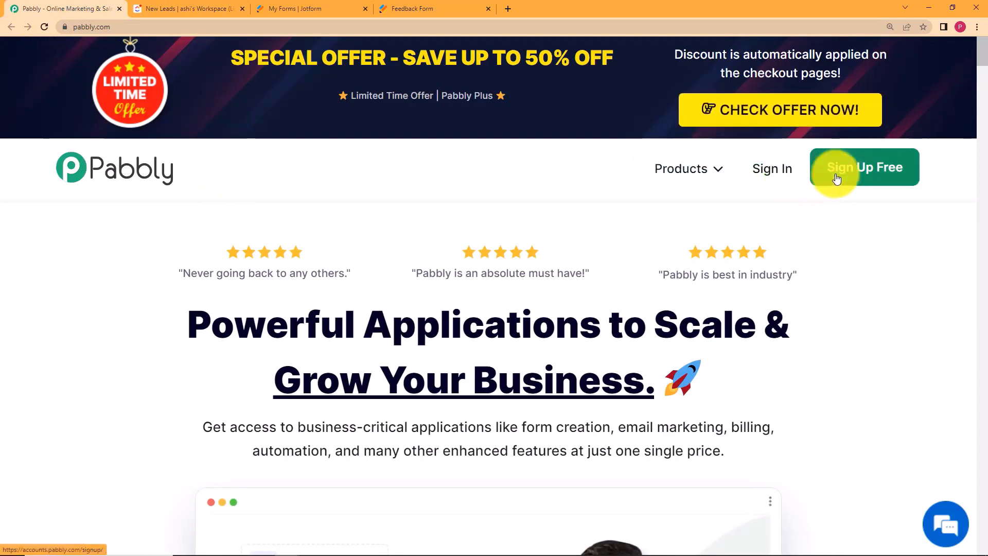
Sign in to Pabbly with Google and launch Pabbly Connect from All Apps.
{"action": "left_click", "coordinate": [780, 171]}
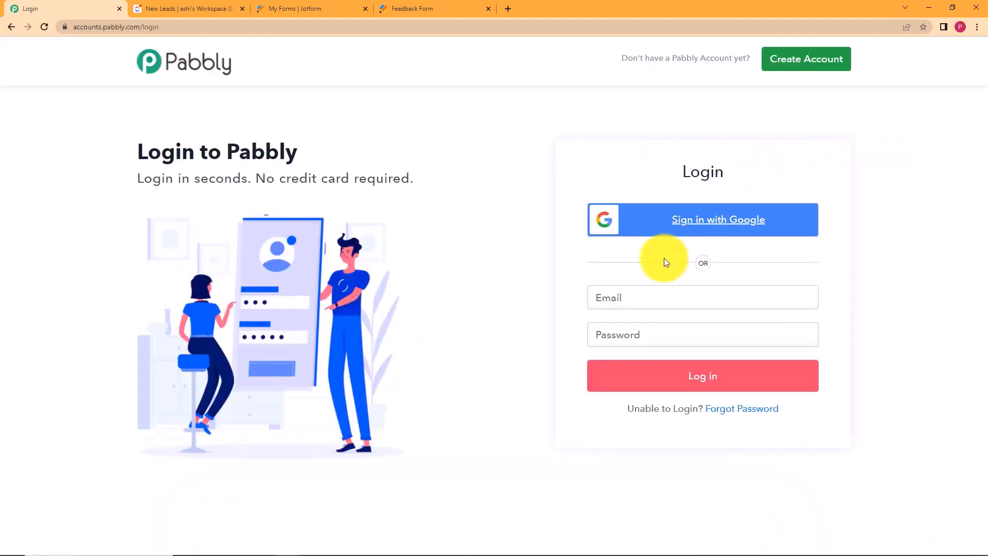
{"action": "left_click", "coordinate": [694, 232]}
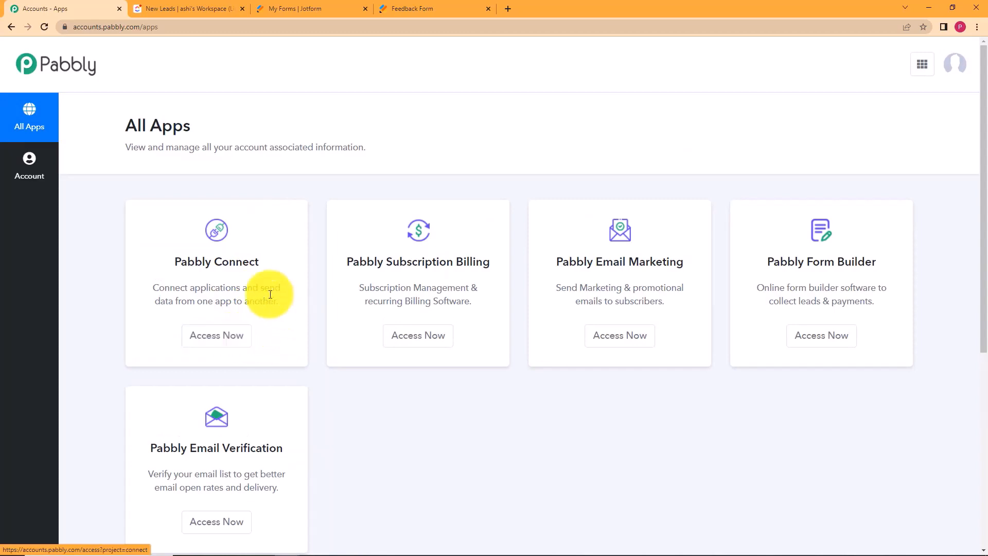
{"action": "left_click", "coordinate": [226, 337]}
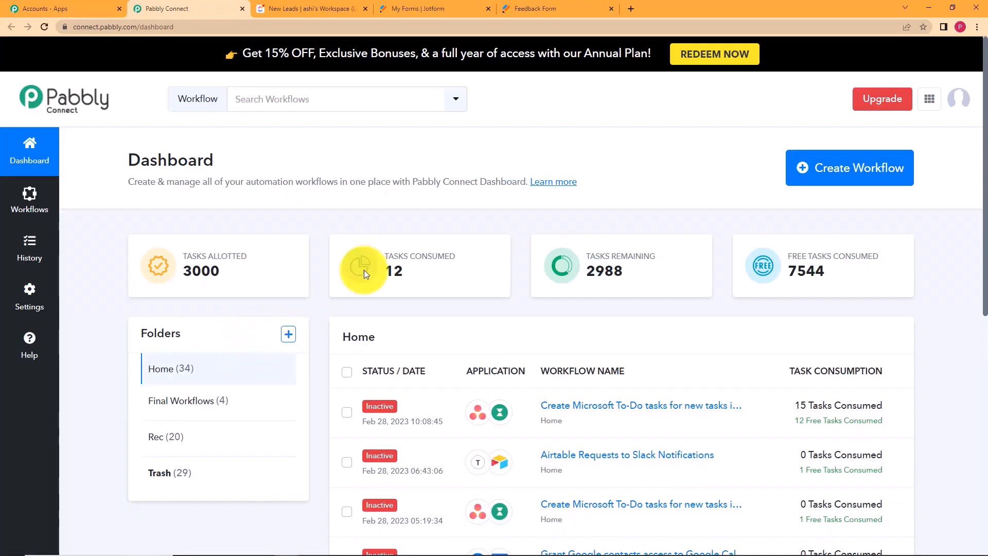
Create a workflow named 'Add a new folder to ClickUp for New Jotform submissions'.
{"action": "mouse_move", "coordinate": [448, 269]}
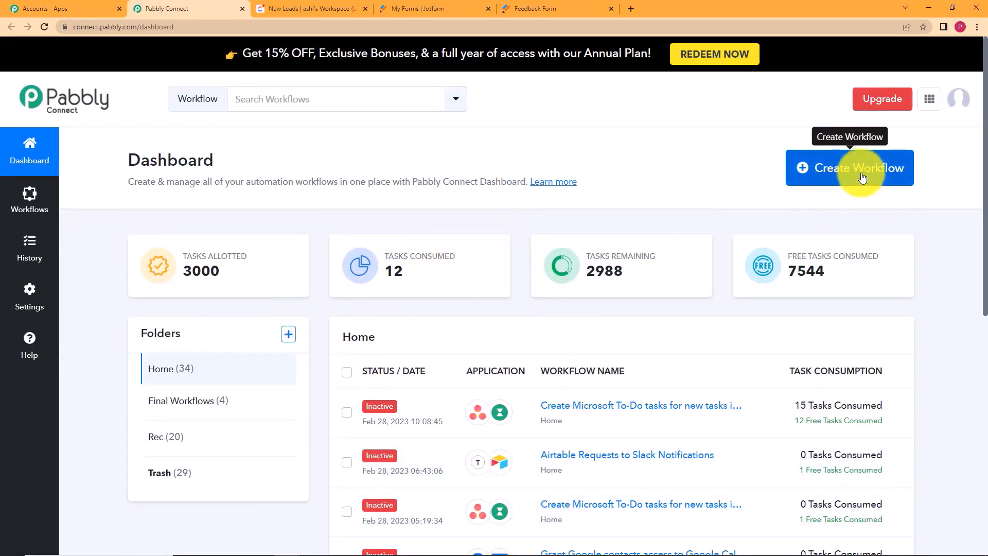
{"action": "left_click", "coordinate": [824, 189]}
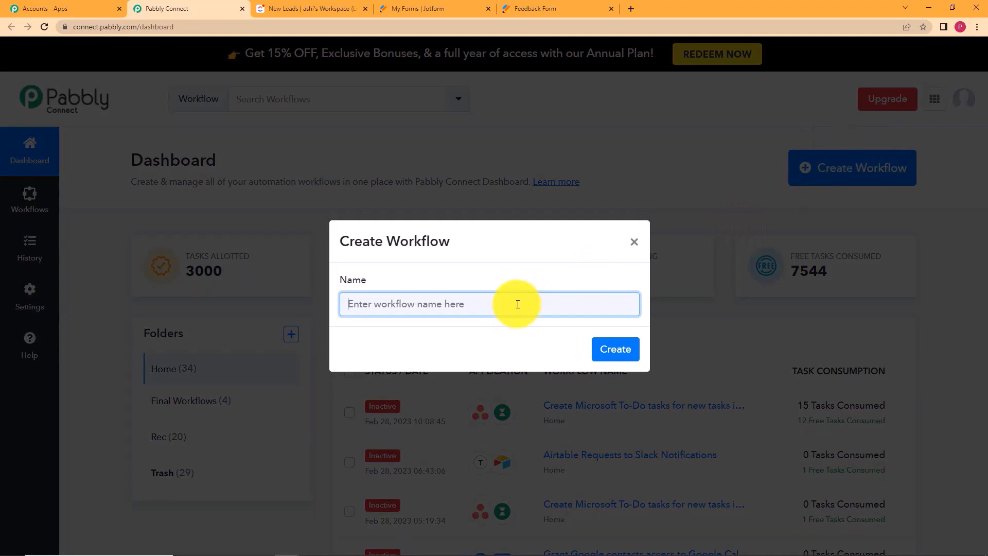
{"action": "type", "text": "Add a new folder"}
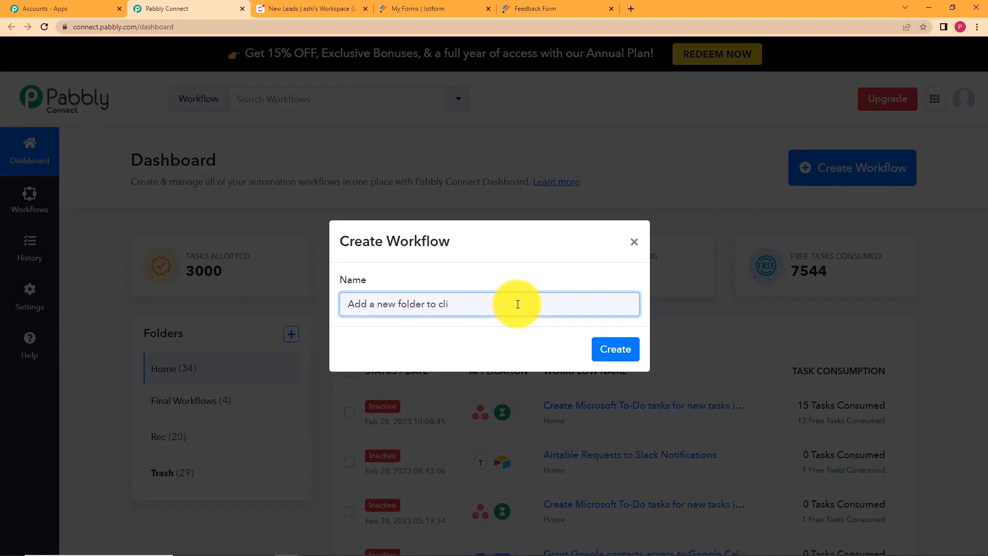
{"action": "type", "text": " to ClickUpo"}
{"action": "key", "text": "BackSpace"}
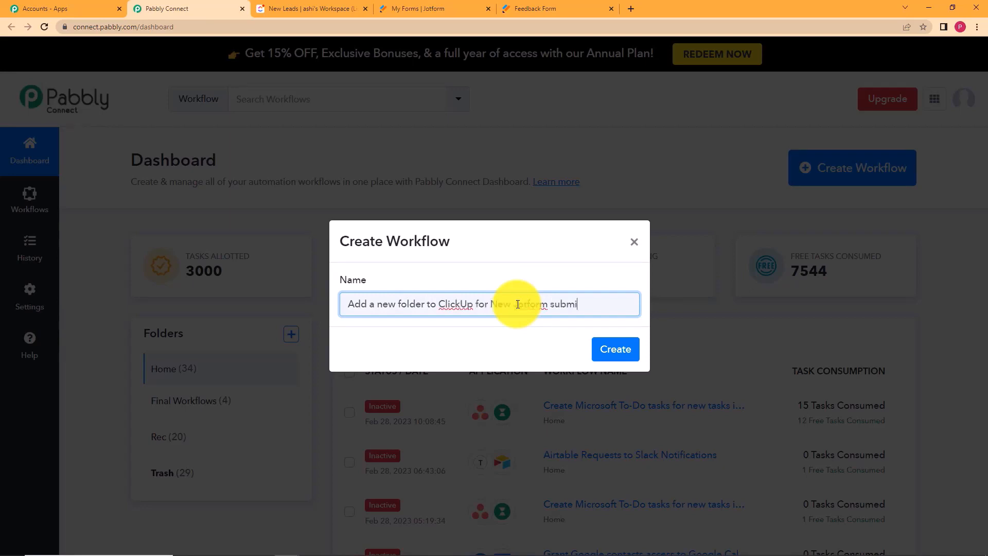
{"action": "type", "text": "ssions"}
{"action": "key", "text": "Return"}
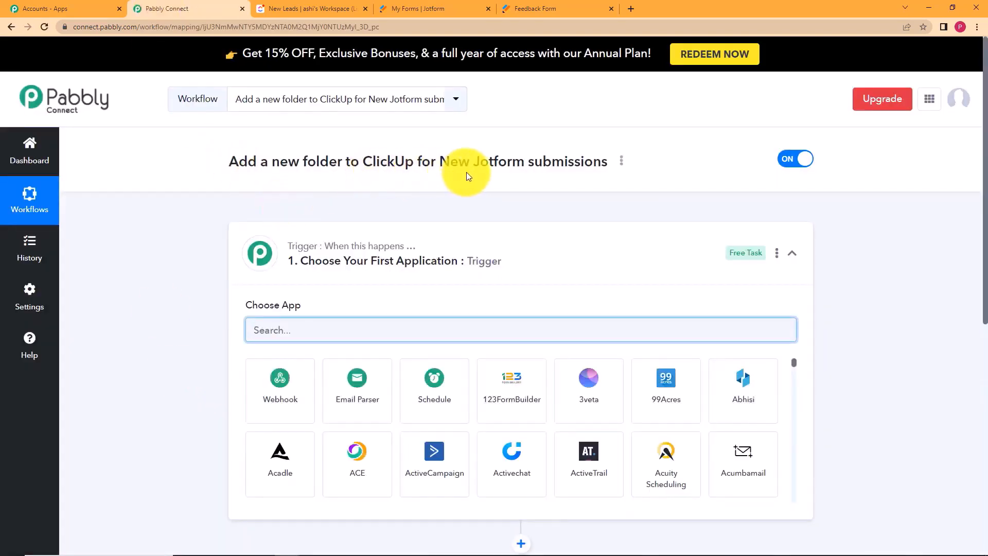
Set the workflow trigger to JotForm with the New Response event.
{"action": "left_click", "coordinate": [356, 260]}
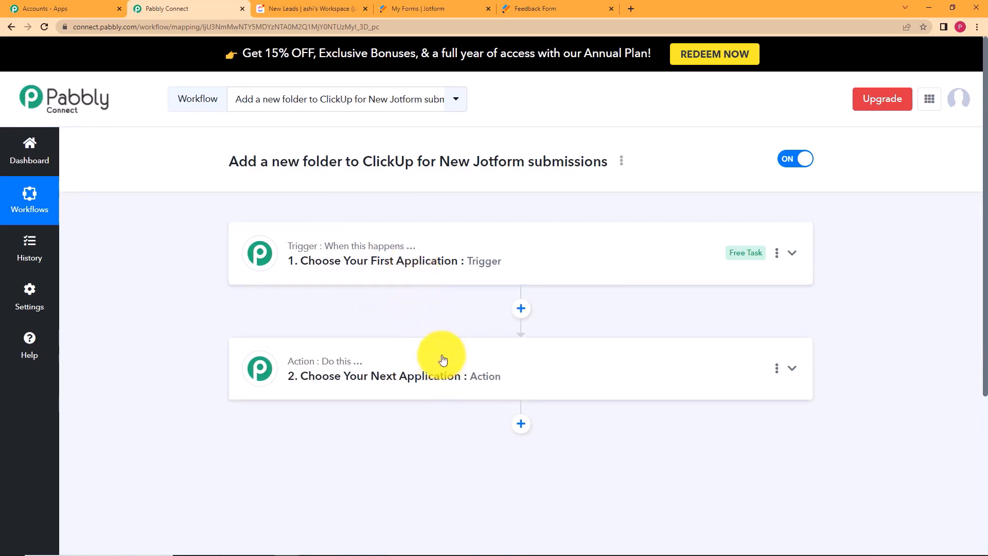
{"action": "left_click", "coordinate": [464, 270]}
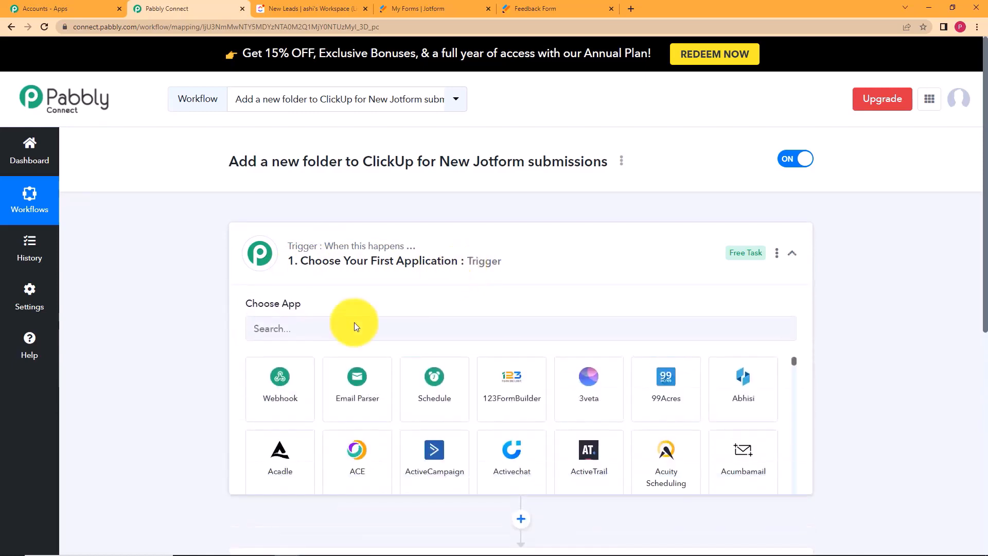
{"action": "left_click", "coordinate": [304, 248]}
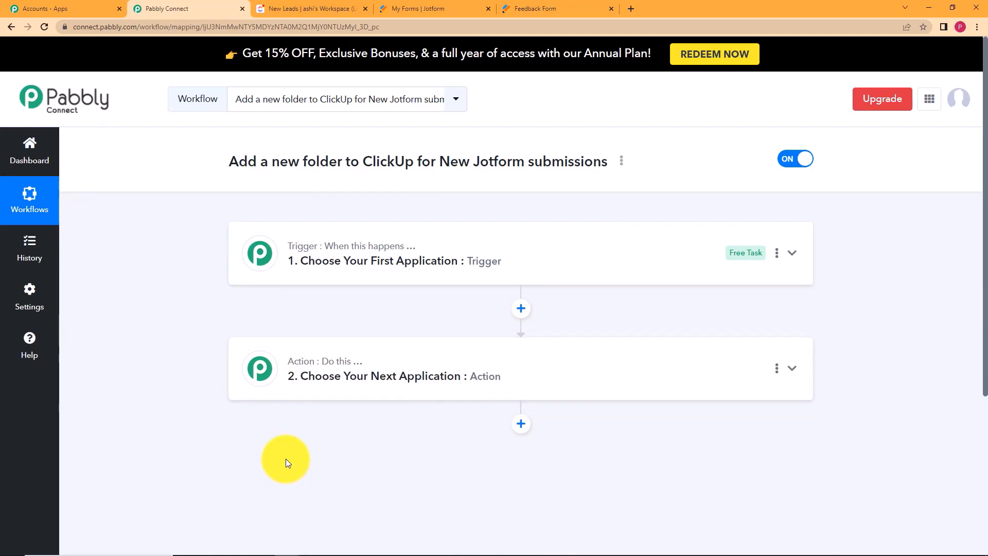
{"action": "left_click", "coordinate": [466, 261]}
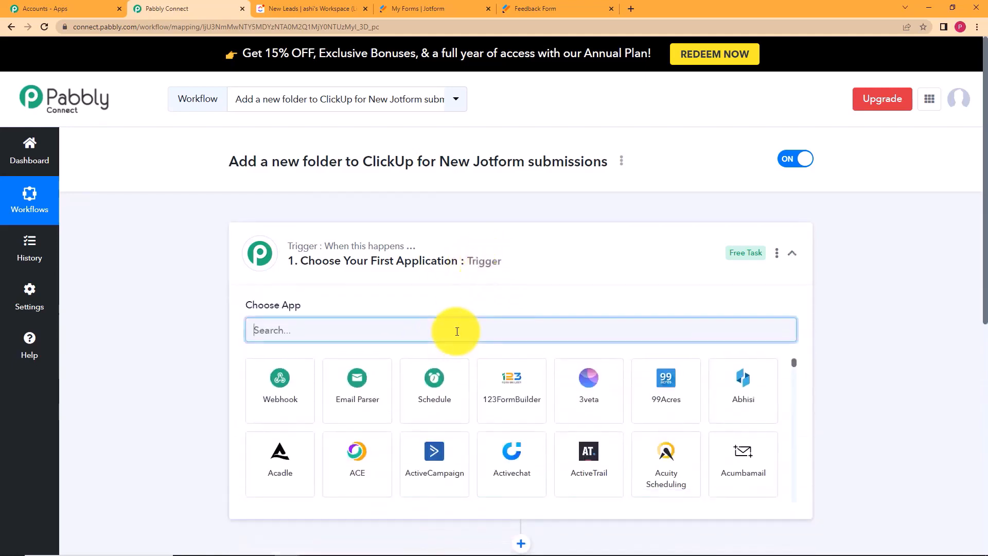
{"action": "type", "text": "jot"}
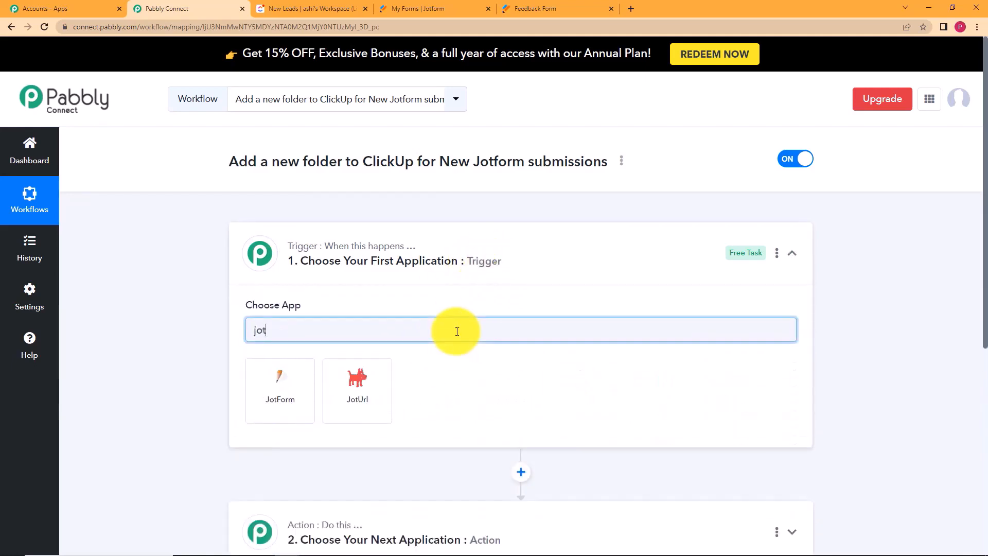
{"action": "left_click", "coordinate": [300, 405]}
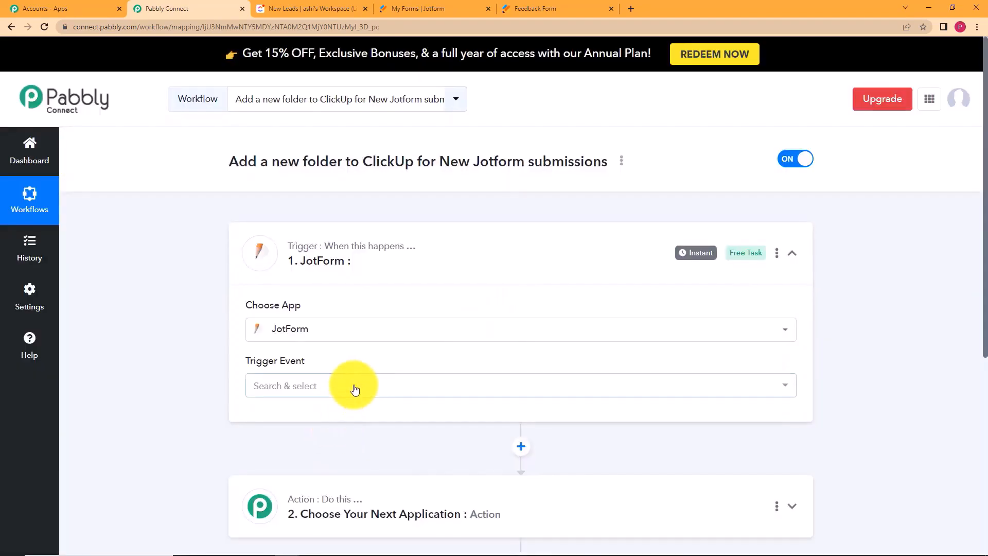
{"action": "left_click", "coordinate": [355, 390]}
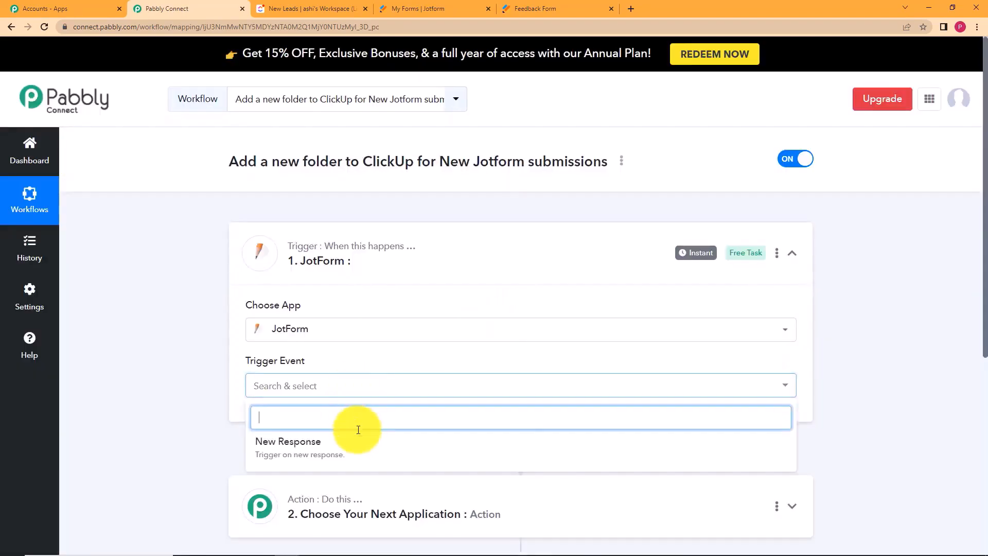
{"action": "left_click", "coordinate": [363, 449]}
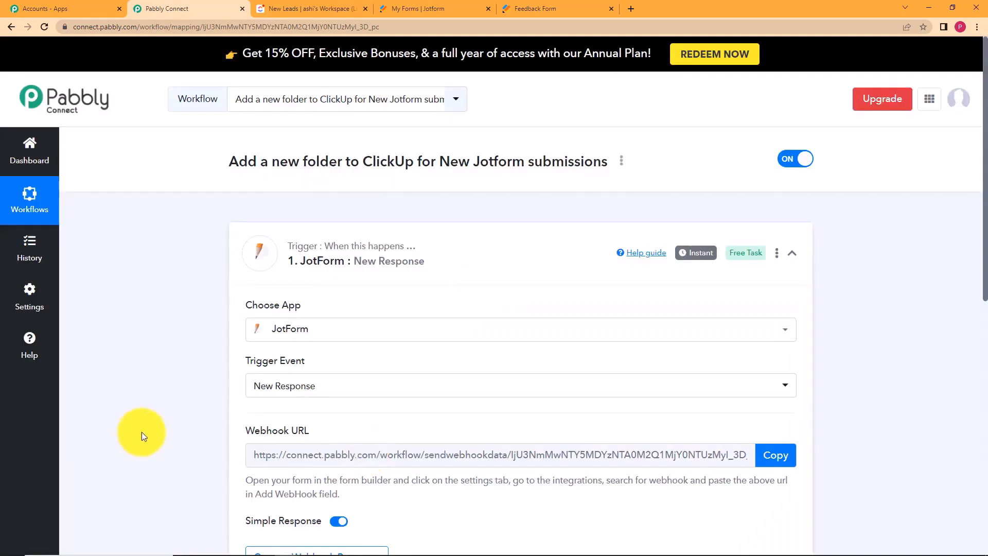
Review the generated webhook URL, then go to Jotform's My Forms list.
{"action": "scroll", "coordinate": [144, 430], "scroll_direction": "down", "scroll_amount": 5}
{"action": "scroll", "coordinate": [149, 427], "scroll_direction": "up", "scroll_amount": 5}
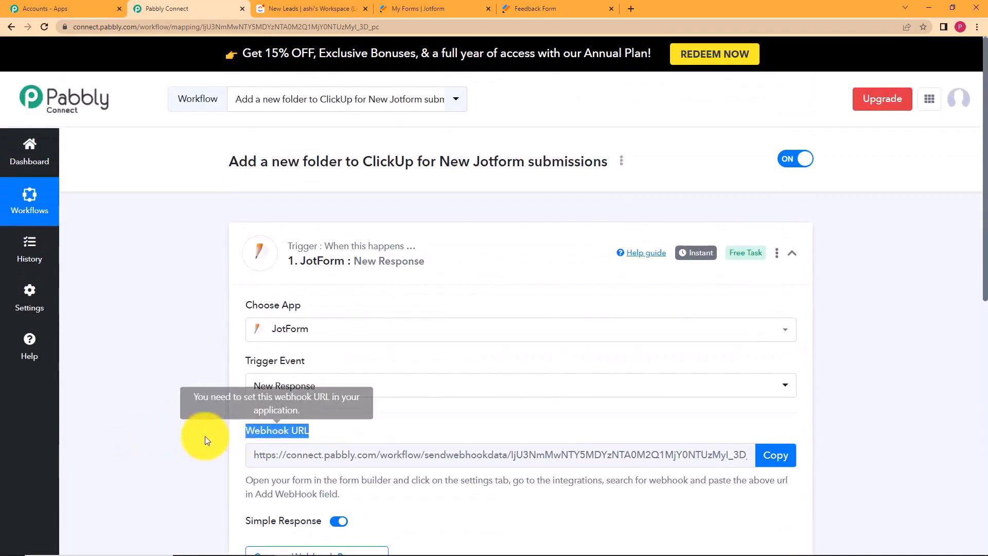
{"action": "scroll", "coordinate": [202, 437], "scroll_direction": "down", "scroll_amount": 3}
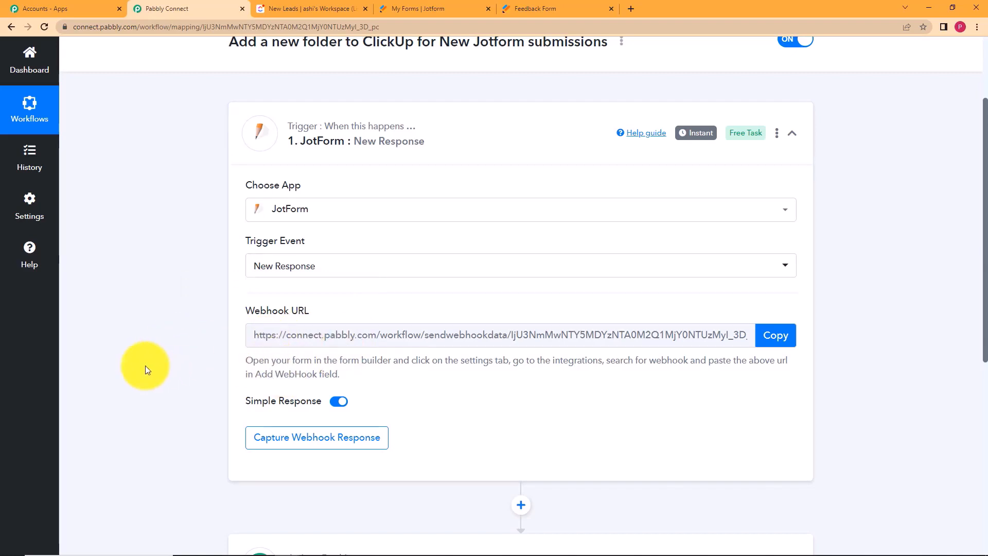
{"action": "left_click", "coordinate": [777, 329]}
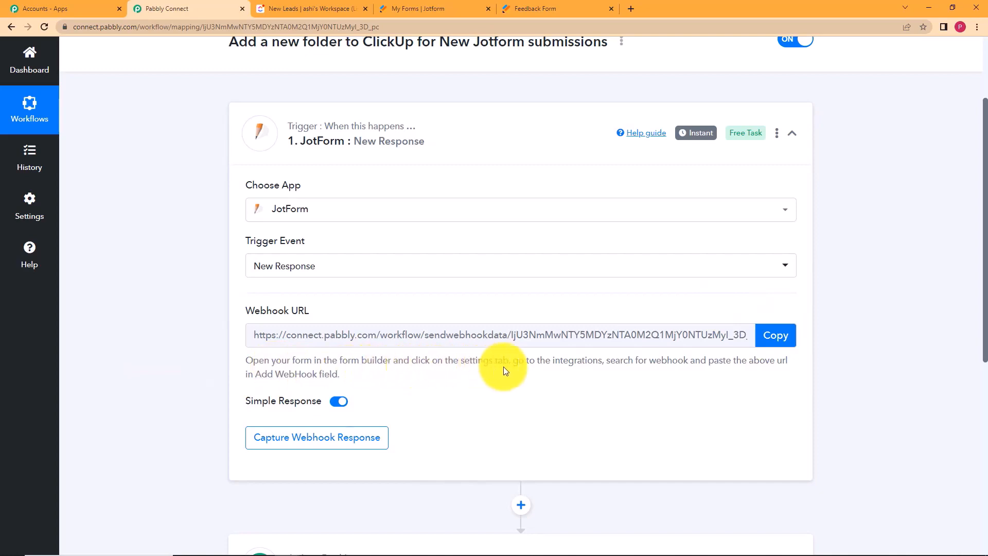
{"action": "left_click", "coordinate": [414, 9]}
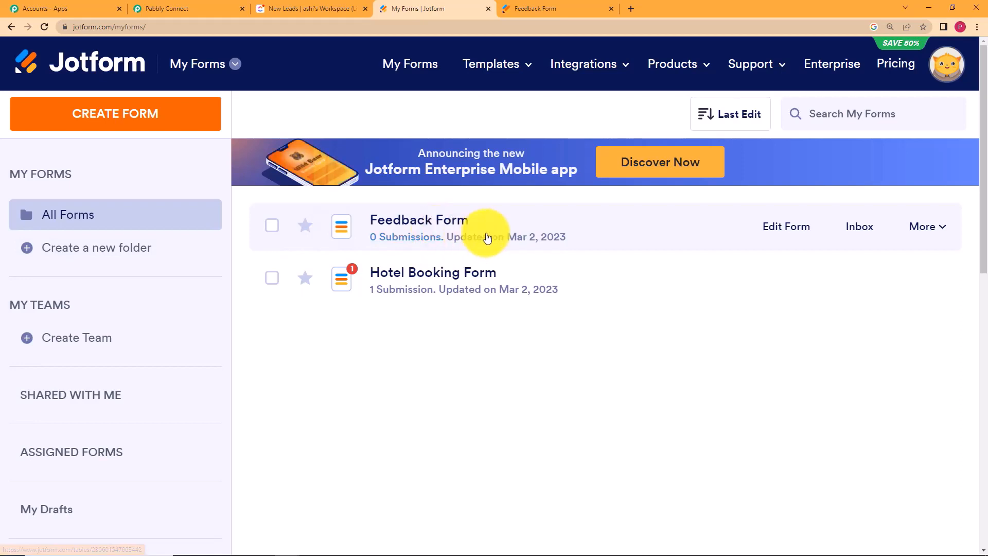
Open the Feedback Form's integration settings in Jotform and choose WebHooks.
{"action": "left_click", "coordinate": [206, 8]}
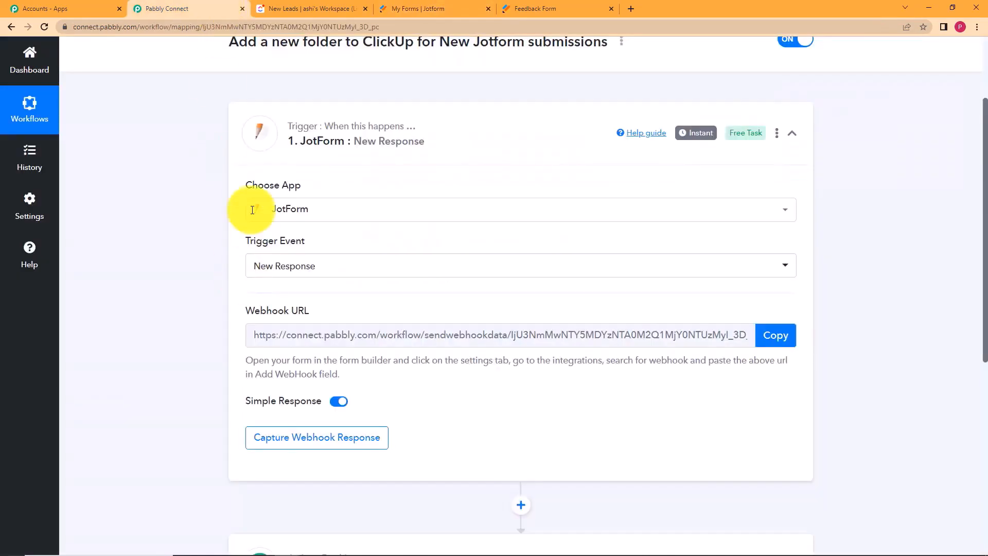
{"action": "left_click", "coordinate": [407, 8]}
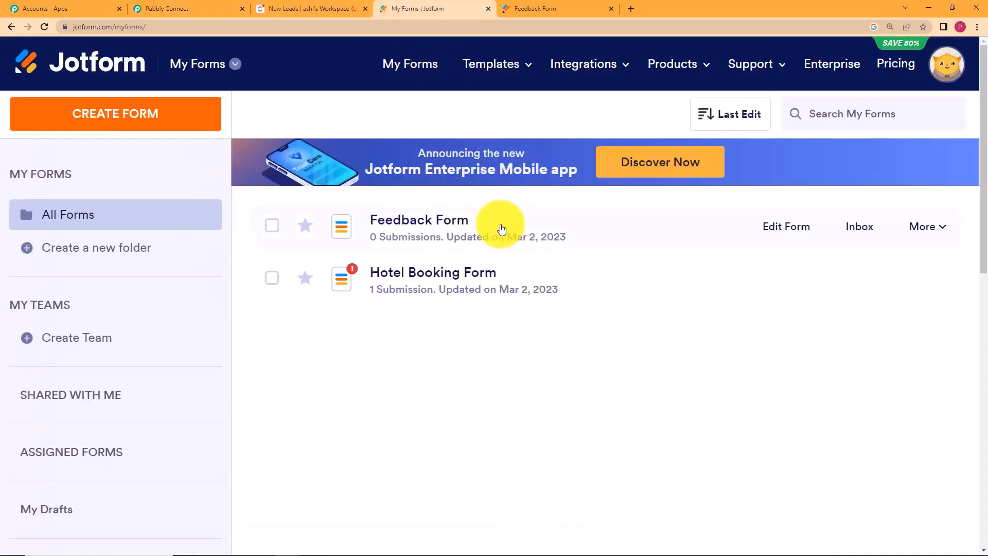
{"action": "left_click", "coordinate": [943, 231]}
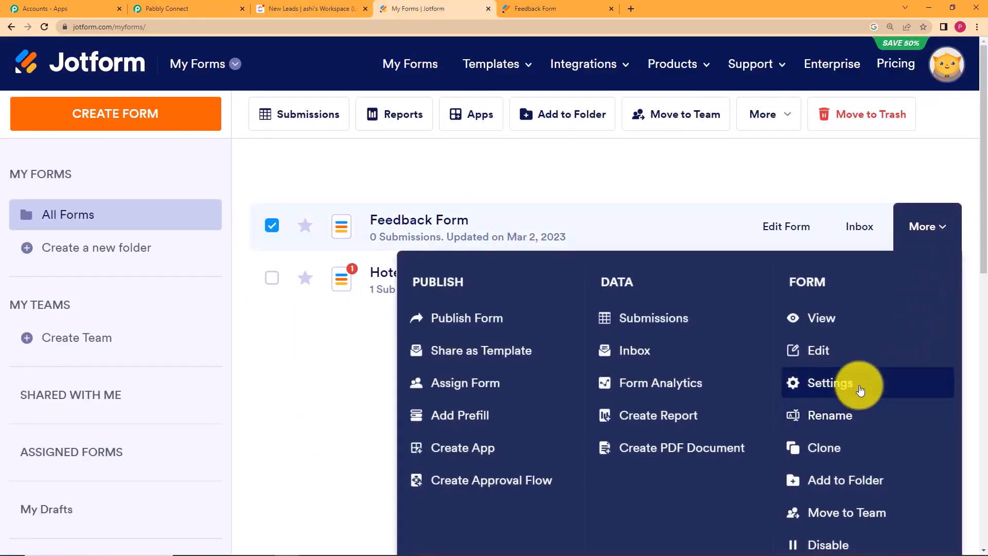
{"action": "left_click", "coordinate": [858, 386]}
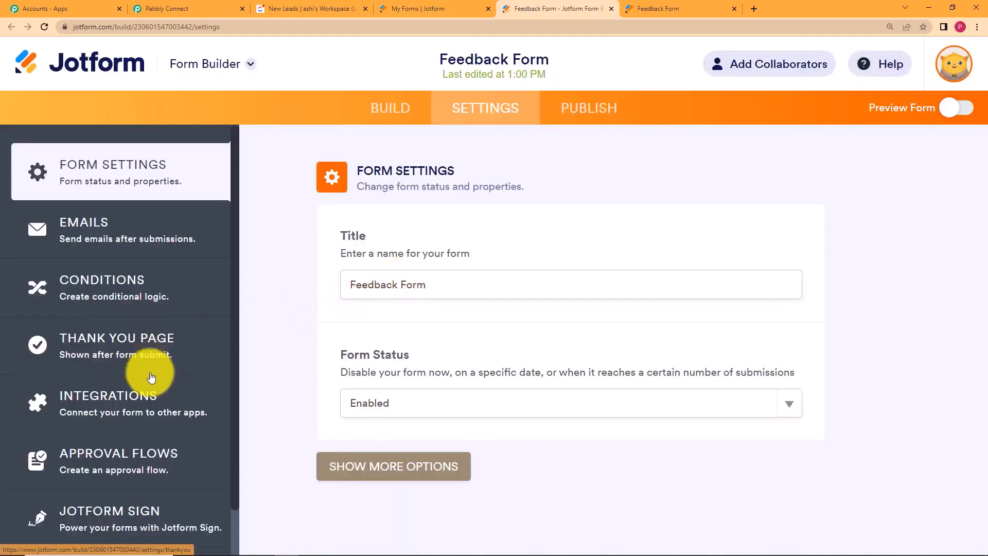
{"action": "left_click", "coordinate": [151, 394]}
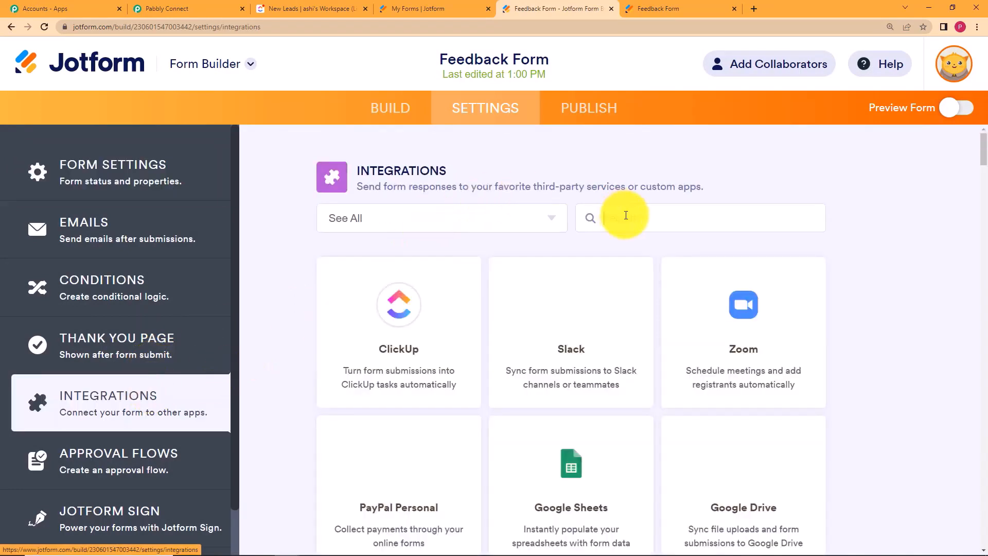
{"action": "type", "text": "web"}
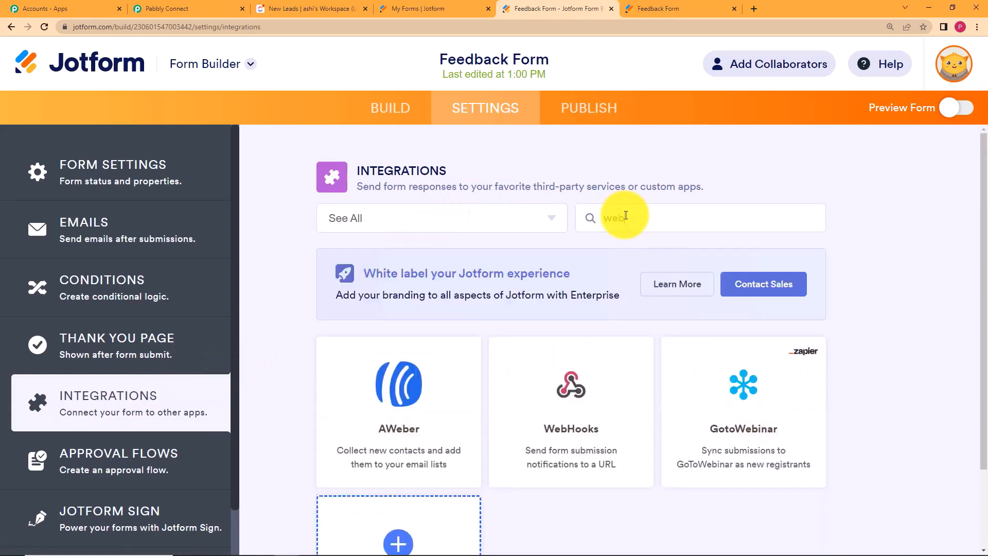
{"action": "type", "text": "hoo"}
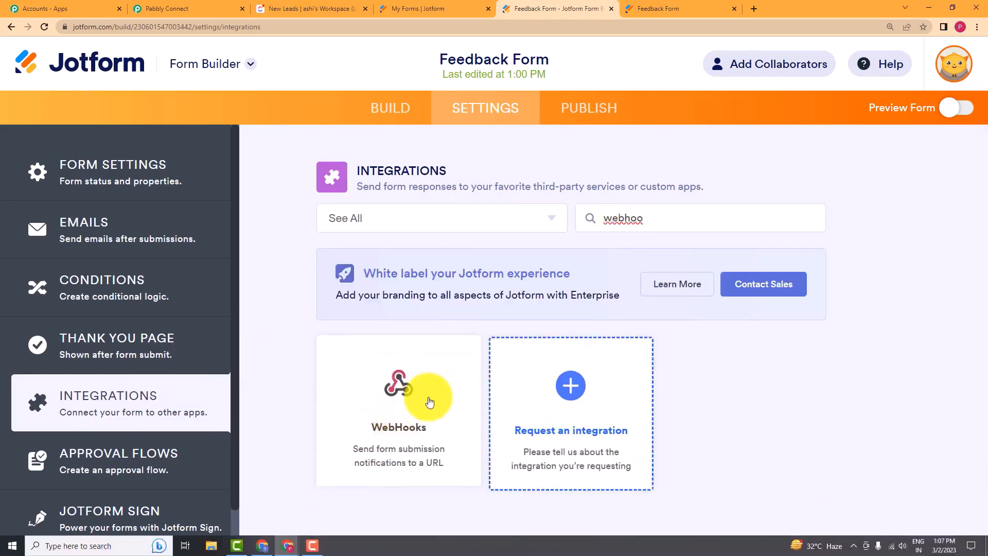
{"action": "left_click", "coordinate": [427, 397]}
{"action": "left_click_drag", "start_coordinate": [426, 392], "coordinate": [316, 410]}
{"action": "key", "text": "BackSpace"}
{"action": "left_click", "coordinate": [230, 6]}
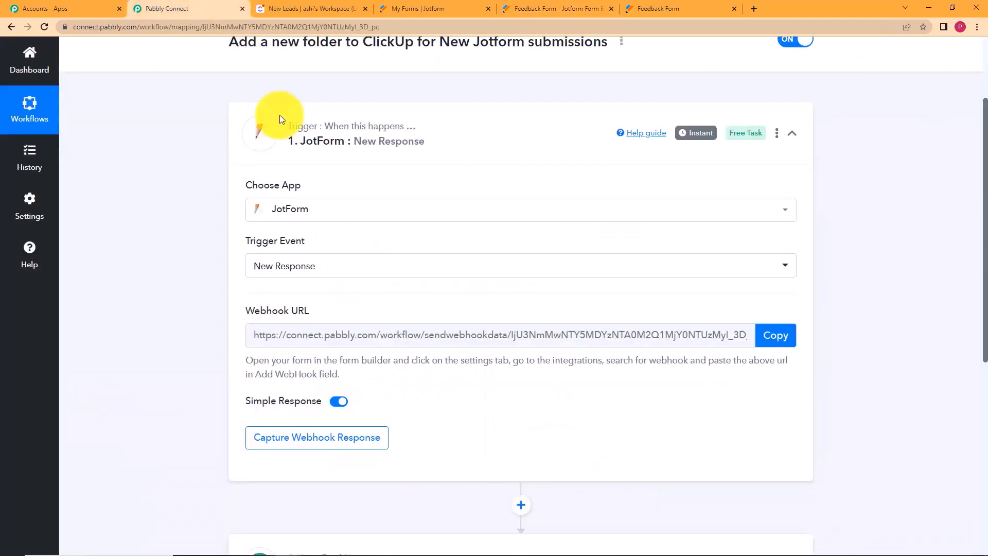
{"action": "left_click", "coordinate": [773, 331]}
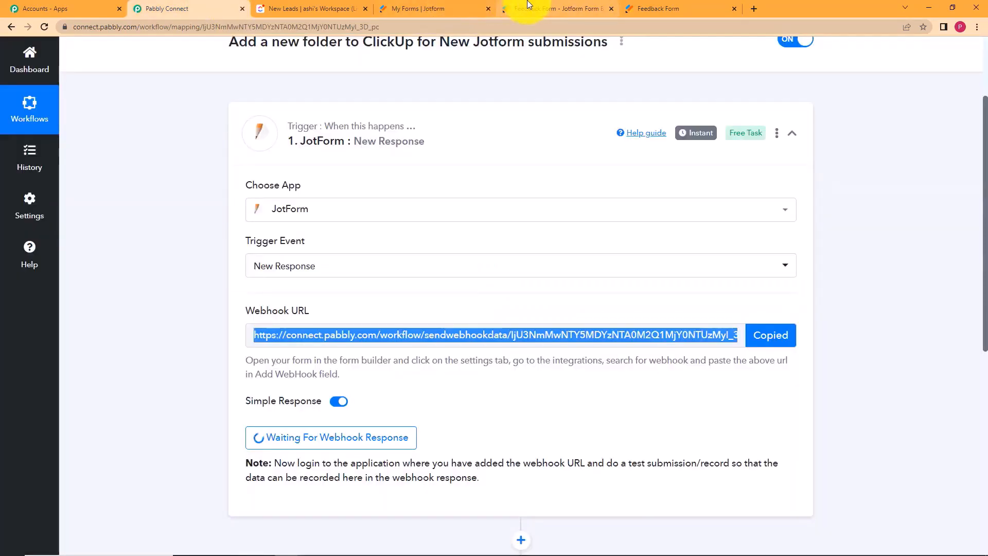
{"action": "left_click", "coordinate": [556, 8]}
{"action": "left_click", "coordinate": [449, 386]}
{"action": "key", "text": "ctrl+v"}
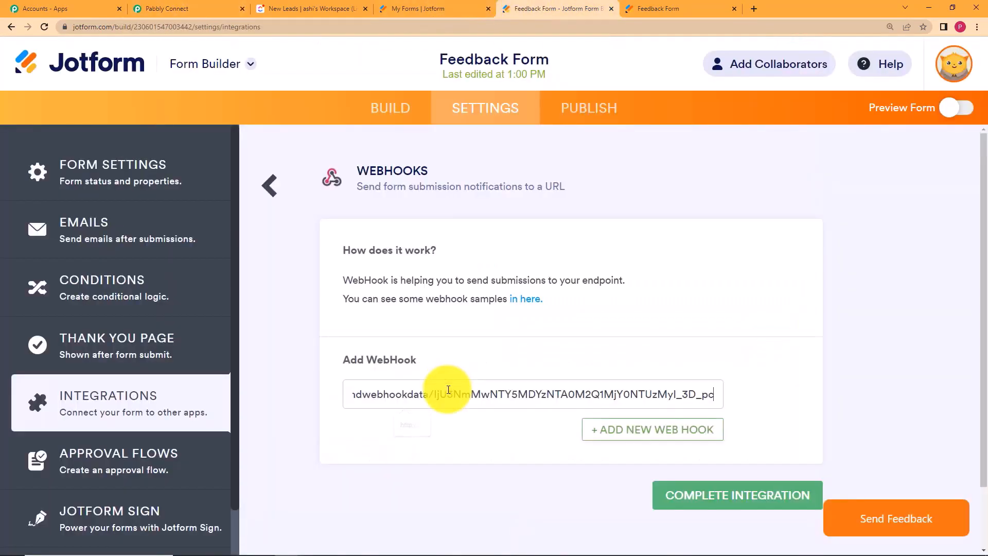
{"action": "left_click", "coordinate": [762, 500]}
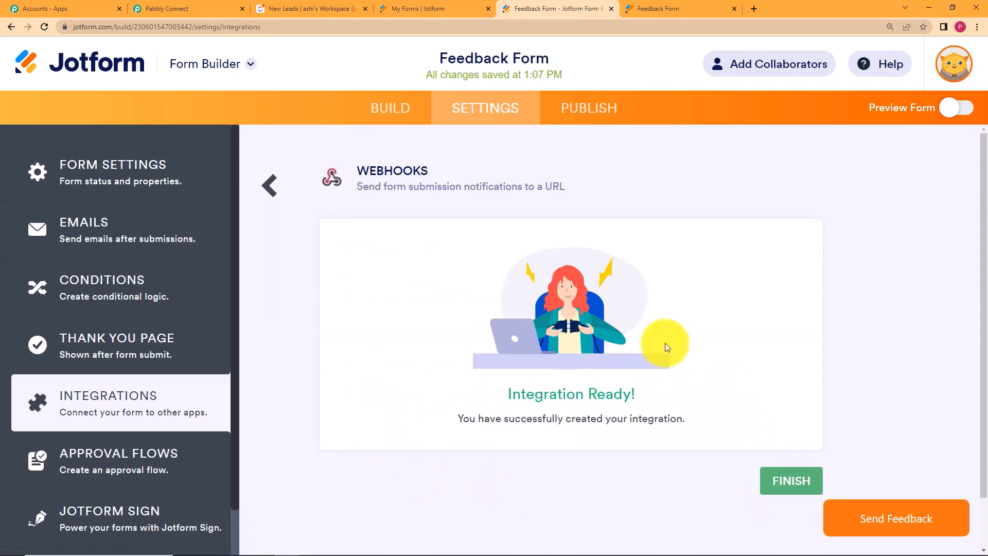
{"action": "left_click", "coordinate": [805, 478]}
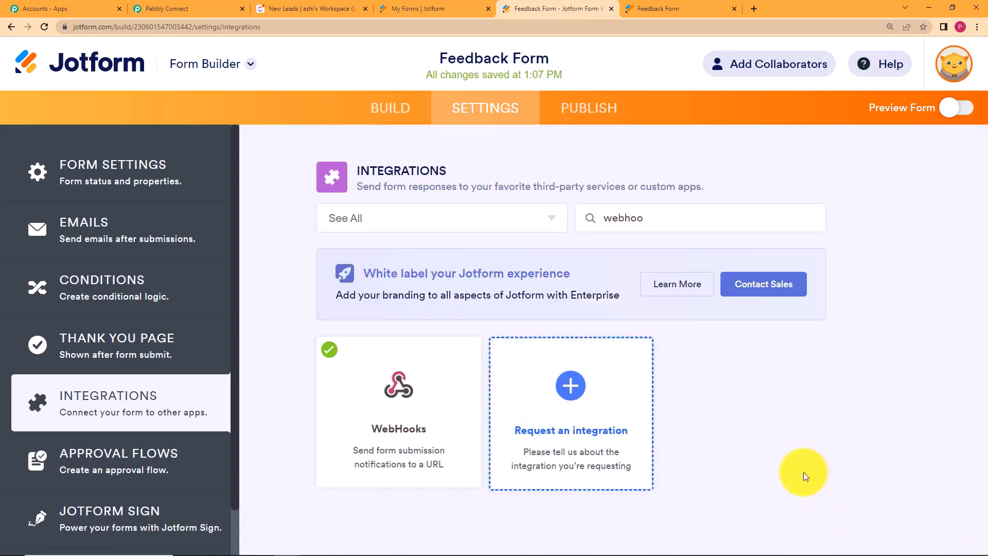
Check the webhook URL in Pabbly Connect, then open the live Feedback Form.
{"action": "left_click", "coordinate": [170, 9]}
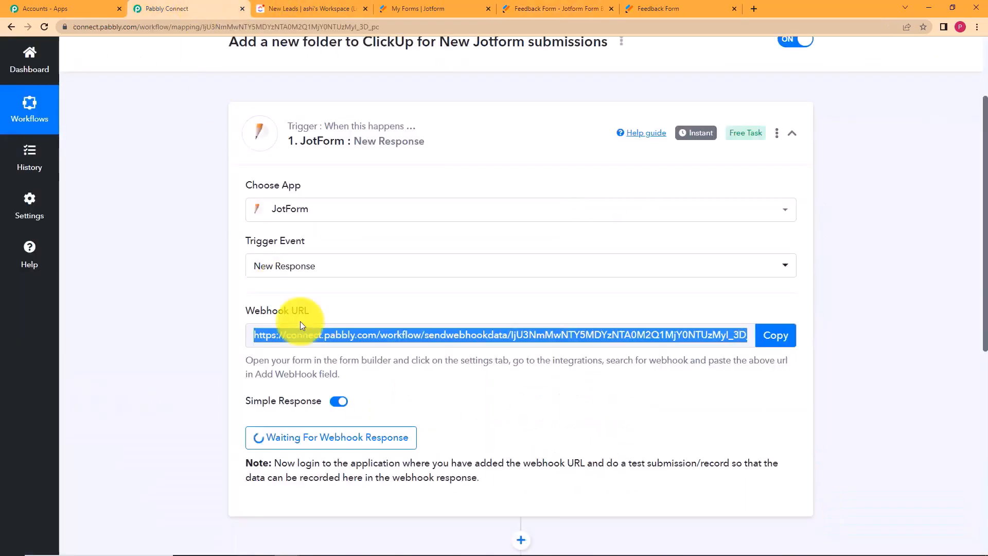
{"action": "left_click", "coordinate": [759, 355]}
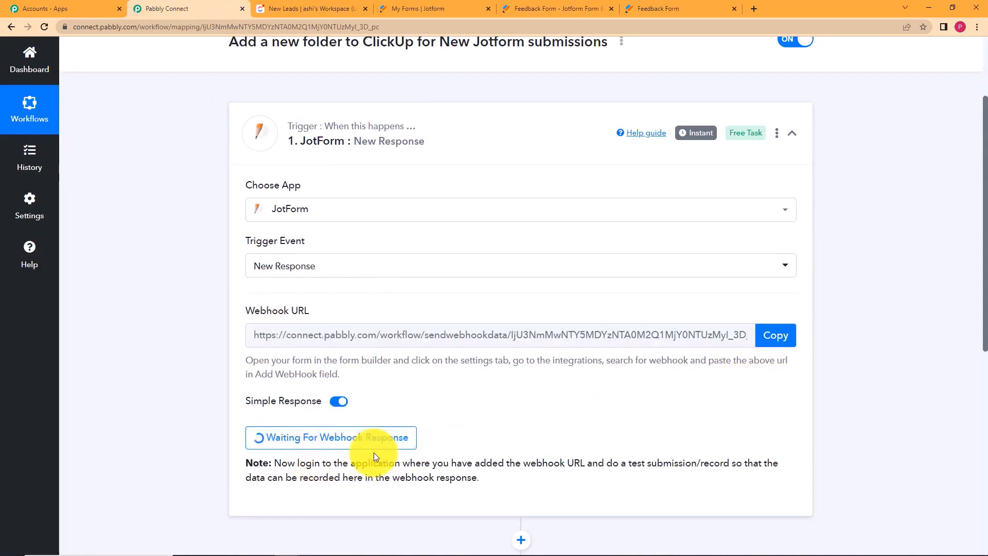
{"action": "left_click", "coordinate": [633, 6]}
{"action": "scroll", "coordinate": [512, 218], "scroll_direction": "down", "scroll_amount": 2}
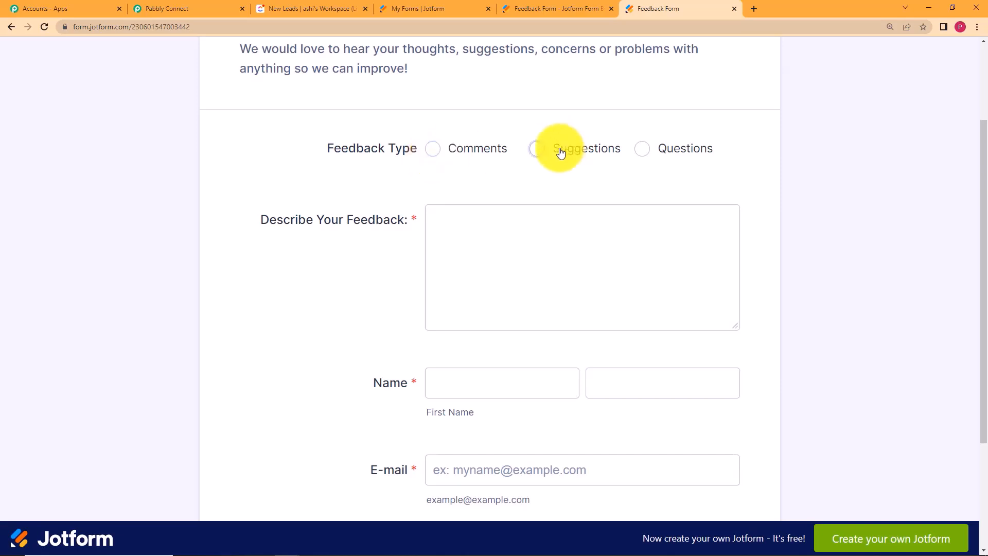
Choose Suggestions and write feedback asking for the bill and invoice with the order.
{"action": "left_click", "coordinate": [538, 151]}
{"action": "left_click", "coordinate": [527, 237]}
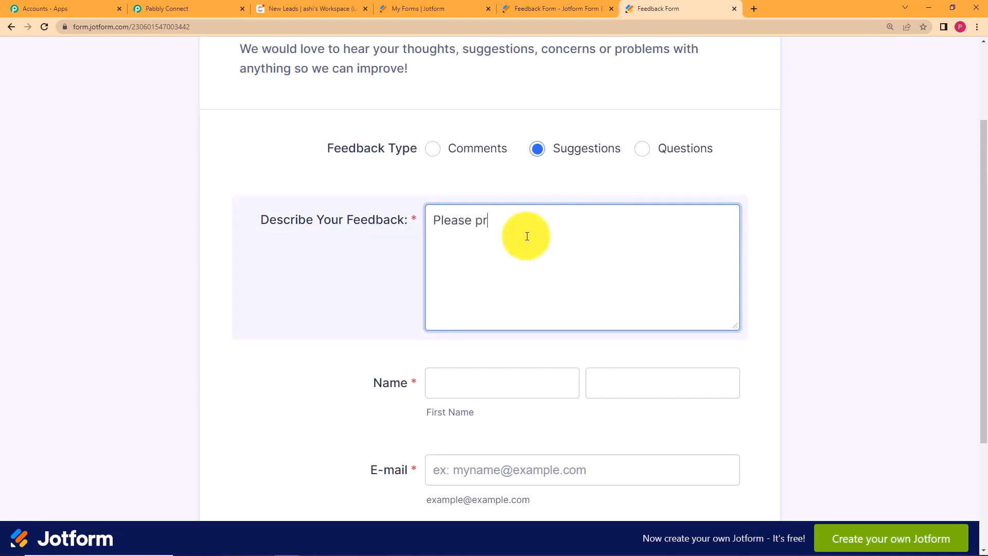
{"action": "type", "text": "Please provide bill and invoice along with the orde"}
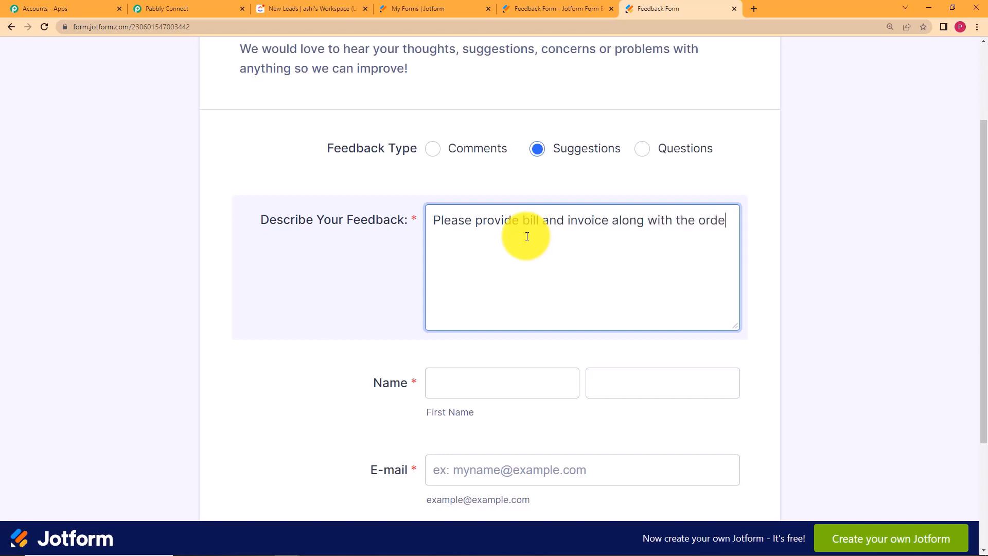
{"action": "type", "text": "."}
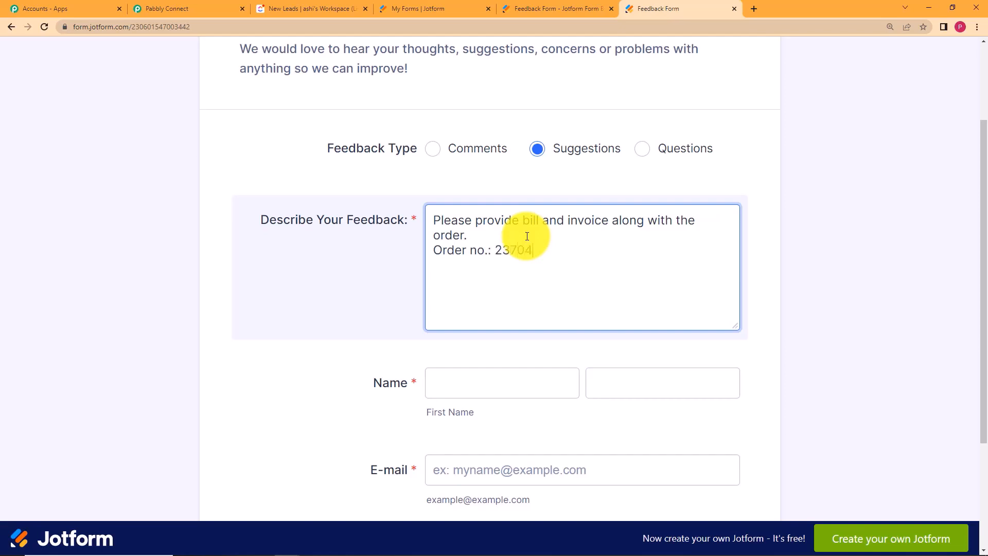
{"action": "key", "text": "BackSpace"}
{"action": "key", "text": "BackSpace"}
{"action": "key", "text": "BackSpace"}
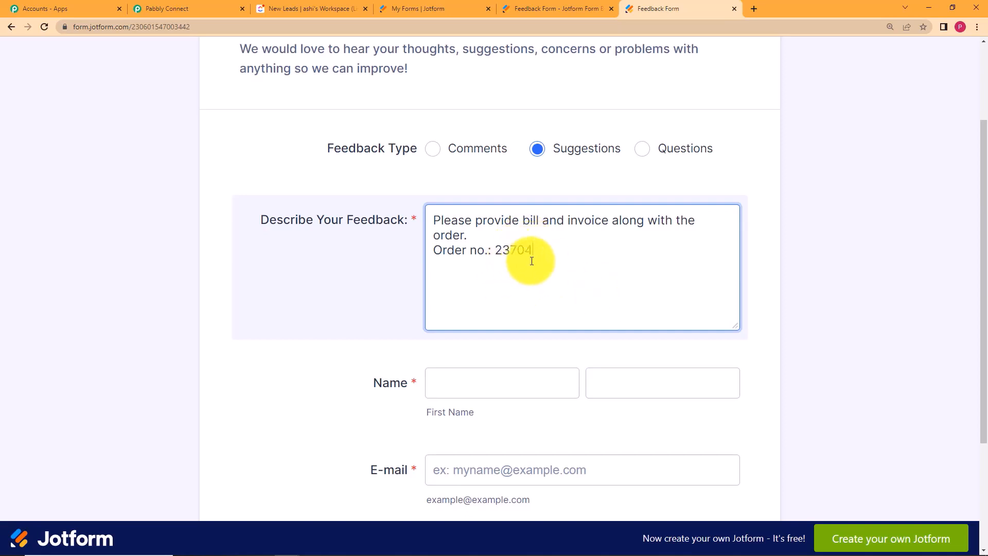
{"action": "left_click", "coordinate": [410, 307]}
Fill in the first name, last name and e-mail address, then submit the feedback.
{"action": "left_click", "coordinate": [456, 380]}
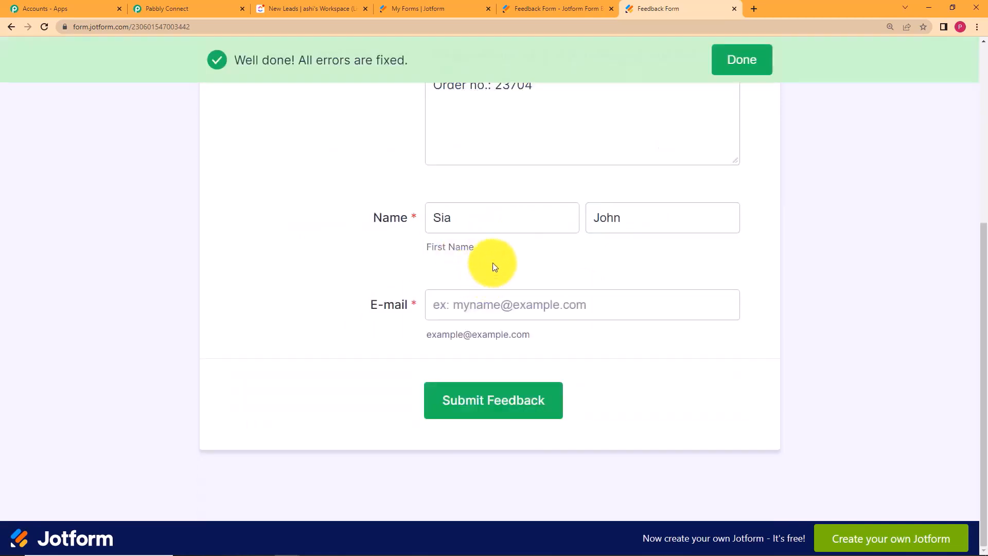
{"action": "scroll", "coordinate": [492, 266], "scroll_direction": "up", "scroll_amount": 2}
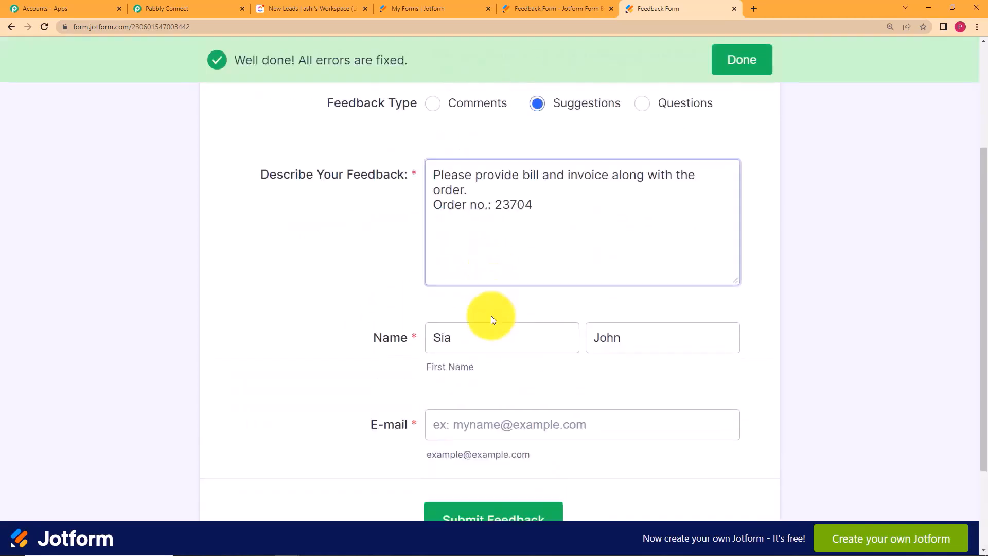
{"action": "left_click", "coordinate": [540, 431]}
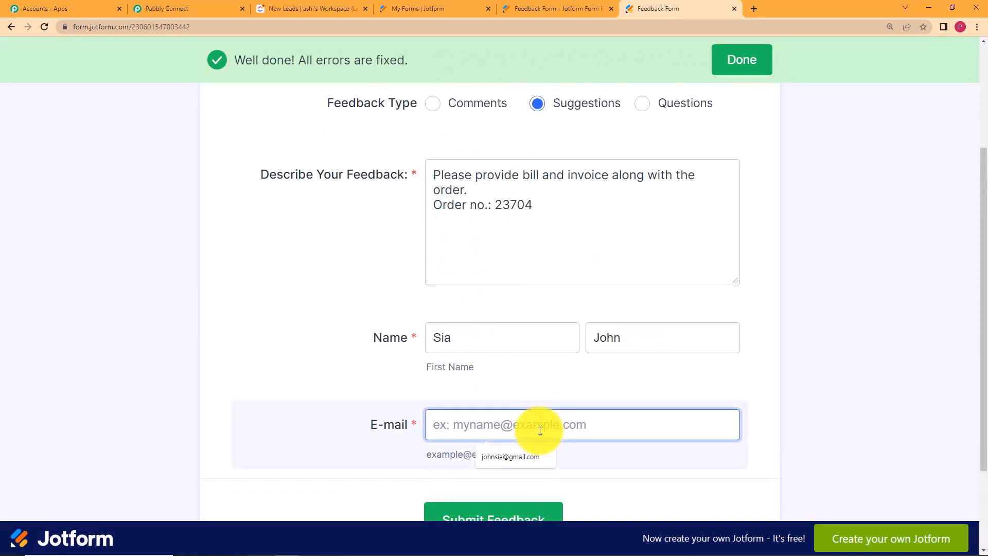
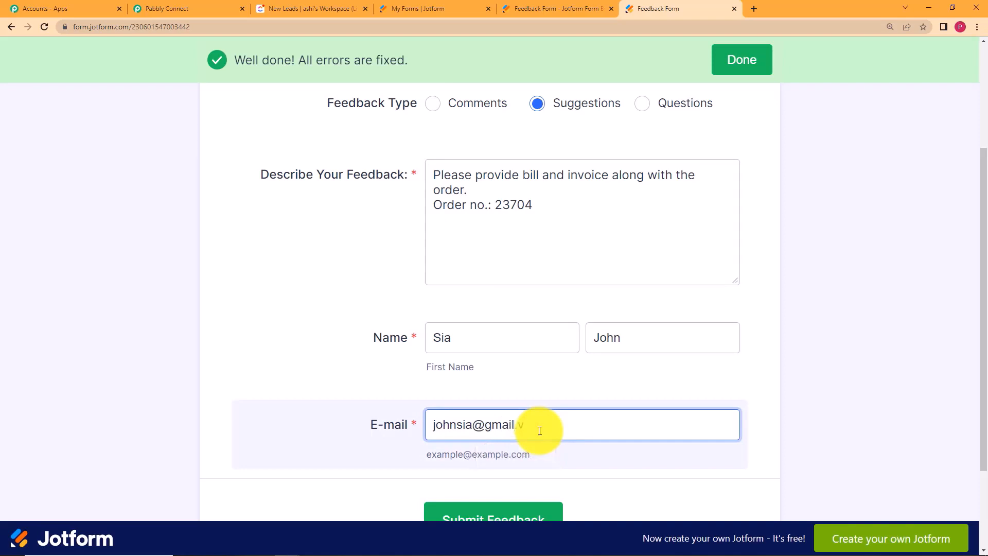
{"action": "scroll", "coordinate": [371, 391], "scroll_direction": "down", "scroll_amount": 2}
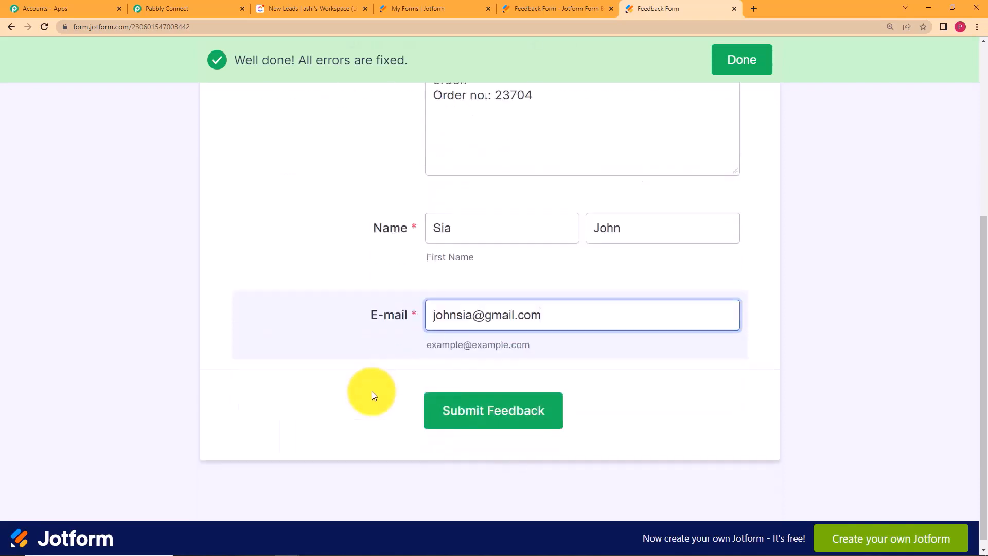
{"action": "left_click", "coordinate": [478, 401]}
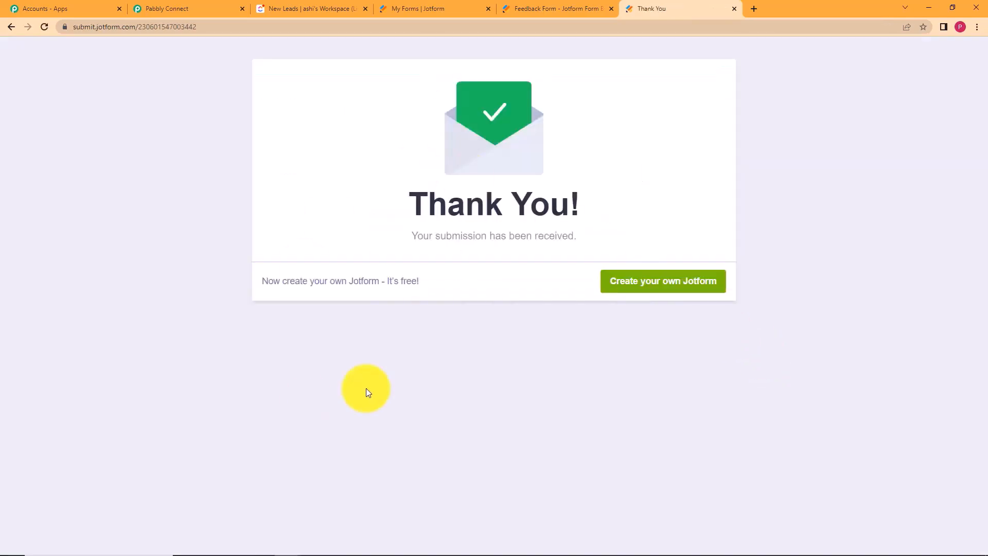
{"action": "left_click", "coordinate": [182, 6]}
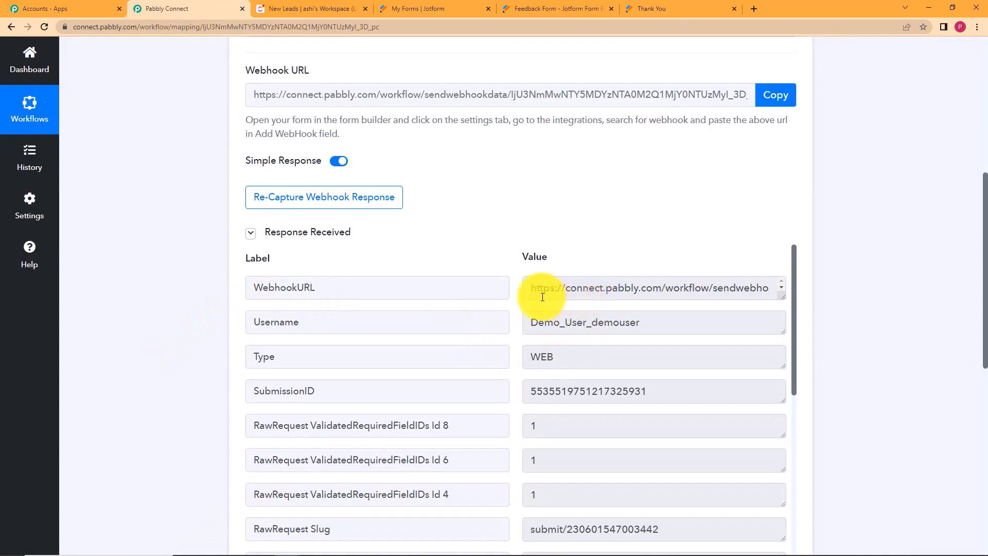
Inspect the captured webhook URL and Username values in Pabbly's Response Received data.
{"action": "left_click", "coordinate": [527, 292]}
{"action": "left_click_drag", "start_coordinate": [527, 292], "coordinate": [721, 295]}
{"action": "left_click", "coordinate": [678, 248]}
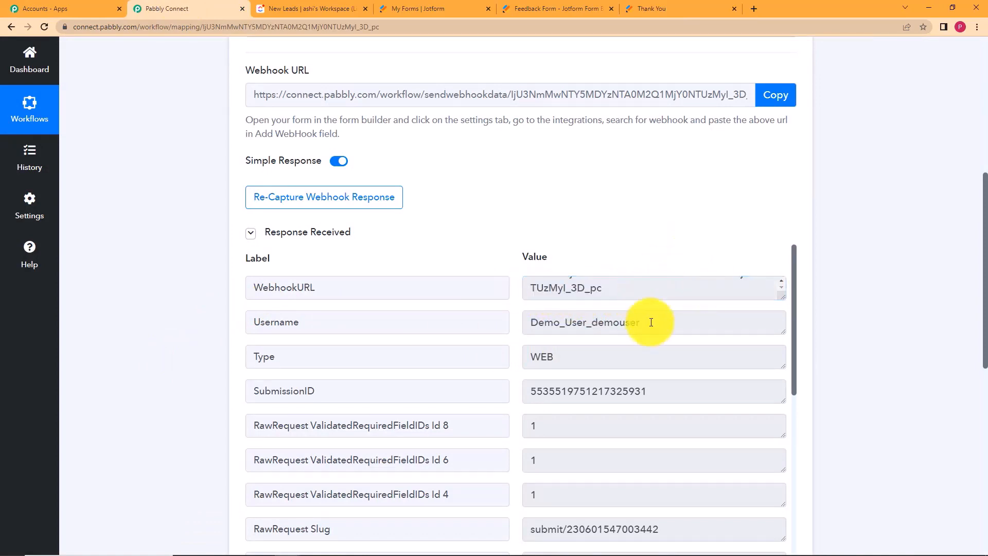
{"action": "left_click", "coordinate": [568, 326]}
{"action": "double_click", "coordinate": [567, 327]}
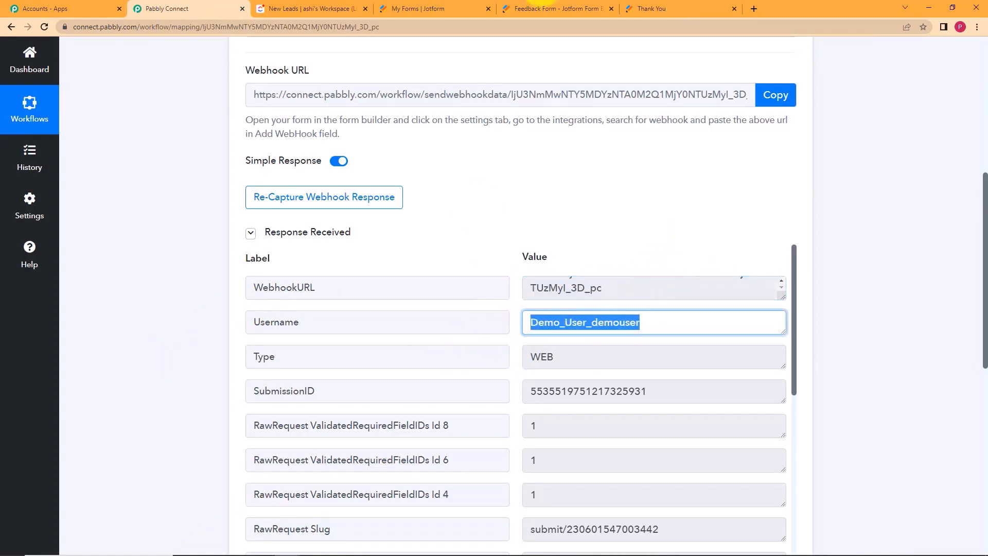
{"action": "left_click", "coordinate": [642, 6]}
{"action": "left_click", "coordinate": [183, 6]}
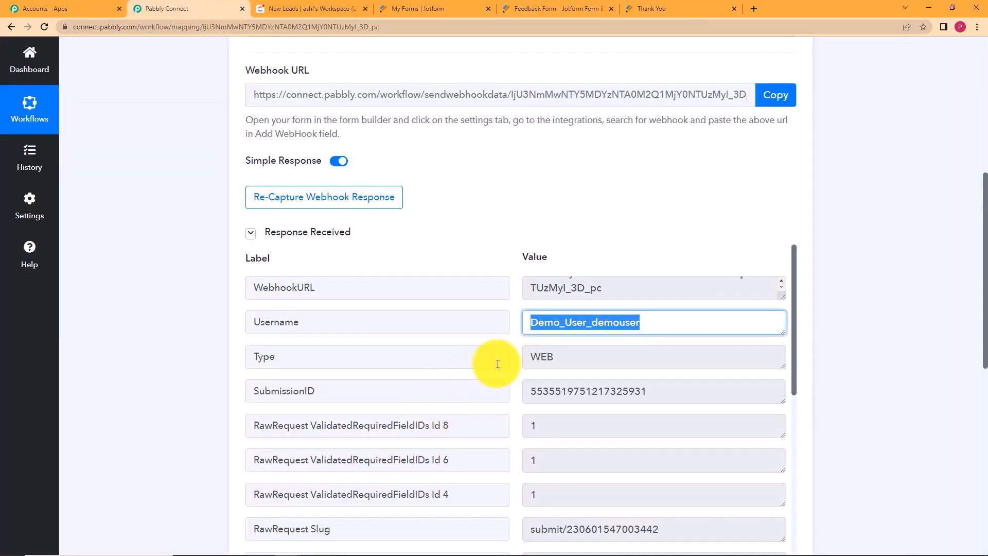
{"action": "scroll", "coordinate": [498, 363], "scroll_direction": "down", "scroll_amount": 2}
{"action": "scroll", "coordinate": [551, 260], "scroll_direction": "up", "scroll_amount": 2}
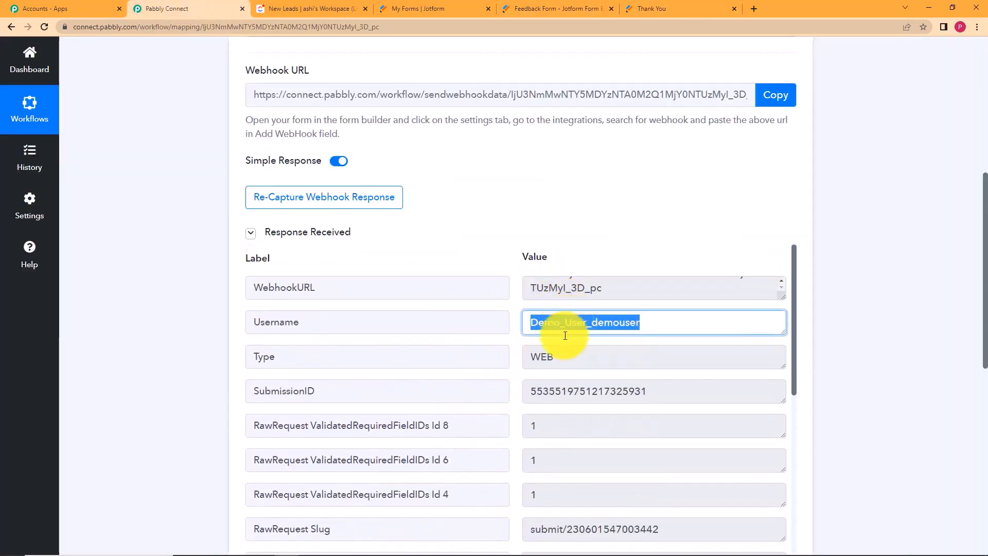
{"action": "left_click", "coordinate": [514, 353]}
{"action": "scroll", "coordinate": [532, 355], "scroll_direction": "down", "scroll_amount": 4}
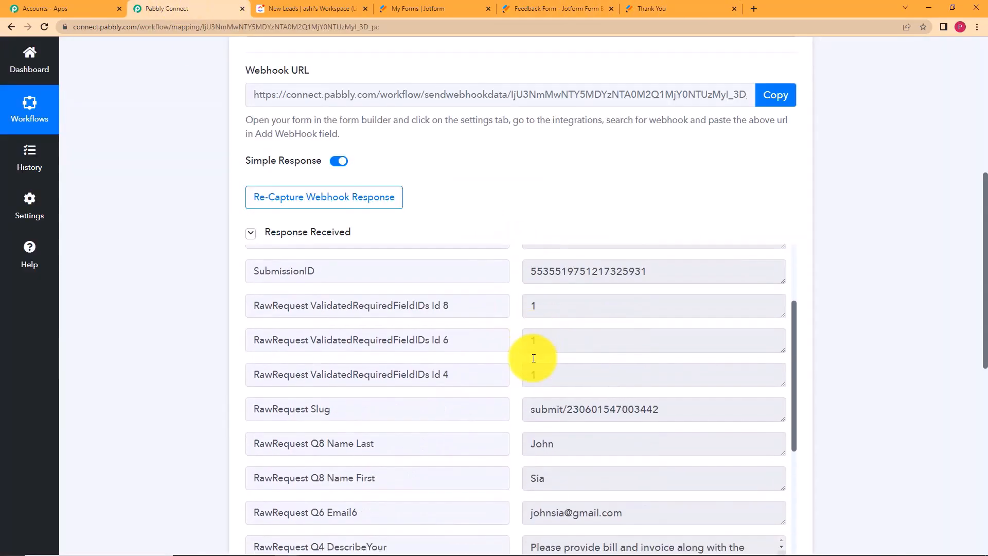
Review the captured last name, first name, e-mail and Suggestions type, then collapse the trigger.
{"action": "left_click_drag", "start_coordinate": [569, 324], "coordinate": [499, 329]}
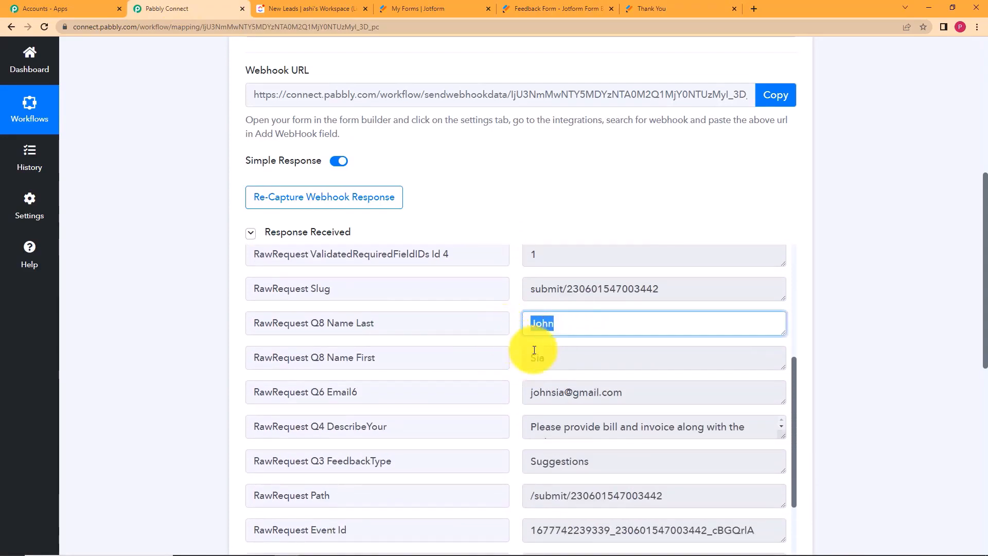
{"action": "left_click_drag", "start_coordinate": [546, 358], "coordinate": [508, 368]}
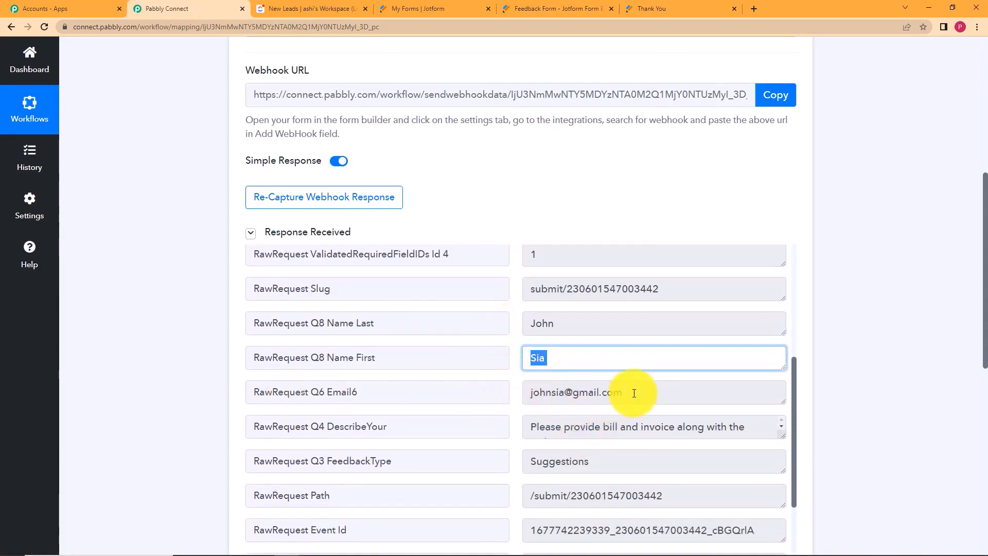
{"action": "left_click_drag", "start_coordinate": [633, 392], "coordinate": [523, 409]}
{"action": "scroll", "coordinate": [540, 391], "scroll_direction": "down", "scroll_amount": 2}
{"action": "left_click_drag", "start_coordinate": [524, 304], "coordinate": [767, 306]}
{"action": "left_click_drag", "start_coordinate": [617, 341], "coordinate": [518, 353]}
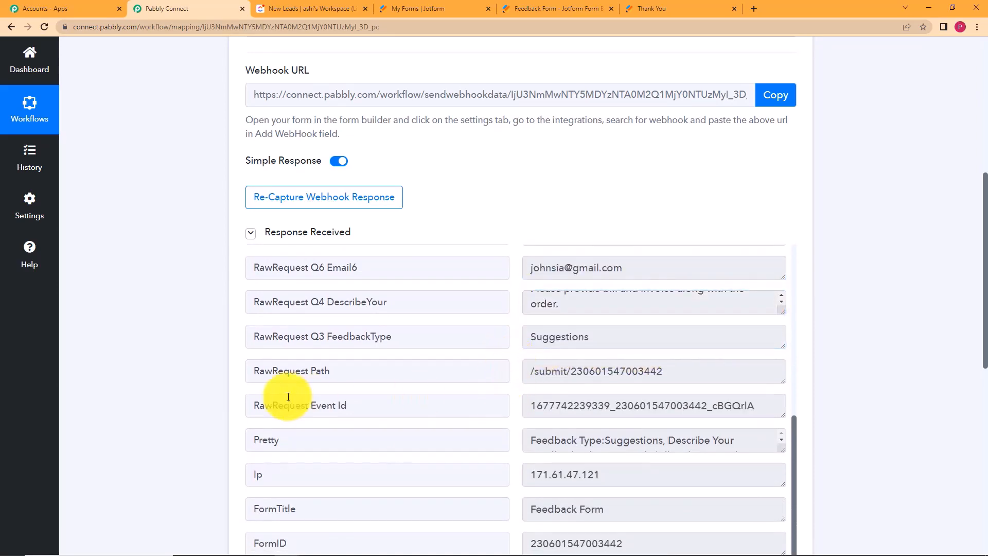
{"action": "scroll", "coordinate": [258, 397], "scroll_direction": "down", "scroll_amount": 5}
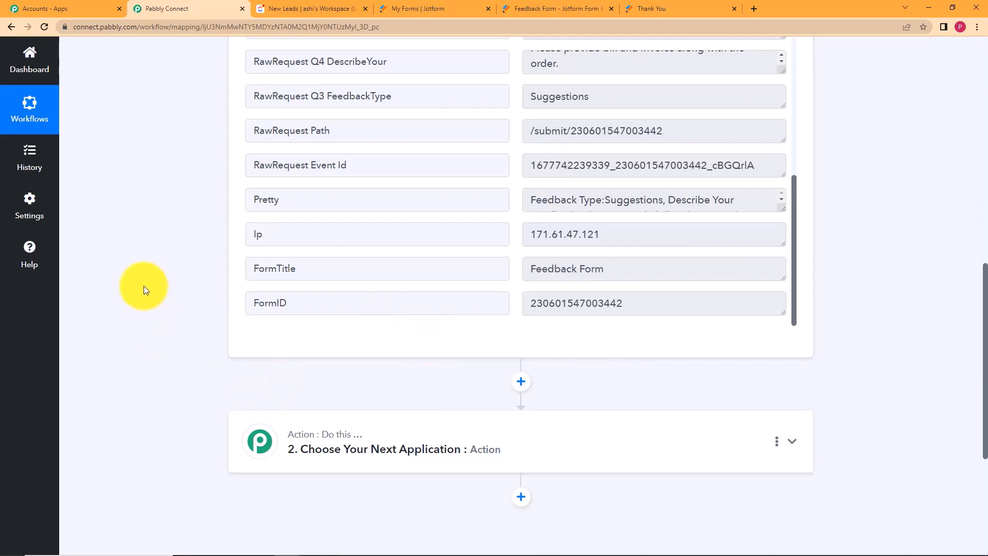
{"action": "scroll", "coordinate": [145, 287], "scroll_direction": "up", "scroll_amount": 11}
{"action": "left_click", "coordinate": [484, 271]}
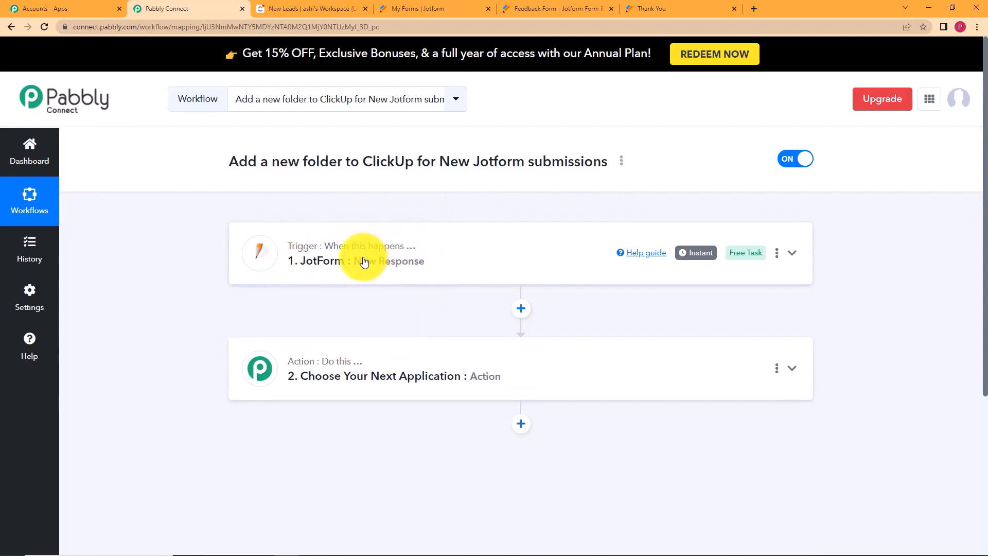
Add ClickUp as the action app with the Create Folder event, then view ClickUp's spaces.
{"action": "left_click", "coordinate": [443, 358]}
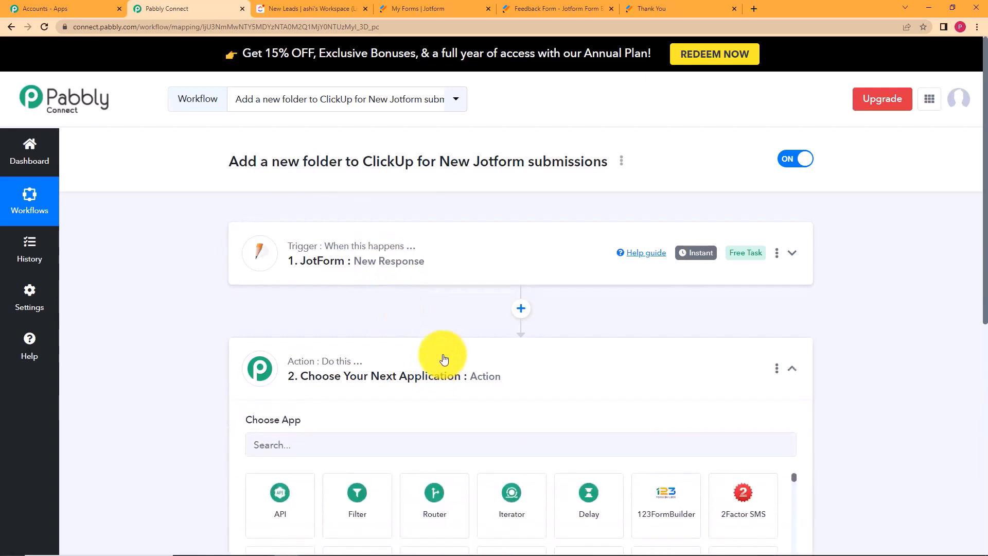
{"action": "left_click", "coordinate": [455, 451]}
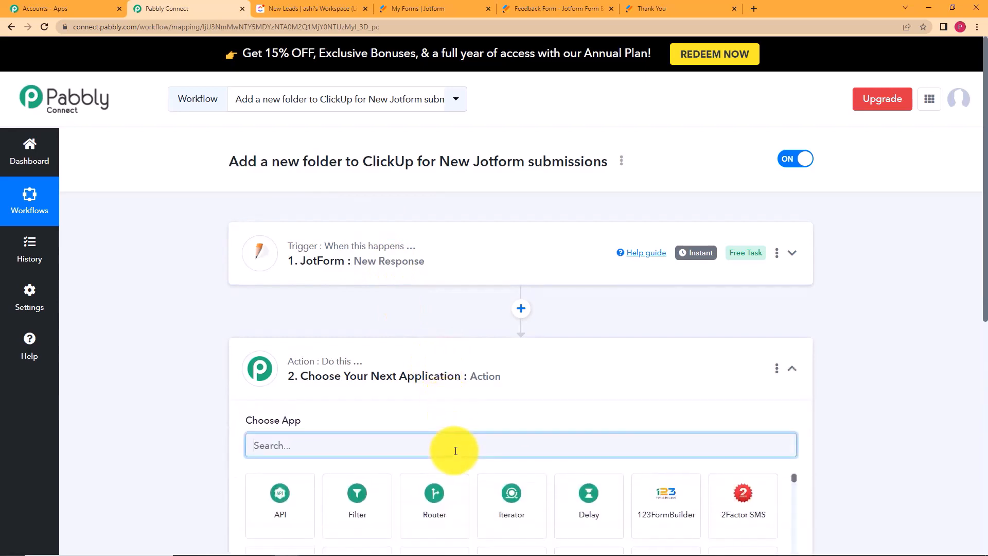
{"action": "type", "text": "clic"}
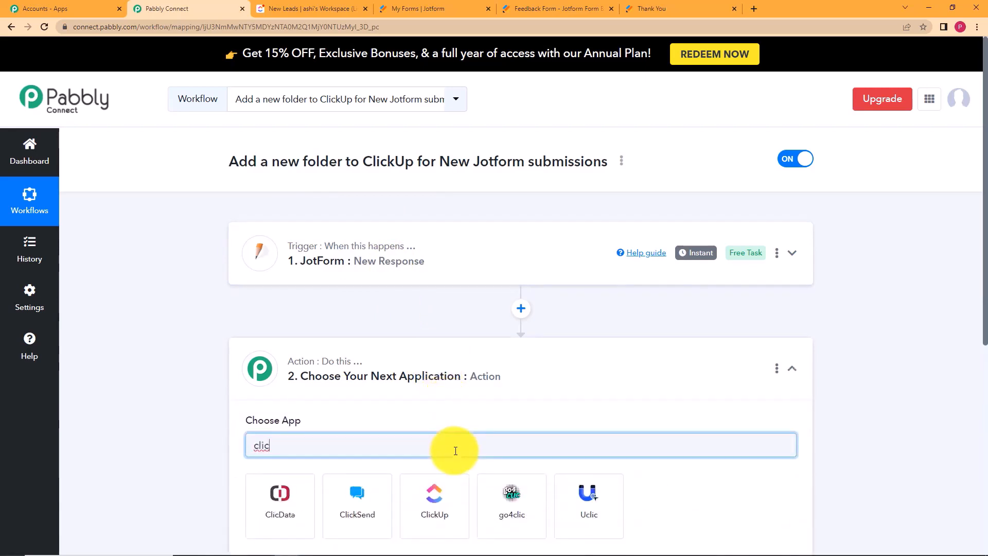
{"action": "left_click", "coordinate": [452, 495]}
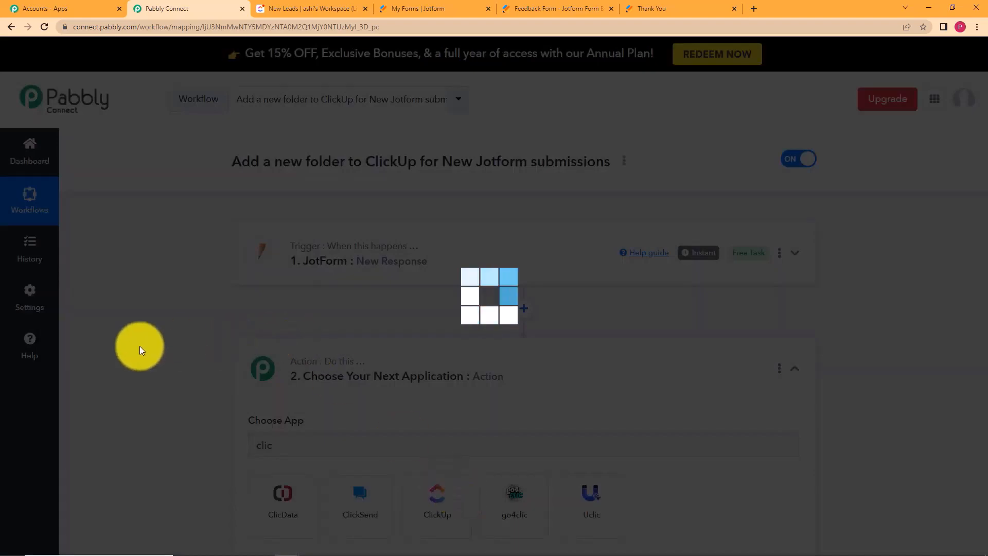
{"action": "scroll", "coordinate": [154, 342], "scroll_direction": "down", "scroll_amount": 5}
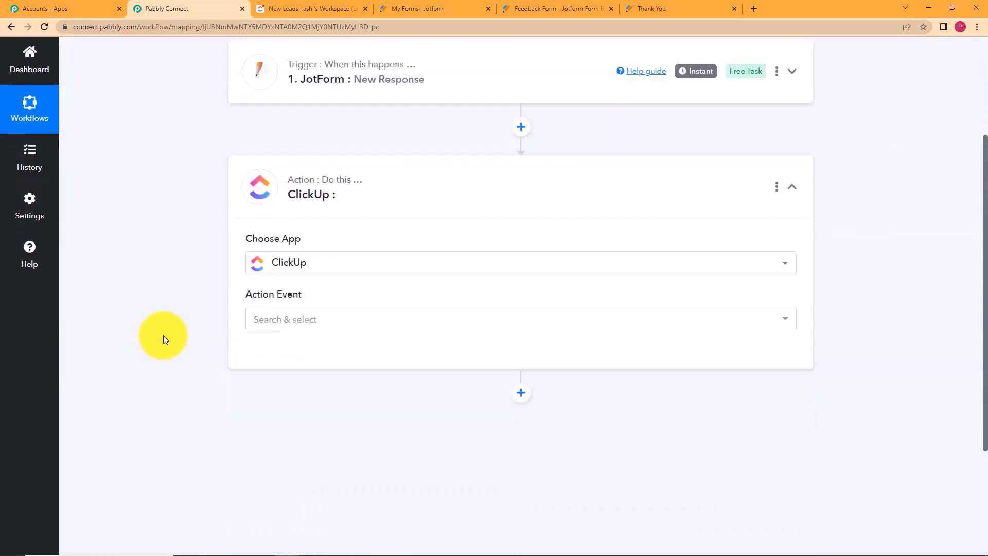
{"action": "left_click", "coordinate": [286, 267]}
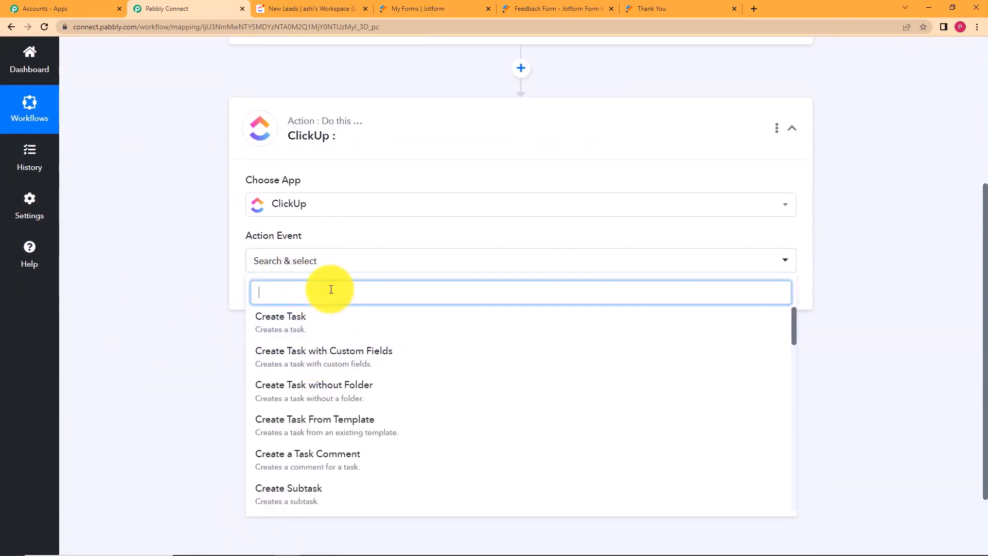
{"action": "type", "text": "Folder"}
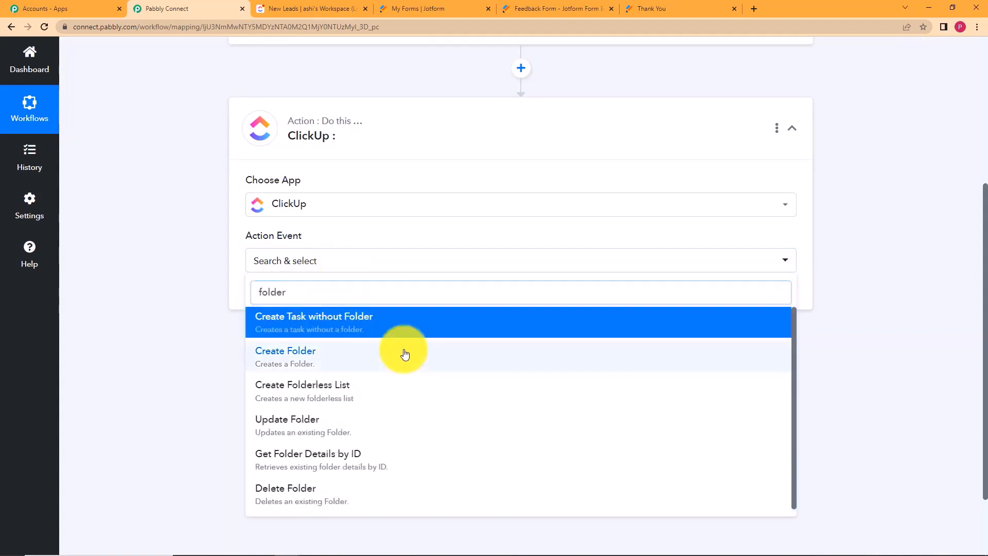
{"action": "left_click", "coordinate": [405, 353]}
{"action": "left_click", "coordinate": [309, 8]}
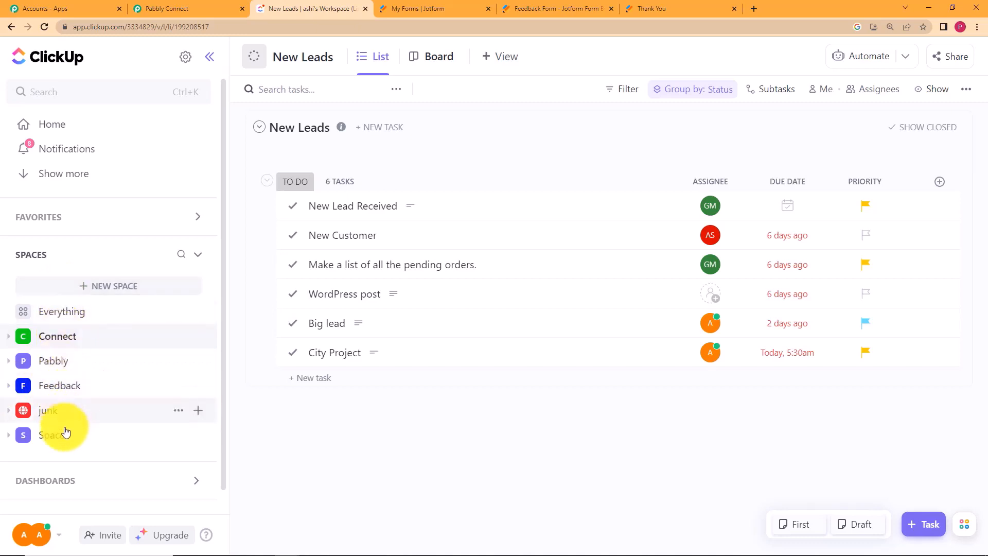
Open the still-empty Feedback space from ClickUp's sidebar.
{"action": "left_click", "coordinate": [74, 385]}
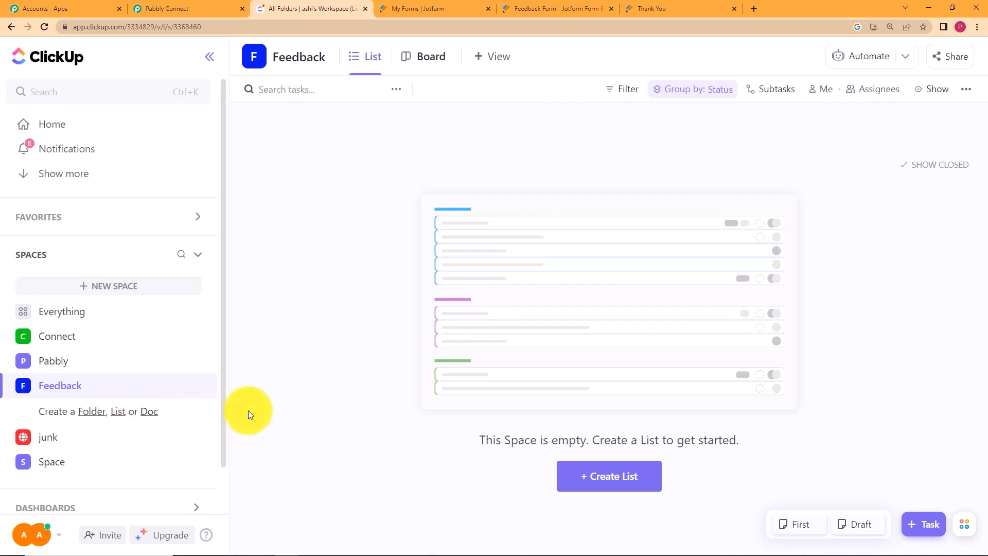
Begin a new ClickUp connection, ClickUp #8, in Pabbly, then go to ClickUp for its API token.
{"action": "left_click", "coordinate": [202, 7]}
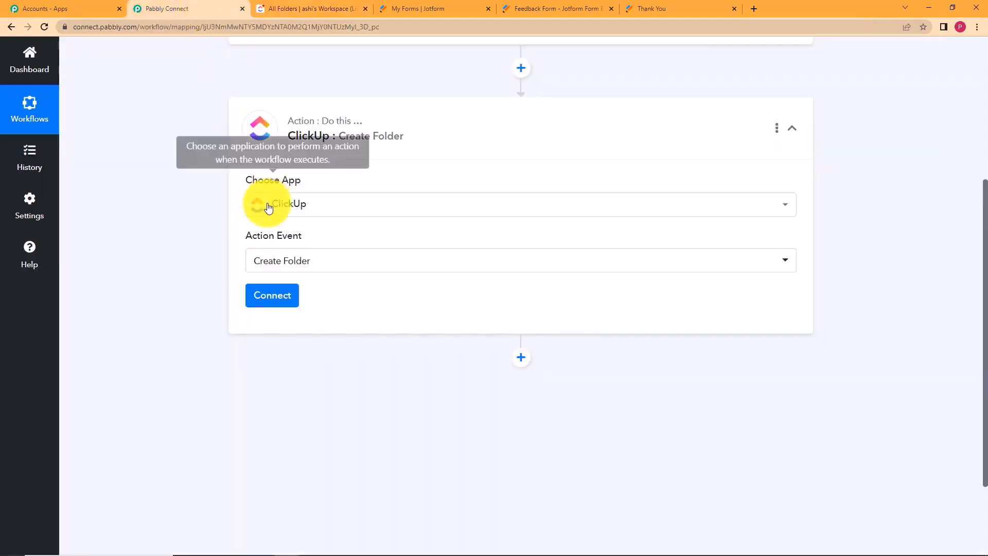
{"action": "left_click", "coordinate": [270, 298]}
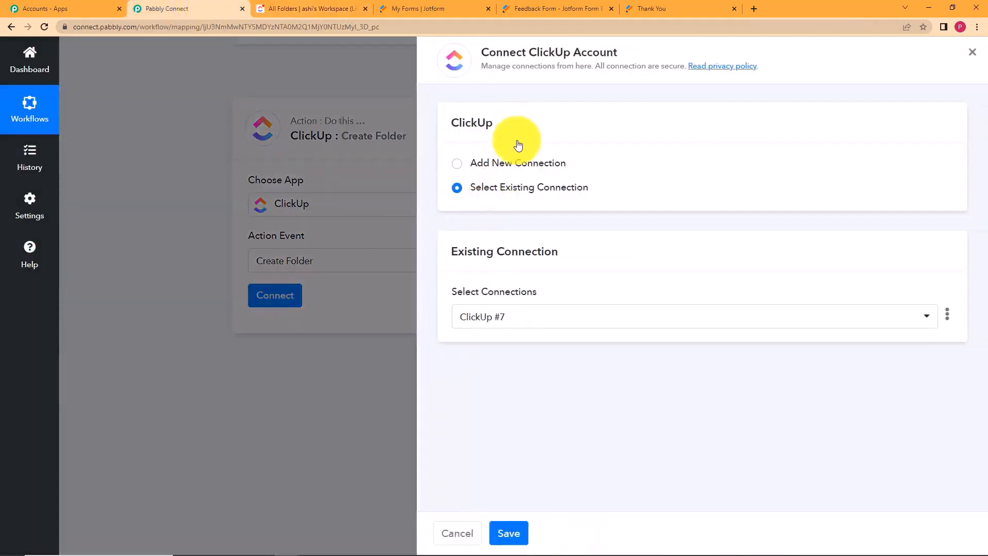
{"action": "left_click", "coordinate": [517, 164]}
{"action": "left_click", "coordinate": [504, 317]}
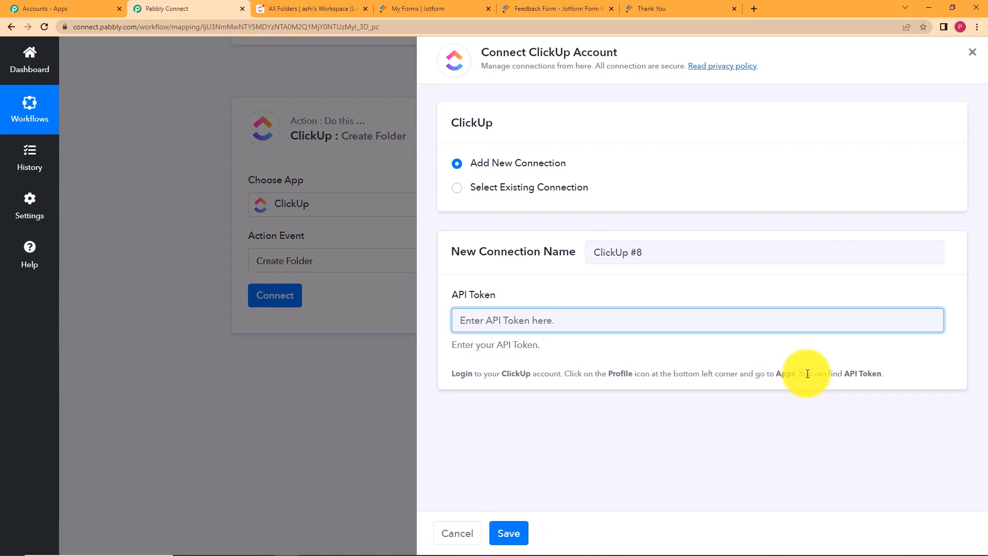
{"action": "left_click", "coordinate": [309, 9]}
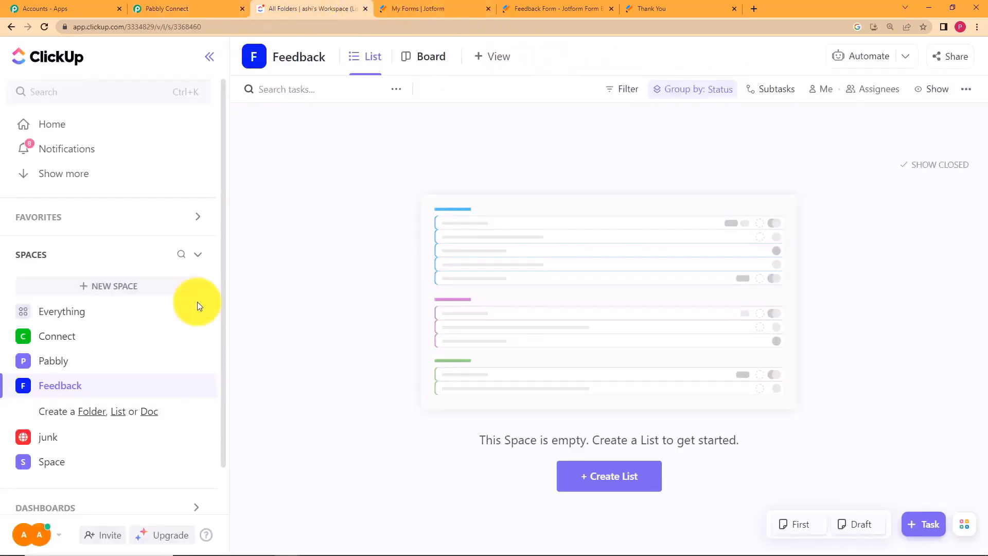
Regenerate and copy the ClickUp API token from the workspace Apps settings, then return to Pabbly.
{"action": "left_click", "coordinate": [32, 537]}
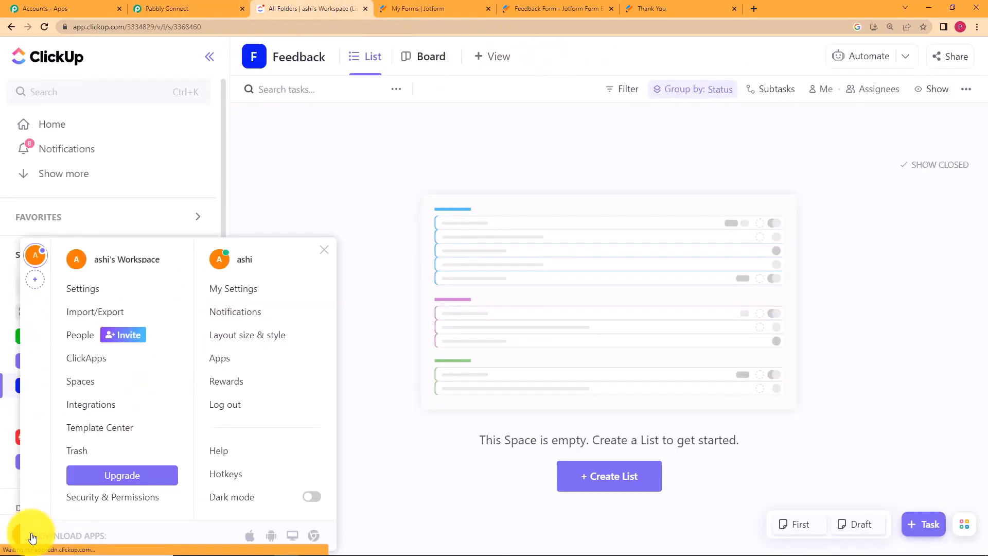
{"action": "left_click", "coordinate": [252, 363]}
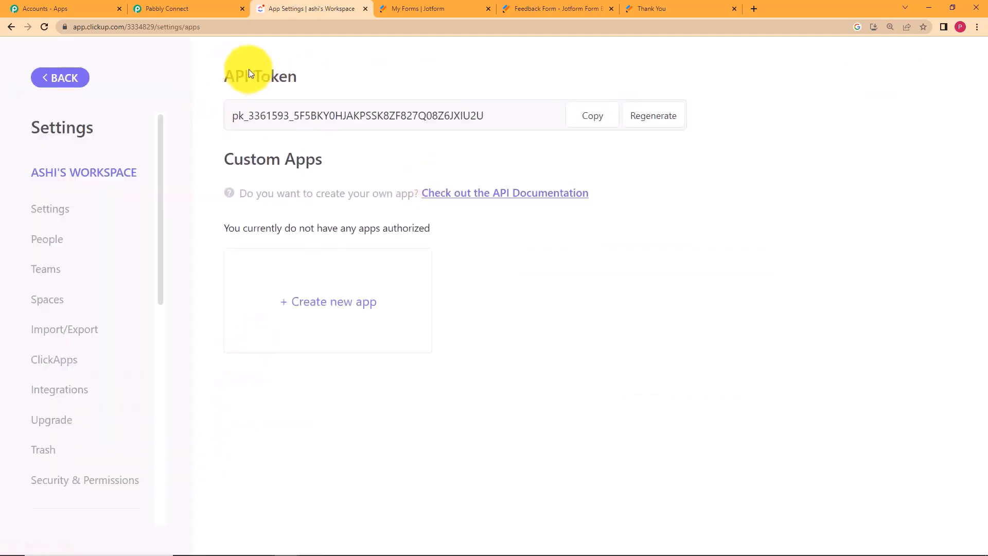
{"action": "left_click", "coordinate": [648, 124]}
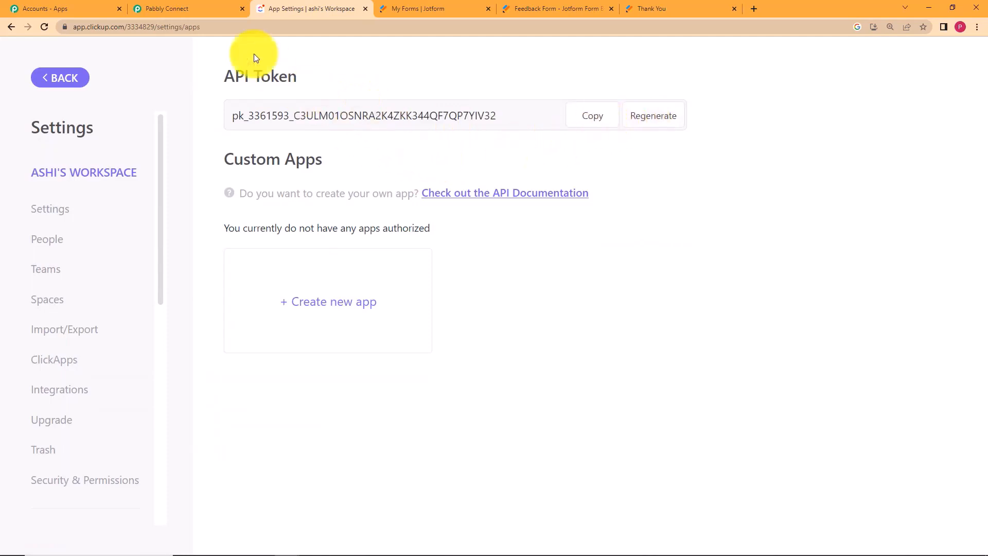
{"action": "left_click", "coordinate": [186, 9]}
Paste the API token and save the ClickUp #8 connection, checking the space names in ClickUp.
{"action": "key", "text": "ctrl+v"}
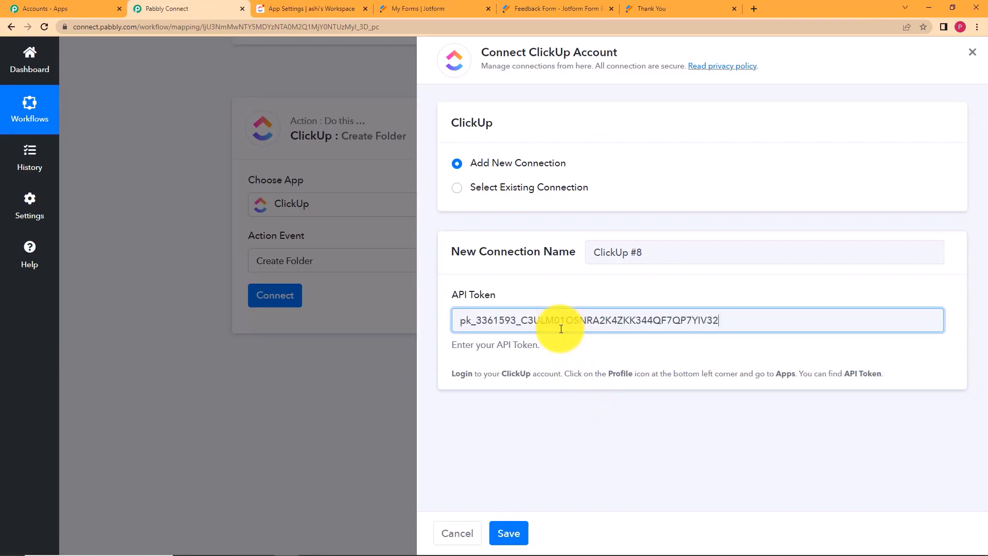
{"action": "left_click", "coordinate": [519, 538]}
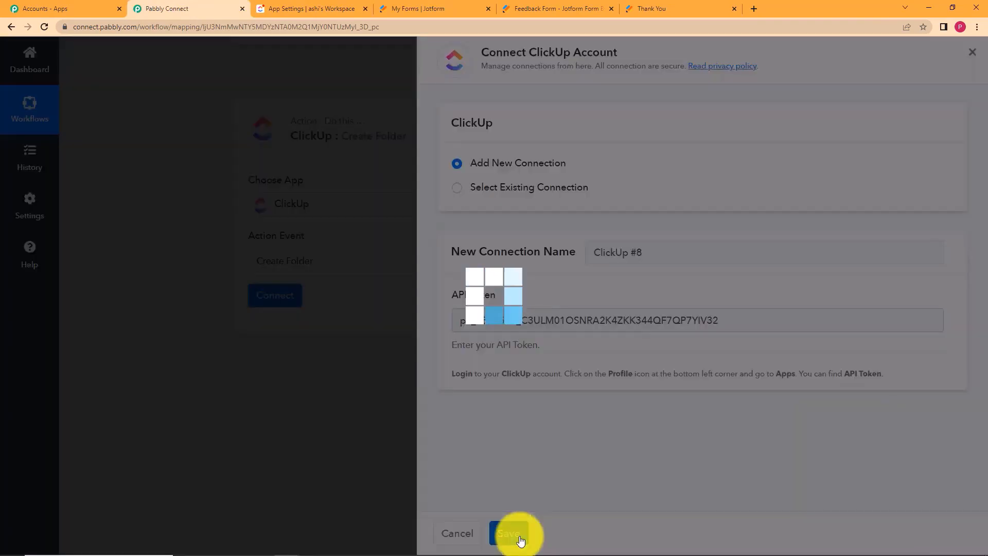
{"action": "scroll", "coordinate": [125, 347], "scroll_direction": "down", "scroll_amount": 2}
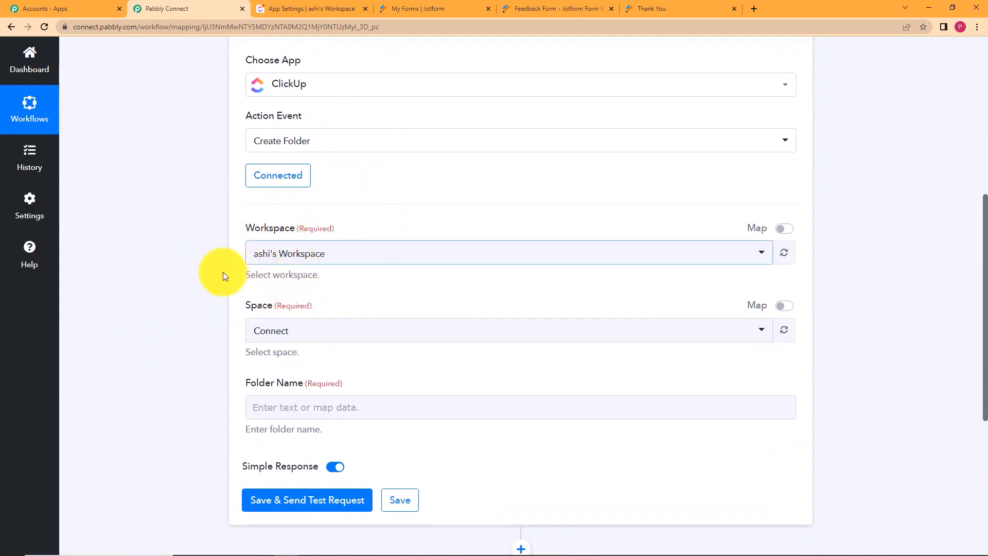
{"action": "left_click", "coordinate": [335, 9]}
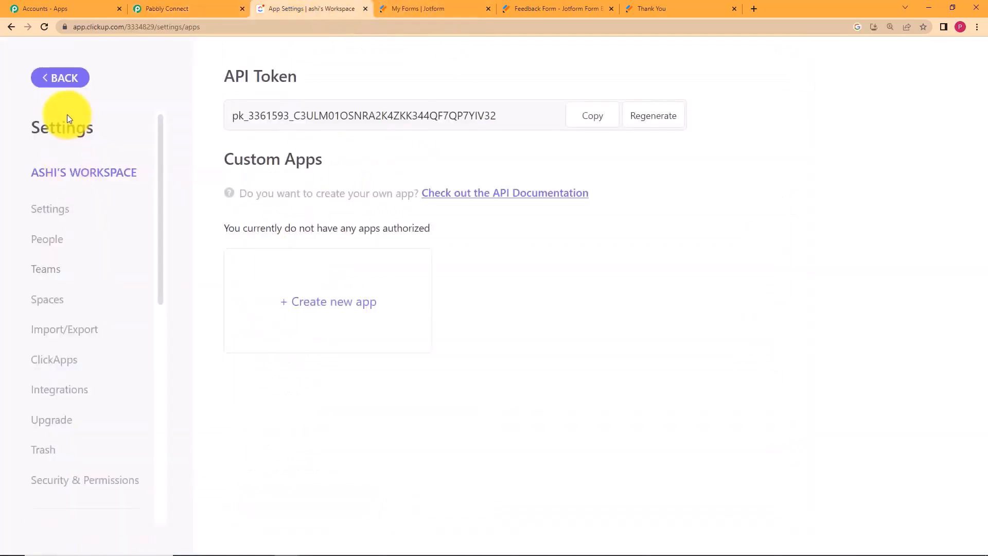
{"action": "left_click", "coordinate": [62, 77]}
{"action": "left_click", "coordinate": [190, 9]}
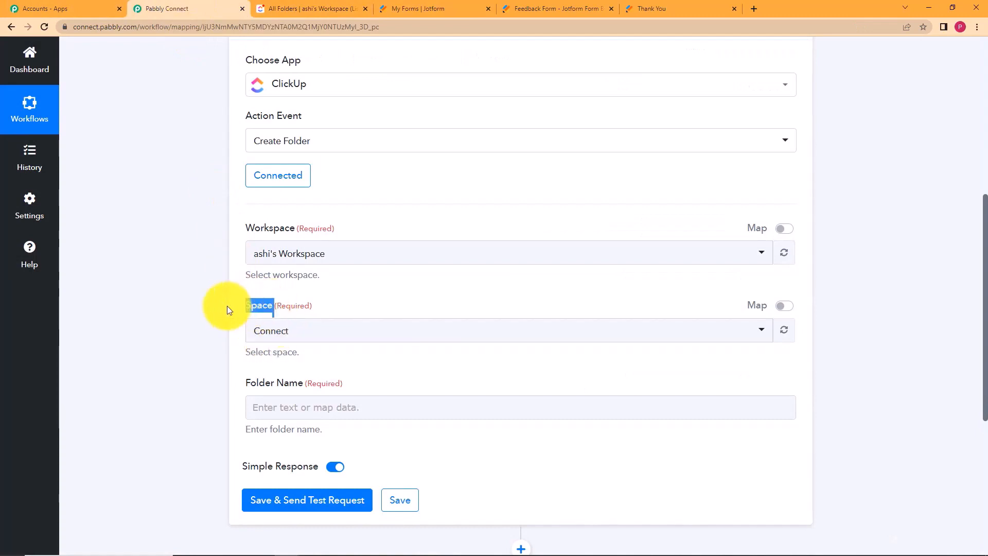
{"action": "left_click", "coordinate": [207, 322]}
{"action": "left_click", "coordinate": [309, 8]}
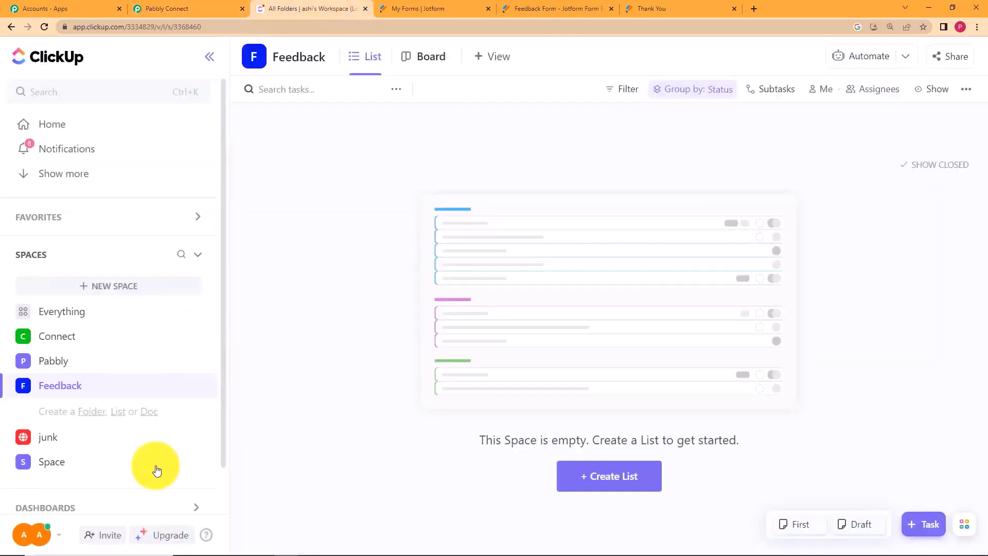
{"action": "left_click", "coordinate": [186, 7]}
Set Space to Feedback, map the first and last names into Folder Name, and send a test request.
{"action": "left_click", "coordinate": [315, 333]}
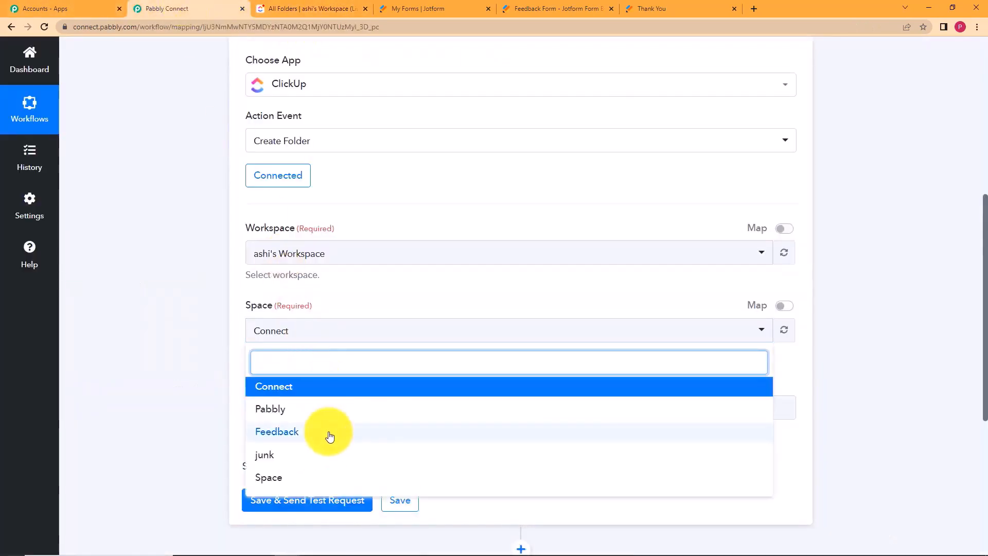
{"action": "left_click", "coordinate": [330, 436]}
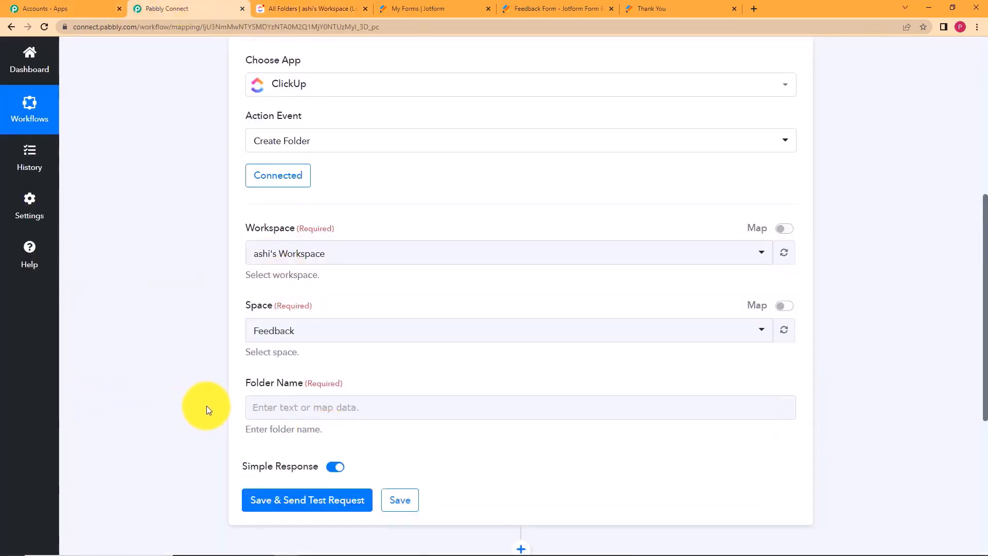
{"action": "left_click", "coordinate": [273, 412]}
{"action": "scroll", "coordinate": [176, 400], "scroll_direction": "down", "scroll_amount": 2}
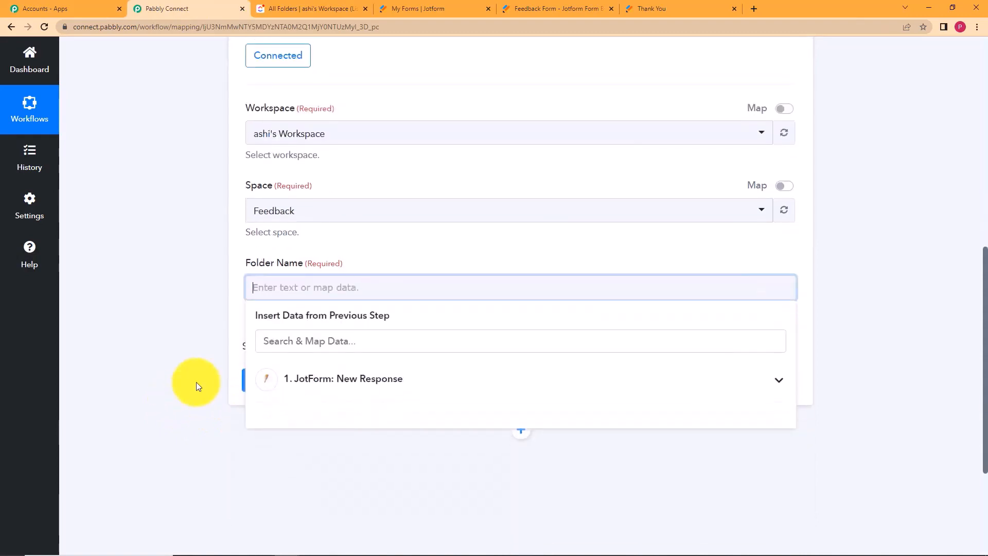
{"action": "left_click", "coordinate": [321, 376]}
{"action": "scroll", "coordinate": [205, 379], "scroll_direction": "down", "scroll_amount": 3}
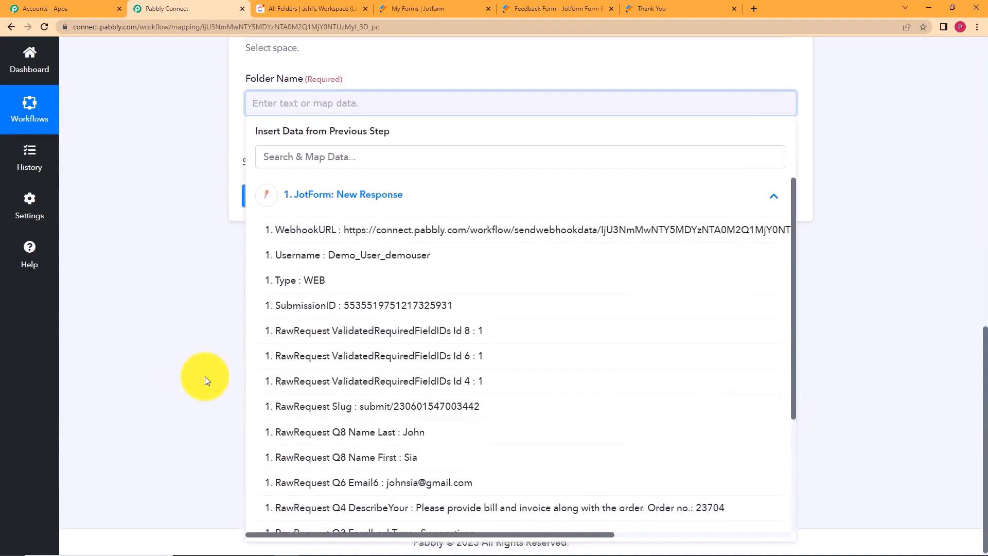
{"action": "left_click", "coordinate": [325, 456]}
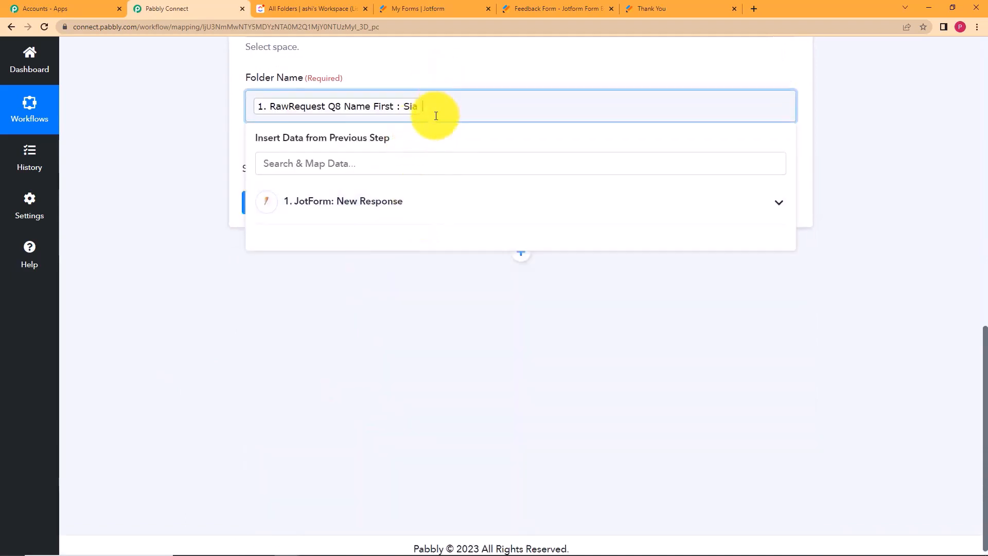
{"action": "left_click", "coordinate": [432, 202]}
{"action": "left_click", "coordinate": [447, 439]}
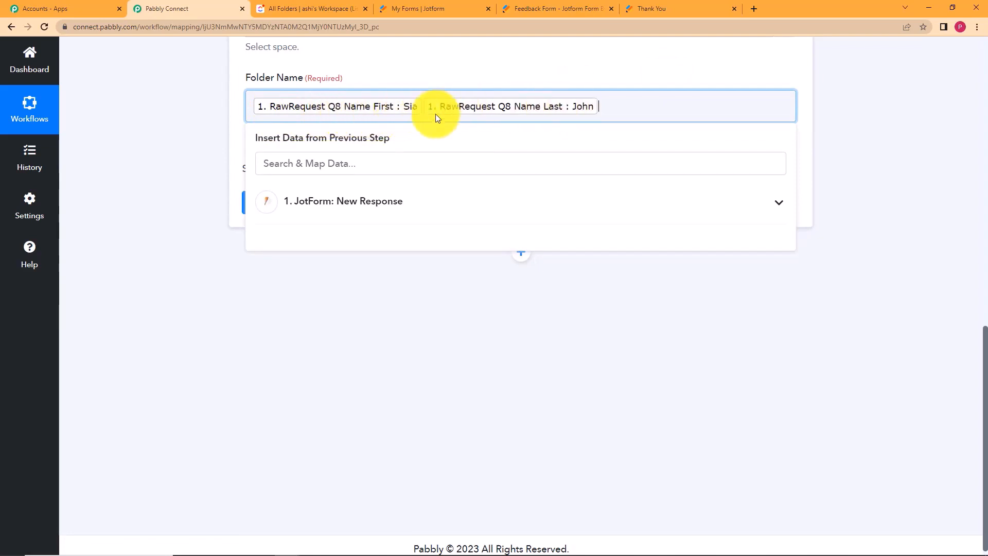
{"action": "left_click", "coordinate": [157, 118]}
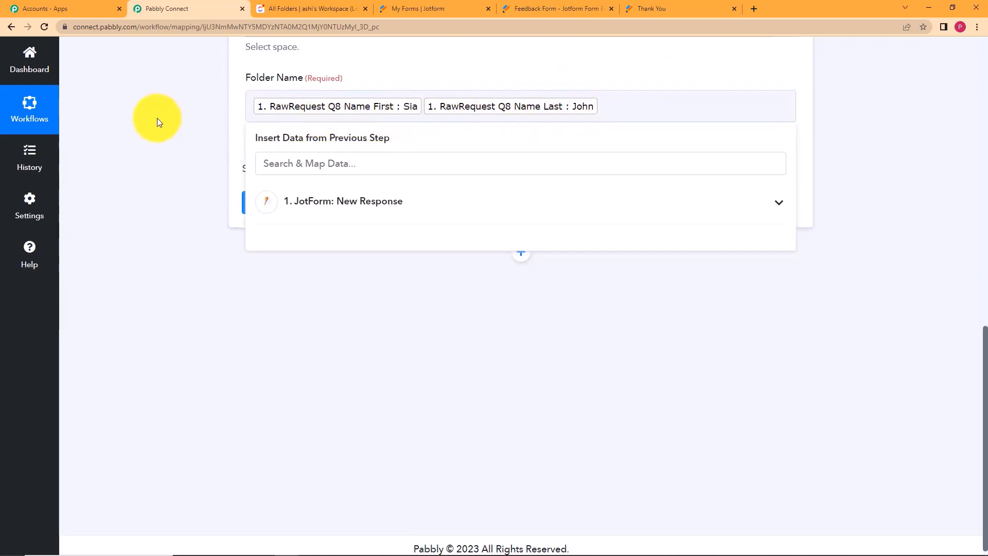
{"action": "left_click", "coordinate": [287, 198]}
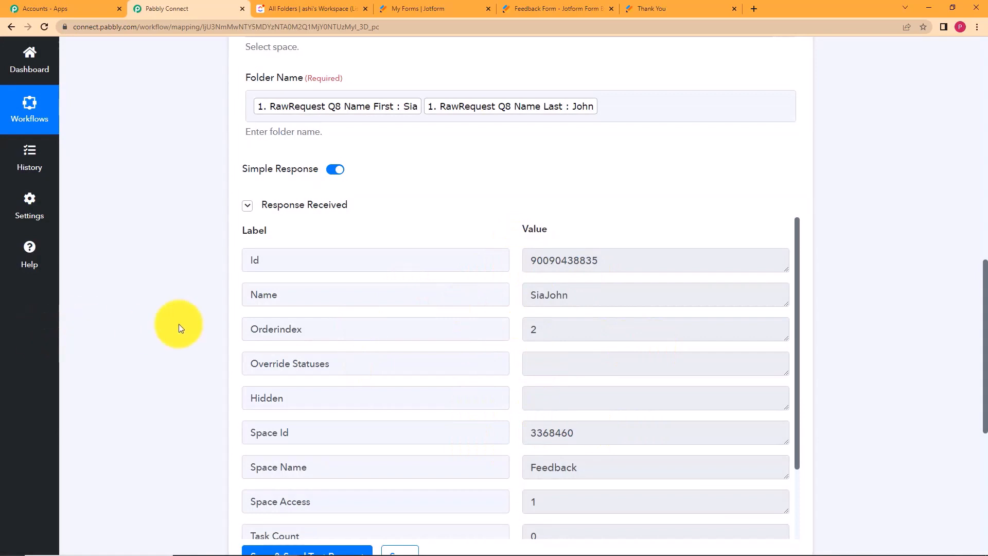
Save the ClickUp folder step, acknowledge the Data Saved confirmation, and add a new action step below.
{"action": "scroll", "coordinate": [178, 323], "scroll_direction": "down", "scroll_amount": 5}
{"action": "scroll", "coordinate": [178, 323], "scroll_direction": "up", "scroll_amount": 5}
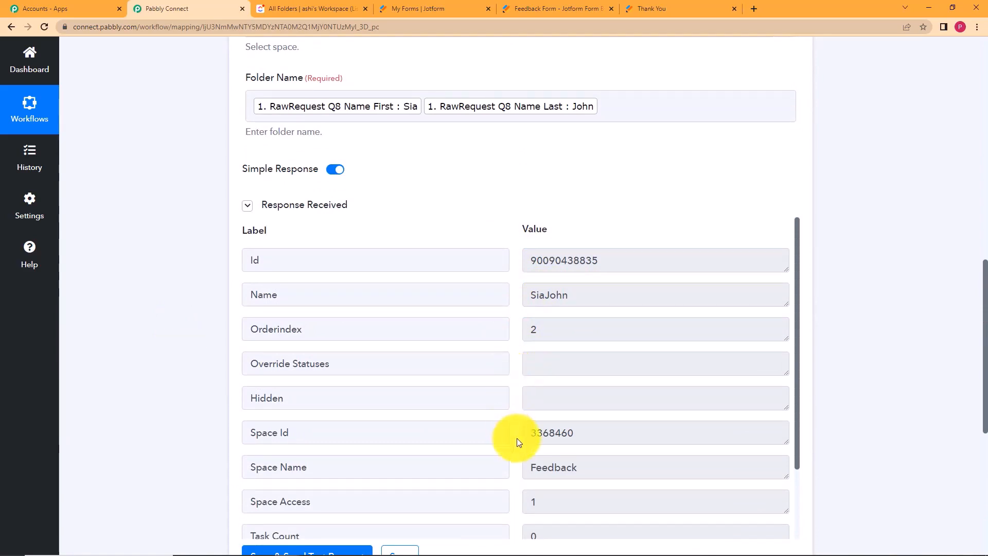
{"action": "scroll", "coordinate": [517, 438], "scroll_direction": "down", "scroll_amount": 2}
{"action": "scroll", "coordinate": [190, 394], "scroll_direction": "down", "scroll_amount": 5}
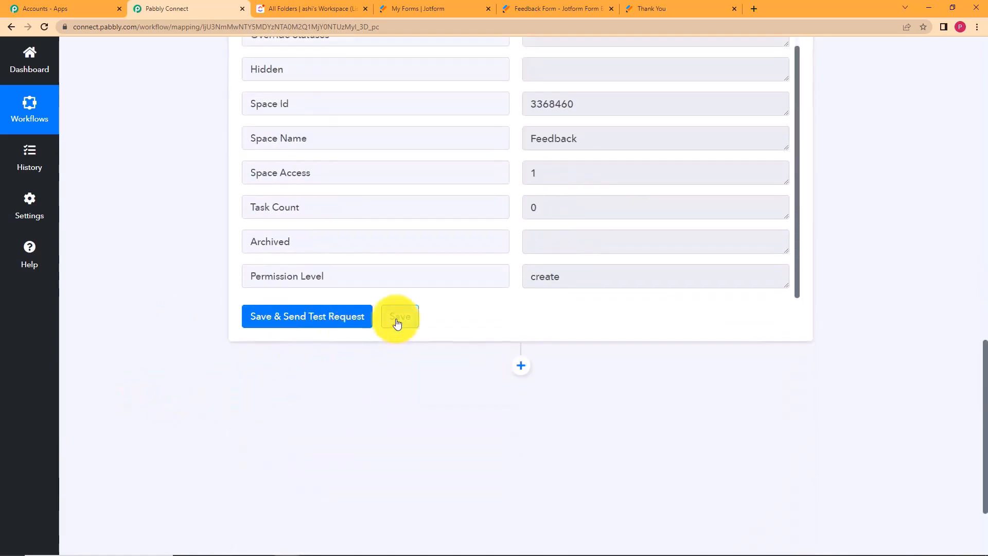
{"action": "left_click", "coordinate": [397, 322]}
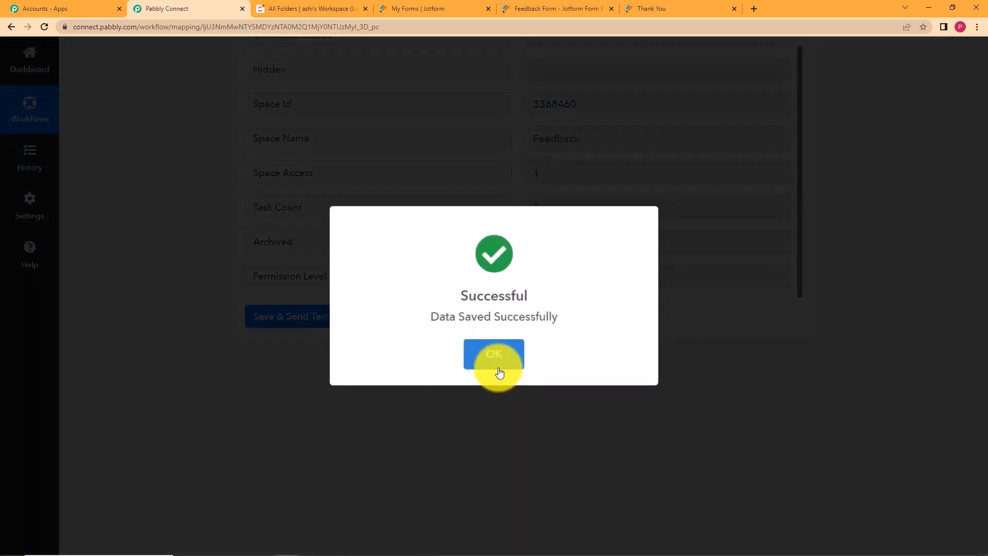
{"action": "left_click", "coordinate": [498, 369]}
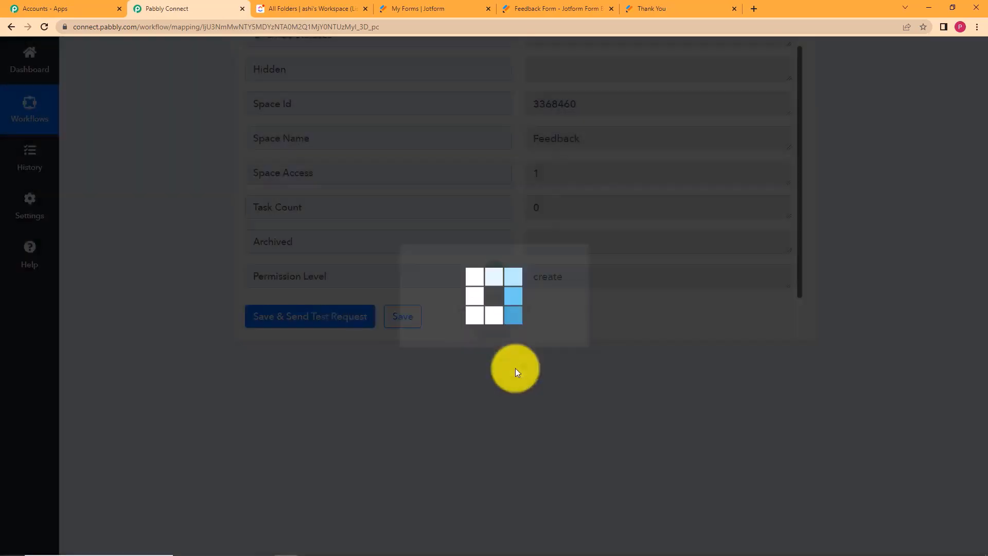
{"action": "left_click", "coordinate": [521, 371]}
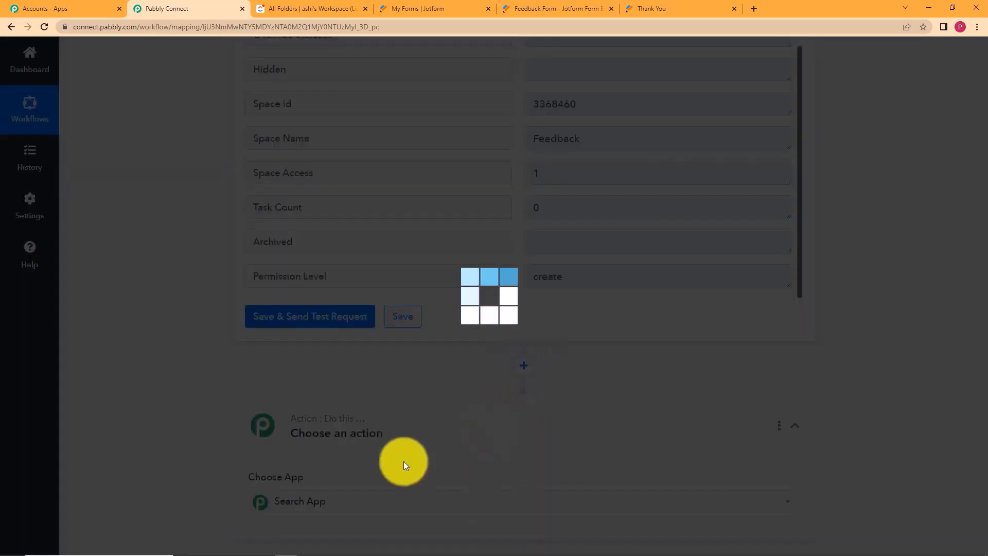
{"action": "scroll", "coordinate": [309, 360], "scroll_direction": "down", "scroll_amount": 5}
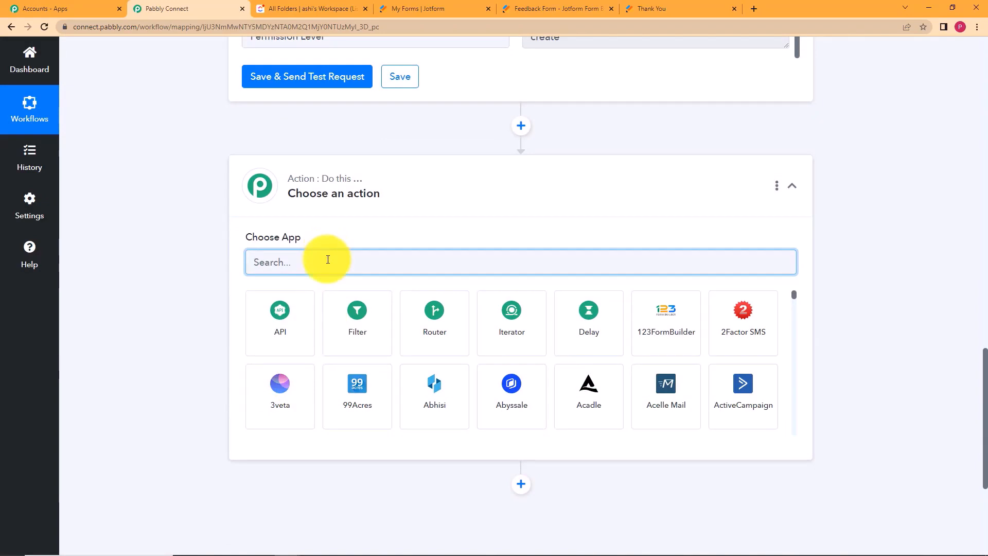
Make the new step a ClickUp Create List action linked to the existing ClickUp #8 connection.
{"action": "type", "text": "click"}
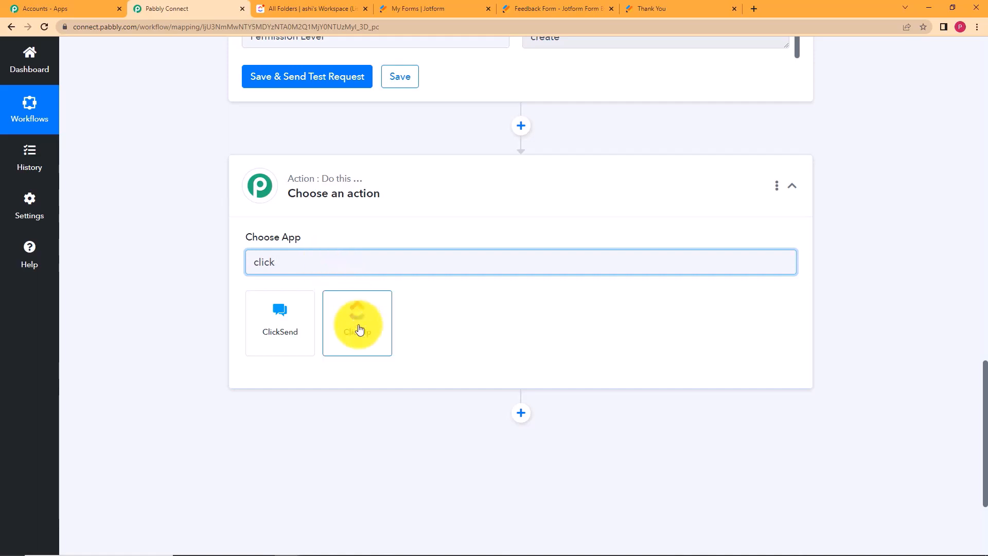
{"action": "left_click", "coordinate": [359, 329]}
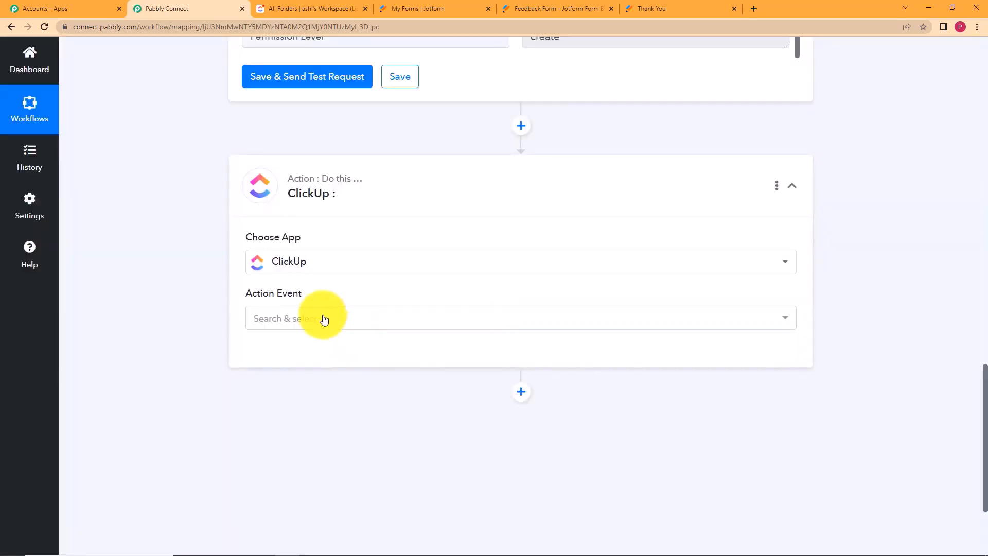
{"action": "left_click", "coordinate": [324, 319]}
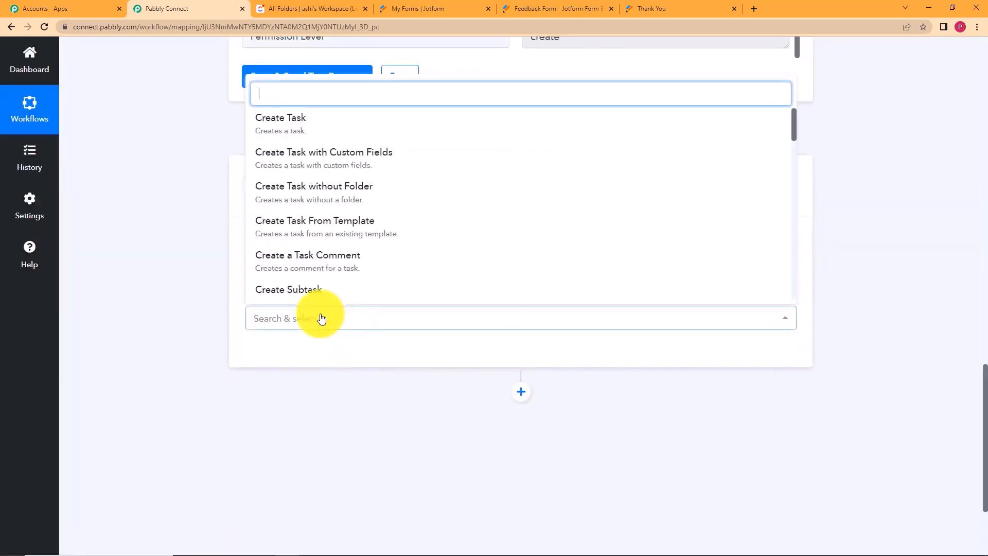
{"action": "type", "text": "list"}
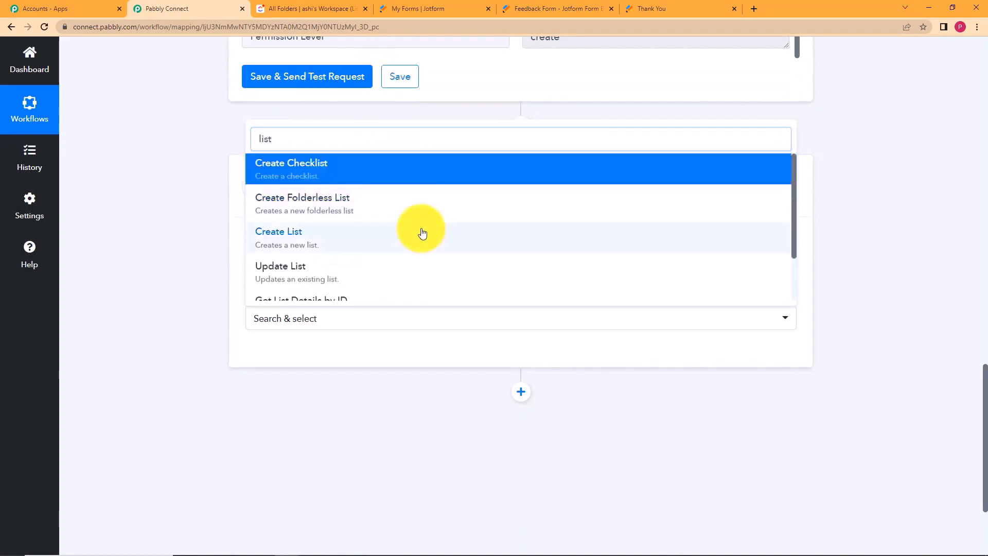
{"action": "left_click", "coordinate": [419, 231]}
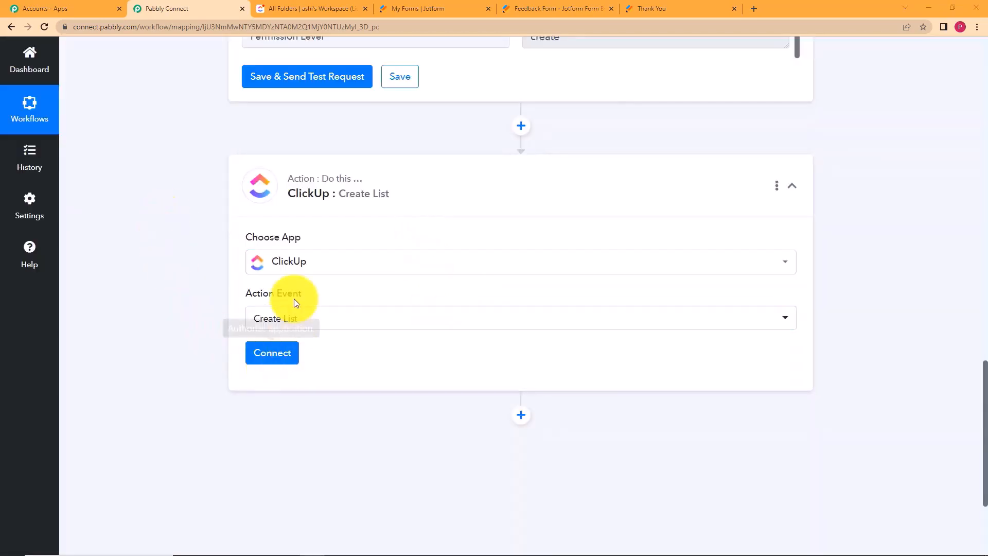
{"action": "left_click", "coordinate": [280, 361]}
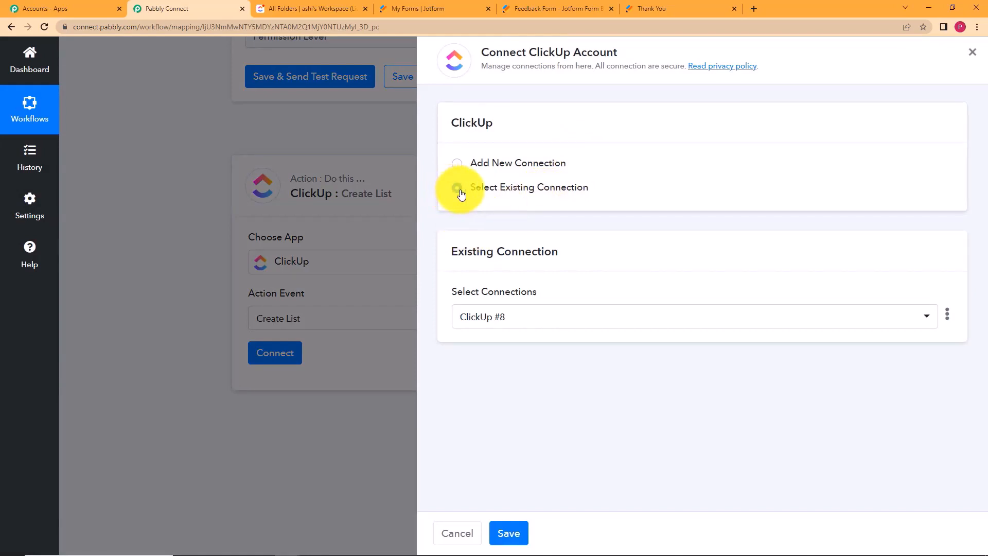
{"action": "left_click", "coordinate": [512, 532]}
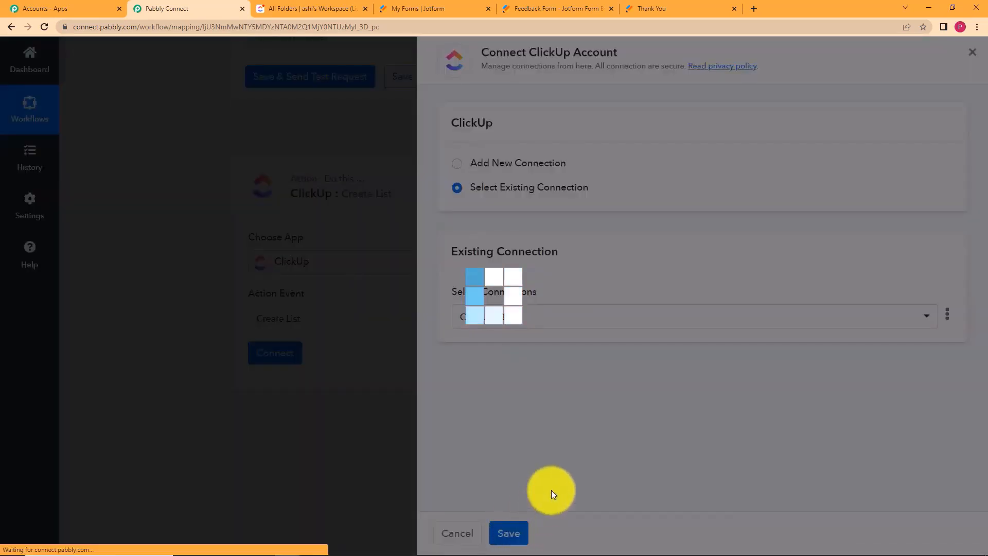
{"action": "scroll", "coordinate": [207, 360], "scroll_direction": "down", "scroll_amount": 5}
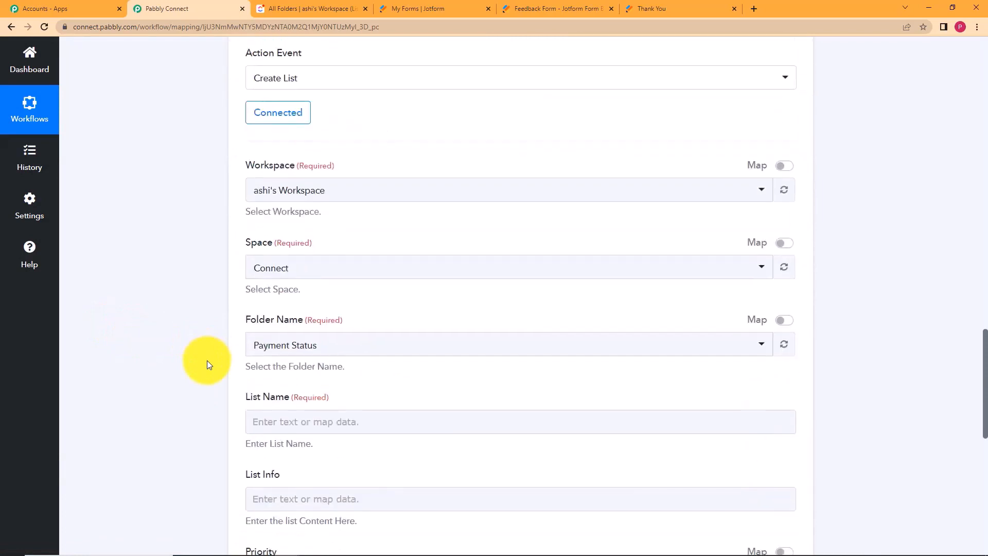
{"action": "left_click", "coordinate": [296, 264]}
{"action": "left_click", "coordinate": [306, 371]}
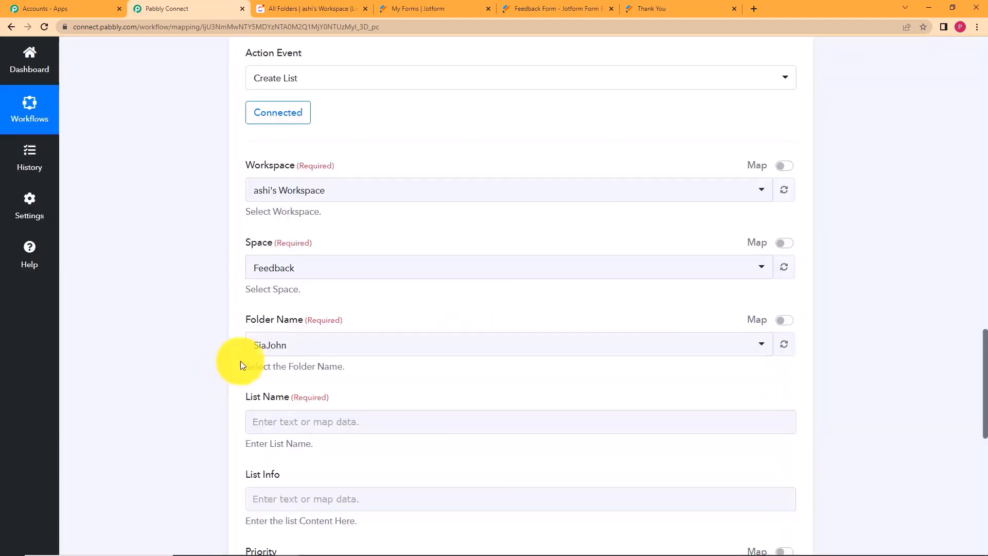
{"action": "left_click", "coordinate": [295, 343]}
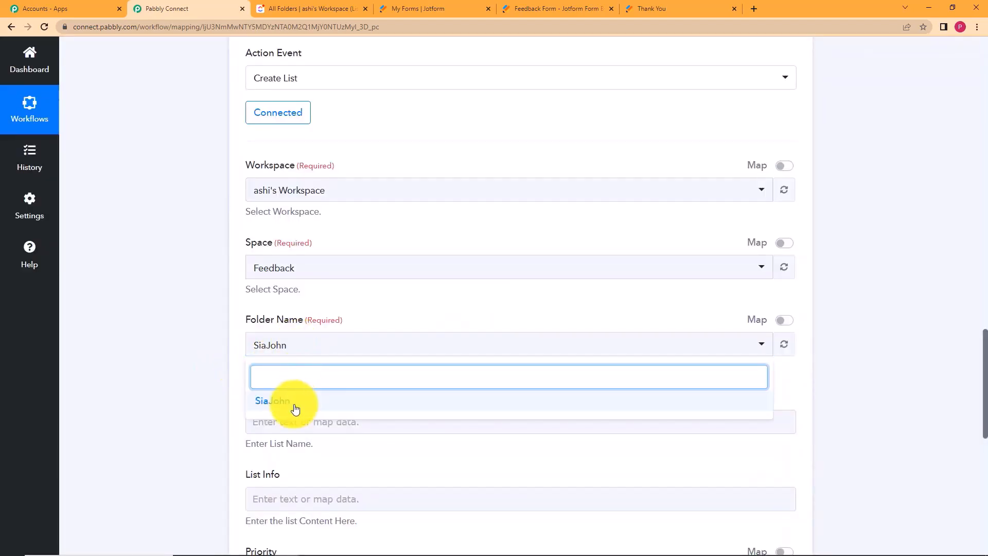
{"action": "left_click", "coordinate": [278, 401]}
{"action": "scroll", "coordinate": [274, 337], "scroll_direction": "down", "scroll_amount": 5}
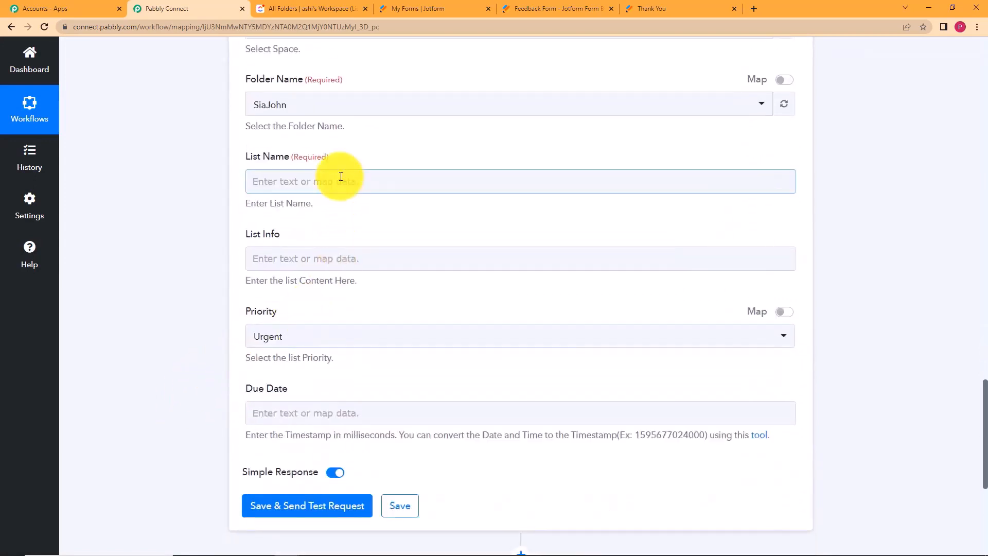
Map the Jotform FormTitle field into List Name.
{"action": "left_click", "coordinate": [340, 177]}
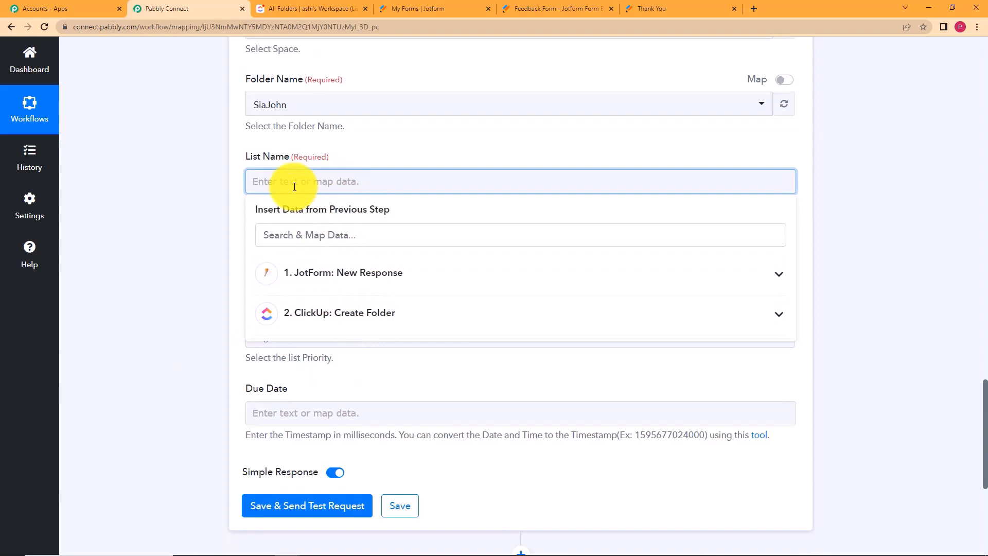
{"action": "left_click", "coordinate": [377, 279]}
{"action": "scroll", "coordinate": [332, 358], "scroll_direction": "down", "scroll_amount": 3}
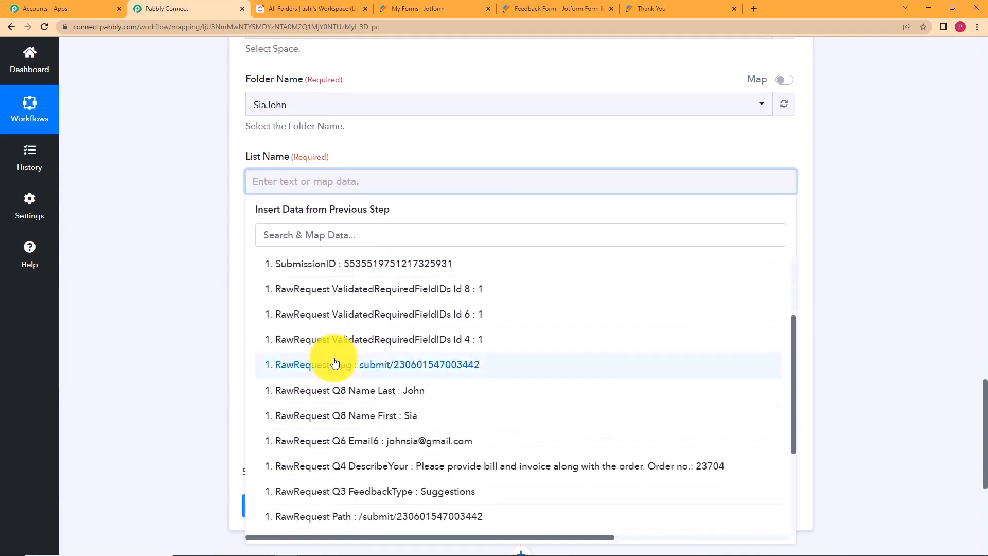
{"action": "scroll", "coordinate": [334, 362], "scroll_direction": "down", "scroll_amount": 3}
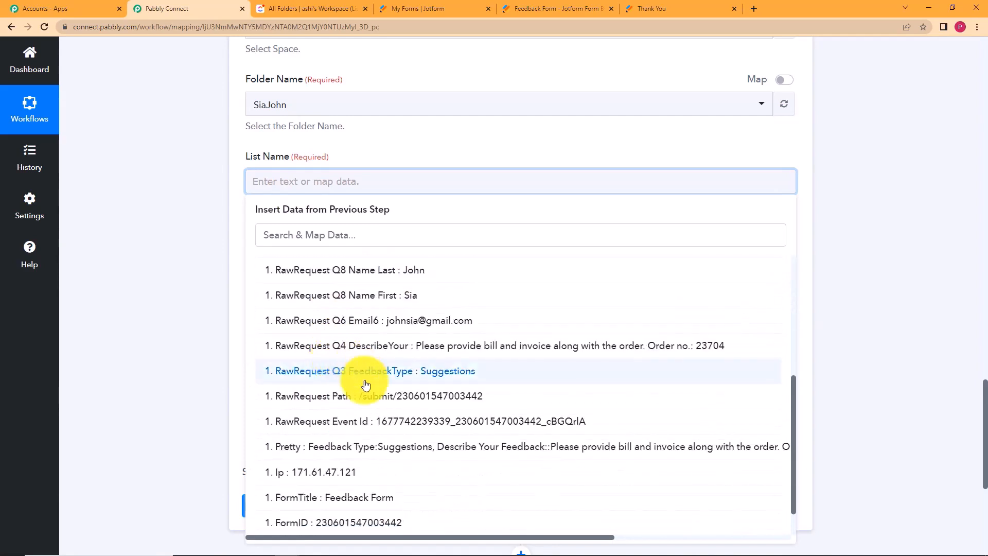
{"action": "scroll", "coordinate": [432, 387], "scroll_direction": "down", "scroll_amount": 1}
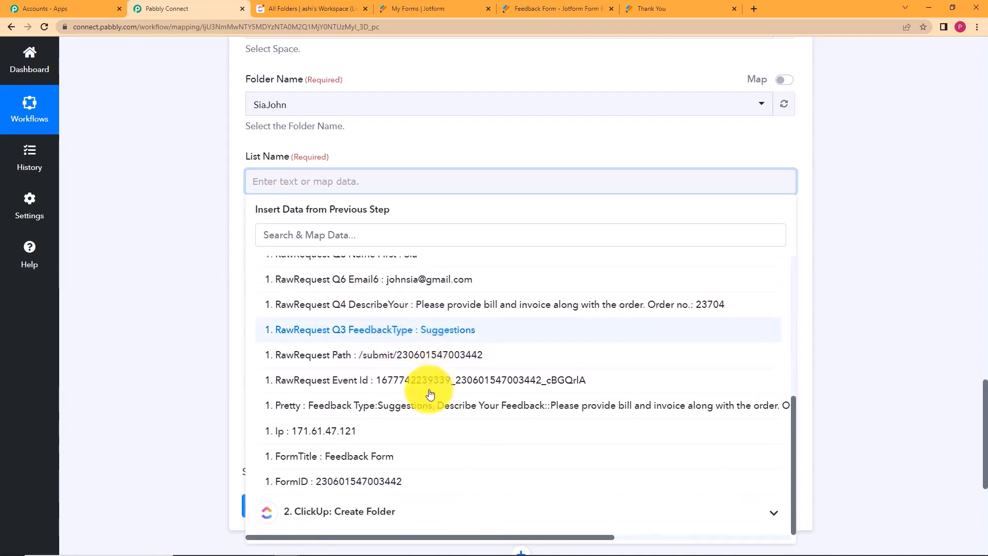
{"action": "left_click", "coordinate": [385, 456]}
{"action": "left_click", "coordinate": [220, 327]}
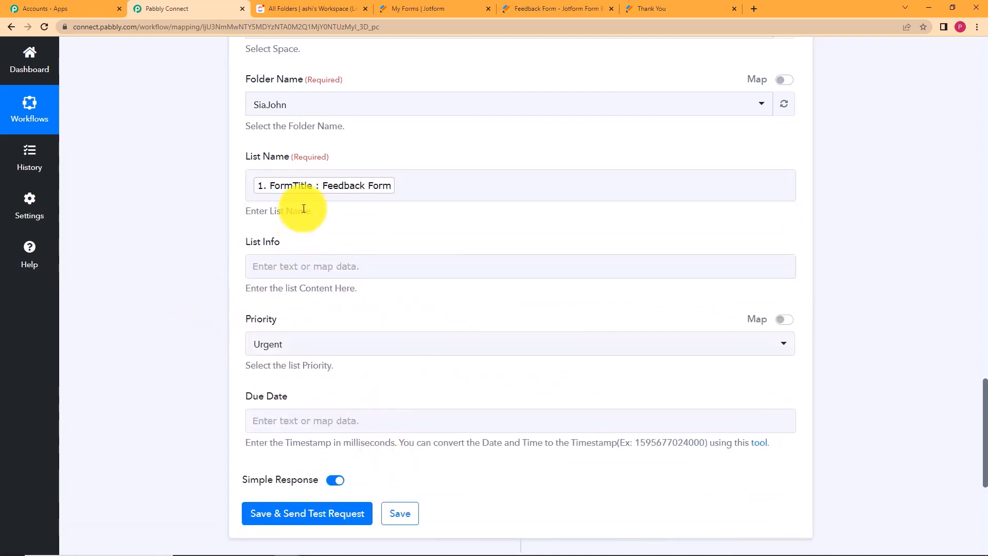
Map the Jotform Q3 FeedbackType field into List Info.
{"action": "left_click", "coordinate": [283, 262]}
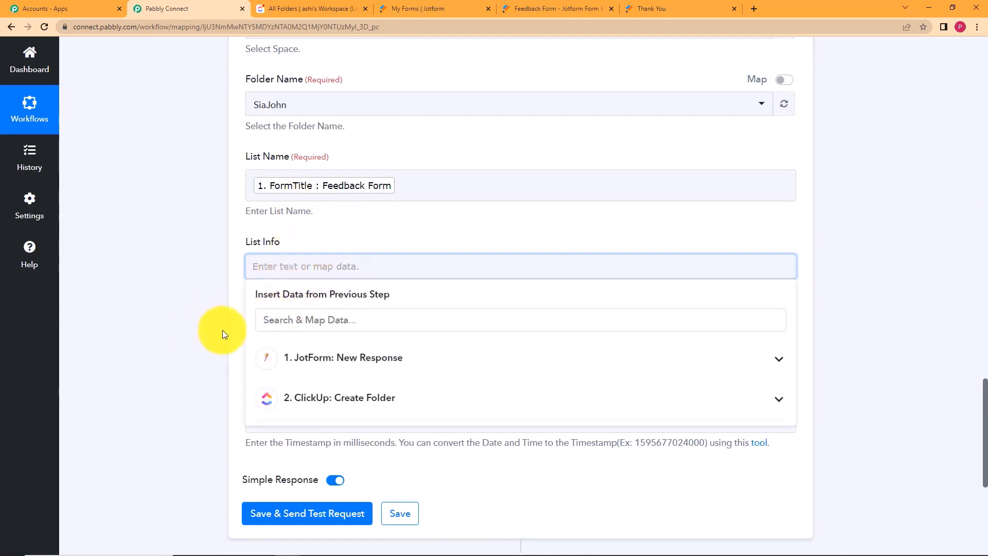
{"action": "left_click", "coordinate": [323, 366]}
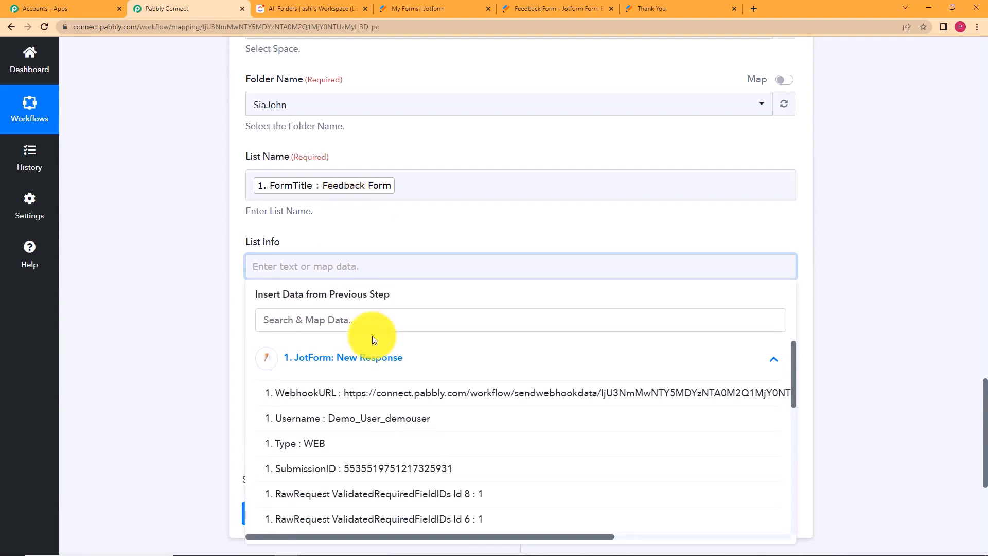
{"action": "scroll", "coordinate": [359, 416], "scroll_direction": "down", "scroll_amount": 5}
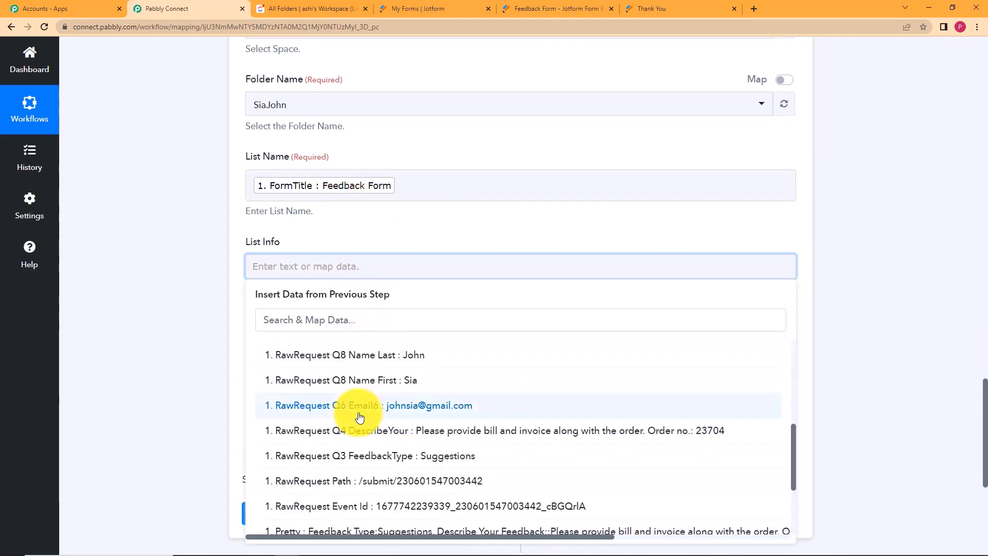
{"action": "left_click", "coordinate": [352, 458]}
{"action": "left_click", "coordinate": [180, 298]}
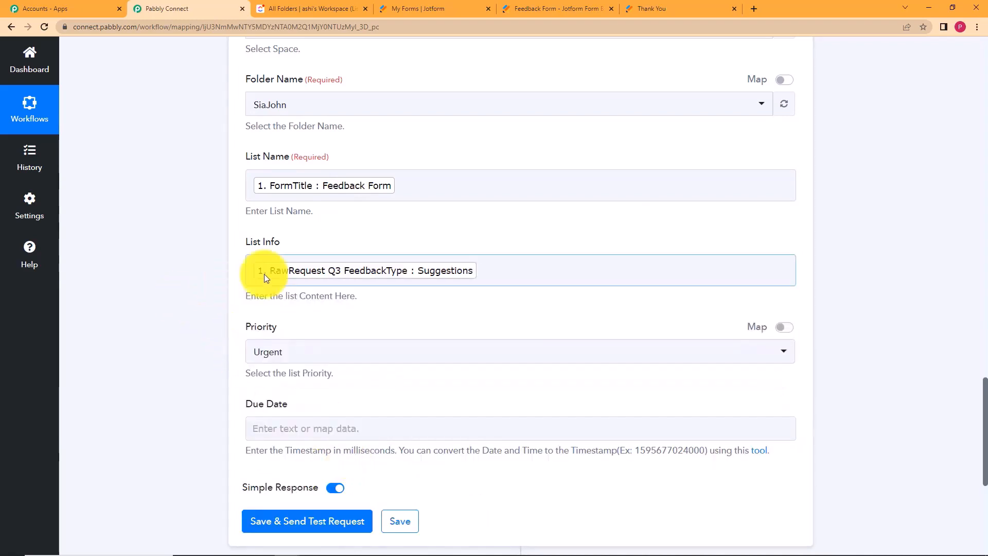
{"action": "left_click", "coordinate": [429, 282]}
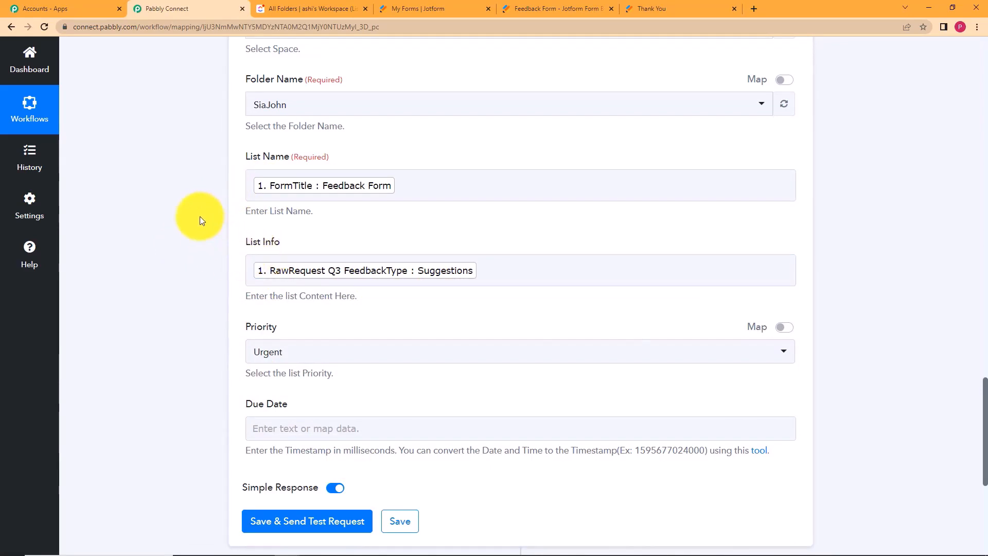
{"action": "scroll", "coordinate": [200, 220], "scroll_direction": "up", "scroll_amount": 2}
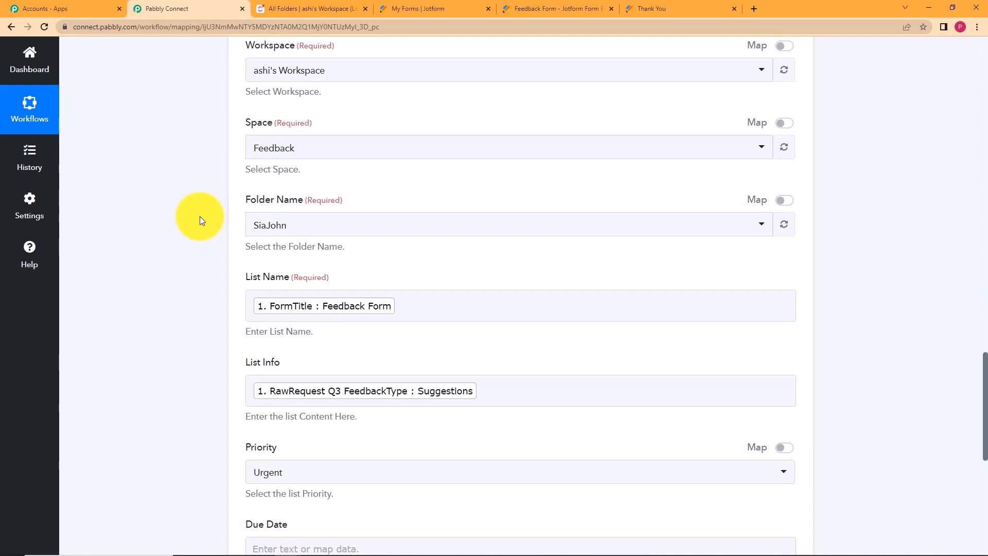
{"action": "left_click", "coordinate": [437, 306]}
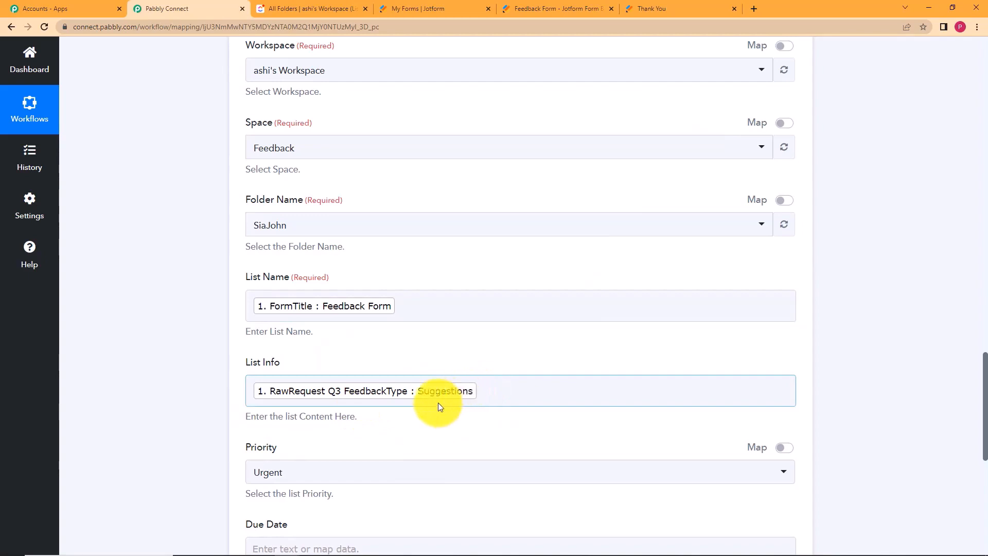
Change the list Priority from Urgent to Normal.
{"action": "scroll", "coordinate": [164, 333], "scroll_direction": "down", "scroll_amount": 5}
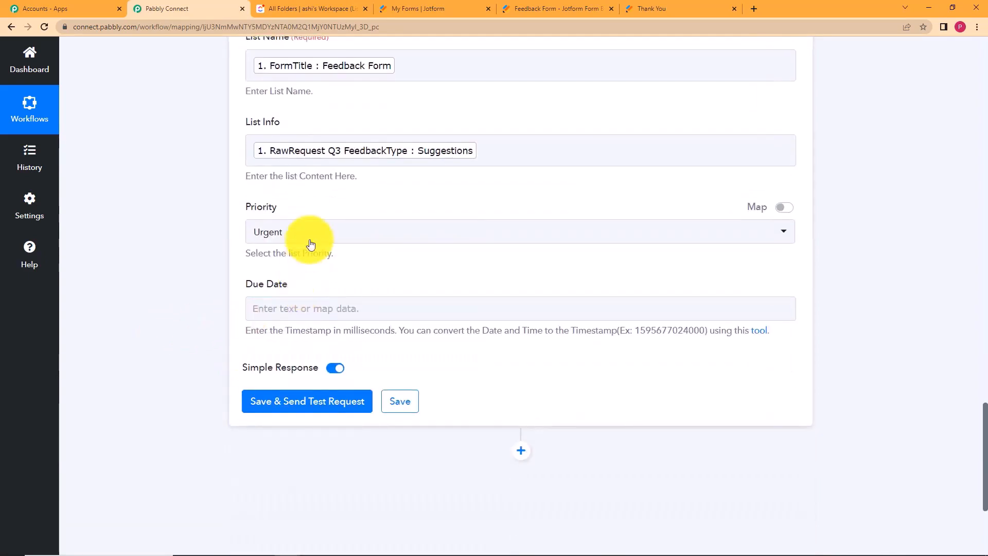
{"action": "left_click", "coordinate": [310, 240]}
{"action": "left_click", "coordinate": [315, 334]}
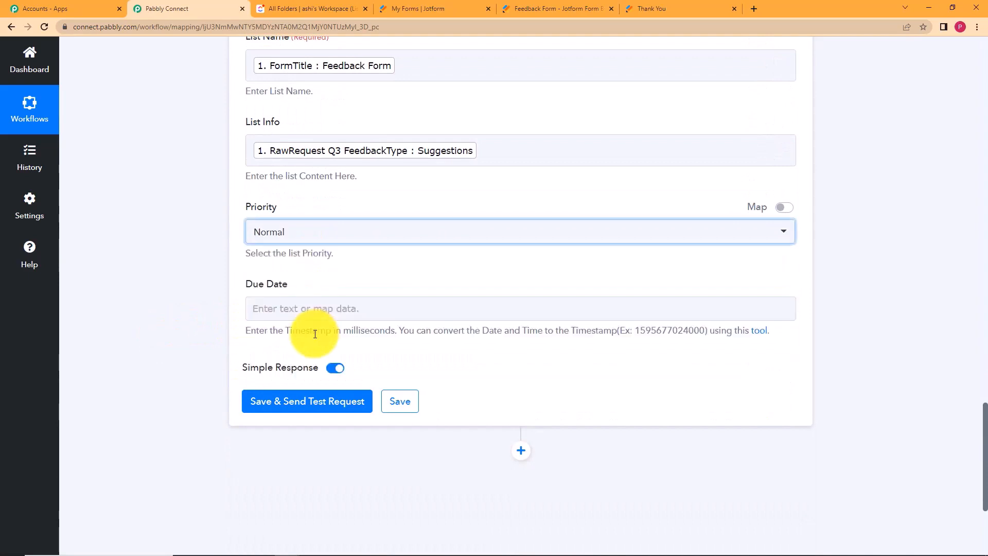
{"action": "left_click", "coordinate": [275, 299]}
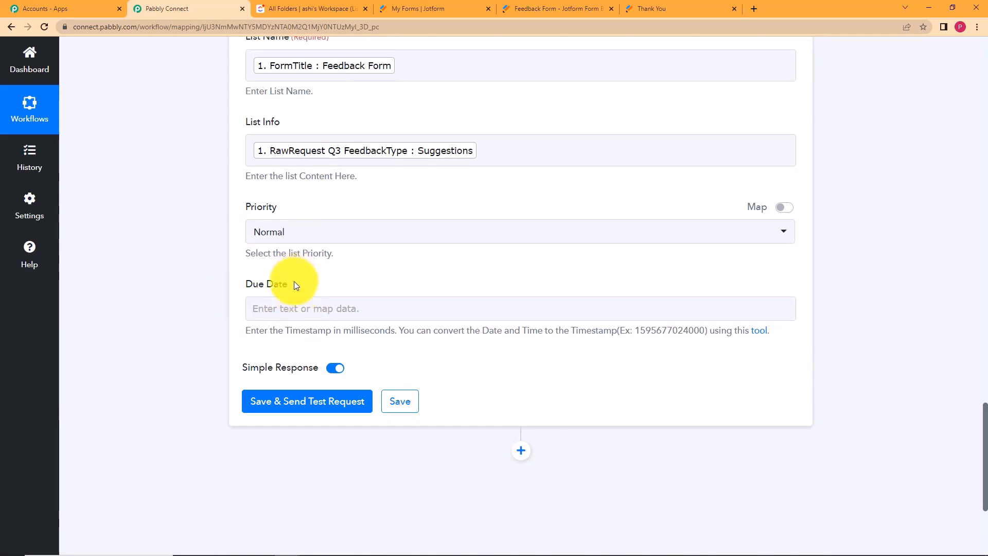
Test the Create List step, review the returned list Id and name Feedback Form, then save it.
{"action": "left_click", "coordinate": [344, 399]}
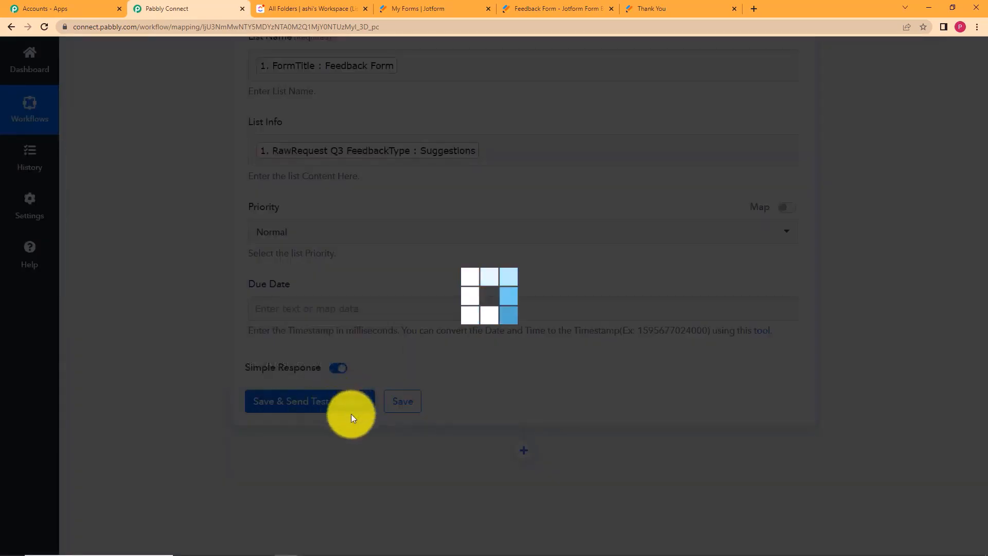
{"action": "scroll", "coordinate": [197, 376], "scroll_direction": "down", "scroll_amount": 5}
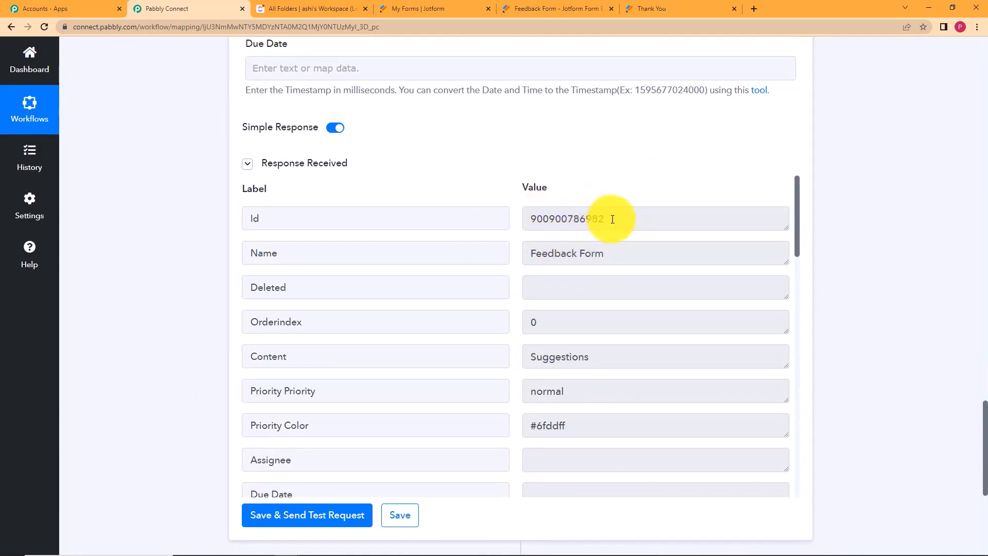
{"action": "left_click_drag", "start_coordinate": [603, 215], "coordinate": [503, 225]}
{"action": "left_click", "coordinate": [508, 209]}
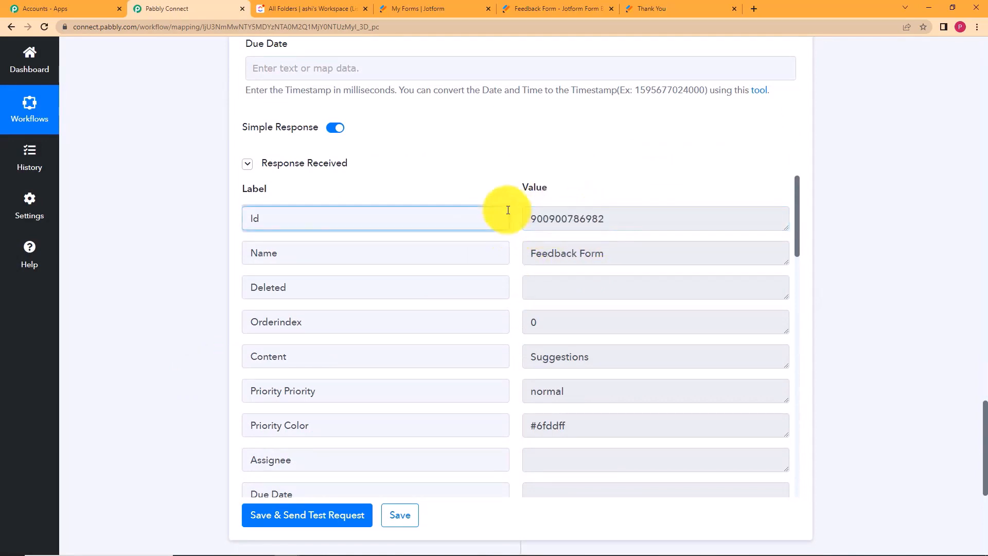
{"action": "left_click", "coordinate": [517, 176]}
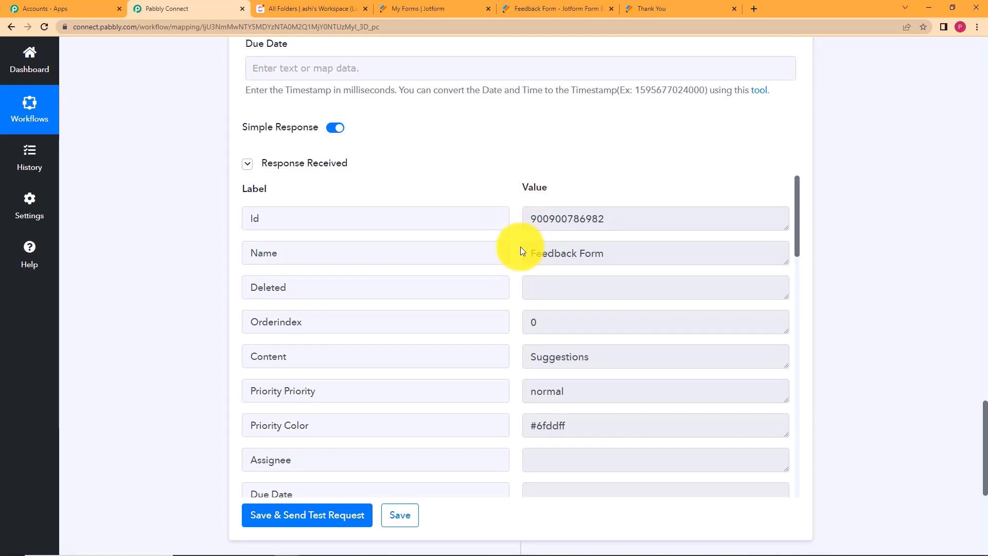
{"action": "left_click_drag", "start_coordinate": [551, 253], "coordinate": [474, 274]}
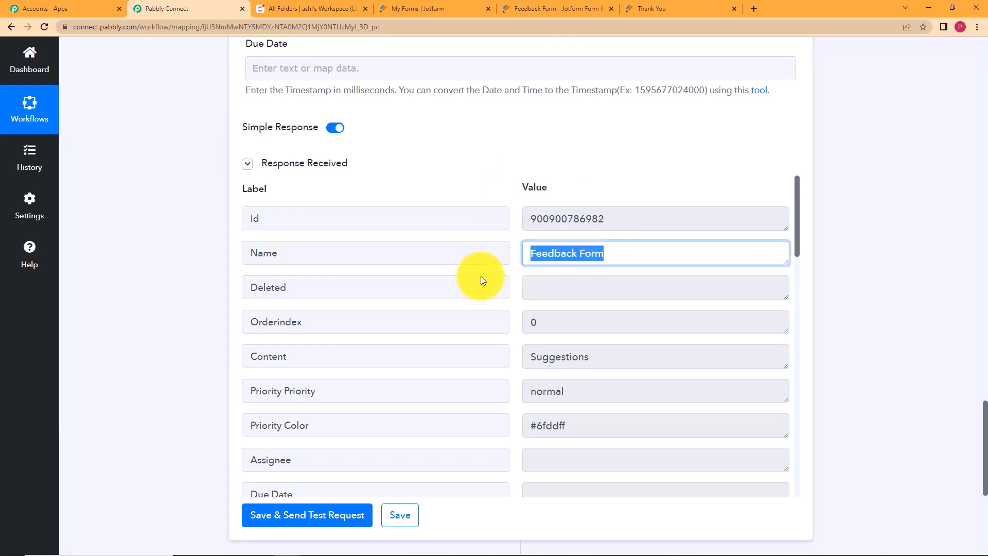
{"action": "scroll", "coordinate": [520, 288], "scroll_direction": "down", "scroll_amount": 2}
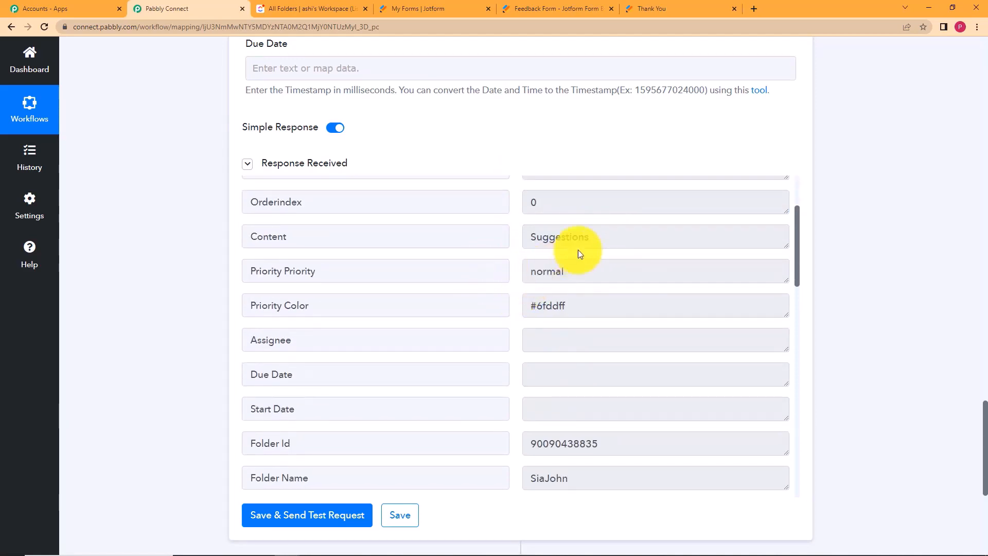
{"action": "scroll", "coordinate": [523, 288], "scroll_direction": "down", "scroll_amount": 2}
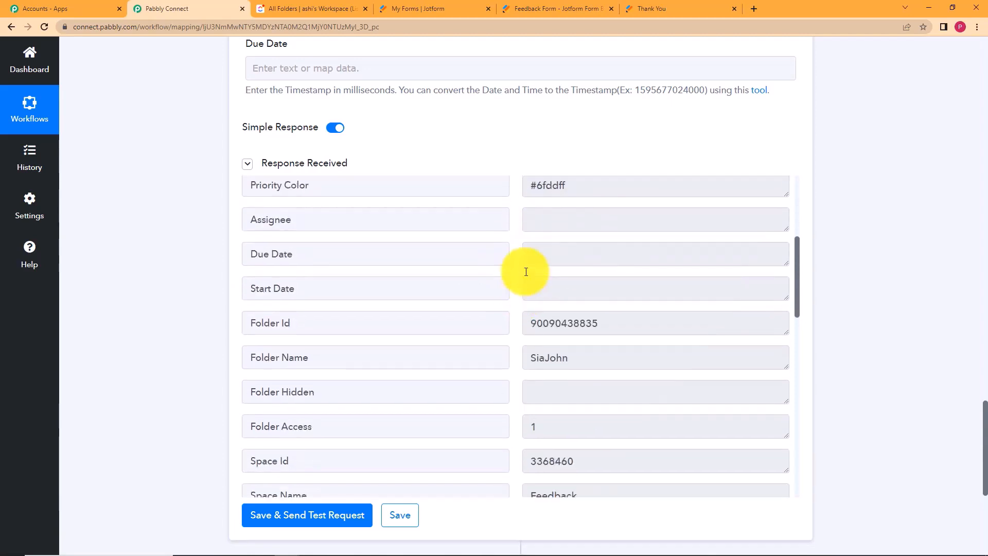
{"action": "scroll", "coordinate": [525, 334], "scroll_direction": "down", "scroll_amount": 5}
{"action": "scroll", "coordinate": [527, 329], "scroll_direction": "down", "scroll_amount": 8}
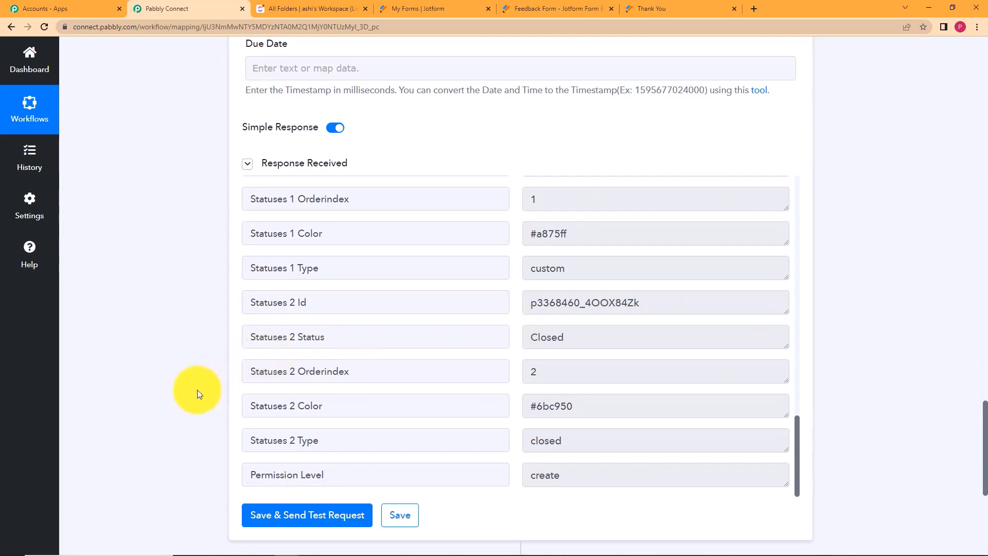
{"action": "scroll", "coordinate": [193, 425], "scroll_direction": "down", "scroll_amount": 5}
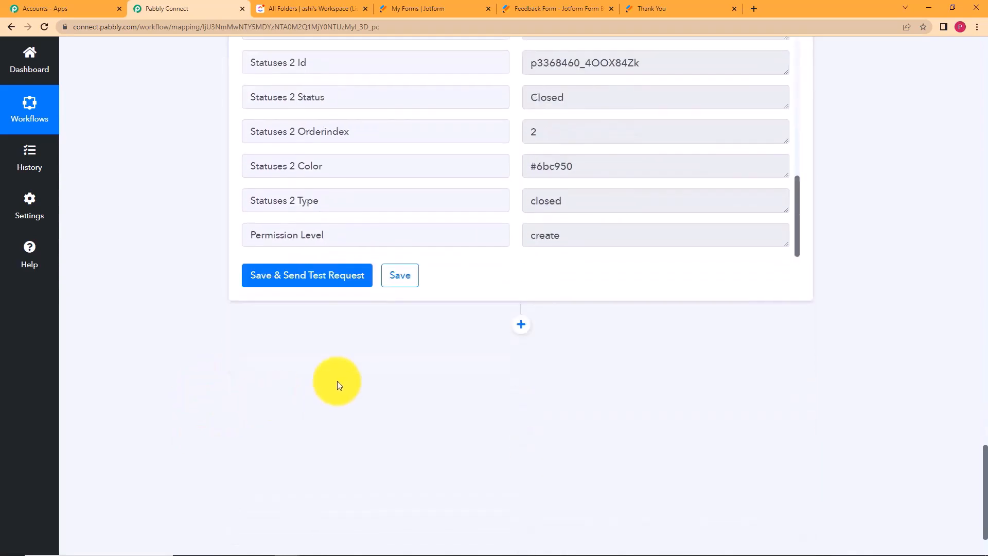
{"action": "left_click", "coordinate": [396, 283]}
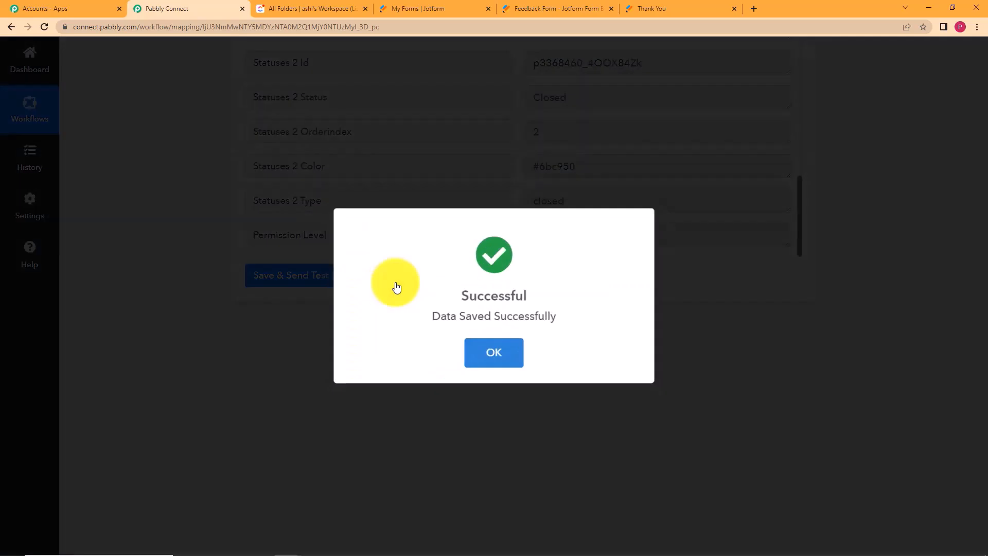
Add a third step as a ClickUp Create Task action on the existing ClickUp #8 connection.
{"action": "left_click", "coordinate": [505, 355]}
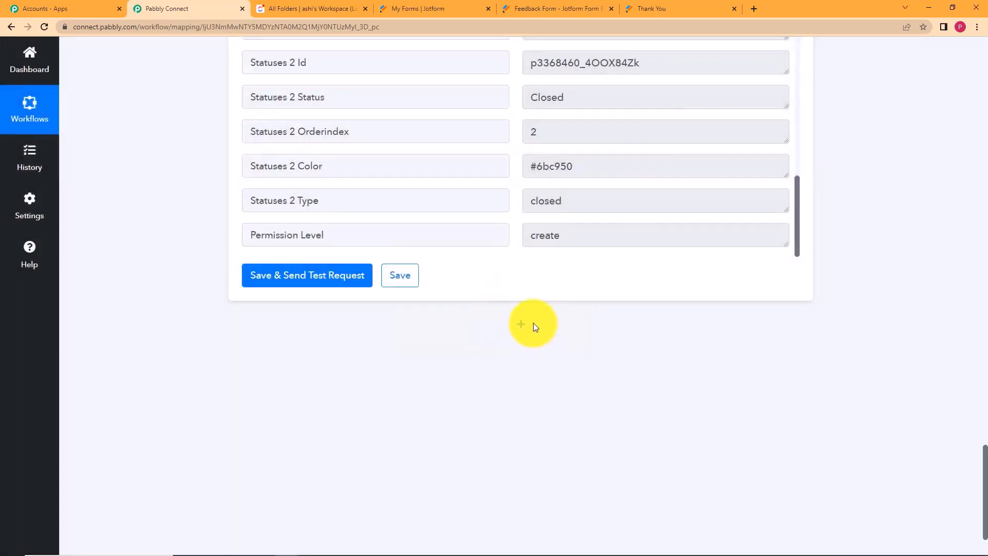
{"action": "left_click", "coordinate": [523, 324]}
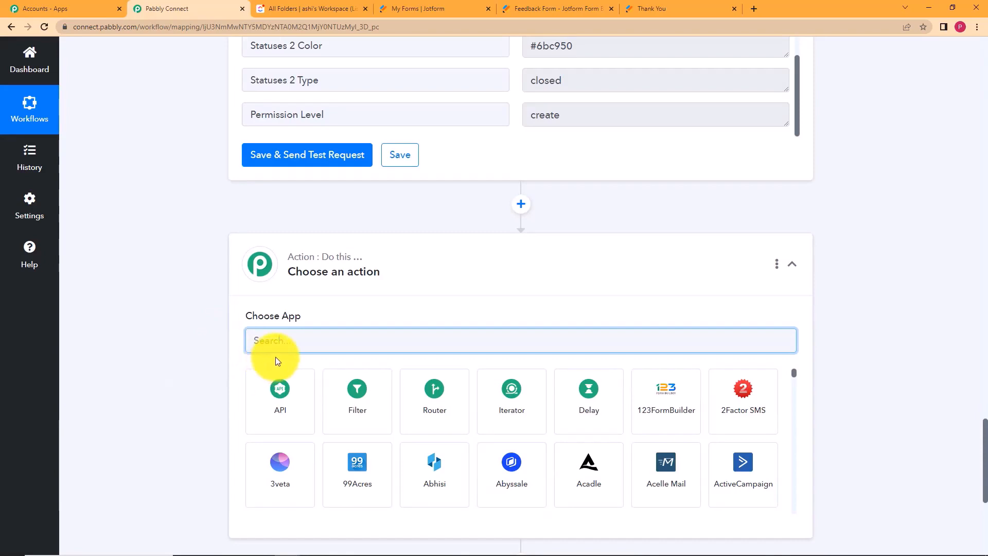
{"action": "type", "text": "clic"}
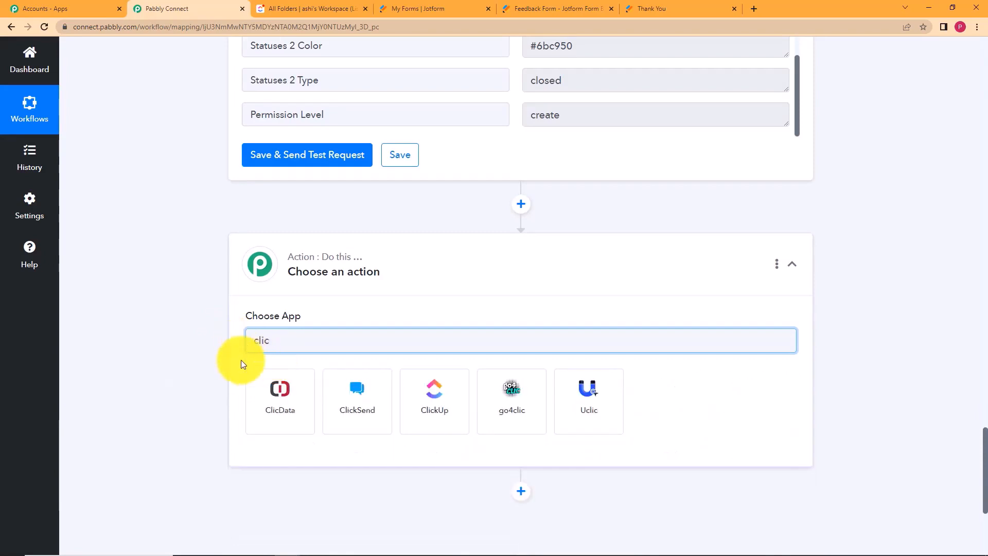
{"action": "left_click", "coordinate": [404, 378]}
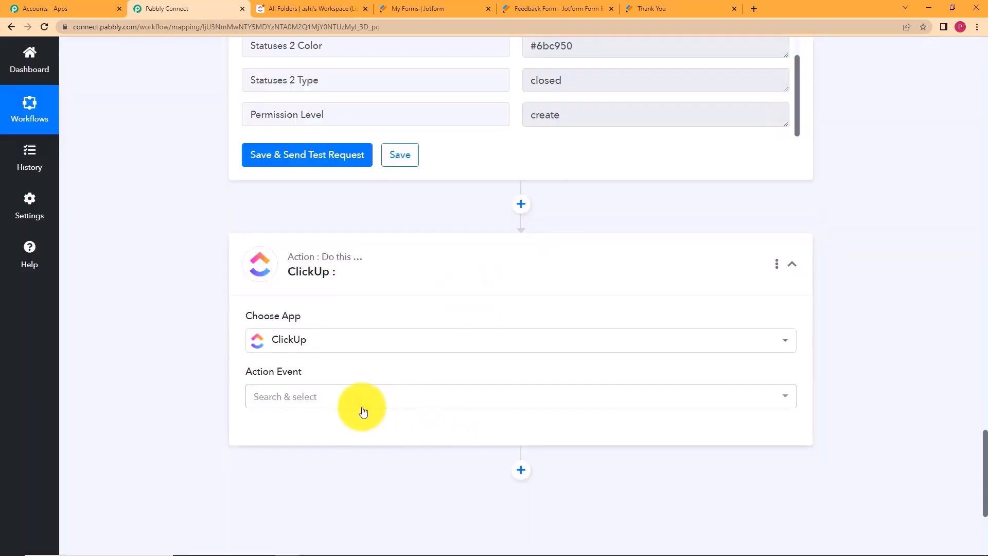
{"action": "left_click", "coordinate": [348, 404]}
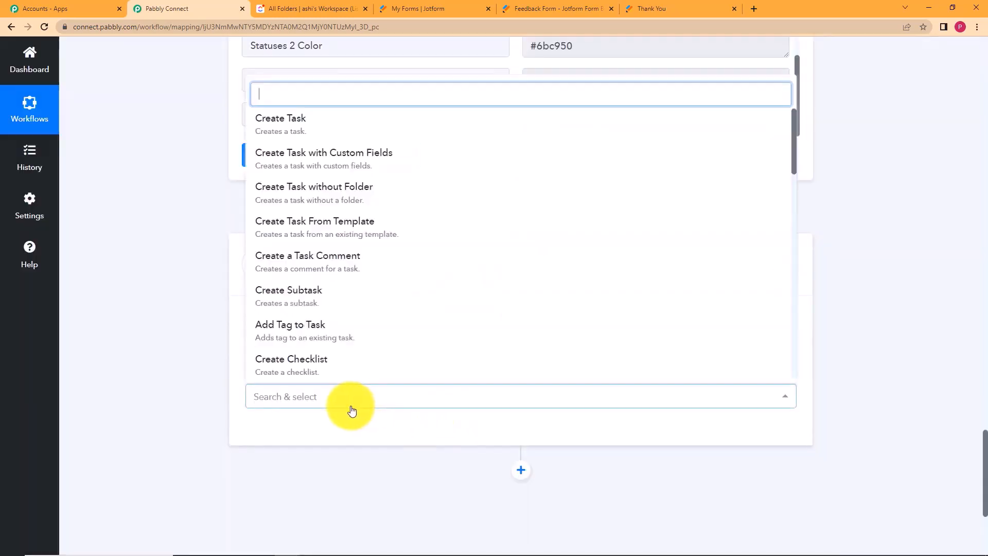
{"action": "left_click", "coordinate": [341, 124]}
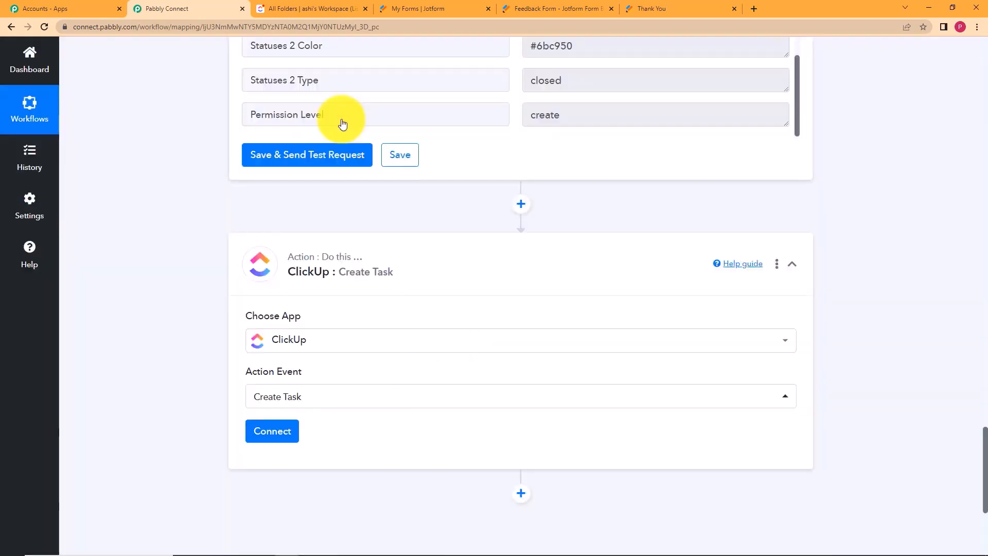
{"action": "left_click", "coordinate": [269, 434]}
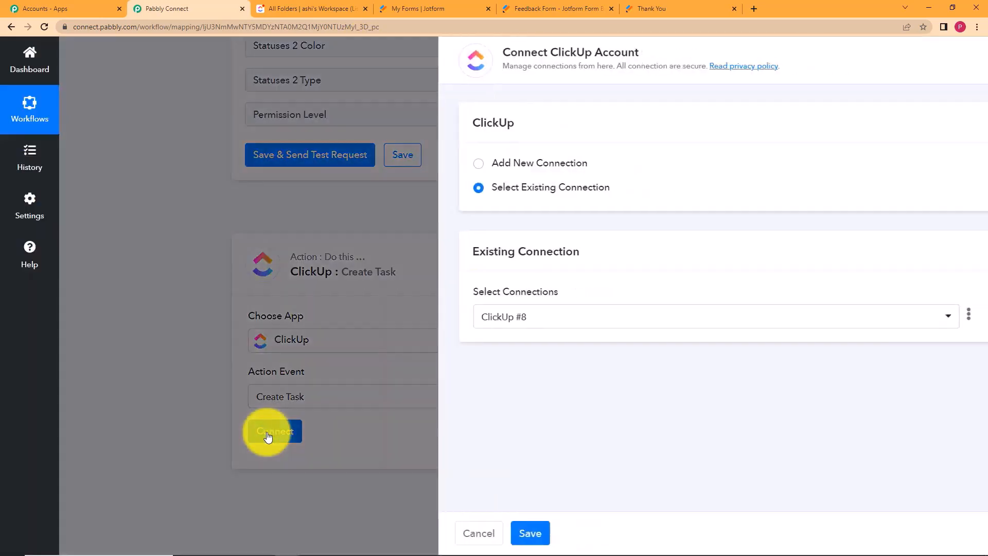
{"action": "left_click", "coordinate": [511, 533]}
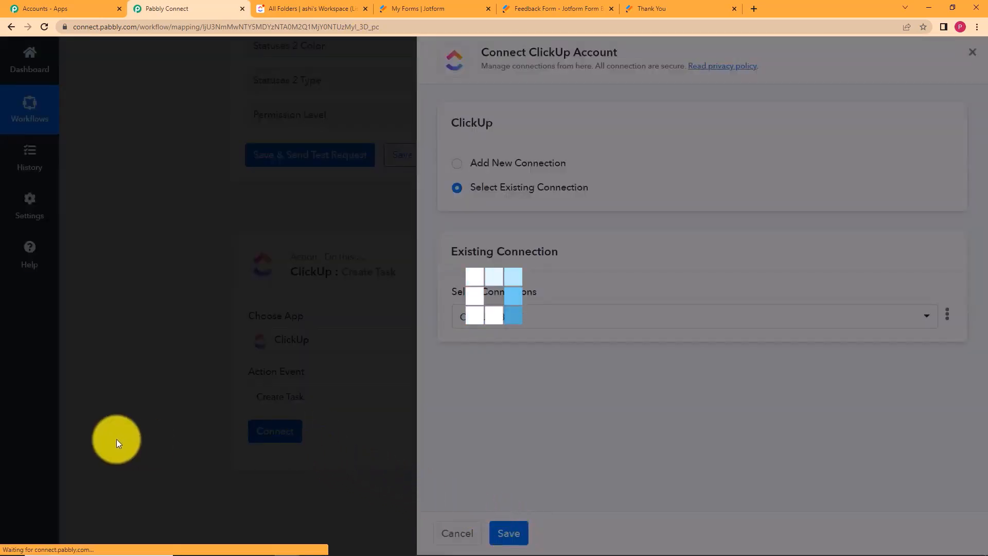
{"action": "scroll", "coordinate": [170, 353], "scroll_direction": "down", "scroll_amount": 4}
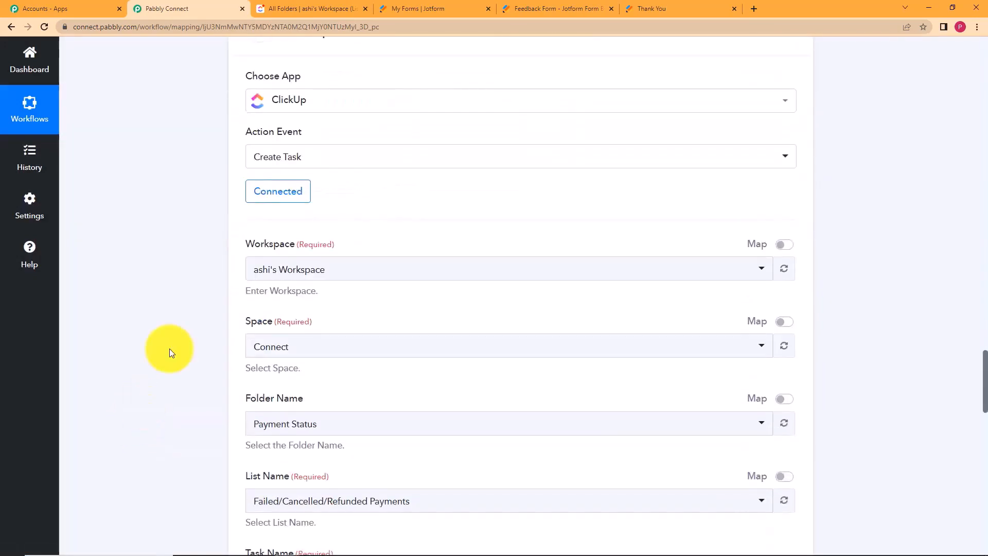
Switch Folder Name and List Name to mapped input and set Space to Feedback.
{"action": "scroll", "coordinate": [170, 348], "scroll_direction": "down", "scroll_amount": 4}
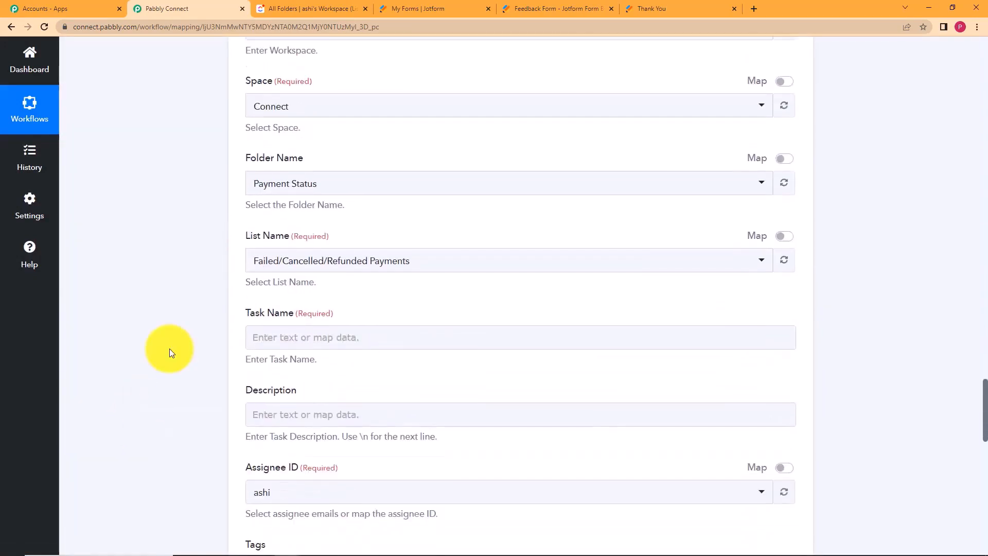
{"action": "scroll", "coordinate": [170, 333], "scroll_direction": "up", "scroll_amount": 2}
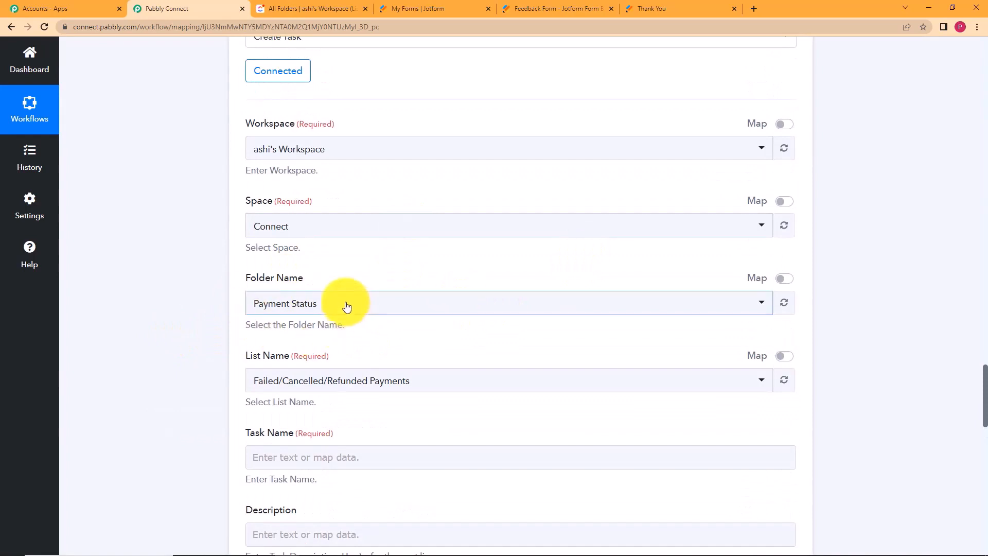
{"action": "left_click", "coordinate": [784, 279]}
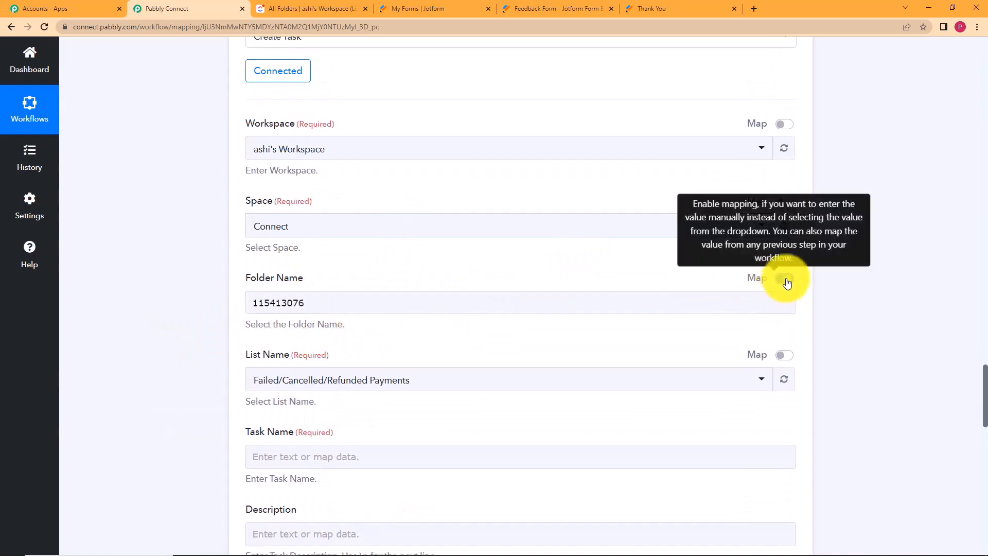
{"action": "left_click", "coordinate": [784, 355]}
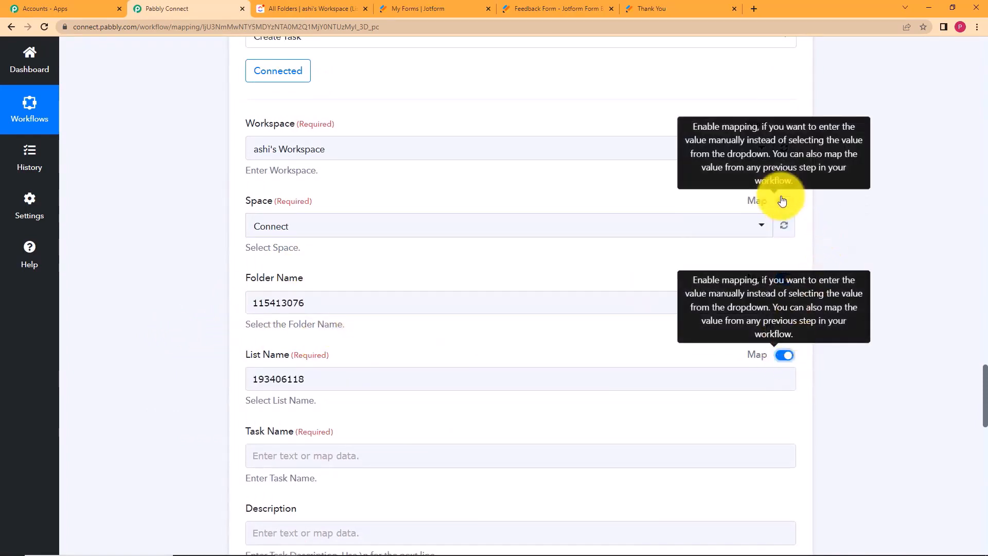
{"action": "left_click", "coordinate": [269, 233]}
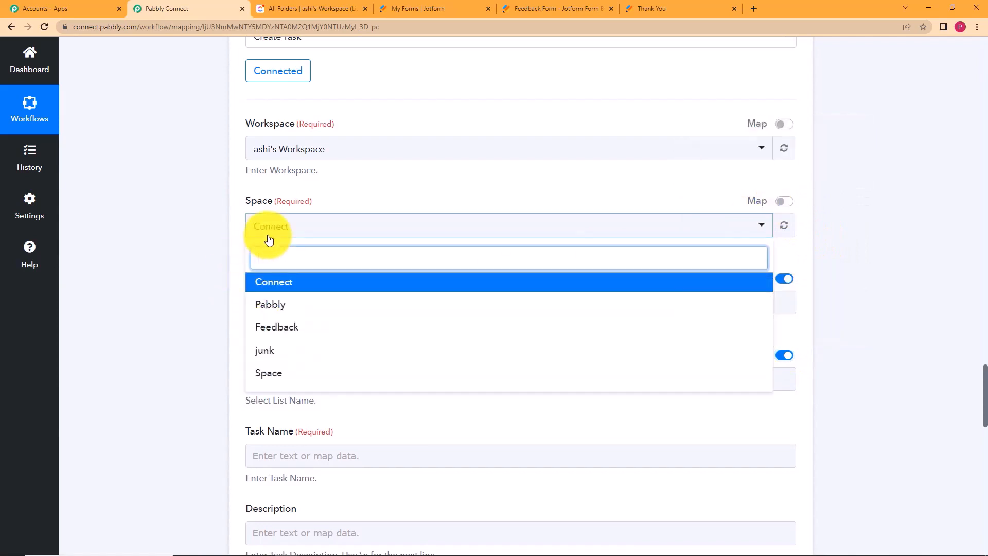
{"action": "left_click", "coordinate": [287, 329]}
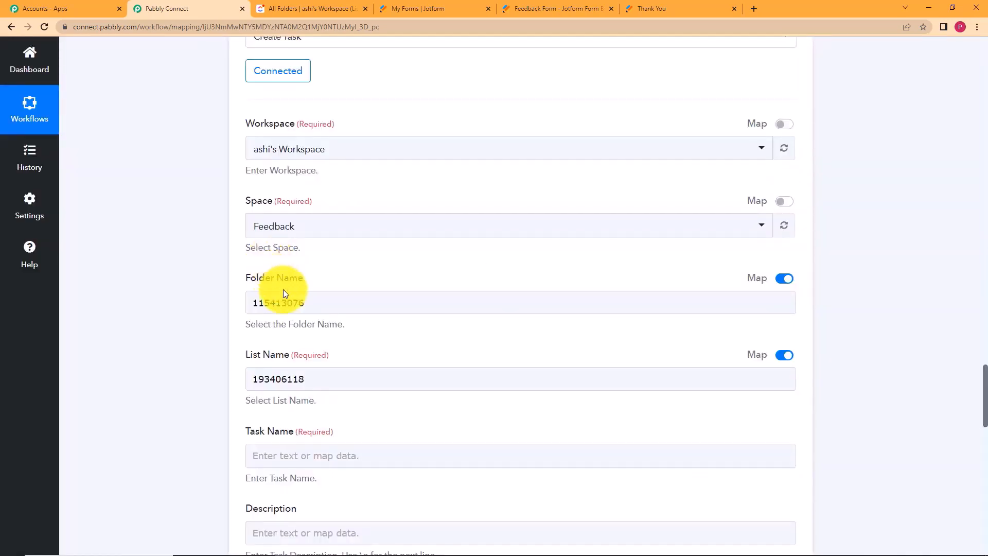
Clear the prefilled folder id 115413076 and the List Name value, leaving both empty.
{"action": "left_click_drag", "start_coordinate": [347, 303], "coordinate": [223, 307]}
{"action": "key", "text": "BackSpace"}
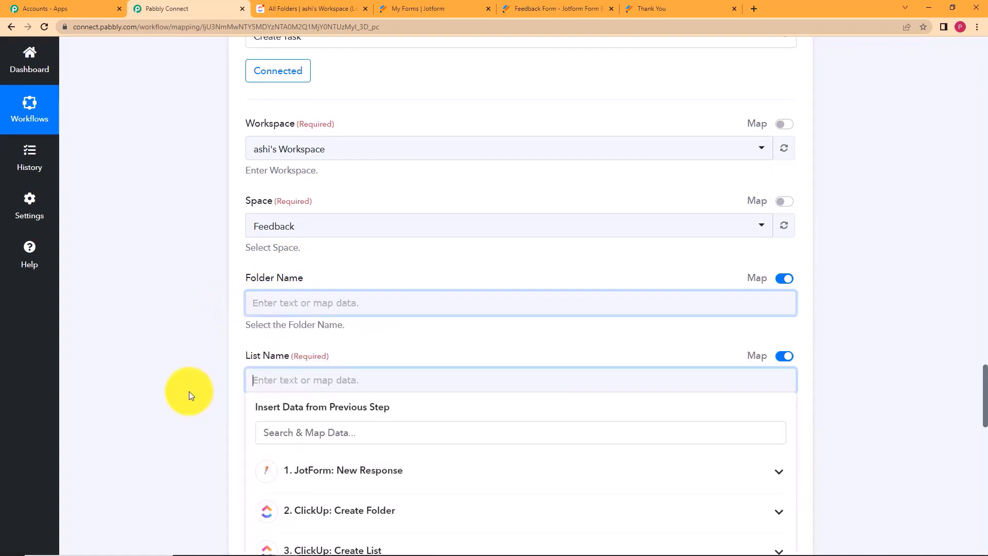
{"action": "left_click", "coordinate": [189, 391]}
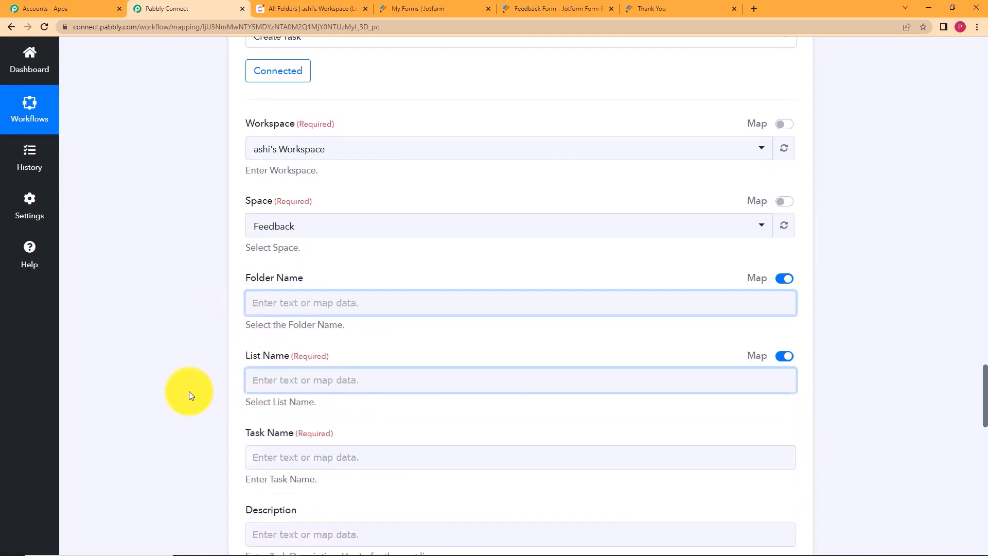
{"action": "left_click", "coordinate": [266, 307]}
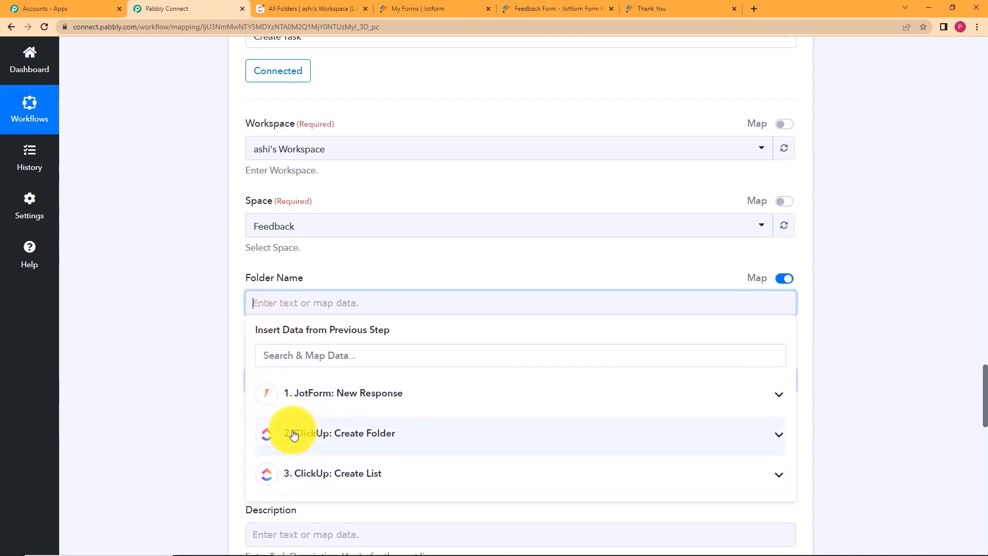
{"action": "left_click", "coordinate": [192, 416]}
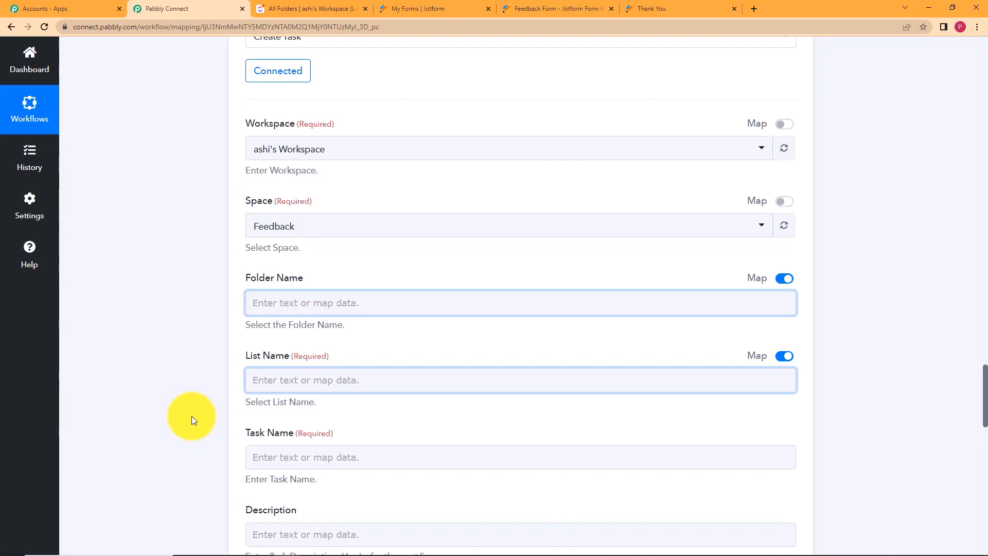
Map the Create Folder step's Id into Create Task's Folder Name field.
{"action": "scroll", "coordinate": [182, 348], "scroll_direction": "up", "scroll_amount": 15}
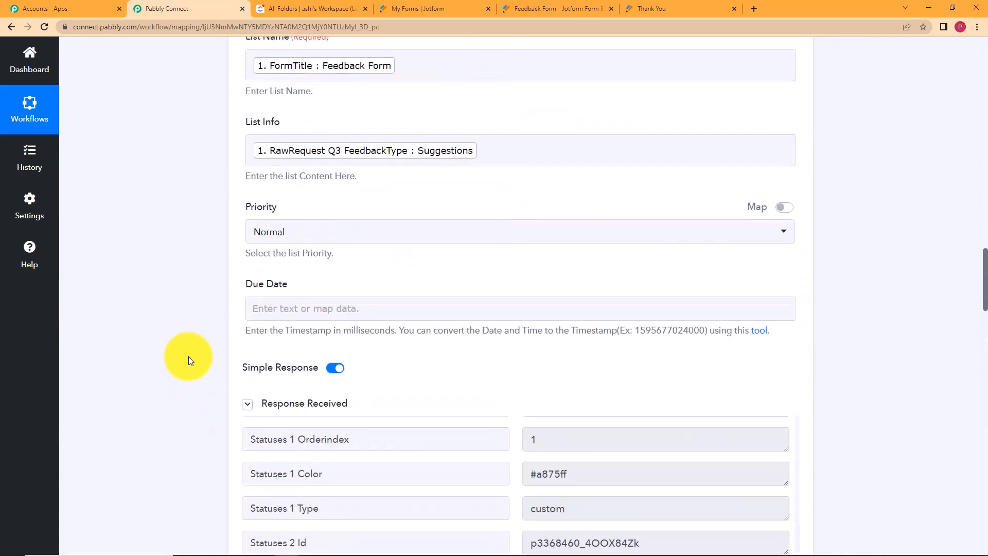
{"action": "scroll", "coordinate": [519, 458], "scroll_direction": "up", "scroll_amount": 10}
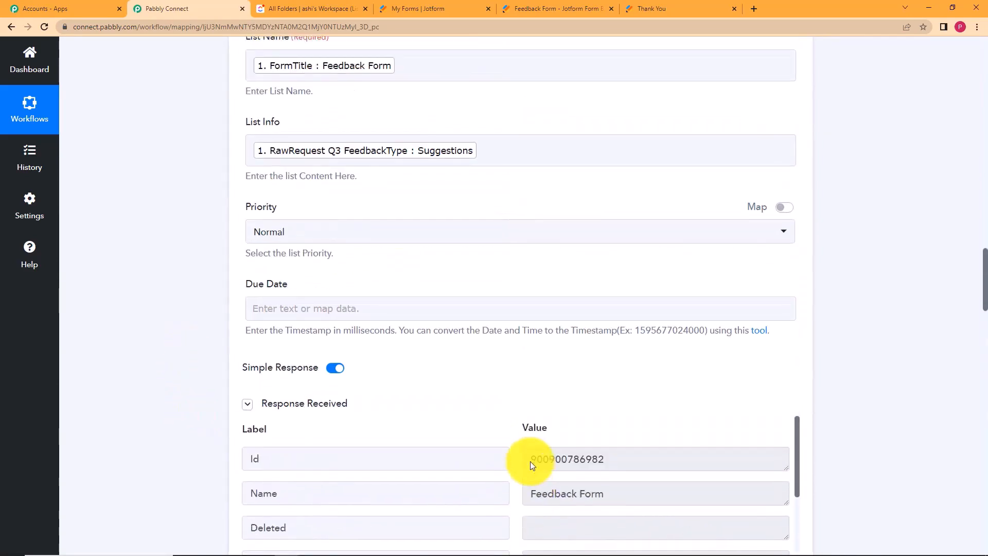
{"action": "left_click_drag", "start_coordinate": [609, 466], "coordinate": [483, 404]}
{"action": "left_click", "coordinate": [483, 402]}
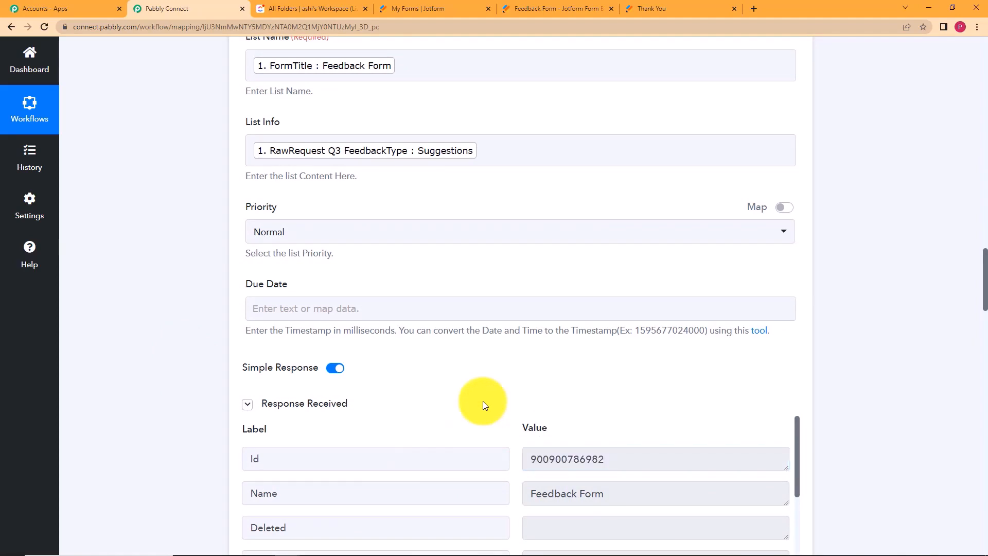
{"action": "scroll", "coordinate": [162, 444], "scroll_direction": "down", "scroll_amount": 15}
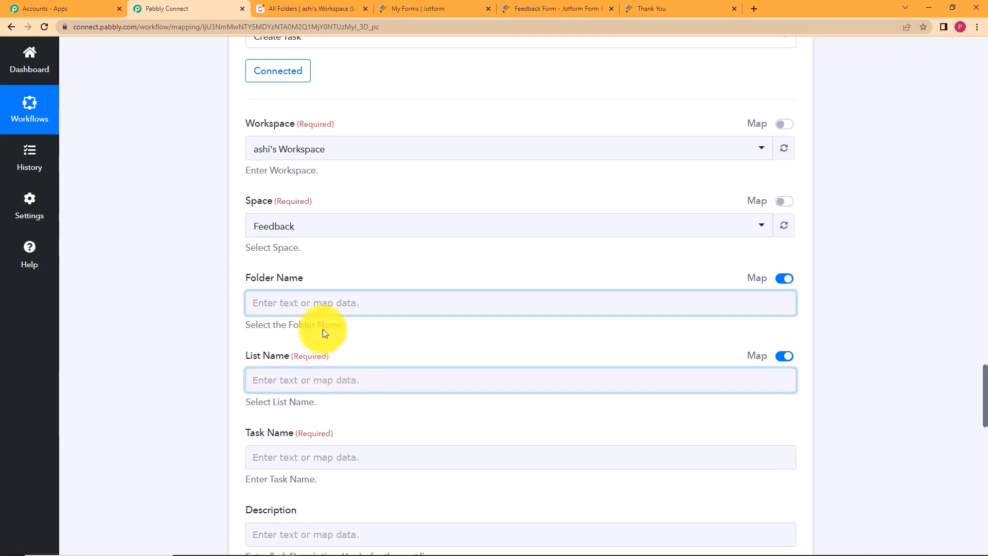
{"action": "left_click", "coordinate": [323, 303]}
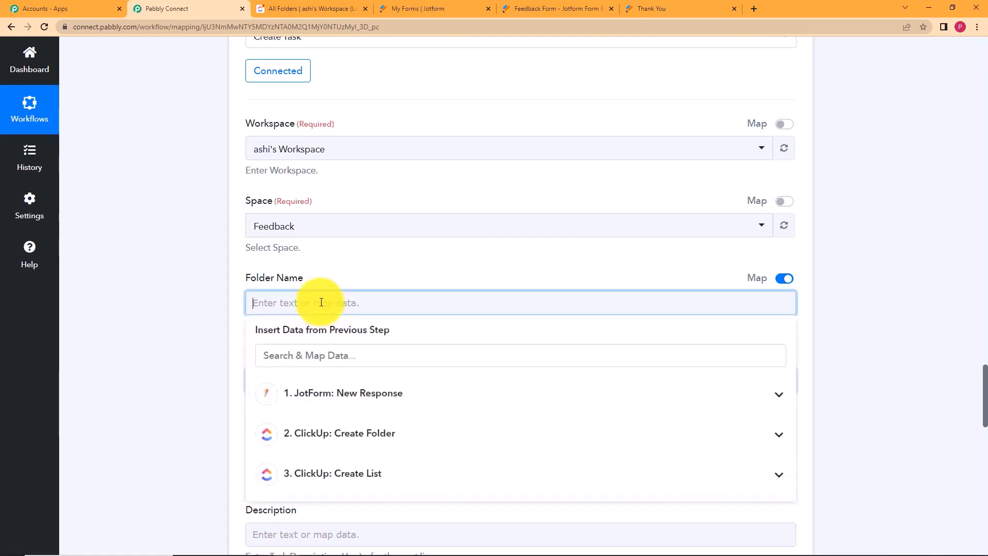
{"action": "left_click", "coordinate": [351, 438]}
{"action": "scroll", "coordinate": [205, 443], "scroll_direction": "down", "scroll_amount": 2}
{"action": "left_click", "coordinate": [397, 348]}
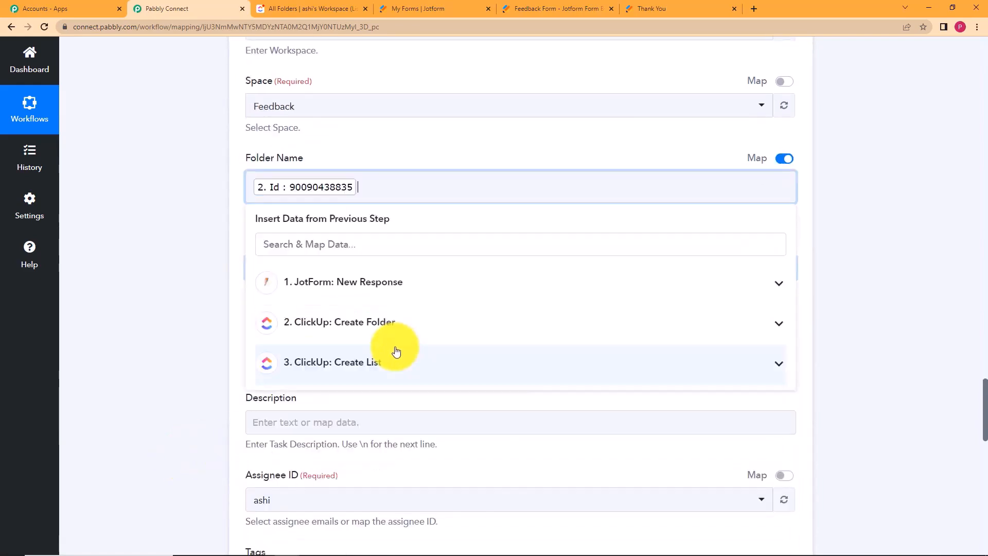
{"action": "left_click", "coordinate": [189, 309]}
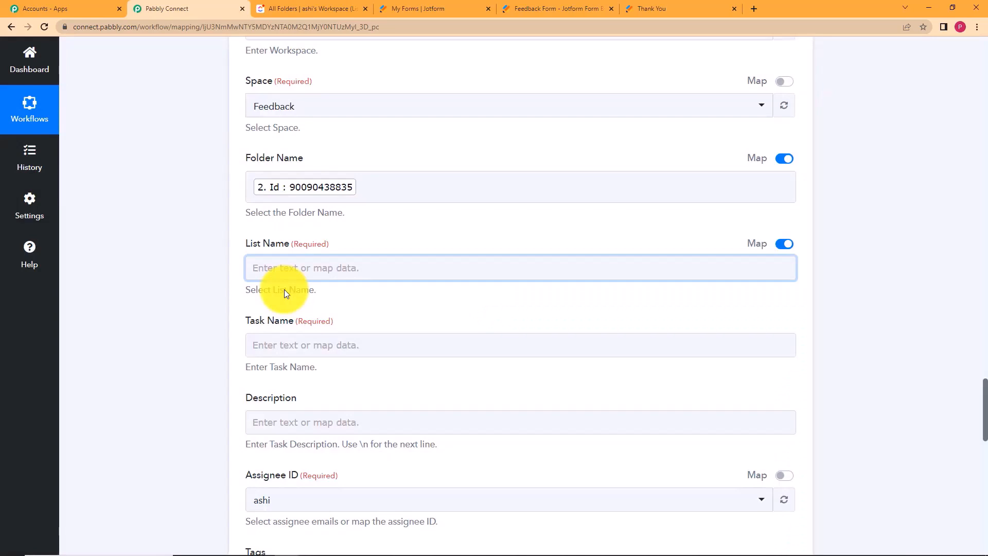
Map the Create List step's Id into the List Name field.
{"action": "left_click", "coordinate": [290, 272]}
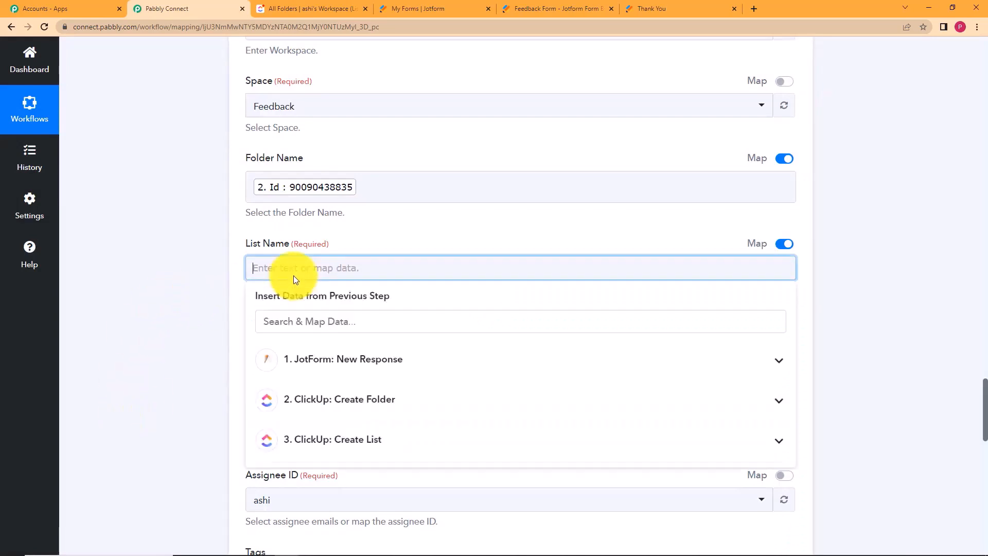
{"action": "left_click", "coordinate": [337, 440]}
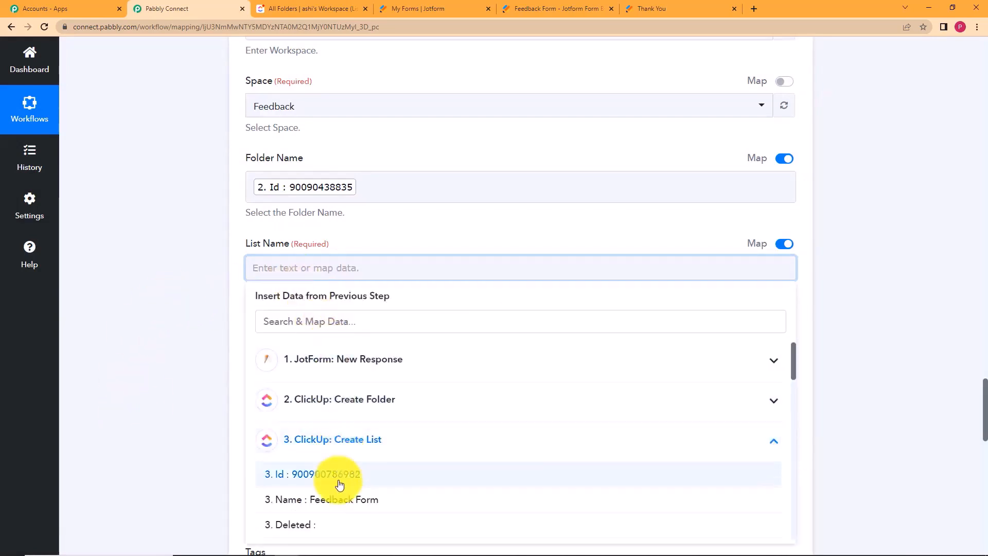
{"action": "left_click", "coordinate": [337, 473]}
{"action": "left_click", "coordinate": [182, 357]}
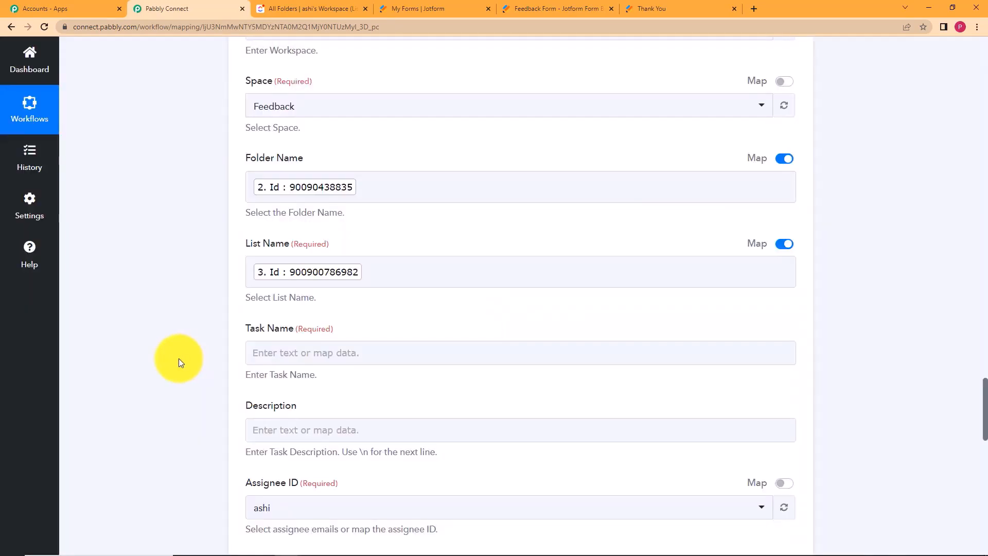
Map the JotForm submitter's email (Q6 Email) into Task Name.
{"action": "left_click", "coordinate": [307, 361]}
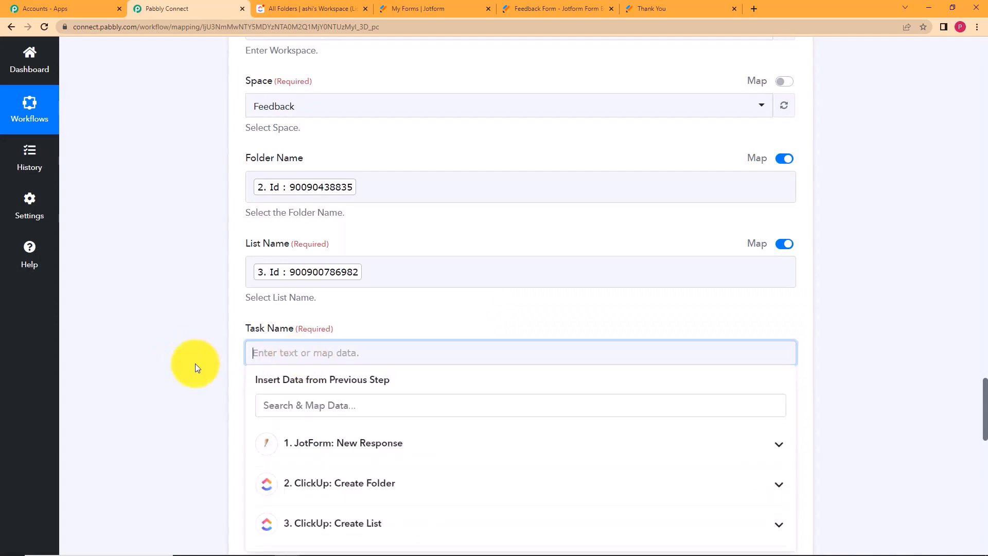
{"action": "scroll", "coordinate": [196, 366], "scroll_direction": "down", "scroll_amount": 2}
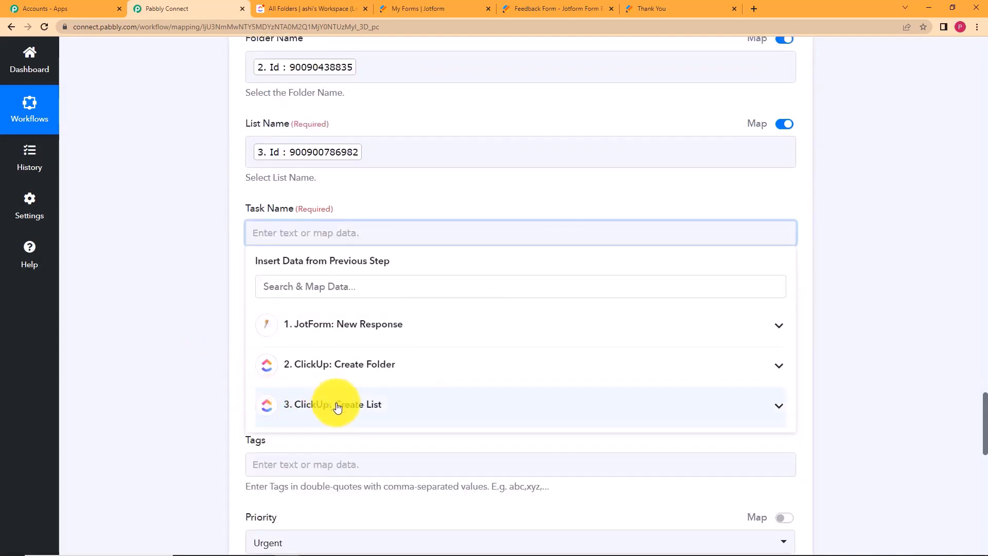
{"action": "left_click", "coordinate": [320, 325]}
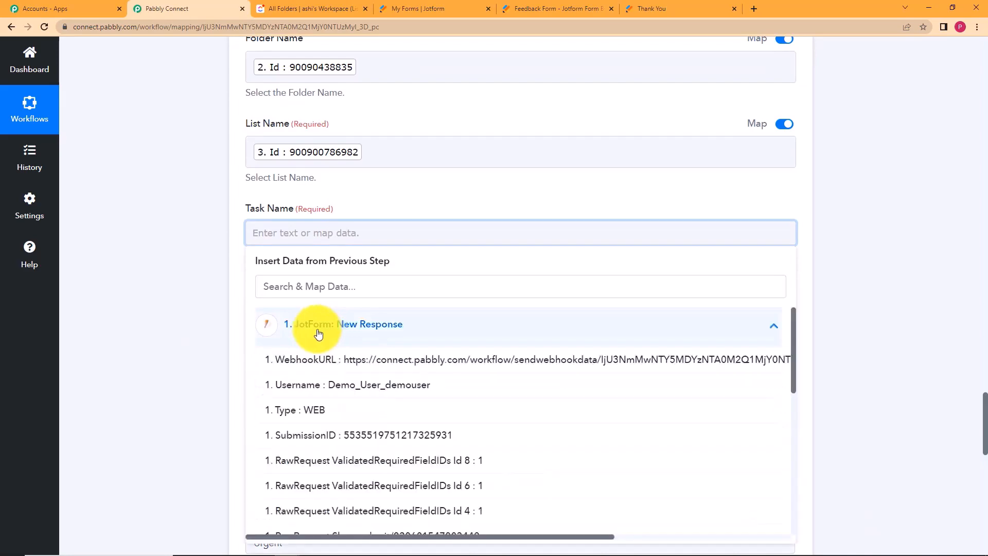
{"action": "scroll", "coordinate": [243, 293], "scroll_direction": "down", "scroll_amount": 8}
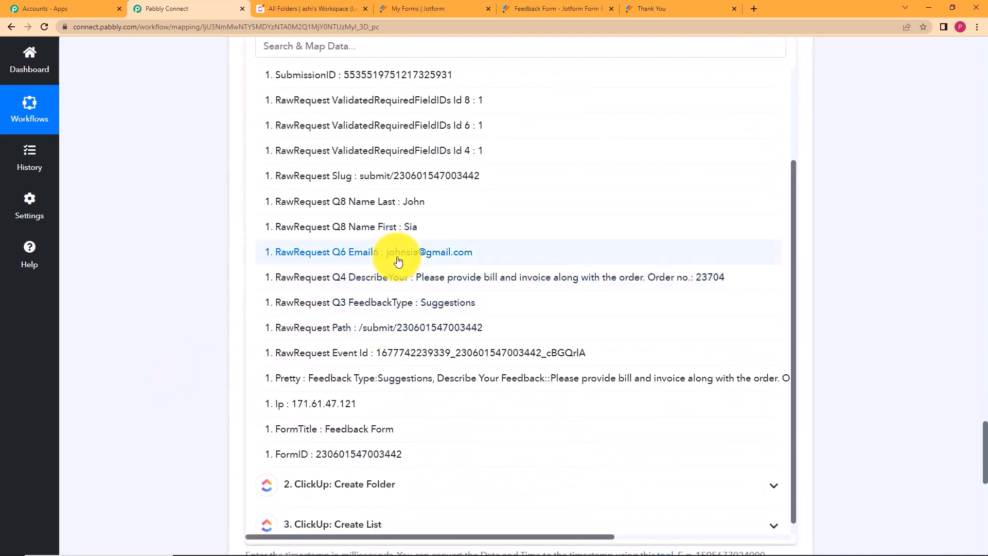
{"action": "left_click", "coordinate": [398, 262]}
{"action": "left_click", "coordinate": [184, 275]}
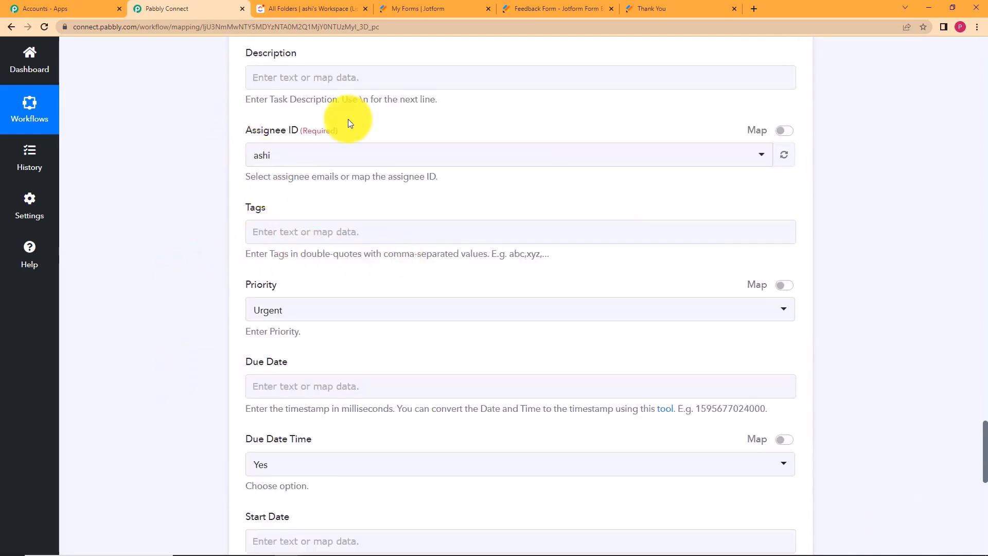
{"action": "scroll", "coordinate": [205, 167], "scroll_direction": "up", "scroll_amount": 1}
{"action": "scroll", "coordinate": [206, 166], "scroll_direction": "up", "scroll_amount": 2}
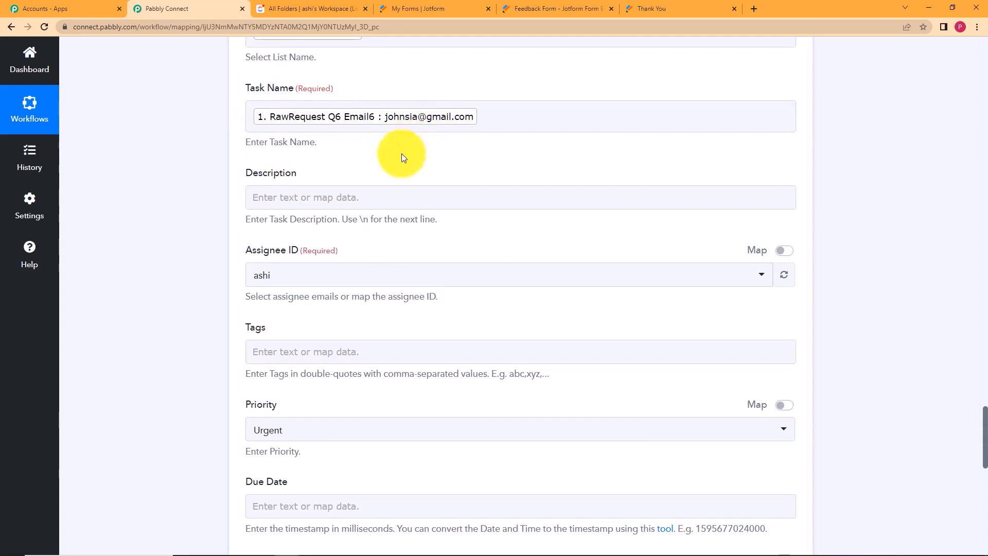
Map the JotForm Q4 DescribeYour feedback answer into Description.
{"action": "left_click", "coordinate": [412, 197]}
{"action": "left_click", "coordinate": [377, 305]}
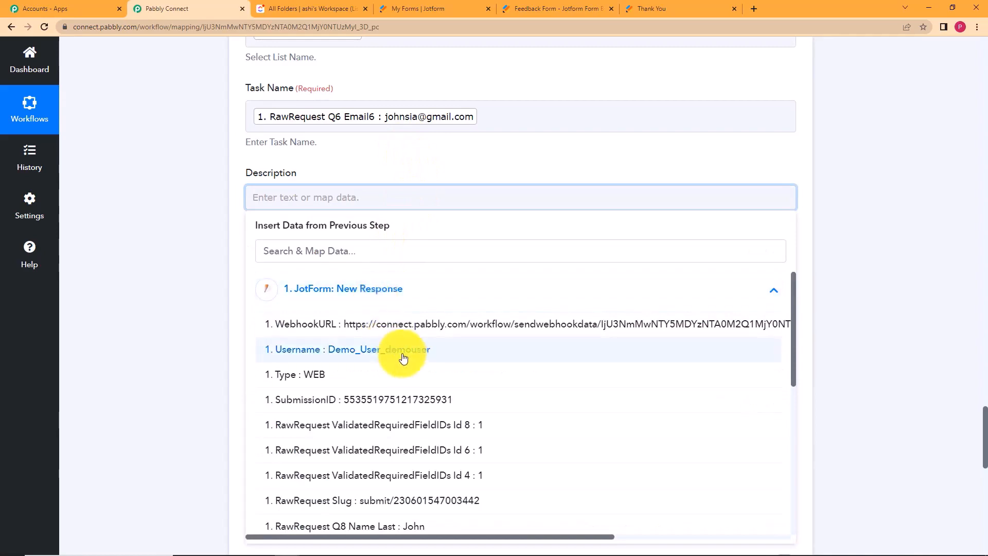
{"action": "scroll", "coordinate": [399, 355], "scroll_direction": "down", "scroll_amount": 5}
{"action": "scroll", "coordinate": [405, 359], "scroll_direction": "up", "scroll_amount": 3}
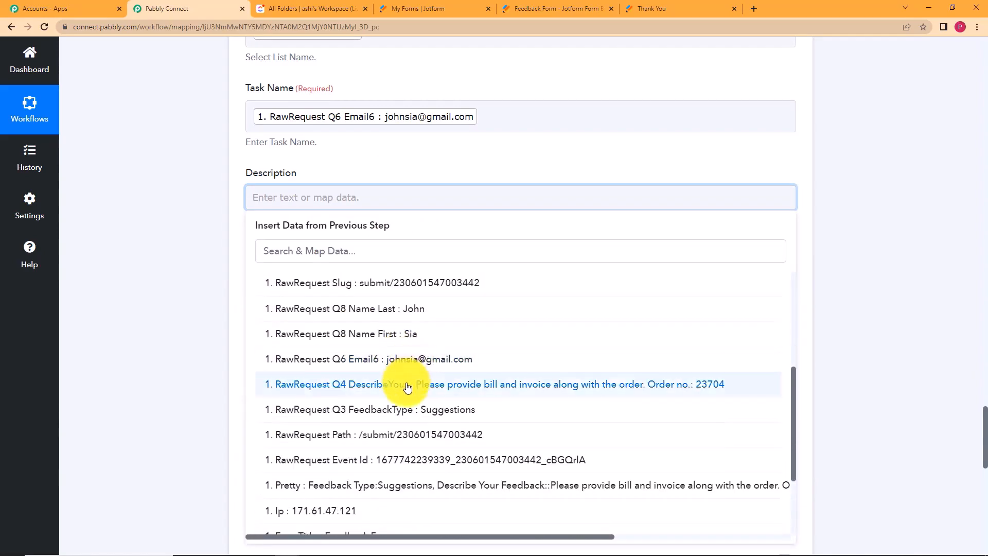
{"action": "left_click", "coordinate": [407, 385]}
{"action": "left_click", "coordinate": [189, 341]}
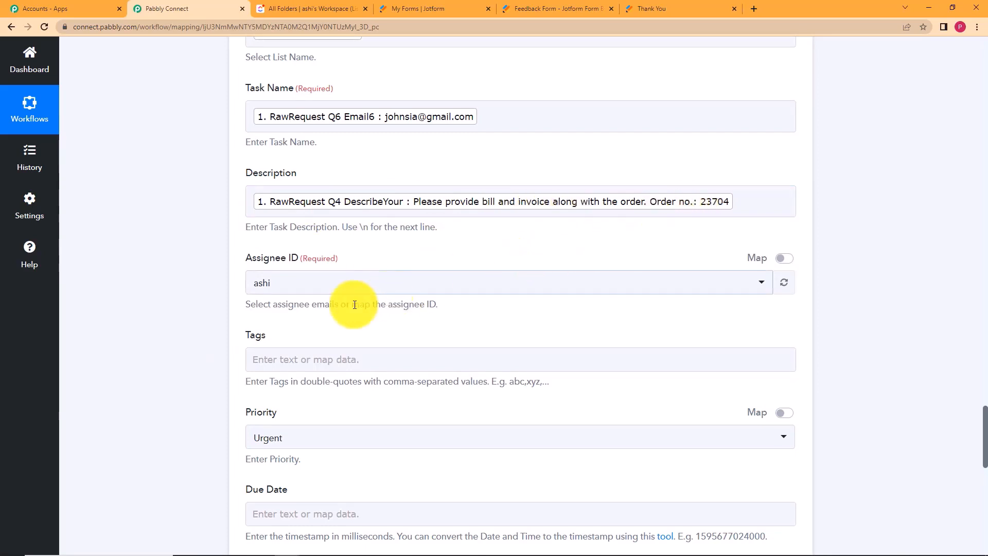
Keep the same assignee, set Priority to Normal and Due Date Time to No.
{"action": "left_click", "coordinate": [295, 289]}
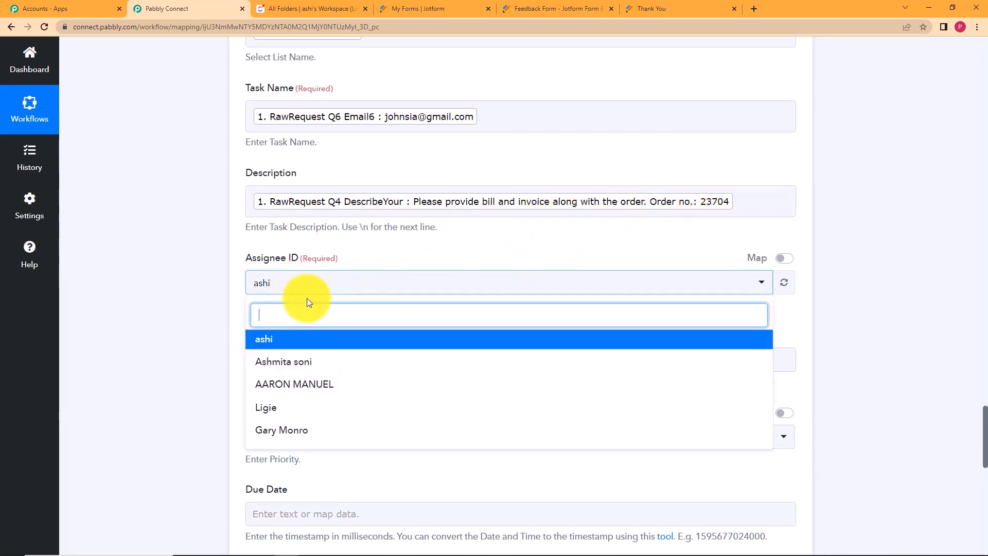
{"action": "left_click", "coordinate": [310, 340]}
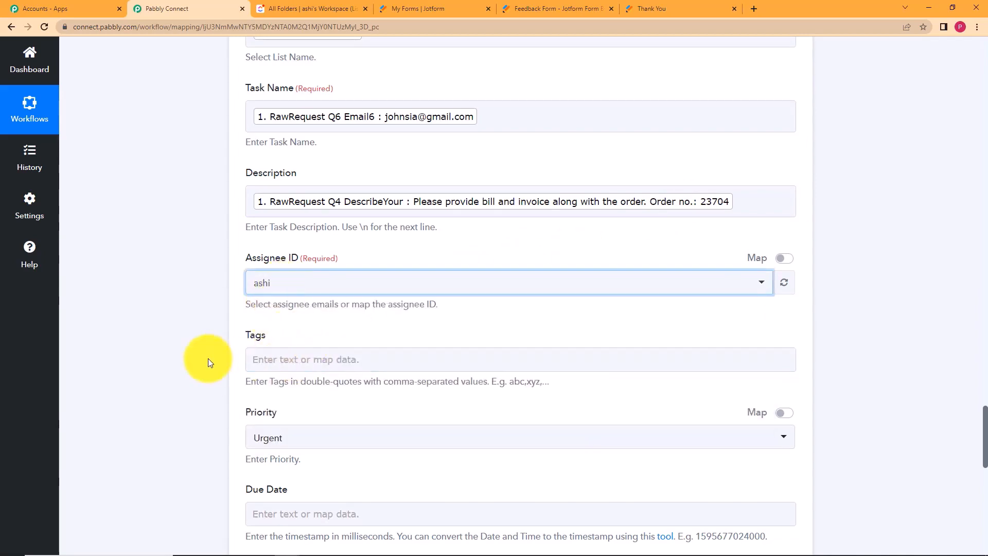
{"action": "scroll", "coordinate": [207, 364], "scroll_direction": "down", "scroll_amount": 2}
{"action": "left_click", "coordinate": [267, 324]}
{"action": "left_click", "coordinate": [288, 419]}
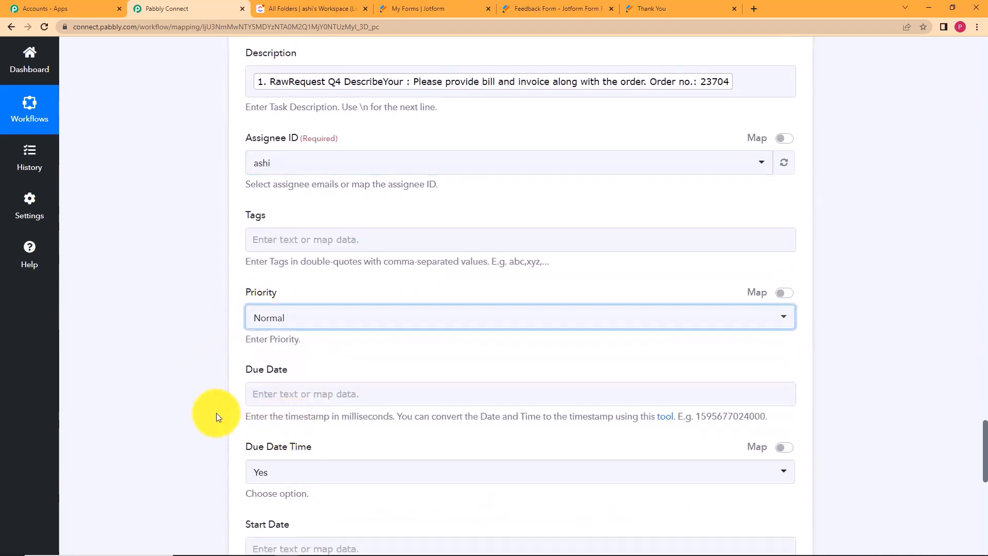
{"action": "scroll", "coordinate": [214, 396], "scroll_direction": "down", "scroll_amount": 4}
{"action": "left_click", "coordinate": [300, 230]}
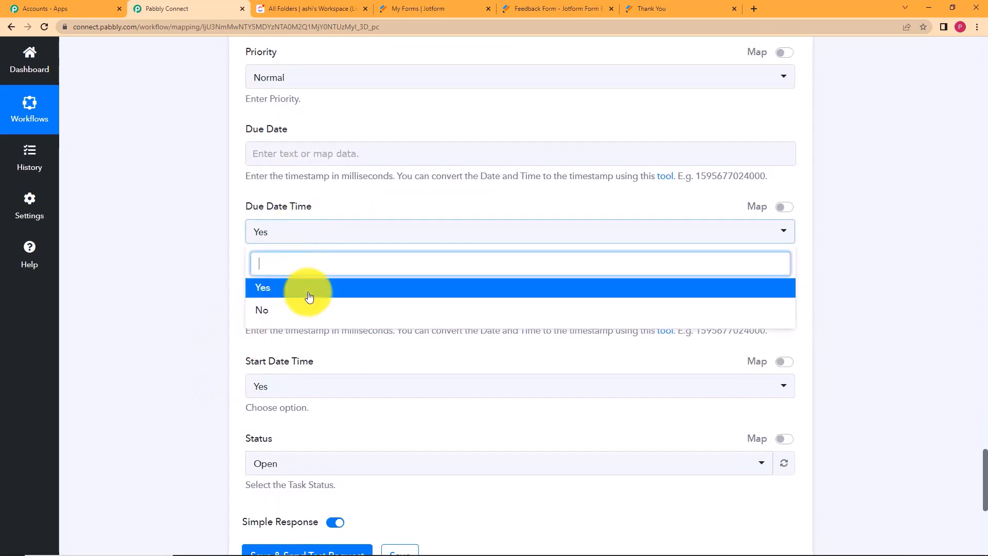
{"action": "left_click", "coordinate": [312, 310]}
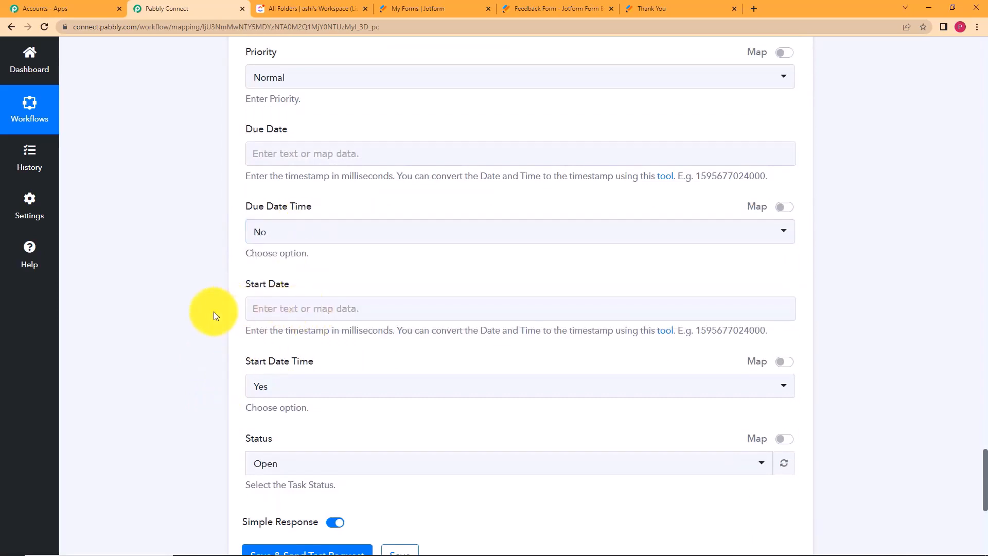
{"action": "scroll", "coordinate": [218, 325], "scroll_direction": "down", "scroll_amount": 4}
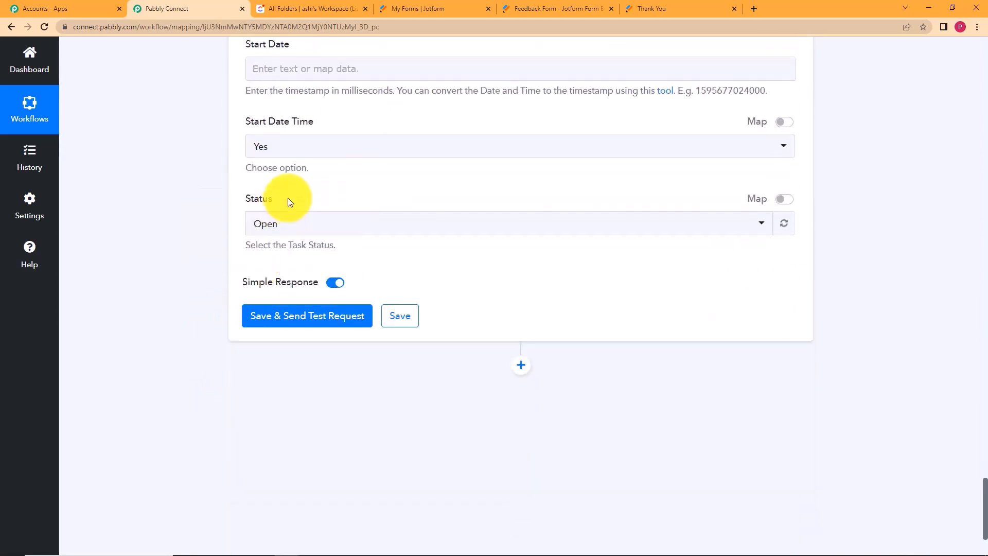
Send a test of the Create Task step and inspect the new task's Id.
{"action": "left_click", "coordinate": [292, 314]}
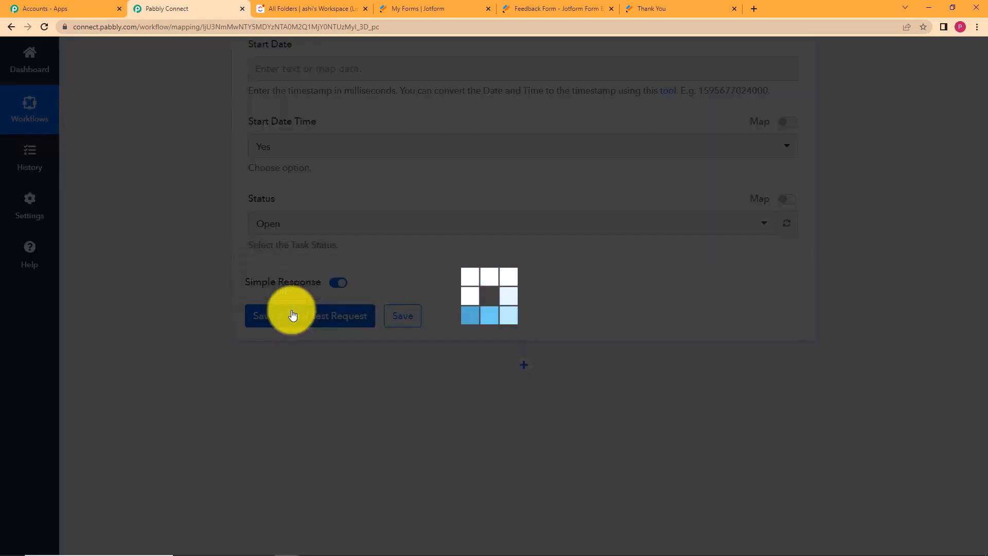
{"action": "scroll", "coordinate": [199, 345], "scroll_direction": "down", "scroll_amount": 2}
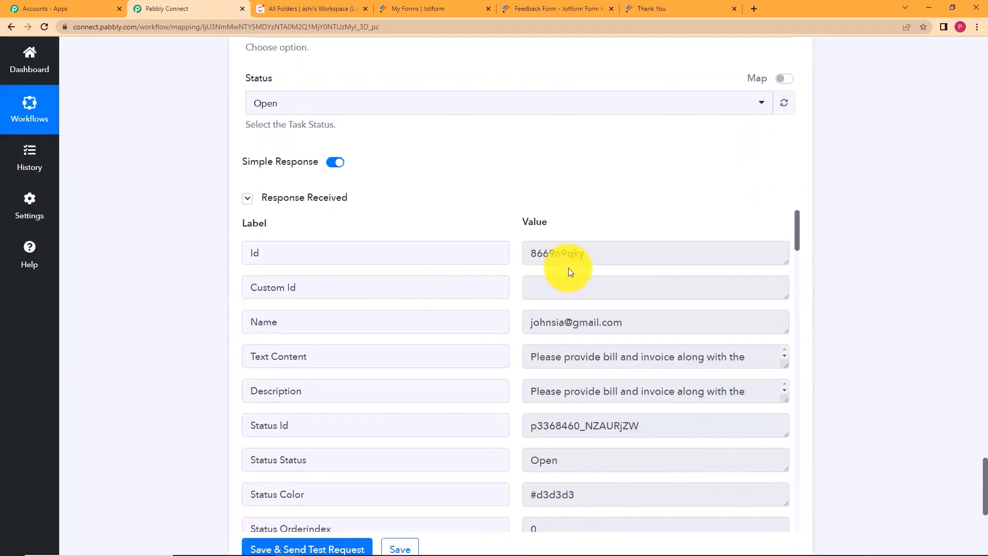
{"action": "left_click", "coordinate": [548, 266]}
{"action": "double_click", "coordinate": [548, 265]}
{"action": "left_click", "coordinate": [517, 227]}
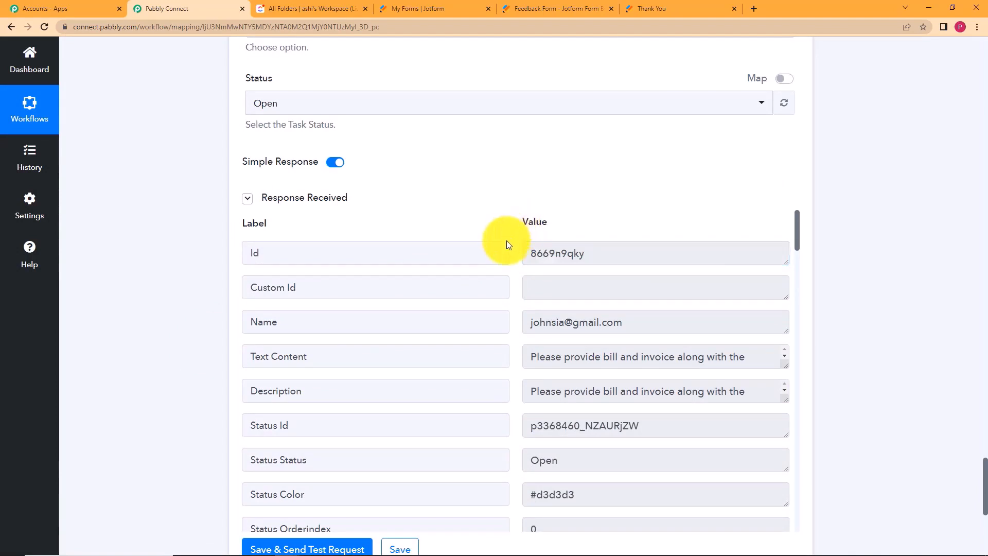
{"action": "scroll", "coordinate": [506, 240], "scroll_direction": "down", "scroll_amount": 1}
{"action": "scroll", "coordinate": [506, 239], "scroll_direction": "down", "scroll_amount": 3}
{"action": "scroll", "coordinate": [530, 258], "scroll_direction": "up", "scroll_amount": 3}
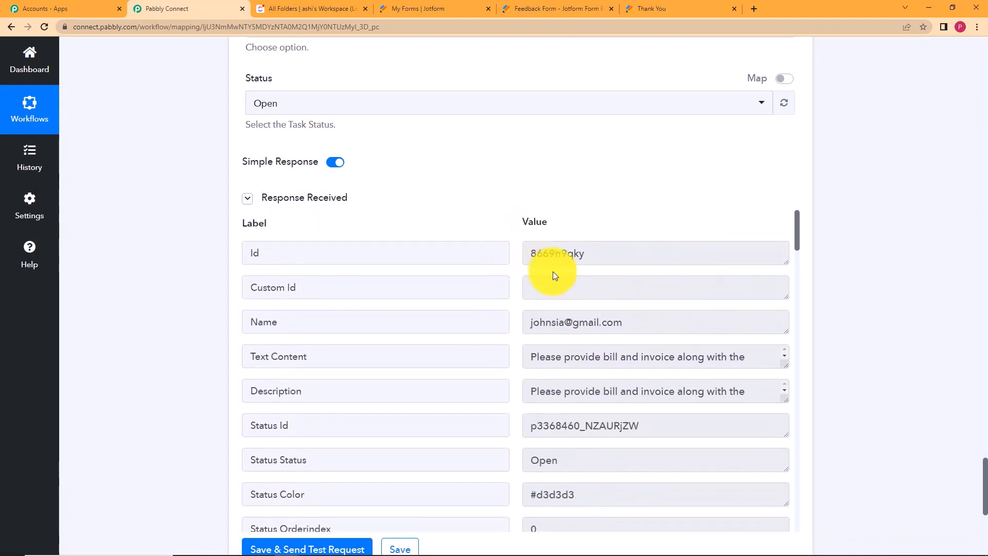
Review the returned task Name, then save the step and dismiss the confirmation.
{"action": "left_click_drag", "start_coordinate": [634, 311], "coordinate": [510, 340]}
{"action": "left_click", "coordinate": [515, 341]}
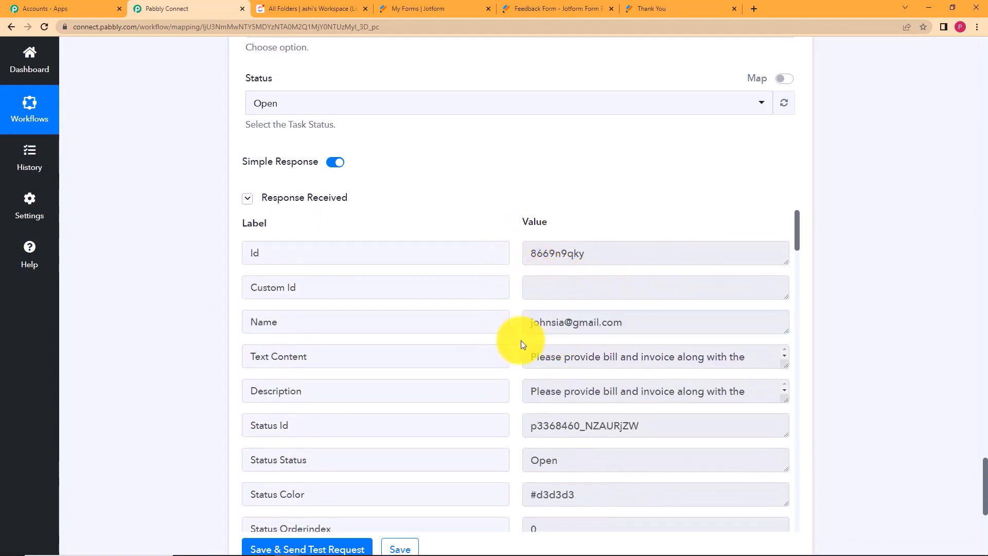
{"action": "scroll", "coordinate": [573, 292], "scroll_direction": "down", "scroll_amount": 5}
{"action": "scroll", "coordinate": [573, 291], "scroll_direction": "up", "scroll_amount": 3}
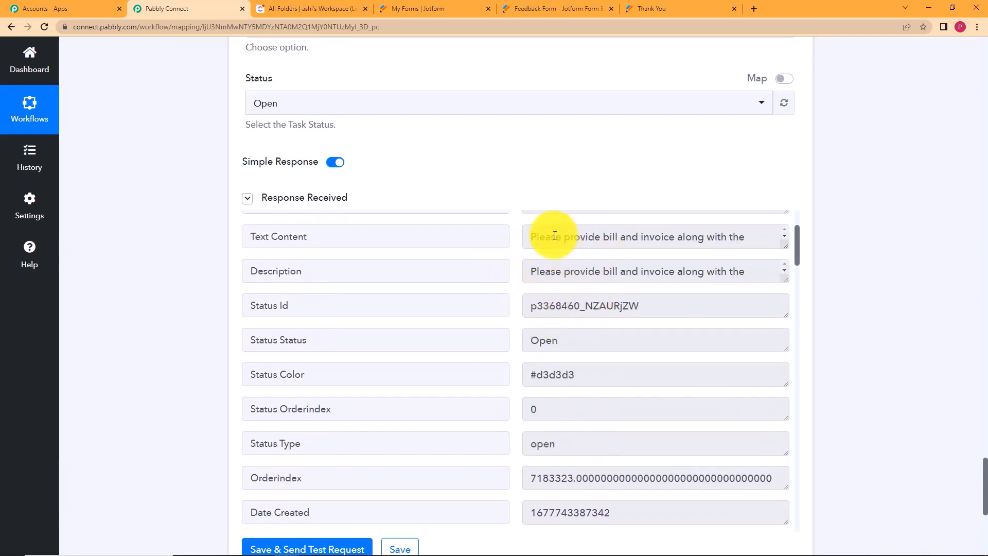
{"action": "scroll", "coordinate": [545, 316], "scroll_direction": "down", "scroll_amount": 20}
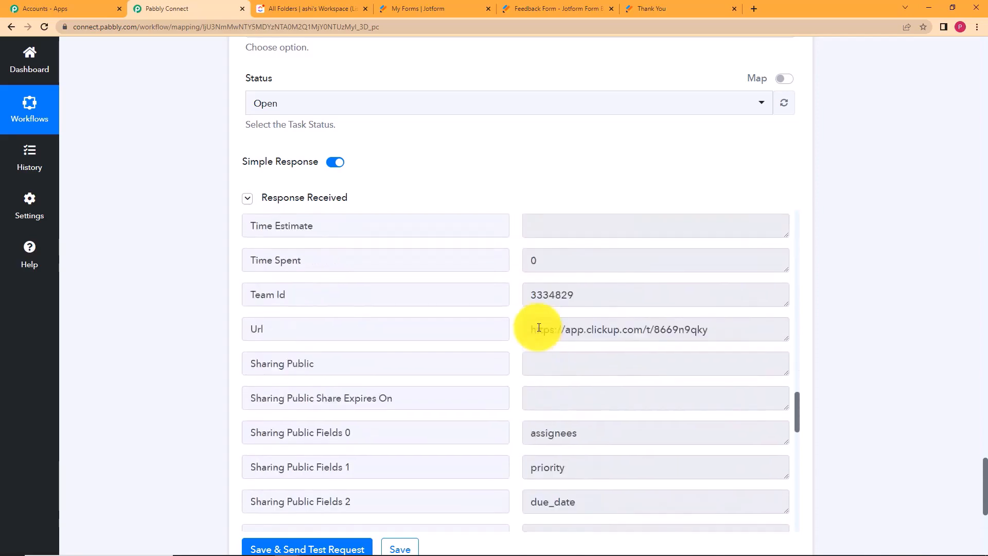
{"action": "scroll", "coordinate": [539, 327], "scroll_direction": "down", "scroll_amount": 15}
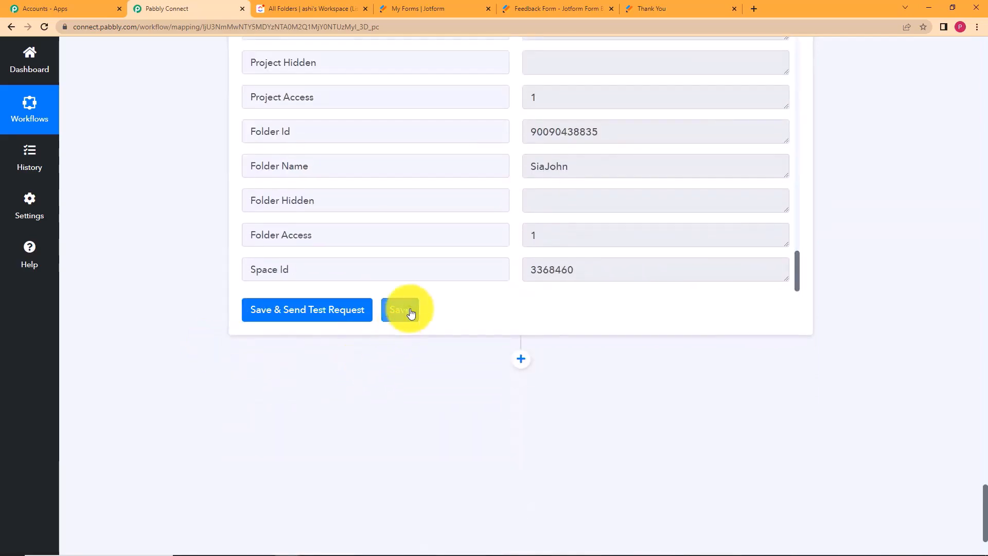
{"action": "left_click", "coordinate": [410, 311]}
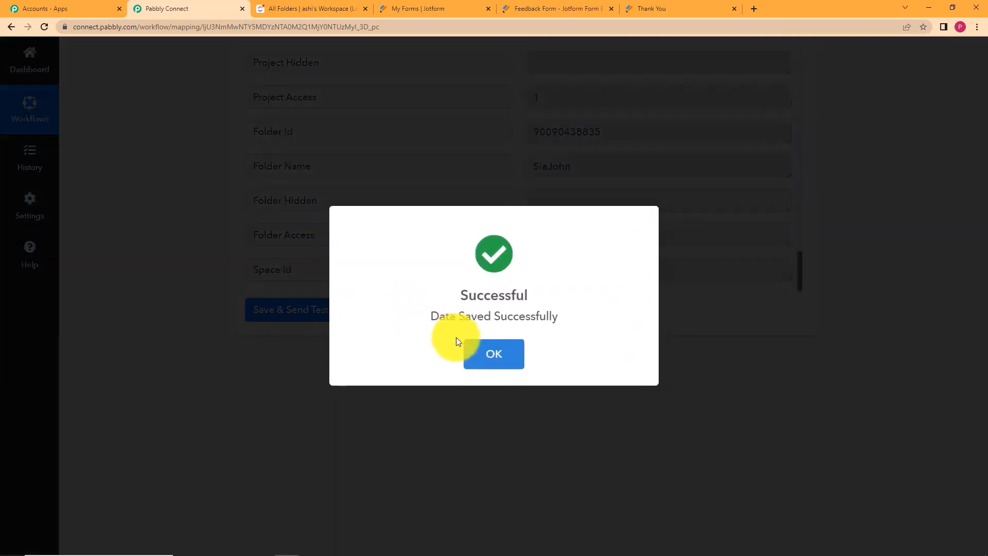
{"action": "left_click", "coordinate": [514, 344]}
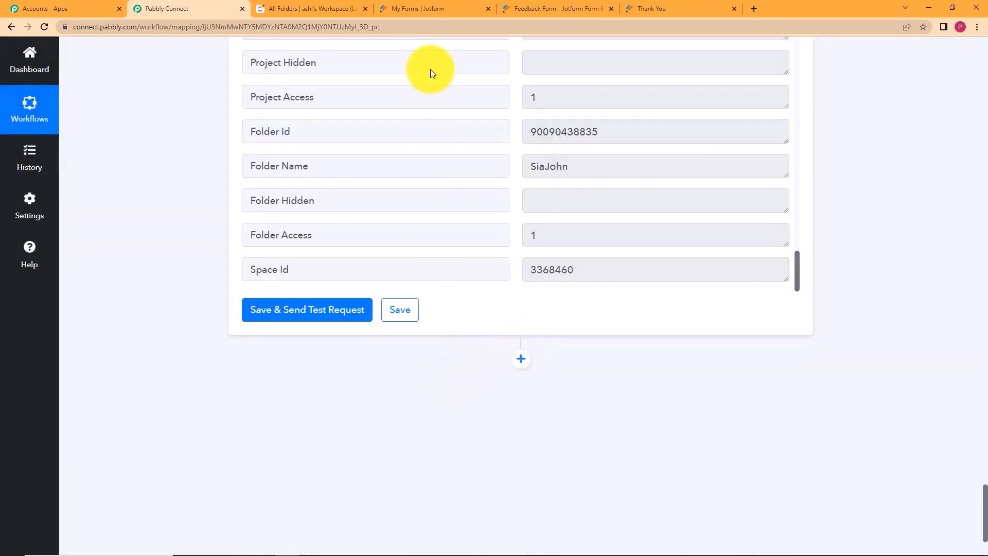
{"action": "left_click", "coordinate": [310, 6]}
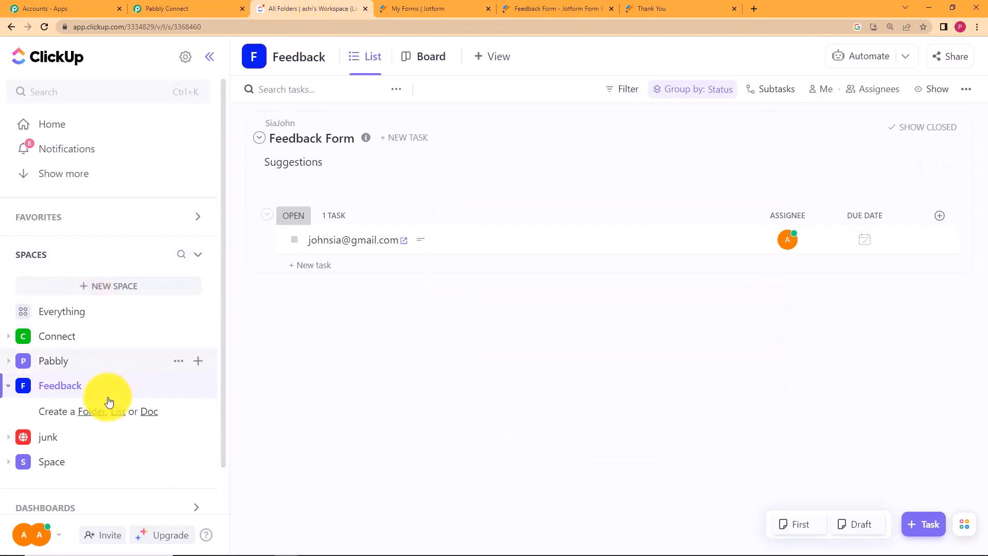
{"action": "left_click", "coordinate": [43, 28]}
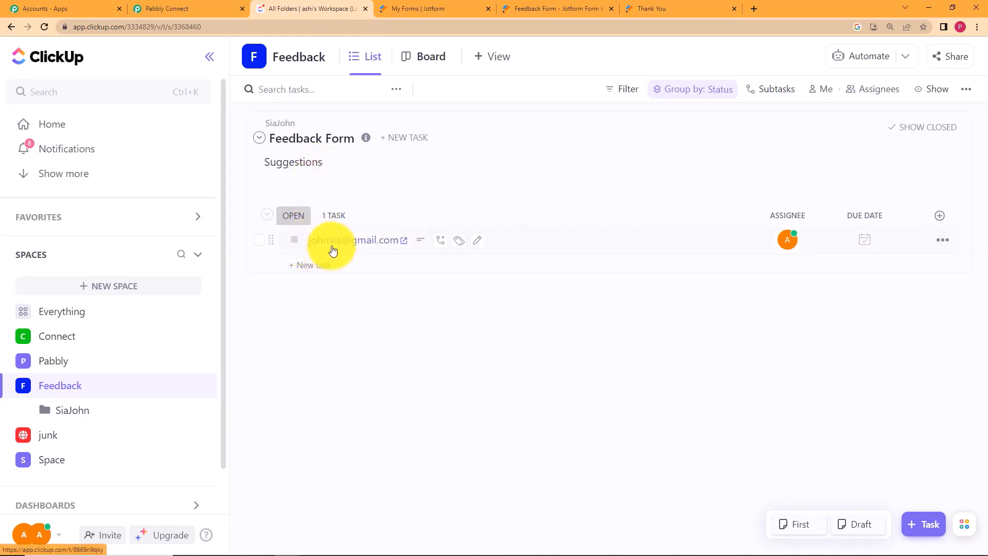
{"action": "left_click", "coordinate": [523, 248]}
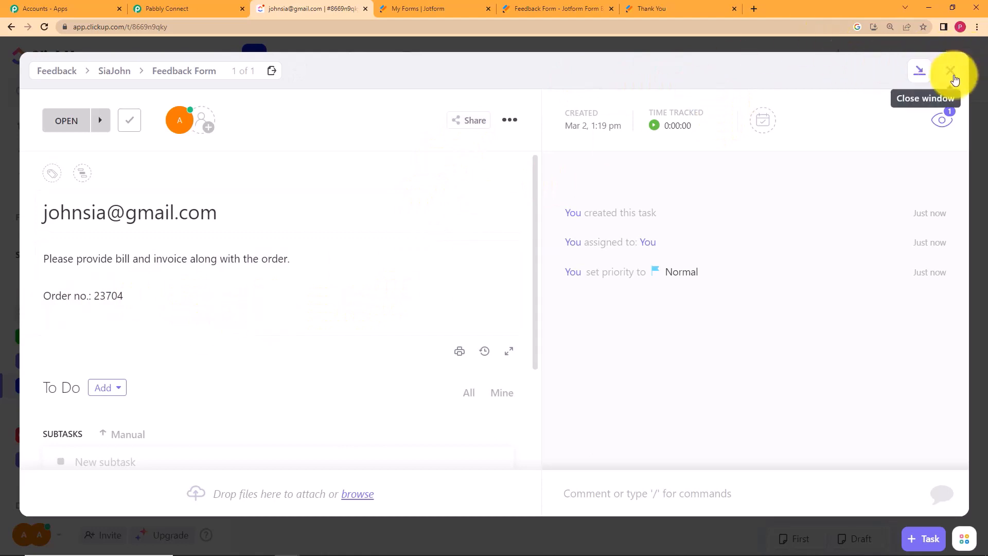
{"action": "left_click", "coordinate": [951, 72]}
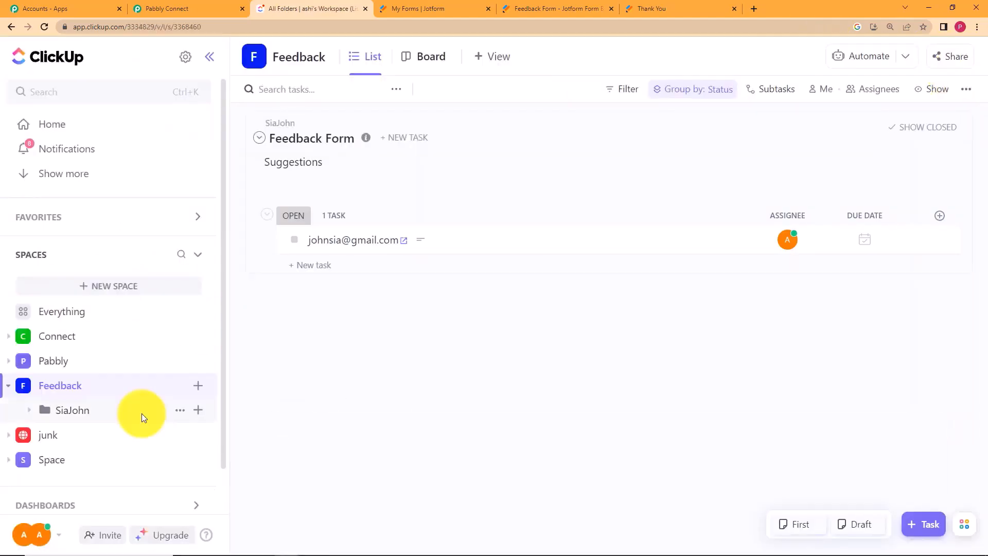
{"action": "left_click", "coordinate": [177, 8]}
Collapse the Create Task, Create List and Create Folder steps to view the whole workflow.
{"action": "scroll", "coordinate": [245, 268], "scroll_direction": "up", "scroll_amount": 15}
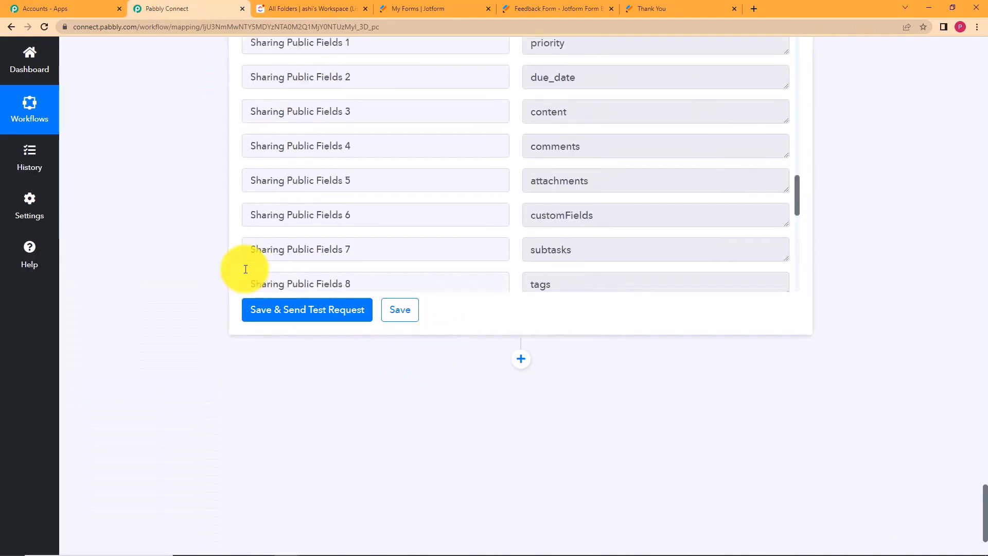
{"action": "scroll", "coordinate": [196, 288], "scroll_direction": "up", "scroll_amount": 20}
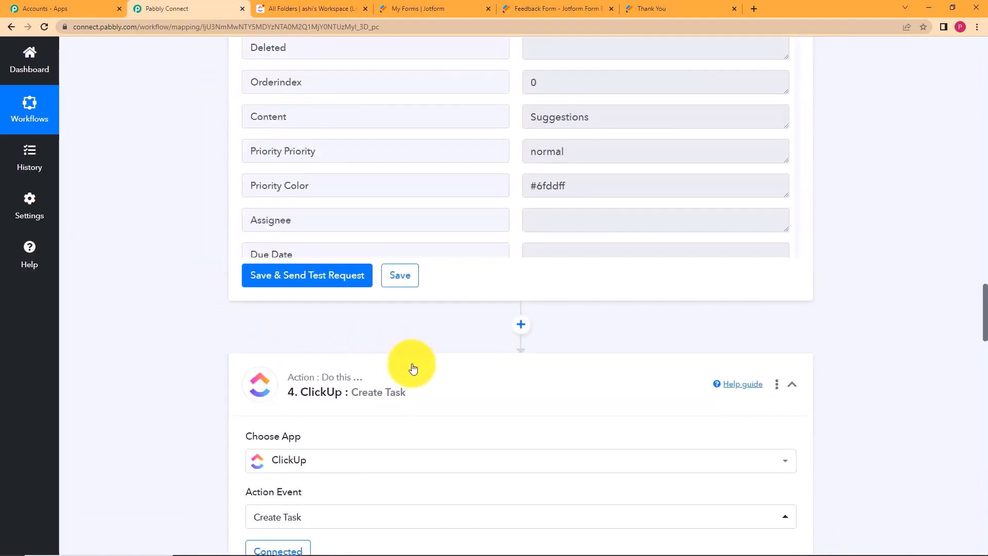
{"action": "left_click", "coordinate": [410, 366]}
{"action": "scroll", "coordinate": [110, 327], "scroll_direction": "up", "scroll_amount": 20}
{"action": "left_click", "coordinate": [462, 278]}
{"action": "scroll", "coordinate": [269, 276], "scroll_direction": "up", "scroll_amount": 15}
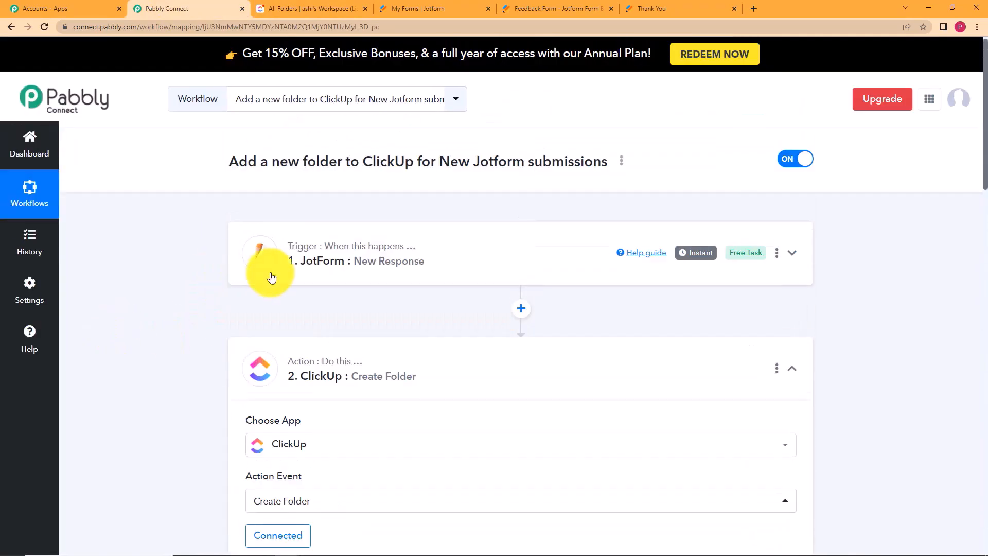
{"action": "left_click", "coordinate": [512, 357]}
{"action": "scroll", "coordinate": [192, 315], "scroll_direction": "down", "scroll_amount": 2}
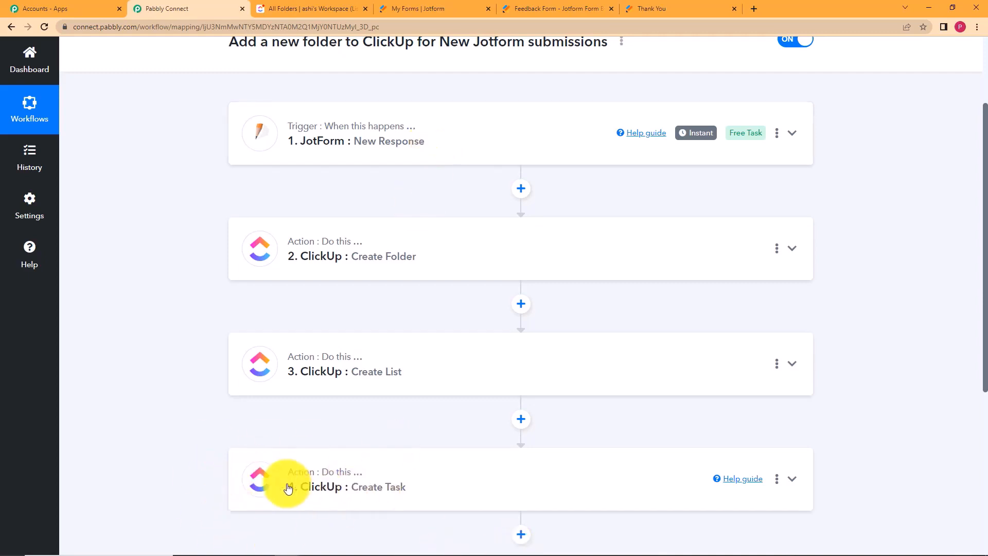
Switch back to the ClickUp workspace tab to review the result.
{"action": "left_click", "coordinate": [322, 8]}
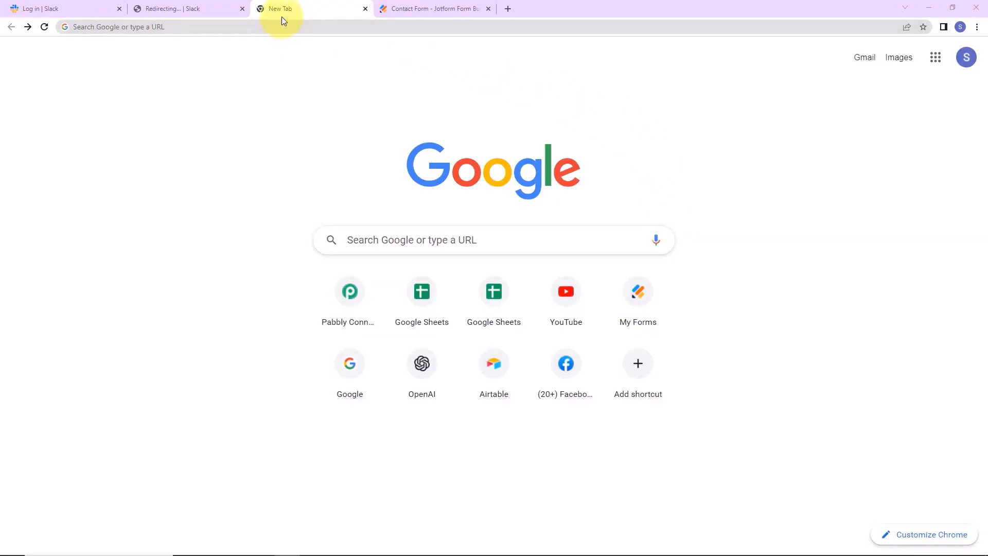
Load the Pabbly website, sign in, and open the Pabbly Connect dashboard.
{"action": "left_click", "coordinate": [280, 26]}
{"action": "type", "text": "pabbly"}
{"action": "key", "text": "Return"}
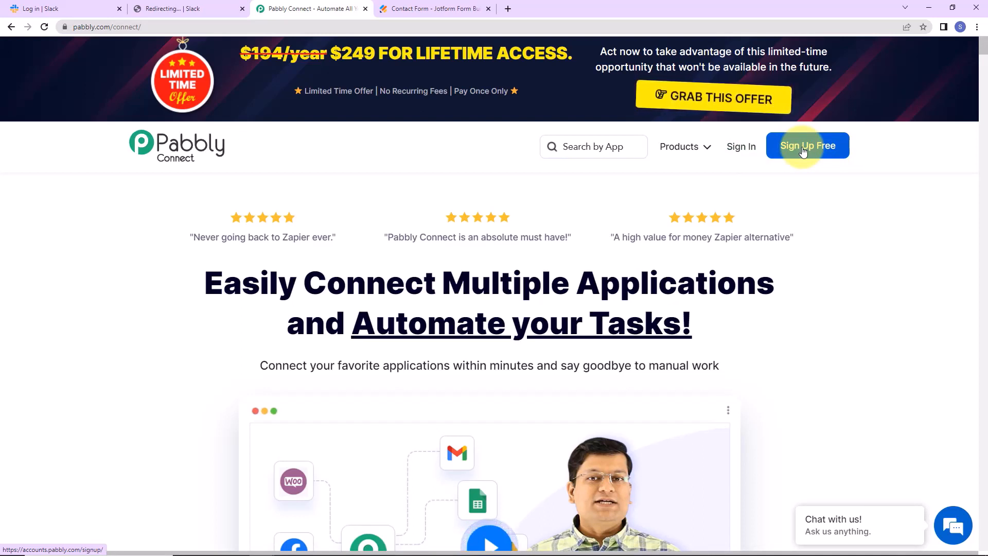
{"action": "left_click", "coordinate": [741, 147]}
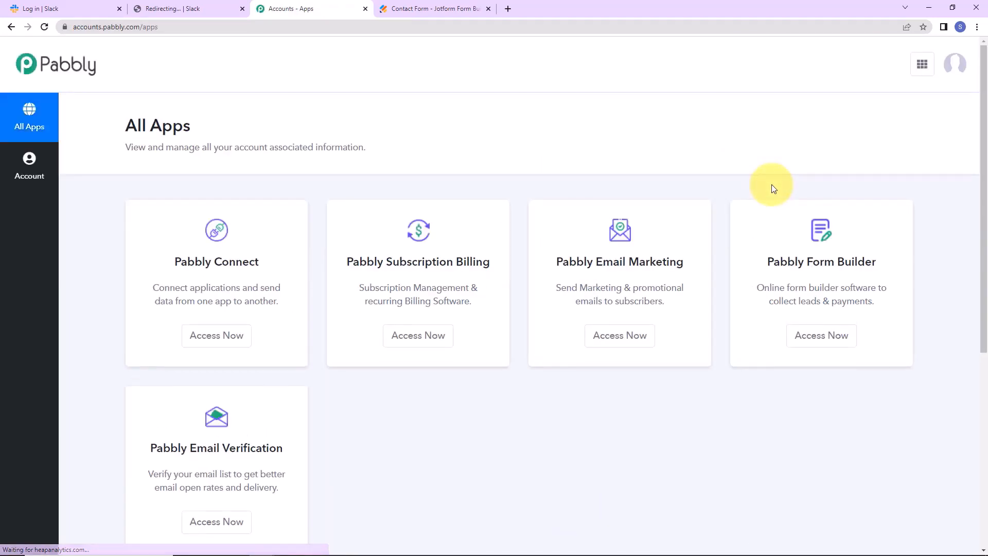
{"action": "left_click", "coordinate": [223, 343]}
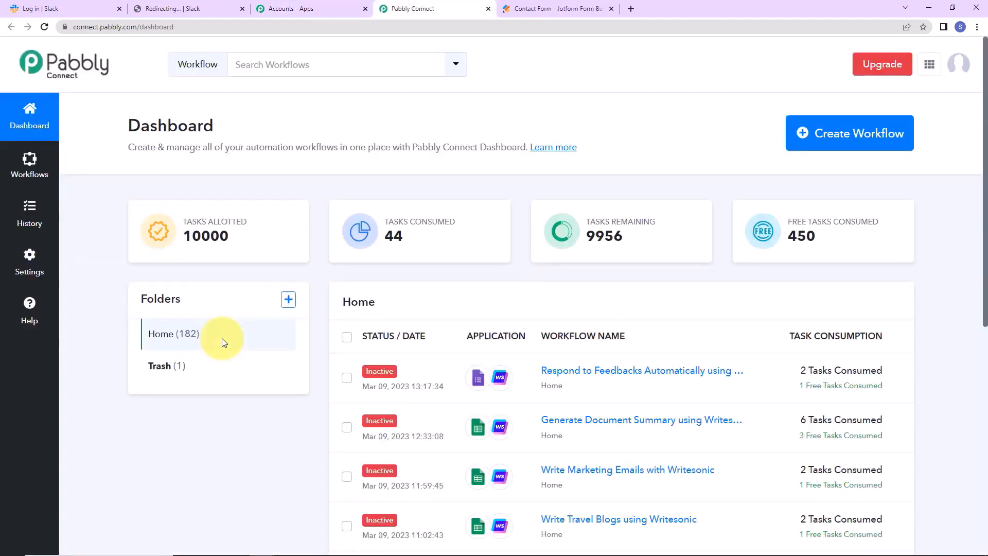
Create a workflow named 'Get Slack Notifications for New Jotform Form Submissions'.
{"action": "left_click", "coordinate": [857, 154]}
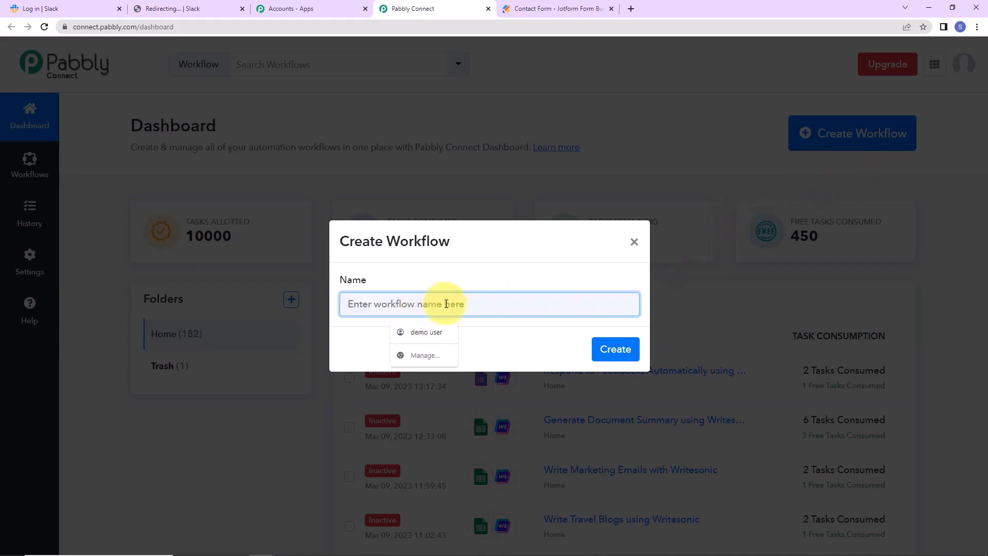
{"action": "type", "text": "Get Slack Notifications for New Jotform Form Submissions"}
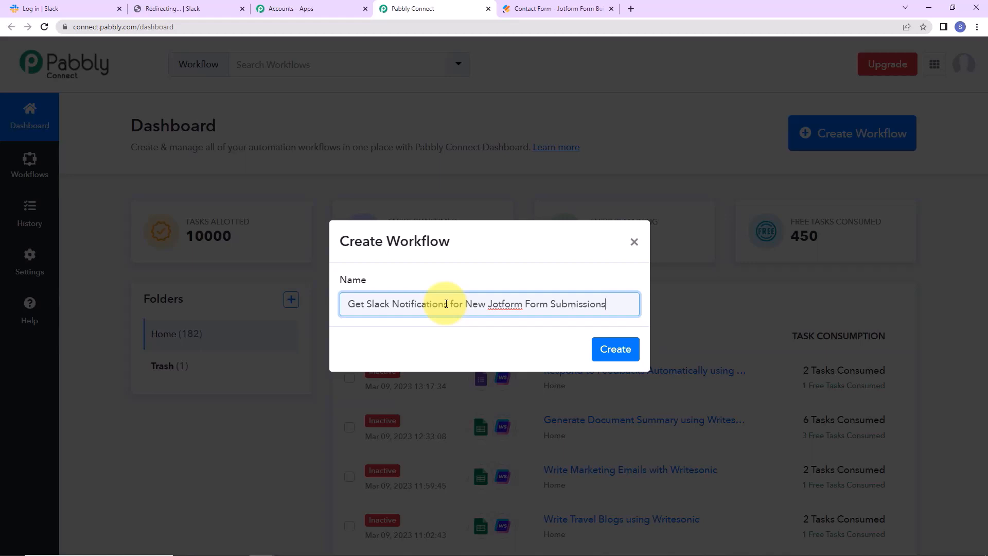
{"action": "left_click", "coordinate": [604, 350]}
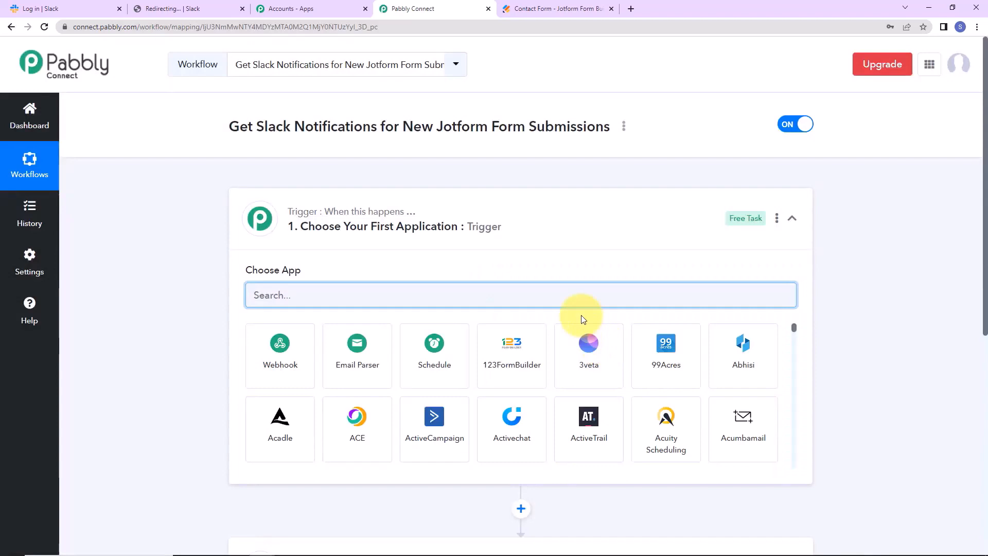
Set the trigger to JotForm New Response and copy its webhook URL.
{"action": "scroll", "coordinate": [470, 225], "scroll_direction": "down", "scroll_amount": 2}
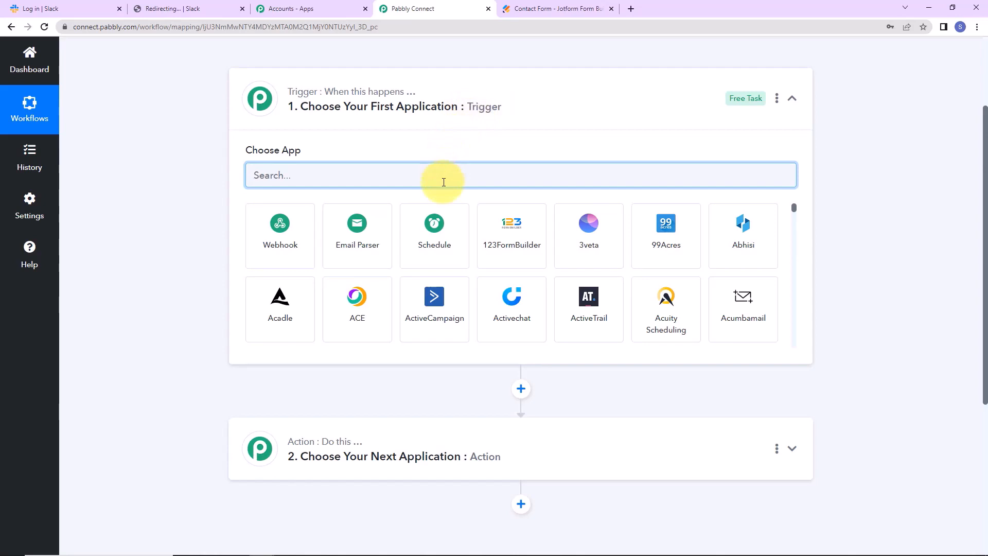
{"action": "type", "text": "jot"}
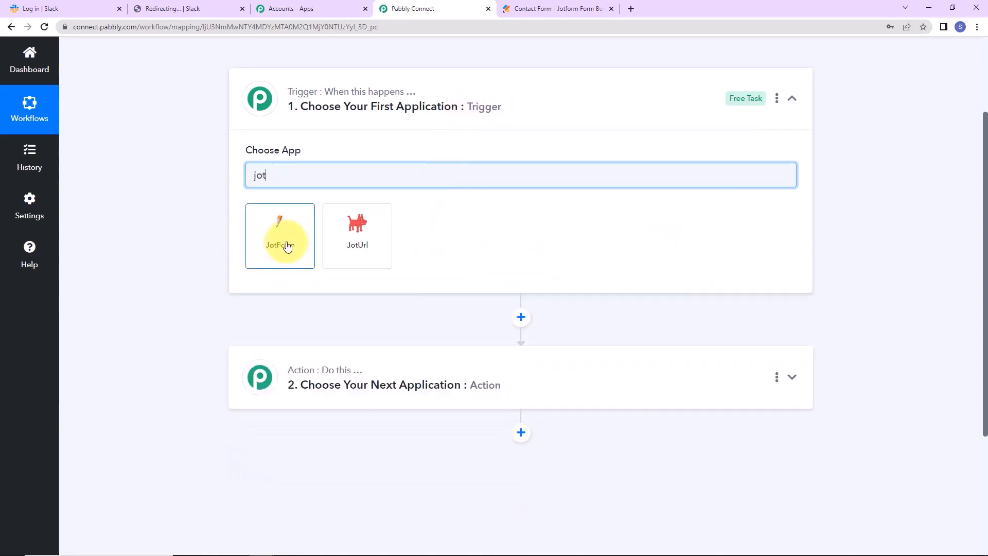
{"action": "left_click", "coordinate": [287, 246]}
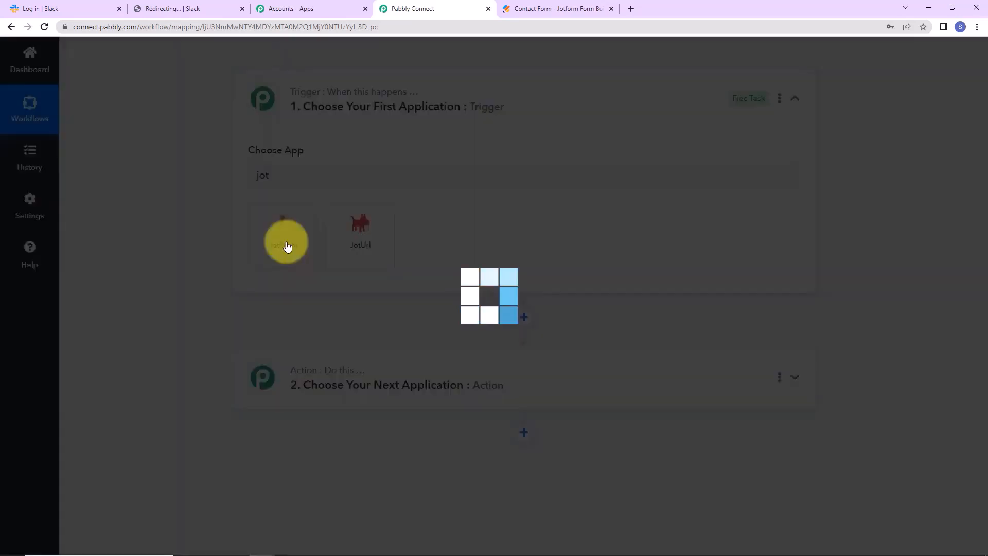
{"action": "left_click", "coordinate": [286, 232]}
{"action": "left_click", "coordinate": [297, 290]}
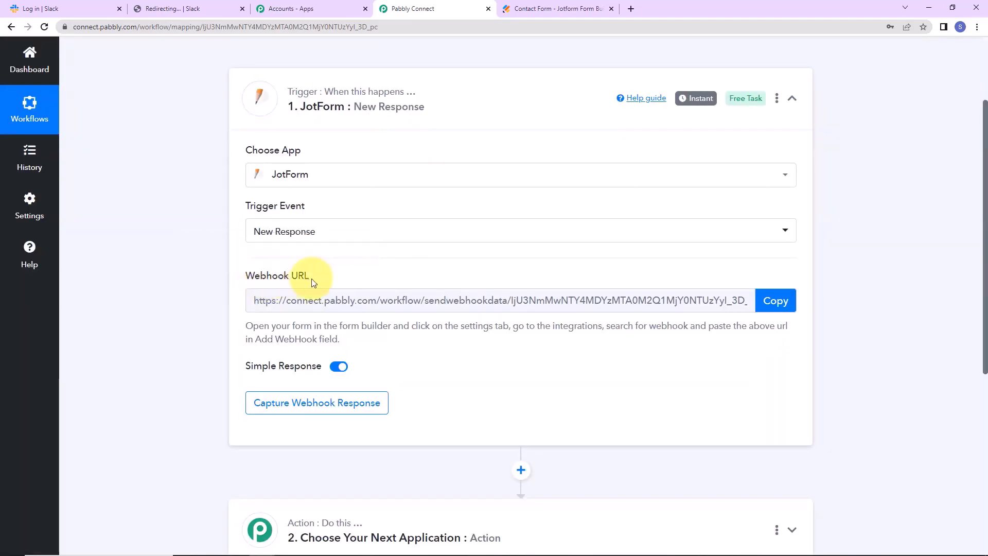
{"action": "left_click", "coordinate": [773, 300]}
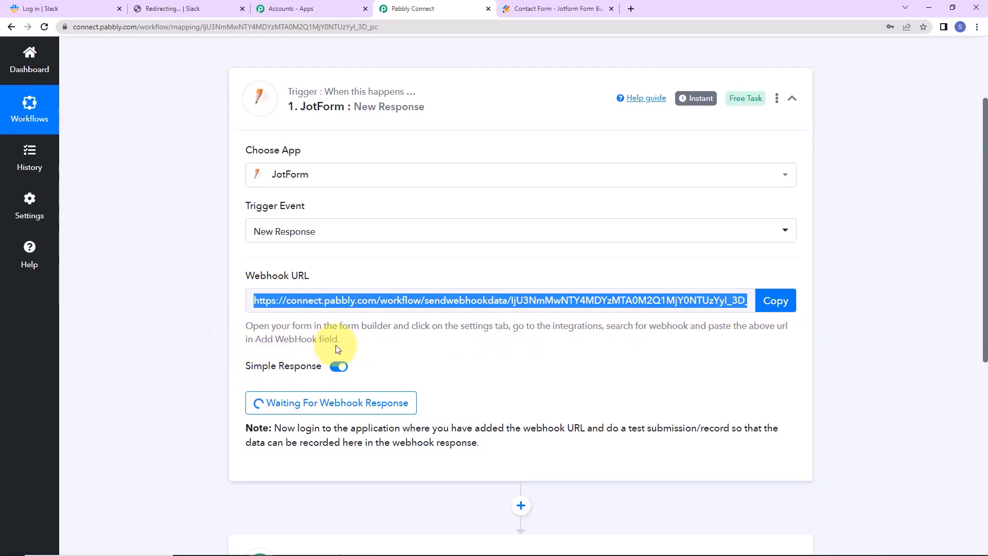
{"action": "left_click", "coordinate": [553, 10]}
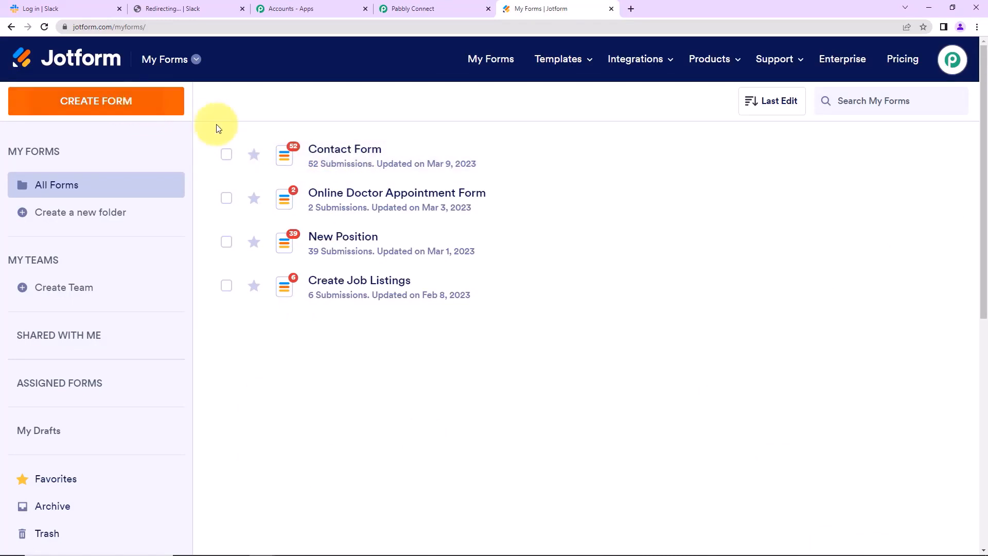
Open the WebHooks integration in the Contact Form's settings.
{"action": "left_click", "coordinate": [819, 155]}
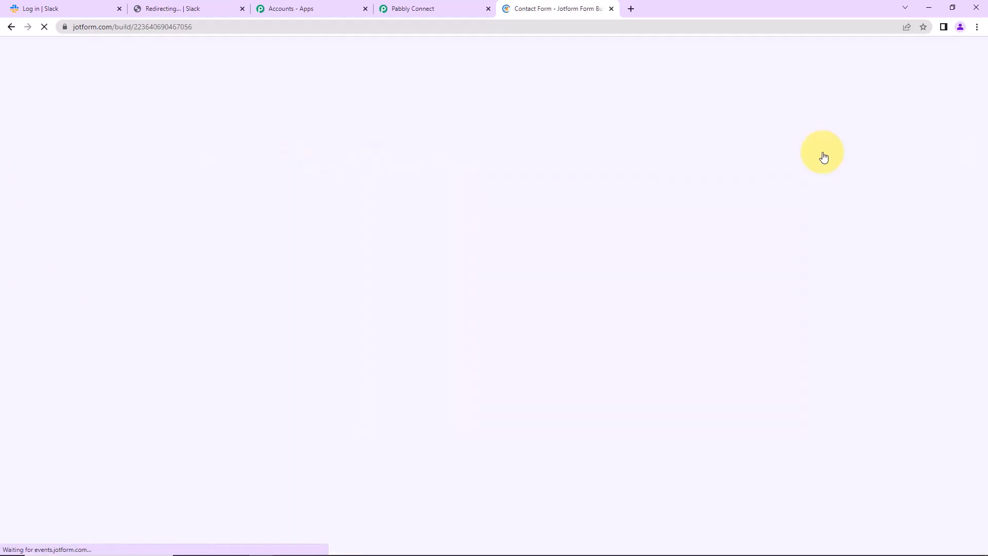
{"action": "scroll", "coordinate": [342, 229], "scroll_direction": "down", "scroll_amount": 3}
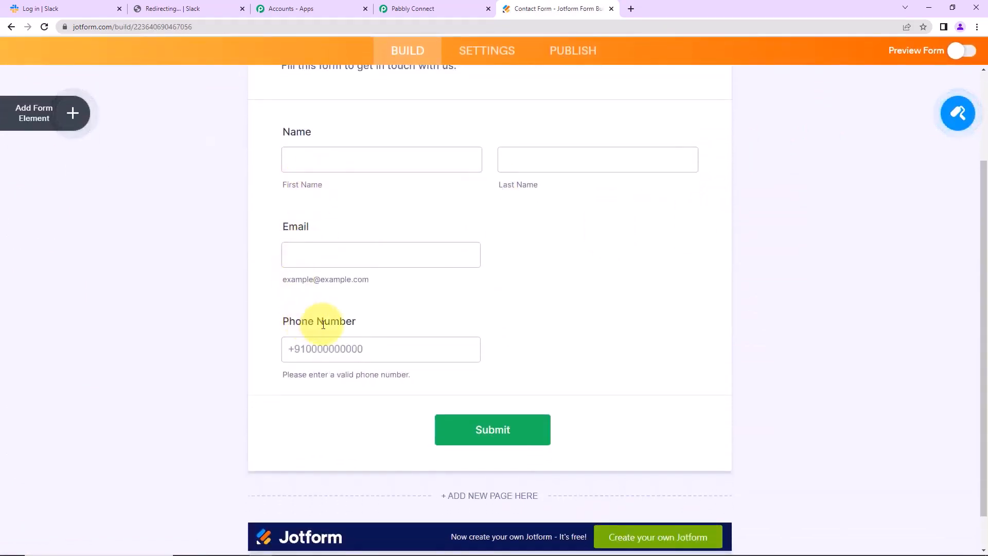
{"action": "scroll", "coordinate": [489, 128], "scroll_direction": "up", "scroll_amount": 3}
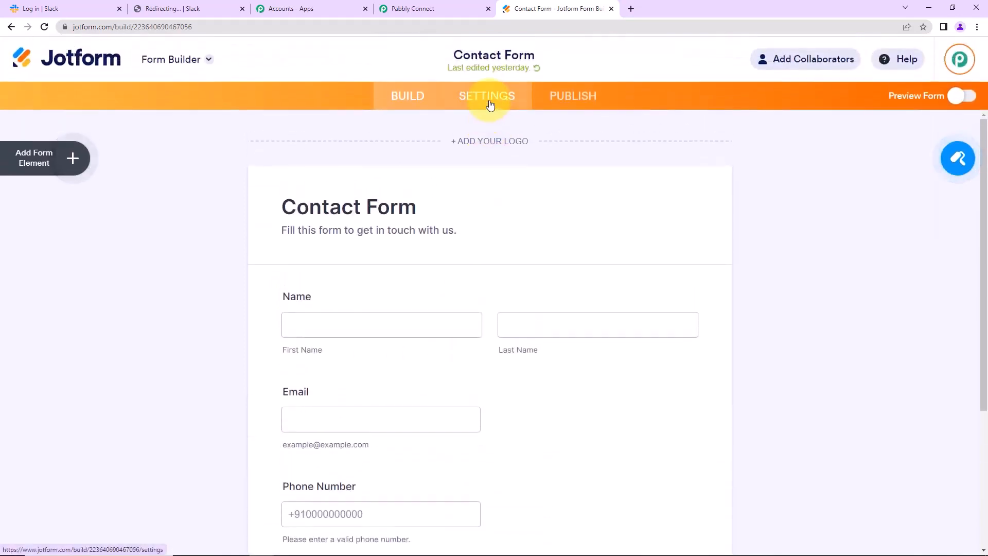
{"action": "left_click", "coordinate": [488, 101]}
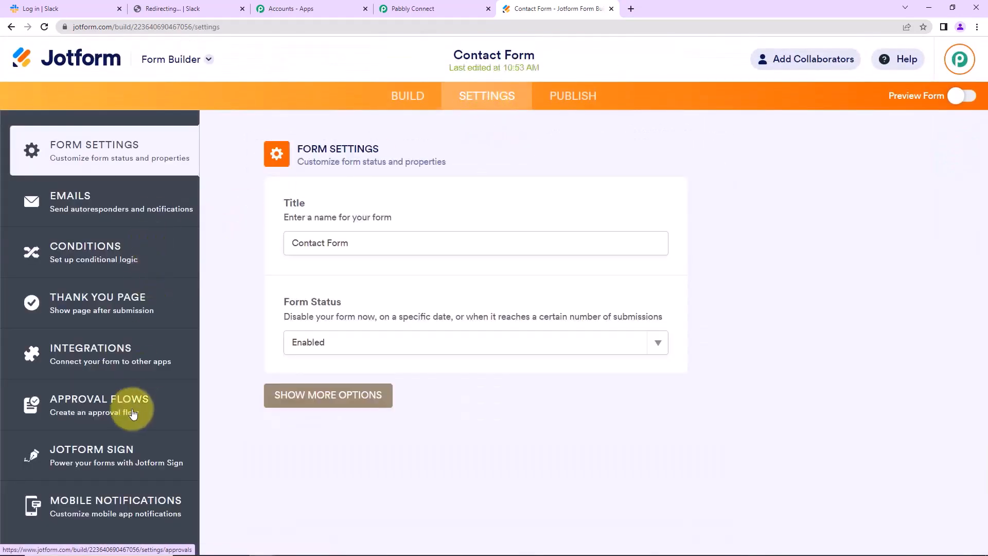
{"action": "left_click", "coordinate": [96, 353]}
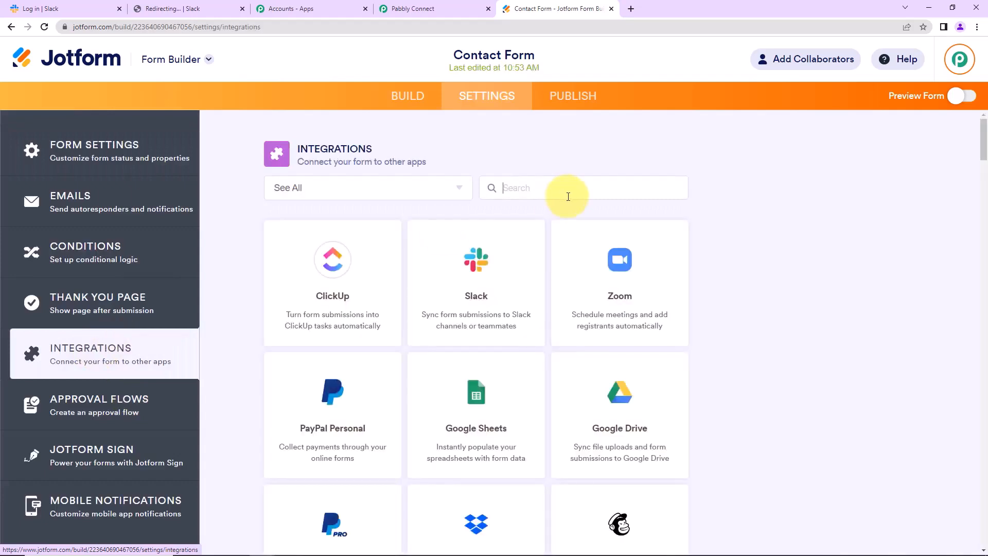
{"action": "type", "text": "webh"}
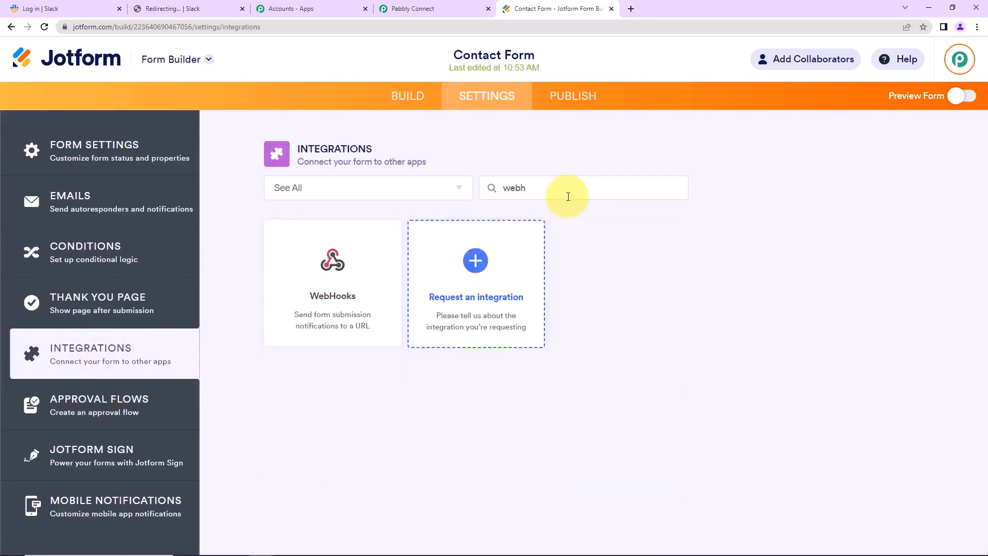
{"action": "left_click", "coordinate": [310, 286]}
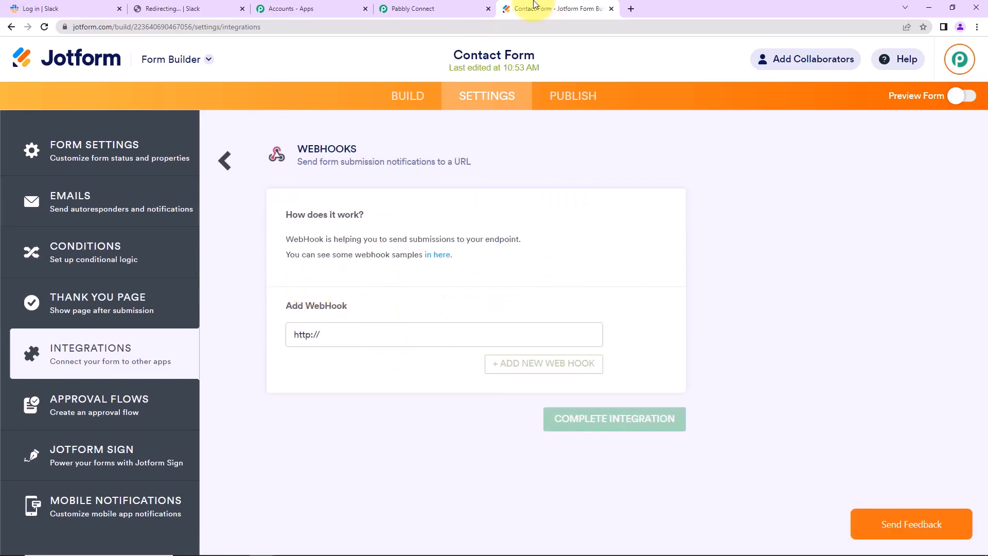
Replace the placeholder address with the Pabbly webhook URL and complete the integration.
{"action": "left_click", "coordinate": [457, 11]}
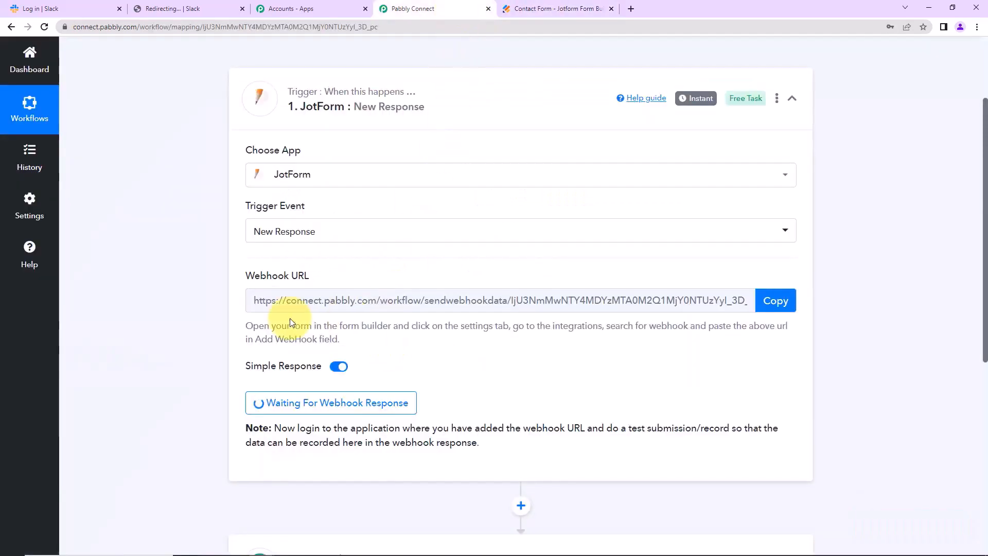
{"action": "left_click", "coordinate": [792, 301]}
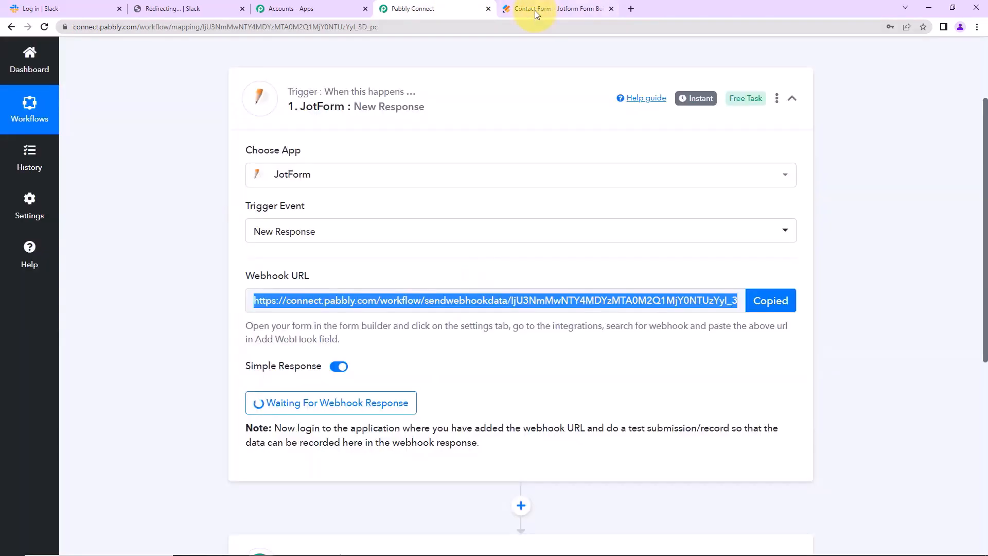
{"action": "left_click", "coordinate": [535, 11]}
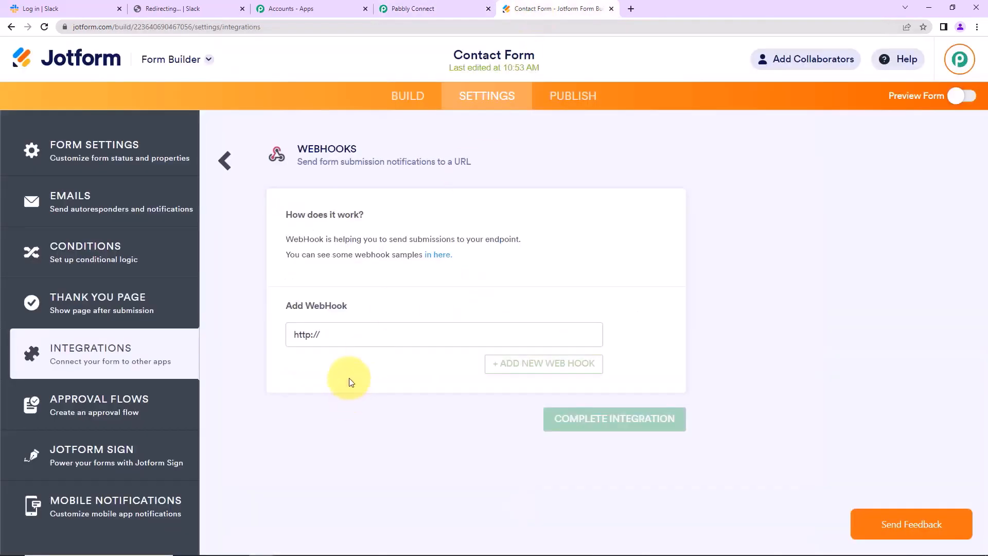
{"action": "left_click_drag", "start_coordinate": [342, 334], "coordinate": [181, 341]}
{"action": "key", "text": "BackSpace"}
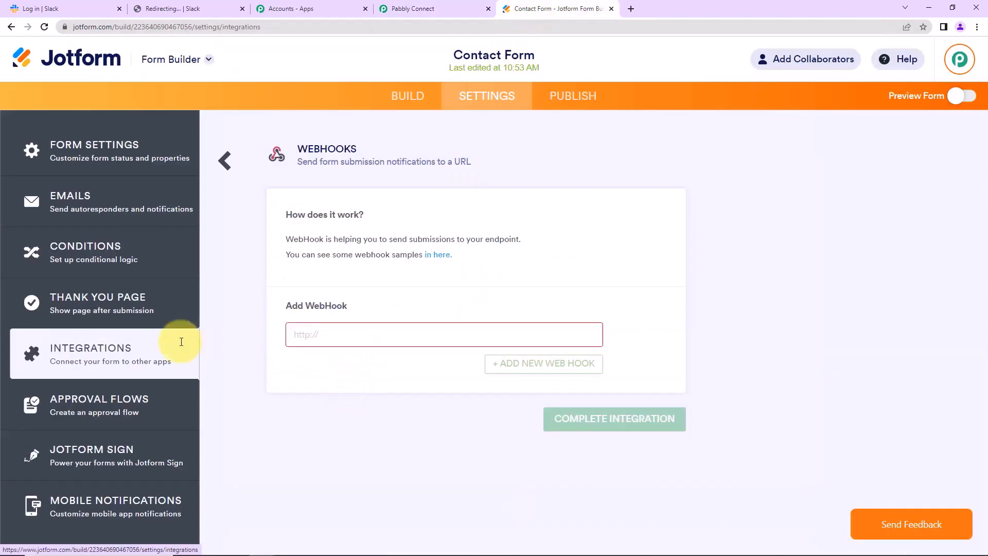
{"action": "key", "text": "ctrl+v"}
{"action": "left_click", "coordinate": [564, 419]}
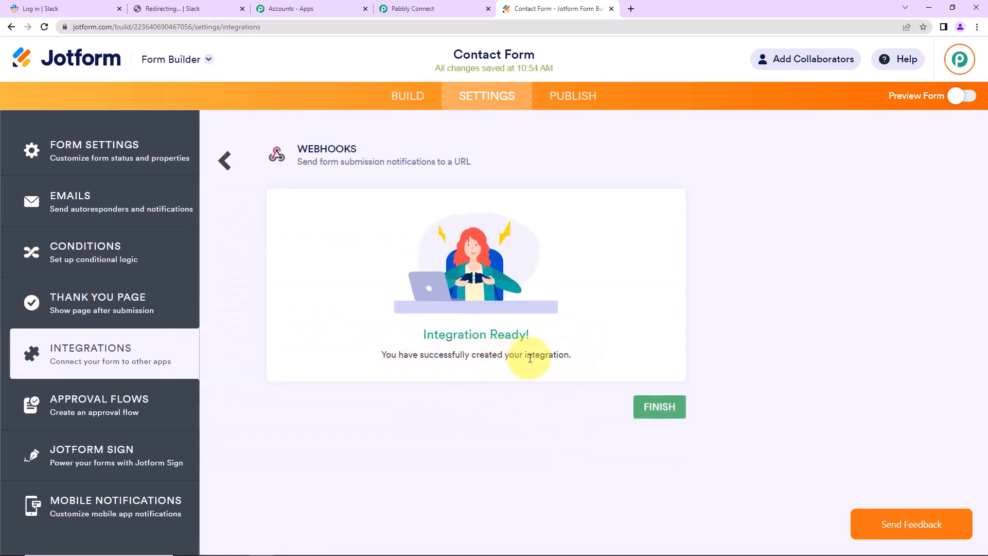
{"action": "left_click", "coordinate": [658, 407]}
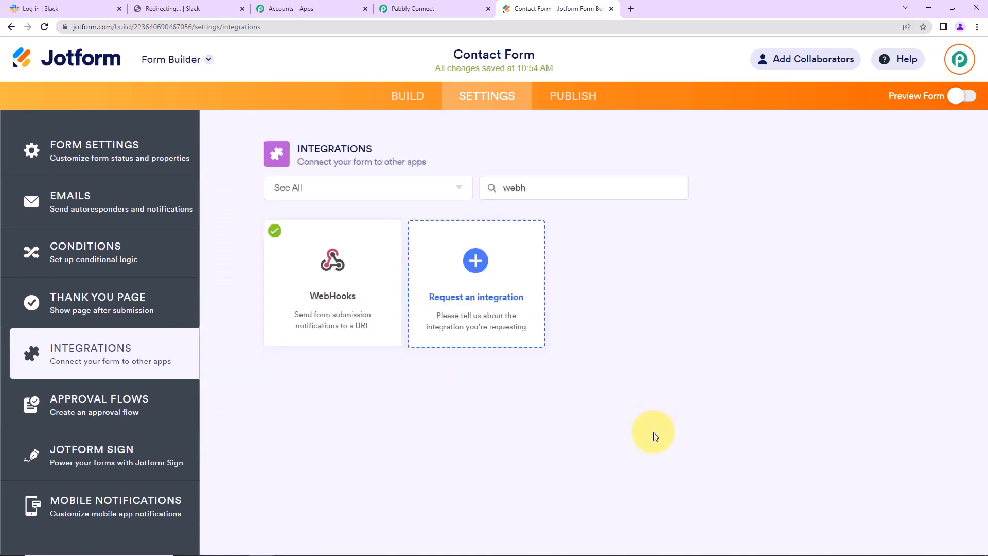
Turn on the form preview and open the live Contact Form in a new tab.
{"action": "left_click", "coordinate": [443, 7]}
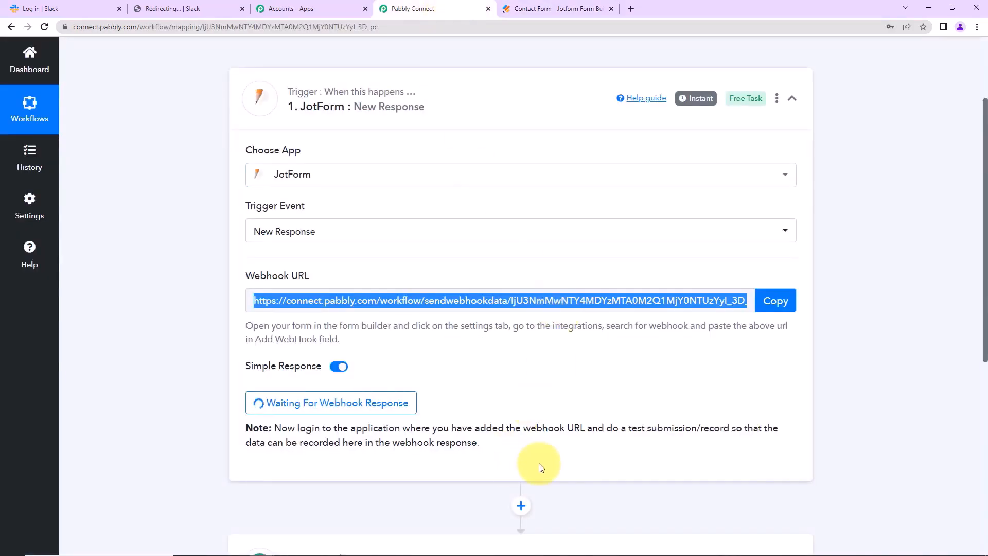
{"action": "left_click_drag", "start_coordinate": [609, 429], "coordinate": [784, 441]}
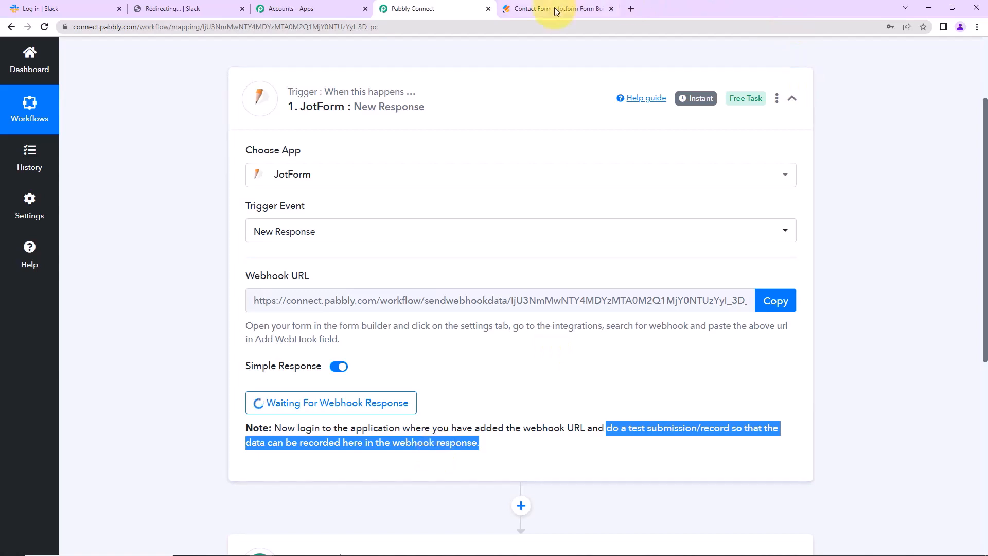
{"action": "left_click", "coordinate": [515, 9]}
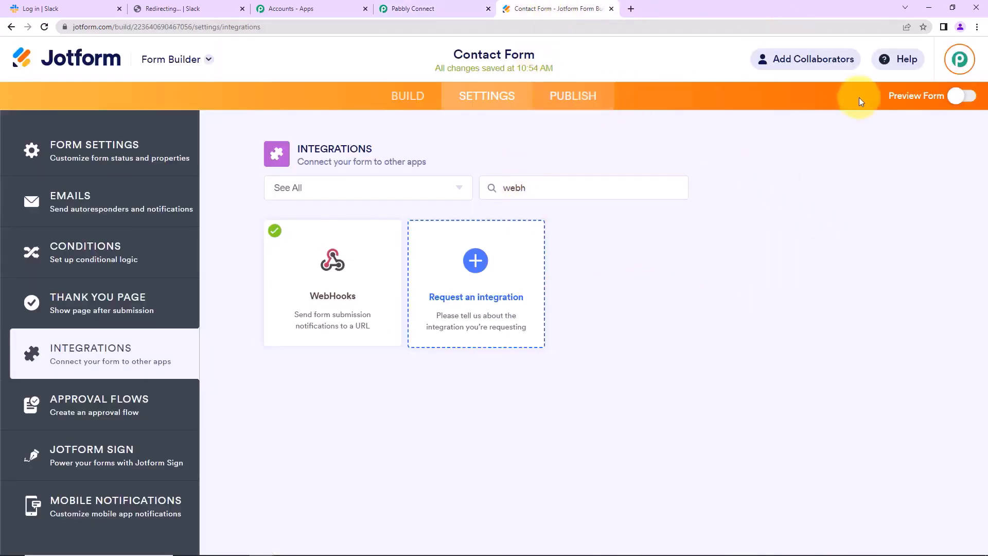
{"action": "left_click", "coordinate": [906, 97]}
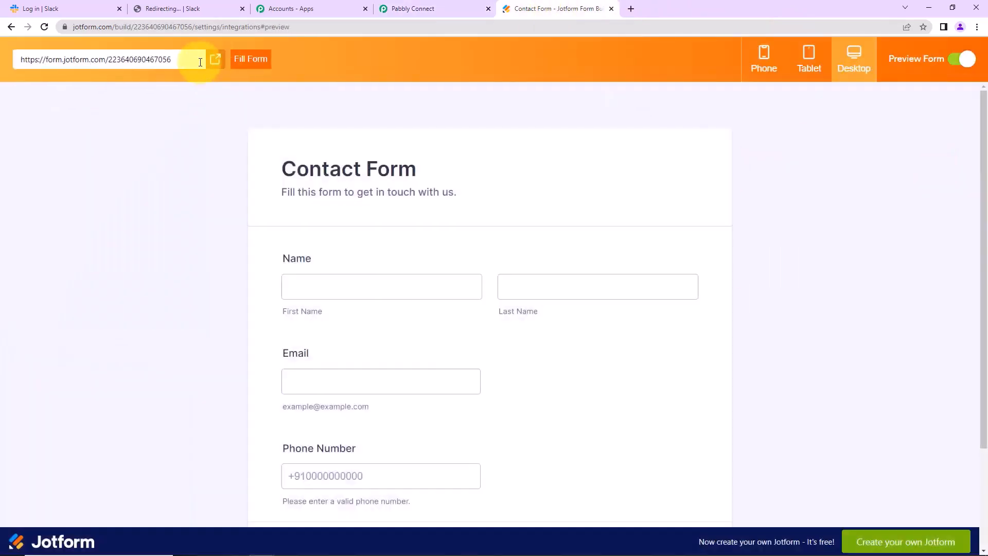
{"action": "left_click", "coordinate": [214, 61]}
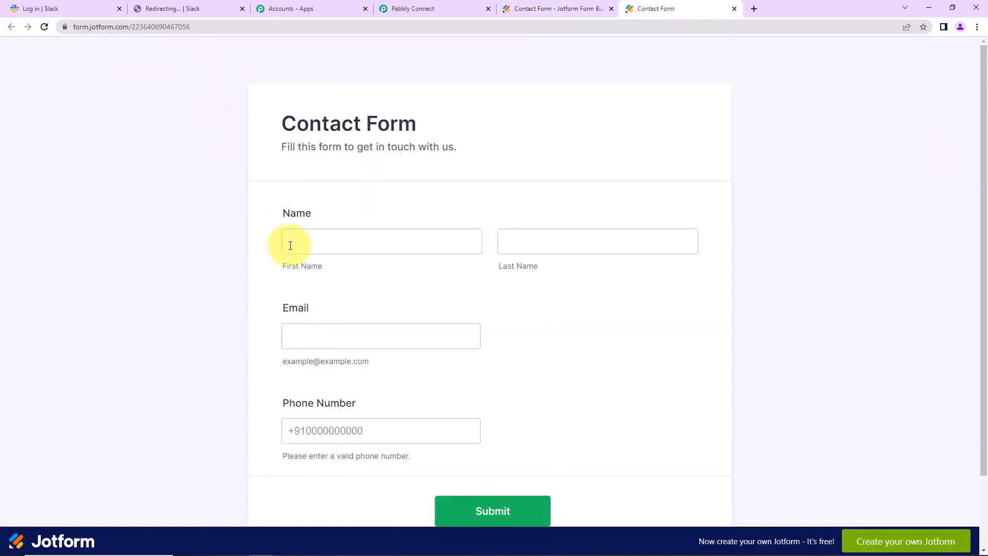
Submit a test entry with first and last name, email and phone number.
{"action": "left_click", "coordinate": [310, 245]}
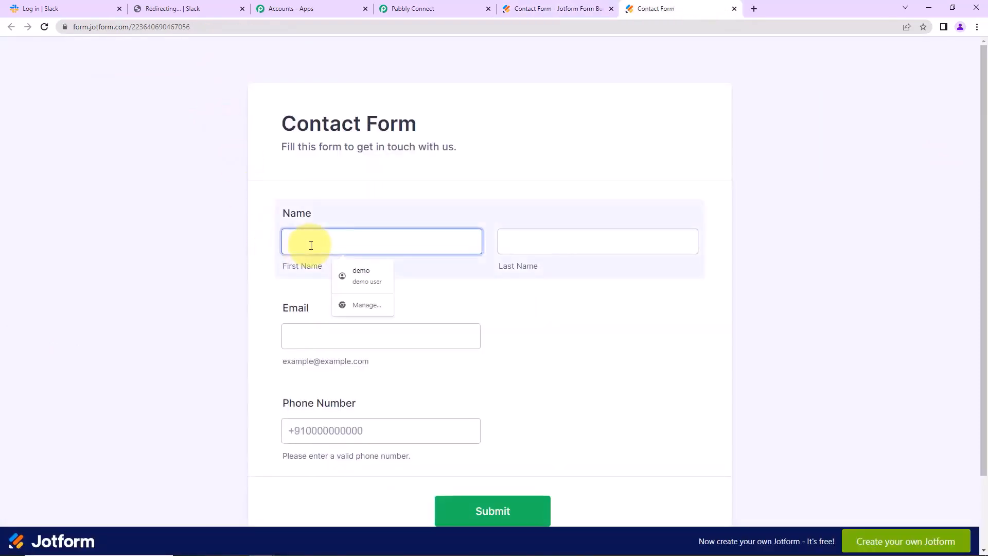
{"action": "type", "text": "Smart"}
{"action": "key", "text": "Tab"}
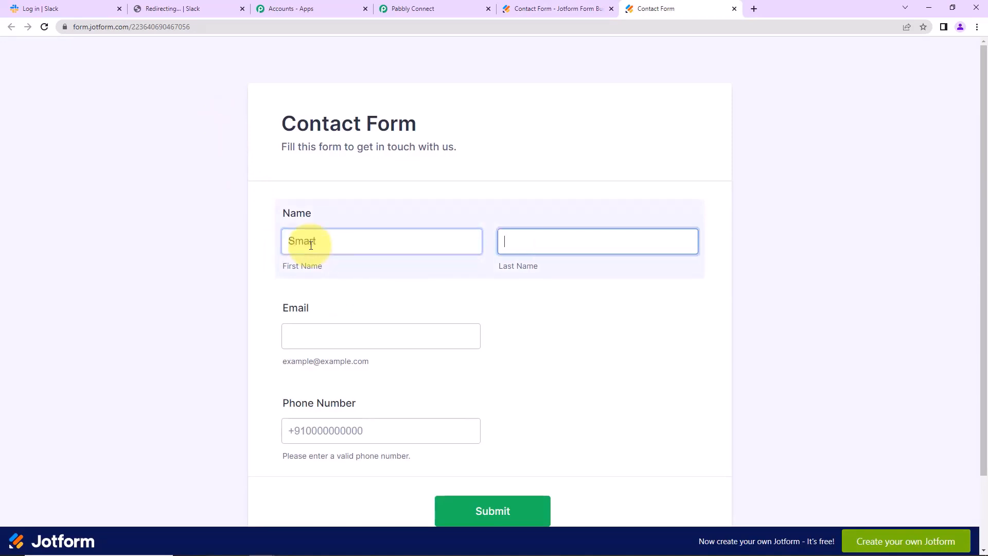
{"action": "type", "text": "User"}
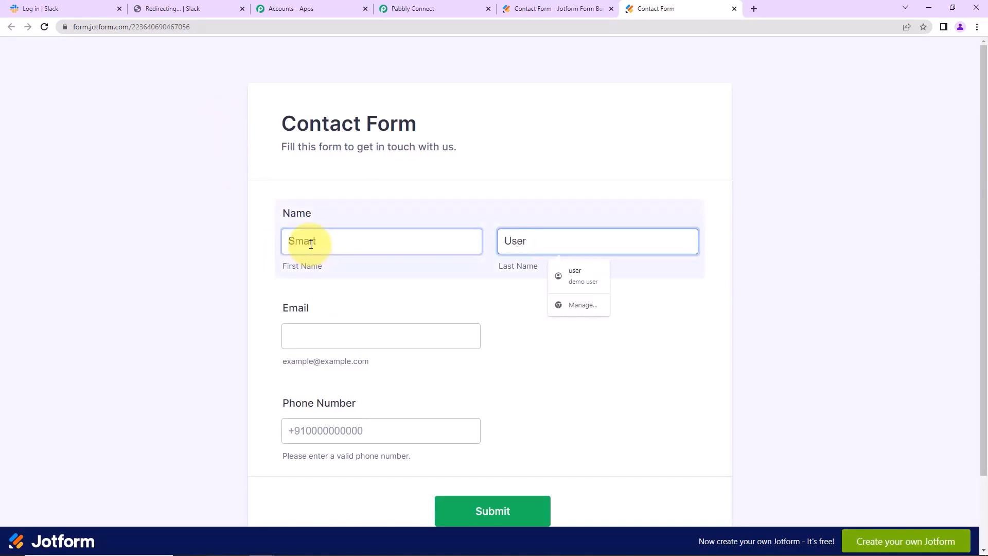
{"action": "left_click", "coordinate": [298, 345]}
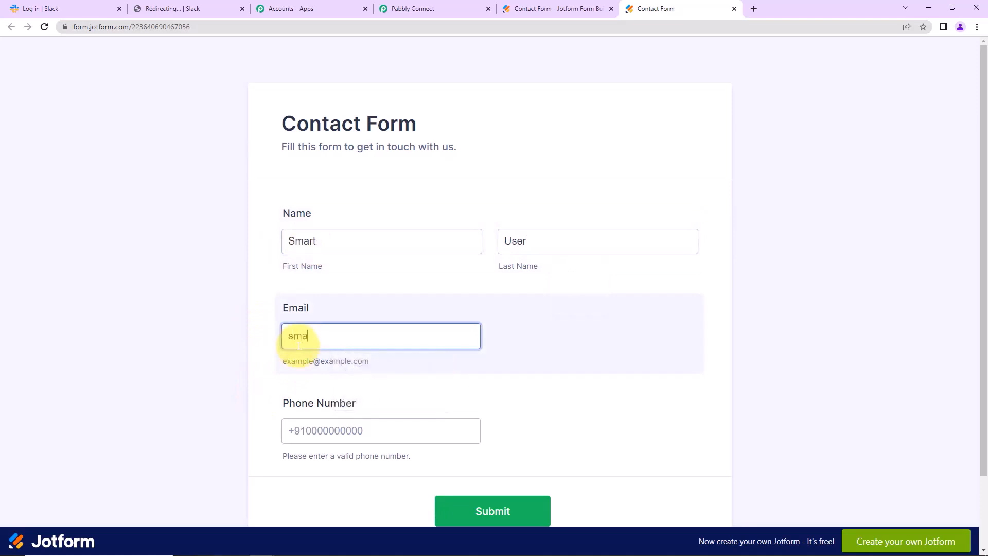
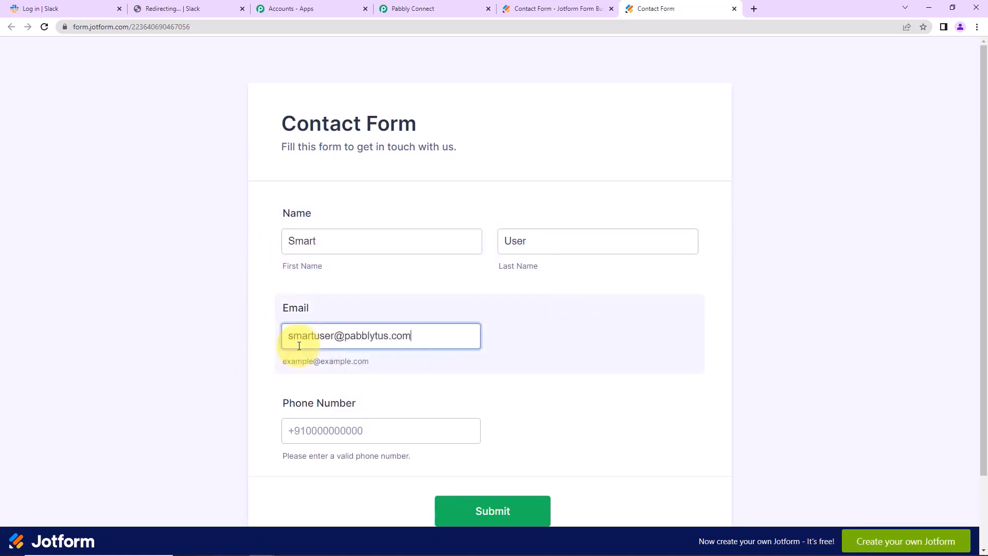
{"action": "left_click", "coordinate": [332, 425]}
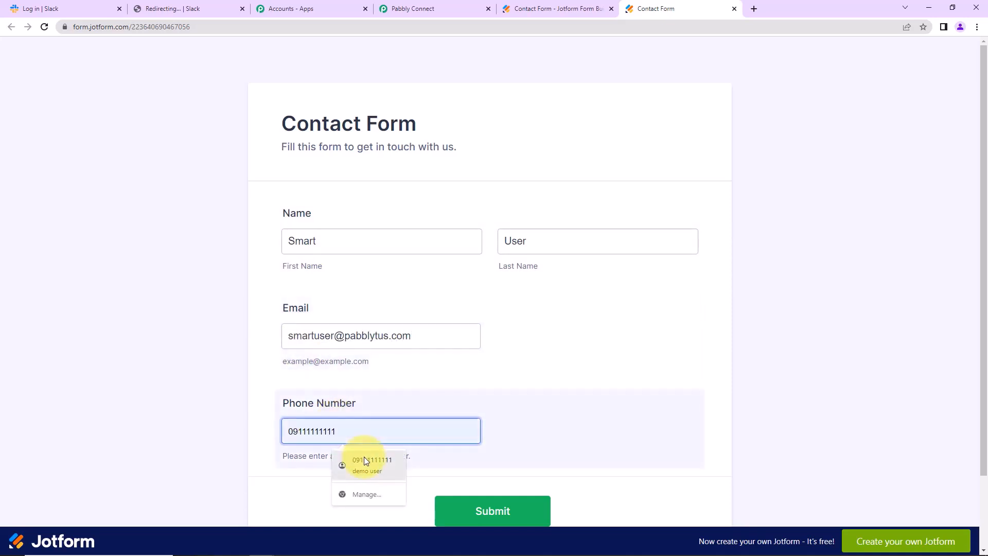
{"action": "left_click", "coordinate": [494, 519]}
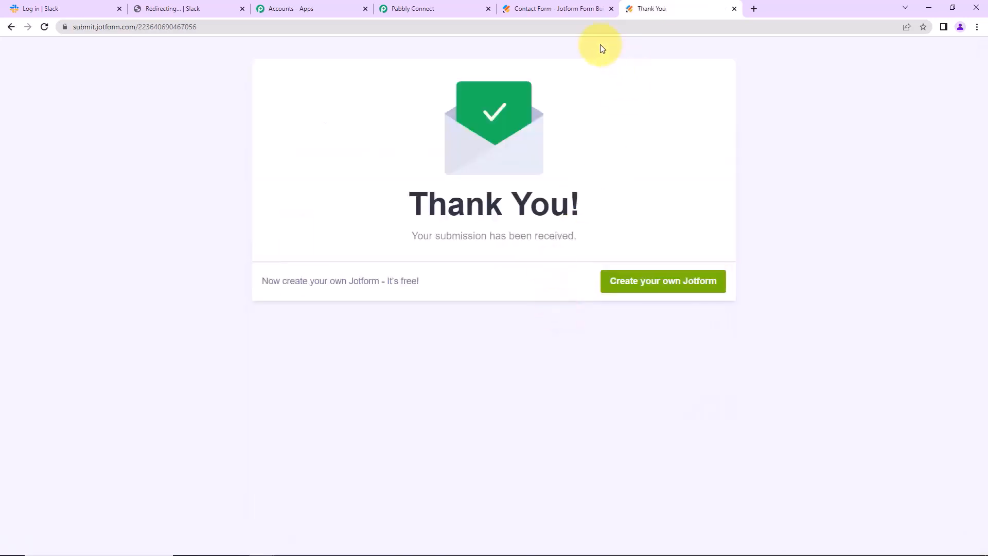
{"action": "left_click", "coordinate": [458, 10]}
Scroll through the captured Jotform response with the name, e-mail, phone, IP and form details.
{"action": "scroll", "coordinate": [880, 326], "scroll_direction": "down", "scroll_amount": 3}
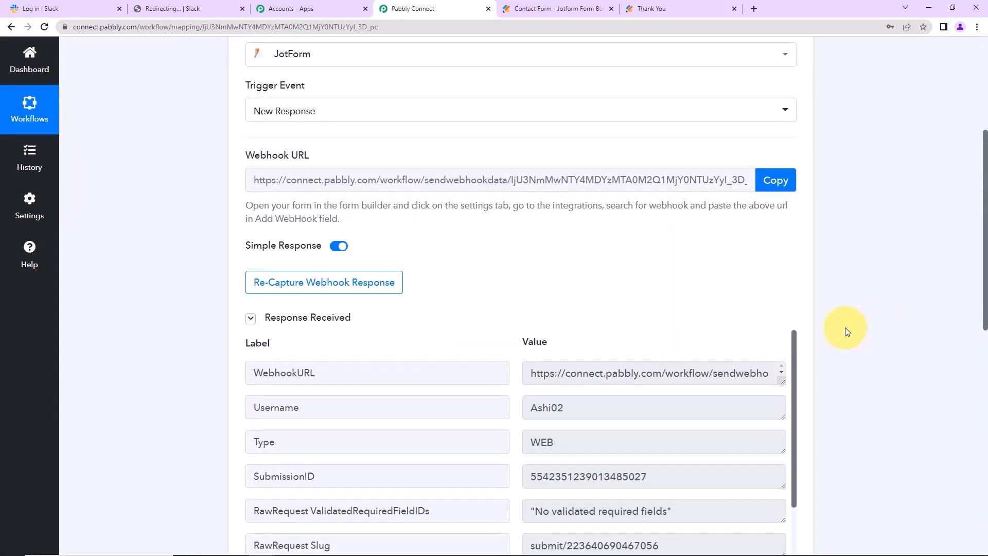
{"action": "scroll", "coordinate": [782, 369], "scroll_direction": "down", "scroll_amount": 2}
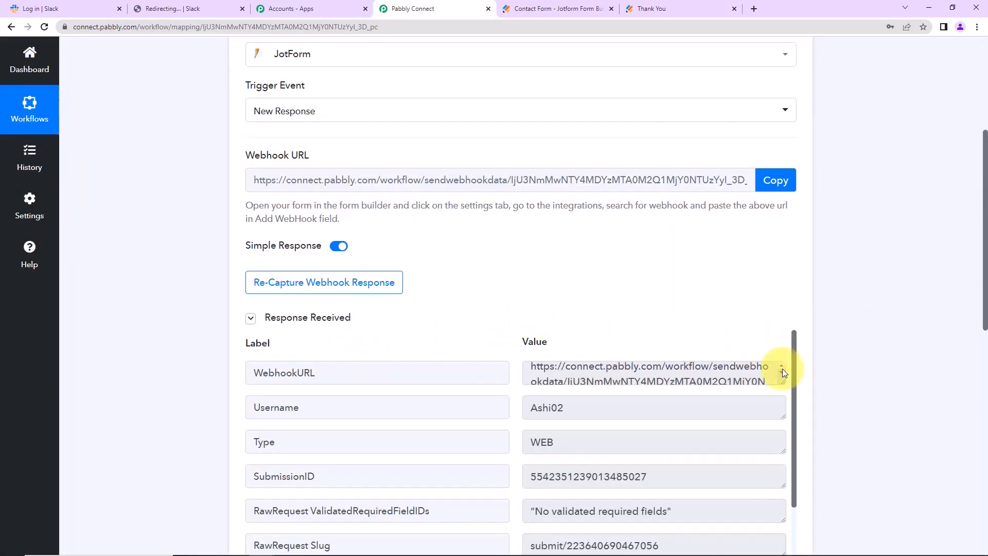
{"action": "scroll", "coordinate": [842, 355], "scroll_direction": "down", "scroll_amount": 5}
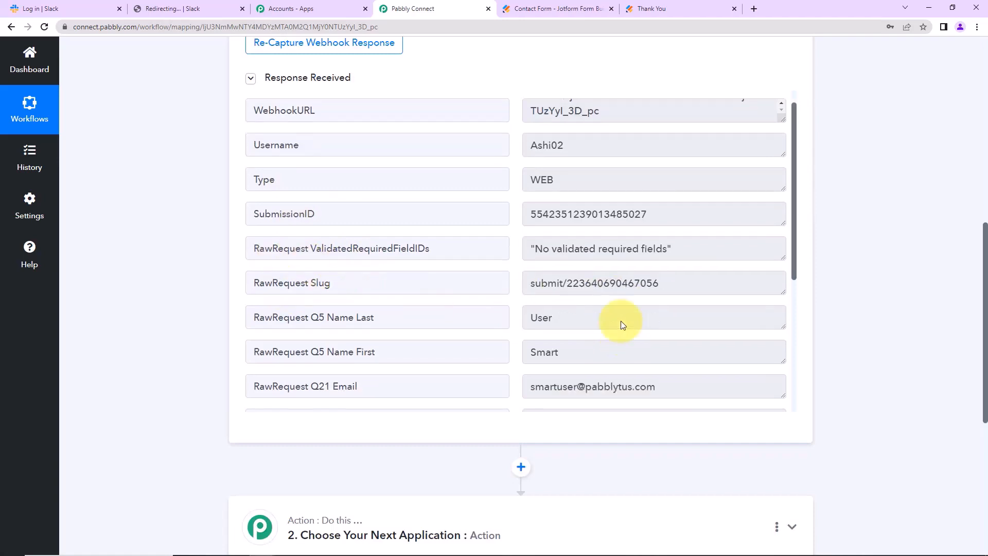
{"action": "scroll", "coordinate": [617, 322], "scroll_direction": "down", "scroll_amount": 5}
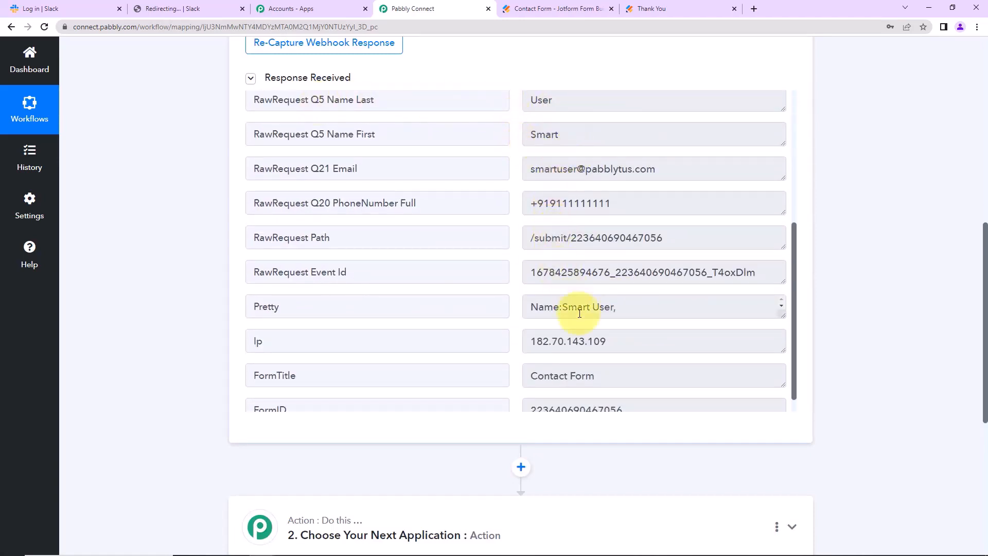
{"action": "scroll", "coordinate": [693, 320], "scroll_direction": "down", "scroll_amount": 1}
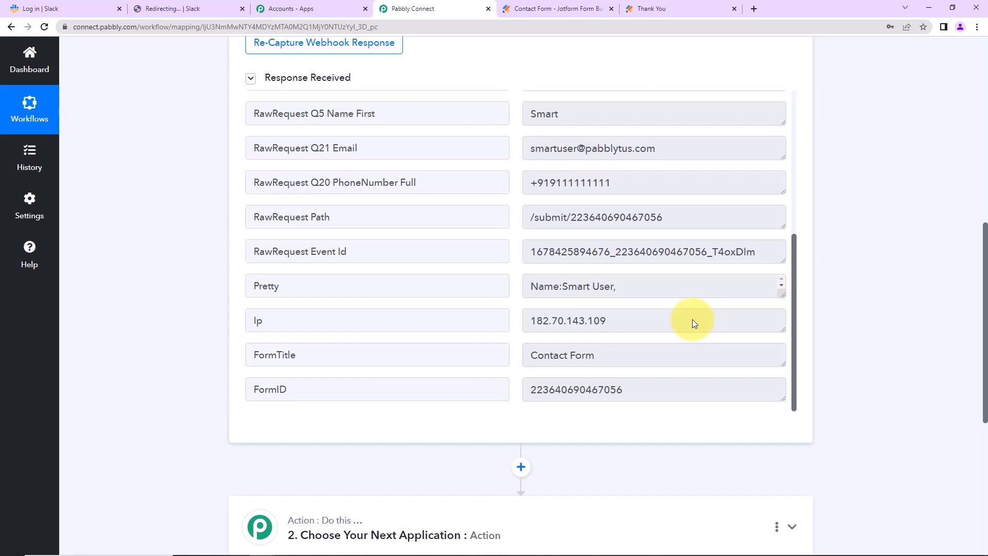
{"action": "scroll", "coordinate": [819, 288], "scroll_direction": "down", "scroll_amount": 6}
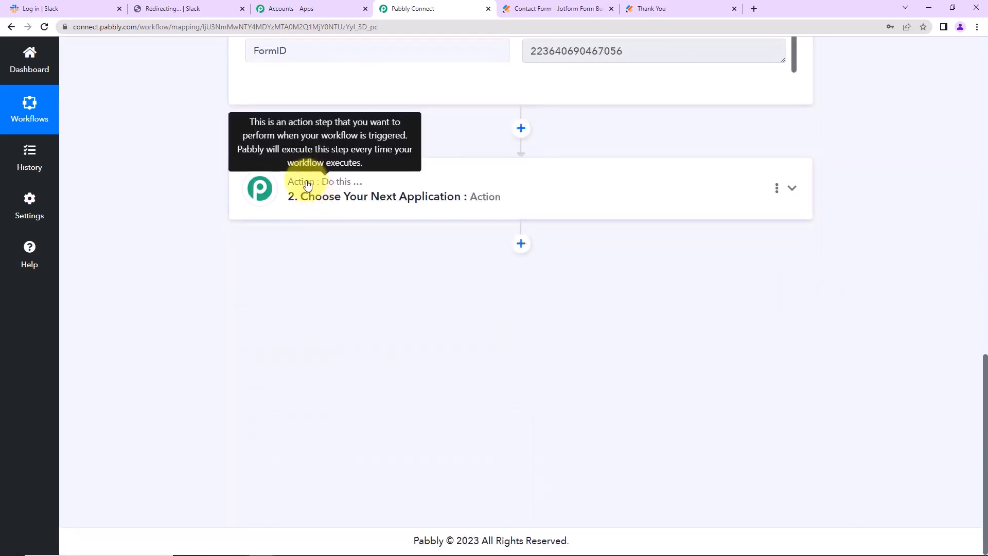
Set the action step to Slack's Send Channel Message event.
{"action": "left_click", "coordinate": [307, 184]}
{"action": "left_click", "coordinate": [340, 266]}
{"action": "type", "text": "slack"}
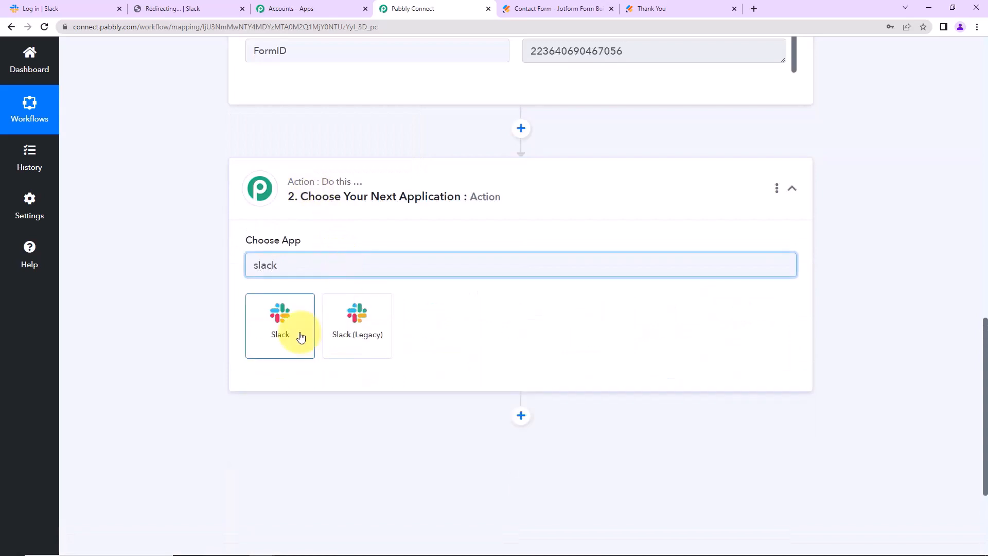
{"action": "left_click", "coordinate": [300, 336]}
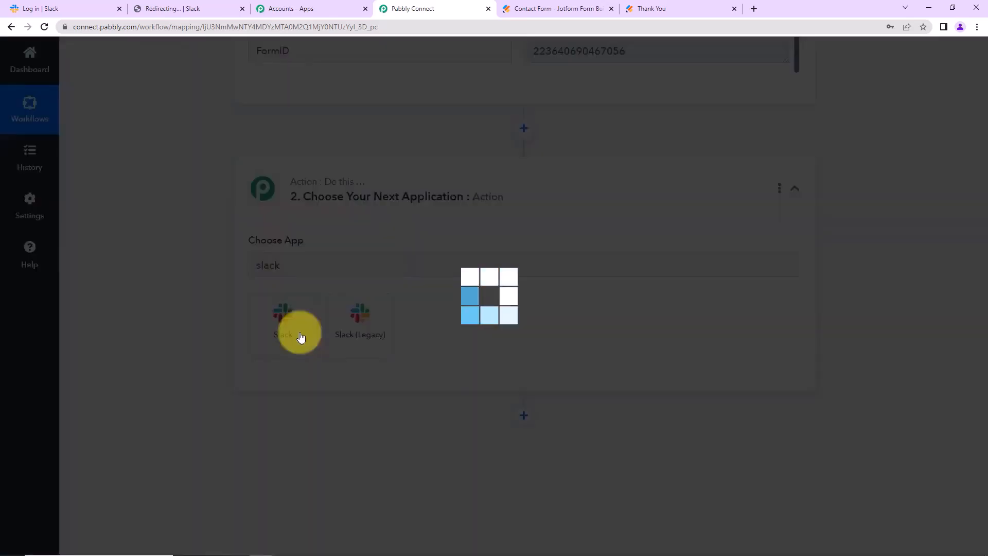
{"action": "left_click", "coordinate": [293, 319]}
{"action": "left_click", "coordinate": [273, 127]}
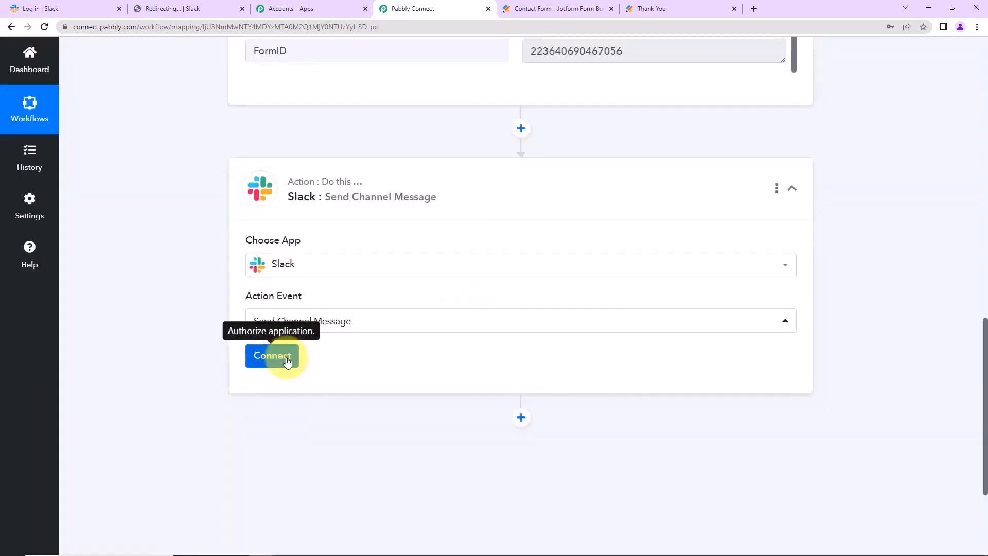
Connect a new Slack account with the user token type and allow Pabbly Connect workspace access.
{"action": "left_click", "coordinate": [280, 356]}
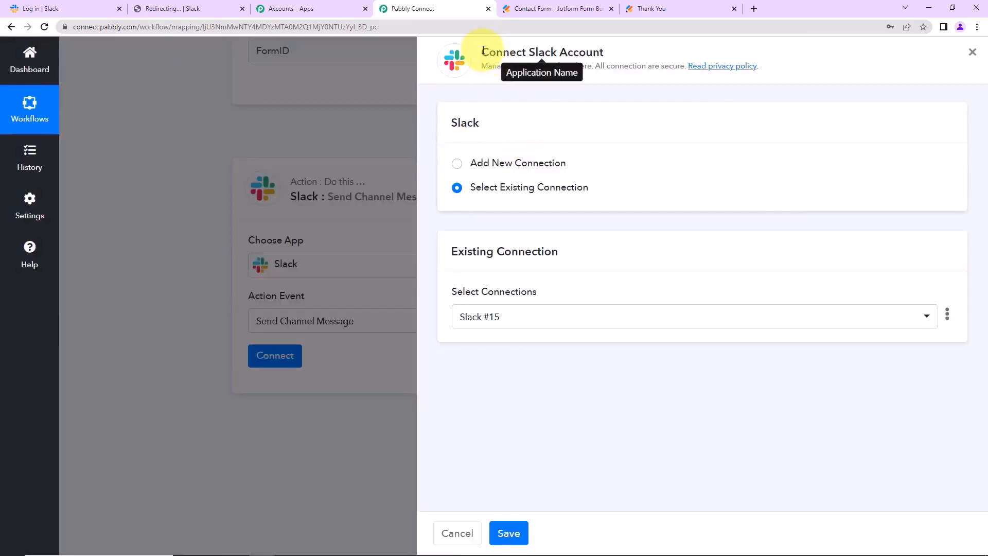
{"action": "left_click_drag", "start_coordinate": [483, 49], "coordinate": [608, 51]}
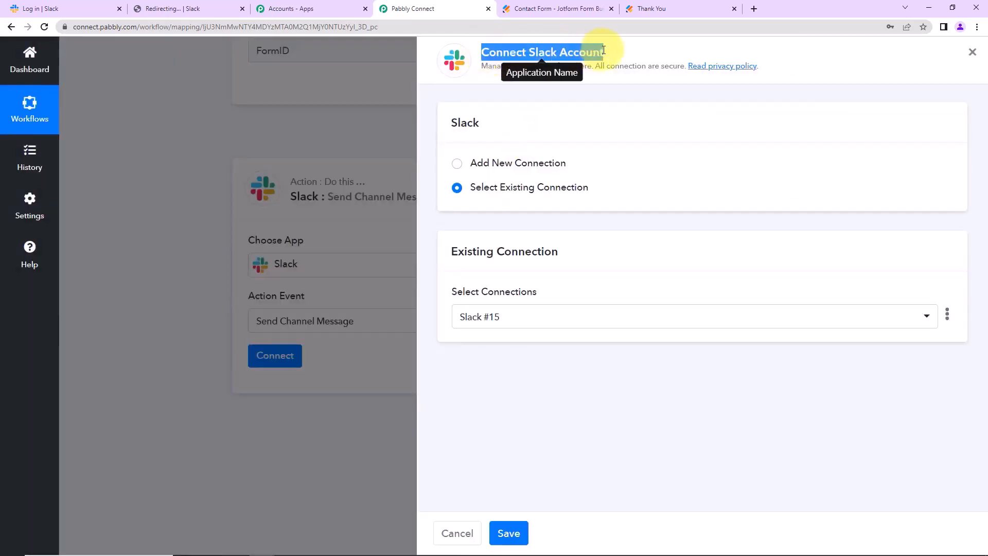
{"action": "left_click", "coordinate": [457, 163]}
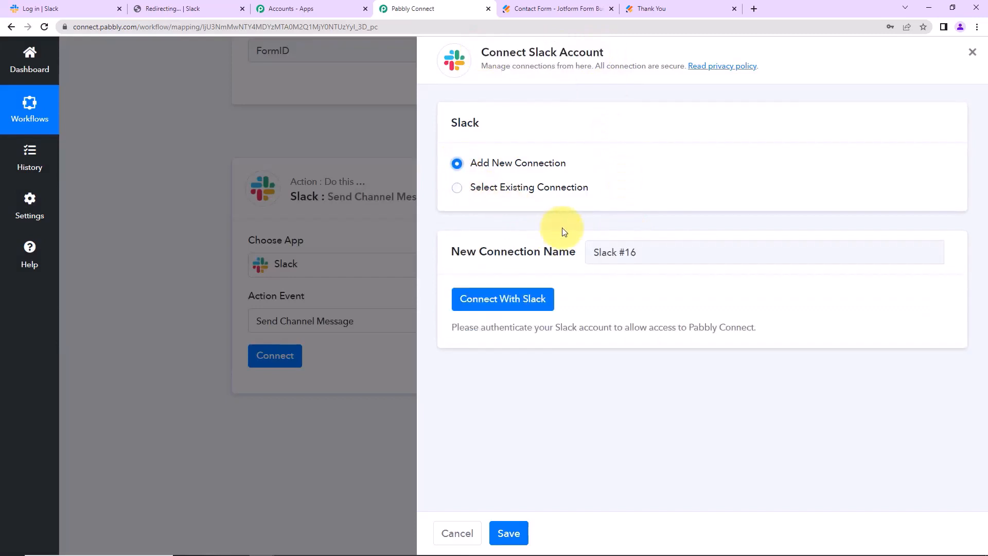
{"action": "left_click", "coordinate": [482, 307]}
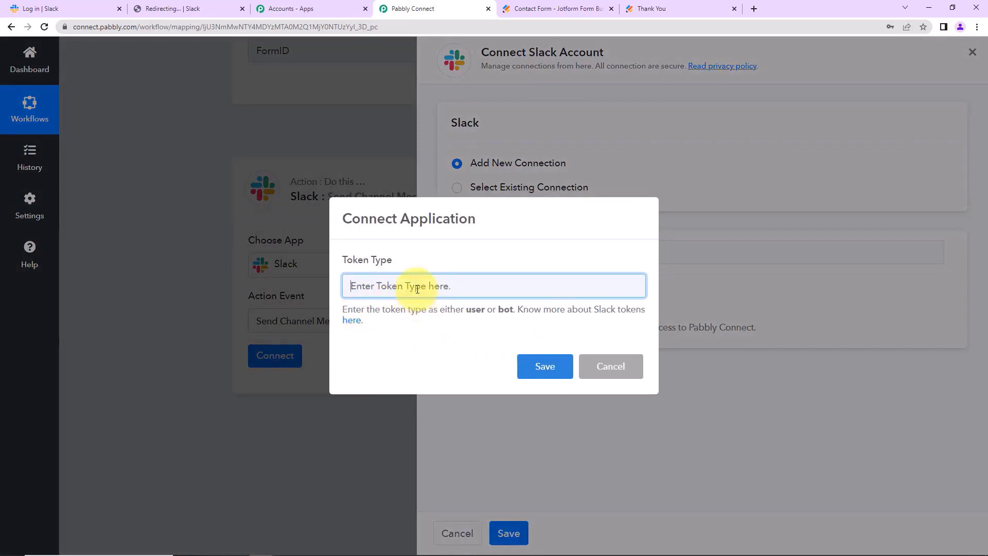
{"action": "type", "text": "user"}
{"action": "left_click", "coordinate": [541, 366]}
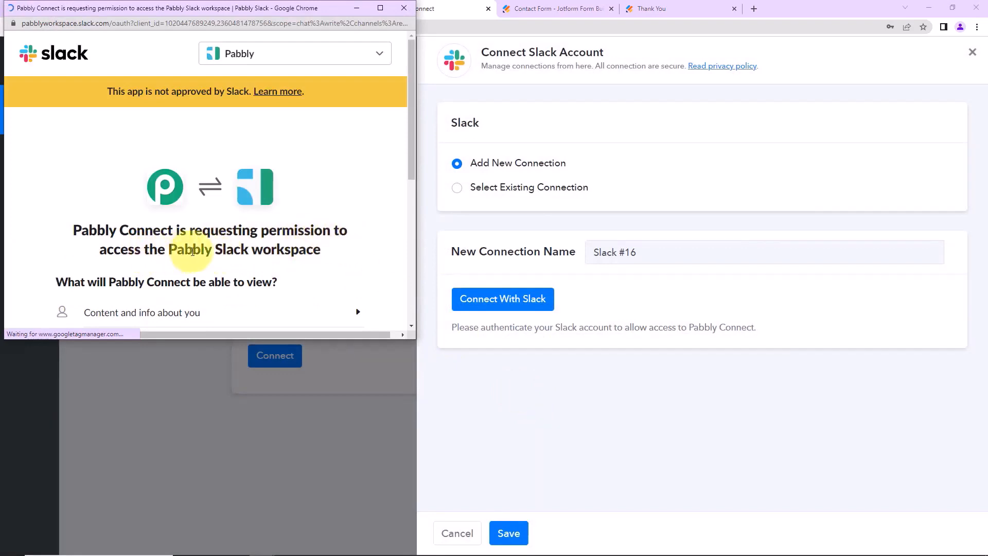
{"action": "scroll", "coordinate": [264, 251], "scroll_direction": "down", "scroll_amount": 4}
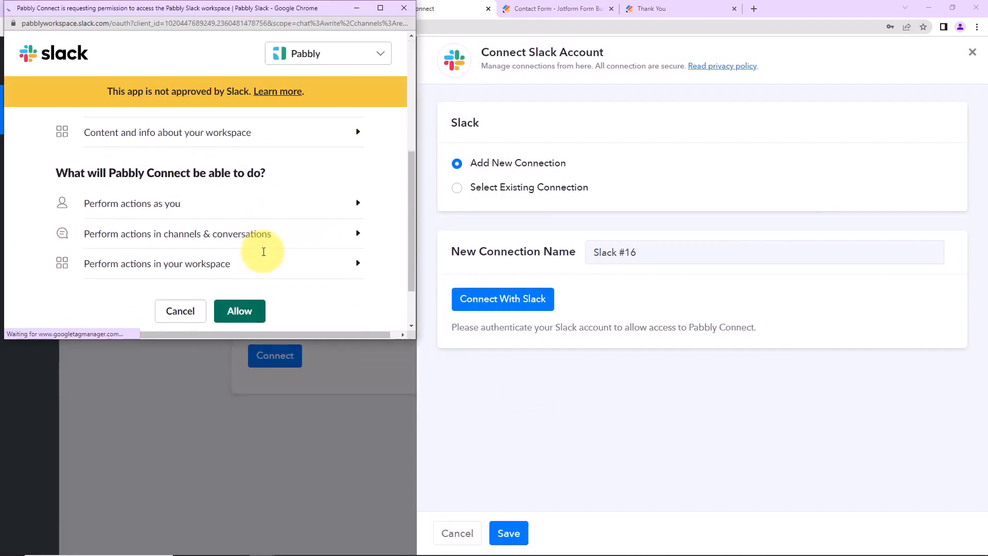
{"action": "left_click", "coordinate": [243, 311]}
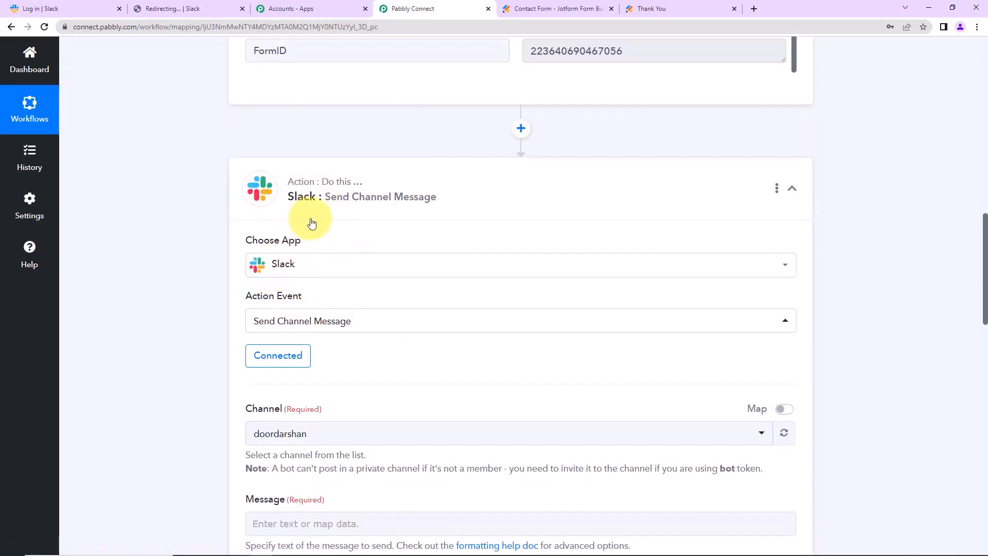
{"action": "scroll", "coordinate": [453, 237], "scroll_direction": "down", "scroll_amount": 5}
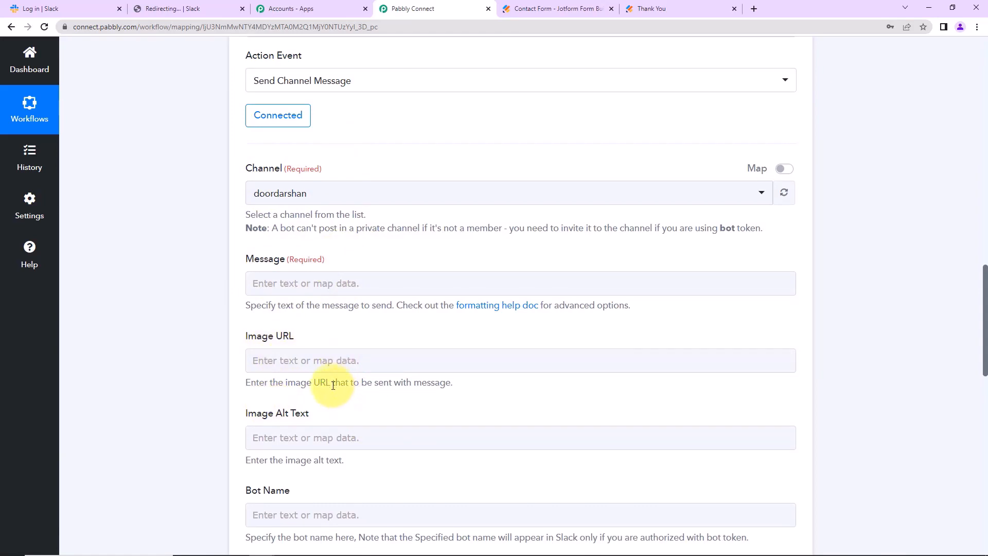
{"action": "left_click", "coordinate": [81, 13]}
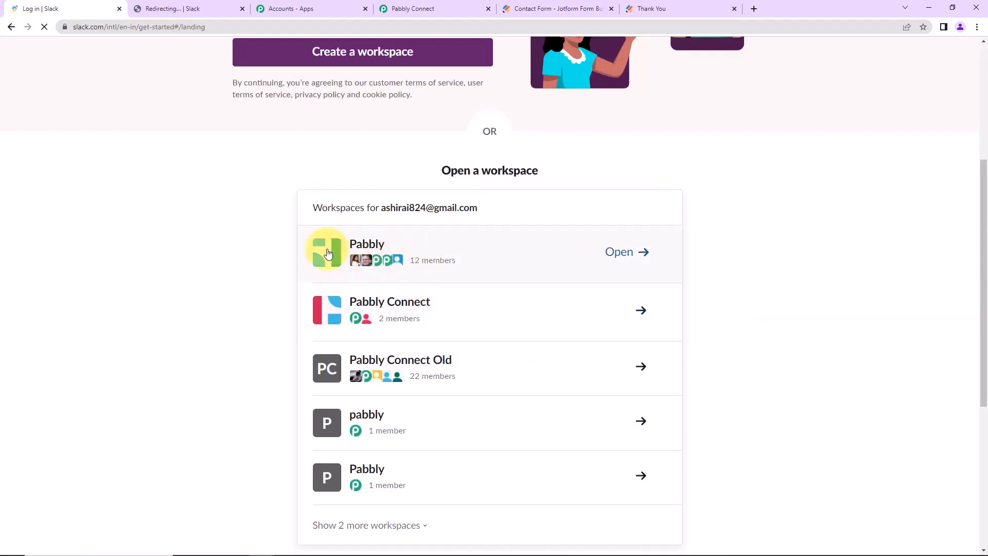
Check the jotform-submissions channel in Slack, then select it as the Slack step's channel.
{"action": "left_click", "coordinate": [178, 6]}
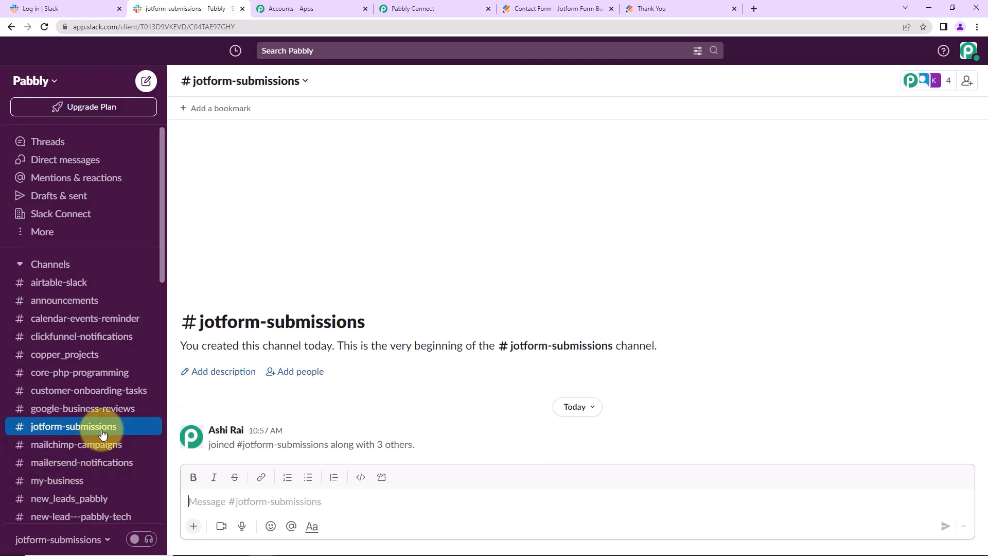
{"action": "scroll", "coordinate": [103, 432], "scroll_direction": "down", "scroll_amount": 10}
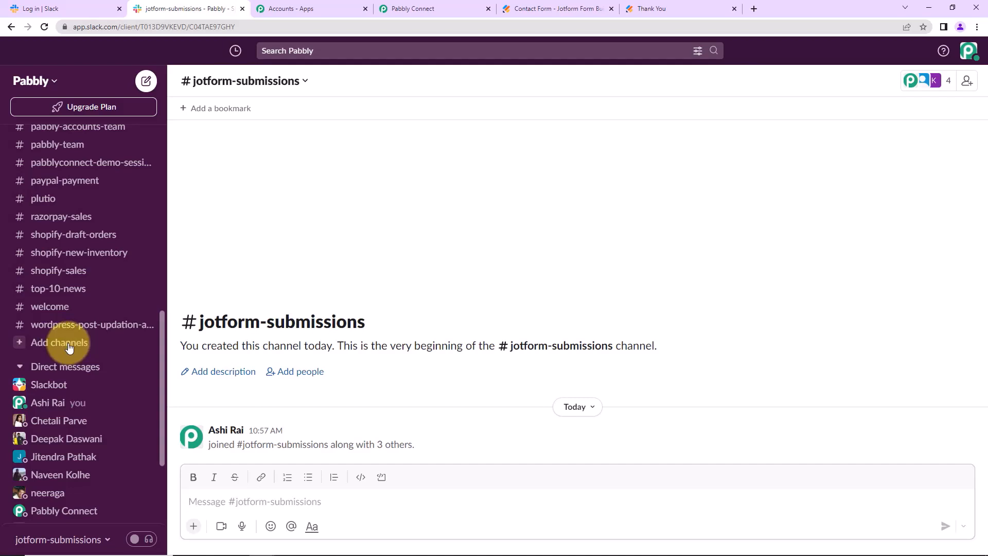
{"action": "left_click", "coordinate": [401, 6]}
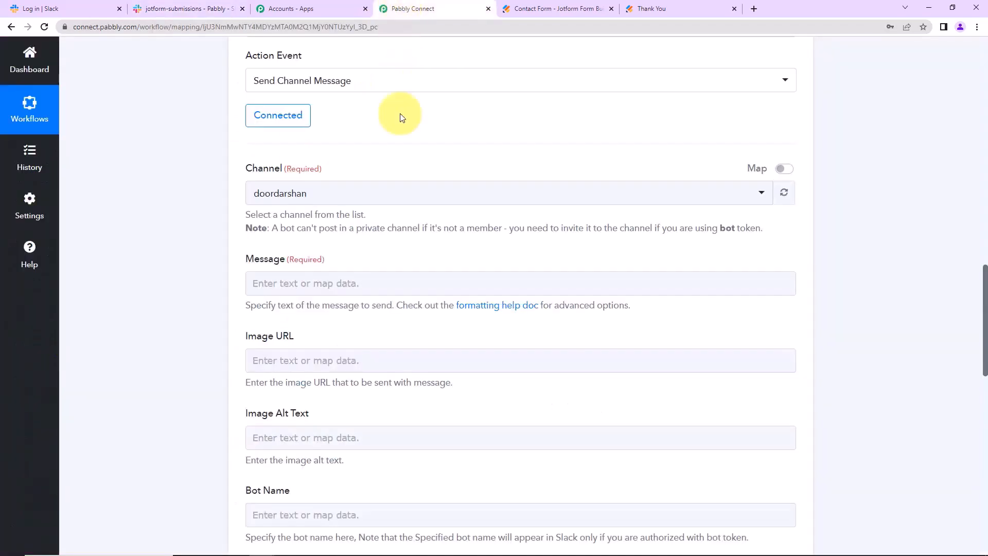
{"action": "left_click", "coordinate": [345, 200]}
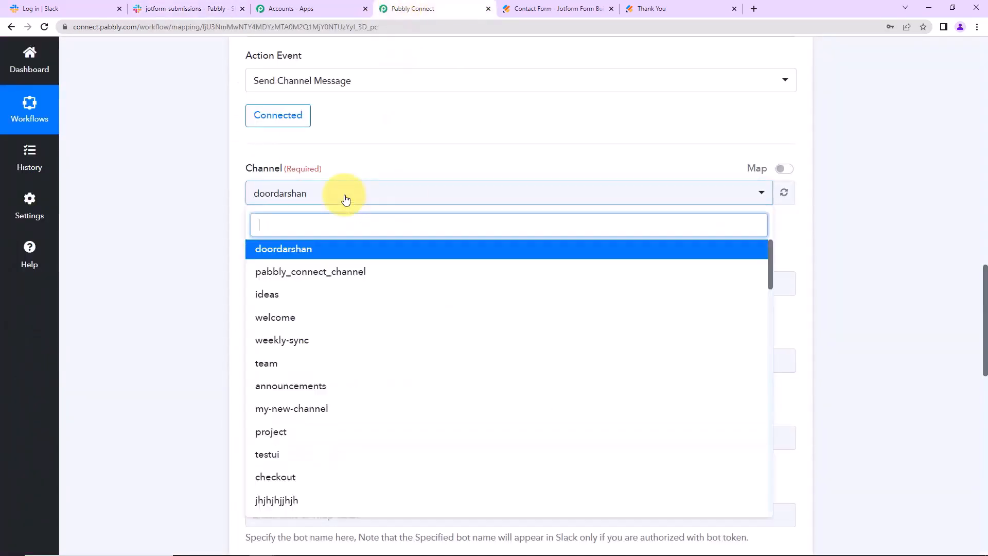
{"action": "type", "text": "jot"}
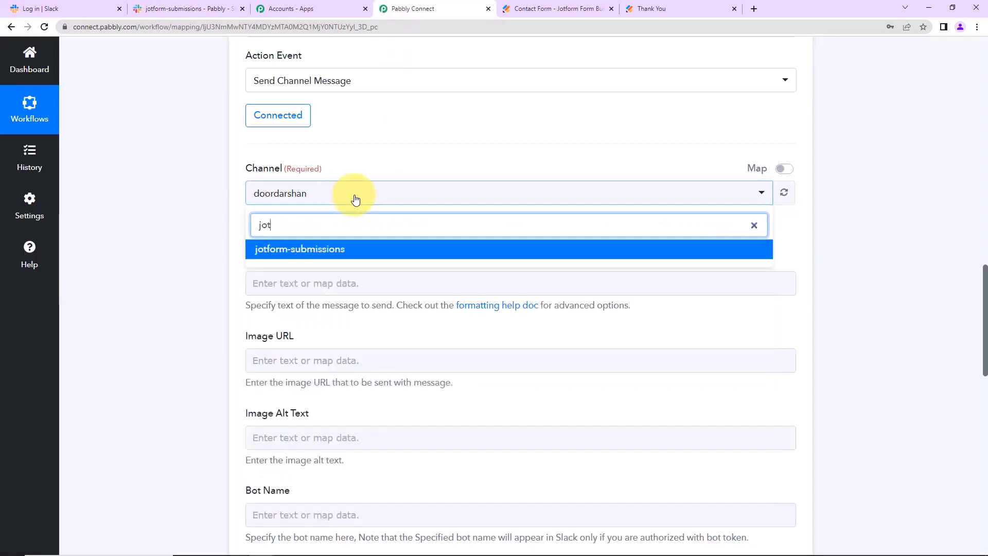
{"action": "left_click", "coordinate": [347, 247]}
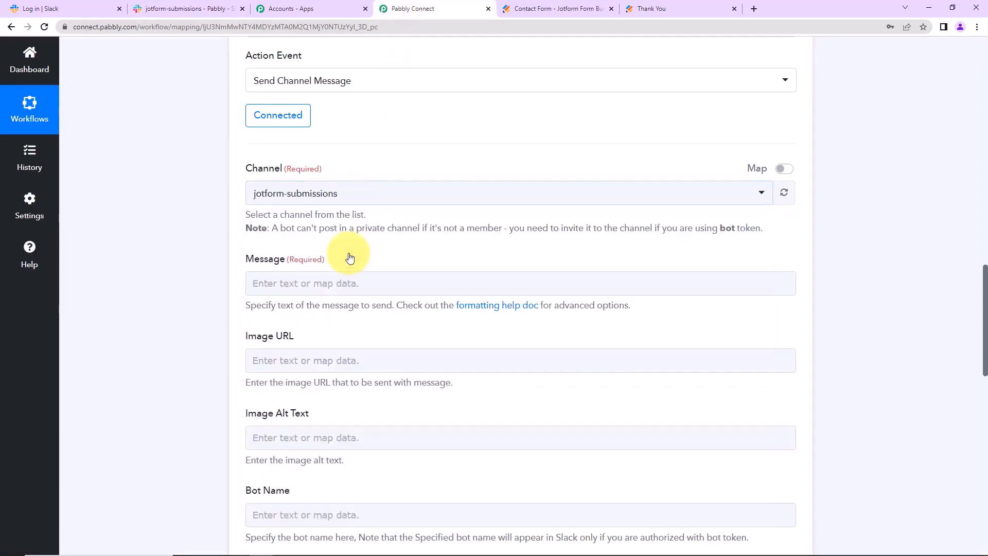
Write the message lines 'Dear Team,', 'We have received a new lead.', 'Details:' and 'Name:'.
{"action": "left_click", "coordinate": [271, 287]}
{"action": "type", "text": "Dear Team,"}
{"action": "key", "text": "Return"}
{"action": "key", "text": "Return"}
{"action": "type", "text": "We have received a new lead."}
{"action": "key", "text": "Return"}
{"action": "type", "text": "Details:"}
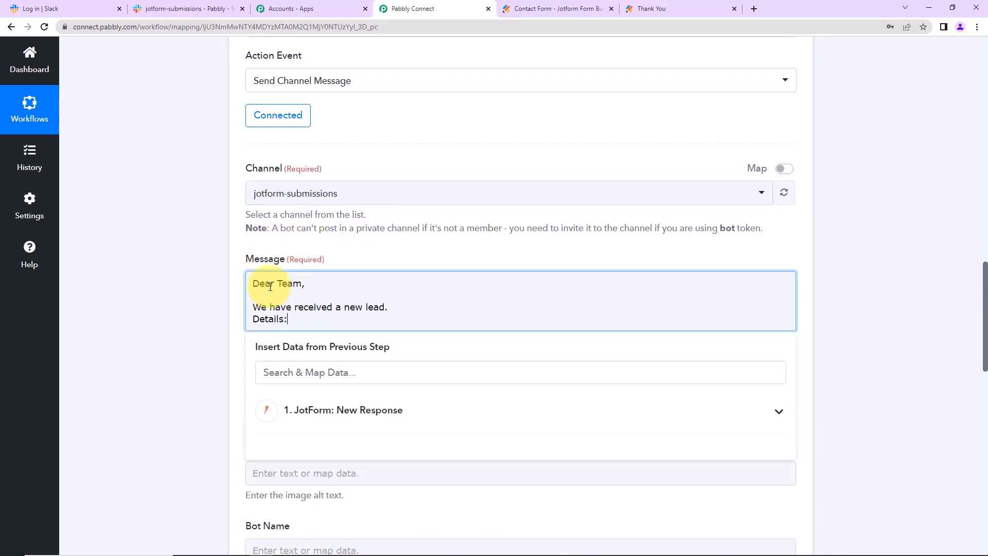
{"action": "key", "text": "Return"}
{"action": "type", "text": "Name:"}
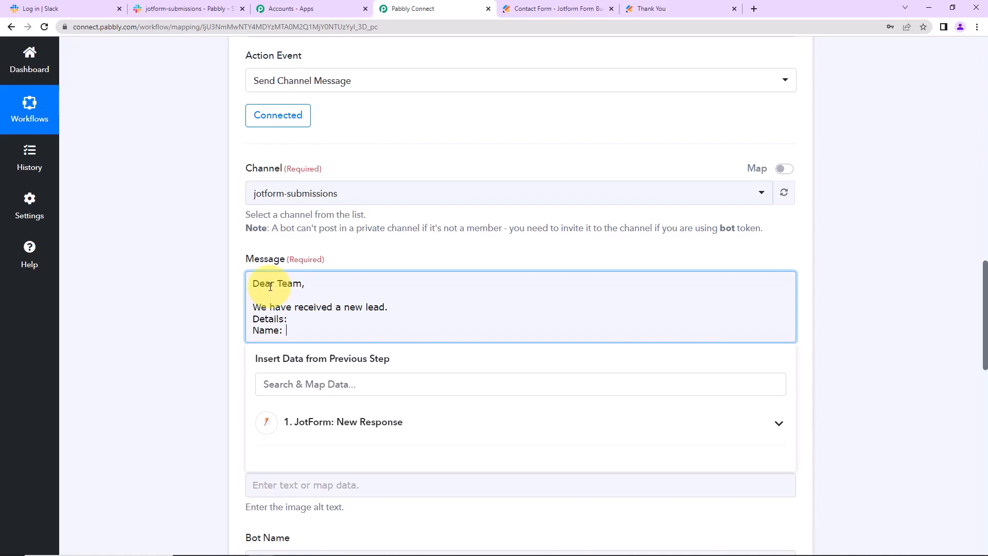
Map the Jotform first and last name fields after the Name: label.
{"action": "left_click", "coordinate": [357, 434]}
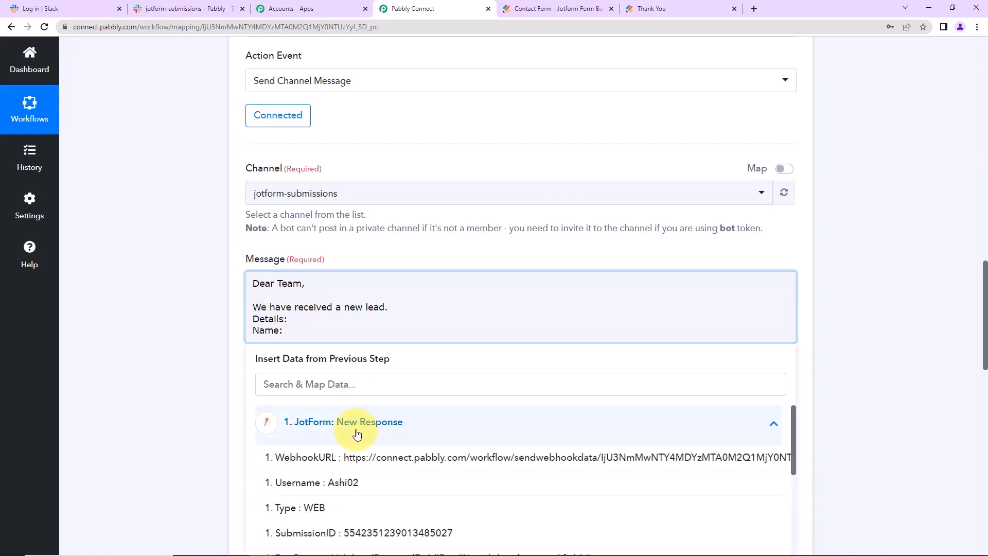
{"action": "scroll", "coordinate": [882, 427], "scroll_direction": "down", "scroll_amount": 5}
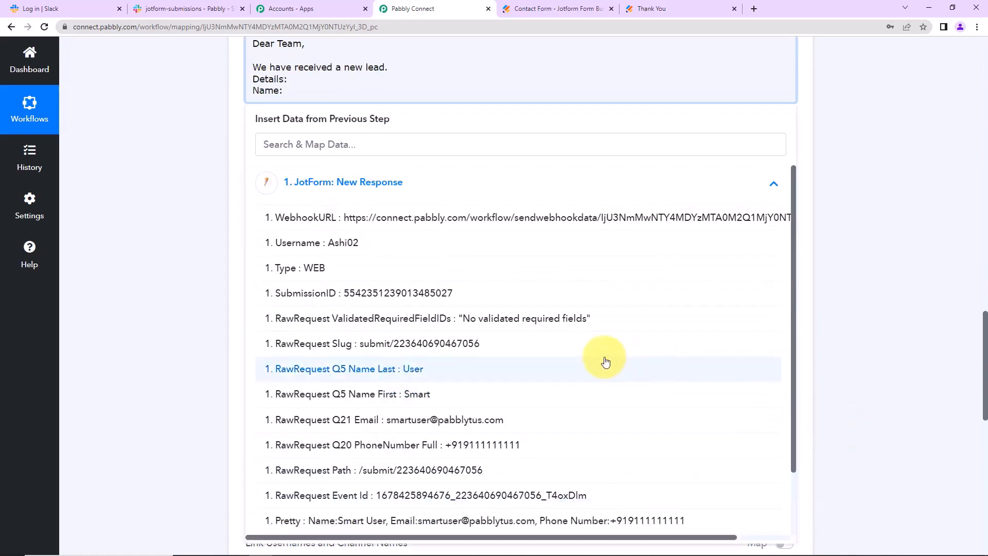
{"action": "left_click", "coordinate": [403, 396]}
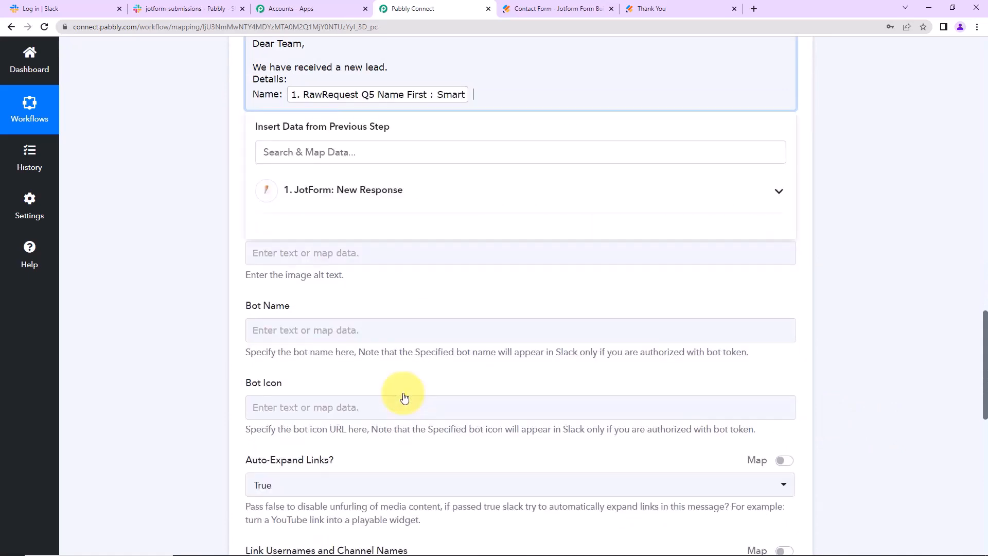
{"action": "left_click", "coordinate": [395, 192]}
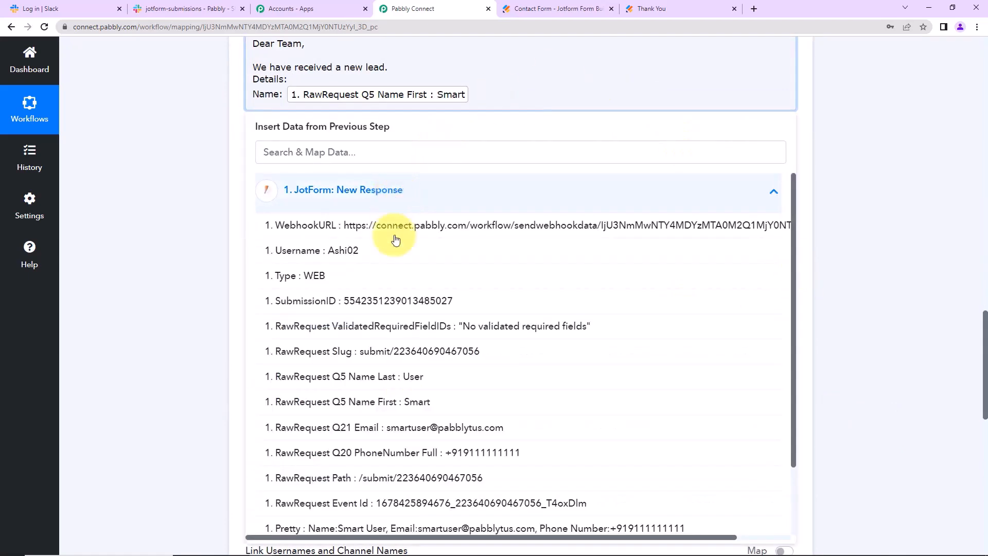
{"action": "left_click", "coordinate": [389, 376]}
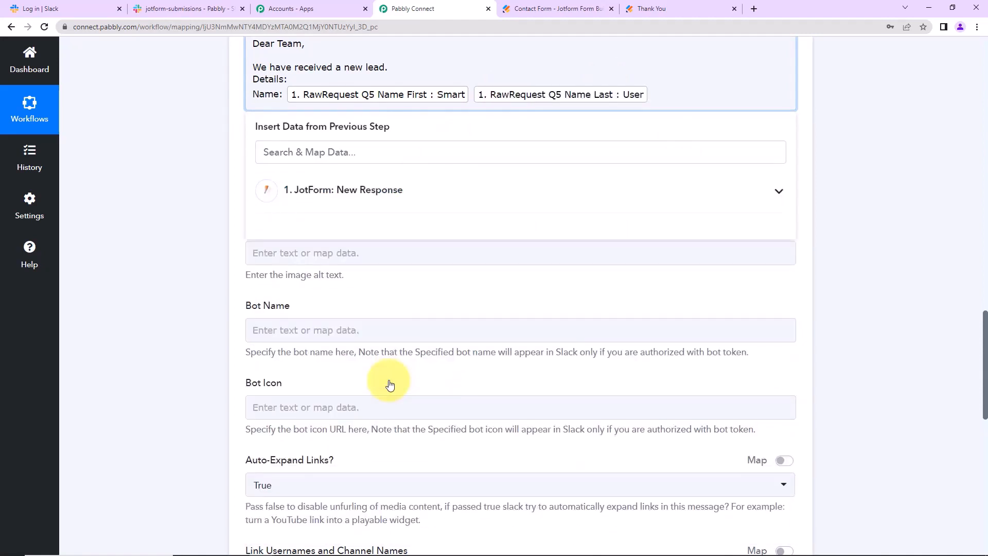
Add an Email Address: line mapped to the Jotform Q21 Email field.
{"action": "key", "text": "Return"}
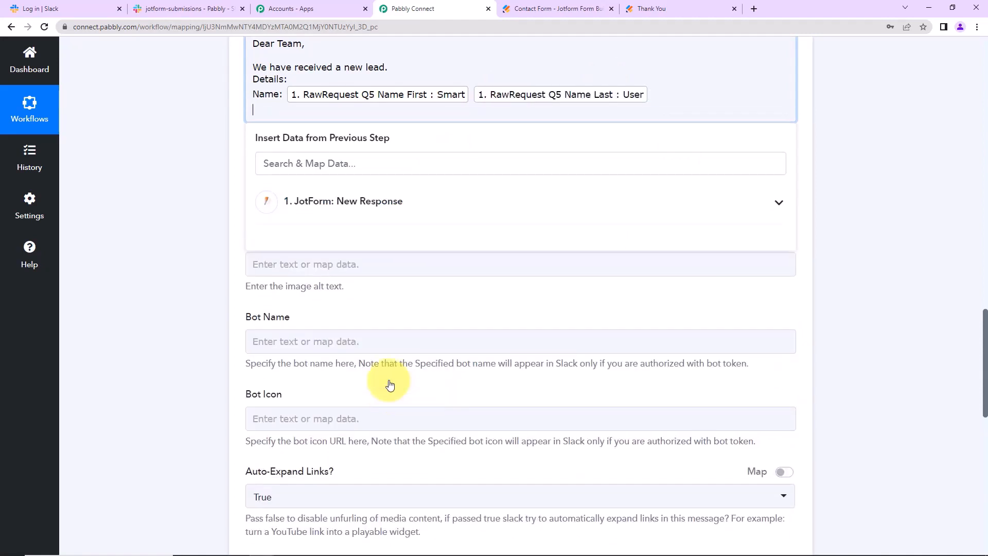
{"action": "type", "text": "Address:"}
{"action": "left_click", "coordinate": [377, 201]}
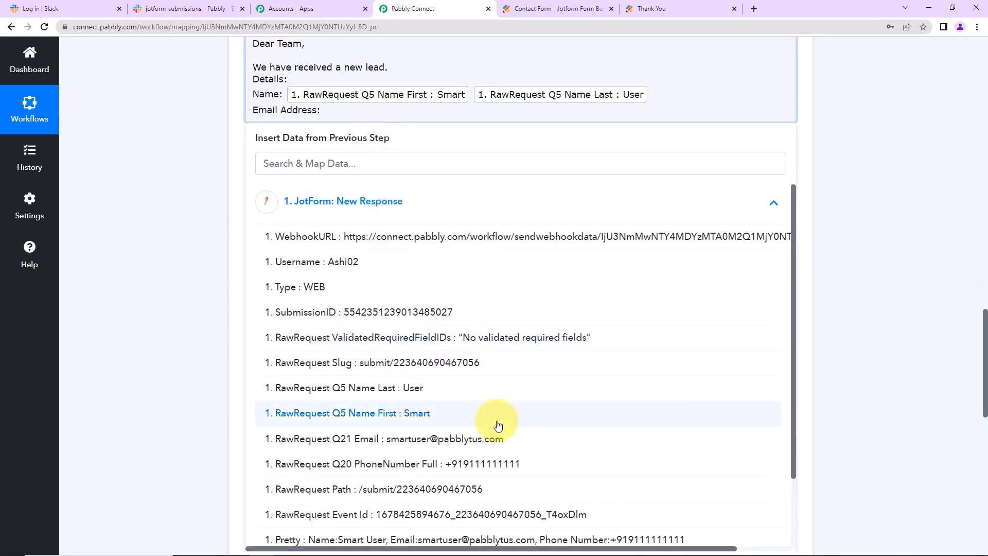
{"action": "left_click", "coordinate": [406, 439]}
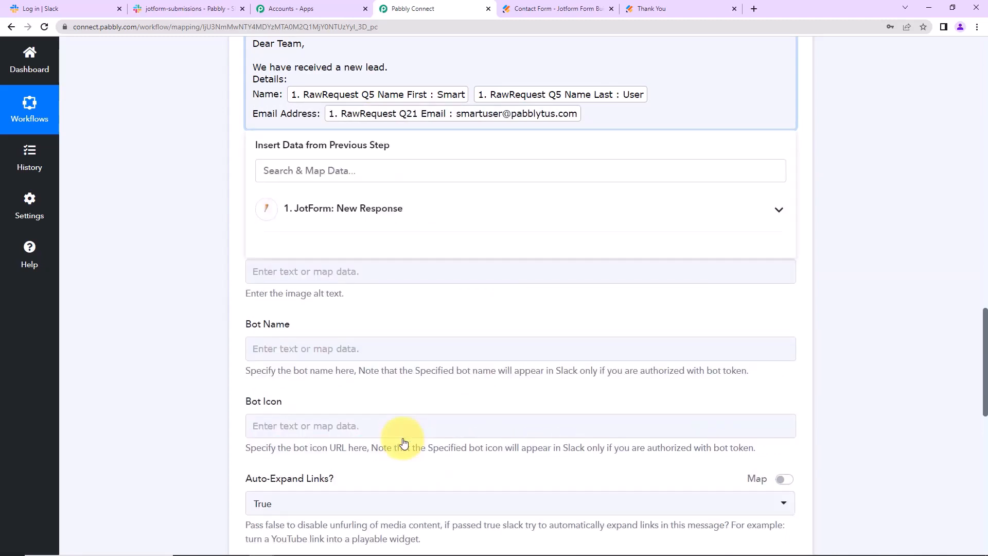
Add a Mobile Number: line with the Q20 phone number, and end the message with 'Regards'.
{"action": "key", "text": "Return"}
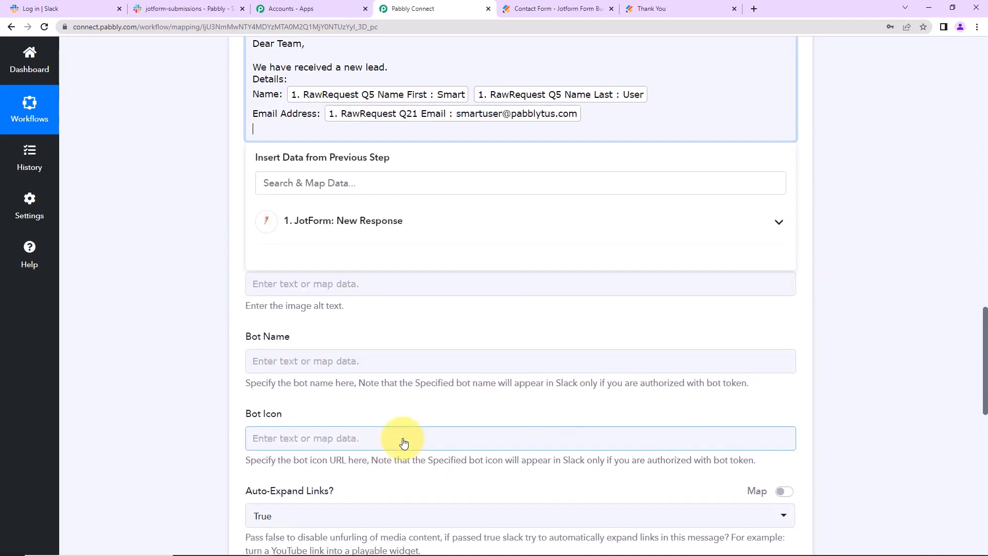
{"action": "type", "text": "Mobile Number:"}
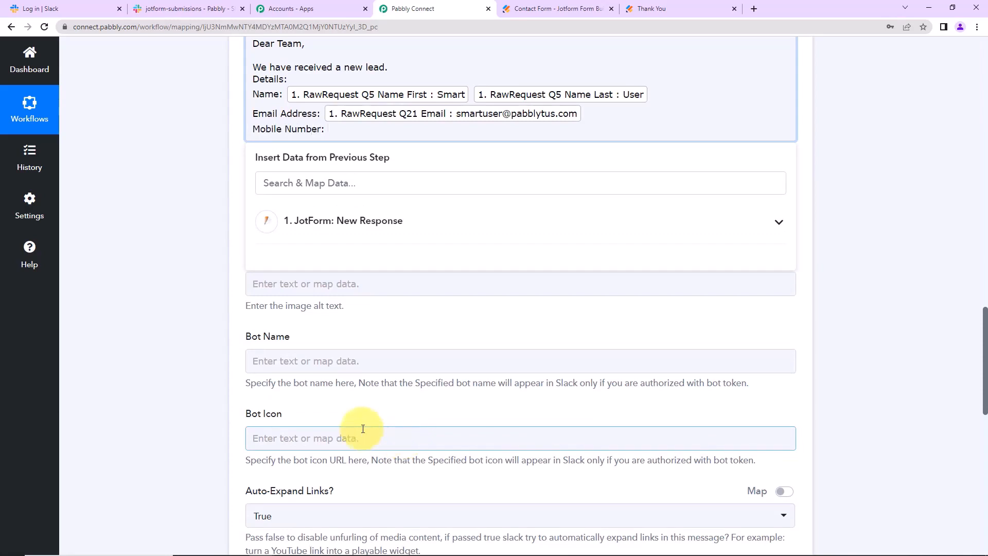
{"action": "left_click", "coordinate": [390, 224]}
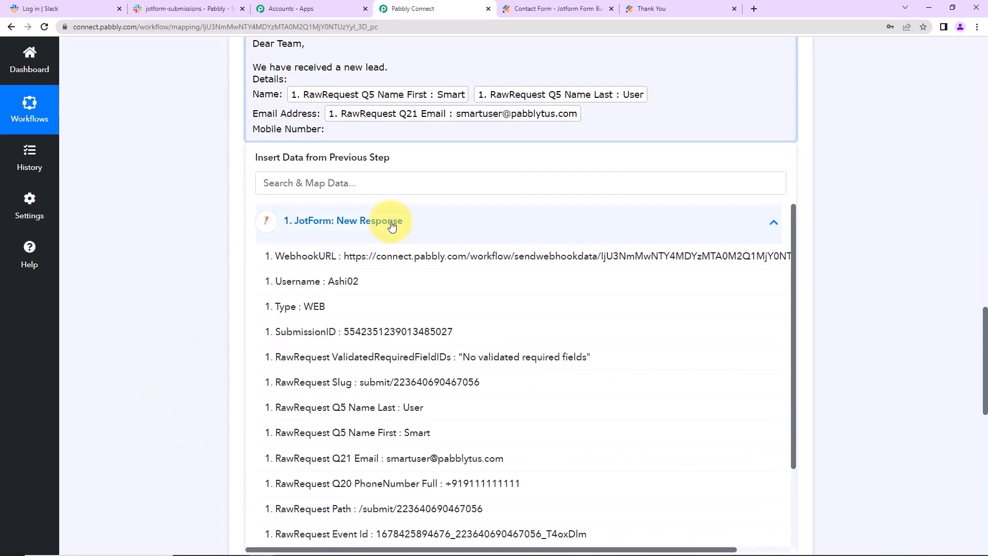
{"action": "left_click", "coordinate": [426, 484]}
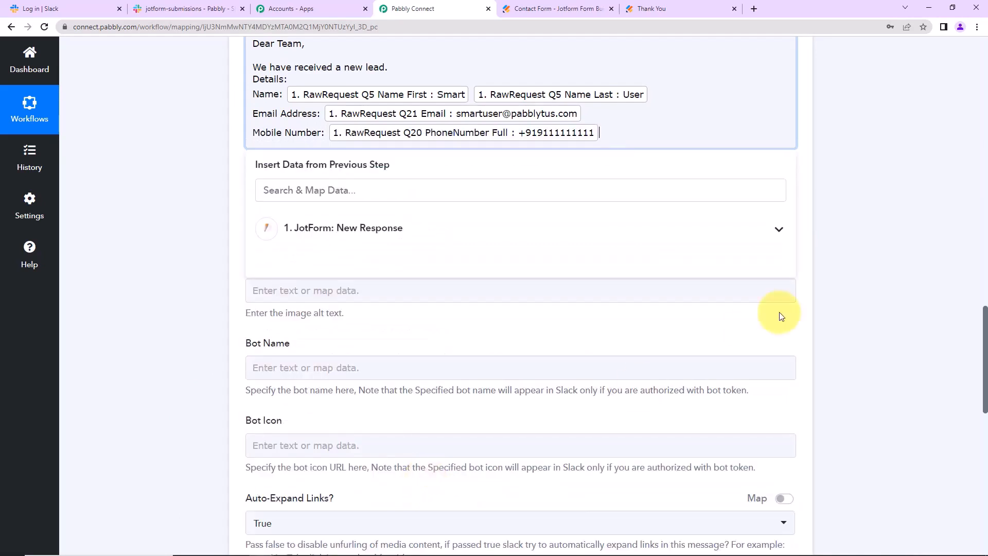
{"action": "key", "text": "Return"}
{"action": "type", "text": "Regards"}
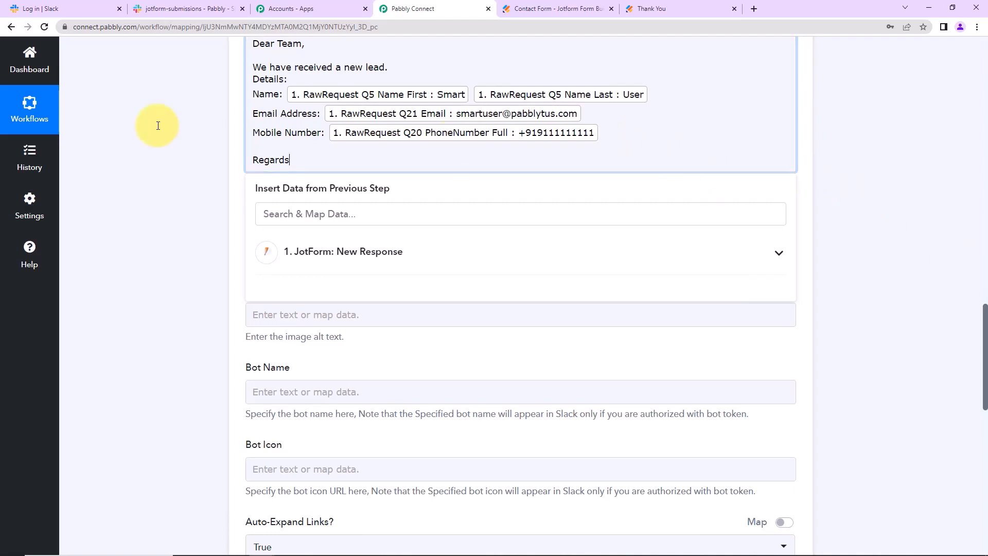
{"action": "left_click", "coordinate": [175, 139]}
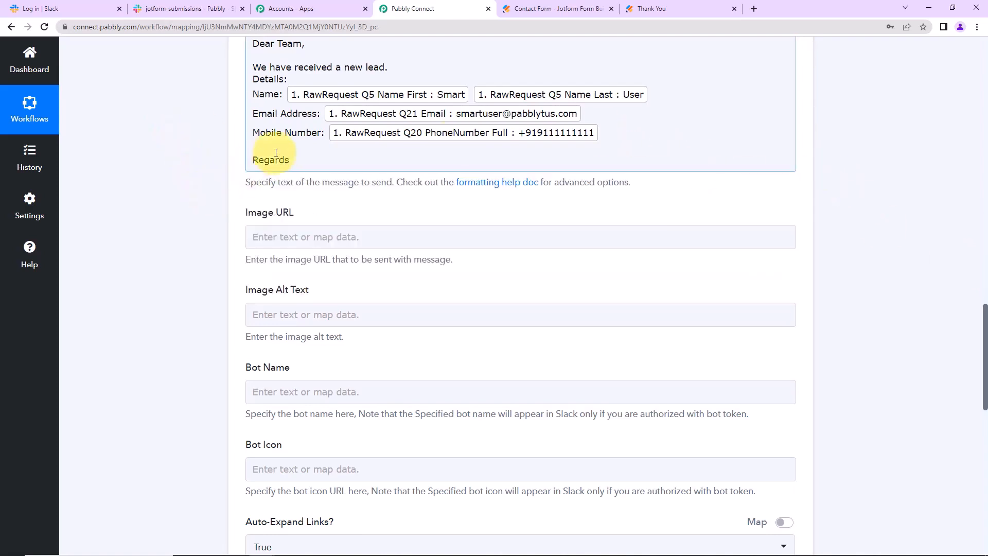
Save and test the Slack step, then enlarge Message Text to read the sent lead message.
{"action": "scroll", "coordinate": [291, 195], "scroll_direction": "down", "scroll_amount": 2}
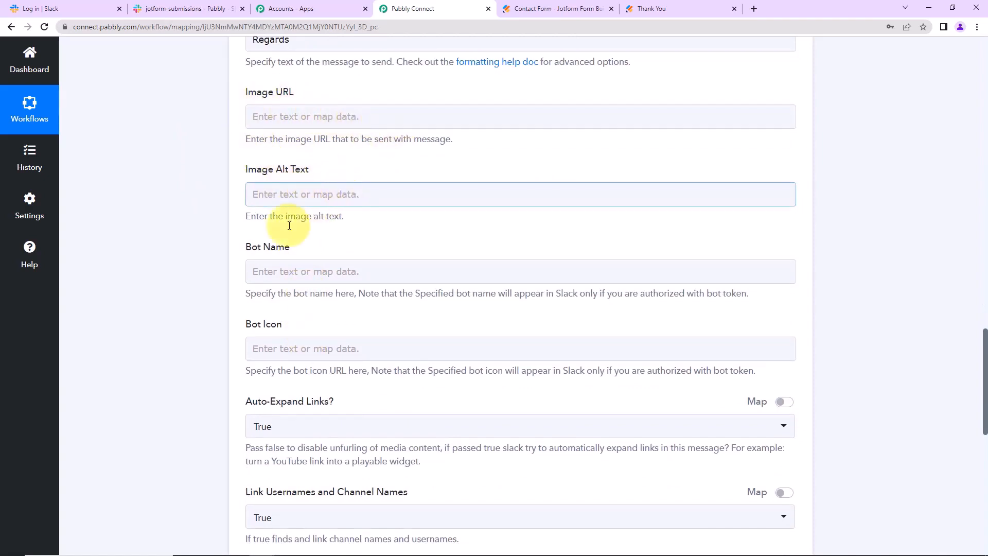
{"action": "scroll", "coordinate": [283, 375], "scroll_direction": "up", "scroll_amount": 2}
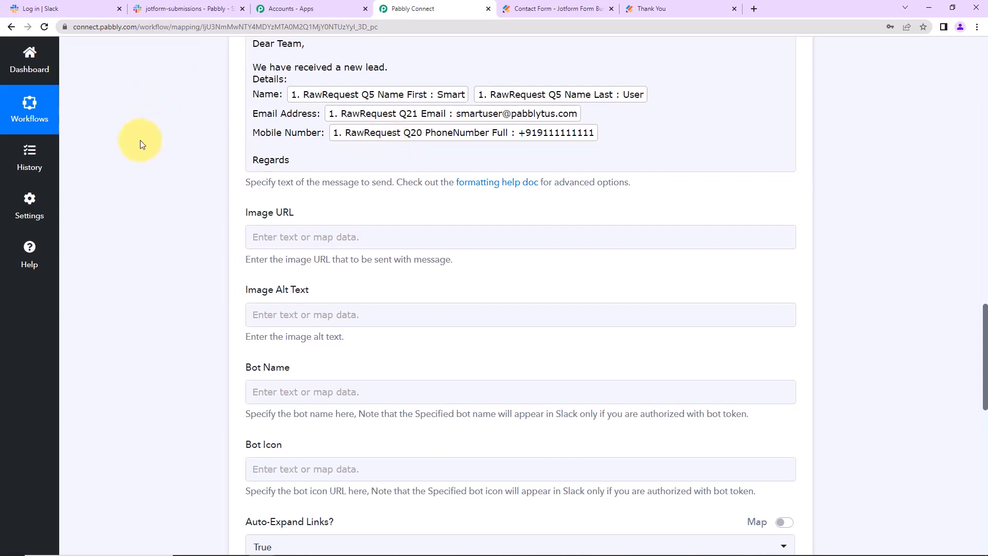
{"action": "scroll", "coordinate": [184, 159], "scroll_direction": "down", "scroll_amount": 4}
{"action": "scroll", "coordinate": [184, 160], "scroll_direction": "down", "scroll_amount": 5}
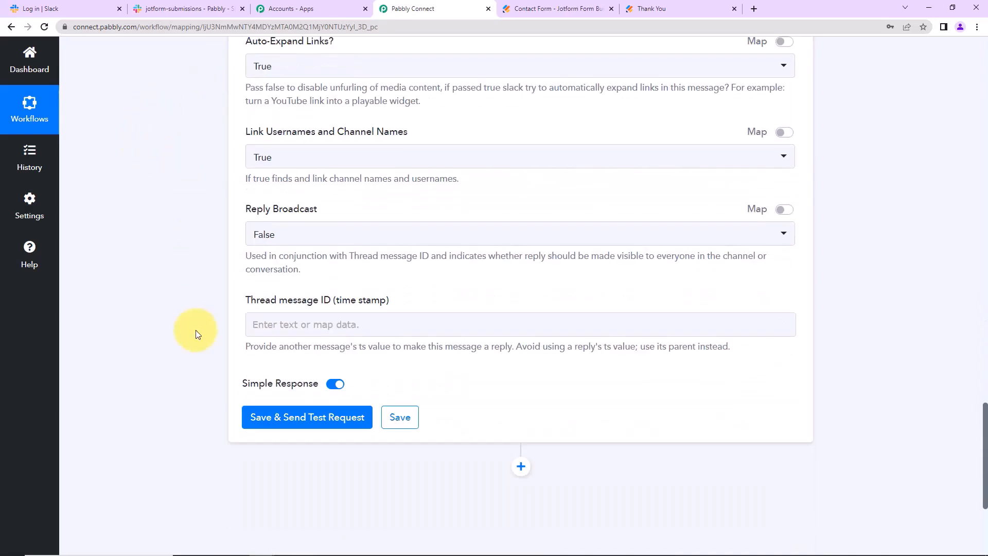
{"action": "scroll", "coordinate": [326, 296], "scroll_direction": "down", "scroll_amount": 2}
{"action": "left_click", "coordinate": [327, 305]}
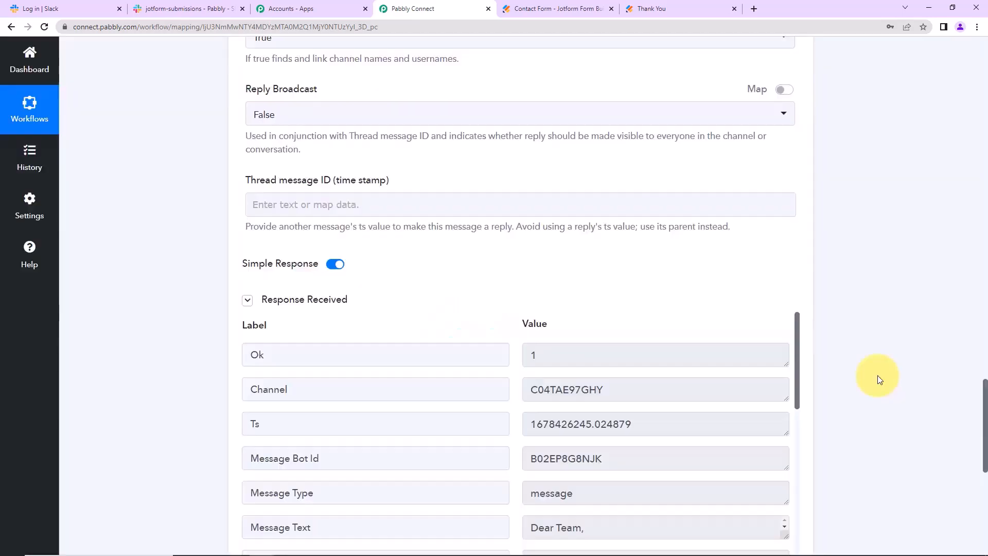
{"action": "scroll", "coordinate": [878, 375], "scroll_direction": "down", "scroll_amount": 4}
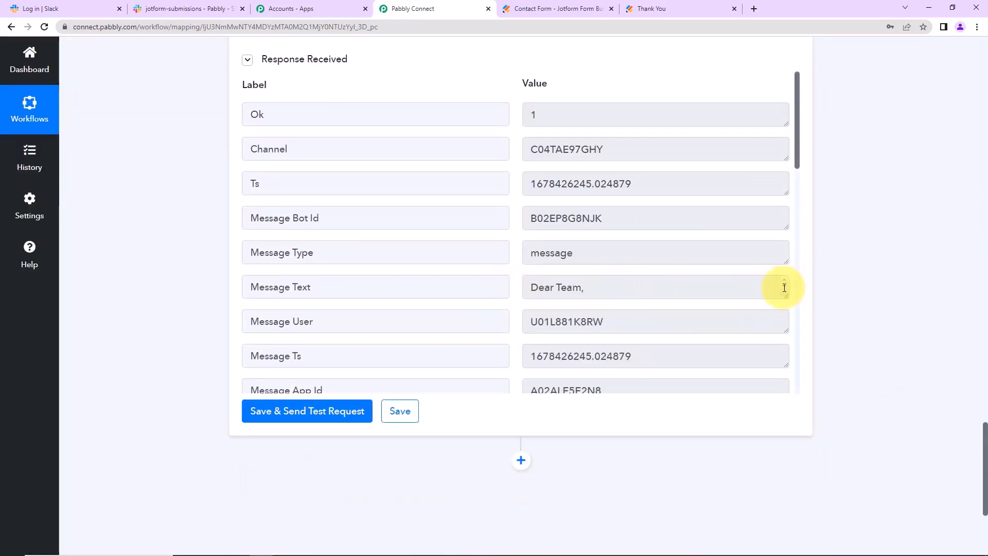
{"action": "left_click_drag", "start_coordinate": [787, 297], "coordinate": [801, 367]}
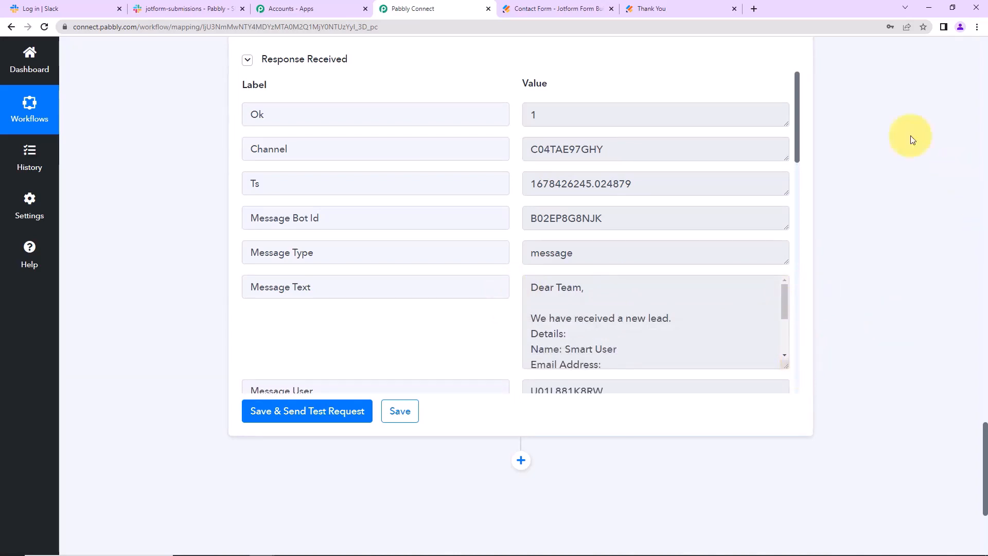
Review the posted lead message with name, e-mail and phone in Slack's jotform-submissions channel.
{"action": "left_click", "coordinate": [201, 14]}
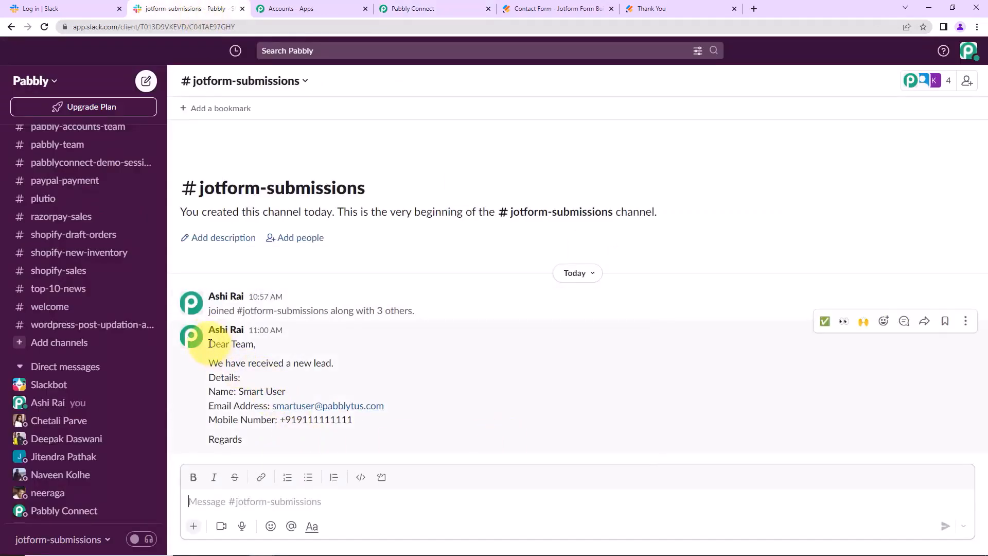
{"action": "left_click_drag", "start_coordinate": [209, 346], "coordinate": [317, 445]}
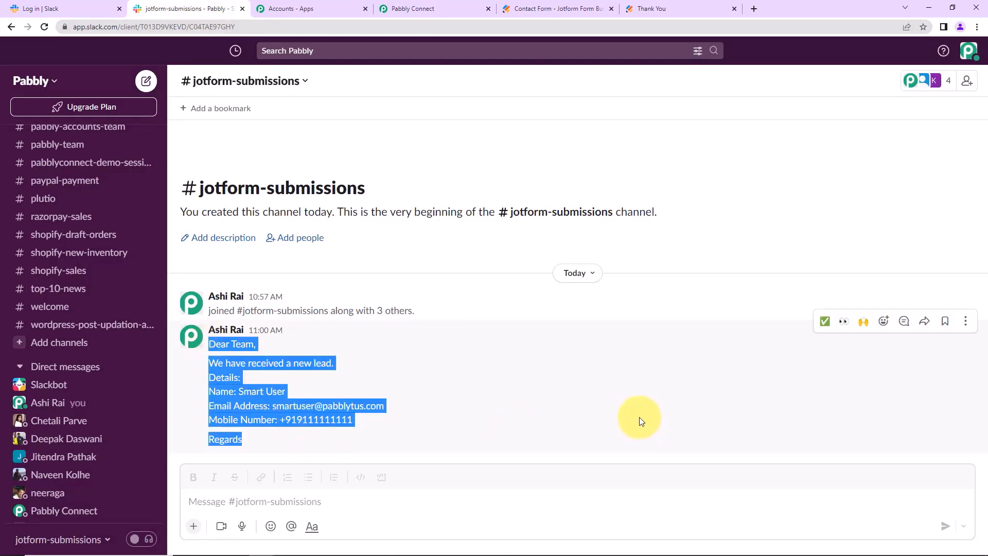
{"action": "left_click", "coordinate": [662, 14]}
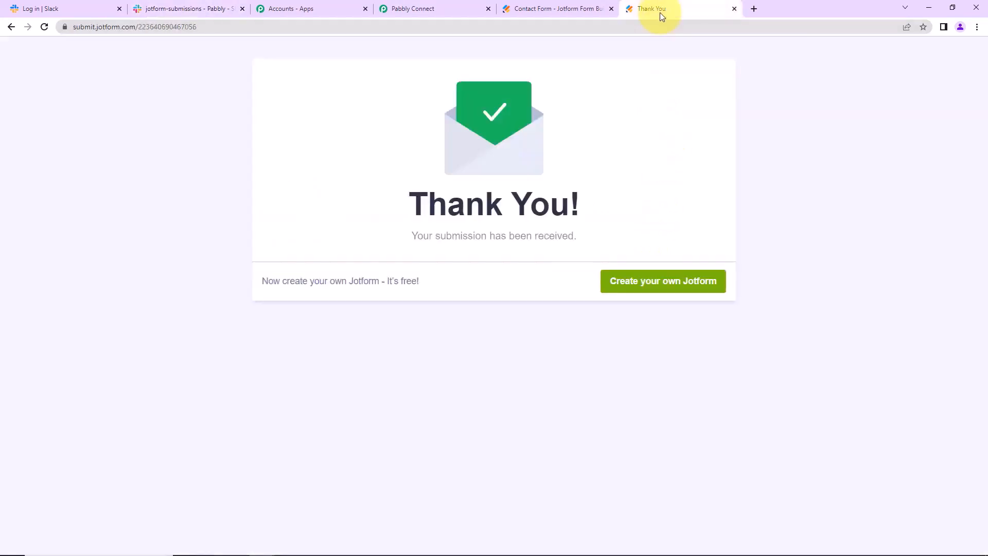
Open the live Contact Form and submit an entry for Test New with a test e-mail and phone.
{"action": "left_click", "coordinate": [543, 9]}
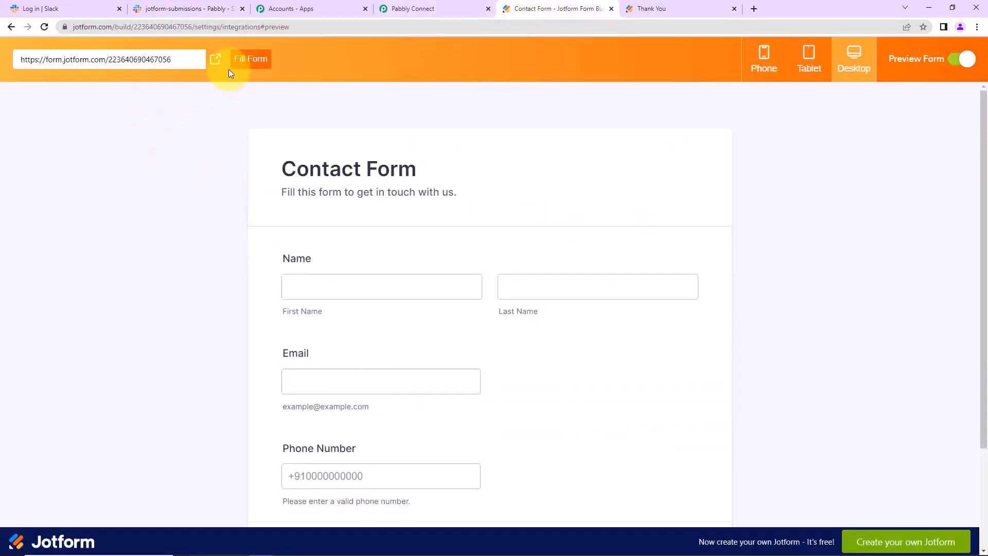
{"action": "left_click", "coordinate": [215, 67]}
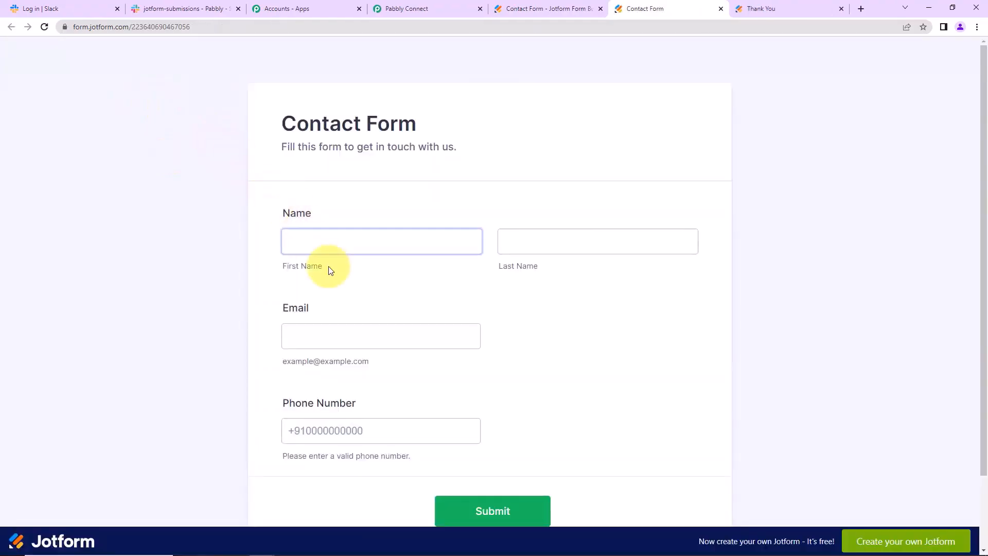
{"action": "left_click", "coordinate": [323, 235]}
{"action": "type", "text": "Test"}
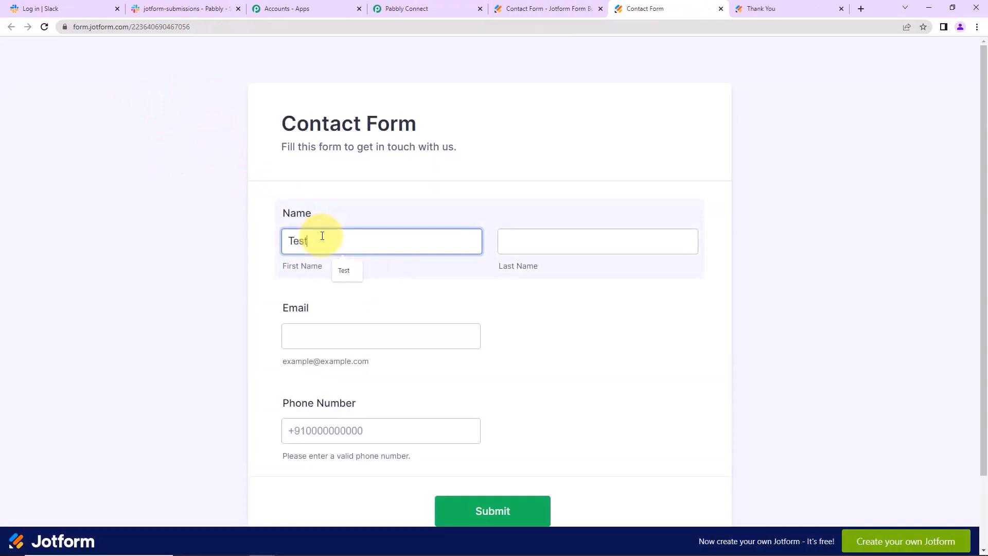
{"action": "key", "text": "Tab"}
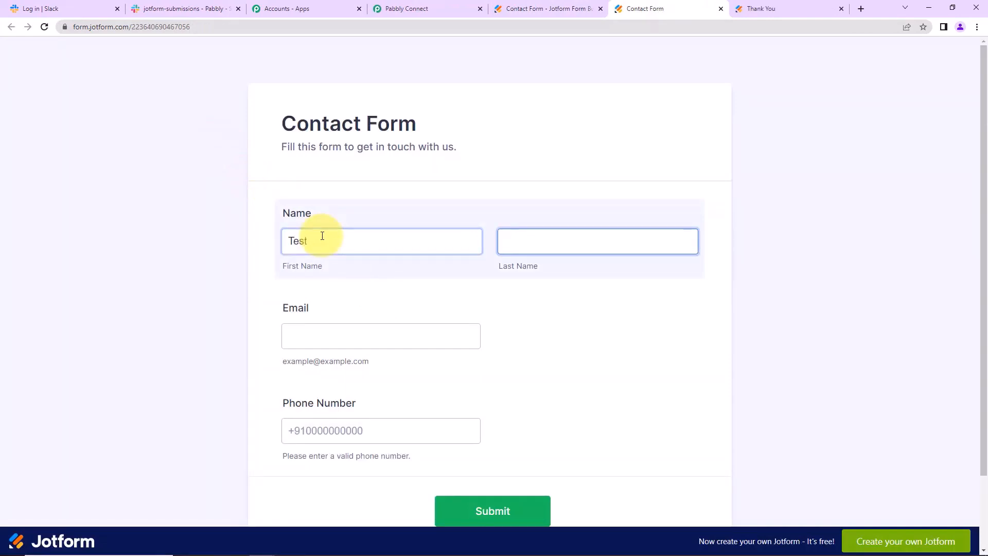
{"action": "type", "text": "New"}
{"action": "key", "text": "Tab"}
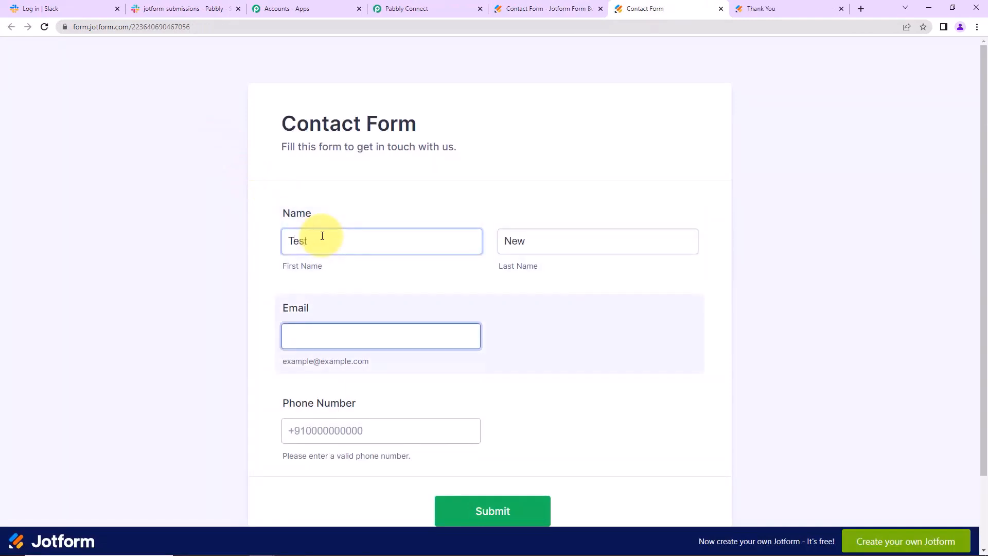
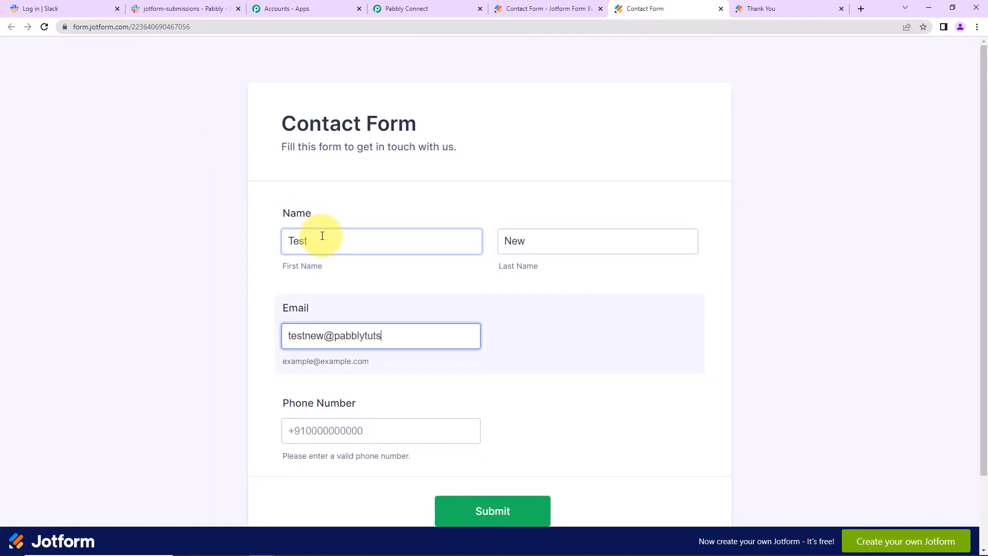
{"action": "key", "text": "Tab"}
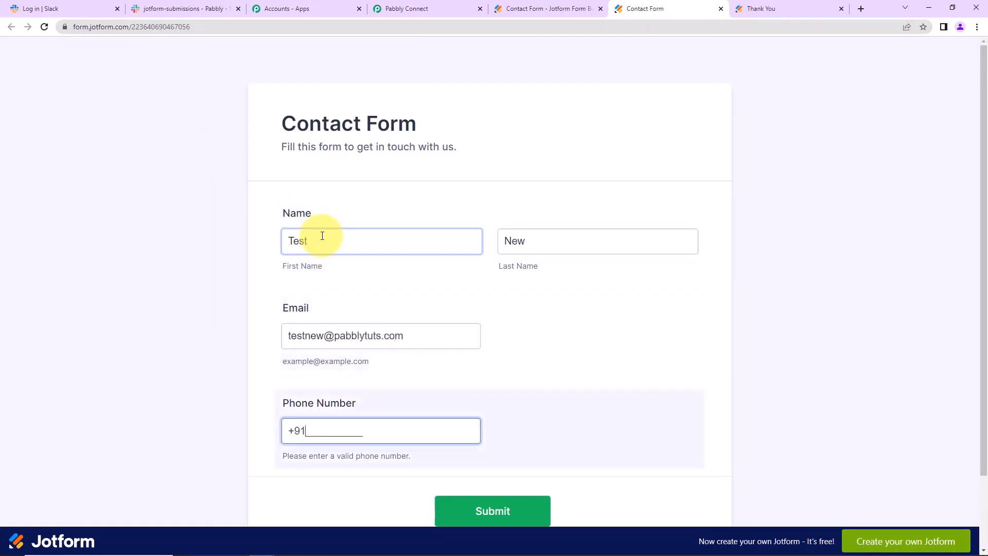
{"action": "type", "text": "8111111111"}
{"action": "left_click", "coordinate": [520, 511]}
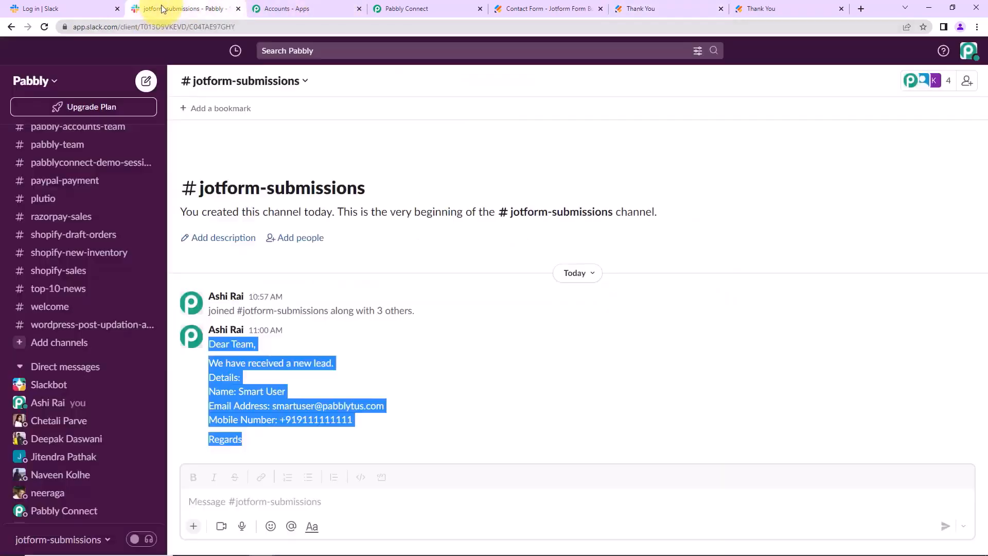
Confirm the new 11:01 lead message for Test New arrived in jotform-submissions.
{"action": "left_click", "coordinate": [161, 8]}
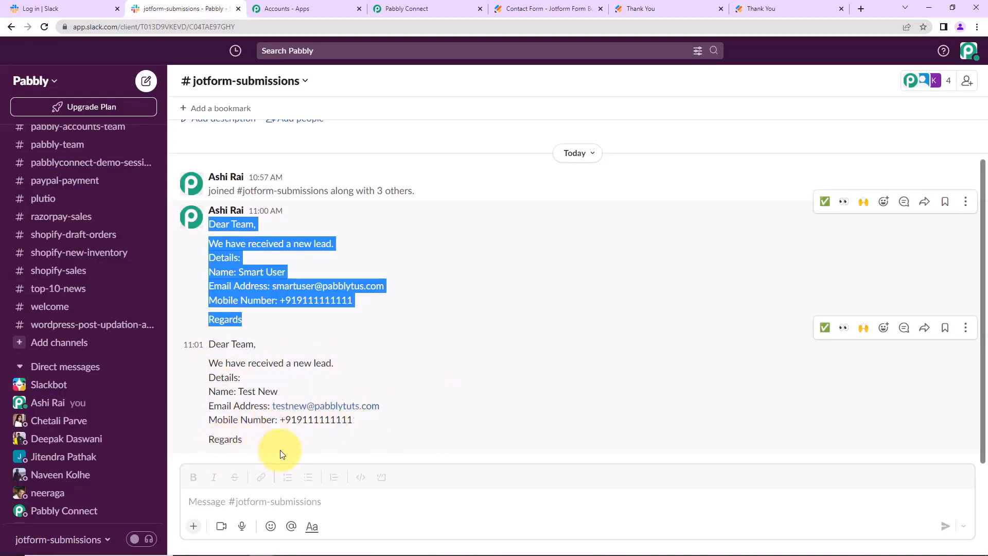
{"action": "left_click", "coordinate": [416, 369]}
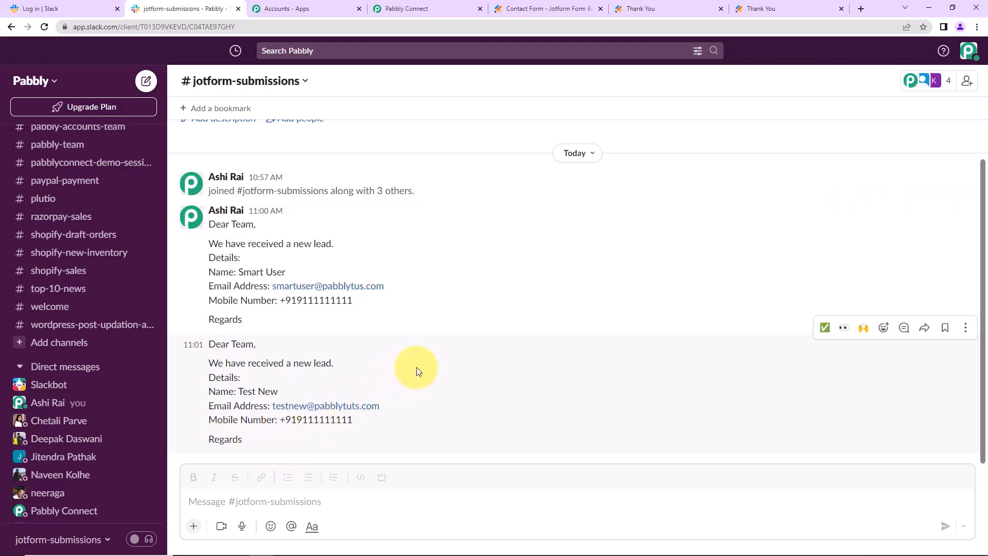
Collapse the JotForm New Response trigger and the Slack Send Channel Message action steps.
{"action": "left_click", "coordinate": [411, 7]}
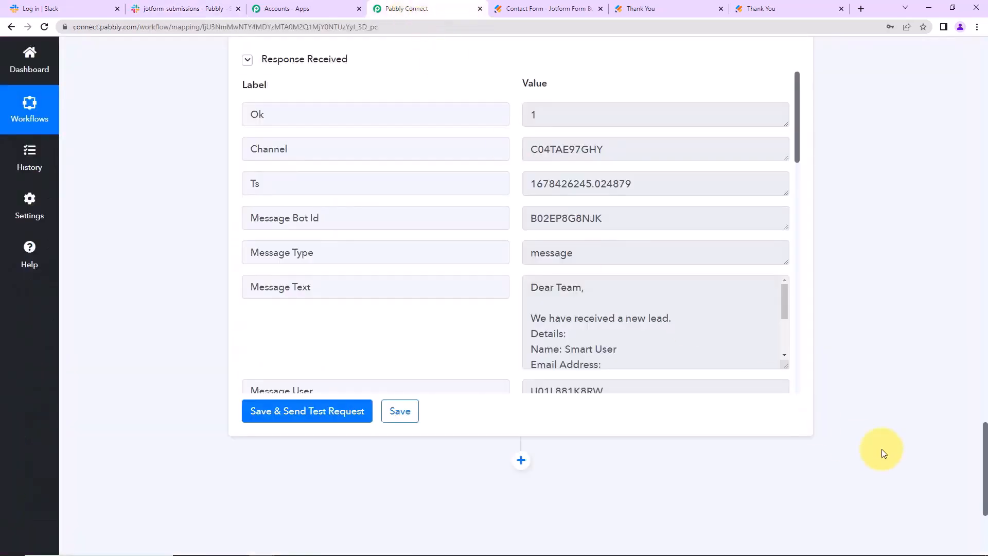
{"action": "left_click_drag", "start_coordinate": [980, 467], "coordinate": [961, 66]}
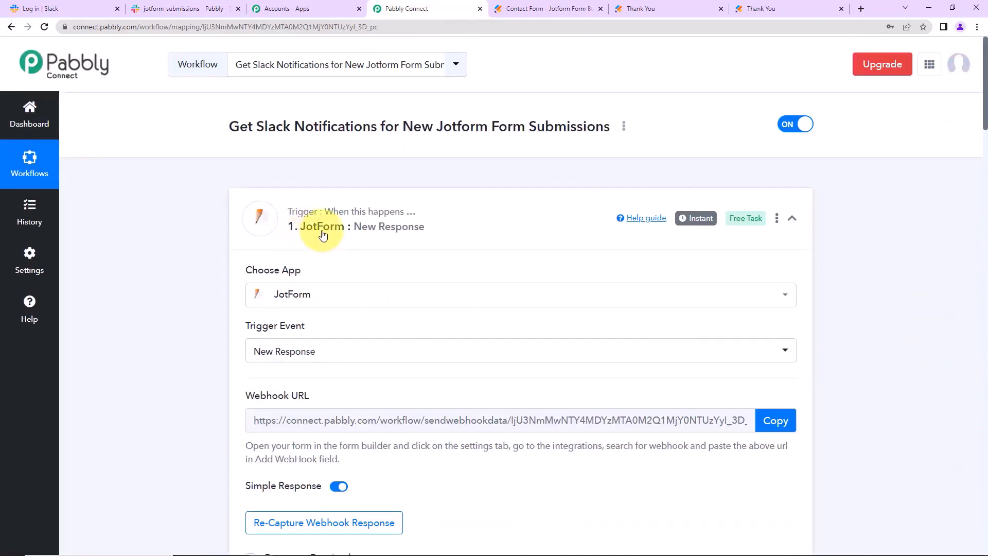
{"action": "left_click", "coordinate": [790, 219]}
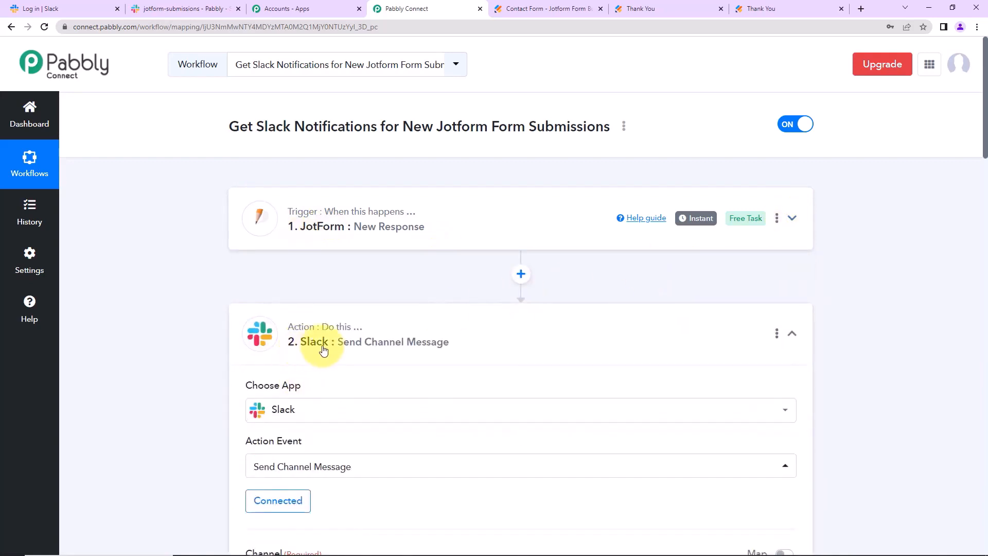
{"action": "left_click", "coordinate": [791, 334]}
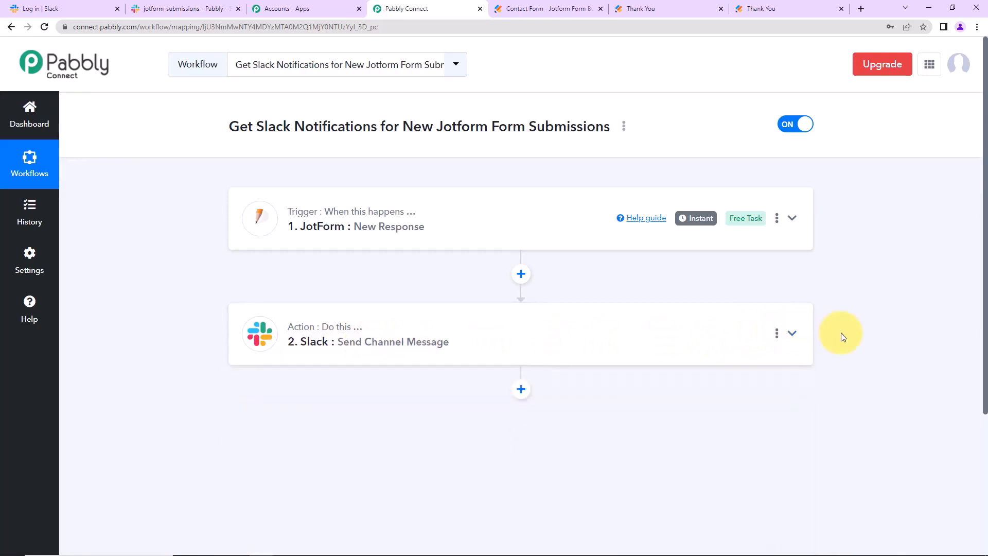
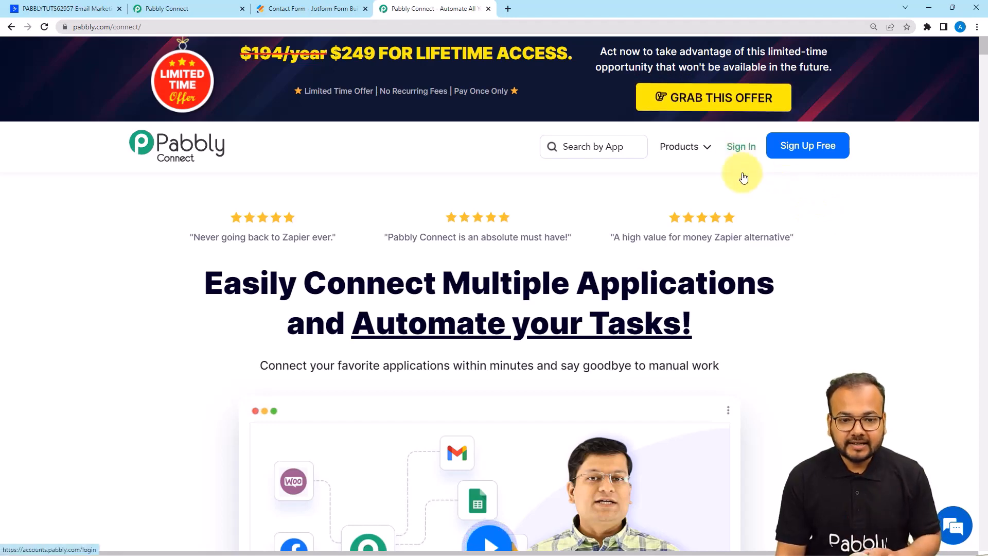
Switch to the Pabbly Connect dashboard and begin a new workflow with Create Workflow.
{"action": "mouse_move", "coordinate": [680, 155]}
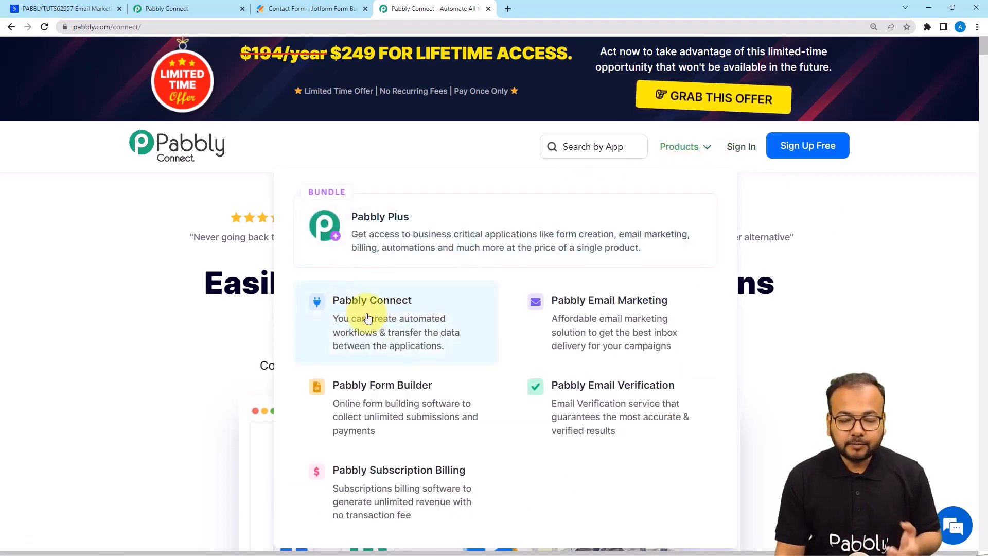
{"action": "left_click", "coordinate": [183, 8]}
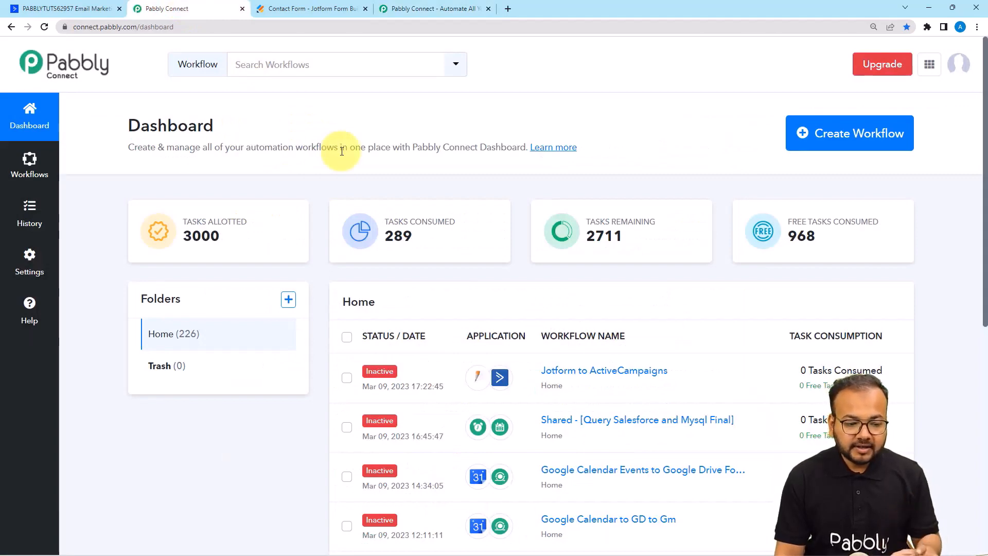
{"action": "left_click", "coordinate": [842, 145]}
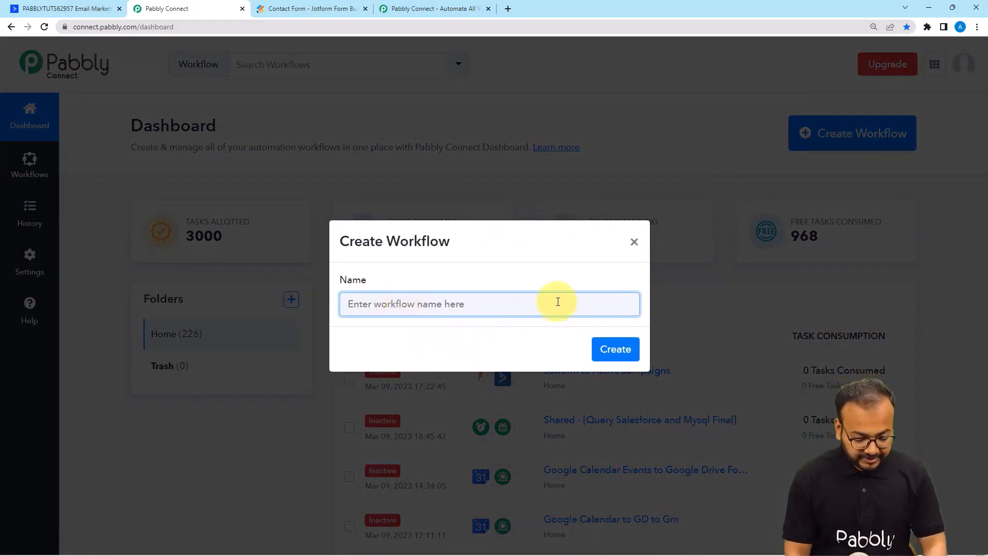
Name the workflow 'Jotform Submitters to ActiveCampaigns Contact' and create it.
{"action": "type", "text": "Jo"}
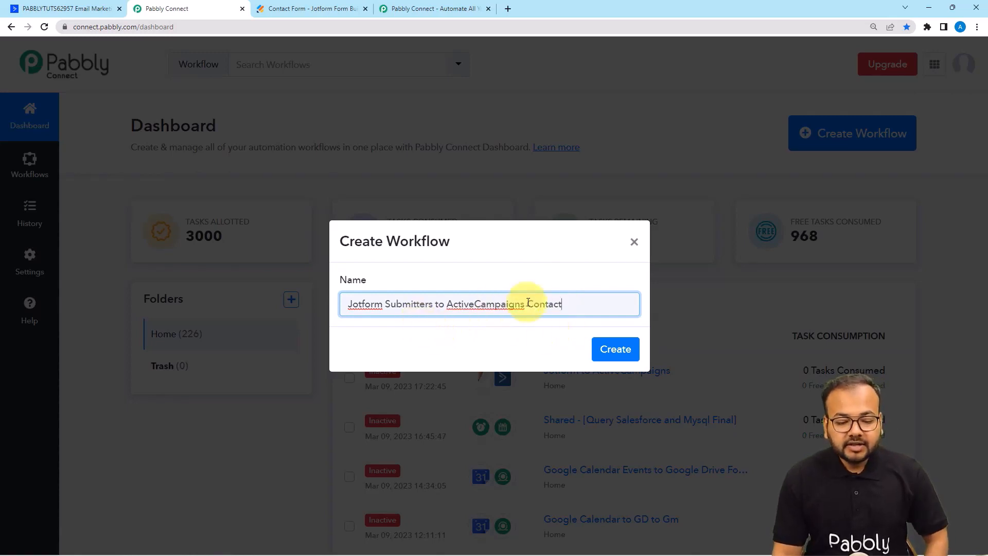
{"action": "left_click", "coordinate": [615, 350]}
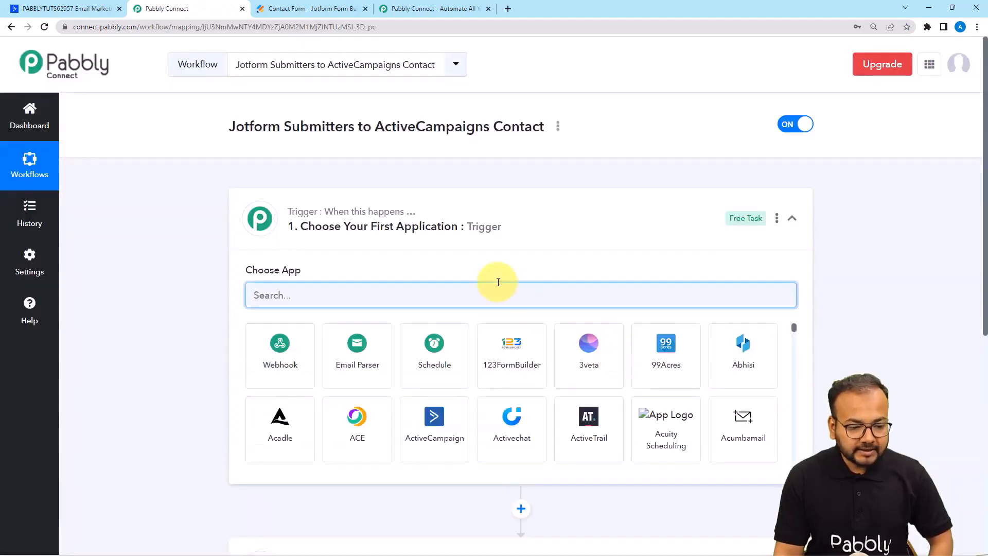
Search the trigger apps for 'jot' and pick JotForm as the trigger app.
{"action": "left_click", "coordinate": [408, 227]}
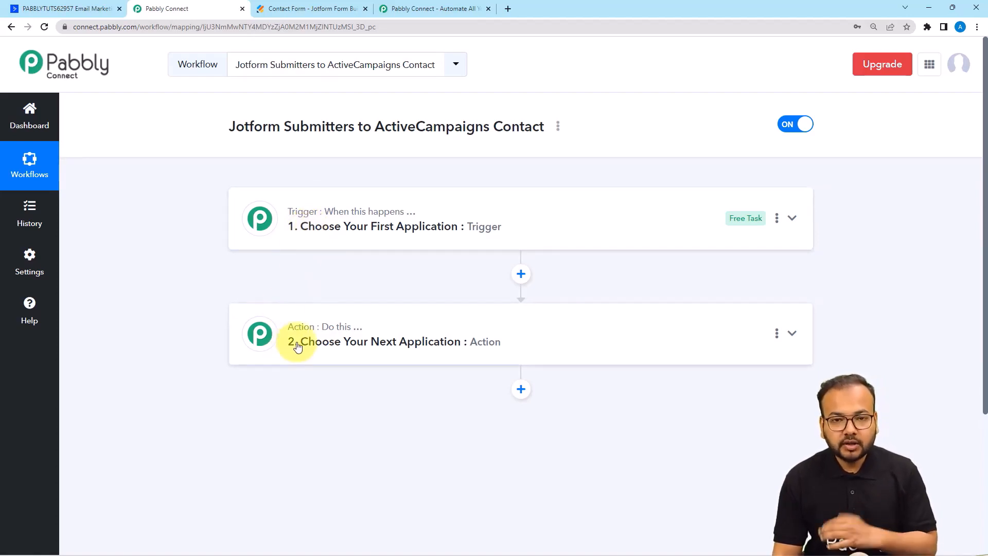
{"action": "left_click", "coordinate": [323, 246]}
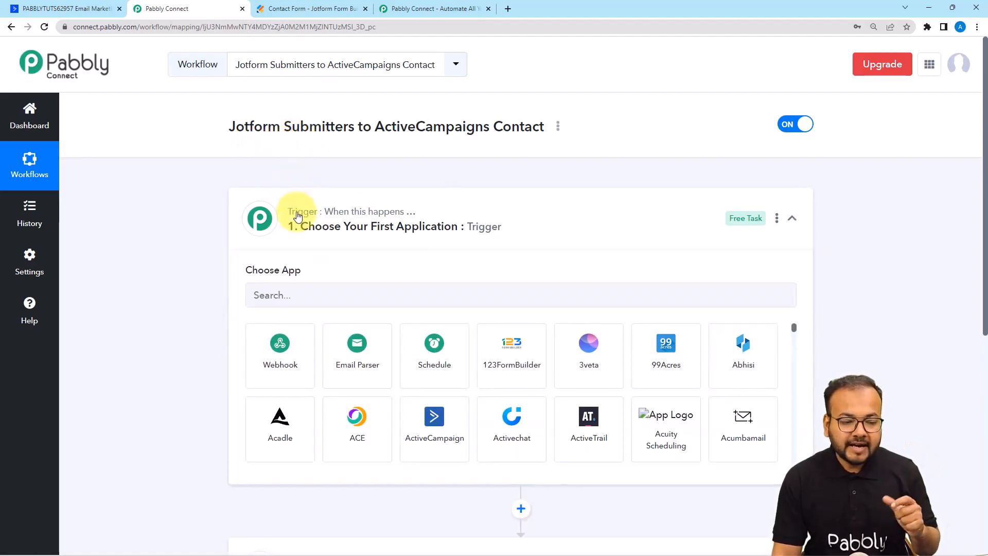
{"action": "mouse_move", "coordinate": [302, 221]}
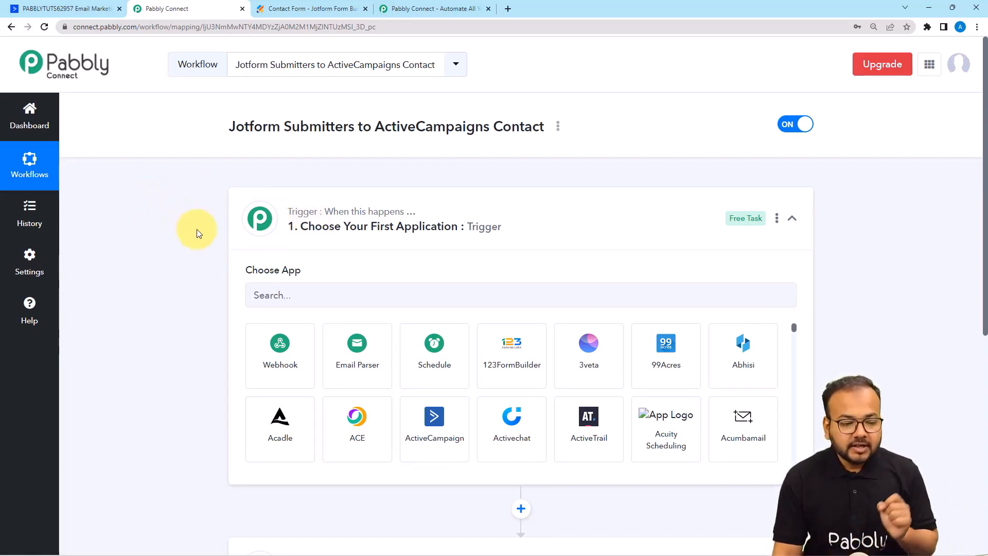
{"action": "scroll", "coordinate": [197, 229], "scroll_direction": "down", "scroll_amount": 2}
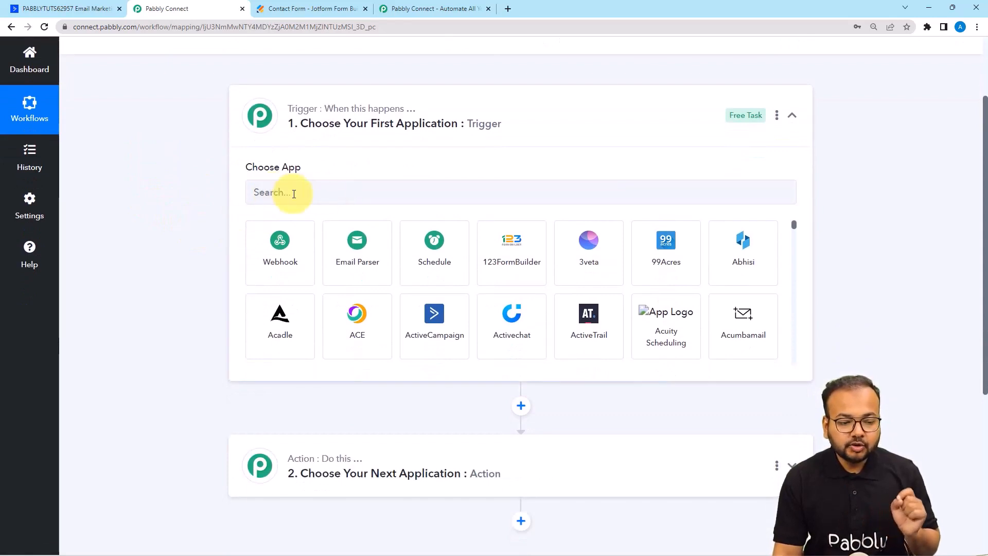
{"action": "left_click", "coordinate": [329, 193]}
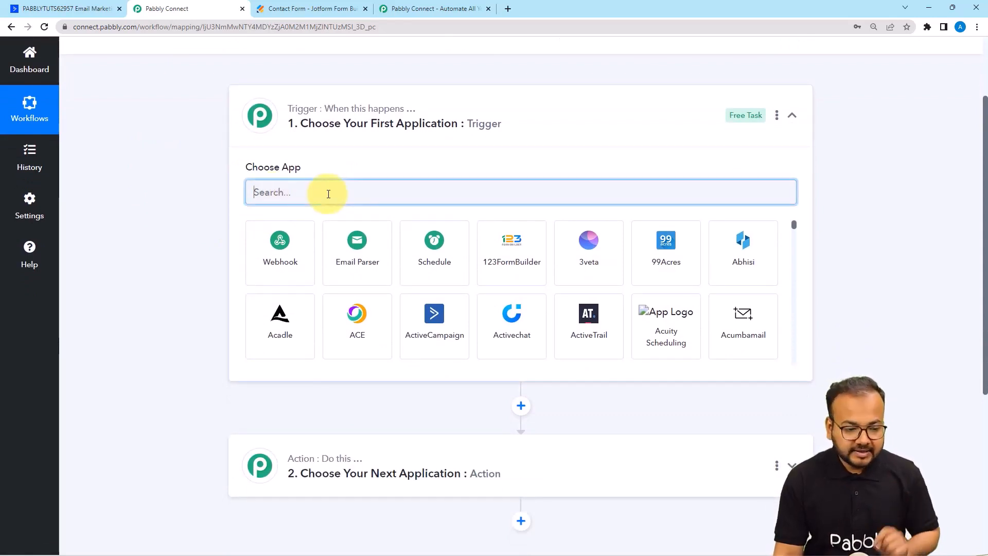
{"action": "type", "text": "jiot"}
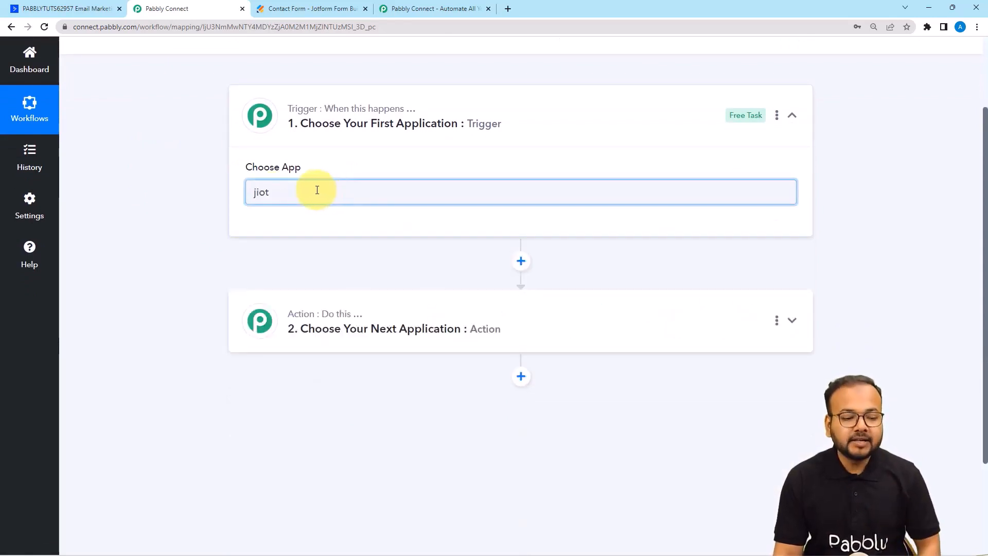
{"action": "key", "text": "BackSpace"}
{"action": "key", "text": "BackSpace"}
{"action": "key", "text": "BackSpace"}
{"action": "type", "text": "o"}
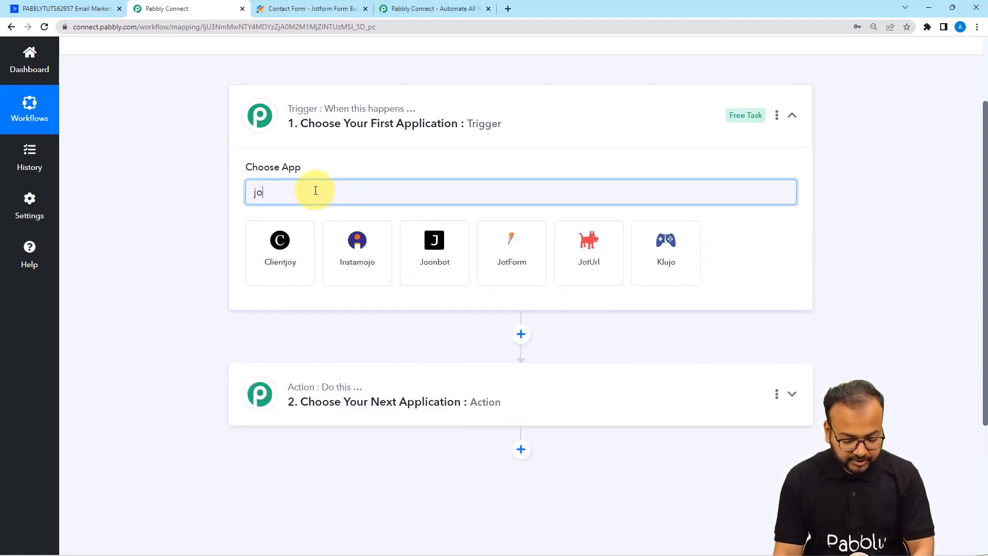
{"action": "type", "text": "t"}
{"action": "left_click", "coordinate": [273, 248]}
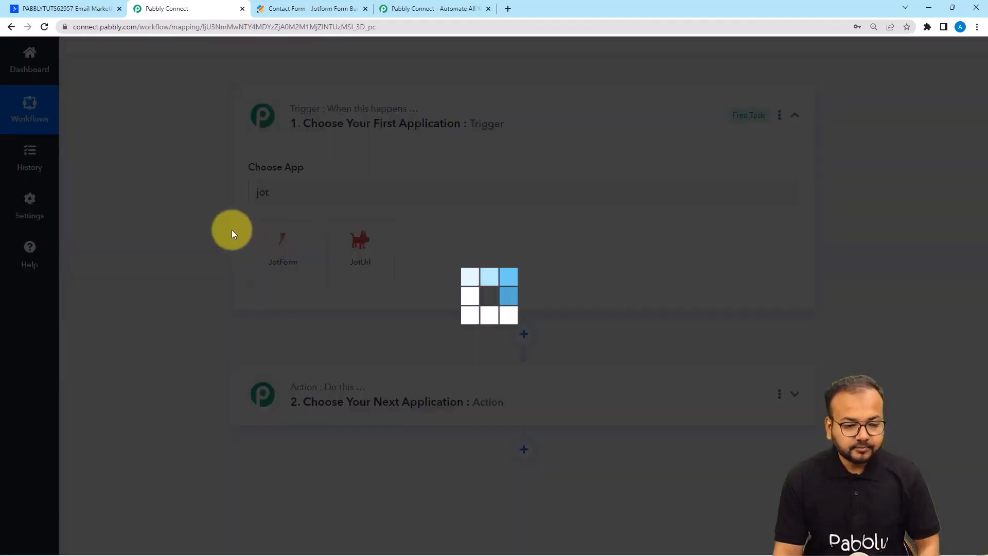
Set the JotForm trigger event to New Response so its webhook URL appears.
{"action": "scroll", "coordinate": [208, 229], "scroll_direction": "down", "scroll_amount": 2}
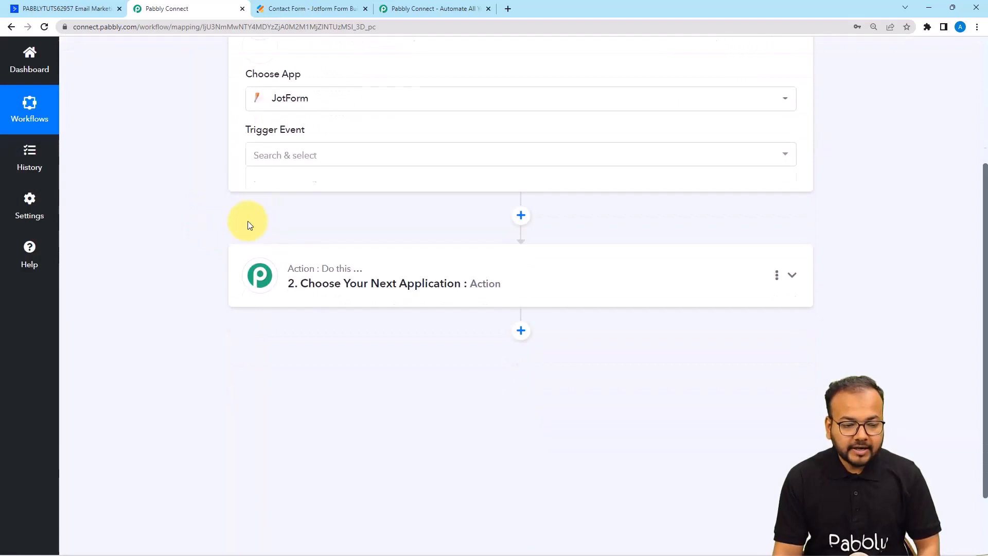
{"action": "left_click", "coordinate": [282, 151]}
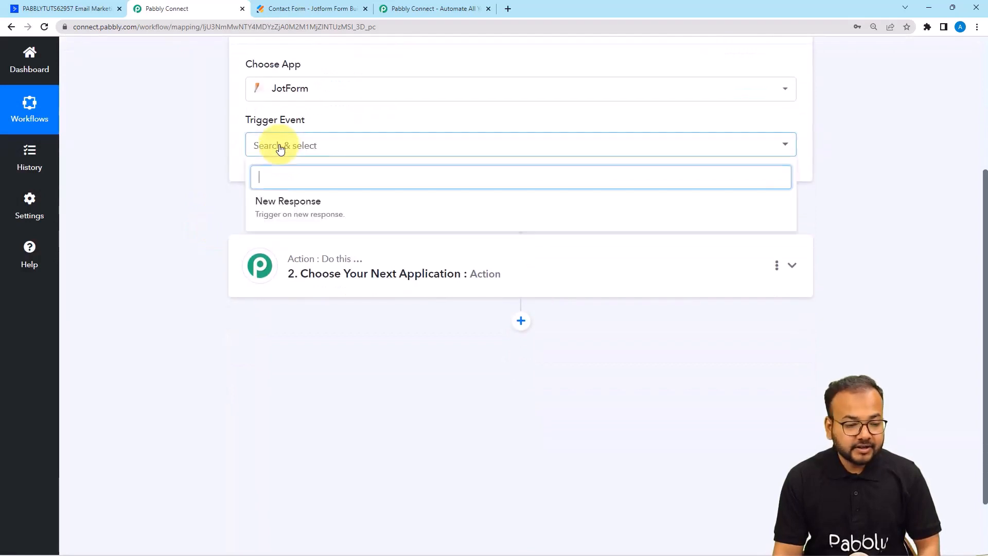
{"action": "left_click", "coordinate": [312, 210]}
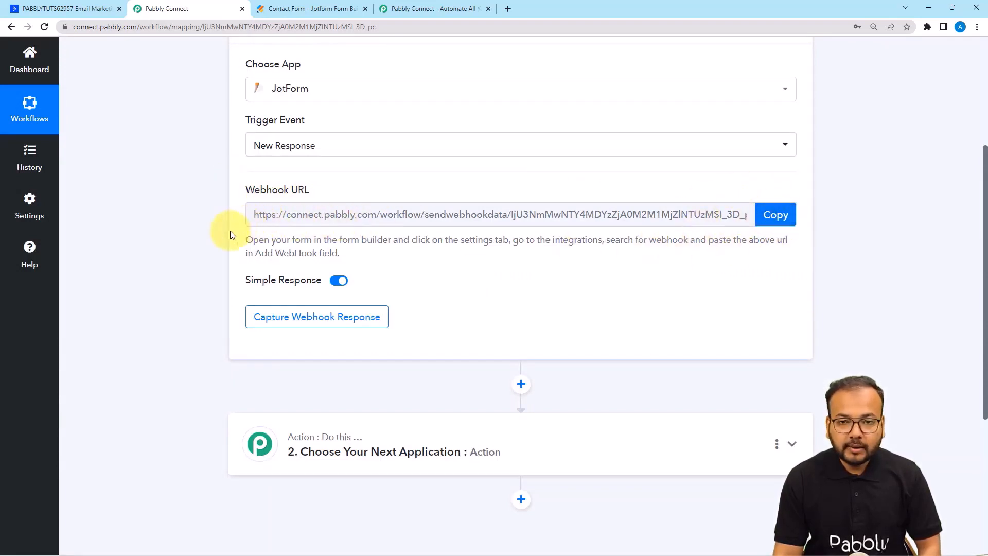
{"action": "scroll", "coordinate": [230, 232], "scroll_direction": "down", "scroll_amount": 1}
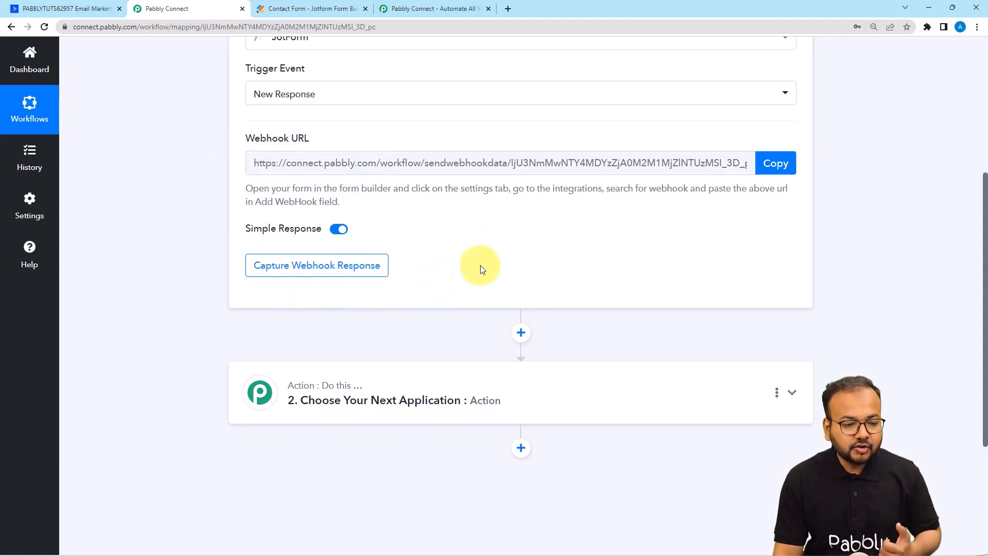
In the Jotform Contact Form's settings, remove the existing WebHooks integration.
{"action": "left_click", "coordinate": [325, 8]}
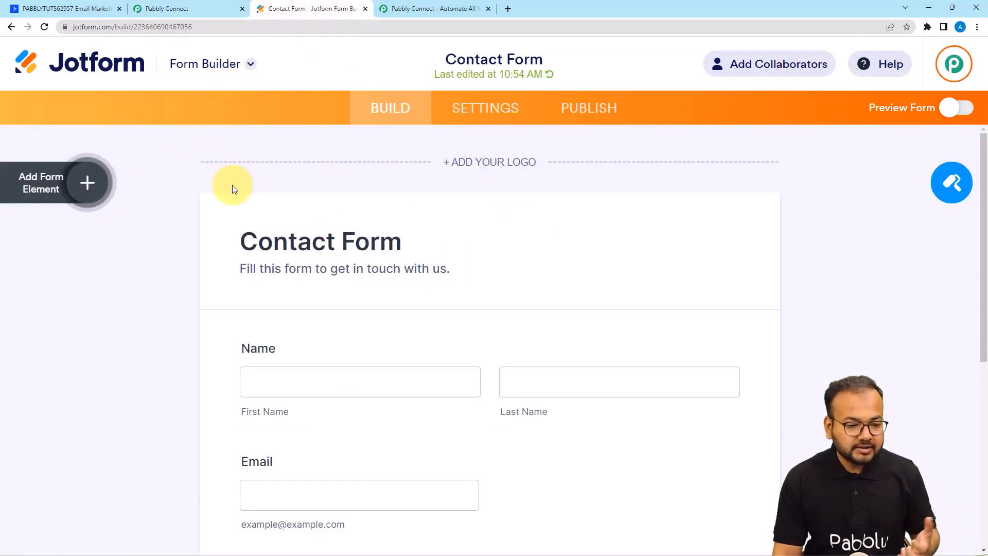
{"action": "scroll", "coordinate": [232, 186], "scroll_direction": "down", "scroll_amount": 3}
{"action": "scroll", "coordinate": [232, 186], "scroll_direction": "down", "scroll_amount": 2}
{"action": "scroll", "coordinate": [231, 186], "scroll_direction": "up", "scroll_amount": 5}
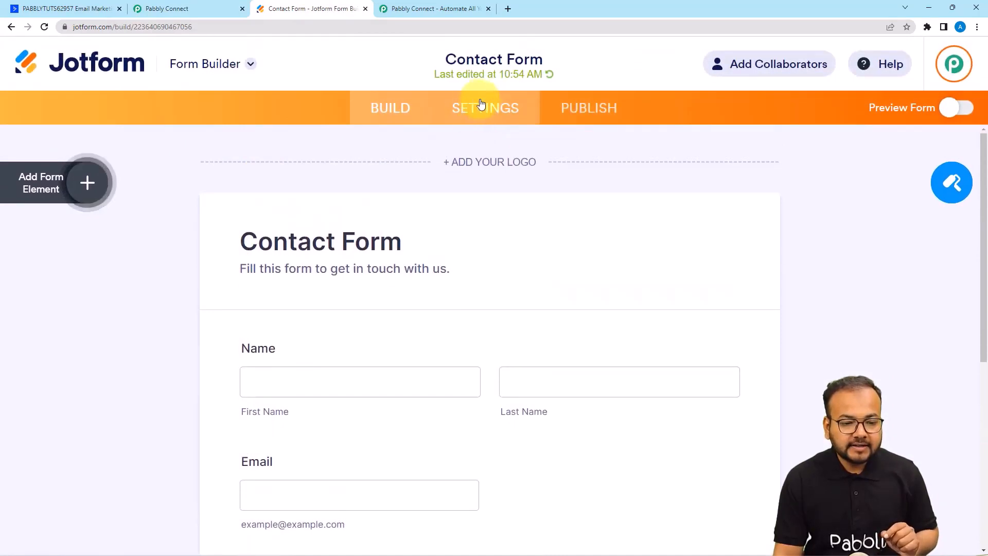
{"action": "left_click", "coordinate": [487, 111]}
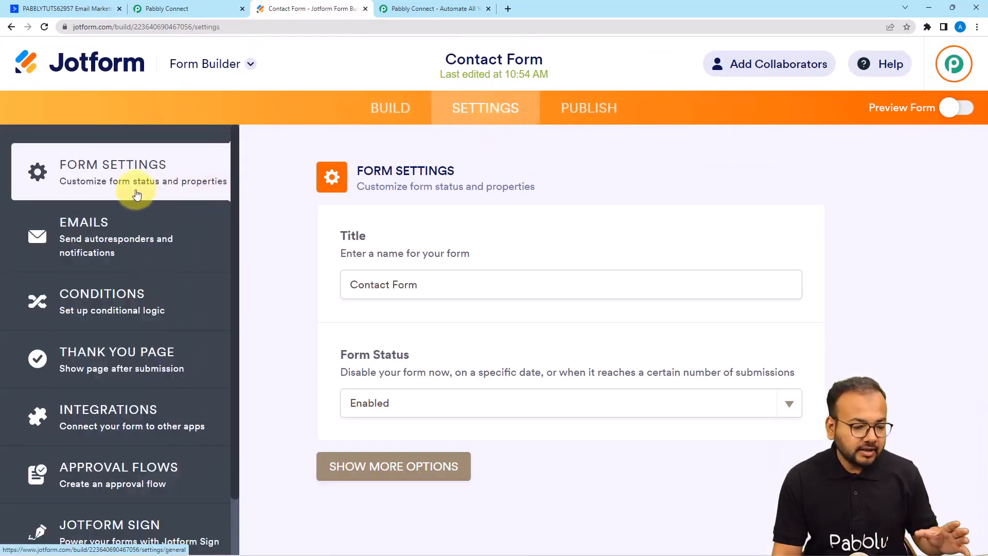
{"action": "scroll", "coordinate": [126, 288], "scroll_direction": "down", "scroll_amount": 1}
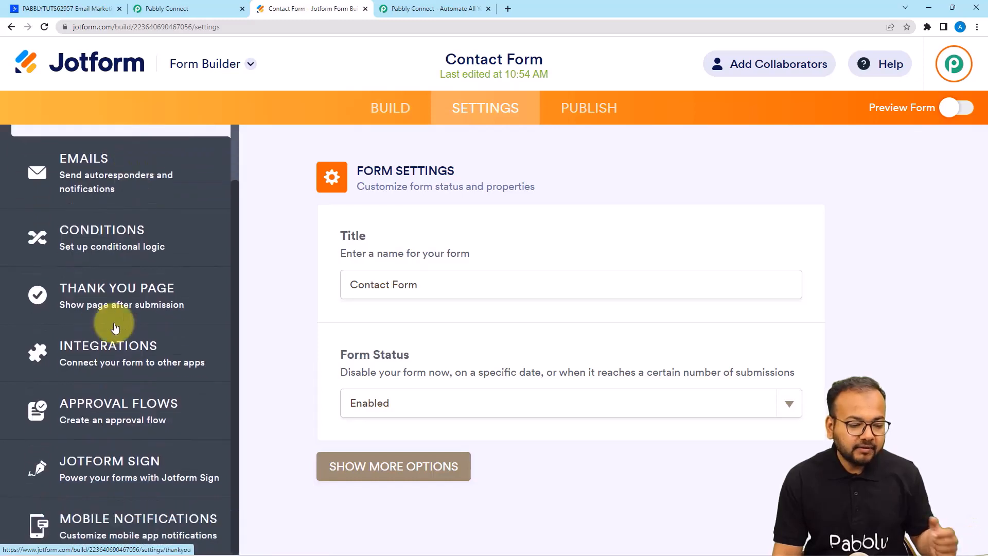
{"action": "left_click", "coordinate": [101, 352]}
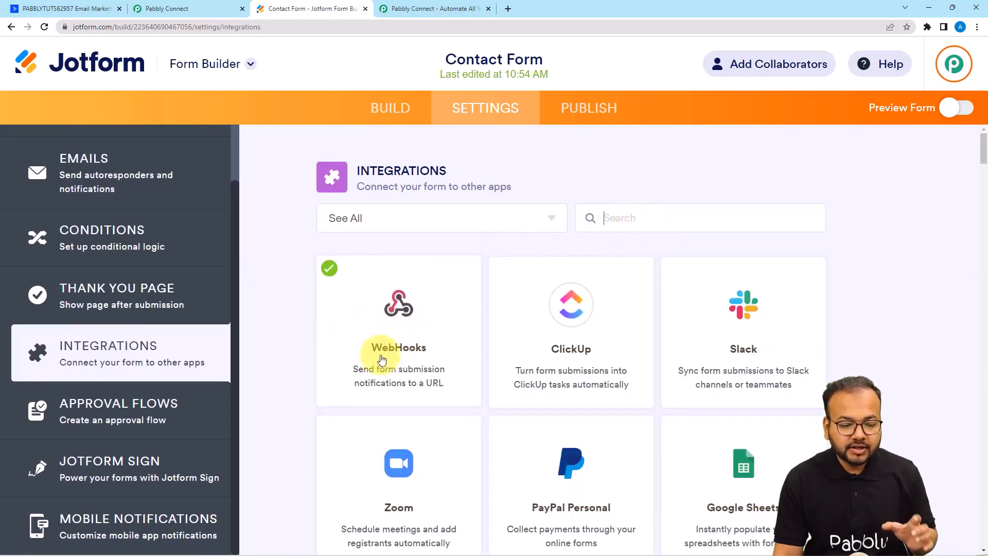
{"action": "left_click", "coordinate": [409, 356]}
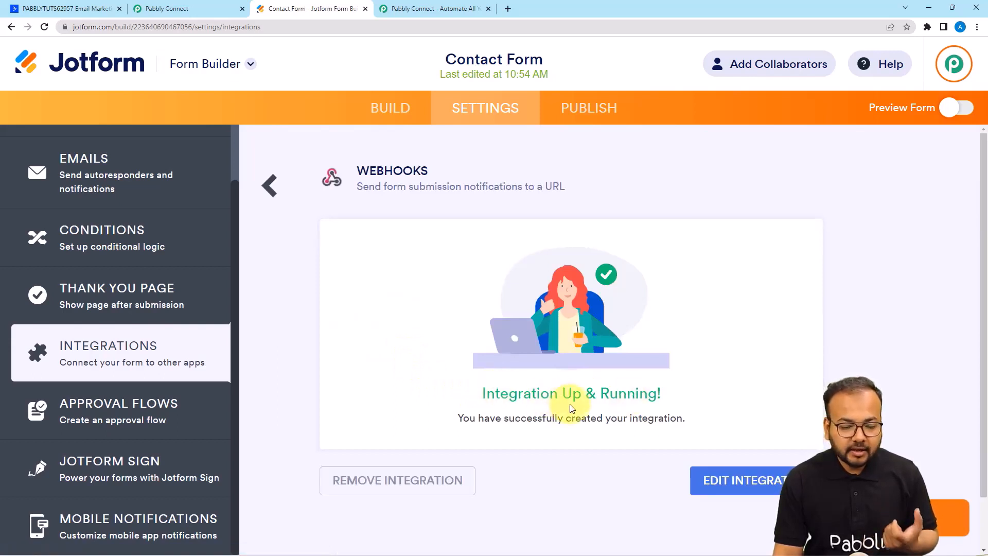
{"action": "left_click", "coordinate": [398, 480]}
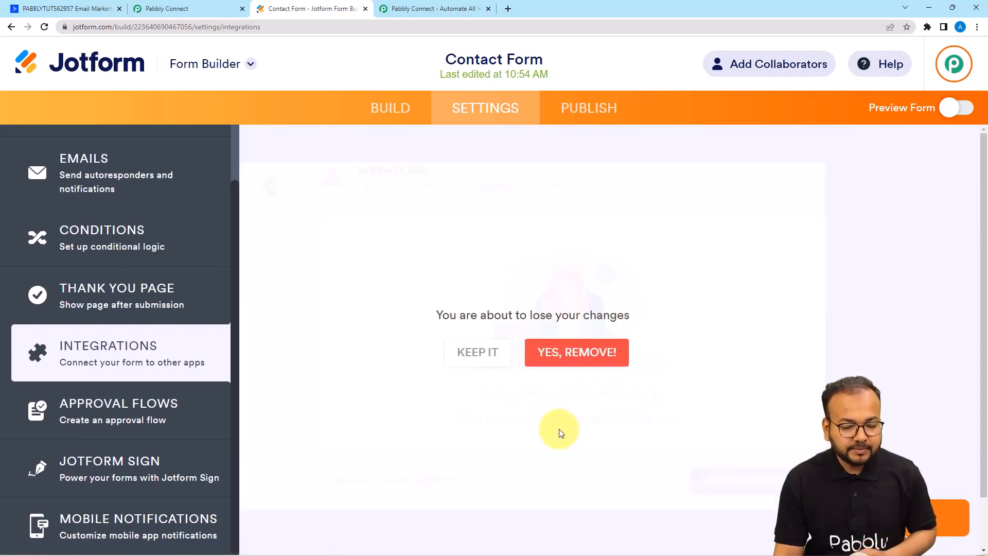
{"action": "left_click", "coordinate": [576, 354]}
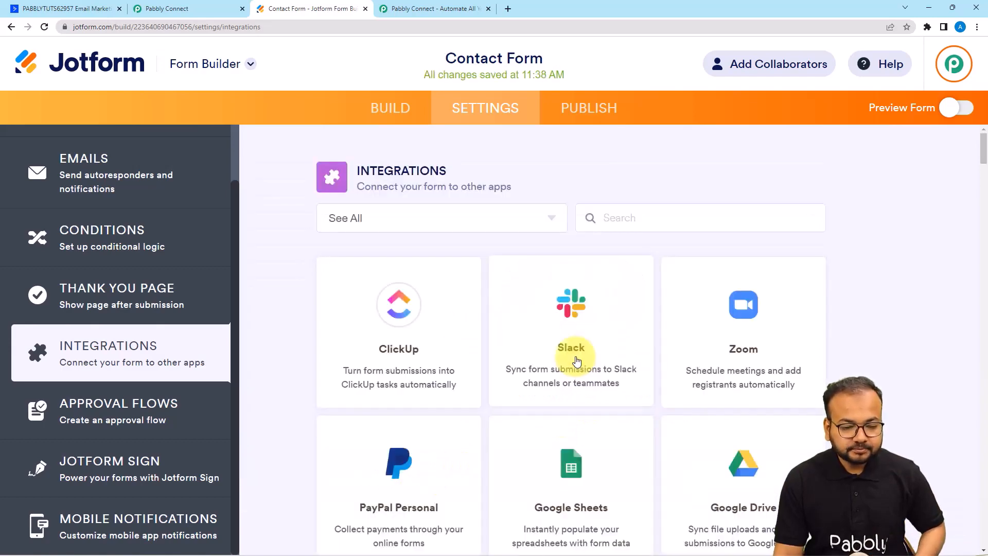
Open a fresh WebHooks integration from a 'web' search and clear its address field.
{"action": "left_click", "coordinate": [631, 221]}
{"action": "type", "text": "web"}
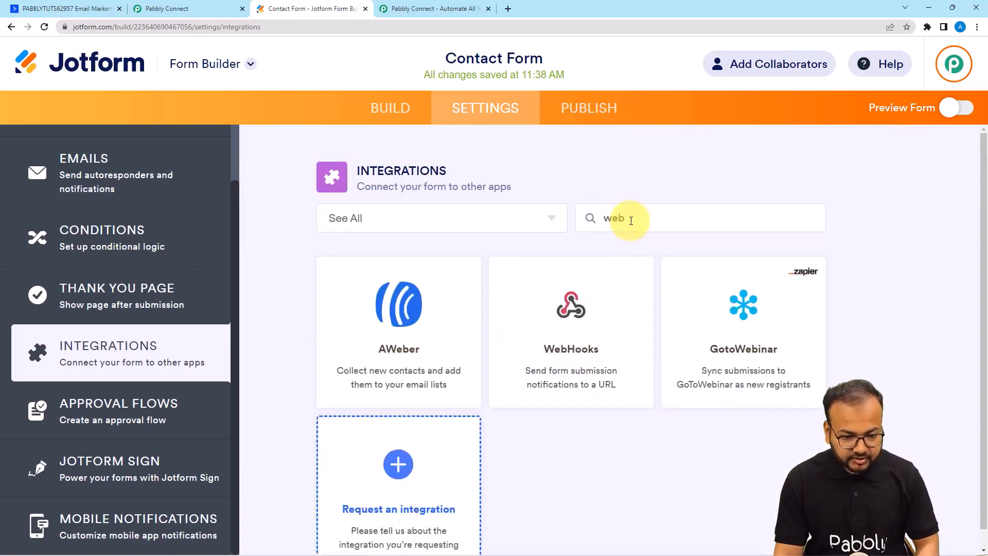
{"action": "left_click", "coordinate": [597, 315]}
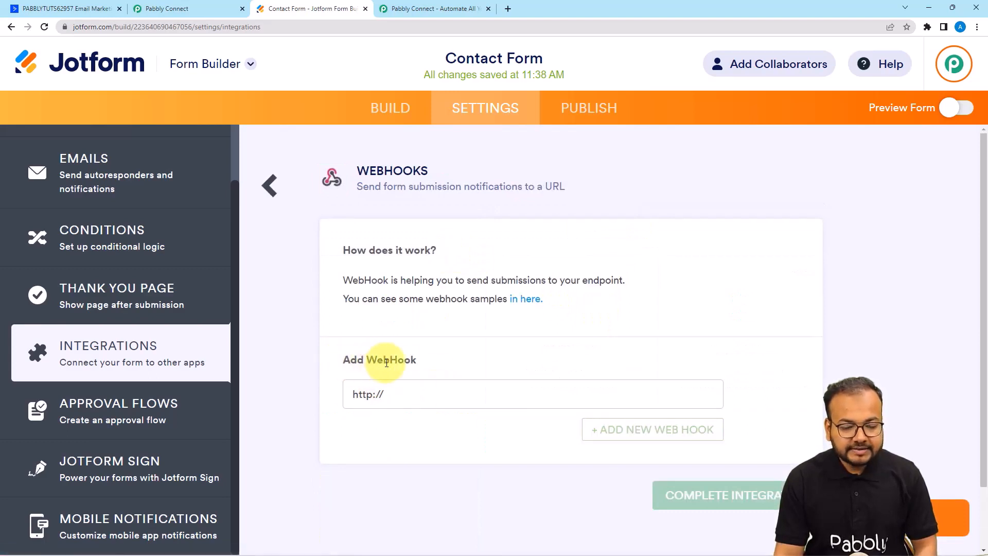
{"action": "left_click", "coordinate": [400, 394]}
{"action": "key", "text": "BackSpace"}
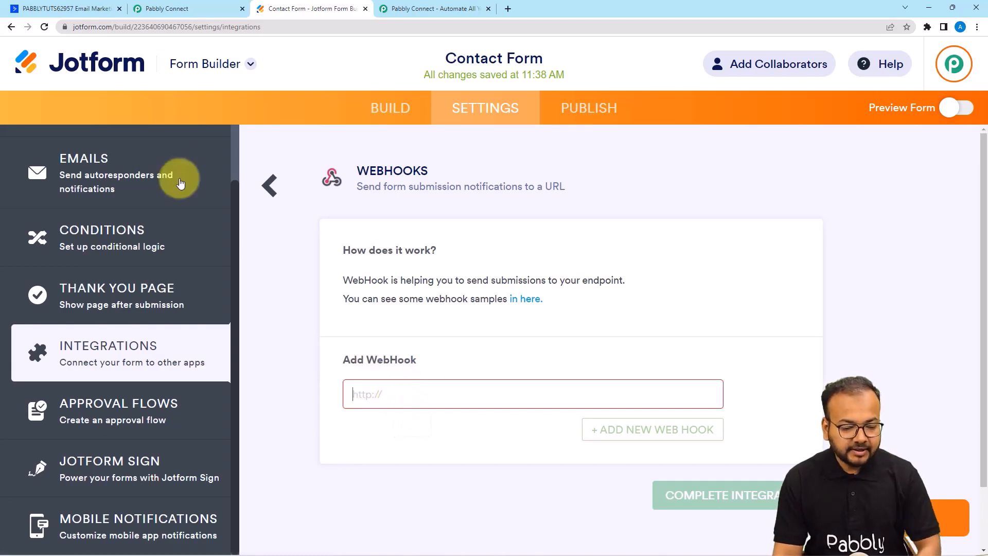
{"action": "left_click", "coordinate": [155, 14]}
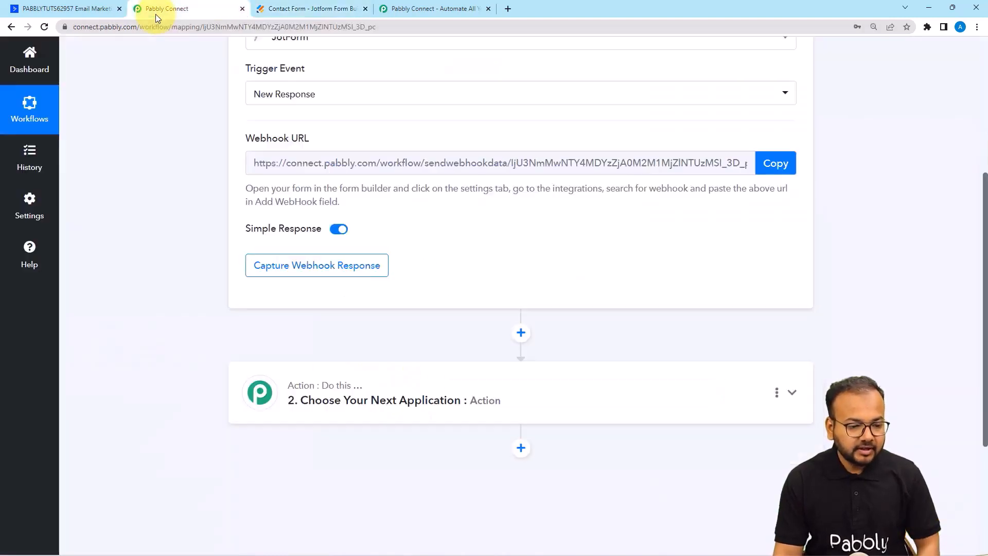
Copy the Pabbly webhook URL, paste it into Jotform's WebHooks field, and complete the integration.
{"action": "left_click", "coordinate": [781, 162]}
{"action": "left_click", "coordinate": [787, 173]}
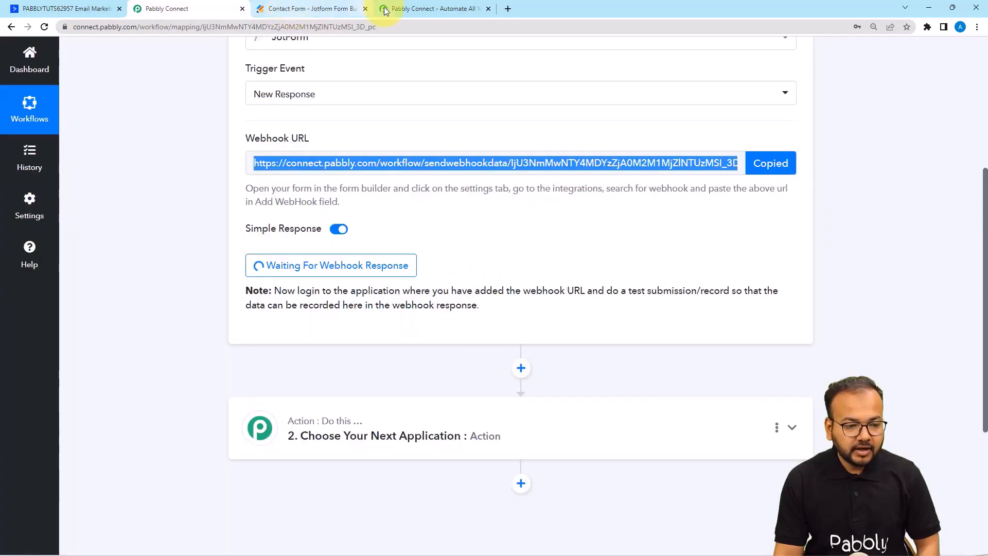
{"action": "left_click", "coordinate": [311, 8]}
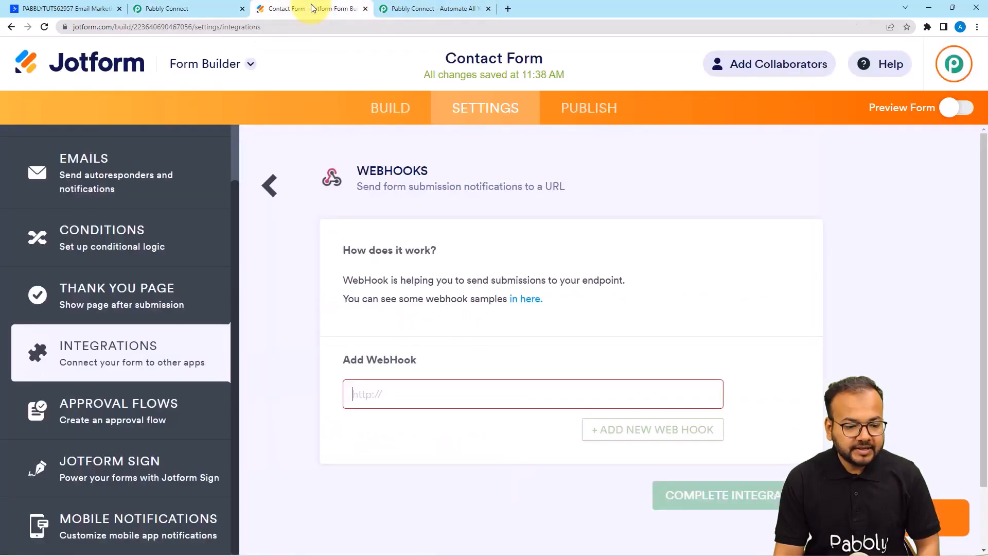
{"action": "right_click", "coordinate": [386, 394]}
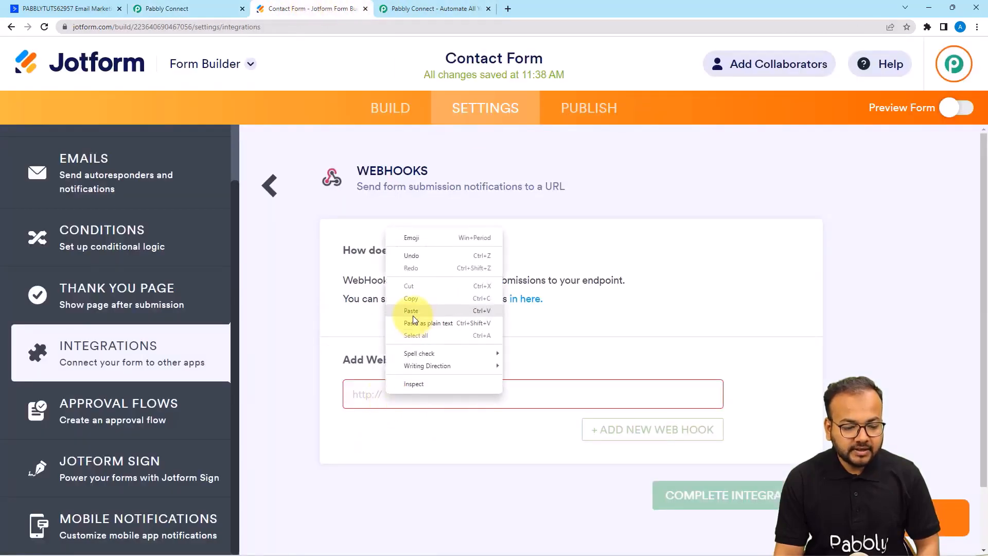
{"action": "left_click", "coordinate": [412, 323]}
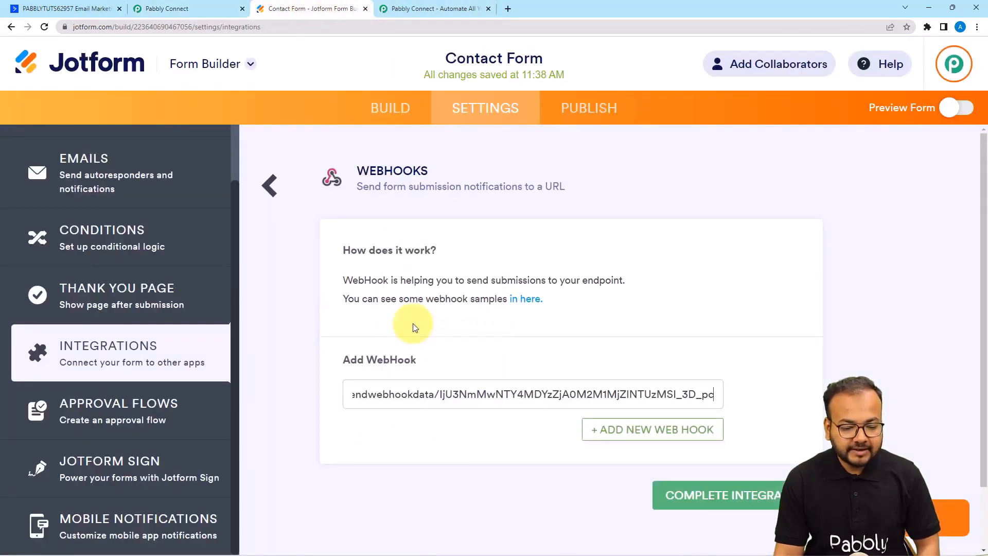
{"action": "left_click", "coordinate": [687, 498]}
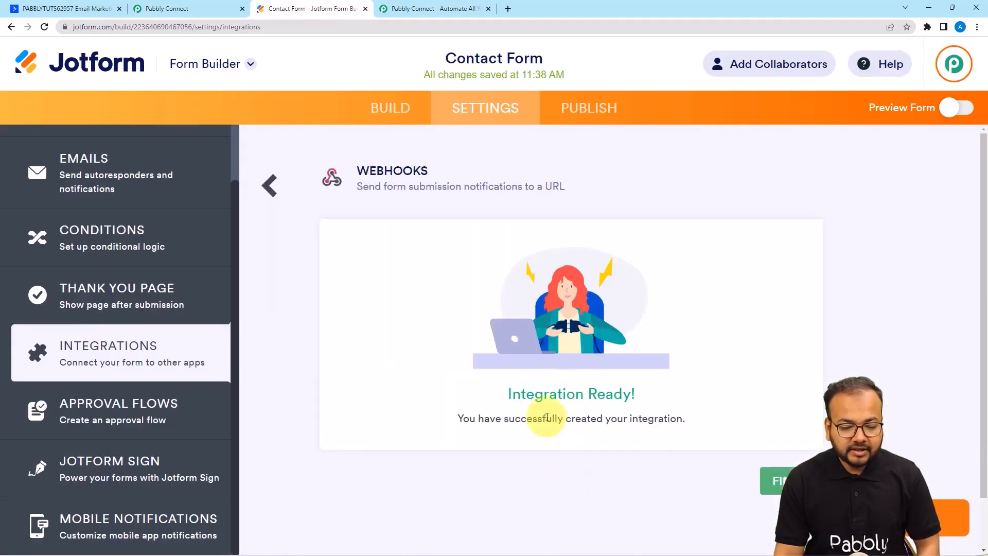
{"action": "left_click", "coordinate": [775, 480]}
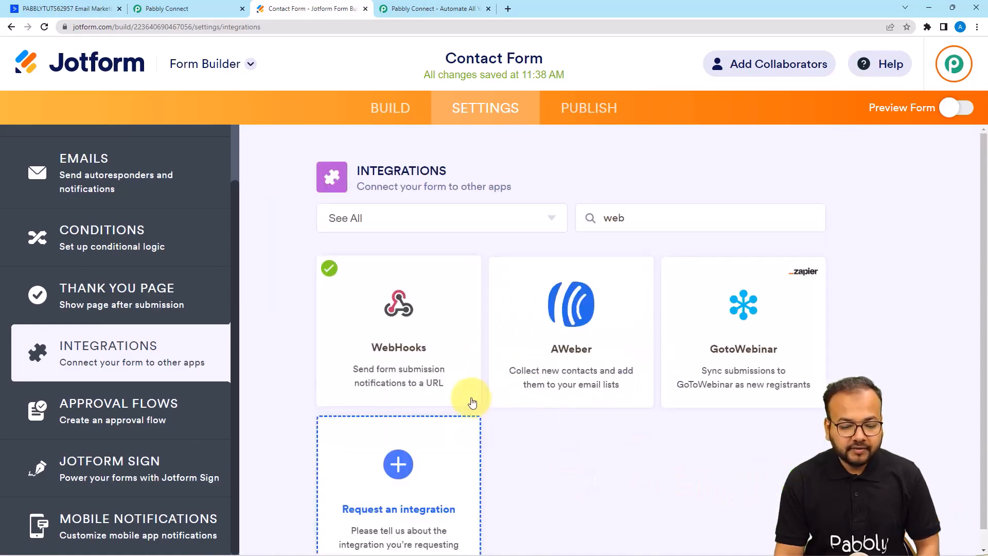
{"action": "left_click", "coordinate": [188, 9]}
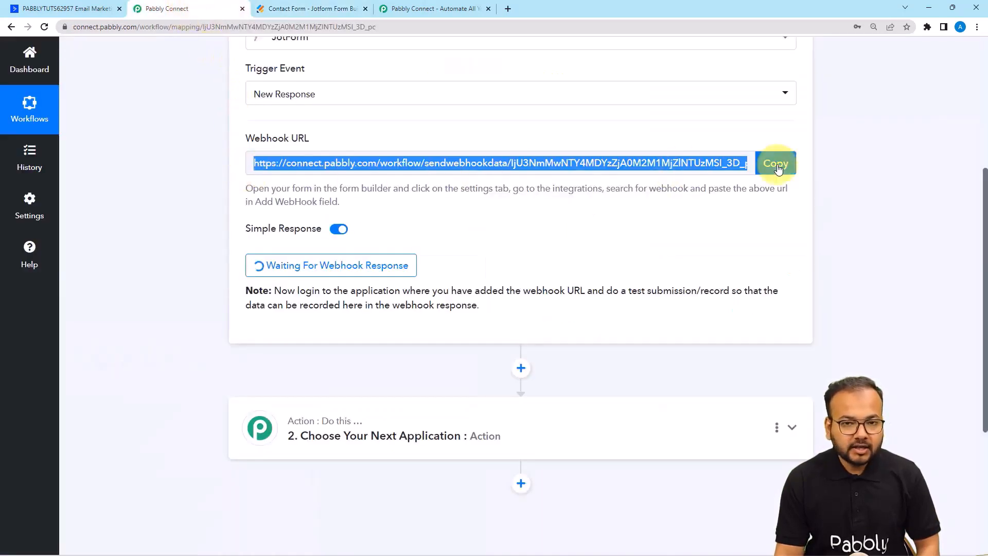
Scroll down past the trigger's Waiting For Webhook Response button.
{"action": "scroll", "coordinate": [432, 225], "scroll_direction": "down", "scroll_amount": 2}
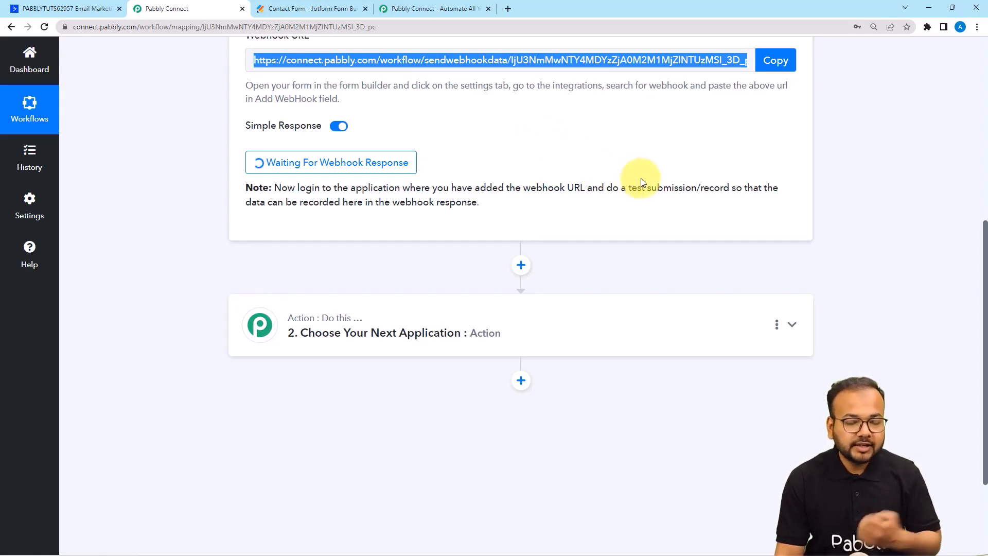
Open the published Contact Form in a new tab from the Publish options.
{"action": "left_click", "coordinate": [308, 9]}
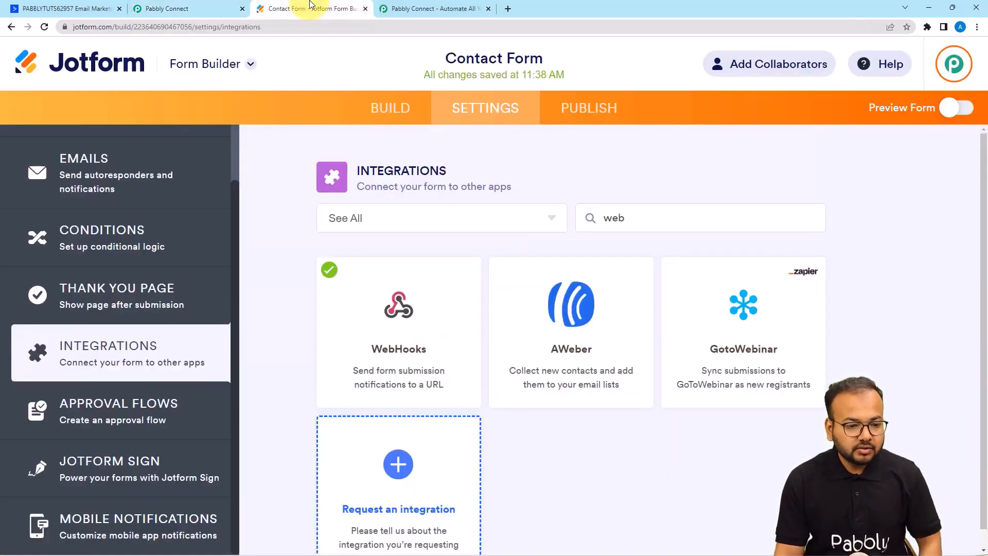
{"action": "left_click", "coordinate": [586, 114]}
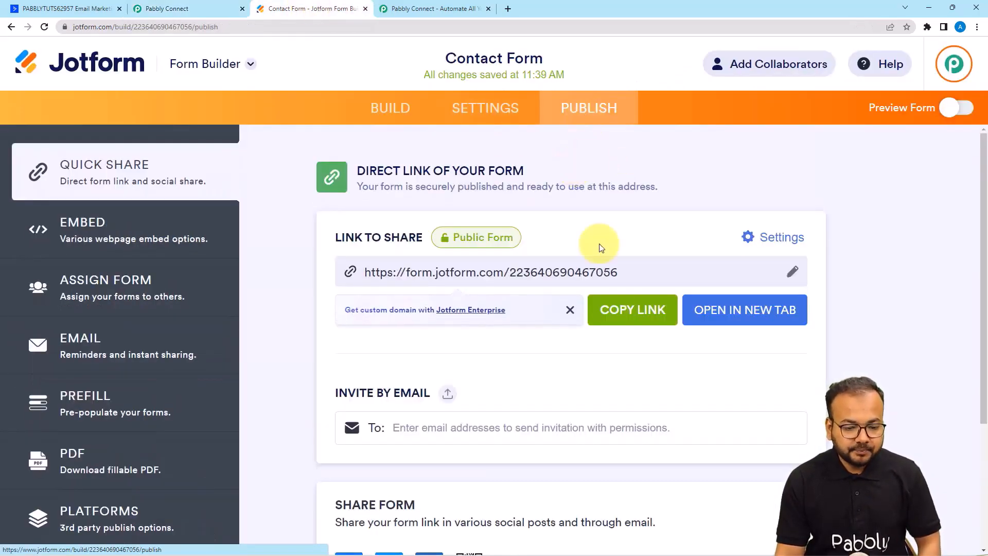
{"action": "left_click", "coordinate": [734, 309]}
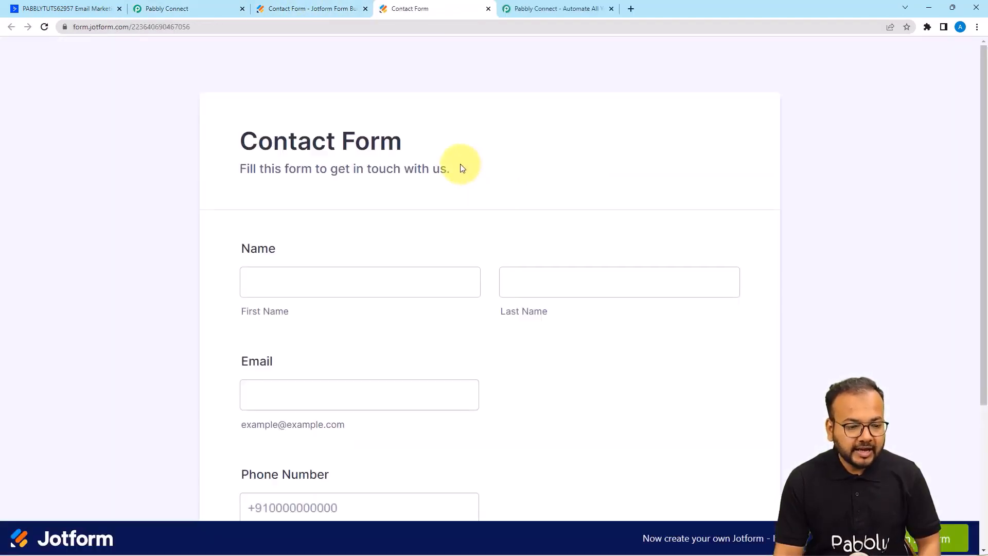
{"action": "scroll", "coordinate": [461, 169], "scroll_direction": "down", "scroll_amount": 2}
Fill the form with a sample first and last name, test email and phone, and submit it.
{"action": "left_click", "coordinate": [369, 183]}
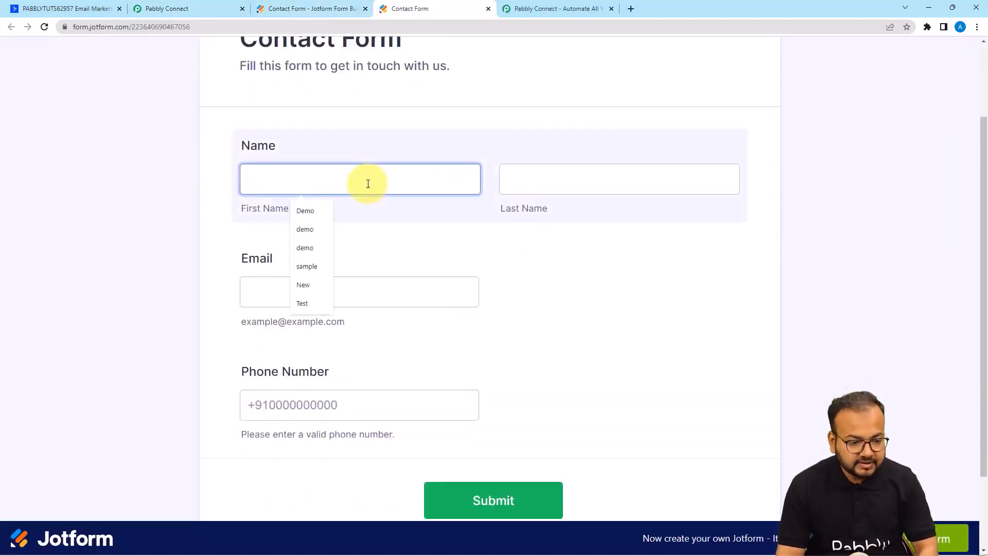
{"action": "left_click", "coordinate": [326, 208]}
{"action": "left_click", "coordinate": [540, 185]}
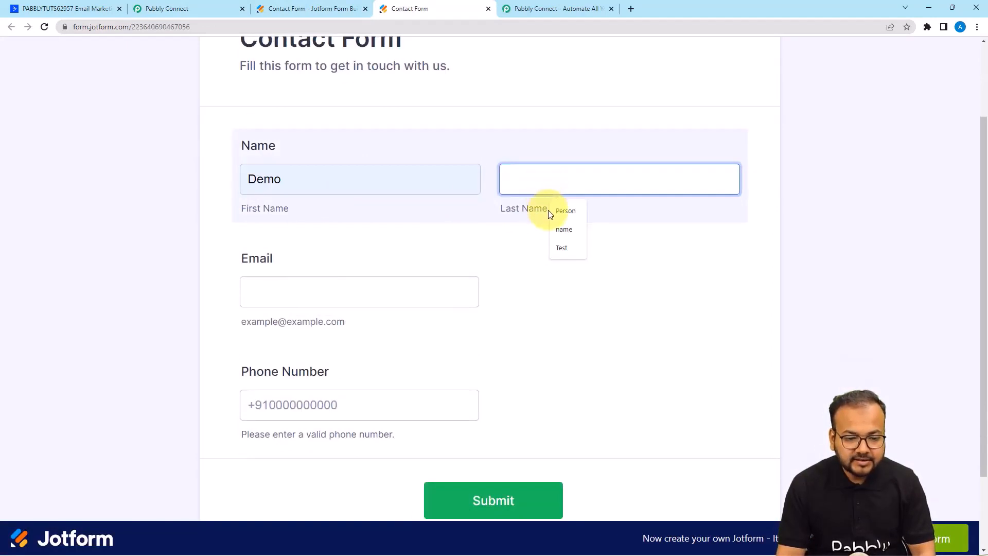
{"action": "left_click", "coordinate": [564, 211]}
{"action": "scroll", "coordinate": [288, 195], "scroll_direction": "down", "scroll_amount": 2}
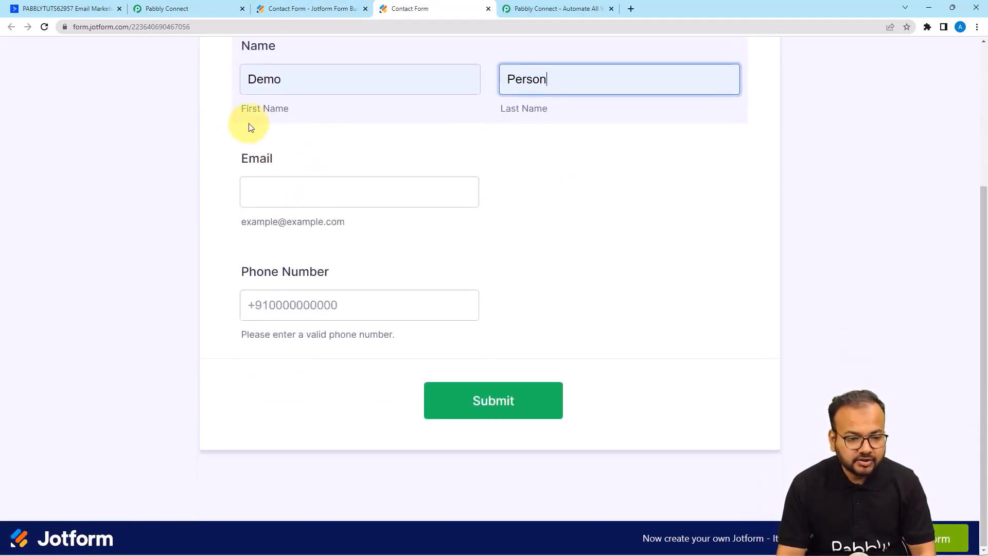
{"action": "left_click", "coordinate": [388, 185]}
{"action": "left_click", "coordinate": [326, 238]}
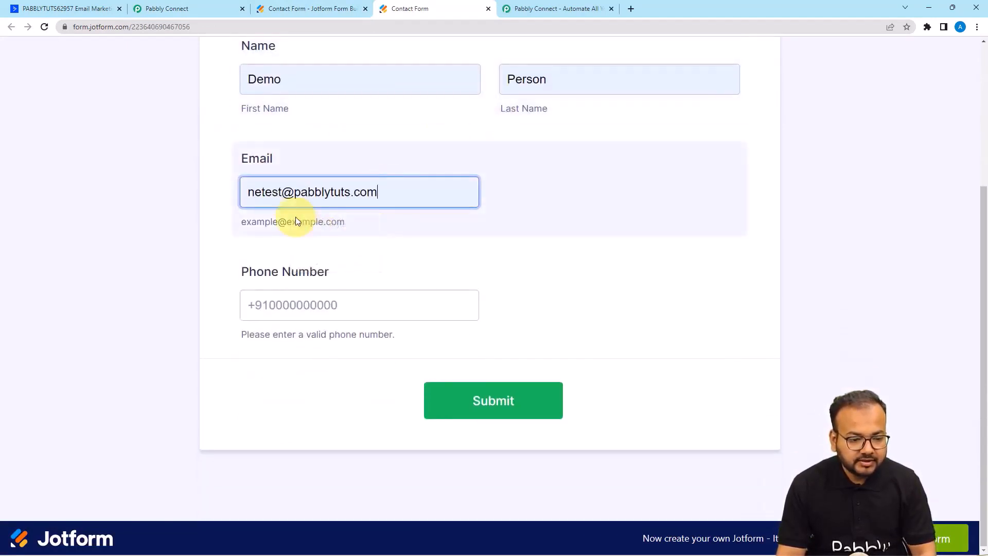
{"action": "left_click", "coordinate": [283, 295]}
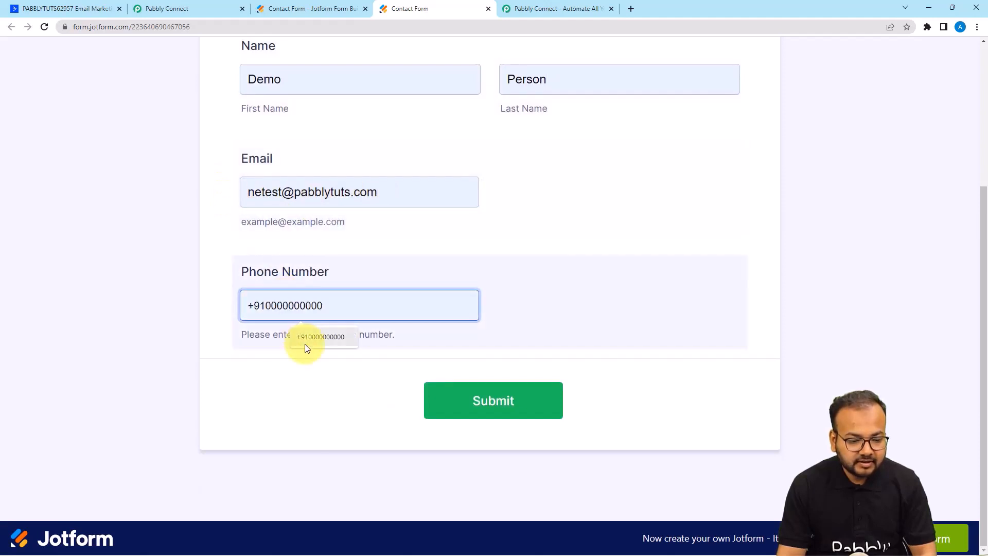
{"action": "left_click", "coordinate": [307, 344]}
{"action": "left_click", "coordinate": [494, 403]}
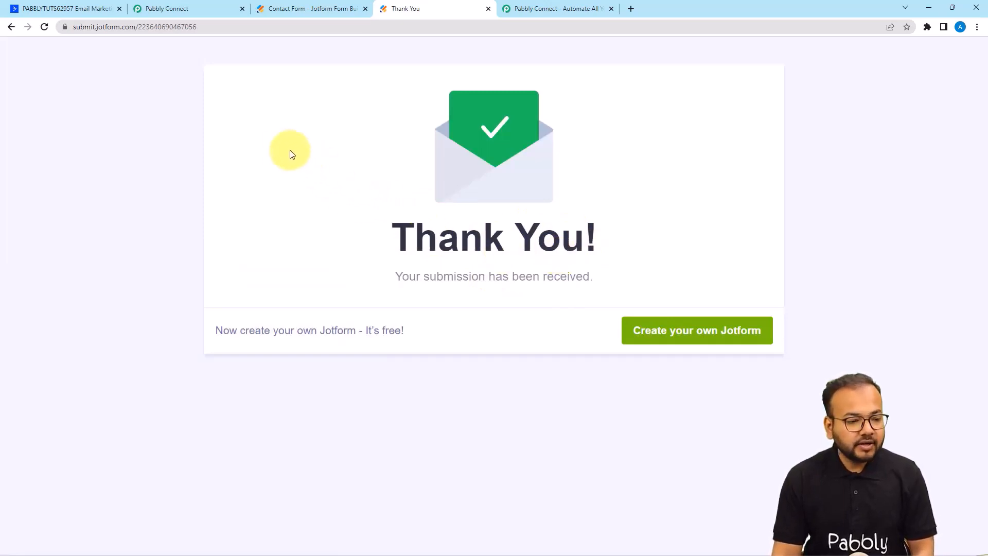
{"action": "left_click", "coordinate": [186, 9]}
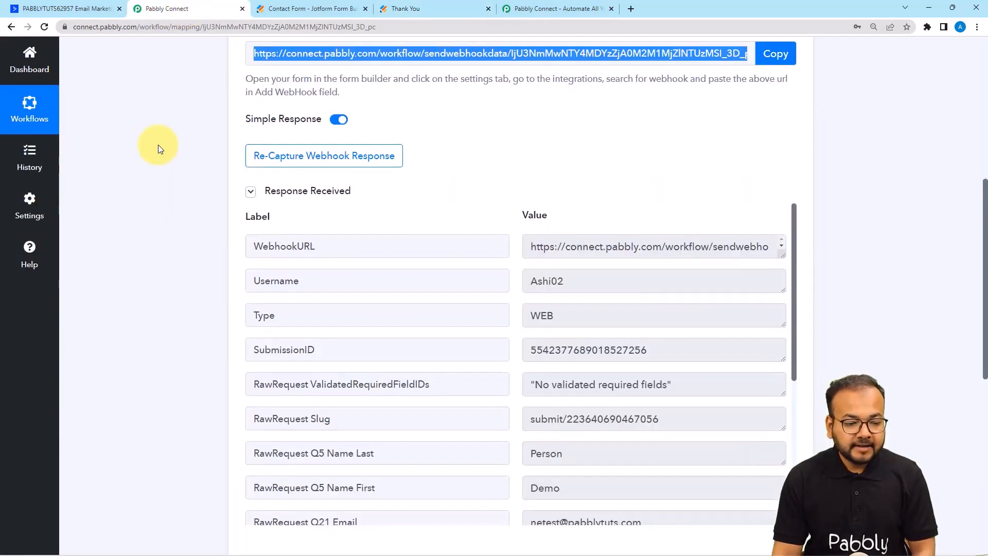
Scroll through the Response Received table to review the captured submission fields.
{"action": "scroll", "coordinate": [159, 144], "scroll_direction": "down", "scroll_amount": 2}
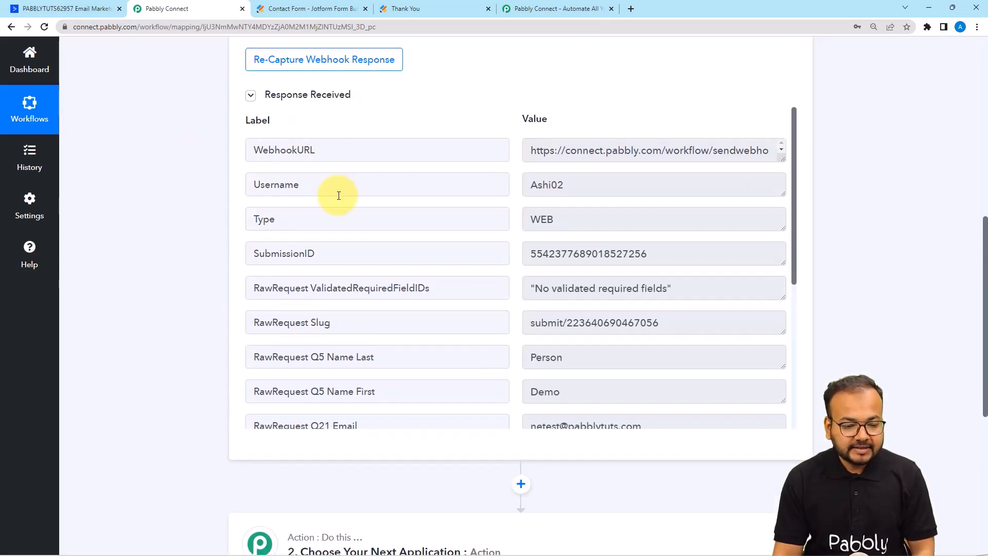
{"action": "scroll", "coordinate": [338, 196], "scroll_direction": "down", "scroll_amount": 2}
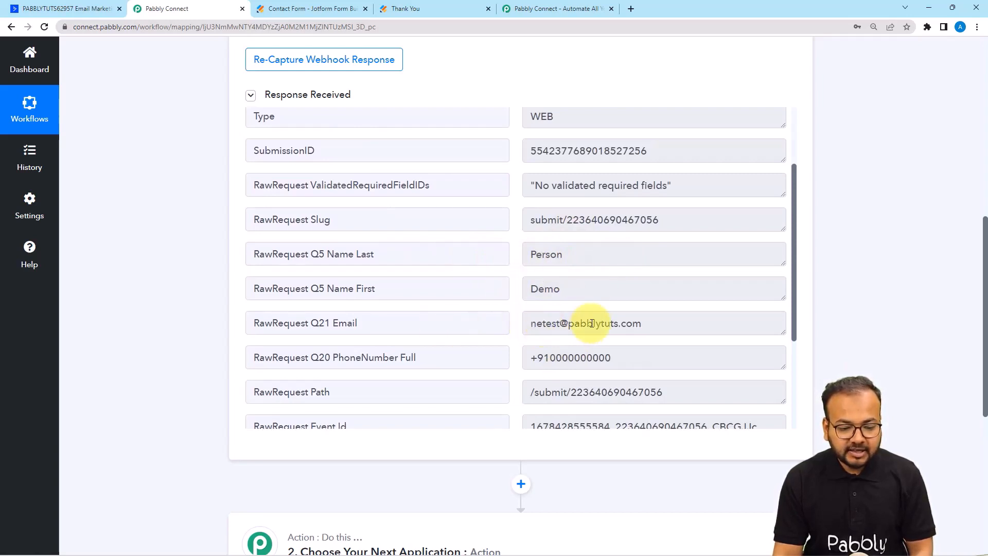
{"action": "scroll", "coordinate": [494, 319], "scroll_direction": "down", "scroll_amount": 3}
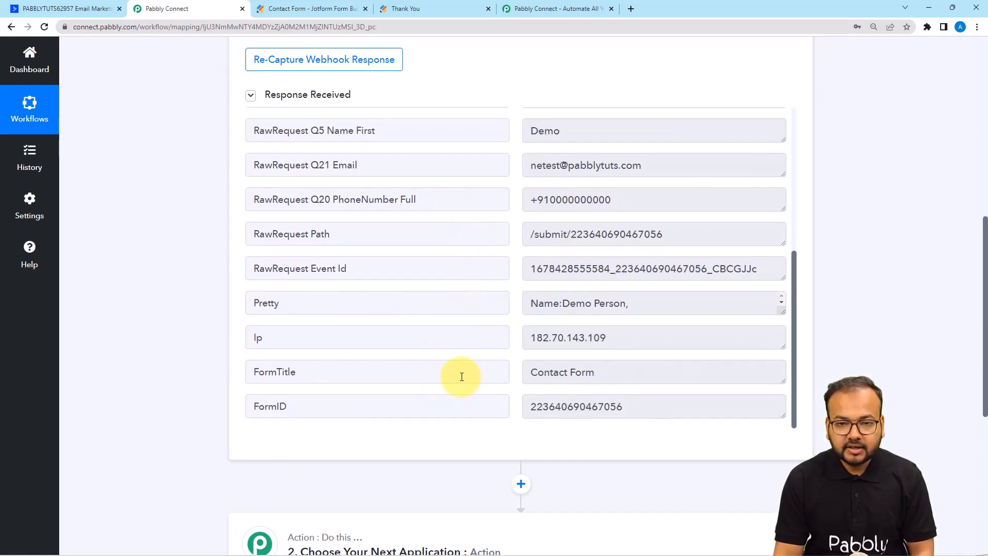
{"action": "scroll", "coordinate": [171, 298], "scroll_direction": "down", "scroll_amount": 5}
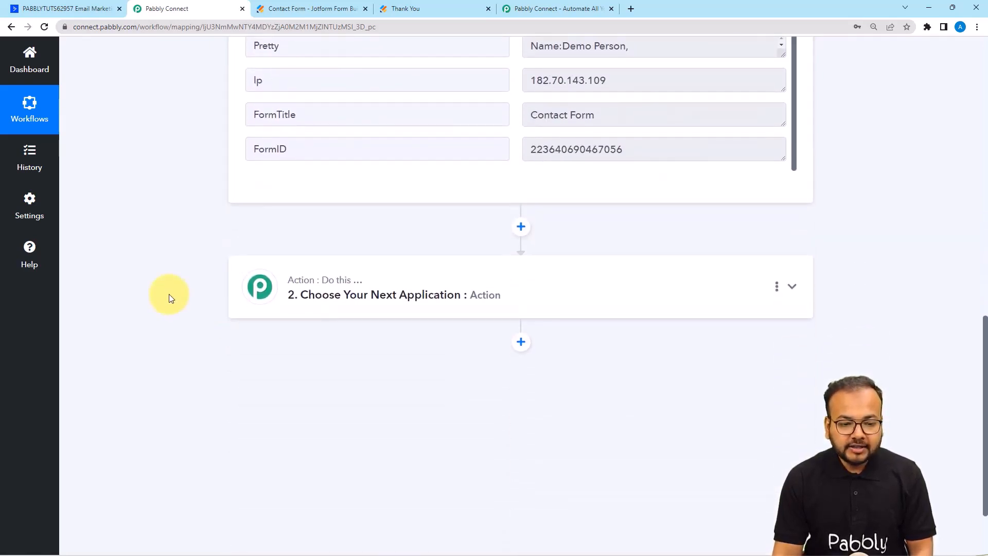
{"action": "scroll", "coordinate": [415, 257], "scroll_direction": "up", "scroll_amount": 2}
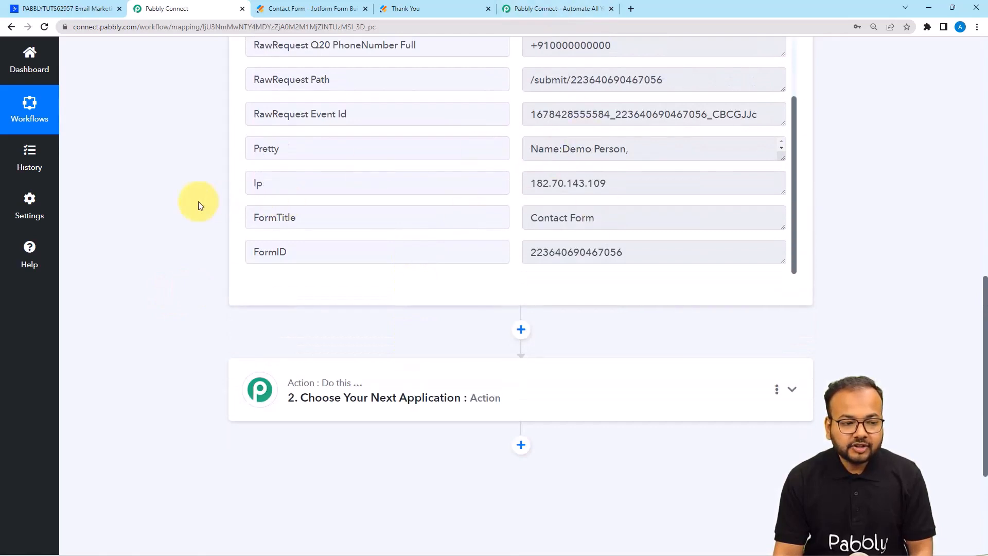
{"action": "scroll", "coordinate": [198, 202], "scroll_direction": "down", "scroll_amount": 4}
Set the action step to ActiveCampaign with the Create a Contact event.
{"action": "left_click", "coordinate": [389, 200]}
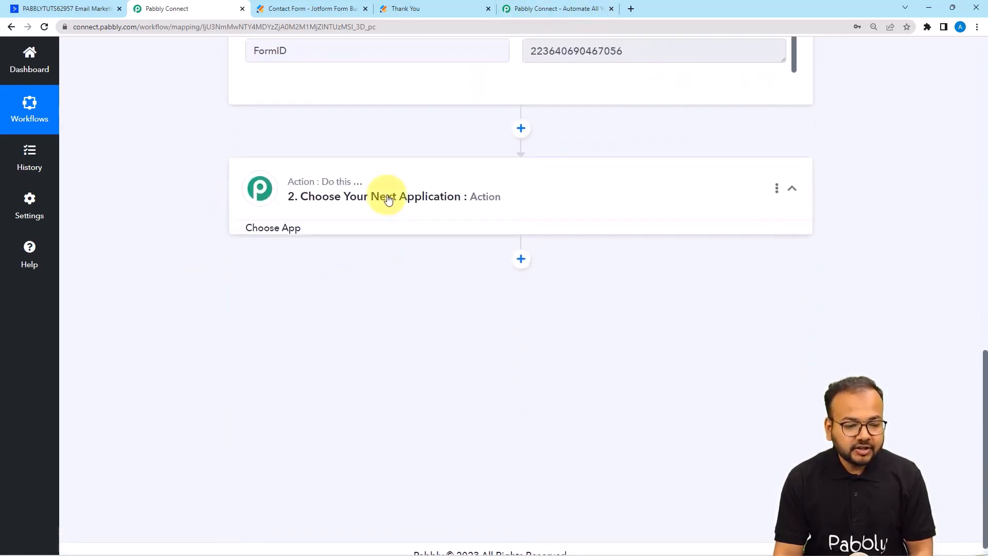
{"action": "left_click", "coordinate": [294, 268]}
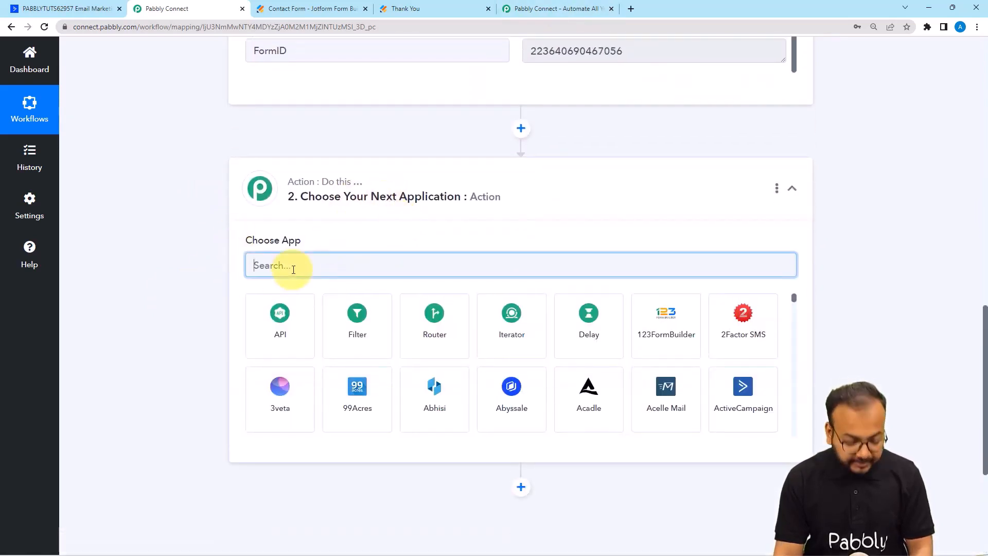
{"action": "type", "text": "a"}
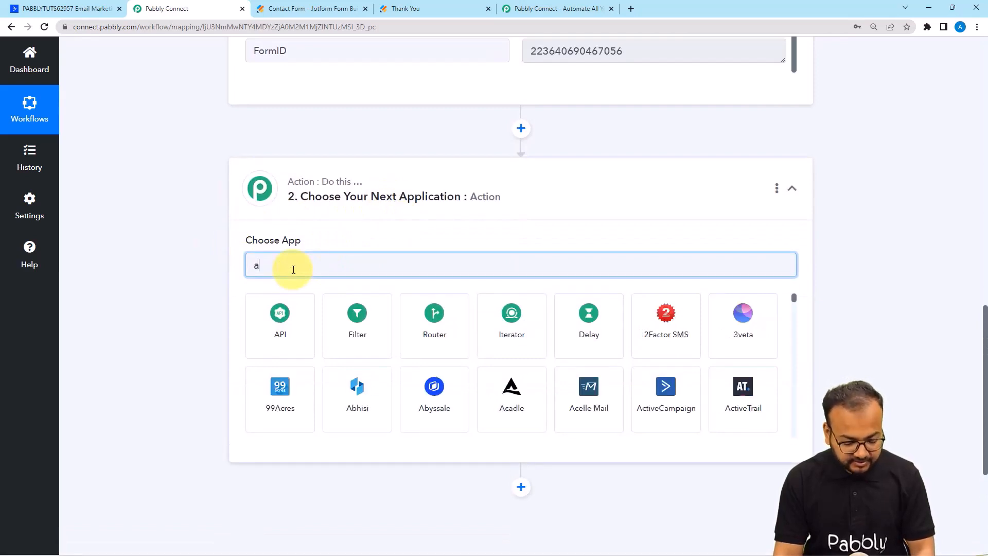
{"action": "type", "text": "ct"}
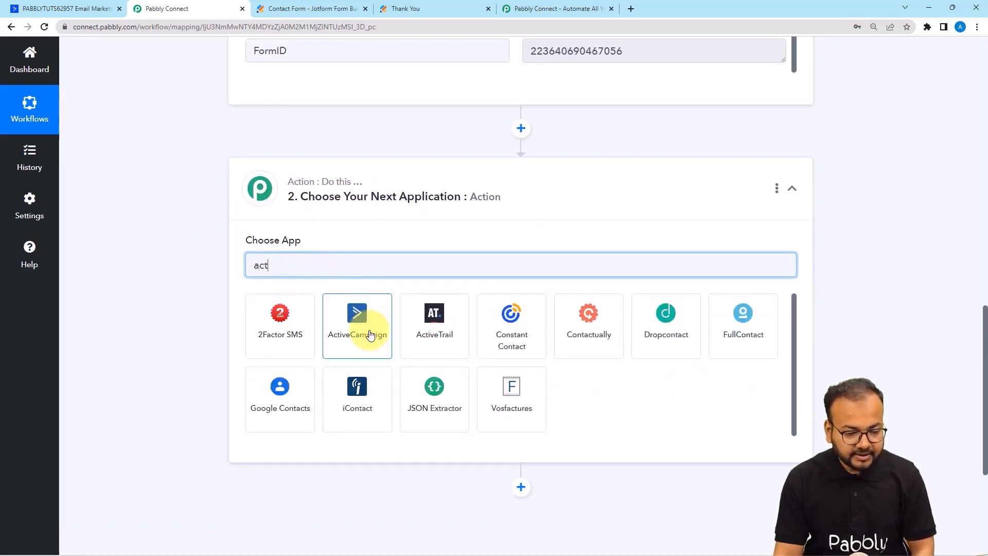
{"action": "left_click", "coordinate": [360, 321]}
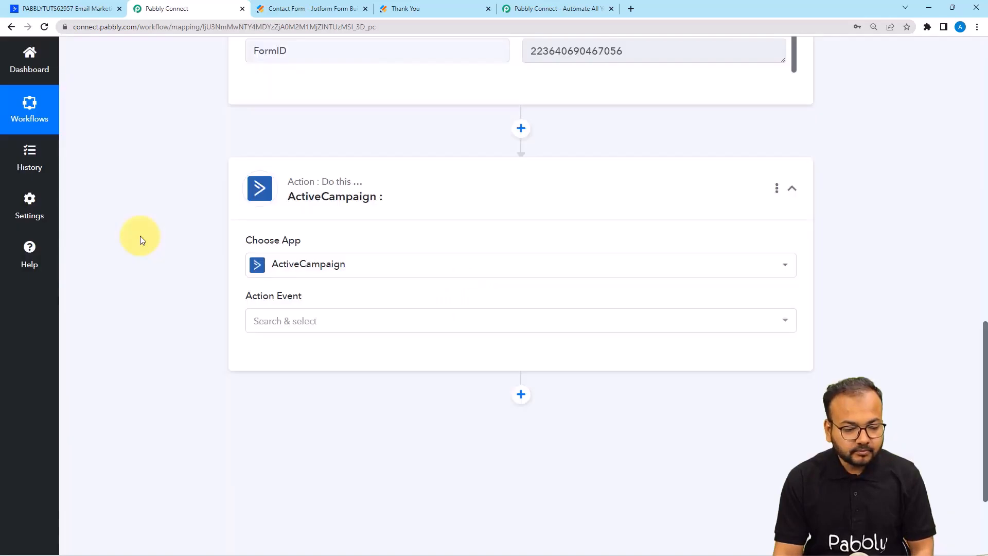
{"action": "left_click", "coordinate": [288, 217]}
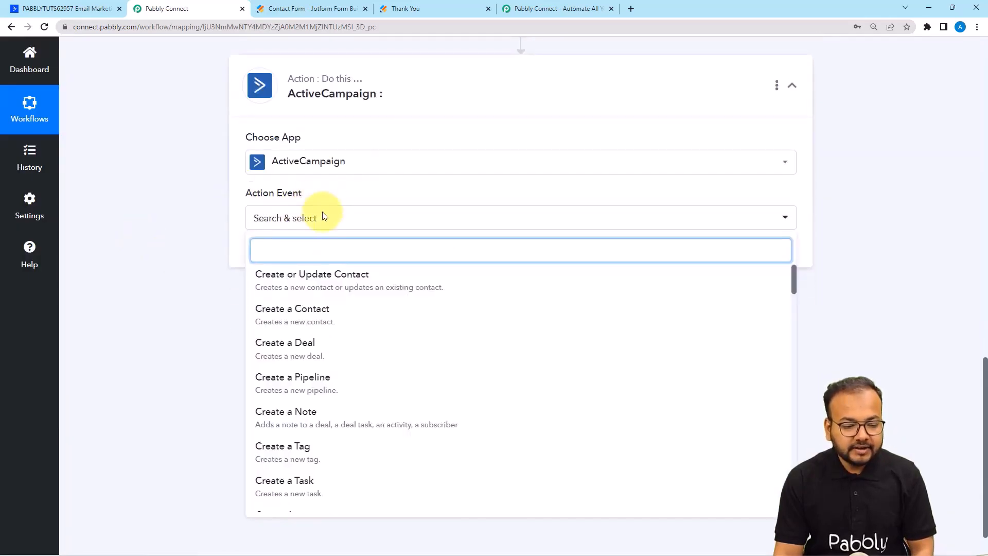
{"action": "left_click", "coordinate": [295, 313]}
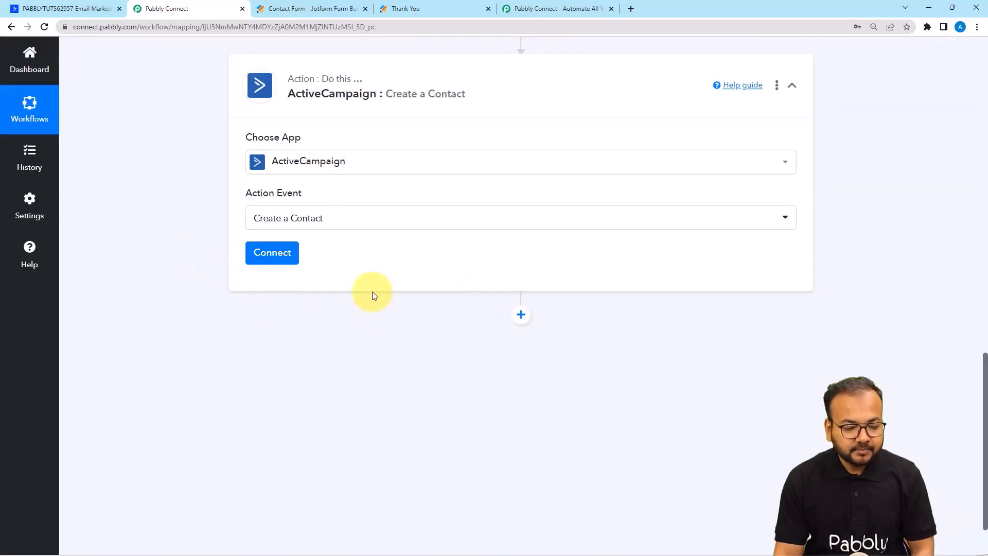
Choose Add New Connection for ActiveCampaign, then go to the ActiveCampaign dashboard.
{"action": "left_click", "coordinate": [273, 252]}
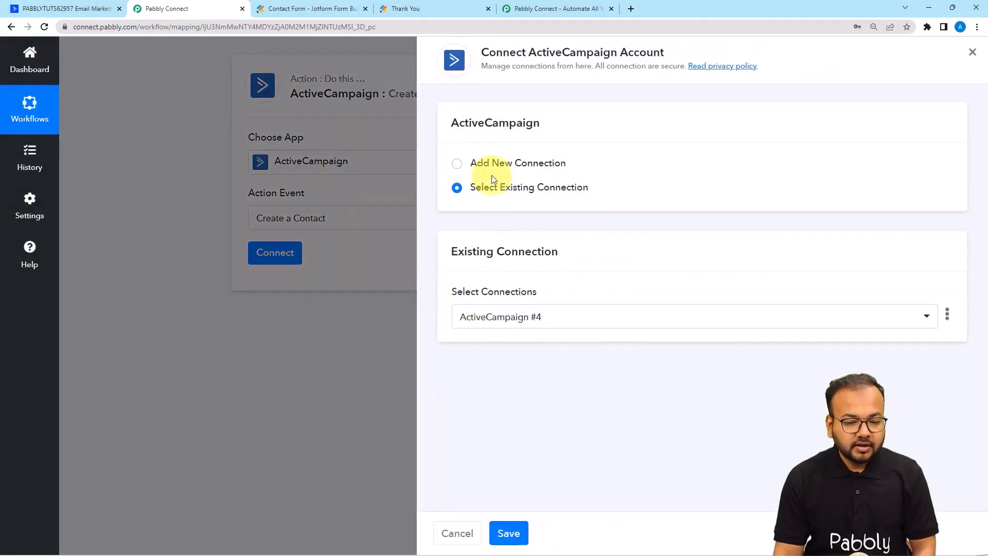
{"action": "left_click", "coordinate": [457, 164]}
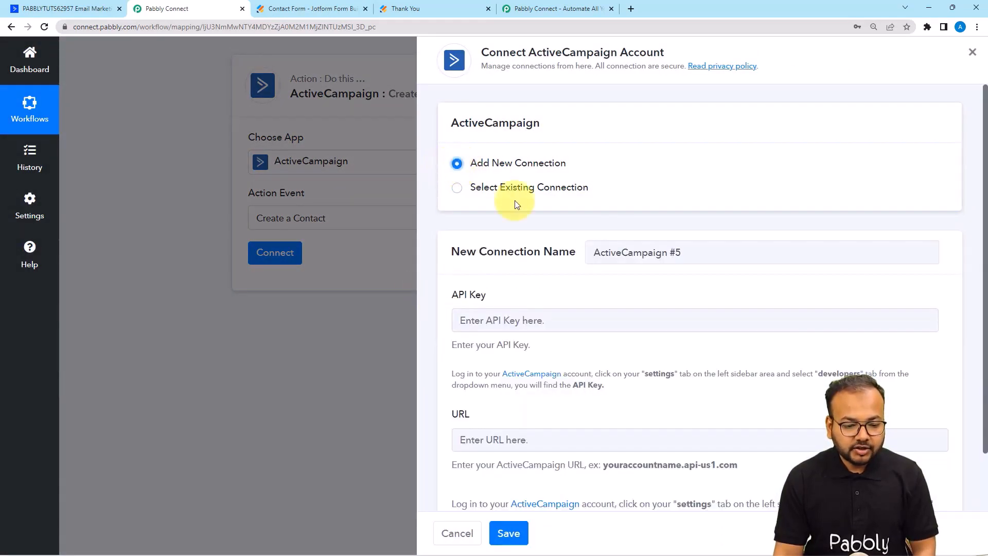
{"action": "scroll", "coordinate": [529, 311], "scroll_direction": "down", "scroll_amount": 2}
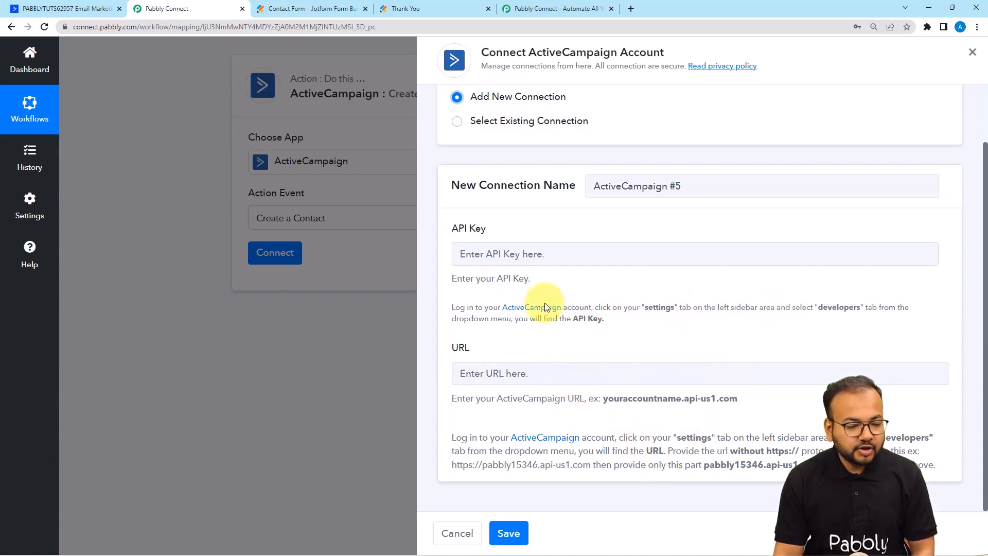
{"action": "left_click", "coordinate": [86, 7]}
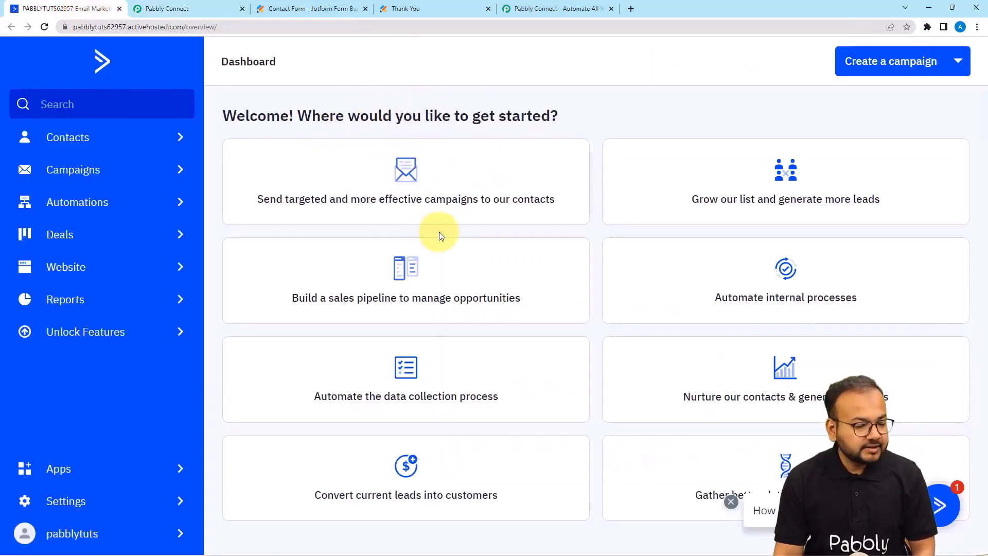
Copy the API key from ActiveCampaign's Settings > Developer page and return to the Pabbly connection form.
{"action": "left_click", "coordinate": [70, 503]}
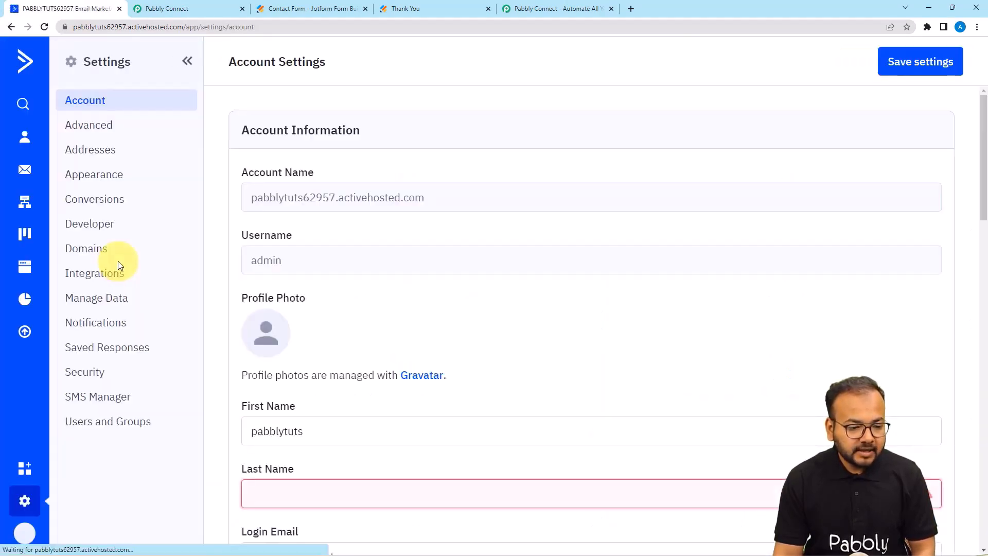
{"action": "left_click", "coordinate": [94, 231]}
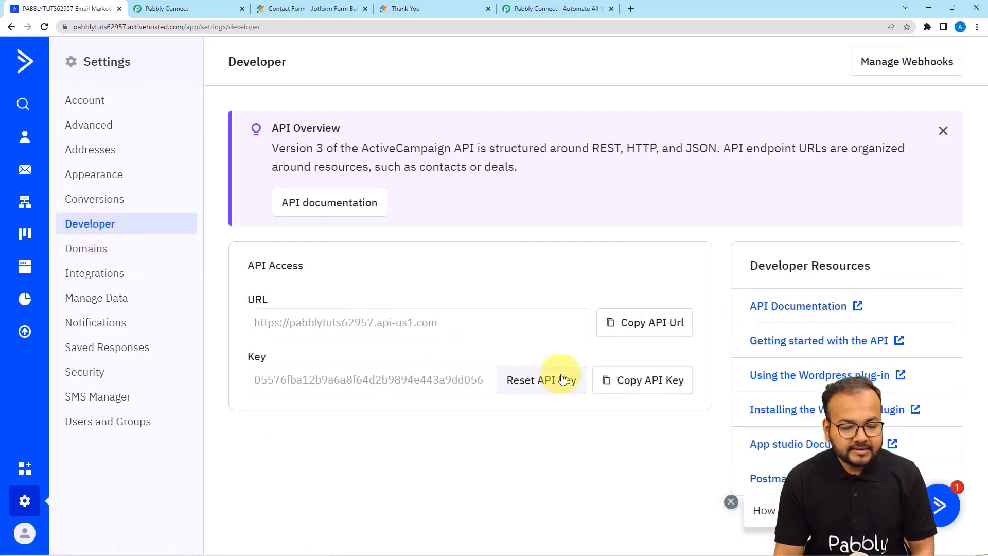
{"action": "left_click", "coordinate": [644, 384]}
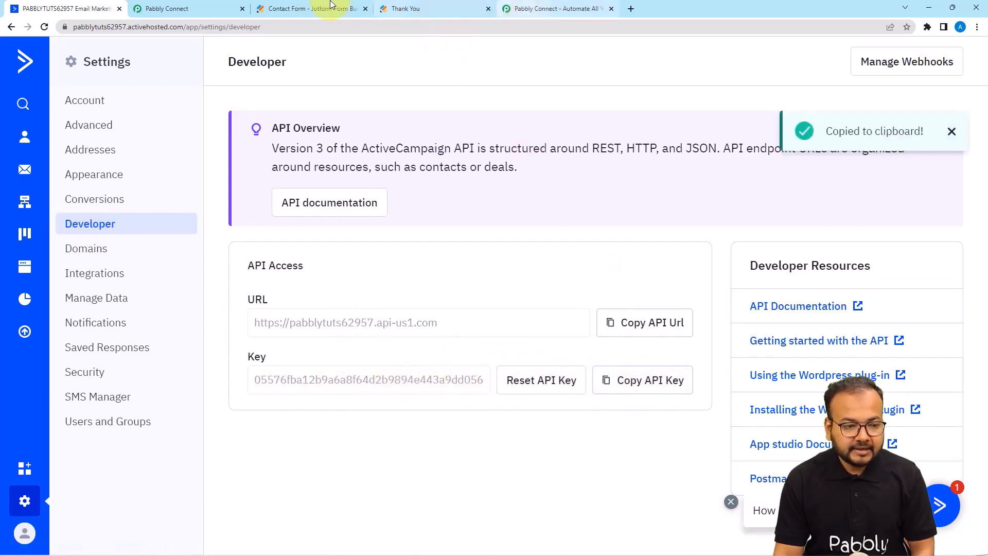
{"action": "left_click", "coordinate": [160, 9]}
Paste the copied ActiveCampaign API key into the API Key field.
{"action": "right_click", "coordinate": [577, 250]}
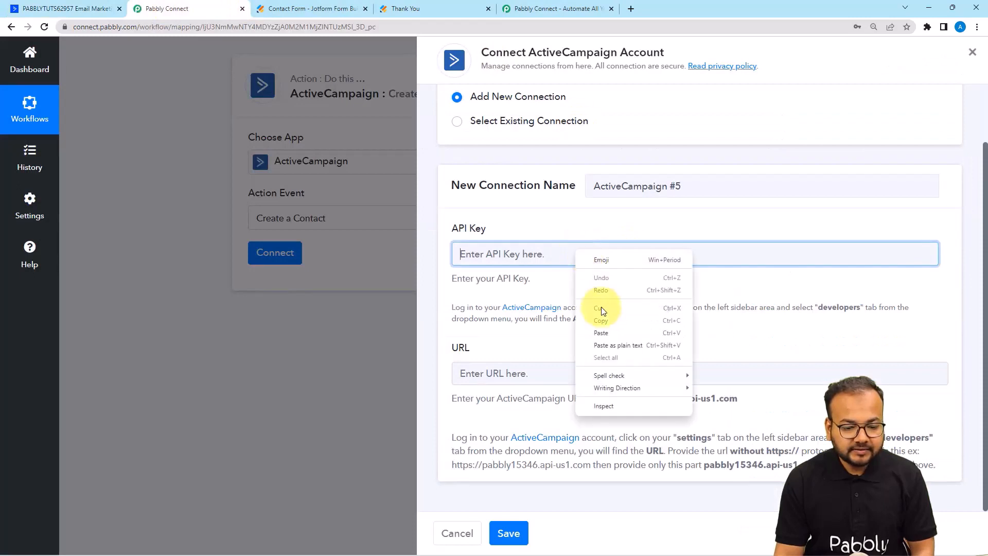
{"action": "left_click", "coordinate": [606, 327]}
{"action": "left_click", "coordinate": [606, 341]}
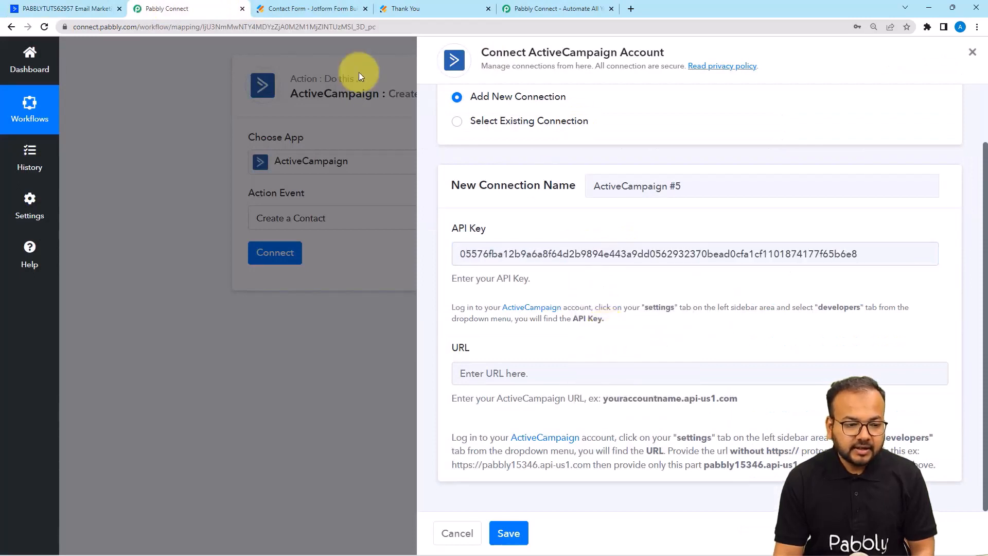
Copy the account's API URL from ActiveCampaign, paste it into the URL field, and save the connection.
{"action": "left_click", "coordinate": [100, 11]}
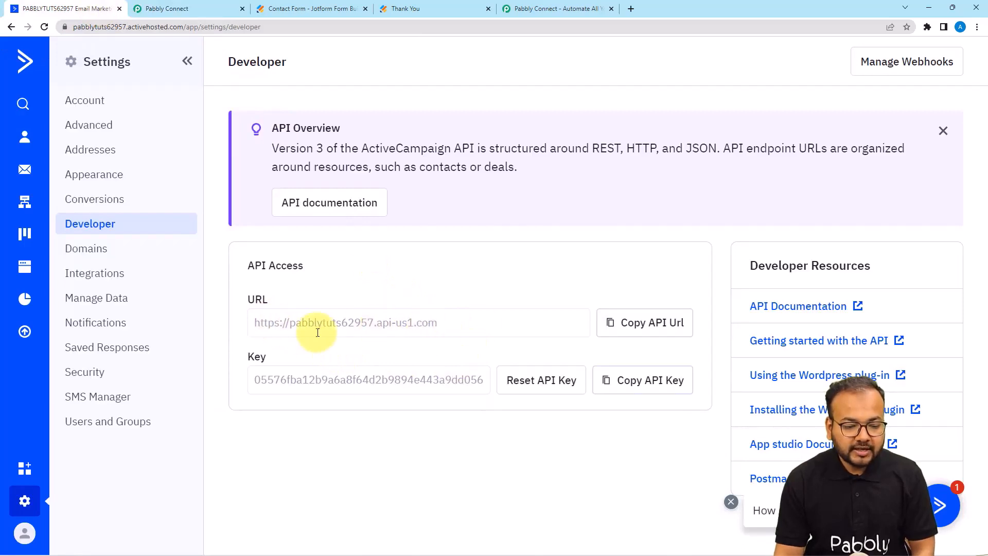
{"action": "left_click", "coordinate": [632, 332]}
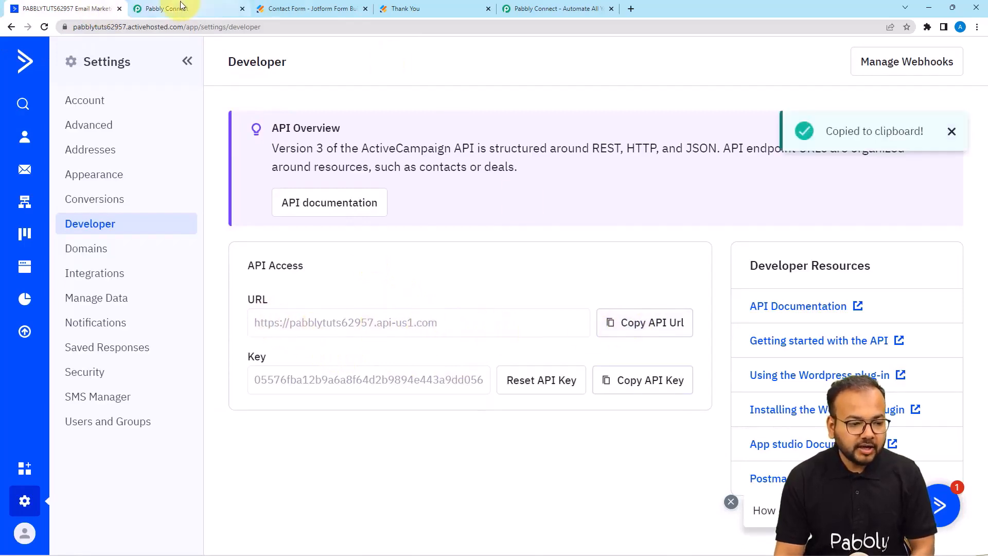
{"action": "left_click", "coordinate": [195, 9]}
{"action": "right_click", "coordinate": [507, 378]}
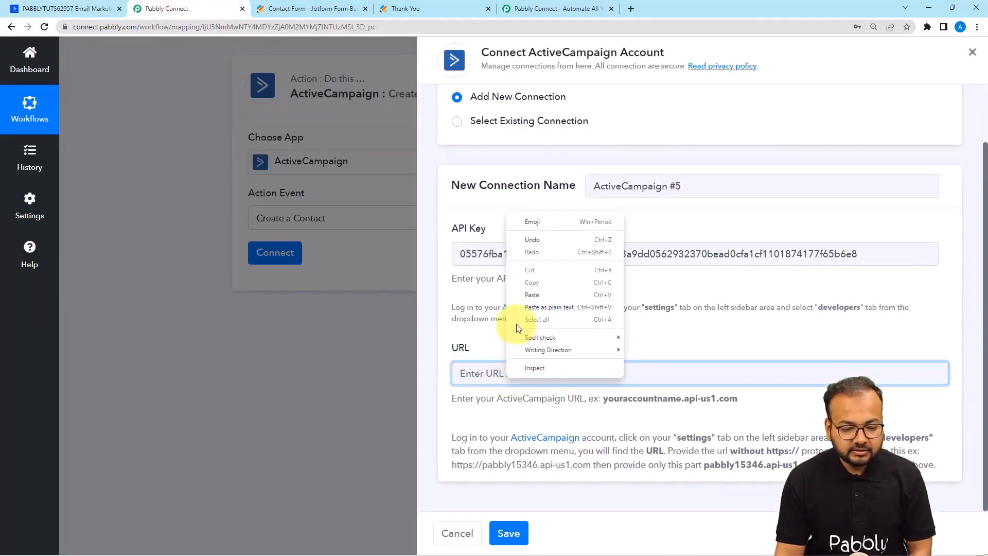
{"action": "left_click", "coordinate": [518, 297]}
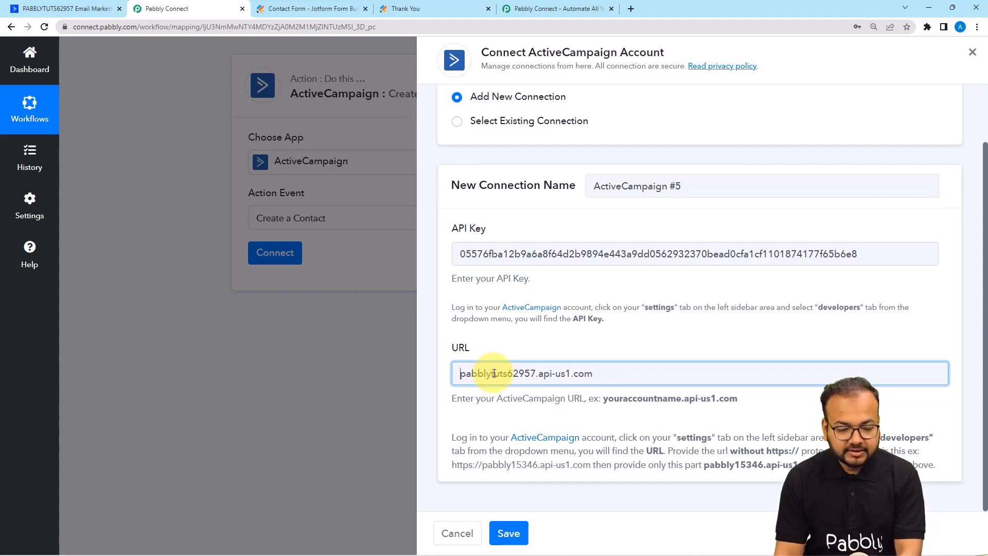
{"action": "left_click", "coordinate": [610, 410]}
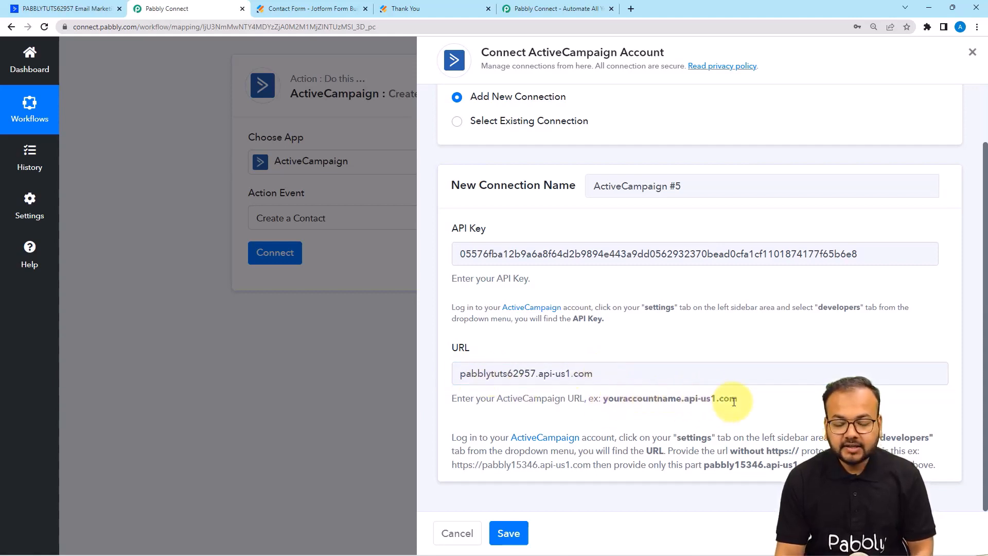
{"action": "left_click", "coordinate": [508, 533]}
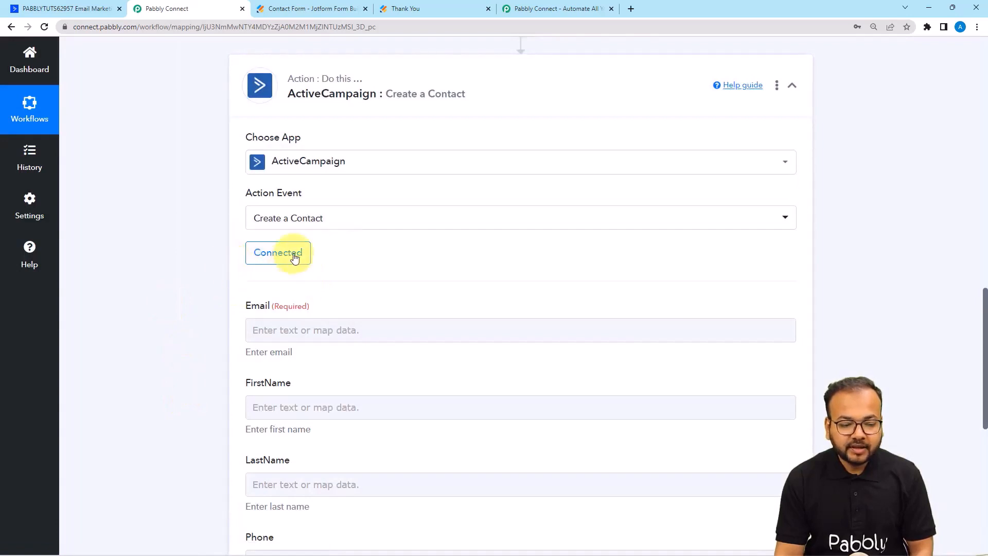
Map JotForm's Q21 Email into Email and Q5 Name First into FirstName.
{"action": "scroll", "coordinate": [186, 280], "scroll_direction": "down", "scroll_amount": 2}
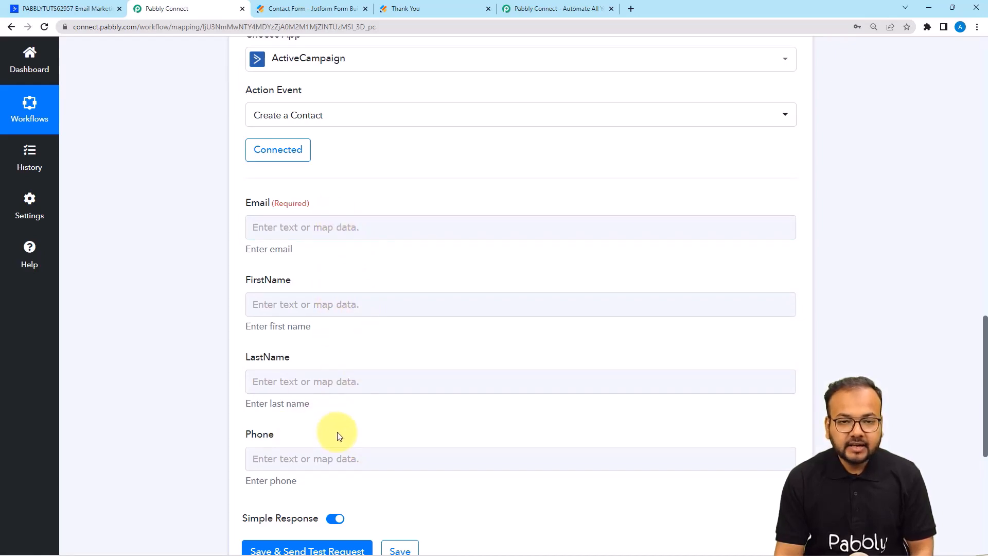
{"action": "scroll", "coordinate": [150, 297], "scroll_direction": "up", "scroll_amount": 10}
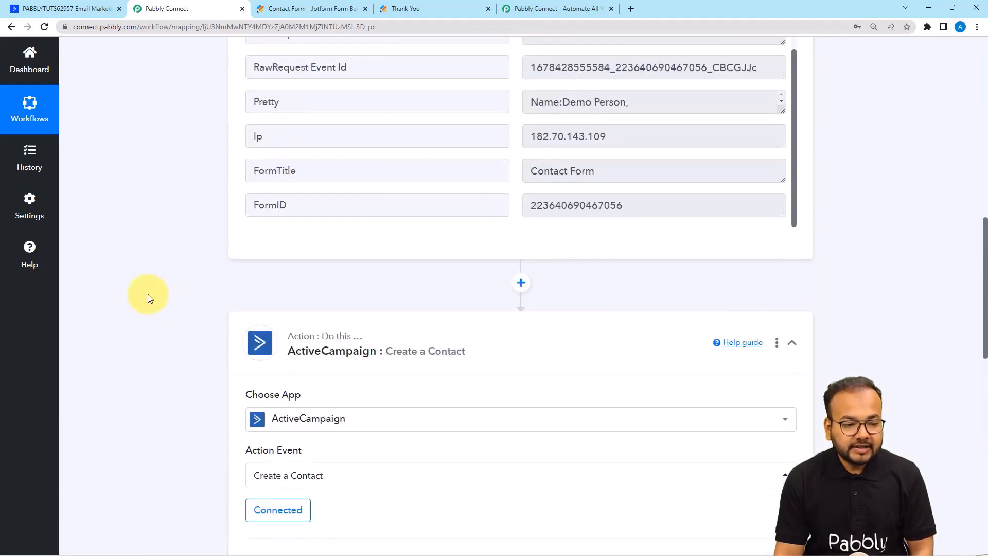
{"action": "scroll", "coordinate": [365, 281], "scroll_direction": "up", "scroll_amount": 5}
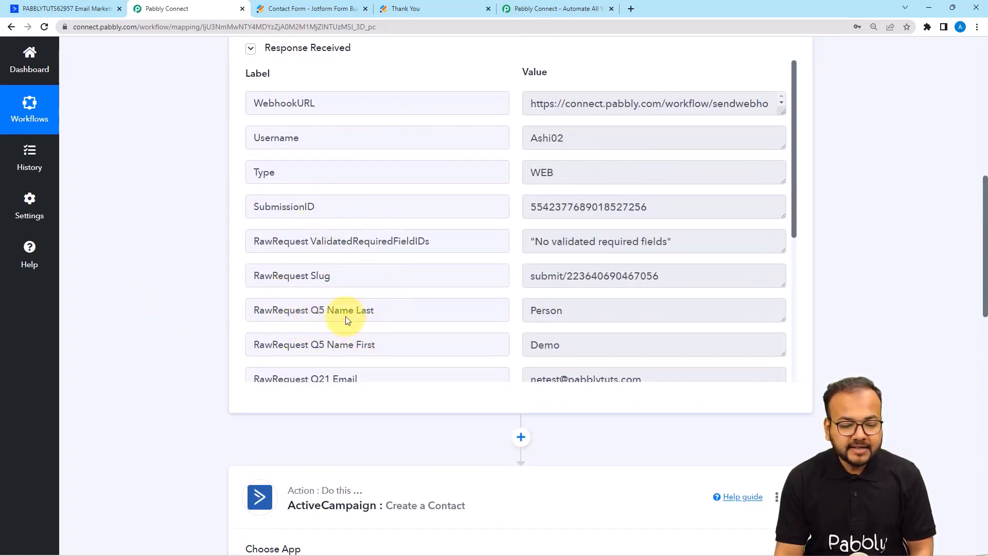
{"action": "scroll", "coordinate": [288, 316], "scroll_direction": "down", "scroll_amount": 2}
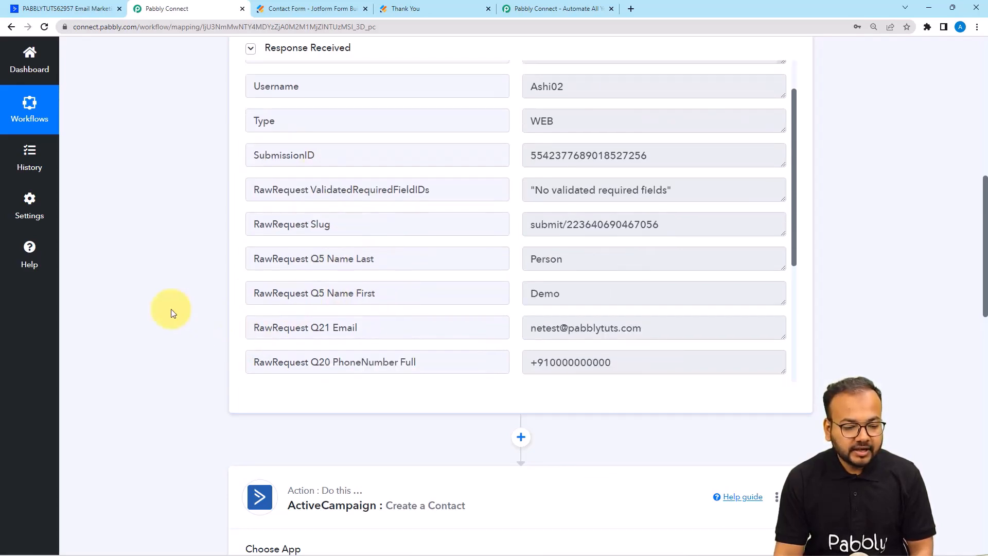
{"action": "scroll", "coordinate": [170, 311], "scroll_direction": "down", "scroll_amount": 10}
{"action": "left_click", "coordinate": [260, 178]}
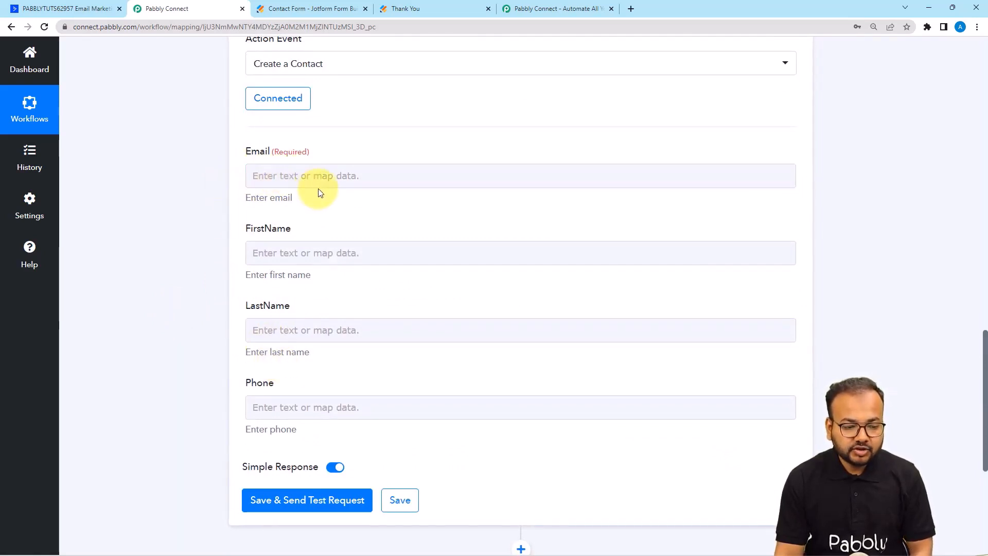
{"action": "left_click", "coordinate": [305, 180]}
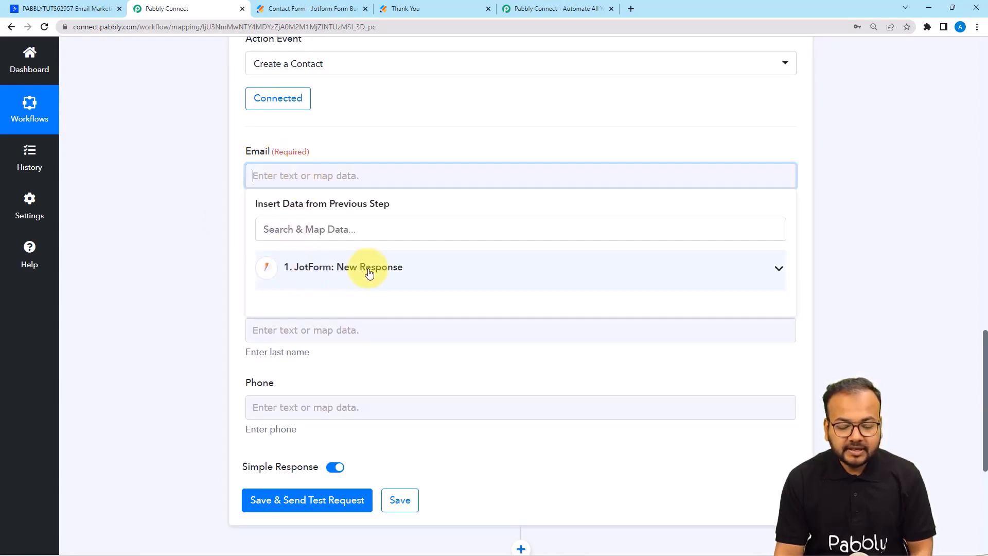
{"action": "left_click", "coordinate": [305, 286]}
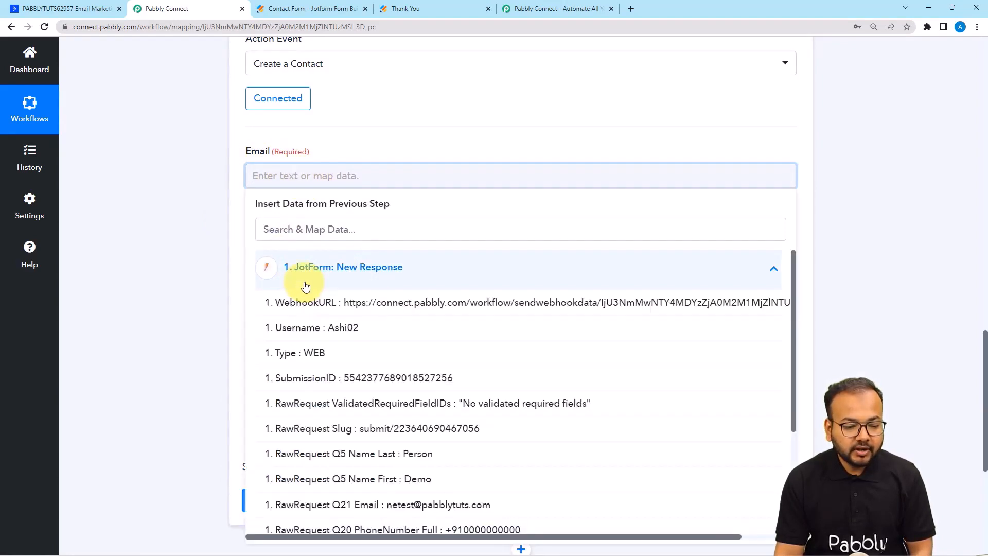
{"action": "scroll", "coordinate": [327, 353], "scroll_direction": "down", "scroll_amount": 3}
{"action": "scroll", "coordinate": [326, 364], "scroll_direction": "down", "scroll_amount": 1}
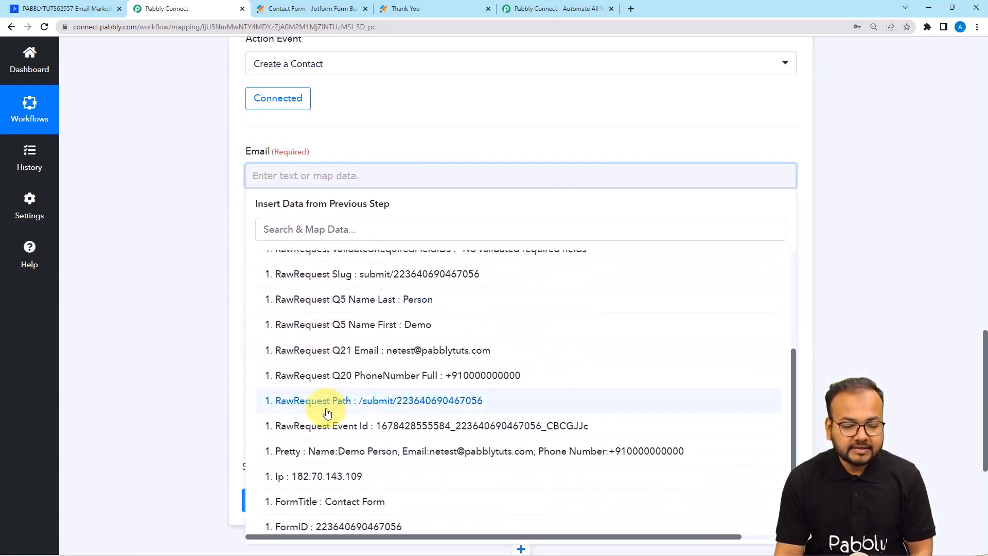
{"action": "left_click", "coordinate": [355, 350]}
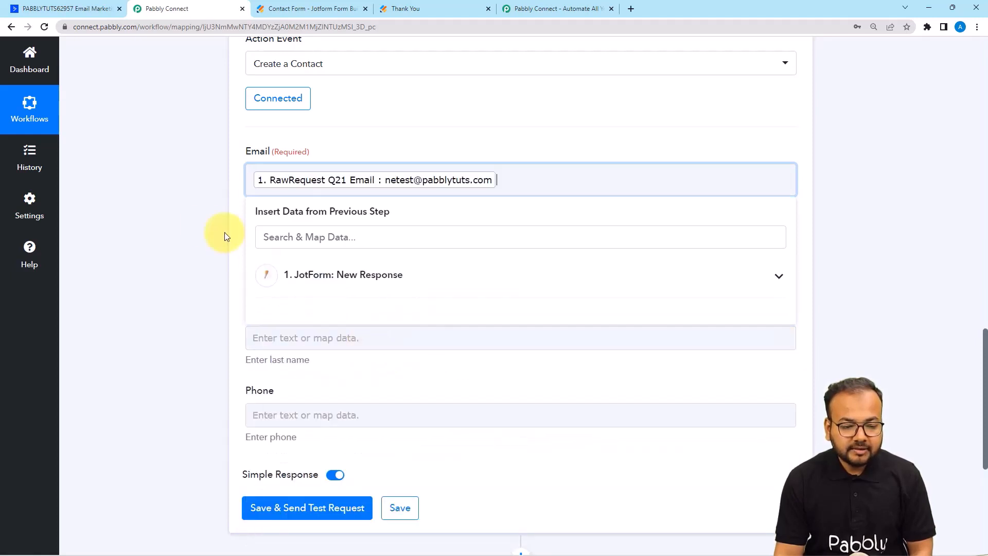
{"action": "left_click", "coordinate": [203, 225]}
{"action": "scroll", "coordinate": [215, 226], "scroll_direction": "down", "scroll_amount": 2}
{"action": "left_click", "coordinate": [255, 156]}
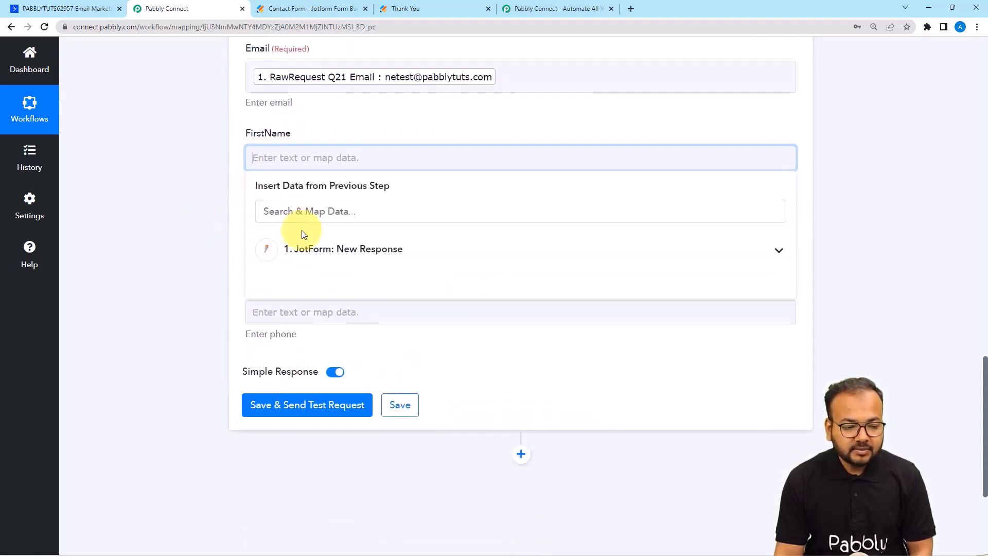
{"action": "left_click", "coordinate": [308, 250]}
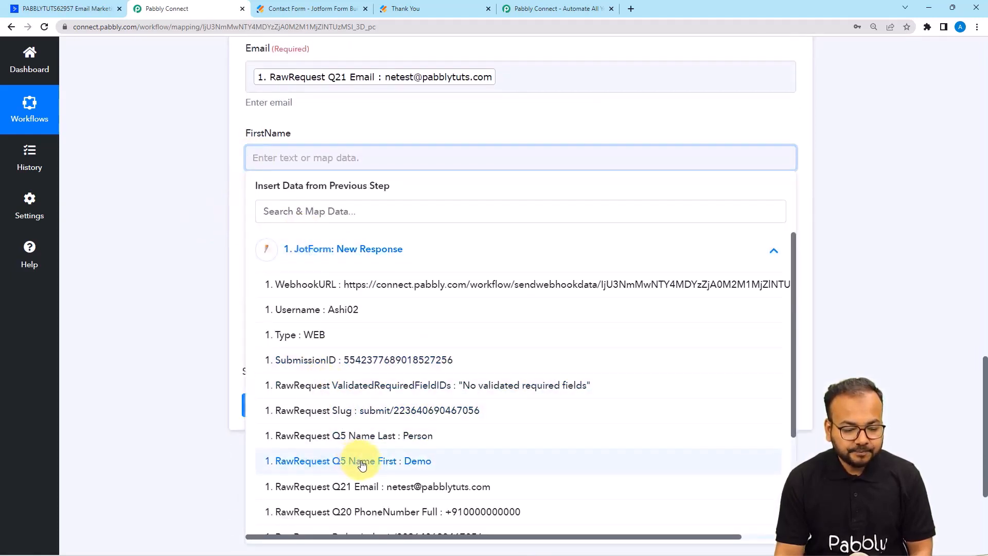
{"action": "left_click", "coordinate": [362, 461]}
Map Q5 Name Last into LastName and Q20 PhoneNumber Full into Phone.
{"action": "left_click", "coordinate": [193, 268]}
{"action": "left_click", "coordinate": [264, 242]}
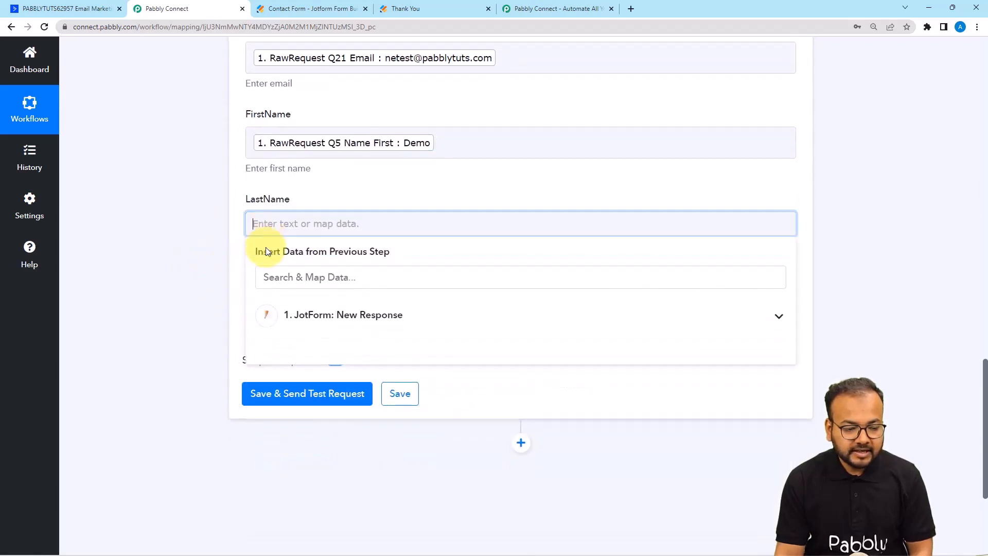
{"action": "scroll", "coordinate": [265, 251], "scroll_direction": "down", "scroll_amount": 2}
{"action": "left_click", "coordinate": [295, 234]}
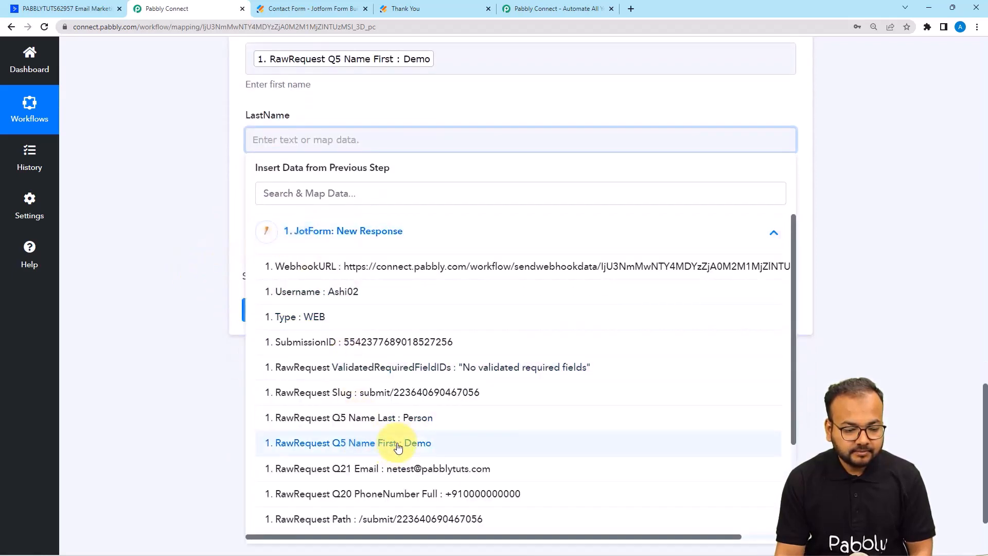
{"action": "left_click", "coordinate": [393, 417]}
{"action": "left_click", "coordinate": [172, 261]}
{"action": "left_click", "coordinate": [270, 227]}
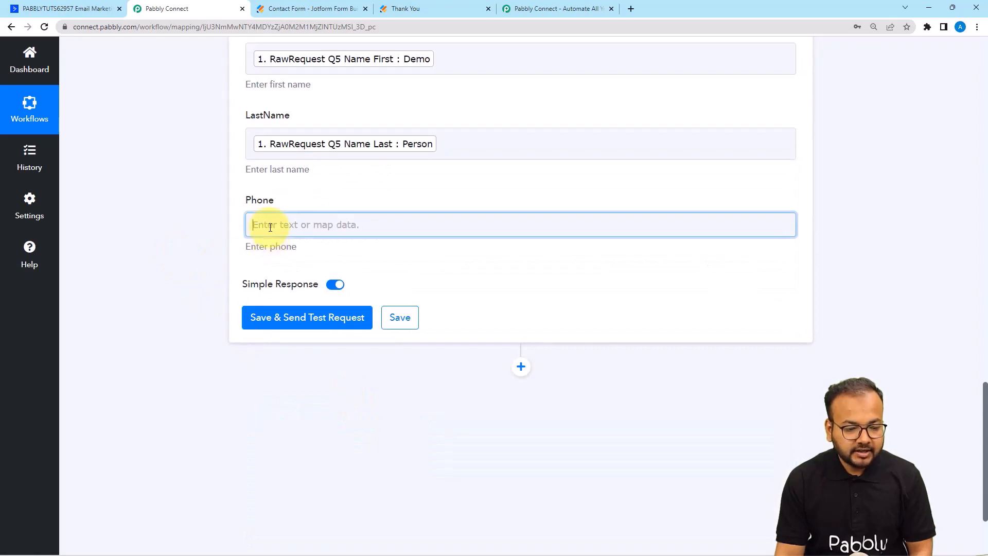
{"action": "scroll", "coordinate": [271, 247], "scroll_direction": "down", "scroll_amount": 2}
{"action": "left_click", "coordinate": [302, 224]}
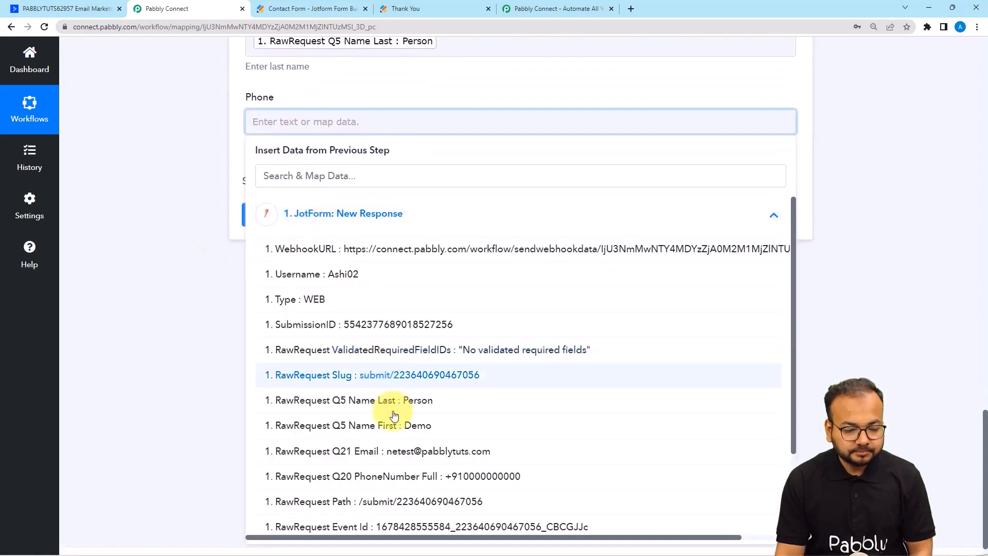
{"action": "left_click", "coordinate": [417, 472]}
{"action": "left_click", "coordinate": [134, 240]}
{"action": "scroll", "coordinate": [134, 241], "scroll_direction": "up", "scroll_amount": 4}
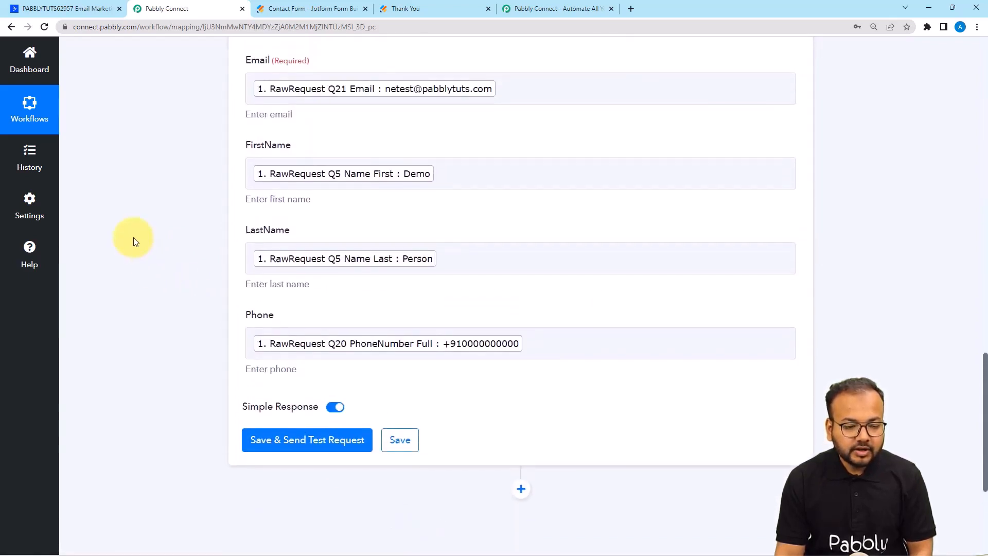
{"action": "scroll", "coordinate": [134, 240], "scroll_direction": "up", "scroll_amount": 4}
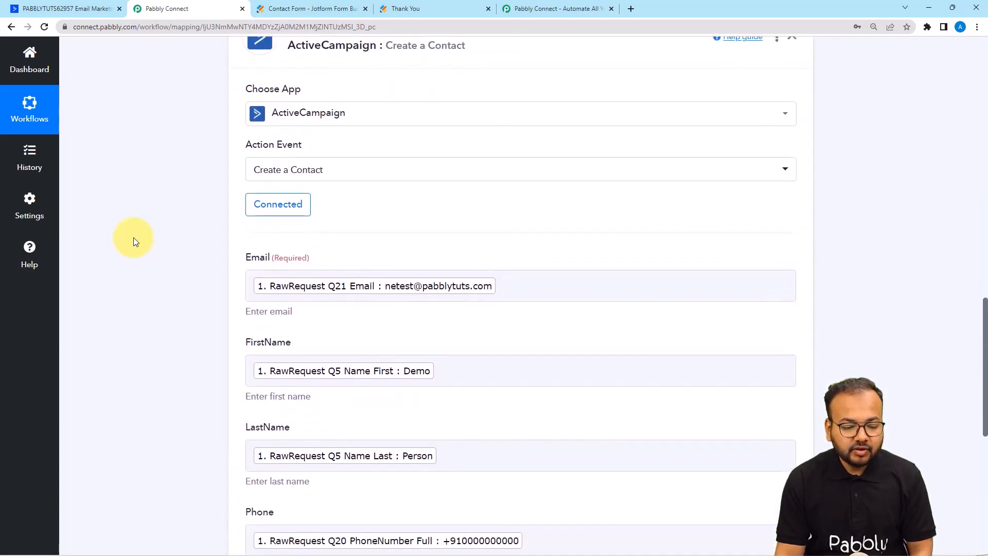
Review the mapped contact fields, then switch back to the ActiveCampaign Developer settings tab.
{"action": "scroll", "coordinate": [134, 240], "scroll_direction": "up", "scroll_amount": 1}
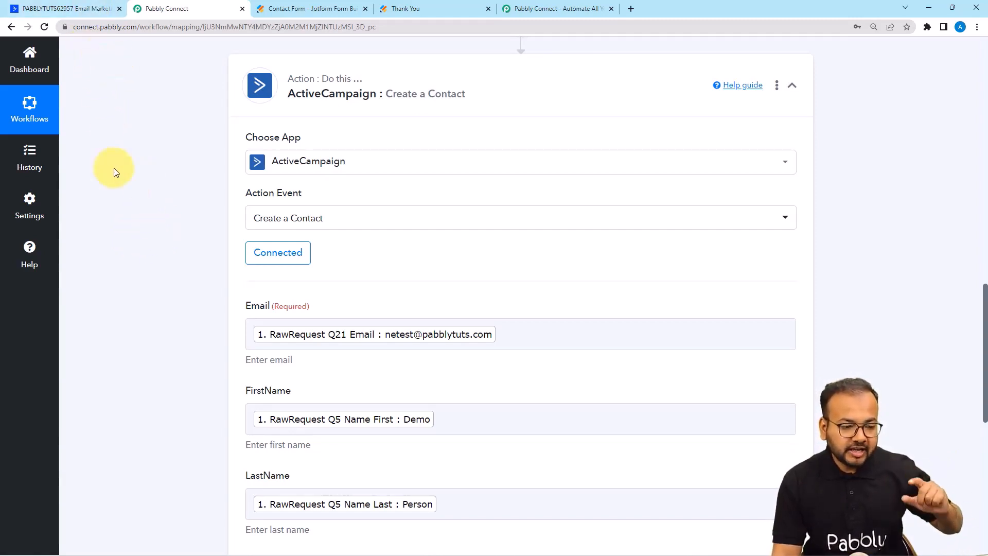
{"action": "scroll", "coordinate": [115, 169], "scroll_direction": "down", "scroll_amount": 6}
{"action": "scroll", "coordinate": [114, 167], "scroll_direction": "down", "scroll_amount": 3}
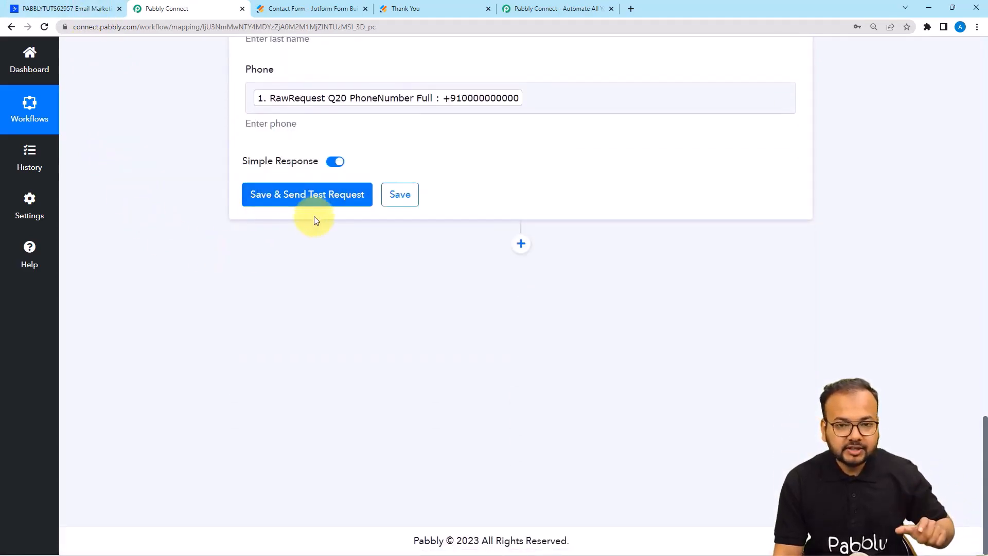
{"action": "left_click", "coordinate": [77, 5]}
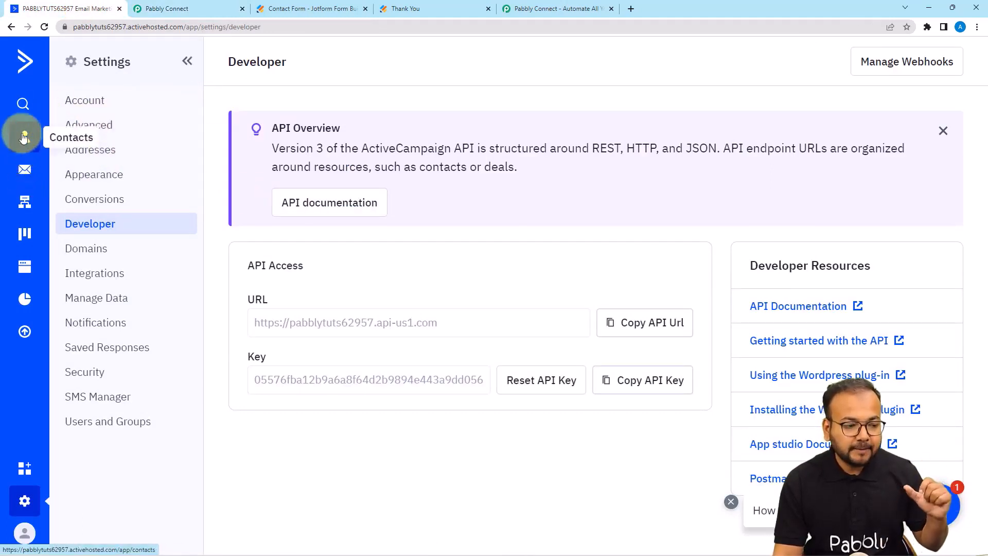
Check the two existing ActiveCampaign contacts, then send Pabbly's test request creating contact Demo Person.
{"action": "left_click", "coordinate": [24, 154]}
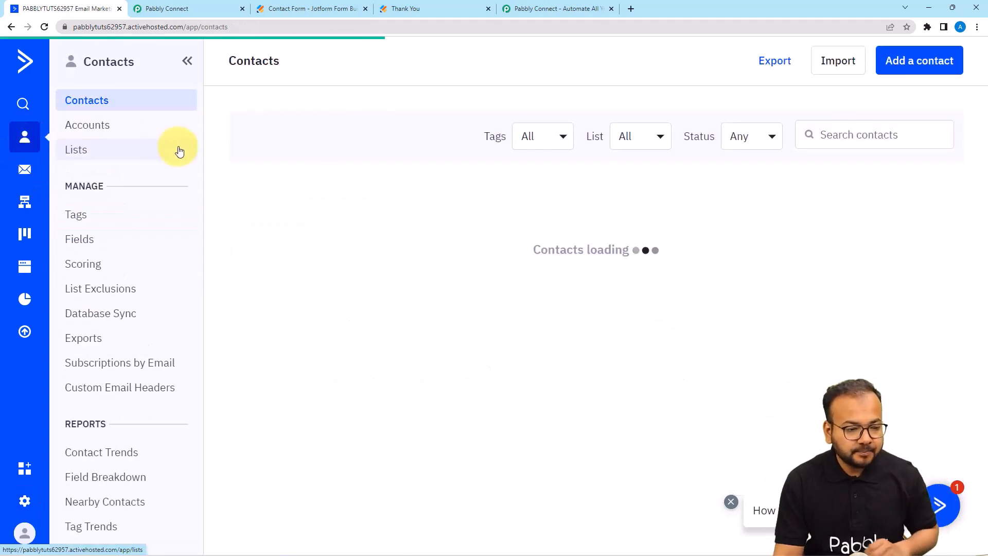
{"action": "scroll", "coordinate": [326, 176], "scroll_direction": "down", "scroll_amount": 6}
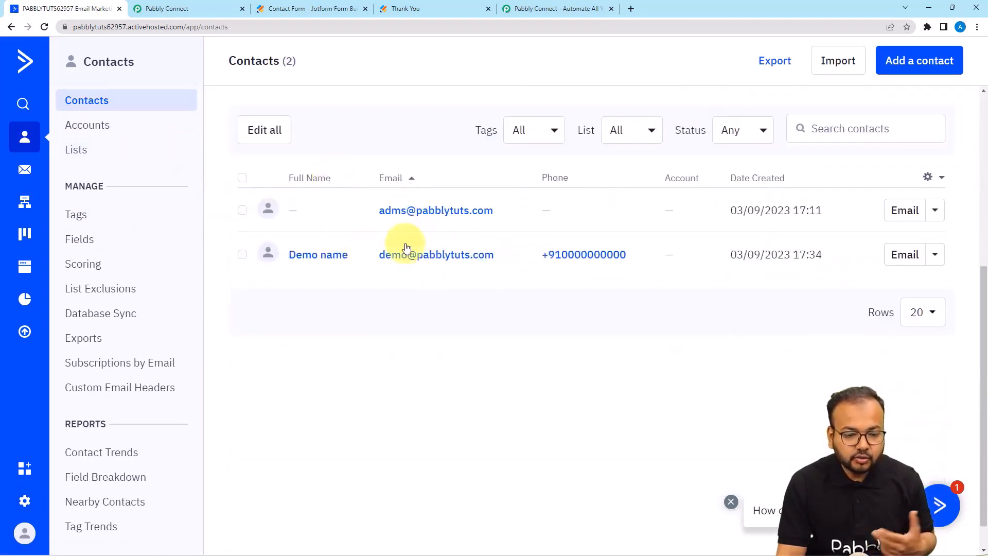
{"action": "left_click", "coordinate": [214, 8]}
{"action": "left_click", "coordinate": [276, 204]}
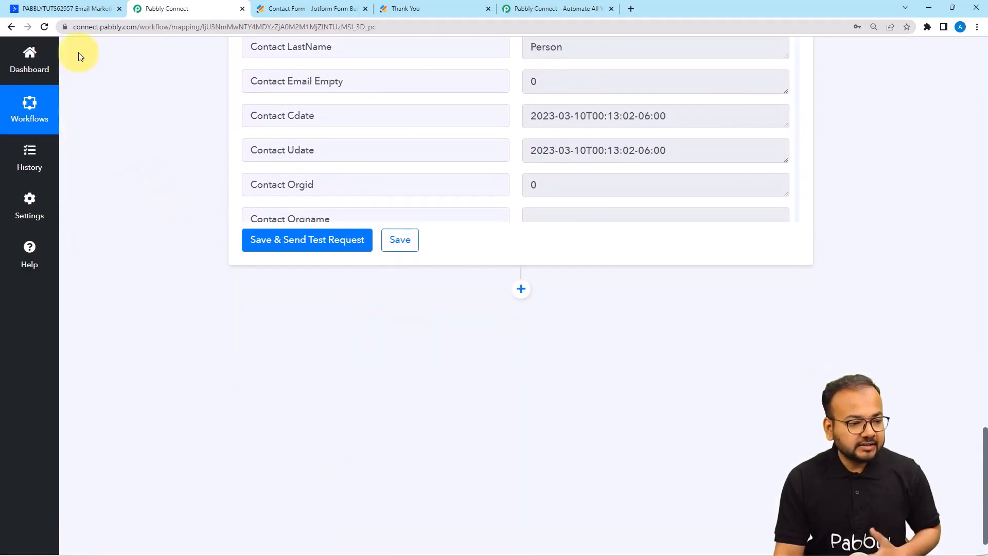
Confirm Demo Person now appears as a third ActiveCampaign contact, check the Jotform Thank You page, and return to Pabbly.
{"action": "left_click", "coordinate": [86, 12]}
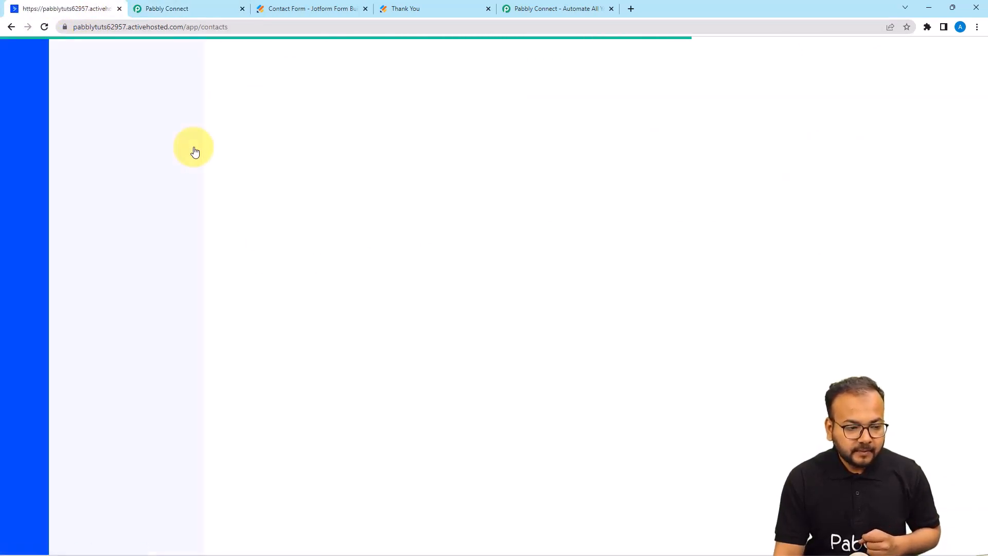
{"action": "scroll", "coordinate": [302, 162], "scroll_direction": "down", "scroll_amount": 5}
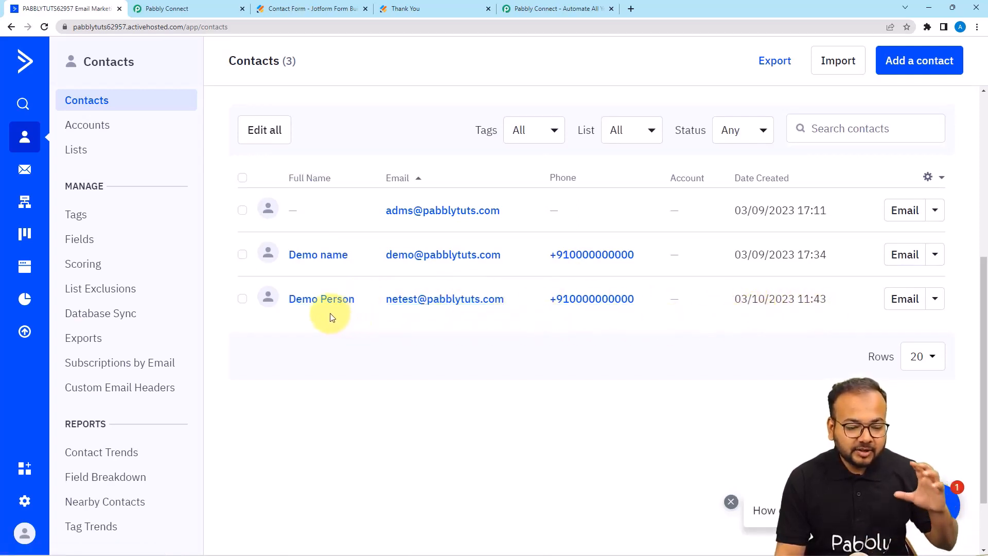
{"action": "left_click", "coordinate": [434, 12]}
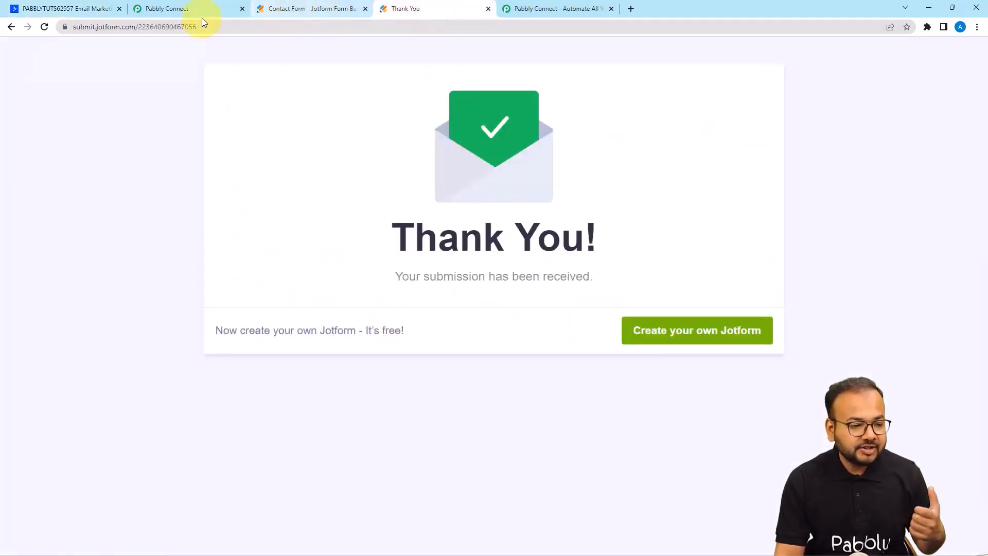
{"action": "left_click", "coordinate": [97, 9]}
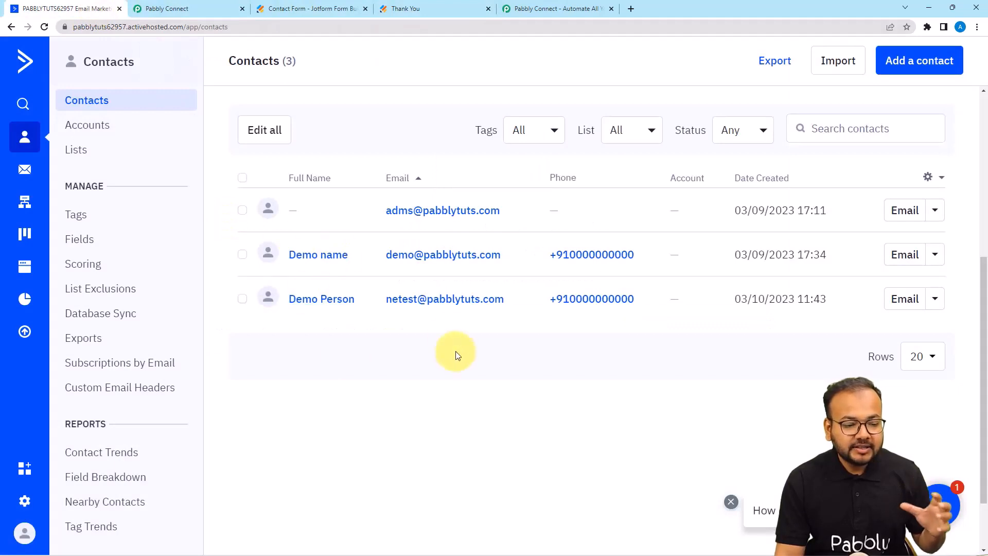
{"action": "left_click", "coordinate": [212, 8]}
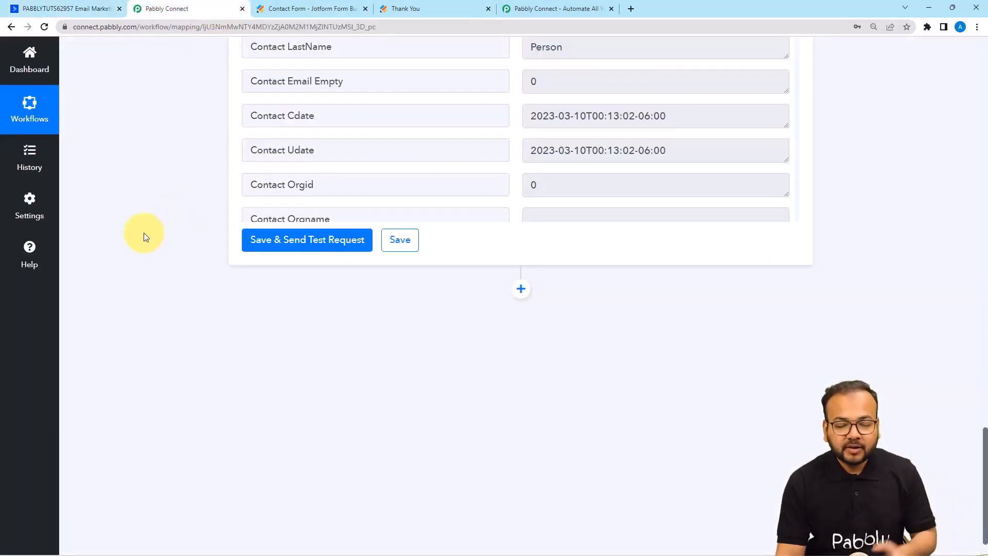
{"action": "scroll", "coordinate": [144, 233], "scroll_direction": "up", "scroll_amount": 1}
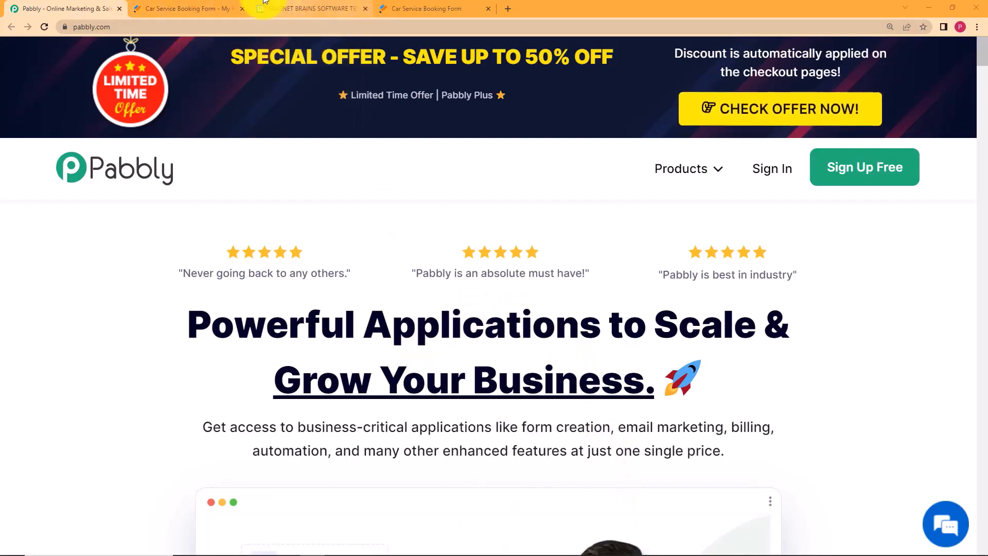
{"action": "left_click", "coordinate": [191, 8]}
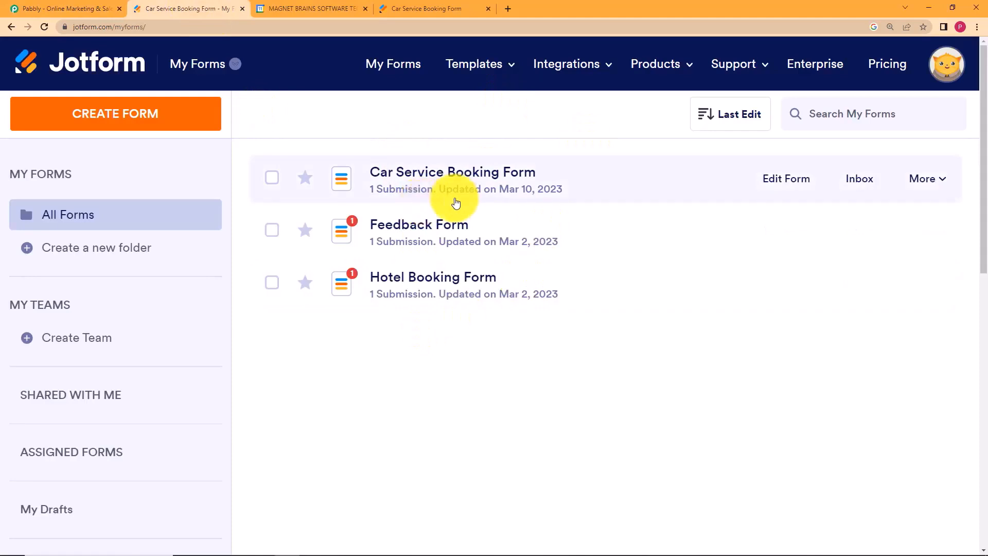
{"action": "left_click", "coordinate": [323, 8]}
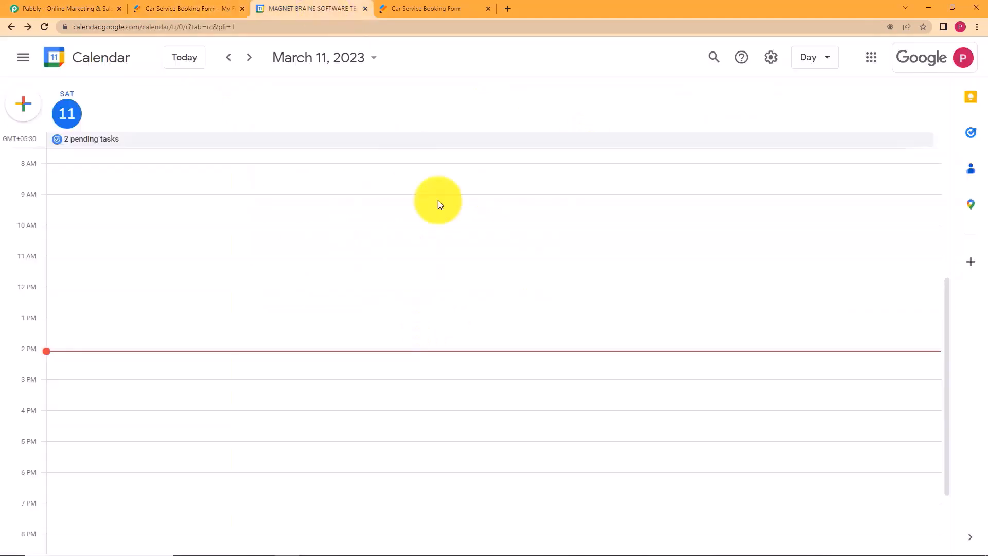
{"action": "left_click", "coordinate": [189, 8]}
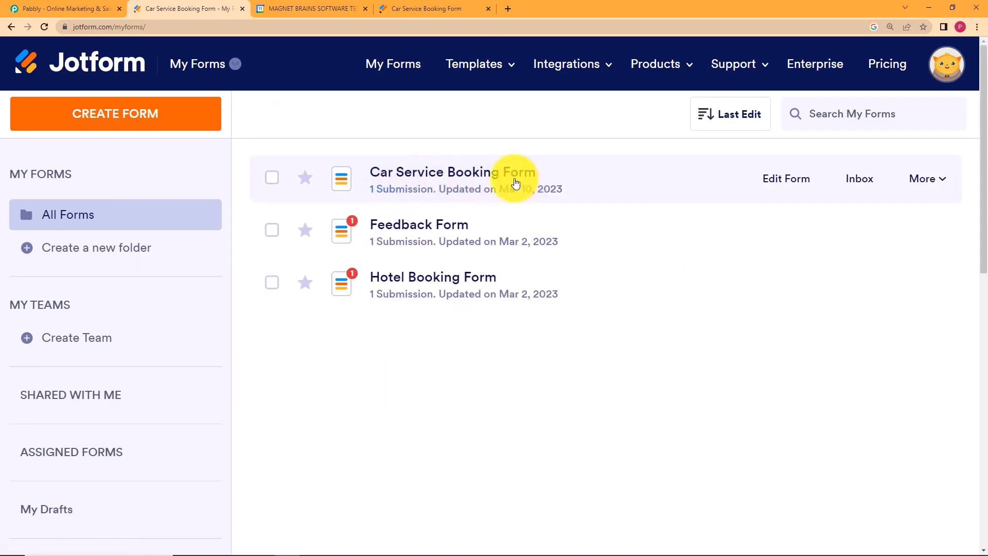
{"action": "left_click", "coordinate": [426, 9]}
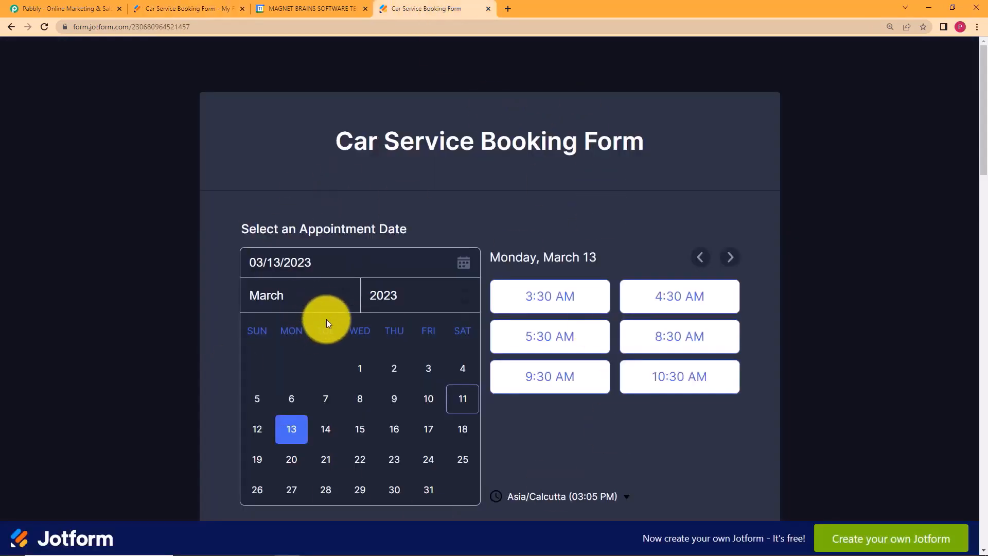
{"action": "scroll", "coordinate": [329, 329], "scroll_direction": "down", "scroll_amount": 12}
{"action": "scroll", "coordinate": [333, 334], "scroll_direction": "up", "scroll_amount": 10}
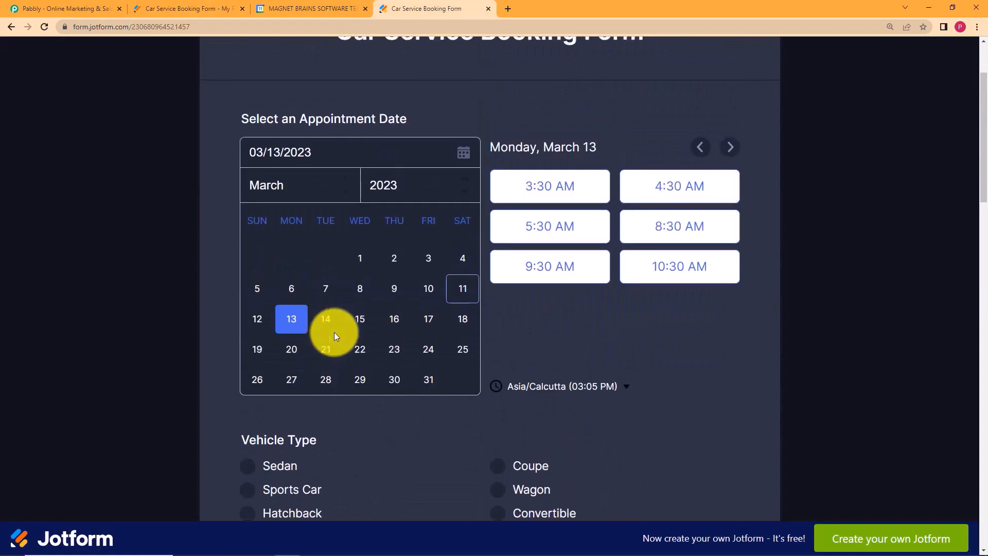
{"action": "scroll", "coordinate": [334, 332], "scroll_direction": "up", "scroll_amount": 2}
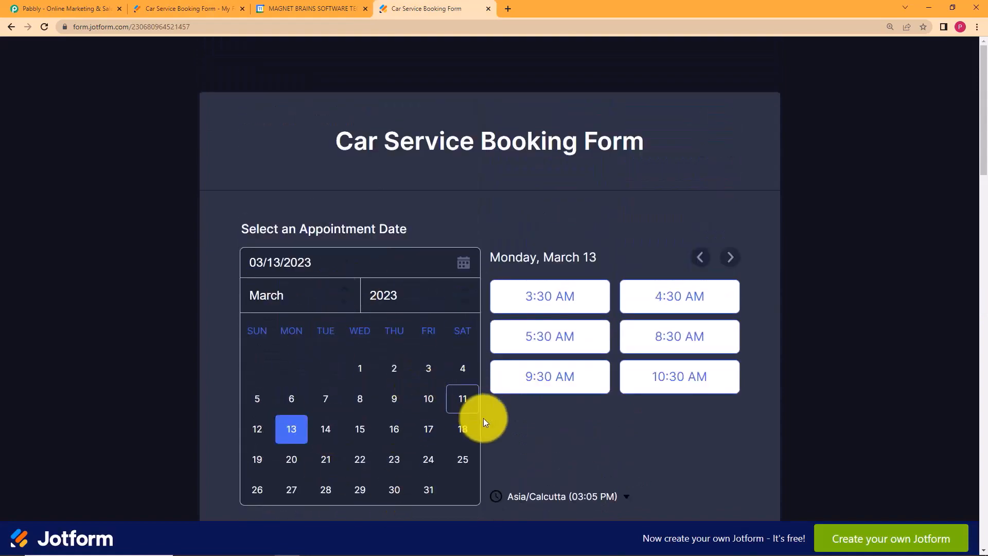
{"action": "left_click", "coordinate": [302, 5]}
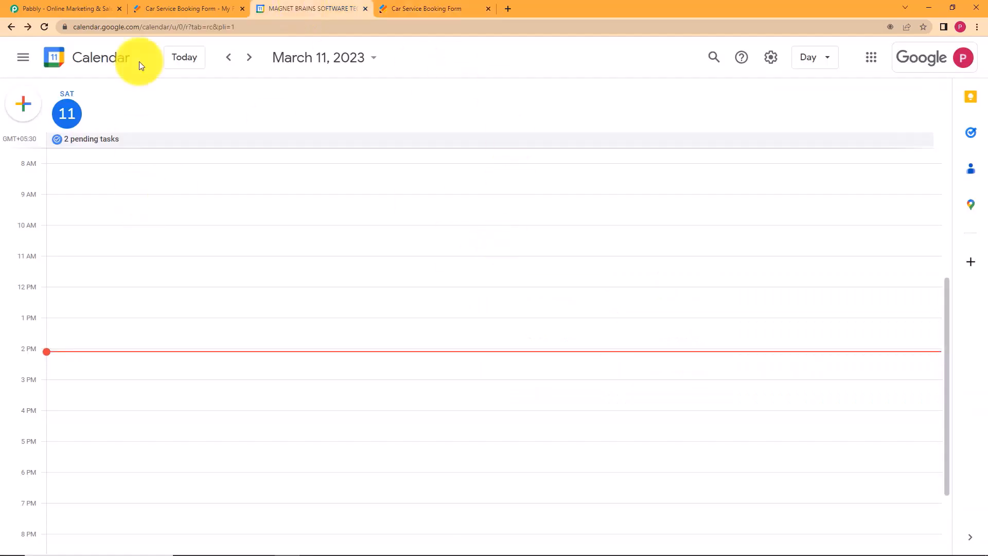
{"action": "left_click", "coordinate": [137, 4]}
{"action": "left_click", "coordinate": [24, 8]}
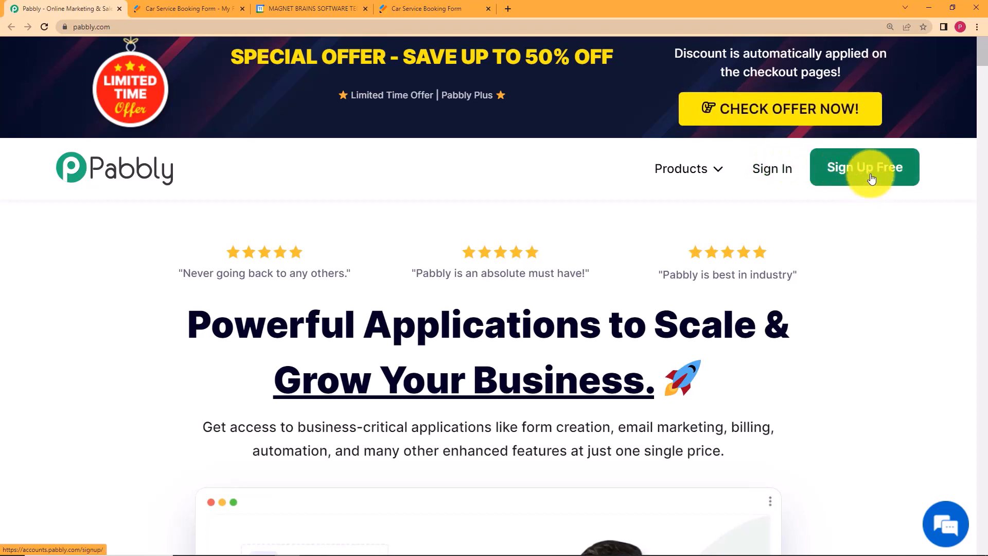
Sign in to Pabbly with Google and open Pabbly Connect via Access Now.
{"action": "left_click", "coordinate": [787, 177]}
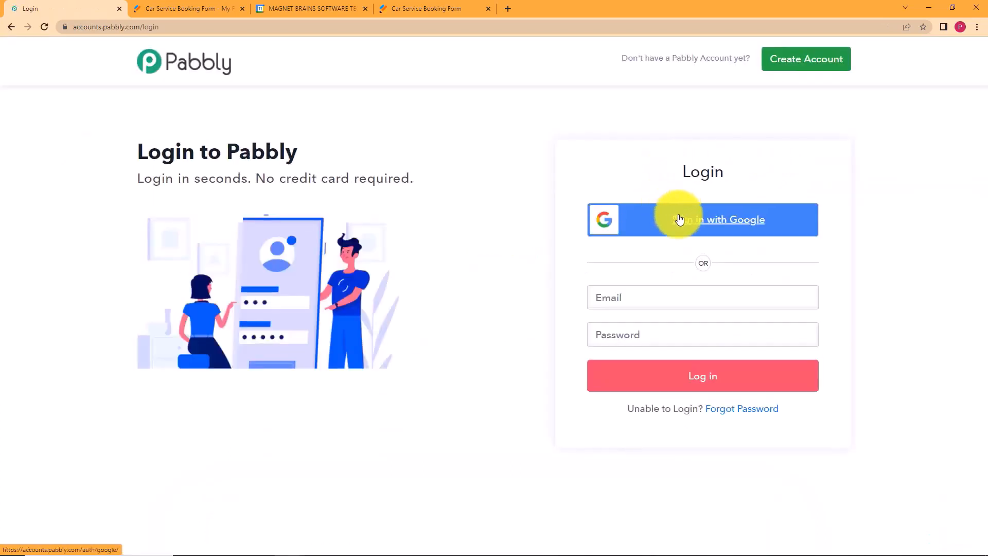
{"action": "left_click", "coordinate": [679, 219]}
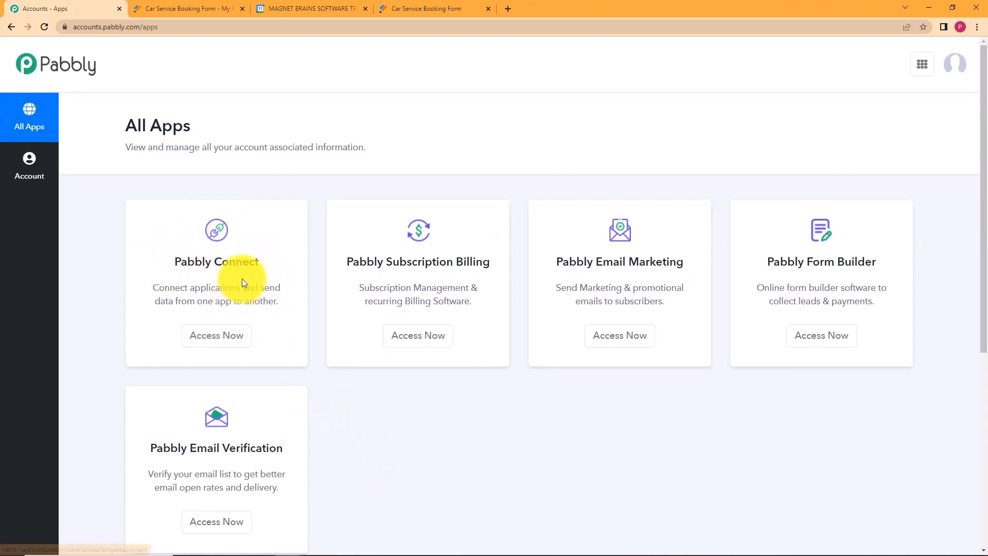
{"action": "left_click", "coordinate": [243, 335]}
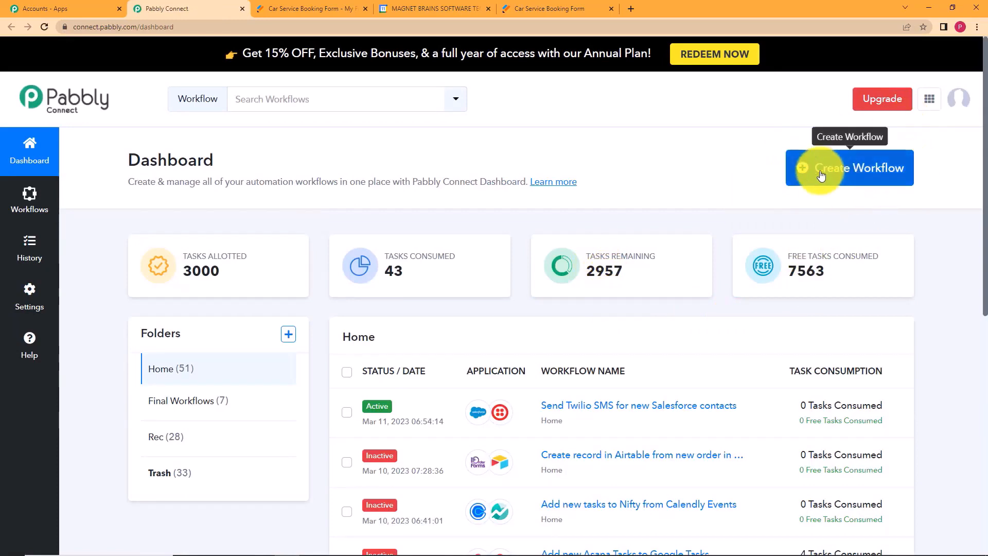
Create a workflow named 'Create Google Calendar events from Jotform Submission'.
{"action": "left_click", "coordinate": [890, 175]}
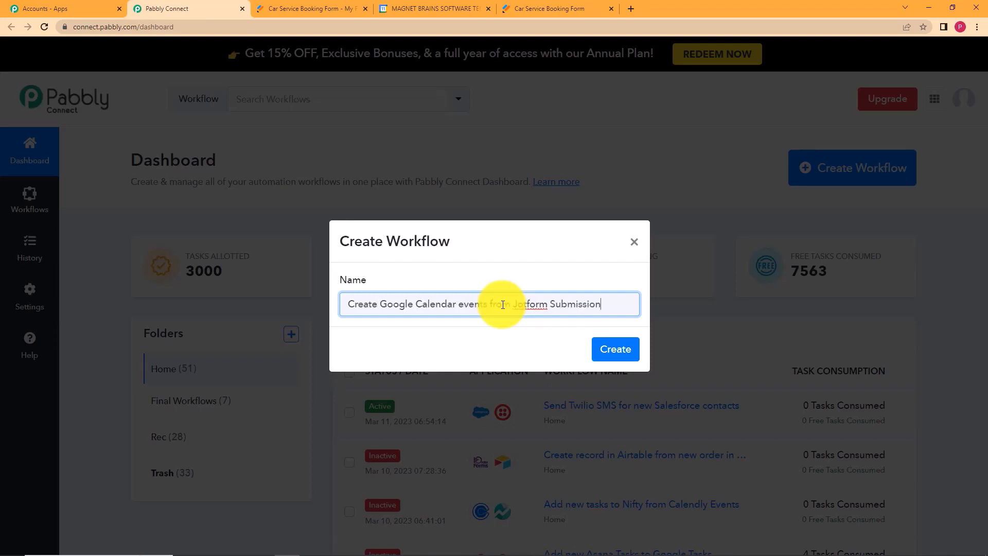
{"action": "left_click", "coordinate": [614, 346]}
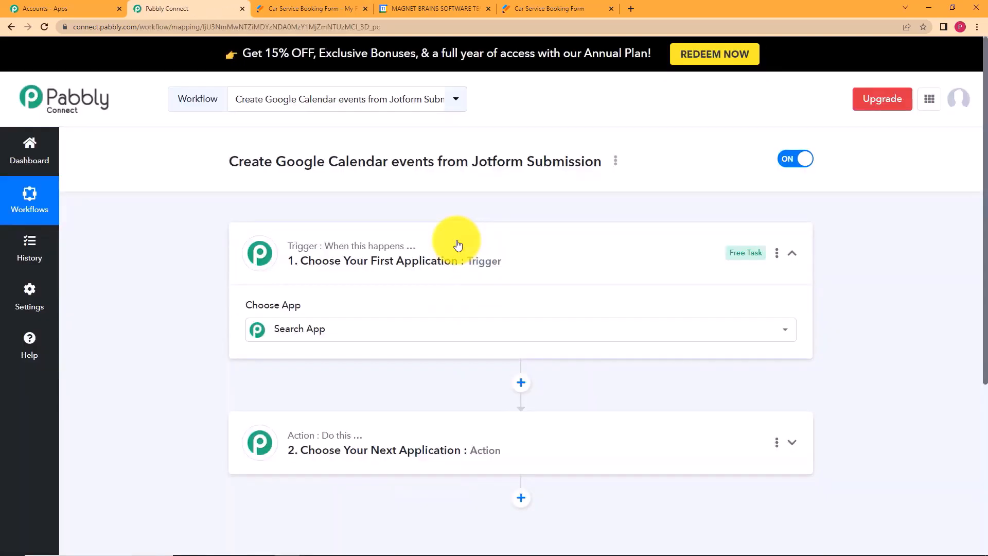
{"action": "left_click", "coordinate": [458, 244]}
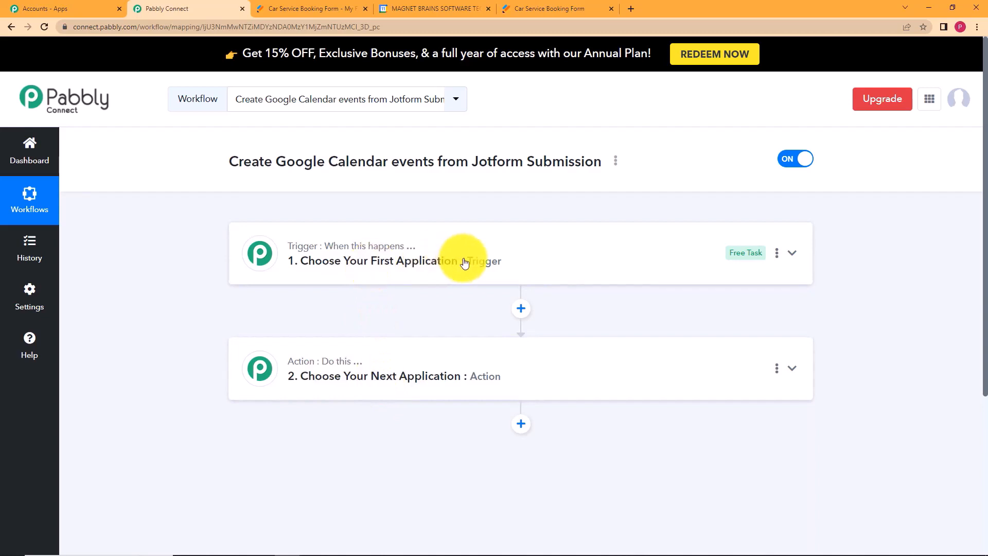
Search 'Jotfor' and choose JotForm as the trigger app.
{"action": "mouse_move", "coordinate": [350, 365]}
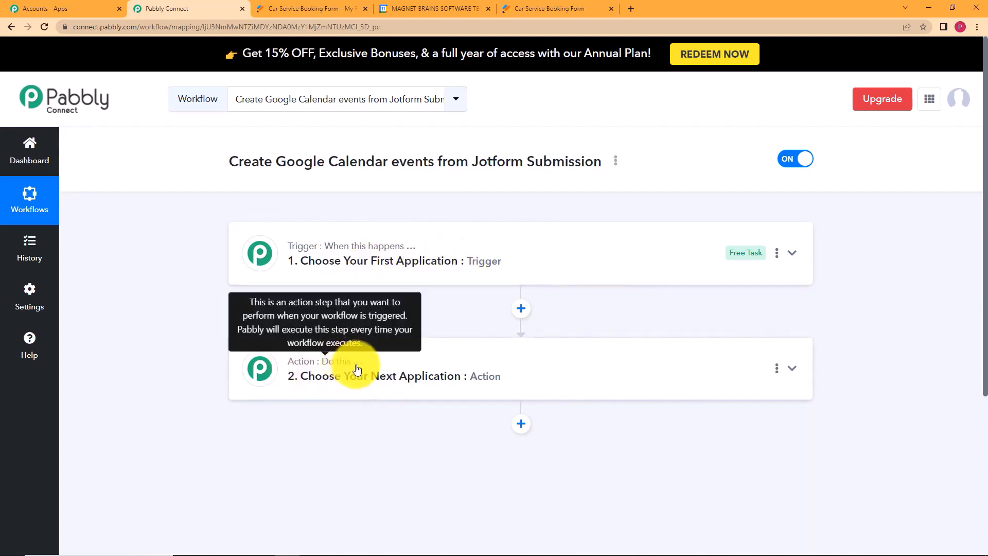
{"action": "left_click", "coordinate": [327, 242]}
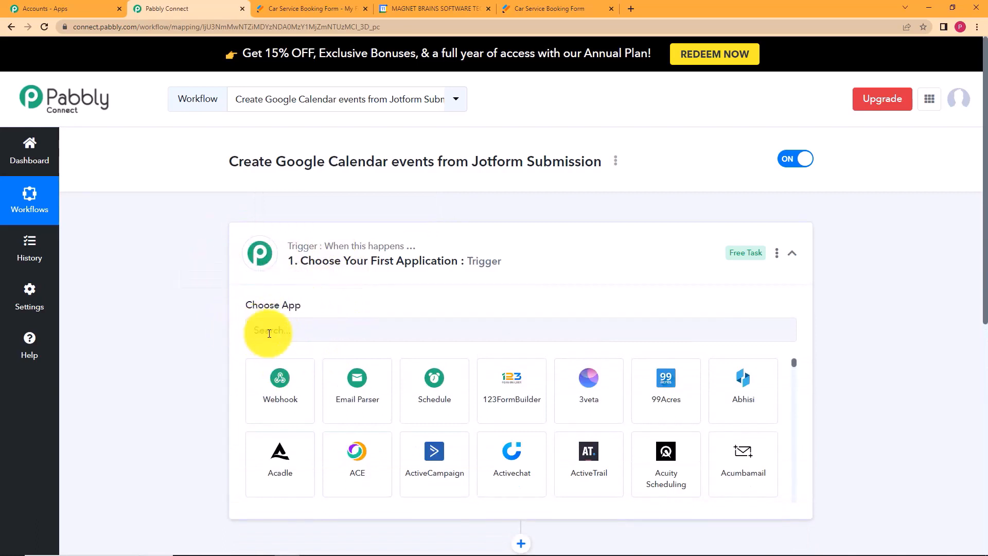
{"action": "left_click", "coordinate": [360, 247]}
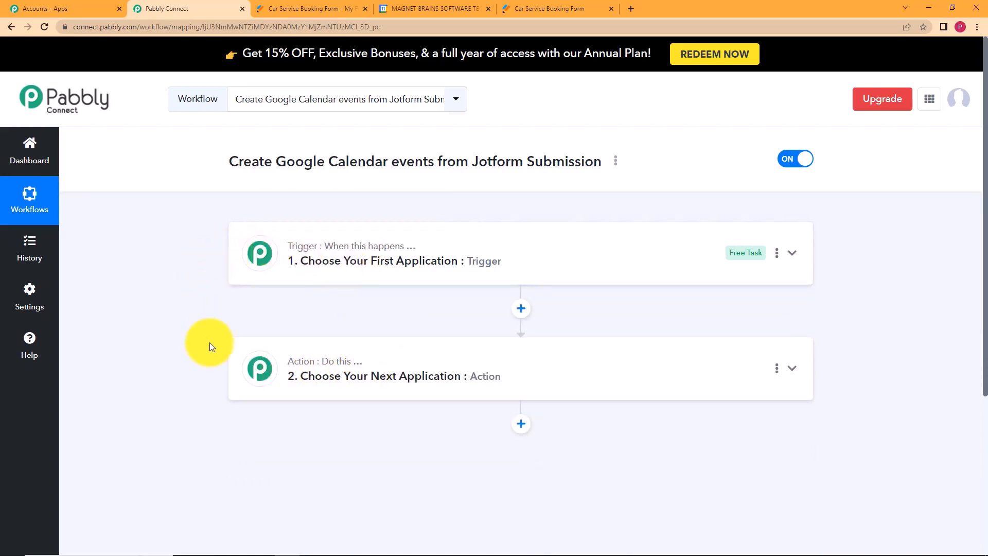
{"action": "left_click", "coordinate": [379, 359]}
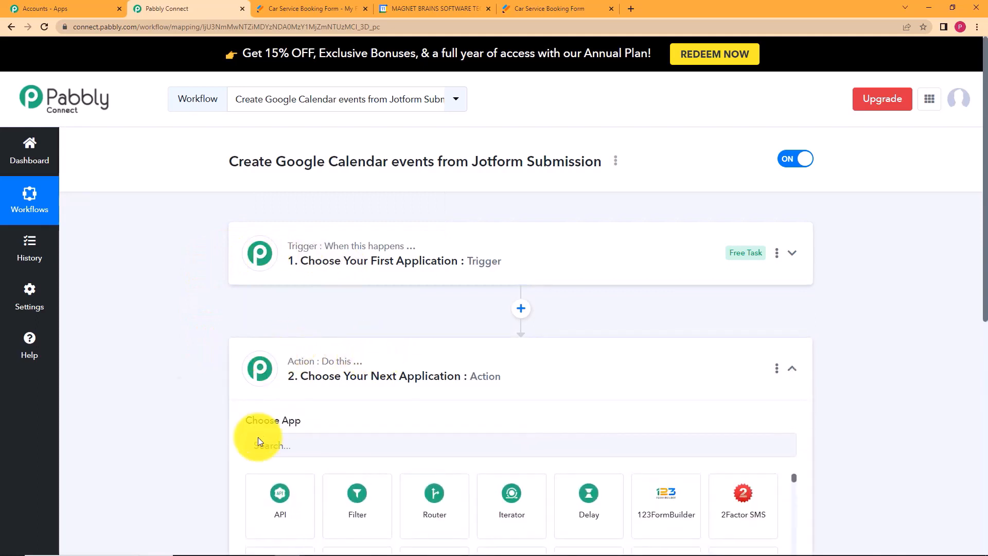
{"action": "left_click", "coordinate": [370, 363]}
{"action": "left_click", "coordinate": [381, 258]}
{"action": "left_click", "coordinate": [391, 327]}
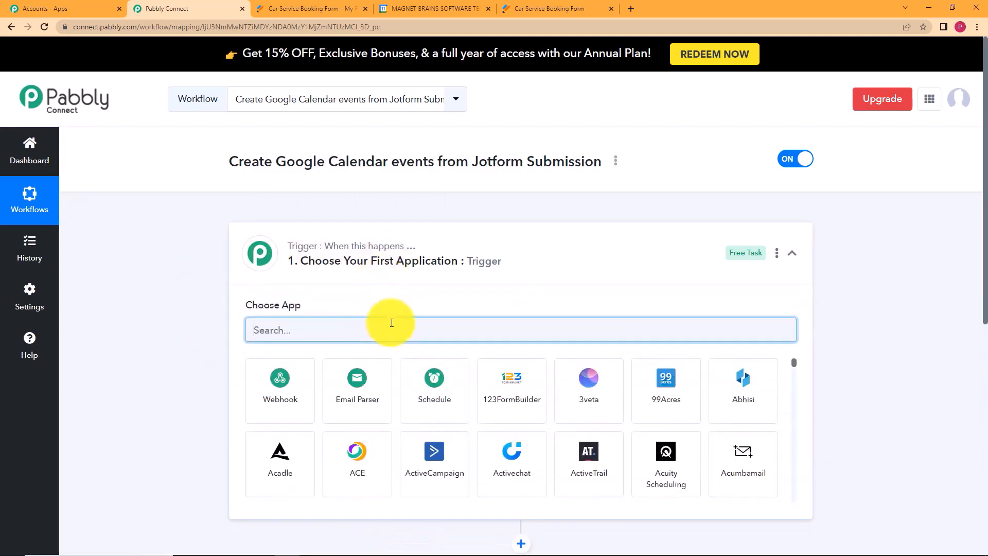
{"action": "type", "text": "Jotfor"}
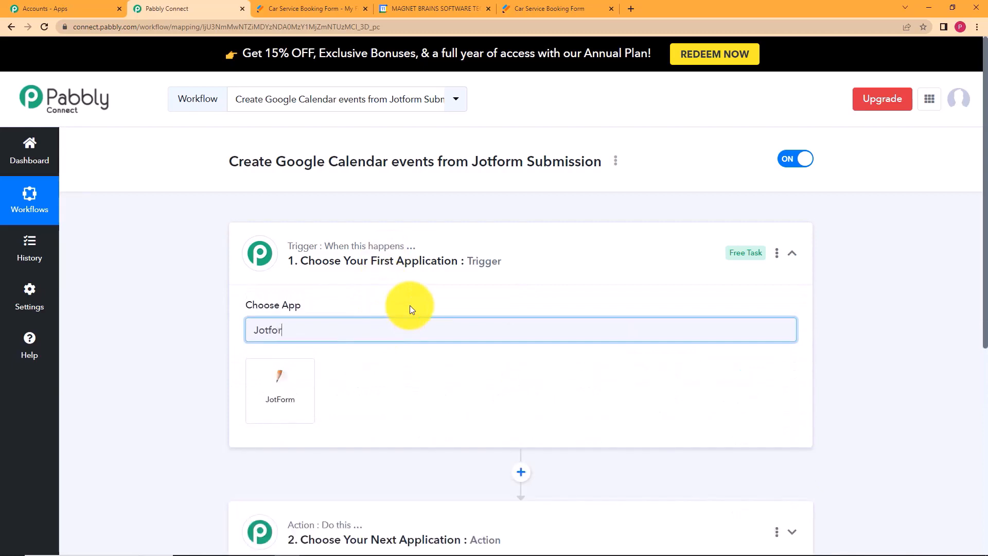
{"action": "left_click", "coordinate": [283, 404]}
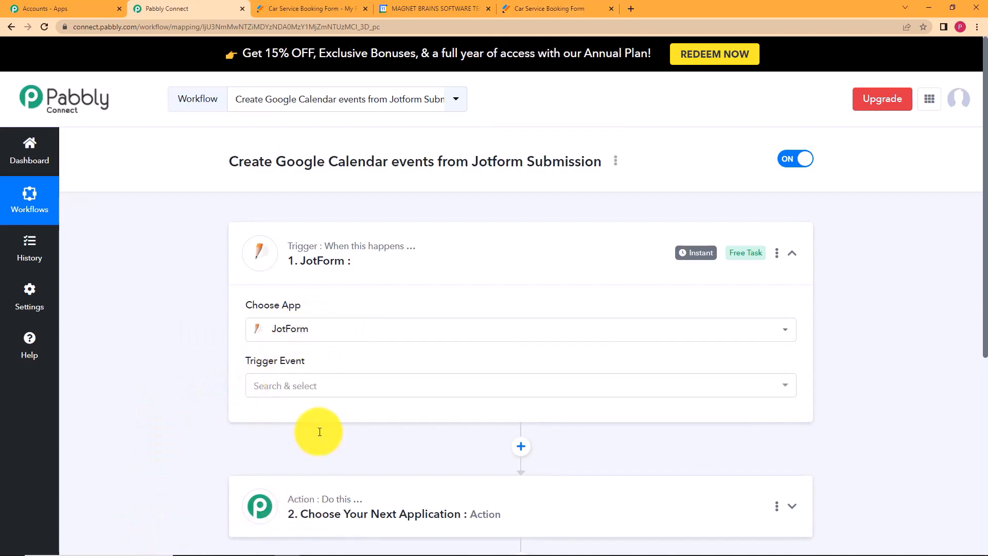
Set the trigger event to New Response and copy the webhook URL.
{"action": "left_click", "coordinate": [330, 385]}
{"action": "left_click", "coordinate": [348, 447]}
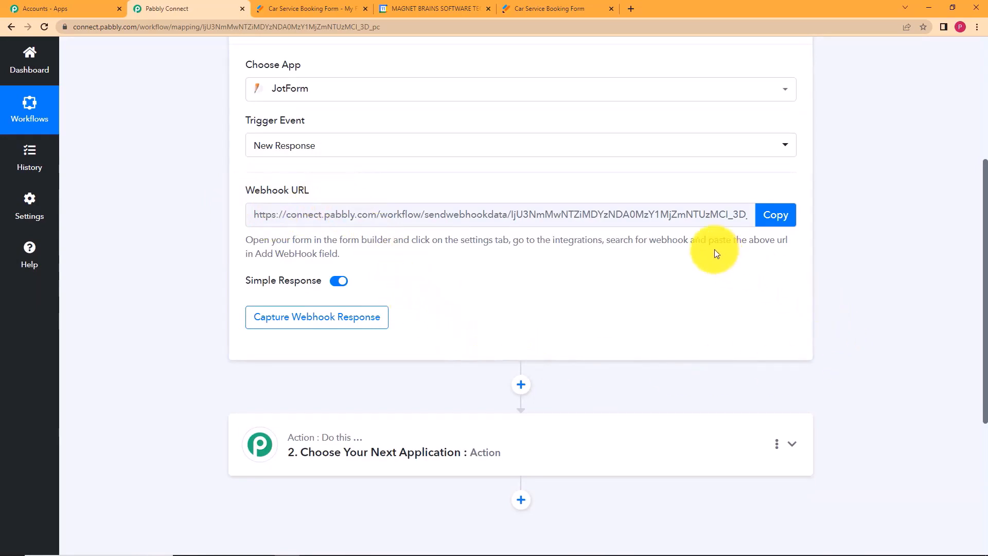
{"action": "left_click", "coordinate": [796, 221]}
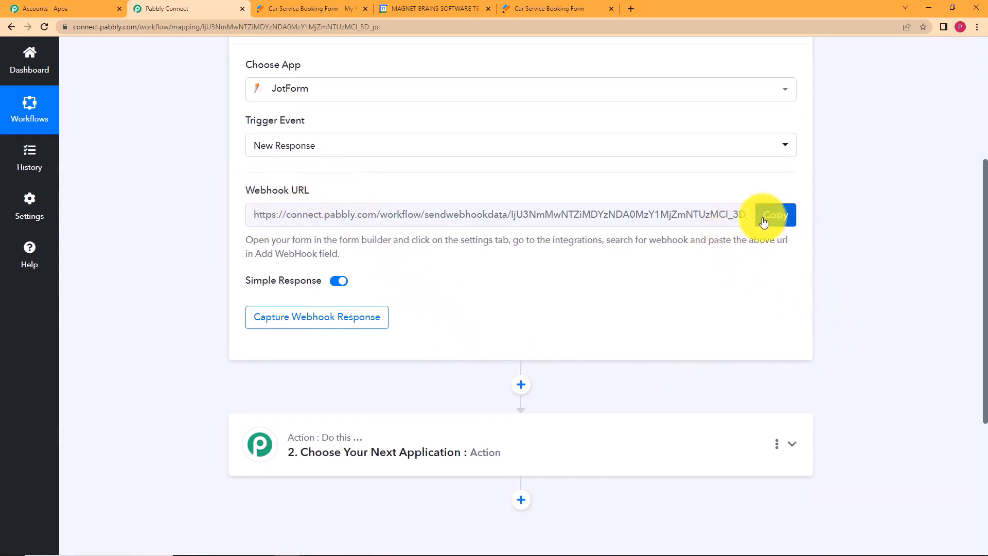
Open the Car Service Booking Form's settings and its Integrations list in Jotform.
{"action": "left_click", "coordinate": [290, 8]}
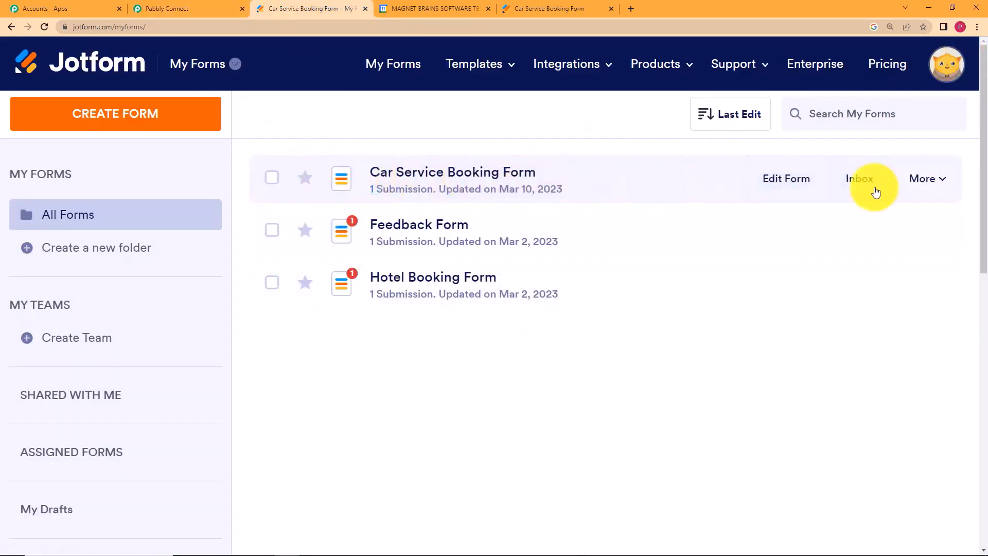
{"action": "left_click", "coordinate": [923, 184]}
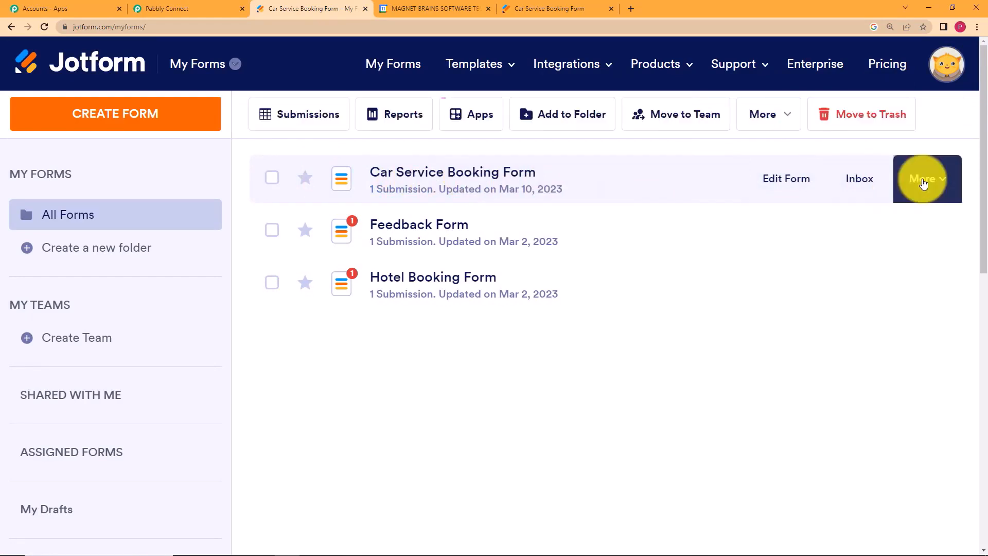
{"action": "left_click", "coordinate": [841, 335]}
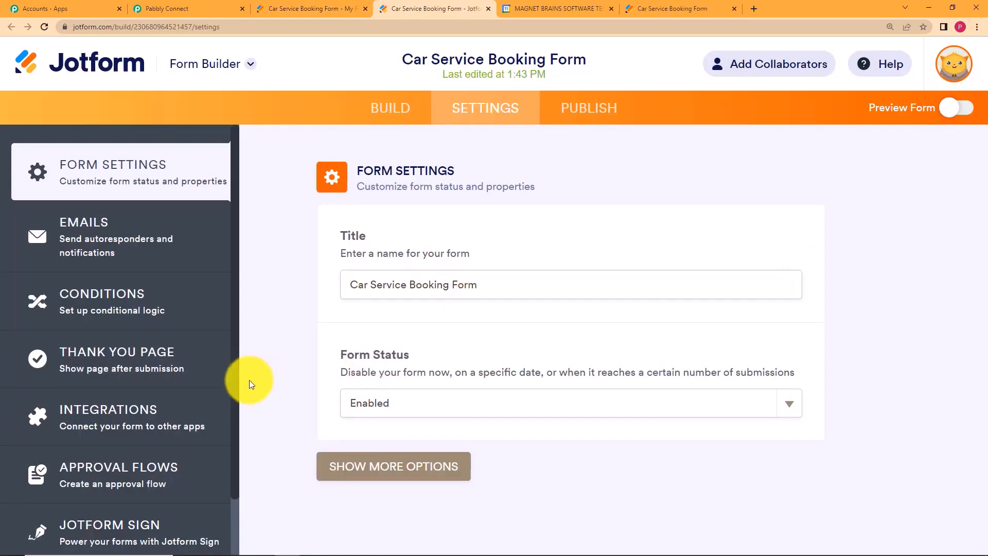
{"action": "left_click", "coordinate": [133, 422]}
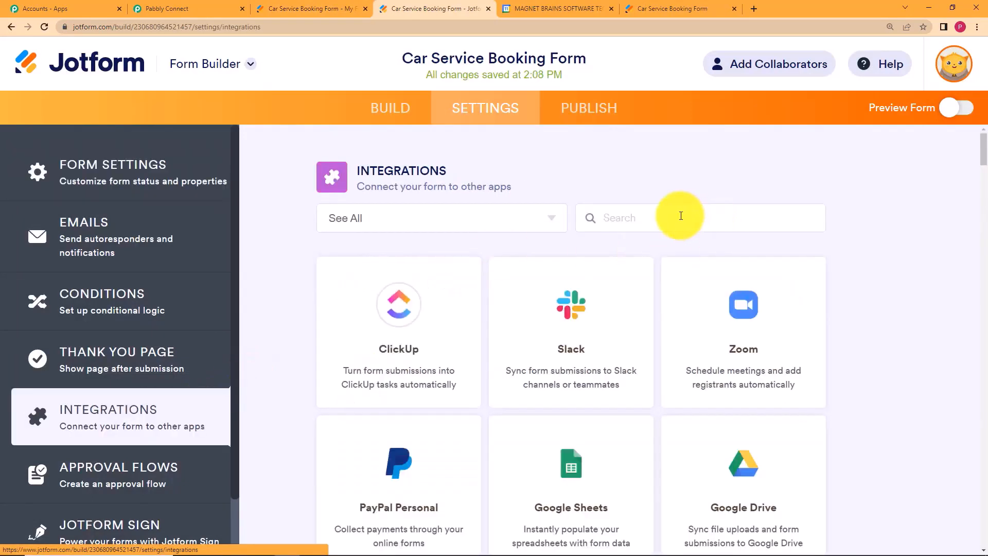
{"action": "type", "text": "webh"}
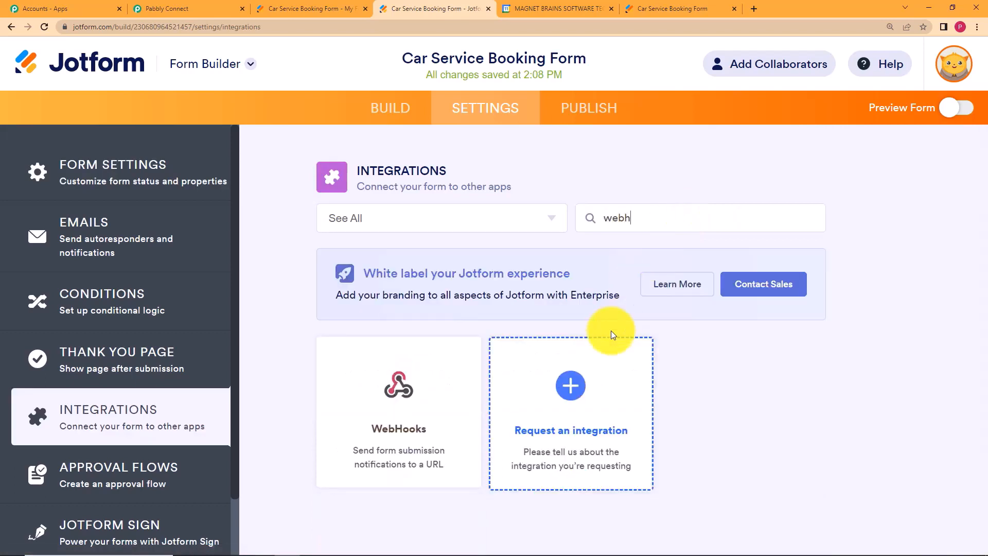
{"action": "left_click", "coordinate": [346, 430]}
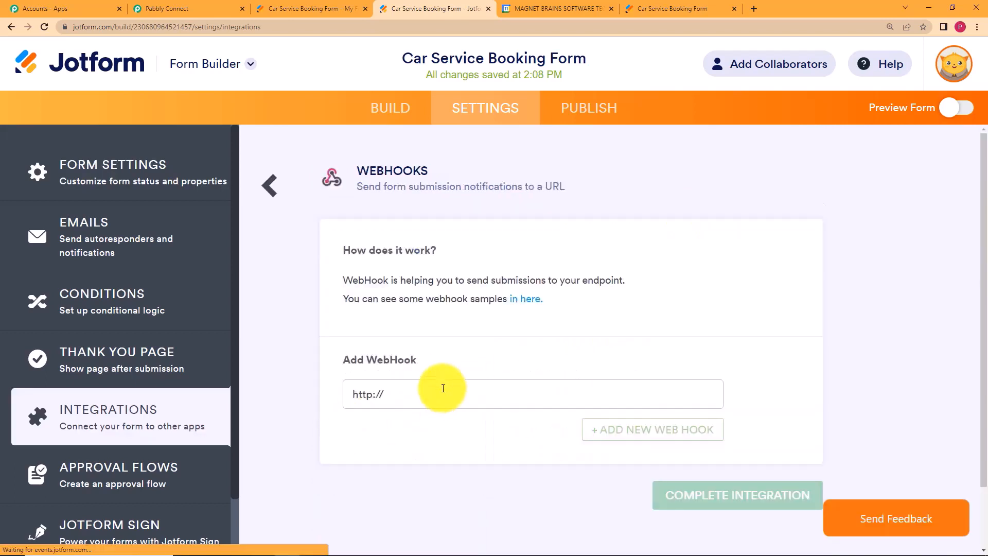
{"action": "key", "text": "ctrl+a"}
{"action": "key", "text": "BackSpace"}
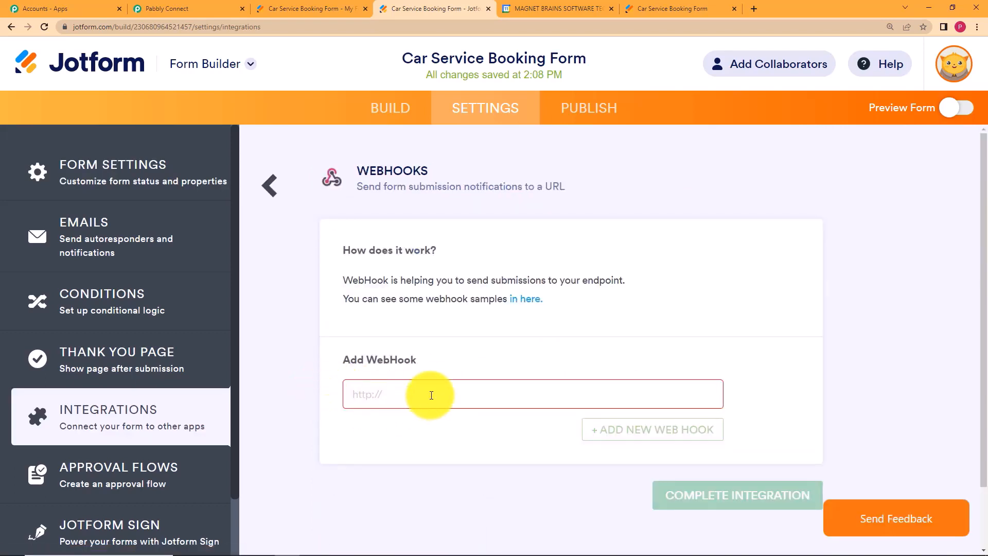
{"action": "left_click", "coordinate": [221, 8]}
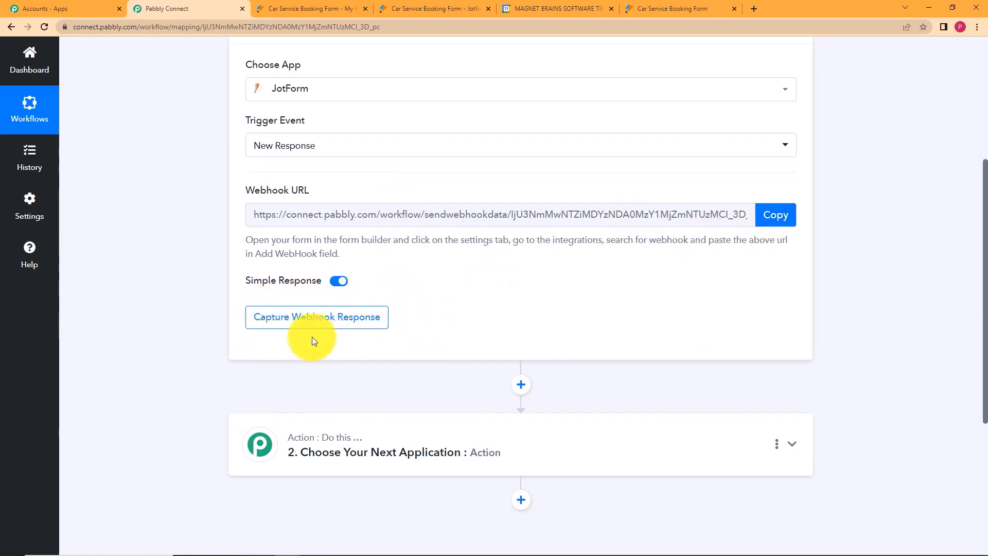
Add the copied Pabbly webhook URL as a WebHooks integration on the Car Service Booking Form.
{"action": "left_click", "coordinate": [786, 218]}
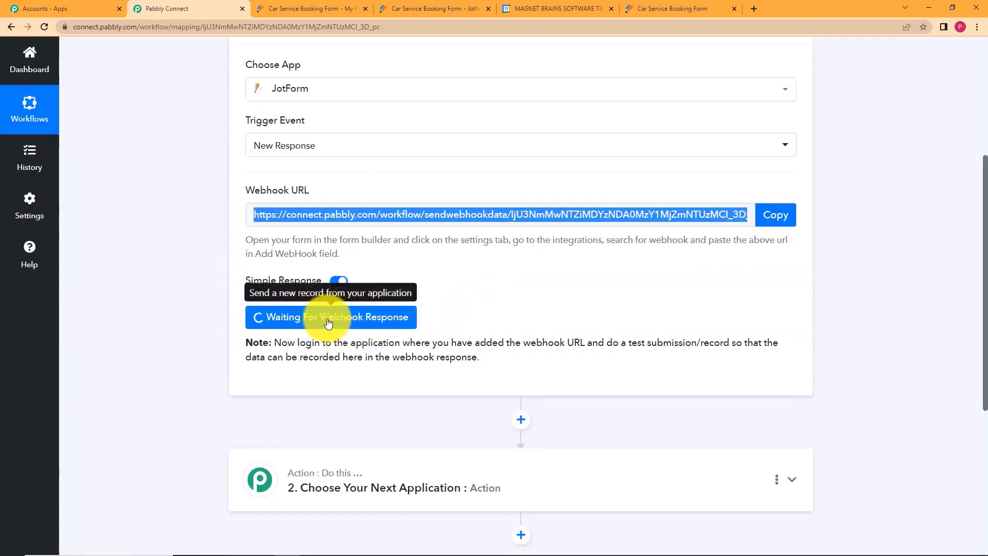
{"action": "left_click", "coordinate": [441, 5]}
{"action": "left_click", "coordinate": [390, 393]}
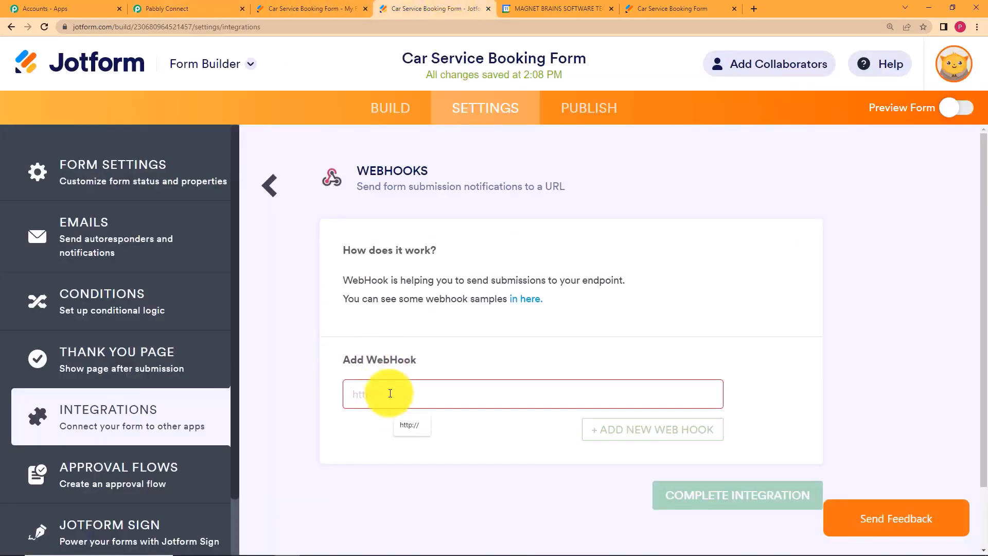
{"action": "key", "text": "ctrl+v"}
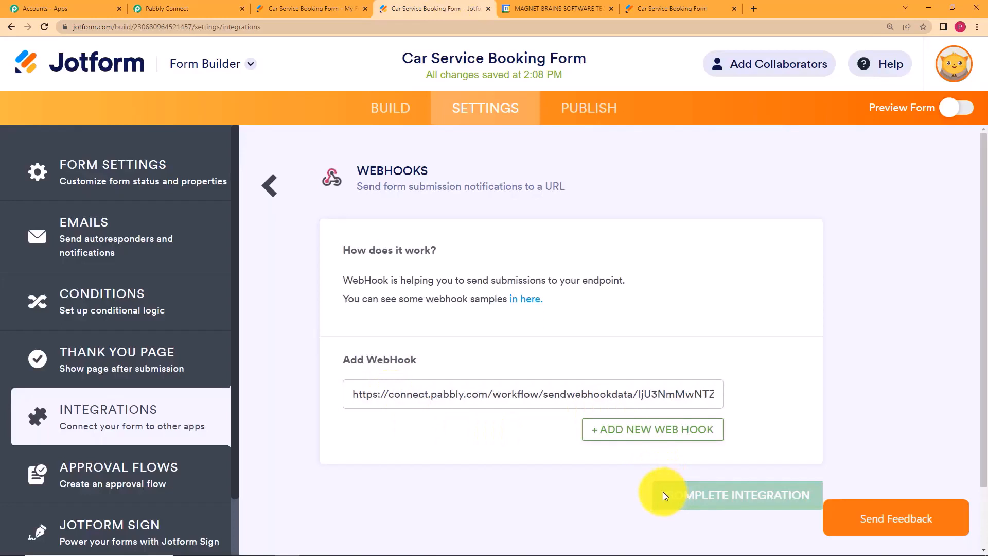
{"action": "left_click", "coordinate": [662, 495]}
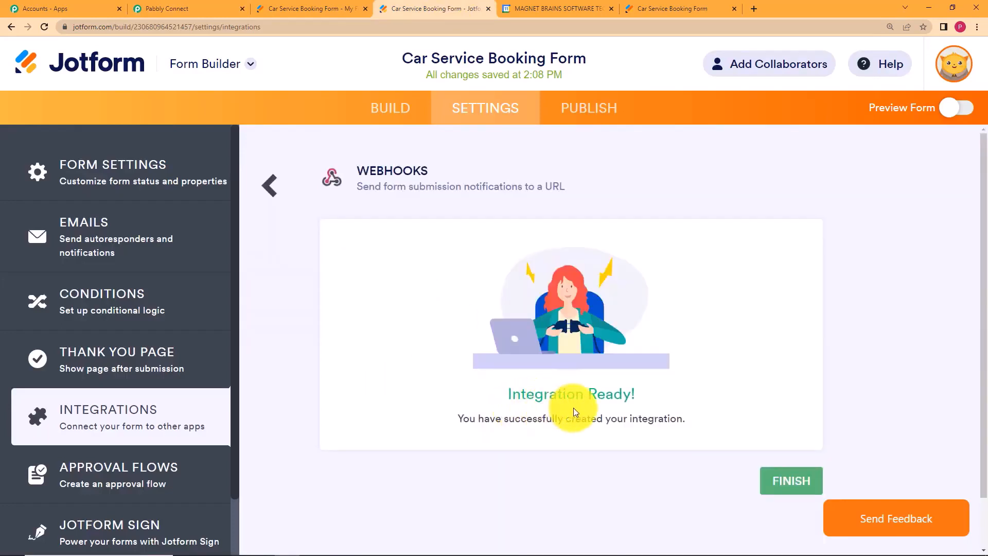
{"action": "left_click", "coordinate": [777, 478]}
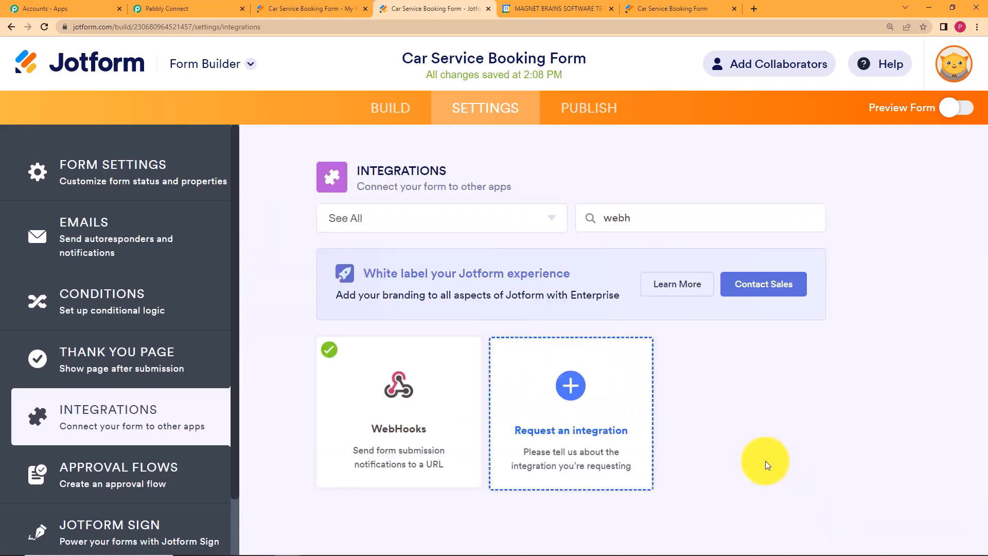
{"action": "left_click", "coordinate": [147, 8]}
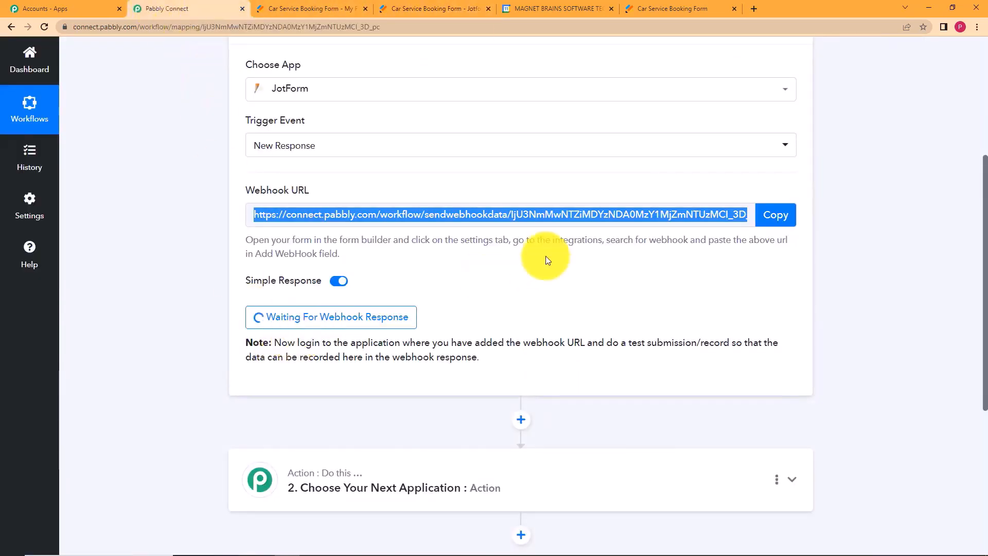
{"action": "left_click", "coordinate": [566, 264]}
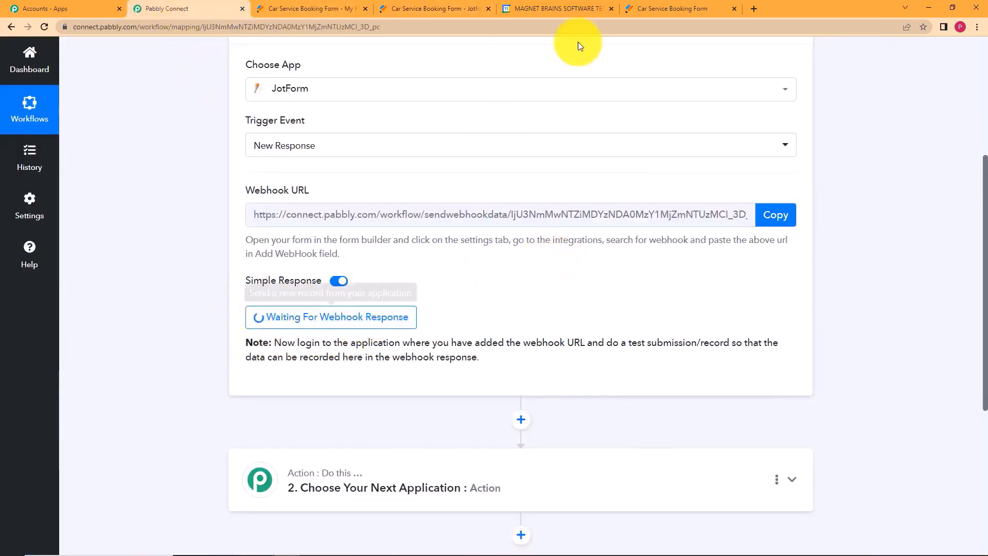
On the live booking form, pick Friday, March 17, 2023 at 9:30 AM and vehicle type Sedan.
{"action": "left_click", "coordinate": [671, 6]}
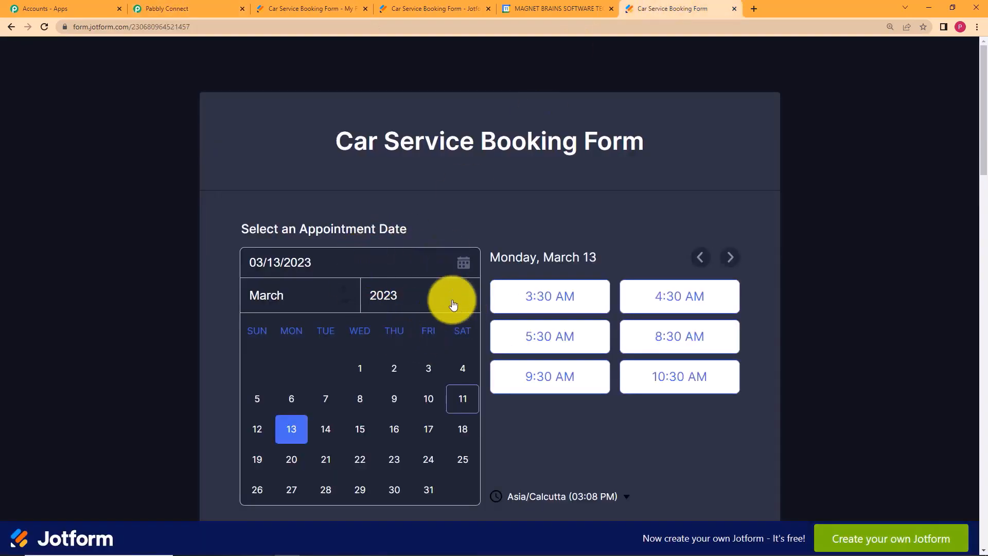
{"action": "scroll", "coordinate": [513, 272], "scroll_direction": "down", "scroll_amount": 2}
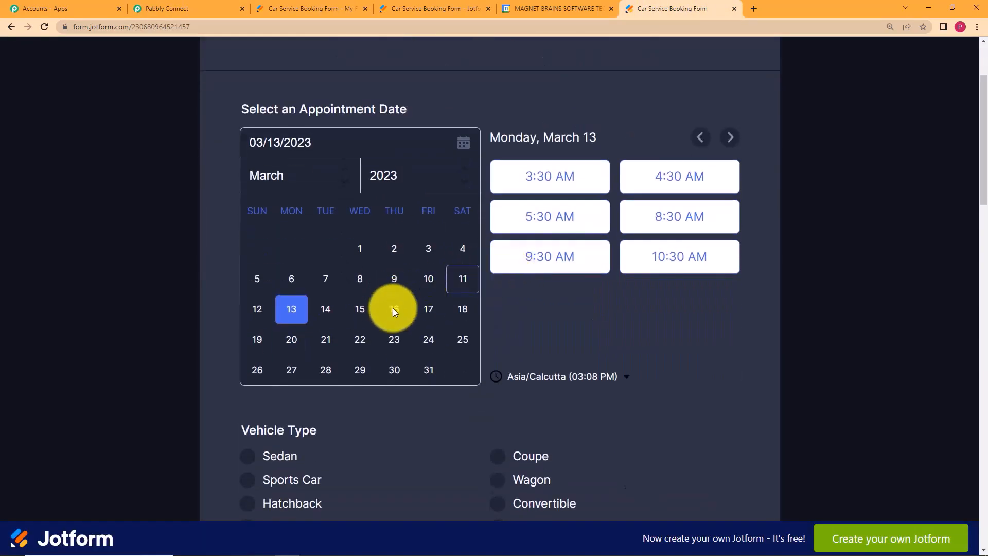
{"action": "left_click", "coordinate": [426, 320]}
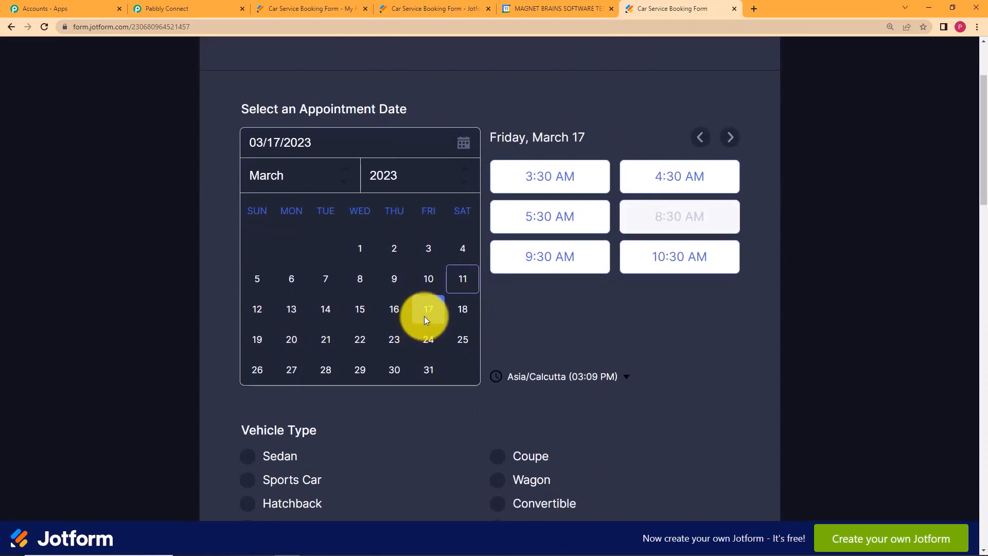
{"action": "left_click", "coordinate": [549, 265]}
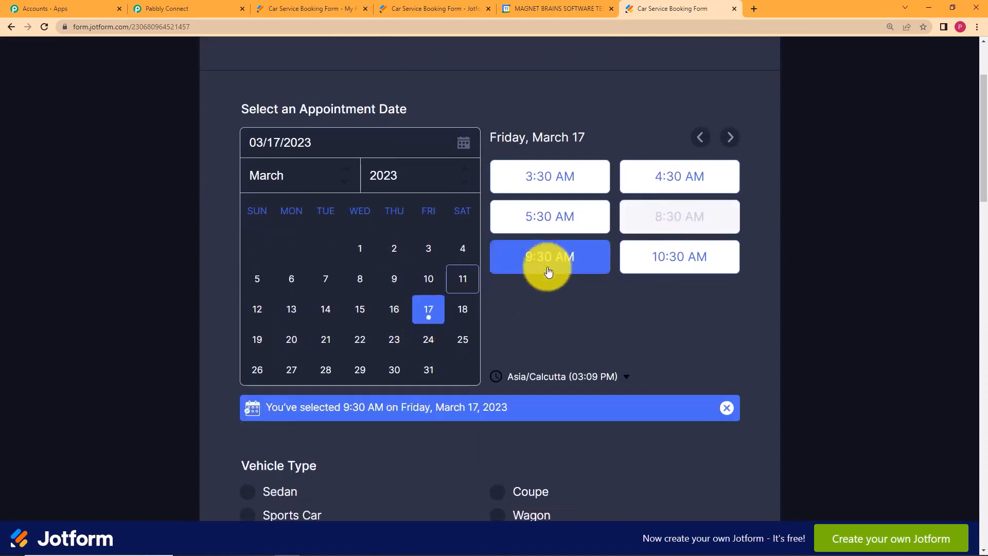
{"action": "scroll", "coordinate": [508, 293], "scroll_direction": "down", "scroll_amount": 2}
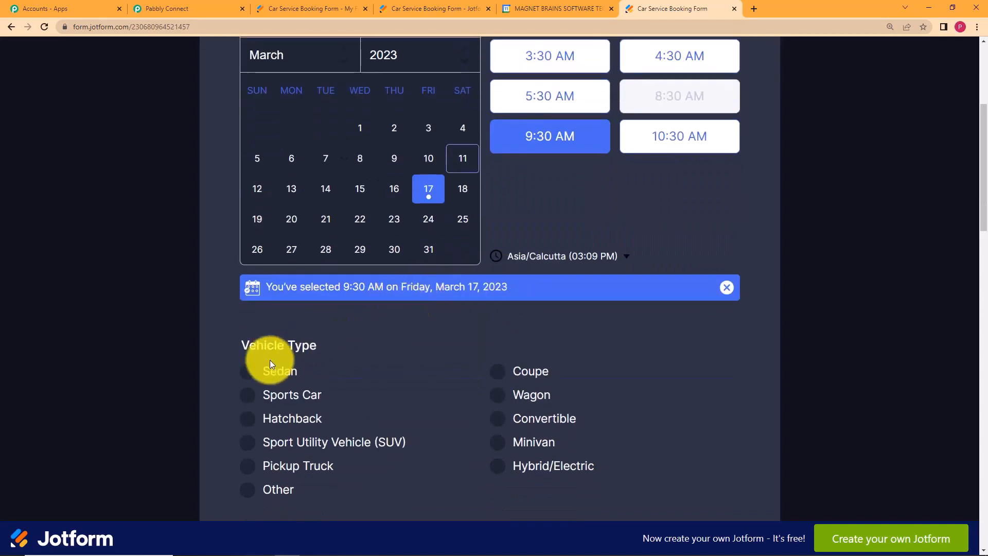
{"action": "left_click", "coordinate": [253, 374]}
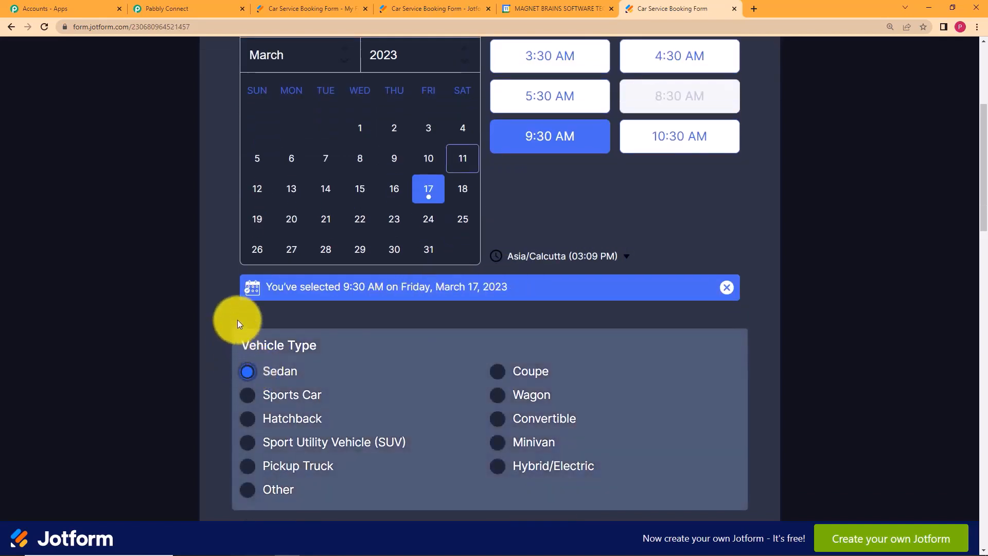
Fill in the saved vehicle number and Honda Amaze Vx as the model.
{"action": "scroll", "coordinate": [237, 319], "scroll_direction": "down", "scroll_amount": 4}
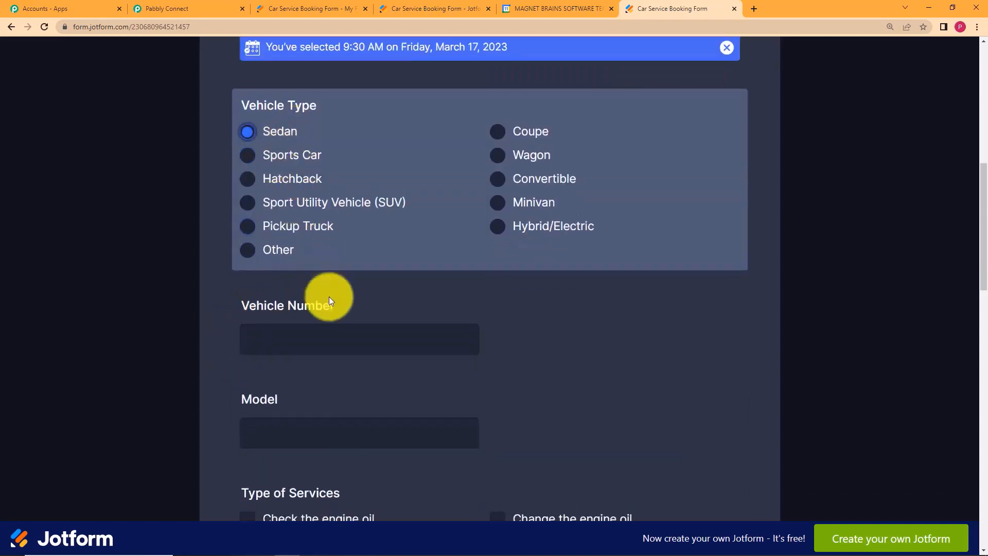
{"action": "left_click", "coordinate": [331, 327]}
{"action": "left_click", "coordinate": [326, 378]}
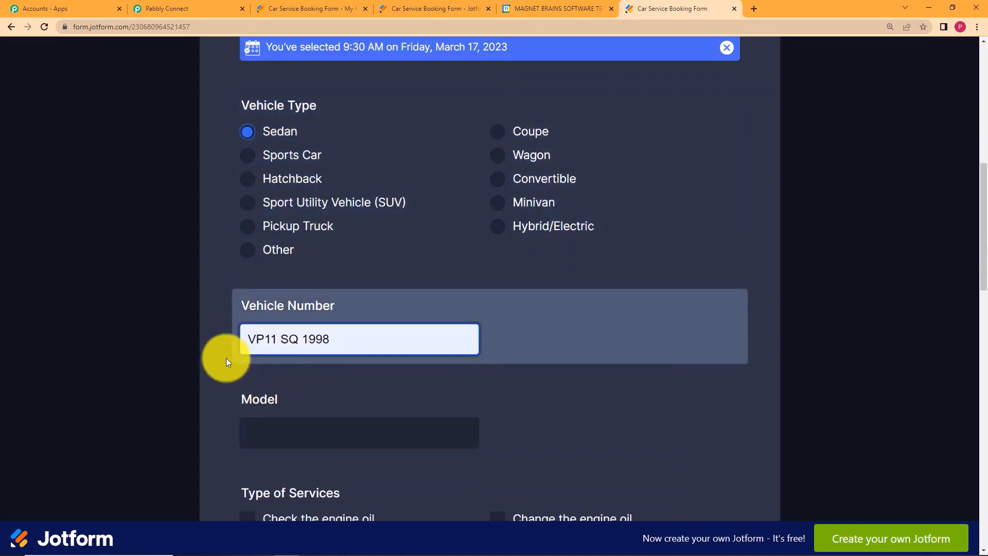
{"action": "scroll", "coordinate": [227, 360], "scroll_direction": "down", "scroll_amount": 2}
{"action": "left_click", "coordinate": [295, 319]}
{"action": "left_click", "coordinate": [318, 351]}
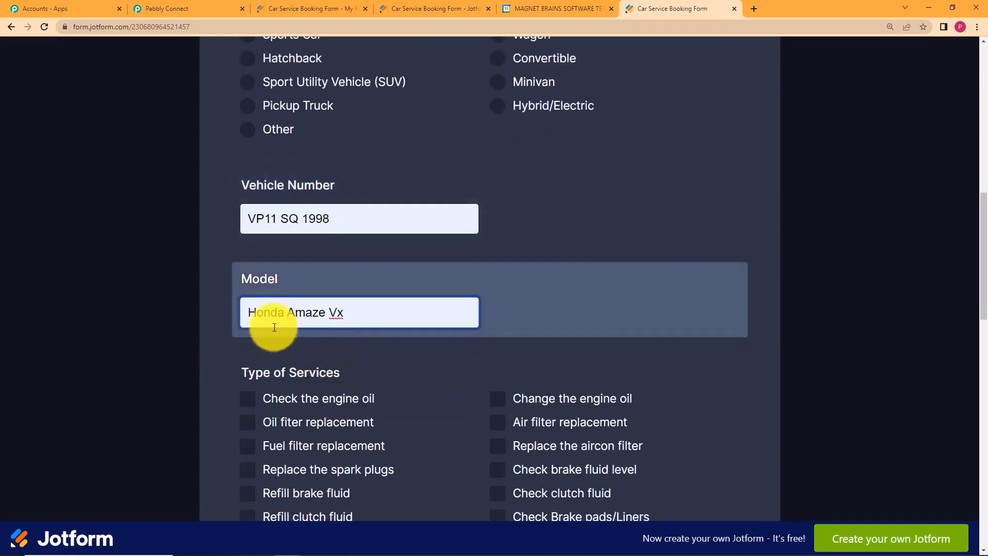
{"action": "left_click", "coordinate": [221, 341]}
{"action": "scroll", "coordinate": [221, 340], "scroll_direction": "down", "scroll_amount": 5}
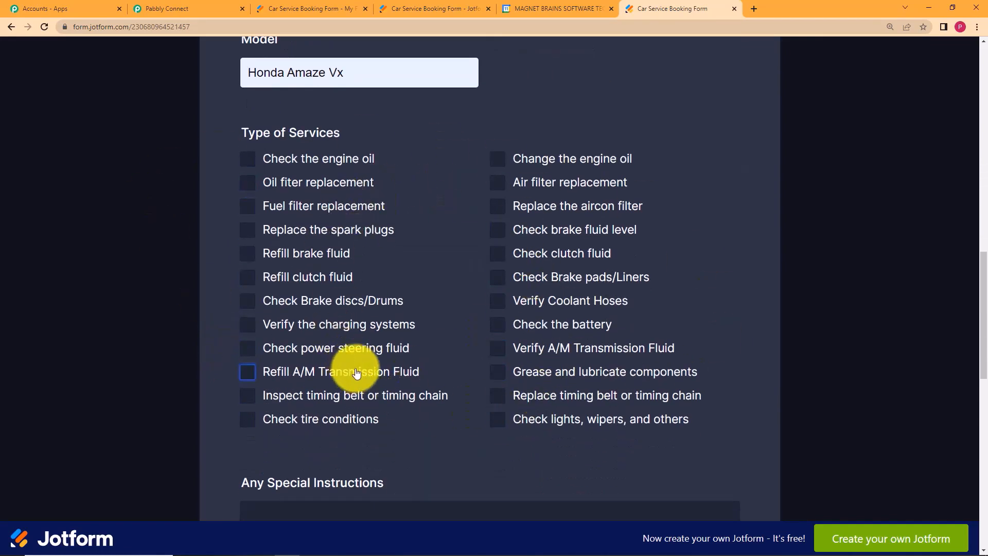
Tick battery check, grease and lubricate, and lights/wipers services, then start the wash instructions.
{"action": "left_click", "coordinate": [495, 323]}
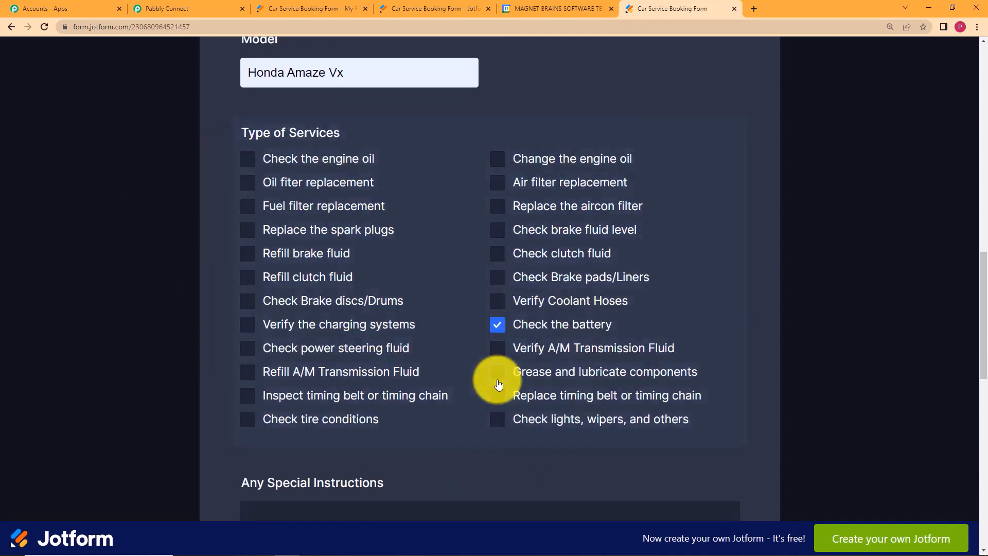
{"action": "left_click", "coordinate": [497, 371]}
{"action": "left_click", "coordinate": [500, 429]}
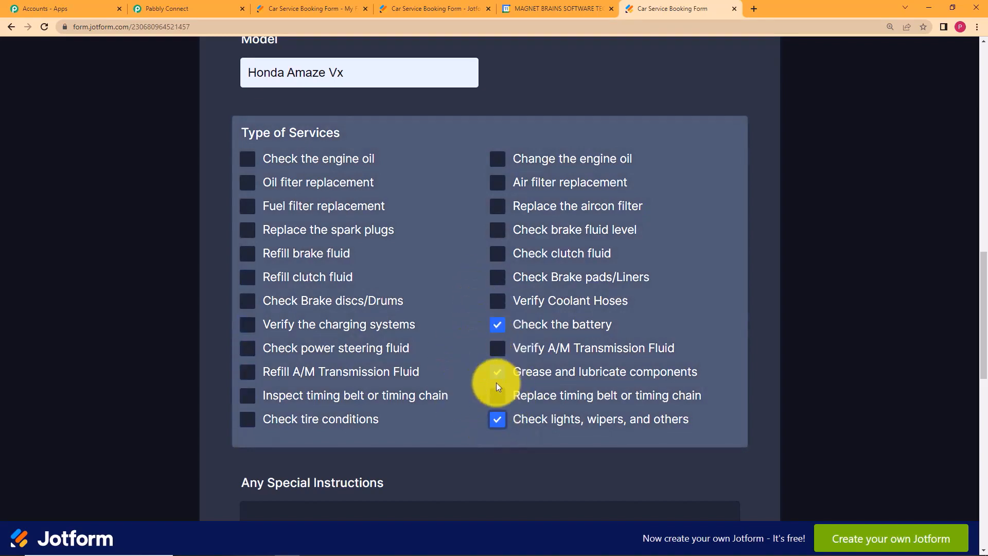
{"action": "scroll", "coordinate": [408, 348], "scroll_direction": "down", "scroll_amount": 5}
{"action": "left_click", "coordinate": [439, 290]}
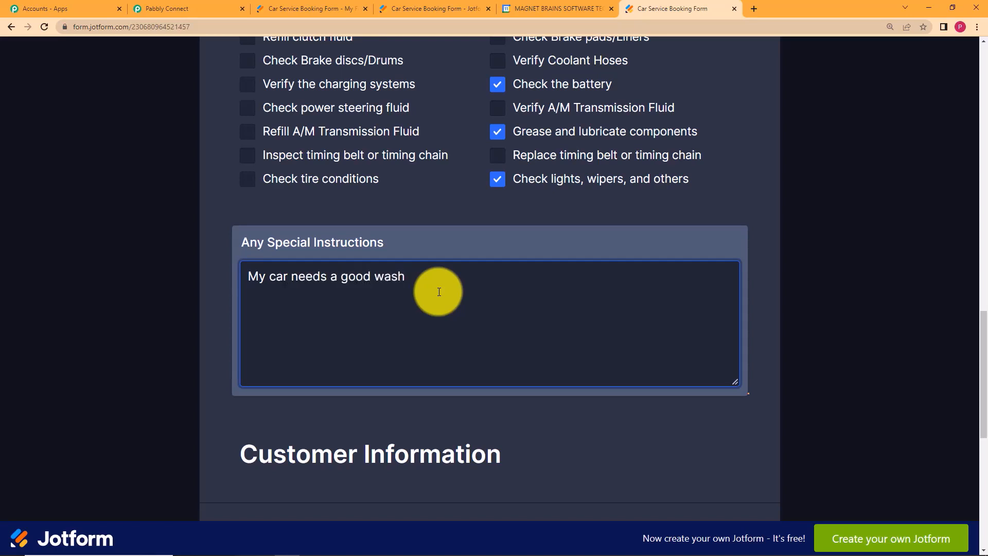
Finish the special instructions and enter the customer's first name.
{"action": "left_click", "coordinate": [217, 255]}
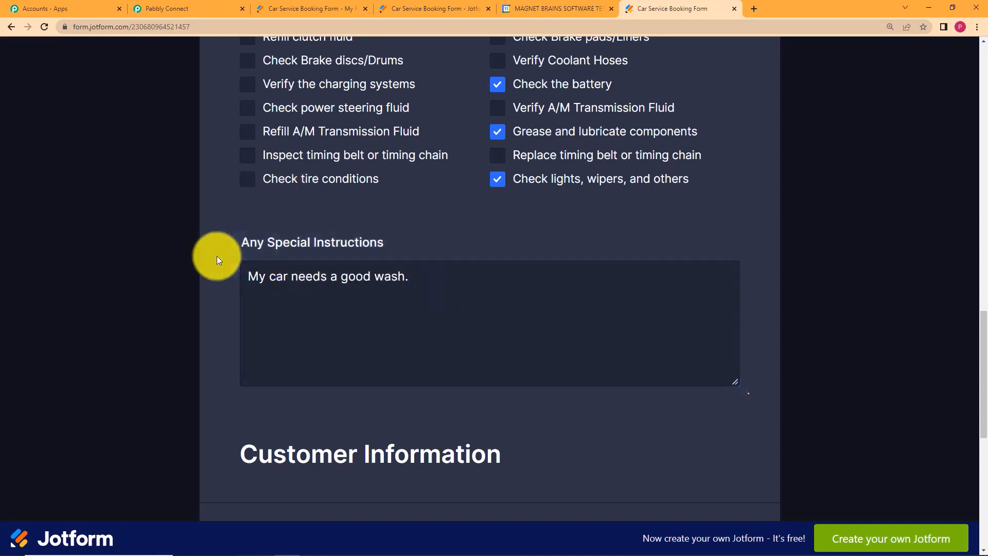
{"action": "scroll", "coordinate": [217, 255], "scroll_direction": "down", "scroll_amount": 5}
{"action": "left_click", "coordinate": [298, 295]}
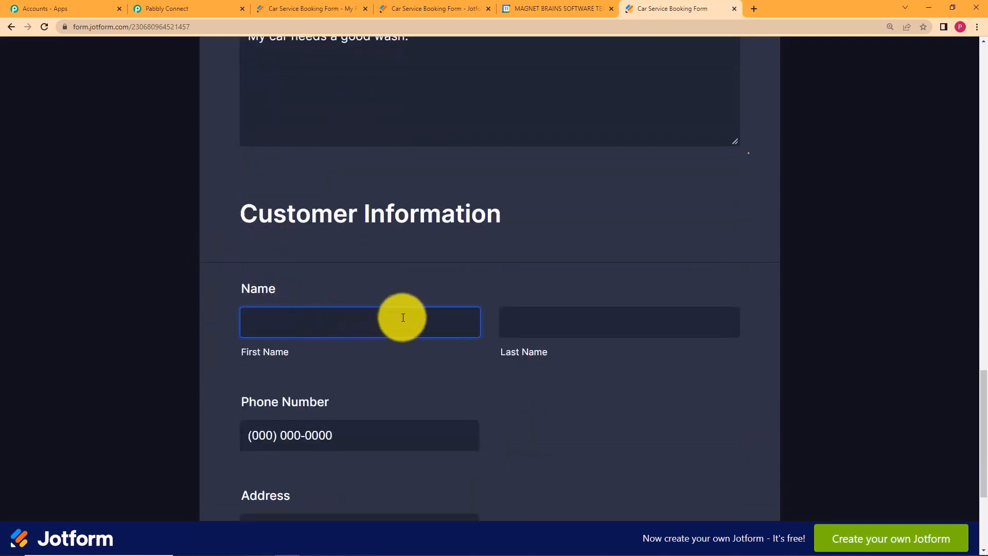
{"action": "left_click", "coordinate": [388, 271]}
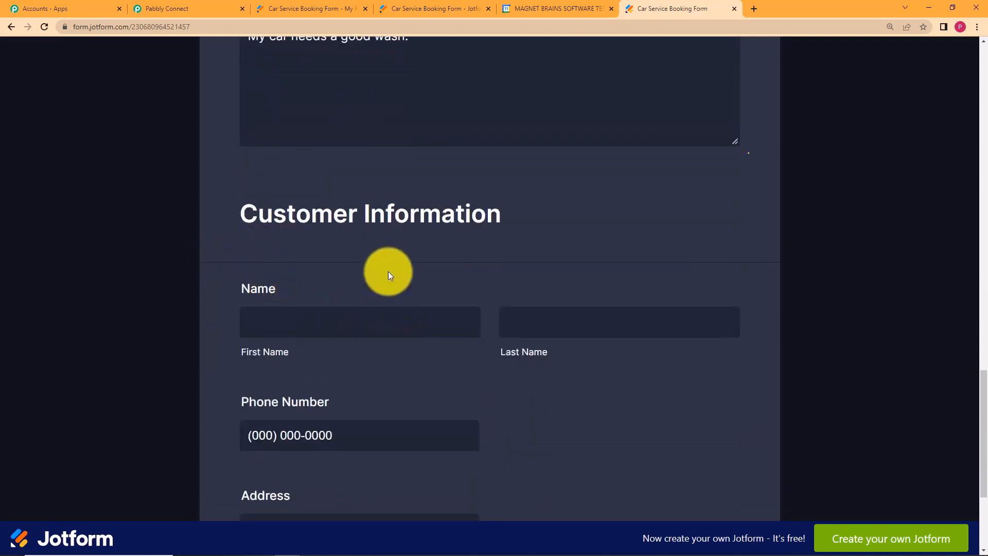
{"action": "left_click", "coordinate": [374, 315]}
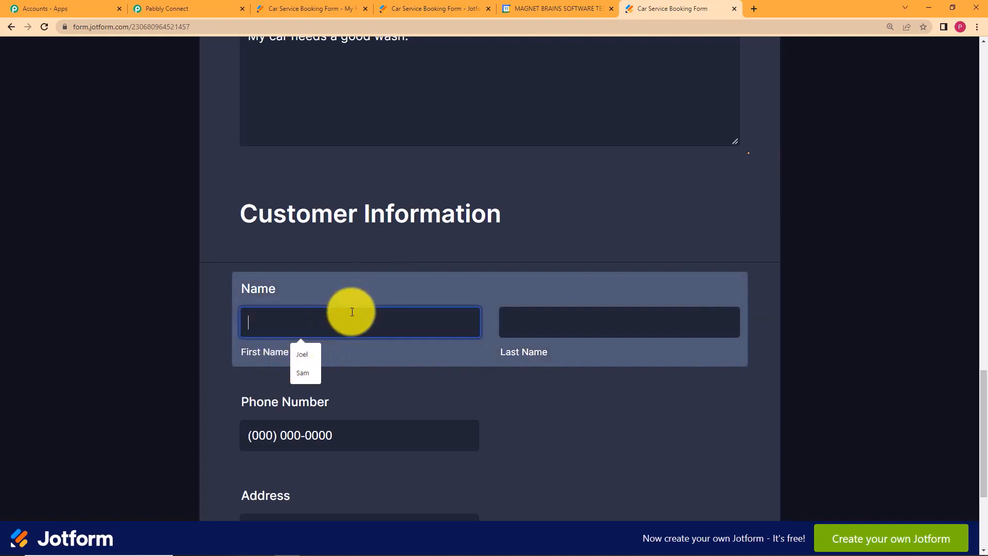
{"action": "type", "text": "sa"}
{"action": "key", "text": "BackSpace"}
{"action": "type", "text": "Sam"}
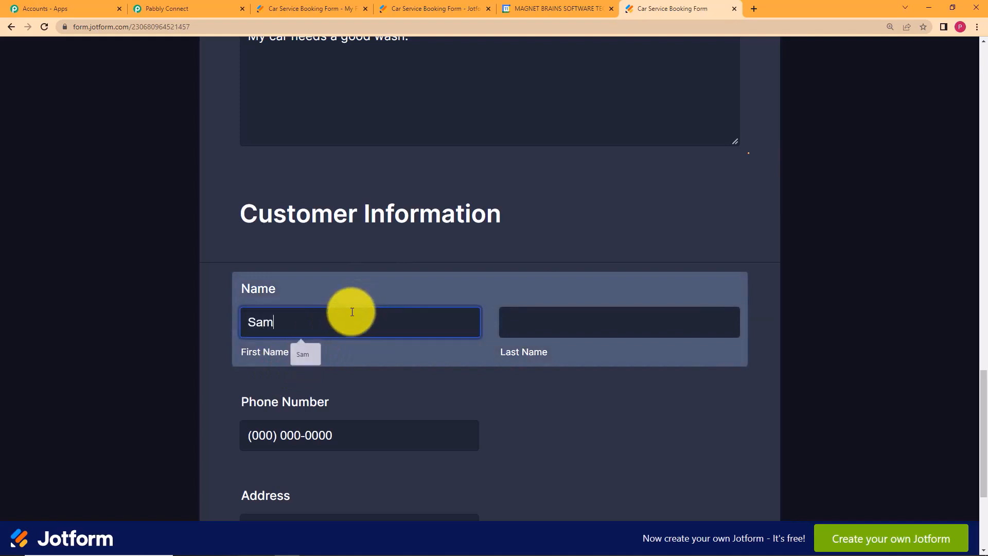
Fill in the customer's last name, phone number and address, then submit the booking with Book Now.
{"action": "left_click", "coordinate": [522, 331]}
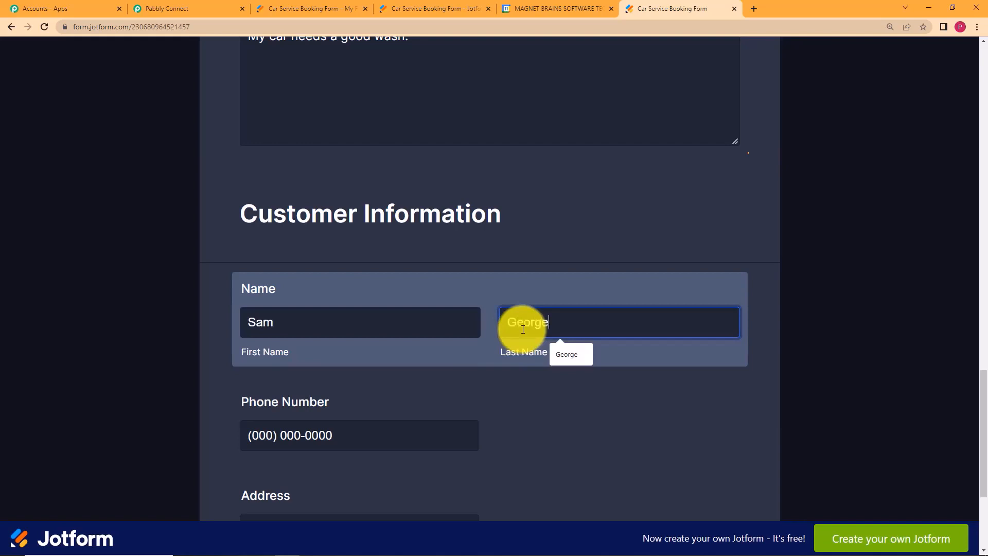
{"action": "left_click", "coordinate": [382, 437]}
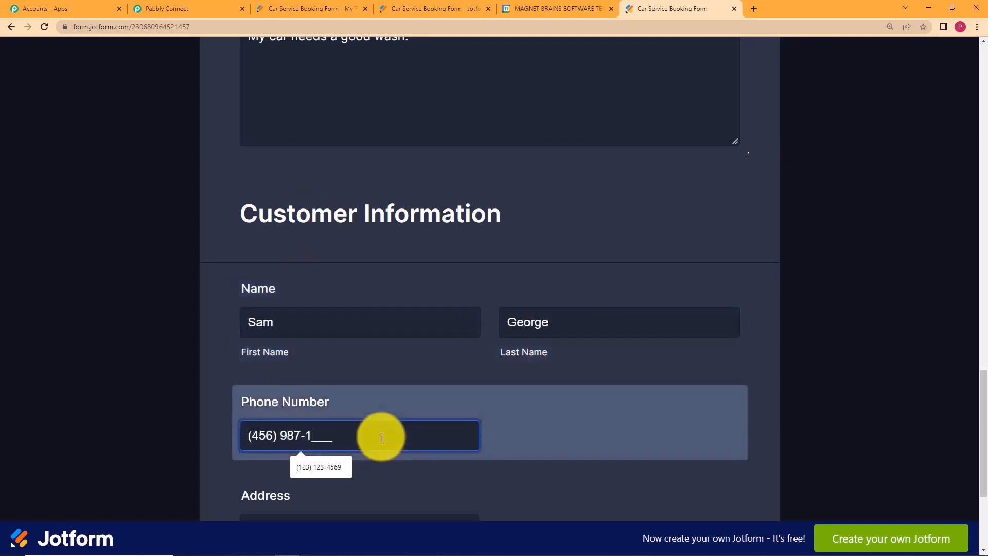
{"action": "left_click", "coordinate": [198, 363]}
{"action": "scroll", "coordinate": [199, 363], "scroll_direction": "down", "scroll_amount": 4}
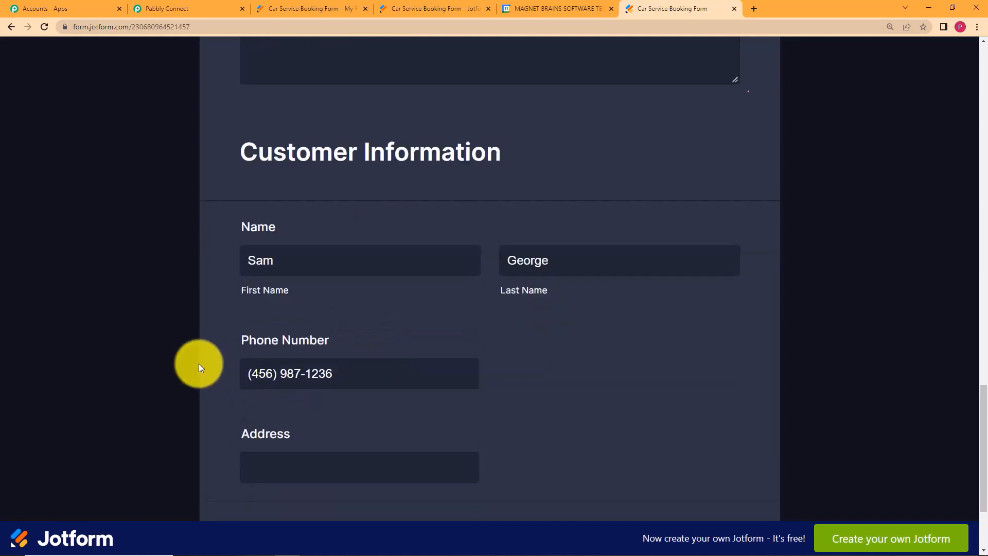
{"action": "left_click", "coordinate": [340, 318]}
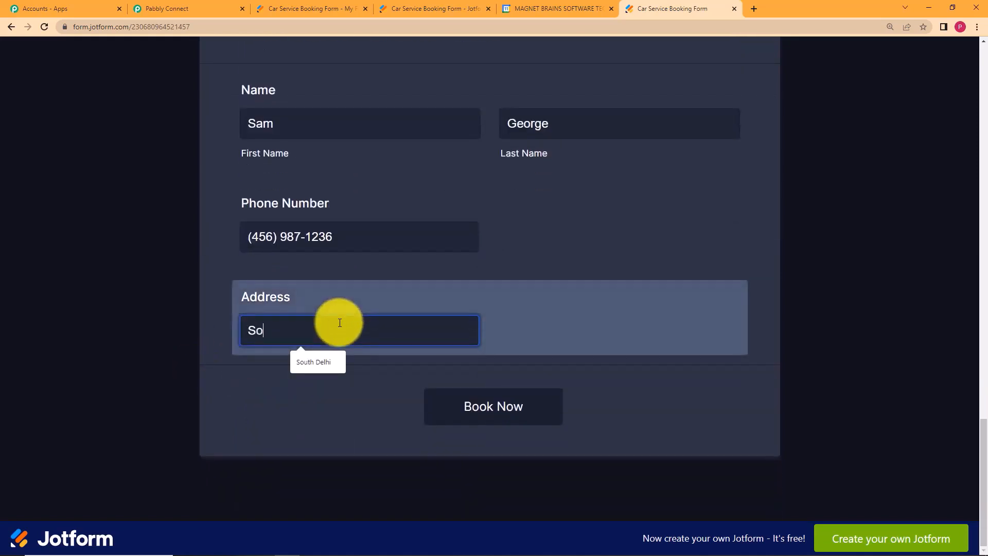
{"action": "type", "text": "South Mumbai"}
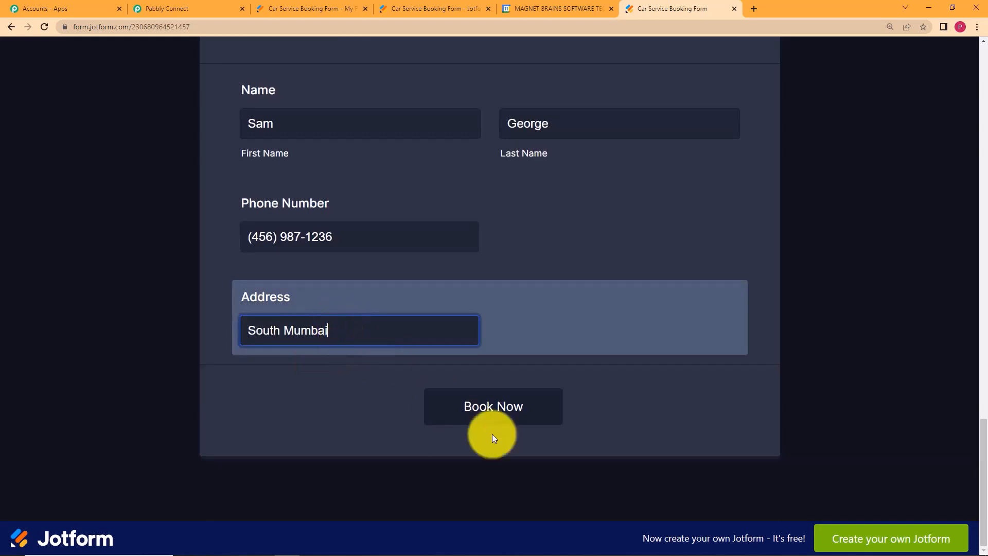
{"action": "left_click", "coordinate": [496, 419]}
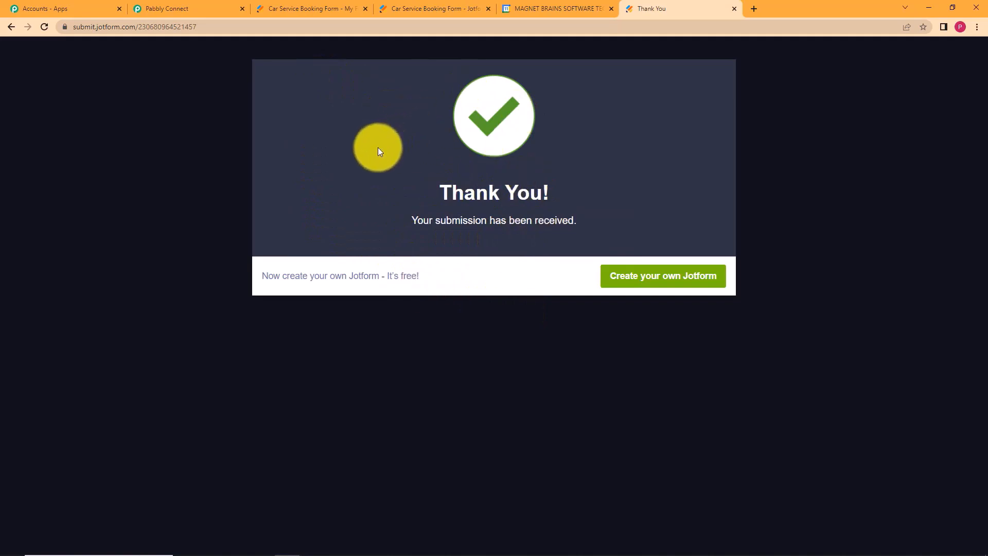
{"action": "left_click", "coordinate": [151, 7]}
Scroll through the captured JotForm response, then collapse the trigger and expand action step 2.
{"action": "scroll", "coordinate": [193, 320], "scroll_direction": "down", "scroll_amount": 5}
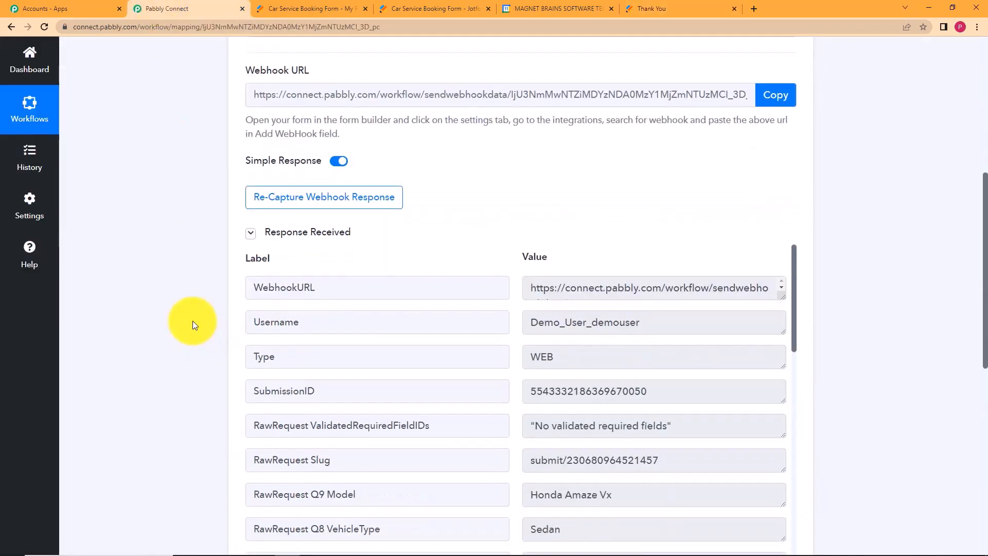
{"action": "scroll", "coordinate": [559, 214], "scroll_direction": "down", "scroll_amount": 7}
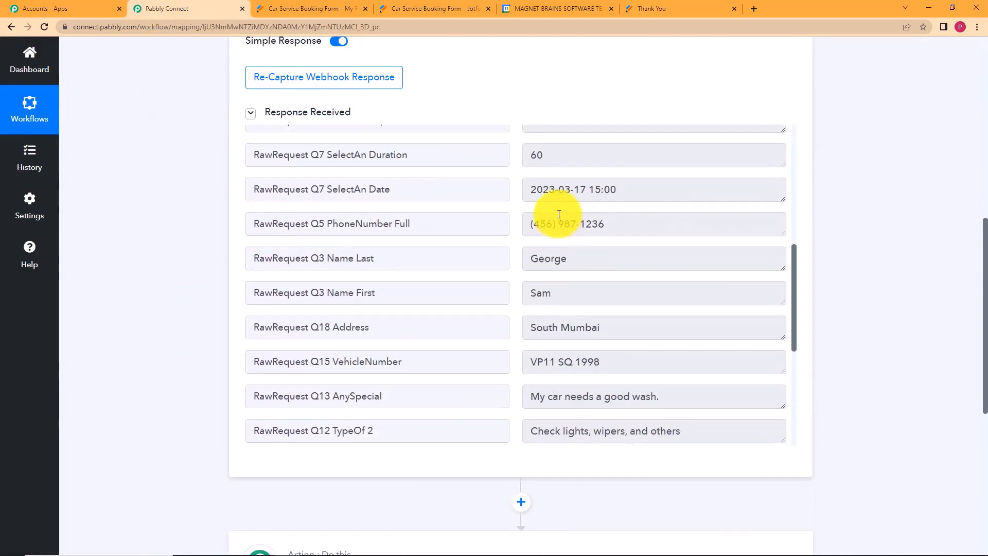
{"action": "scroll", "coordinate": [558, 214], "scroll_direction": "up", "scroll_amount": 2}
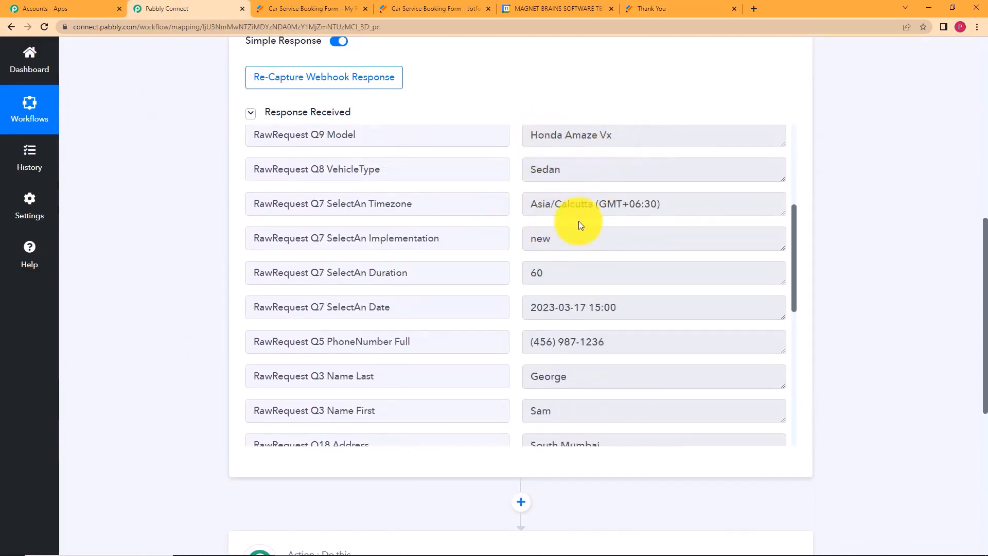
{"action": "scroll", "coordinate": [617, 278], "scroll_direction": "down", "scroll_amount": 2}
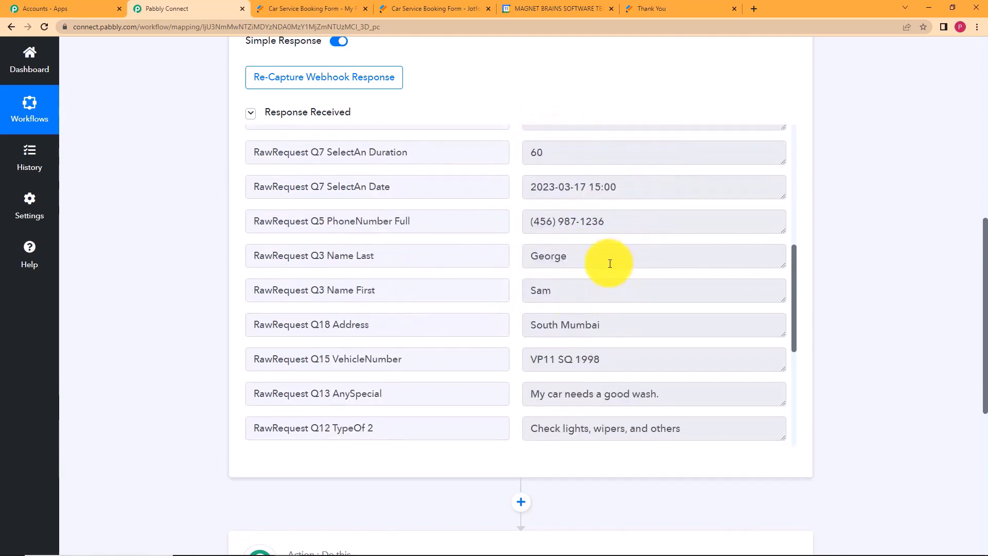
{"action": "scroll", "coordinate": [602, 301], "scroll_direction": "down", "scroll_amount": 2}
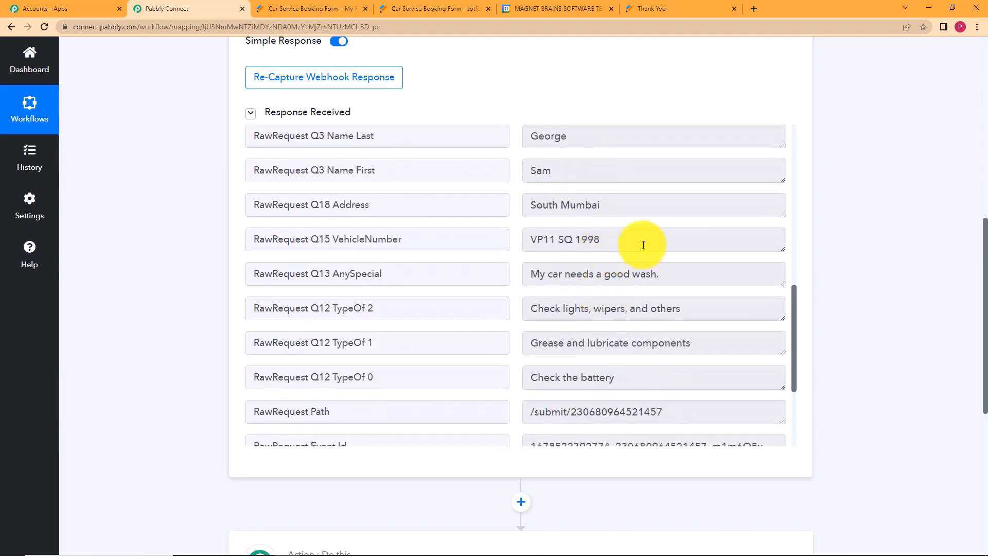
{"action": "scroll", "coordinate": [649, 267], "scroll_direction": "down", "scroll_amount": 3}
{"action": "scroll", "coordinate": [653, 270], "scroll_direction": "up", "scroll_amount": 2}
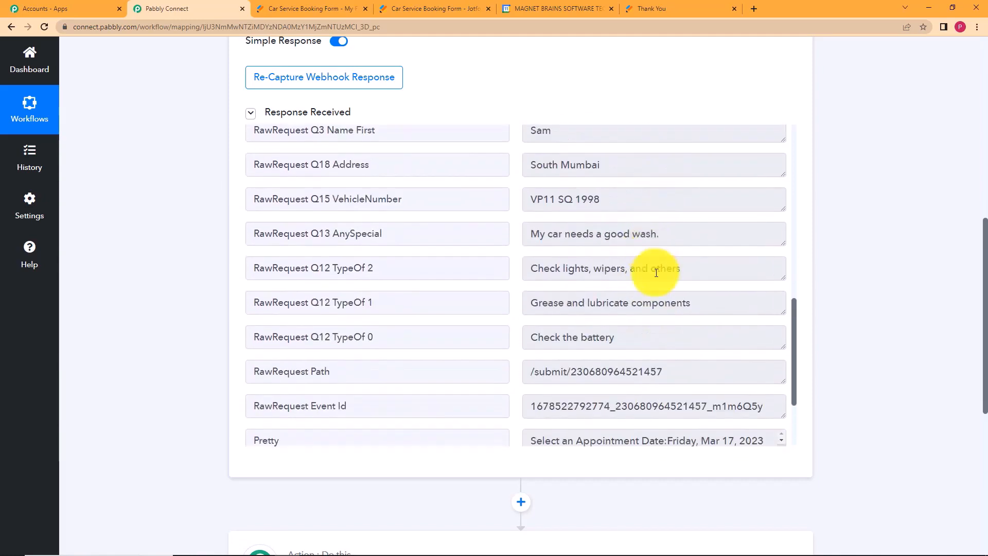
{"action": "scroll", "coordinate": [682, 259], "scroll_direction": "down", "scroll_amount": 1}
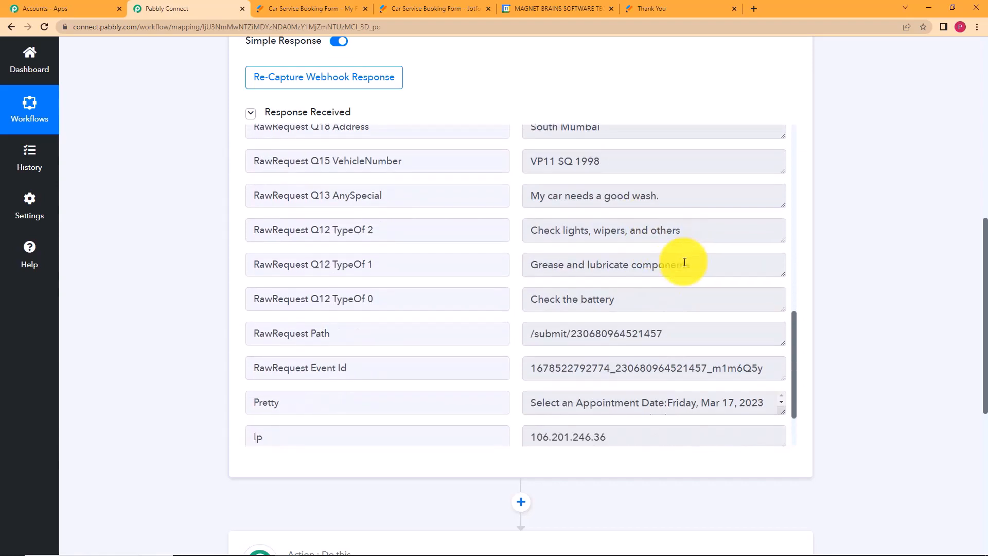
{"action": "scroll", "coordinate": [685, 263], "scroll_direction": "down", "scroll_amount": 5}
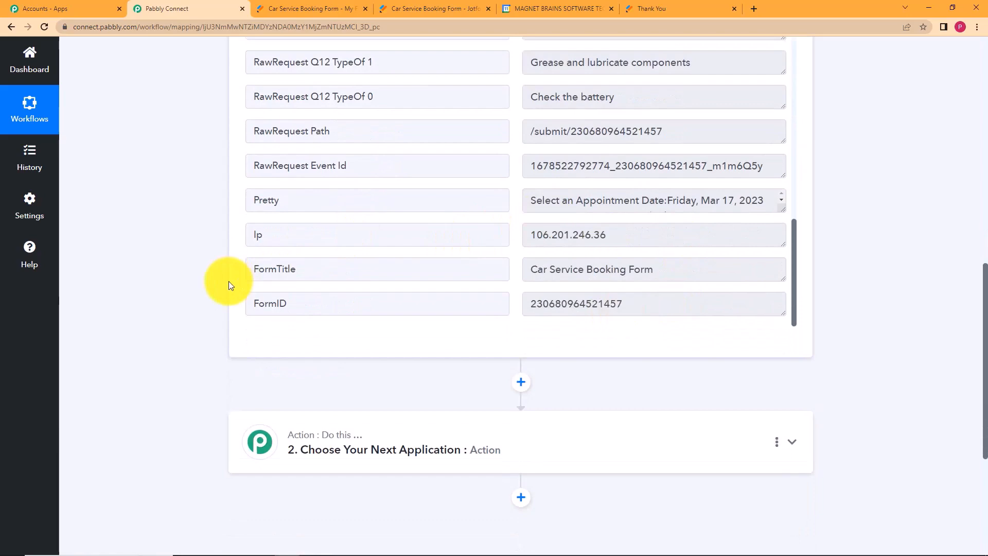
{"action": "scroll", "coordinate": [229, 281], "scroll_direction": "up", "scroll_amount": 10}
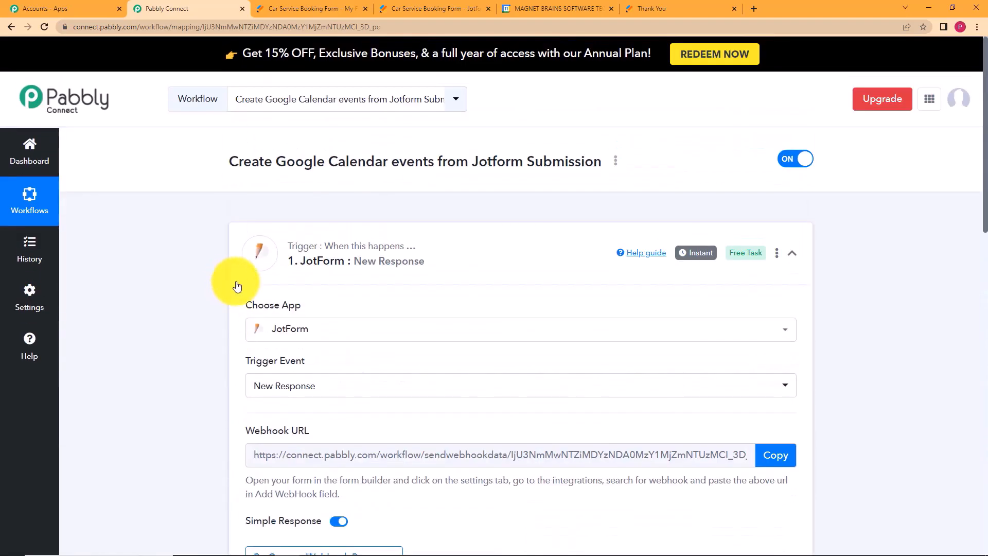
{"action": "left_click", "coordinate": [509, 238]}
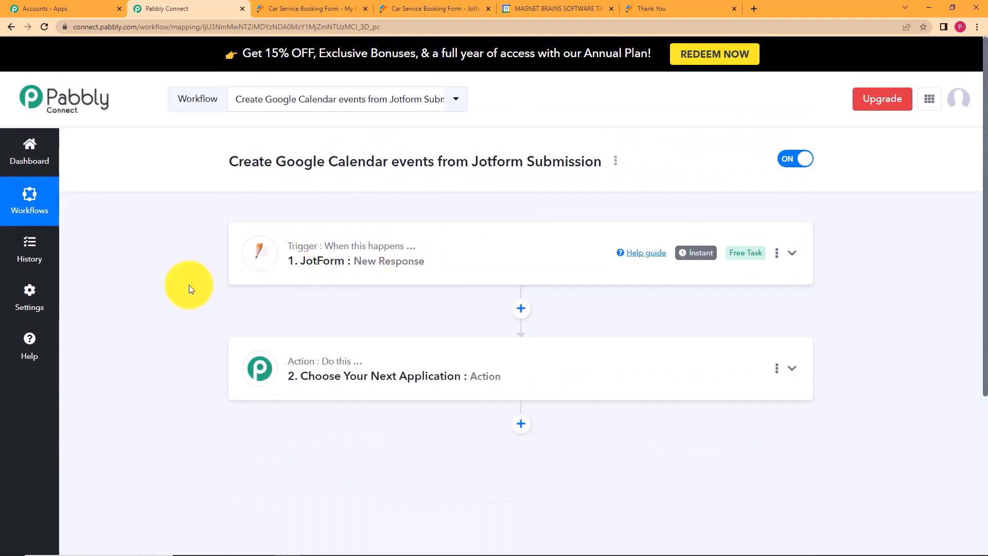
{"action": "left_click", "coordinate": [370, 362]}
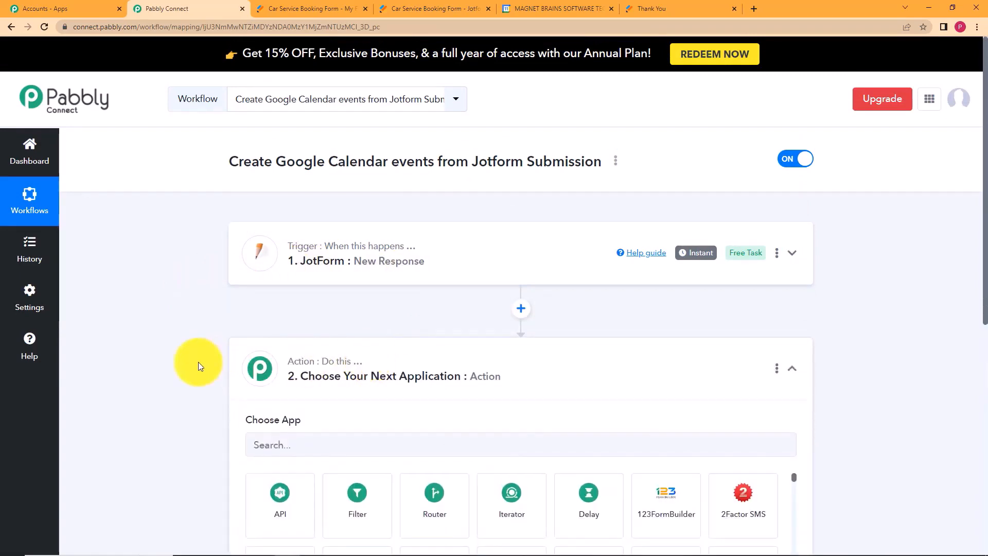
{"action": "left_click", "coordinate": [556, 260]}
{"action": "scroll", "coordinate": [196, 339], "scroll_direction": "down", "scroll_amount": 5}
{"action": "scroll", "coordinate": [639, 334], "scroll_direction": "down", "scroll_amount": 2}
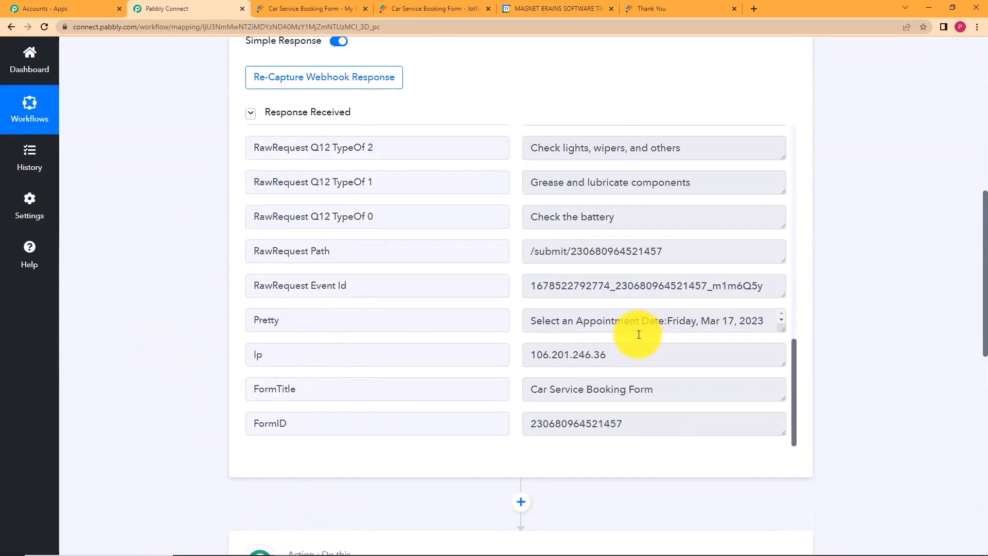
{"action": "scroll", "coordinate": [571, 319], "scroll_direction": "up", "scroll_amount": 5}
{"action": "scroll", "coordinate": [576, 316], "scroll_direction": "up", "scroll_amount": 2}
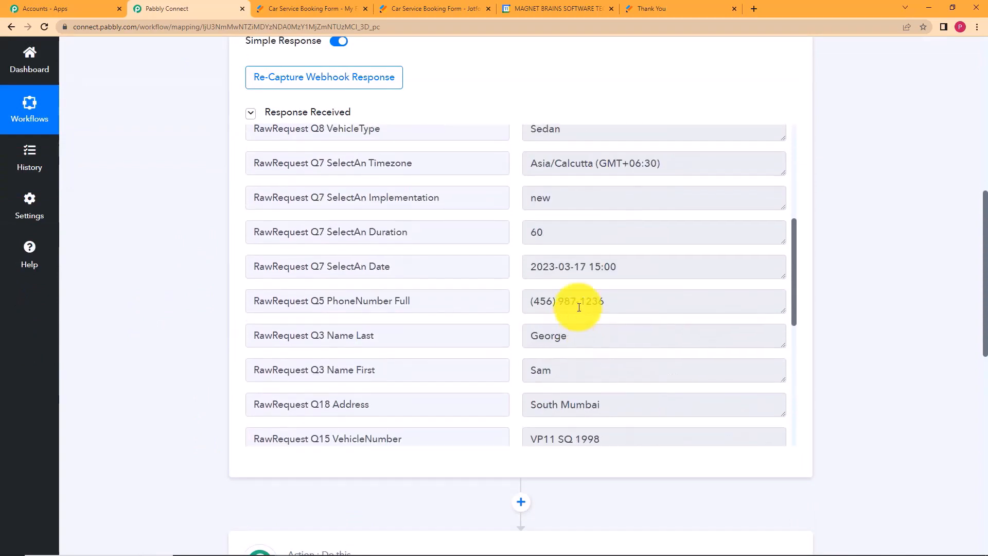
{"action": "left_click", "coordinate": [635, 266]}
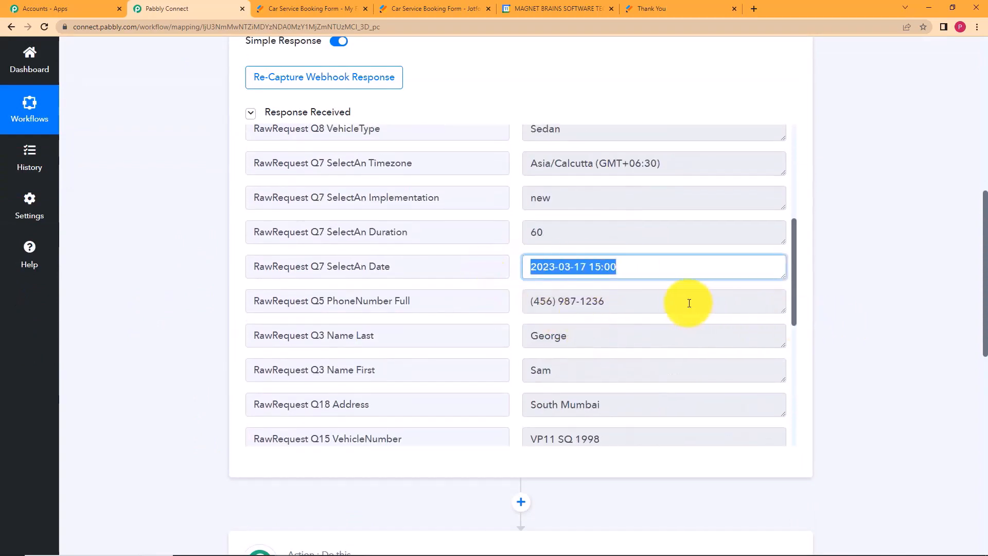
{"action": "left_click", "coordinate": [690, 288]}
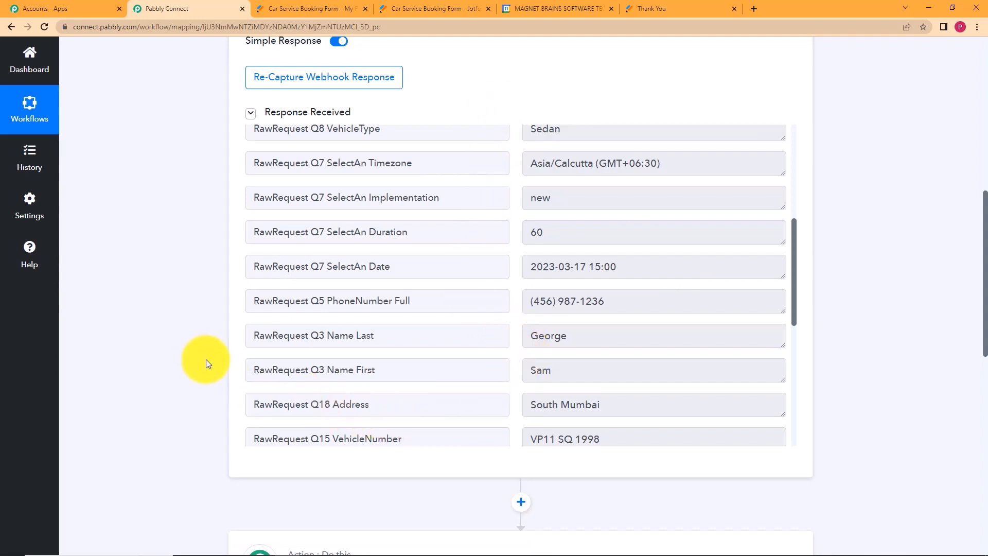
{"action": "left_click_drag", "start_coordinate": [743, 263], "coordinate": [513, 284]}
{"action": "left_click", "coordinate": [518, 299]}
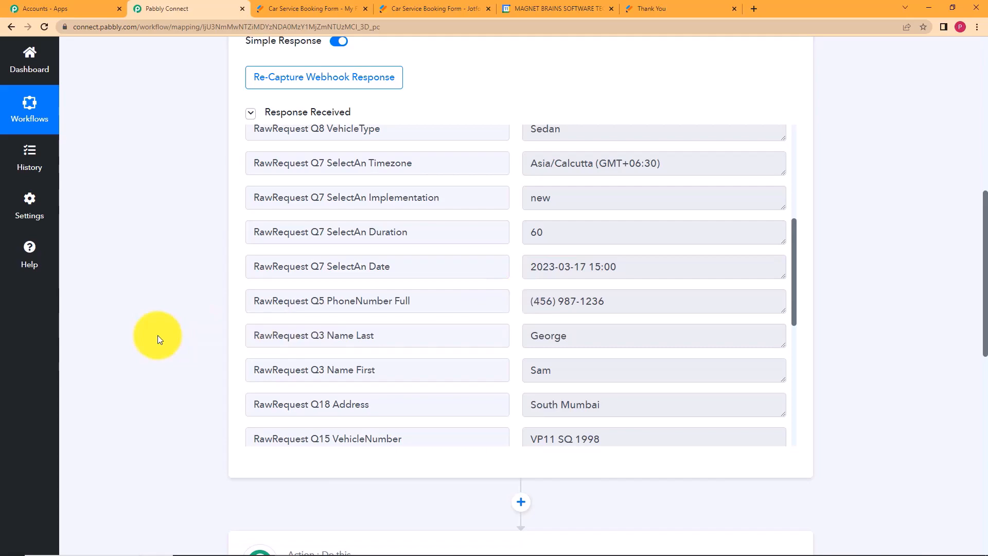
{"action": "scroll", "coordinate": [157, 335], "scroll_direction": "down", "scroll_amount": 7}
Choose Date/Time Formatter by Pabbly with the Format Date Only event and connect it.
{"action": "left_click", "coordinate": [370, 278]}
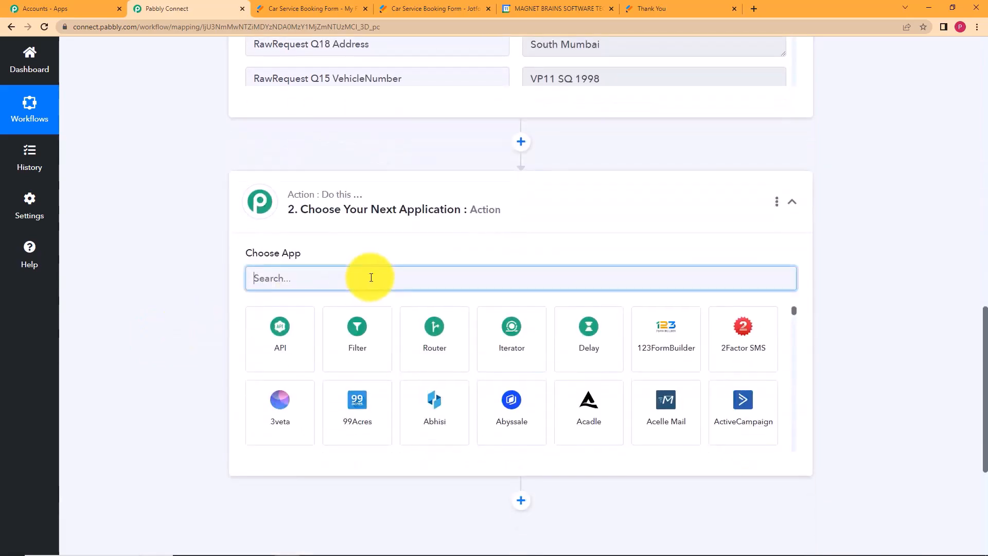
{"action": "type", "text": "date"}
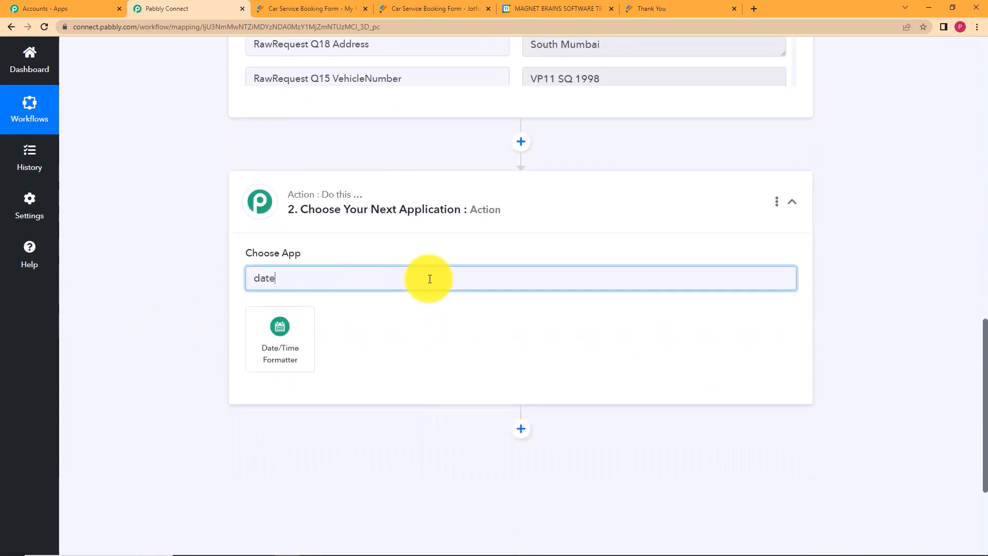
{"action": "left_click", "coordinate": [272, 360]}
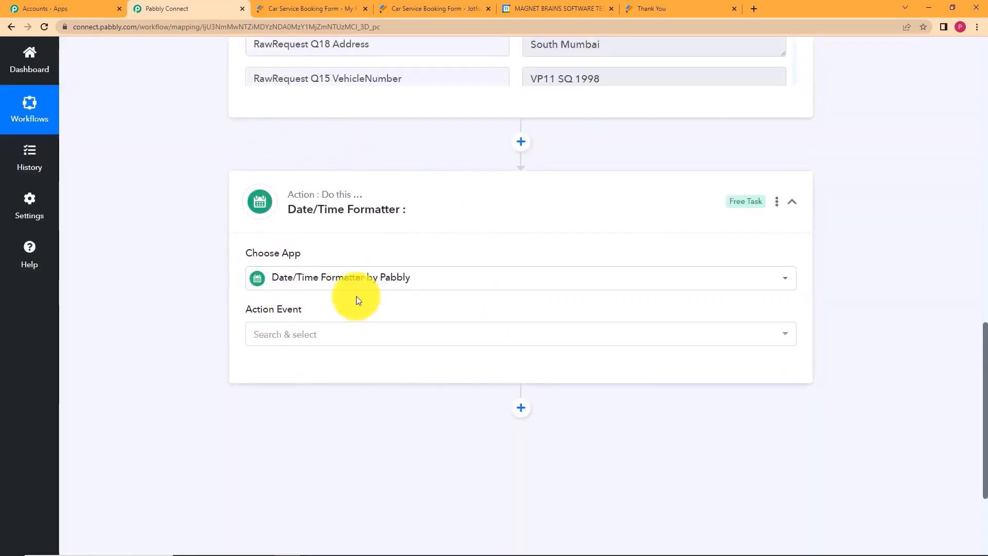
{"action": "left_click", "coordinate": [269, 339]}
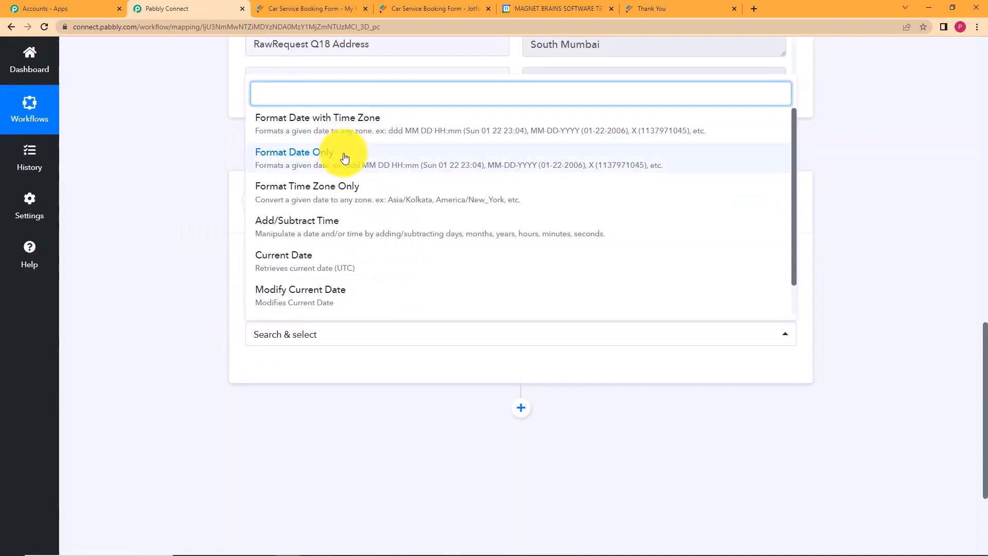
{"action": "left_click", "coordinate": [344, 157]}
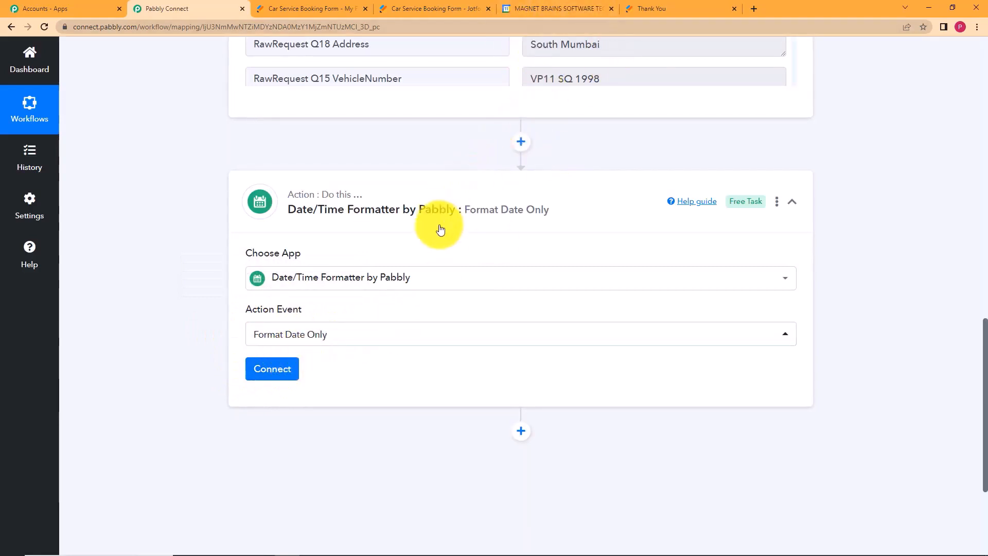
{"action": "left_click", "coordinate": [273, 366]}
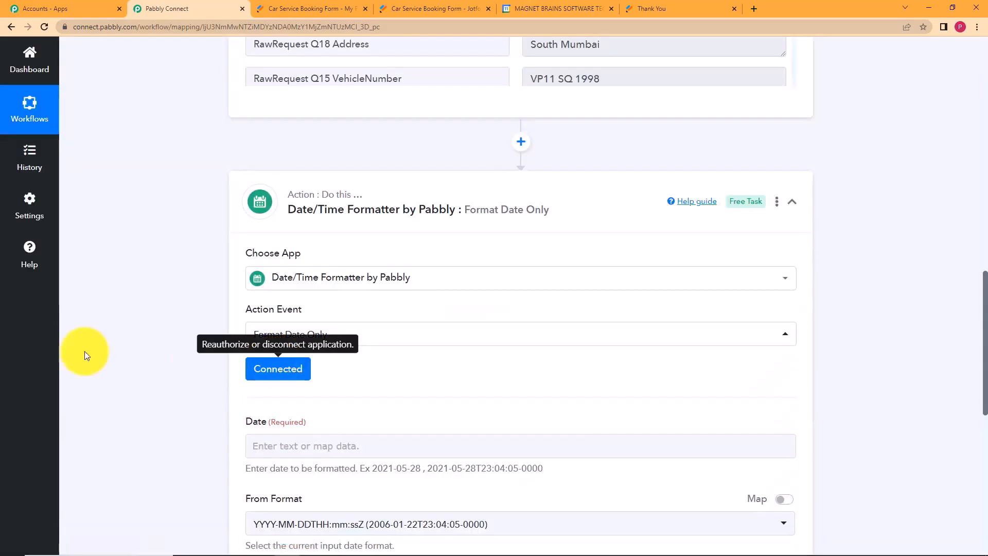
{"action": "scroll", "coordinate": [132, 361], "scroll_direction": "down", "scroll_amount": 5}
{"action": "left_click", "coordinate": [367, 202]}
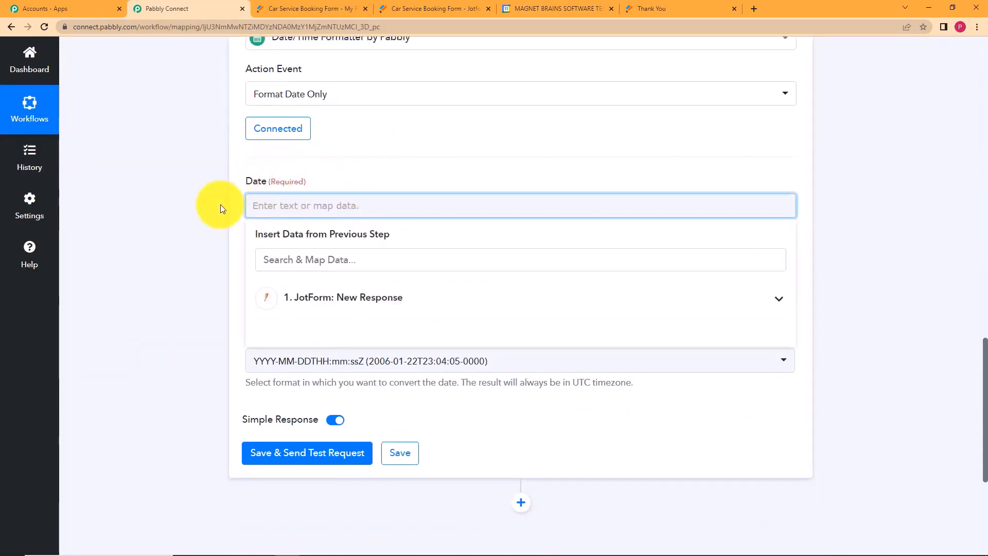
{"action": "scroll", "coordinate": [203, 147], "scroll_direction": "up", "scroll_amount": 7}
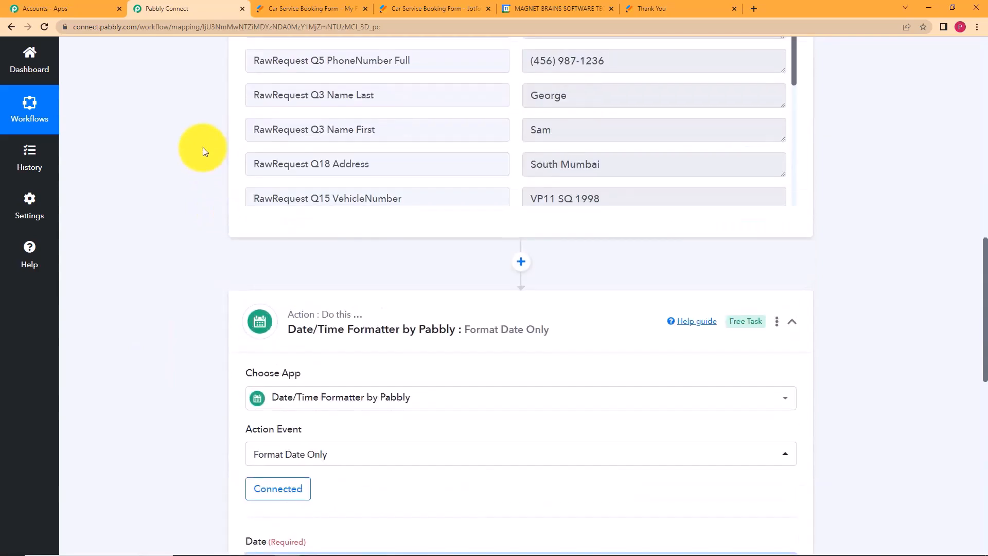
{"action": "scroll", "coordinate": [675, 129], "scroll_direction": "up", "scroll_amount": 3}
{"action": "left_click", "coordinate": [624, 148]}
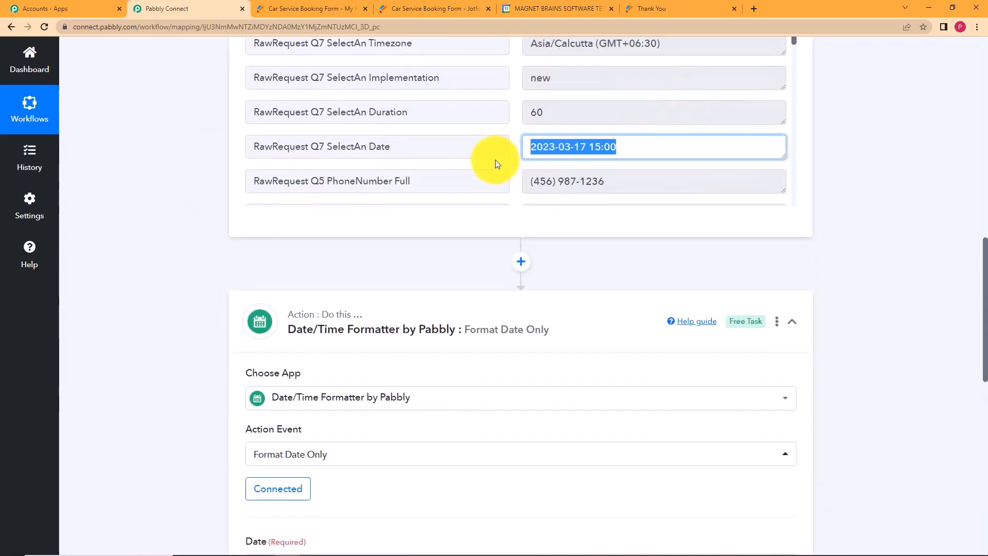
{"action": "left_click", "coordinate": [240, 249]}
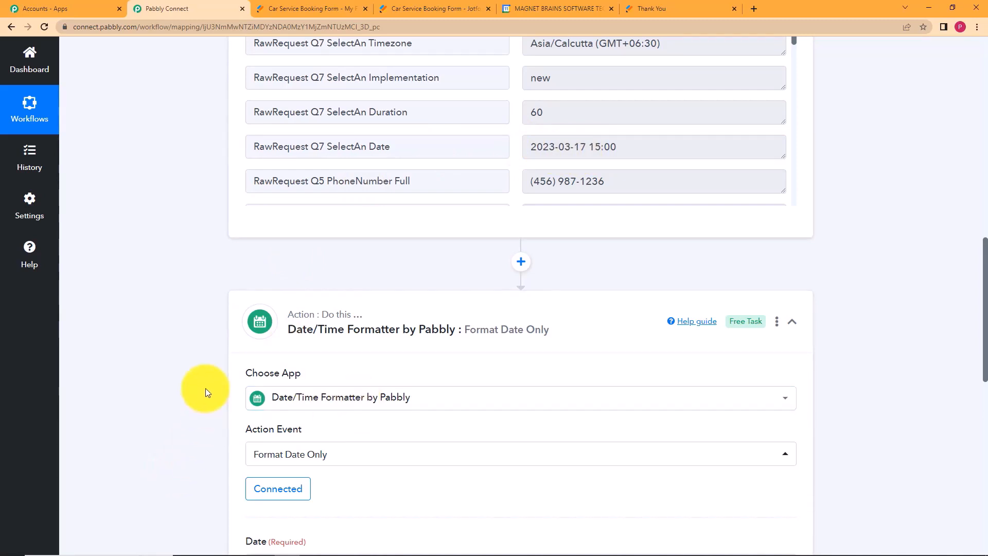
{"action": "scroll", "coordinate": [206, 388], "scroll_direction": "down", "scroll_amount": 2}
{"action": "left_click", "coordinate": [280, 446]}
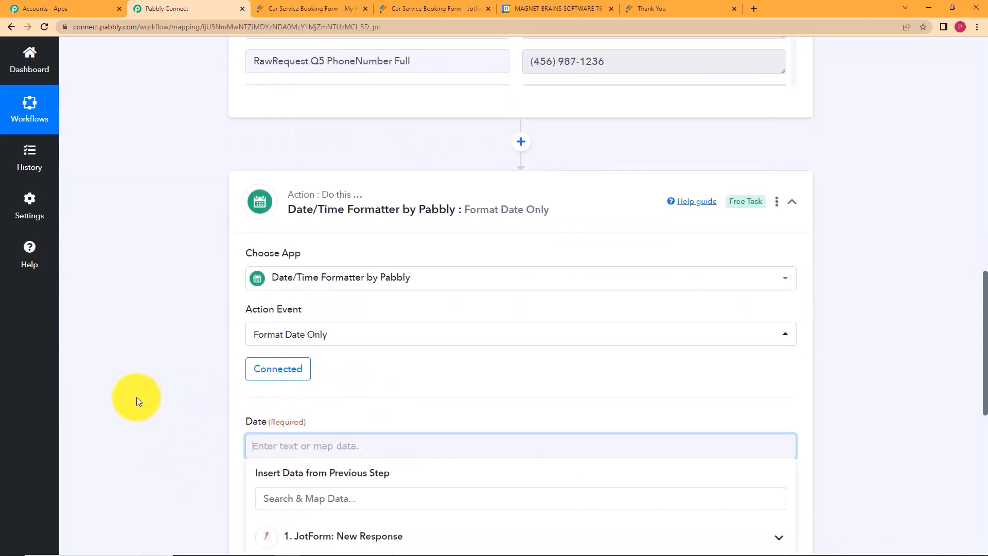
{"action": "scroll", "coordinate": [154, 394], "scroll_direction": "down", "scroll_amount": 2}
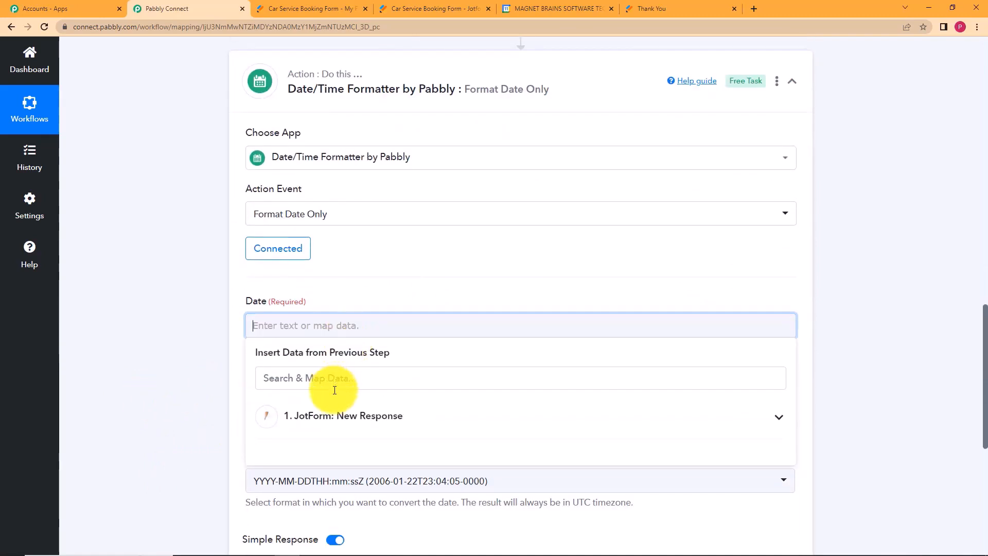
{"action": "scroll", "coordinate": [238, 364], "scroll_direction": "down", "scroll_amount": 2}
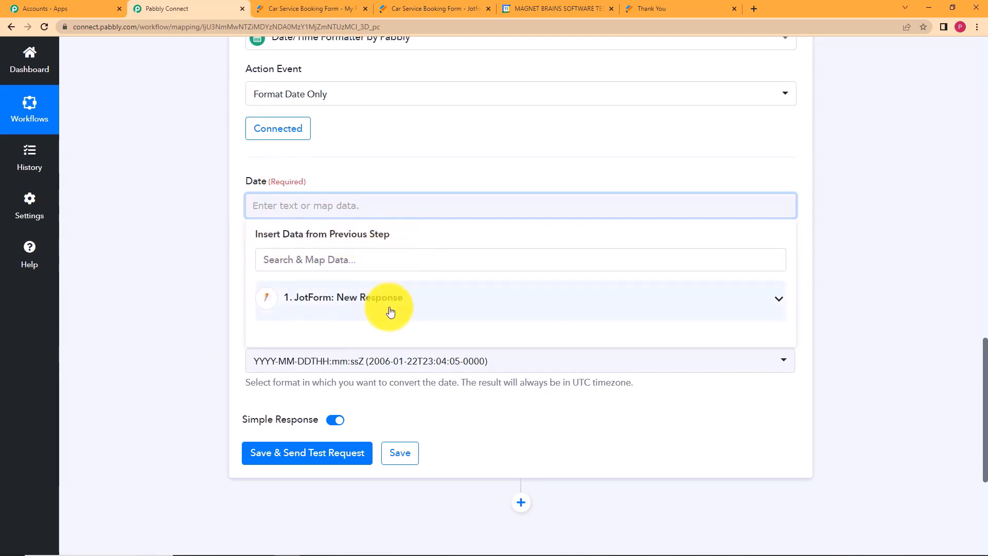
{"action": "left_click", "coordinate": [464, 305]}
{"action": "scroll", "coordinate": [453, 324], "scroll_direction": "down", "scroll_amount": 2}
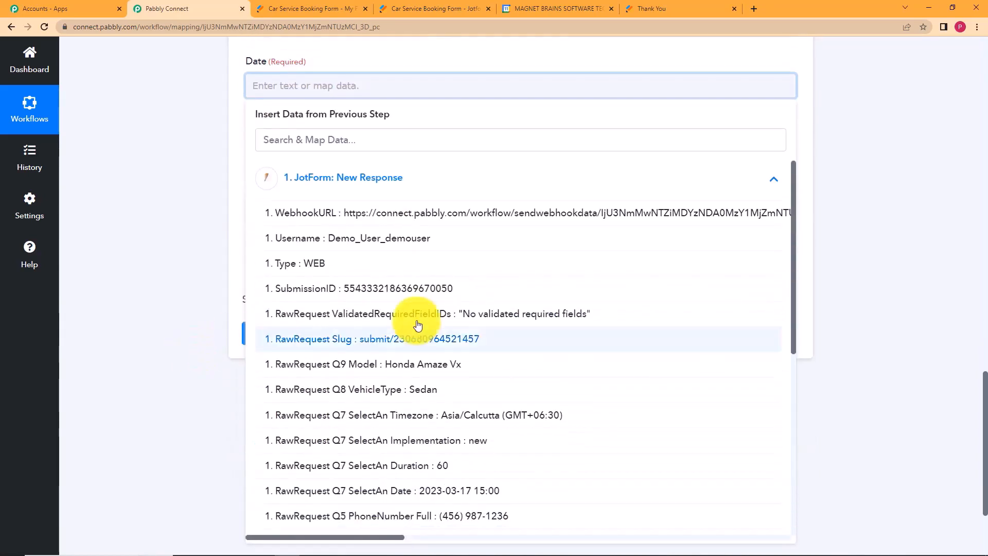
{"action": "left_click", "coordinate": [459, 496]}
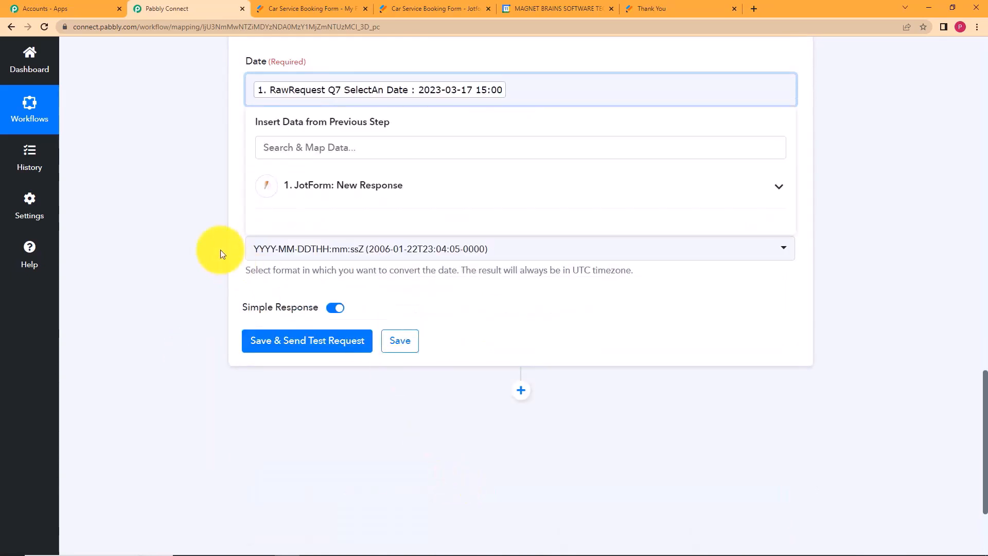
{"action": "left_click", "coordinate": [209, 216]}
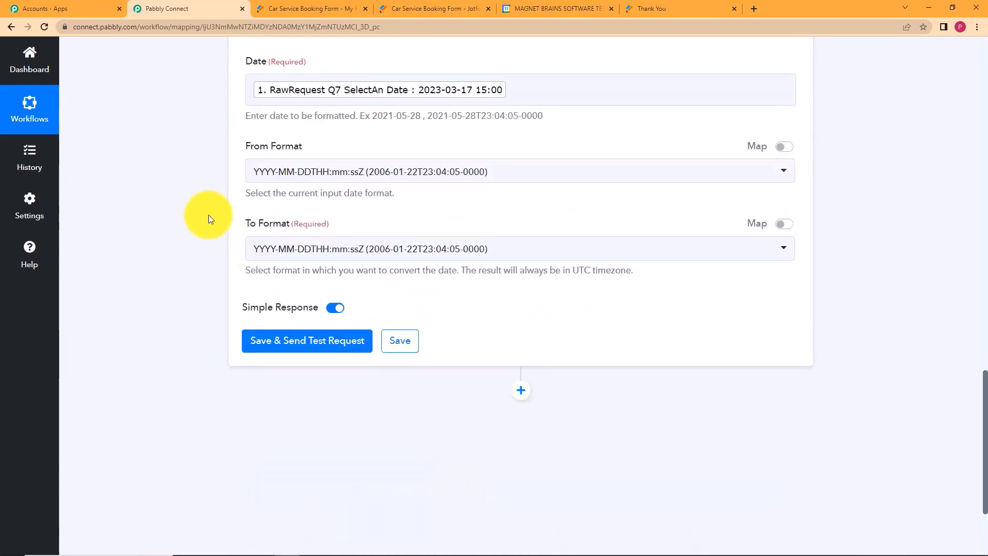
Set From Format to YYYY-MM-DD HH:mm:ss Z and To Format to YYYY-MM-DDTHH:mm:ss[Z].
{"action": "left_click", "coordinate": [540, 177]}
{"action": "left_click", "coordinate": [503, 251]}
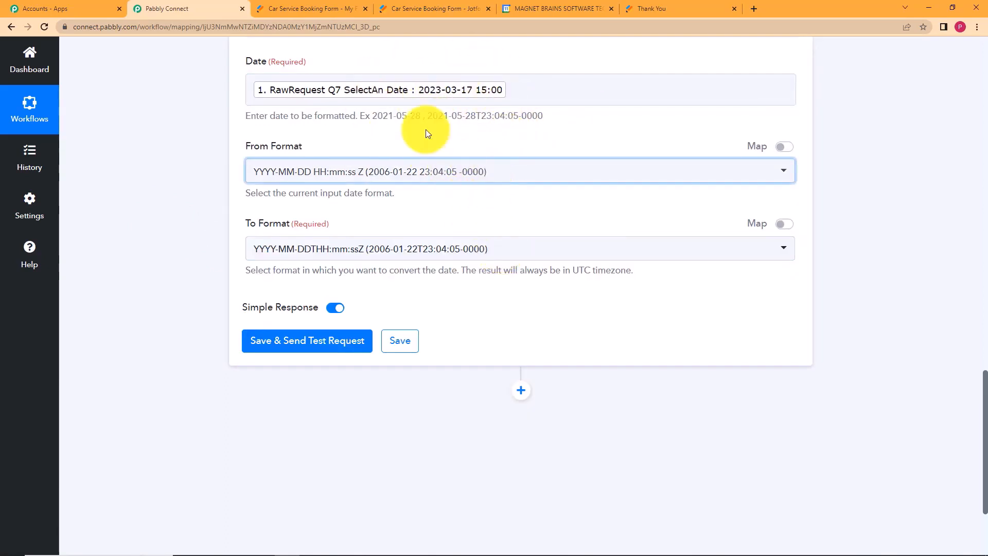
{"action": "left_click", "coordinate": [418, 251]}
{"action": "left_click", "coordinate": [404, 327]}
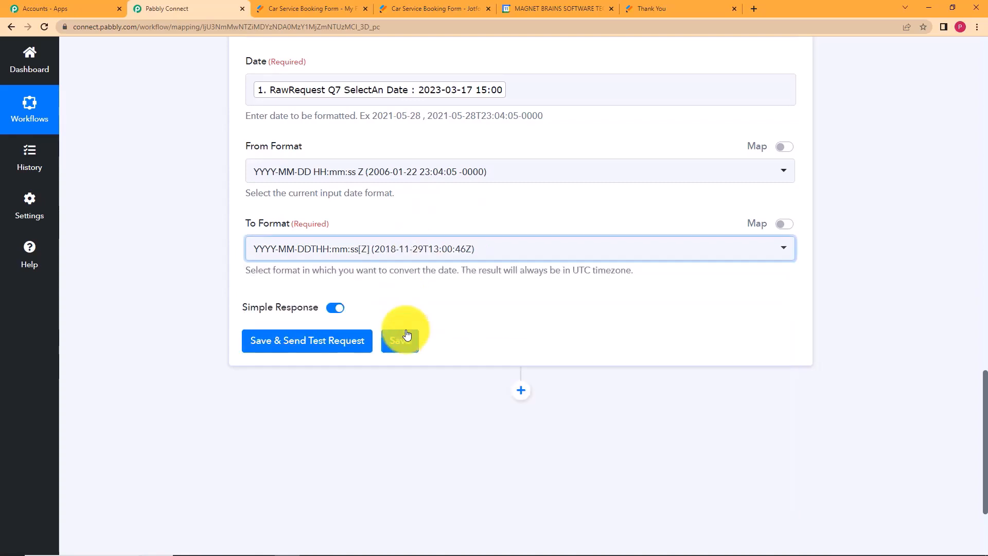
Test and save the Format Date Only step, which returns 2023-03-17T15:00:00Z.
{"action": "left_click", "coordinate": [368, 340]}
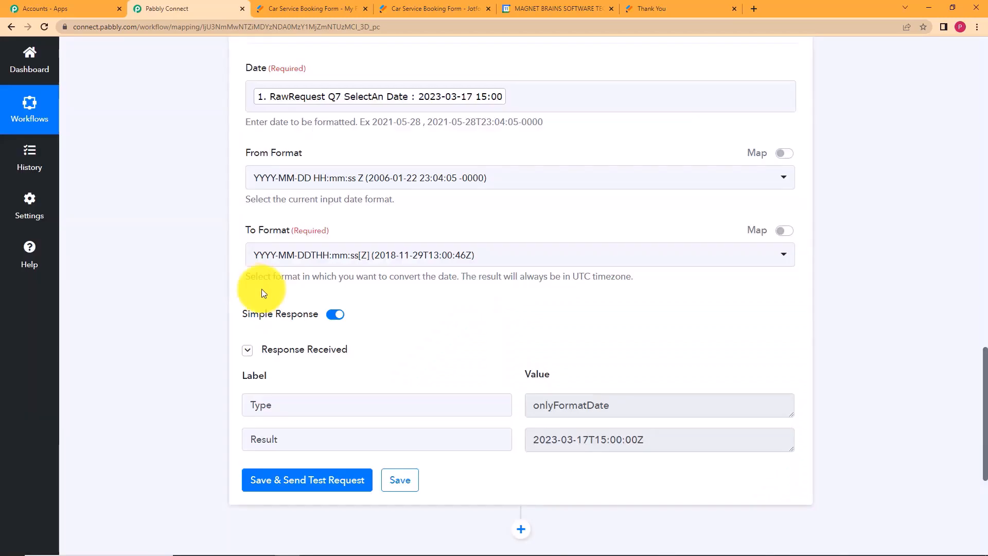
{"action": "scroll", "coordinate": [650, 386], "scroll_direction": "down", "scroll_amount": 2}
{"action": "left_click_drag", "start_coordinate": [648, 319], "coordinate": [527, 318]}
{"action": "left_click", "coordinate": [515, 375]}
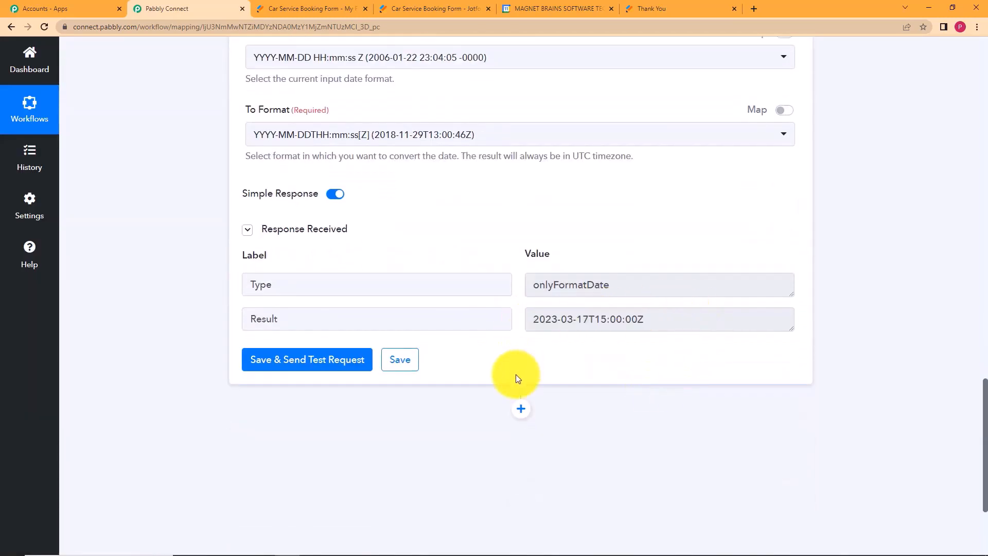
{"action": "left_click", "coordinate": [409, 360]}
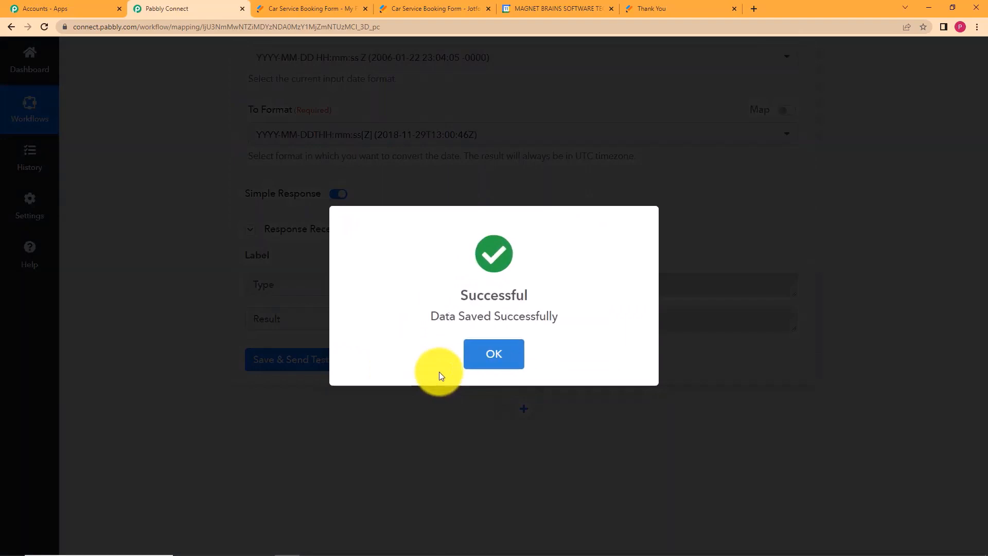
{"action": "left_click", "coordinate": [489, 357]}
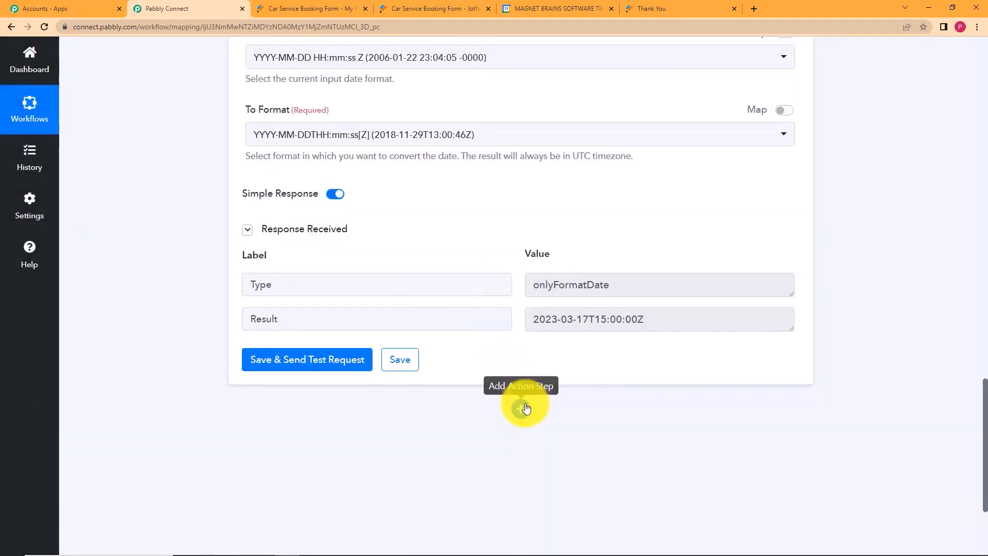
Add a new step after it using Date/Time Formatter by Pabbly.
{"action": "left_click", "coordinate": [520, 408]}
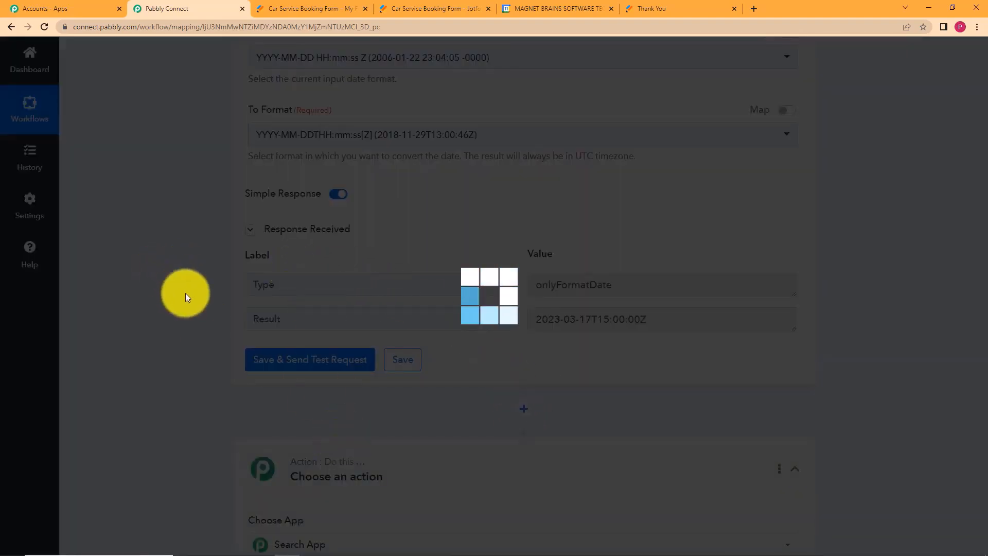
{"action": "type", "text": "d"}
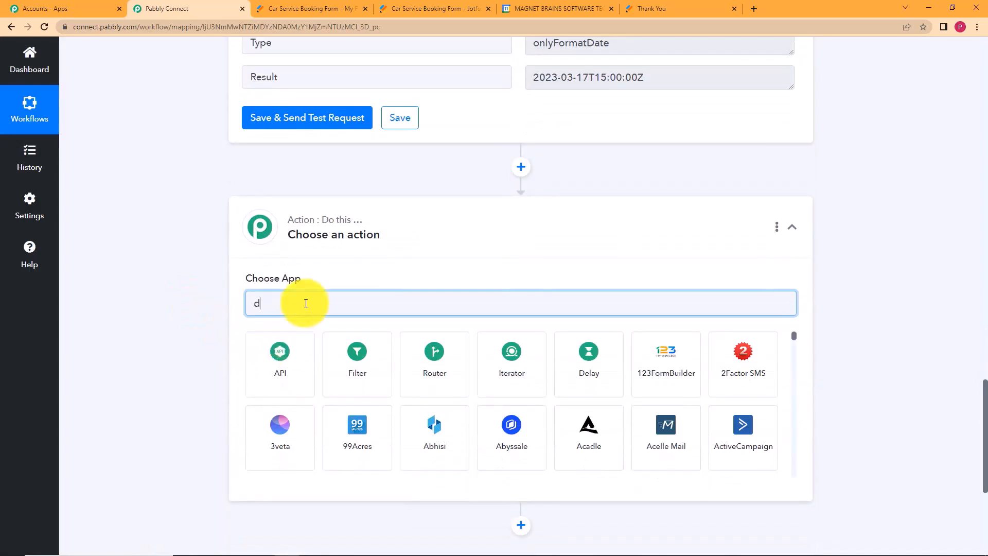
{"action": "type", "text": "ate"}
{"action": "left_click", "coordinate": [295, 350]}
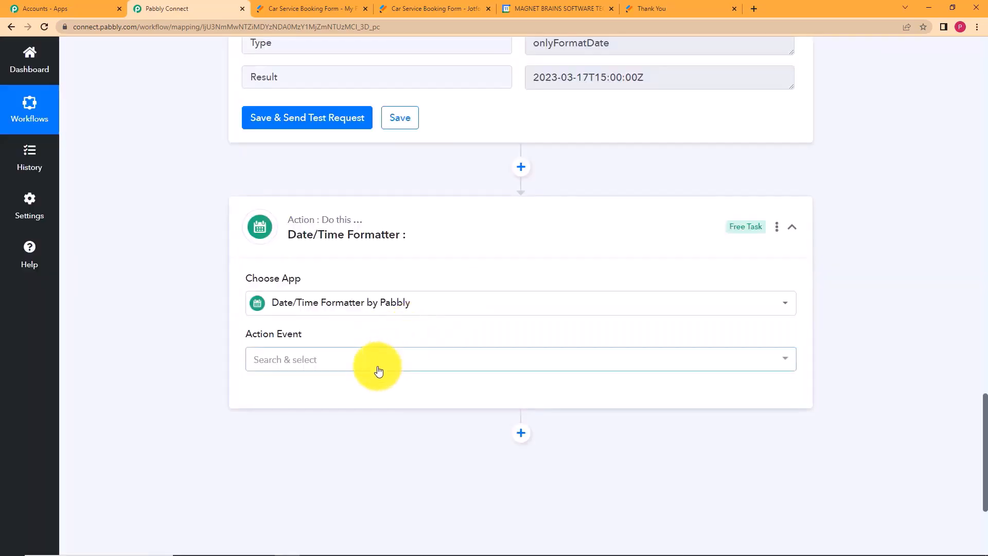
Set the new formatter step's event to Add/Subtract Time and connect it.
{"action": "left_click", "coordinate": [376, 363]}
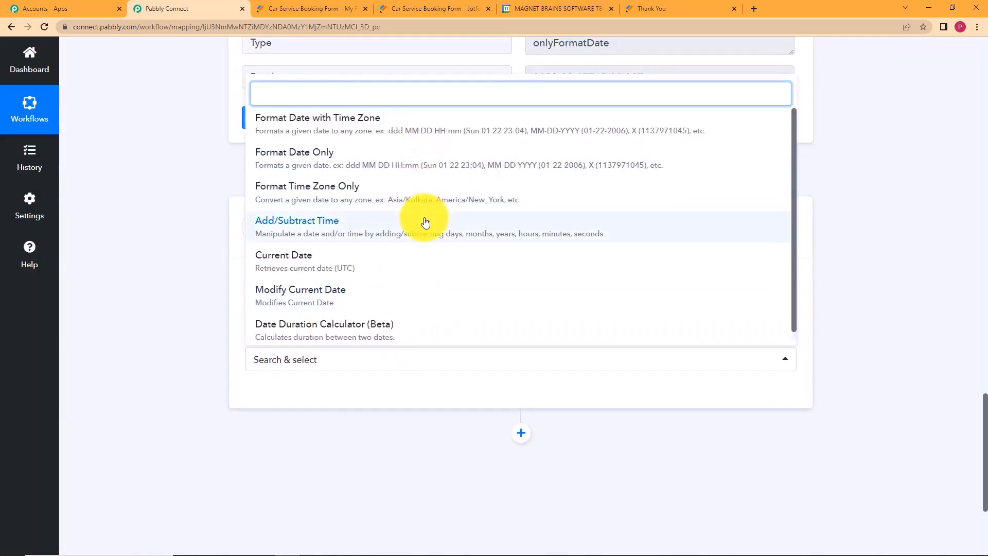
{"action": "left_click", "coordinate": [283, 224]}
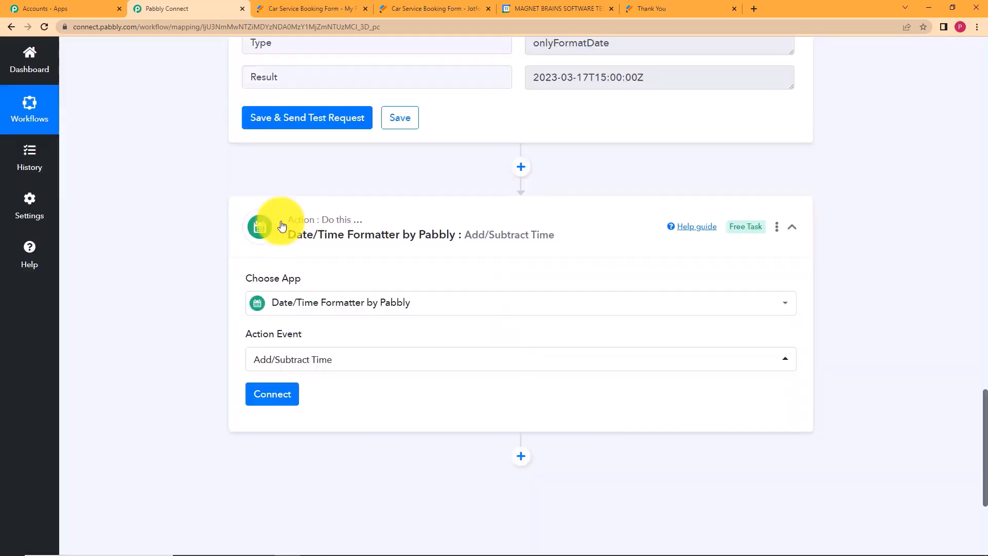
{"action": "left_click", "coordinate": [273, 394]}
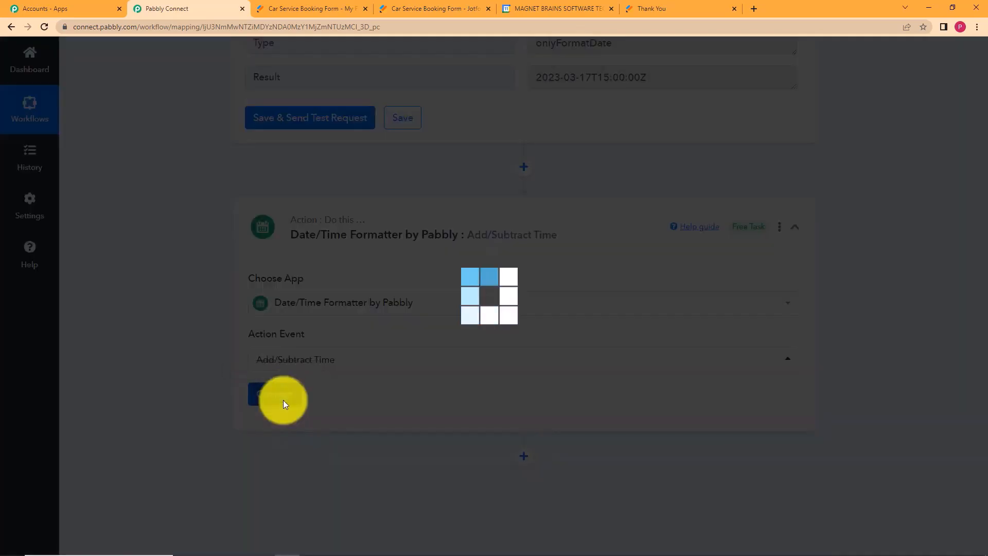
{"action": "scroll", "coordinate": [202, 313], "scroll_direction": "down", "scroll_amount": 3}
{"action": "scroll", "coordinate": [202, 312], "scroll_direction": "down", "scroll_amount": 2}
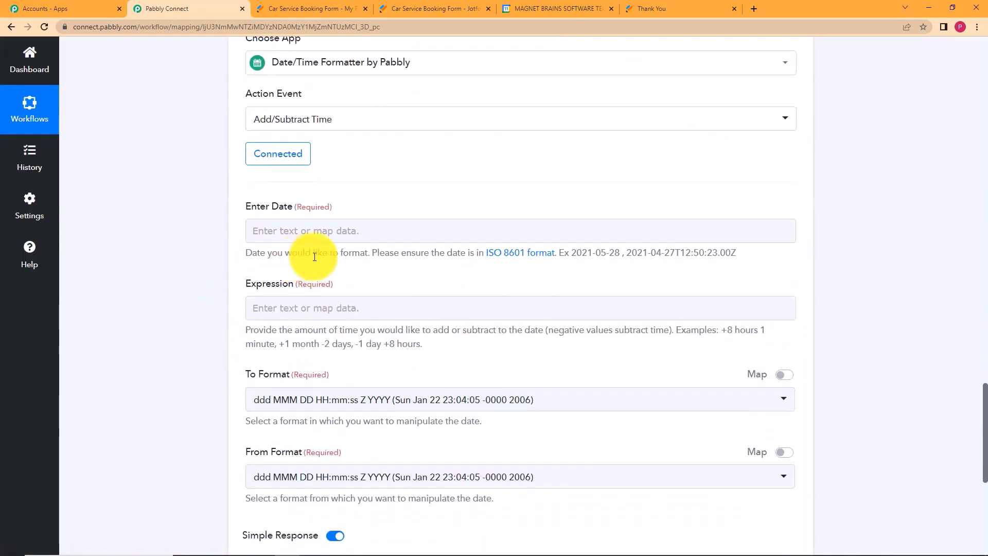
{"action": "left_click", "coordinate": [335, 234]}
{"action": "scroll", "coordinate": [140, 119], "scroll_direction": "up", "scroll_amount": 3}
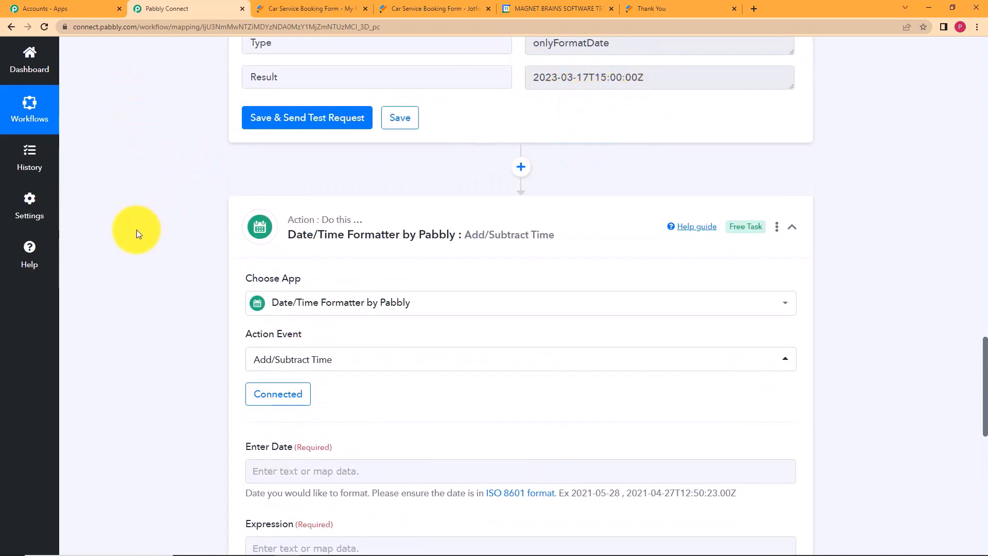
{"action": "scroll", "coordinate": [136, 230], "scroll_direction": "down", "scroll_amount": 2}
{"action": "scroll", "coordinate": [176, 300], "scroll_direction": "down", "scroll_amount": 2}
Map the Format Date Only step's Result (2023-03-17T15:00:00Z) into Enter Date.
{"action": "left_click", "coordinate": [342, 232]}
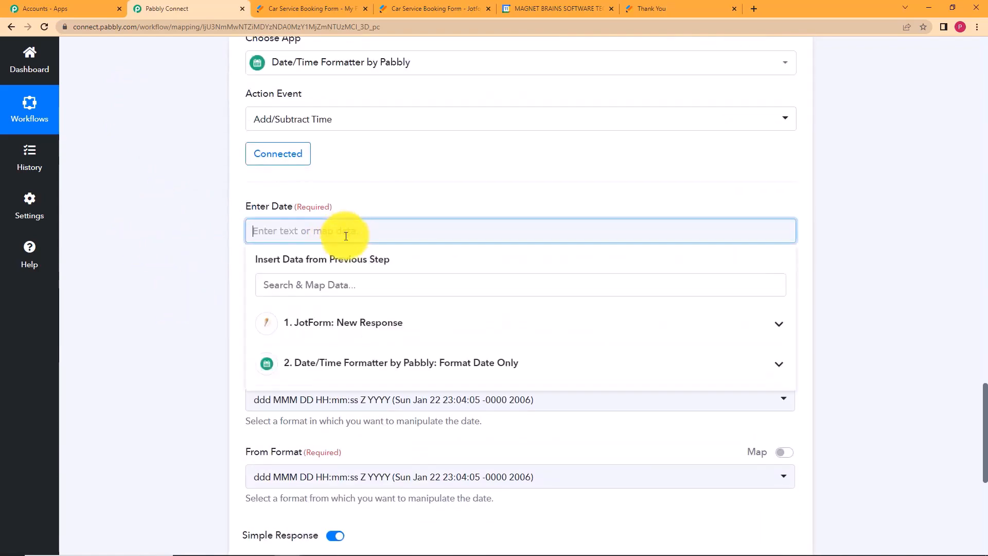
{"action": "left_click", "coordinate": [330, 367]}
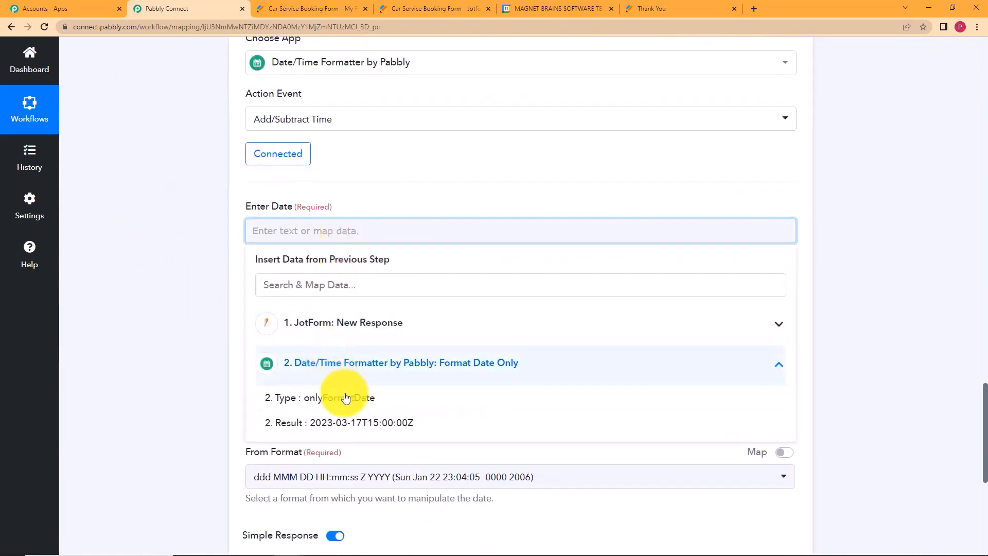
{"action": "left_click", "coordinate": [342, 422]}
{"action": "left_click", "coordinate": [191, 291]}
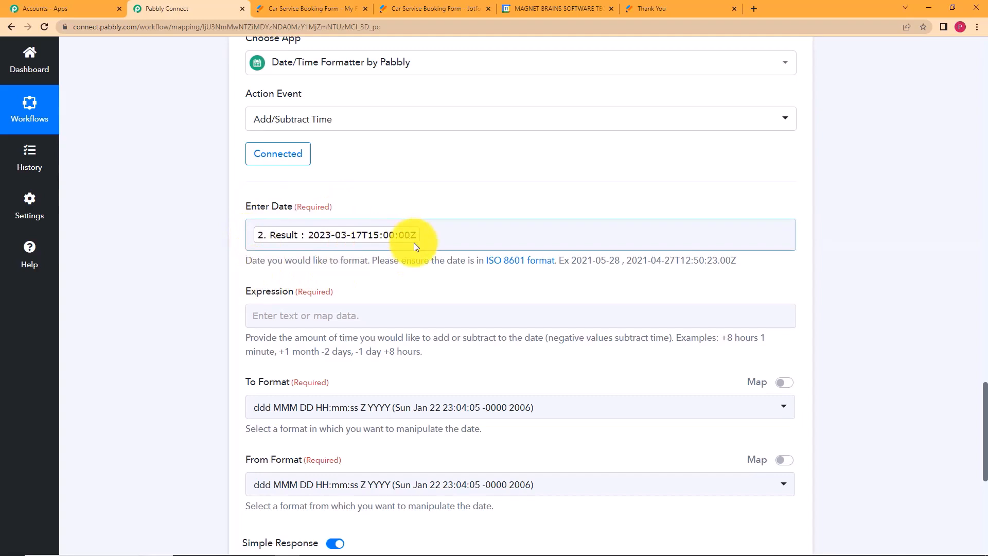
Enter +2 days as the Expression.
{"action": "left_click", "coordinate": [294, 310]}
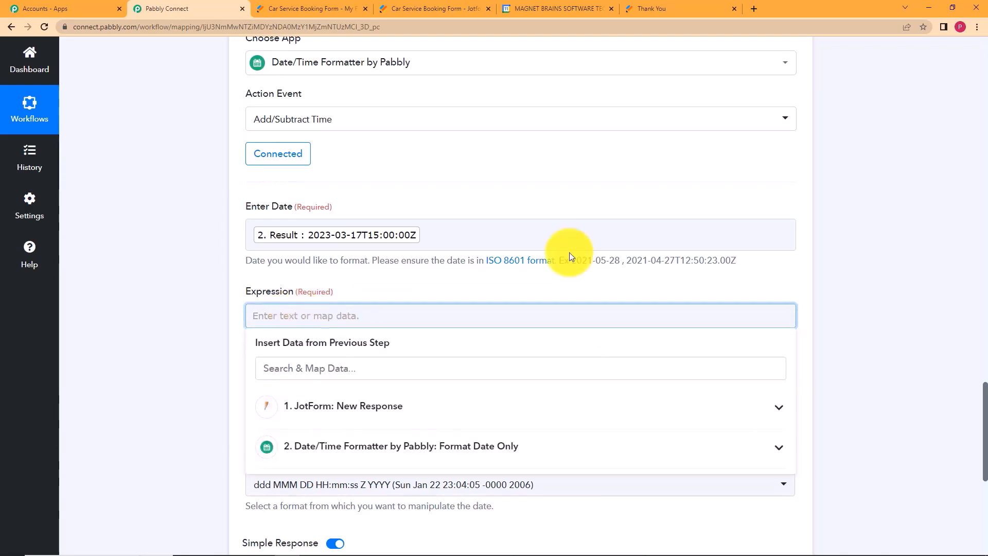
{"action": "left_click", "coordinate": [180, 313]}
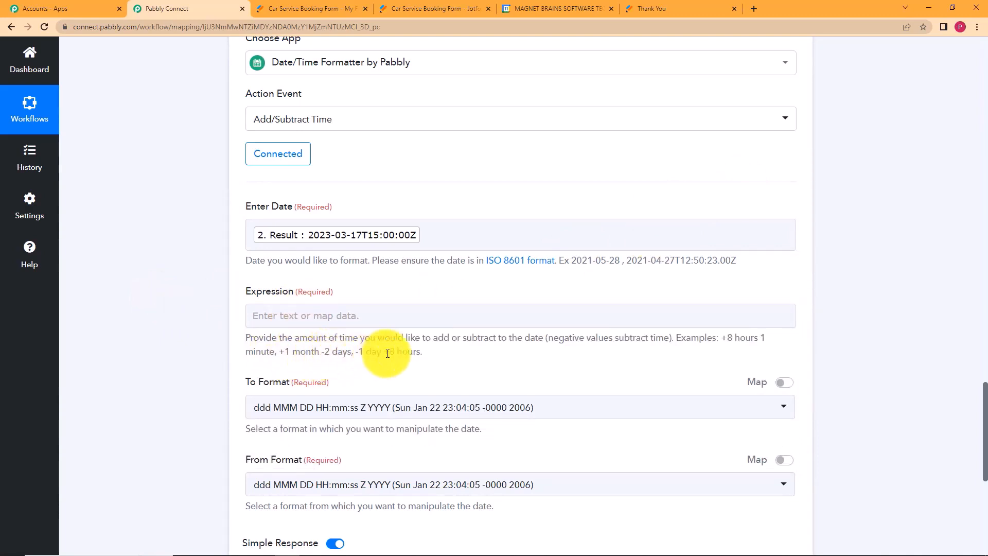
{"action": "left_click", "coordinate": [403, 315]}
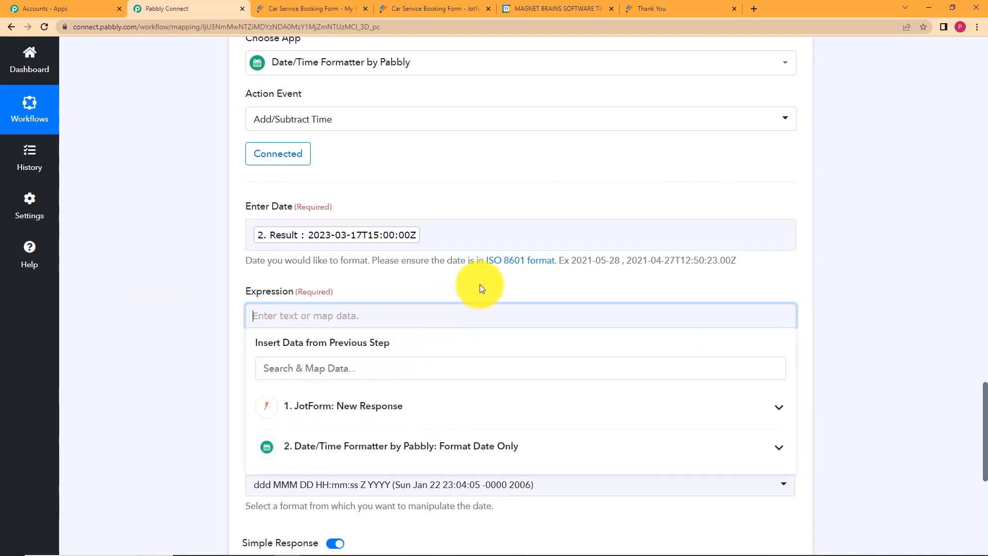
{"action": "type", "text": "+2 days"}
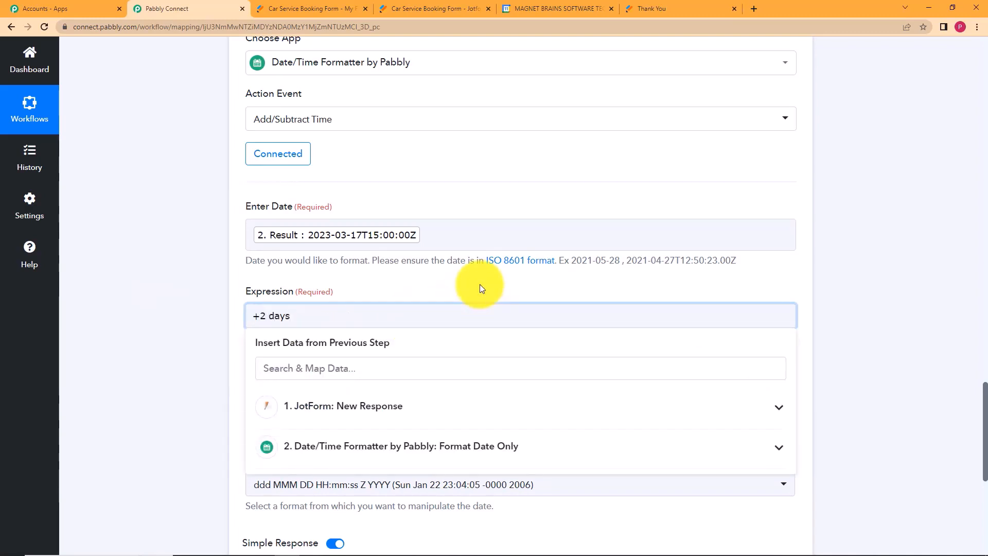
{"action": "left_click", "coordinate": [240, 282]}
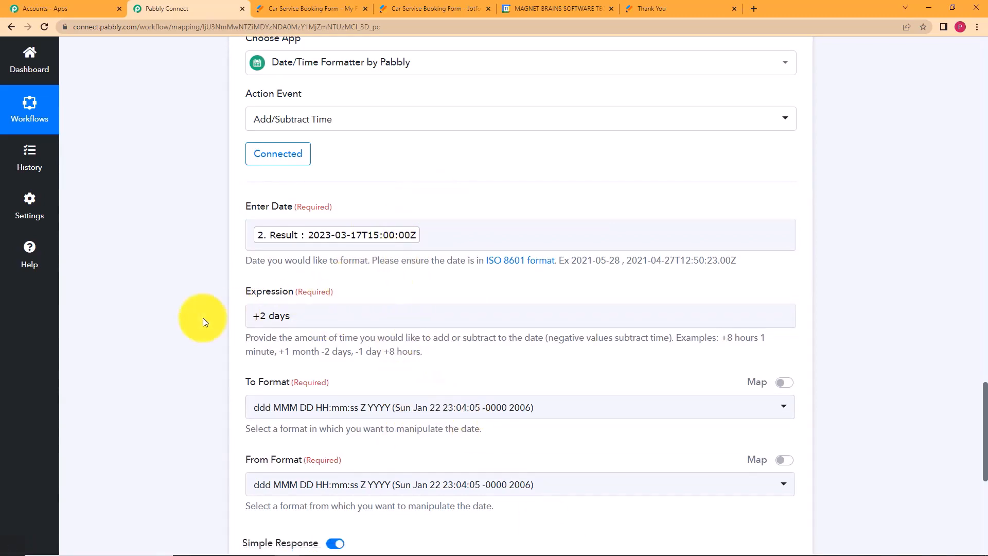
Set both the To Format and From Format to YYYY-MM-DDTHH:mm:ssZ.
{"action": "left_click", "coordinate": [391, 407]}
{"action": "left_click", "coordinate": [450, 236]}
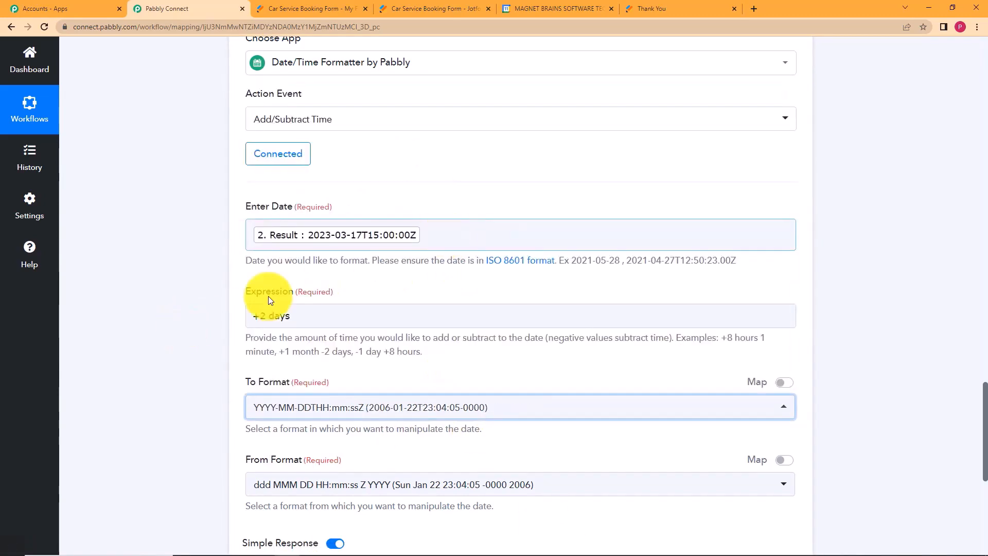
{"action": "scroll", "coordinate": [138, 398], "scroll_direction": "down", "scroll_amount": 3}
{"action": "left_click", "coordinate": [391, 364]}
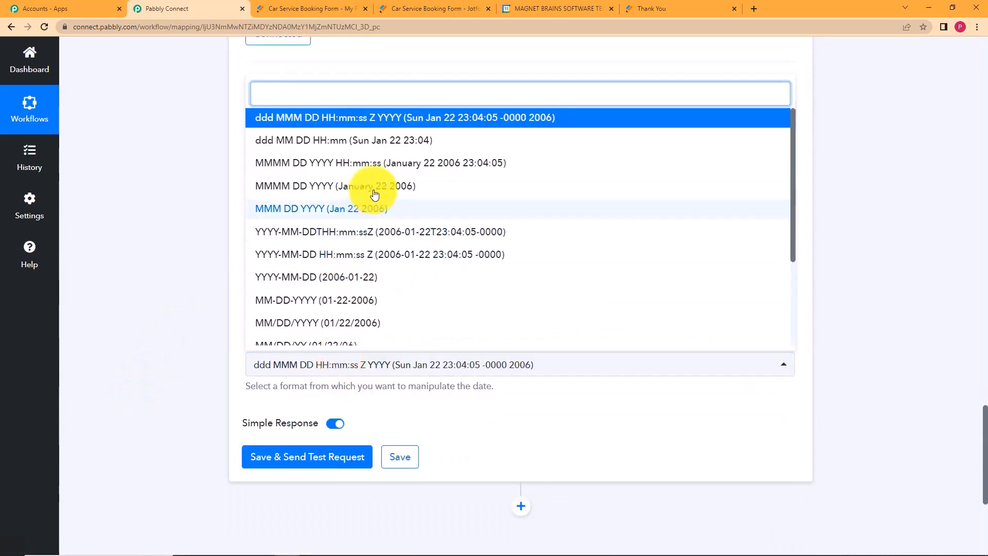
{"action": "left_click", "coordinate": [400, 260]}
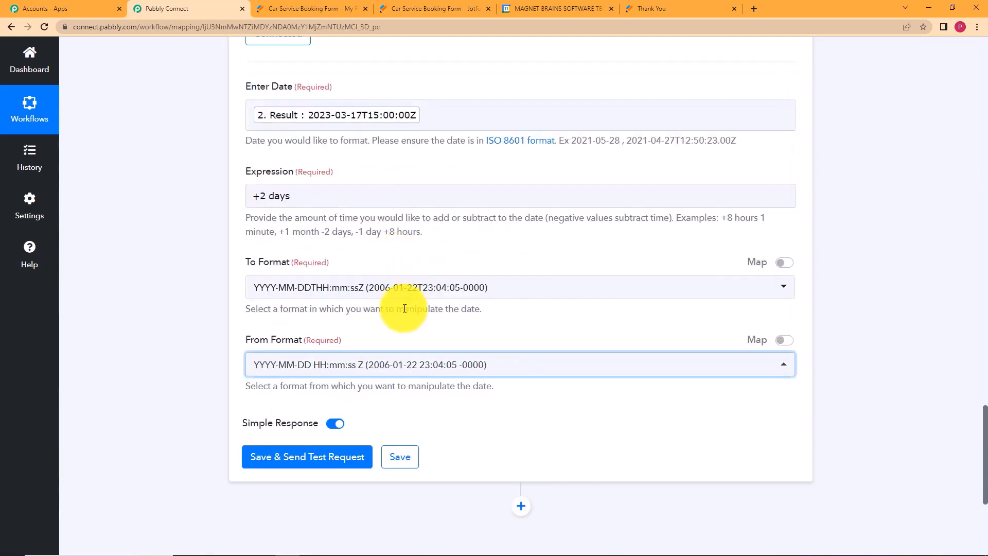
{"action": "left_click", "coordinate": [403, 286]}
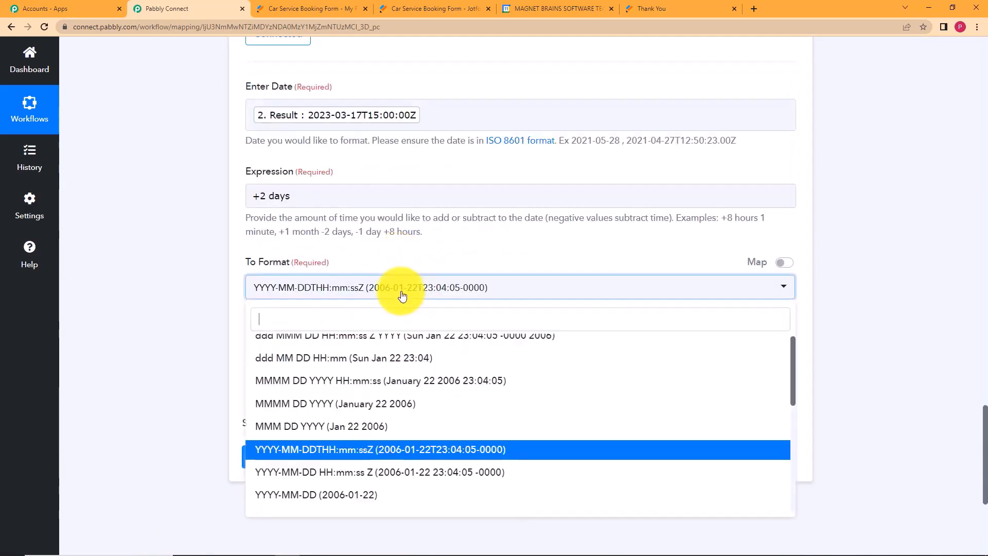
{"action": "left_click", "coordinate": [396, 472]}
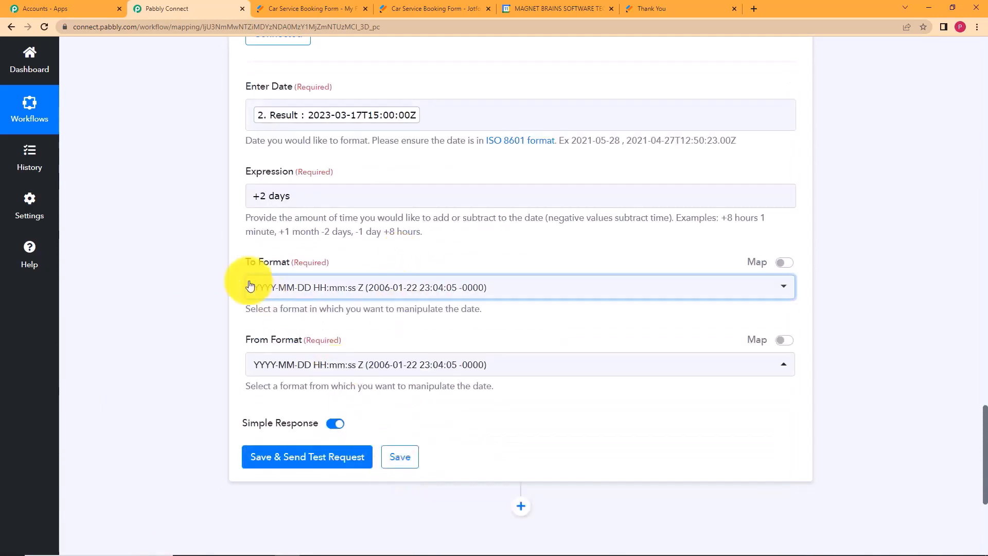
{"action": "left_click", "coordinate": [437, 287]}
Test and save the Add/Subtract Time step, which returns 2023-03-19T15:00:00+00:00.
{"action": "left_click", "coordinate": [353, 346]}
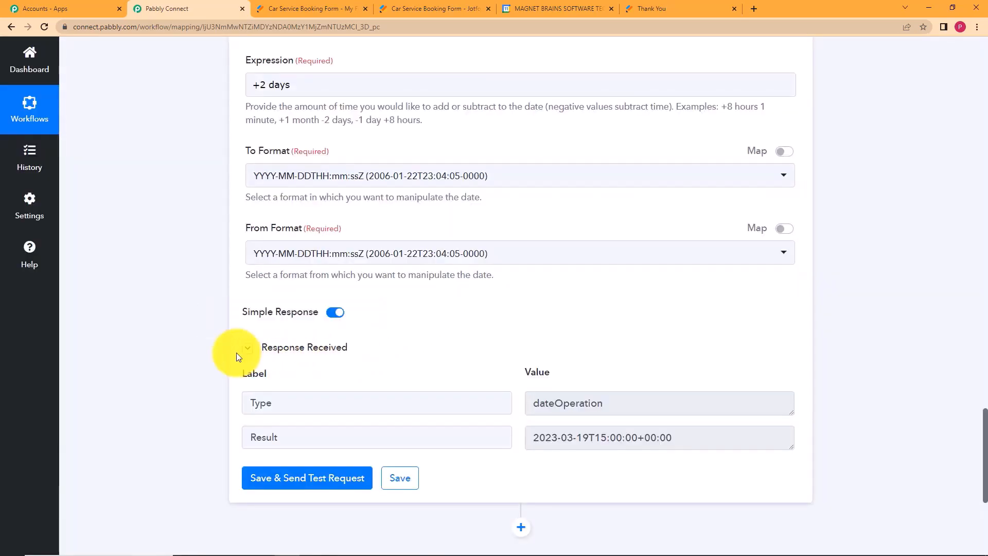
{"action": "scroll", "coordinate": [236, 353], "scroll_direction": "down", "scroll_amount": 3}
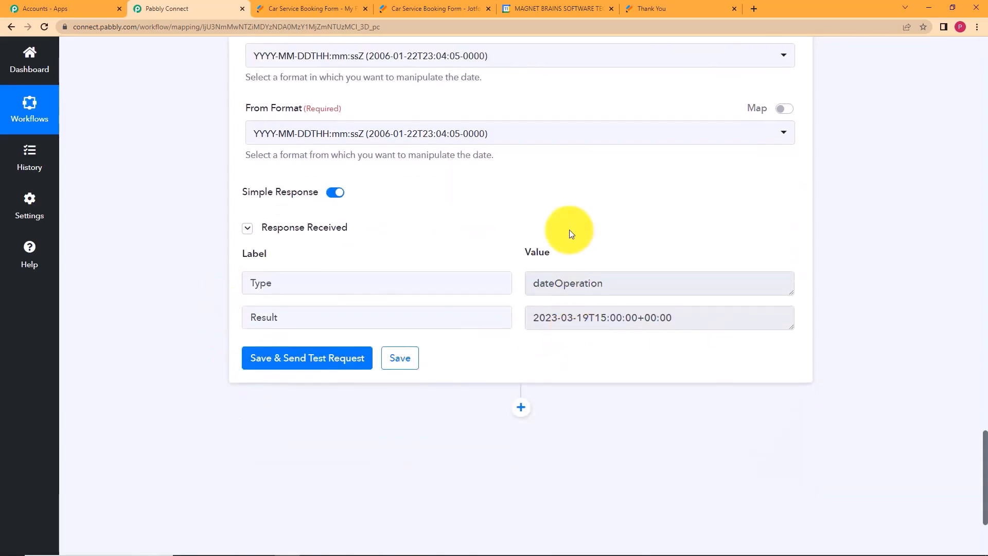
{"action": "scroll", "coordinate": [569, 230], "scroll_direction": "up", "scroll_amount": 5}
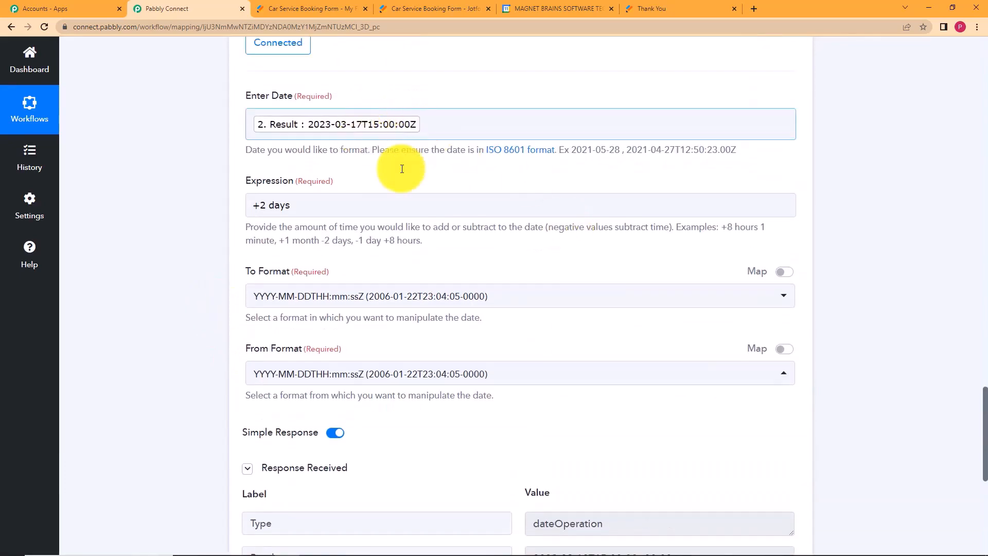
{"action": "scroll", "coordinate": [513, 255], "scroll_direction": "down", "scroll_amount": 5}
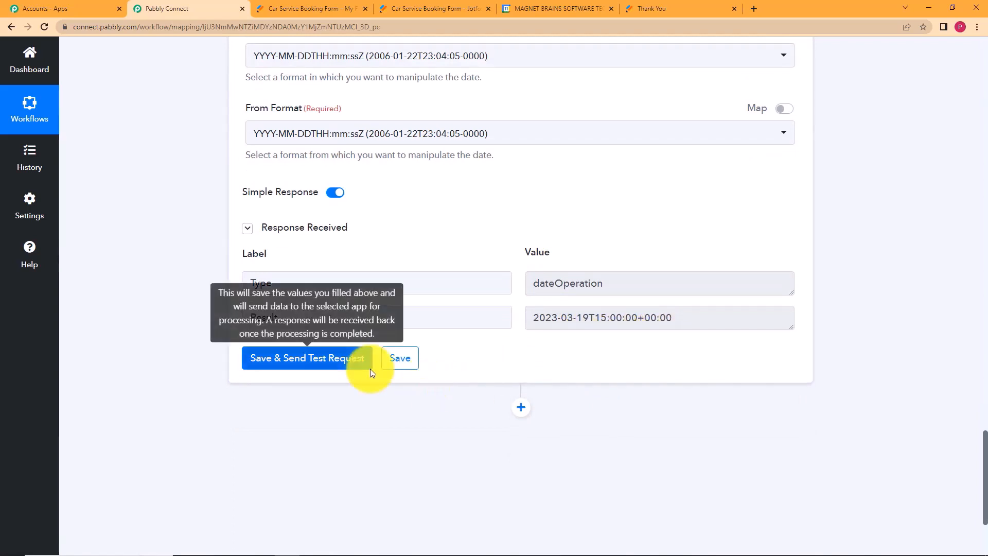
{"action": "left_click", "coordinate": [393, 368]}
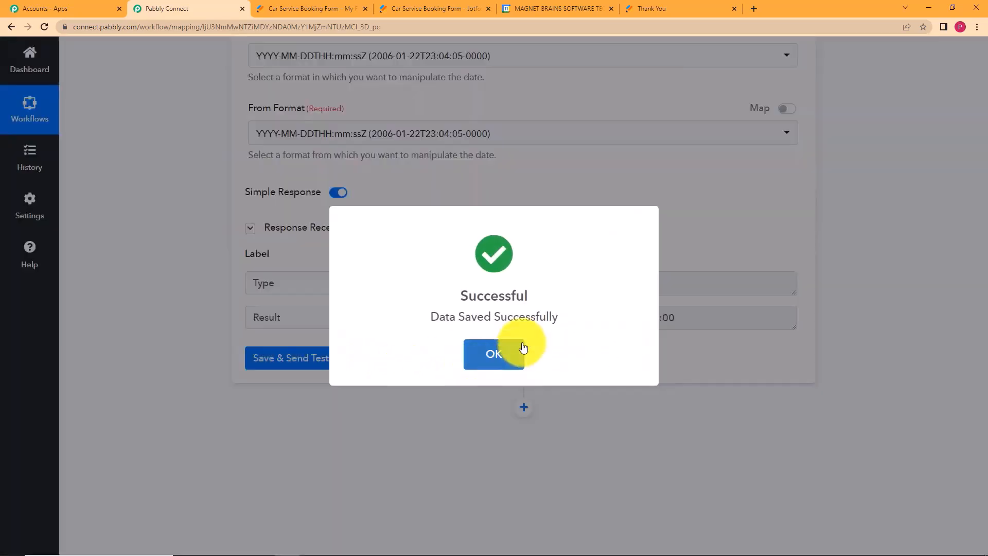
{"action": "left_click", "coordinate": [516, 354]}
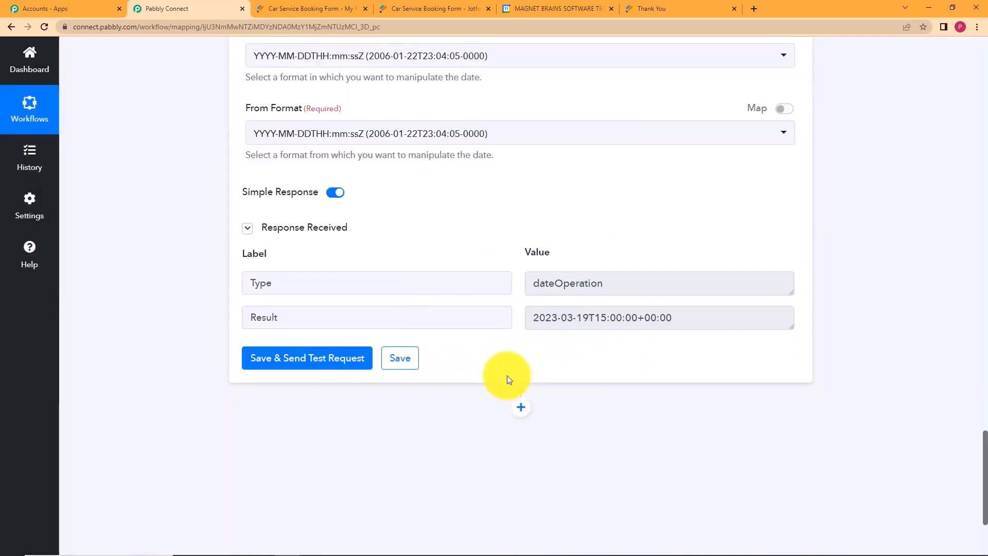
Add a Google Calendar 'Create an Event' action step after the date step and begin connecting an account.
{"action": "left_click", "coordinate": [517, 415]}
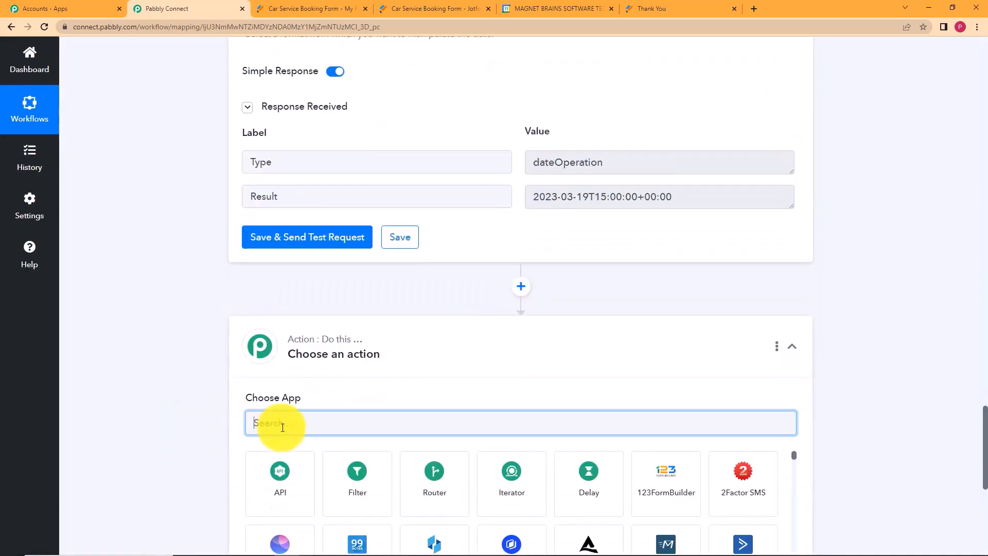
{"action": "type", "text": "google cal"}
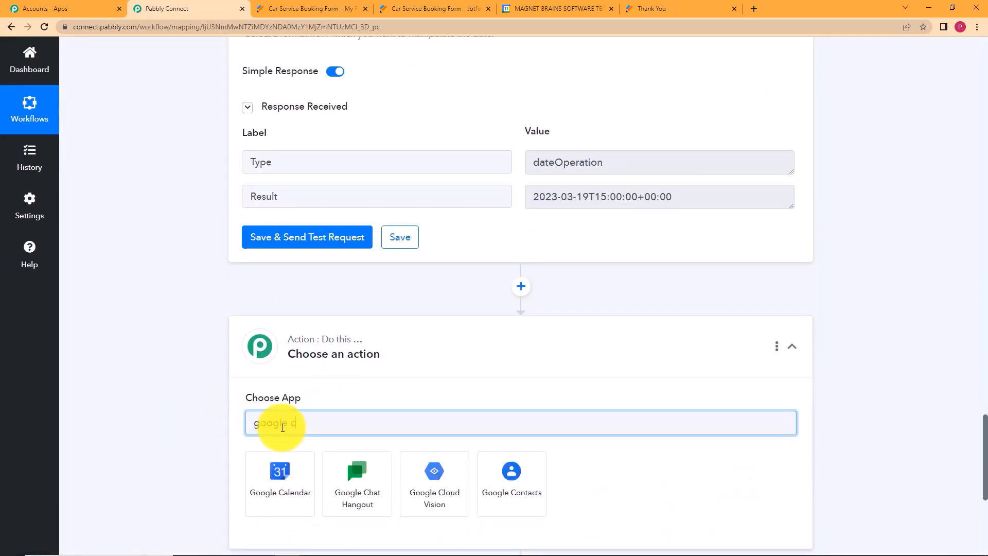
{"action": "left_click", "coordinate": [295, 488]}
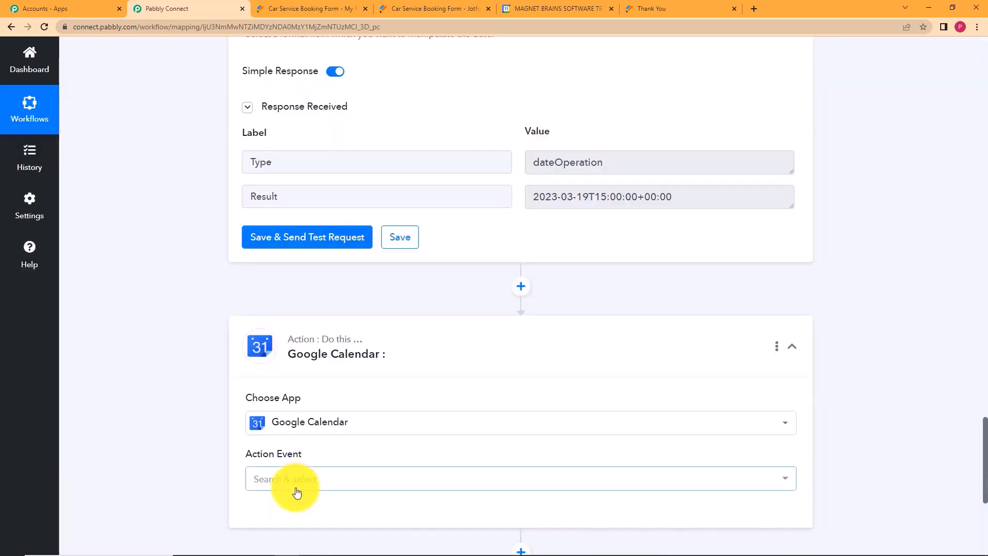
{"action": "left_click", "coordinate": [297, 486]}
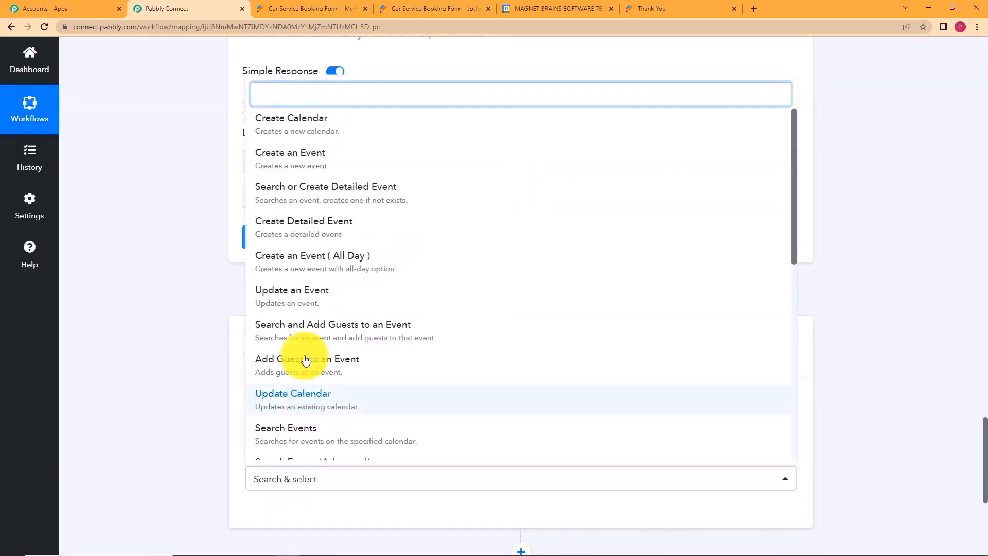
{"action": "left_click", "coordinate": [381, 163]}
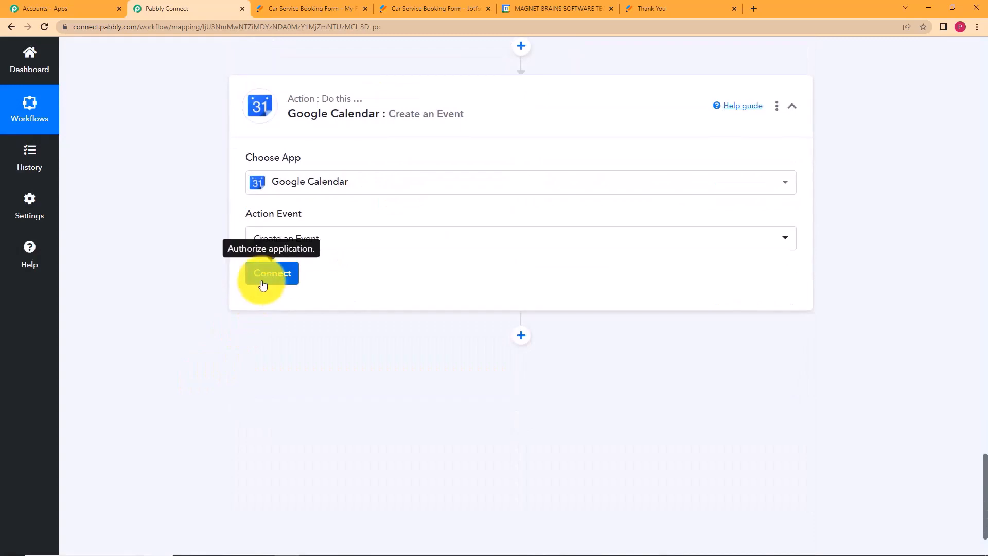
{"action": "left_click", "coordinate": [263, 285]}
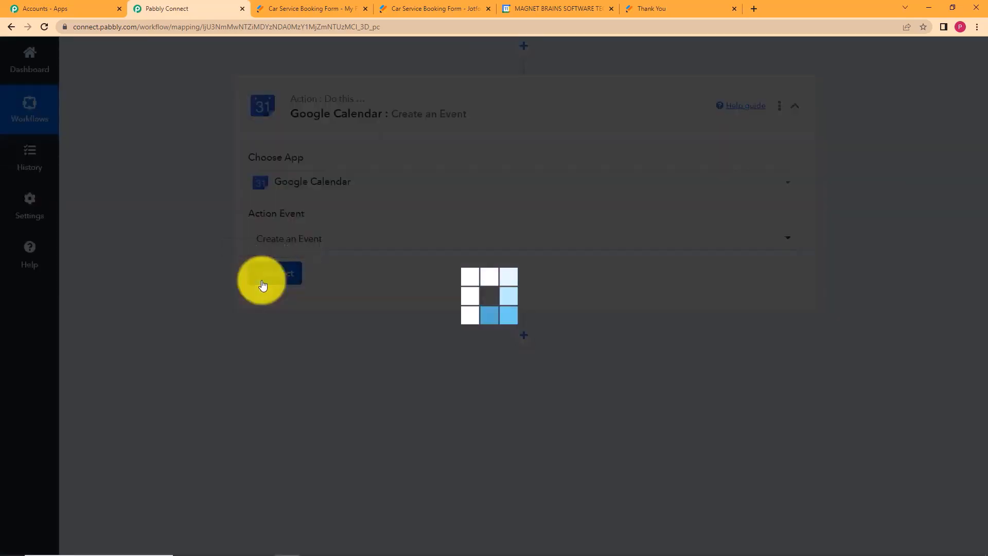
Authorize a new 'Google Calendar #13' connection by signing in with Google and allowing calendar access.
{"action": "left_click", "coordinate": [452, 165]}
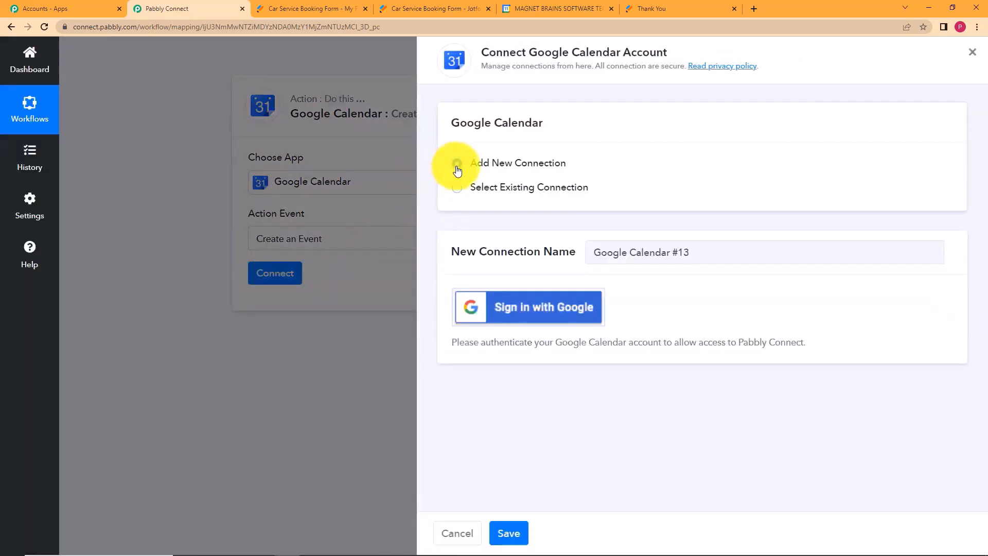
{"action": "left_click", "coordinate": [476, 322]}
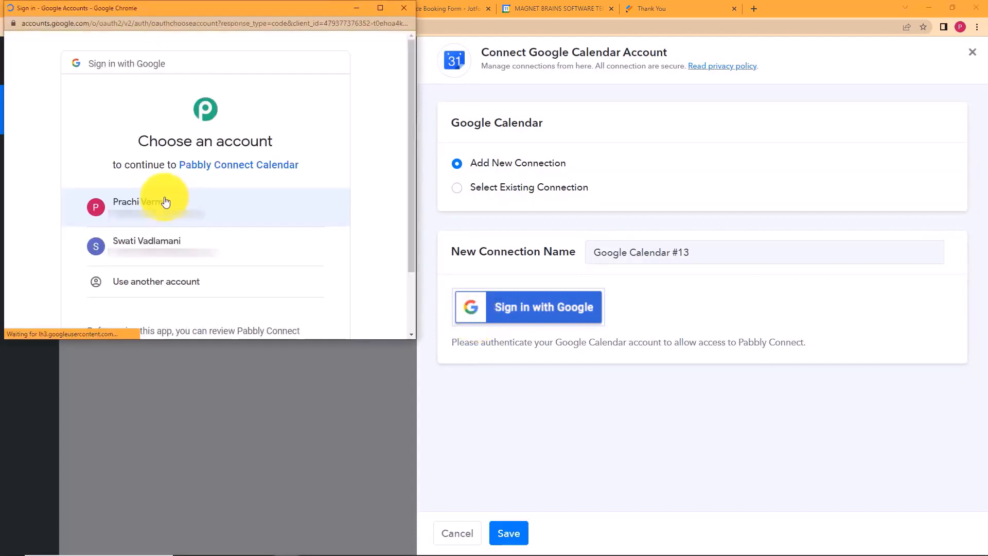
{"action": "left_click", "coordinate": [165, 202]}
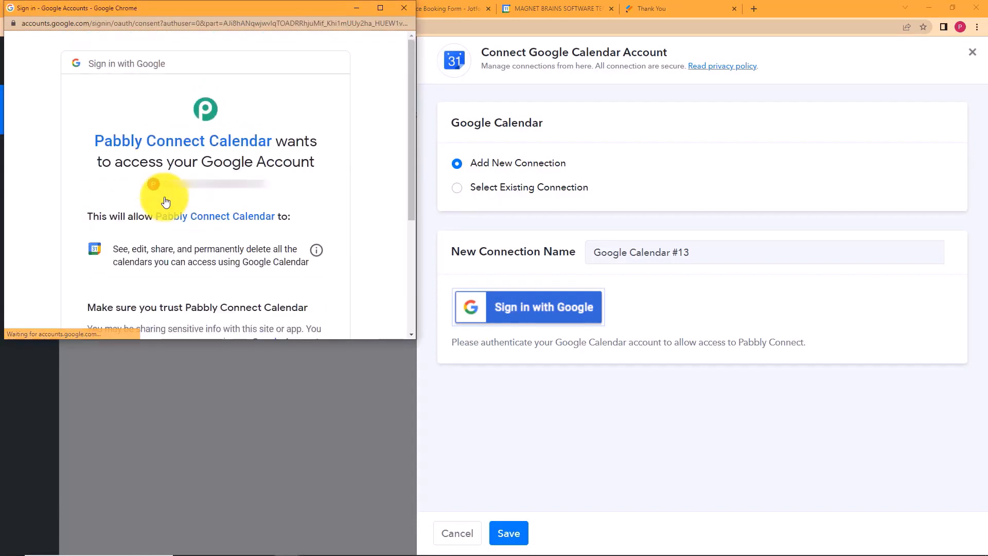
{"action": "scroll", "coordinate": [206, 232], "scroll_direction": "down", "scroll_amount": 3}
{"action": "left_click", "coordinate": [232, 249]}
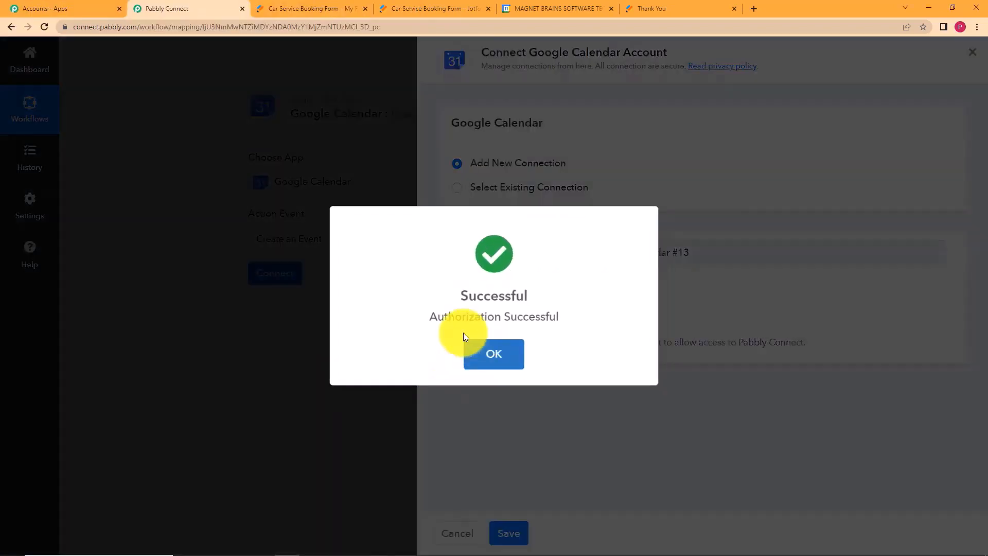
{"action": "left_click", "coordinate": [477, 369]}
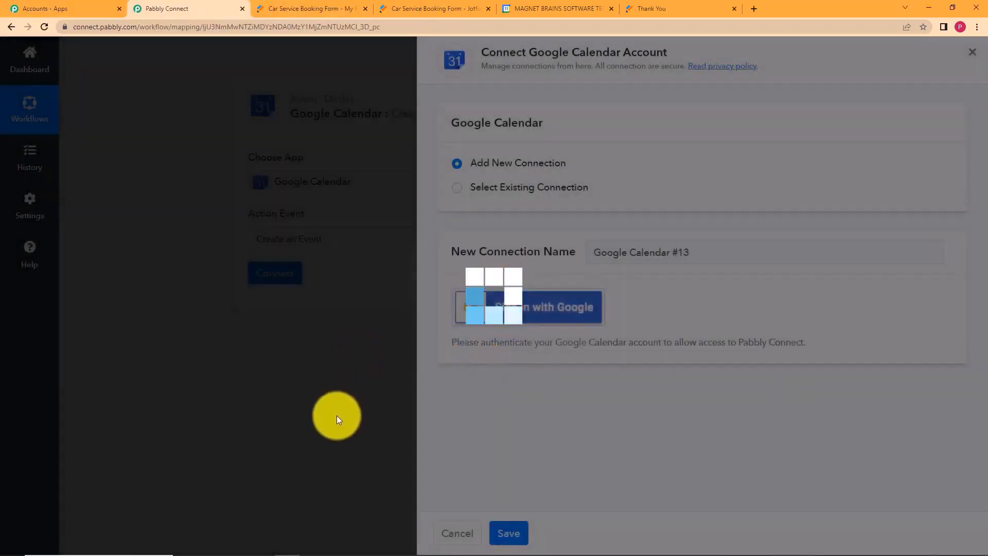
Scroll through the step's event fields, then start an untitled 2:30–3:30pm March 11 event in Google Calendar.
{"action": "scroll", "coordinate": [181, 355], "scroll_direction": "down", "scroll_amount": 5}
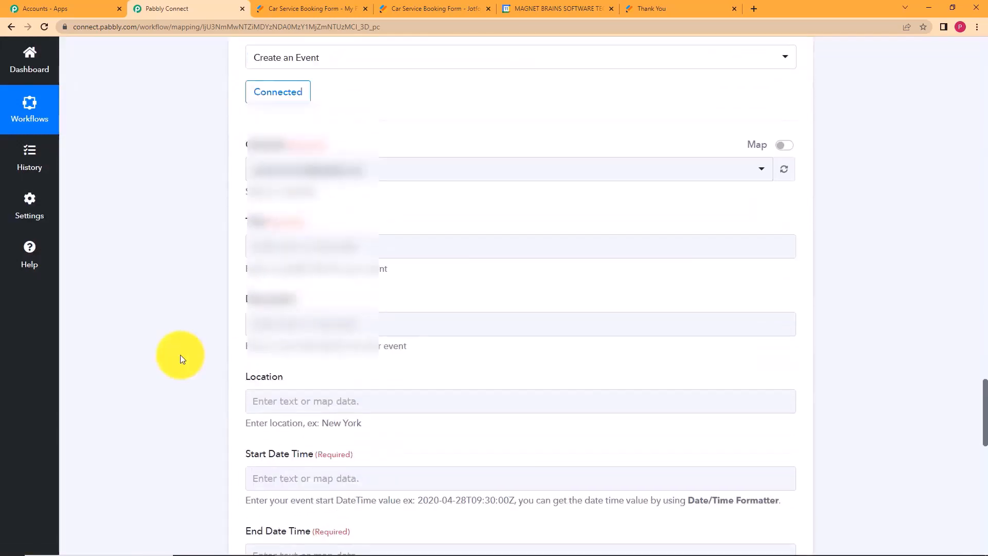
{"action": "scroll", "coordinate": [181, 358], "scroll_direction": "down", "scroll_amount": 2}
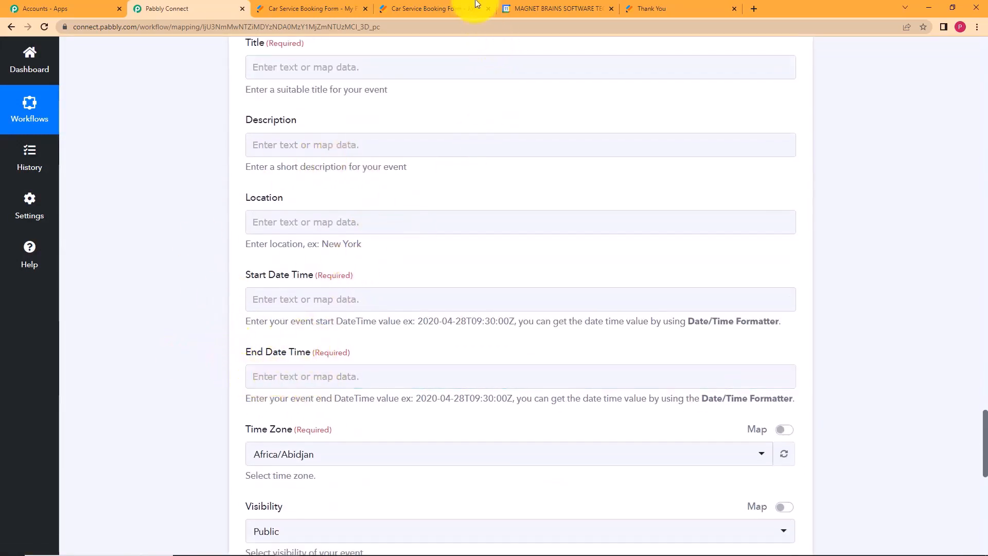
{"action": "left_click", "coordinate": [543, 4]}
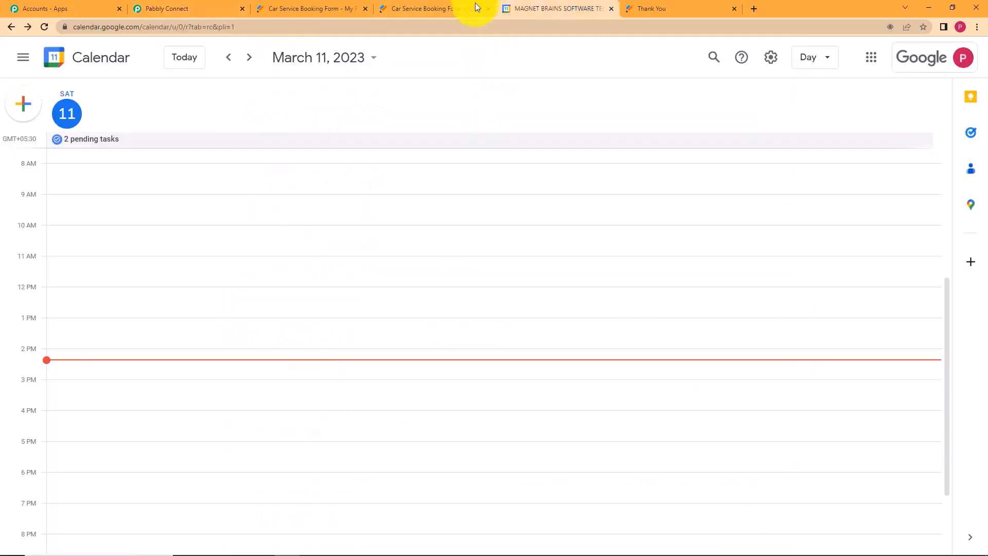
{"action": "left_click", "coordinate": [32, 114]}
{"action": "left_click", "coordinate": [42, 146]}
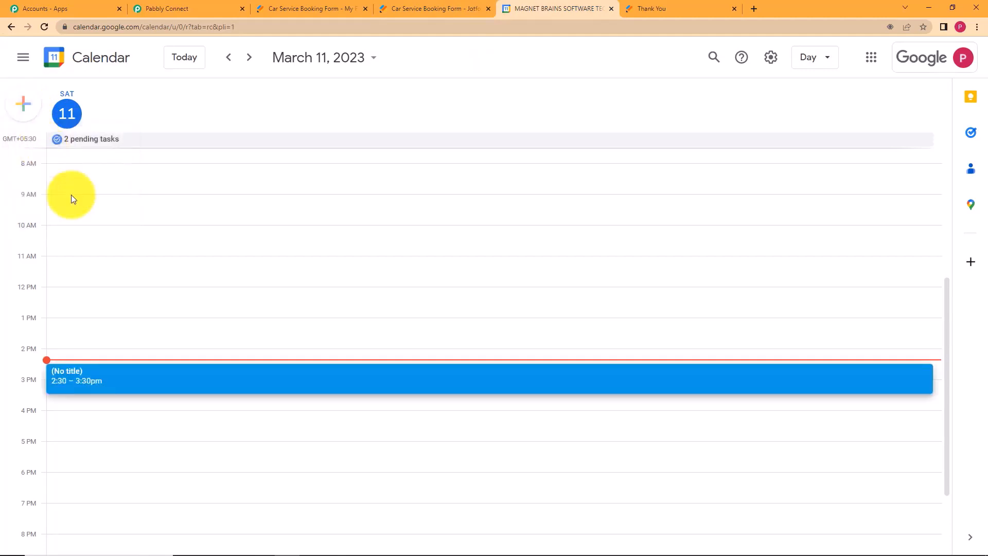
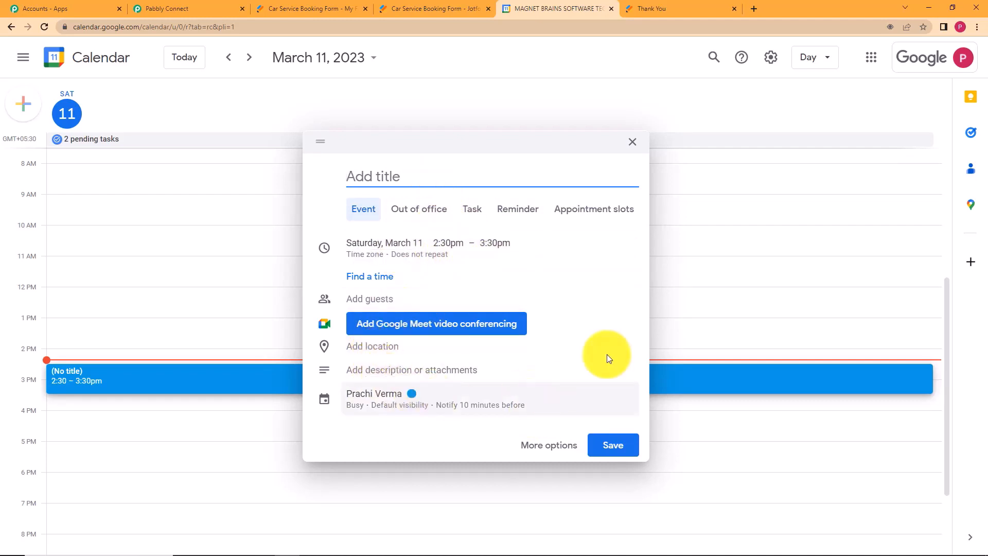
Discard the untitled 2:30 pm Google Calendar event and go back to Pabbly Connect.
{"action": "left_click", "coordinate": [632, 143]}
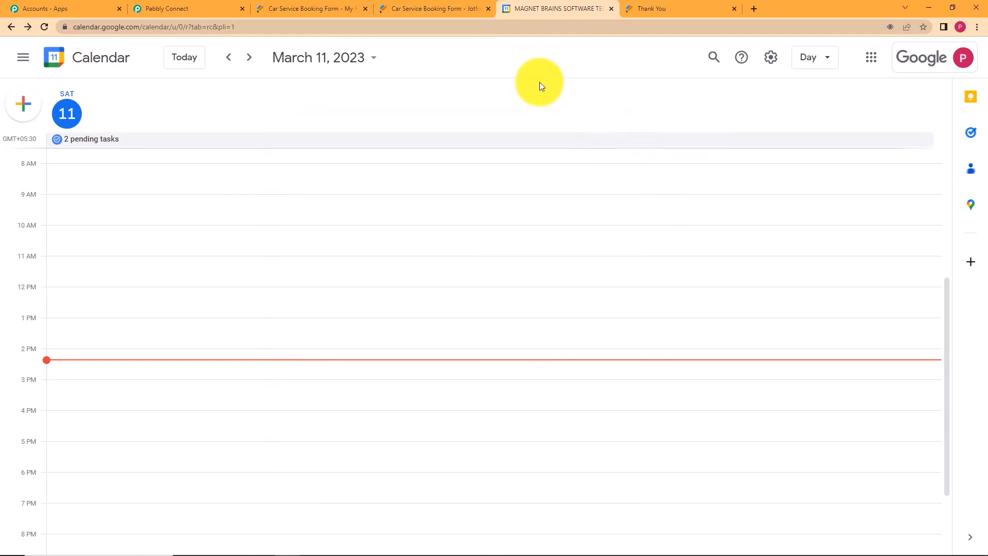
{"action": "left_click", "coordinate": [190, 6]}
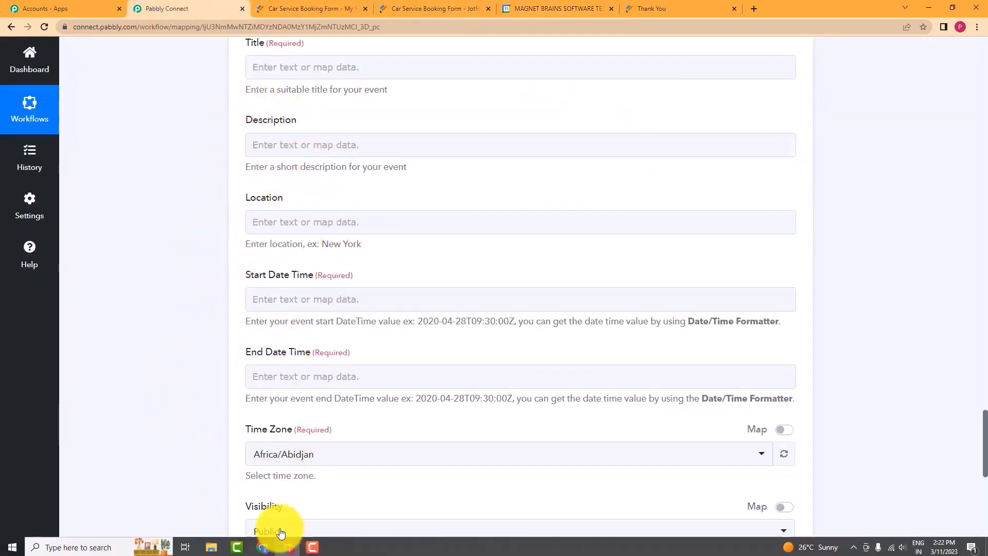
Map the event Title to JotForm's Q3 Name First followed by Q3 Name Last.
{"action": "scroll", "coordinate": [255, 322], "scroll_direction": "up", "scroll_amount": 2}
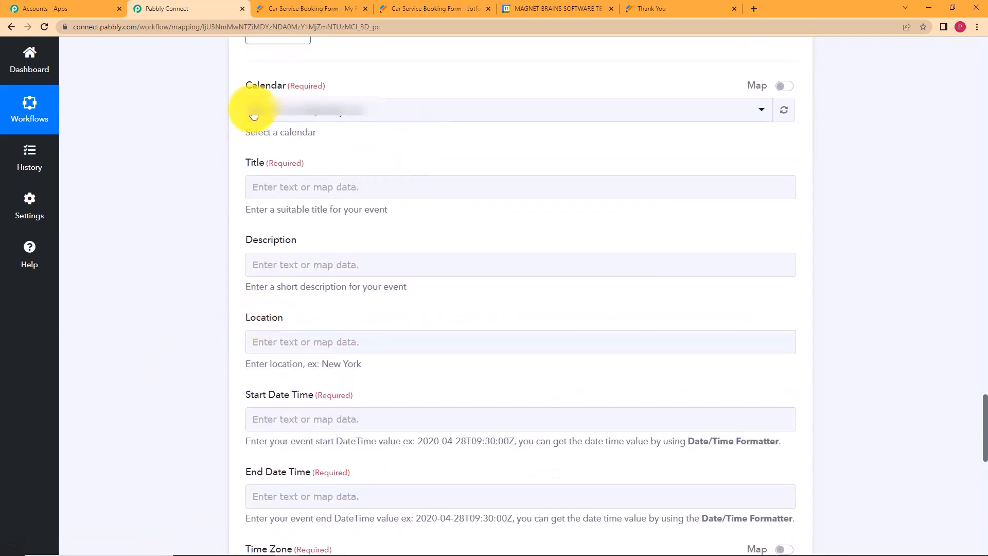
{"action": "left_click", "coordinate": [302, 188]}
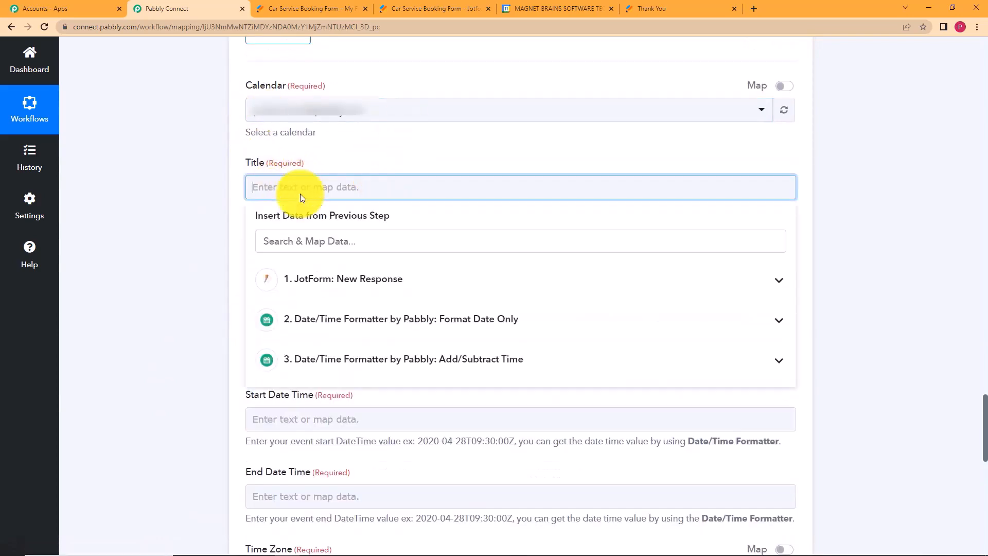
{"action": "left_click", "coordinate": [329, 279]}
{"action": "scroll", "coordinate": [337, 333], "scroll_direction": "down", "scroll_amount": 7}
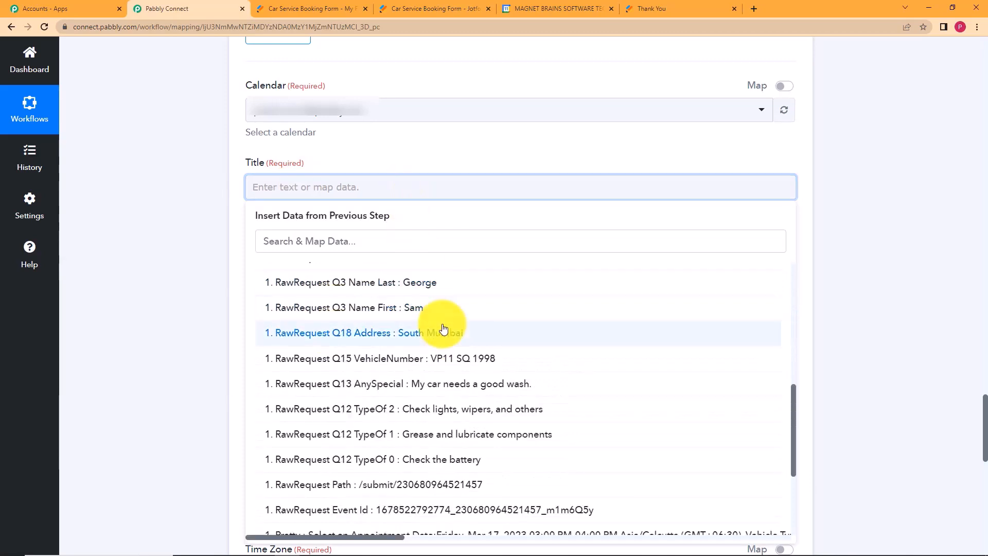
{"action": "left_click", "coordinate": [448, 307]}
{"action": "left_click", "coordinate": [449, 188]}
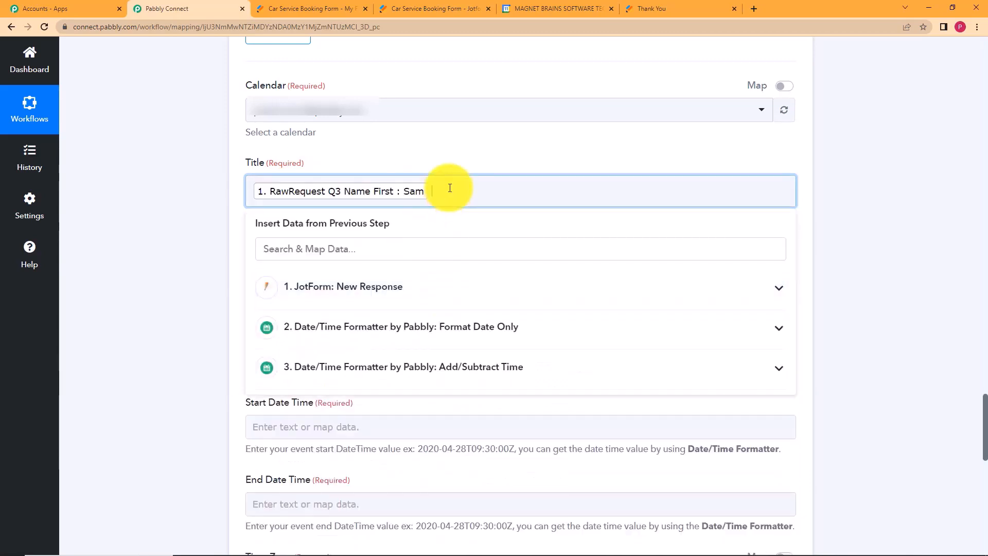
{"action": "left_click", "coordinate": [432, 290]}
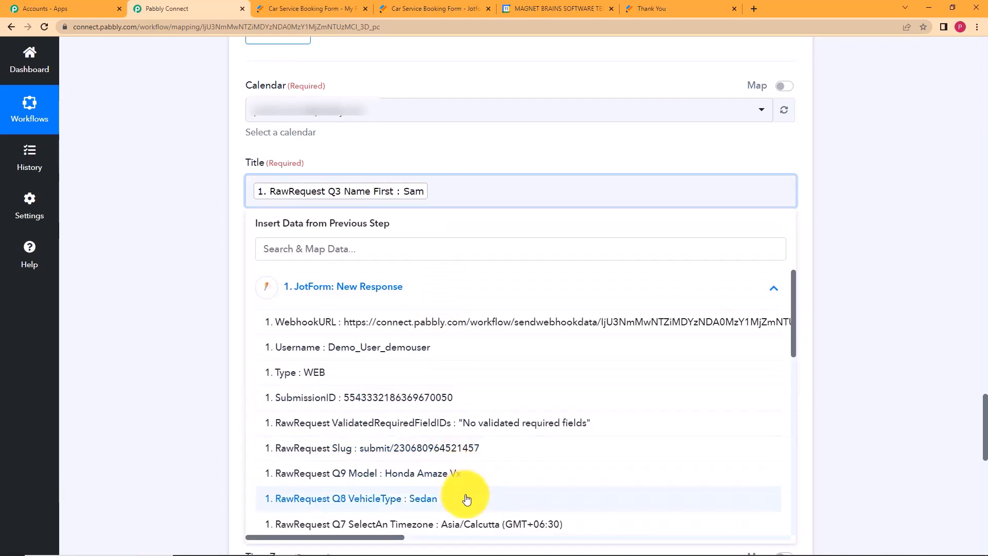
{"action": "scroll", "coordinate": [466, 494], "scroll_direction": "down", "scroll_amount": 5}
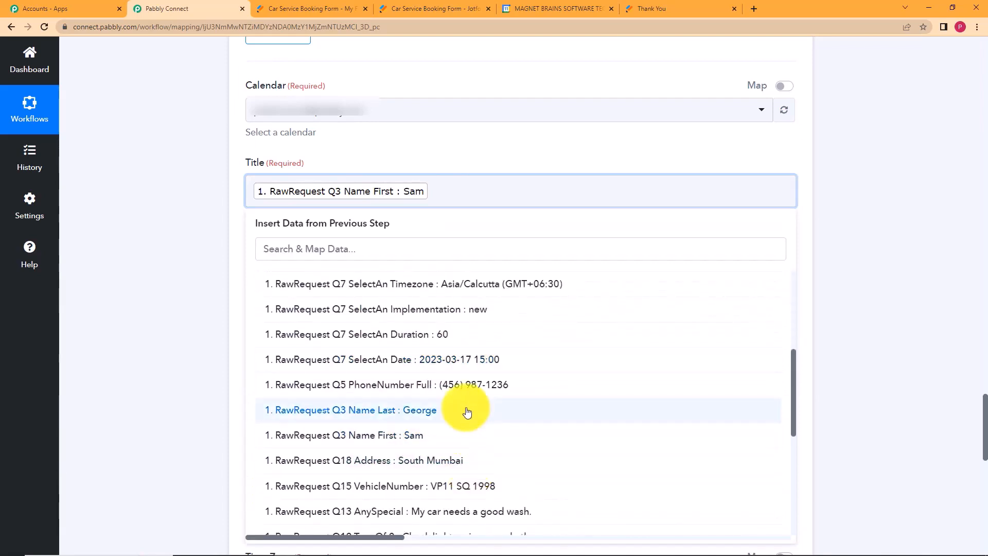
{"action": "left_click", "coordinate": [467, 412]}
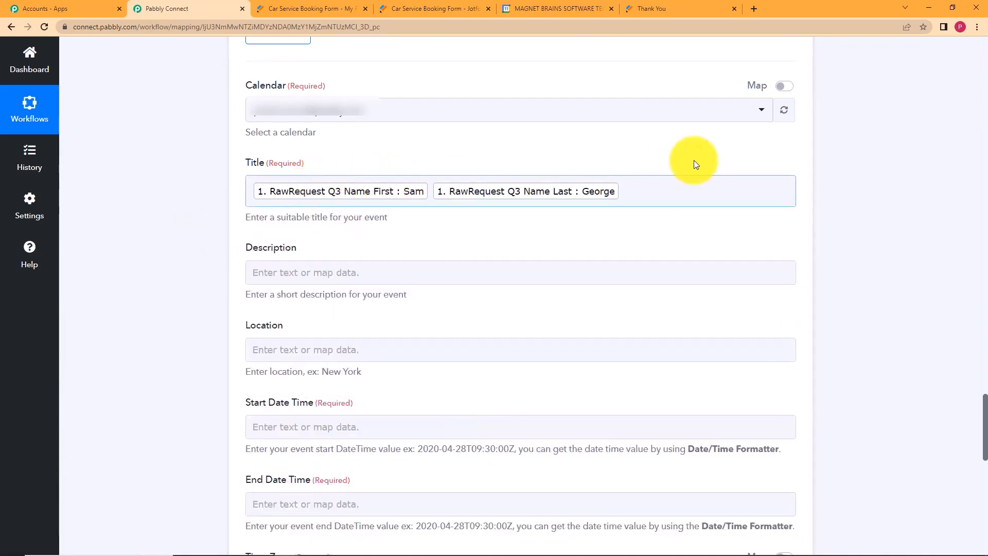
Insert JotForm's Q8 VehicleType and Q9 Model into the event Description.
{"action": "left_click", "coordinate": [359, 273]}
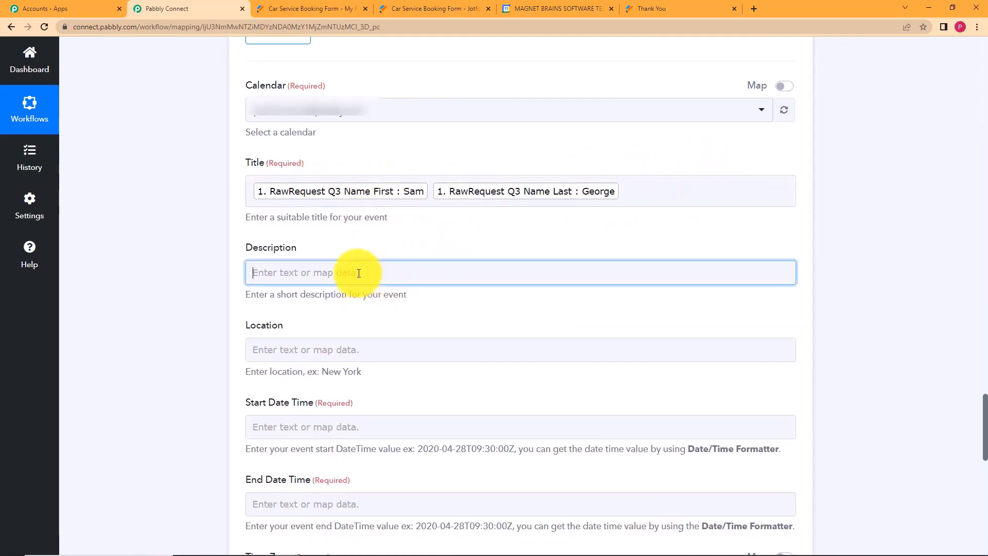
{"action": "left_click", "coordinate": [393, 360]}
{"action": "scroll", "coordinate": [177, 277], "scroll_direction": "down", "scroll_amount": 3}
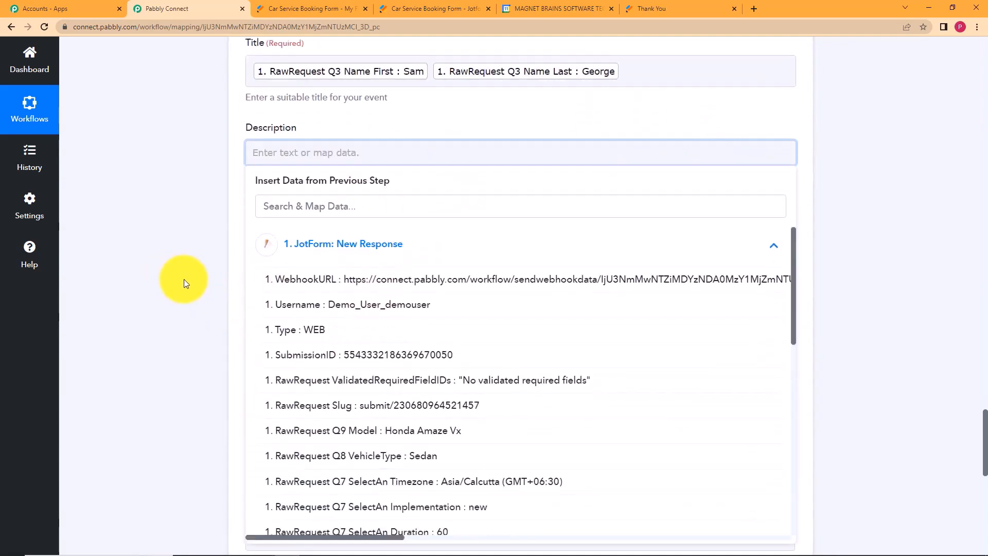
{"action": "scroll", "coordinate": [183, 279], "scroll_direction": "down", "scroll_amount": 3}
{"action": "left_click", "coordinate": [489, 345]}
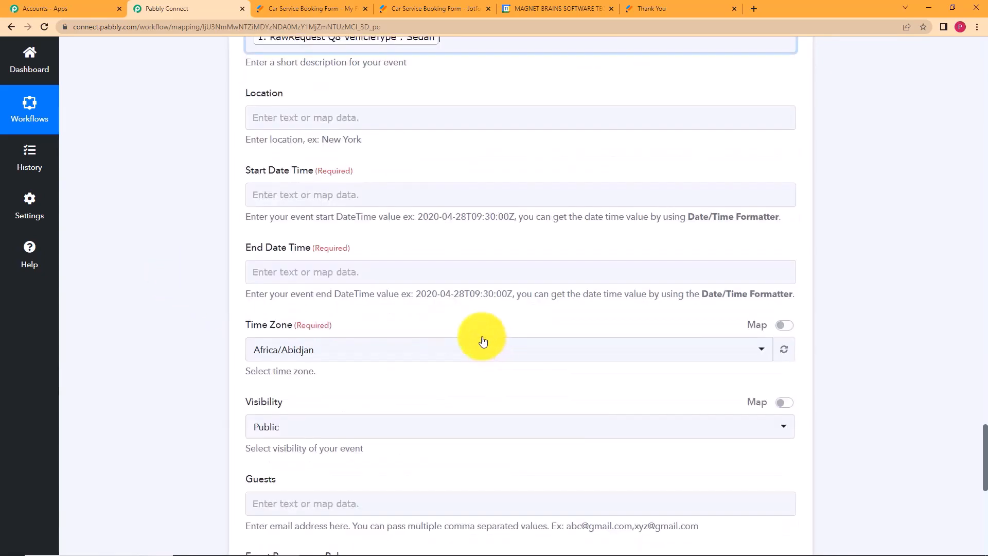
{"action": "left_click", "coordinate": [247, 149]}
{"action": "scroll", "coordinate": [265, 144], "scroll_direction": "up", "scroll_amount": 3}
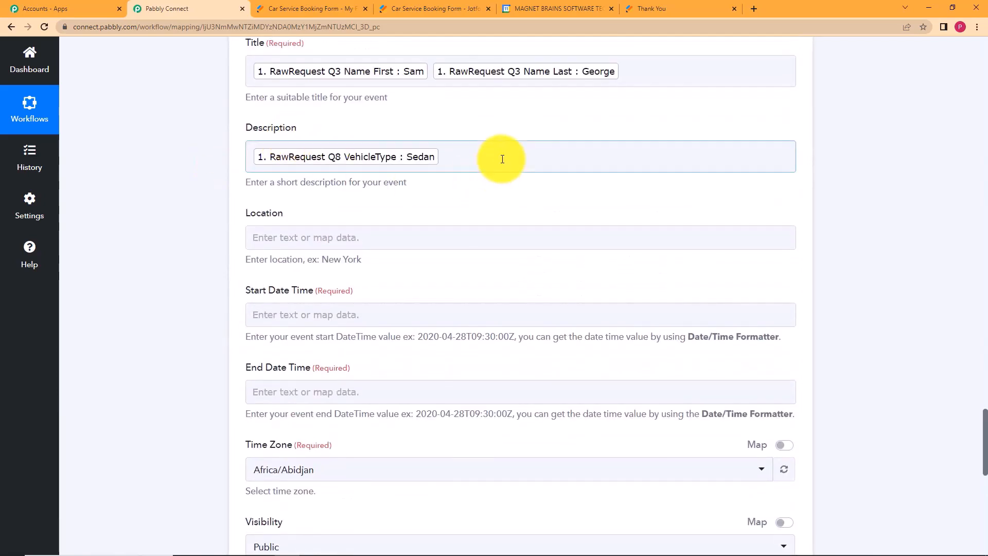
{"action": "left_click", "coordinate": [502, 159]}
{"action": "left_click", "coordinate": [443, 260]}
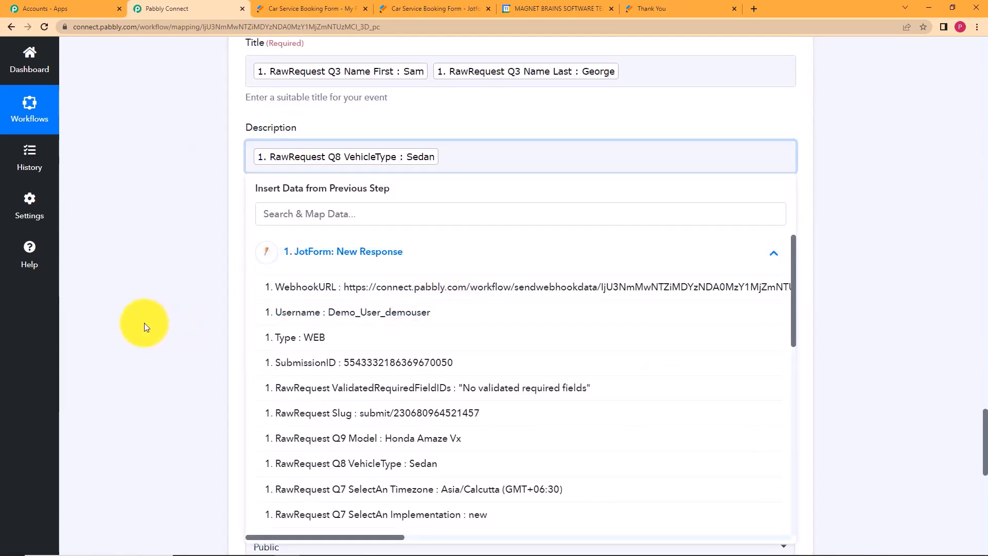
{"action": "scroll", "coordinate": [144, 323], "scroll_direction": "down", "scroll_amount": 3}
{"action": "left_click", "coordinate": [473, 324]}
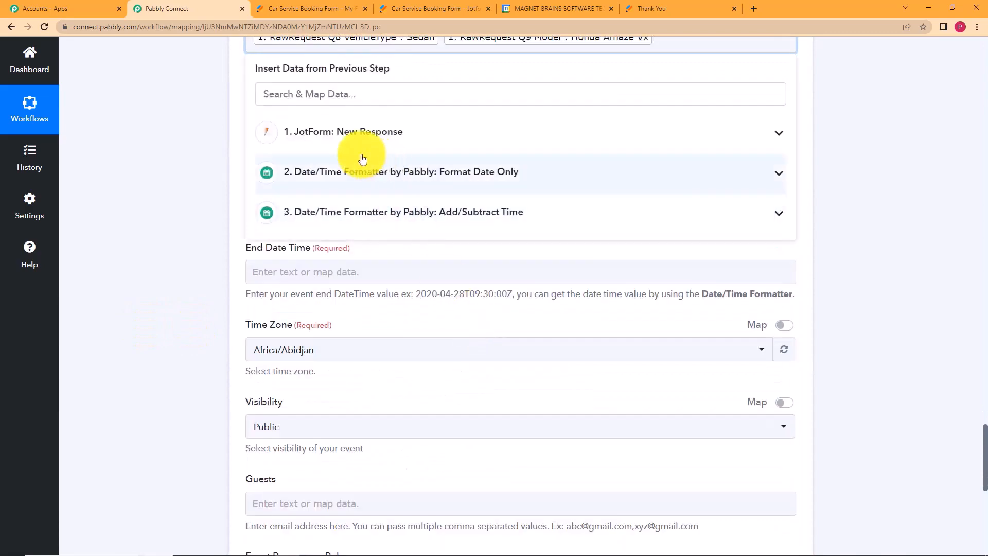
Add a 'List of services:' line at the end of the Description.
{"action": "scroll", "coordinate": [217, 156], "scroll_direction": "up", "scroll_amount": 3}
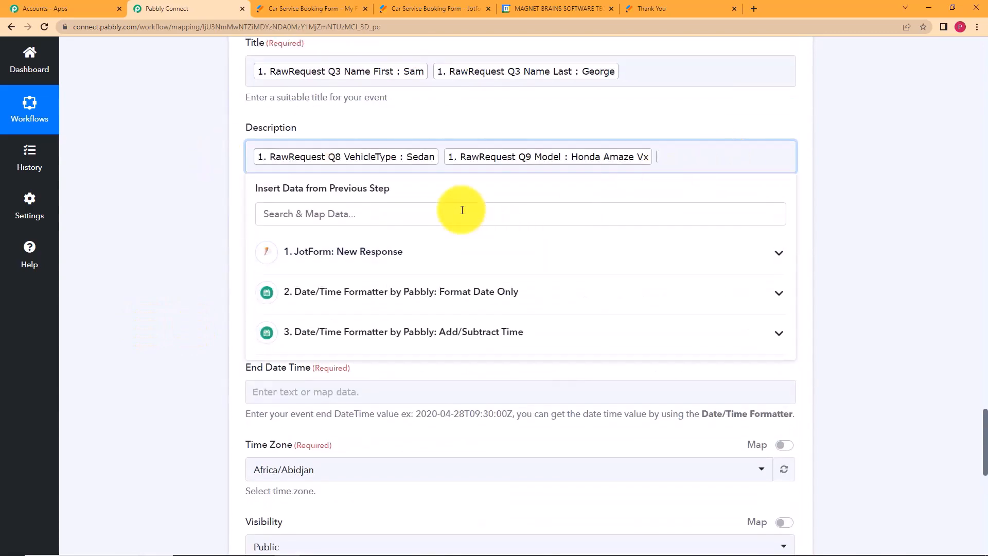
{"action": "left_click", "coordinate": [441, 250]}
{"action": "scroll", "coordinate": [466, 387], "scroll_direction": "down", "scroll_amount": 3}
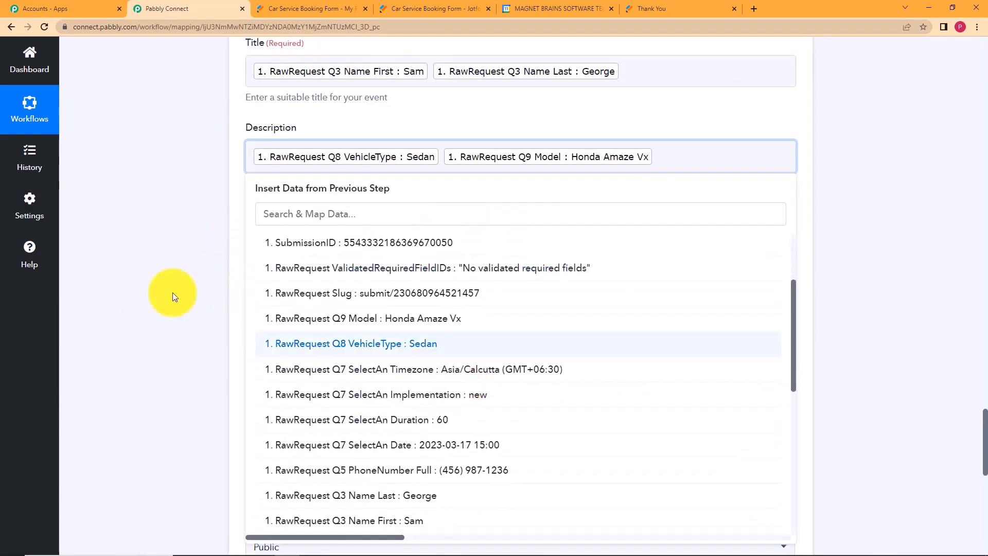
{"action": "left_click", "coordinate": [172, 292]}
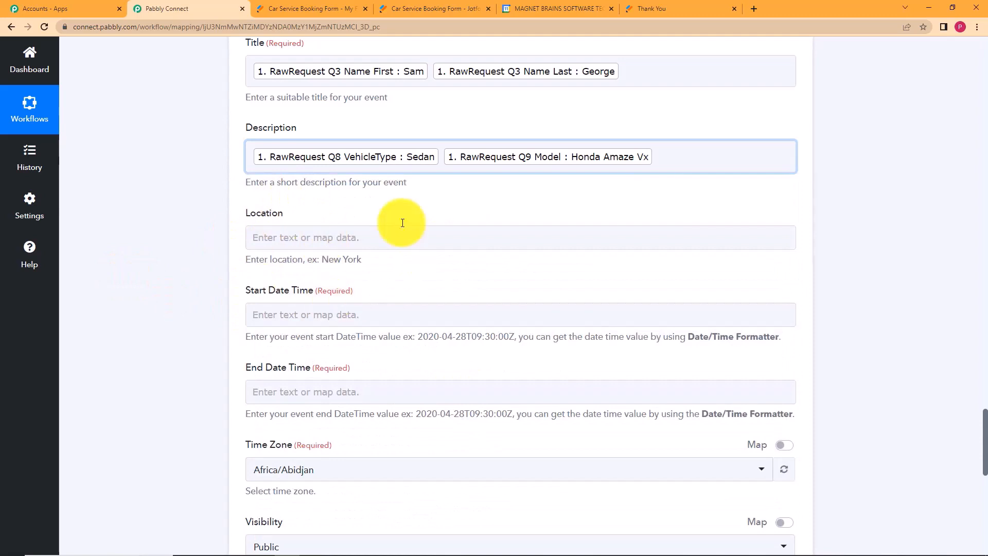
{"action": "left_click", "coordinate": [671, 157]}
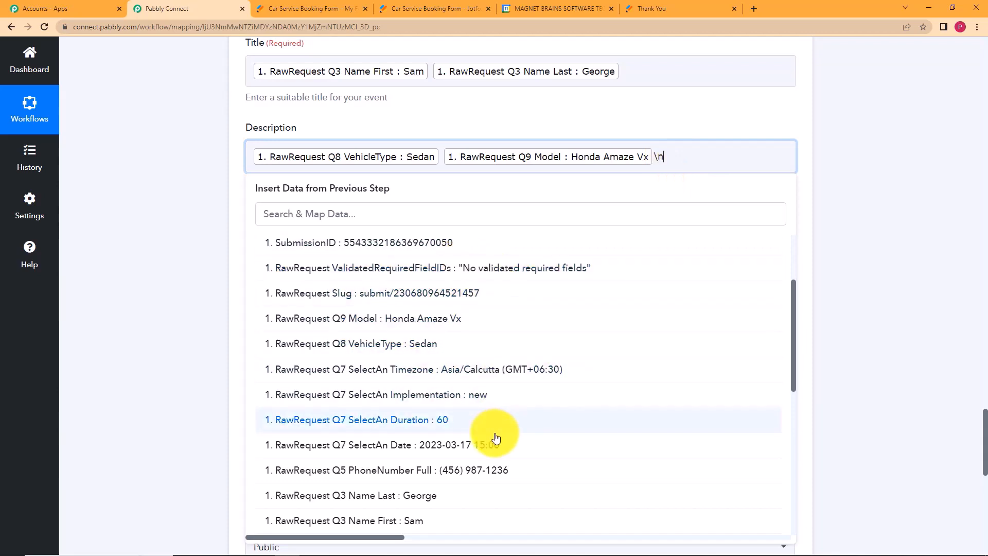
{"action": "scroll", "coordinate": [495, 438], "scroll_direction": "down", "scroll_amount": 5}
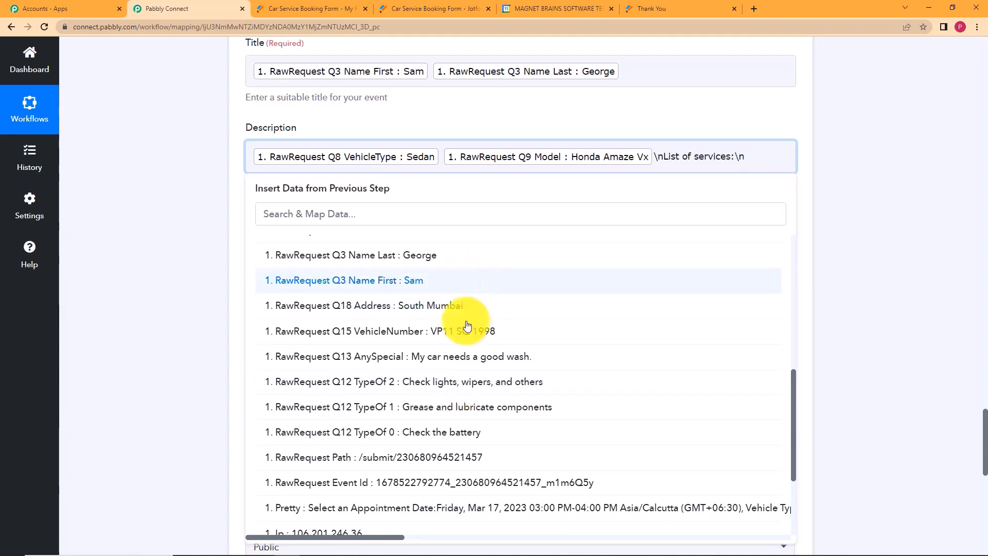
Append the Q12 TypeOf 2, 1 and 0 service choices to the Description.
{"action": "left_click", "coordinate": [520, 384]}
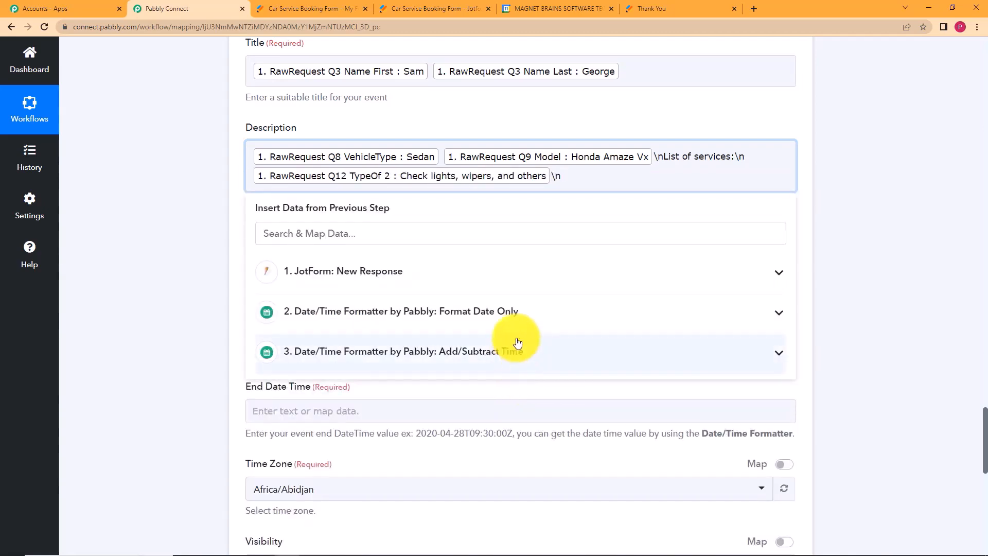
{"action": "left_click", "coordinate": [522, 271]}
{"action": "scroll", "coordinate": [507, 470], "scroll_direction": "down", "scroll_amount": 3}
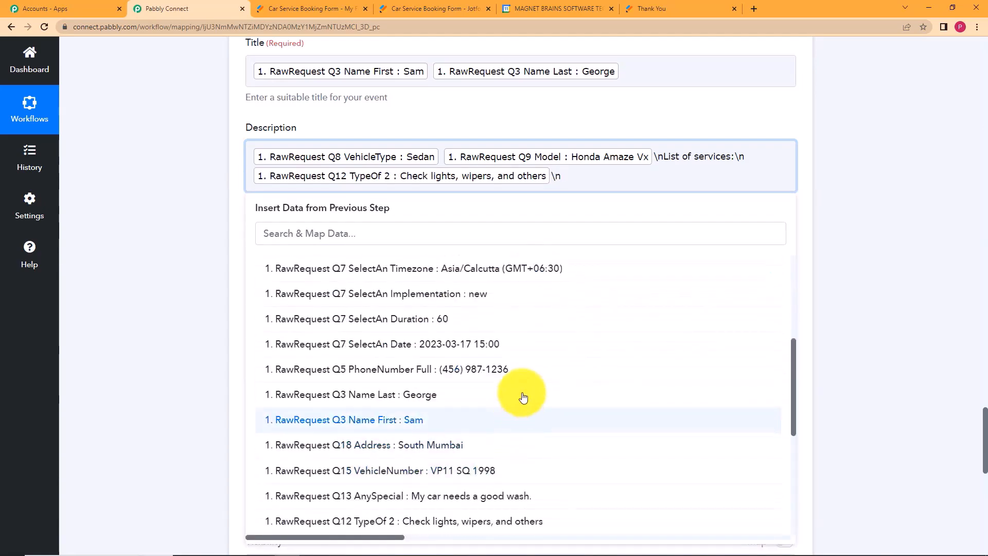
{"action": "scroll", "coordinate": [540, 463], "scroll_direction": "down", "scroll_amount": 3}
{"action": "left_click", "coordinate": [545, 430]}
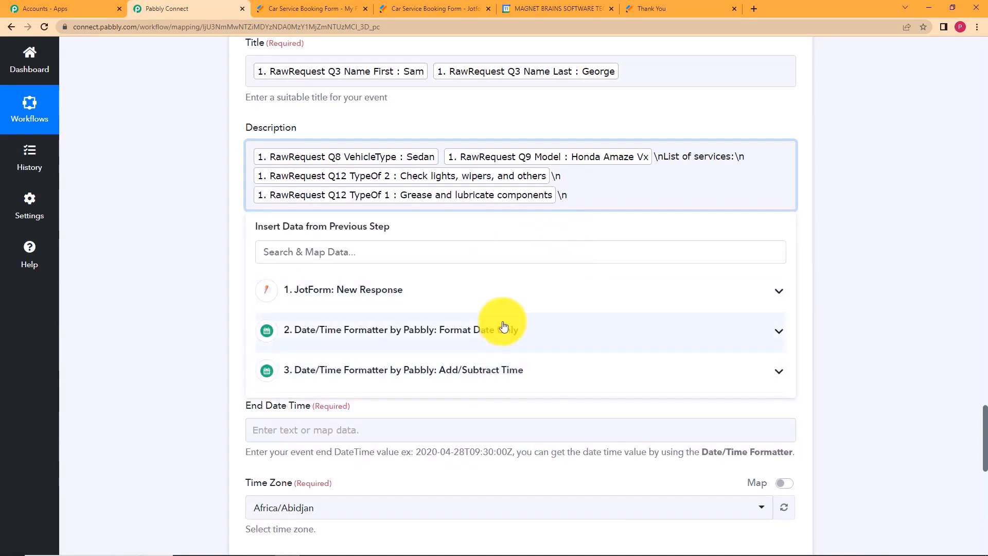
{"action": "left_click", "coordinate": [504, 299]}
{"action": "scroll", "coordinate": [505, 391], "scroll_direction": "down", "scroll_amount": 2}
{"action": "scroll", "coordinate": [507, 407], "scroll_direction": "down", "scroll_amount": 6}
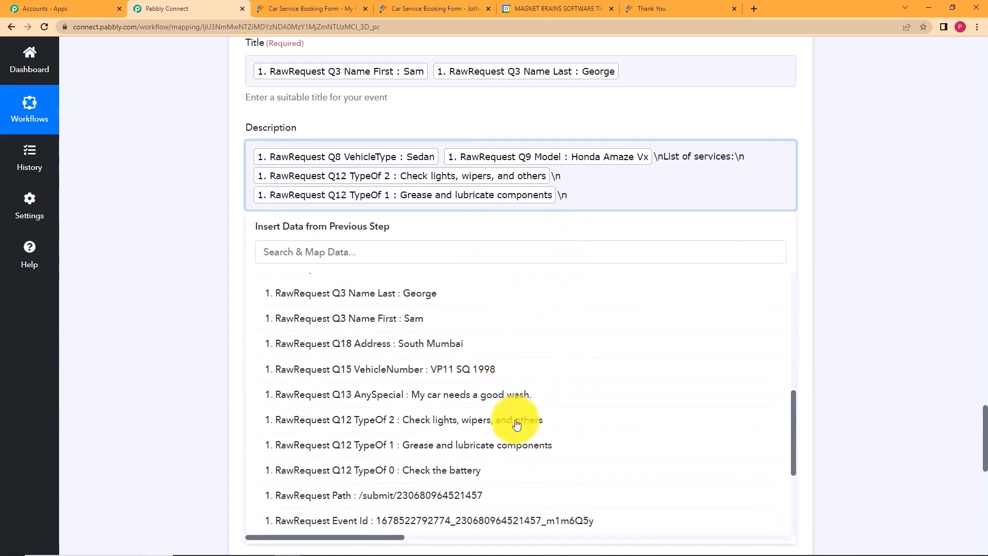
{"action": "left_click", "coordinate": [505, 468]}
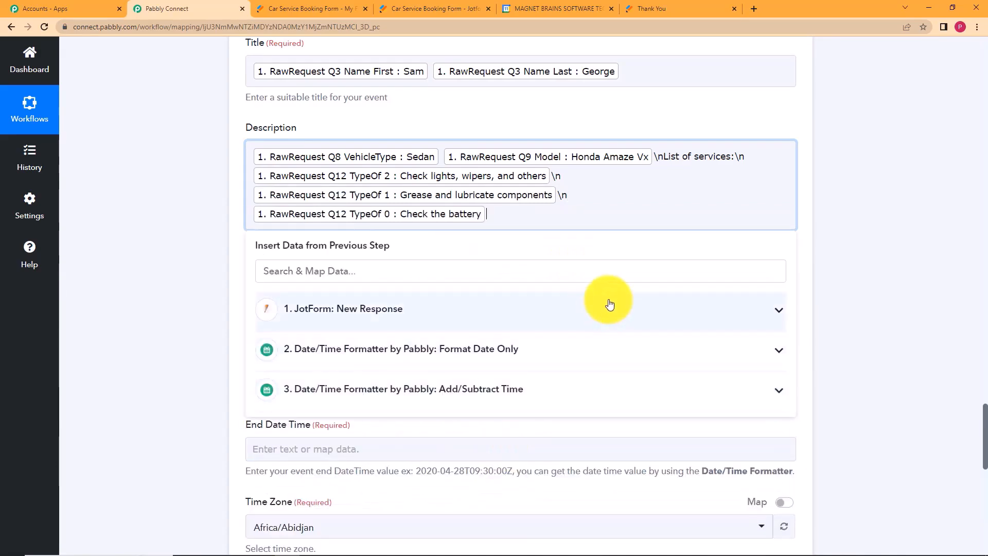
Add a line break and the Q13 AnySpecial request to finish the Description.
{"action": "type", "text": "\\n"}
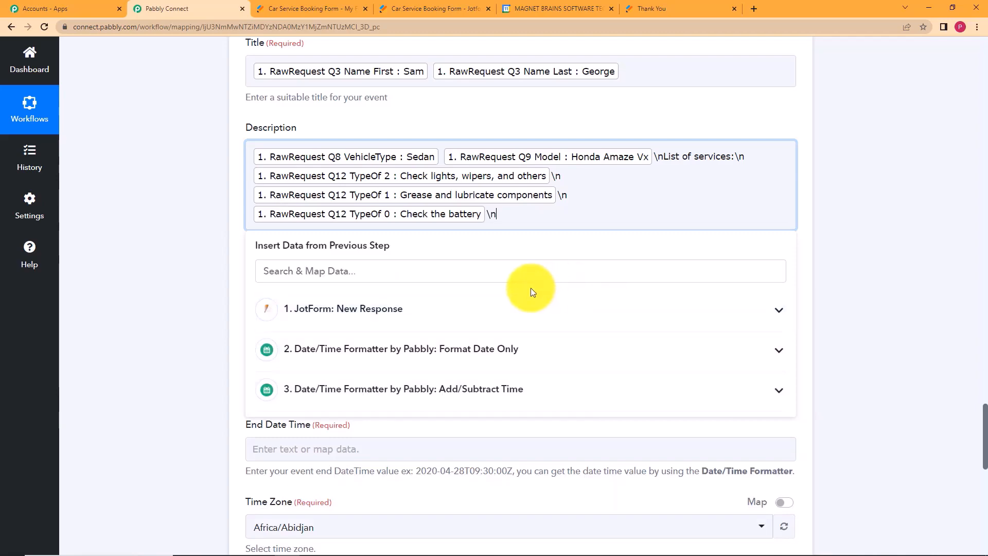
{"action": "left_click", "coordinate": [471, 310]}
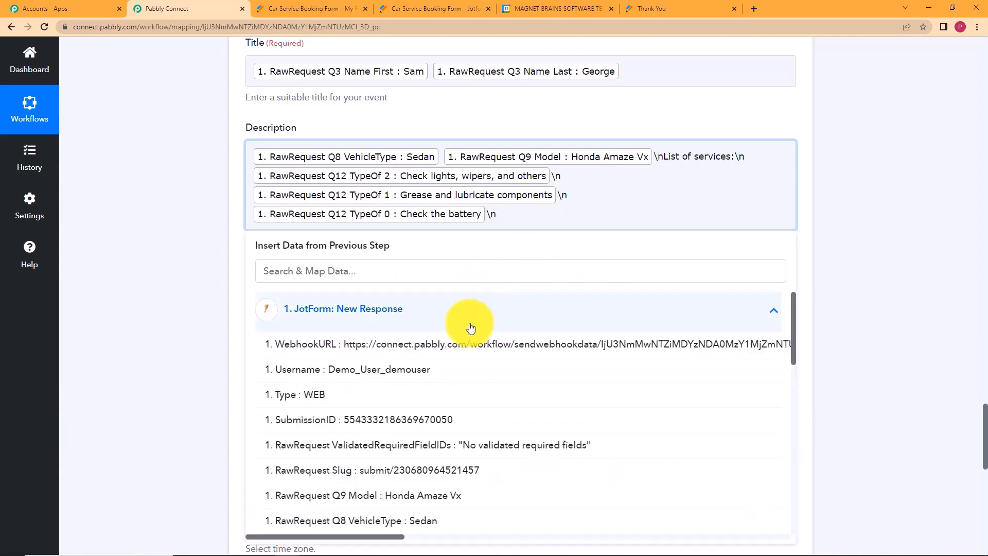
{"action": "scroll", "coordinate": [480, 374], "scroll_direction": "down", "scroll_amount": 2}
{"action": "scroll", "coordinate": [503, 453], "scroll_direction": "down", "scroll_amount": 8}
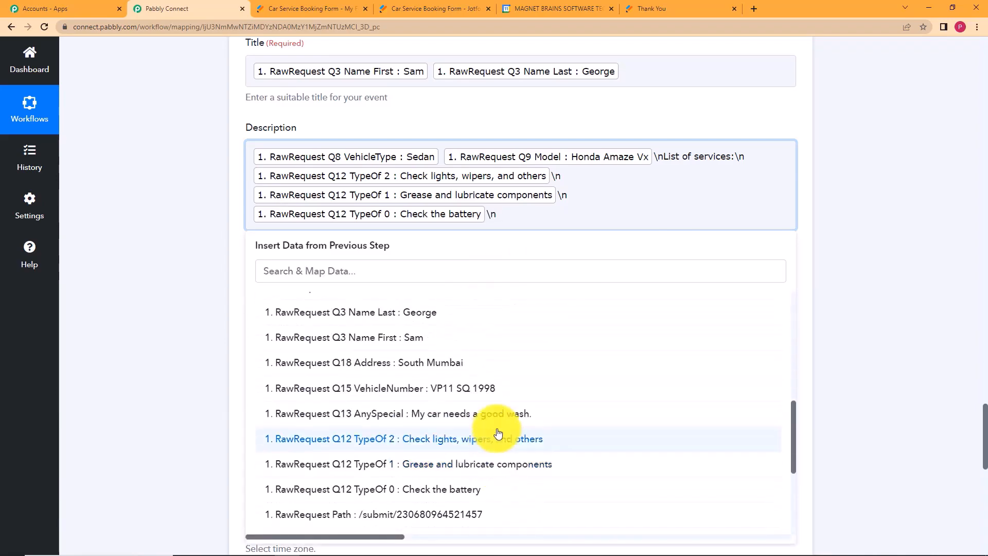
{"action": "left_click", "coordinate": [507, 412]}
{"action": "left_click", "coordinate": [216, 177]}
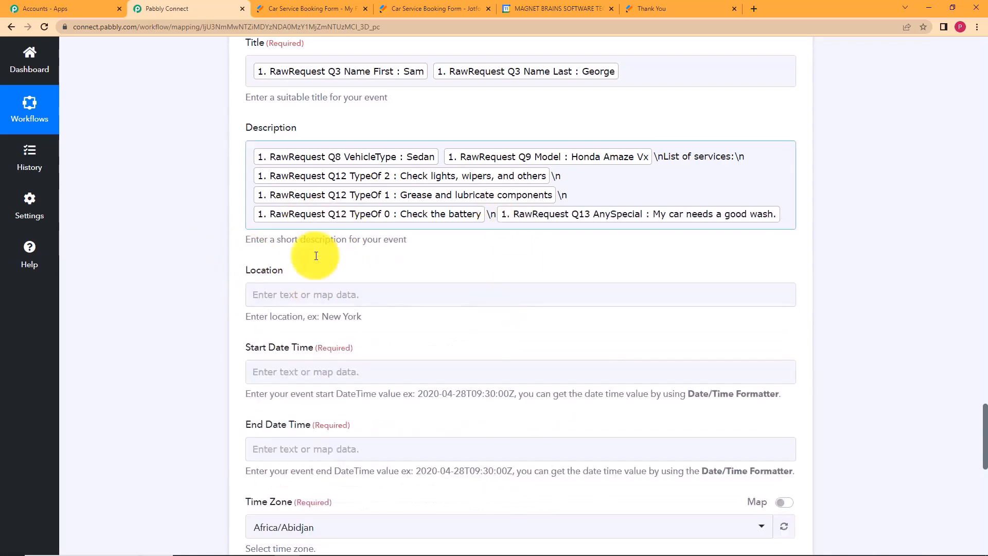
Map the event Location to JotForm's Q18 Address.
{"action": "left_click", "coordinate": [346, 295]}
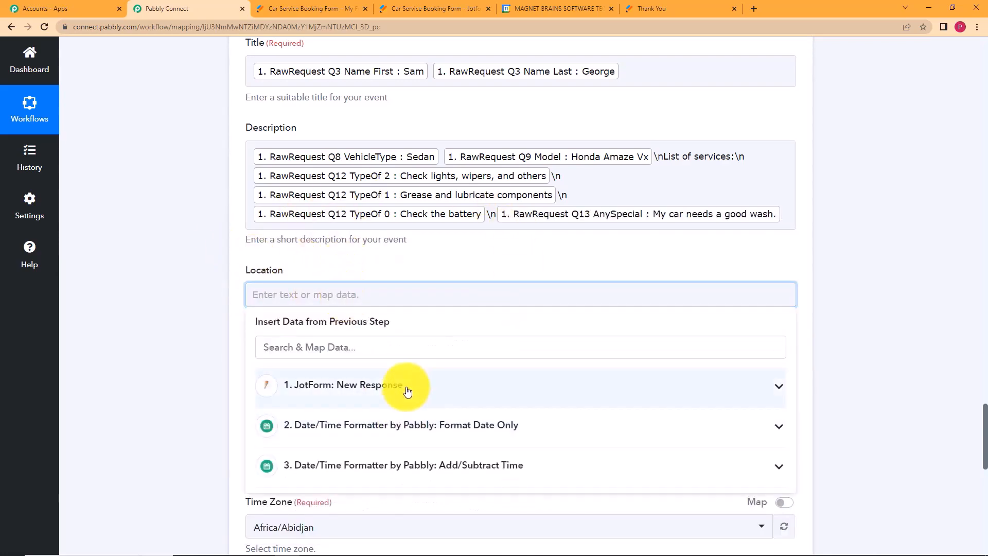
{"action": "left_click", "coordinate": [406, 387]}
{"action": "scroll", "coordinate": [427, 329], "scroll_direction": "down", "scroll_amount": 10}
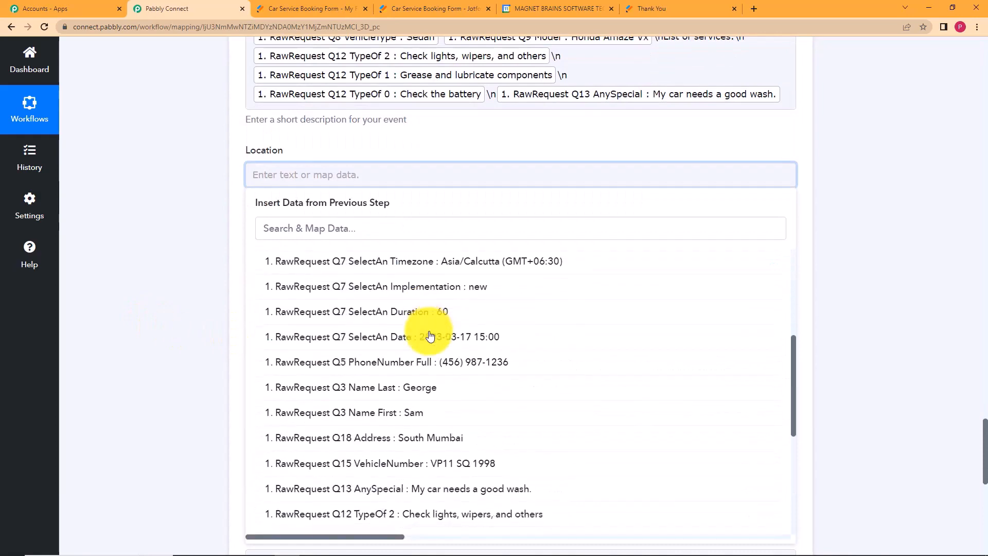
{"action": "left_click", "coordinate": [441, 323]}
{"action": "left_click", "coordinate": [156, 175]}
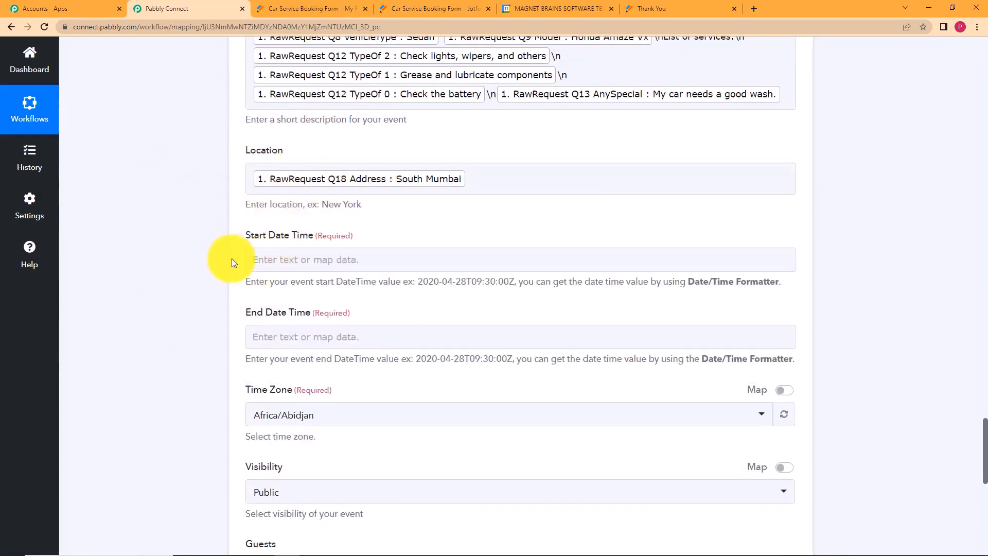
Map Start Date Time to step 2's Result and End Date Time to step 3's Result.
{"action": "left_click", "coordinate": [312, 258]}
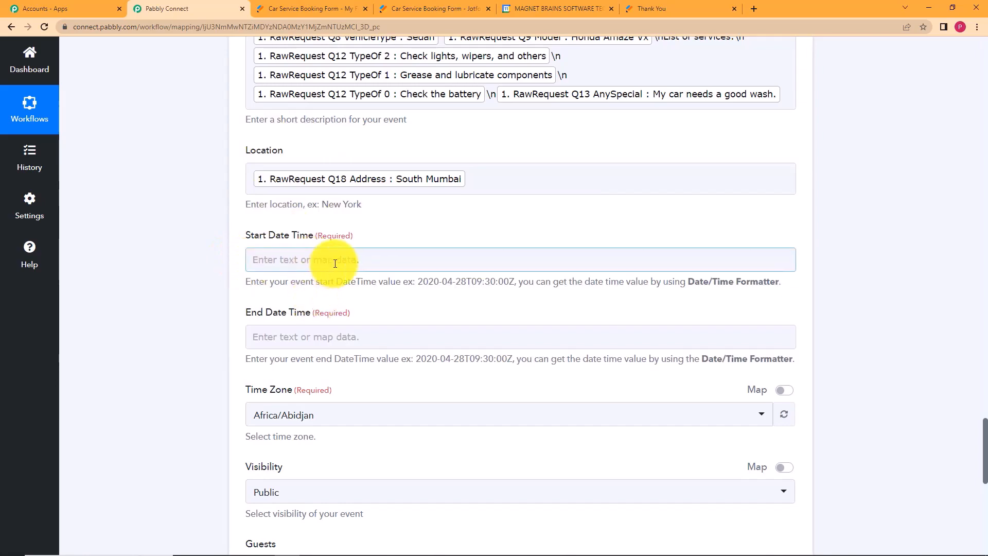
{"action": "left_click", "coordinate": [335, 264]}
{"action": "left_click", "coordinate": [371, 391]}
{"action": "scroll", "coordinate": [230, 359], "scroll_direction": "down", "scroll_amount": 2}
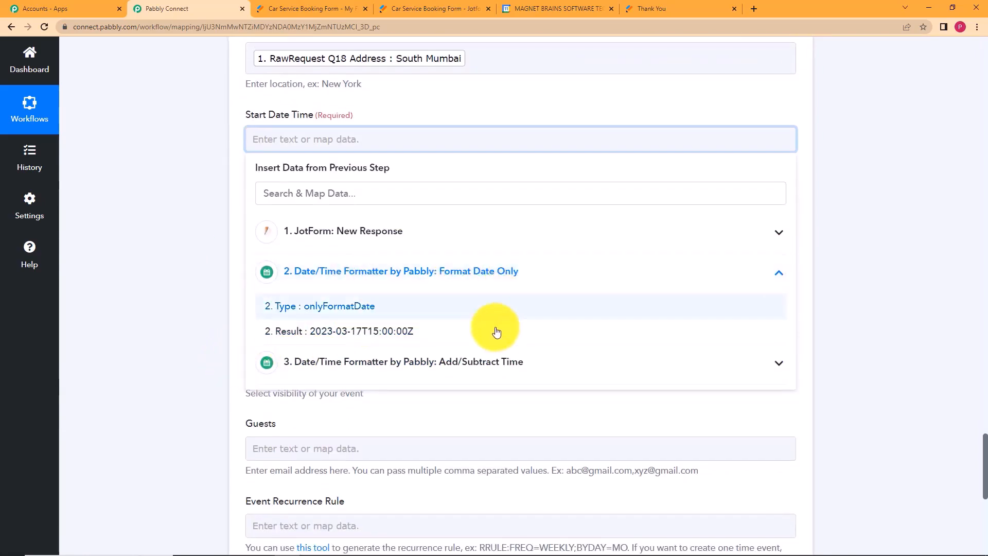
{"action": "left_click", "coordinate": [492, 332]}
{"action": "left_click", "coordinate": [126, 235]}
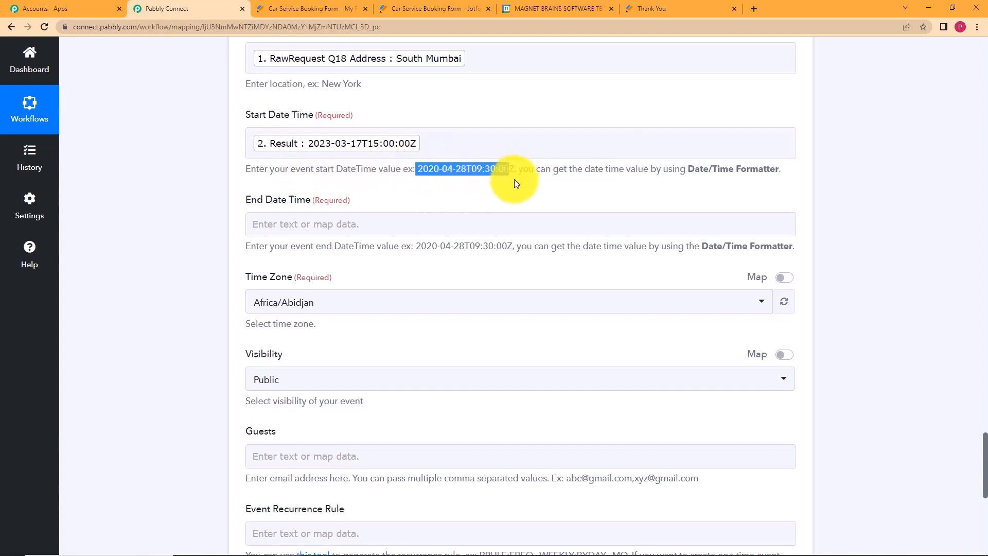
{"action": "left_click", "coordinate": [483, 192]}
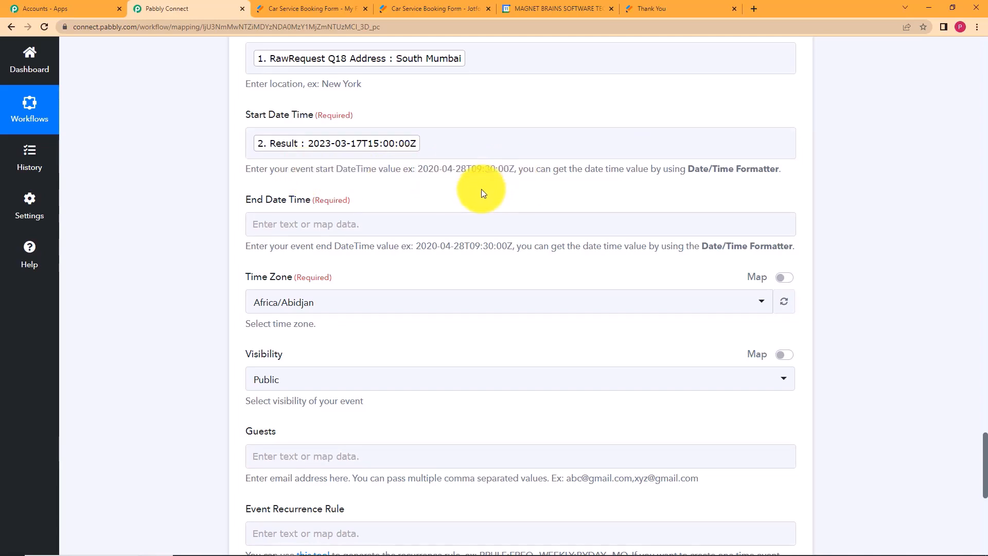
{"action": "left_click", "coordinate": [336, 222]}
{"action": "left_click", "coordinate": [360, 396]}
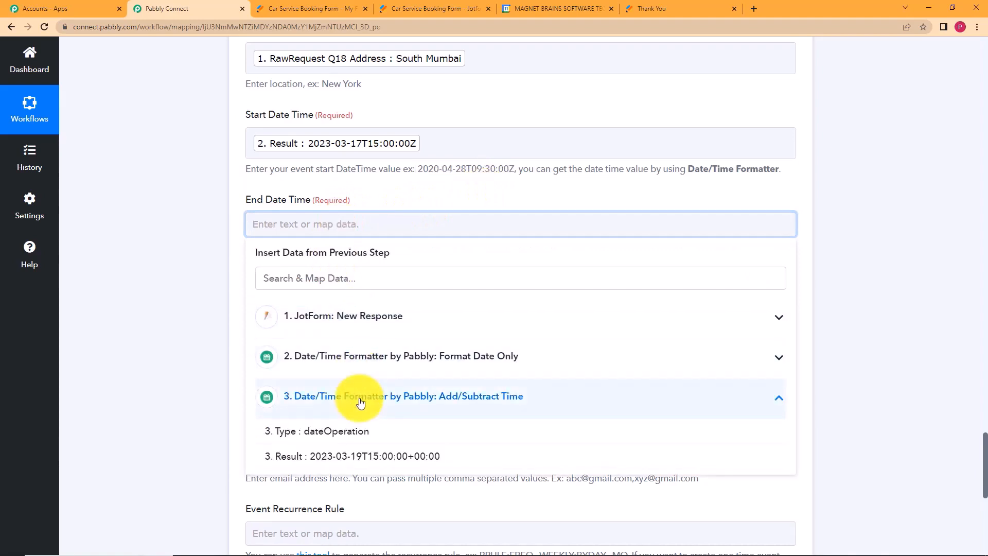
{"action": "left_click", "coordinate": [356, 456]}
{"action": "left_click", "coordinate": [198, 307]}
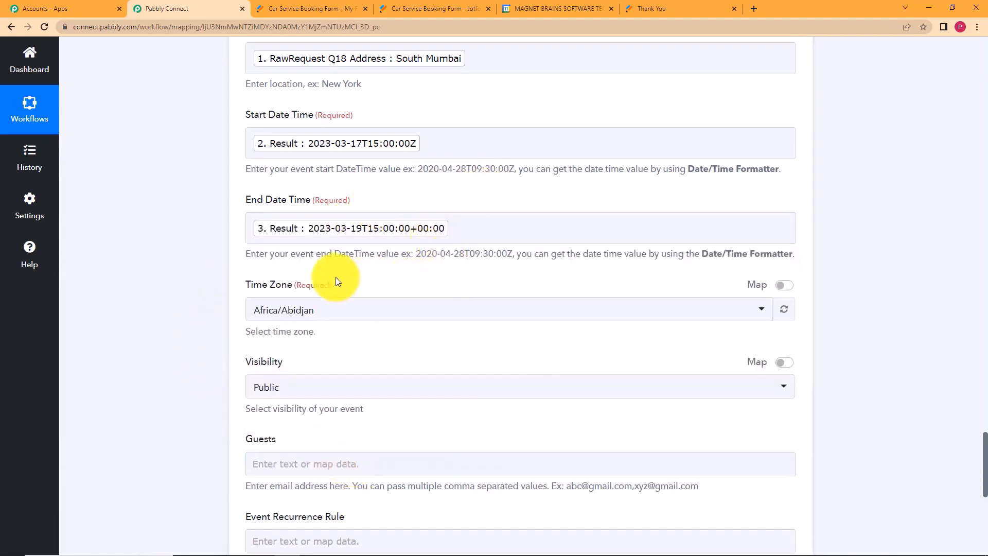
Set the Time Zone to Etc/UTC and leave Guests empty.
{"action": "scroll", "coordinate": [378, 181], "scroll_direction": "down", "scroll_amount": 2}
{"action": "left_click", "coordinate": [370, 190]}
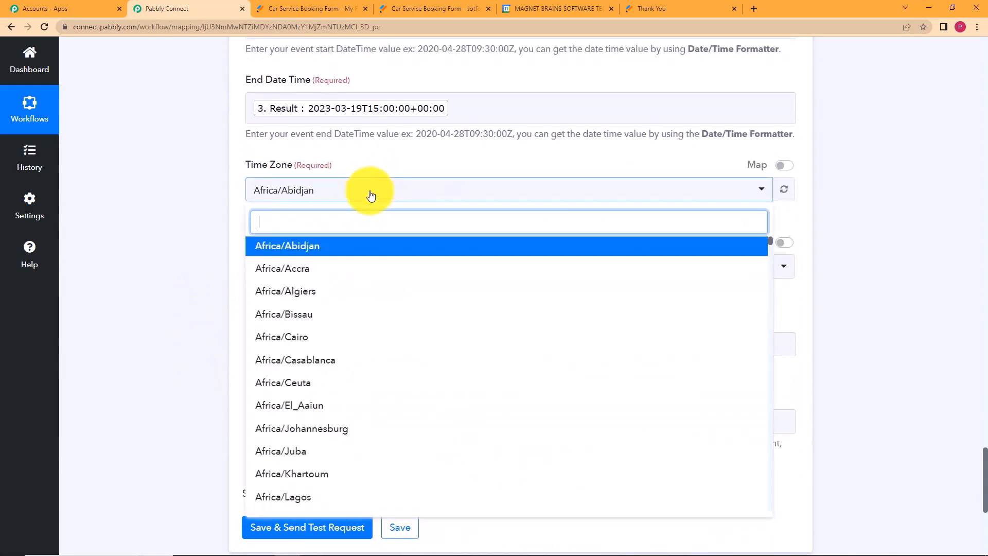
{"action": "type", "text": "utc"}
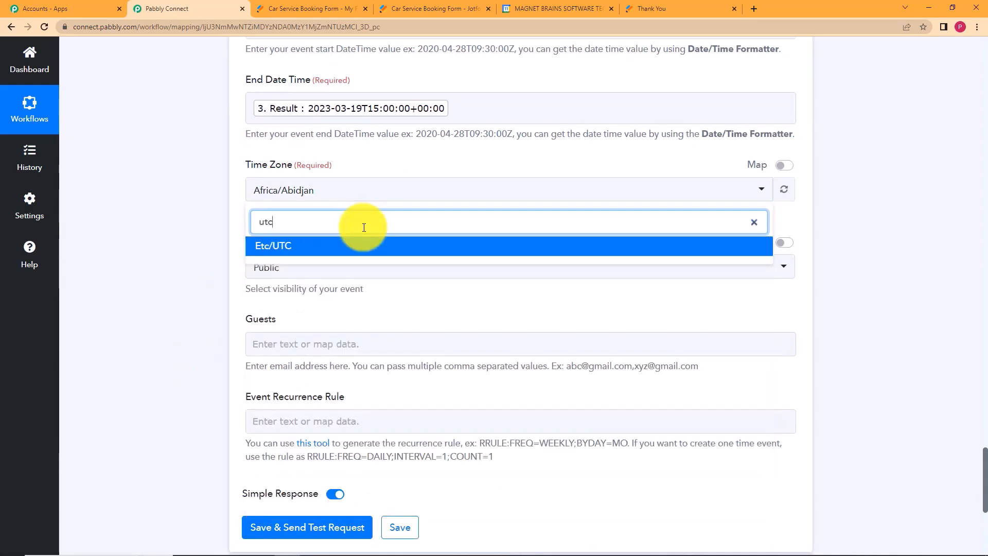
{"action": "left_click", "coordinate": [364, 246]}
{"action": "left_click", "coordinate": [280, 346]}
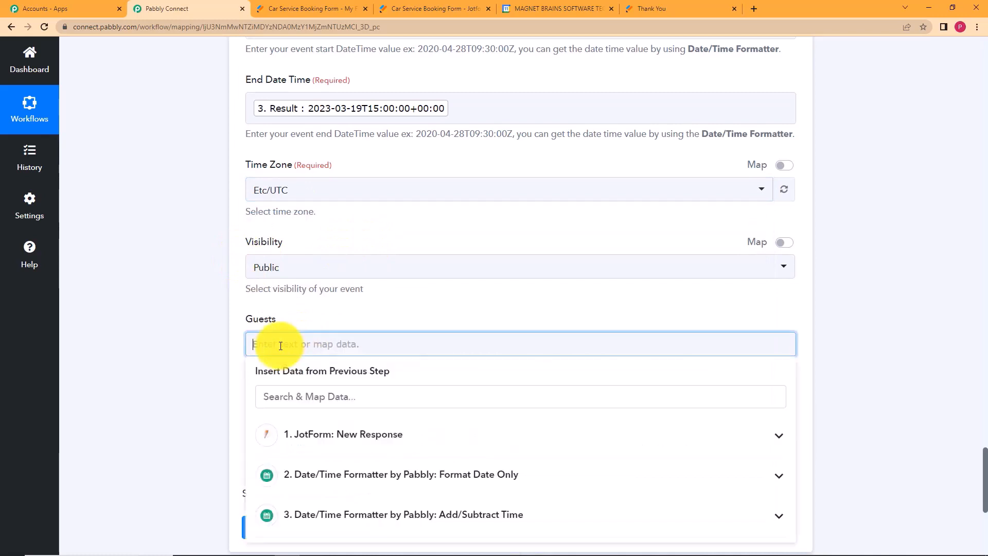
{"action": "left_click", "coordinate": [233, 296]}
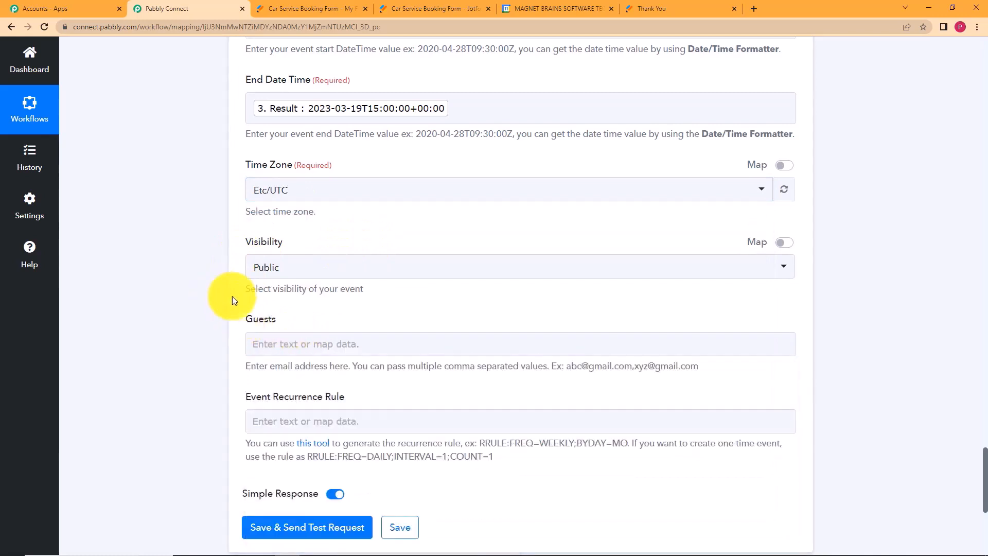
{"action": "left_click", "coordinate": [315, 344]}
{"action": "left_click", "coordinate": [219, 366]}
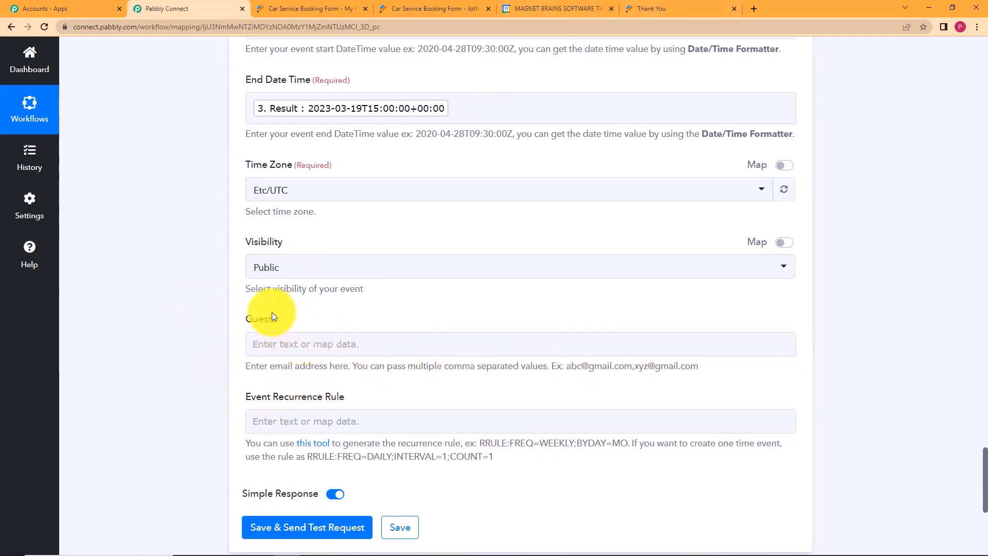
{"action": "scroll", "coordinate": [200, 359], "scroll_direction": "down", "scroll_amount": 3}
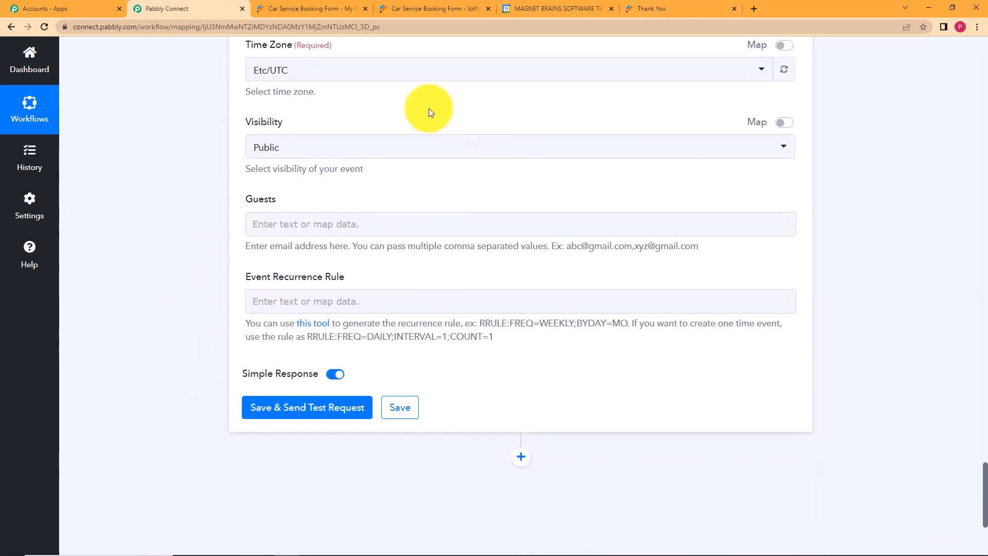
Test the Google Calendar step, review its confirmed event response, and save it.
{"action": "left_click", "coordinate": [355, 410]}
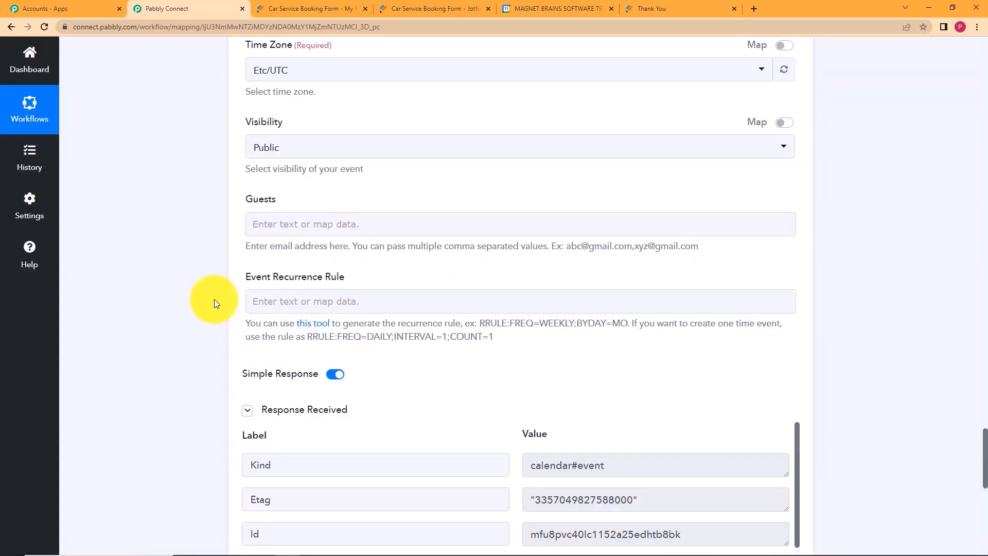
{"action": "scroll", "coordinate": [214, 298], "scroll_direction": "down", "scroll_amount": 5}
{"action": "scroll", "coordinate": [541, 267], "scroll_direction": "down", "scroll_amount": 5}
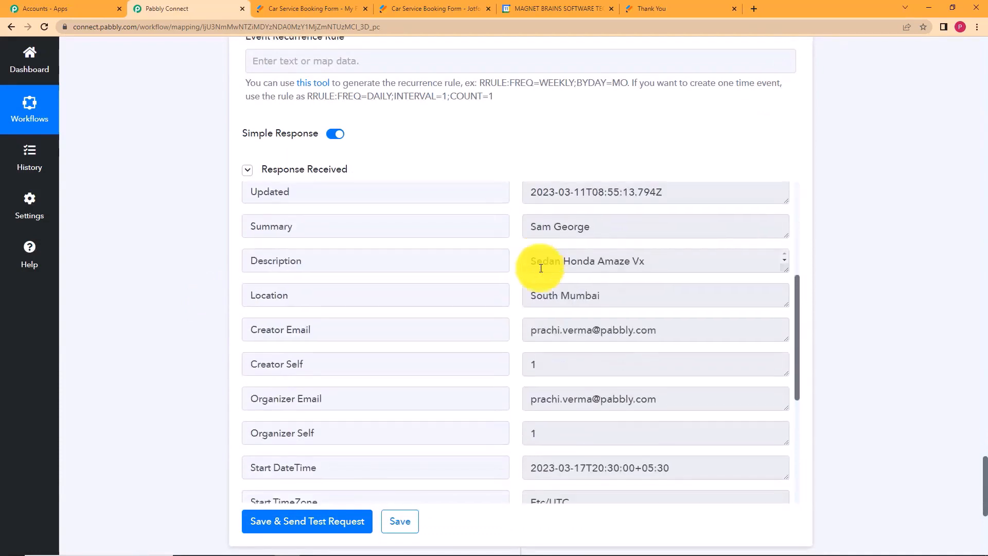
{"action": "scroll", "coordinate": [525, 314], "scroll_direction": "down", "scroll_amount": 5}
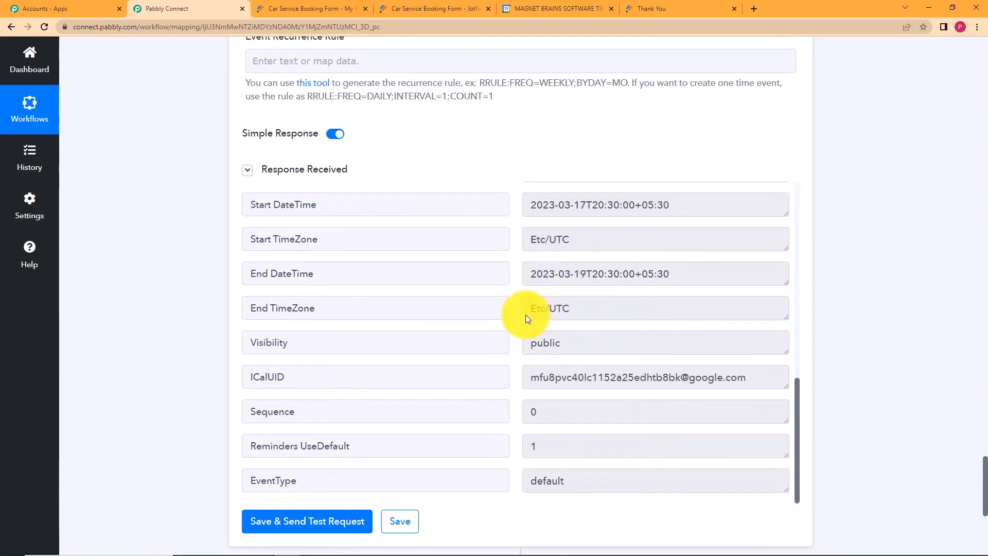
{"action": "scroll", "coordinate": [525, 314], "scroll_direction": "up", "scroll_amount": 12}
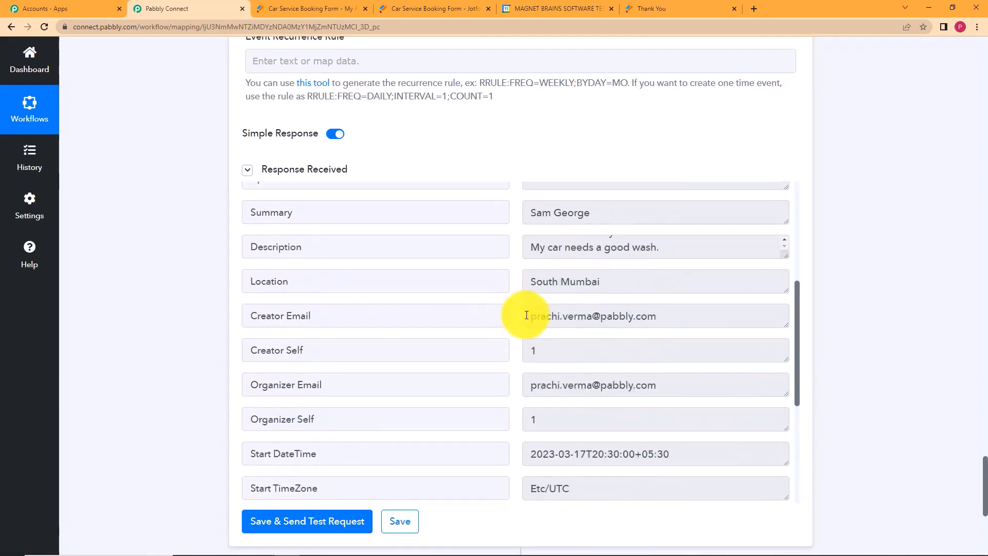
{"action": "scroll", "coordinate": [526, 315], "scroll_direction": "up", "scroll_amount": 3}
{"action": "scroll", "coordinate": [200, 338], "scroll_direction": "down", "scroll_amount": 9}
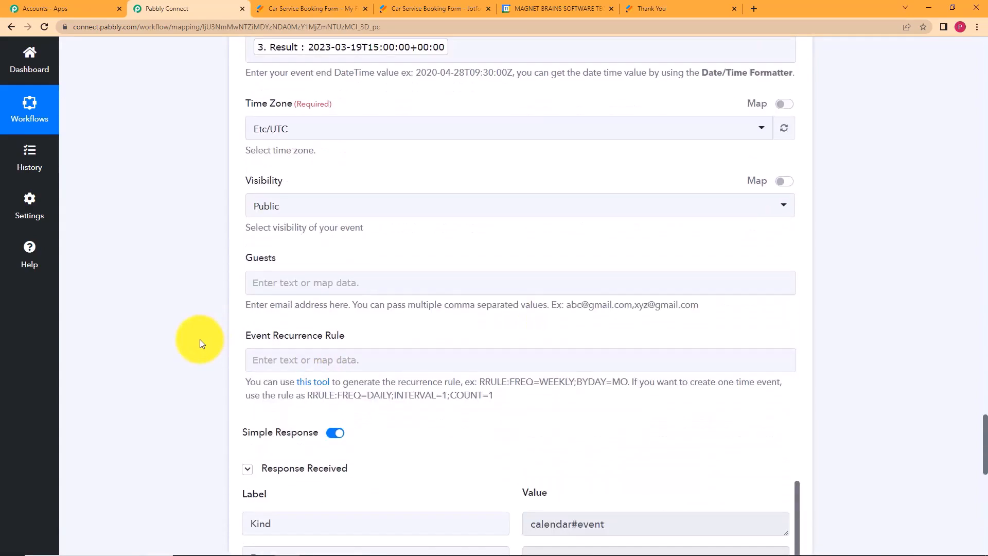
{"action": "left_click", "coordinate": [403, 410]}
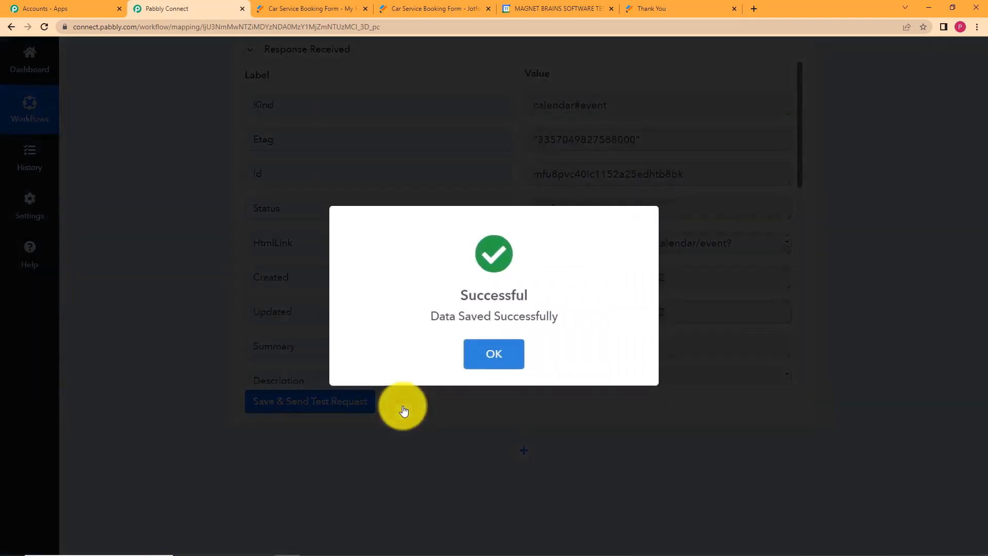
{"action": "left_click", "coordinate": [471, 360]}
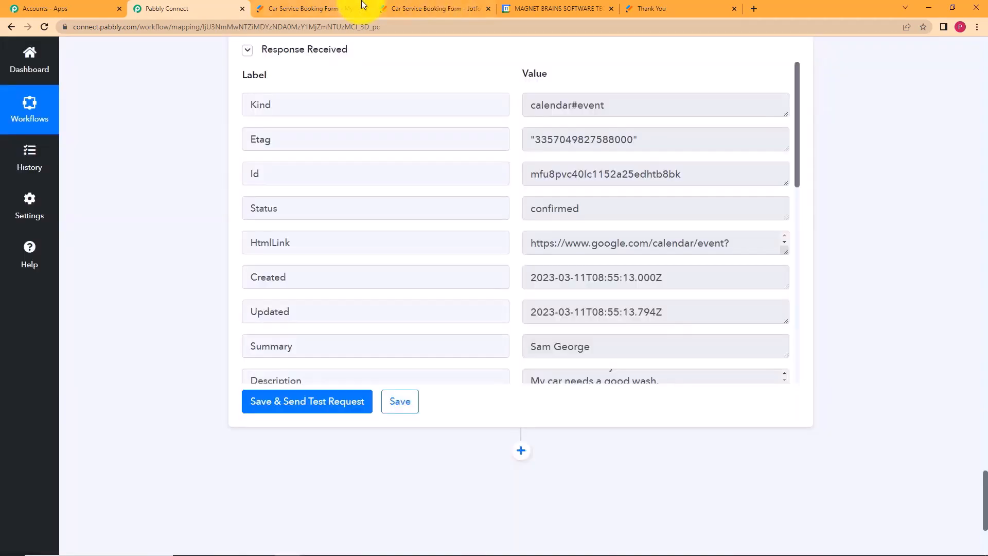
Check the March 17, 2023 booking event's details, including 'Sedan Honda Amaze Vx', in Google Calendar.
{"action": "left_click", "coordinate": [535, 8]}
{"action": "left_click", "coordinate": [235, 88]}
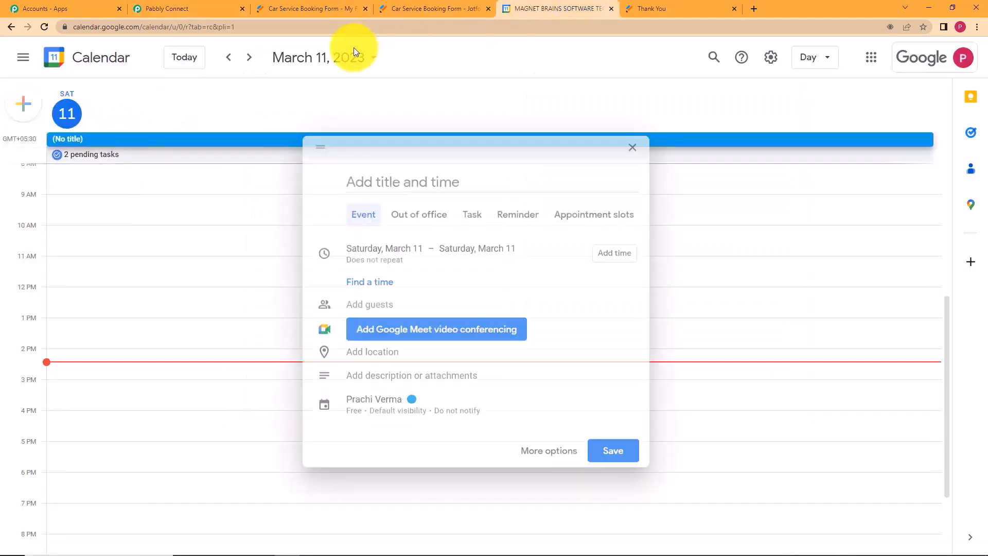
{"action": "left_click", "coordinate": [352, 58]}
{"action": "left_click", "coordinate": [369, 132]}
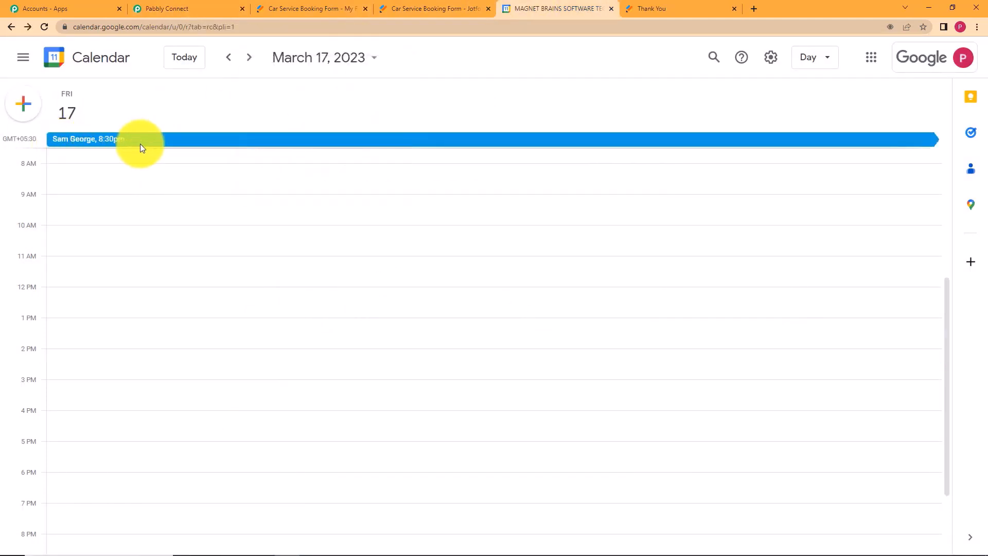
{"action": "left_click", "coordinate": [194, 138]}
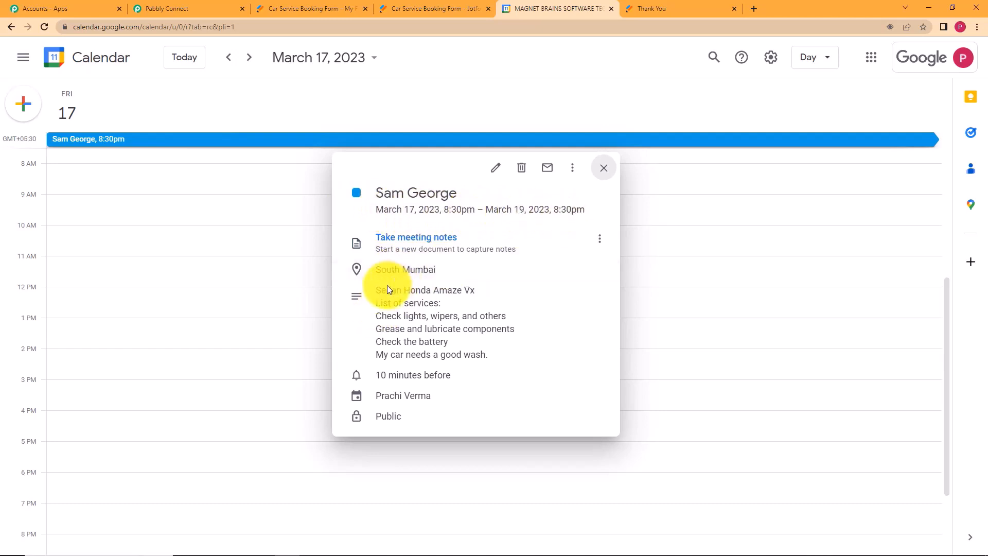
{"action": "left_click_drag", "start_coordinate": [474, 290], "coordinate": [374, 301]}
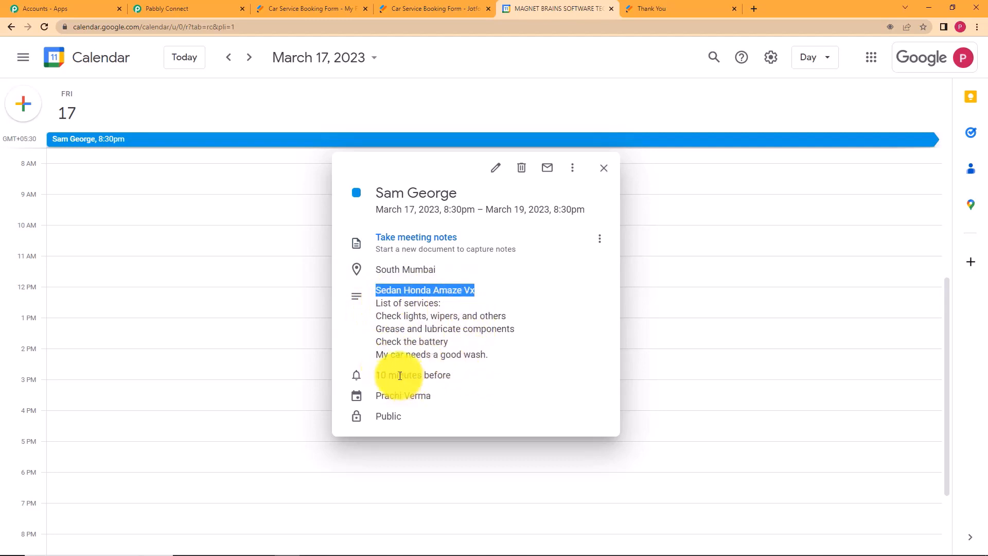
{"action": "left_click", "coordinate": [436, 211]}
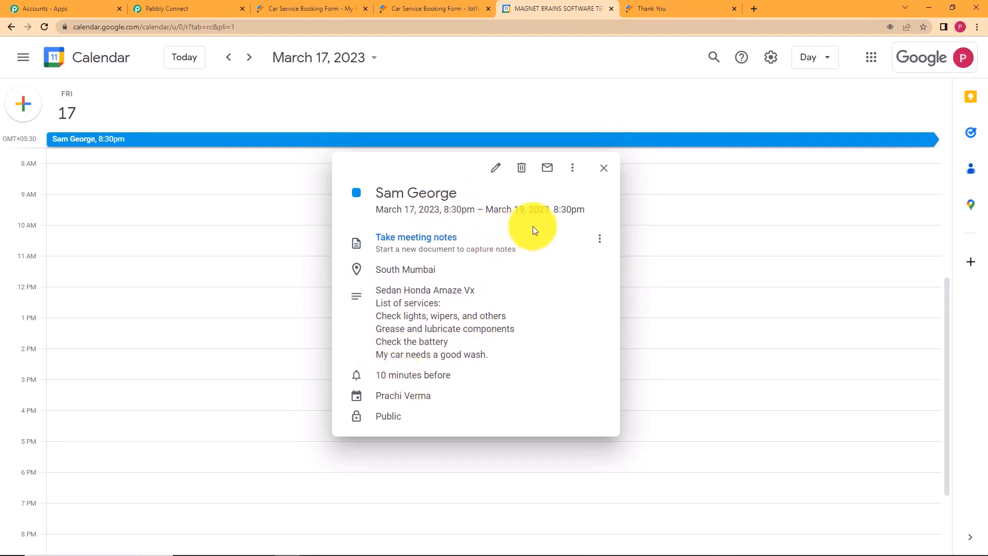
{"action": "left_click", "coordinate": [605, 170]}
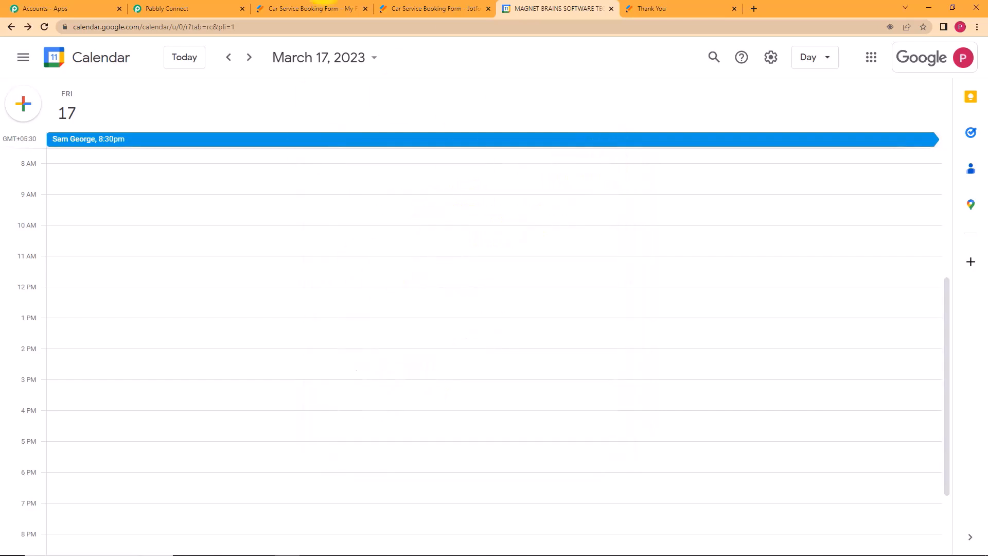
{"action": "left_click", "coordinate": [218, 8]}
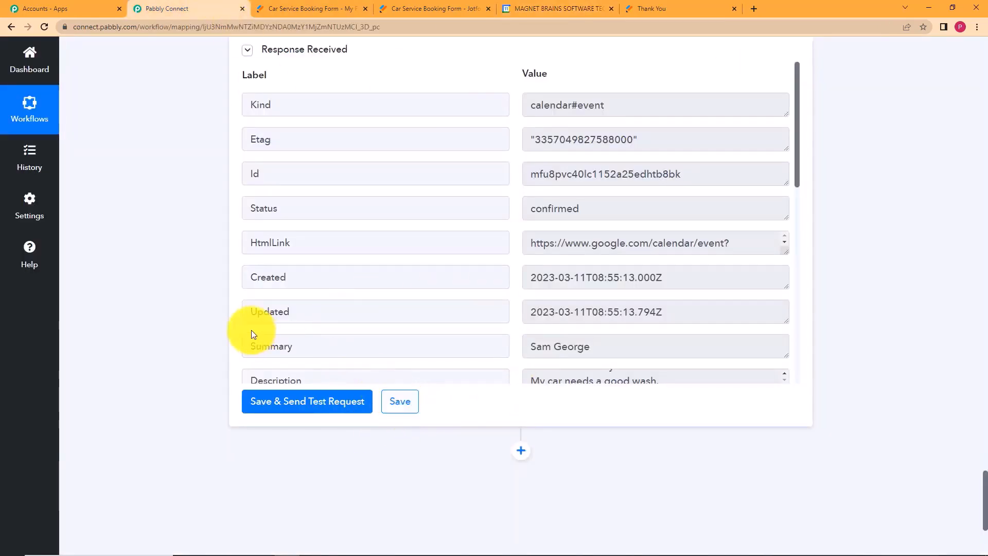
Collapse the Google Calendar, Add/Subtract Time and JotForm trigger steps.
{"action": "scroll", "coordinate": [218, 314], "scroll_direction": "up", "scroll_amount": 5}
{"action": "scroll", "coordinate": [217, 314], "scroll_direction": "up", "scroll_amount": 10}
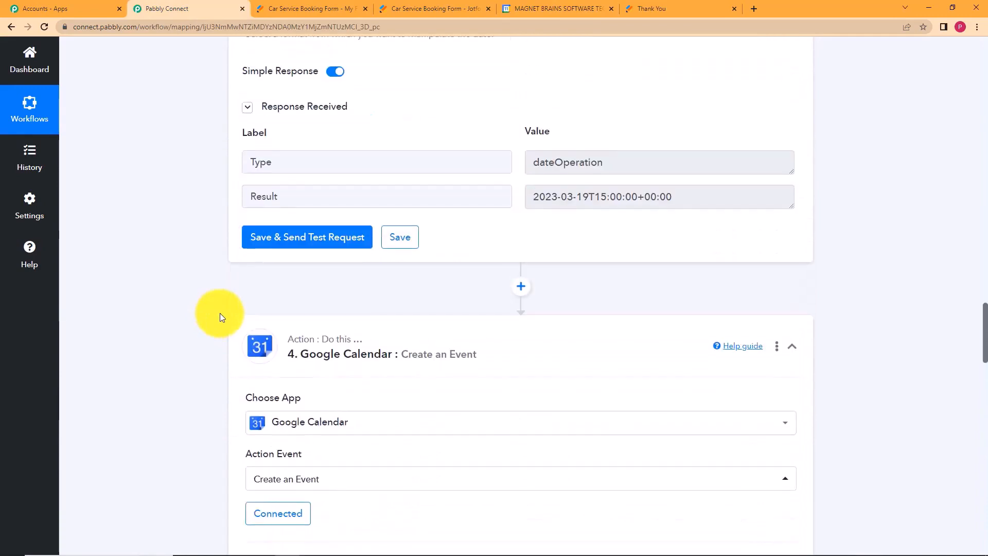
{"action": "left_click", "coordinate": [401, 339]}
{"action": "left_click", "coordinate": [400, 237]}
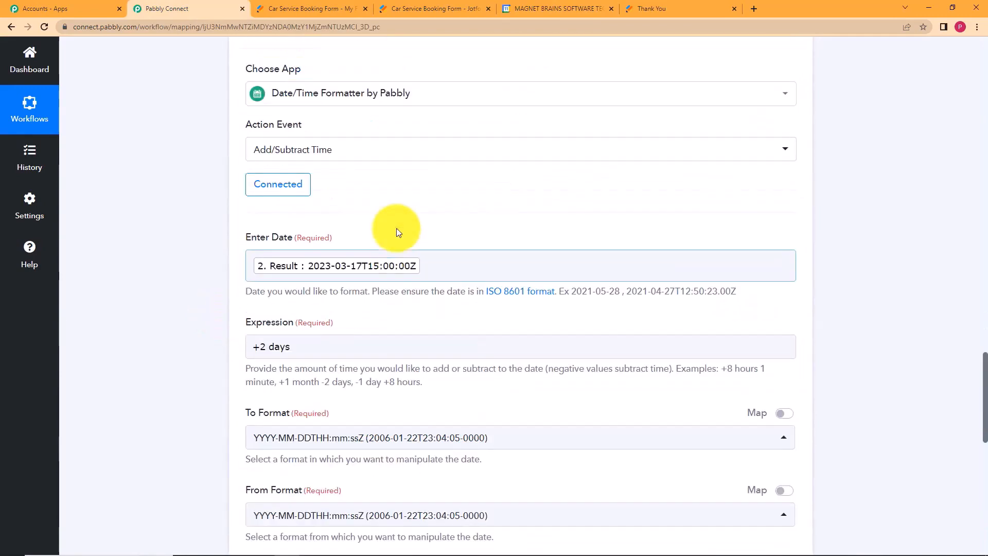
{"action": "scroll", "coordinate": [400, 227], "scroll_direction": "up", "scroll_amount": 15}
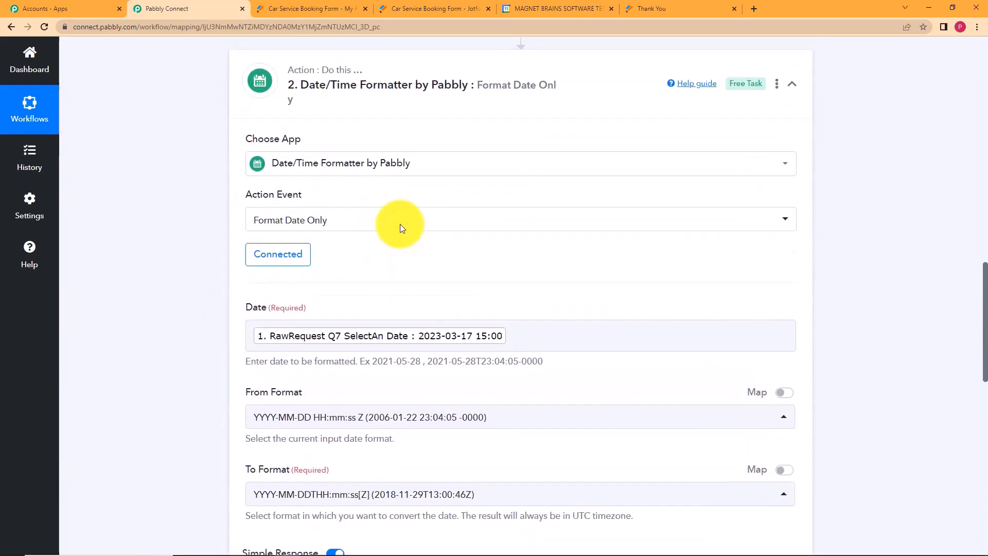
{"action": "scroll", "coordinate": [450, 305], "scroll_direction": "up", "scroll_amount": 10}
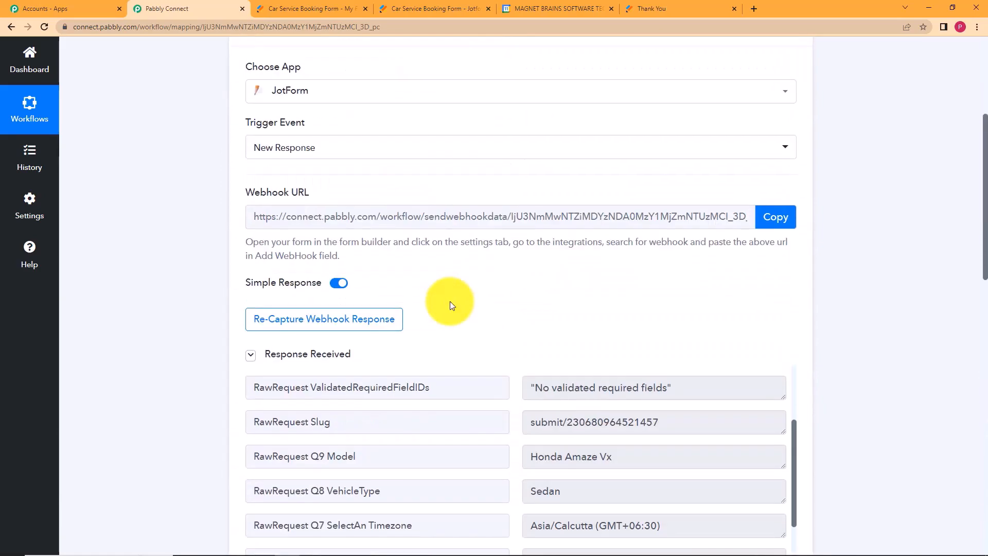
{"action": "left_click", "coordinate": [449, 264]}
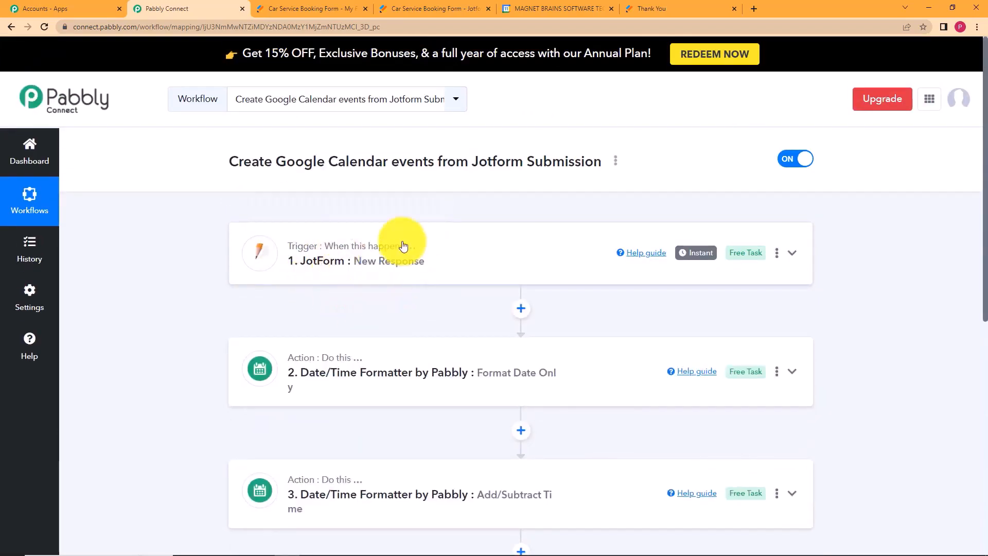
Look over the Jotform form builder and My Forms list, then return to the workflow.
{"action": "left_click", "coordinate": [433, 8]}
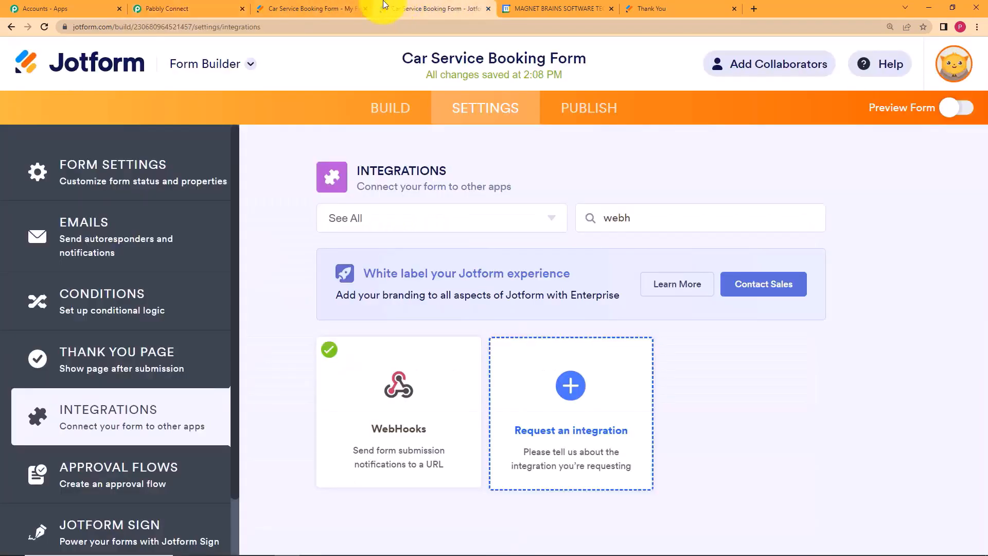
{"action": "left_click", "coordinate": [309, 9]}
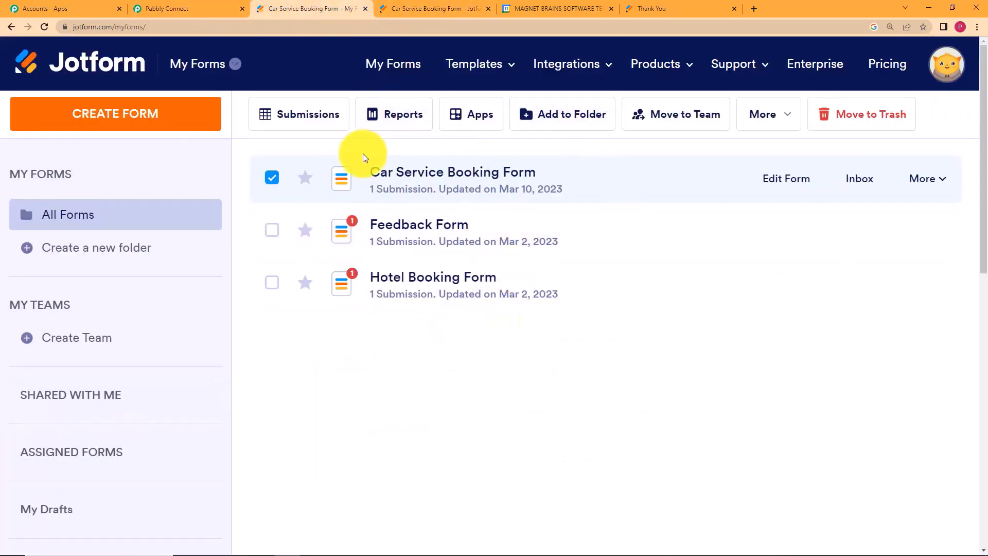
{"action": "left_click", "coordinate": [206, 8]}
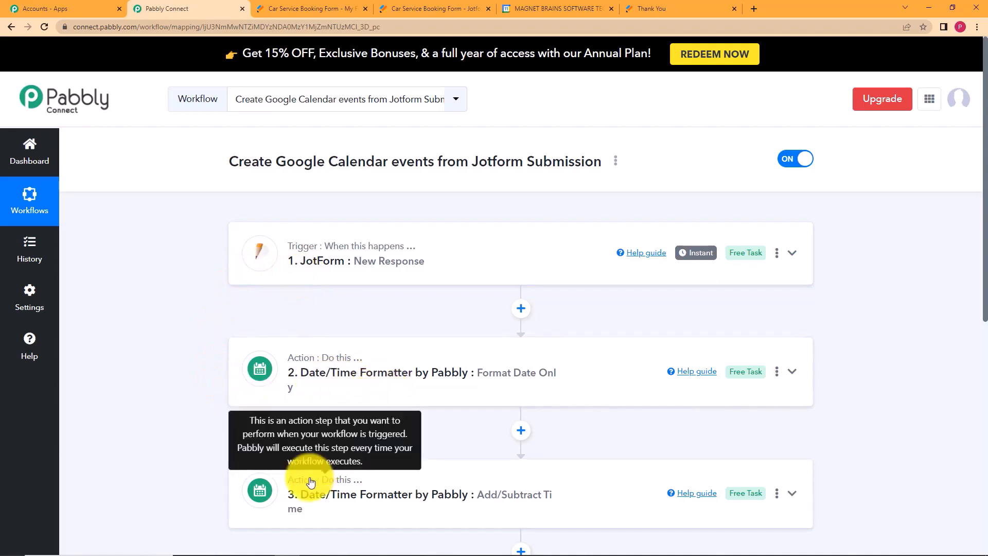
Expand the Google Calendar step to review its mapped fields, Etc/UTC time zone and test response.
{"action": "scroll", "coordinate": [241, 413], "scroll_direction": "down", "scroll_amount": 2}
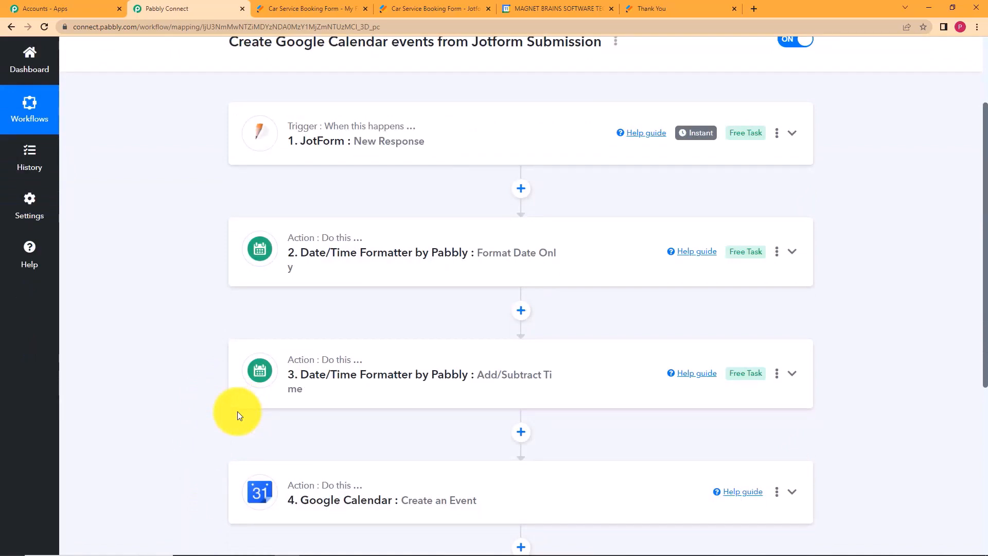
{"action": "scroll", "coordinate": [238, 415], "scroll_direction": "down", "scroll_amount": 2}
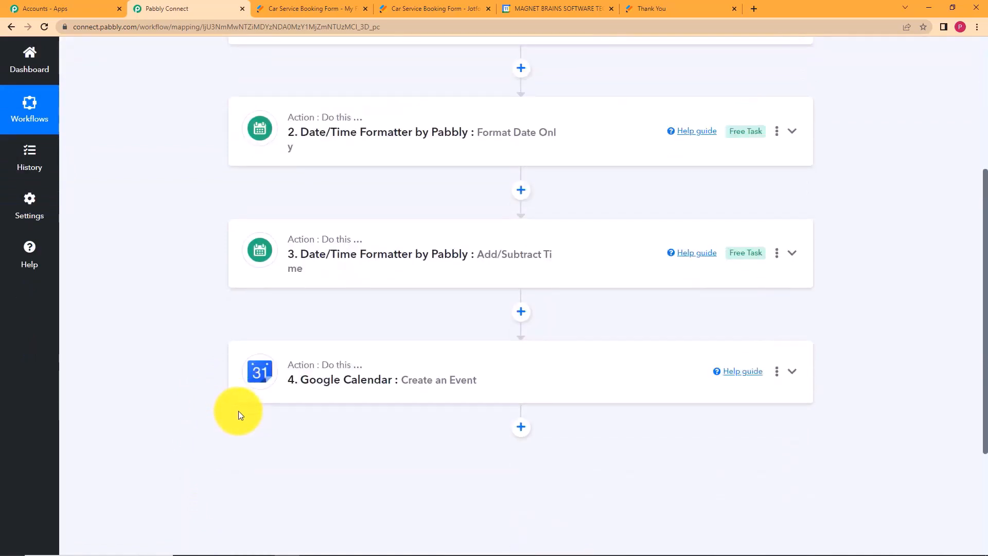
{"action": "left_click", "coordinate": [400, 387]}
{"action": "scroll", "coordinate": [229, 352], "scroll_direction": "down", "scroll_amount": 4}
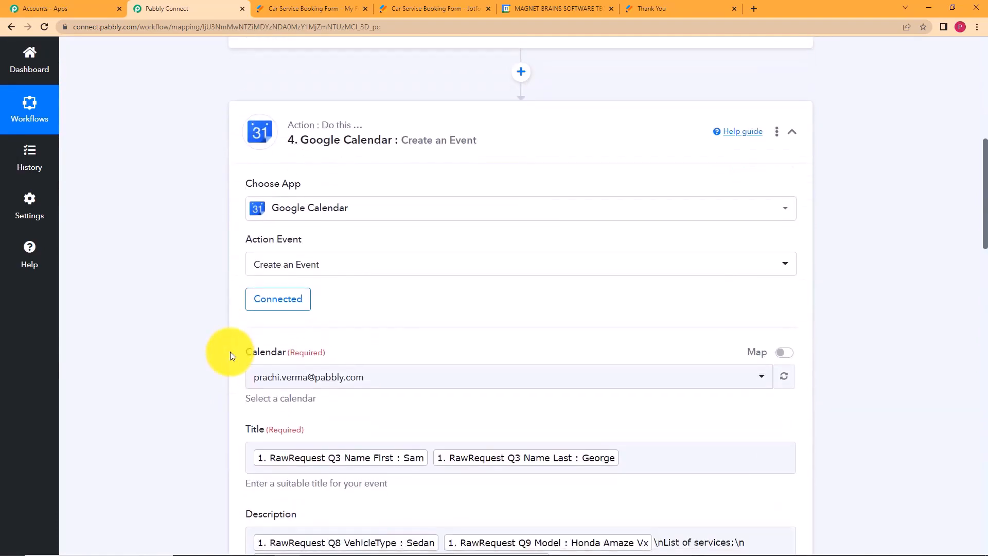
{"action": "scroll", "coordinate": [230, 350], "scroll_direction": "down", "scroll_amount": 2}
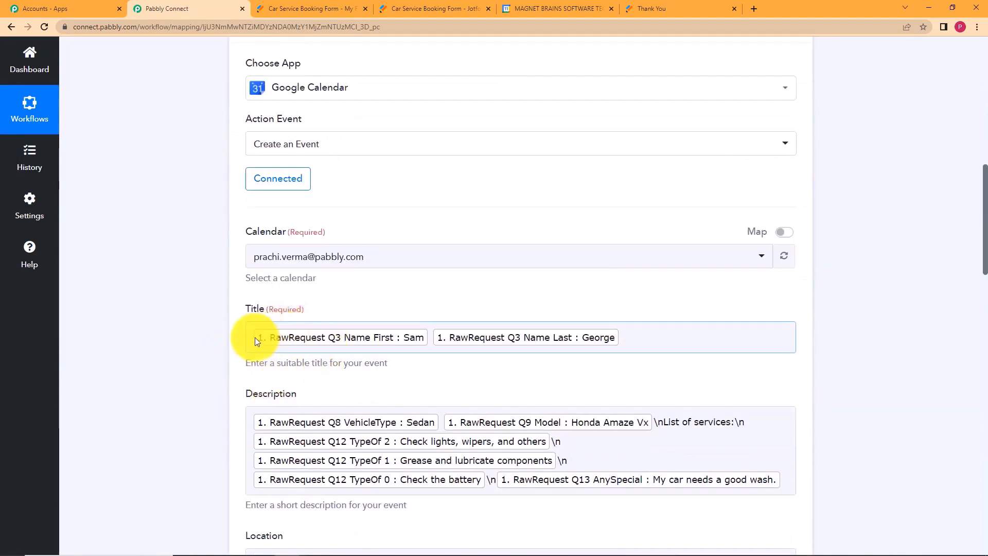
{"action": "scroll", "coordinate": [243, 383], "scroll_direction": "down", "scroll_amount": 6}
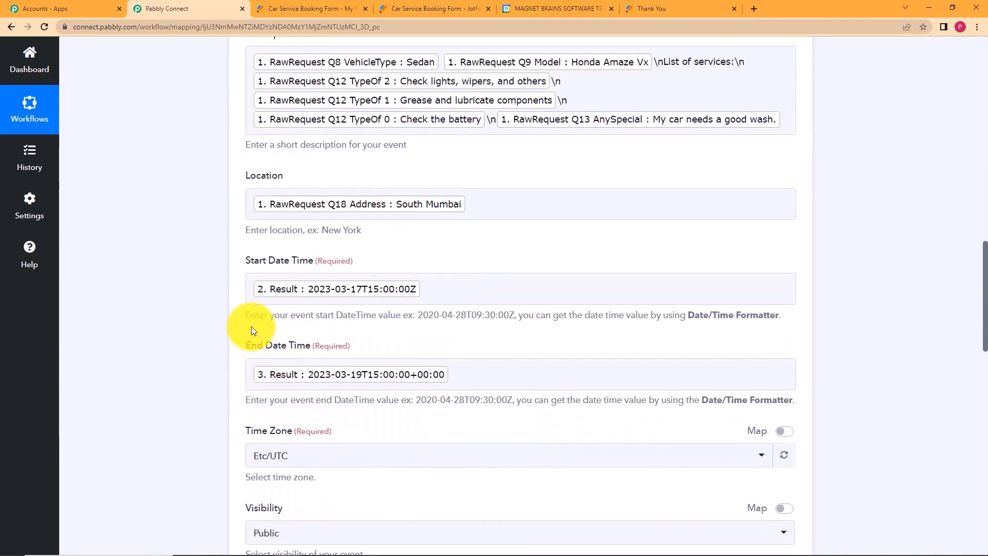
{"action": "scroll", "coordinate": [247, 427], "scroll_direction": "down", "scroll_amount": 6}
{"action": "left_click", "coordinate": [265, 94]}
{"action": "left_click", "coordinate": [265, 93]}
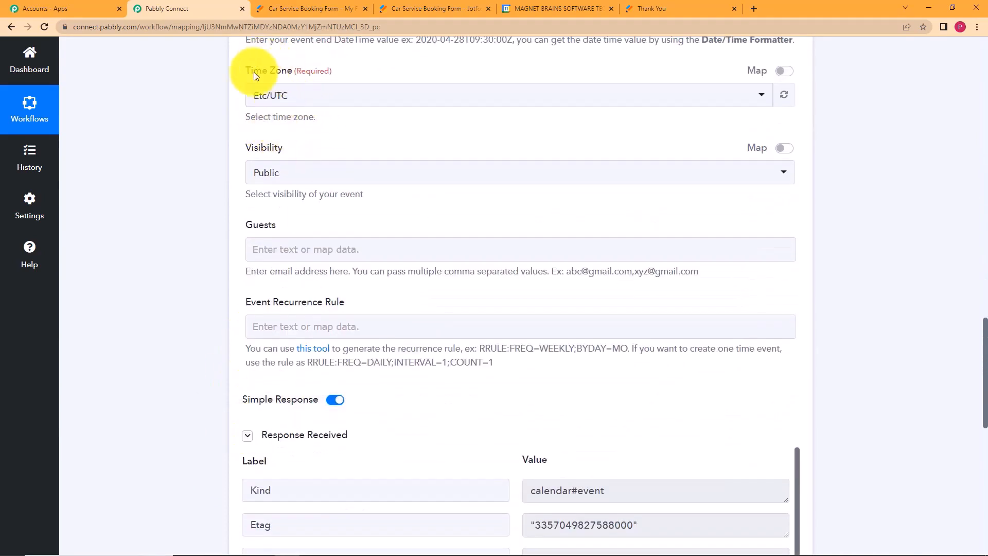
{"action": "scroll", "coordinate": [233, 297], "scroll_direction": "down", "scroll_amount": 7}
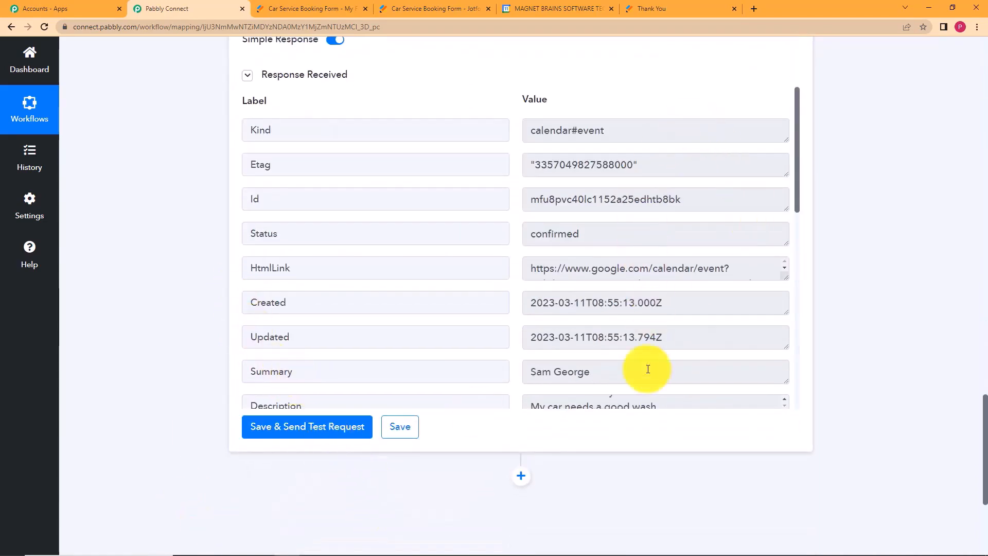
{"action": "left_click", "coordinate": [533, 7]}
Open the created test event's details in Google Calendar.
{"action": "left_click", "coordinate": [285, 149]}
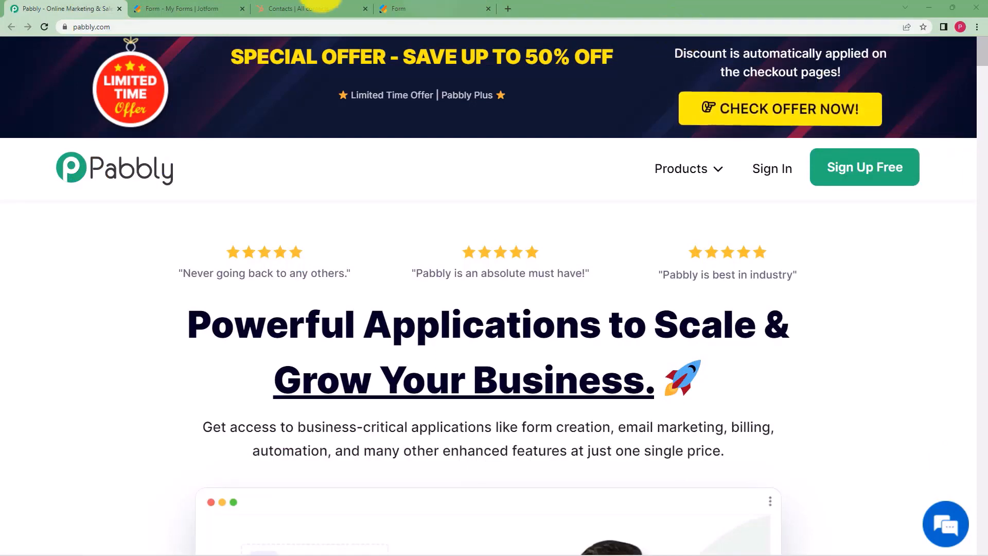
{"action": "left_click", "coordinate": [200, 8]}
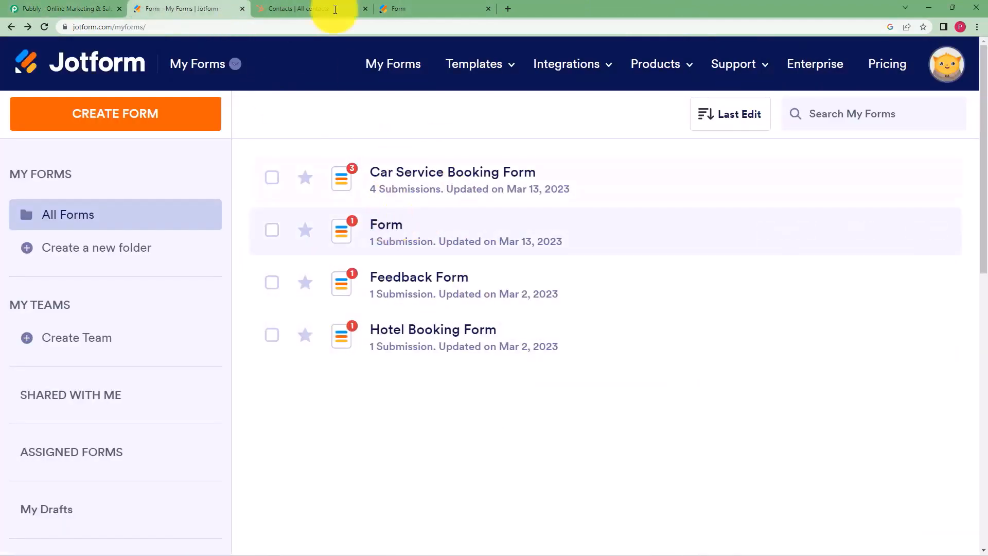
{"action": "left_click", "coordinate": [283, 8]}
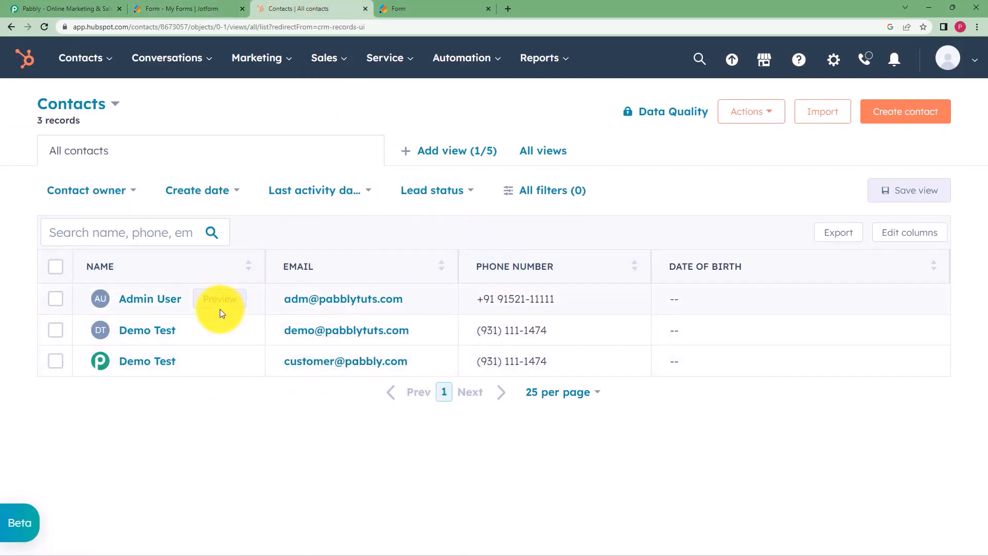
{"action": "left_click", "coordinate": [186, 9]}
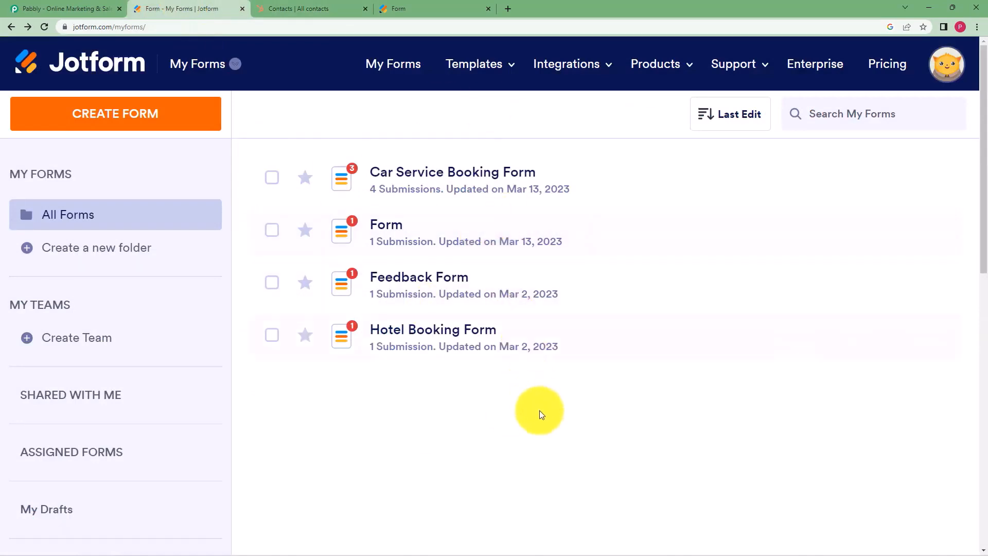
{"action": "left_click", "coordinate": [302, 6]}
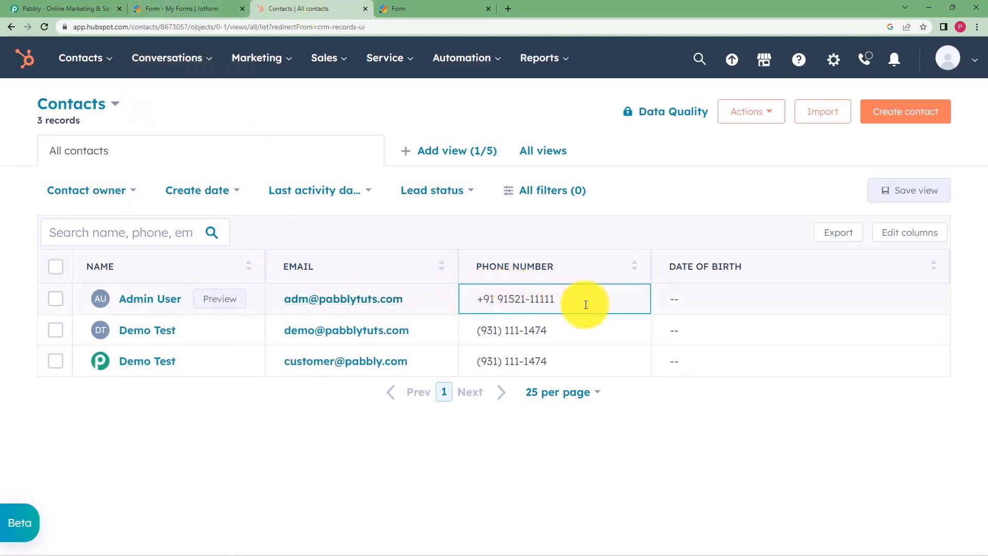
{"action": "left_click_drag", "start_coordinate": [585, 303], "coordinate": [452, 303]}
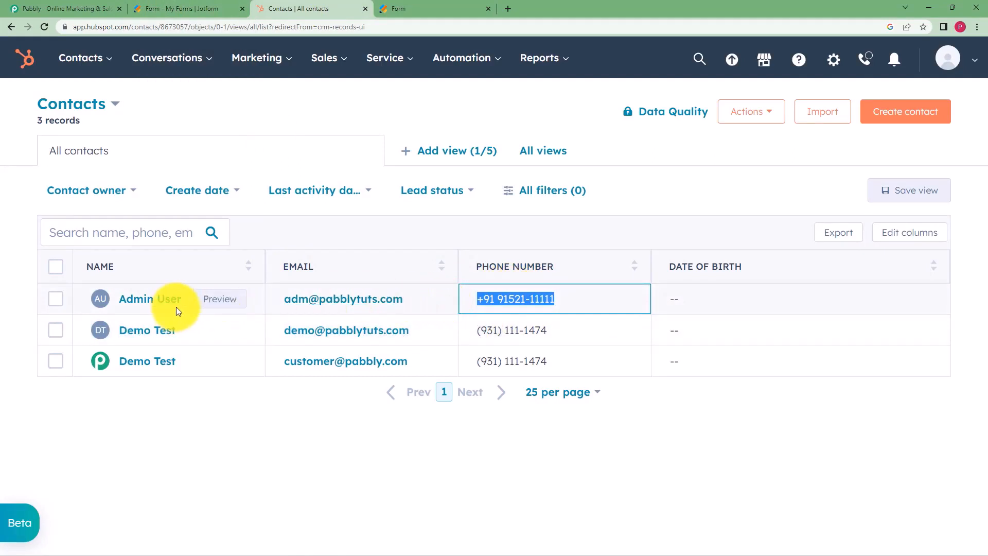
{"action": "left_click", "coordinate": [72, 8]}
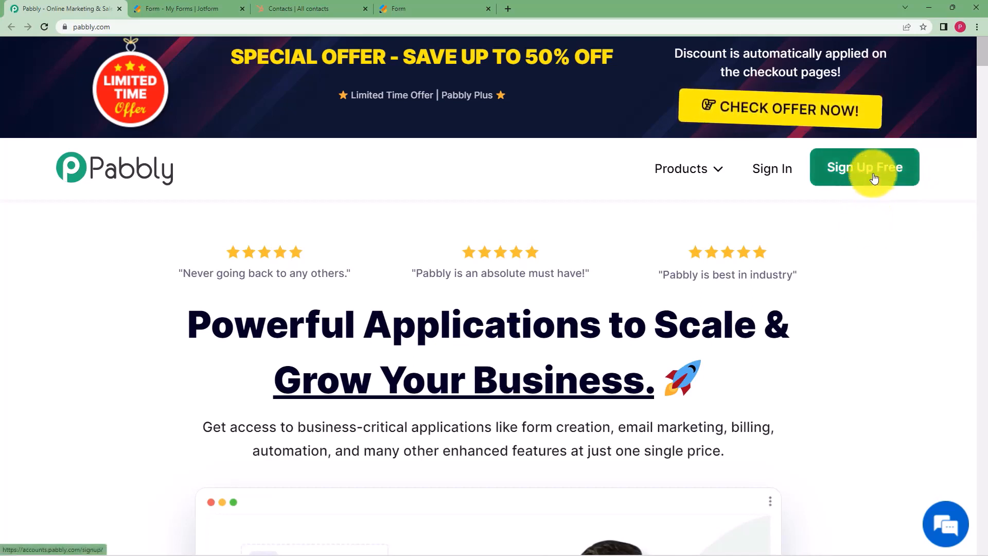
Sign in to Pabbly with Google and open Pabbly Connect from the All Apps page.
{"action": "left_click", "coordinate": [778, 179]}
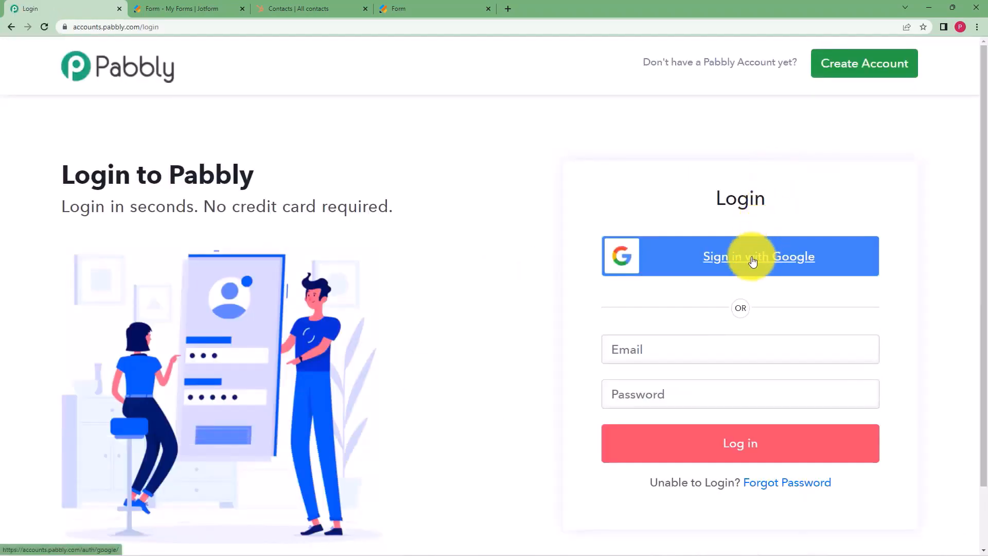
{"action": "left_click", "coordinate": [753, 261]}
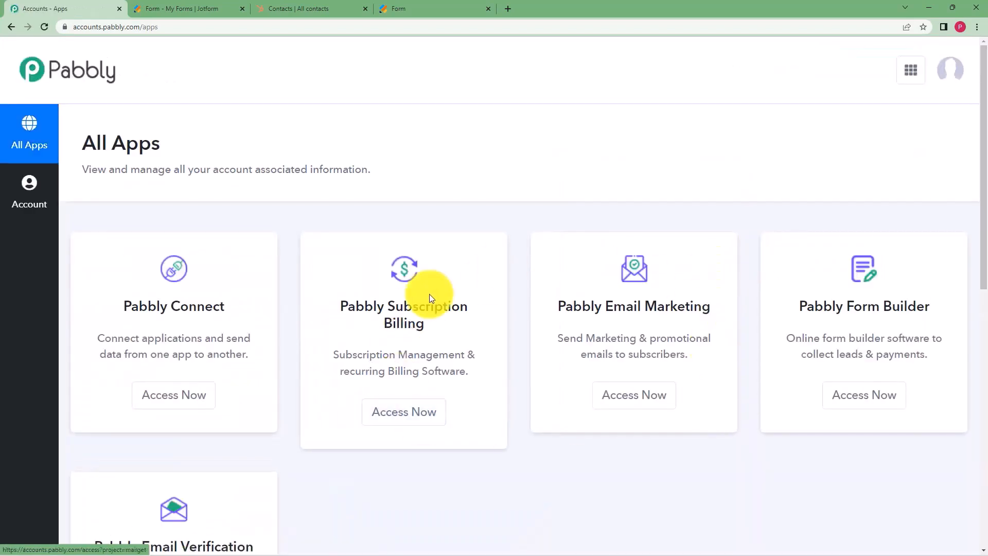
{"action": "scroll", "coordinate": [554, 396], "scroll_direction": "down", "scroll_amount": 1}
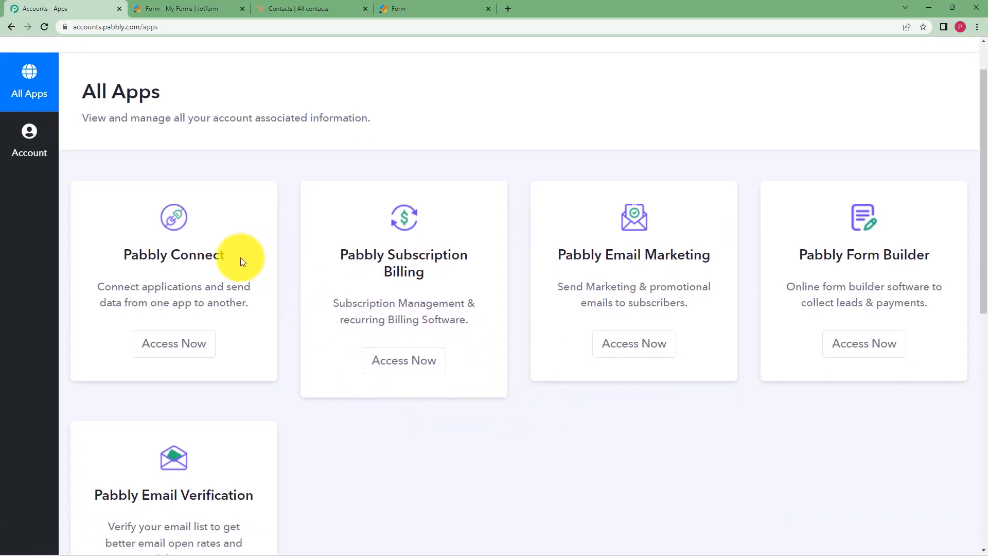
{"action": "left_click_drag", "start_coordinate": [239, 258], "coordinate": [119, 246]}
{"action": "left_click", "coordinate": [191, 344]}
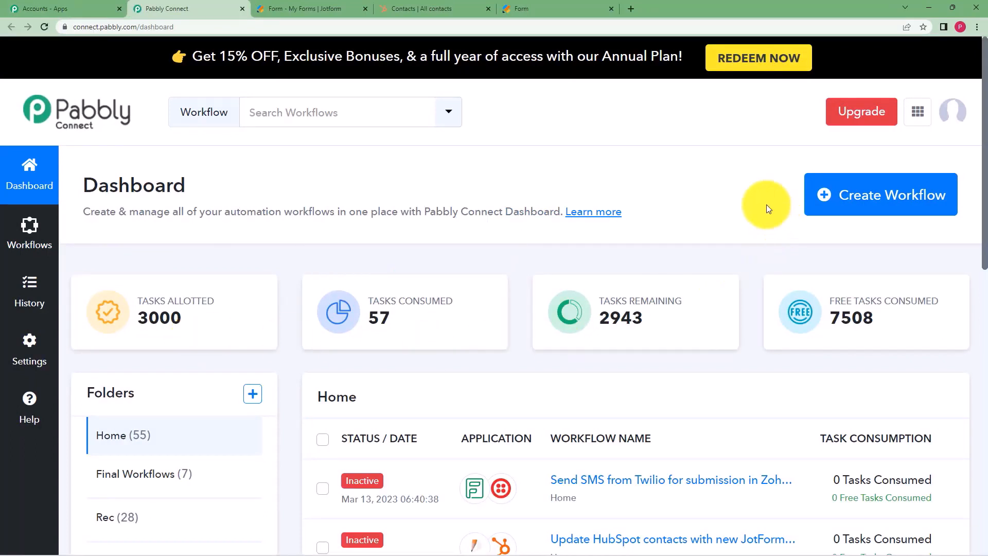
Start a new workflow and name it 'Update HubSpot contact from Jotform submission'.
{"action": "left_click", "coordinate": [864, 207]}
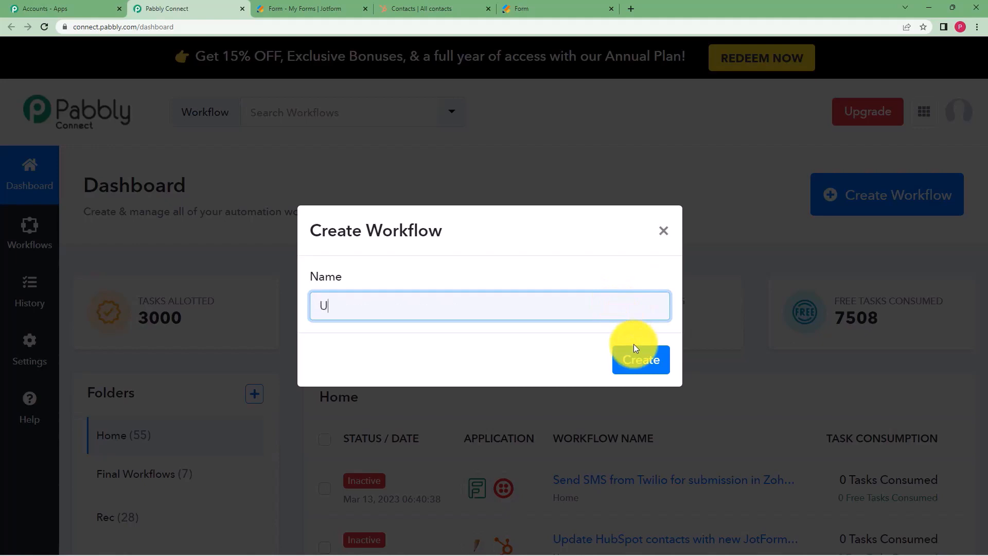
{"action": "type", "text": "Update HubSpot contac"}
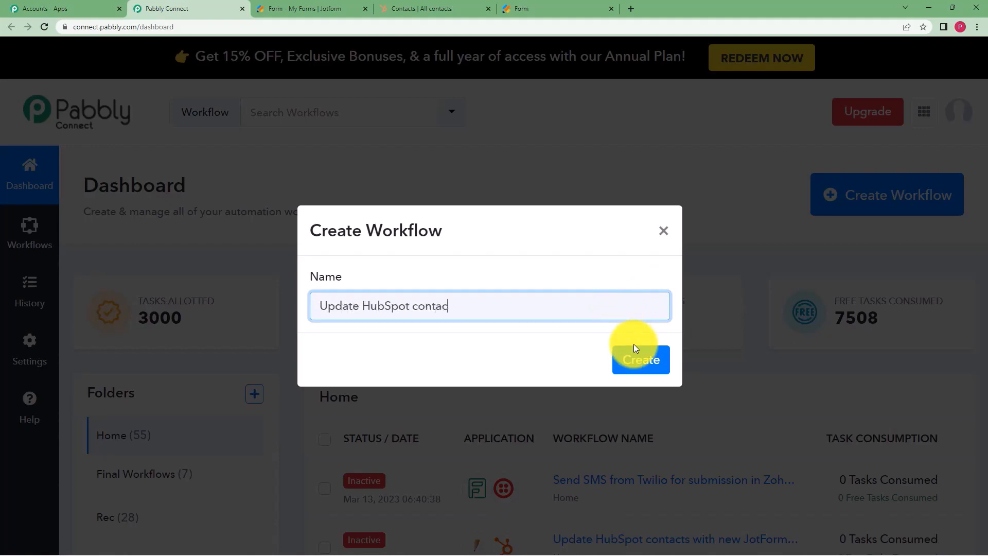
{"action": "type", "text": "t from Jotform submissio"}
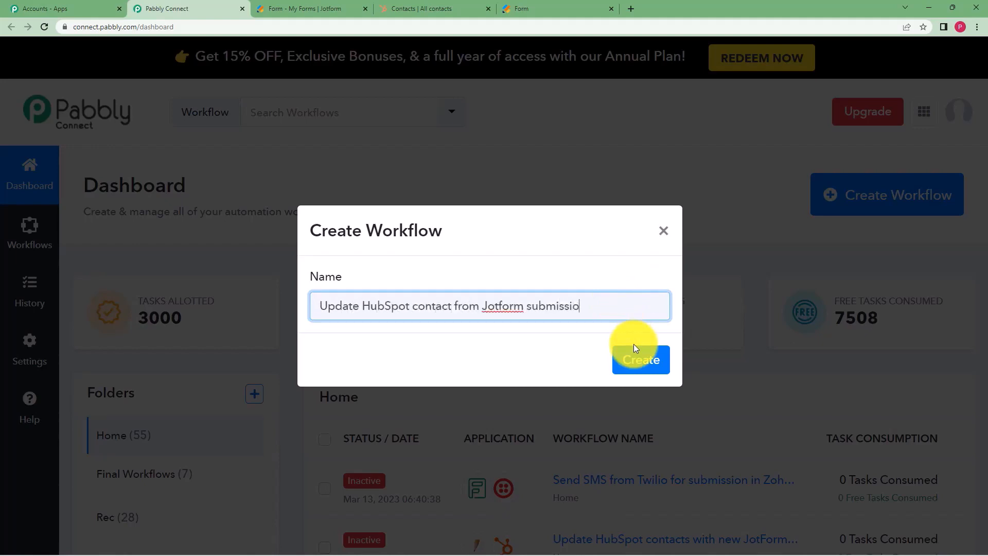
{"action": "type", "text": "n"}
{"action": "left_click", "coordinate": [636, 361]}
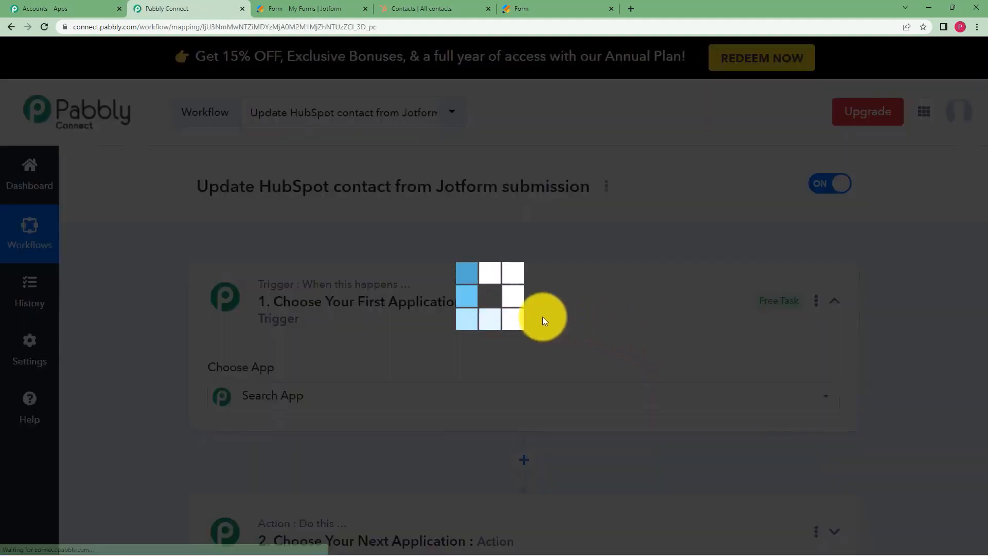
Search 'jotfo' and choose JotForm as the workflow's trigger app.
{"action": "left_click", "coordinate": [551, 287]}
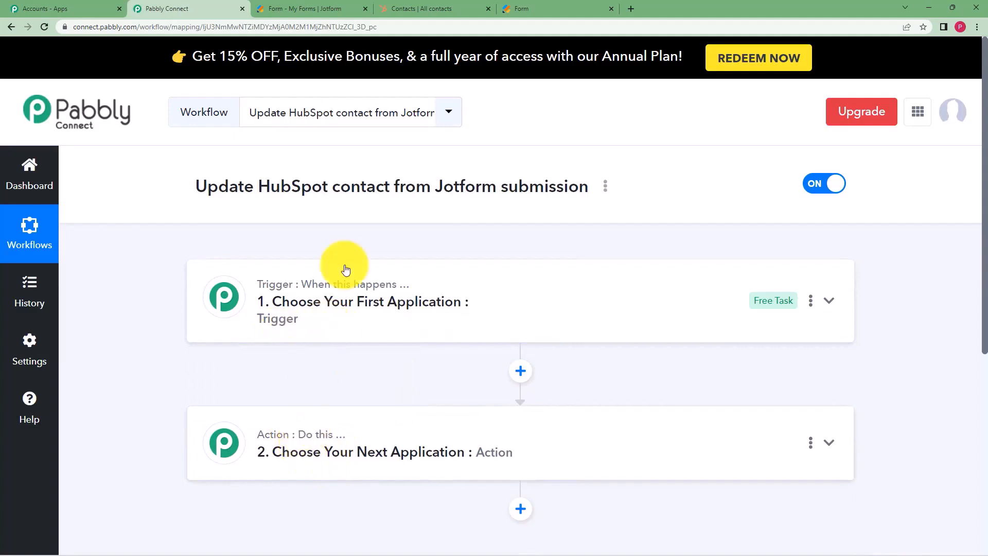
{"action": "mouse_move", "coordinate": [339, 291]}
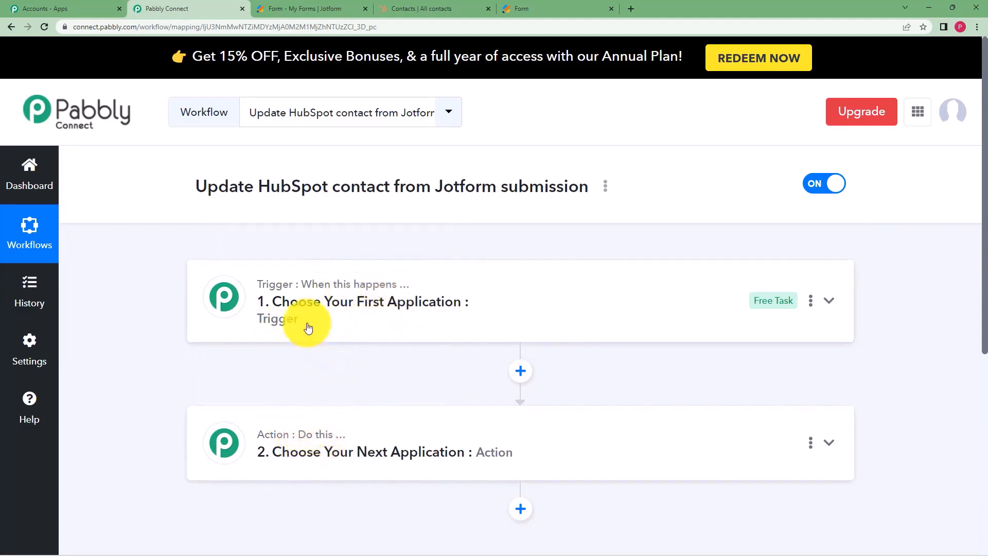
{"action": "left_click", "coordinate": [291, 306]}
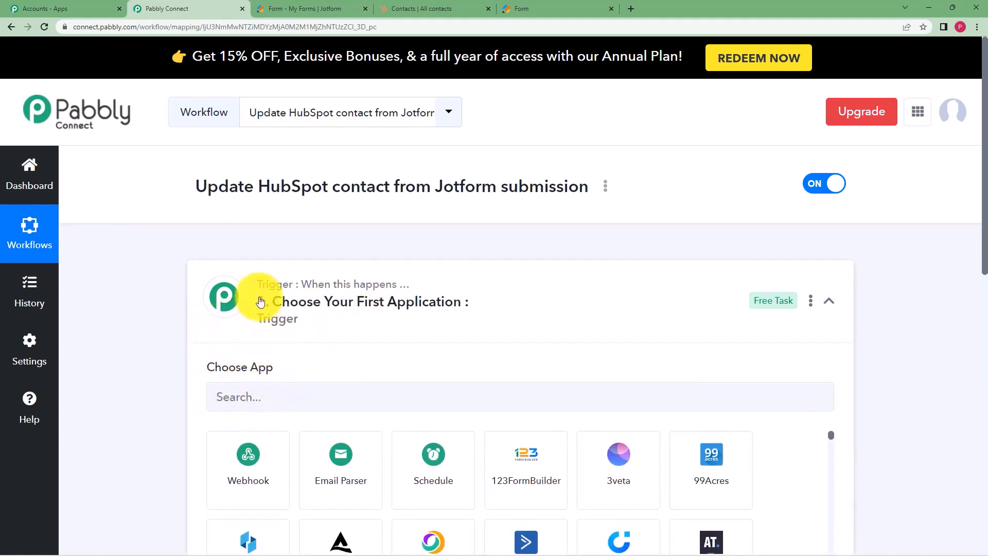
{"action": "left_click", "coordinate": [309, 294]}
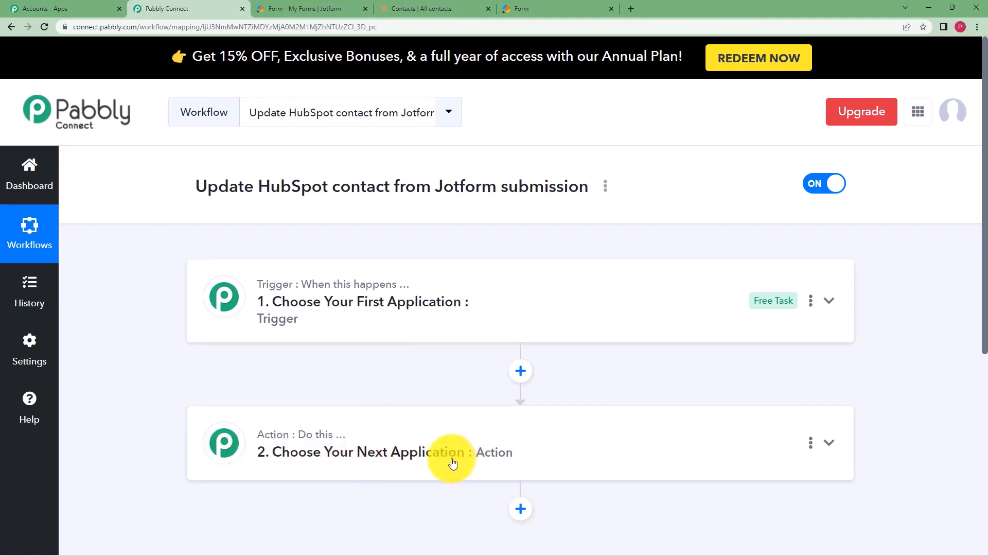
{"action": "left_click", "coordinate": [441, 294]}
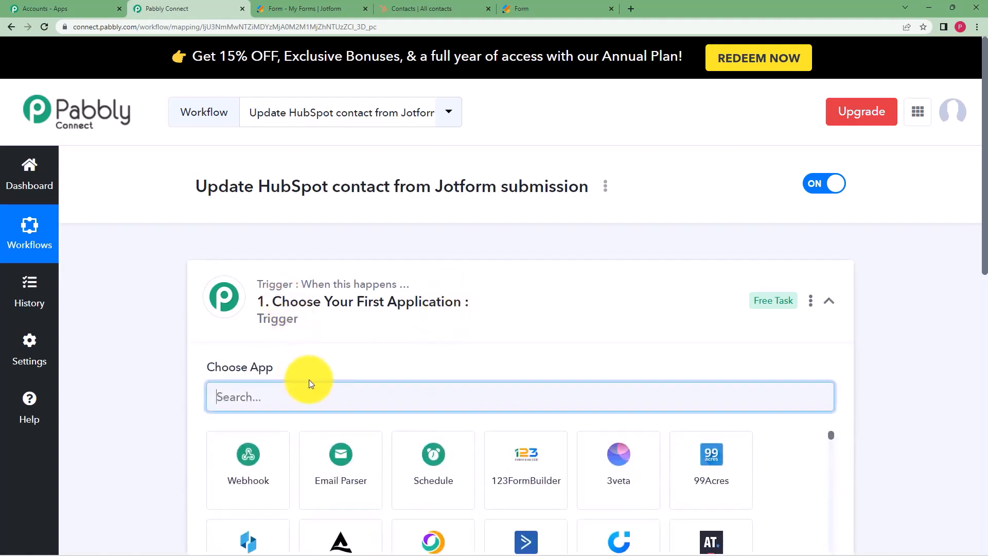
{"action": "type", "text": "jotfo"}
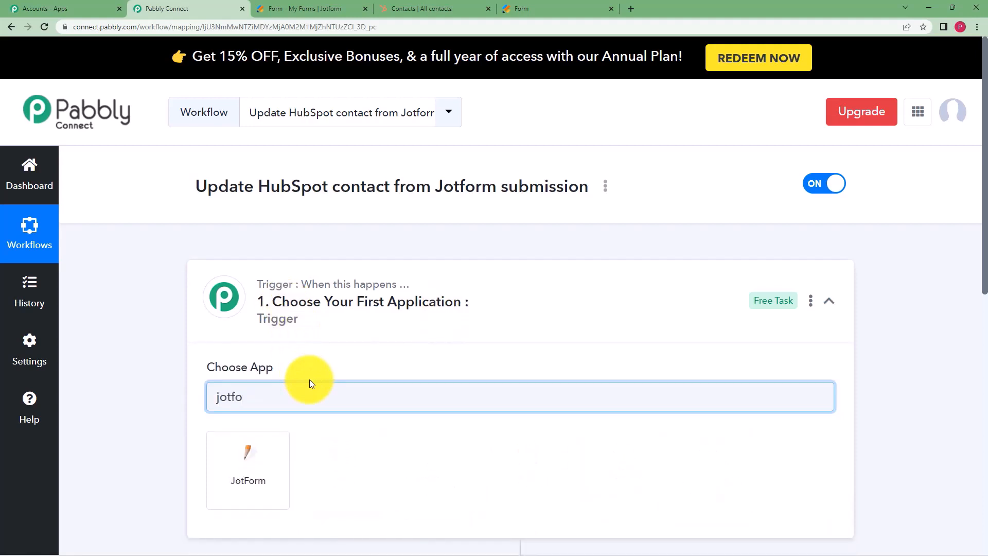
{"action": "left_click", "coordinate": [286, 455]}
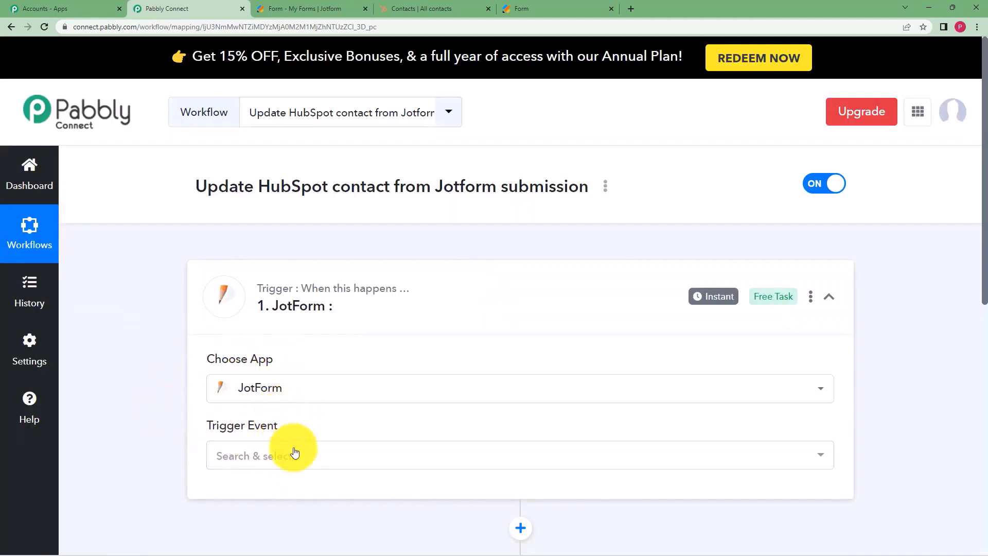
Set the trigger event to New Response, reveal its webhook URL, then view the Jotform forms list.
{"action": "left_click", "coordinate": [234, 455]}
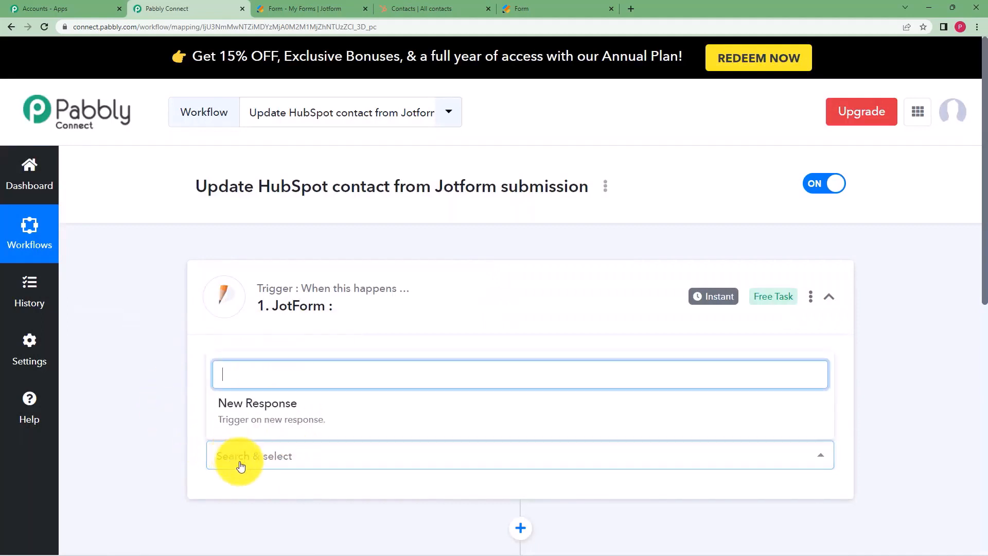
{"action": "left_click", "coordinate": [245, 415]}
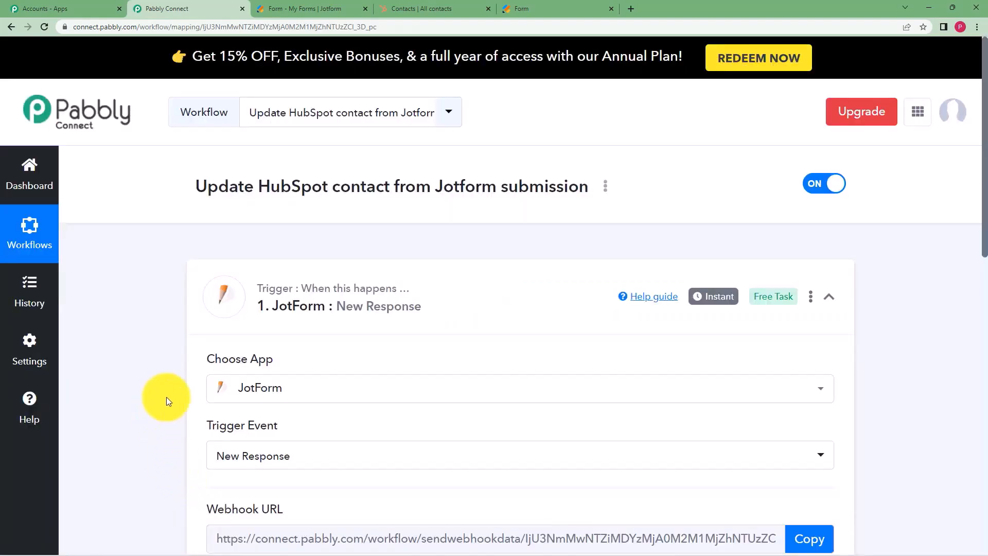
{"action": "scroll", "coordinate": [166, 397], "scroll_direction": "down", "scroll_amount": 3}
{"action": "scroll", "coordinate": [166, 396], "scroll_direction": "down", "scroll_amount": 1}
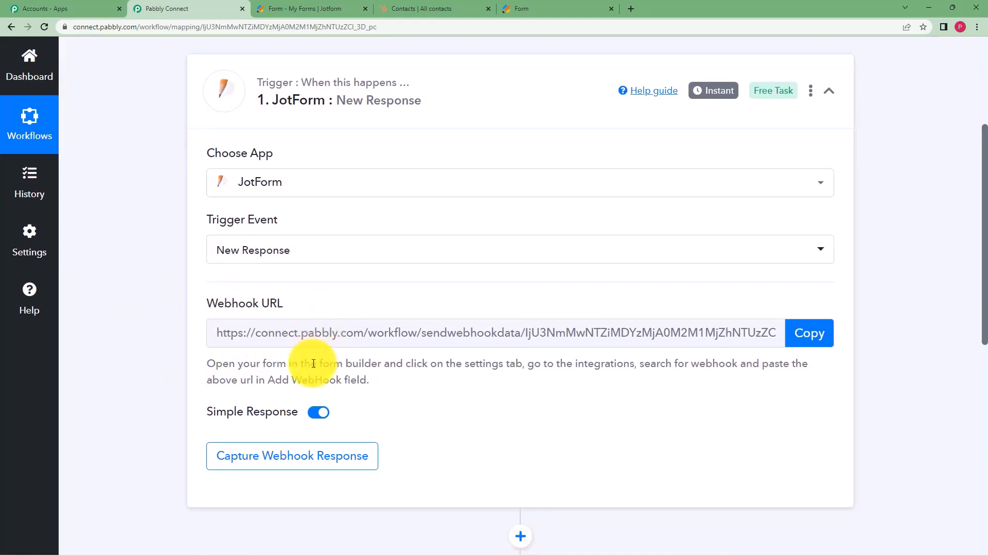
{"action": "left_click", "coordinate": [335, 8]}
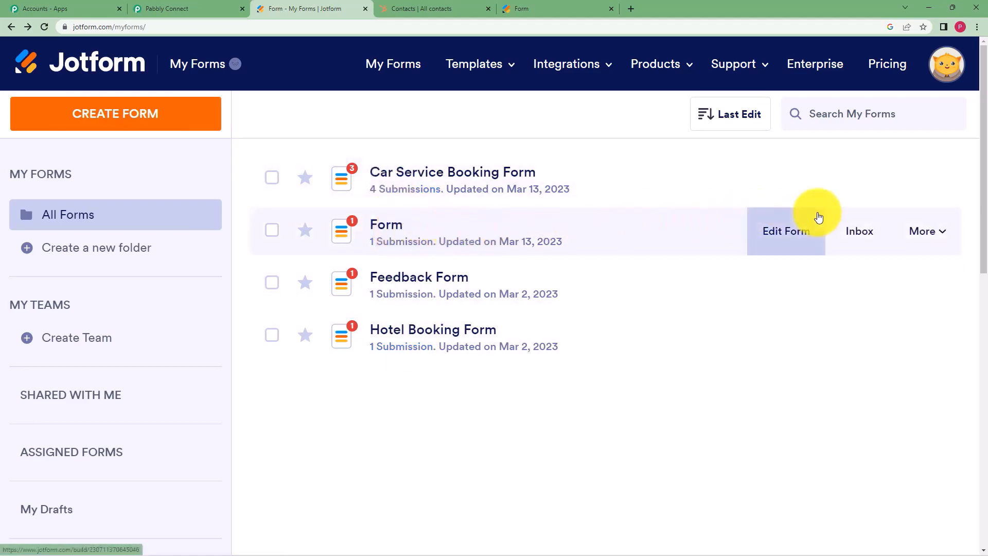
Open the WebHooks integration from the Integrations settings of the form named Form.
{"action": "left_click", "coordinate": [919, 233]}
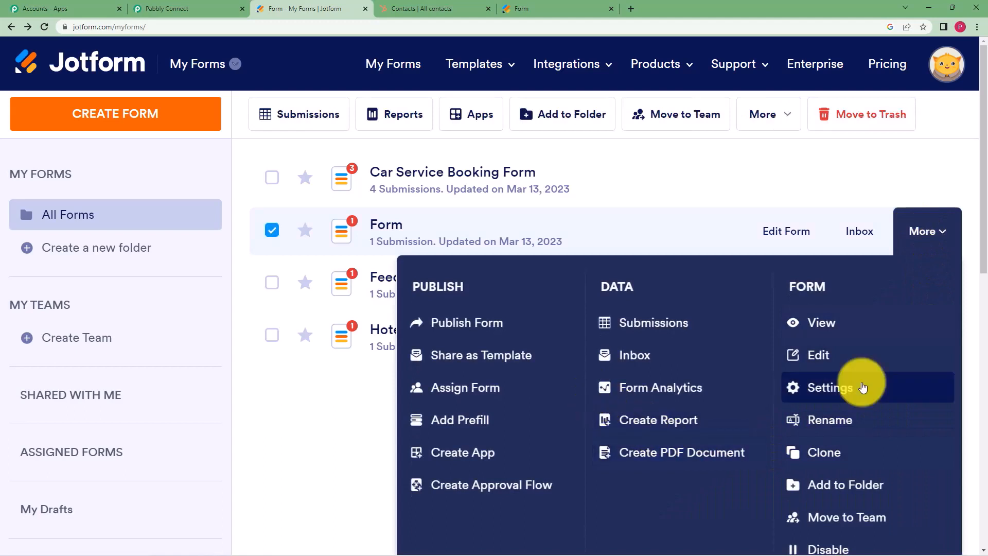
{"action": "left_click", "coordinate": [863, 387]}
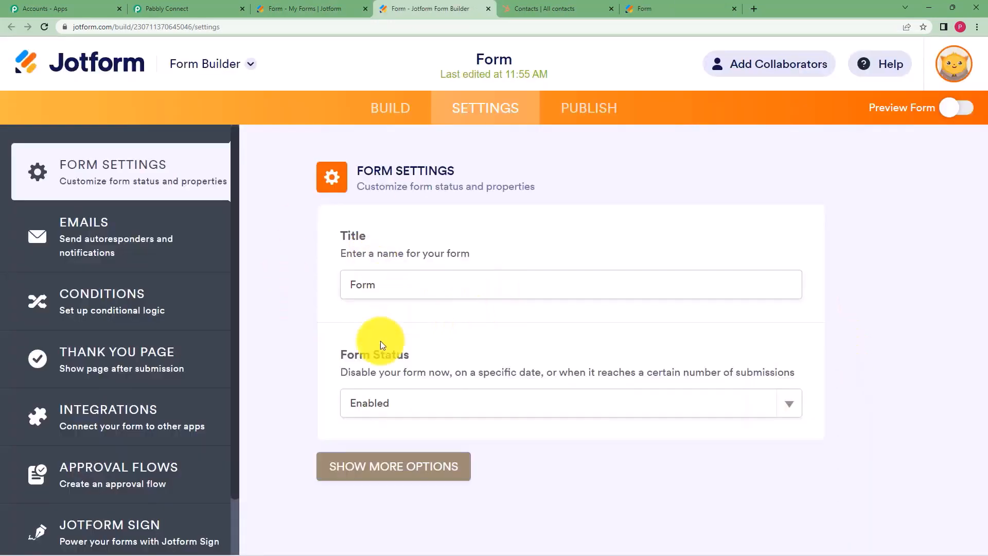
{"action": "scroll", "coordinate": [194, 308], "scroll_direction": "down", "scroll_amount": 1}
{"action": "scroll", "coordinate": [193, 307], "scroll_direction": "down", "scroll_amount": 1}
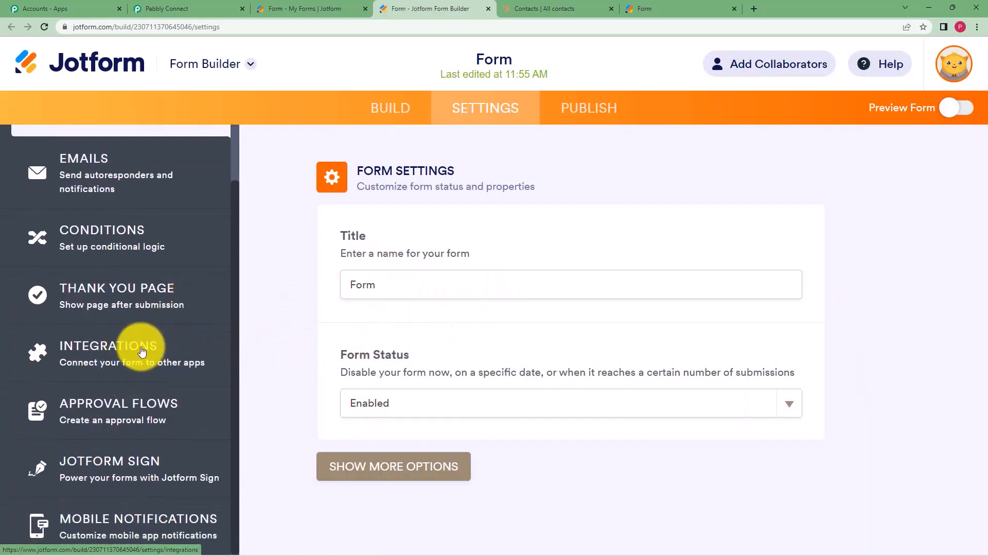
{"action": "left_click", "coordinate": [139, 352]}
{"action": "left_click", "coordinate": [634, 226]}
{"action": "type", "text": "w"}
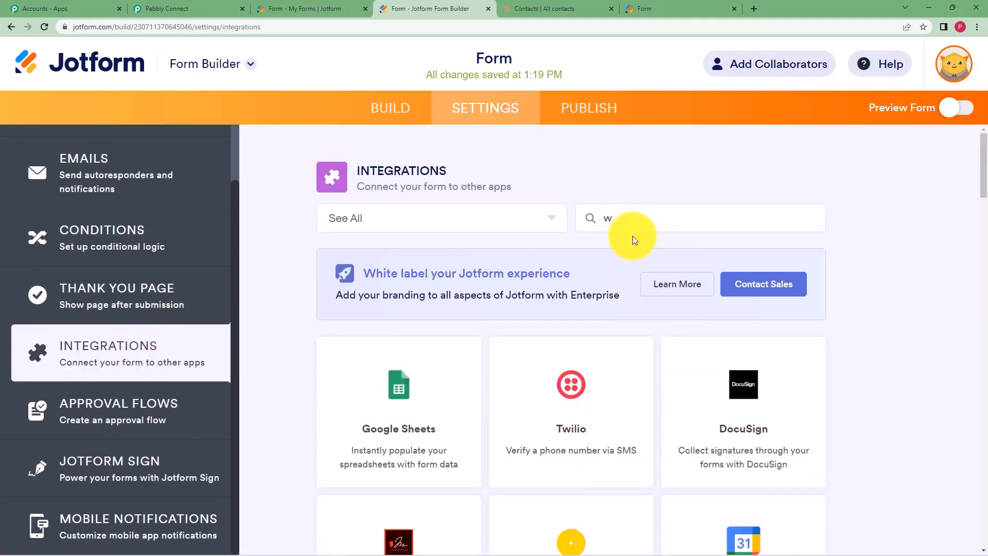
{"action": "type", "text": "ebhooks"}
{"action": "left_click", "coordinate": [410, 391]}
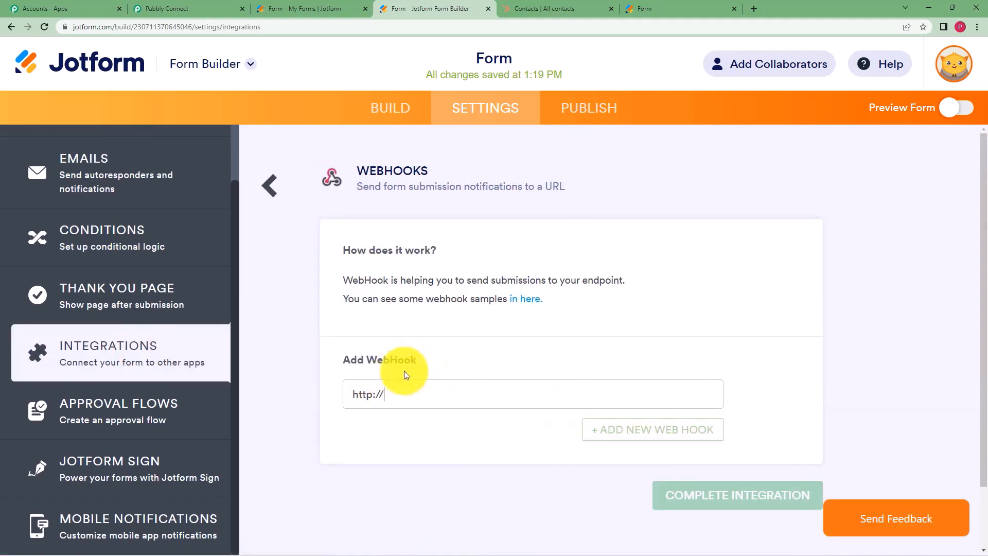
{"action": "key", "text": "ctrl+a"}
{"action": "key", "text": "BackSpace"}
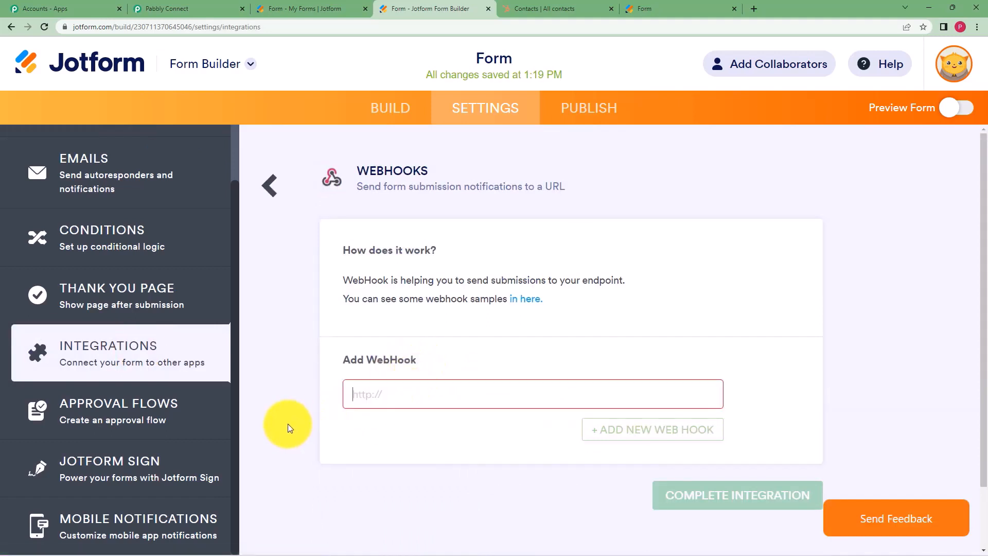
{"action": "left_click", "coordinate": [205, 6]}
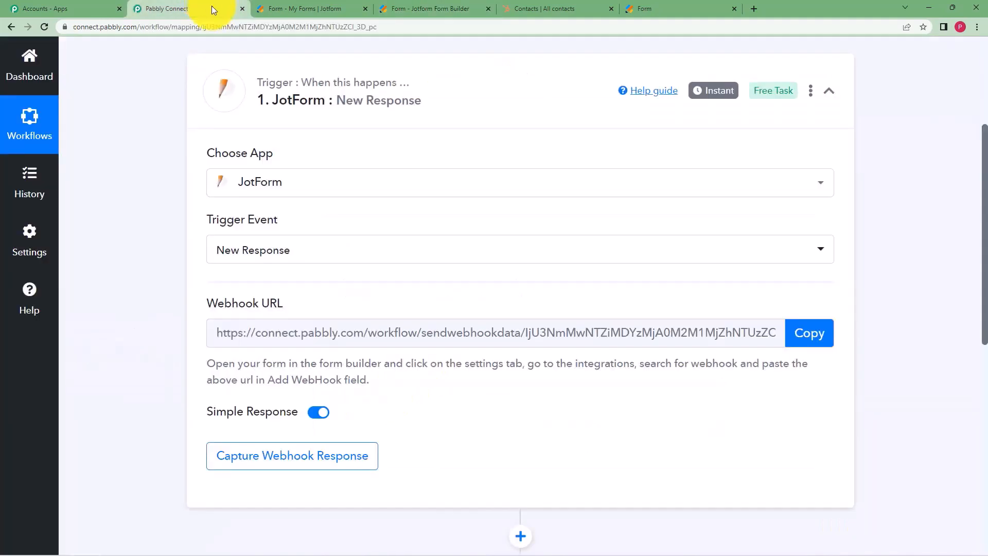
{"action": "left_click", "coordinate": [817, 338]}
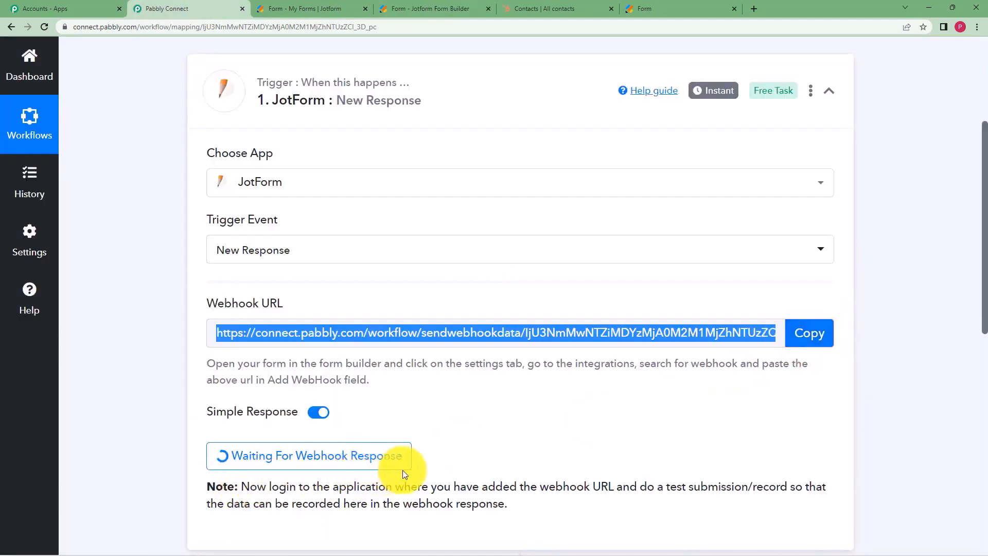
{"action": "left_click", "coordinate": [335, 8]}
{"action": "left_click", "coordinate": [417, 5]}
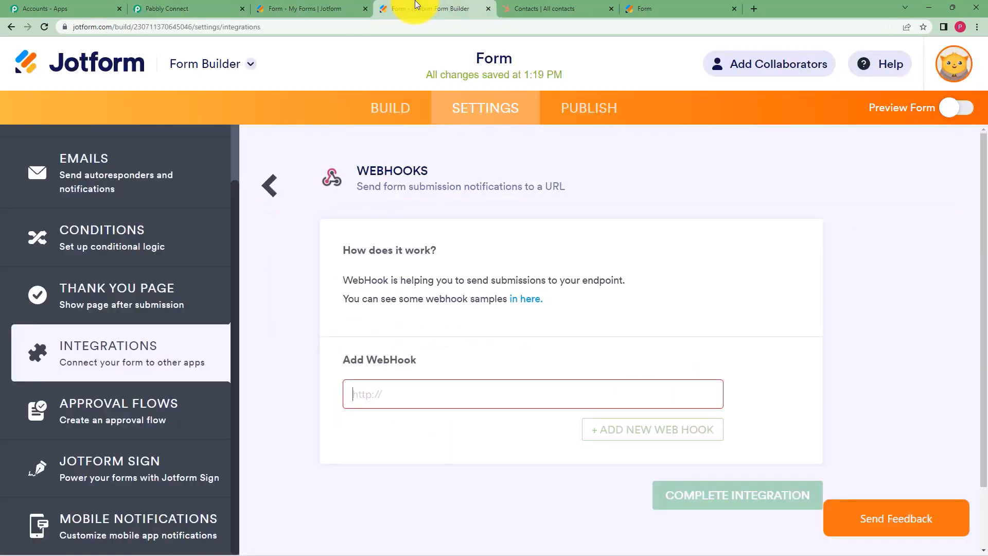
{"action": "key", "text": "ctrl+v"}
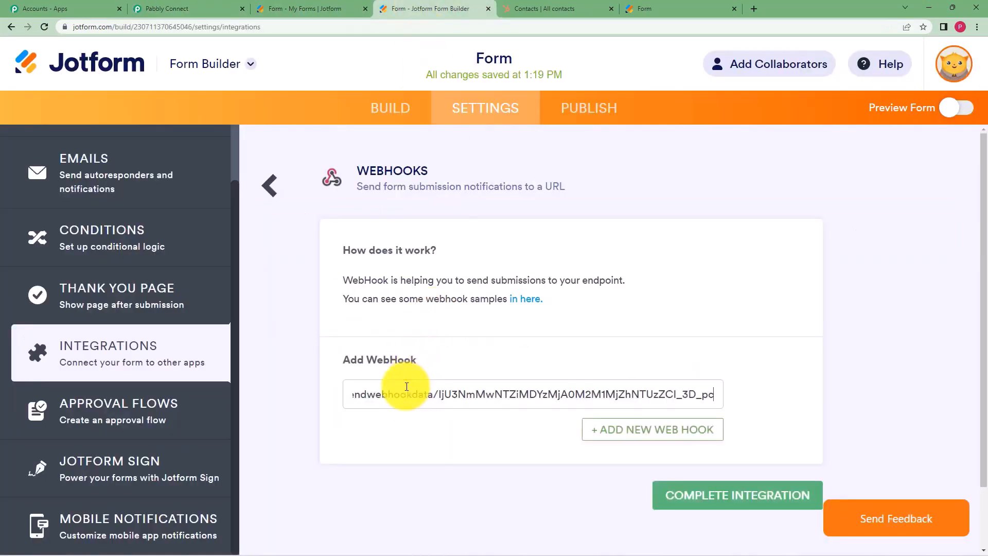
{"action": "left_click", "coordinate": [750, 499]}
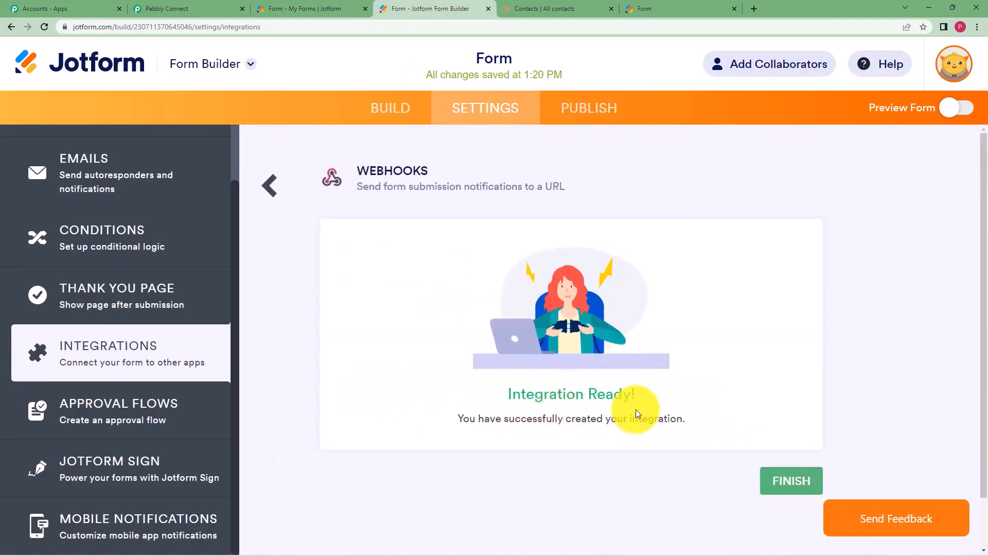
{"action": "left_click", "coordinate": [783, 491]}
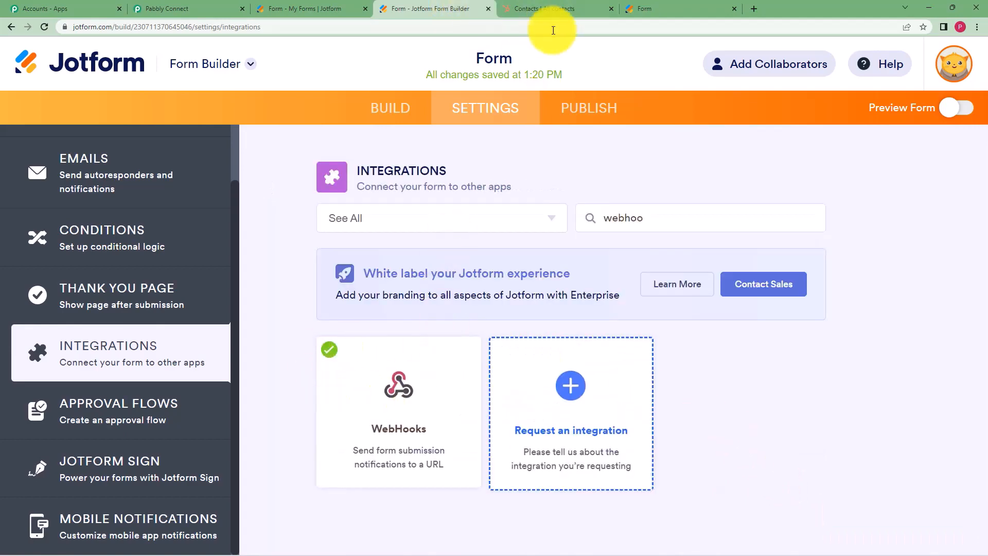
{"action": "left_click", "coordinate": [643, 6]}
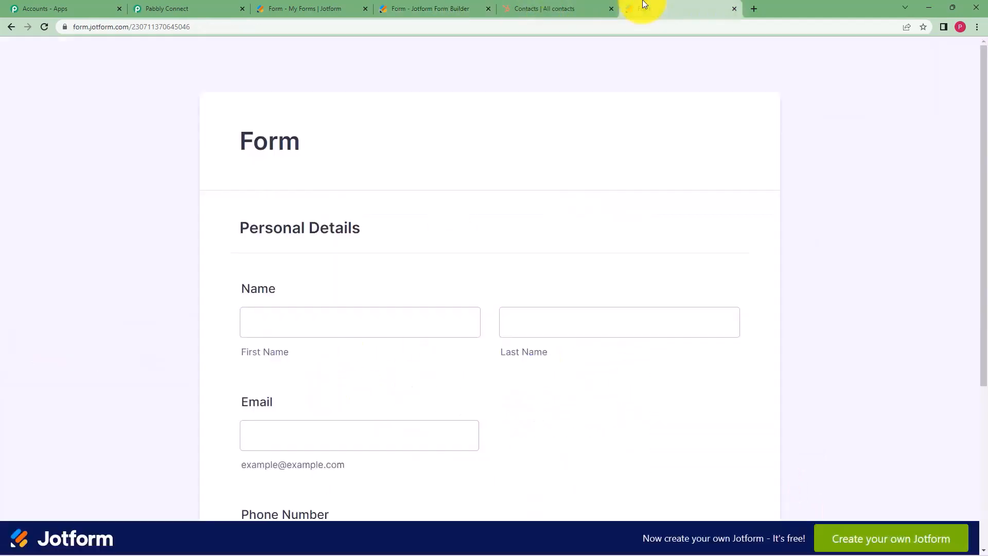
Check the waiting Pabbly workflow and look up the existing contact's email in HubSpot.
{"action": "left_click", "coordinate": [194, 7]}
{"action": "scroll", "coordinate": [184, 425], "scroll_direction": "down", "scroll_amount": 2}
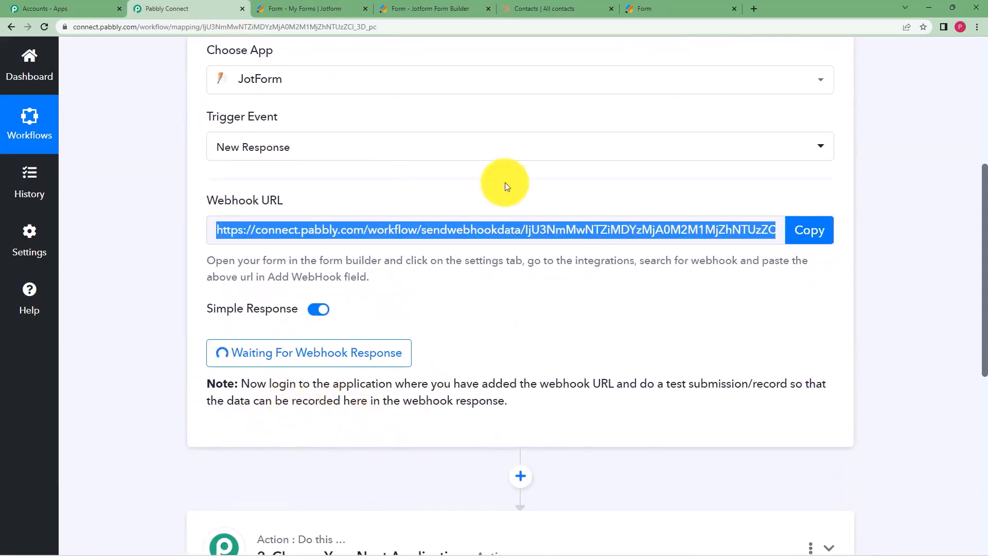
{"action": "left_click", "coordinate": [678, 7]}
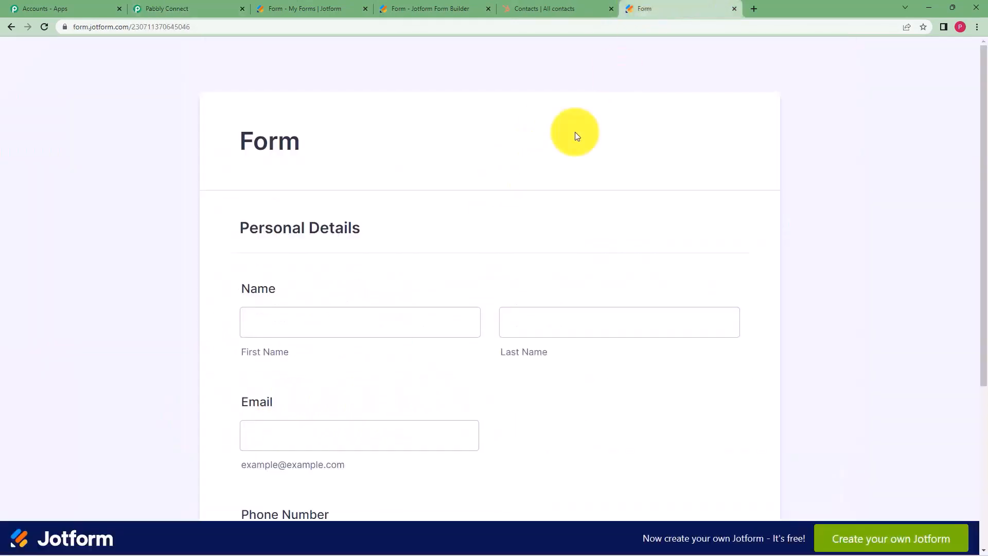
{"action": "left_click", "coordinate": [347, 322]}
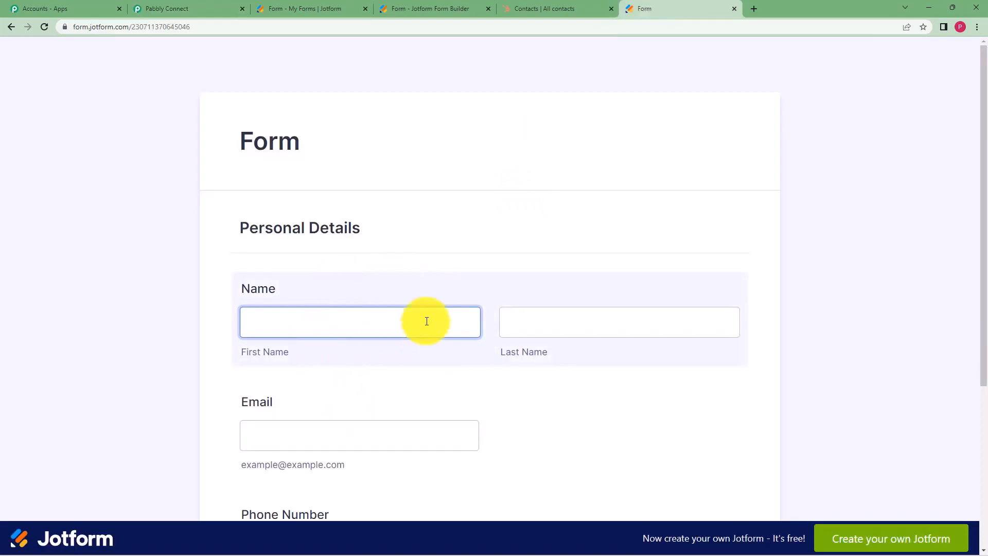
{"action": "left_click", "coordinate": [522, 7]}
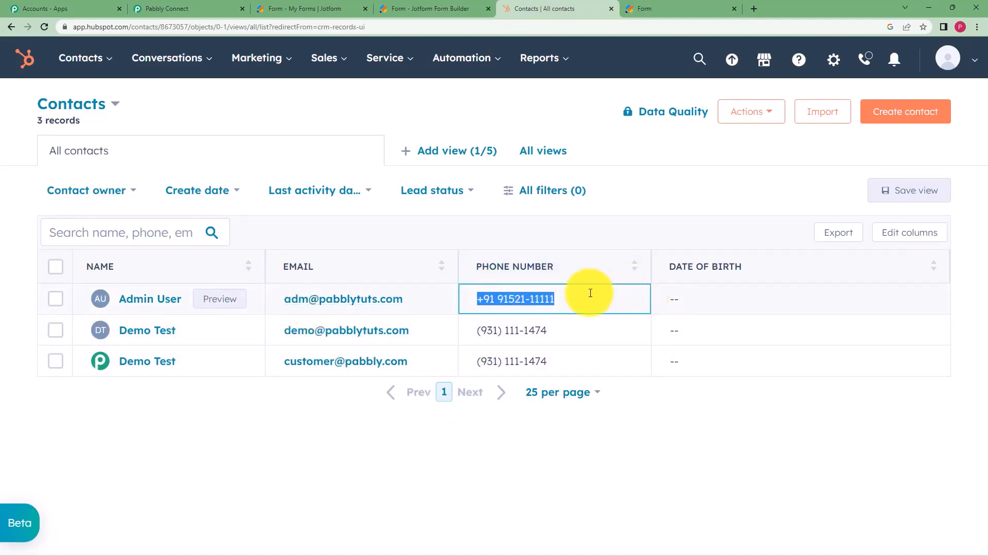
{"action": "left_click", "coordinate": [670, 428]}
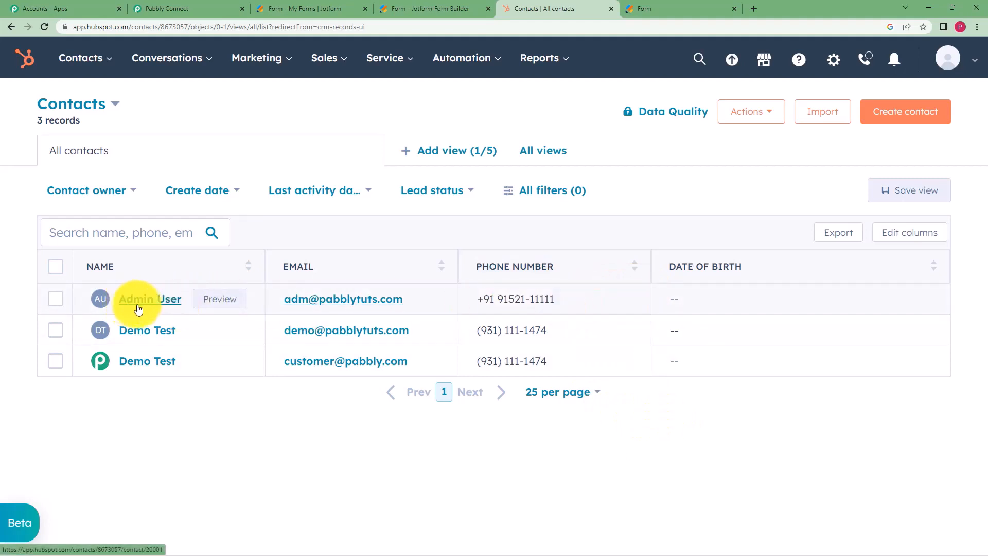
{"action": "left_click", "coordinate": [315, 309]}
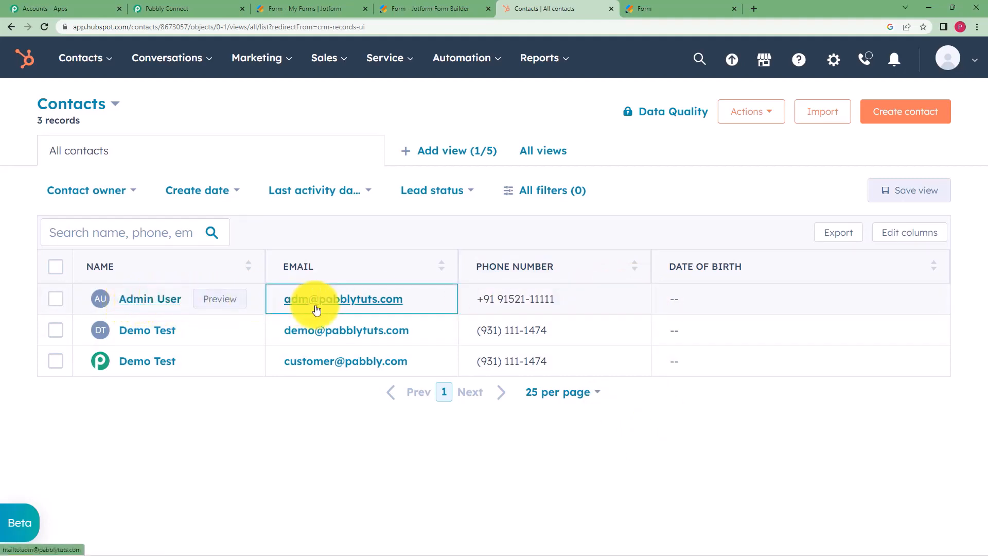
{"action": "left_click", "coordinate": [633, 7]}
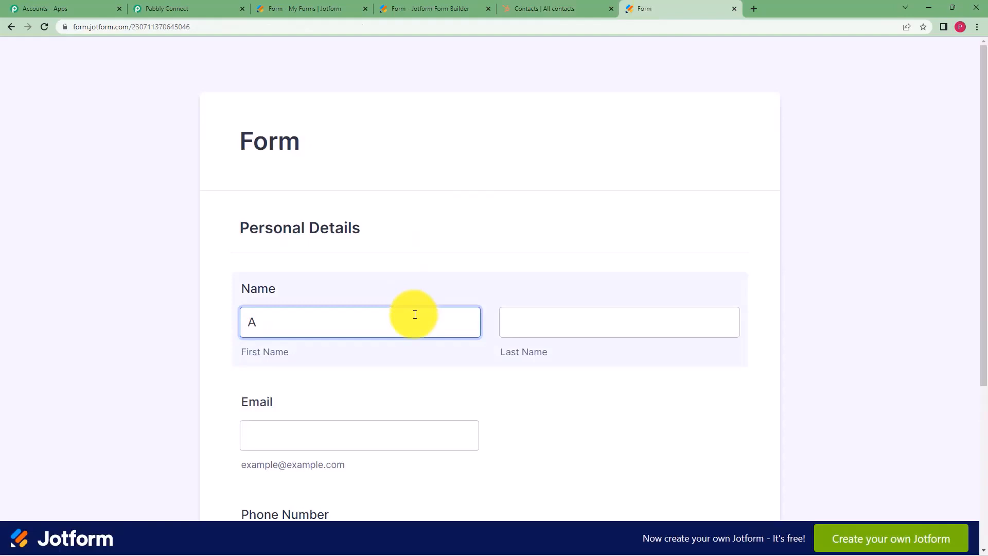
Fill the form with last name 'User', the contact's email and phone, and submit it.
{"action": "left_click", "coordinate": [550, 319]}
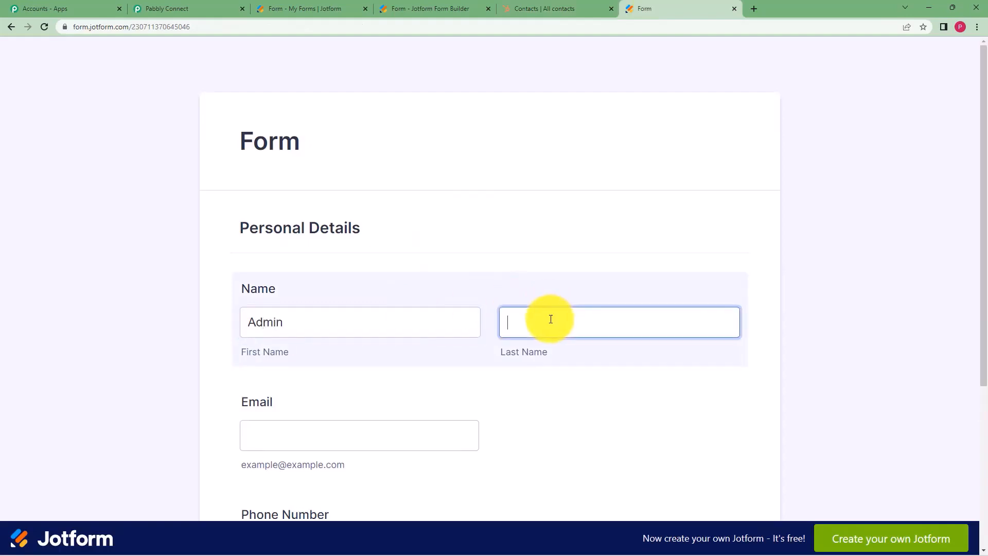
{"action": "type", "text": "User"}
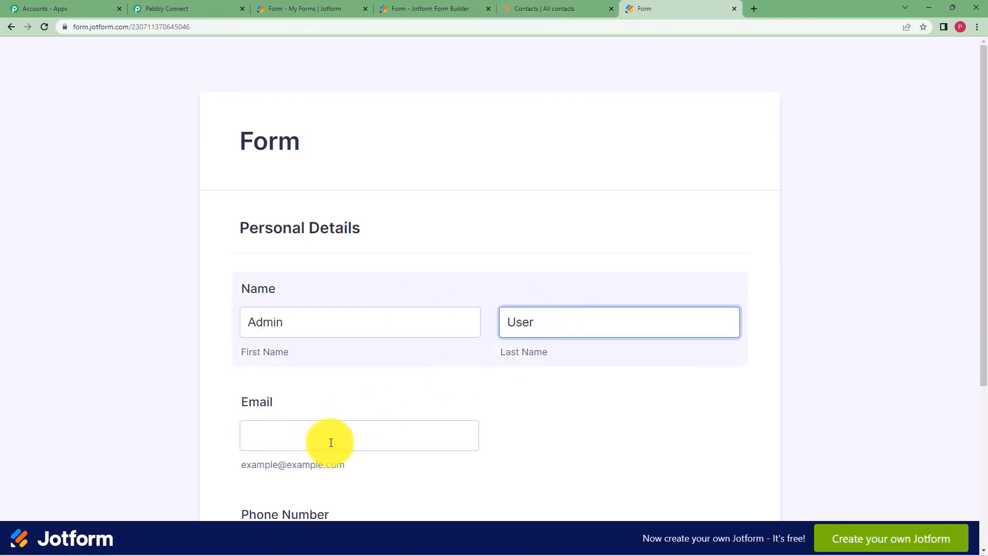
{"action": "left_click", "coordinate": [331, 437]}
{"action": "left_click", "coordinate": [509, 4]}
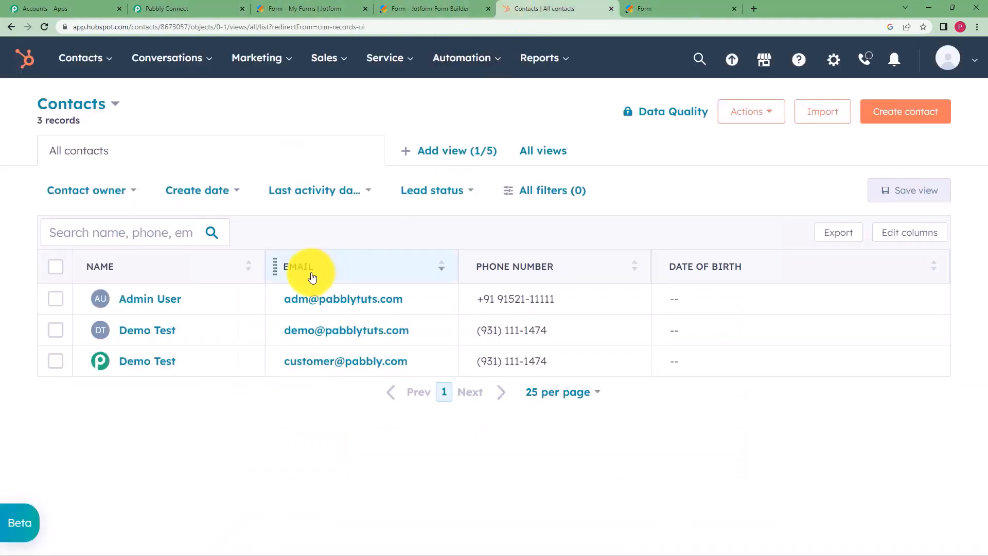
{"action": "left_click", "coordinate": [683, 8]}
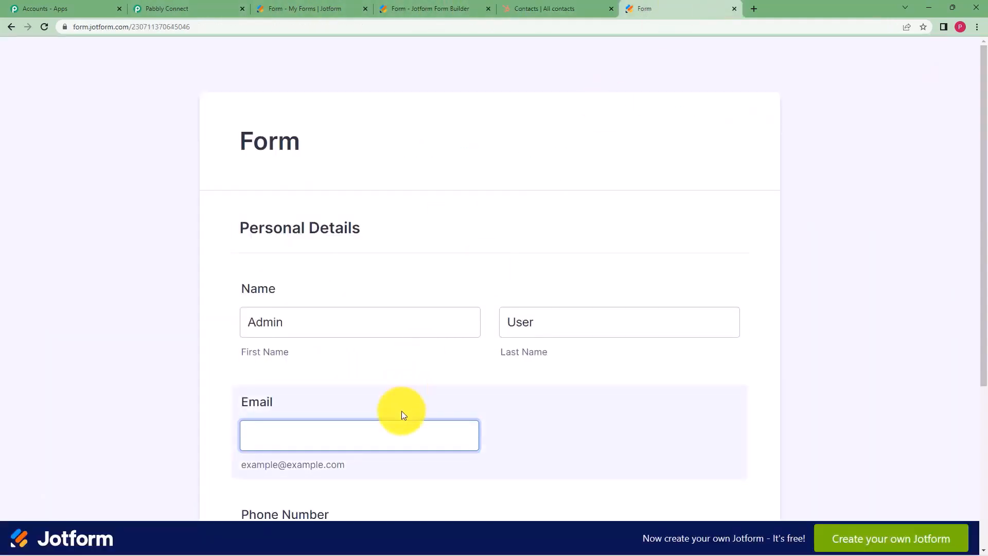
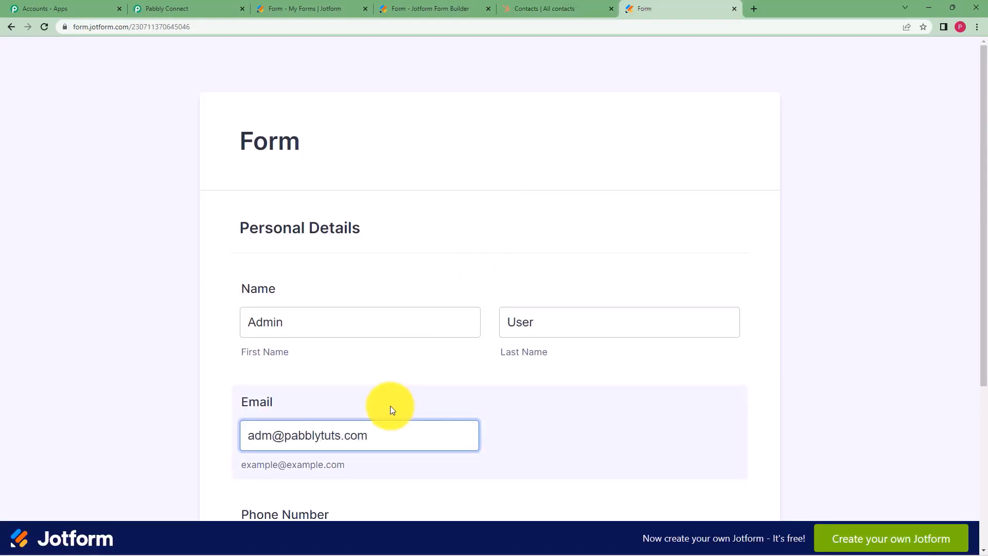
{"action": "scroll", "coordinate": [350, 363], "scroll_direction": "down", "scroll_amount": 3}
{"action": "left_click", "coordinate": [383, 338]}
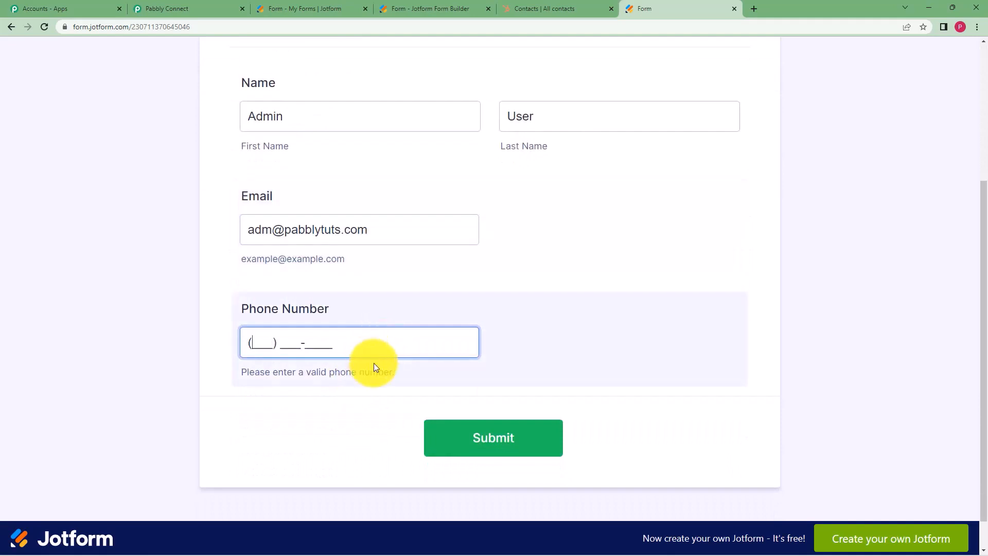
{"action": "left_click", "coordinate": [566, 8]}
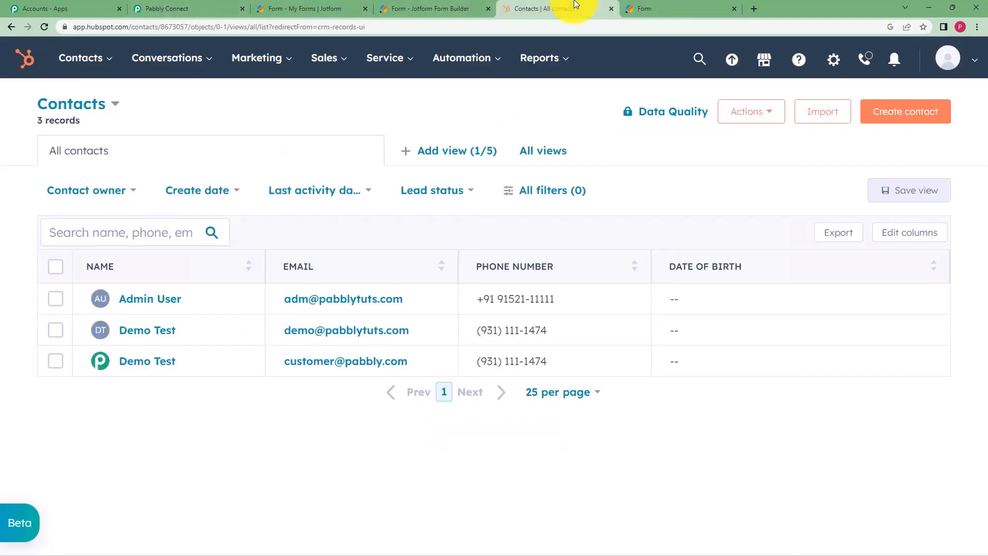
{"action": "left_click", "coordinate": [672, 9]}
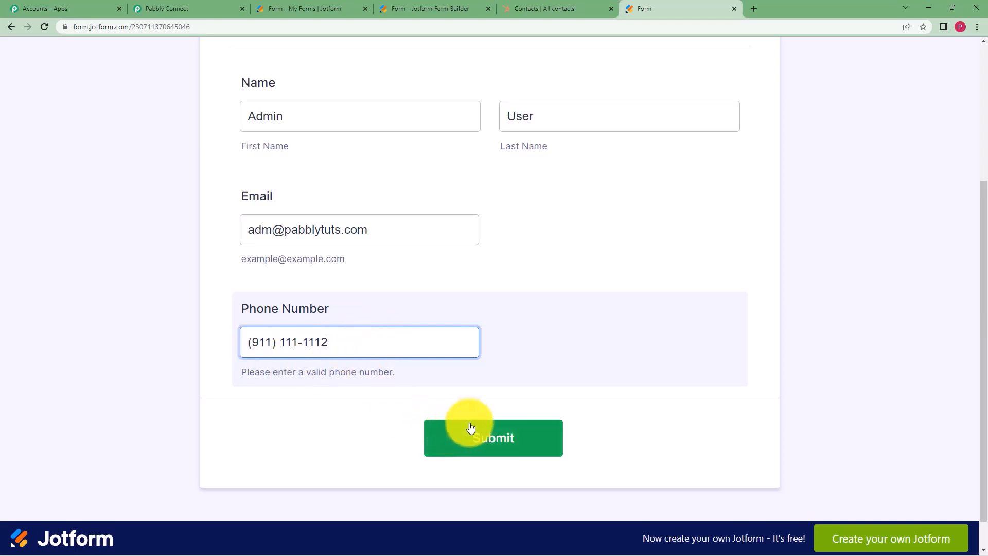
{"action": "left_click", "coordinate": [483, 440]}
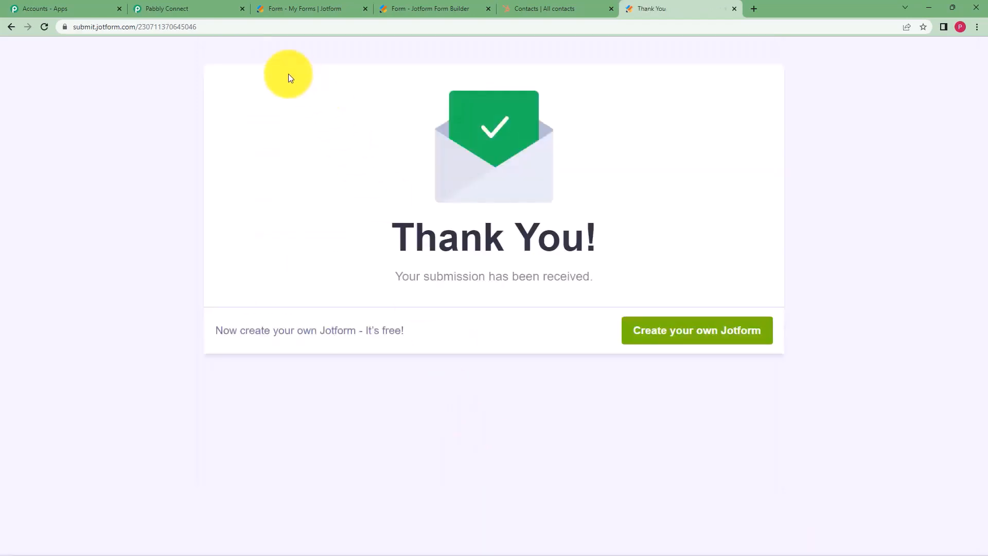
Review the JotForm trigger's Response Received table showing the submitted name, email and phone.
{"action": "left_click", "coordinate": [170, 9]}
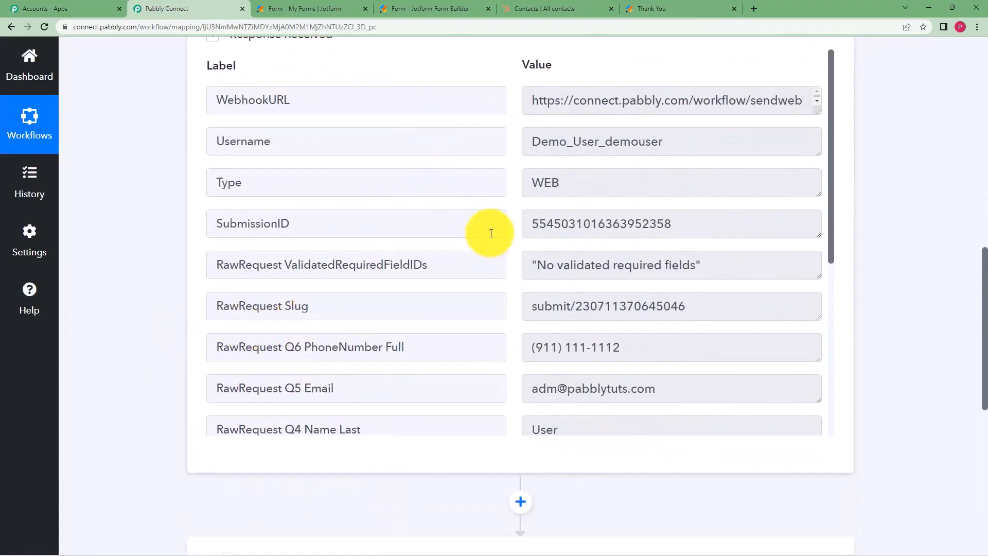
{"action": "scroll", "coordinate": [576, 242], "scroll_direction": "down", "scroll_amount": 4}
{"action": "scroll", "coordinate": [542, 217], "scroll_direction": "down", "scroll_amount": 2}
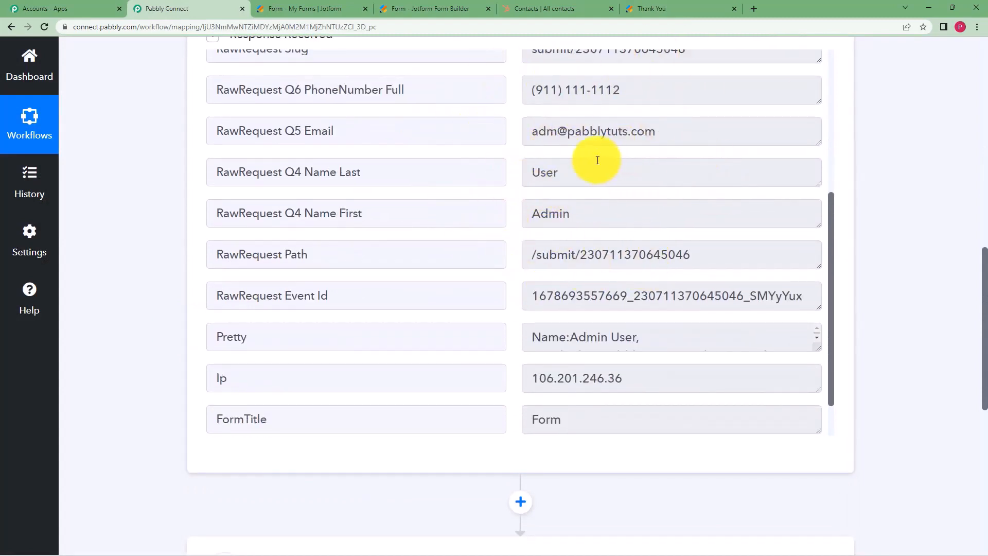
{"action": "scroll", "coordinate": [415, 269], "scroll_direction": "down", "scroll_amount": 2}
{"action": "scroll", "coordinate": [415, 269], "scroll_direction": "up", "scroll_amount": 8}
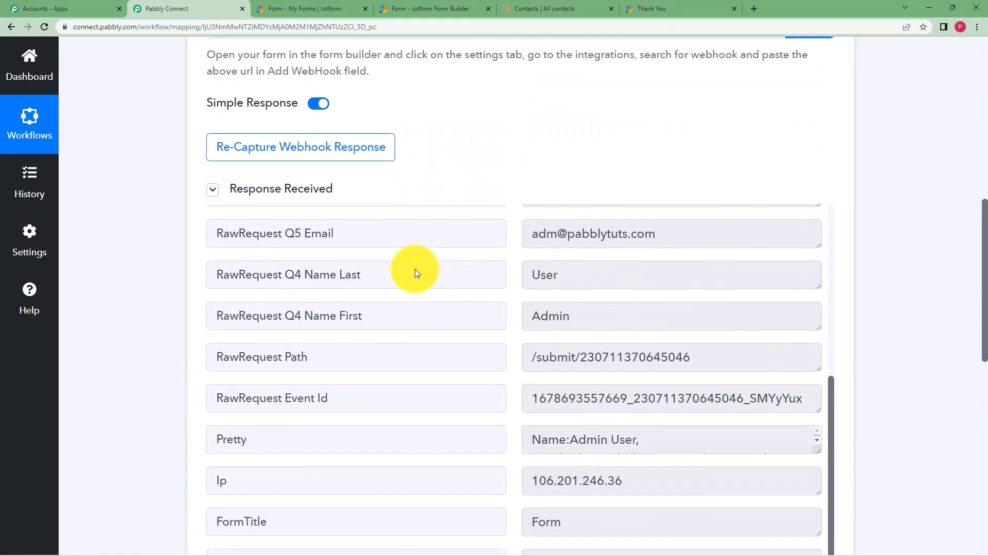
{"action": "scroll", "coordinate": [415, 272], "scroll_direction": "down", "scroll_amount": 3}
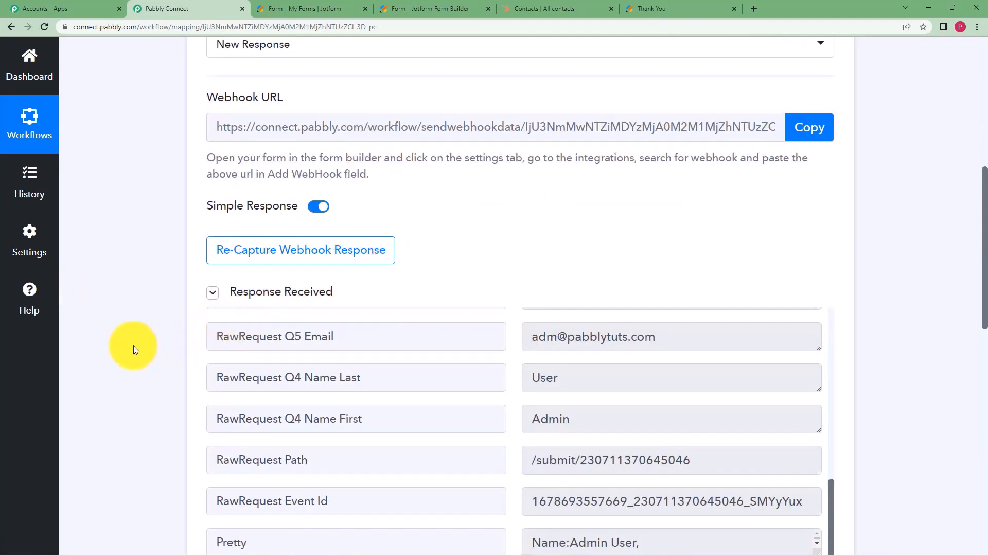
{"action": "scroll", "coordinate": [168, 323], "scroll_direction": "down", "scroll_amount": 7}
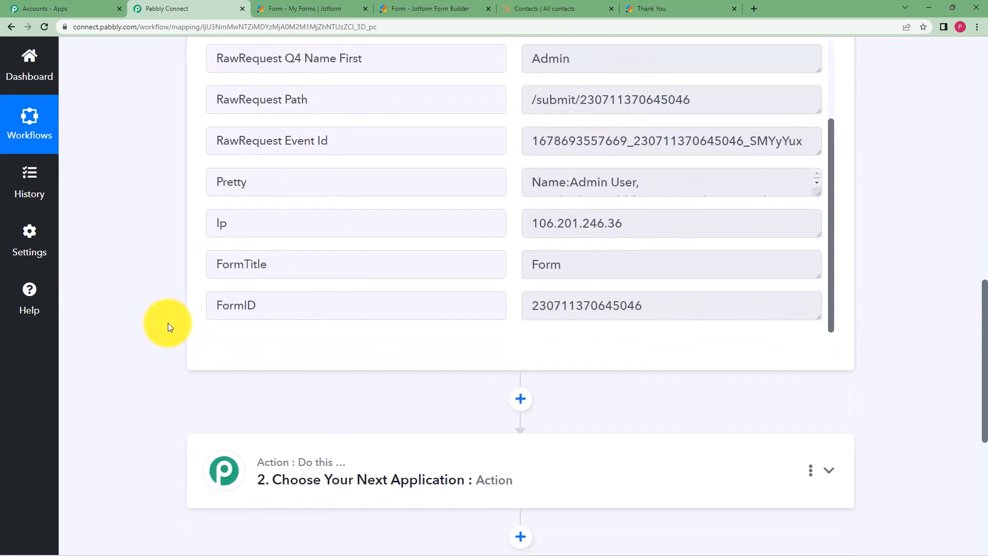
{"action": "scroll", "coordinate": [168, 323], "scroll_direction": "up", "scroll_amount": 10}
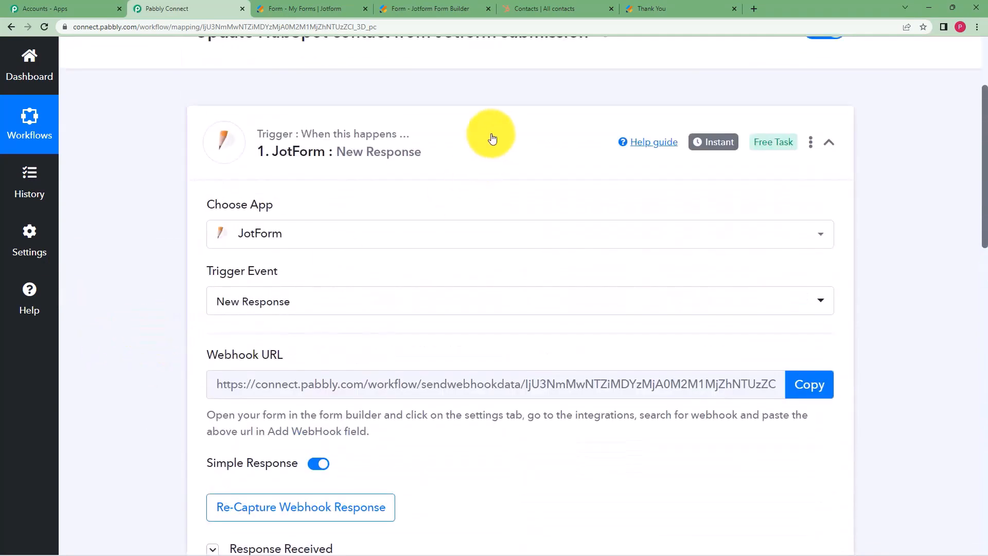
{"action": "left_click", "coordinate": [493, 138]}
Search 'Hubspo', choose HubSpot CRM for step 2, and list its action events.
{"action": "left_click", "coordinate": [377, 262]}
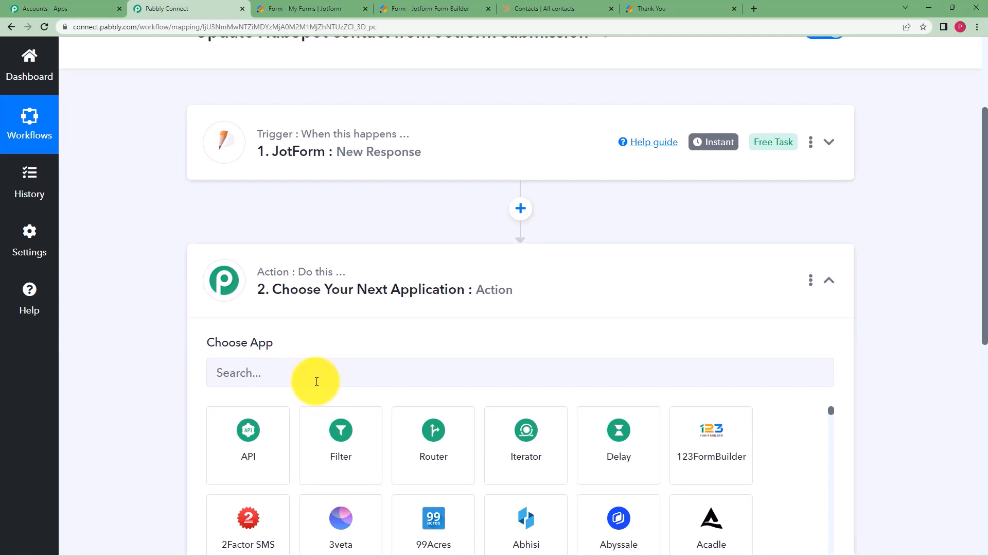
{"action": "left_click", "coordinate": [544, 9]}
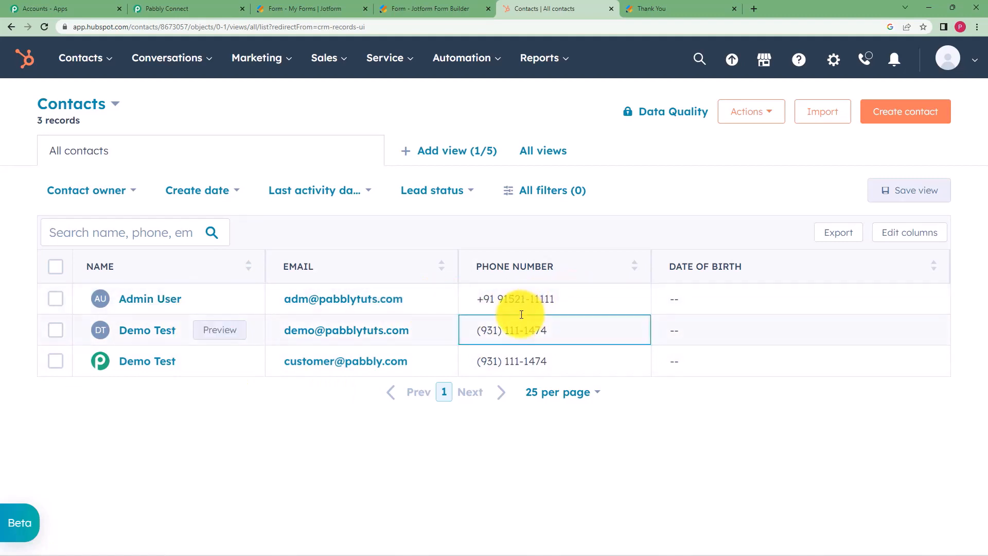
{"action": "left_click", "coordinate": [188, 9]}
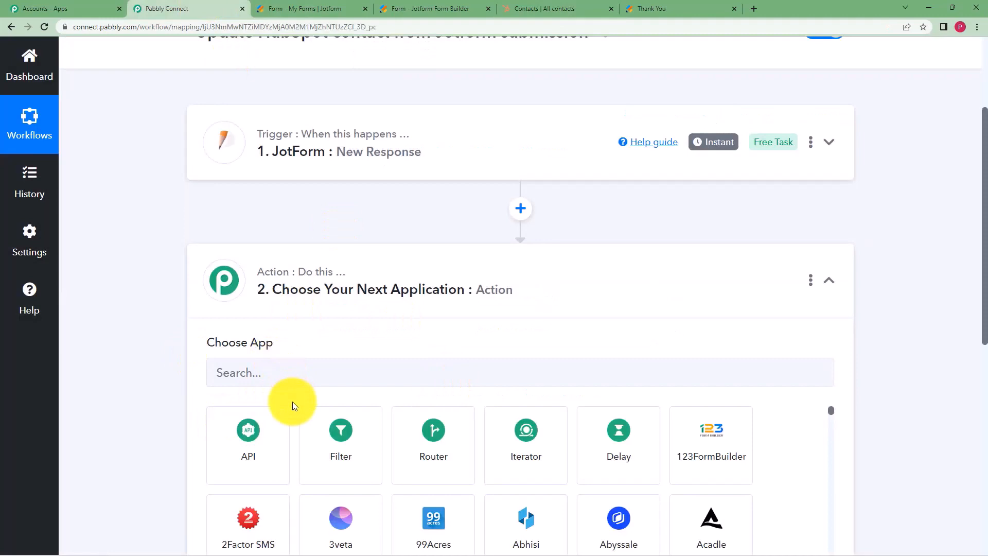
{"action": "left_click", "coordinate": [311, 379]}
{"action": "type", "text": "Hubspo"}
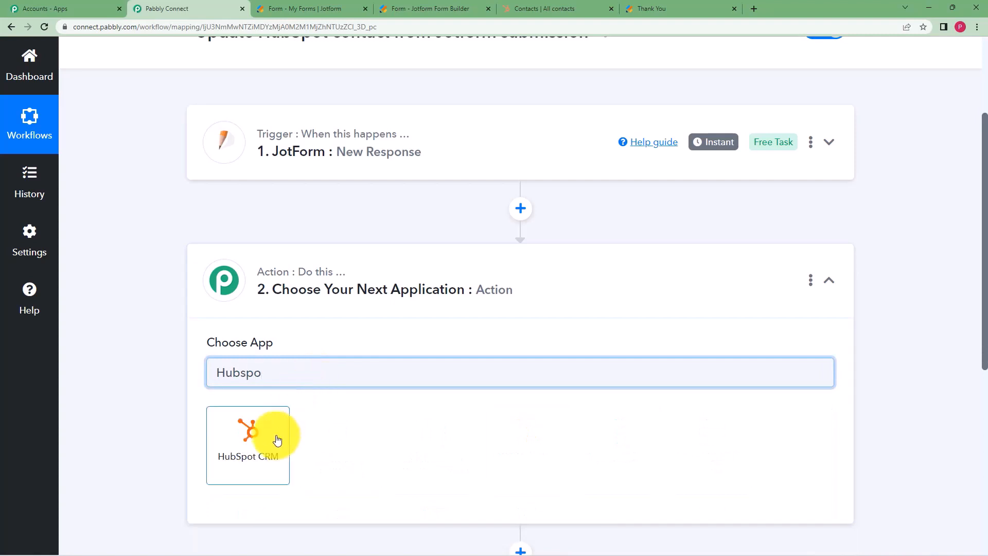
{"action": "left_click", "coordinate": [277, 440]}
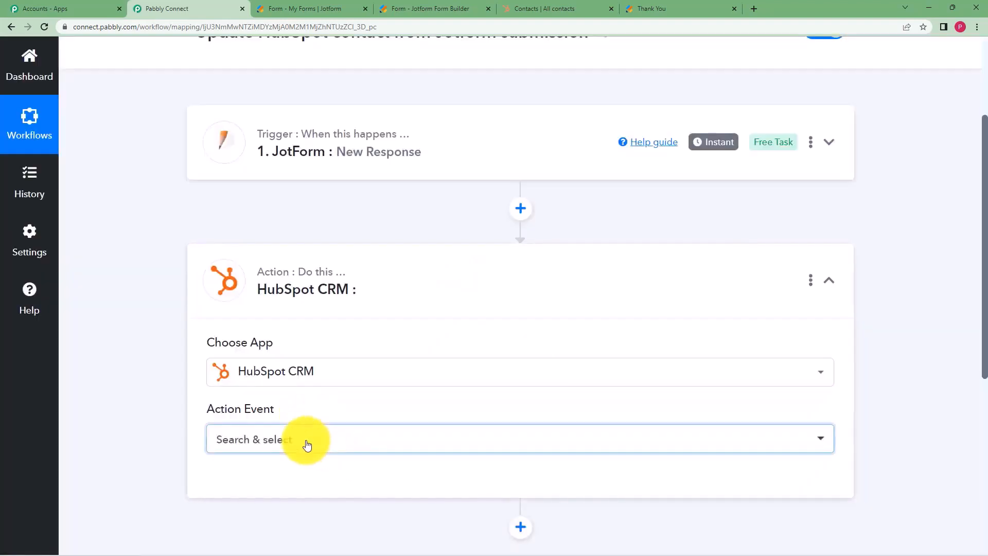
{"action": "left_click", "coordinate": [307, 444]}
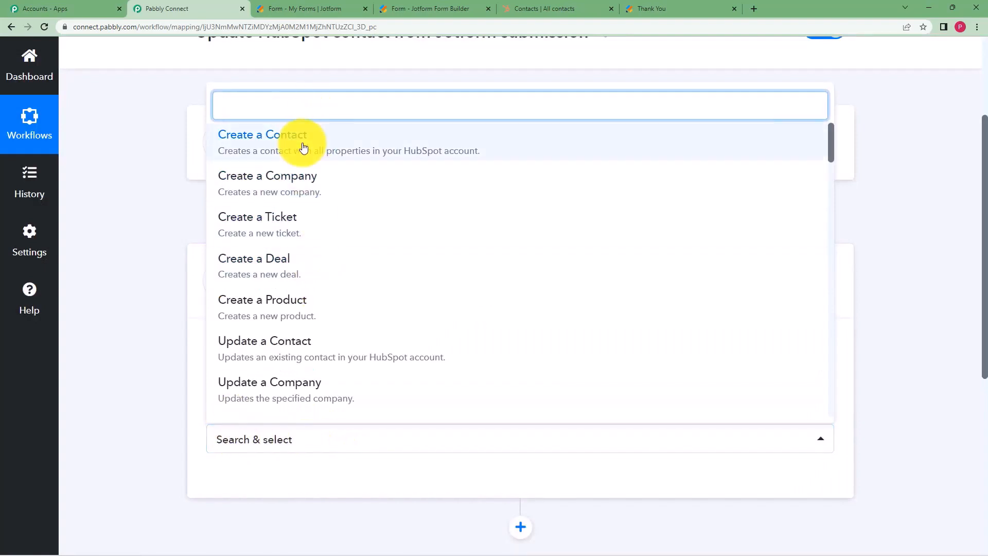
Choose Search a Contact as the HubSpot action event and begin connecting an account.
{"action": "type", "text": "searc"}
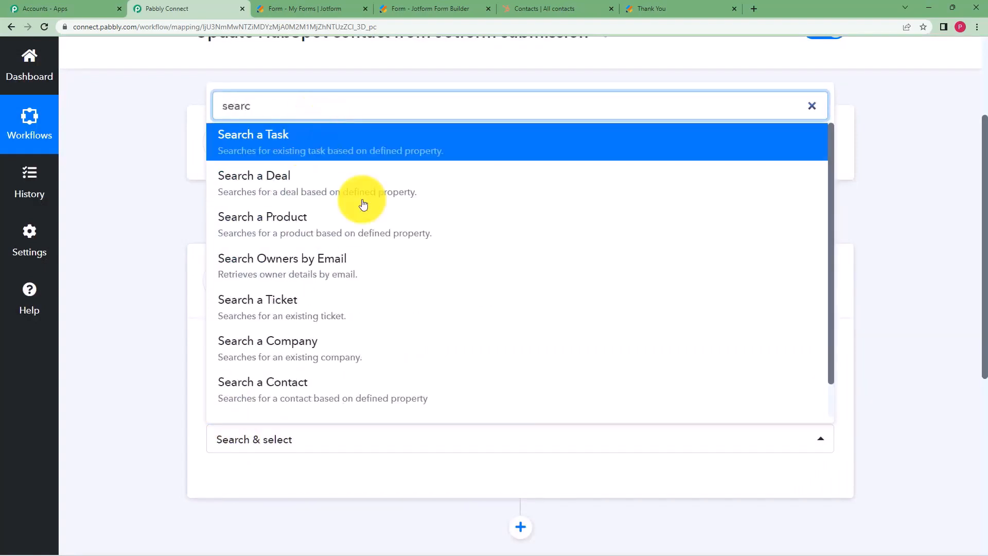
{"action": "left_click", "coordinate": [349, 387]}
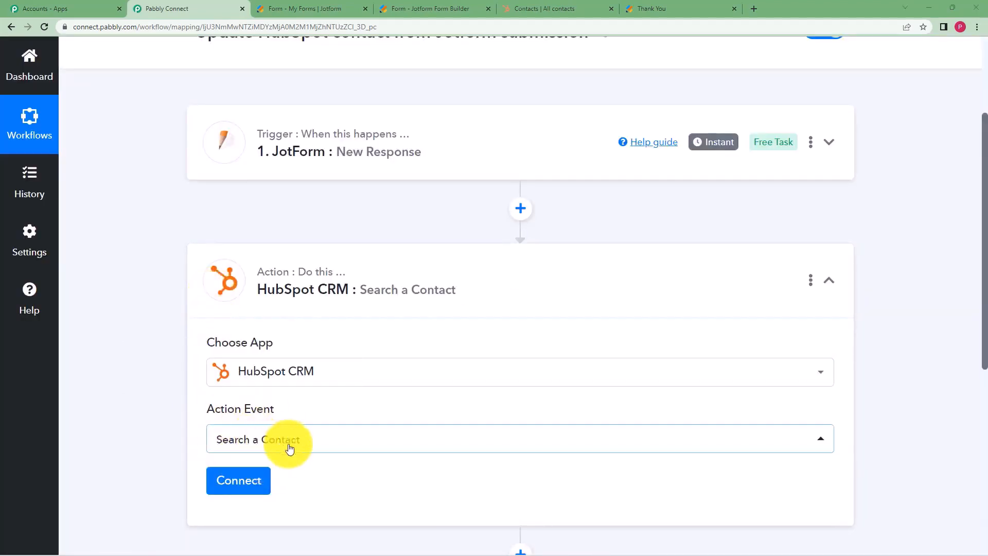
{"action": "left_click", "coordinate": [245, 483]}
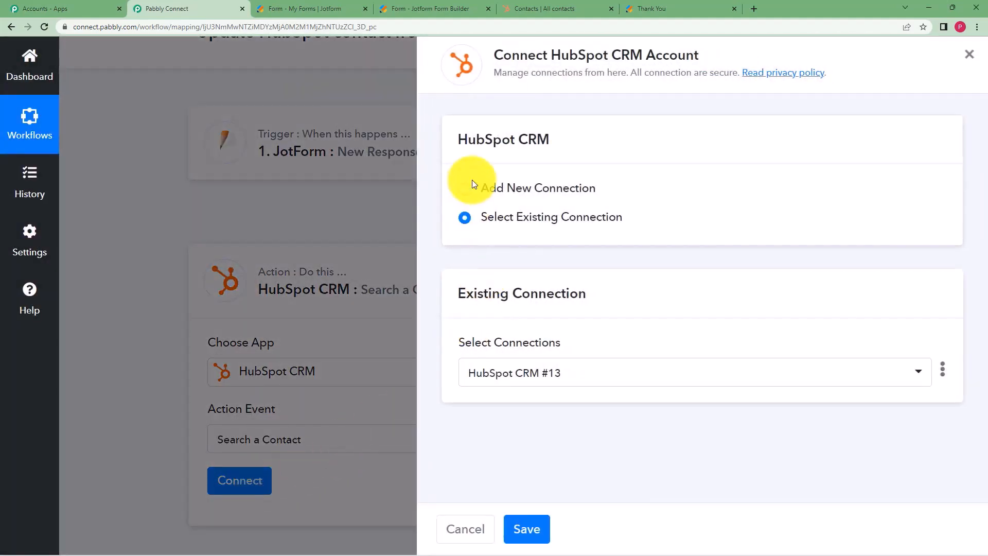
Add a new HubSpot CRM connection authorized with the pabbly account and save it.
{"action": "left_click", "coordinate": [464, 190]}
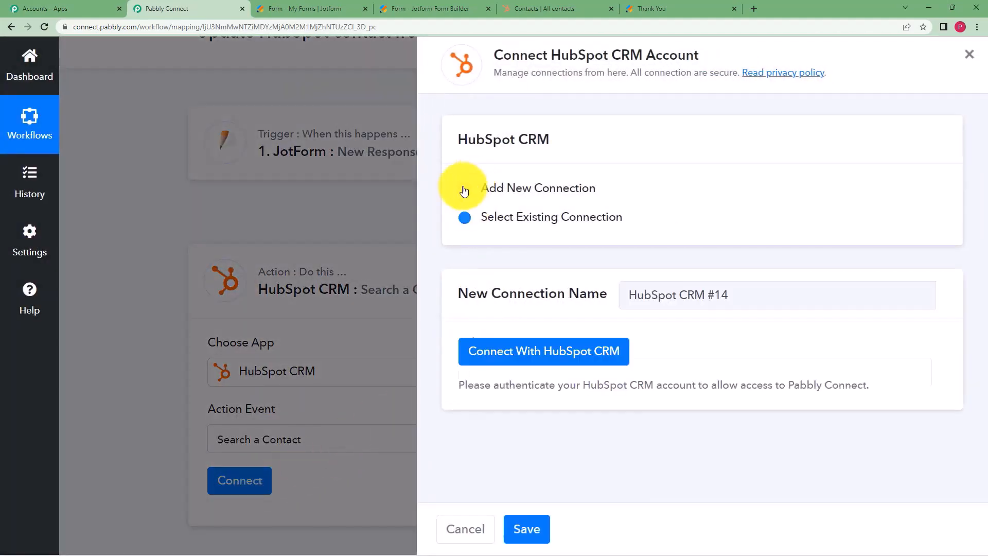
{"action": "left_click", "coordinate": [538, 366]}
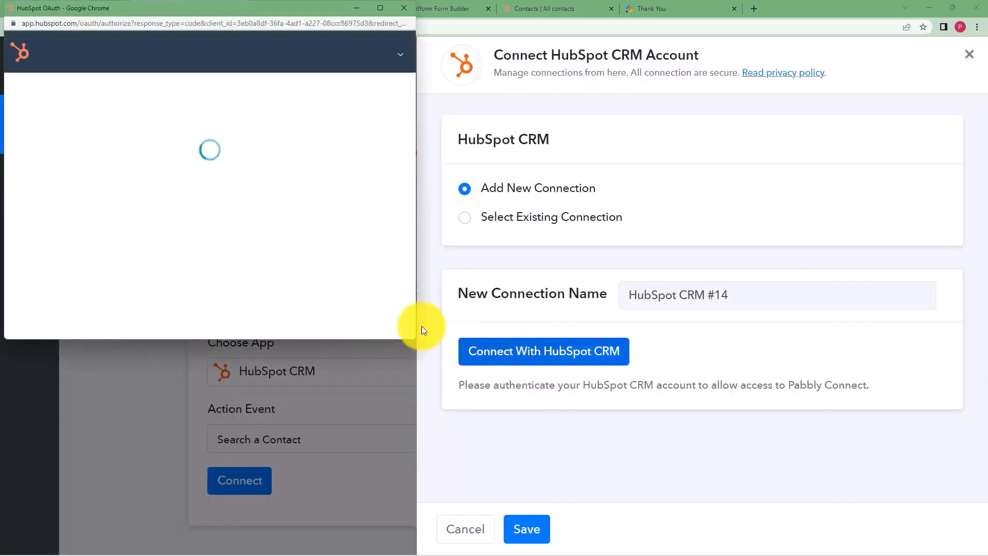
{"action": "scroll", "coordinate": [298, 222], "scroll_direction": "down", "scroll_amount": 2}
{"action": "scroll", "coordinate": [298, 224], "scroll_direction": "down", "scroll_amount": 5}
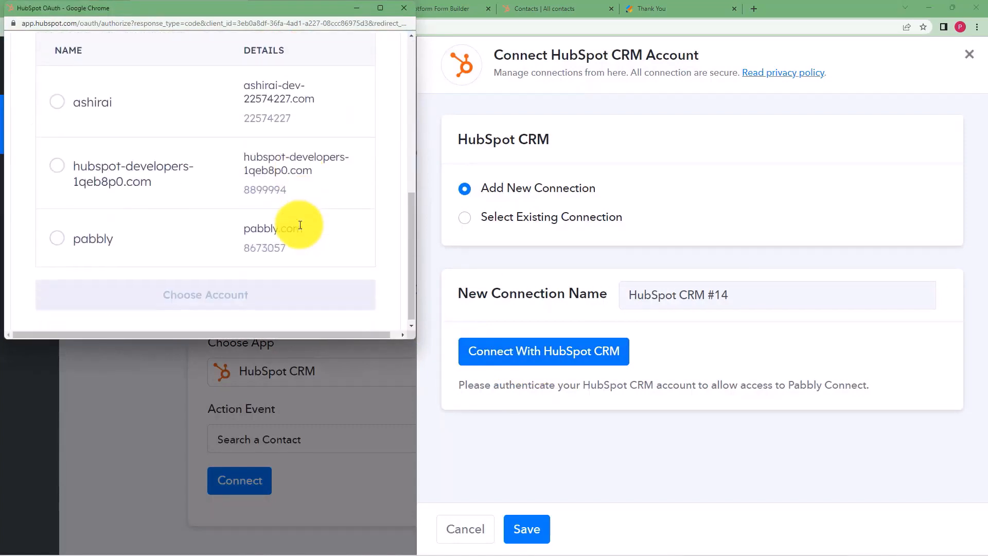
{"action": "left_click", "coordinate": [54, 239]}
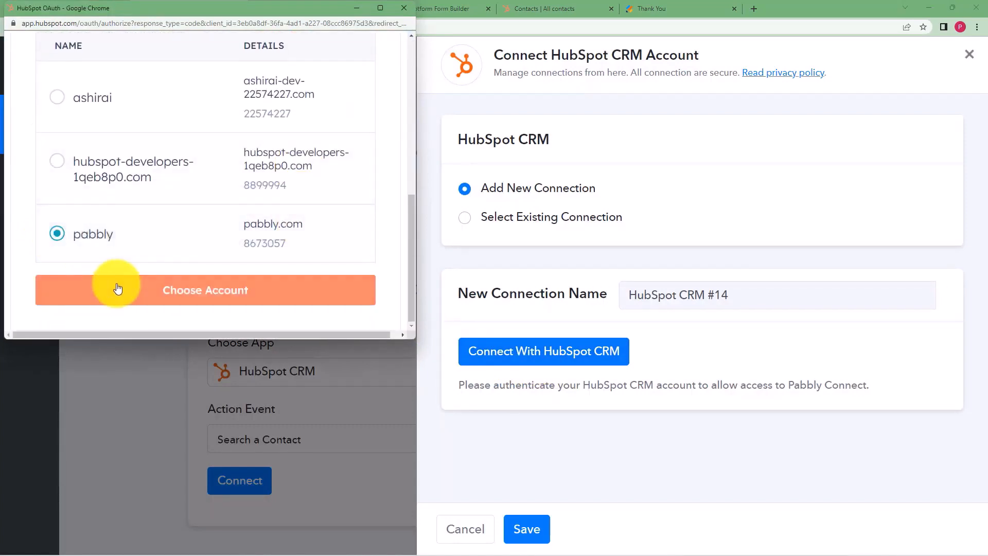
{"action": "left_click", "coordinate": [116, 283]}
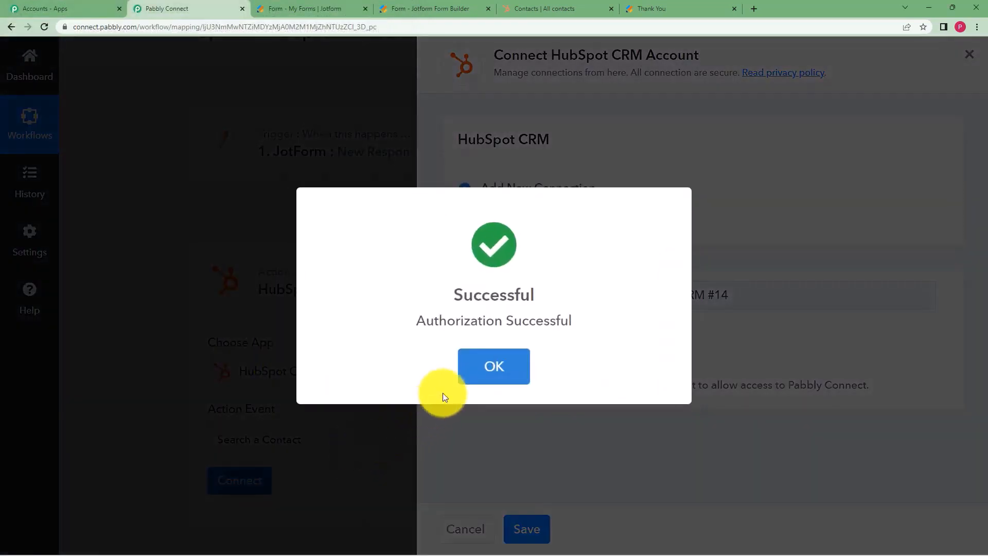
{"action": "left_click", "coordinate": [489, 367]}
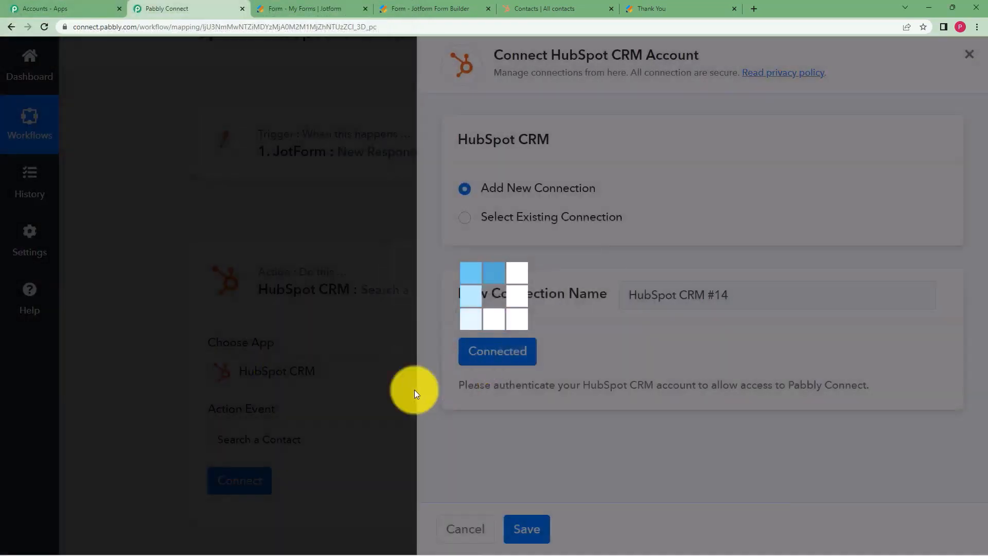
{"action": "left_click", "coordinate": [249, 489]}
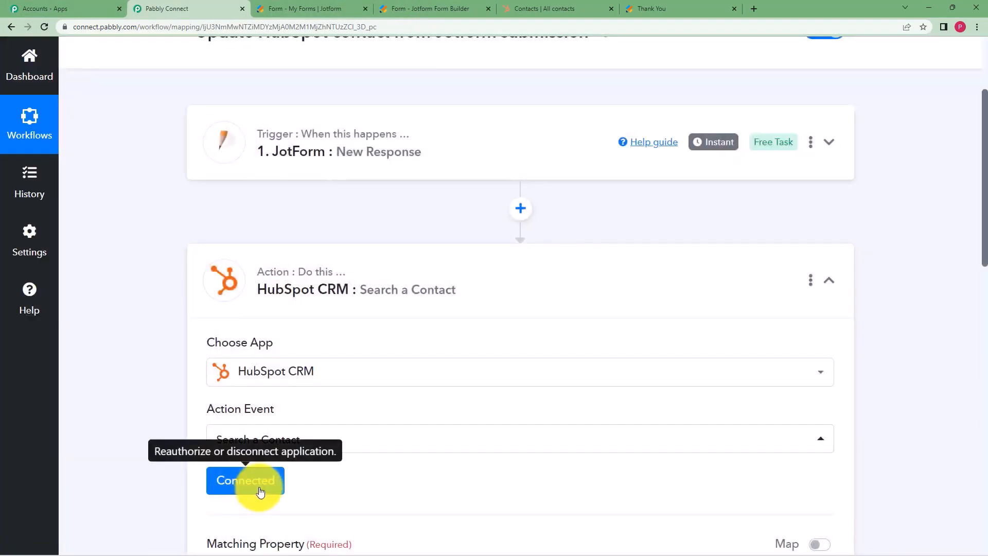
Search 'emai' and choose Email as the contact search's Matching Property.
{"action": "scroll", "coordinate": [418, 391], "scroll_direction": "down", "scroll_amount": 7}
{"action": "scroll", "coordinate": [394, 332], "scroll_direction": "down", "scroll_amount": 1}
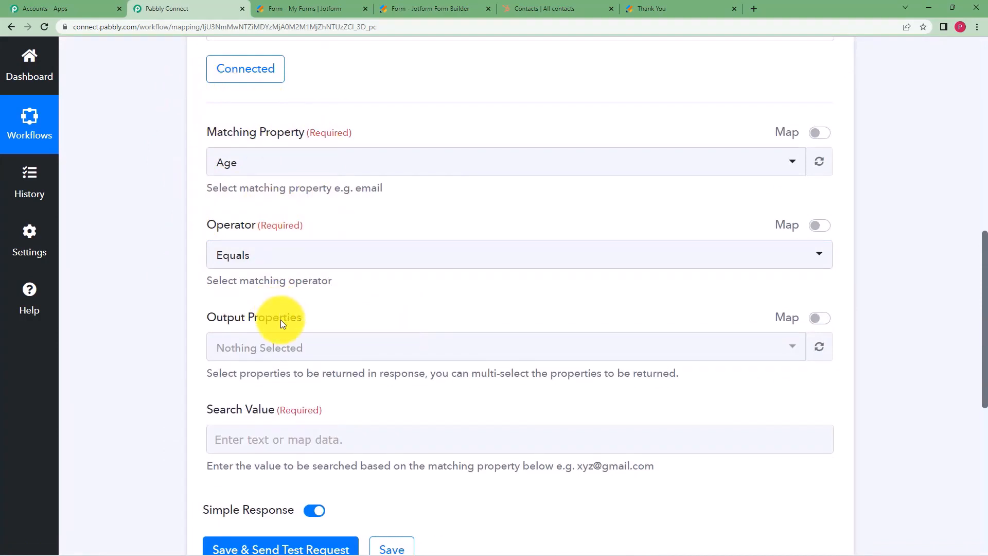
{"action": "left_click", "coordinate": [319, 168]}
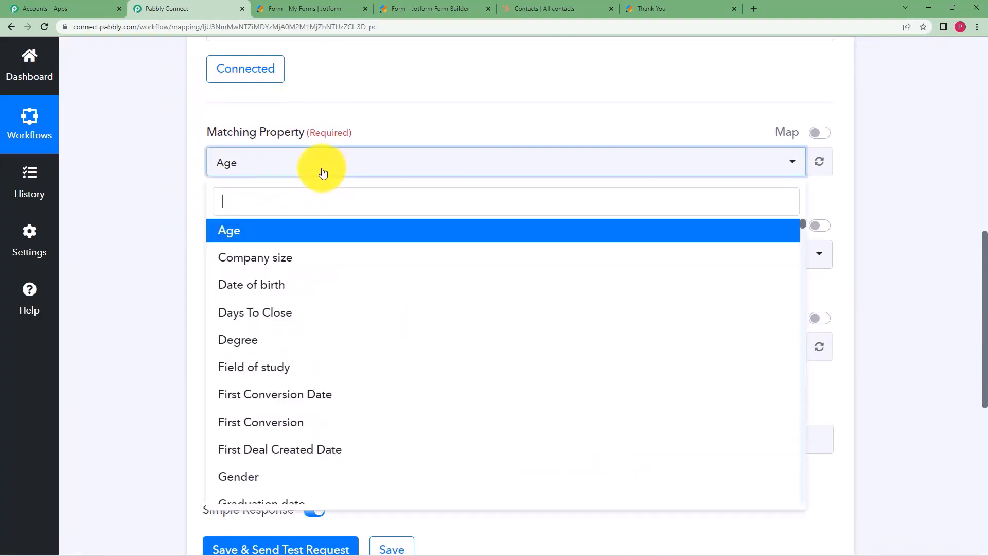
{"action": "type", "text": "email"}
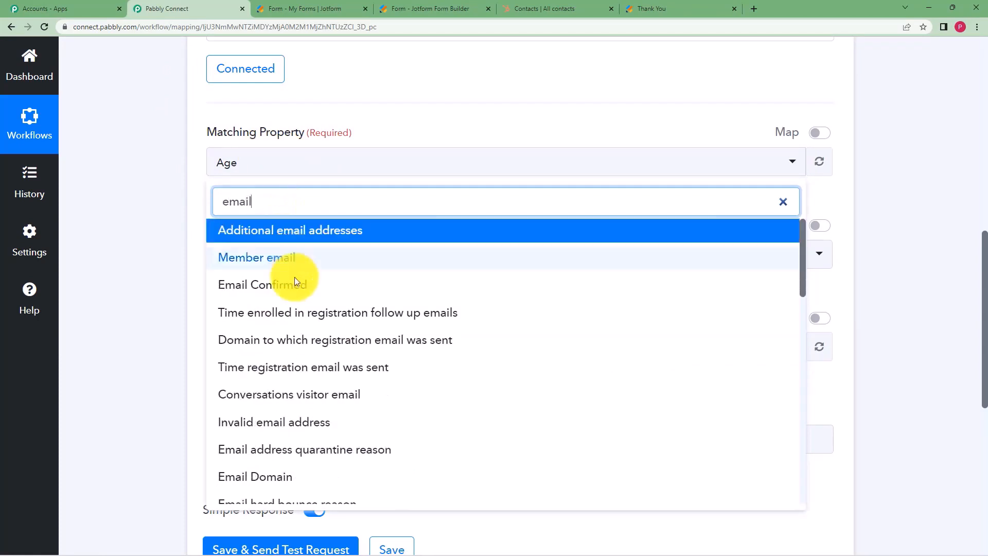
{"action": "scroll", "coordinate": [289, 300], "scroll_direction": "down", "scroll_amount": 1}
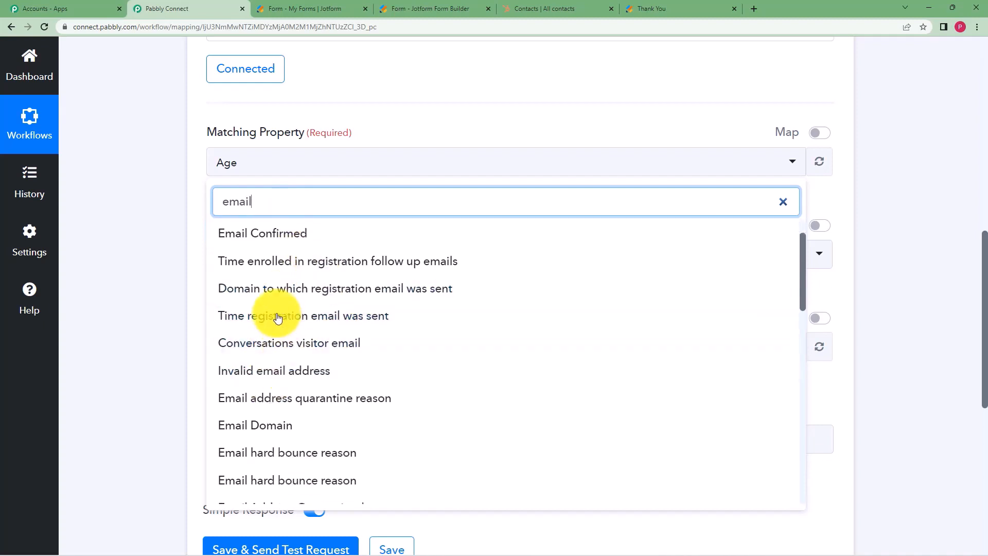
{"action": "scroll", "coordinate": [293, 324], "scroll_direction": "up", "scroll_amount": 1}
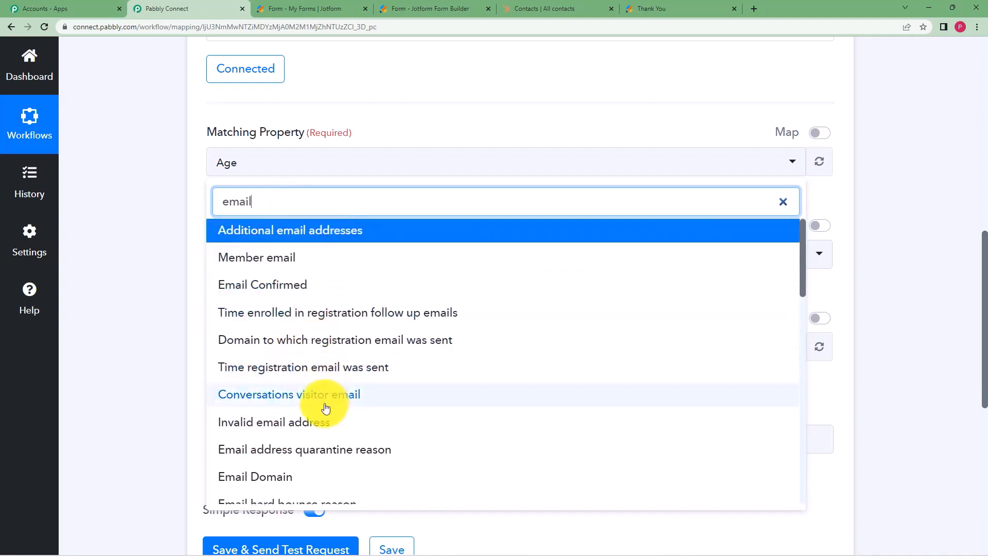
{"action": "scroll", "coordinate": [325, 399], "scroll_direction": "down", "scroll_amount": 4}
{"action": "scroll", "coordinate": [326, 399], "scroll_direction": "down", "scroll_amount": 5}
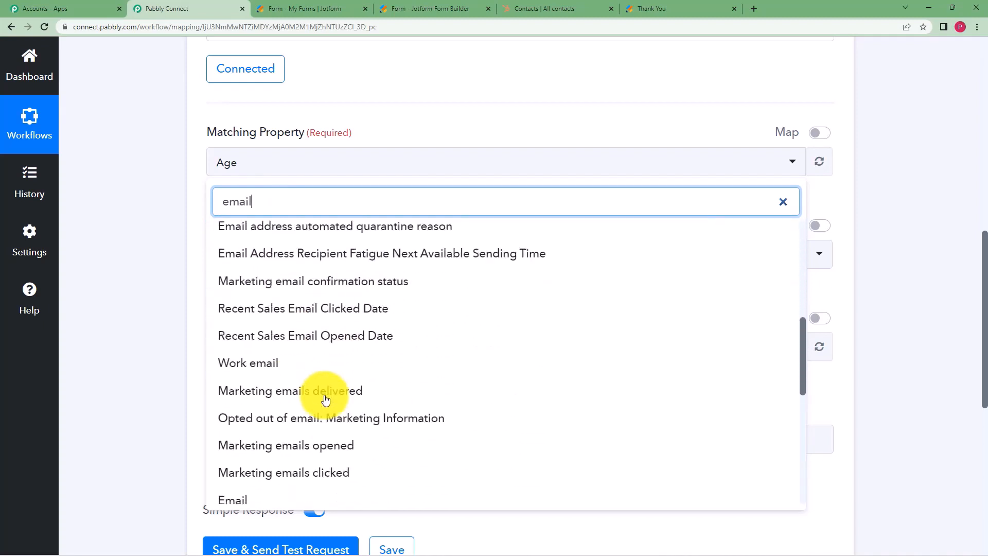
{"action": "left_click", "coordinate": [316, 406]}
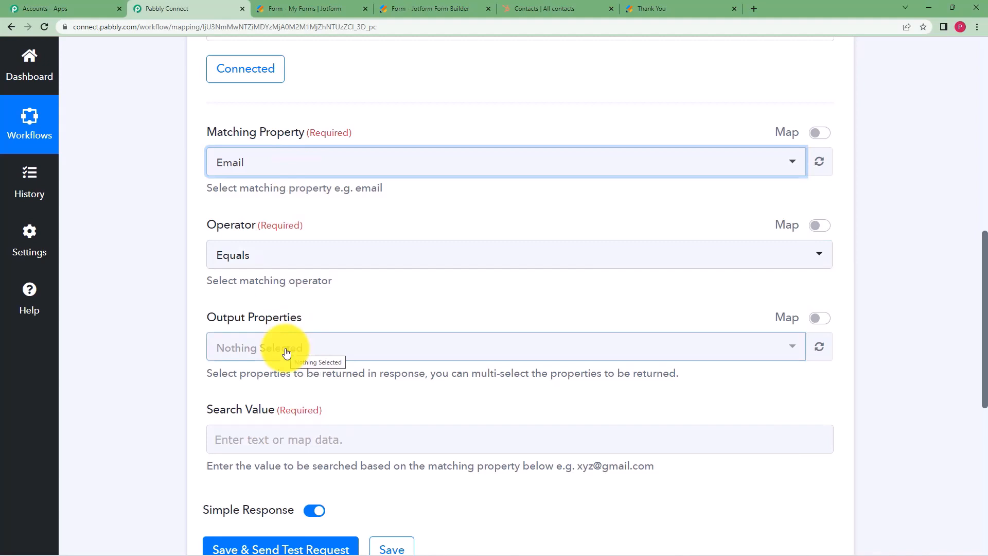
Map '1. RawRequest Q5 Email' into the Search Value and open the Output Properties list.
{"action": "left_click", "coordinate": [264, 438]}
{"action": "scroll", "coordinate": [194, 357], "scroll_direction": "down", "scroll_amount": 1}
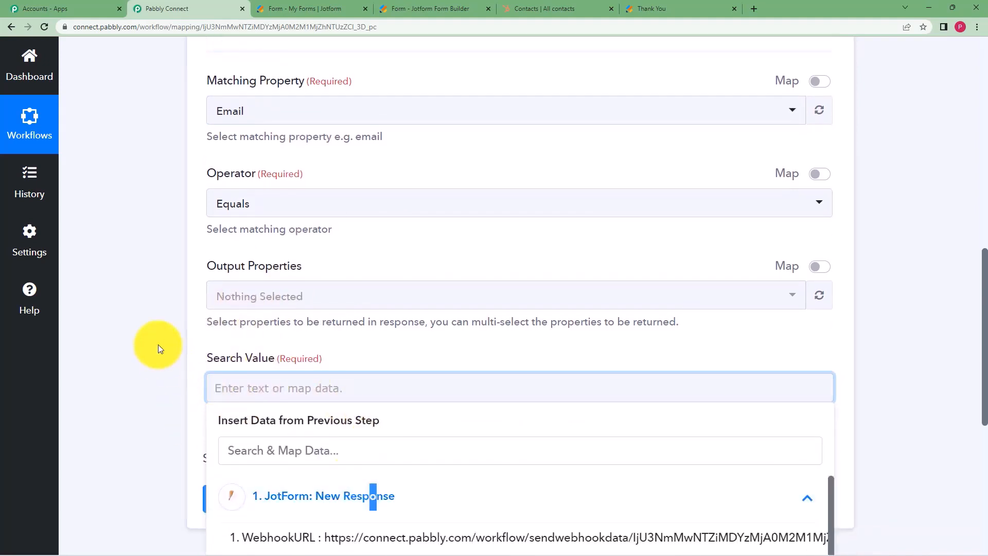
{"action": "scroll", "coordinate": [159, 344], "scroll_direction": "down", "scroll_amount": 3}
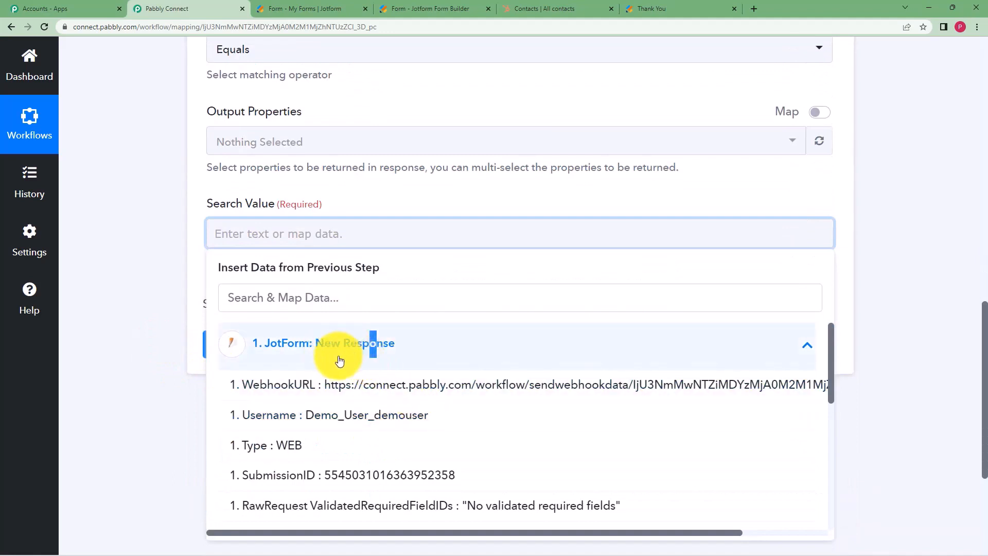
{"action": "scroll", "coordinate": [396, 407], "scroll_direction": "down", "scroll_amount": 4}
{"action": "left_click", "coordinate": [397, 391]}
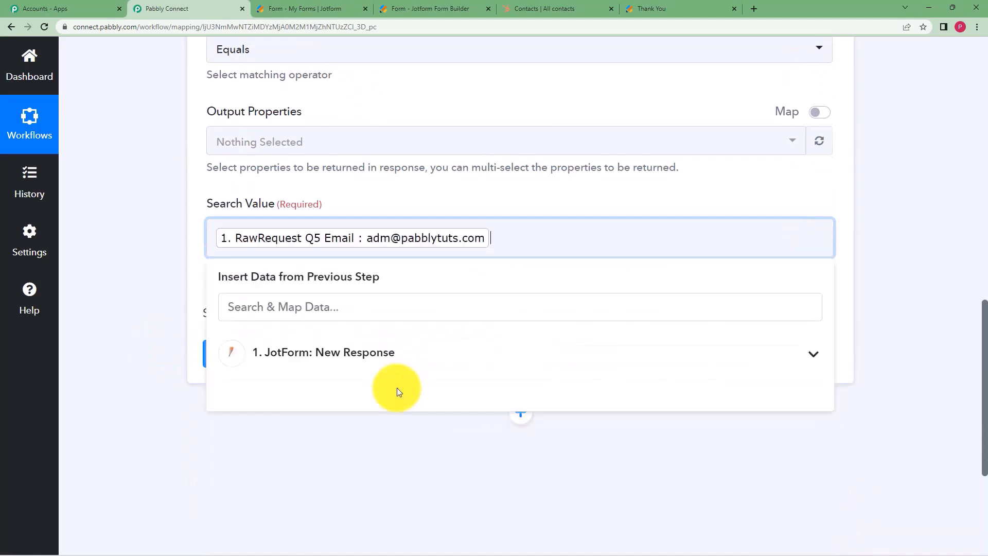
{"action": "left_click", "coordinate": [182, 243]}
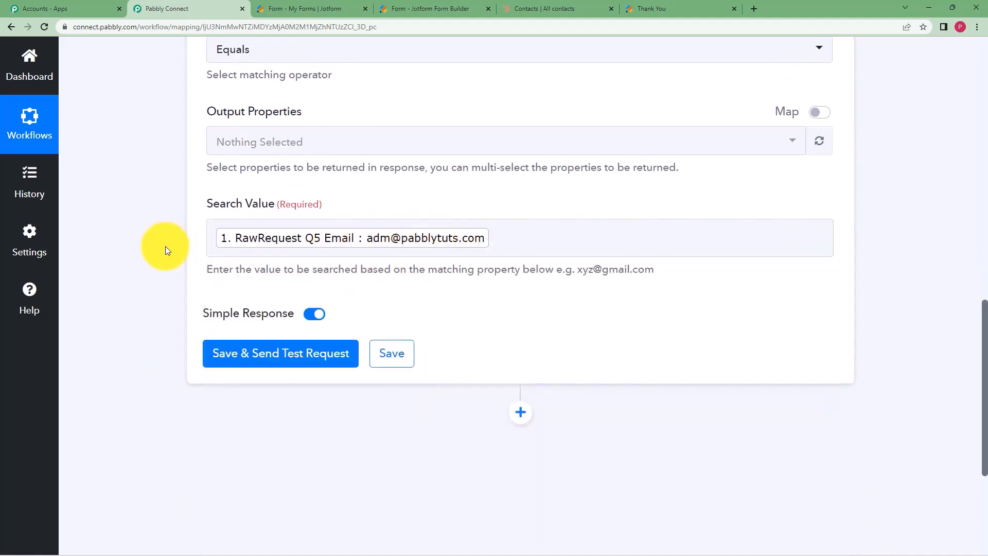
{"action": "scroll", "coordinate": [165, 246], "scroll_direction": "up", "scroll_amount": 4}
{"action": "scroll", "coordinate": [165, 246], "scroll_direction": "up", "scroll_amount": 1}
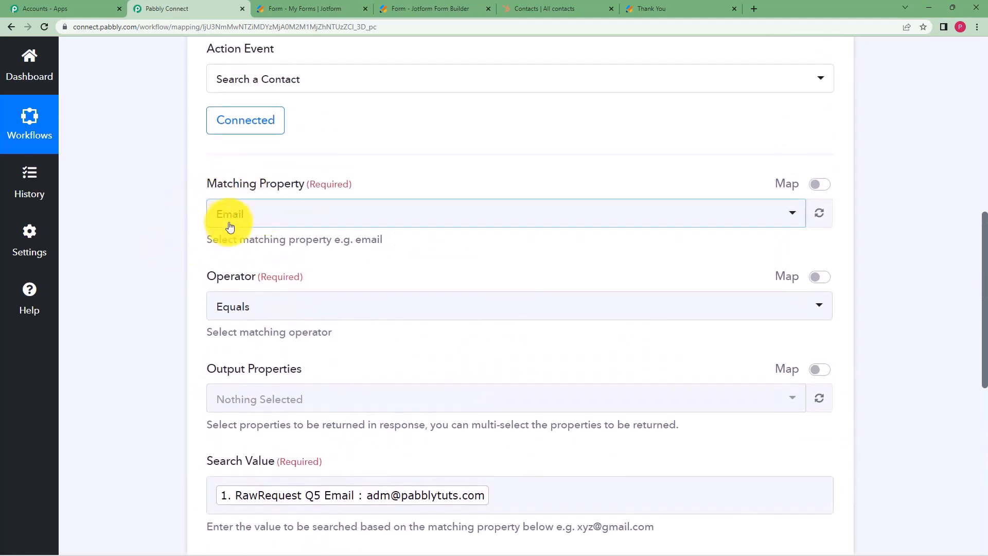
{"action": "scroll", "coordinate": [177, 285], "scroll_direction": "down", "scroll_amount": 3}
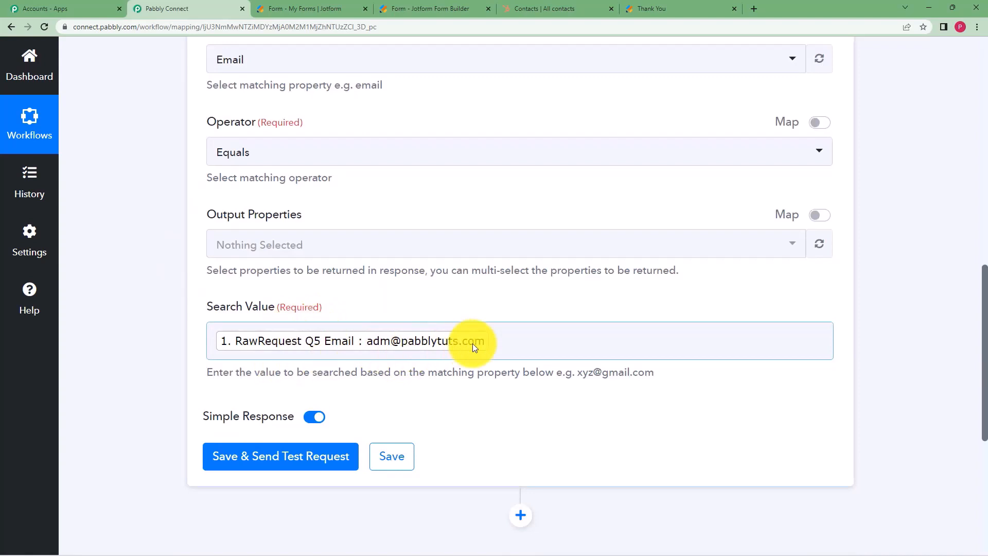
{"action": "left_click", "coordinate": [396, 248]}
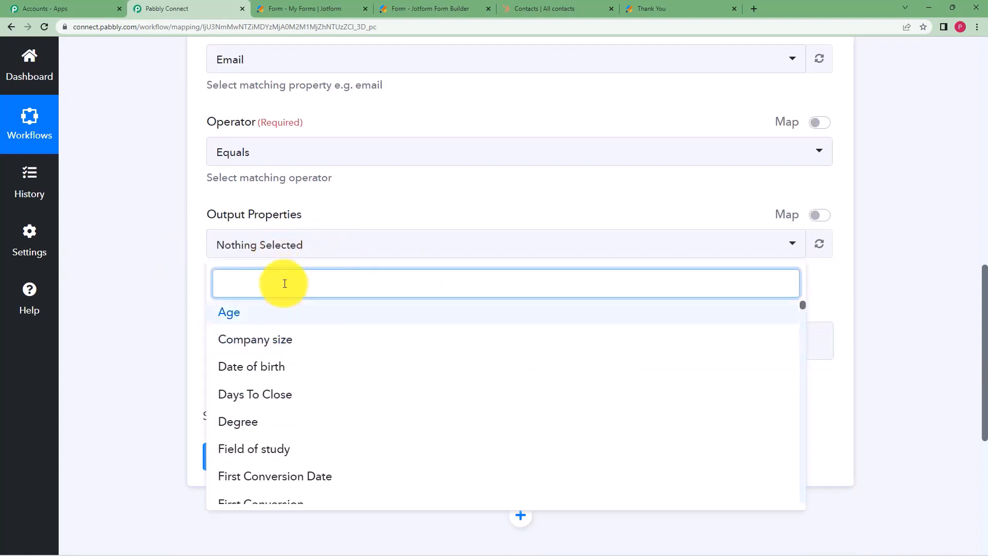
Add First Name and Last Name to the contact search's output properties.
{"action": "type", "text": "First"}
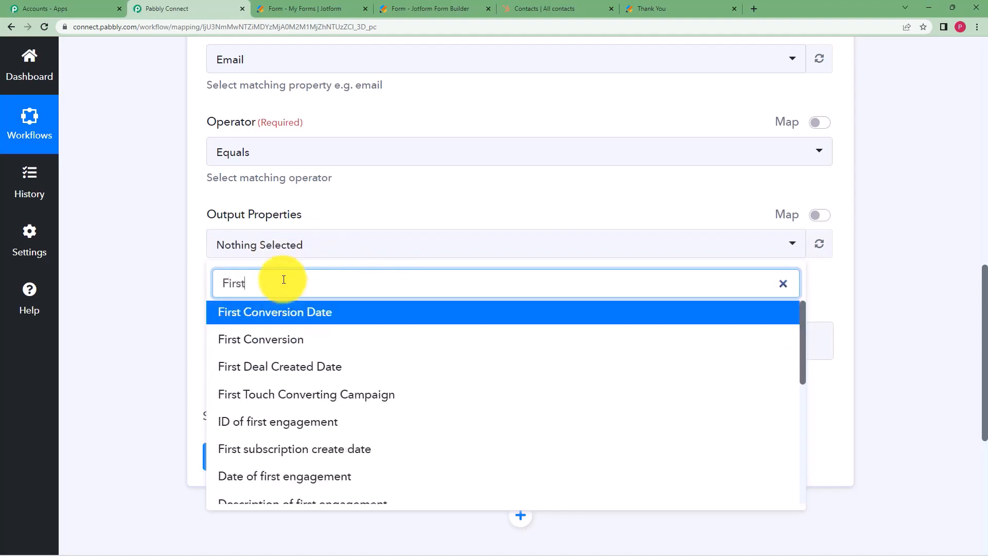
{"action": "type", "text": " name"}
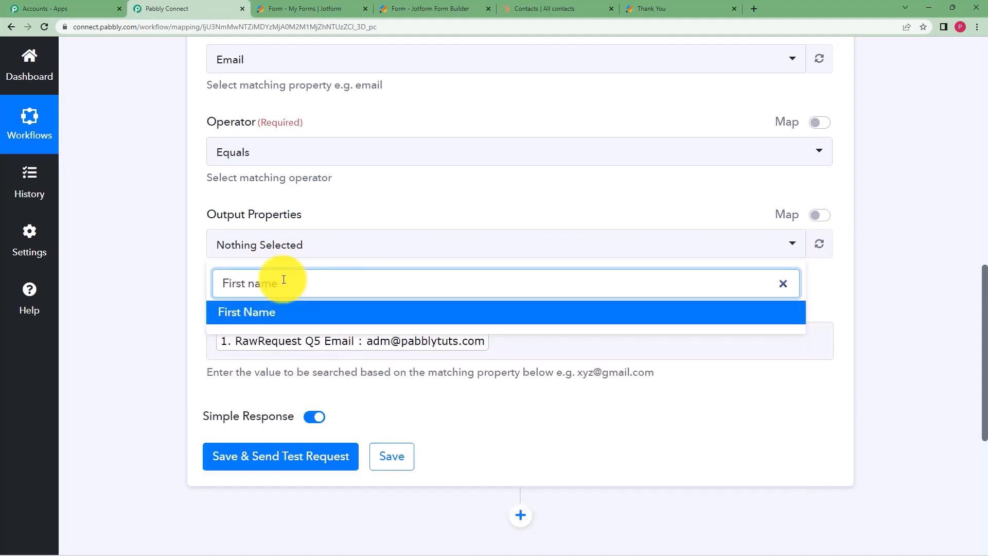
{"action": "left_click", "coordinate": [294, 314]}
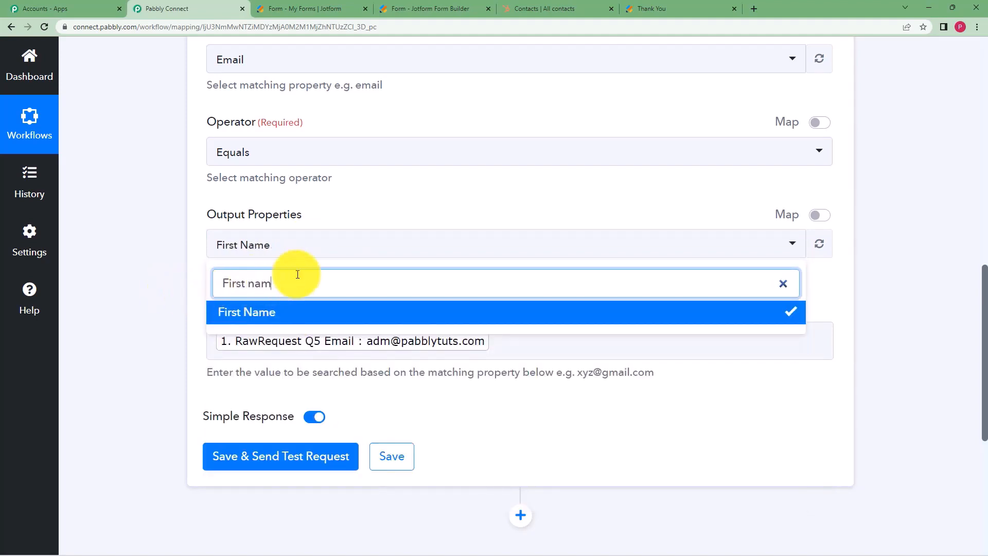
{"action": "key", "text": "ctrl+a"}
{"action": "key", "text": "BackSpace"}
{"action": "type", "text": "last na"}
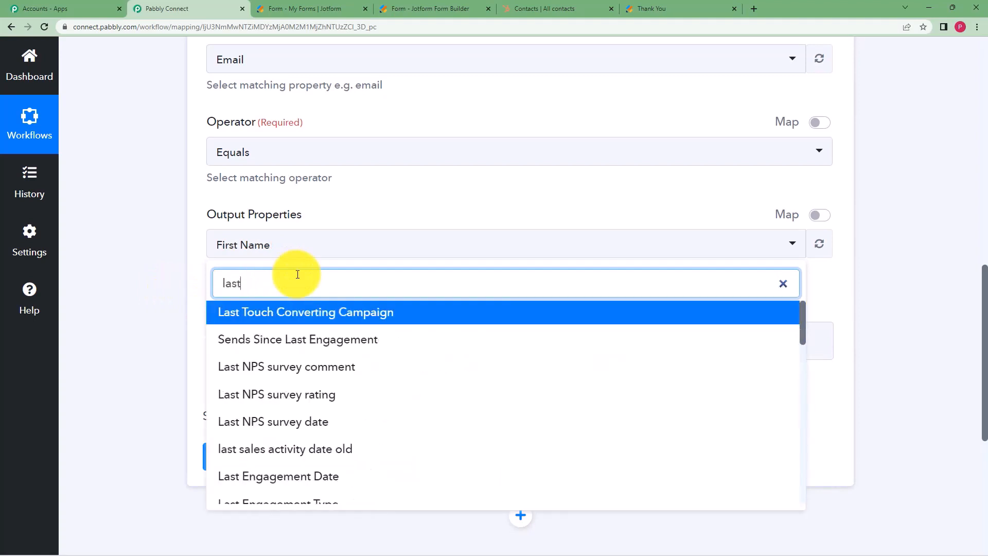
{"action": "left_click", "coordinate": [308, 313]}
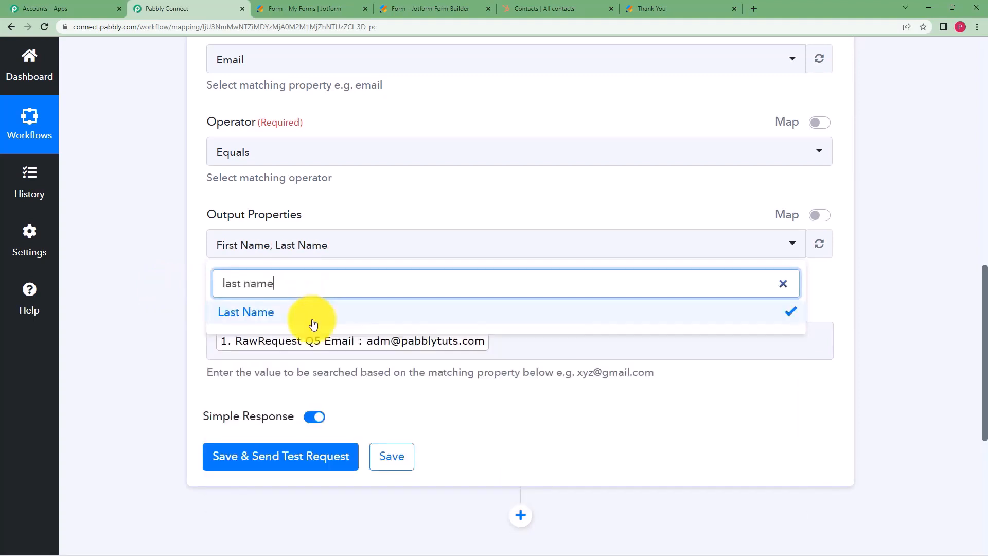
Add Phone Number and Email to the output properties and close the list.
{"action": "key", "text": "ctrl+a"}
{"action": "key", "text": "BackSpace"}
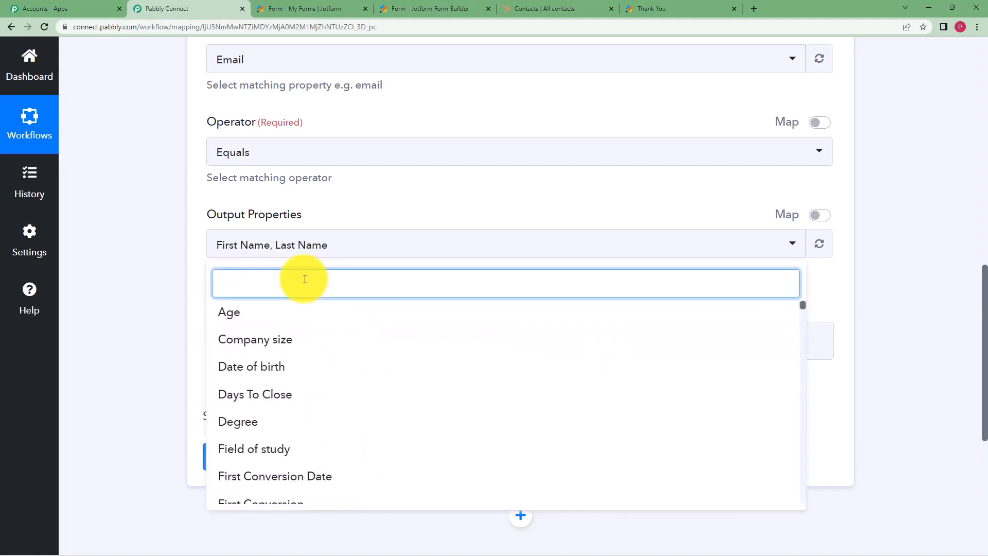
{"action": "type", "text": "Phone number"}
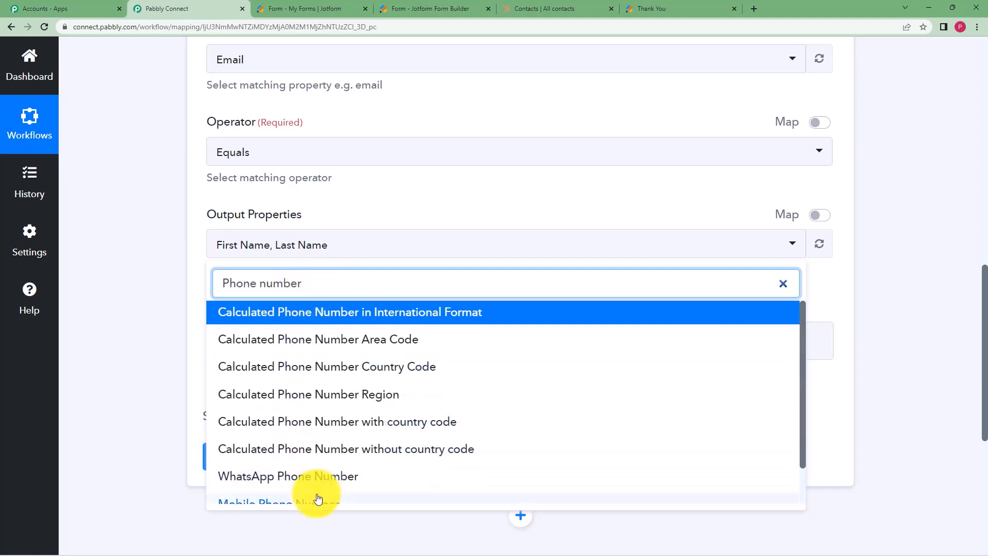
{"action": "scroll", "coordinate": [321, 453], "scroll_direction": "down", "scroll_amount": 2}
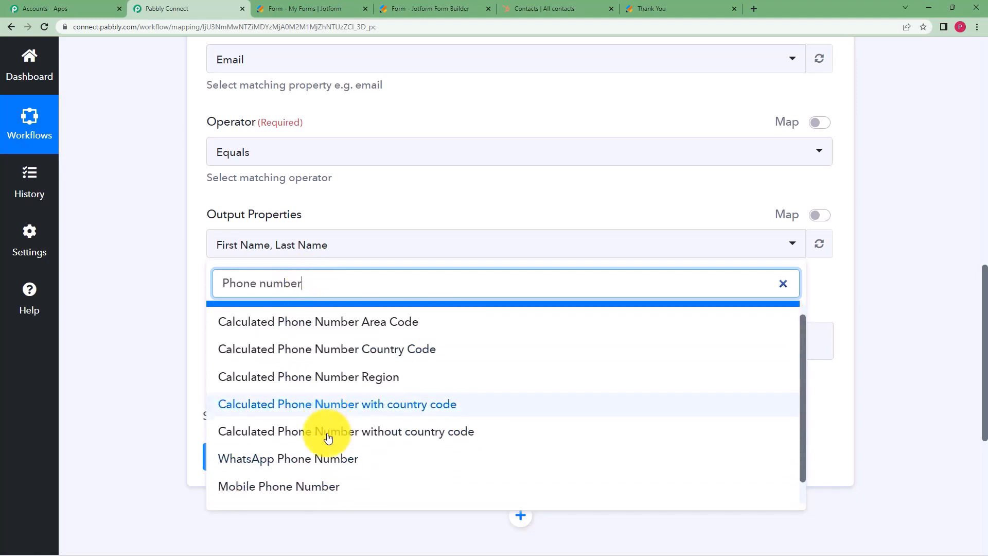
{"action": "left_click", "coordinate": [309, 486]}
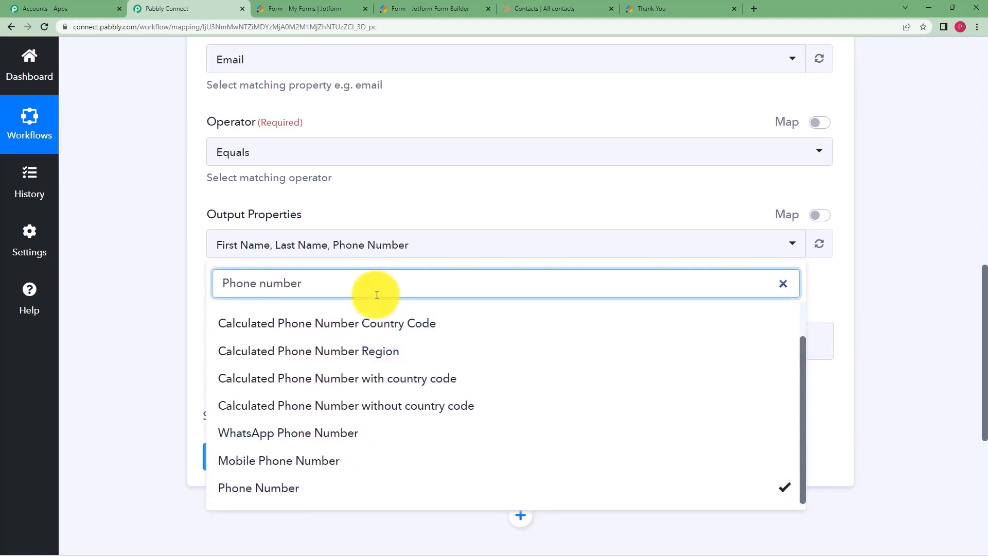
{"action": "key", "text": "BackSpace"}
{"action": "key", "text": "BackSpace"}
{"action": "key", "text": "BackSpace"}
{"action": "key", "text": "BackSpace"}
{"action": "key", "text": "BackSpace"}
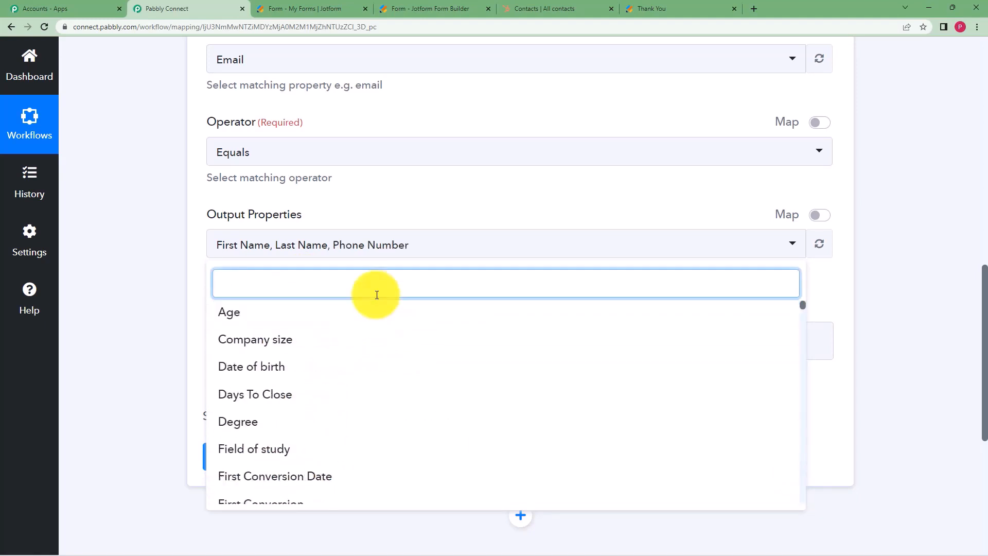
{"action": "type", "text": "Email"}
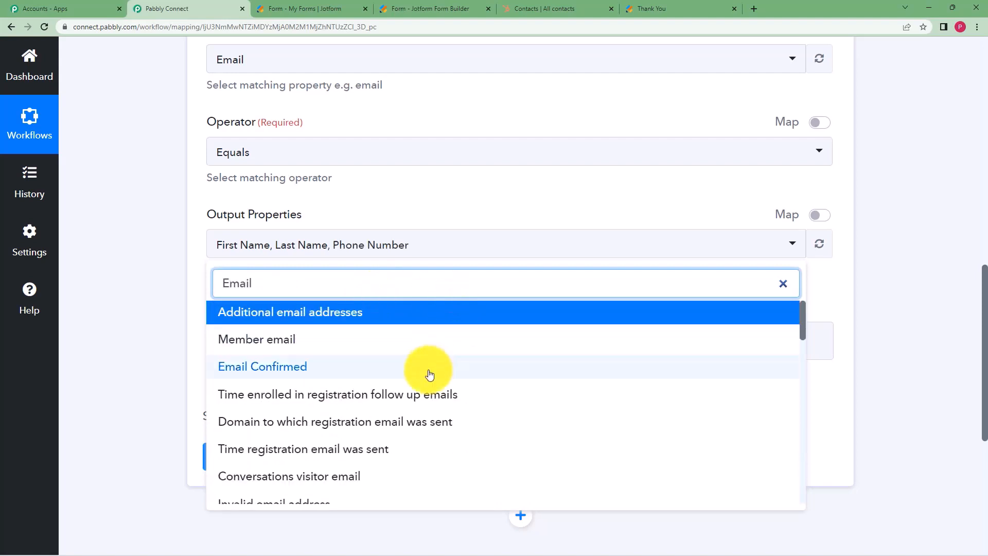
{"action": "scroll", "coordinate": [419, 374], "scroll_direction": "down", "scroll_amount": 7}
{"action": "scroll", "coordinate": [419, 375], "scroll_direction": "down", "scroll_amount": 4}
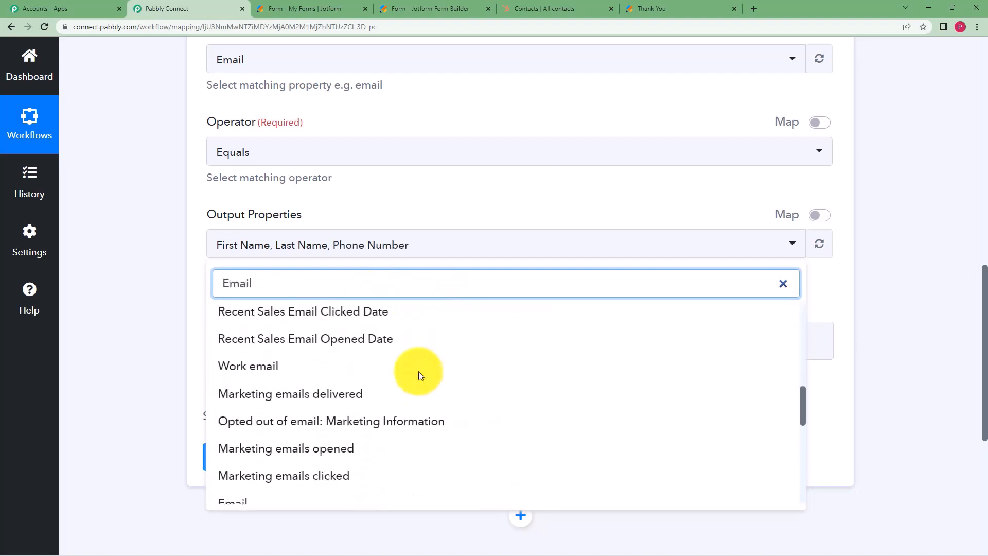
{"action": "left_click", "coordinate": [380, 383]}
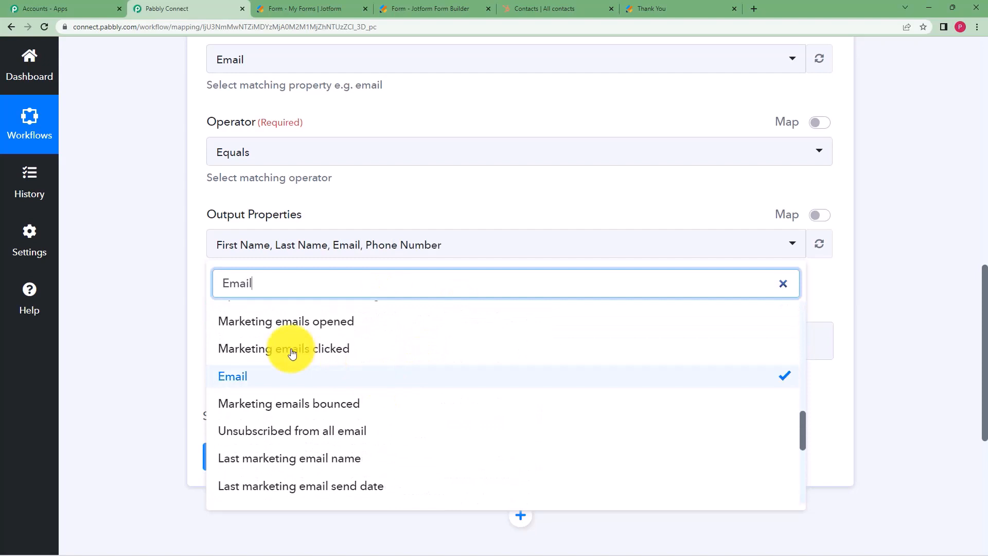
{"action": "left_click", "coordinate": [183, 310]}
{"action": "scroll", "coordinate": [184, 166], "scroll_direction": "up", "scroll_amount": 2}
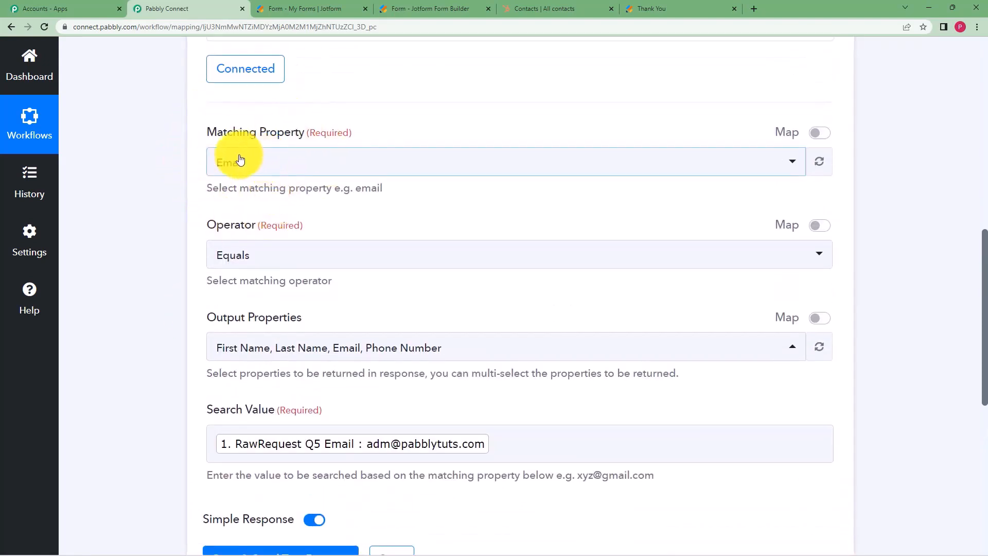
{"action": "left_click", "coordinate": [404, 444]}
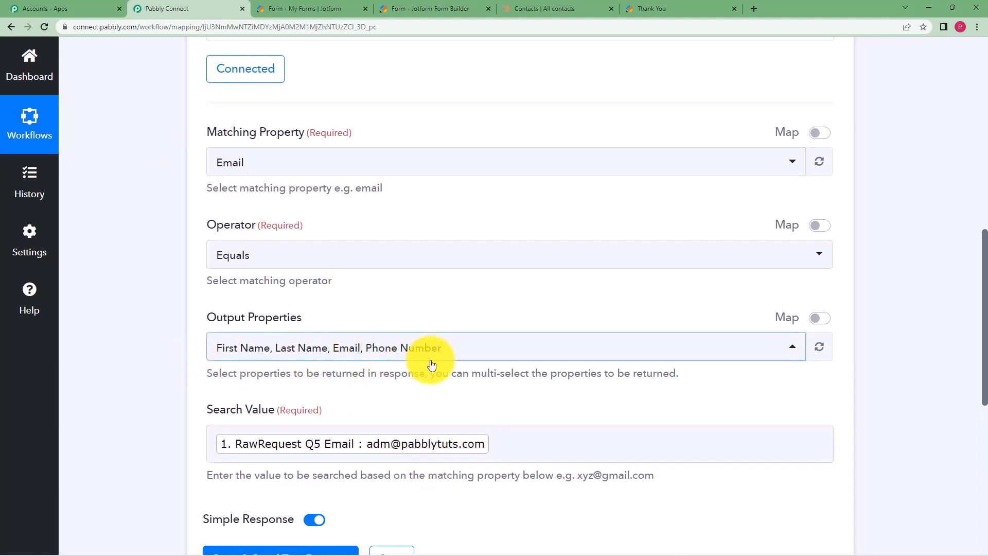
{"action": "scroll", "coordinate": [184, 383], "scroll_direction": "down", "scroll_amount": 3}
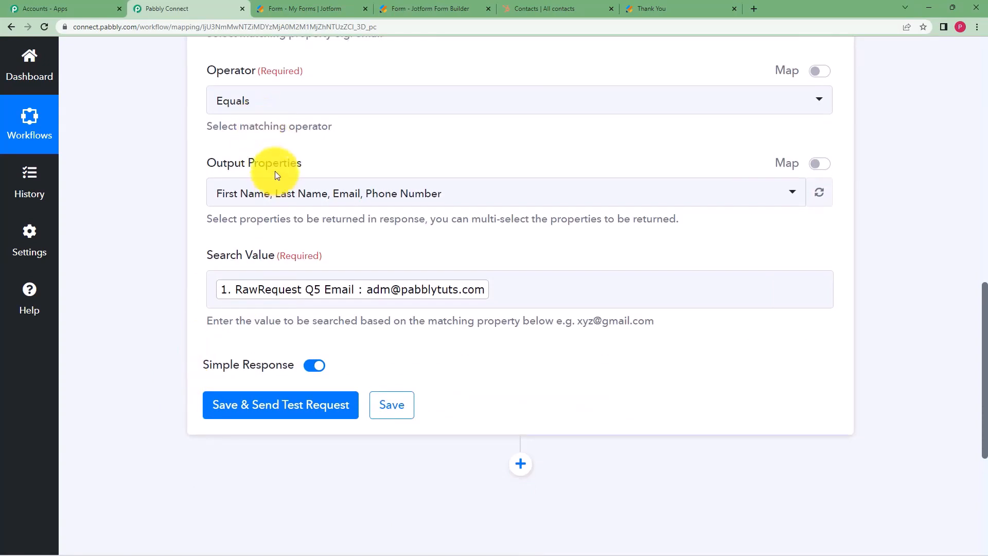
Test the search step and inspect the found contact's total, names and phone.
{"action": "left_click", "coordinate": [273, 415]}
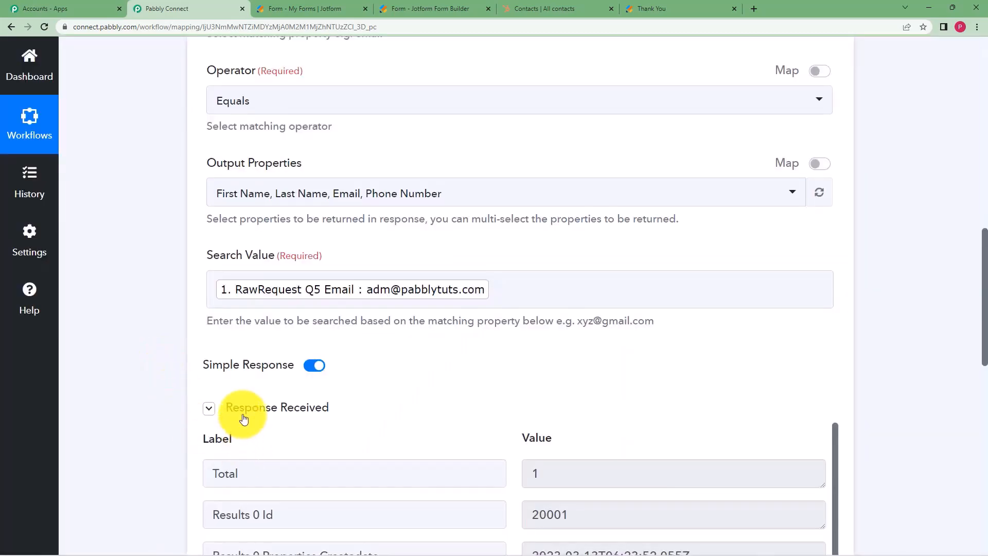
{"action": "scroll", "coordinate": [220, 429], "scroll_direction": "down", "scroll_amount": 1}
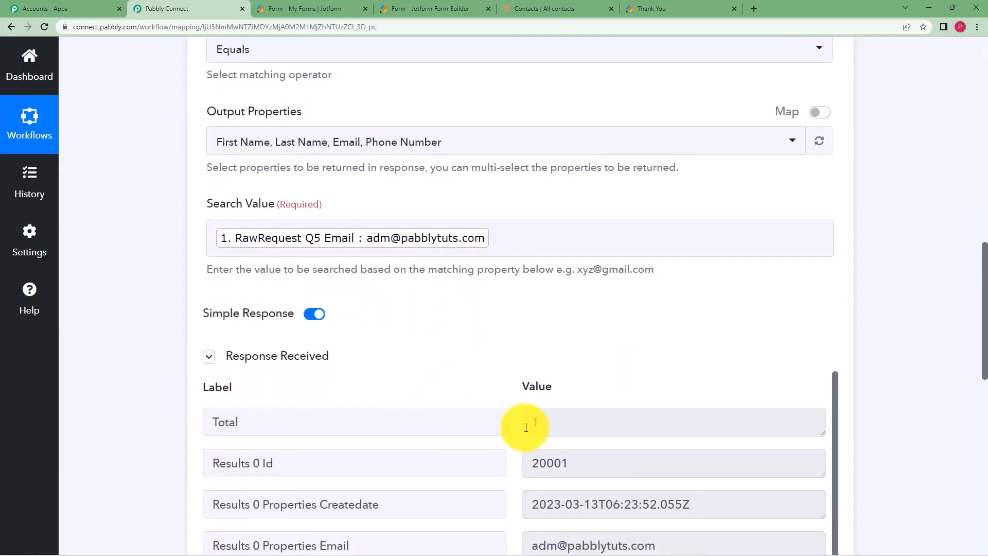
{"action": "double_click", "coordinate": [550, 424]}
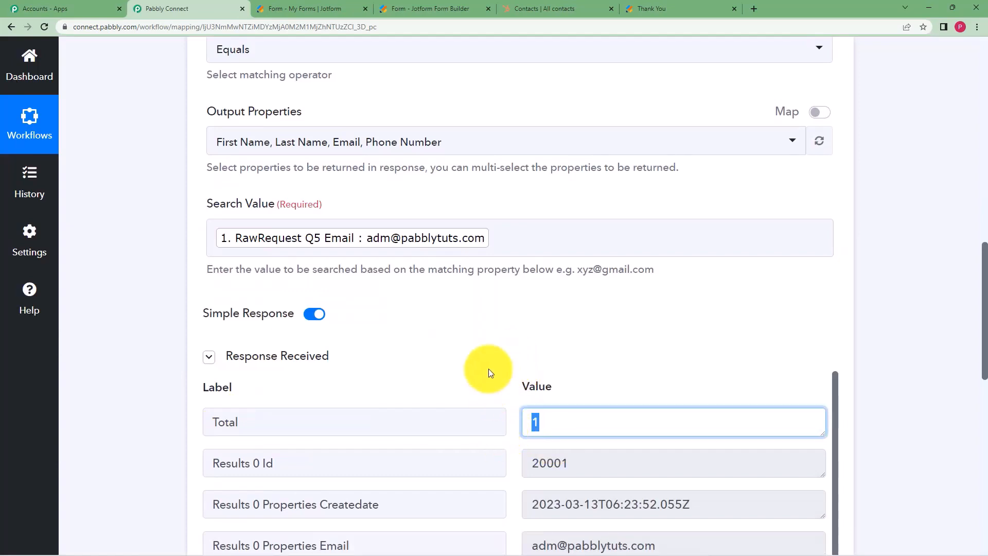
{"action": "left_click", "coordinate": [446, 237]}
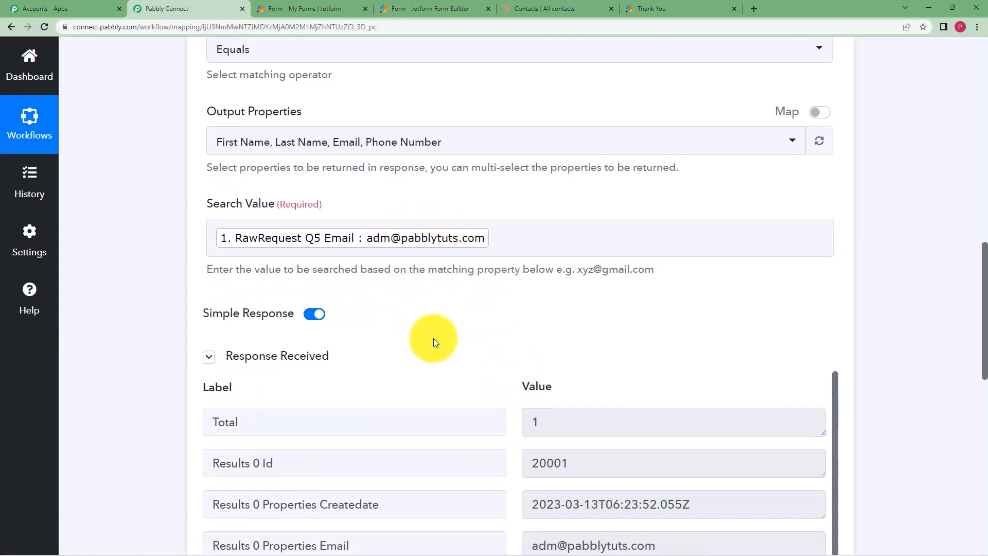
{"action": "scroll", "coordinate": [433, 337], "scroll_direction": "down", "scroll_amount": 3}
{"action": "scroll", "coordinate": [604, 422], "scroll_direction": "down", "scroll_amount": 1}
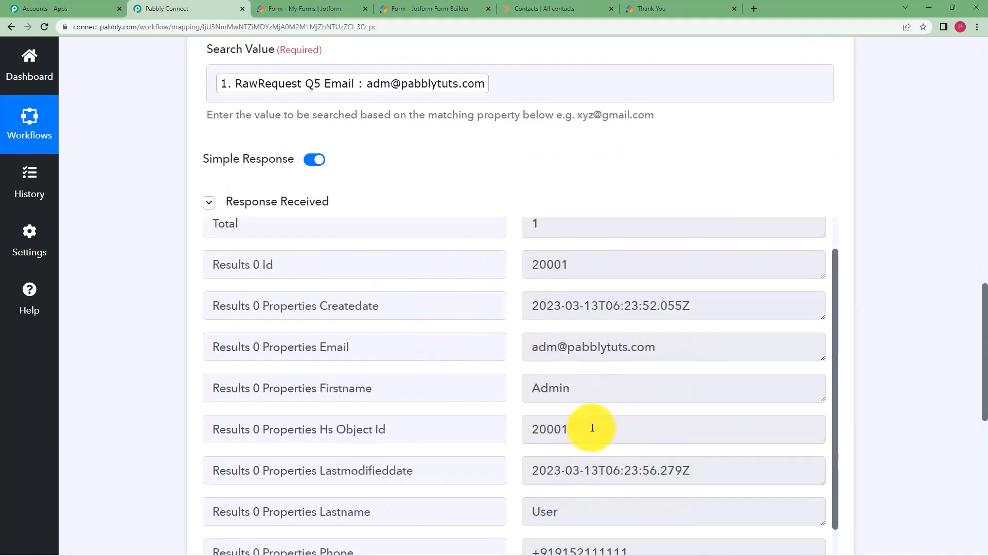
{"action": "left_click_drag", "start_coordinate": [593, 380], "coordinate": [514, 400]}
{"action": "scroll", "coordinate": [612, 444], "scroll_direction": "down", "scroll_amount": 1}
{"action": "scroll", "coordinate": [612, 445], "scroll_direction": "down", "scroll_amount": 1}
{"action": "left_click", "coordinate": [522, 466]}
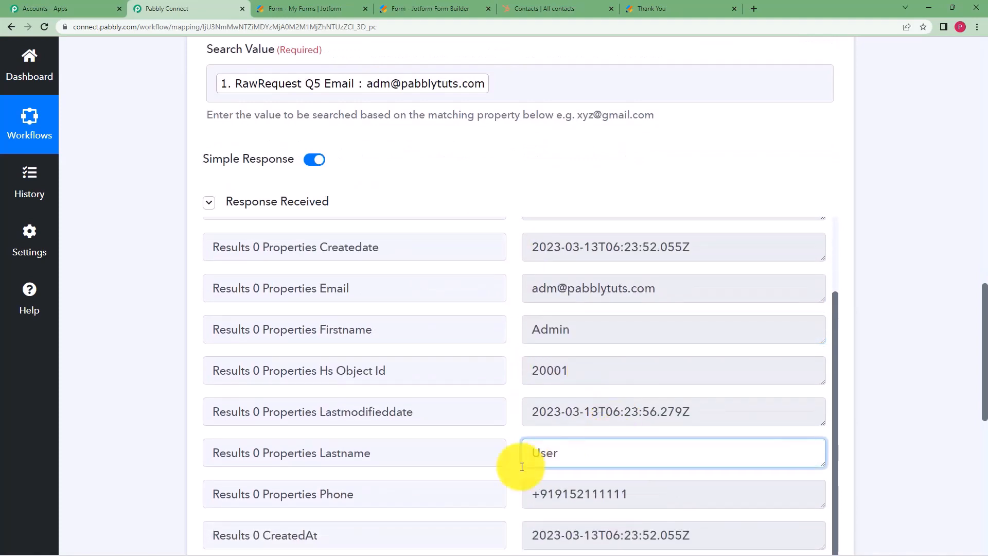
{"action": "left_click_drag", "start_coordinate": [670, 303], "coordinate": [512, 322]}
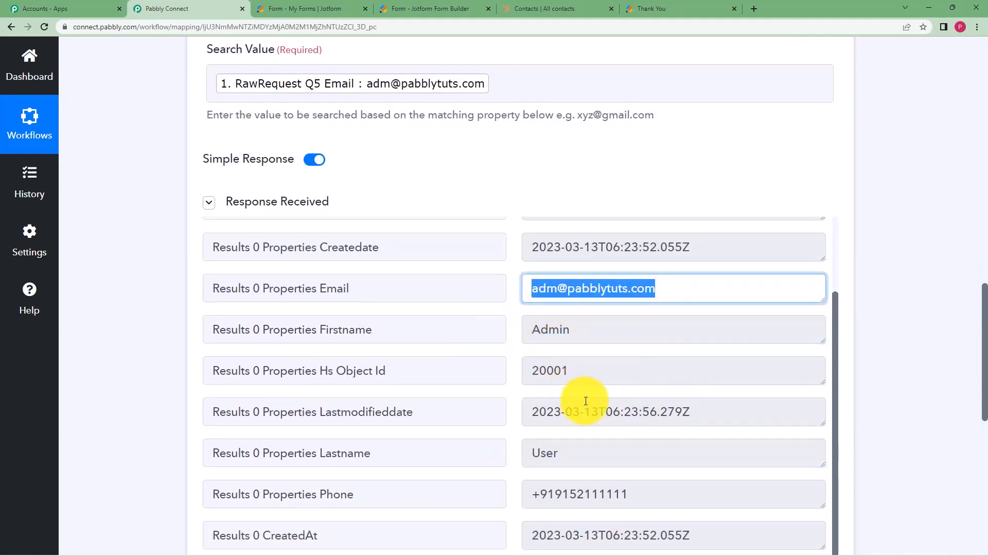
{"action": "scroll", "coordinate": [612, 419], "scroll_direction": "down", "scroll_amount": 1}
{"action": "left_click_drag", "start_coordinate": [643, 447], "coordinate": [474, 478]}
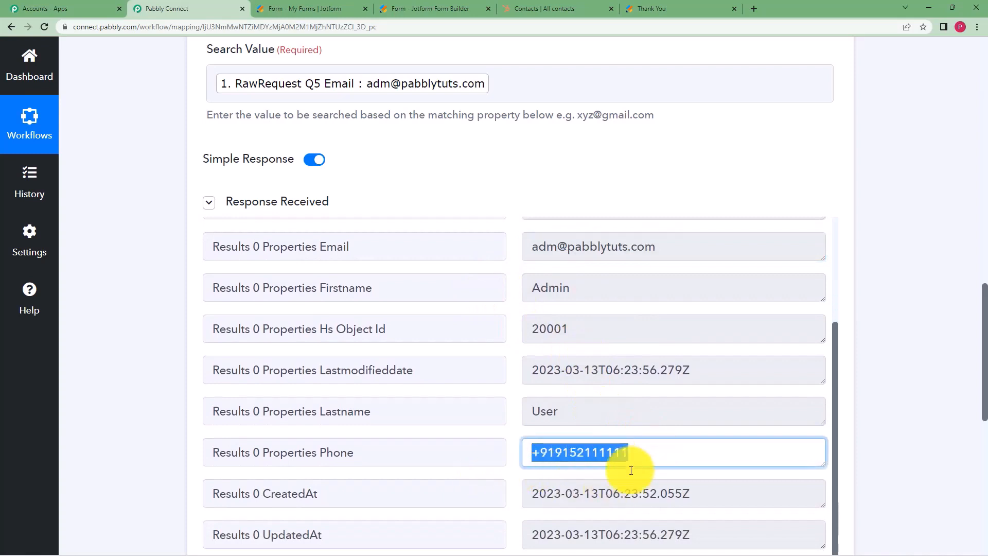
Compare the result with the HubSpot contacts list, then save the search step.
{"action": "left_click", "coordinate": [521, 6]}
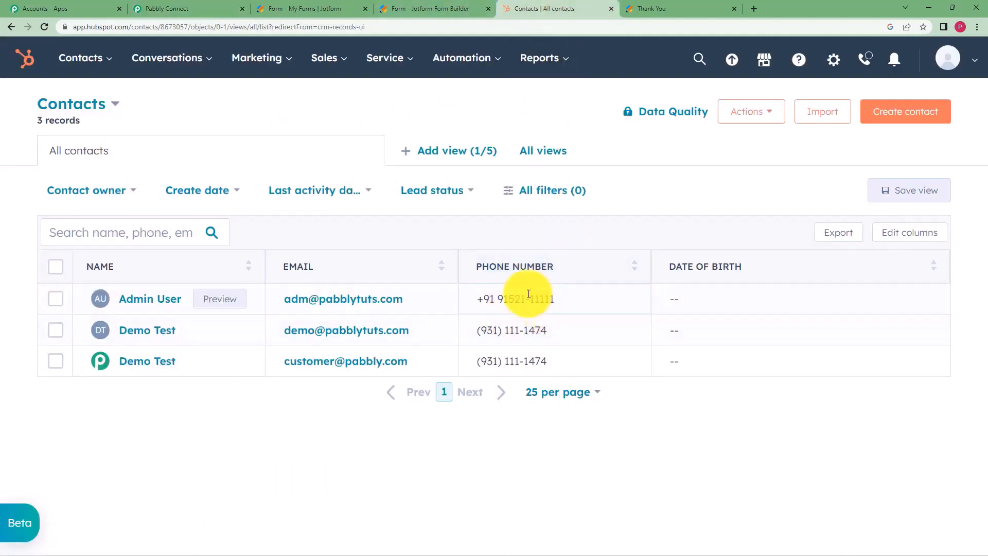
{"action": "left_click", "coordinate": [215, 9]}
{"action": "left_click", "coordinate": [166, 363]}
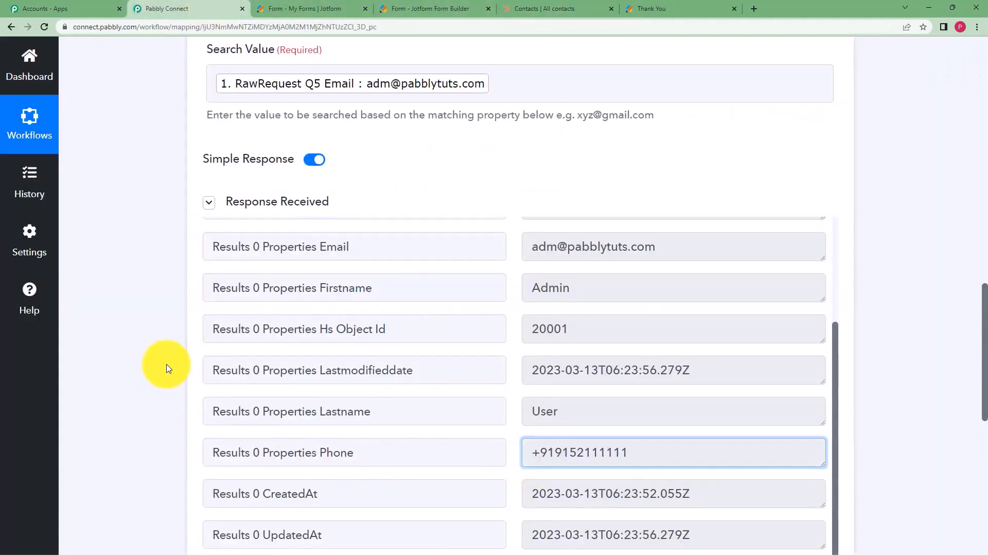
{"action": "scroll", "coordinate": [207, 422], "scroll_direction": "down", "scroll_amount": 4}
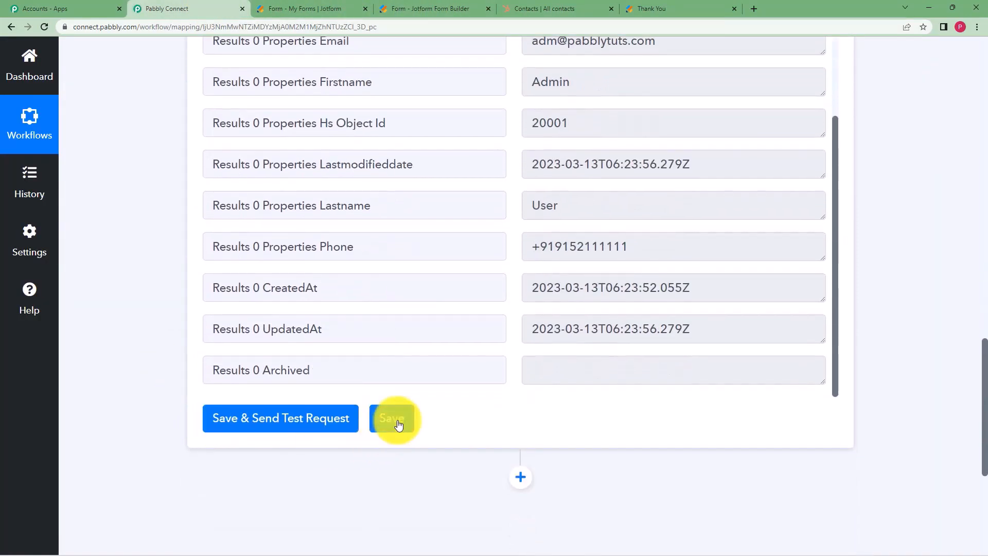
{"action": "left_click", "coordinate": [399, 423]}
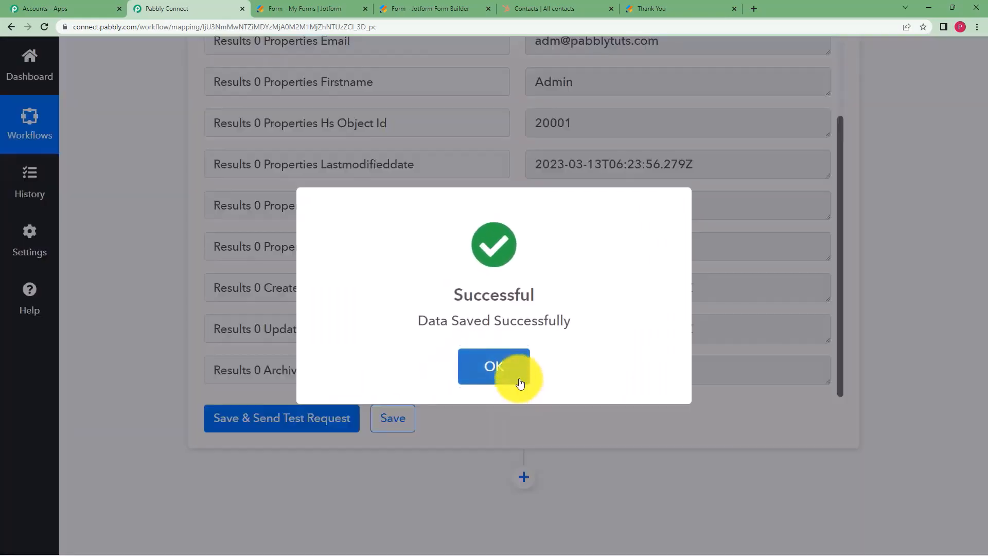
Insert a Filter step after the HubSpot contact search.
{"action": "left_click", "coordinate": [517, 378]}
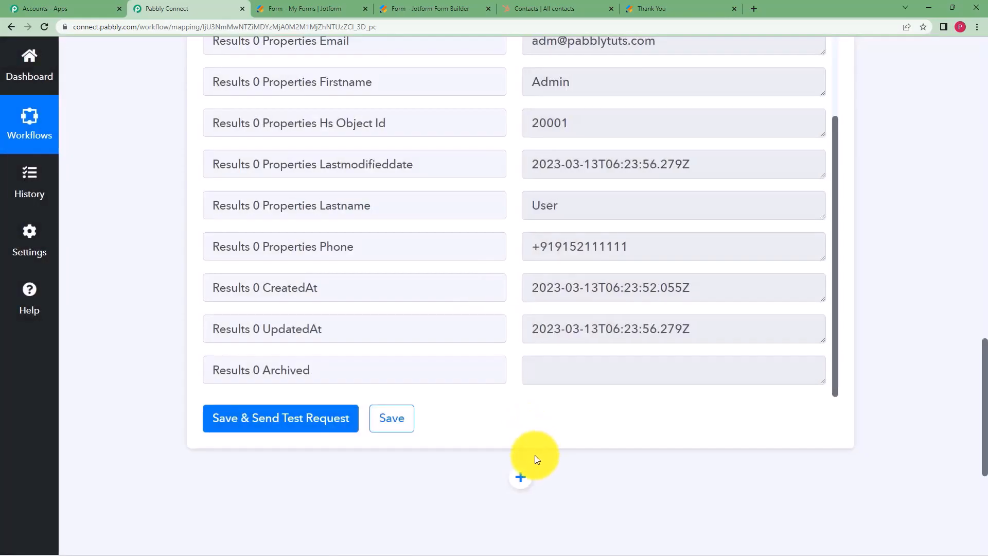
{"action": "left_click", "coordinate": [517, 465]}
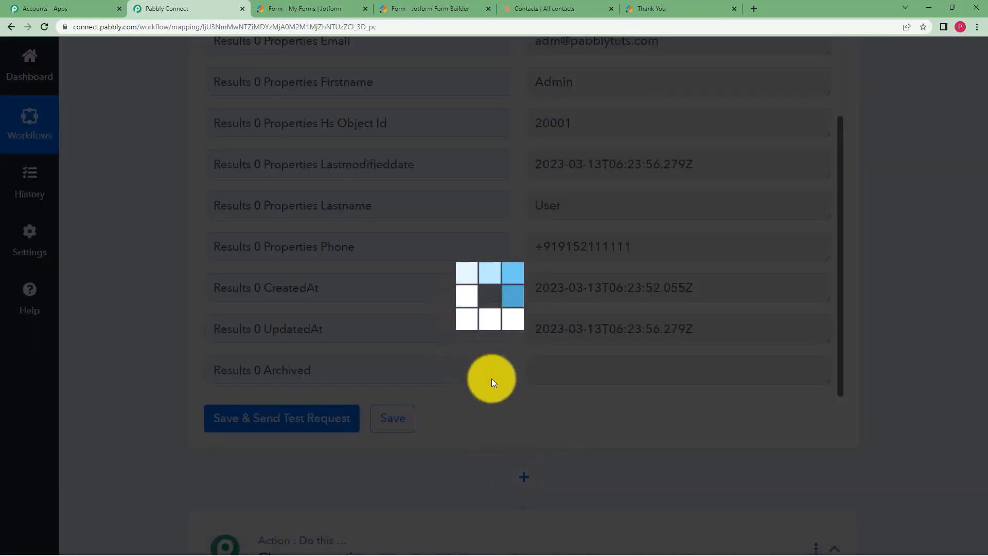
{"action": "type", "text": "f"}
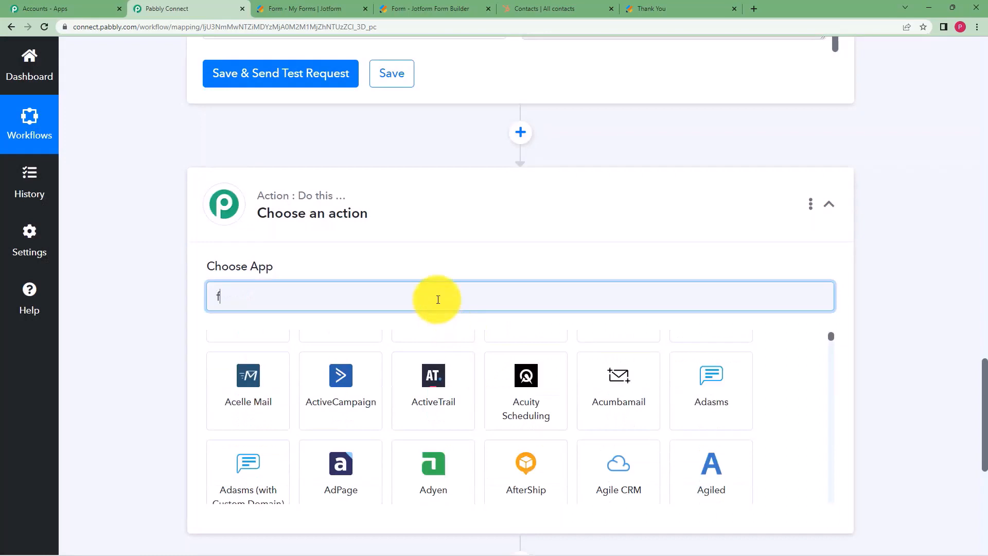
{"action": "type", "text": "ilter"}
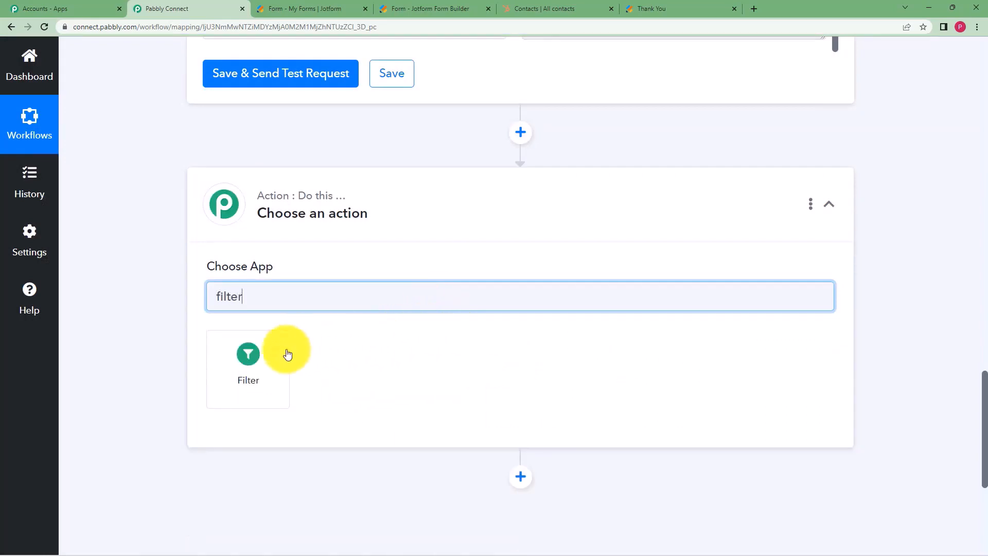
{"action": "left_click", "coordinate": [269, 365]}
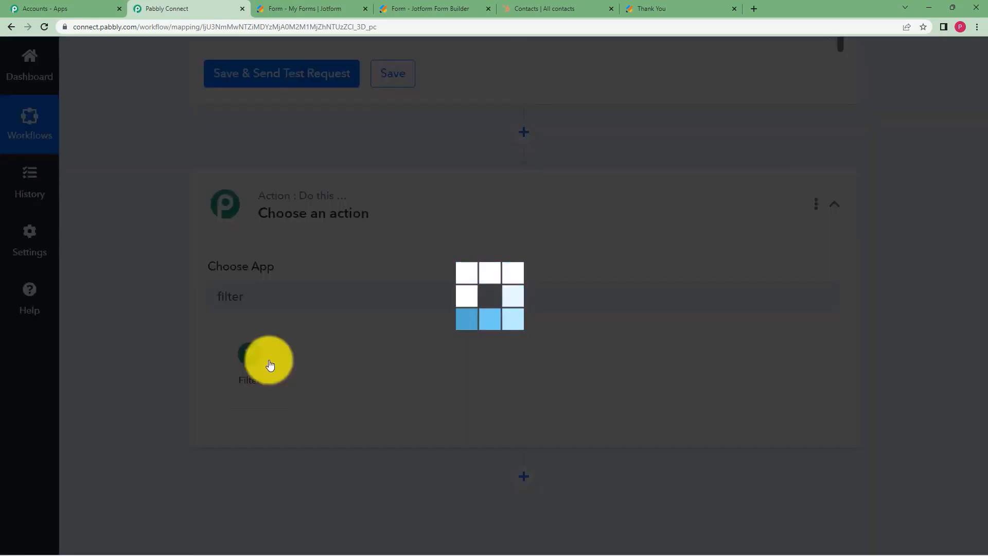
{"action": "scroll", "coordinate": [164, 319], "scroll_direction": "down", "scroll_amount": 2}
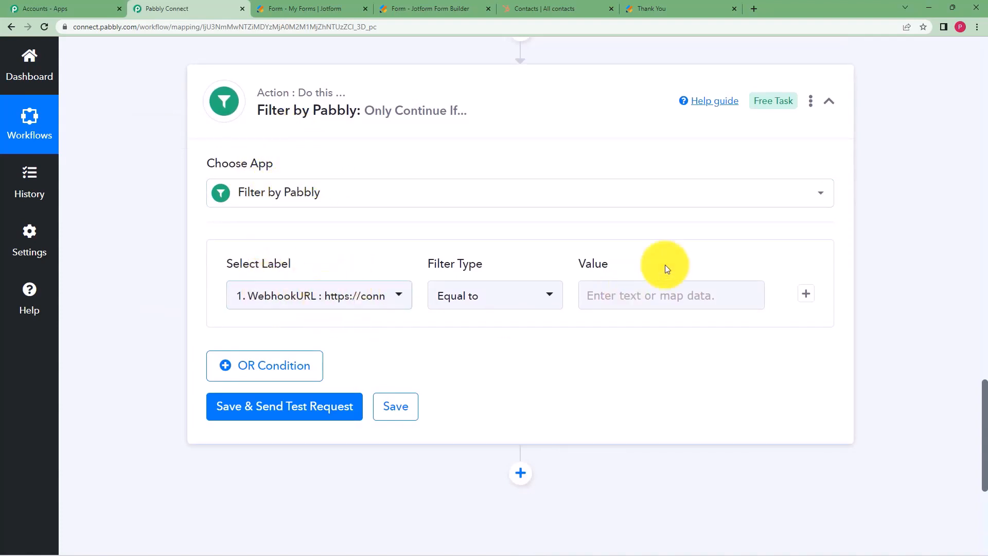
Set the condition: JotForm RawRequest Q5 Email equal to HubSpot Results 0 Properties Email.
{"action": "left_click", "coordinate": [390, 297]}
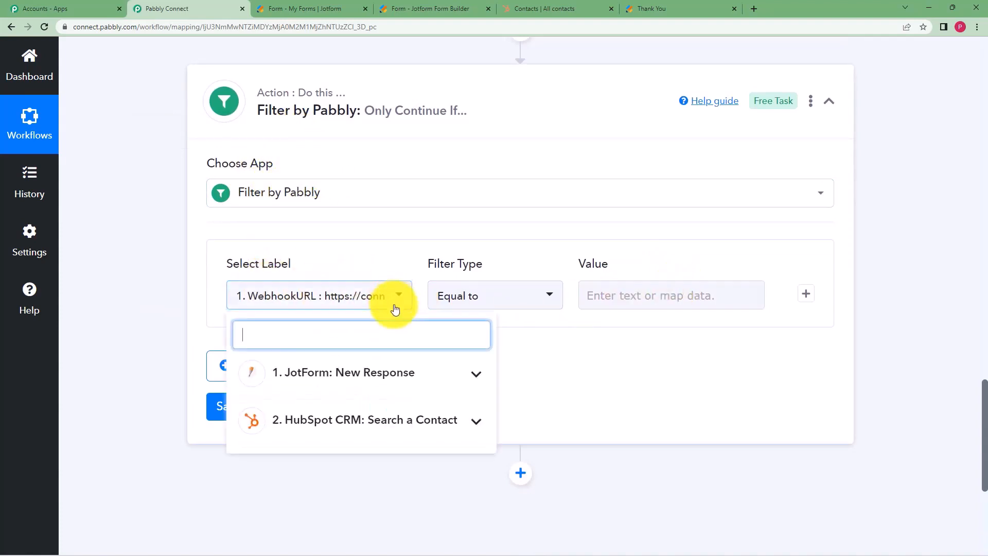
{"action": "left_click", "coordinate": [394, 375]}
{"action": "scroll", "coordinate": [404, 425], "scroll_direction": "down", "scroll_amount": 3}
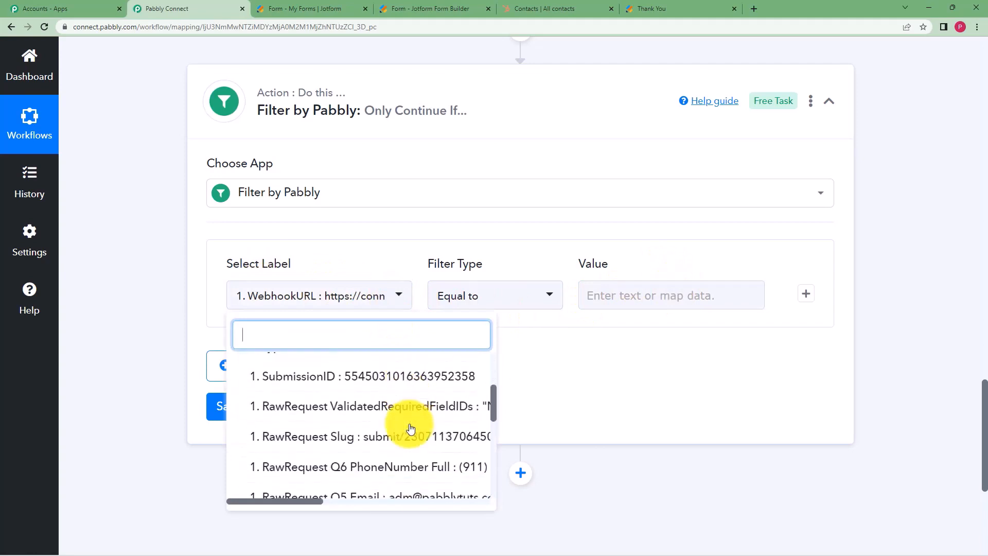
{"action": "scroll", "coordinate": [410, 428], "scroll_direction": "down", "scroll_amount": 2}
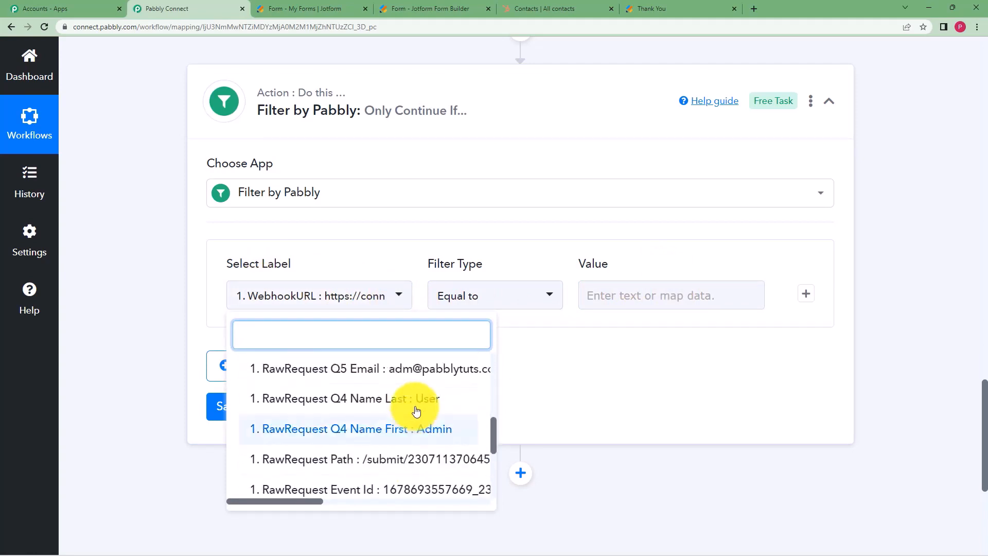
{"action": "left_click", "coordinate": [435, 370]}
{"action": "left_click", "coordinate": [635, 304]}
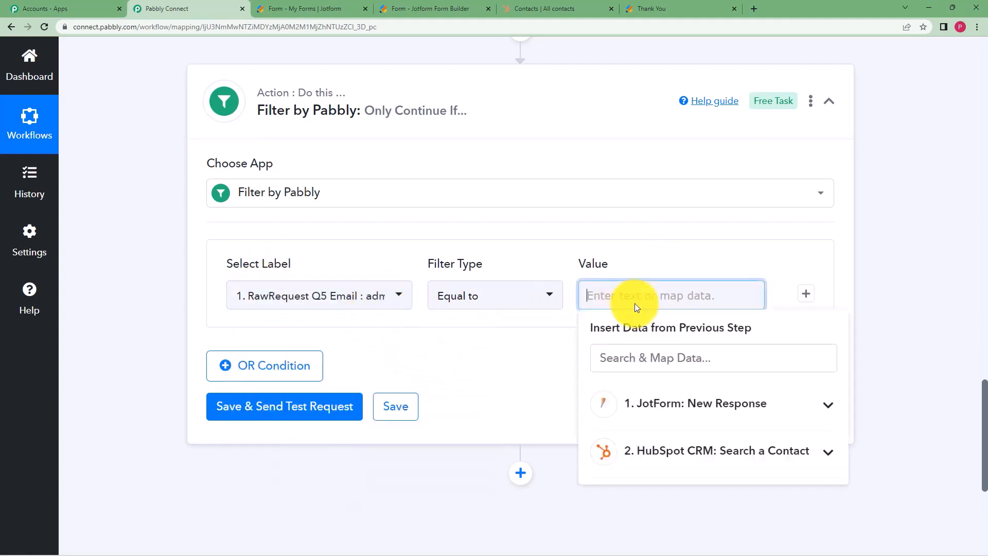
{"action": "left_click", "coordinate": [687, 447]}
{"action": "scroll", "coordinate": [757, 485], "scroll_direction": "down", "scroll_amount": 2}
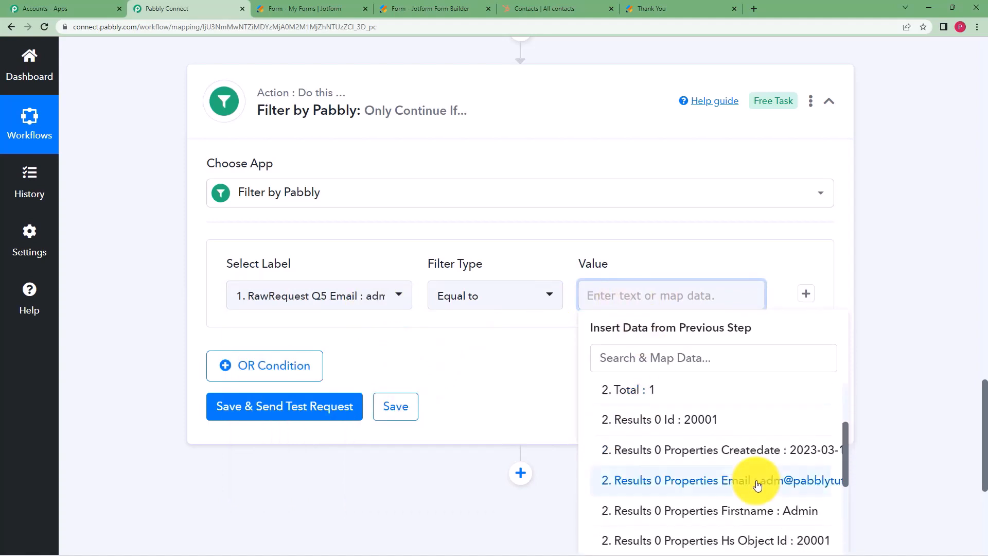
{"action": "left_click", "coordinate": [757, 481]}
{"action": "left_click", "coordinate": [550, 369]}
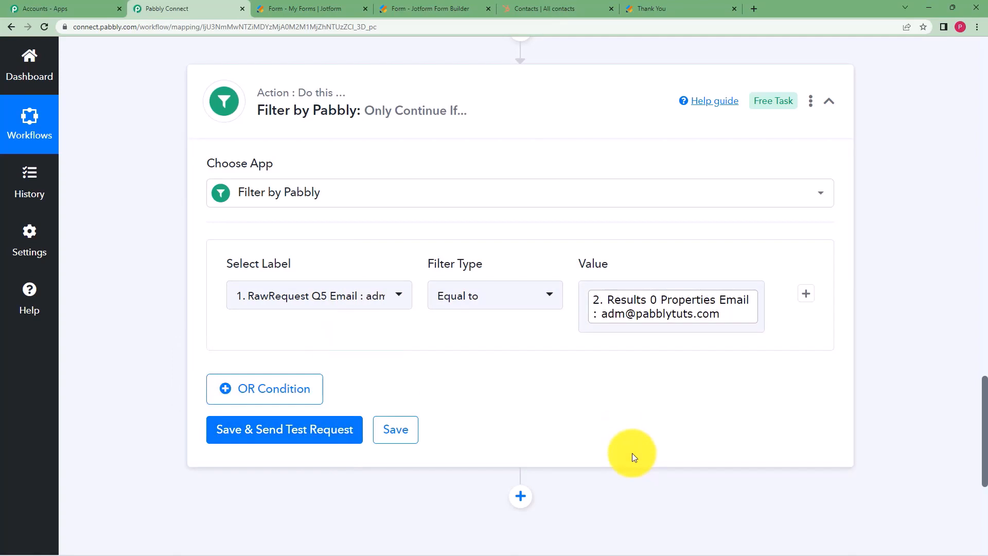
Test the filter (Condition is true), save it, and add a new action step below.
{"action": "left_click", "coordinate": [318, 436]}
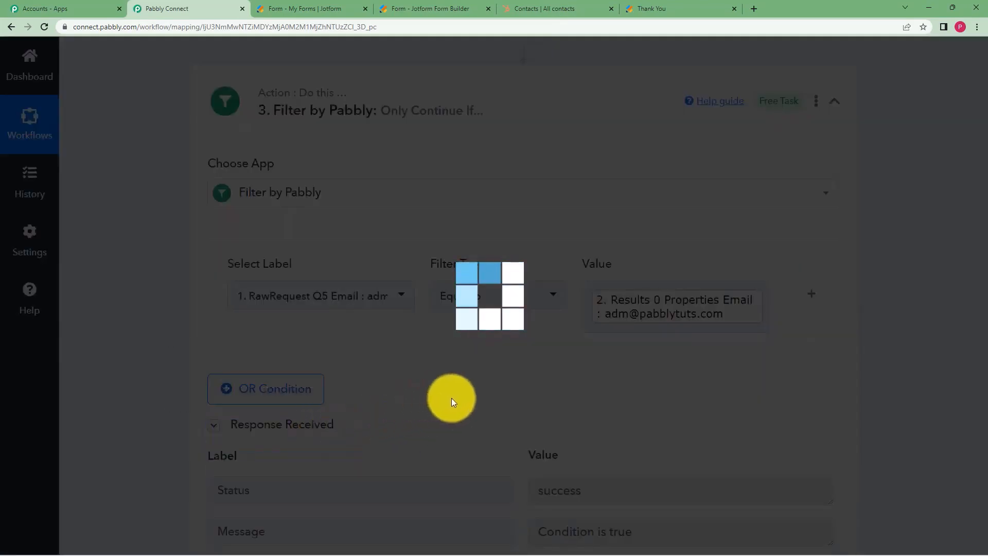
{"action": "scroll", "coordinate": [520, 383], "scroll_direction": "down", "scroll_amount": 2}
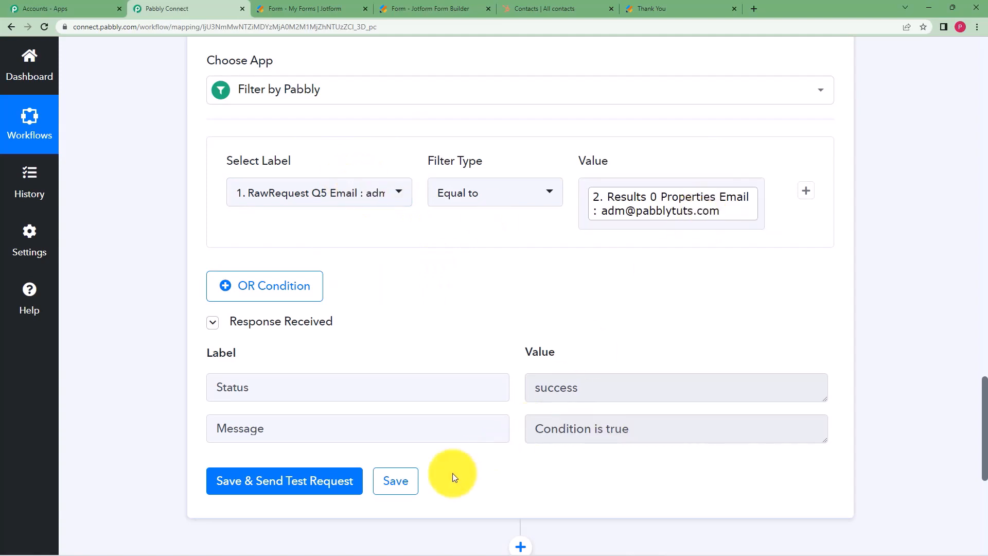
{"action": "left_click", "coordinate": [412, 488]}
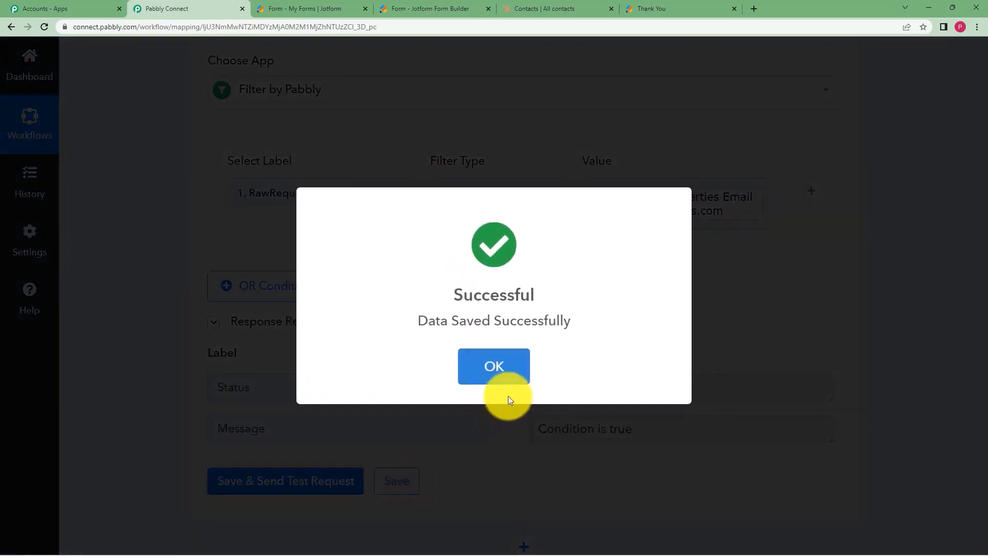
{"action": "left_click", "coordinate": [507, 395]}
{"action": "scroll", "coordinate": [511, 333], "scroll_direction": "down", "scroll_amount": 3}
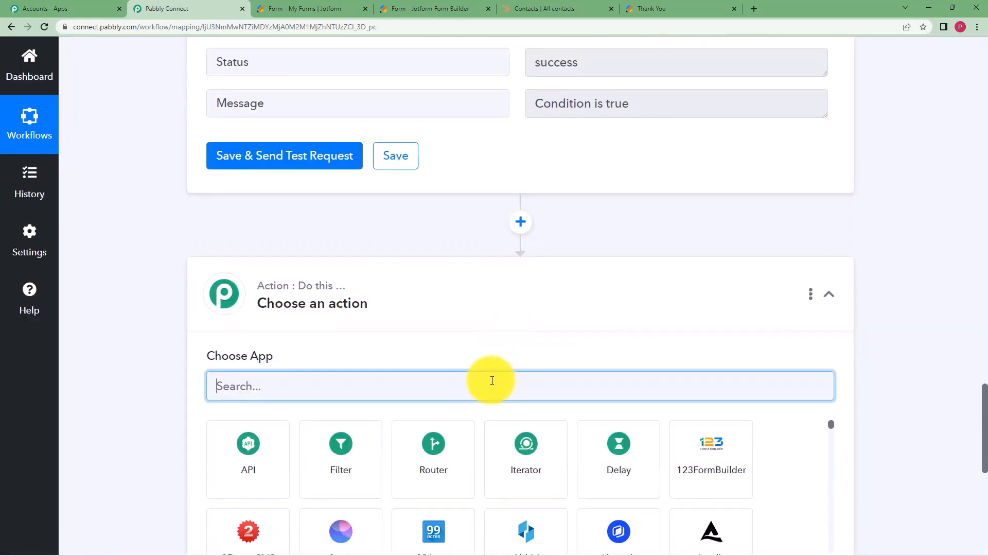
Set the action to HubSpot CRM Update a Contact using existing connection HubSpot CRM #14.
{"action": "type", "text": "Hubspo"}
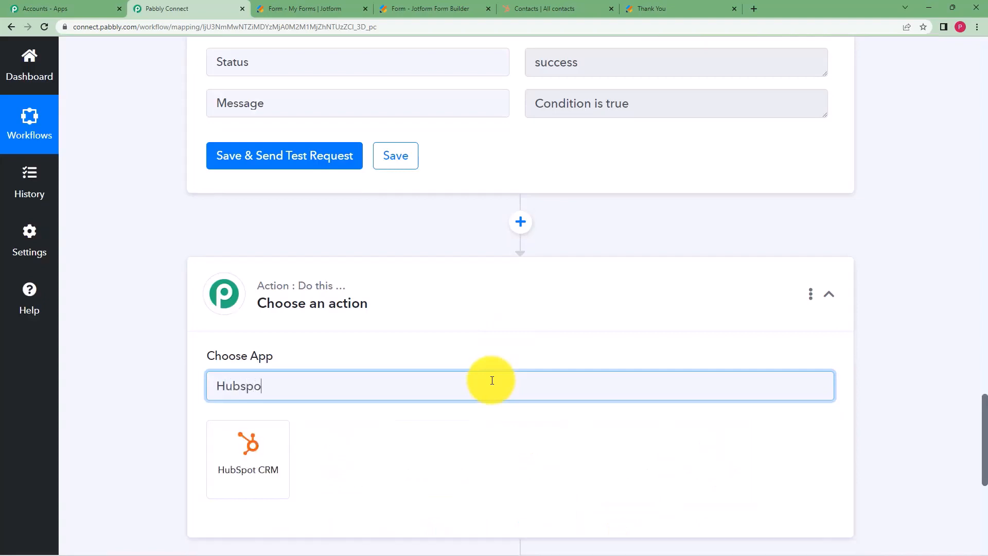
{"action": "left_click", "coordinate": [247, 453]}
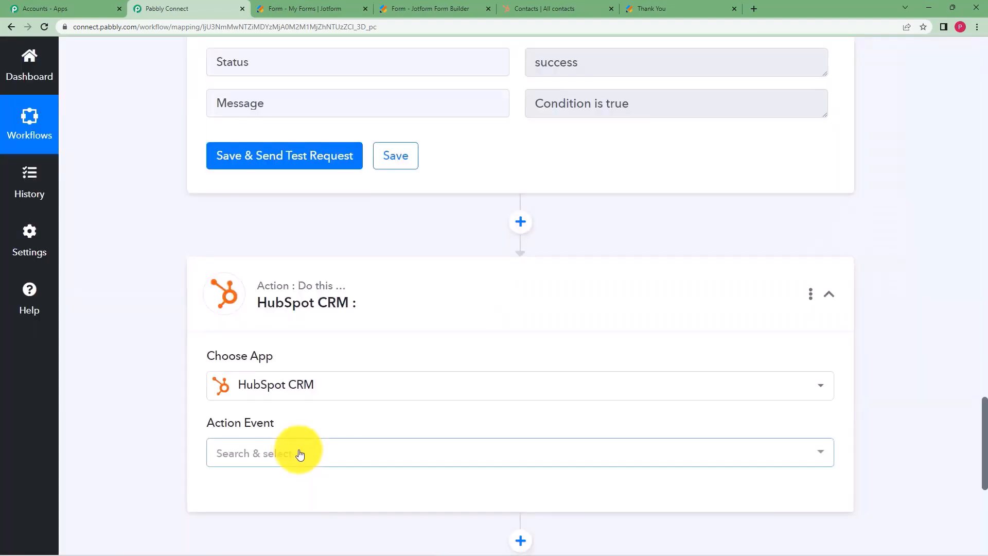
{"action": "left_click", "coordinate": [300, 454]}
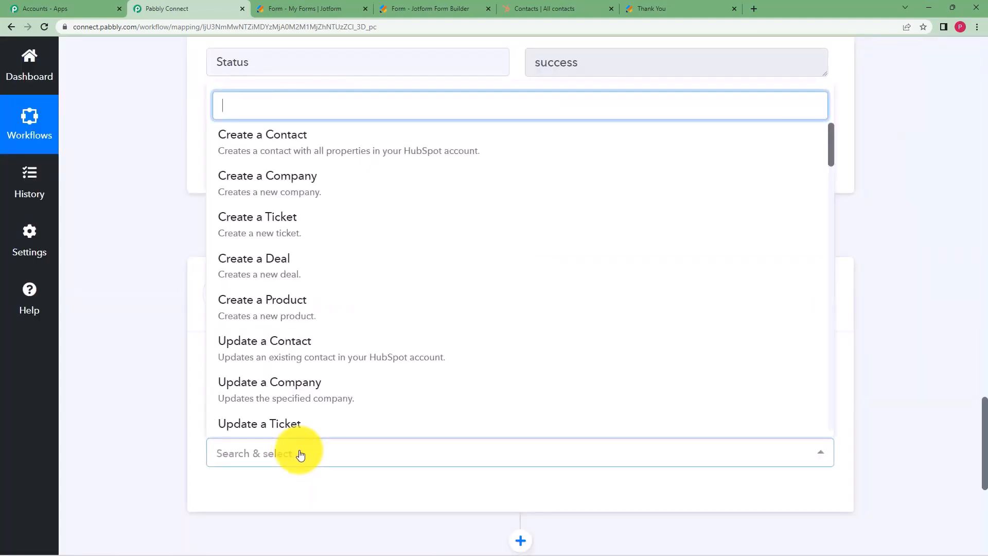
{"action": "type", "text": "update"}
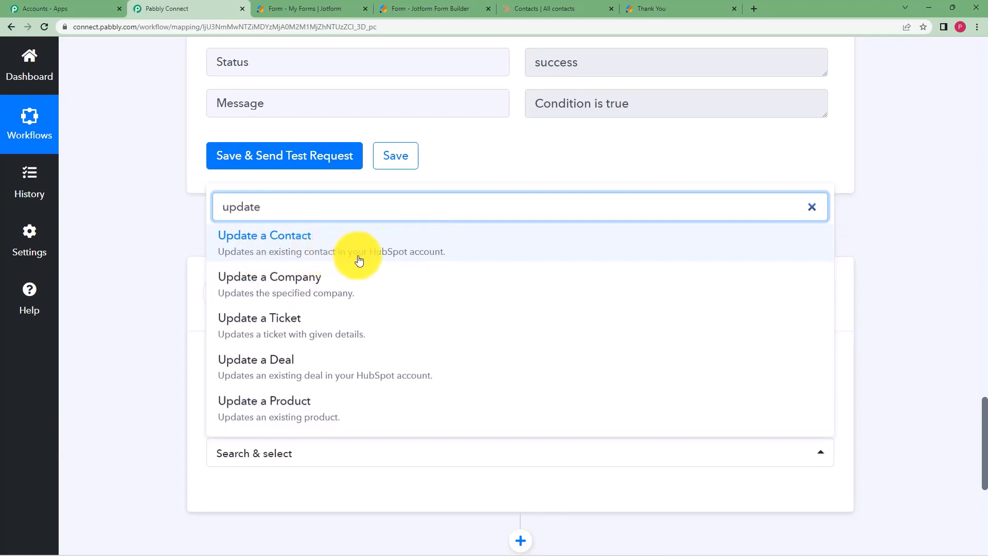
{"action": "left_click", "coordinate": [426, 235]}
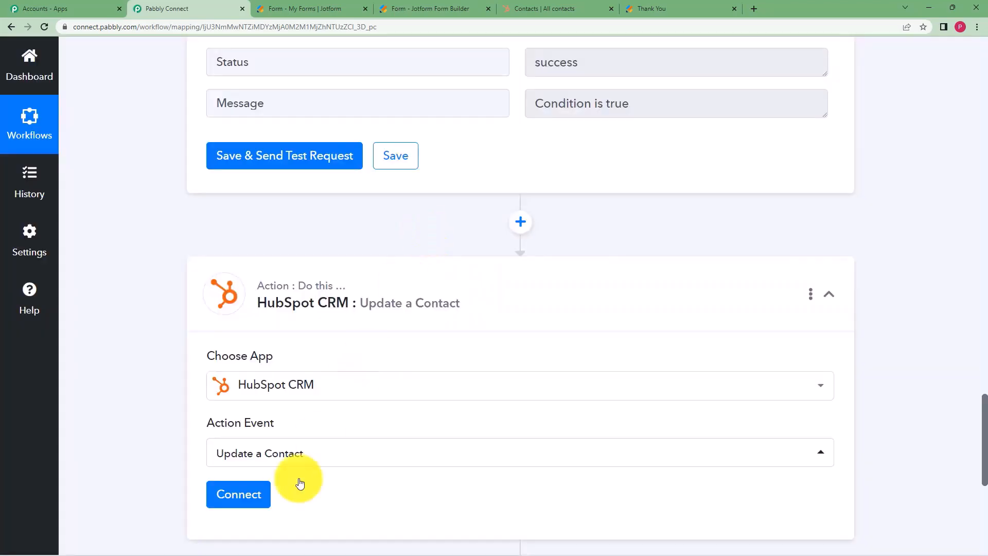
{"action": "left_click", "coordinate": [253, 506]}
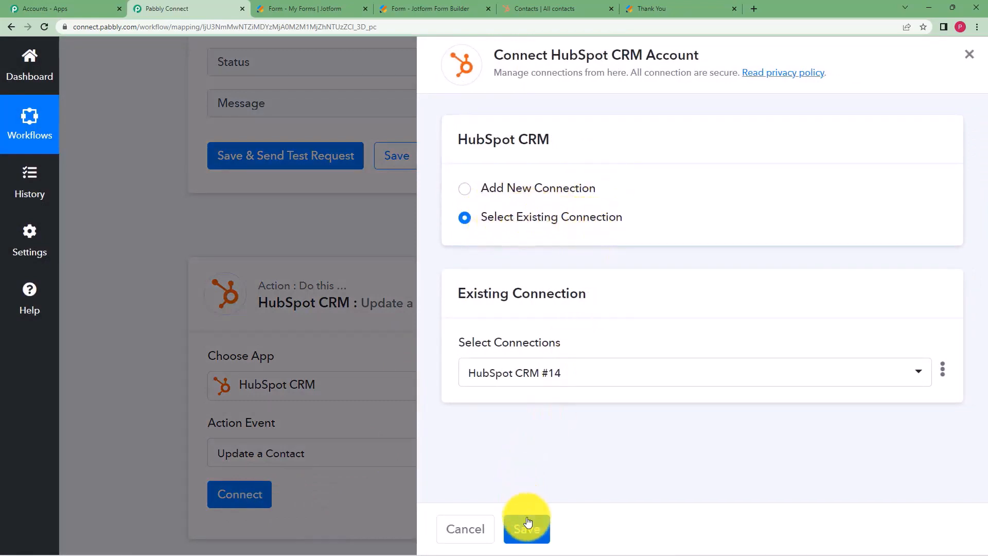
{"action": "left_click", "coordinate": [527, 521]}
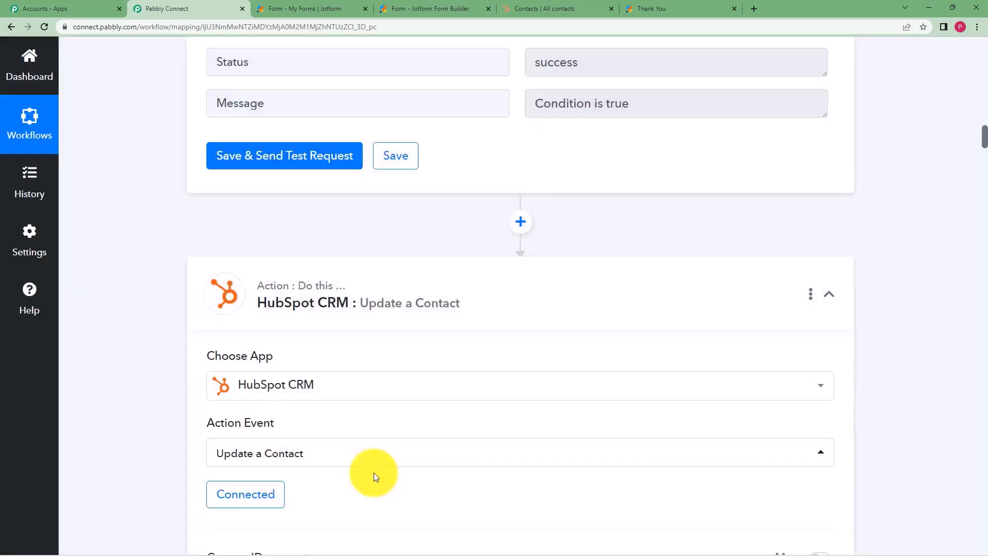
{"action": "left_click", "coordinate": [385, 457]}
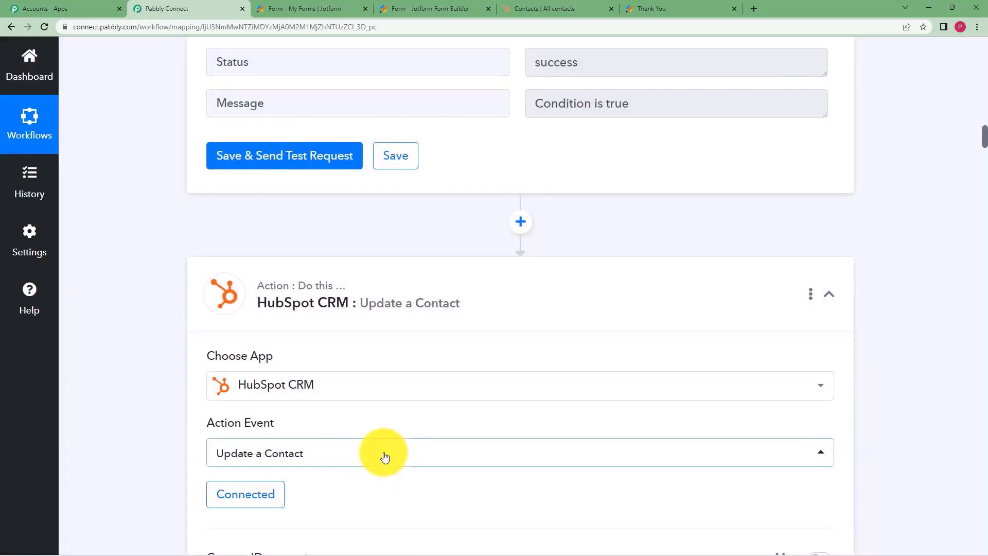
Choose the admin contact as the Contact ID to update.
{"action": "scroll", "coordinate": [406, 388], "scroll_direction": "down", "scroll_amount": 5}
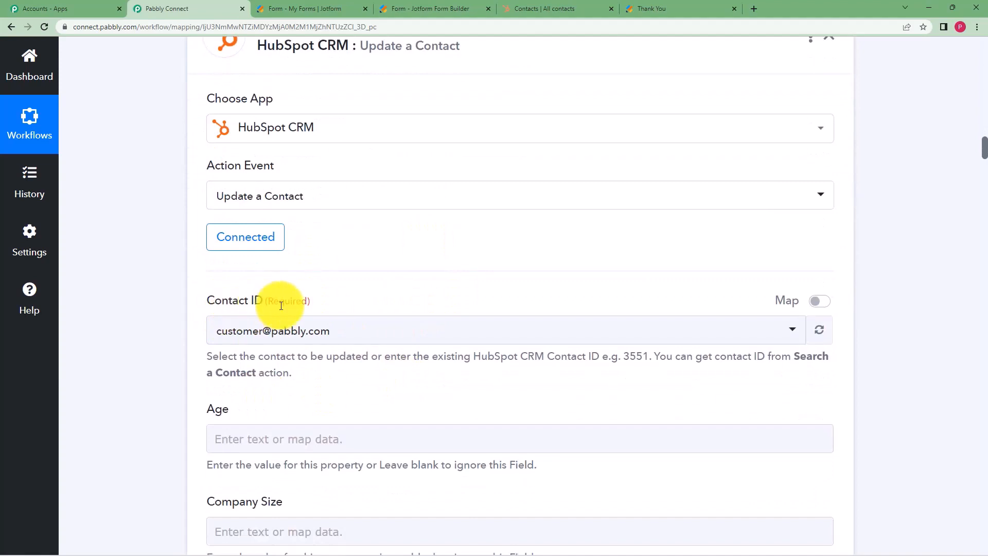
{"action": "left_click", "coordinate": [238, 330]}
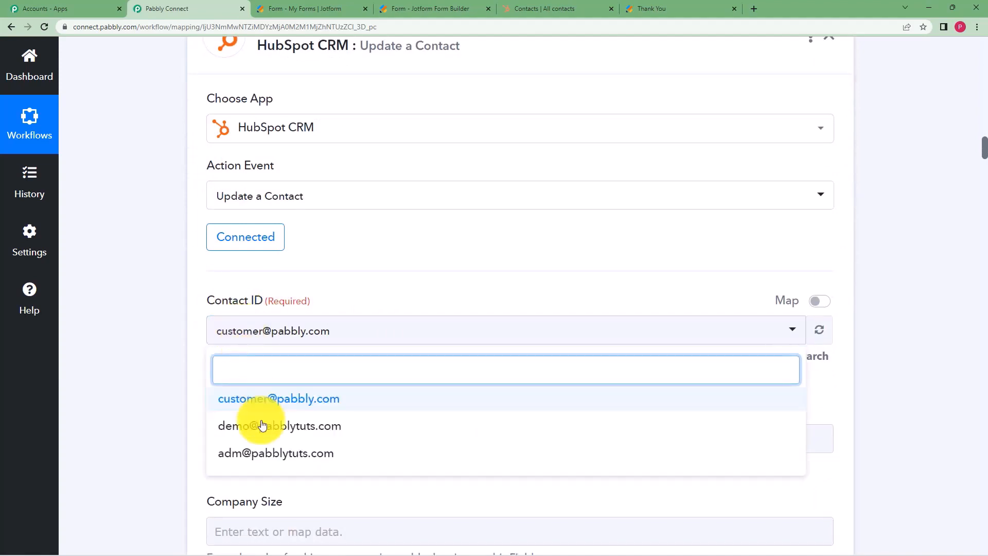
{"action": "left_click", "coordinate": [168, 413]}
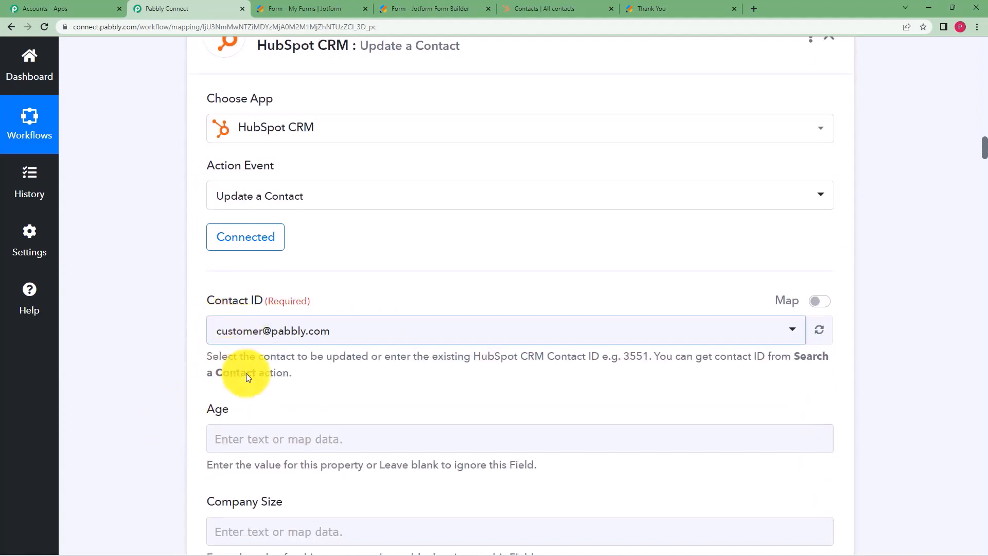
{"action": "left_click", "coordinate": [304, 341]}
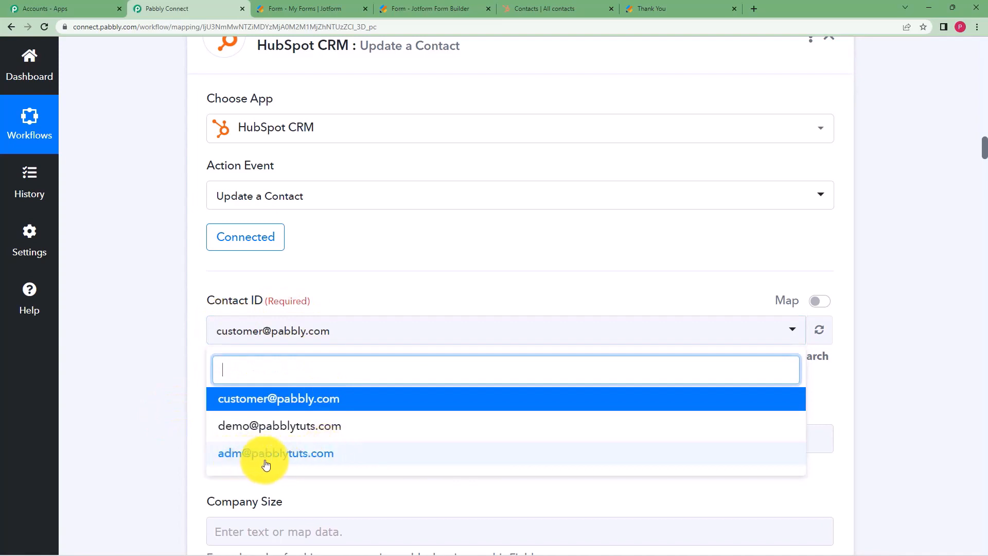
{"action": "left_click", "coordinate": [324, 458]}
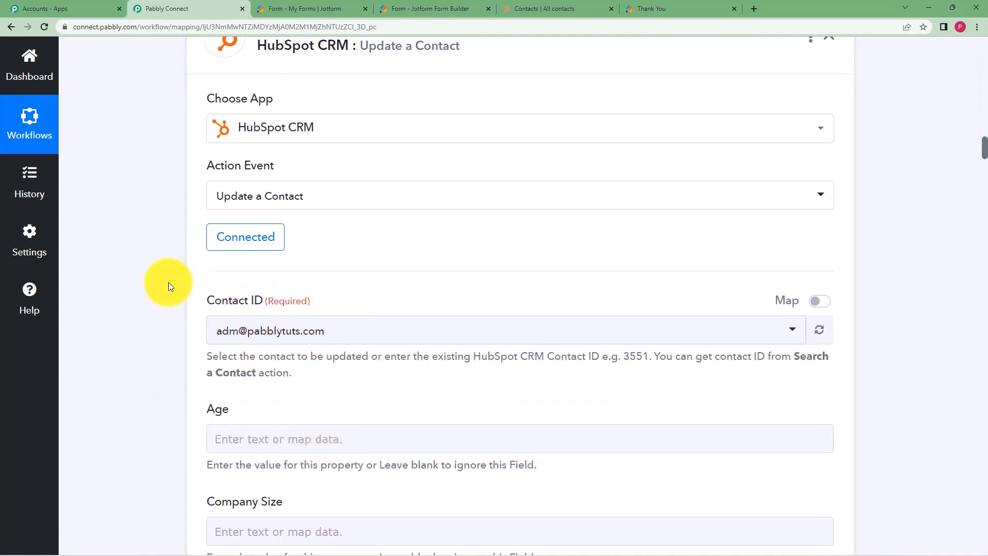
Check the search response's contact ID 20001 and keep the admin contact selected.
{"action": "scroll", "coordinate": [186, 351], "scroll_direction": "down", "scroll_amount": 2}
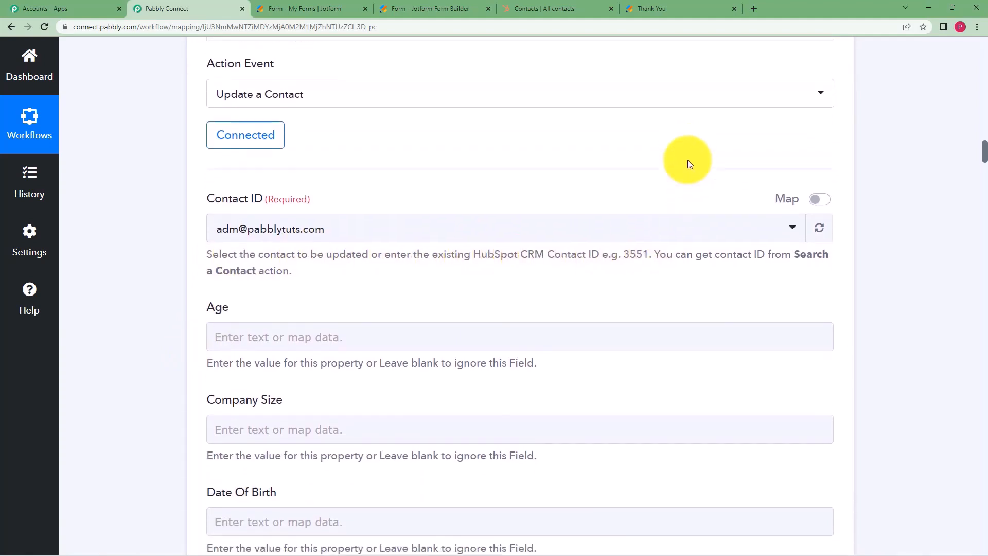
{"action": "scroll", "coordinate": [690, 161], "scroll_direction": "up", "scroll_amount": 10}
{"action": "scroll", "coordinate": [688, 160], "scroll_direction": "up", "scroll_amount": 15}
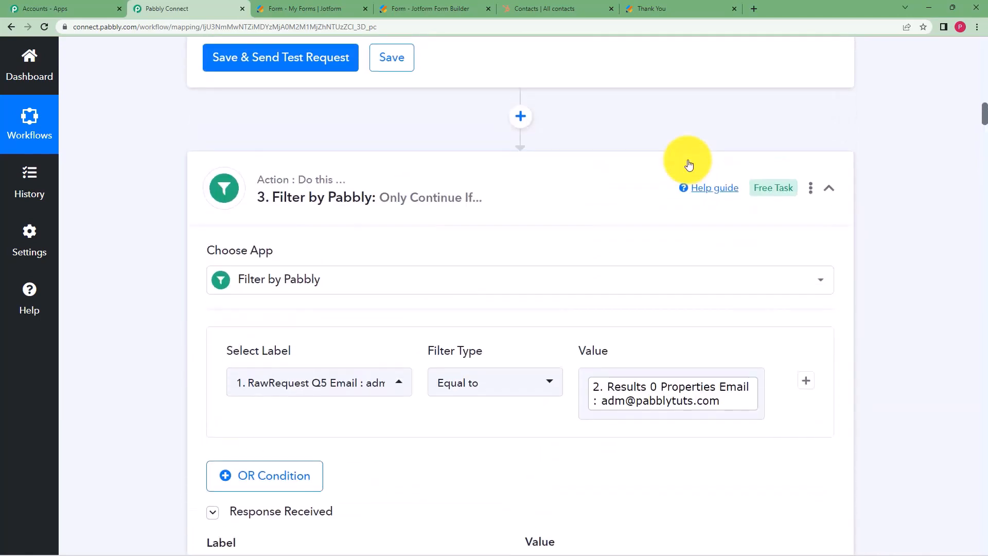
{"action": "scroll", "coordinate": [689, 164], "scroll_direction": "up", "scroll_amount": 1}
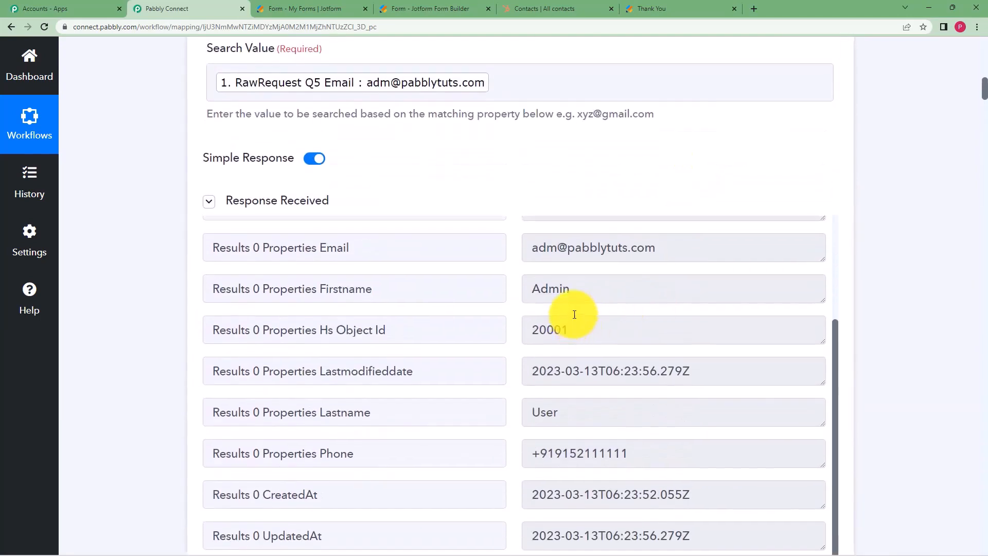
{"action": "scroll", "coordinate": [571, 311], "scroll_direction": "up", "scroll_amount": 3}
{"action": "left_click_drag", "start_coordinate": [578, 312], "coordinate": [512, 326]}
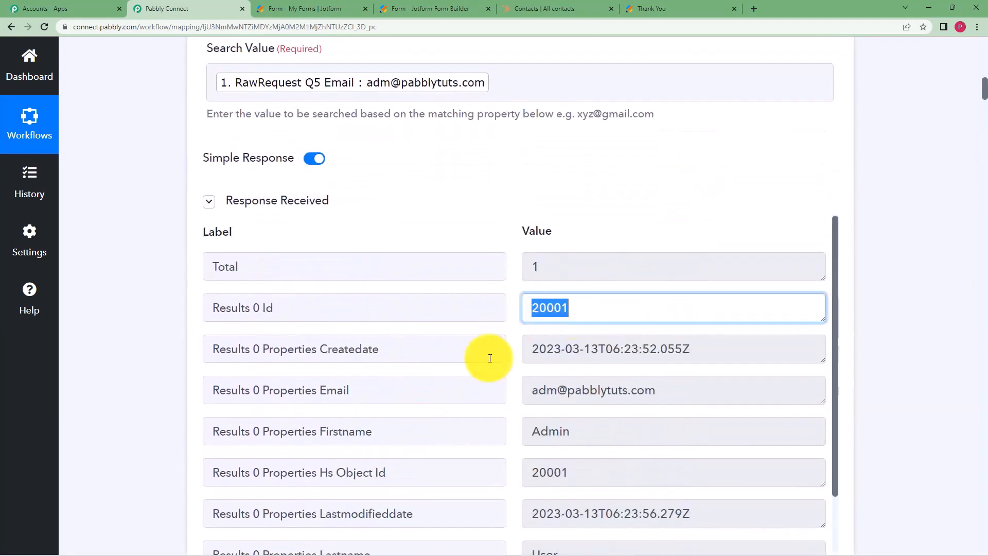
{"action": "left_click", "coordinate": [609, 190]}
{"action": "scroll", "coordinate": [137, 306], "scroll_direction": "down", "scroll_amount": 20}
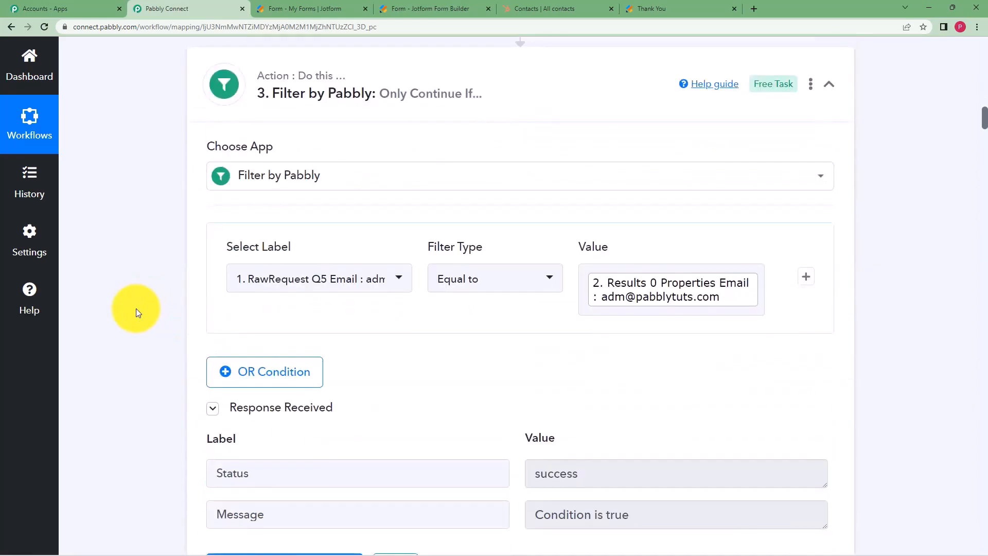
{"action": "scroll", "coordinate": [136, 308], "scroll_direction": "down", "scroll_amount": 3}
{"action": "left_click", "coordinate": [379, 234]}
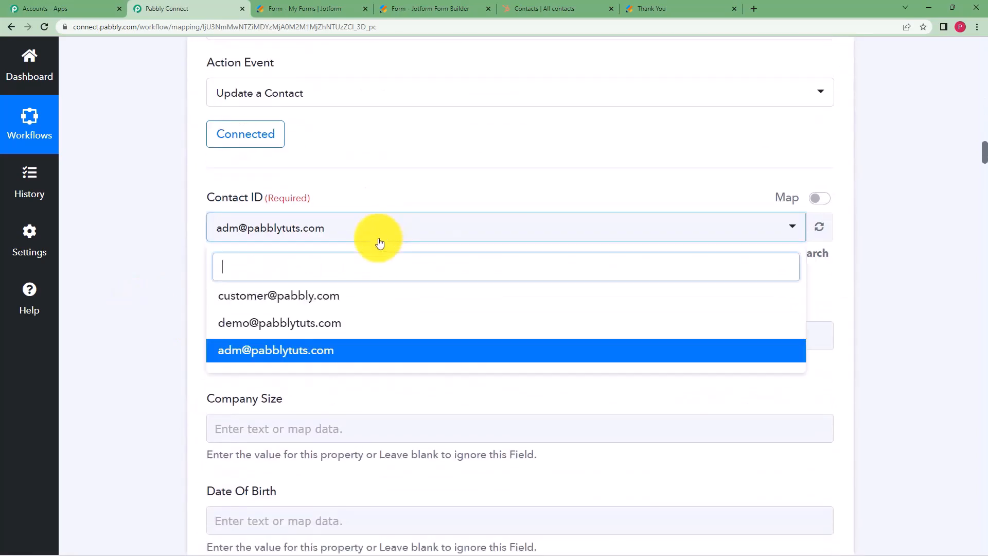
{"action": "left_click", "coordinate": [308, 351]}
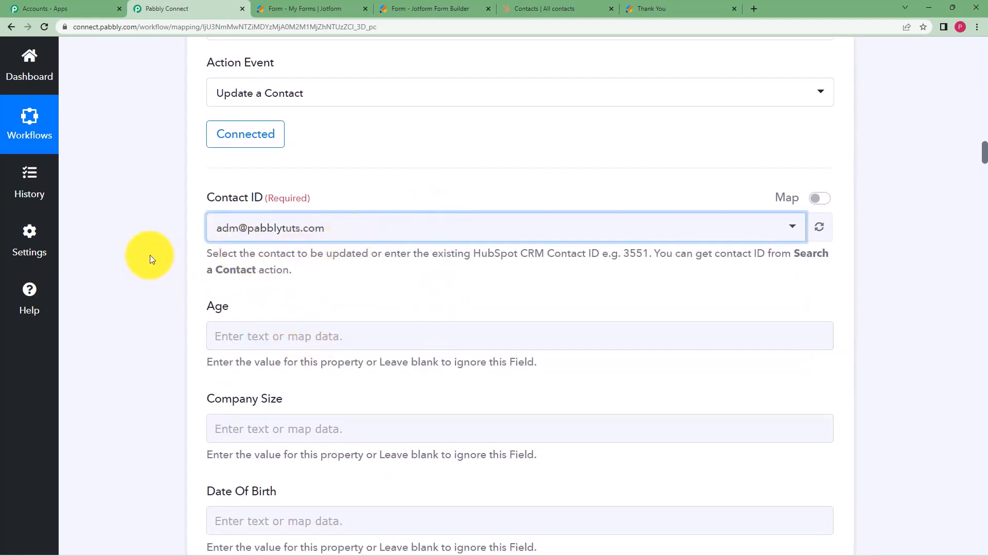
Map First Name to the JotForm response's RawRequest Q4 Name First.
{"action": "scroll", "coordinate": [150, 254], "scroll_direction": "down", "scroll_amount": 6}
{"action": "scroll", "coordinate": [181, 182], "scroll_direction": "down", "scroll_amount": 20}
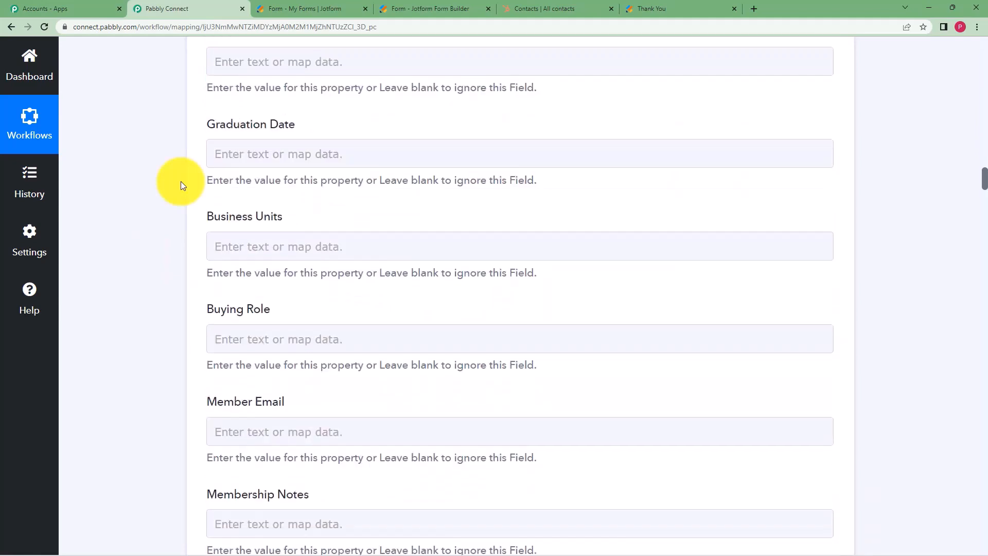
{"action": "scroll", "coordinate": [181, 185], "scroll_direction": "down", "scroll_amount": 14}
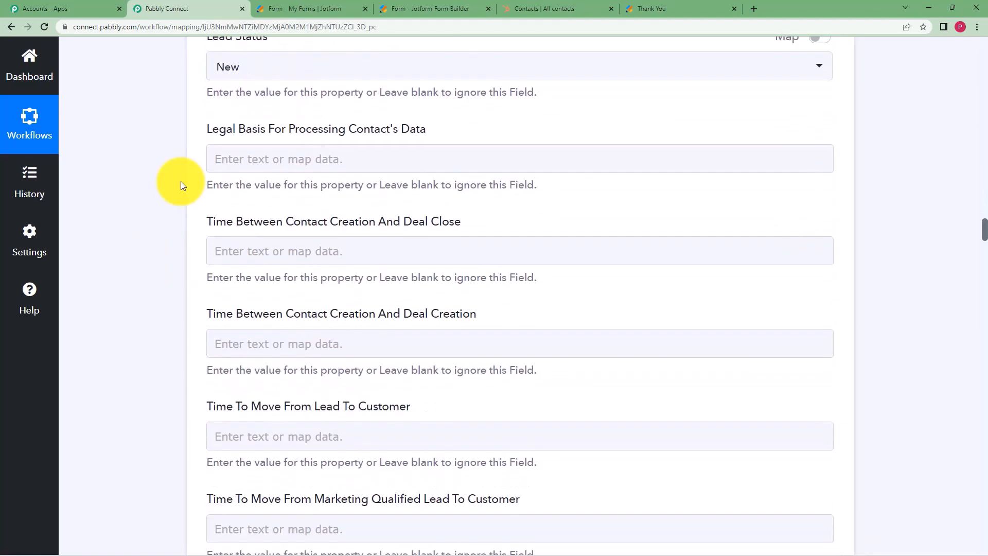
{"action": "scroll", "coordinate": [181, 185], "scroll_direction": "down", "scroll_amount": 15}
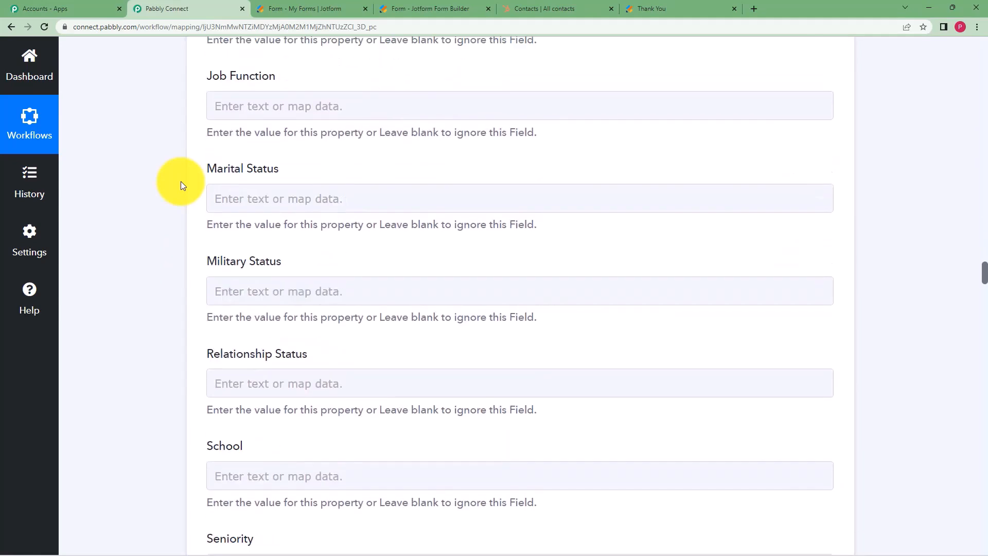
{"action": "scroll", "coordinate": [180, 186], "scroll_direction": "down", "scroll_amount": 9}
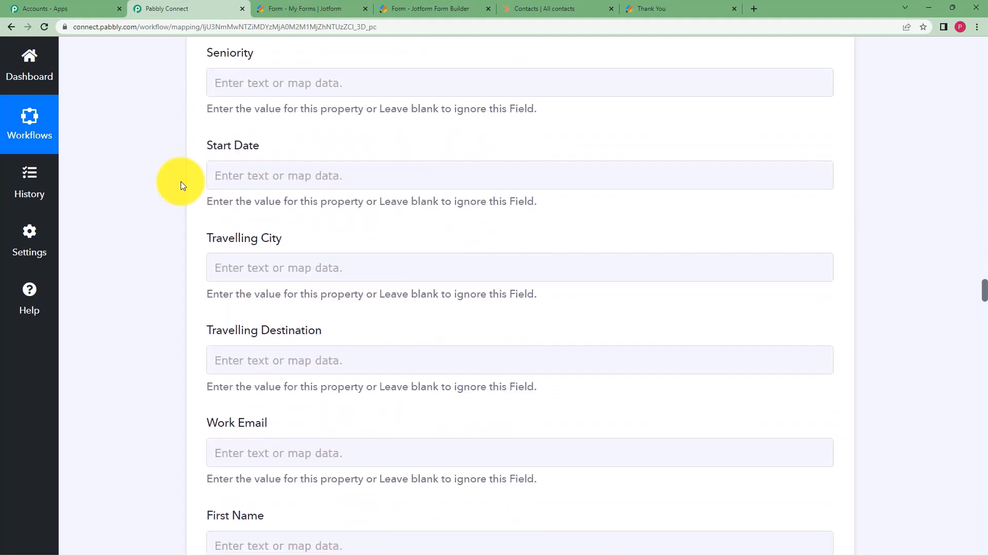
{"action": "scroll", "coordinate": [181, 186], "scroll_direction": "down", "scroll_amount": 4}
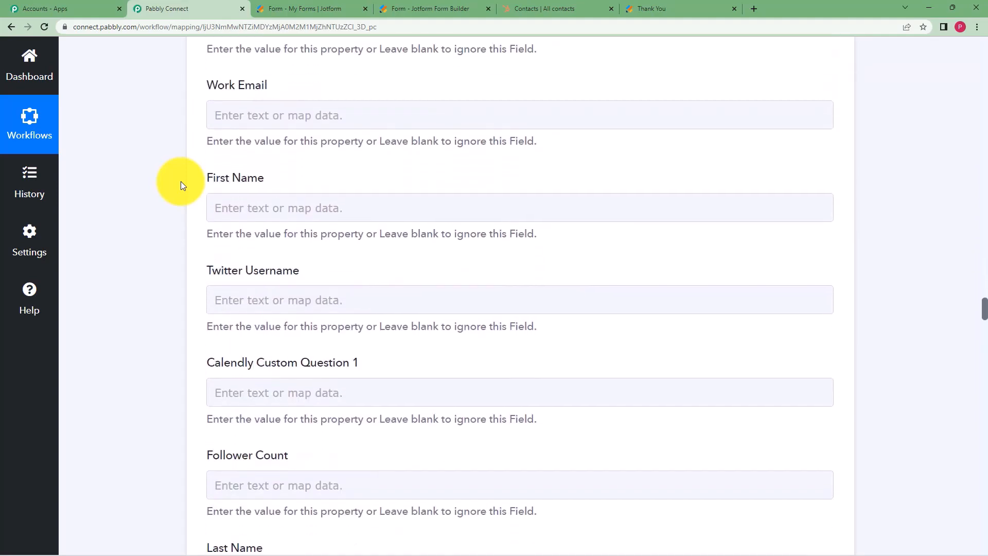
{"action": "left_click", "coordinate": [284, 205]}
{"action": "left_click", "coordinate": [314, 326]}
{"action": "scroll", "coordinate": [171, 282], "scroll_direction": "down", "scroll_amount": 1}
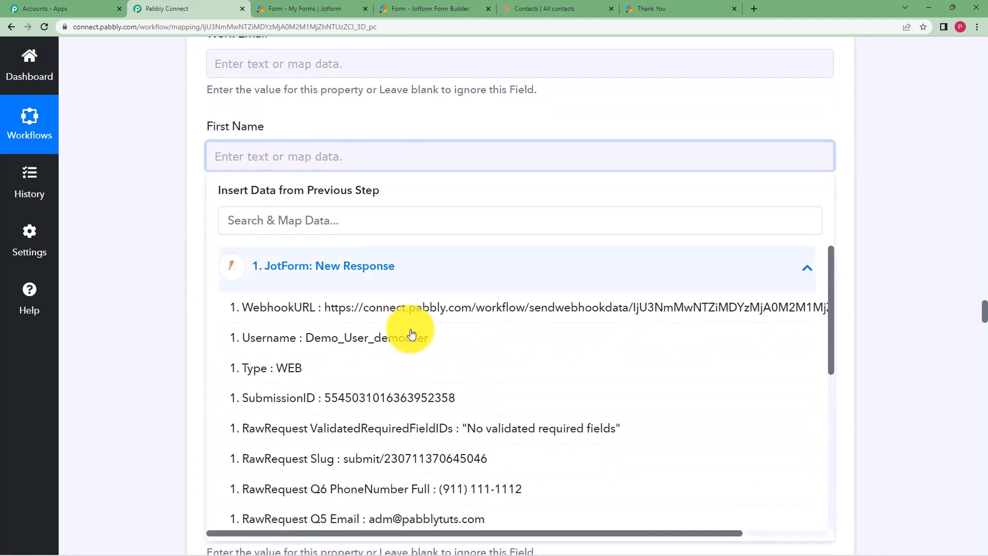
{"action": "scroll", "coordinate": [415, 326], "scroll_direction": "down", "scroll_amount": 3}
{"action": "scroll", "coordinate": [418, 352], "scroll_direction": "down", "scroll_amount": 1}
{"action": "left_click", "coordinate": [426, 379]}
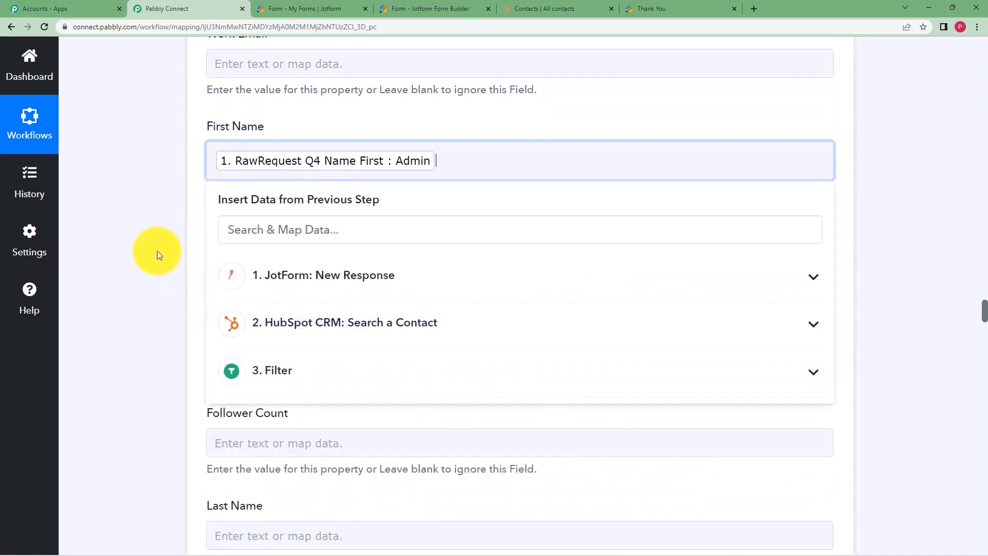
{"action": "left_click", "coordinate": [156, 249]}
Map Last Name to the JotForm response's RawRequest Q4 Name Last.
{"action": "scroll", "coordinate": [293, 355], "scroll_direction": "down", "scroll_amount": 2}
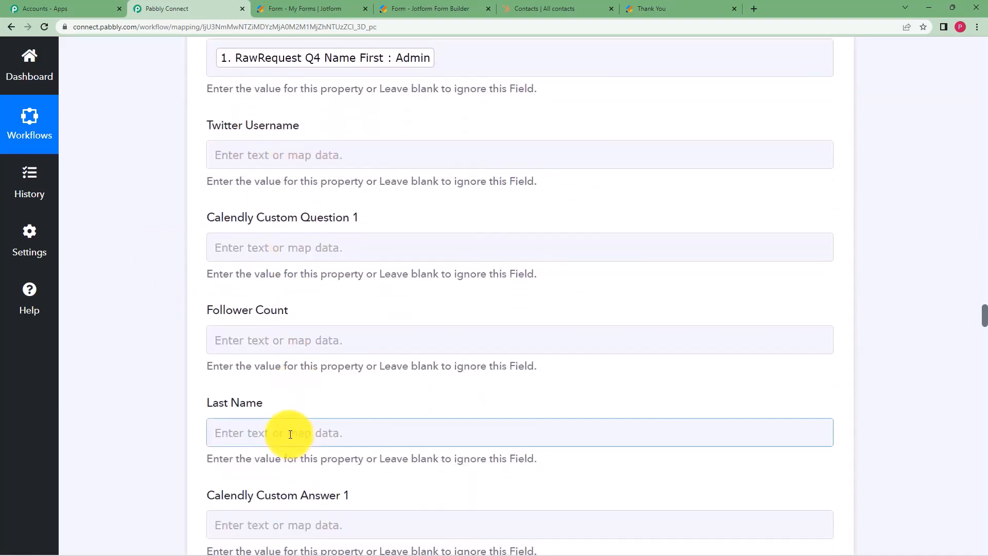
{"action": "left_click", "coordinate": [287, 433]}
{"action": "scroll", "coordinate": [150, 287], "scroll_direction": "down", "scroll_amount": 3}
{"action": "scroll", "coordinate": [181, 302], "scroll_direction": "down", "scroll_amount": 1}
{"action": "left_click", "coordinate": [364, 335]}
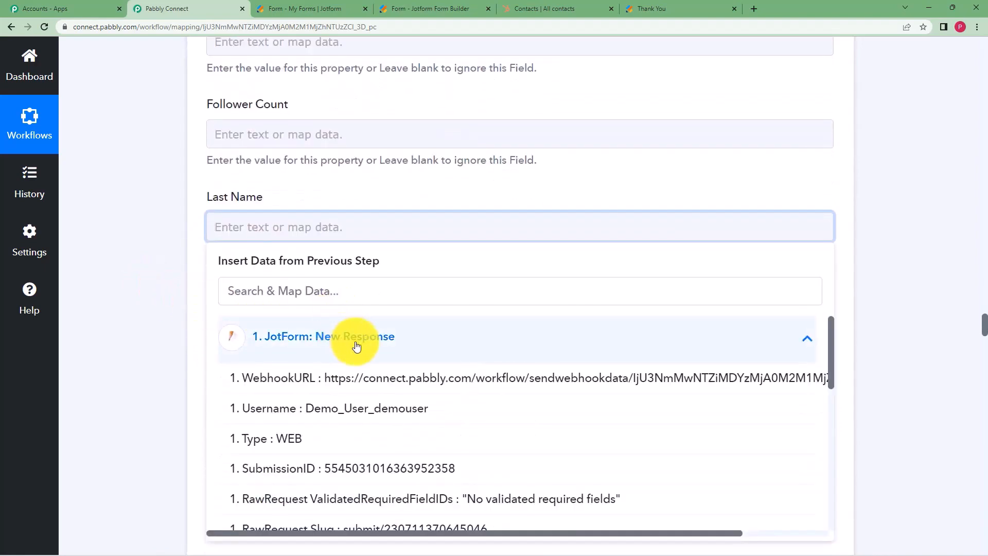
{"action": "scroll", "coordinate": [469, 364], "scroll_direction": "down", "scroll_amount": 5}
{"action": "scroll", "coordinate": [471, 368], "scroll_direction": "up", "scroll_amount": 1}
{"action": "left_click", "coordinate": [429, 406]}
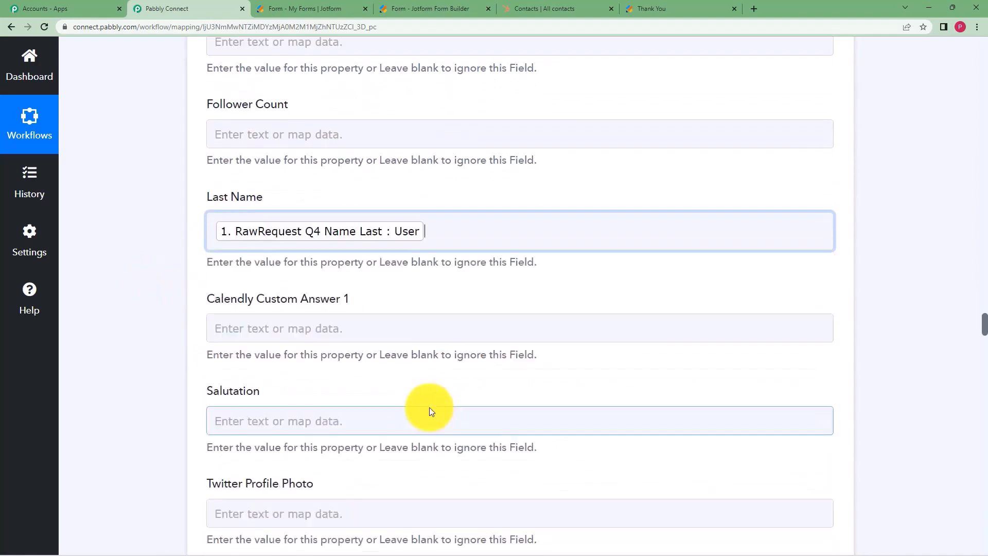
{"action": "scroll", "coordinate": [190, 348], "scroll_direction": "up", "scroll_amount": 2}
{"action": "left_click", "coordinate": [150, 312]}
{"action": "scroll", "coordinate": [150, 311], "scroll_direction": "down", "scroll_amount": 9}
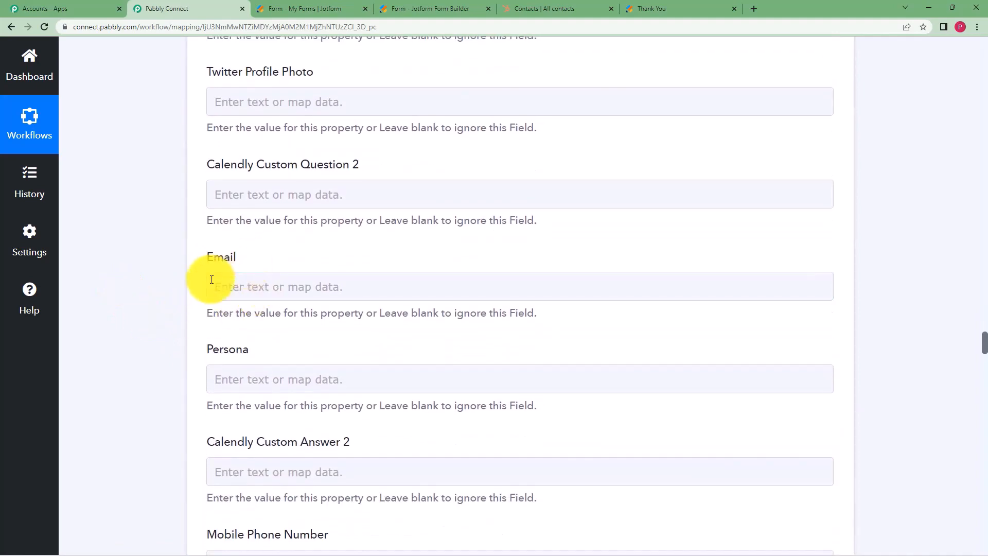
Select the Email field and review the update step's property fields.
{"action": "left_click", "coordinate": [212, 279]}
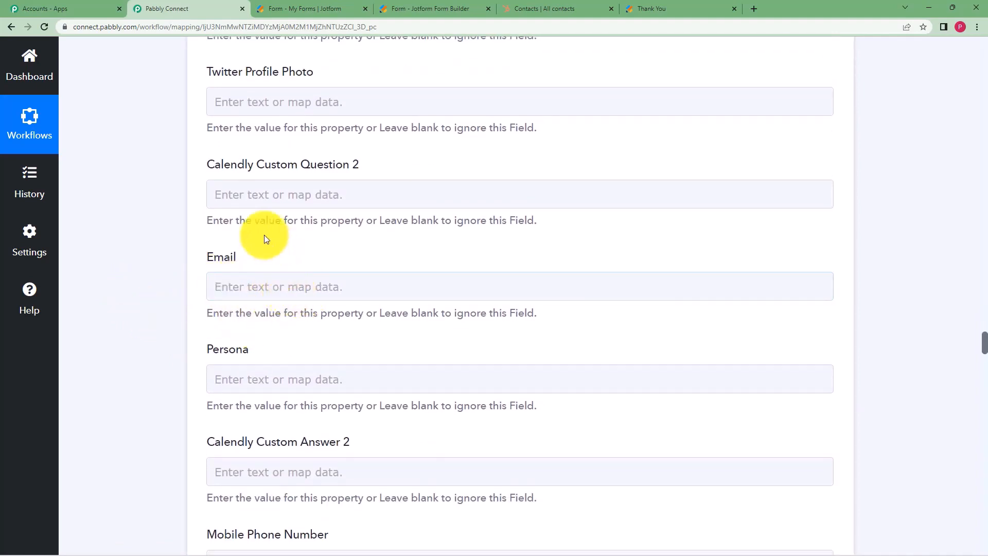
{"action": "left_click", "coordinate": [238, 293]}
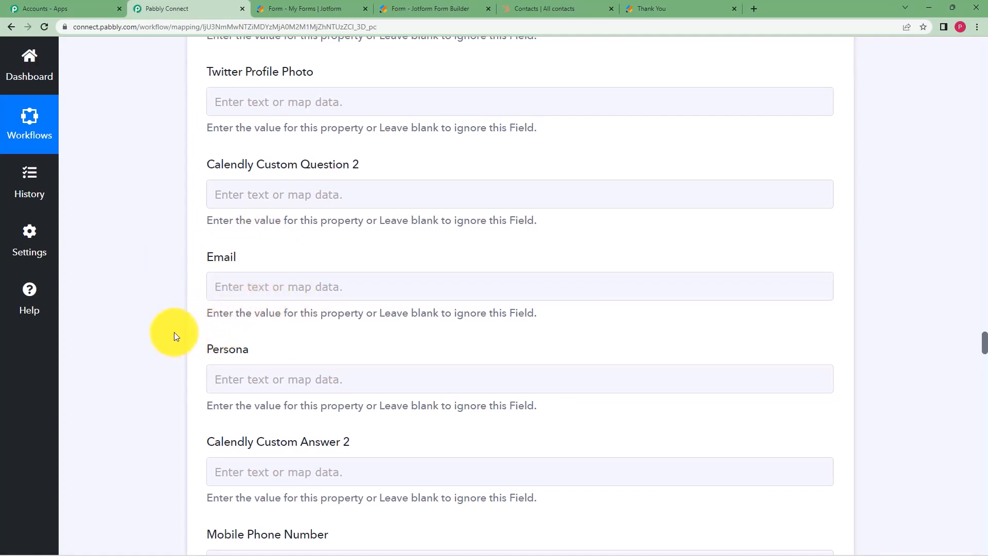
{"action": "scroll", "coordinate": [172, 336], "scroll_direction": "up", "scroll_amount": 14}
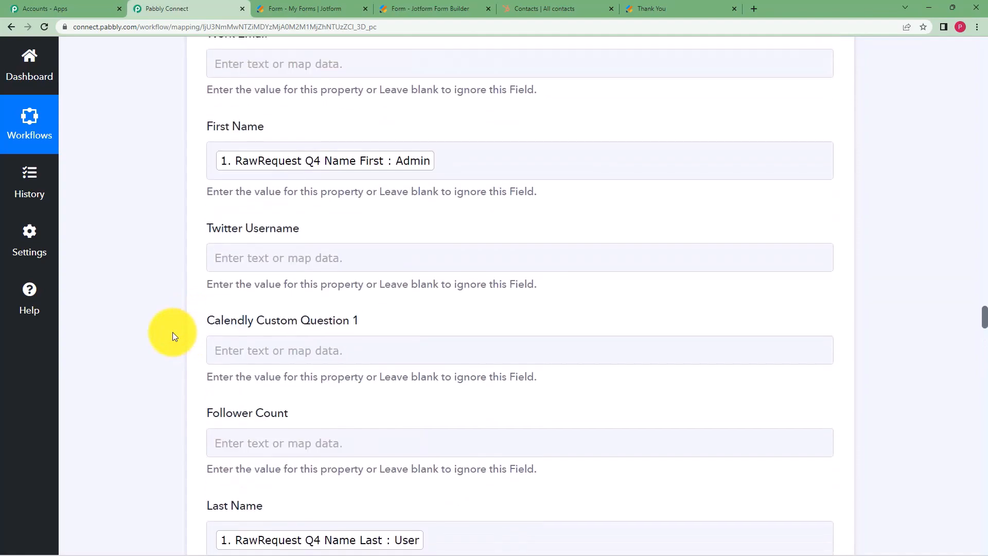
{"action": "scroll", "coordinate": [172, 335], "scroll_direction": "up", "scroll_amount": 20}
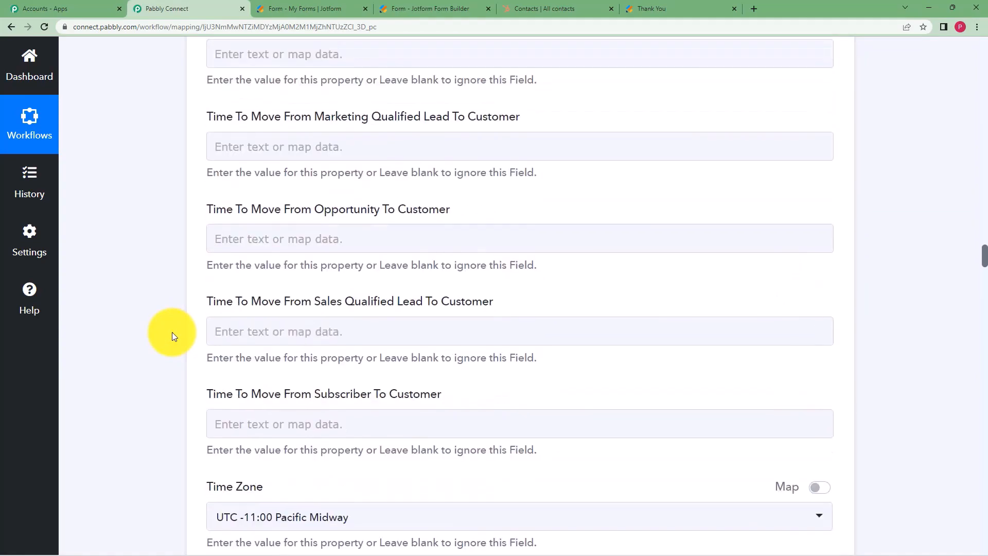
{"action": "scroll", "coordinate": [172, 334], "scroll_direction": "up", "scroll_amount": 20}
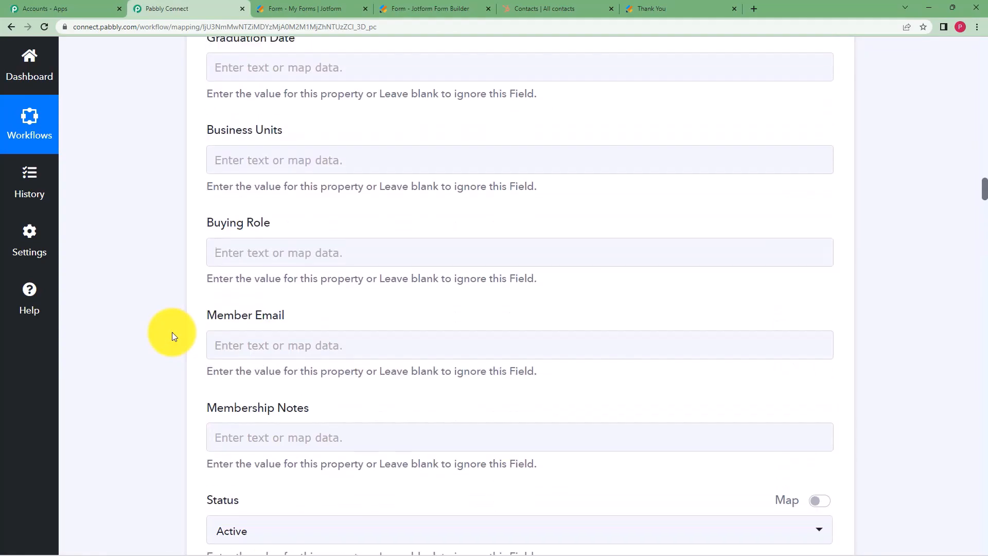
{"action": "scroll", "coordinate": [172, 336], "scroll_direction": "up", "scroll_amount": 20}
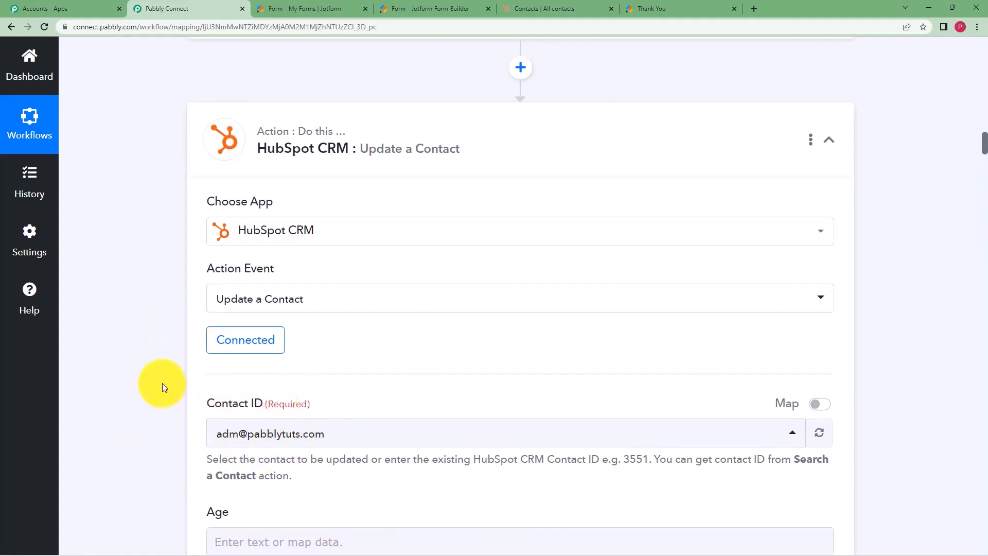
{"action": "scroll", "coordinate": [163, 386], "scroll_direction": "down", "scroll_amount": 20}
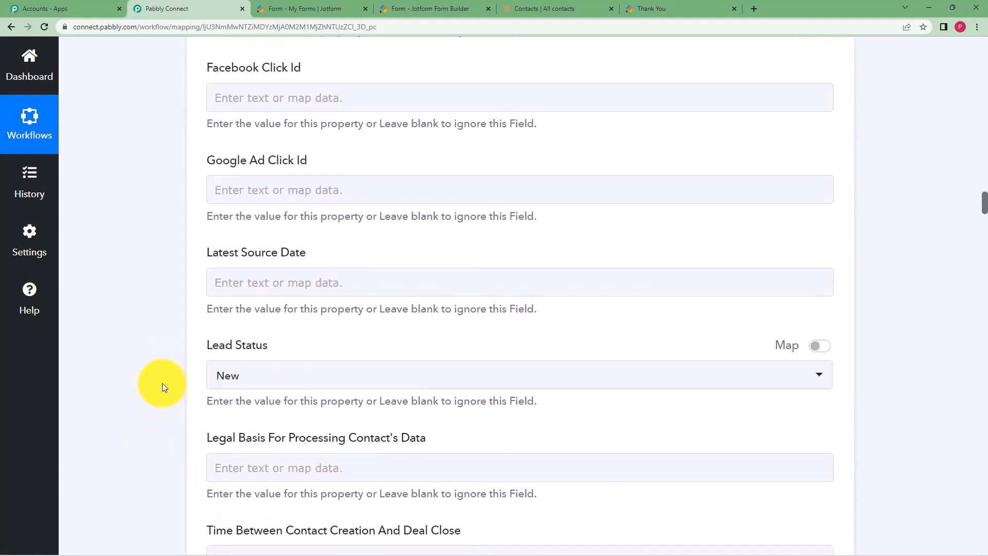
{"action": "scroll", "coordinate": [162, 385], "scroll_direction": "down", "scroll_amount": 20}
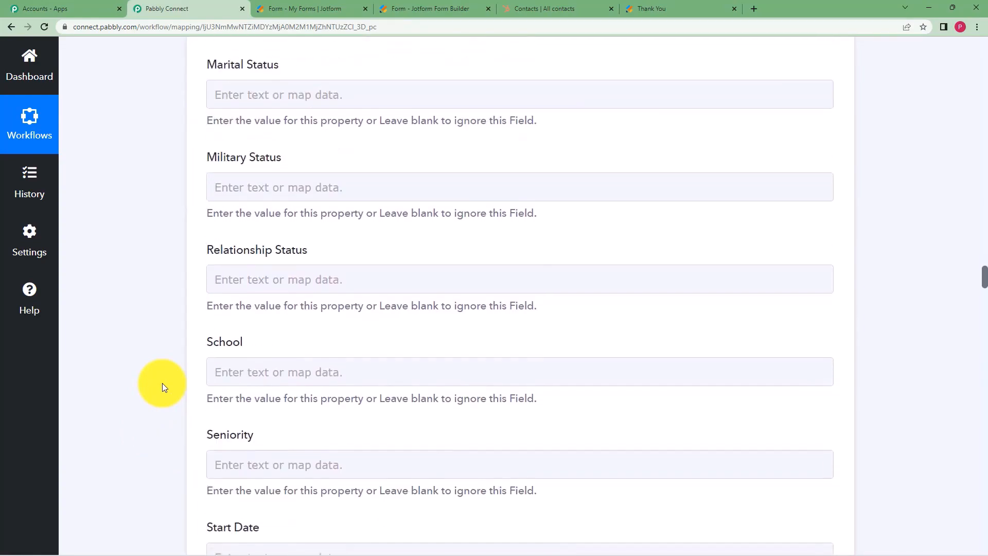
{"action": "scroll", "coordinate": [162, 384], "scroll_direction": "down", "scroll_amount": 20}
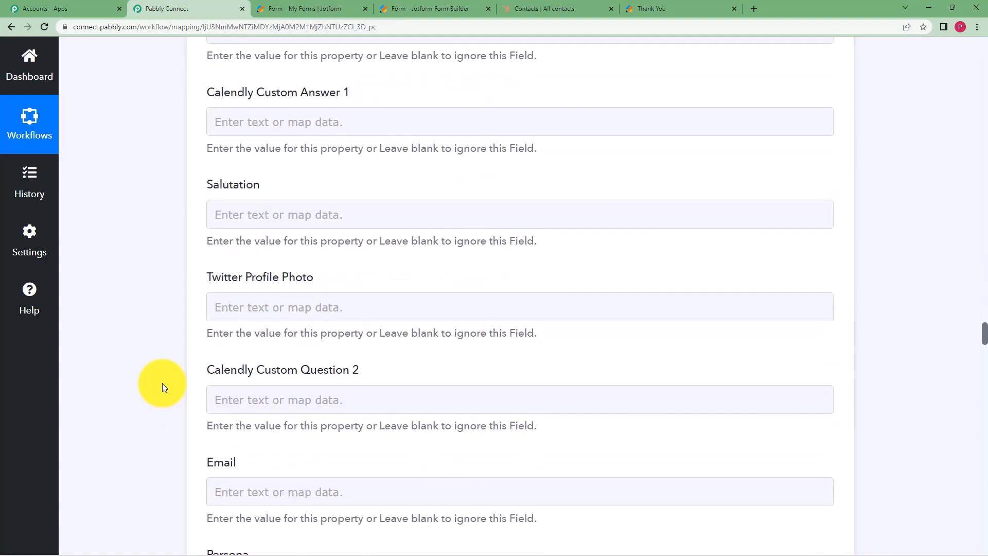
{"action": "scroll", "coordinate": [162, 384], "scroll_direction": "down", "scroll_amount": 13}
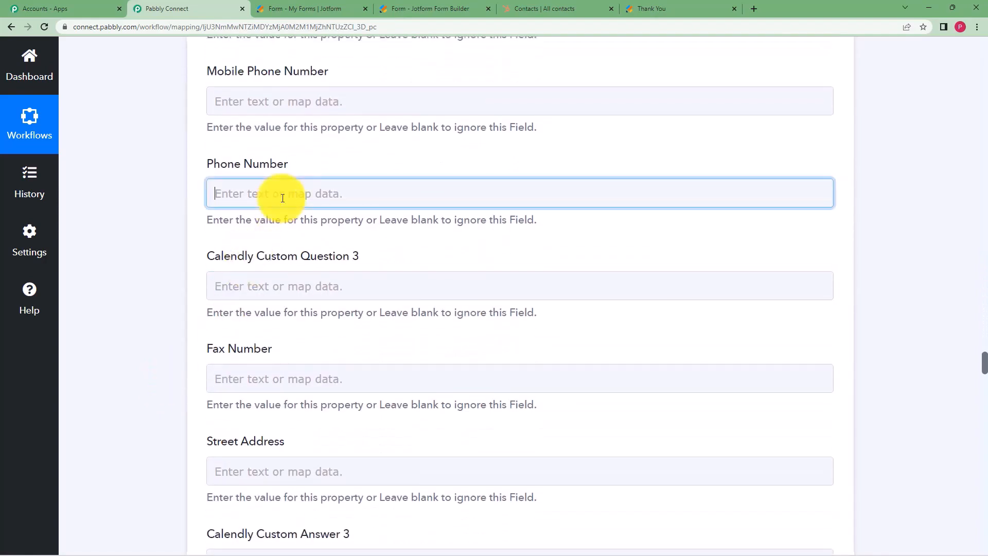
Map Phone Number to the JotForm response's RawRequest Q6 PhoneNumber Full.
{"action": "left_click", "coordinate": [348, 327]}
{"action": "scroll", "coordinate": [392, 408], "scroll_direction": "down", "scroll_amount": 5}
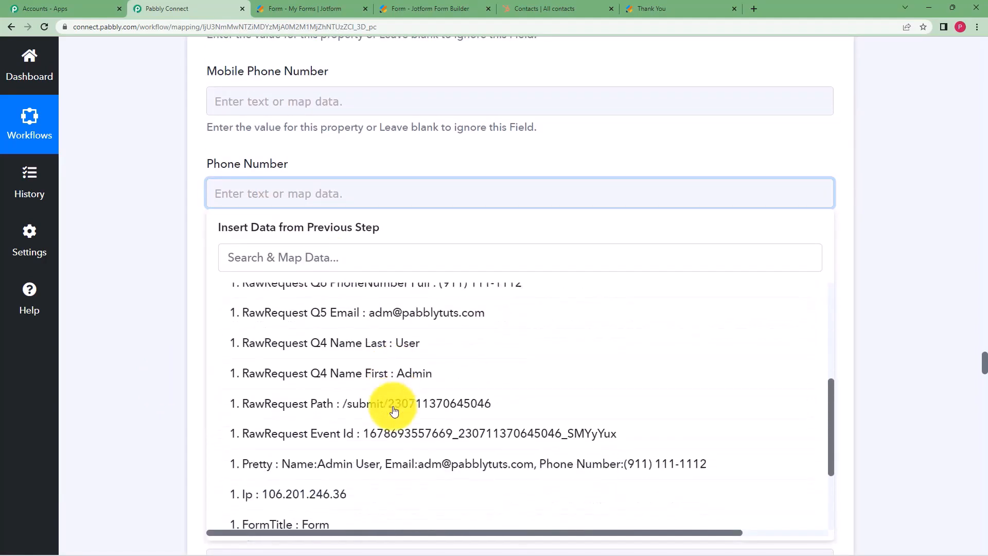
{"action": "scroll", "coordinate": [415, 404], "scroll_direction": "down", "scroll_amount": 1}
{"action": "scroll", "coordinate": [473, 339], "scroll_direction": "up", "scroll_amount": 1}
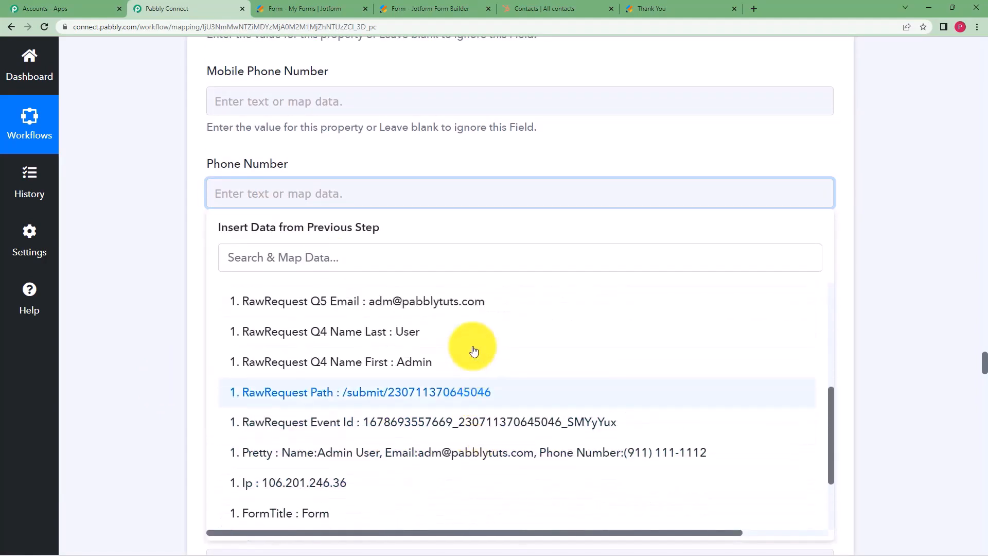
{"action": "scroll", "coordinate": [473, 350], "scroll_direction": "up", "scroll_amount": 2}
{"action": "left_click", "coordinate": [472, 370]}
{"action": "left_click", "coordinate": [196, 304]}
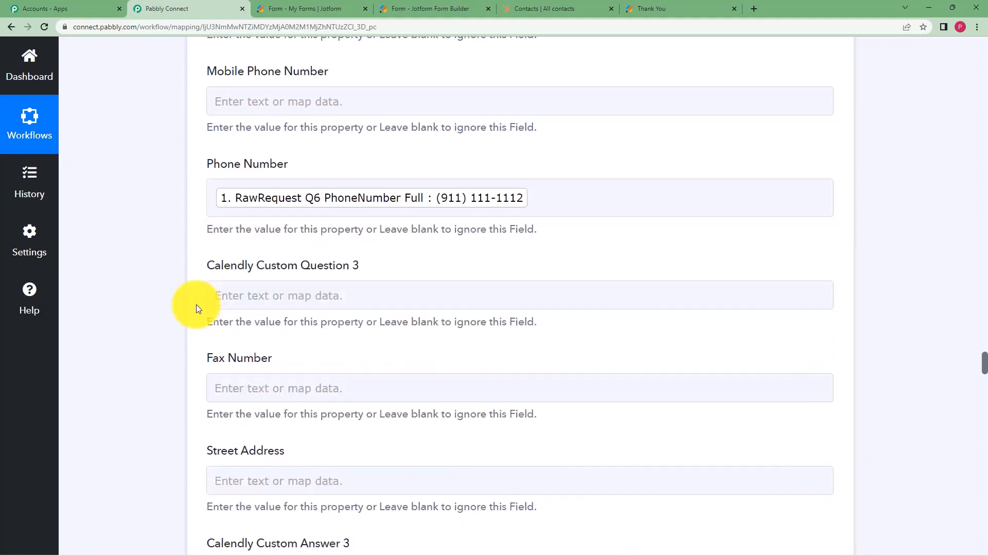
{"action": "scroll", "coordinate": [196, 304], "scroll_direction": "down", "scroll_amount": 20}
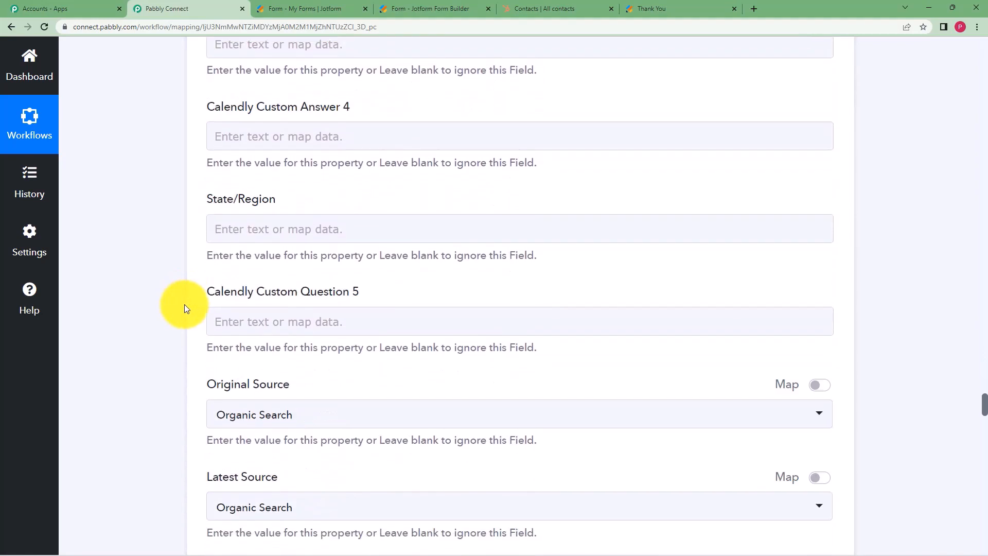
{"action": "scroll", "coordinate": [184, 306], "scroll_direction": "down", "scroll_amount": 20}
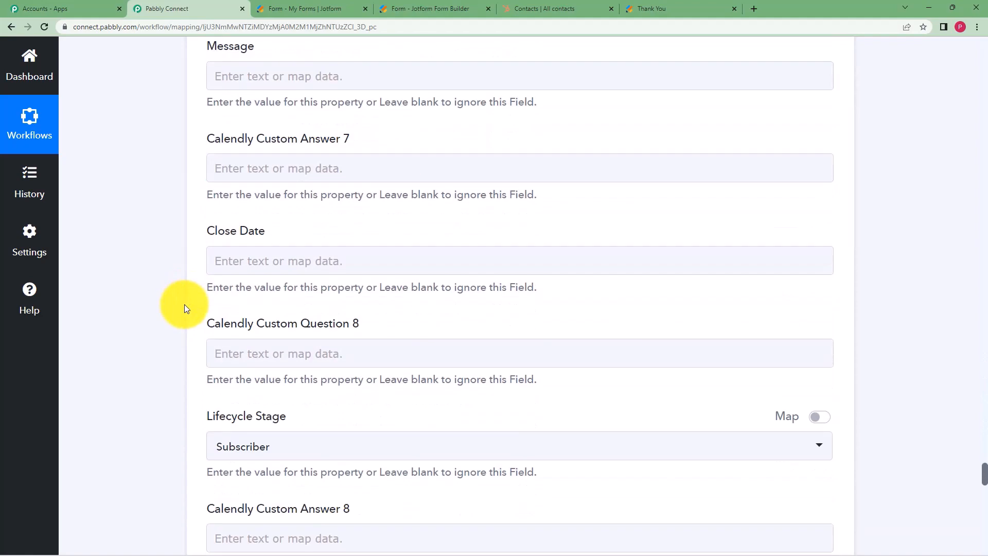
{"action": "scroll", "coordinate": [186, 307], "scroll_direction": "down", "scroll_amount": 20}
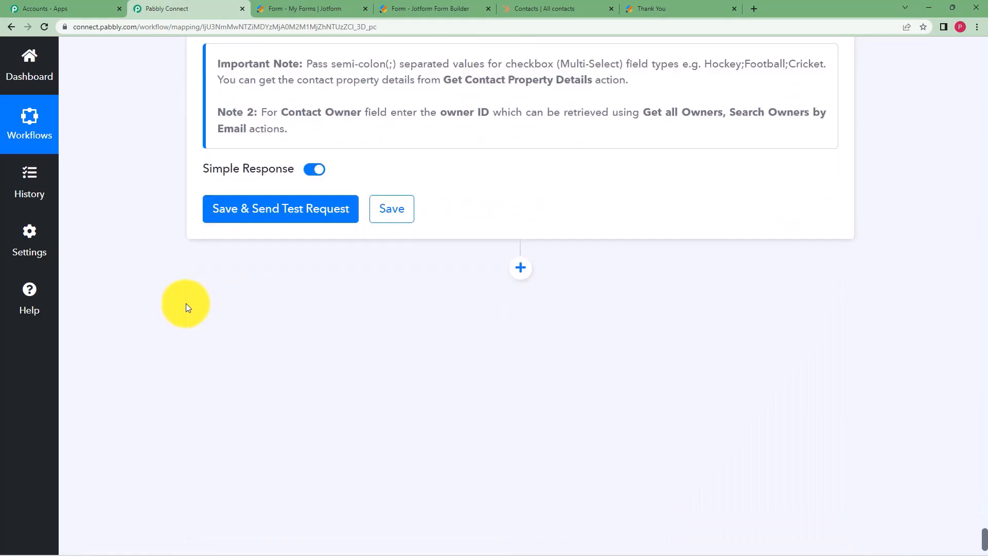
{"action": "left_click", "coordinate": [276, 209]}
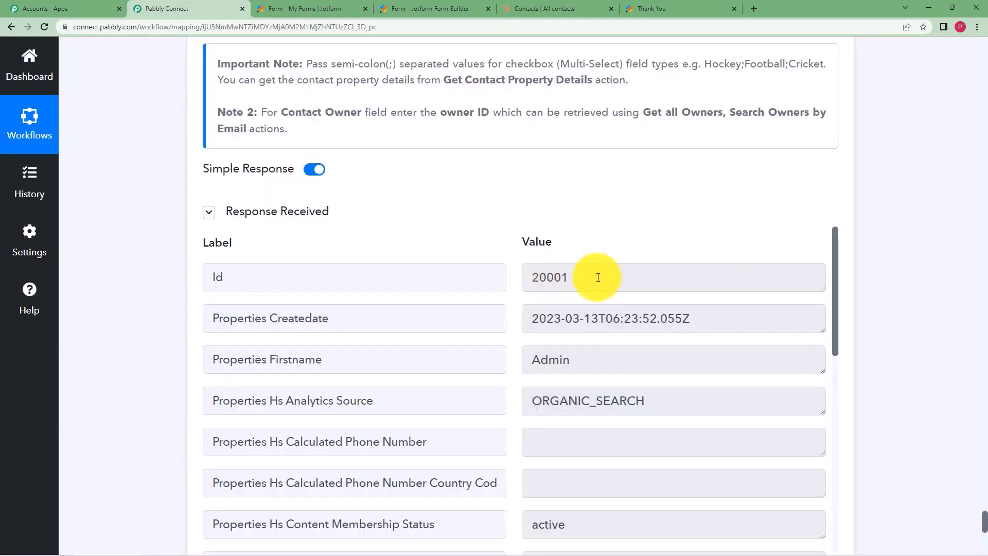
{"action": "left_click_drag", "start_coordinate": [592, 279], "coordinate": [491, 292]}
{"action": "left_click", "coordinate": [502, 242]}
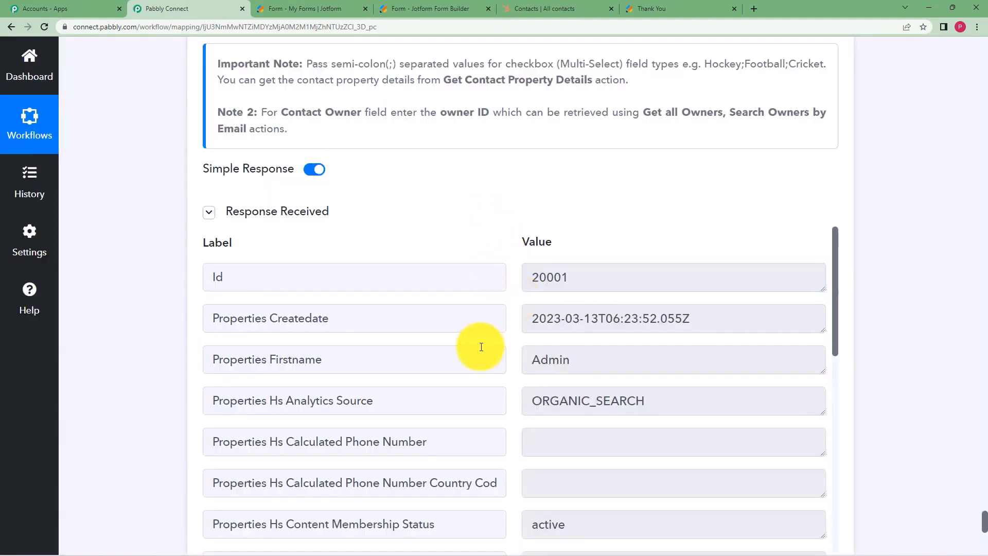
{"action": "scroll", "coordinate": [514, 360], "scroll_direction": "down", "scroll_amount": 13}
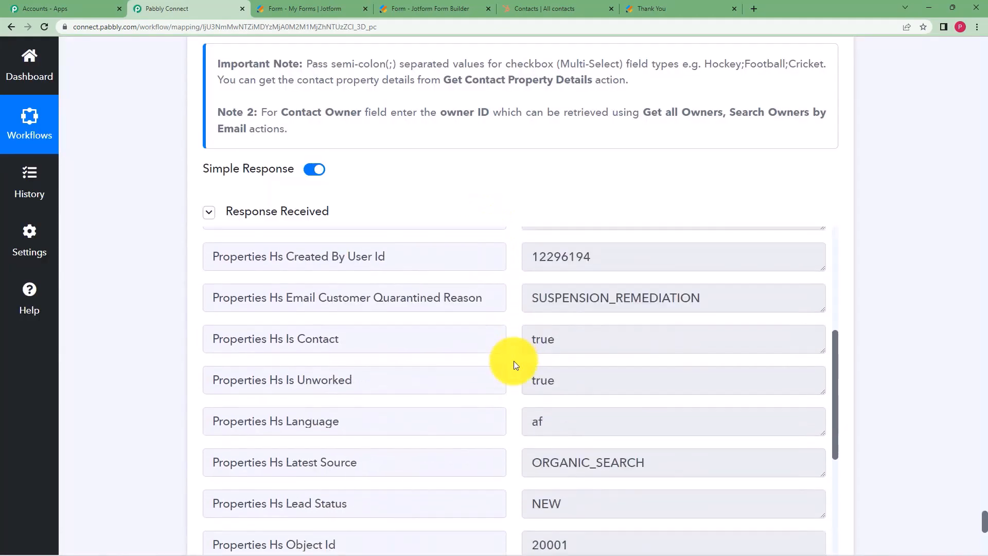
{"action": "scroll", "coordinate": [514, 364], "scroll_direction": "down", "scroll_amount": 1}
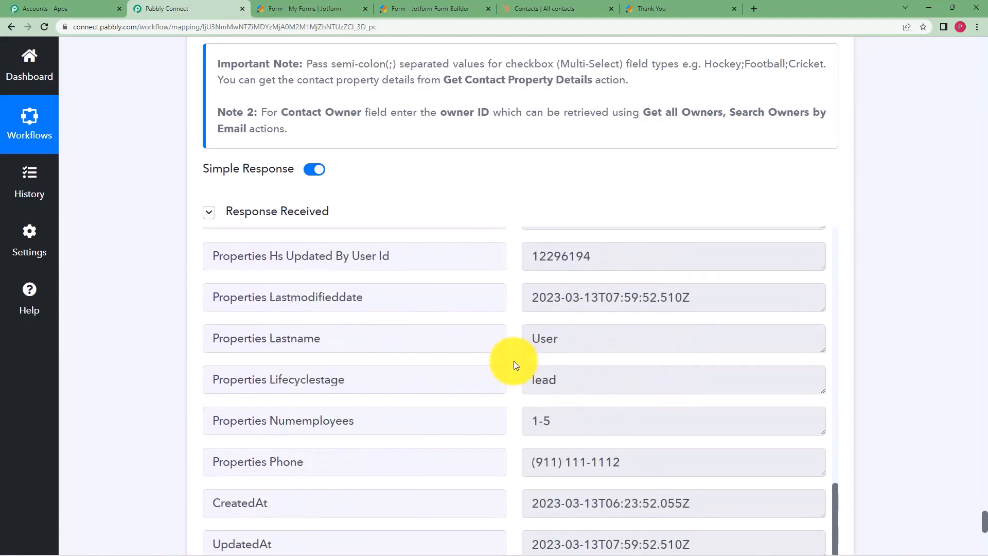
{"action": "left_click", "coordinate": [692, 460]}
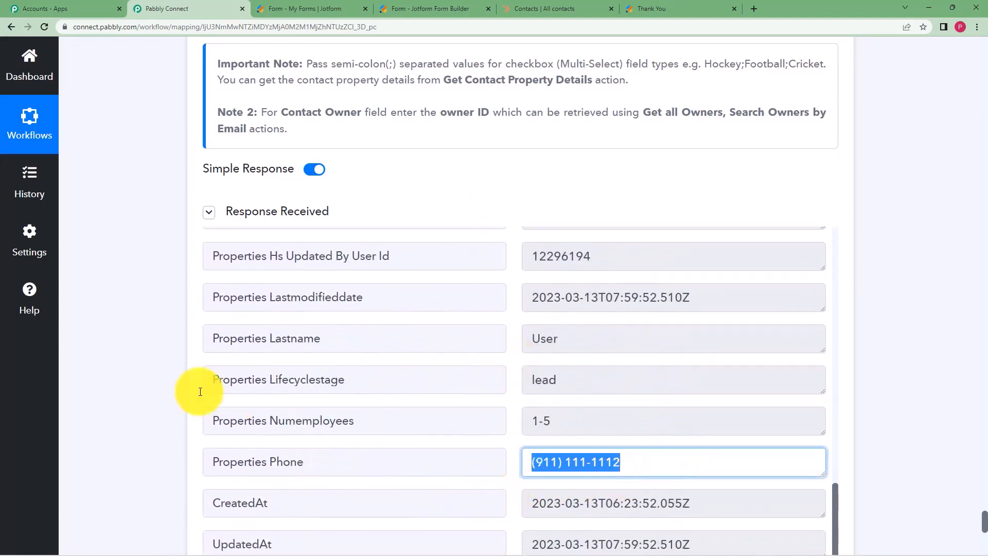
{"action": "left_click", "coordinate": [137, 366]}
Save the Update a Contact step and confirm the Data Saved Successfully message.
{"action": "scroll", "coordinate": [138, 366], "scroll_direction": "down", "scroll_amount": 5}
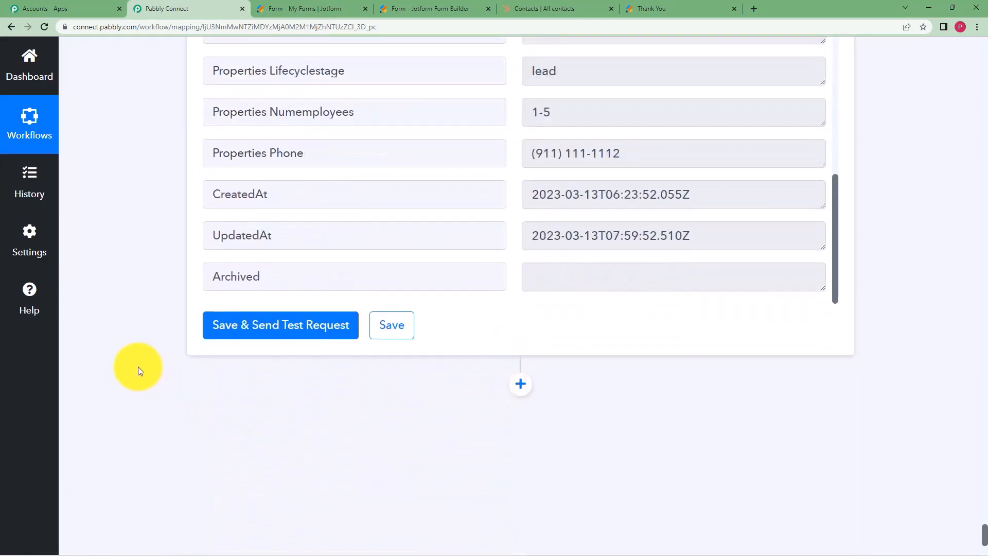
{"action": "left_click", "coordinate": [407, 327]}
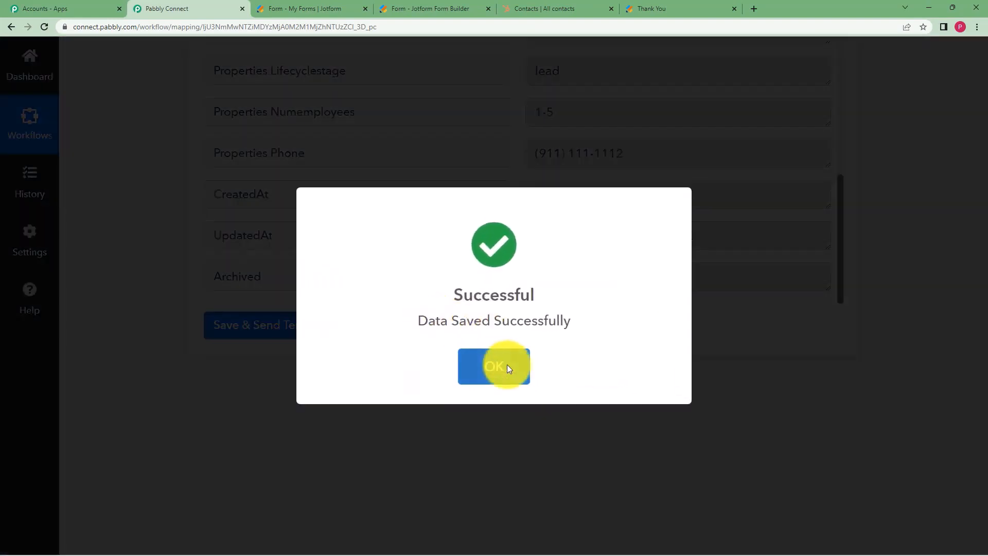
{"action": "left_click", "coordinate": [508, 364]}
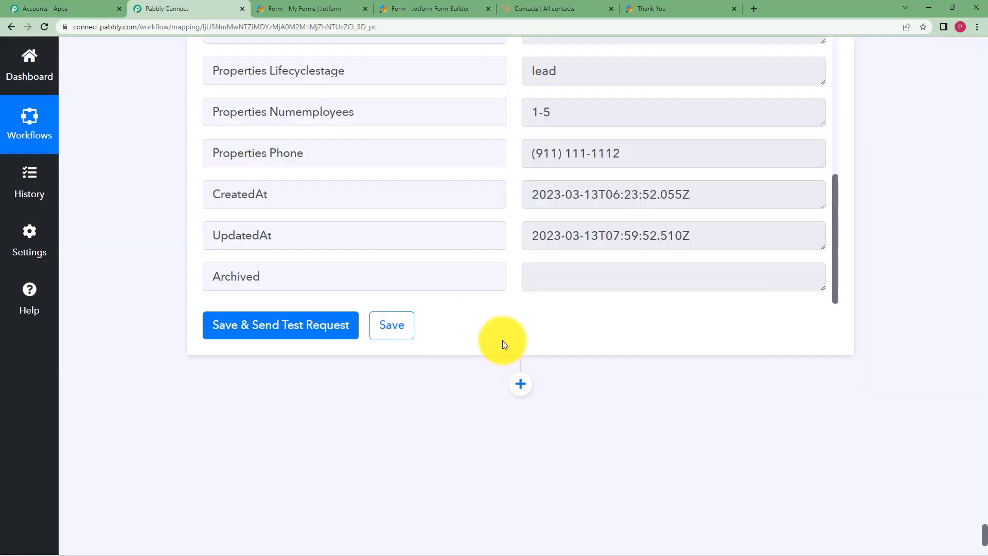
{"action": "left_click", "coordinate": [504, 5]}
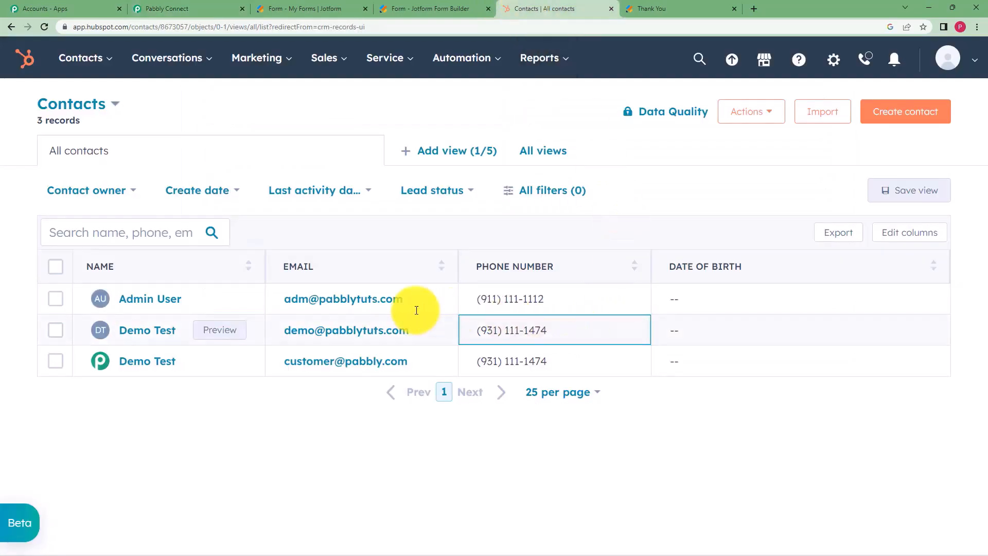
{"action": "left_click_drag", "start_coordinate": [579, 301], "coordinate": [458, 308]}
{"action": "left_click", "coordinate": [537, 466]}
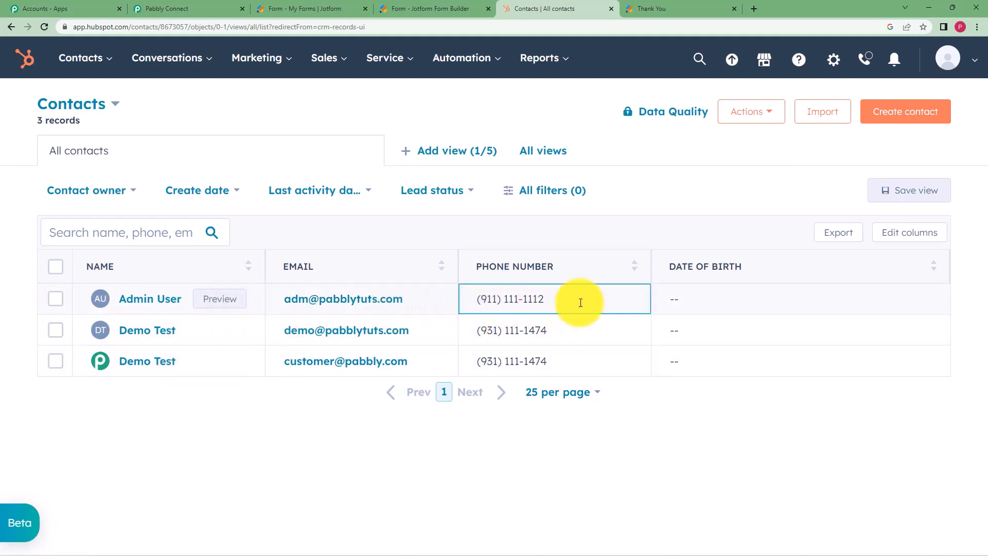
{"action": "left_click_drag", "start_coordinate": [579, 302], "coordinate": [471, 296]}
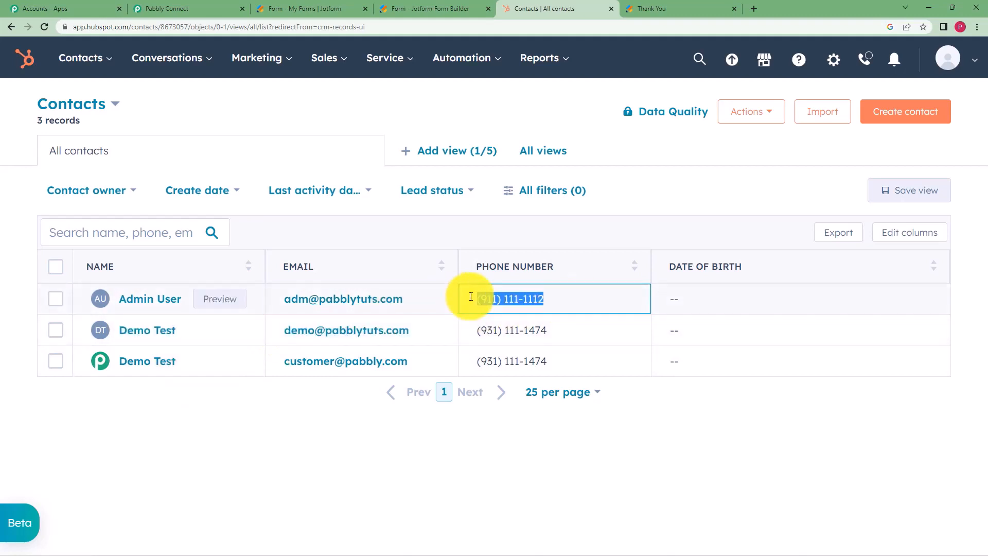
{"action": "left_click", "coordinate": [528, 433]}
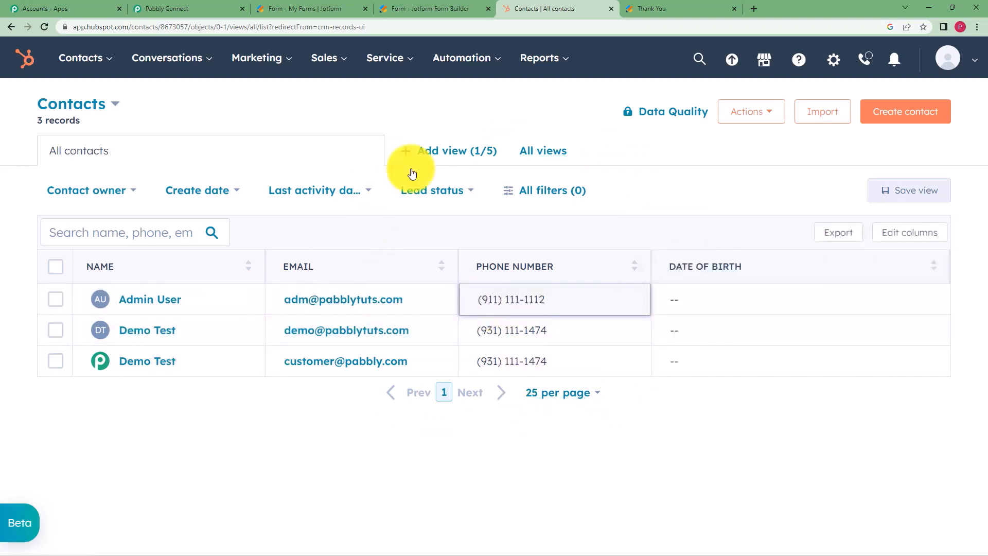
Back in Pabbly Connect, scroll up past the Update a Contact mapping and collapse the Filter by Pabbly step.
{"action": "left_click", "coordinate": [187, 8]}
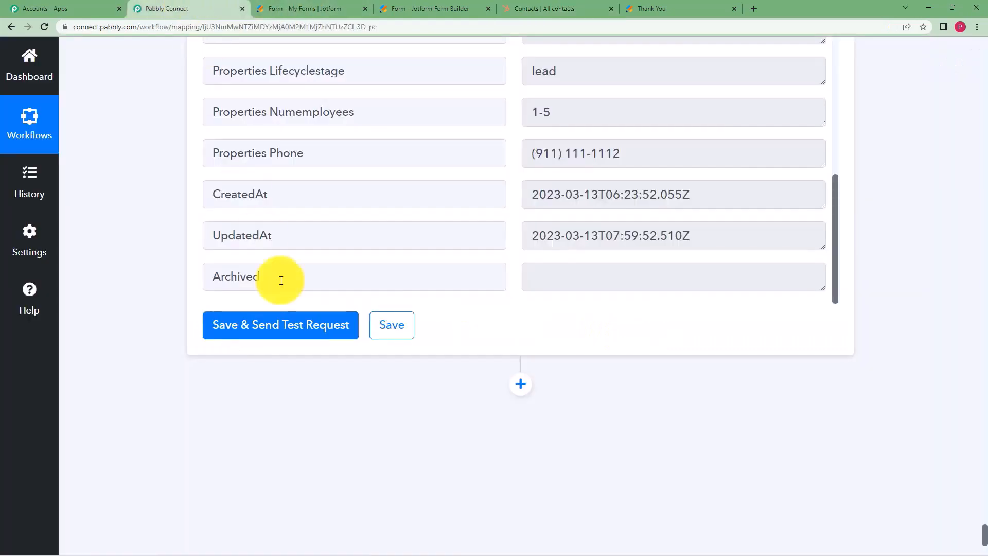
{"action": "scroll", "coordinate": [285, 273], "scroll_direction": "up", "scroll_amount": 2}
{"action": "scroll", "coordinate": [286, 272], "scroll_direction": "up", "scroll_amount": 8}
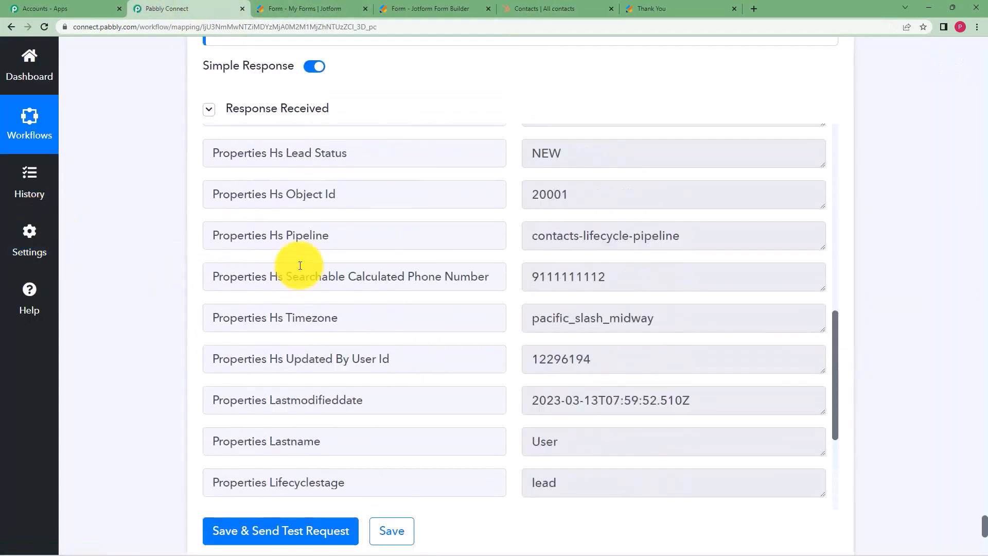
{"action": "scroll", "coordinate": [174, 252], "scroll_direction": "up", "scroll_amount": 5}
{"action": "scroll", "coordinate": [174, 251], "scroll_direction": "up", "scroll_amount": 20}
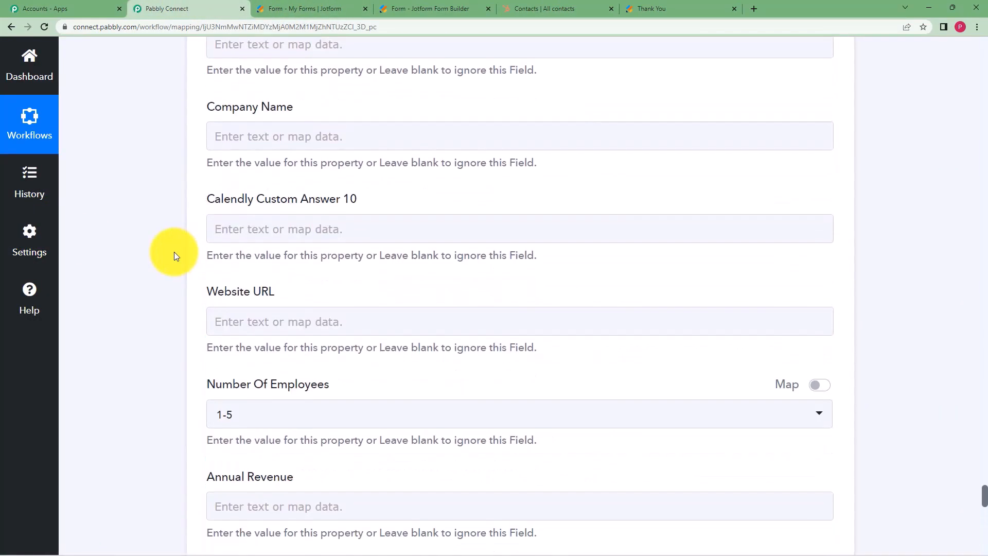
{"action": "scroll", "coordinate": [174, 252], "scroll_direction": "up", "scroll_amount": 20}
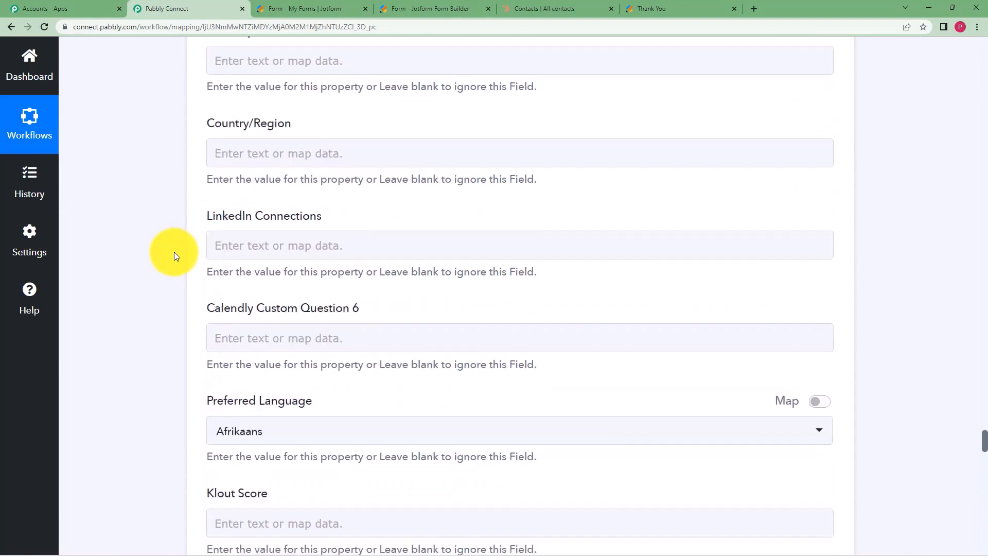
{"action": "scroll", "coordinate": [174, 252], "scroll_direction": "up", "scroll_amount": 20}
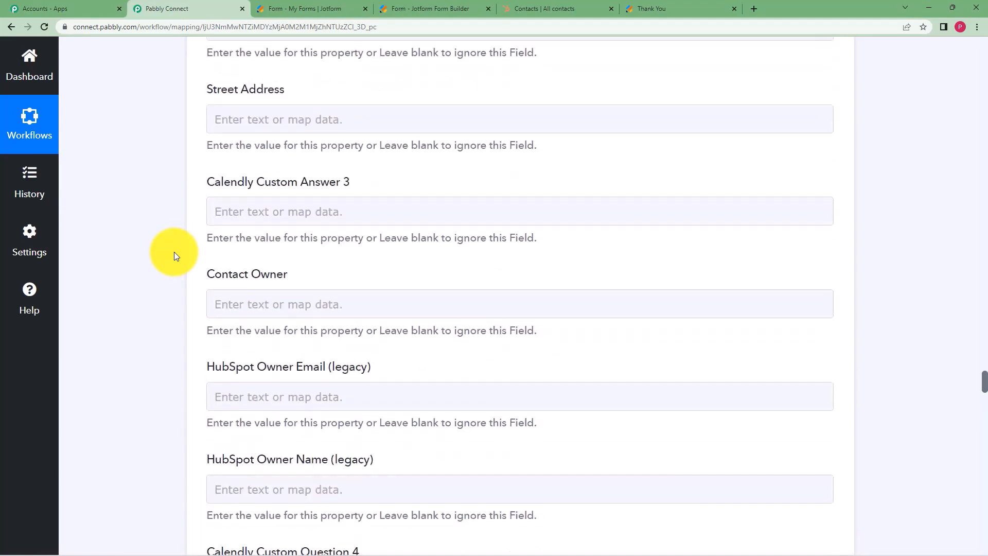
{"action": "scroll", "coordinate": [174, 251], "scroll_direction": "up", "scroll_amount": 20}
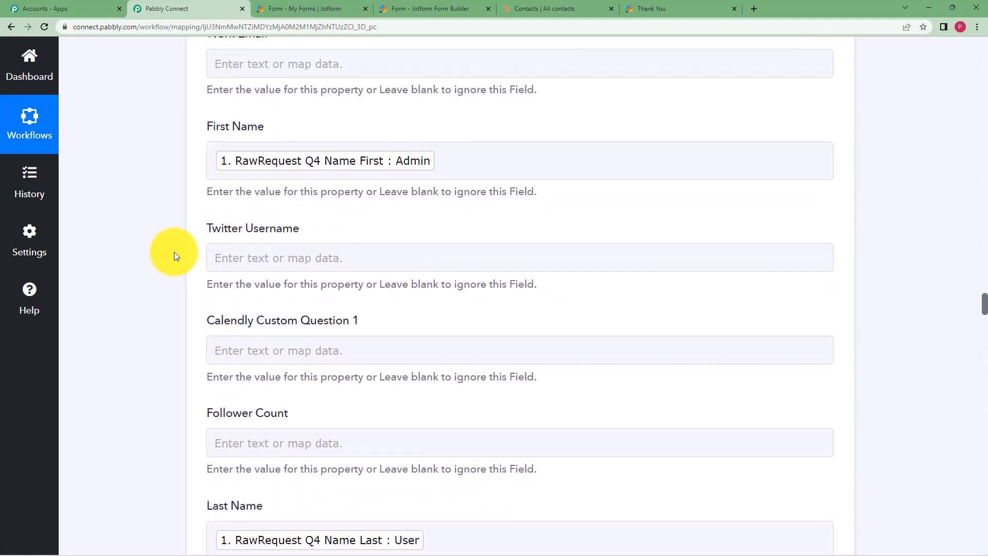
{"action": "scroll", "coordinate": [174, 251], "scroll_direction": "up", "scroll_amount": 20}
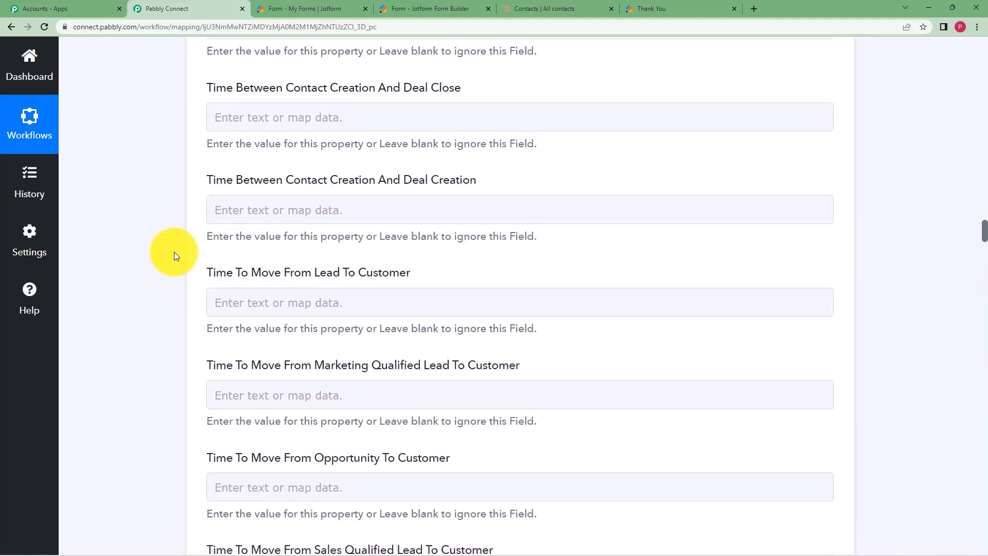
{"action": "scroll", "coordinate": [174, 251], "scroll_direction": "up", "scroll_amount": 20}
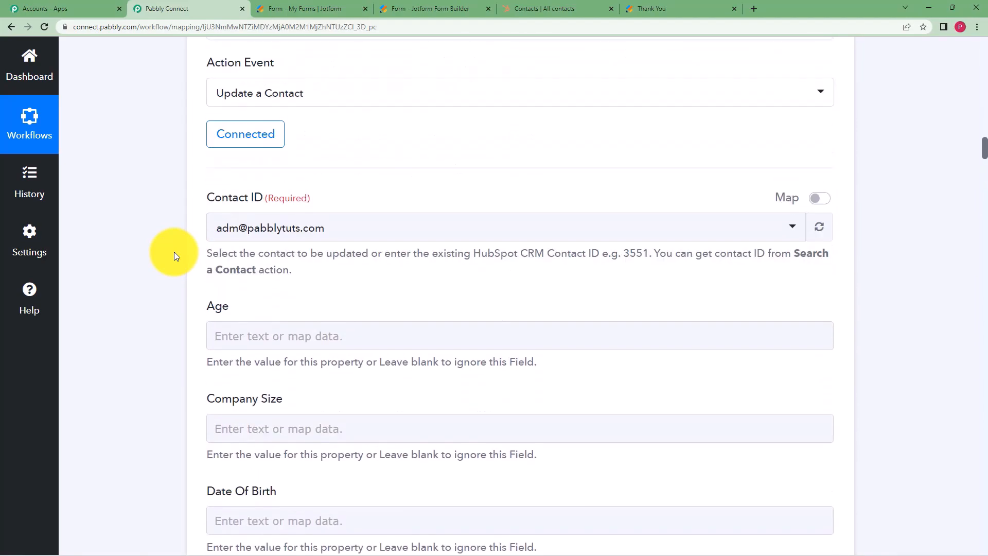
{"action": "scroll", "coordinate": [562, 402], "scroll_direction": "up", "scroll_amount": 10}
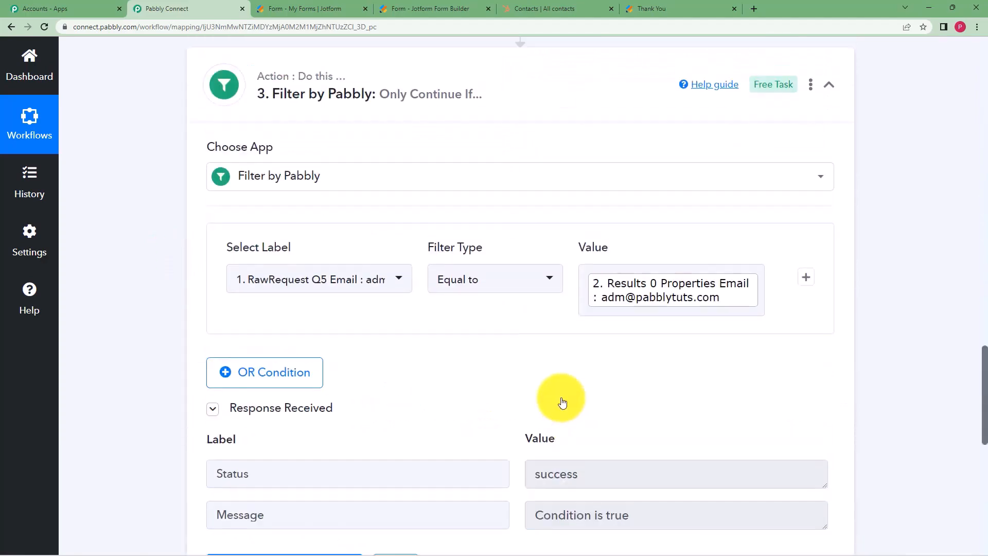
{"action": "left_click", "coordinate": [559, 330]}
{"action": "scroll", "coordinate": [560, 330], "scroll_direction": "up", "scroll_amount": 15}
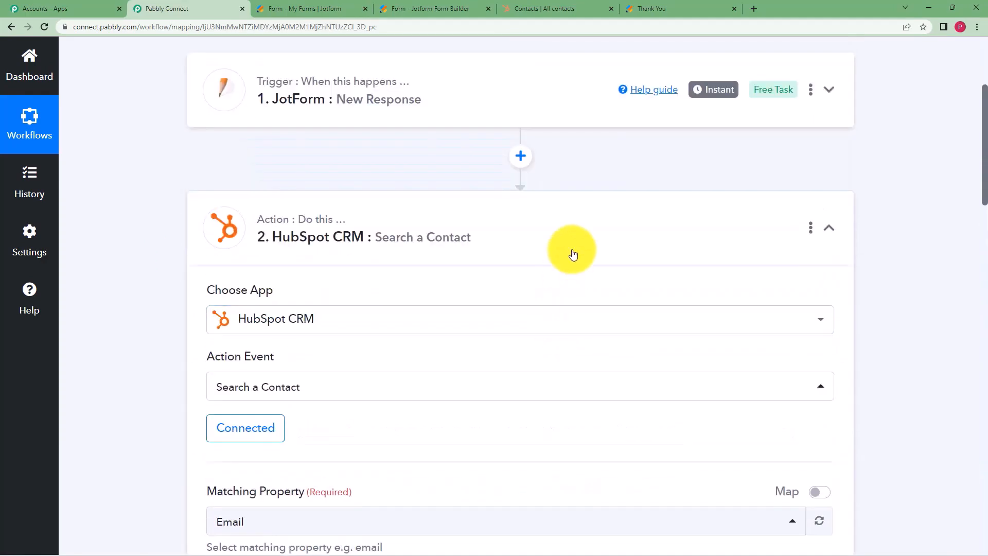
Collapse the HubSpot Search a Contact step and review all four collapsed workflow steps.
{"action": "left_click", "coordinate": [578, 247]}
{"action": "scroll", "coordinate": [257, 206], "scroll_direction": "up", "scroll_amount": 3}
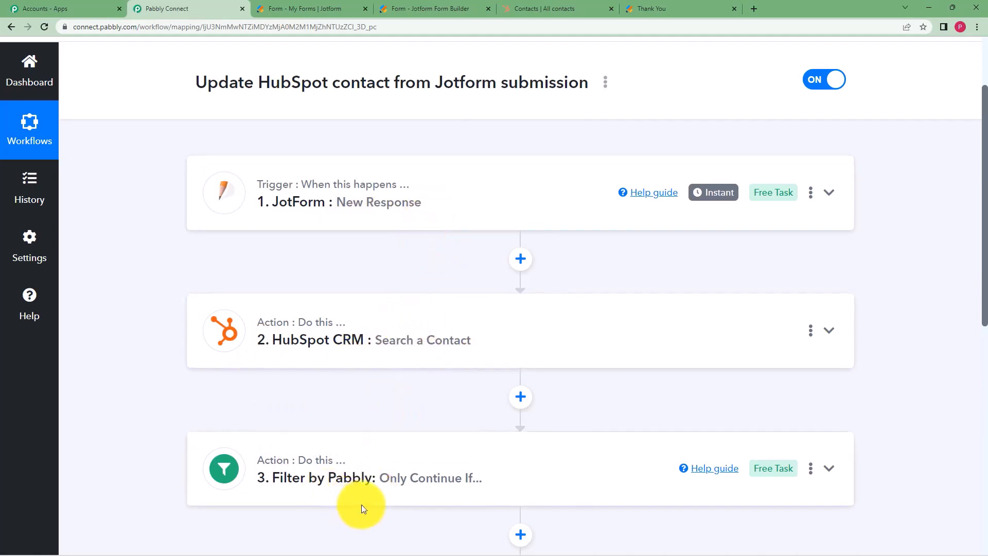
{"action": "scroll", "coordinate": [436, 430], "scroll_direction": "down", "scroll_amount": 2}
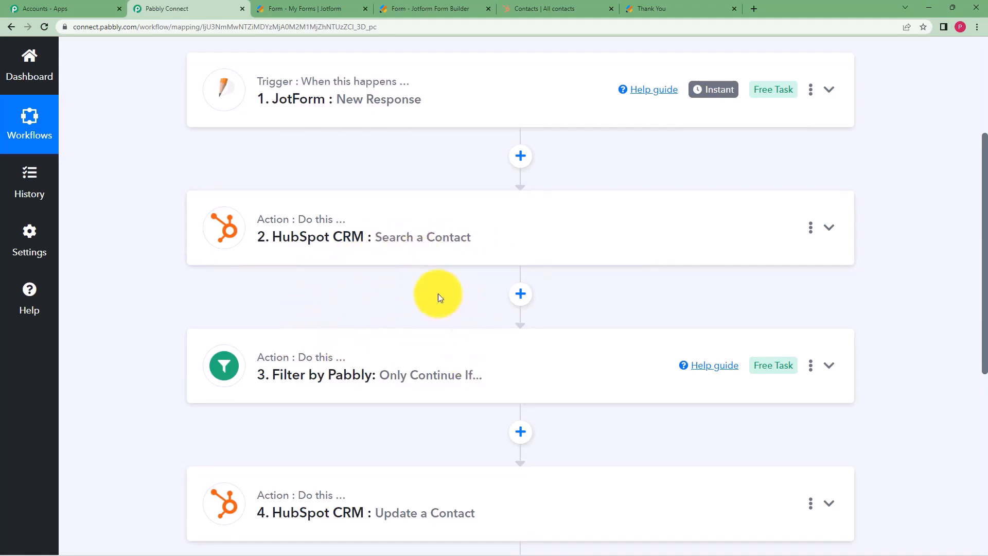
{"action": "scroll", "coordinate": [170, 386], "scroll_direction": "down", "scroll_amount": 3}
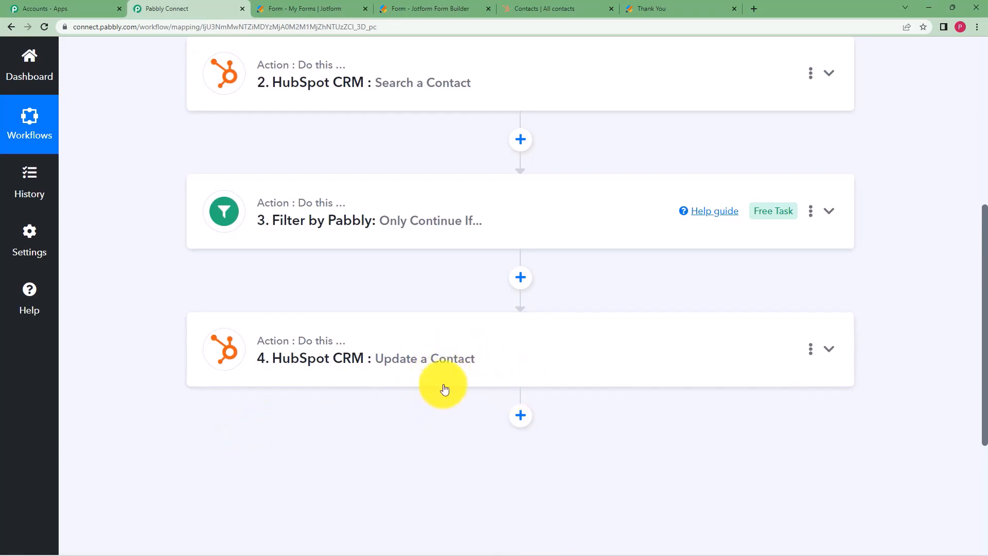
{"action": "scroll", "coordinate": [276, 261], "scroll_direction": "up", "scroll_amount": 3}
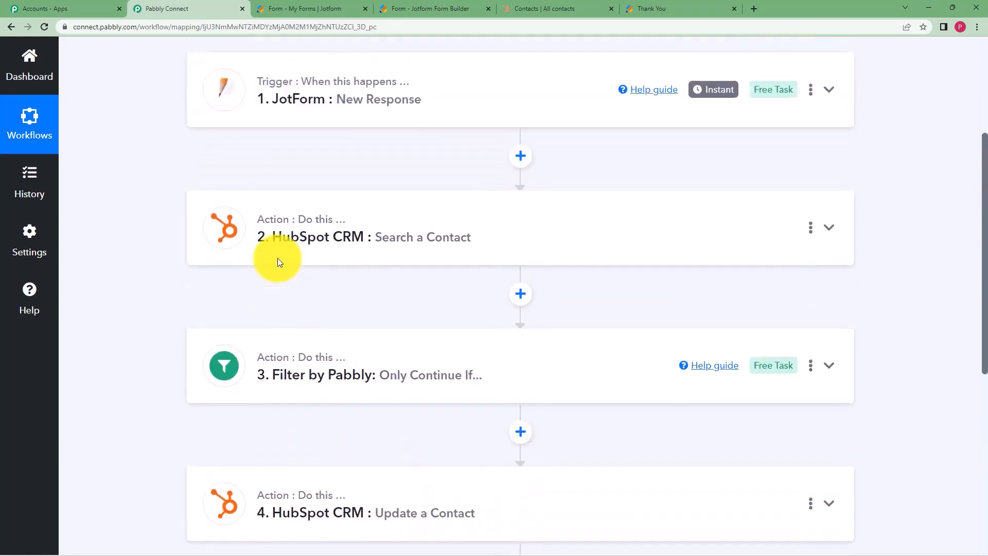
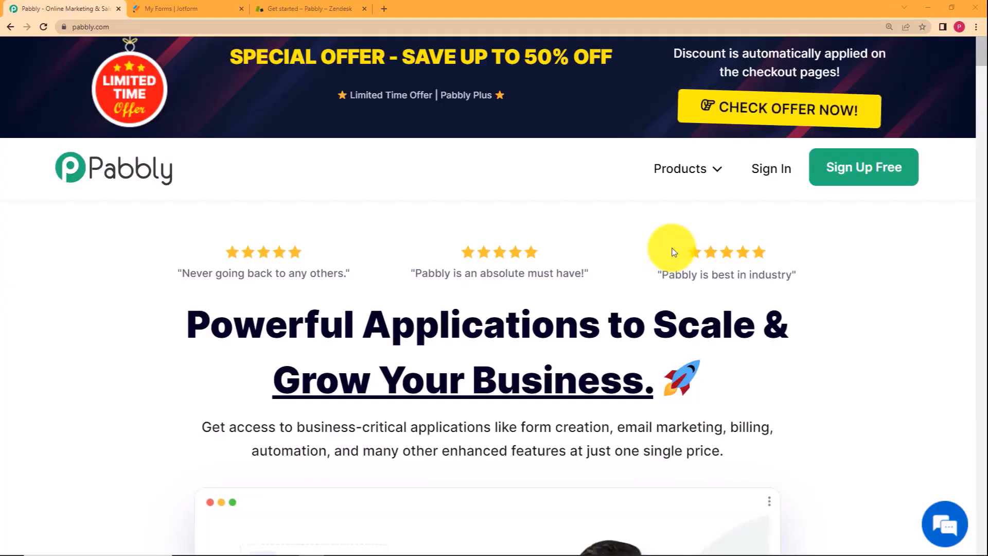
Check the Zendesk and Jotform tabs, then sign in to Pabbly and open Pabbly Connect.
{"action": "left_click", "coordinate": [331, 6]}
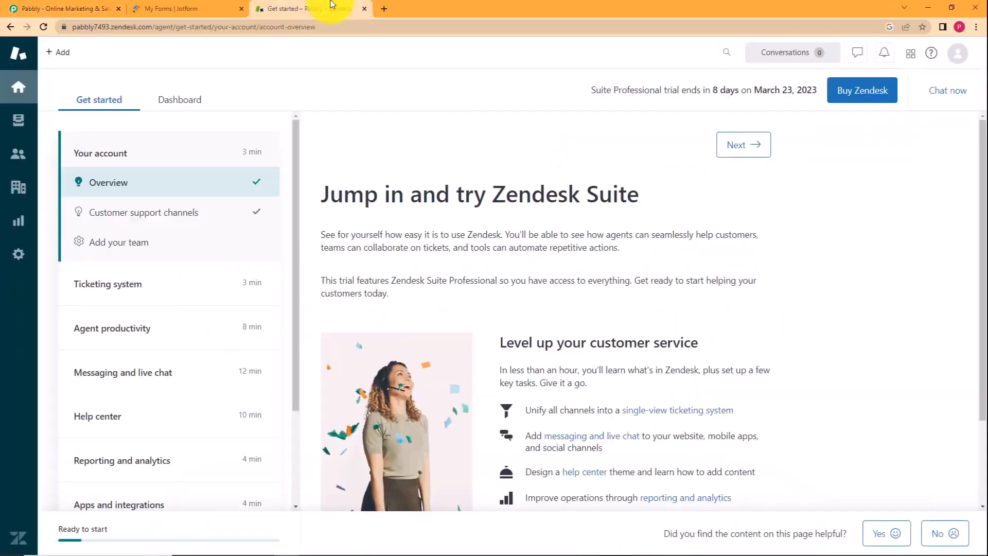
{"action": "left_click", "coordinate": [232, 5]}
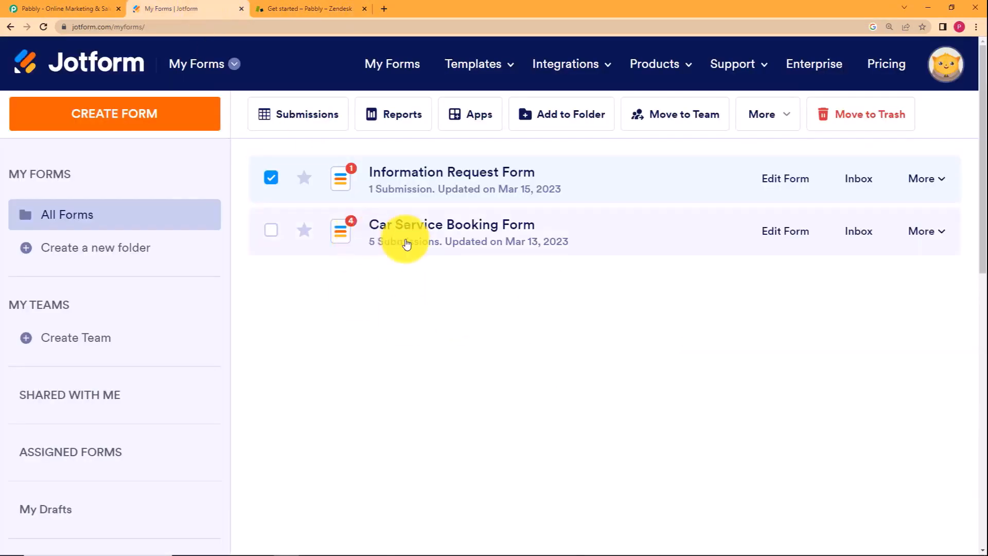
{"action": "left_click", "coordinate": [2, 7]}
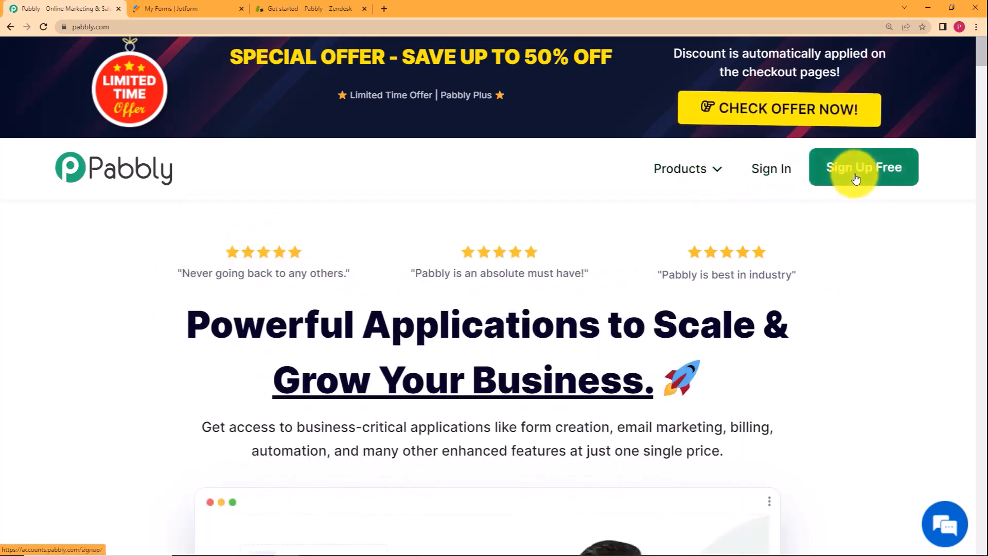
{"action": "left_click", "coordinate": [785, 173]}
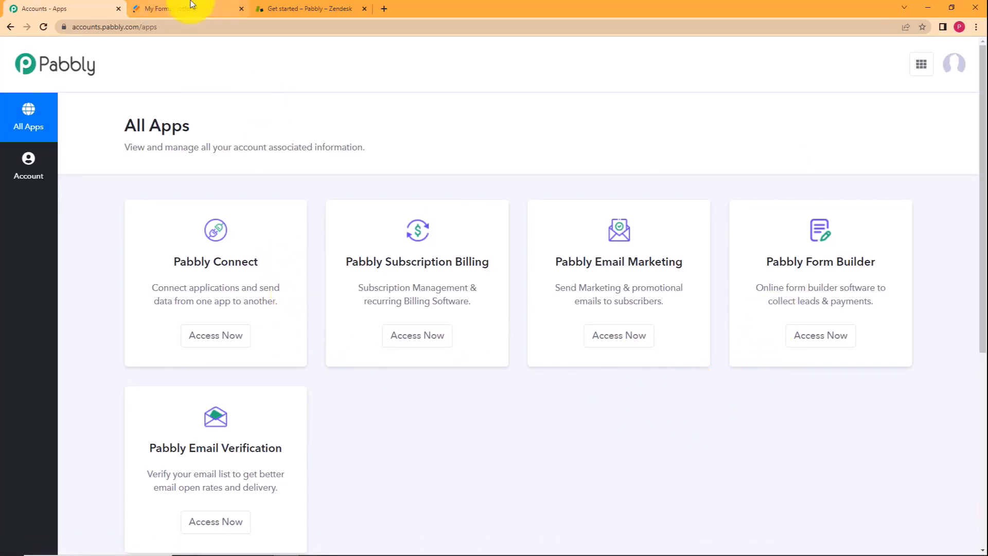
{"action": "left_click", "coordinate": [243, 334]}
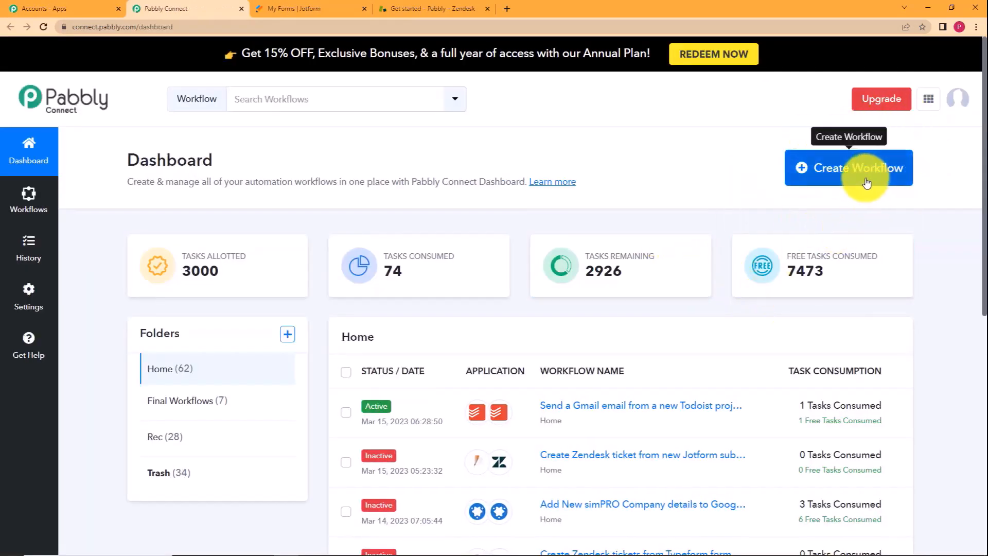
Create the workflow 'Create Zendesk Tickets from Jotform responses' and preview its empty Trigger and Action steps.
{"action": "left_click", "coordinate": [831, 184]}
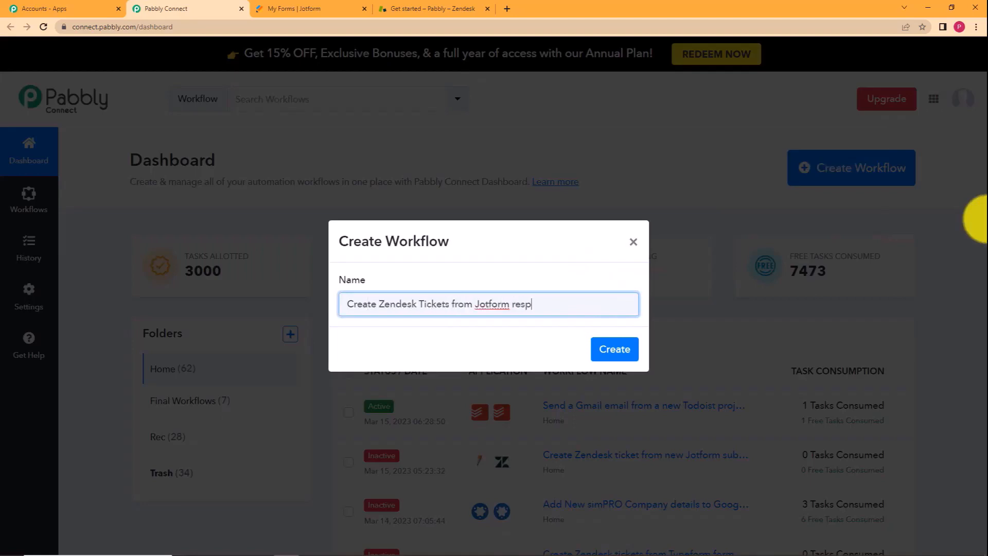
{"action": "left_click", "coordinate": [624, 353]}
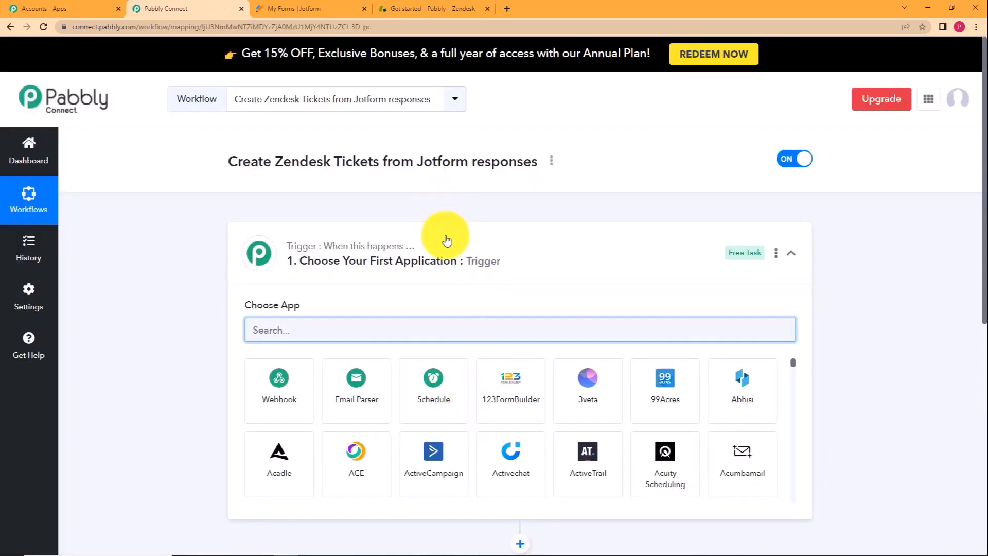
{"action": "left_click", "coordinate": [446, 240]}
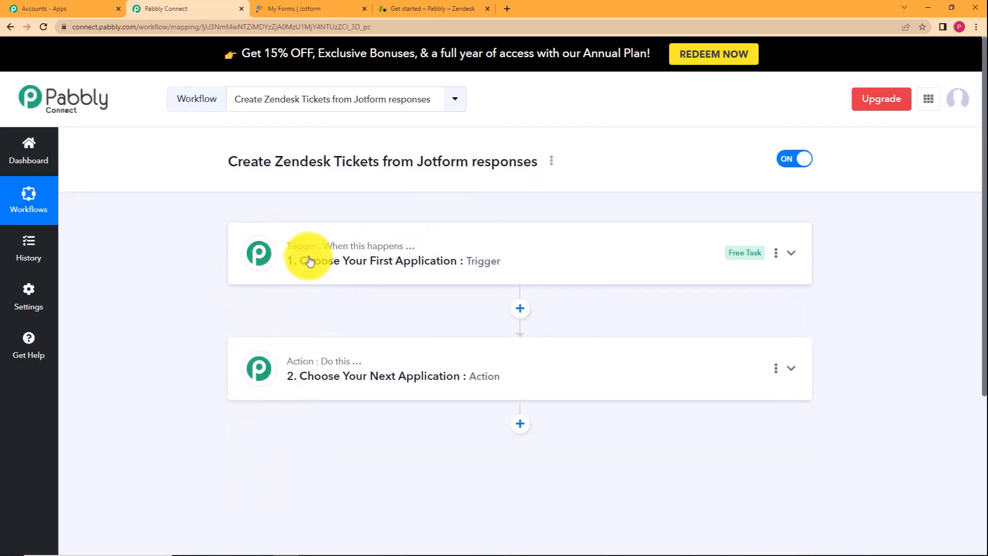
{"action": "mouse_move", "coordinate": [381, 256]}
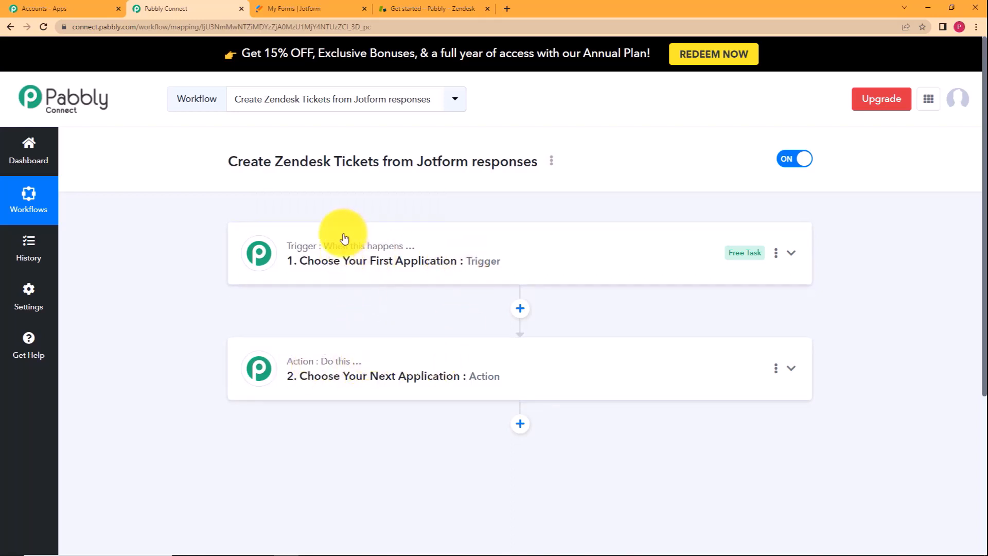
{"action": "left_click", "coordinate": [337, 250]}
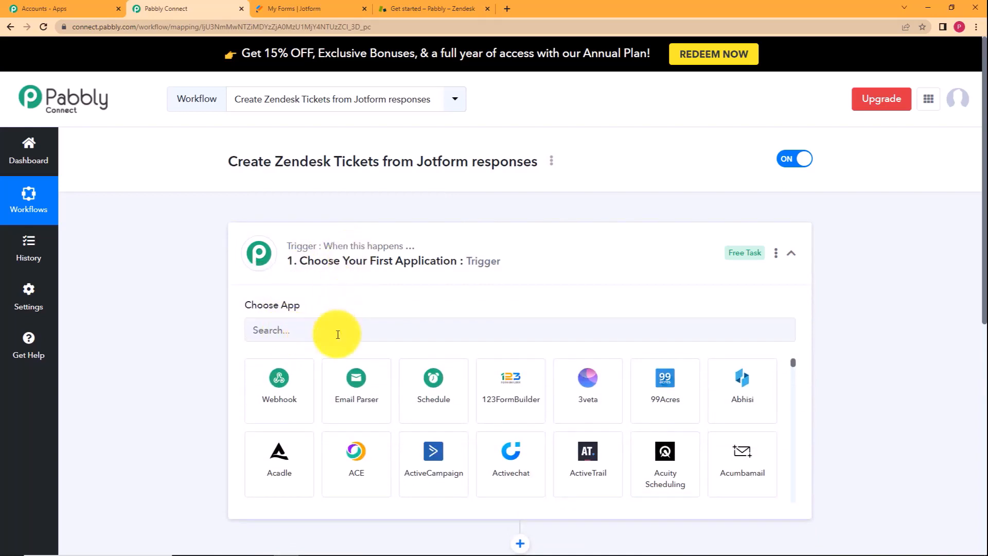
{"action": "left_click", "coordinate": [331, 261]}
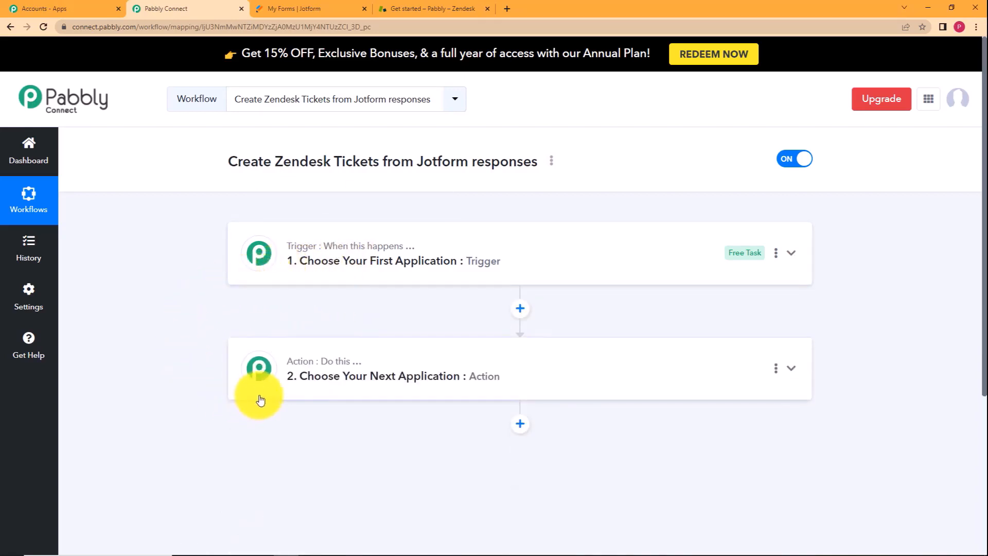
{"action": "left_click", "coordinate": [393, 375]}
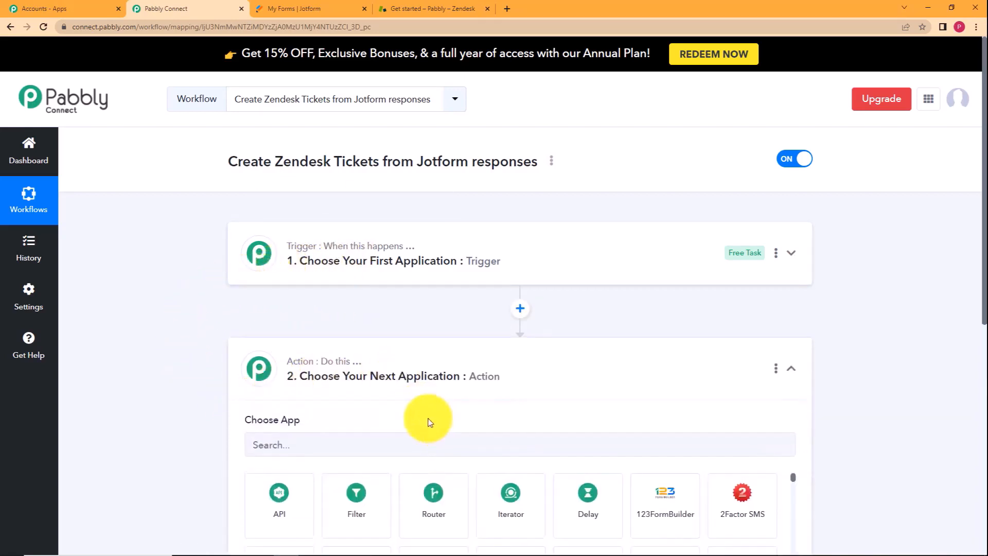
{"action": "left_click", "coordinate": [406, 355]}
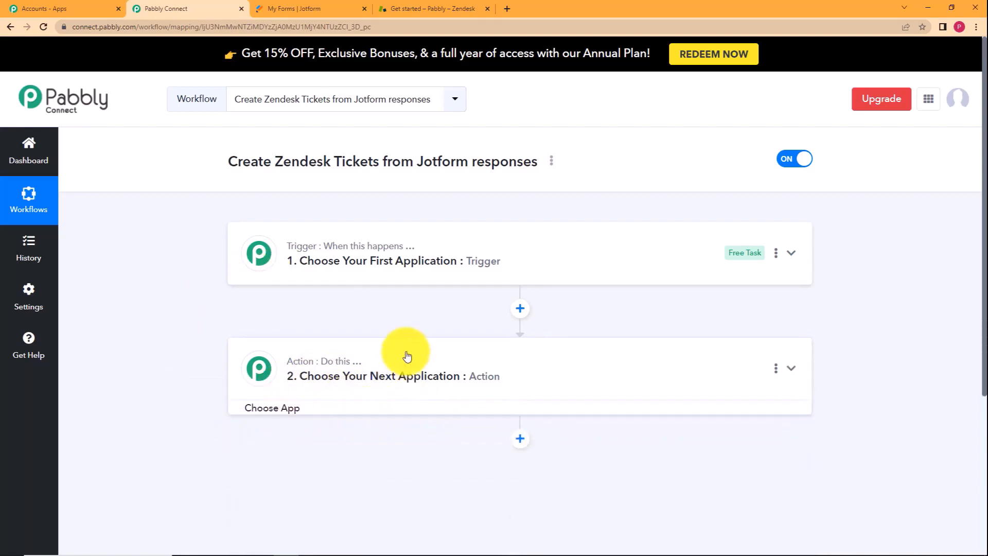
Search 'jot' in Choose App and set JotForm as the workflow's trigger app.
{"action": "left_click", "coordinate": [425, 244]}
{"action": "left_click", "coordinate": [429, 323]}
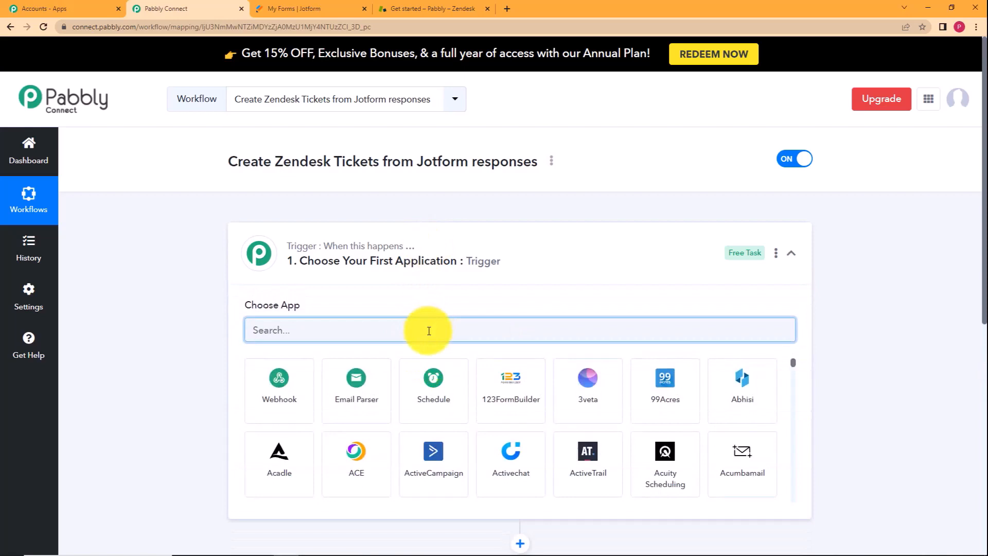
{"action": "type", "text": "jot"}
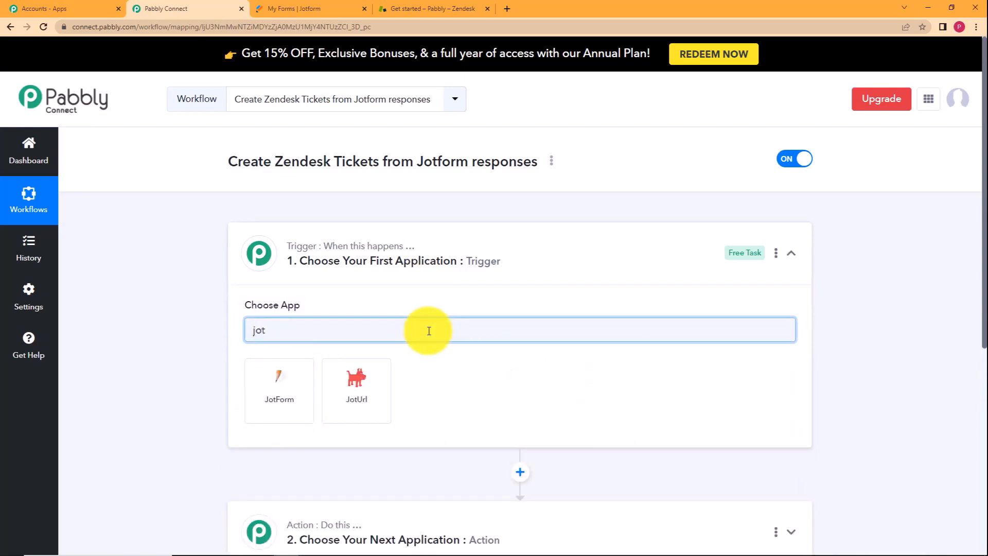
{"action": "left_click", "coordinate": [296, 399]}
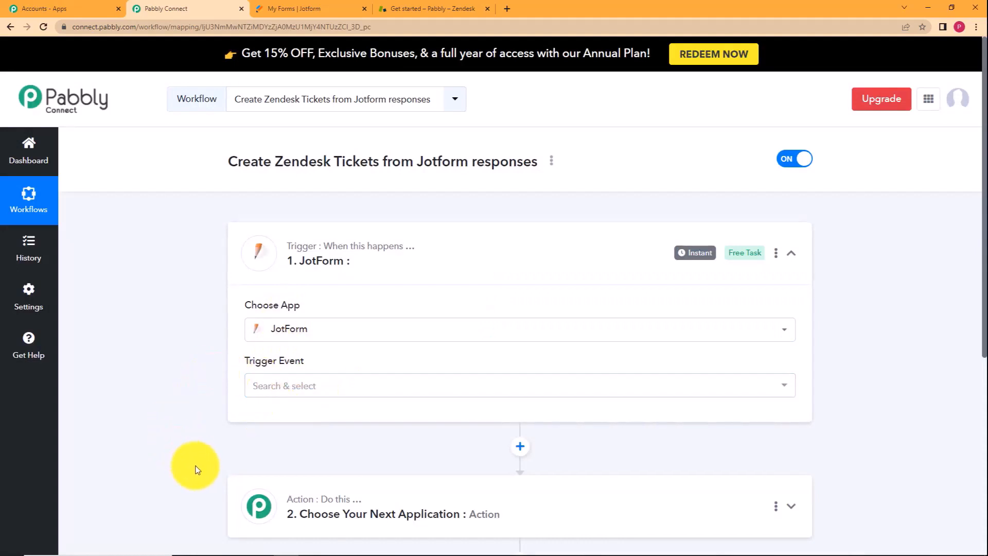
{"action": "scroll", "coordinate": [196, 388], "scroll_direction": "down", "scroll_amount": 5}
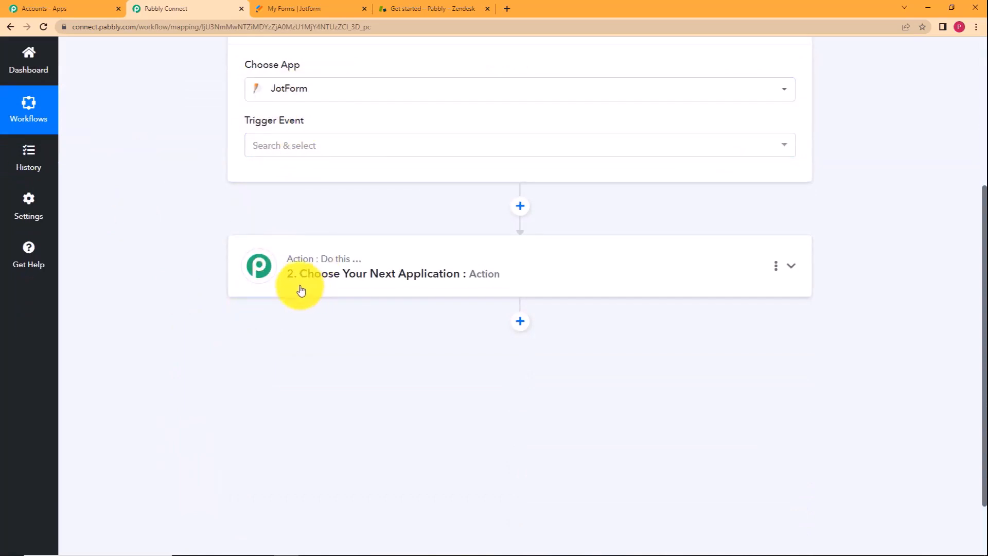
{"action": "scroll", "coordinate": [146, 192], "scroll_direction": "up", "scroll_amount": 5}
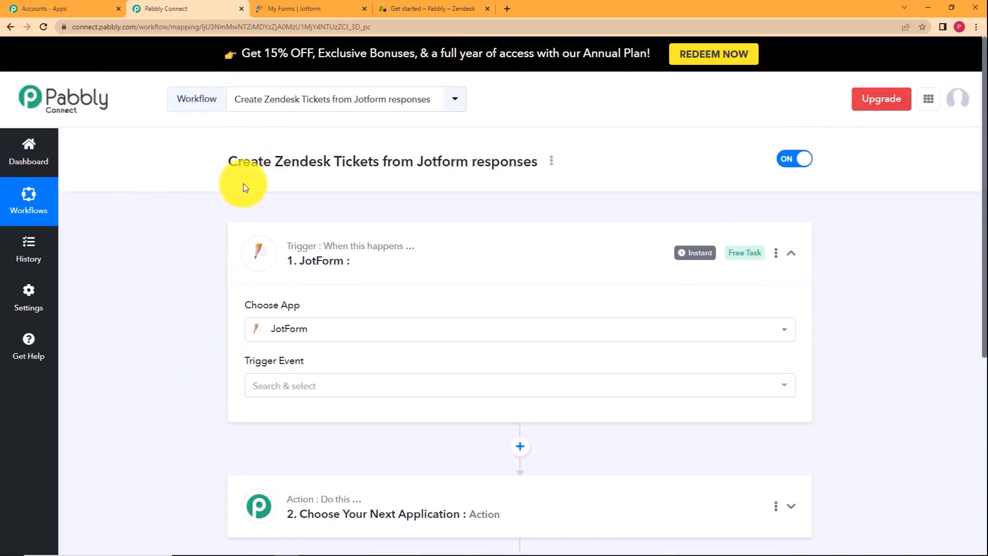
{"action": "left_click", "coordinate": [304, 8]}
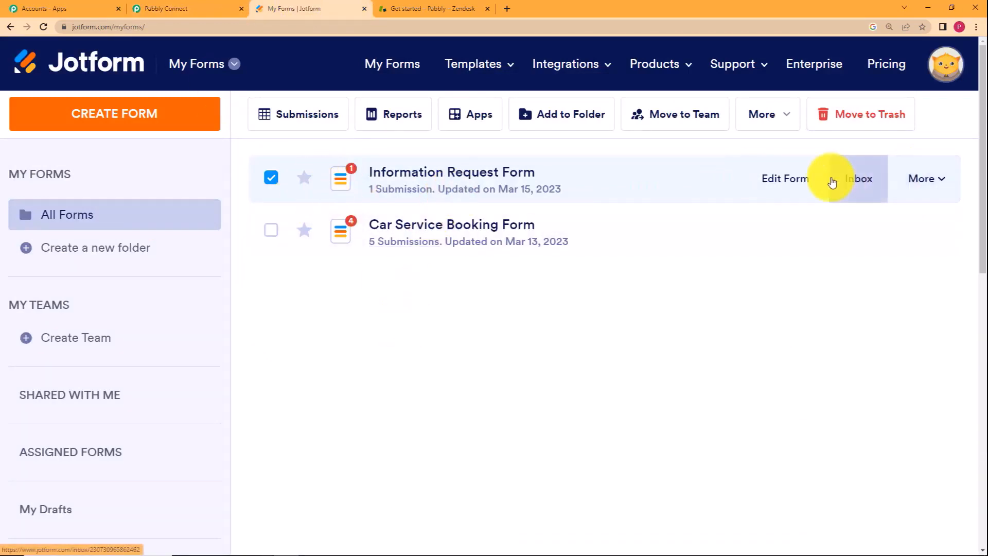
Copy the Information Request Form's public link from its Publish Form options.
{"action": "left_click", "coordinate": [934, 184]}
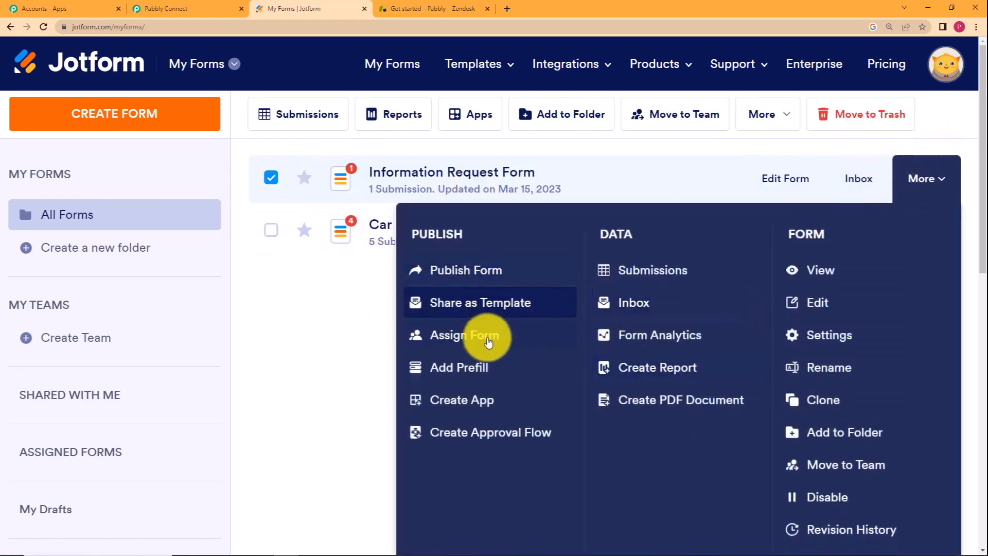
{"action": "left_click", "coordinate": [480, 286]}
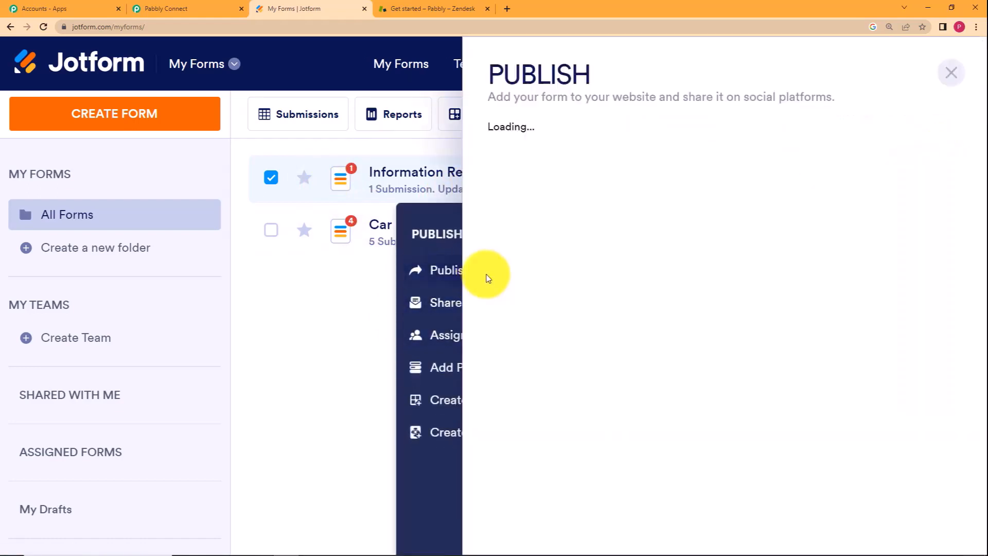
{"action": "left_click", "coordinate": [777, 322]}
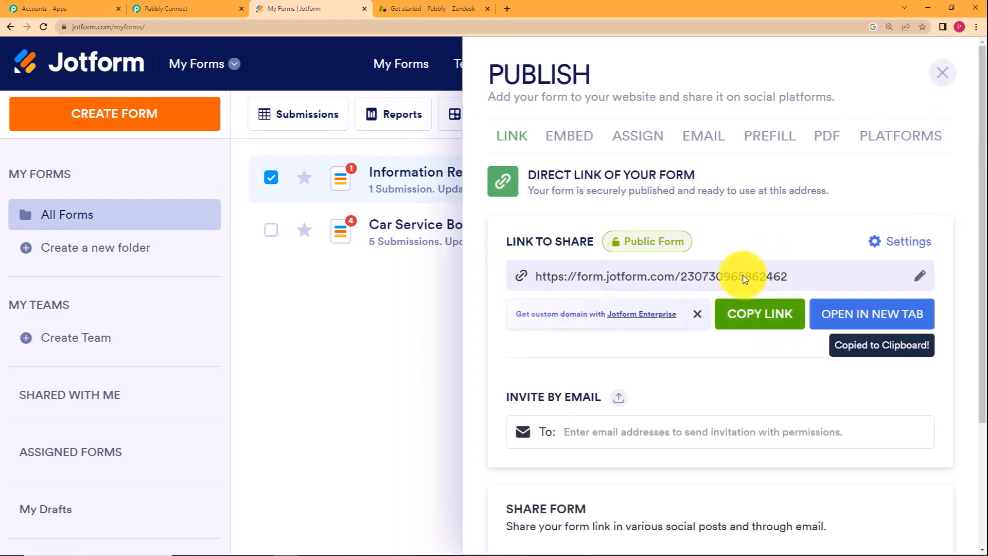
Load the copied form link in a new tab and scroll through the live form.
{"action": "left_click", "coordinate": [507, 9]}
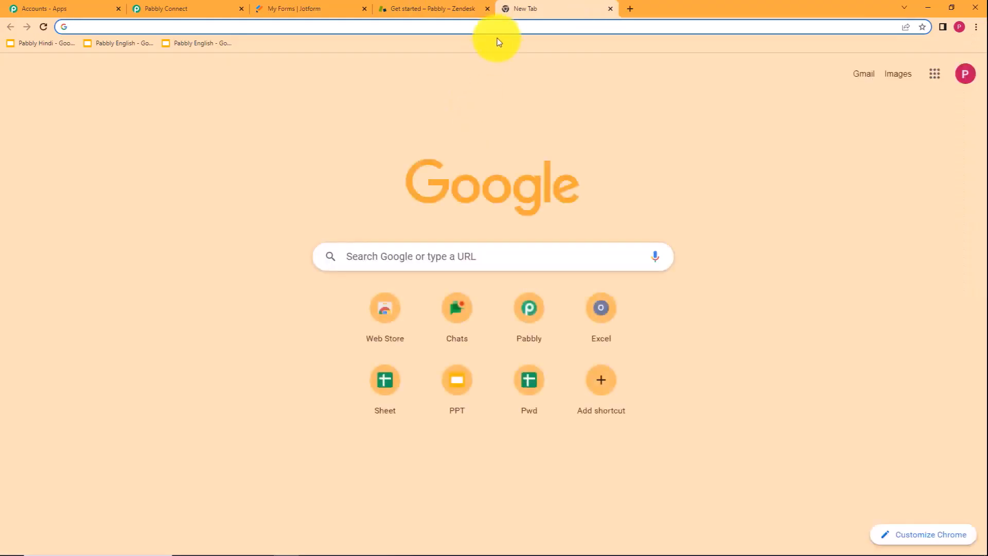
{"action": "key", "text": "ctrl+v"}
{"action": "key", "text": "Return"}
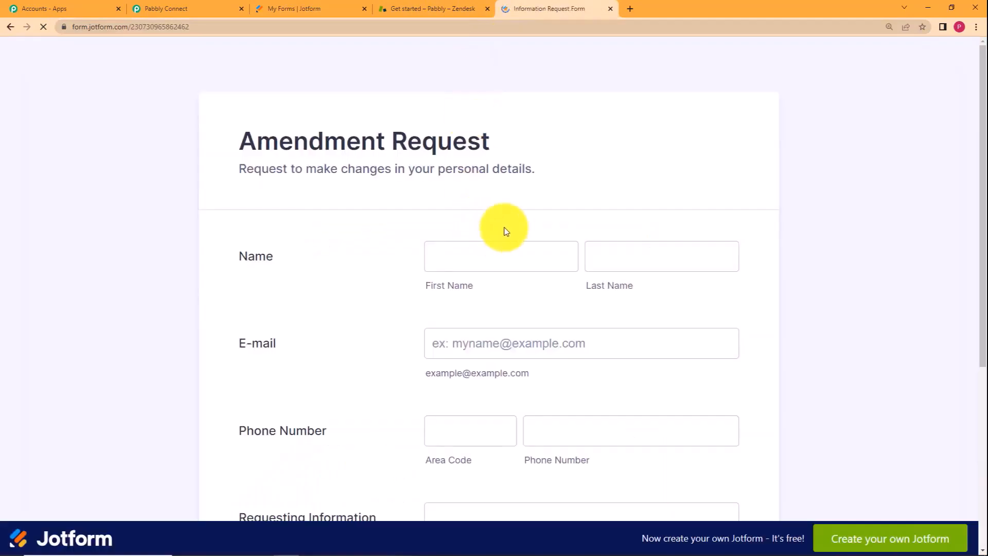
{"action": "scroll", "coordinate": [381, 321], "scroll_direction": "down", "scroll_amount": 5}
{"action": "scroll", "coordinate": [381, 319], "scroll_direction": "up", "scroll_amount": 5}
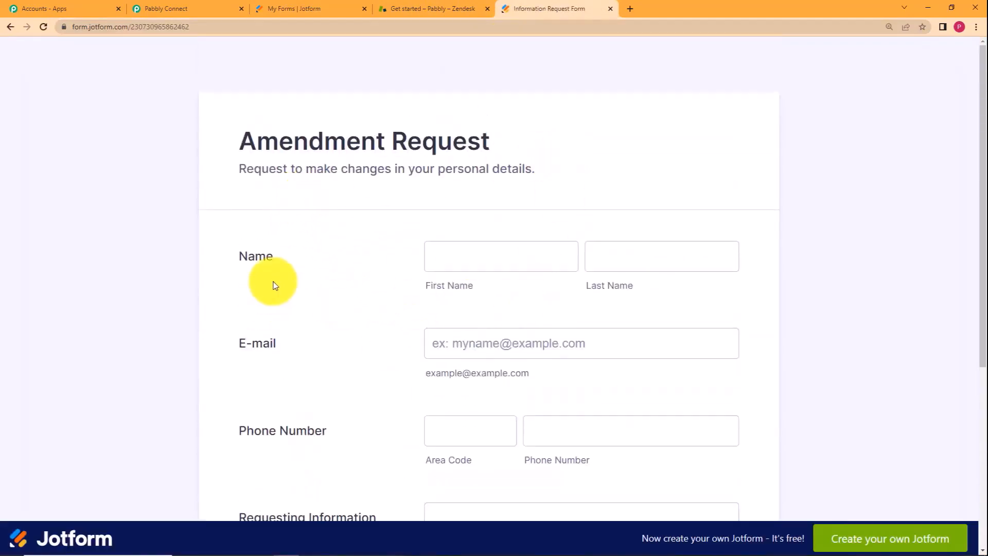
{"action": "scroll", "coordinate": [286, 271], "scroll_direction": "down", "scroll_amount": 2}
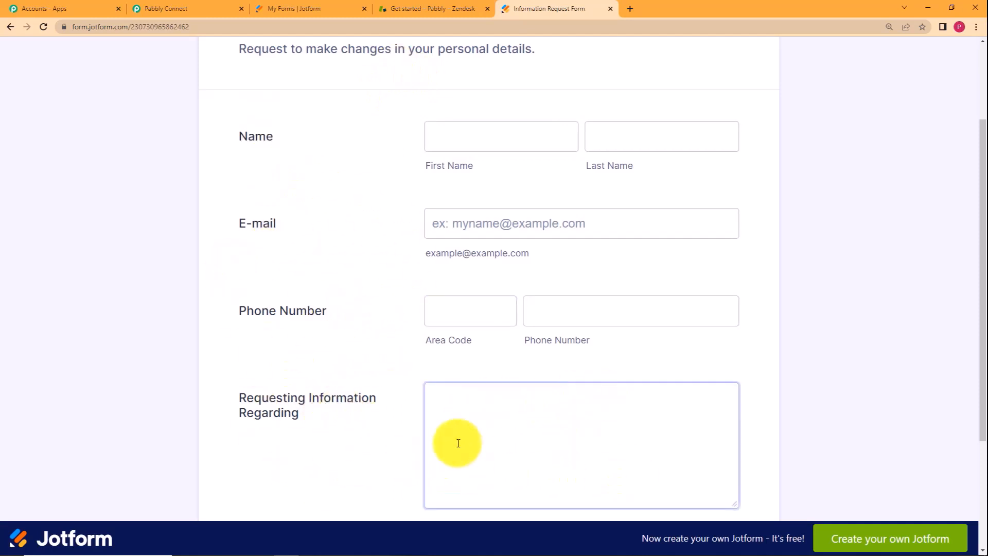
{"action": "scroll", "coordinate": [443, 419], "scroll_direction": "down", "scroll_amount": 3}
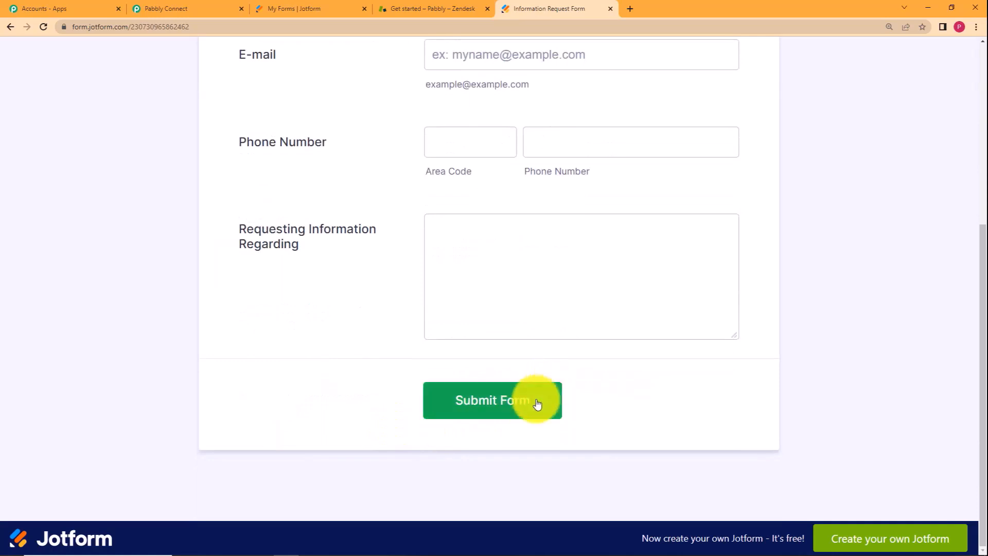
{"action": "left_click", "coordinate": [222, 8]}
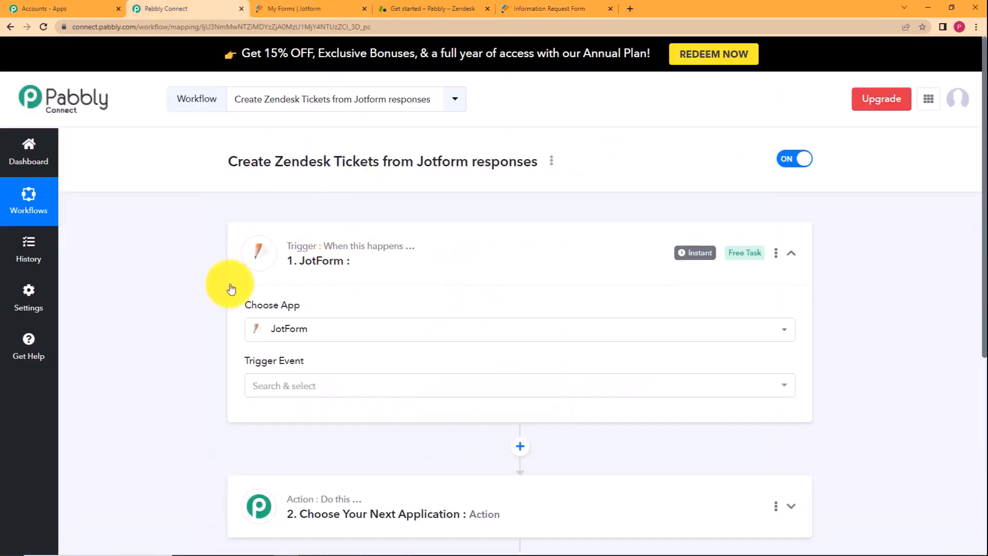
Choose New Response as the JotForm trigger event to reveal its webhook URL.
{"action": "left_click", "coordinate": [306, 393]}
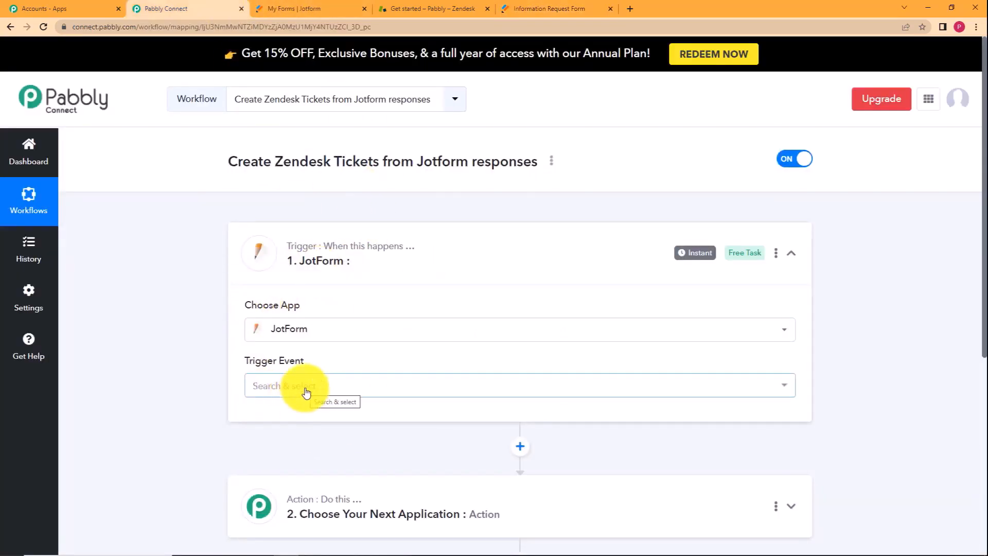
{"action": "scroll", "coordinate": [247, 294], "scroll_direction": "down", "scroll_amount": 2}
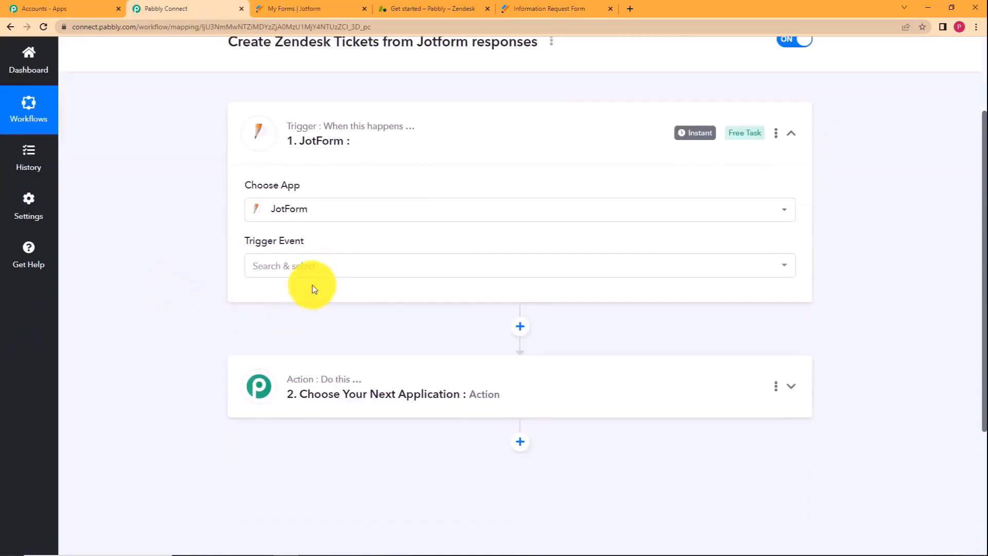
{"action": "left_click", "coordinate": [329, 263]}
{"action": "left_click", "coordinate": [324, 332]}
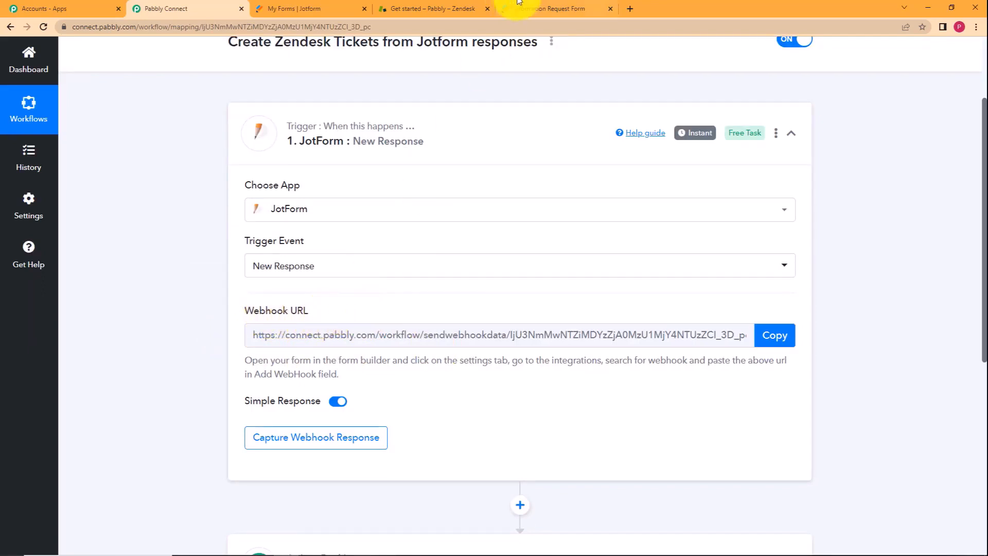
Open the Information Request Form's WebHooks integration under Settings > Integrations, searching 'webh'.
{"action": "left_click", "coordinate": [280, 7]}
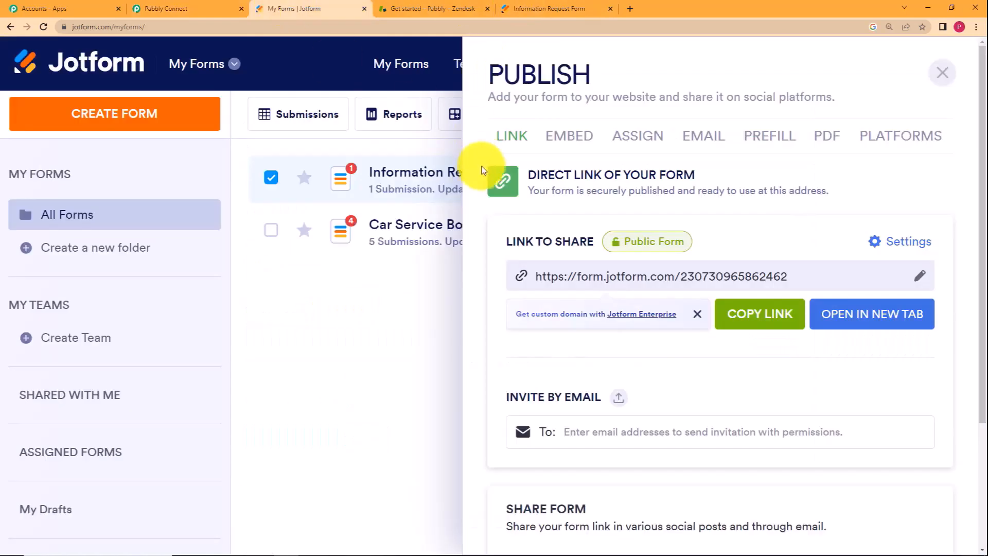
{"action": "left_click", "coordinate": [412, 316]}
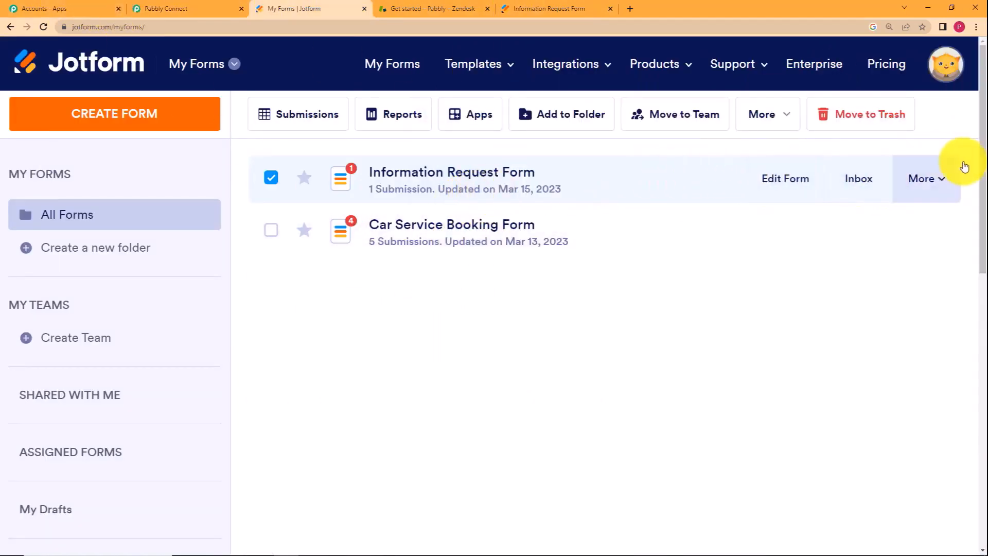
{"action": "left_click", "coordinate": [935, 182]}
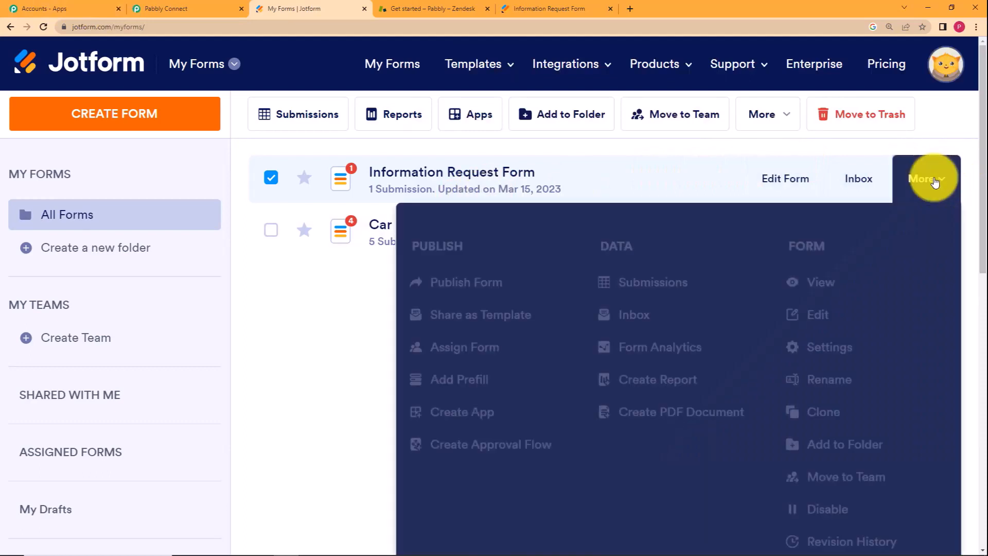
{"action": "left_click", "coordinate": [854, 334]}
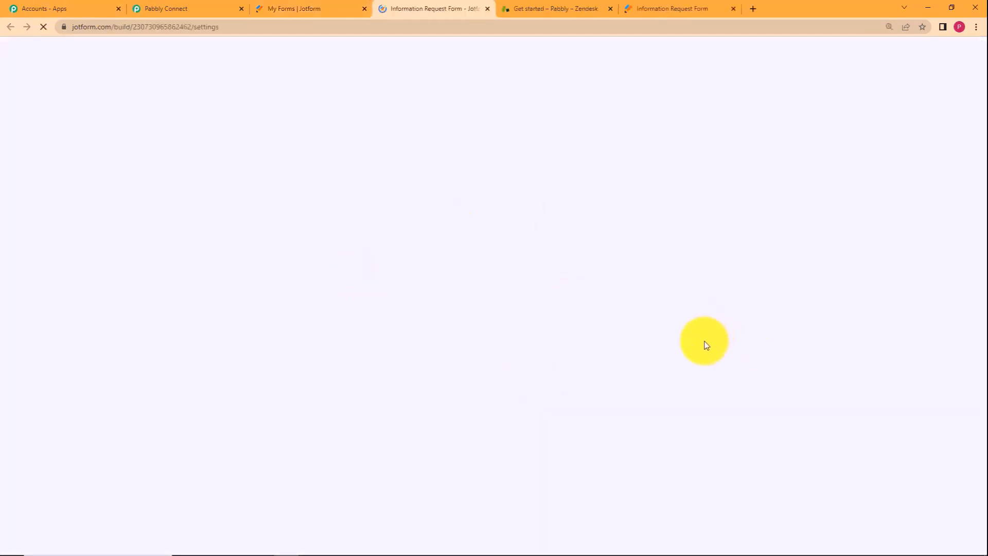
{"action": "scroll", "coordinate": [139, 360], "scroll_direction": "down", "scroll_amount": 1}
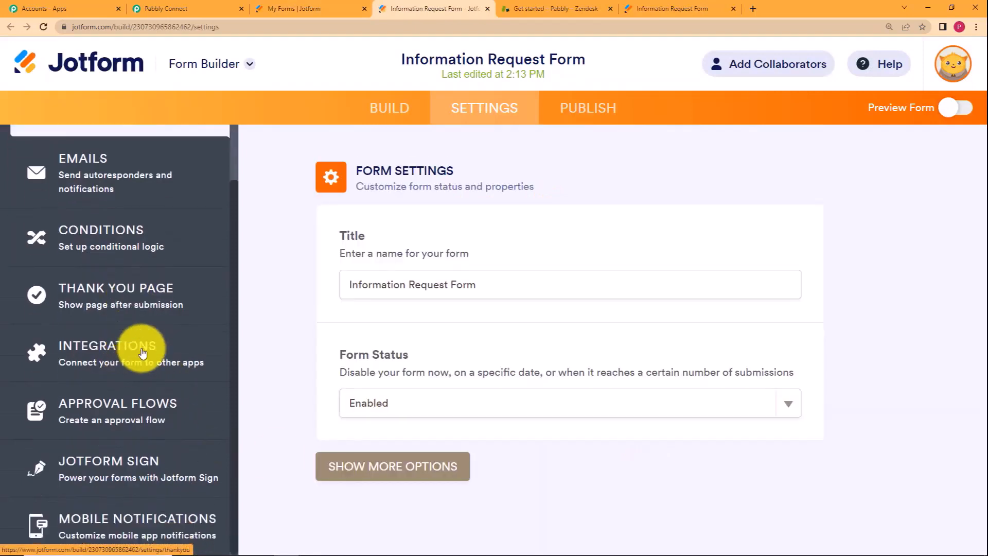
{"action": "left_click", "coordinate": [148, 339]}
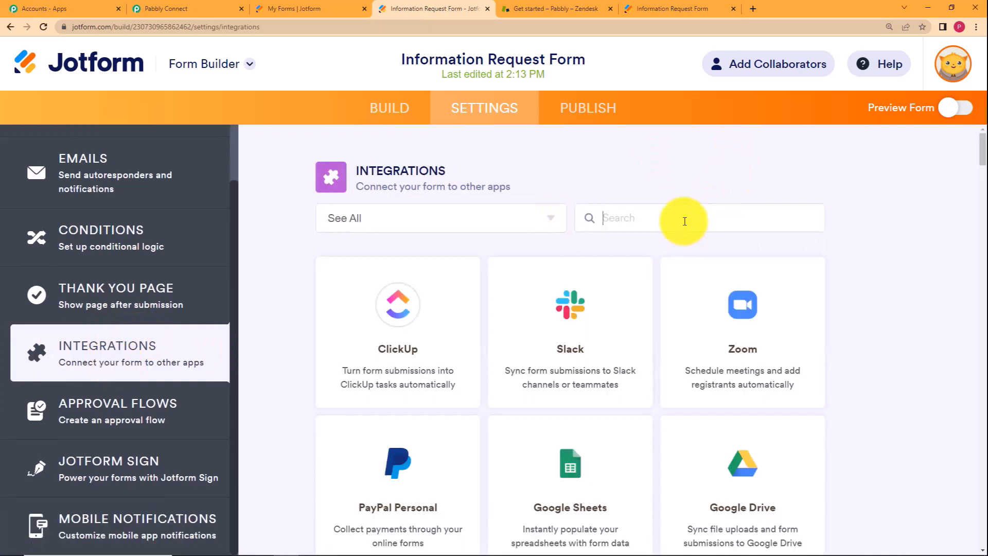
{"action": "type", "text": "webh"}
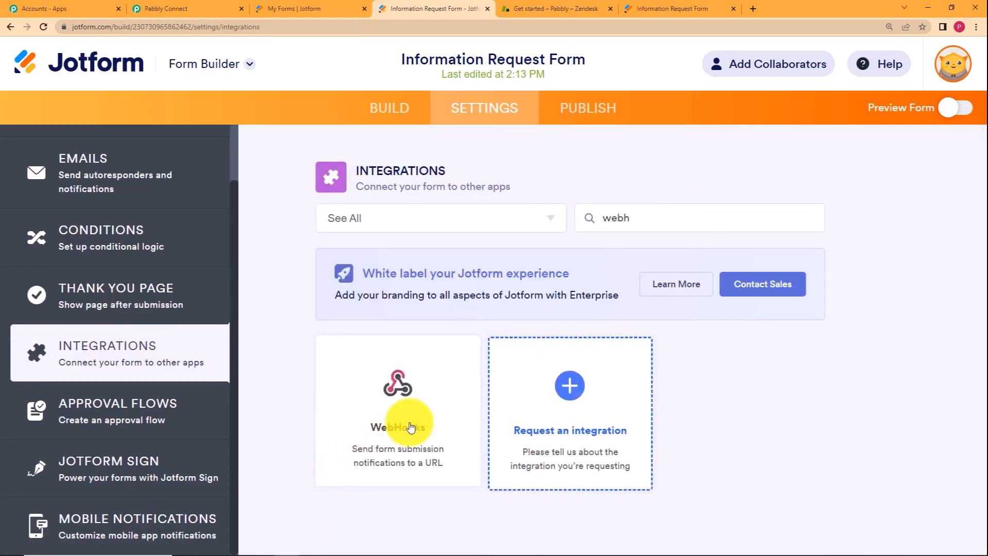
{"action": "left_click", "coordinate": [410, 426]}
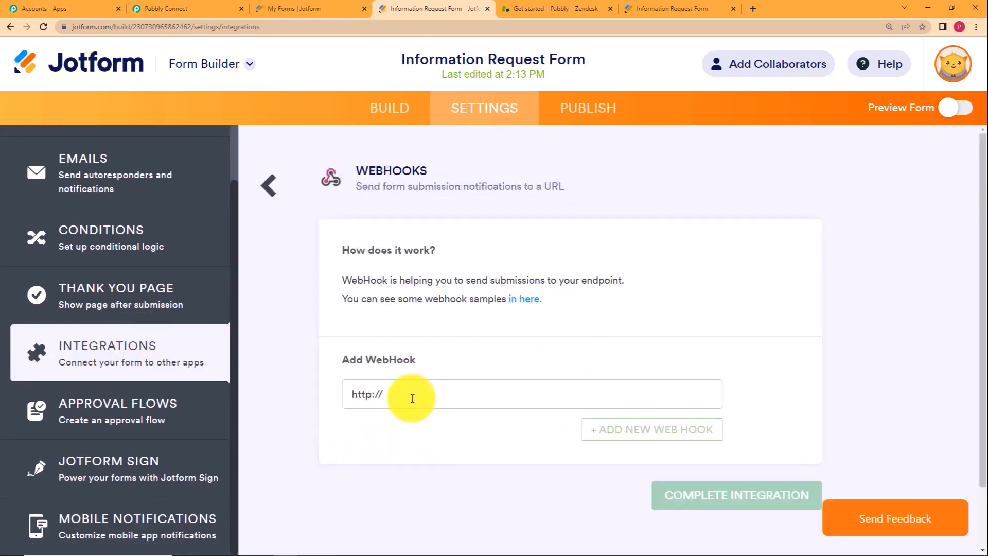
Paste Pabbly's copied webhook URL into the Jotform WebHooks integration and complete it.
{"action": "left_click", "coordinate": [211, 9]}
{"action": "left_click", "coordinate": [790, 338]}
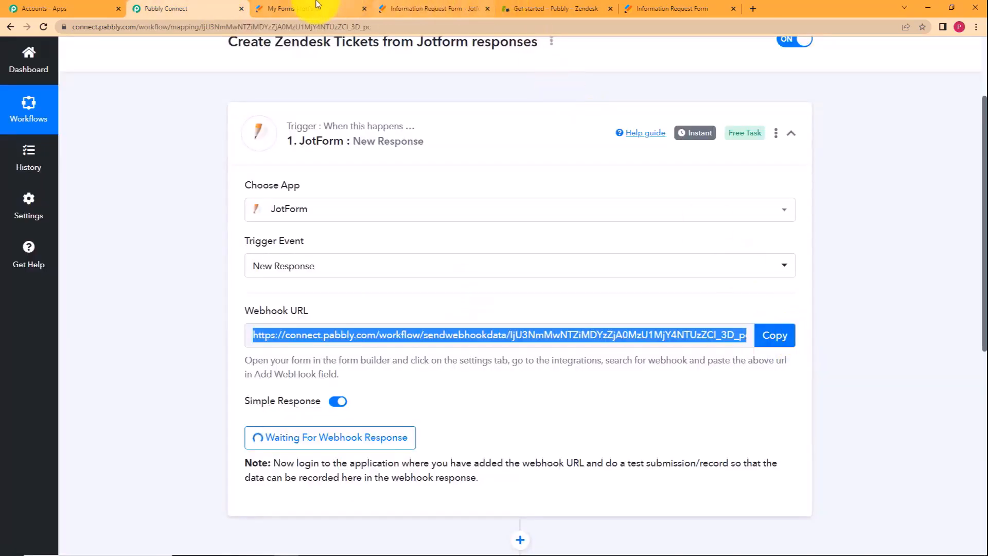
{"action": "left_click", "coordinate": [406, 6]}
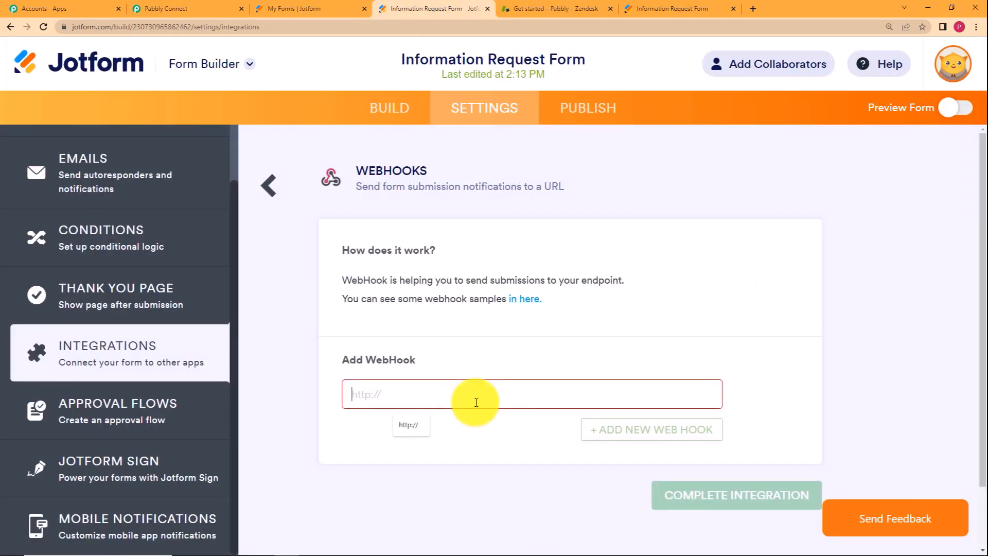
{"action": "key", "text": "ctrl+v"}
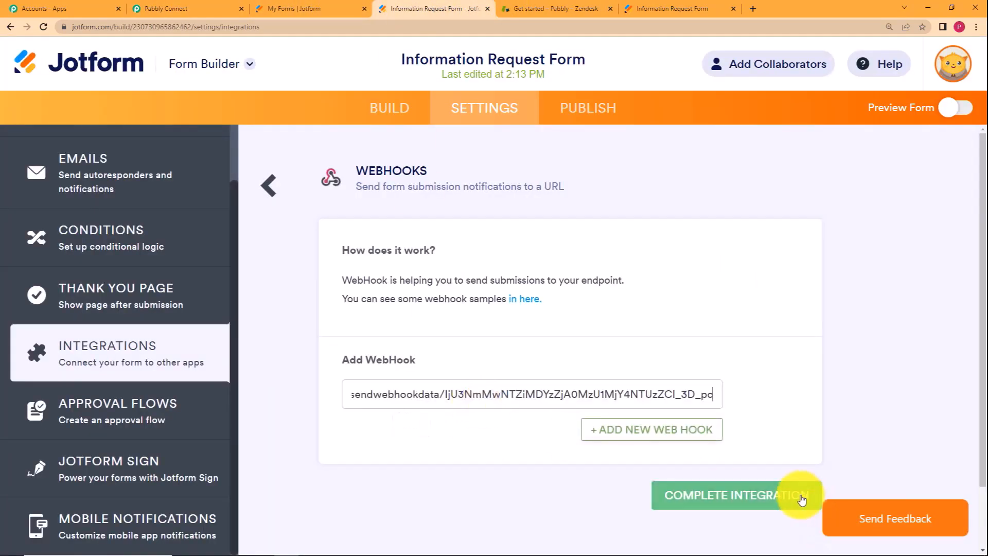
{"action": "left_click", "coordinate": [820, 493]}
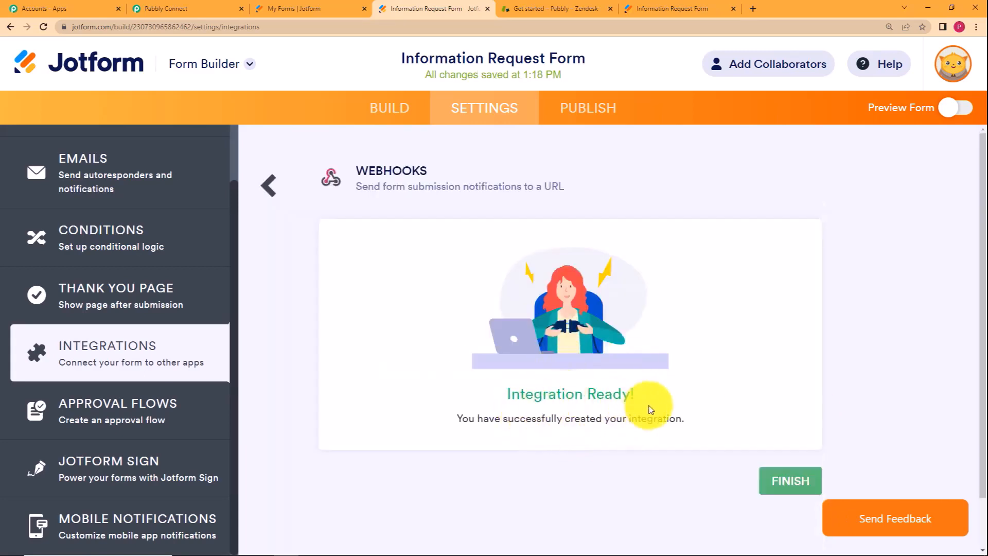
{"action": "left_click", "coordinate": [779, 480]}
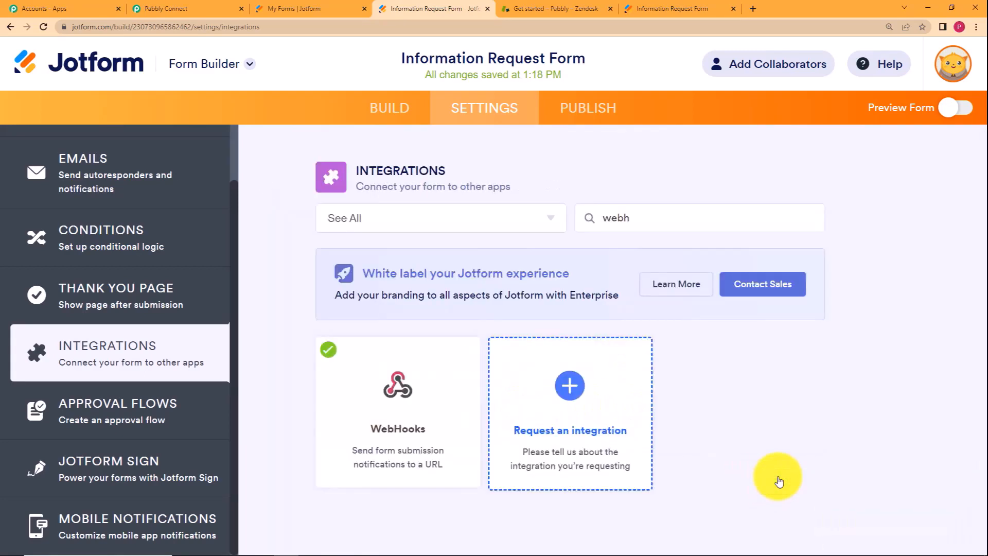
{"action": "left_click", "coordinate": [295, 7]}
{"action": "left_click", "coordinate": [165, 9]}
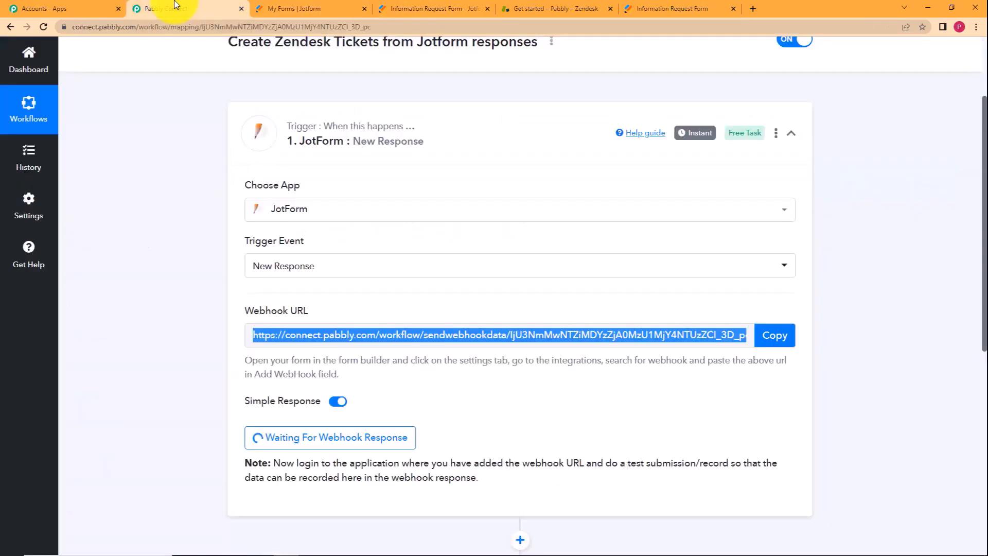
{"action": "scroll", "coordinate": [169, 409], "scroll_direction": "down", "scroll_amount": 1}
{"action": "scroll", "coordinate": [169, 409], "scroll_direction": "down", "scroll_amount": 1}
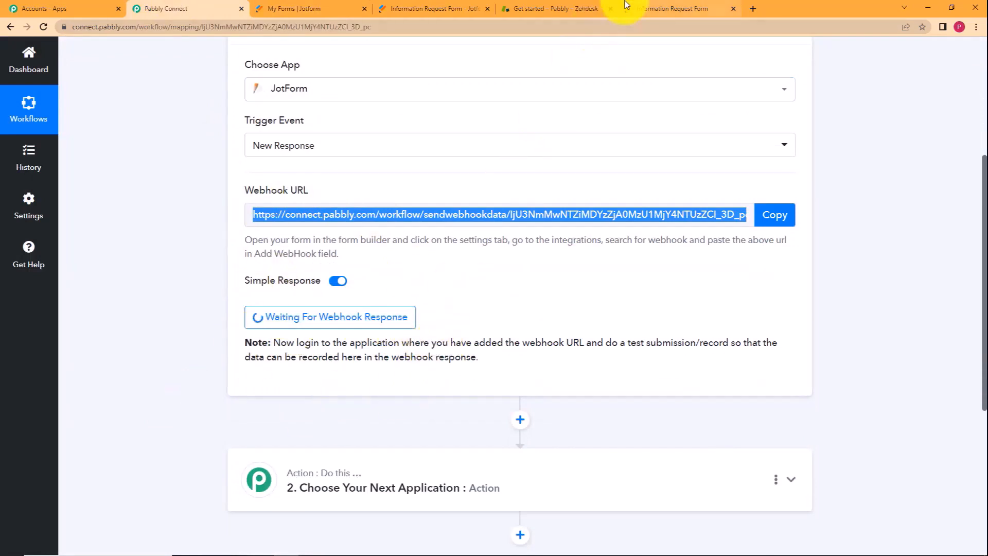
Fill in the live form's first name, last name, e-mail, area code and phone number.
{"action": "left_click", "coordinate": [663, 7]}
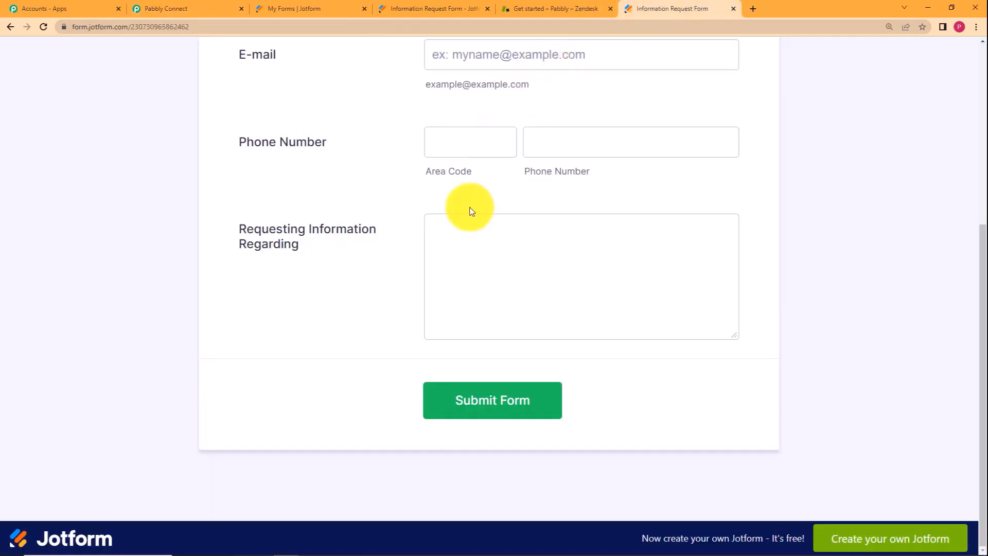
{"action": "scroll", "coordinate": [470, 210], "scroll_direction": "up", "scroll_amount": 5}
{"action": "left_click", "coordinate": [458, 255]}
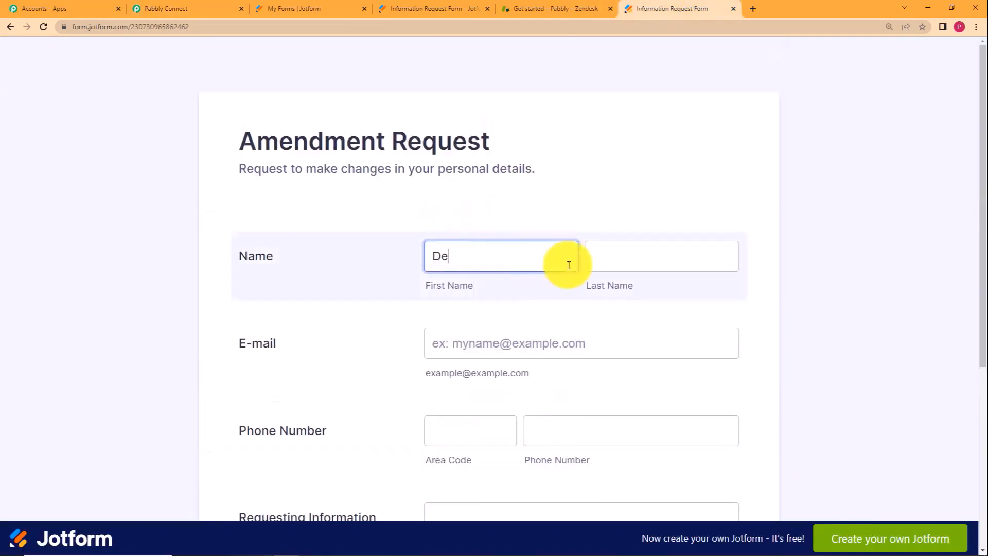
{"action": "left_click", "coordinate": [603, 255]}
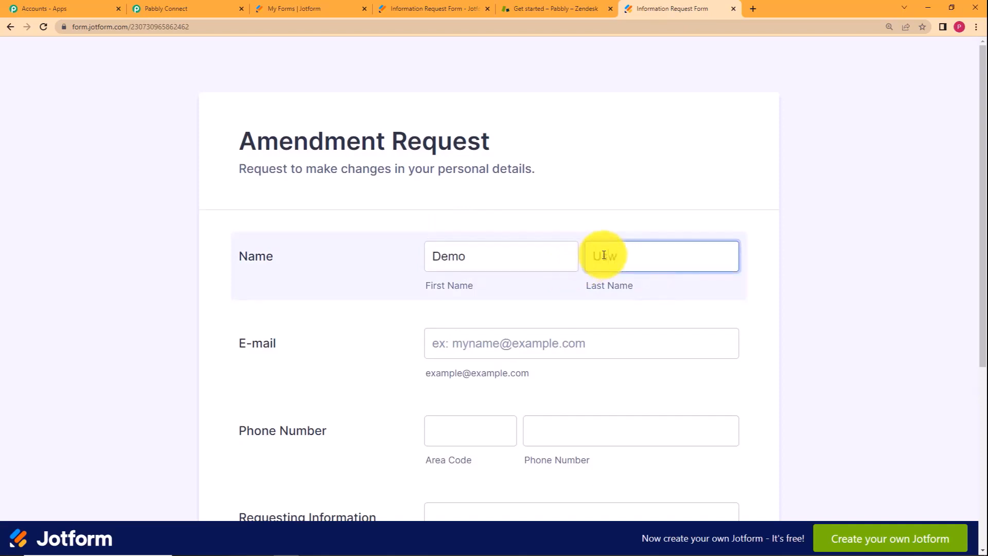
{"action": "left_click", "coordinate": [614, 347]}
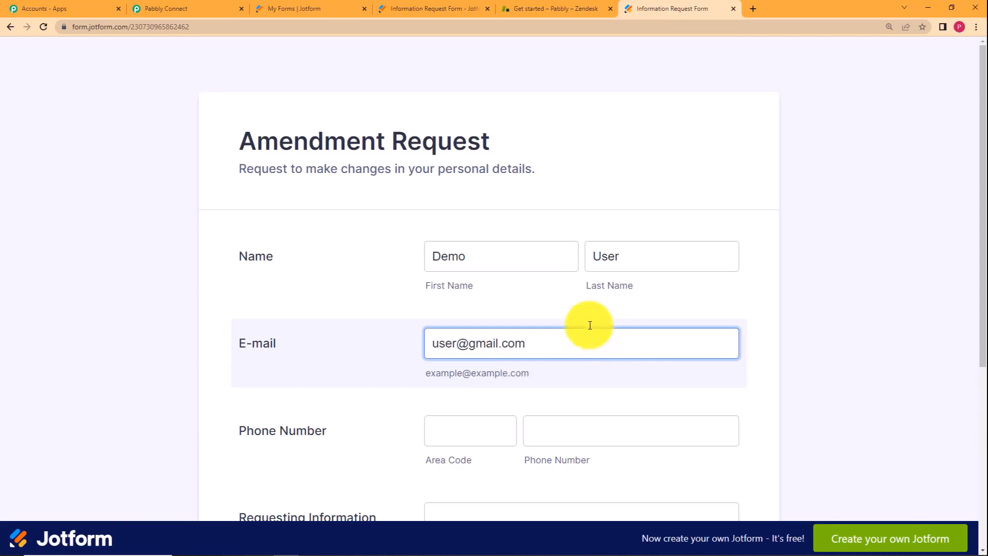
{"action": "left_click", "coordinate": [494, 432]}
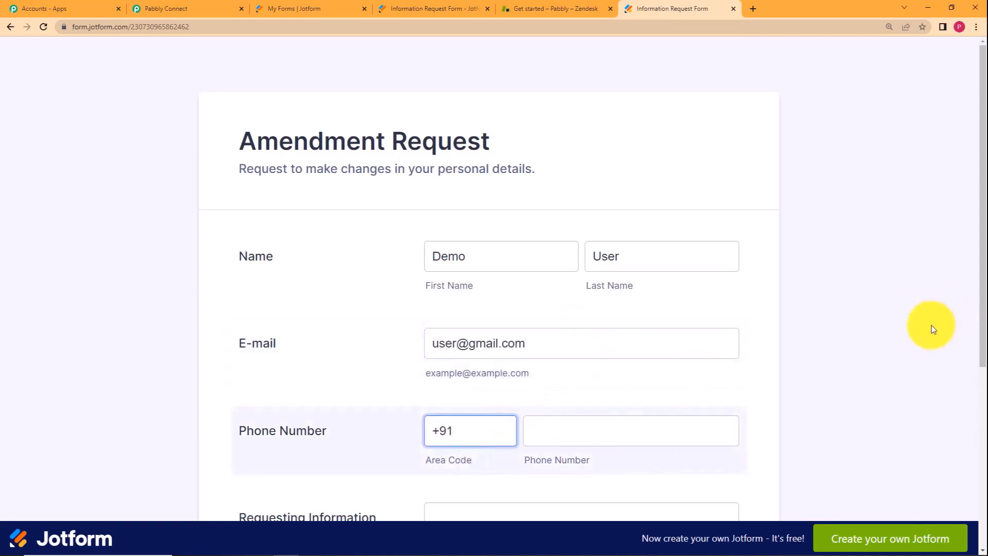
{"action": "left_click", "coordinate": [535, 437]}
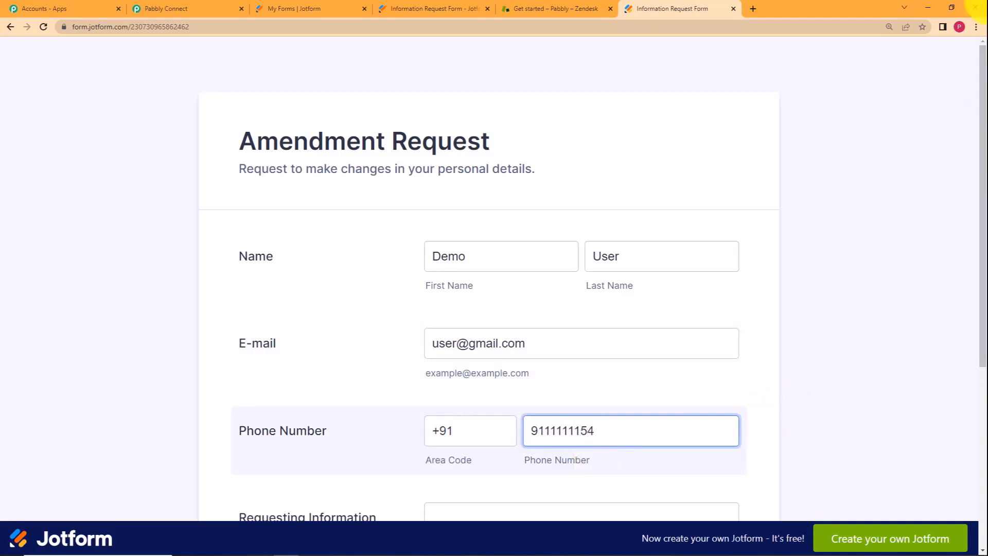
Write a residential address change request and submit the test response.
{"action": "scroll", "coordinate": [967, 77], "scroll_direction": "down", "scroll_amount": 5}
{"action": "left_click", "coordinate": [588, 295]}
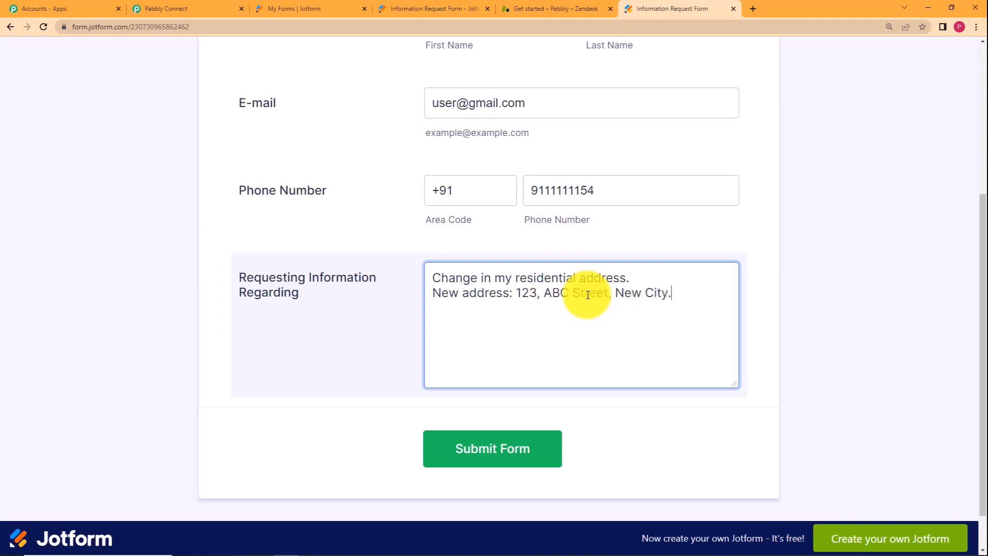
{"action": "left_click", "coordinate": [482, 447]}
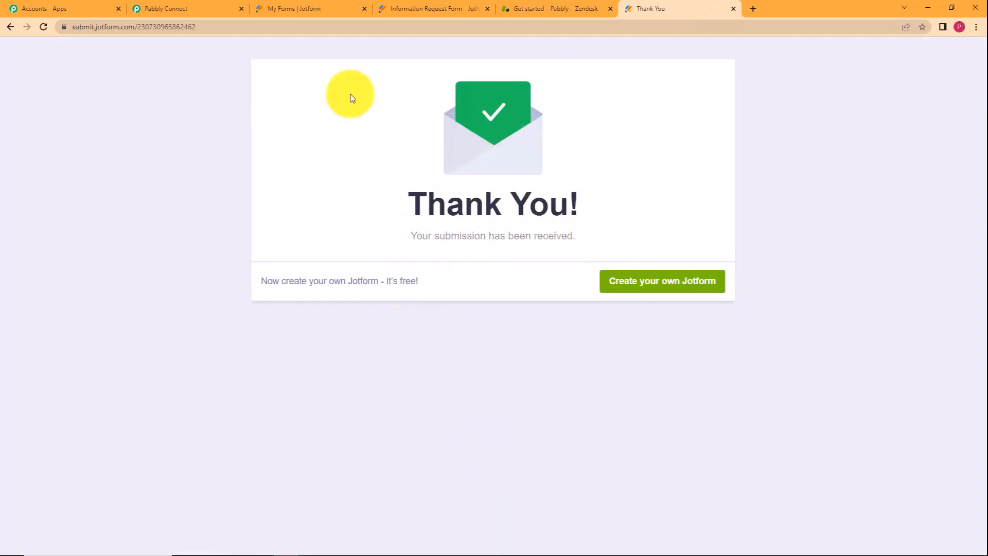
Inspect the captured phone number, area code and request text in the JotForm trigger's response.
{"action": "left_click", "coordinate": [151, 8]}
{"action": "left_click", "coordinate": [189, 209]}
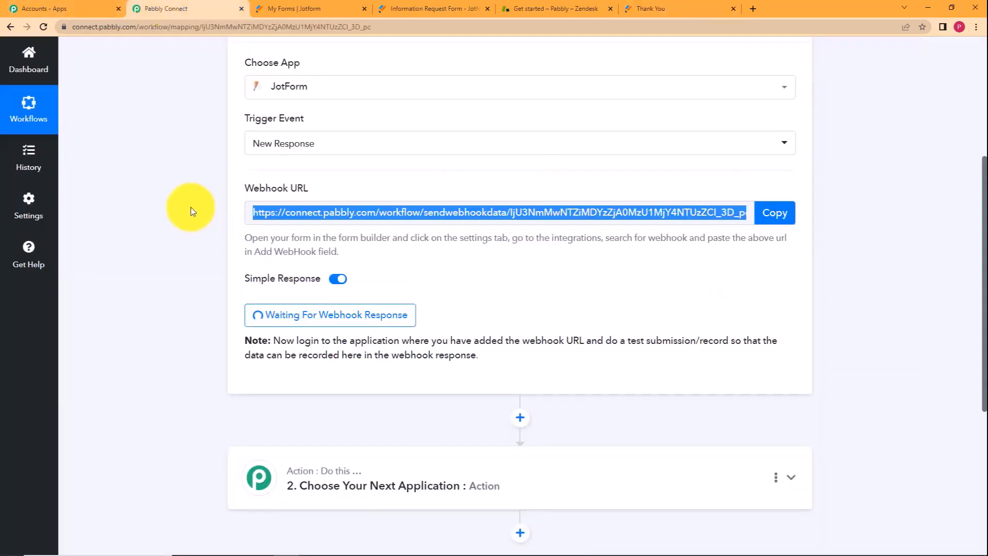
{"action": "scroll", "coordinate": [189, 209], "scroll_direction": "down", "scroll_amount": 2}
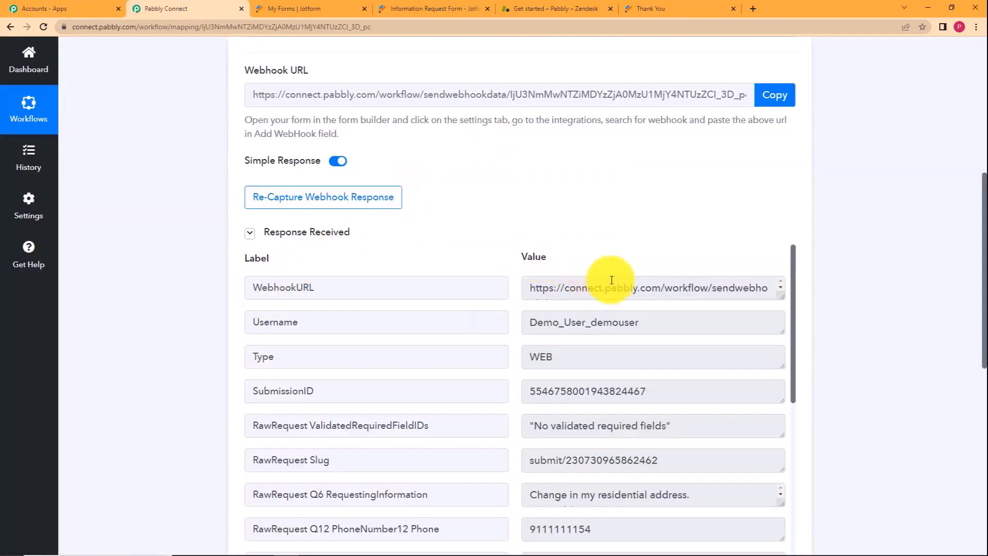
{"action": "scroll", "coordinate": [478, 252], "scroll_direction": "down", "scroll_amount": 5}
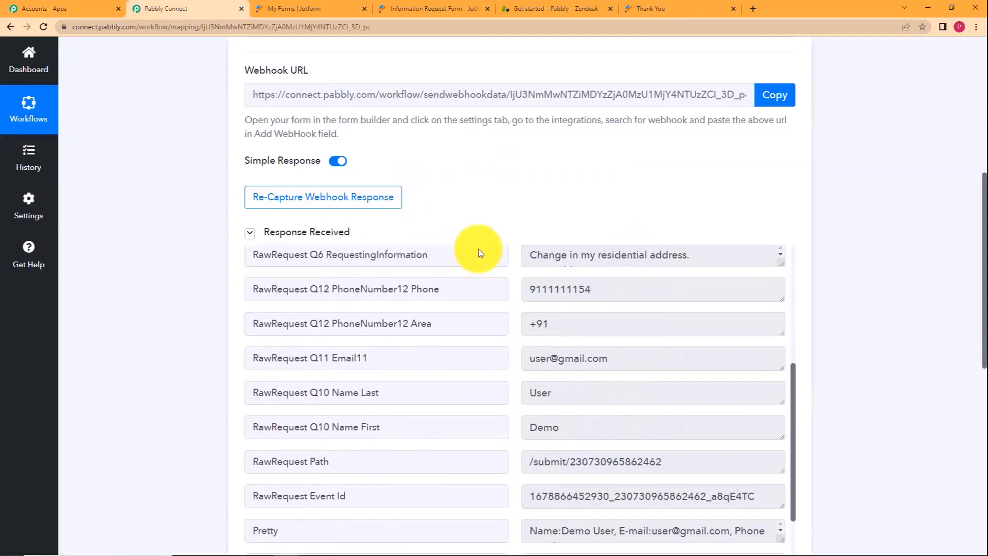
{"action": "left_click_drag", "start_coordinate": [600, 278], "coordinate": [502, 302]}
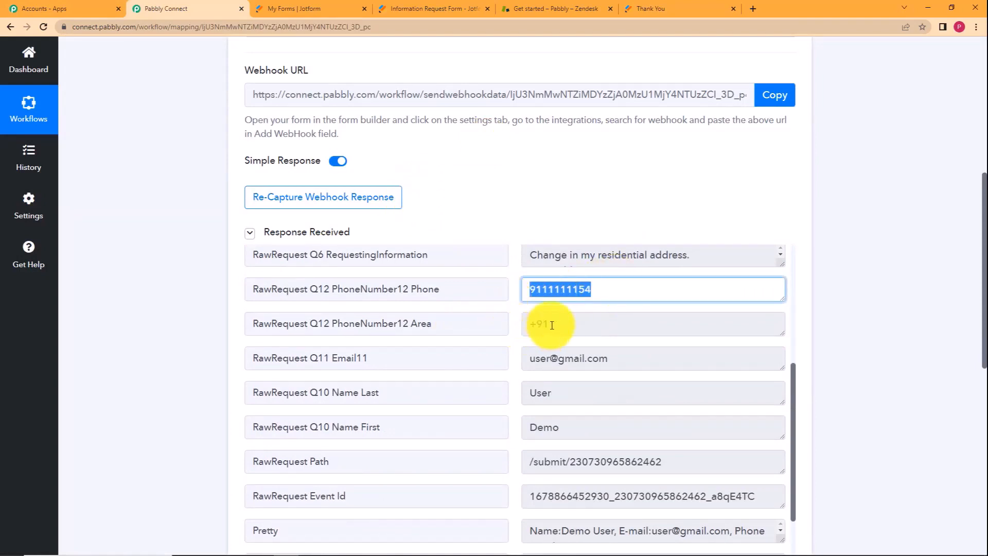
{"action": "left_click_drag", "start_coordinate": [551, 325], "coordinate": [524, 328]}
{"action": "left_click_drag", "start_coordinate": [717, 257], "coordinate": [533, 275]}
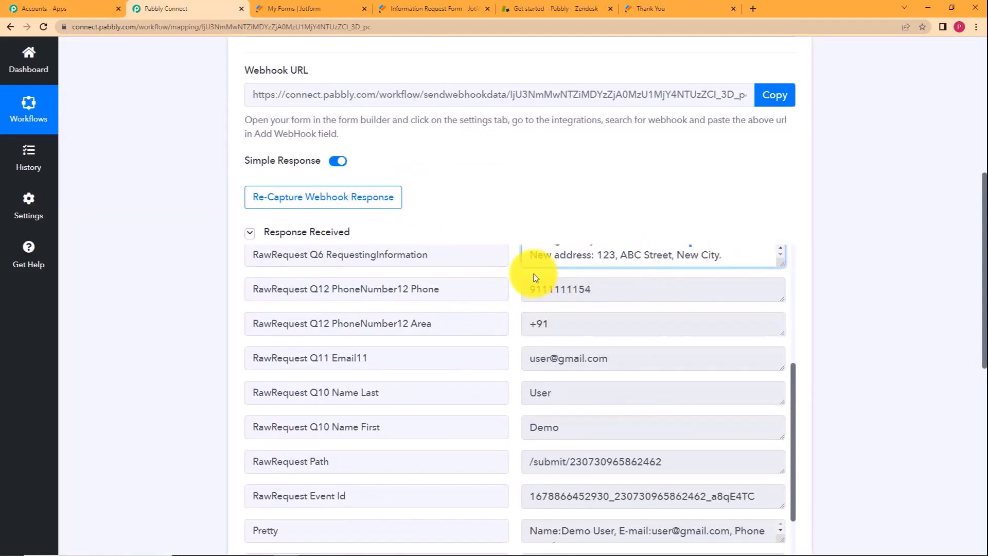
{"action": "scroll", "coordinate": [520, 289], "scroll_direction": "up", "scroll_amount": 2}
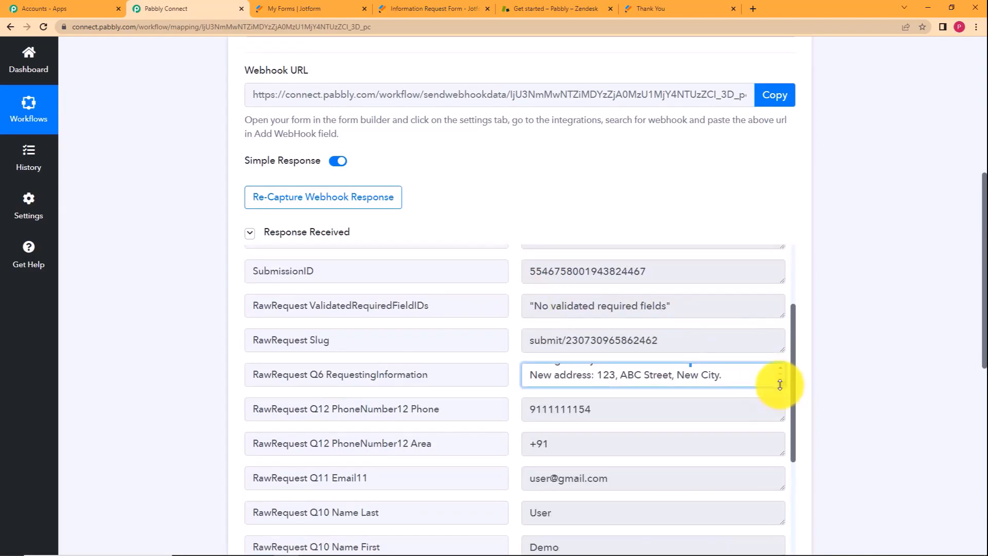
{"action": "left_click_drag", "start_coordinate": [780, 384], "coordinate": [776, 417]}
{"action": "left_click", "coordinate": [510, 414]}
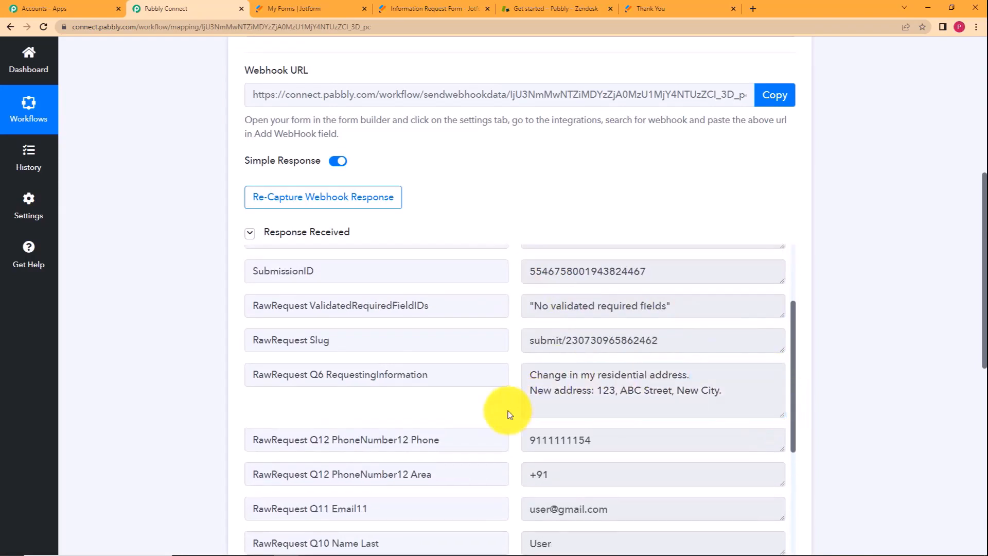
Collapse the Response Received data and expand the '2. Choose Your Next Application' action step.
{"action": "scroll", "coordinate": [510, 414], "scroll_direction": "down", "scroll_amount": 4}
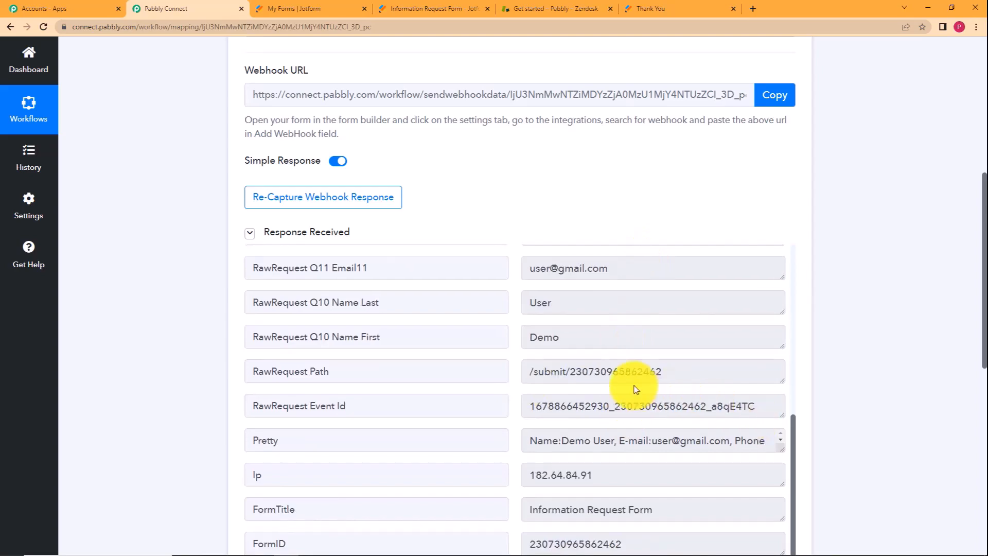
{"action": "scroll", "coordinate": [512, 388], "scroll_direction": "down", "scroll_amount": 4}
{"action": "scroll", "coordinate": [174, 203], "scroll_direction": "up", "scroll_amount": 6}
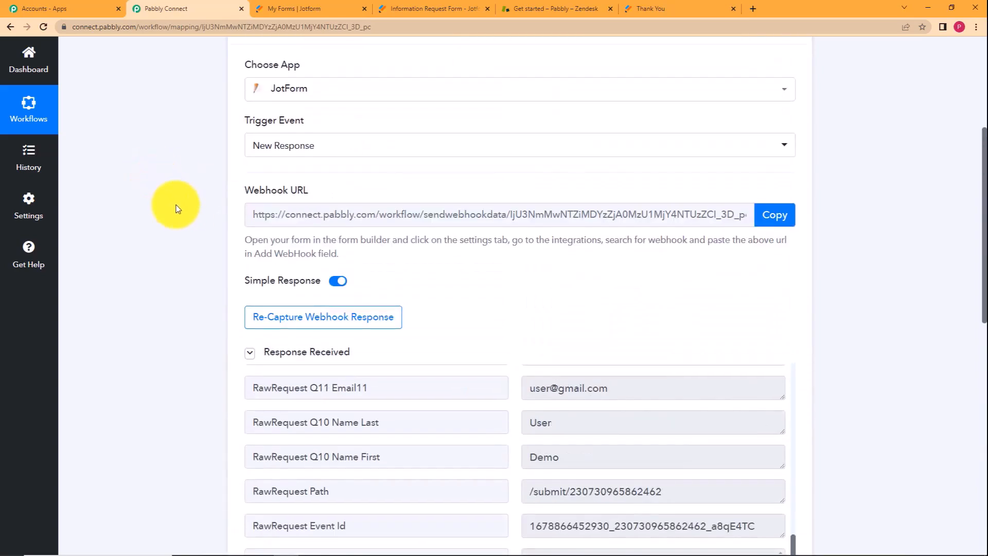
{"action": "left_click", "coordinate": [251, 353]}
{"action": "scroll", "coordinate": [217, 329], "scroll_direction": "down", "scroll_amount": 2}
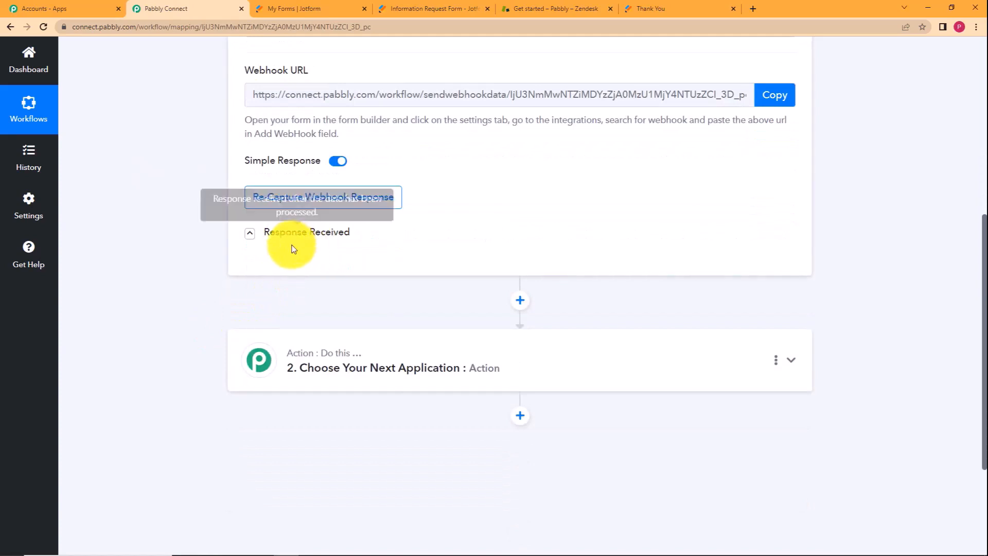
{"action": "left_click", "coordinate": [309, 337]}
Search 'Zende', choose Zendesk with the Create Ticket action event, and begin connecting an account.
{"action": "scroll", "coordinate": [198, 320], "scroll_direction": "down", "scroll_amount": 4}
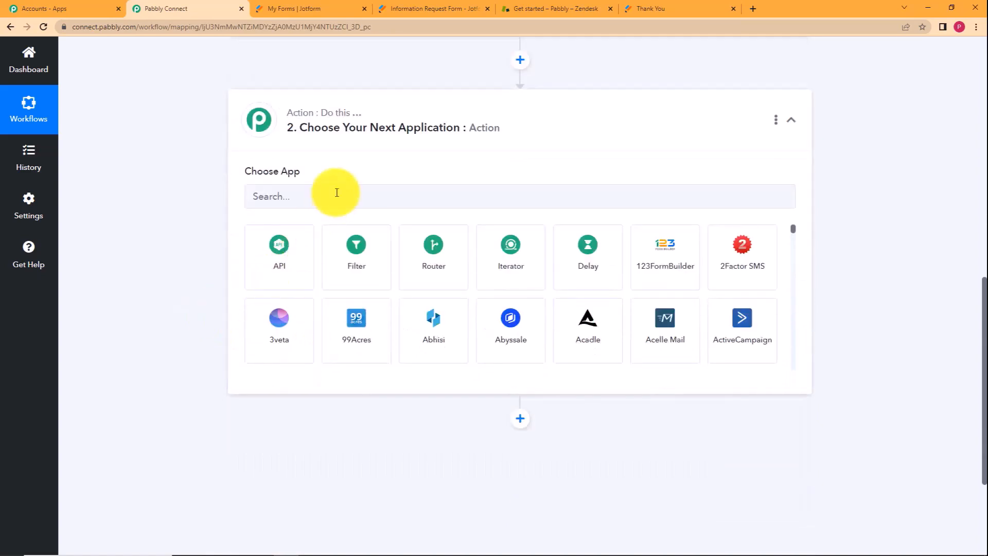
{"action": "left_click", "coordinate": [336, 192]}
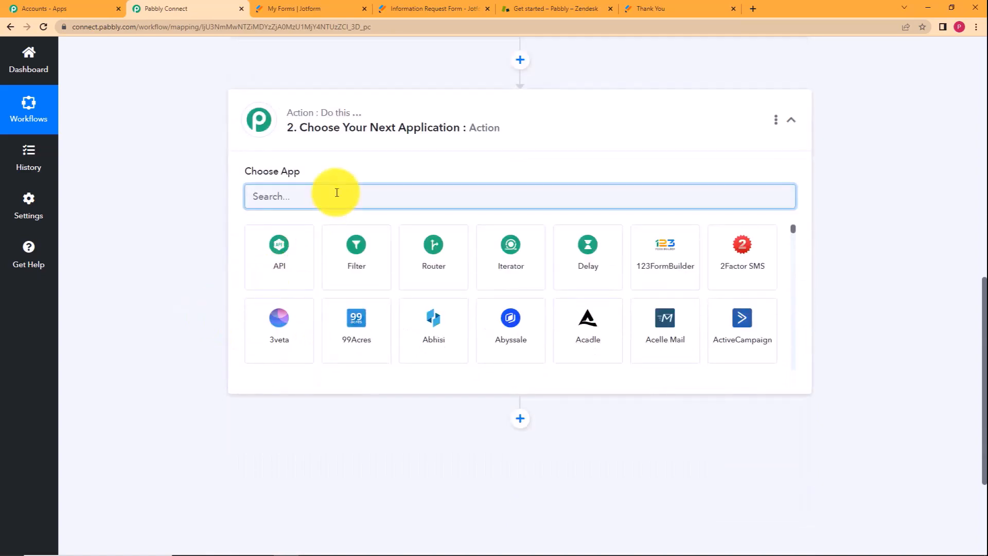
{"action": "type", "text": "Ze"}
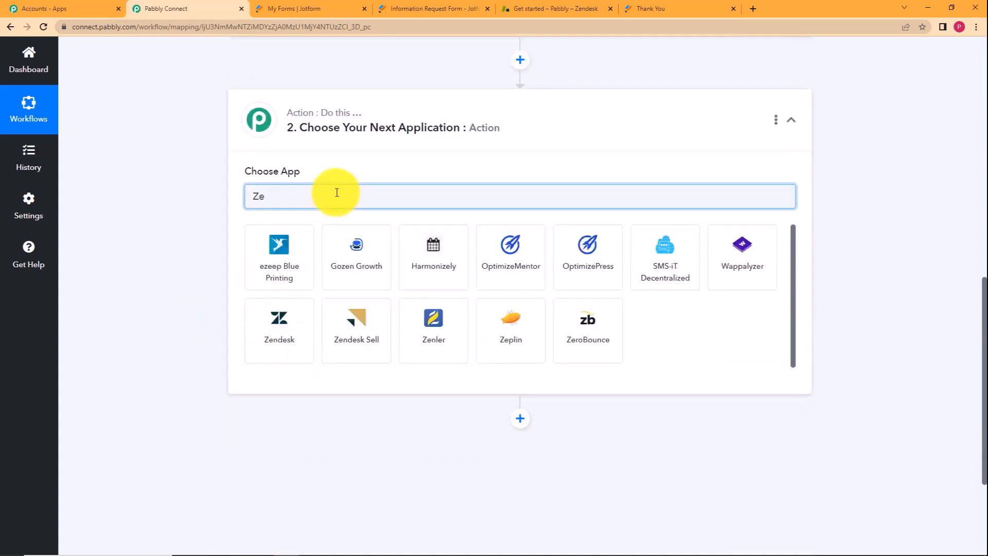
{"action": "type", "text": "ndes"}
{"action": "left_click", "coordinate": [266, 278]}
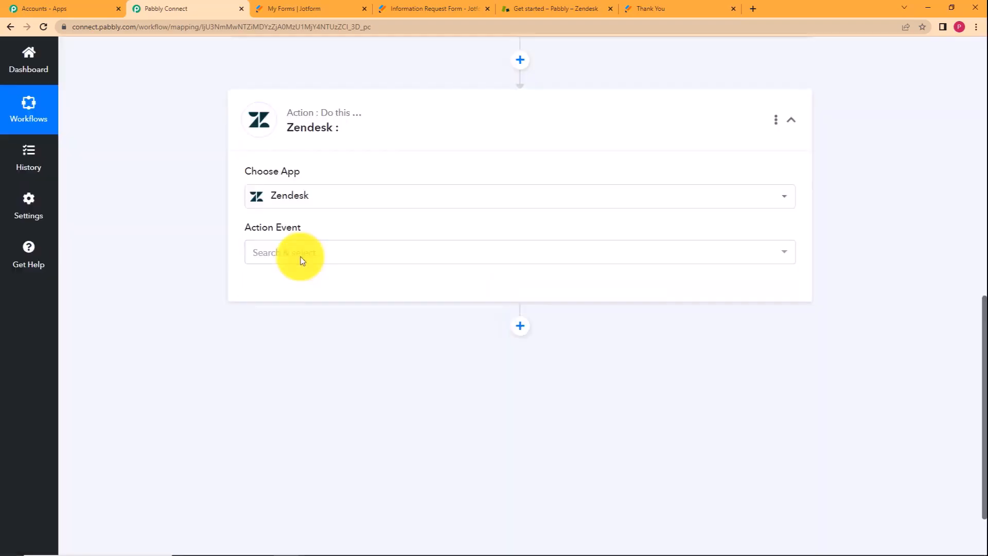
{"action": "left_click", "coordinate": [302, 260]}
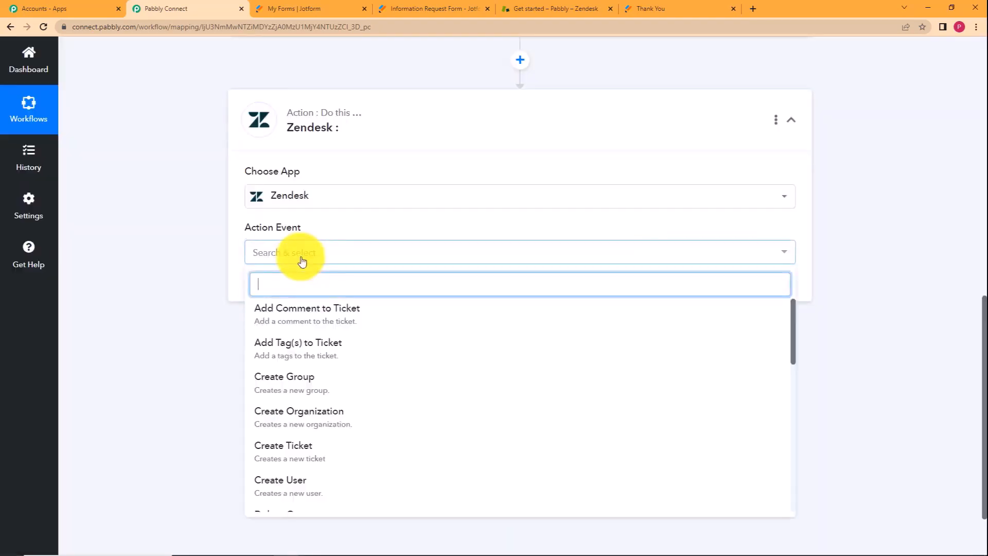
{"action": "left_click", "coordinate": [313, 447]}
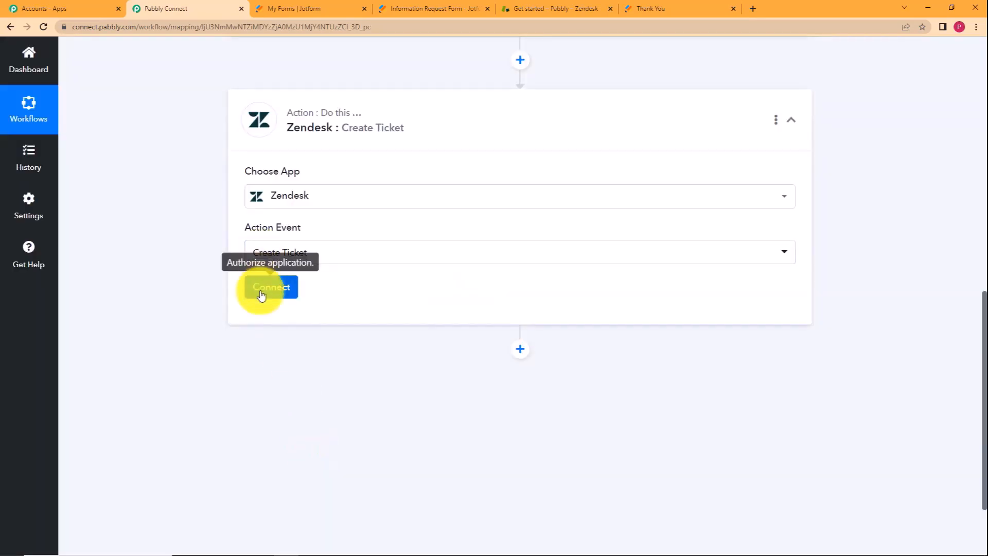
{"action": "left_click", "coordinate": [261, 290]}
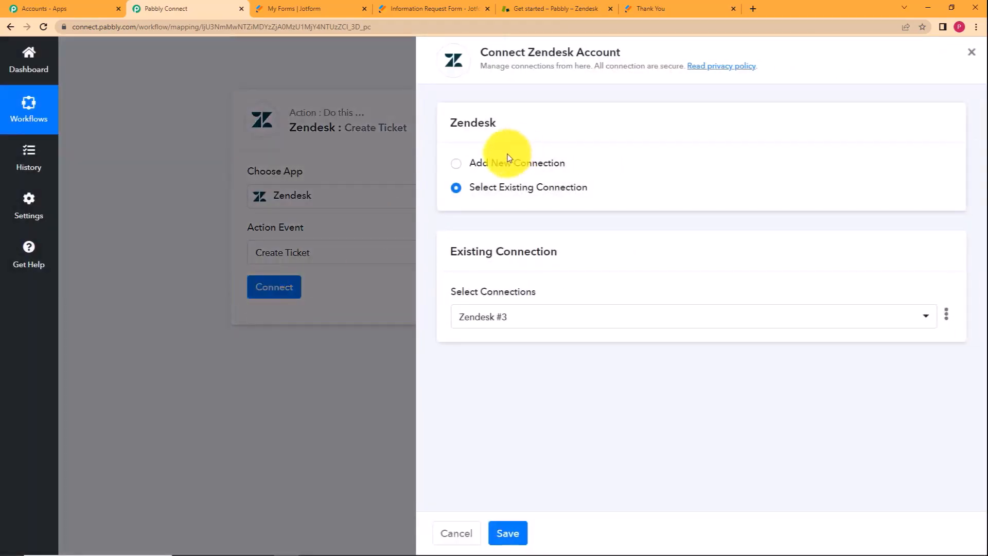
Add a new Zendesk connection and enter the account username and password.
{"action": "left_click", "coordinate": [508, 166]}
{"action": "scroll", "coordinate": [469, 269], "scroll_direction": "down", "scroll_amount": 1}
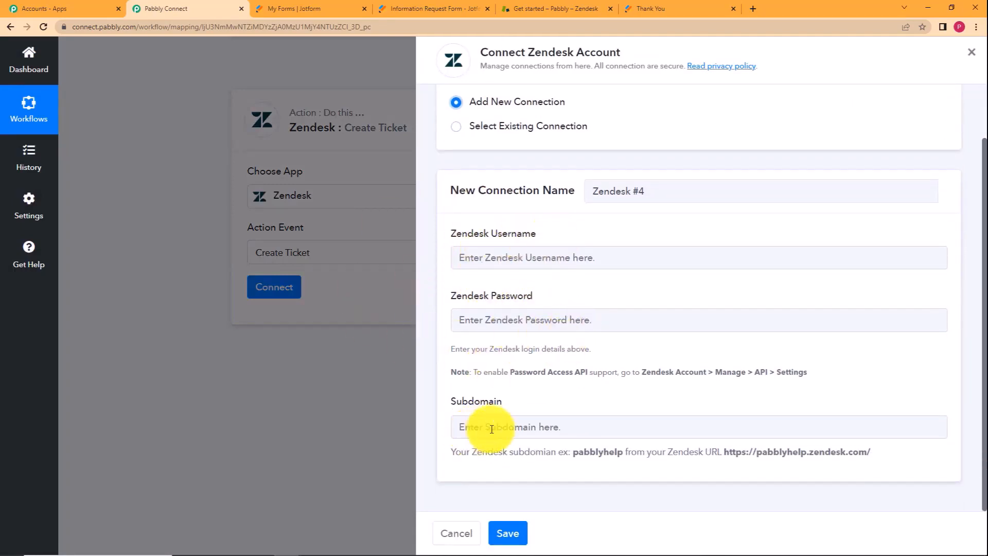
{"action": "left_click", "coordinate": [595, 261]}
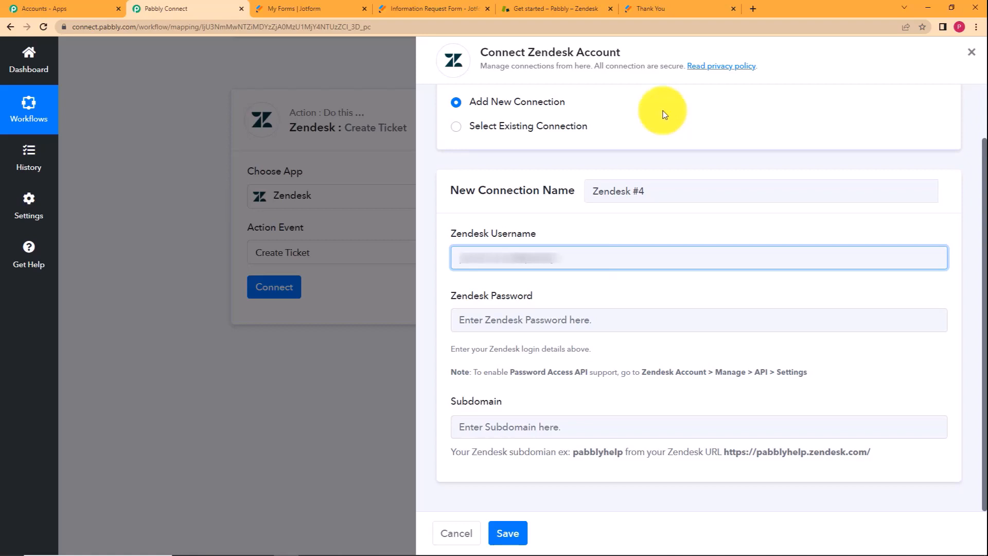
{"action": "left_click", "coordinate": [608, 315]}
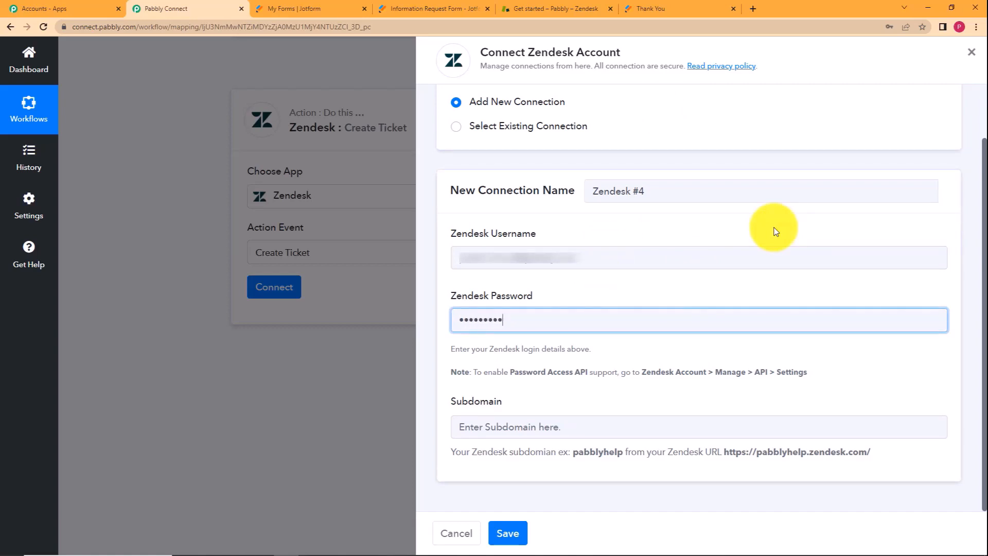
Review the Subdomain field's example hint before looking up the Zendesk subdomain.
{"action": "left_click", "coordinate": [635, 426]}
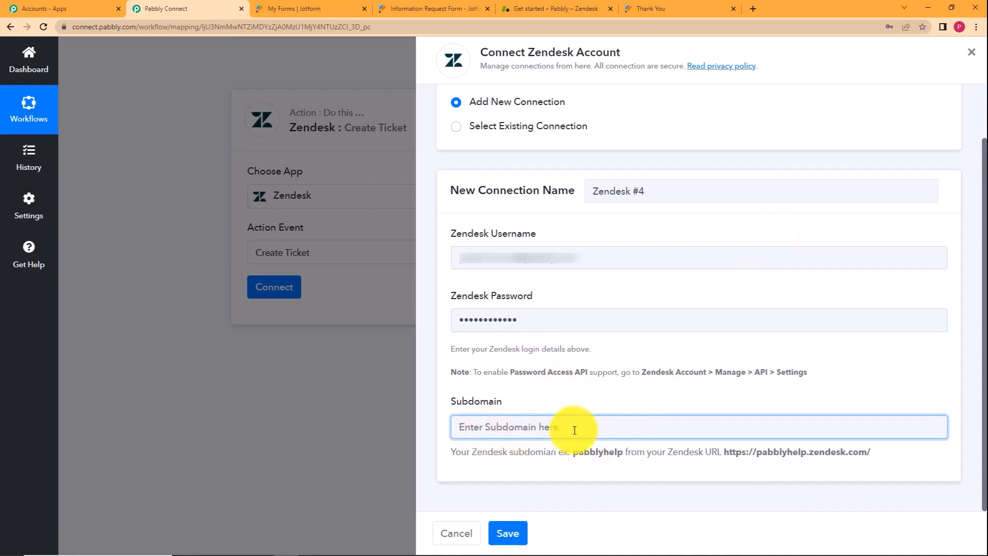
{"action": "left_click_drag", "start_coordinate": [451, 452], "coordinate": [911, 452]}
{"action": "left_click", "coordinate": [916, 456]}
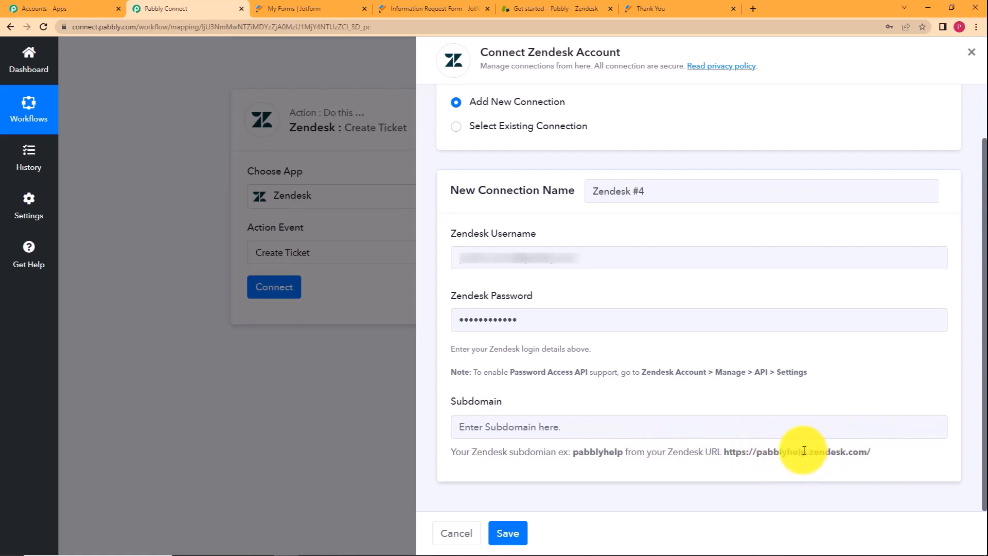
{"action": "left_click", "coordinate": [512, 7]}
Copy the Zendesk account subdomain from the page address.
{"action": "left_click", "coordinate": [82, 27]}
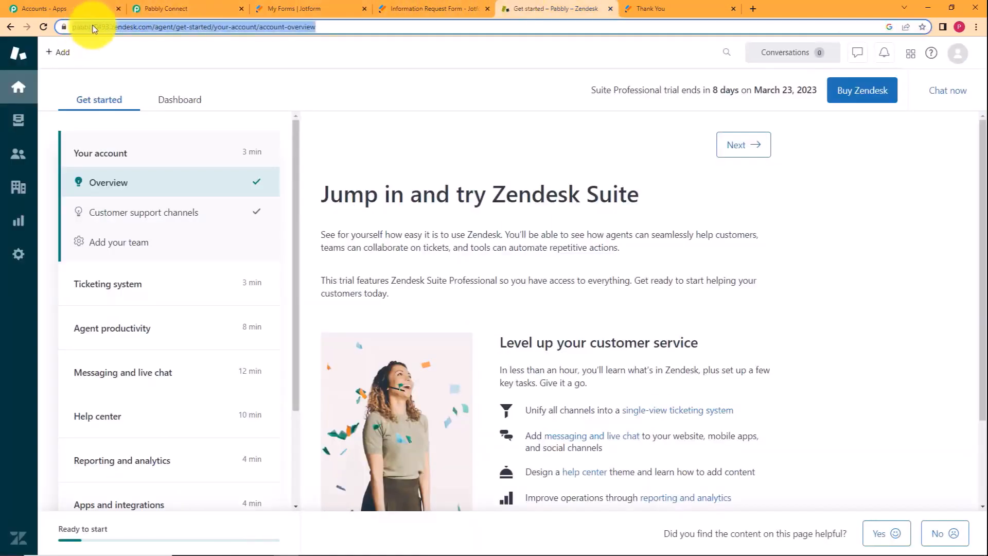
{"action": "left_click", "coordinate": [216, 32]}
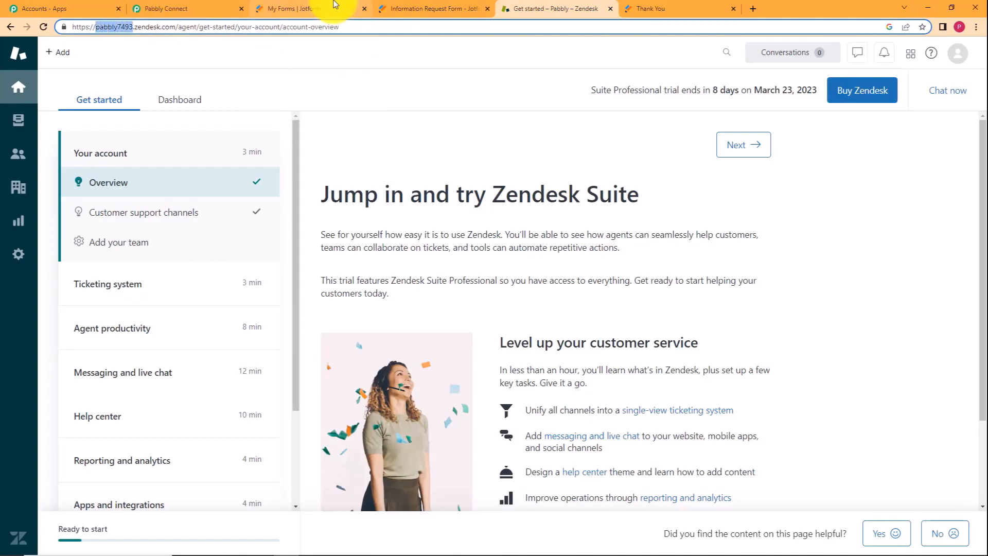
Paste the copied subdomain into the Zendesk connection's Subdomain field and save the connection.
{"action": "left_click", "coordinate": [226, 8]}
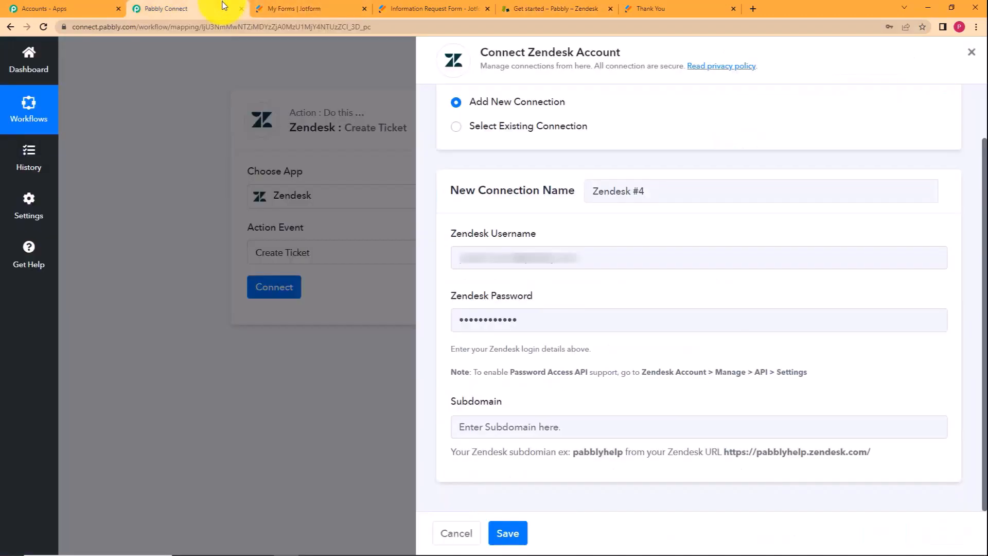
{"action": "left_click", "coordinate": [514, 419]}
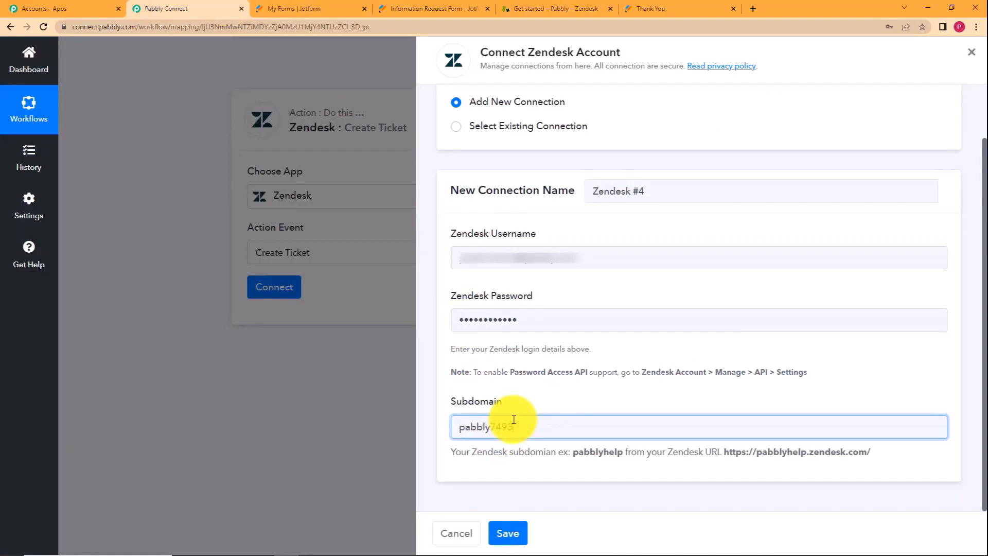
{"action": "left_click", "coordinate": [520, 538]}
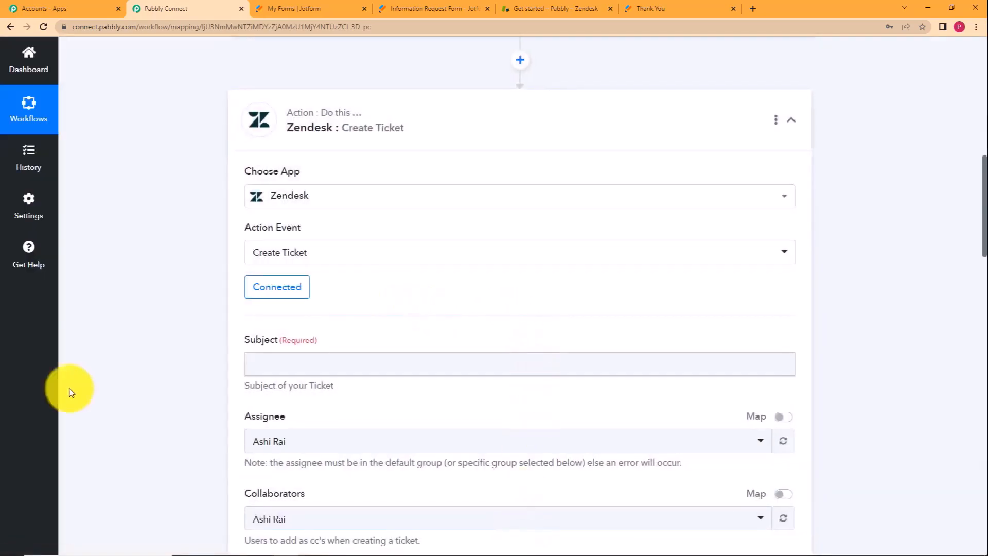
Collapse the JotForm trigger and expand the connected Zendesk Create Ticket step to show its Subject field.
{"action": "scroll", "coordinate": [185, 362], "scroll_direction": "down", "scroll_amount": 5}
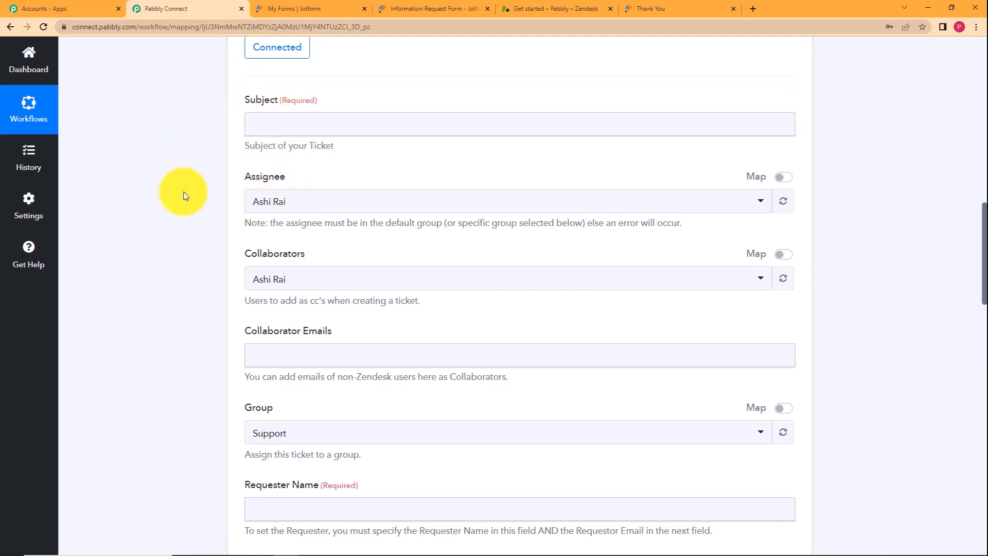
{"action": "scroll", "coordinate": [185, 196], "scroll_direction": "up", "scroll_amount": 12}
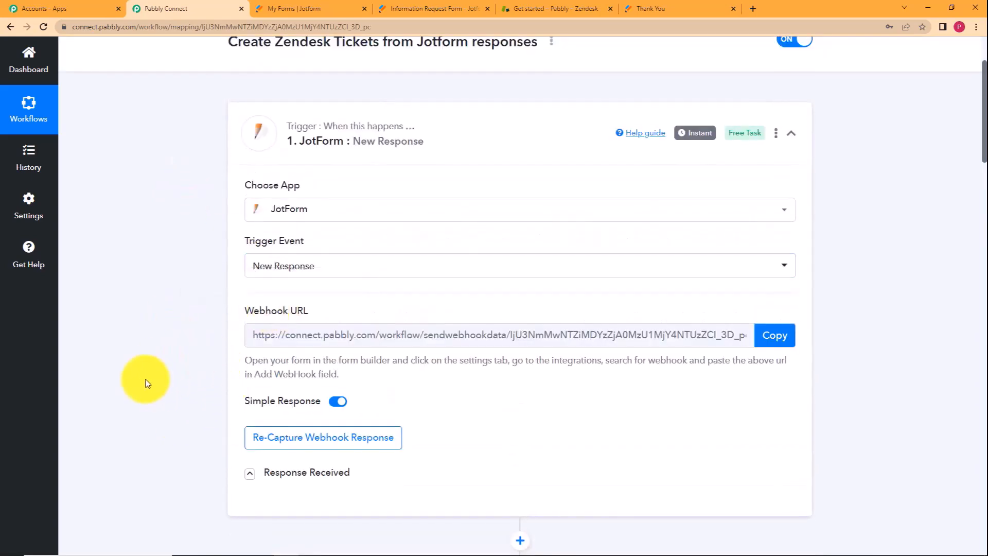
{"action": "scroll", "coordinate": [231, 360], "scroll_direction": "down", "scroll_amount": 2}
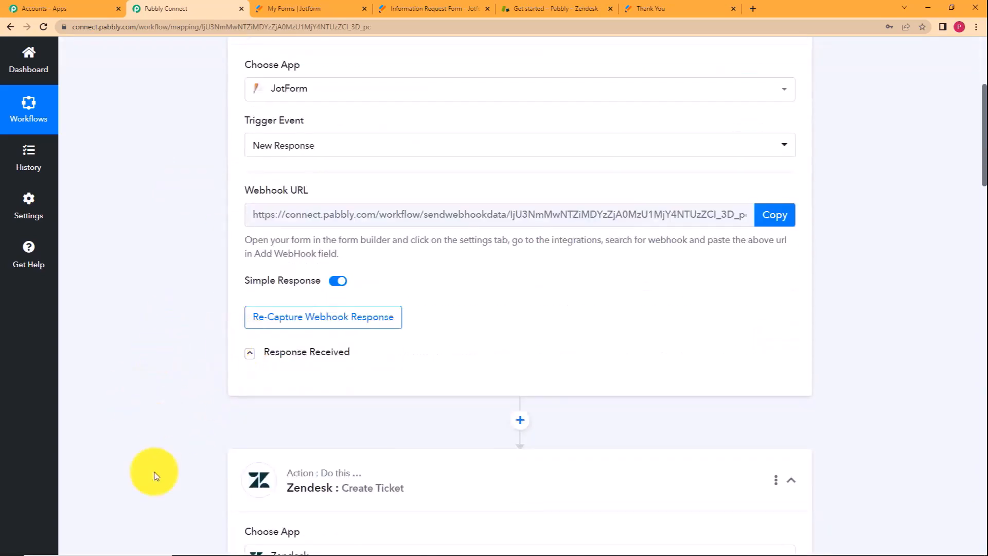
{"action": "scroll", "coordinate": [452, 238], "scroll_direction": "up", "scroll_amount": 4}
{"action": "left_click", "coordinate": [453, 242]}
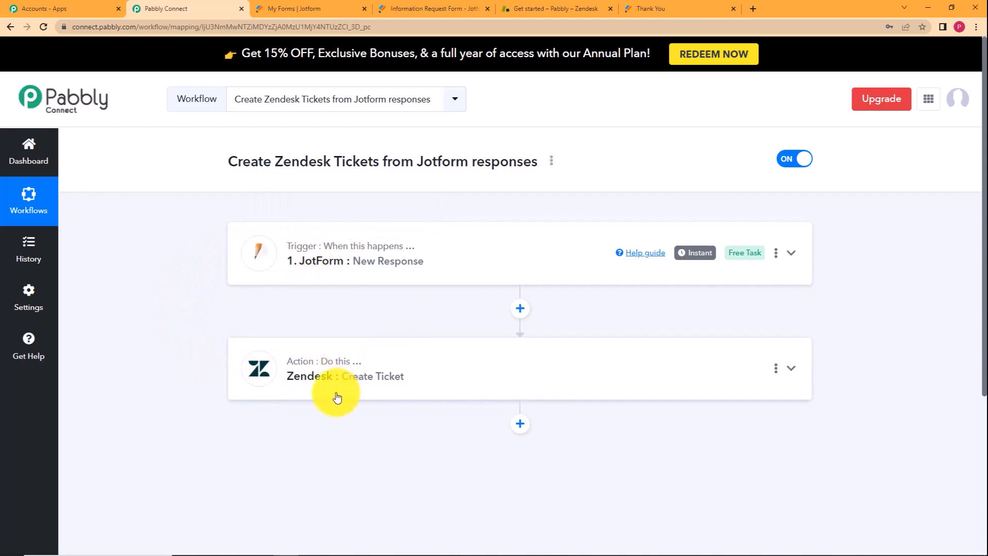
{"action": "left_click", "coordinate": [342, 363]}
{"action": "scroll", "coordinate": [191, 374], "scroll_direction": "down", "scroll_amount": 3}
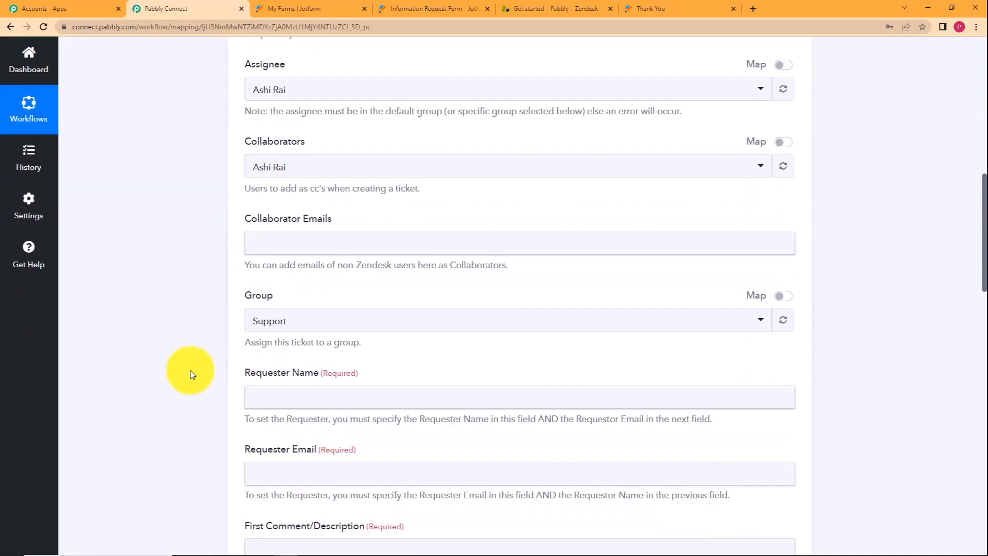
{"action": "scroll", "coordinate": [191, 375], "scroll_direction": "up", "scroll_amount": 3}
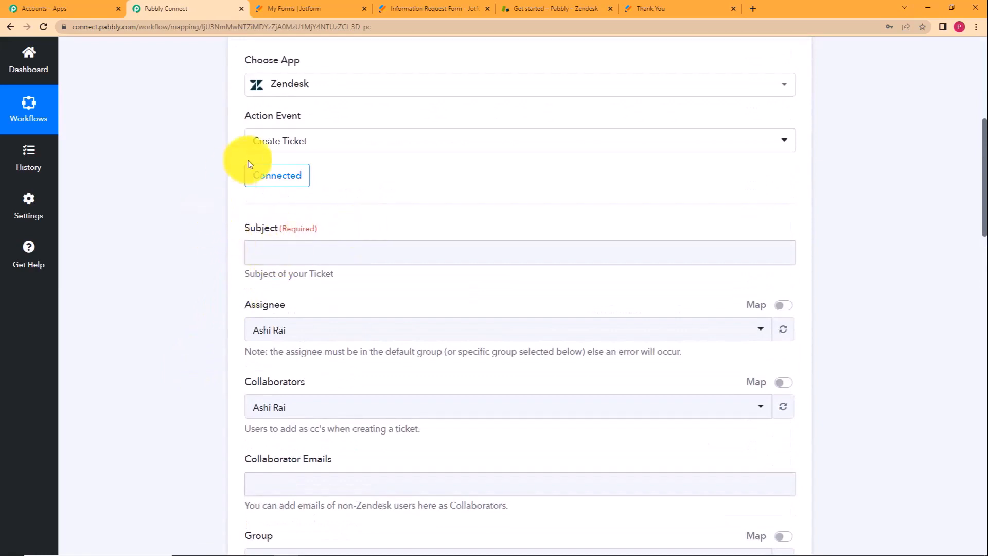
{"action": "left_click", "coordinate": [291, 261]}
{"action": "left_click", "coordinate": [205, 286]}
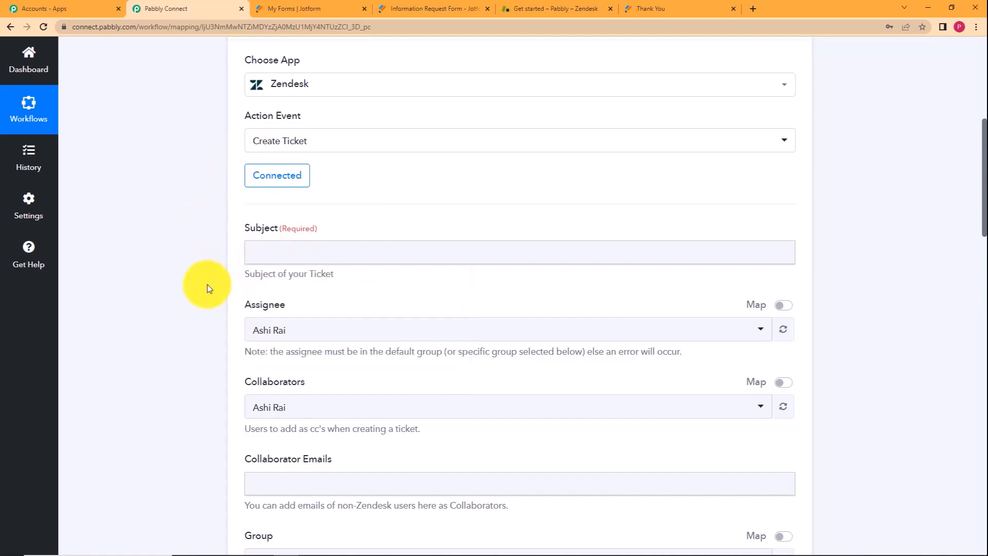
{"action": "left_click", "coordinate": [279, 257]}
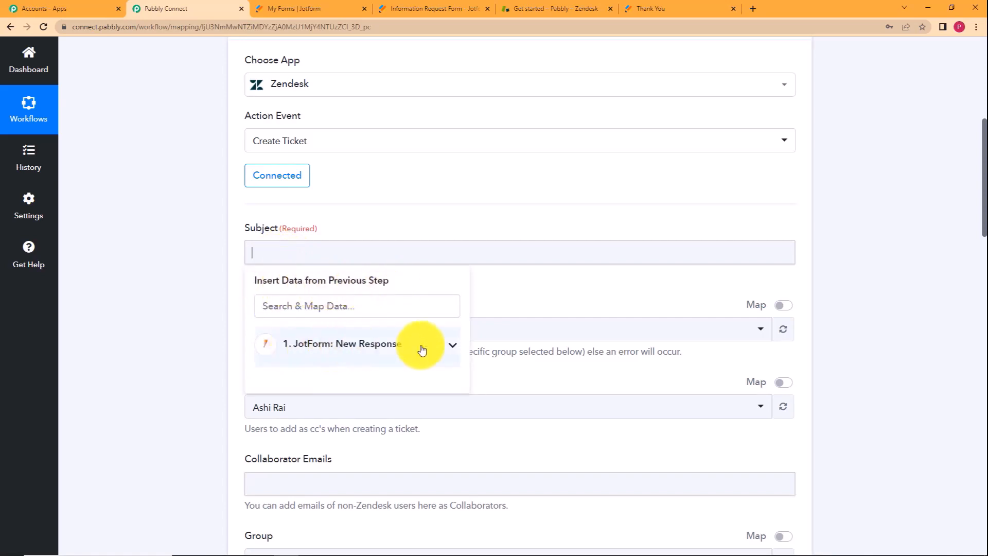
{"action": "left_click", "coordinate": [374, 345]}
{"action": "scroll", "coordinate": [209, 366], "scroll_direction": "down", "scroll_amount": 4}
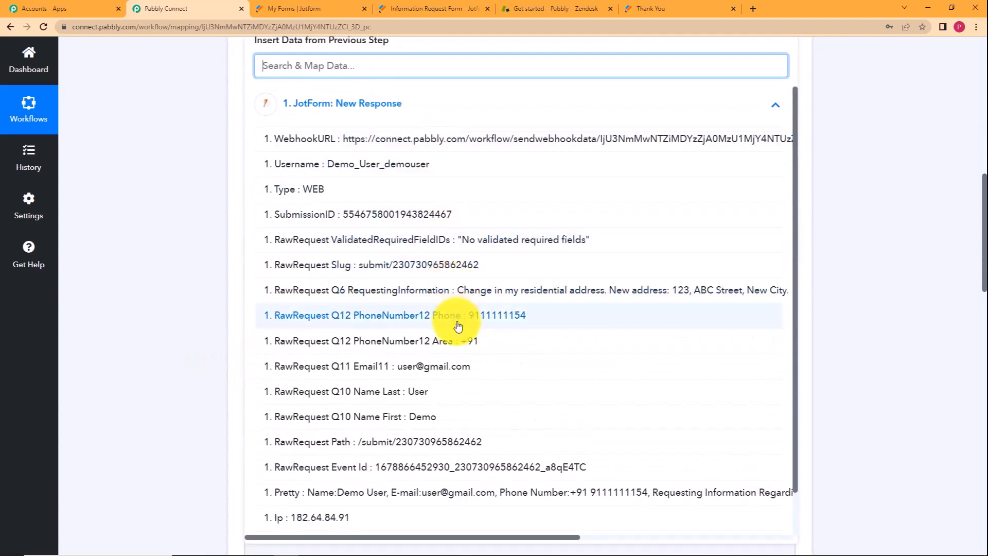
{"action": "scroll", "coordinate": [453, 411], "scroll_direction": "down", "scroll_amount": 1}
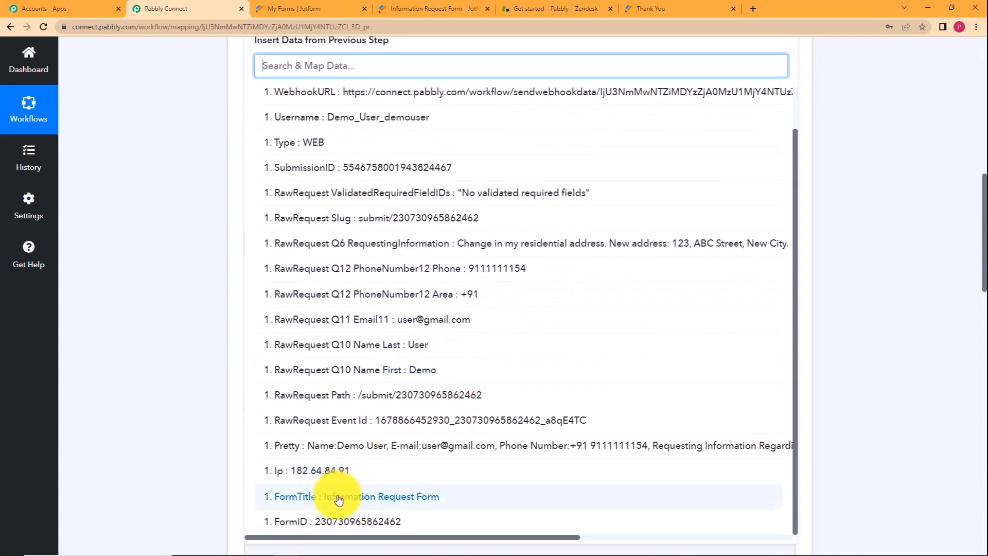
{"action": "left_click", "coordinate": [338, 497]}
{"action": "left_click", "coordinate": [148, 266]}
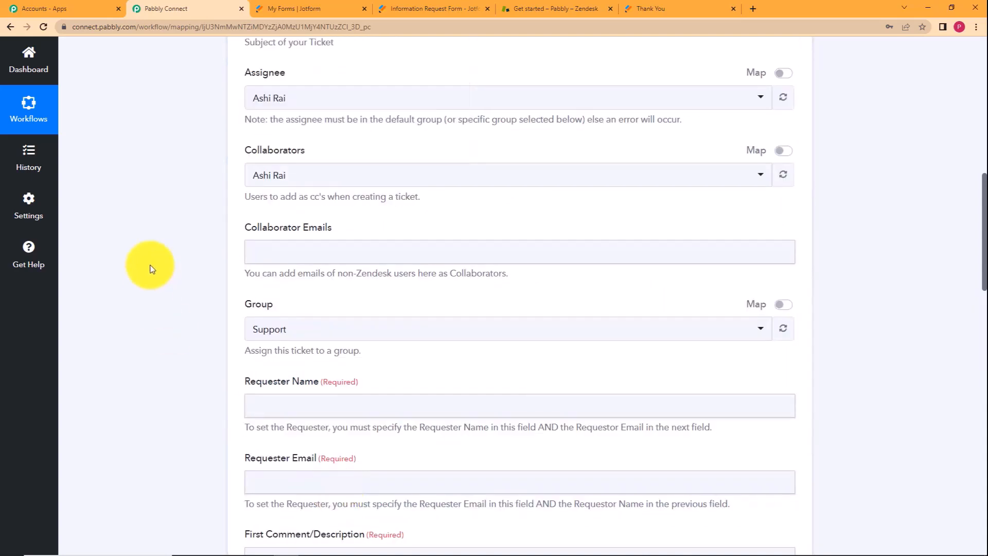
{"action": "scroll", "coordinate": [254, 221], "scroll_direction": "up", "scroll_amount": 5}
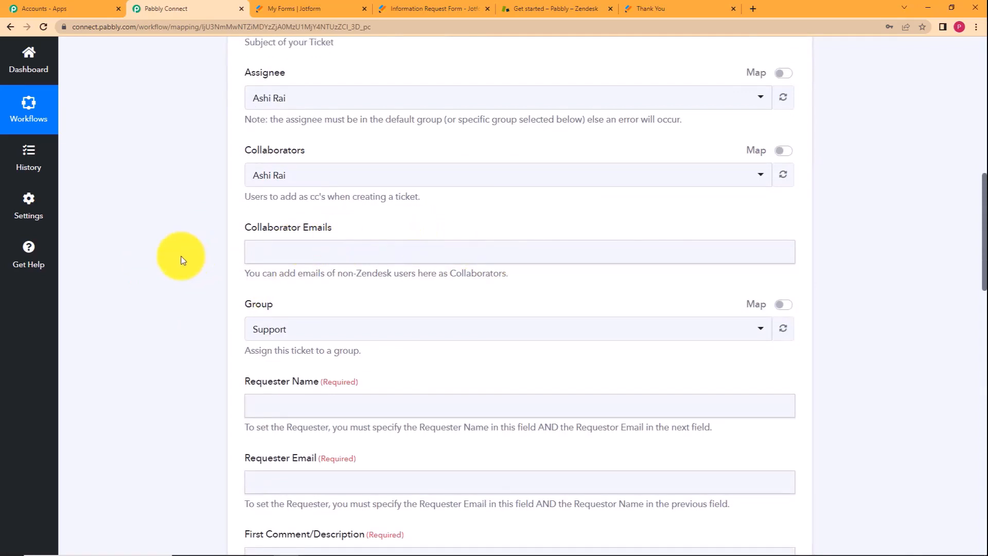
{"action": "scroll", "coordinate": [180, 260], "scroll_direction": "down", "scroll_amount": 2}
{"action": "scroll", "coordinate": [181, 260], "scroll_direction": "down", "scroll_amount": 2}
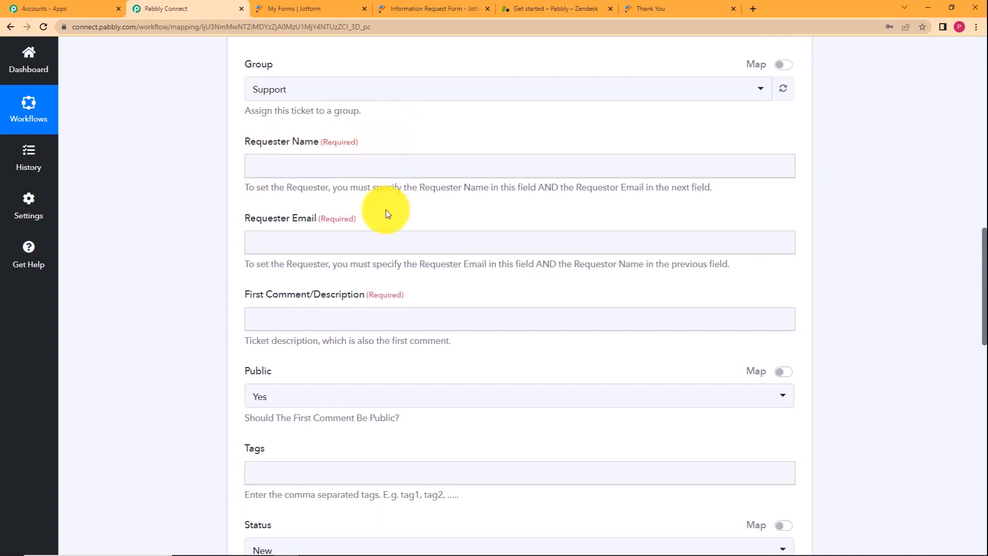
Map the Jotform first and last name fields into Requester Name.
{"action": "left_click", "coordinate": [396, 168]}
{"action": "left_click", "coordinate": [428, 259]}
{"action": "scroll", "coordinate": [440, 327], "scroll_direction": "down", "scroll_amount": 2}
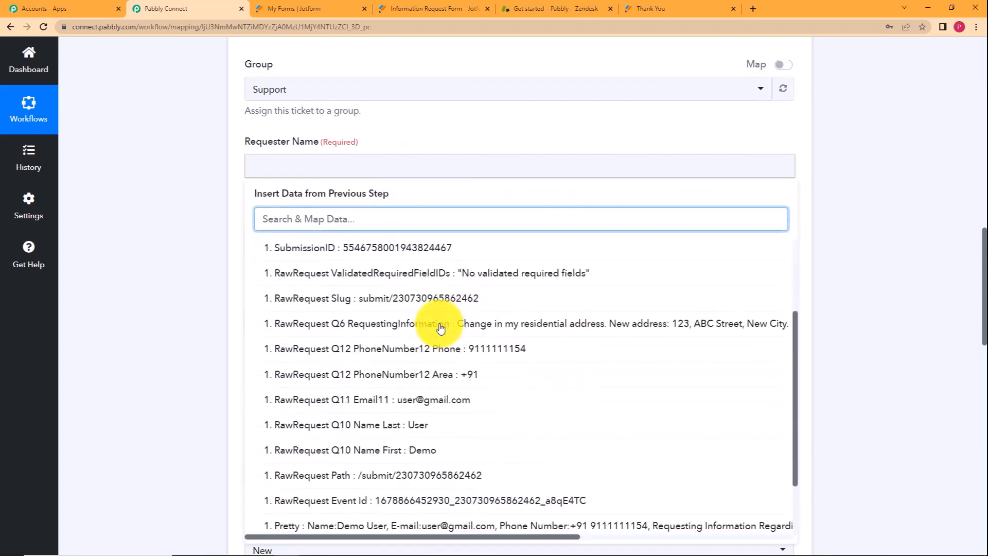
{"action": "scroll", "coordinate": [440, 327], "scroll_direction": "down", "scroll_amount": 2}
{"action": "left_click", "coordinate": [420, 371]}
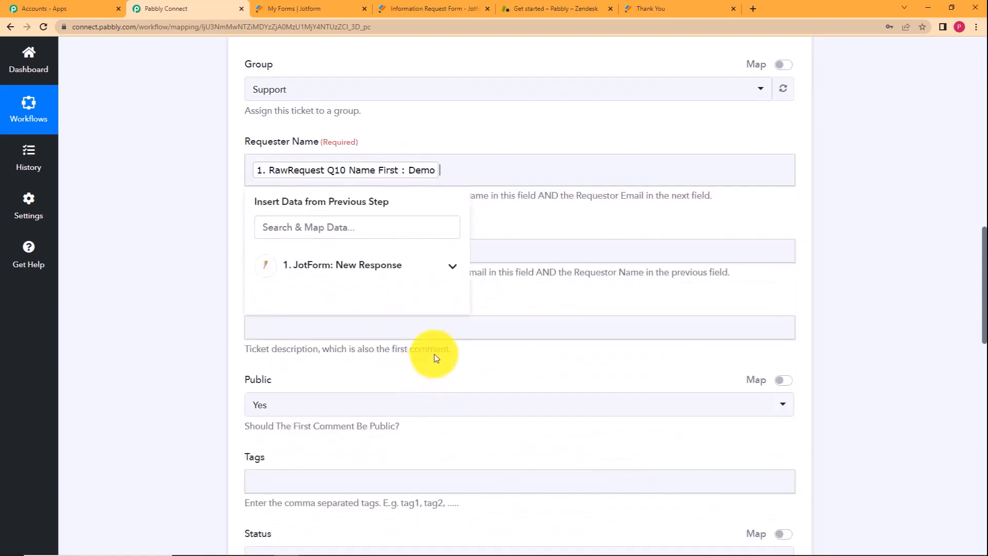
{"action": "left_click", "coordinate": [402, 268]}
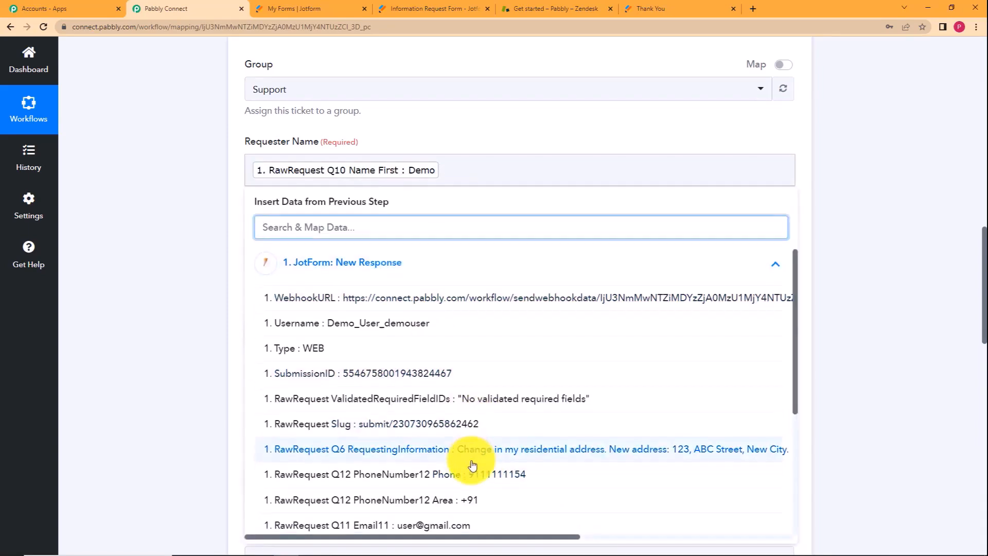
{"action": "scroll", "coordinate": [473, 465], "scroll_direction": "down", "scroll_amount": 4}
{"action": "left_click", "coordinate": [476, 346]}
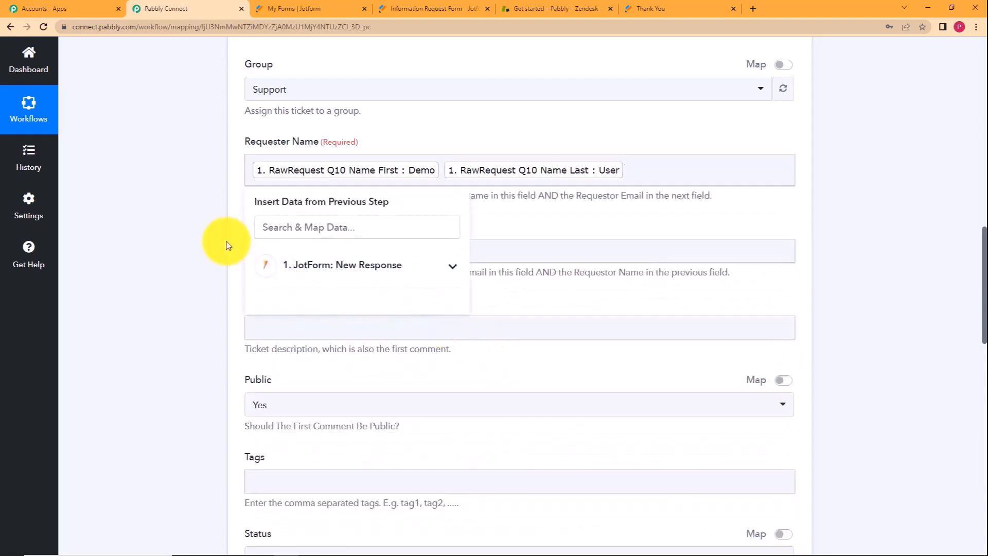
Map the Jotform Email11 field into Requester Email.
{"action": "left_click", "coordinate": [229, 245]}
{"action": "left_click", "coordinate": [280, 250]}
{"action": "left_click", "coordinate": [349, 342]}
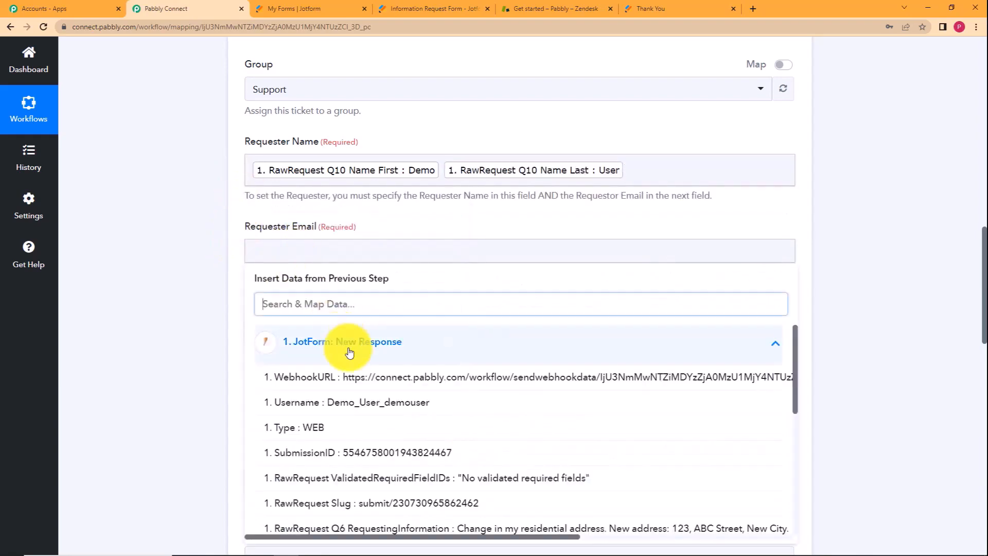
{"action": "scroll", "coordinate": [432, 398], "scroll_direction": "down", "scroll_amount": 5}
{"action": "left_click", "coordinate": [441, 368]}
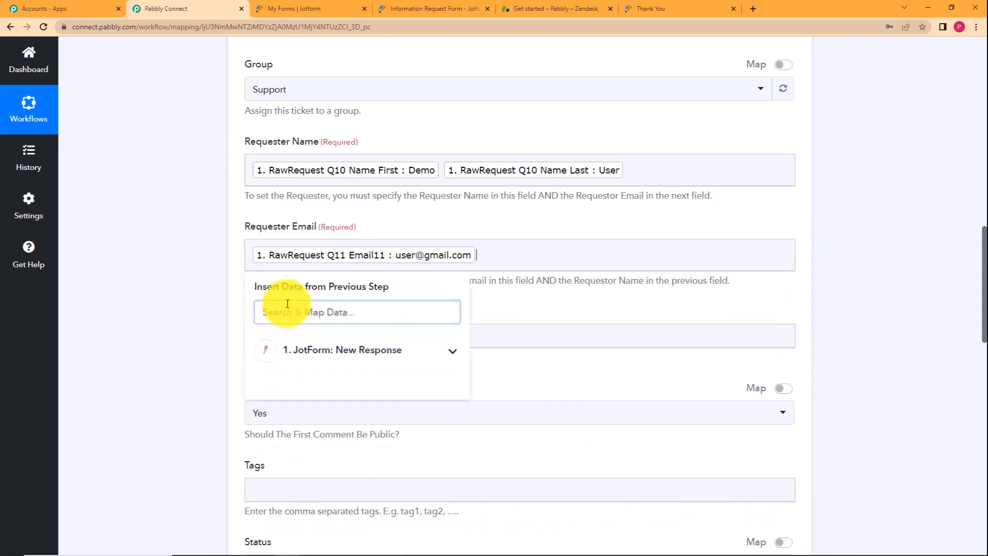
{"action": "left_click", "coordinate": [237, 293]}
Fill the description with the RequestingInformation answer plus a Phone Number line mapped to Q12 Phone.
{"action": "left_click", "coordinate": [275, 339]}
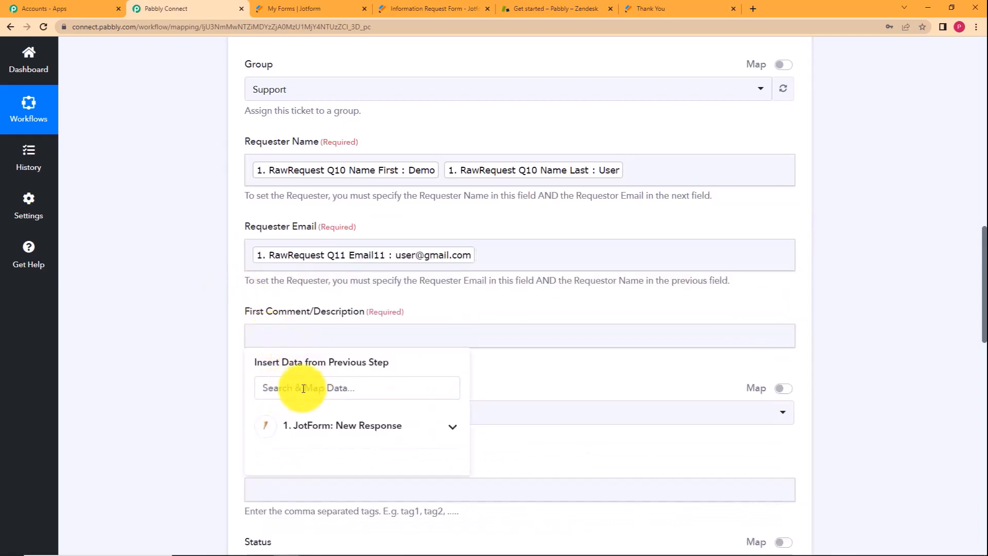
{"action": "scroll", "coordinate": [221, 375], "scroll_direction": "down", "scroll_amount": 3}
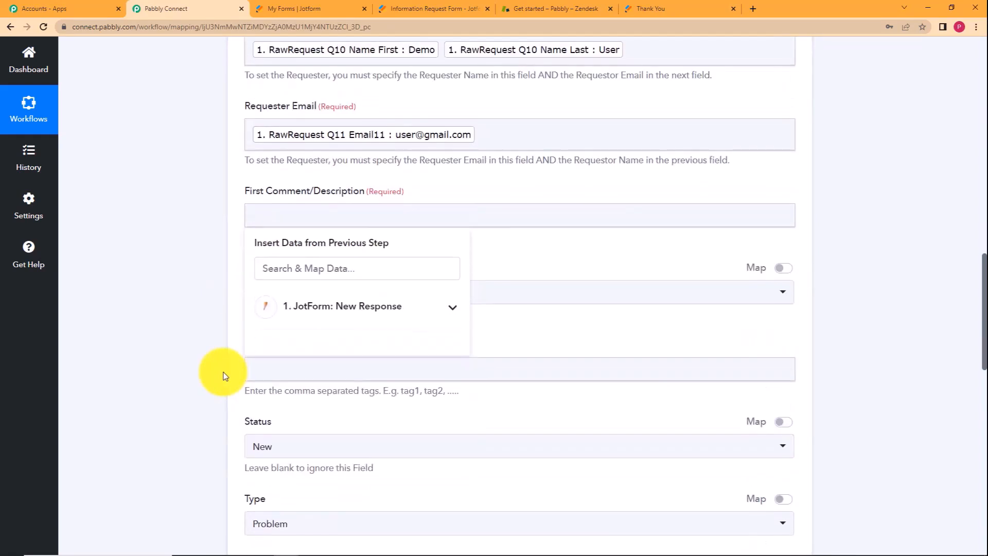
{"action": "left_click", "coordinate": [397, 304]}
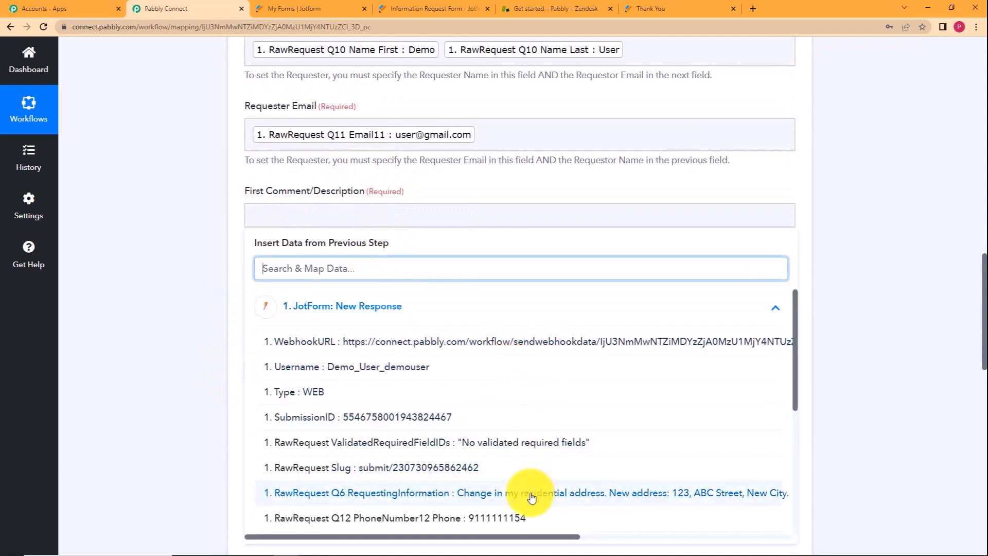
{"action": "left_click", "coordinate": [514, 492]}
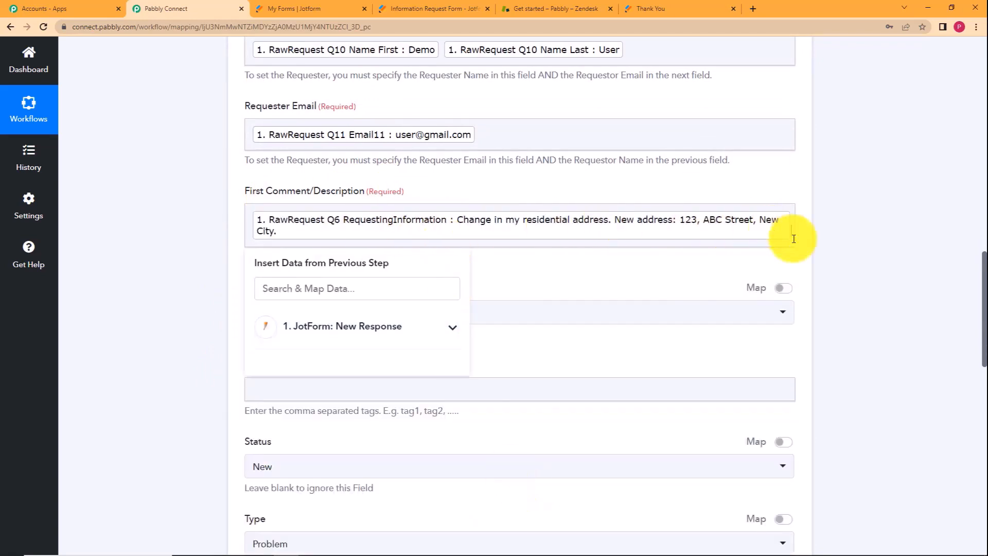
{"action": "type", "text": "\\nPhone Number:"}
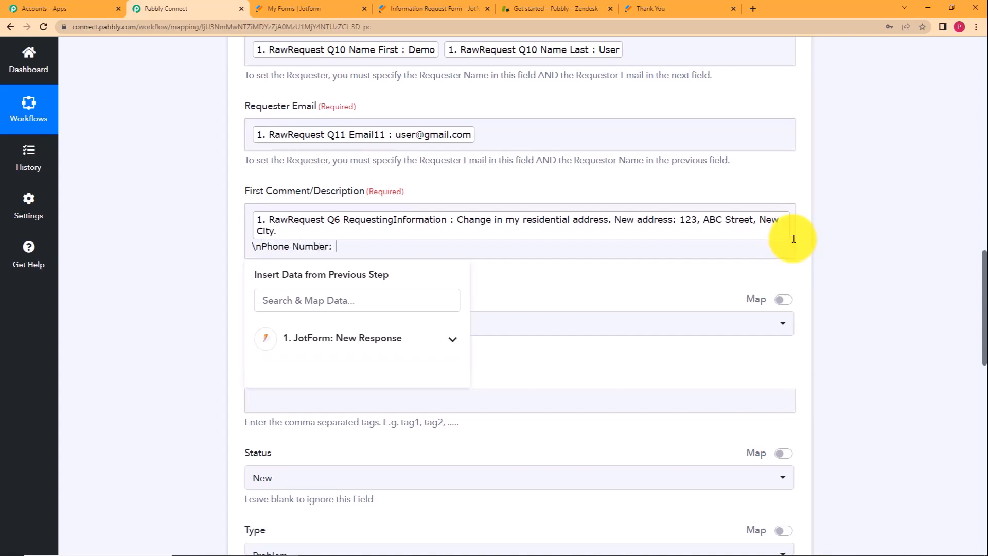
{"action": "left_click", "coordinate": [426, 357]}
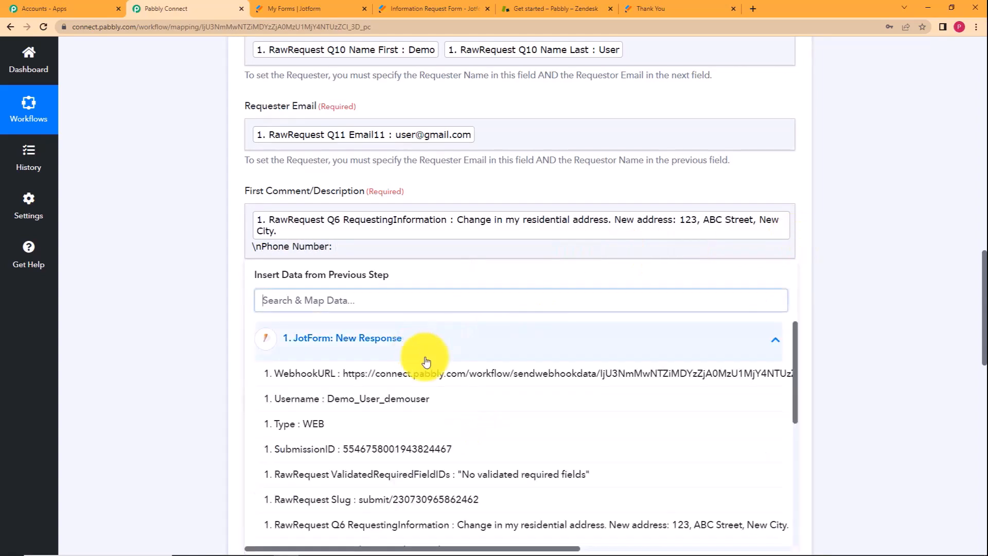
{"action": "scroll", "coordinate": [525, 445], "scroll_direction": "down", "scroll_amount": 1}
{"action": "scroll", "coordinate": [525, 445], "scroll_direction": "down", "scroll_amount": 4}
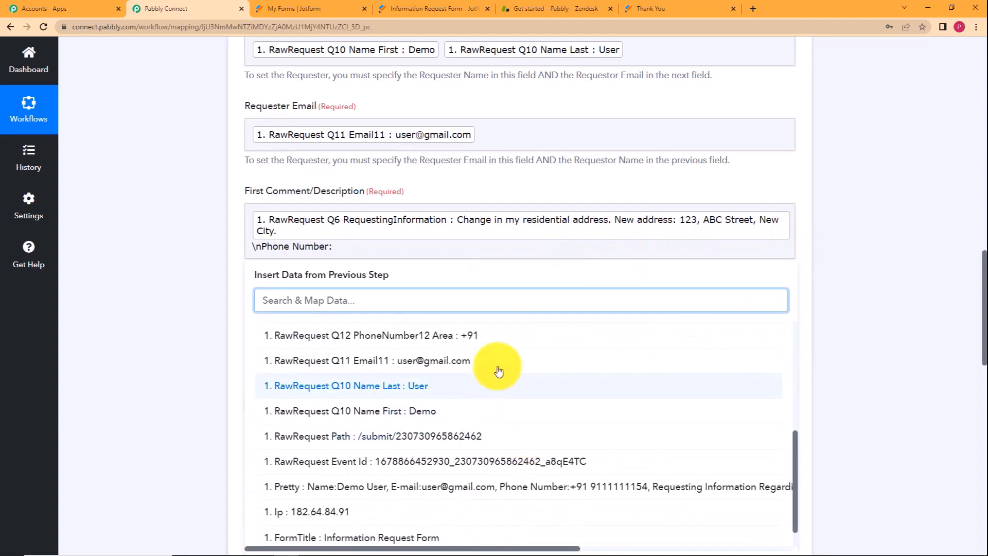
{"action": "scroll", "coordinate": [502, 365], "scroll_direction": "down", "scroll_amount": 1}
{"action": "scroll", "coordinate": [494, 418], "scroll_direction": "up", "scroll_amount": 4}
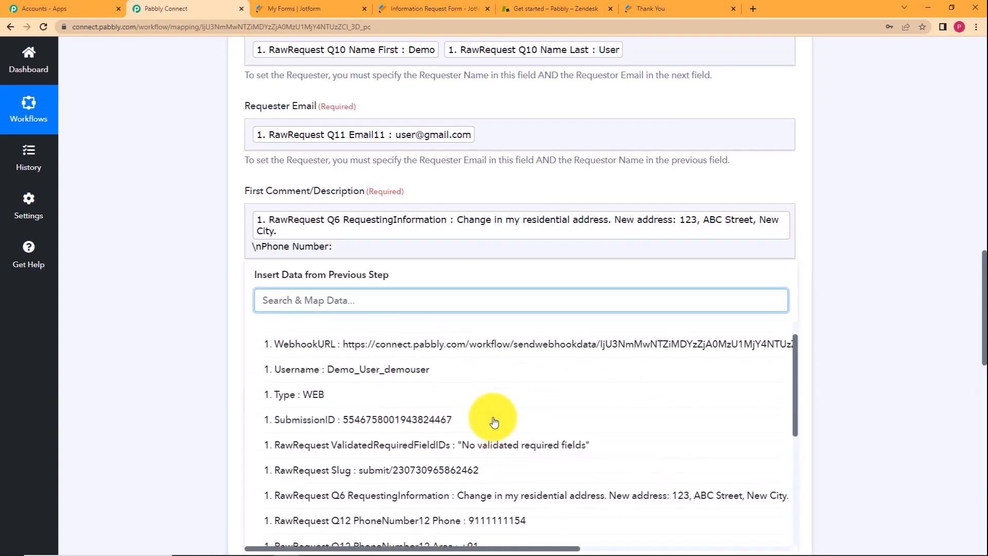
{"action": "left_click", "coordinate": [512, 520]}
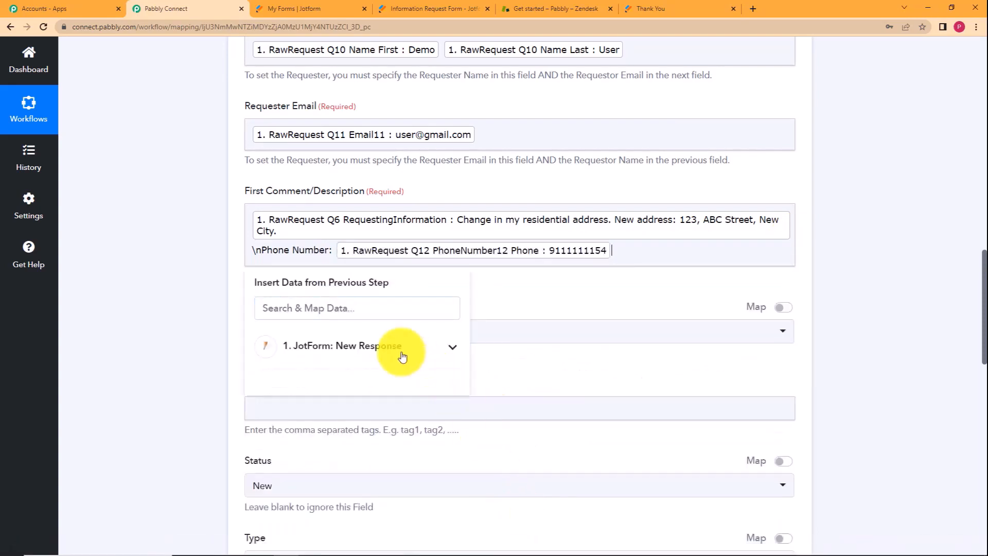
{"action": "left_click", "coordinate": [240, 320]}
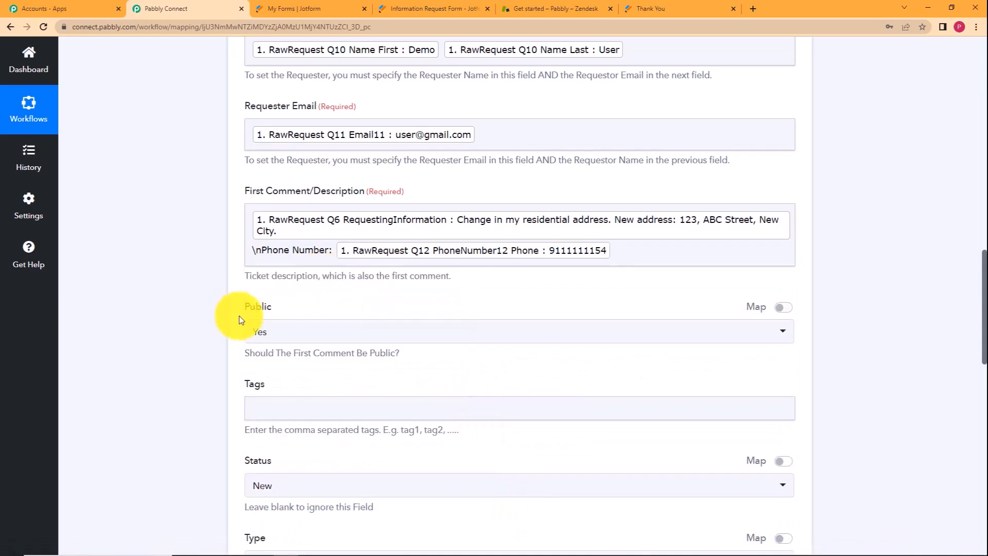
{"action": "scroll", "coordinate": [210, 330], "scroll_direction": "down", "scroll_amount": 2}
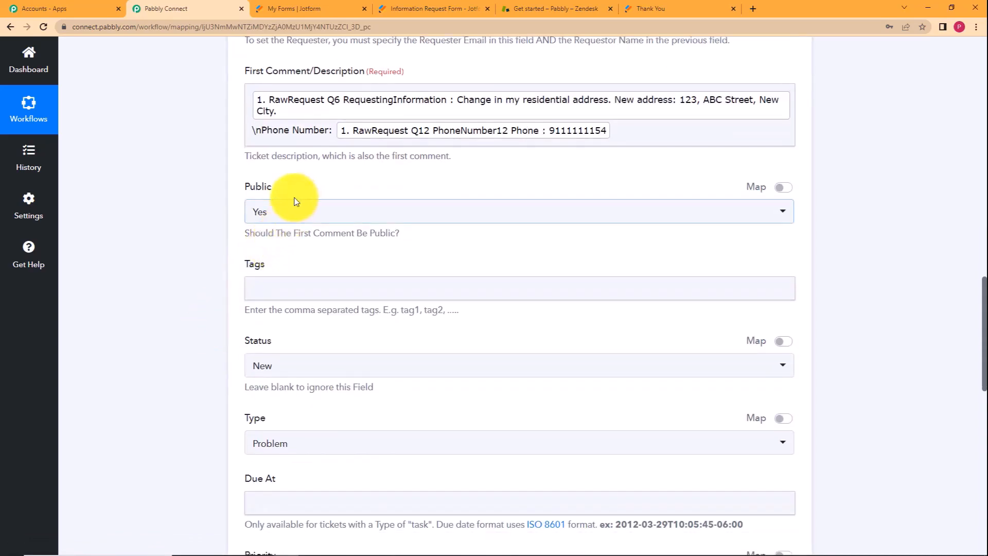
Keep the ticket's Public first-comment setting at Yes.
{"action": "left_click", "coordinate": [274, 210]}
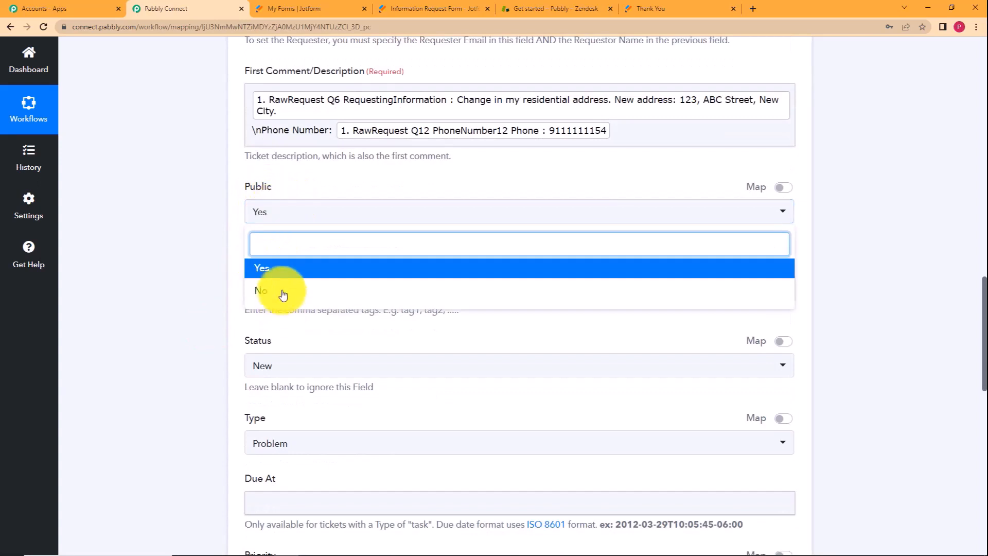
{"action": "left_click", "coordinate": [286, 266]}
{"action": "left_click", "coordinate": [285, 216]}
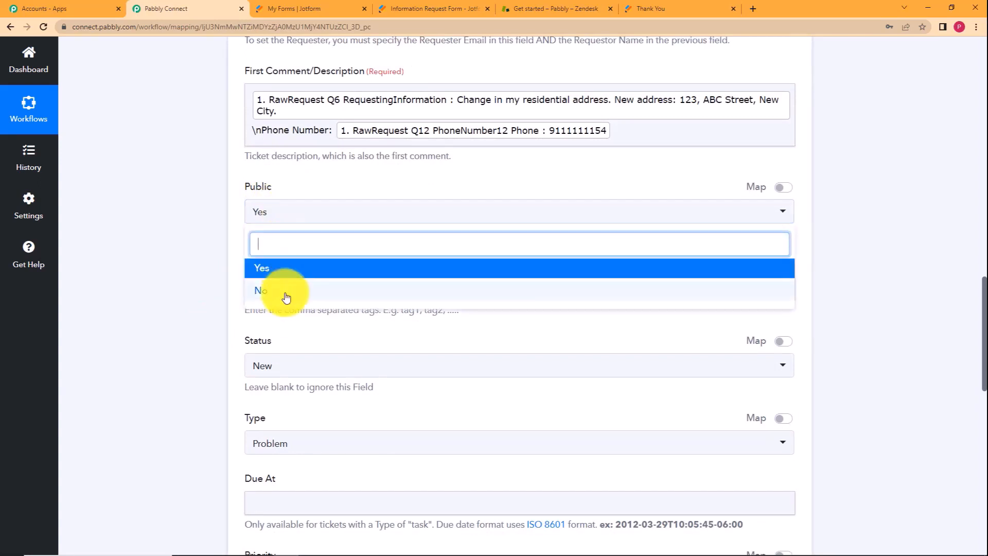
{"action": "left_click", "coordinate": [194, 278]}
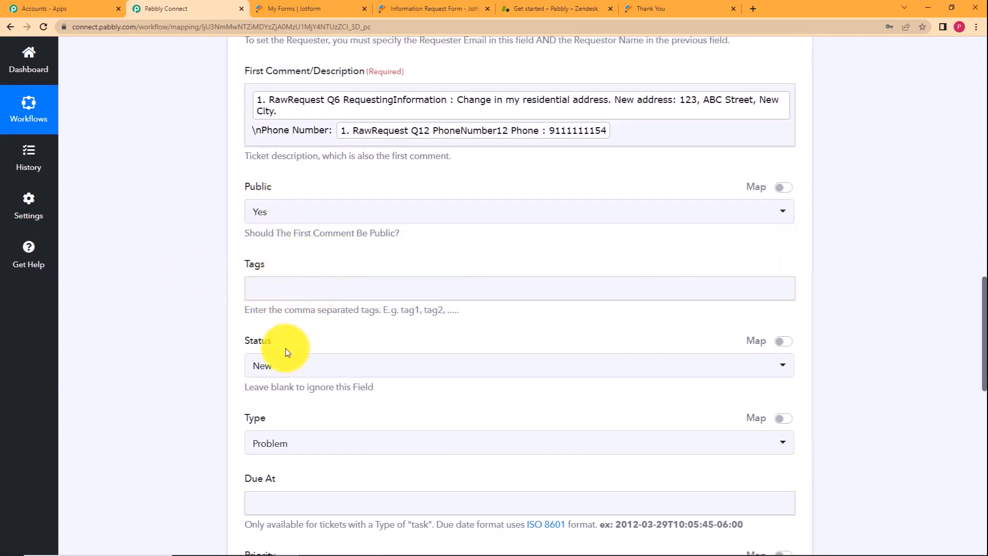
Set the ticket Status to Open and Type to Task.
{"action": "left_click", "coordinate": [267, 368]}
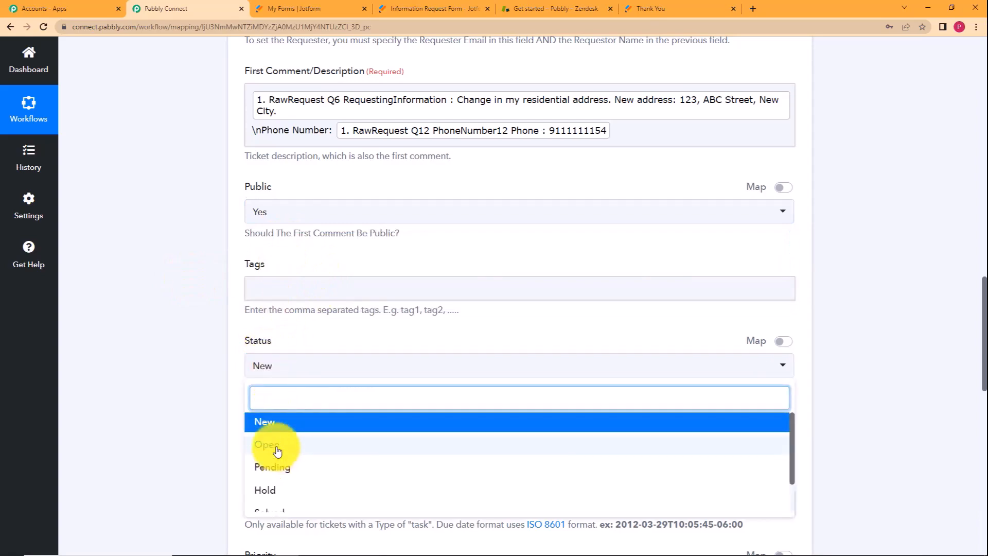
{"action": "left_click", "coordinate": [277, 450]}
{"action": "scroll", "coordinate": [191, 404], "scroll_direction": "down", "scroll_amount": 2}
{"action": "left_click", "coordinate": [335, 323]}
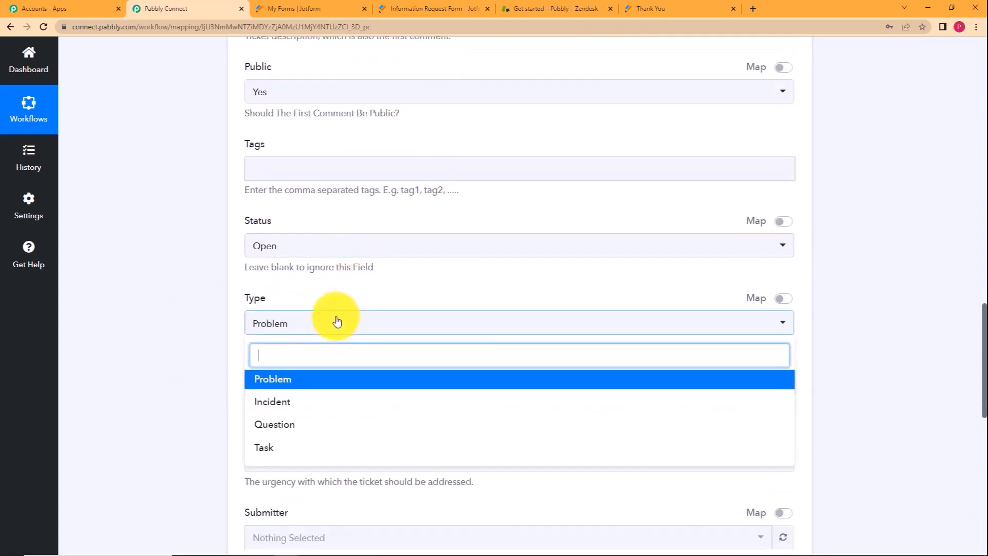
{"action": "left_click", "coordinate": [307, 442]}
{"action": "scroll", "coordinate": [215, 308], "scroll_direction": "down", "scroll_amount": 4}
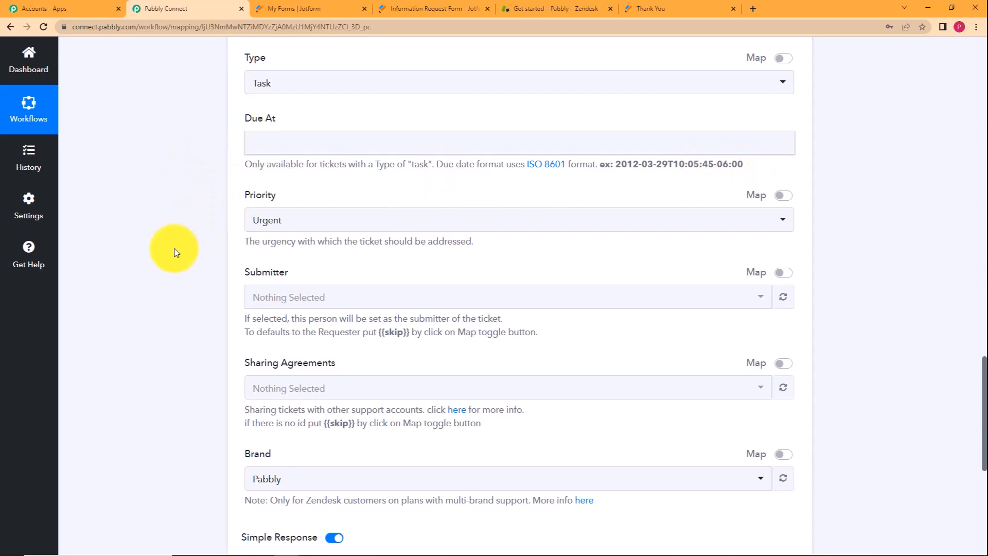
Change the ticket Priority from Urgent to High.
{"action": "left_click", "coordinate": [273, 222]}
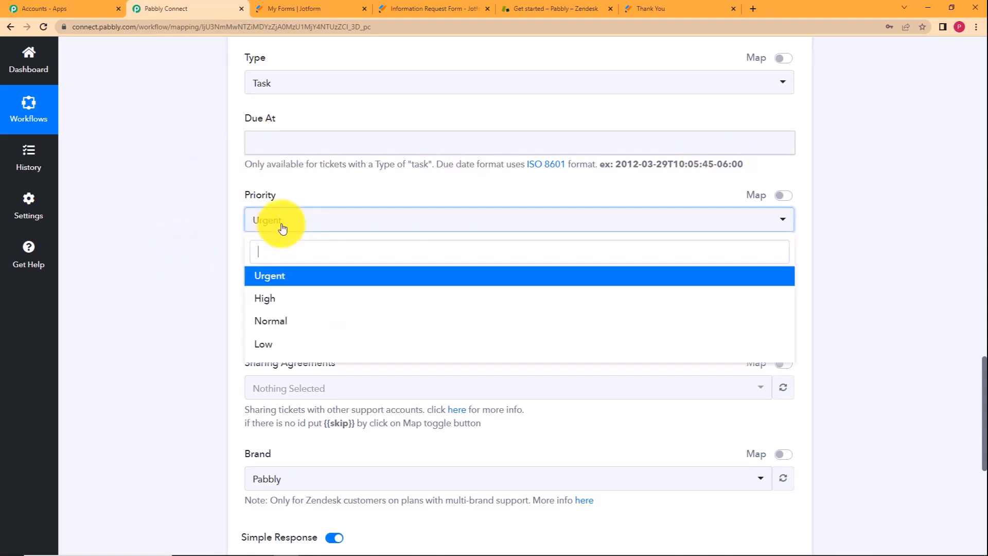
{"action": "left_click", "coordinate": [275, 296]}
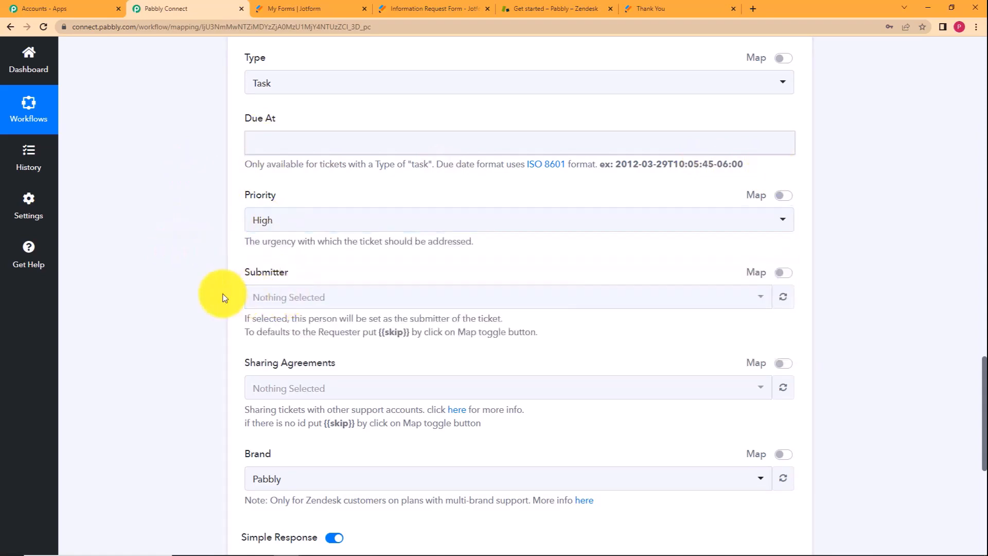
{"action": "scroll", "coordinate": [225, 298], "scroll_direction": "down", "scroll_amount": 3}
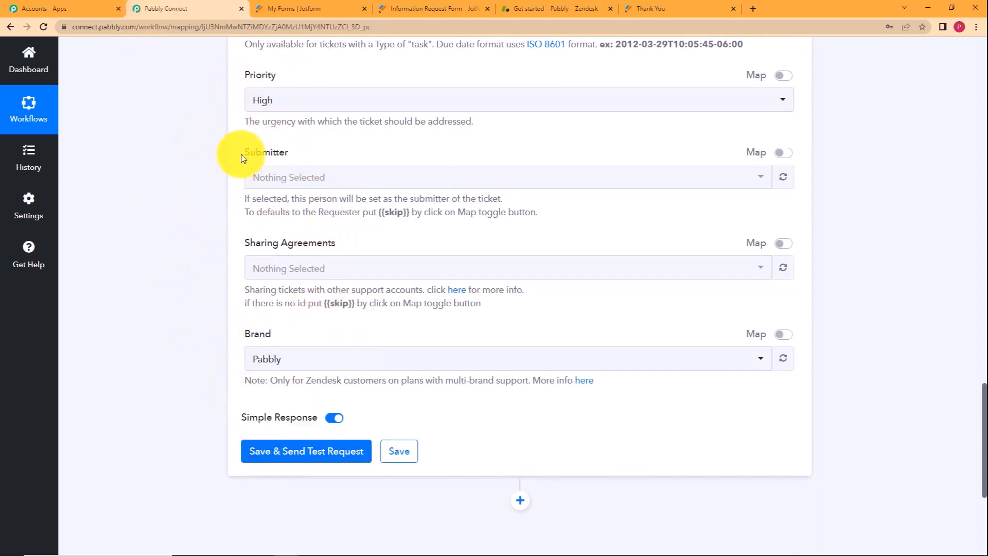
Send a test ticket to Zendesk and review the Response Received details.
{"action": "left_click", "coordinate": [328, 457]}
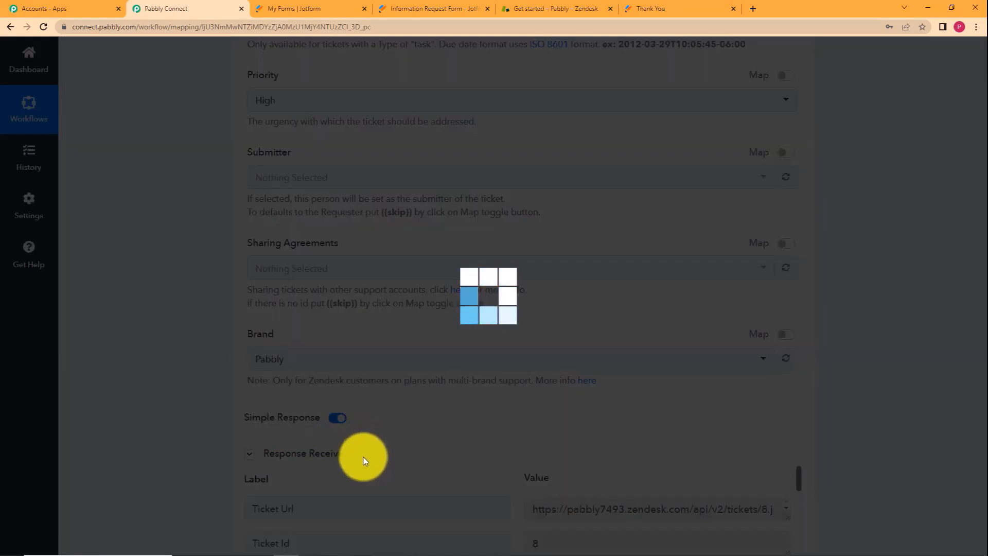
{"action": "scroll", "coordinate": [194, 348], "scroll_direction": "down", "scroll_amount": 3}
{"action": "scroll", "coordinate": [195, 348], "scroll_direction": "down", "scroll_amount": 5}
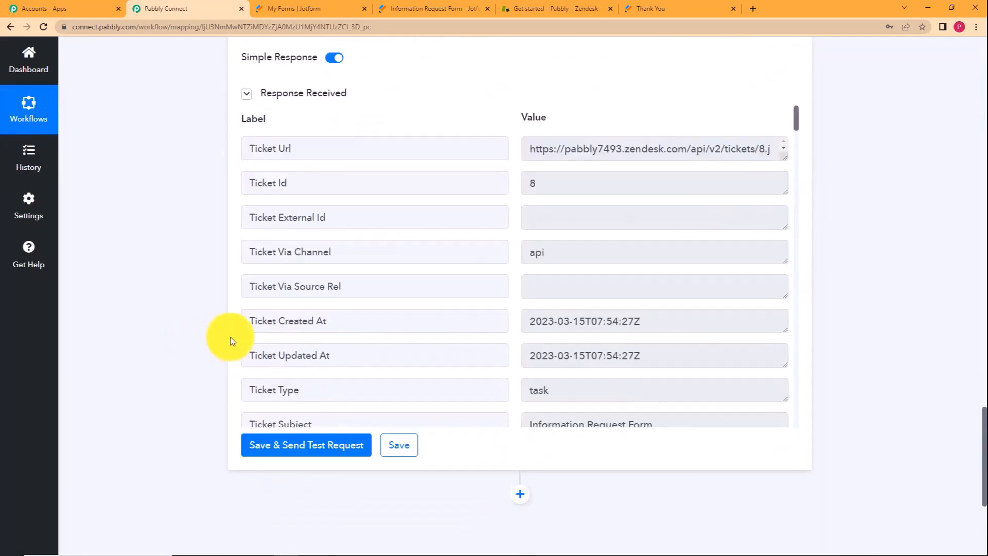
{"action": "scroll", "coordinate": [551, 289], "scroll_direction": "down", "scroll_amount": 5}
{"action": "scroll", "coordinate": [522, 273], "scroll_direction": "down", "scroll_amount": 3}
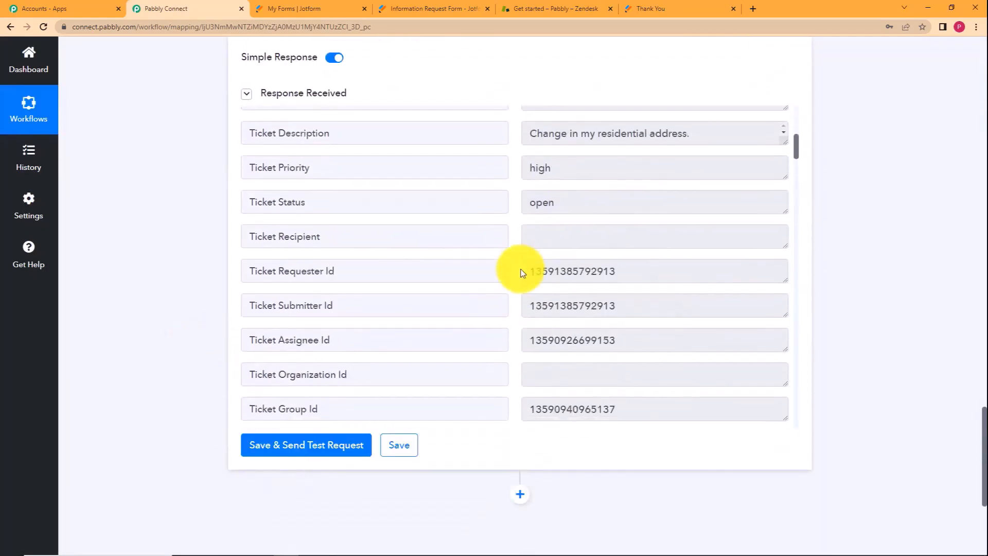
{"action": "scroll", "coordinate": [522, 272], "scroll_direction": "down", "scroll_amount": 10}
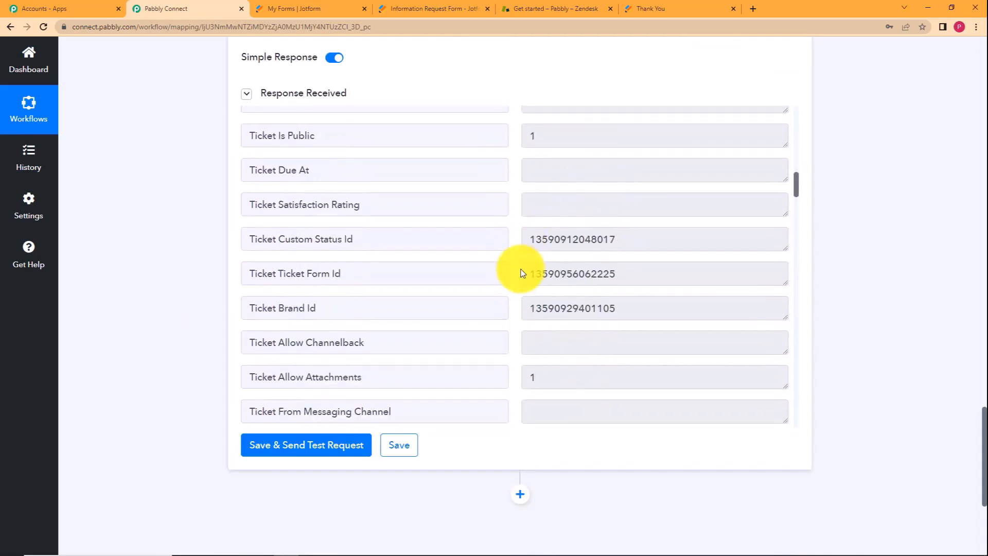
{"action": "scroll", "coordinate": [523, 272], "scroll_direction": "down", "scroll_amount": 5}
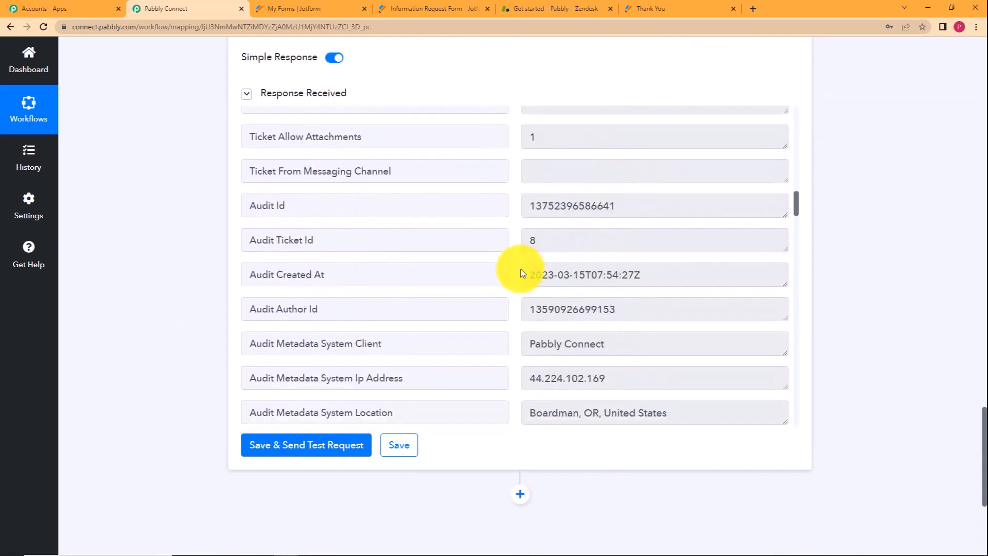
{"action": "scroll", "coordinate": [522, 272], "scroll_direction": "down", "scroll_amount": 5}
{"action": "scroll", "coordinate": [522, 272], "scroll_direction": "down", "scroll_amount": 5}
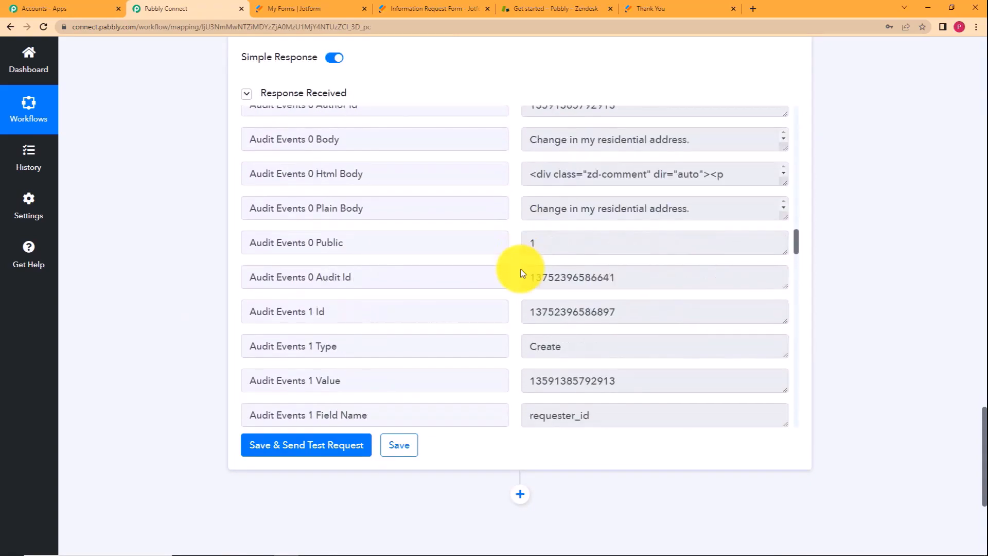
{"action": "scroll", "coordinate": [522, 272], "scroll_direction": "down", "scroll_amount": 12}
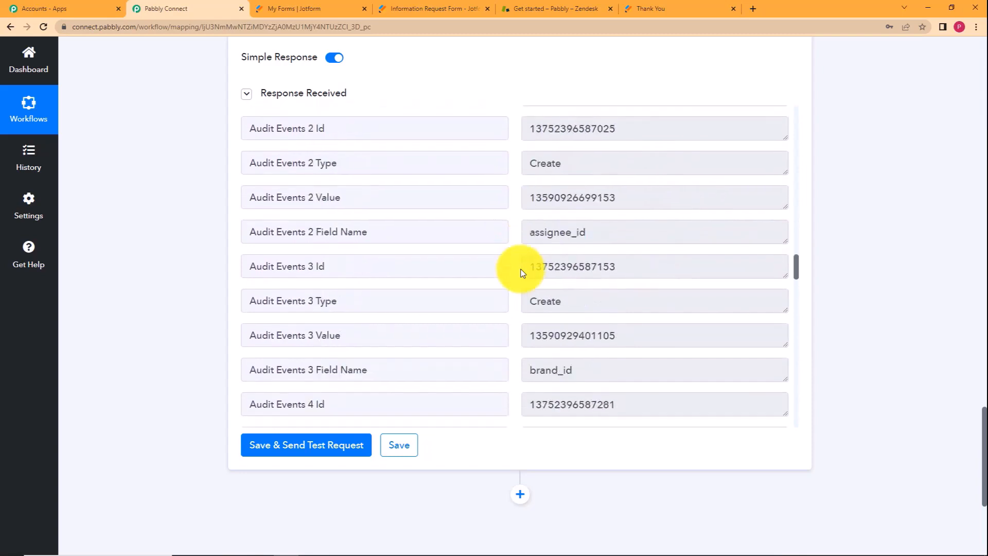
{"action": "scroll", "coordinate": [522, 272], "scroll_direction": "down", "scroll_amount": 10}
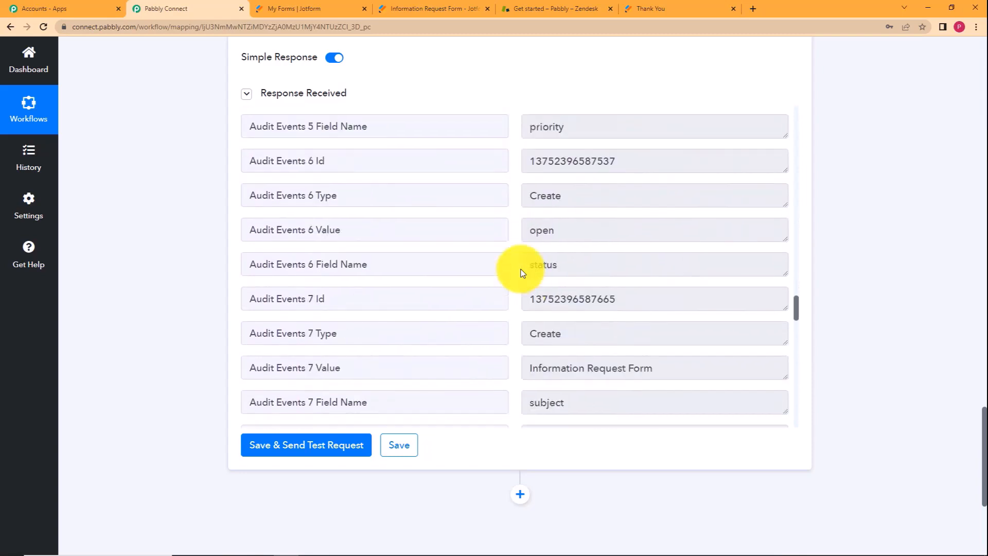
{"action": "scroll", "coordinate": [522, 273], "scroll_direction": "down", "scroll_amount": 3}
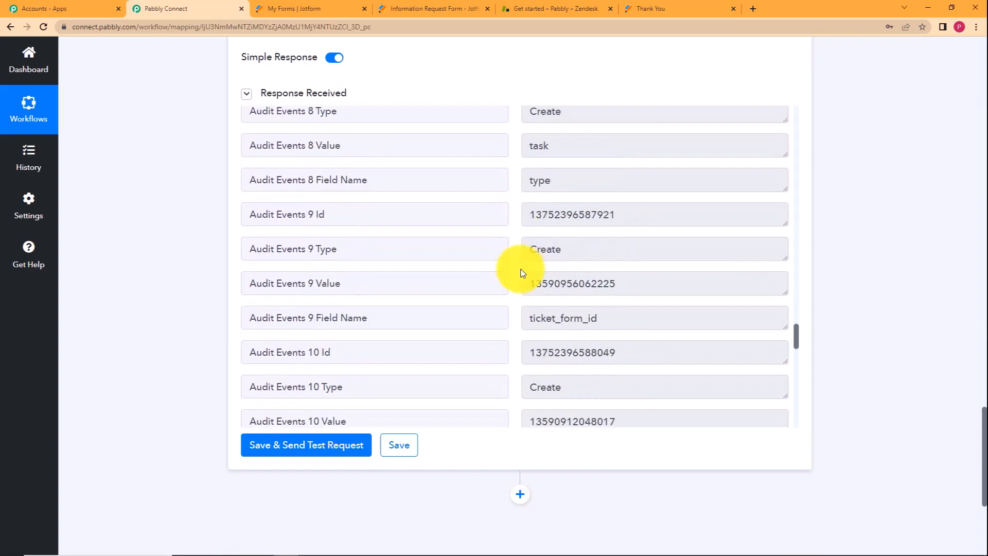
{"action": "scroll", "coordinate": [522, 272], "scroll_direction": "down", "scroll_amount": 10}
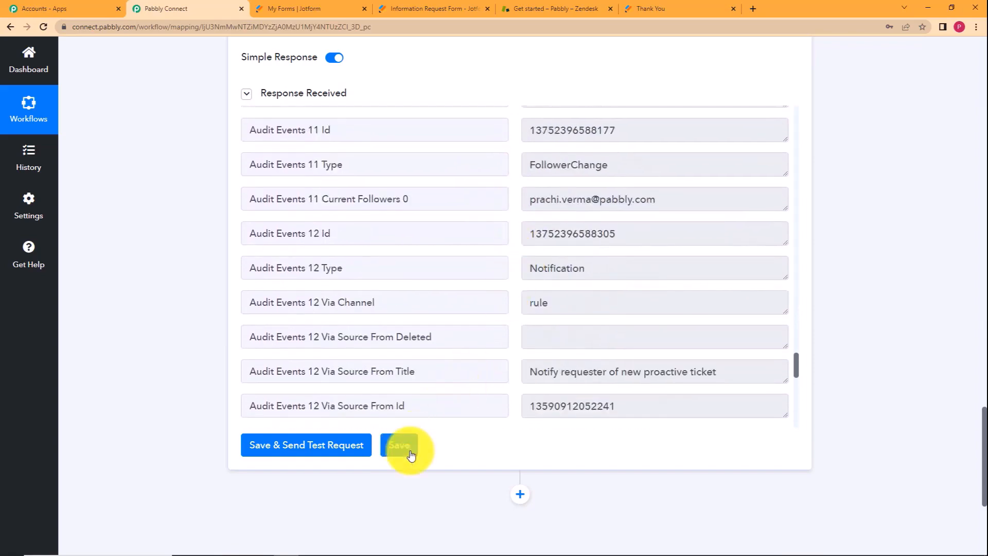
Save the Zendesk Create Ticket action, dismiss the success message, and go to Zendesk.
{"action": "left_click", "coordinate": [411, 455]}
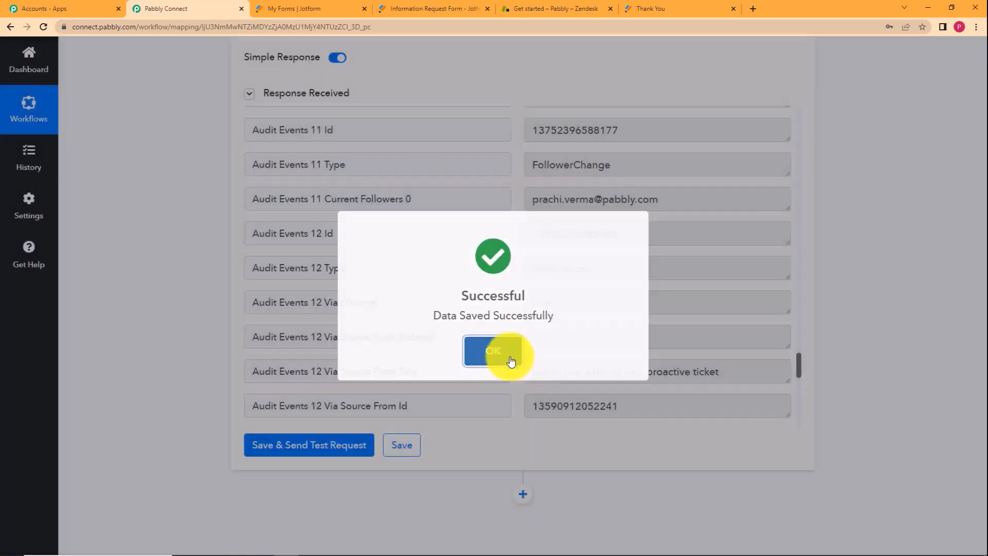
{"action": "left_click", "coordinate": [511, 361]}
{"action": "scroll", "coordinate": [523, 313], "scroll_direction": "up", "scroll_amount": 20}
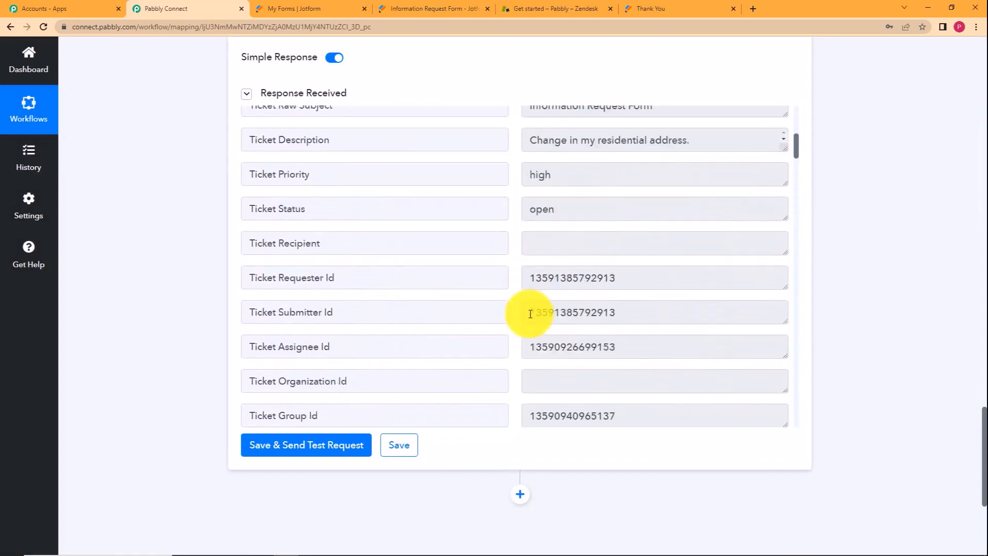
{"action": "left_click", "coordinate": [549, 8]}
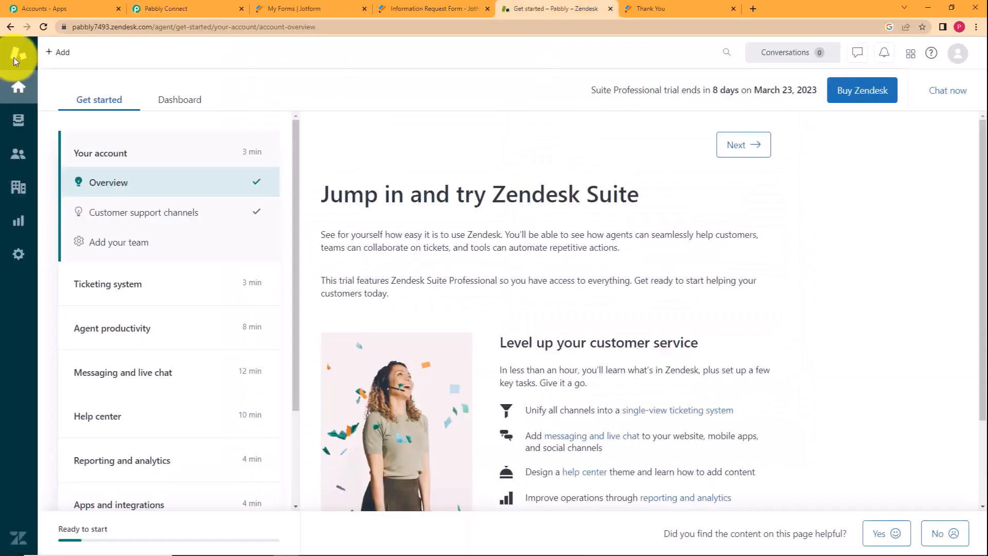
Open Zendesk ticket #8 from the unsolved list to verify High priority, then return to Pabbly Connect.
{"action": "left_click", "coordinate": [22, 126]}
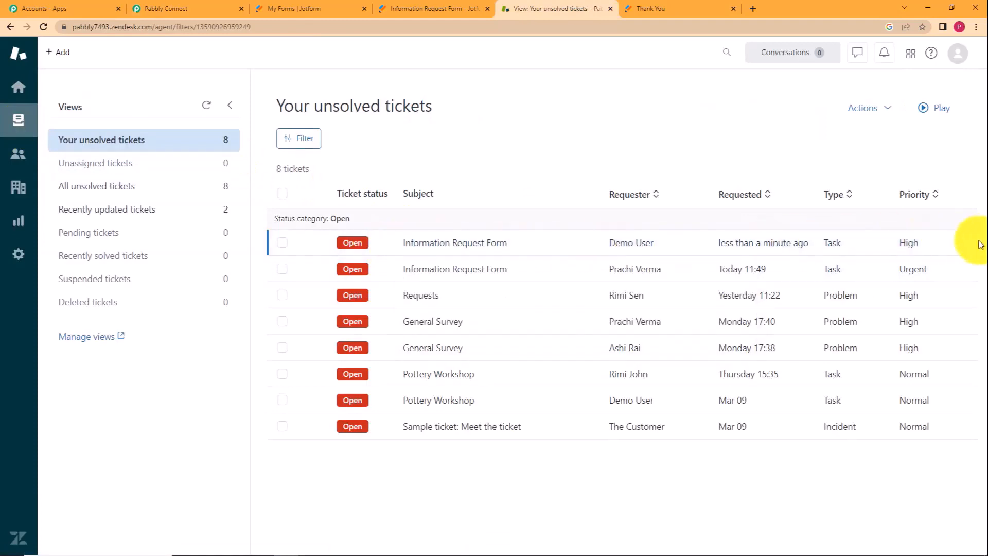
{"action": "mouse_move", "coordinate": [495, 250]}
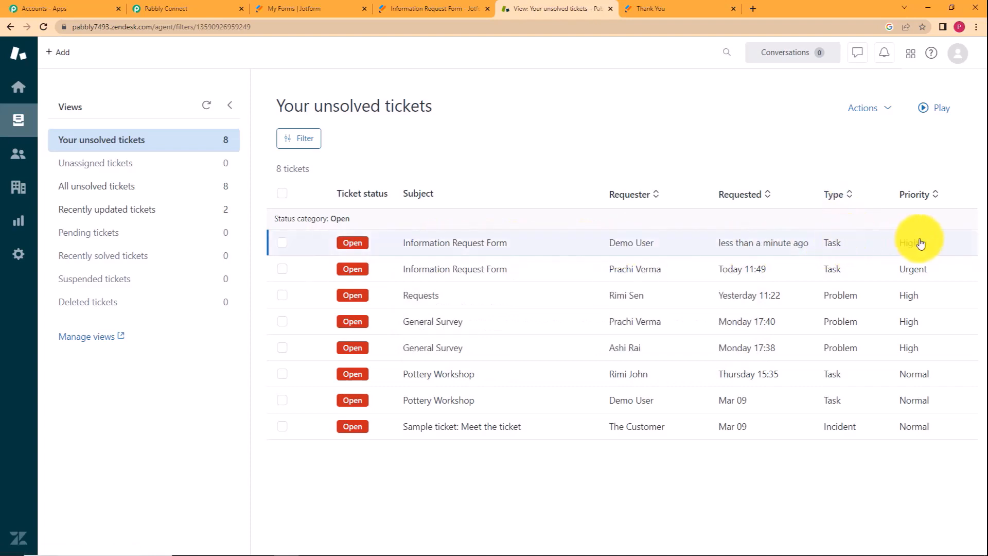
{"action": "left_click", "coordinate": [587, 252]}
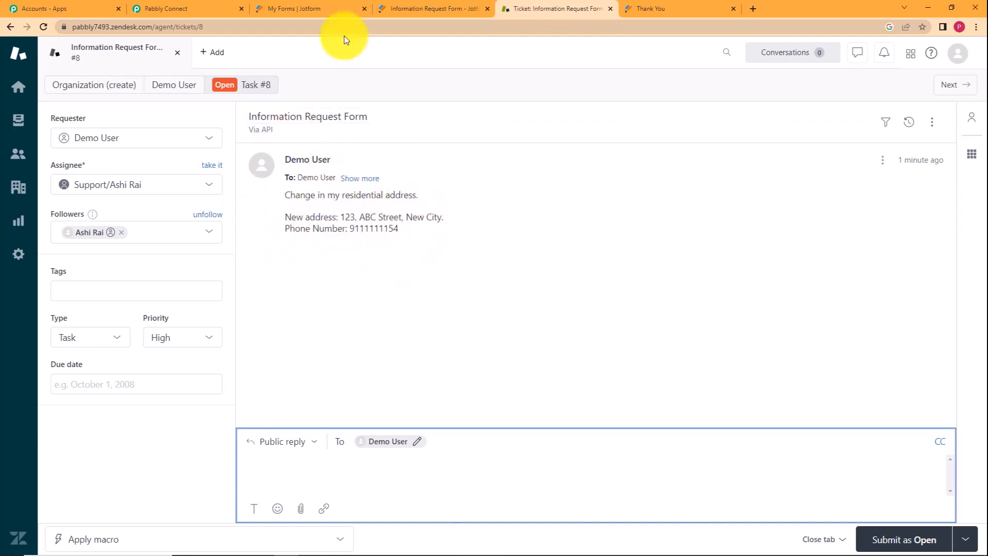
{"action": "left_click", "coordinate": [194, 7]}
{"action": "scroll", "coordinate": [177, 304], "scroll_direction": "up", "scroll_amount": 10}
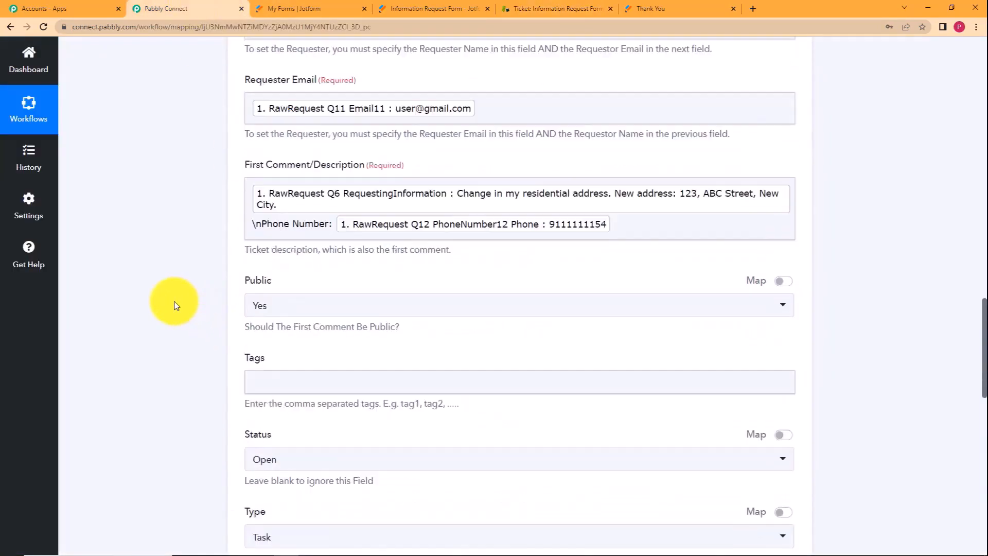
{"action": "scroll", "coordinate": [175, 303], "scroll_direction": "up", "scroll_amount": 10}
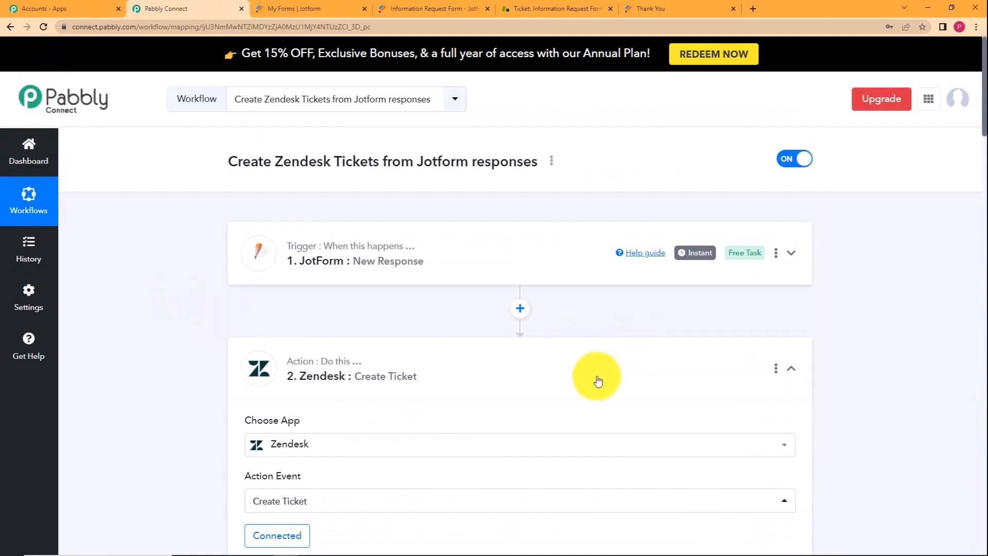
Collapse the Zendesk step, check the Jotform forms list, and review the JotForm trigger's captured response fields.
{"action": "left_click", "coordinate": [597, 380]}
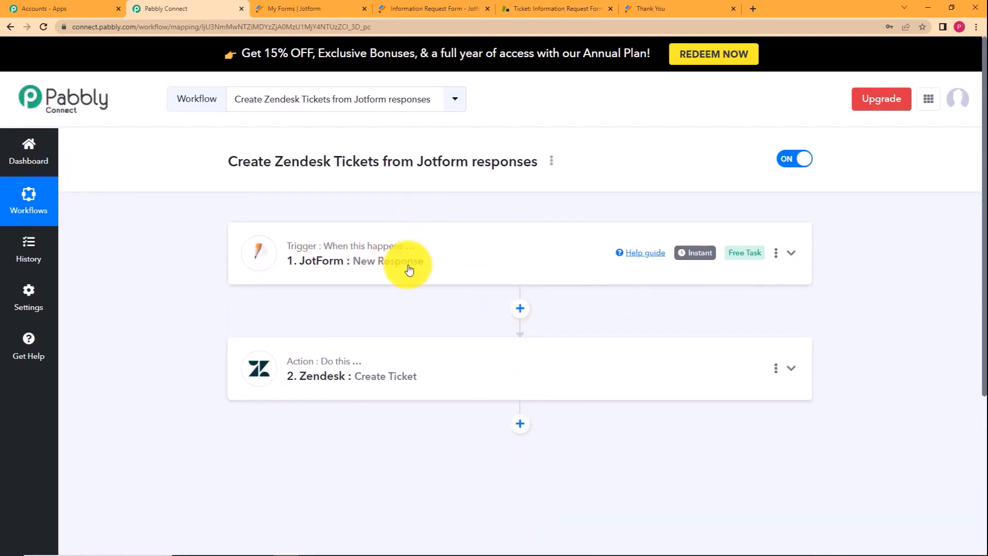
{"action": "left_click", "coordinate": [301, 9]}
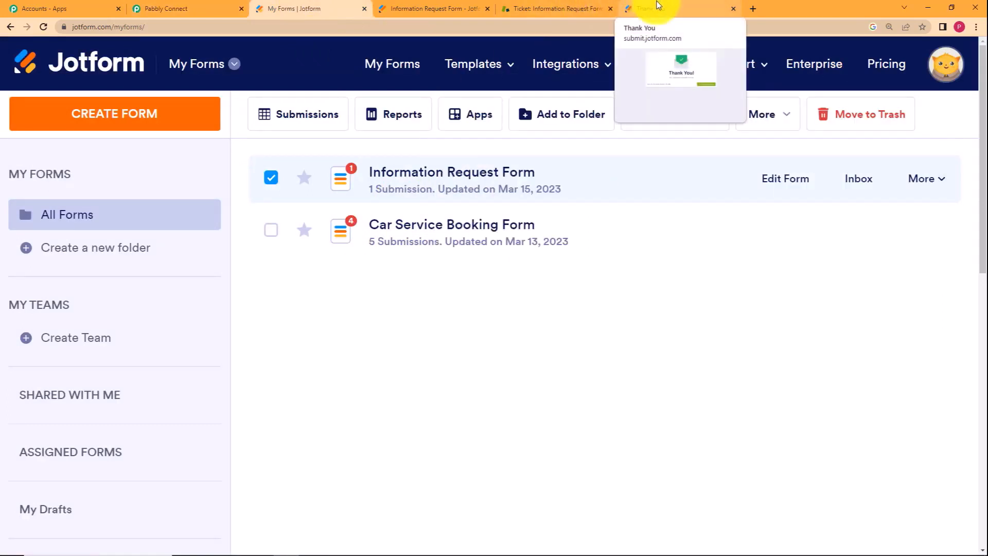
{"action": "left_click", "coordinate": [135, 8]}
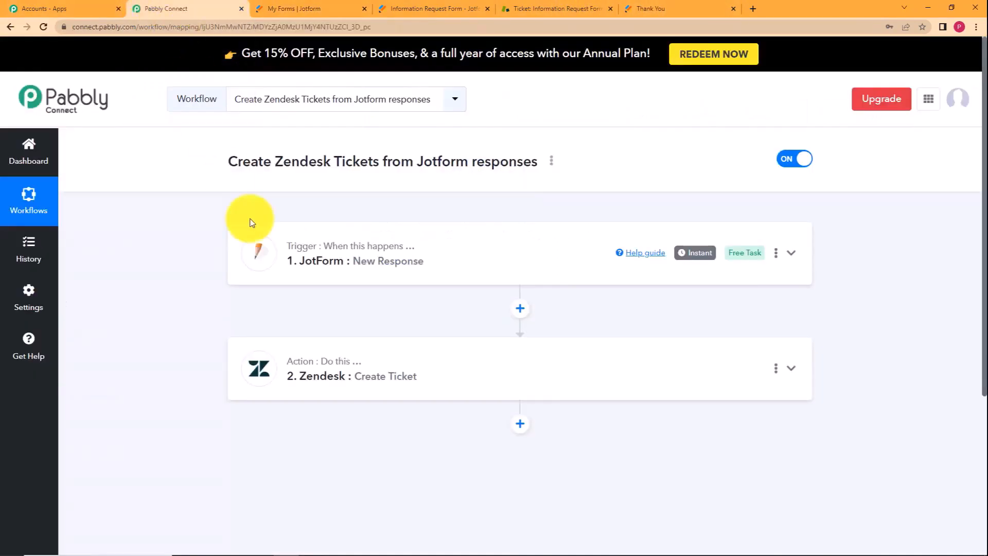
{"action": "left_click", "coordinate": [350, 249]}
{"action": "scroll", "coordinate": [331, 280], "scroll_direction": "down", "scroll_amount": 7}
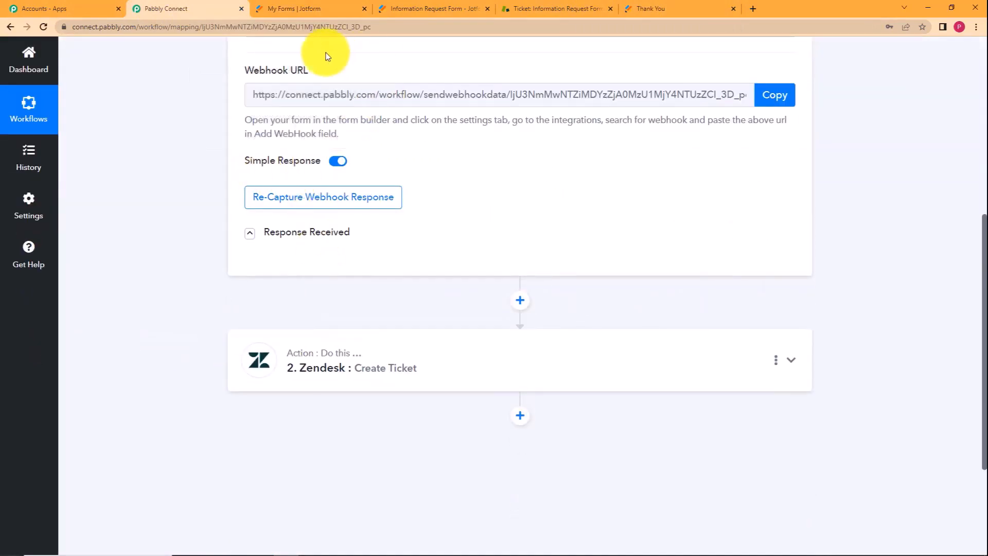
{"action": "left_click", "coordinate": [250, 234]}
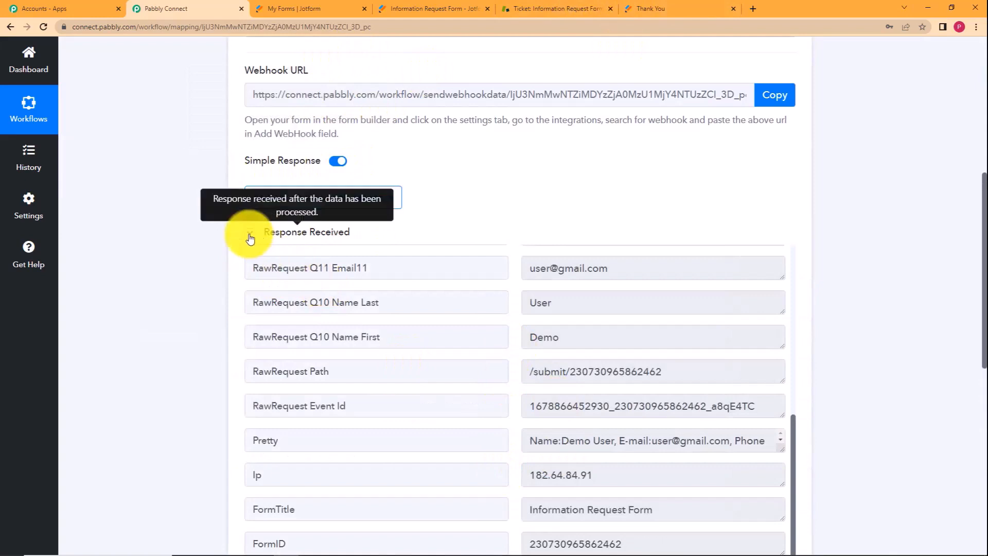
{"action": "left_click", "coordinate": [249, 233]}
Scroll the Create Ticket mappings down to Priority High, then view Zendesk ticket #8.
{"action": "left_click", "coordinate": [267, 359]}
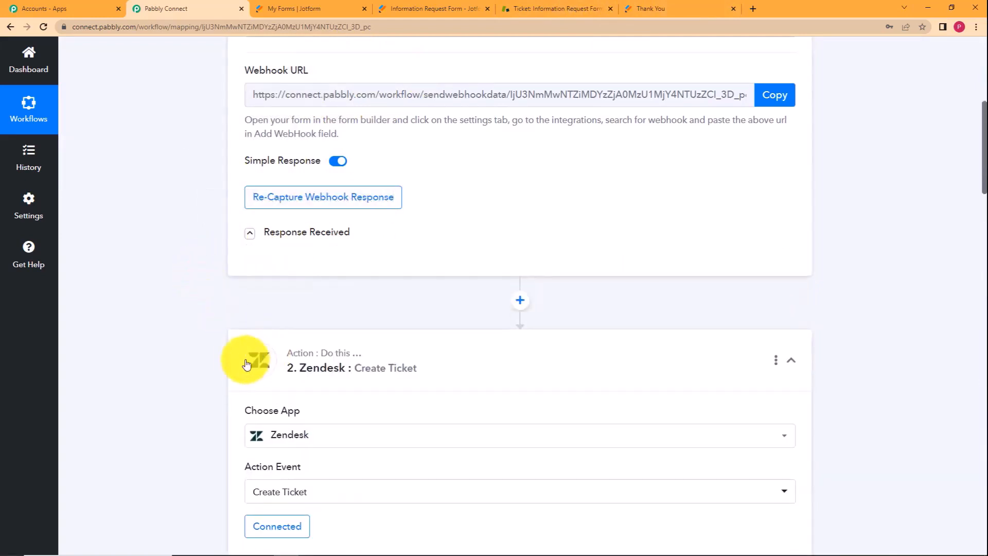
{"action": "scroll", "coordinate": [353, 88], "scroll_direction": "down", "scroll_amount": 7}
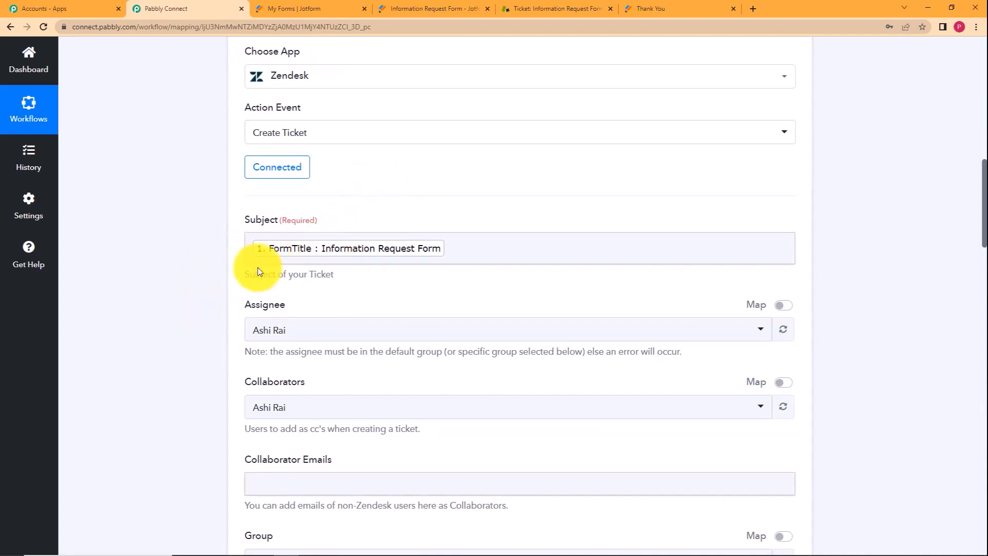
{"action": "scroll", "coordinate": [115, 391], "scroll_direction": "down", "scroll_amount": 9}
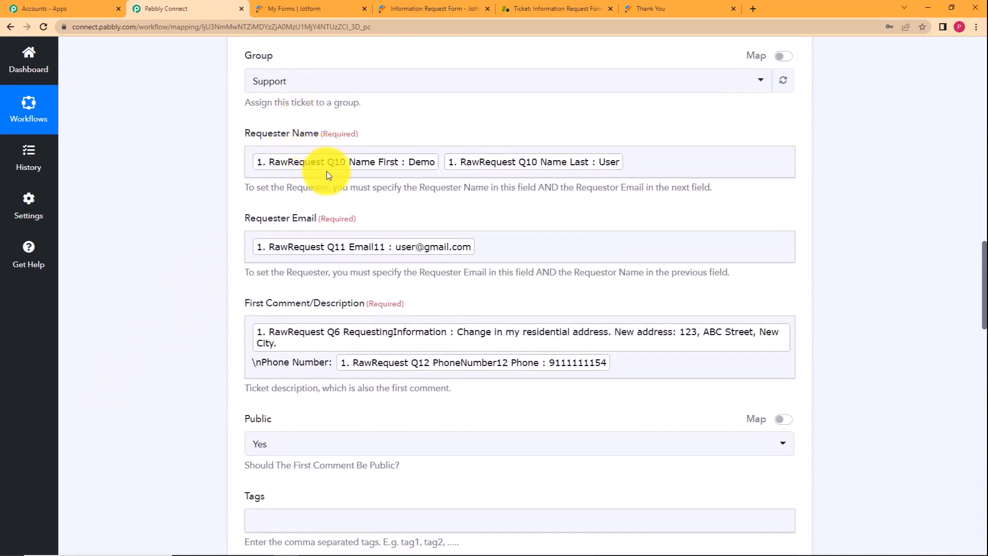
{"action": "scroll", "coordinate": [214, 398], "scroll_direction": "down", "scroll_amount": 5}
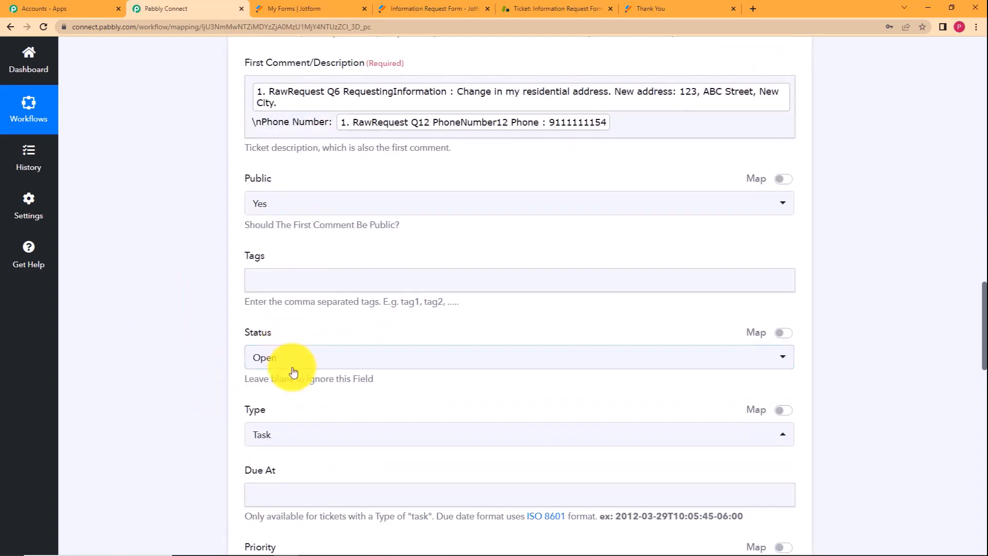
{"action": "scroll", "coordinate": [219, 314], "scroll_direction": "down", "scroll_amount": 4}
{"action": "scroll", "coordinate": [218, 315], "scroll_direction": "down", "scroll_amount": 1}
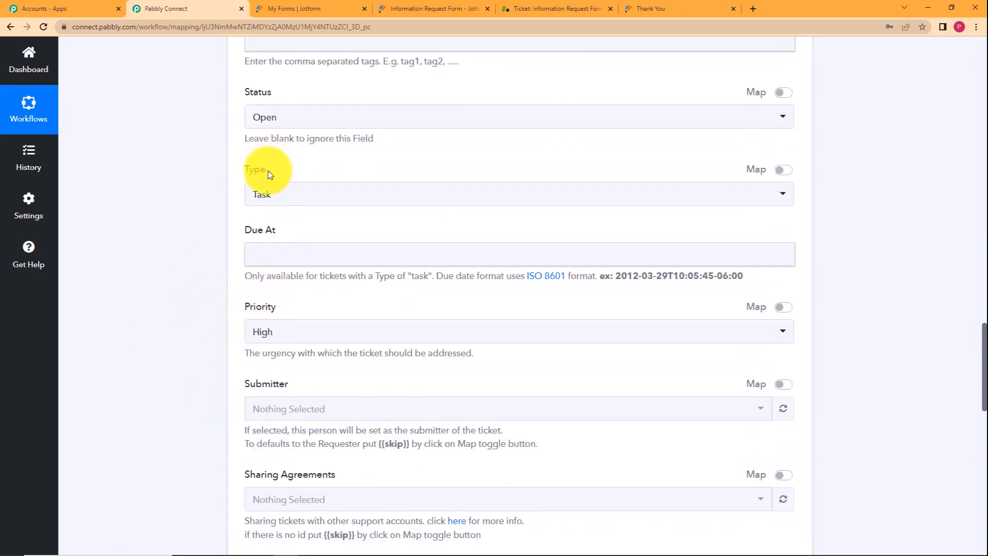
{"action": "scroll", "coordinate": [190, 350], "scroll_direction": "down", "scroll_amount": 3}
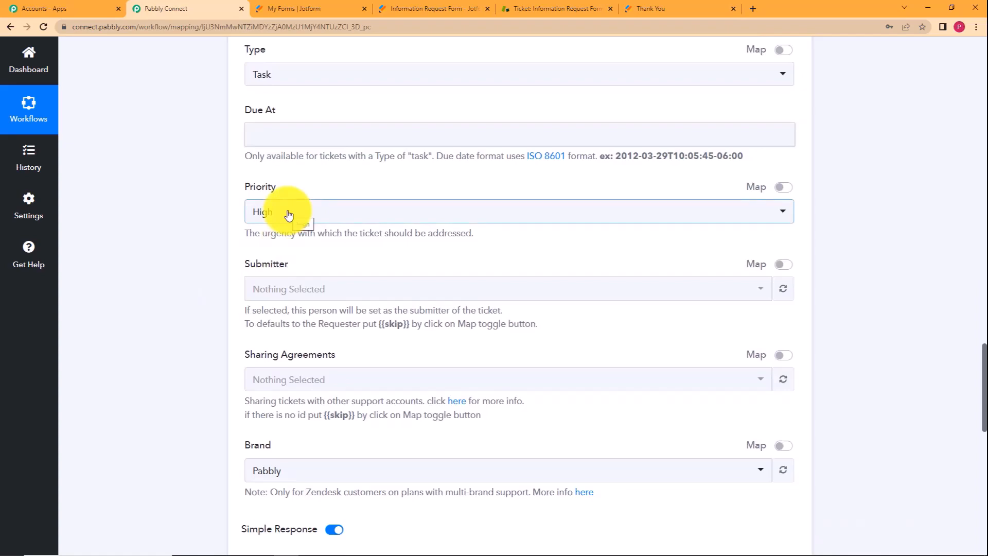
{"action": "scroll", "coordinate": [236, 304], "scroll_direction": "down", "scroll_amount": 6}
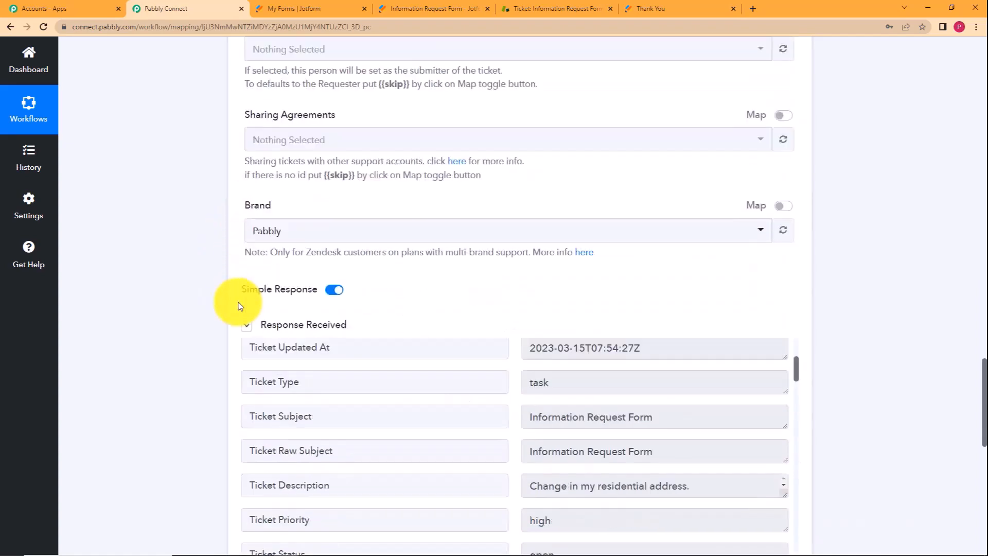
{"action": "scroll", "coordinate": [220, 314], "scroll_direction": "down", "scroll_amount": 9}
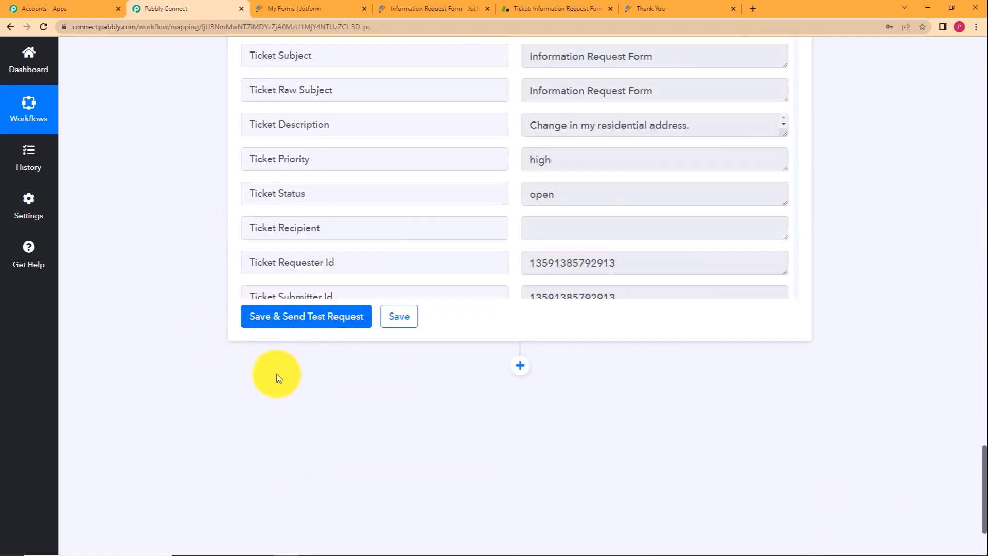
{"action": "scroll", "coordinate": [201, 278], "scroll_direction": "up", "scroll_amount": 3}
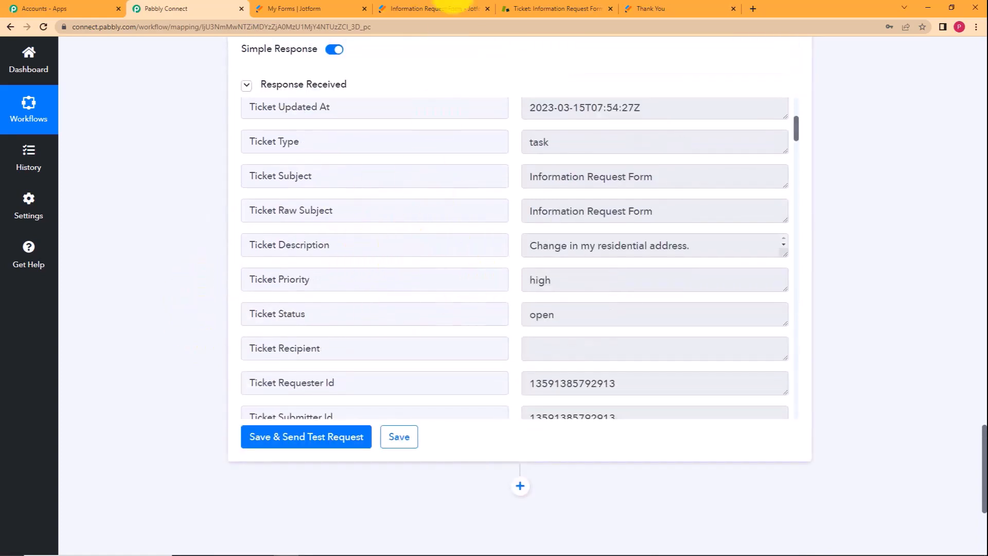
{"action": "left_click", "coordinate": [556, 8]}
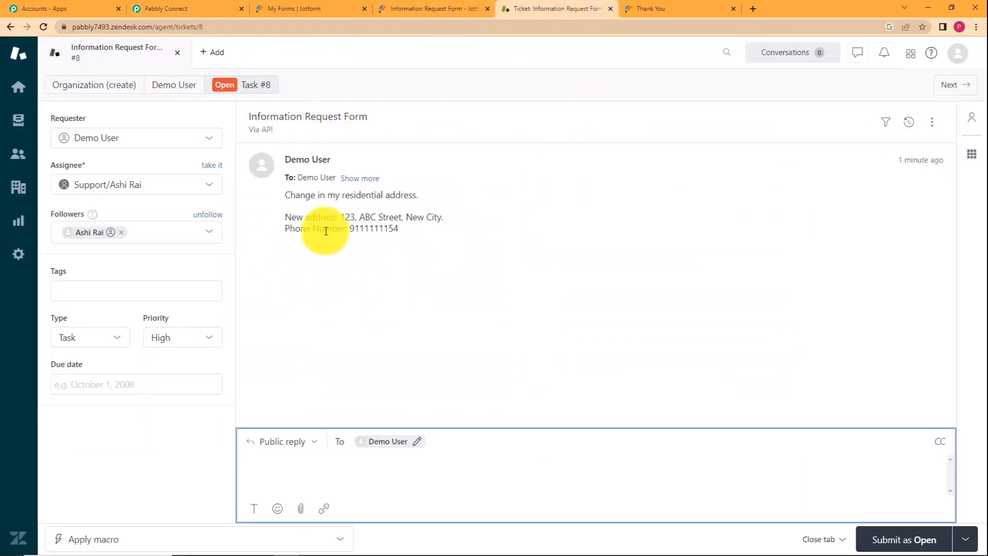
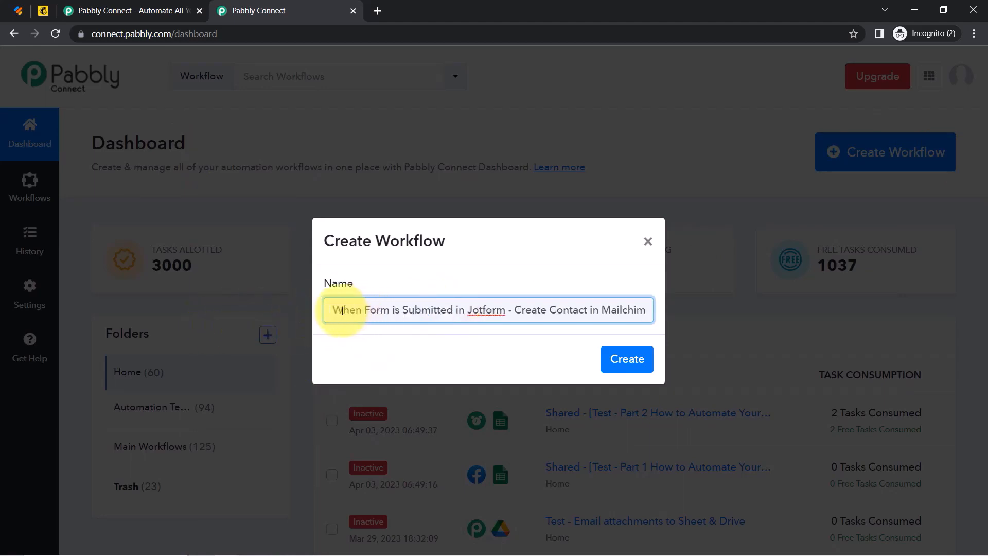
Create the workflow 'When Form is Submitted in Jotform - Create Contact in Mailchimp' and collapse its trigger panel.
{"action": "left_click_drag", "start_coordinate": [342, 311], "coordinate": [426, 310]}
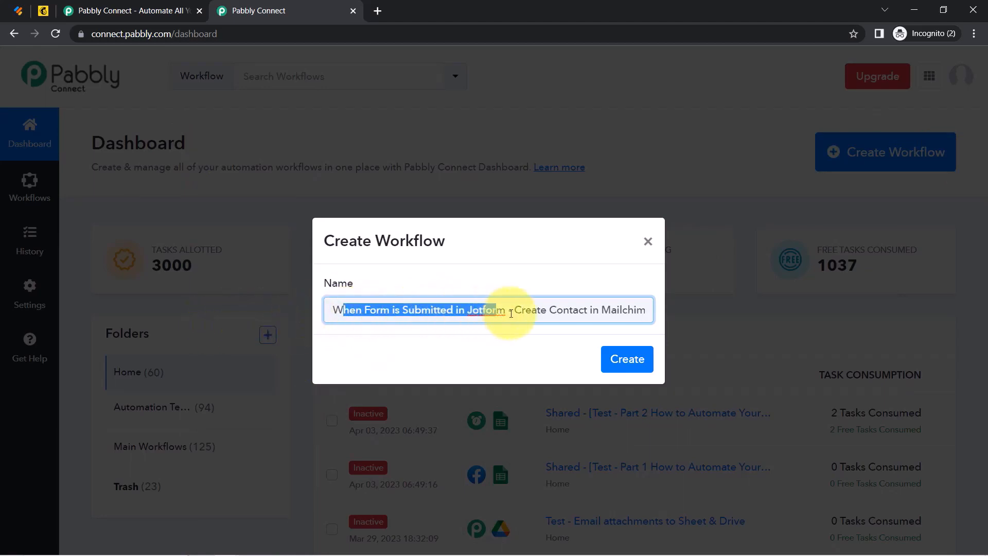
{"action": "left_click_drag", "start_coordinate": [513, 313], "coordinate": [673, 304]}
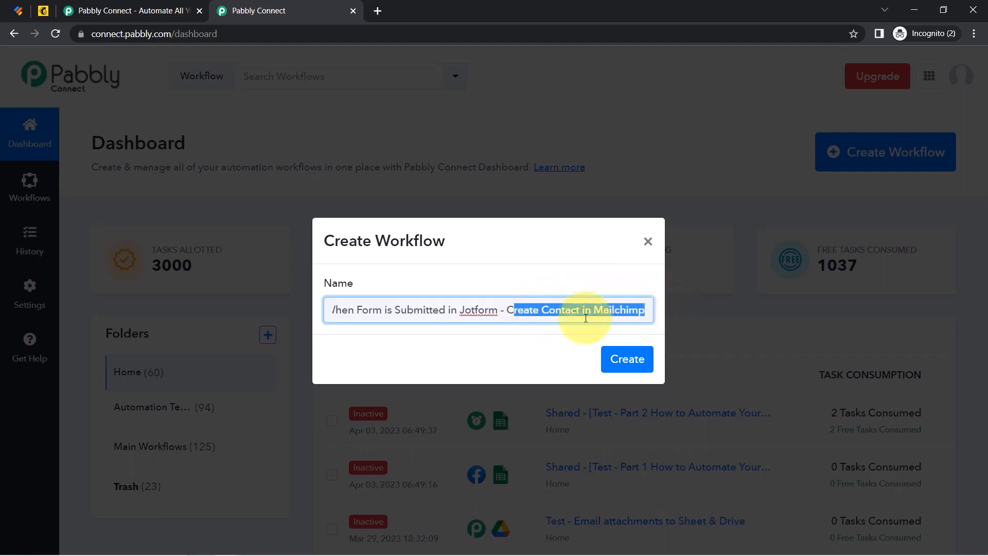
{"action": "left_click", "coordinate": [634, 358]}
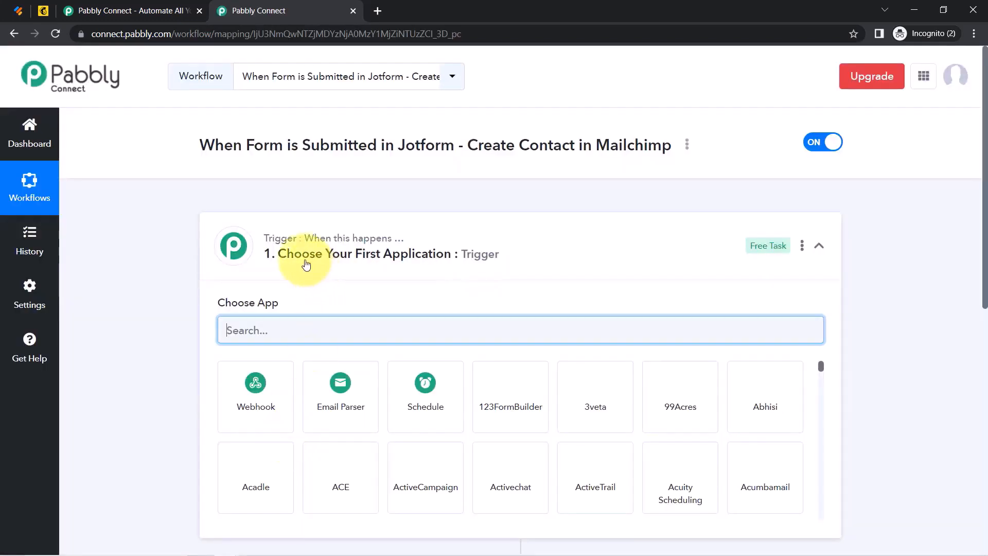
{"action": "left_click", "coordinate": [286, 244]}
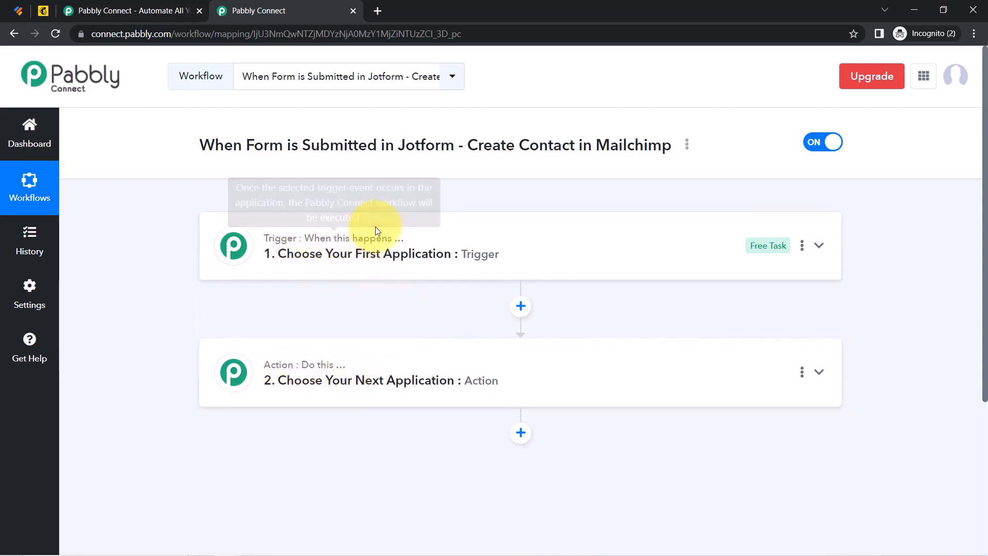
{"action": "mouse_move", "coordinate": [338, 368]}
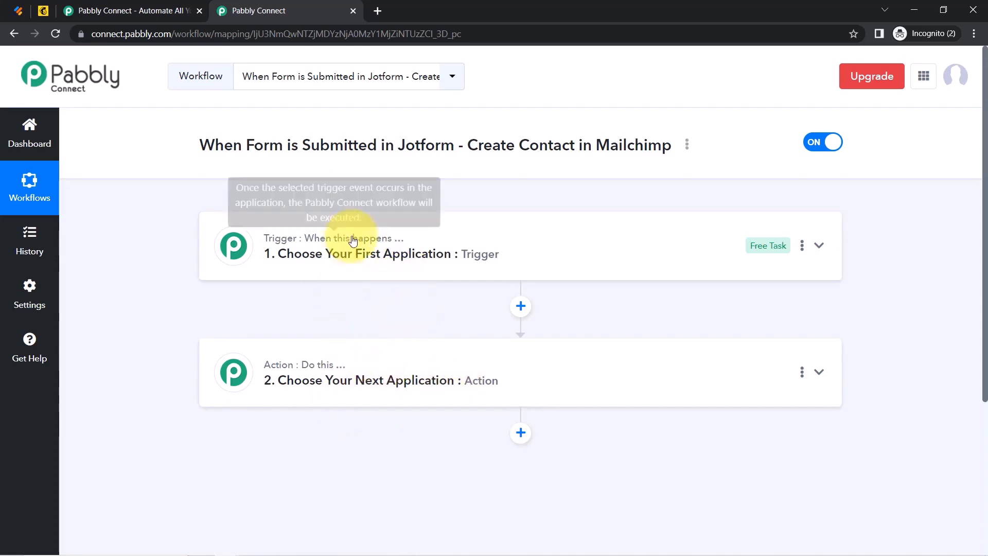
Search for 'jotform' and choose JotForm as the trigger app.
{"action": "left_click", "coordinate": [381, 252]}
{"action": "left_click", "coordinate": [266, 333]}
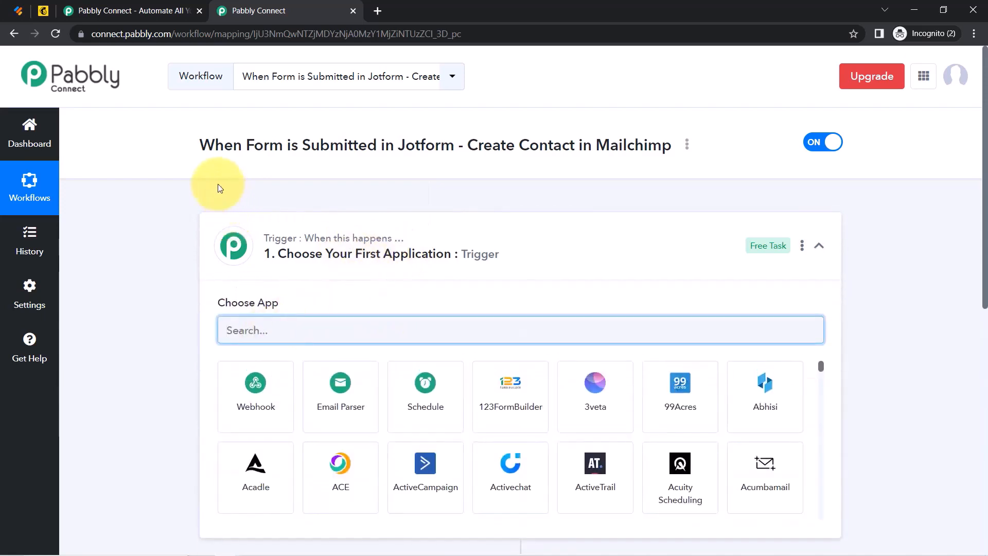
{"action": "left_click_drag", "start_coordinate": [199, 144], "coordinate": [377, 145]}
{"action": "left_click", "coordinate": [420, 136]}
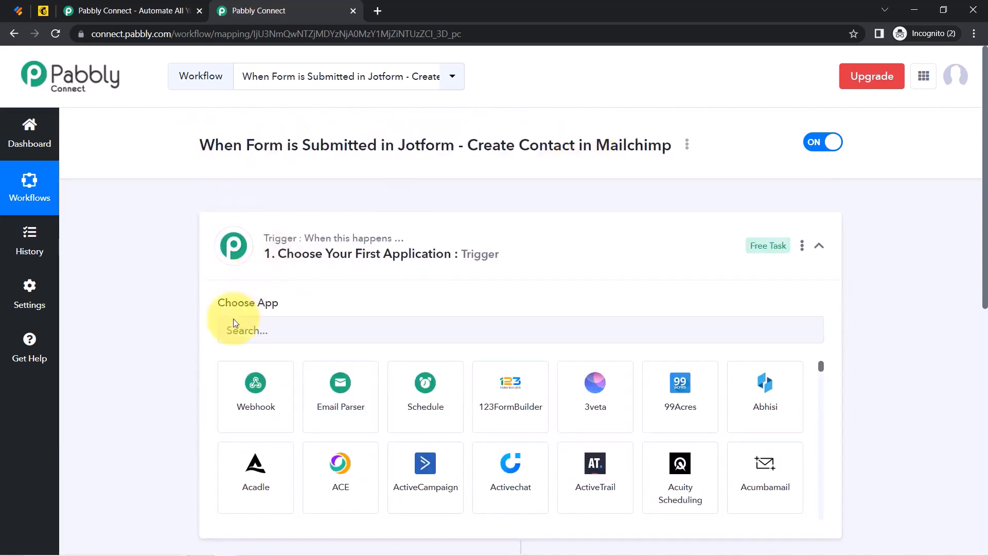
{"action": "left_click", "coordinate": [242, 330]}
{"action": "type", "text": "fo"}
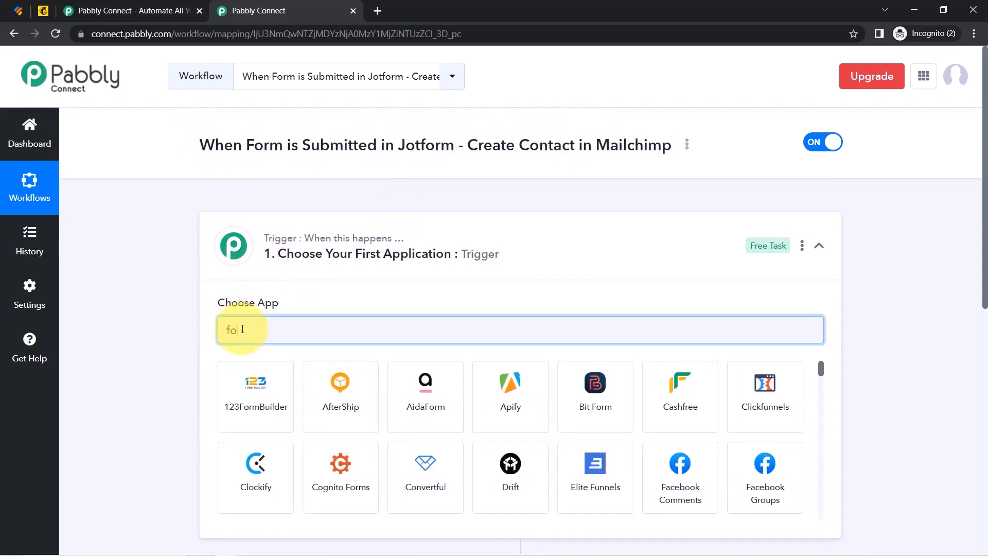
{"action": "key", "text": "BackSpace"}
{"action": "key", "text": "BackSpace"}
{"action": "type", "text": "jot"}
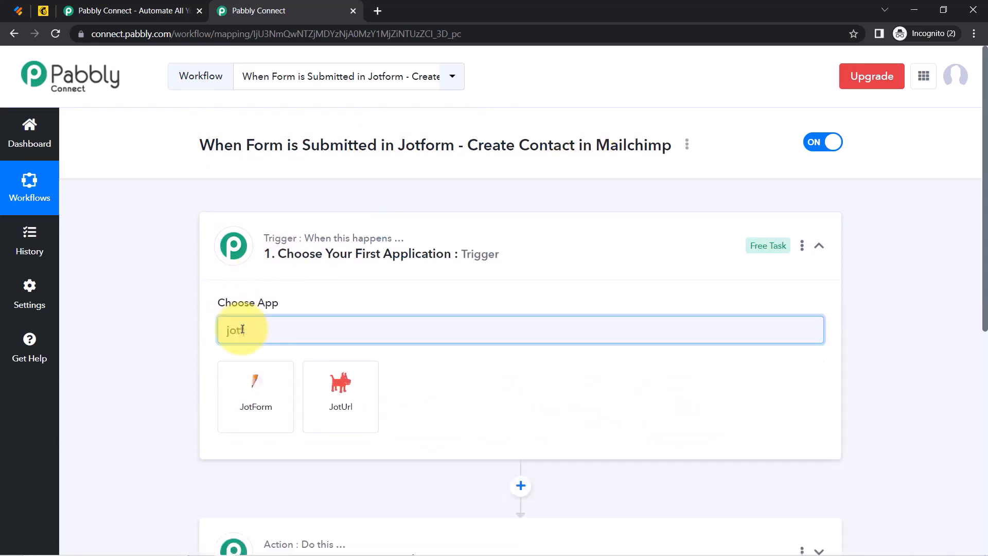
{"action": "type", "text": "fo"}
{"action": "left_click", "coordinate": [242, 403]}
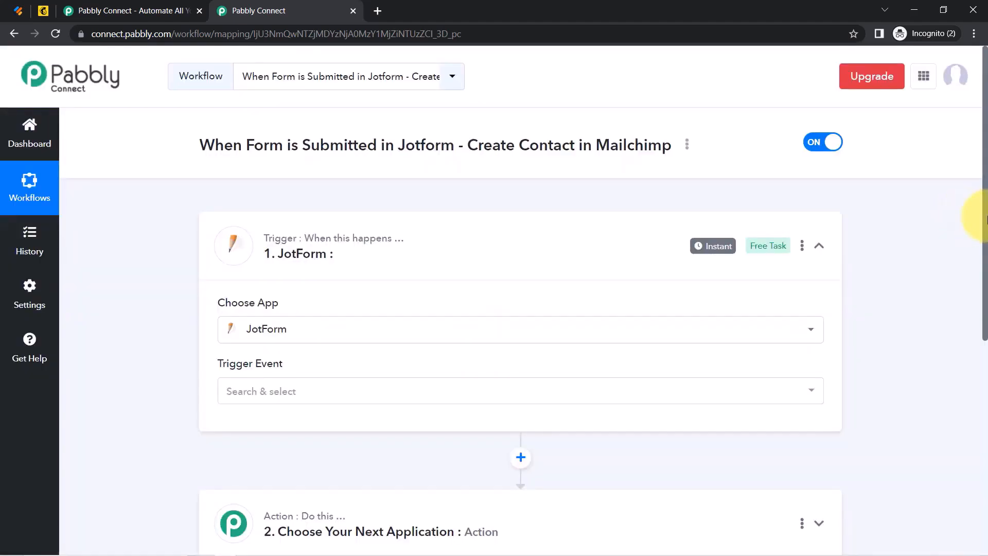
Search for 'mailchimp' and choose MailChimp as the action app.
{"action": "scroll", "coordinate": [985, 219], "scroll_direction": "down", "scroll_amount": 6}
{"action": "left_click", "coordinate": [265, 228]}
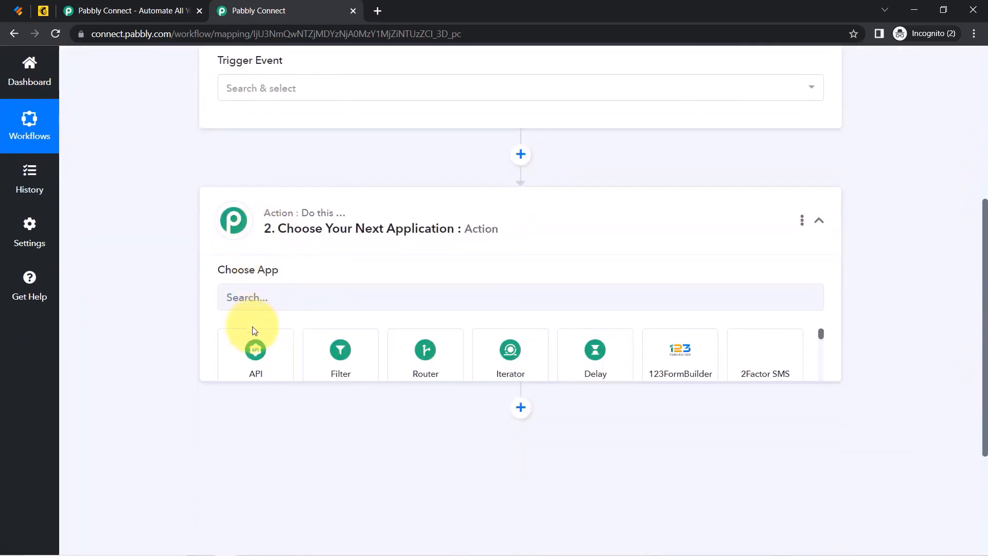
{"action": "left_click", "coordinate": [230, 307]}
{"action": "type", "text": "mailc"}
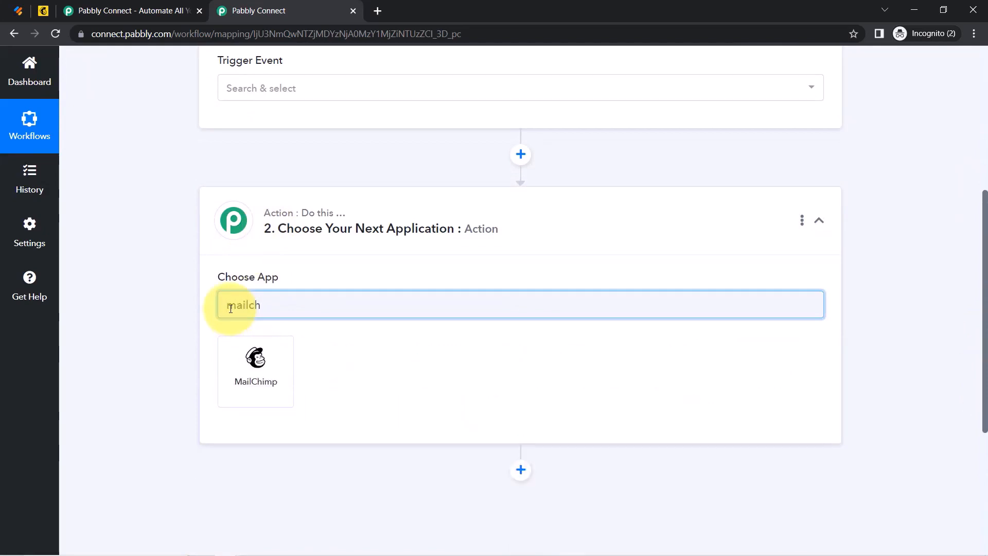
{"action": "type", "text": "h"}
{"action": "left_click", "coordinate": [229, 359]}
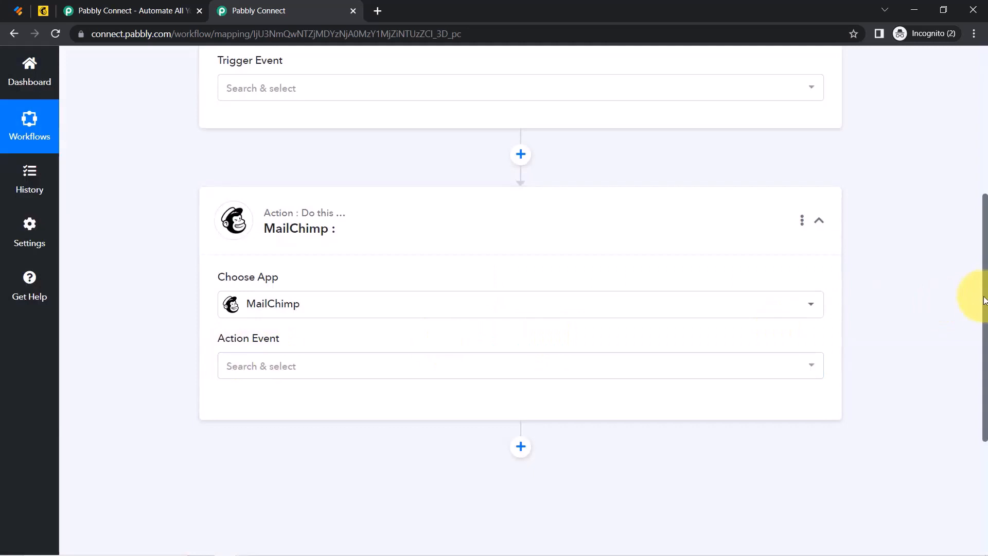
{"action": "left_click_drag", "start_coordinate": [984, 296], "coordinate": [979, 83]}
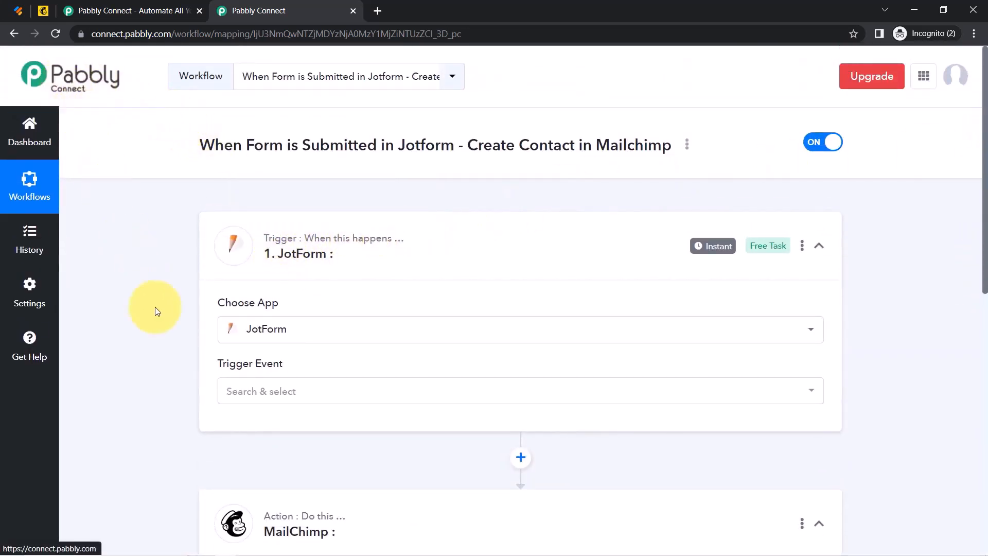
Set the JotForm trigger event to New Response.
{"action": "left_click", "coordinate": [246, 395]}
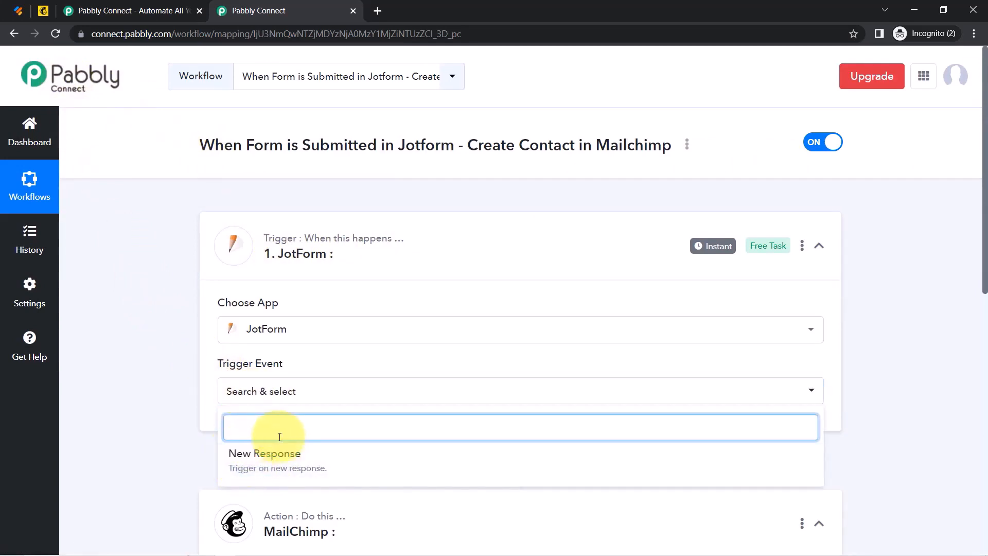
{"action": "left_click", "coordinate": [250, 454]}
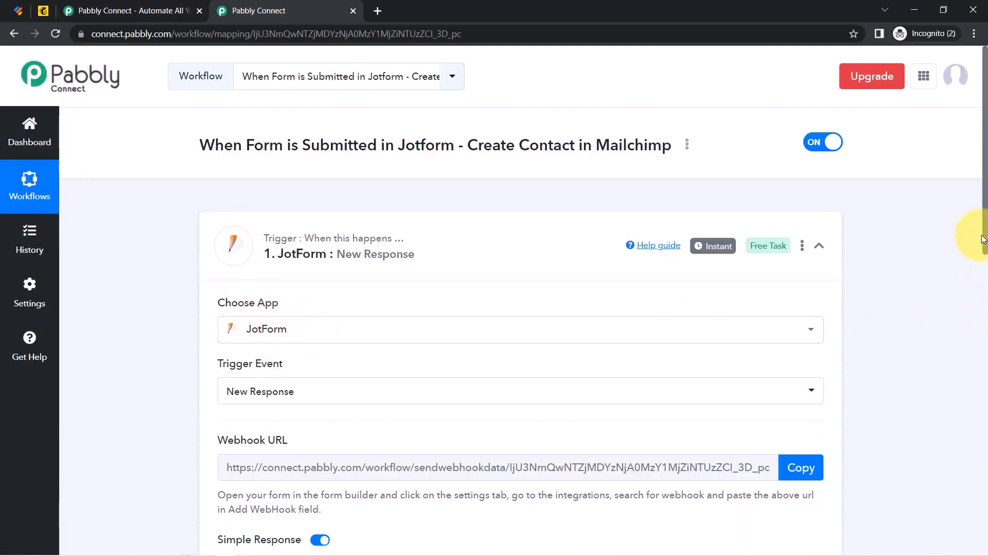
{"action": "left_click_drag", "start_coordinate": [985, 240], "coordinate": [974, 295]}
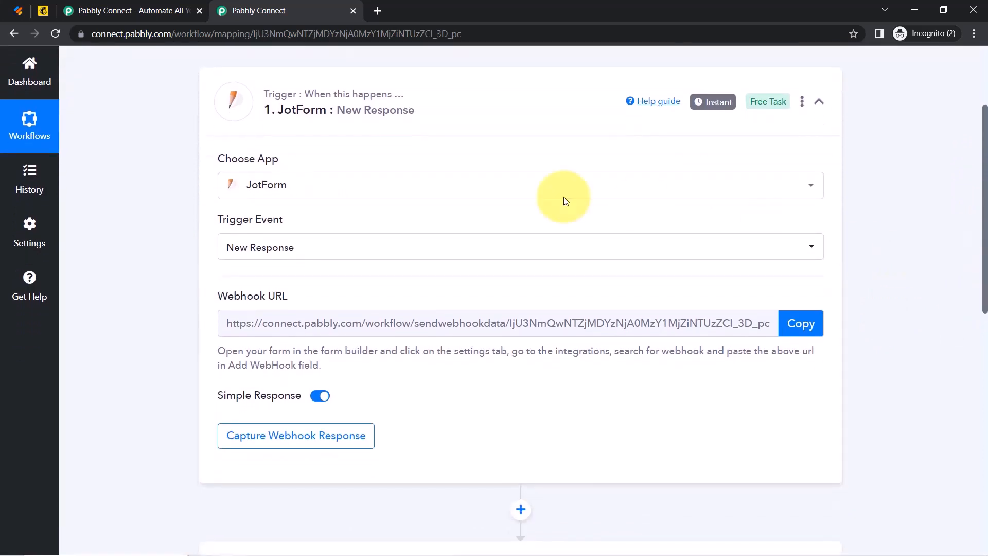
Copy the webhook URL and start capturing the webhook response for a test submission.
{"action": "mouse_move", "coordinate": [249, 303]}
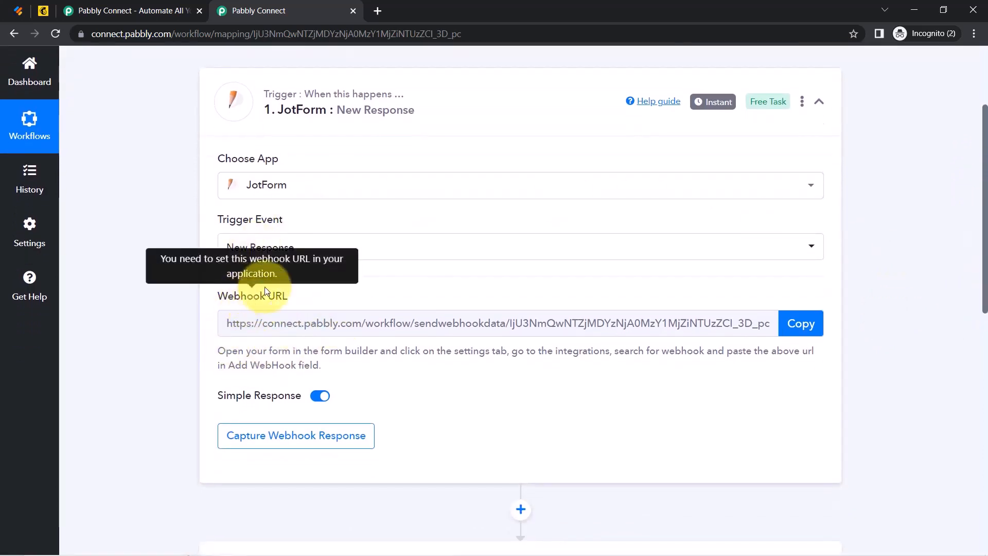
{"action": "left_click_drag", "start_coordinate": [234, 296], "coordinate": [617, 300]}
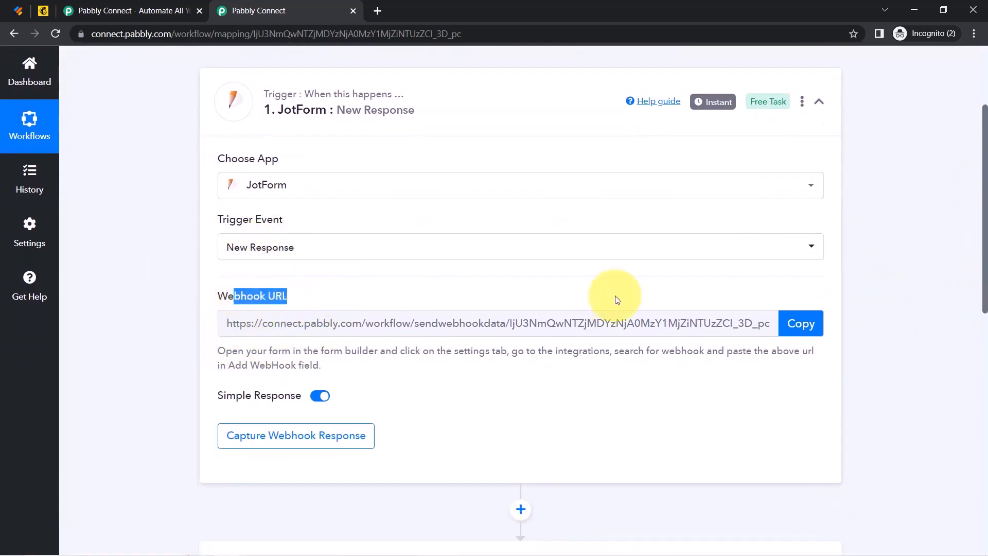
{"action": "left_click", "coordinate": [799, 331]}
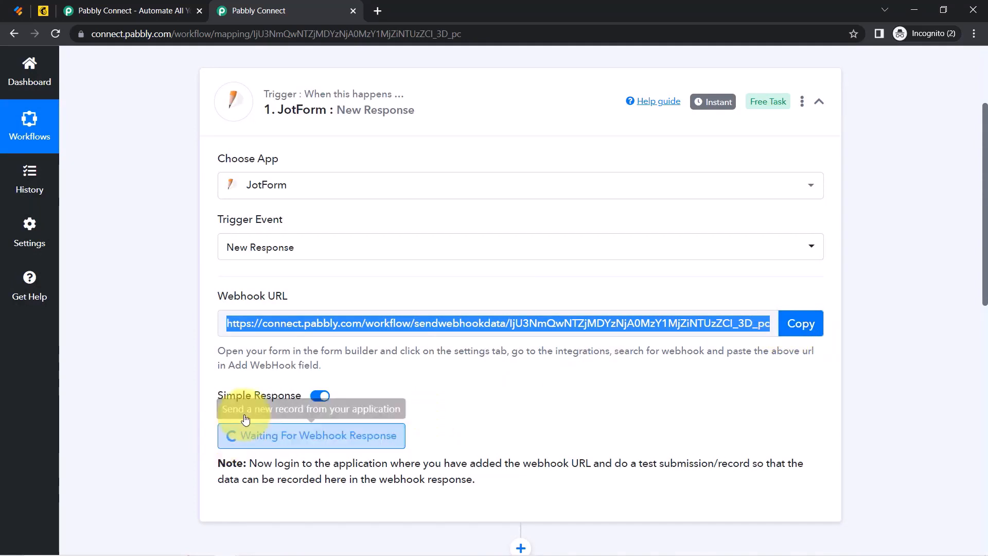
{"action": "left_click_drag", "start_coordinate": [293, 464], "coordinate": [587, 477]}
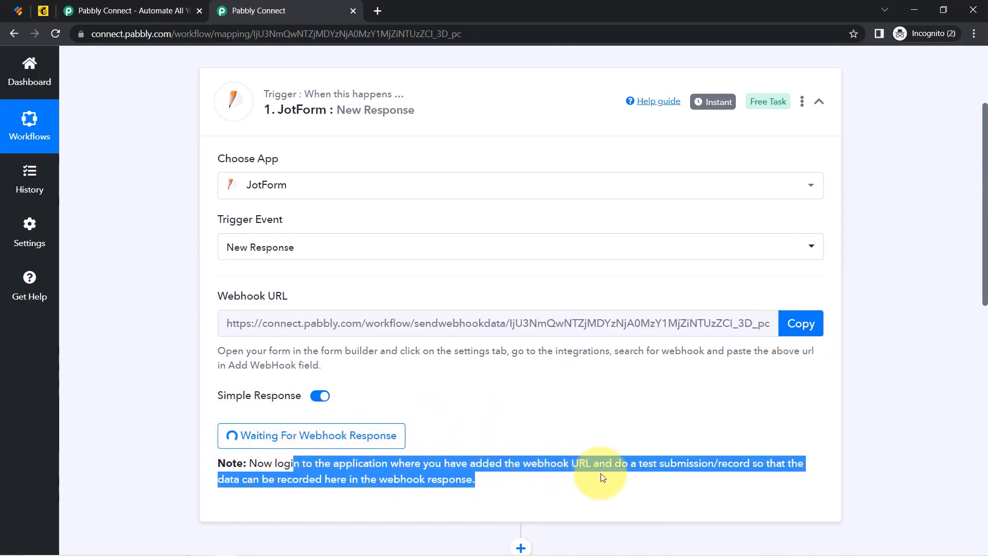
{"action": "left_click_drag", "start_coordinate": [658, 463], "coordinate": [356, 483]}
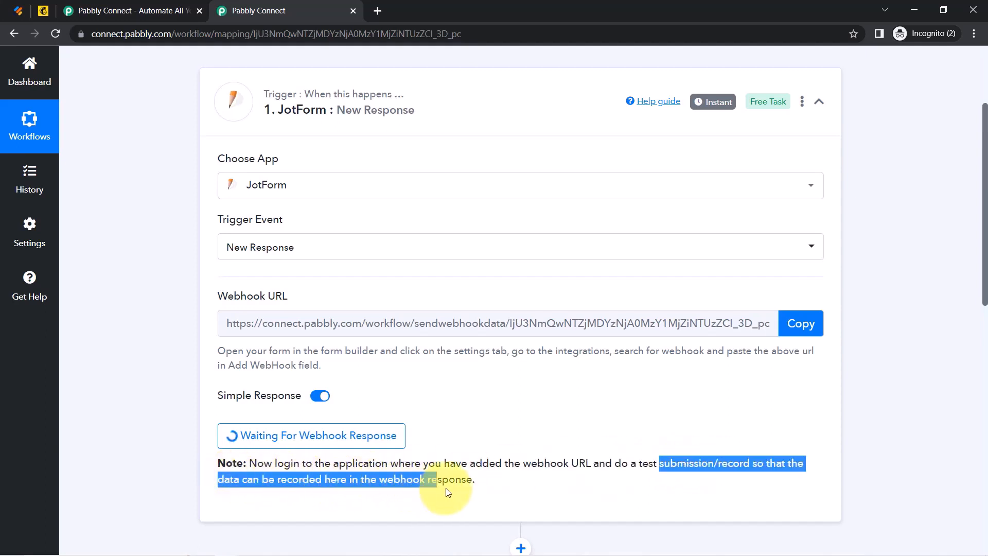
{"action": "left_click_drag", "start_coordinate": [449, 492], "coordinate": [458, 490]}
{"action": "left_click", "coordinate": [460, 489]}
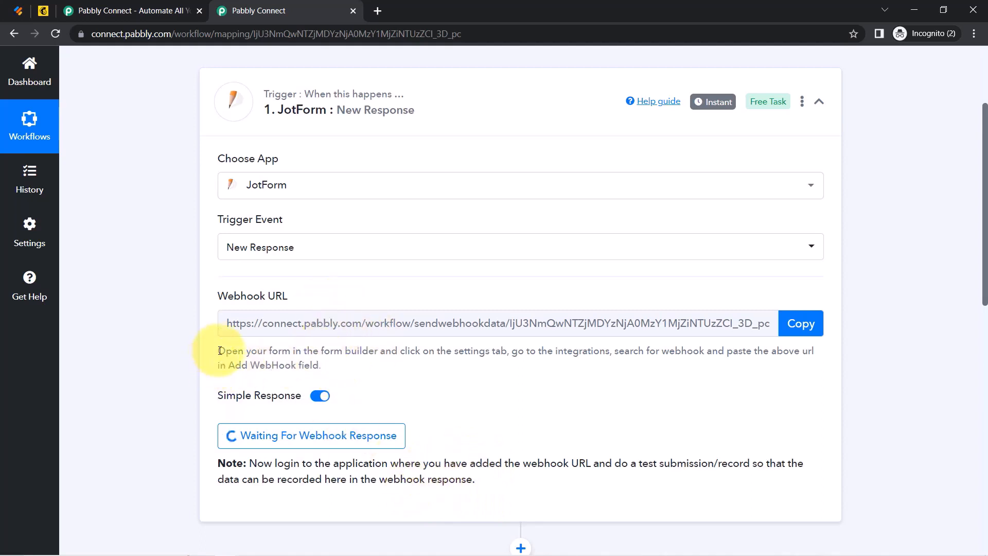
{"action": "left_click_drag", "start_coordinate": [220, 351], "coordinate": [295, 364]}
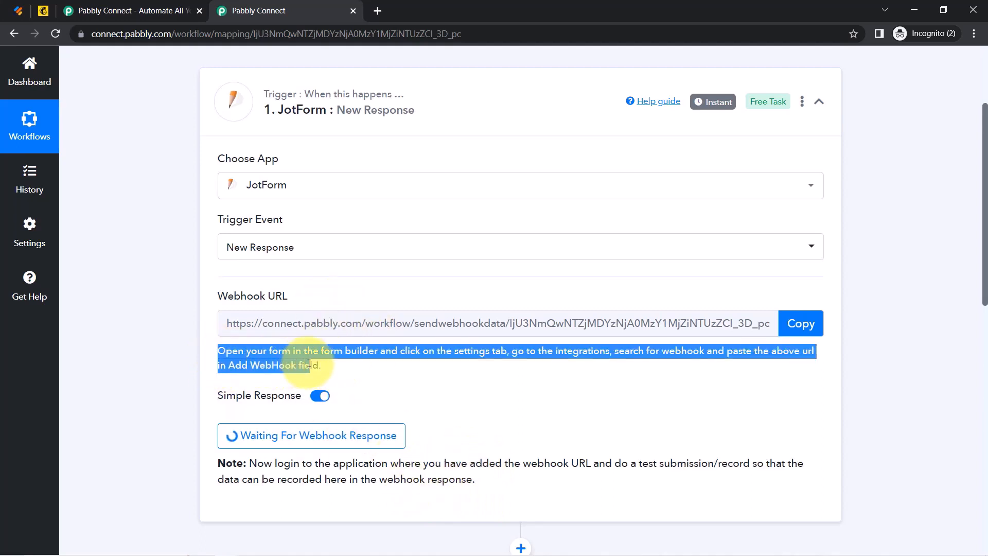
Open the Online Doctor Appointment Form's integrations in Jotform and remove the old webhook.
{"action": "left_click", "coordinate": [12, 11]}
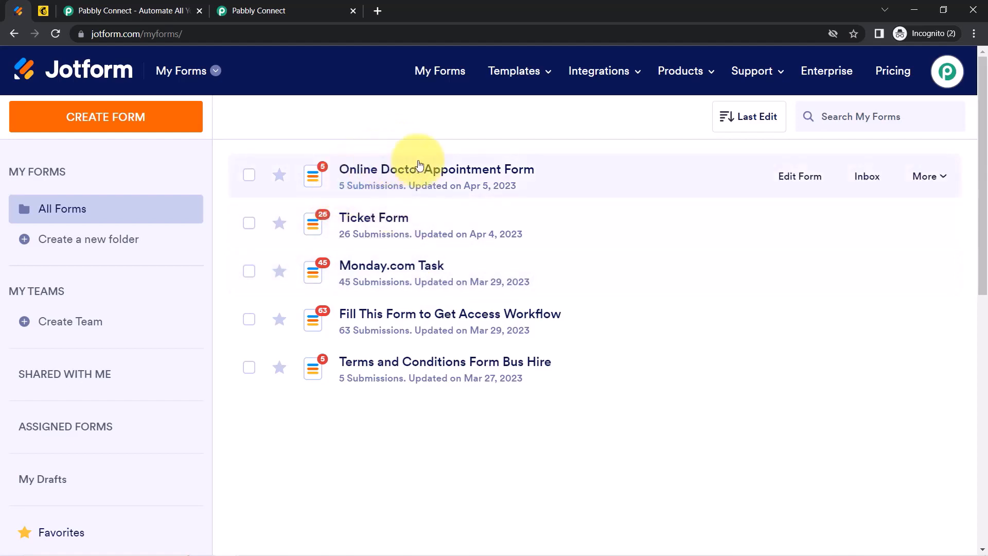
{"action": "left_click", "coordinate": [389, 178]}
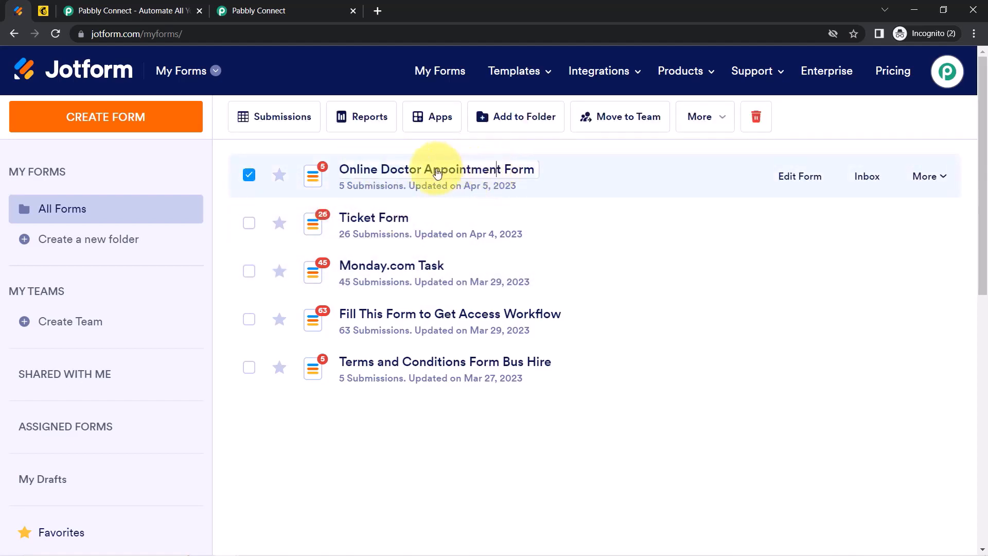
{"action": "left_click", "coordinate": [797, 185]}
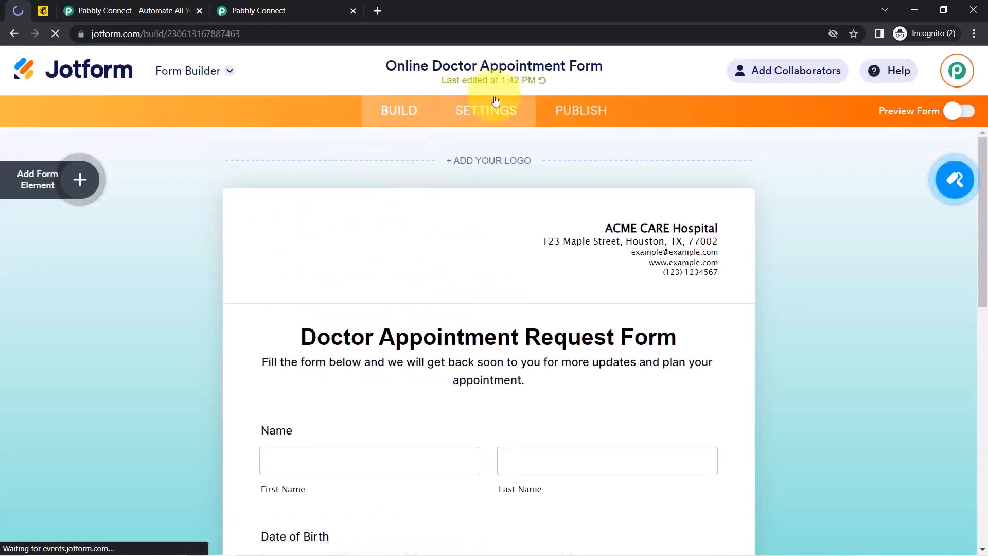
{"action": "left_click", "coordinate": [486, 113]}
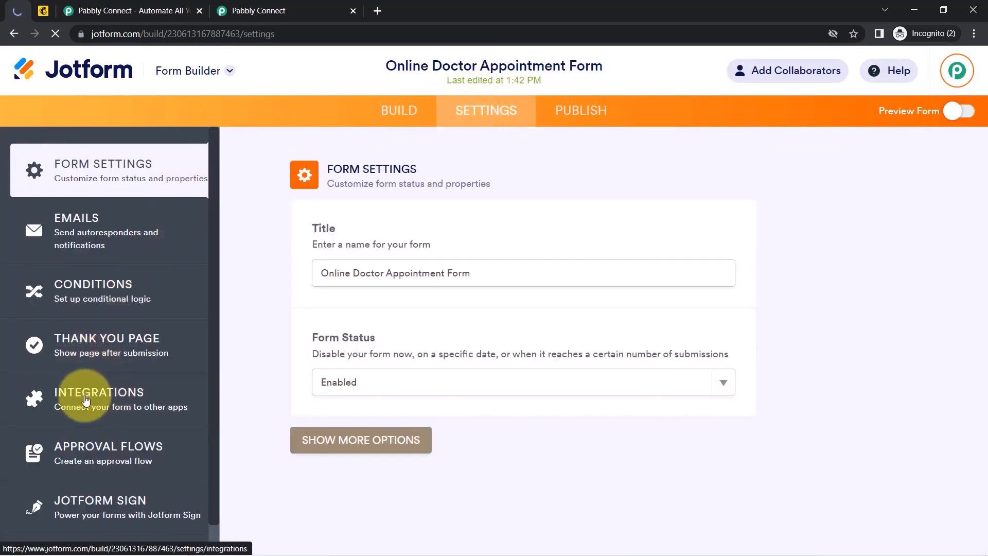
{"action": "left_click", "coordinate": [85, 400]}
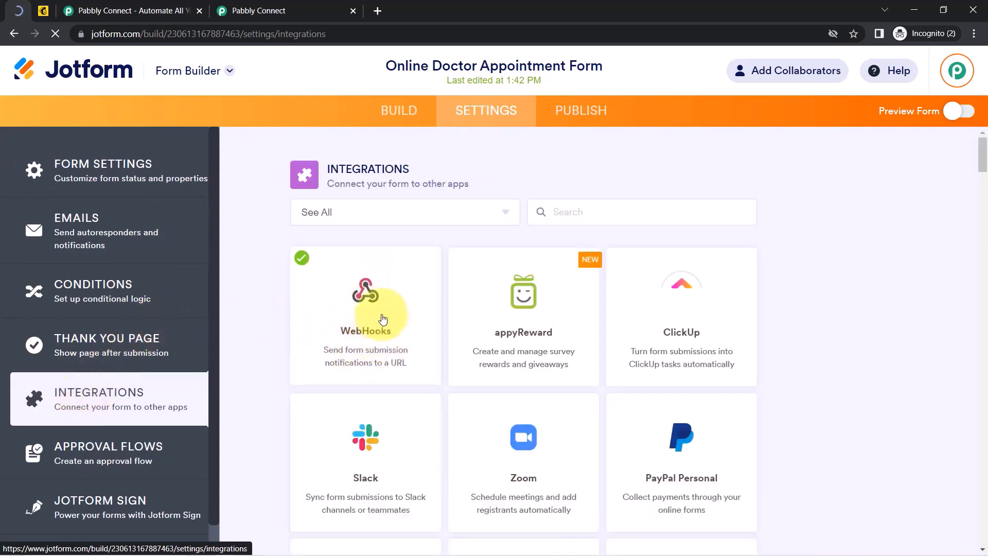
{"action": "left_click", "coordinate": [370, 316]}
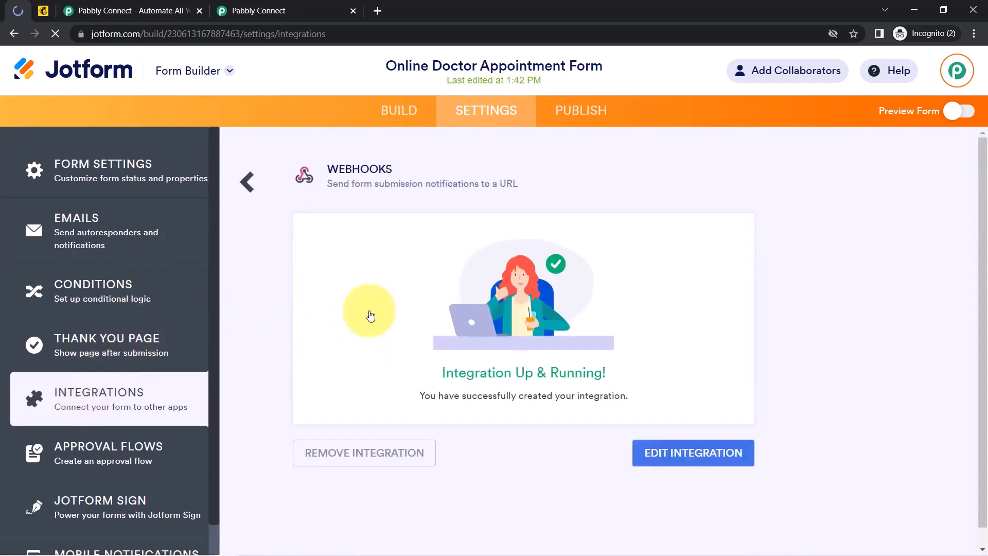
{"action": "left_click", "coordinate": [339, 459]}
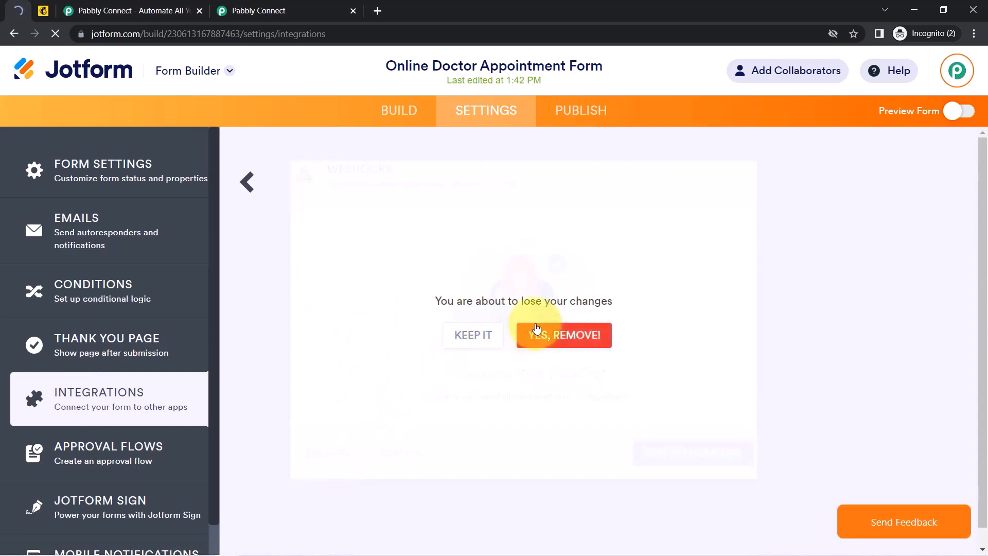
{"action": "left_click", "coordinate": [563, 337]}
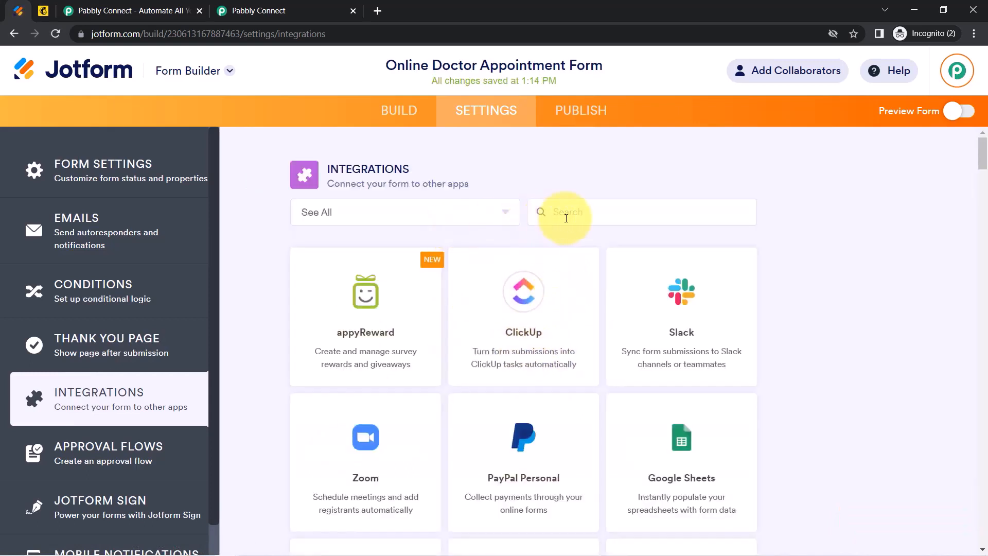
Add a WebHooks integration with the pasted Pabbly Connect URL and complete it.
{"action": "left_click", "coordinate": [566, 218]}
{"action": "type", "text": "webho"}
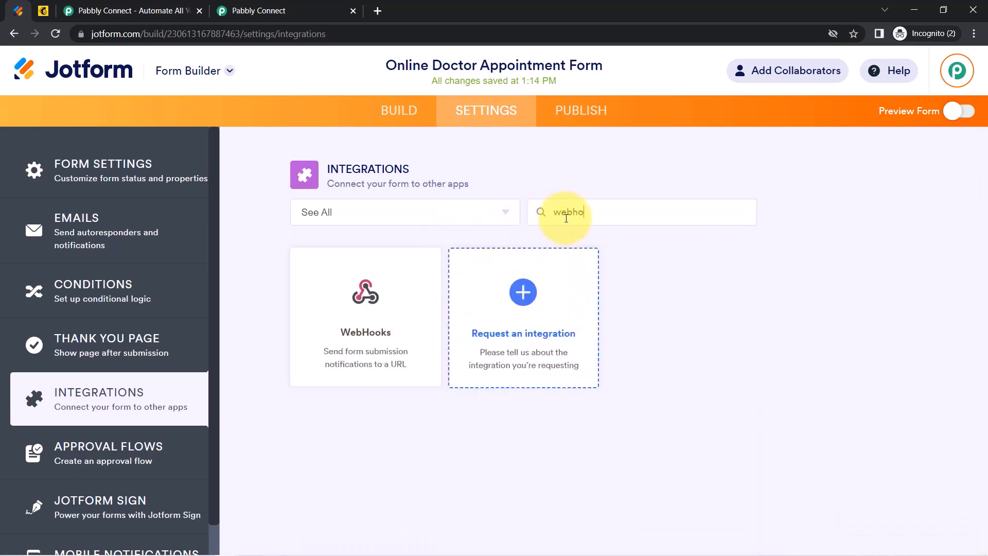
{"action": "type", "text": "o"}
{"action": "left_click", "coordinate": [375, 325]}
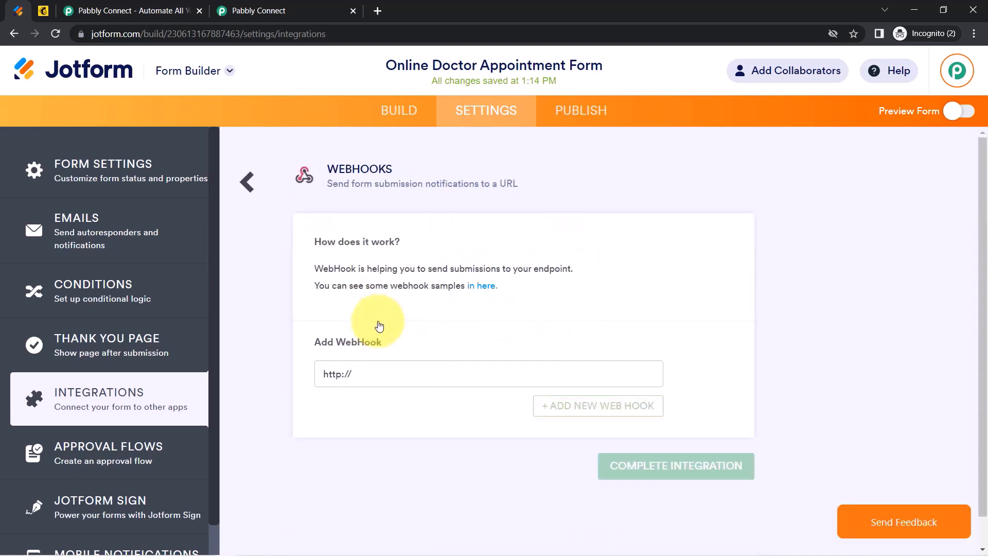
{"action": "left_click", "coordinate": [358, 374]}
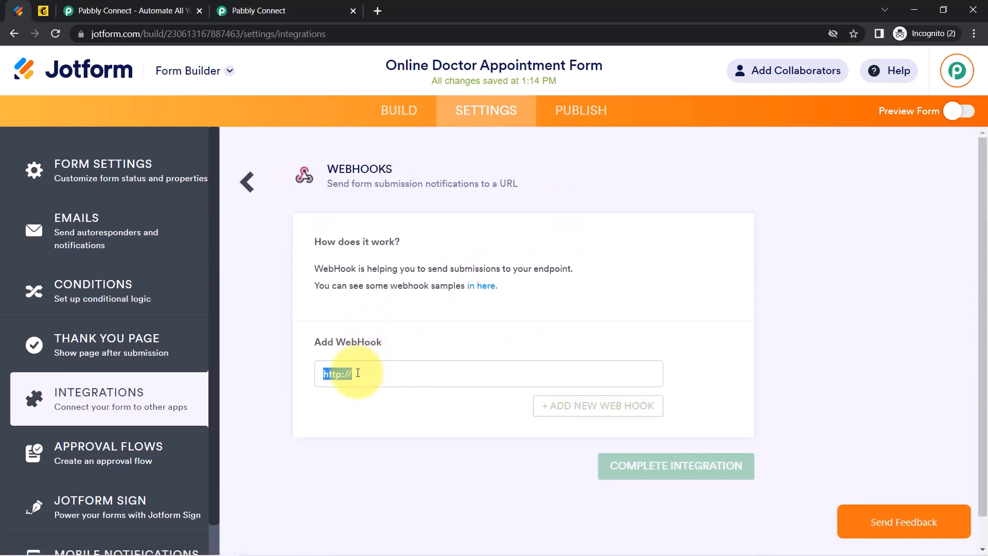
{"action": "key", "text": "ctrl+v"}
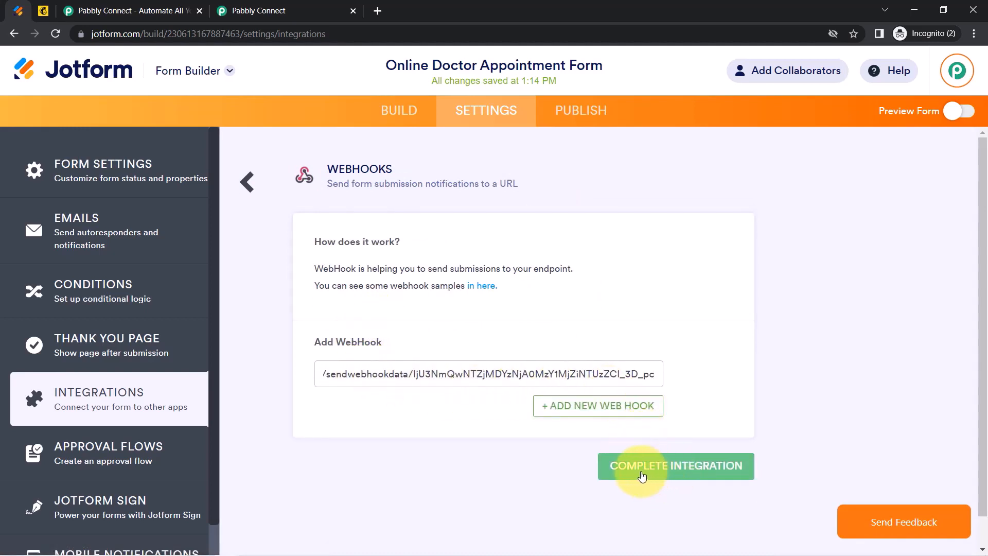
{"action": "left_click", "coordinate": [636, 474]}
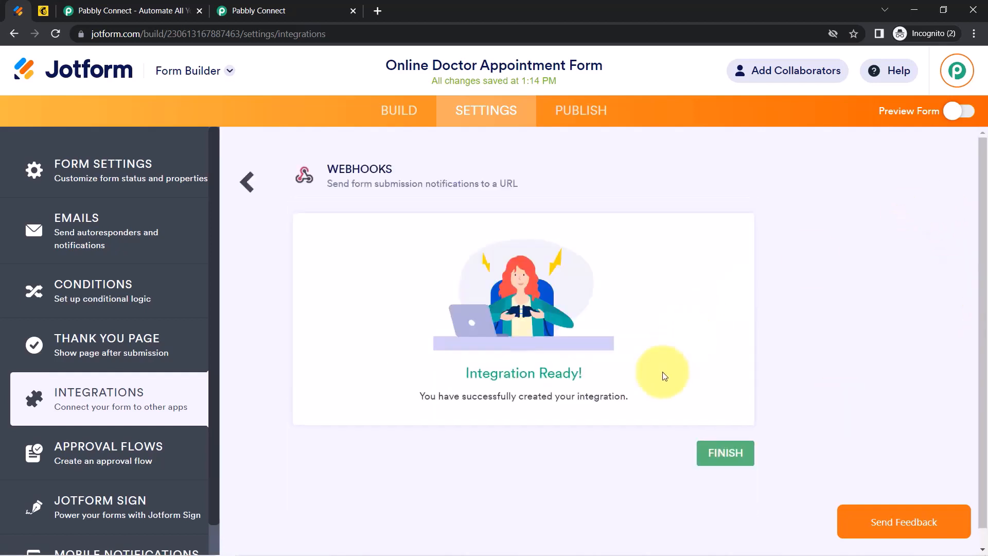
{"action": "left_click", "coordinate": [731, 455]}
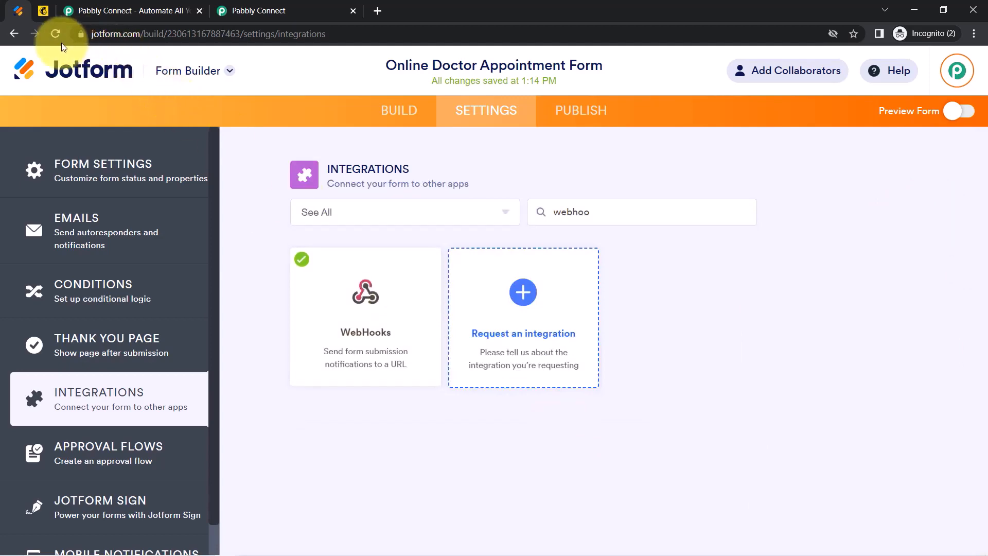
Close the Pabbly landing-page tab and go back to Jotform's integrations page.
{"action": "left_click", "coordinate": [265, 9]}
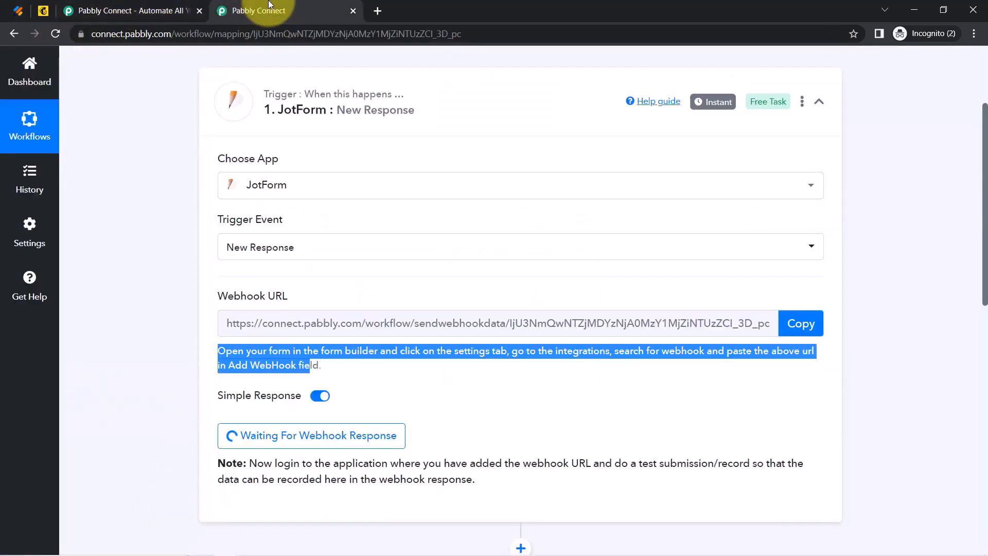
{"action": "left_click", "coordinate": [163, 5]}
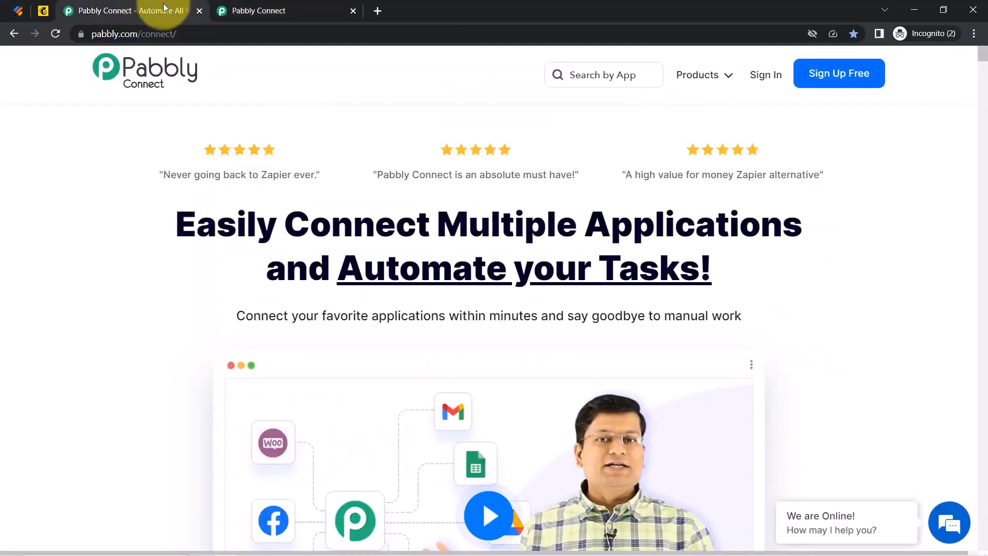
{"action": "left_click", "coordinate": [200, 10]}
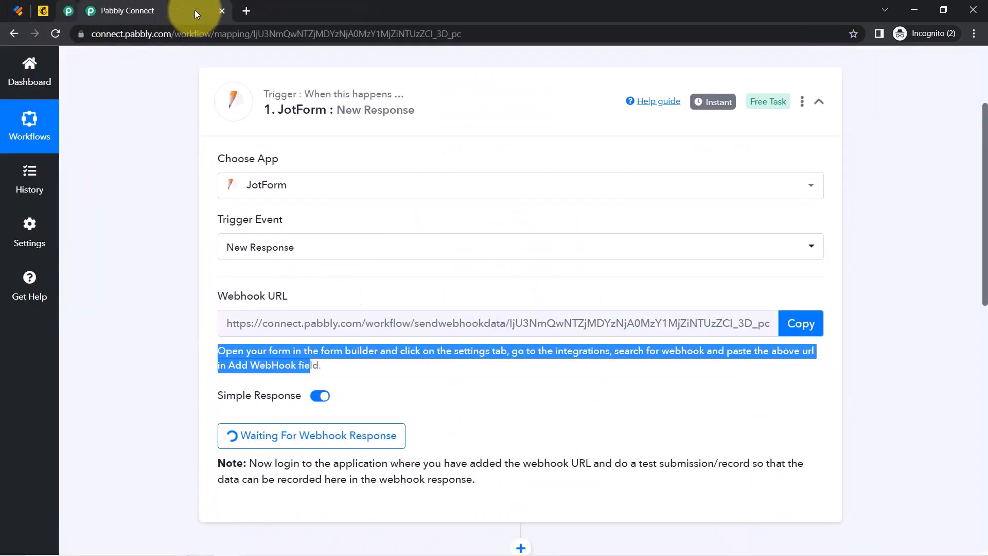
{"action": "left_click", "coordinate": [162, 241]}
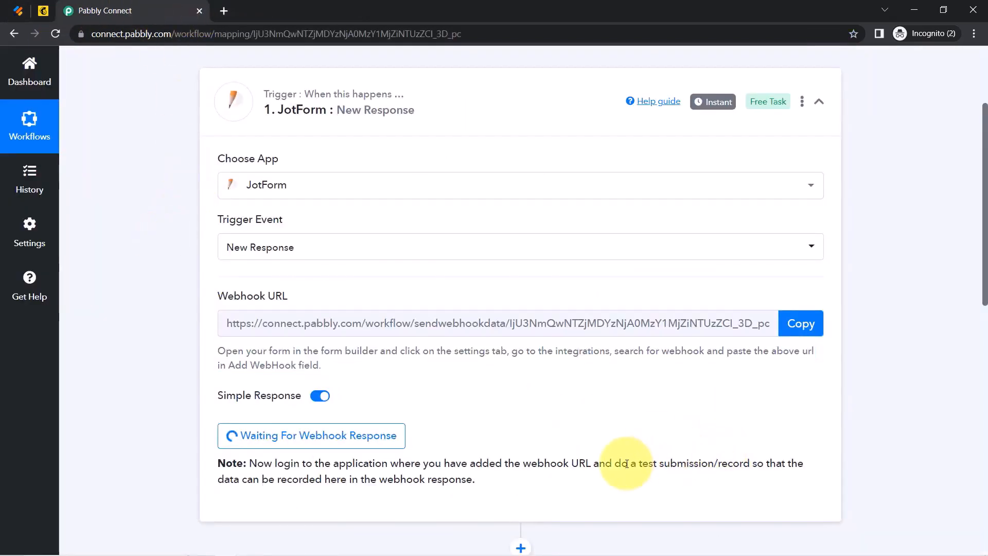
{"action": "left_click_drag", "start_coordinate": [649, 463], "coordinate": [736, 463]}
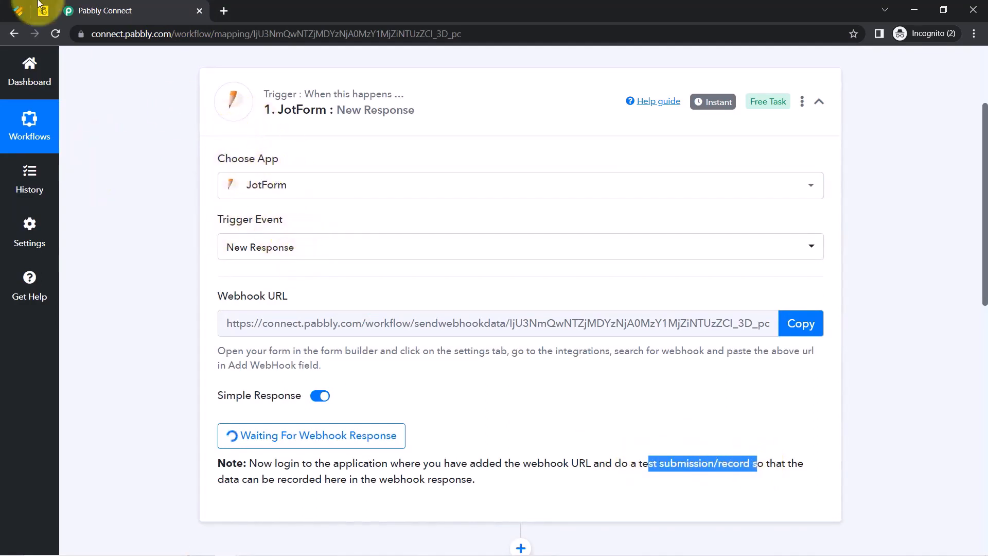
{"action": "left_click", "coordinate": [18, 10]}
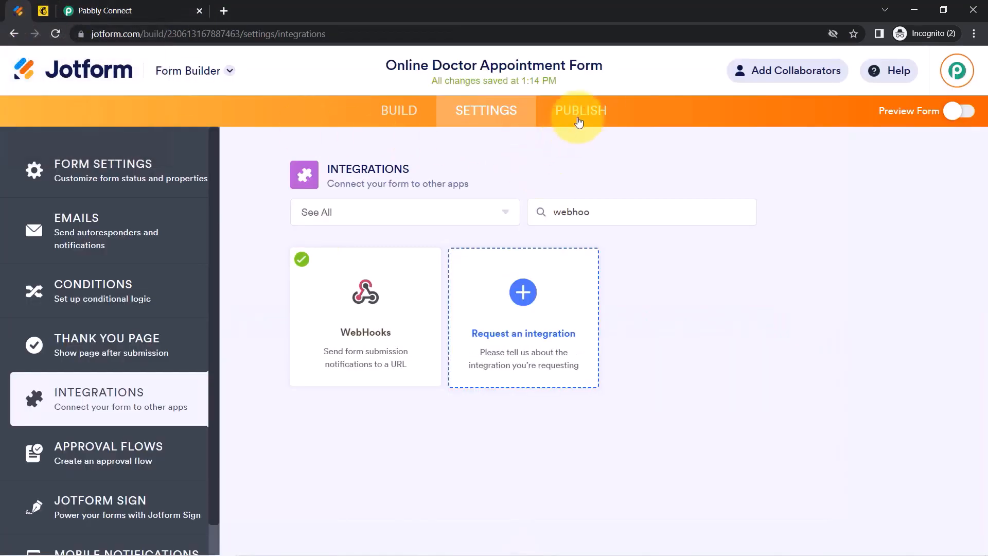
Copy the appointment form's public link from the Publish tab's Quick Share.
{"action": "left_click", "coordinate": [585, 119]}
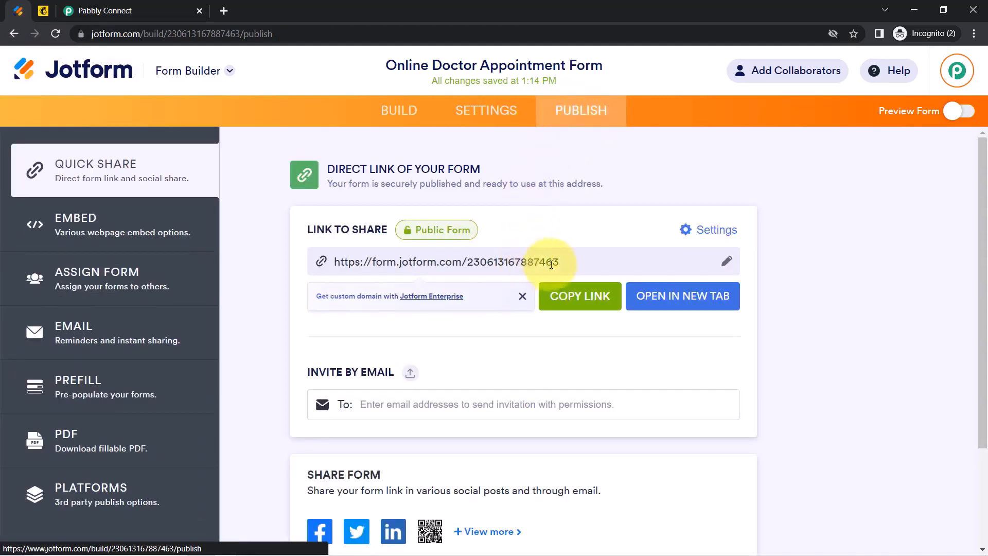
{"action": "left_click", "coordinate": [566, 298]}
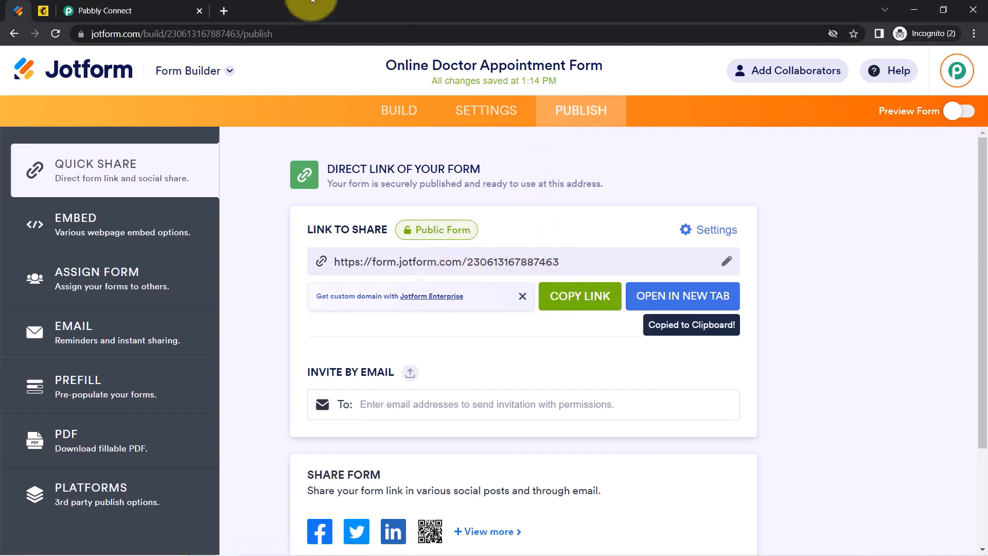
Load the form link in a new tab and enter the name Dummy Customer.
{"action": "left_click", "coordinate": [223, 12]}
{"action": "key", "text": "ctrl+v"}
{"action": "key", "text": "Return"}
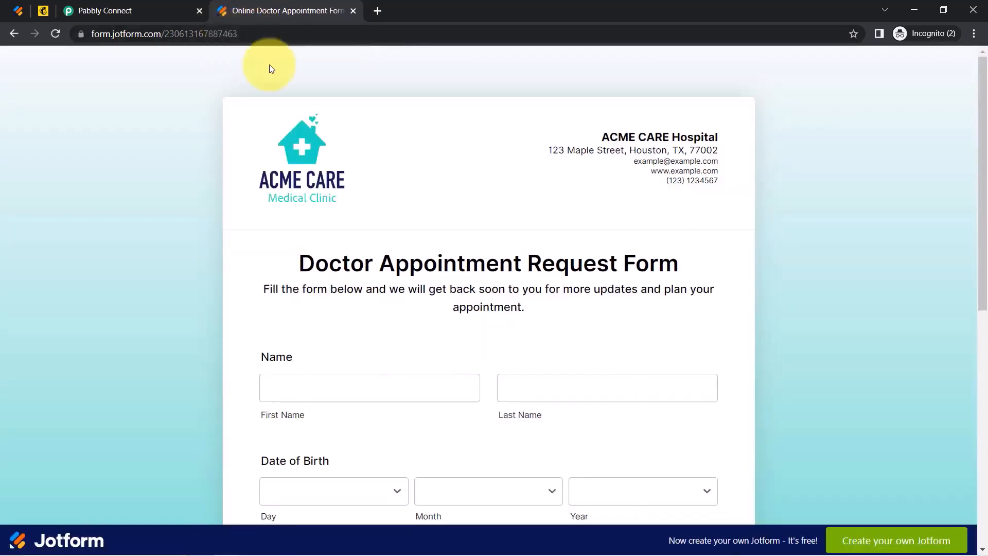
{"action": "left_click_drag", "start_coordinate": [982, 97], "coordinate": [979, 133]}
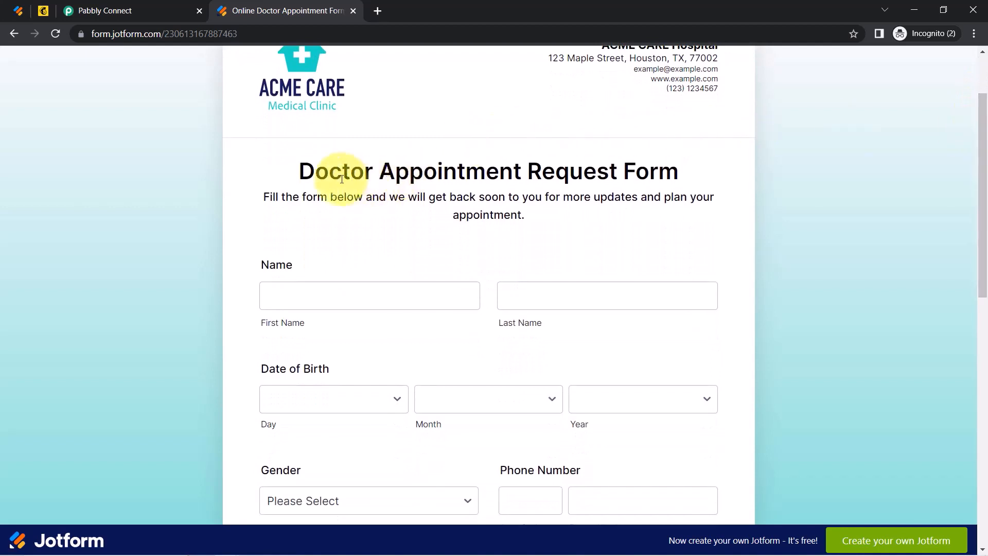
{"action": "left_click_drag", "start_coordinate": [342, 172], "coordinate": [529, 227]}
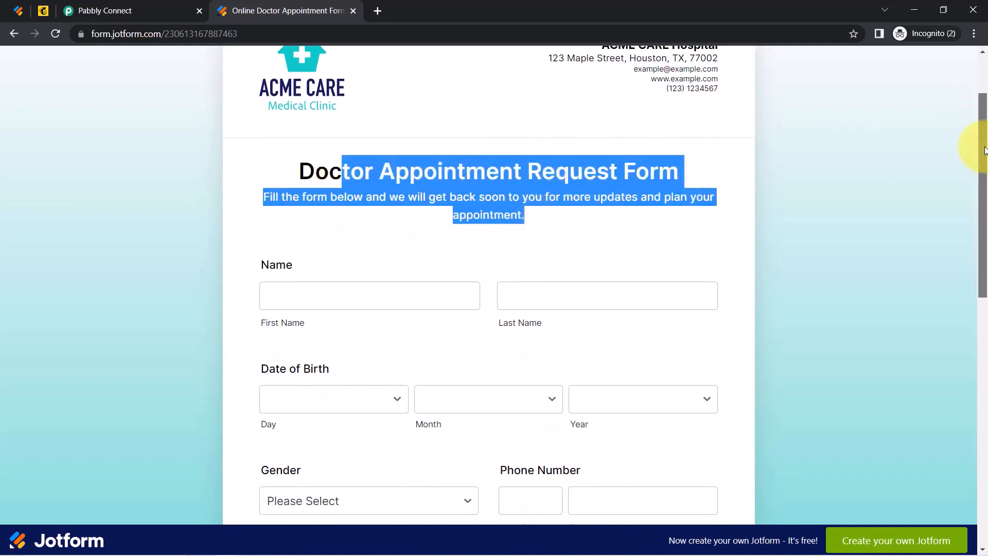
{"action": "left_click_drag", "start_coordinate": [984, 150], "coordinate": [983, 172]}
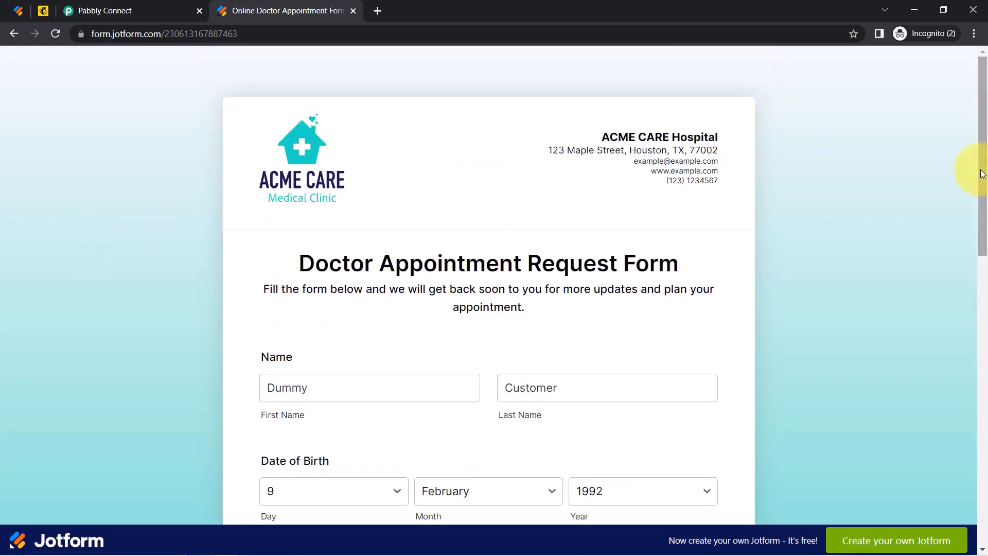
{"action": "left_click_drag", "start_coordinate": [985, 165], "coordinate": [984, 225]}
{"action": "left_click", "coordinate": [200, 219]}
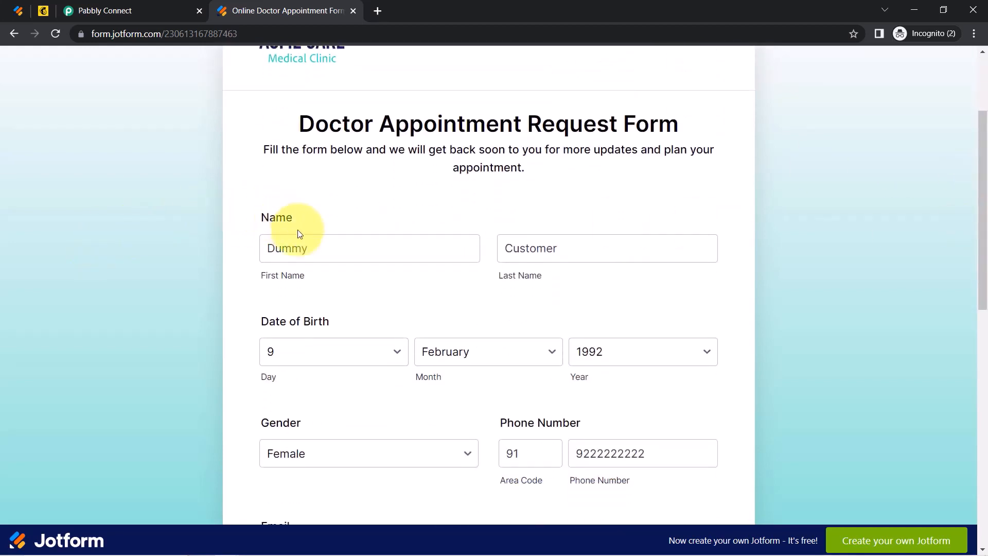
{"action": "left_click_drag", "start_coordinate": [310, 249], "coordinate": [258, 249]}
{"action": "left_click_drag", "start_coordinate": [559, 254], "coordinate": [484, 274]}
Add a test phone and email, pick 7 April 2023 at 02:00, and submit.
{"action": "left_click_drag", "start_coordinate": [984, 226], "coordinate": [982, 299]}
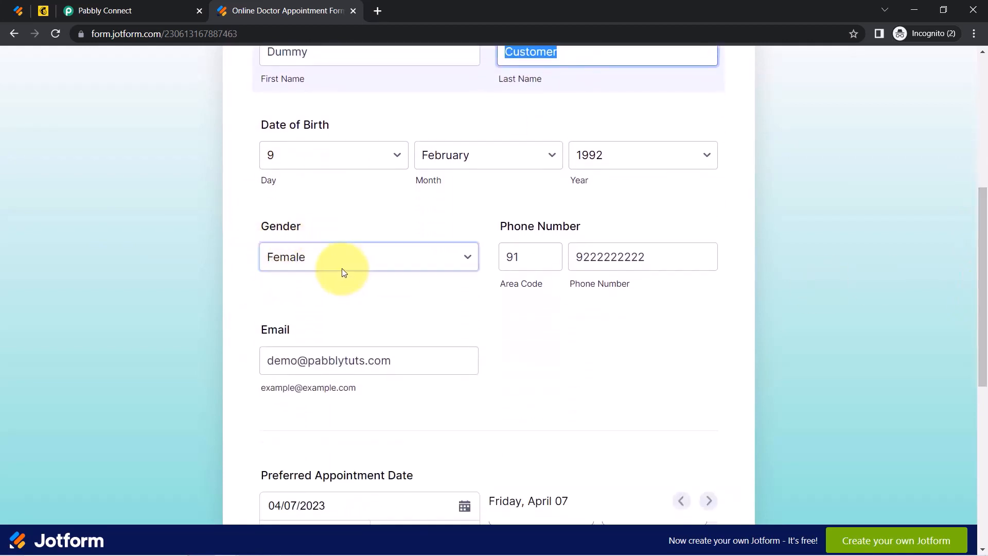
{"action": "left_click_drag", "start_coordinate": [644, 255], "coordinate": [599, 259]}
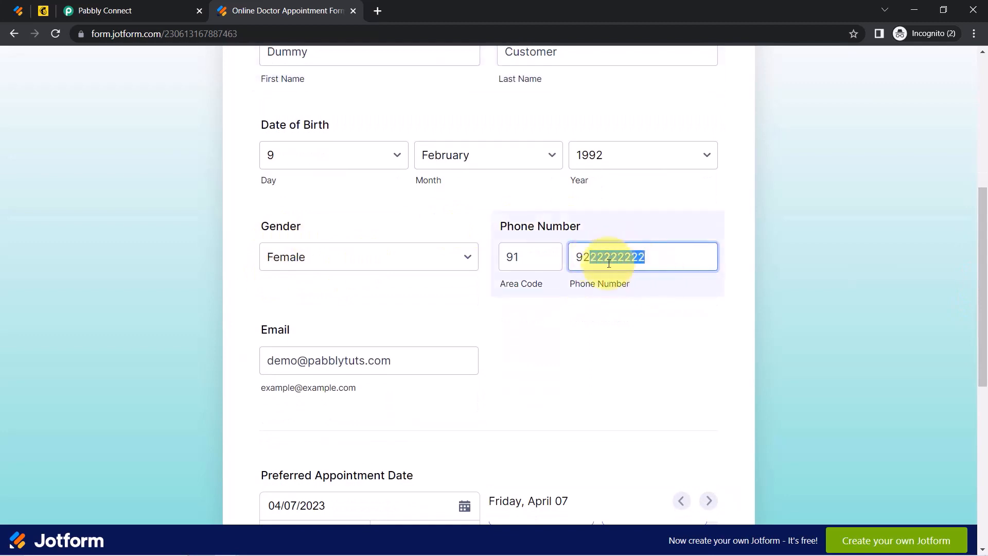
{"action": "left_click_drag", "start_coordinate": [252, 330], "coordinate": [292, 339]}
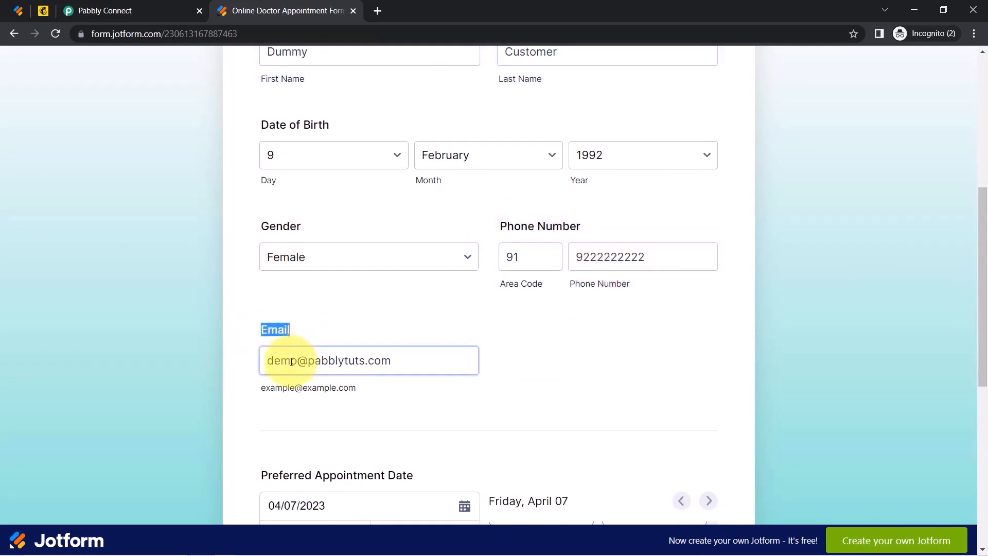
{"action": "scroll", "coordinate": [983, 309], "scroll_direction": "down", "scroll_amount": 1}
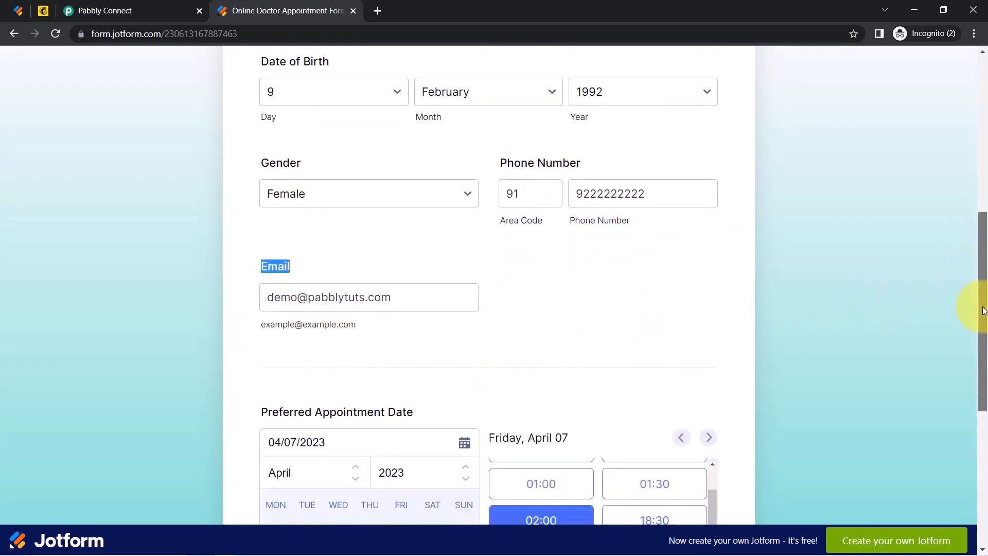
{"action": "scroll", "coordinate": [980, 335], "scroll_direction": "down", "scroll_amount": 4}
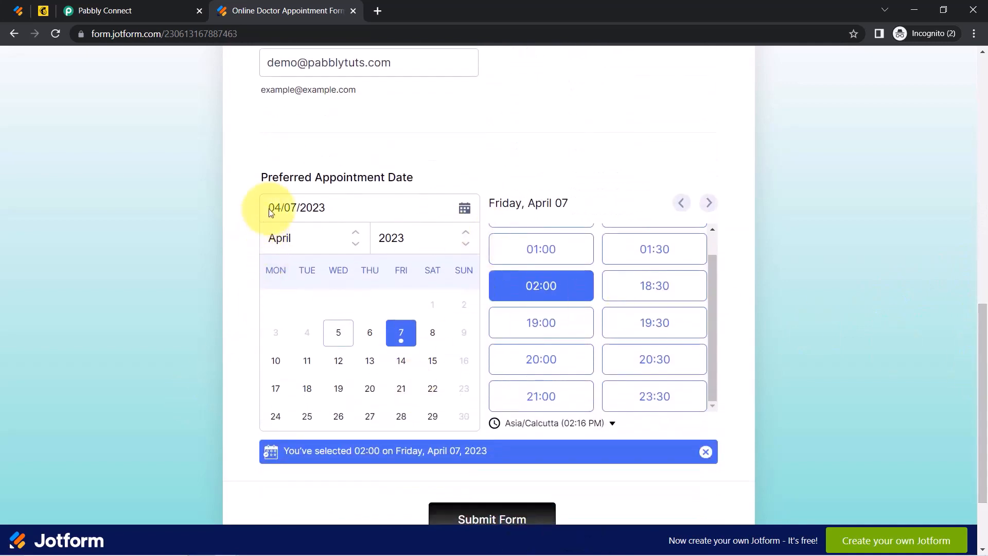
{"action": "left_click_drag", "start_coordinate": [273, 178], "coordinate": [395, 178]}
{"action": "left_click", "coordinate": [455, 518]}
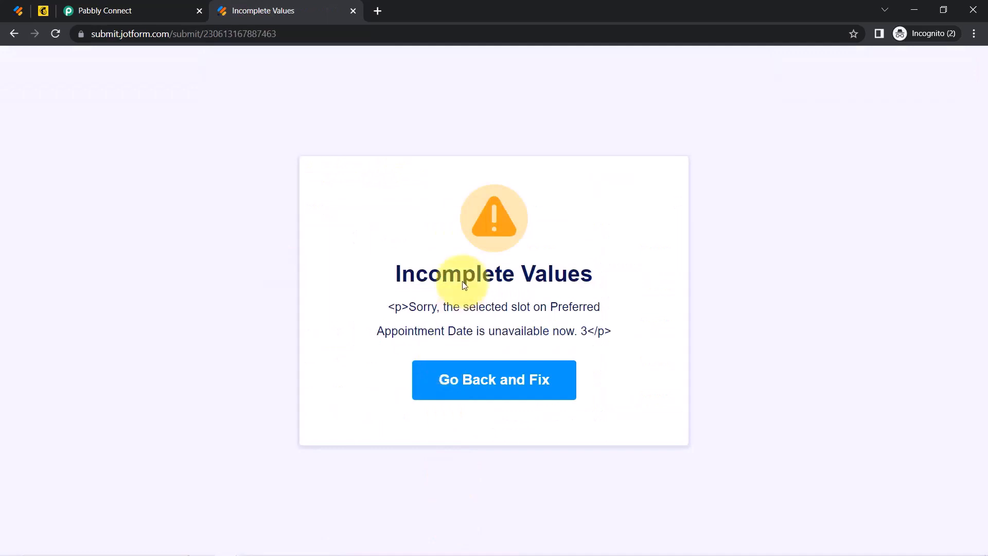
Fix the slot to 19:00 on 5 April 2023, resubmit, and switch to Pabbly Connect.
{"action": "left_click_drag", "start_coordinate": [416, 274], "coordinate": [545, 320]}
{"action": "left_click", "coordinate": [486, 383]}
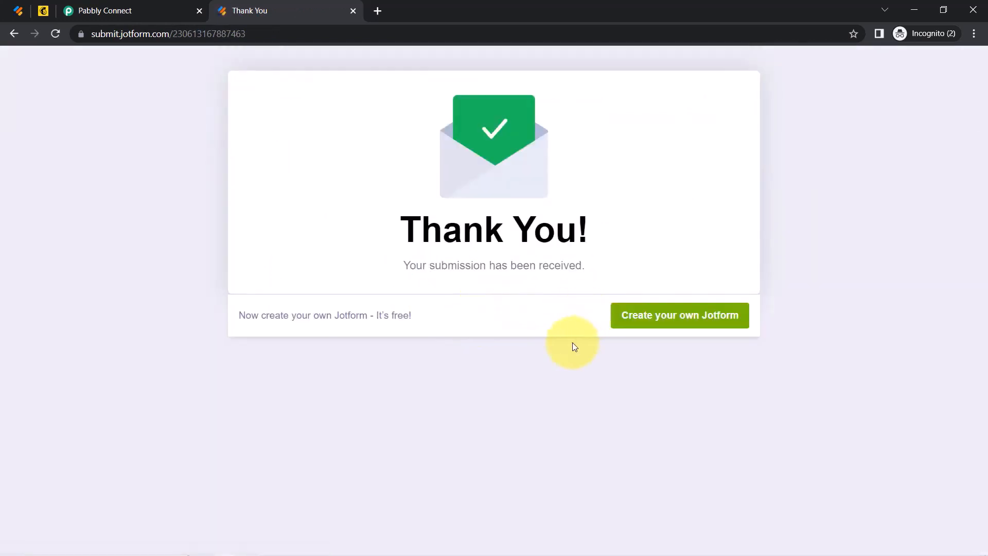
{"action": "left_click_drag", "start_coordinate": [404, 228], "coordinate": [535, 267]}
{"action": "left_click", "coordinate": [93, 5]}
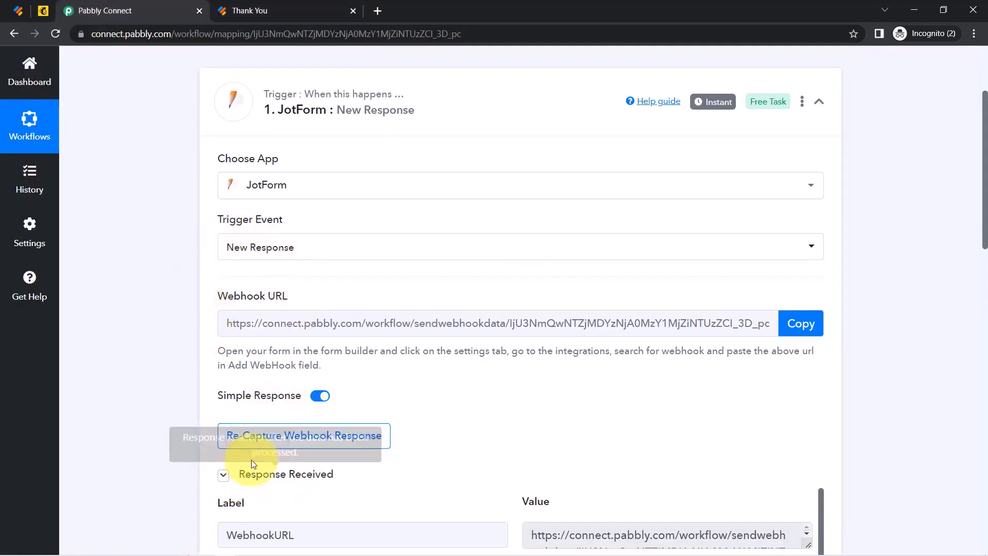
{"action": "left_click_drag", "start_coordinate": [982, 169], "coordinate": [983, 290]}
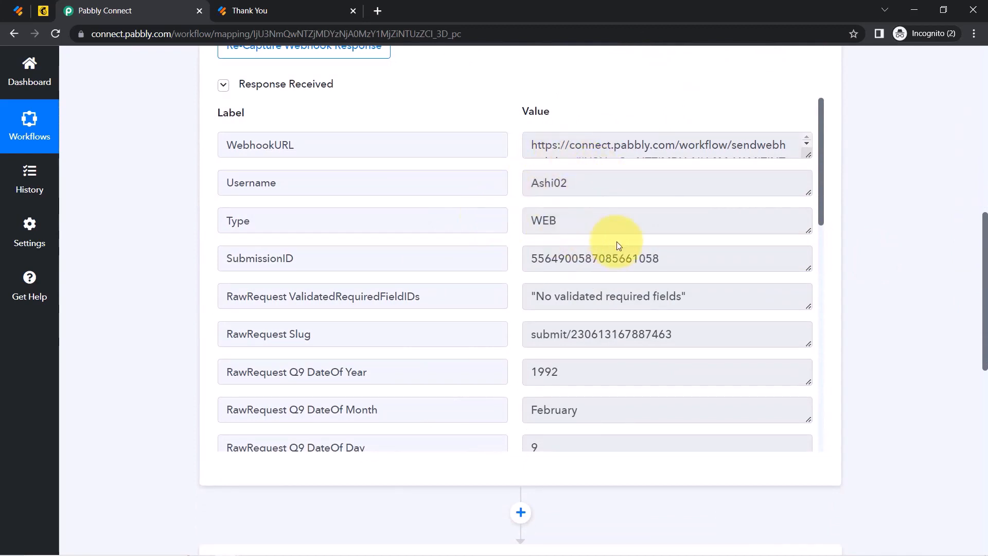
{"action": "left_click_drag", "start_coordinate": [611, 258], "coordinate": [551, 258]}
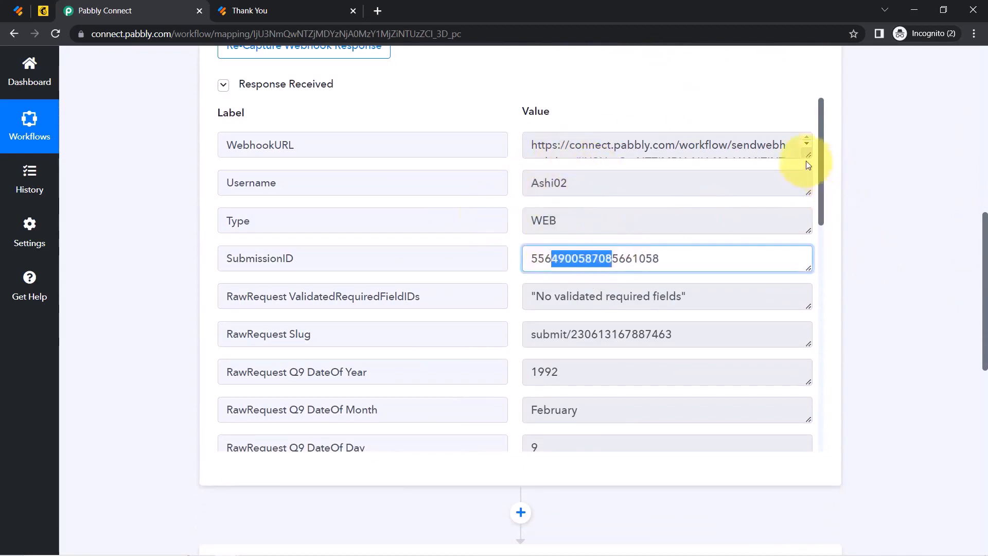
{"action": "left_click_drag", "start_coordinate": [820, 151], "coordinate": [834, 268]}
{"action": "mouse_move", "coordinate": [577, 202]}
{"action": "left_mouse_down"}
{"action": "mouse_move", "coordinate": [522, 214]}
{"action": "mouse_move", "coordinate": [572, 191]}
{"action": "left_mouse_up"}
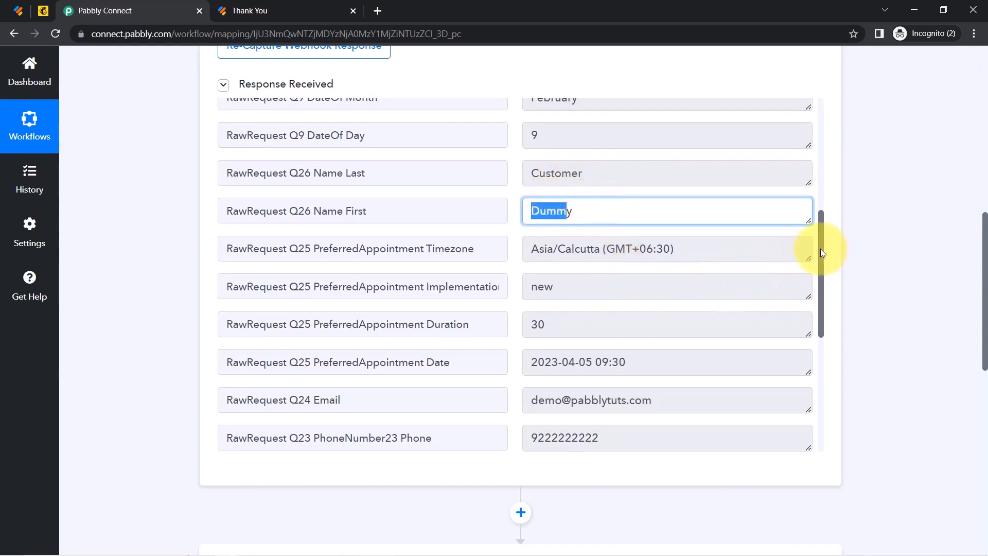
{"action": "left_click_drag", "start_coordinate": [820, 248], "coordinate": [819, 319]}
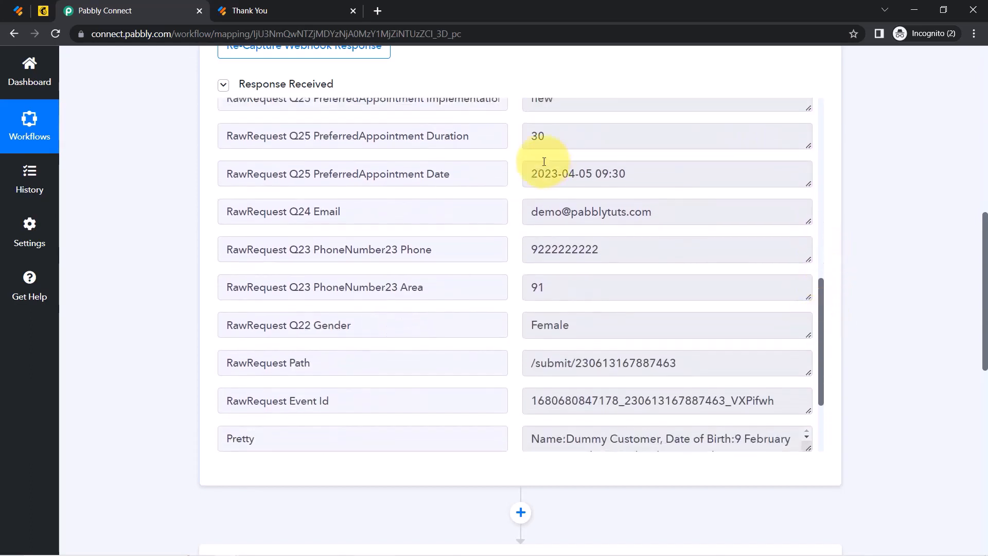
{"action": "left_click_drag", "start_coordinate": [546, 179], "coordinate": [650, 179]}
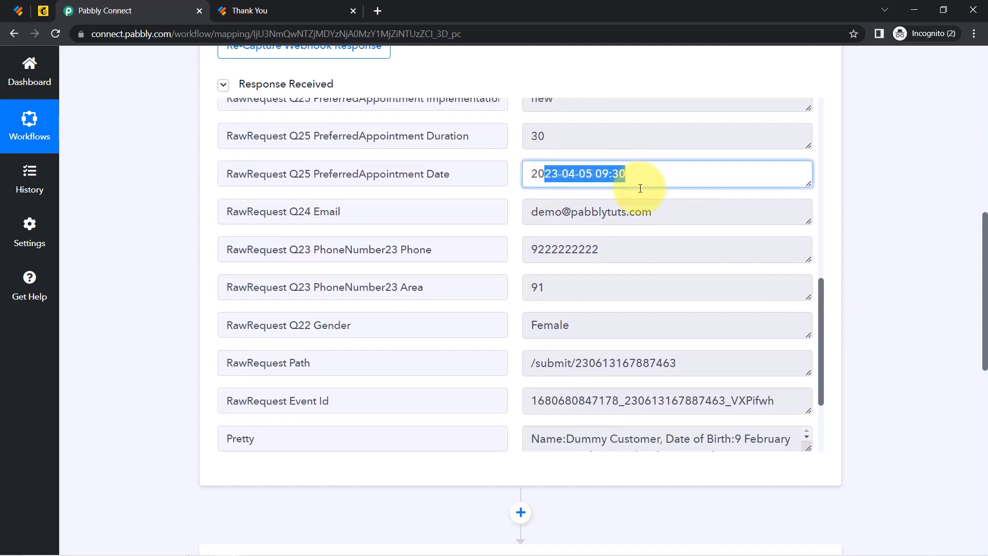
{"action": "left_click_drag", "start_coordinate": [581, 211], "coordinate": [565, 250]}
{"action": "left_click", "coordinate": [594, 253]}
{"action": "left_click_drag", "start_coordinate": [530, 287], "coordinate": [545, 333]}
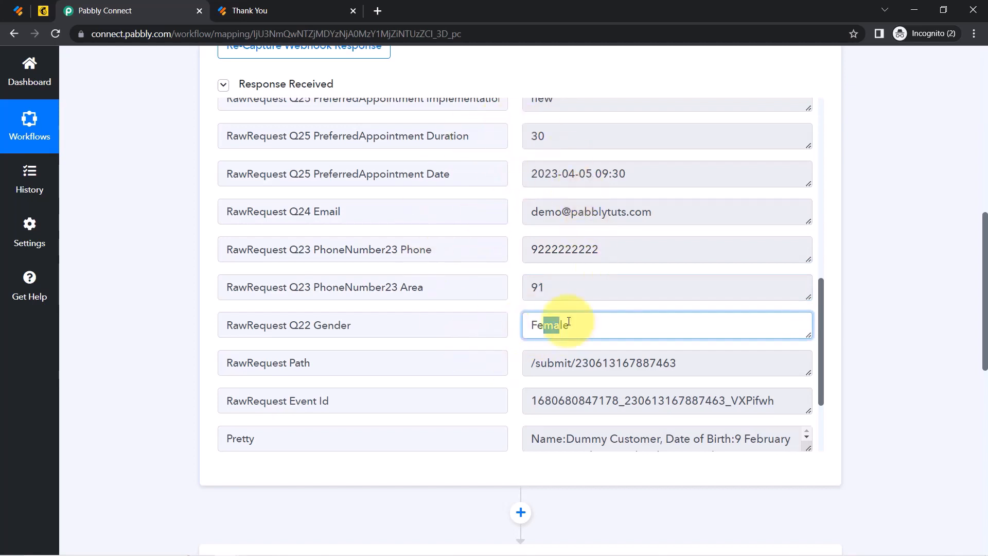
{"action": "left_click", "coordinate": [18, 11]}
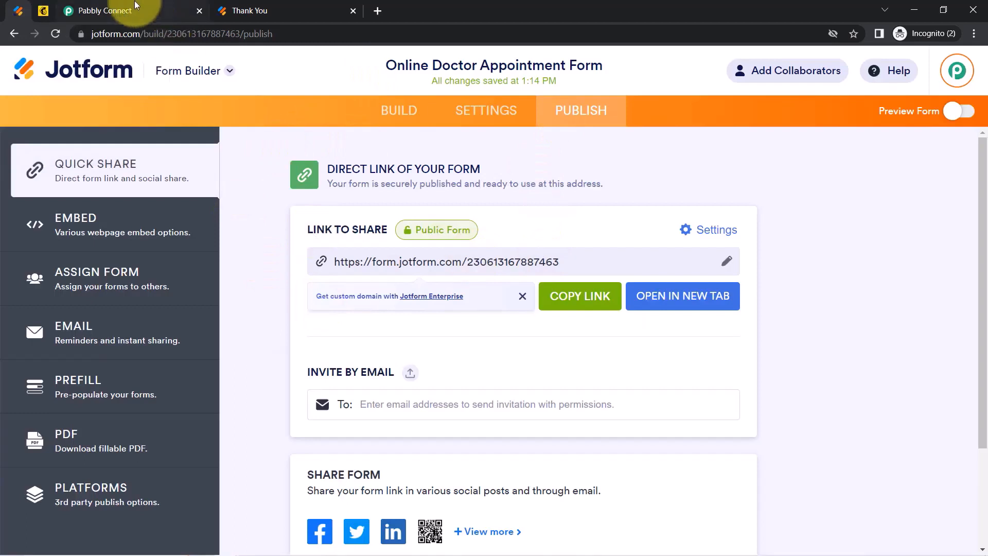
{"action": "left_click", "coordinate": [109, 10]}
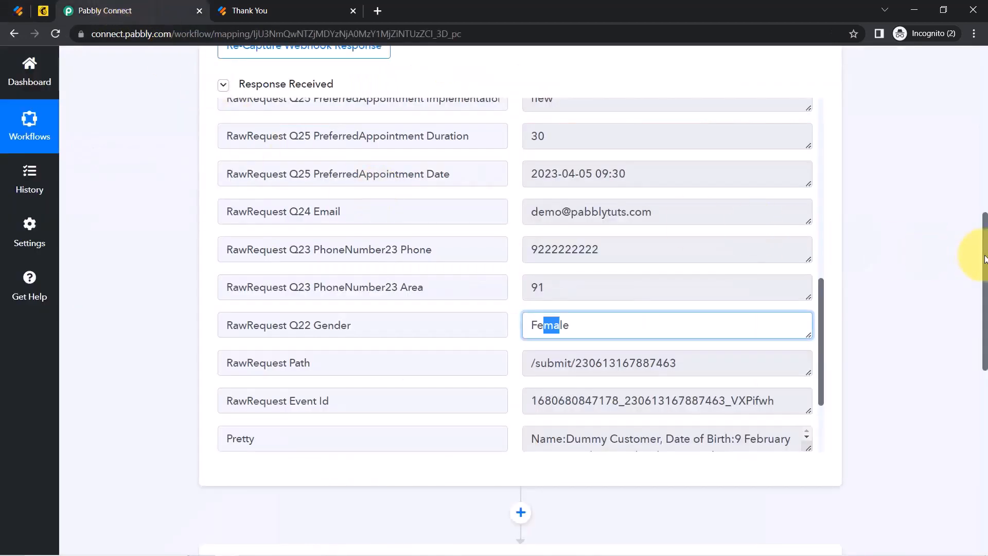
{"action": "left_click_drag", "start_coordinate": [983, 258], "coordinate": [979, 402]}
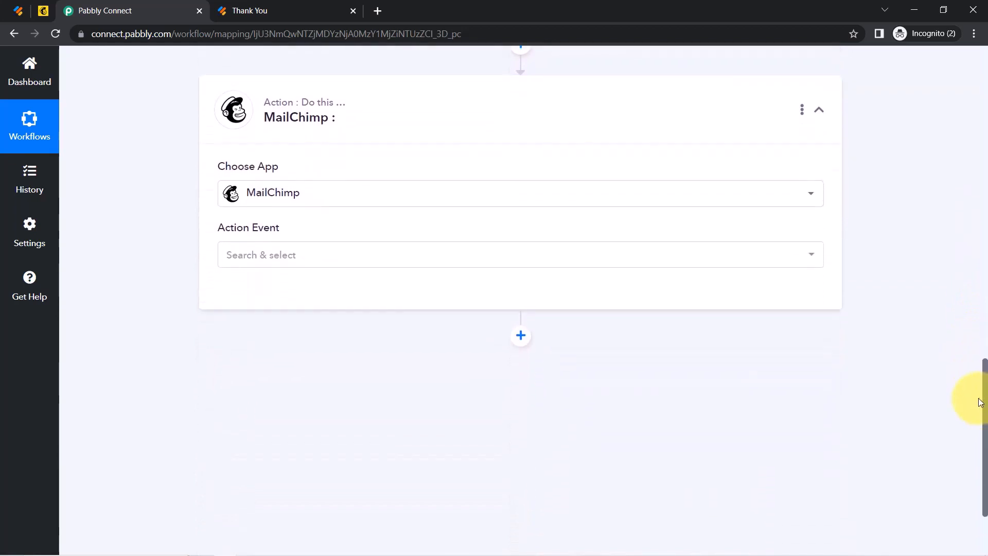
Choose Add New Member with Custom Fields as the MailChimp action and begin connecting an account.
{"action": "left_click", "coordinate": [263, 257]}
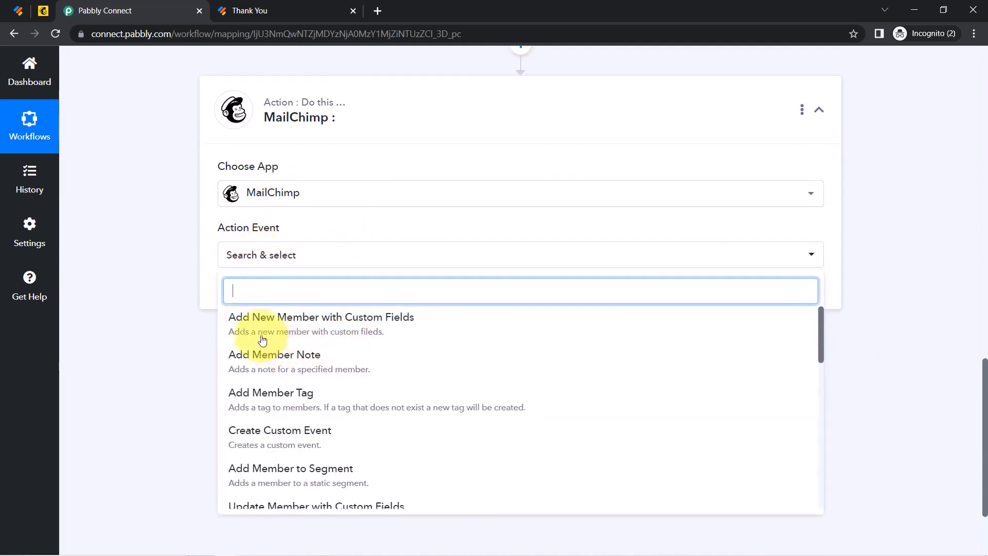
{"action": "left_click", "coordinate": [338, 323]}
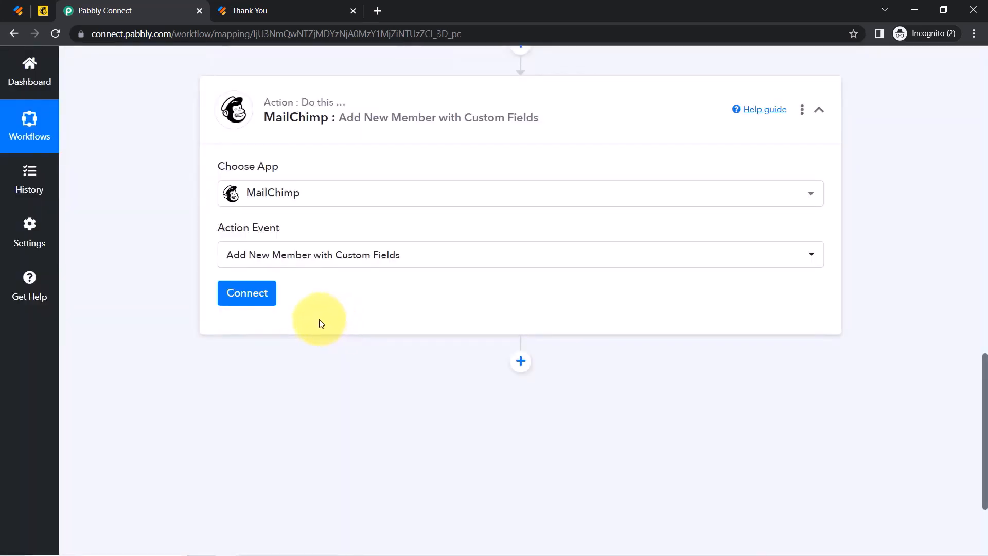
{"action": "left_click", "coordinate": [242, 300]}
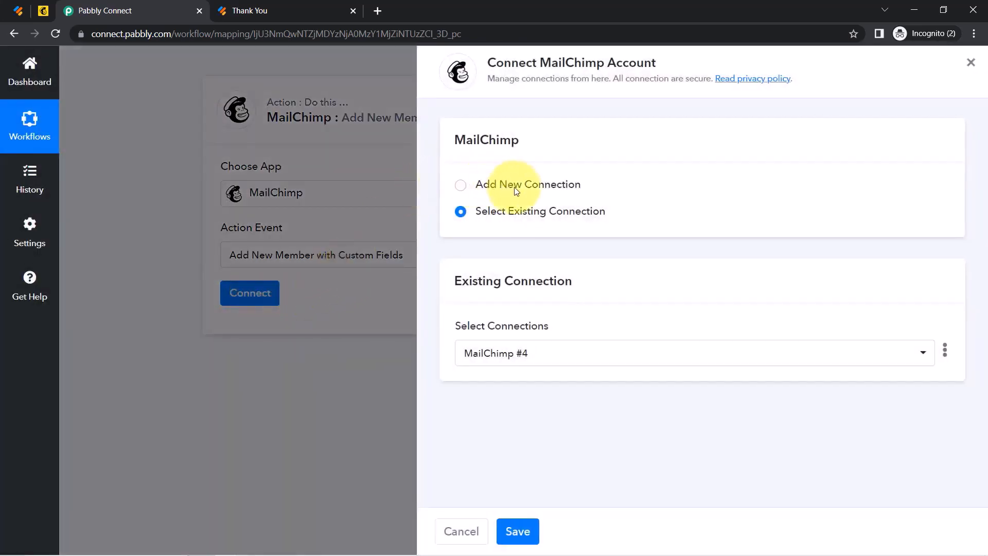
Add a new MailChimp #5 connection, read the API key instructions, then go to Mailchimp.
{"action": "left_click", "coordinate": [519, 185]}
{"action": "left_click_drag", "start_coordinate": [511, 62], "coordinate": [607, 70]}
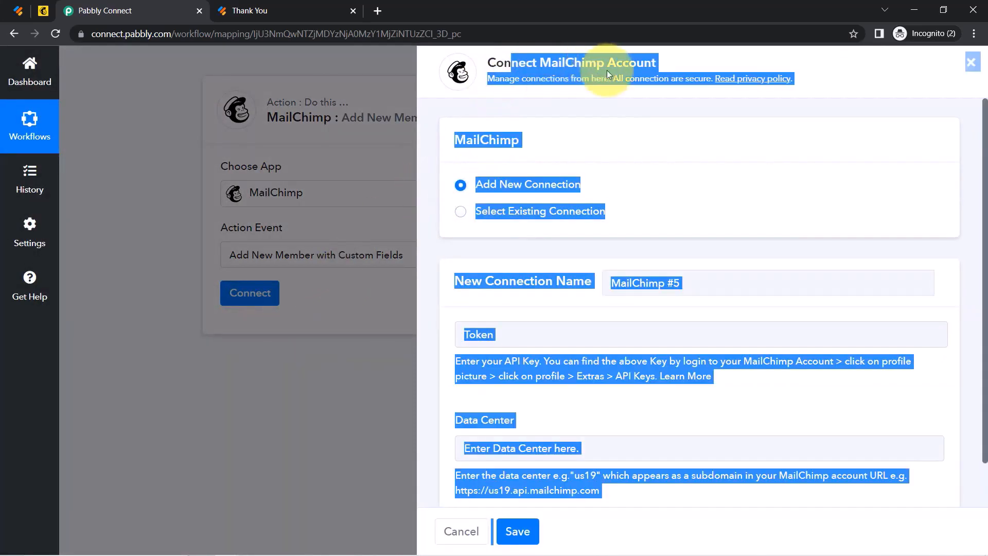
{"action": "left_click", "coordinate": [594, 120]}
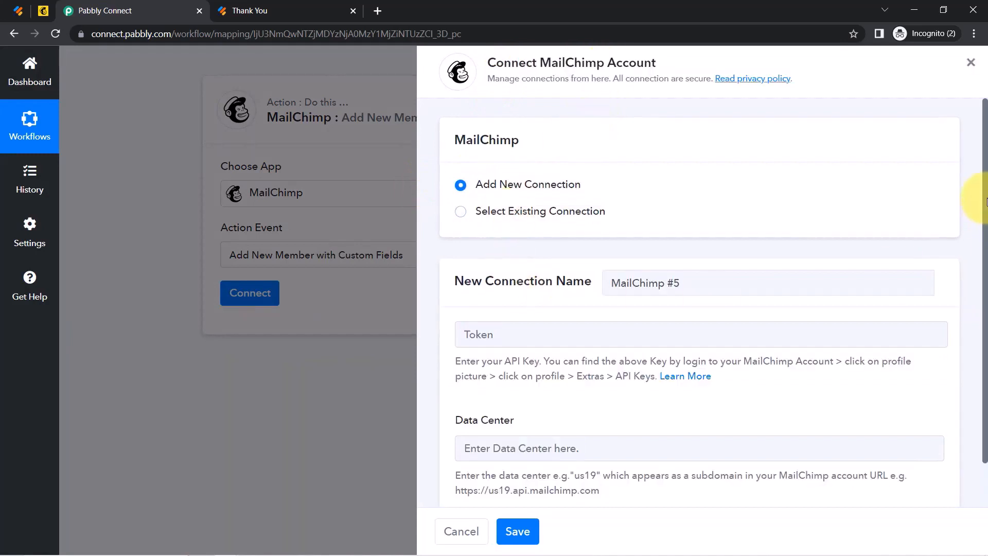
{"action": "scroll", "coordinate": [985, 202], "scroll_direction": "down", "scroll_amount": 1}
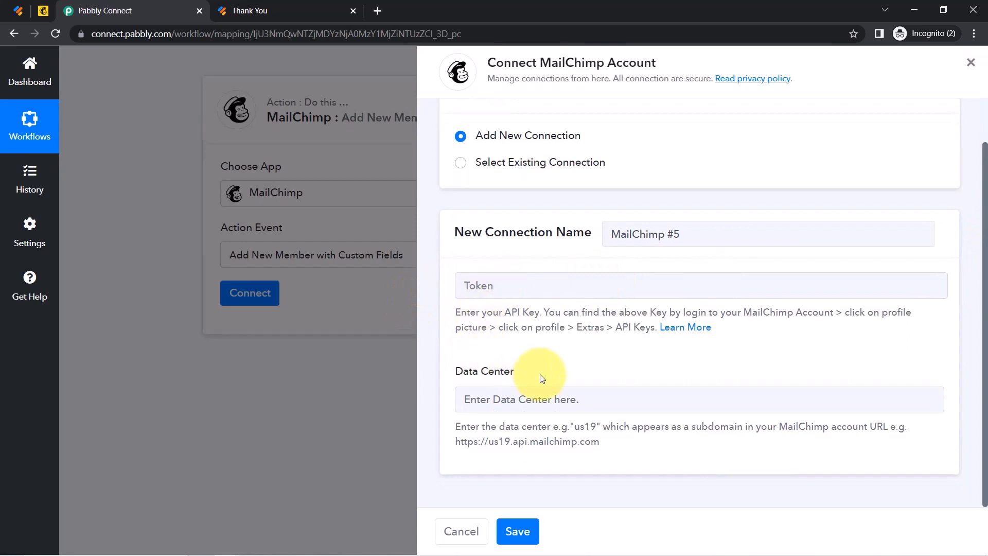
{"action": "left_click_drag", "start_coordinate": [467, 312], "coordinate": [611, 332]}
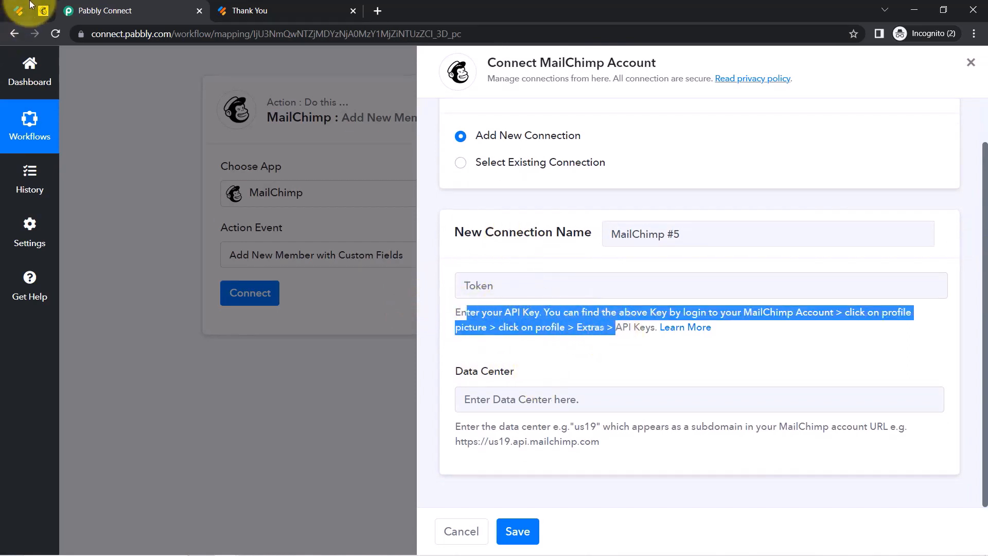
{"action": "left_click", "coordinate": [43, 11]}
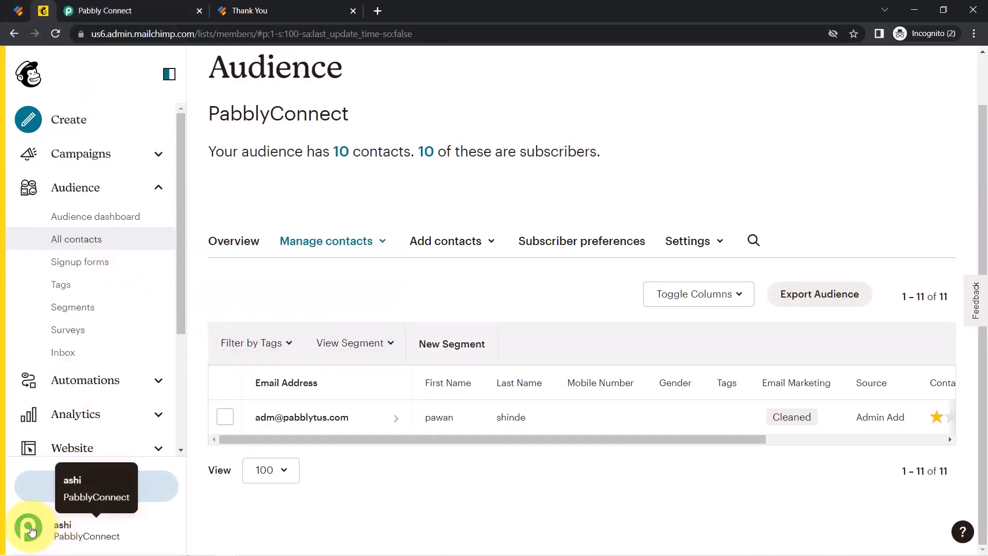
Go to the API keys page through the Mailchimp profile's Extras menu.
{"action": "left_click", "coordinate": [28, 526]}
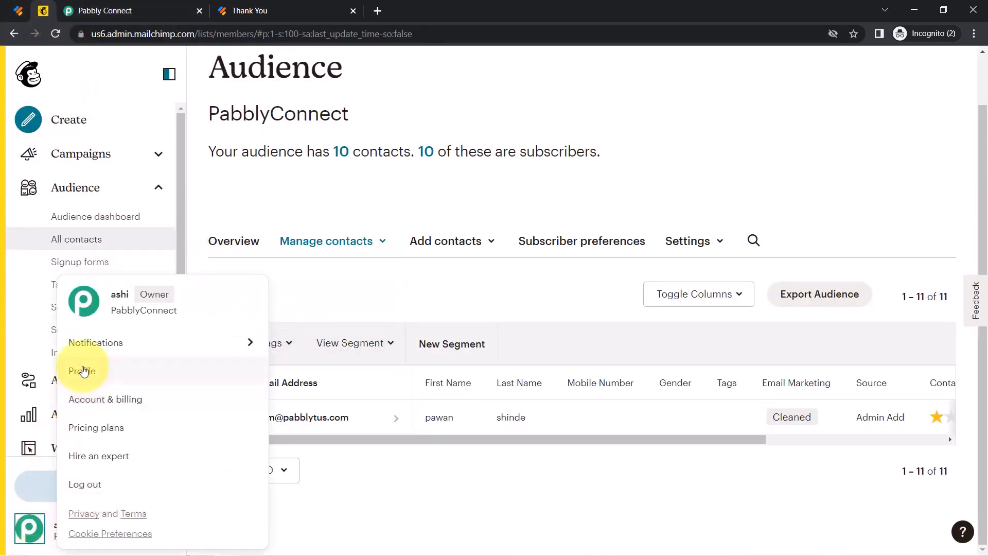
{"action": "left_click", "coordinate": [77, 370]}
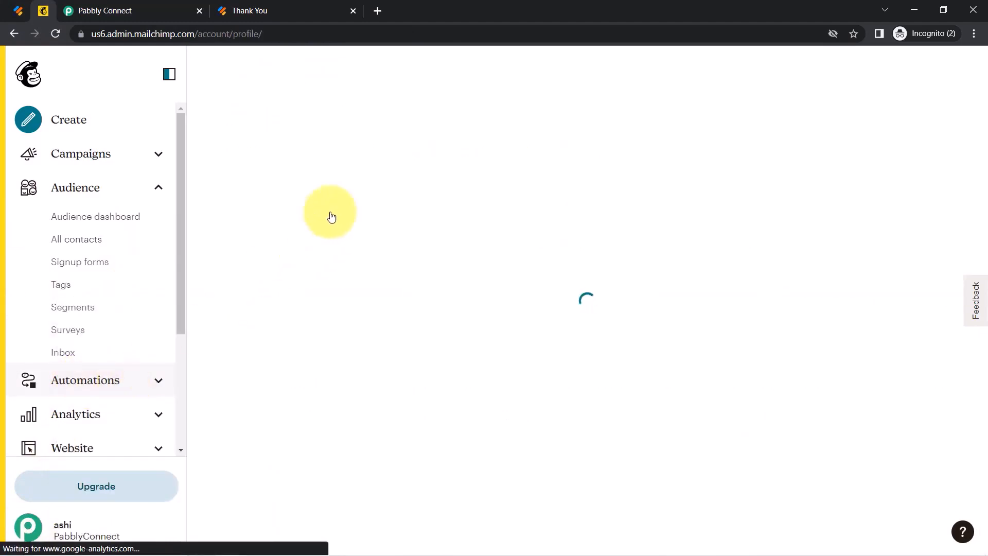
{"action": "left_click", "coordinate": [445, 177]}
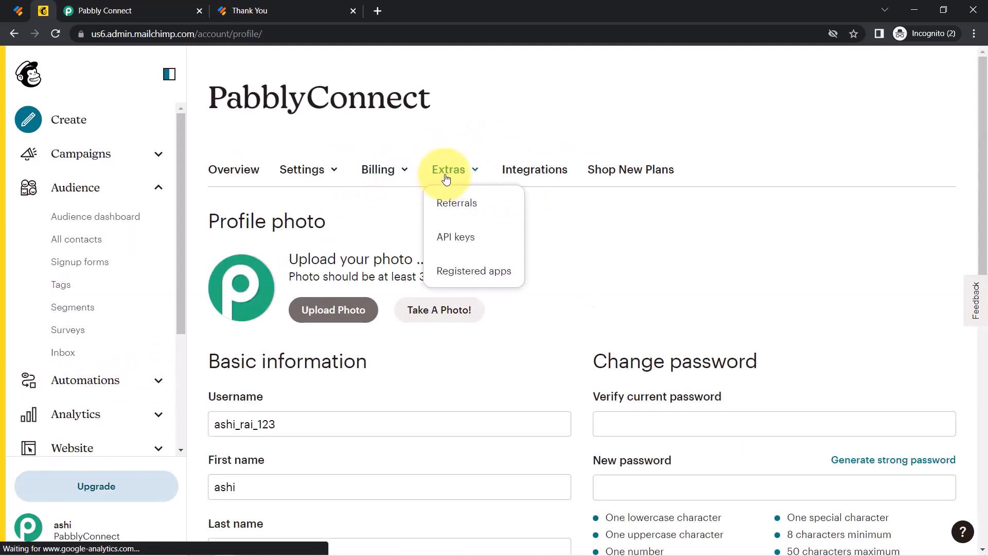
{"action": "left_click", "coordinate": [456, 238]}
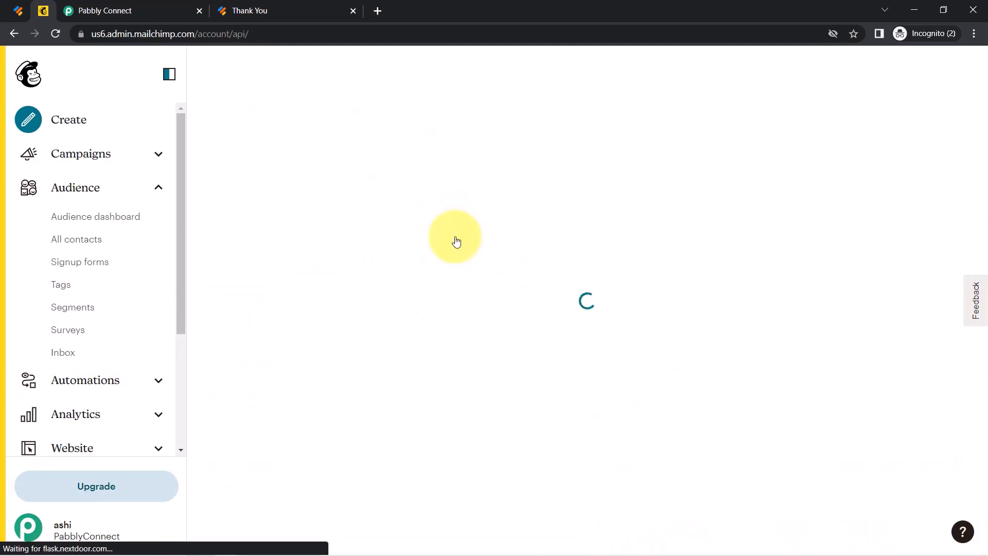
{"action": "left_click_drag", "start_coordinate": [980, 109], "coordinate": [928, 434]}
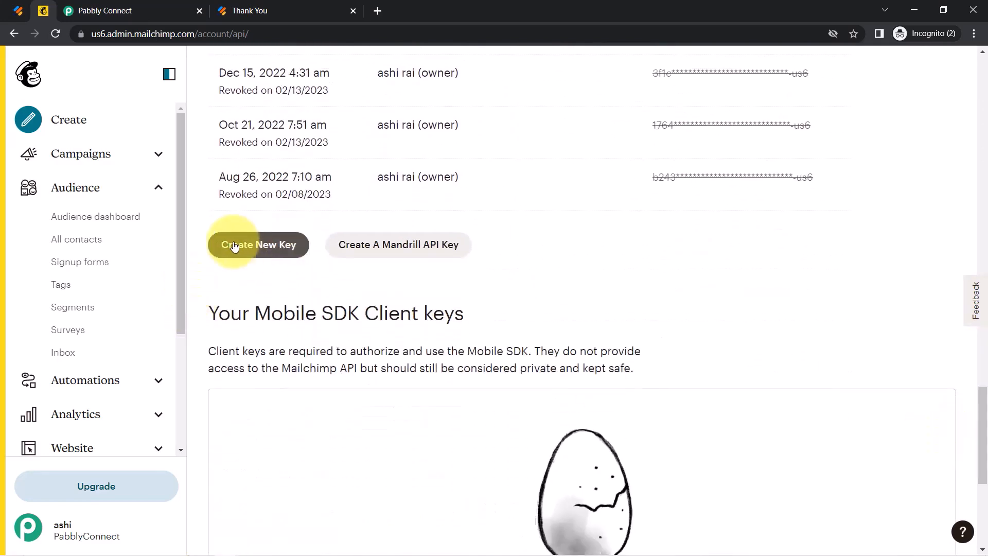
Create an API key named 'Connection with Jotform' and copy it to the clipboard.
{"action": "left_click", "coordinate": [257, 248]}
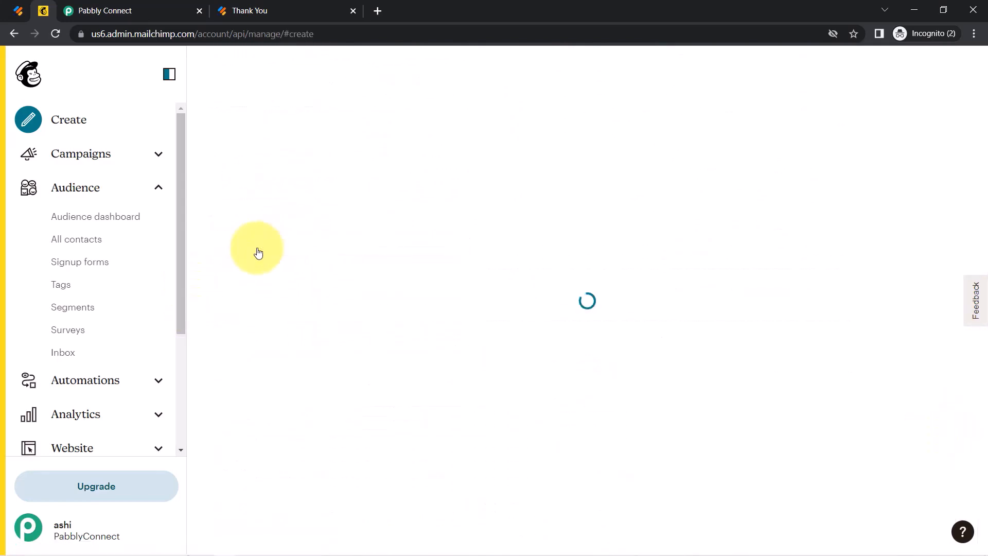
{"action": "left_click", "coordinate": [296, 370]}
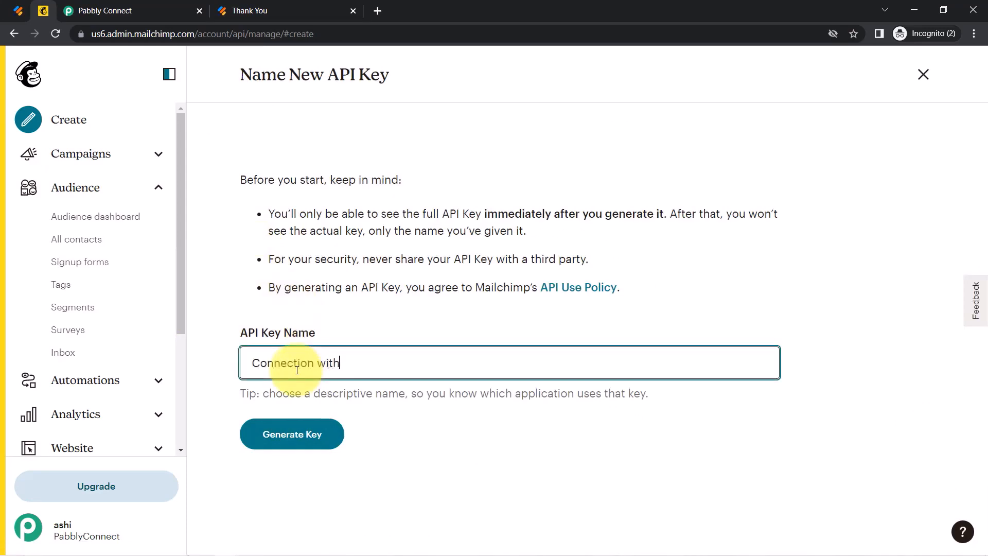
{"action": "type", "text": "Connection with Jotform"}
{"action": "left_click", "coordinate": [292, 433]}
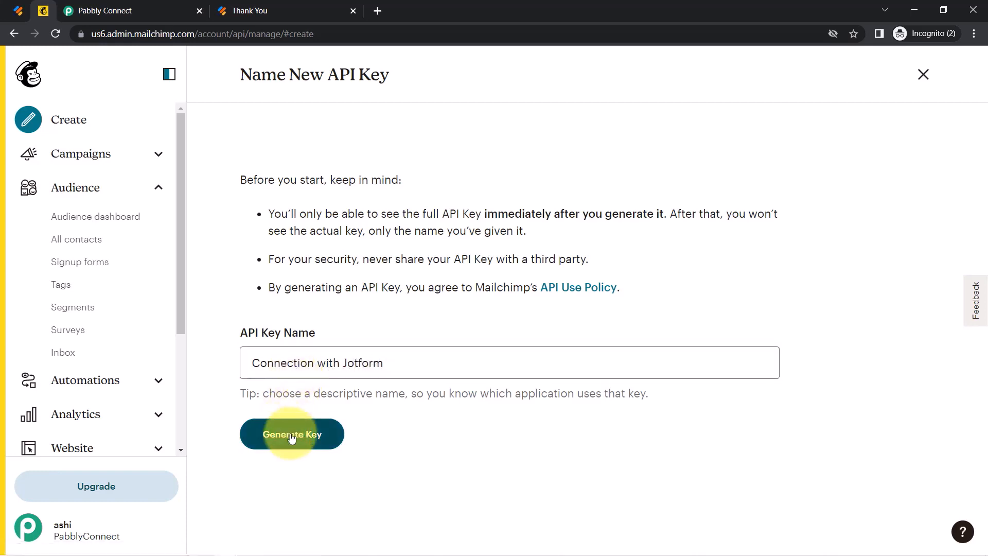
{"action": "left_click", "coordinate": [355, 246]}
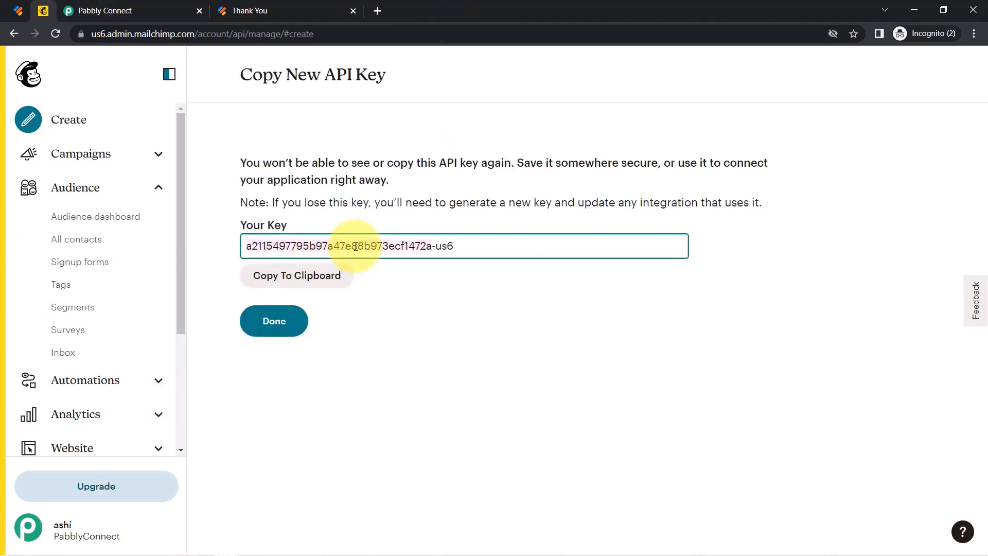
{"action": "left_click", "coordinate": [297, 275]}
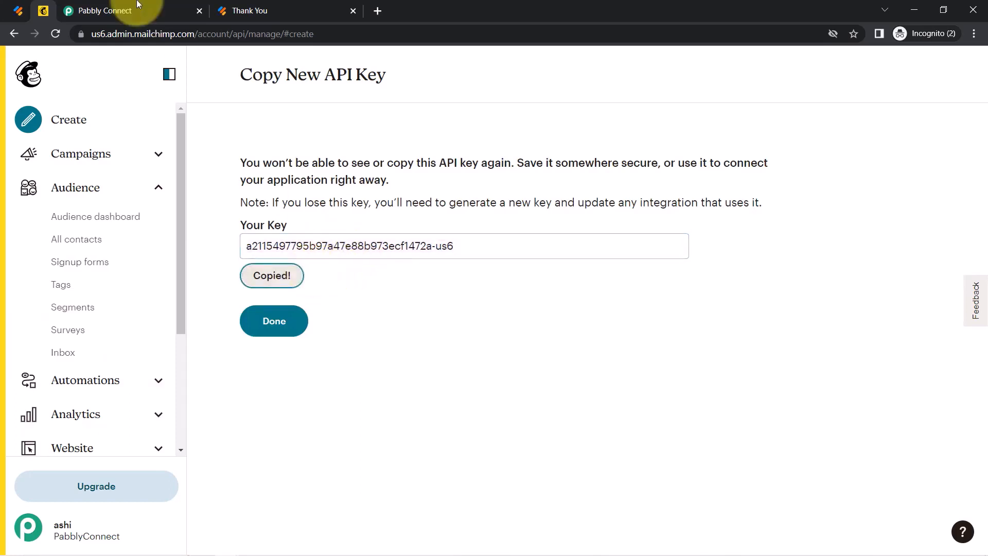
{"action": "left_click", "coordinate": [101, 9]}
Paste the API key into Token and review the Data Center instructions and example URL.
{"action": "left_click", "coordinate": [473, 283]}
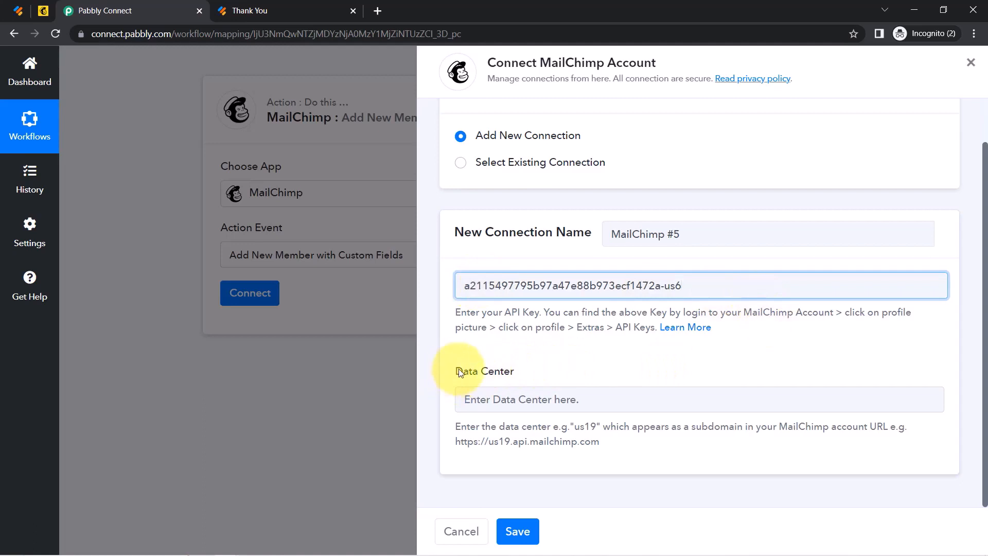
{"action": "left_click_drag", "start_coordinate": [457, 372], "coordinate": [511, 373]}
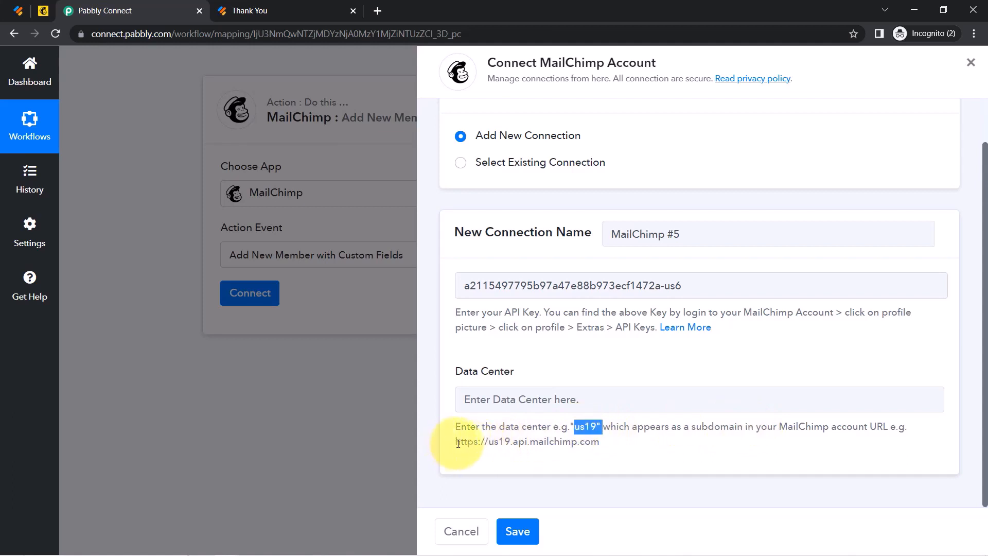
{"action": "left_click_drag", "start_coordinate": [457, 444], "coordinate": [608, 443]}
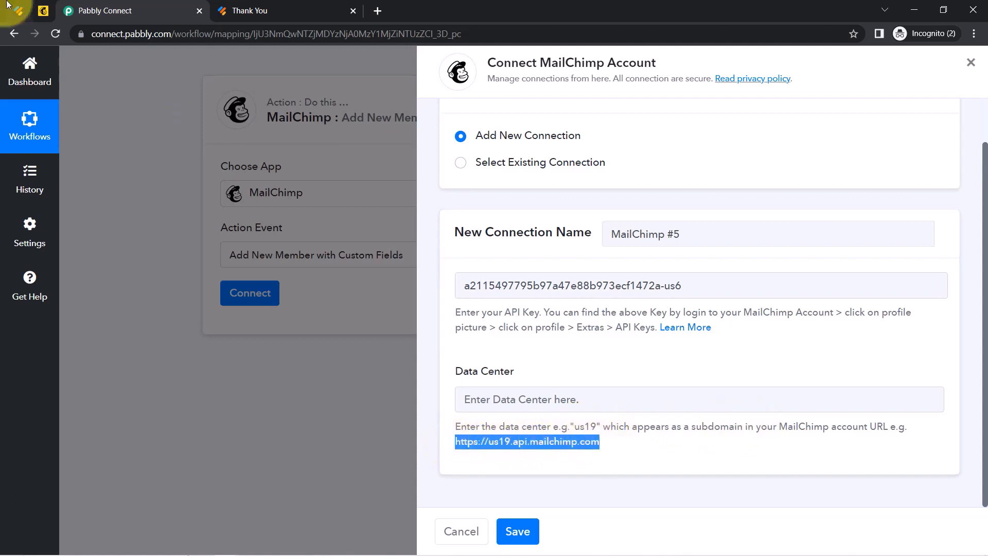
Read the us6 subdomain from Mailchimp's address bar and enter us6 as Data Center.
{"action": "left_click", "coordinate": [45, 15]}
{"action": "left_click", "coordinate": [133, 36]}
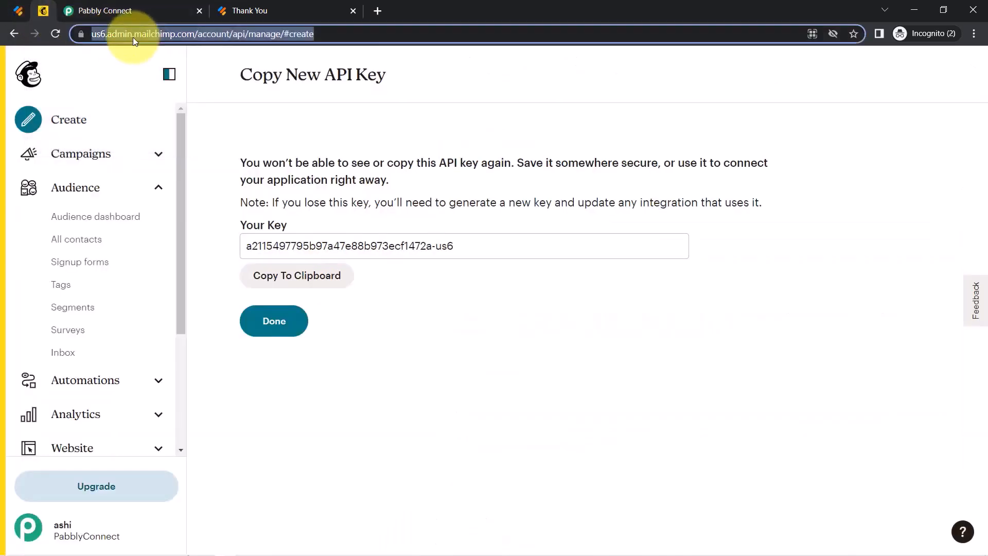
{"action": "left_click", "coordinate": [133, 35]}
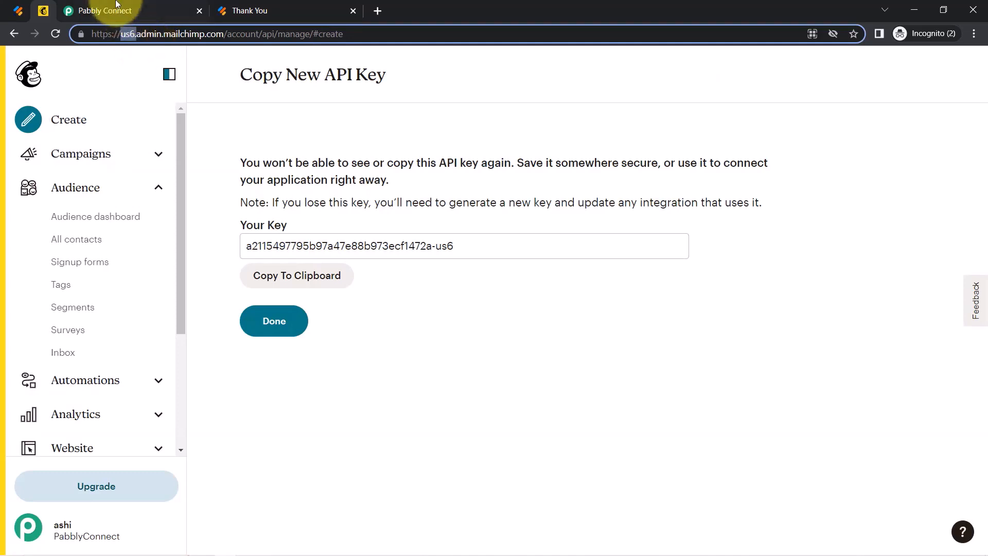
{"action": "left_click", "coordinate": [103, 11]}
{"action": "left_click", "coordinate": [476, 397]}
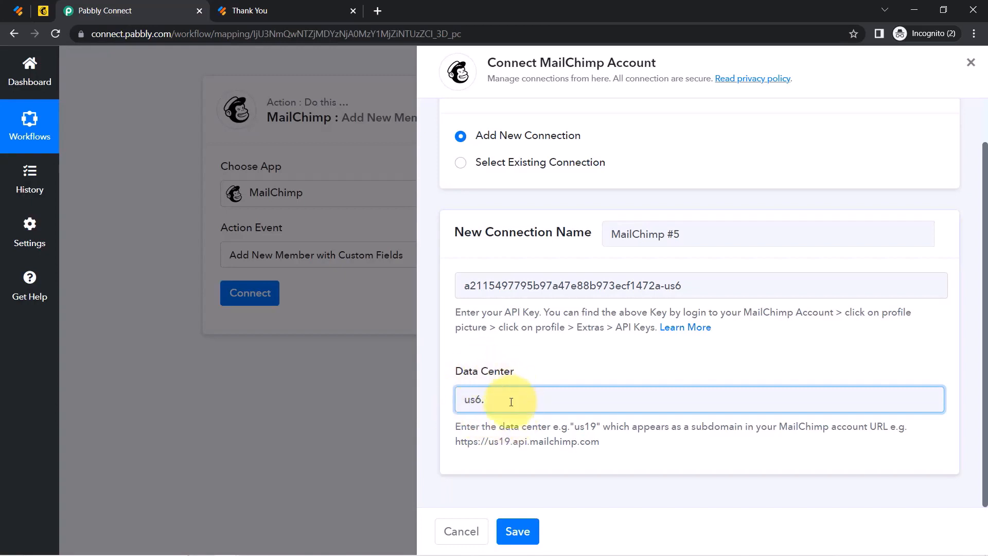
{"action": "key", "text": "BackSpace"}
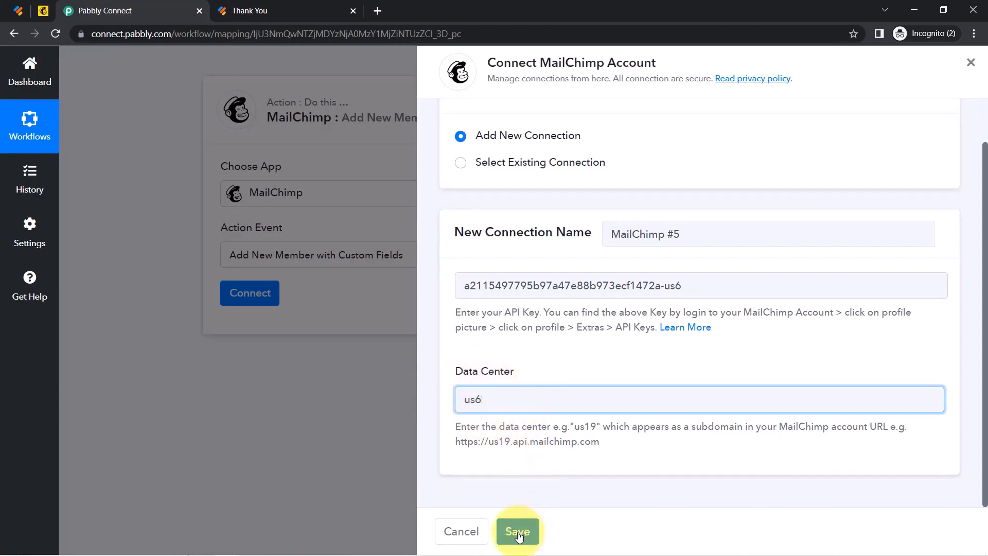
{"action": "left_click", "coordinate": [517, 533]}
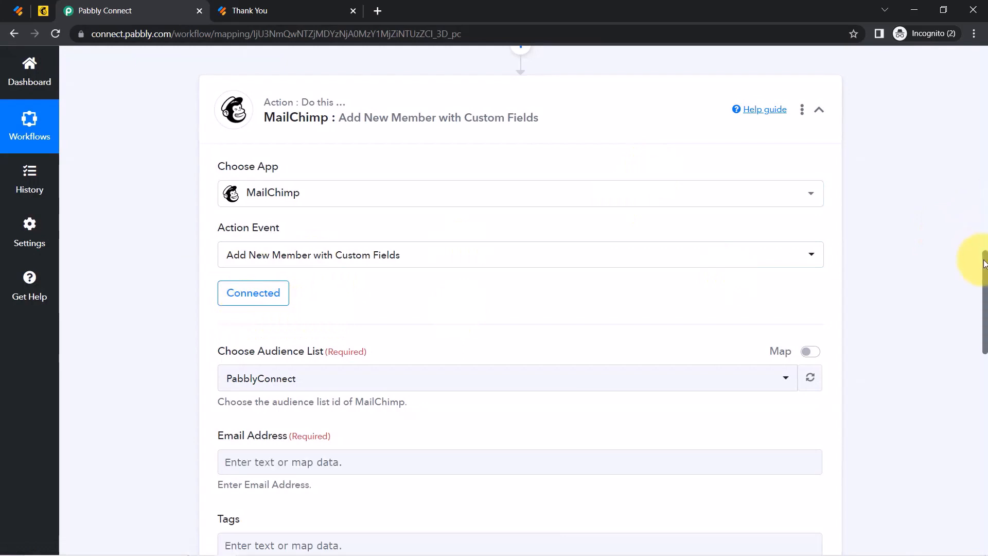
{"action": "left_click_drag", "start_coordinate": [985, 264], "coordinate": [985, 296]}
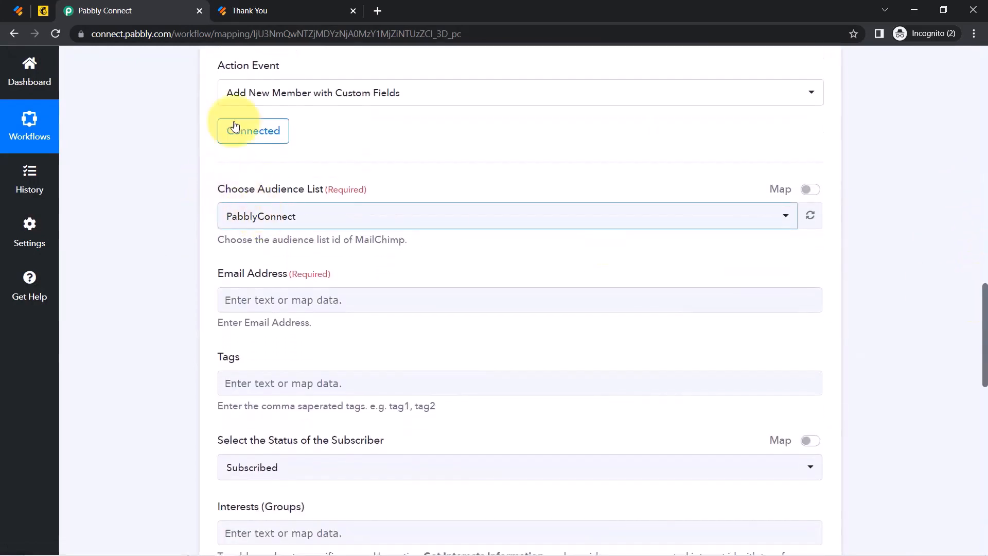
{"action": "left_click", "coordinate": [249, 219]}
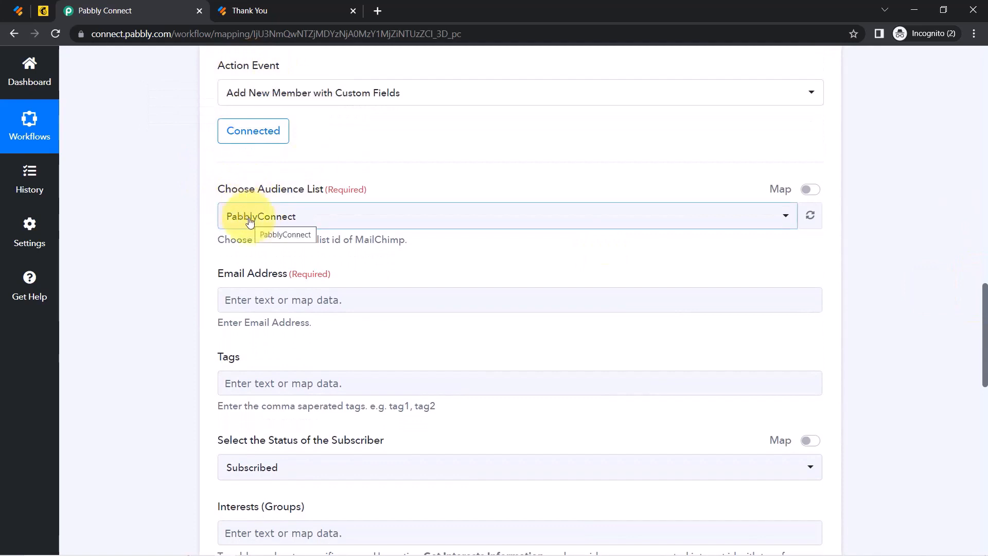
{"action": "left_click", "coordinate": [250, 219]}
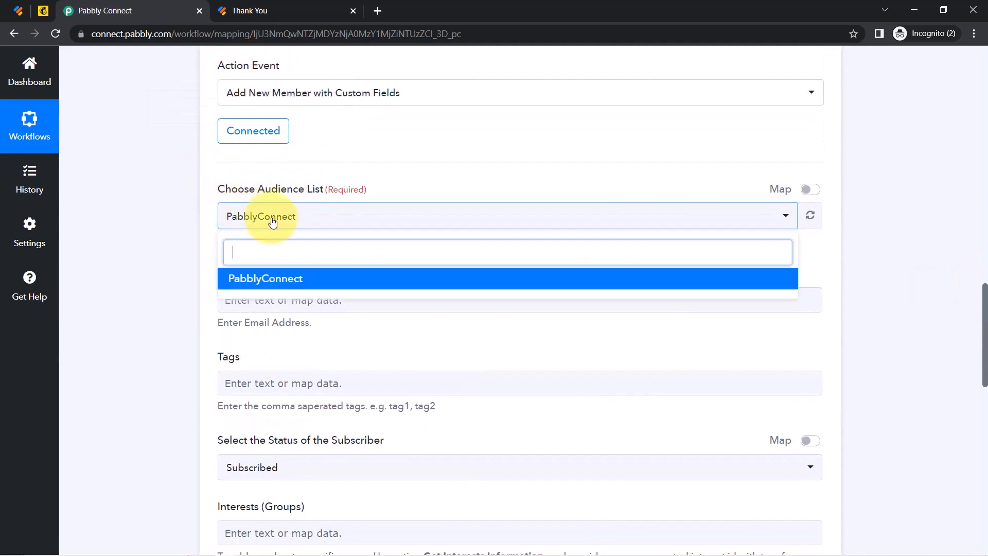
{"action": "left_click", "coordinate": [159, 229]}
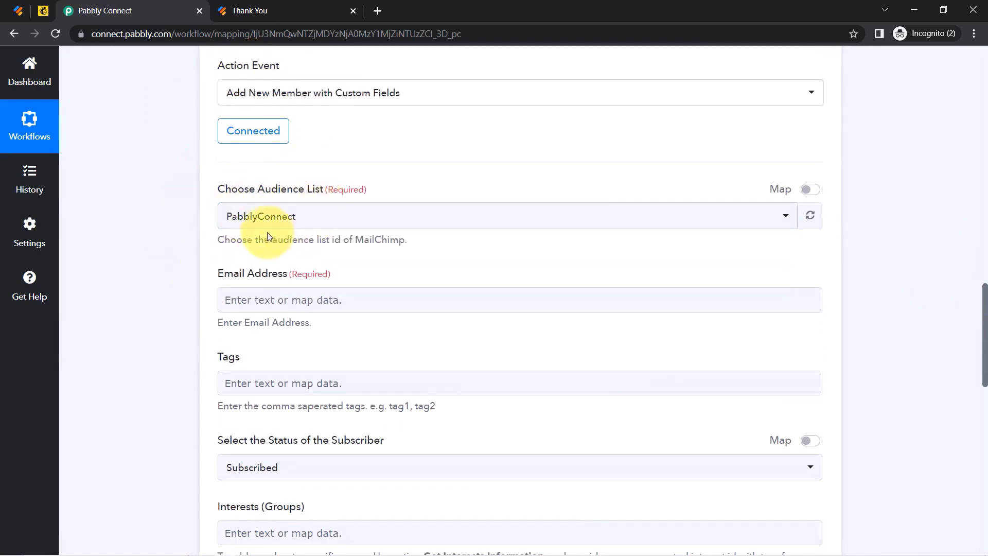
{"action": "scroll", "coordinate": [985, 341], "scroll_direction": "down", "scroll_amount": 1}
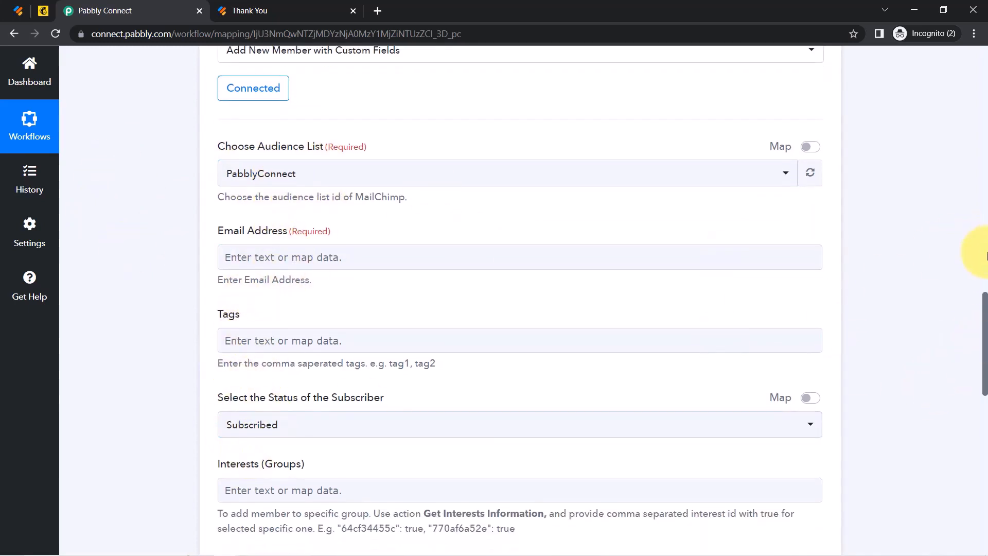
{"action": "left_click_drag", "start_coordinate": [986, 307], "coordinate": [955, 310]}
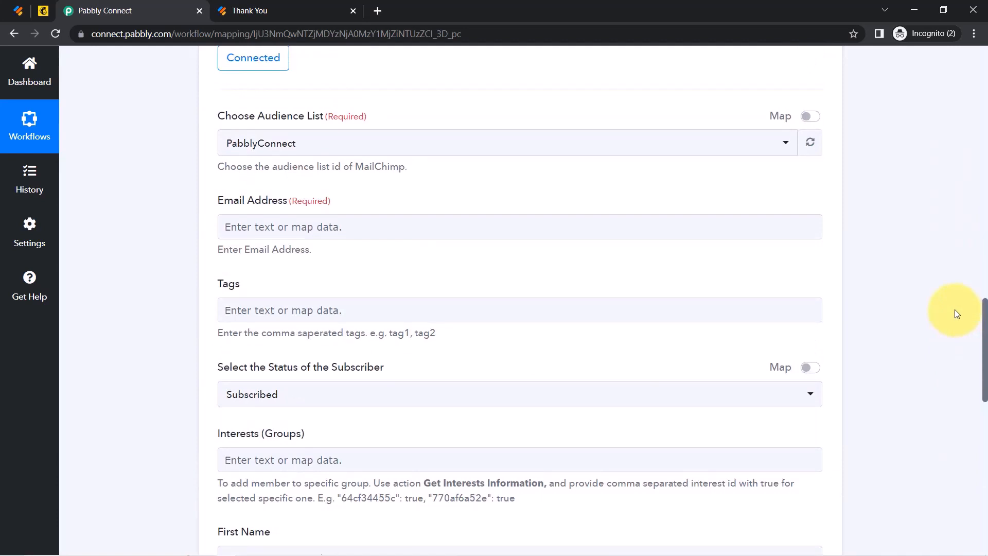
{"action": "scroll", "coordinate": [955, 315], "scroll_direction": "down", "scroll_amount": 1}
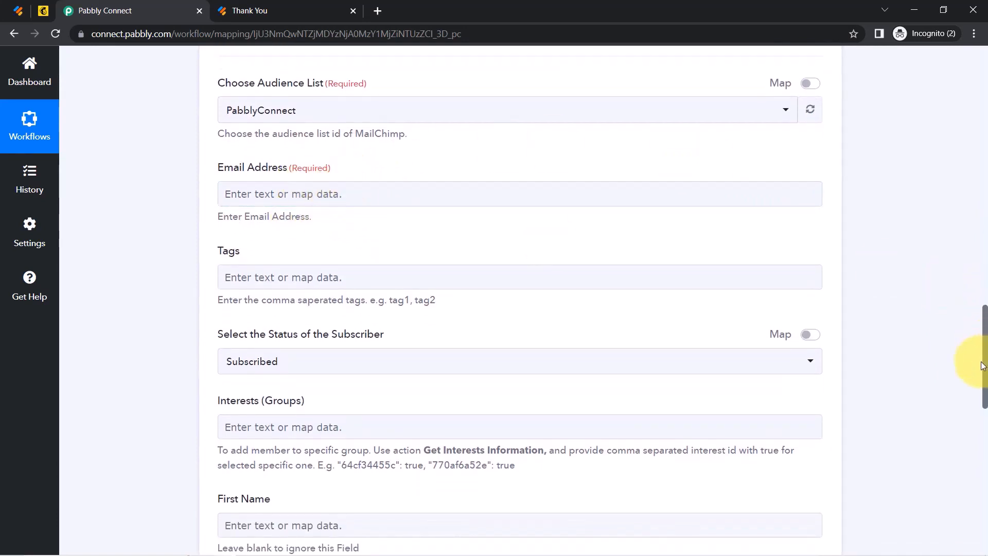
{"action": "left_click_drag", "start_coordinate": [983, 360], "coordinate": [959, 230]}
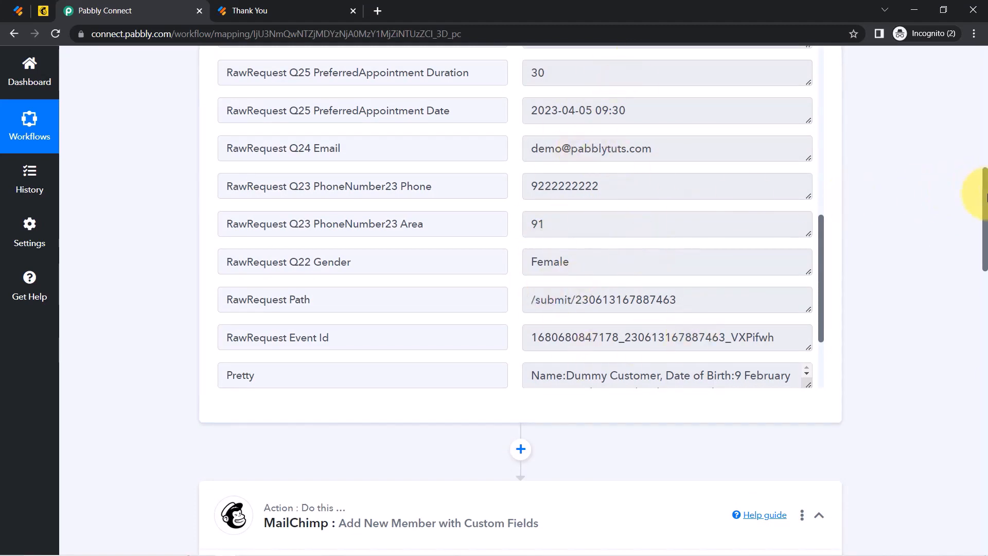
{"action": "left_click_drag", "start_coordinate": [982, 193], "coordinate": [970, 335]}
Map the submitted email from the Jotform response into Email Address.
{"action": "left_click", "coordinate": [283, 176]}
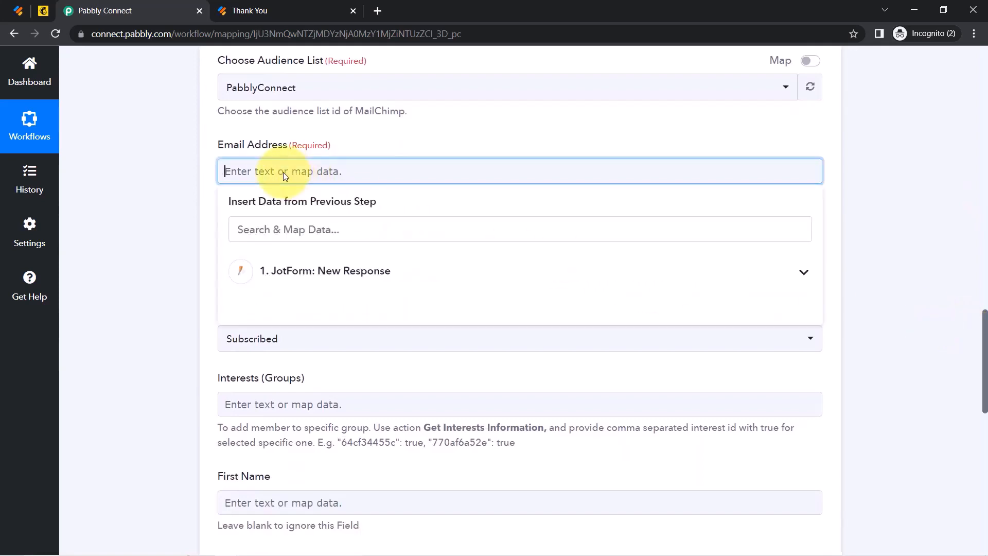
{"action": "left_click", "coordinate": [292, 272]}
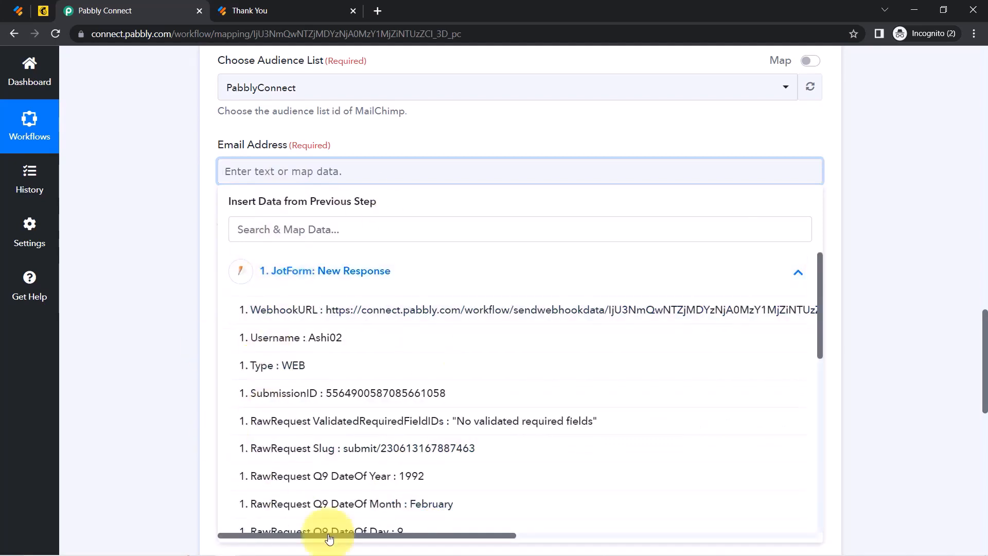
{"action": "left_click", "coordinate": [251, 236]}
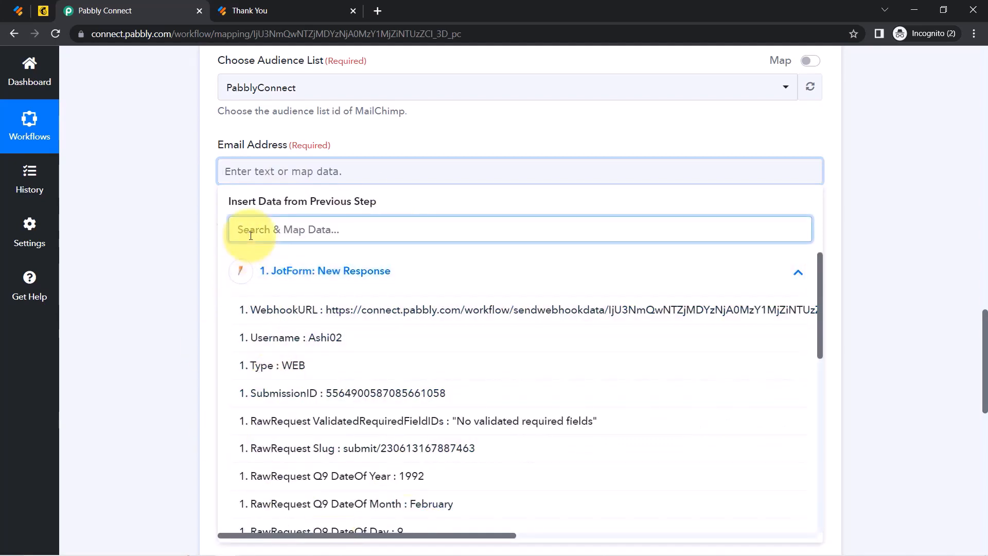
{"action": "type", "text": "@"}
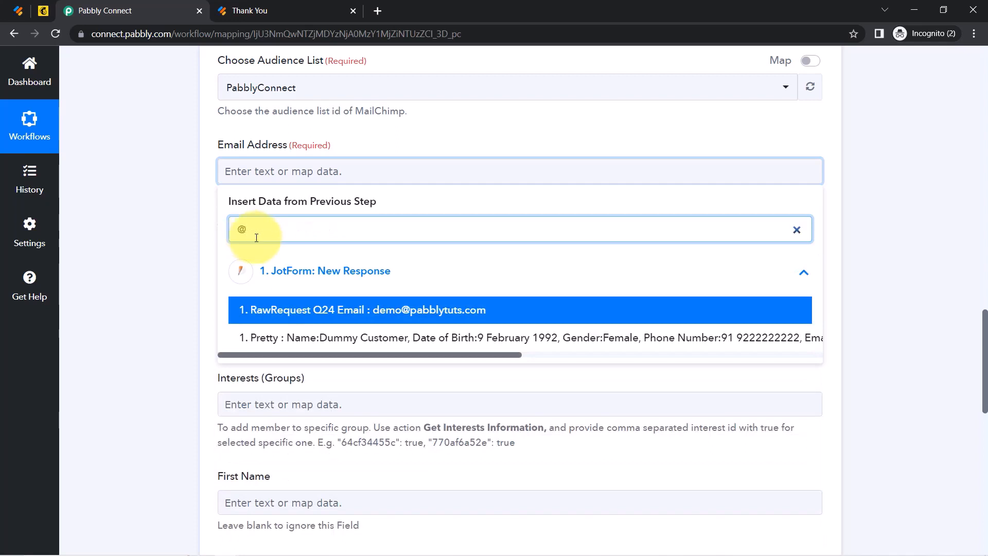
{"action": "left_click", "coordinate": [362, 318]}
{"action": "left_click", "coordinate": [170, 278]}
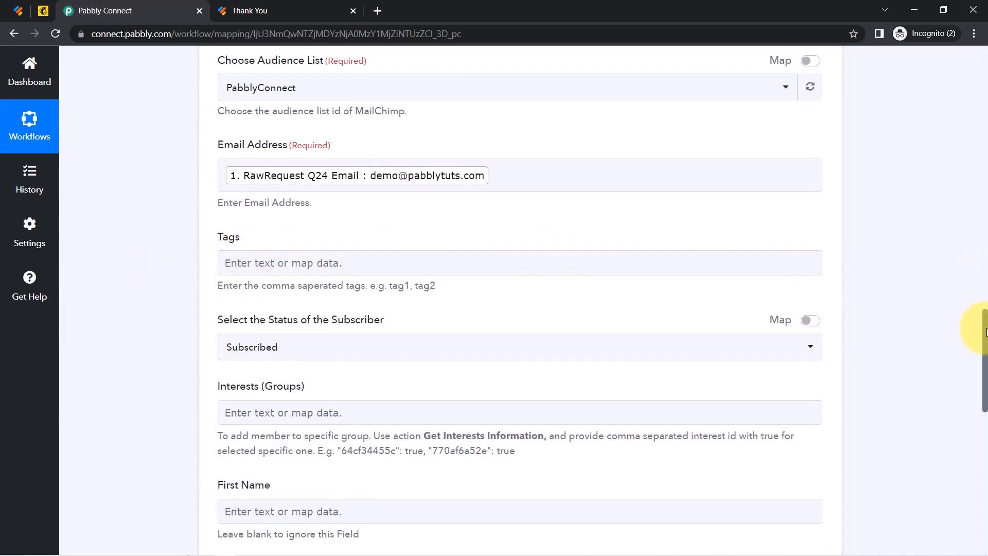
Keep the subscriber status set to Subscribed.
{"action": "scroll", "coordinate": [985, 332], "scroll_direction": "down", "scroll_amount": 3}
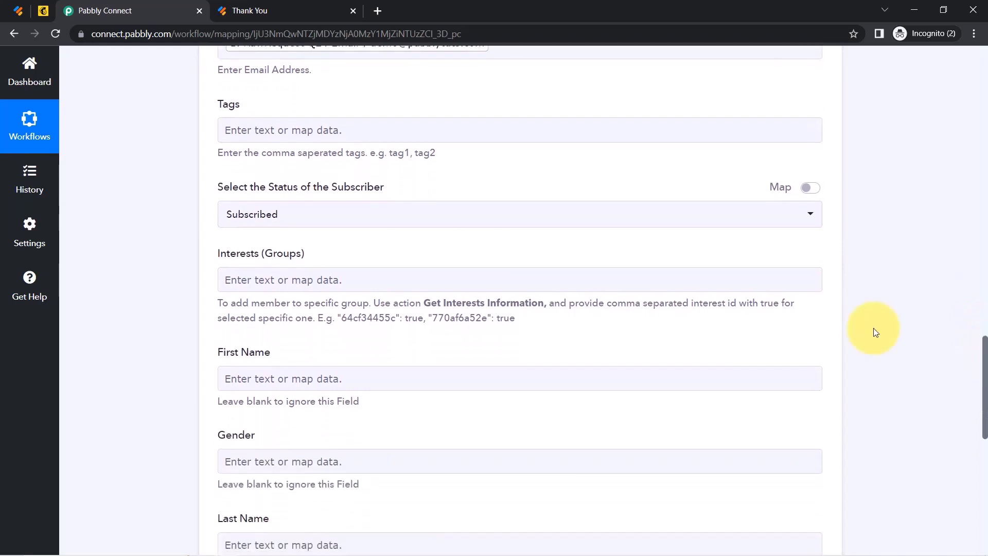
{"action": "left_click", "coordinate": [317, 214]}
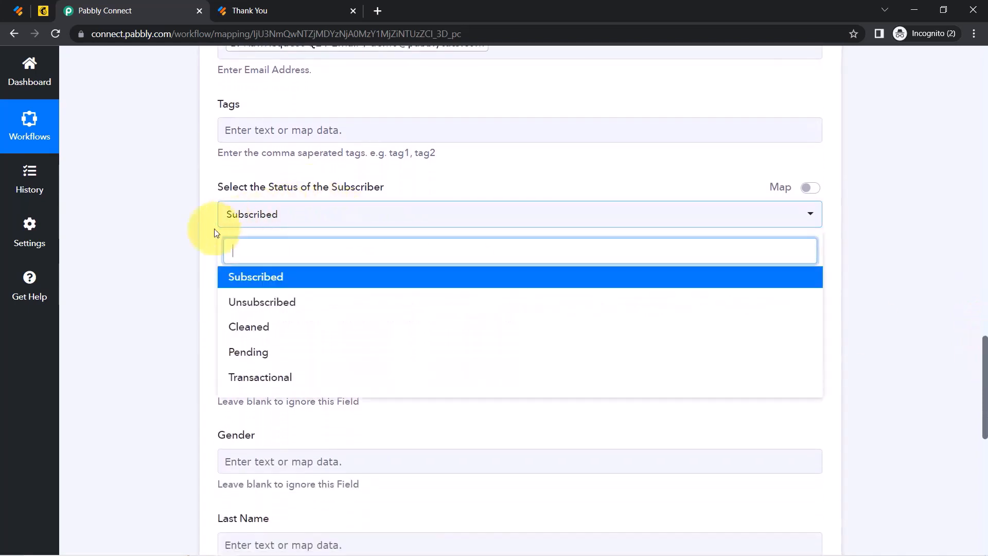
{"action": "left_click", "coordinate": [187, 240]}
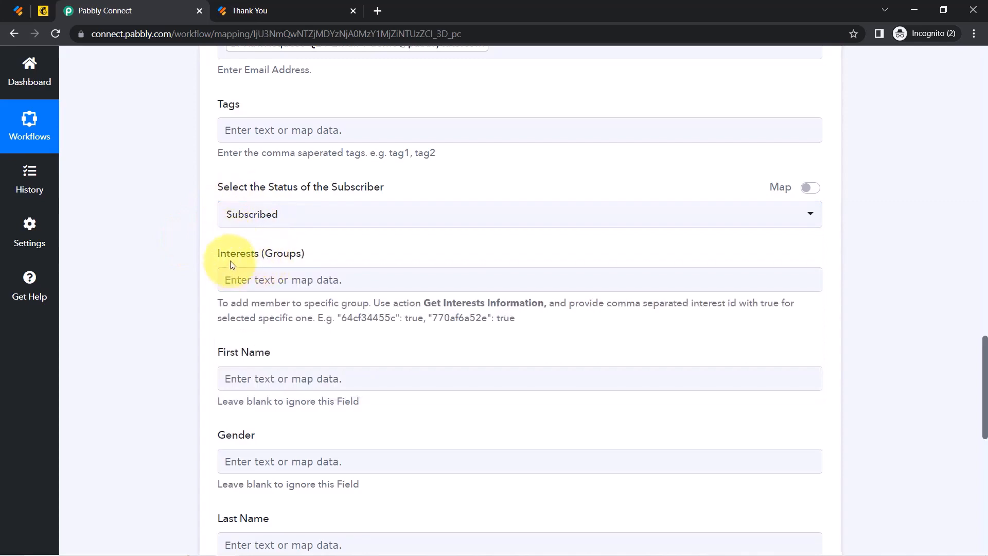
{"action": "left_click_drag", "start_coordinate": [240, 253], "coordinate": [277, 253]}
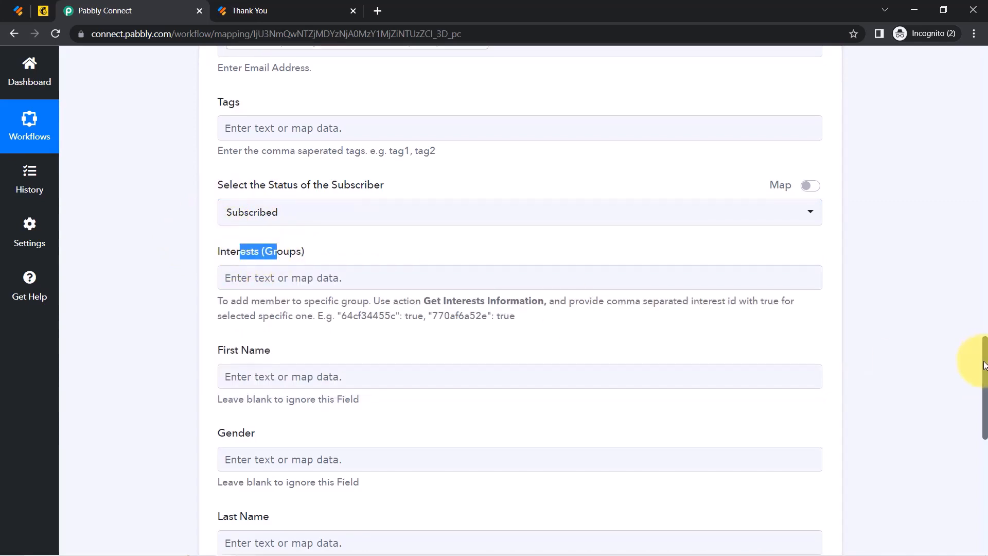
{"action": "scroll", "coordinate": [977, 419], "scroll_direction": "down", "scroll_amount": 3}
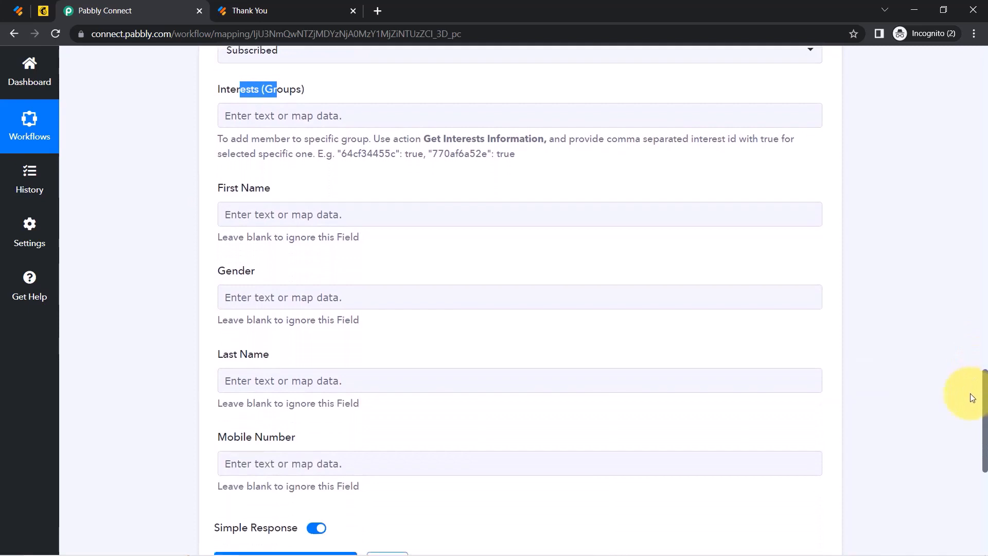
Map the submitted first name into First Name.
{"action": "left_click", "coordinate": [226, 205]}
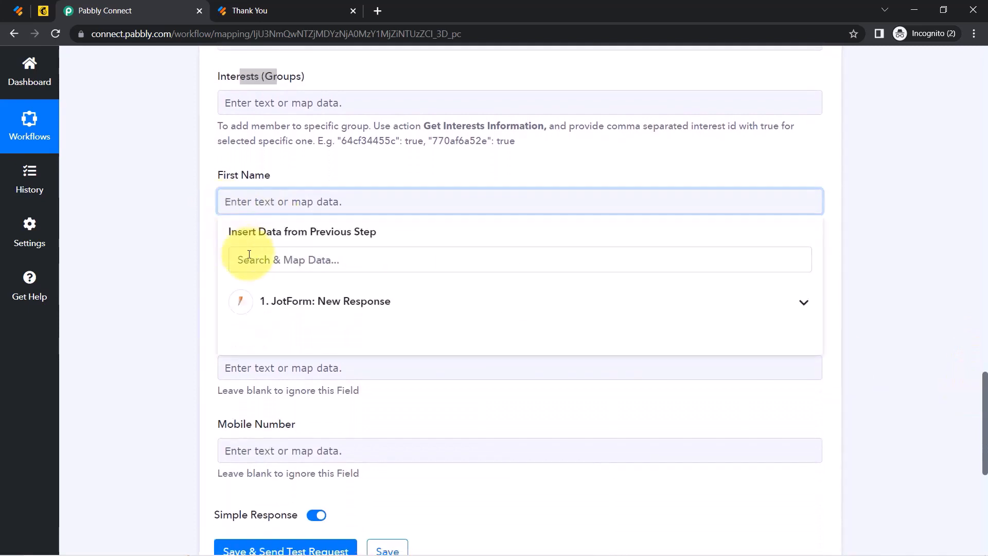
{"action": "left_click", "coordinate": [288, 300]}
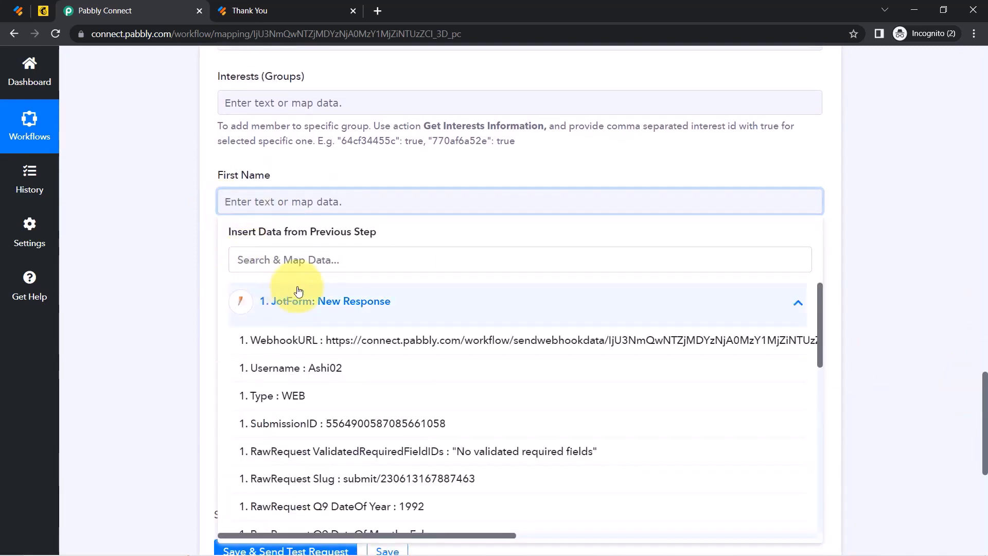
{"action": "left_click", "coordinate": [251, 263]}
{"action": "type", "text": "dumm"}
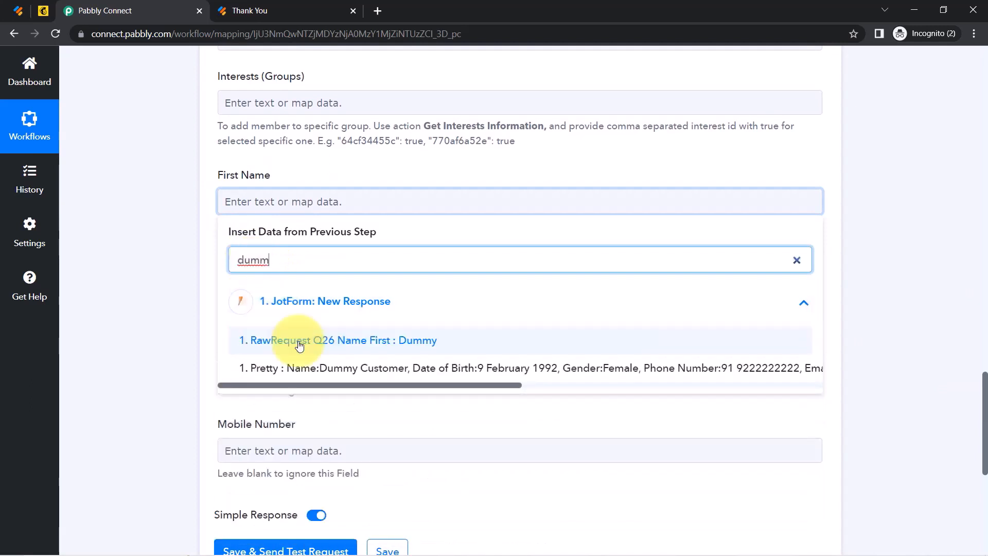
{"action": "left_click", "coordinate": [249, 340]}
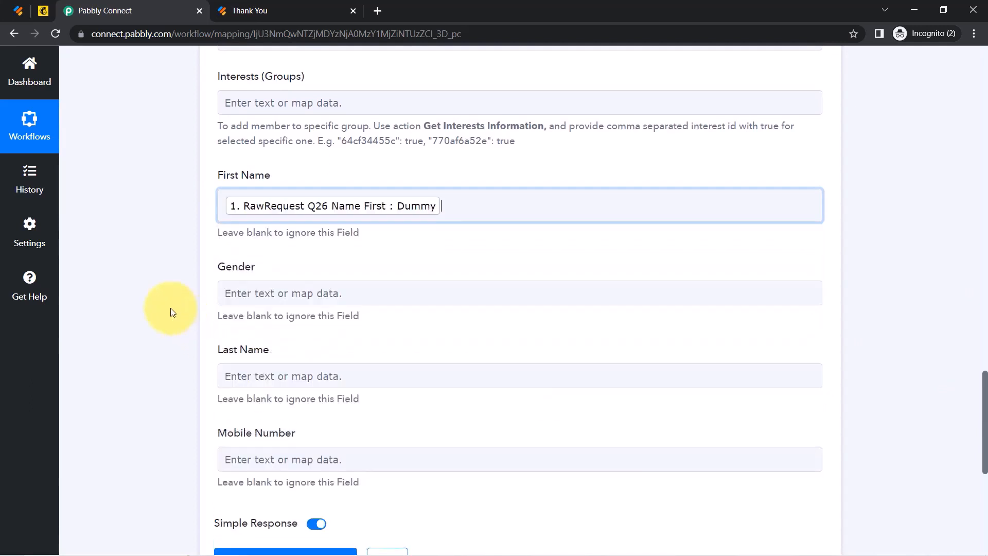
Map the submitted gender answer (Female) into Gender.
{"action": "left_click", "coordinate": [243, 294]}
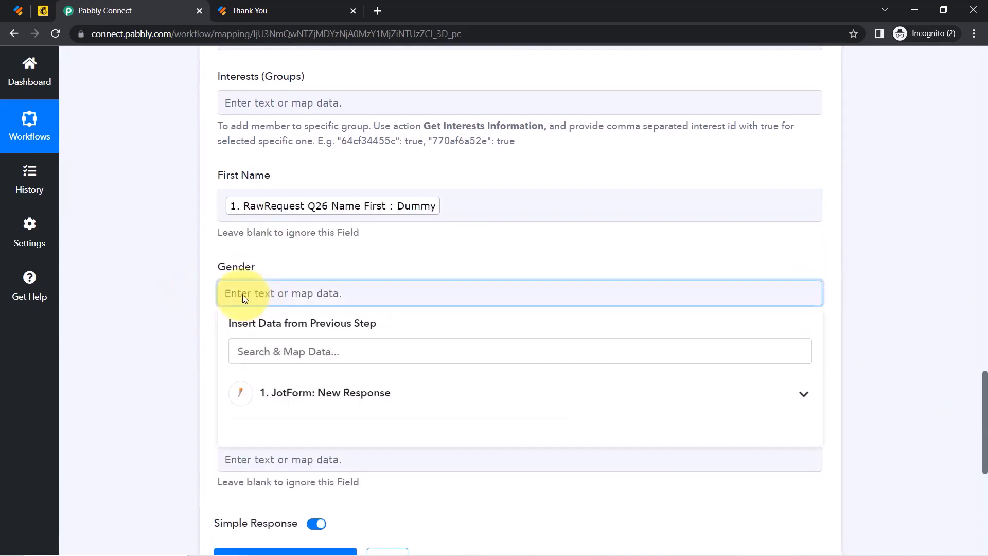
{"action": "left_click", "coordinate": [263, 351]}
{"action": "type", "text": "d"}
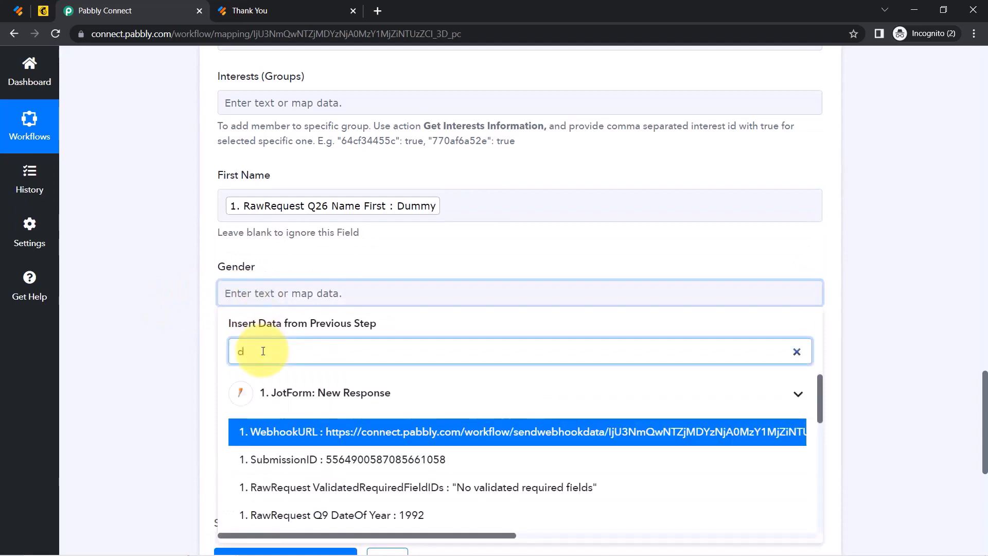
{"action": "key", "text": "BackSpace"}
{"action": "type", "text": "fem"}
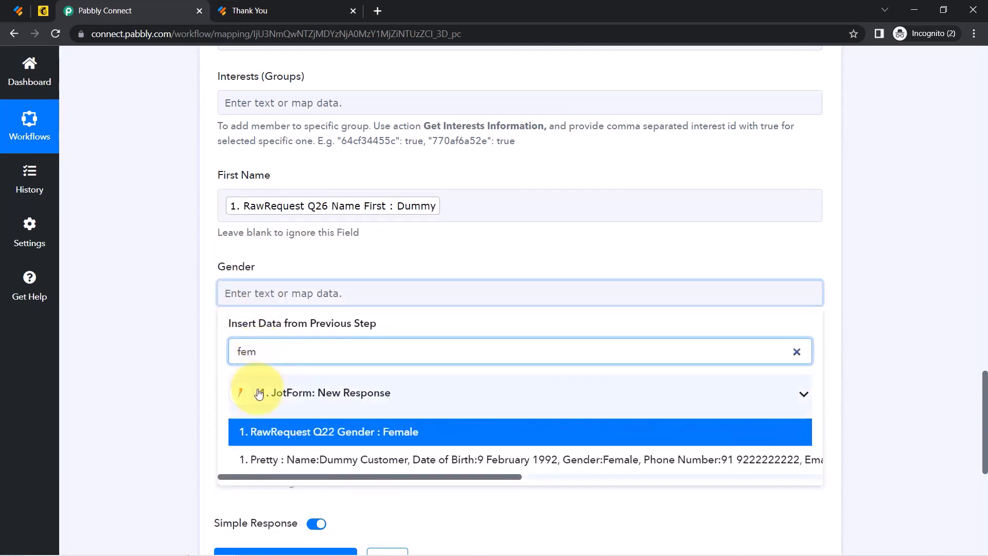
{"action": "left_click", "coordinate": [249, 431]}
{"action": "left_click", "coordinate": [153, 367]}
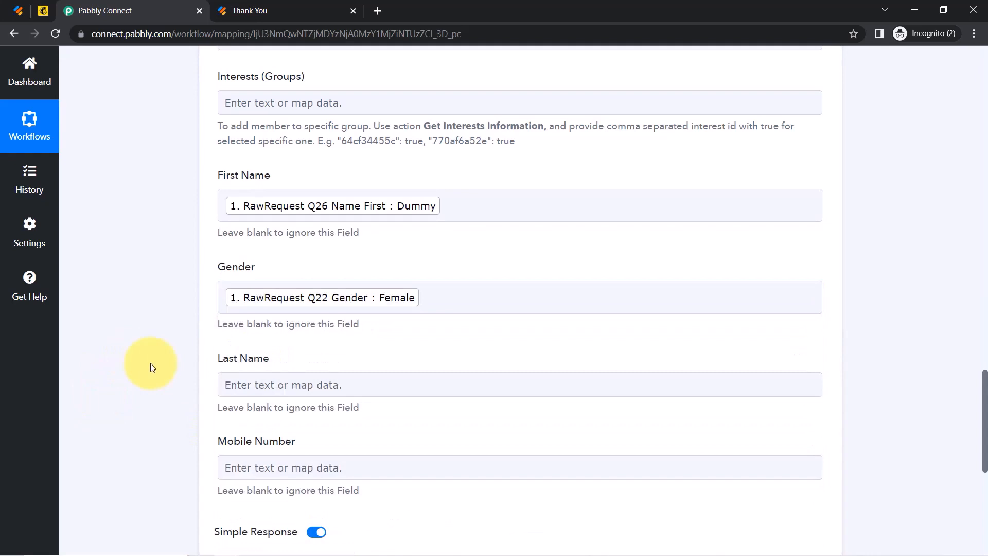
Map the submitted last name into Last Name.
{"action": "left_click", "coordinate": [248, 386]}
{"action": "left_click", "coordinate": [248, 443]}
{"action": "type", "text": "custo"}
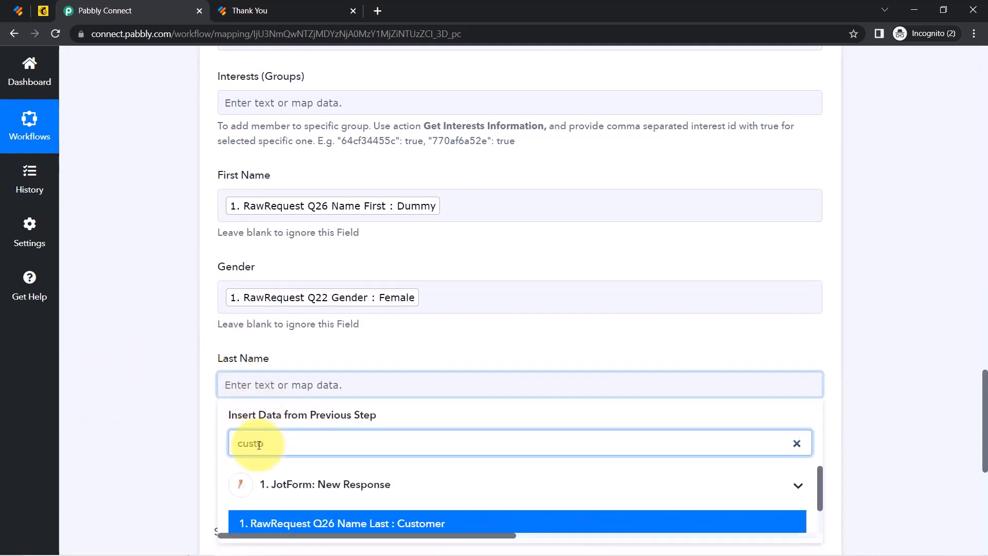
{"action": "left_click", "coordinate": [267, 524]}
{"action": "left_click", "coordinate": [140, 316]}
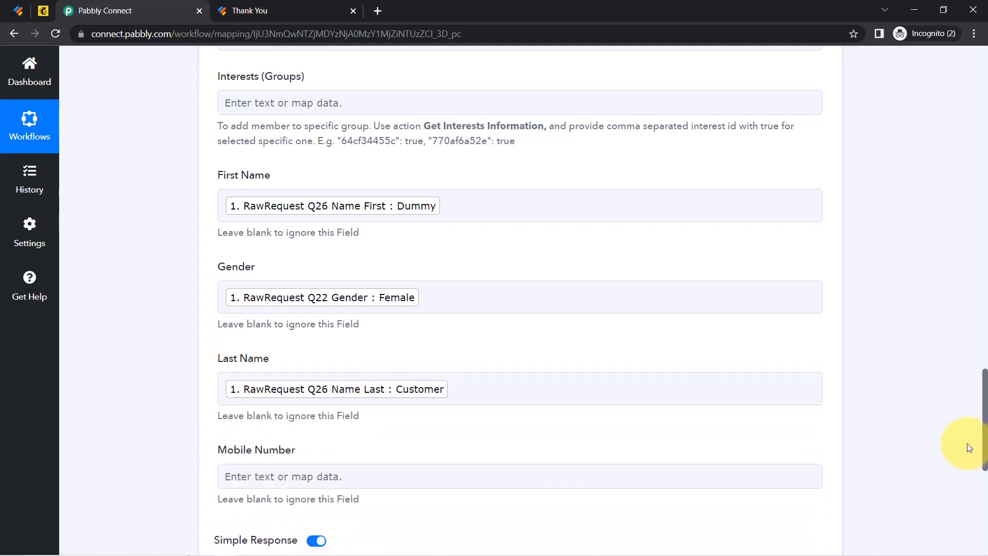
{"action": "left_click_drag", "start_coordinate": [985, 390], "coordinate": [984, 430]}
Map the form's Q23 phone number into Mobile Number.
{"action": "left_click", "coordinate": [237, 278]}
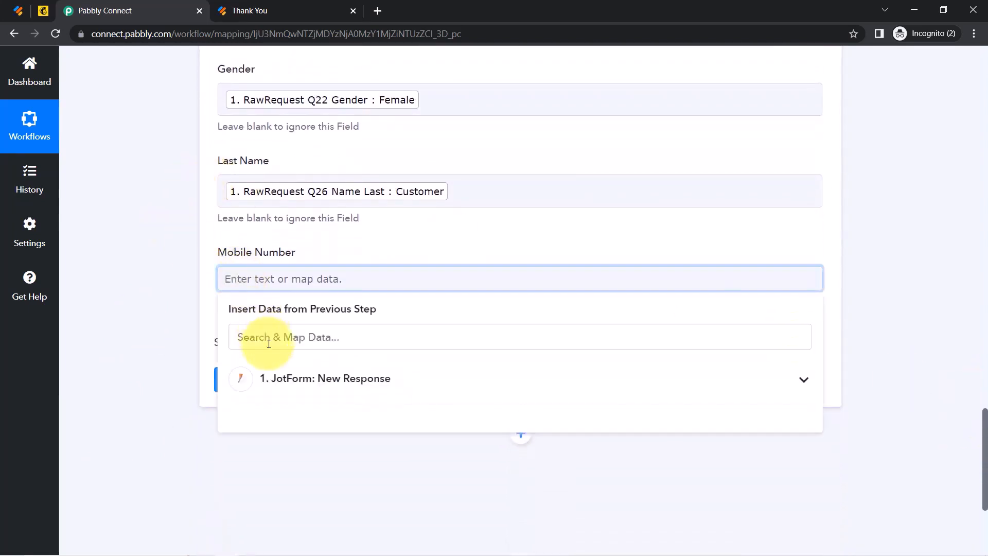
{"action": "left_click", "coordinate": [264, 380]}
{"action": "left_click", "coordinate": [261, 337]}
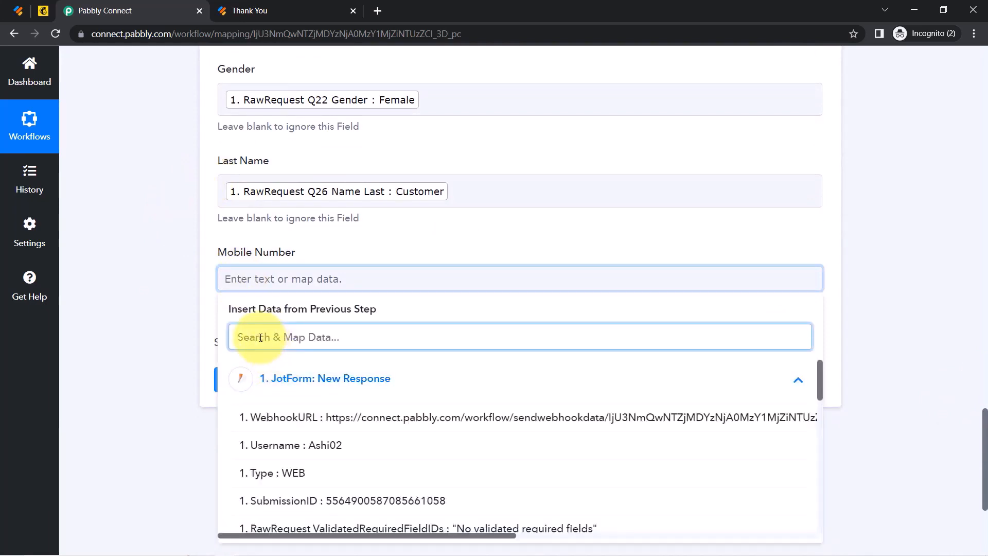
{"action": "type", "text": "9"}
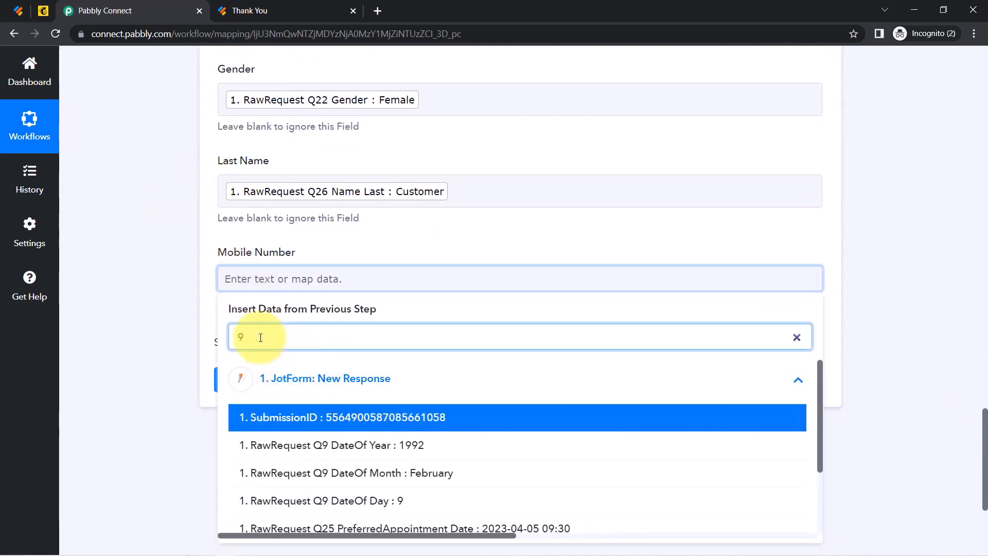
{"action": "type", "text": "2"}
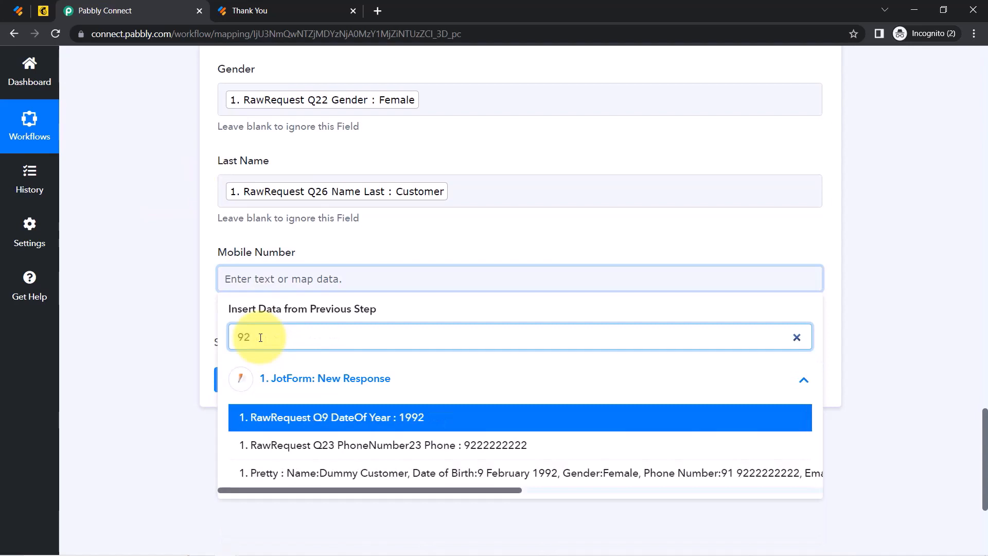
{"action": "left_click", "coordinate": [278, 445]}
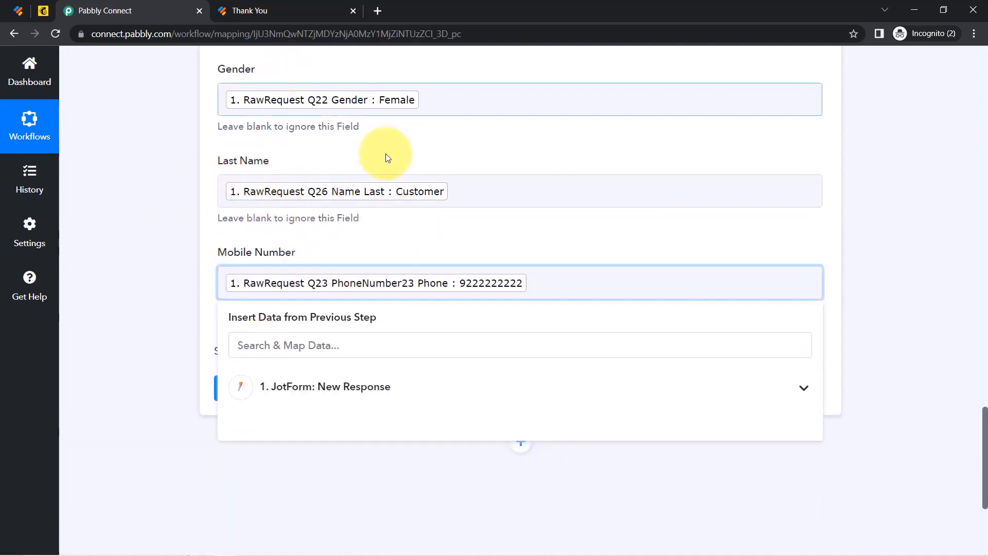
Delete the stray 'dfgggg' letters after the Female tag in Gender.
{"action": "left_click", "coordinate": [433, 106]}
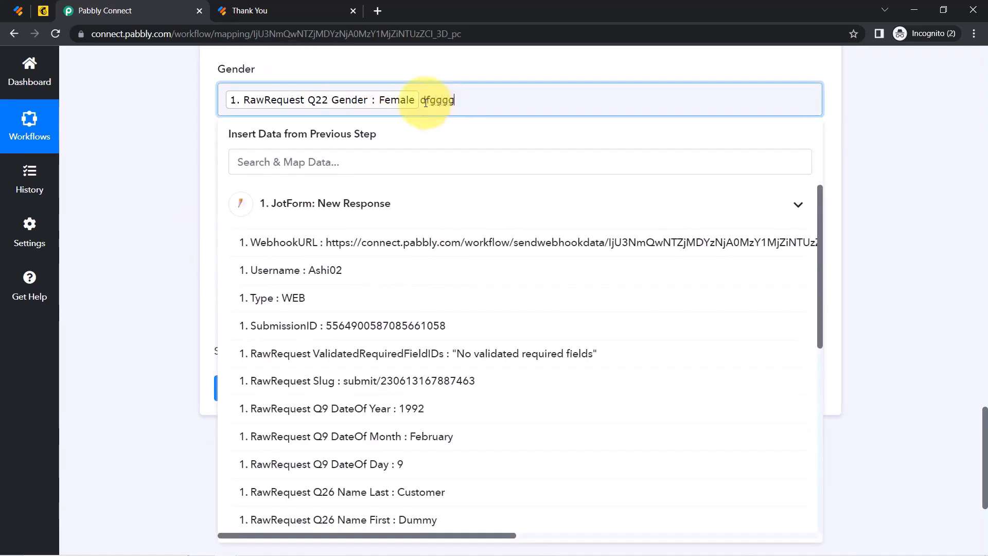
{"action": "left_click_drag", "start_coordinate": [426, 103], "coordinate": [525, 97]}
{"action": "left_click_drag", "start_coordinate": [456, 99], "coordinate": [424, 101]}
{"action": "key", "text": "BackSpace"}
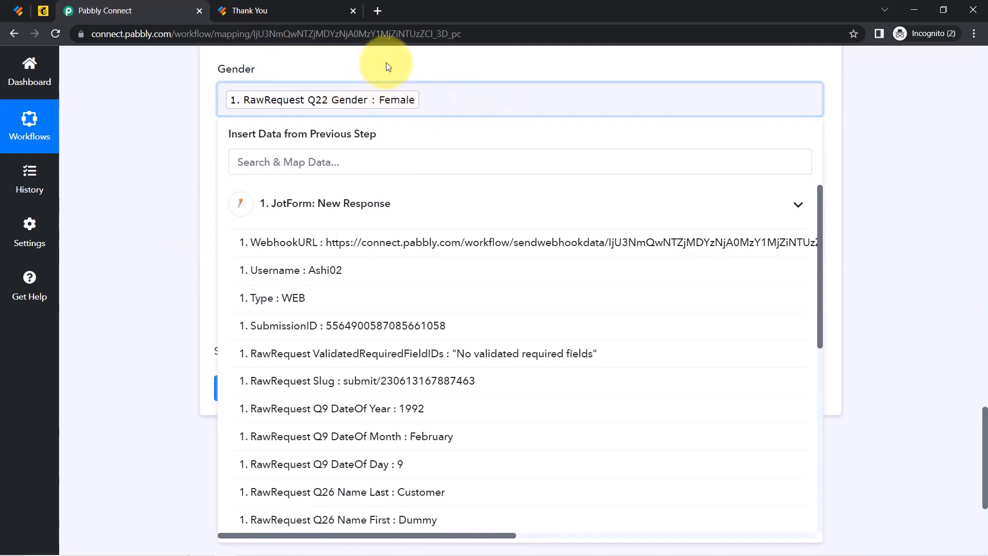
{"action": "left_click", "coordinate": [144, 197]}
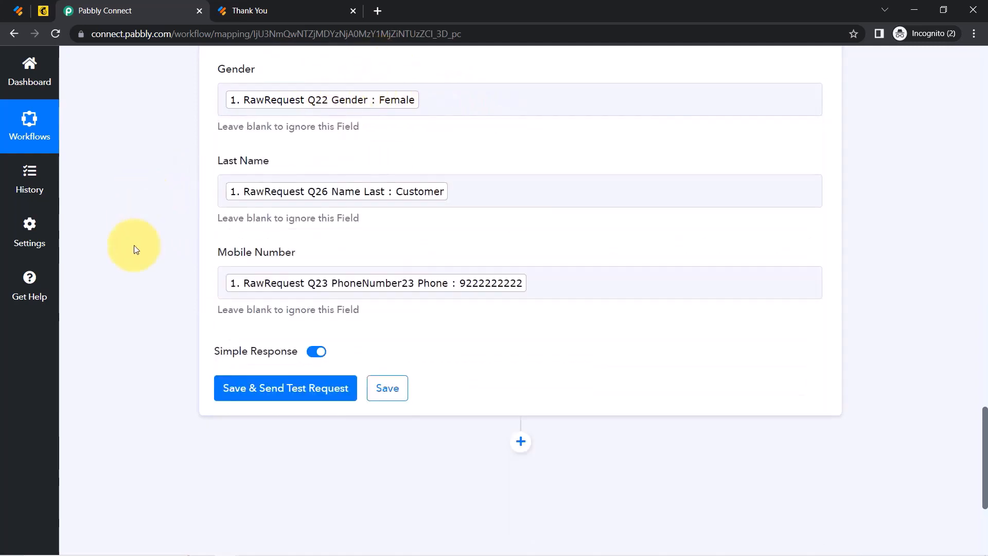
Switch to Mailchimp and view All contacts for the PabblyConnect audience.
{"action": "left_click", "coordinate": [44, 13]}
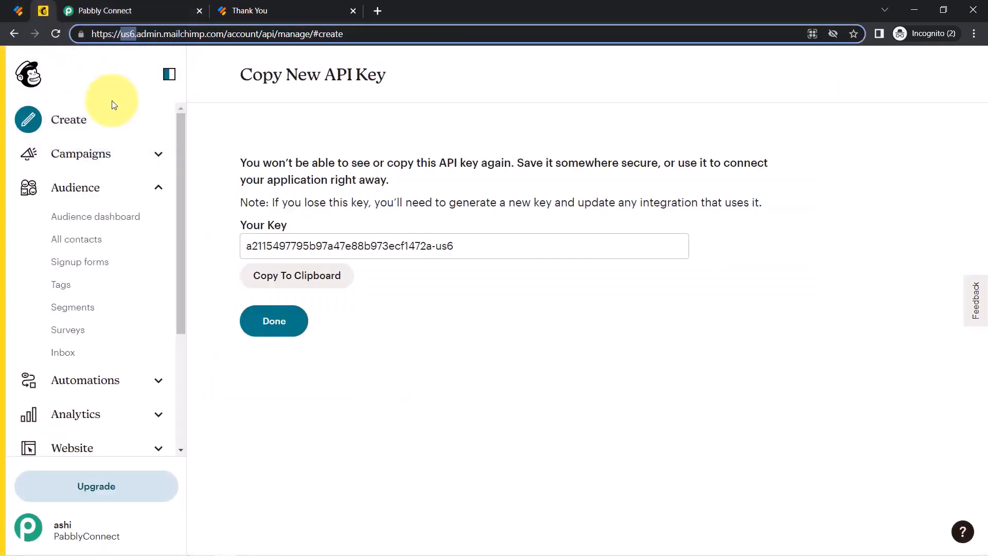
{"action": "left_click", "coordinate": [59, 248]}
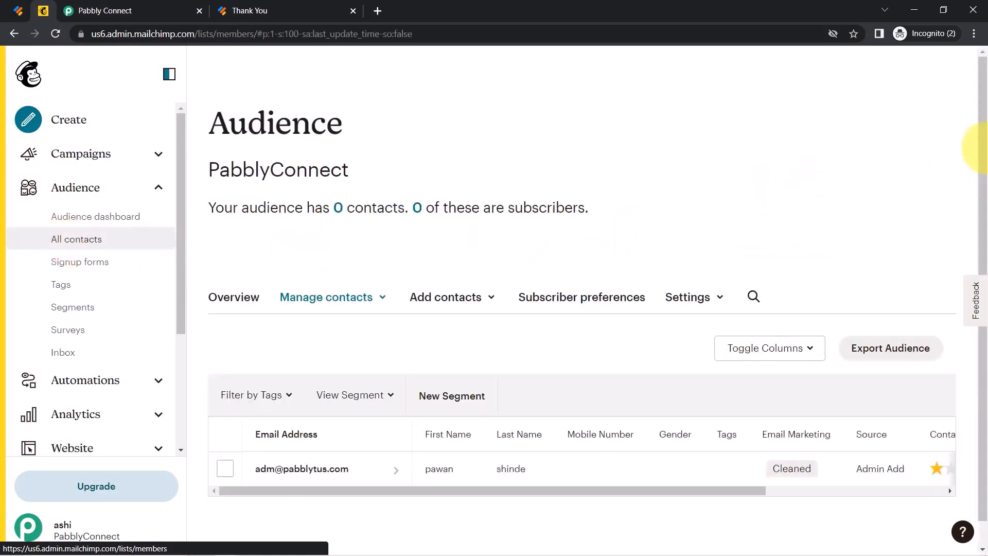
{"action": "left_click_drag", "start_coordinate": [980, 149], "coordinate": [981, 243]}
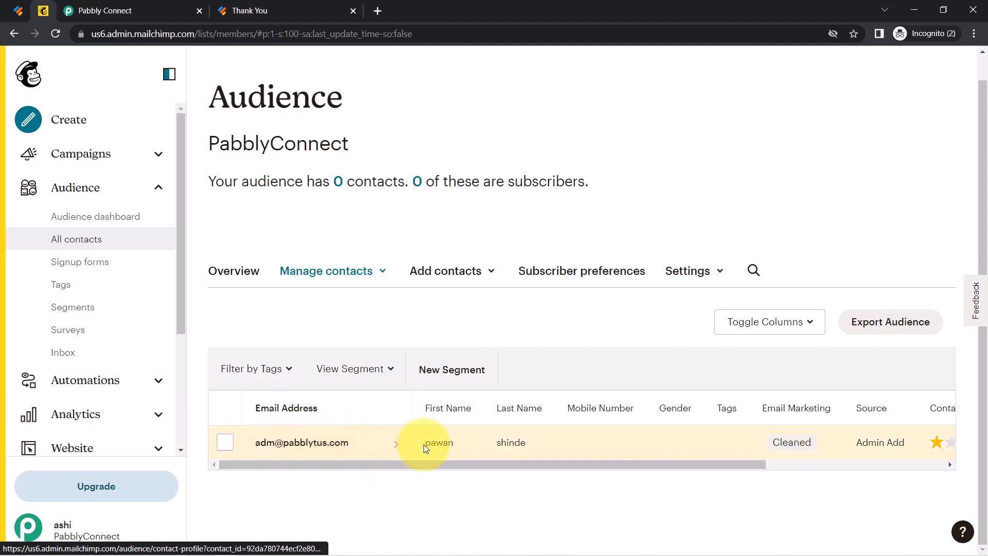
Save the Mailchimp action, send a test request, and reload Mailchimp's contacts list.
{"action": "left_click", "coordinate": [128, 5]}
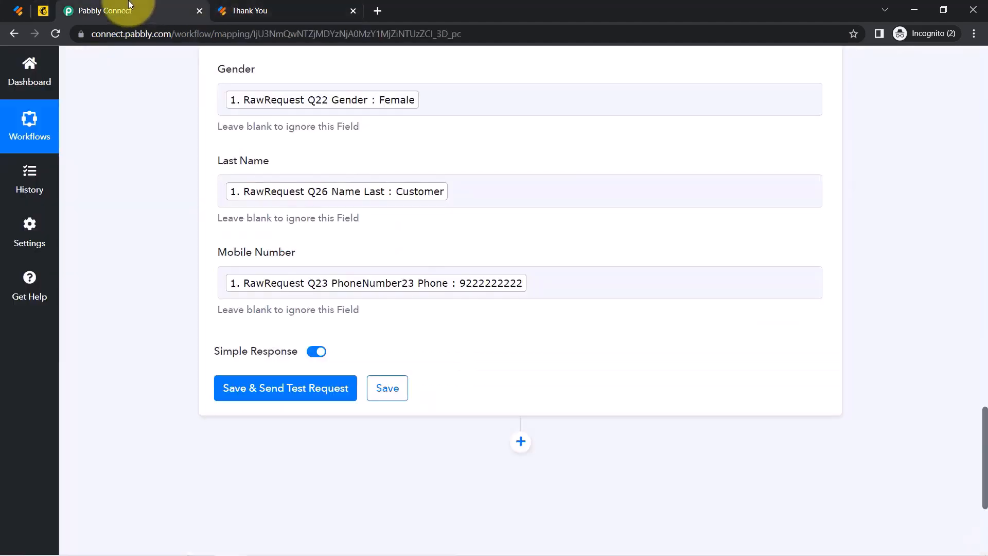
{"action": "left_click", "coordinate": [269, 396]}
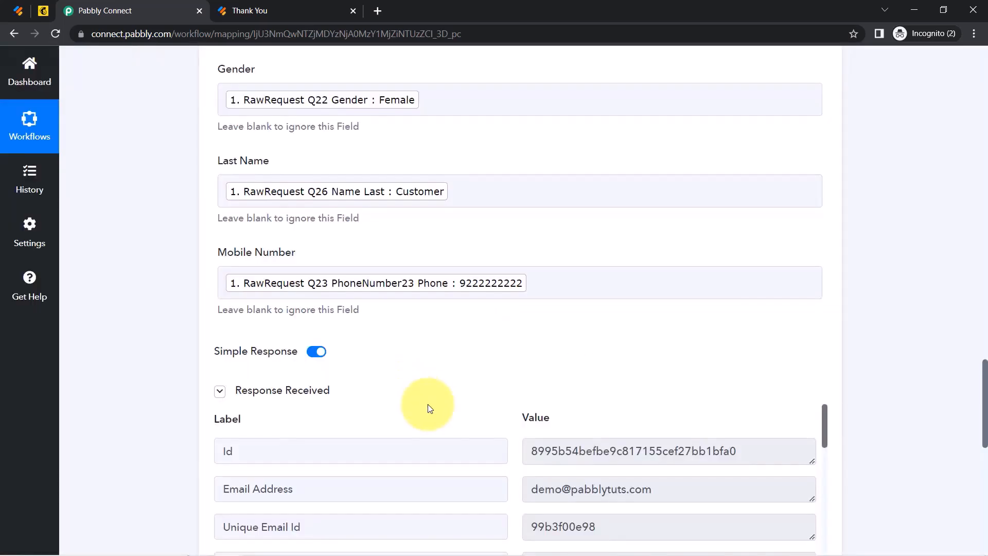
{"action": "left_click", "coordinate": [47, 13]}
{"action": "left_click", "coordinate": [55, 33]}
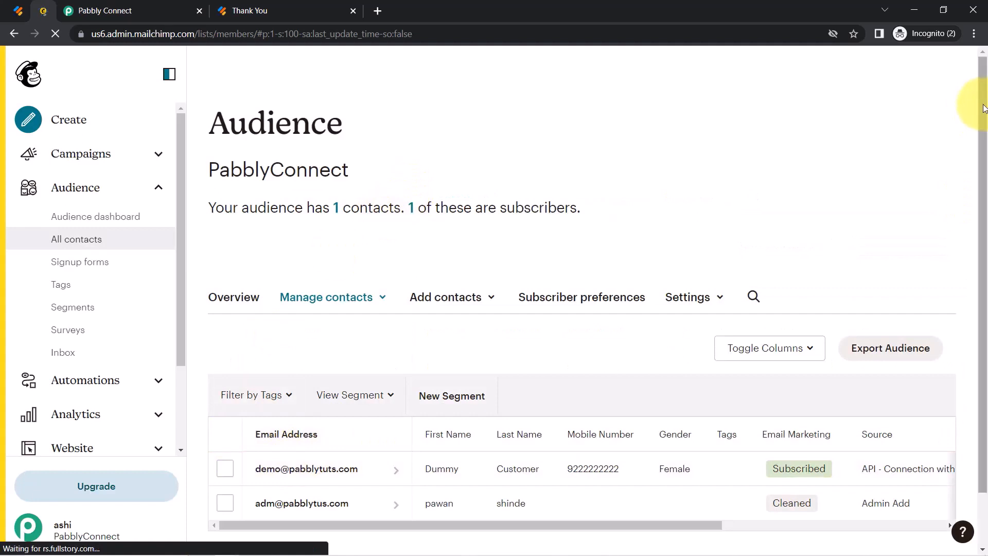
Check the new Subscribed contact's gender and mobile number, then return to Jotform.
{"action": "left_click_drag", "start_coordinate": [978, 110], "coordinate": [977, 159]}
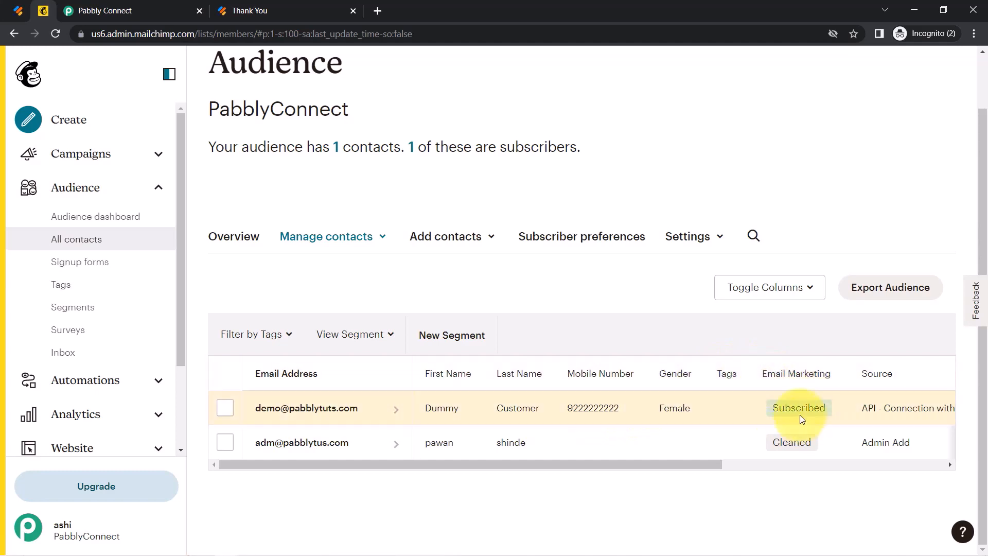
{"action": "left_click", "coordinate": [18, 10]}
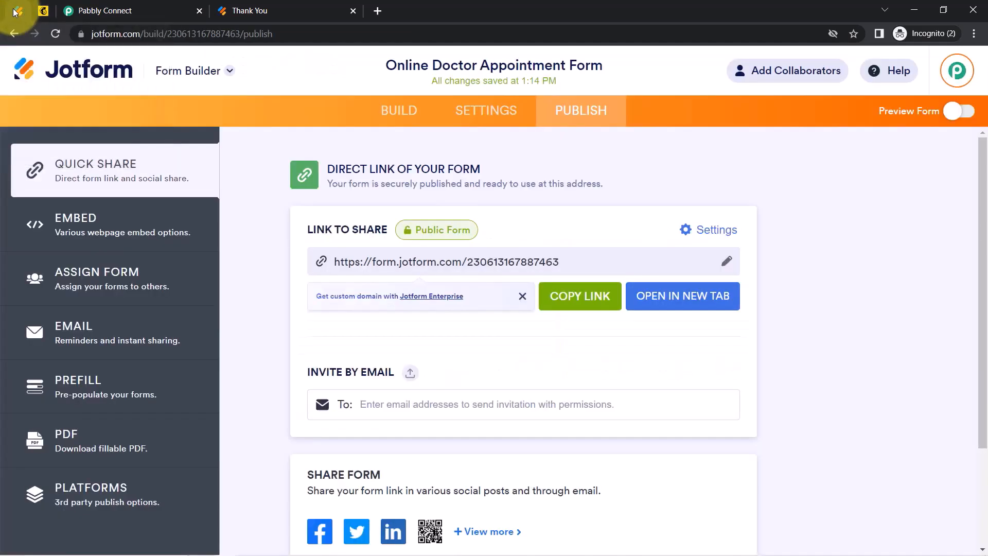
Reload the appointment form's thank-you page, then return to the top of the Pabbly Connect workflow.
{"action": "left_click", "coordinate": [268, 4]}
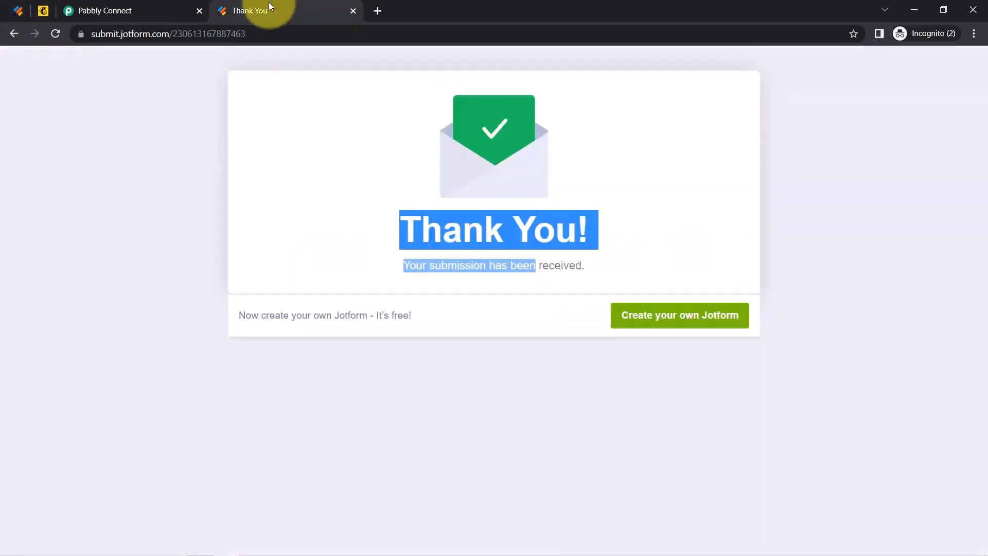
{"action": "left_click", "coordinate": [53, 33]}
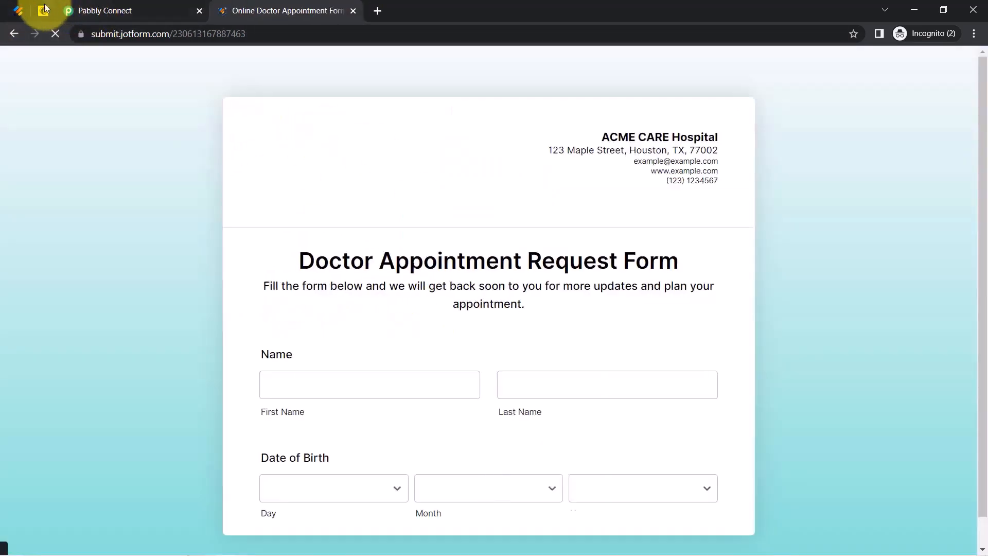
{"action": "left_click", "coordinate": [44, 8]}
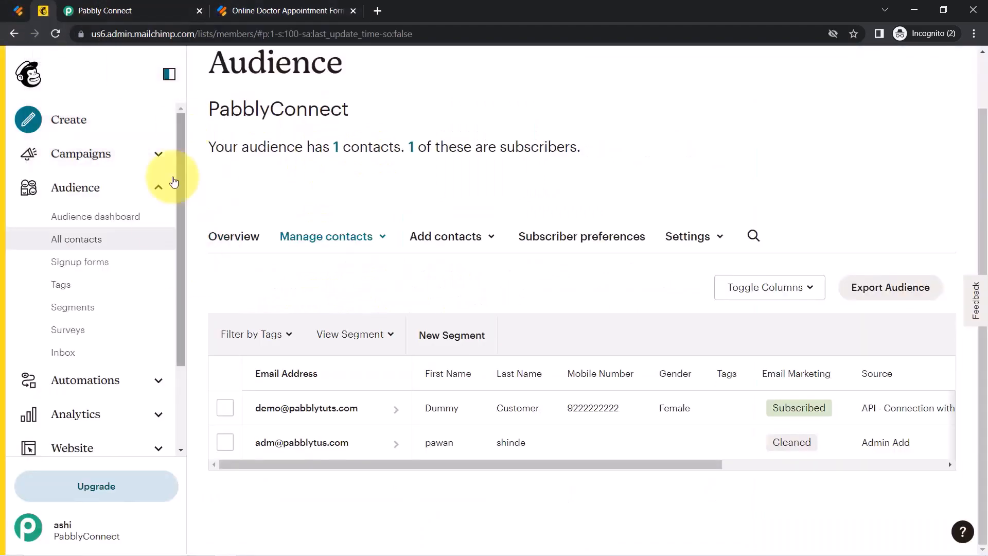
{"action": "left_click", "coordinate": [165, 10]}
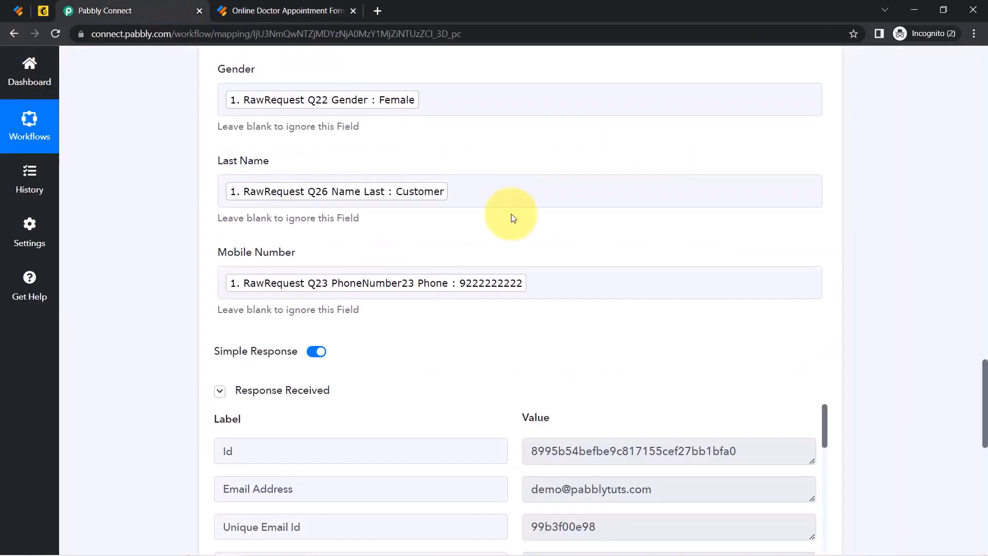
{"action": "left_click_drag", "start_coordinate": [984, 409], "coordinate": [966, 88]}
{"action": "mouse_move", "coordinate": [705, 250]}
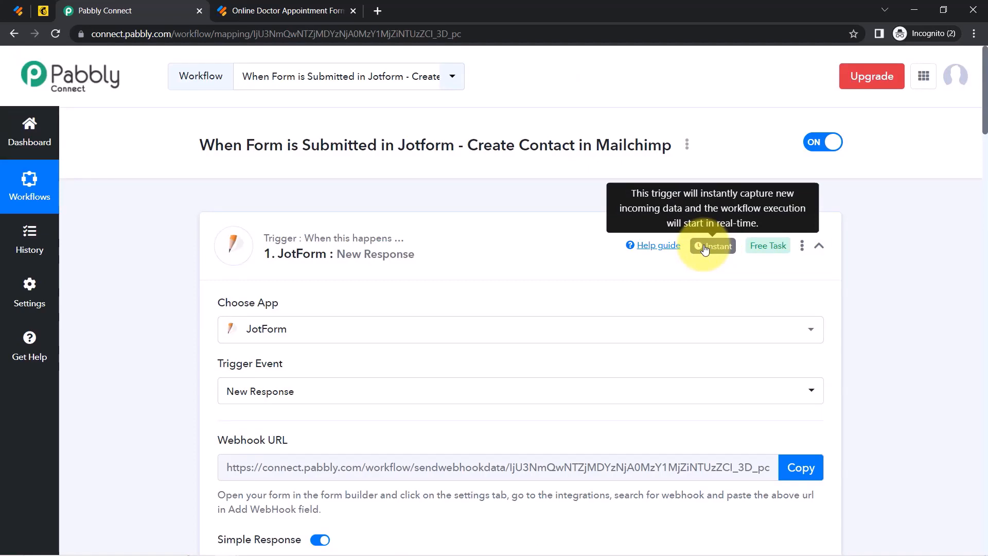
Collapse the JotForm trigger and MailChimp action steps and show the workflow's three-dot options.
{"action": "left_click", "coordinate": [387, 249]}
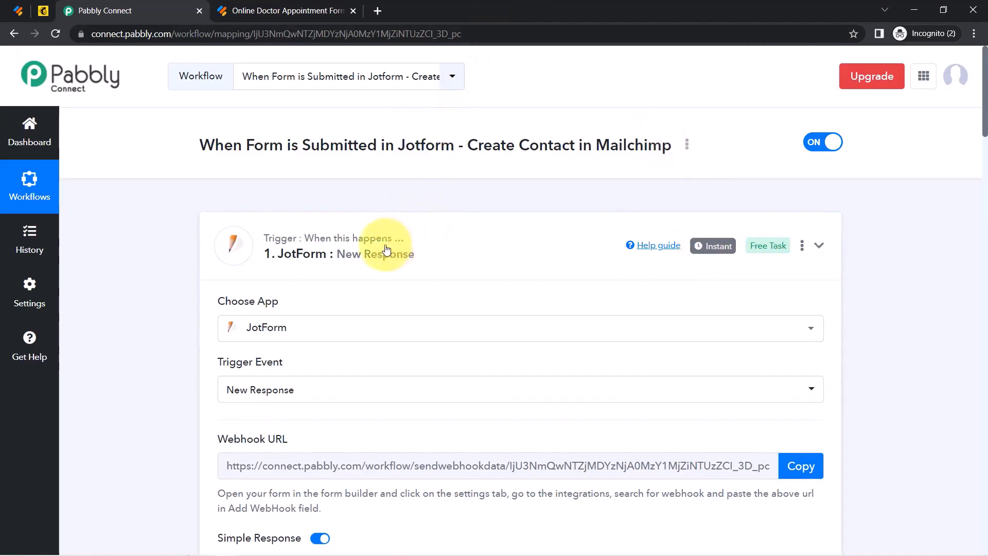
{"action": "left_click", "coordinate": [309, 379]}
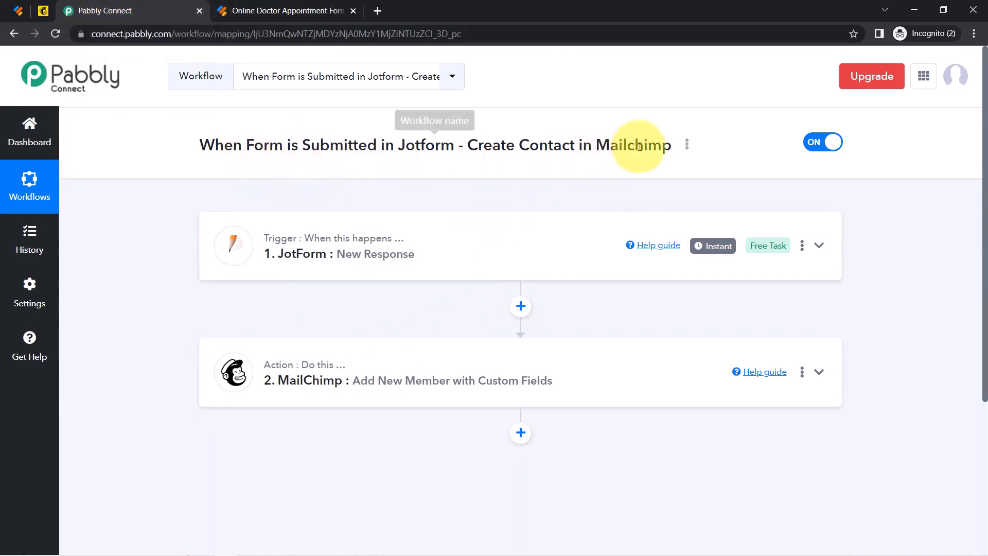
{"action": "left_click", "coordinate": [687, 145]}
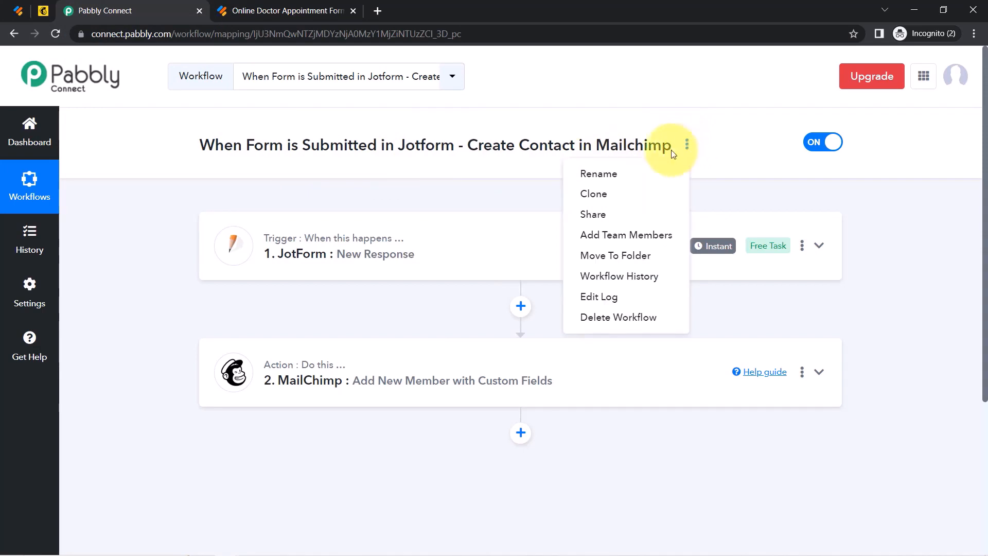
Copy the workflow's link from the Share Workflow dialog and close the dialog.
{"action": "left_click", "coordinate": [591, 214]}
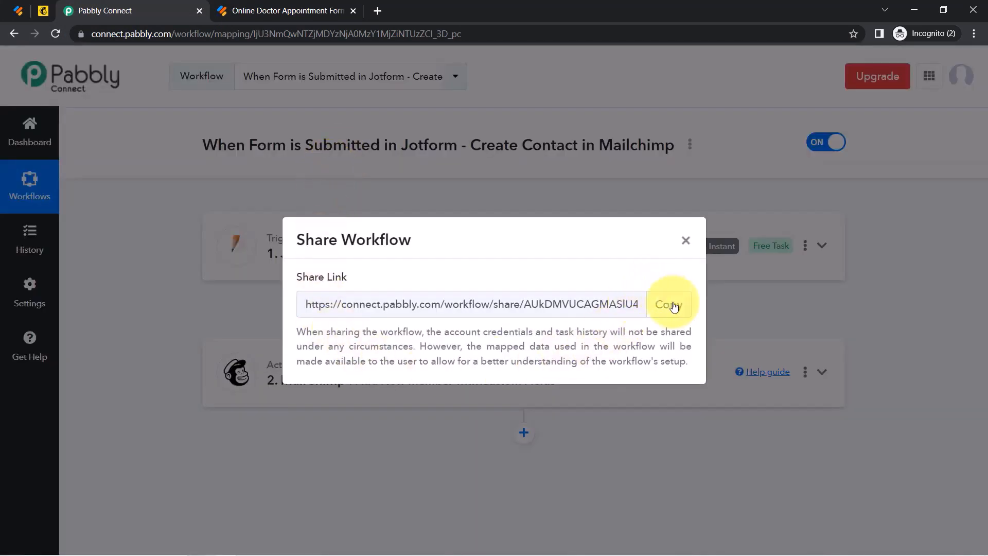
{"action": "left_click", "coordinate": [672, 307]}
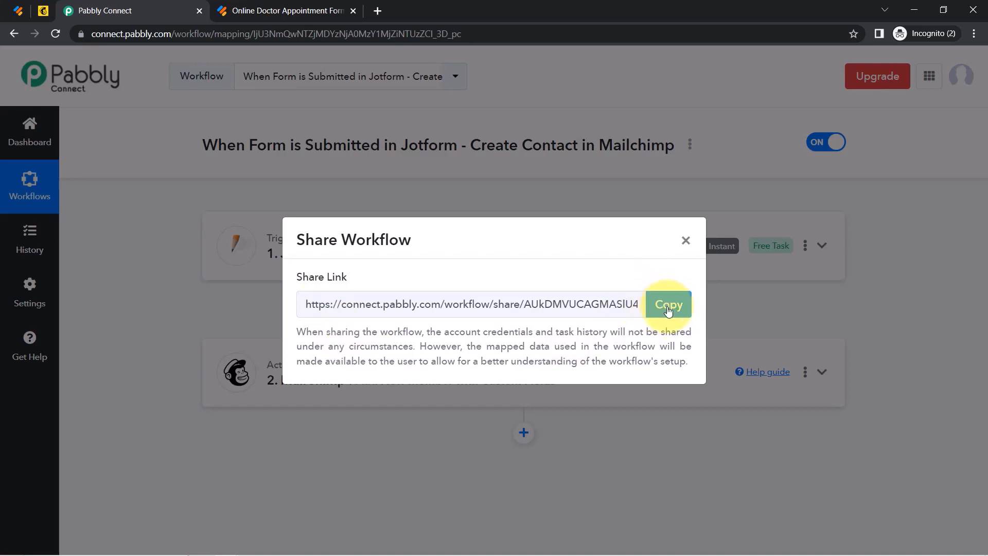
{"action": "left_click", "coordinate": [668, 308]}
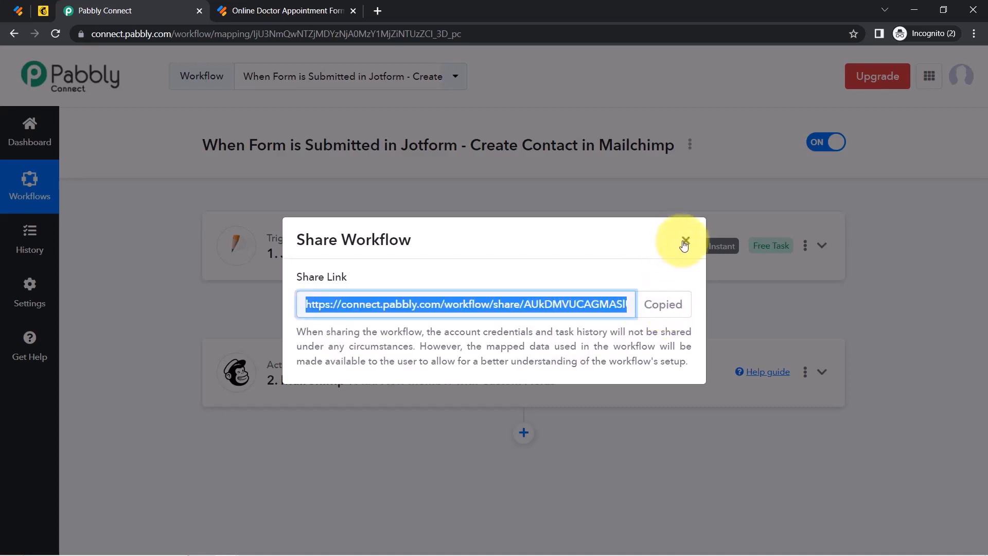
{"action": "left_click", "coordinate": [685, 244]}
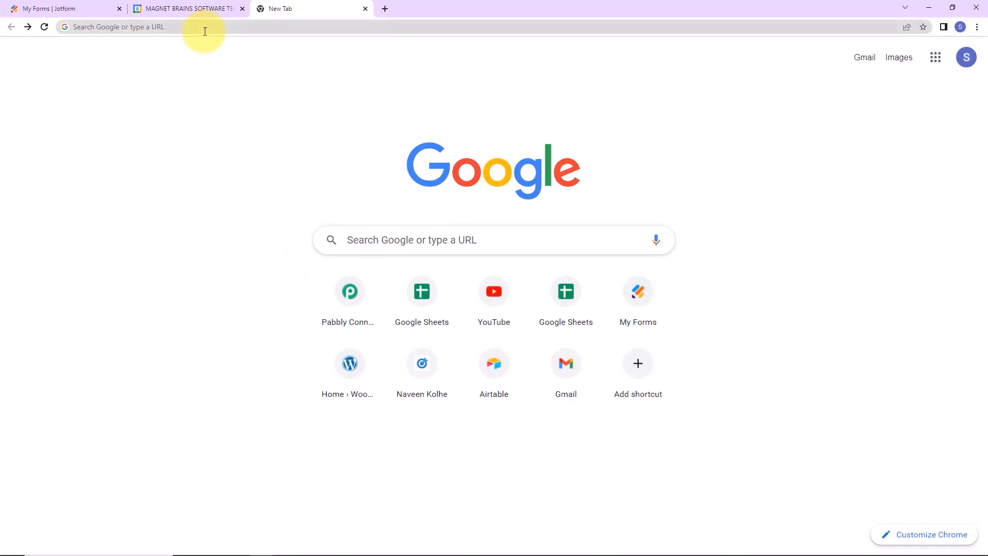
Go to pabbly.com/connect, sign in, and launch Pabbly Connect from the apps list.
{"action": "left_click", "coordinate": [205, 31]}
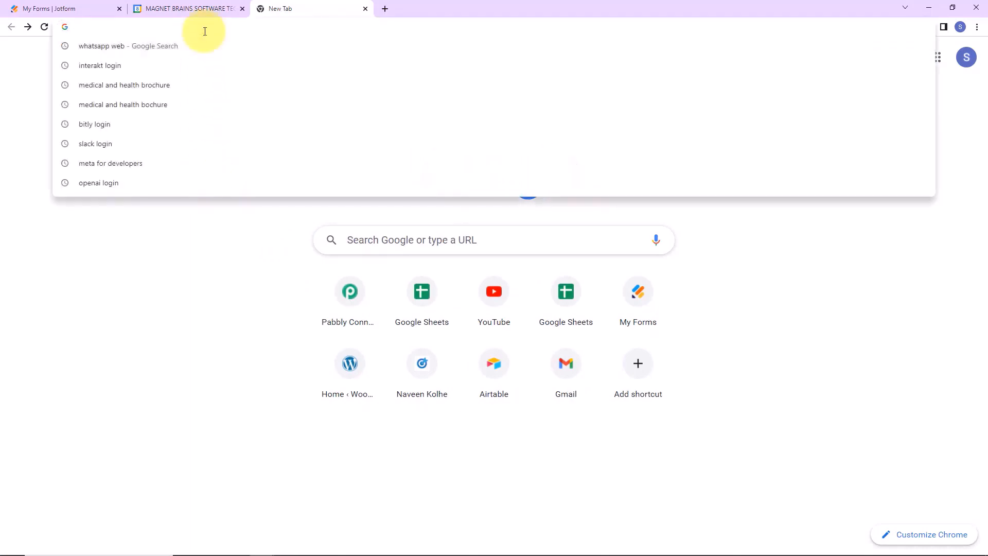
{"action": "type", "text": "pa"}
{"action": "key", "text": "Return"}
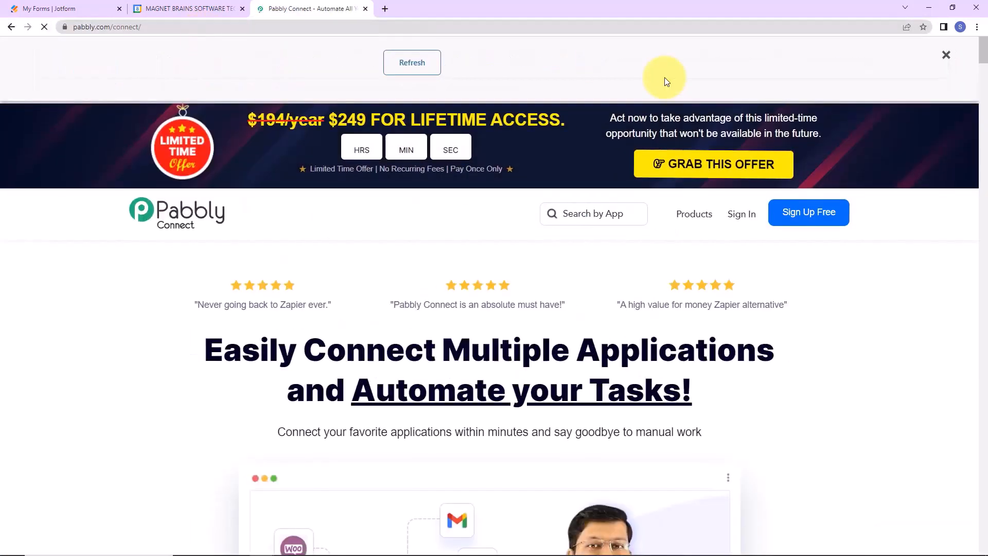
{"action": "left_click", "coordinate": [946, 55]}
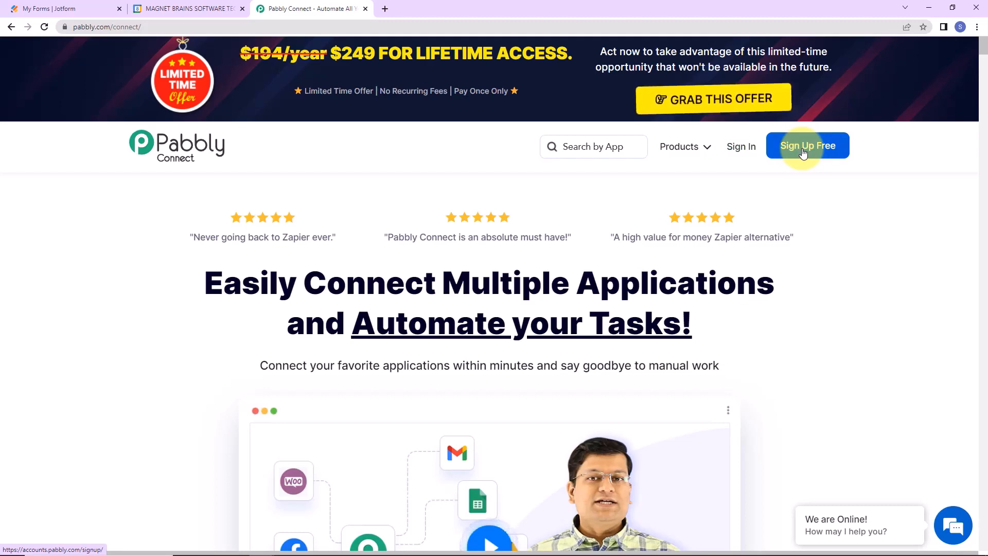
{"action": "left_click", "coordinate": [741, 147]}
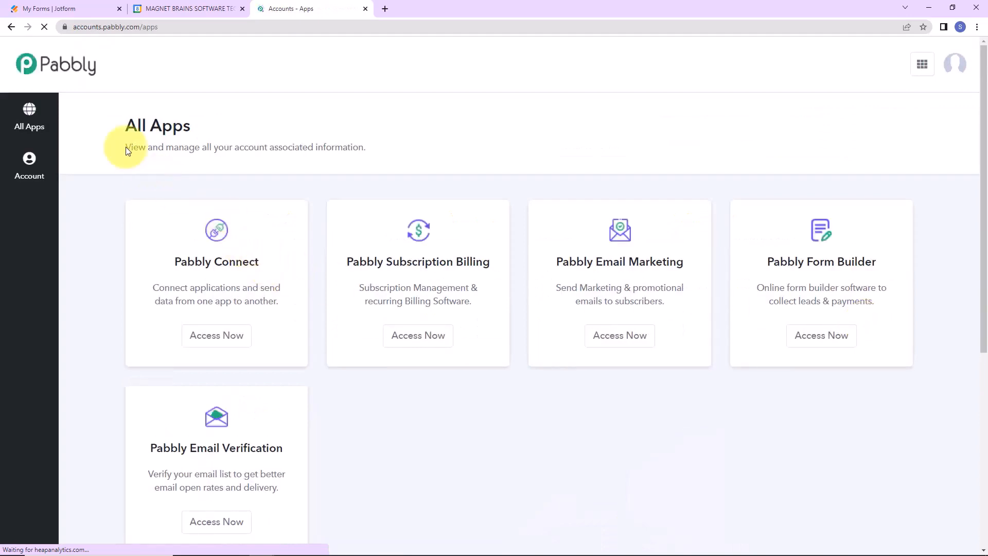
{"action": "left_click", "coordinate": [203, 339]}
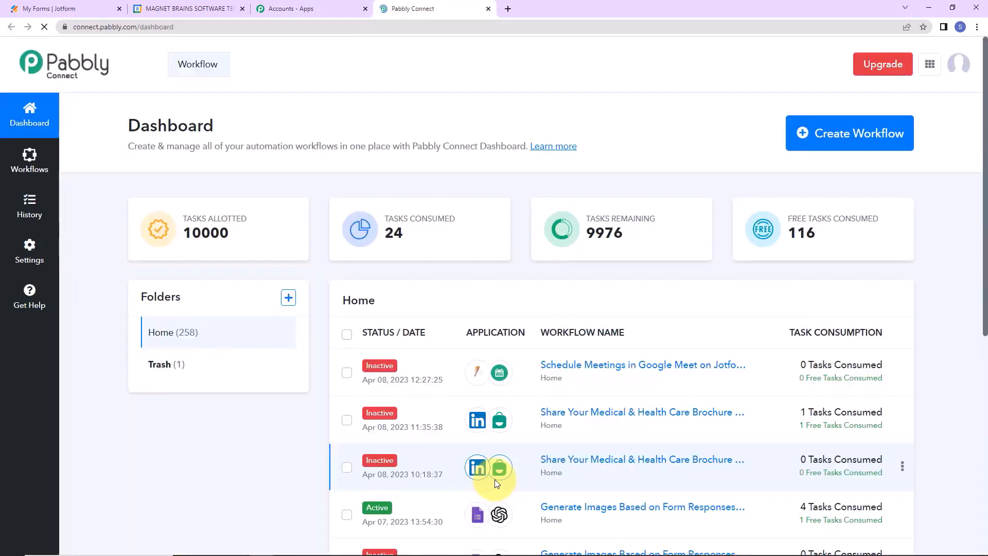
Create a workflow named 'Schedule Meetings in Google Meet on Jotform Submission'.
{"action": "left_click", "coordinate": [845, 147]}
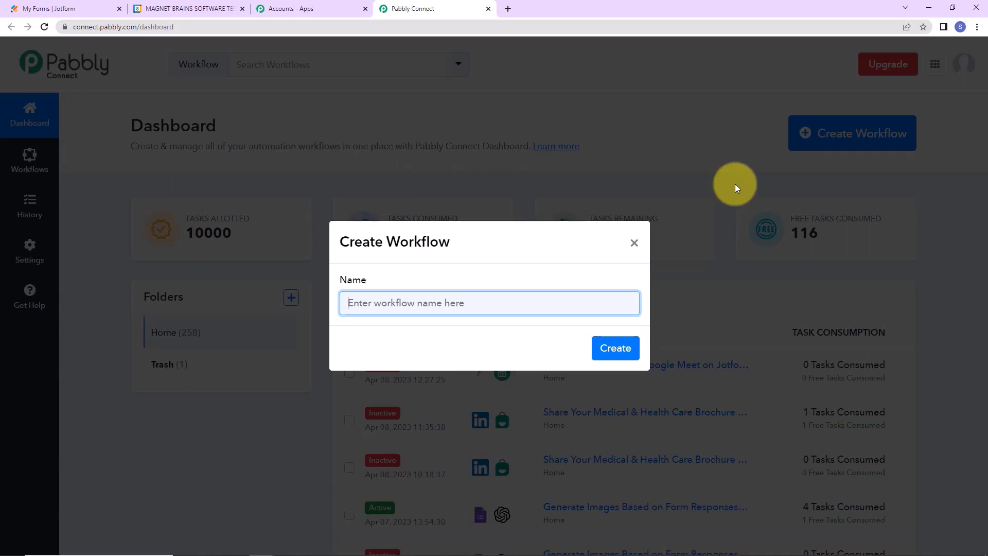
{"action": "key", "text": "ctrl+v"}
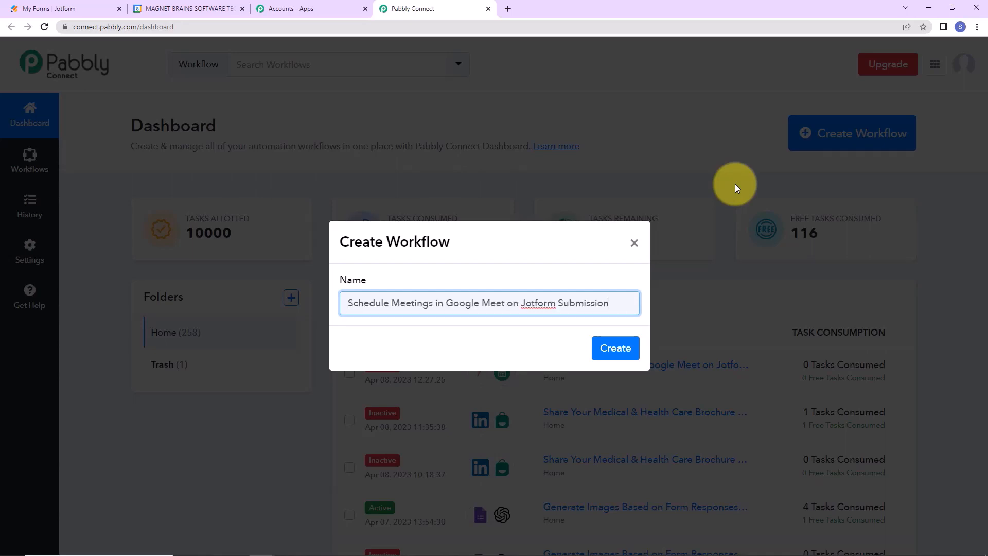
{"action": "left_click", "coordinate": [616, 350]}
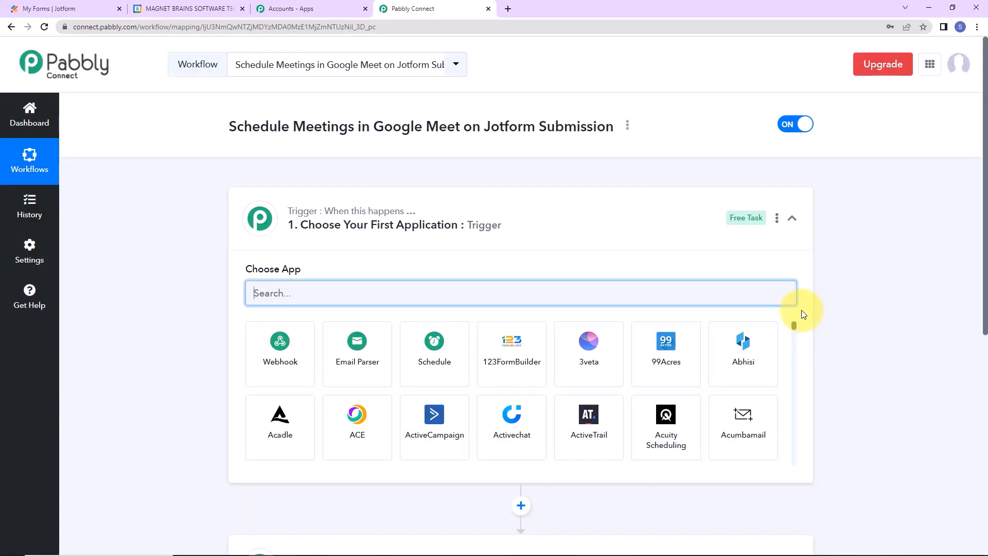
Set JotForm as the trigger app with New Response as the trigger event.
{"action": "scroll", "coordinate": [535, 254], "scroll_direction": "down", "scroll_amount": 2}
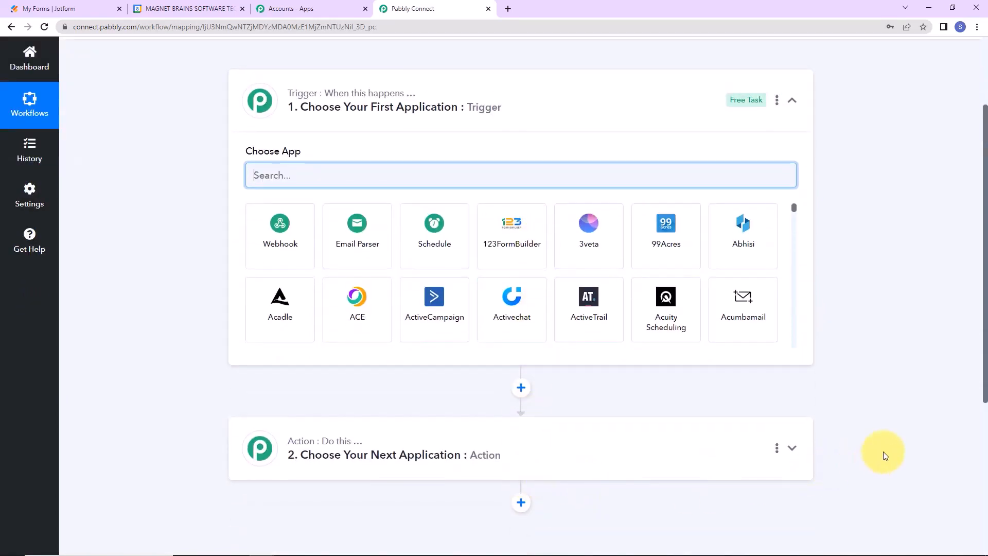
{"action": "scroll", "coordinate": [883, 453], "scroll_direction": "up", "scroll_amount": 2}
{"action": "scroll", "coordinate": [883, 453], "scroll_direction": "down", "scroll_amount": 2}
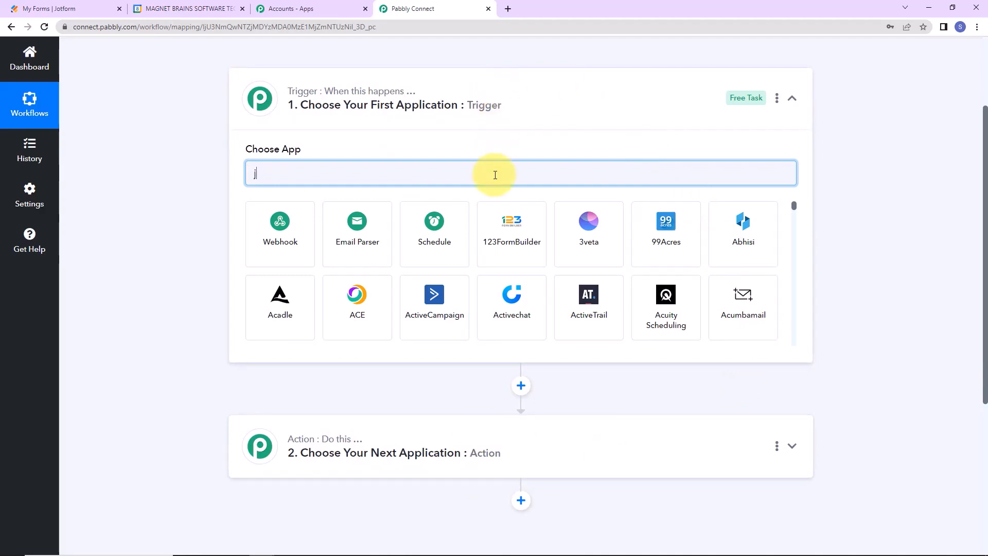
{"action": "type", "text": "ot"}
{"action": "left_click", "coordinate": [302, 222]}
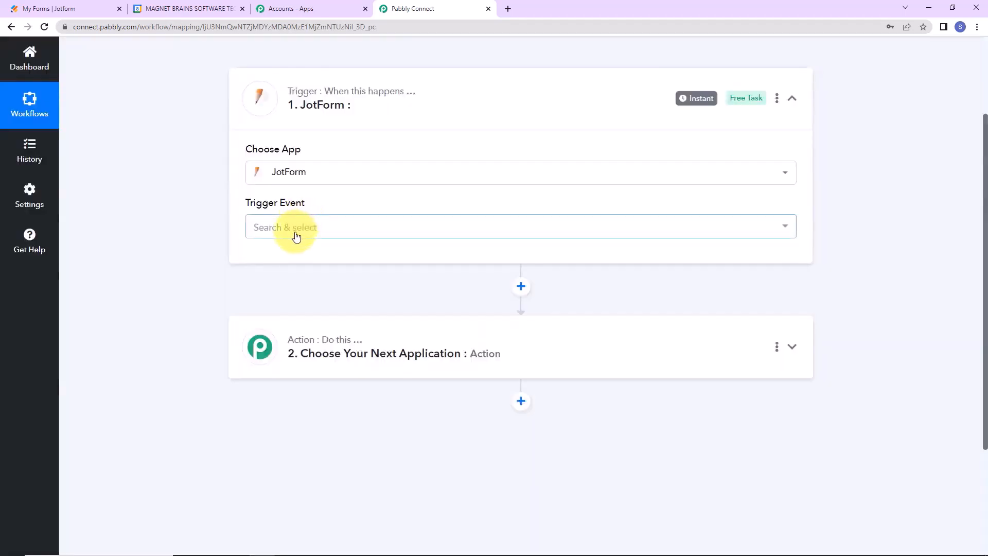
{"action": "left_click", "coordinate": [296, 234]}
{"action": "left_click", "coordinate": [287, 289]}
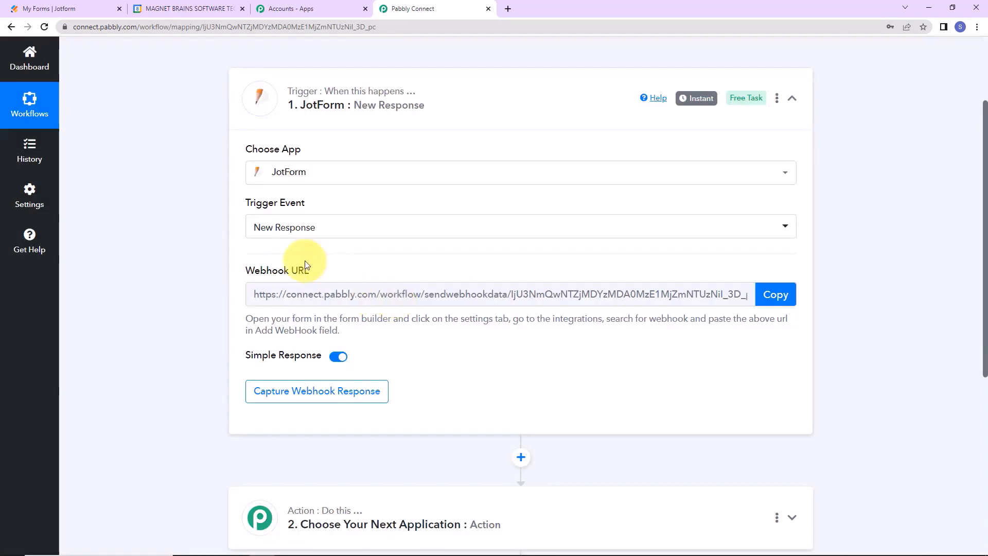
Copy the JotForm webhook URL and bring up the Jotform forms list.
{"action": "mouse_move", "coordinate": [264, 280]}
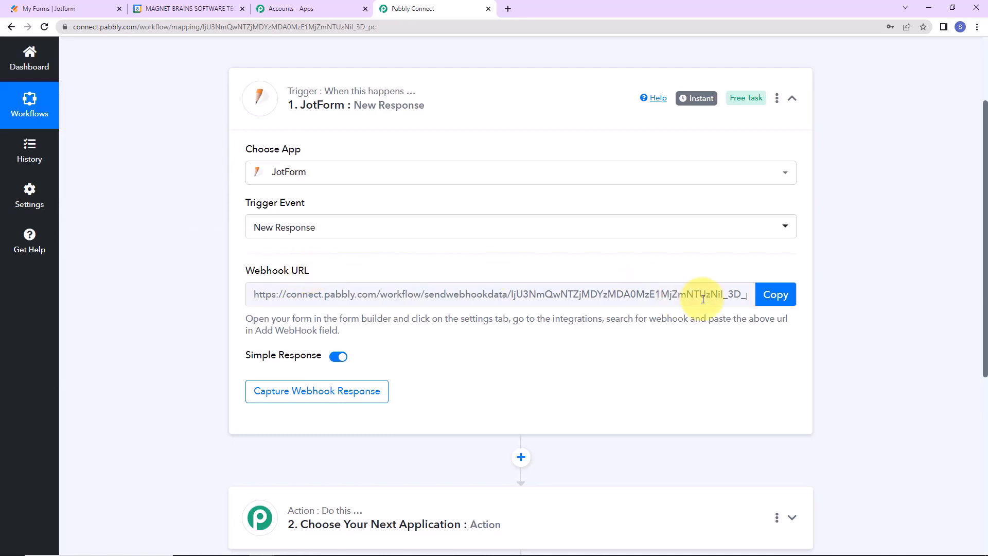
{"action": "left_click", "coordinate": [769, 300]}
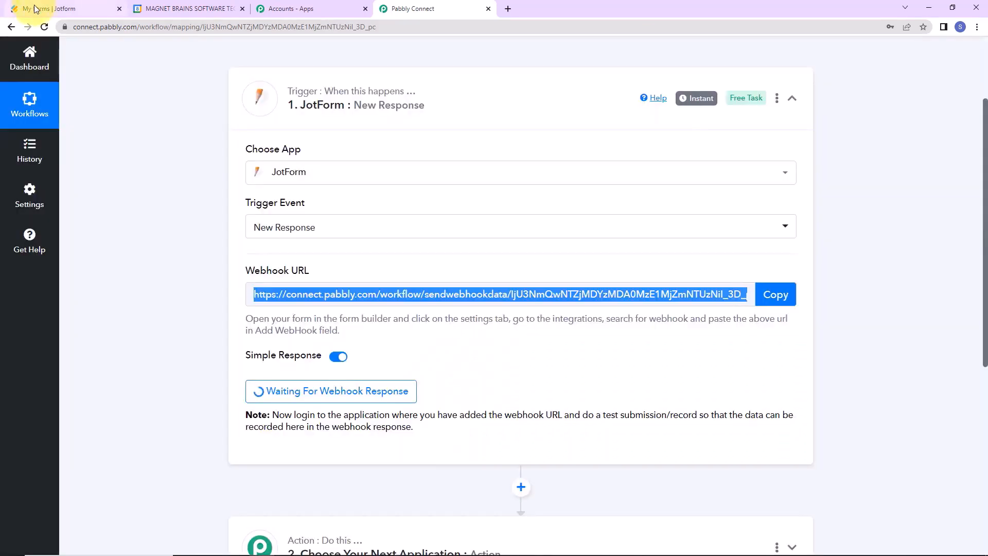
{"action": "left_click", "coordinate": [35, 9]}
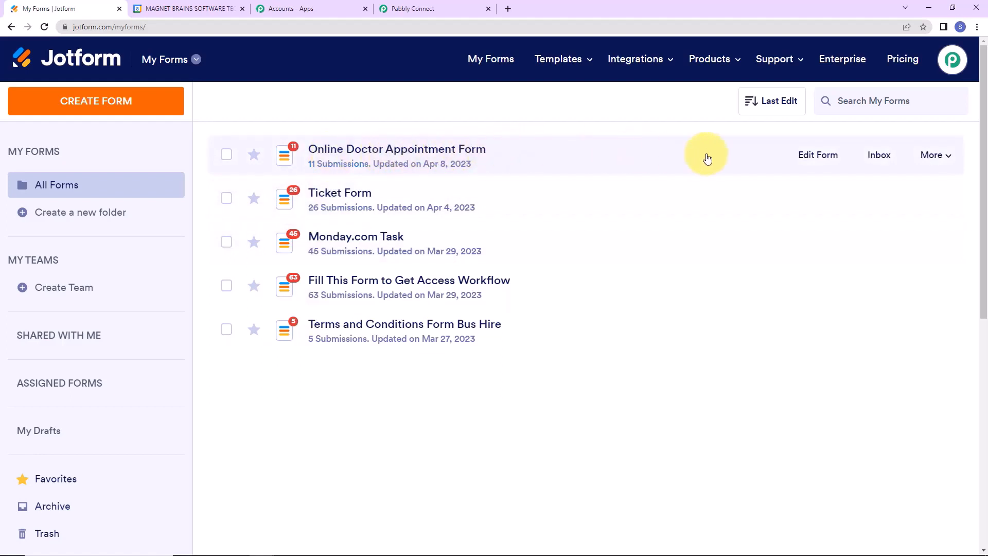
Edit the Online Doctor Appointment Form and go to its Settings > Integrations.
{"action": "left_click", "coordinate": [817, 155]}
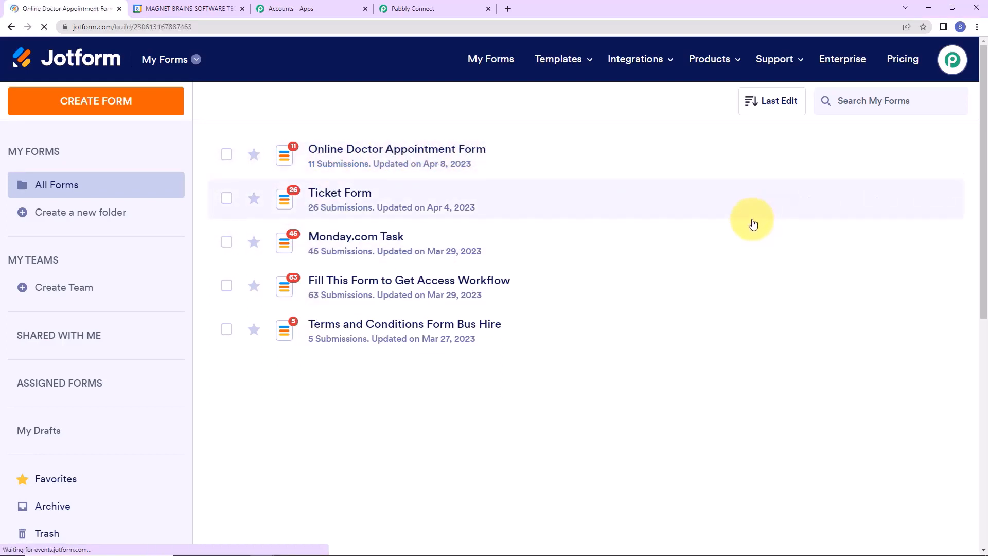
{"action": "scroll", "coordinate": [756, 236], "scroll_direction": "down", "scroll_amount": 3}
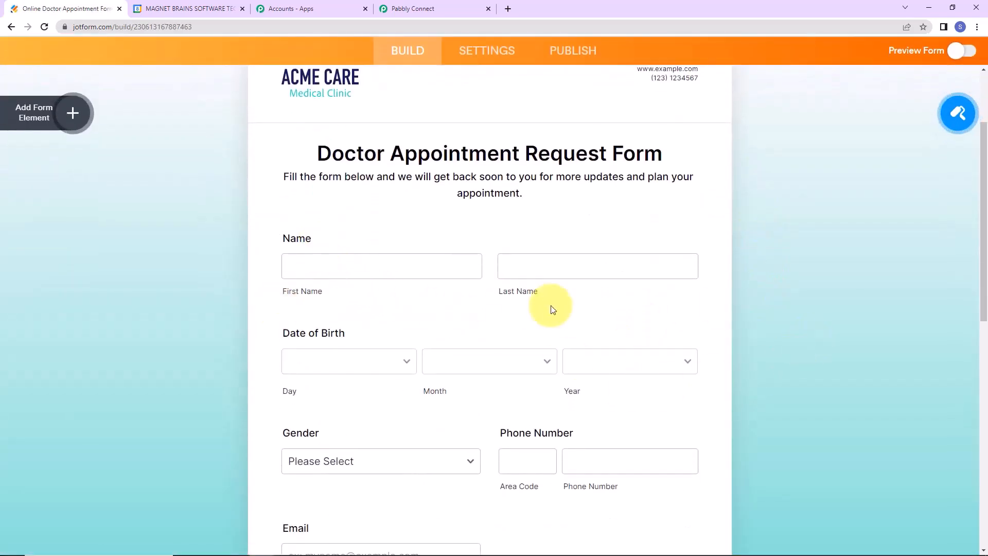
{"action": "scroll", "coordinate": [551, 309], "scroll_direction": "down", "scroll_amount": 2}
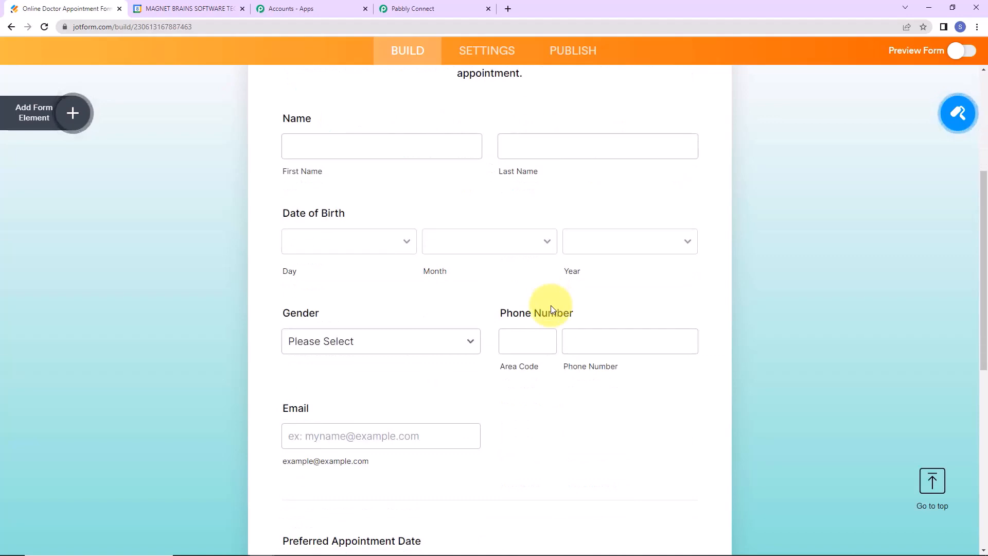
{"action": "scroll", "coordinate": [797, 373], "scroll_direction": "down", "scroll_amount": 2}
{"action": "scroll", "coordinate": [796, 365], "scroll_direction": "down", "scroll_amount": 4}
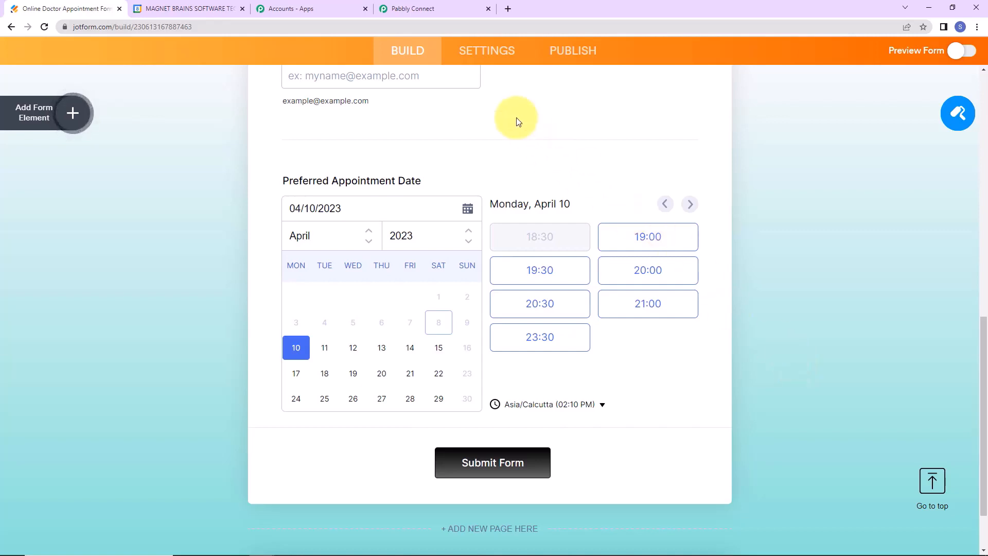
{"action": "left_click", "coordinate": [492, 58]}
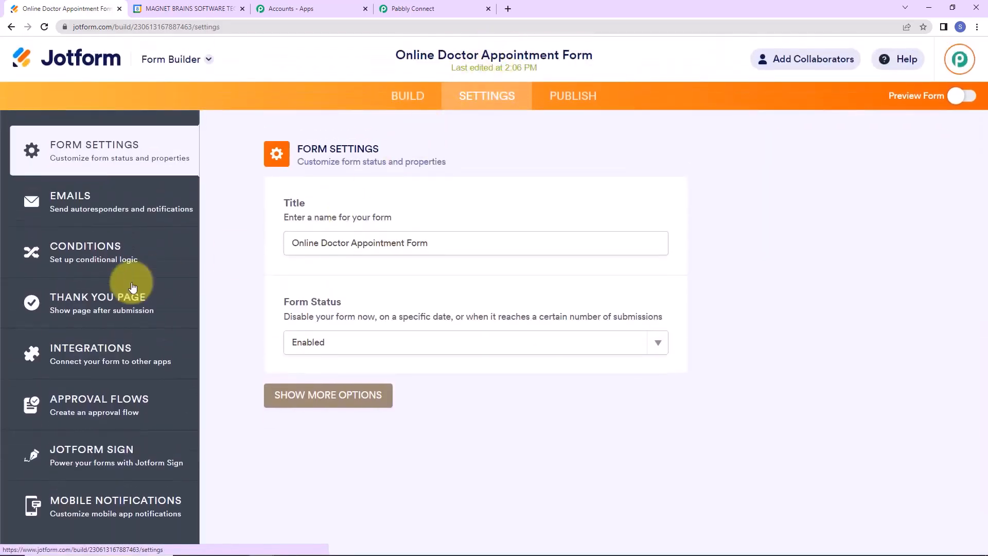
{"action": "left_click", "coordinate": [69, 354]}
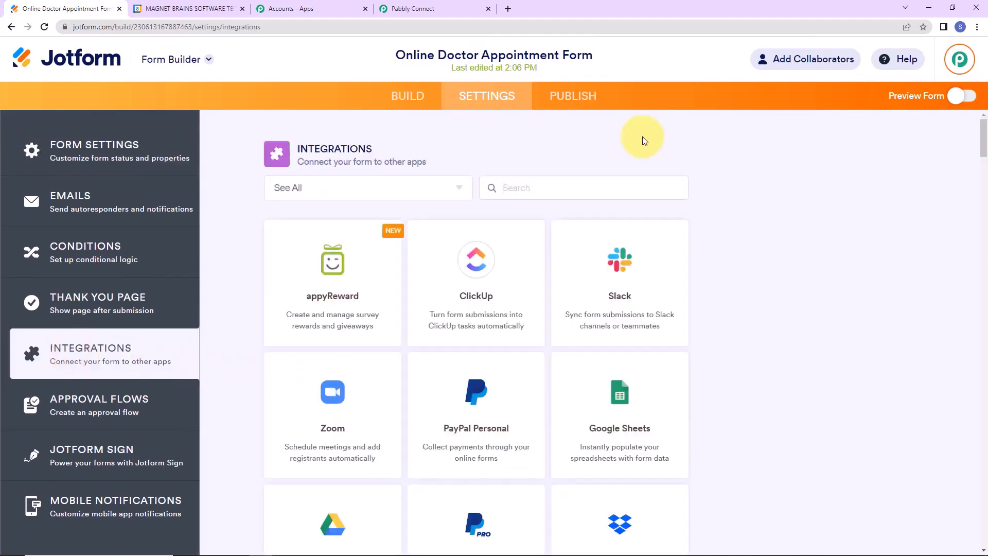
Add a WebHooks integration using the pasted Pabbly webhook URL and complete it.
{"action": "type", "text": "web"}
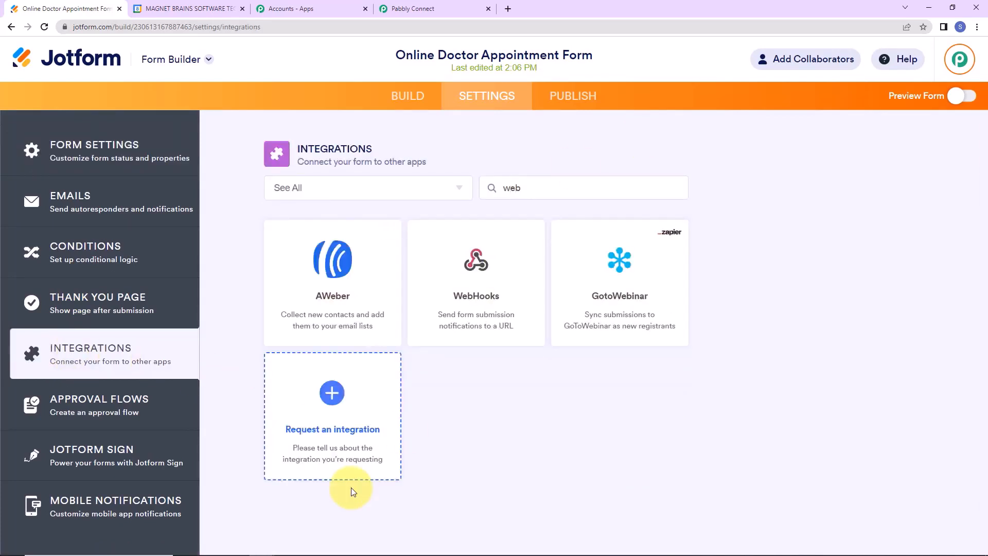
{"action": "left_click", "coordinate": [489, 331]}
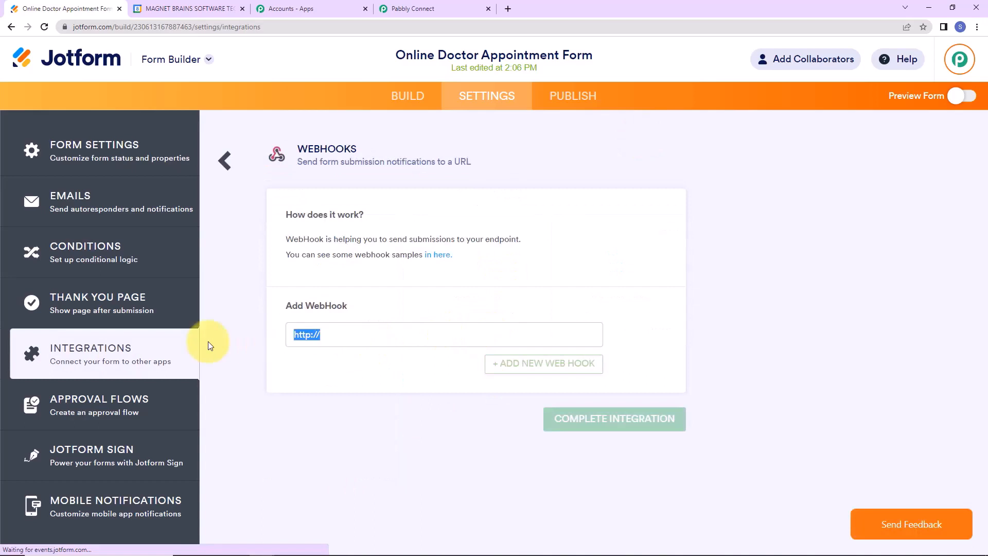
{"action": "key", "text": "BackSpace"}
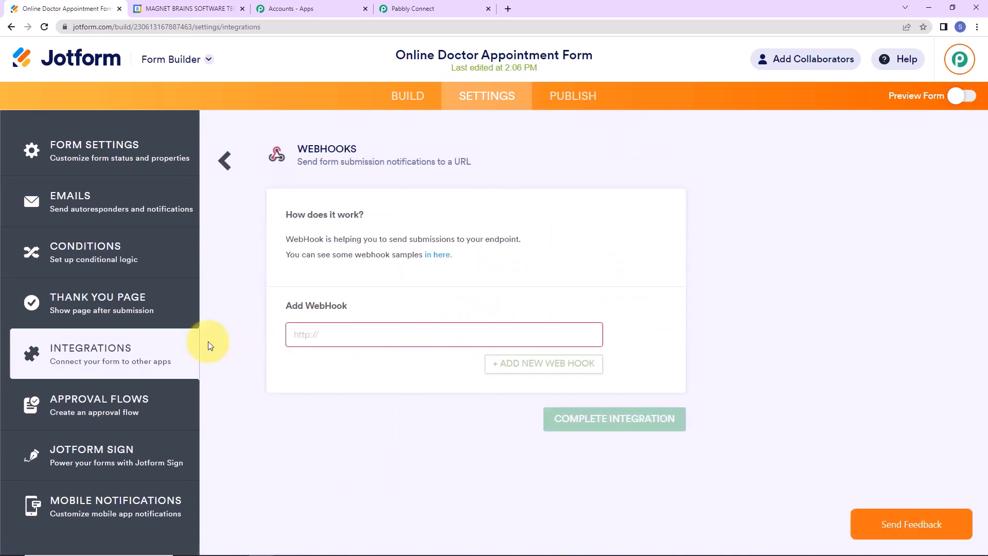
{"action": "key", "text": "ctrl+v"}
{"action": "left_click", "coordinate": [579, 415]}
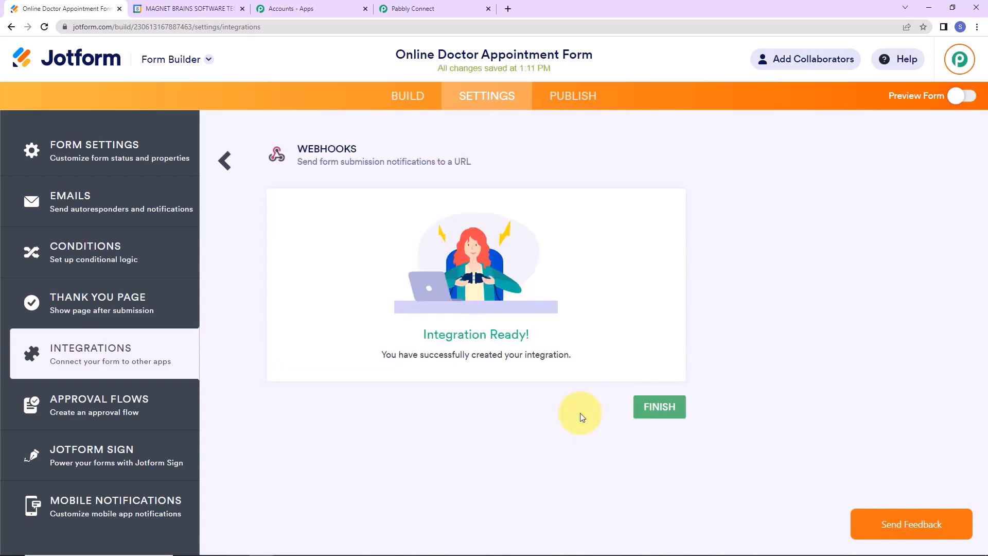
{"action": "left_click", "coordinate": [658, 411]}
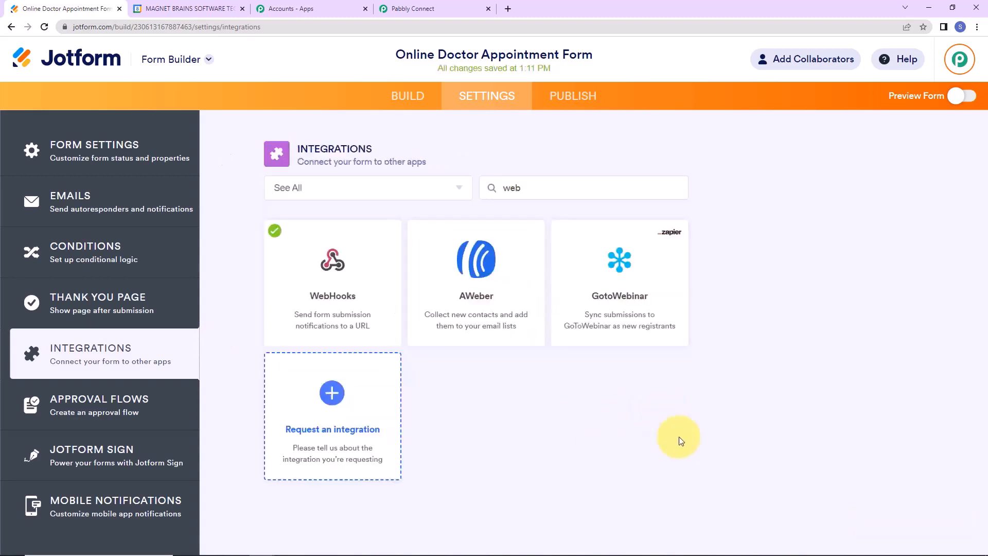
{"action": "left_click", "coordinate": [434, 8]}
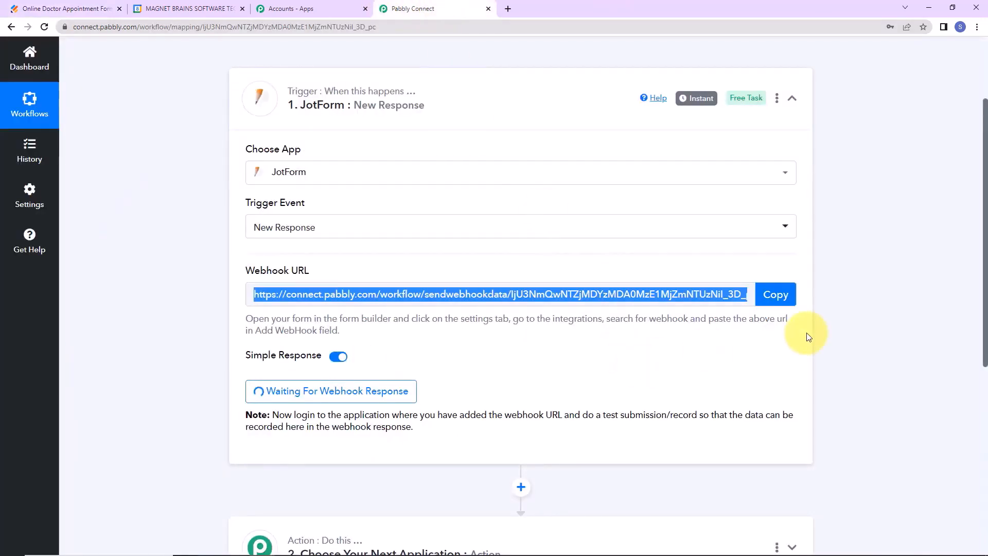
{"action": "scroll", "coordinate": [806, 337], "scroll_direction": "down", "scroll_amount": 2}
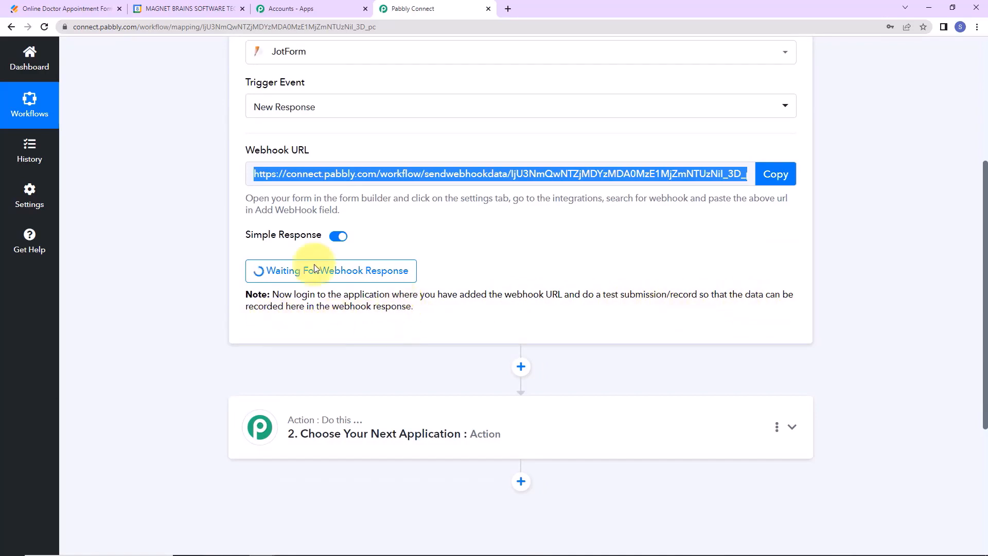
{"action": "left_click", "coordinate": [57, 8]}
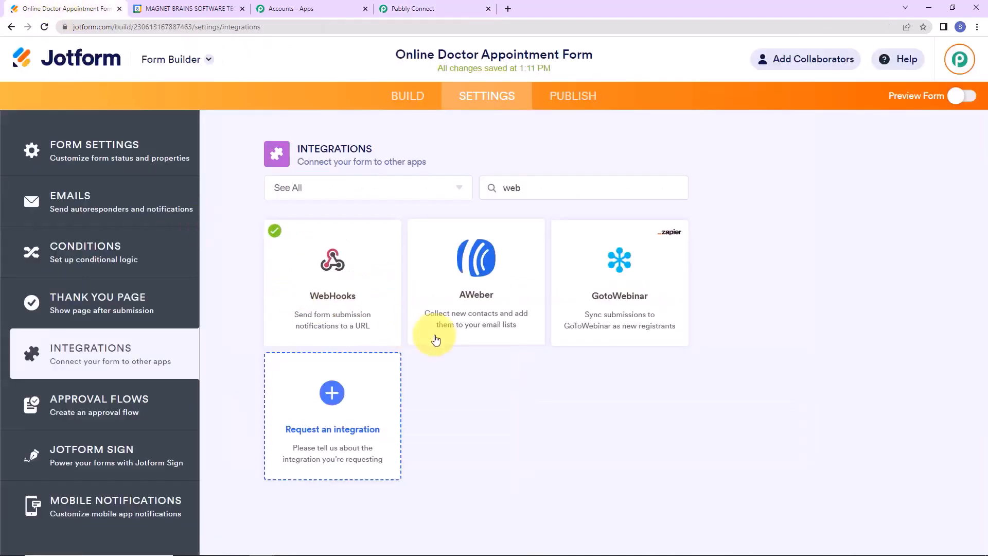
Open the live appointment form in its own tab and enter the first and last name.
{"action": "left_click", "coordinate": [954, 97]}
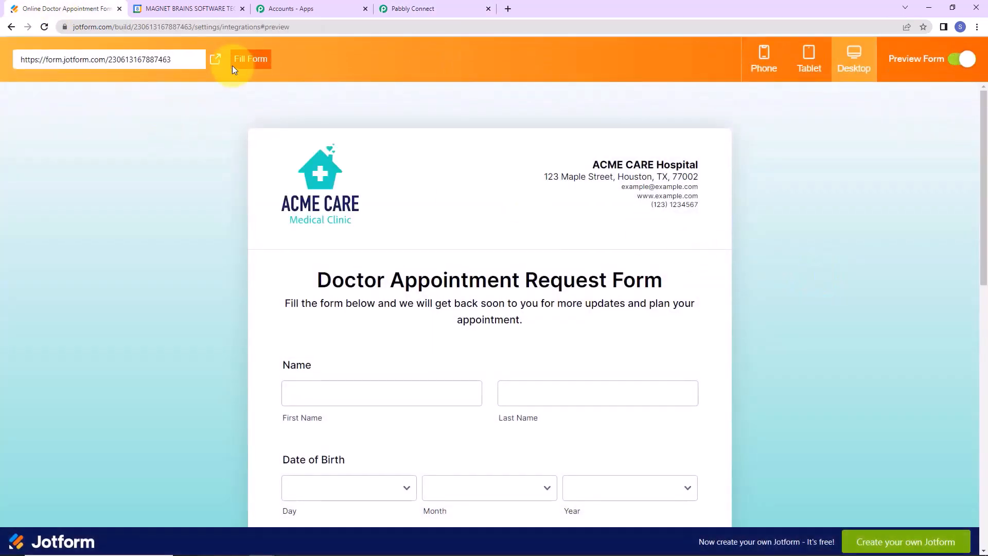
{"action": "left_click", "coordinate": [215, 60]}
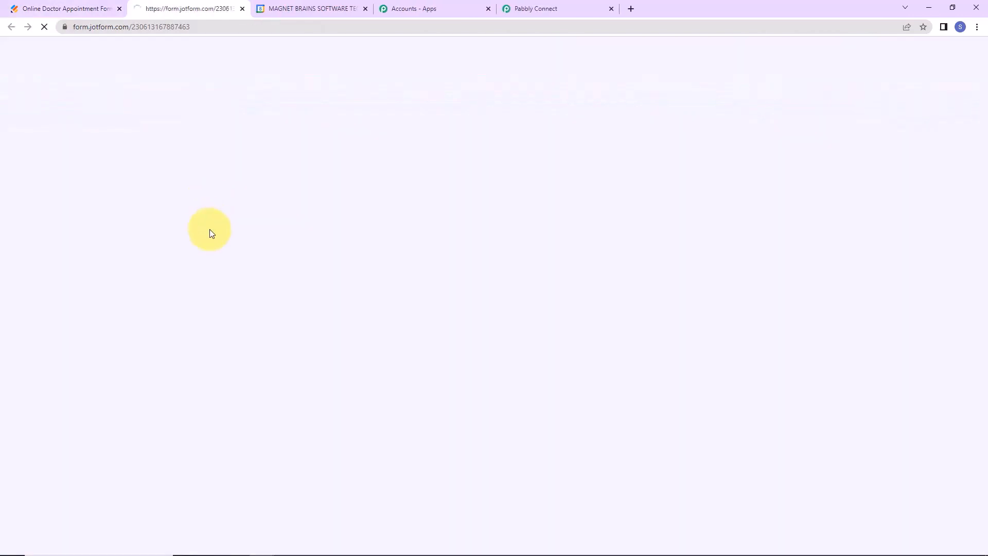
{"action": "scroll", "coordinate": [463, 298], "scroll_direction": "down", "scroll_amount": 2}
{"action": "left_click", "coordinate": [324, 222]}
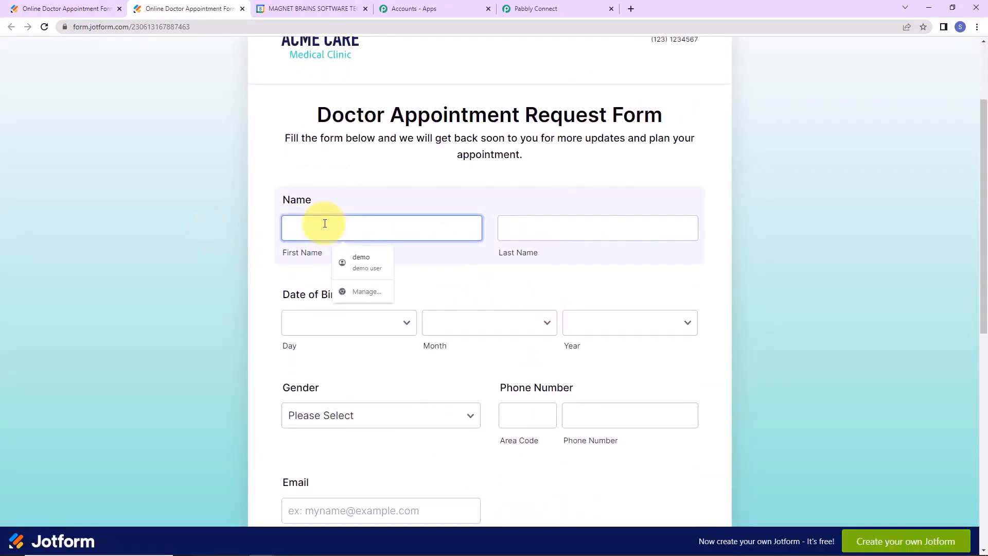
{"action": "type", "text": "New"}
{"action": "key", "text": "Tab"}
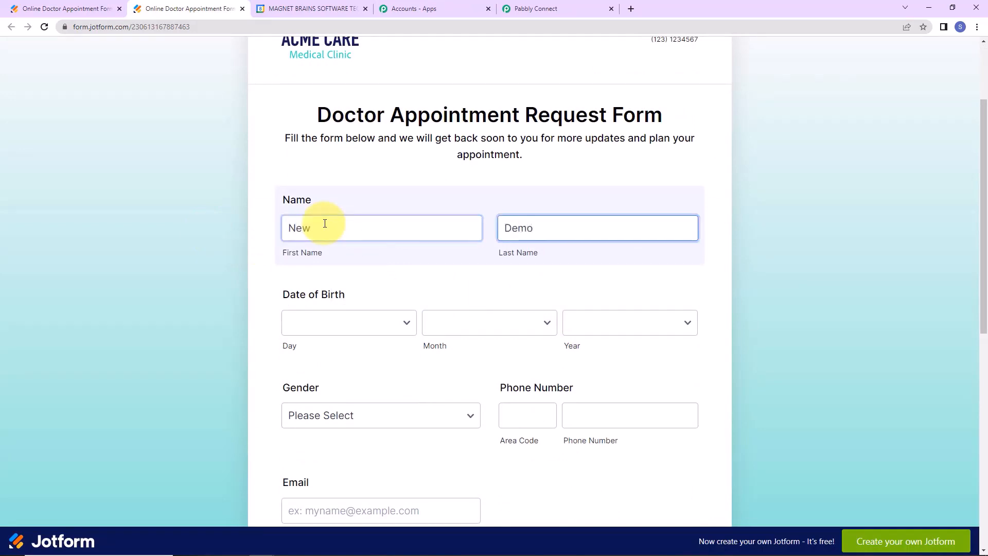
{"action": "type", "text": "Demo"}
Set the date of birth to 1 February 2005.
{"action": "left_click", "coordinate": [337, 328]}
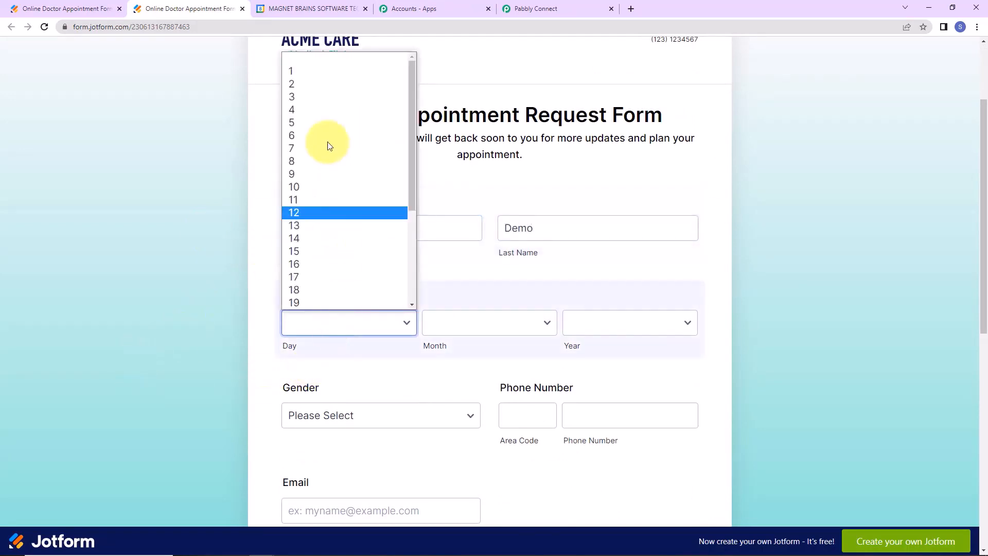
{"action": "left_click", "coordinate": [322, 69]}
{"action": "left_click", "coordinate": [547, 322]}
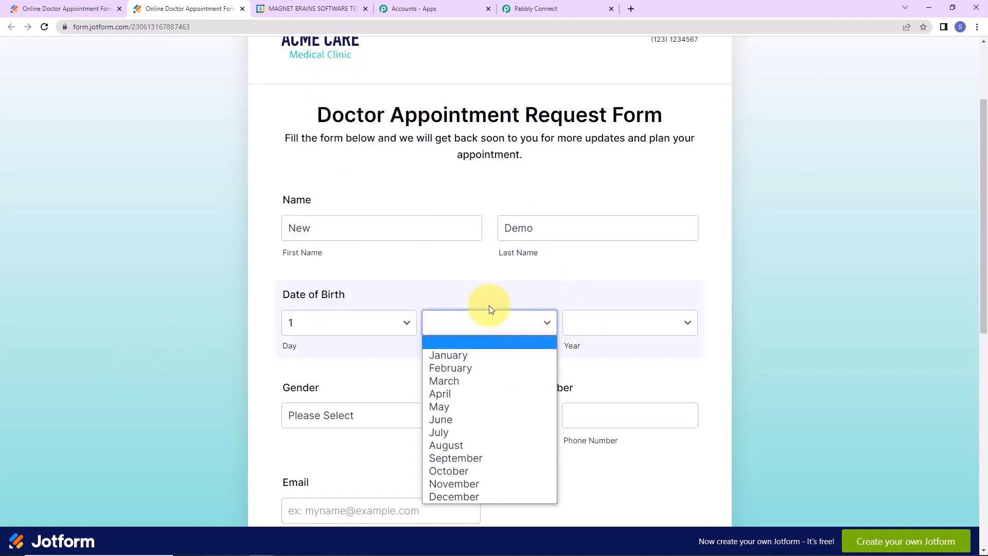
{"action": "left_click", "coordinate": [461, 366]}
{"action": "left_click", "coordinate": [596, 322]}
{"action": "left_click", "coordinate": [596, 302]}
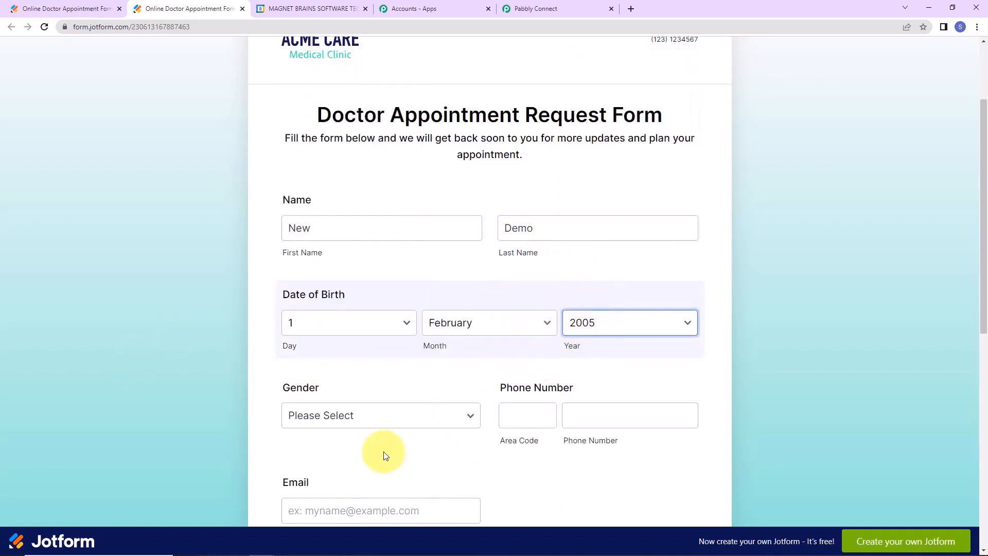
Choose a gender and enter the +91 area code, phone number and email address.
{"action": "left_click", "coordinate": [350, 418]}
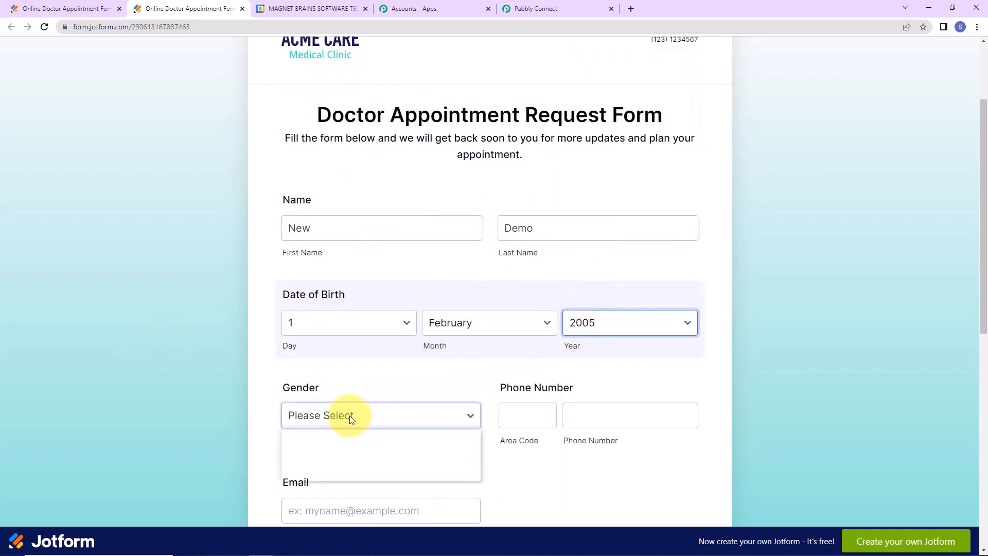
{"action": "left_click", "coordinate": [551, 415]}
{"action": "type", "text": "+91"}
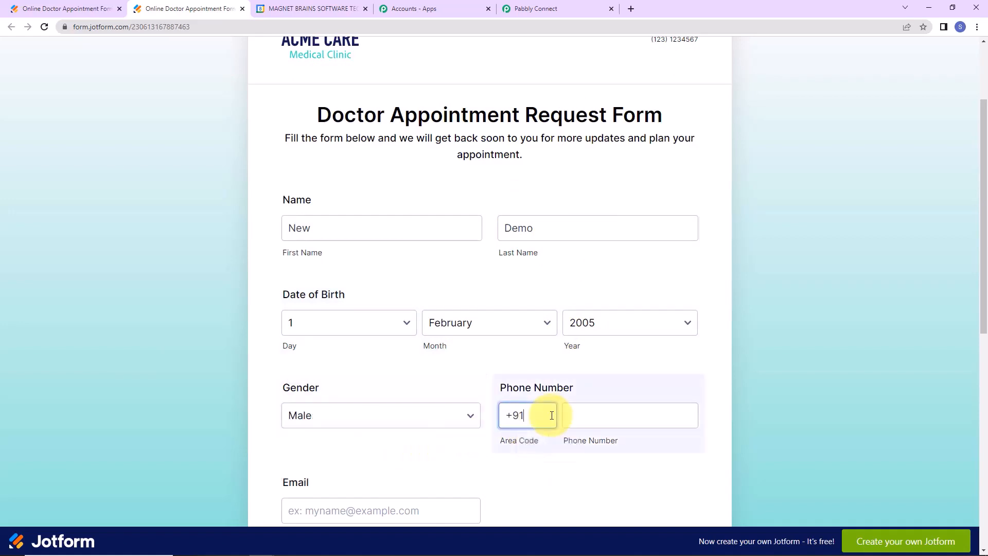
{"action": "left_click", "coordinate": [636, 419]}
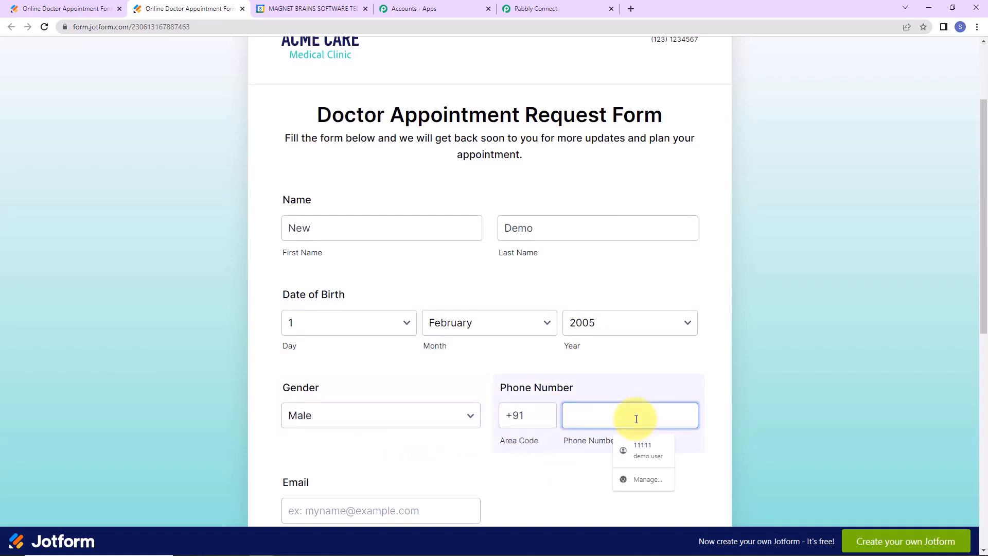
{"action": "type", "text": "9111111111"}
{"action": "scroll", "coordinate": [430, 430], "scroll_direction": "down", "scroll_amount": 5}
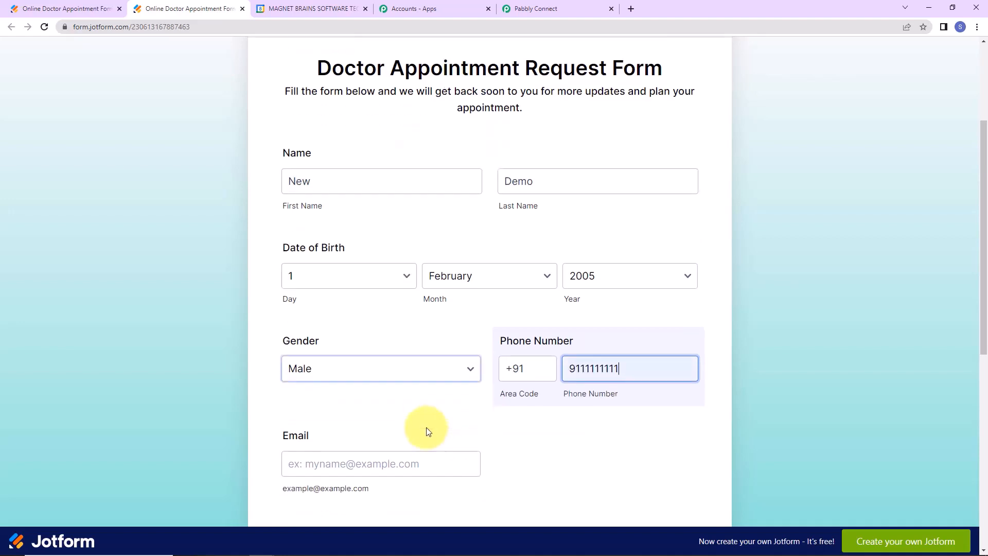
{"action": "left_click", "coordinate": [343, 272]}
{"action": "type", "text": "newde"}
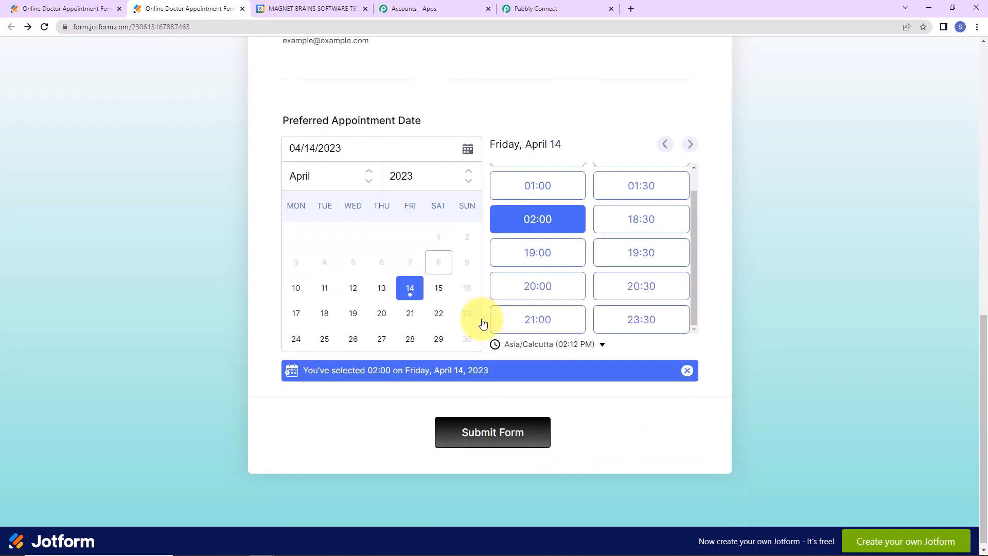
Book Thursday, April 13 at 19:00, submit the form, and return to Pabbly Connect.
{"action": "left_click", "coordinate": [385, 289]}
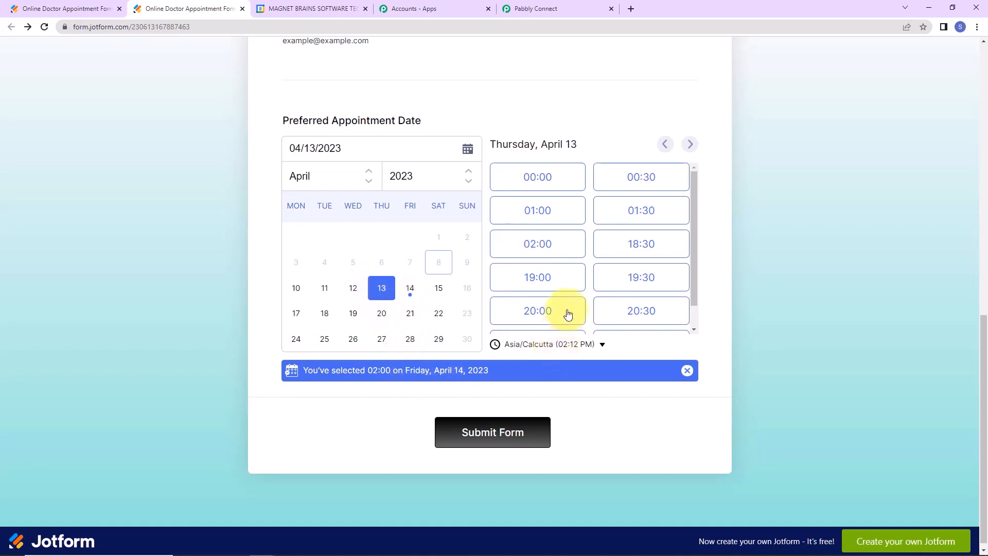
{"action": "left_click", "coordinate": [559, 276]}
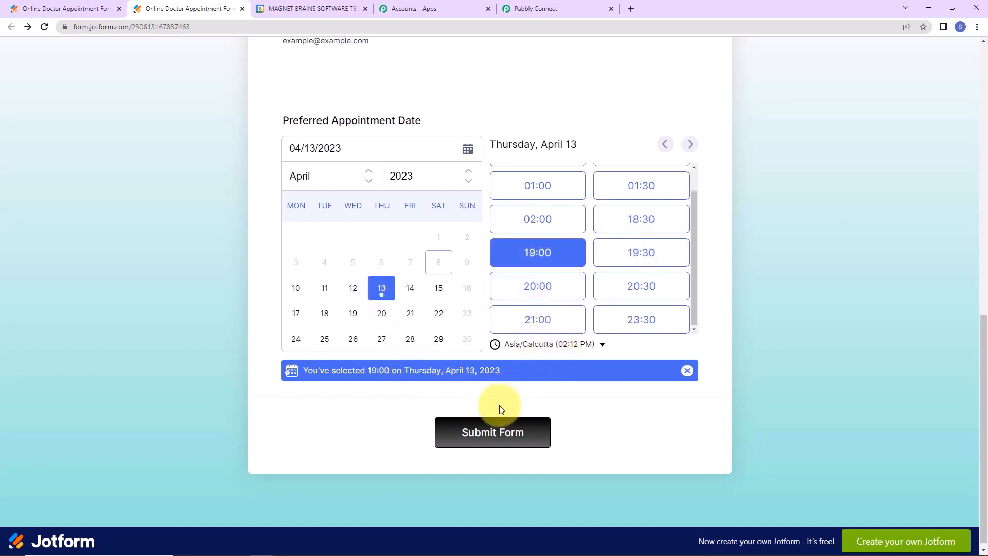
{"action": "left_click", "coordinate": [497, 444]}
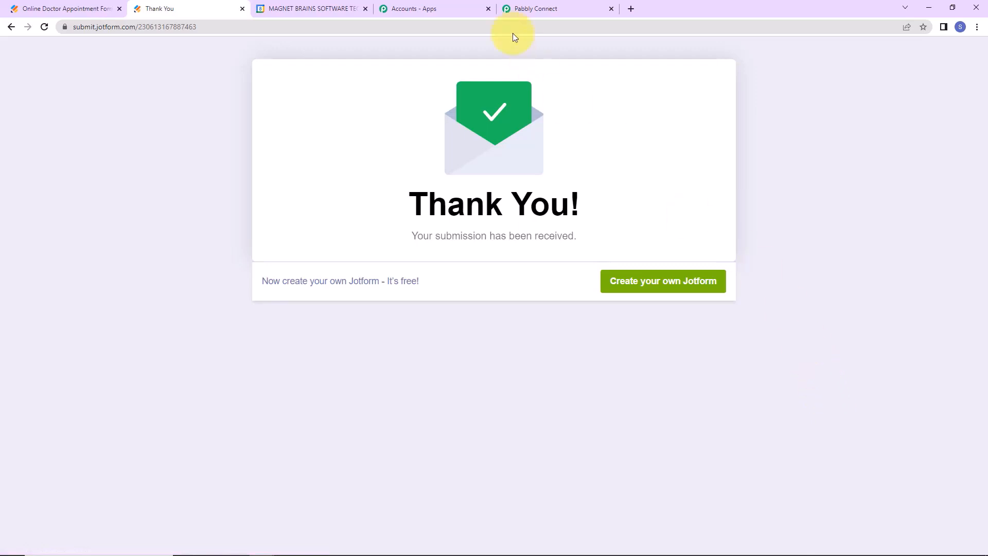
{"action": "left_click", "coordinate": [516, 12]}
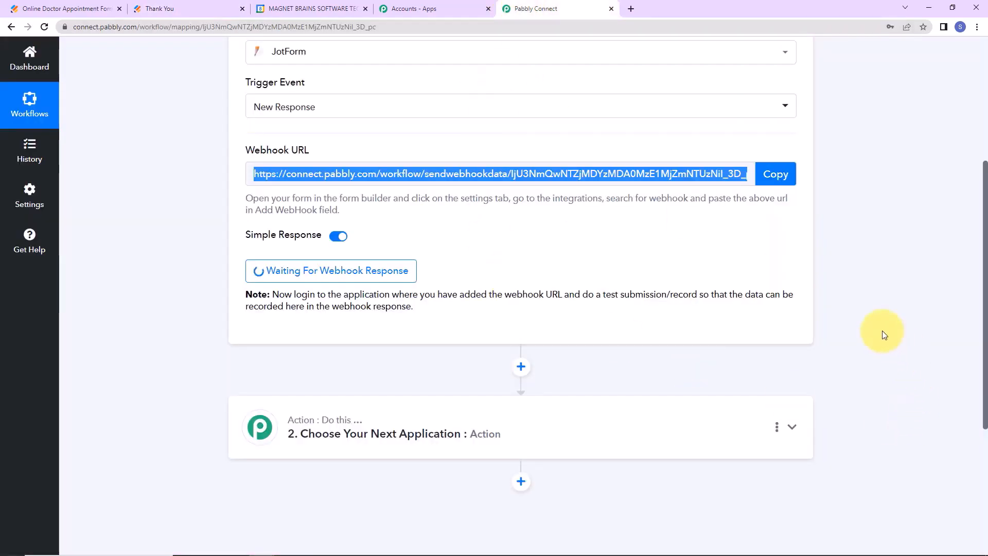
{"action": "scroll", "coordinate": [882, 331], "scroll_direction": "down", "scroll_amount": 4}
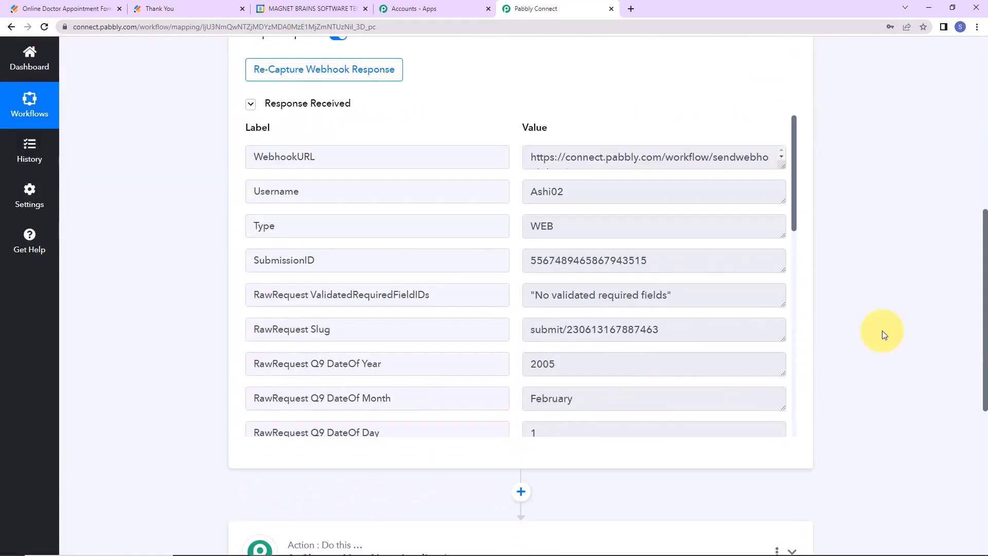
{"action": "scroll", "coordinate": [882, 332], "scroll_direction": "down", "scroll_amount": 1}
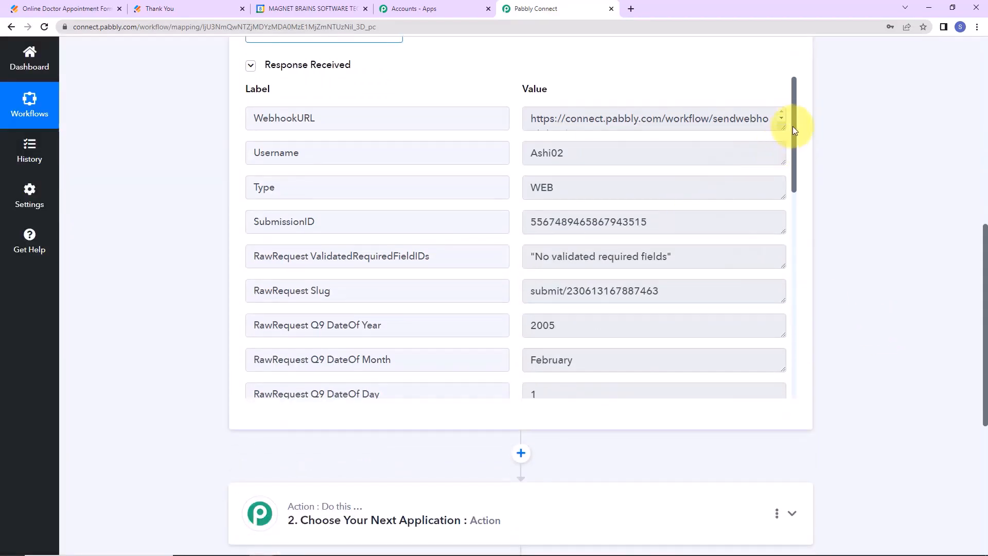
{"action": "left_click_drag", "start_coordinate": [792, 130], "coordinate": [807, 209]}
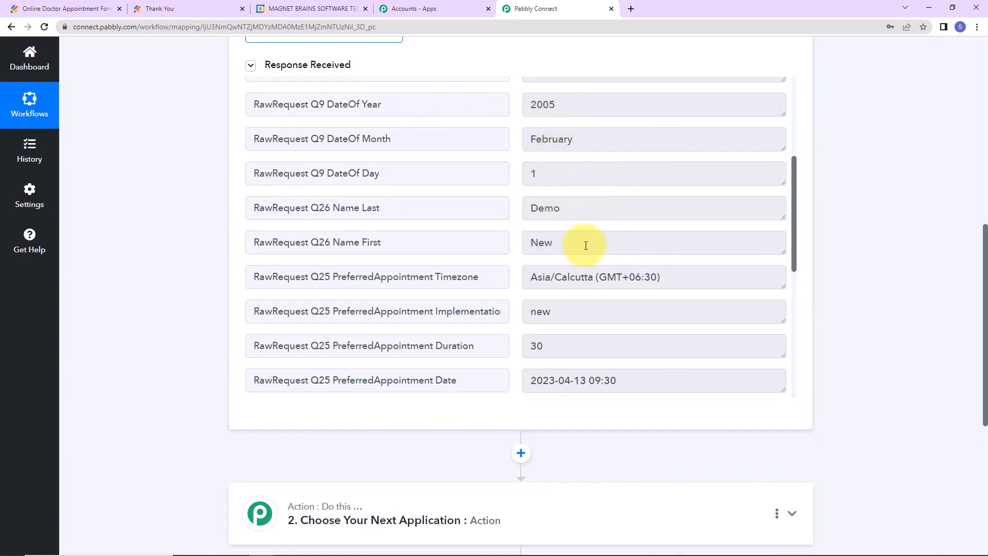
{"action": "left_click_drag", "start_coordinate": [793, 180], "coordinate": [804, 239]}
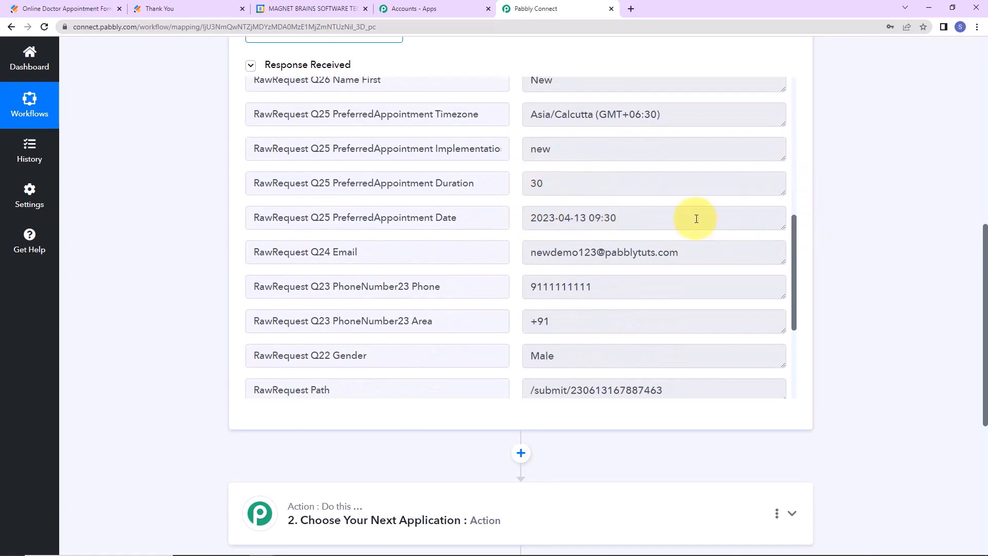
{"action": "left_click_drag", "start_coordinate": [795, 220], "coordinate": [798, 286]}
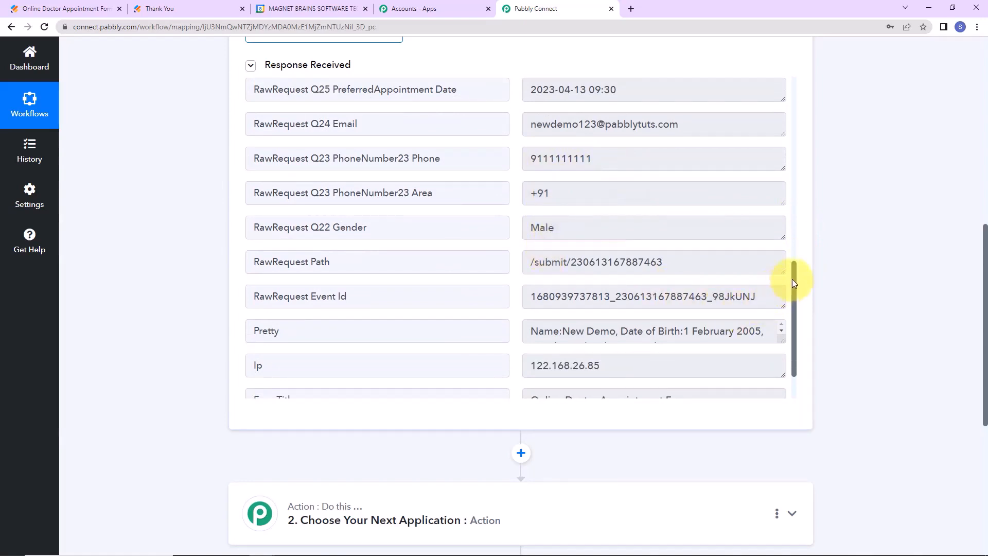
{"action": "left_click_drag", "start_coordinate": [792, 283], "coordinate": [798, 315]}
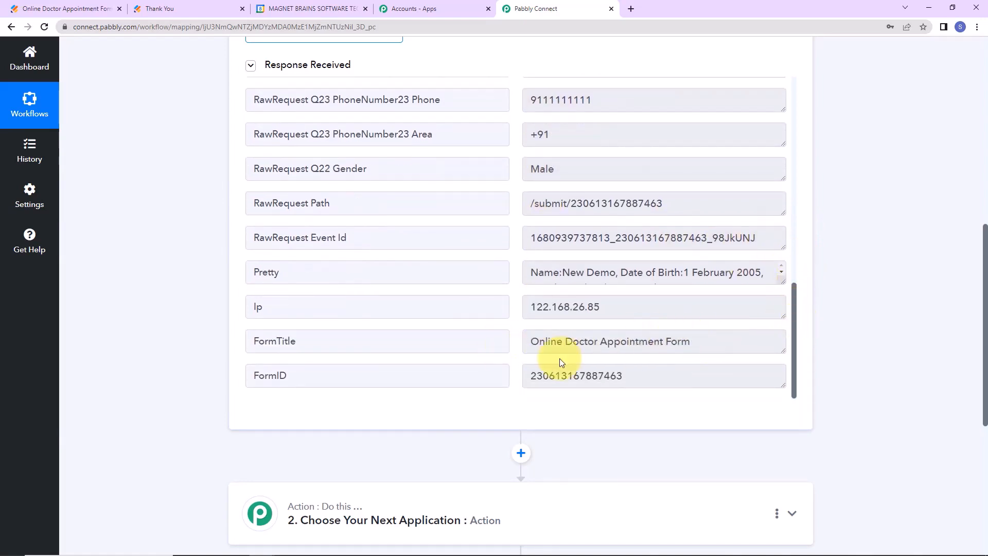
{"action": "scroll", "coordinate": [862, 255], "scroll_direction": "down", "scroll_amount": 5}
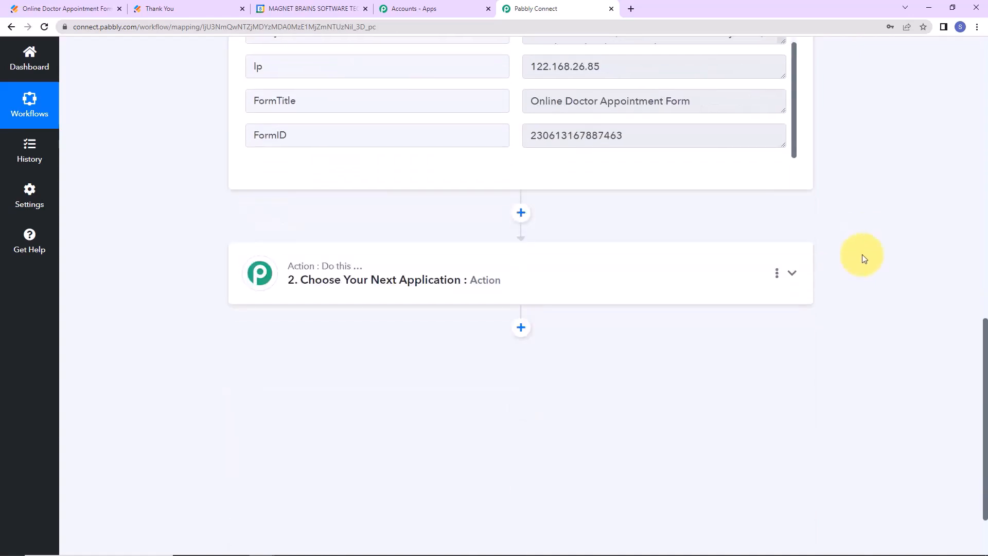
Choose Google Meet with the Schedule a Meeting action event and begin connecting an account.
{"action": "left_click", "coordinate": [388, 282]}
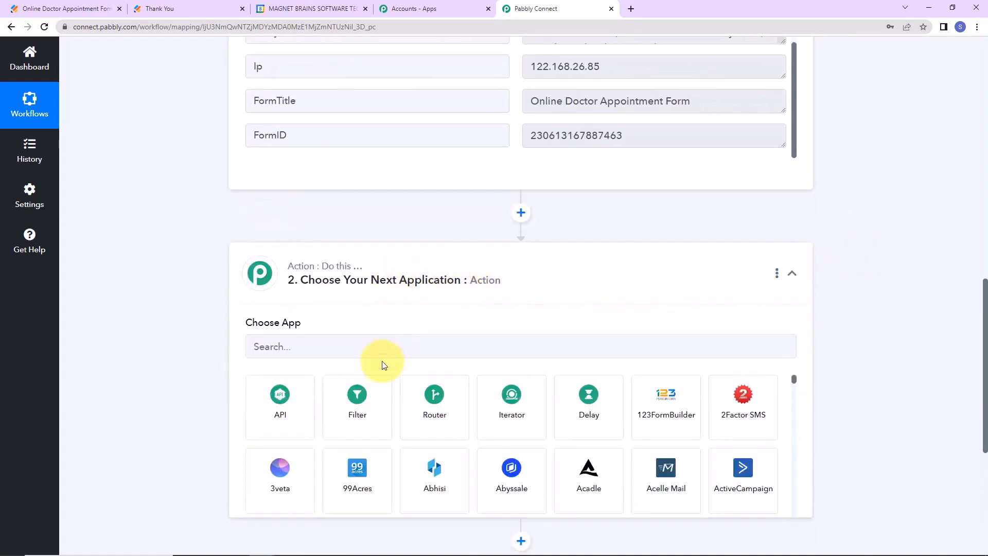
{"action": "left_click", "coordinate": [372, 343]}
{"action": "type", "text": "google"}
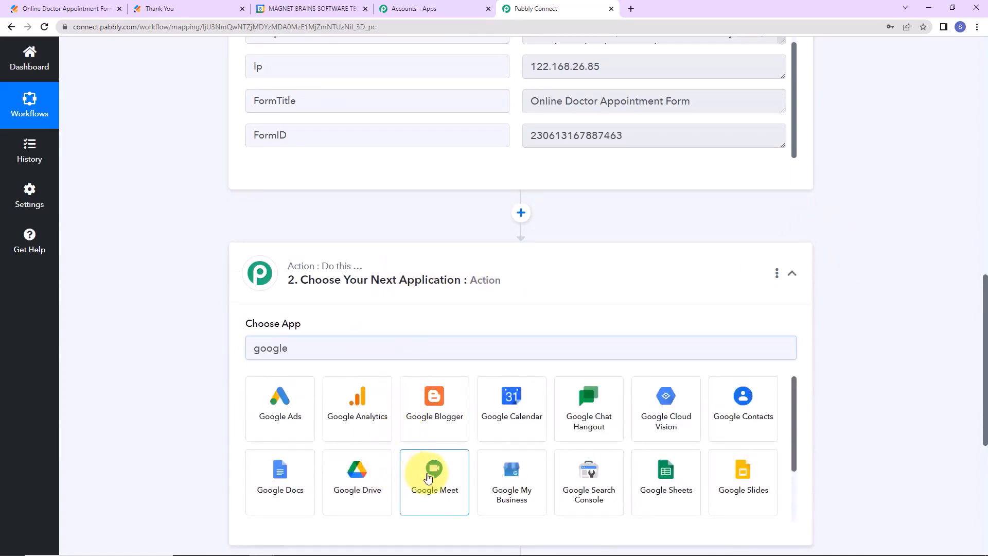
{"action": "left_click", "coordinate": [434, 470]}
{"action": "left_click", "coordinate": [316, 403]}
{"action": "left_click", "coordinate": [294, 462]}
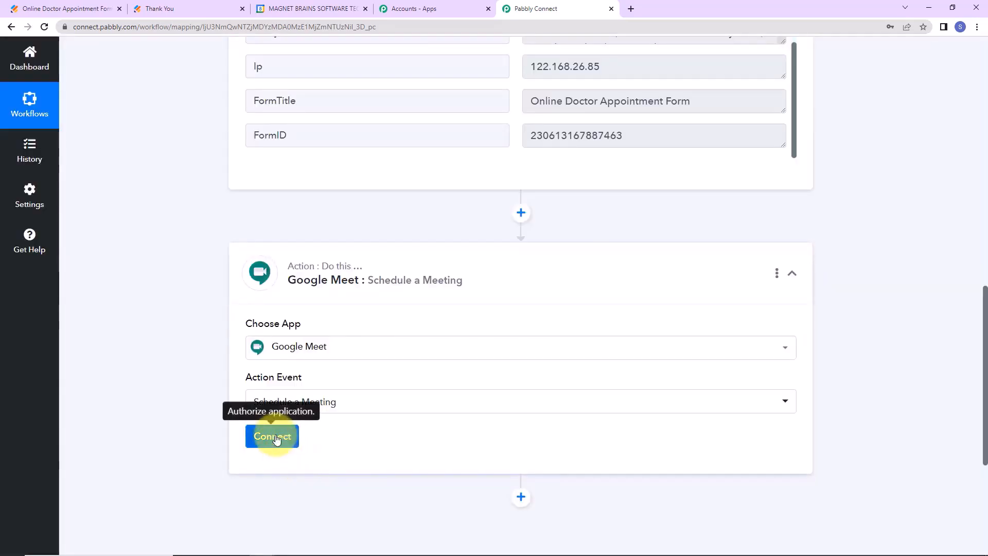
{"action": "left_click", "coordinate": [275, 437]}
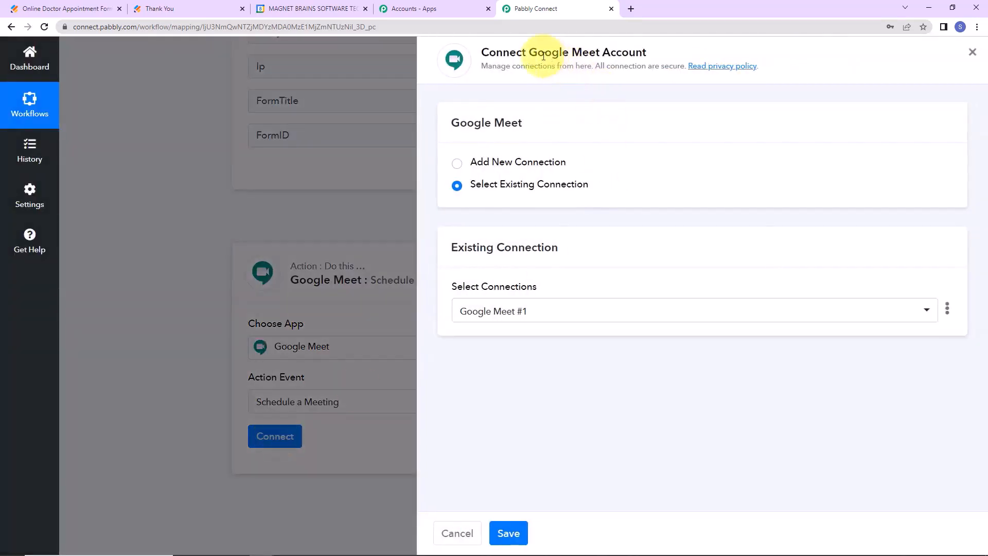
Add a new connection by signing in with a Google account and allowing calendar access.
{"action": "left_click_drag", "start_coordinate": [530, 52], "coordinate": [686, 73]}
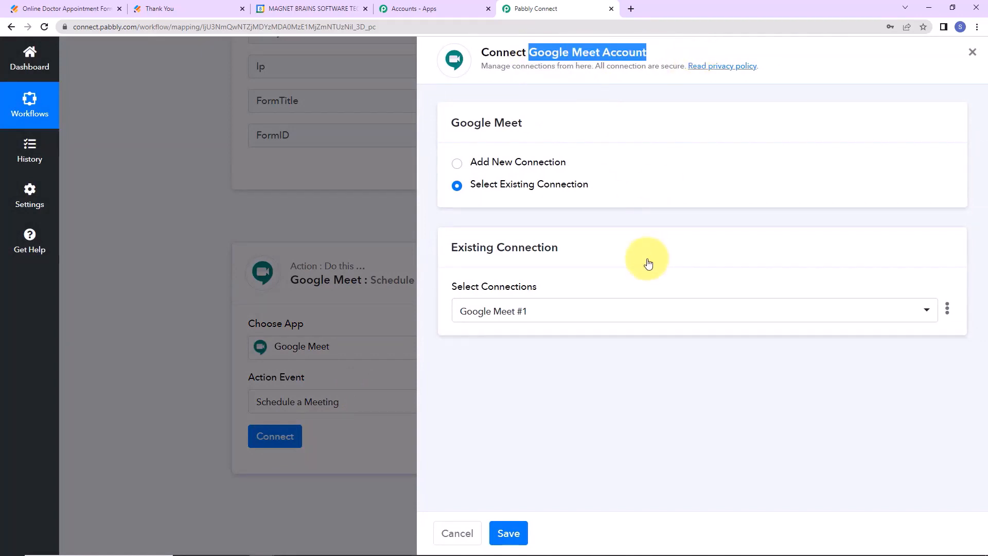
{"action": "left_click", "coordinate": [460, 164]}
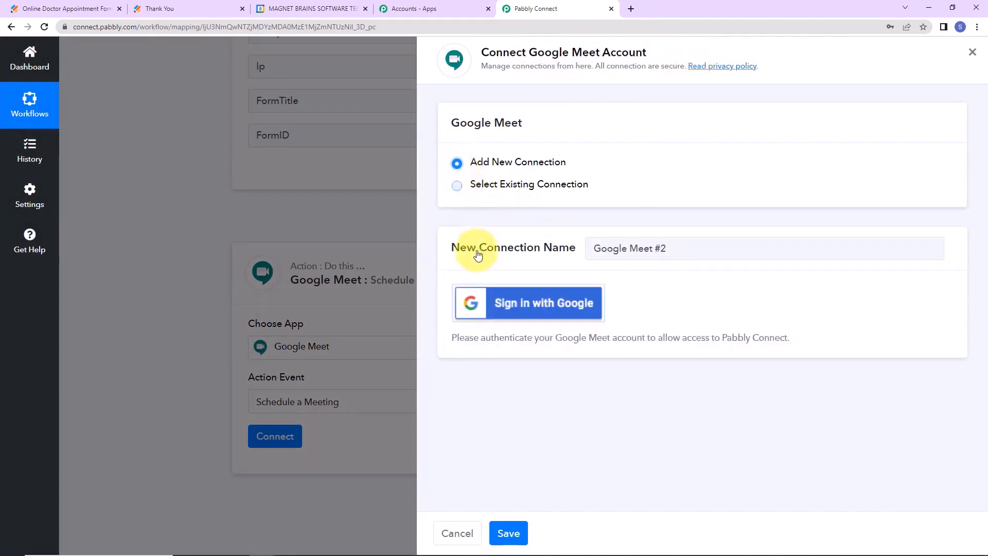
{"action": "left_click", "coordinate": [515, 306]}
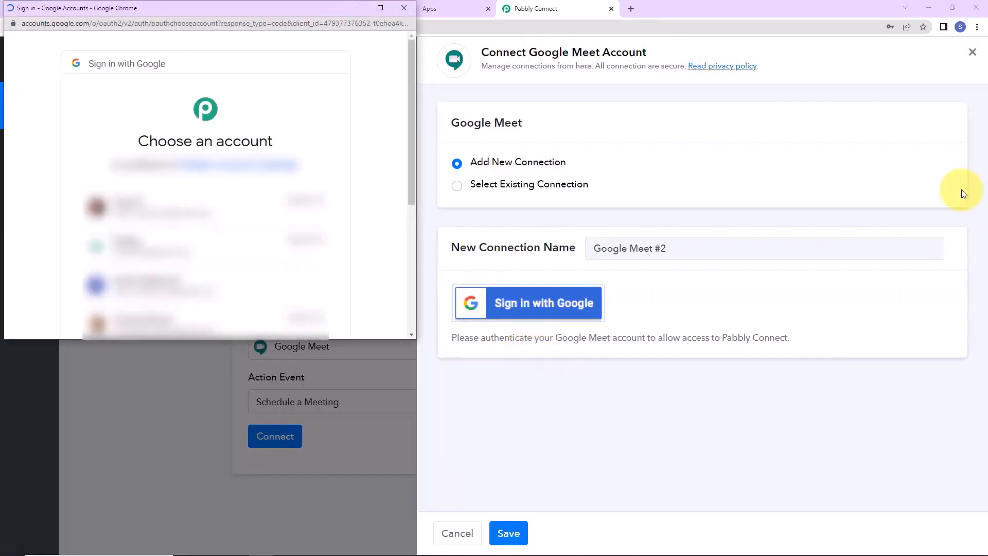
{"action": "left_click", "coordinate": [254, 274]}
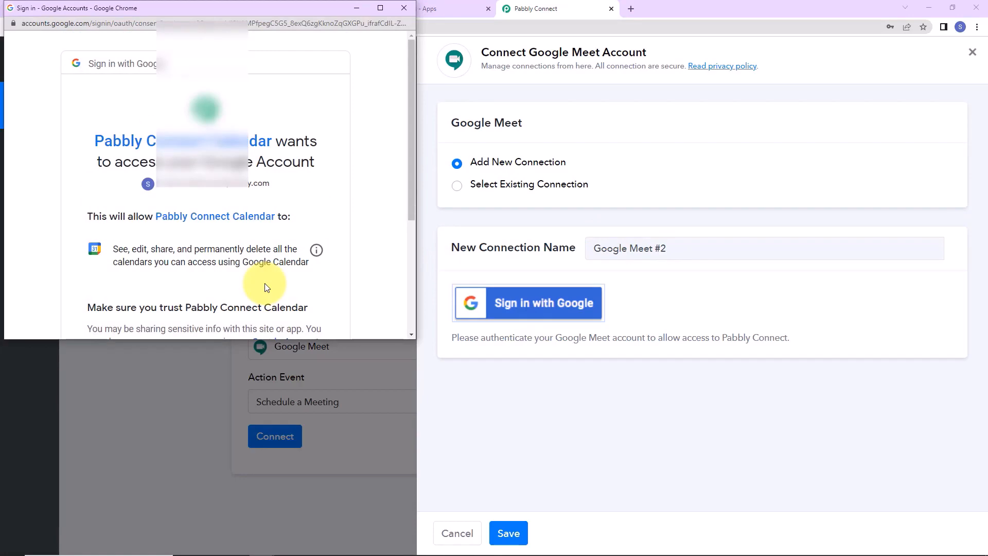
{"action": "scroll", "coordinate": [265, 287], "scroll_direction": "down", "scroll_amount": 3}
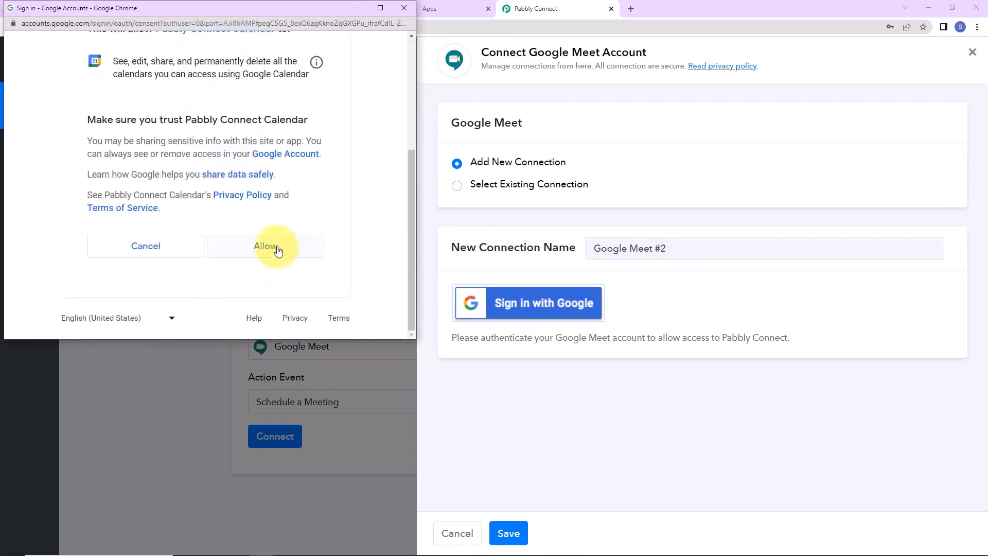
{"action": "left_click", "coordinate": [265, 247]}
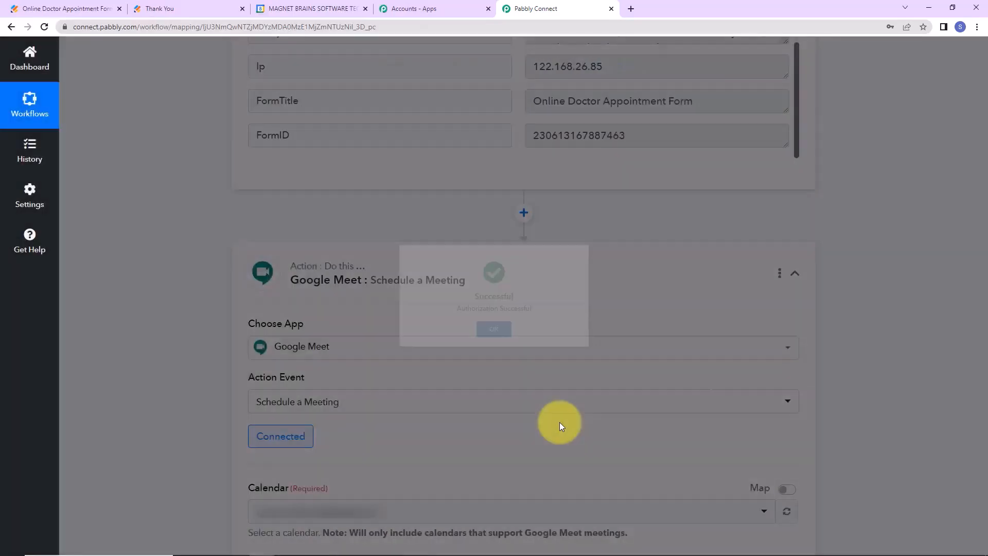
Enter 'New Appointment Scheduled' as the meeting Summary.
{"action": "scroll", "coordinate": [905, 256], "scroll_direction": "down", "scroll_amount": 7}
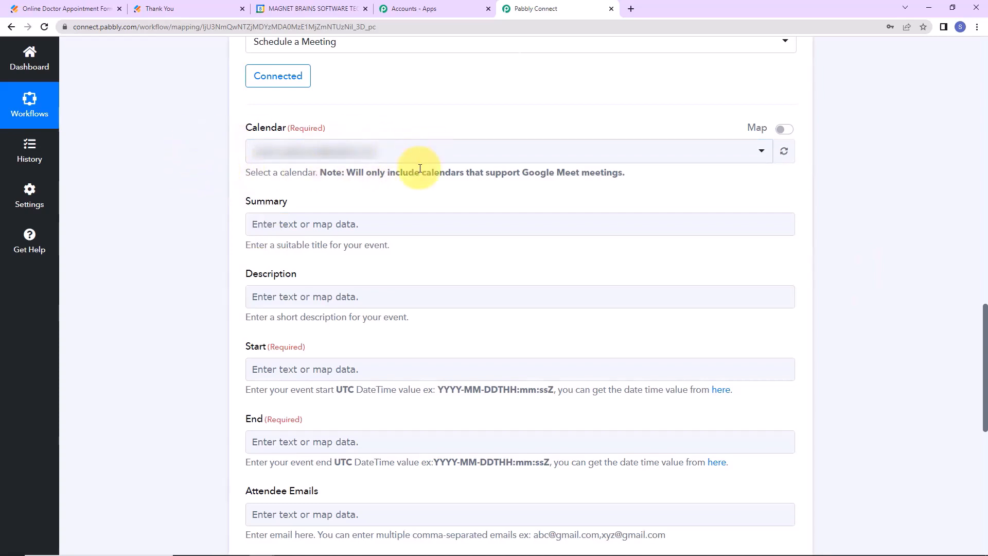
{"action": "left_click", "coordinate": [404, 222]}
{"action": "type", "text": "New Appointment Scheduled"}
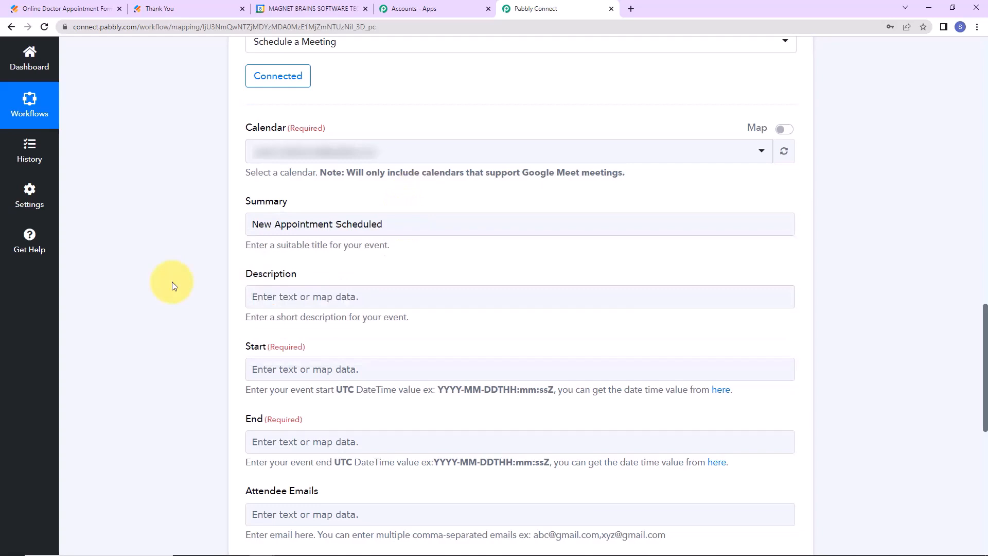
{"action": "left_click_drag", "start_coordinate": [399, 223], "coordinate": [147, 223]}
{"action": "key", "text": "ctrl+c"}
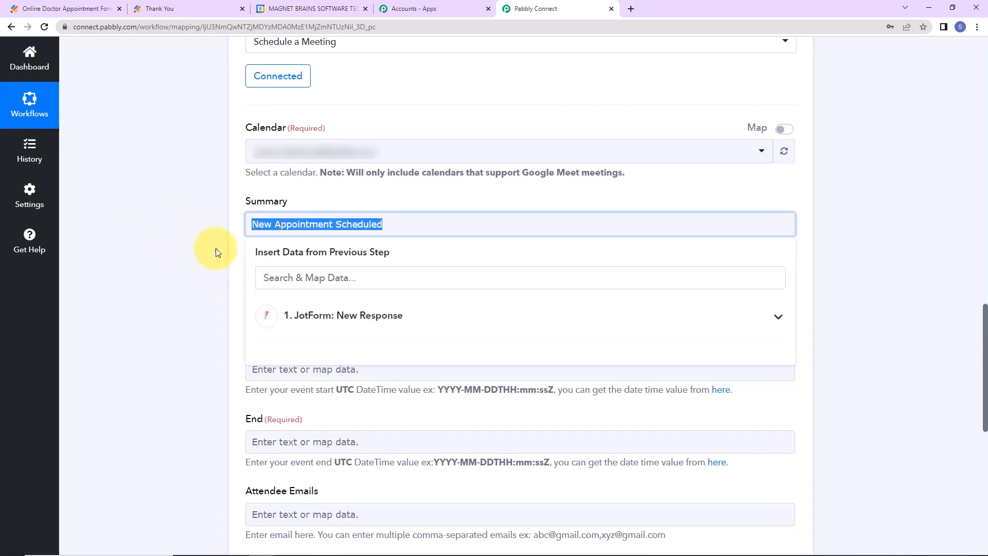
Set the Description to 'New Appointment Scheduled for' plus the Q26 first and last name fields.
{"action": "left_click", "coordinate": [228, 260]}
{"action": "left_click", "coordinate": [270, 295]}
{"action": "key", "text": "ctrl+v"}
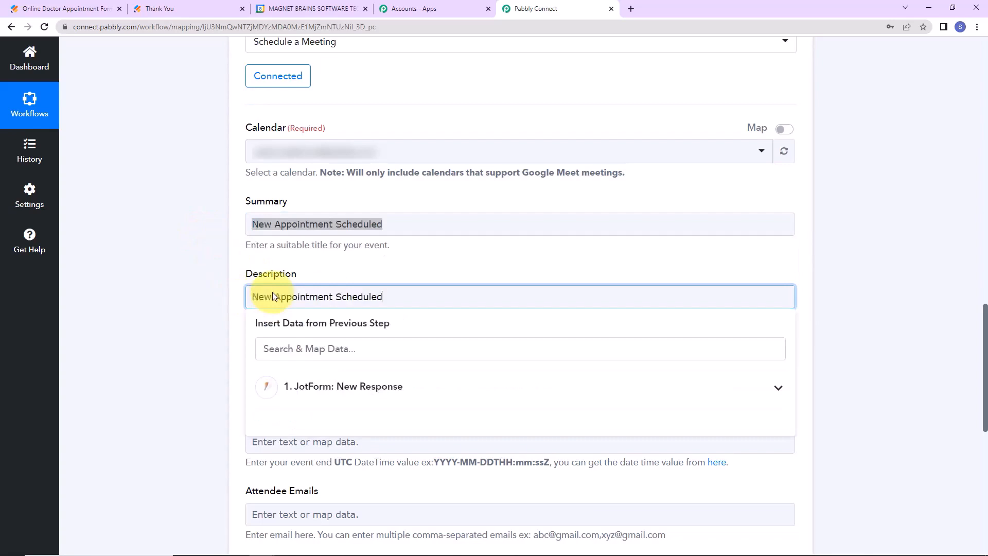
{"action": "type", "text": "for"}
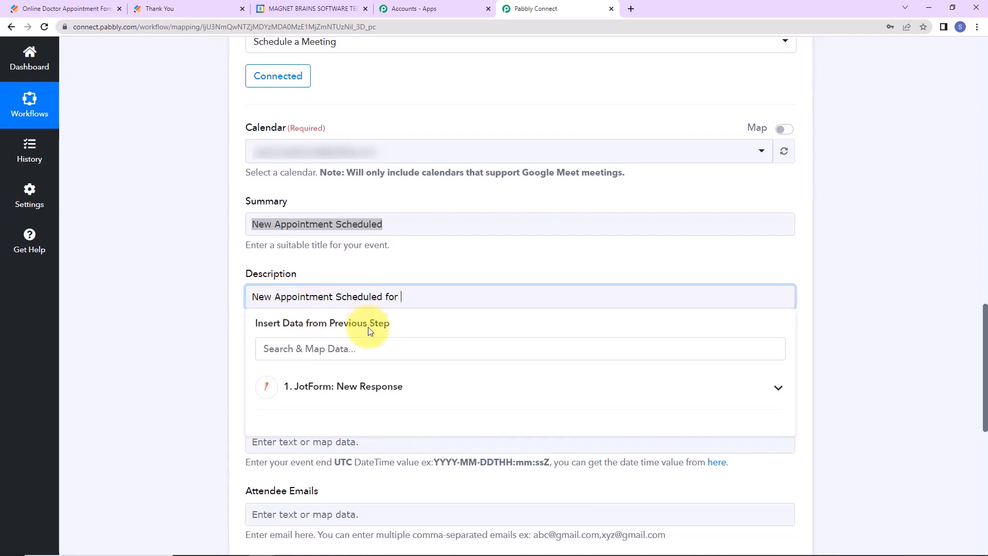
{"action": "left_click", "coordinate": [343, 394]}
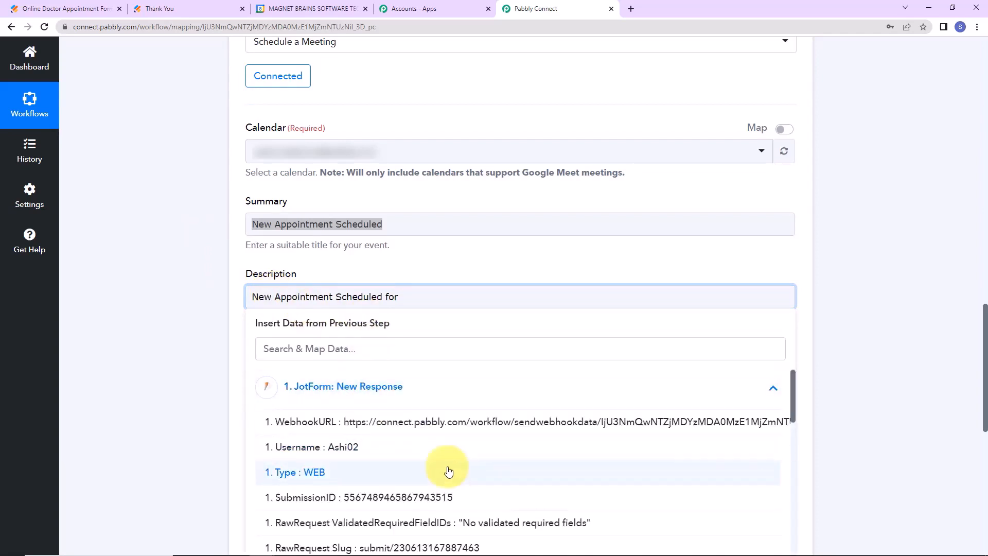
{"action": "scroll", "coordinate": [441, 470], "scroll_direction": "down", "scroll_amount": 5}
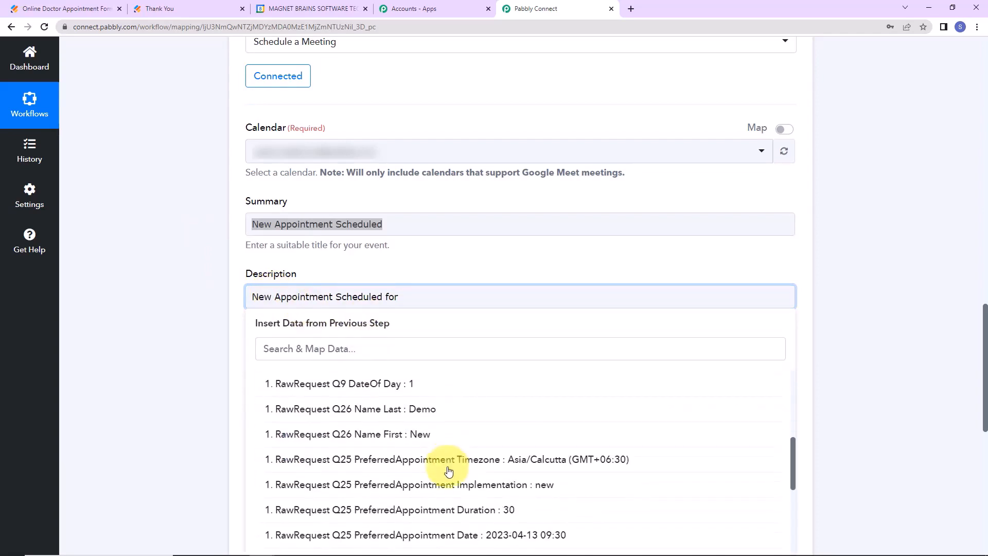
{"action": "left_click", "coordinate": [398, 434]}
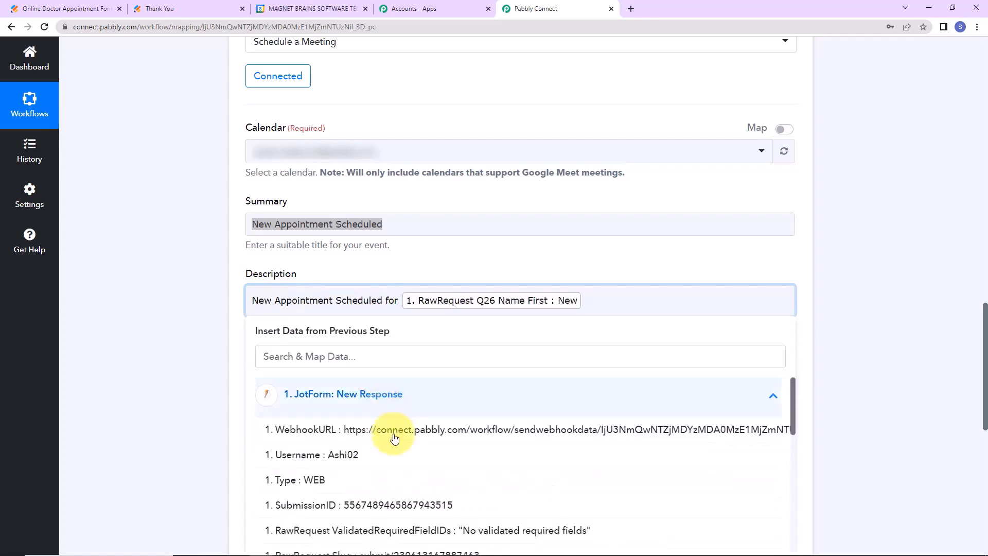
{"action": "scroll", "coordinate": [396, 514], "scroll_direction": "down", "scroll_amount": 3}
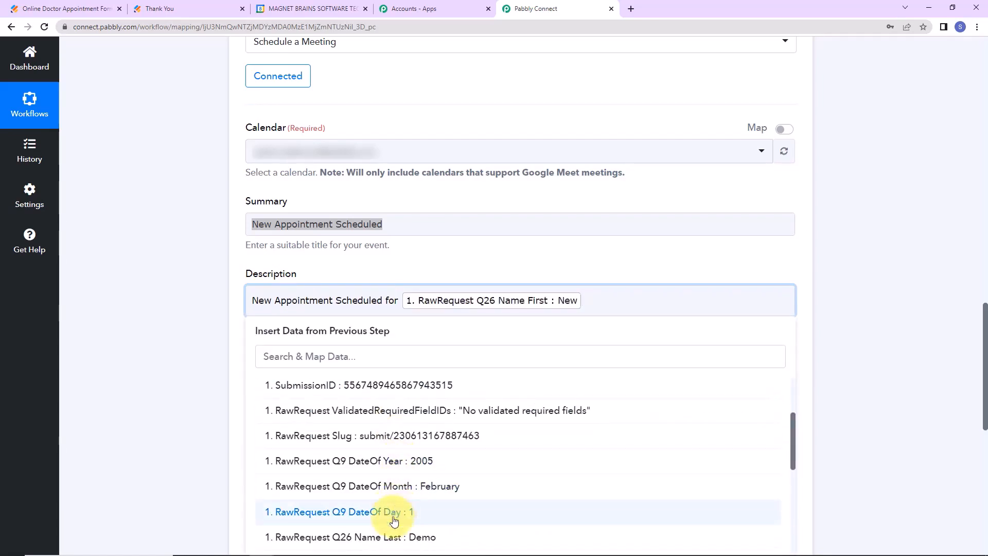
{"action": "left_click", "coordinate": [361, 536]}
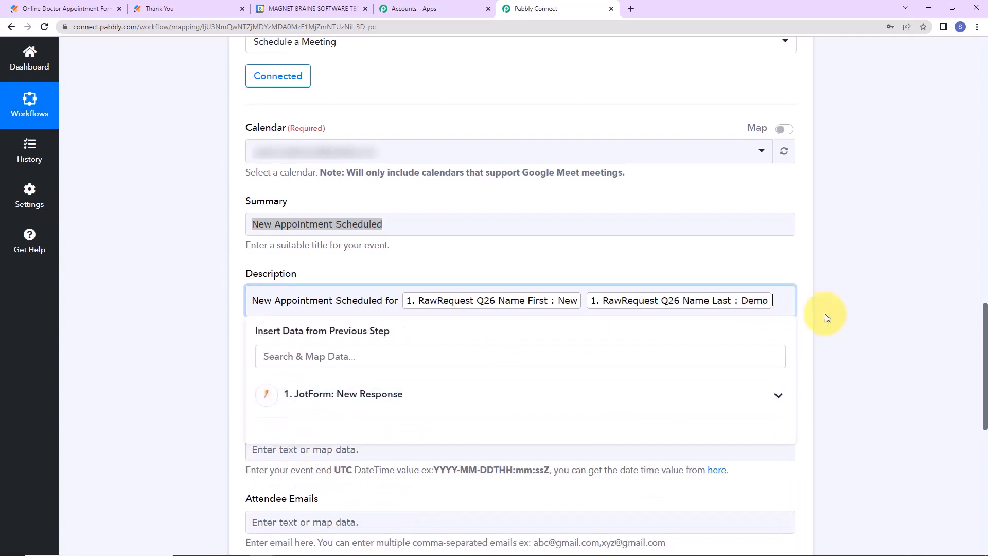
{"action": "left_click", "coordinate": [865, 320]}
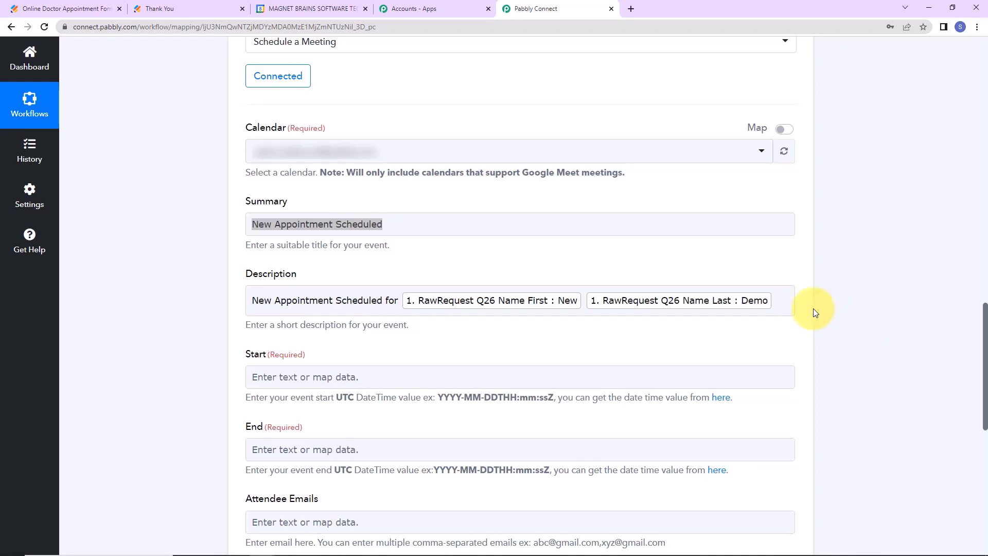
{"action": "scroll", "coordinate": [669, 284], "scroll_direction": "down", "scroll_amount": 2}
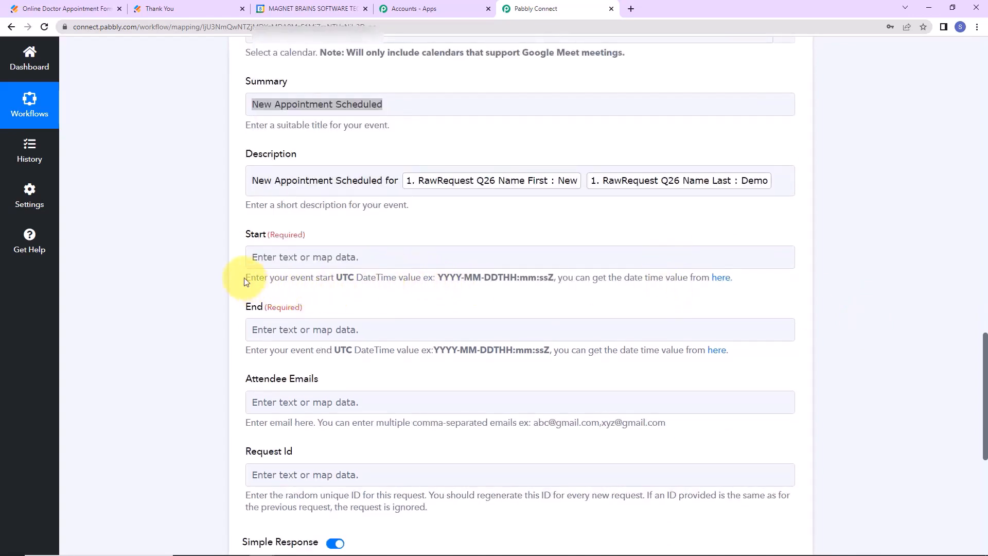
{"action": "left_click_drag", "start_coordinate": [245, 280], "coordinate": [549, 278]}
Check the PreferredAppointment Date value, then add a step before the Google Meet action.
{"action": "scroll", "coordinate": [935, 302], "scroll_direction": "up", "scroll_amount": 10}
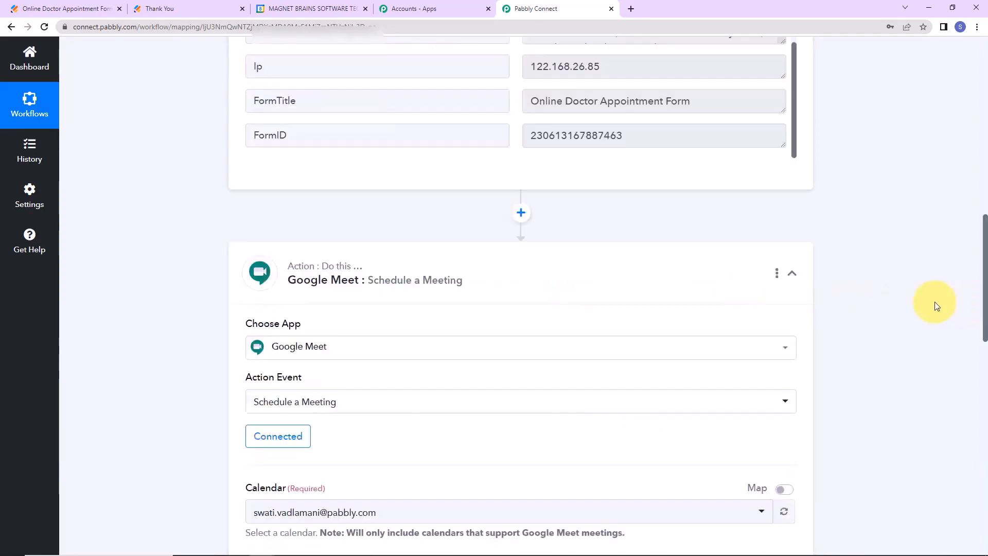
{"action": "scroll", "coordinate": [731, 257], "scroll_direction": "up", "scroll_amount": 2}
{"action": "scroll", "coordinate": [721, 242], "scroll_direction": "up", "scroll_amount": 3}
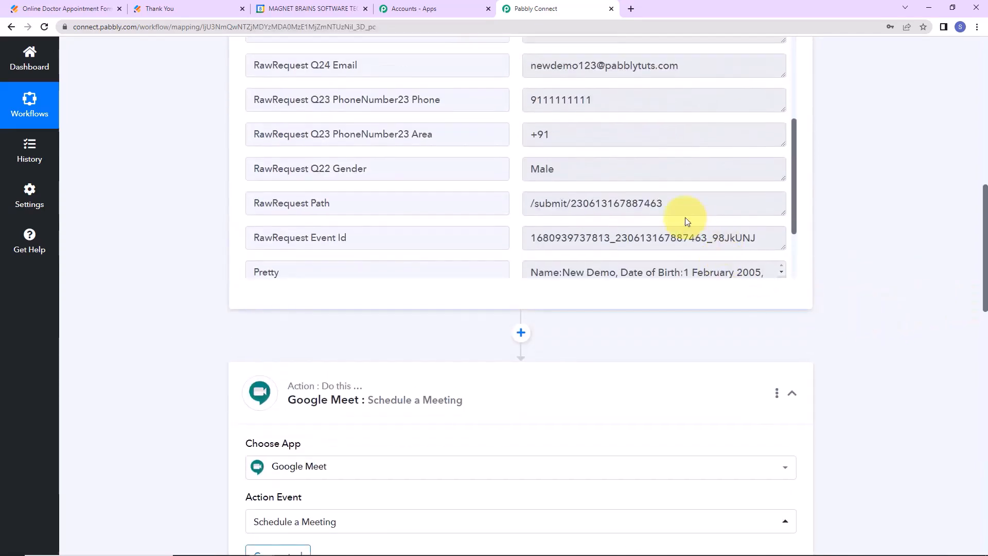
{"action": "left_click_drag", "start_coordinate": [527, 150], "coordinate": [649, 171]}
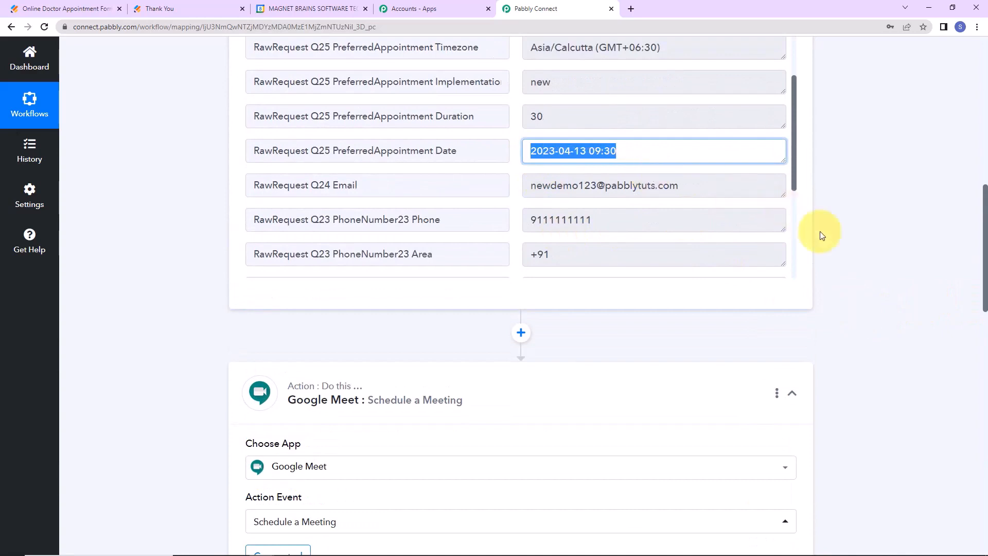
{"action": "left_click", "coordinate": [862, 249]}
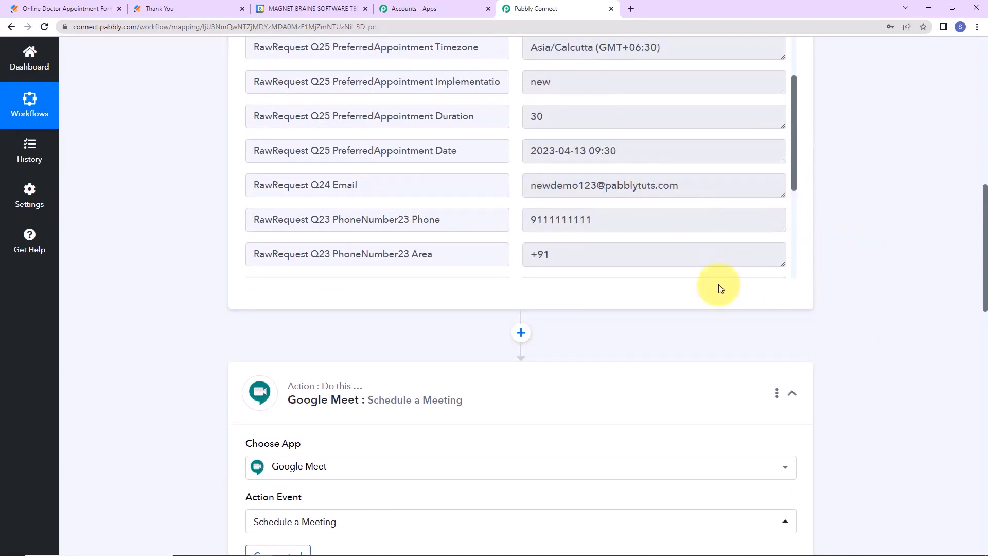
{"action": "left_click", "coordinate": [521, 333]}
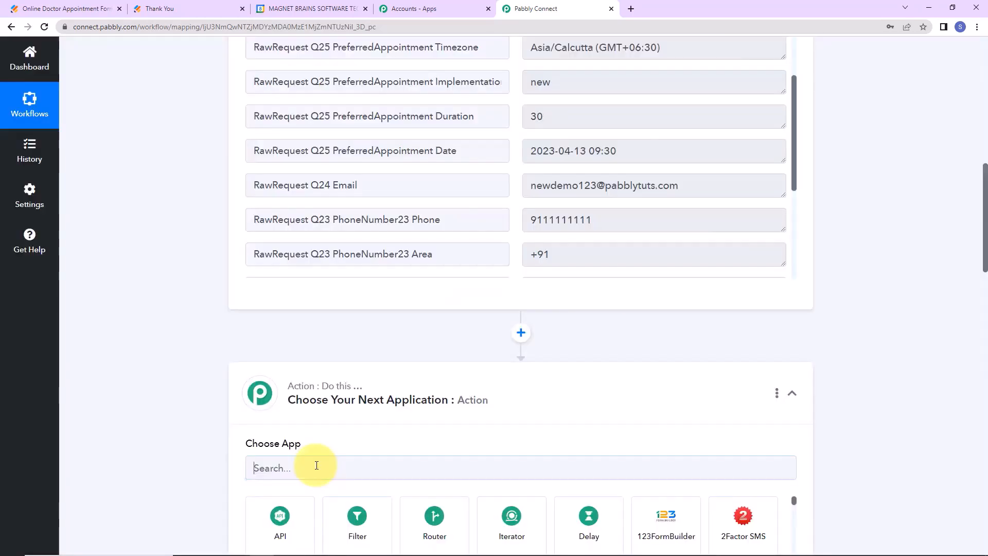
Add a Date/Time Formatter step using the Format Date with Time Zone action and connect it.
{"action": "left_click", "coordinate": [306, 465]}
{"action": "type", "text": "date"}
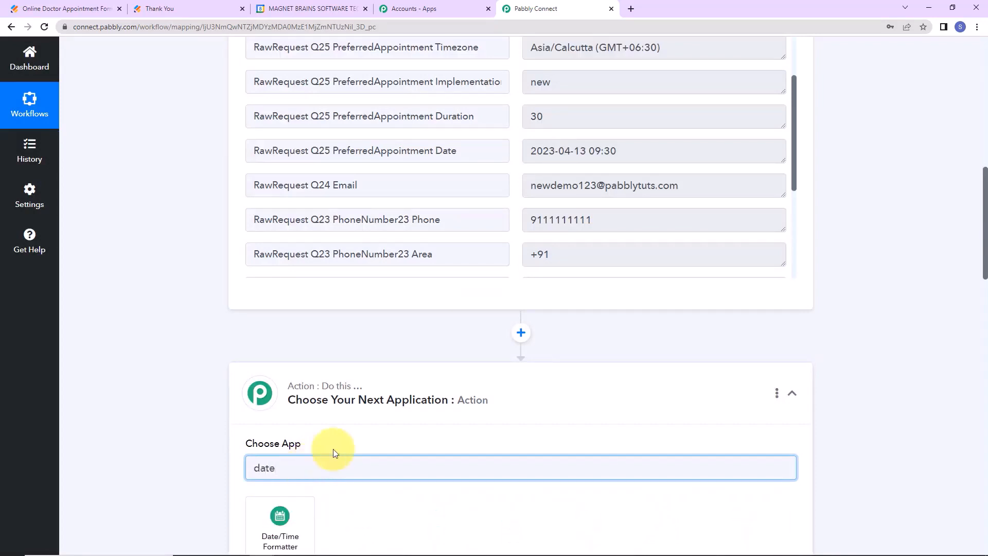
{"action": "scroll", "coordinate": [333, 453], "scroll_direction": "down", "scroll_amount": 2}
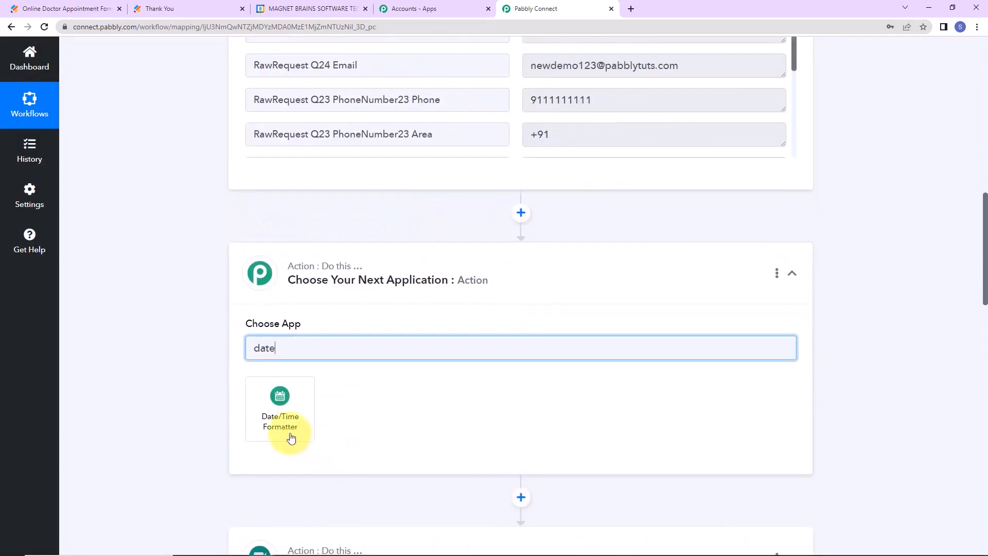
{"action": "left_click", "coordinate": [287, 433]}
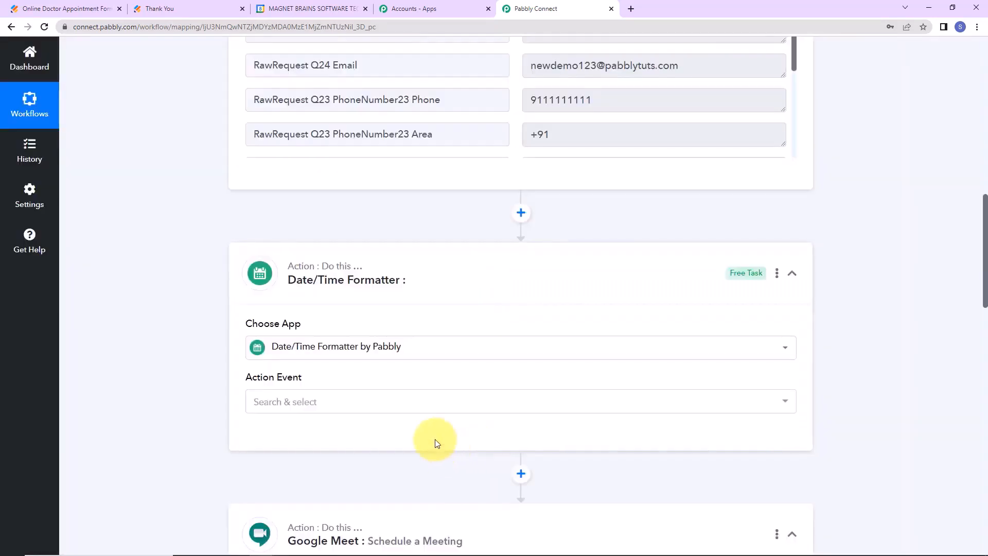
{"action": "left_click", "coordinate": [287, 401]}
{"action": "left_click", "coordinate": [286, 172]}
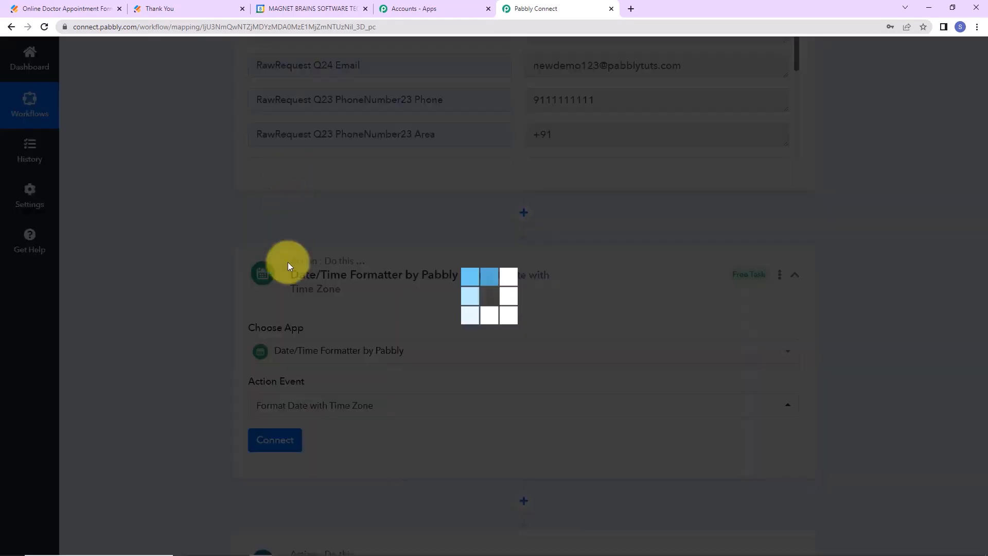
{"action": "left_click", "coordinate": [273, 439]}
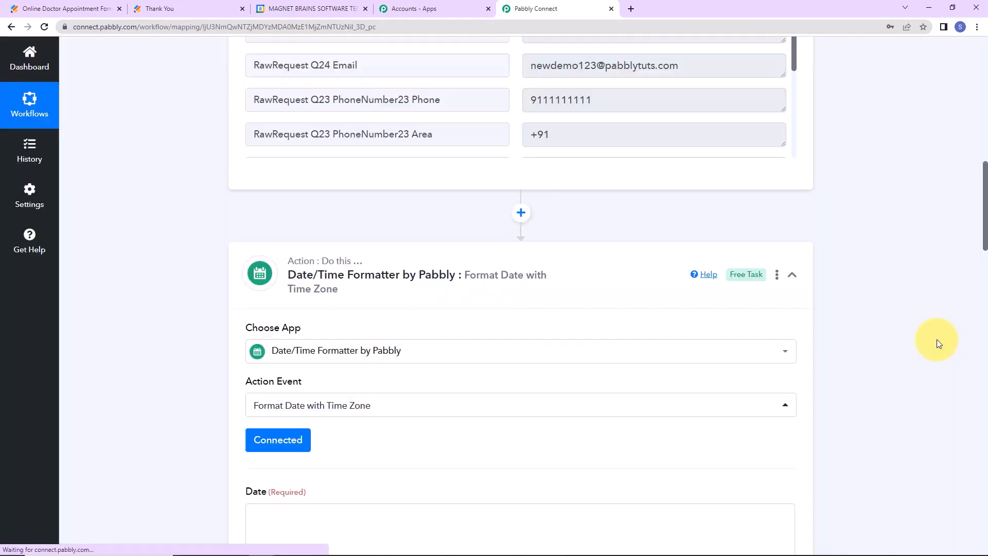
Map the JotForm PreferredAppointment Date field into the Date input.
{"action": "scroll", "coordinate": [823, 340], "scroll_direction": "down", "scroll_amount": 5}
{"action": "scroll", "coordinate": [582, 323], "scroll_direction": "down", "scroll_amount": 2}
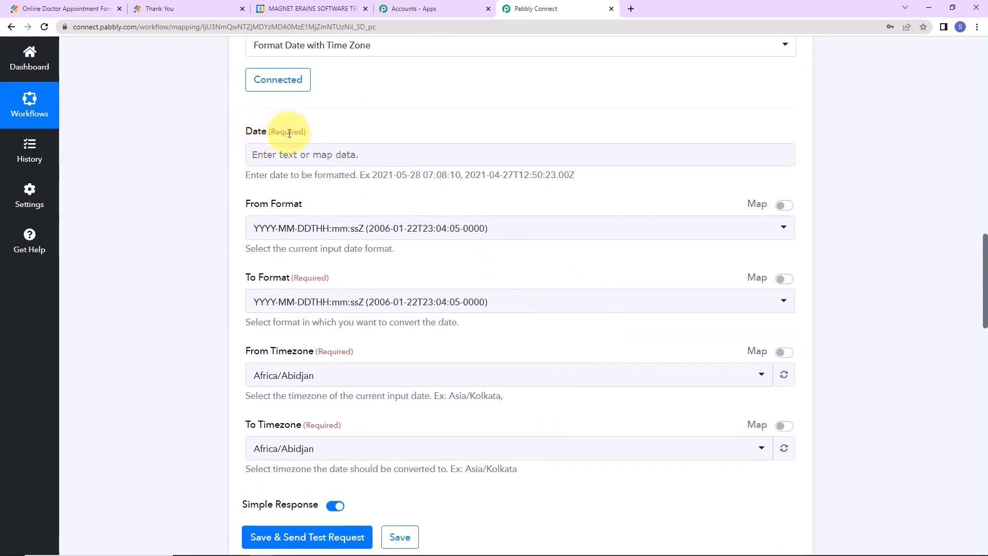
{"action": "left_click", "coordinate": [289, 160]}
{"action": "left_click", "coordinate": [370, 247]}
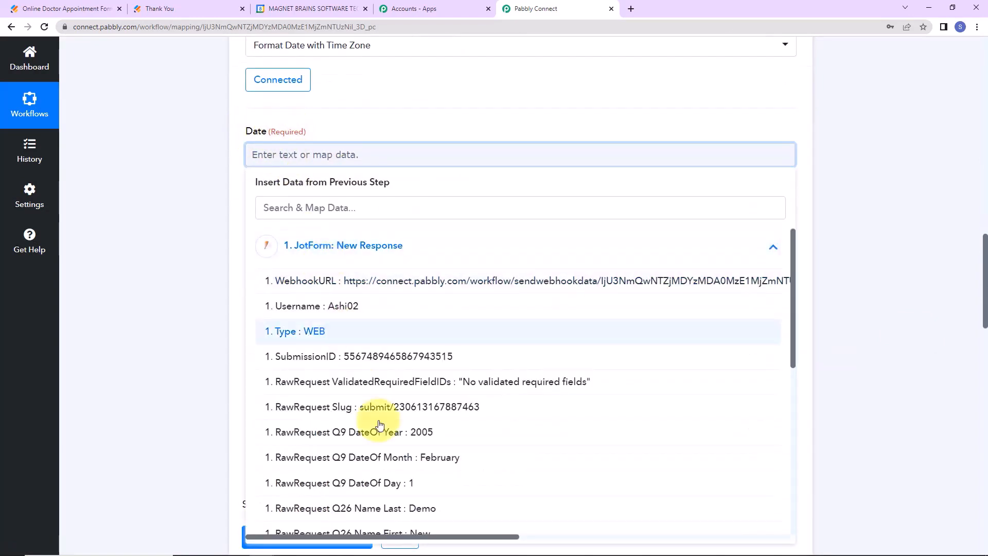
{"action": "scroll", "coordinate": [433, 538], "scroll_direction": "down", "scroll_amount": 3}
{"action": "left_click", "coordinate": [410, 511]}
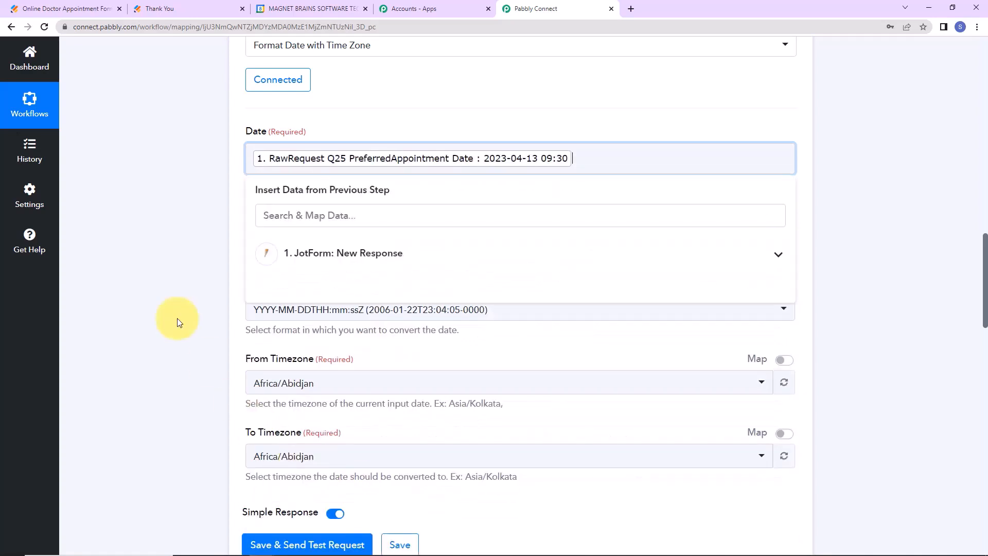
{"action": "left_click", "coordinate": [132, 218]}
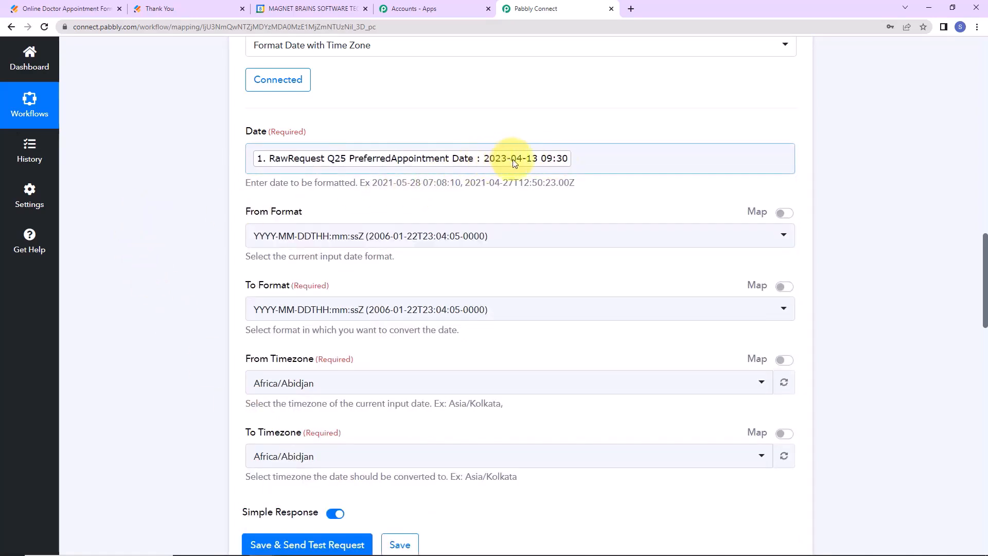
Set input format YYYY-MM-DD HH:mm:ss Z, output YYYY-MM-DDTHH:mm:ss[Z], and source timezone Asia/Kolkata.
{"action": "left_click", "coordinate": [517, 237]}
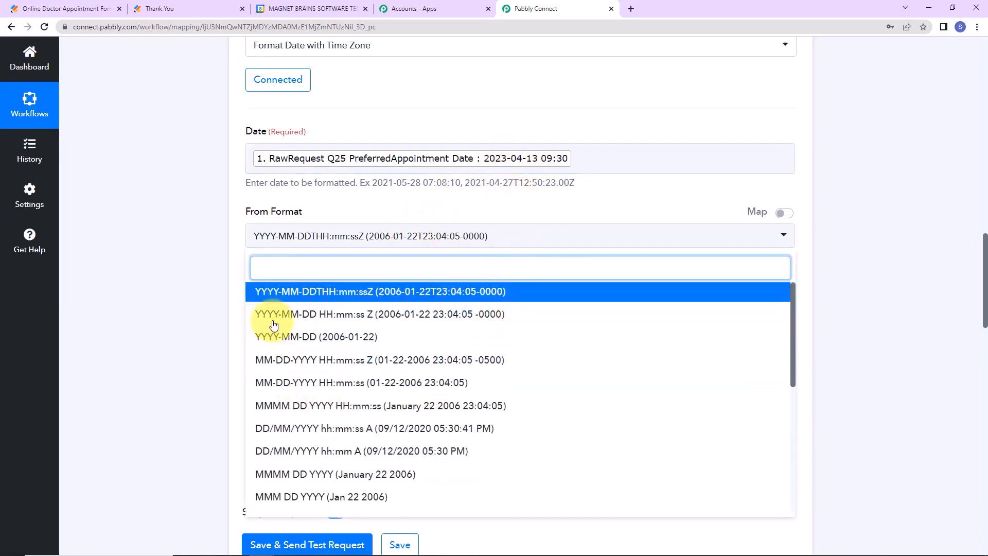
{"action": "left_click", "coordinate": [405, 320]}
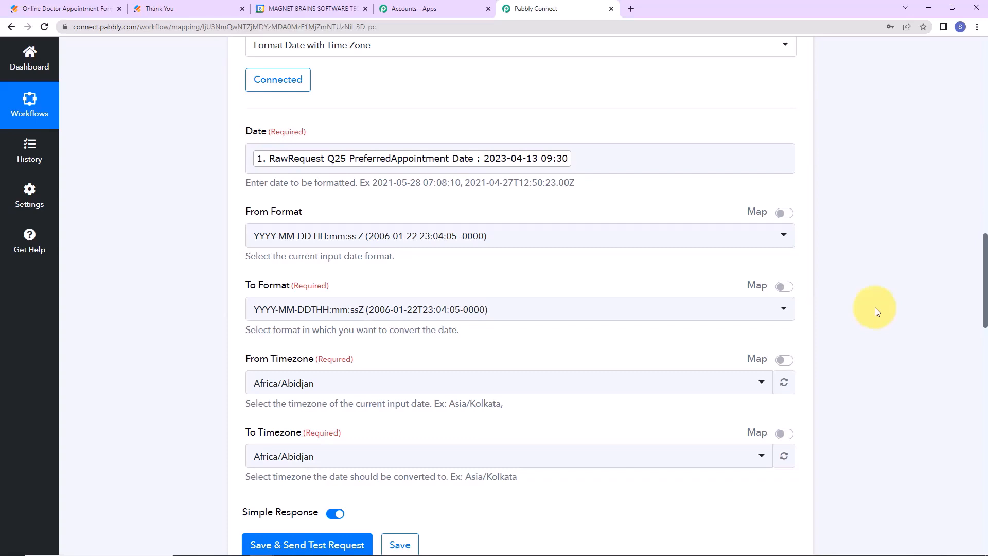
{"action": "left_click", "coordinate": [502, 309]}
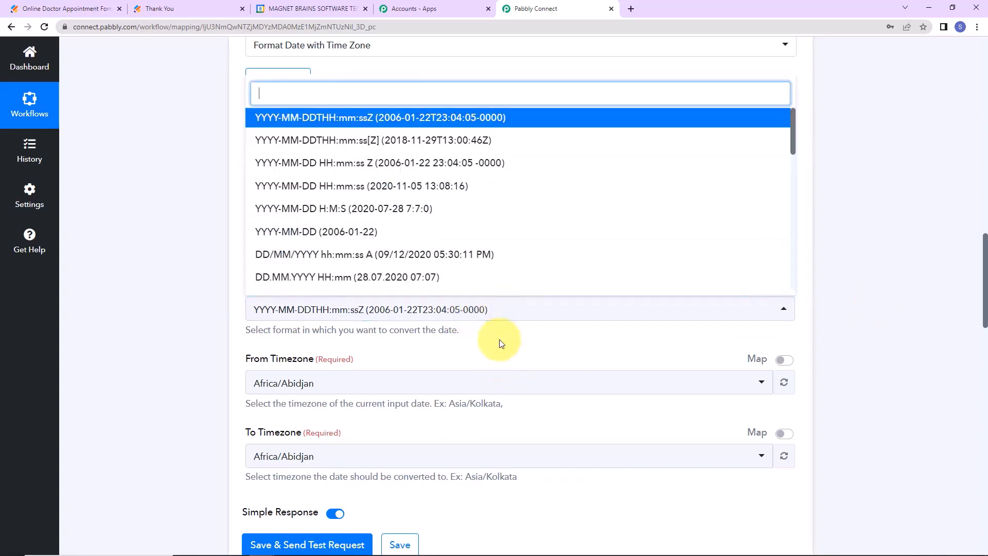
{"action": "left_click", "coordinate": [352, 149]}
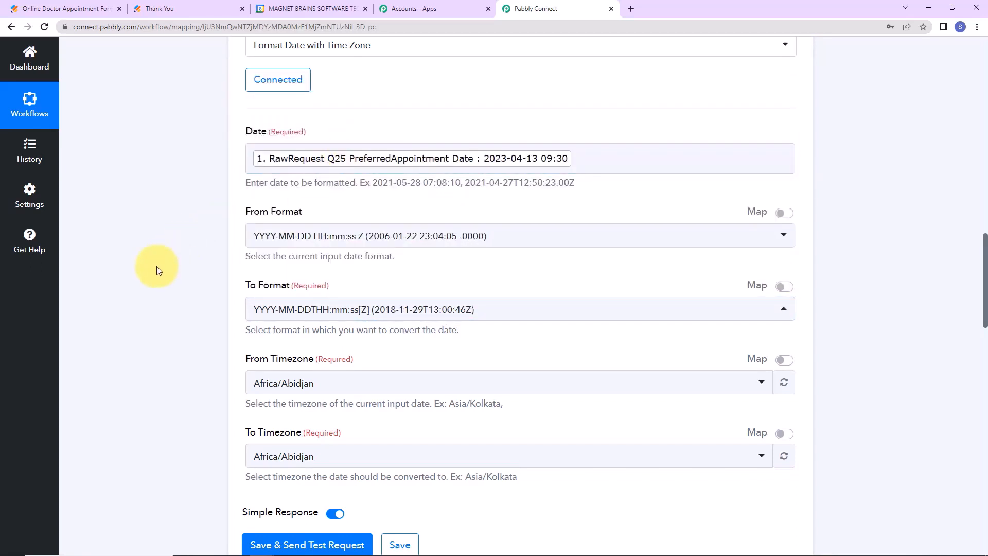
{"action": "scroll", "coordinate": [156, 266], "scroll_direction": "down", "scroll_amount": 2}
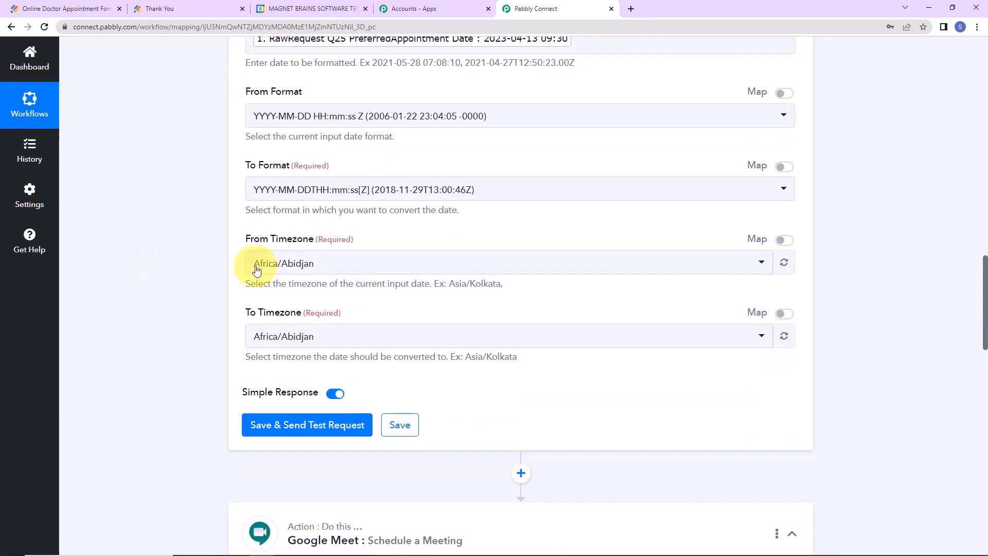
{"action": "left_click", "coordinate": [319, 264]}
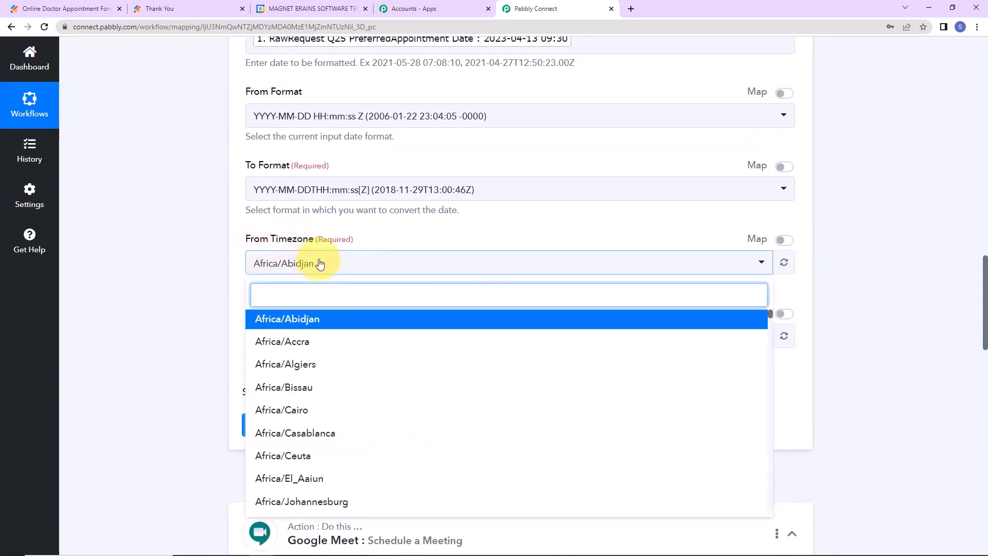
{"action": "type", "text": "kol"}
{"action": "left_click", "coordinate": [309, 318]}
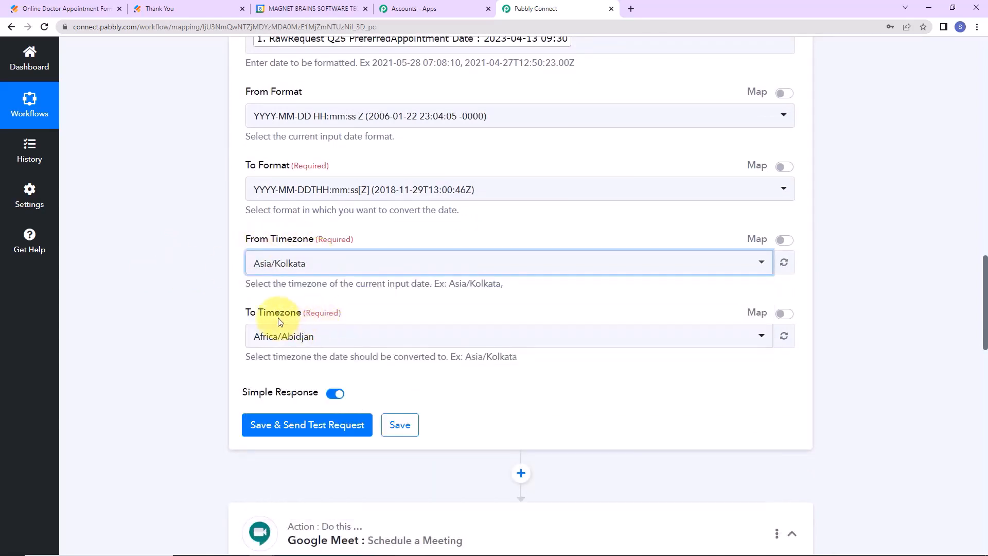
{"action": "left_click", "coordinate": [346, 335]}
Set the target timezone to Etc/UTC, then save and test, checking the 04:00:00Z result.
{"action": "type", "text": "utc"}
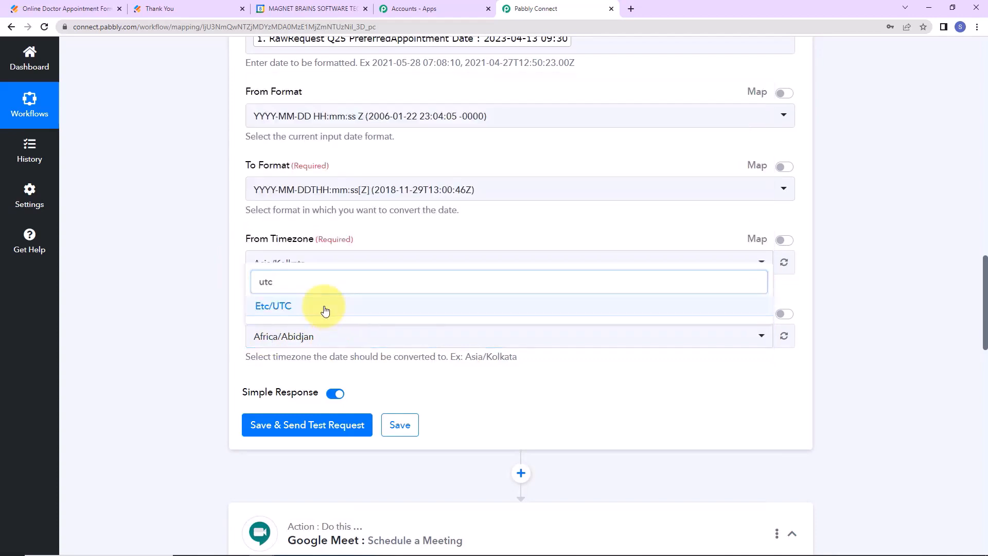
{"action": "left_click", "coordinate": [325, 307]}
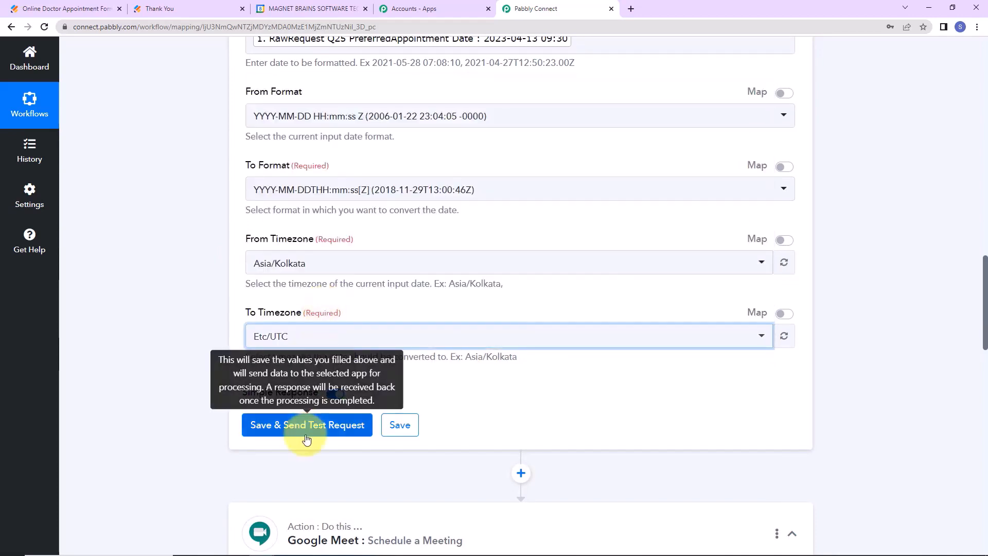
{"action": "left_click", "coordinate": [308, 430]}
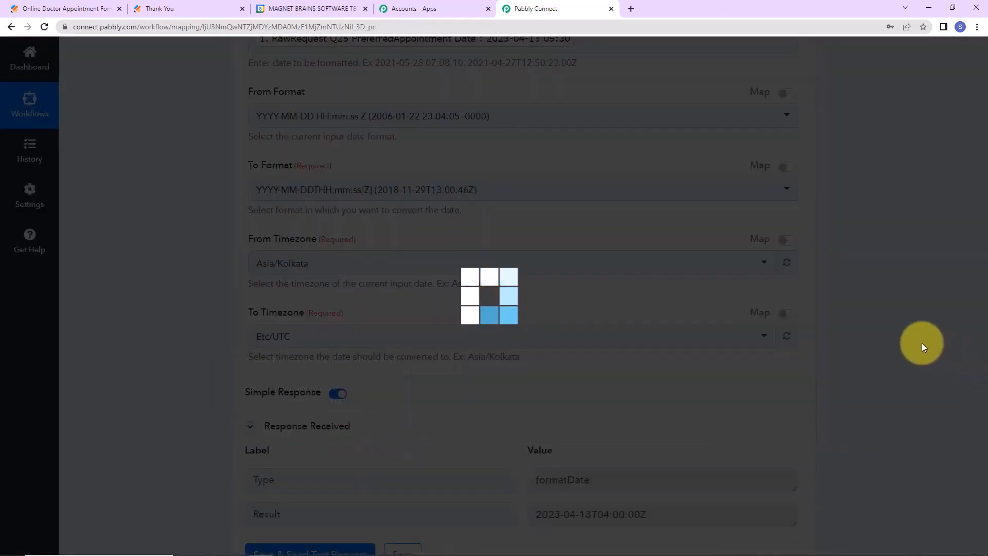
{"action": "scroll", "coordinate": [921, 343], "scroll_direction": "down", "scroll_amount": 2}
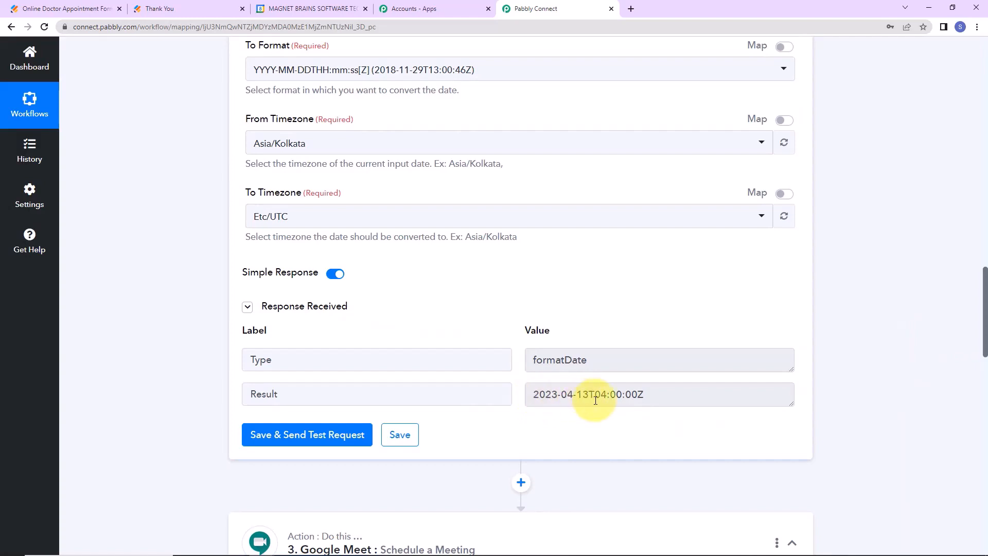
{"action": "left_click_drag", "start_coordinate": [596, 394], "coordinate": [920, 391]}
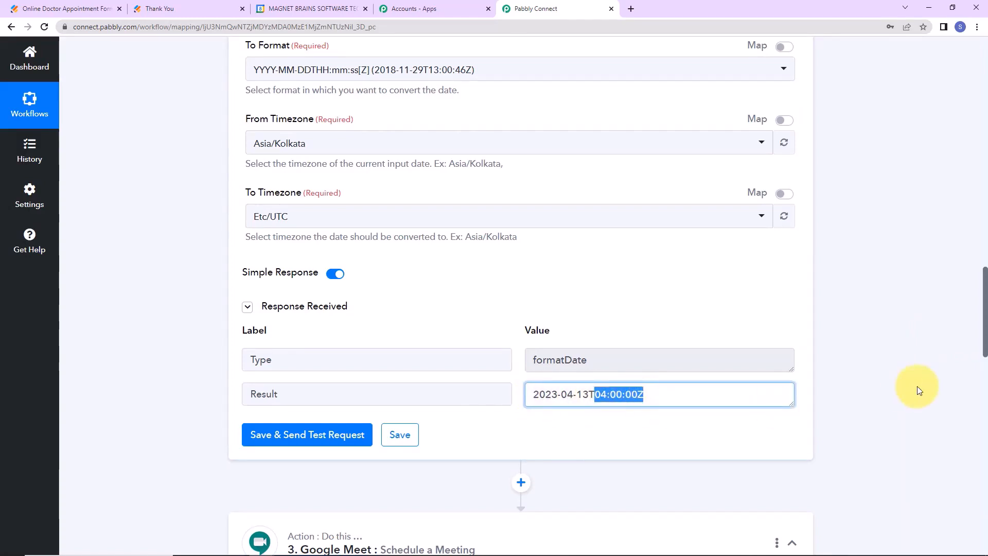
{"action": "scroll", "coordinate": [897, 342], "scroll_direction": "down", "scroll_amount": 6}
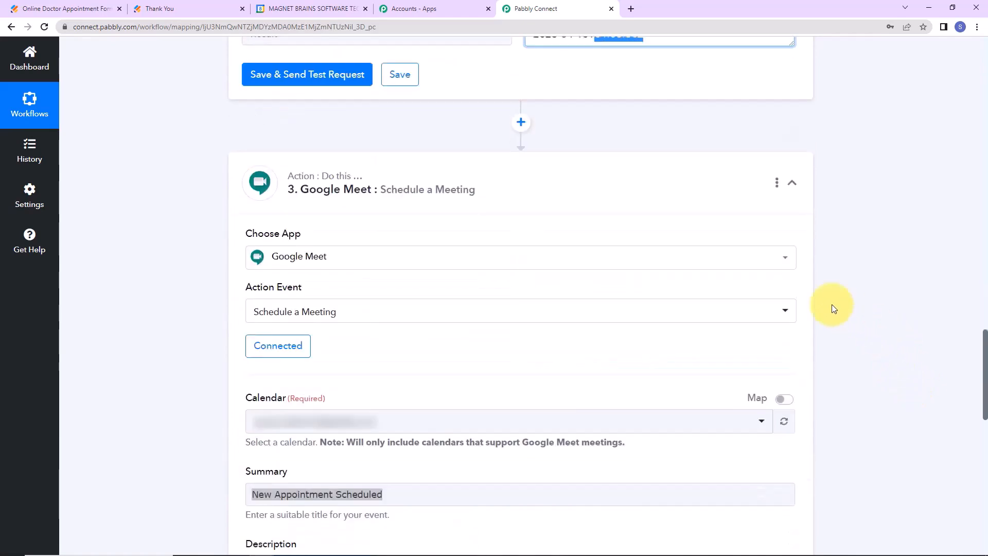
Keep the existing Google Meet connection and map the formatter's Result into the Start field.
{"action": "left_click", "coordinate": [296, 345]}
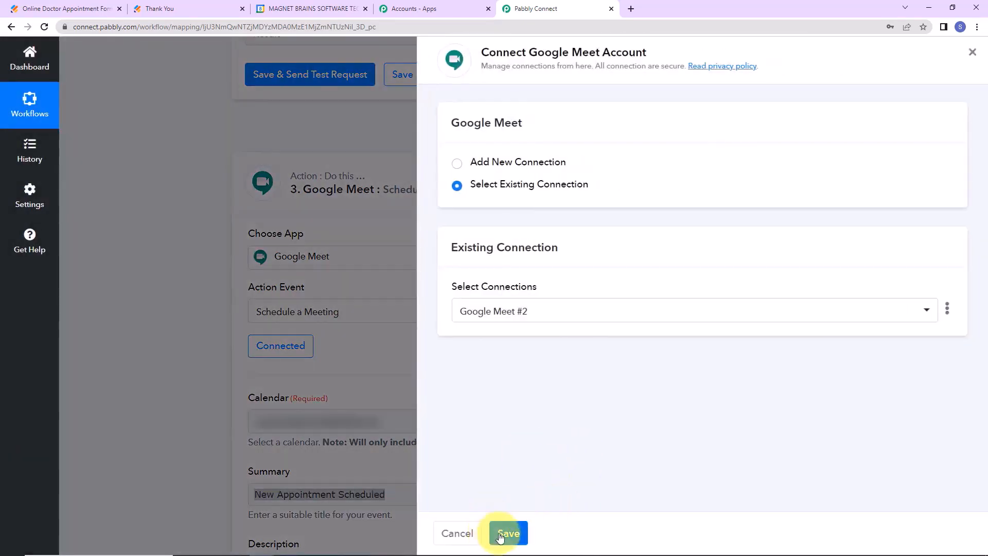
{"action": "left_click", "coordinate": [500, 535]}
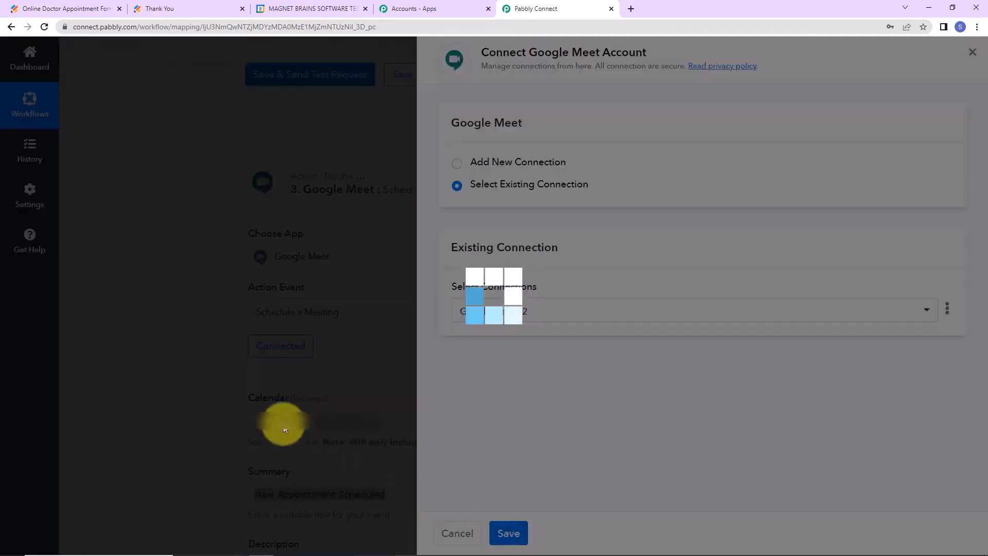
{"action": "scroll", "coordinate": [723, 400], "scroll_direction": "down", "scroll_amount": 7}
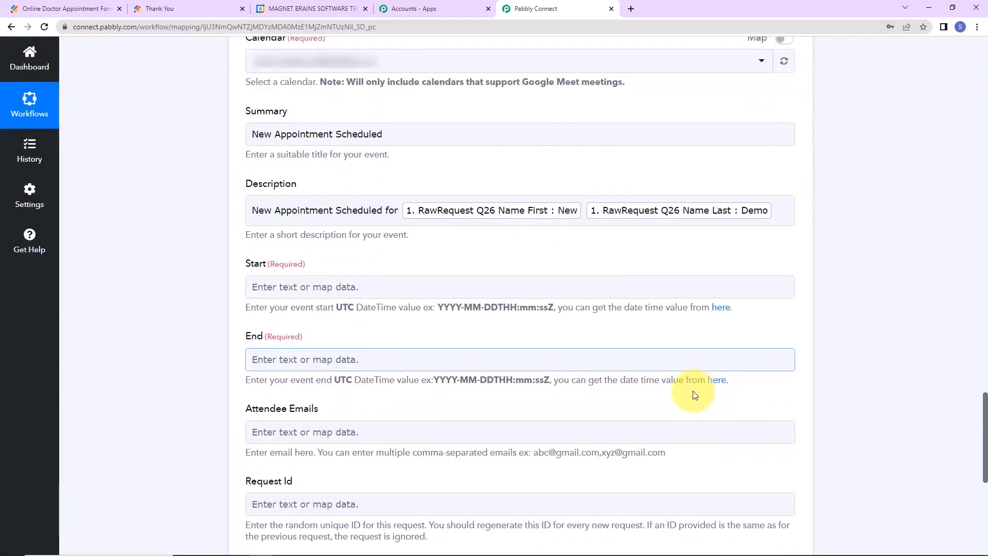
{"action": "left_click", "coordinate": [397, 287]}
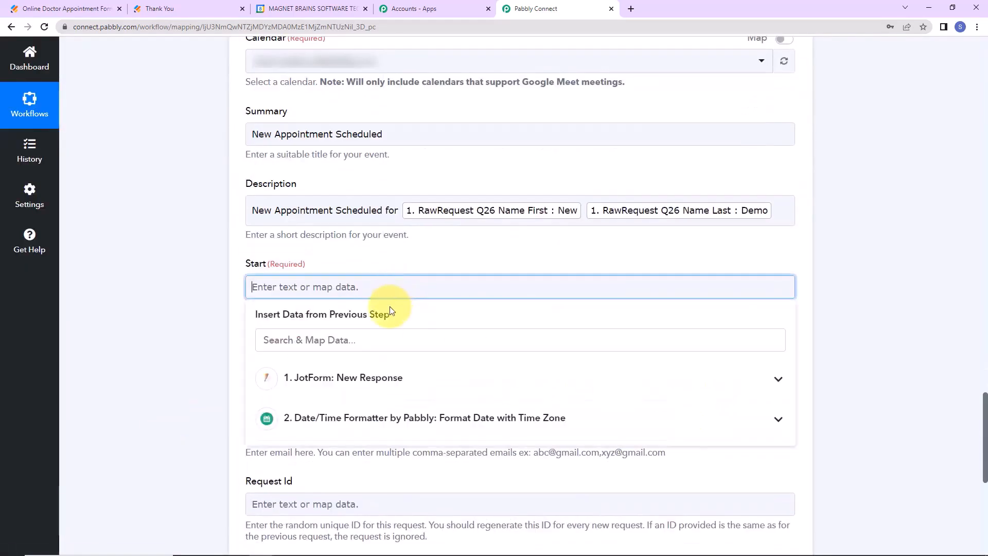
{"action": "left_click", "coordinate": [348, 419]}
{"action": "left_click", "coordinate": [331, 476]}
{"action": "left_click", "coordinate": [151, 324]}
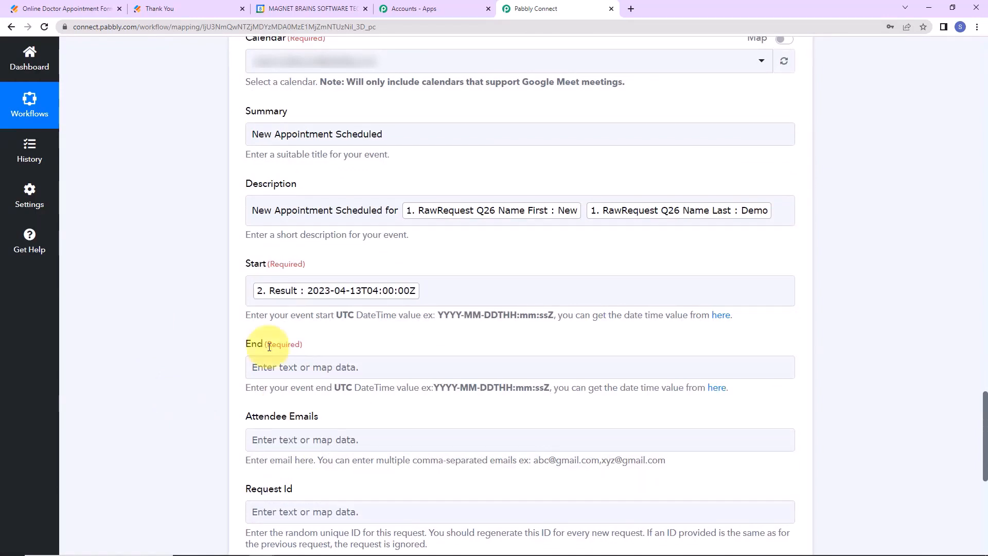
{"action": "left_click", "coordinate": [273, 291]}
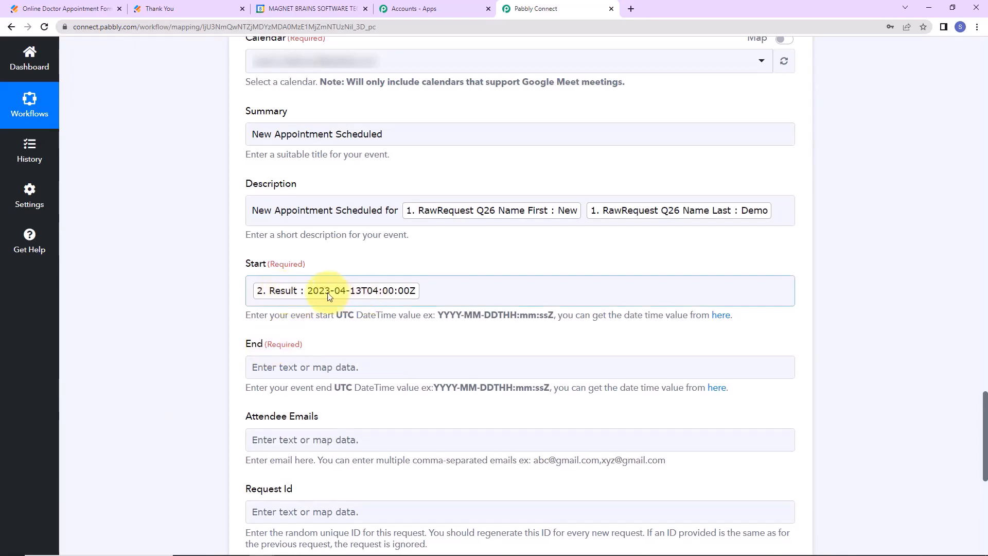
{"action": "scroll", "coordinate": [419, 386], "scroll_direction": "up", "scroll_amount": 12}
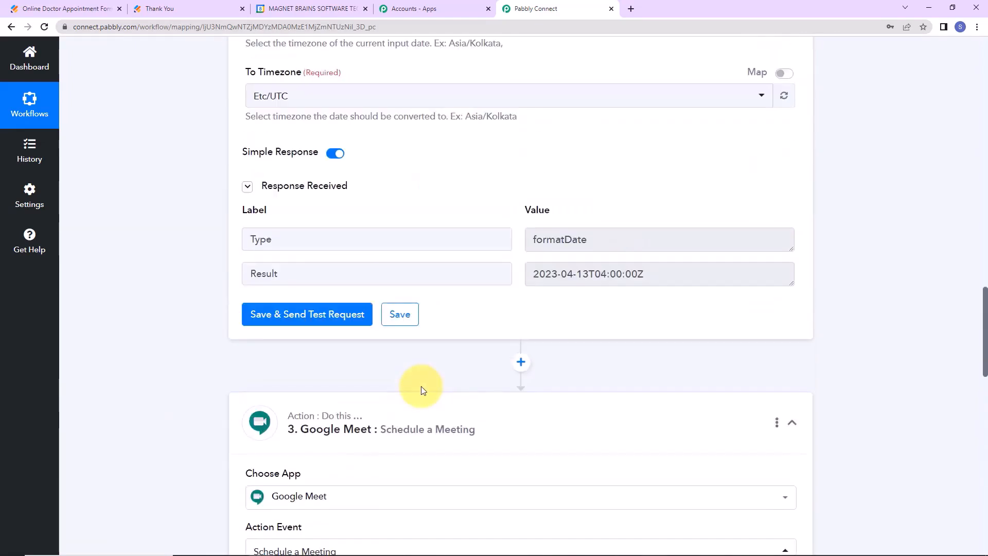
Insert a Date/Time Formatter step with the Add/Subtract Time action before Google Meet.
{"action": "scroll", "coordinate": [481, 418], "scroll_direction": "down", "scroll_amount": 5}
{"action": "left_click", "coordinate": [520, 240]}
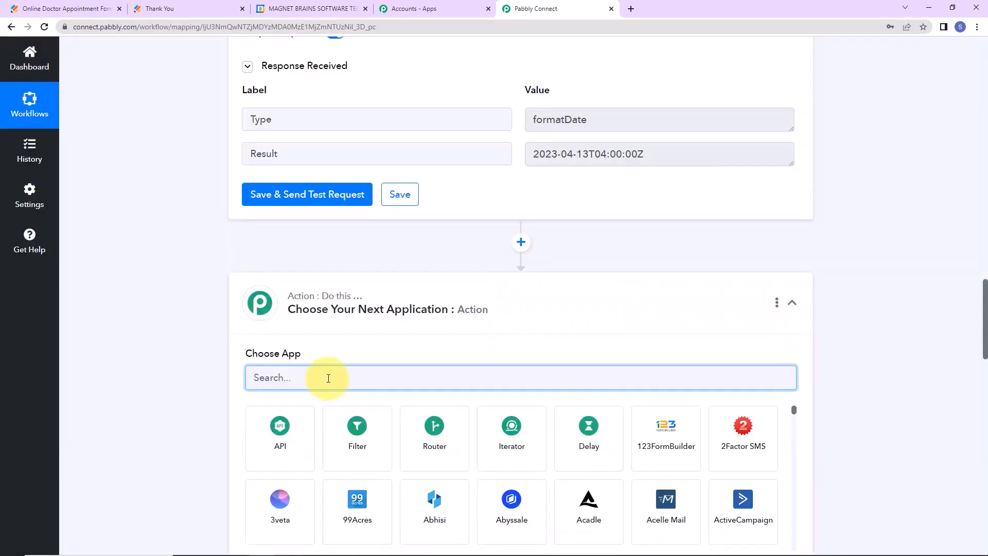
{"action": "type", "text": "date"}
{"action": "left_click", "coordinate": [266, 438]}
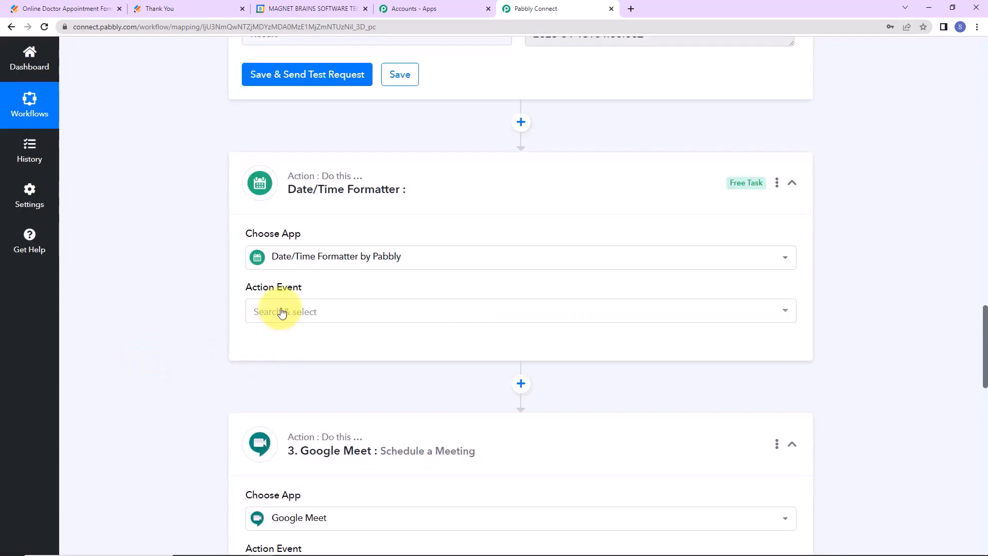
{"action": "left_click", "coordinate": [282, 312]}
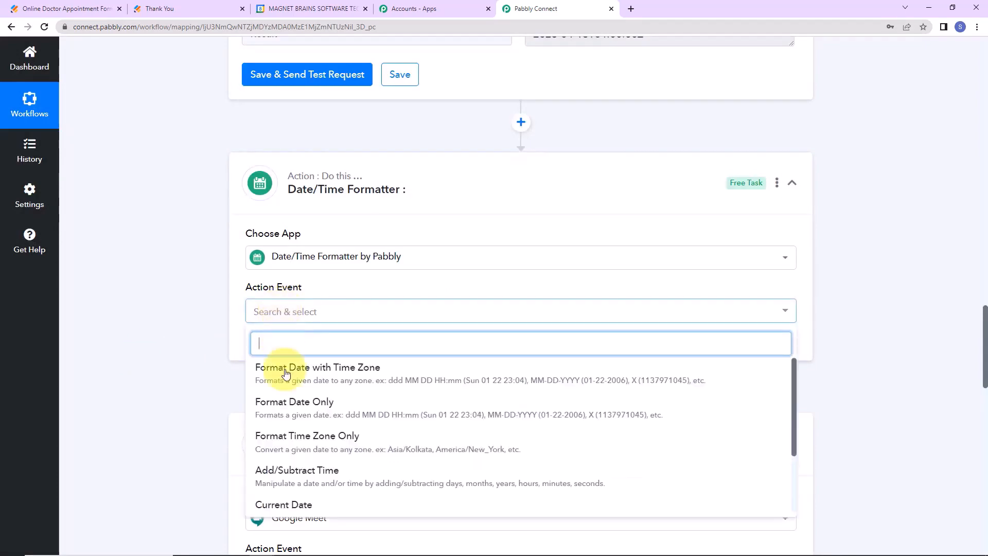
{"action": "left_click", "coordinate": [283, 471]}
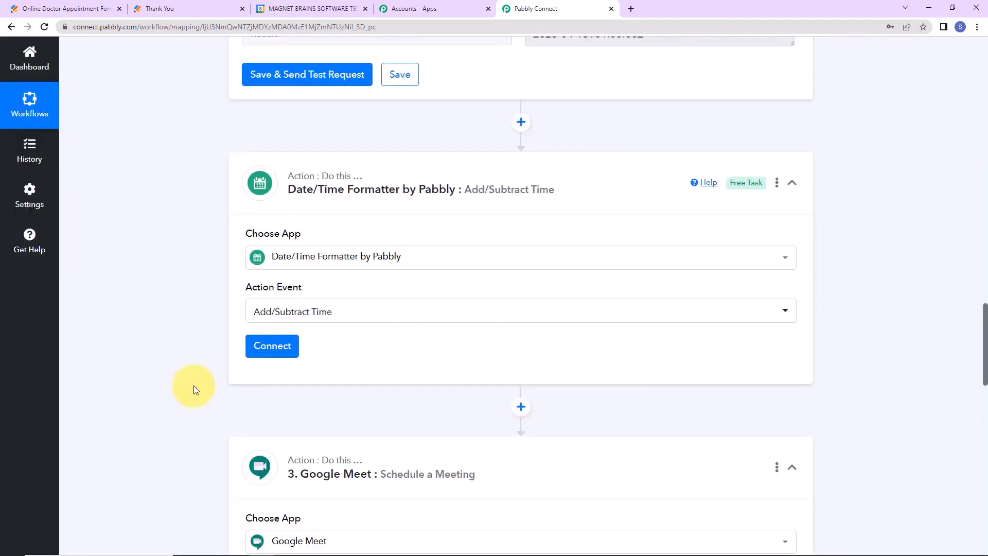
{"action": "left_click", "coordinate": [272, 345]}
Map the formatted Result into Enter Date and set the expression to +1 hour.
{"action": "scroll", "coordinate": [408, 370], "scroll_direction": "down", "scroll_amount": 2}
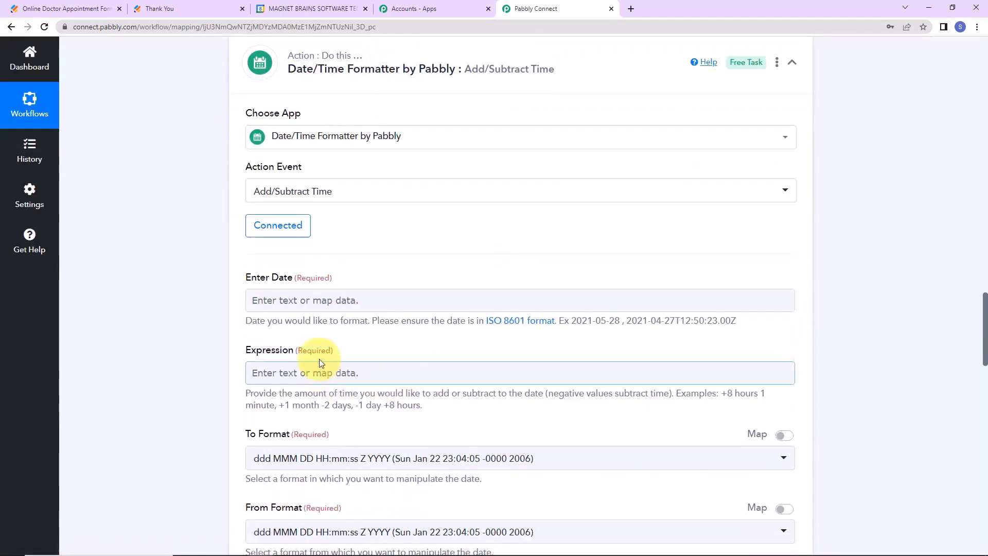
{"action": "left_click", "coordinate": [415, 299]}
{"action": "left_click", "coordinate": [326, 431]}
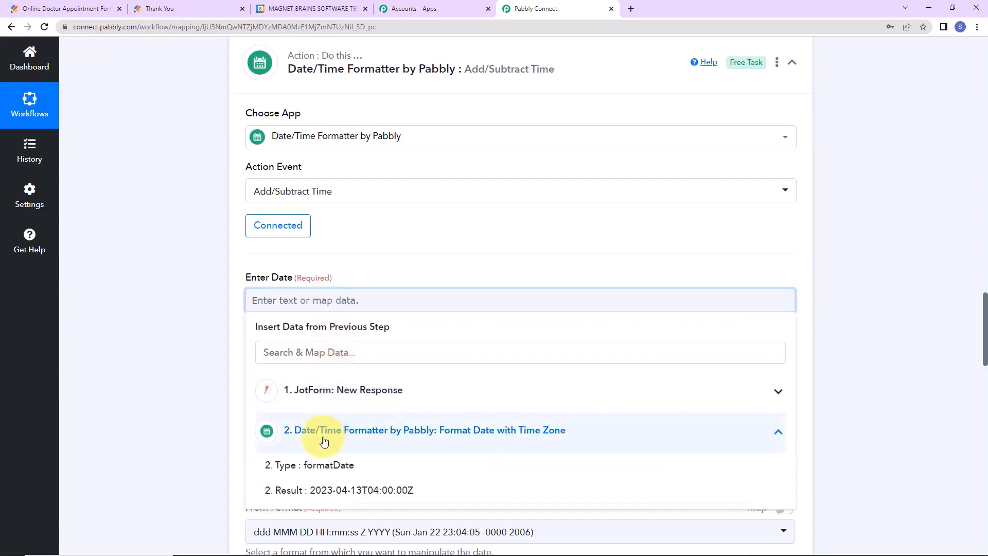
{"action": "left_click", "coordinate": [331, 489]}
{"action": "left_click", "coordinate": [190, 368]}
{"action": "scroll", "coordinate": [165, 335], "scroll_direction": "down", "scroll_amount": 2}
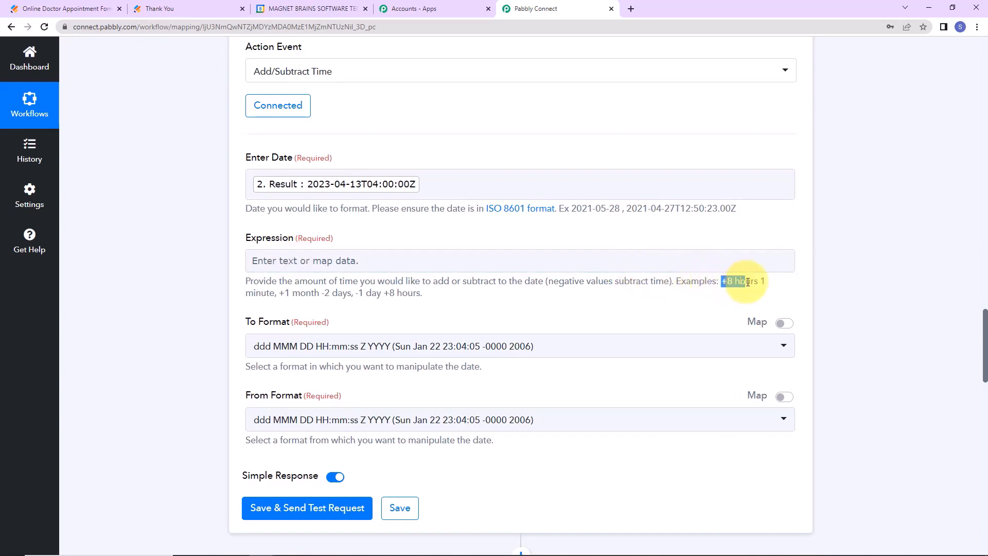
{"action": "right_click", "coordinate": [741, 280]}
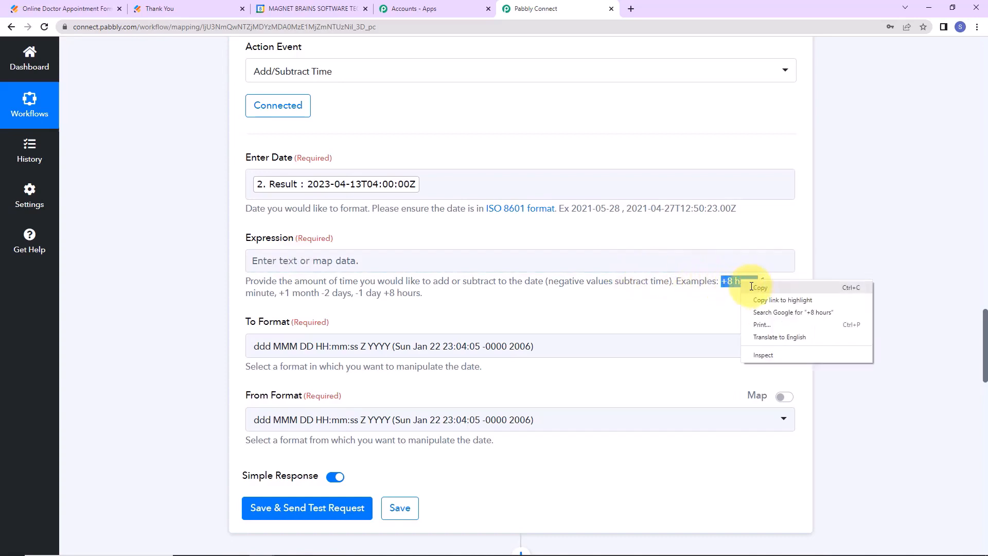
{"action": "left_click", "coordinate": [757, 289]}
{"action": "left_click", "coordinate": [527, 264]}
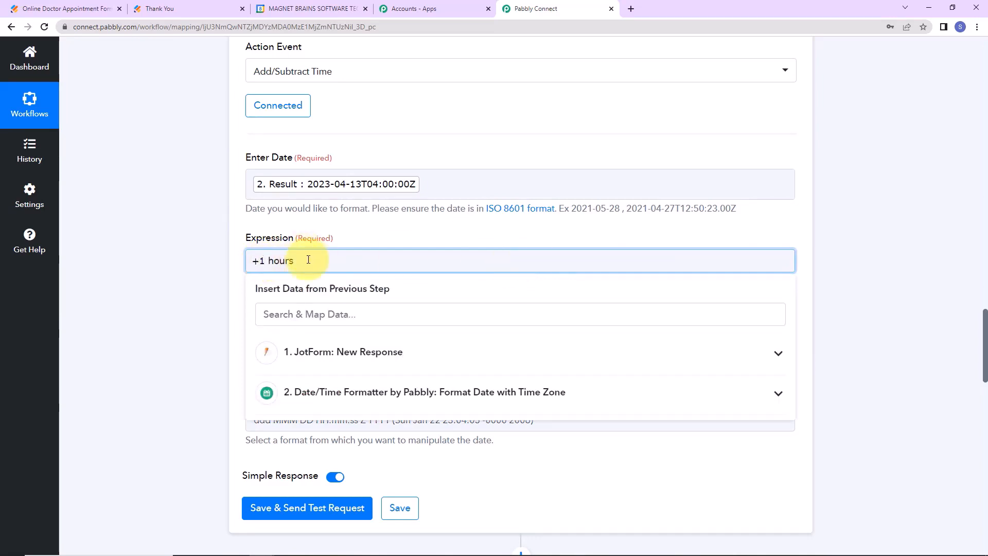
{"action": "left_click", "coordinate": [153, 274]}
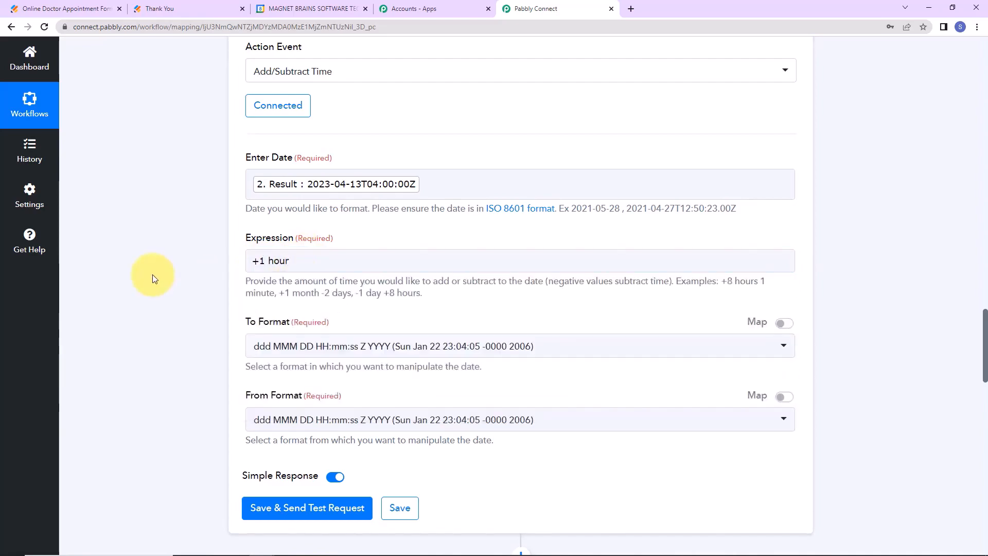
{"action": "scroll", "coordinate": [152, 277], "scroll_direction": "down", "scroll_amount": 2}
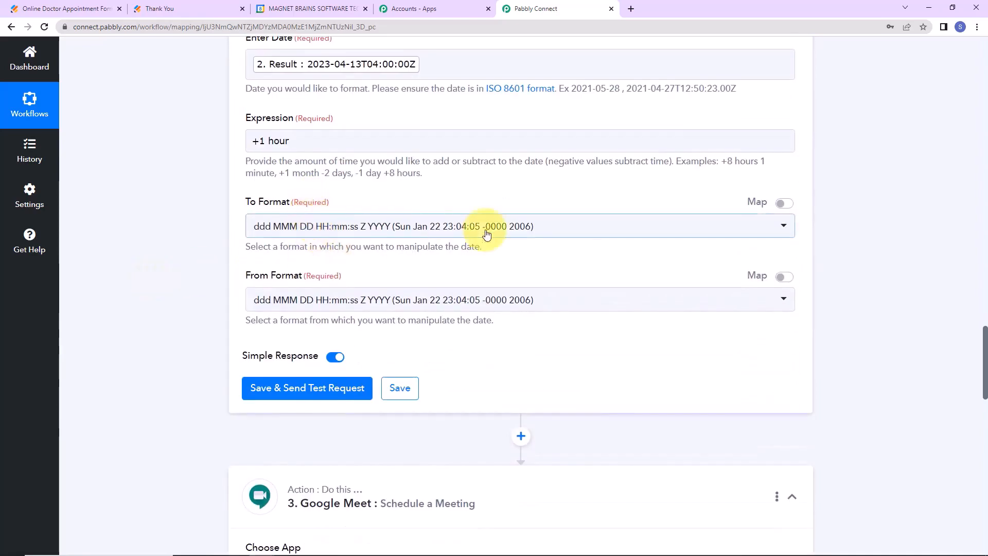
Set both input and output formats to YYYY-MM-DDTHH:mm:ssZ, then save and send a test request.
{"action": "left_click", "coordinate": [563, 227]}
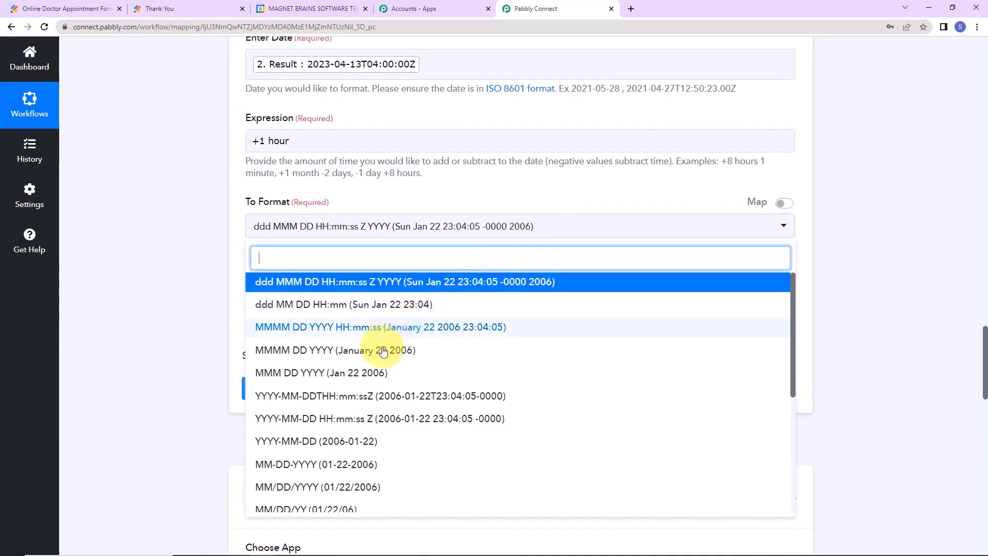
{"action": "left_click", "coordinate": [309, 395]}
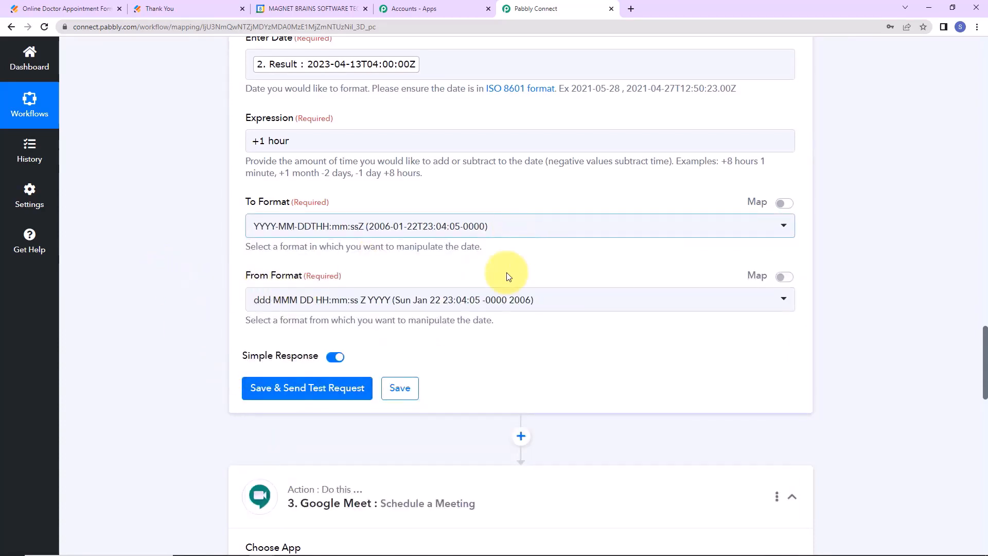
{"action": "left_click", "coordinate": [548, 301]}
{"action": "left_click", "coordinate": [384, 469]}
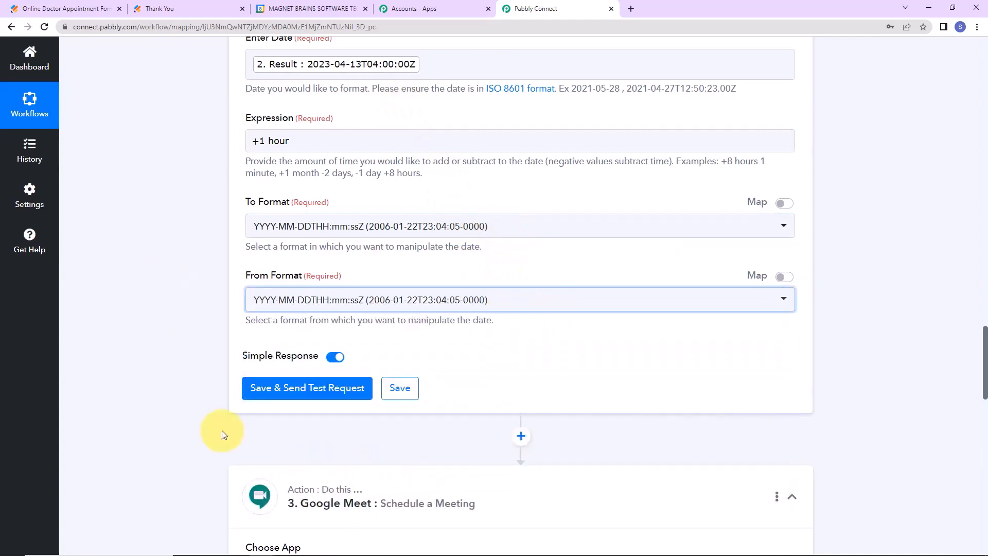
{"action": "left_click", "coordinate": [254, 380]}
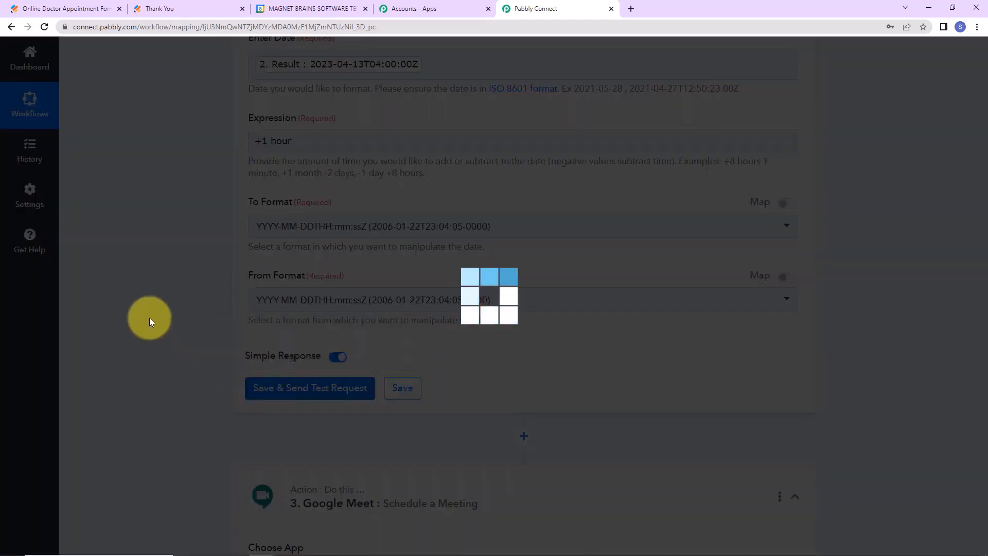
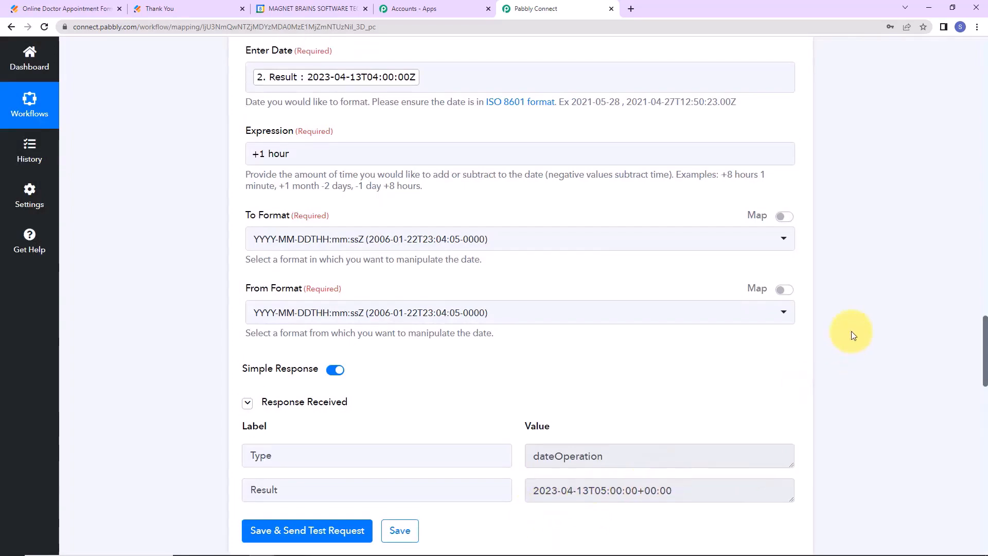
Check the shifted time in step 3's result and keep the existing Google Meet connection.
{"action": "scroll", "coordinate": [851, 333], "scroll_direction": "down", "scroll_amount": 5}
{"action": "left_click_drag", "start_coordinate": [596, 154], "coordinate": [638, 157]}
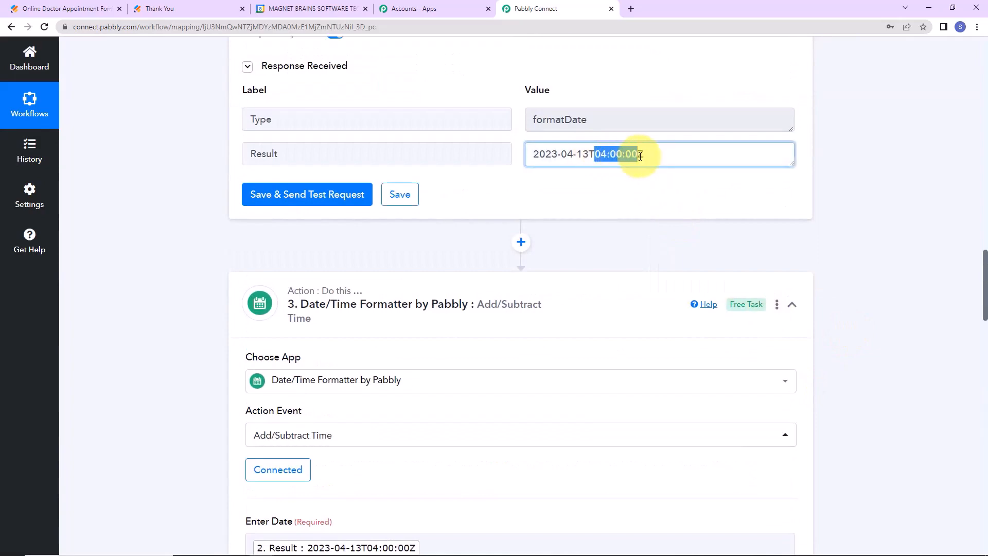
{"action": "scroll", "coordinate": [828, 303], "scroll_direction": "down", "scroll_amount": 9}
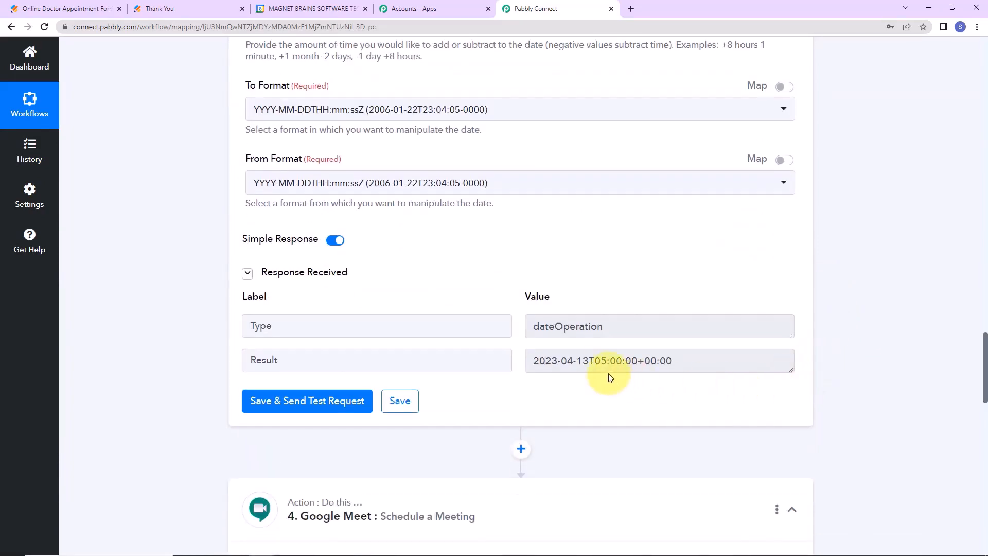
{"action": "left_click_drag", "start_coordinate": [595, 361], "coordinate": [615, 362]}
{"action": "left_click", "coordinate": [935, 298]}
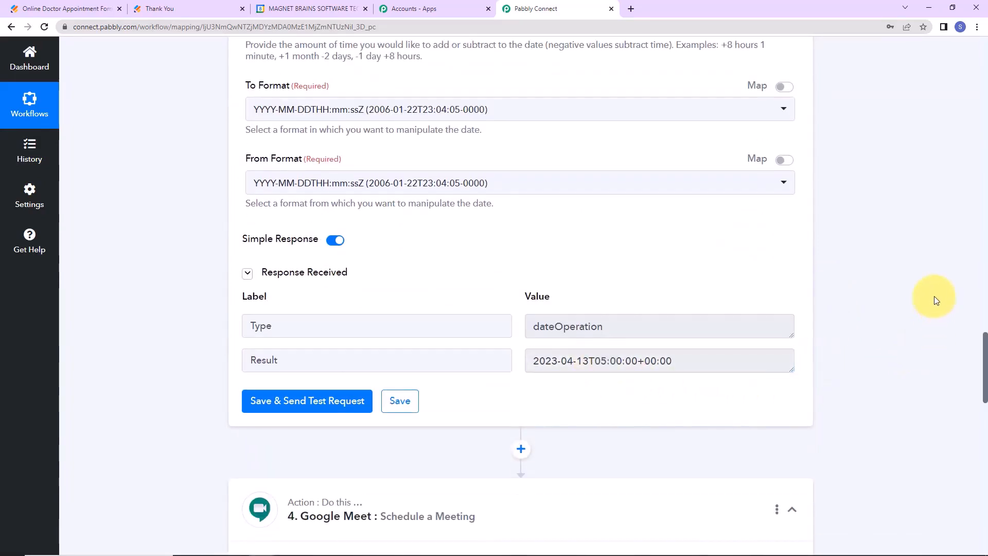
{"action": "scroll", "coordinate": [882, 286], "scroll_direction": "down", "scroll_amount": 4}
{"action": "scroll", "coordinate": [886, 286], "scroll_direction": "down", "scroll_amount": 5}
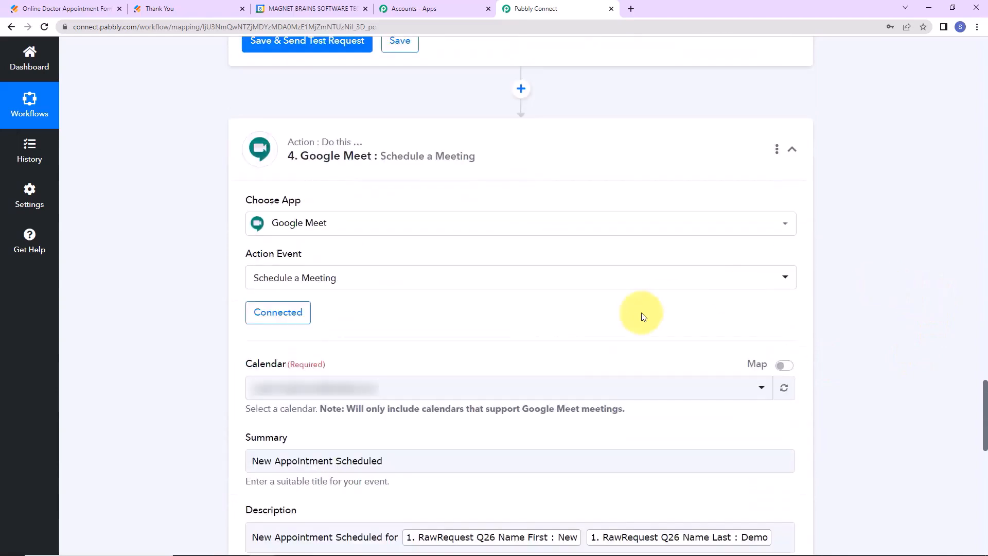
{"action": "left_click", "coordinate": [295, 190]}
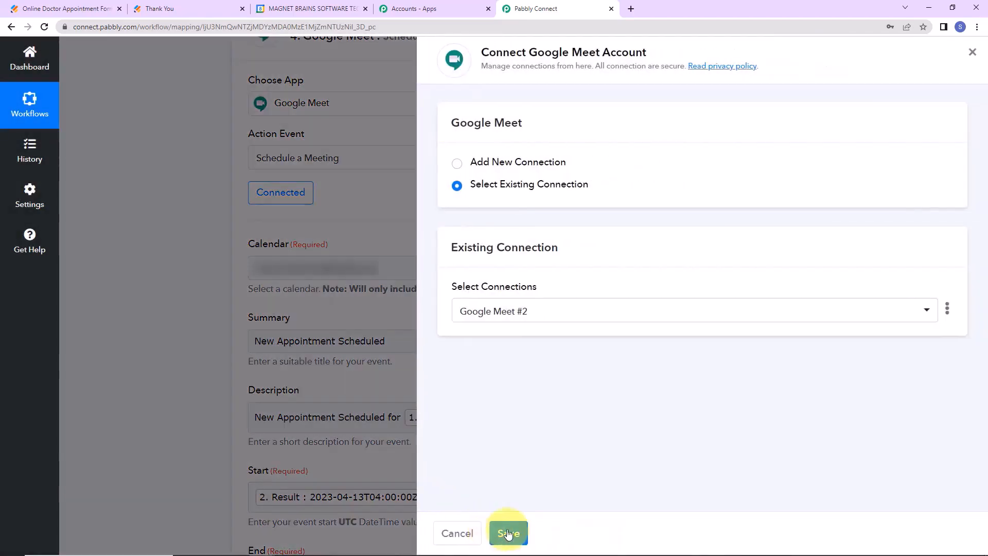
{"action": "left_click", "coordinate": [507, 532]}
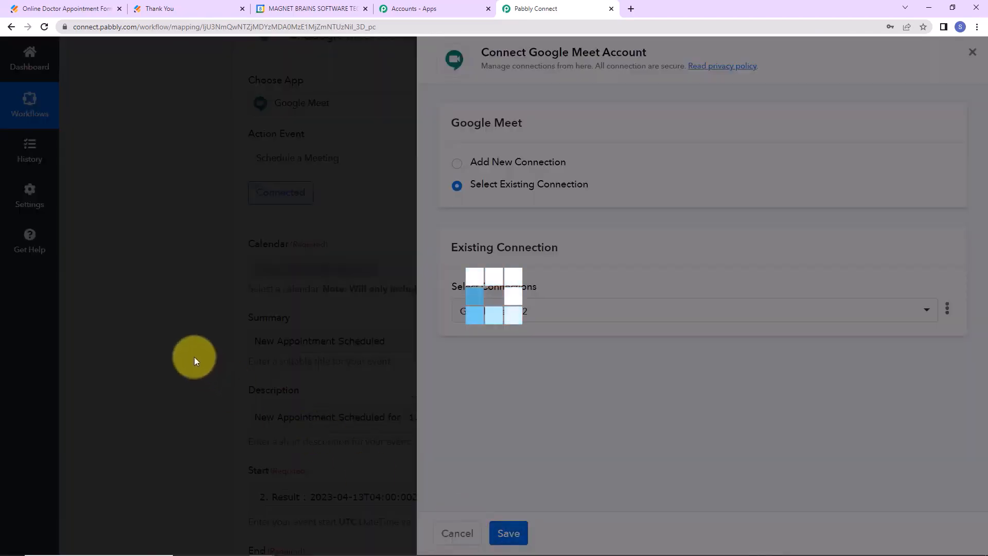
Map the Add/Subtract Time step's Result into the meeting End field.
{"action": "scroll", "coordinate": [404, 369], "scroll_direction": "down", "scroll_amount": 5}
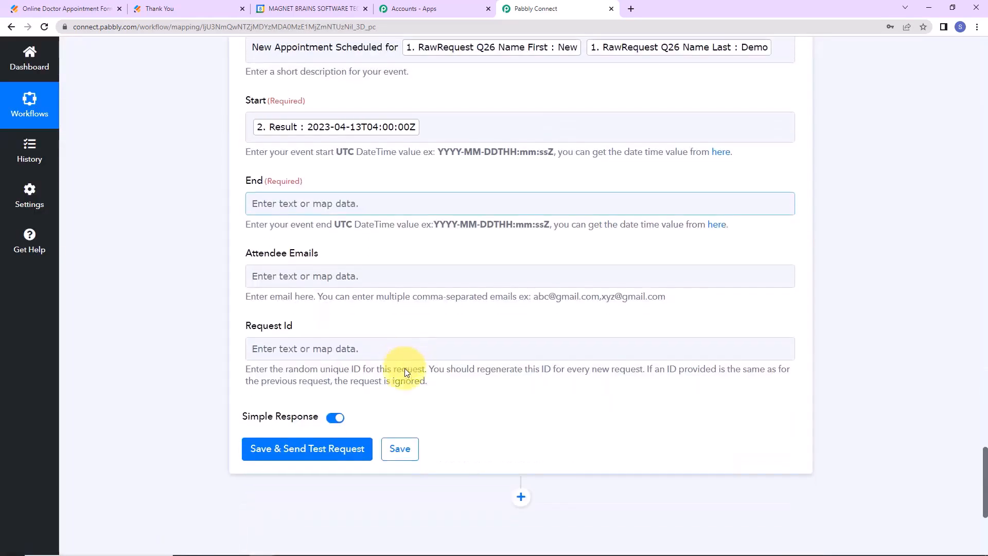
{"action": "left_click", "coordinate": [296, 218]}
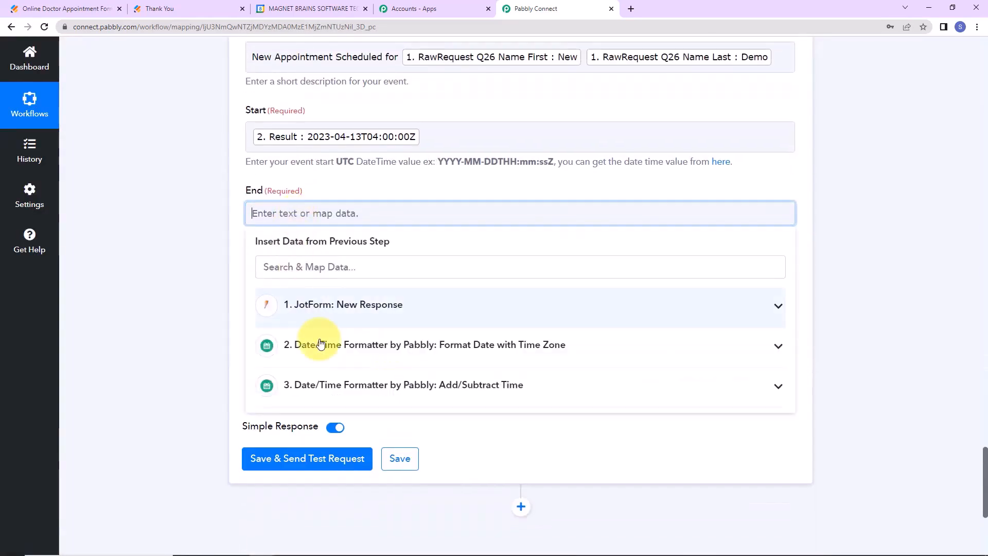
{"action": "left_click", "coordinate": [331, 382]}
{"action": "left_click", "coordinate": [319, 446]}
{"action": "left_click", "coordinate": [167, 307]}
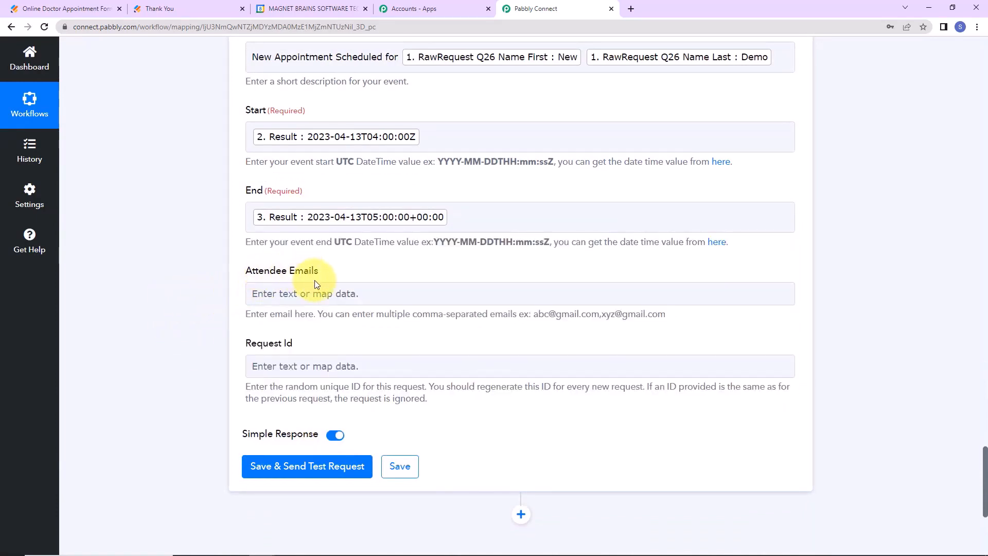
Map the form's Q24 Email into Attendee Emails.
{"action": "left_click", "coordinate": [333, 293]}
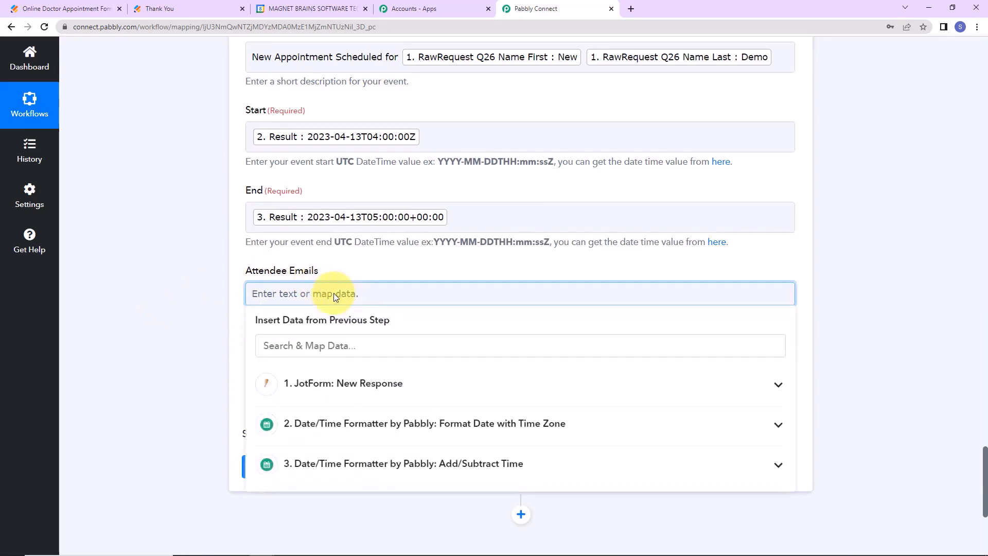
{"action": "left_click", "coordinate": [371, 382]}
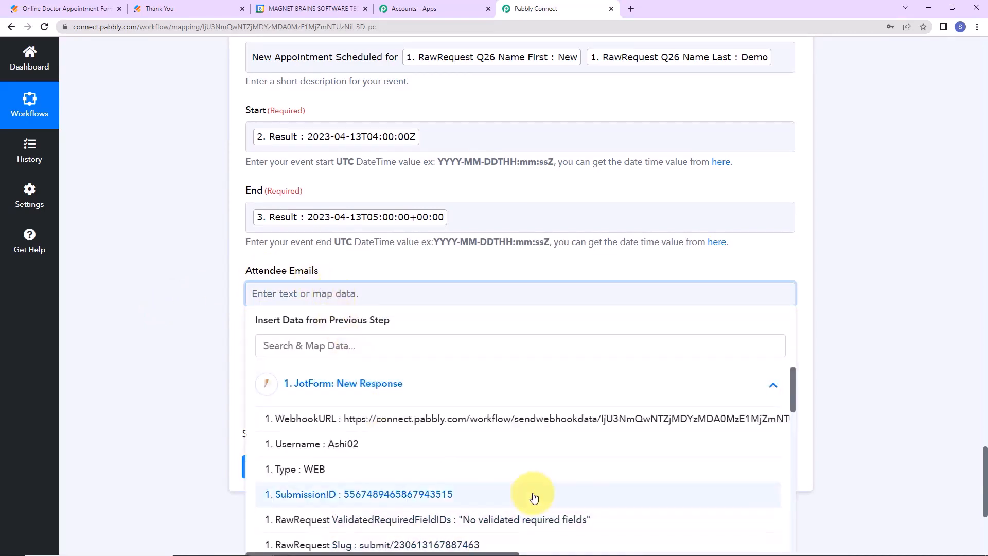
{"action": "scroll", "coordinate": [534, 497], "scroll_direction": "down", "scroll_amount": 2}
{"action": "scroll", "coordinate": [534, 497], "scroll_direction": "down", "scroll_amount": 2}
{"action": "scroll", "coordinate": [530, 486], "scroll_direction": "down", "scroll_amount": 2}
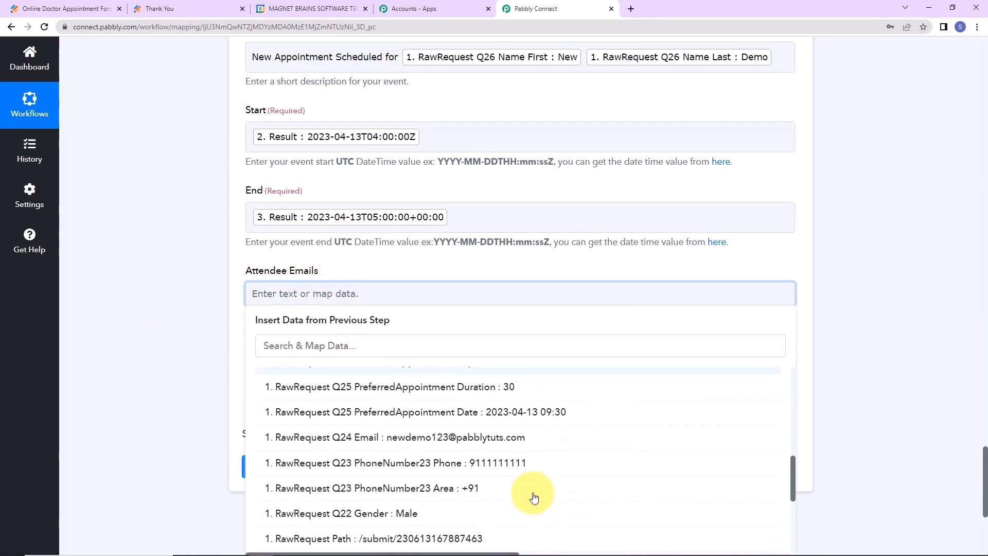
{"action": "left_click", "coordinate": [519, 445]}
{"action": "left_click", "coordinate": [172, 331]}
{"action": "scroll", "coordinate": [172, 331], "scroll_direction": "down", "scroll_amount": 2}
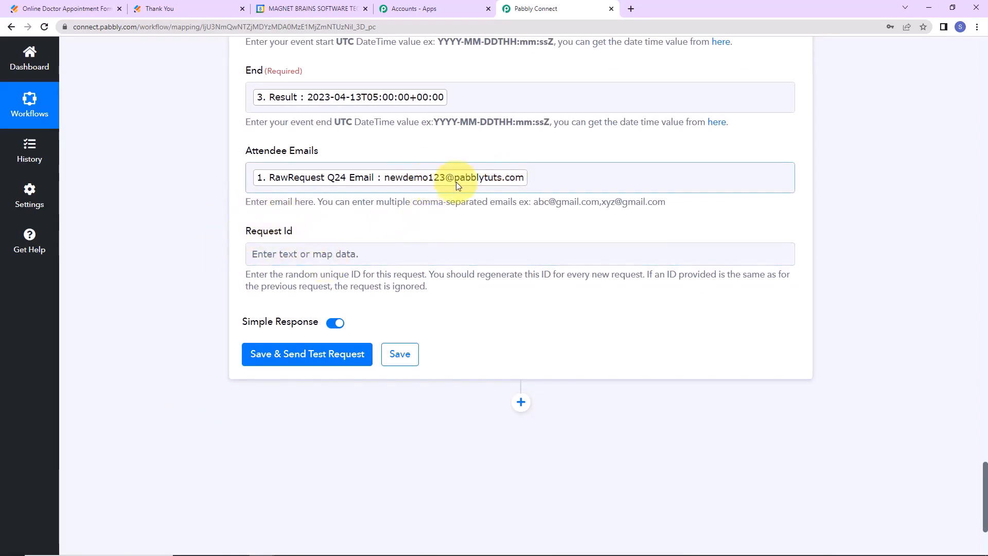
Map the form's Q24 Email into Request Id.
{"action": "left_click", "coordinate": [391, 255]}
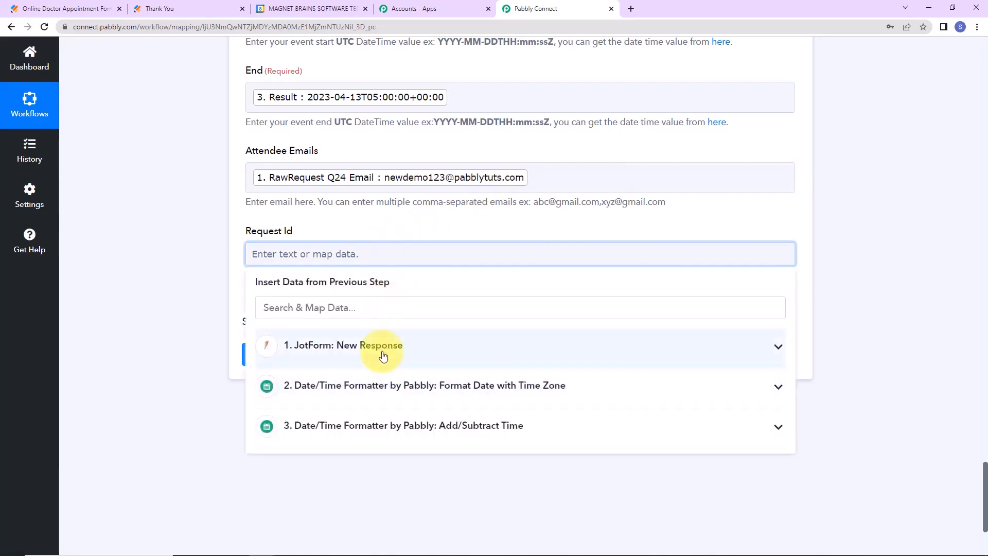
{"action": "left_click", "coordinate": [383, 345]}
{"action": "scroll", "coordinate": [471, 459], "scroll_direction": "down", "scroll_amount": 7}
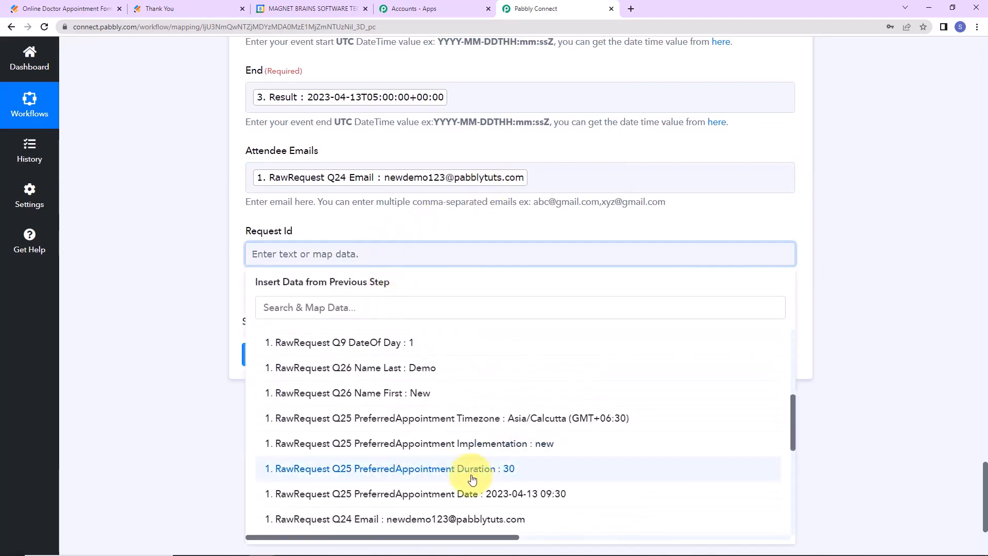
{"action": "left_click", "coordinate": [453, 399]}
{"action": "left_click", "coordinate": [162, 347]}
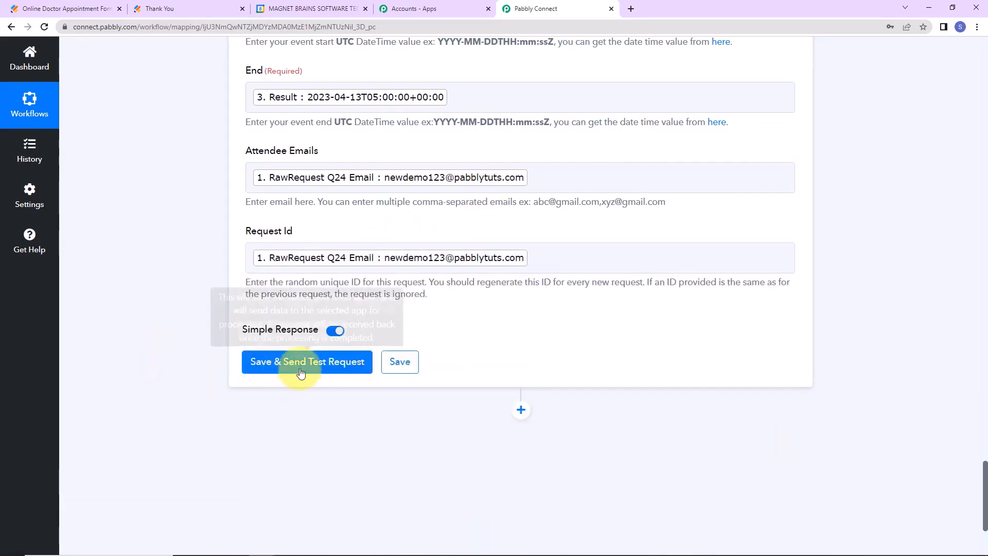
Save the Google Meet step and send a test request, confirming the 'New Appointment Scheduled' event.
{"action": "left_click", "coordinate": [304, 363]}
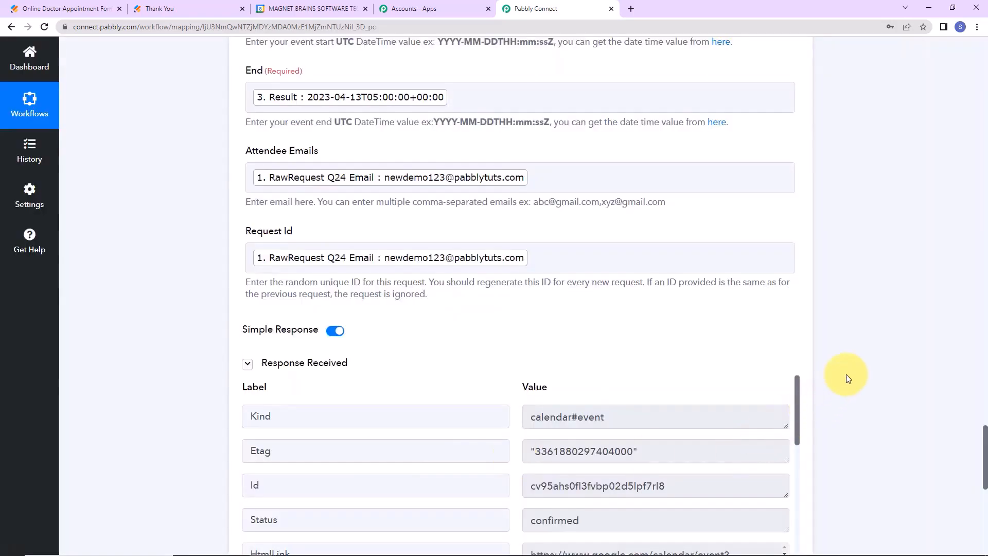
{"action": "scroll", "coordinate": [860, 367], "scroll_direction": "down", "scroll_amount": 1}
{"action": "scroll", "coordinate": [859, 363], "scroll_direction": "down", "scroll_amount": 4}
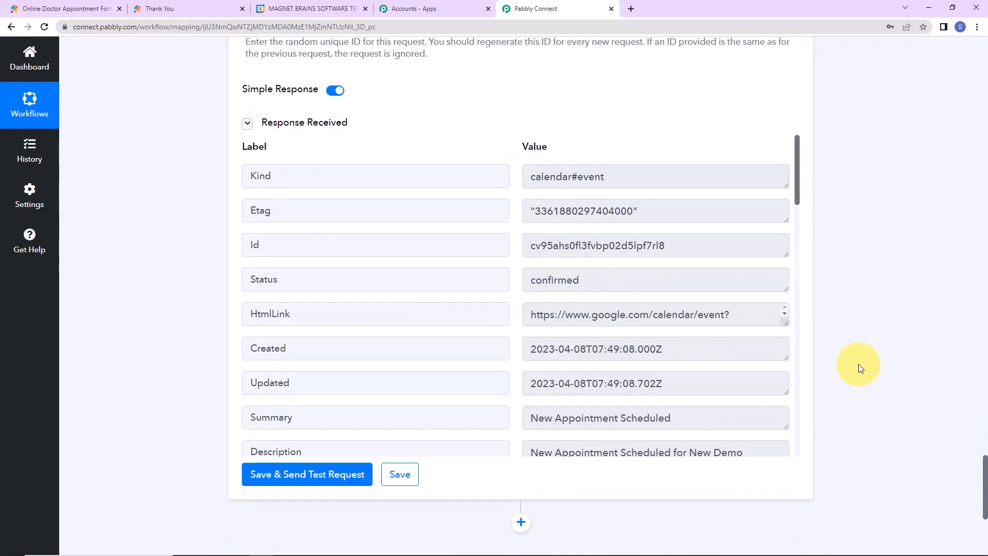
Check the 'New Appointment Scheduled' event on April 13, 9:30–10:30am, then return to the Jotform form.
{"action": "left_click", "coordinate": [285, 10]}
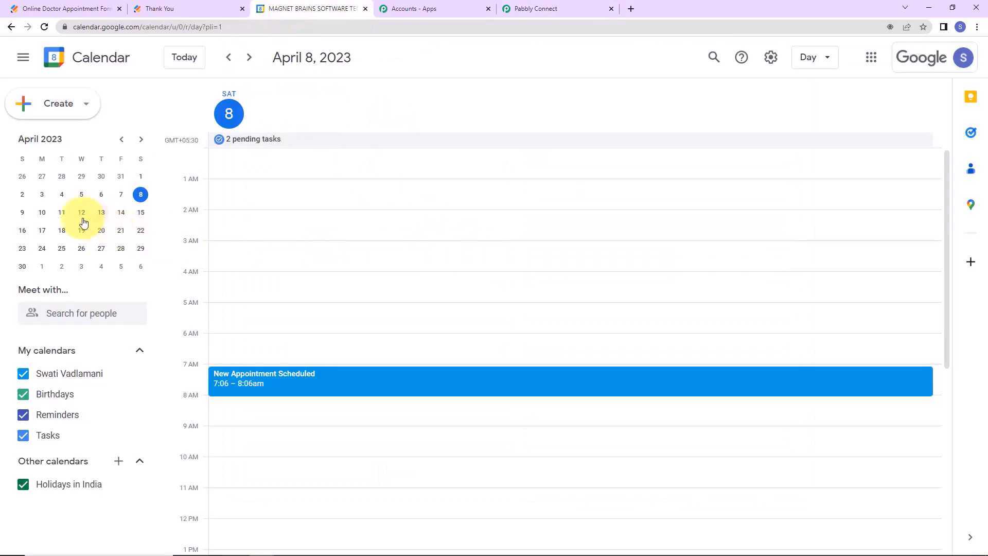
{"action": "left_click", "coordinate": [102, 212]}
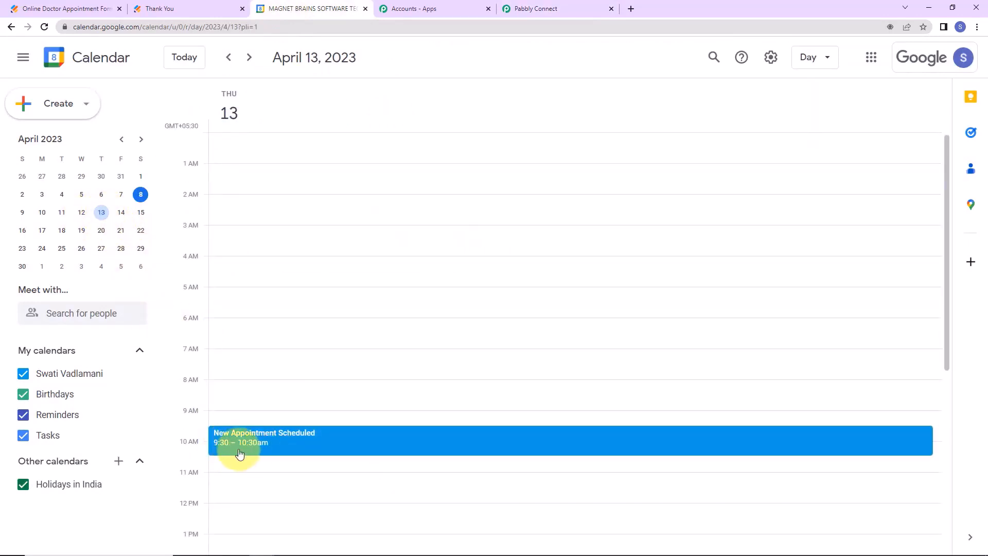
{"action": "left_click", "coordinate": [326, 439]}
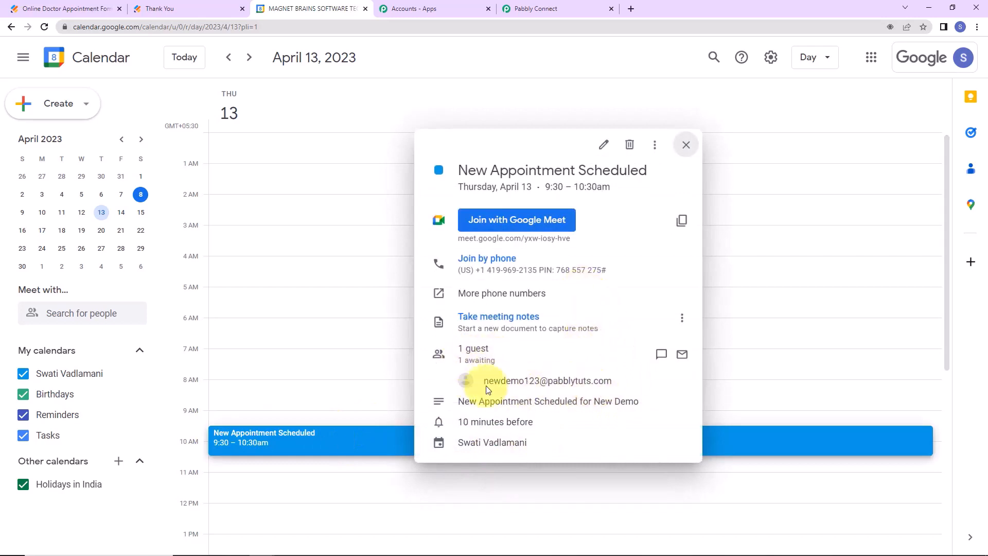
{"action": "mouse_move", "coordinate": [626, 387]}
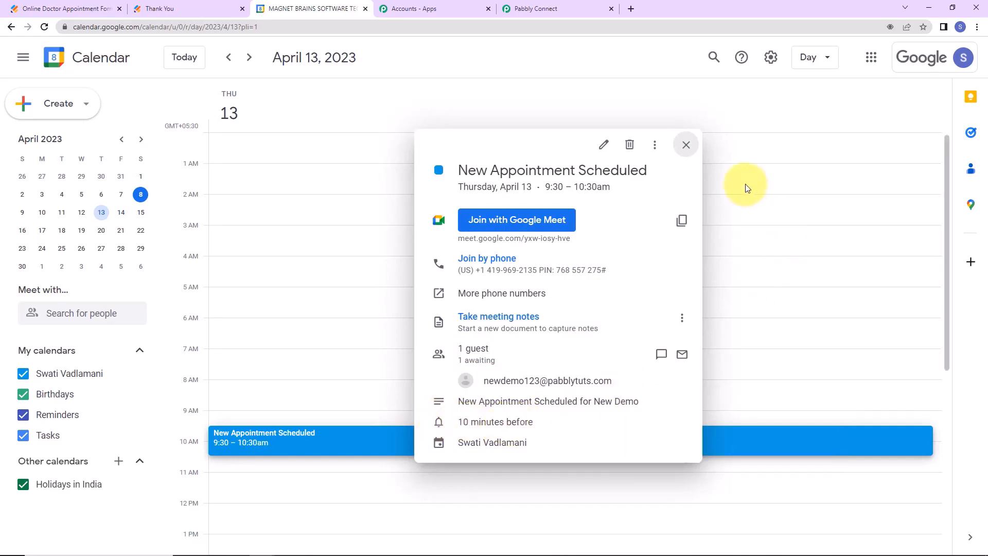
{"action": "left_click", "coordinate": [685, 145]}
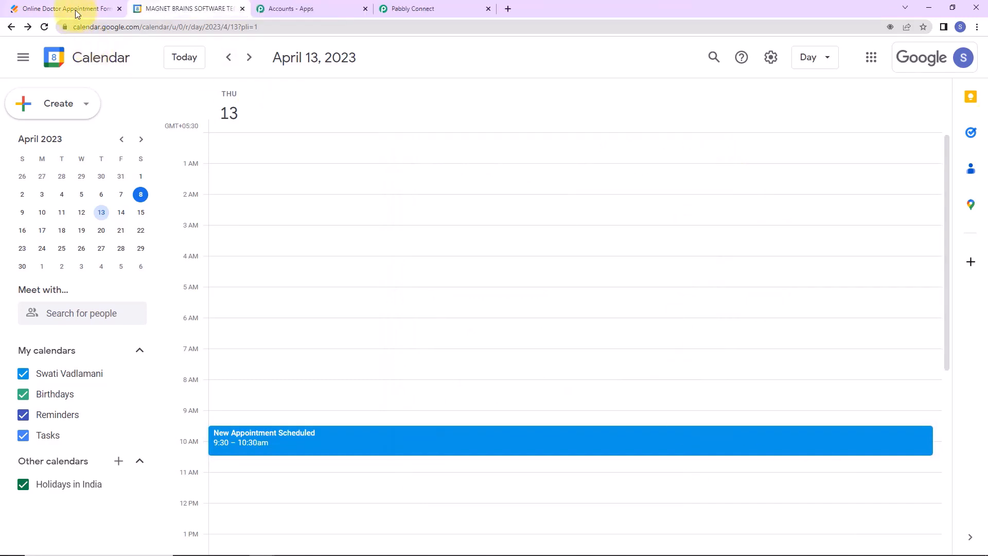
{"action": "left_click", "coordinate": [76, 10]}
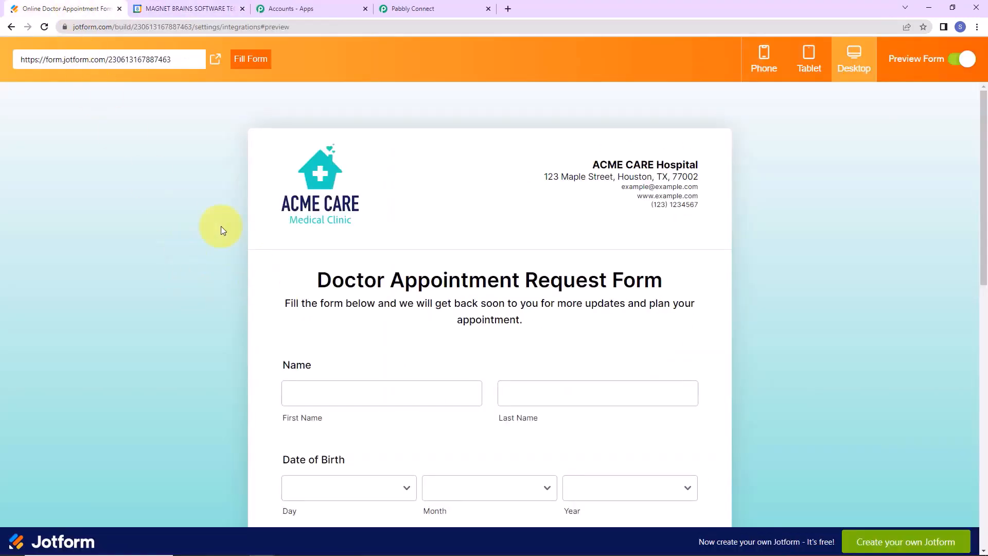
Open the live form and enter the patient's first and last name.
{"action": "left_click", "coordinate": [224, 62]}
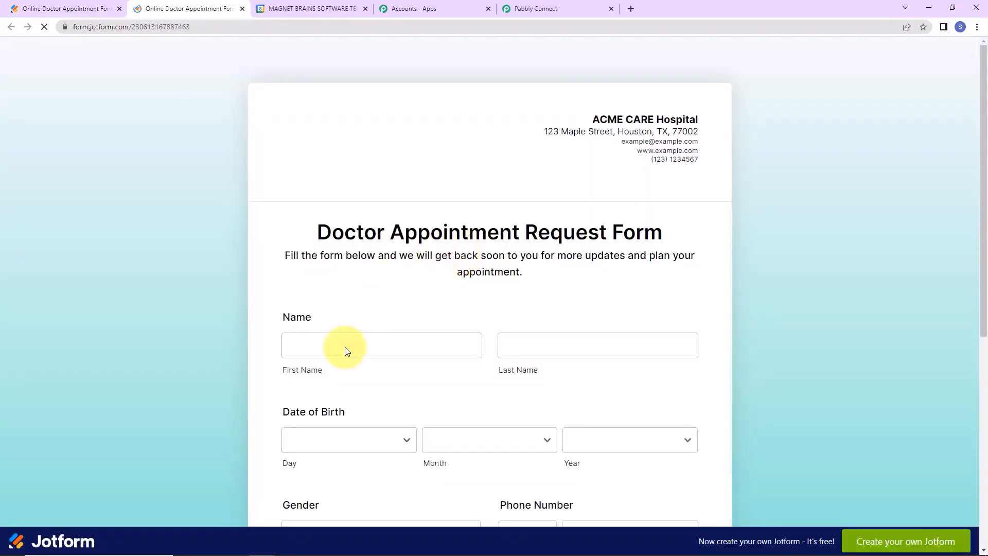
{"action": "left_click", "coordinate": [336, 347]}
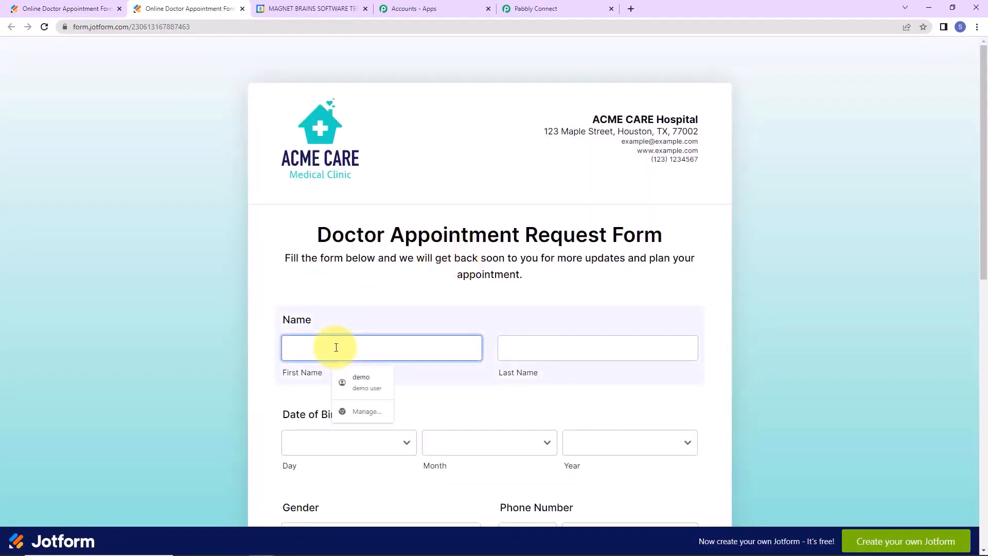
{"action": "type", "text": "Smart"}
{"action": "key", "text": "Tab"}
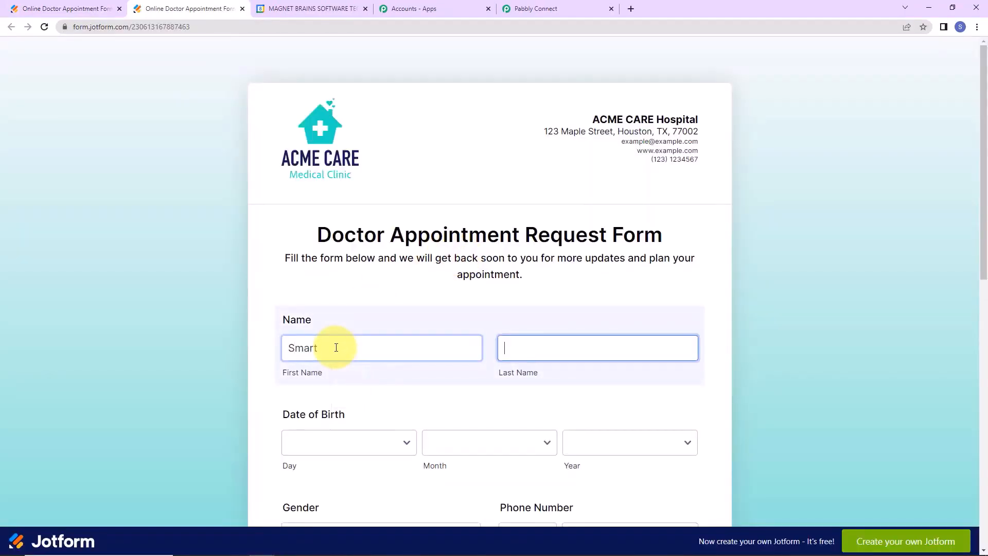
{"action": "type", "text": "User"}
{"action": "key", "text": "Tab"}
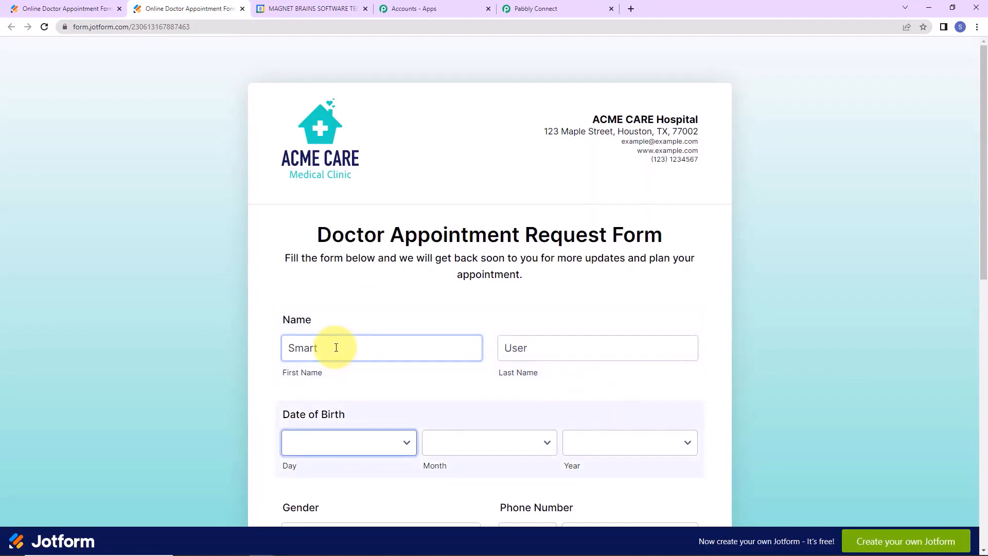
Set the date of birth to 14 September 2007.
{"action": "scroll", "coordinate": [433, 319], "scroll_direction": "down", "scroll_amount": 2}
{"action": "left_click", "coordinate": [388, 322]}
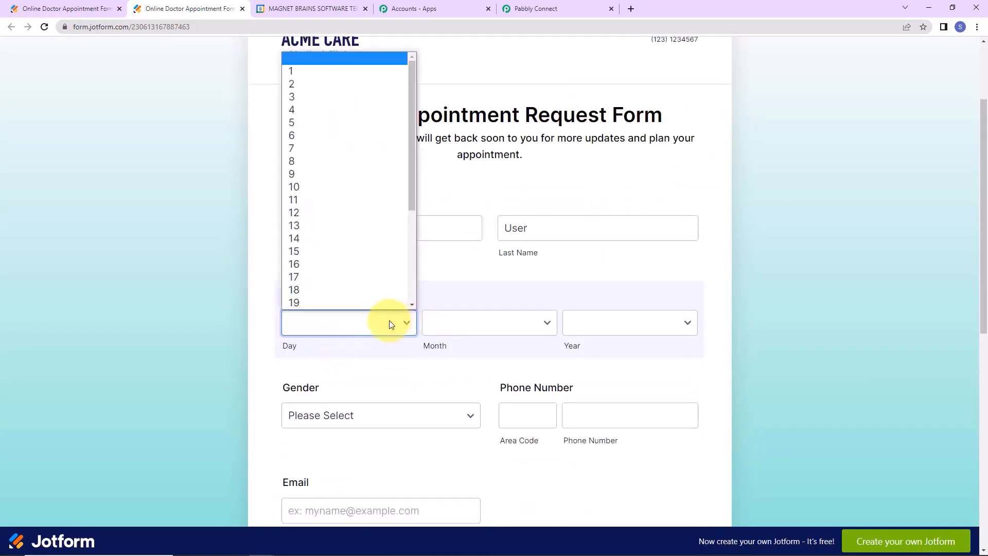
{"action": "left_click", "coordinate": [338, 237]}
{"action": "left_click", "coordinate": [472, 326]}
{"action": "left_click", "coordinate": [466, 457]}
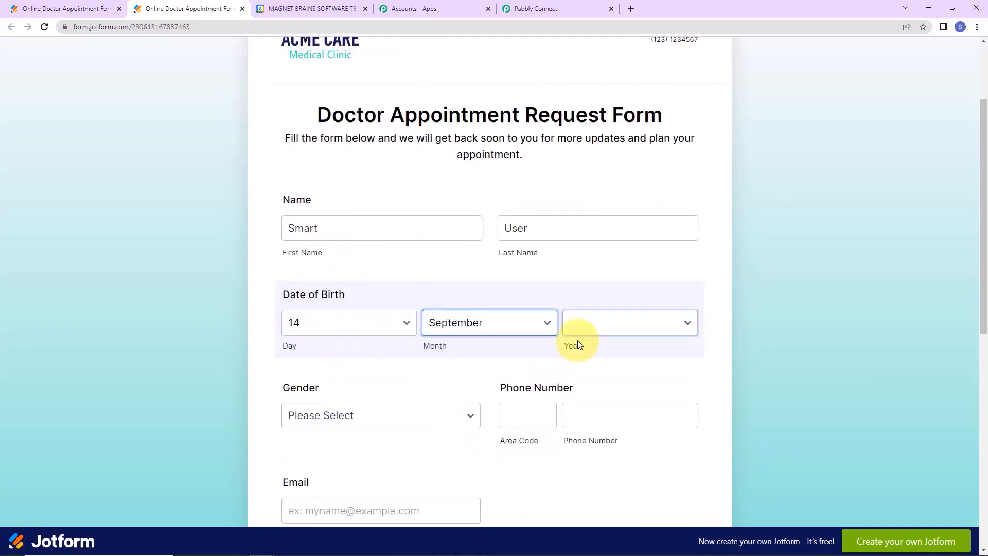
{"action": "left_click", "coordinate": [585, 329]}
{"action": "left_click", "coordinate": [599, 281]}
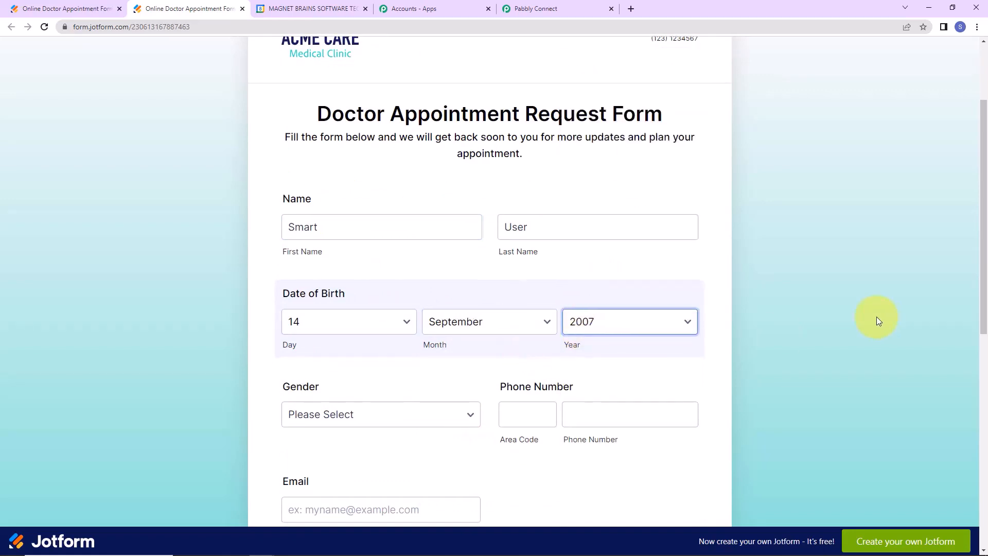
Choose Male as the gender and fill in the phone number from the suggestion.
{"action": "scroll", "coordinate": [876, 317], "scroll_direction": "down", "scroll_amount": 4}
{"action": "left_click", "coordinate": [357, 175]}
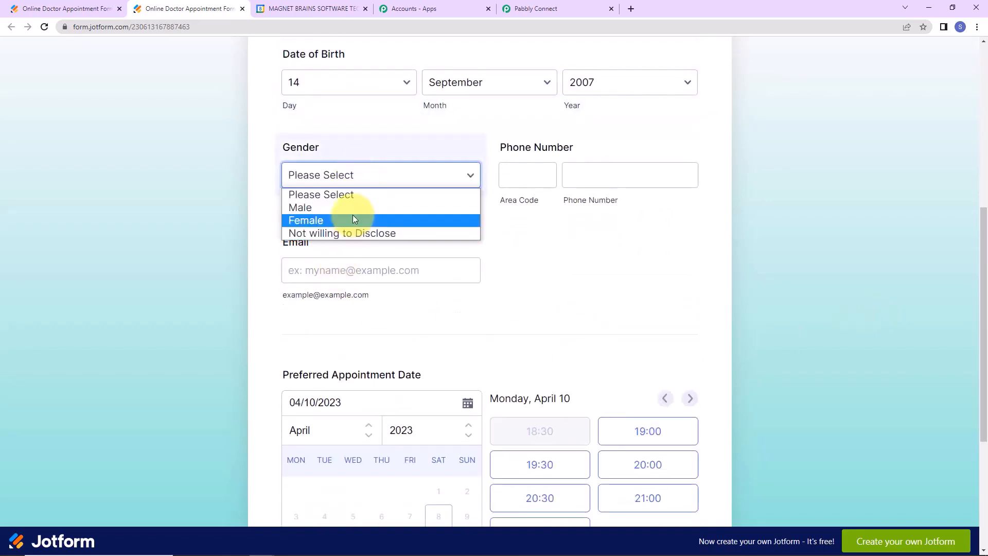
{"action": "left_click", "coordinate": [349, 208]}
{"action": "left_click", "coordinate": [522, 178]}
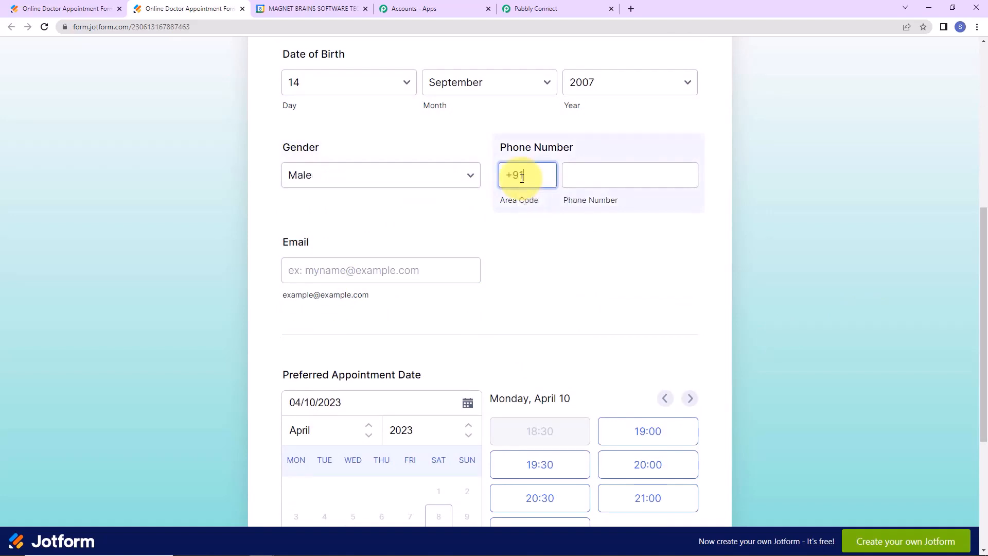
{"action": "left_click", "coordinate": [576, 182]}
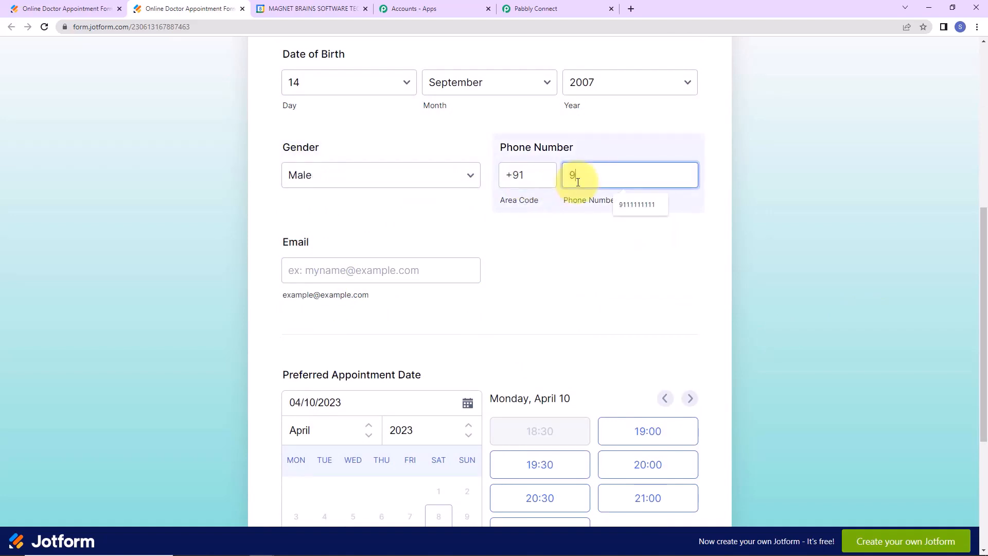
{"action": "type", "text": "9"}
{"action": "left_click", "coordinate": [636, 204]}
Enter the e-mail address, book April 13 at 20:00, and submit the form.
{"action": "left_click", "coordinate": [433, 272]}
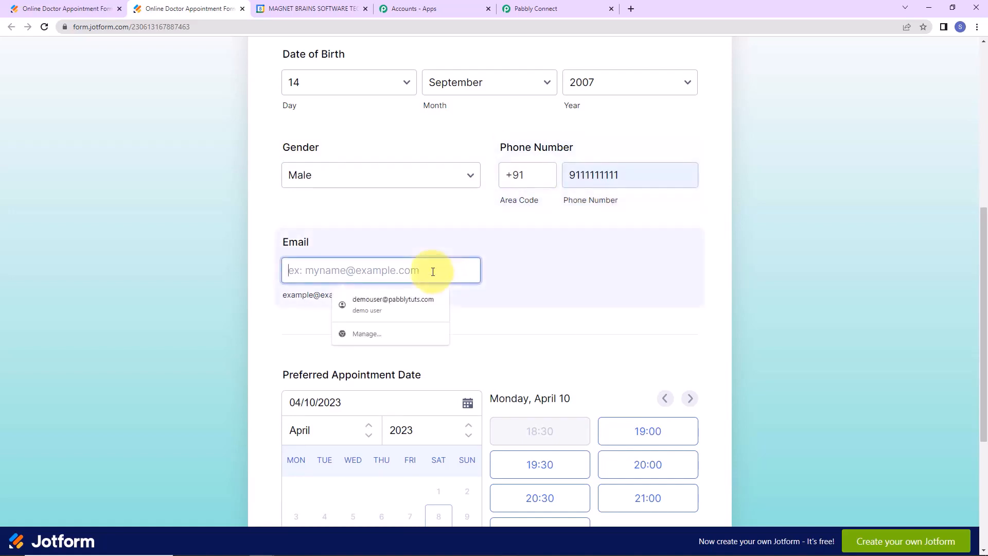
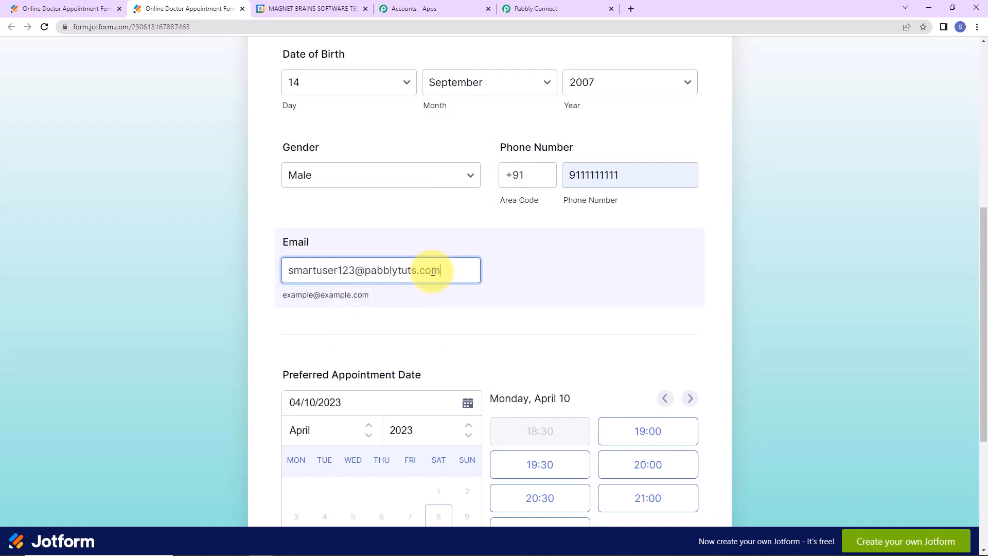
{"action": "left_click", "coordinate": [803, 298]}
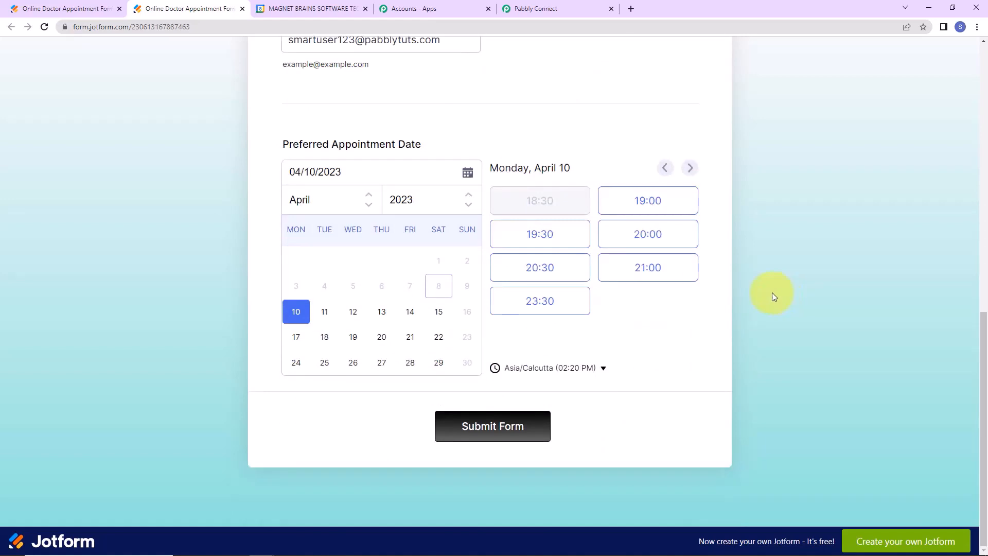
{"action": "left_click", "coordinate": [387, 314]}
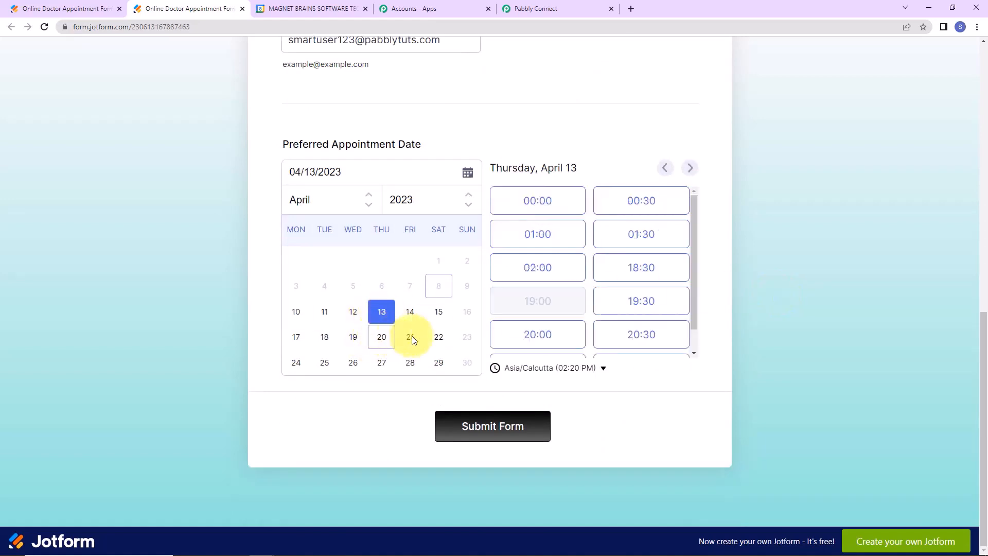
{"action": "left_click", "coordinate": [565, 340]}
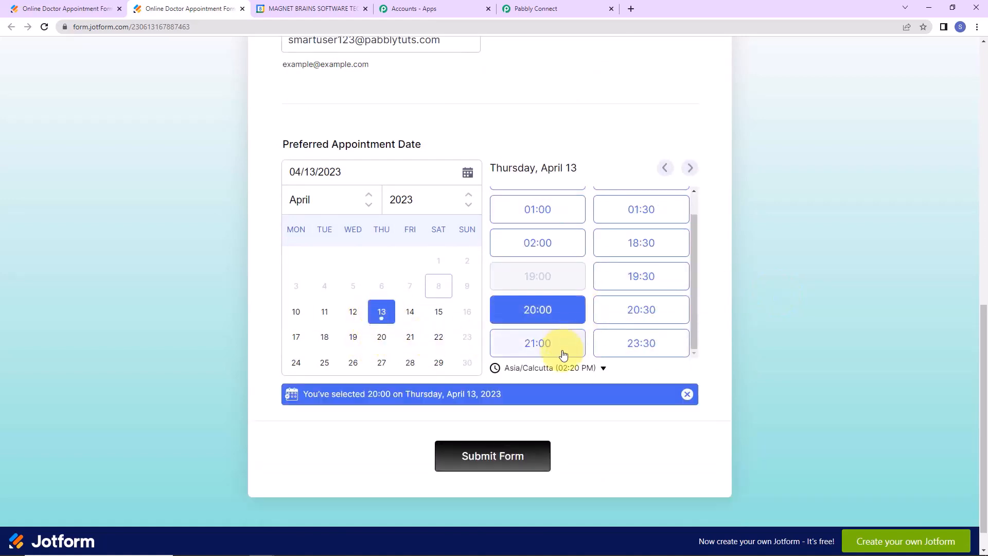
{"action": "left_click", "coordinate": [525, 462]}
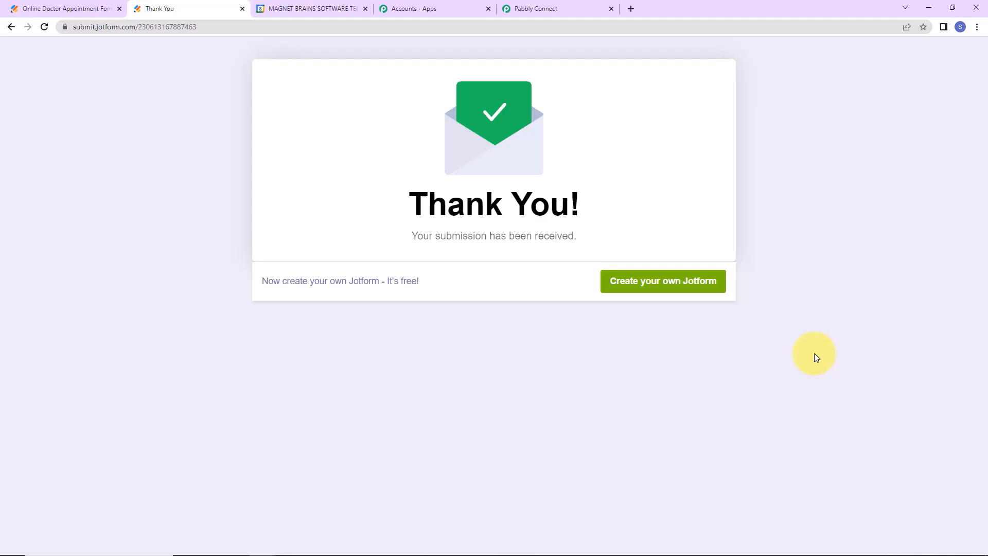
Check April 13's appointments at 9:30–10:30 and 10:30–11:30am, then return to Pabbly Connect.
{"action": "left_click", "coordinate": [301, 11]}
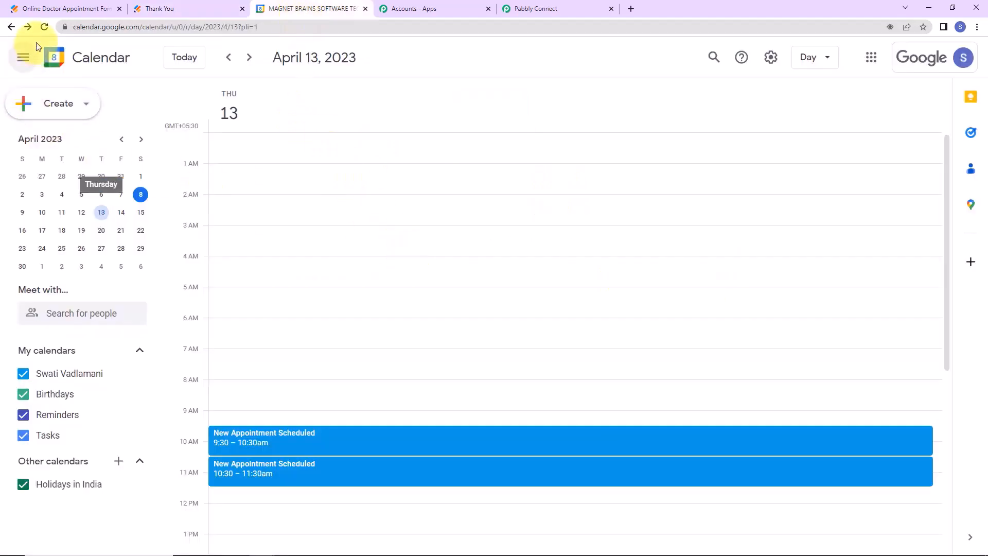
{"action": "scroll", "coordinate": [329, 355], "scroll_direction": "down", "scroll_amount": 2}
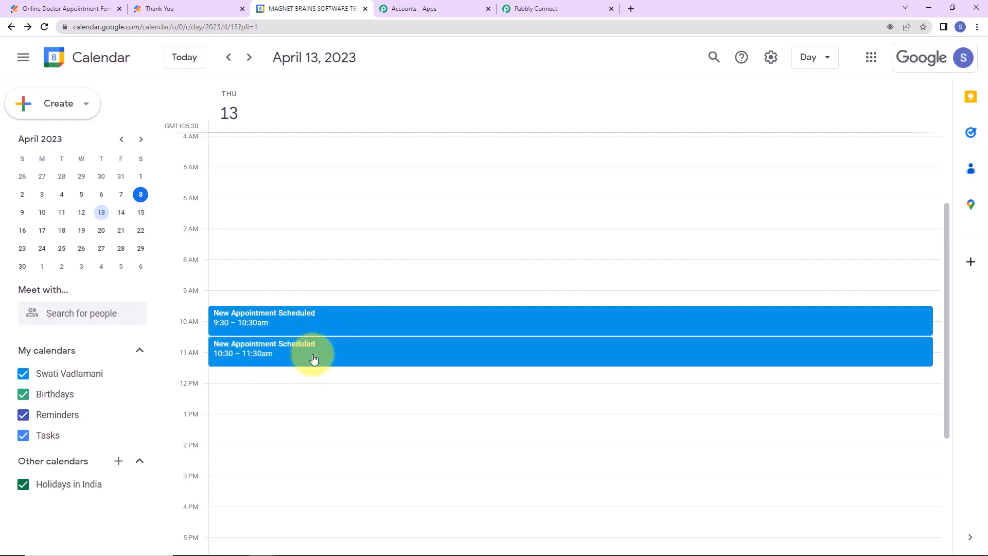
{"action": "left_click", "coordinate": [533, 8]}
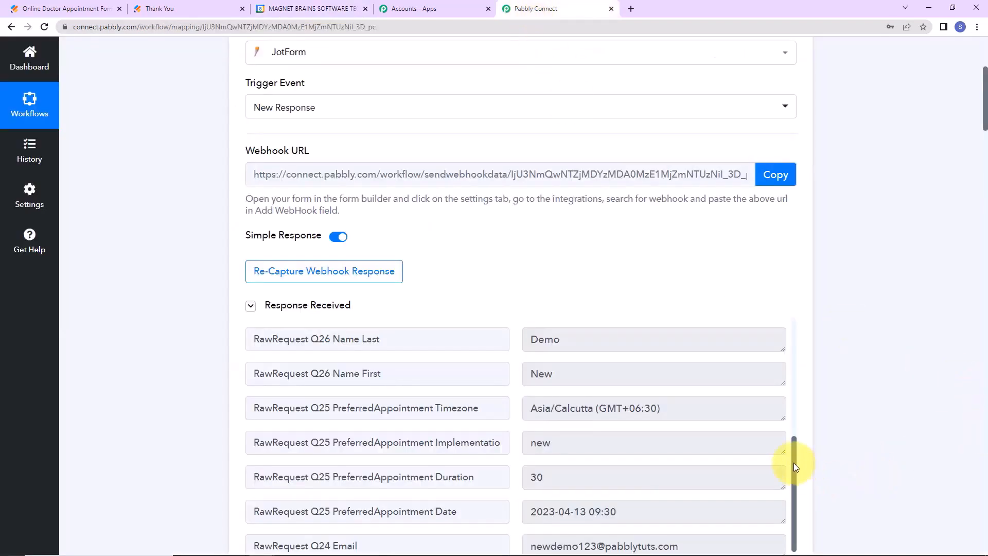
Collapse the JotForm trigger, date formatting, add/subtract time and Google Meet steps.
{"action": "left_click_drag", "start_coordinate": [984, 90], "coordinate": [970, 33]}
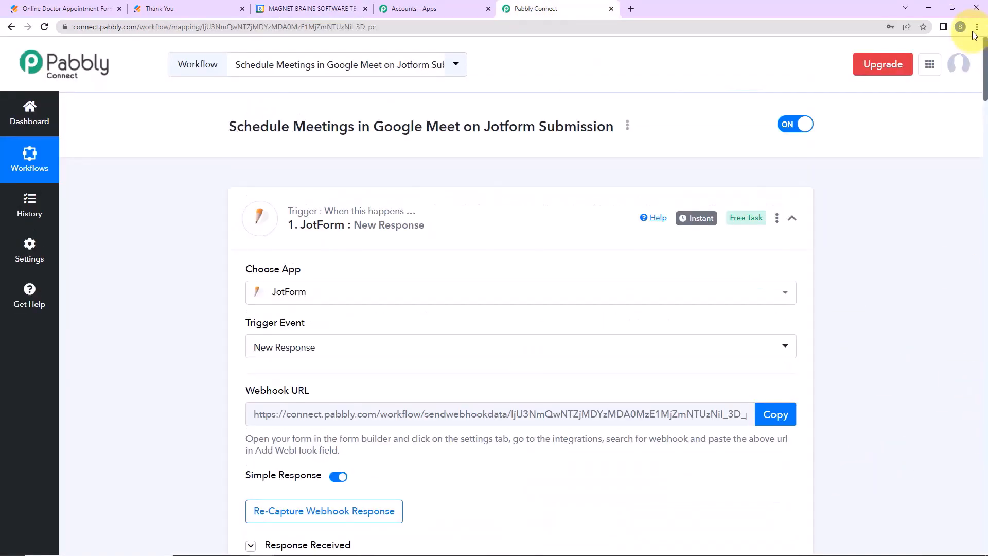
{"action": "mouse_move", "coordinate": [759, 227]}
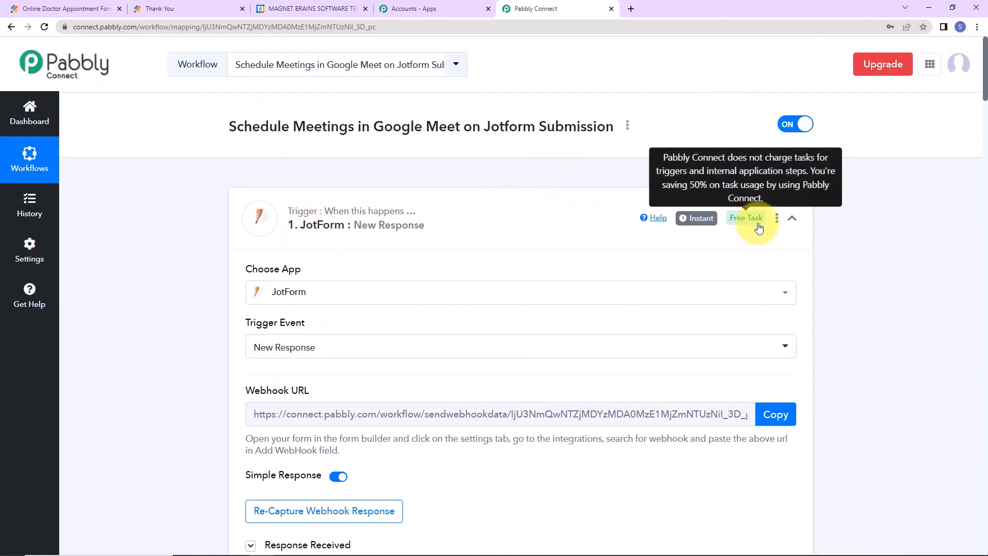
{"action": "left_click", "coordinate": [791, 220]}
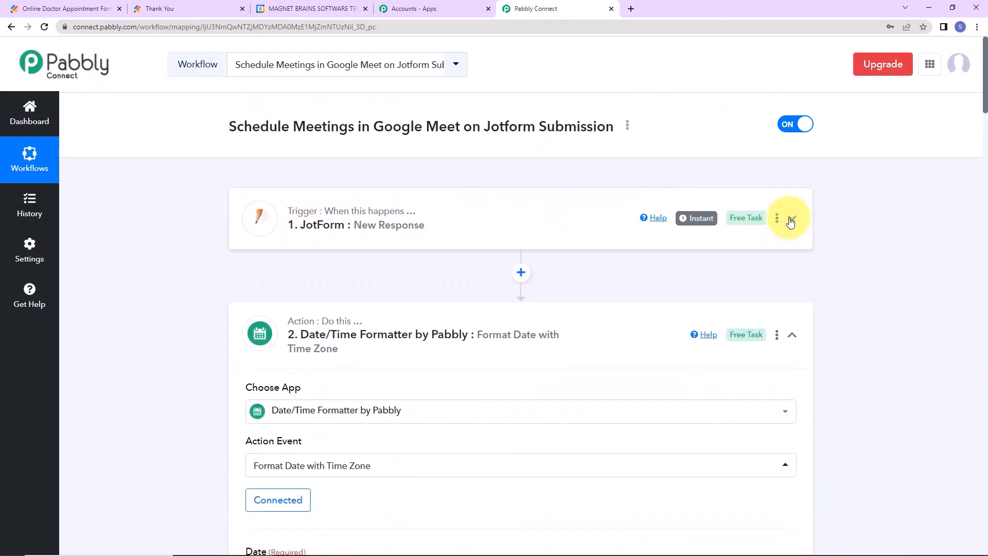
{"action": "left_click", "coordinate": [791, 338]}
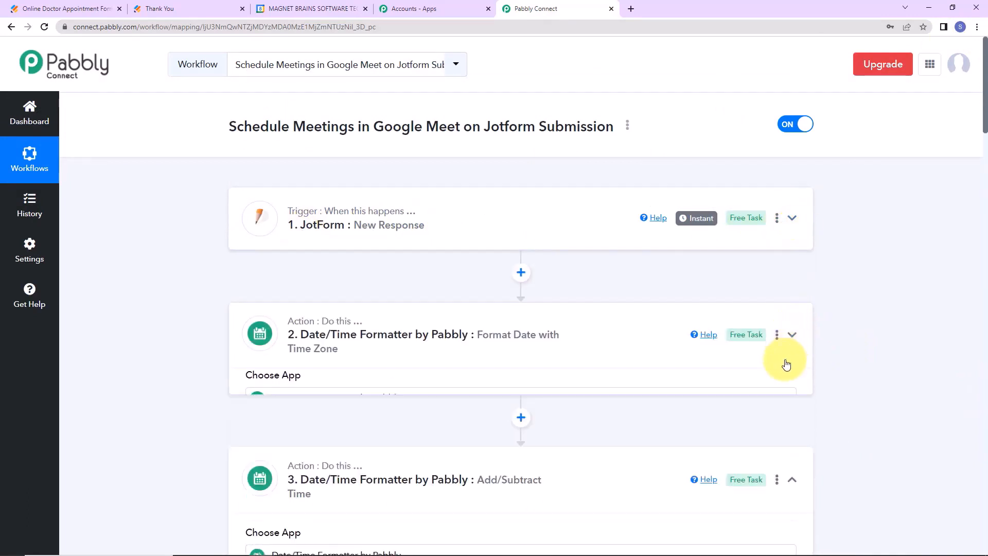
{"action": "left_click", "coordinate": [790, 444]}
{"action": "scroll", "coordinate": [824, 403], "scroll_direction": "down", "scroll_amount": 2}
{"action": "scroll", "coordinate": [824, 403], "scroll_direction": "down", "scroll_amount": 3}
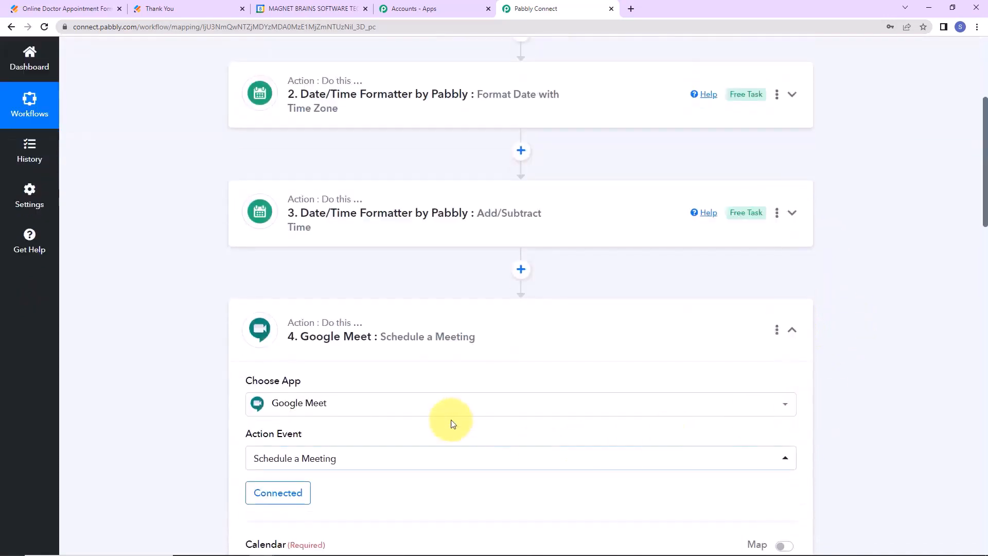
{"action": "left_click", "coordinate": [792, 333]}
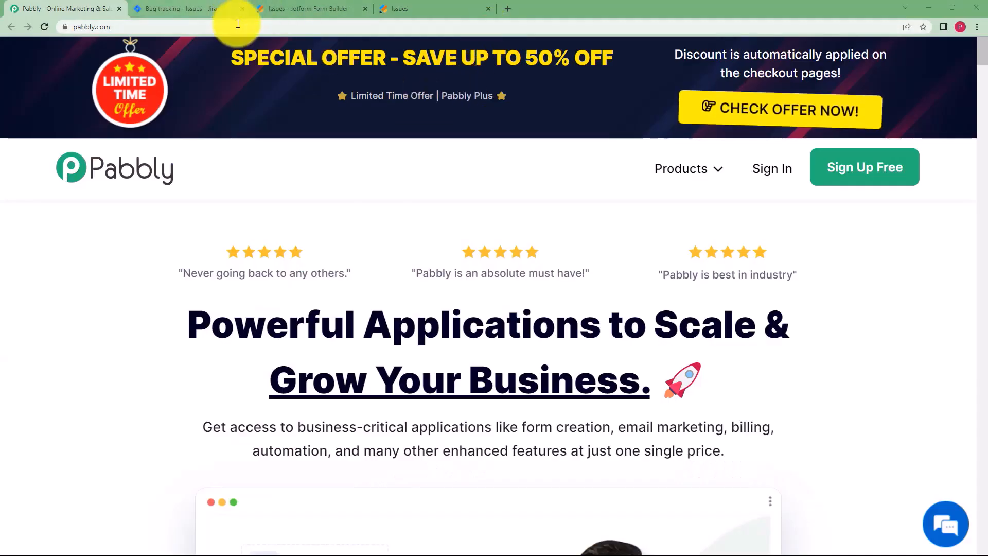
Review the Jotform Issues form's Title and Description fields, then switch to Jira's issue list.
{"action": "left_click", "coordinate": [323, 6]}
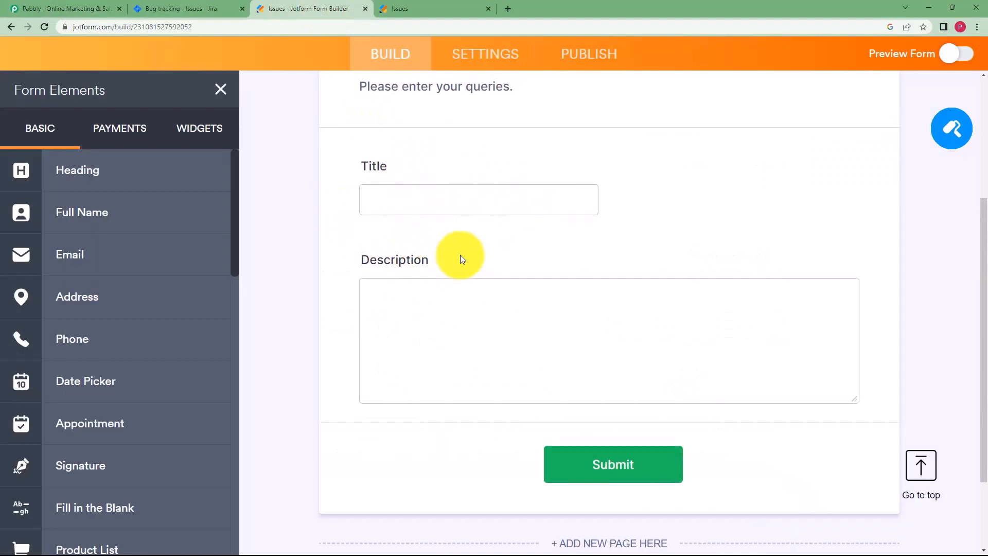
{"action": "scroll", "coordinate": [460, 255], "scroll_direction": "up", "scroll_amount": 3}
{"action": "left_click", "coordinate": [185, 8]}
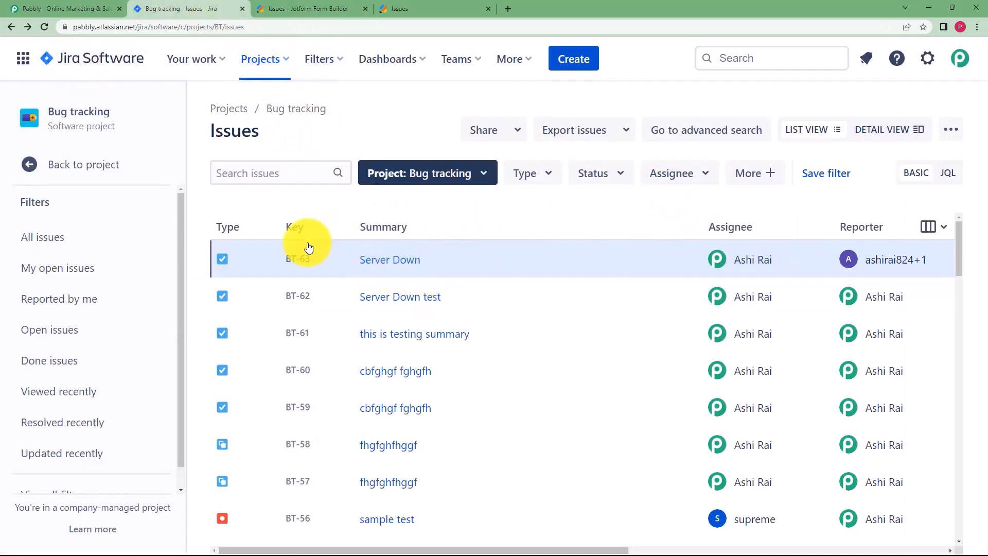
Open Jira issue BT-63 'Server Down' to read its description, then go back to the Pabbly homepage.
{"action": "left_click", "coordinate": [389, 264]}
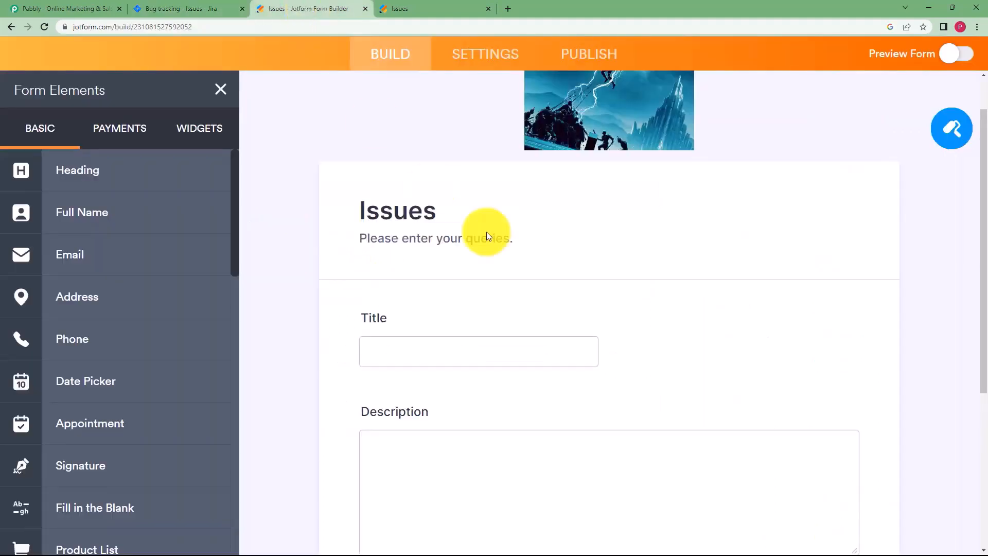
{"action": "left_click", "coordinate": [309, 7]}
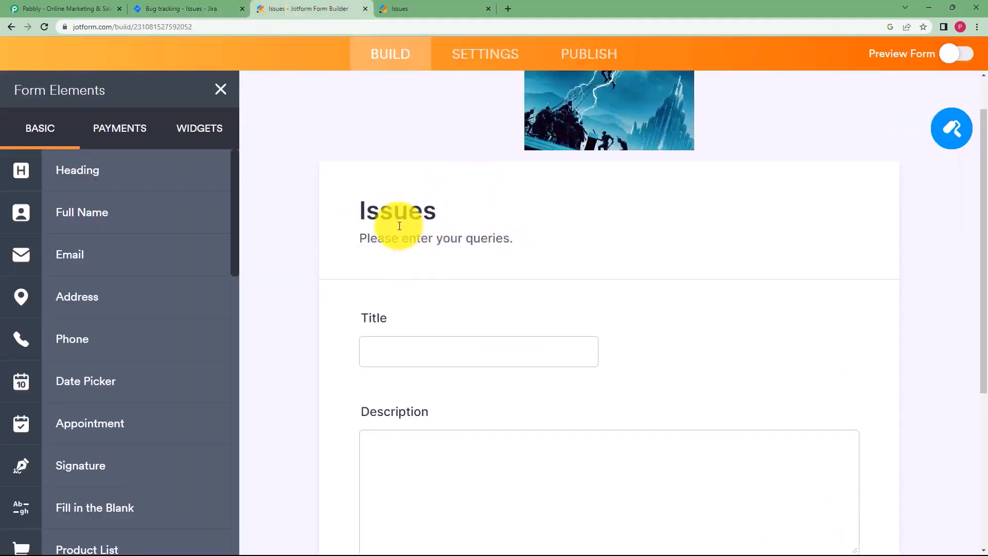
{"action": "left_click", "coordinate": [49, 8]}
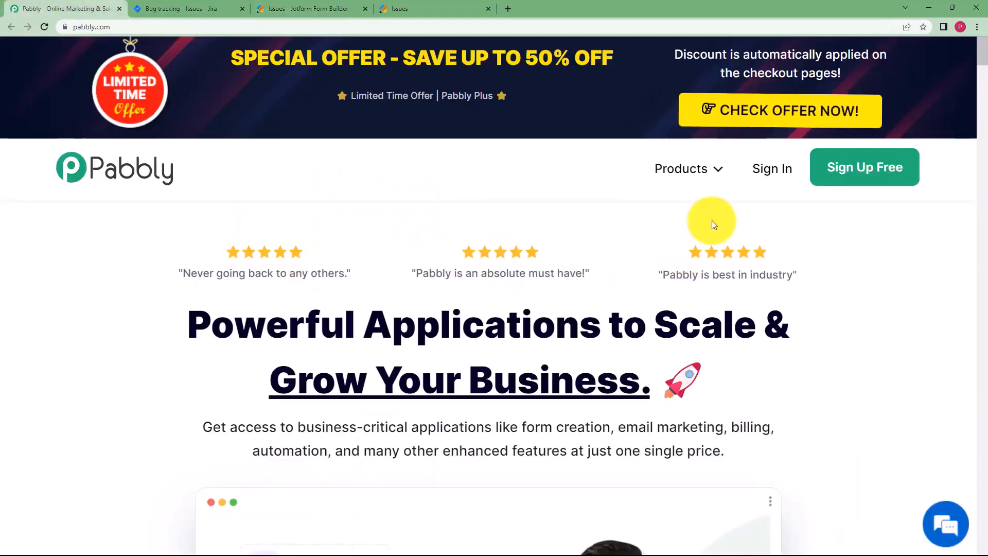
Sign in to the Pabbly account and open Pabbly Connect.
{"action": "left_click", "coordinate": [766, 175]}
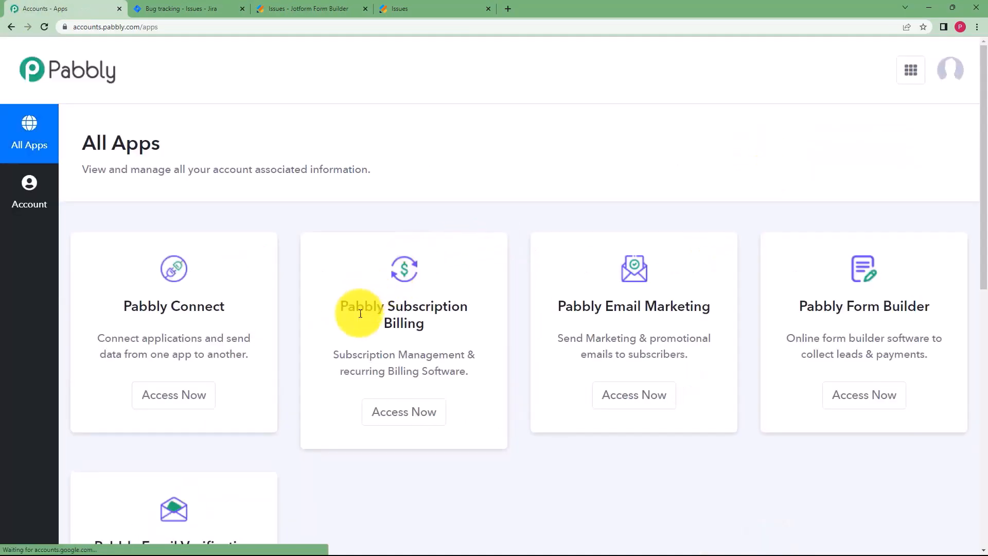
{"action": "scroll", "coordinate": [247, 339], "scroll_direction": "down", "scroll_amount": 1}
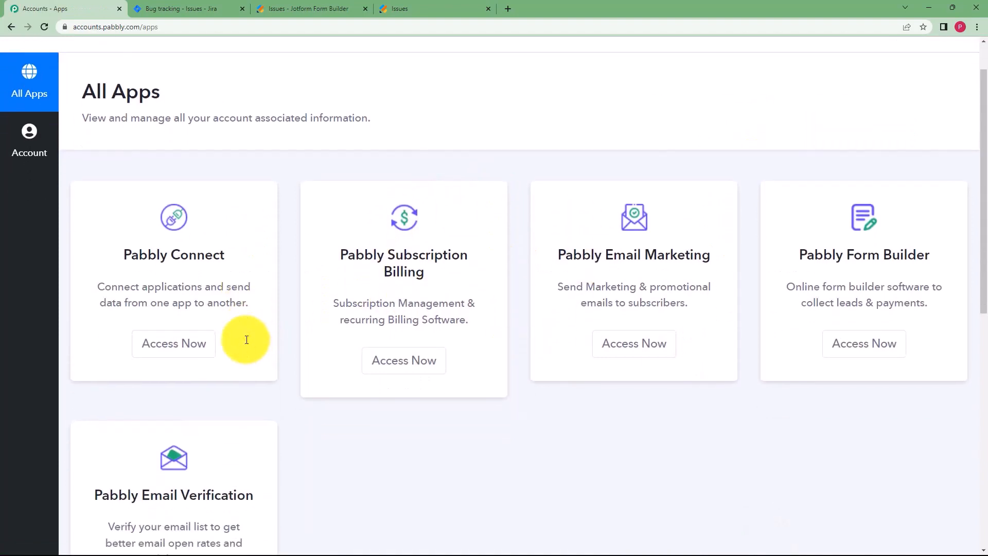
{"action": "left_click_drag", "start_coordinate": [127, 256], "coordinate": [254, 258]}
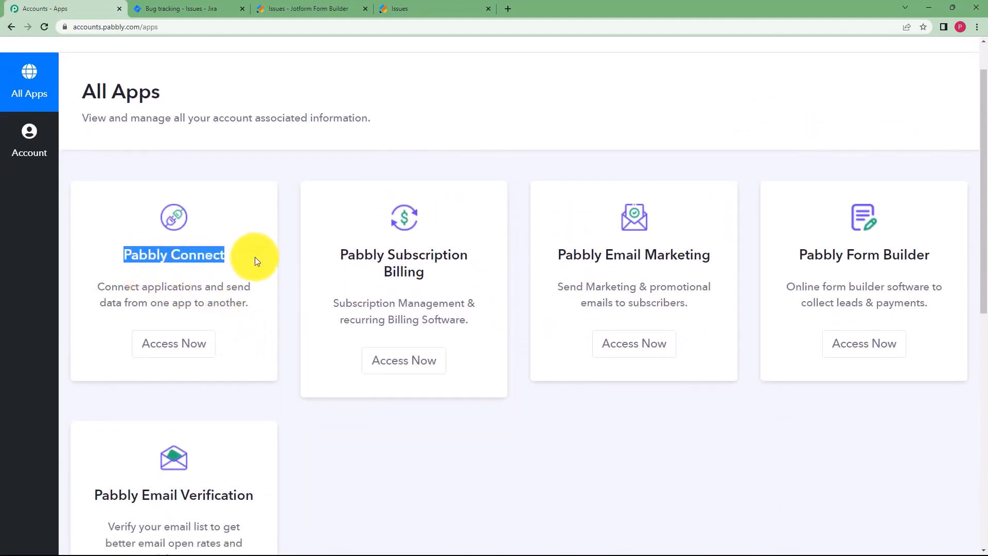
{"action": "left_click", "coordinate": [188, 344]}
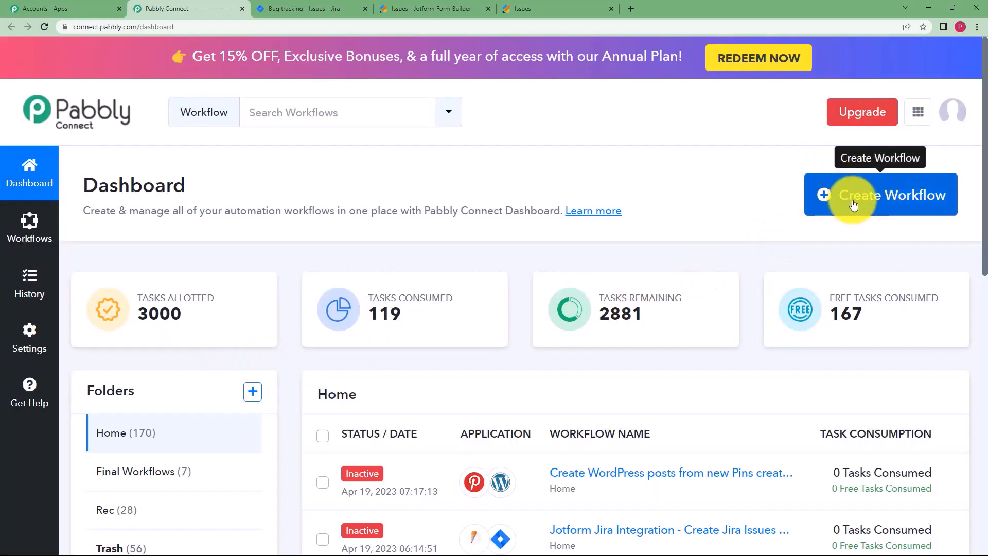
Create a workflow named 'Create Jira Issues from Jotform Submission'.
{"action": "left_click", "coordinate": [903, 203]}
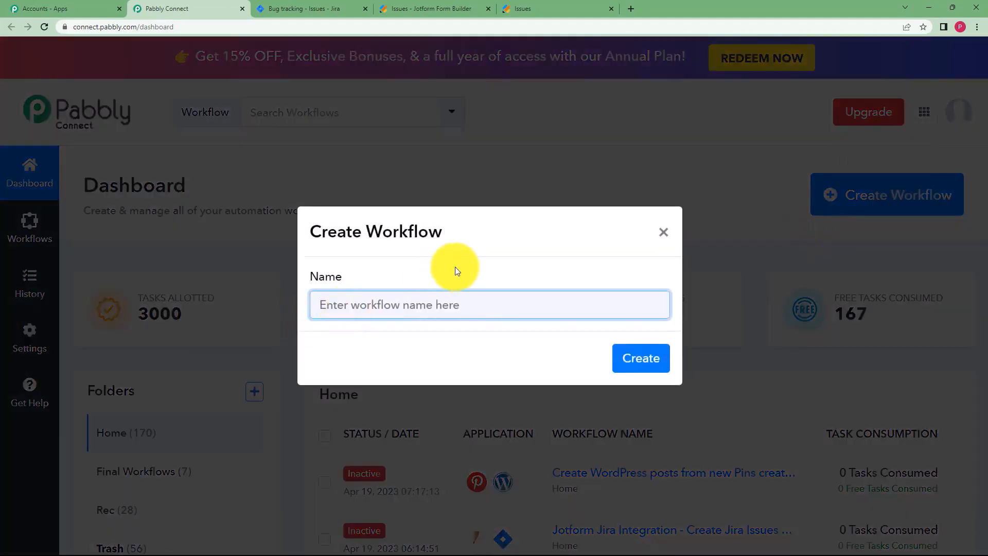
{"action": "type", "text": "Create Jira "}
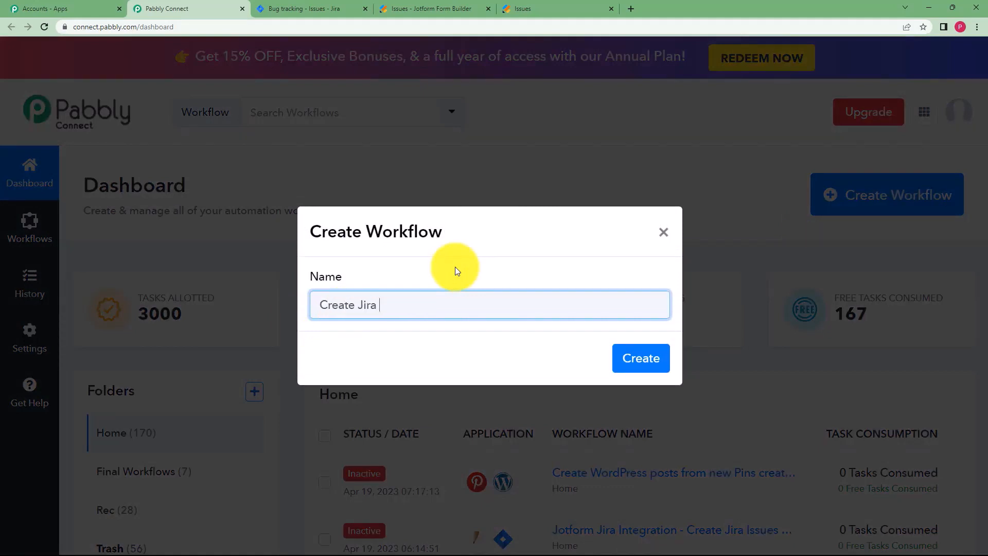
{"action": "type", "text": "Issues from Jotform Submission"}
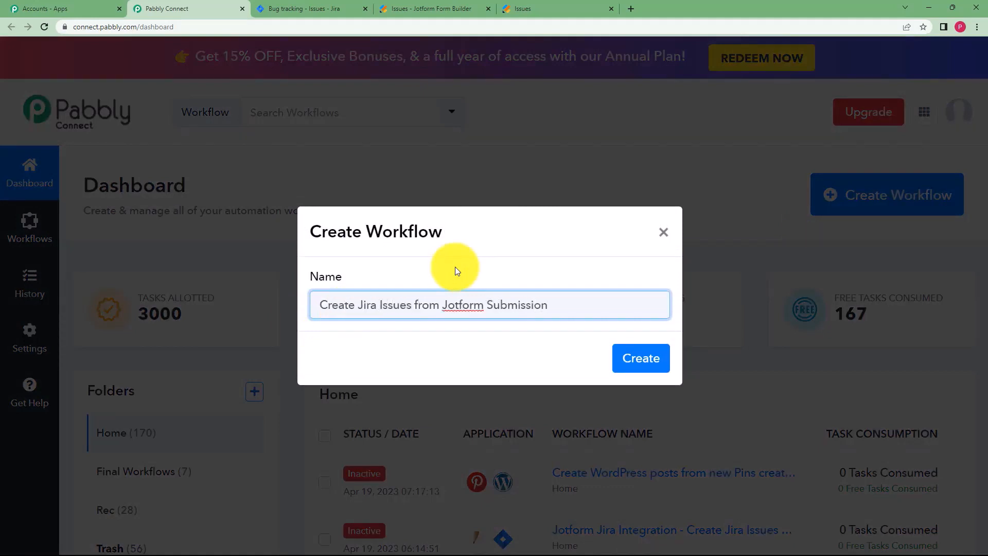
{"action": "left_click", "coordinate": [630, 356]}
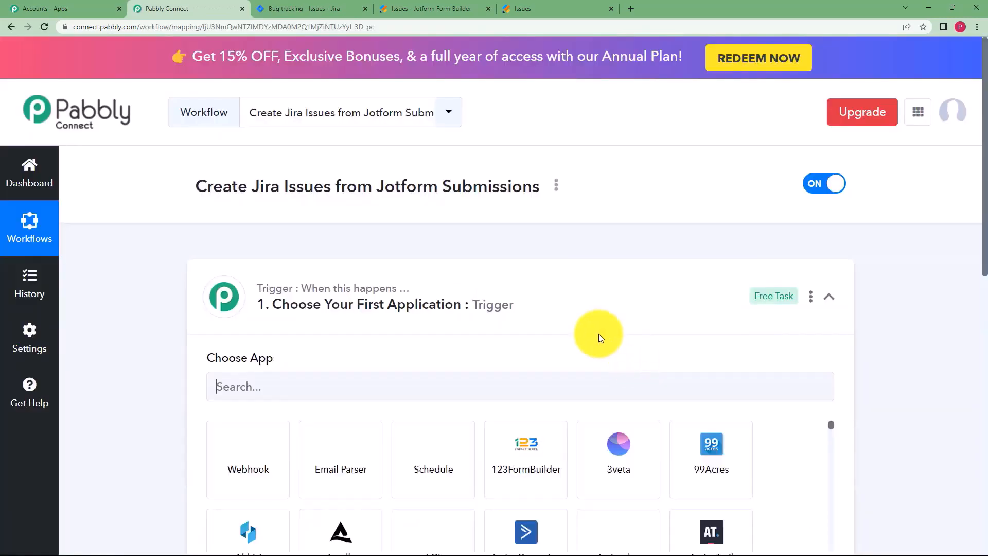
Set the trigger to JotForm with the New Response event.
{"action": "left_click", "coordinate": [549, 304]}
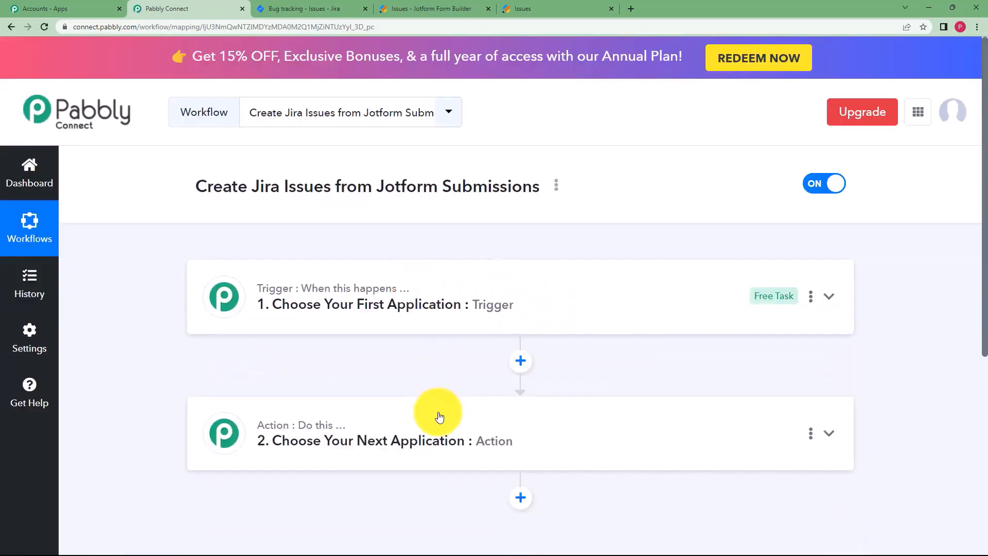
{"action": "left_click", "coordinate": [359, 293]}
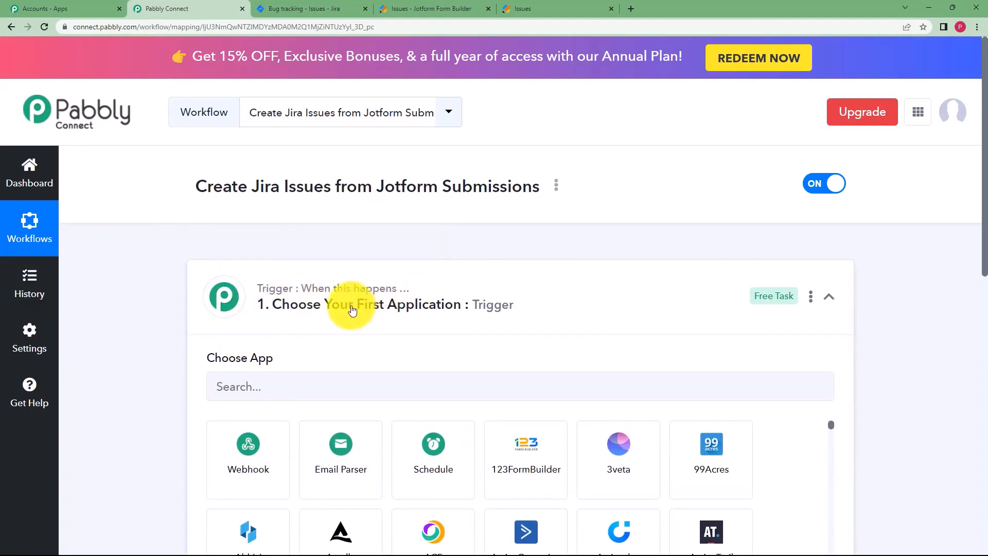
{"action": "left_click", "coordinate": [346, 307]}
{"action": "left_click", "coordinate": [278, 422]}
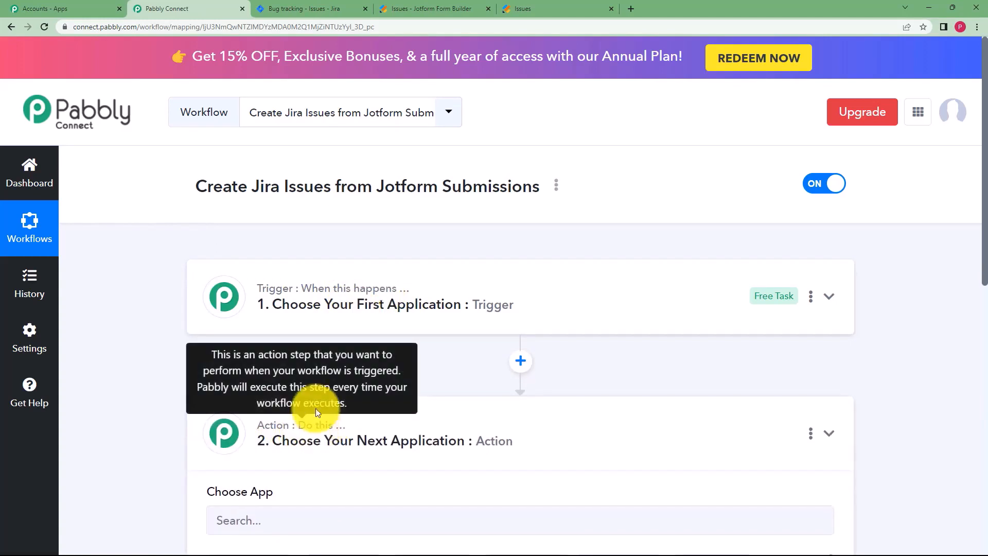
{"action": "left_click", "coordinate": [313, 309]}
{"action": "left_click", "coordinate": [324, 379]}
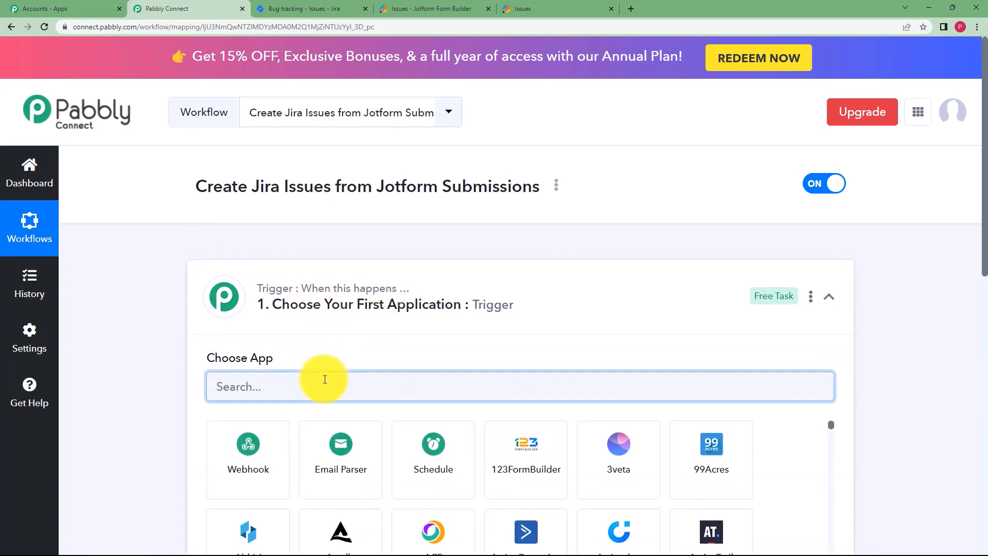
{"action": "type", "text": "Jotfor"}
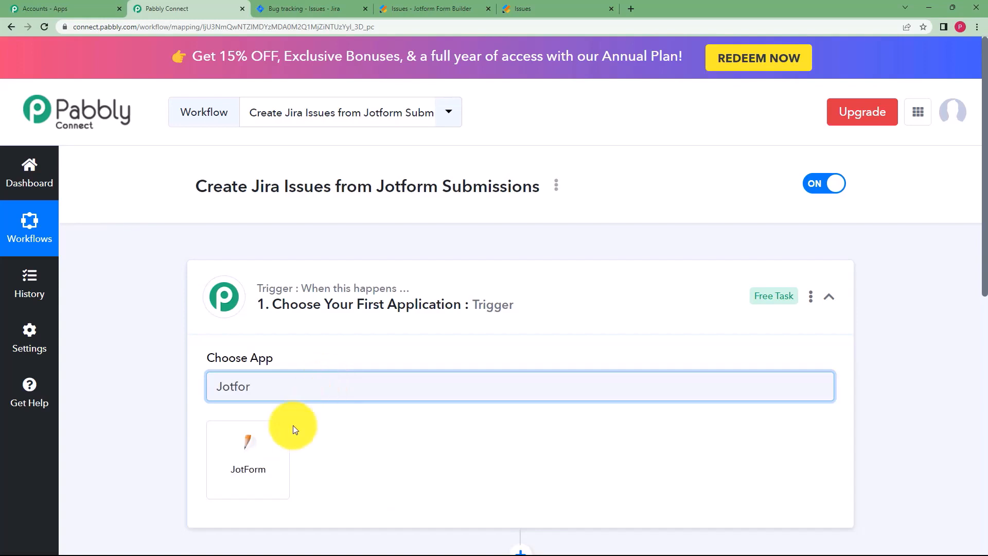
{"action": "left_click", "coordinate": [252, 453]}
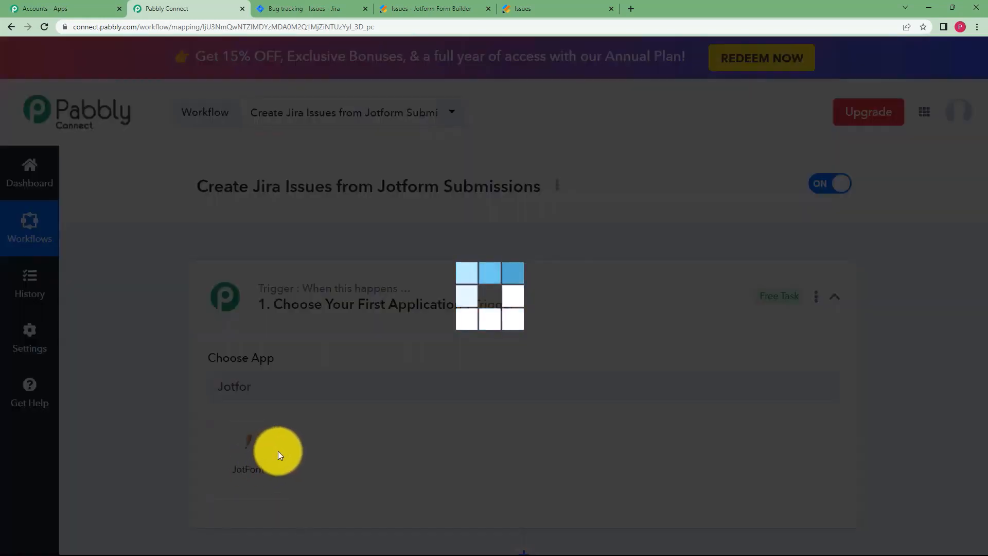
{"action": "left_click", "coordinate": [257, 450]}
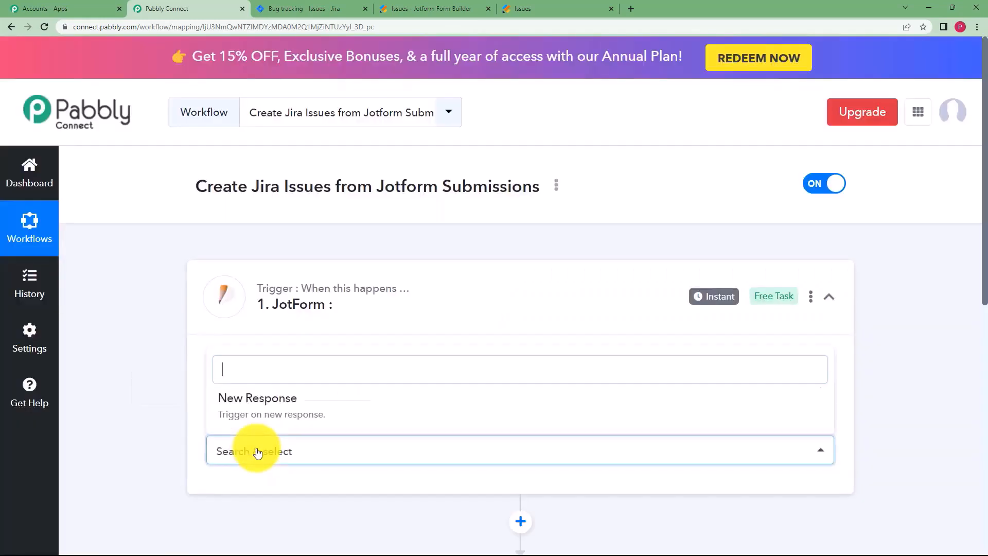
{"action": "left_click", "coordinate": [262, 404]}
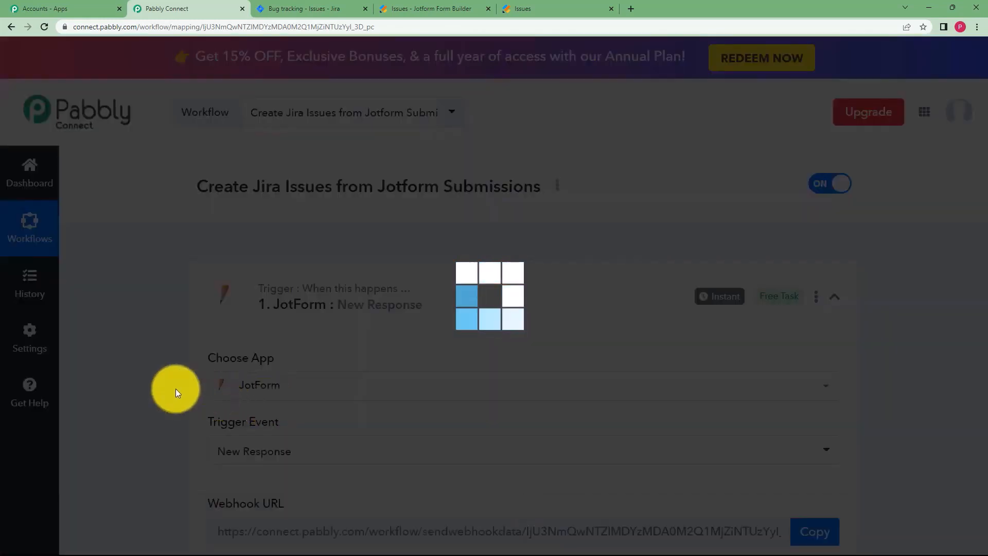
Look over the generated webhook URL, then bring up the Jotform Issues form builder.
{"action": "scroll", "coordinate": [159, 379], "scroll_direction": "down", "scroll_amount": 5}
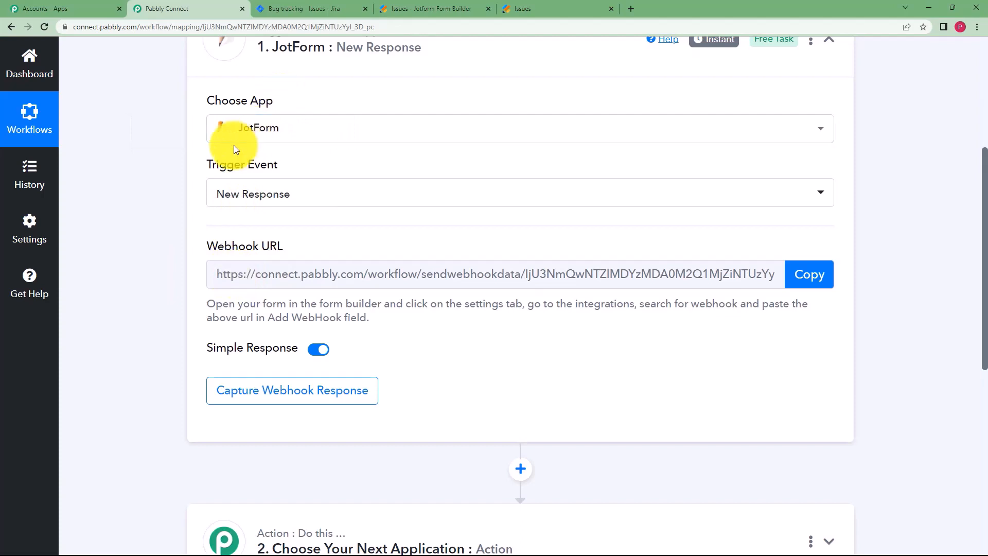
{"action": "left_click", "coordinate": [401, 8]}
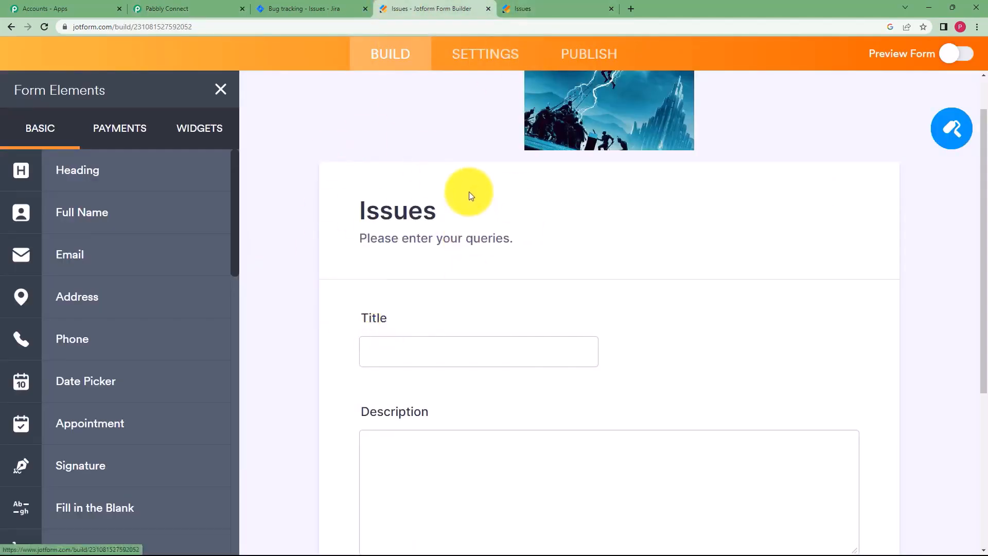
{"action": "left_click", "coordinate": [201, 8]}
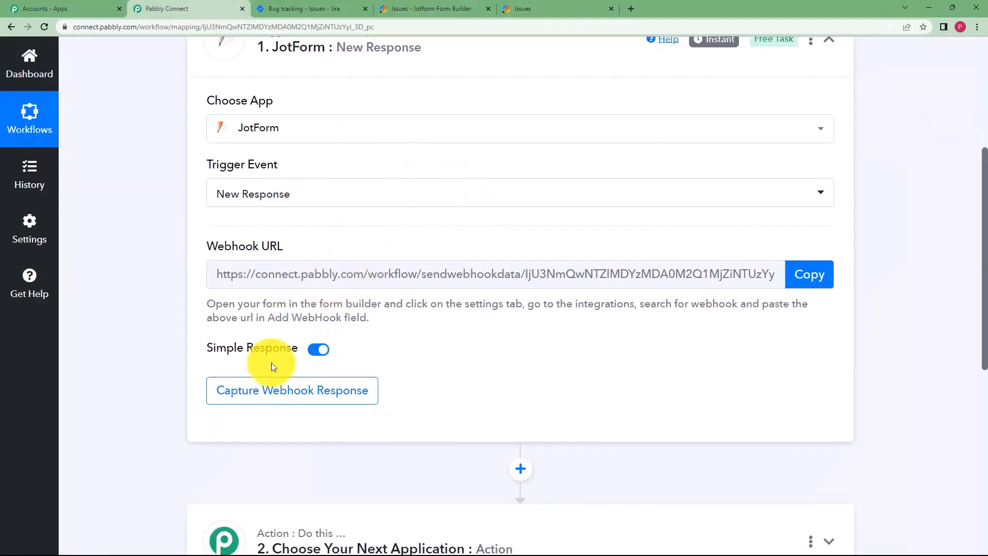
{"action": "scroll", "coordinate": [307, 372], "scroll_direction": "down", "scroll_amount": 3}
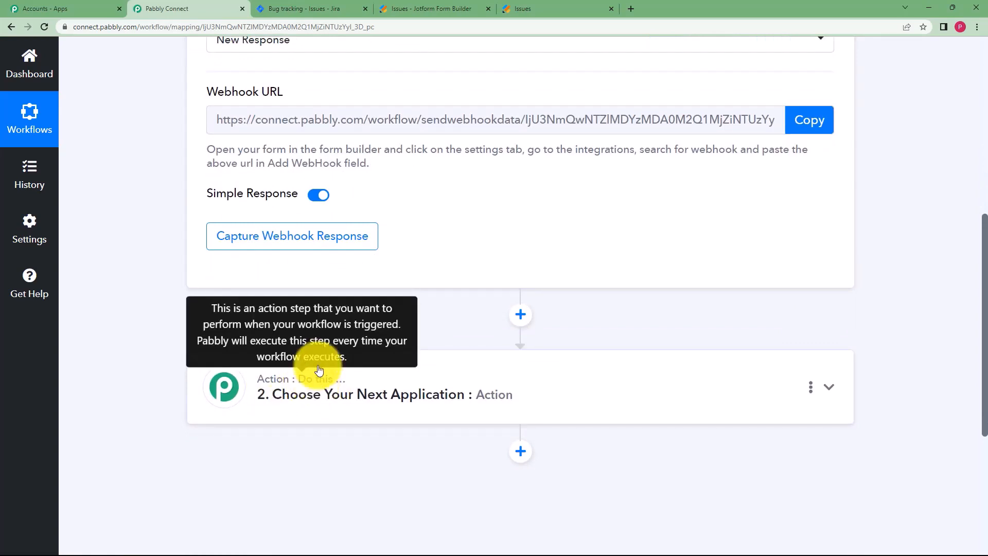
{"action": "scroll", "coordinate": [385, 279], "scroll_direction": "up", "scroll_amount": 3}
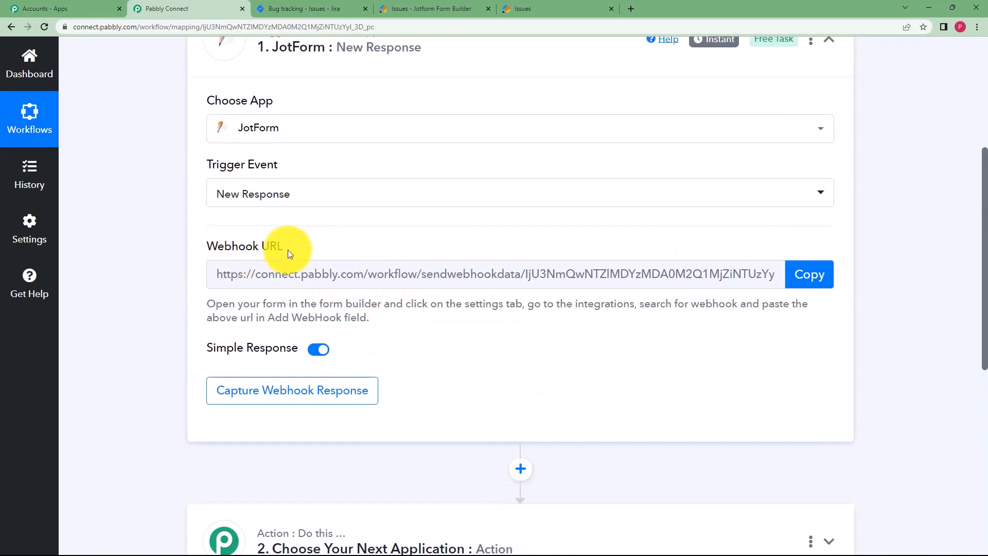
{"action": "left_click", "coordinate": [448, 8]}
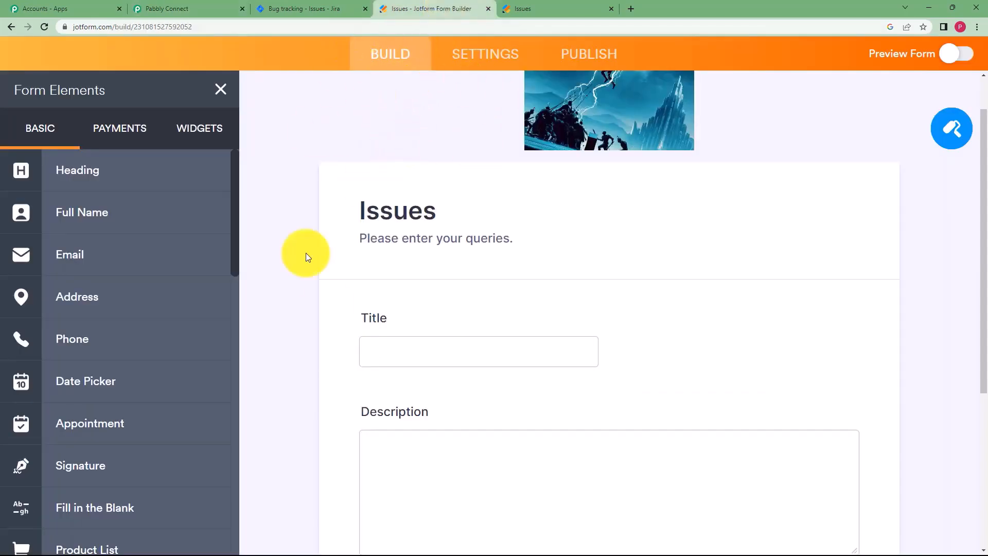
Find and open the WebHooks integration in the Issues form's Settings > Integrations.
{"action": "left_click", "coordinate": [502, 55]}
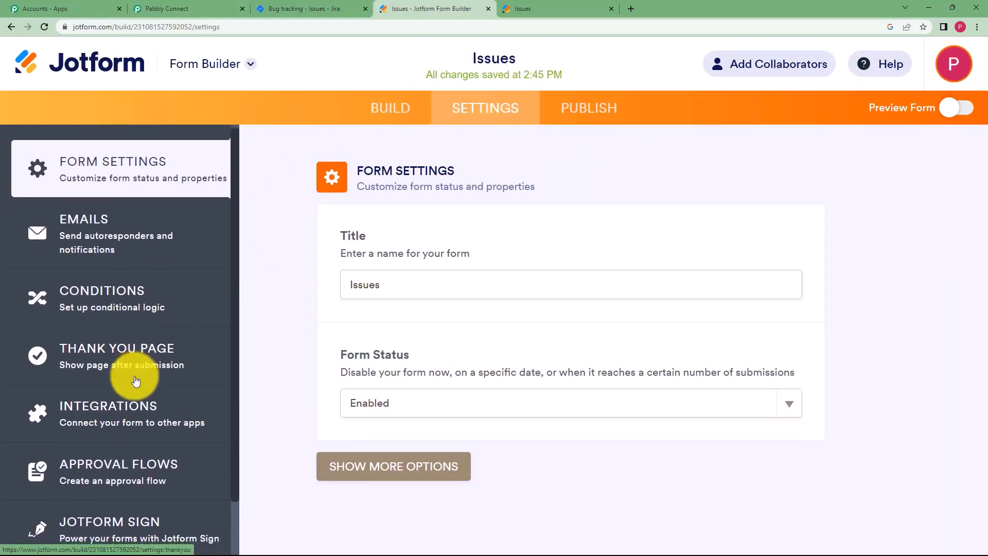
{"action": "scroll", "coordinate": [135, 376], "scroll_direction": "down", "scroll_amount": 1}
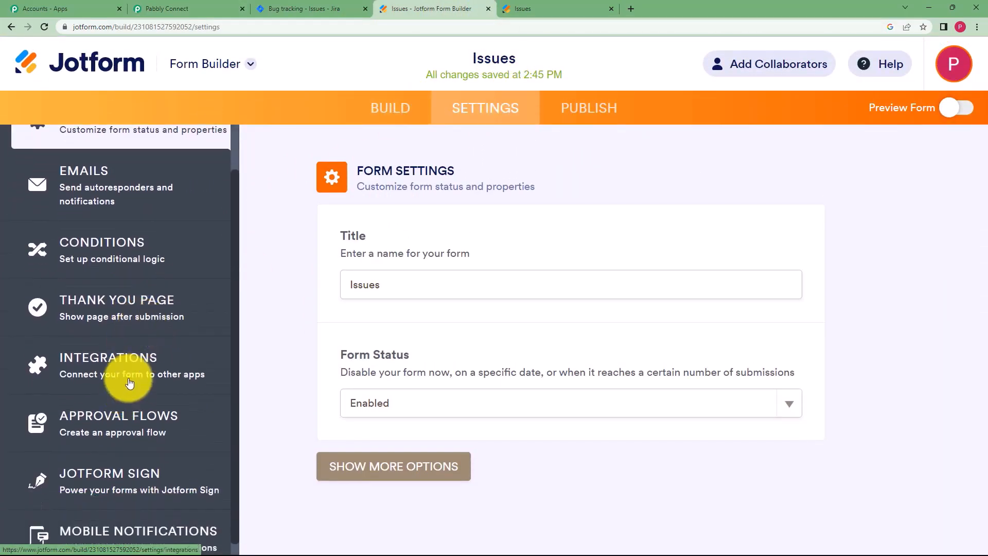
{"action": "left_click", "coordinate": [103, 374]}
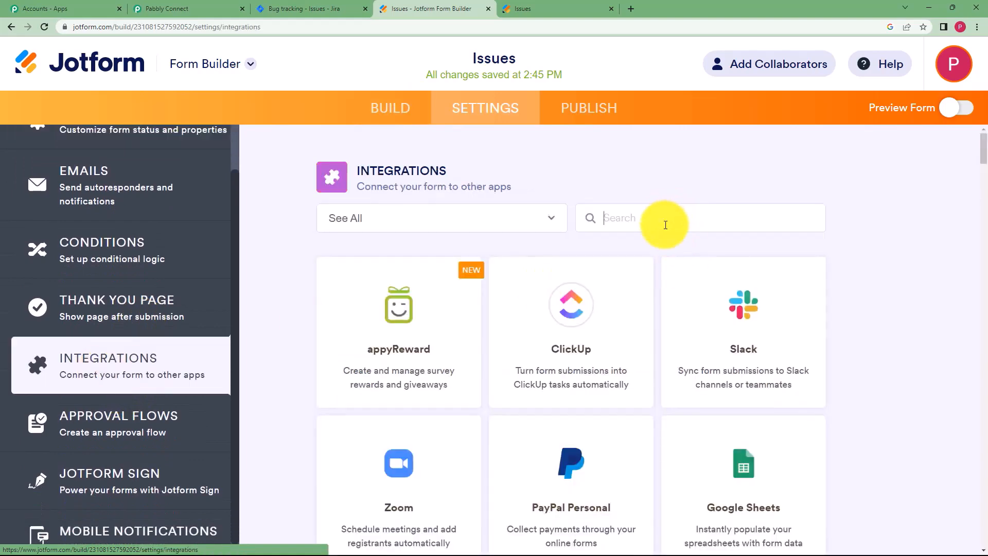
{"action": "type", "text": "web"}
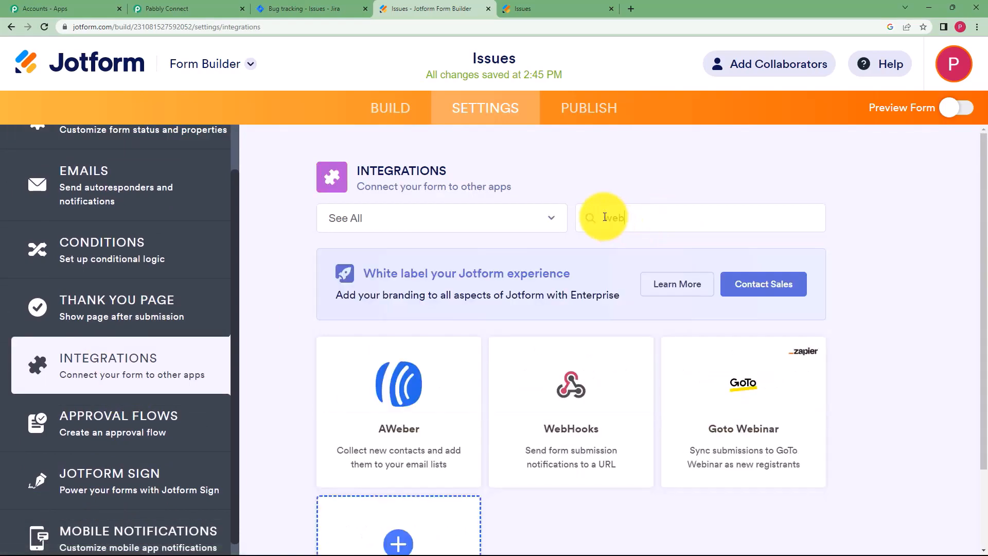
{"action": "type", "text": "hook"}
{"action": "left_click", "coordinate": [393, 391]}
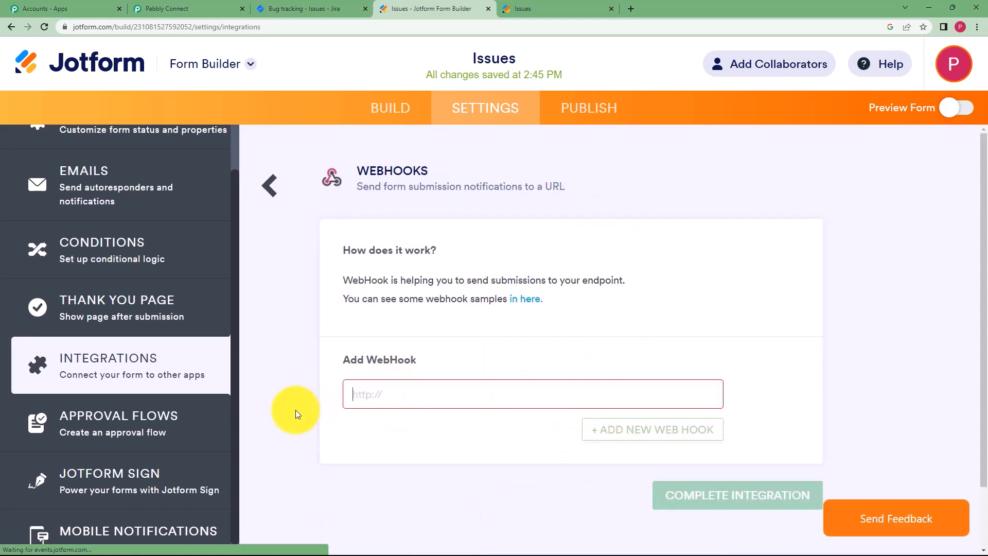
Paste Pabbly's webhook URL into WebHooks, complete the integration, and return to Pabbly.
{"action": "left_click", "coordinate": [190, 8]}
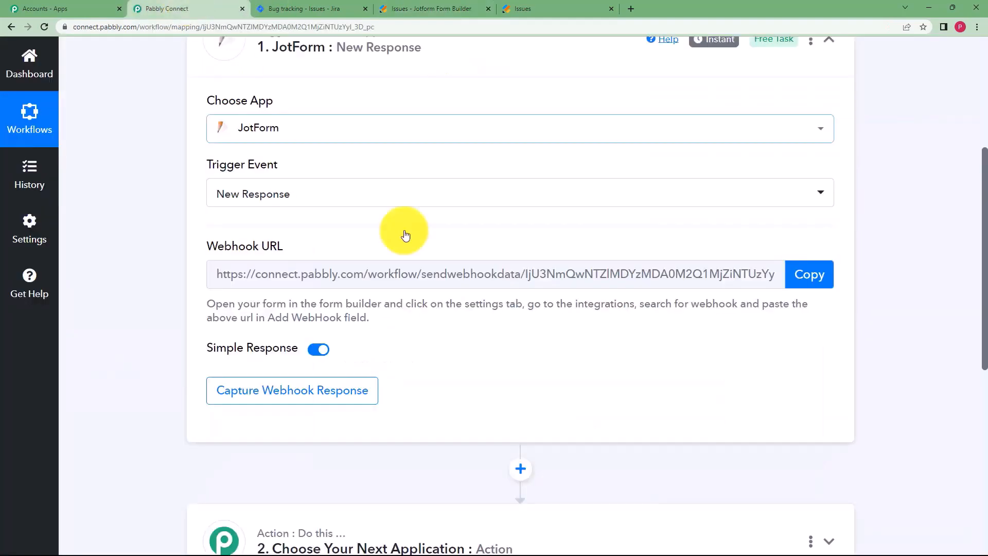
{"action": "left_click", "coordinate": [813, 273]}
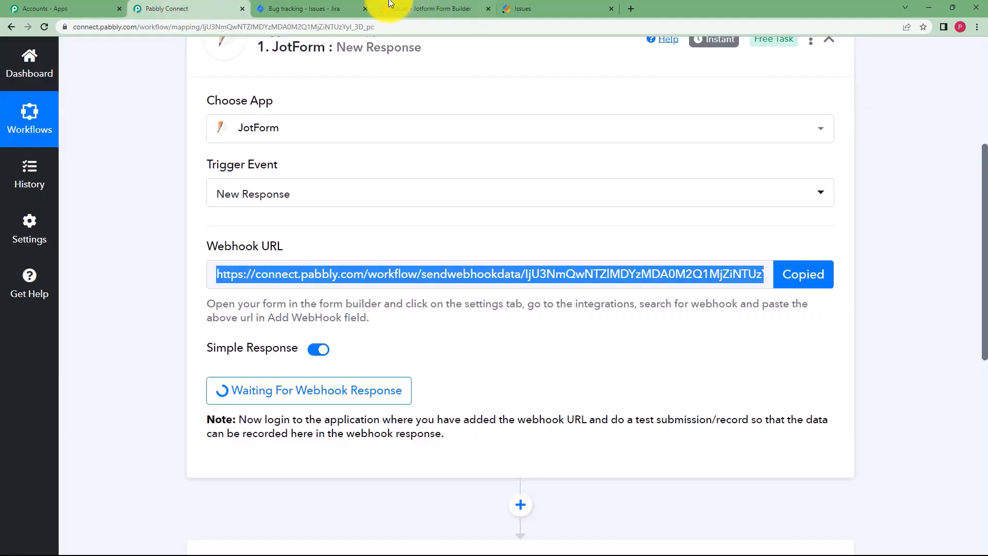
{"action": "left_click", "coordinate": [389, 6]}
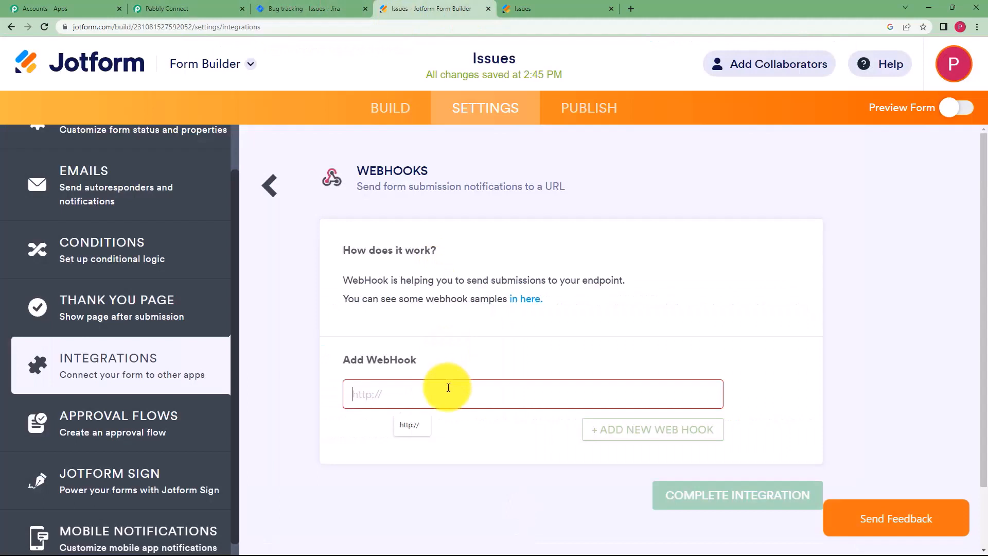
{"action": "key", "text": "ctrl+v"}
{"action": "left_click", "coordinate": [678, 494]}
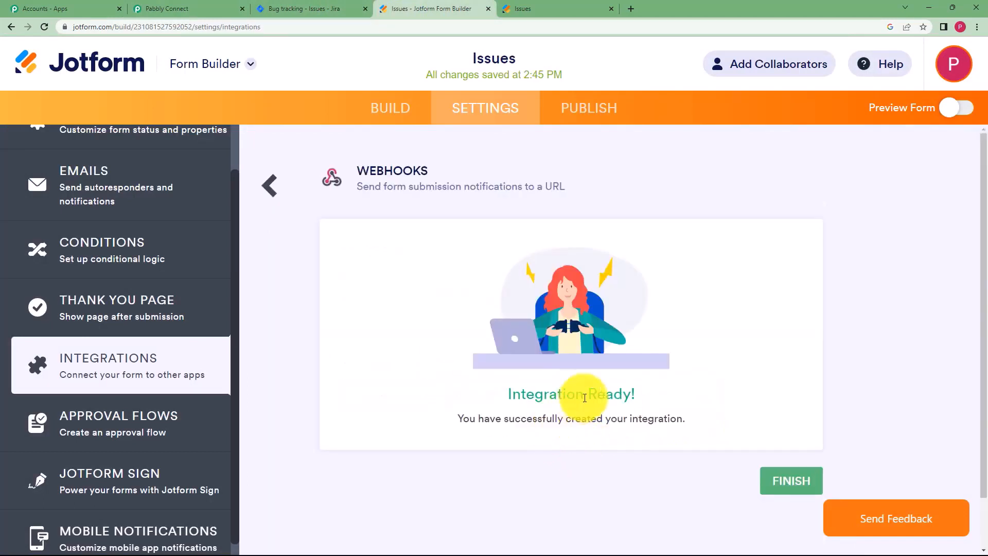
{"action": "left_click", "coordinate": [790, 481]}
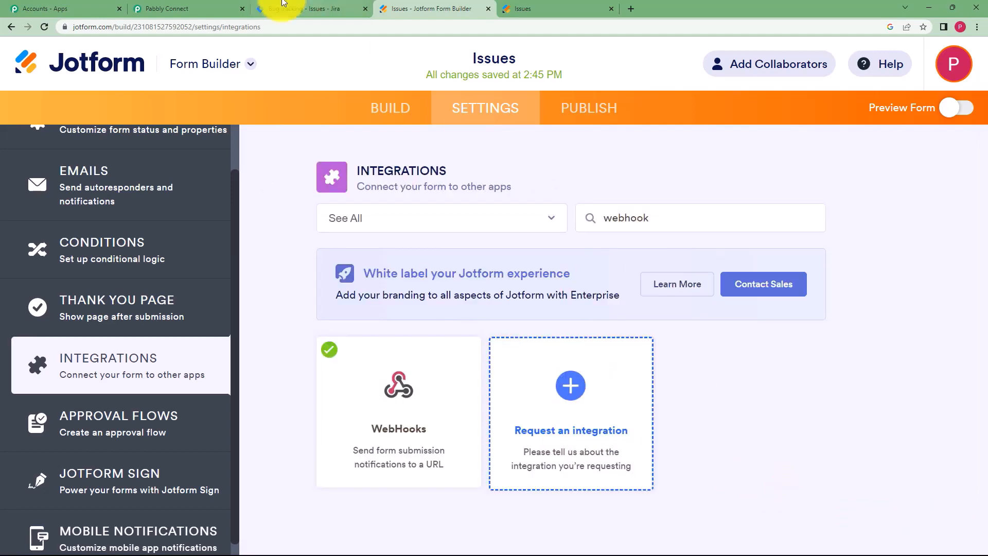
{"action": "left_click", "coordinate": [175, 10]}
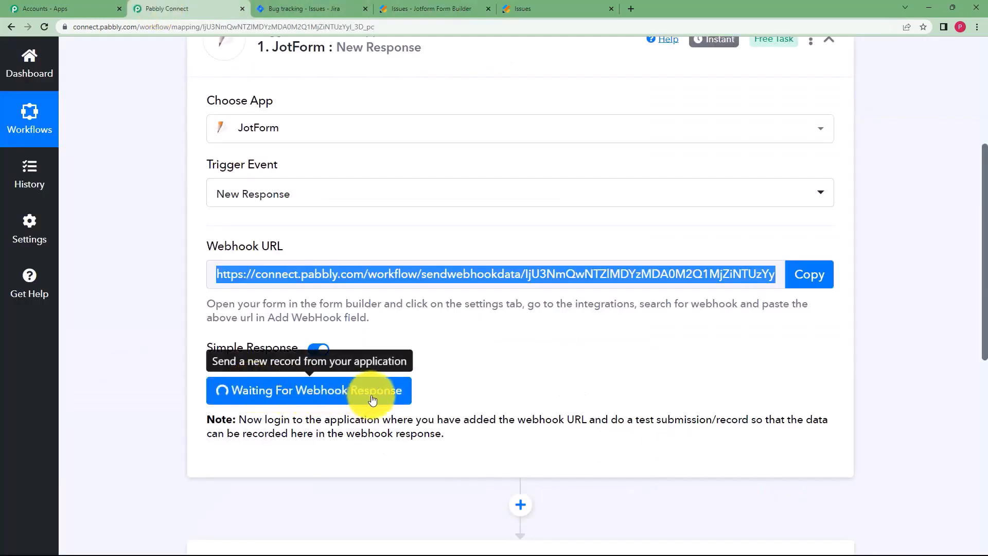
Bring up the live Issues form after confirming the workflow is waiting for a response.
{"action": "left_click", "coordinate": [576, 8]}
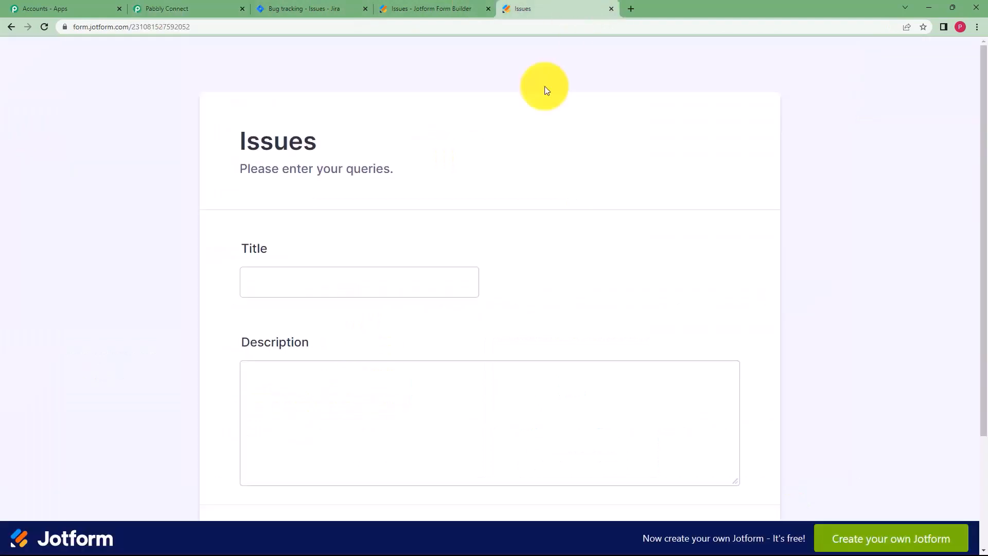
{"action": "scroll", "coordinate": [387, 356], "scroll_direction": "down", "scroll_amount": 2}
{"action": "scroll", "coordinate": [387, 355], "scroll_direction": "up", "scroll_amount": 1}
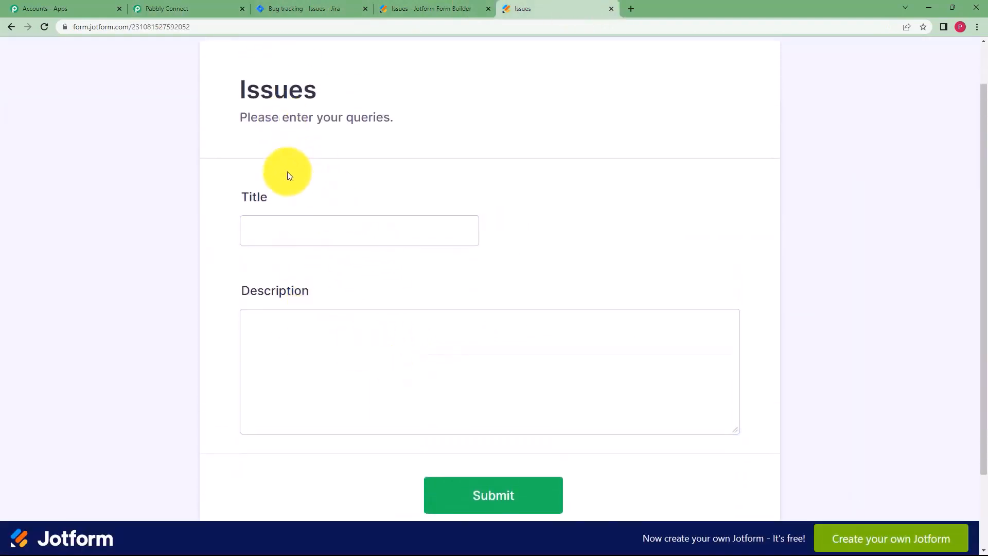
{"action": "left_click", "coordinate": [191, 6]}
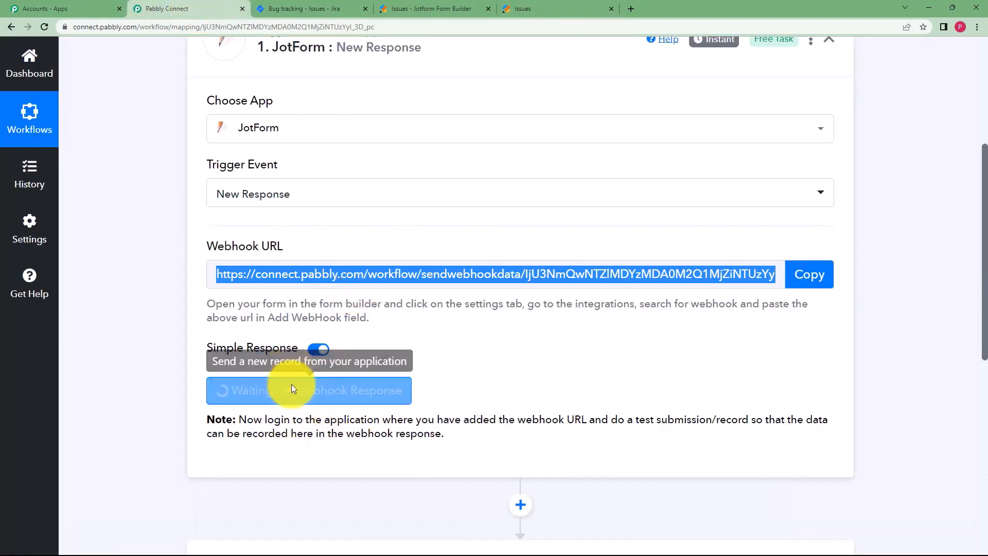
{"action": "left_click", "coordinate": [533, 9]}
Enter Title 'Service Disrupted' with a DTH wiring fault description and submit the form.
{"action": "left_click", "coordinate": [355, 231]}
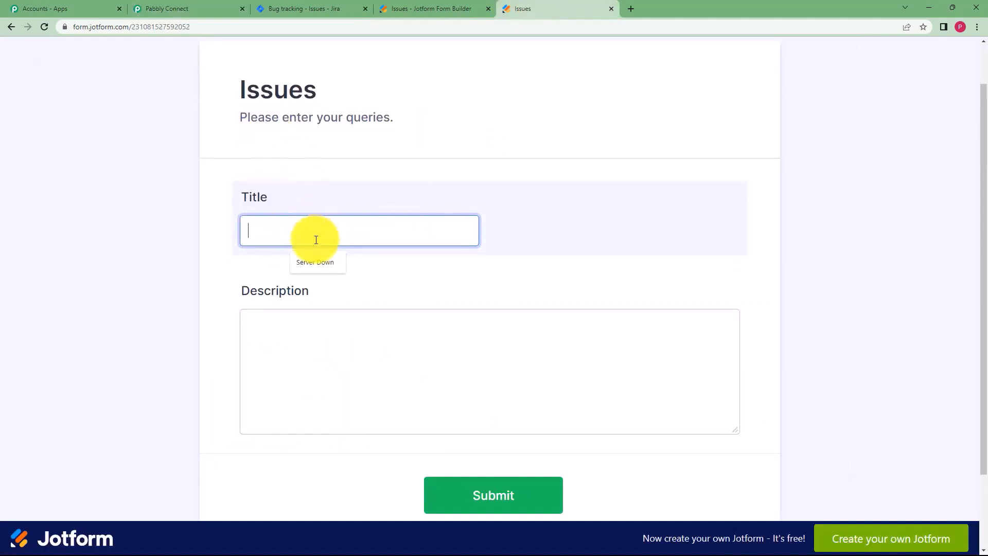
{"action": "key", "text": "ctrl+v"}
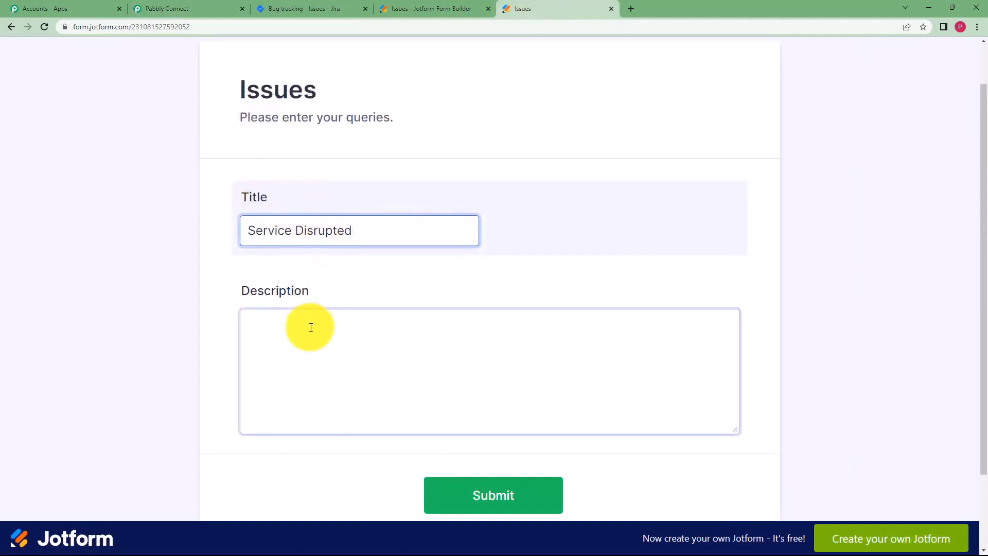
{"action": "left_click", "coordinate": [309, 326]}
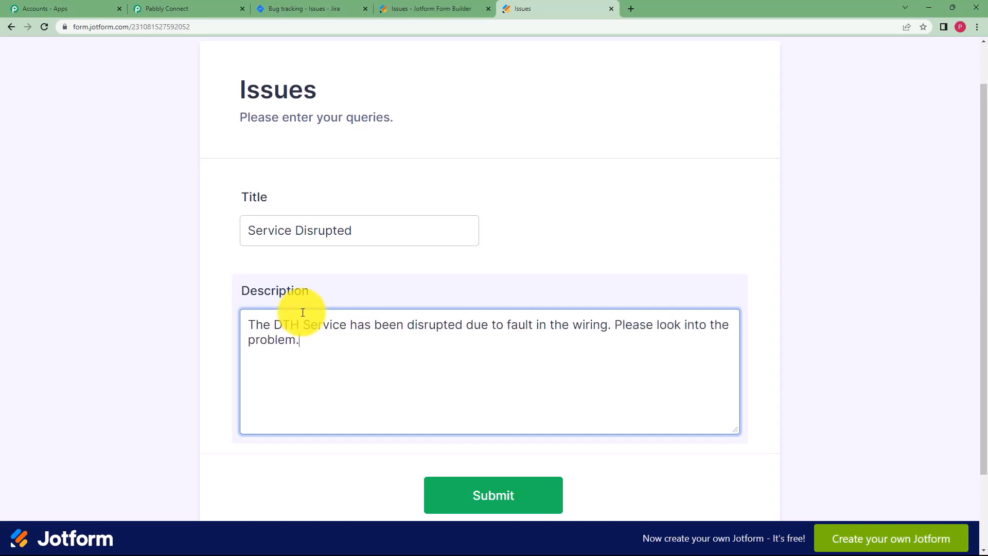
{"action": "left_click", "coordinate": [479, 499]}
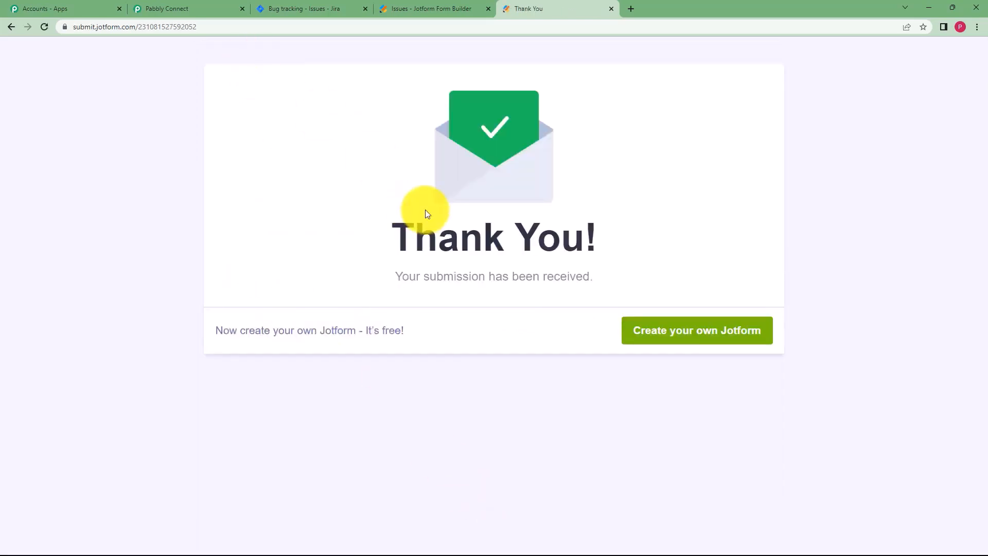
Review the captured Title and Description in the JotForm trigger's Response Received table.
{"action": "left_click", "coordinate": [165, 4]}
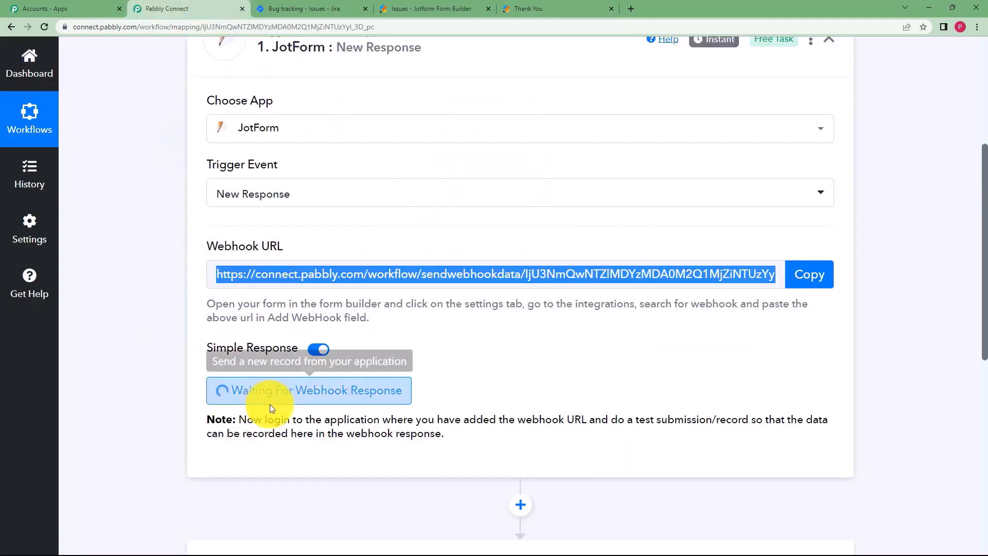
{"action": "scroll", "coordinate": [196, 347], "scroll_direction": "down", "scroll_amount": 3}
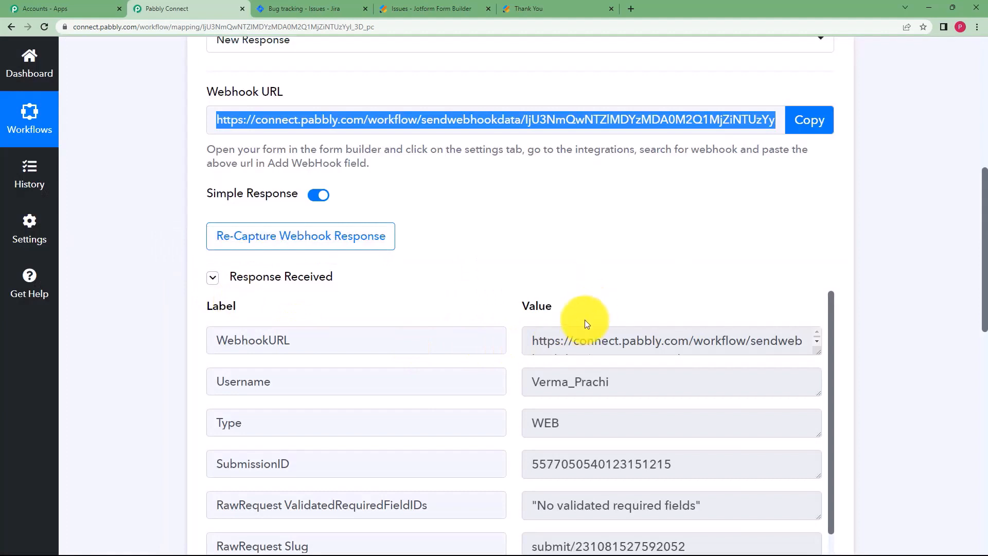
{"action": "scroll", "coordinate": [579, 334], "scroll_direction": "down", "scroll_amount": 1}
{"action": "scroll", "coordinate": [621, 344], "scroll_direction": "up", "scroll_amount": 1}
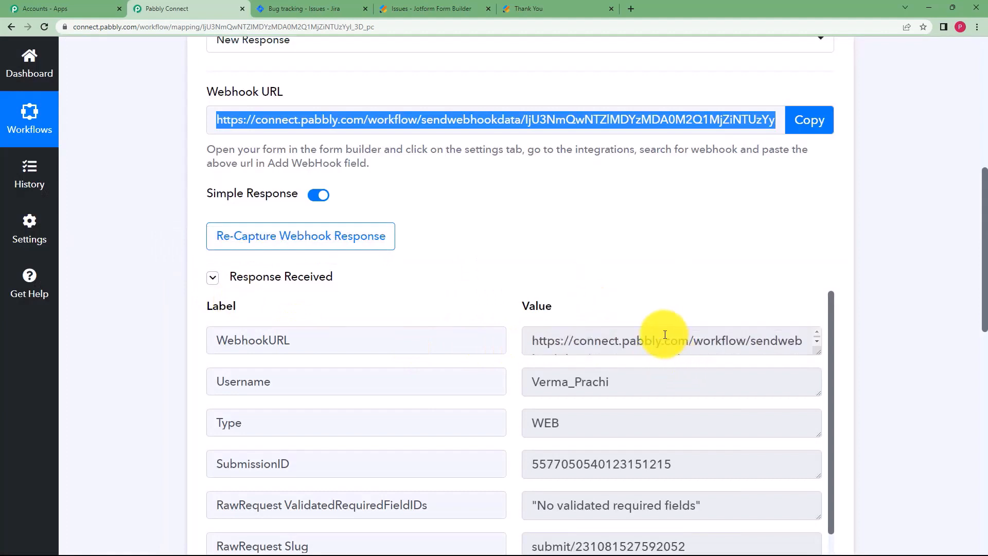
{"action": "left_click_drag", "start_coordinate": [654, 372], "coordinate": [482, 392]}
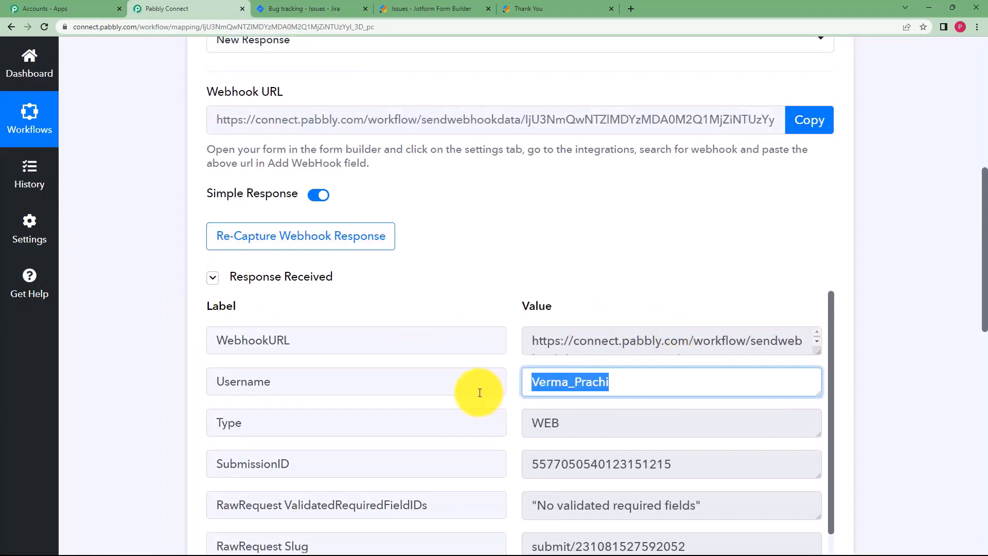
{"action": "left_click", "coordinate": [521, 412]}
{"action": "scroll", "coordinate": [487, 385], "scroll_direction": "down", "scroll_amount": 3}
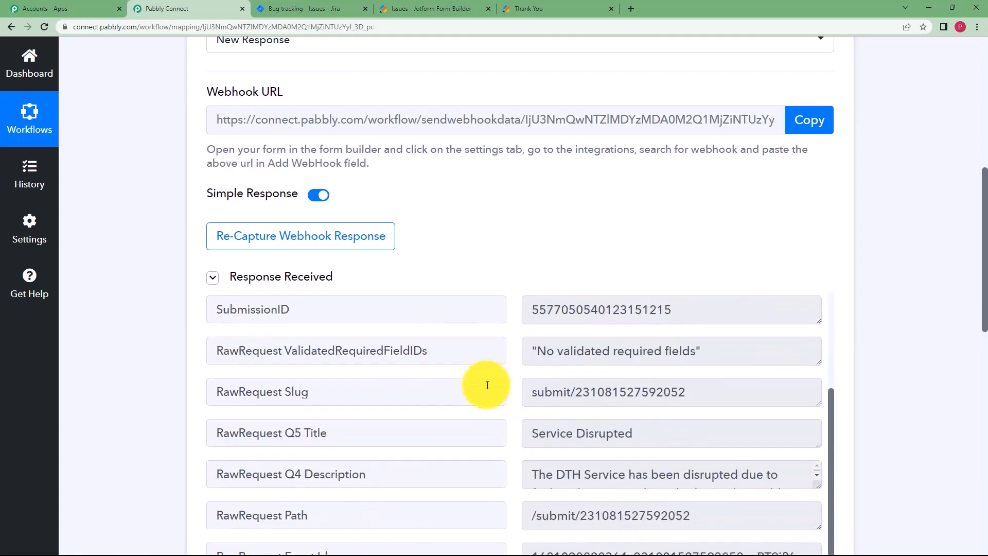
{"action": "scroll", "coordinate": [669, 335], "scroll_direction": "down", "scroll_amount": 2}
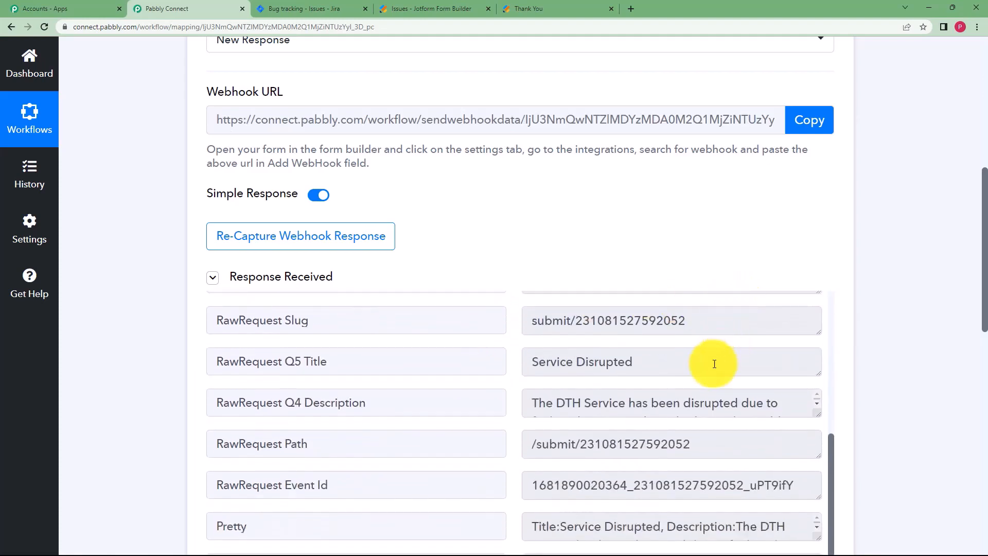
{"action": "scroll", "coordinate": [714, 364], "scroll_direction": "down", "scroll_amount": 1}
{"action": "left_click_drag", "start_coordinate": [653, 314], "coordinate": [743, 381]}
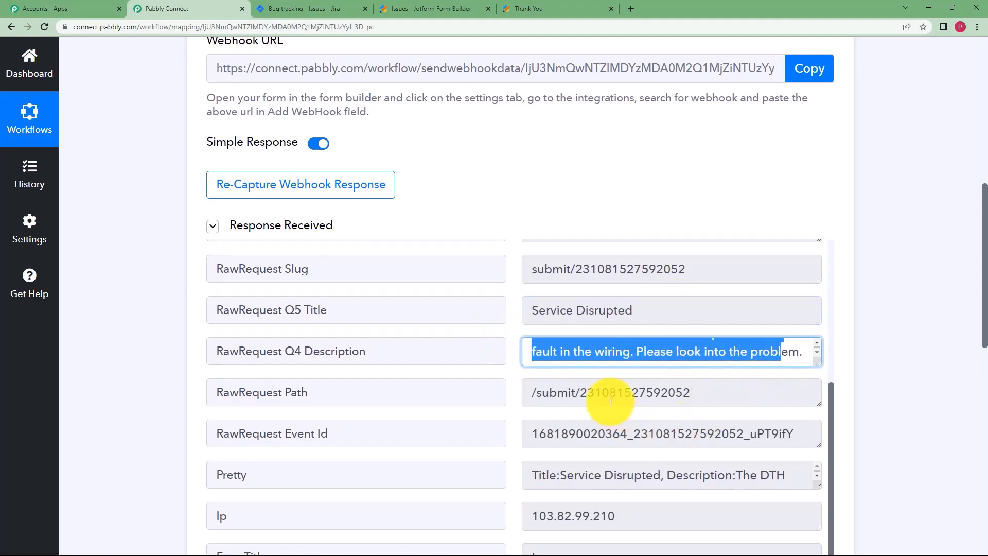
{"action": "scroll", "coordinate": [611, 402], "scroll_direction": "down", "scroll_amount": 4}
{"action": "scroll", "coordinate": [576, 322], "scroll_direction": "up", "scroll_amount": 4}
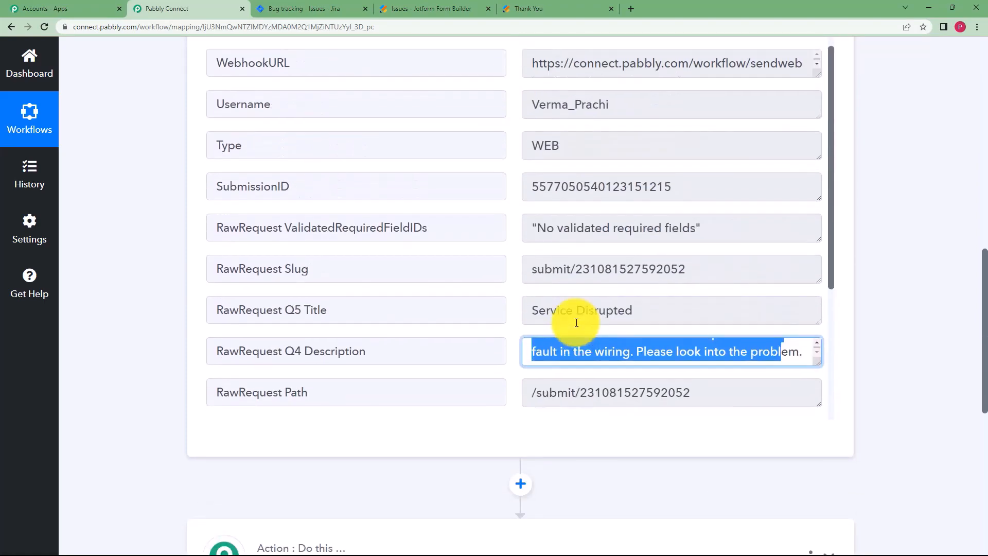
{"action": "scroll", "coordinate": [576, 323], "scroll_direction": "up", "scroll_amount": 1}
{"action": "scroll", "coordinate": [188, 308], "scroll_direction": "up", "scroll_amount": 9}
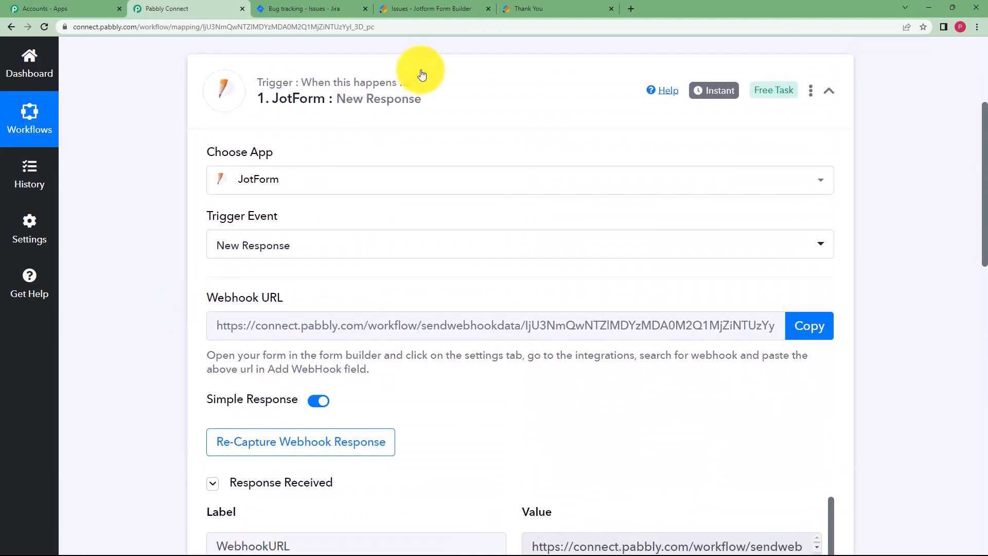
Collapse the JotForm trigger, expand action step 2's app search, and switch to Jira.
{"action": "left_click", "coordinate": [420, 93]}
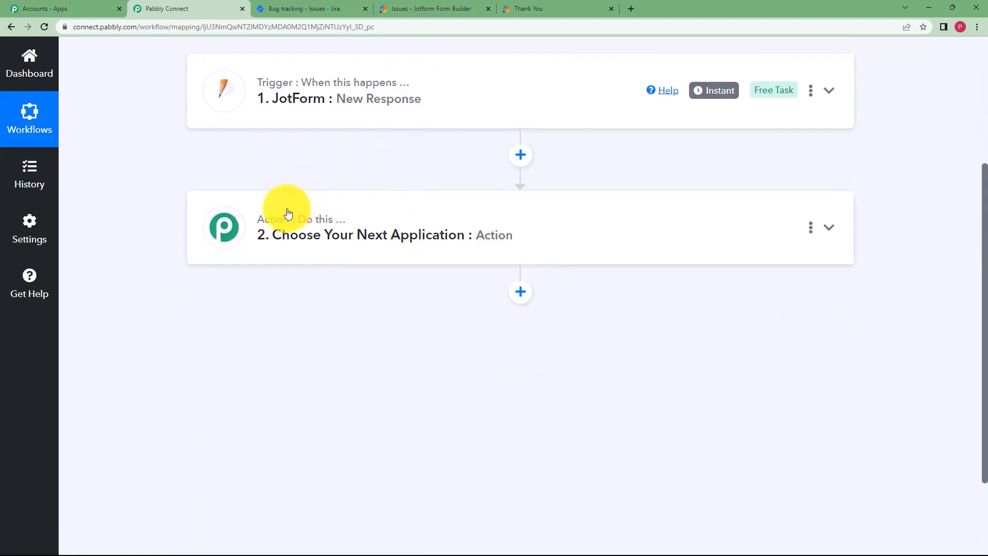
{"action": "left_click", "coordinate": [515, 211]}
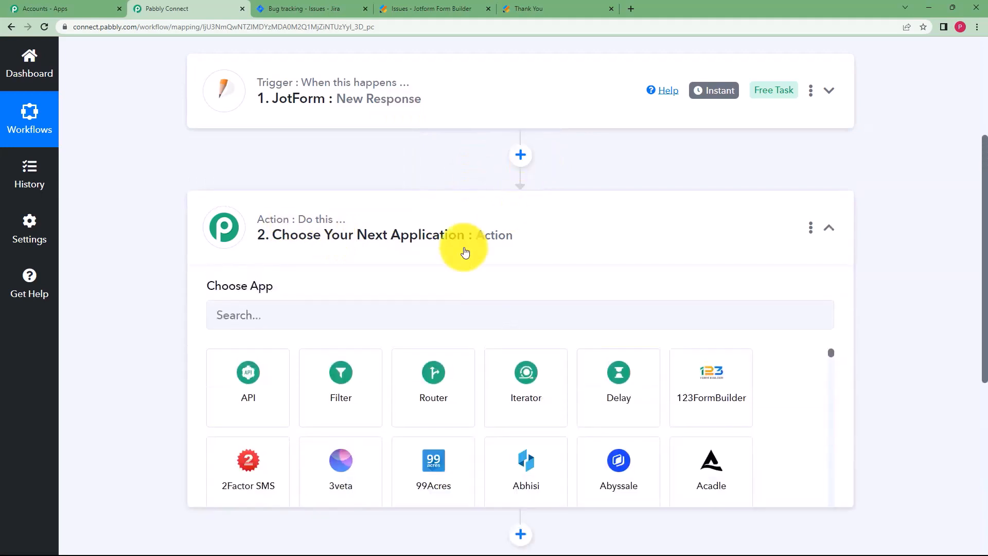
{"action": "left_click", "coordinate": [362, 318]}
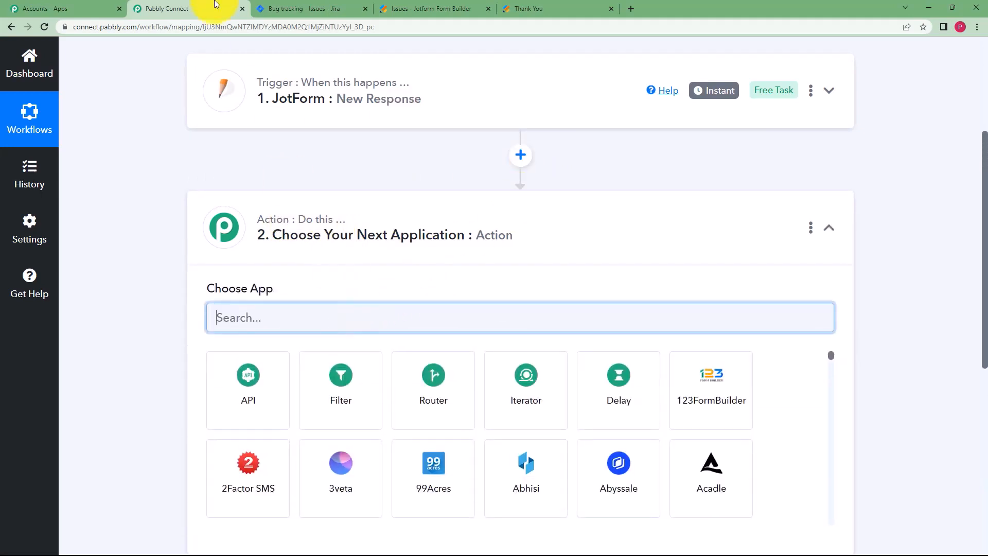
{"action": "left_click", "coordinate": [288, 8]}
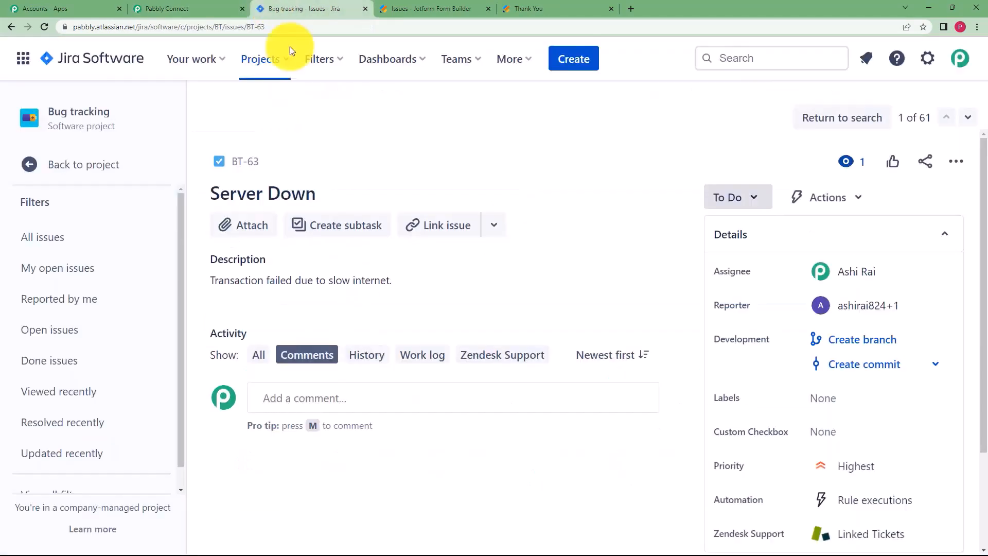
Go back from issue BT-63 'Server Down' to the Bug tracking issues list.
{"action": "left_click", "coordinate": [11, 27]}
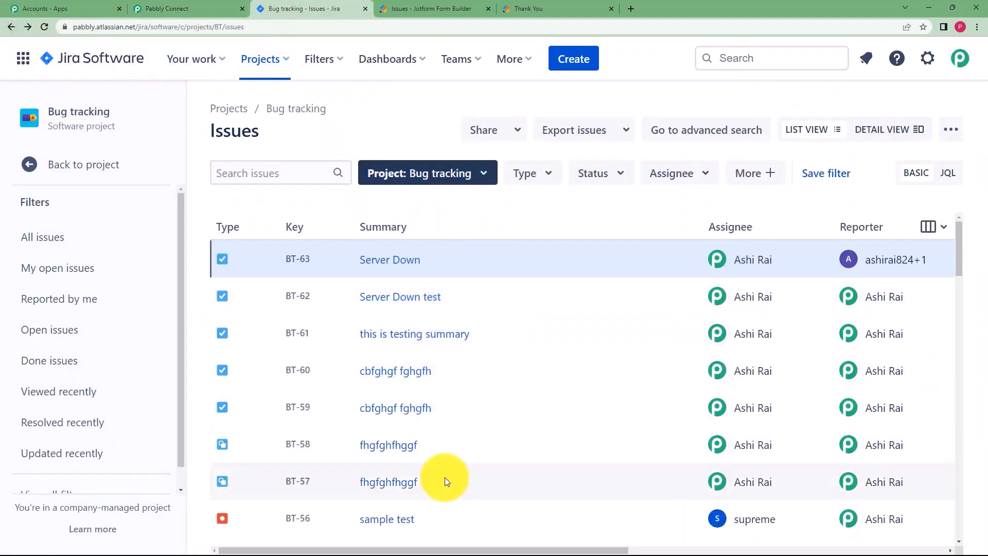
{"action": "mouse_move", "coordinate": [752, 267]}
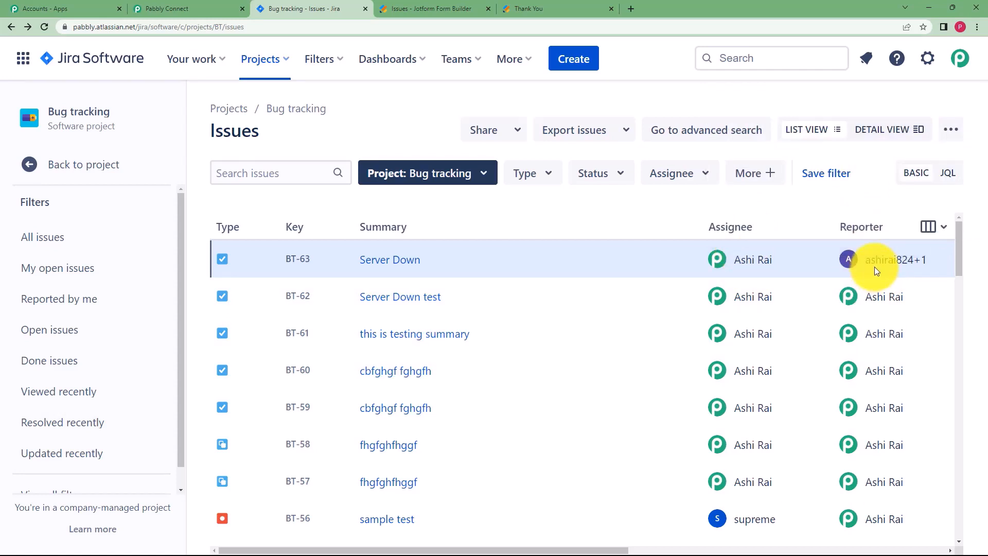
Set the action step to Jira Software with the Search User event.
{"action": "left_click", "coordinate": [186, 7]}
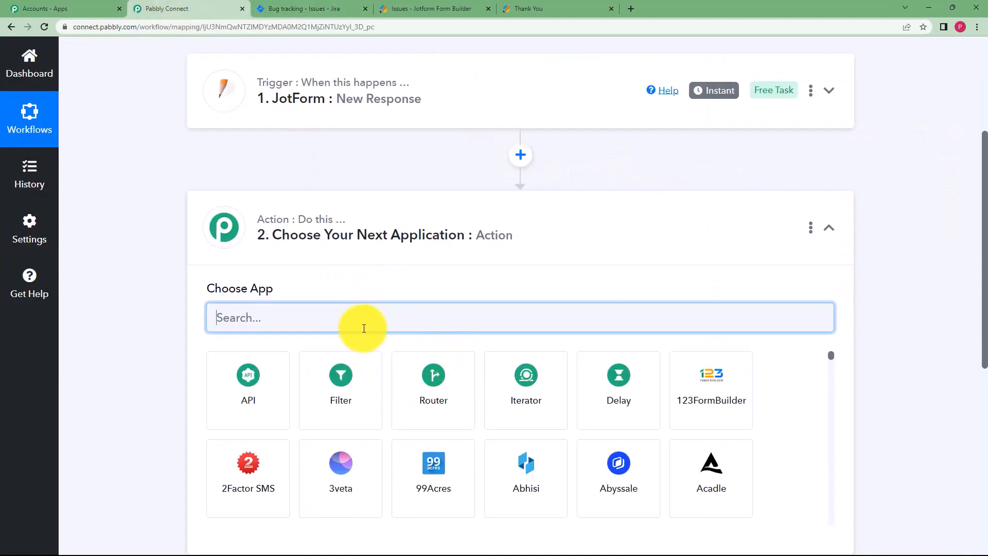
{"action": "type", "text": "jira"}
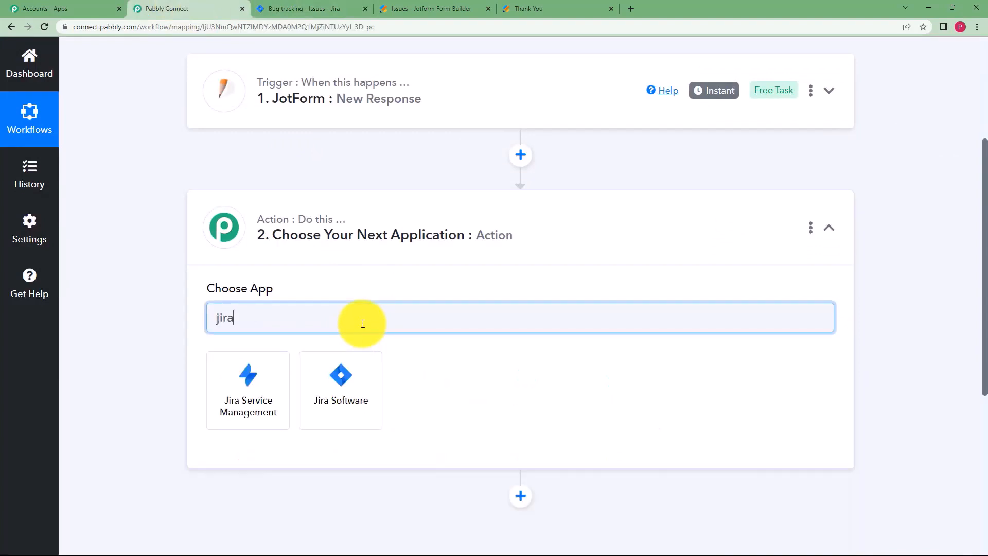
{"action": "left_click", "coordinate": [352, 391]}
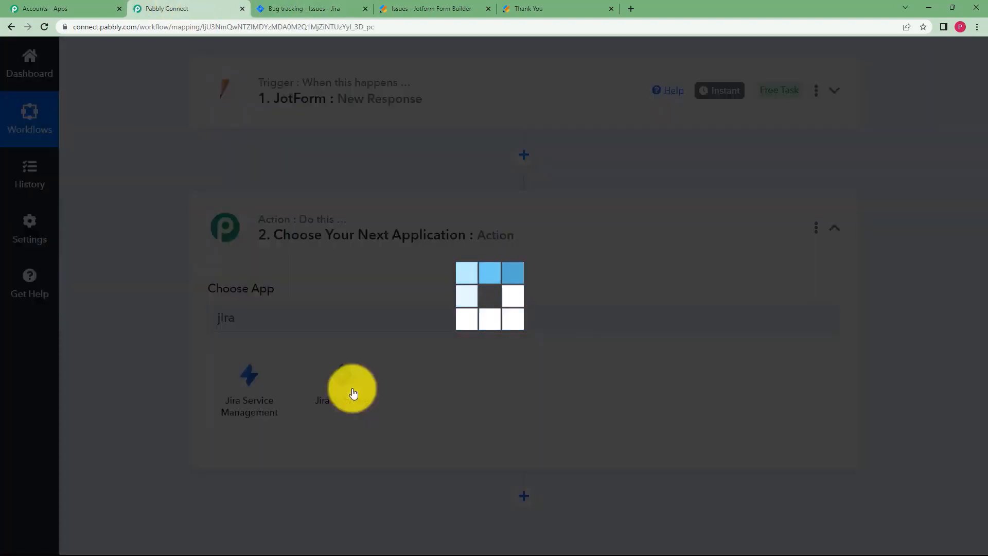
{"action": "scroll", "coordinate": [316, 315], "scroll_direction": "down", "scroll_amount": 4}
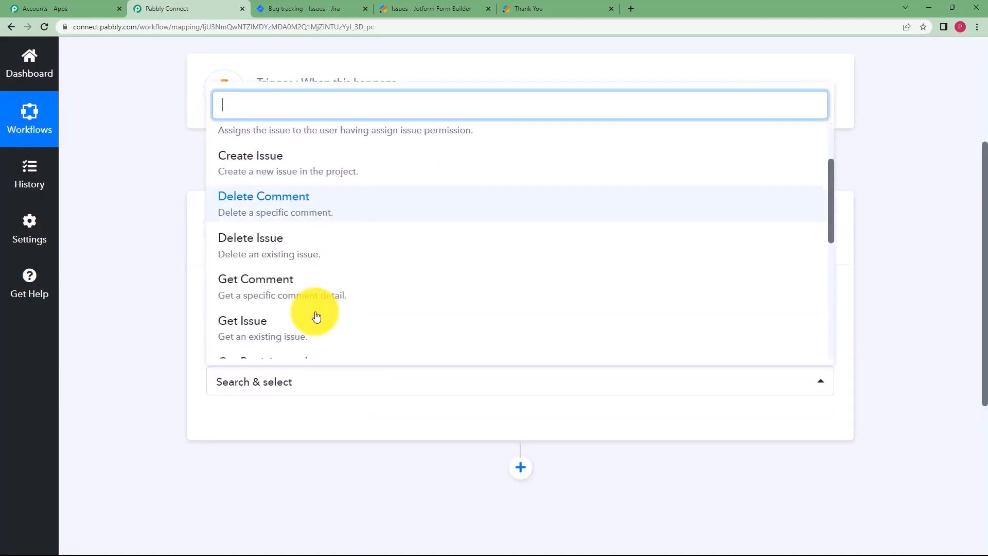
{"action": "scroll", "coordinate": [315, 316], "scroll_direction": "down", "scroll_amount": 4}
{"action": "left_click", "coordinate": [316, 261]}
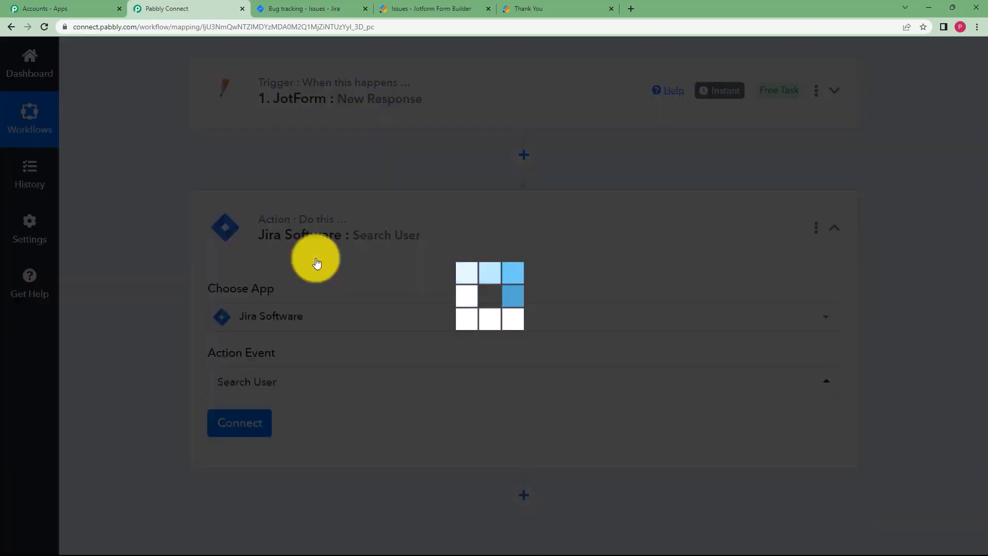
Add and authorize a new Jira Software connection for the step.
{"action": "left_click", "coordinate": [249, 425]}
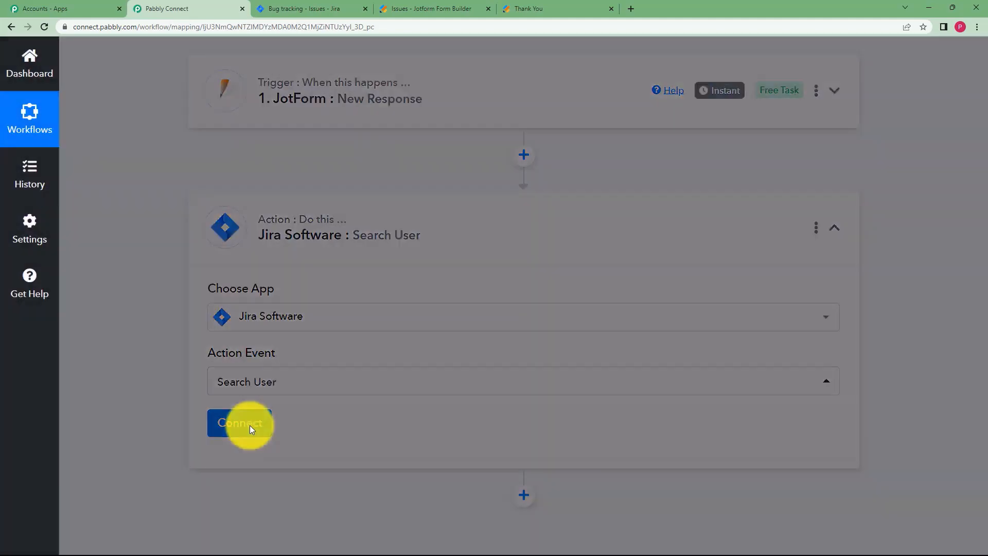
{"action": "left_click", "coordinate": [330, 7]}
{"action": "left_click", "coordinate": [175, 6]}
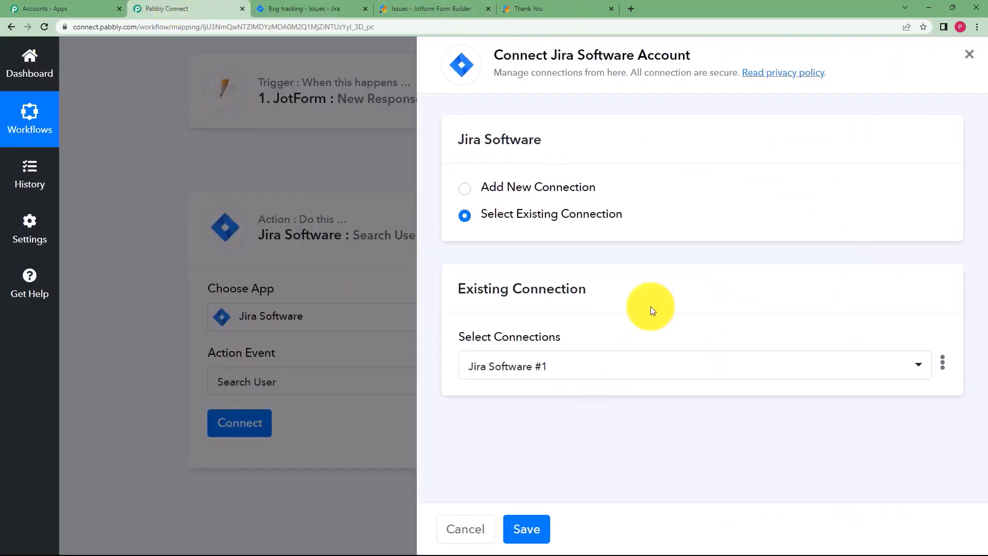
{"action": "left_click", "coordinate": [525, 191]}
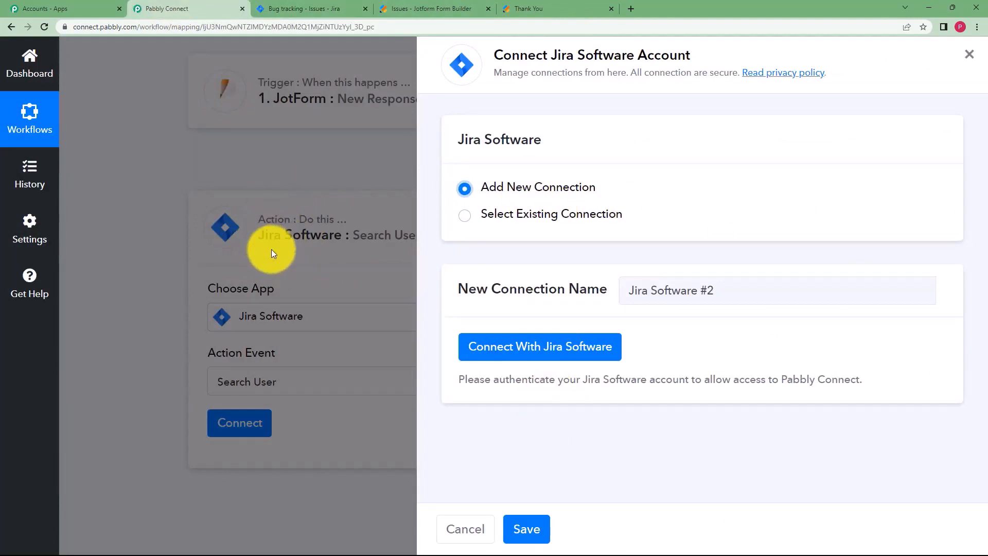
{"action": "left_click", "coordinate": [545, 366]}
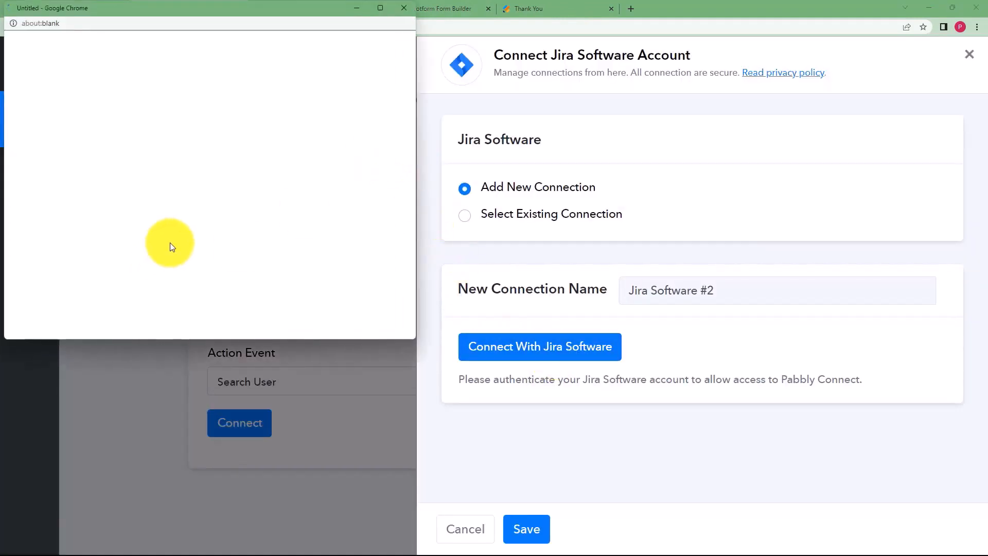
{"action": "scroll", "coordinate": [230, 229], "scroll_direction": "down", "scroll_amount": 7}
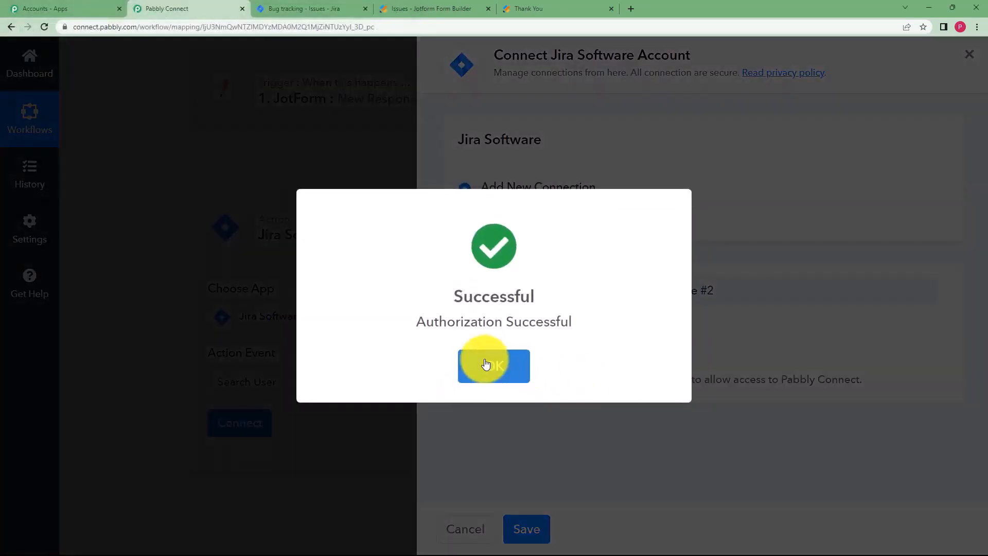
{"action": "left_click", "coordinate": [484, 363]}
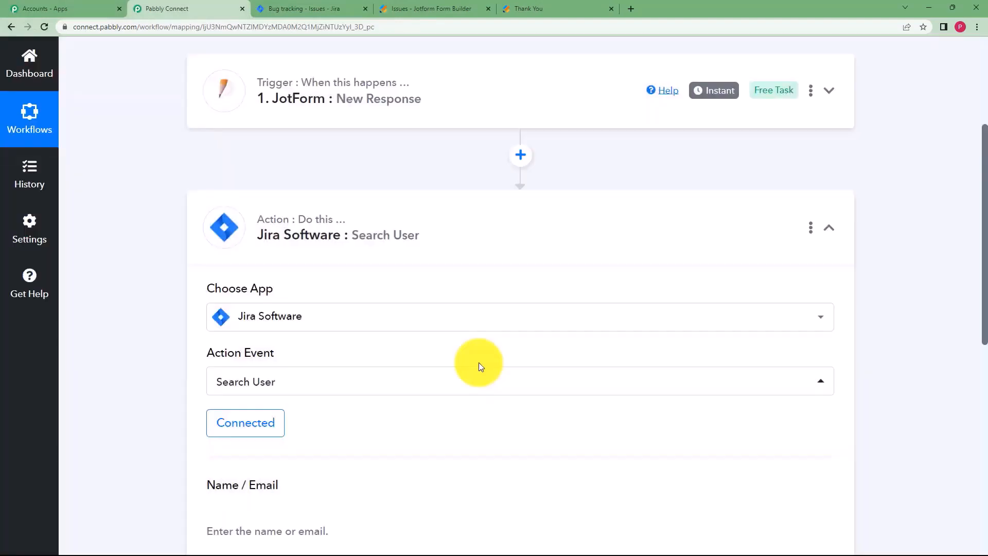
Copy the reporter username from the notes into the Name / Email field.
{"action": "scroll", "coordinate": [221, 376], "scroll_direction": "down", "scroll_amount": 5}
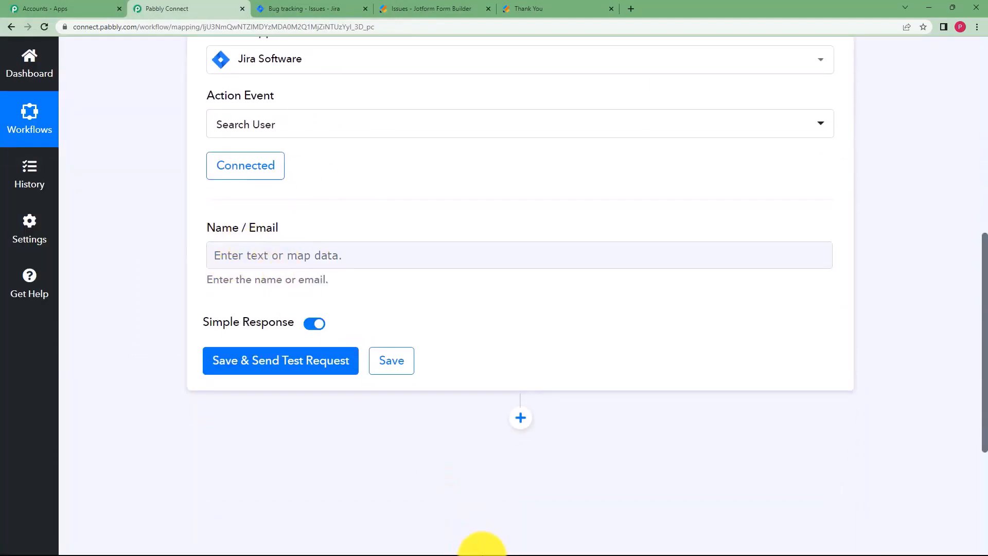
{"action": "left_click", "coordinate": [564, 547]}
{"action": "left_click_drag", "start_coordinate": [309, 151], "coordinate": [198, 160]}
{"action": "key", "text": "ctrl+c"}
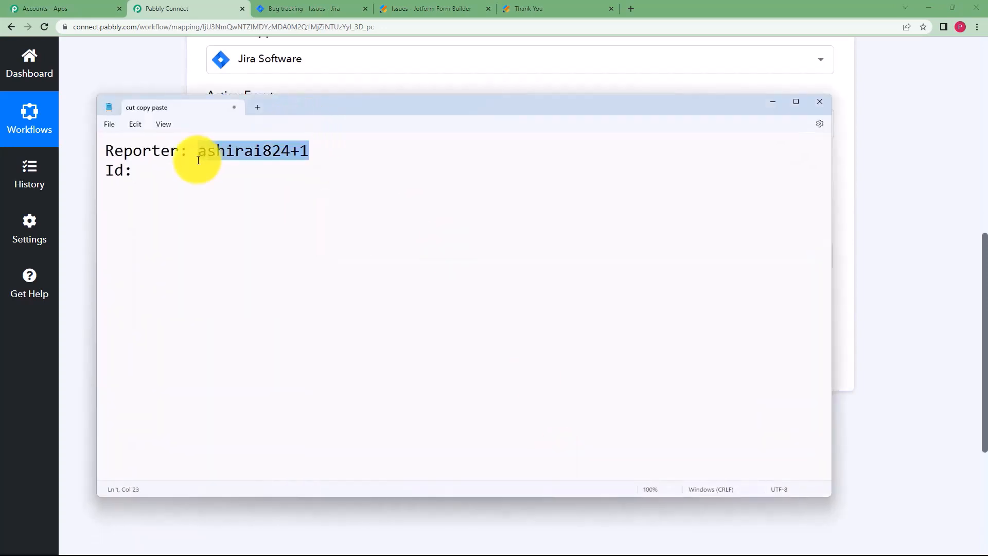
{"action": "left_click", "coordinate": [781, 101]}
{"action": "left_click", "coordinate": [294, 255]}
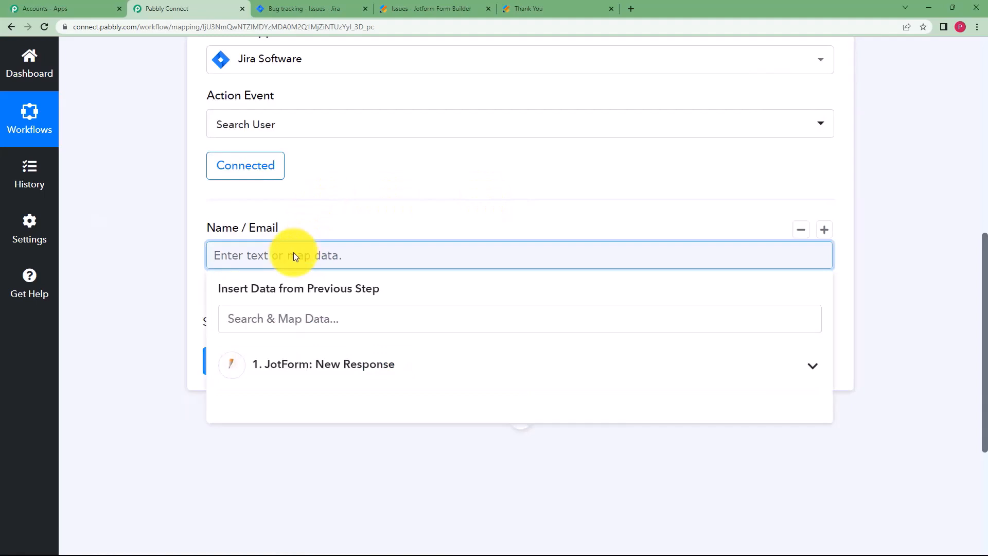
{"action": "key", "text": "ctrl+v"}
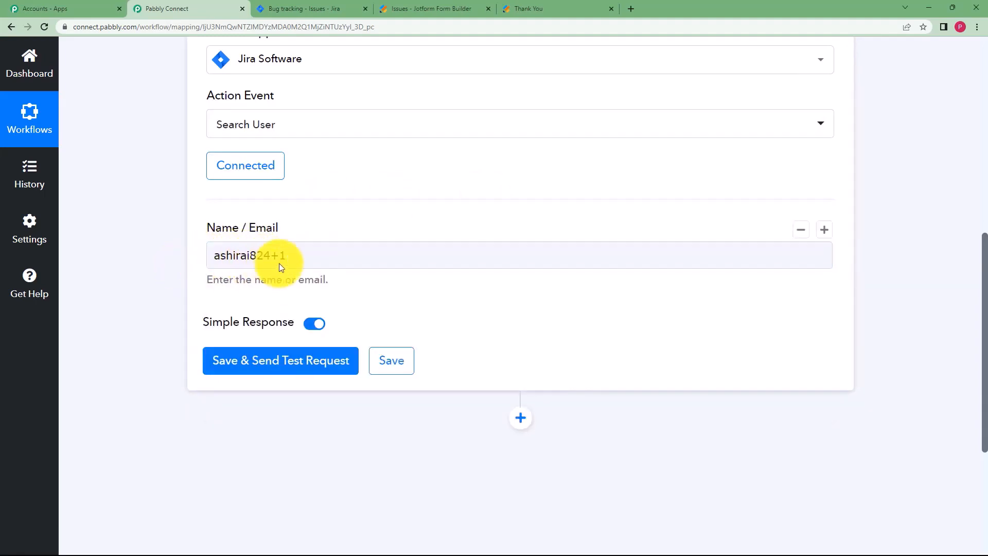
Save and send a test user search, then check the returned AccountId.
{"action": "left_click", "coordinate": [256, 278]}
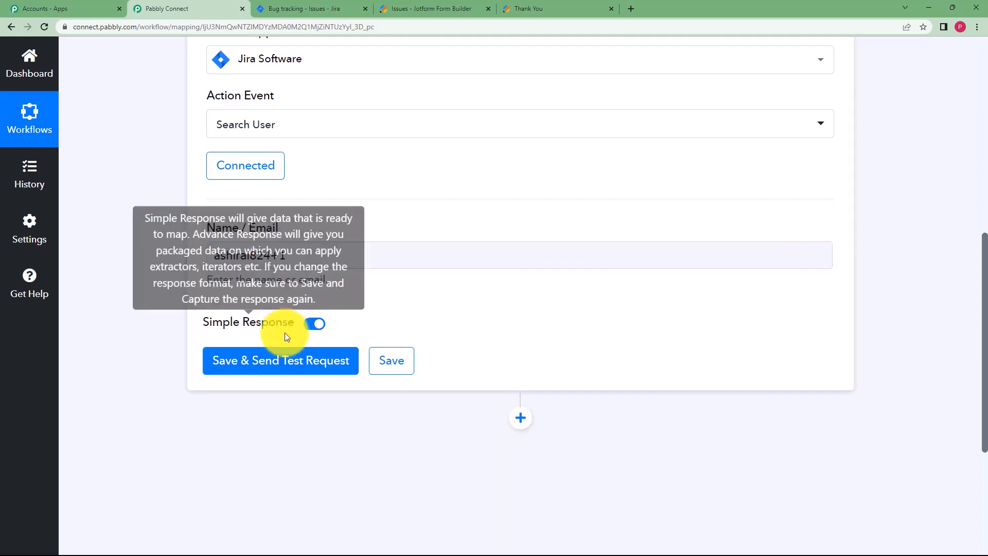
{"action": "left_click", "coordinate": [288, 359]}
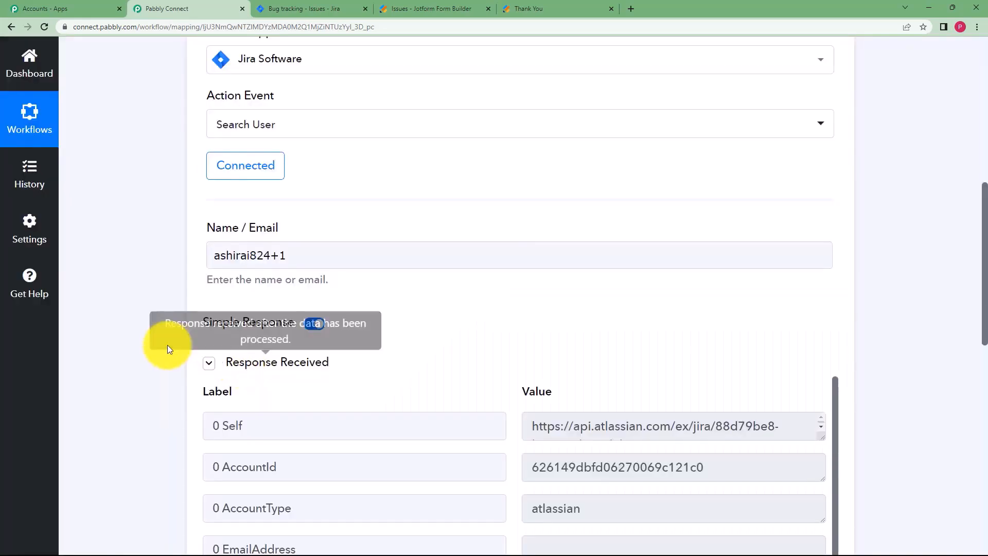
{"action": "scroll", "coordinate": [387, 326], "scroll_direction": "down", "scroll_amount": 3}
{"action": "left_click_drag", "start_coordinate": [534, 312], "coordinate": [734, 318]}
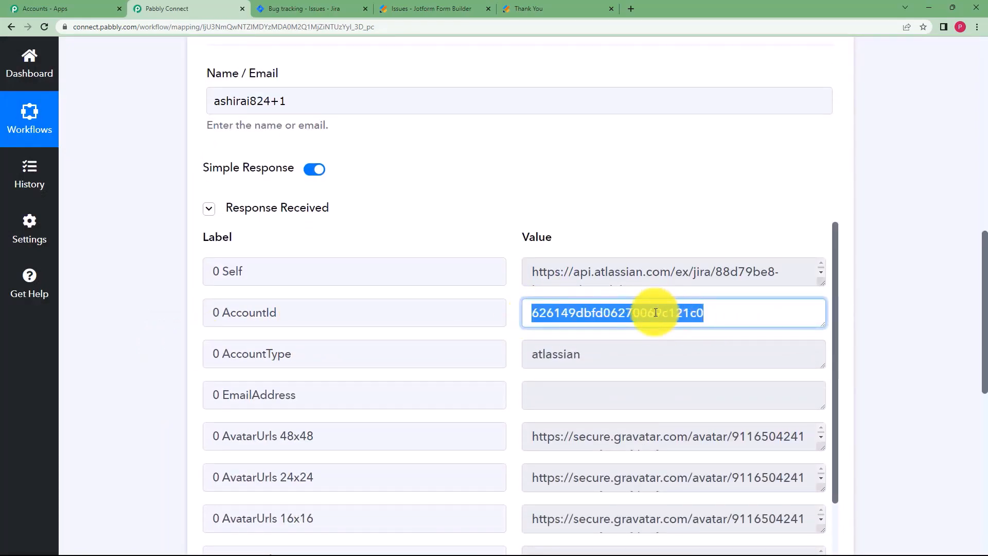
{"action": "scroll", "coordinate": [169, 294], "scroll_direction": "down", "scroll_amount": 3}
{"action": "scroll", "coordinate": [169, 295], "scroll_direction": "down", "scroll_amount": 3}
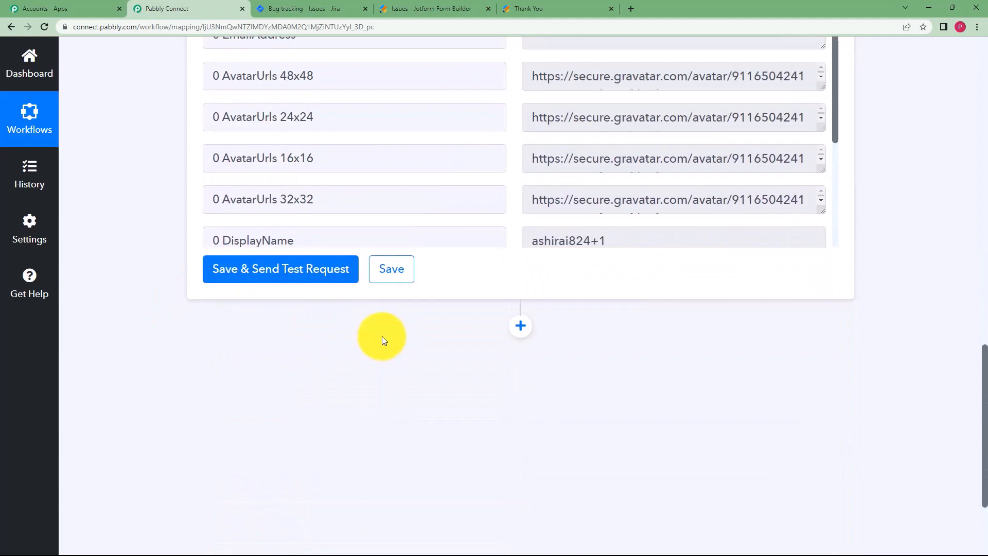
Add a new action step using Jira Software's Create Issue event.
{"action": "left_click", "coordinate": [518, 330]}
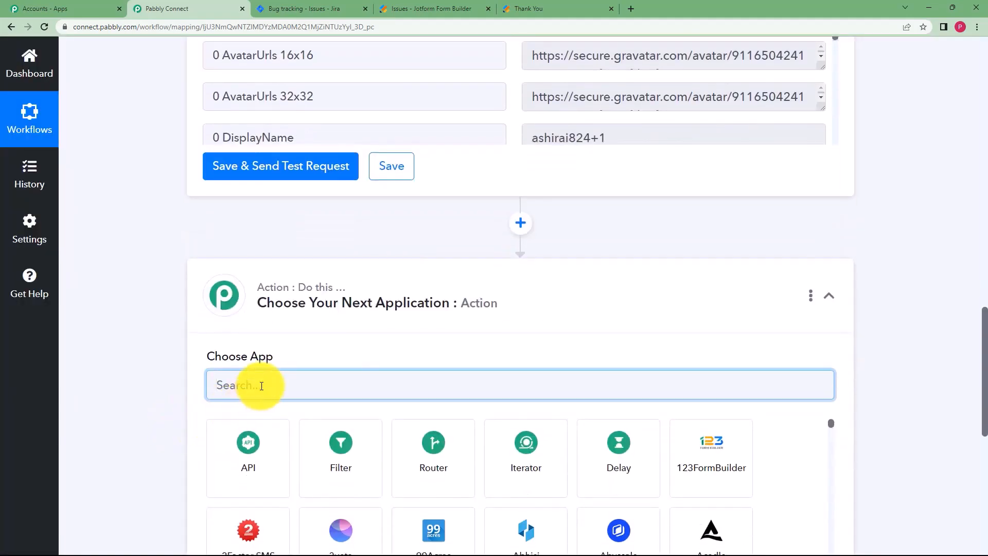
{"action": "type", "text": "jira"}
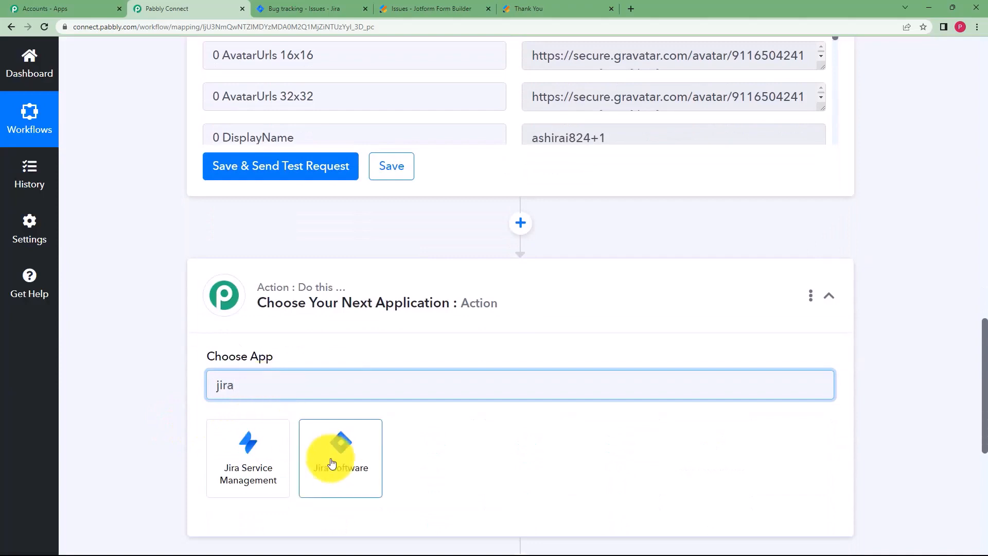
{"action": "left_click", "coordinate": [331, 459]}
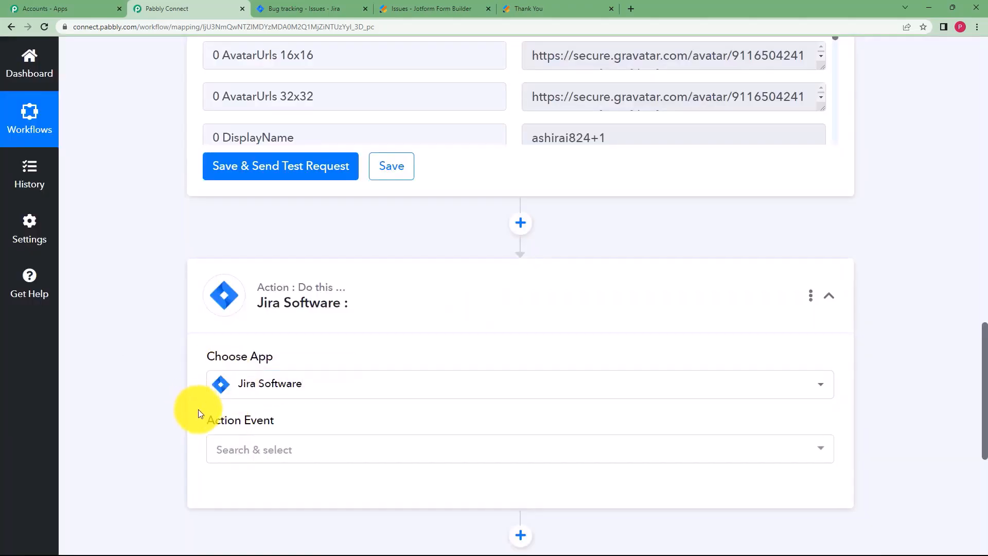
{"action": "left_click", "coordinate": [227, 444]}
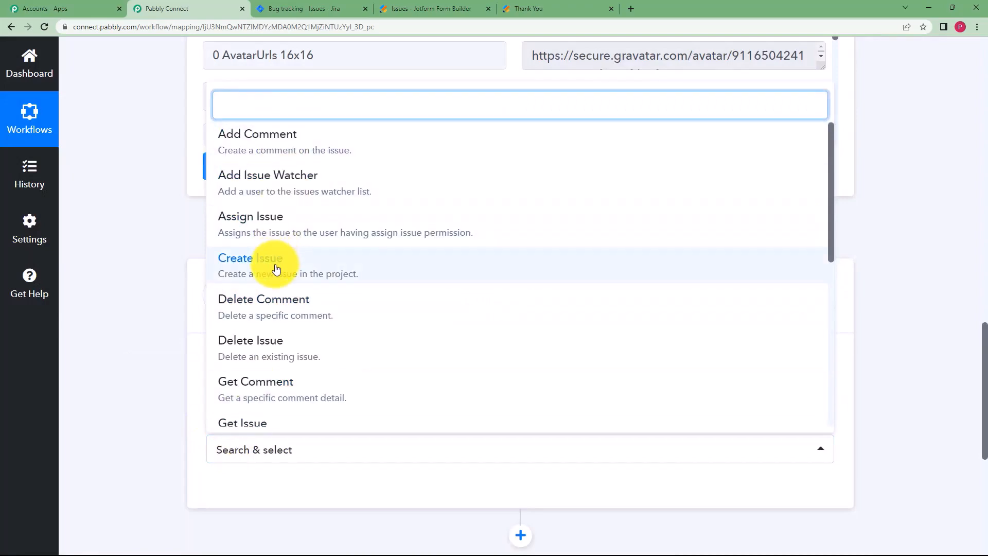
{"action": "left_click", "coordinate": [277, 268]}
Connect the step to the existing Jira Software #2 account and save.
{"action": "scroll", "coordinate": [185, 381], "scroll_direction": "down", "scroll_amount": 3}
{"action": "left_click", "coordinate": [263, 340]}
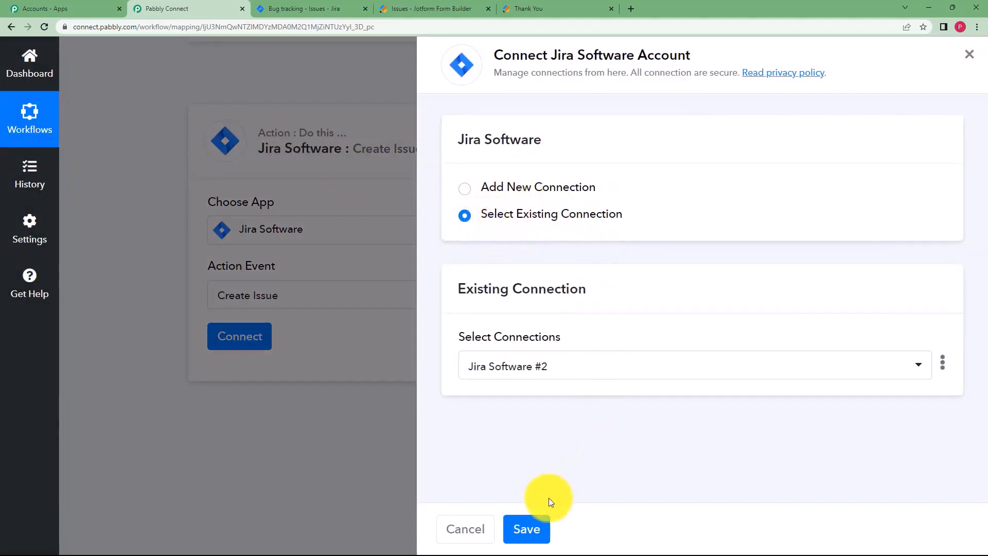
{"action": "left_click", "coordinate": [534, 524]}
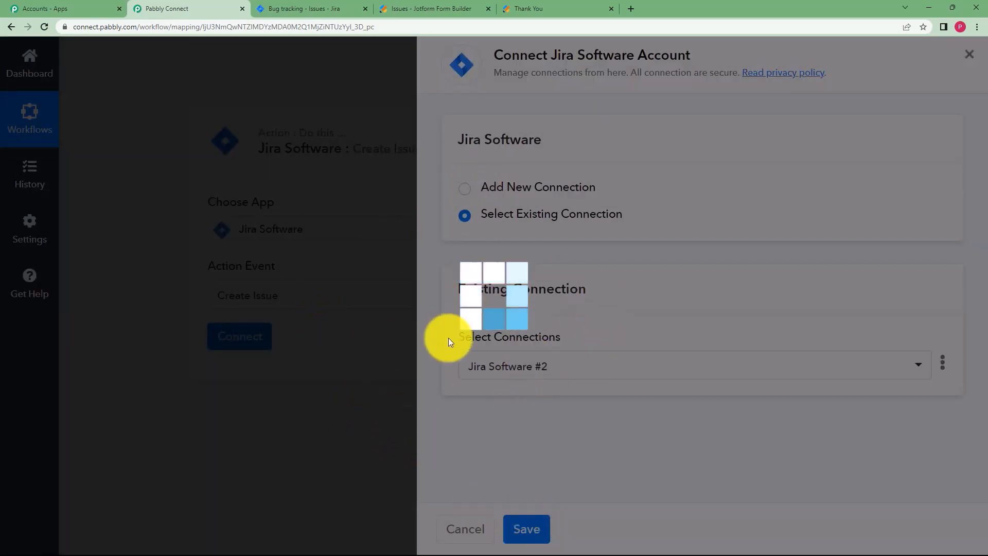
{"action": "scroll", "coordinate": [209, 366], "scroll_direction": "down", "scroll_amount": 3}
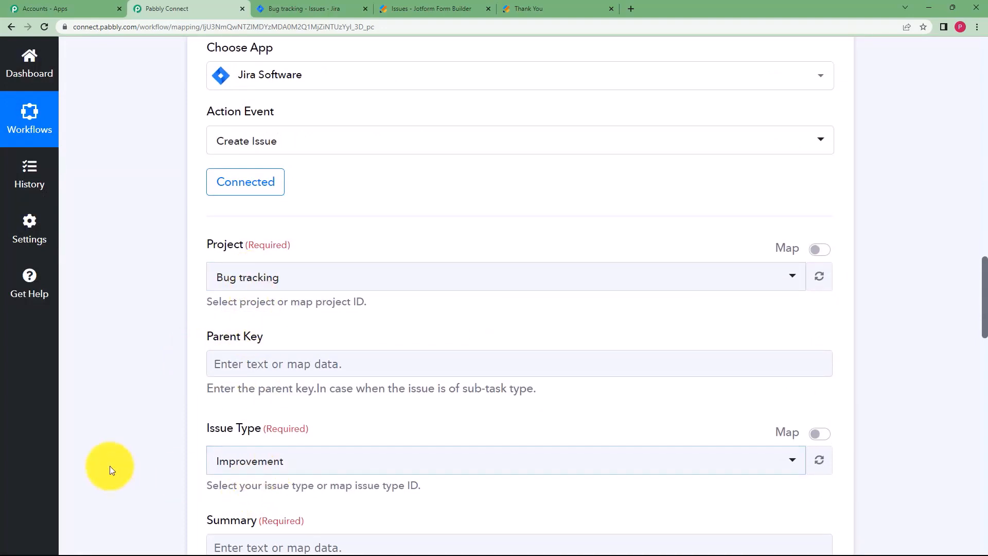
Set Project to Bug tracking and Issue Type to Task.
{"action": "scroll", "coordinate": [169, 298], "scroll_direction": "down", "scroll_amount": 3}
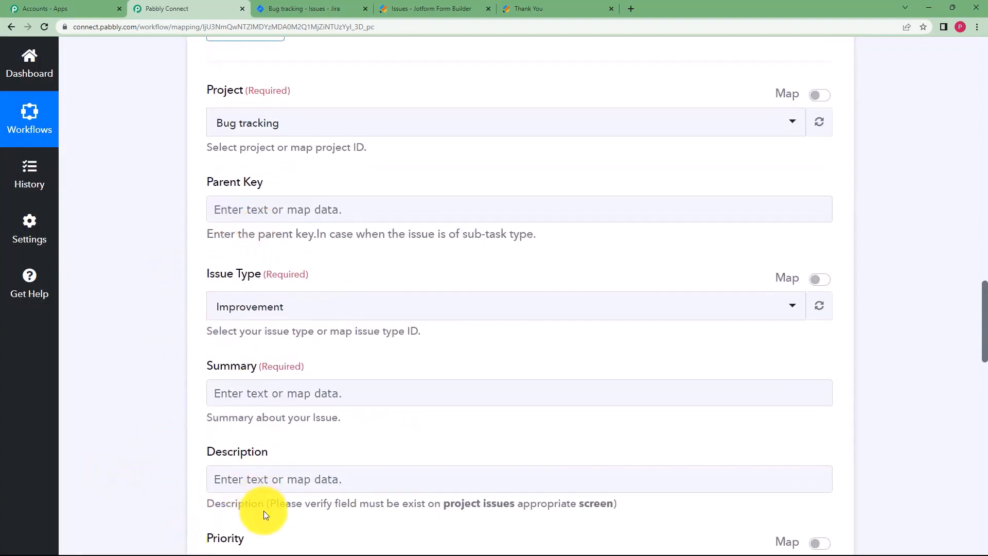
{"action": "left_click", "coordinate": [370, 11]}
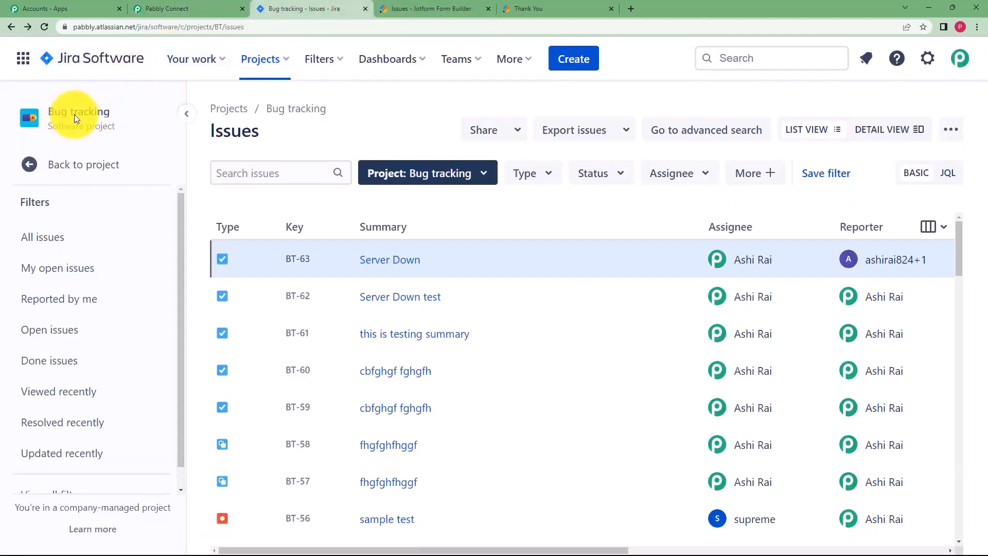
{"action": "left_click", "coordinate": [175, 9]}
{"action": "left_click", "coordinate": [265, 123]}
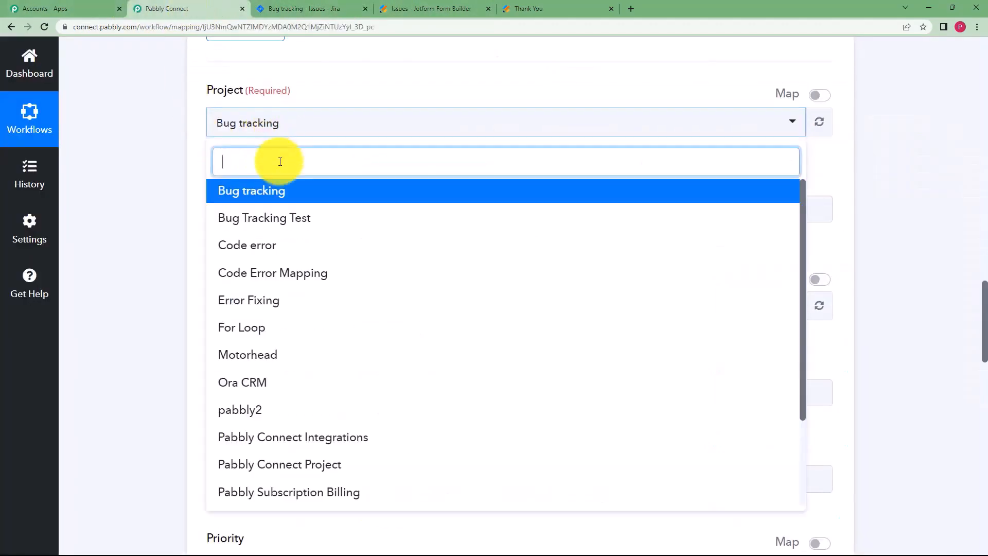
{"action": "left_click", "coordinate": [276, 192]}
{"action": "left_click", "coordinate": [281, 307]}
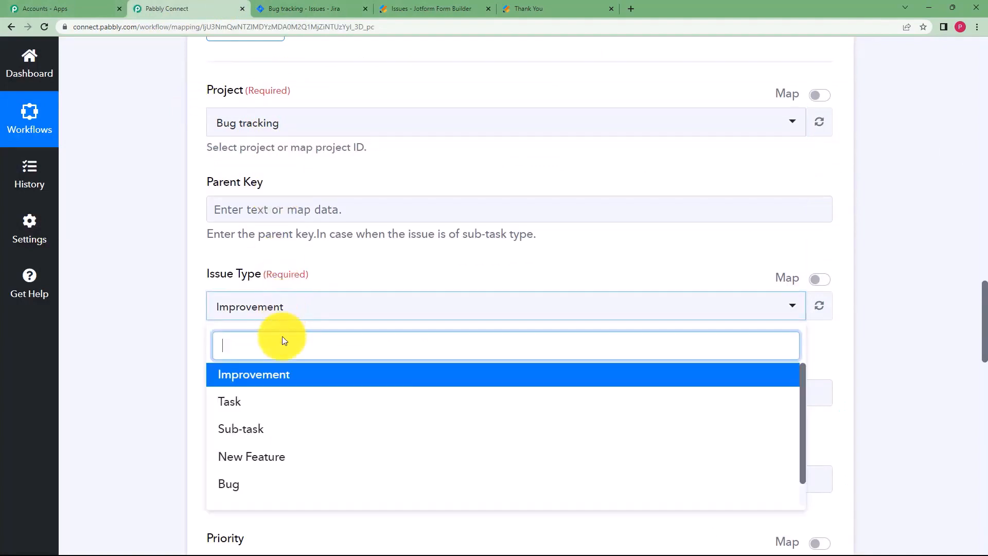
{"action": "left_click", "coordinate": [265, 402]}
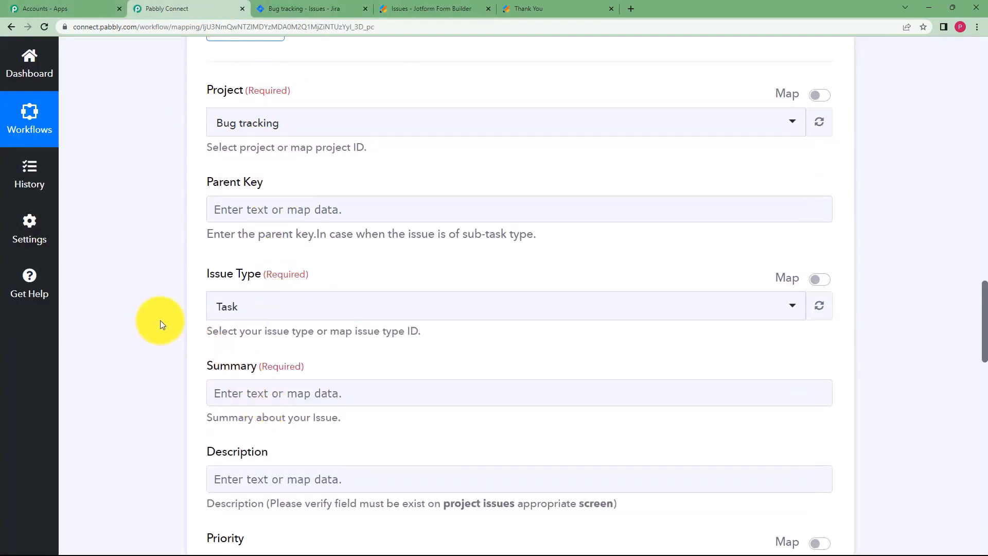
Map the JotForm Q5 Title answer into the Summary field.
{"action": "scroll", "coordinate": [159, 320], "scroll_direction": "down", "scroll_amount": 2}
{"action": "left_click", "coordinate": [245, 293]}
{"action": "left_click", "coordinate": [269, 402]}
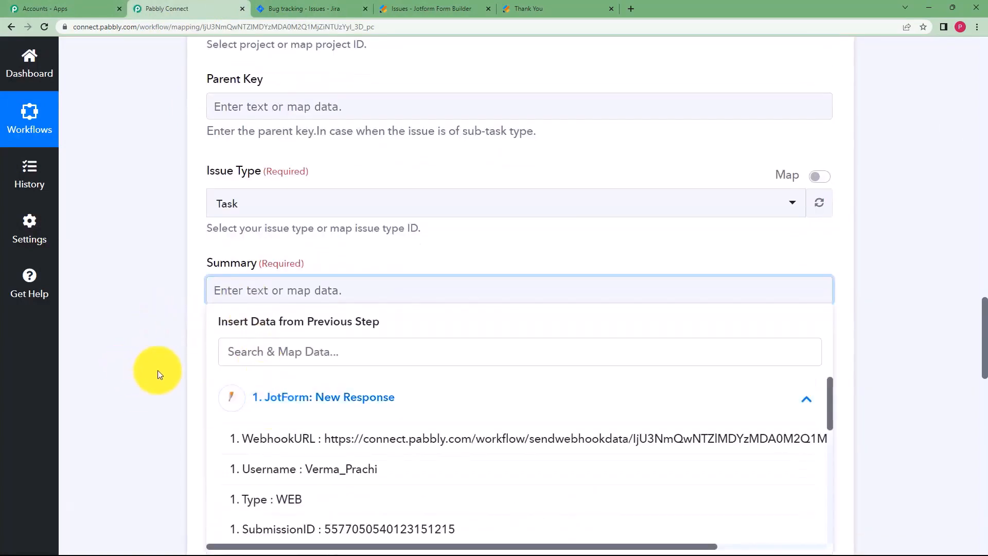
{"action": "scroll", "coordinate": [157, 369], "scroll_direction": "down", "scroll_amount": 3}
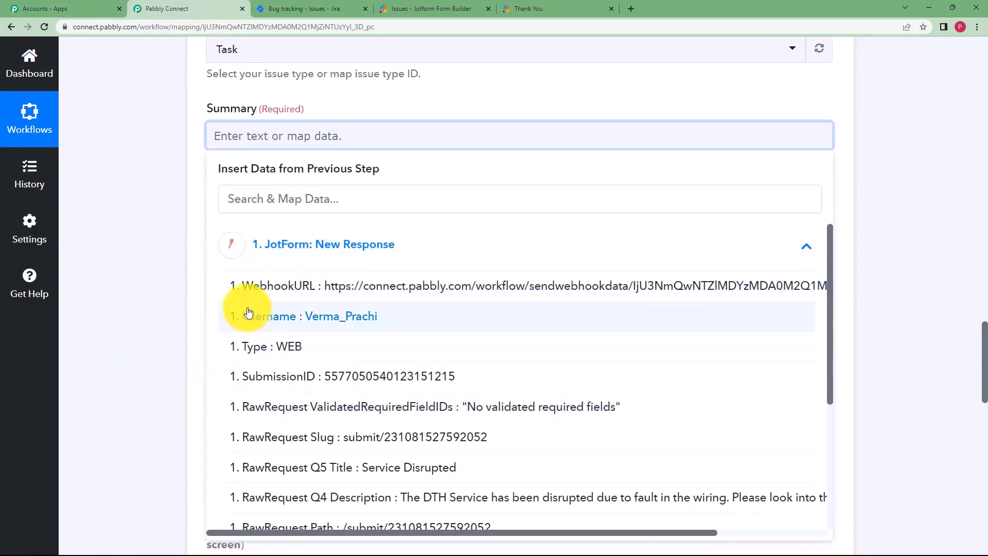
{"action": "left_click", "coordinate": [284, 238]}
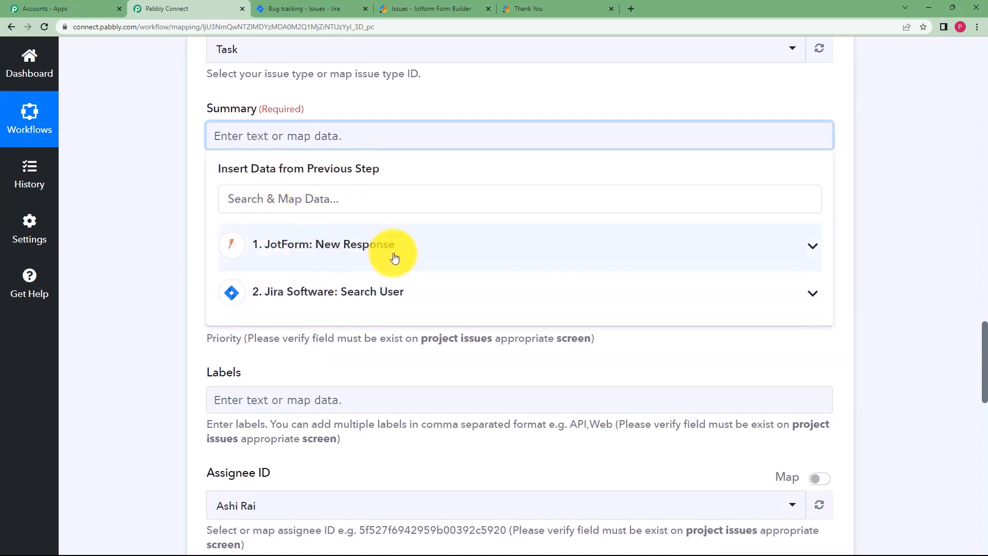
{"action": "left_click", "coordinate": [350, 246]}
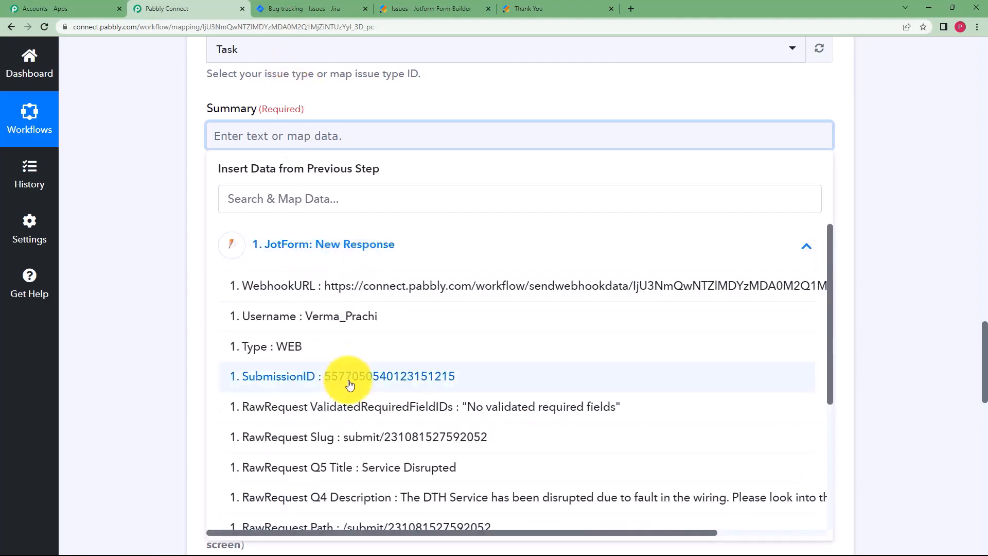
{"action": "scroll", "coordinate": [340, 381], "scroll_direction": "down", "scroll_amount": 2}
{"action": "left_click", "coordinate": [303, 373]}
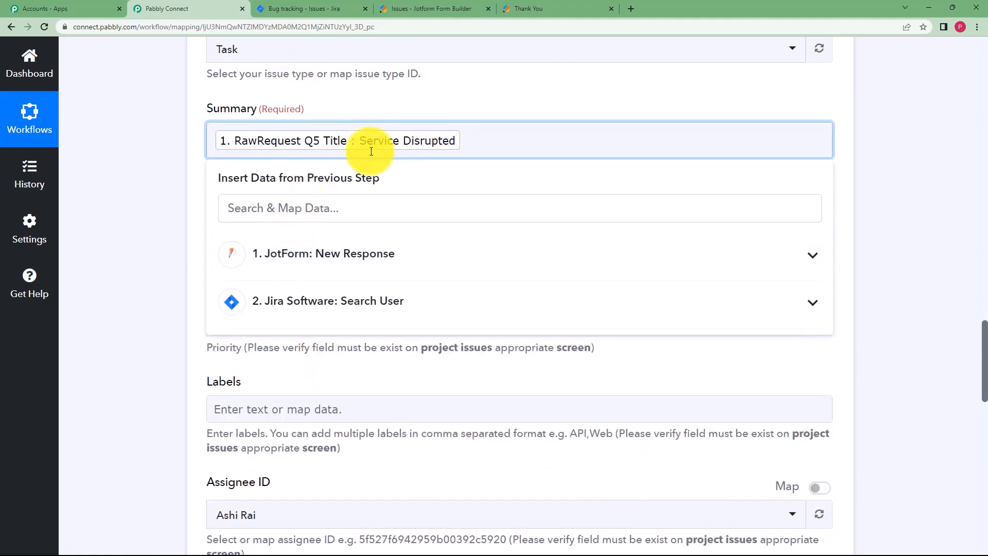
{"action": "left_click", "coordinate": [405, 5]}
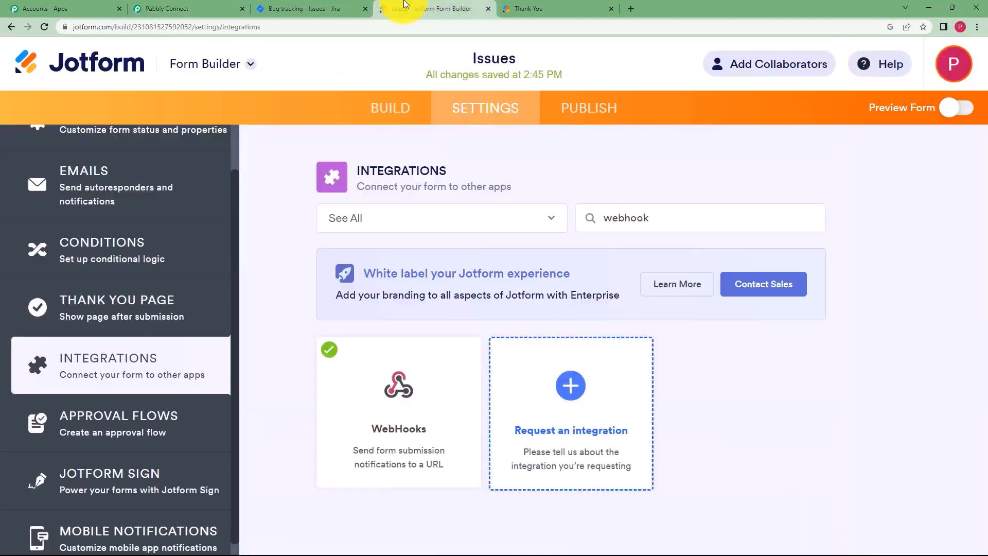
{"action": "left_click", "coordinate": [304, 7]}
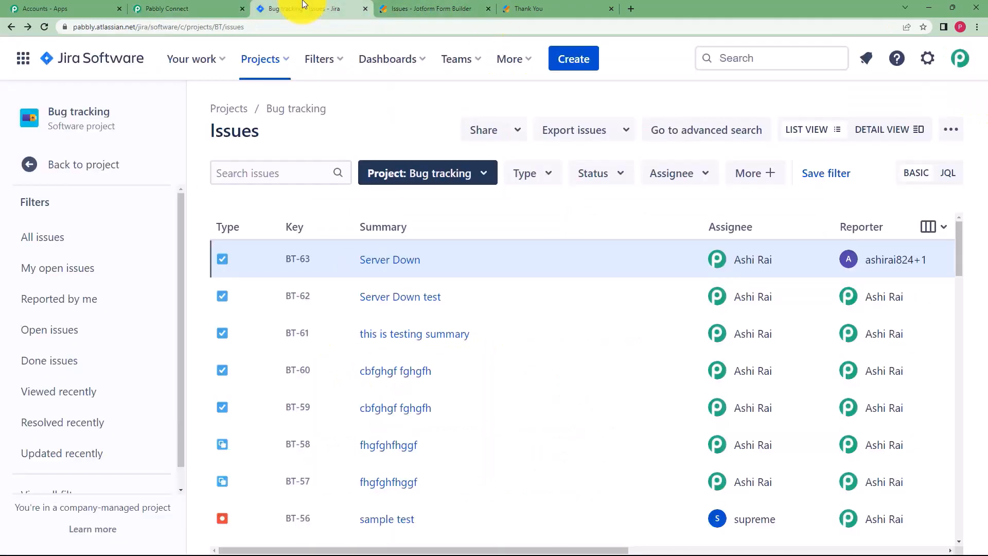
{"action": "left_click", "coordinate": [214, 8]}
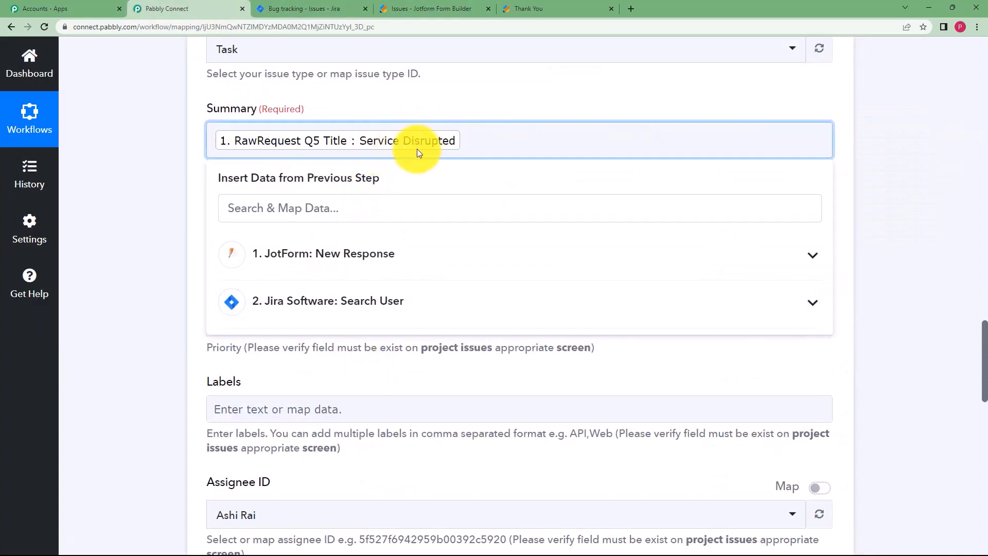
{"action": "left_click", "coordinate": [164, 195]}
Map the Q4 Description answer into Description and set Priority to High.
{"action": "left_click", "coordinate": [248, 229]}
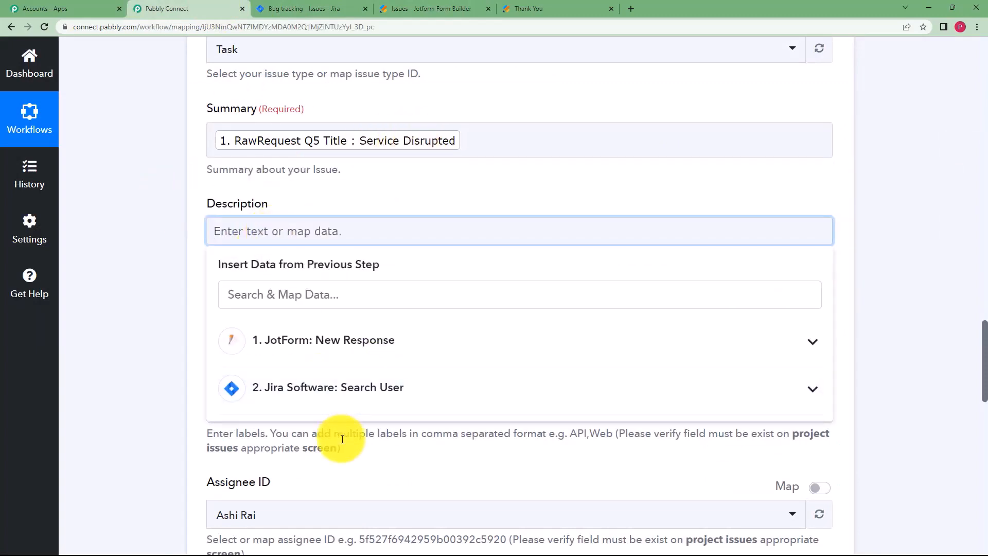
{"action": "left_click", "coordinate": [353, 343]}
{"action": "scroll", "coordinate": [406, 453], "scroll_direction": "down", "scroll_amount": 5}
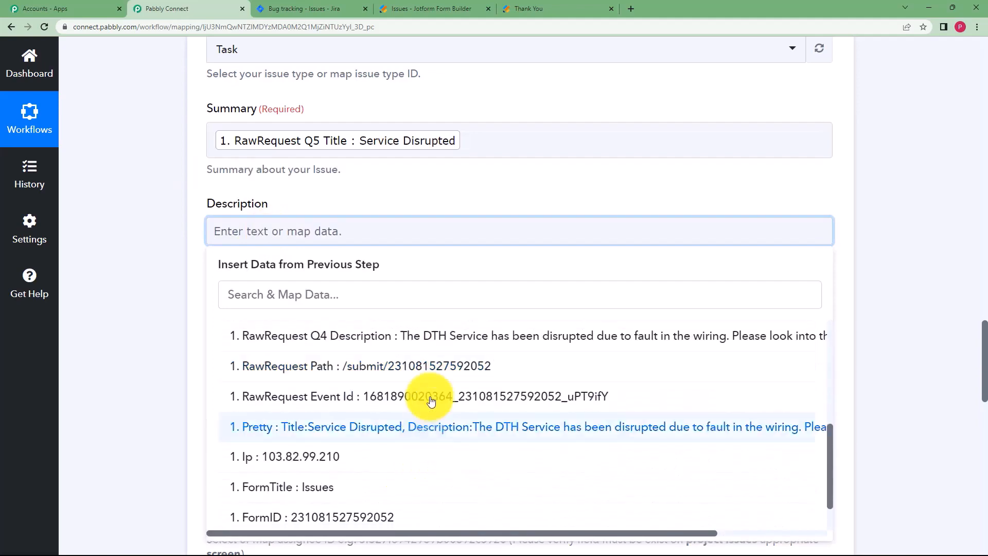
{"action": "left_click", "coordinate": [418, 335]}
{"action": "left_click", "coordinate": [192, 234]}
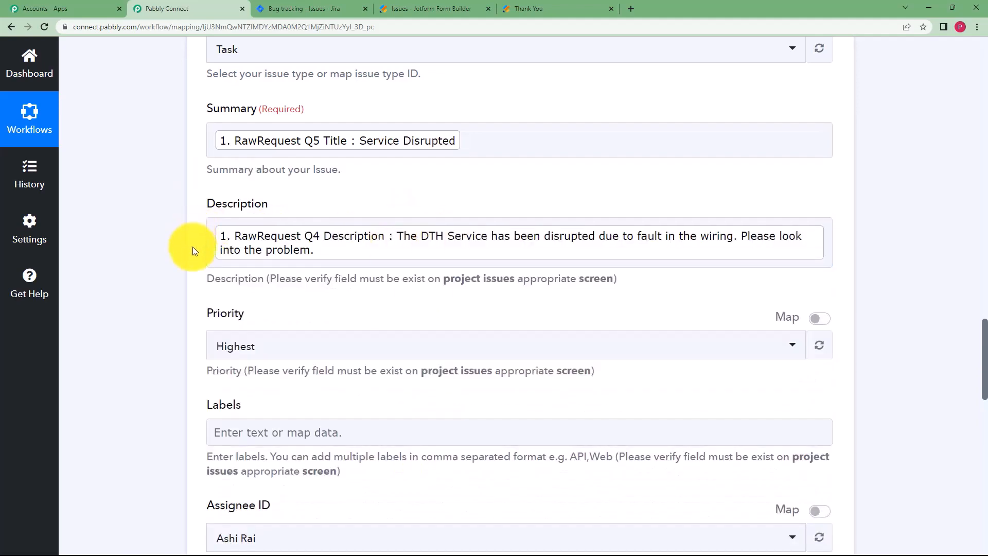
{"action": "left_click", "coordinate": [244, 346]}
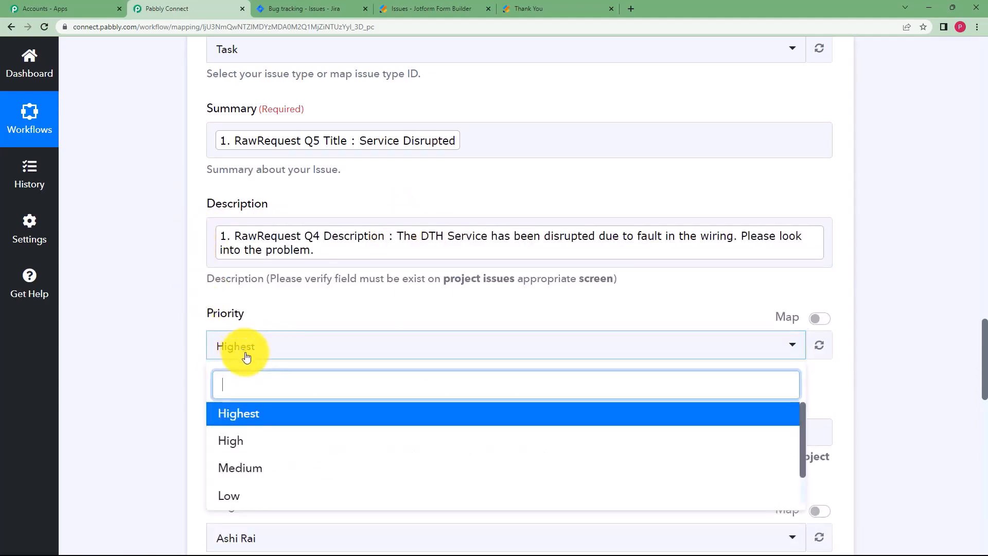
{"action": "left_click", "coordinate": [244, 436]}
{"action": "scroll", "coordinate": [178, 380], "scroll_direction": "down", "scroll_amount": 2}
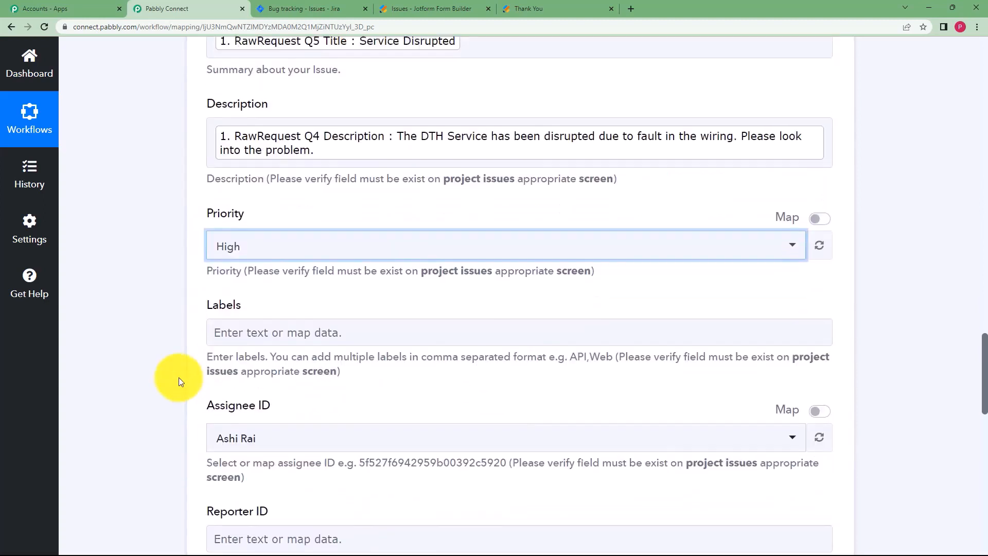
{"action": "scroll", "coordinate": [179, 380], "scroll_direction": "down", "scroll_amount": 1}
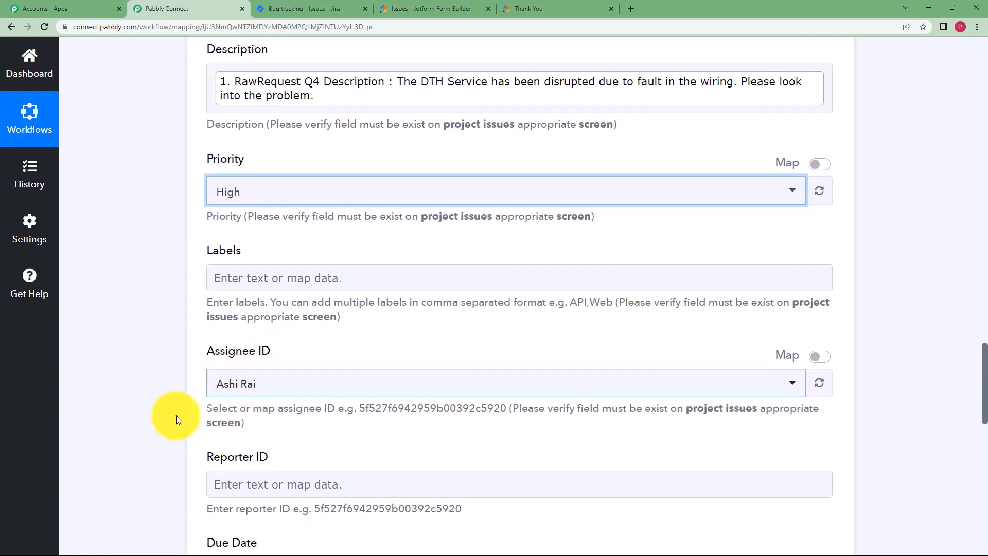
{"action": "scroll", "coordinate": [176, 415], "scroll_direction": "down", "scroll_amount": 2}
Map the Search User step's AccountId into the Reporter ID field.
{"action": "left_click", "coordinate": [231, 380]}
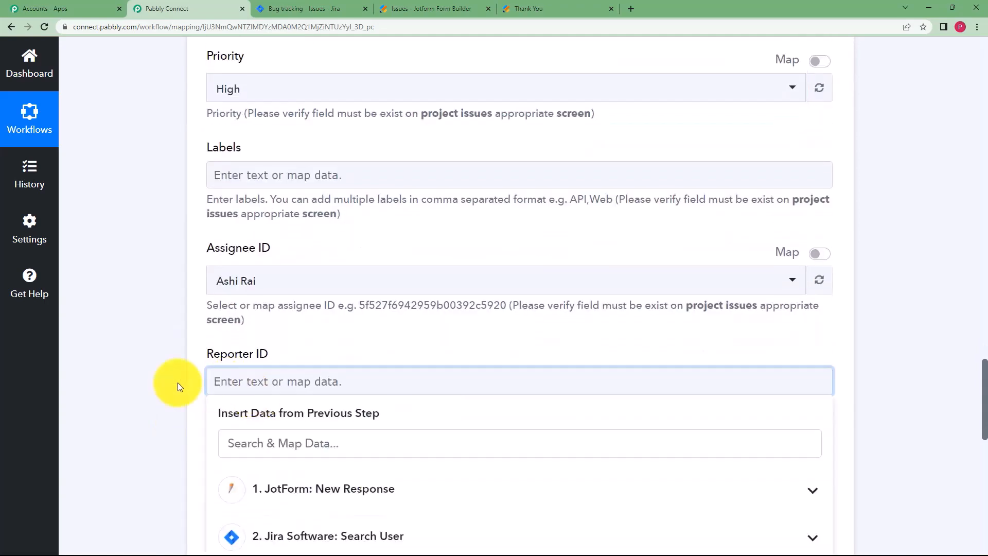
{"action": "left_click", "coordinate": [278, 534]}
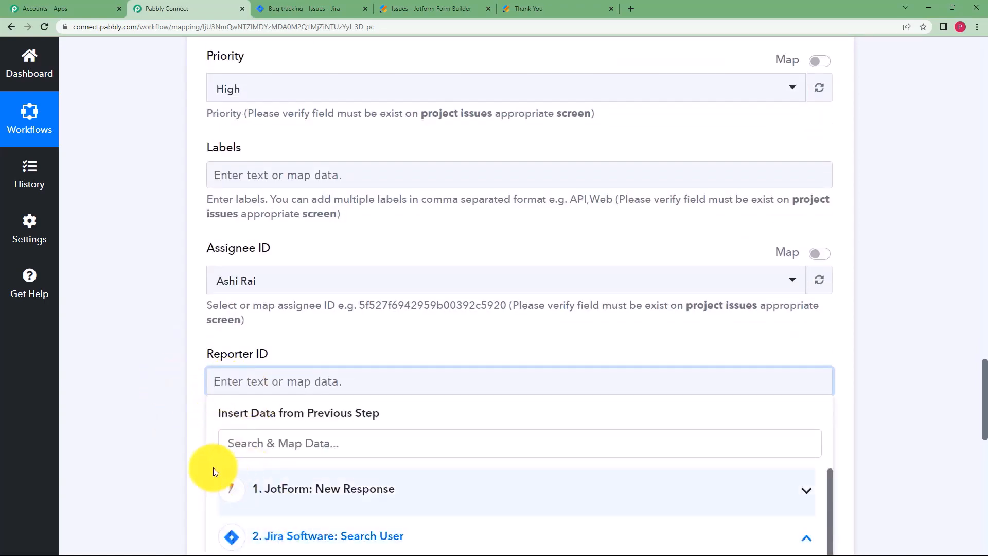
{"action": "scroll", "coordinate": [209, 470], "scroll_direction": "down", "scroll_amount": 3}
{"action": "left_click", "coordinate": [359, 462]}
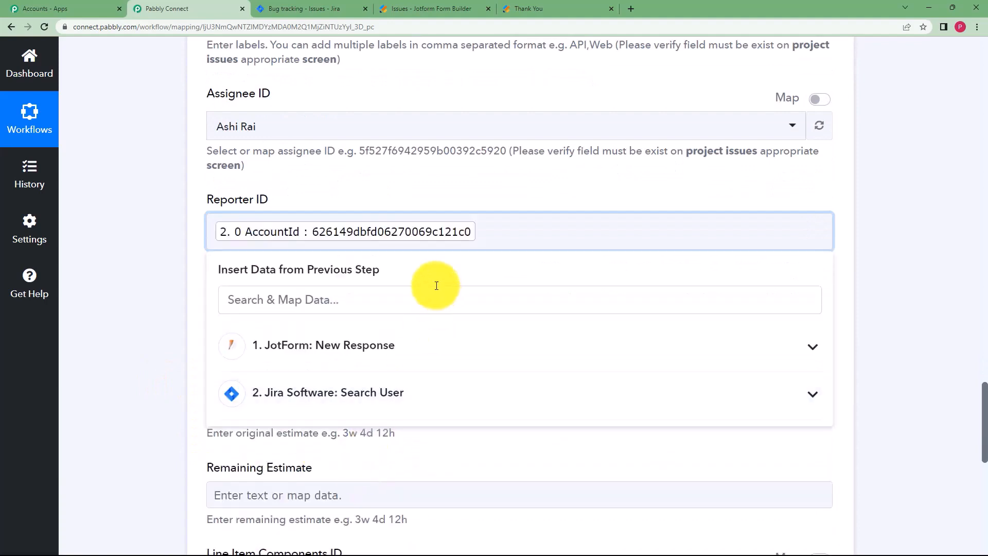
{"action": "scroll", "coordinate": [176, 347], "scroll_direction": "up", "scroll_amount": 20}
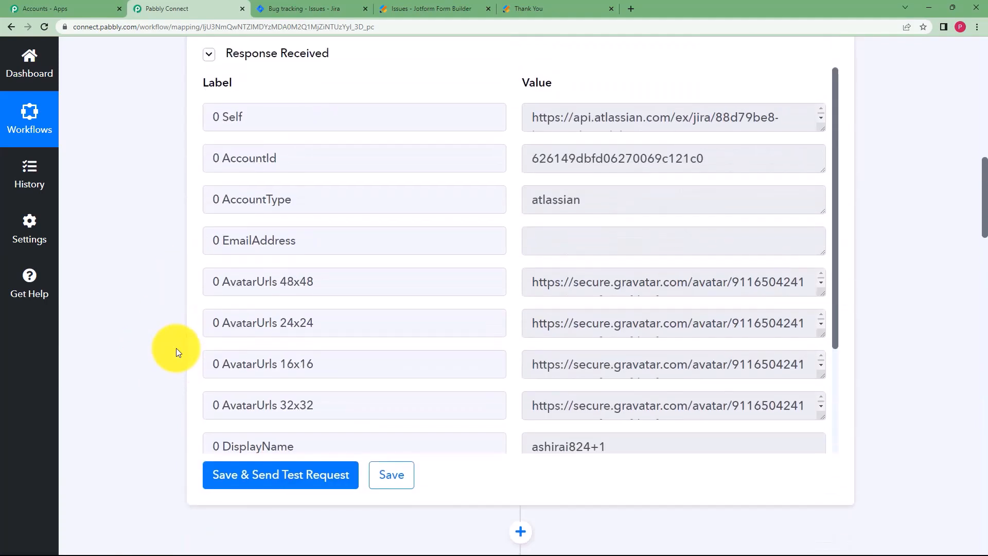
{"action": "scroll", "coordinate": [715, 205], "scroll_direction": "up", "scroll_amount": 1}
Replace the mapped Reporter ID pill with the copied account ID pasted as plain text.
{"action": "left_click_drag", "start_coordinate": [715, 205], "coordinate": [452, 239]}
{"action": "key", "text": "ctrl+c"}
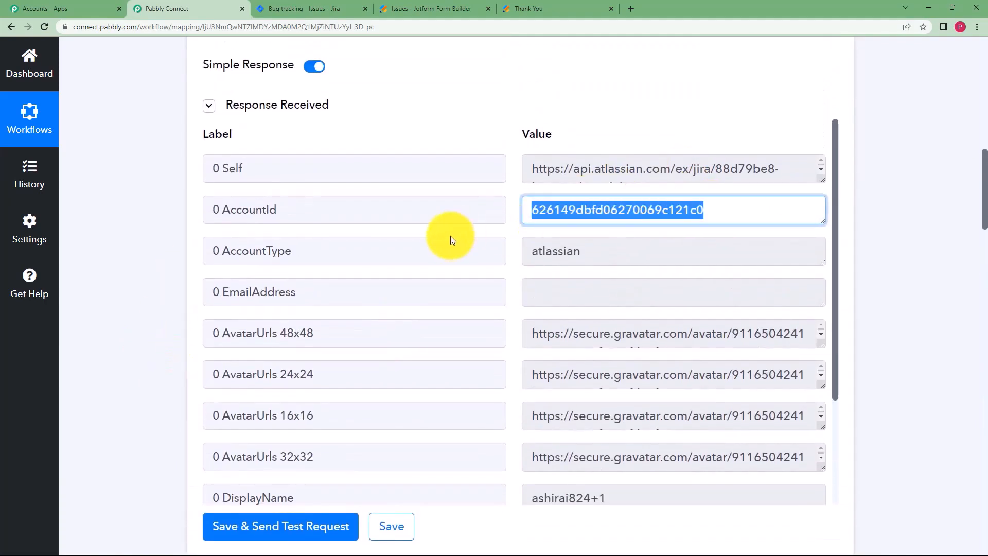
{"action": "scroll", "coordinate": [758, 116], "scroll_direction": "up", "scroll_amount": 7}
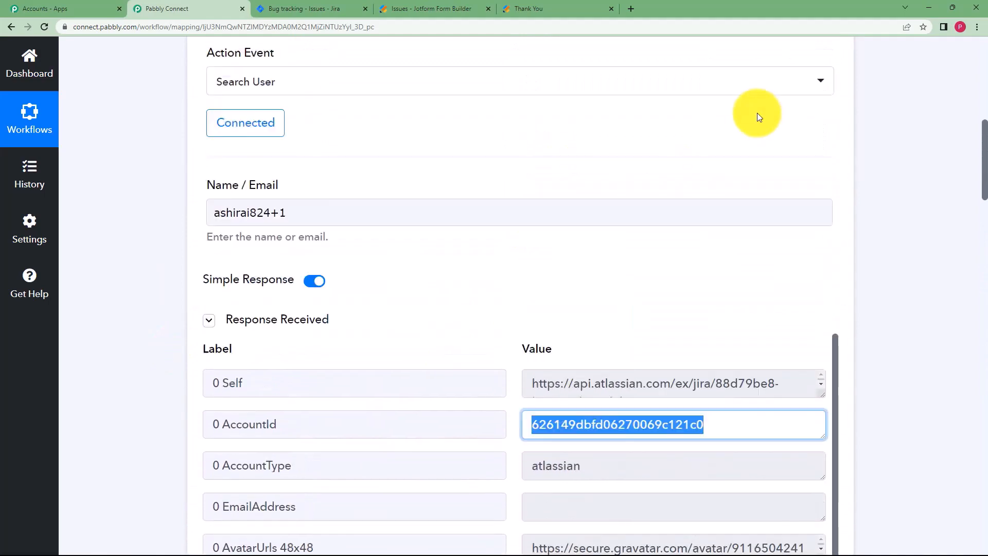
{"action": "scroll", "coordinate": [593, 244], "scroll_direction": "down", "scroll_amount": 6}
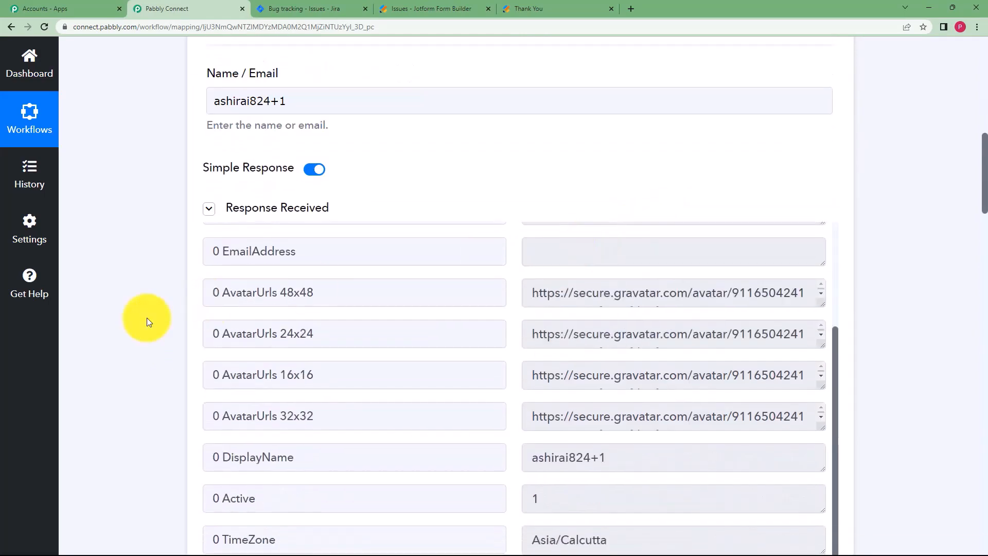
{"action": "scroll", "coordinate": [147, 317], "scroll_direction": "down", "scroll_amount": 17}
{"action": "scroll", "coordinate": [147, 316], "scroll_direction": "down", "scroll_amount": 11}
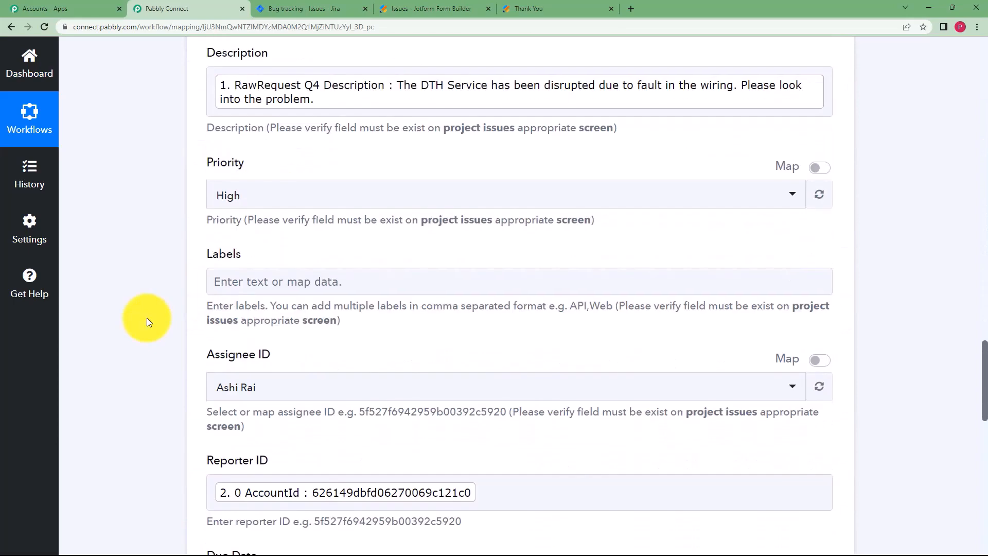
{"action": "left_click", "coordinate": [569, 338]}
{"action": "key", "text": "BackSpace"}
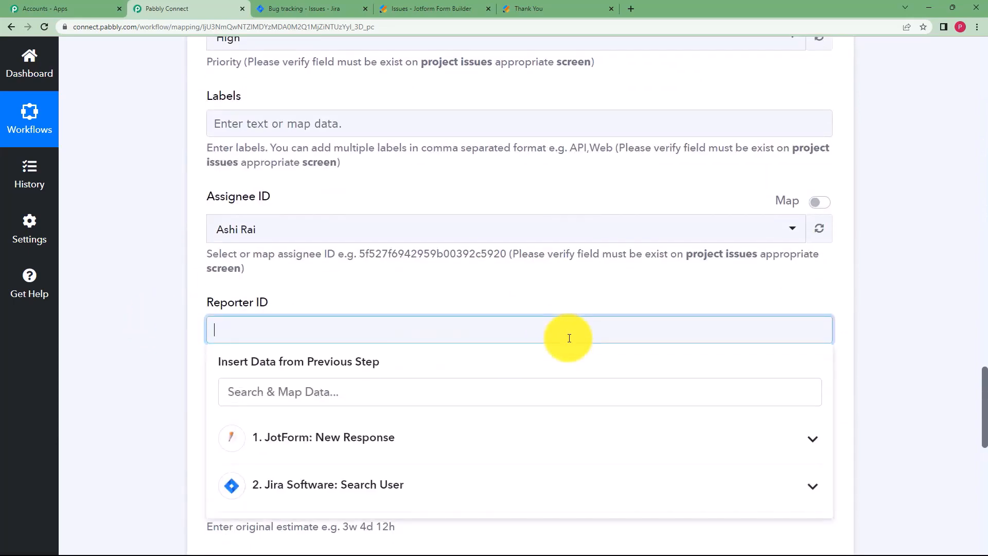
{"action": "key", "text": "ctrl+v"}
{"action": "left_click", "coordinate": [197, 351]}
{"action": "left_click", "coordinate": [397, 333]}
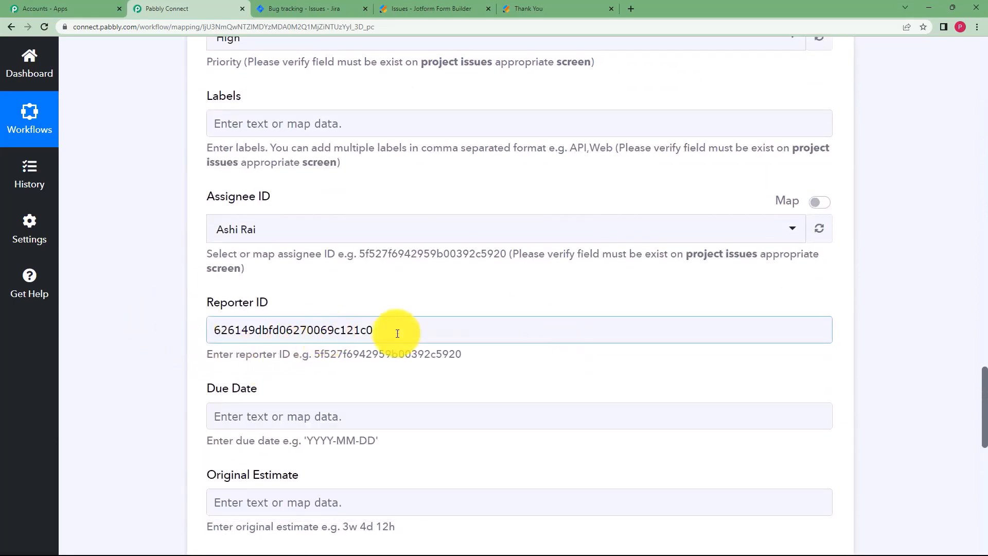
{"action": "scroll", "coordinate": [430, 325], "scroll_direction": "up", "scroll_amount": 20}
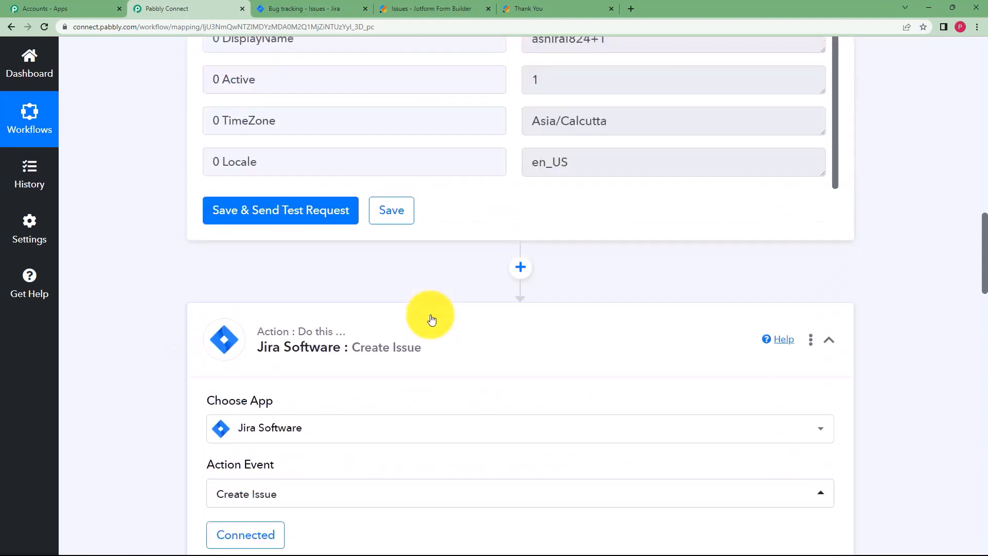
Delete the Jira Search User step and confirm the deletion.
{"action": "scroll", "coordinate": [431, 319], "scroll_direction": "up", "scroll_amount": 12}
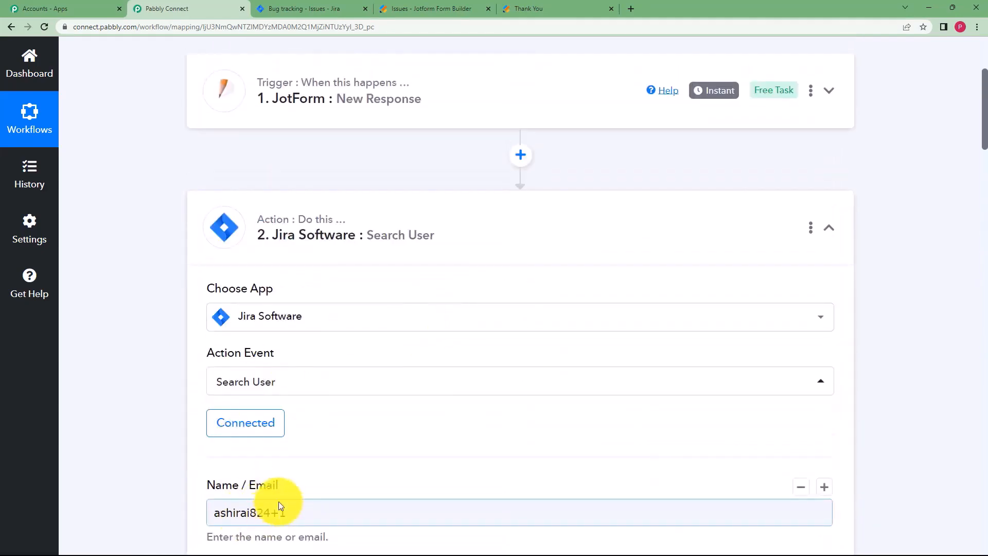
{"action": "scroll", "coordinate": [260, 458], "scroll_direction": "down", "scroll_amount": 2}
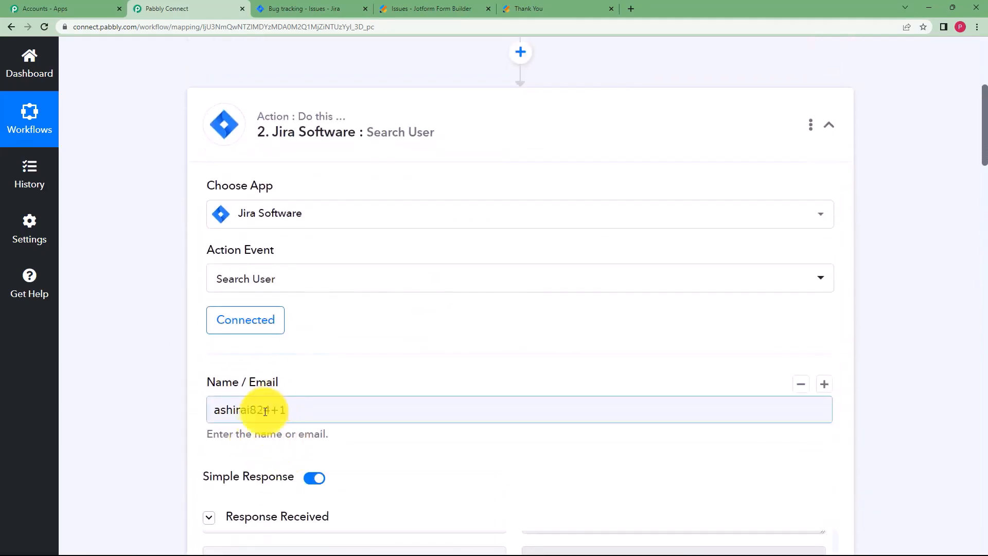
{"action": "scroll", "coordinate": [580, 379], "scroll_direction": "down", "scroll_amount": 10}
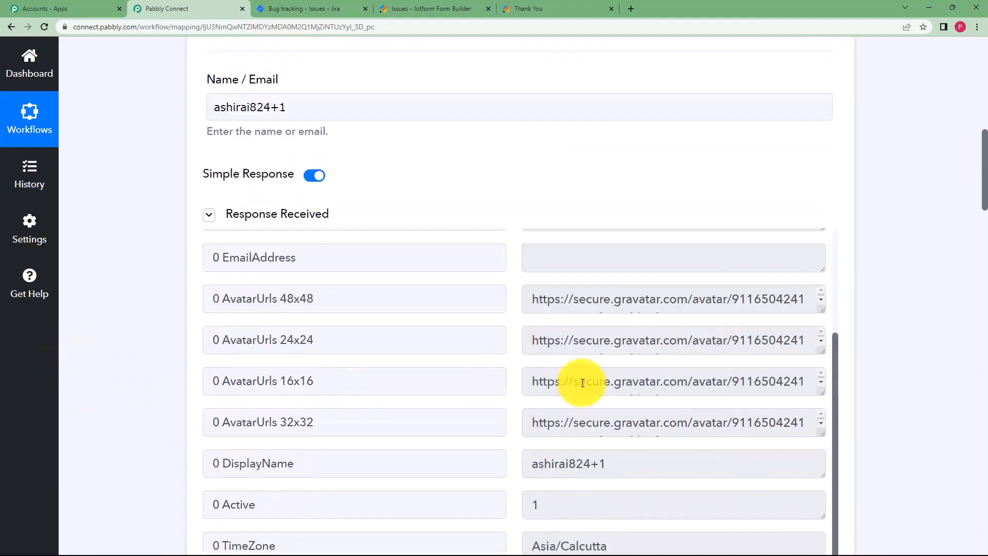
{"action": "scroll", "coordinate": [607, 379], "scroll_direction": "up", "scroll_amount": 8}
{"action": "scroll", "coordinate": [603, 355], "scroll_direction": "up", "scroll_amount": 5}
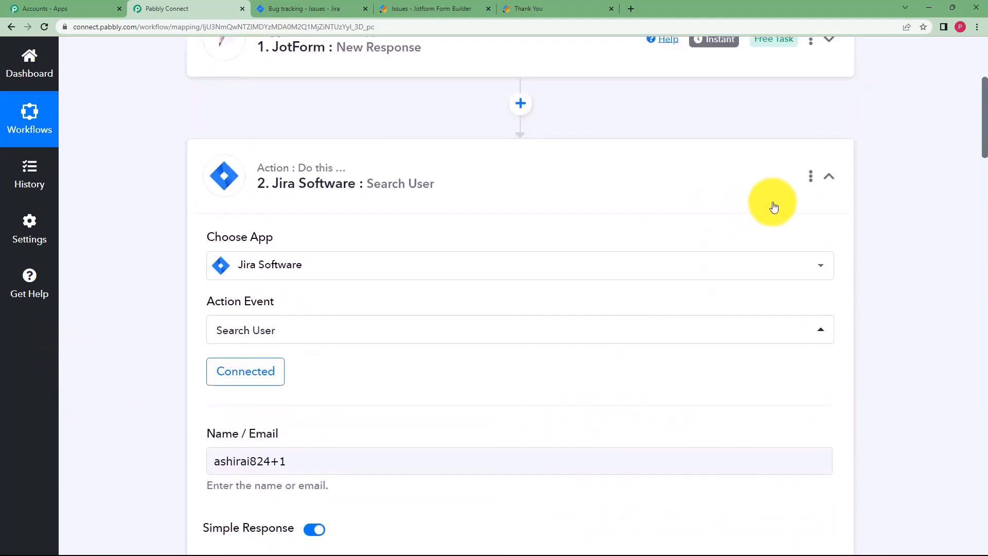
{"action": "left_click", "coordinate": [811, 177]}
{"action": "left_click", "coordinate": [743, 269]}
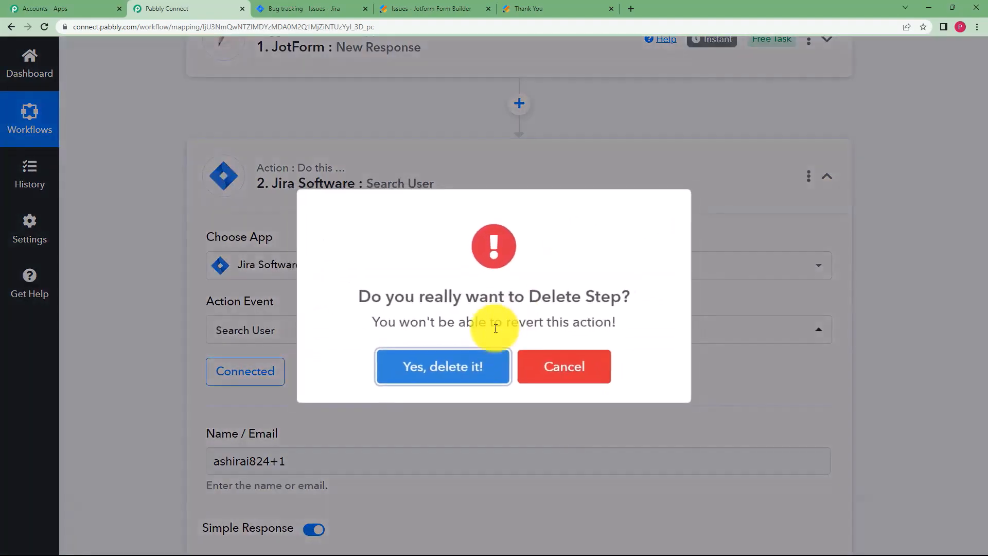
{"action": "left_click", "coordinate": [463, 354]}
Review the Create Issue fields, leaving the Reporter ID value unchanged.
{"action": "left_click", "coordinate": [468, 356]}
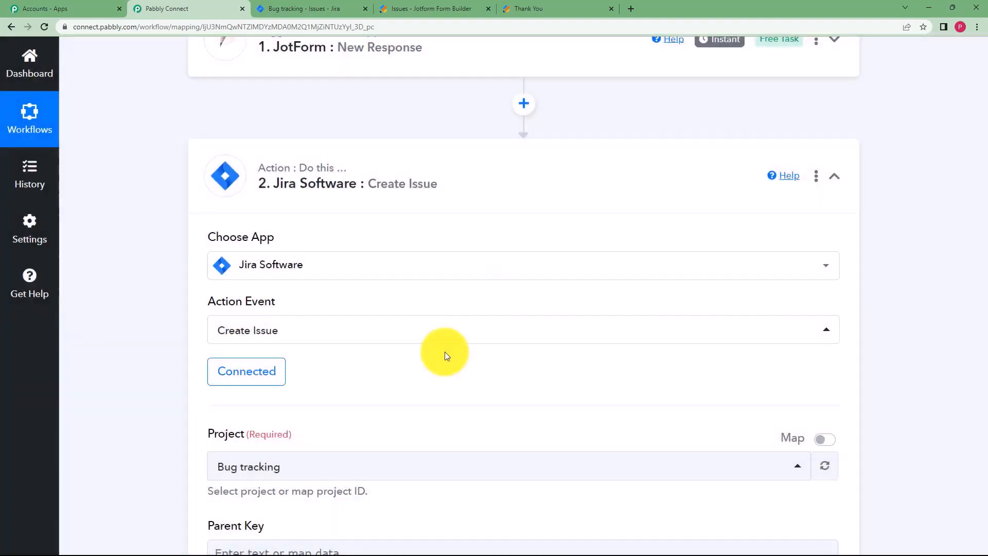
{"action": "scroll", "coordinate": [190, 345], "scroll_direction": "down", "scroll_amount": 7}
{"action": "scroll", "coordinate": [191, 343], "scroll_direction": "down", "scroll_amount": 10}
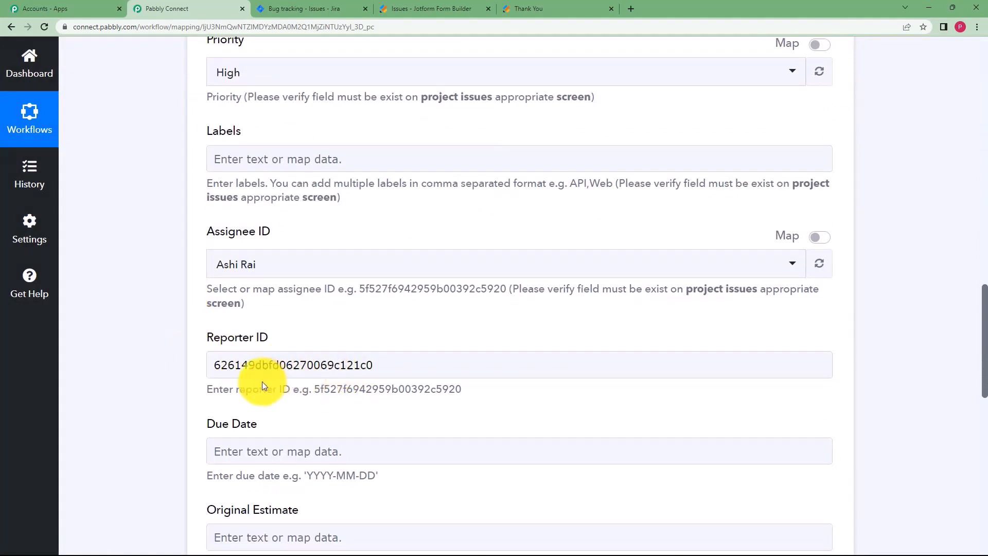
{"action": "scroll", "coordinate": [262, 382], "scroll_direction": "down", "scroll_amount": 5}
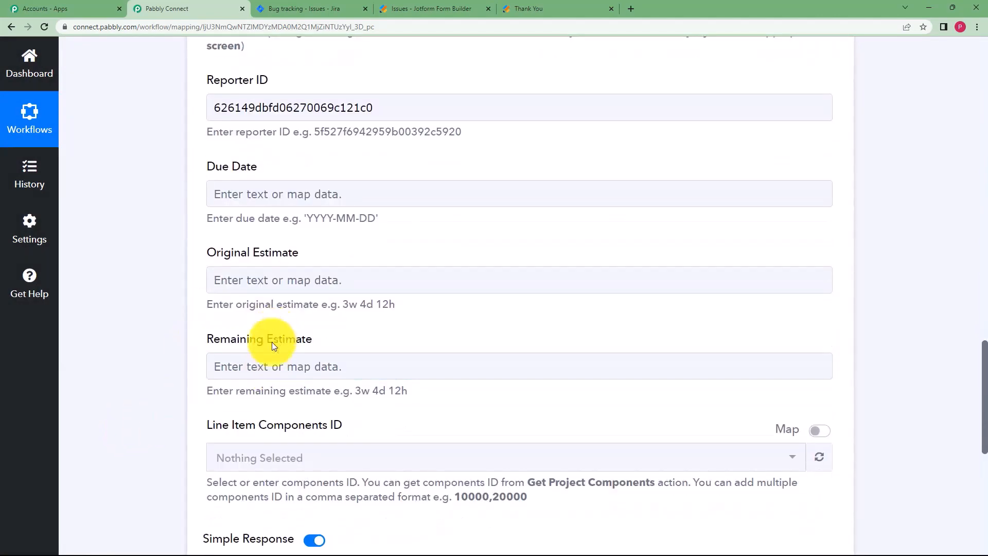
{"action": "scroll", "coordinate": [210, 418], "scroll_direction": "down", "scroll_amount": 3}
{"action": "scroll", "coordinate": [217, 275], "scroll_direction": "up", "scroll_amount": 4}
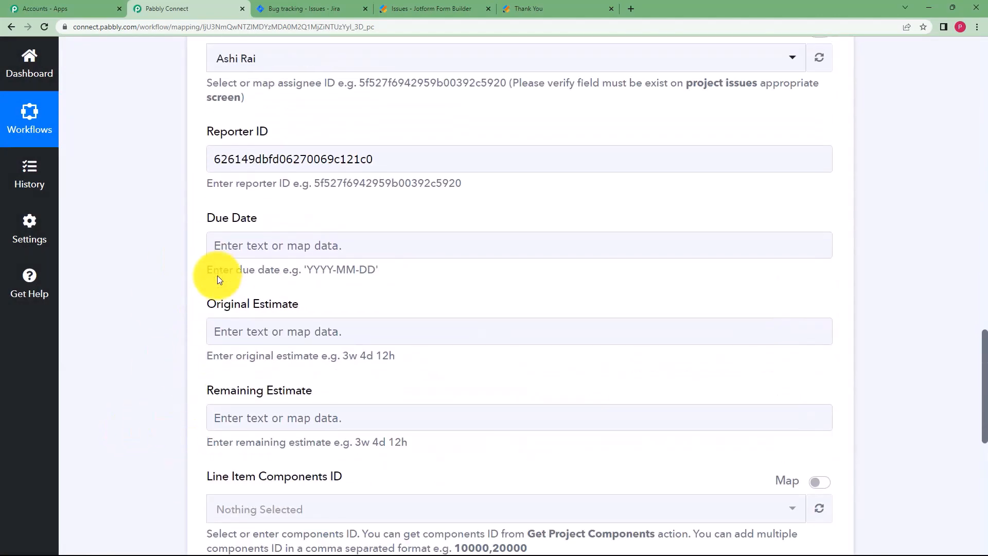
{"action": "left_click", "coordinate": [287, 159]}
{"action": "left_click", "coordinate": [259, 178]}
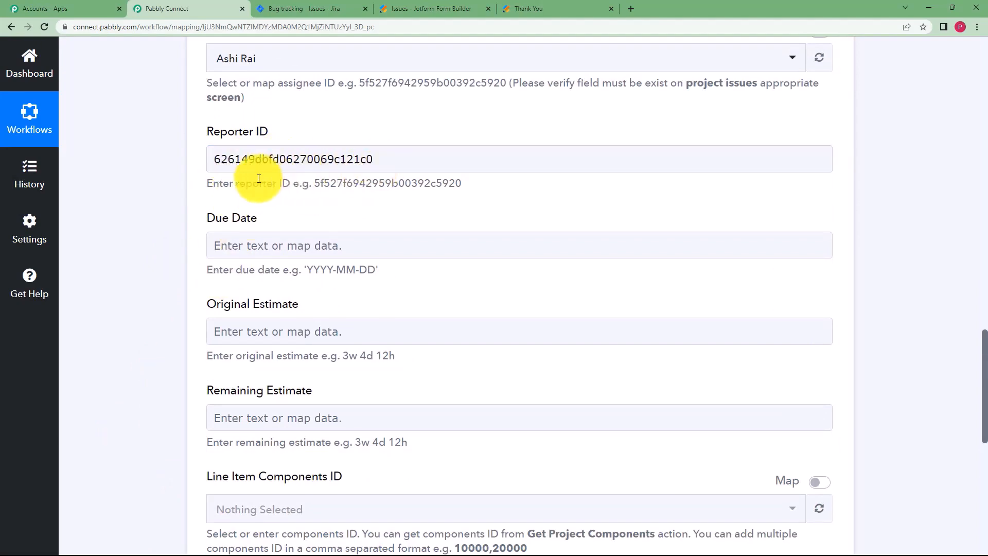
{"action": "scroll", "coordinate": [185, 197], "scroll_direction": "up", "scroll_amount": 6}
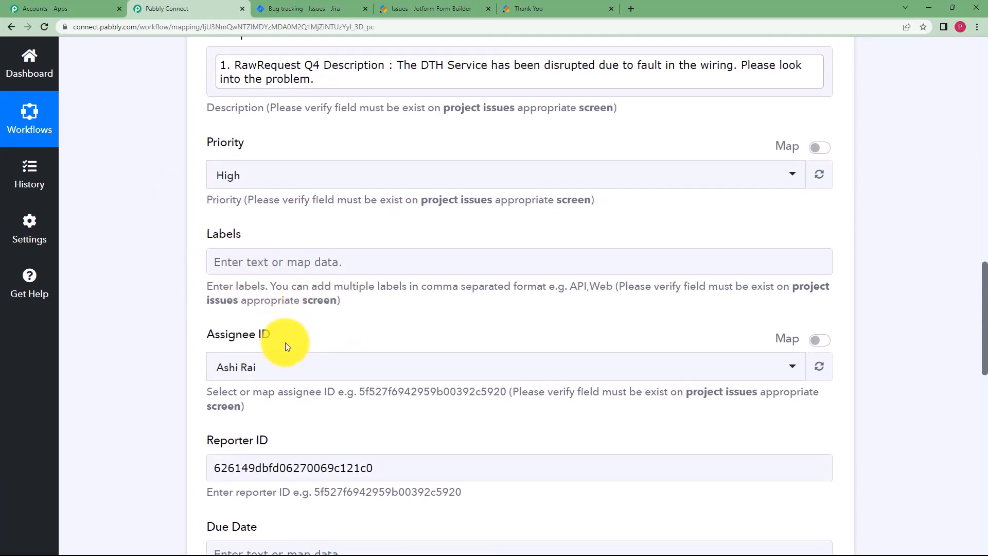
{"action": "scroll", "coordinate": [201, 393], "scroll_direction": "down", "scroll_amount": 1}
{"action": "scroll", "coordinate": [199, 390], "scroll_direction": "down", "scroll_amount": 7}
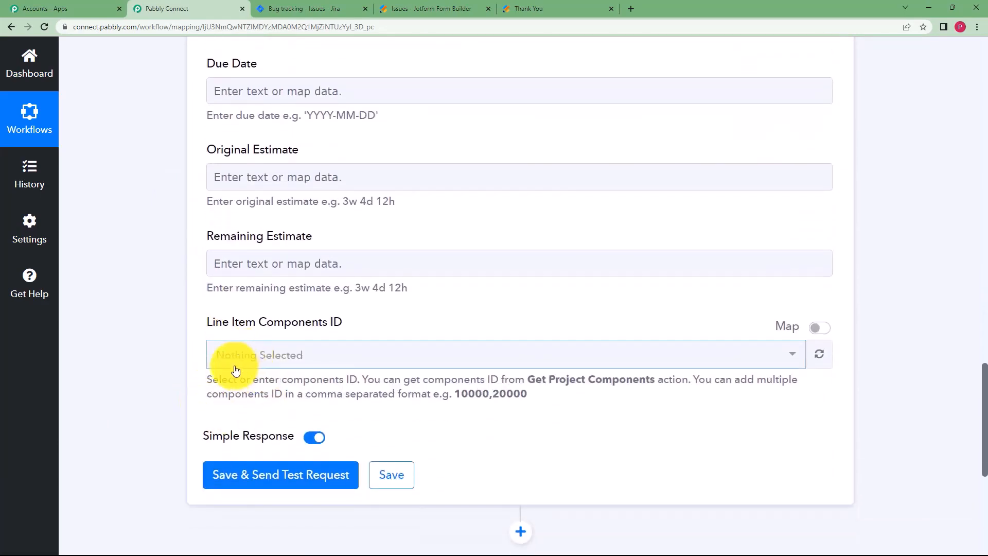
{"action": "scroll", "coordinate": [236, 370], "scroll_direction": "up", "scroll_amount": 6}
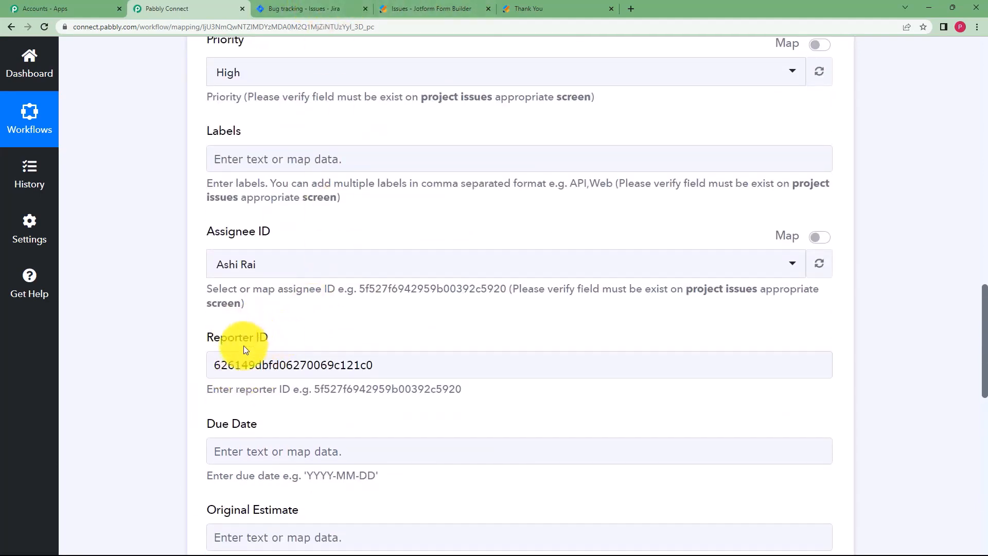
{"action": "scroll", "coordinate": [172, 379], "scroll_direction": "down", "scroll_amount": 10}
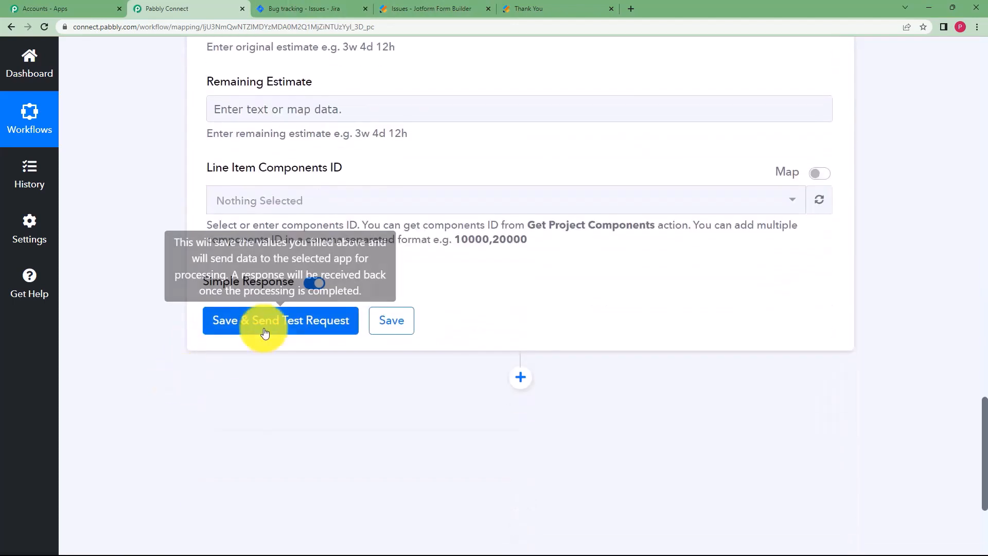
Save and test the step, confirming issue BT-64 with Id 11009, then collapse it.
{"action": "left_click", "coordinate": [265, 332]}
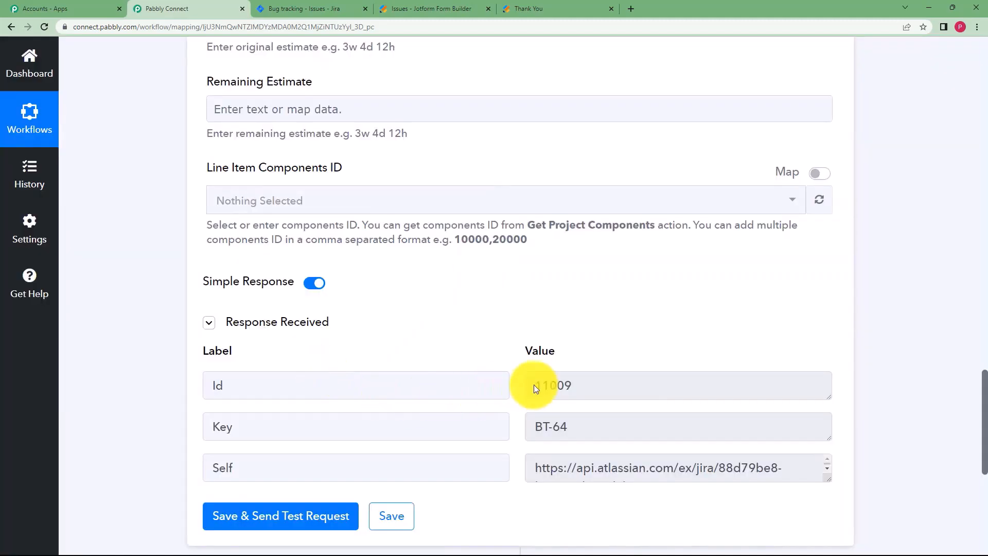
{"action": "double_click", "coordinate": [548, 395]}
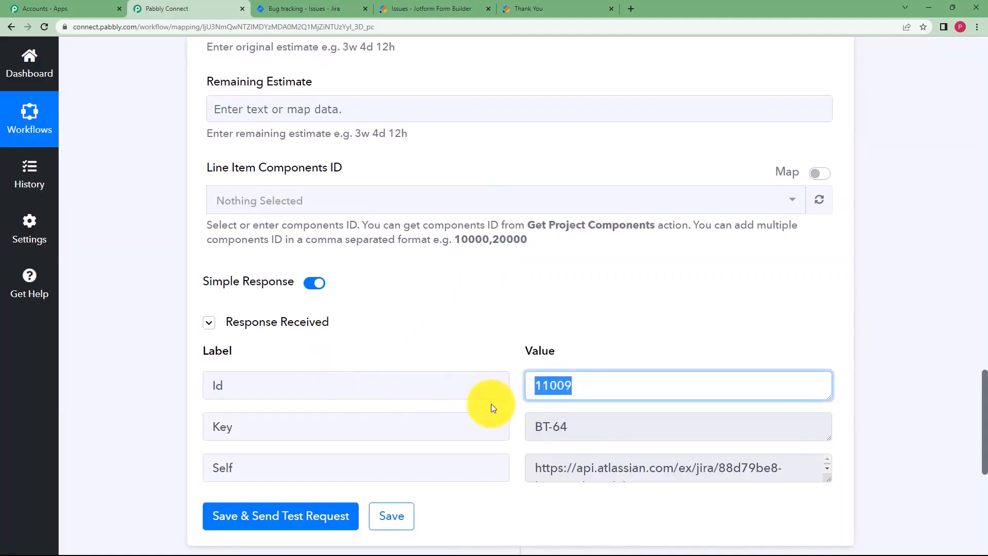
{"action": "left_click", "coordinate": [580, 427]}
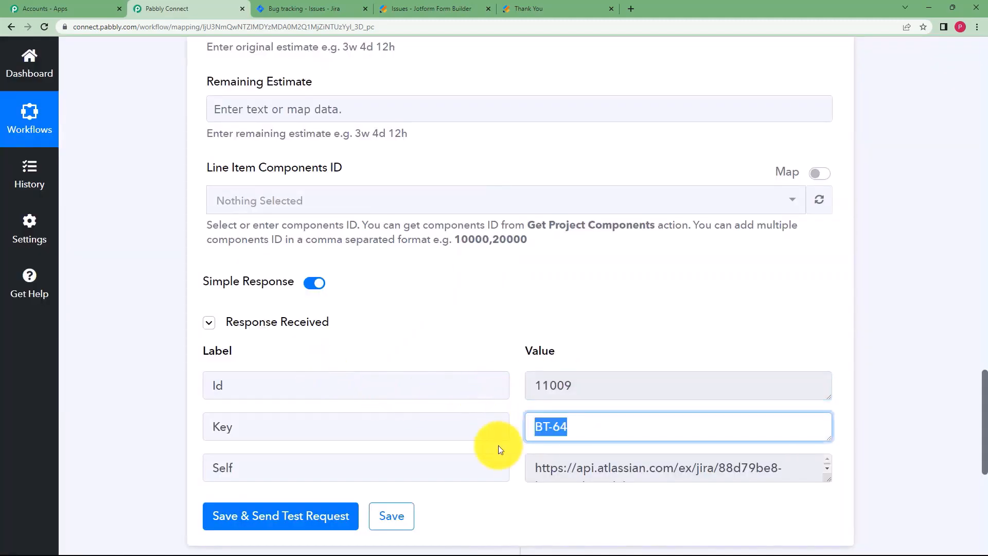
{"action": "left_click", "coordinate": [826, 482]}
{"action": "scroll", "coordinate": [808, 511], "scroll_direction": "up", "scroll_amount": 20}
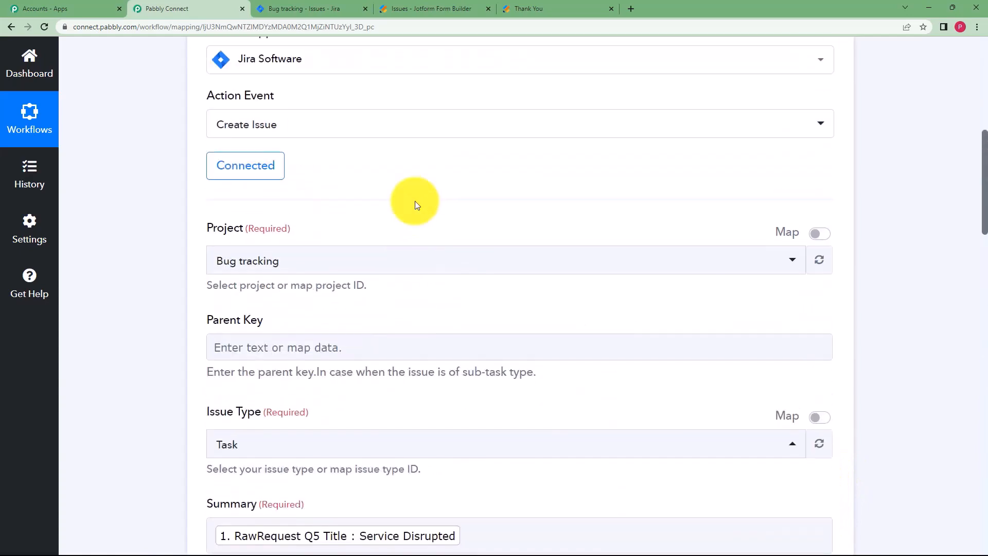
{"action": "scroll", "coordinate": [415, 205], "scroll_direction": "up", "scroll_amount": 8}
{"action": "left_click", "coordinate": [458, 381]}
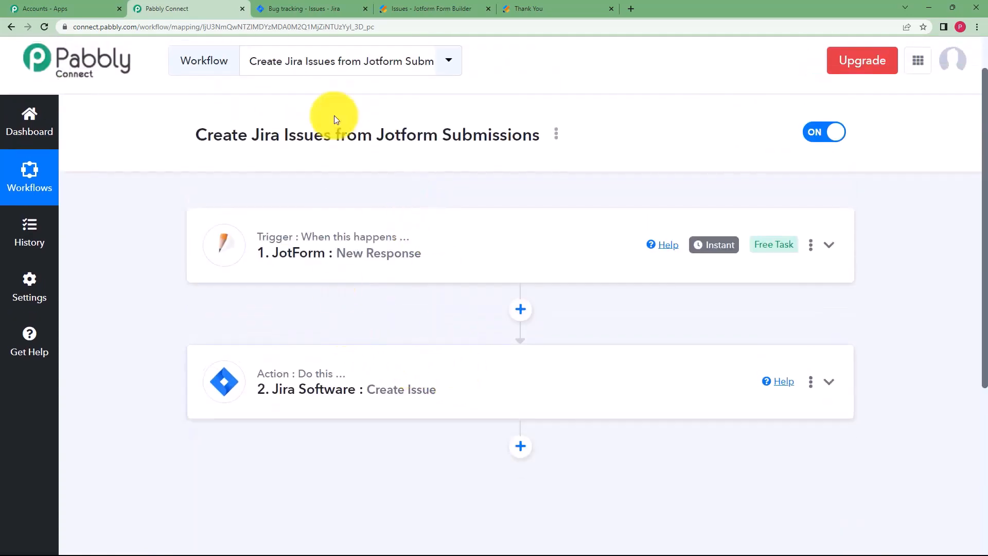
Reload the Jira issues list and check the returned issue key BT-64 in the Create Issue step.
{"action": "left_click", "coordinate": [309, 8]}
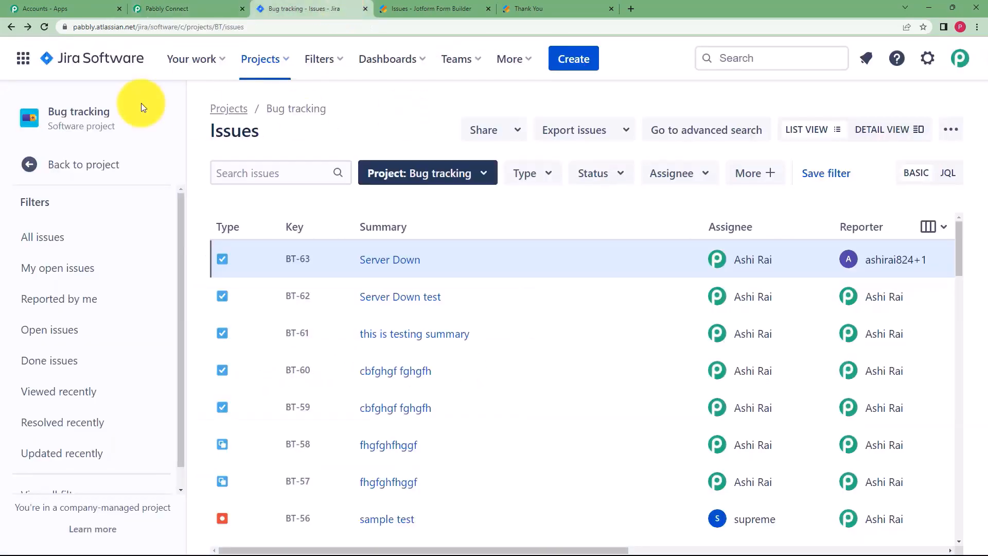
{"action": "left_click", "coordinate": [44, 27]}
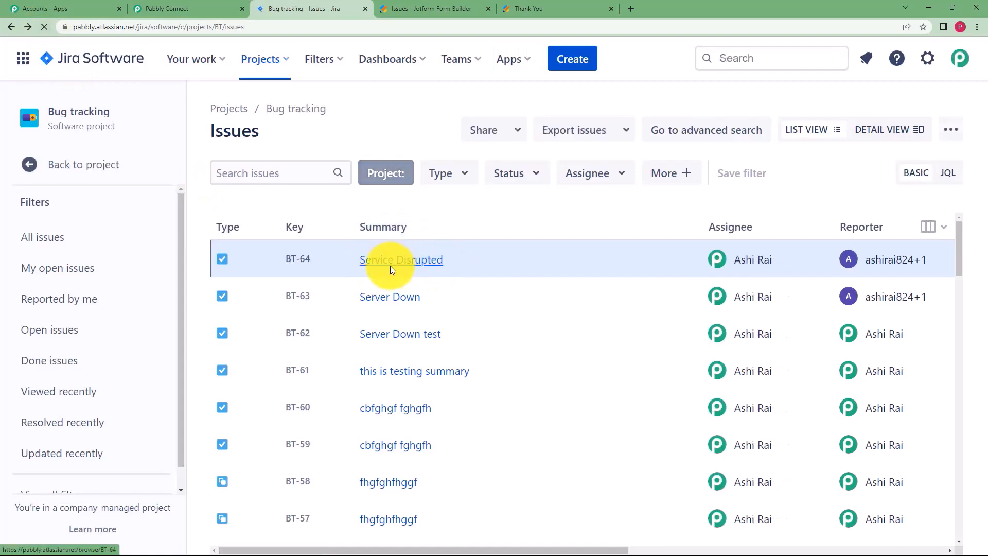
{"action": "left_click", "coordinate": [222, 9]}
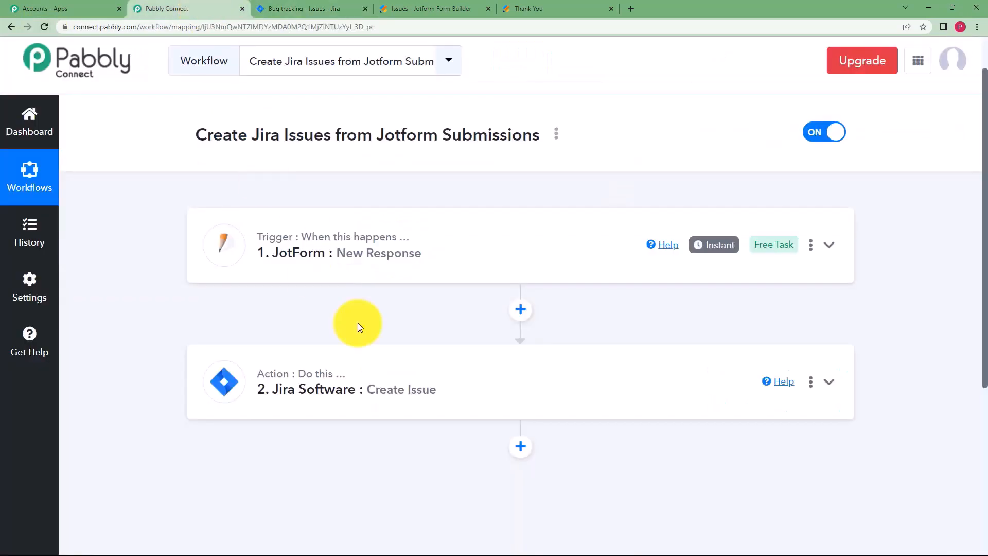
{"action": "left_click", "coordinate": [425, 397]}
{"action": "scroll", "coordinate": [140, 351], "scroll_direction": "down", "scroll_amount": 5}
{"action": "scroll", "coordinate": [140, 347], "scroll_direction": "down", "scroll_amount": 20}
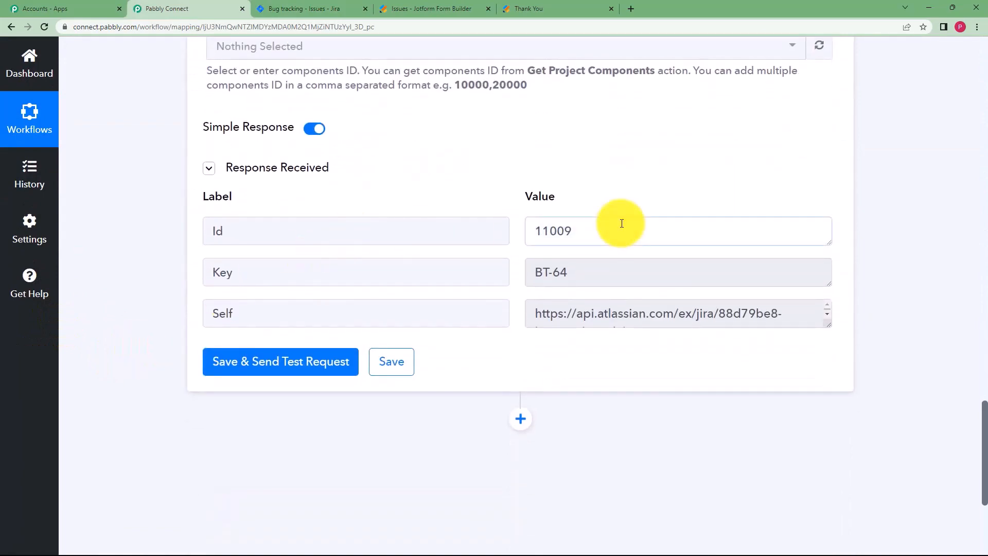
{"action": "triple_click", "coordinate": [550, 273]}
Open BT-64 'Service Disrupted' in Jira, then collapse the Jira Create Issue step in Pabbly.
{"action": "left_click", "coordinate": [329, 9]}
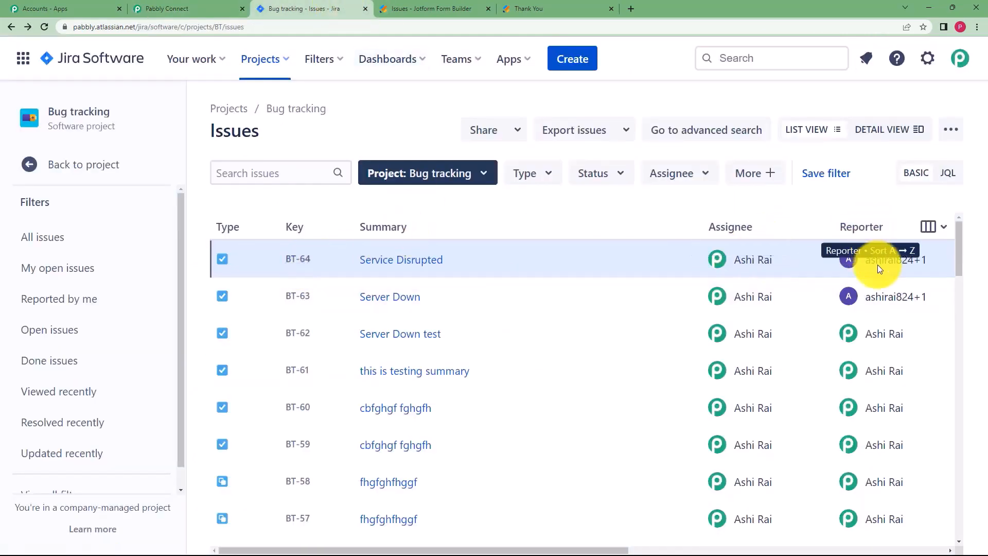
{"action": "left_click", "coordinate": [431, 259]}
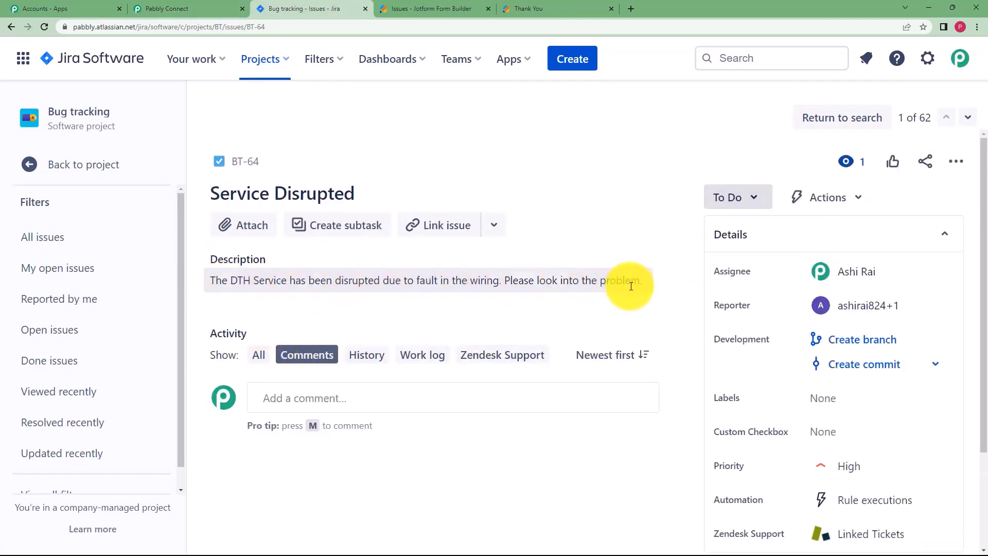
{"action": "left_click", "coordinate": [219, 9]}
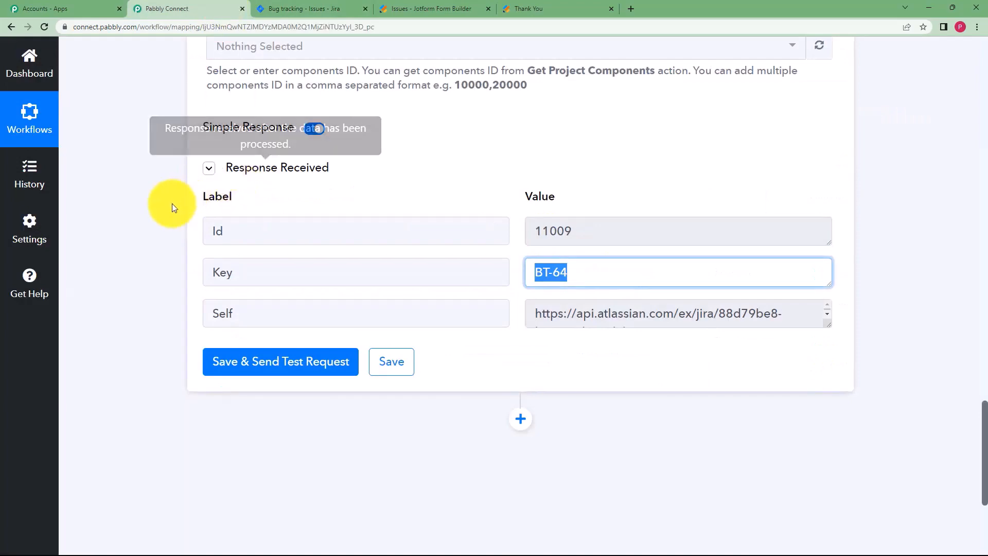
{"action": "scroll", "coordinate": [158, 202], "scroll_direction": "up", "scroll_amount": 20}
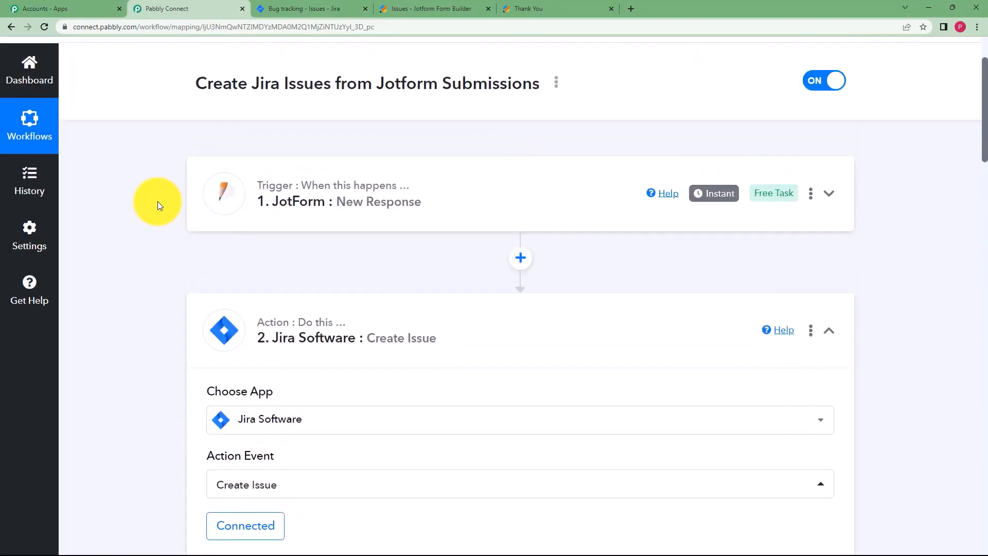
{"action": "left_click_drag", "start_coordinate": [307, 337], "coordinate": [315, 323]}
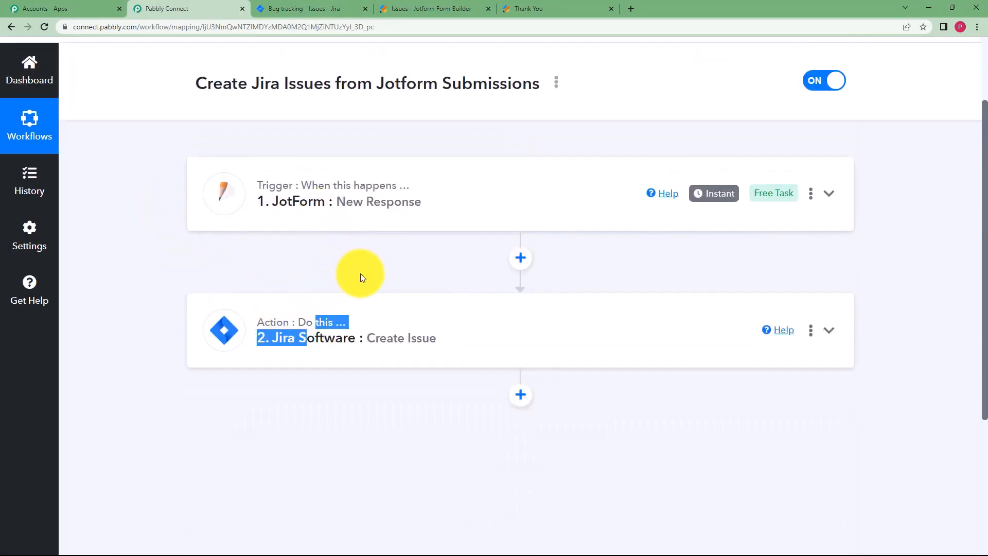
Clear the stray selection and bring up the Dashboard showing 169 workflows and 22425 remaining tasks.
{"action": "left_click", "coordinate": [373, 248]}
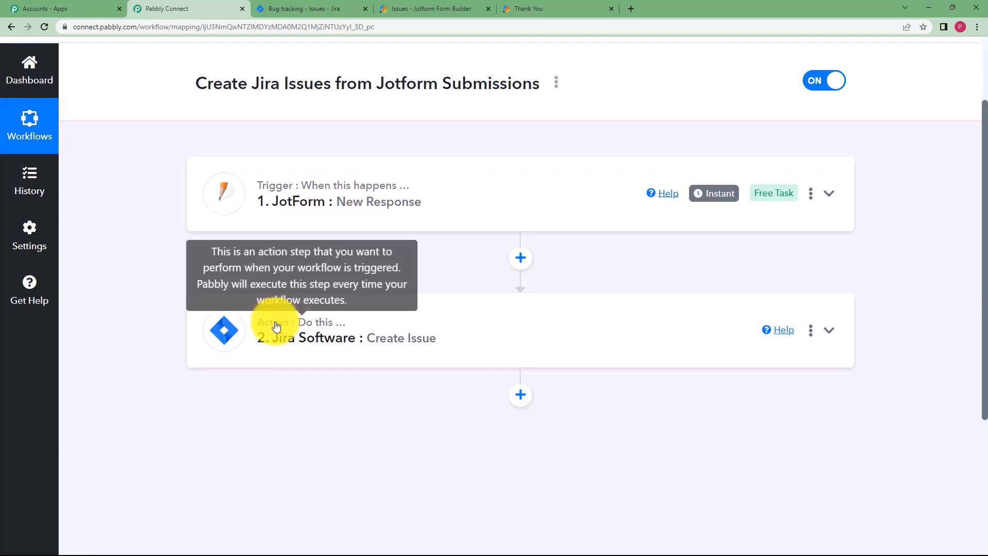
{"action": "scroll", "coordinate": [335, 338], "scroll_direction": "up", "scroll_amount": 3}
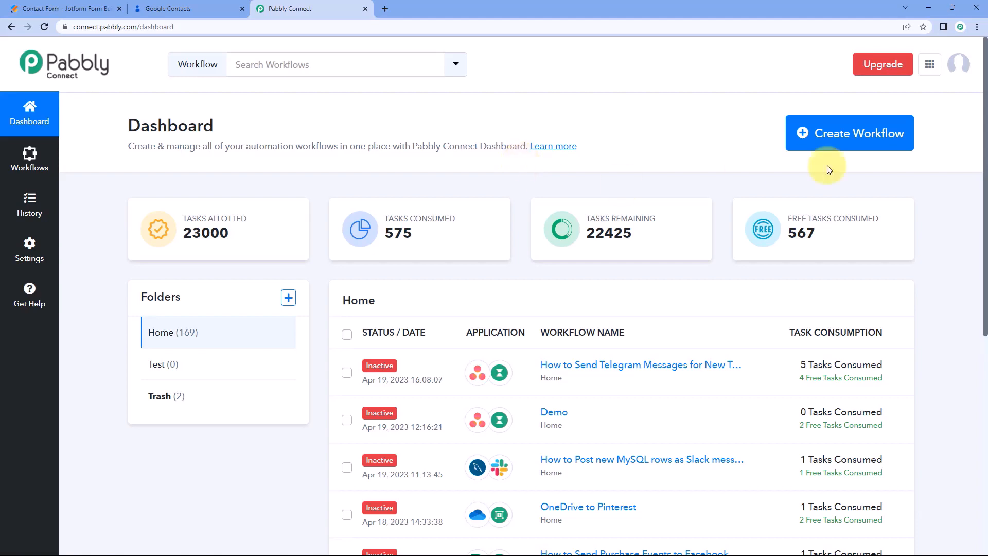
Create a new workflow named 'Jotform to Google Contacts'.
{"action": "left_click", "coordinate": [858, 145]}
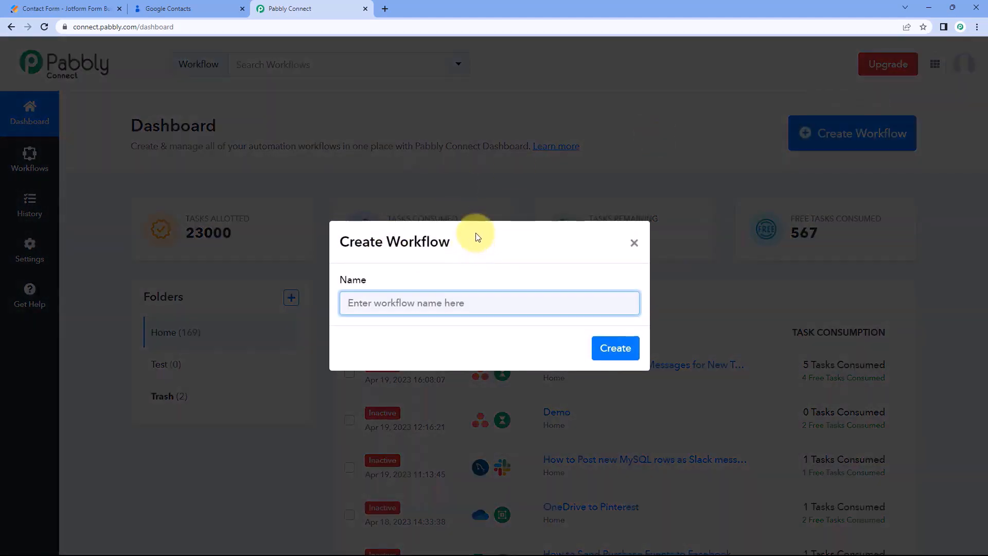
{"action": "type", "text": "Jot"}
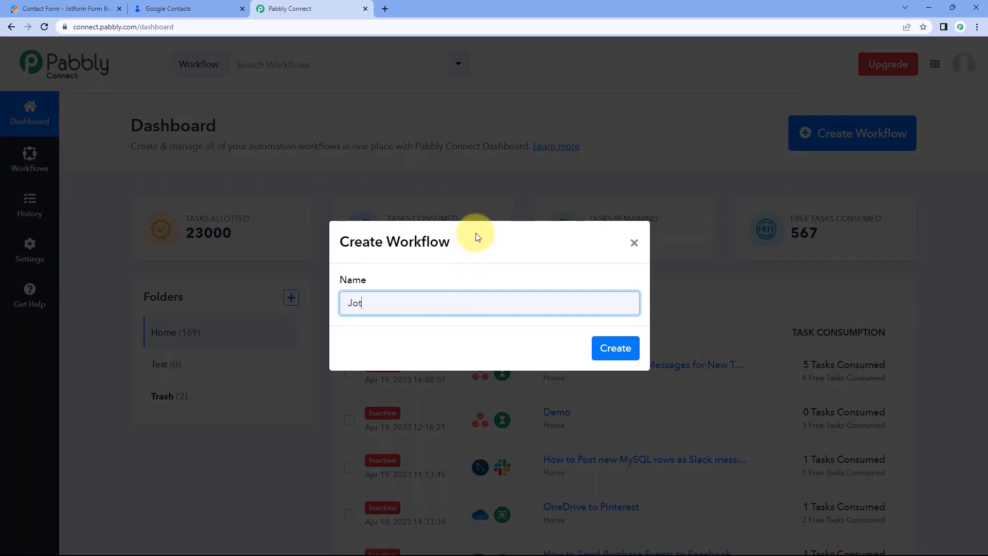
{"action": "type", "text": "form to Gog"}
{"action": "type", "text": "le Contacts"}
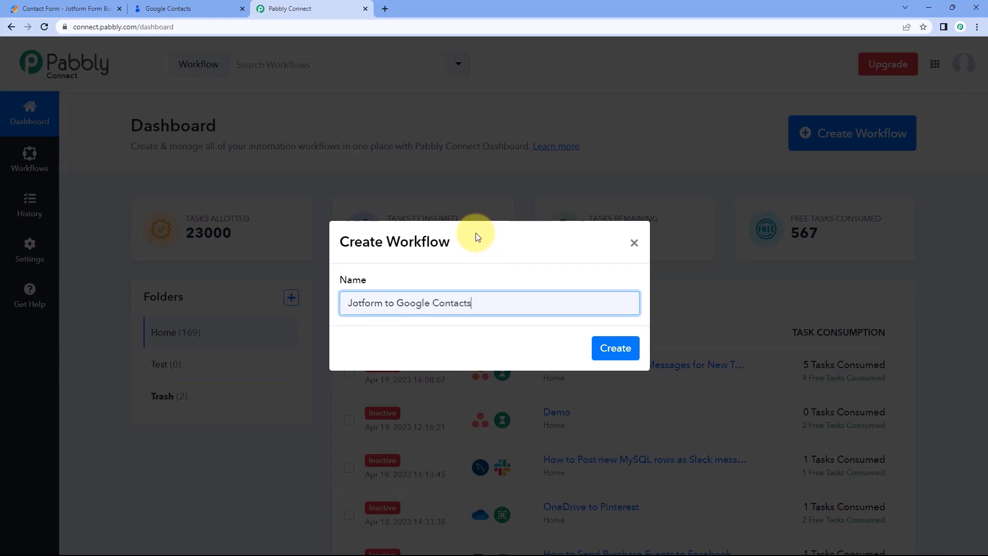
{"action": "left_click", "coordinate": [615, 348]}
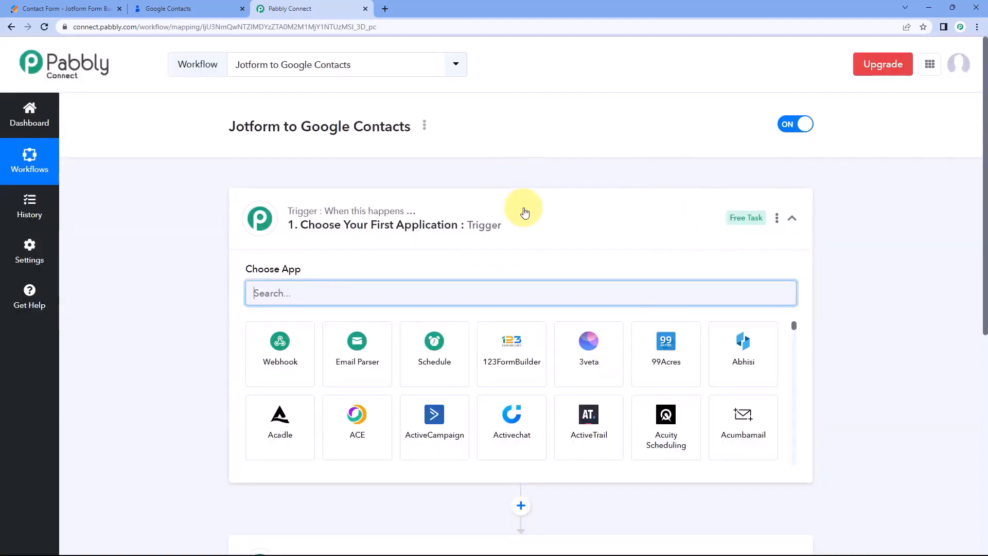
{"action": "left_click", "coordinate": [522, 208]}
{"action": "scroll", "coordinate": [197, 184], "scroll_direction": "down", "scroll_amount": 1}
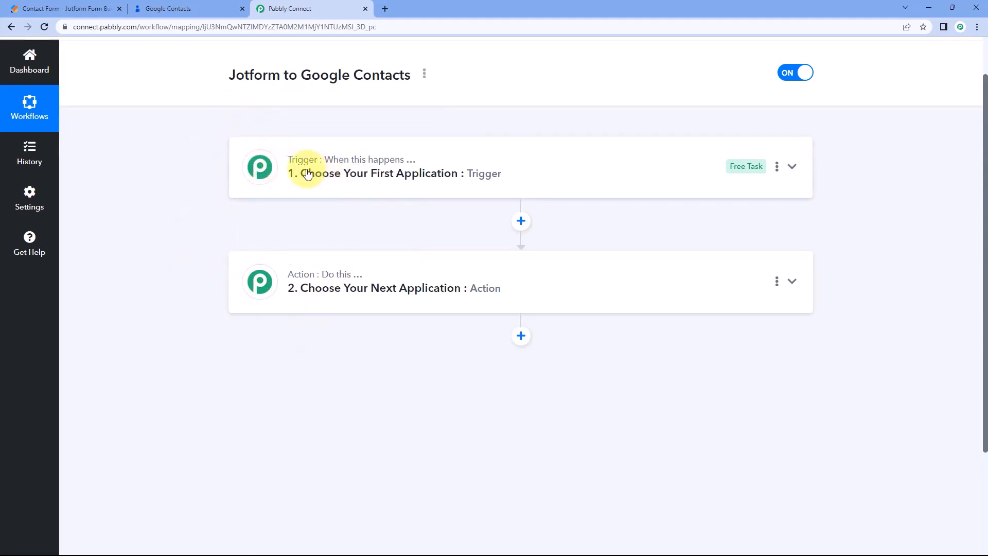
{"action": "mouse_move", "coordinate": [295, 282]}
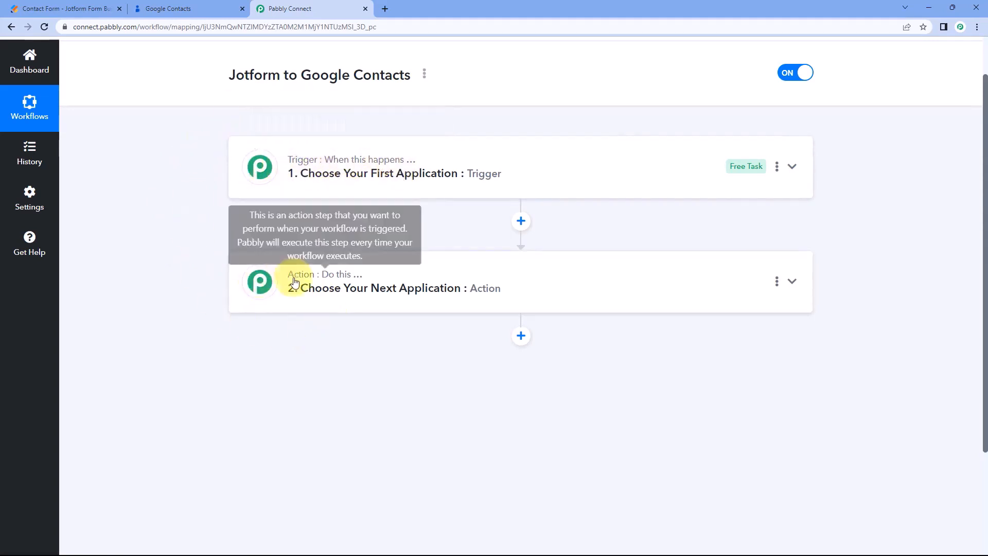
{"action": "left_click", "coordinate": [508, 168]}
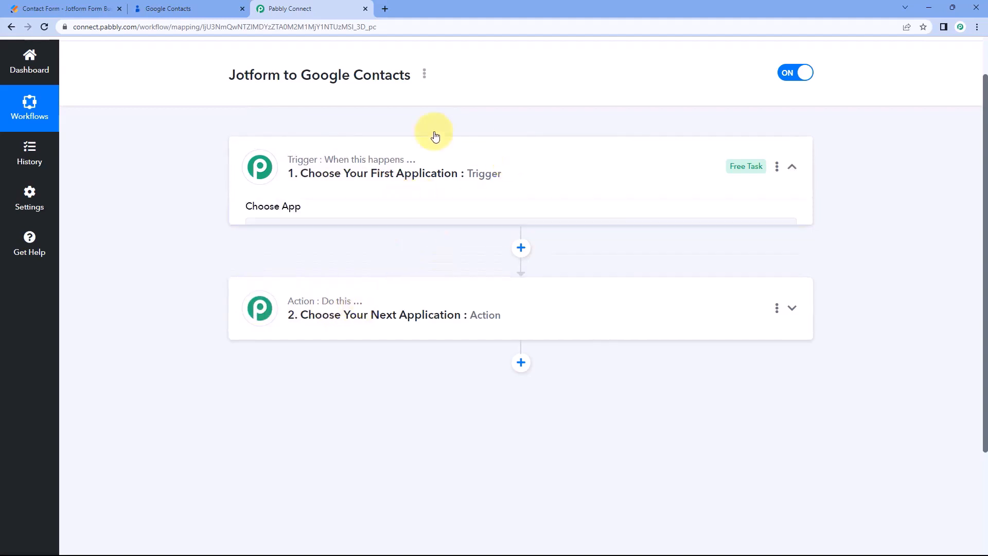
{"action": "scroll", "coordinate": [194, 222], "scroll_direction": "down", "scroll_amount": 2}
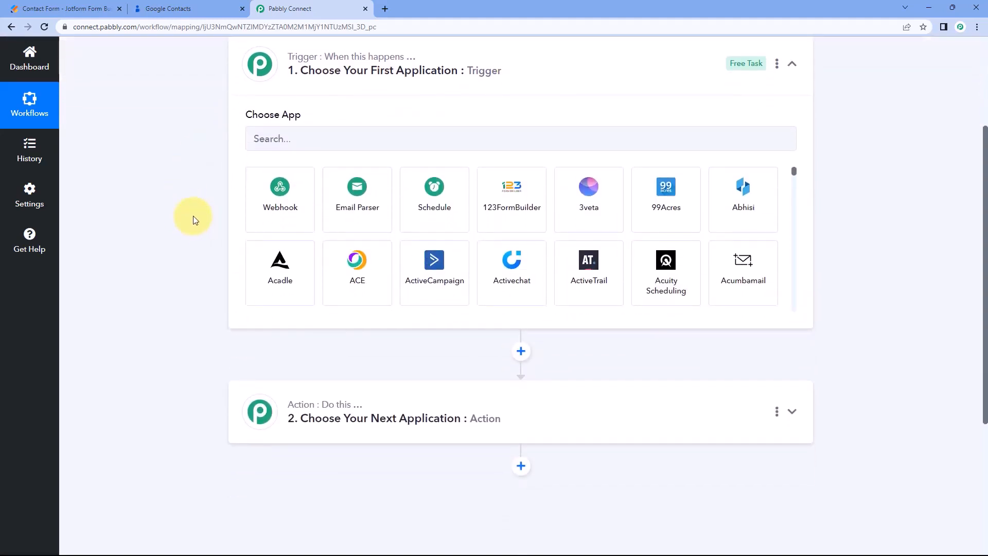
{"action": "left_click", "coordinate": [83, 9]}
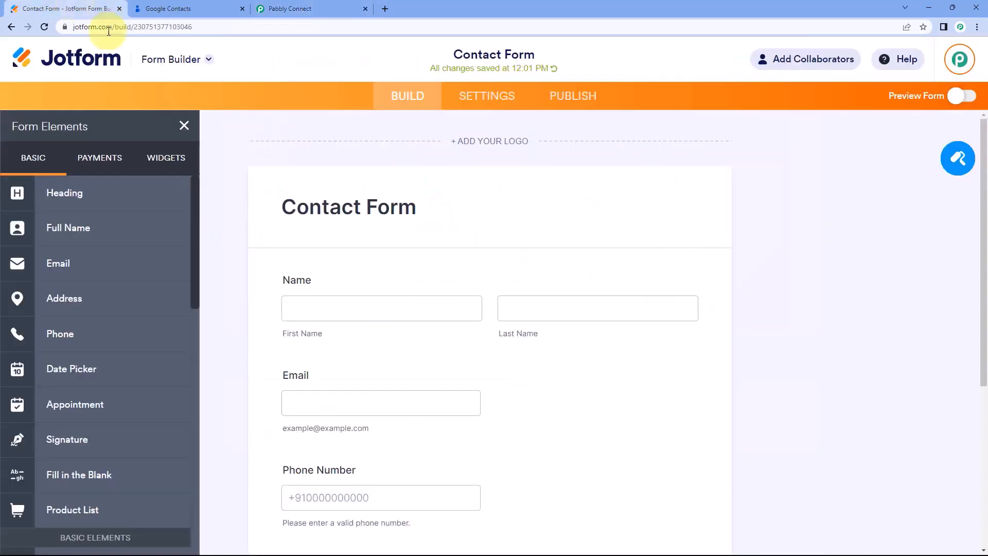
{"action": "left_click", "coordinate": [286, 9]}
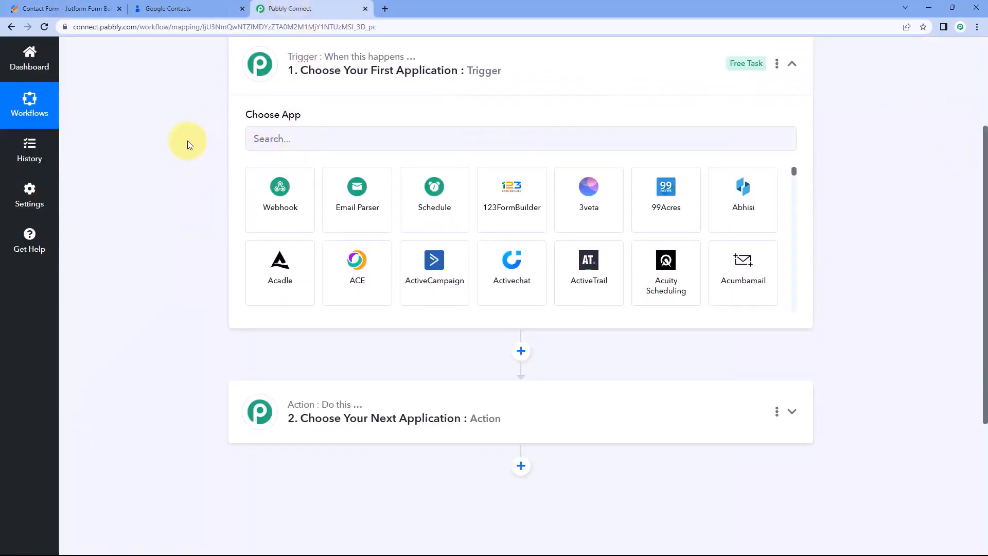
{"action": "left_click", "coordinate": [105, 11]}
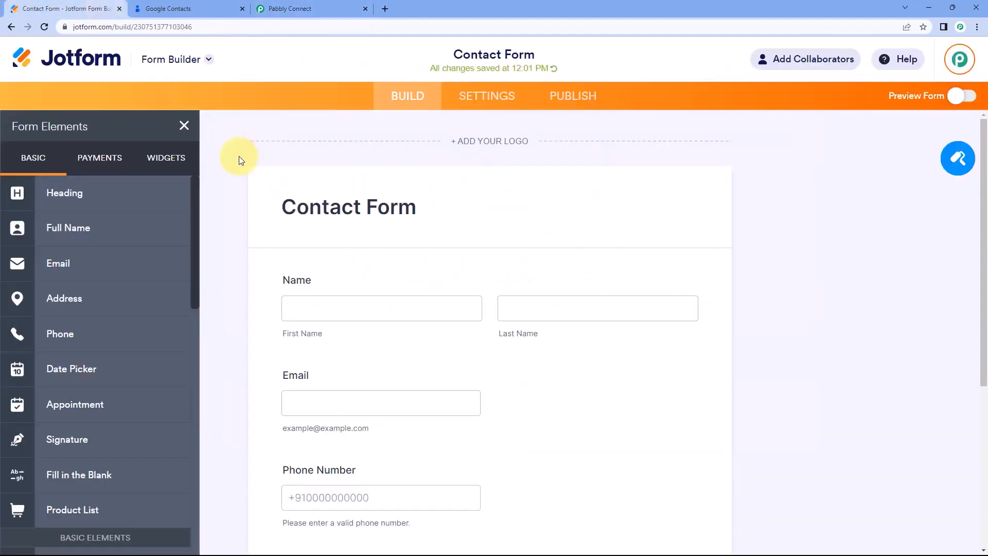
{"action": "left_click", "coordinate": [330, 10]}
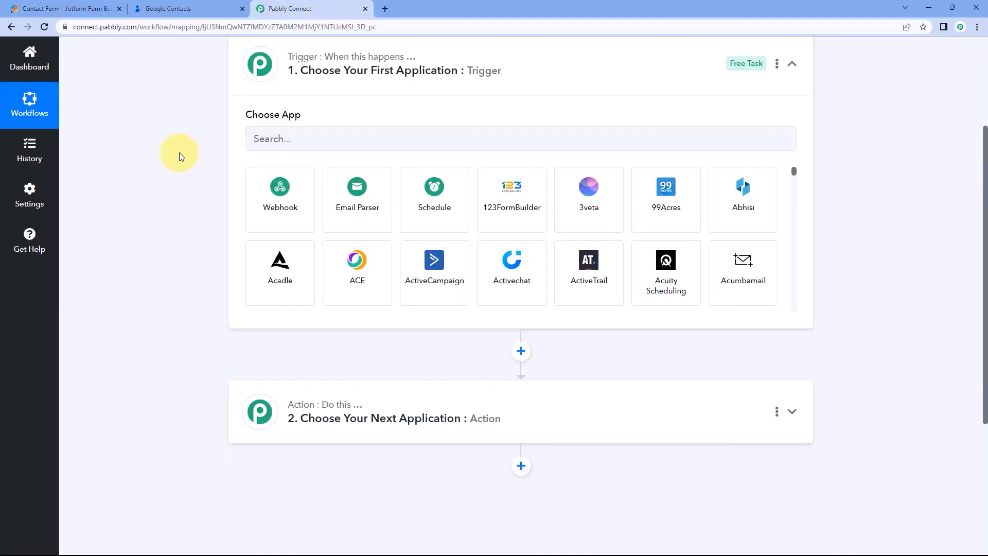
Choose JotForm as the trigger app with New Response as the trigger event.
{"action": "scroll", "coordinate": [179, 152], "scroll_direction": "down", "scroll_amount": 2}
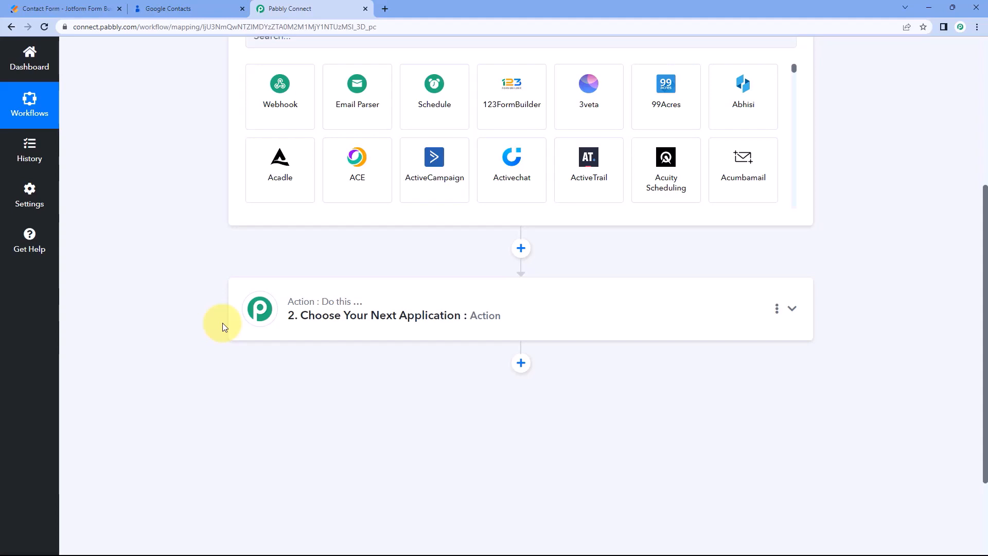
{"action": "scroll", "coordinate": [196, 258], "scroll_direction": "up", "scroll_amount": 3}
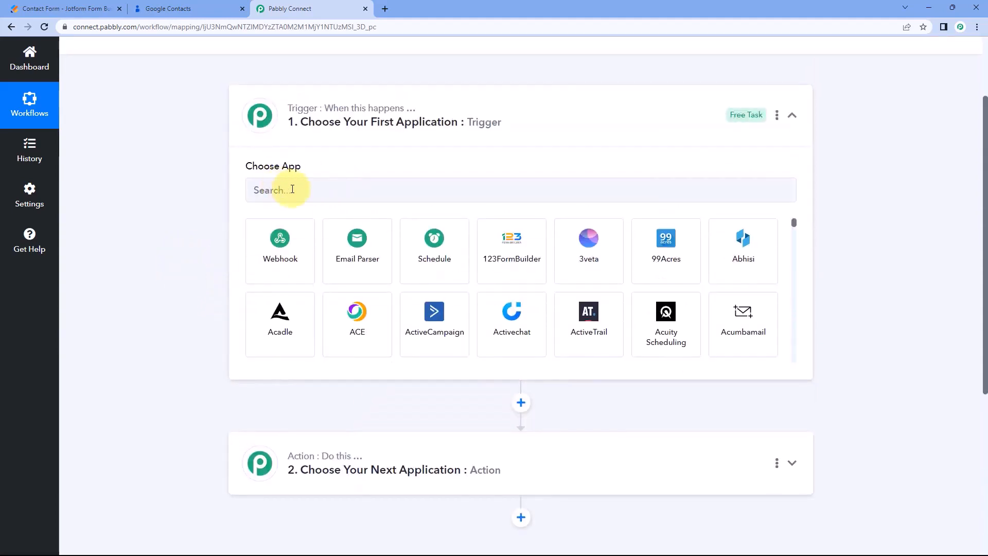
{"action": "left_click", "coordinate": [288, 189]}
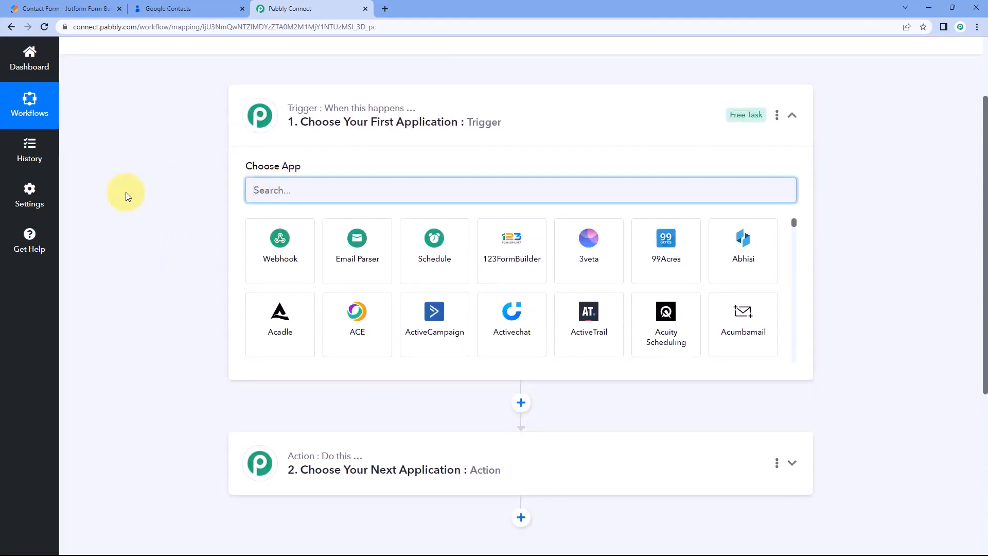
{"action": "type", "text": "Jot"}
{"action": "left_click", "coordinate": [261, 246]}
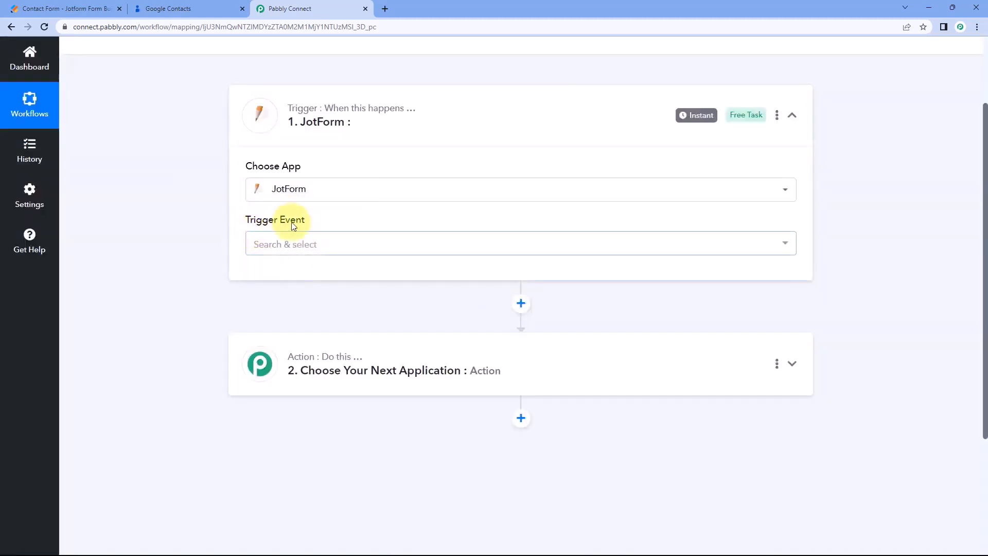
{"action": "left_click", "coordinate": [305, 244]}
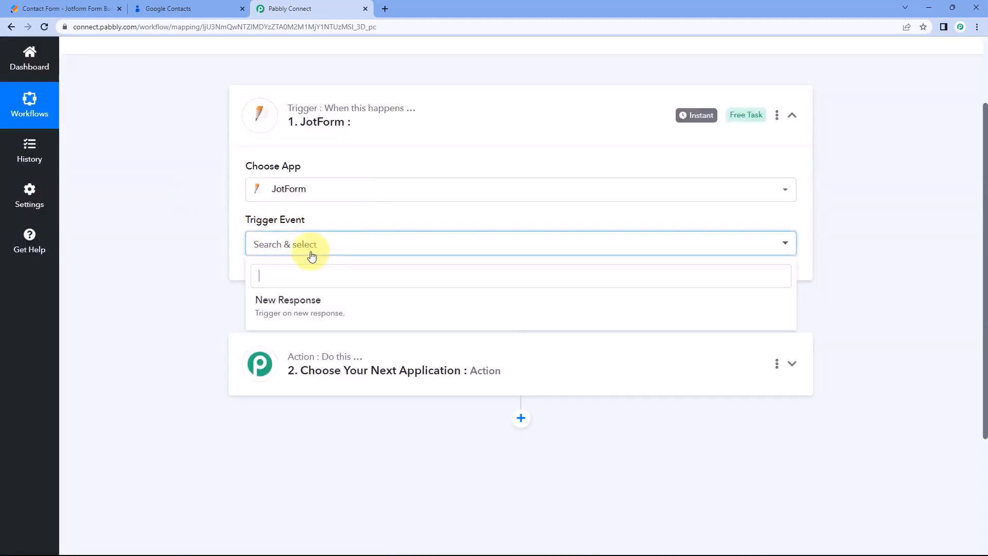
{"action": "left_click", "coordinate": [346, 308]}
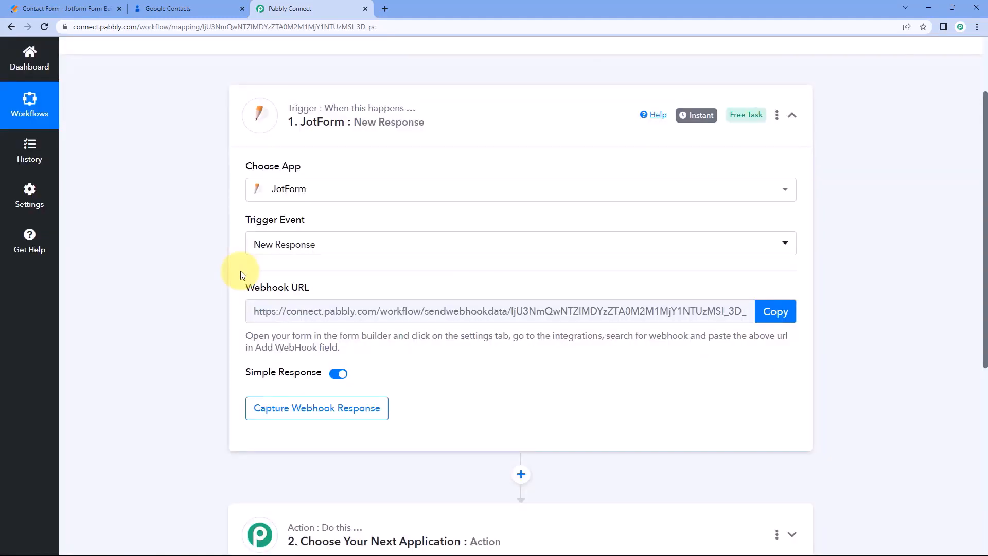
Copy the JotForm trigger's webhook URL and go to the Jotform Contact Form builder.
{"action": "mouse_move", "coordinate": [300, 297]}
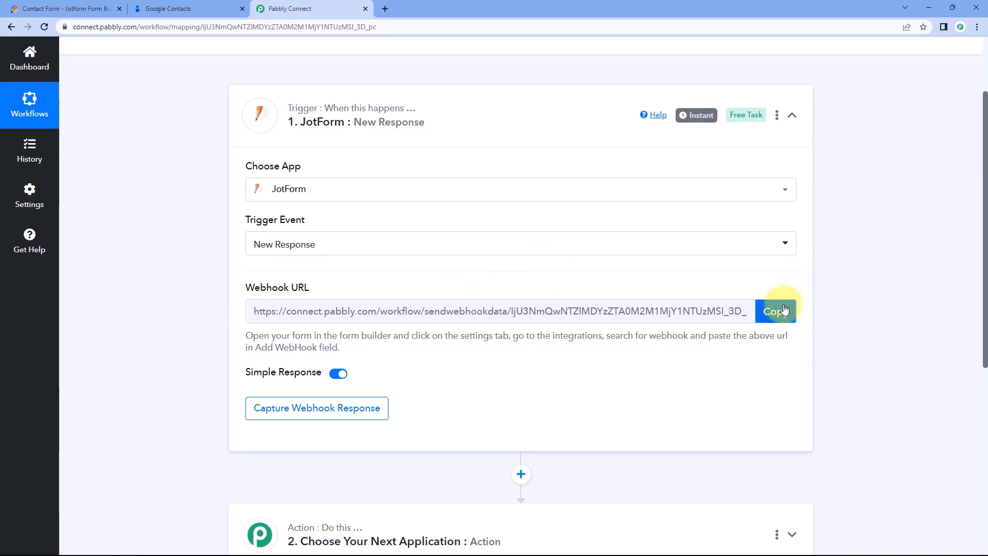
{"action": "left_click", "coordinate": [758, 311]}
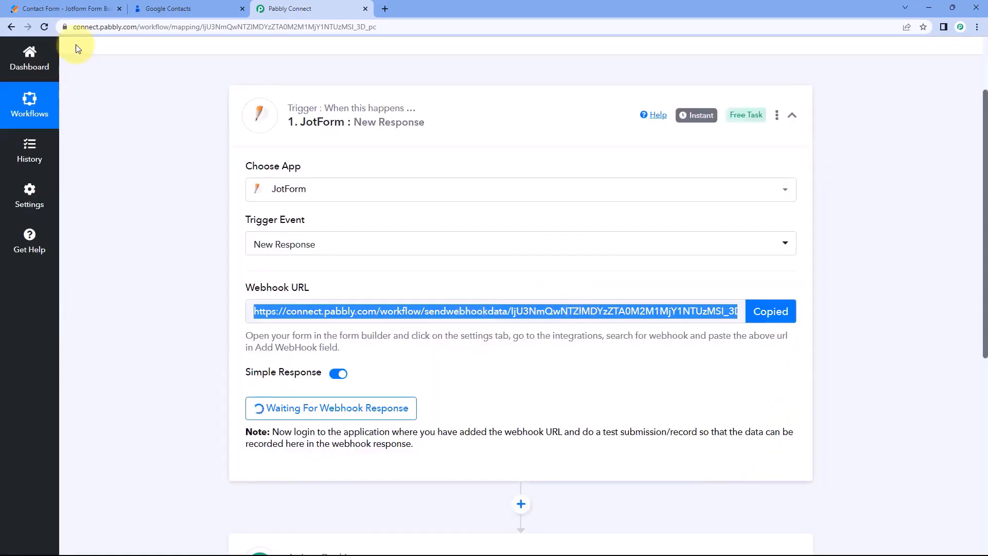
{"action": "left_click", "coordinate": [81, 11]}
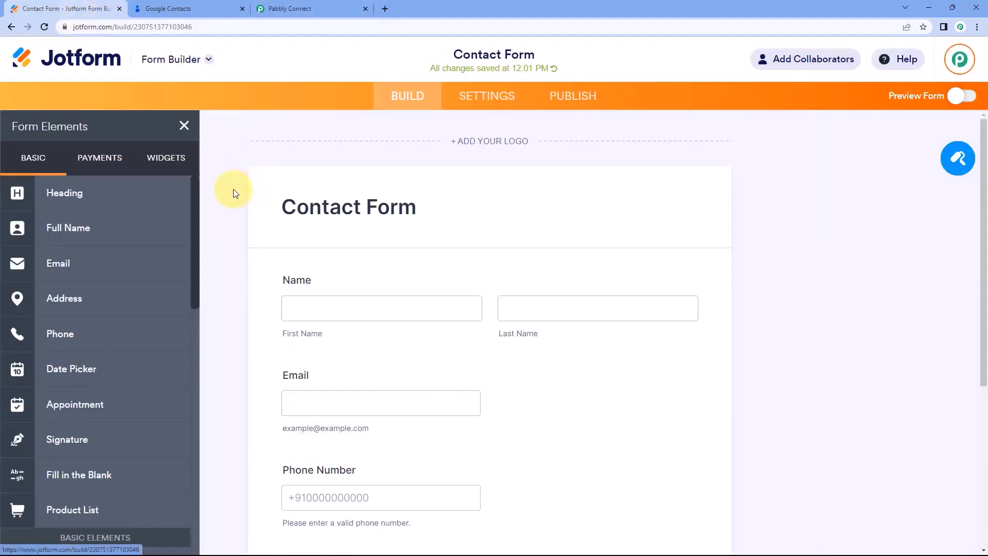
Find WebHooks under the Contact Form's Settings > Integrations by searching 'Webh' and open it.
{"action": "scroll", "coordinate": [233, 193], "scroll_direction": "down", "scroll_amount": 3}
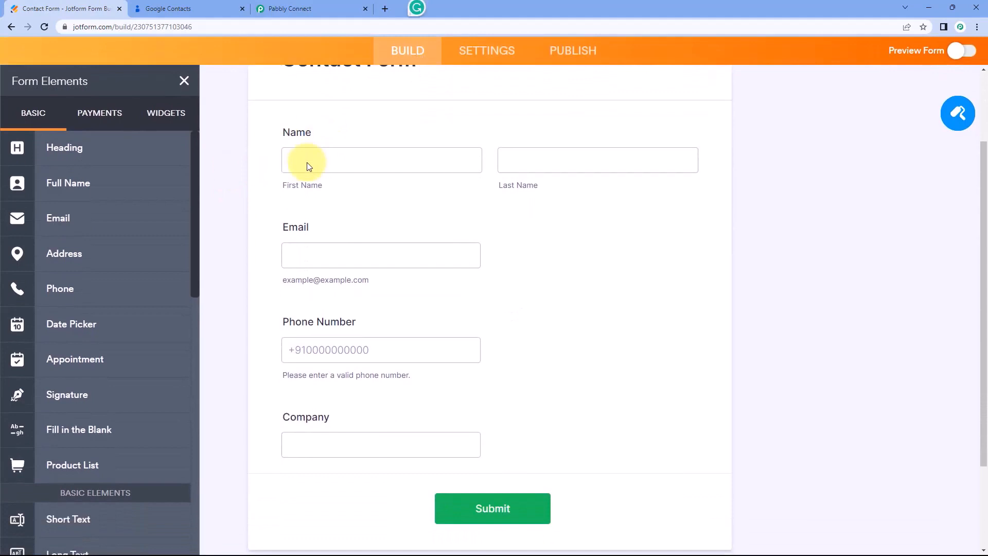
{"action": "scroll", "coordinate": [372, 431], "scroll_direction": "down", "scroll_amount": 1}
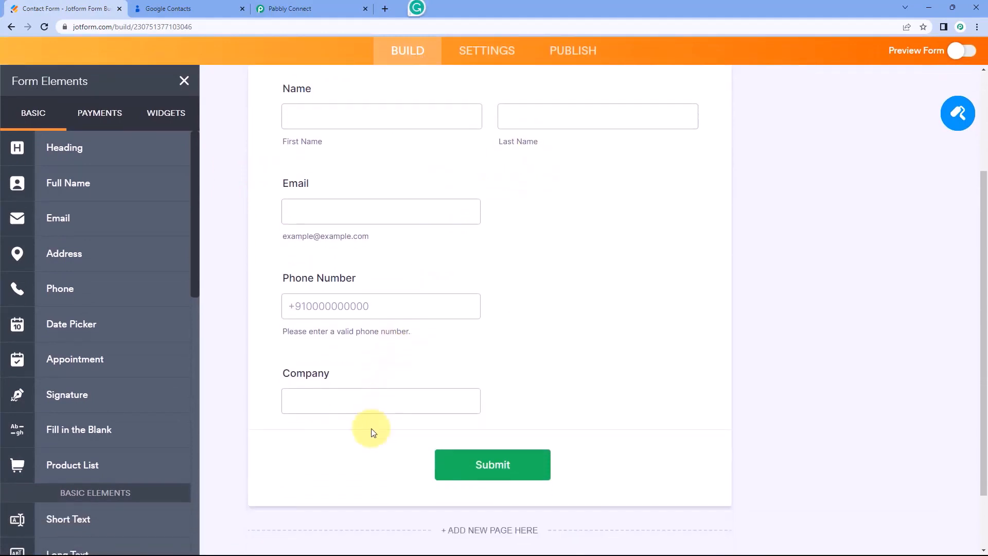
{"action": "scroll", "coordinate": [267, 334], "scroll_direction": "up", "scroll_amount": 2}
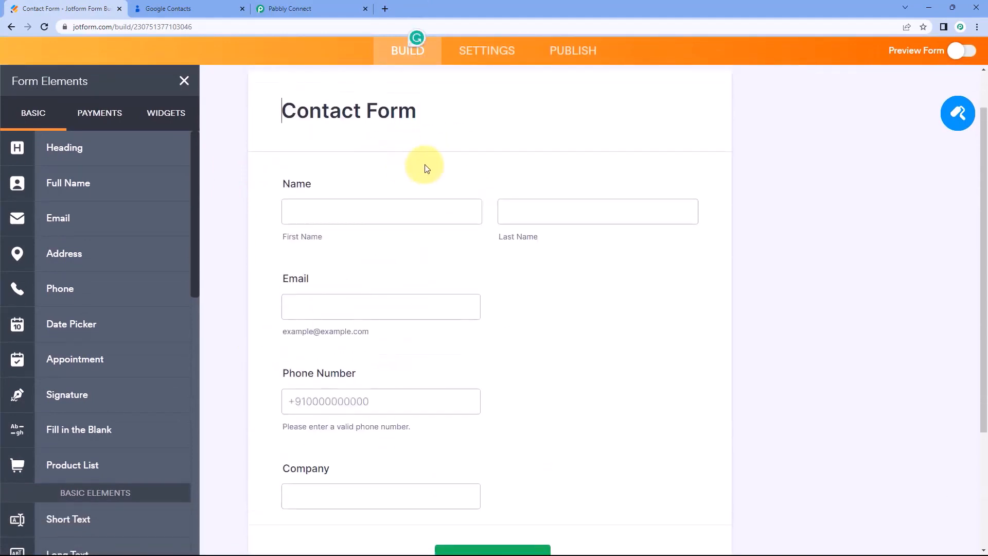
{"action": "scroll", "coordinate": [406, 154], "scroll_direction": "up", "scroll_amount": 2}
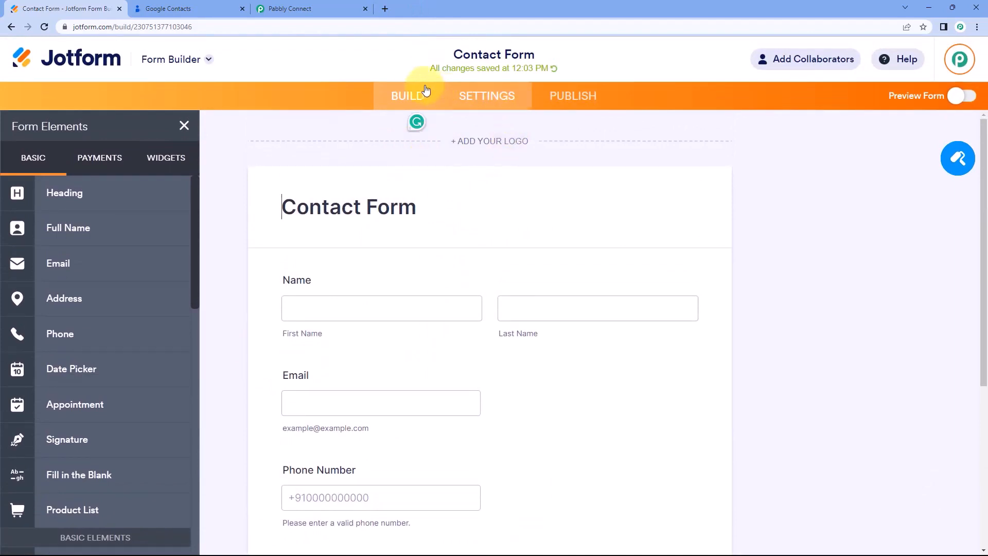
{"action": "left_click", "coordinate": [482, 102]}
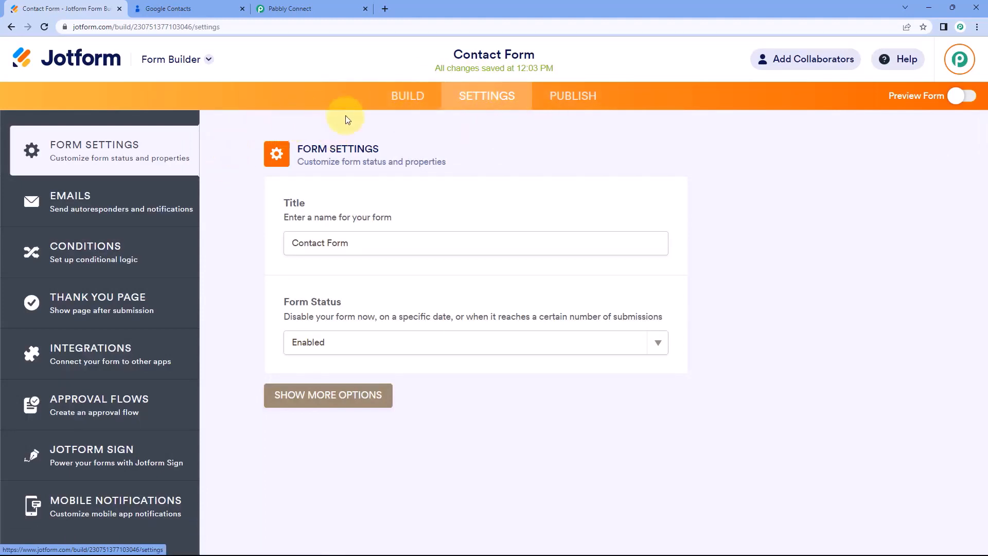
{"action": "left_click", "coordinate": [133, 355]}
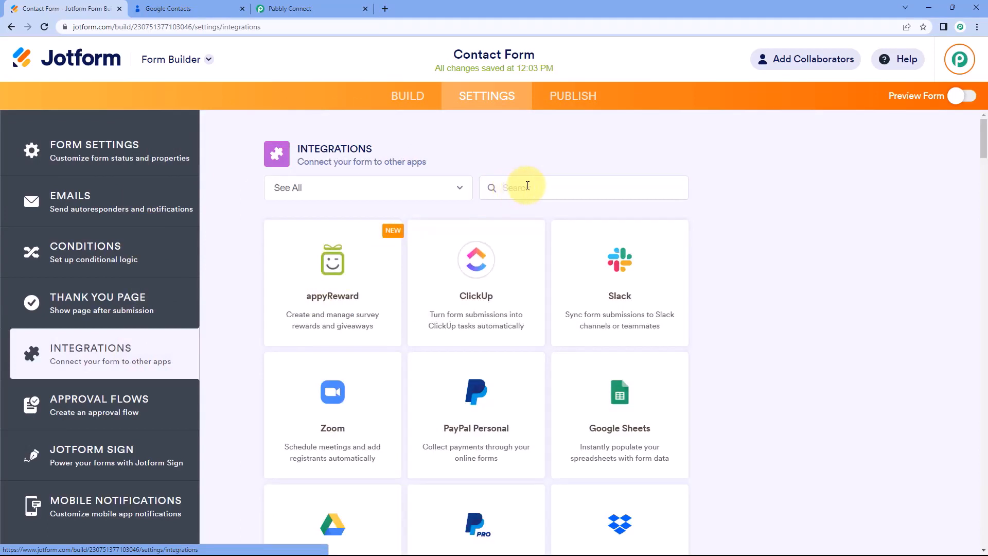
{"action": "left_click", "coordinate": [499, 180]}
{"action": "type", "text": "Webhooks"}
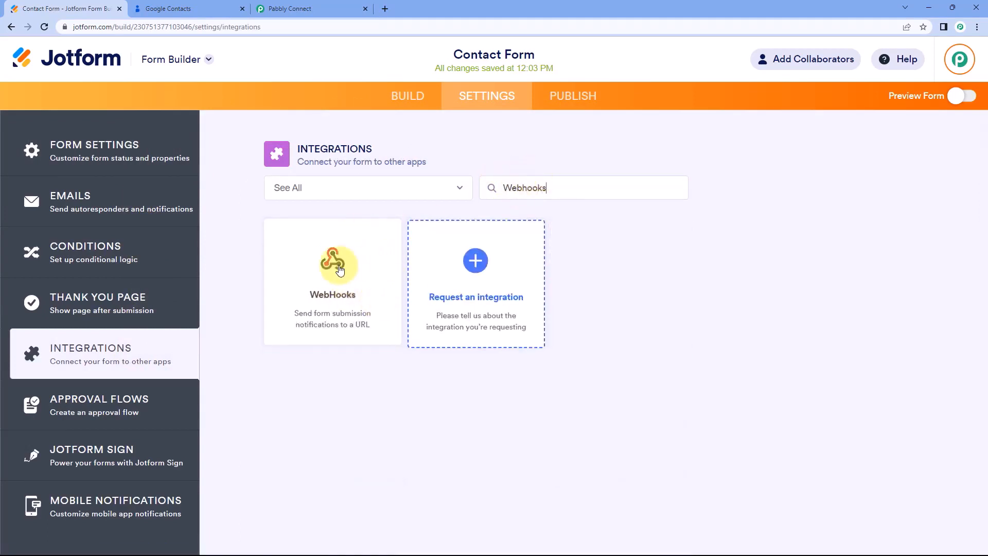
{"action": "left_click", "coordinate": [365, 273]}
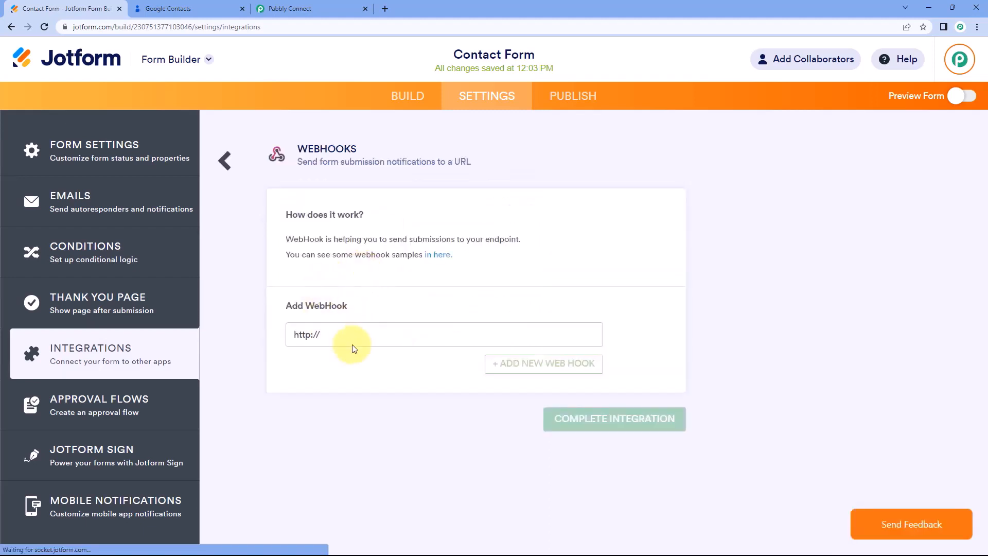
{"action": "left_click_drag", "start_coordinate": [346, 331], "coordinate": [282, 334]}
{"action": "key", "text": "BackSpace"}
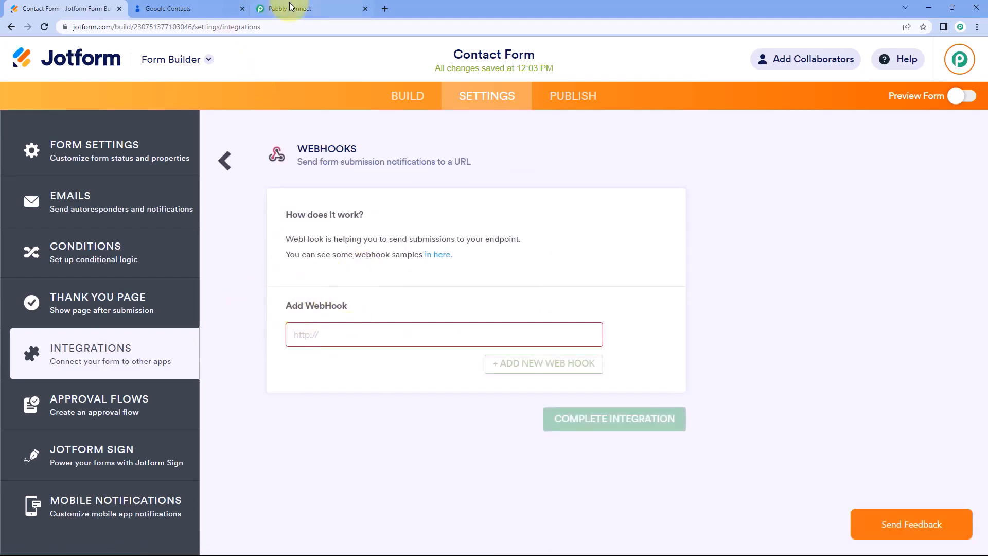
{"action": "left_click", "coordinate": [296, 9]}
{"action": "left_click", "coordinate": [771, 310]}
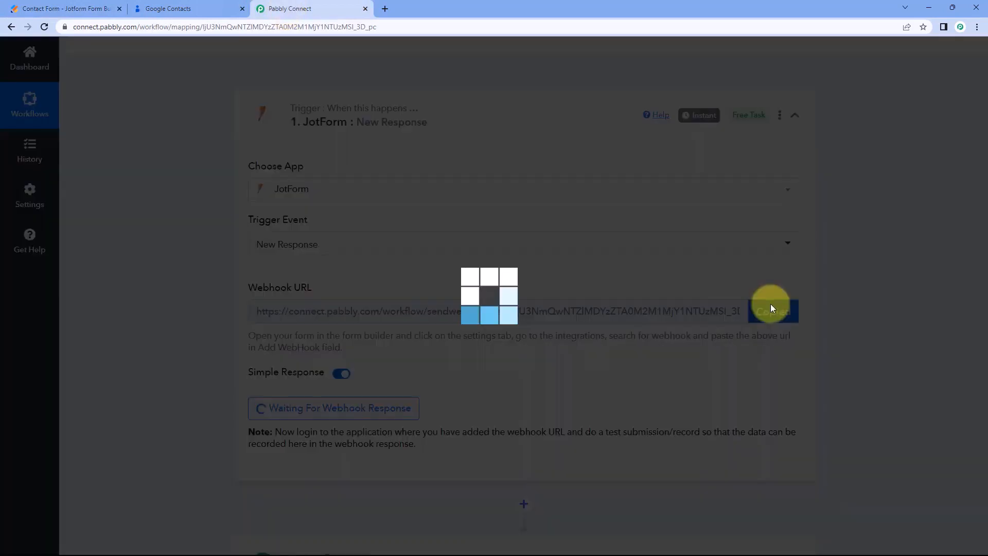
{"action": "left_click", "coordinate": [62, 9]}
{"action": "right_click", "coordinate": [320, 335]}
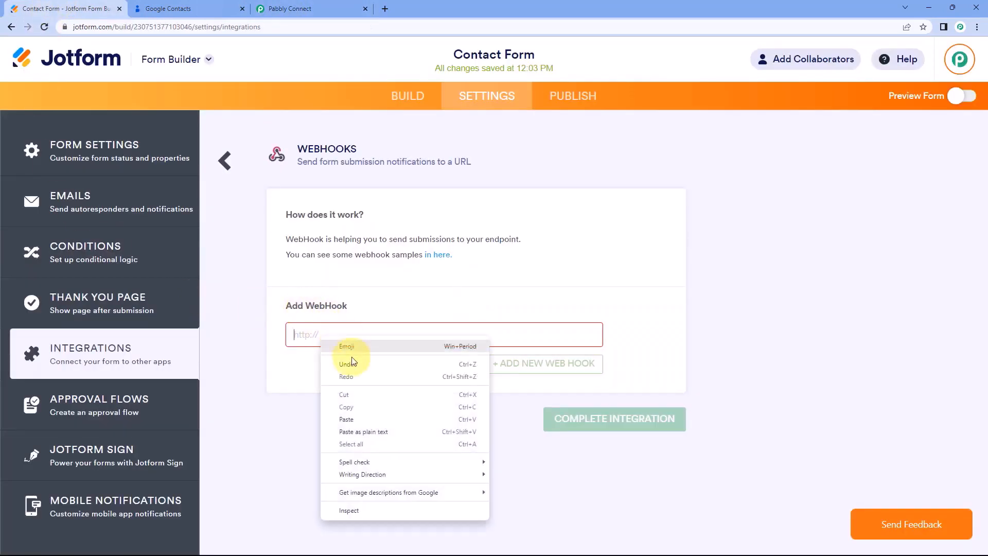
{"action": "left_click", "coordinate": [345, 419]}
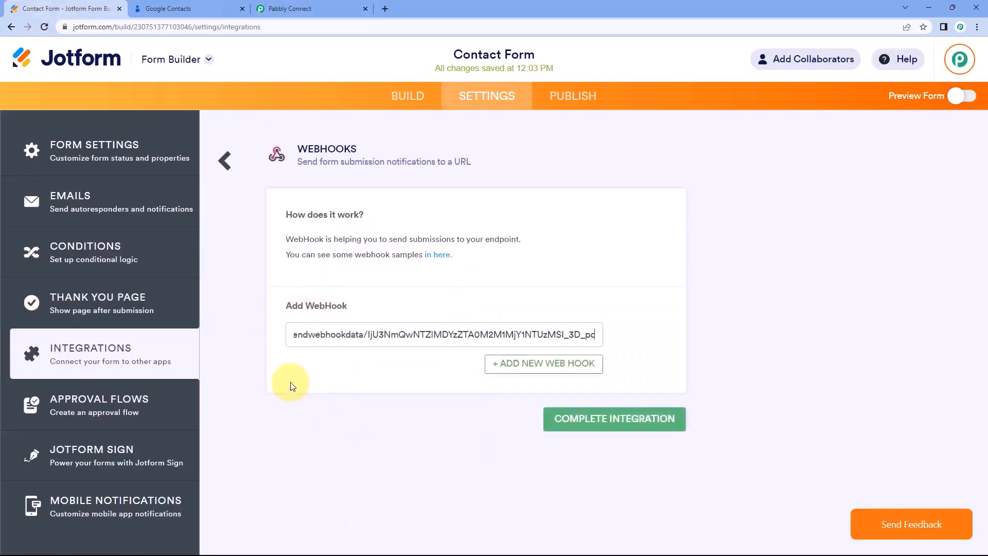
{"action": "left_click", "coordinate": [622, 428]}
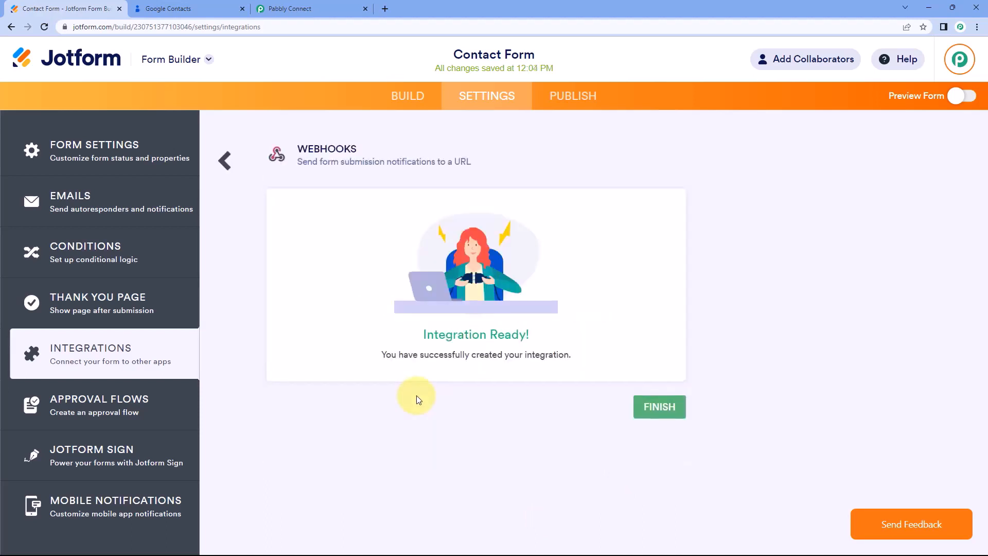
Check Pabbly's waiting trigger, then return to building the Contact Form.
{"action": "left_click", "coordinate": [303, 8]}
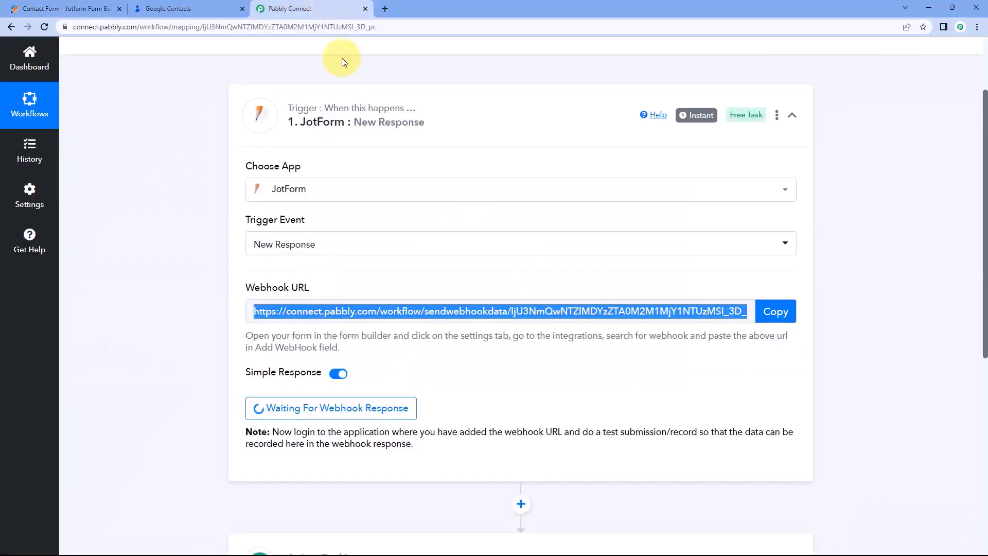
{"action": "left_click", "coordinate": [187, 238]}
{"action": "left_click", "coordinate": [83, 5]}
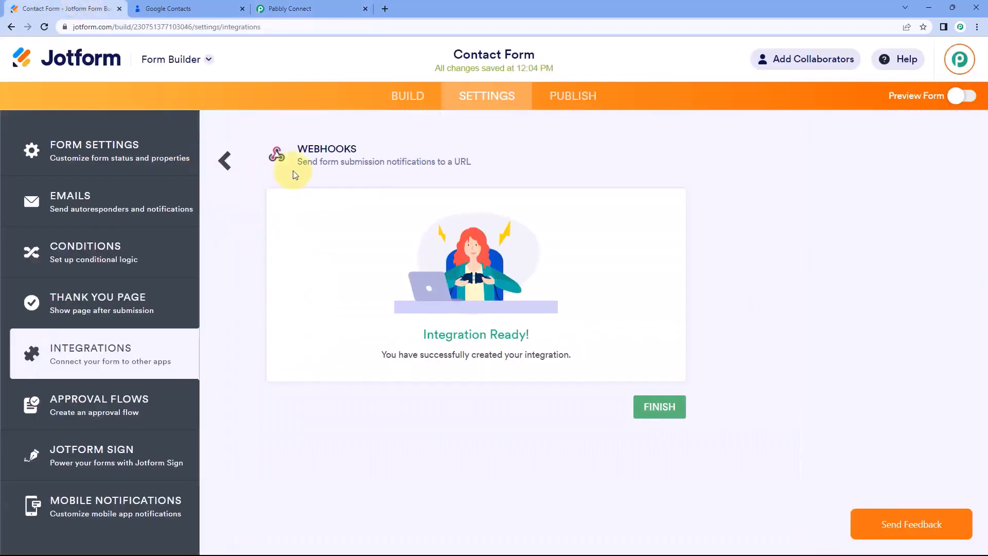
{"action": "left_click", "coordinate": [420, 98]}
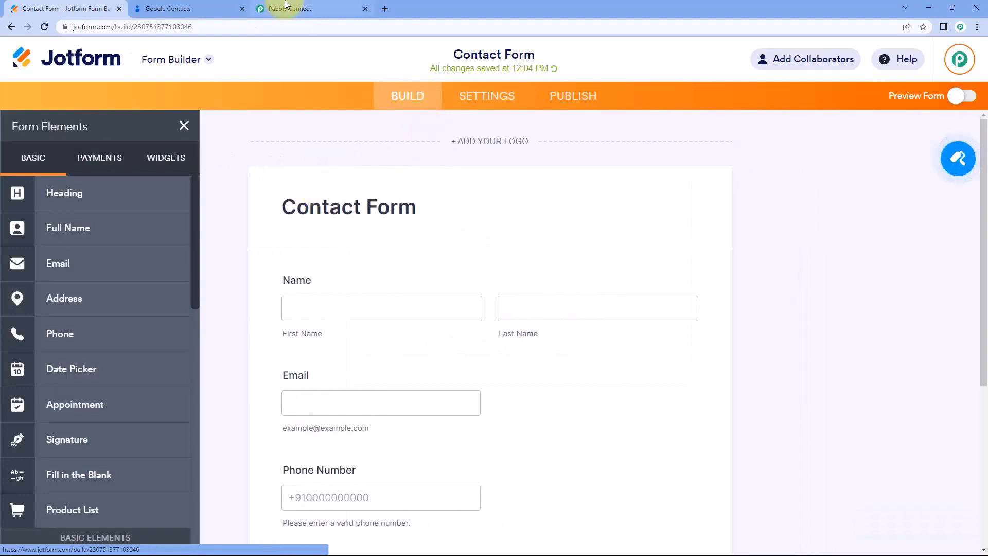
Copy the Contact Form's public link from PUBLISH and paste it into a new browser tab.
{"action": "left_click", "coordinate": [325, 8]}
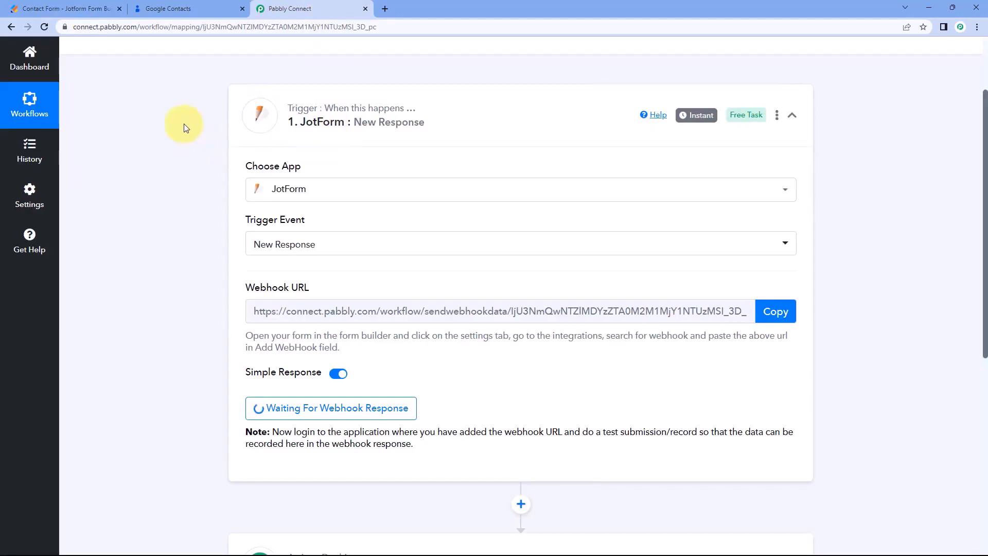
{"action": "scroll", "coordinate": [186, 149], "scroll_direction": "down", "scroll_amount": 2}
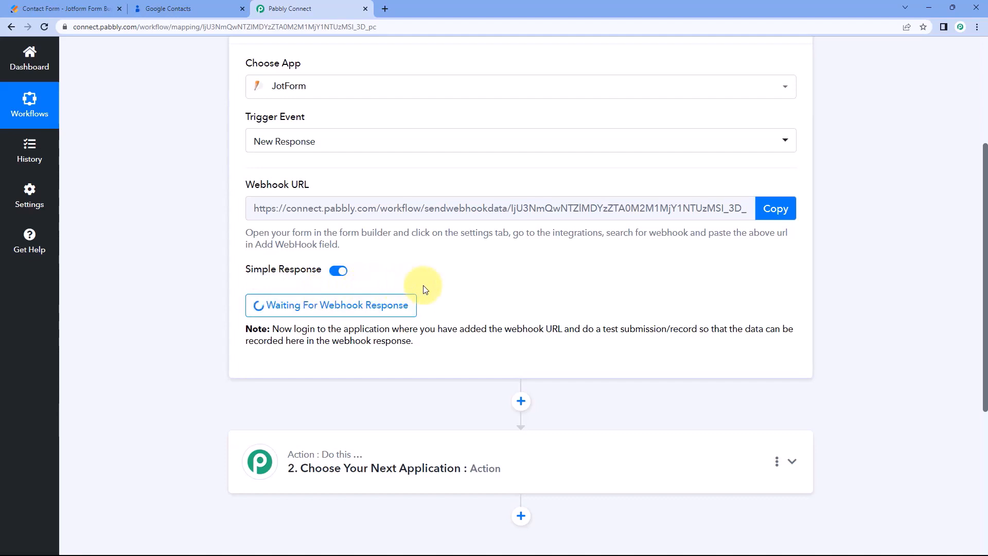
{"action": "left_click", "coordinate": [31, 9]}
{"action": "left_click", "coordinate": [576, 96]}
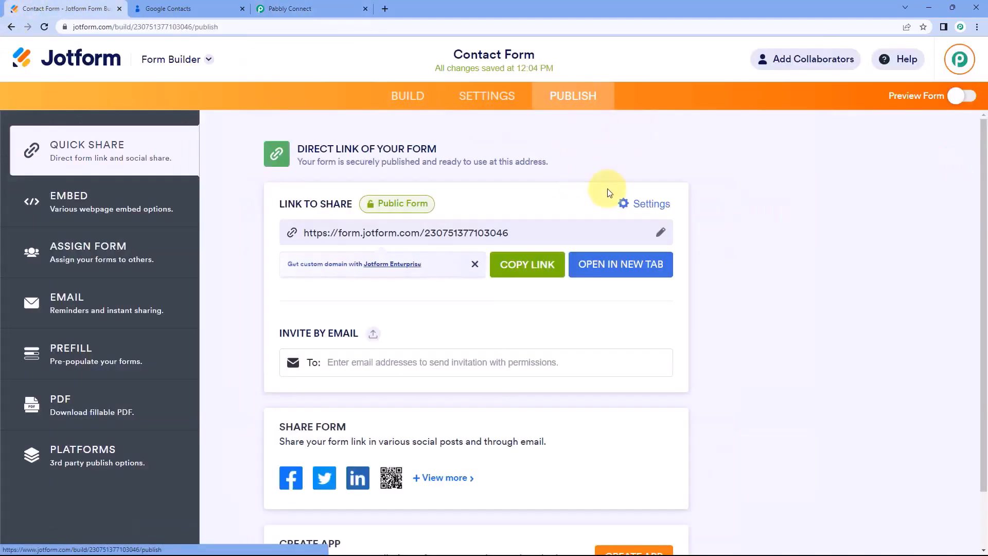
{"action": "left_click", "coordinate": [526, 264]}
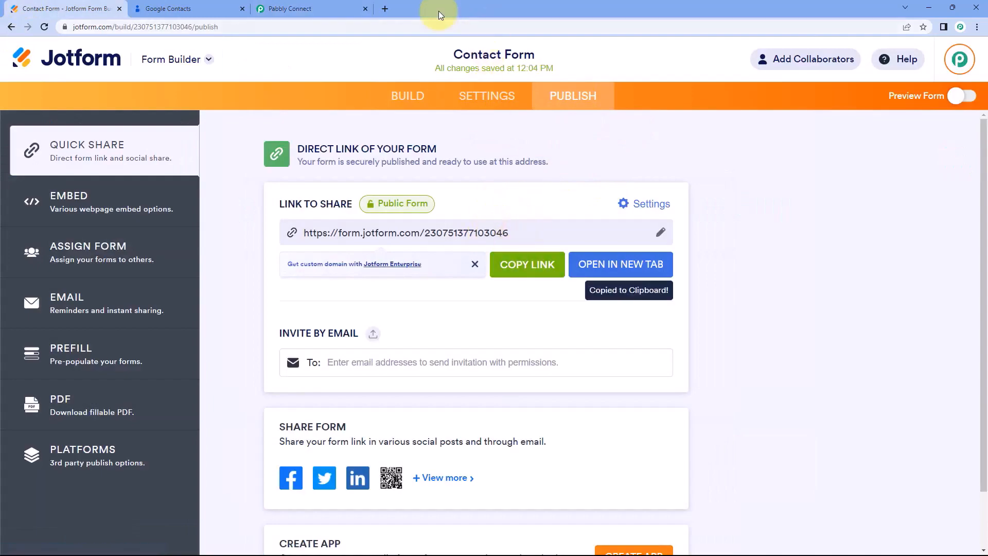
{"action": "left_click", "coordinate": [382, 11]}
{"action": "key", "text": "ctrl+v"}
Load the published form and fill in the test first and last name, email and phone number.
{"action": "key", "text": "Return"}
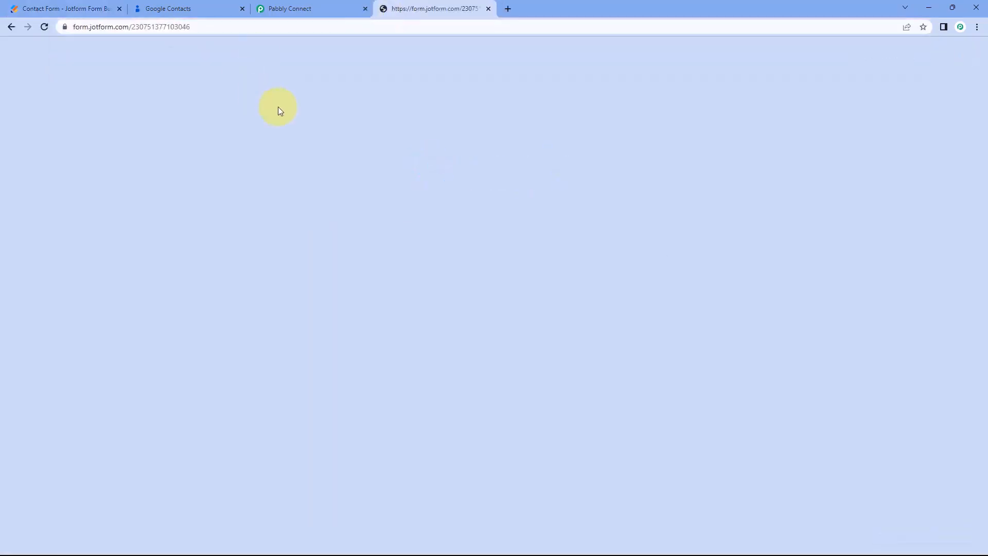
{"action": "scroll", "coordinate": [221, 175], "scroll_direction": "down", "scroll_amount": 1}
{"action": "left_click", "coordinate": [324, 167]}
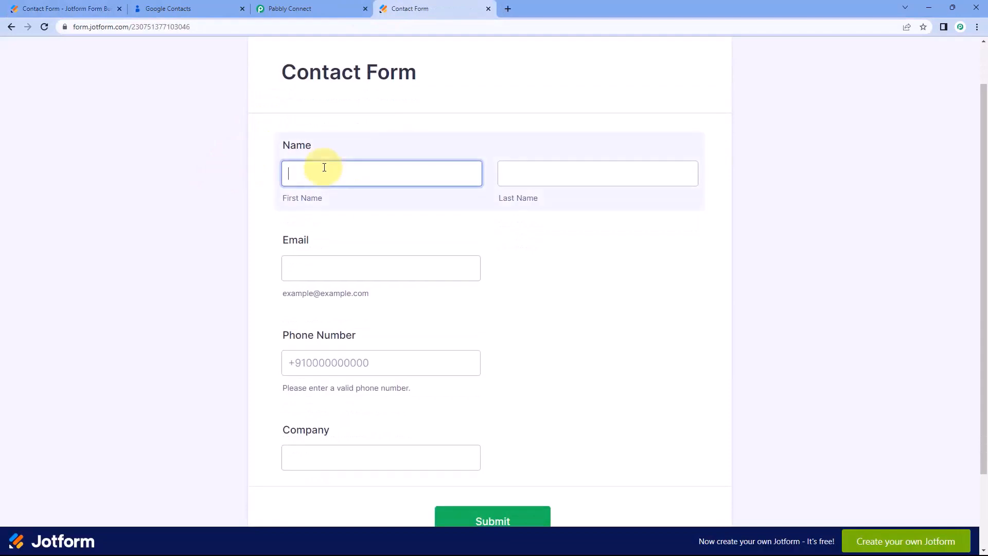
{"action": "key", "text": "Tab"}
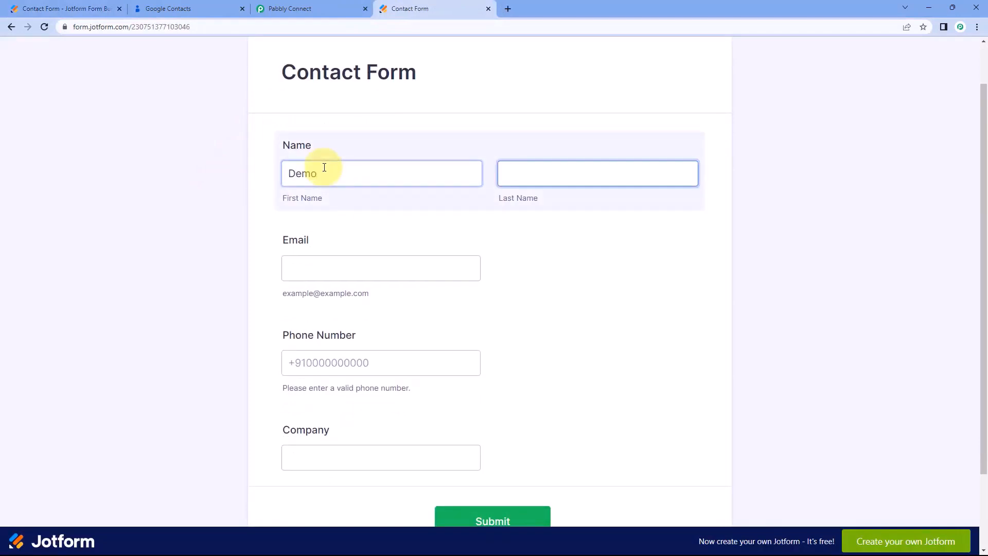
{"action": "type", "text": "User"}
{"action": "key", "text": "Tab"}
{"action": "type", "text": "demo"}
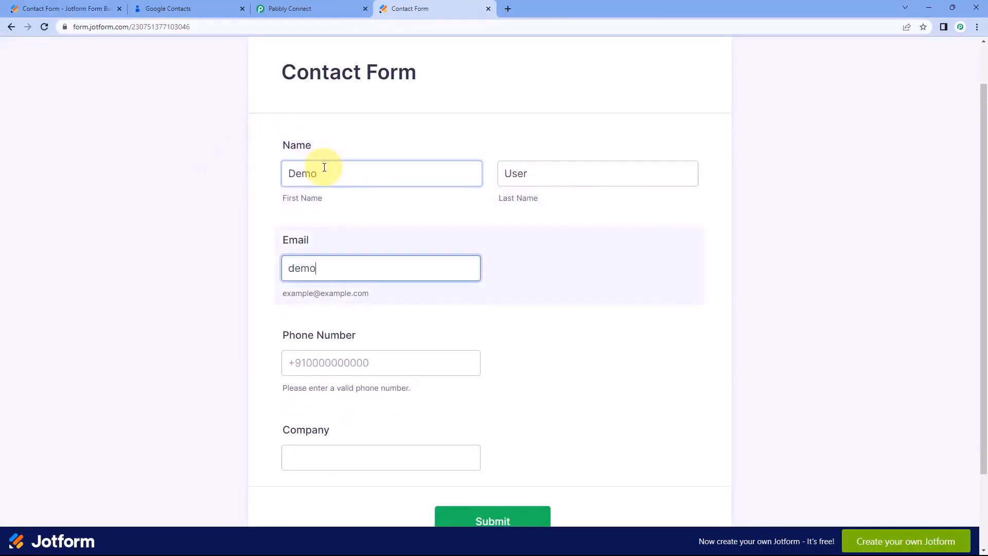
{"action": "key", "text": "BackSpace"}
{"action": "type", "text": "m"}
{"action": "key", "text": "Tab"}
{"action": "type", "text": "1234567890"}
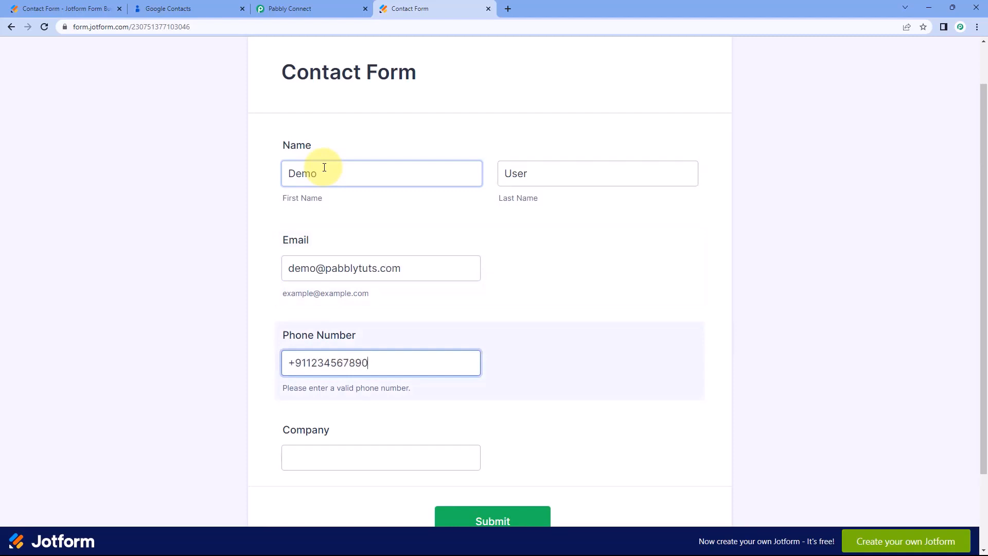
Enter the company Pabbly and submit the test response.
{"action": "scroll", "coordinate": [266, 232], "scroll_direction": "down", "scroll_amount": 1}
{"action": "scroll", "coordinate": [267, 233], "scroll_direction": "down", "scroll_amount": 1}
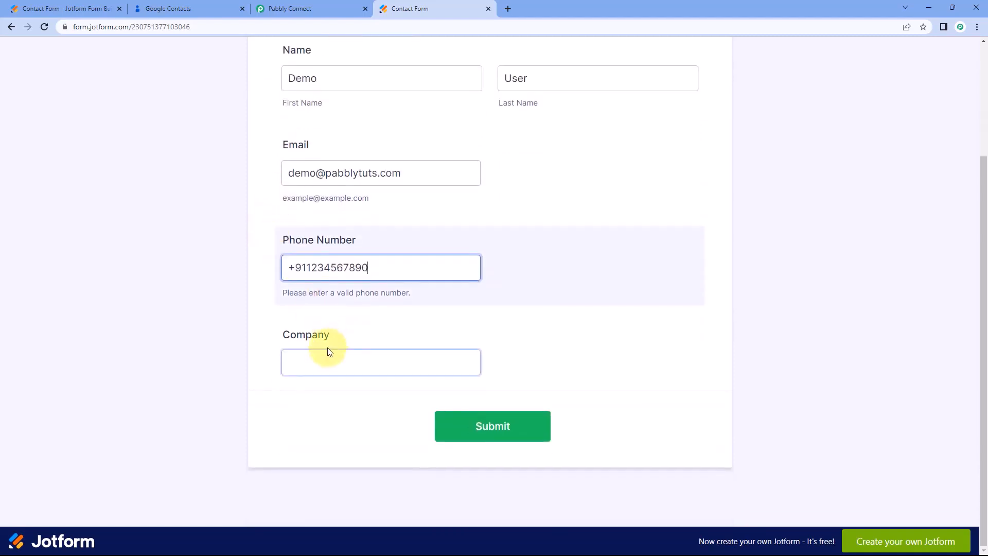
{"action": "left_click", "coordinate": [327, 353]}
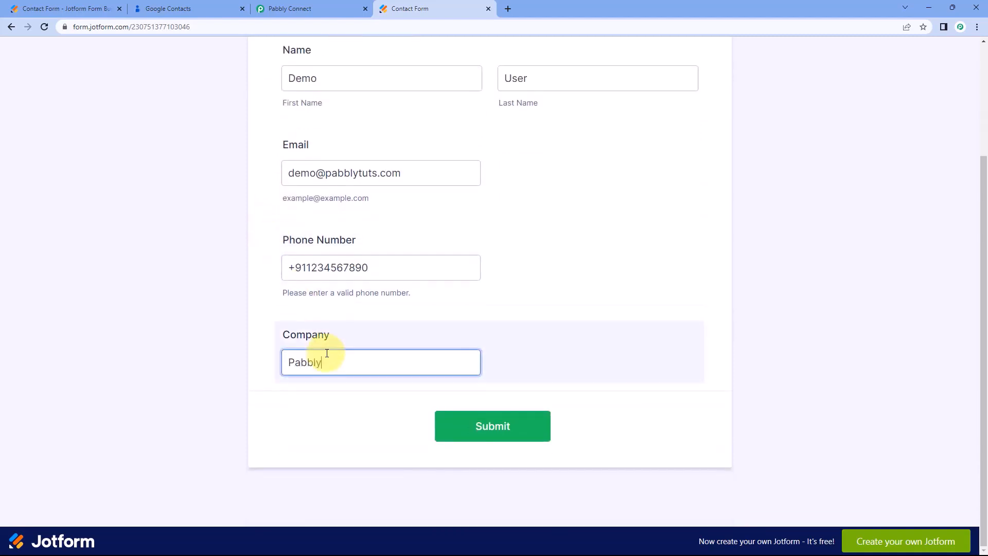
{"action": "left_click", "coordinate": [538, 425]}
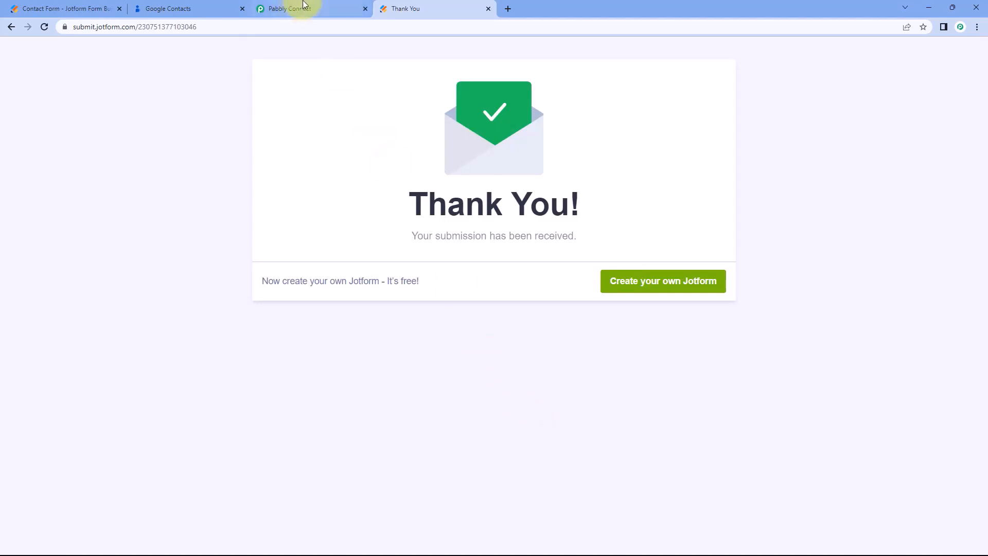
Verify the captured first and last name, email, company 'Pabbly' and phone in the Response Received table.
{"action": "left_click", "coordinate": [331, 5]}
{"action": "scroll", "coordinate": [197, 169], "scroll_direction": "up", "scroll_amount": 1}
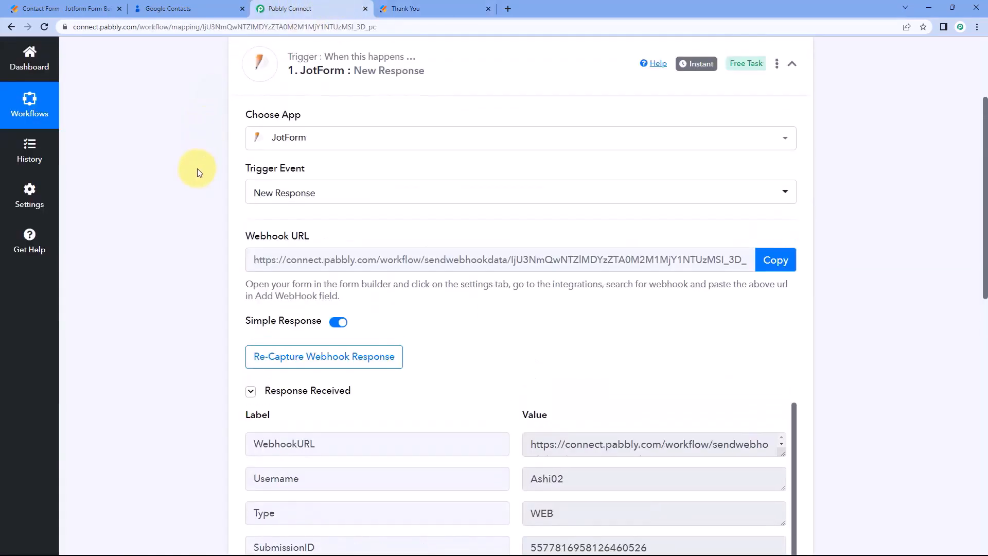
{"action": "scroll", "coordinate": [197, 169], "scroll_direction": "down", "scroll_amount": 4}
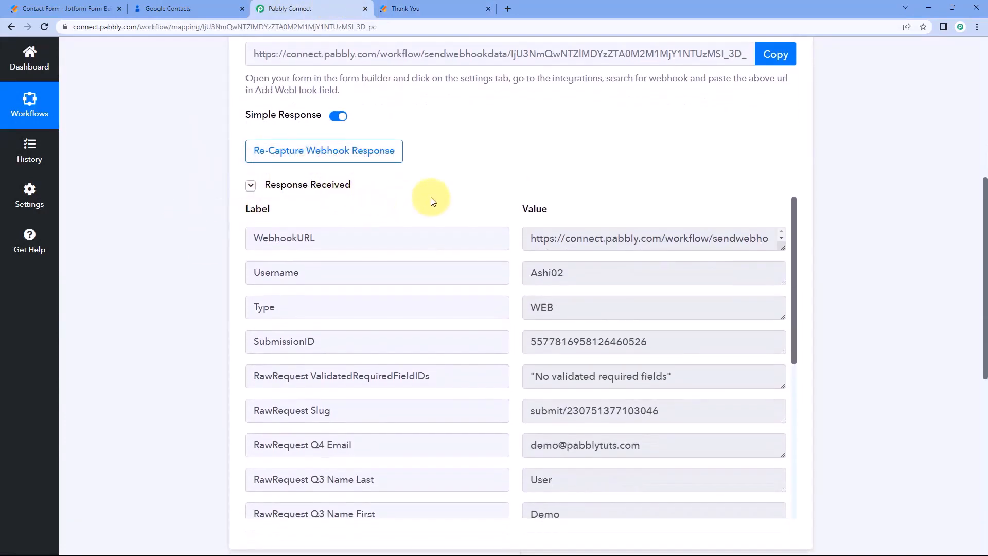
{"action": "scroll", "coordinate": [469, 177], "scroll_direction": "down", "scroll_amount": 1}
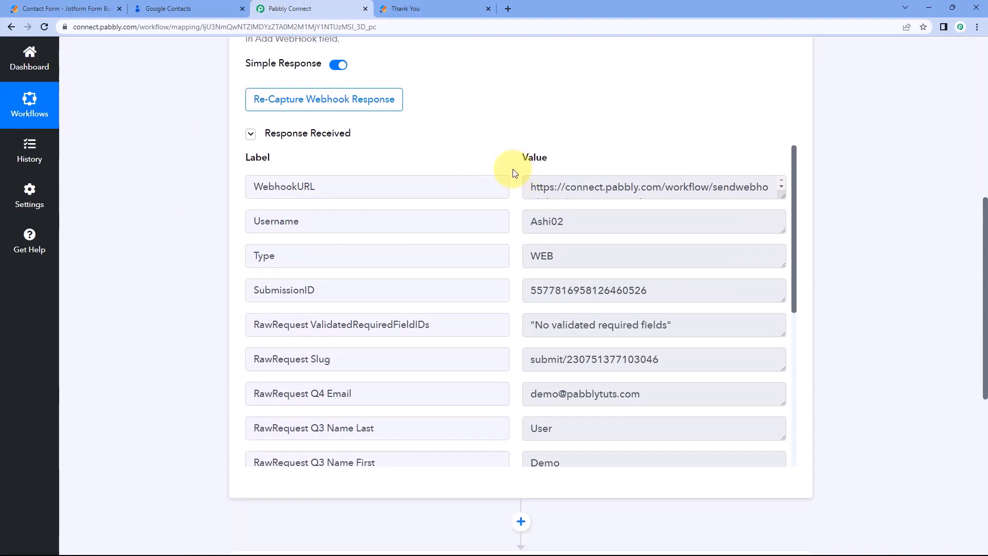
{"action": "scroll", "coordinate": [512, 198], "scroll_direction": "down", "scroll_amount": 3}
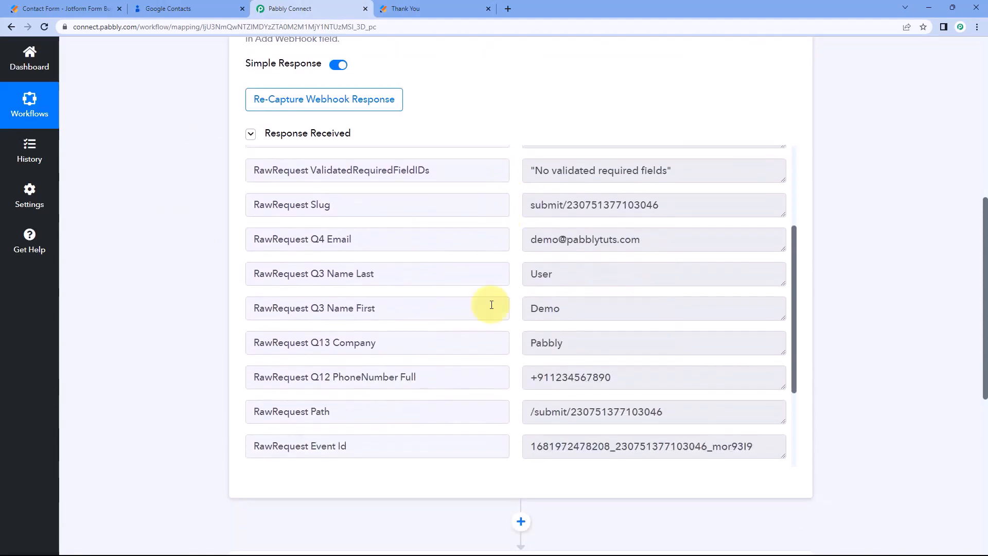
{"action": "left_click", "coordinate": [578, 309]}
{"action": "left_click", "coordinate": [558, 277]}
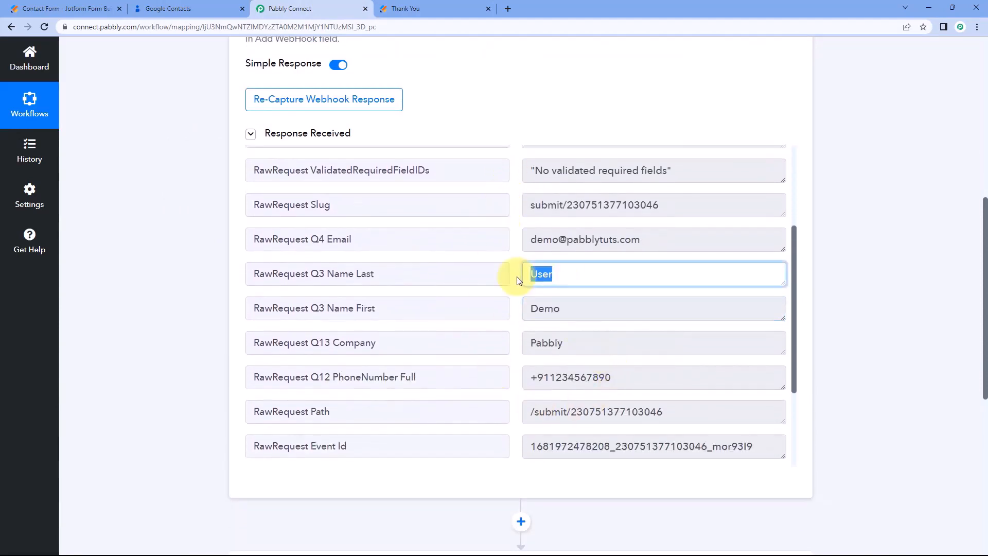
{"action": "left_click", "coordinate": [677, 242]}
{"action": "left_click", "coordinate": [571, 344]}
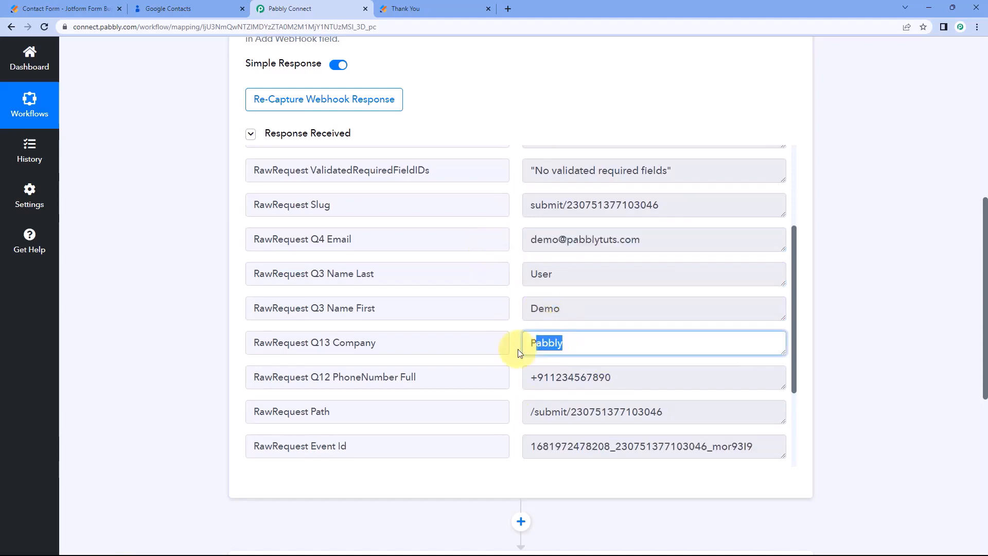
{"action": "left_click", "coordinate": [621, 374]}
{"action": "left_click", "coordinate": [517, 360]}
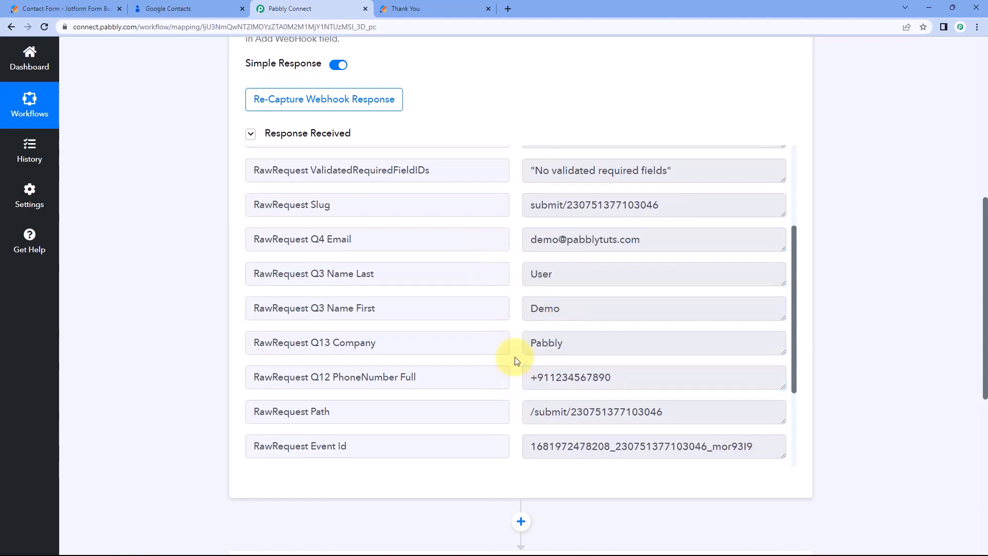
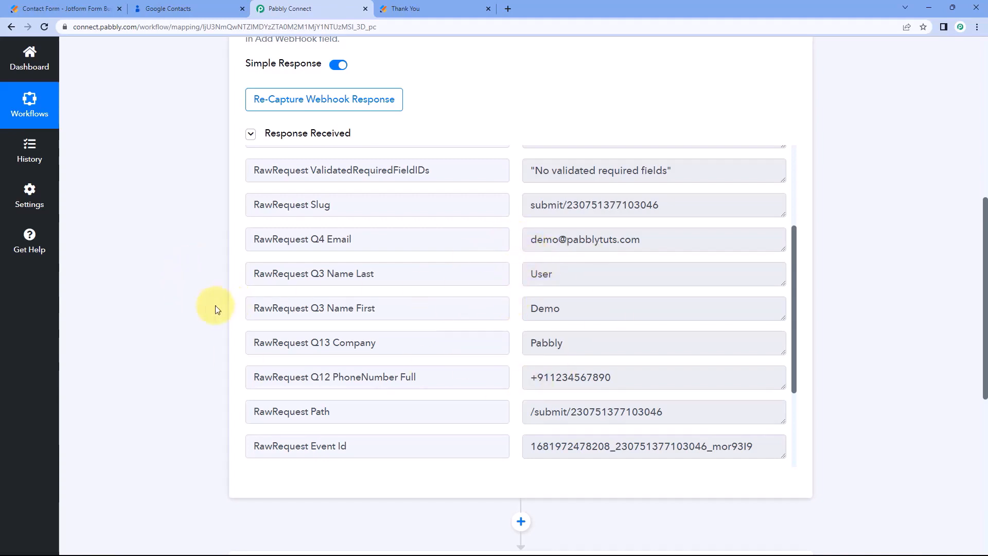
Scroll down to the empty '2. Choose Your Next Application' action card.
{"action": "scroll", "coordinate": [205, 306], "scroll_direction": "down", "scroll_amount": 6}
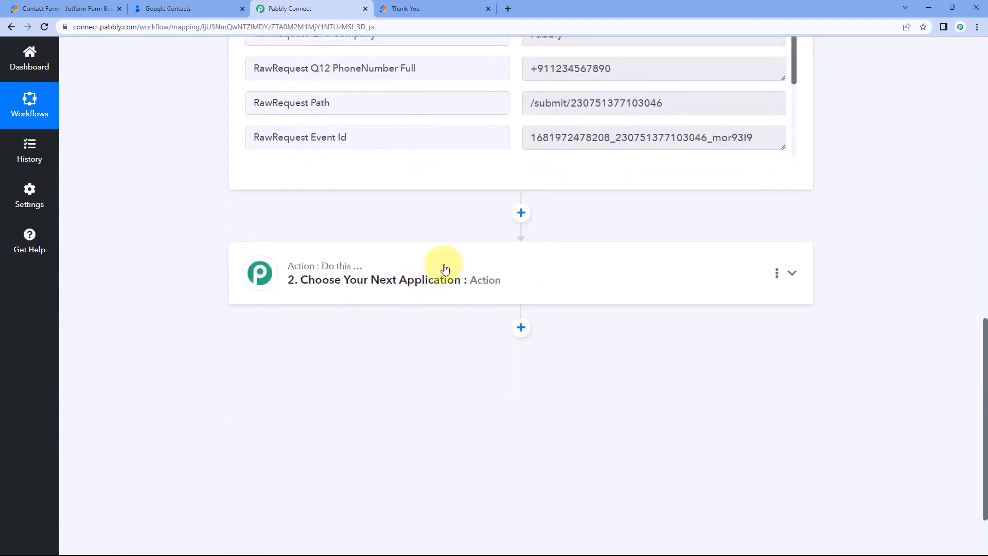
Set the action app to Google Contacts with the Create Contact event.
{"action": "left_click", "coordinate": [441, 264]}
{"action": "left_click", "coordinate": [286, 246]}
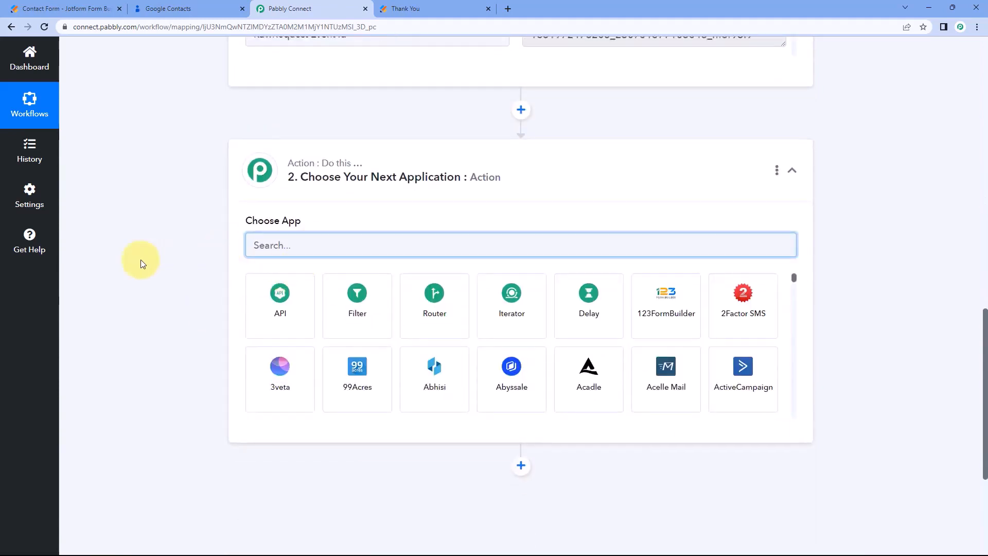
{"action": "type", "text": "G"}
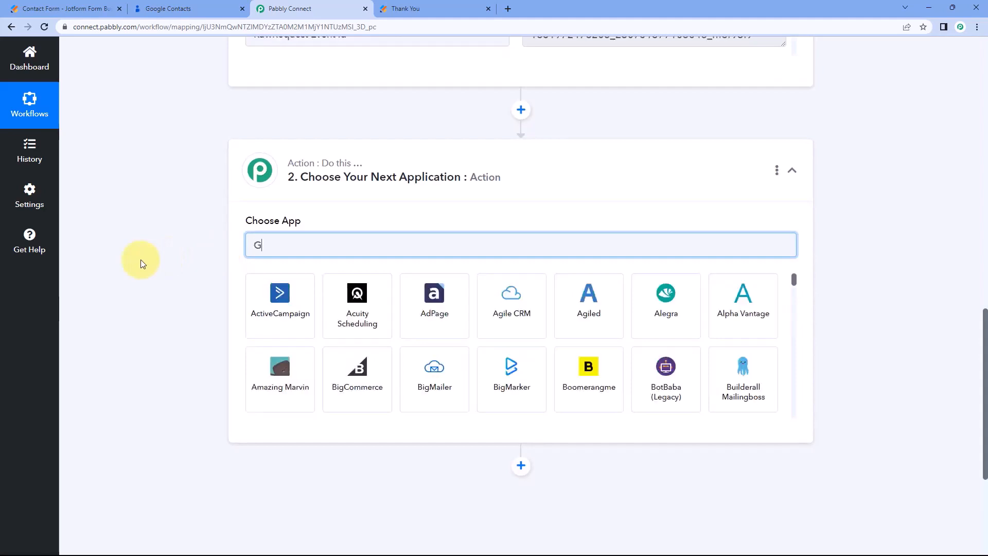
{"action": "type", "text": "oogle C"}
{"action": "key", "text": "BackSpace"}
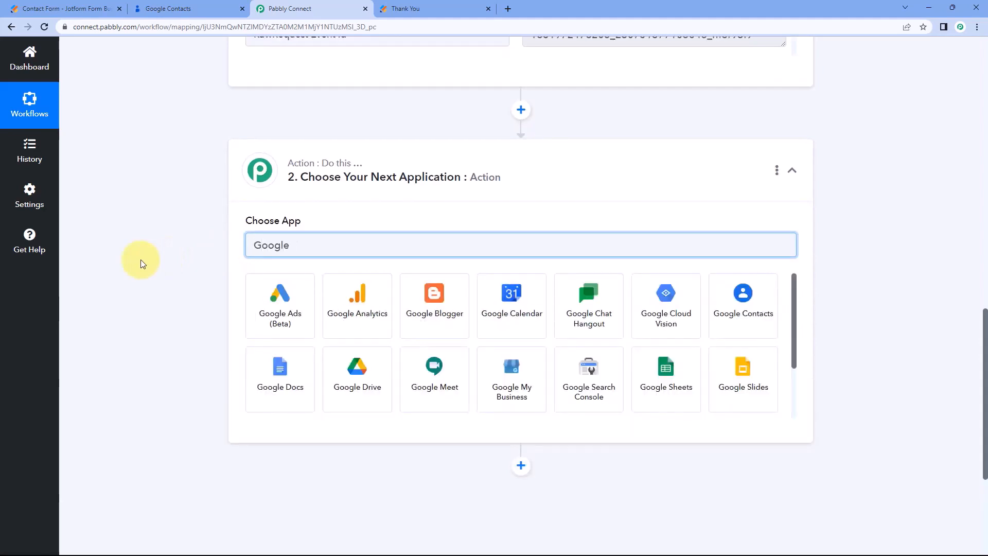
{"action": "type", "text": "Contacts"}
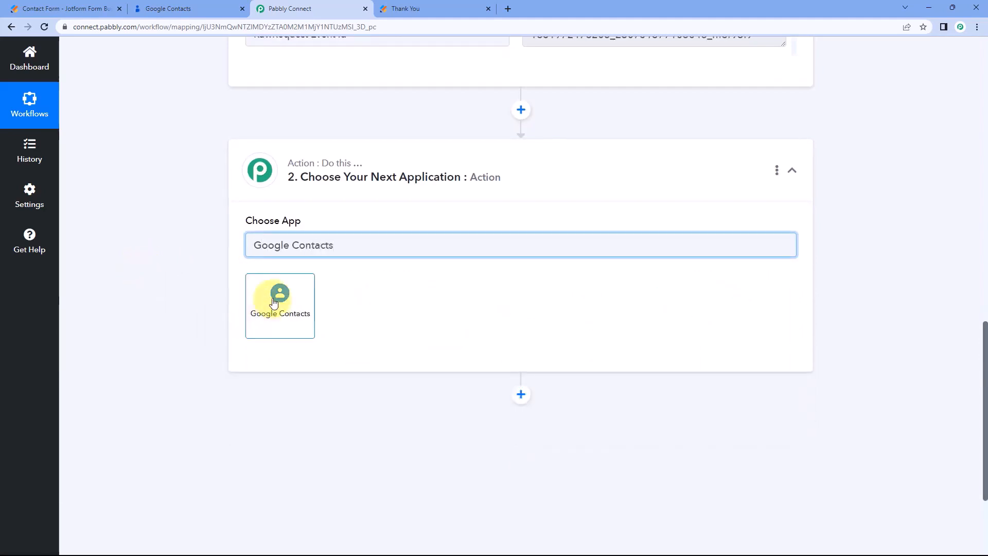
{"action": "left_click", "coordinate": [273, 302]}
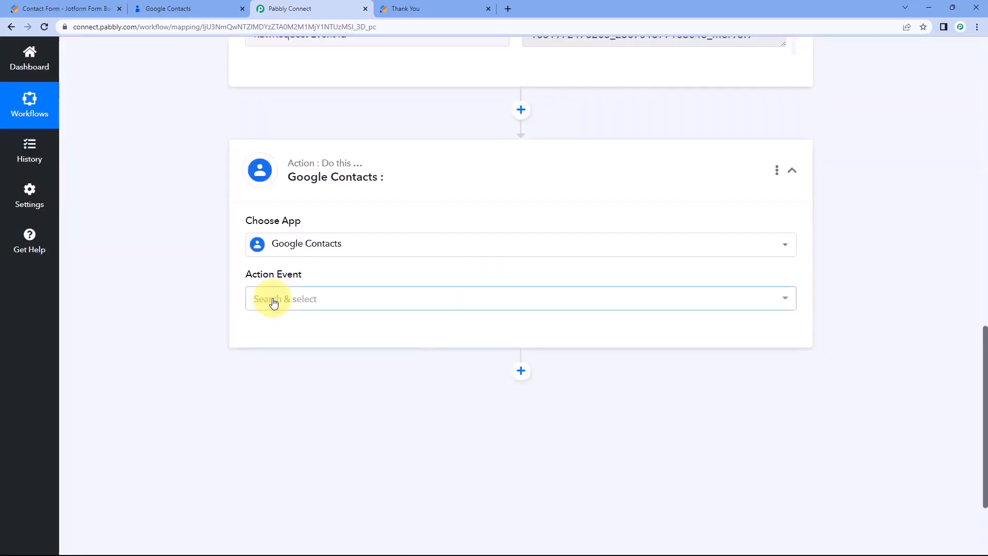
{"action": "left_click", "coordinate": [337, 295]}
{"action": "scroll", "coordinate": [215, 298], "scroll_direction": "down", "scroll_amount": 2}
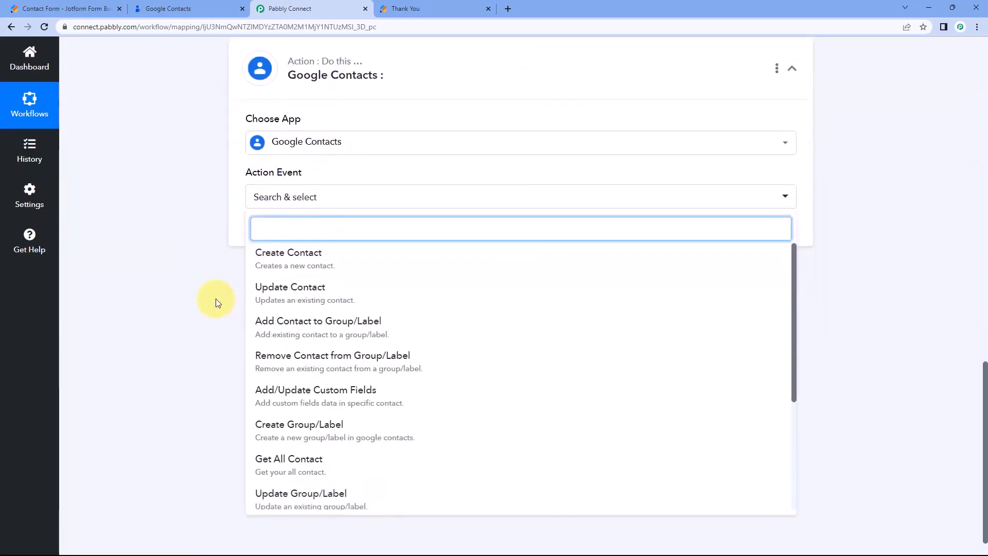
{"action": "left_click", "coordinate": [354, 260]}
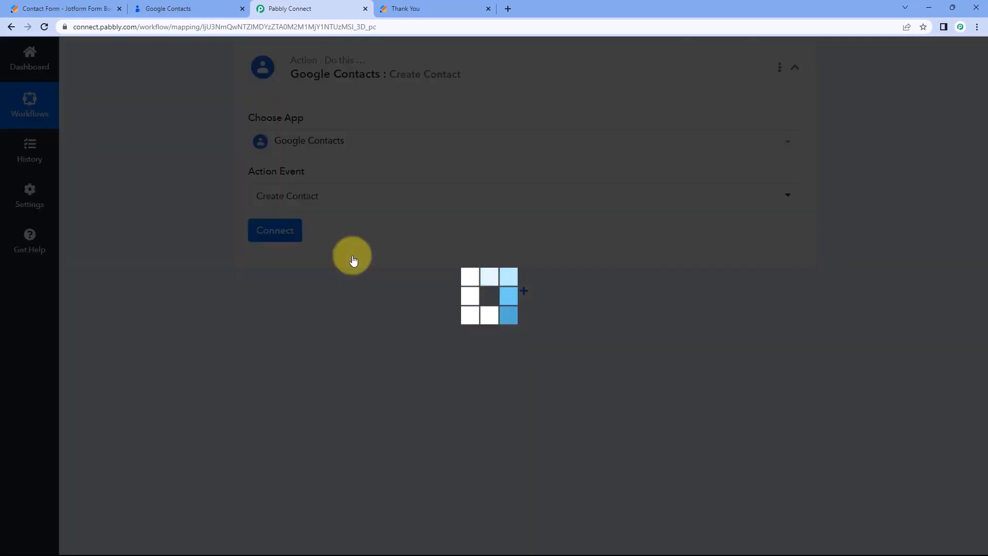
Add a new Google Contacts connection by signing in with Google and granting contacts access.
{"action": "left_click", "coordinate": [275, 230]}
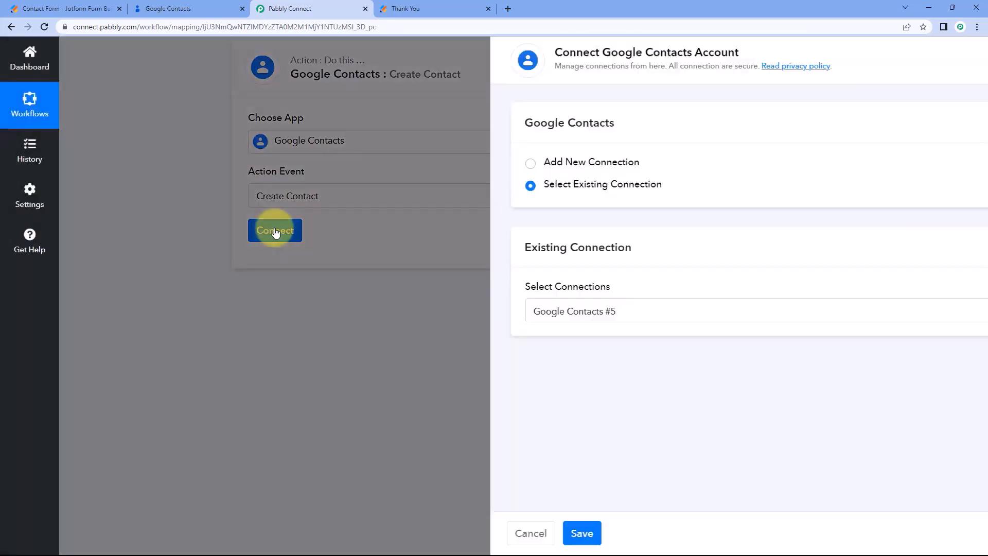
{"action": "left_click", "coordinate": [460, 163]}
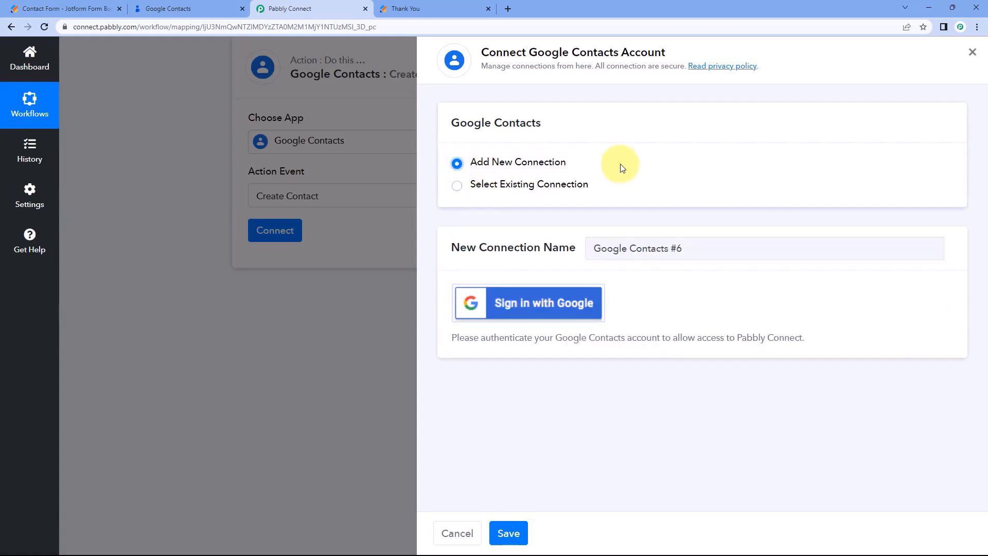
{"action": "left_click", "coordinate": [532, 307]}
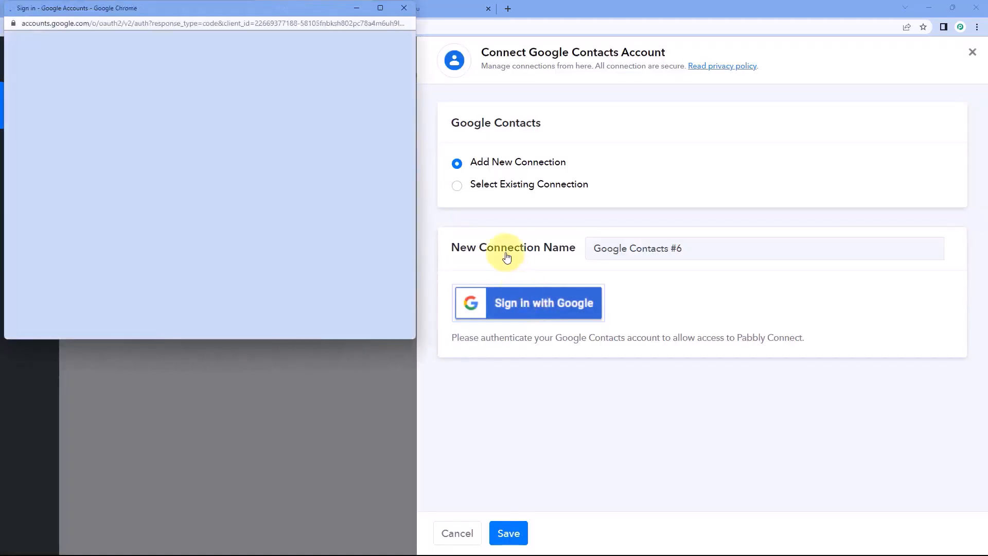
{"action": "left_click", "coordinate": [205, 203]}
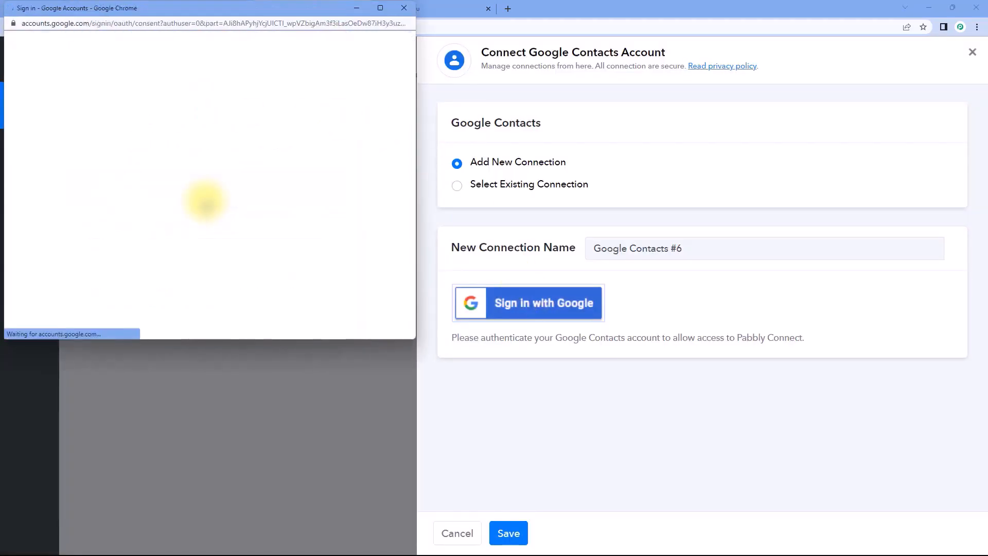
{"action": "scroll", "coordinate": [205, 204], "scroll_direction": "down", "scroll_amount": 5}
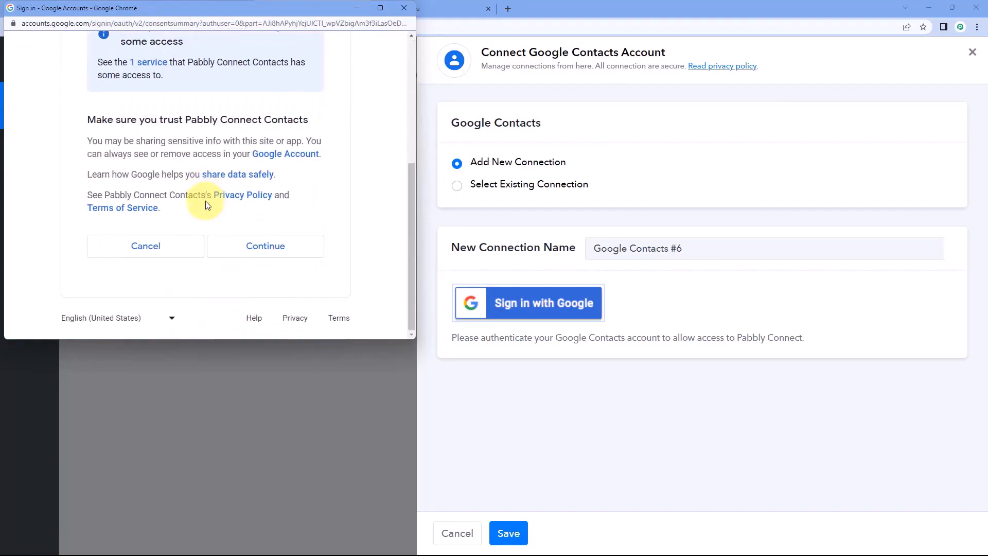
{"action": "left_click", "coordinate": [296, 254]}
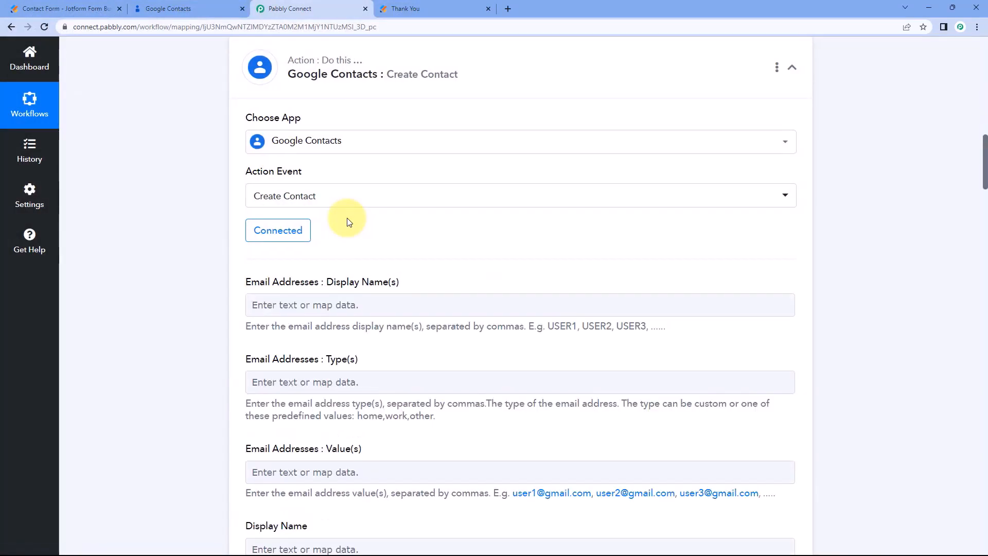
Inspect the captured Q3 Name First value 'Demo' in the JotForm response data.
{"action": "scroll", "coordinate": [249, 214], "scroll_direction": "down", "scroll_amount": 2}
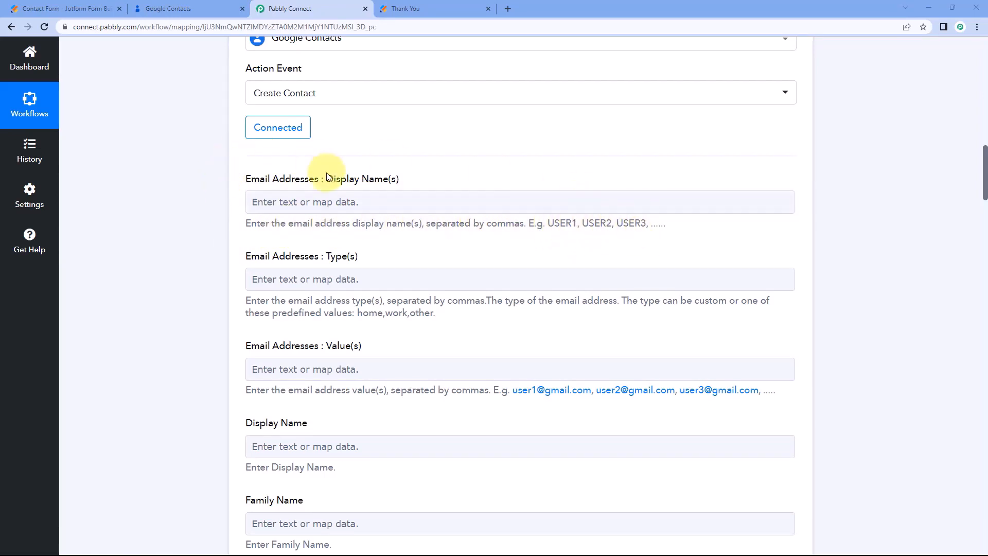
{"action": "left_click", "coordinate": [282, 201]}
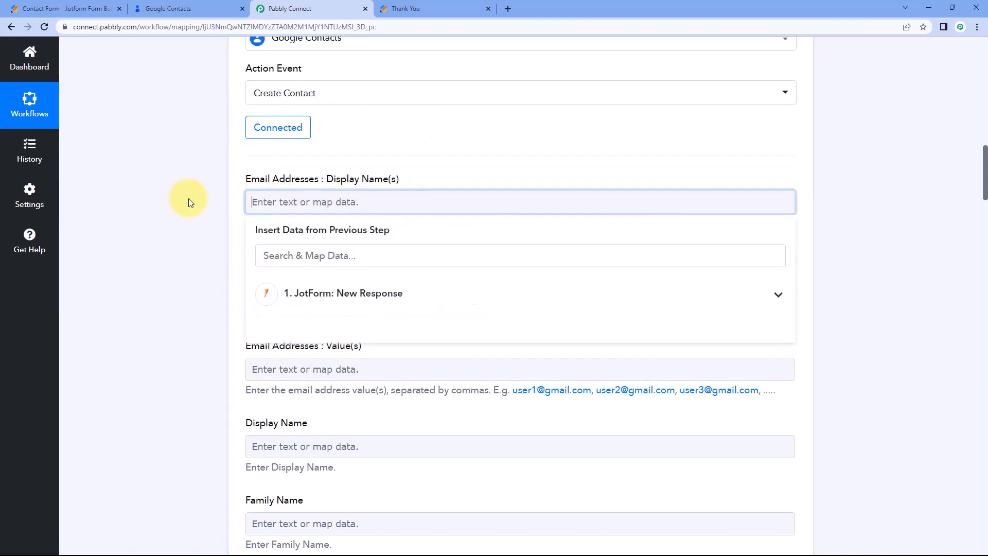
{"action": "left_click", "coordinate": [189, 203]}
{"action": "scroll", "coordinate": [217, 196], "scroll_direction": "up", "scroll_amount": 10}
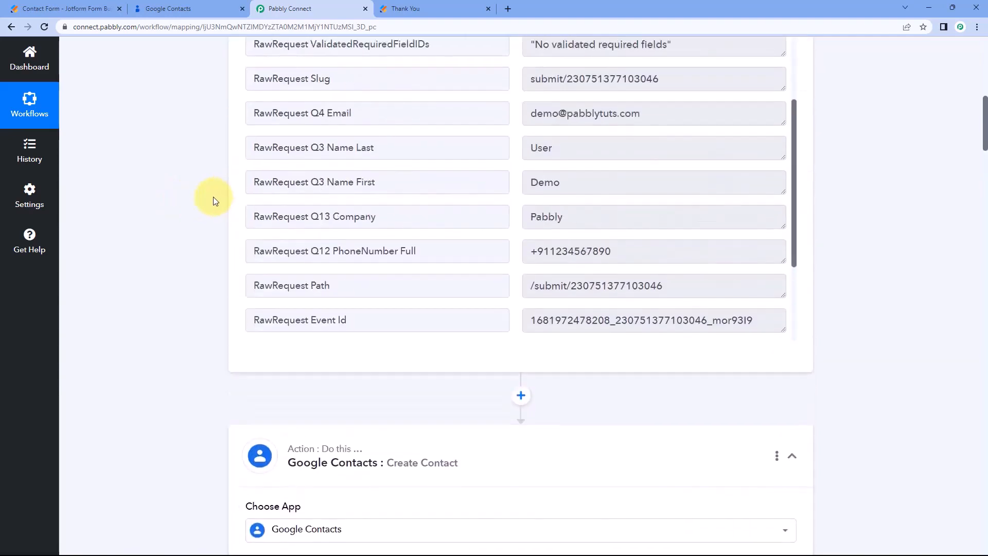
{"action": "scroll", "coordinate": [213, 197], "scroll_direction": "up", "scroll_amount": 2}
{"action": "left_click_drag", "start_coordinate": [584, 257], "coordinate": [496, 257]}
{"action": "left_click", "coordinate": [236, 264]}
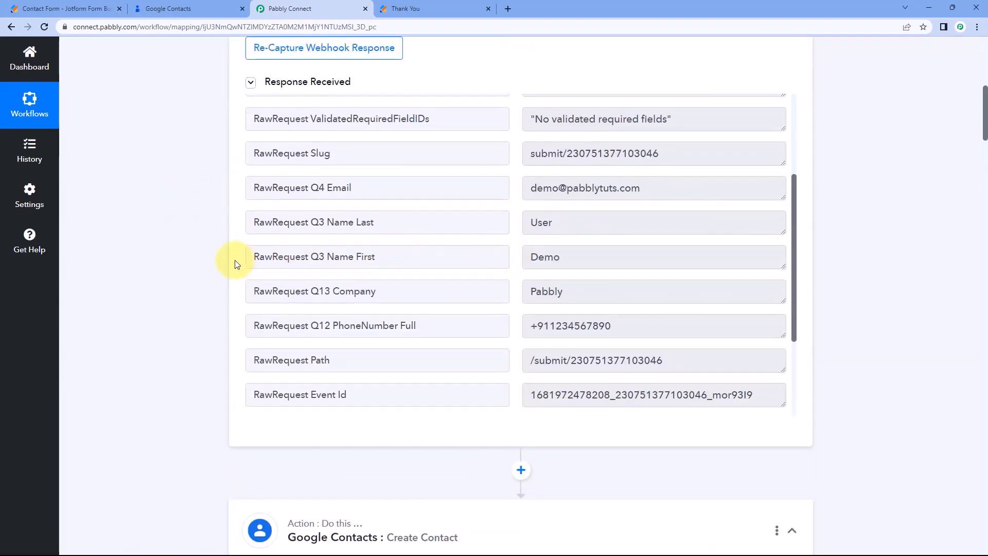
{"action": "left_click", "coordinate": [573, 258]}
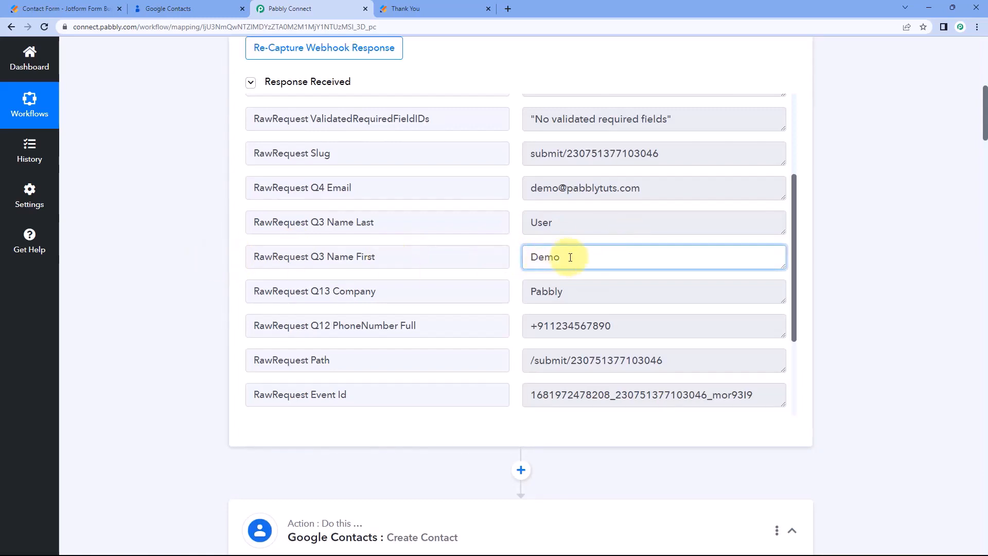
{"action": "left_click_drag", "start_coordinate": [569, 258], "coordinate": [517, 259]}
{"action": "left_click", "coordinate": [516, 260]}
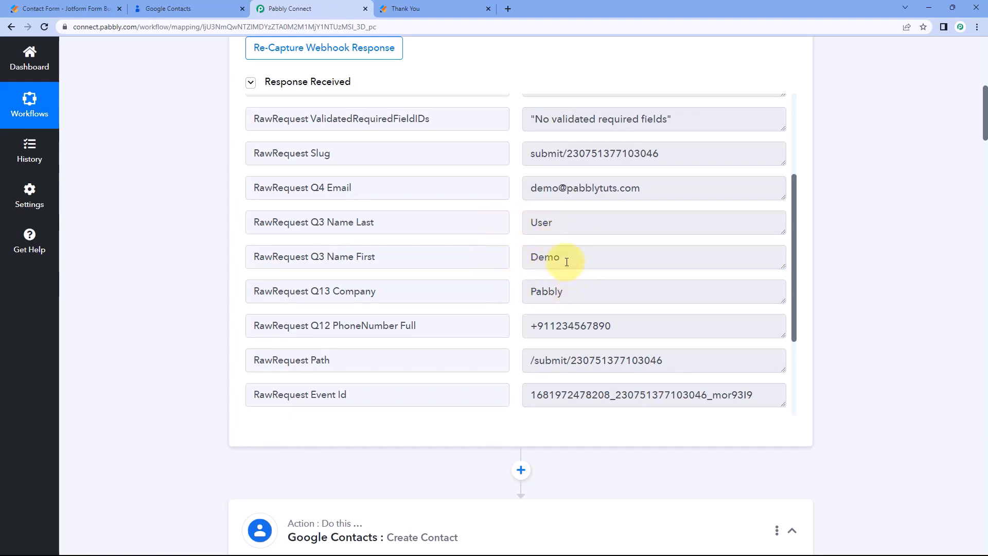
{"action": "double_click", "coordinate": [546, 257]}
{"action": "left_click", "coordinate": [203, 292]}
{"action": "scroll", "coordinate": [203, 292], "scroll_direction": "down", "scroll_amount": 10}
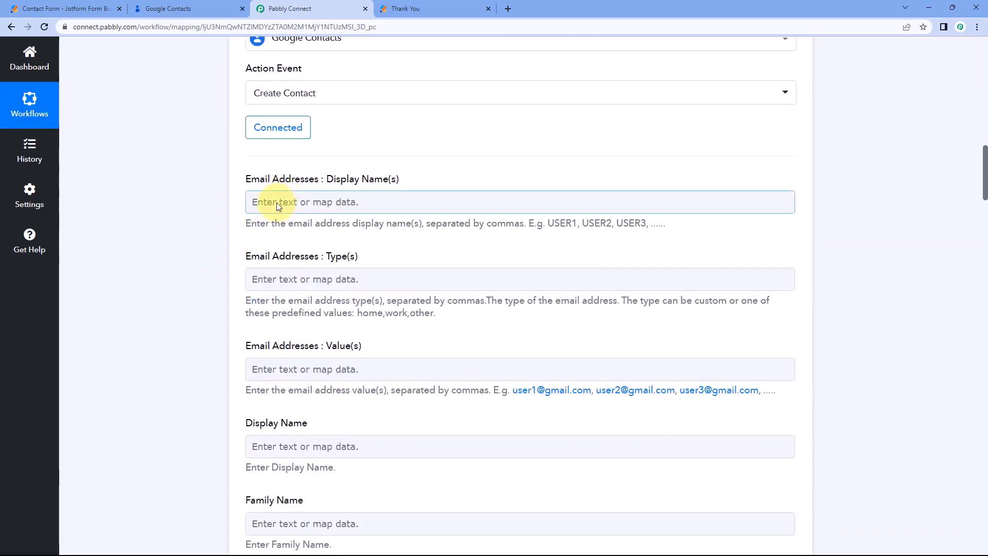
Map RawRequest Q3 Name First from JotForm: New Response into Email Addresses Display Name(s).
{"action": "left_click", "coordinate": [276, 204]}
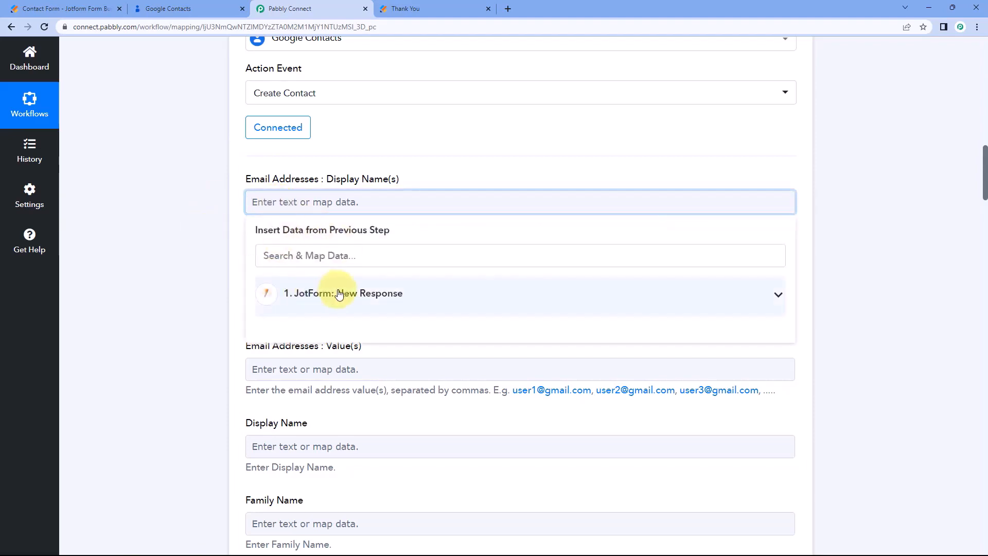
{"action": "left_click", "coordinate": [339, 295]}
{"action": "scroll", "coordinate": [369, 304], "scroll_direction": "down", "scroll_amount": 5}
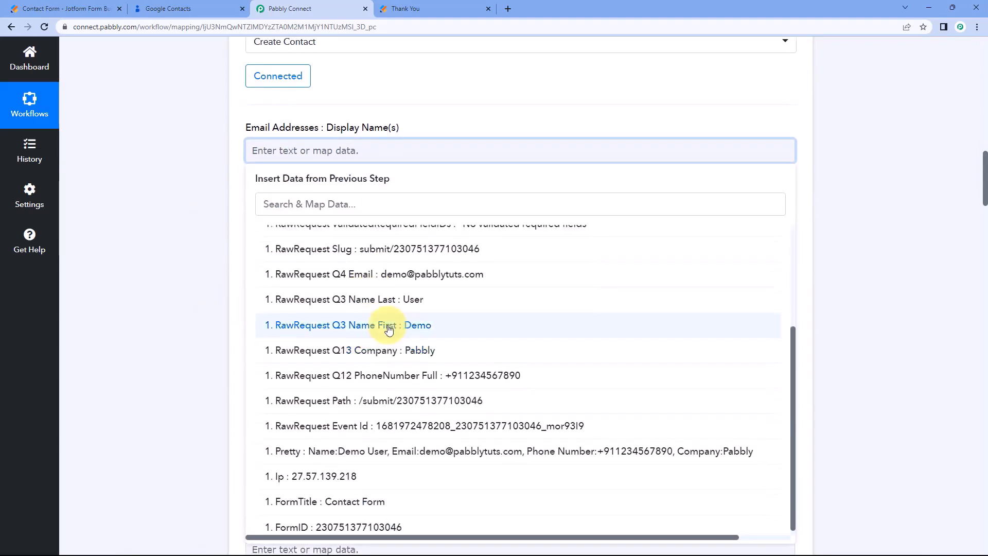
{"action": "left_click", "coordinate": [388, 325]}
{"action": "left_click", "coordinate": [205, 276]}
{"action": "scroll", "coordinate": [189, 205], "scroll_direction": "down", "scroll_amount": 2}
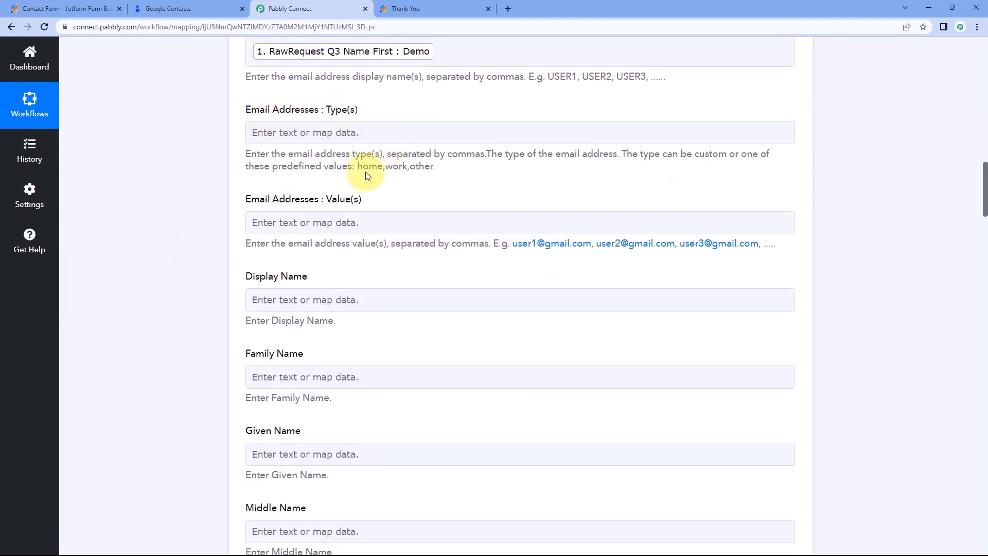
Enter 'home' as the email address type and review the display name mapping.
{"action": "left_click", "coordinate": [326, 134]}
{"action": "type", "text": "home"}
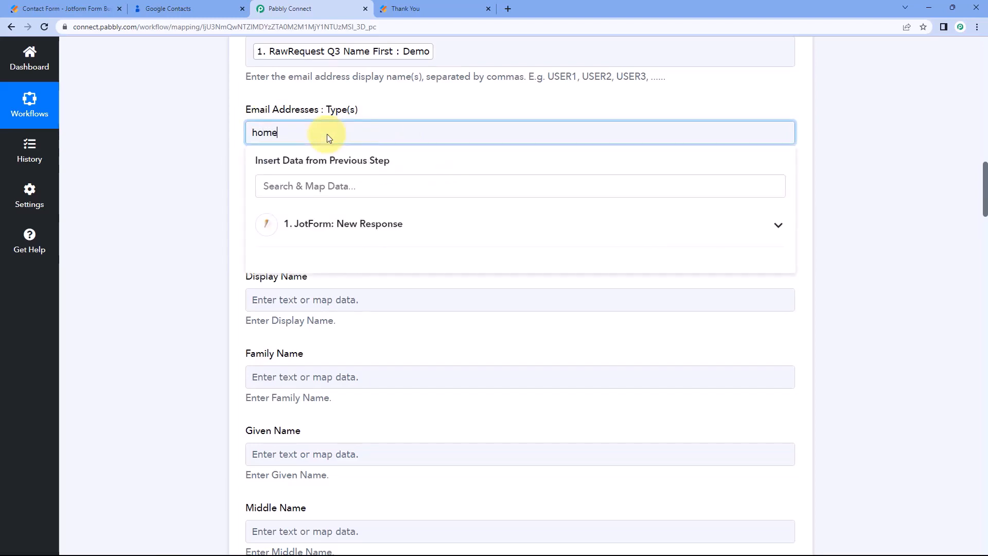
{"action": "left_click", "coordinate": [181, 149]}
{"action": "scroll", "coordinate": [380, 212], "scroll_direction": "up", "scroll_amount": 2}
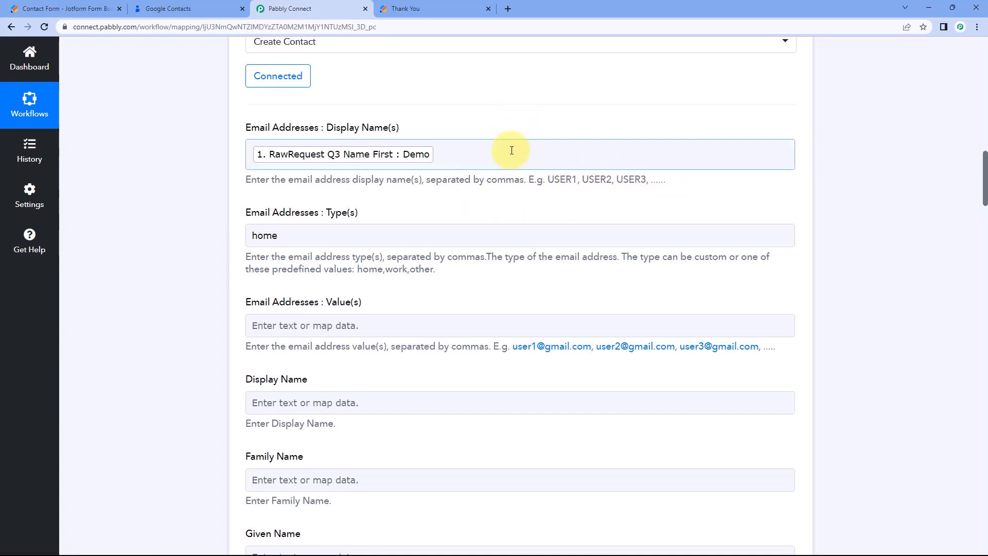
{"action": "left_click", "coordinate": [453, 150]}
{"action": "left_click", "coordinate": [470, 129]}
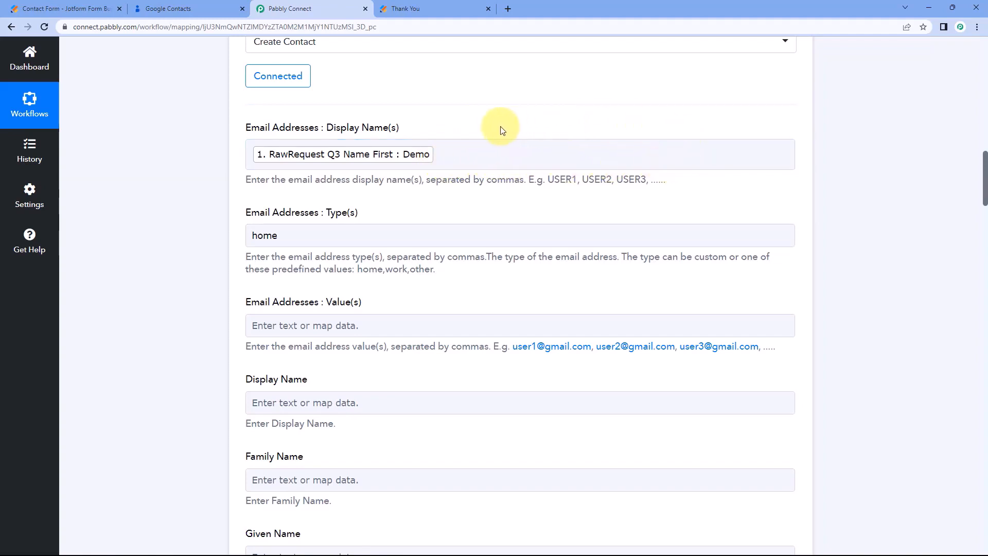
{"action": "scroll", "coordinate": [178, 190], "scroll_direction": "down", "scroll_amount": 3}
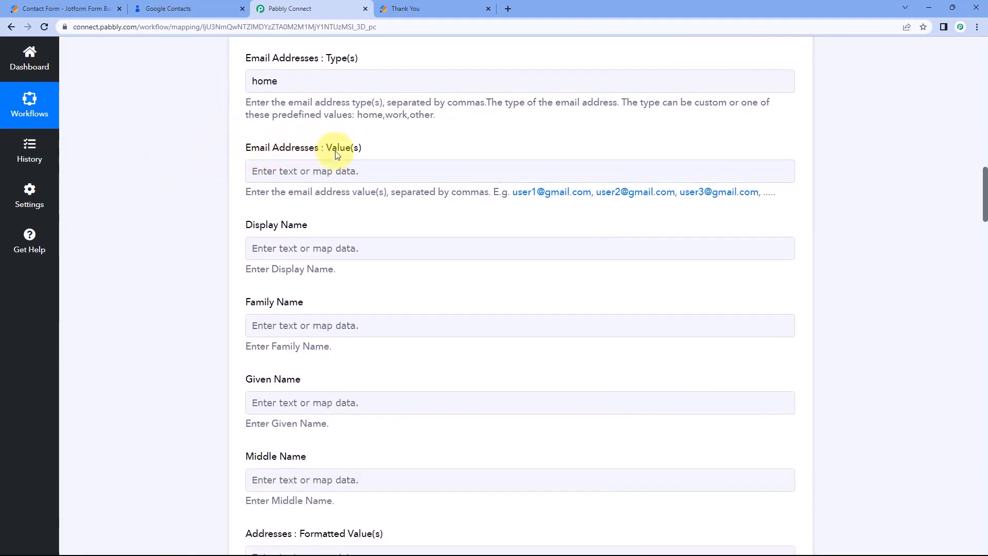
Map the JotForm Q4 Email answer into the Email Addresses value.
{"action": "left_click", "coordinate": [304, 171]}
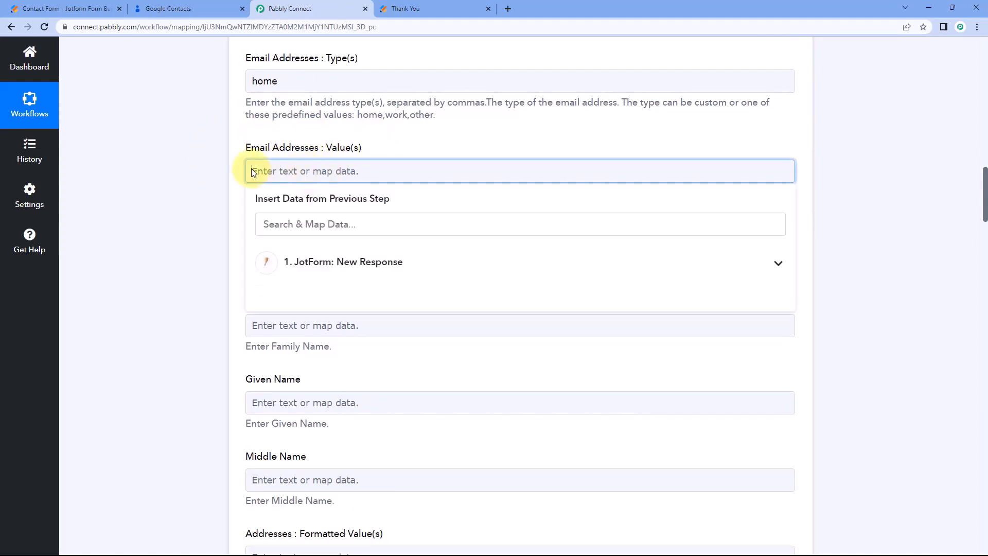
{"action": "scroll", "coordinate": [200, 169], "scroll_direction": "down", "scroll_amount": 1}
{"action": "left_click", "coordinate": [402, 214]}
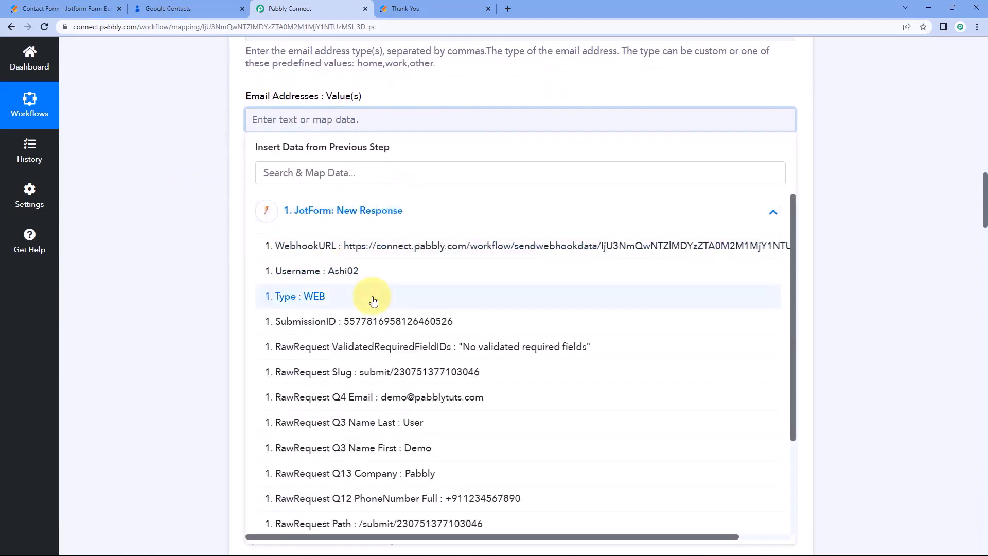
{"action": "left_click", "coordinate": [362, 403]}
{"action": "left_click", "coordinate": [201, 245]}
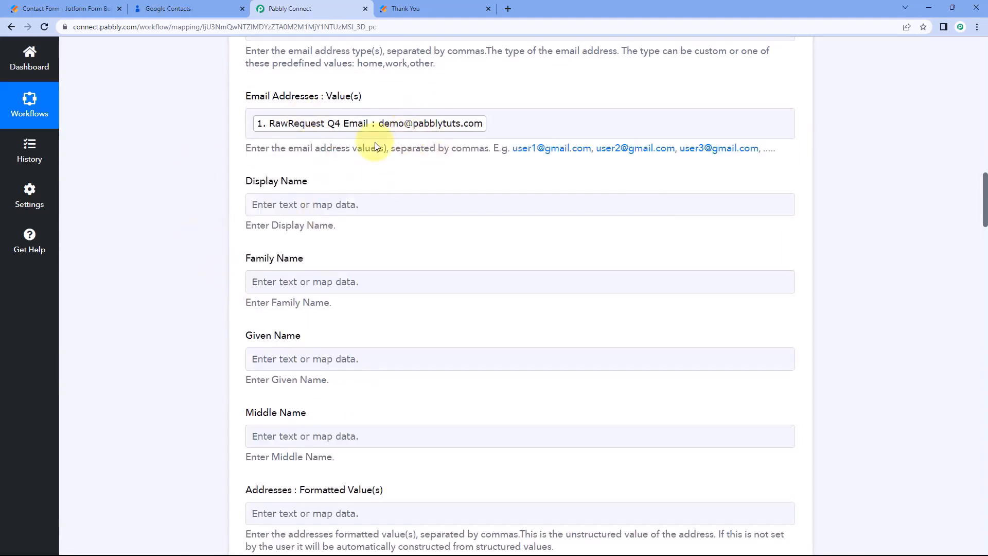
{"action": "scroll", "coordinate": [375, 143], "scroll_direction": "down", "scroll_amount": 1}
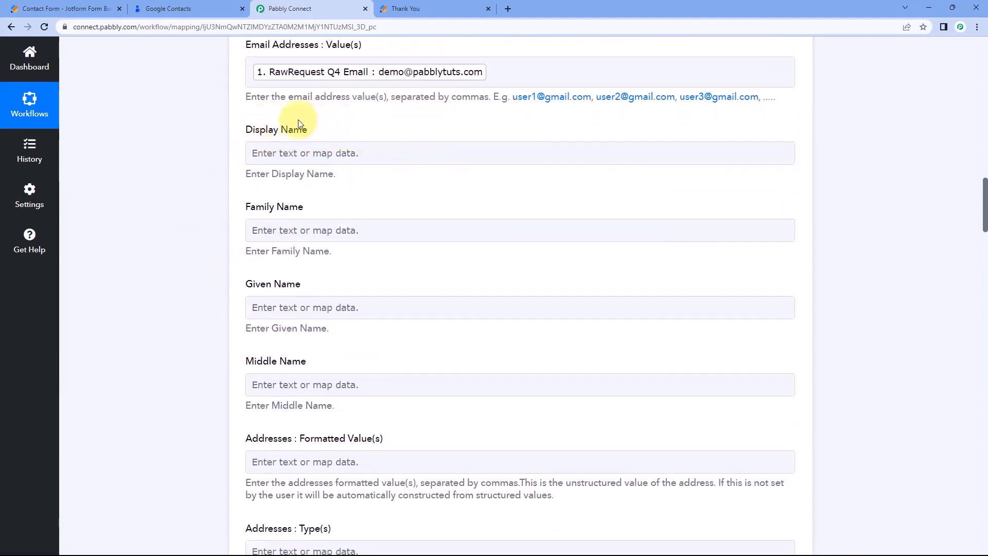
Fill Display Name with Q3 Name First followed by Q3 Name Last.
{"action": "left_click", "coordinate": [331, 150]}
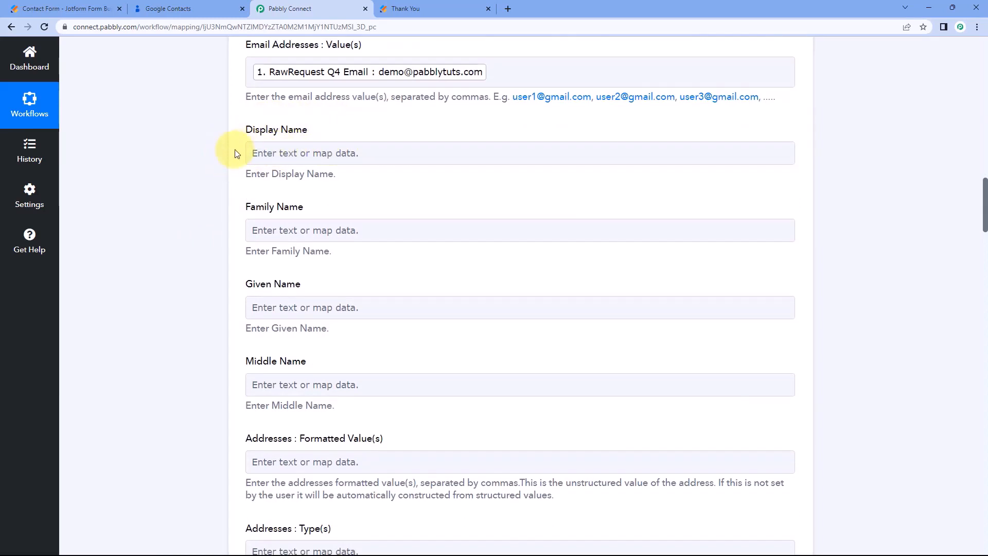
{"action": "left_click", "coordinate": [283, 149]}
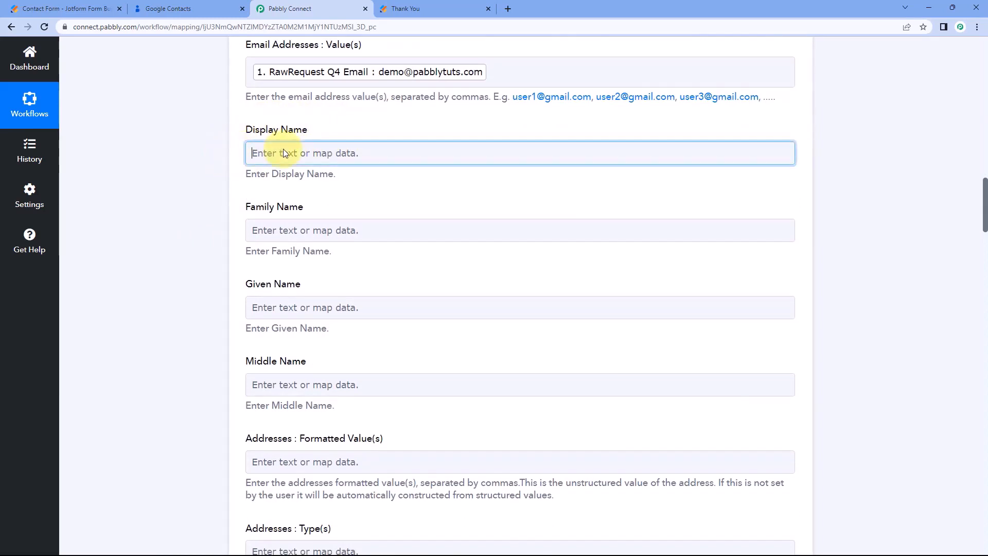
{"action": "left_click", "coordinate": [283, 153]}
{"action": "left_click", "coordinate": [320, 242]}
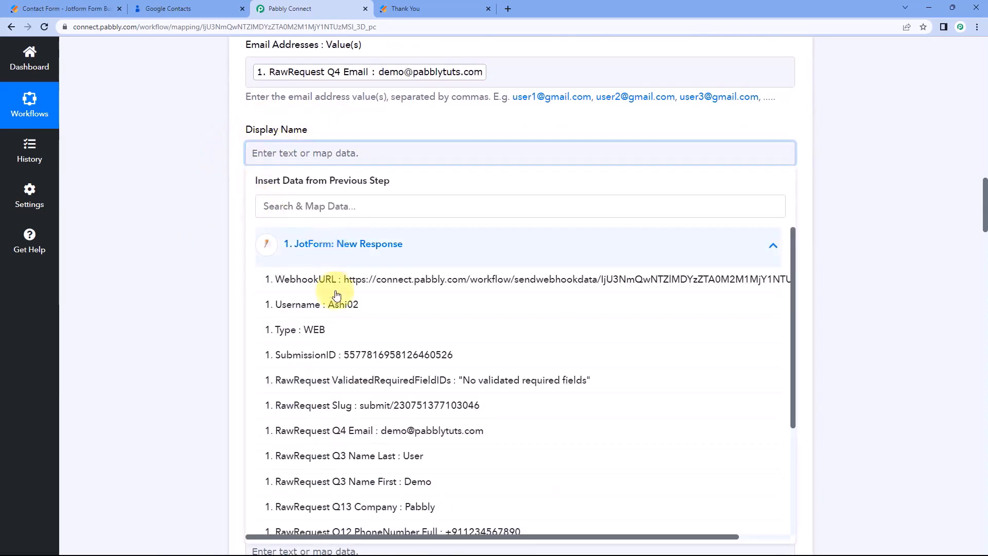
{"action": "scroll", "coordinate": [379, 330], "scroll_direction": "down", "scroll_amount": 3}
{"action": "left_click", "coordinate": [376, 387]}
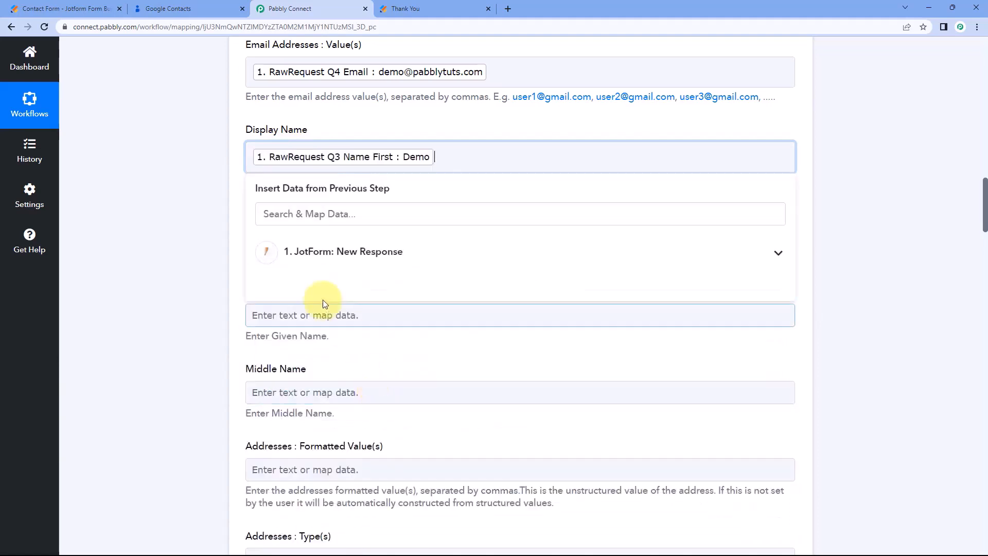
{"action": "left_click", "coordinate": [364, 252]}
{"action": "scroll", "coordinate": [371, 382], "scroll_direction": "down", "scroll_amount": 2}
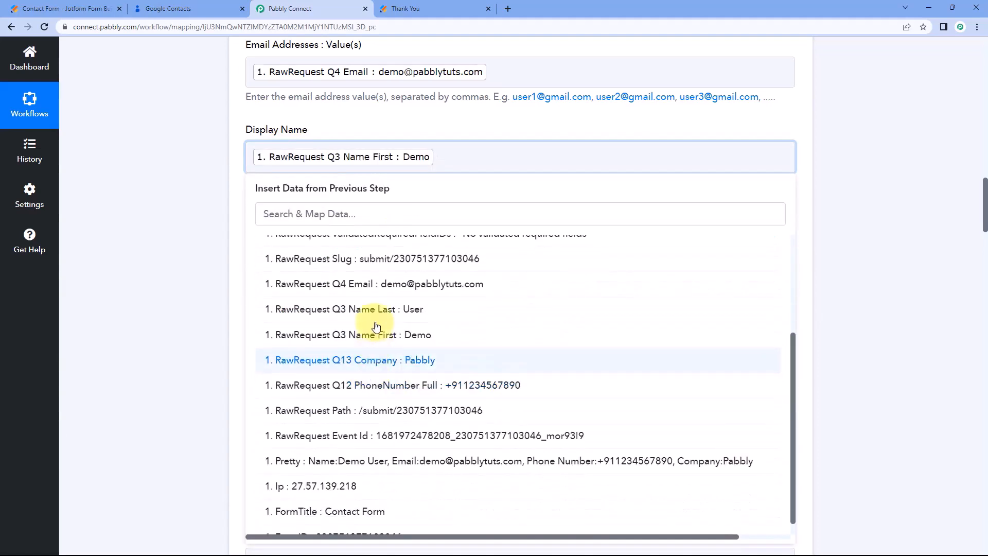
{"action": "left_click", "coordinate": [404, 372]}
{"action": "left_click", "coordinate": [137, 202]}
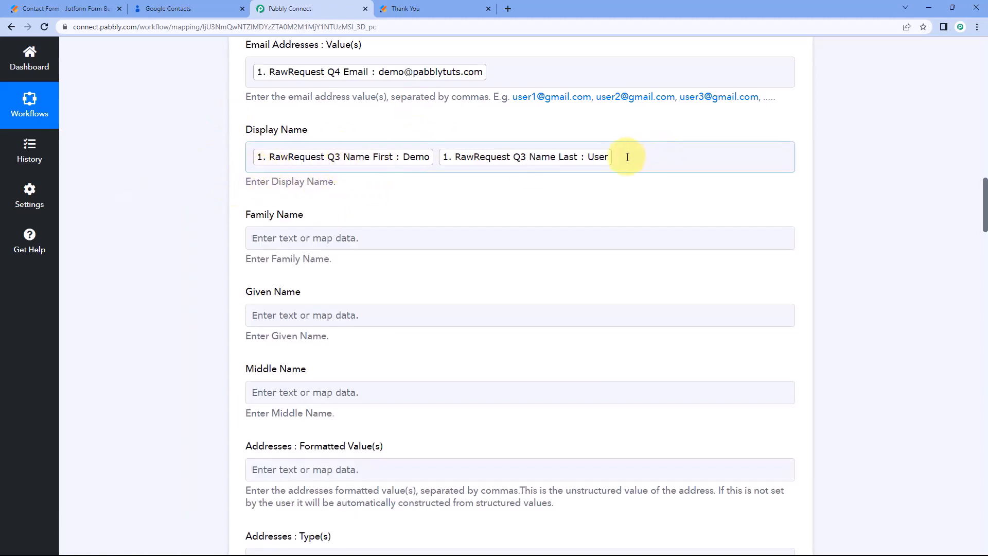
{"action": "scroll", "coordinate": [309, 165], "scroll_direction": "down", "scroll_amount": 1}
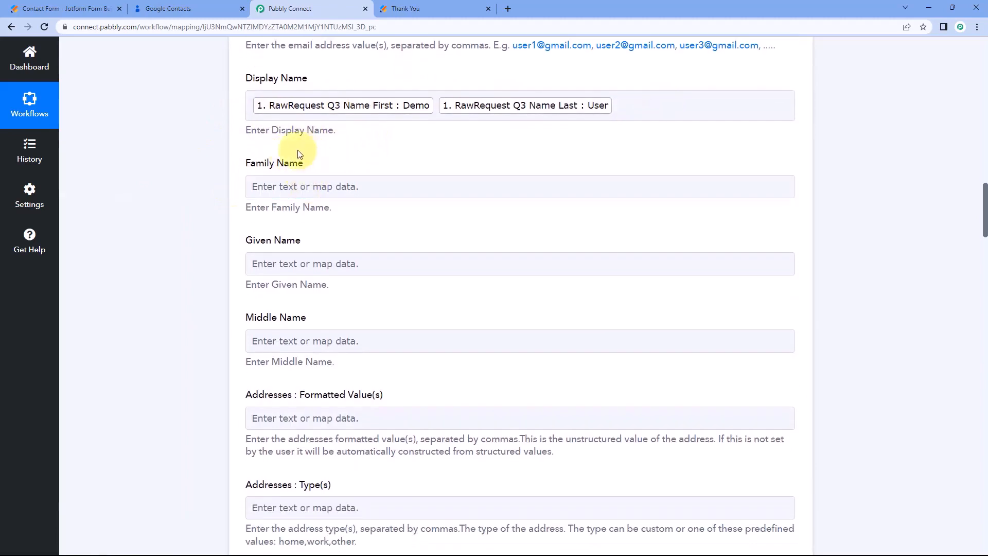
Bring up the JotForm response fields for the Family Name field.
{"action": "left_click", "coordinate": [291, 186]}
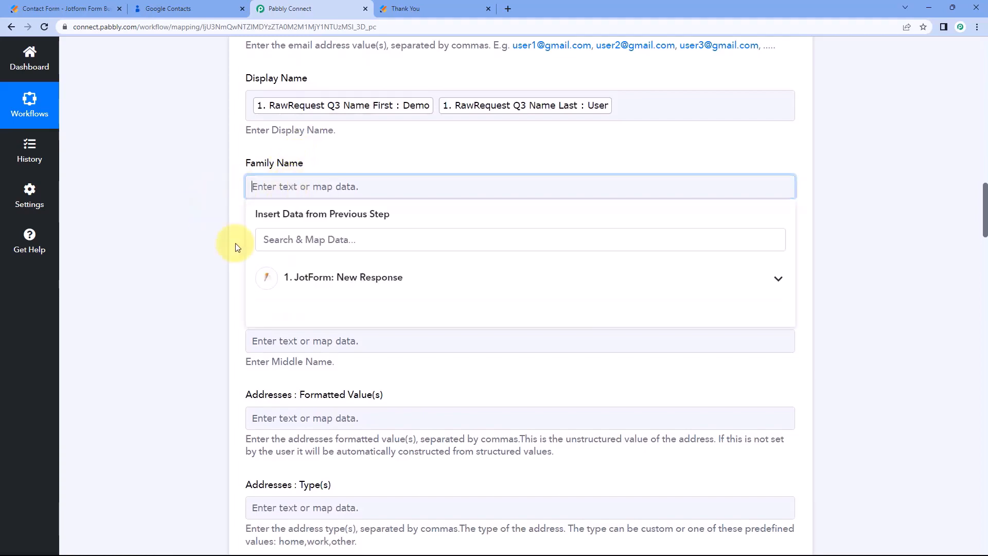
{"action": "left_click", "coordinate": [354, 278]}
{"action": "scroll", "coordinate": [331, 335], "scroll_direction": "down", "scroll_amount": 2}
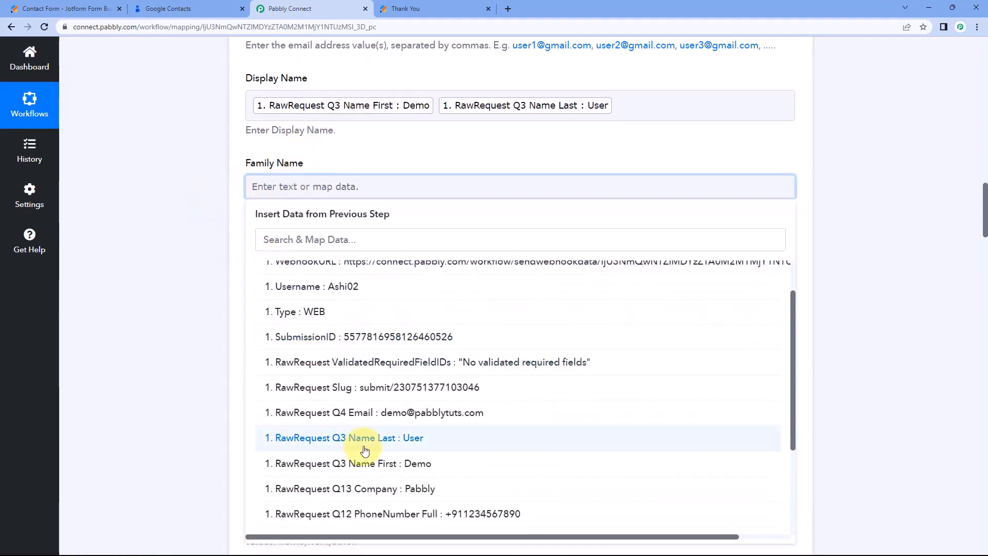
Map Q3 Name Last into Family Name and Q3 Name First into Given Name.
{"action": "left_click", "coordinate": [353, 375]}
{"action": "left_click", "coordinate": [212, 266]}
{"action": "left_click", "coordinate": [251, 271]}
{"action": "scroll", "coordinate": [247, 273], "scroll_direction": "down", "scroll_amount": 2}
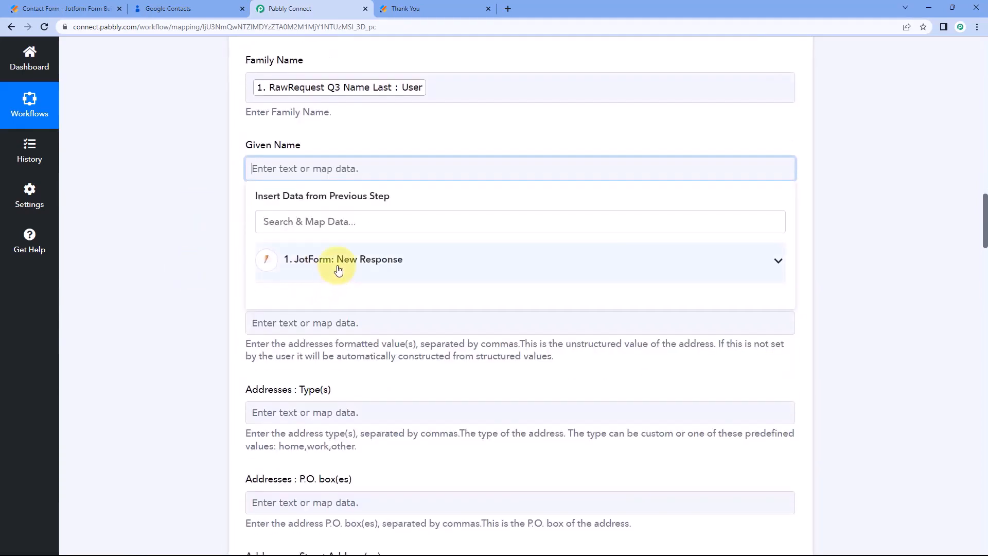
{"action": "left_click", "coordinate": [278, 263]}
{"action": "scroll", "coordinate": [330, 329], "scroll_direction": "down", "scroll_amount": 2}
{"action": "left_click", "coordinate": [407, 381]}
{"action": "left_click", "coordinate": [149, 247]}
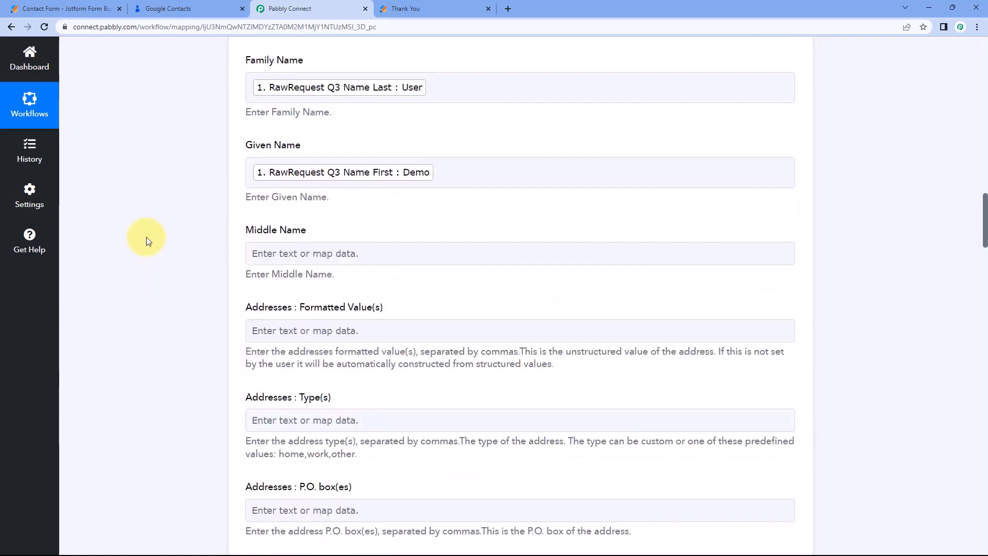
Compare the mappings against the Jotform contact form and its submission confirmation page.
{"action": "scroll", "coordinate": [150, 234], "scroll_direction": "down", "scroll_amount": 1}
{"action": "scroll", "coordinate": [150, 230], "scroll_direction": "down", "scroll_amount": 1}
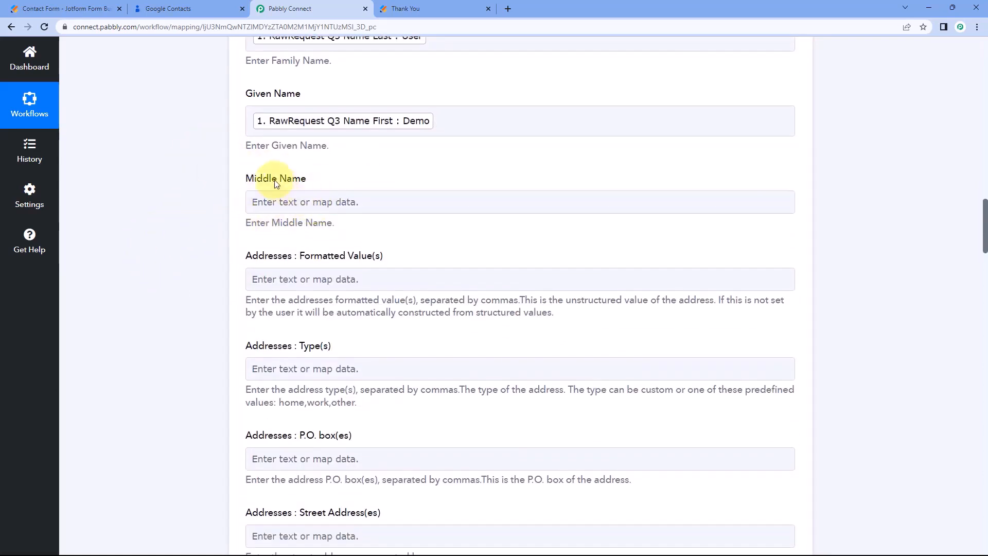
{"action": "left_click", "coordinate": [92, 6]}
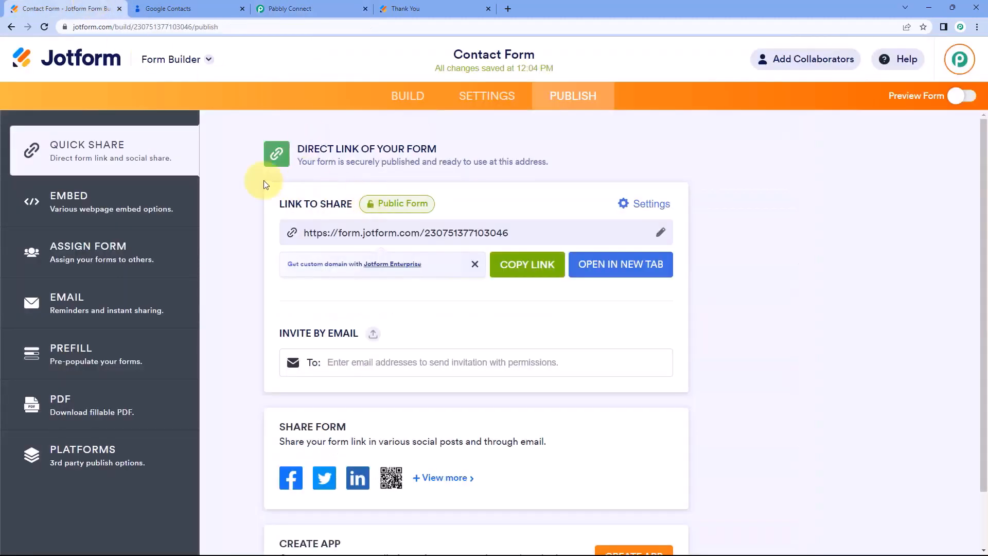
{"action": "left_click", "coordinate": [329, 7]}
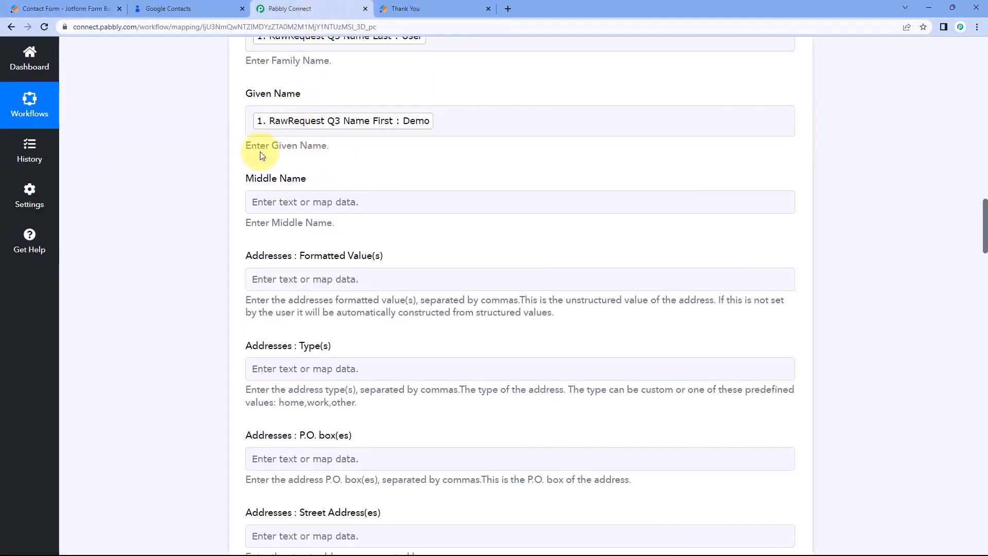
{"action": "scroll", "coordinate": [338, 191], "scroll_direction": "down", "scroll_amount": 2}
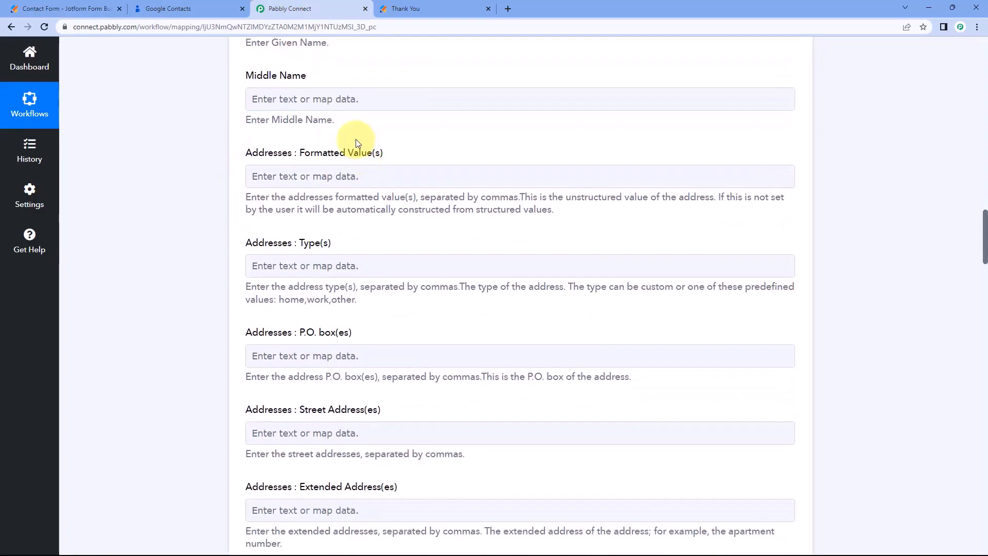
{"action": "scroll", "coordinate": [229, 177], "scroll_direction": "down", "scroll_amount": 3}
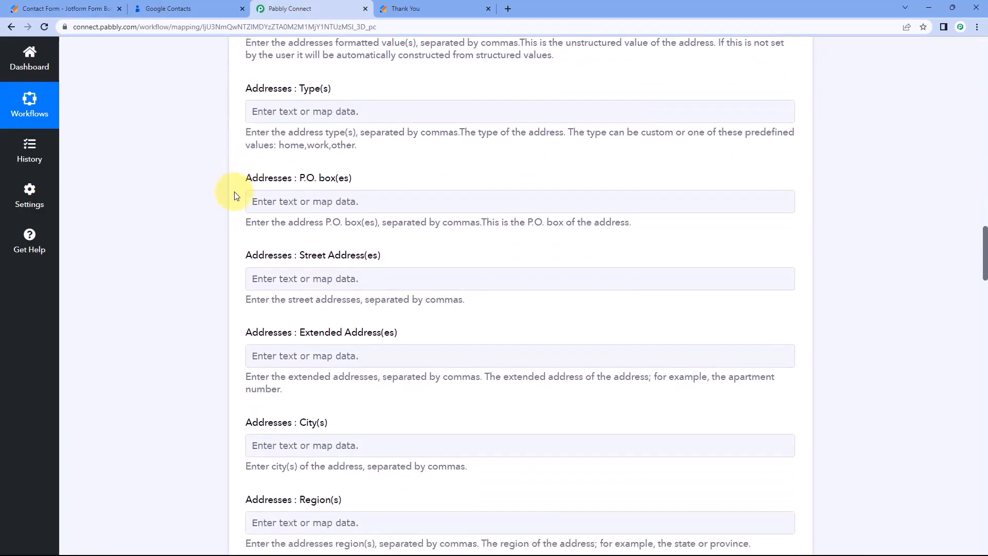
{"action": "left_click", "coordinate": [449, 7]}
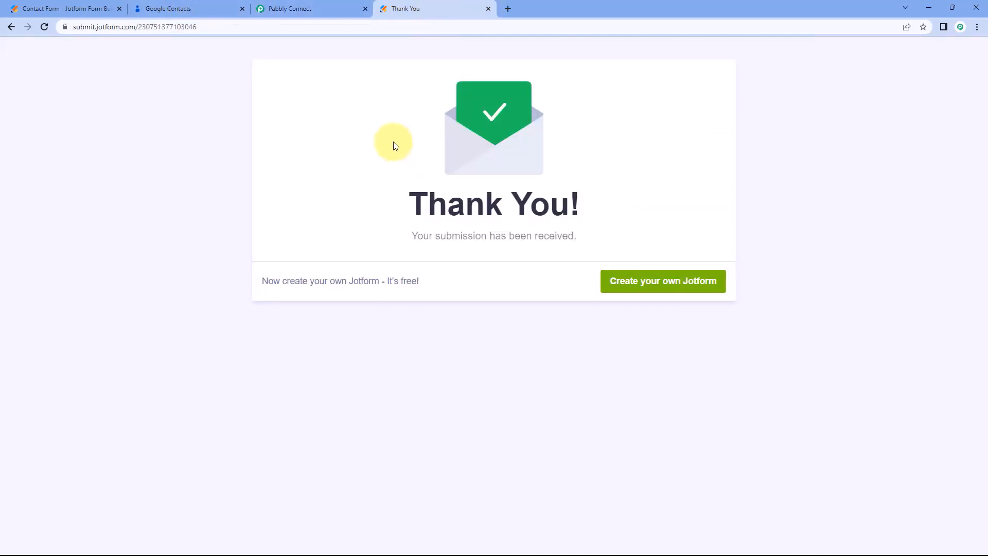
{"action": "left_click", "coordinate": [343, 5]}
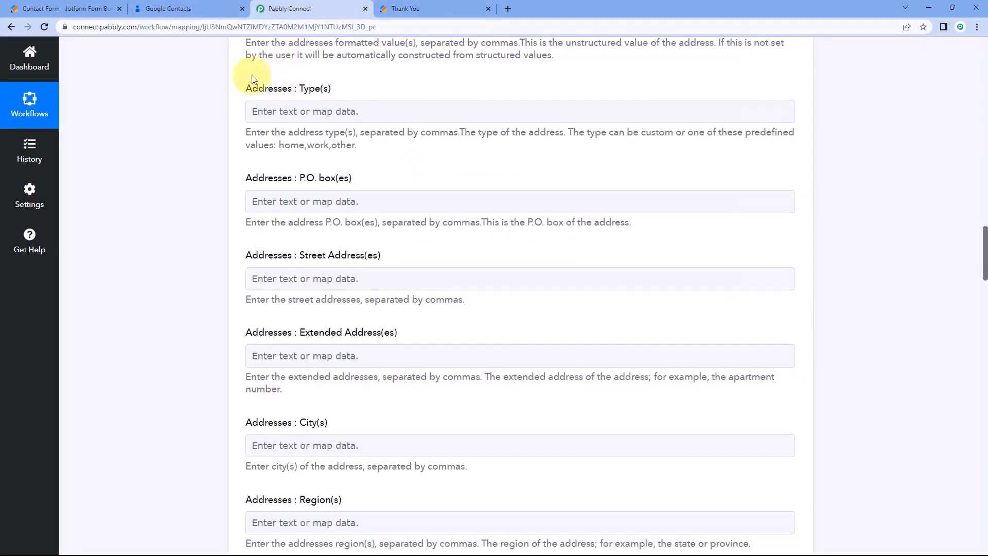
{"action": "scroll", "coordinate": [242, 131], "scroll_direction": "down", "scroll_amount": 2}
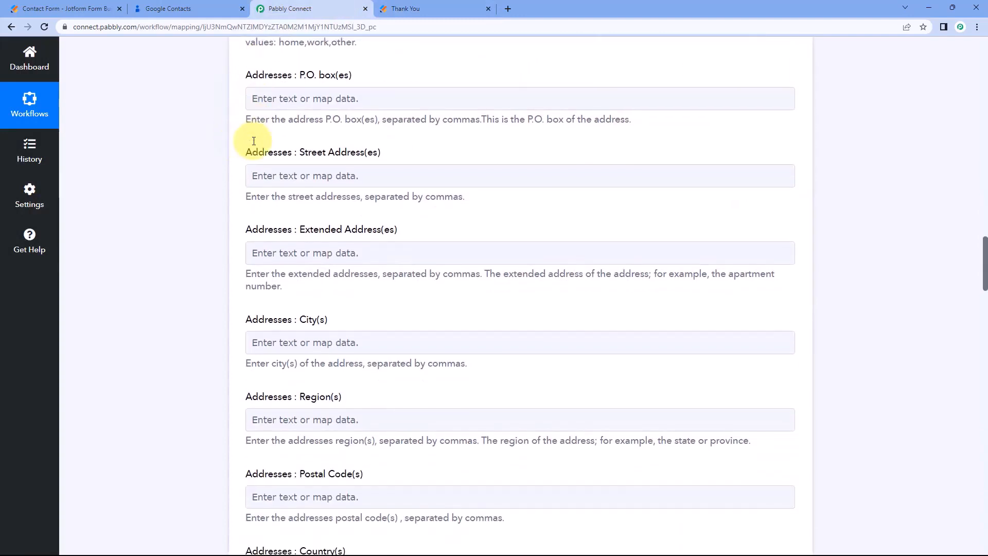
{"action": "scroll", "coordinate": [251, 208], "scroll_direction": "down", "scroll_amount": 1}
{"action": "scroll", "coordinate": [251, 209], "scroll_direction": "down", "scroll_amount": 2}
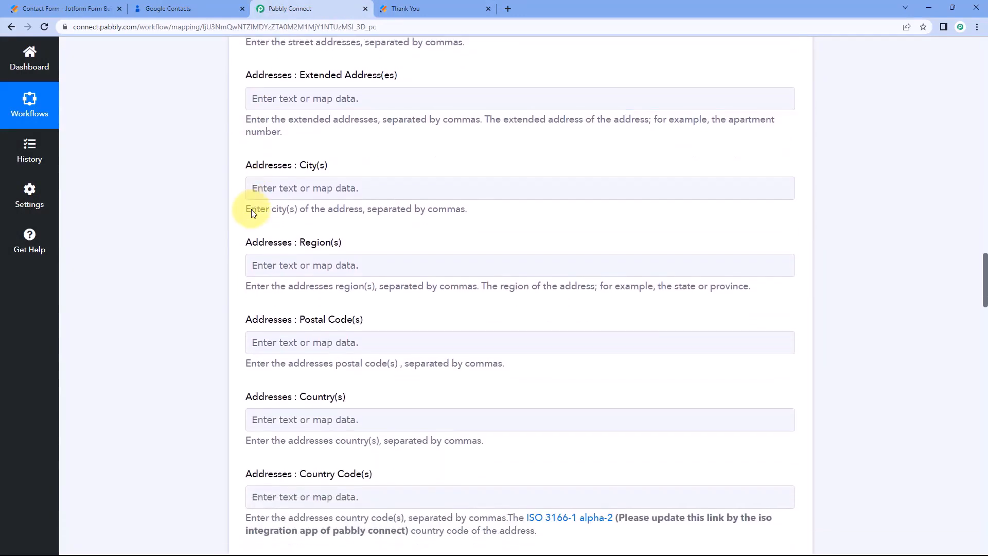
{"action": "scroll", "coordinate": [254, 182], "scroll_direction": "down", "scroll_amount": 3}
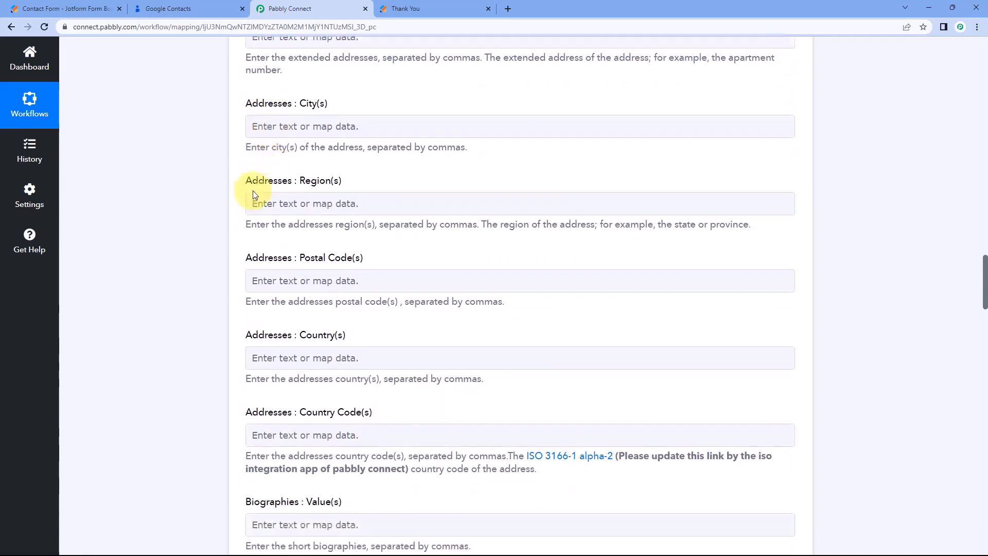
{"action": "scroll", "coordinate": [265, 248], "scroll_direction": "down", "scroll_amount": 2}
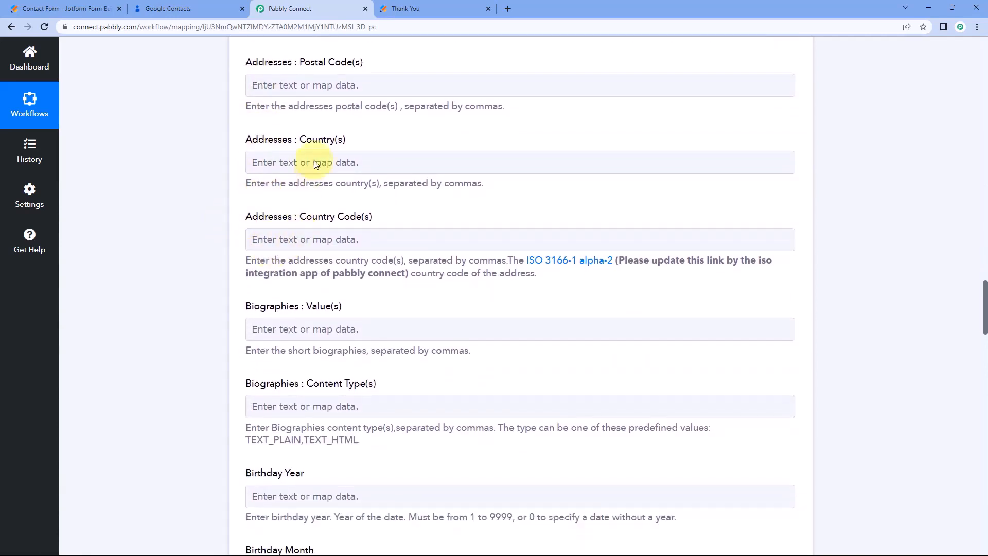
Recheck the confirmation page, then move down through the fields to Gender.
{"action": "left_click", "coordinate": [409, 9]}
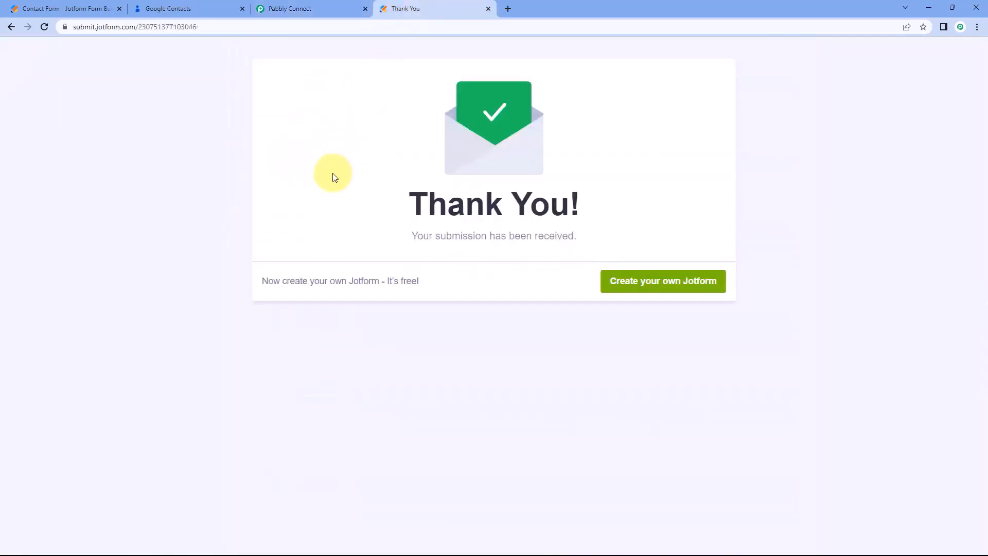
{"action": "left_click", "coordinate": [325, 9]}
{"action": "scroll", "coordinate": [201, 201], "scroll_direction": "down", "scroll_amount": 3}
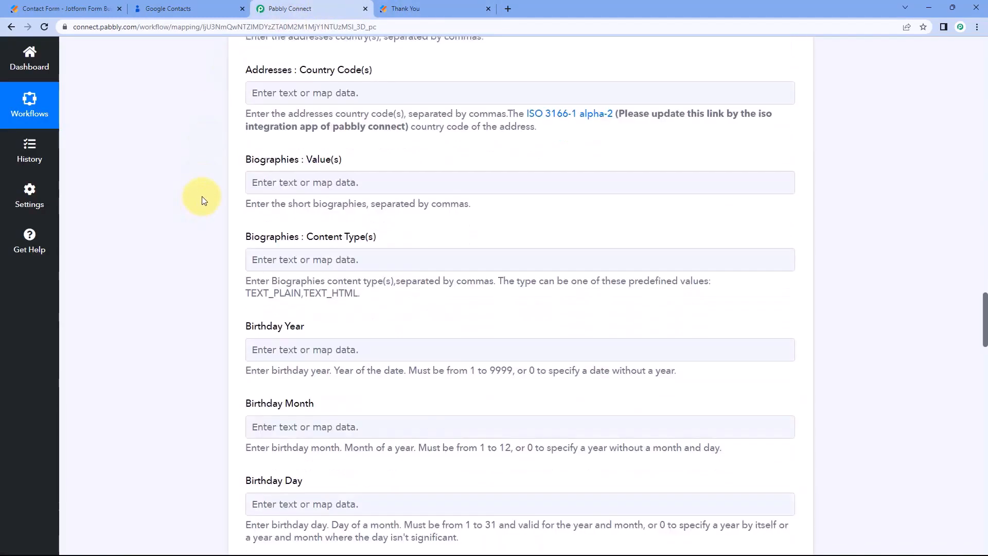
{"action": "scroll", "coordinate": [215, 180], "scroll_direction": "down", "scroll_amount": 2}
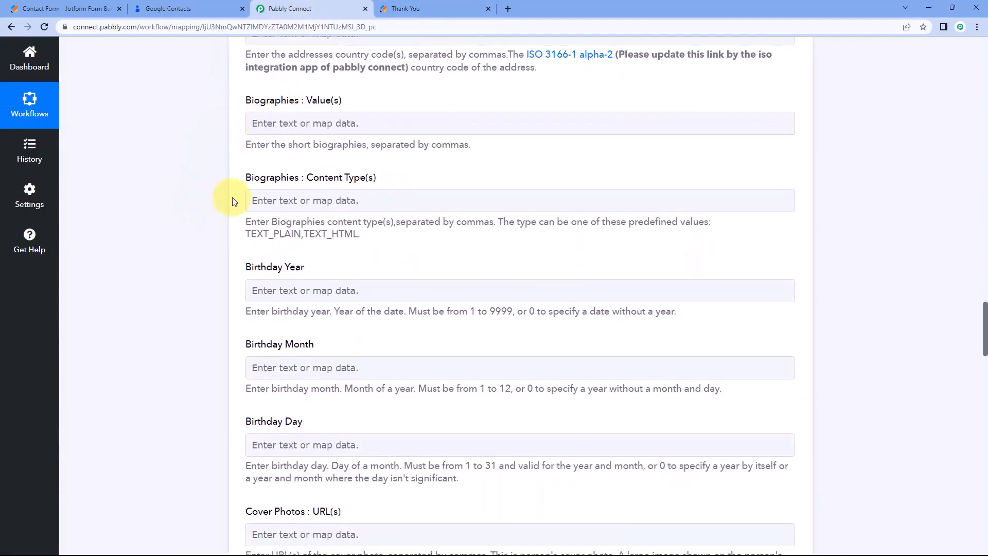
{"action": "scroll", "coordinate": [234, 227], "scroll_direction": "down", "scroll_amount": 1}
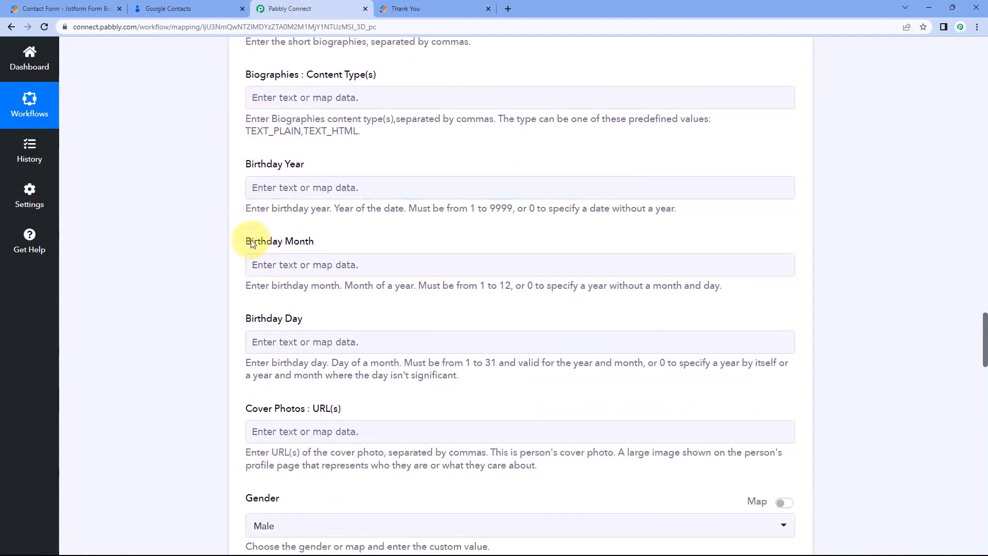
{"action": "scroll", "coordinate": [255, 232], "scroll_direction": "down", "scroll_amount": 1}
{"action": "scroll", "coordinate": [262, 260], "scroll_direction": "down", "scroll_amount": 1}
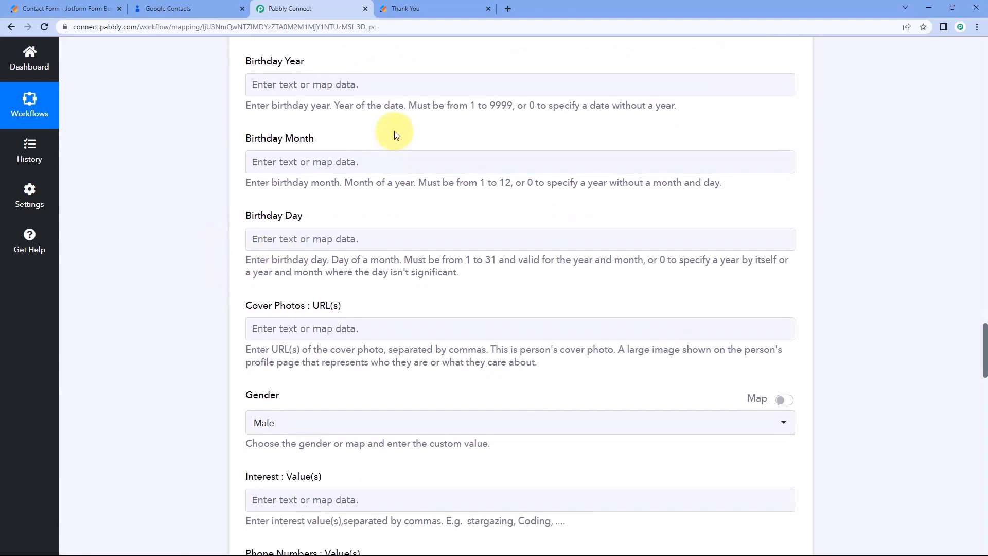
{"action": "scroll", "coordinate": [391, 135], "scroll_direction": "down", "scroll_amount": 2}
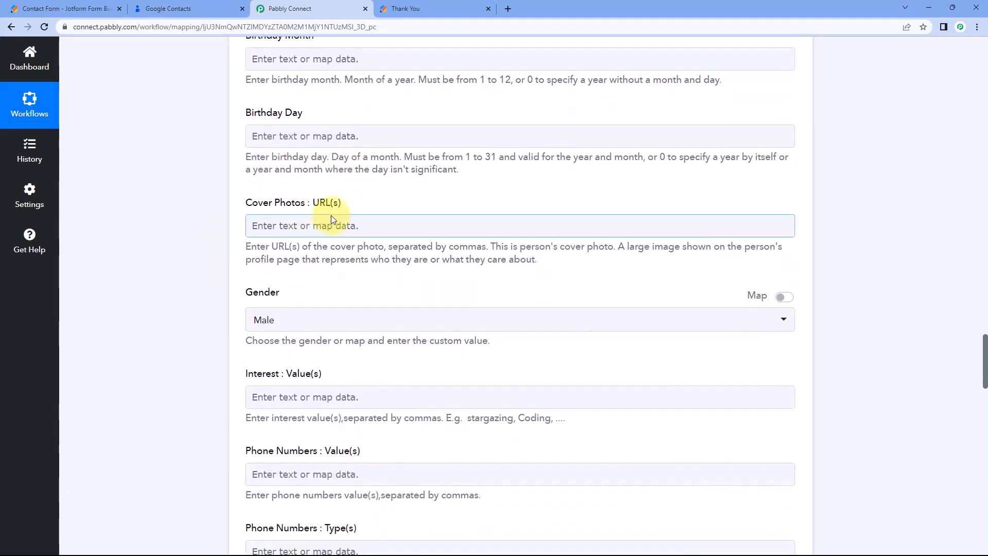
{"action": "scroll", "coordinate": [258, 288], "scroll_direction": "down", "scroll_amount": 2}
Switch Gender to map mode and leave it blank after checking the Jotform confirmation page.
{"action": "left_click", "coordinate": [320, 216]}
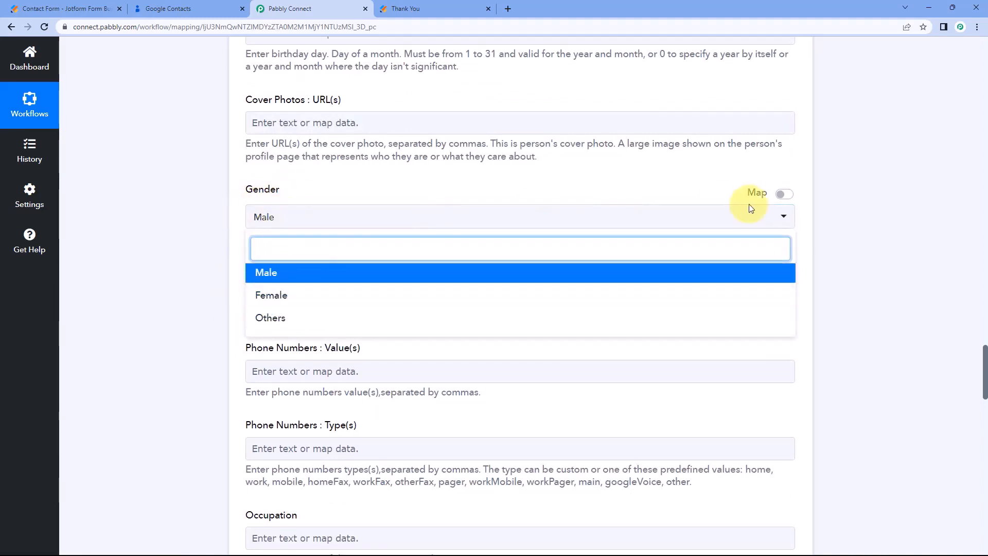
{"action": "left_click", "coordinate": [791, 200]}
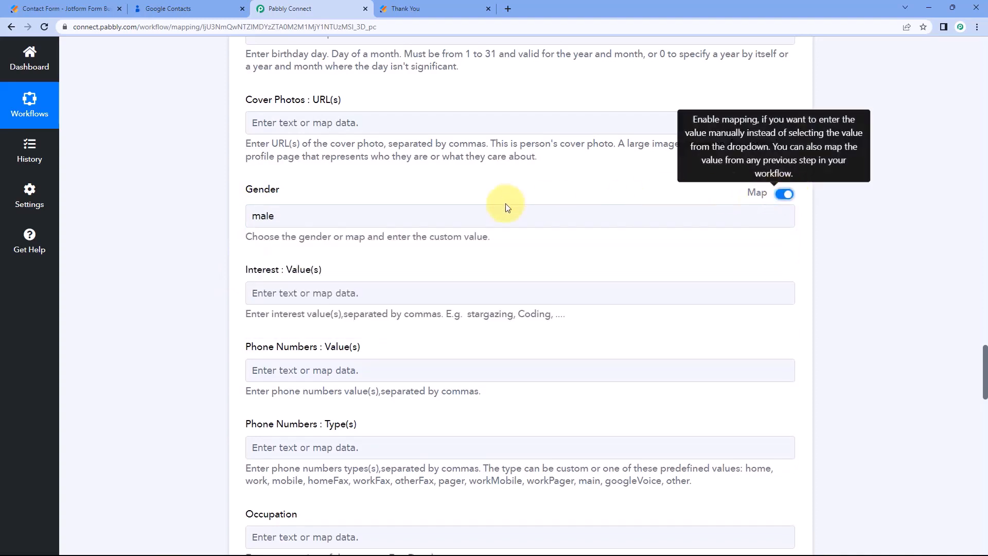
{"action": "left_click", "coordinate": [175, 229]}
{"action": "left_click", "coordinate": [406, 9]}
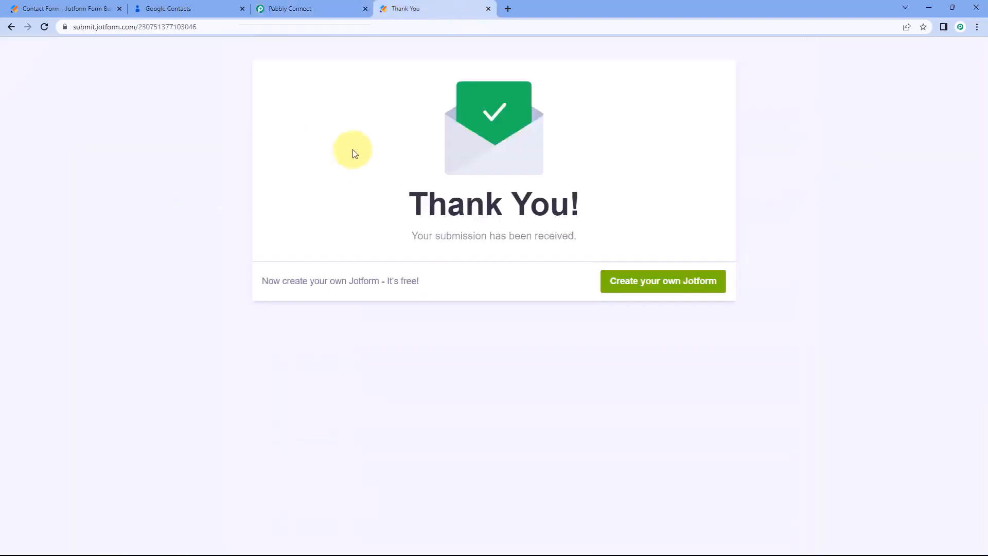
{"action": "left_click", "coordinate": [329, 8]}
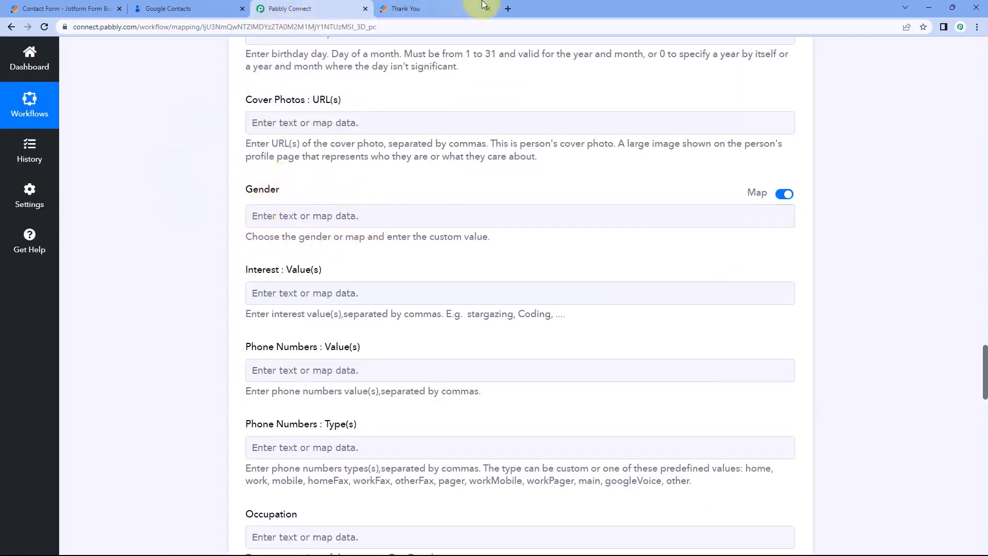
{"action": "left_click", "coordinate": [438, 9]}
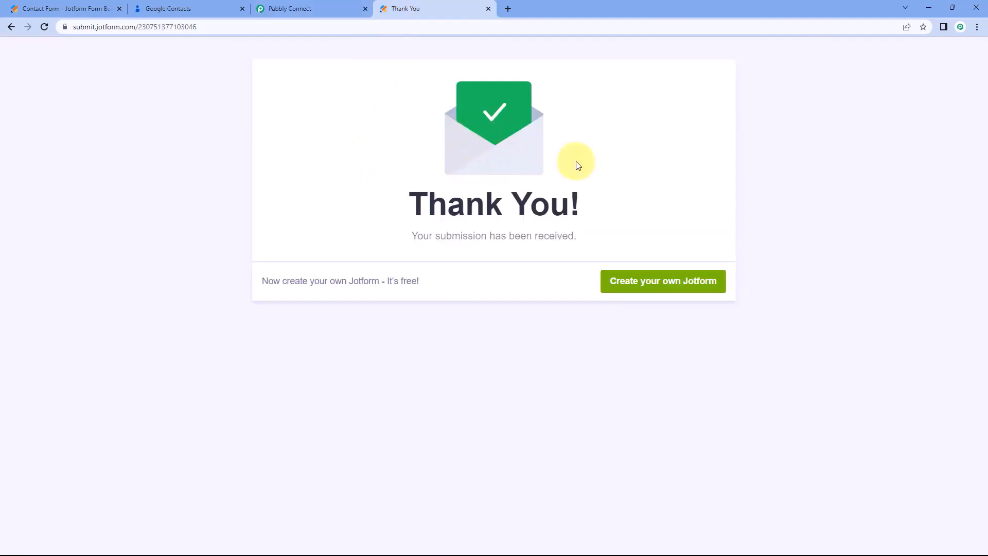
{"action": "left_click", "coordinate": [309, 8]}
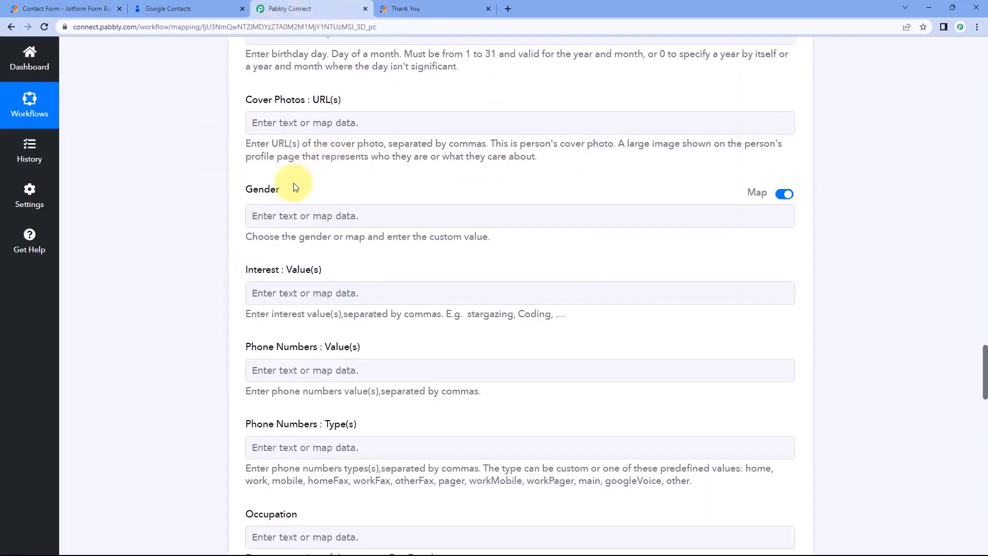
{"action": "scroll", "coordinate": [227, 221], "scroll_direction": "down", "scroll_amount": 2}
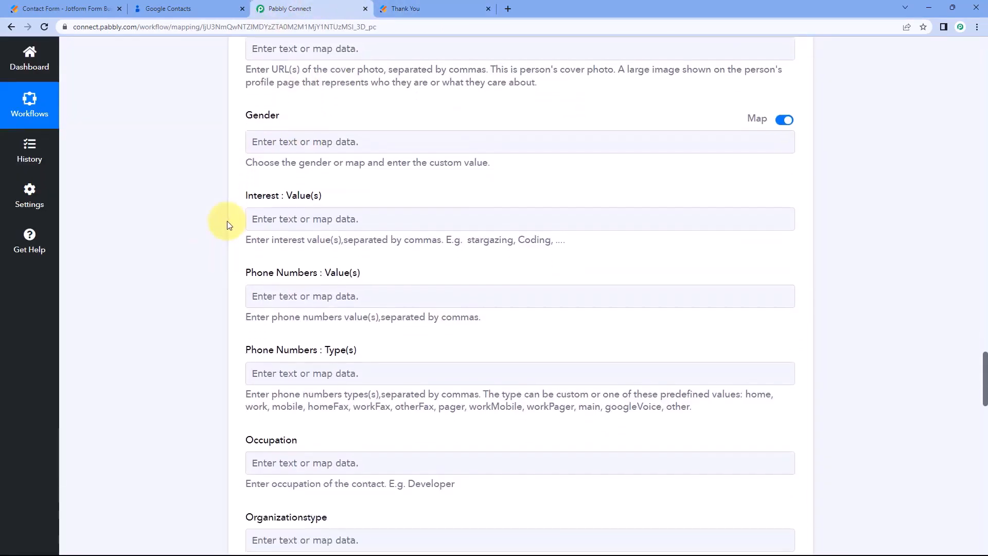
{"action": "scroll", "coordinate": [227, 221], "scroll_direction": "down", "scroll_amount": 1}
{"action": "scroll", "coordinate": [233, 205], "scroll_direction": "down", "scroll_amount": 1}
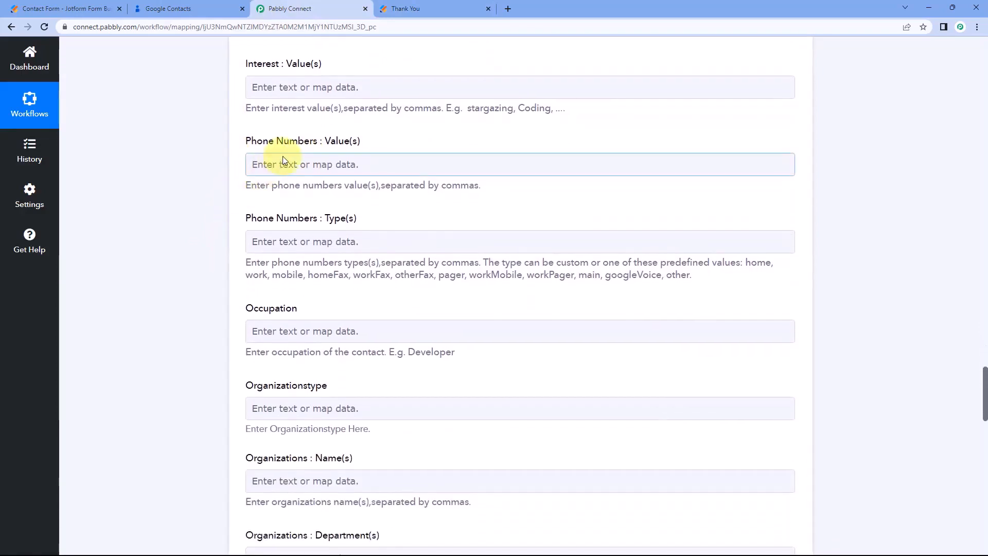
Map Q12 PhoneNumber Full into Phone Numbers Value(s).
{"action": "left_click", "coordinate": [279, 164]}
{"action": "left_click", "coordinate": [341, 255]}
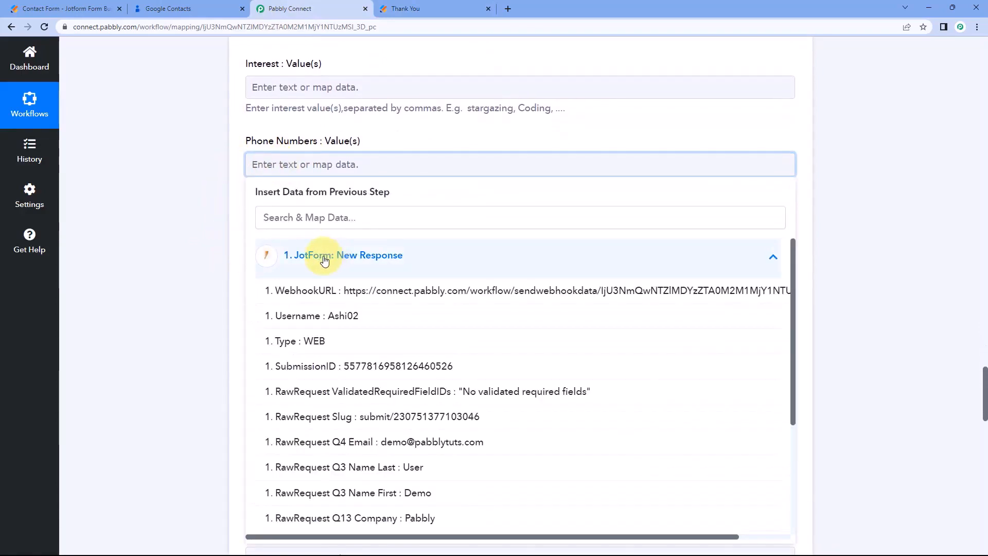
{"action": "scroll", "coordinate": [348, 391], "scroll_direction": "down", "scroll_amount": 1}
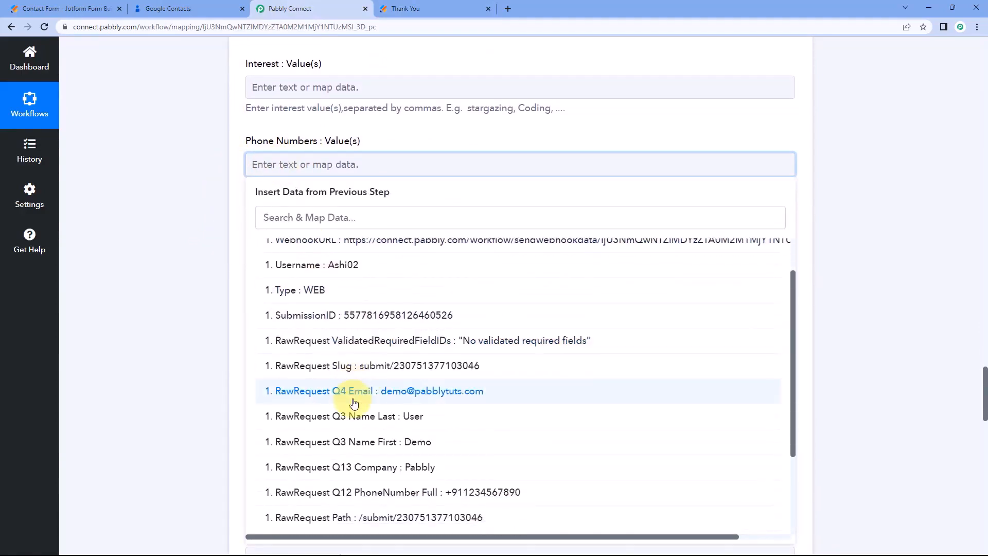
{"action": "left_click", "coordinate": [364, 492]}
{"action": "left_click", "coordinate": [211, 329]}
{"action": "scroll", "coordinate": [257, 283], "scroll_direction": "down", "scroll_amount": 1}
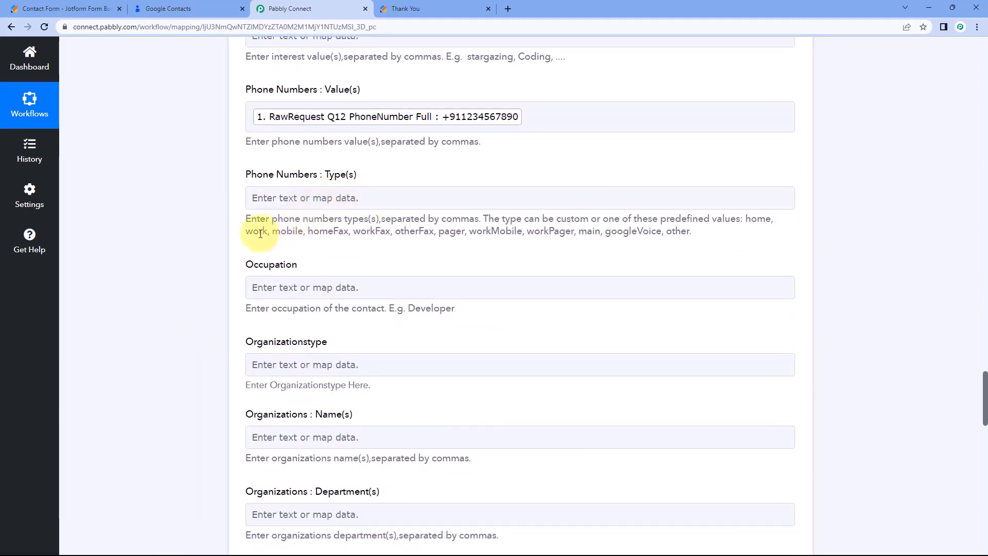
Copy the word 'mobile' and paste it into Phone Numbers Type(s).
{"action": "right_click", "coordinate": [291, 232]}
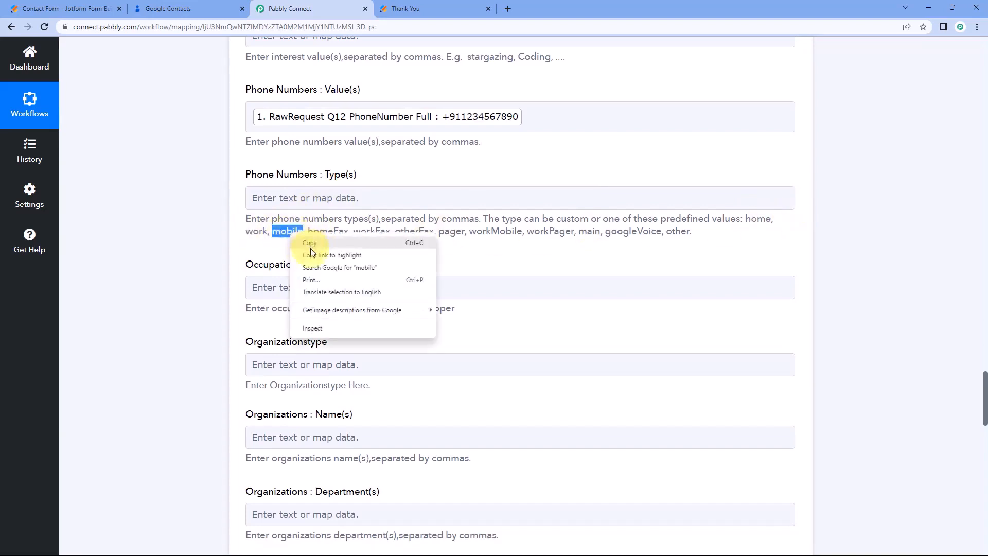
{"action": "left_click", "coordinate": [302, 244]}
{"action": "left_click", "coordinate": [260, 196]}
{"action": "right_click", "coordinate": [297, 200]}
{"action": "left_click", "coordinate": [322, 282]}
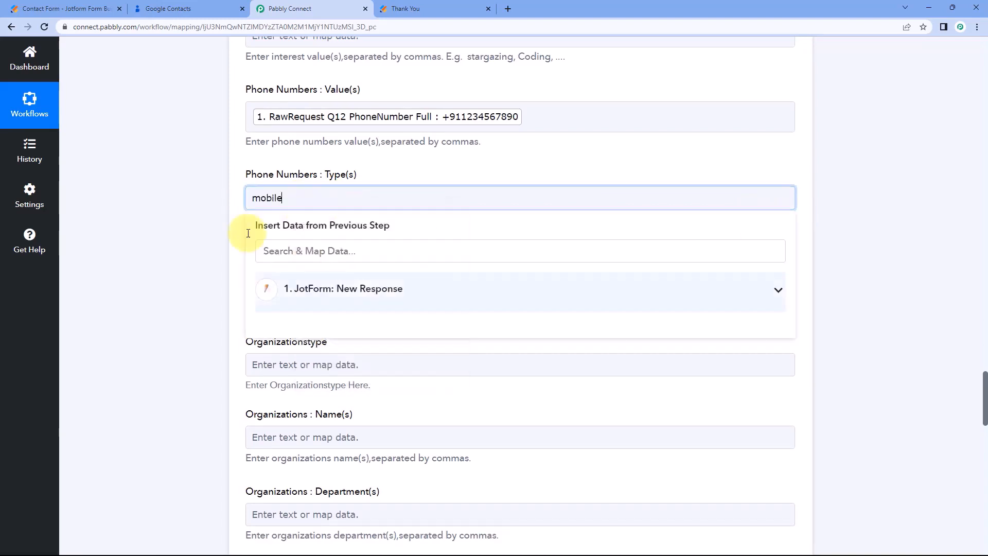
{"action": "scroll", "coordinate": [241, 215], "scroll_direction": "down", "scroll_amount": 2}
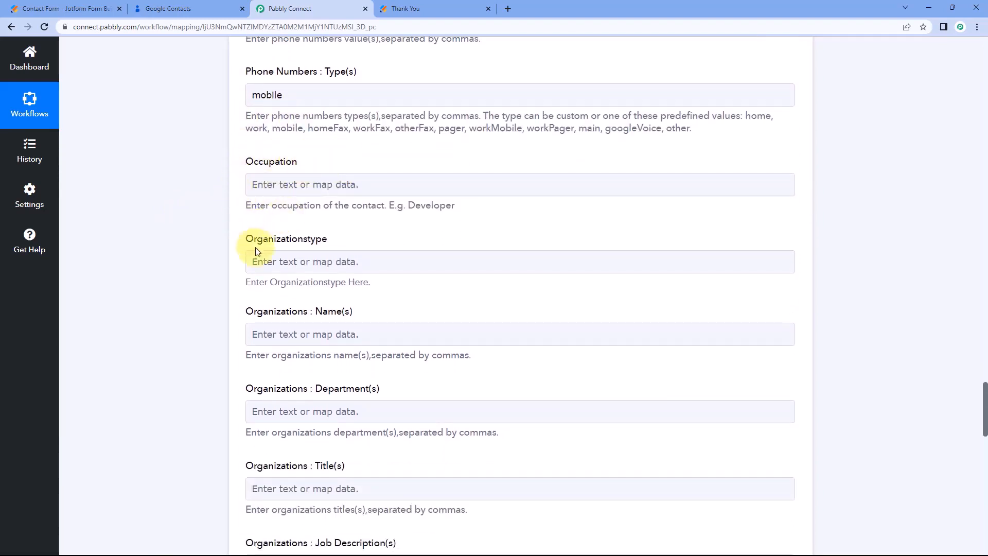
{"action": "scroll", "coordinate": [255, 247], "scroll_direction": "down", "scroll_amount": 4}
{"action": "scroll", "coordinate": [274, 227], "scroll_direction": "down", "scroll_amount": 3}
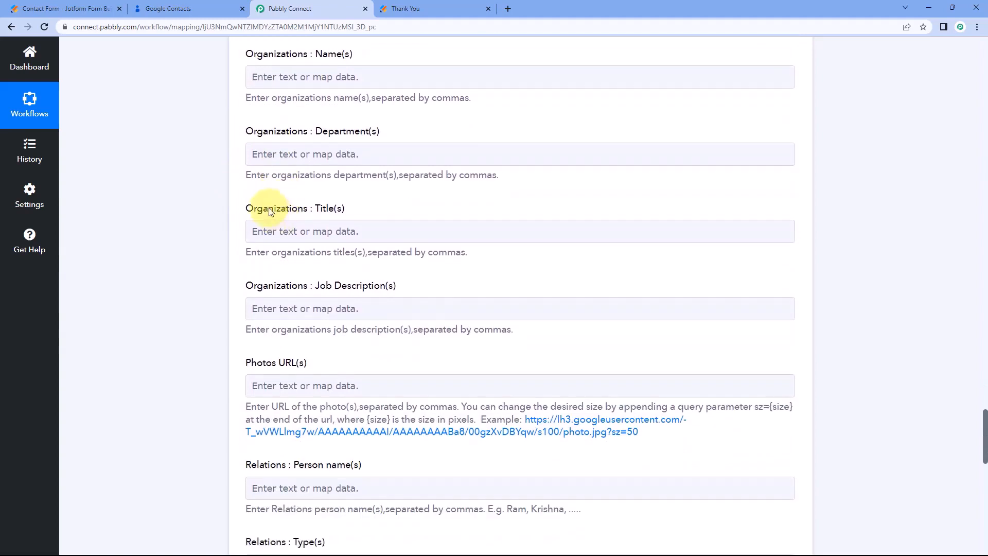
{"action": "scroll", "coordinate": [262, 204], "scroll_direction": "up", "scroll_amount": 2}
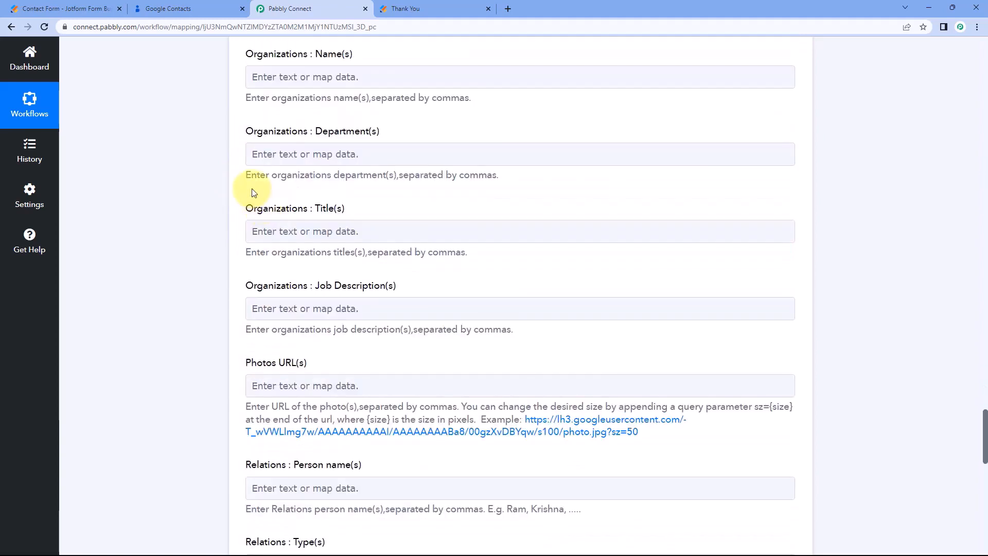
{"action": "scroll", "coordinate": [251, 188], "scroll_direction": "up", "scroll_amount": 2}
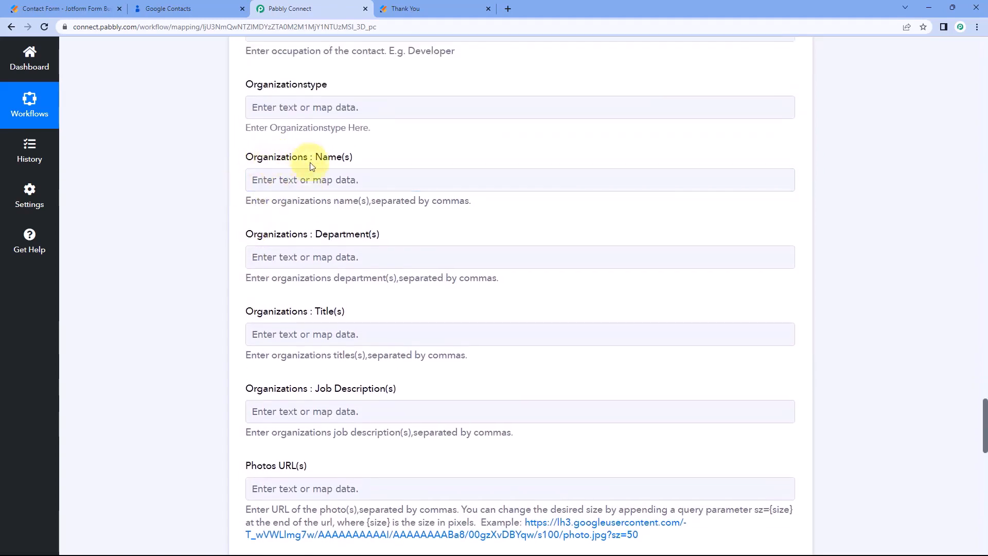
Map Q13 Company into Organizations Name(s).
{"action": "left_click", "coordinate": [282, 180]}
{"action": "left_click", "coordinate": [332, 278]}
{"action": "scroll", "coordinate": [354, 304], "scroll_direction": "down", "scroll_amount": 2}
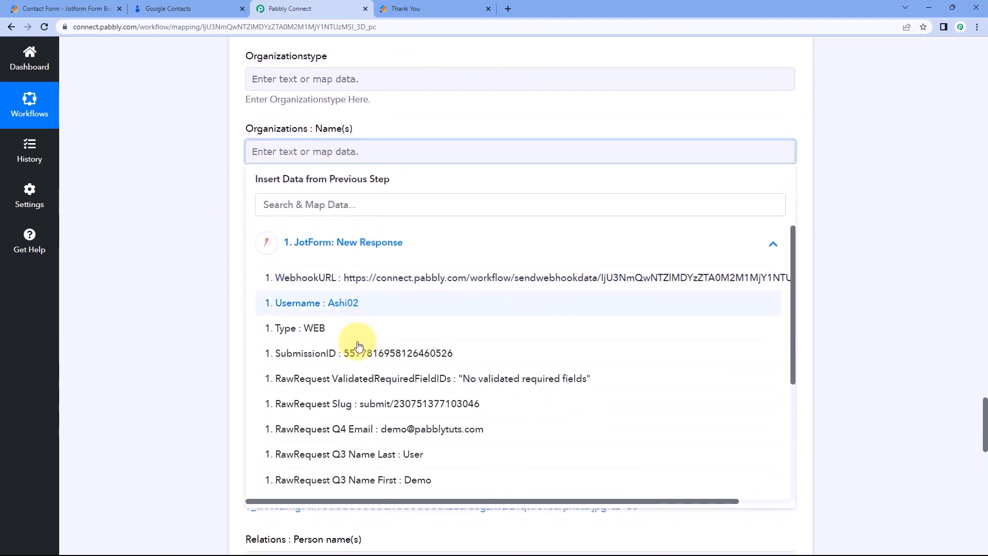
{"action": "left_click", "coordinate": [365, 430]}
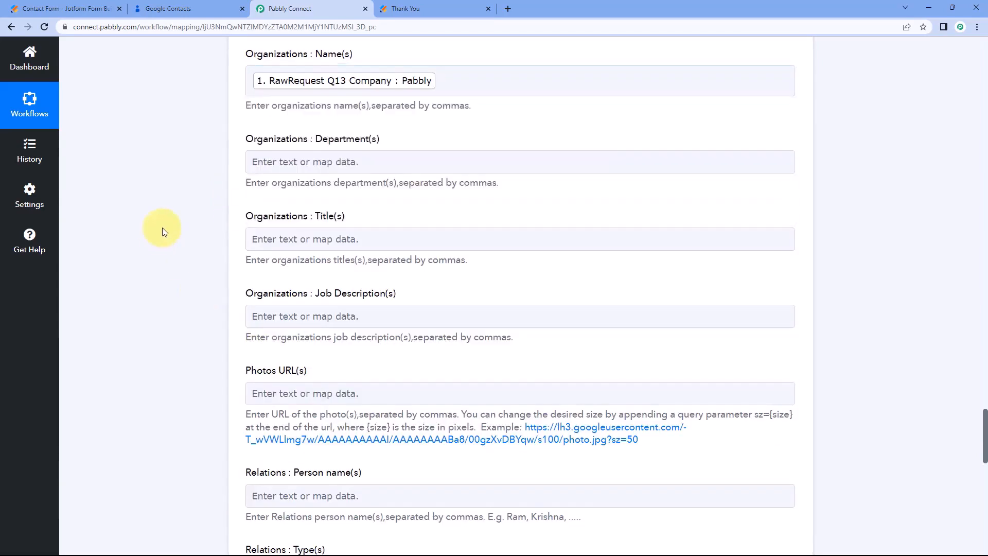
{"action": "scroll", "coordinate": [214, 191], "scroll_direction": "down", "scroll_amount": 4}
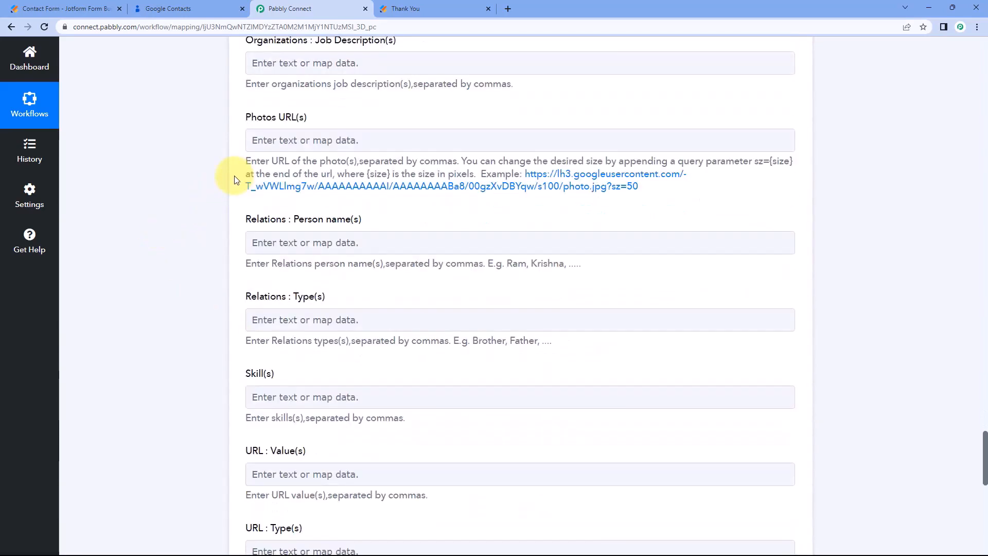
{"action": "scroll", "coordinate": [234, 175], "scroll_direction": "down", "scroll_amount": 8}
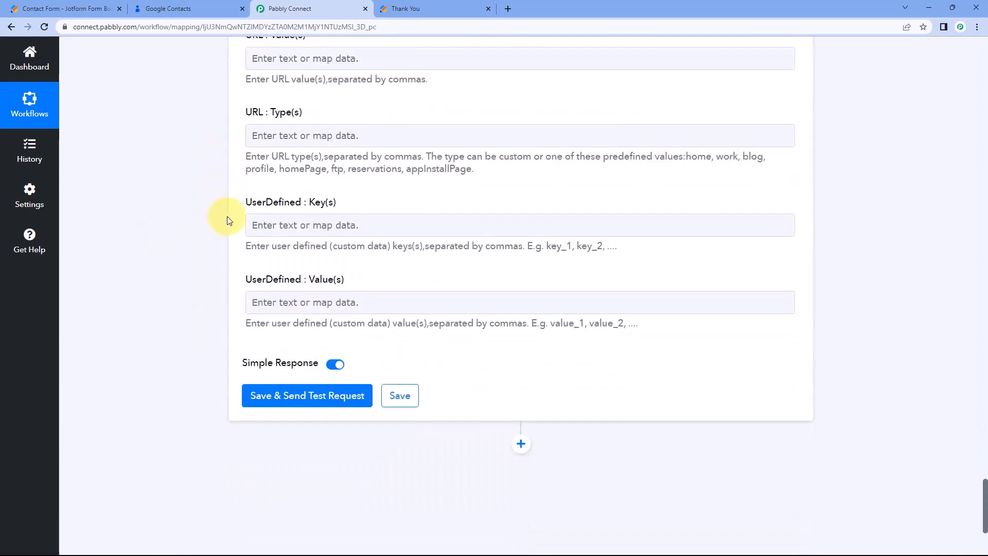
{"action": "scroll", "coordinate": [227, 217], "scroll_direction": "up", "scroll_amount": 4}
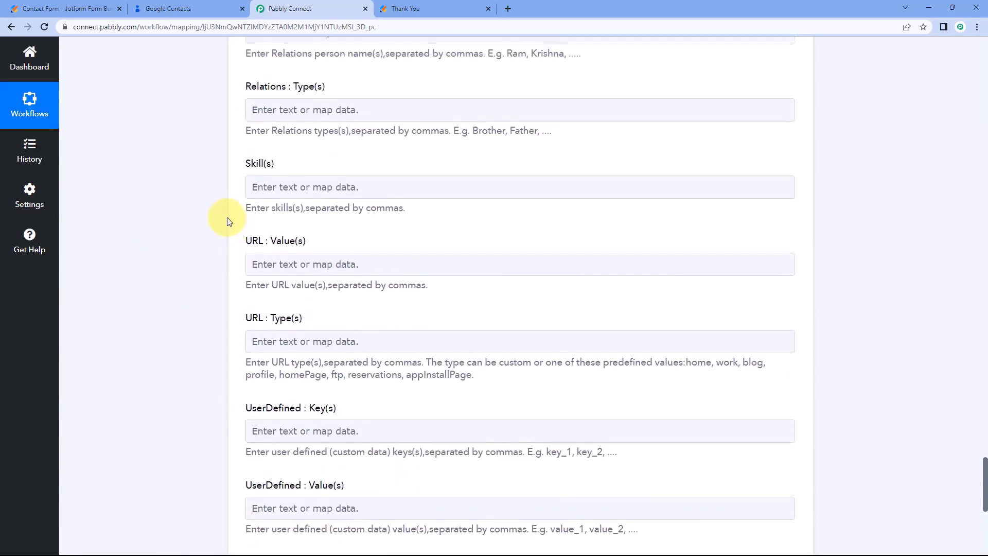
{"action": "scroll", "coordinate": [227, 218], "scroll_direction": "up", "scroll_amount": 4}
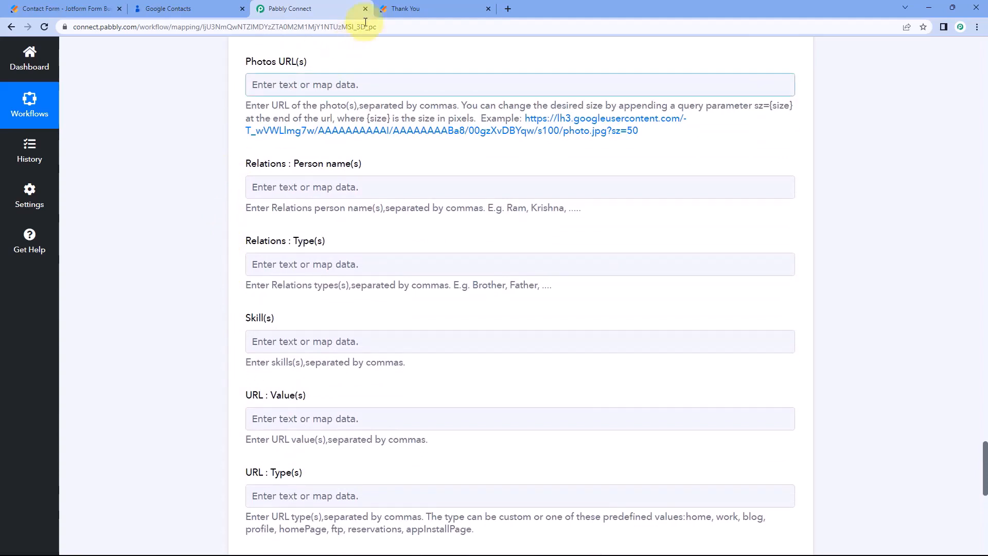
Check the Jotform confirmation page, then review the remaining optional fields down to UserDefined.
{"action": "left_click", "coordinate": [435, 8]}
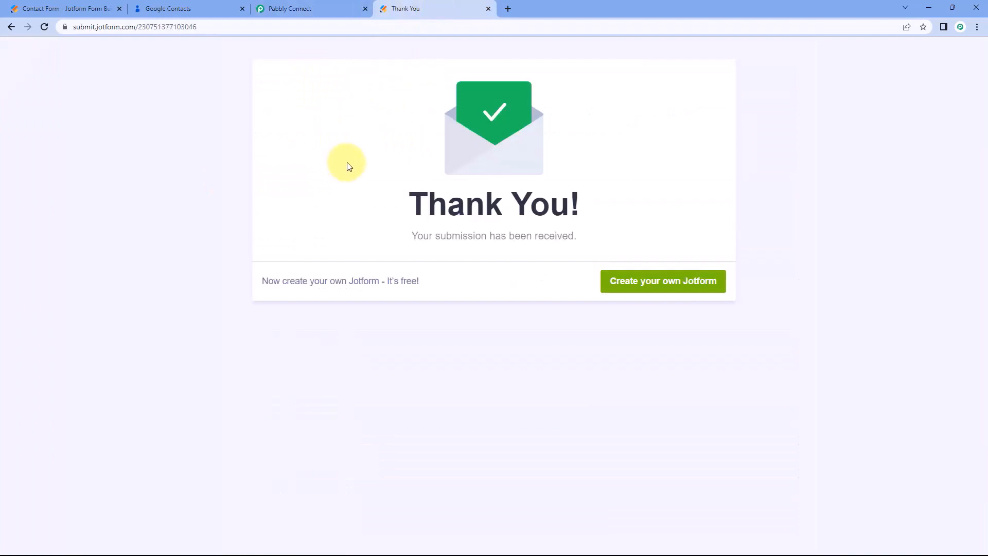
{"action": "left_click", "coordinate": [342, 7]}
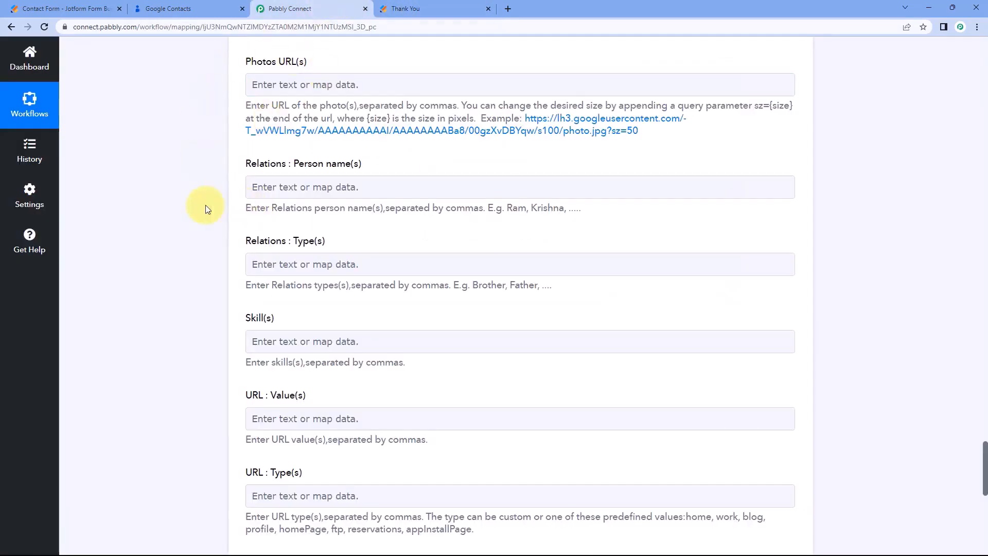
{"action": "scroll", "coordinate": [205, 205], "scroll_direction": "down", "scroll_amount": 2}
{"action": "scroll", "coordinate": [267, 116], "scroll_direction": "down", "scroll_amount": 6}
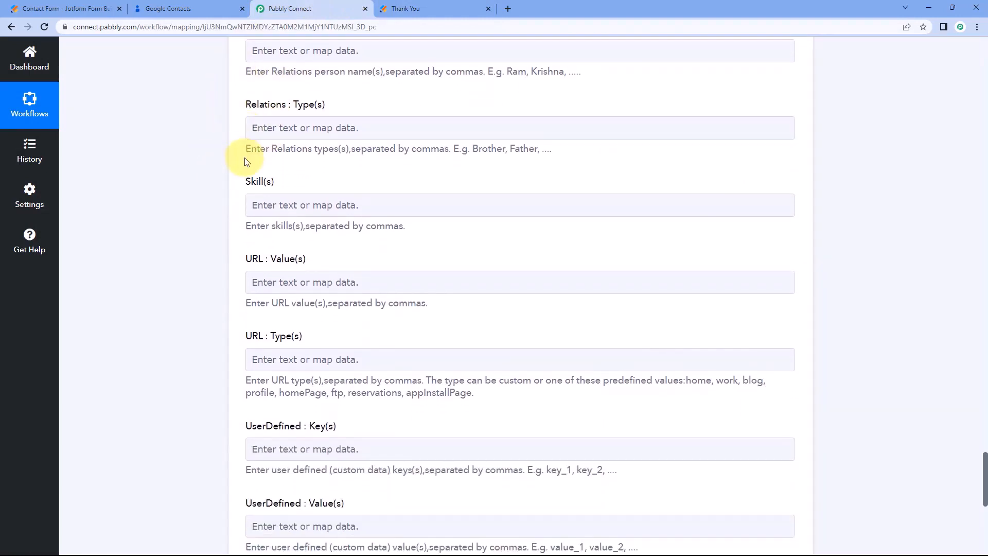
{"action": "scroll", "coordinate": [229, 213], "scroll_direction": "down", "scroll_amount": 2}
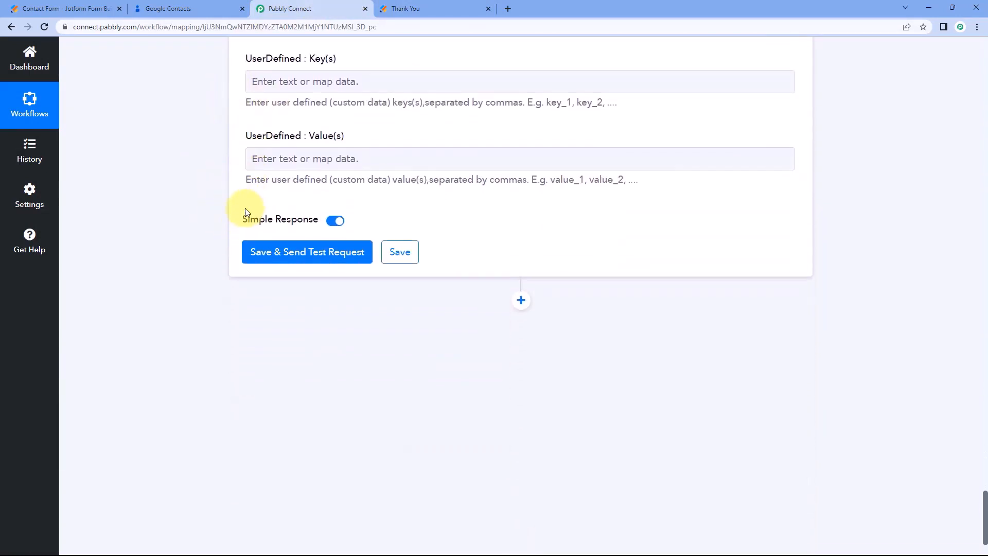
Save the Create Contact step and send a test request to Google Contacts.
{"action": "left_click", "coordinate": [314, 245]}
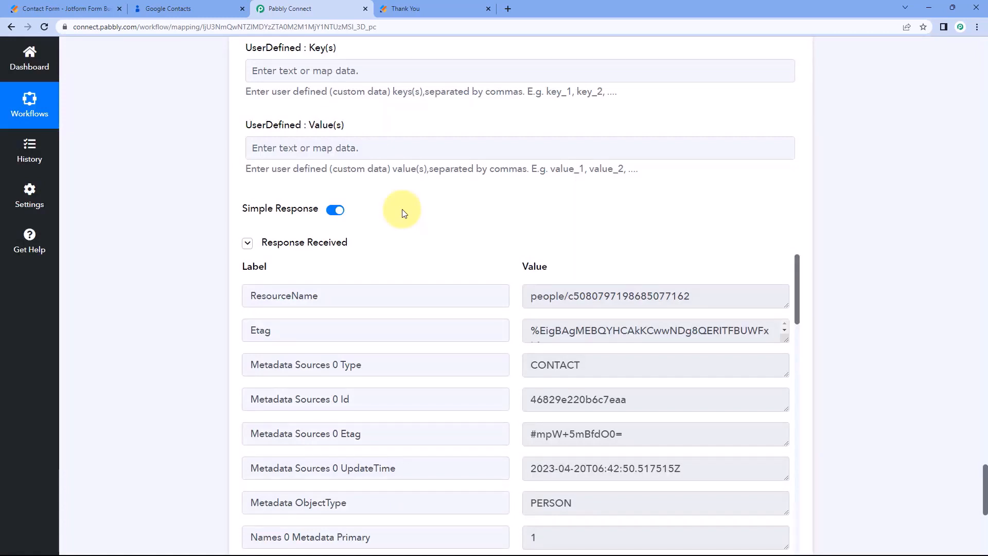
{"action": "scroll", "coordinate": [404, 213], "scroll_direction": "down", "scroll_amount": 2}
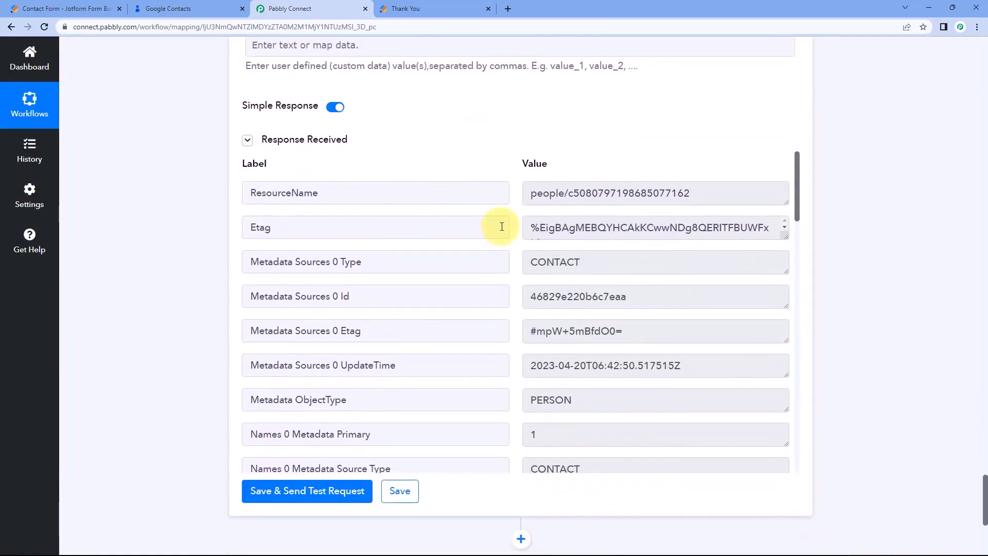
{"action": "scroll", "coordinate": [513, 246], "scroll_direction": "down", "scroll_amount": 8}
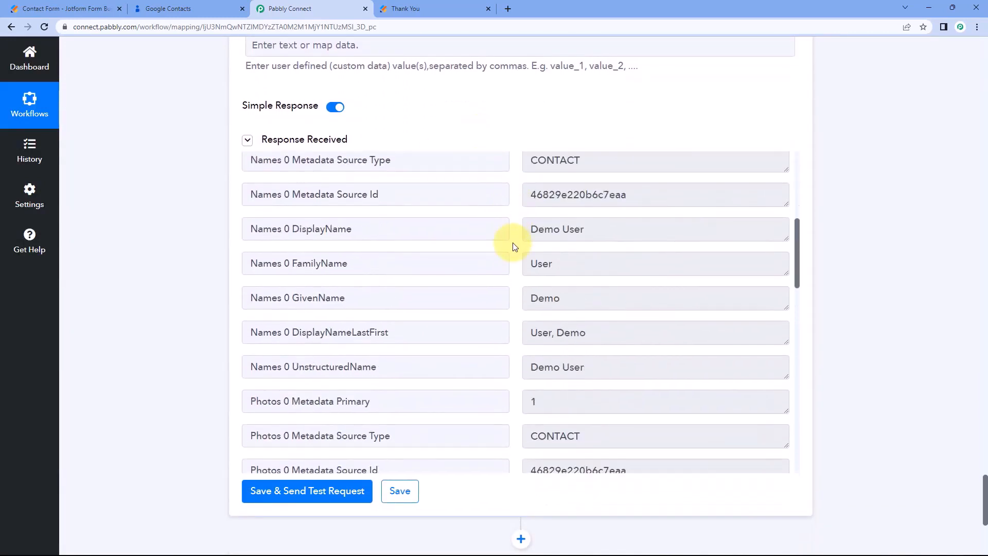
{"action": "scroll", "coordinate": [512, 246], "scroll_direction": "down", "scroll_amount": 4}
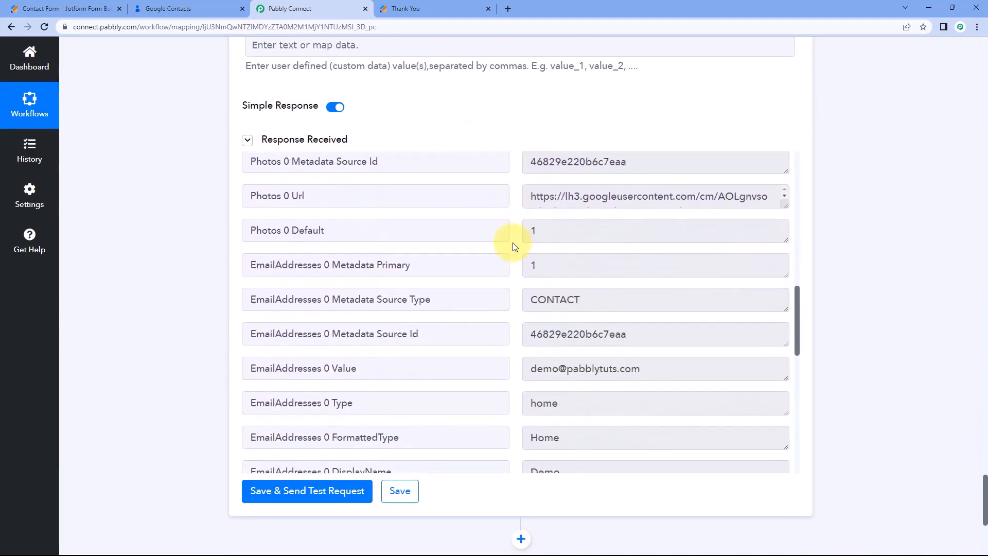
Review the Google Contacts field mappings in the Create Contact action.
{"action": "scroll", "coordinate": [513, 246], "scroll_direction": "up", "scroll_amount": 2}
{"action": "scroll", "coordinate": [513, 246], "scroll_direction": "up", "scroll_amount": 9}
{"action": "scroll", "coordinate": [441, 165], "scroll_direction": "up", "scroll_amount": 10}
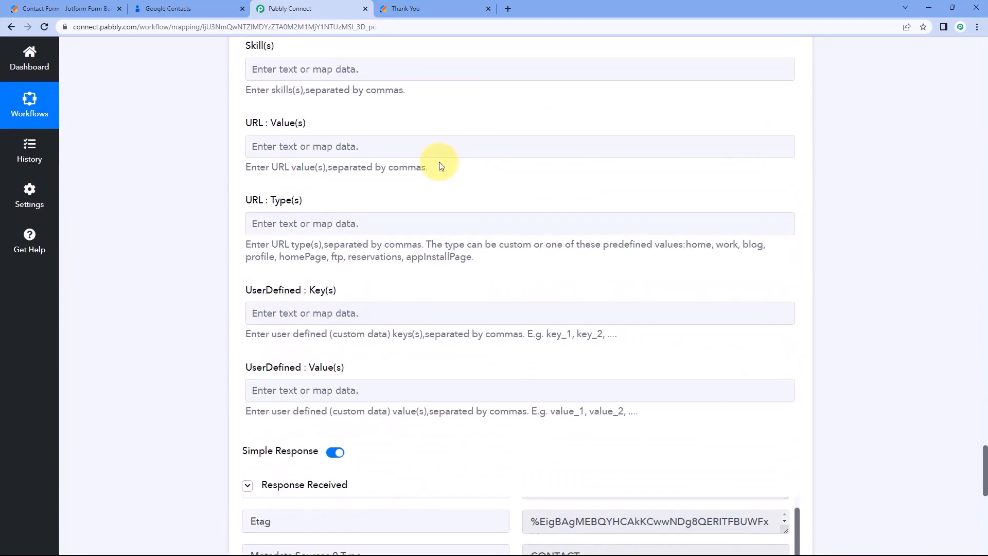
{"action": "scroll", "coordinate": [404, 211], "scroll_direction": "up", "scroll_amount": 12}
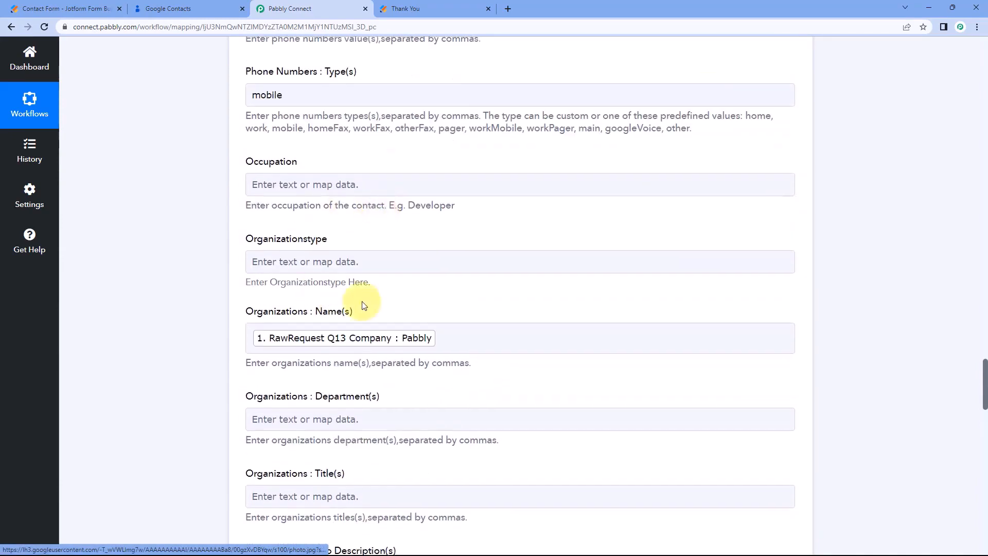
{"action": "scroll", "coordinate": [374, 255], "scroll_direction": "up", "scroll_amount": 18}
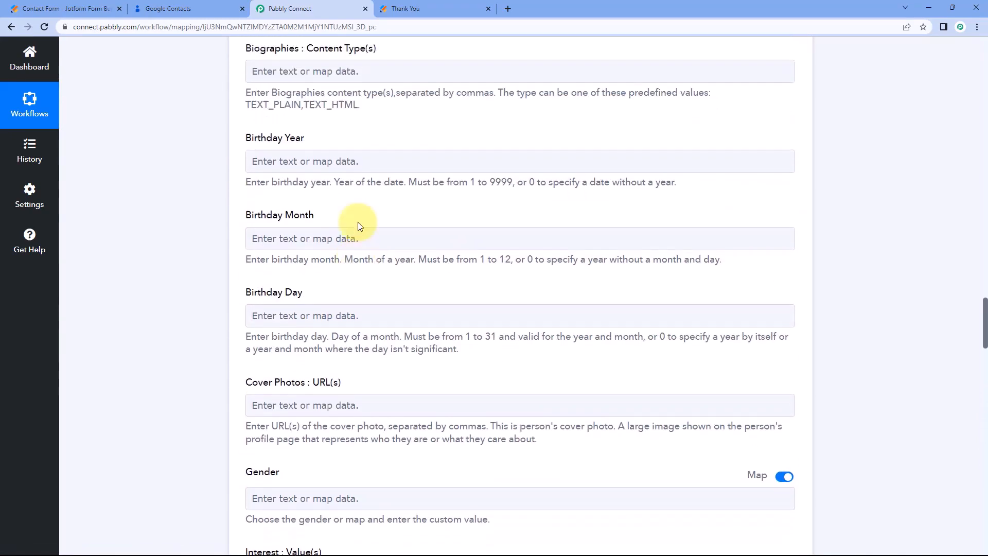
{"action": "scroll", "coordinate": [358, 219], "scroll_direction": "up", "scroll_amount": 8}
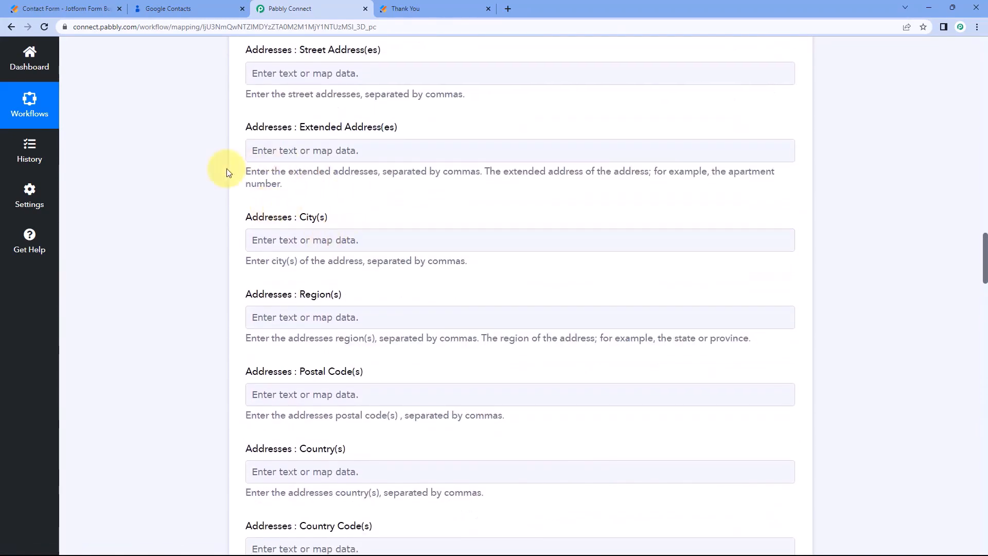
{"action": "scroll", "coordinate": [225, 177], "scroll_direction": "up", "scroll_amount": 4}
{"action": "scroll", "coordinate": [224, 177], "scroll_direction": "up", "scroll_amount": 8}
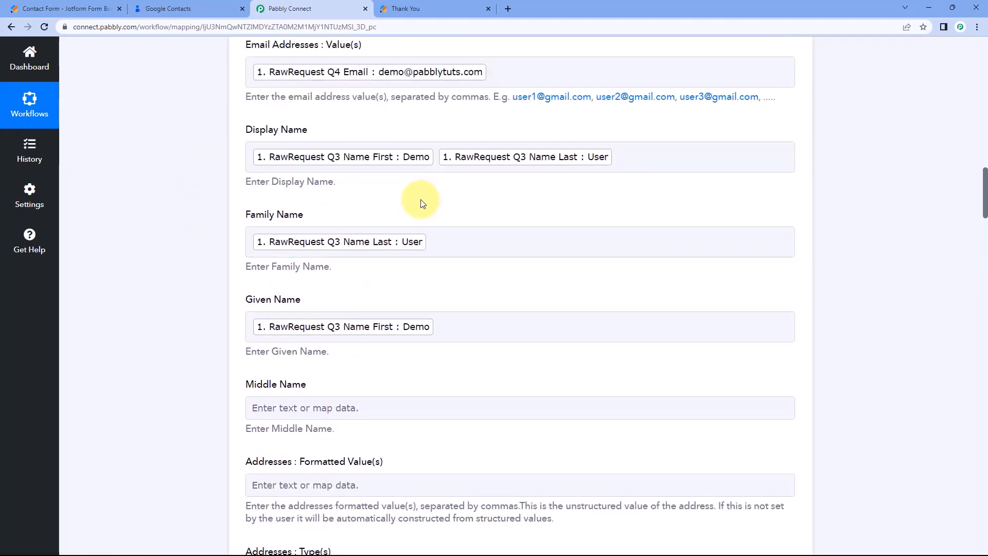
Reload Google Contacts and open the newly created demo contact.
{"action": "left_click", "coordinate": [215, 9]}
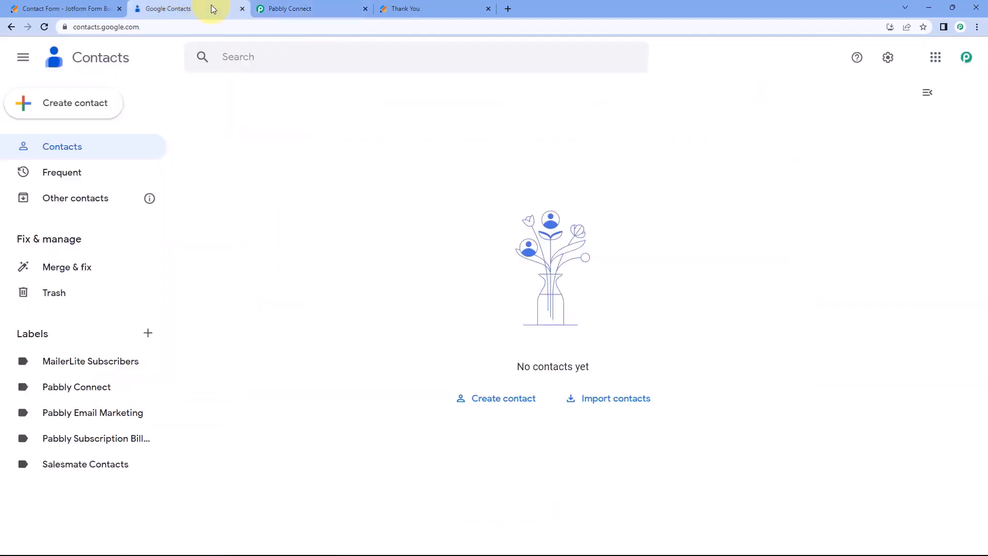
{"action": "left_click", "coordinate": [47, 27]}
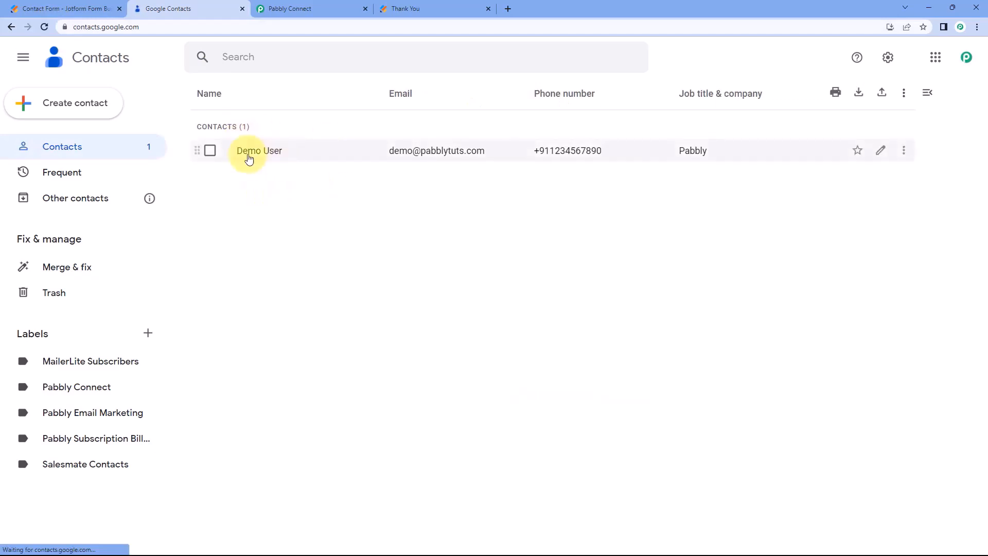
{"action": "left_click", "coordinate": [266, 155]}
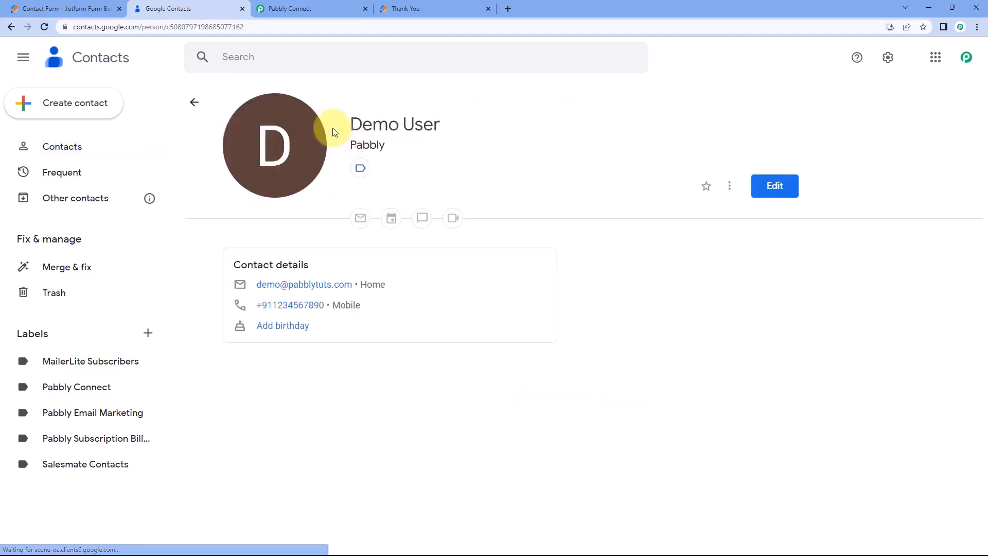
{"action": "left_click", "coordinate": [455, 8]}
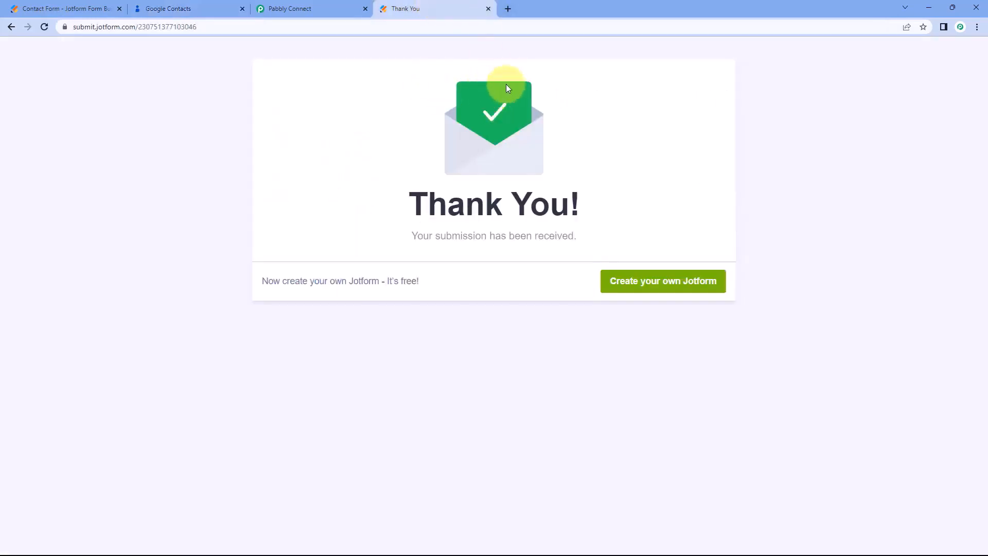
{"action": "left_click", "coordinate": [215, 7]}
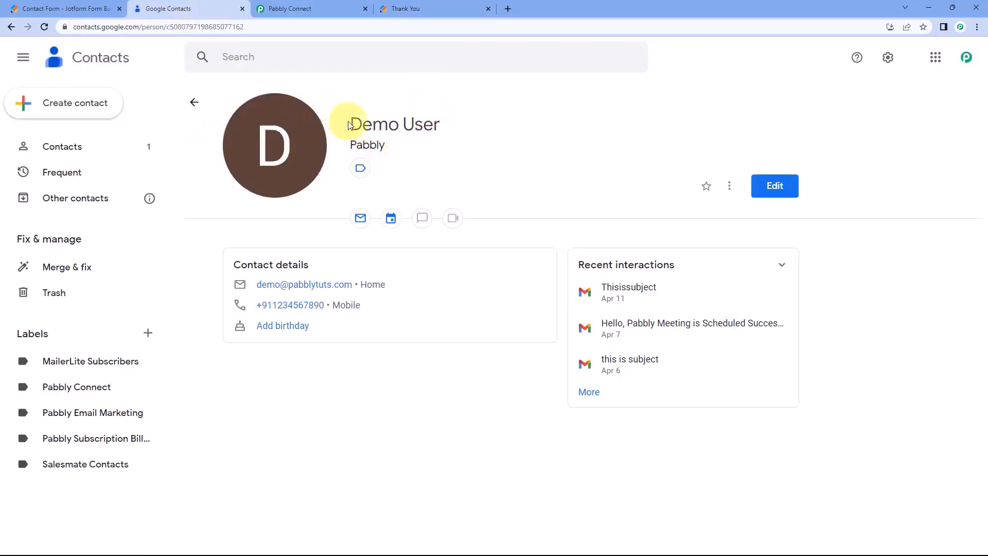
Verify the demo contact's name, company Pabbly, email and phone, then return to Pabbly Connect.
{"action": "left_click_drag", "start_coordinate": [348, 125], "coordinate": [456, 123]}
{"action": "left_click_drag", "start_coordinate": [408, 145], "coordinate": [352, 146]}
{"action": "left_click", "coordinate": [461, 159]}
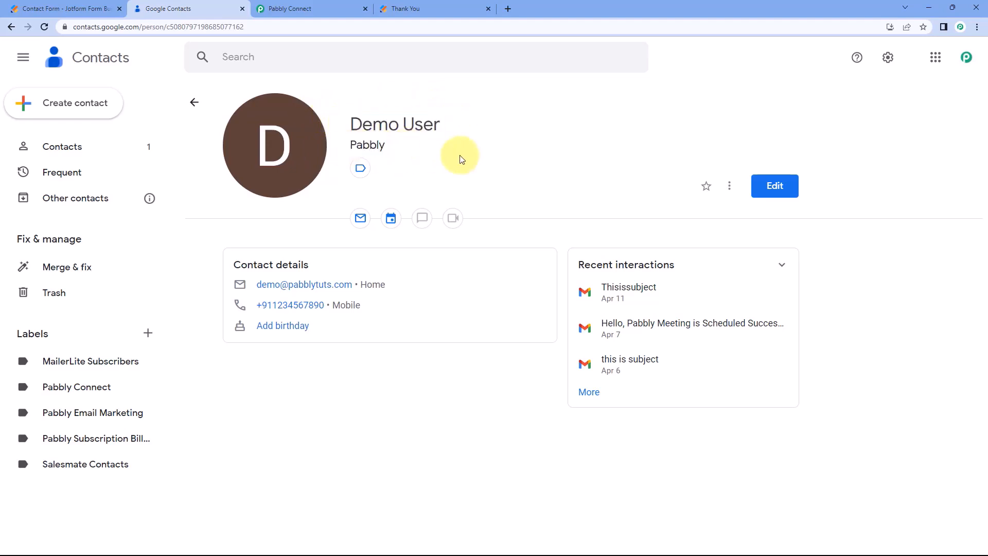
{"action": "left_click_drag", "start_coordinate": [387, 285], "coordinate": [255, 284]}
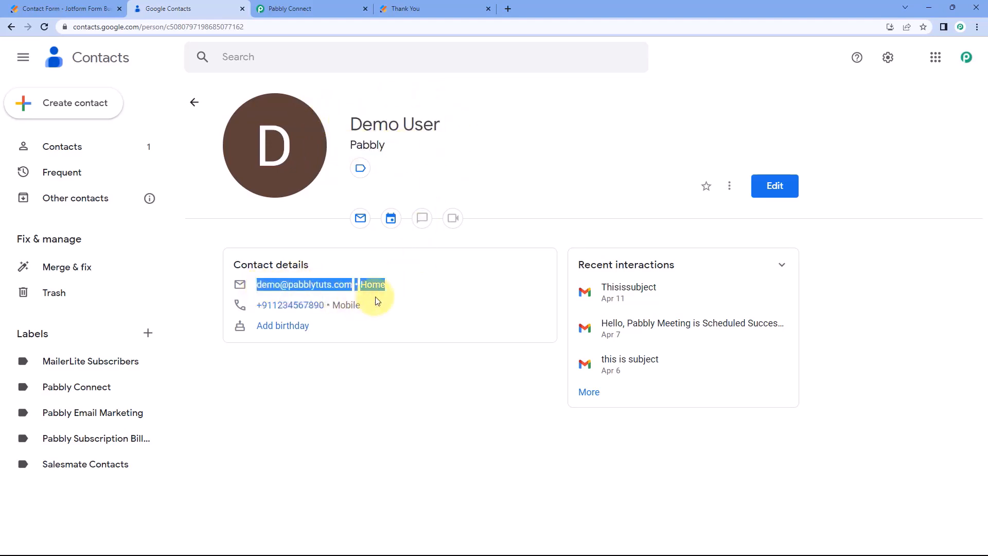
{"action": "left_click_drag", "start_coordinate": [378, 305], "coordinate": [242, 306]}
{"action": "left_click", "coordinate": [381, 210]}
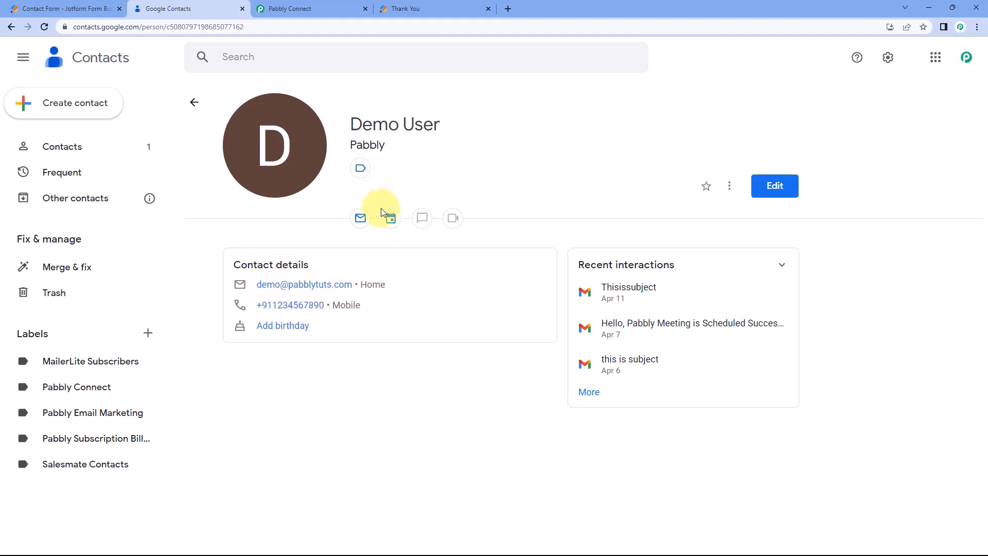
{"action": "left_click", "coordinate": [350, 8]}
Collapse the Google Contacts action and the JotForm trigger to show the whole workflow.
{"action": "scroll", "coordinate": [538, 154], "scroll_direction": "up", "scroll_amount": 5}
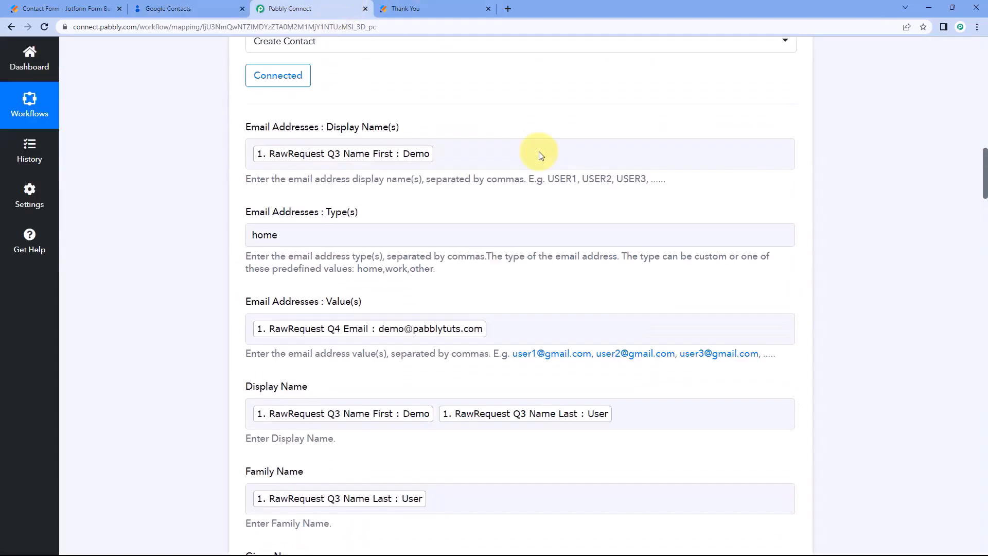
{"action": "scroll", "coordinate": [538, 154], "scroll_direction": "up", "scroll_amount": 4}
{"action": "left_click", "coordinate": [584, 100]}
{"action": "scroll", "coordinate": [584, 154], "scroll_direction": "up", "scroll_amount": 5}
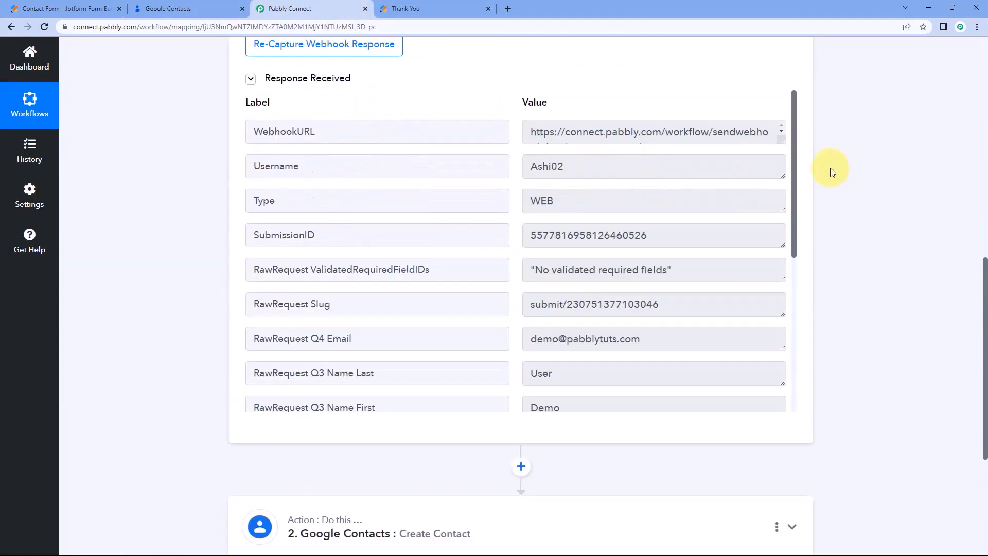
{"action": "scroll", "coordinate": [832, 171], "scroll_direction": "up", "scroll_amount": 7}
{"action": "left_click", "coordinate": [466, 196]}
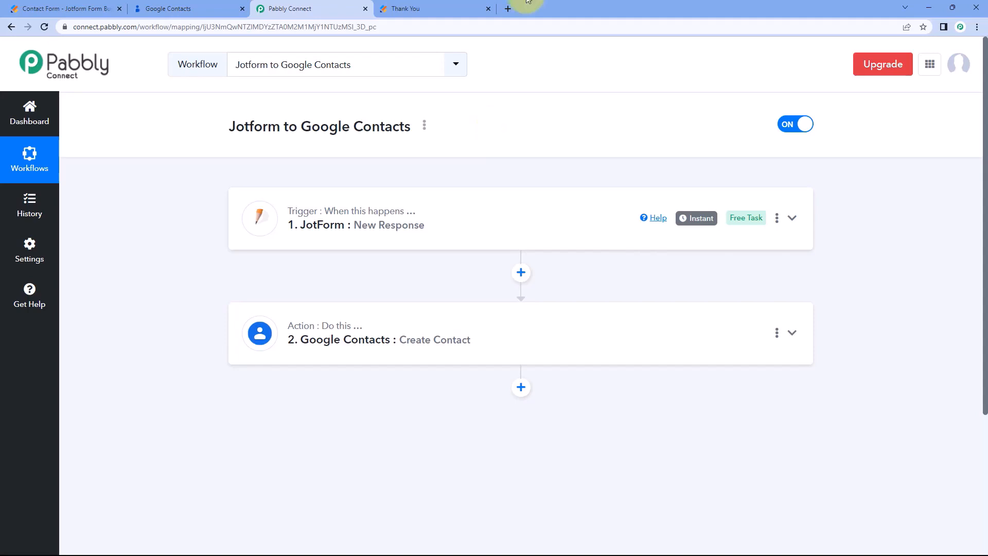
{"action": "left_click", "coordinate": [453, 8]}
Submit a fresh Contact Form entry with last name 'User', an email, phone and company Google.
{"action": "key", "text": "F5"}
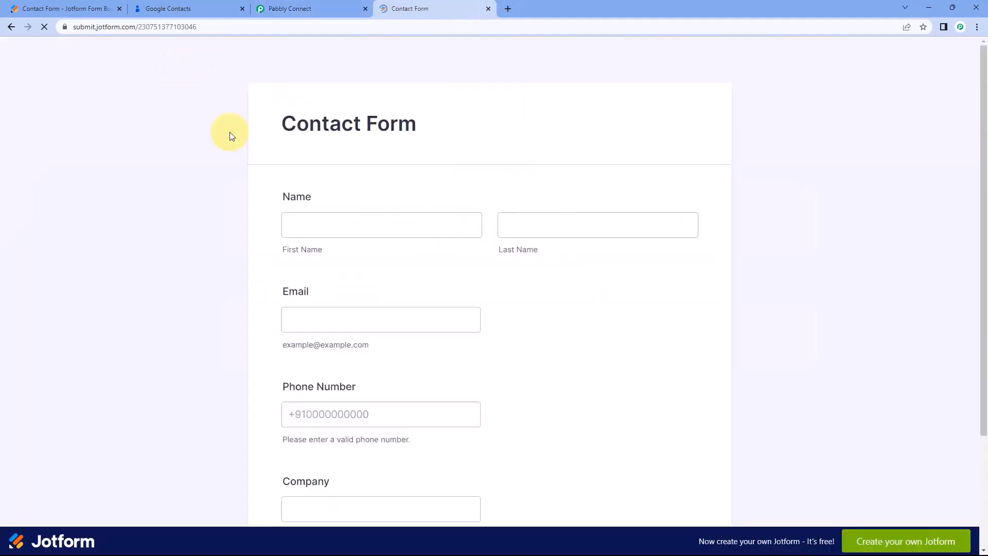
{"action": "scroll", "coordinate": [288, 154], "scroll_direction": "down", "scroll_amount": 1}
{"action": "left_click", "coordinate": [322, 171]}
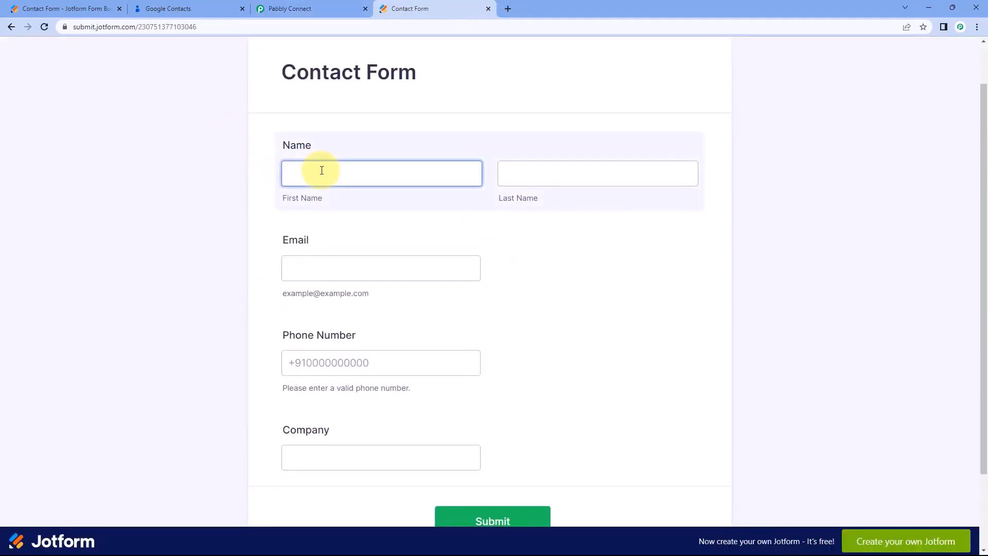
{"action": "key", "text": "Tab"}
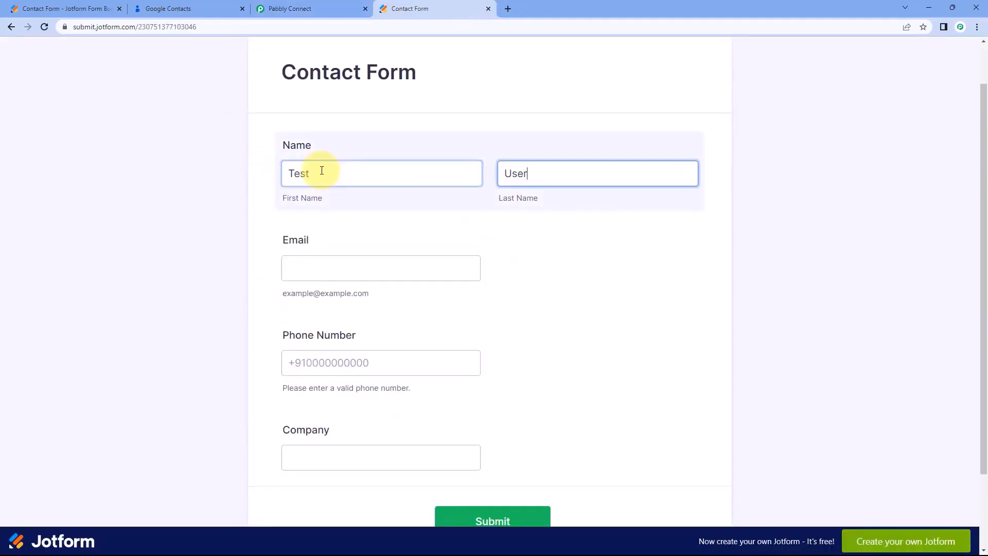
{"action": "type", "text": "User"}
{"action": "left_click", "coordinate": [291, 259]}
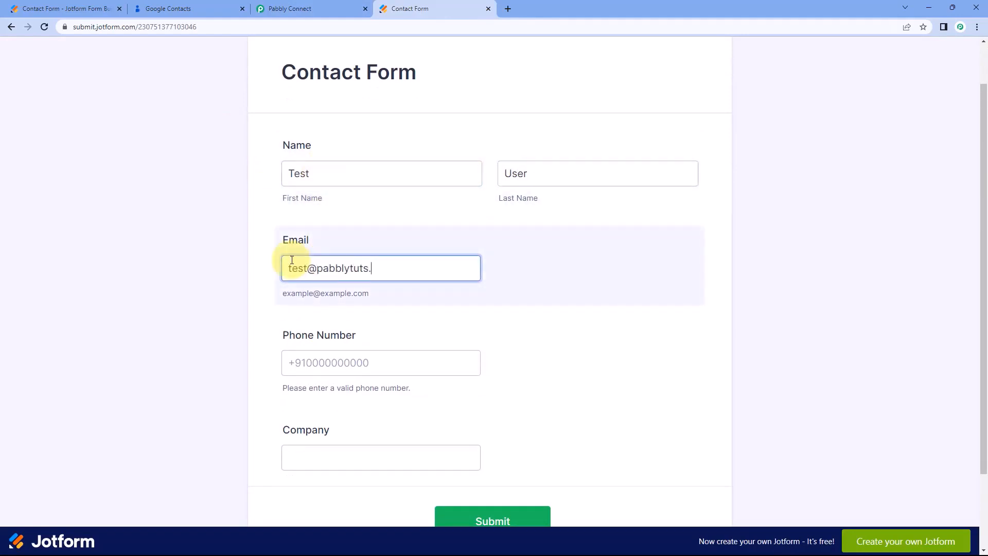
{"action": "key", "text": "Tab"}
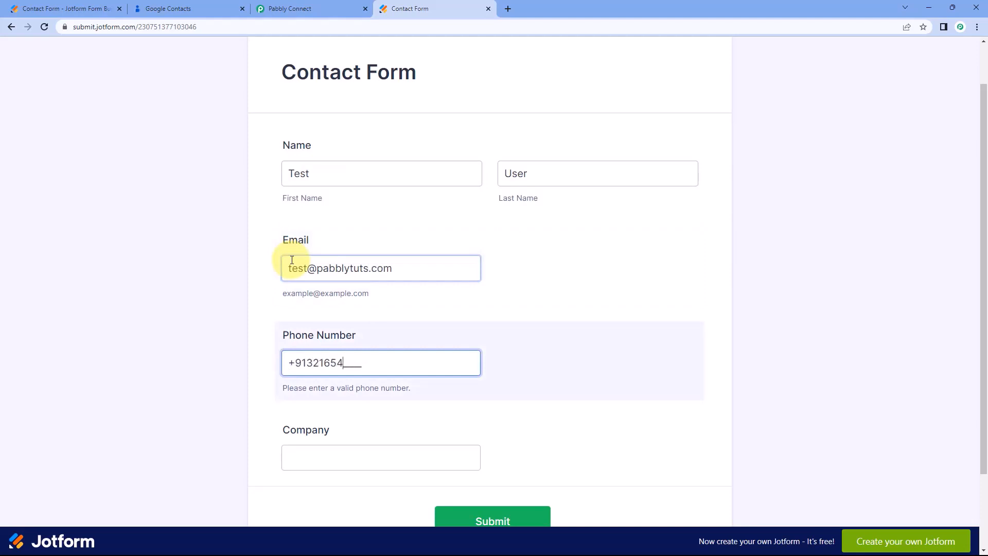
{"action": "scroll", "coordinate": [309, 350], "scroll_direction": "down", "scroll_amount": 1}
{"action": "left_click", "coordinate": [339, 404]}
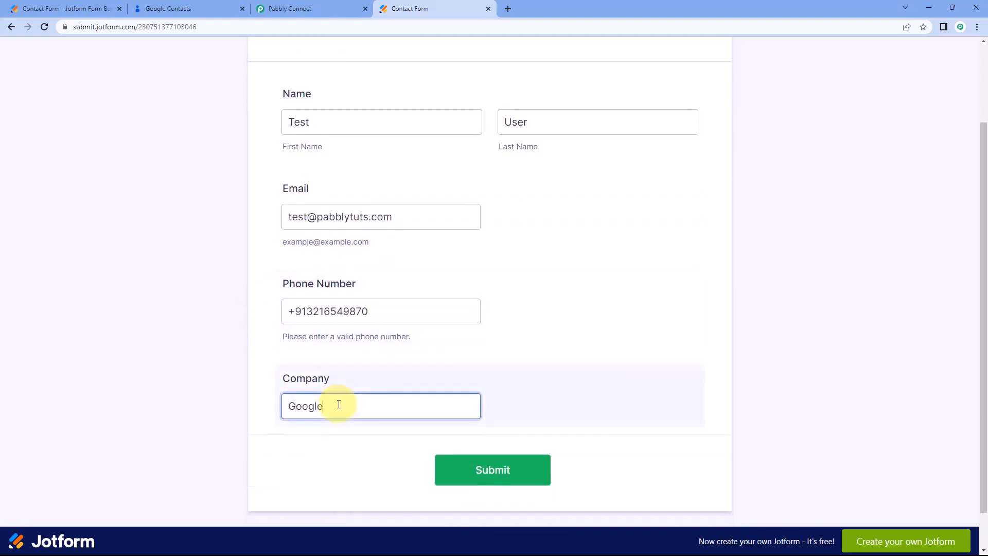
{"action": "left_click", "coordinate": [509, 463]}
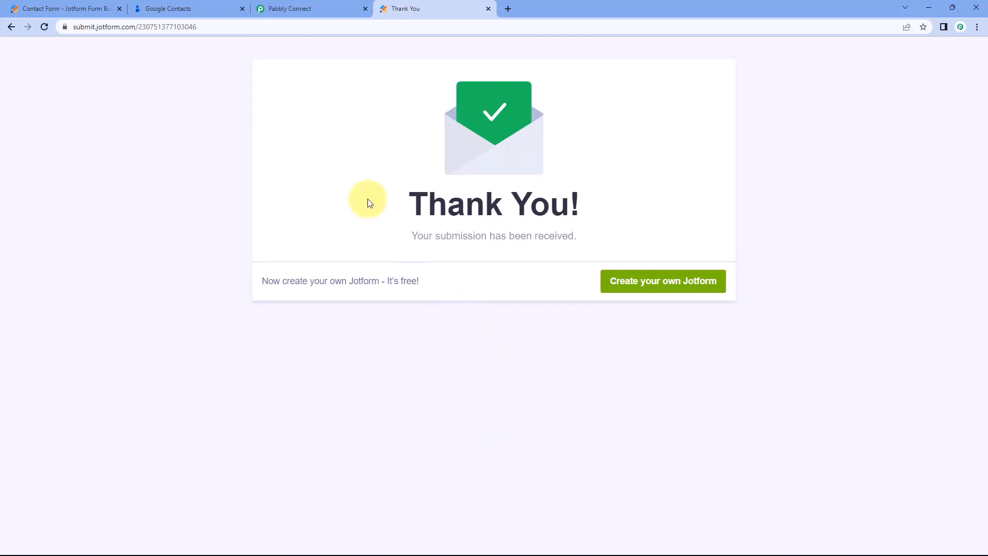
Reload Google Contacts and check the new test contact's name, company Google and email.
{"action": "left_click", "coordinate": [189, 6]}
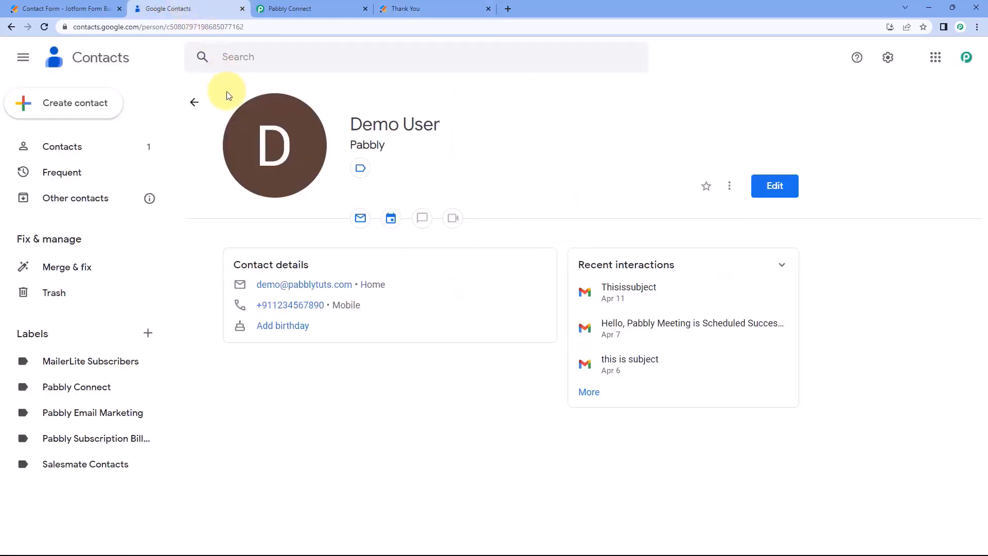
{"action": "left_click", "coordinate": [197, 103]}
{"action": "left_click", "coordinate": [44, 26]}
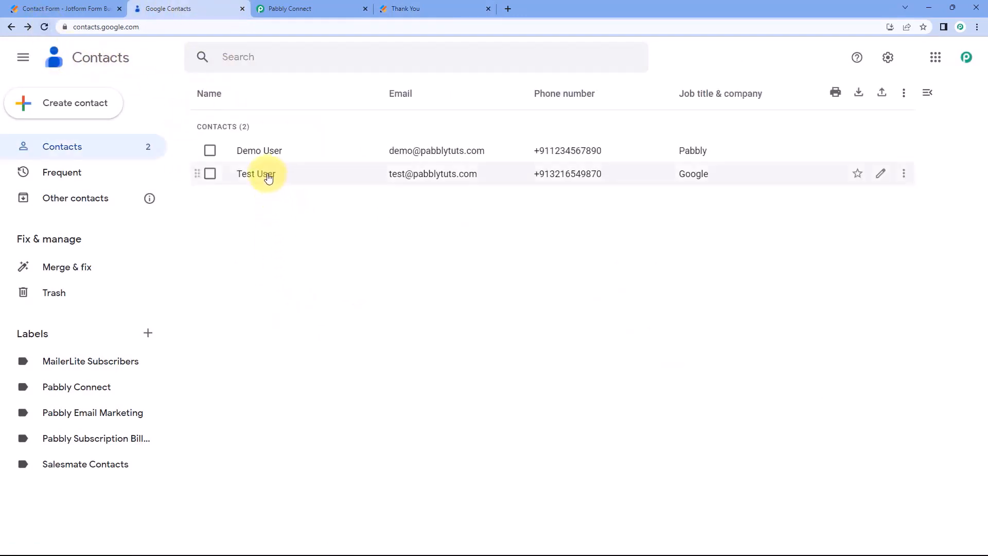
{"action": "left_click", "coordinate": [268, 177]}
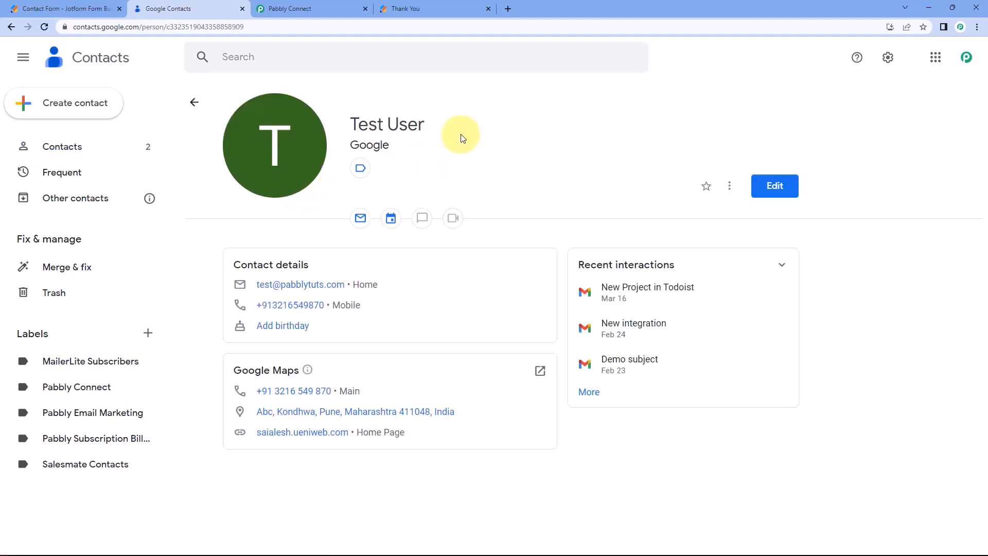
{"action": "left_click_drag", "start_coordinate": [435, 127], "coordinate": [371, 151]}
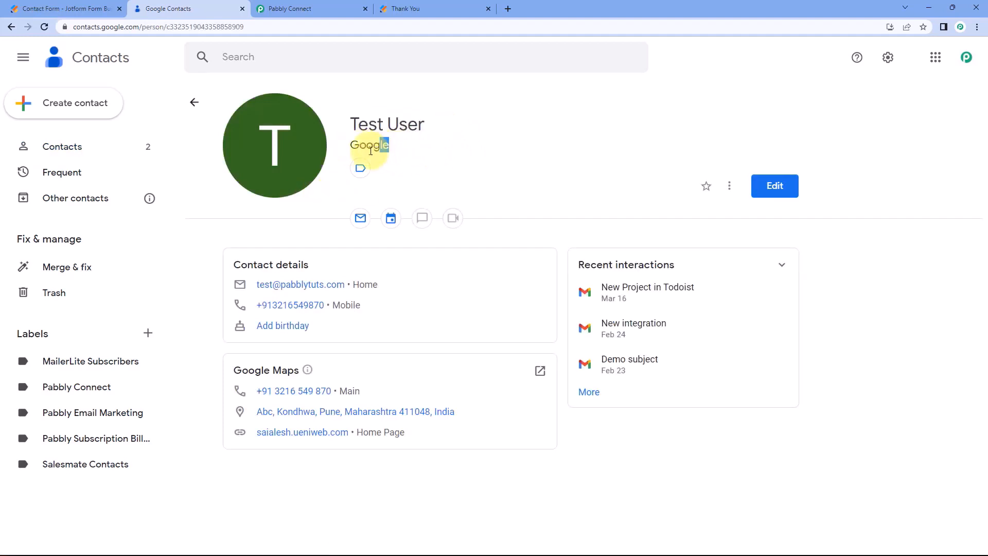
{"action": "left_click_drag", "start_coordinate": [379, 285], "coordinate": [258, 284]}
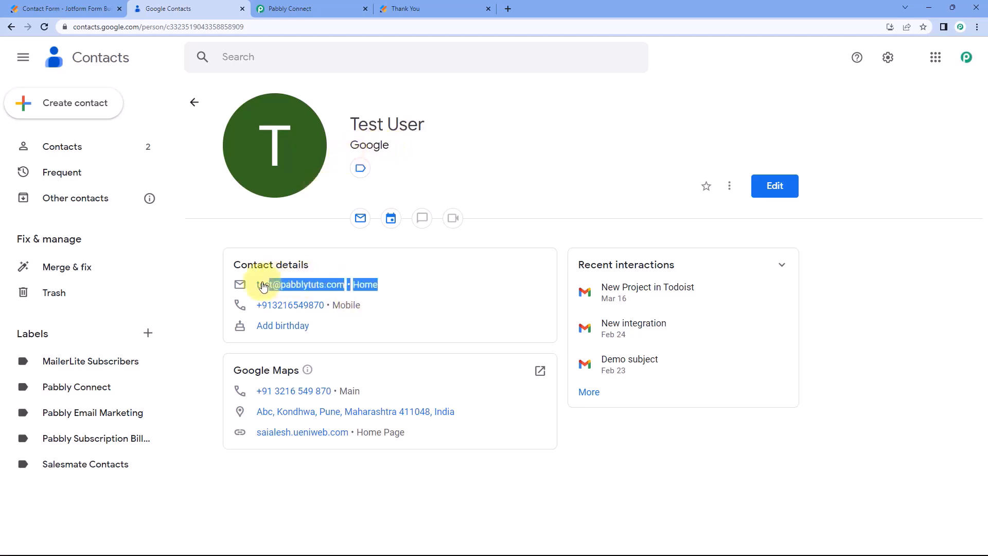
{"action": "left_click", "coordinate": [391, 308]}
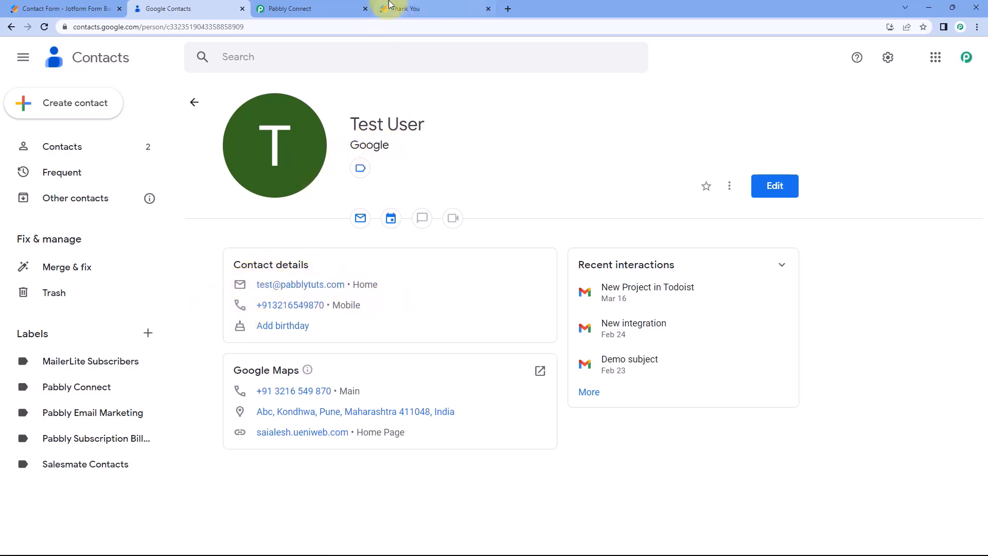
{"action": "left_click", "coordinate": [406, 8]}
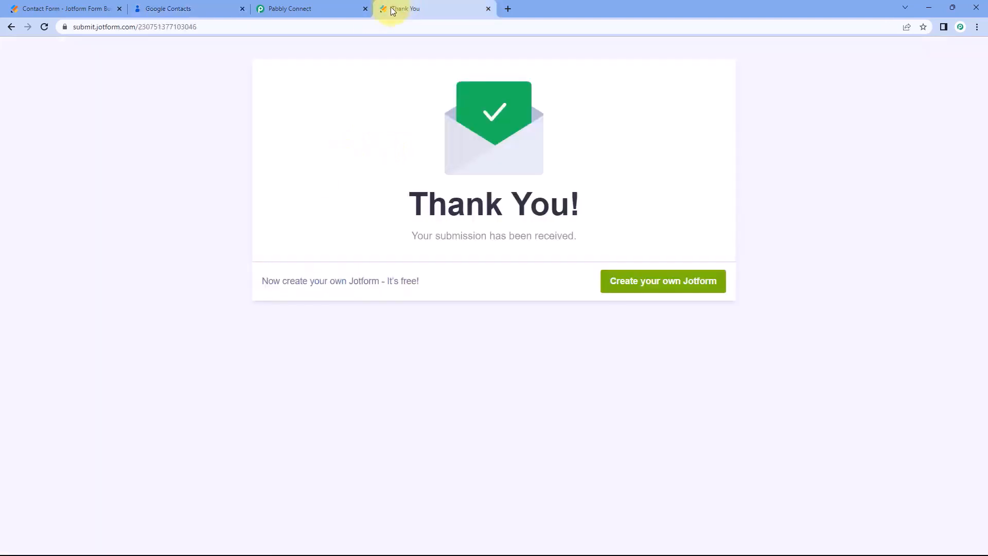
{"action": "left_click", "coordinate": [324, 6]}
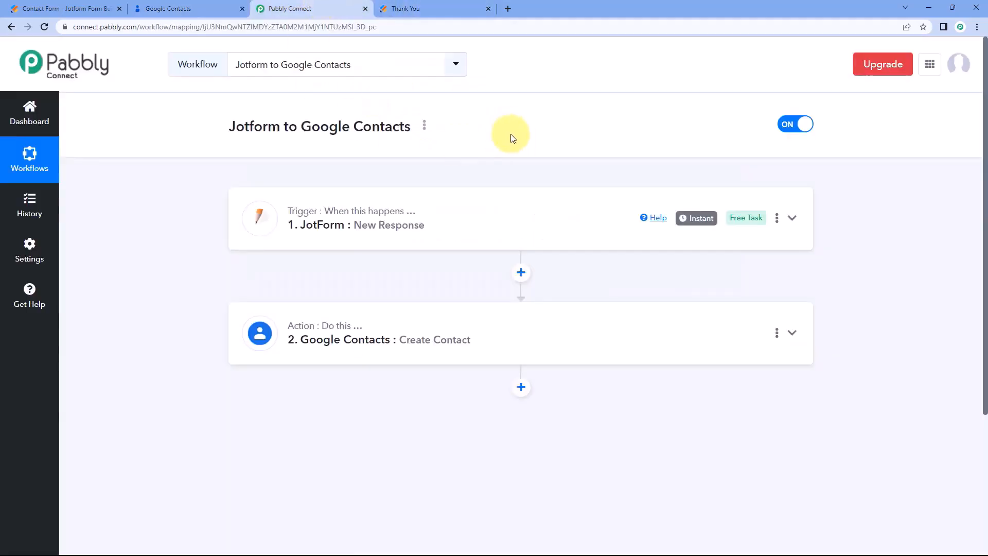
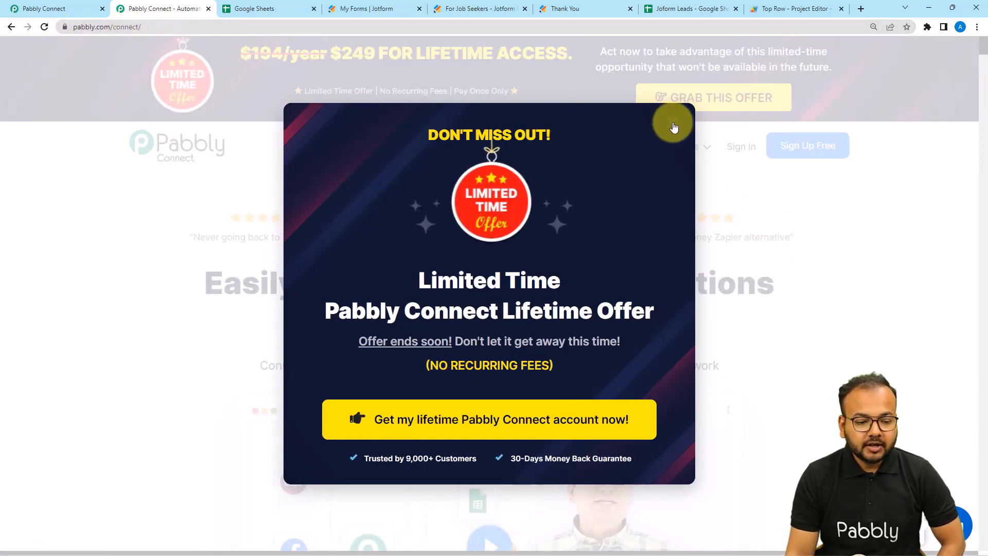
Dismiss the pabbly.com lifetime-offer popup and return to the Pabbly Connect dashboard tab.
{"action": "left_click", "coordinate": [673, 123]}
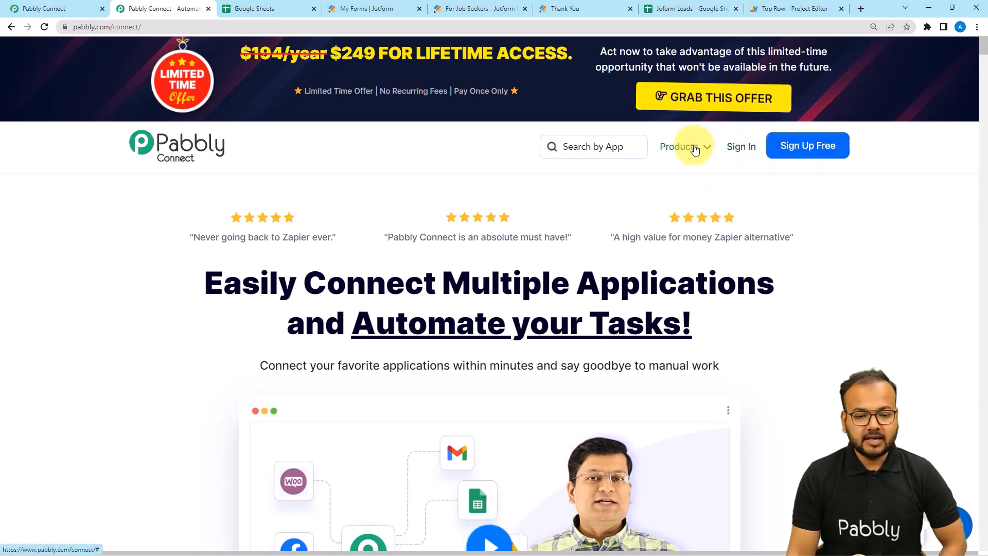
{"action": "mouse_move", "coordinate": [695, 149]}
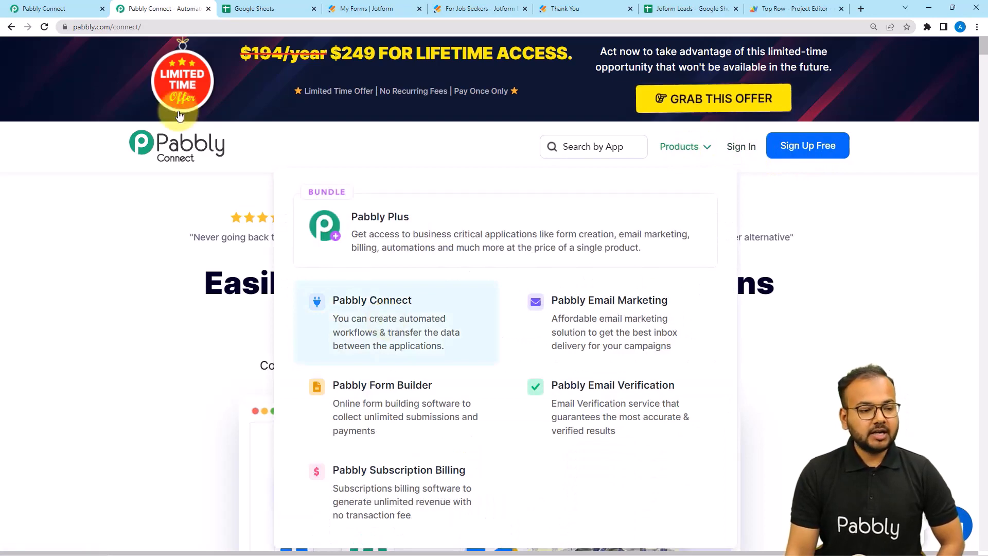
{"action": "left_click", "coordinate": [57, 9]}
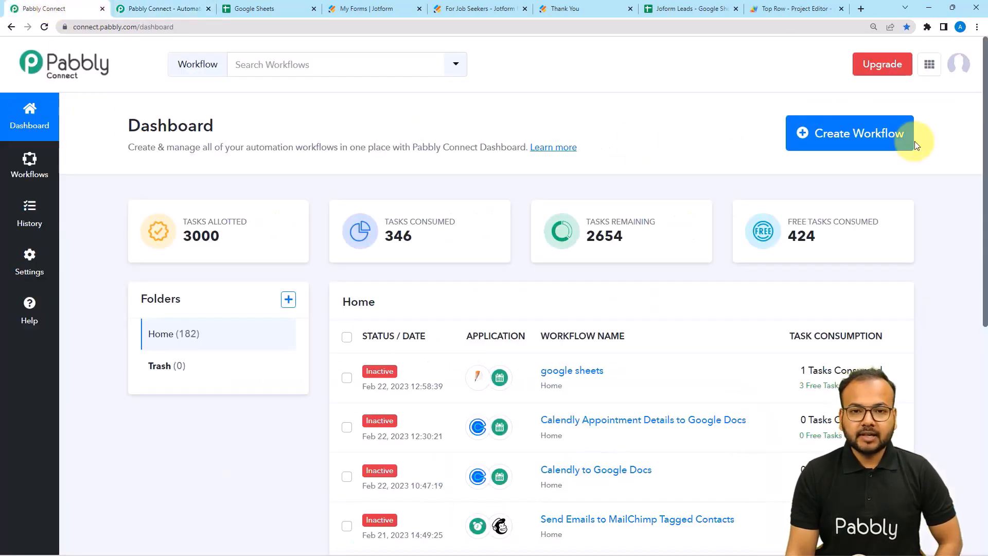
Create a new workflow named 'Add Data in the top row of Google Sheets'.
{"action": "left_click", "coordinate": [862, 147]}
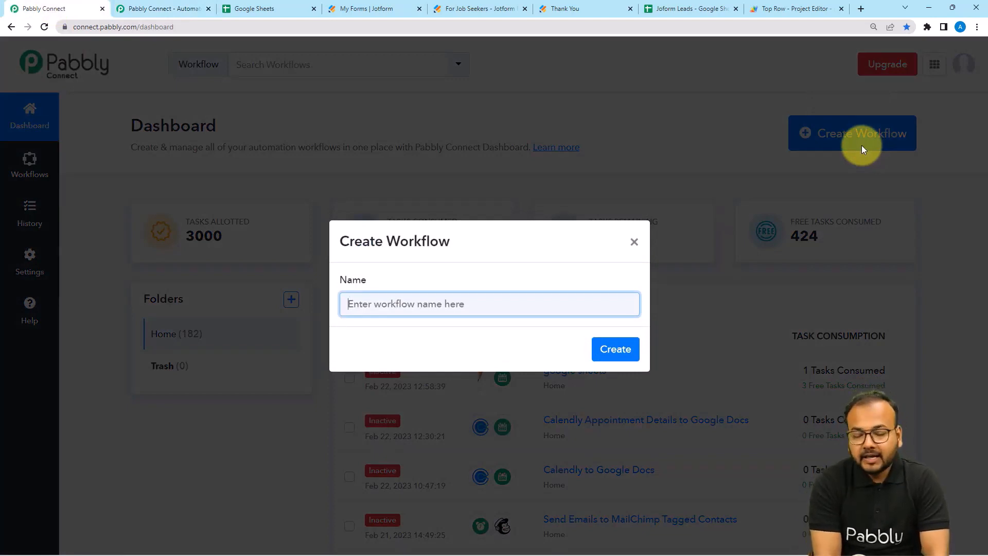
{"action": "type", "text": "As"}
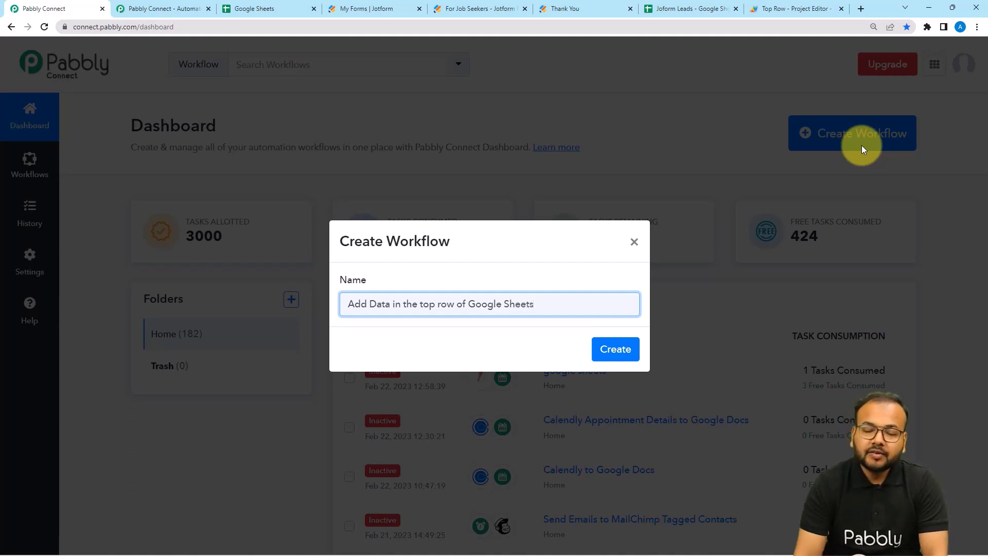
{"action": "left_click", "coordinate": [613, 349]}
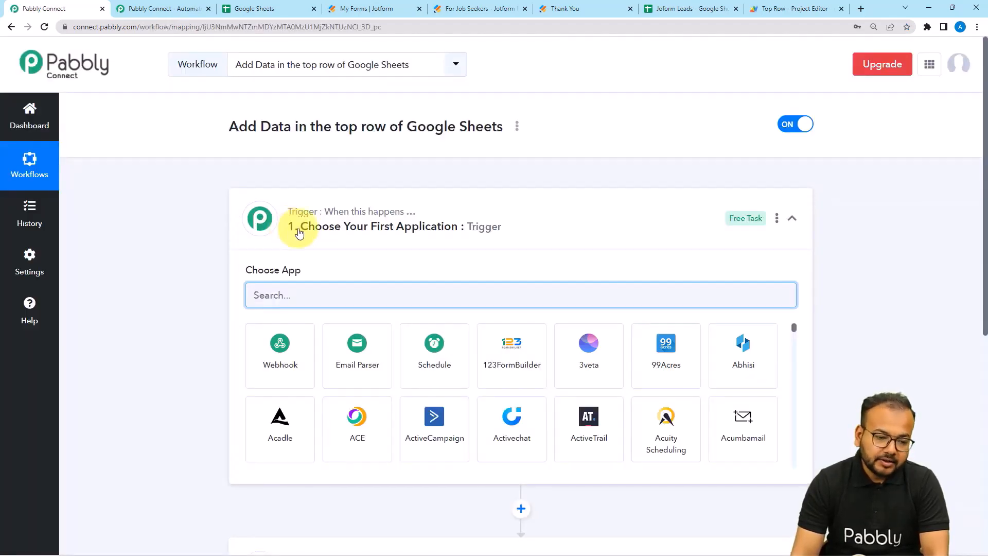
{"action": "left_click", "coordinate": [321, 217]}
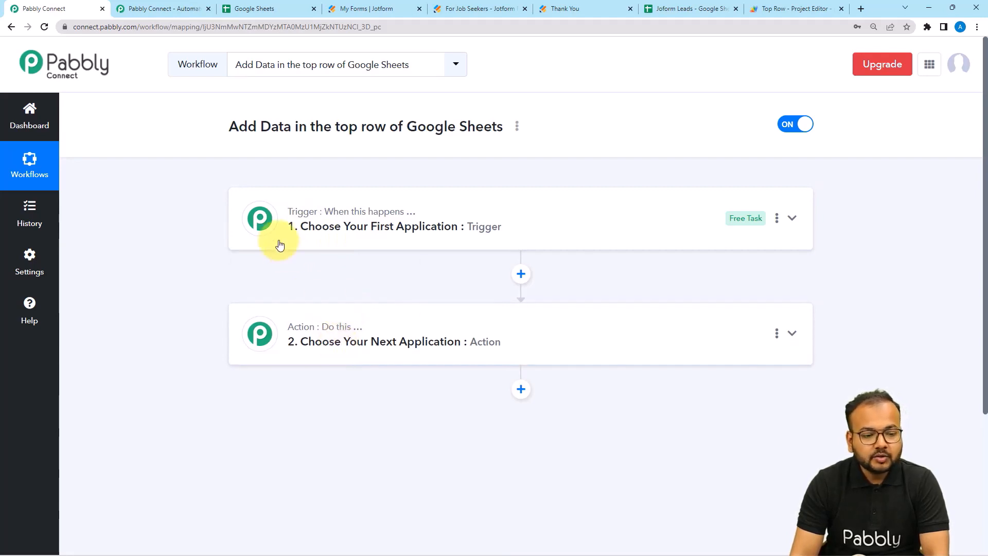
{"action": "left_click", "coordinate": [321, 229]}
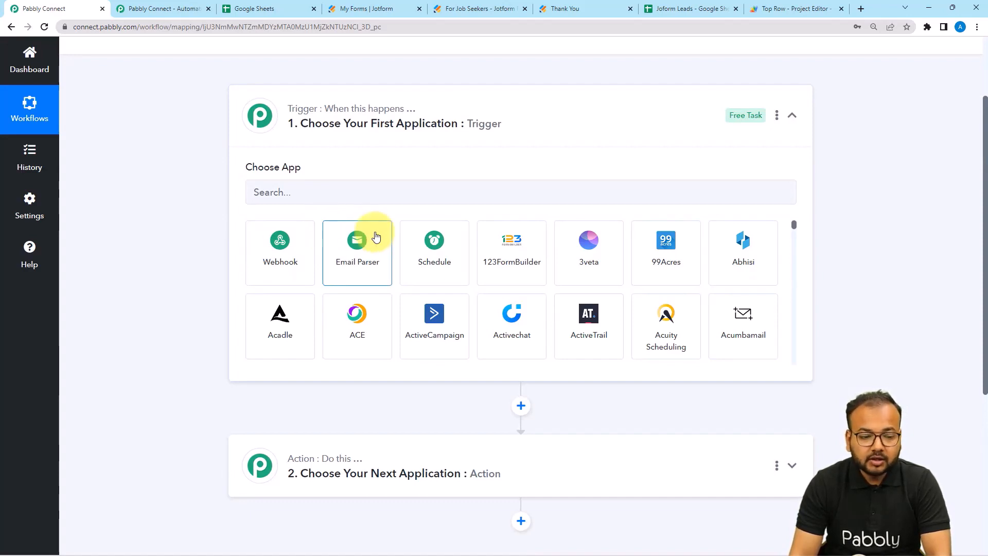
{"action": "mouse_move", "coordinate": [292, 471]}
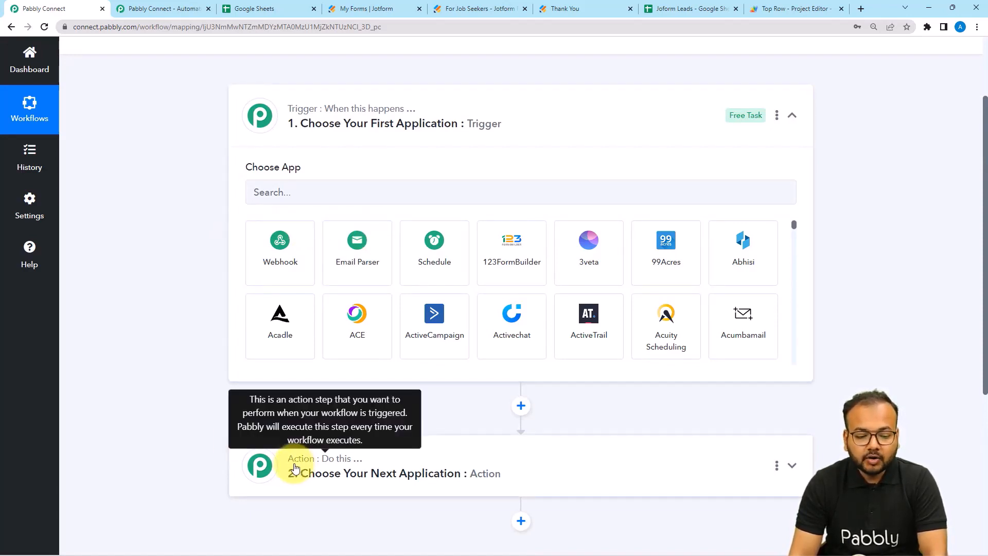
{"action": "scroll", "coordinate": [324, 468], "scroll_direction": "down", "scroll_amount": 1}
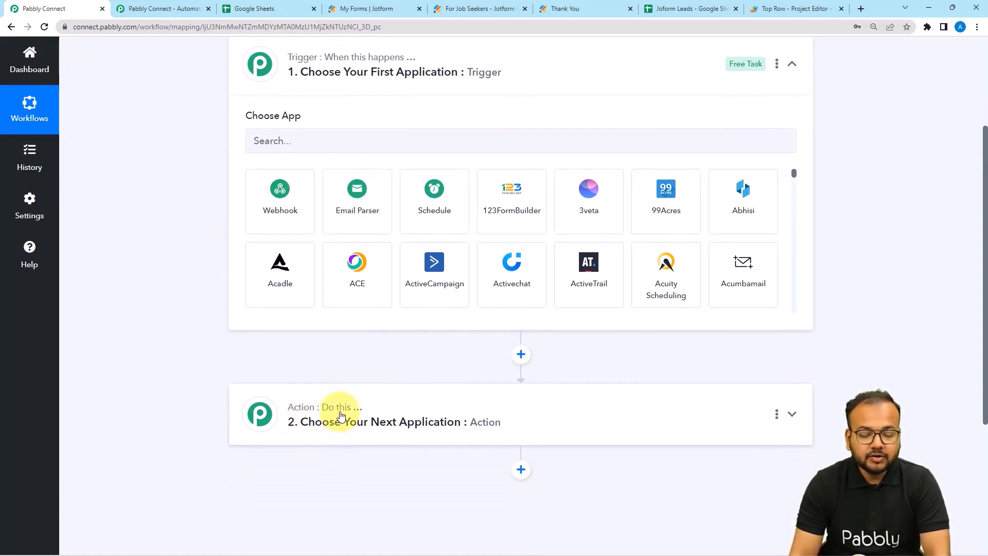
{"action": "scroll", "coordinate": [421, 406], "scroll_direction": "up", "scroll_amount": 3}
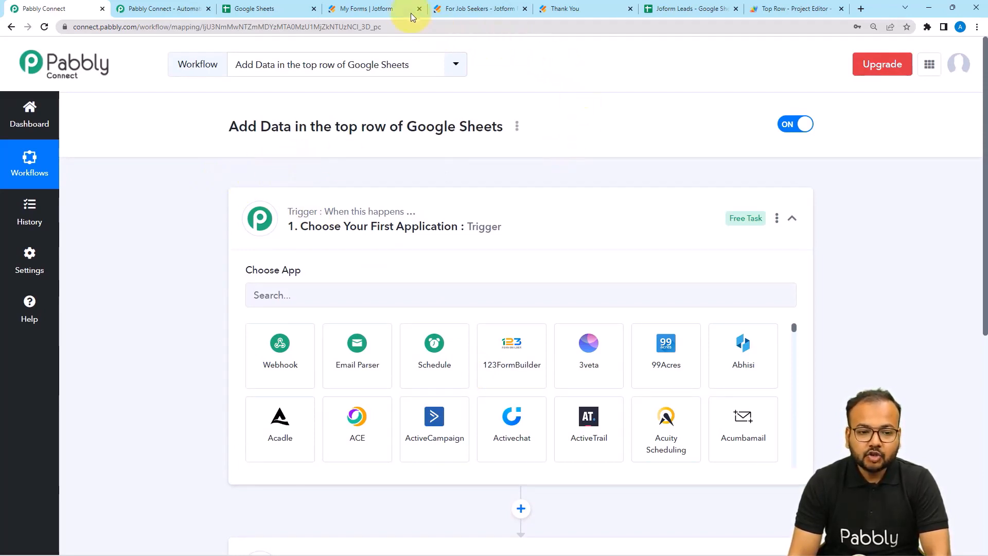
{"action": "left_click", "coordinate": [469, 11]}
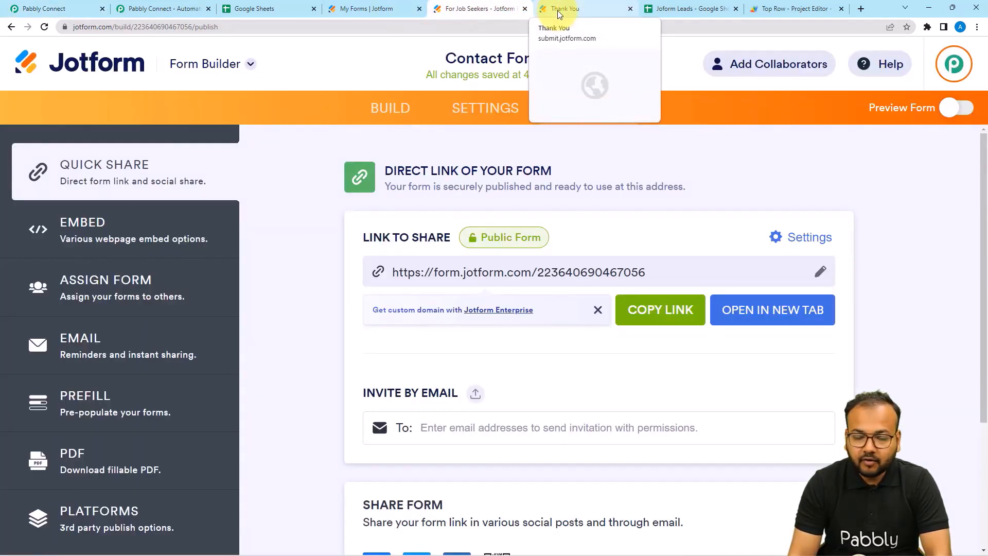
{"action": "left_click", "coordinate": [52, 9]}
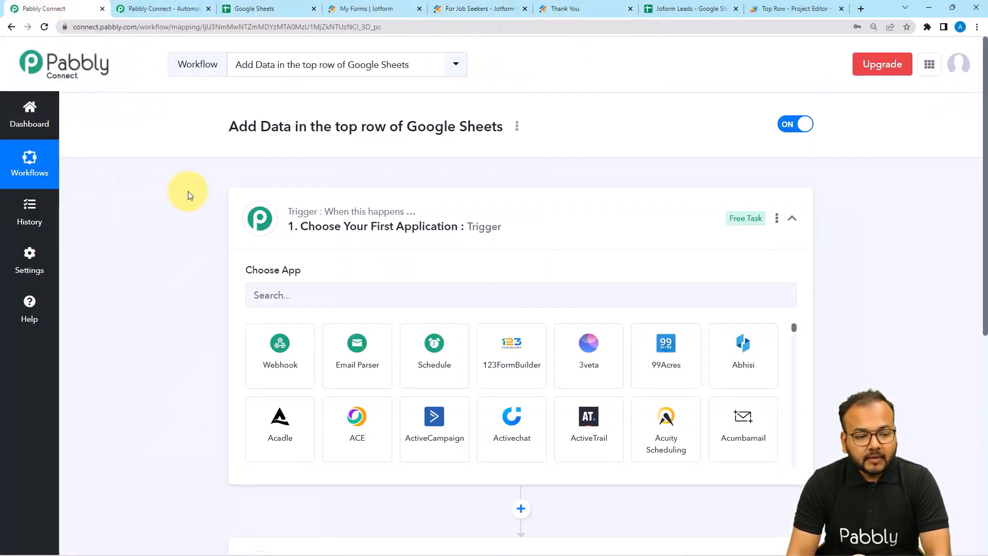
{"action": "scroll", "coordinate": [208, 225], "scroll_direction": "down", "scroll_amount": 3}
Set the trigger to JotForm's New Response event, then switch to the Jotform tab.
{"action": "left_click", "coordinate": [288, 140]}
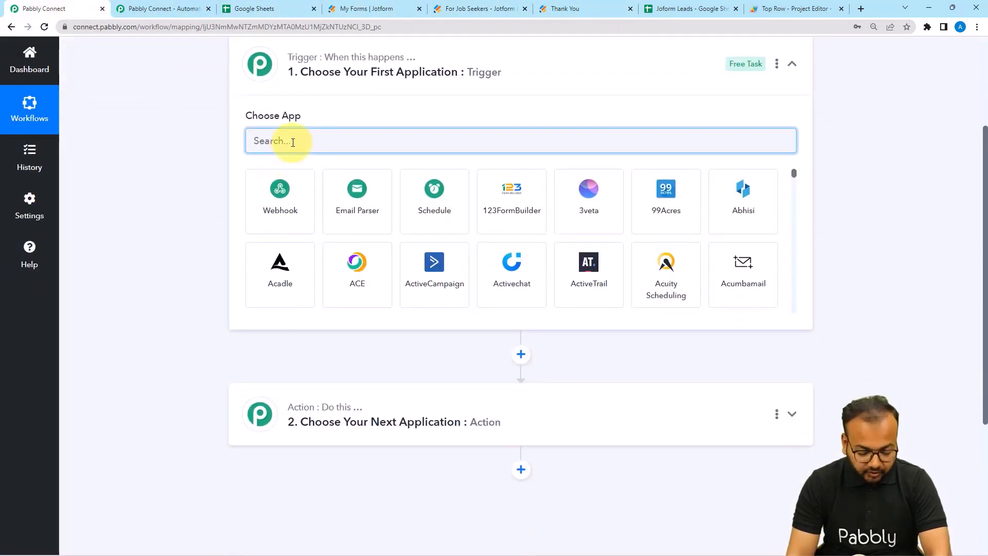
{"action": "type", "text": "jot"}
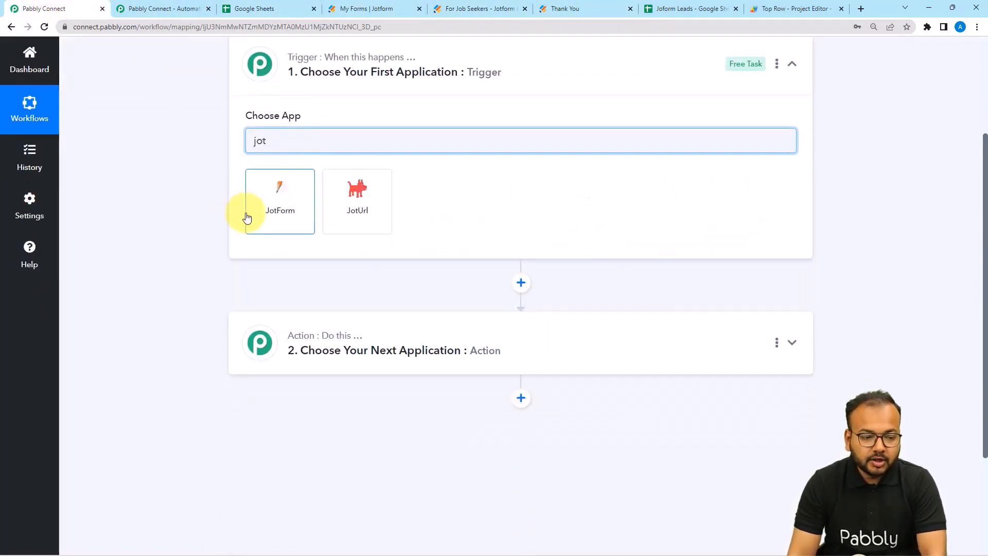
{"action": "left_click", "coordinate": [247, 218]}
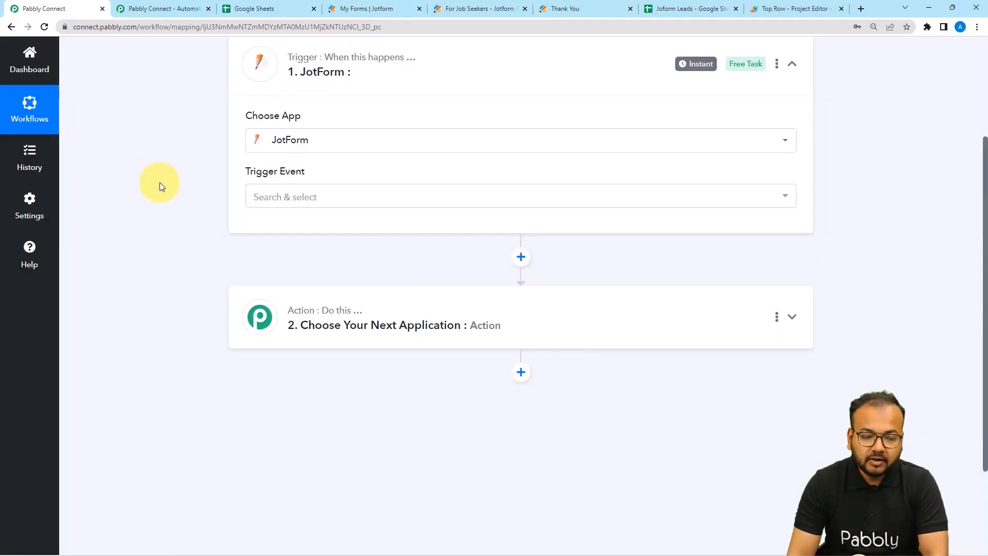
{"action": "scroll", "coordinate": [159, 182], "scroll_direction": "down", "scroll_amount": 2}
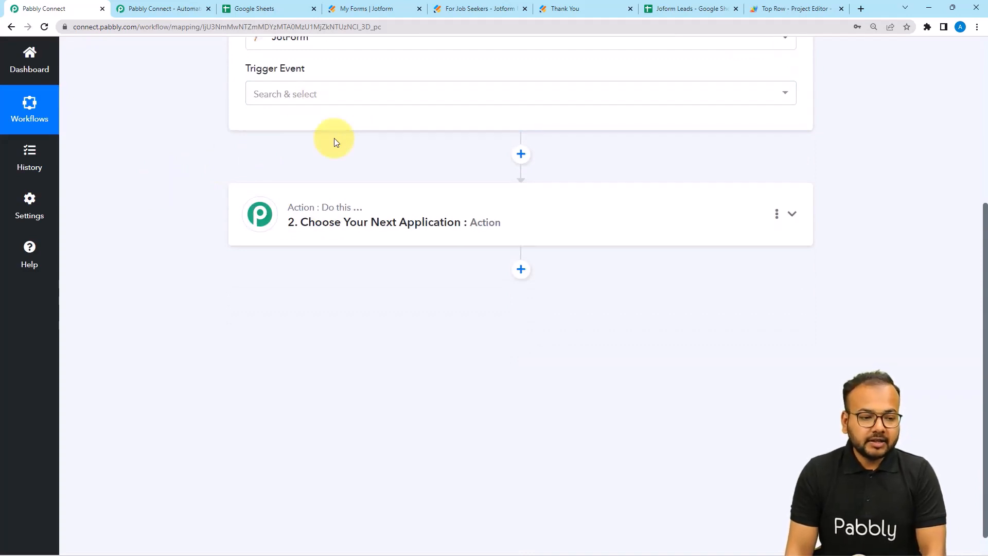
{"action": "left_click", "coordinate": [320, 99]}
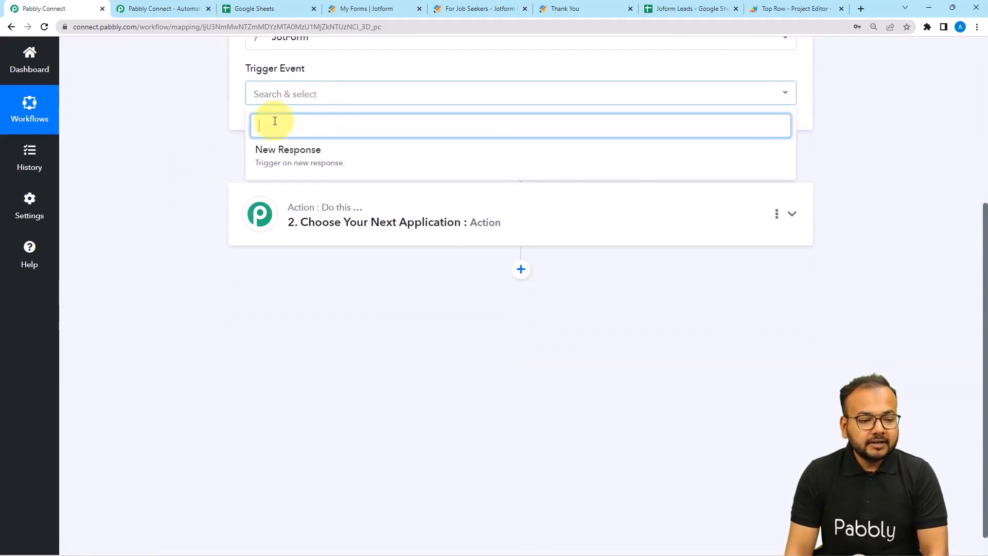
{"action": "left_click", "coordinate": [288, 155]}
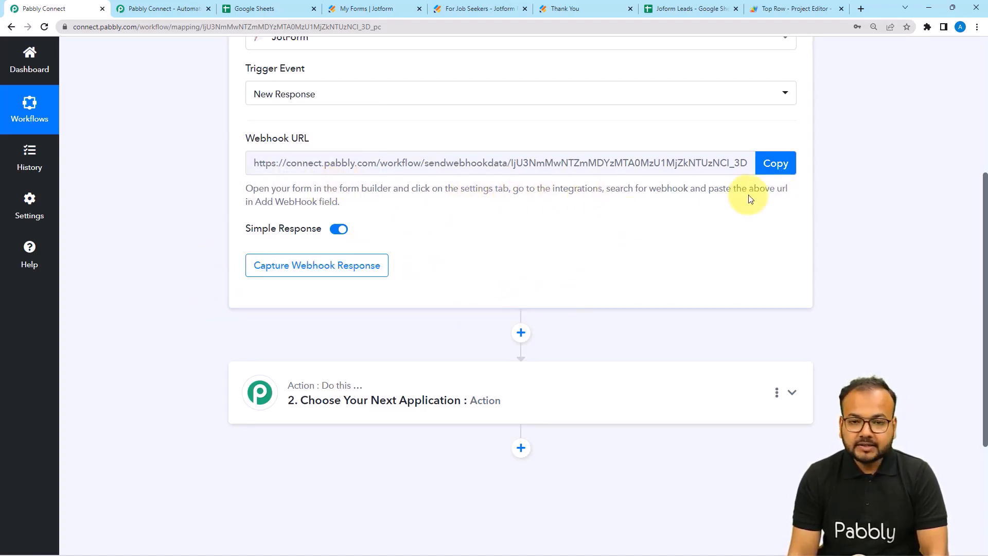
{"action": "left_click", "coordinate": [462, 7]}
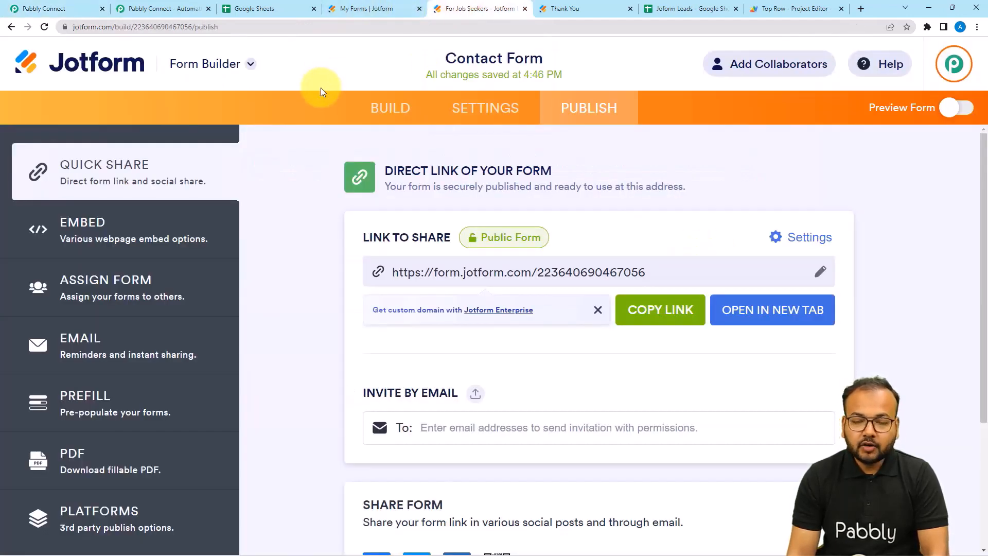
Remove the Contact Form's existing WebHooks integration from its Settings > Integrations.
{"action": "left_click", "coordinate": [484, 119]}
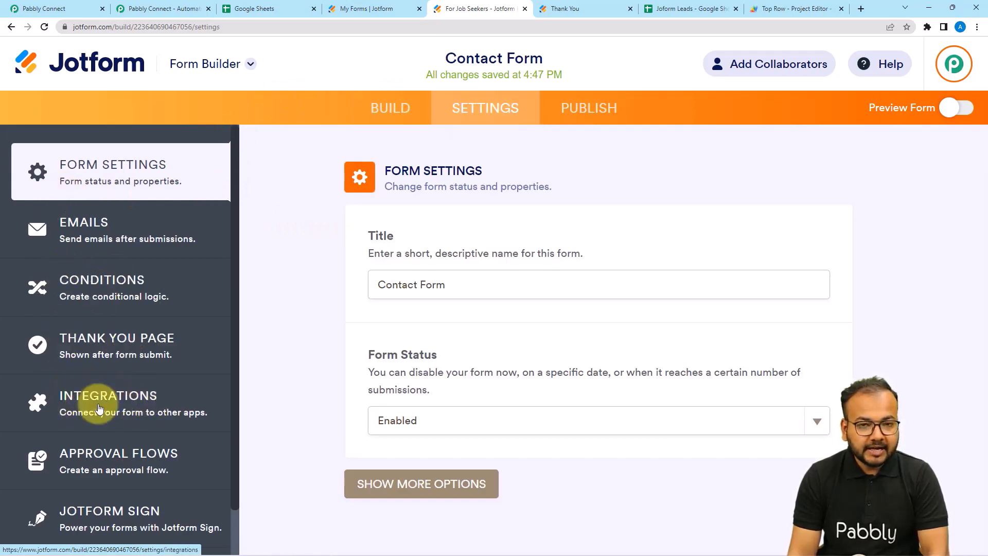
{"action": "left_click", "coordinate": [108, 404]}
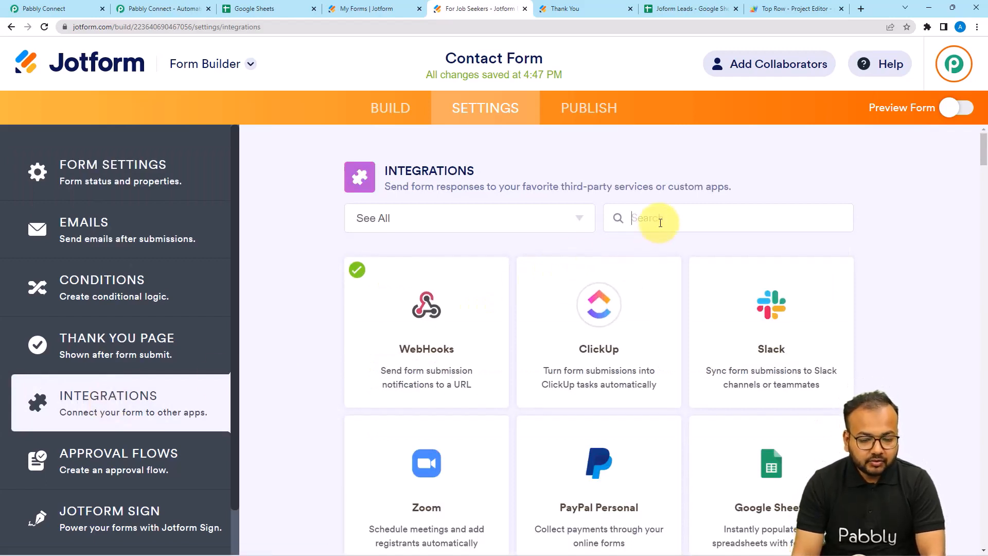
{"action": "left_click", "coordinate": [440, 351]}
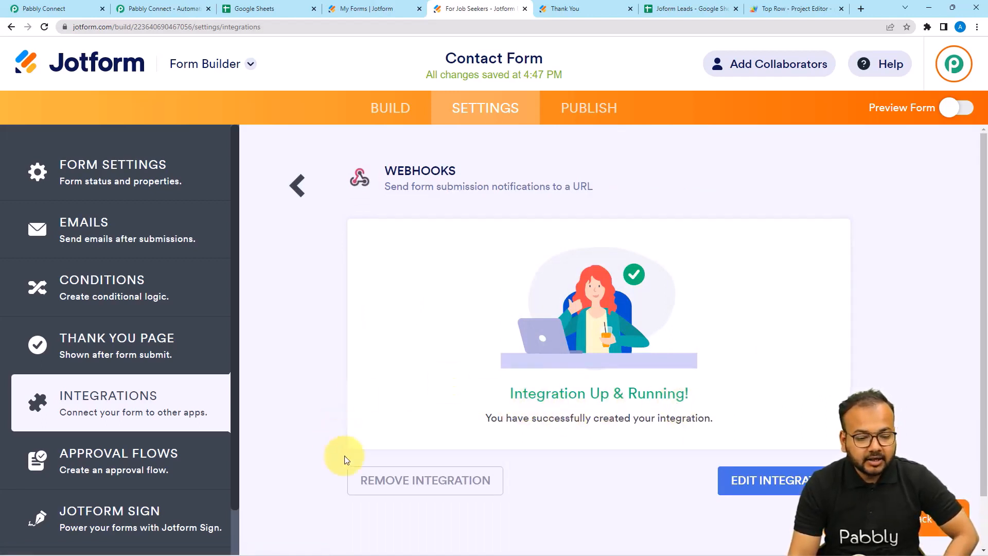
{"action": "left_click", "coordinate": [408, 486]}
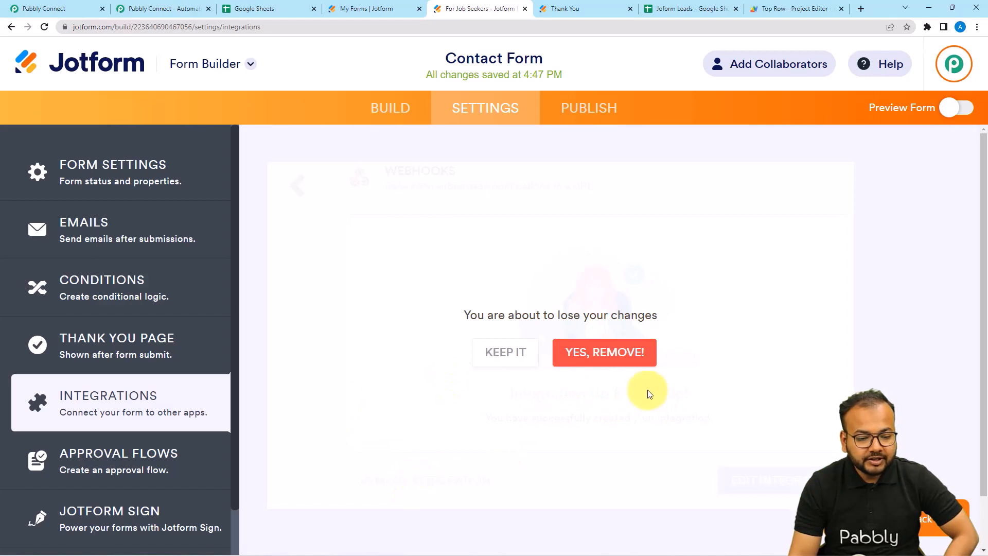
{"action": "left_click", "coordinate": [642, 355]}
{"action": "left_click", "coordinate": [669, 221]}
{"action": "type", "text": "we"}
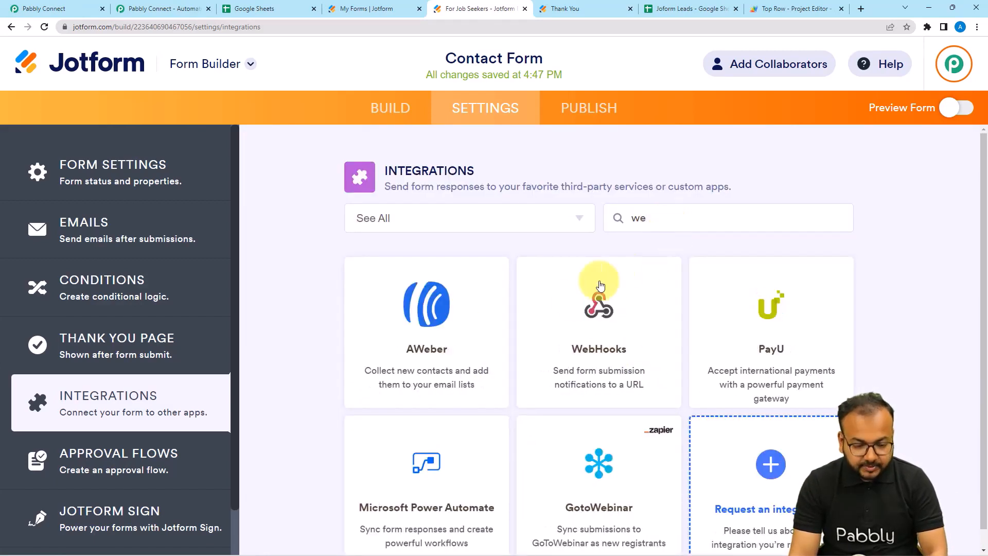
{"action": "left_click", "coordinate": [598, 304]}
{"action": "scroll", "coordinate": [394, 277], "scroll_direction": "down", "scroll_amount": 2}
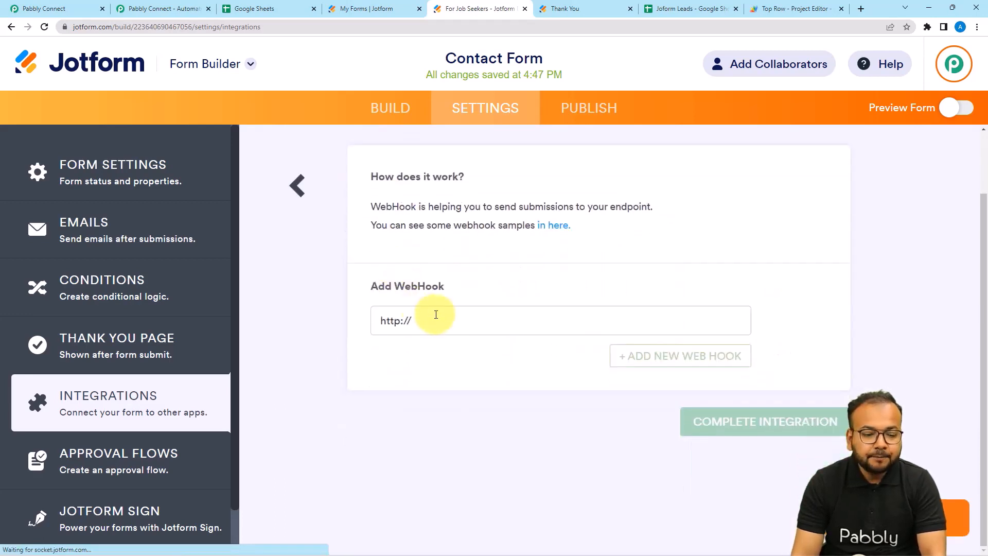
{"action": "left_click_drag", "start_coordinate": [437, 314], "coordinate": [346, 326]}
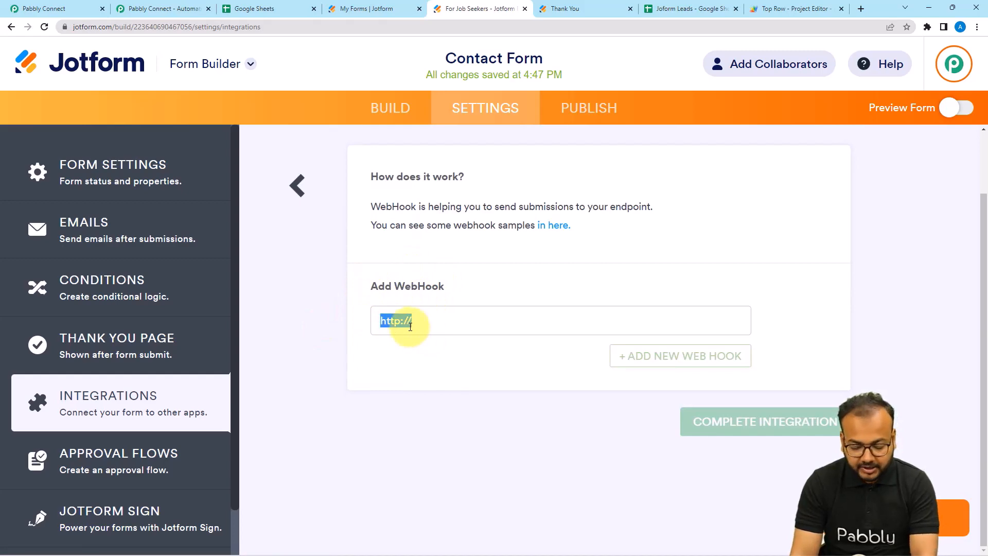
{"action": "key", "text": "BackSpace"}
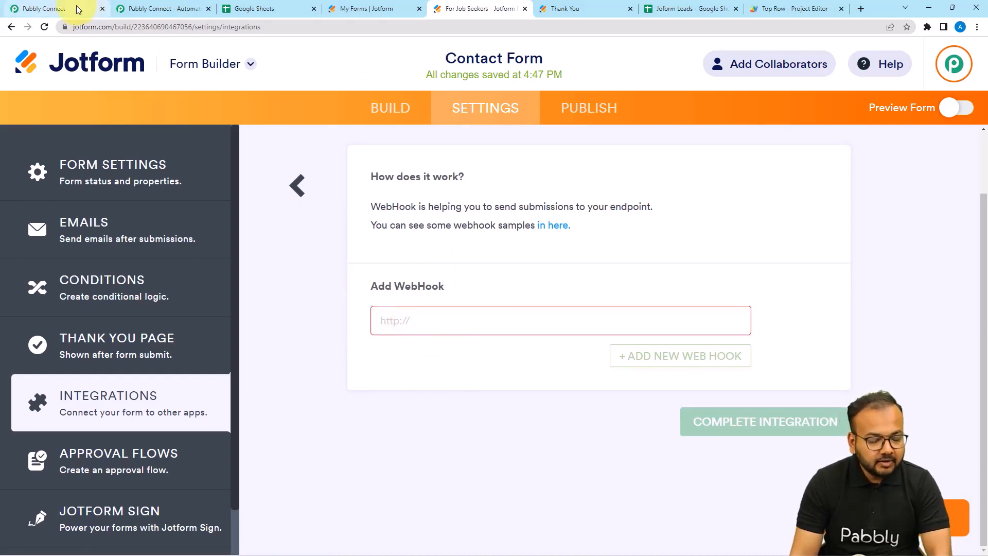
Copy the Pabbly webhook URL and paste it into Jotform's Add WebHook field.
{"action": "left_click", "coordinate": [77, 10]}
{"action": "left_click", "coordinate": [772, 162]}
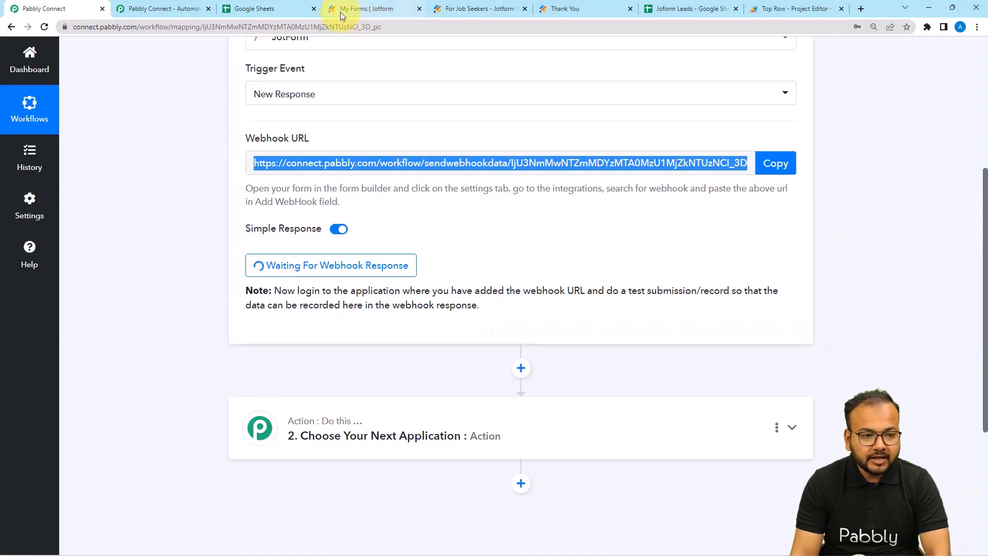
{"action": "left_click", "coordinate": [359, 11]}
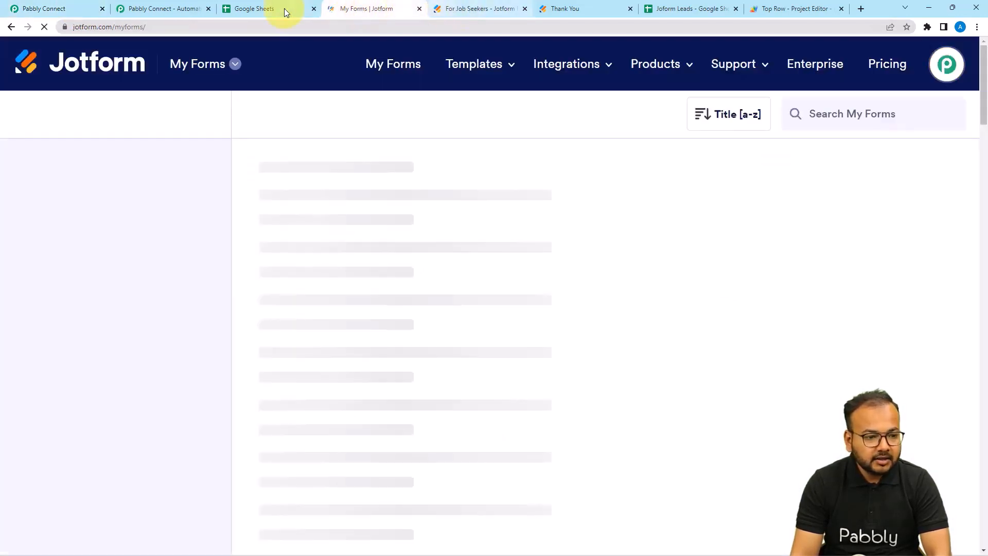
{"action": "left_click", "coordinate": [473, 9]}
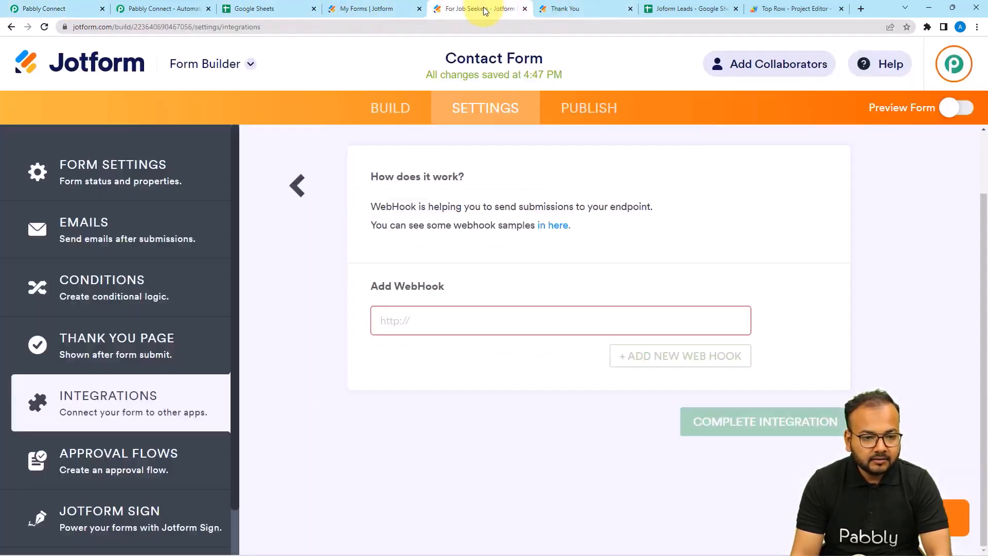
{"action": "left_click", "coordinate": [399, 313]}
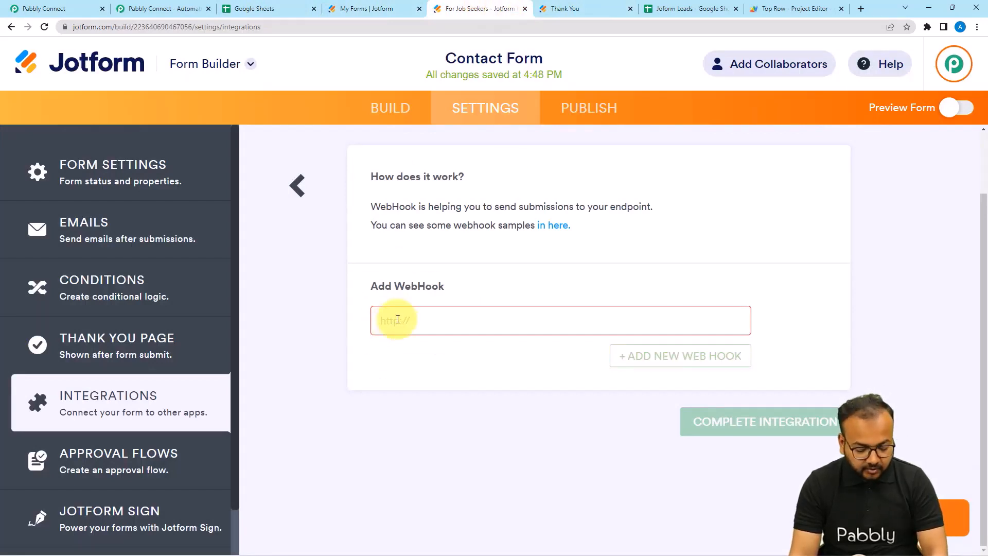
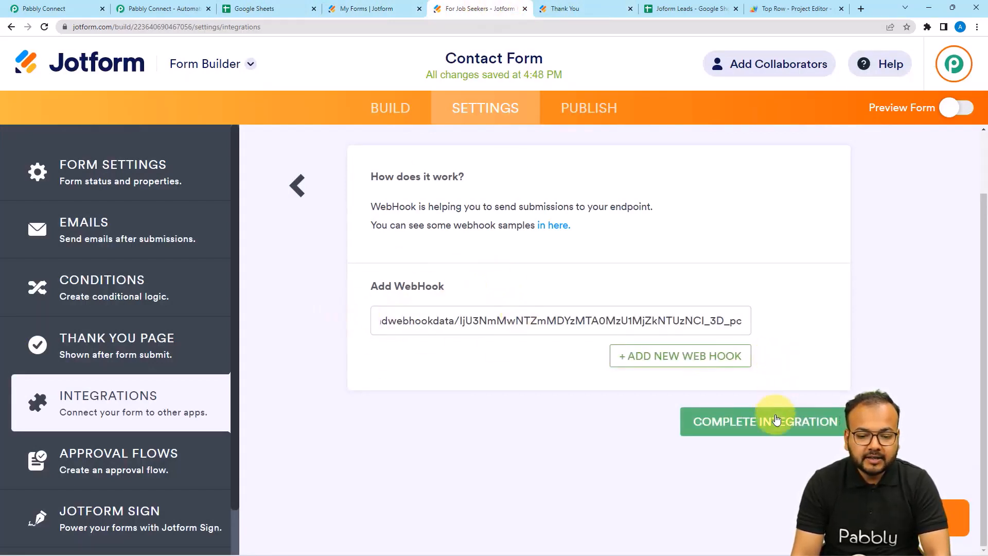
Complete the WebHooks integration and go to the form's PUBLISH page.
{"action": "left_click", "coordinate": [776, 420]}
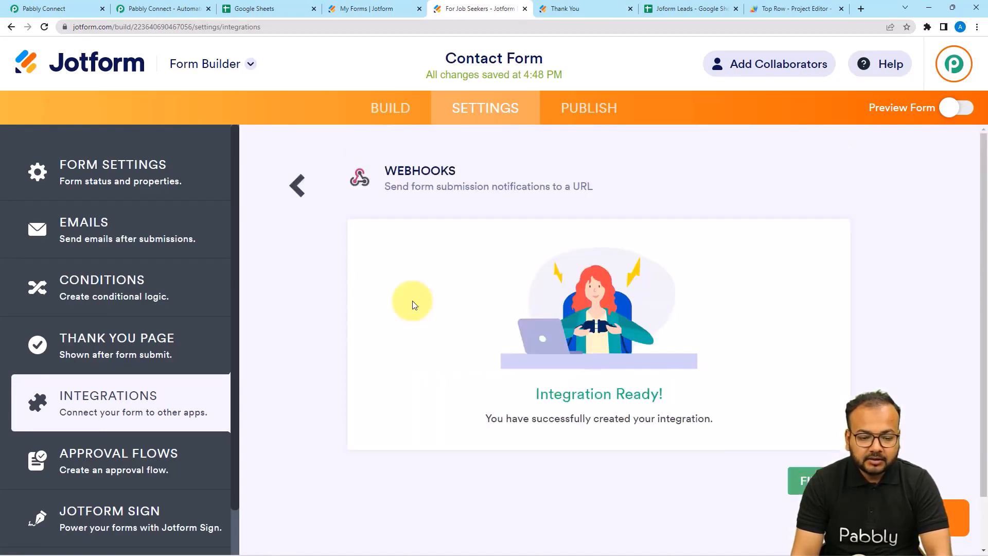
{"action": "left_click", "coordinate": [800, 480]}
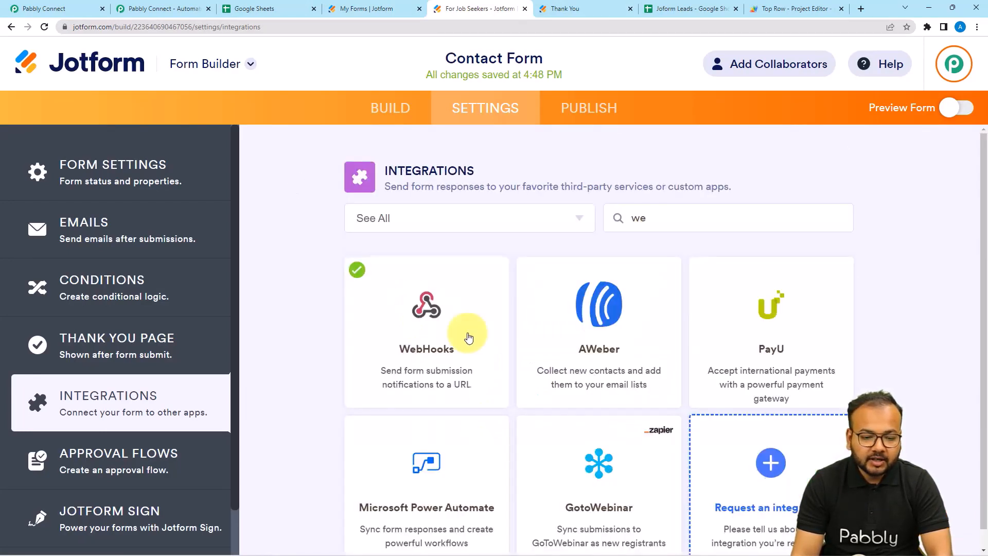
{"action": "left_click", "coordinate": [552, 119]}
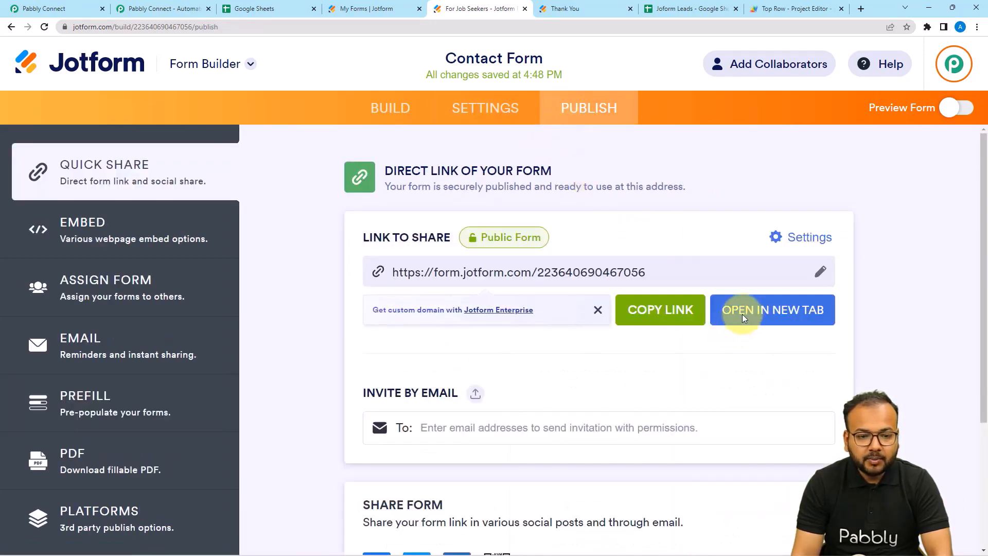
Open the live Contact Form in a new tab, closing the old Thank You tab.
{"action": "left_click", "coordinate": [742, 314]}
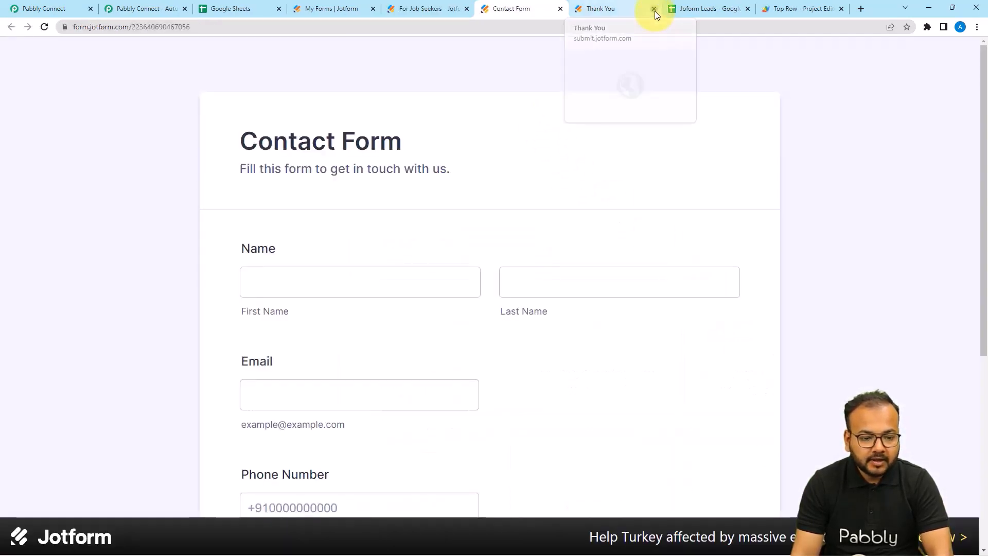
{"action": "left_click", "coordinate": [654, 9]}
{"action": "left_click", "coordinate": [48, 6]}
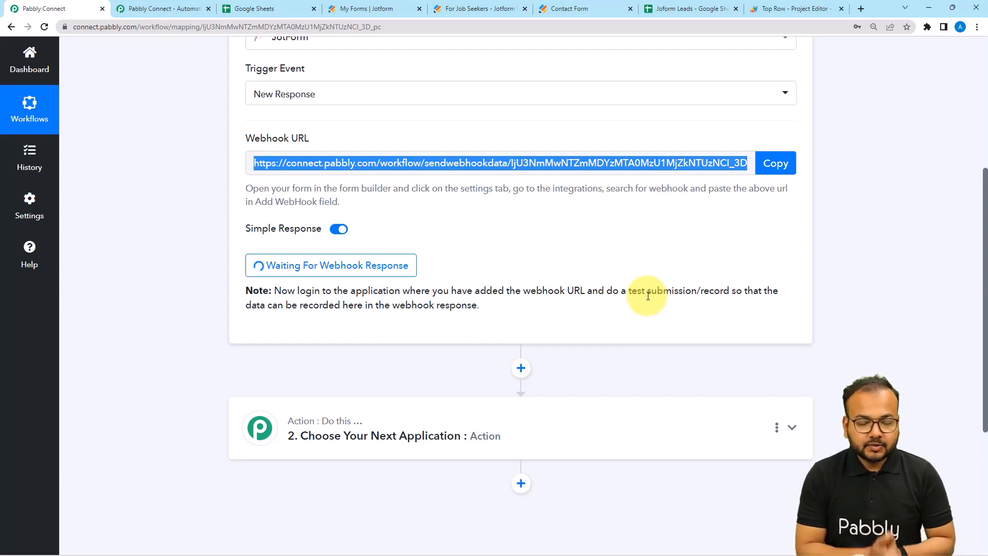
{"action": "left_click", "coordinate": [610, 8]}
Fill in first name 'dummy', a saved last name, and a test email address.
{"action": "left_click", "coordinate": [364, 275]}
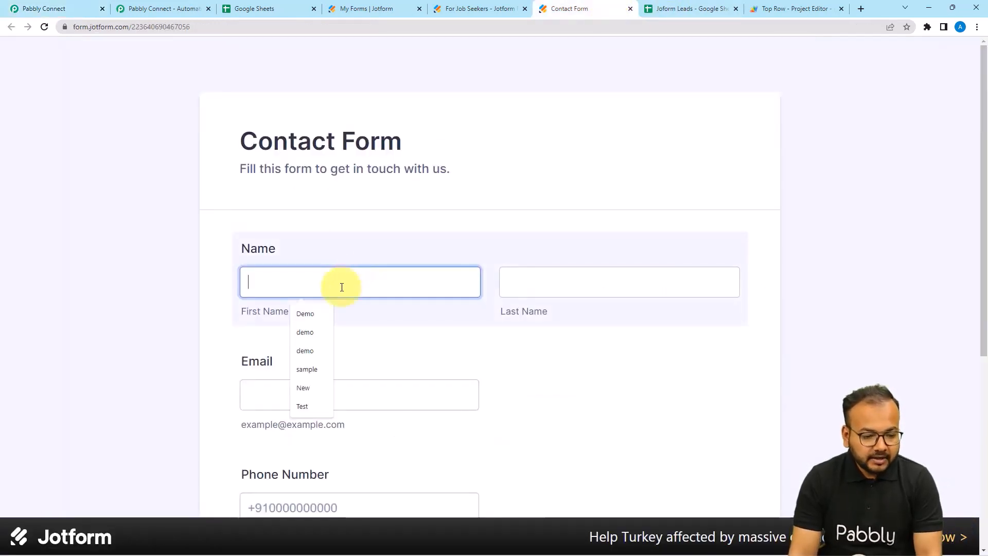
{"action": "type", "text": "dummy"}
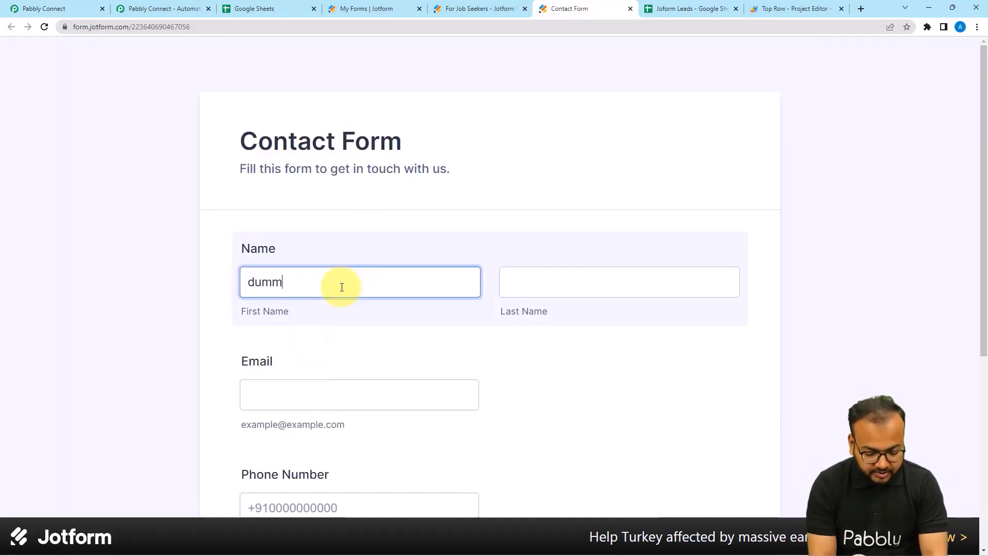
{"action": "left_click", "coordinate": [508, 289]}
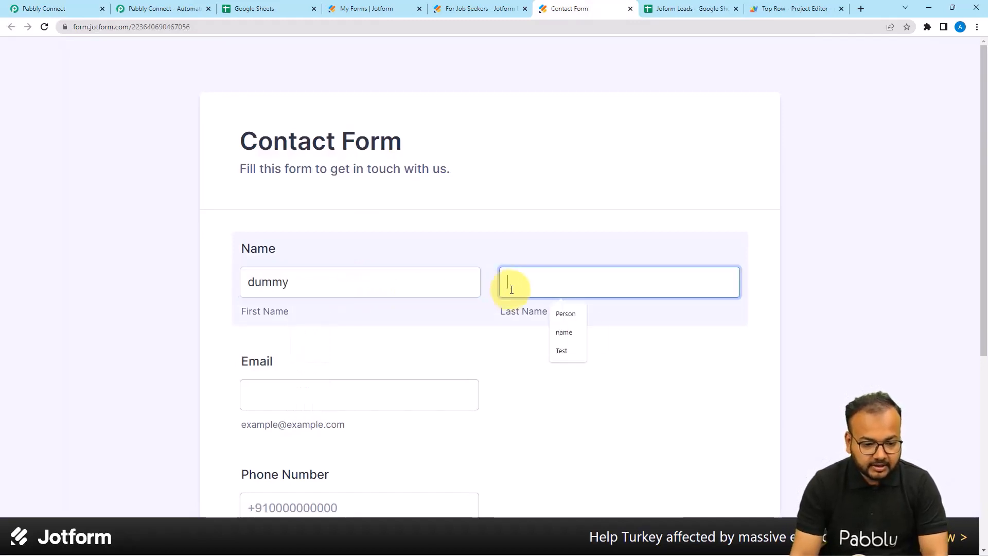
{"action": "left_click", "coordinate": [587, 332]}
{"action": "scroll", "coordinate": [353, 360], "scroll_direction": "down", "scroll_amount": 3}
{"action": "left_click", "coordinate": [340, 248]}
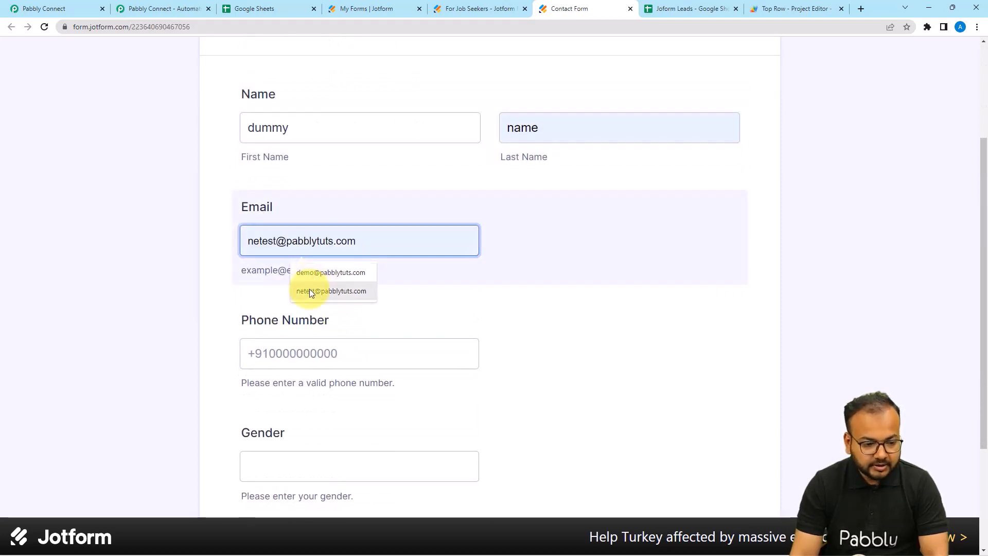
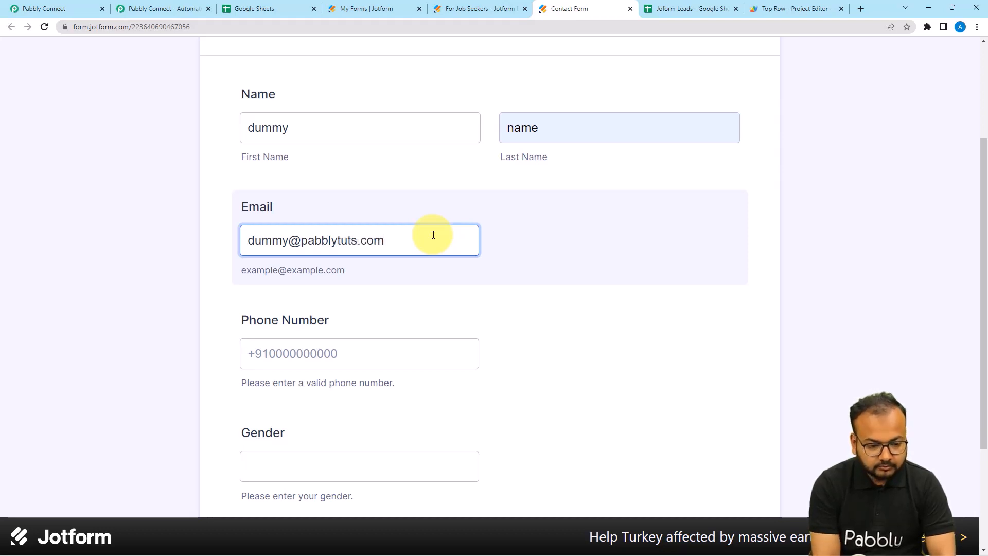
Add the saved phone number and gender 'Male', then submit the test entry.
{"action": "scroll", "coordinate": [421, 265], "scroll_direction": "down", "scroll_amount": 3}
{"action": "left_click", "coordinate": [391, 208]}
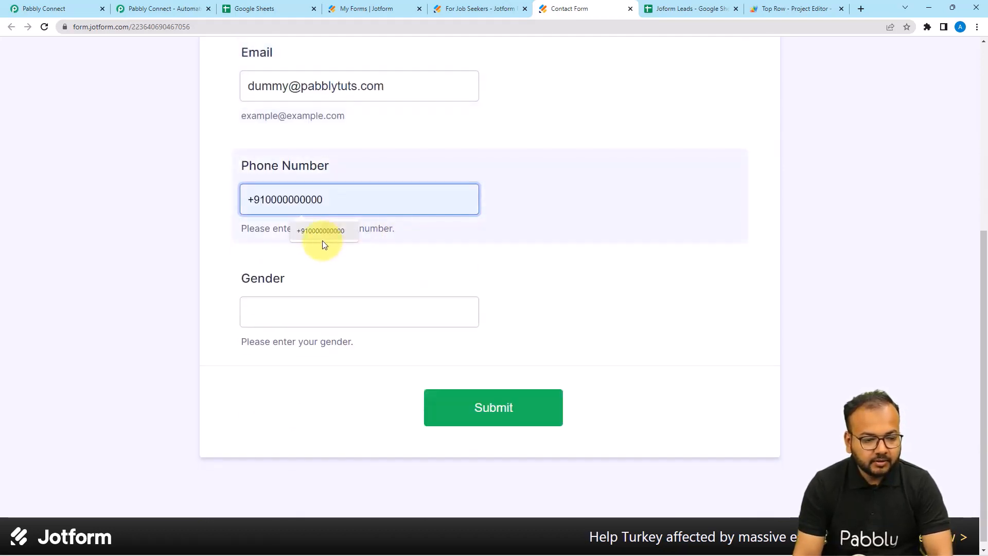
{"action": "left_click", "coordinate": [321, 235]}
{"action": "left_click", "coordinate": [304, 312]}
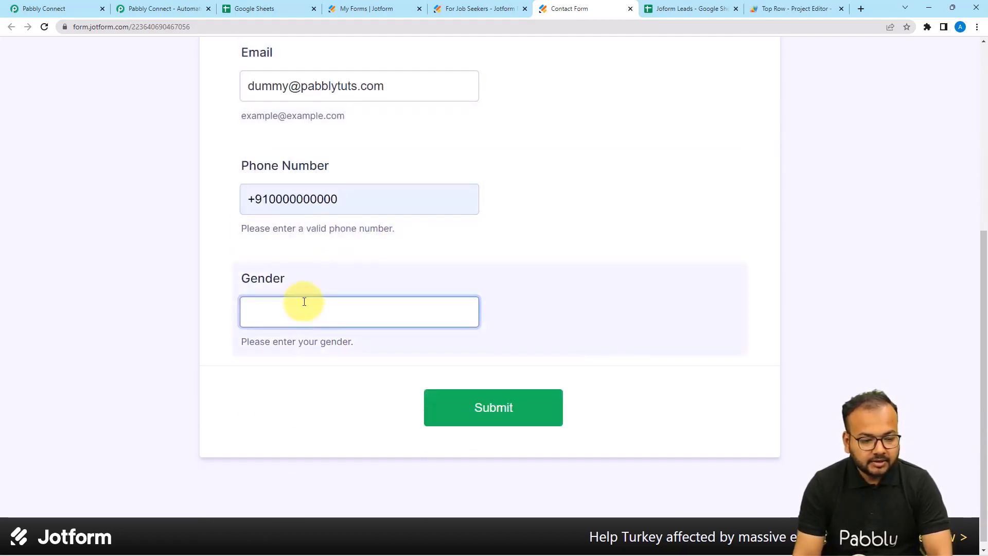
{"action": "type", "text": "Male"}
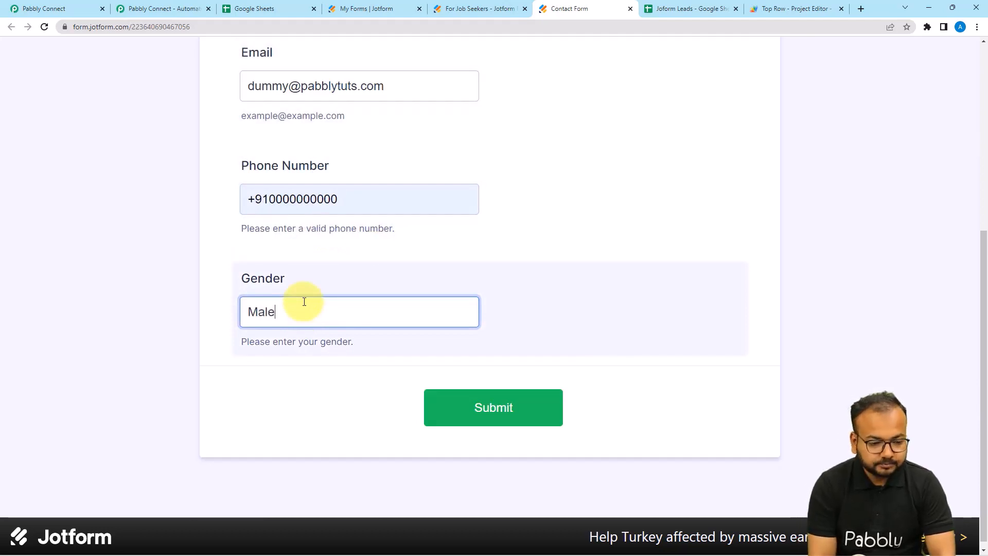
{"action": "left_click", "coordinate": [643, 384]}
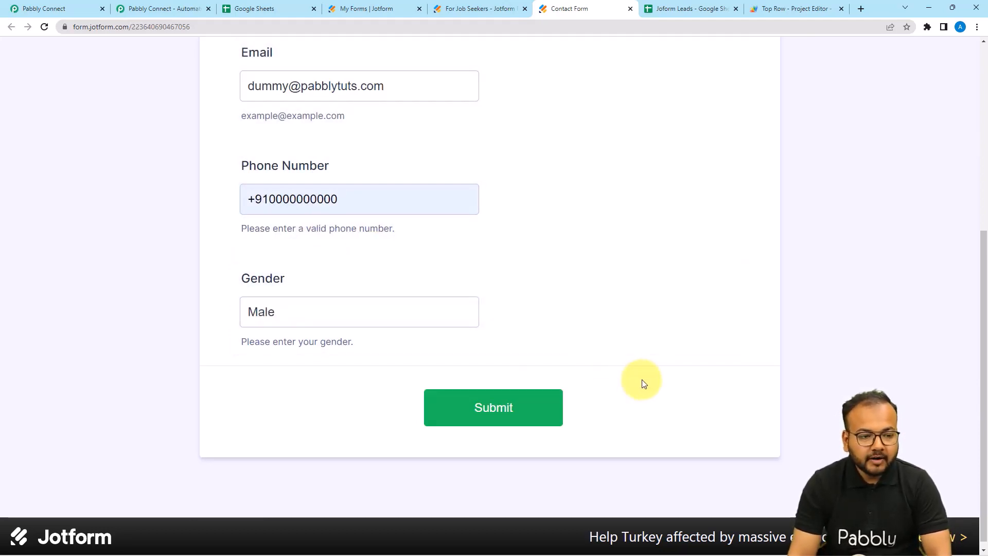
{"action": "left_click", "coordinate": [493, 422]}
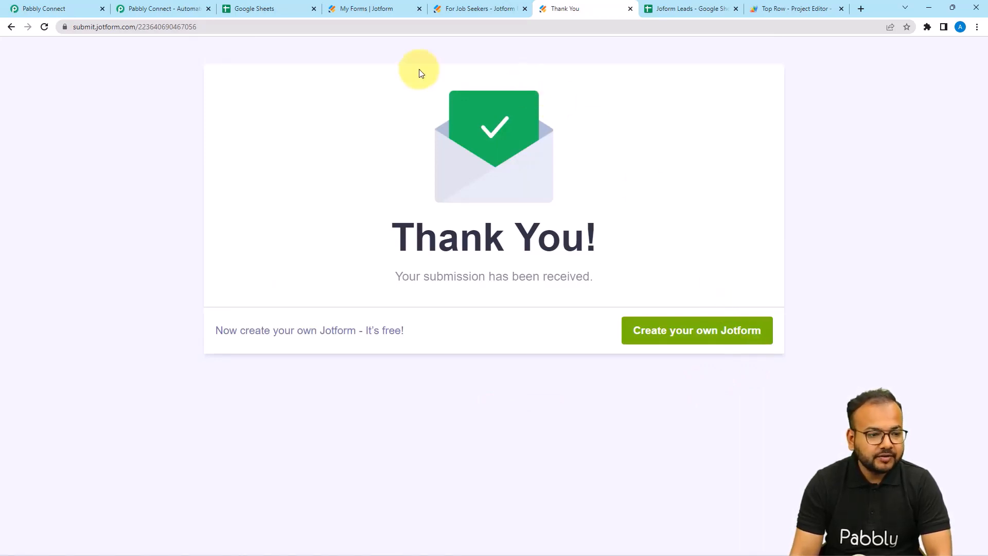
Review the captured Jotform response in Pabbly: name, email, phone, gender Male and form fields.
{"action": "left_click", "coordinate": [72, 8]}
{"action": "scroll", "coordinate": [144, 254], "scroll_direction": "down", "scroll_amount": 3}
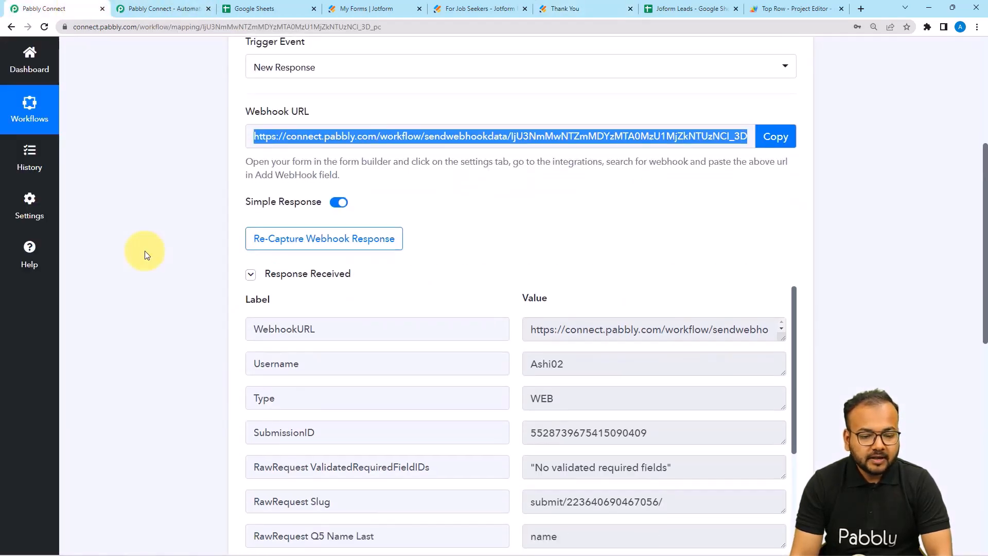
{"action": "scroll", "coordinate": [295, 208], "scroll_direction": "down", "scroll_amount": 3}
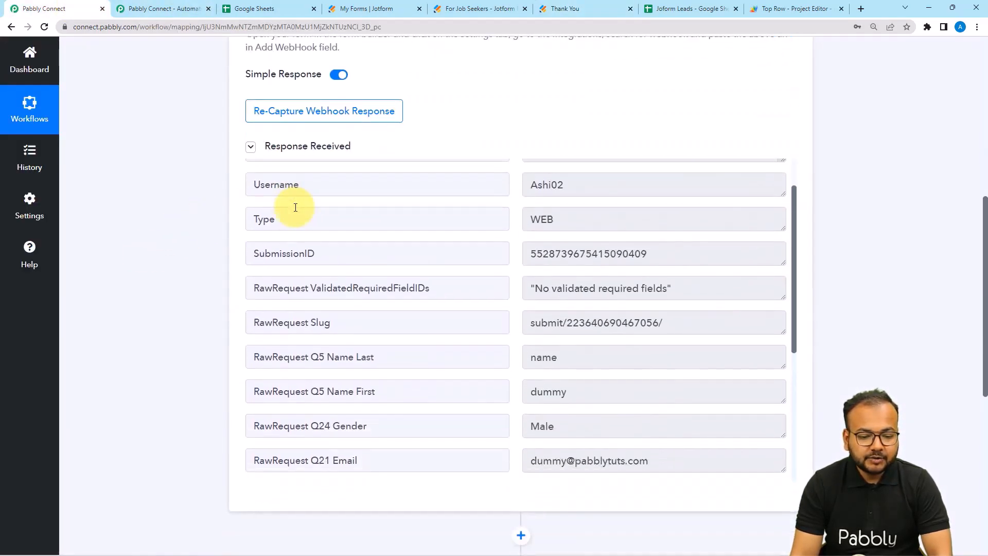
{"action": "scroll", "coordinate": [288, 206], "scroll_direction": "up", "scroll_amount": 2}
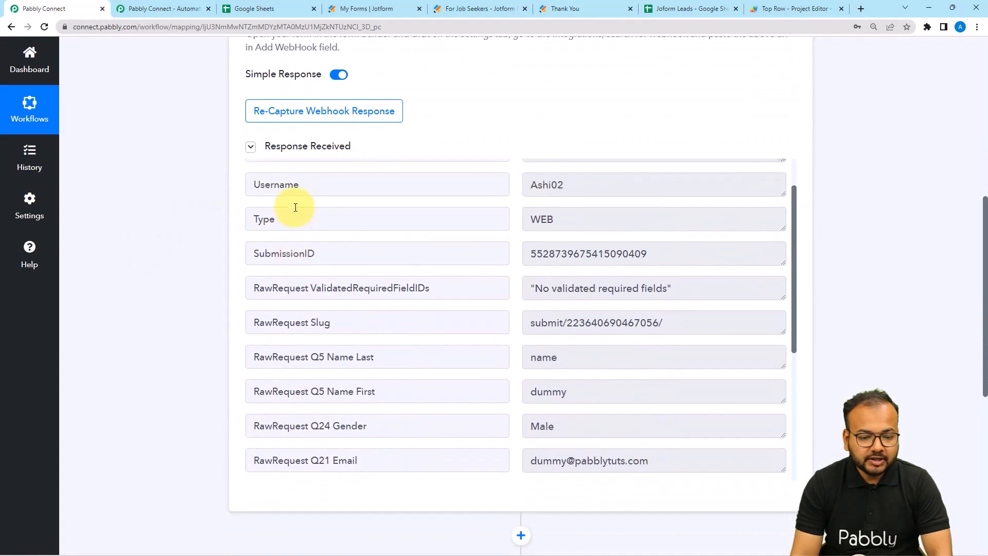
{"action": "scroll", "coordinate": [288, 206], "scroll_direction": "down", "scroll_amount": 2}
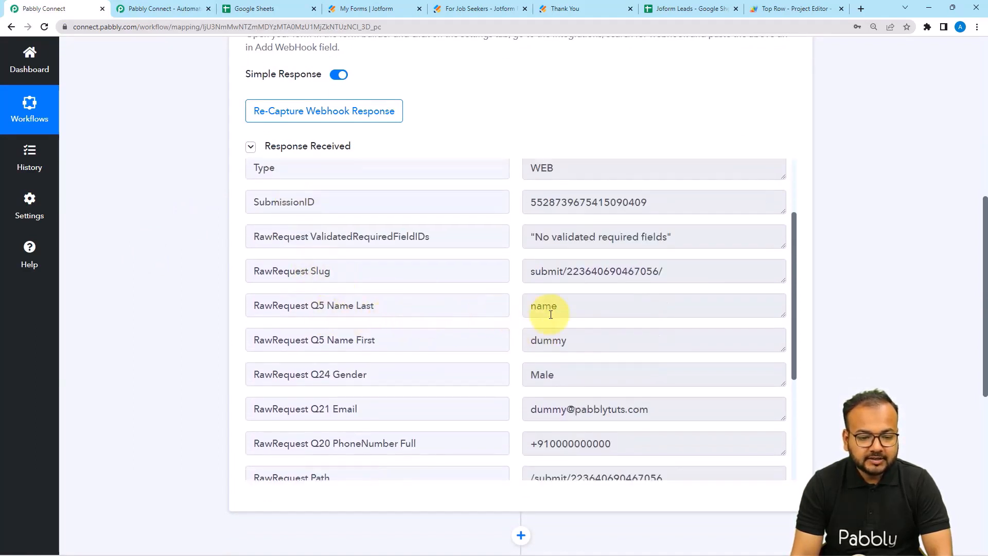
{"action": "scroll", "coordinate": [548, 349], "scroll_direction": "down", "scroll_amount": 2}
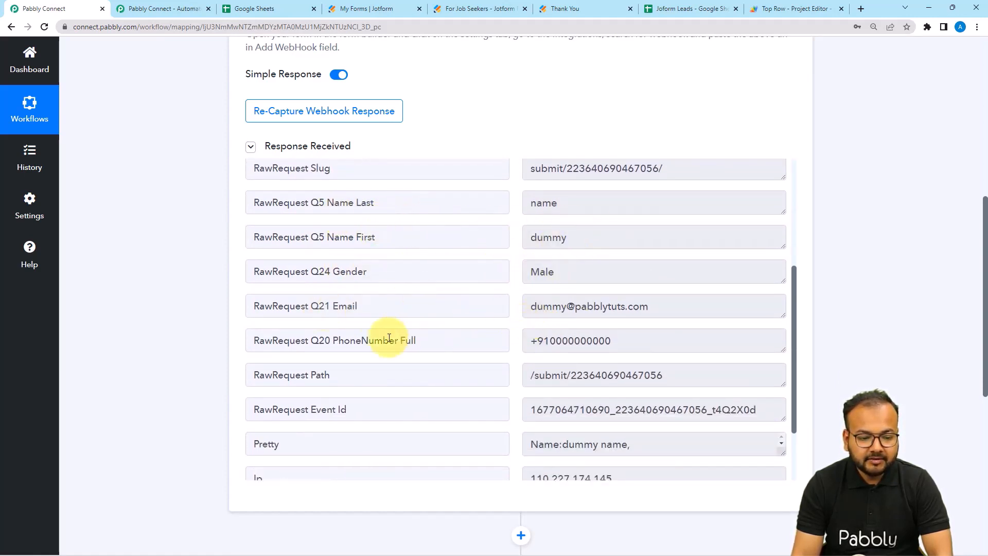
{"action": "scroll", "coordinate": [466, 353], "scroll_direction": "down", "scroll_amount": 2}
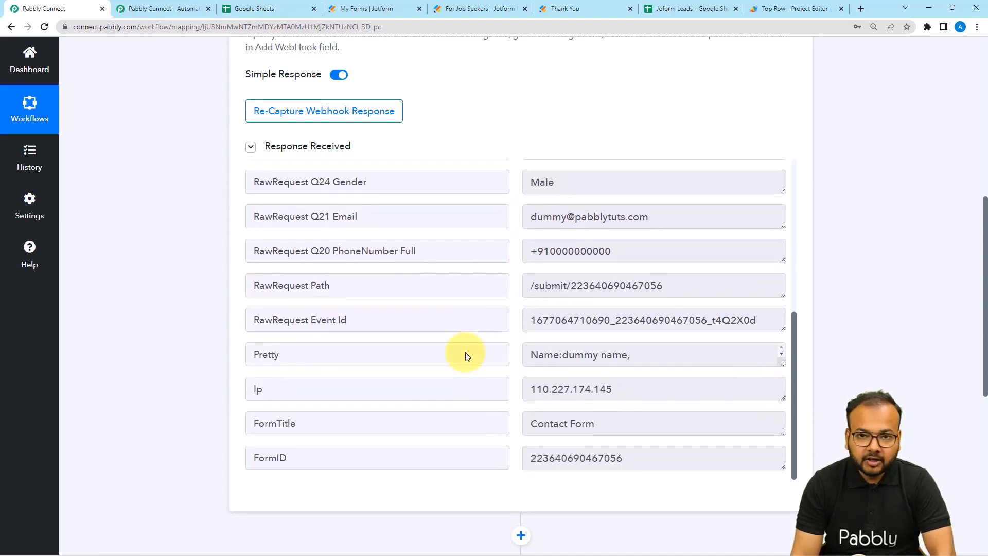
{"action": "scroll", "coordinate": [141, 278], "scroll_direction": "down", "scroll_amount": 4}
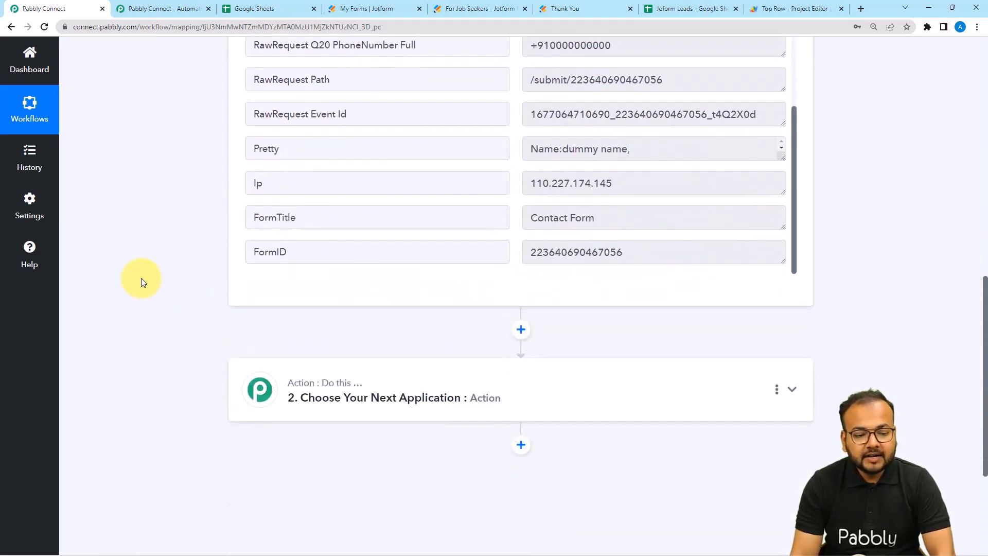
{"action": "scroll", "coordinate": [141, 278], "scroll_direction": "down", "scroll_amount": 3}
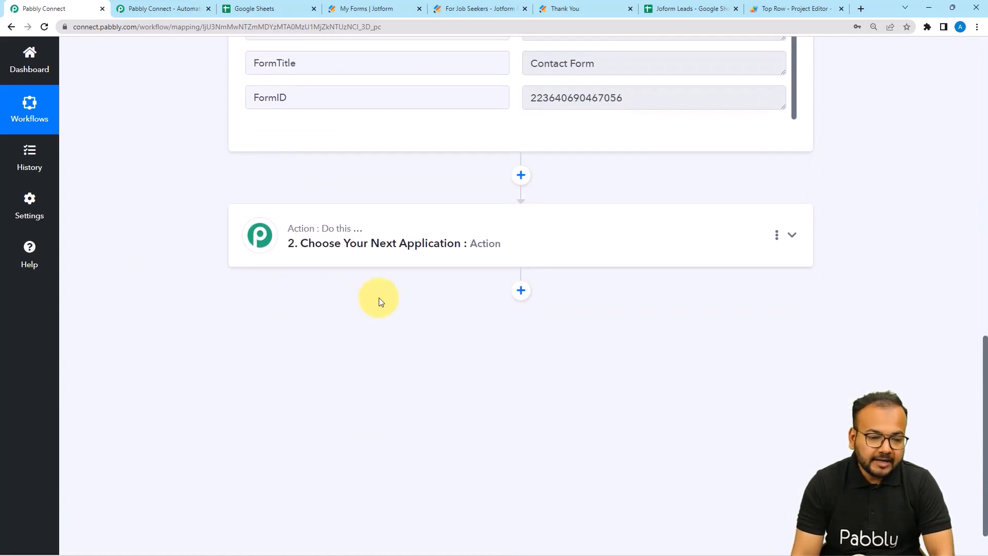
Switch to the Joform Leads spreadsheet and dismiss the contact card over the email.
{"action": "left_click", "coordinate": [677, 11]}
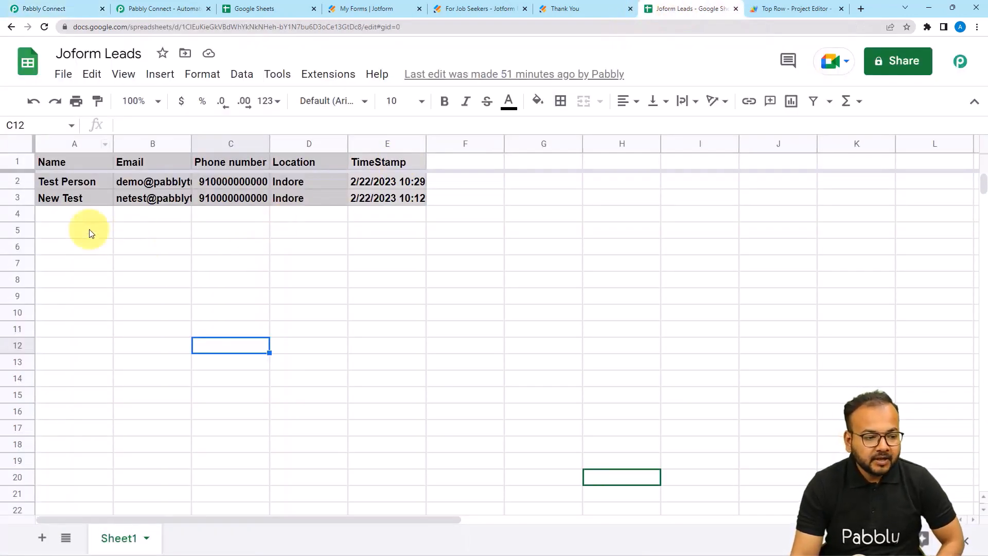
{"action": "left_click", "coordinate": [87, 230]}
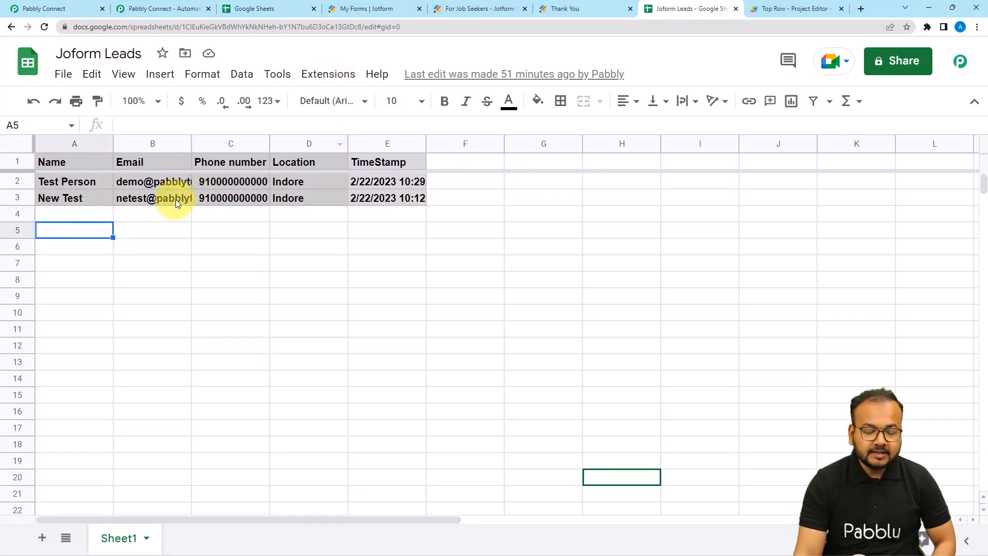
{"action": "mouse_move", "coordinate": [176, 202]}
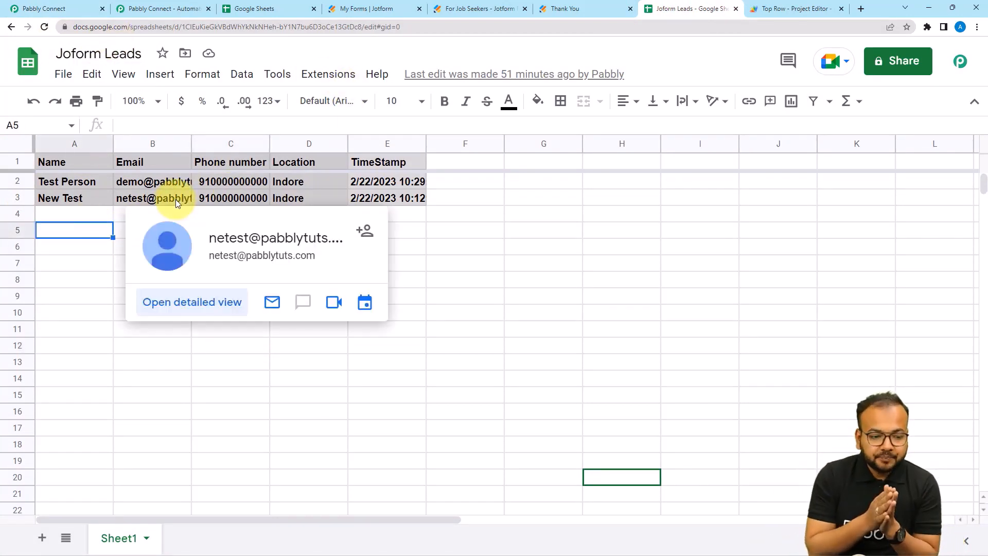
{"action": "left_click", "coordinate": [495, 242]}
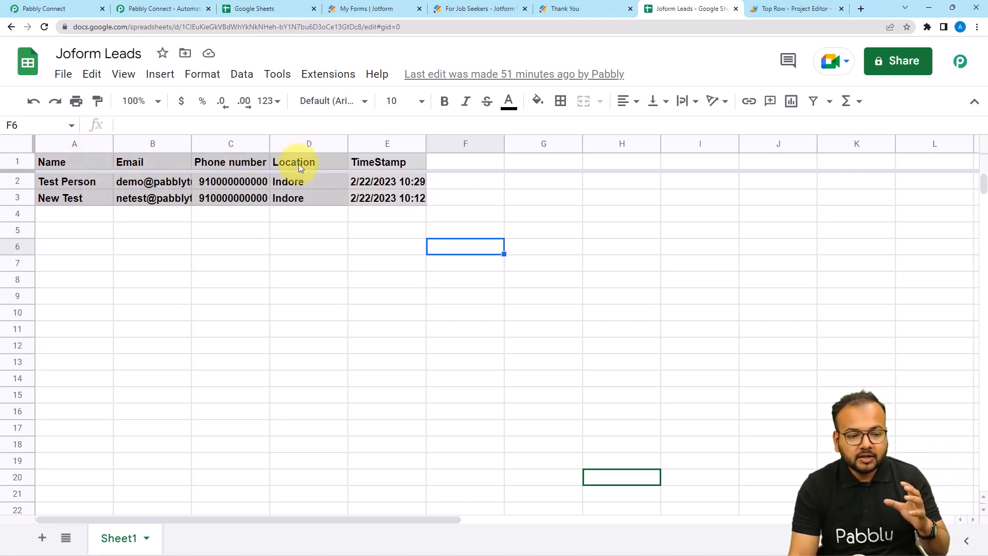
Rename header D1 from 'Location' to 'Gender' and select the TimeStamp column E.
{"action": "double_click", "coordinate": [313, 161]}
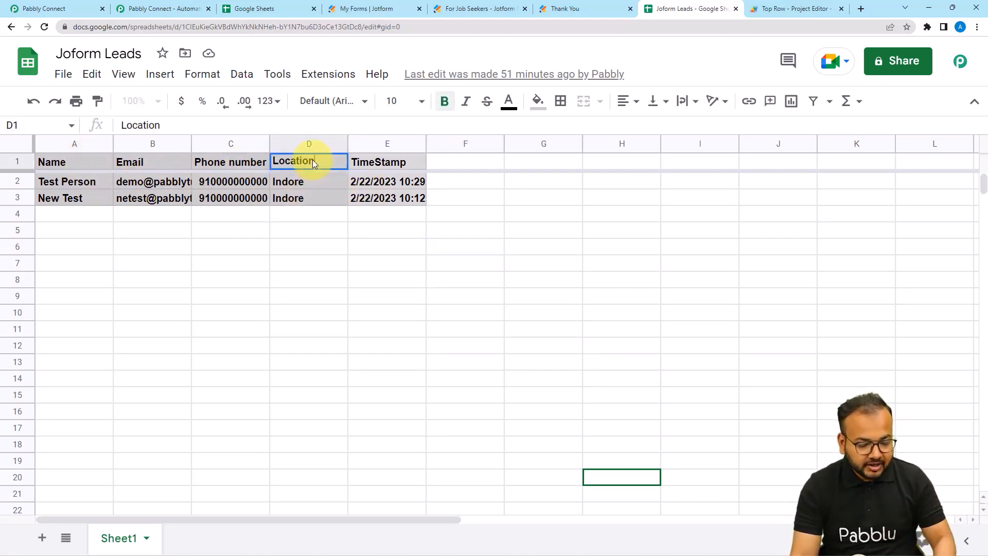
{"action": "key", "text": "BackSpace"}
{"action": "key", "text": "BackSpace"}
{"action": "key", "text": "BackSpace"}
{"action": "key", "text": "BackSpace"}
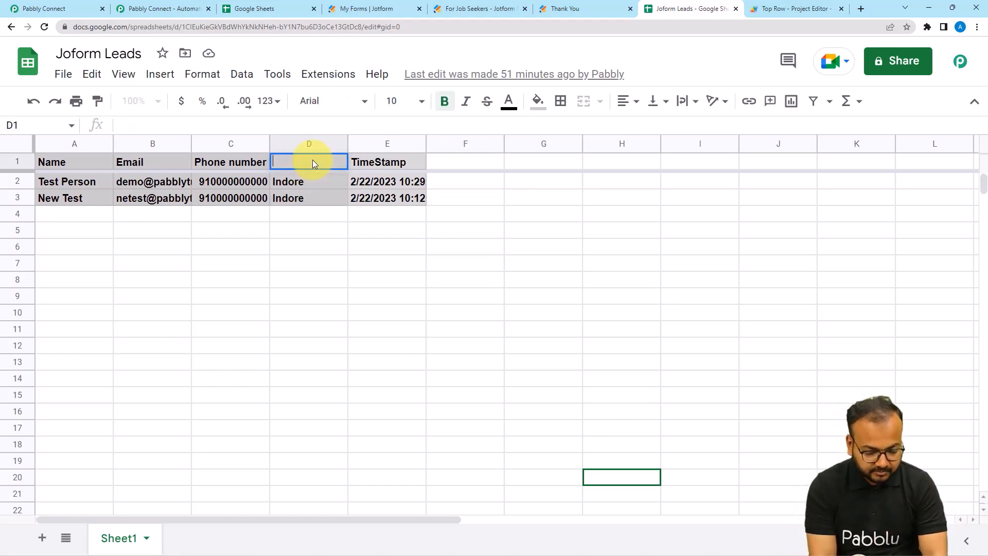
{"action": "type", "text": "Gender"}
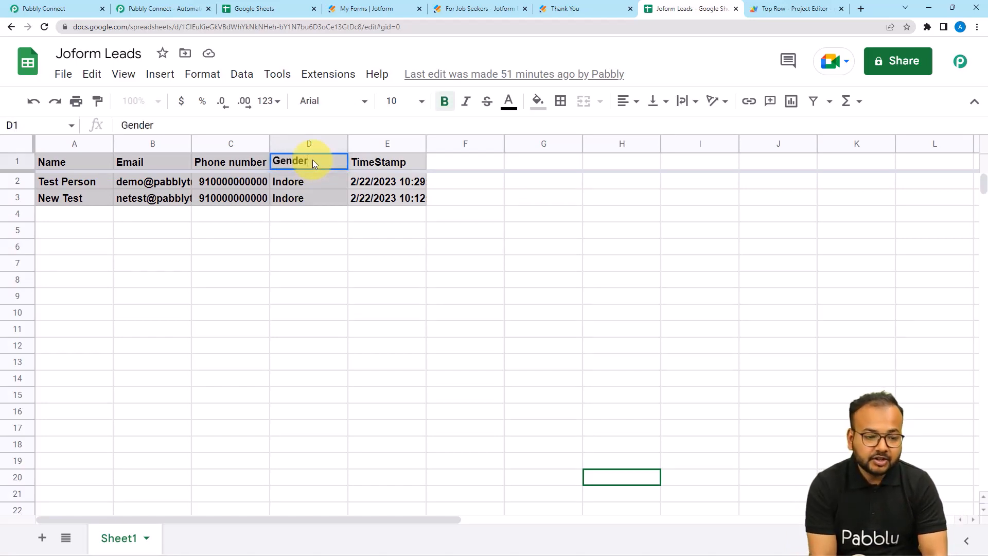
{"action": "key", "text": "Return"}
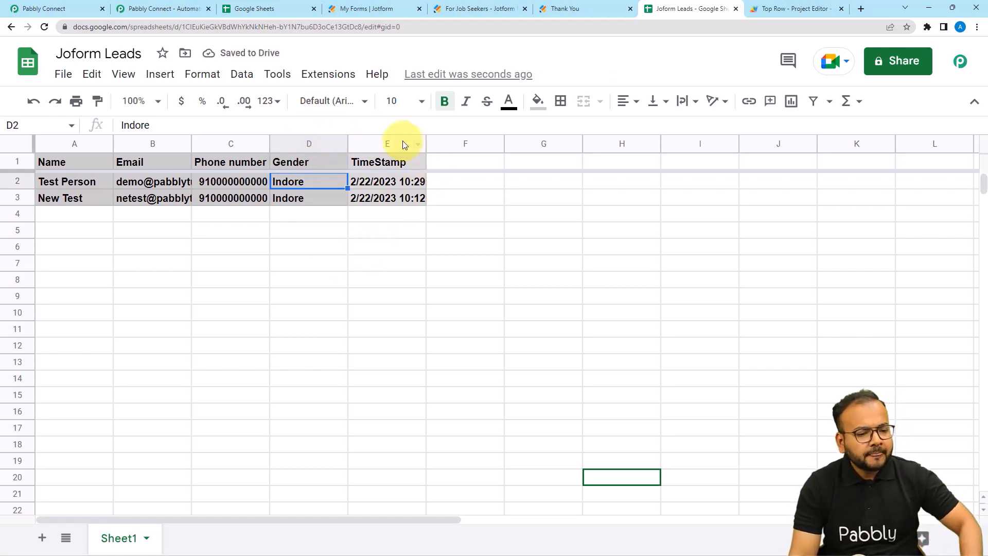
{"action": "left_click", "coordinate": [403, 161]}
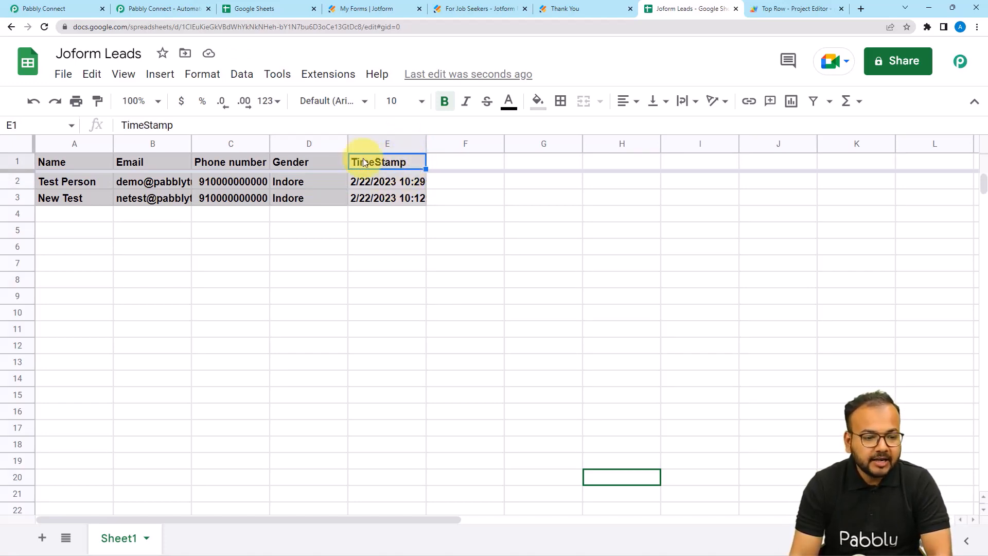
{"action": "left_click", "coordinate": [376, 141]}
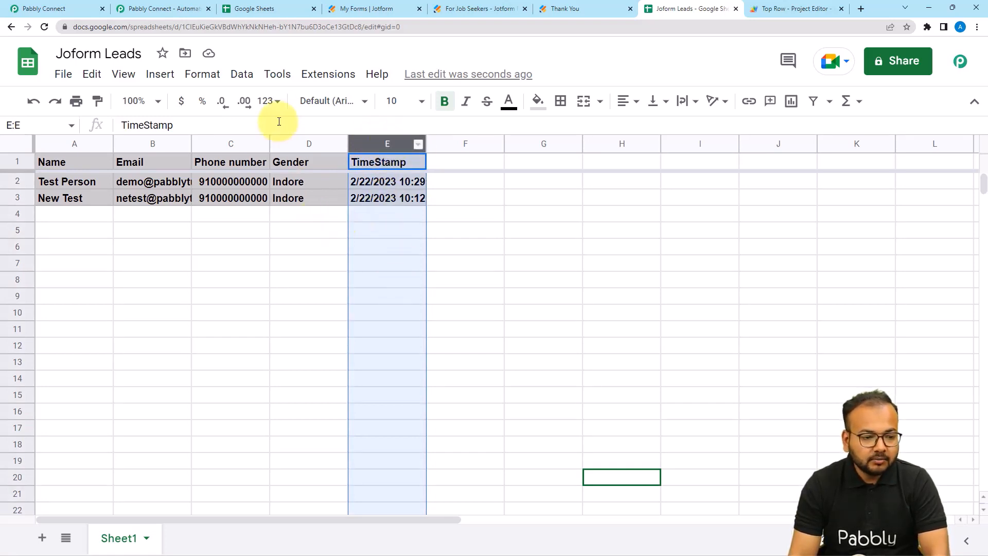
Check the TimeStamp column's Date time number format, then select E1 and open Extensions.
{"action": "left_click", "coordinate": [205, 74]}
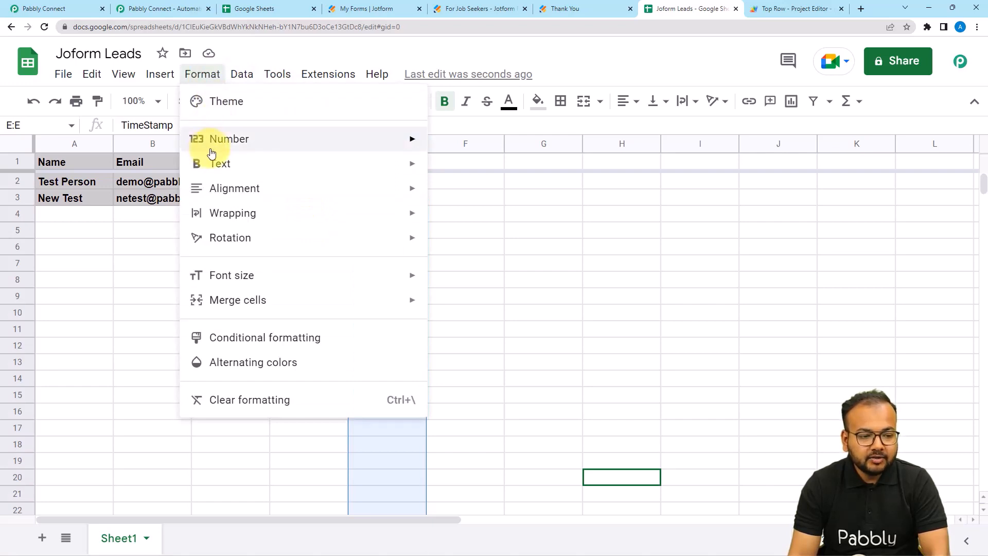
{"action": "mouse_move", "coordinate": [218, 142]}
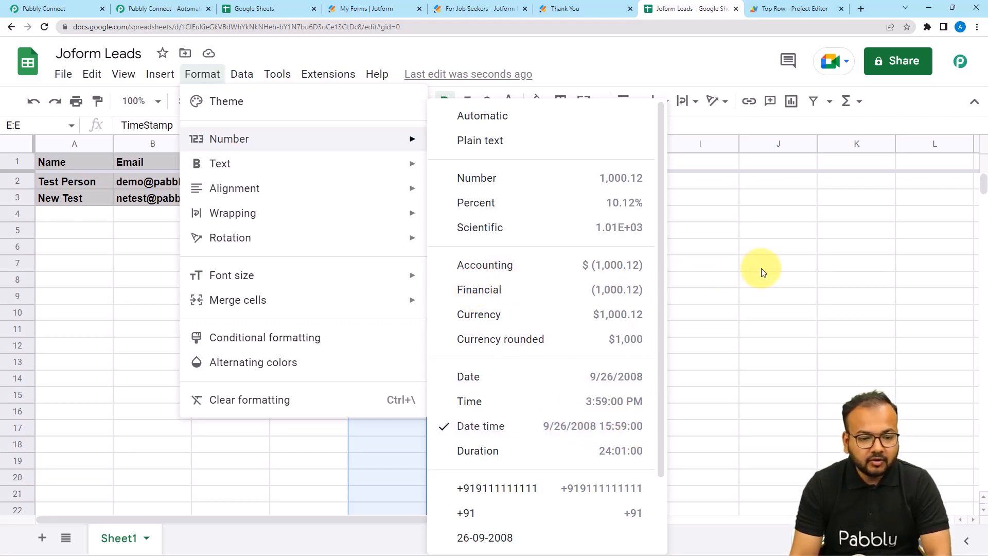
{"action": "left_click", "coordinate": [715, 282]}
{"action": "left_click", "coordinate": [396, 157]}
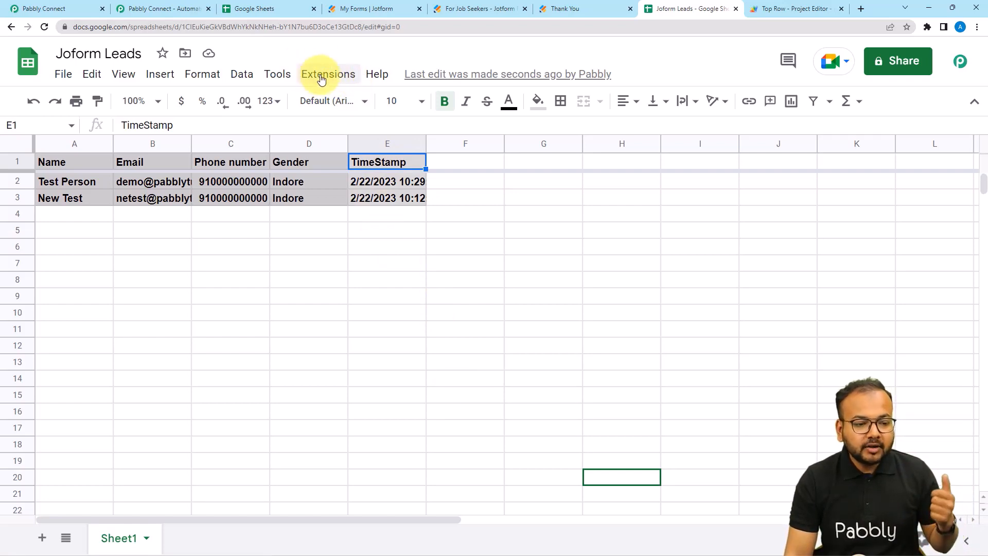
{"action": "left_click", "coordinate": [321, 76]}
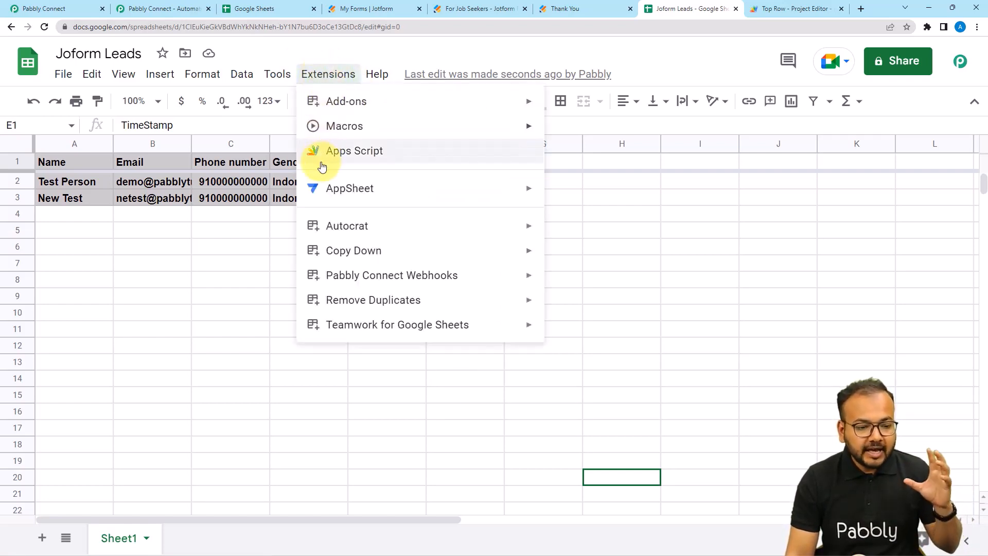
Open the Top Row Apps Script project, dismiss the account notice, and compare with the sheet.
{"action": "left_click", "coordinate": [345, 151]}
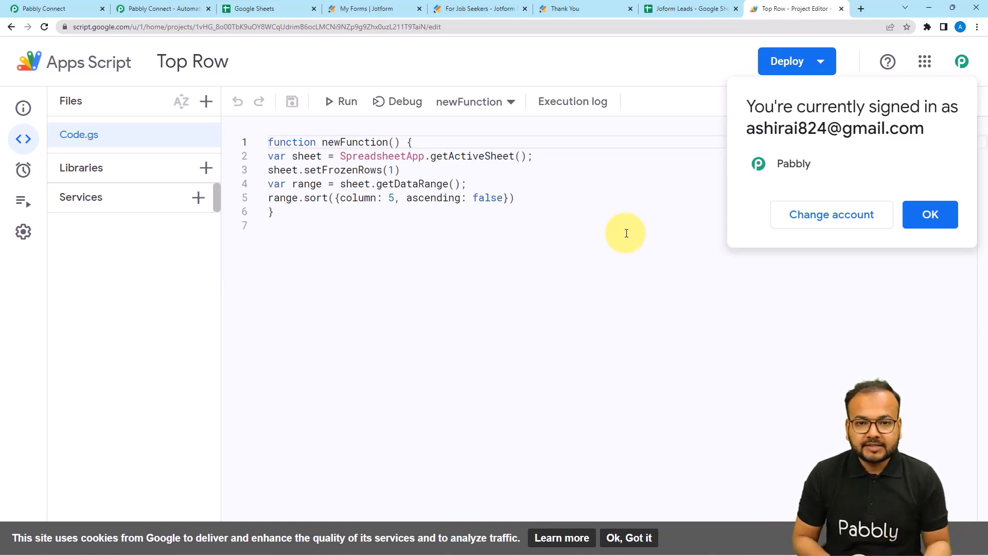
{"action": "left_click", "coordinate": [924, 219]}
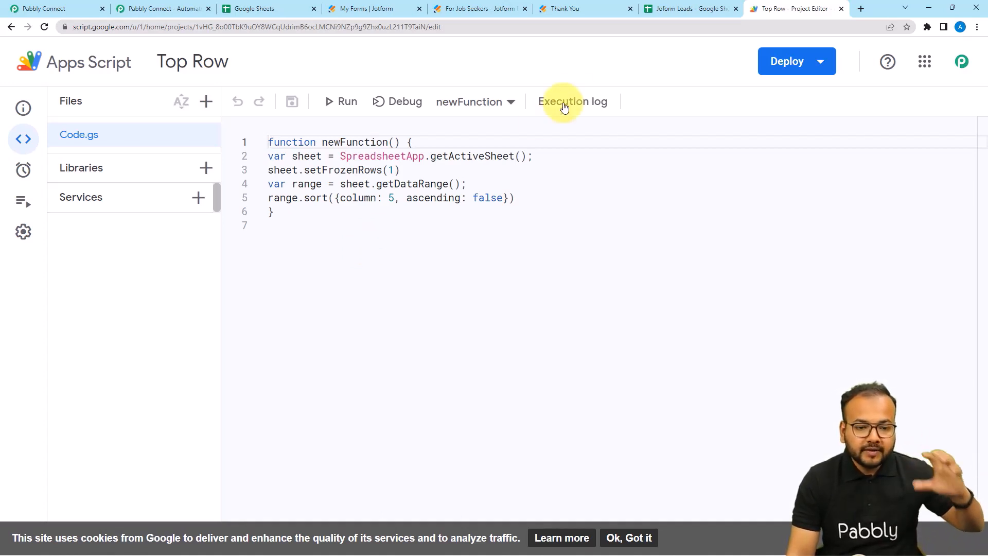
{"action": "left_click", "coordinate": [663, 10]}
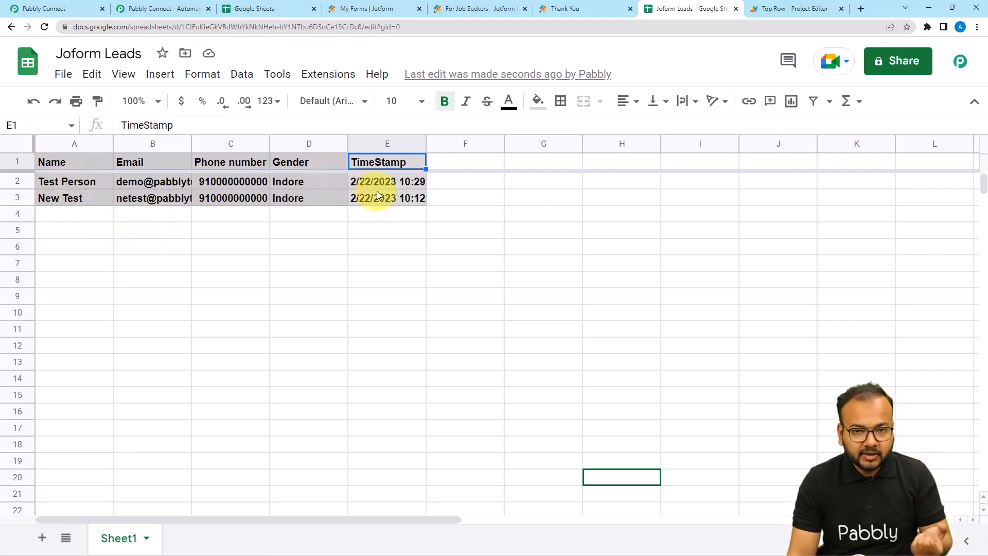
{"action": "left_click", "coordinate": [792, 9]}
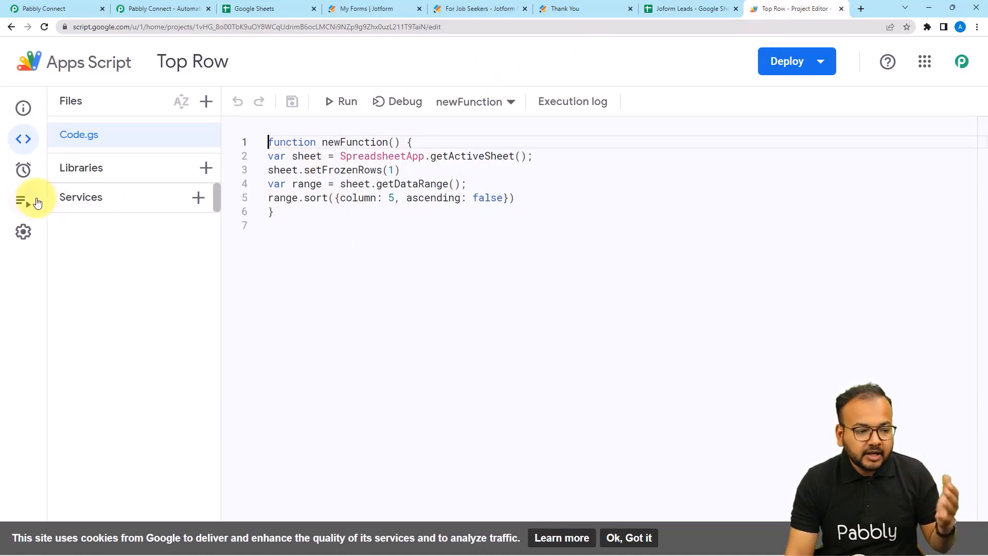
{"action": "mouse_move", "coordinate": [31, 172]}
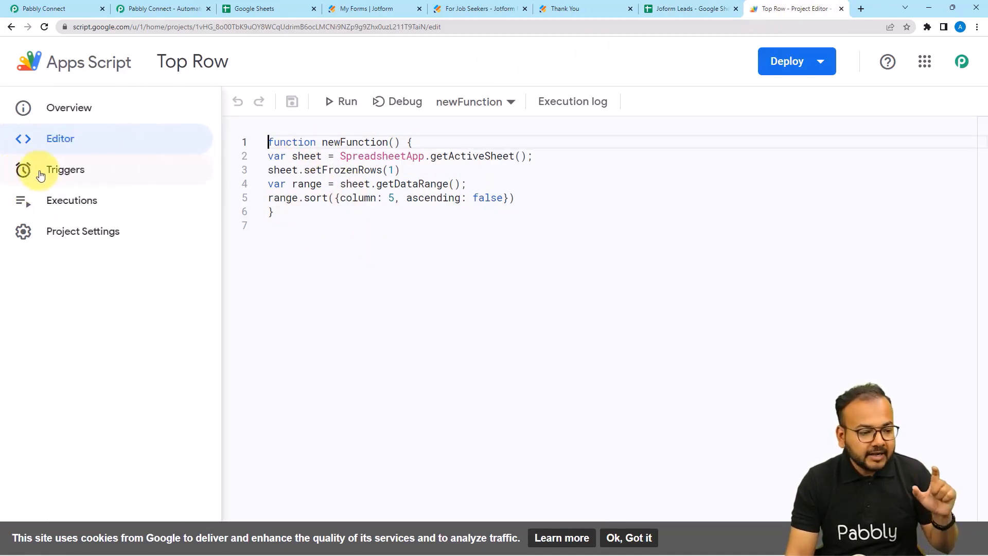
{"action": "left_click", "coordinate": [32, 171]}
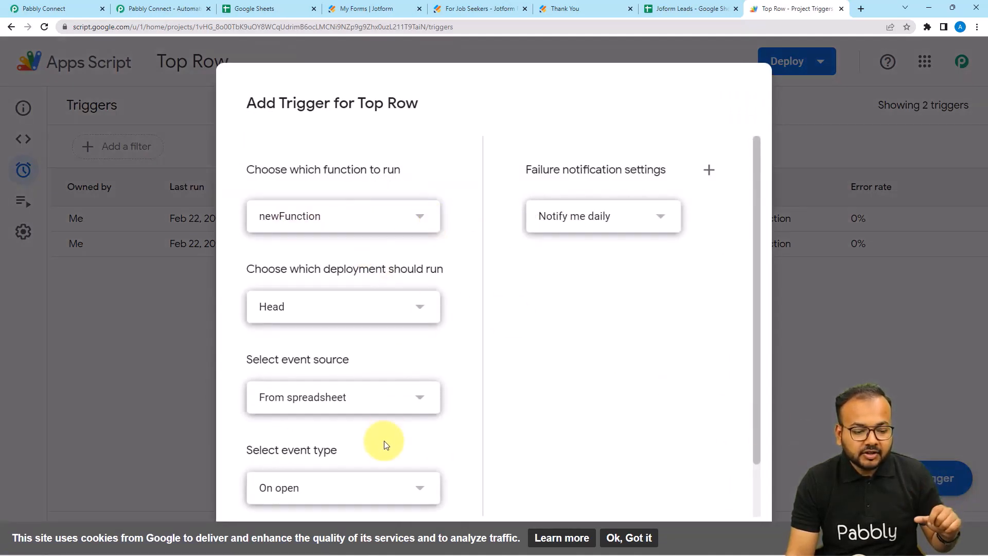
{"action": "scroll", "coordinate": [384, 446], "scroll_direction": "down", "scroll_amount": 2}
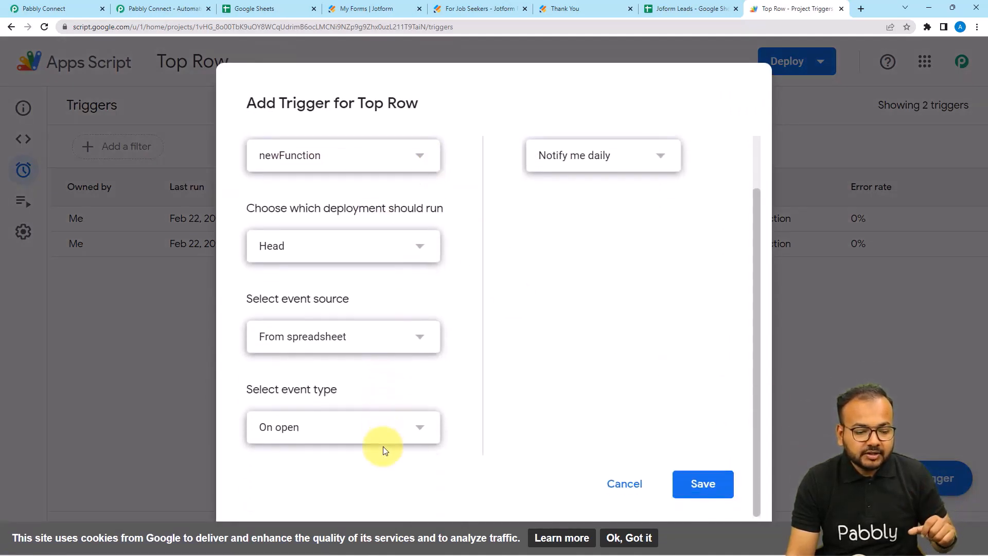
{"action": "left_click", "coordinate": [340, 436]}
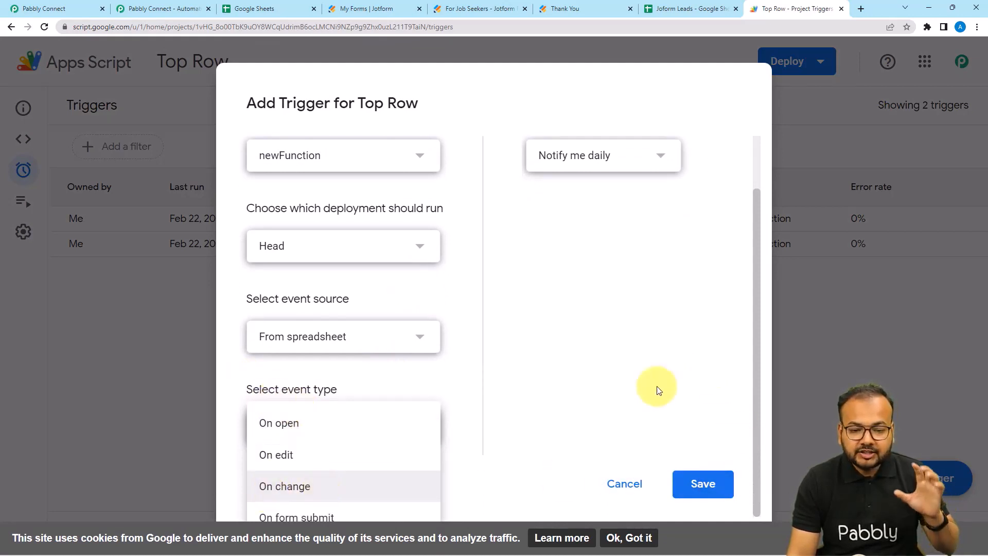
{"action": "left_click", "coordinate": [624, 484]}
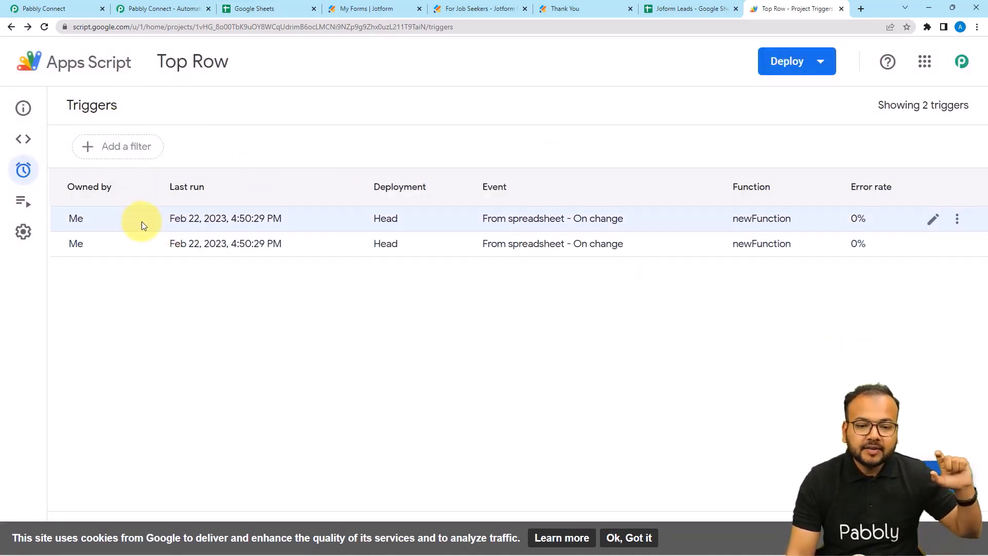
{"action": "left_click", "coordinate": [25, 139]}
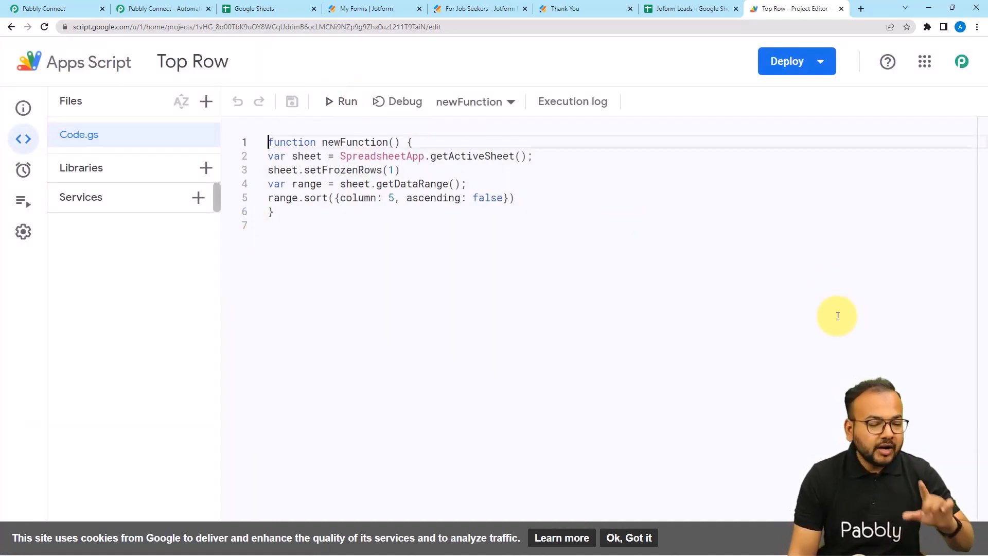
{"action": "left_click", "coordinate": [61, 11]}
Filter step 2's Choose App list with 'goo' to show Google apps, then view the Joform Leads sheet.
{"action": "left_click", "coordinate": [319, 242]}
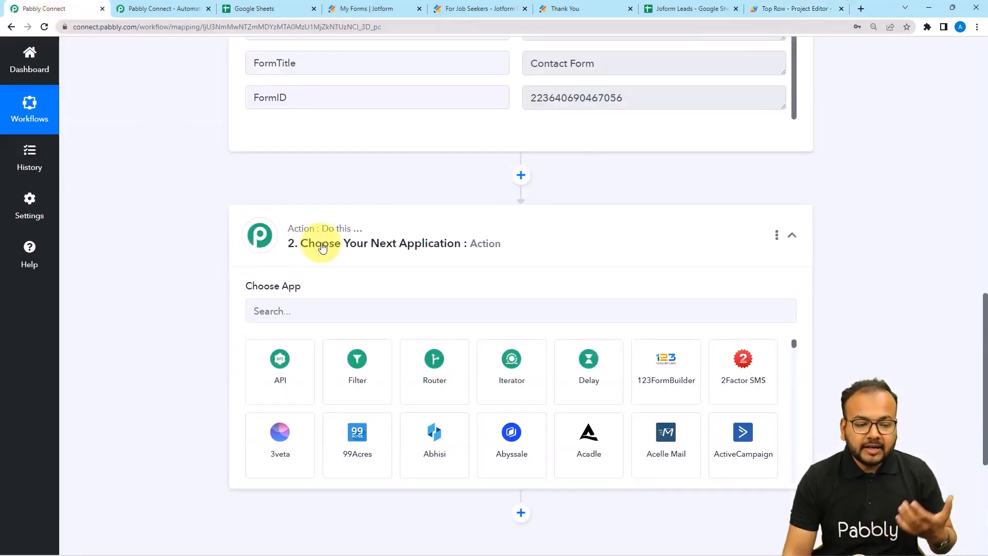
{"action": "left_click", "coordinate": [343, 157]}
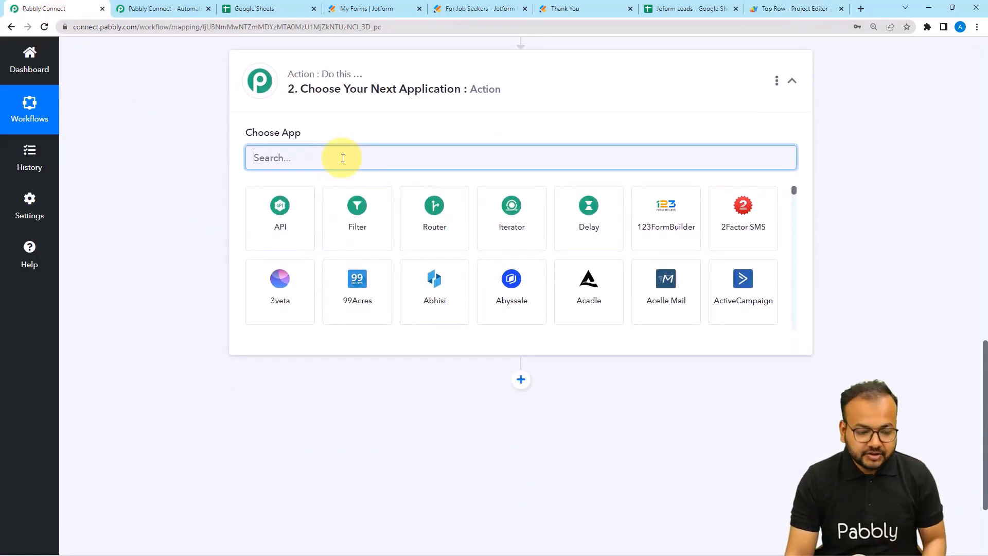
{"action": "type", "text": "goo"}
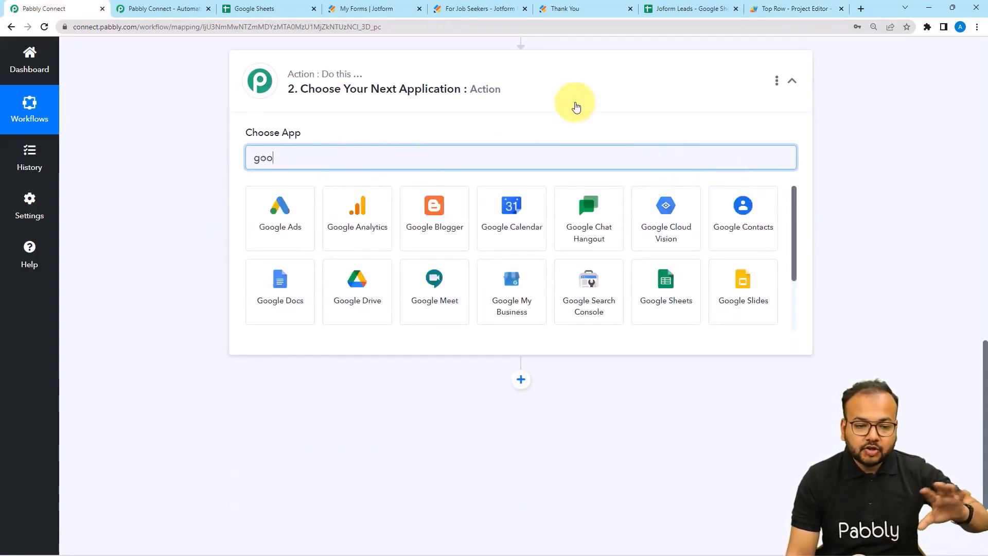
{"action": "left_click", "coordinate": [673, 9]}
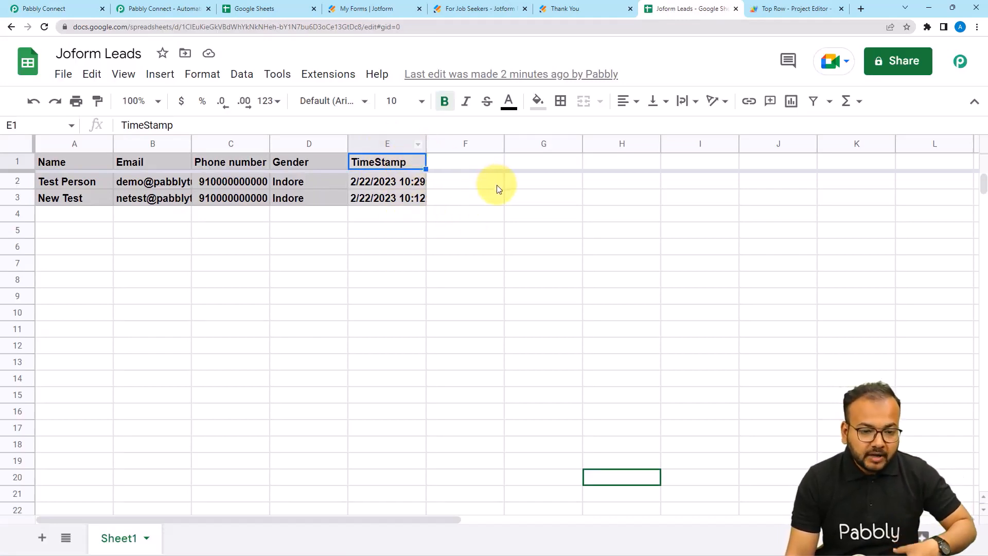
Check the E2 timestamp, then widen column E to show full times like 2/22/2023 10:29:09.
{"action": "double_click", "coordinate": [378, 182]}
{"action": "left_click", "coordinate": [477, 220]}
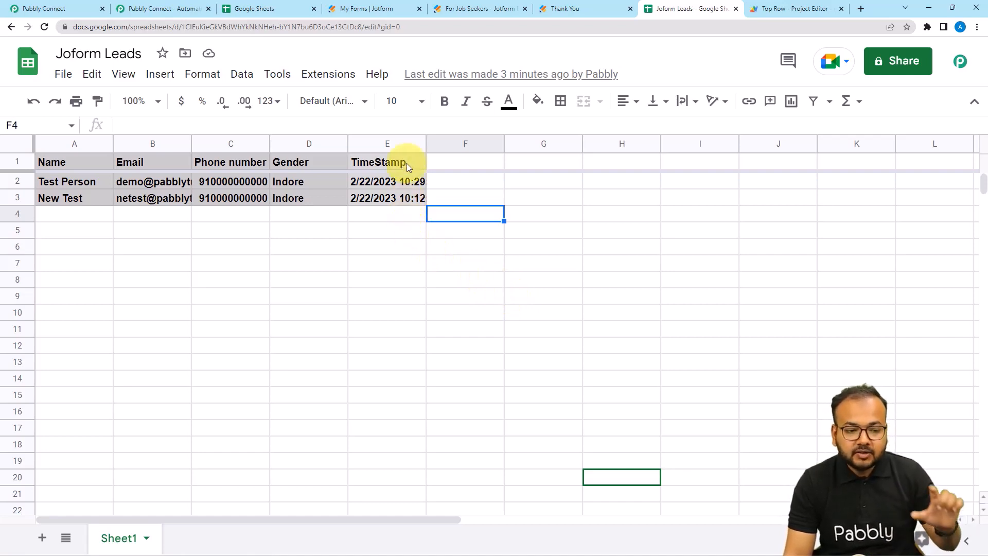
{"action": "left_click_drag", "start_coordinate": [425, 140], "coordinate": [475, 142]}
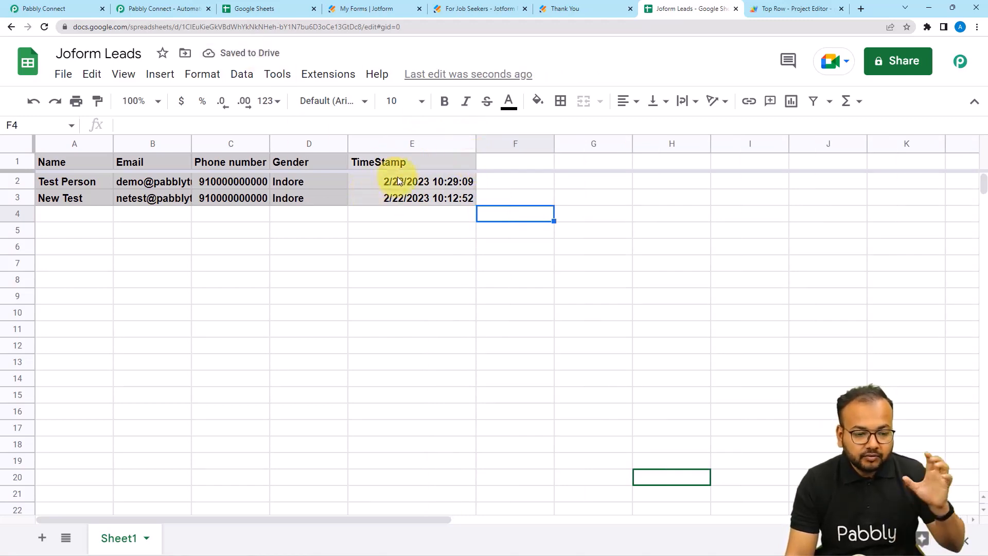
Back in Pabbly Connect, replace the app search with 'date' and pick Date/Time Formatter.
{"action": "left_click", "coordinate": [66, 8]}
{"action": "scroll", "coordinate": [178, 215], "scroll_direction": "up", "scroll_amount": 4}
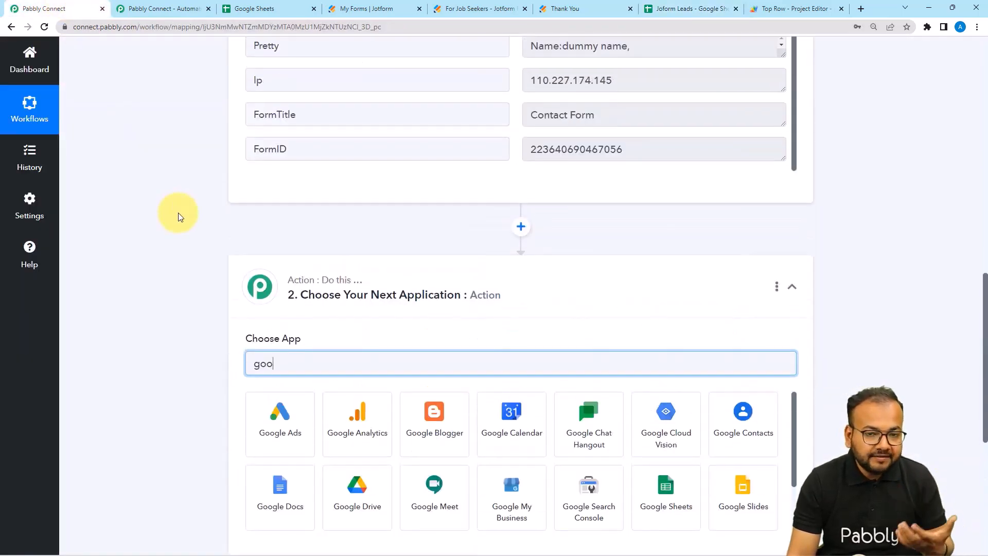
{"action": "scroll", "coordinate": [178, 215], "scroll_direction": "up", "scroll_amount": 4}
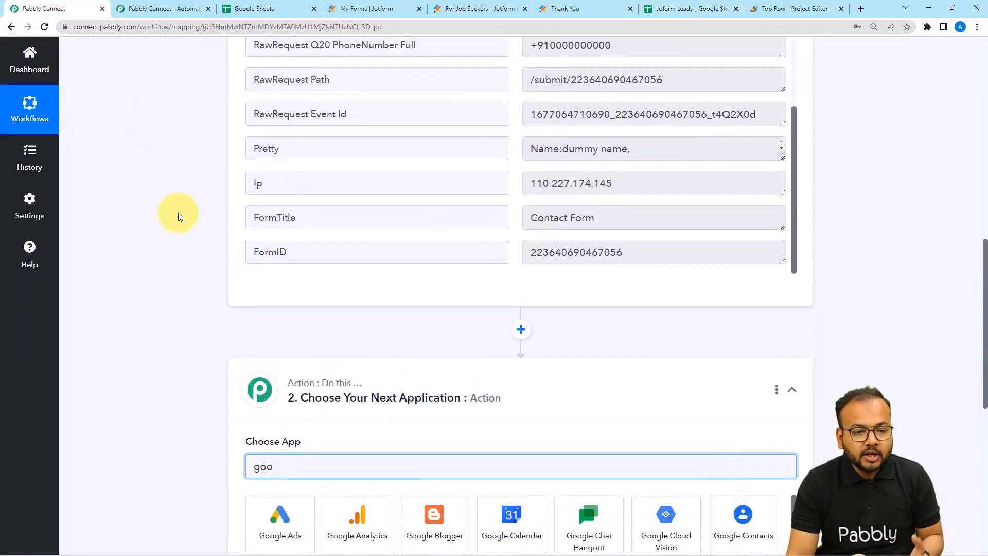
{"action": "scroll", "coordinate": [398, 259], "scroll_direction": "up", "scroll_amount": 6}
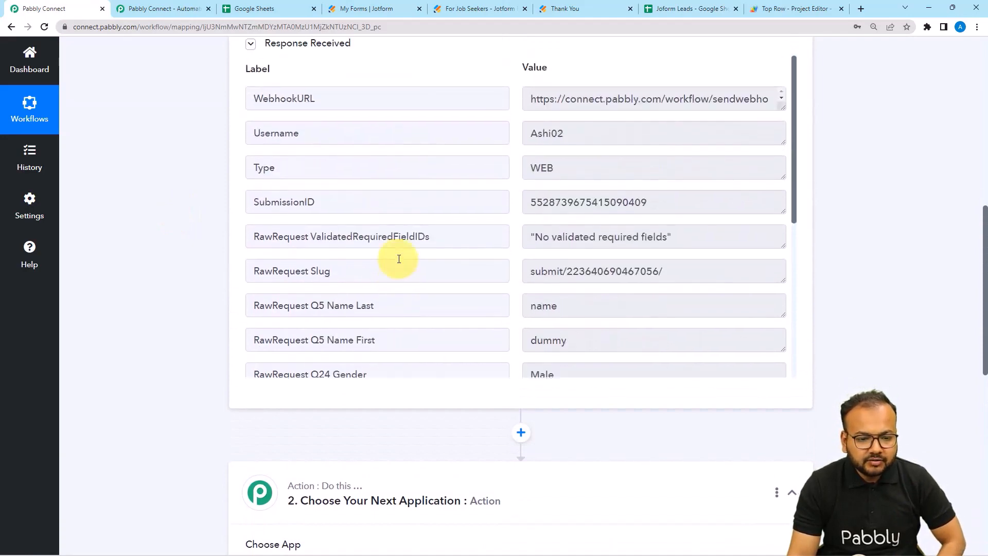
{"action": "scroll", "coordinate": [407, 235], "scroll_direction": "down", "scroll_amount": 6}
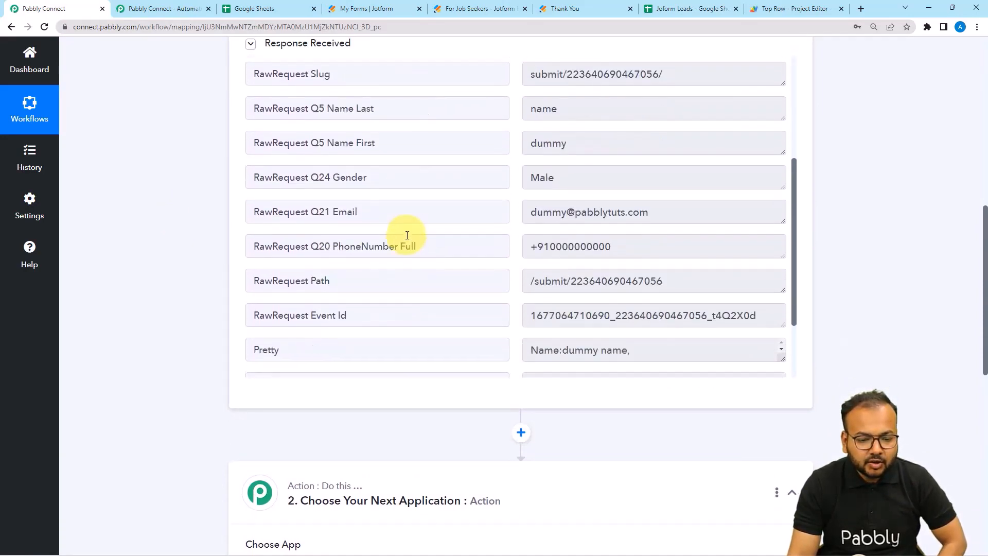
{"action": "scroll", "coordinate": [407, 236], "scroll_direction": "down", "scroll_amount": 2}
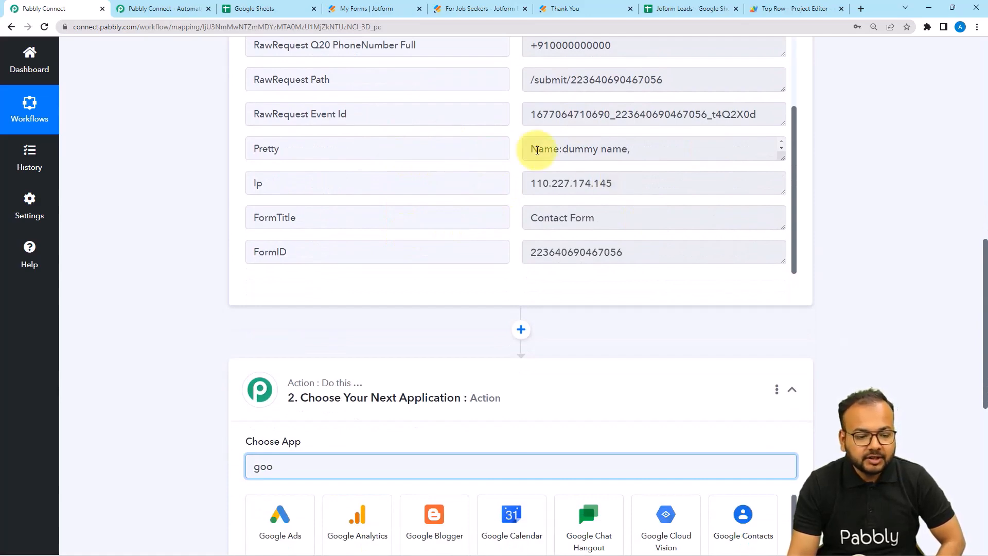
{"action": "scroll", "coordinate": [187, 293], "scroll_direction": "down", "scroll_amount": 4}
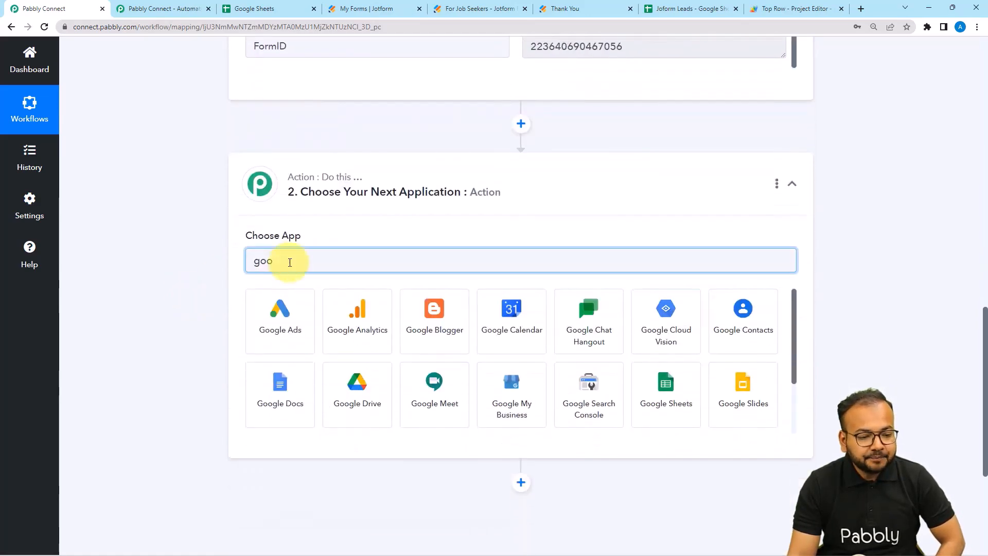
{"action": "key", "text": "BackSpace"}
{"action": "key", "text": "BackSpace"}
{"action": "key", "text": "BackSpace"}
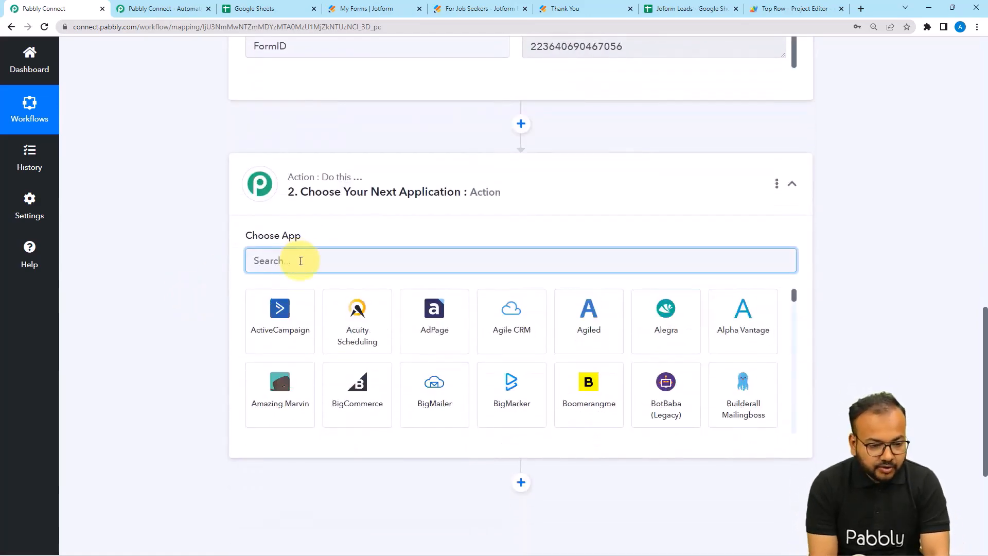
{"action": "type", "text": "d"}
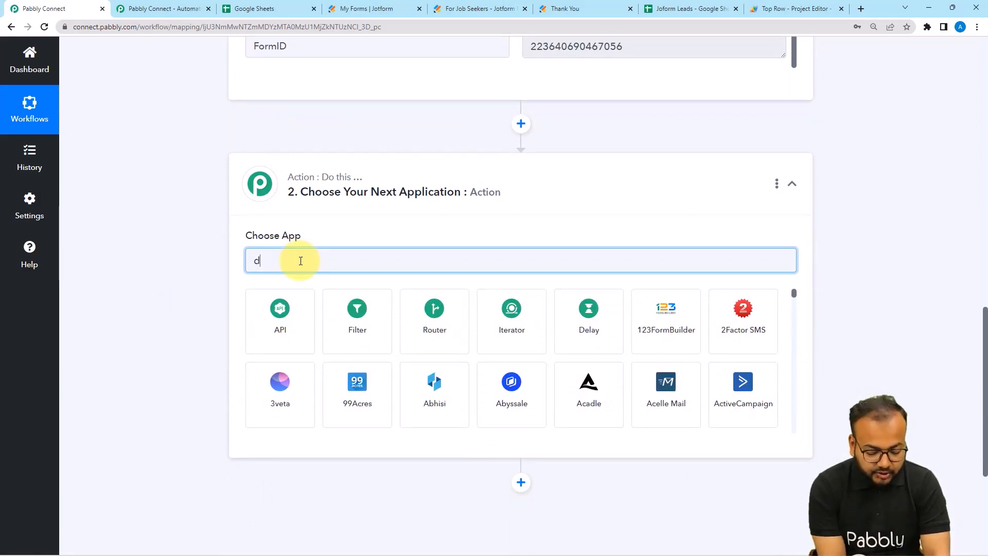
{"action": "type", "text": "ate"}
{"action": "left_click", "coordinate": [258, 331]}
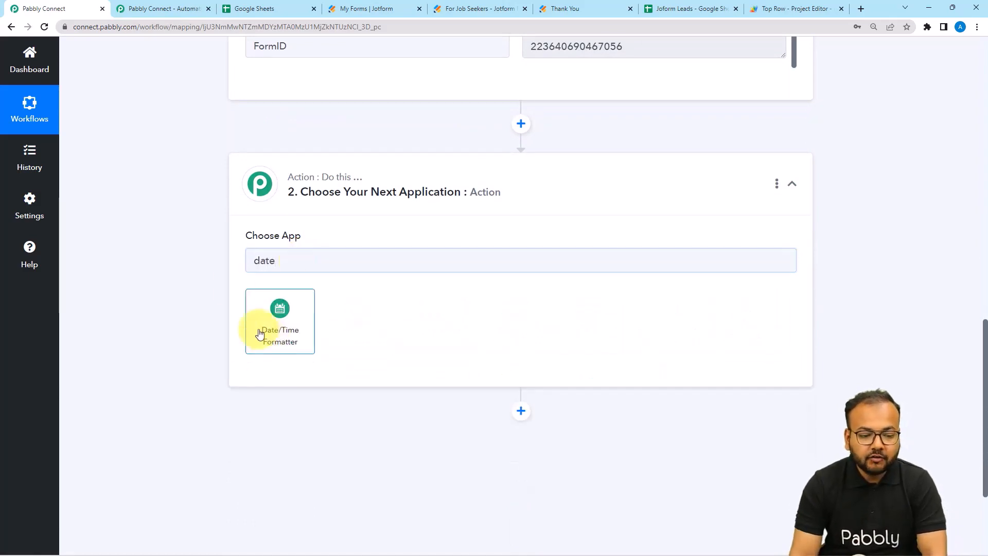
Use the Current Date event in YYYY-MM-DDTHH:mm:ssZ format and test it, returning 2023-02-22T11:24:06+00:00.
{"action": "scroll", "coordinate": [233, 275], "scroll_direction": "down", "scroll_amount": 3}
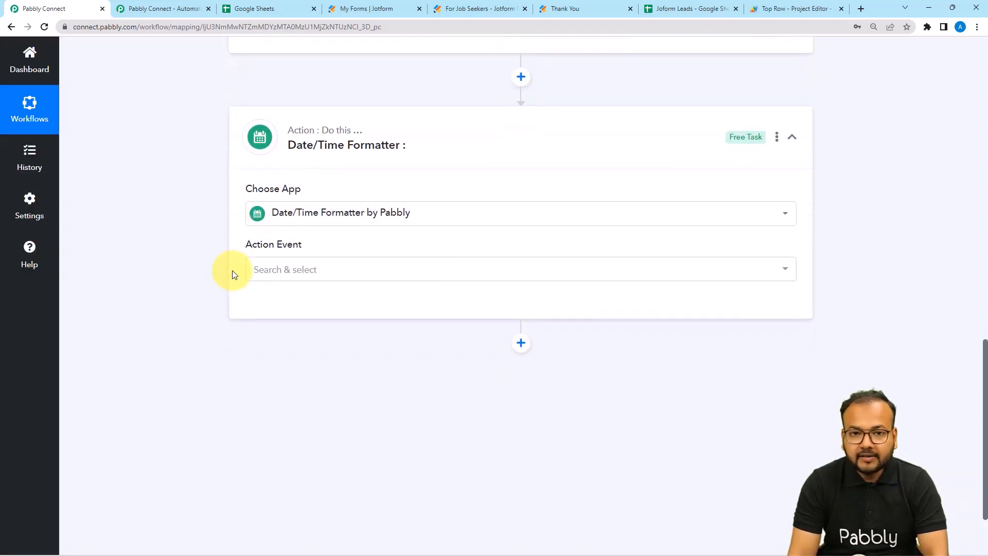
{"action": "left_click", "coordinate": [302, 168]}
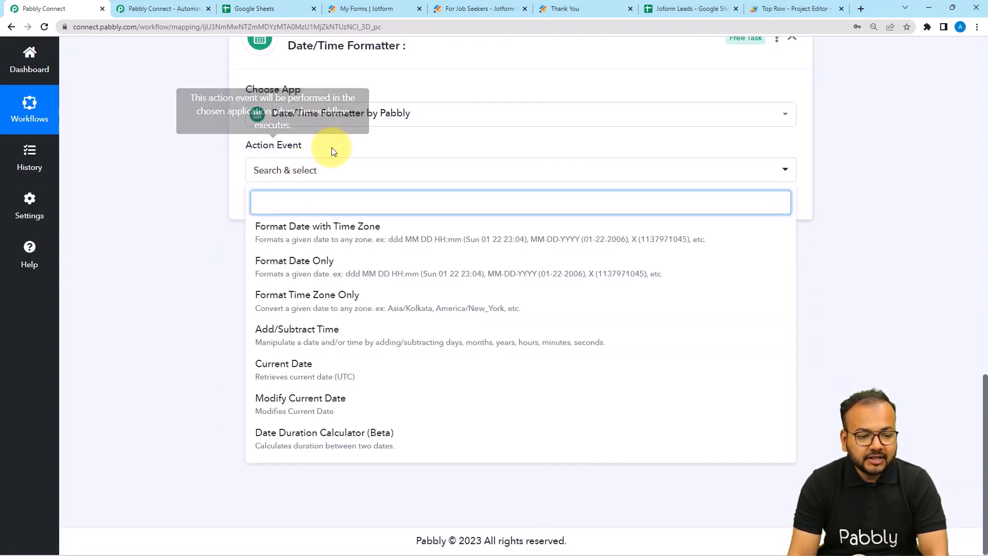
{"action": "left_click", "coordinate": [265, 381]}
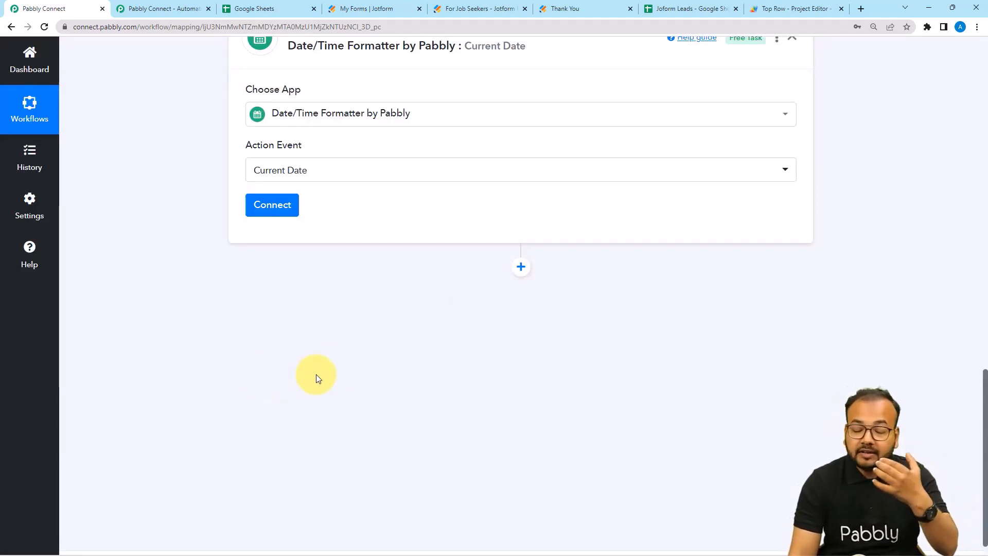
{"action": "left_click", "coordinate": [281, 212]}
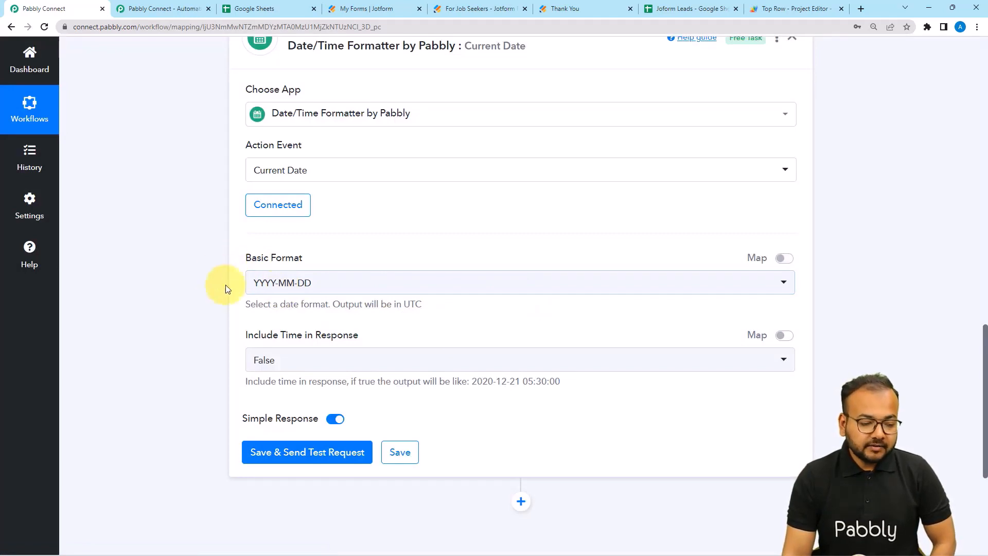
{"action": "left_click", "coordinate": [328, 292]}
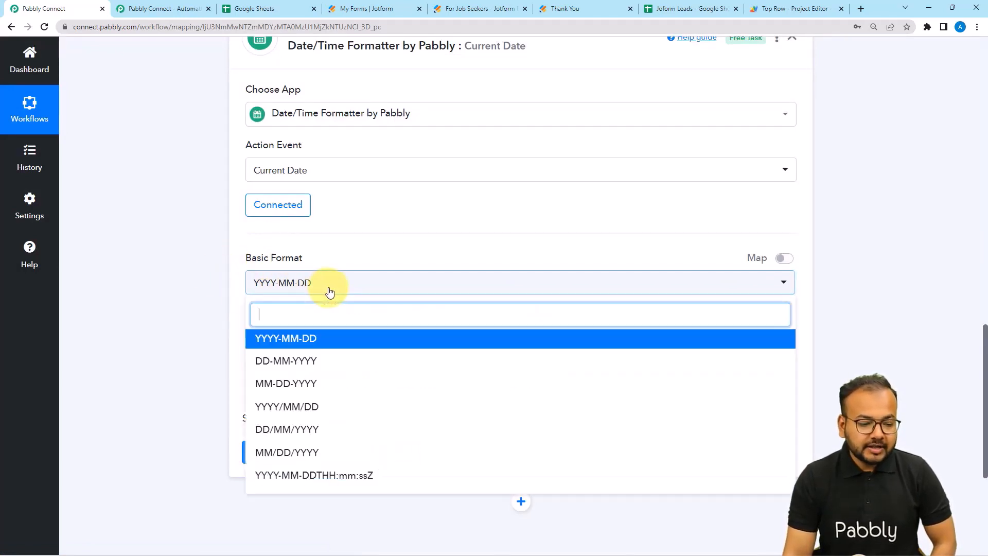
{"action": "left_click", "coordinate": [318, 476]}
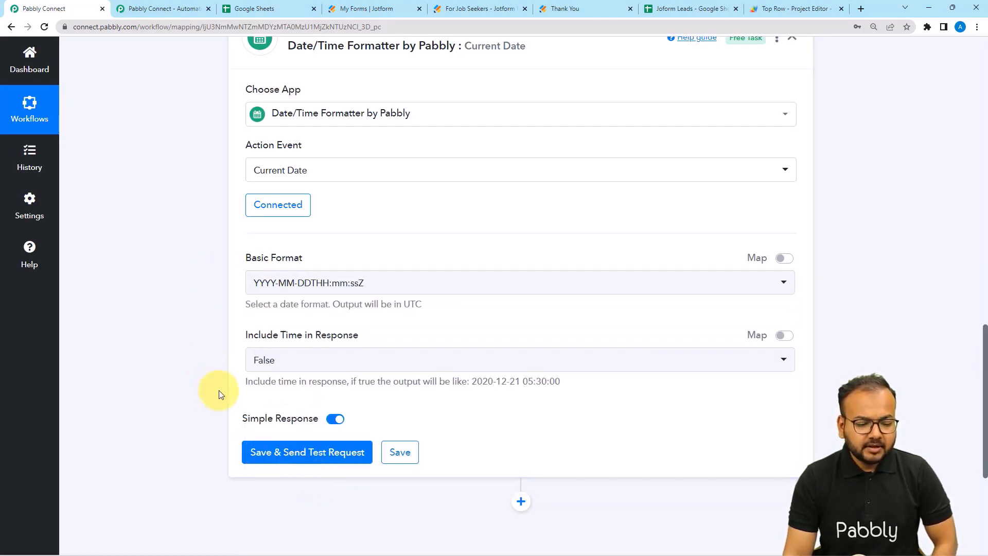
{"action": "left_click", "coordinate": [262, 455]}
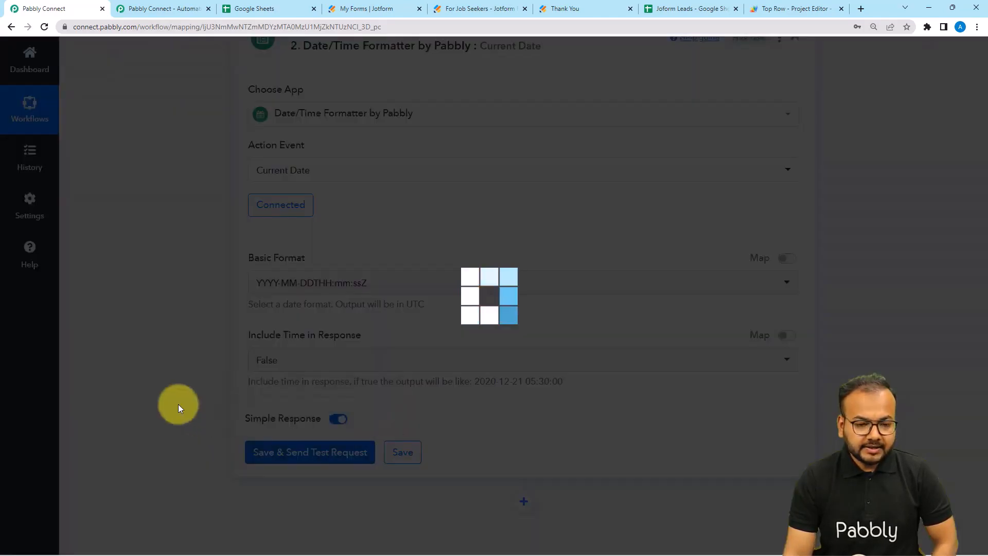
{"action": "scroll", "coordinate": [178, 404], "scroll_direction": "down", "scroll_amount": 3}
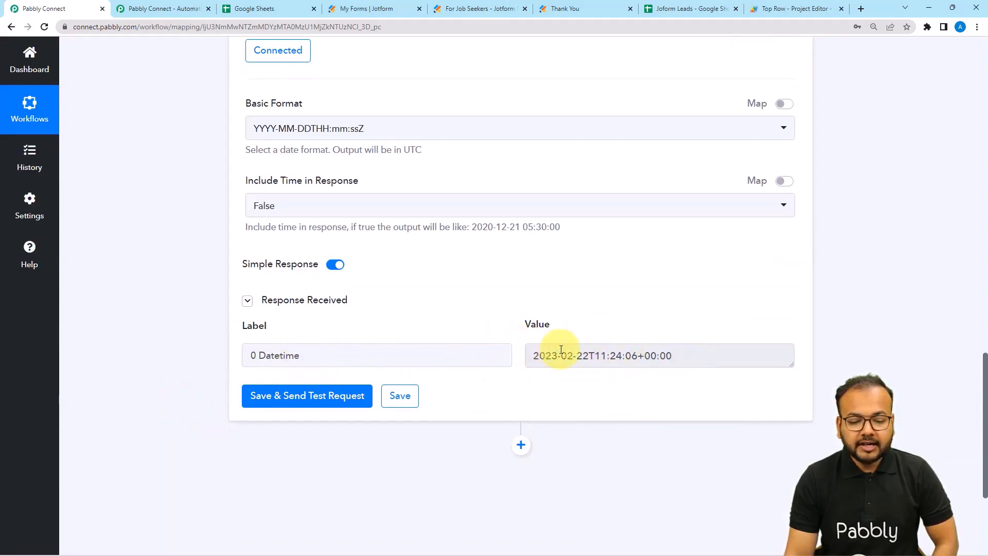
{"action": "left_click", "coordinate": [689, 9]}
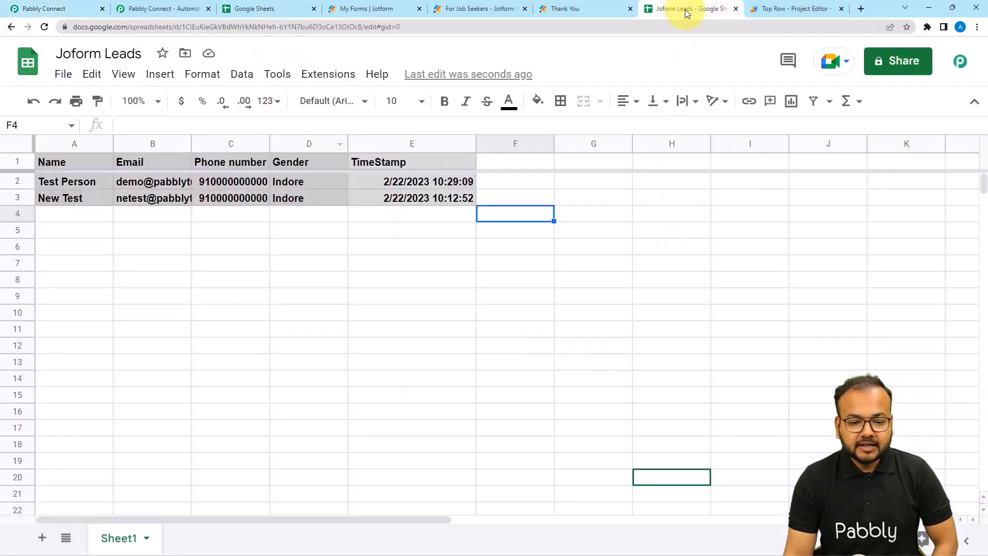
Confirm cell E3 uses the Date time number format, then go back to the Pabbly Connect workflow.
{"action": "left_click", "coordinate": [399, 201]}
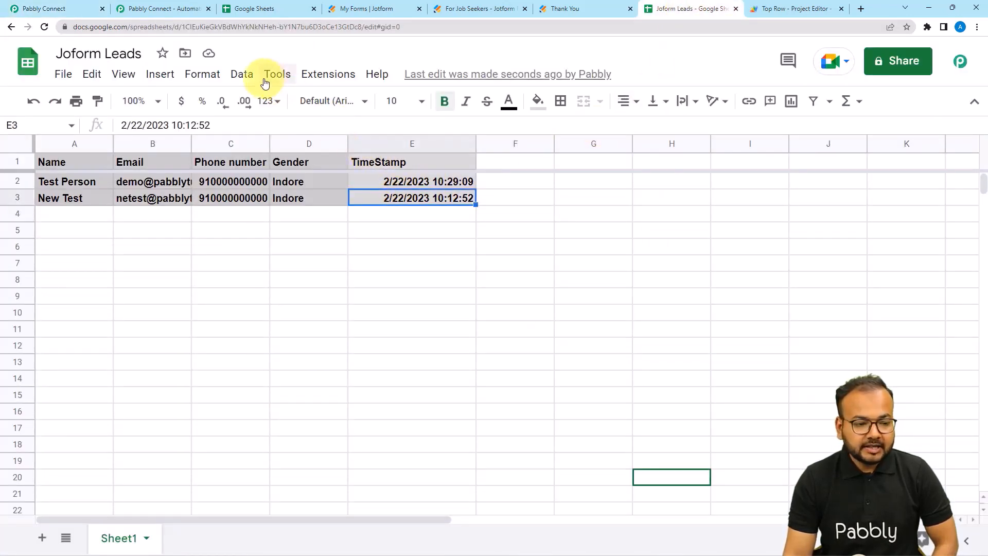
{"action": "left_click", "coordinate": [202, 74]}
{"action": "mouse_move", "coordinate": [364, 137]}
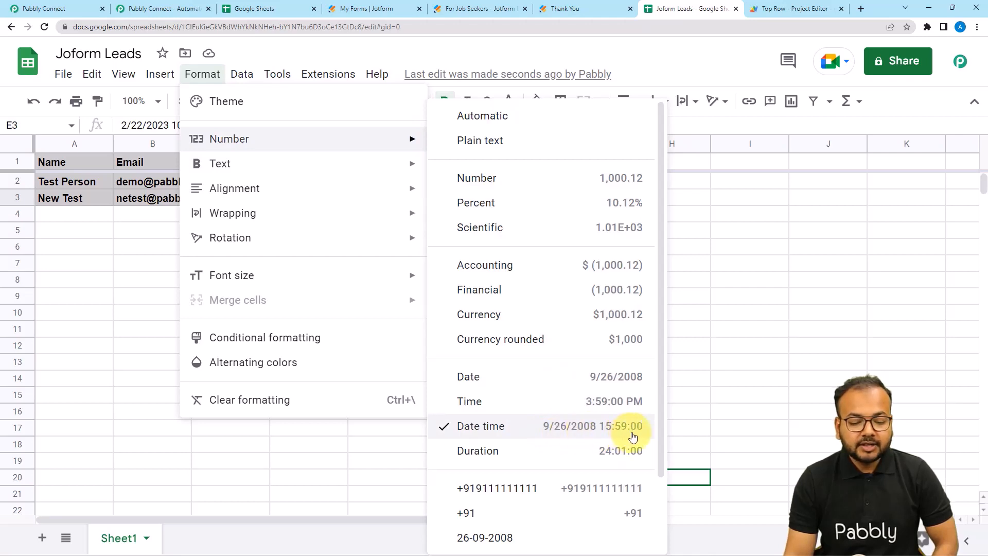
{"action": "left_click", "coordinate": [681, 436]}
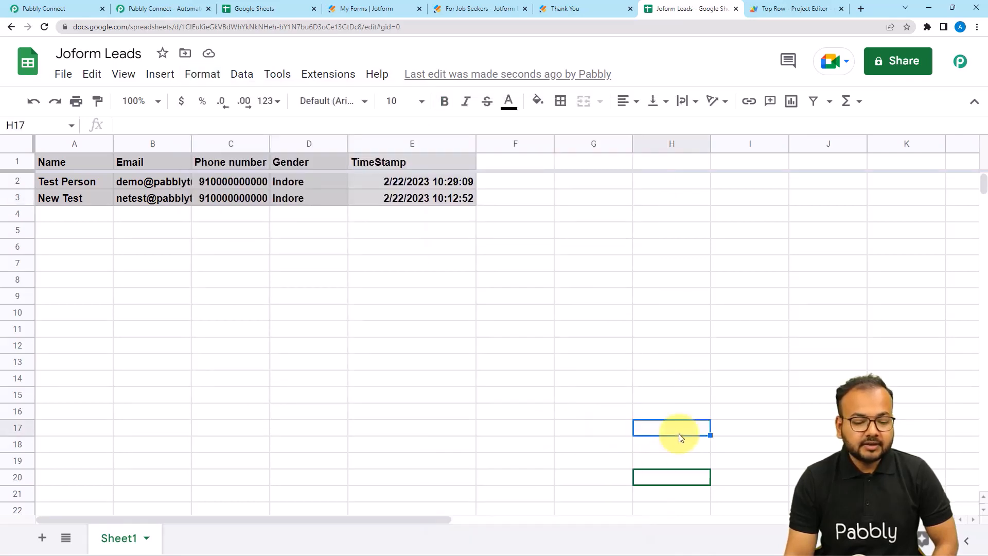
{"action": "left_click", "coordinate": [87, 9]}
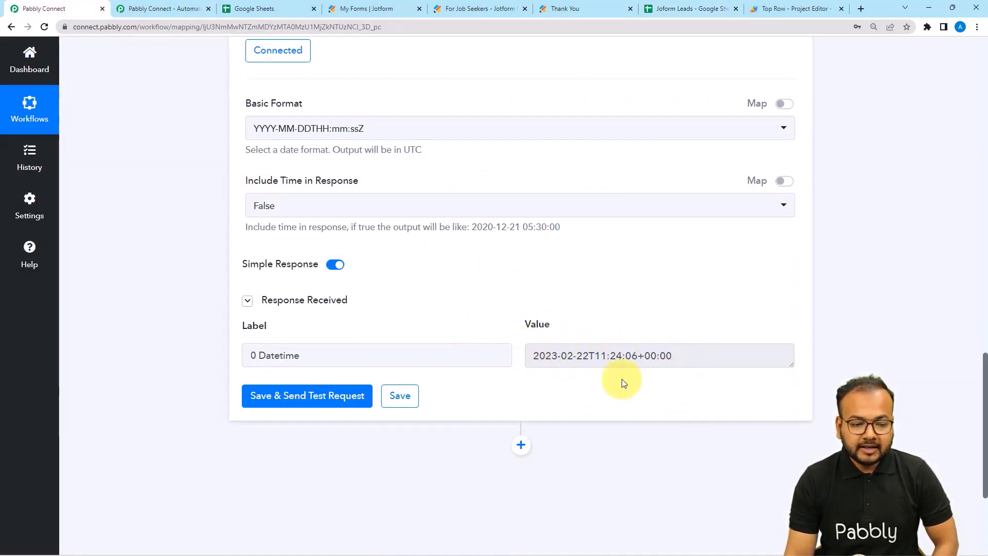
Add another Date/Time Formatter action using the Format Date with Time Zone event.
{"action": "scroll", "coordinate": [617, 381], "scroll_direction": "down", "scroll_amount": 2}
{"action": "left_click", "coordinate": [520, 345]}
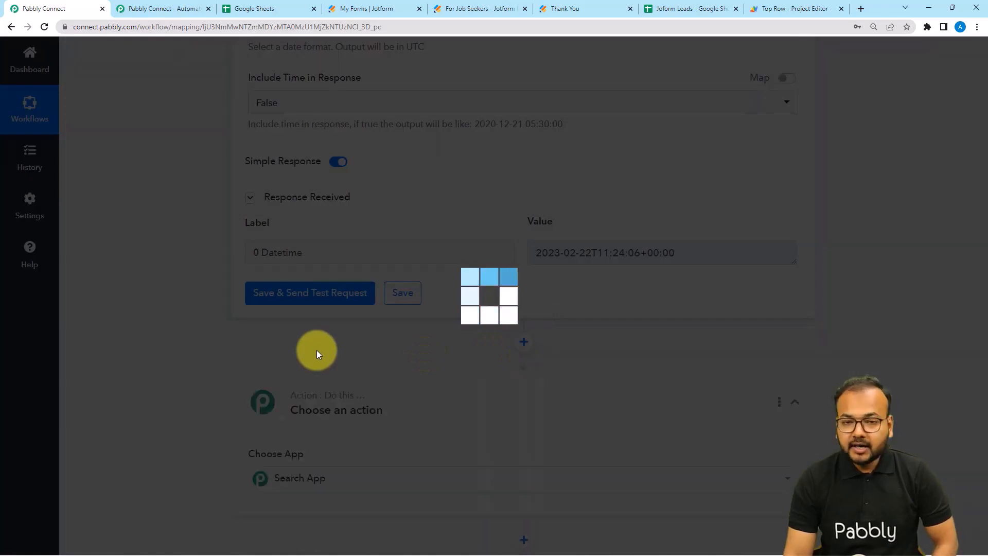
{"action": "scroll", "coordinate": [317, 350], "scroll_direction": "down", "scroll_amount": 3}
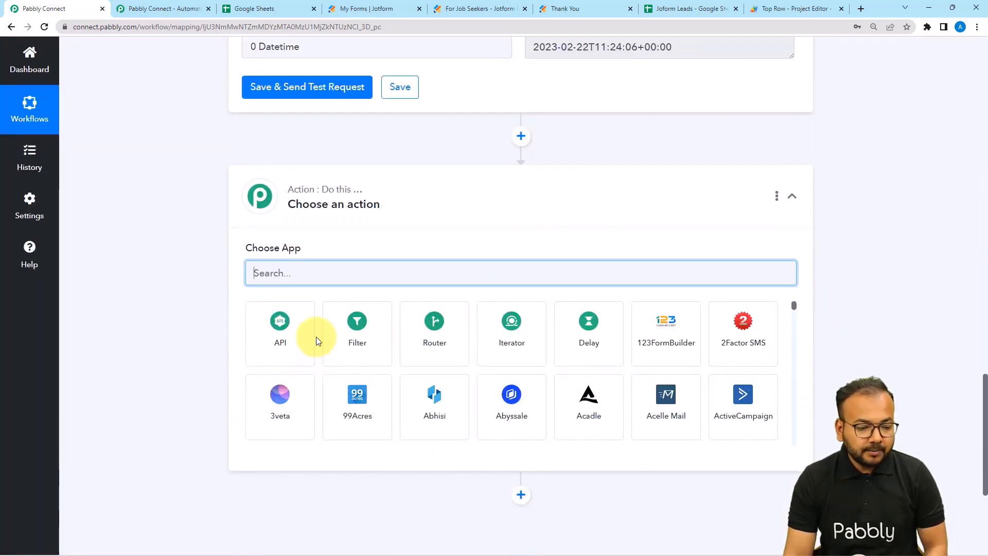
{"action": "type", "text": "ate"}
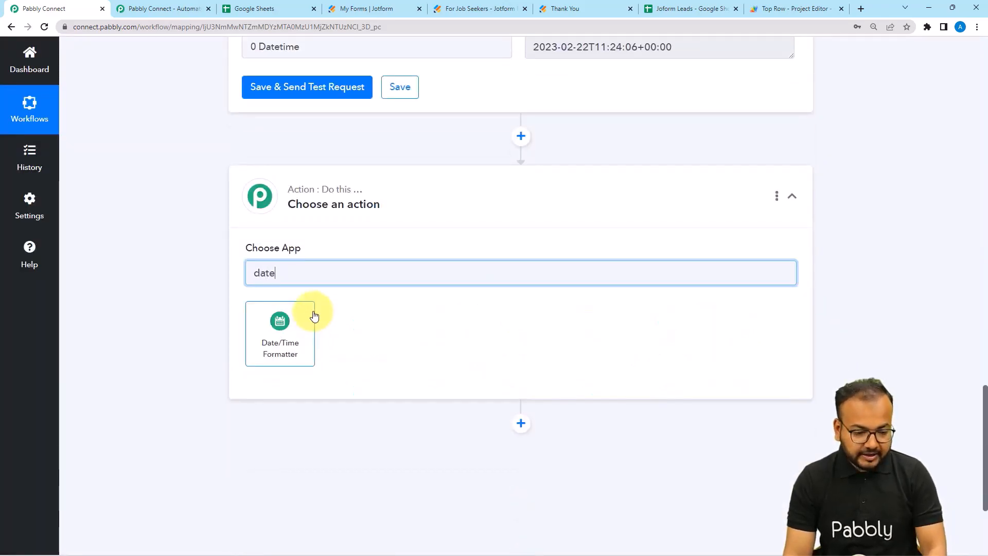
{"action": "left_click", "coordinate": [278, 331]}
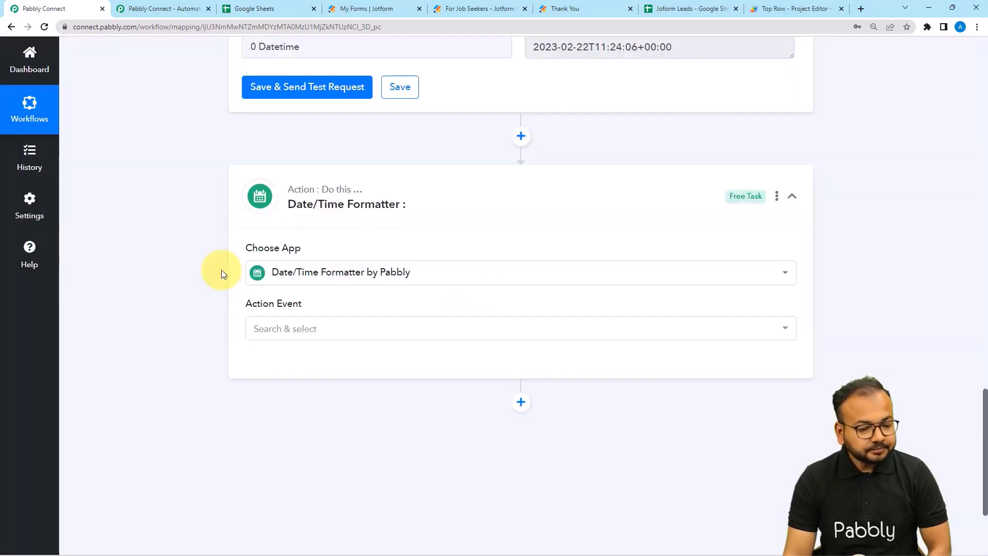
{"action": "left_click", "coordinate": [268, 226]}
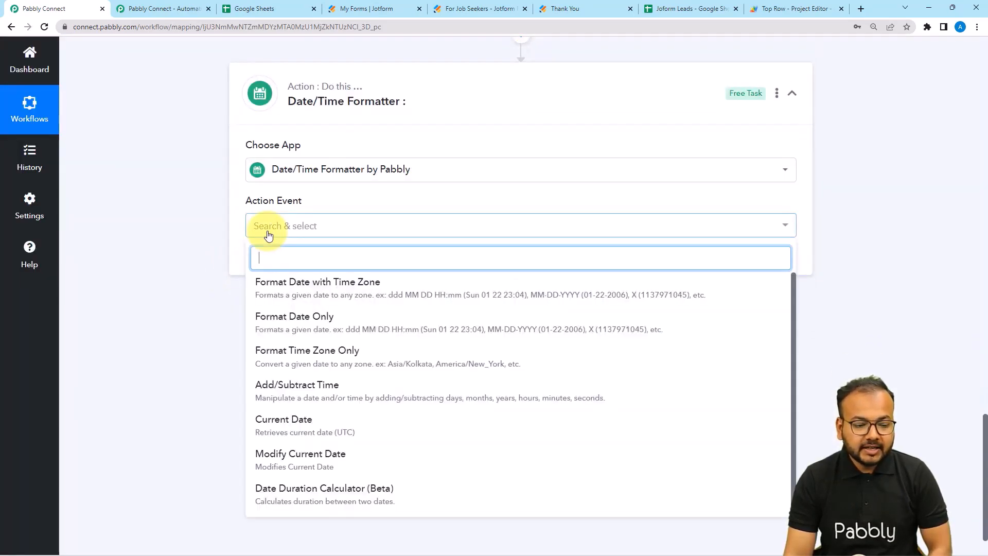
{"action": "left_click", "coordinate": [339, 294]}
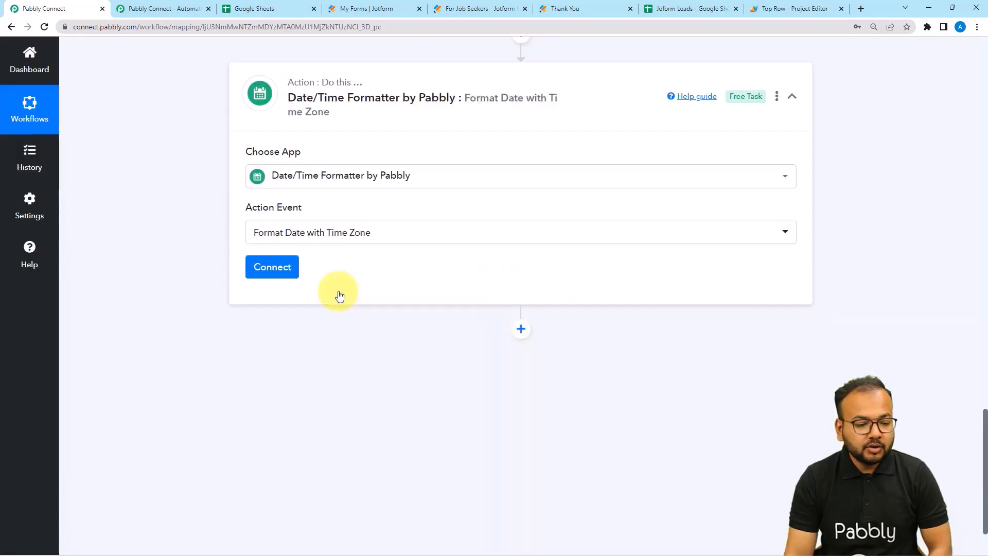
{"action": "left_click", "coordinate": [272, 272]}
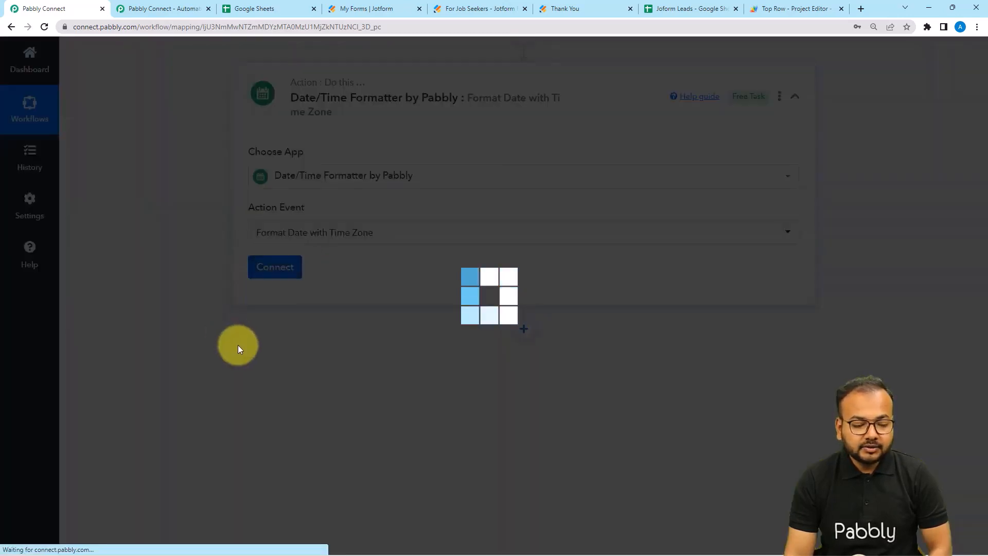
Map the Current Date step's datetime output into the Date field.
{"action": "scroll", "coordinate": [238, 349], "scroll_direction": "down", "scroll_amount": 3}
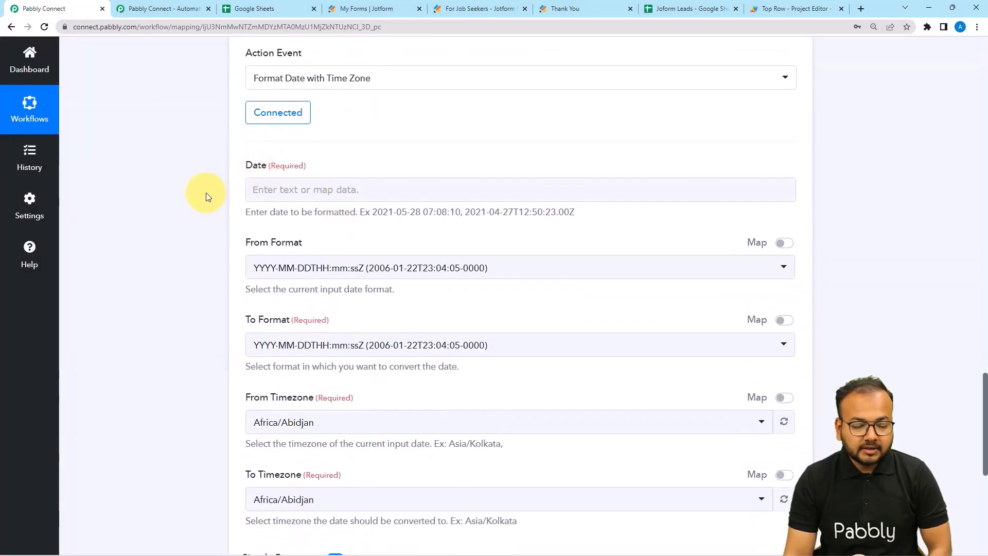
{"action": "left_click", "coordinate": [287, 192]}
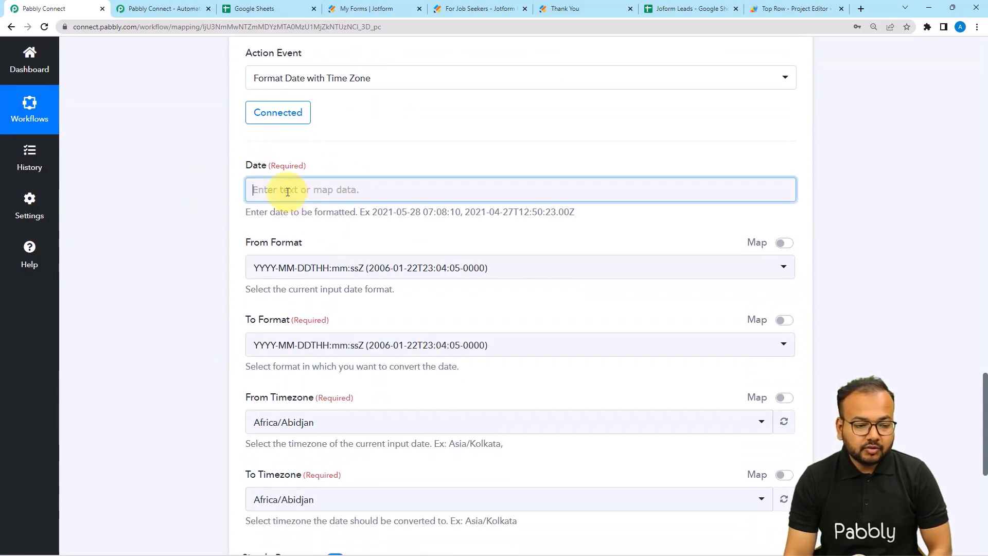
{"action": "left_click", "coordinate": [209, 199]}
{"action": "scroll", "coordinate": [231, 224], "scroll_direction": "up", "scroll_amount": 10}
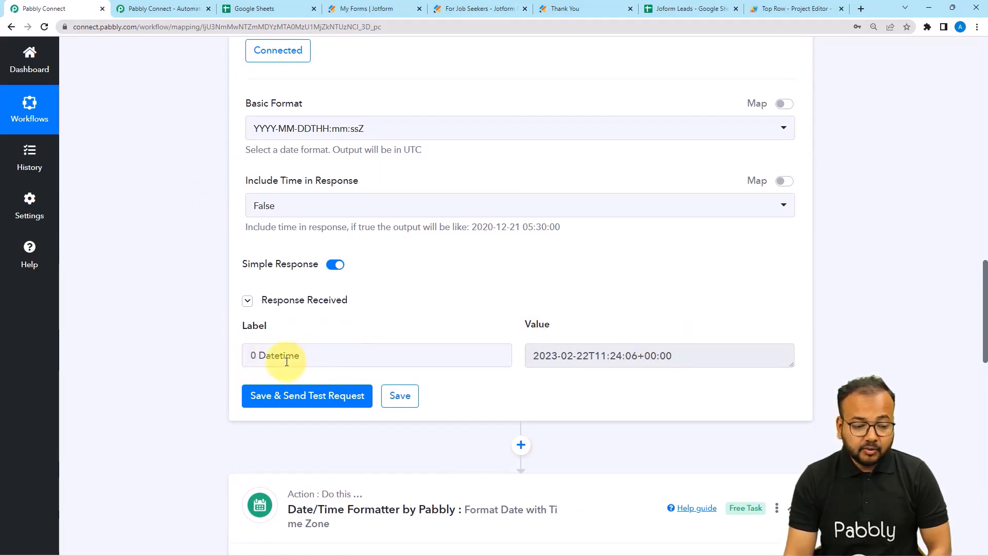
{"action": "scroll", "coordinate": [186, 376], "scroll_direction": "down", "scroll_amount": 10}
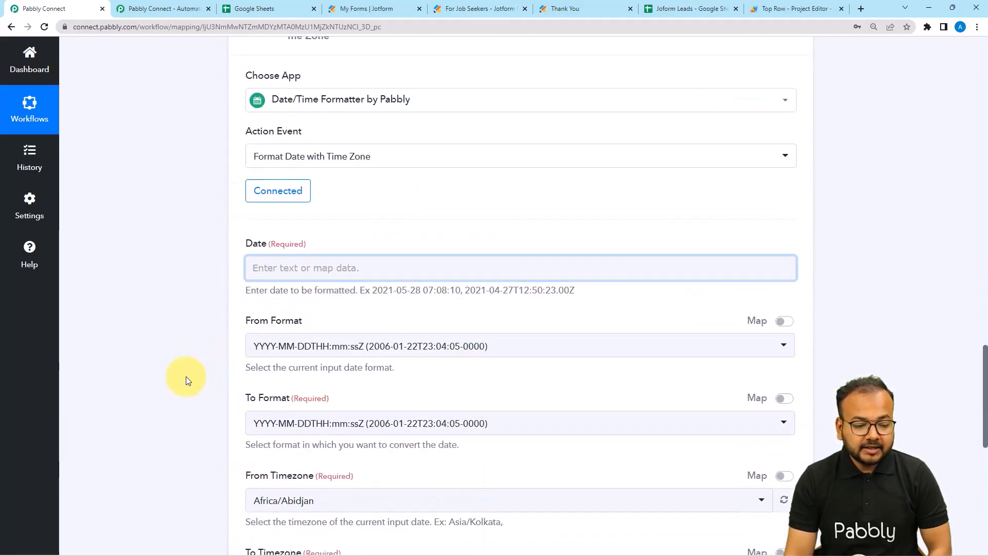
{"action": "left_click", "coordinate": [314, 234]}
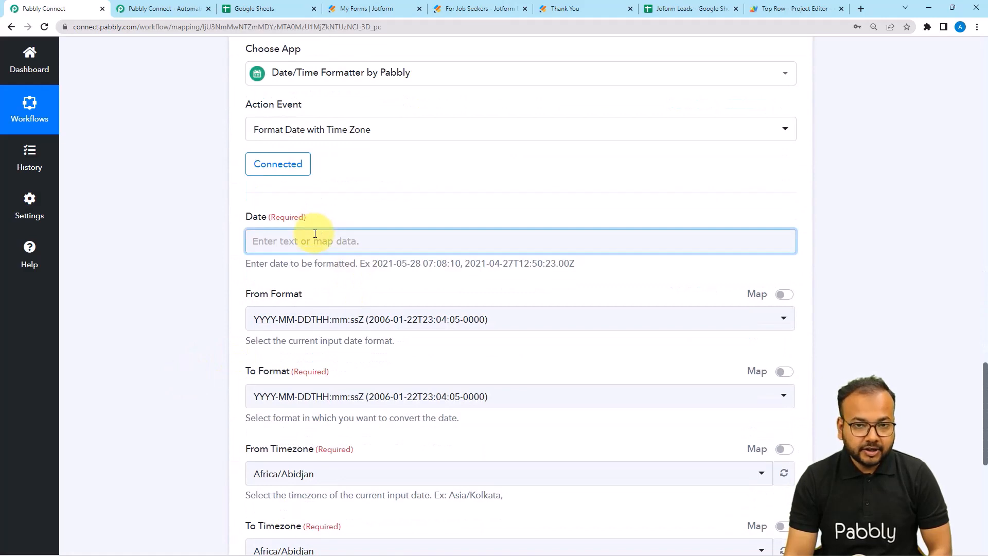
{"action": "left_click", "coordinate": [283, 241]}
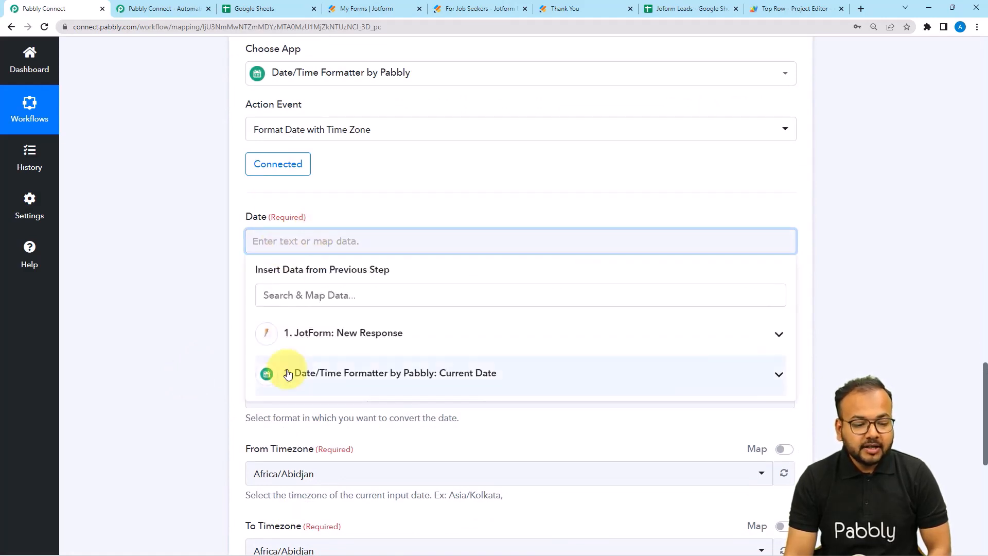
{"action": "left_click", "coordinate": [314, 381]}
{"action": "left_click", "coordinate": [380, 406]}
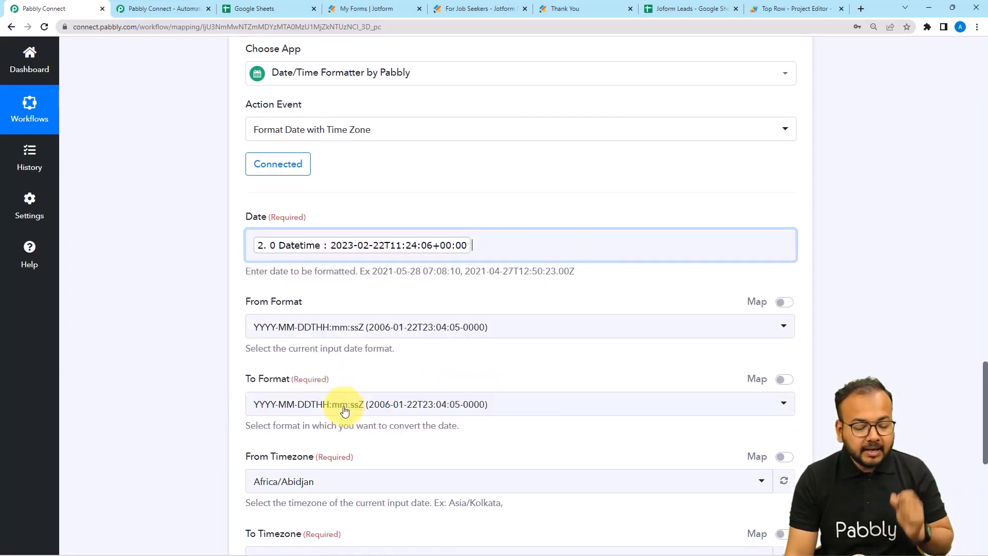
{"action": "left_click", "coordinate": [219, 341]}
{"action": "scroll", "coordinate": [220, 341], "scroll_direction": "down", "scroll_amount": 2}
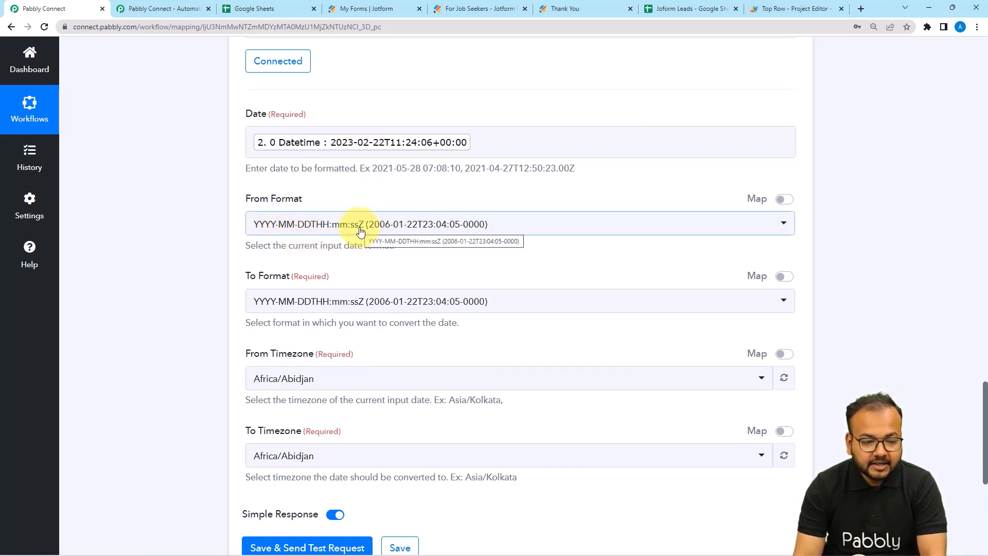
{"action": "scroll", "coordinate": [314, 216], "scroll_direction": "down", "scroll_amount": 2}
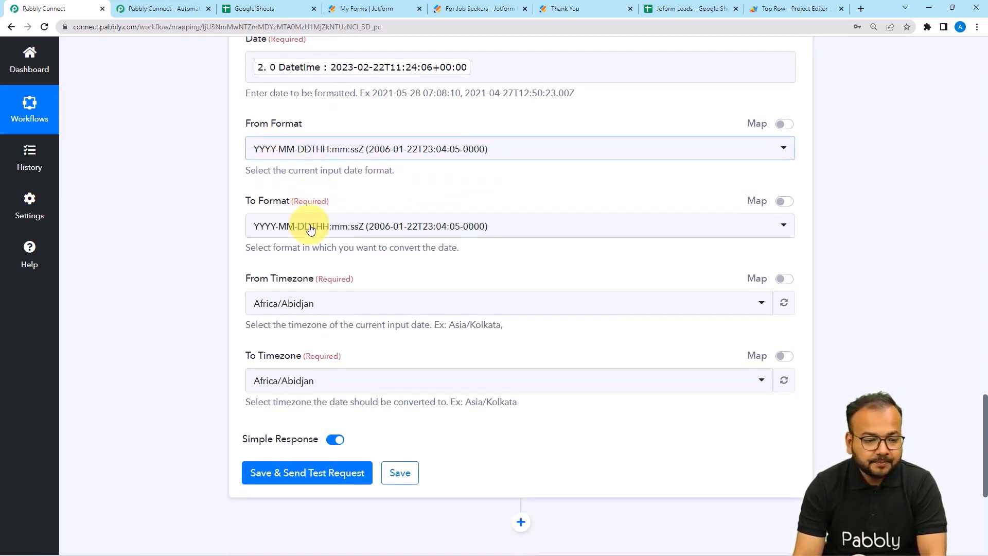
Set the output format to MM/DD/YYYY HH:mm:ss, matching the sheet's timestamp style.
{"action": "left_click", "coordinate": [314, 211]}
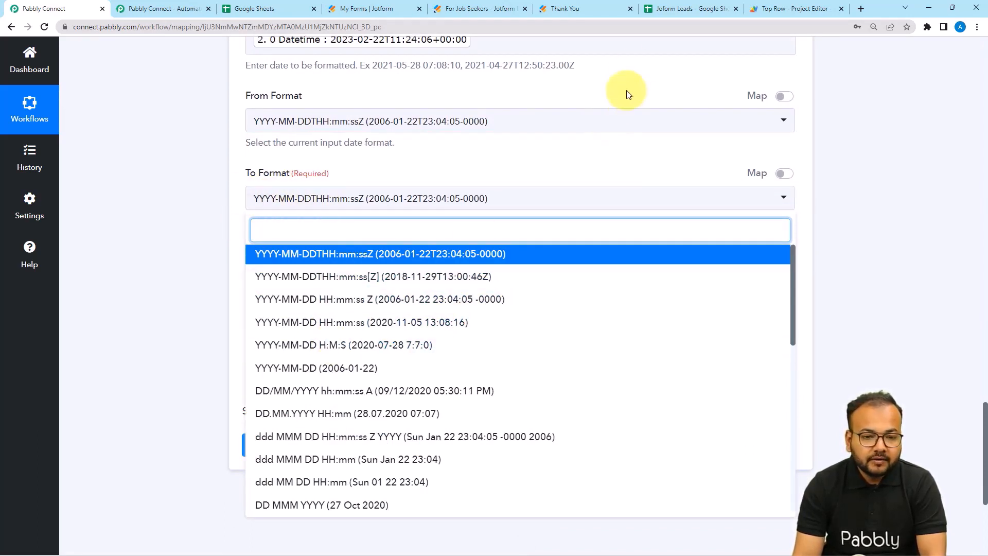
{"action": "left_click", "coordinate": [660, 14]}
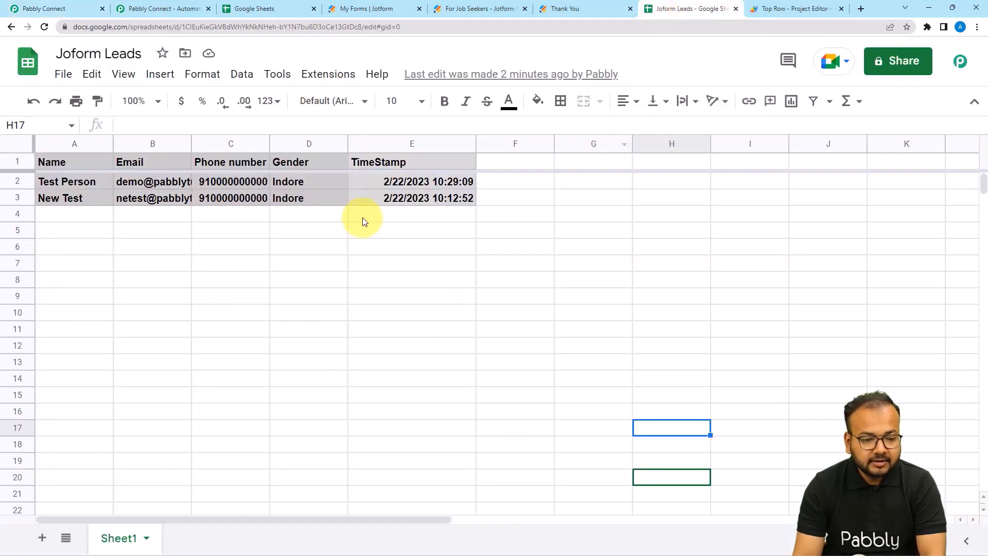
{"action": "left_click", "coordinate": [67, 6]}
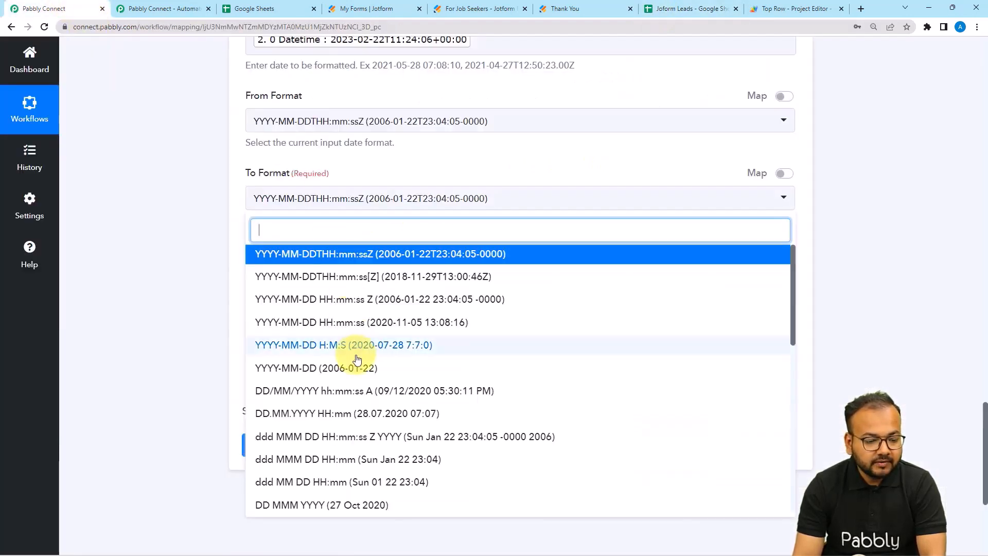
{"action": "scroll", "coordinate": [342, 428], "scroll_direction": "down", "scroll_amount": 1}
{"action": "scroll", "coordinate": [341, 428], "scroll_direction": "down", "scroll_amount": 5}
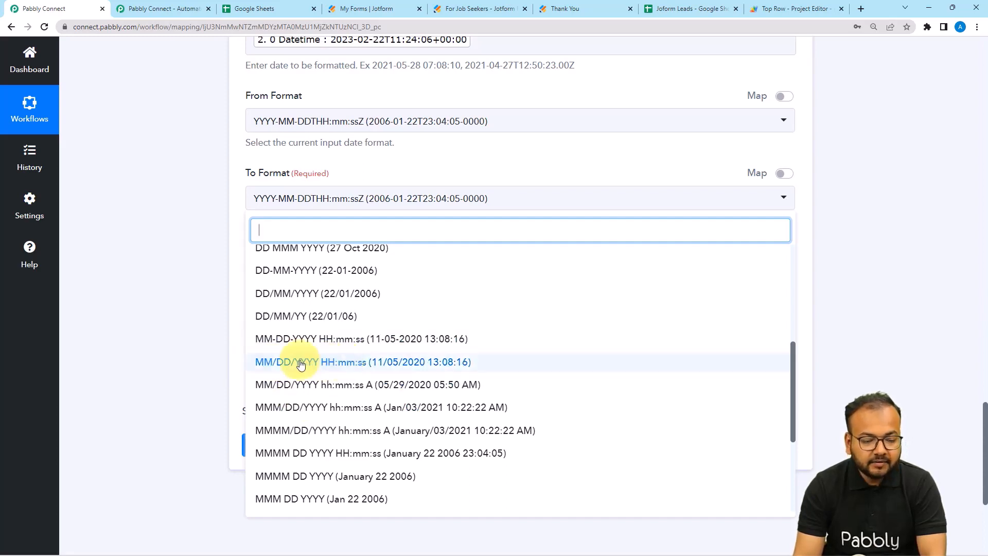
{"action": "left_click", "coordinate": [300, 367]}
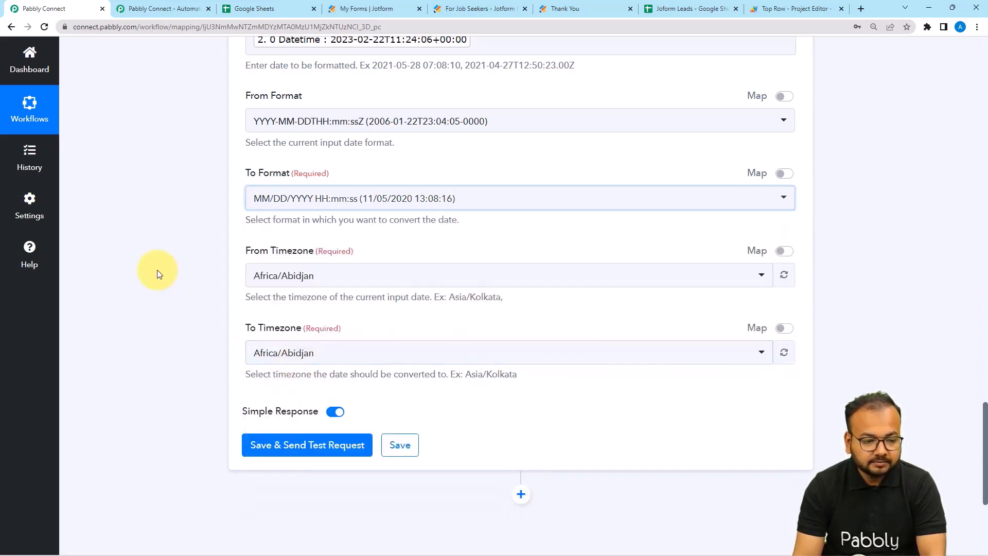
Set both source and target timezones to Asia/Kolkata and test, getting 02/22/2023 11:24:06.
{"action": "left_click", "coordinate": [271, 283]}
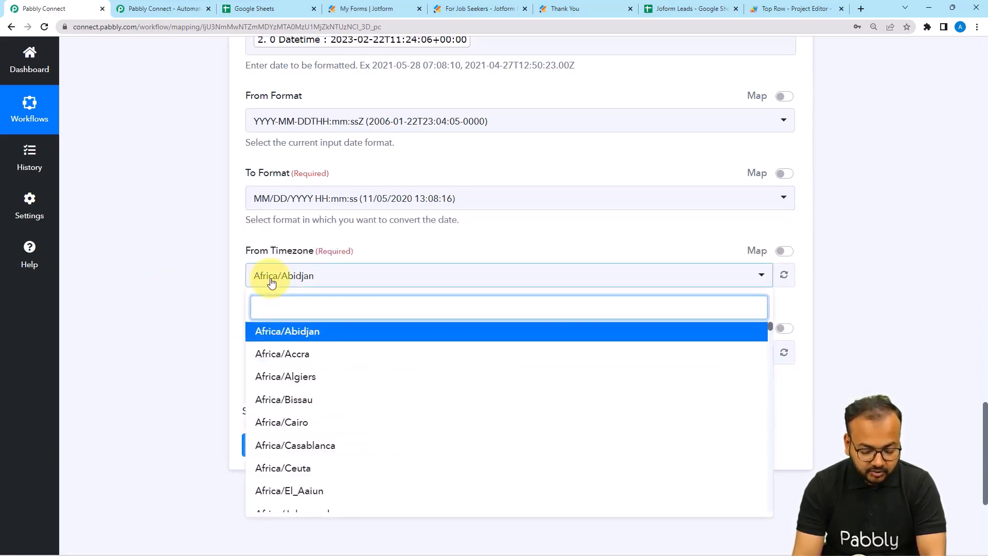
{"action": "type", "text": "asi"}
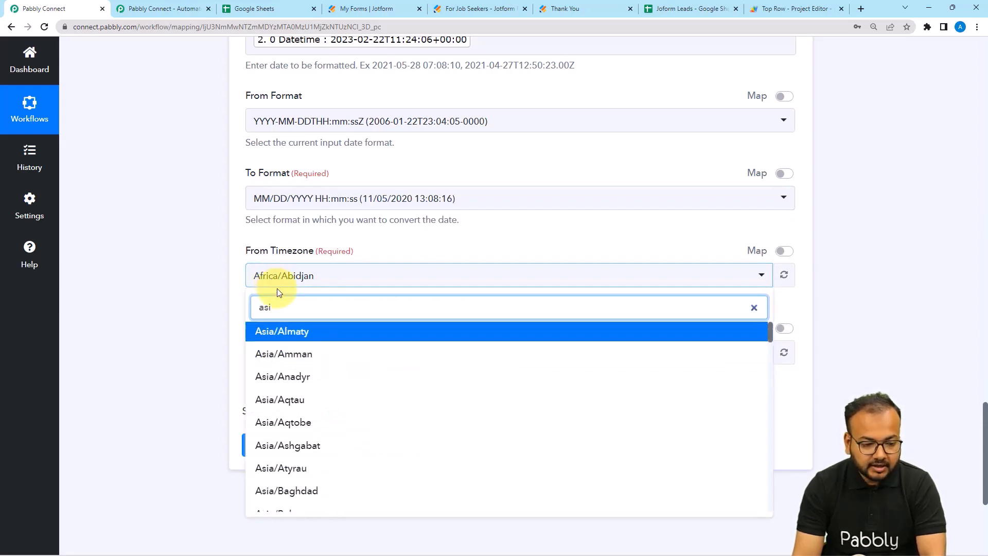
{"action": "type", "text": "a"}
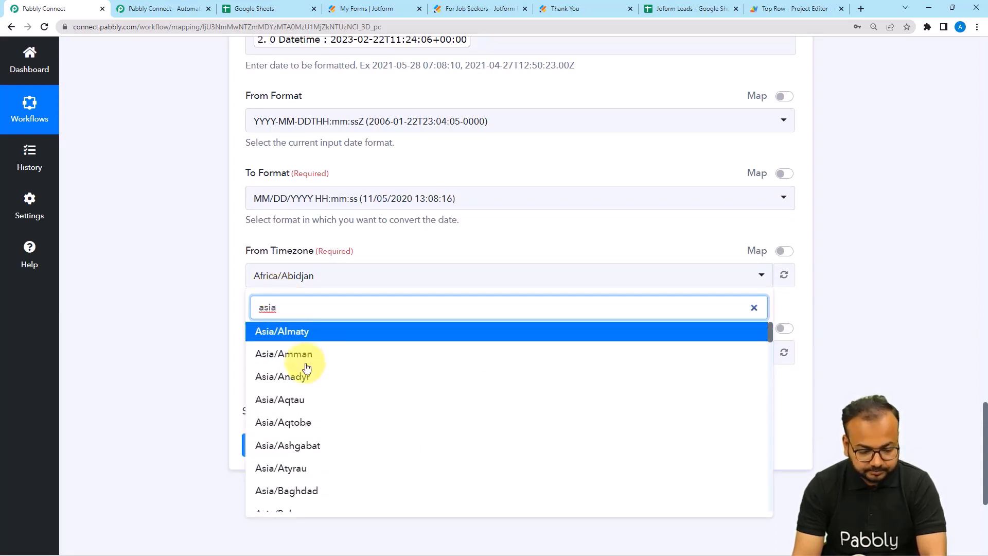
{"action": "type", "text": "/kol"}
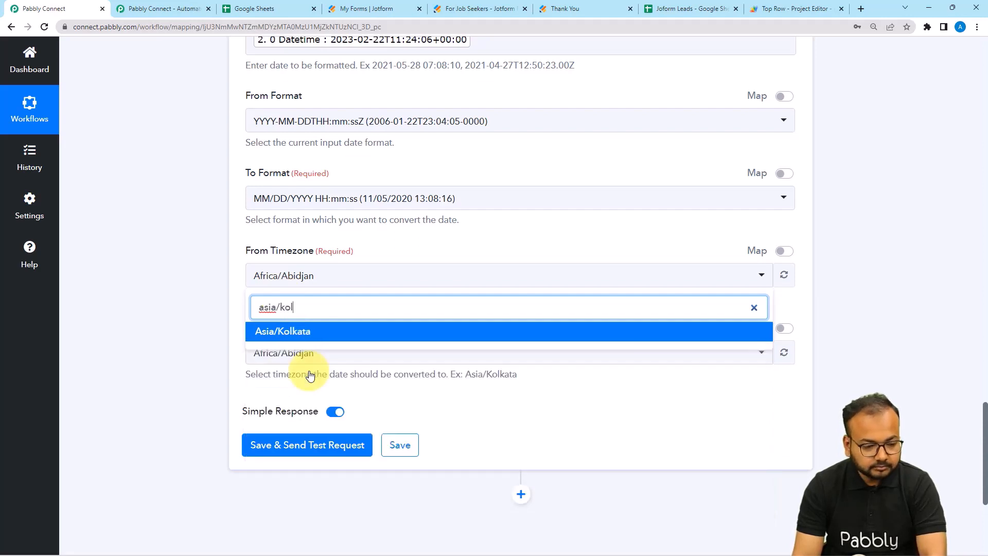
{"action": "left_click", "coordinate": [300, 333]}
{"action": "left_click", "coordinate": [303, 352]}
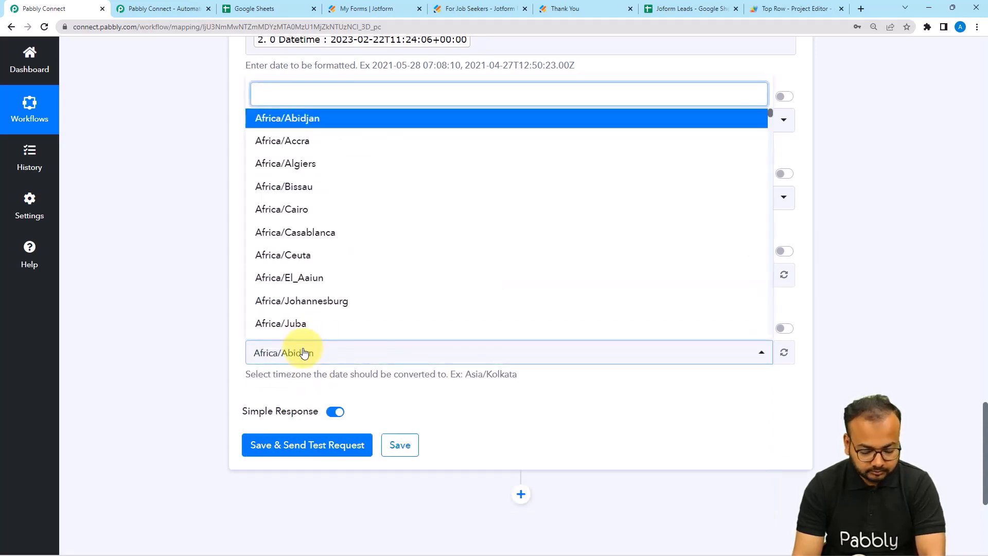
{"action": "type", "text": "kol"}
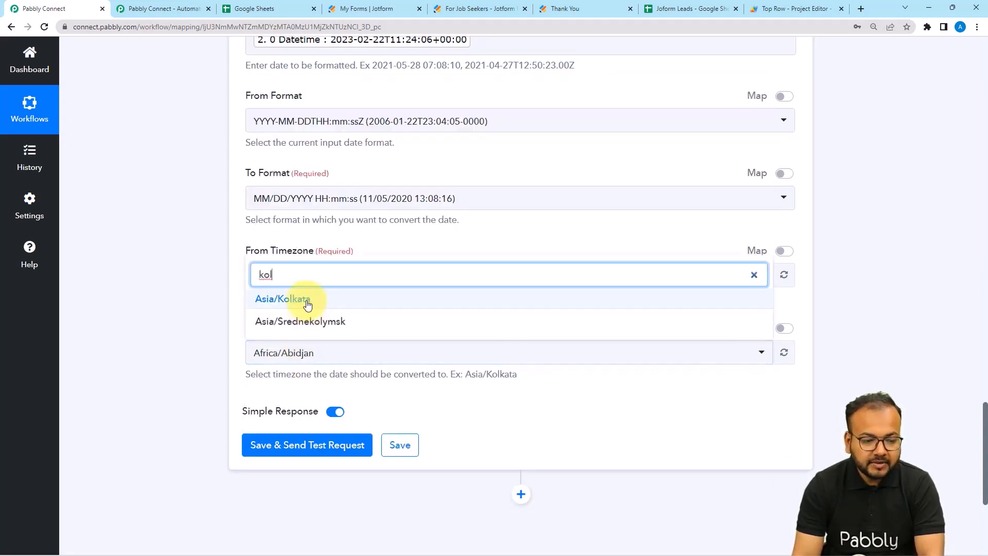
{"action": "left_click", "coordinate": [308, 303]}
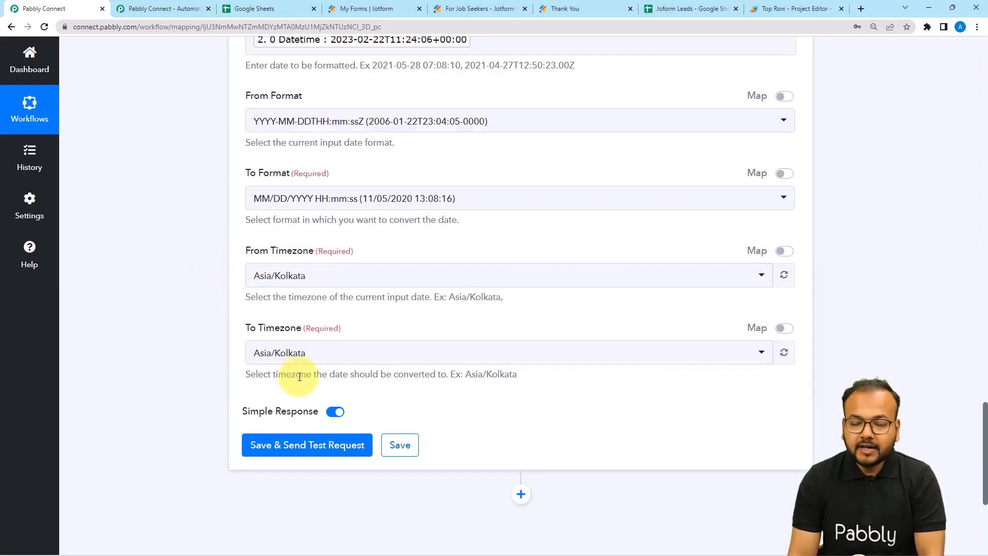
{"action": "scroll", "coordinate": [221, 359], "scroll_direction": "down", "scroll_amount": 2}
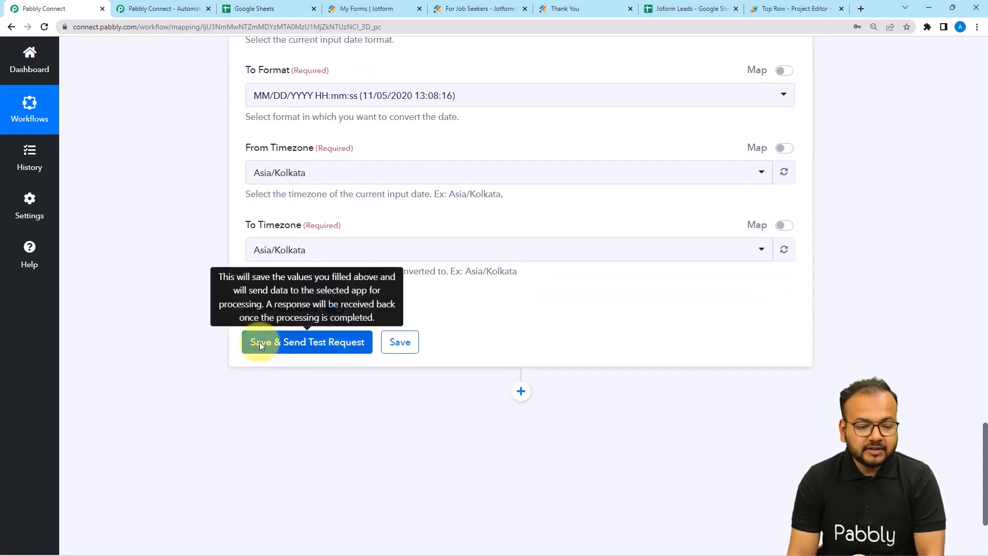
{"action": "left_click", "coordinate": [260, 342]}
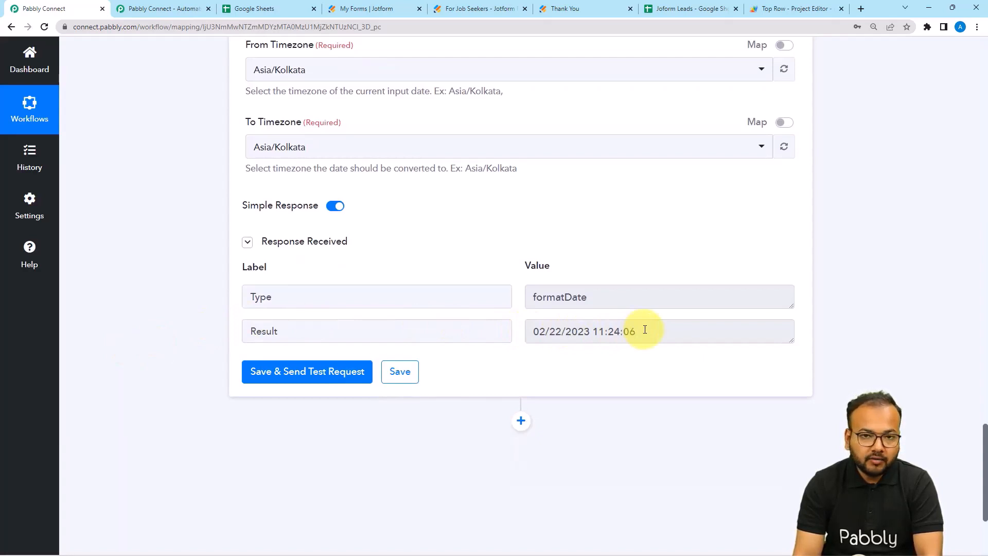
{"action": "scroll", "coordinate": [644, 328], "scroll_direction": "down", "scroll_amount": 3}
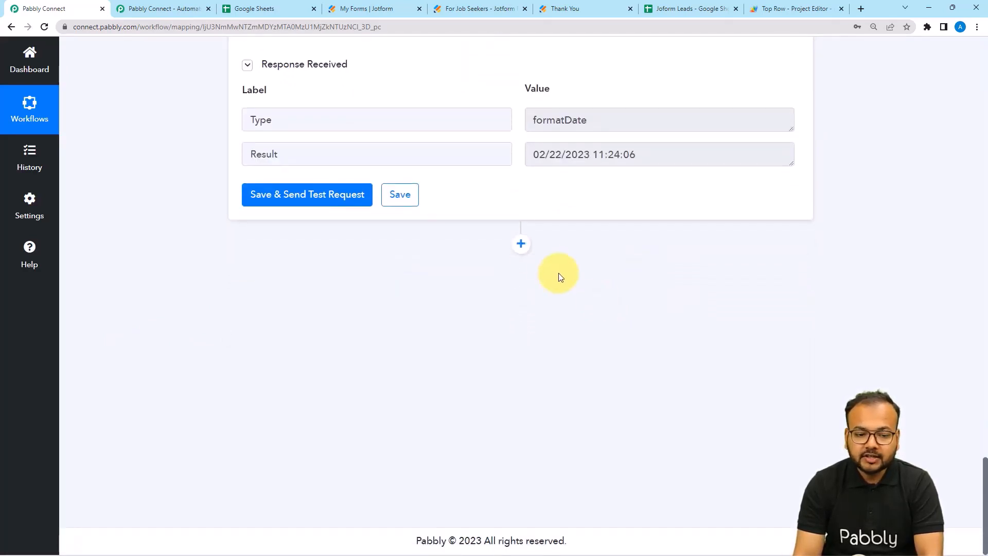
Add a new Google Sheets action step using the Add New Row event.
{"action": "left_click", "coordinate": [521, 245]}
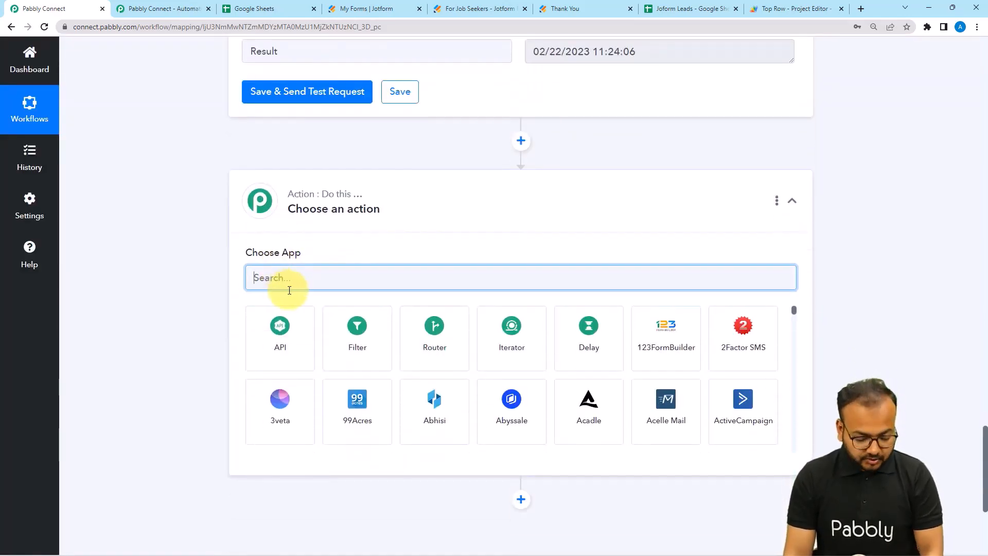
{"action": "type", "text": "goo"}
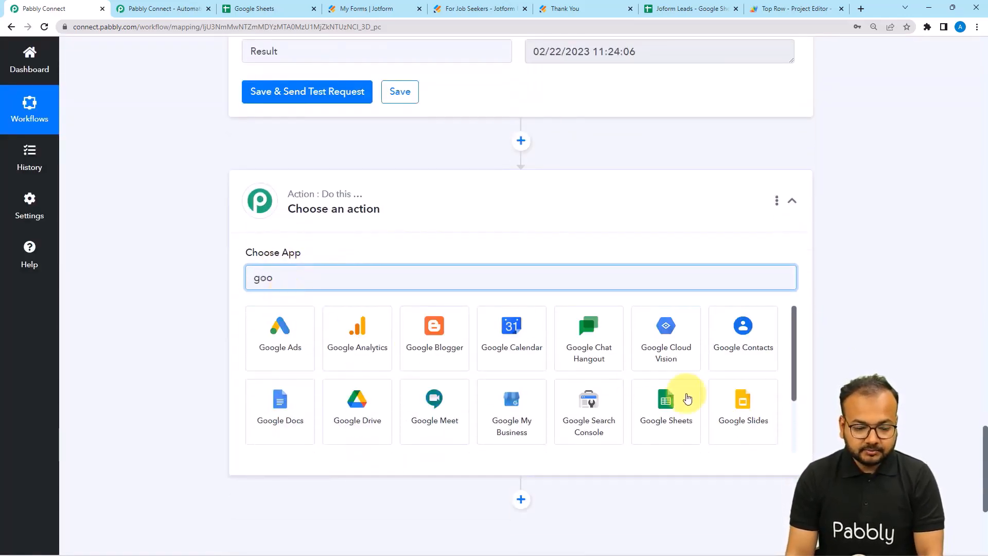
{"action": "left_click", "coordinate": [648, 400]}
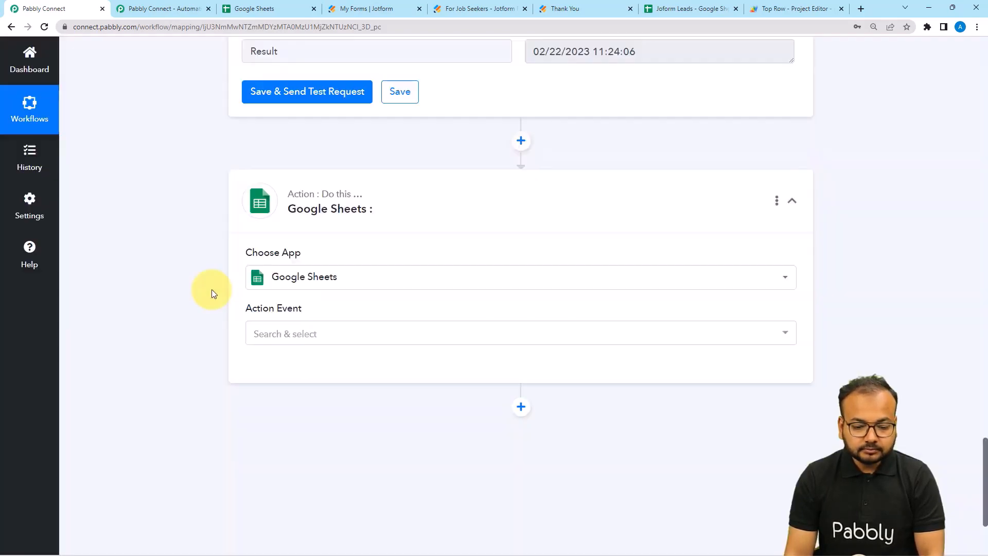
{"action": "left_click", "coordinate": [276, 231]}
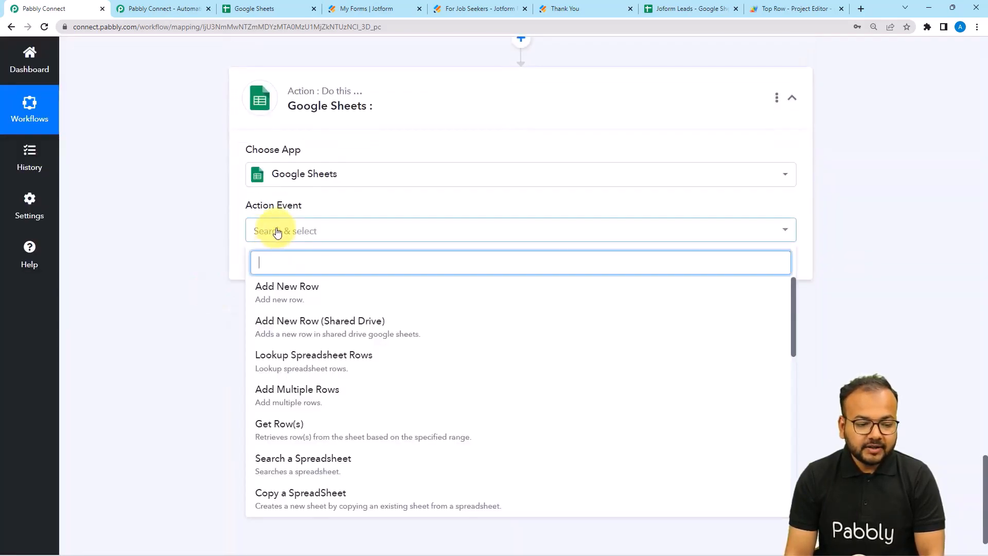
{"action": "left_click", "coordinate": [276, 286]}
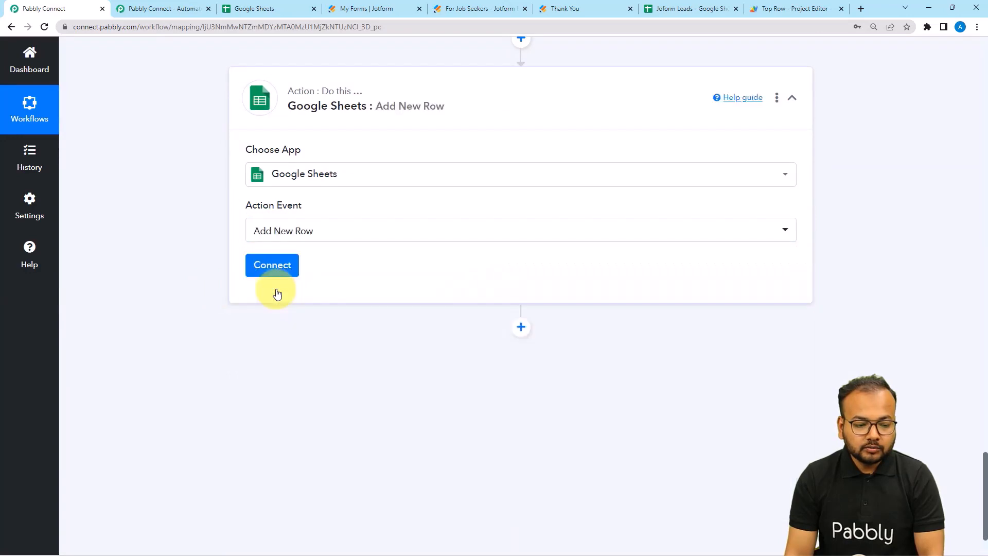
Connect a new Google account to the step and grant Pabbly access.
{"action": "left_click", "coordinate": [272, 266]}
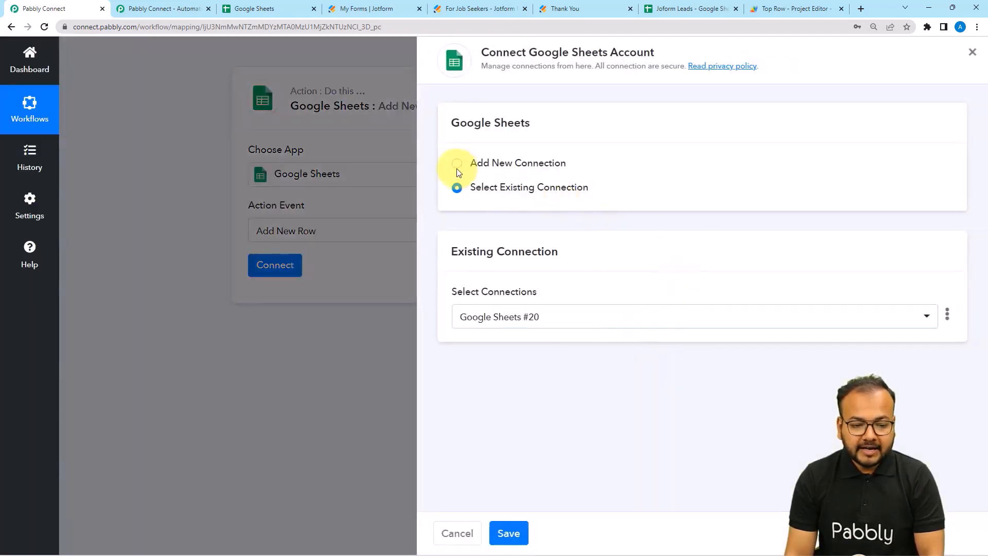
{"action": "left_click", "coordinate": [458, 164]}
{"action": "left_click", "coordinate": [520, 307]}
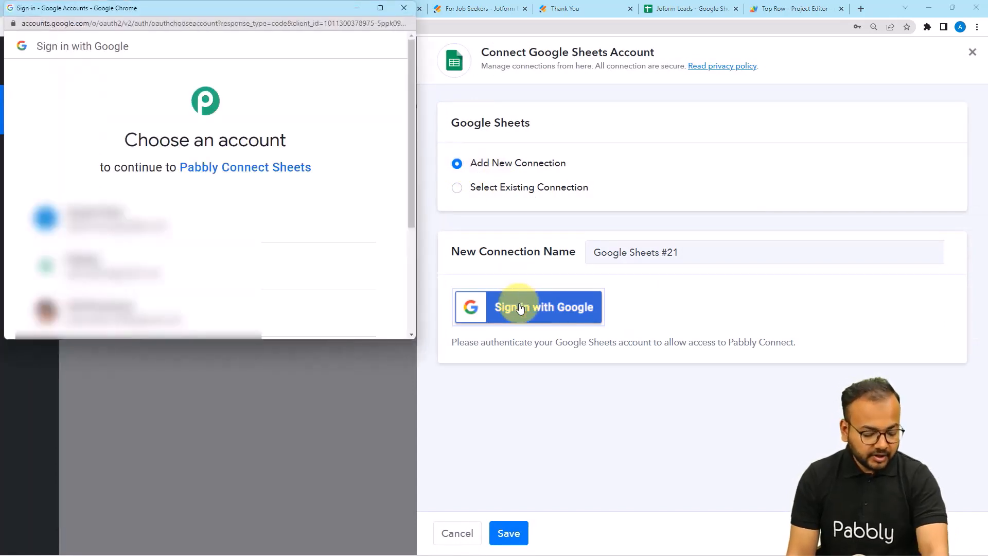
{"action": "left_click", "coordinate": [116, 260]}
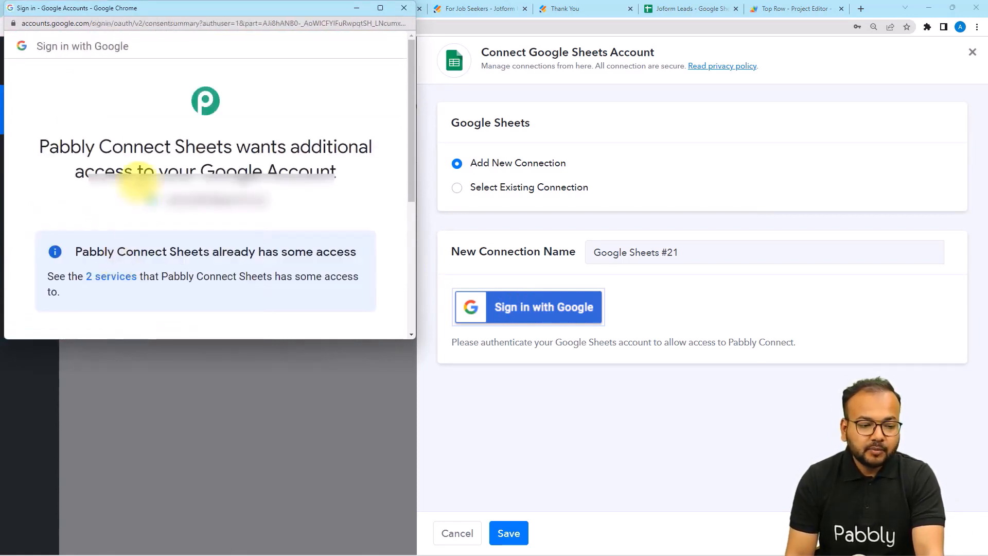
{"action": "scroll", "coordinate": [160, 194], "scroll_direction": "down", "scroll_amount": 5}
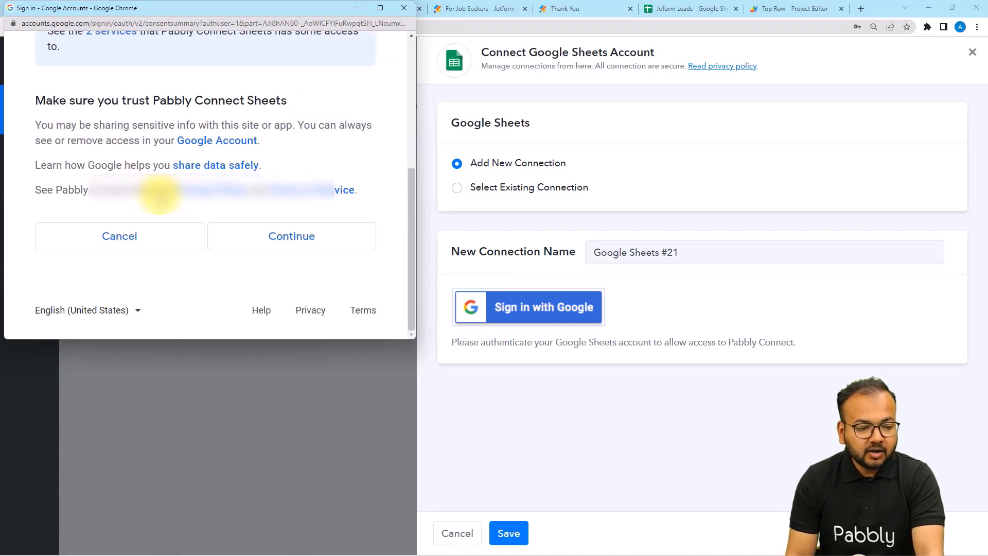
{"action": "left_click", "coordinate": [245, 249]}
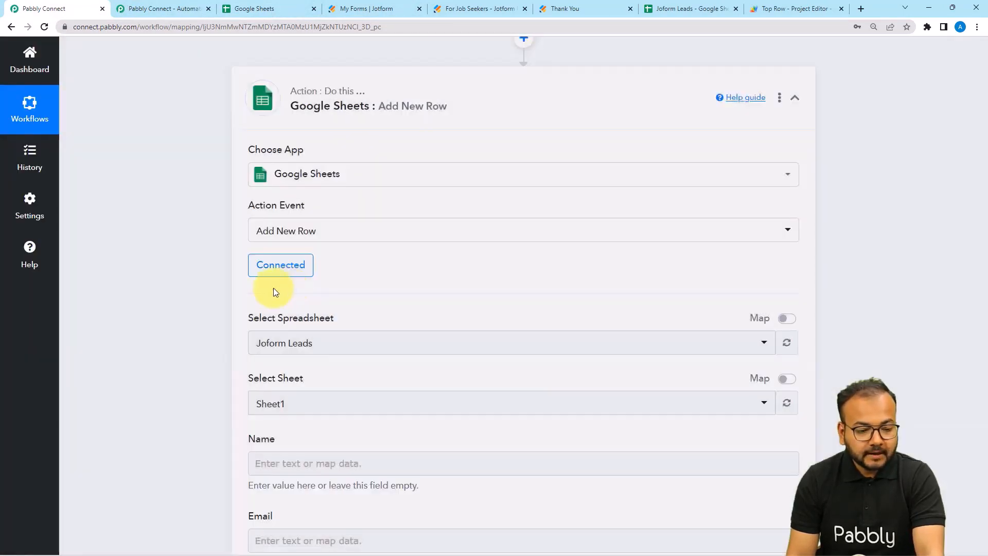
Target the Joform Leads spreadsheet and its Sheet1 worksheet.
{"action": "scroll", "coordinate": [144, 291], "scroll_direction": "down", "scroll_amount": 3}
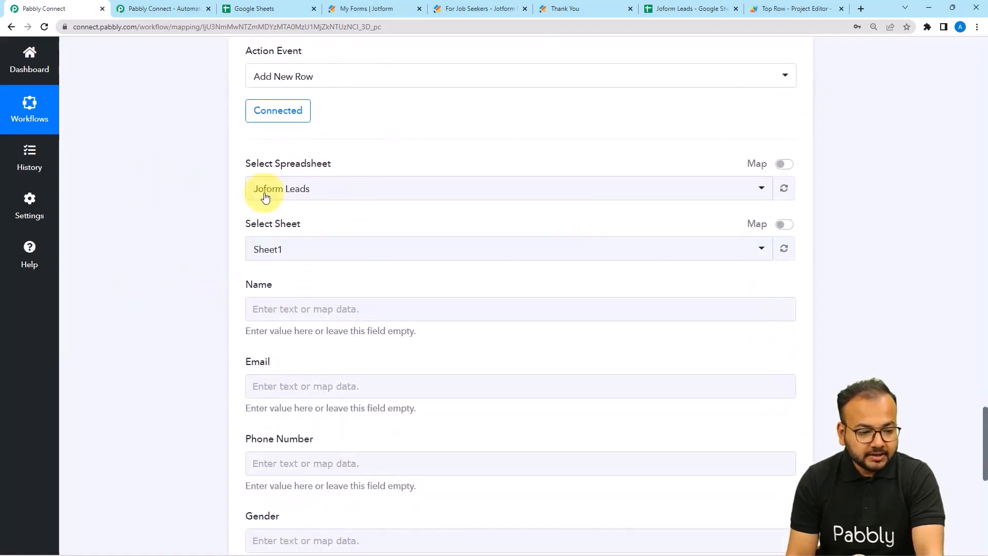
{"action": "left_click", "coordinate": [355, 193]}
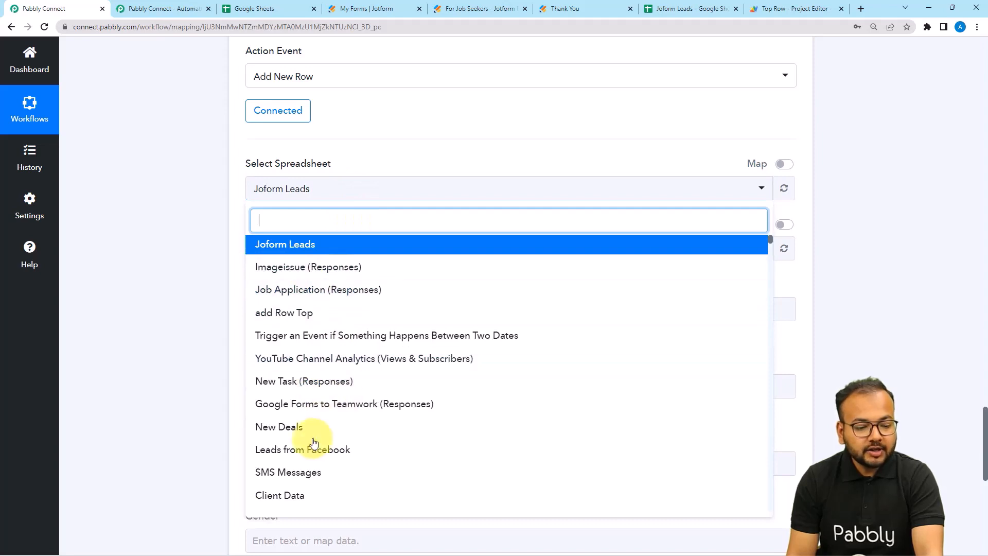
{"action": "left_click", "coordinate": [168, 313]}
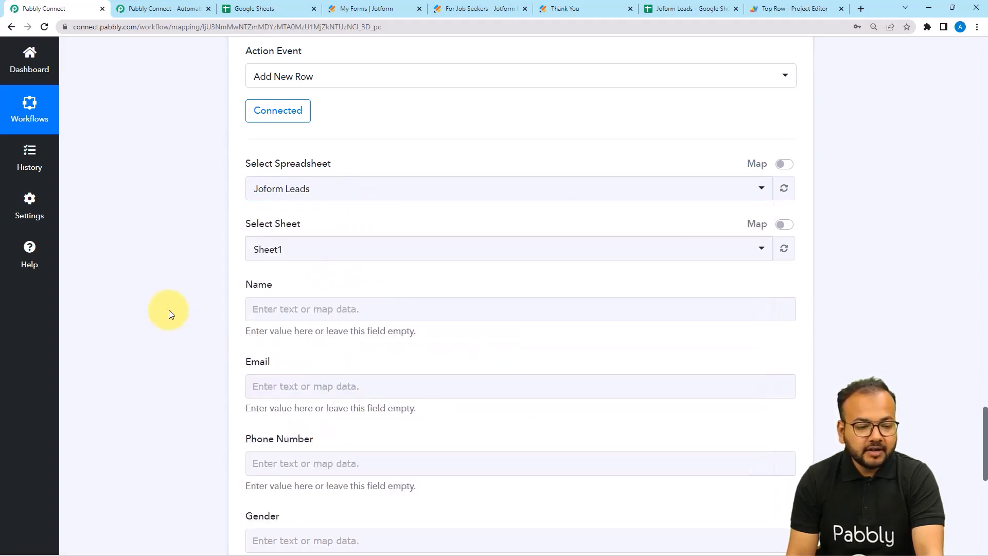
{"action": "left_click", "coordinate": [674, 8]}
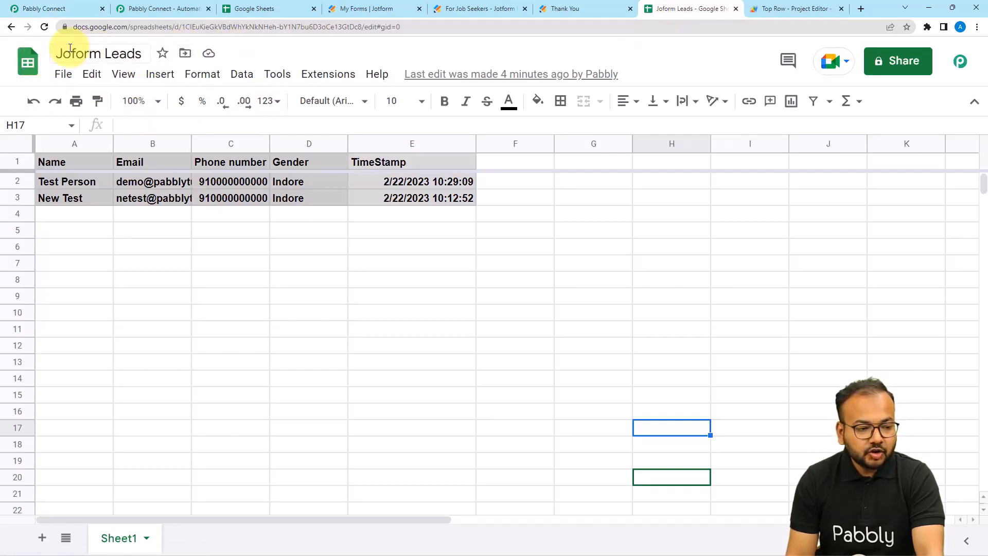
{"action": "left_click", "coordinate": [60, 14]}
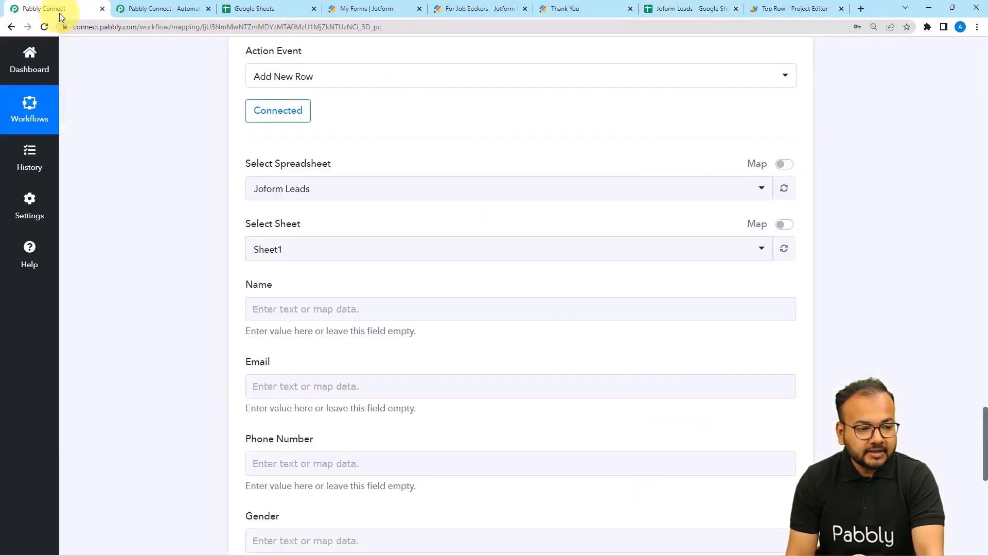
{"action": "left_click", "coordinate": [329, 198]}
{"action": "left_click", "coordinate": [260, 246]}
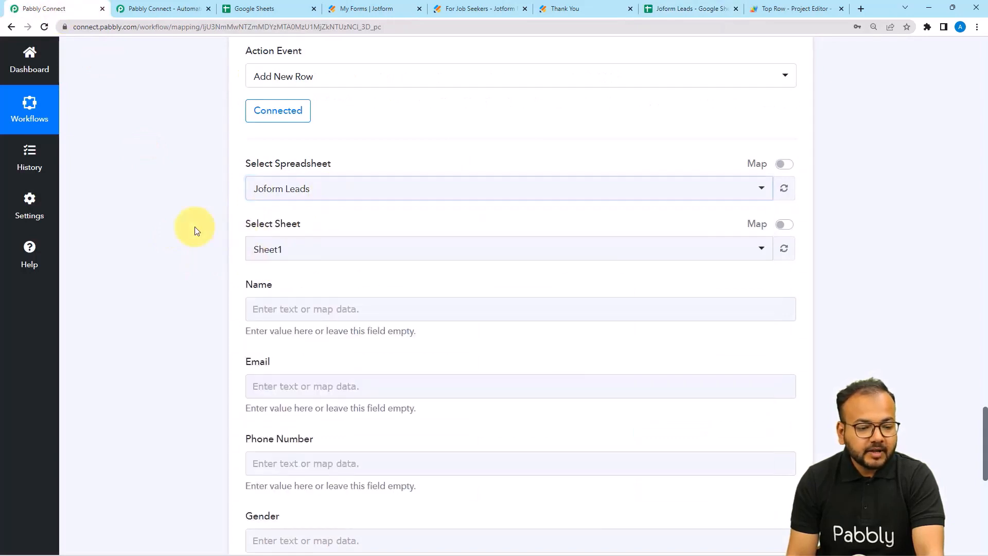
{"action": "scroll", "coordinate": [194, 230], "scroll_direction": "down", "scroll_amount": 2}
{"action": "left_click", "coordinate": [280, 144]}
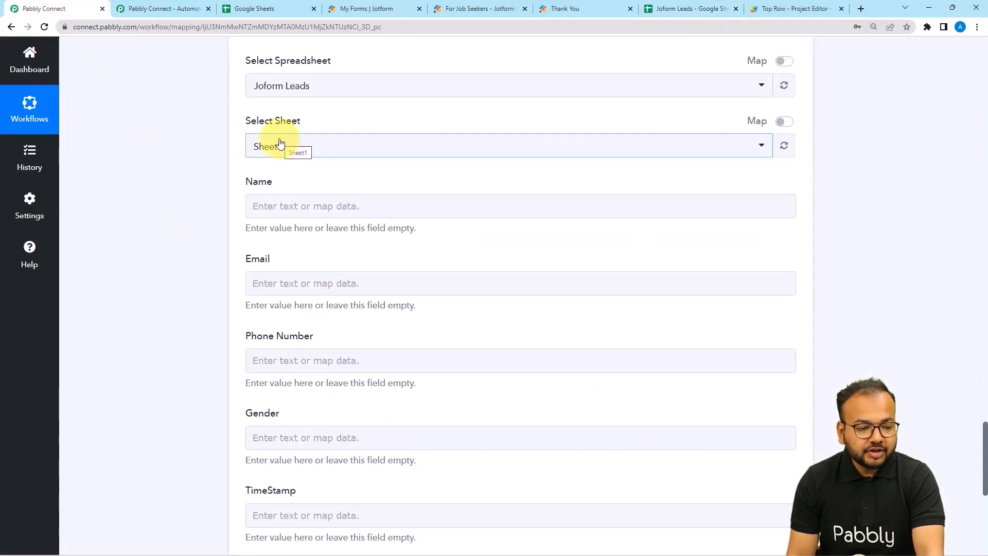
{"action": "left_click", "coordinate": [281, 145]}
{"action": "left_click", "coordinate": [217, 181]}
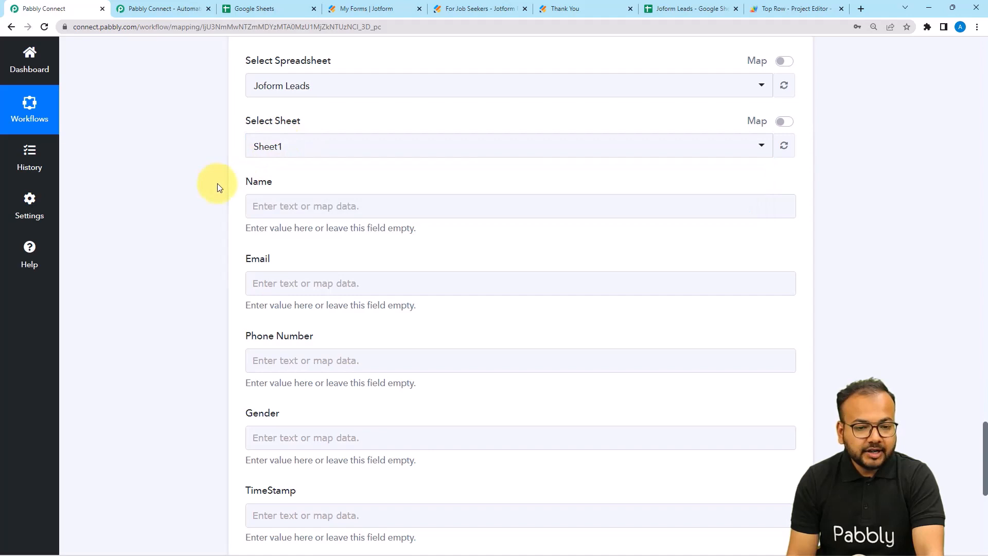
{"action": "left_click", "coordinate": [288, 150]}
{"action": "left_click", "coordinate": [267, 205]}
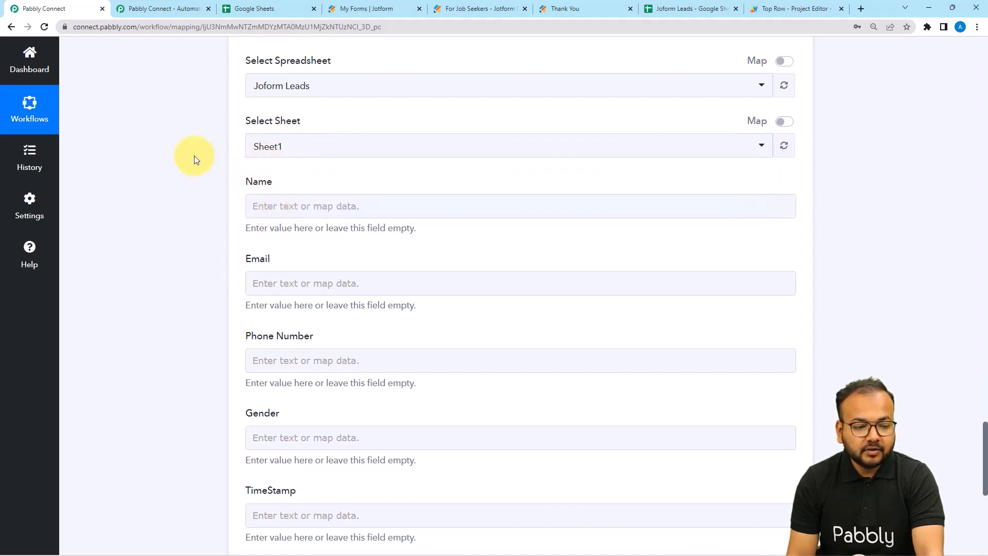
{"action": "scroll", "coordinate": [193, 155], "scroll_direction": "down", "scroll_amount": 2}
Map the JotForm submission's first and last name into the Name field.
{"action": "left_click", "coordinate": [276, 104]}
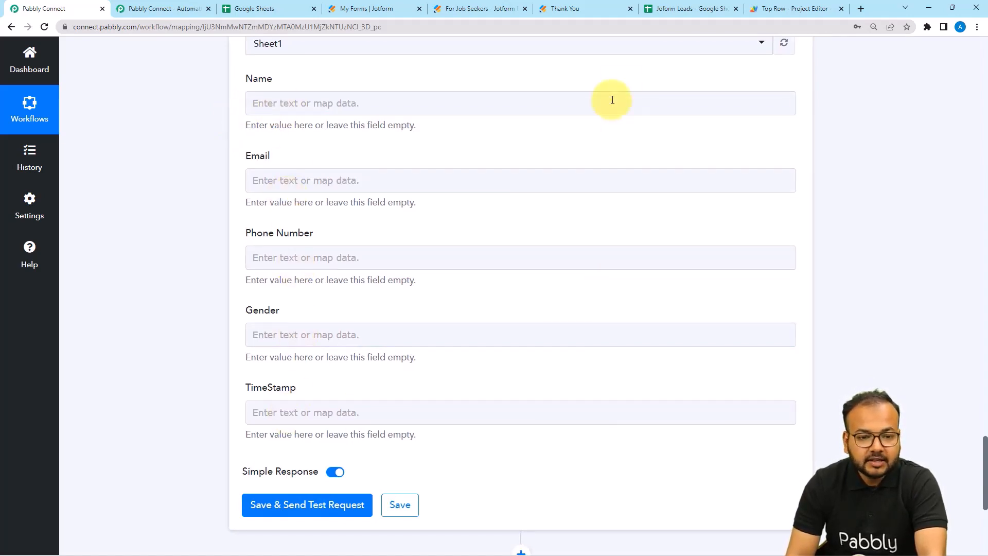
{"action": "left_click", "coordinate": [674, 9]}
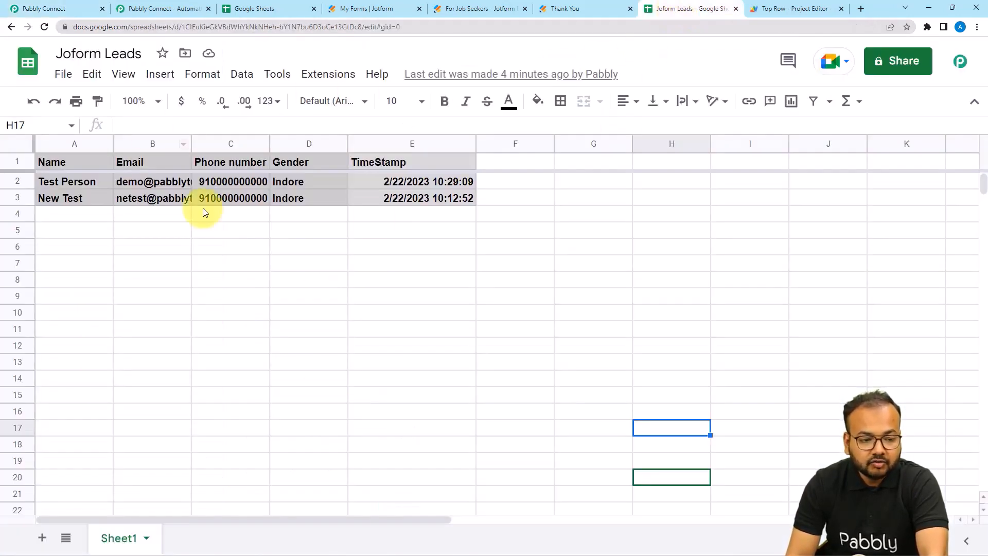
{"action": "left_click", "coordinate": [90, 263]}
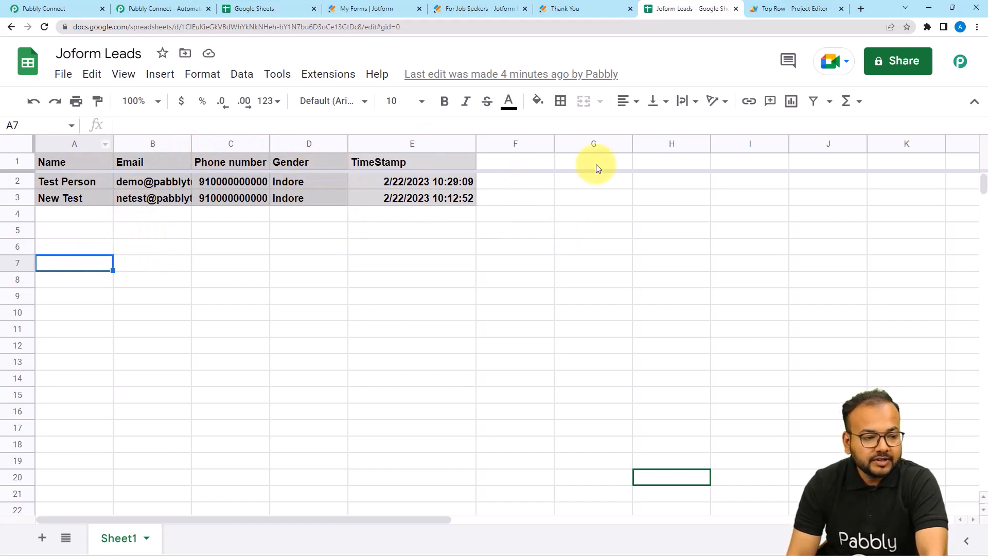
{"action": "left_click", "coordinate": [71, 8]}
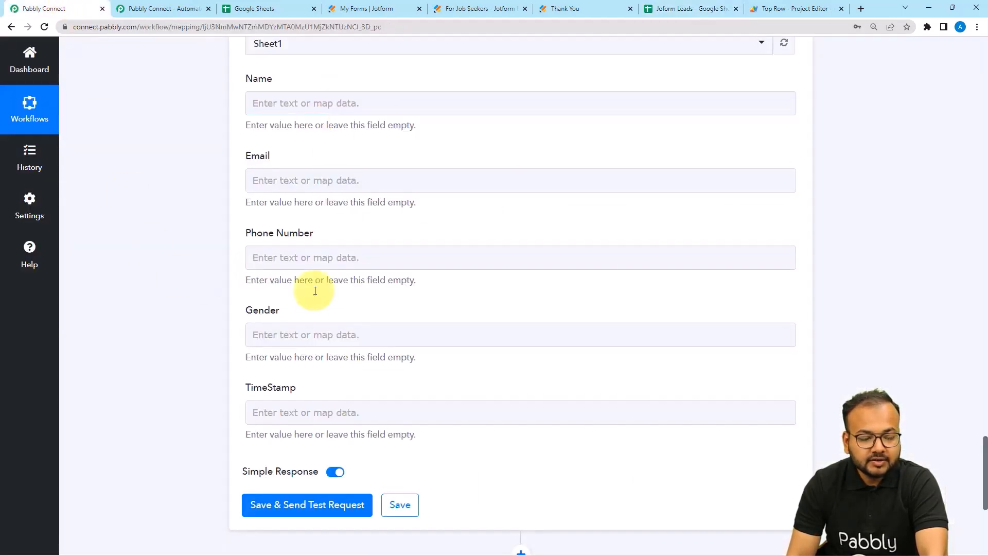
{"action": "left_click", "coordinate": [324, 103]}
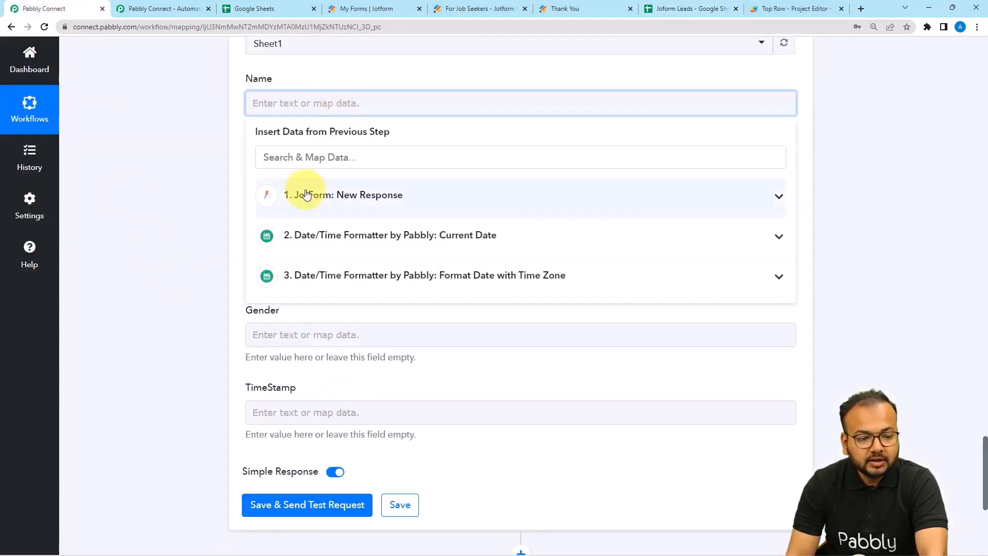
{"action": "left_click", "coordinate": [305, 196]}
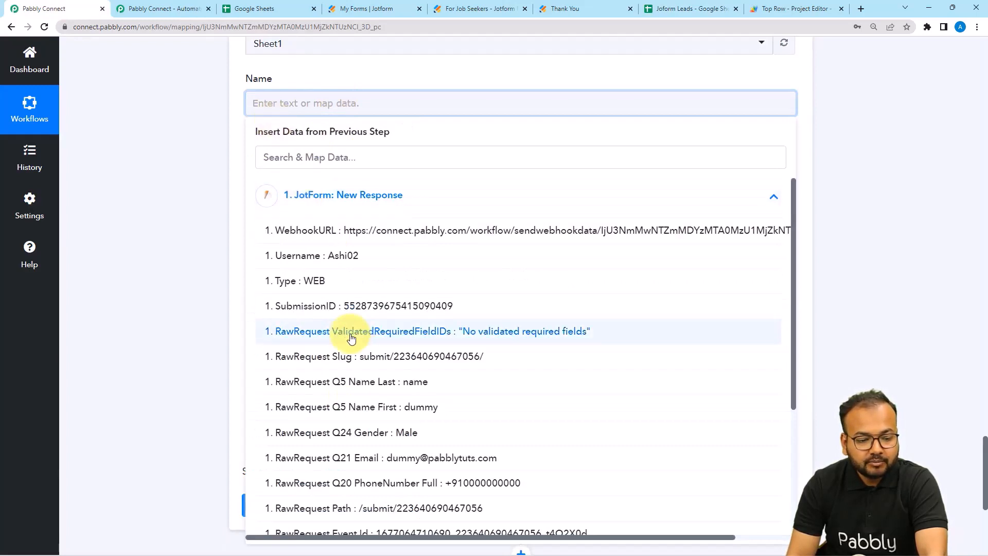
{"action": "left_click", "coordinate": [379, 409]}
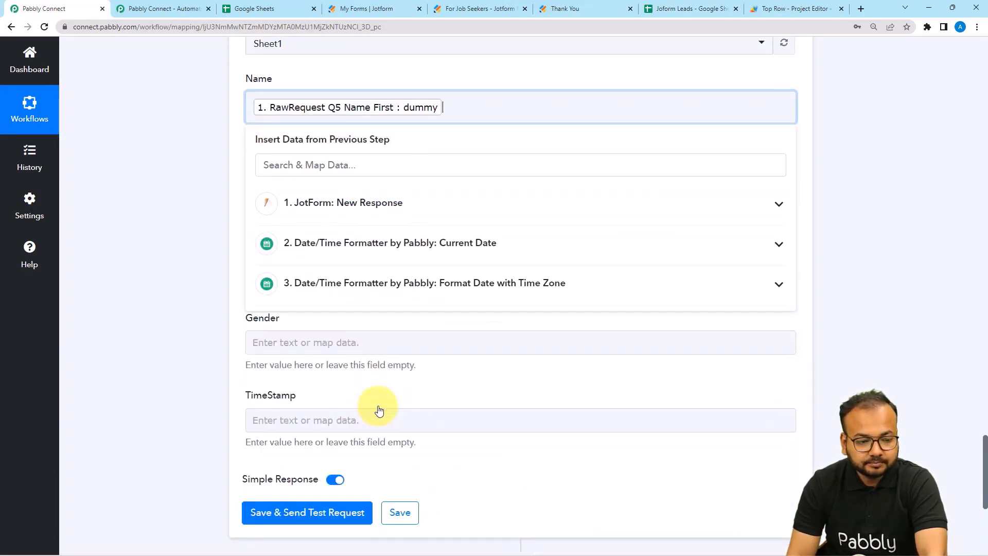
{"action": "left_click", "coordinate": [353, 219]}
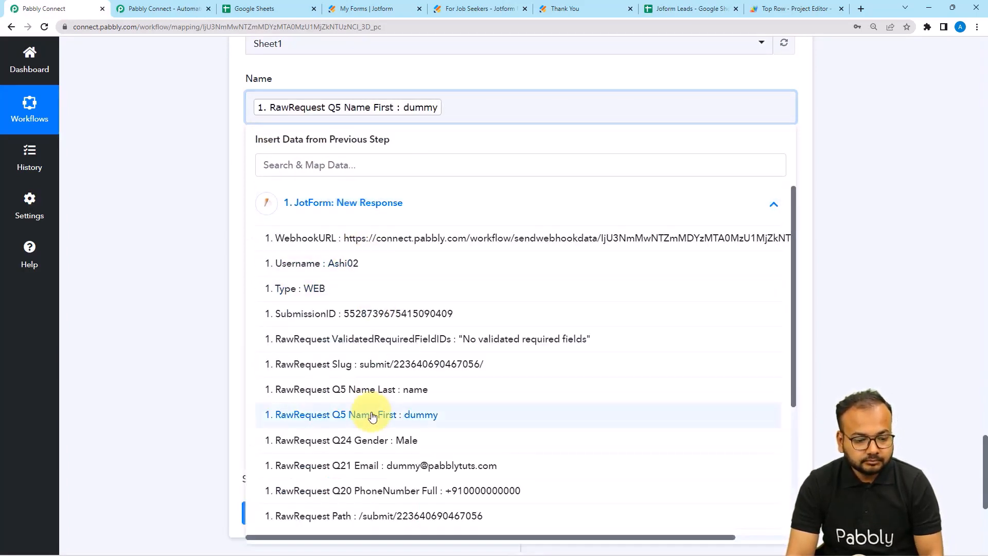
{"action": "left_click", "coordinate": [360, 389]}
{"action": "left_click", "coordinate": [214, 211]}
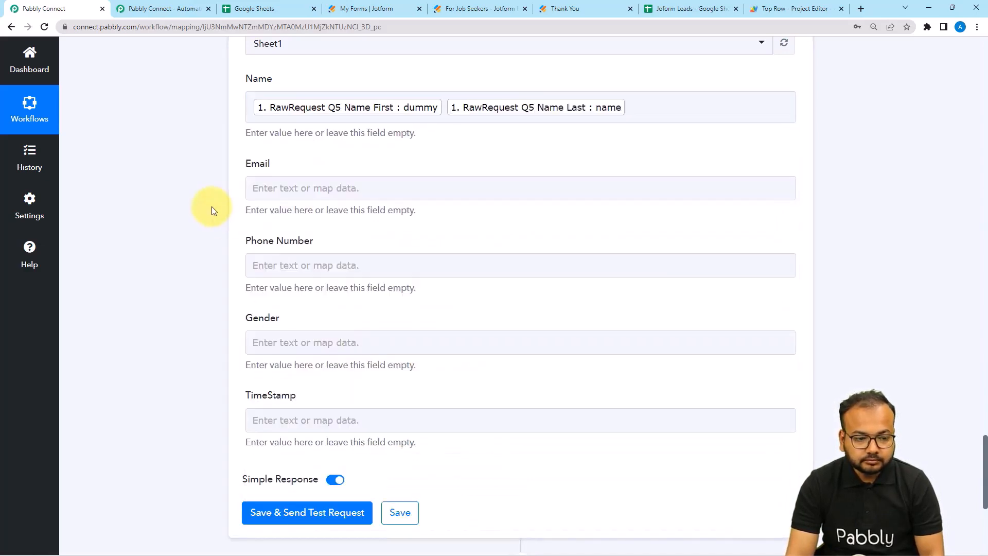
Map the submitted email into Email and the full phone number into Phone Number.
{"action": "left_click", "coordinate": [282, 188]}
{"action": "left_click", "coordinate": [298, 293]}
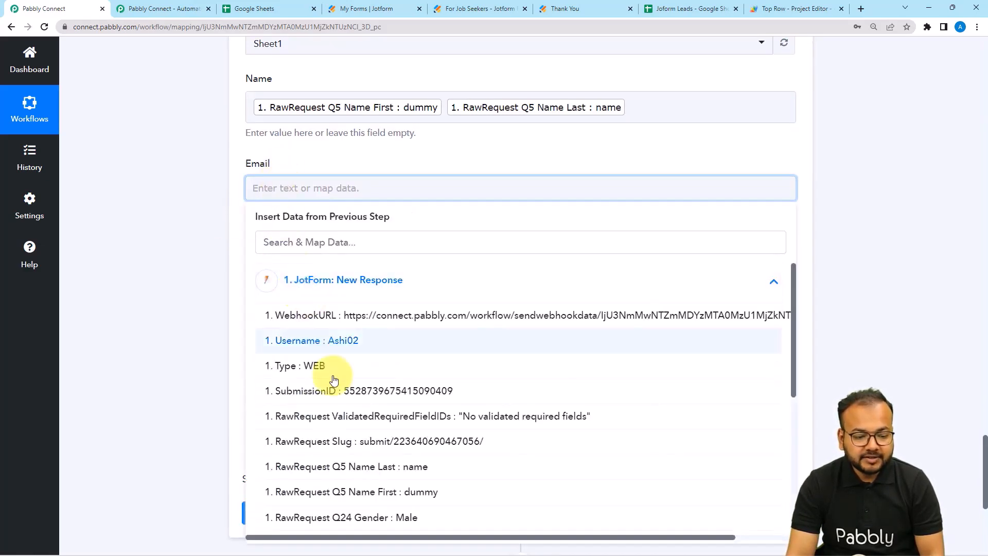
{"action": "scroll", "coordinate": [337, 419], "scroll_direction": "down", "scroll_amount": 5}
{"action": "left_click", "coordinate": [364, 439]}
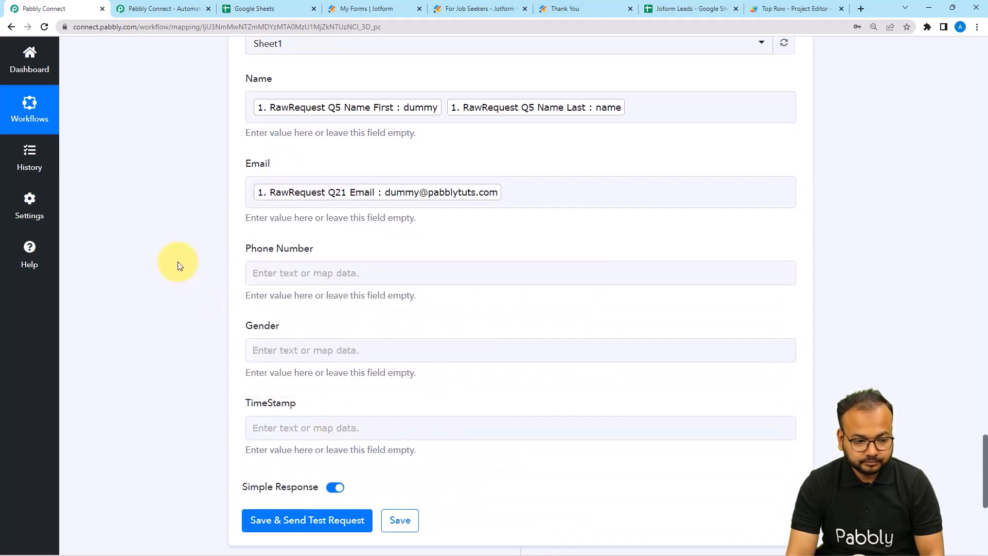
{"action": "scroll", "coordinate": [176, 264], "scroll_direction": "down", "scroll_amount": 2}
{"action": "left_click", "coordinate": [270, 171]}
{"action": "left_click", "coordinate": [285, 259]}
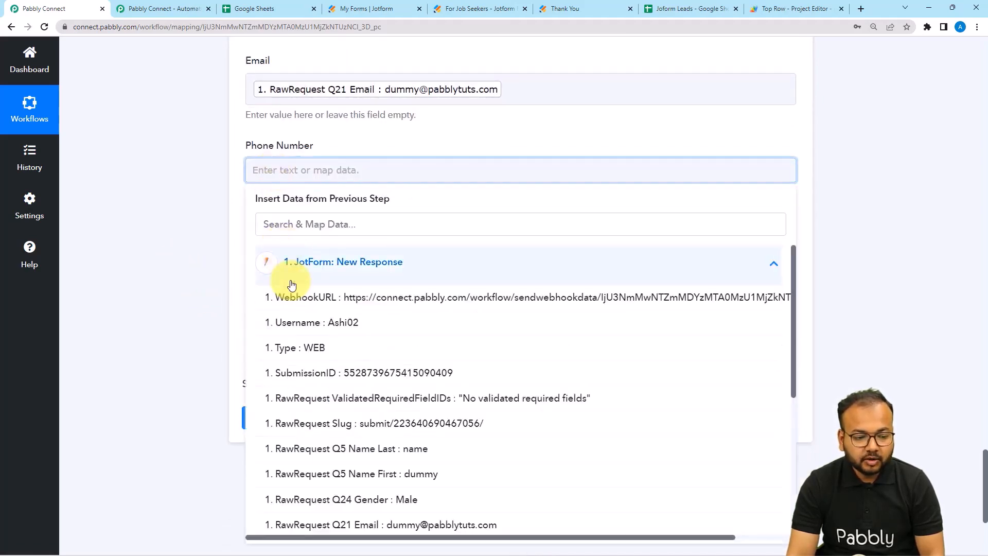
{"action": "scroll", "coordinate": [341, 426], "scroll_direction": "down", "scroll_amount": 2}
{"action": "left_click", "coordinate": [403, 451]}
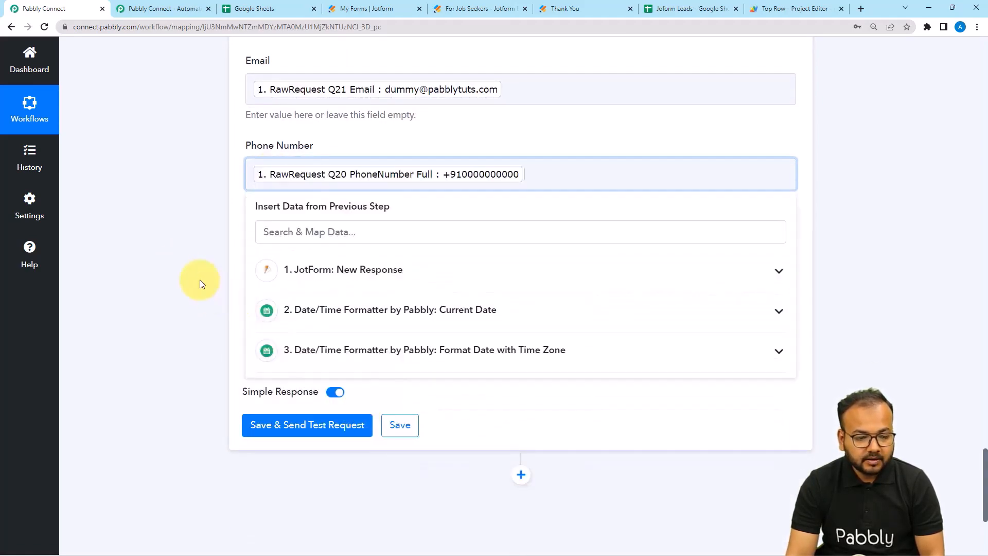
Map the submitted gender into Gender and the Format Date Result into TimeStamp.
{"action": "left_click", "coordinate": [199, 280]}
{"action": "left_click", "coordinate": [275, 257]}
{"action": "left_click", "coordinate": [313, 343]}
{"action": "scroll", "coordinate": [288, 419], "scroll_direction": "down", "scroll_amount": 4}
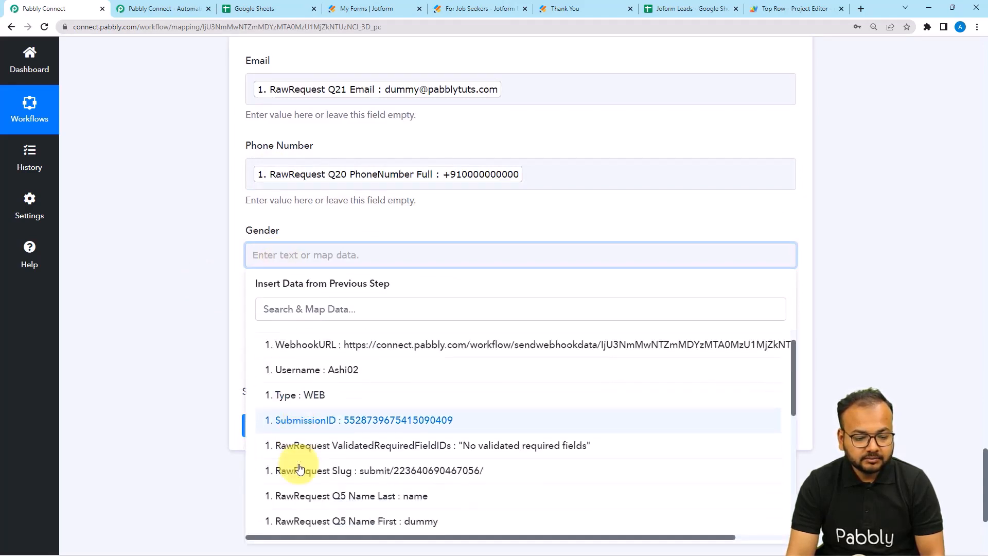
{"action": "left_click", "coordinate": [378, 428]}
{"action": "left_click", "coordinate": [194, 328]}
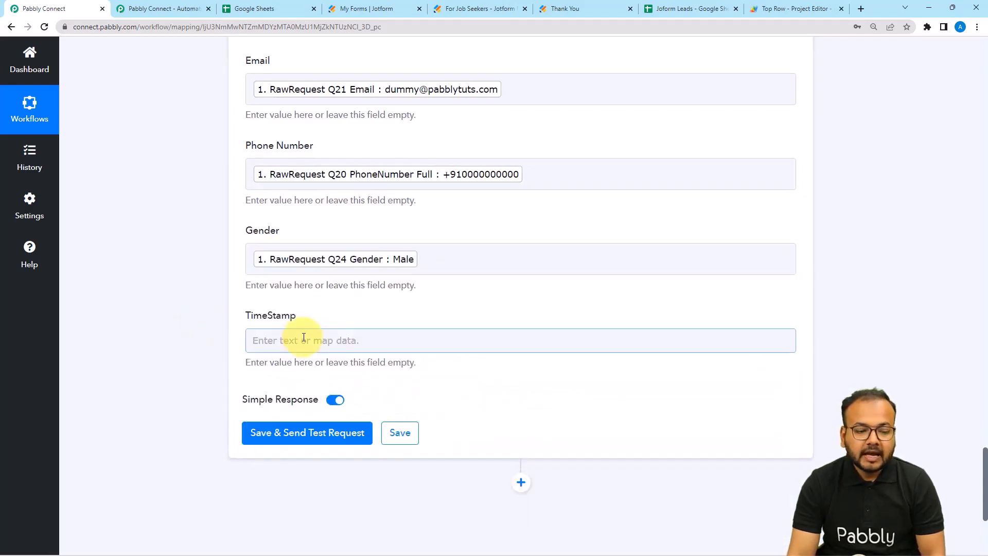
{"action": "left_click", "coordinate": [324, 344]}
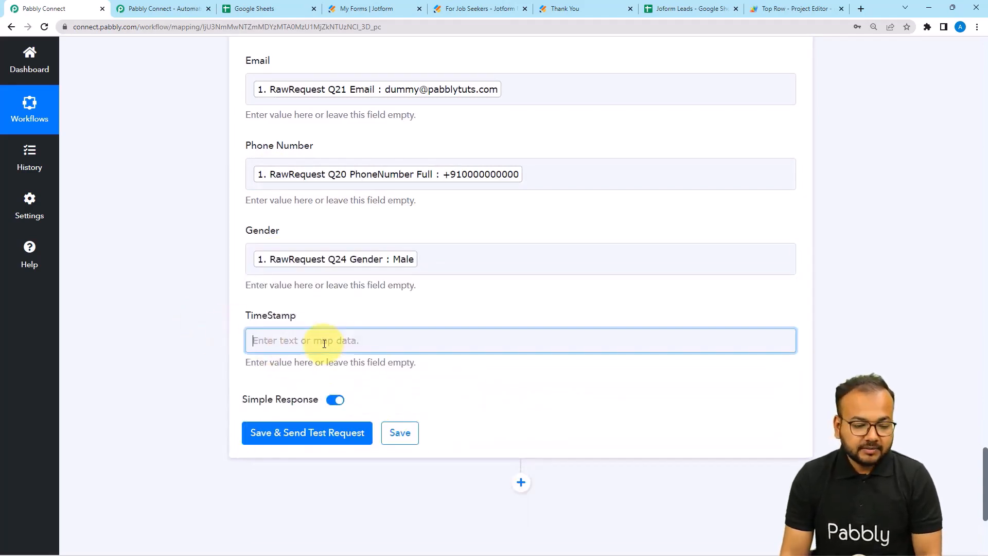
{"action": "scroll", "coordinate": [191, 350], "scroll_direction": "down", "scroll_amount": 4}
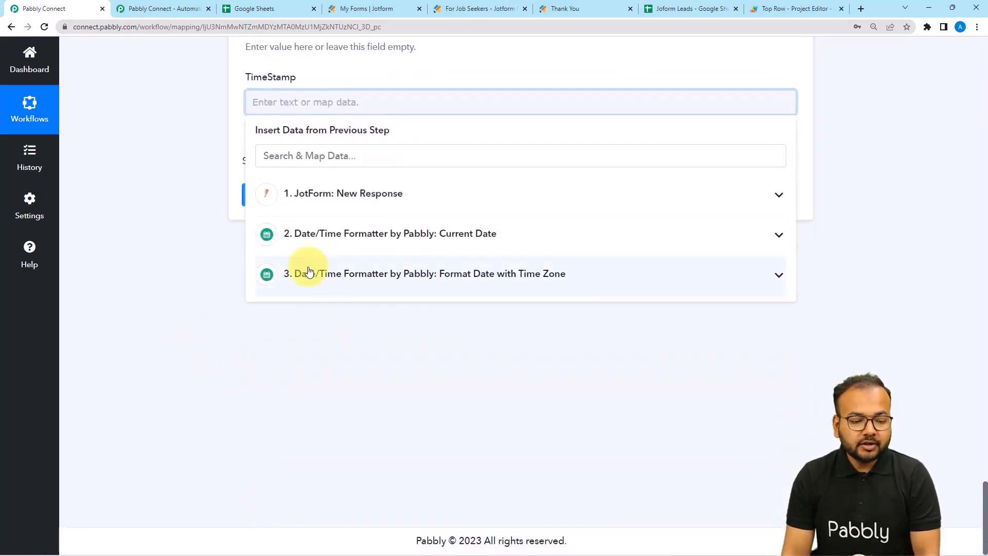
{"action": "left_click", "coordinate": [328, 278]}
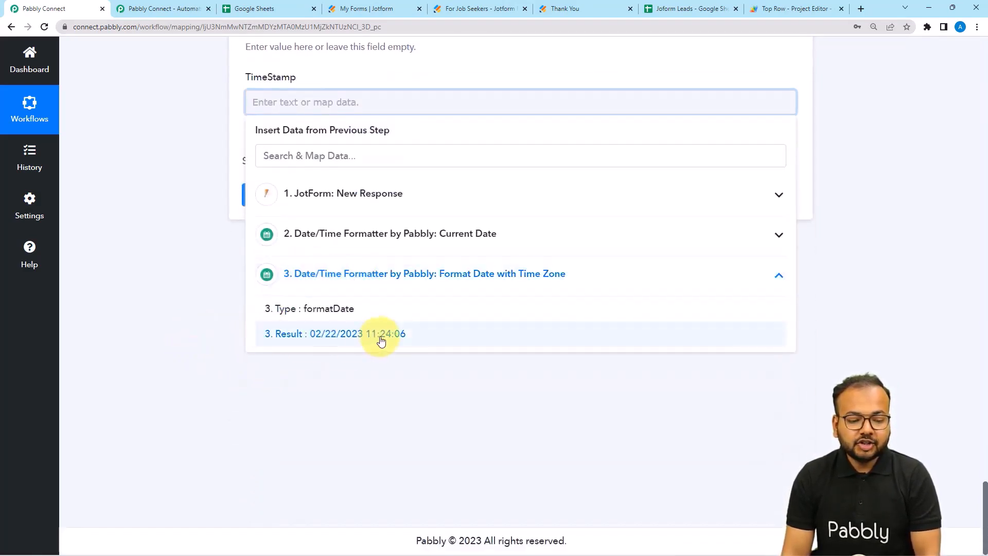
{"action": "left_click", "coordinate": [348, 338]}
{"action": "left_click", "coordinate": [132, 229]}
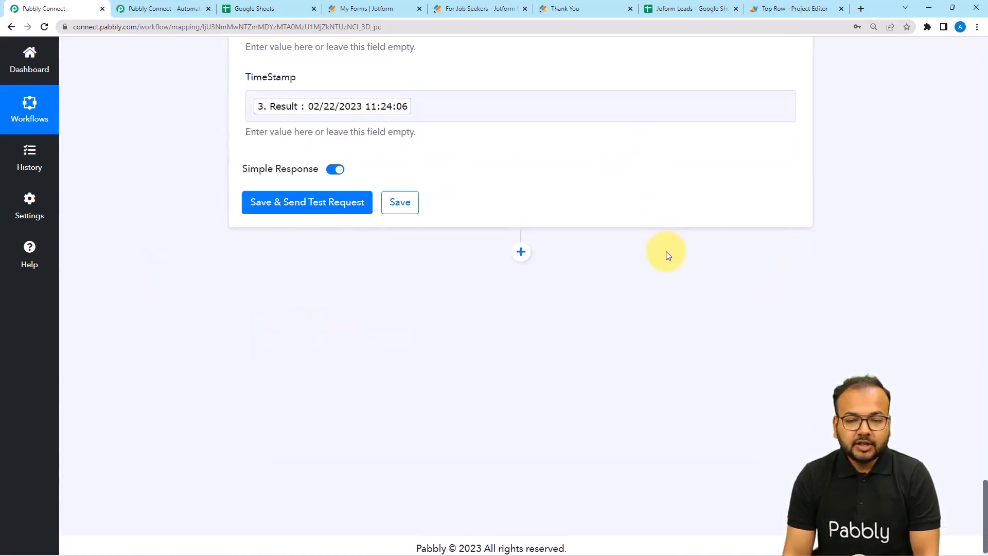
{"action": "scroll", "coordinate": [667, 256], "scroll_direction": "up", "scroll_amount": 8}
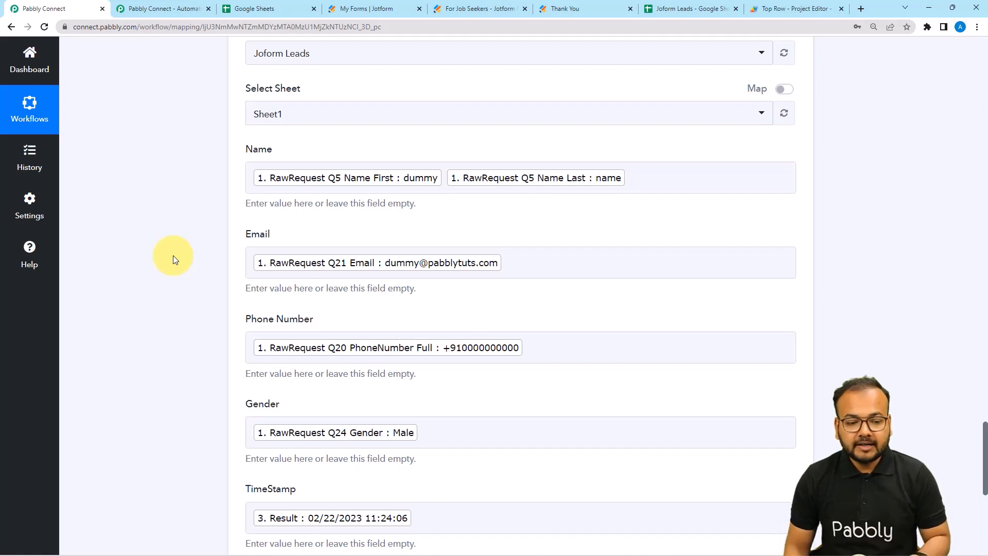
{"action": "scroll", "coordinate": [168, 295], "scroll_direction": "down", "scroll_amount": 3}
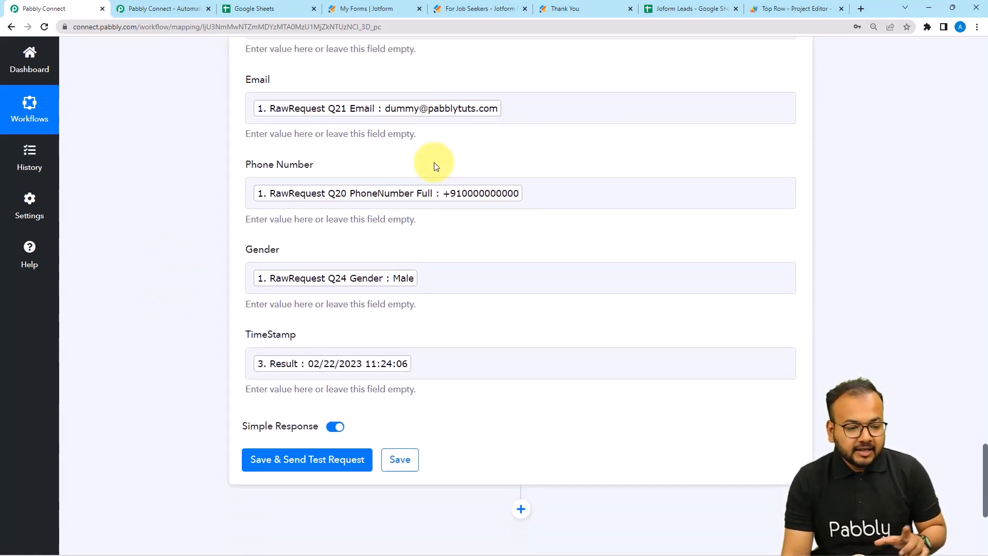
{"action": "scroll", "coordinate": [165, 257], "scroll_direction": "down", "scroll_amount": 3}
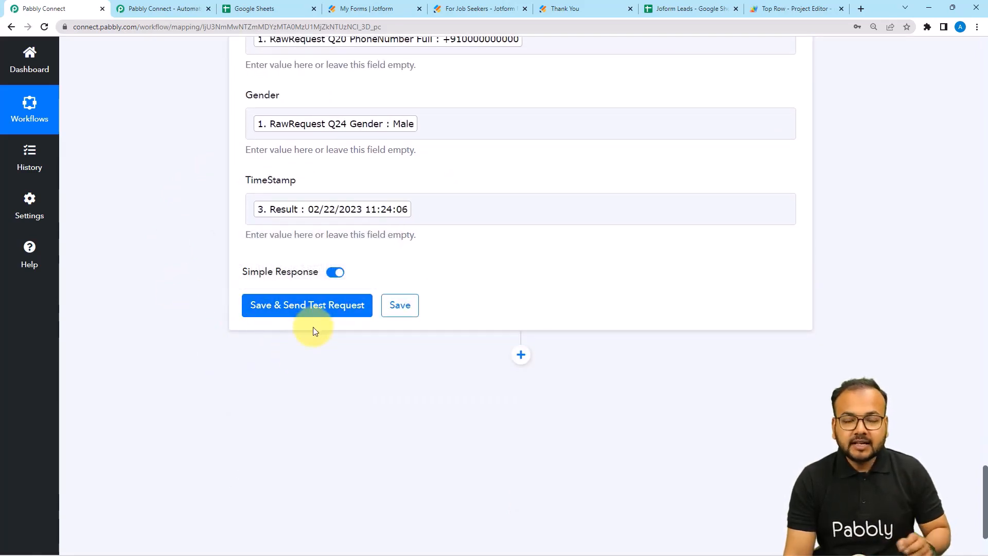
{"action": "scroll", "coordinate": [391, 237], "scroll_direction": "up", "scroll_amount": 4}
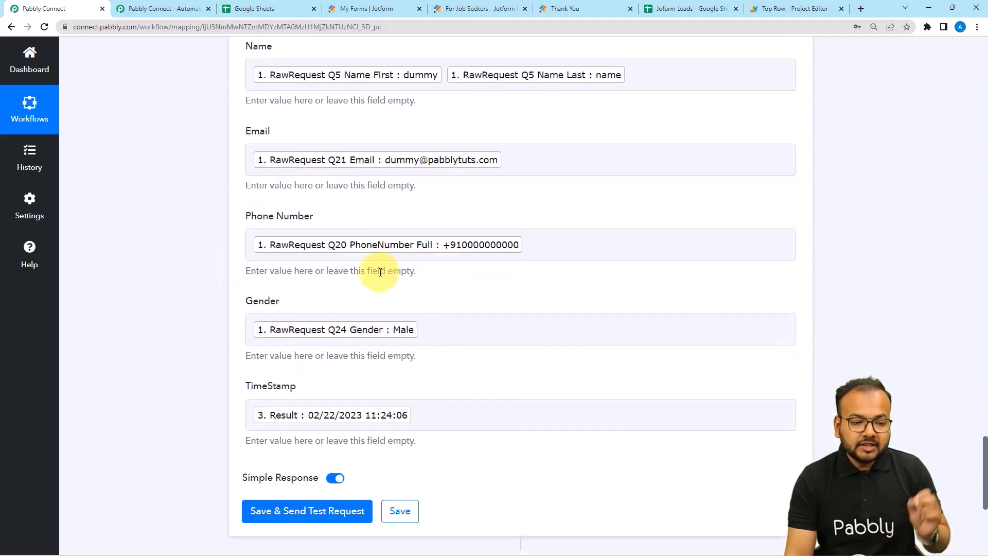
{"action": "scroll", "coordinate": [373, 275], "scroll_direction": "up", "scroll_amount": 2}
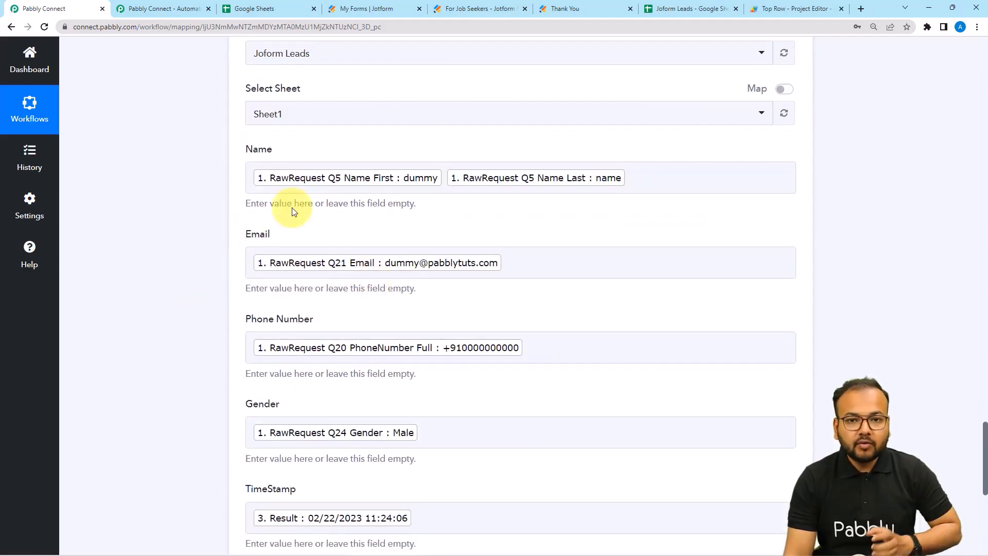
{"action": "left_click", "coordinate": [647, 9]}
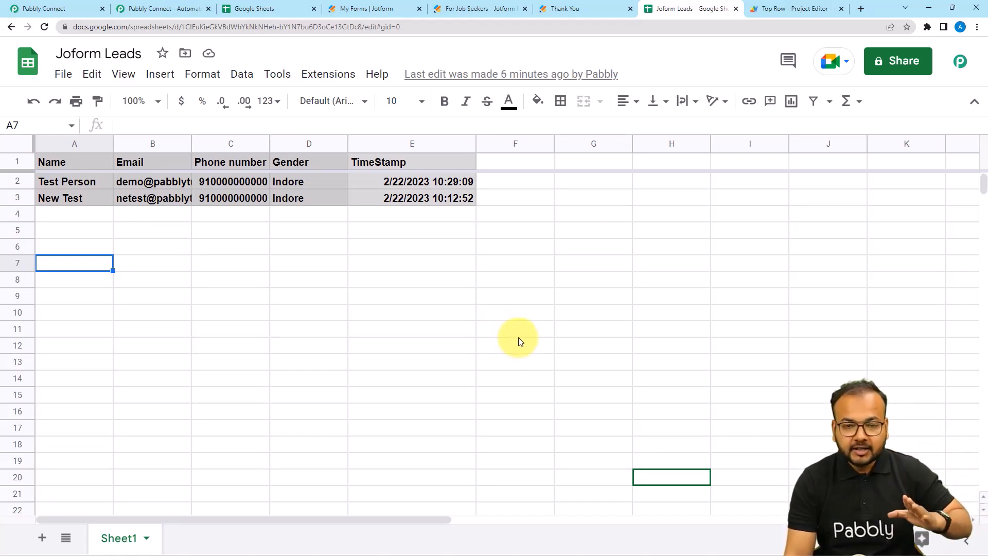
{"action": "left_click", "coordinate": [772, 9]}
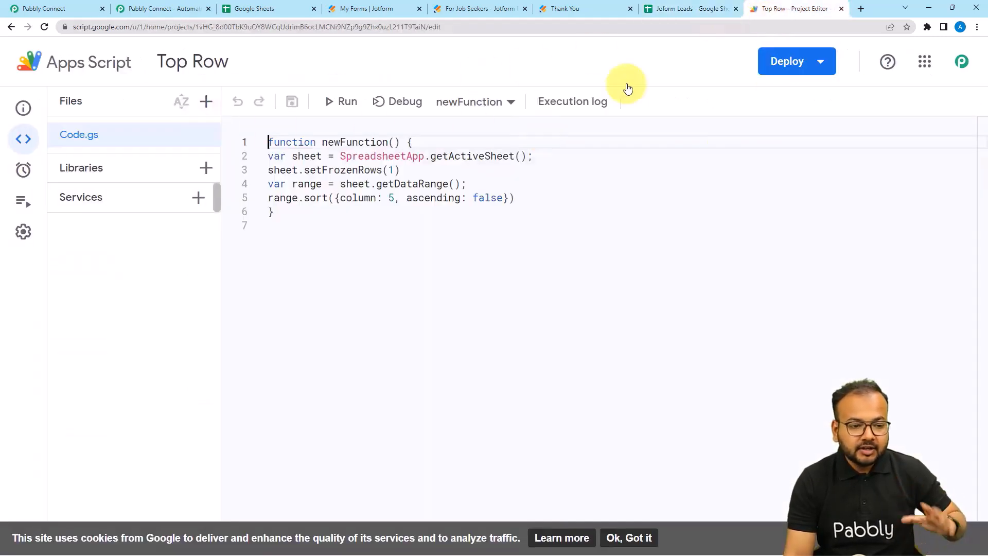
{"action": "left_click", "coordinate": [669, 9]}
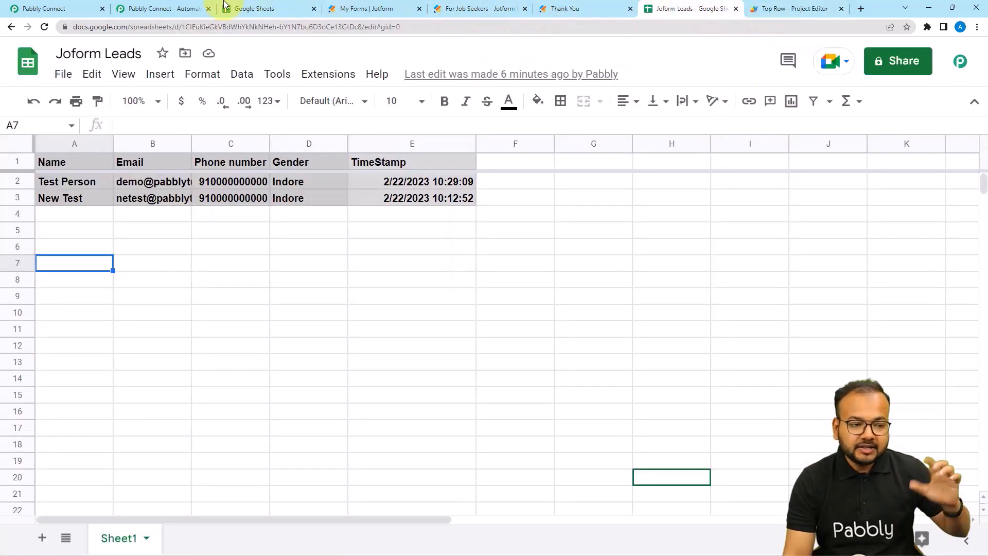
{"action": "left_click", "coordinate": [72, 8]}
{"action": "scroll", "coordinate": [91, 162], "scroll_direction": "down", "scroll_amount": 5}
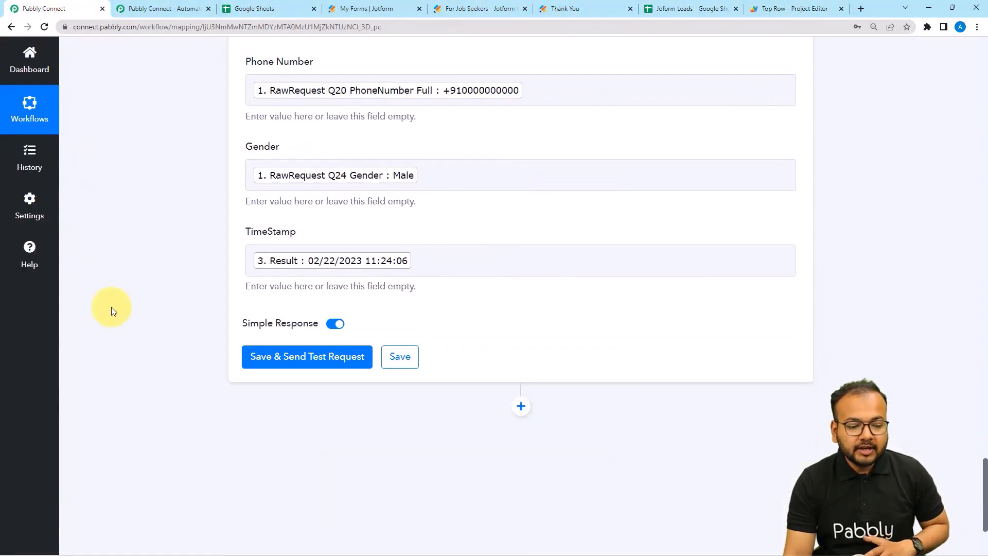
{"action": "left_click", "coordinate": [255, 365]}
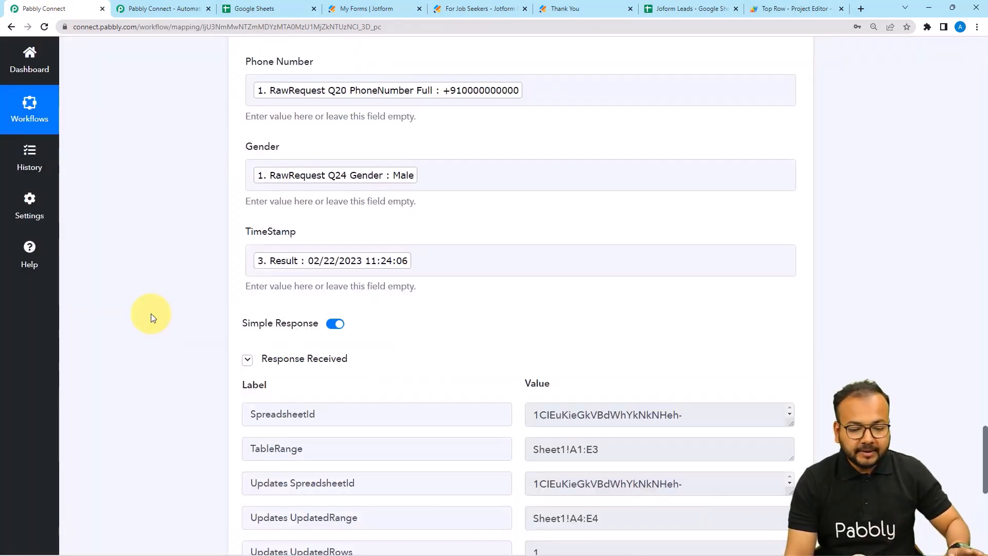
{"action": "scroll", "coordinate": [150, 313], "scroll_direction": "down", "scroll_amount": 4}
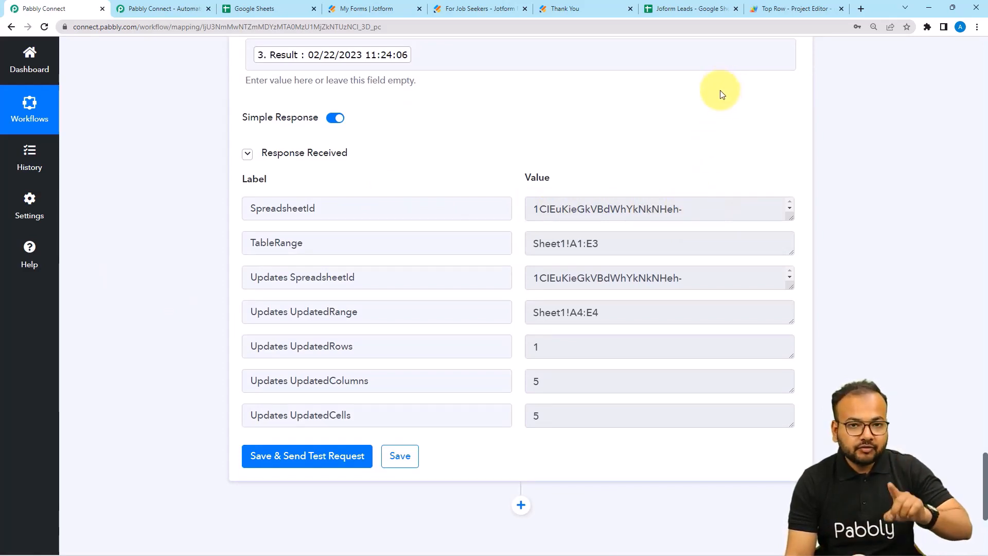
{"action": "left_click", "coordinate": [692, 11]}
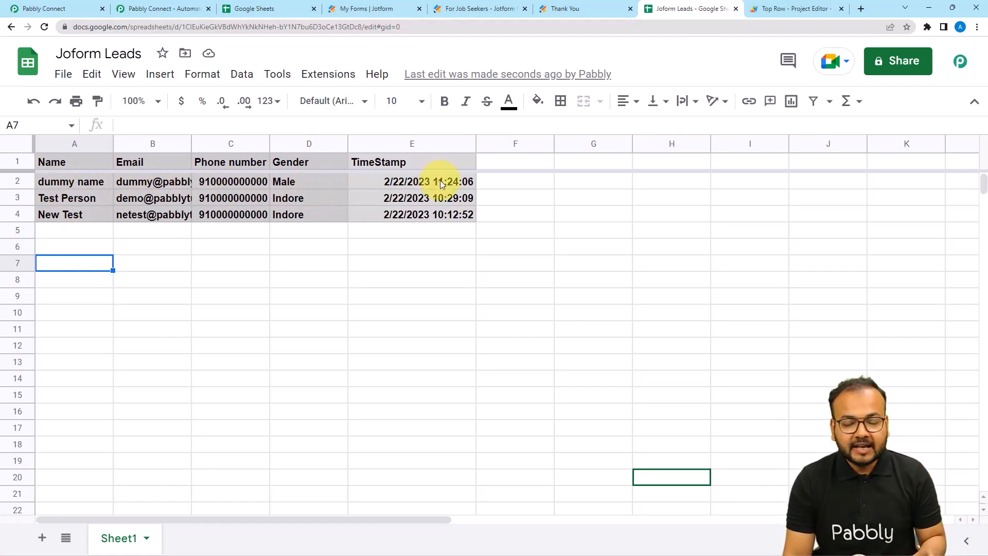
{"action": "left_click", "coordinate": [51, 8]}
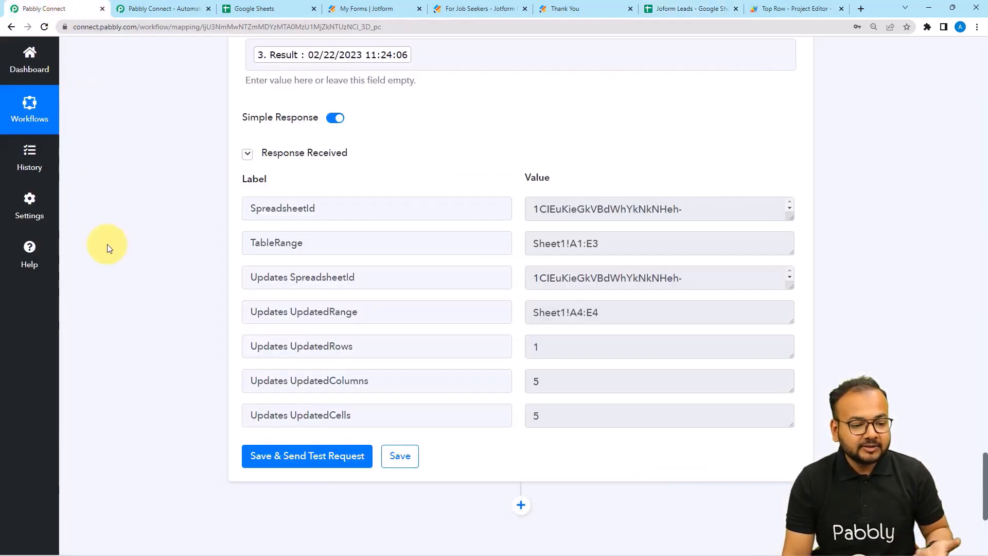
Collapse the Response Received details, the JotForm trigger step and the Date/Time Formatter step.
{"action": "scroll", "coordinate": [107, 244], "scroll_direction": "up", "scroll_amount": 10}
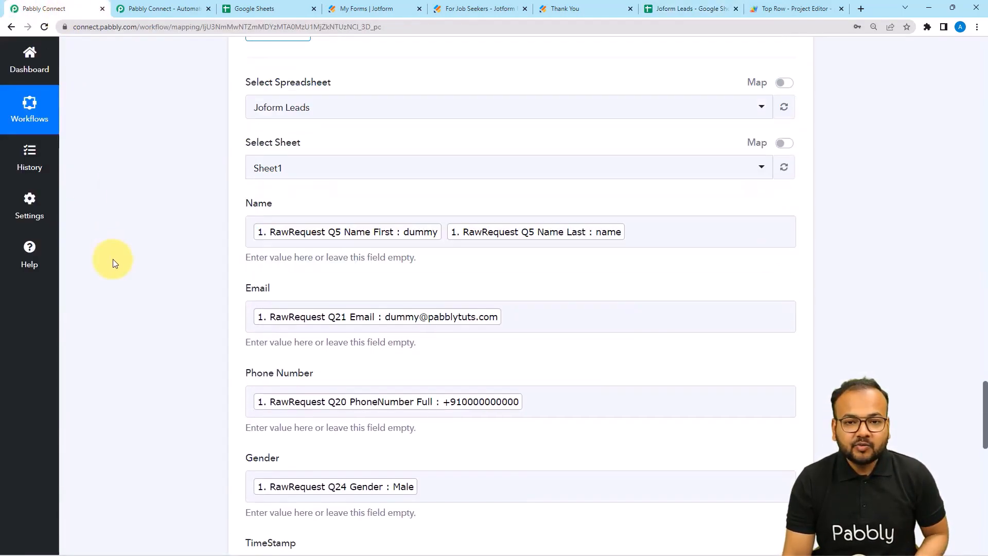
{"action": "scroll", "coordinate": [112, 259], "scroll_direction": "down", "scroll_amount": 10}
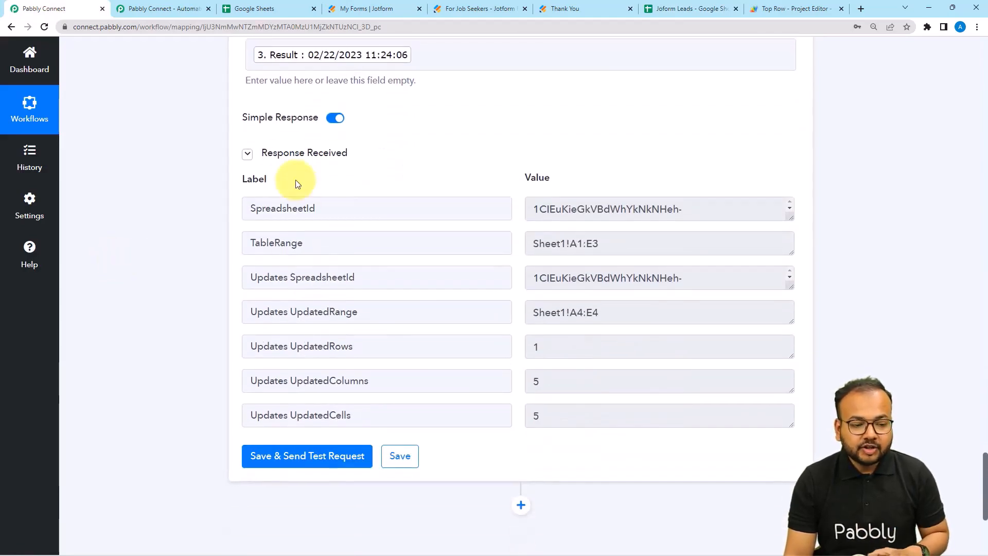
{"action": "left_click", "coordinate": [304, 152]}
{"action": "scroll", "coordinate": [588, 376], "scroll_direction": "up", "scroll_amount": 10}
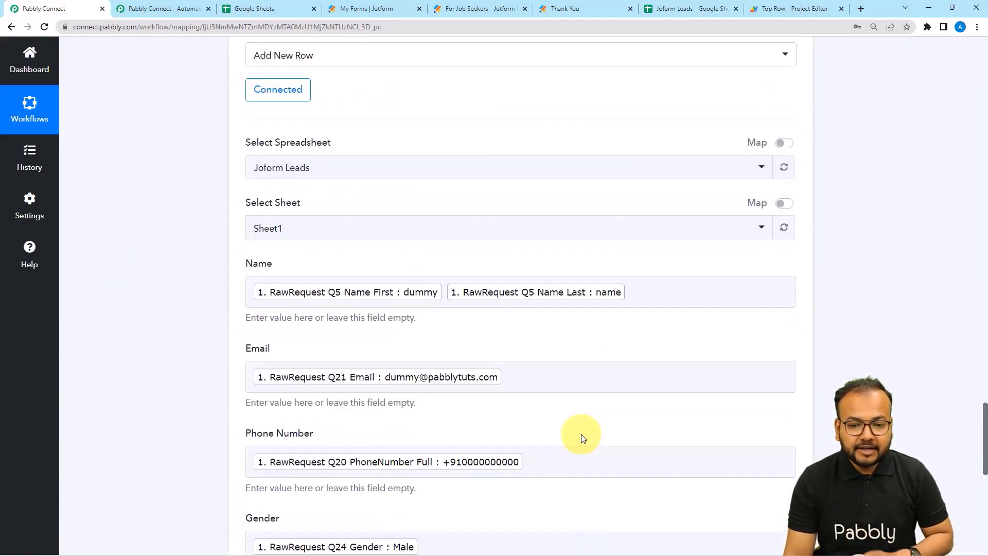
{"action": "scroll", "coordinate": [583, 438], "scroll_direction": "up", "scroll_amount": 20}
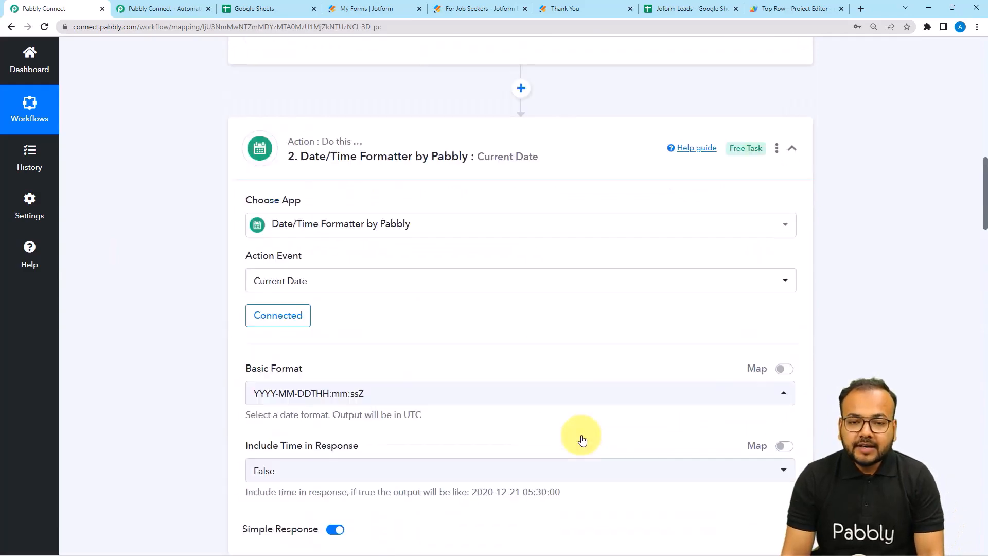
{"action": "scroll", "coordinate": [581, 439], "scroll_direction": "up", "scroll_amount": 15}
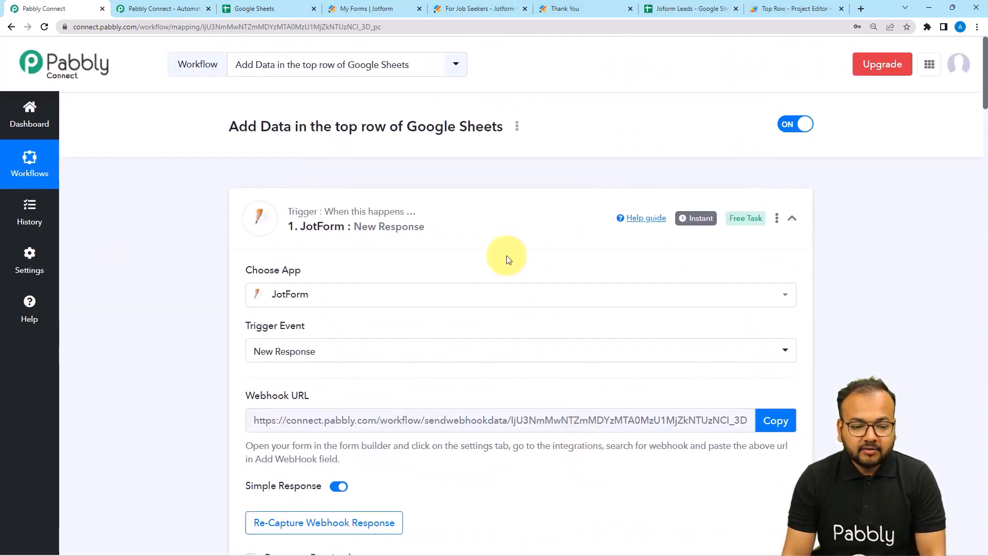
{"action": "left_click", "coordinate": [507, 245]}
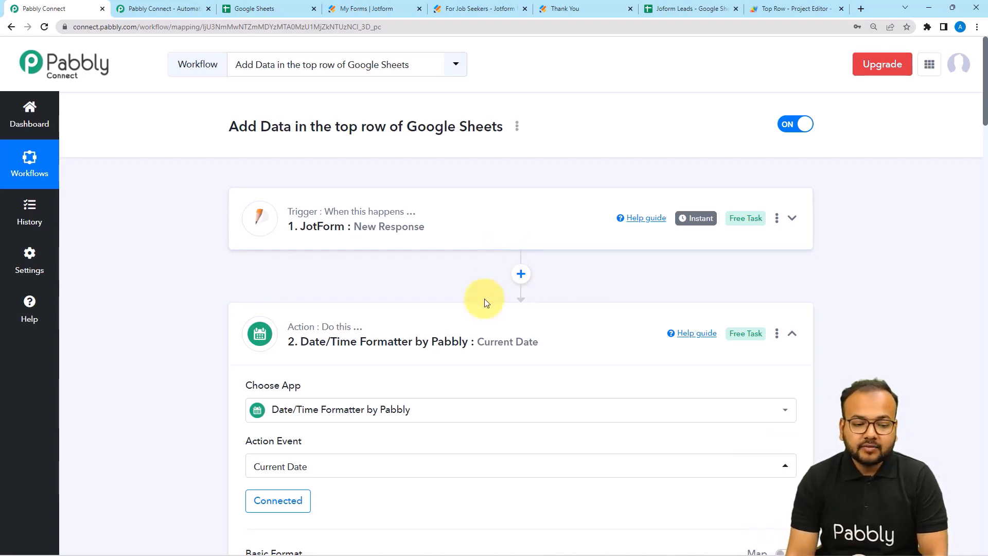
{"action": "left_click", "coordinate": [275, 311]}
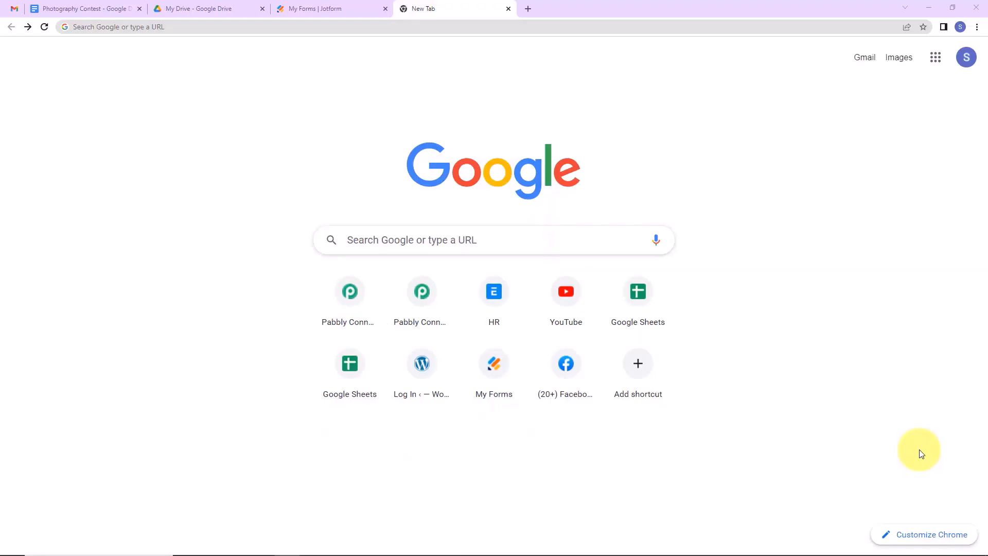
Load the Pabbly site from the address bar ('pa') and launch Pabbly Connect from All Apps.
{"action": "left_click", "coordinate": [130, 26]}
{"action": "type", "text": "pa"}
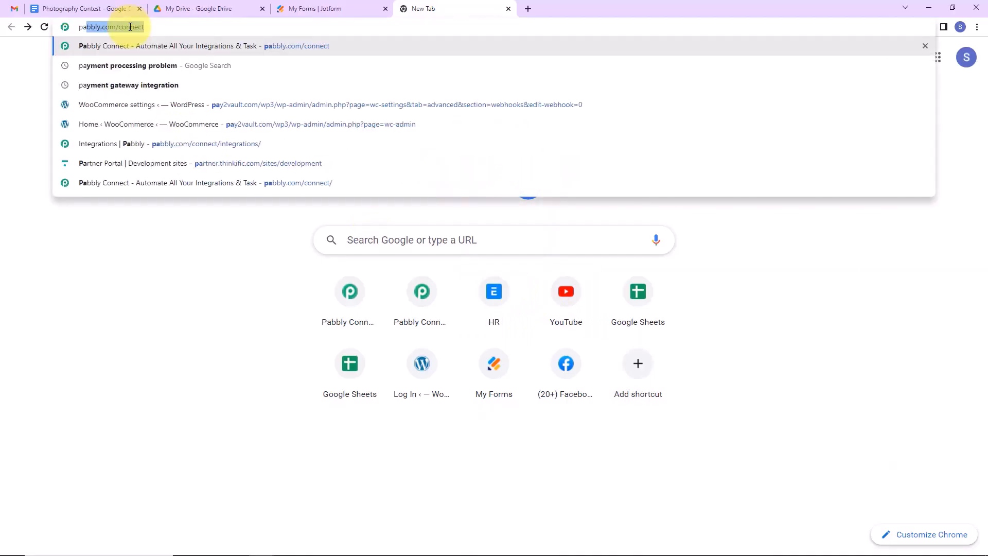
{"action": "key", "text": "Return"}
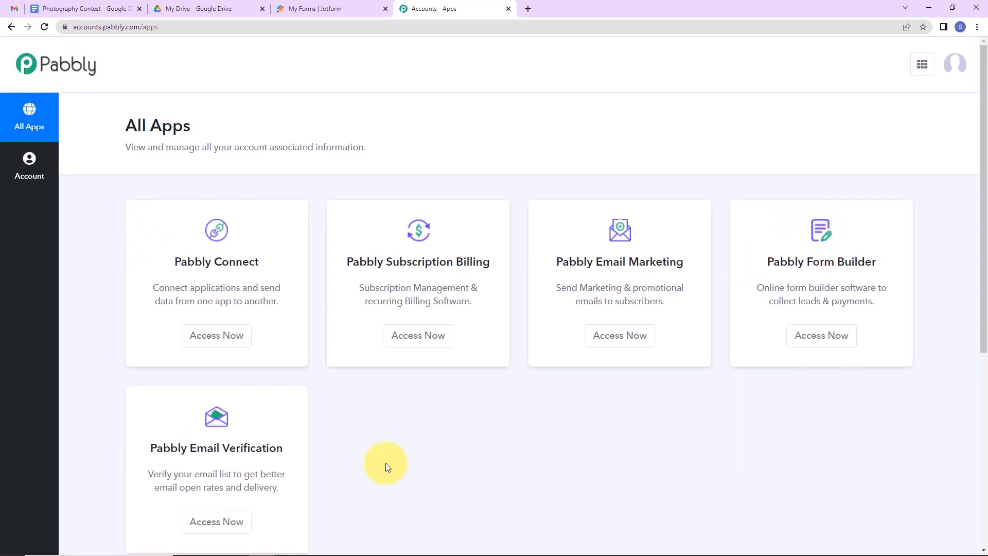
{"action": "left_click", "coordinate": [219, 344]}
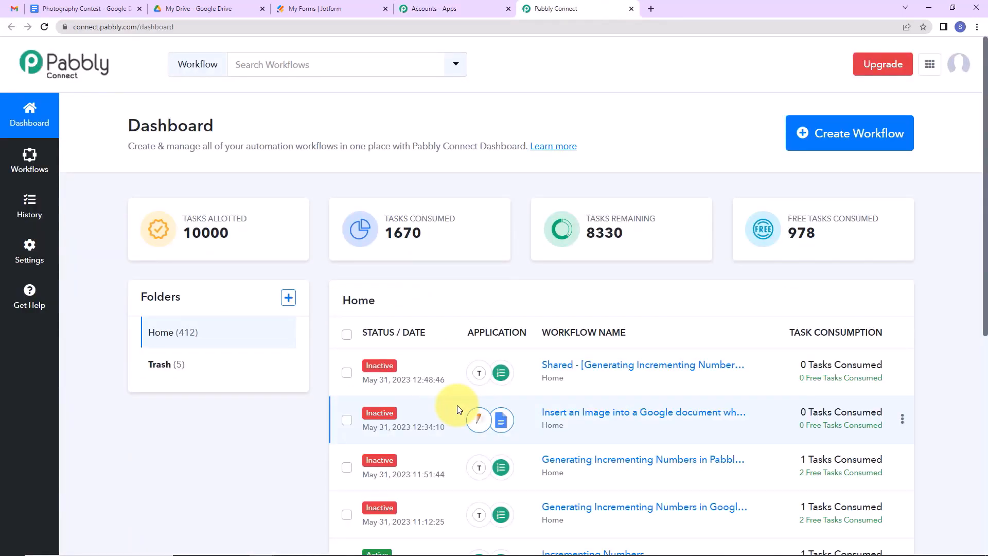
Create a workflow with the pasted name 'Insert an Image In a Google Document When Creating It From a Template'.
{"action": "left_click", "coordinate": [829, 138]}
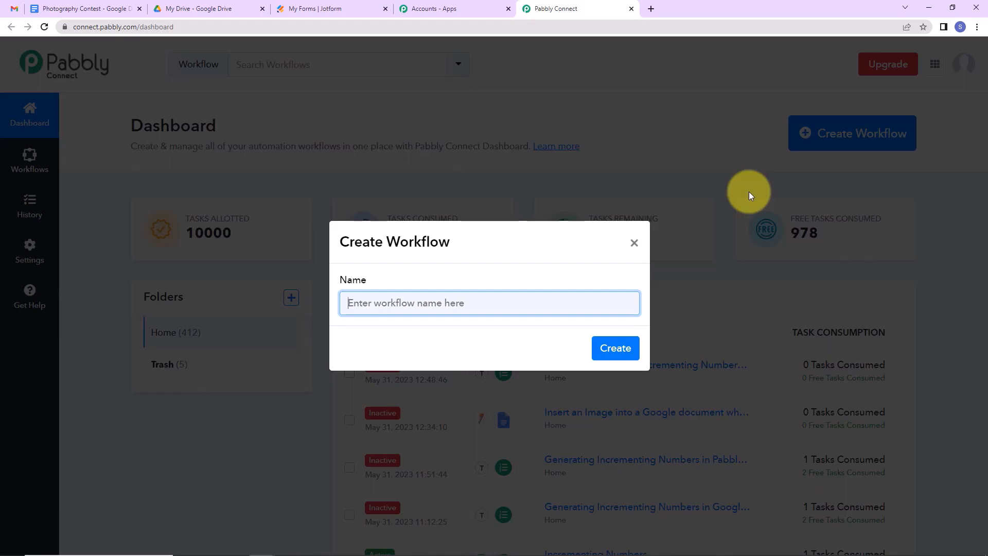
{"action": "type", "text": "Insert an Image In a Google Document When Creating It From a Template"}
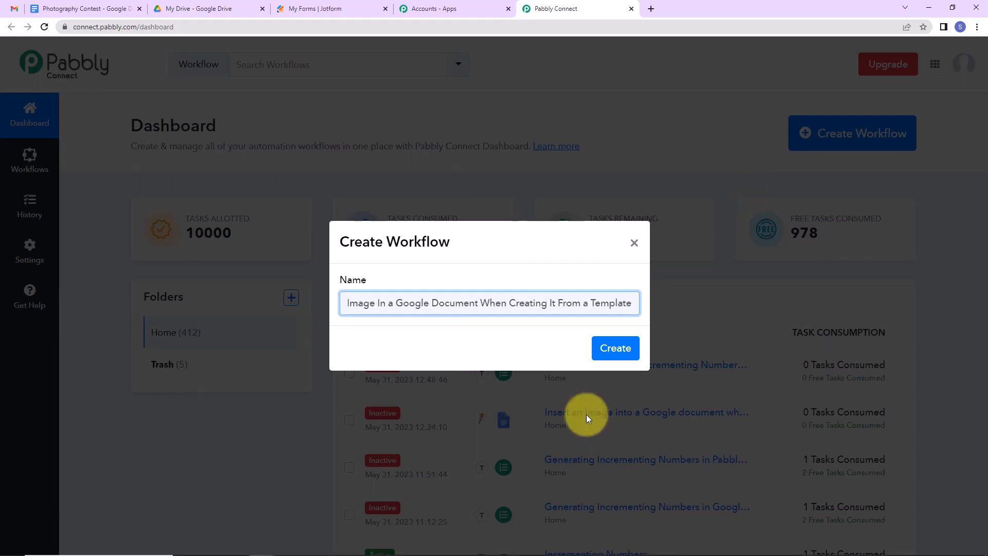
{"action": "left_click", "coordinate": [613, 355]}
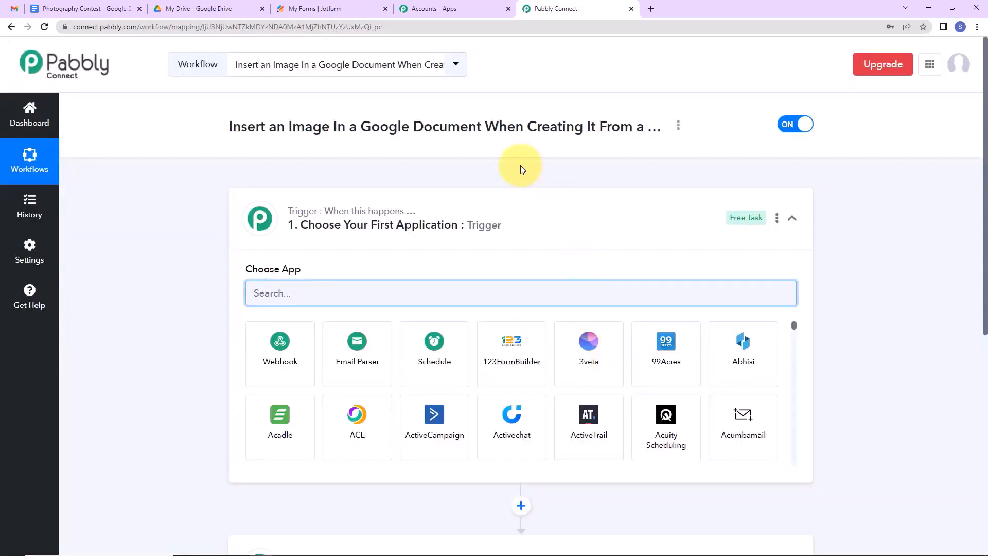
Make JotForm's New Response the workflow trigger event.
{"action": "scroll", "coordinate": [515, 209], "scroll_direction": "down", "scroll_amount": 2}
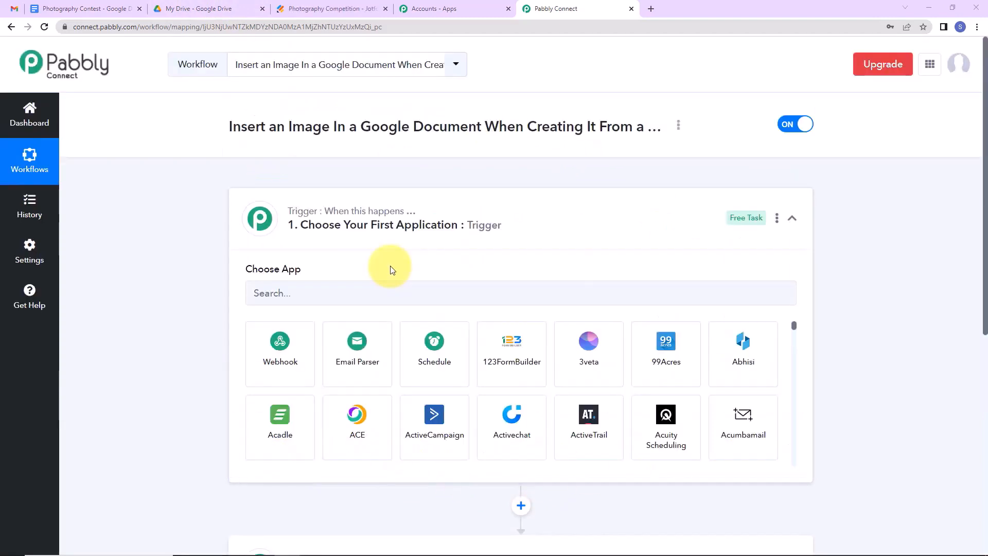
{"action": "left_click", "coordinate": [305, 290]}
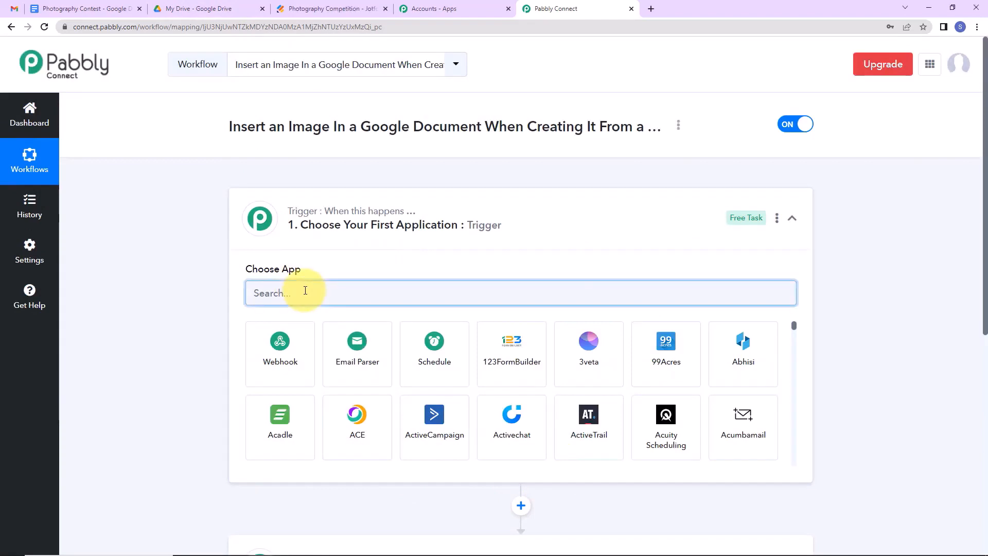
{"action": "type", "text": "ot"}
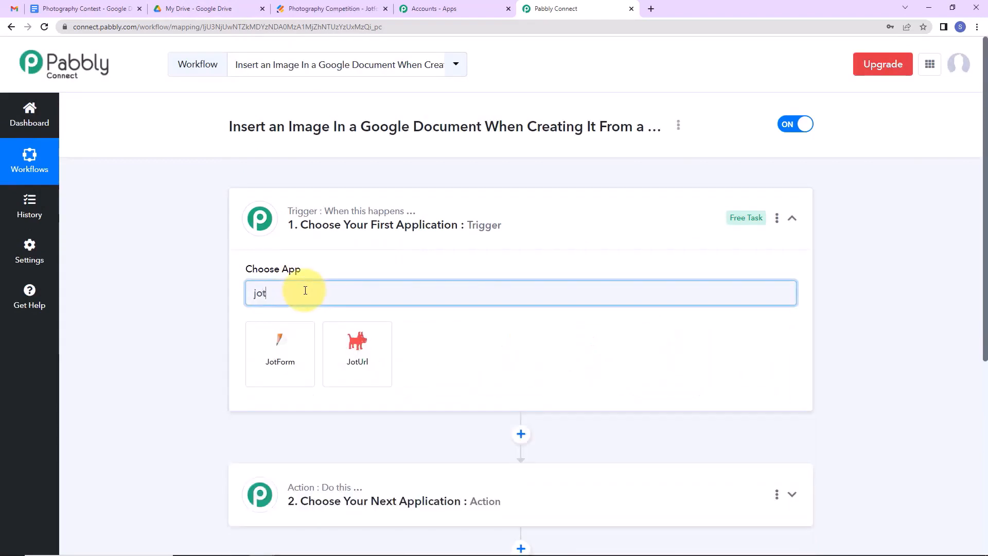
{"action": "left_click", "coordinate": [291, 363]}
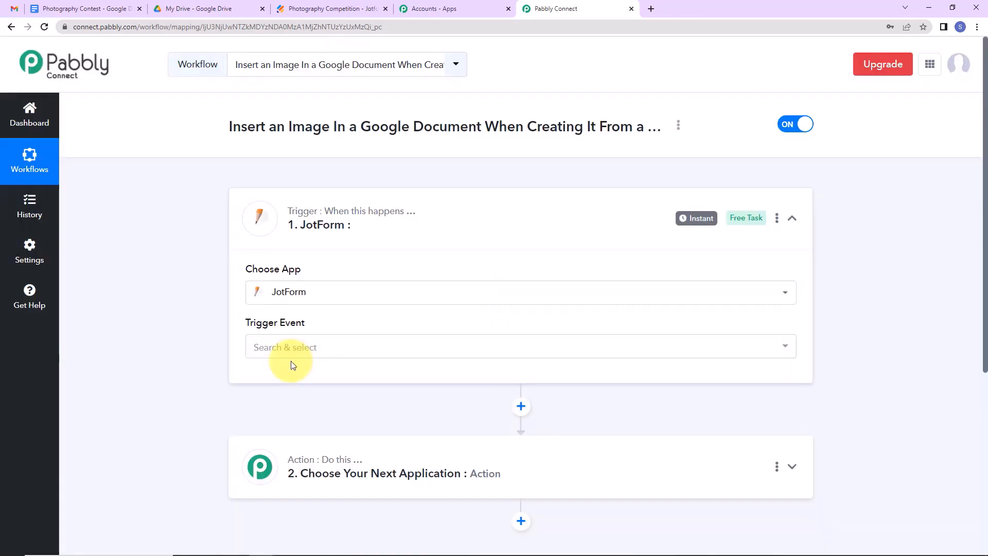
{"action": "left_click", "coordinate": [286, 348]}
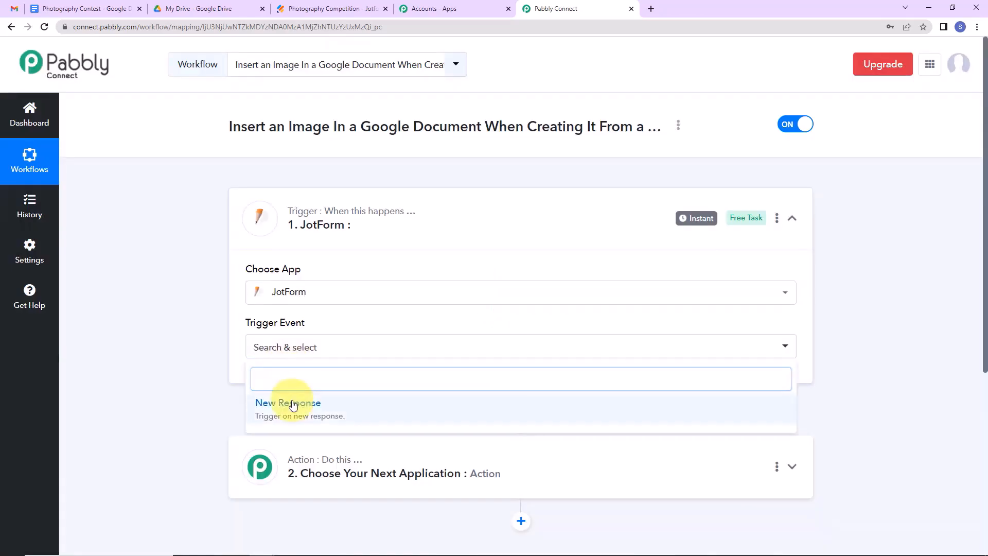
{"action": "left_click", "coordinate": [292, 402]}
Copy the JotForm trigger's webhook URL.
{"action": "scroll", "coordinate": [745, 339], "scroll_direction": "down", "scroll_amount": 3}
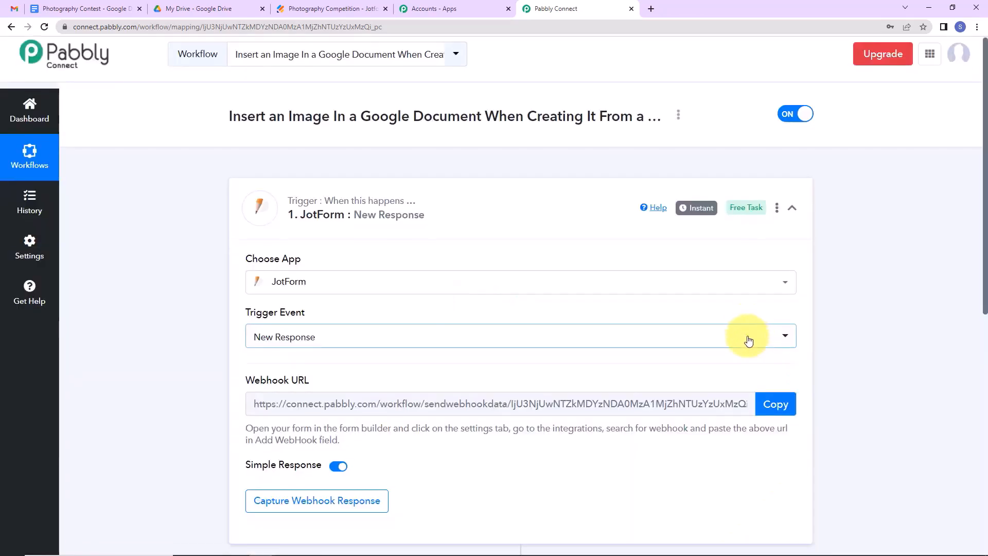
{"action": "mouse_move", "coordinate": [304, 279]}
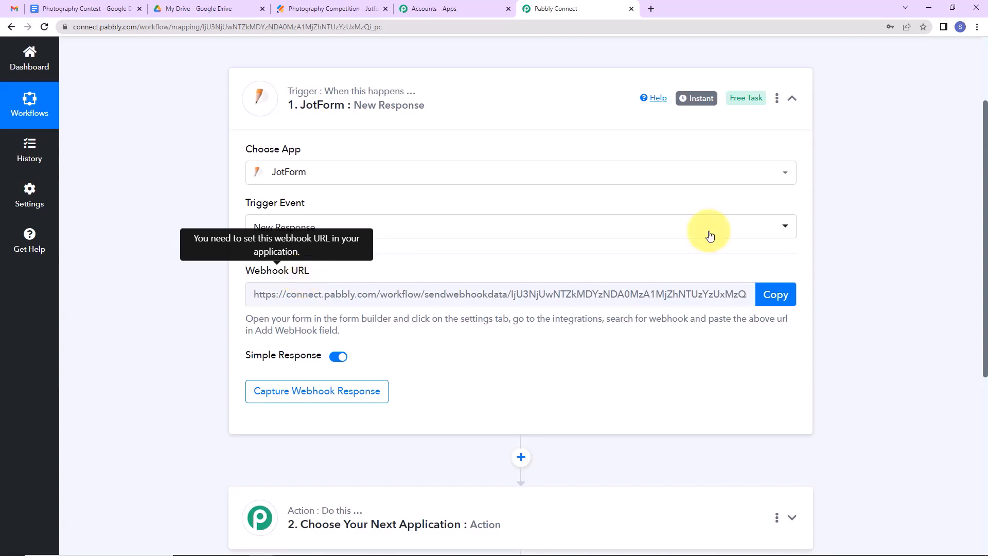
{"action": "left_click", "coordinate": [786, 302]}
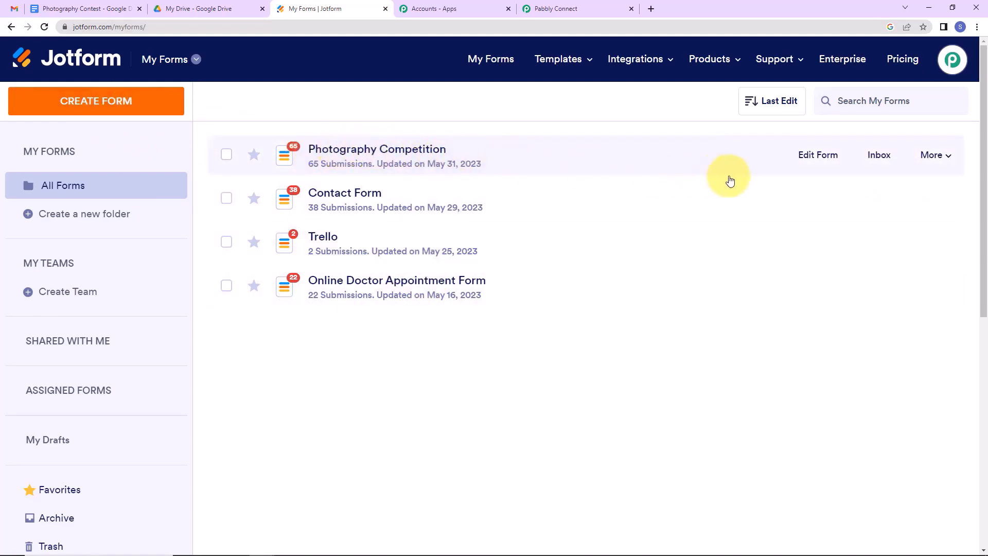
Open the Photography Competition form in the Jotform builder, with the Pabbly webhook URL copied again.
{"action": "left_click", "coordinate": [813, 161]}
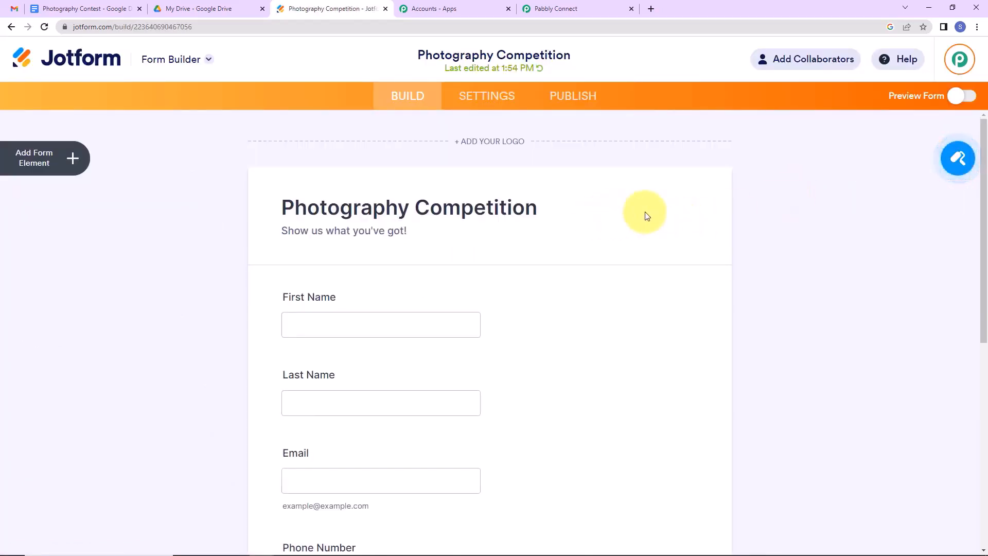
{"action": "scroll", "coordinate": [643, 212], "scroll_direction": "down", "scroll_amount": 3}
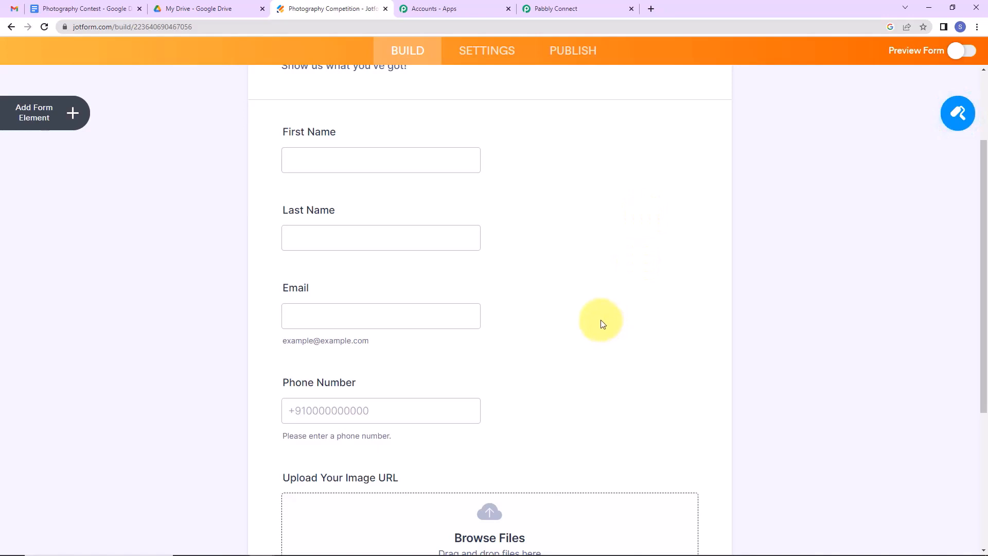
{"action": "left_click", "coordinate": [576, 9]}
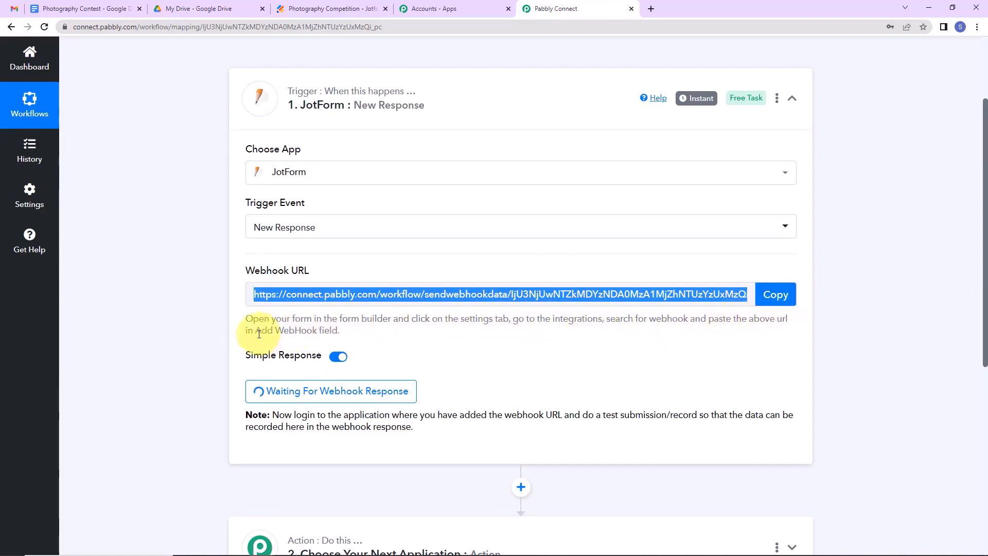
{"action": "left_click", "coordinate": [774, 294]}
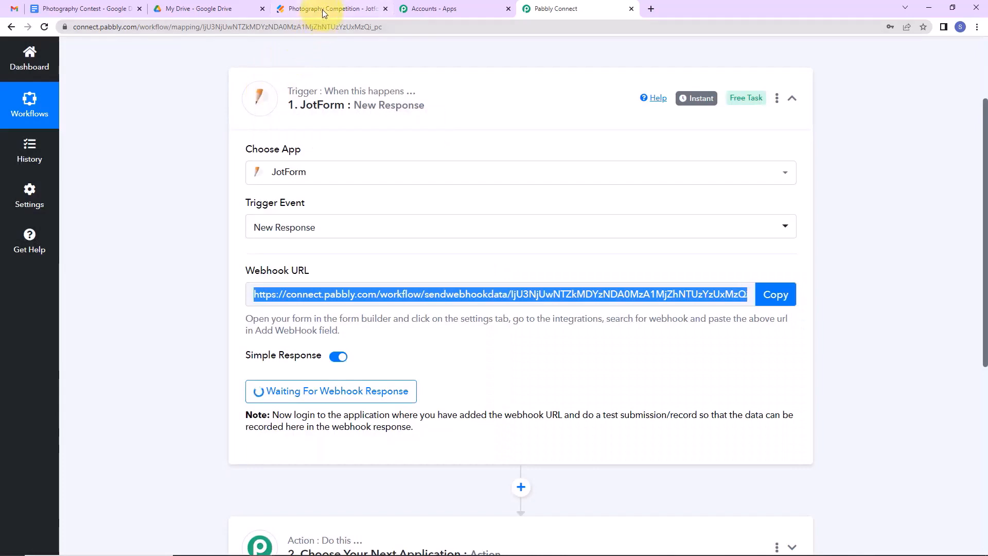
{"action": "left_click", "coordinate": [322, 10]}
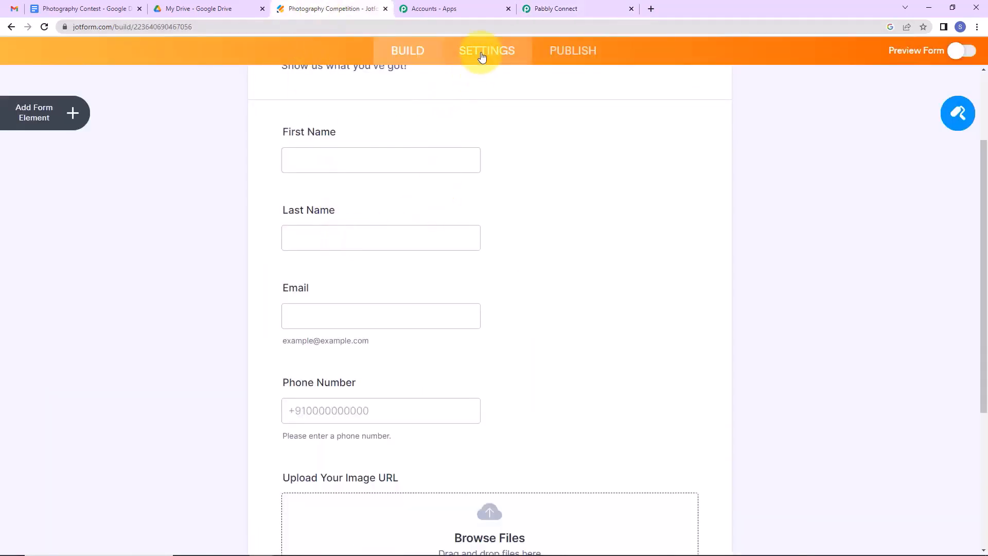
Add a WebHooks integration to the form using the pasted Pabbly webhook URL.
{"action": "left_click", "coordinate": [482, 57]}
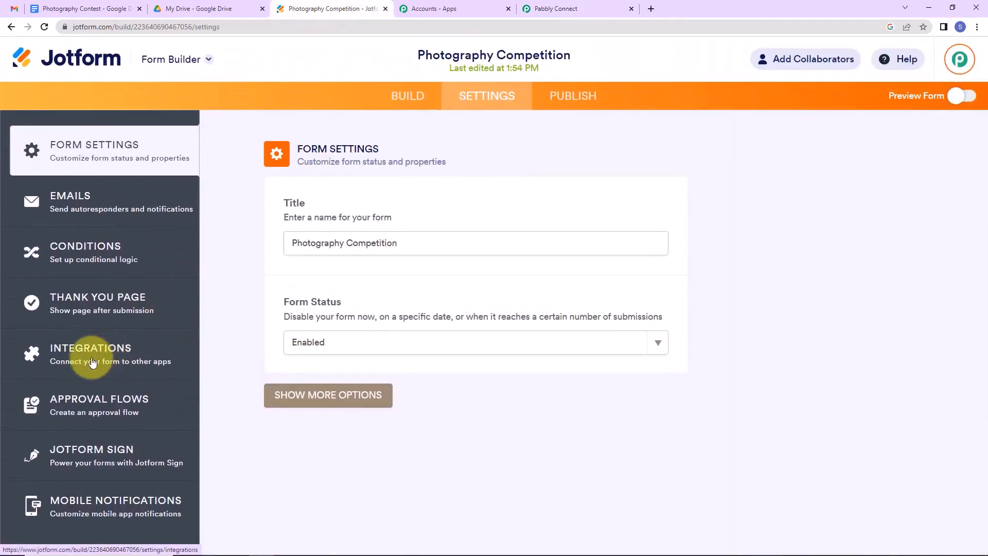
{"action": "left_click", "coordinate": [80, 348]}
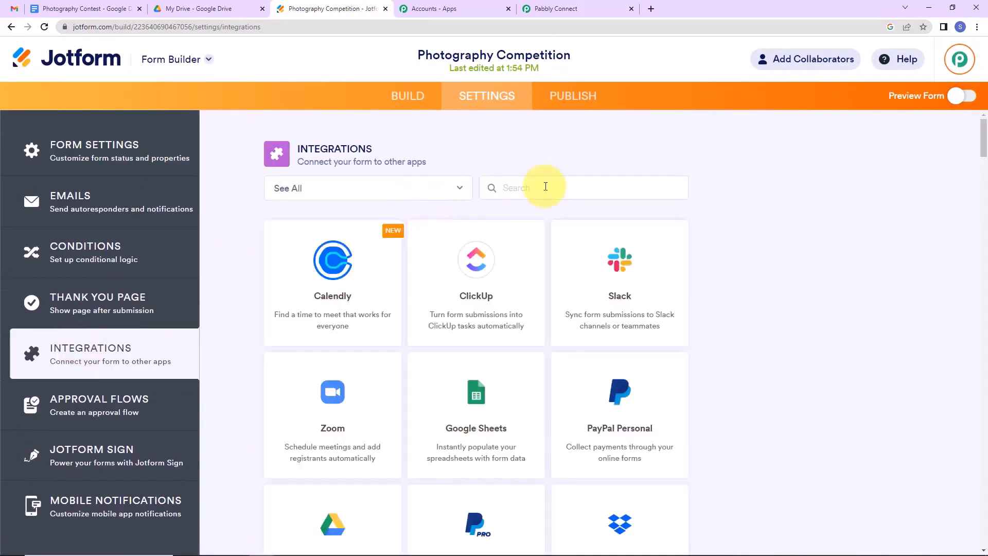
{"action": "type", "text": "web"}
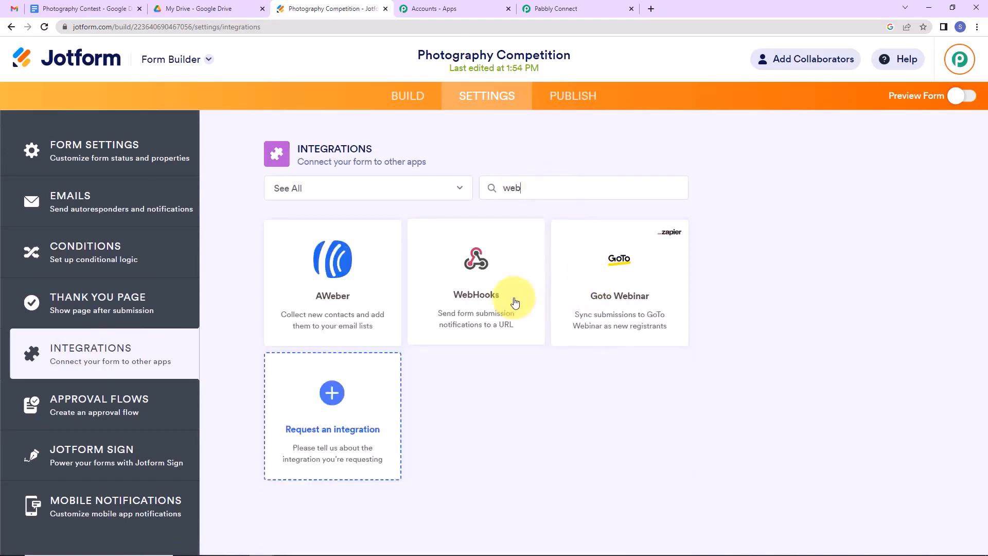
{"action": "left_click", "coordinate": [507, 301]}
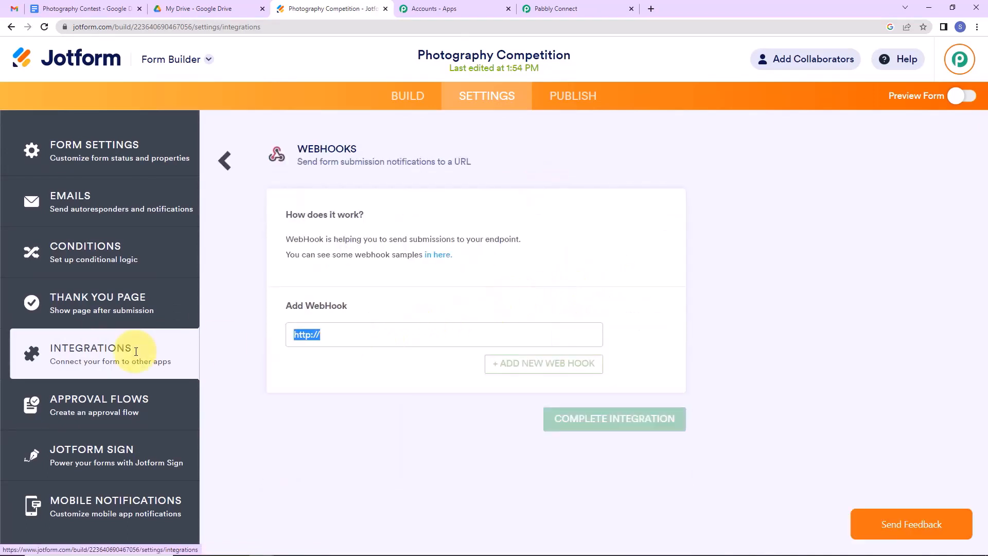
{"action": "key", "text": "BackSpace"}
{"action": "key", "text": "ctrl+v"}
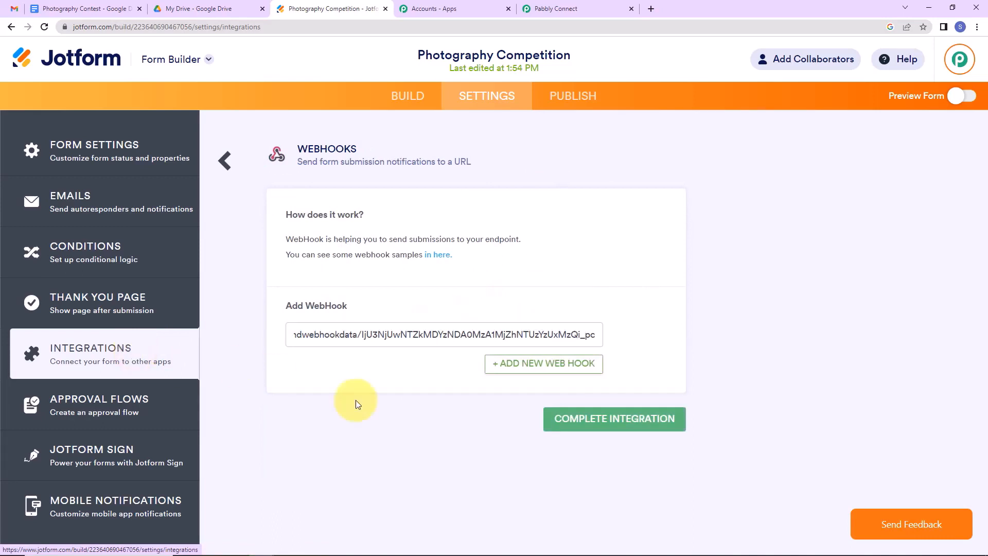
{"action": "left_click", "coordinate": [599, 428]}
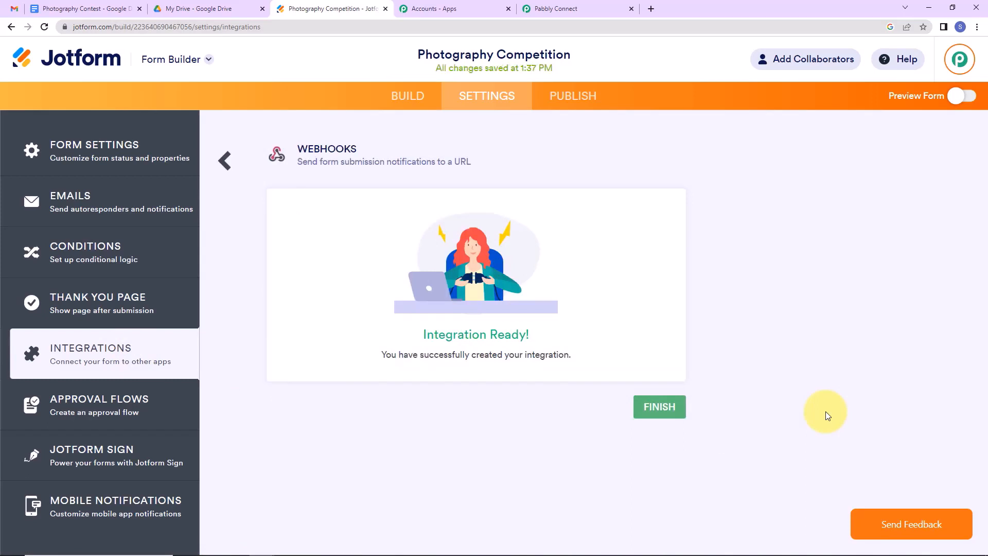
{"action": "left_click", "coordinate": [661, 413]}
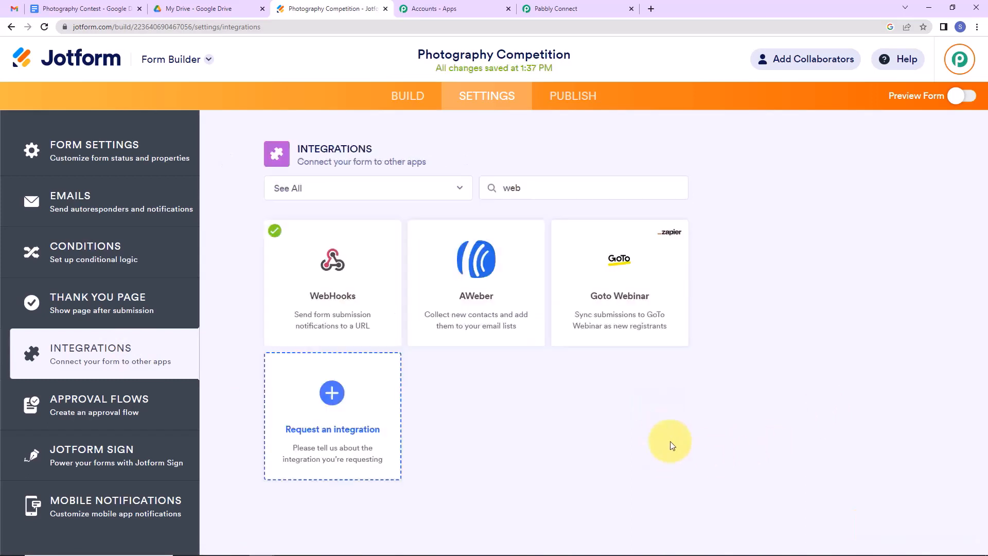
Check the waiting Pabbly workflow, then show the form's PUBLISH page.
{"action": "left_click", "coordinate": [568, 6]}
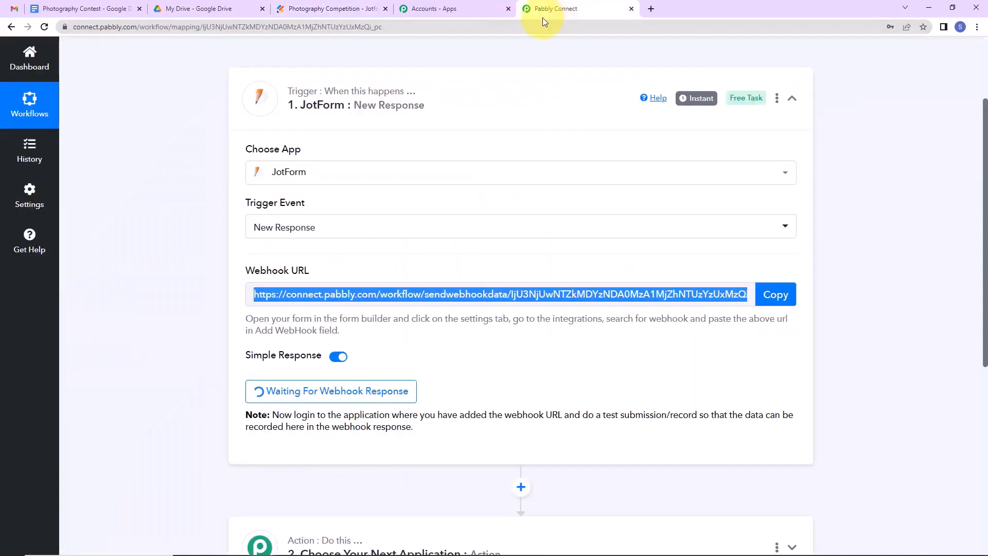
{"action": "scroll", "coordinate": [578, 278], "scroll_direction": "down", "scroll_amount": 3}
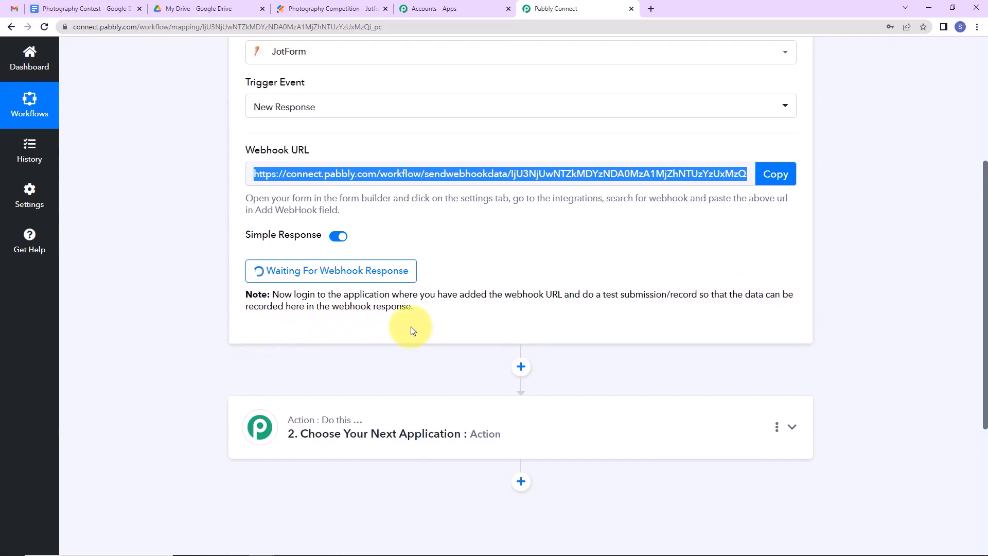
{"action": "left_click", "coordinate": [313, 11]}
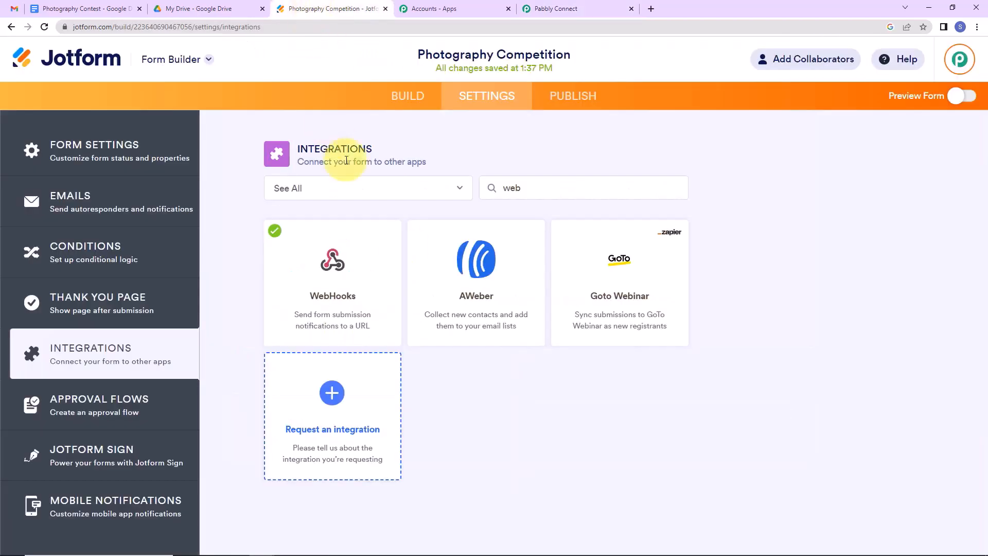
{"action": "left_click", "coordinate": [586, 98]}
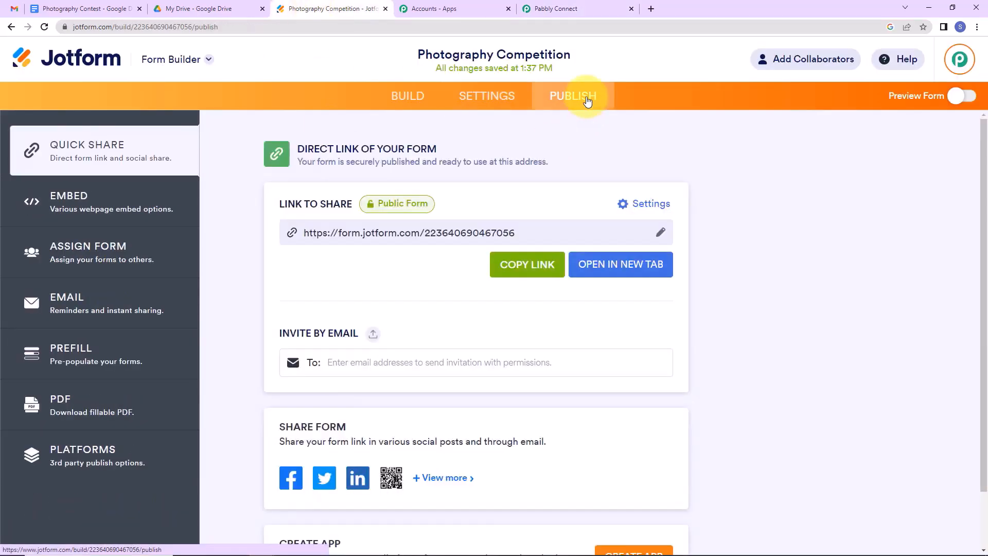
Open the live form and fill in sample first name, last name, e-mail and phone number.
{"action": "left_click", "coordinate": [602, 268]}
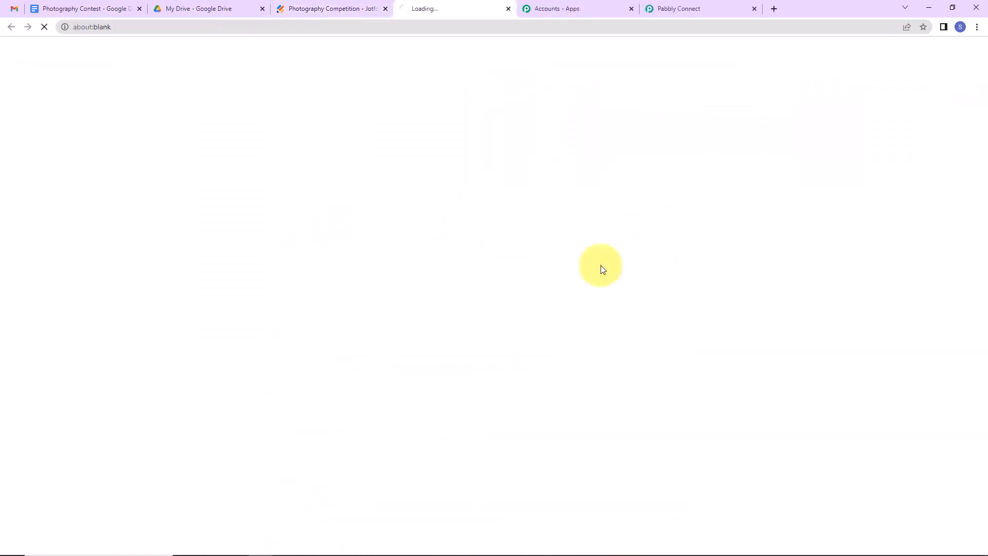
{"action": "left_click", "coordinate": [448, 244]}
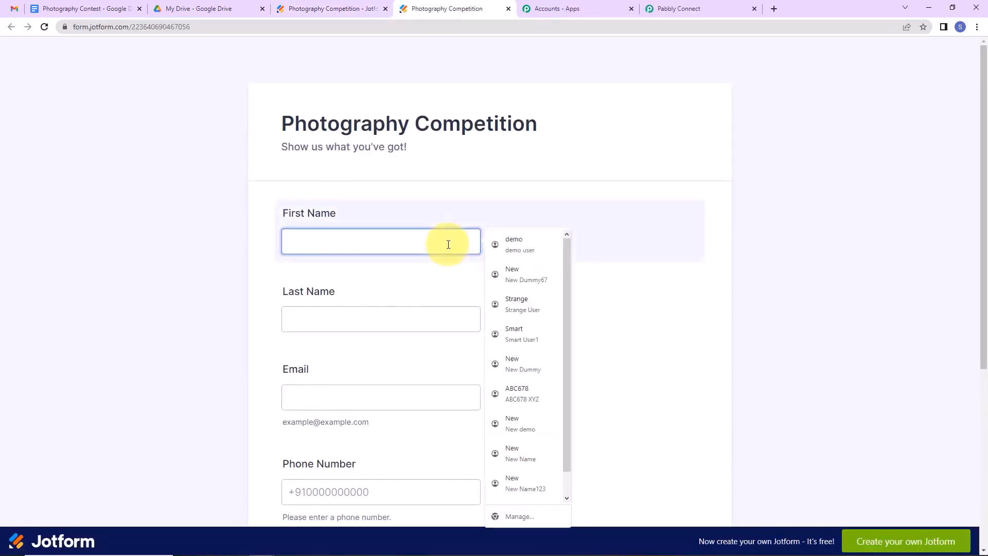
{"action": "type", "text": "Smart"}
{"action": "key", "text": "Tab"}
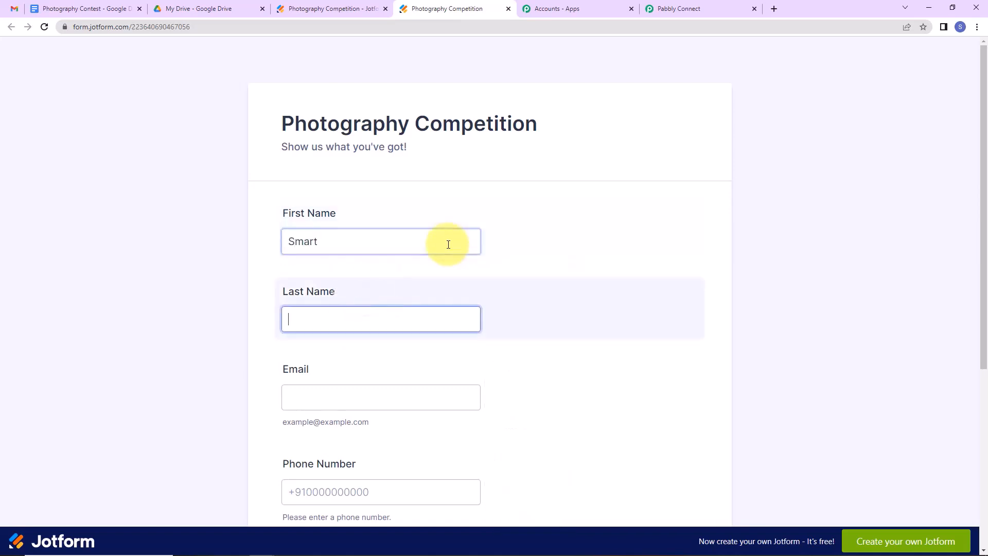
{"action": "type", "text": "User1"}
{"action": "key", "text": "Tab"}
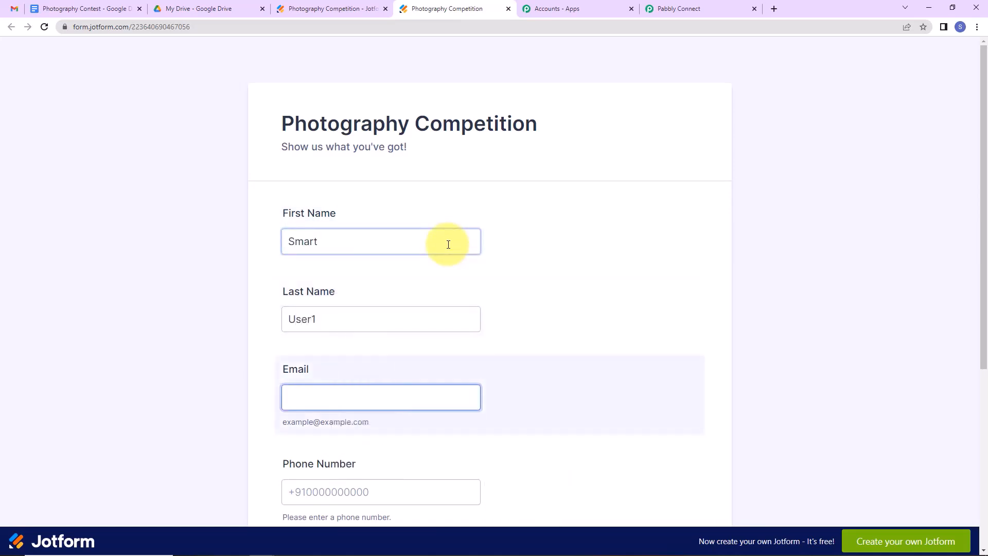
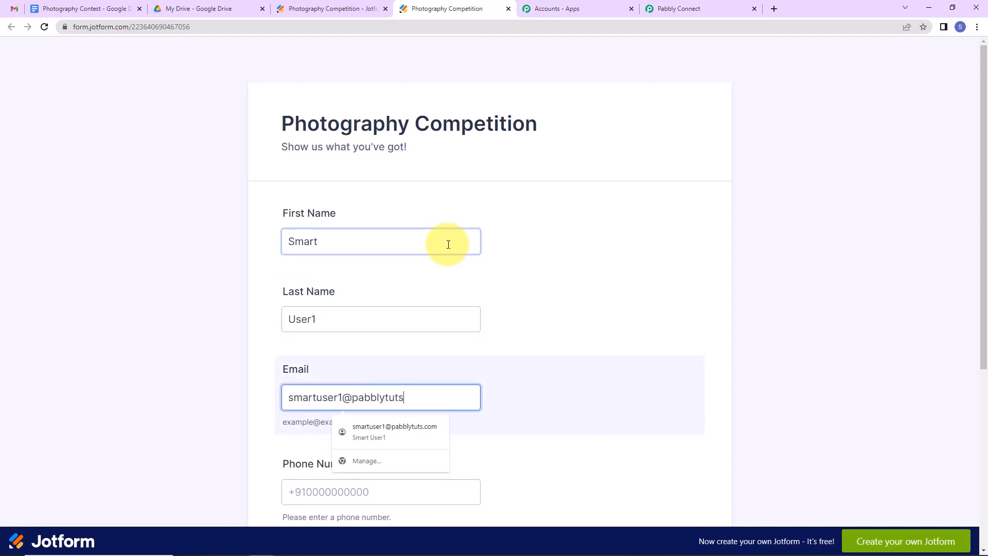
{"action": "key", "text": "Tab"}
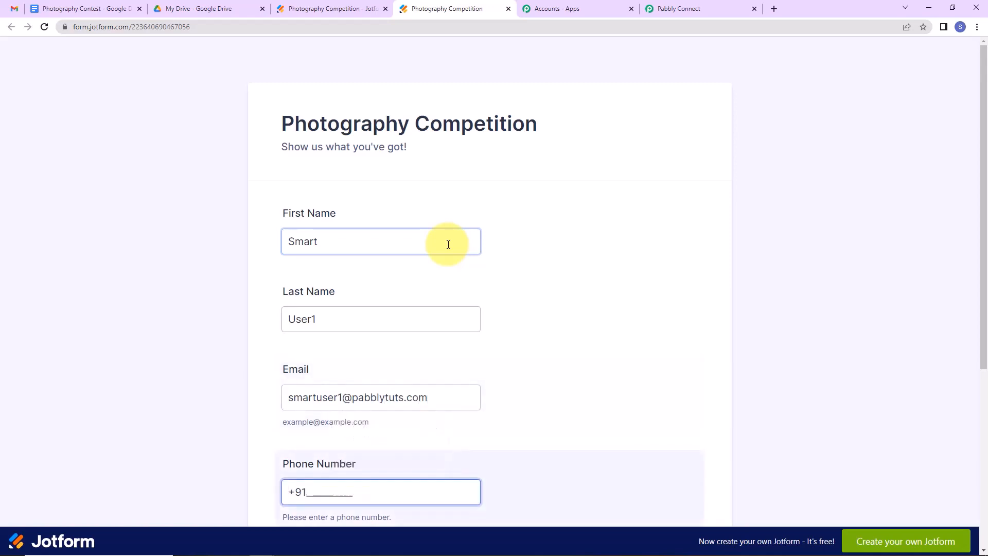
{"action": "type", "text": "9111111111"}
{"action": "scroll", "coordinate": [448, 247], "scroll_direction": "down", "scroll_amount": 6}
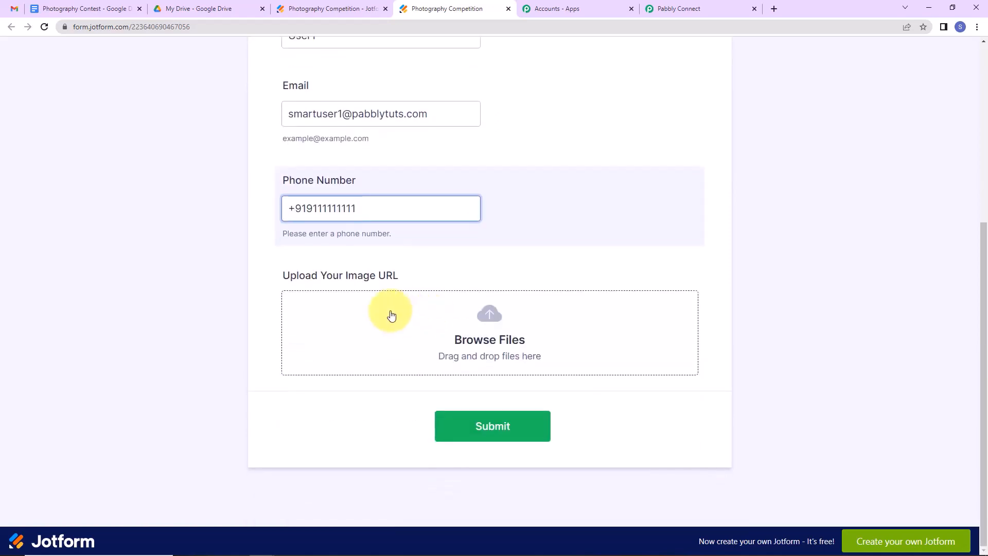
Attach Kite (1).jpg from Downloads, submit the test entry, and return to Pabbly.
{"action": "left_click", "coordinate": [504, 331]}
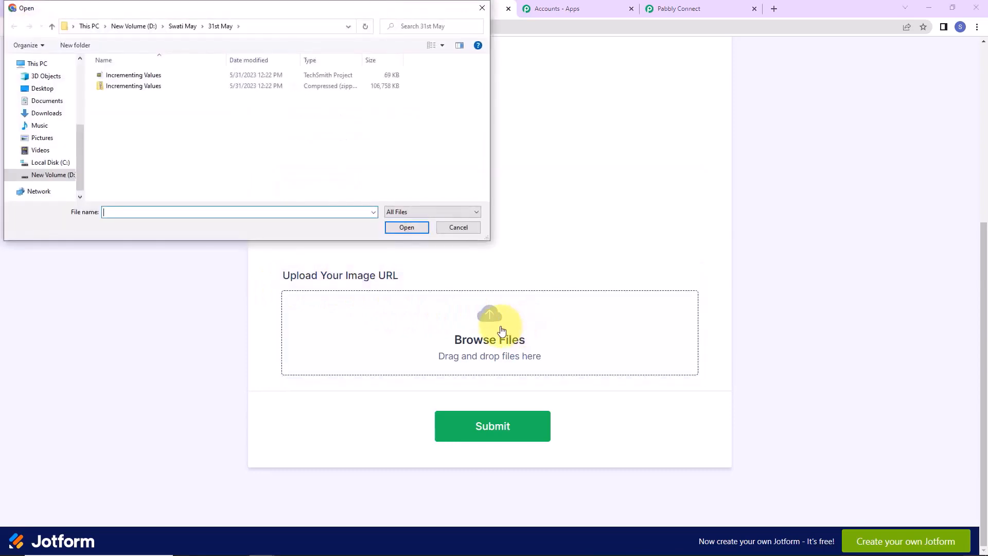
{"action": "left_click", "coordinate": [45, 113]}
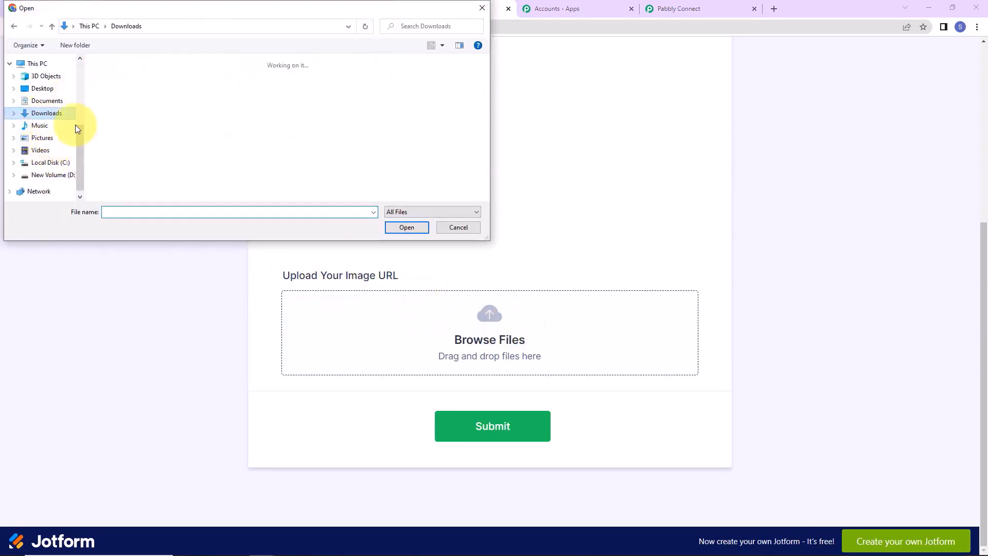
{"action": "scroll", "coordinate": [226, 109], "scroll_direction": "down", "scroll_amount": 5}
{"action": "scroll", "coordinate": [116, 112], "scroll_direction": "up", "scroll_amount": 5}
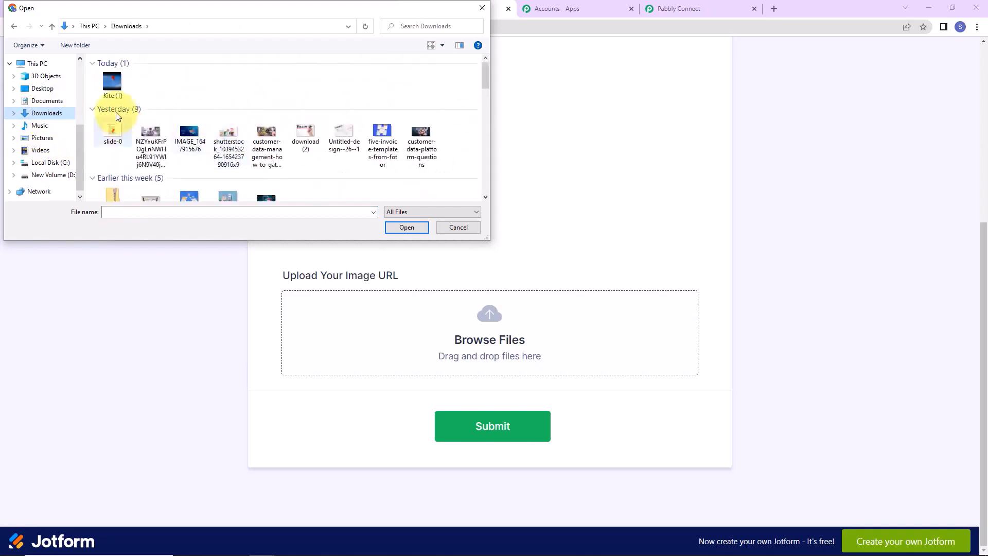
{"action": "left_click", "coordinate": [113, 86]}
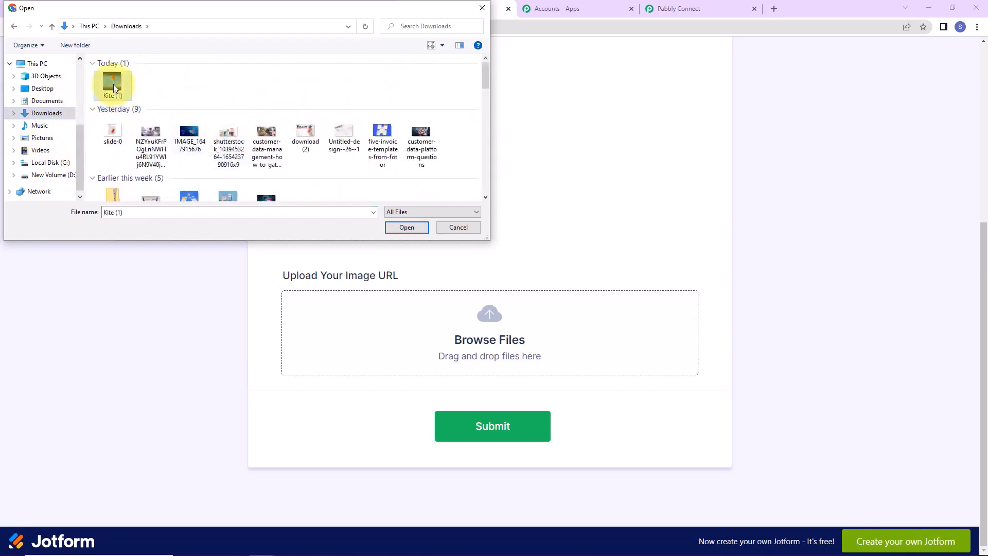
{"action": "left_click", "coordinate": [401, 228]}
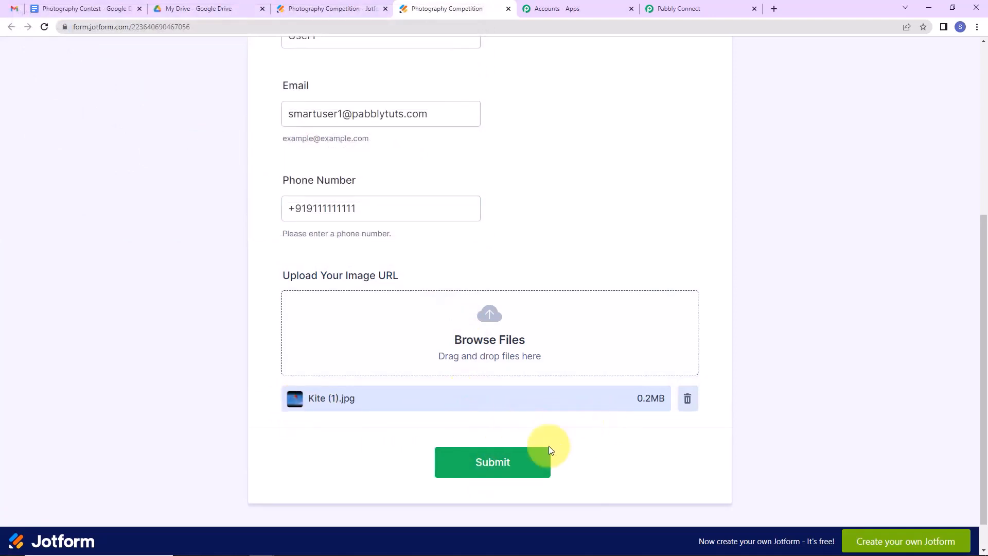
{"action": "left_click", "coordinate": [520, 461]}
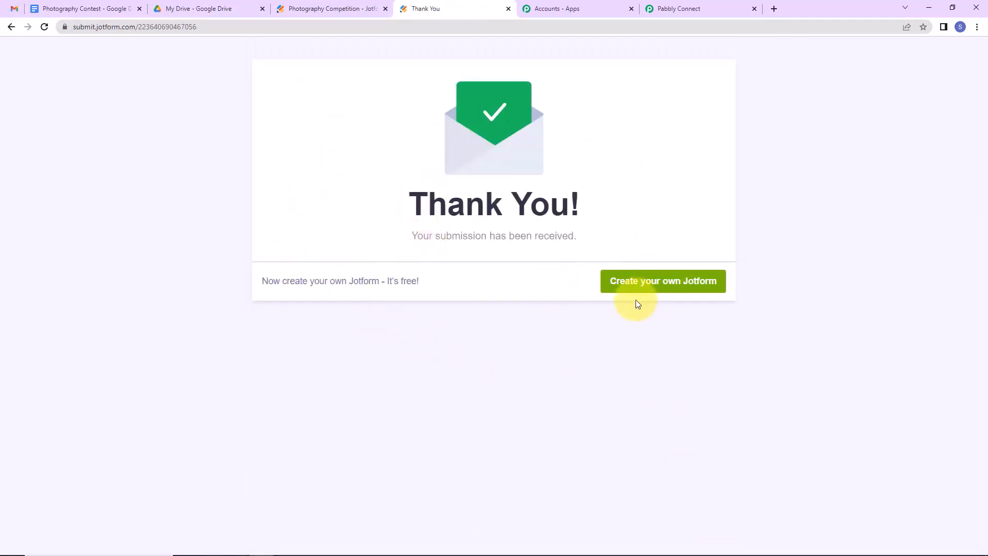
{"action": "left_click", "coordinate": [664, 11]}
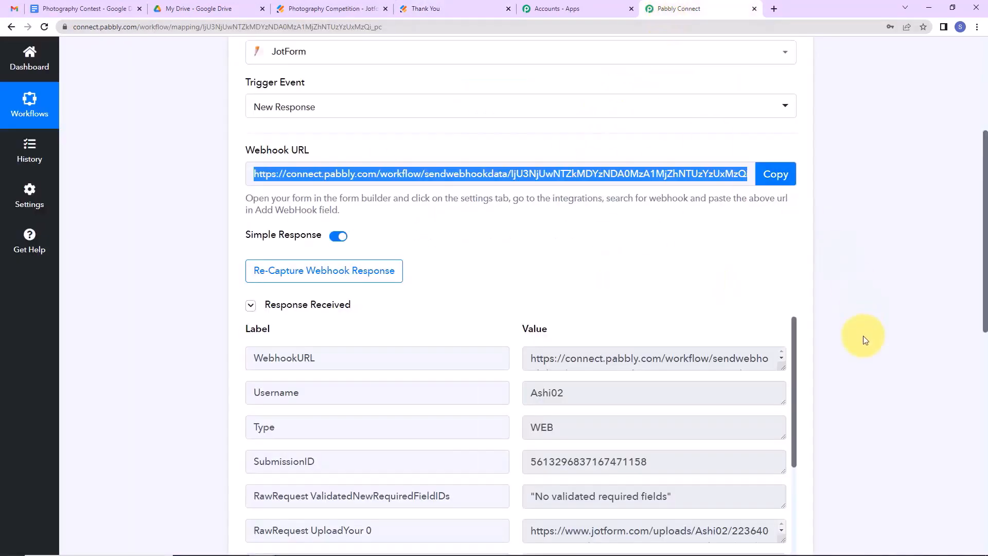
{"action": "scroll", "coordinate": [865, 340], "scroll_direction": "down", "scroll_amount": 2}
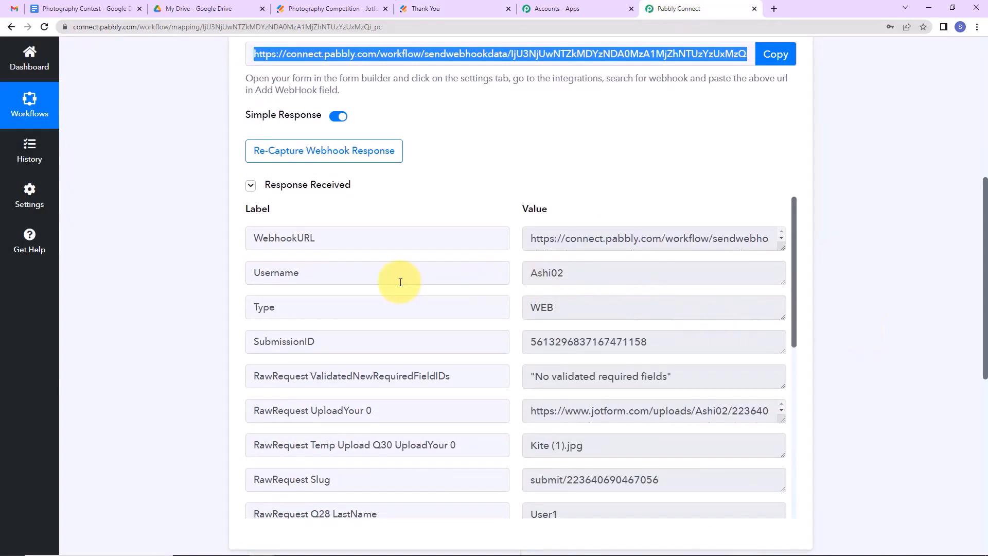
{"action": "scroll", "coordinate": [685, 299], "scroll_direction": "down", "scroll_amount": 2}
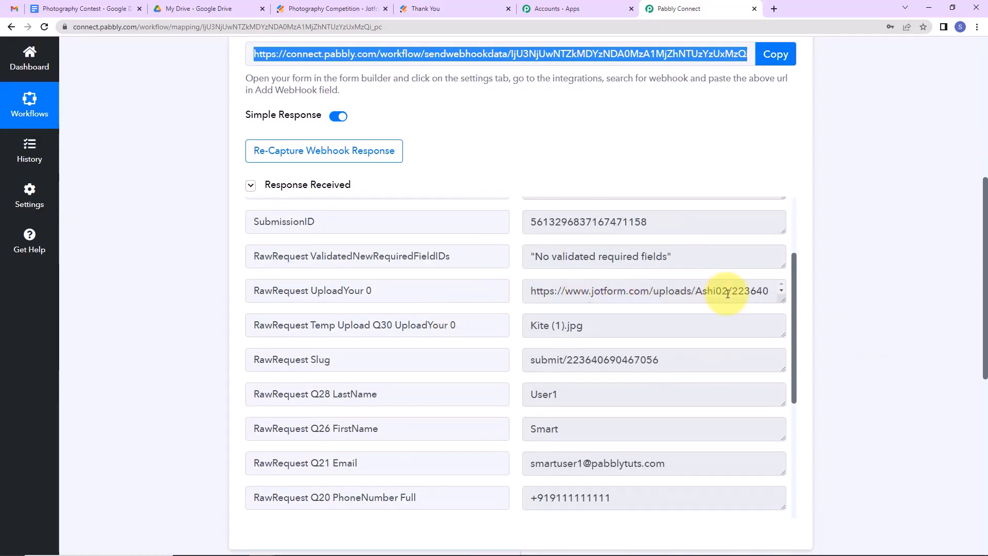
{"action": "scroll", "coordinate": [607, 350], "scroll_direction": "down", "scroll_amount": 2}
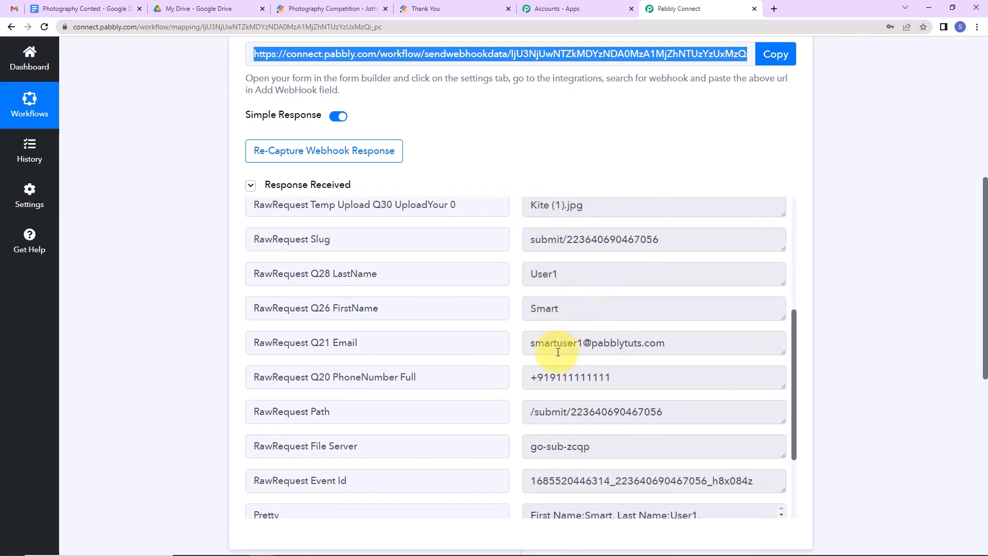
{"action": "scroll", "coordinate": [656, 376], "scroll_direction": "down", "scroll_amount": 3}
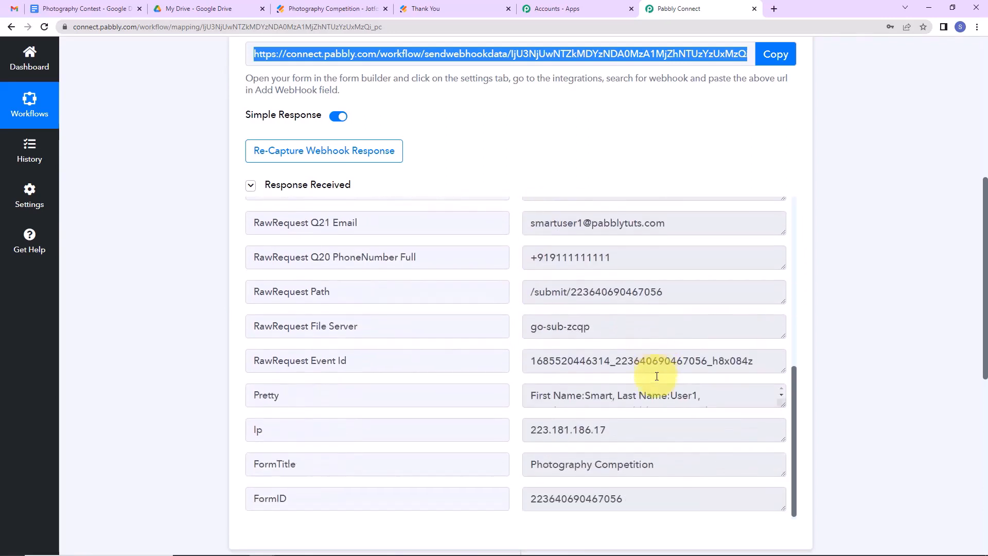
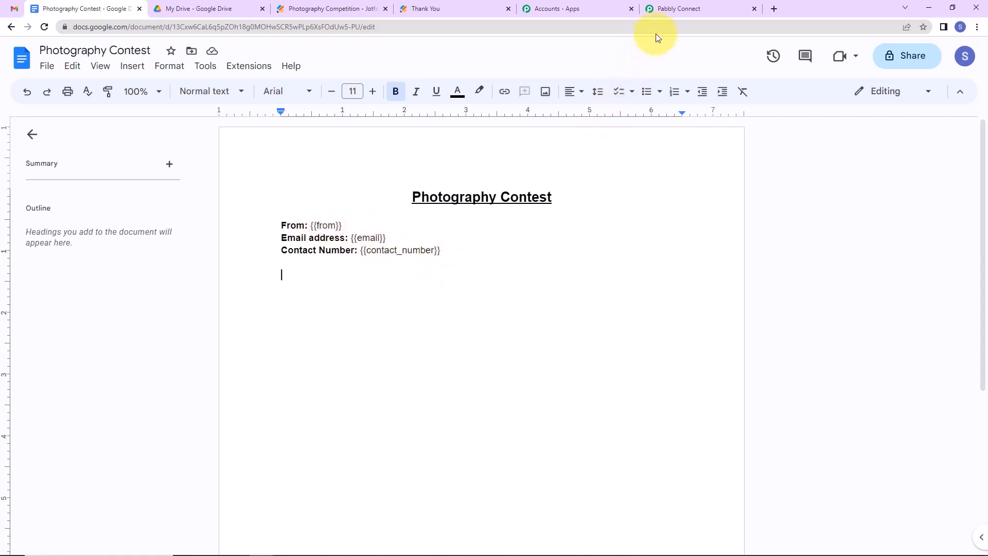
Switch to the Pabbly Connect workflow and scroll down to the empty next action step.
{"action": "left_click", "coordinate": [678, 9]}
{"action": "scroll", "coordinate": [689, 327], "scroll_direction": "down", "scroll_amount": 8}
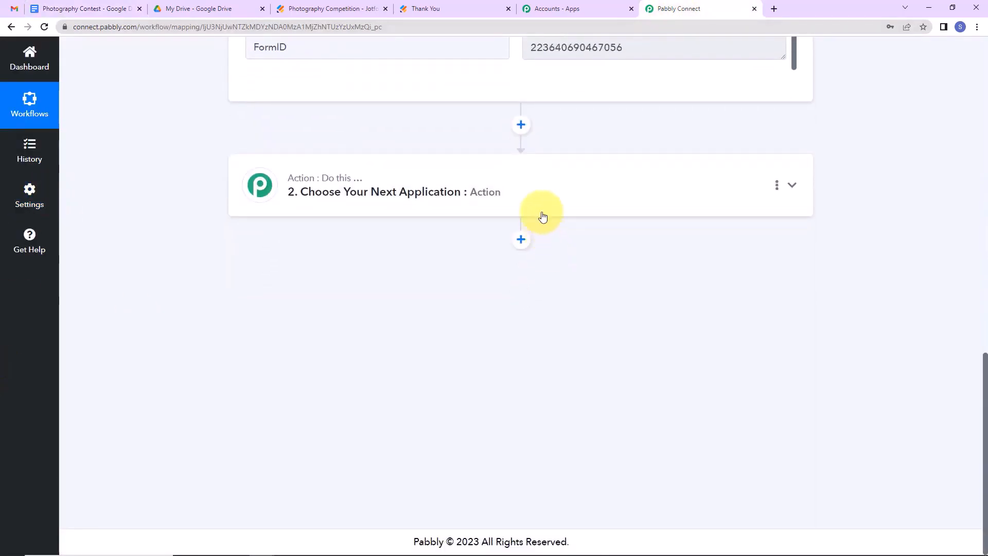
Search 'goo', choose Google Docs with the Create Document from Template event, and begin connecting.
{"action": "left_click", "coordinate": [541, 205]}
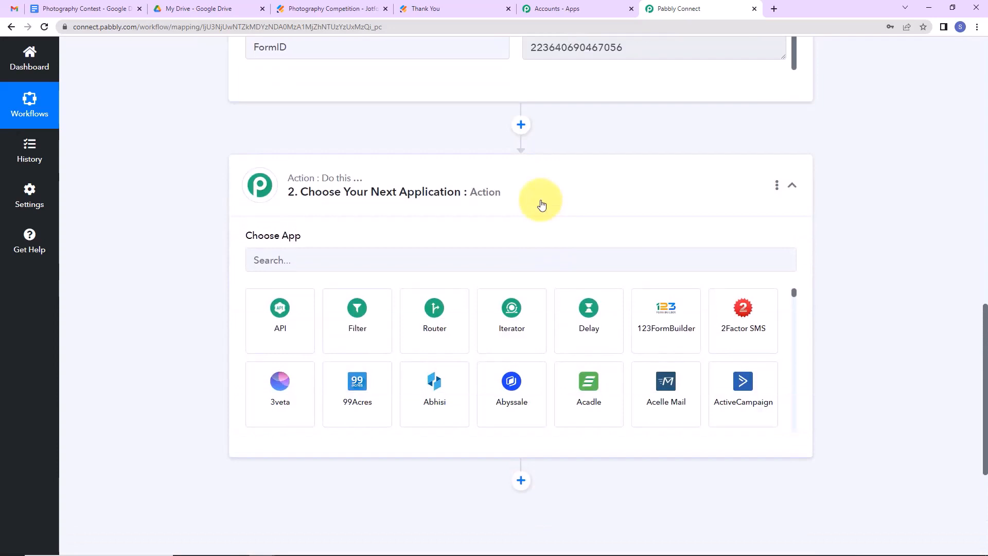
{"action": "left_click", "coordinate": [362, 259]}
{"action": "type", "text": "g"}
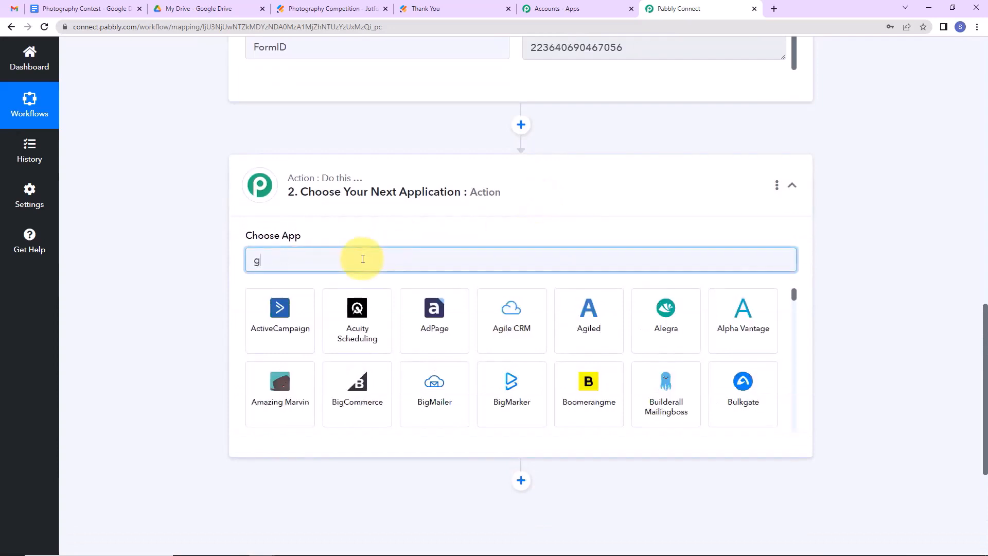
{"action": "type", "text": "oogle"}
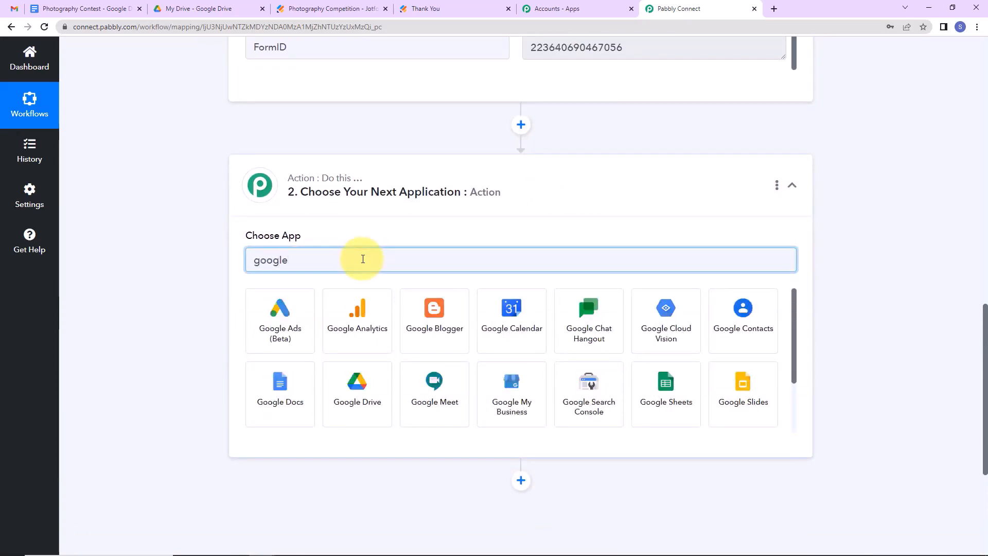
{"action": "left_click", "coordinate": [269, 399]}
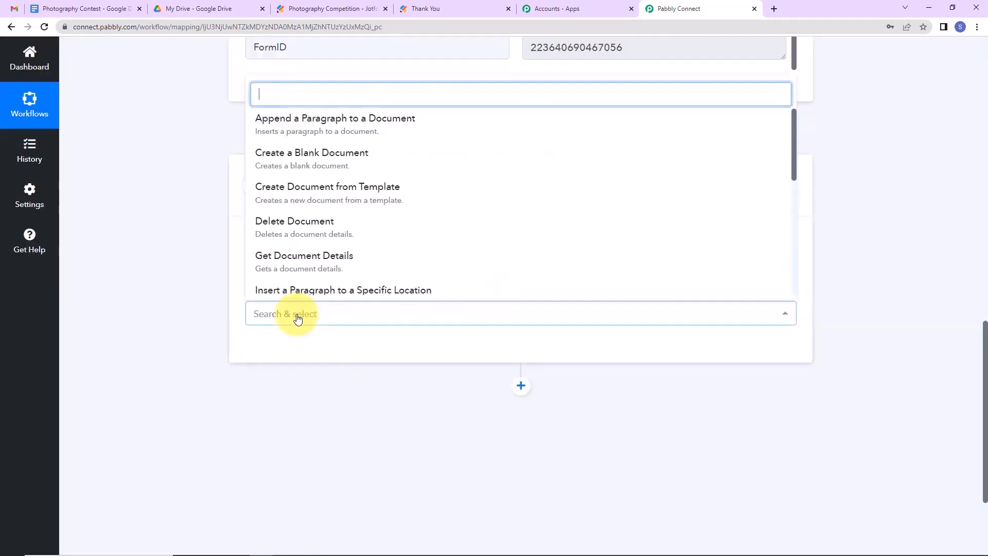
{"action": "left_click", "coordinate": [282, 194]}
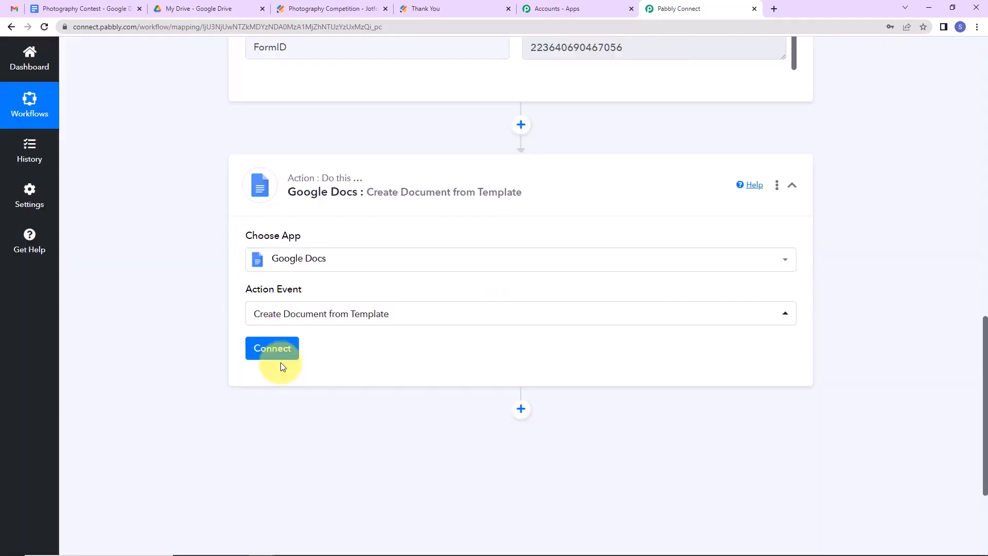
{"action": "left_click", "coordinate": [276, 348]}
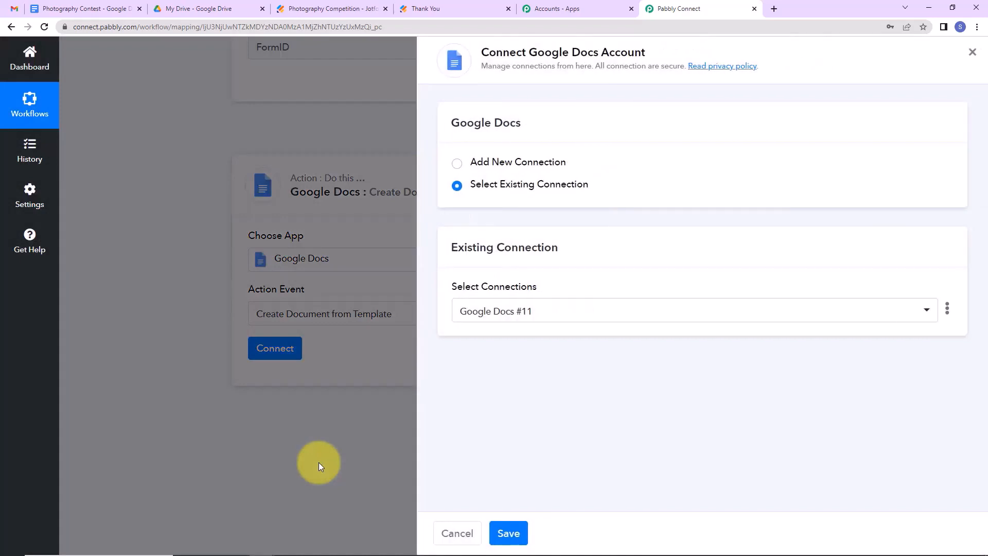
Add a new Google Docs connection, sign in with the Google account and allow access.
{"action": "left_click", "coordinate": [458, 163]}
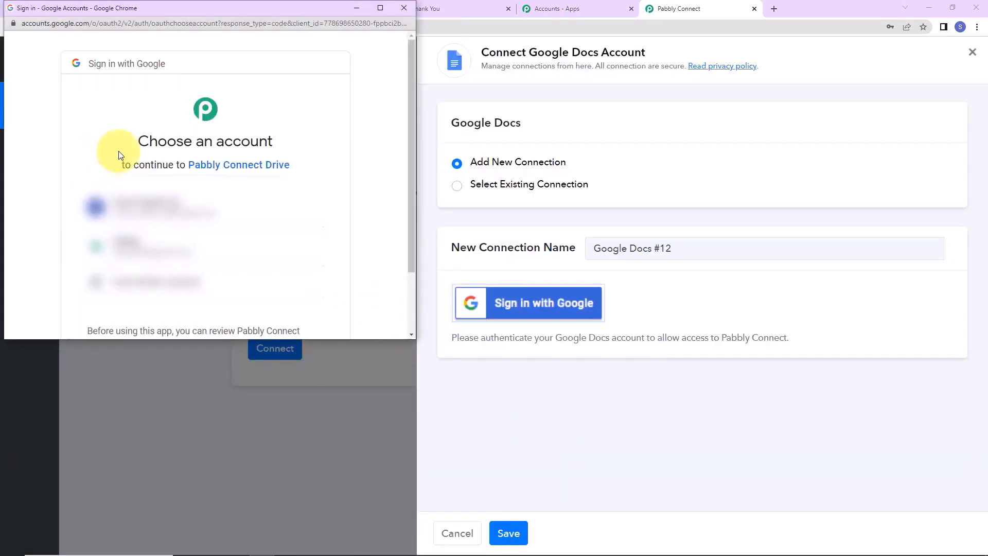
{"action": "left_click", "coordinate": [190, 214]}
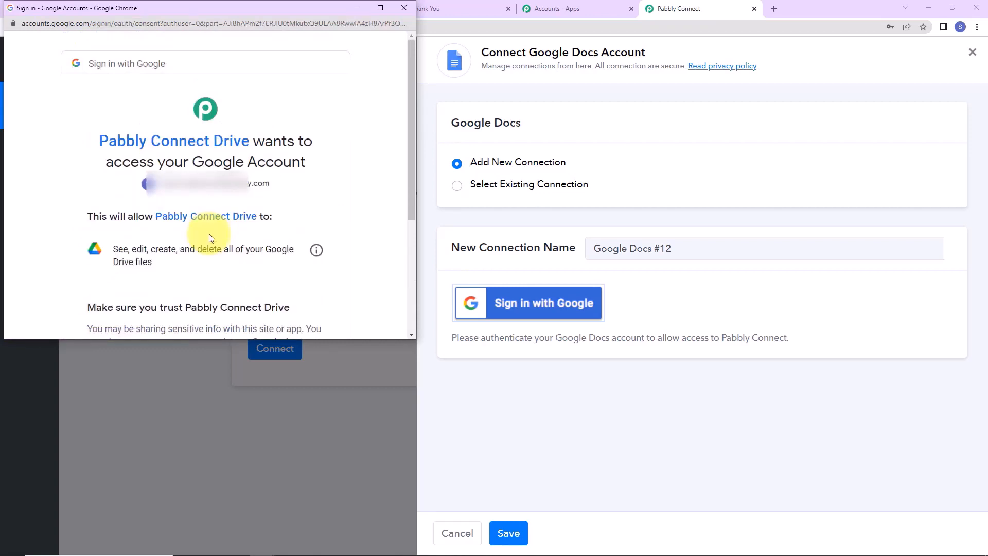
{"action": "scroll", "coordinate": [211, 238], "scroll_direction": "down", "scroll_amount": 4}
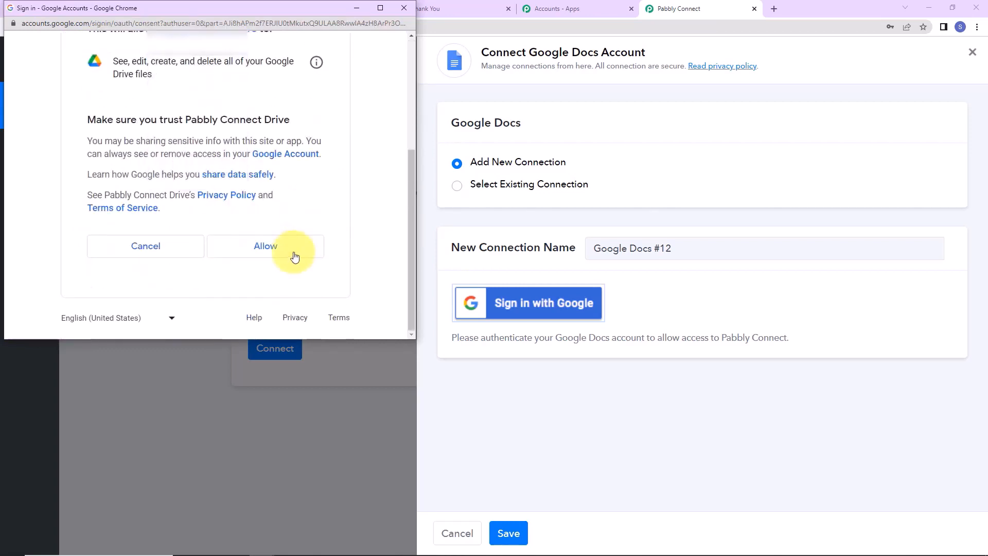
{"action": "left_click", "coordinate": [292, 256]}
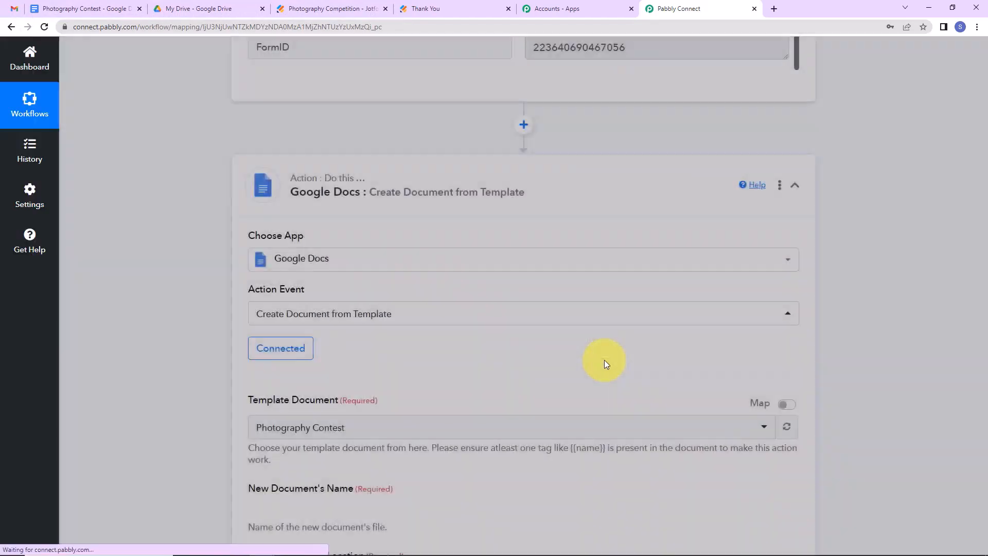
Choose Photography Contest as the template document.
{"action": "scroll", "coordinate": [390, 274], "scroll_direction": "down", "scroll_amount": 5}
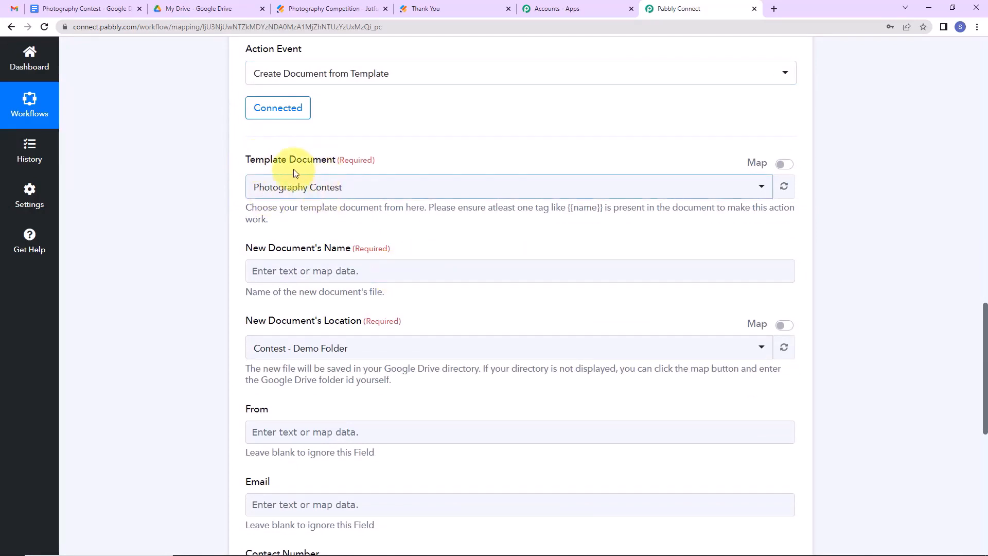
{"action": "left_click", "coordinate": [403, 199]}
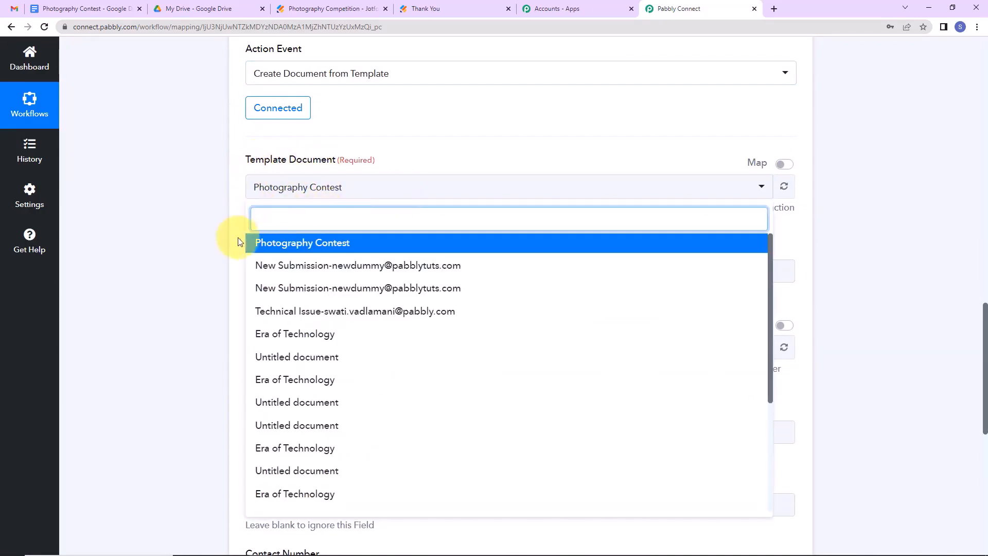
{"action": "left_click", "coordinate": [205, 215]}
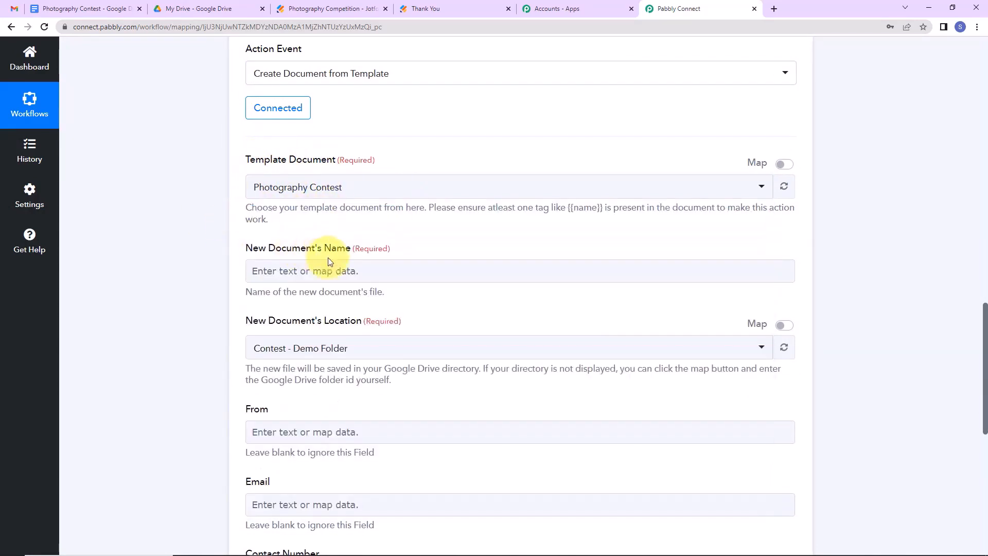
Name new documents 'FormTitle - Q21 Email', then check the Contest - Demo Folder in Drive.
{"action": "scroll", "coordinate": [264, 242], "scroll_direction": "down", "scroll_amount": 2}
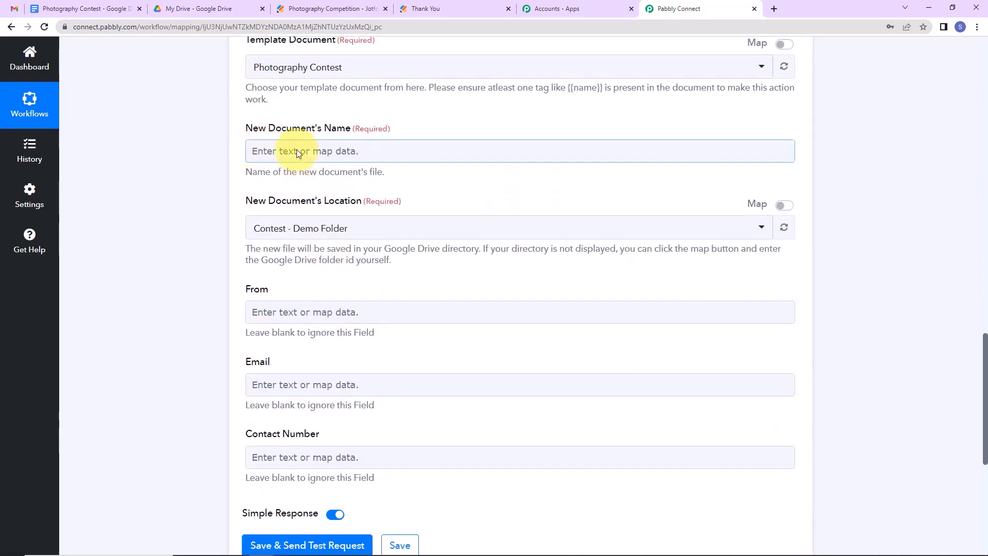
{"action": "left_click", "coordinate": [297, 150]}
{"action": "left_click", "coordinate": [324, 241]}
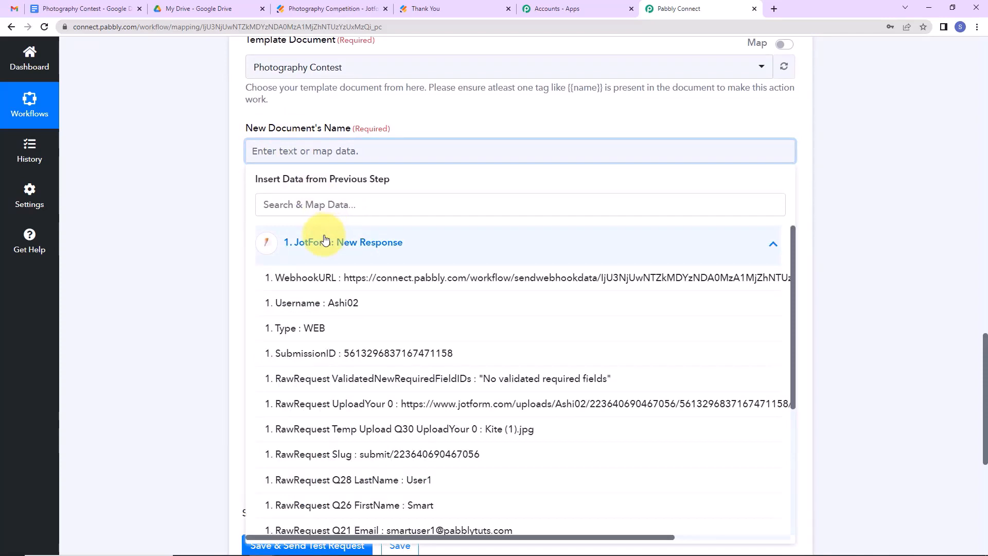
{"action": "scroll", "coordinate": [331, 269], "scroll_direction": "down", "scroll_amount": 4}
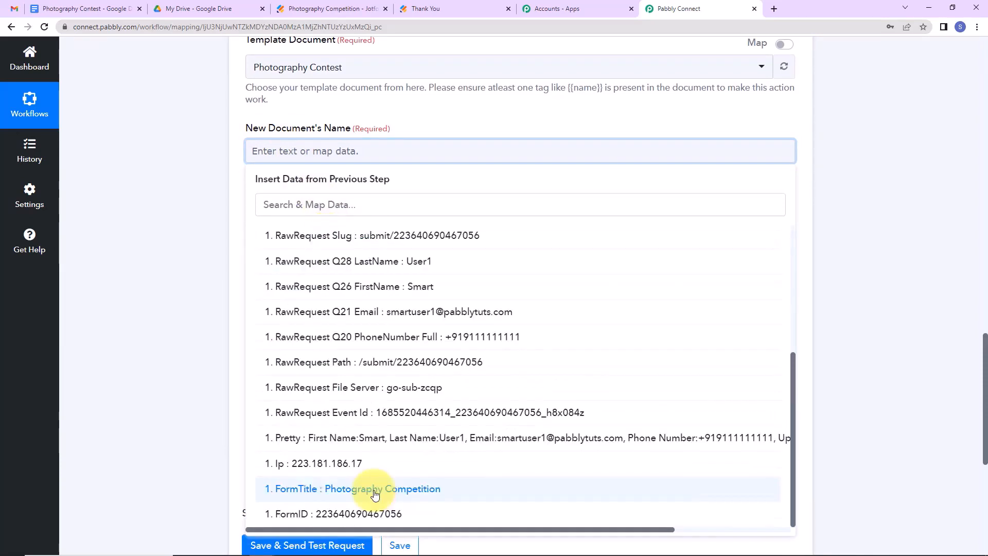
{"action": "left_click", "coordinate": [375, 489]}
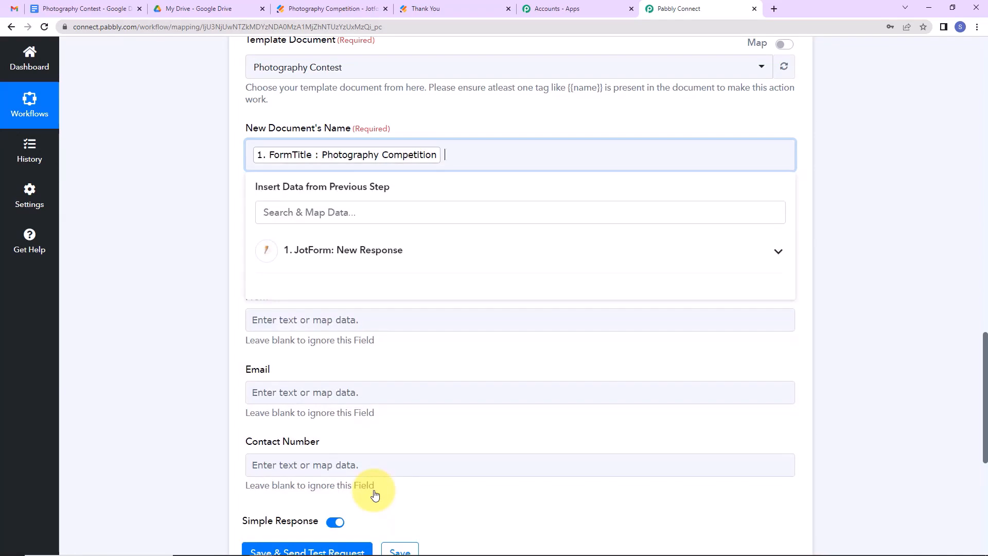
{"action": "left_click", "coordinate": [369, 251]}
{"action": "scroll", "coordinate": [410, 460], "scroll_direction": "down", "scroll_amount": 2}
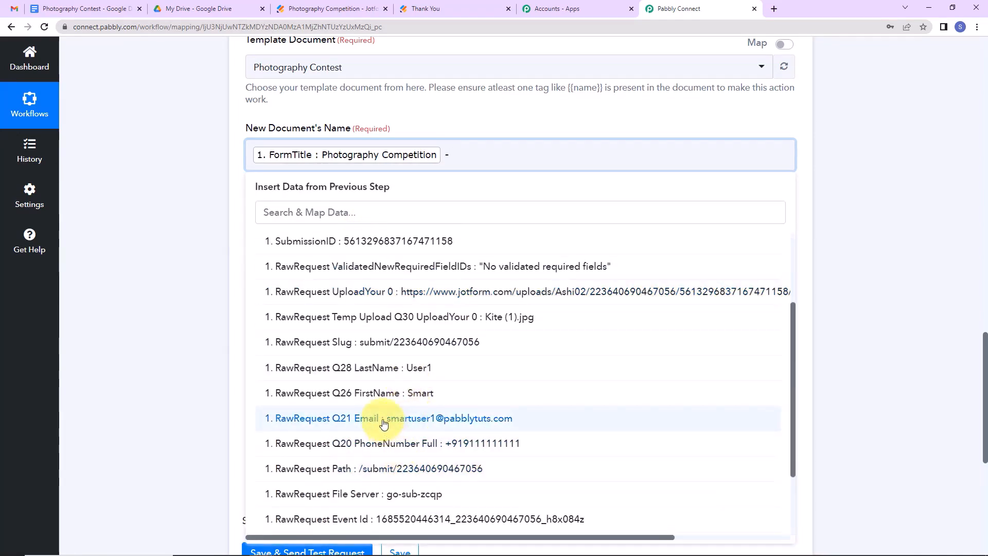
{"action": "left_click", "coordinate": [385, 418]}
{"action": "left_click", "coordinate": [159, 310]}
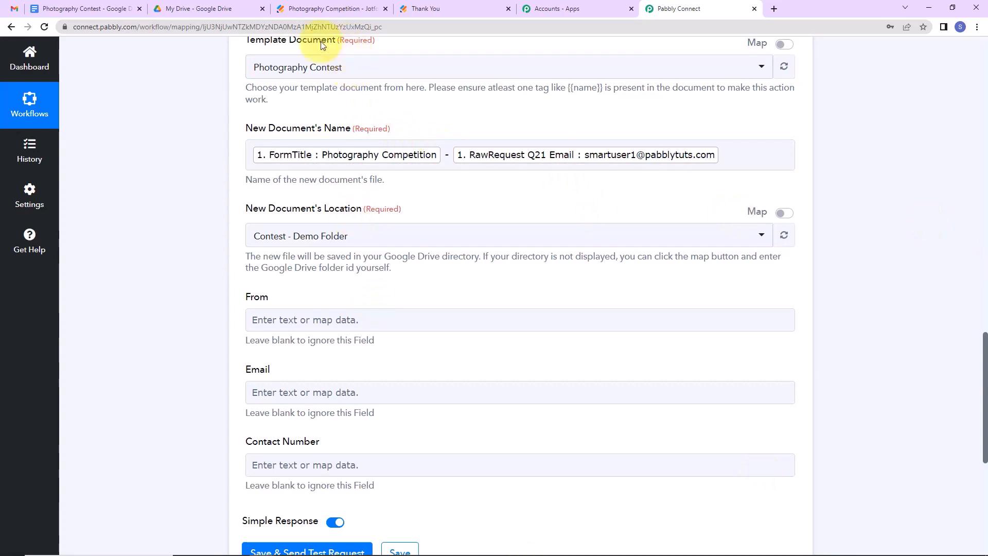
{"action": "left_click", "coordinate": [223, 10]}
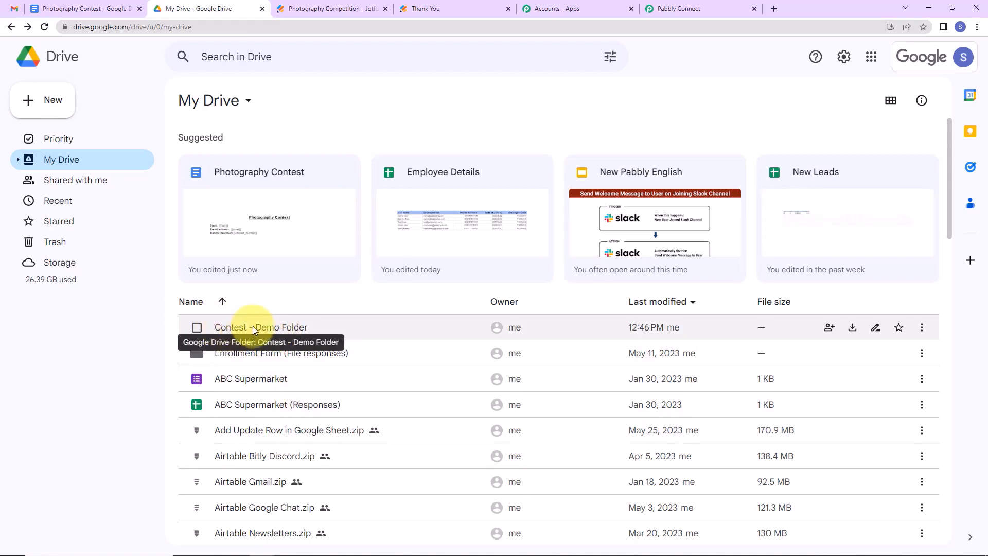
{"action": "left_click", "coordinate": [694, 8]}
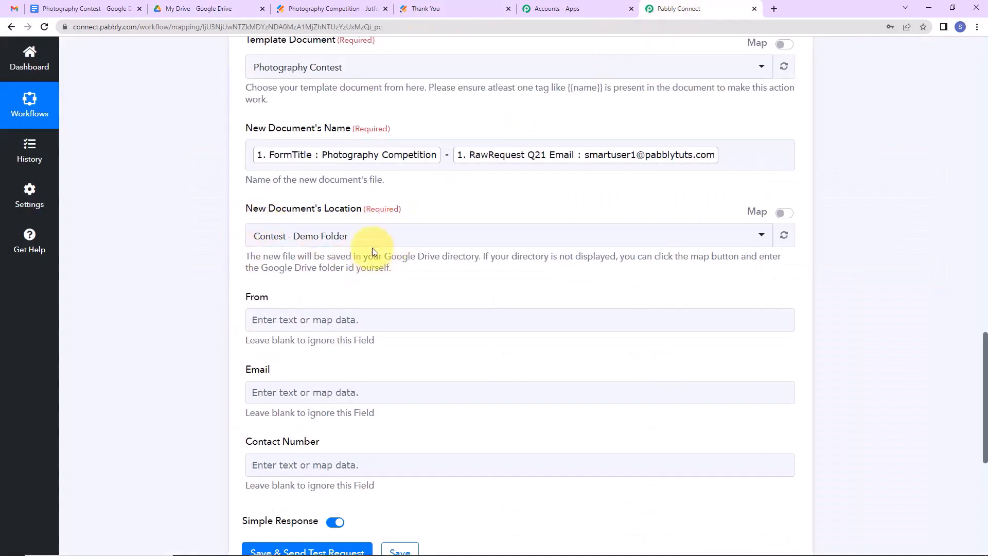
Fill the From field with the submitter's first and last name.
{"action": "scroll", "coordinate": [373, 235], "scroll_direction": "down", "scroll_amount": 5}
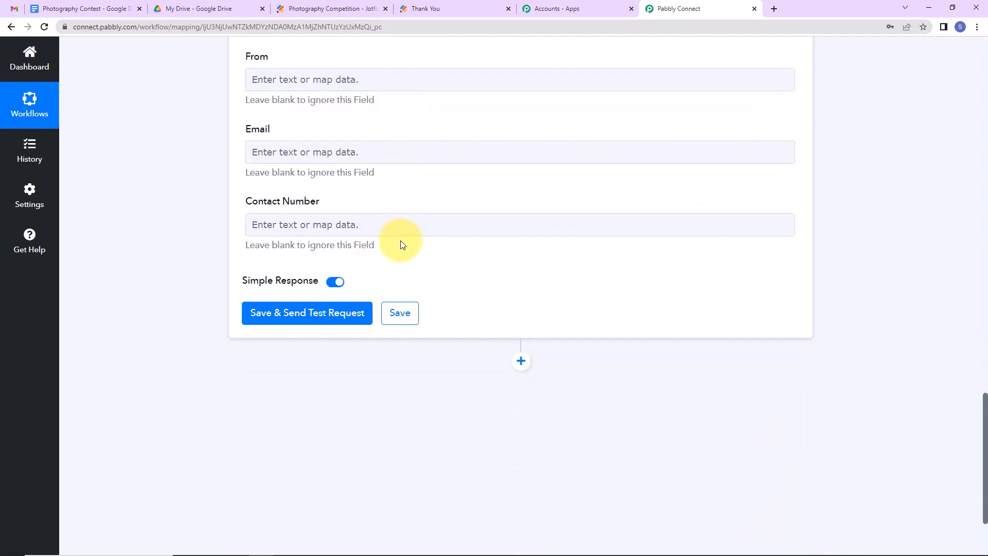
{"action": "left_click", "coordinate": [383, 75]}
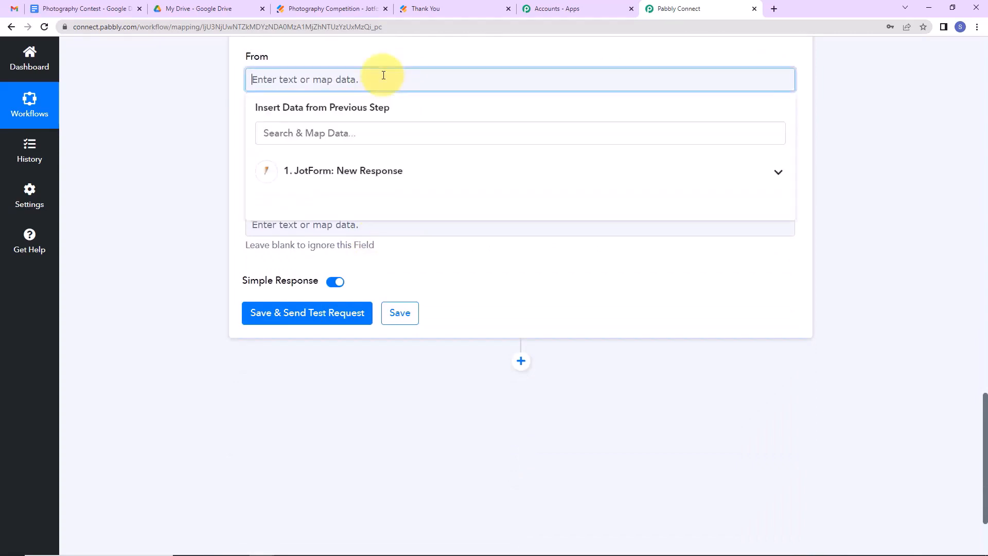
{"action": "left_click", "coordinate": [390, 171]}
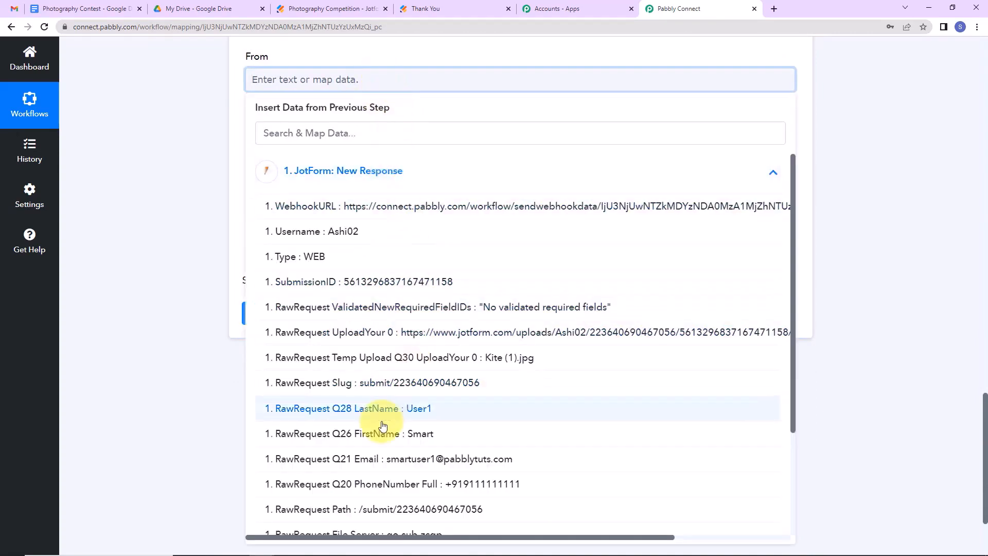
{"action": "left_click", "coordinate": [366, 438]}
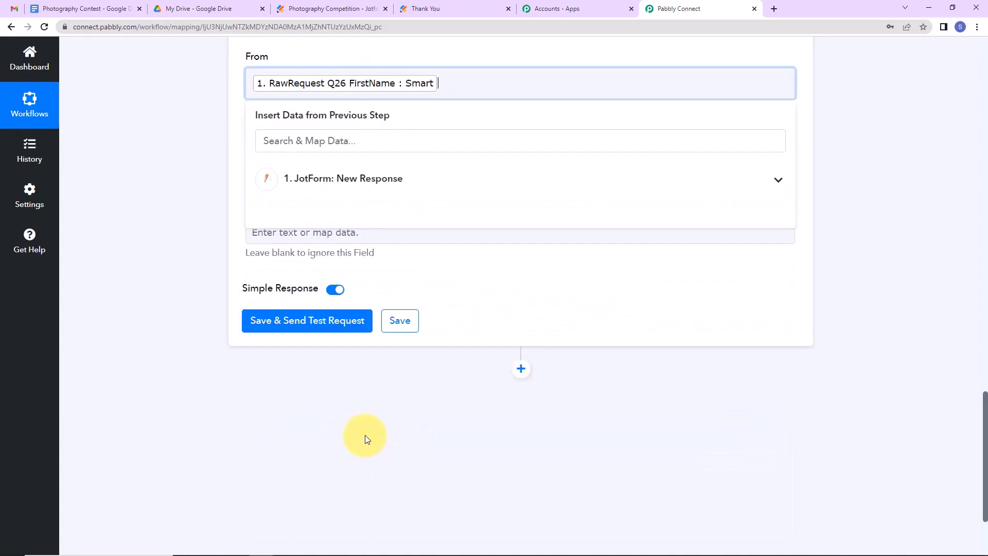
{"action": "left_click", "coordinate": [393, 195]}
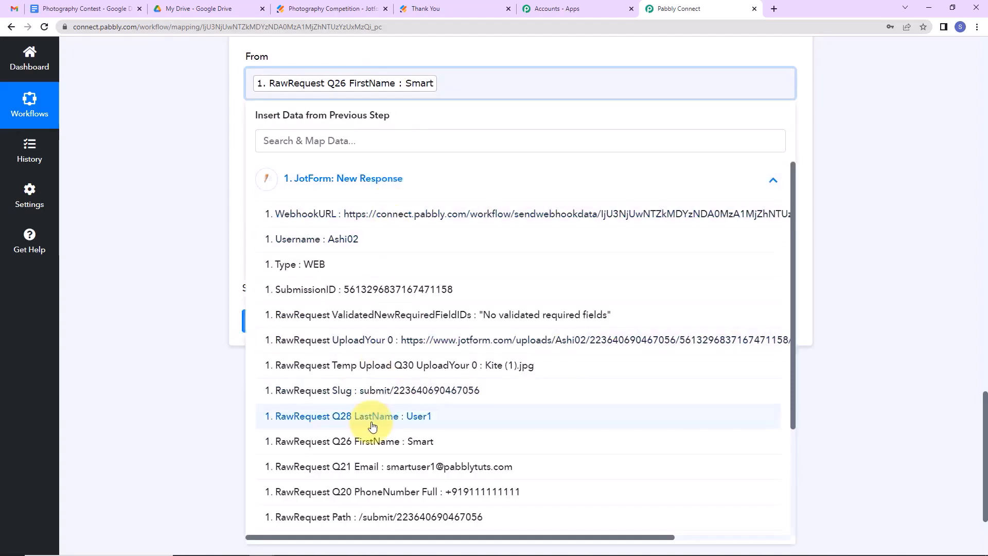
{"action": "left_click", "coordinate": [372, 426]}
{"action": "left_click", "coordinate": [139, 295]}
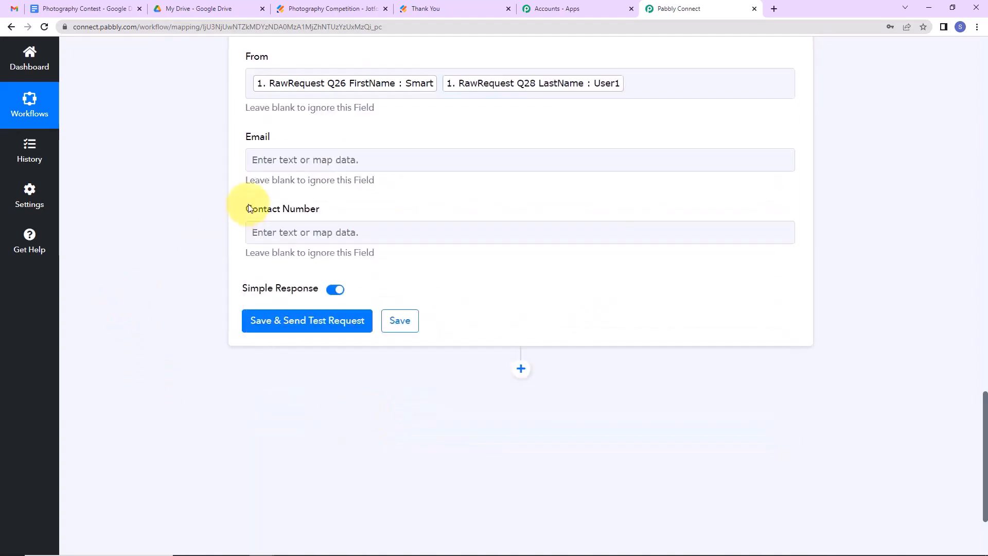
Map Q21 Email into Email and Q20 PhoneNumber into Contact Number.
{"action": "left_click", "coordinate": [279, 157]}
{"action": "left_click", "coordinate": [295, 252]}
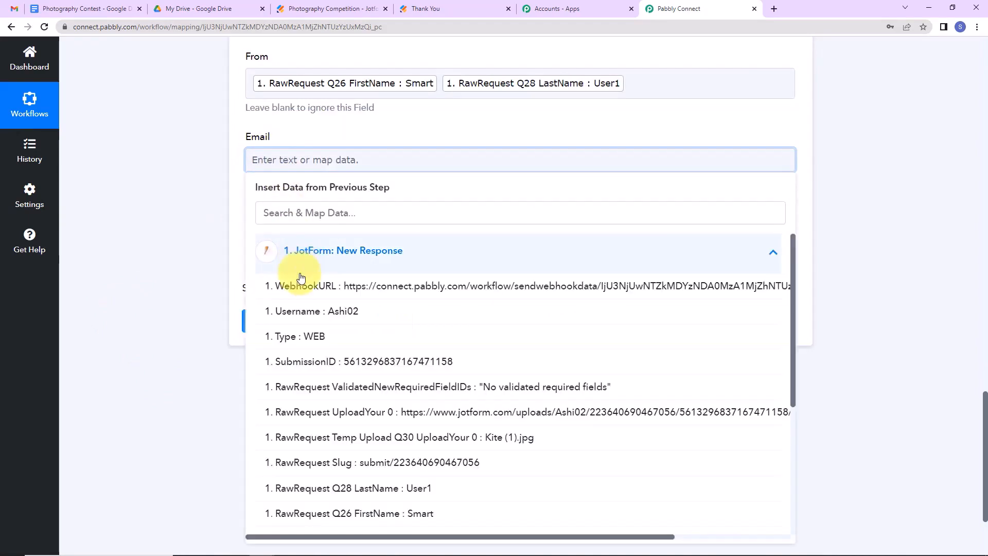
{"action": "scroll", "coordinate": [353, 494], "scroll_direction": "down", "scroll_amount": 2}
{"action": "left_click", "coordinate": [339, 415]}
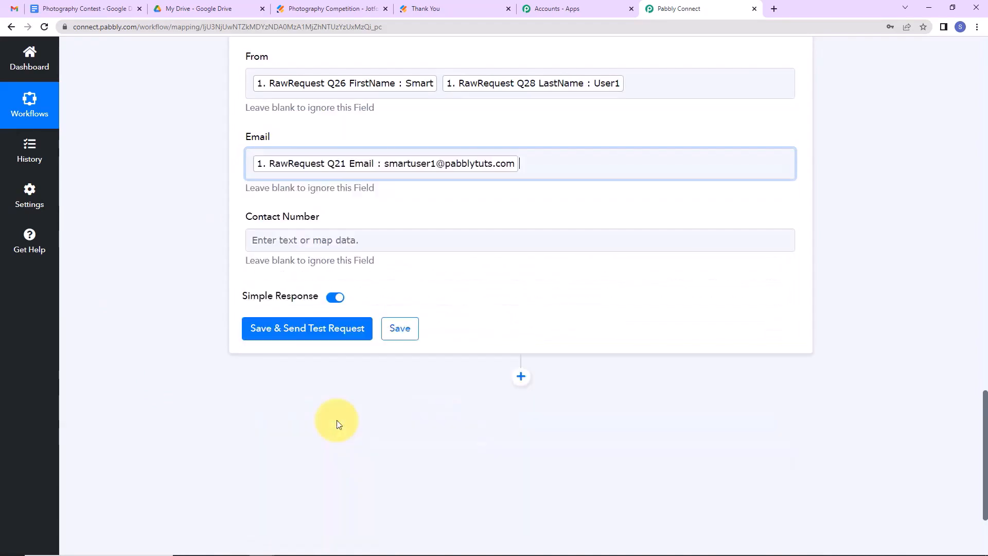
{"action": "left_click", "coordinate": [259, 244]}
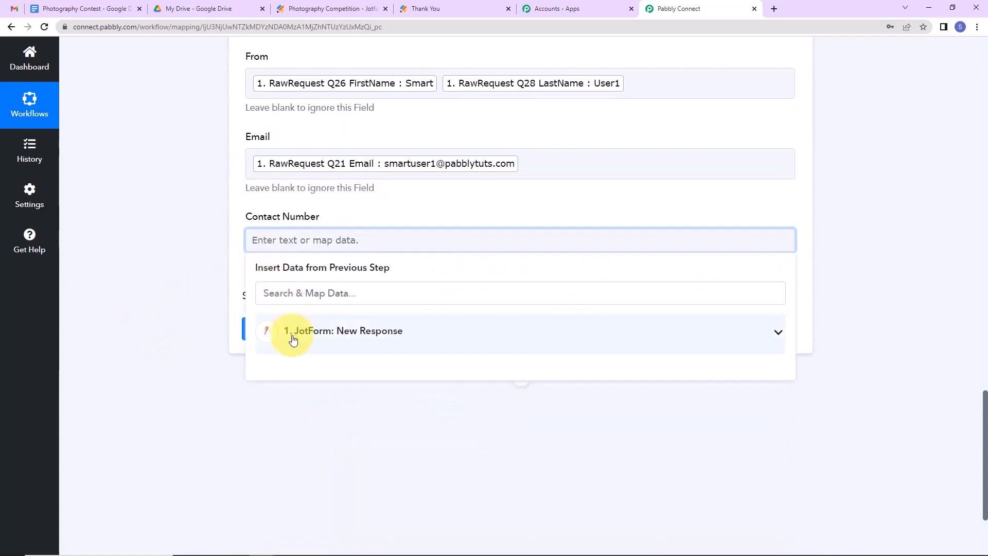
{"action": "left_click", "coordinate": [293, 337]}
{"action": "scroll", "coordinate": [432, 432], "scroll_direction": "down", "scroll_amount": 3}
{"action": "left_click", "coordinate": [426, 403]}
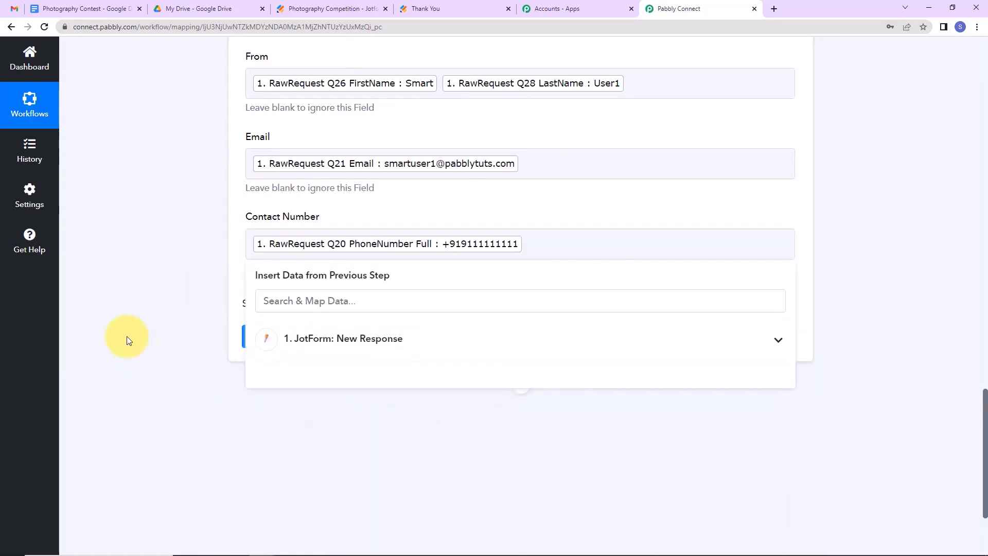
{"action": "left_click", "coordinate": [127, 335]}
Save and send a test request, then open Contest - Demo Folder in Google Drive.
{"action": "left_click", "coordinate": [254, 336]}
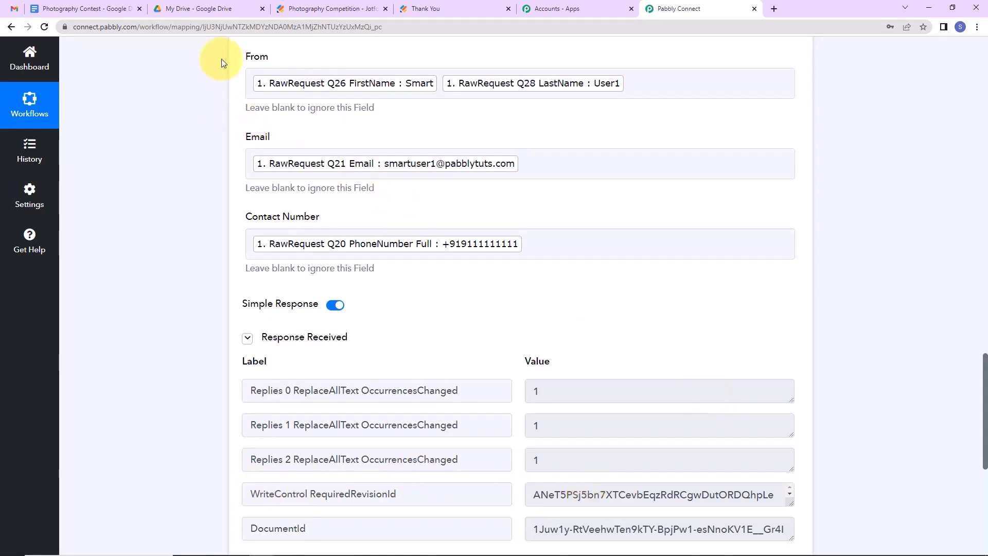
{"action": "left_click", "coordinate": [226, 15]}
{"action": "double_click", "coordinate": [266, 326]}
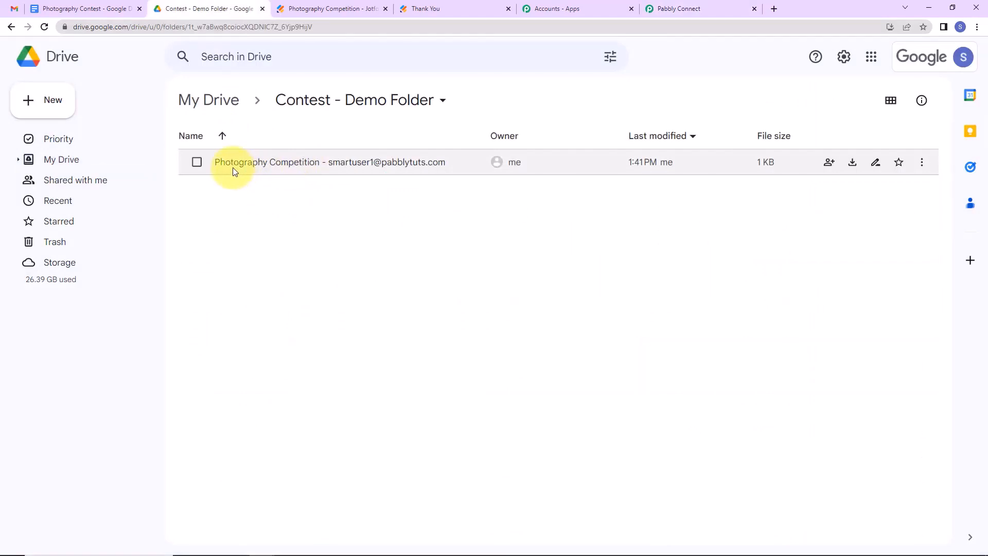
Open the generated contest document to check its filled details, then return to Pabbly.
{"action": "double_click", "coordinate": [409, 161]}
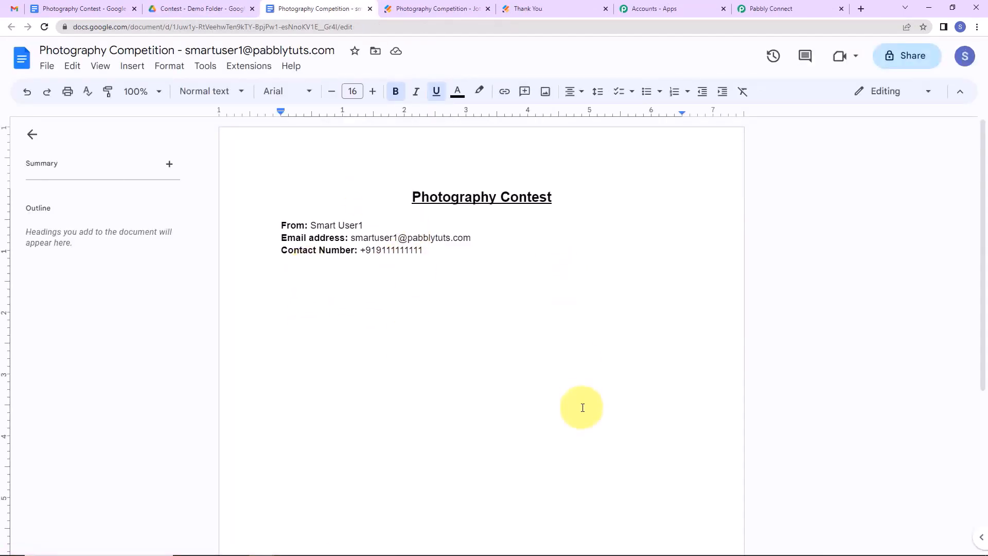
{"action": "left_click", "coordinate": [808, 7]}
{"action": "scroll", "coordinate": [514, 360], "scroll_direction": "down", "scroll_amount": 8}
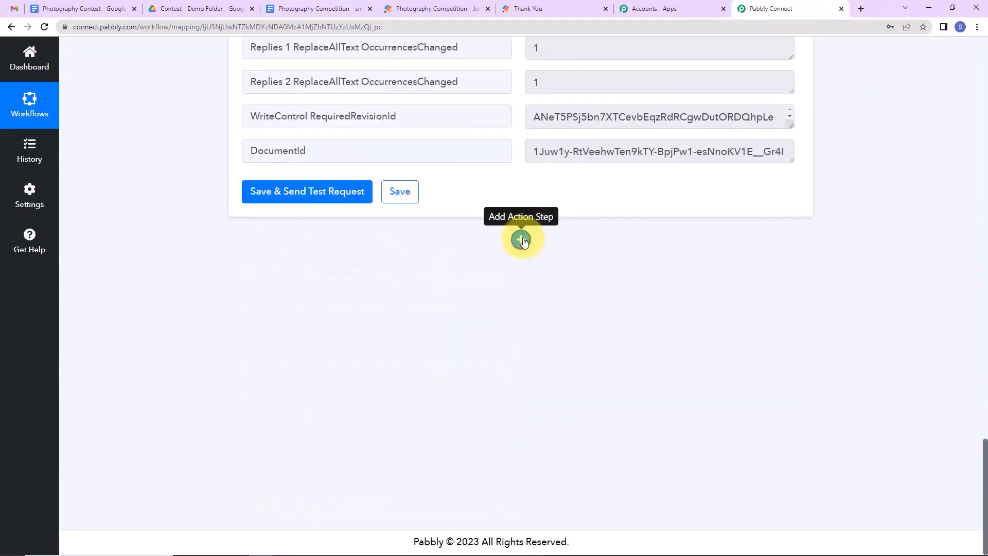
Add a Google Docs 'Insert an Image to a Document' step using the existing connection.
{"action": "left_click", "coordinate": [522, 240]}
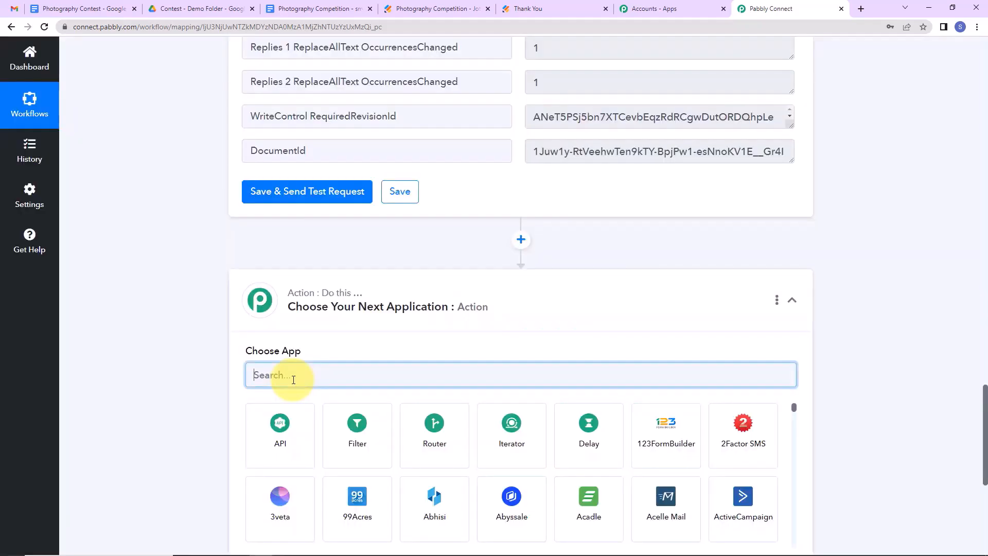
{"action": "type", "text": "oogle"}
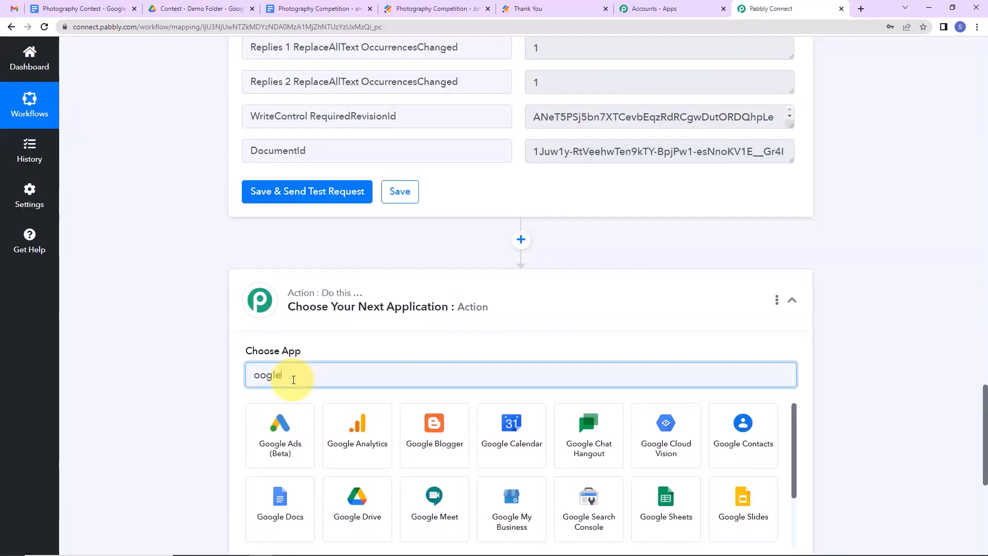
{"action": "left_click", "coordinate": [275, 500]}
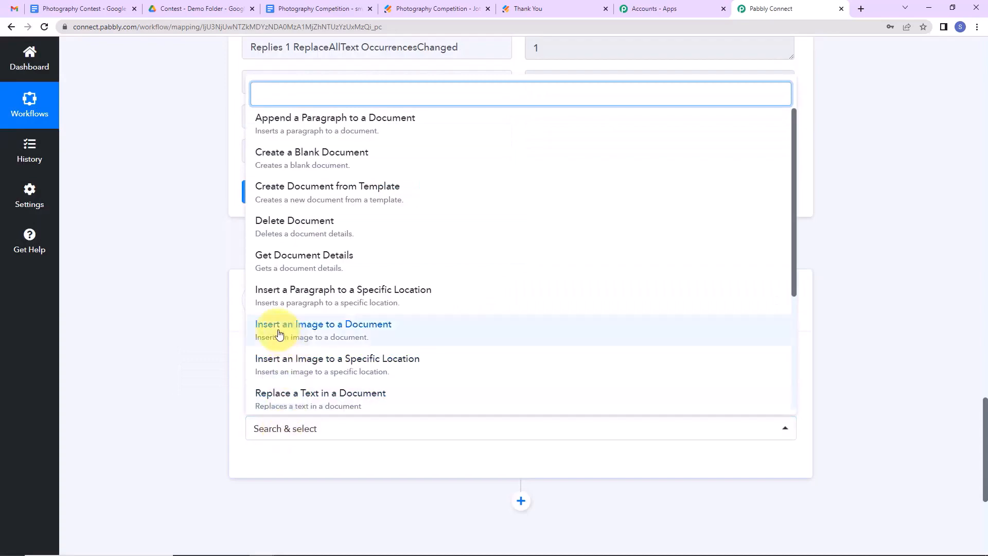
{"action": "left_click", "coordinate": [362, 331]}
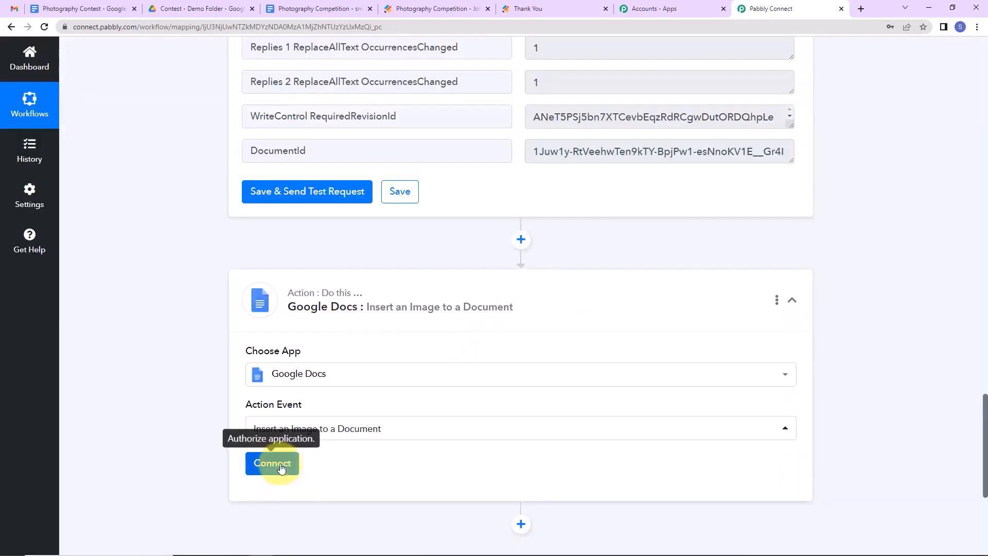
{"action": "left_click", "coordinate": [278, 463]}
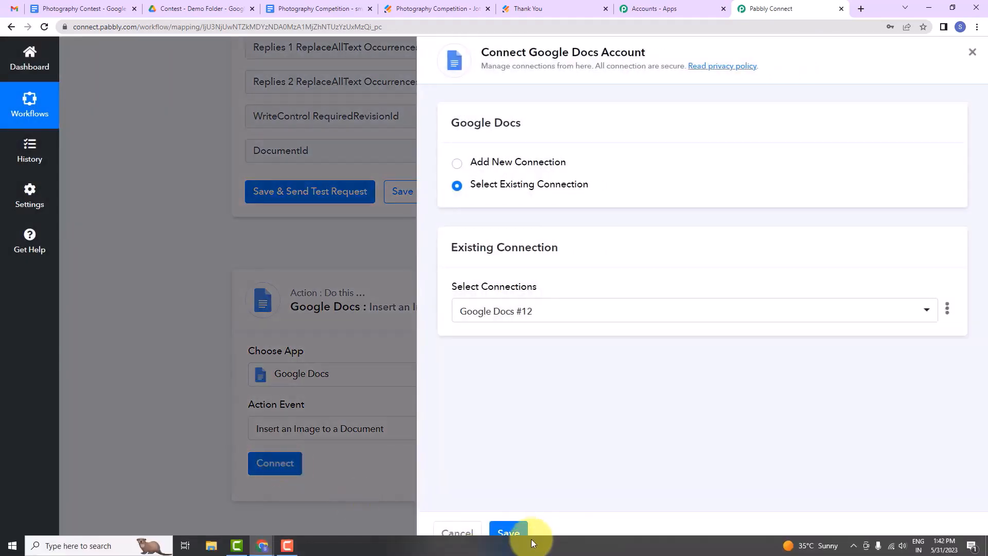
{"action": "left_click", "coordinate": [510, 534]}
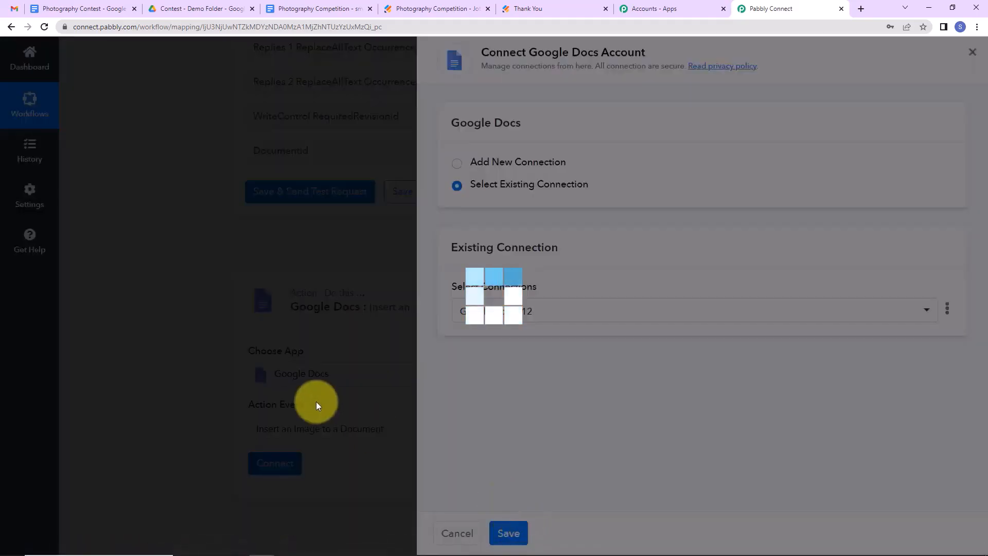
Replace the Document field's fixed ID with the mapped DocumentId from the previous step.
{"action": "scroll", "coordinate": [559, 362], "scroll_direction": "down", "scroll_amount": 5}
{"action": "scroll", "coordinate": [559, 362], "scroll_direction": "down", "scroll_amount": 3}
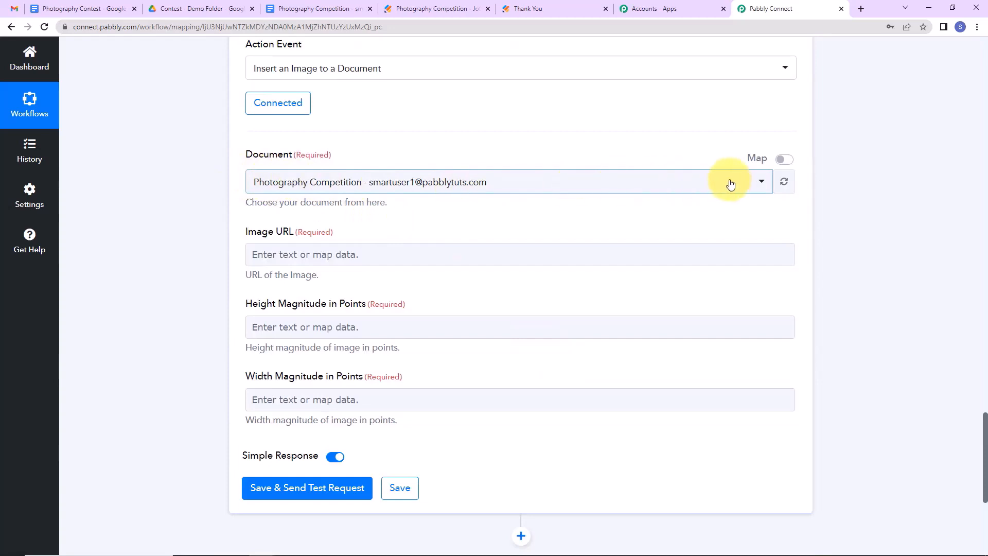
{"action": "left_click", "coordinate": [782, 159]}
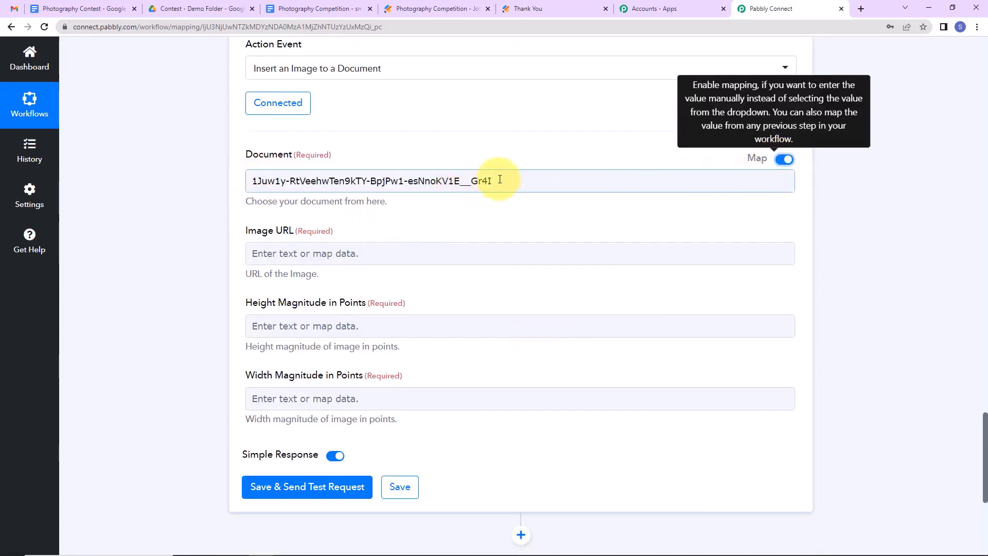
{"action": "left_click_drag", "start_coordinate": [489, 180], "coordinate": [208, 184]}
{"action": "key", "text": "BackSpace"}
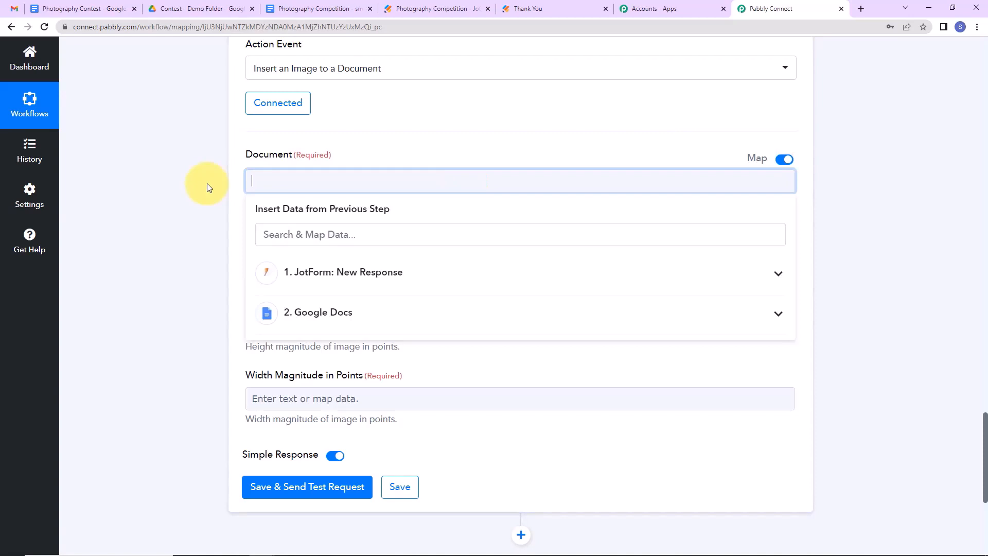
{"action": "left_click", "coordinate": [328, 321]}
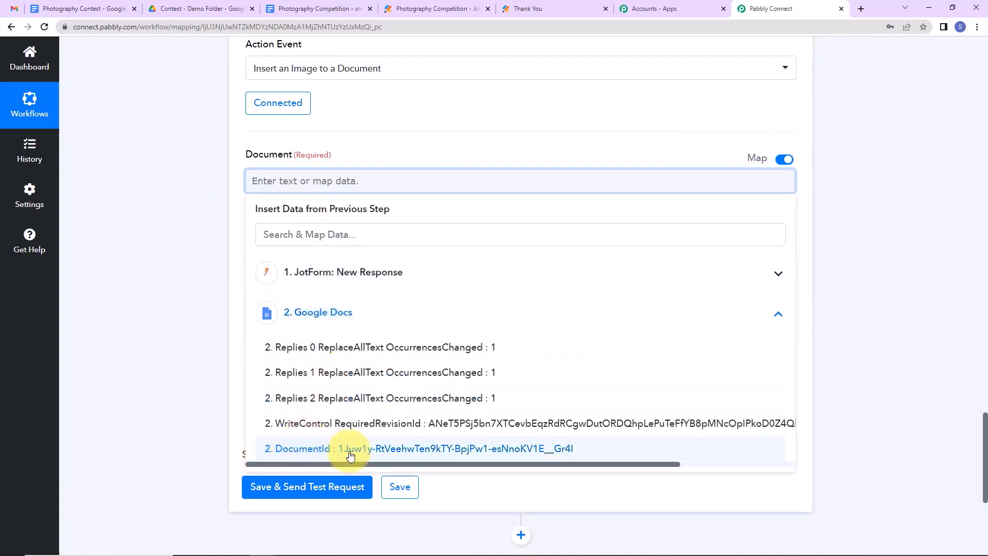
{"action": "left_click", "coordinate": [386, 455]}
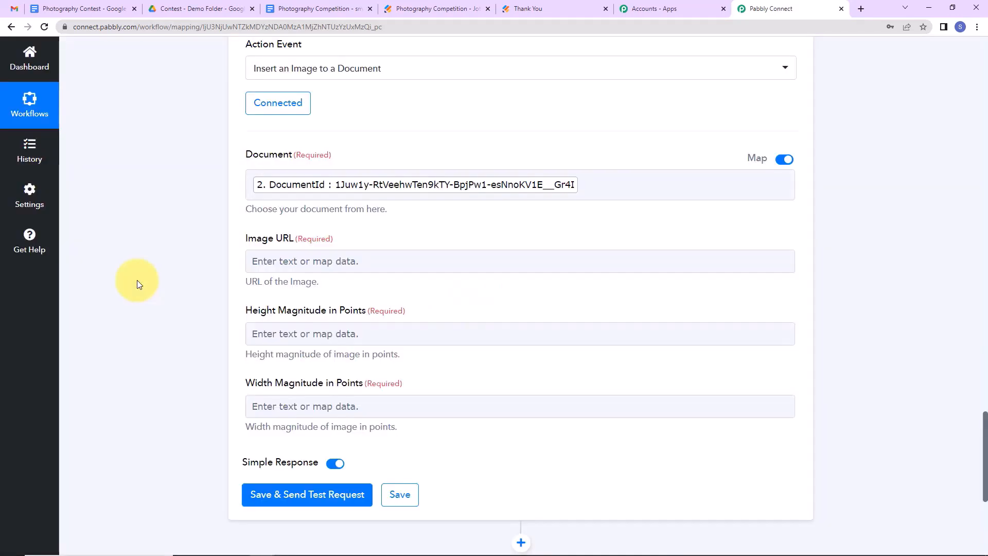
Map the JotForm uploaded image (UploadYour 0) into Image URL.
{"action": "left_click", "coordinate": [280, 268]}
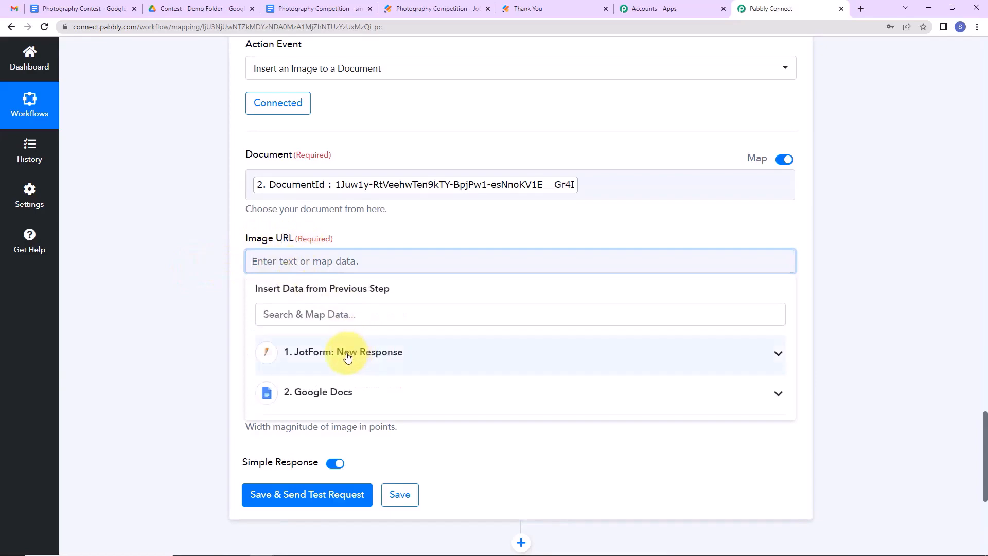
{"action": "left_click", "coordinate": [351, 356]}
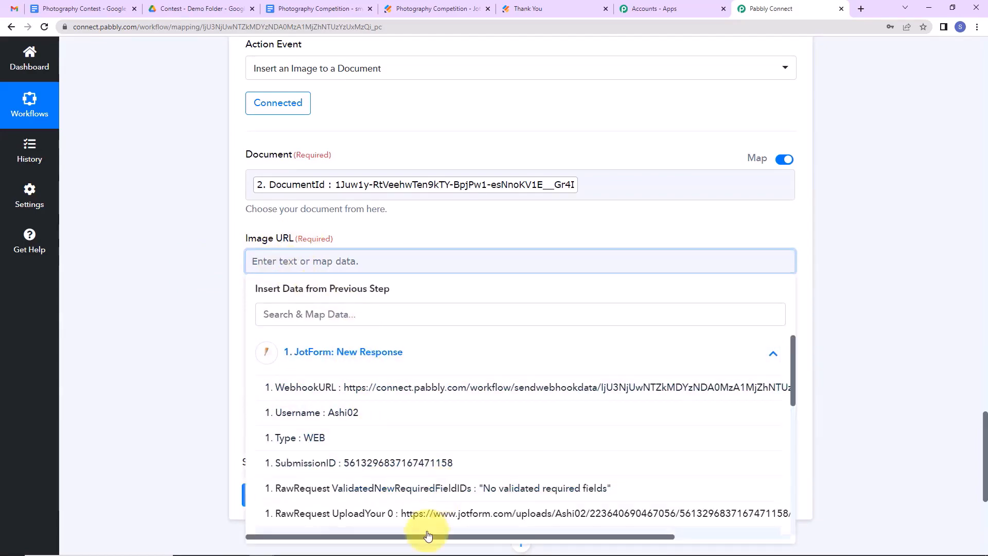
{"action": "left_click", "coordinate": [376, 513]}
{"action": "left_click", "coordinate": [185, 351]}
{"action": "scroll", "coordinate": [185, 351], "scroll_direction": "down", "scroll_amount": 1}
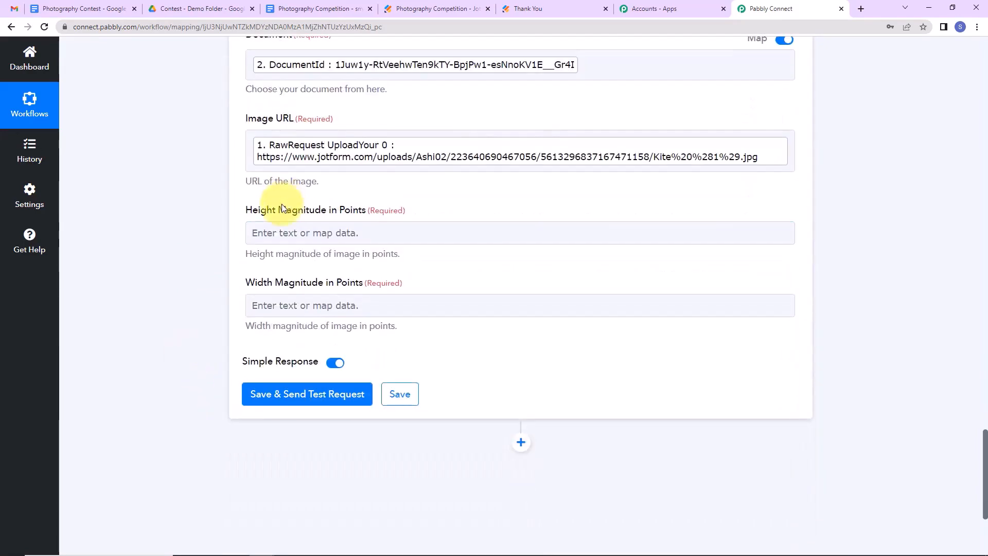
Set height and width to 300, send a test request, and confirm the kite image appears.
{"action": "left_click", "coordinate": [280, 233]}
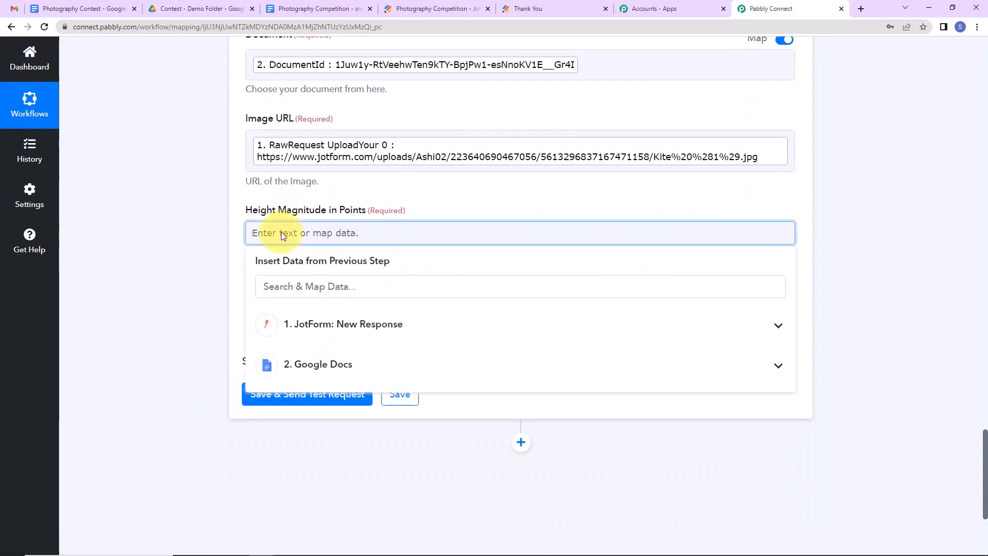
{"action": "type", "text": "300"}
{"action": "left_click", "coordinate": [203, 268]}
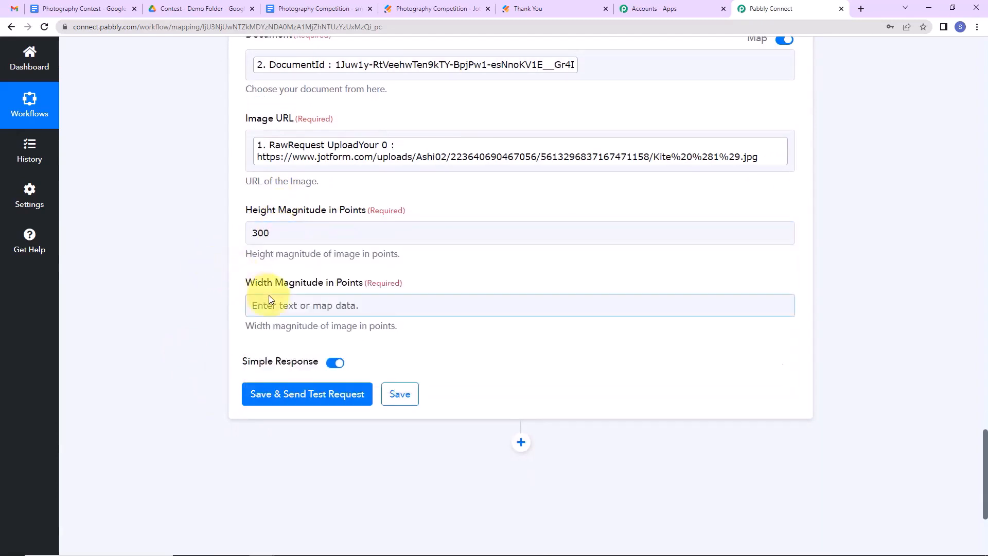
{"action": "left_click", "coordinate": [270, 304]}
{"action": "type", "text": "300"}
{"action": "left_click", "coordinate": [216, 316]}
{"action": "left_click", "coordinate": [283, 395]}
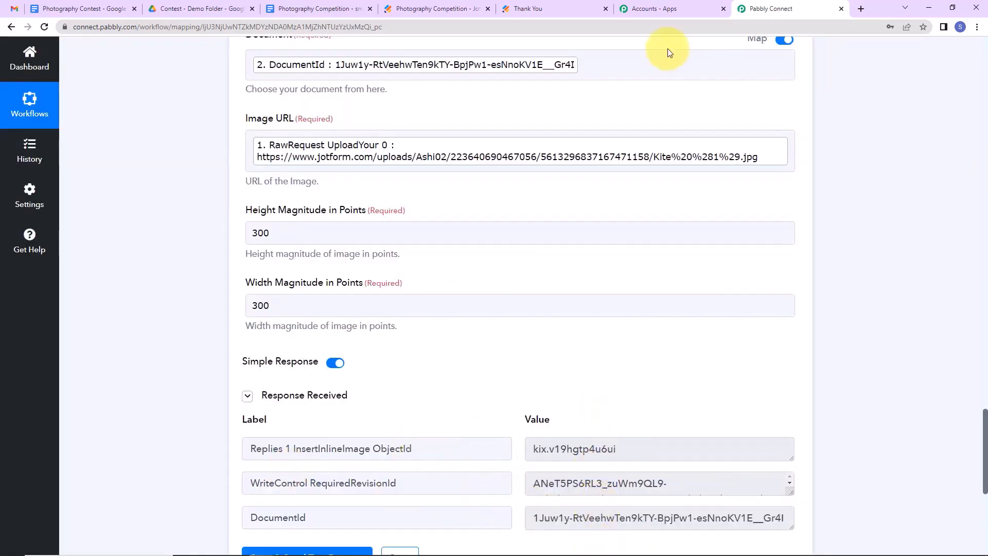
{"action": "left_click", "coordinate": [321, 10]}
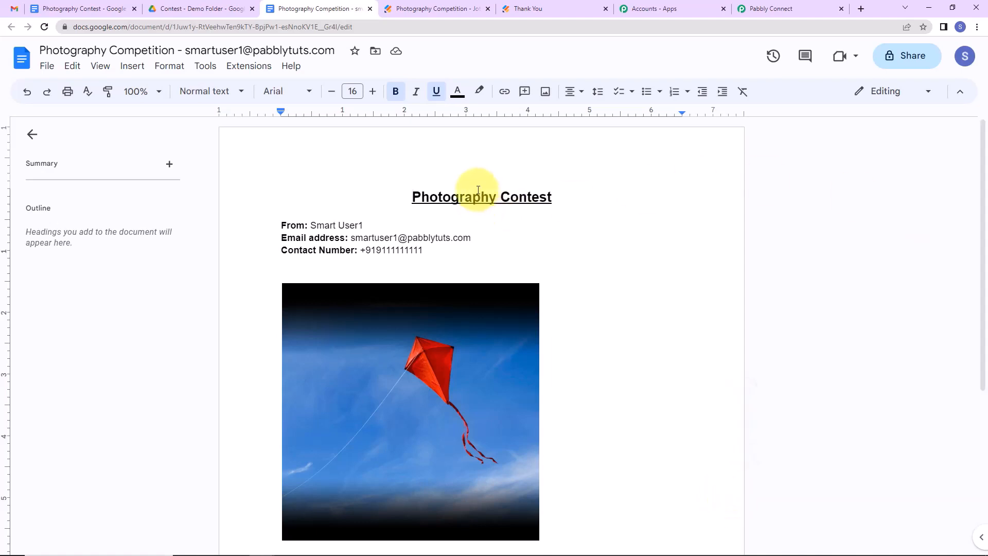
{"action": "left_click", "coordinate": [428, 10]}
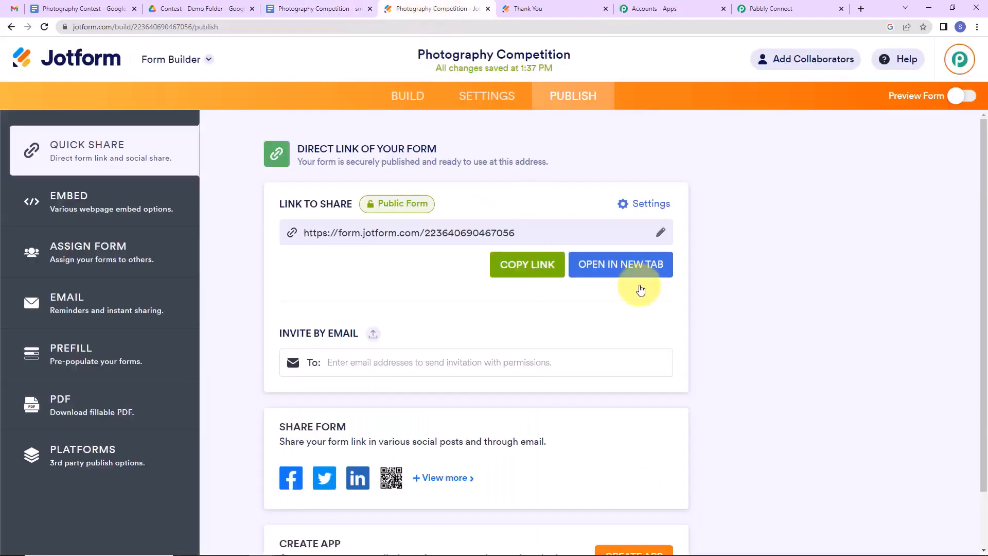
Open the live form and enter first name 'Test', last name 'New', email and phone.
{"action": "left_click", "coordinate": [625, 267]}
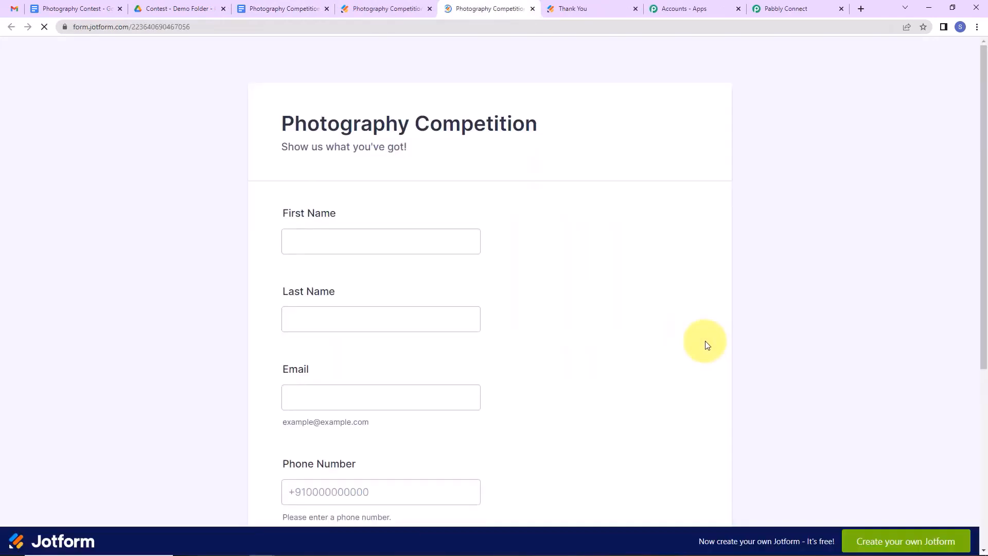
{"action": "left_click", "coordinate": [311, 243]}
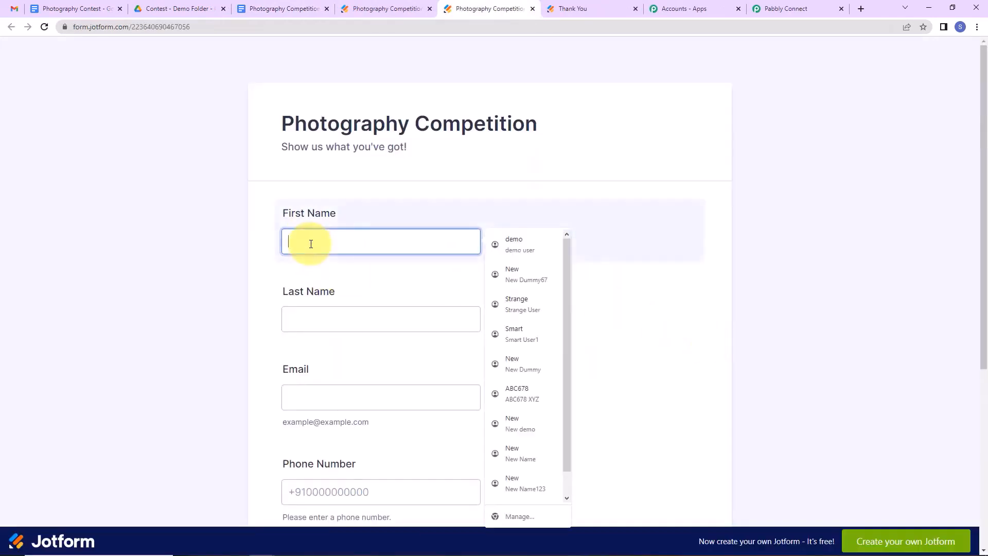
{"action": "type", "text": "Test"}
{"action": "key", "text": "Tab"}
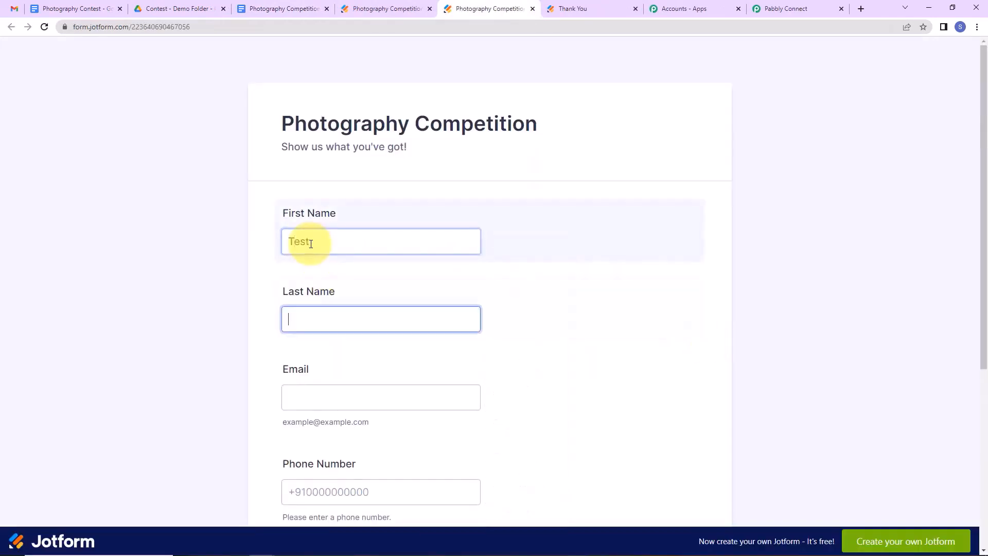
{"action": "type", "text": "New"}
{"action": "key", "text": "Tab"}
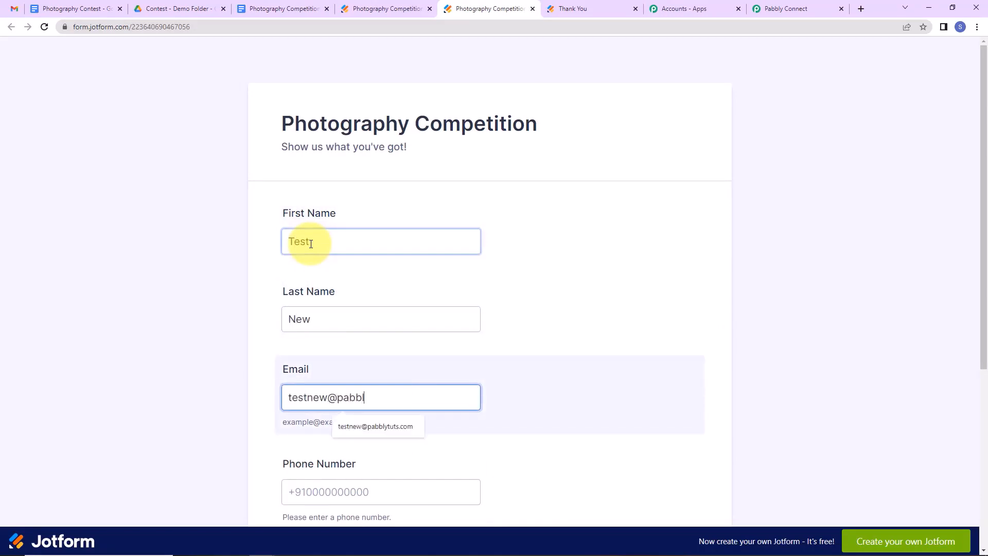
{"action": "type", "text": "m"}
{"action": "key", "text": "Tab"}
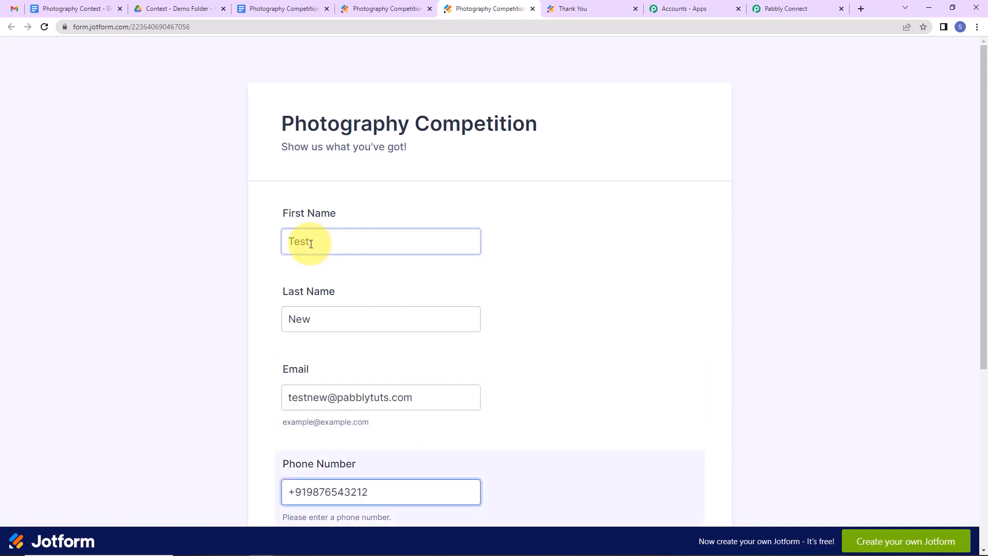
Attach download.jpg and submit the competition entry.
{"action": "scroll", "coordinate": [408, 319], "scroll_direction": "down", "scroll_amount": 5}
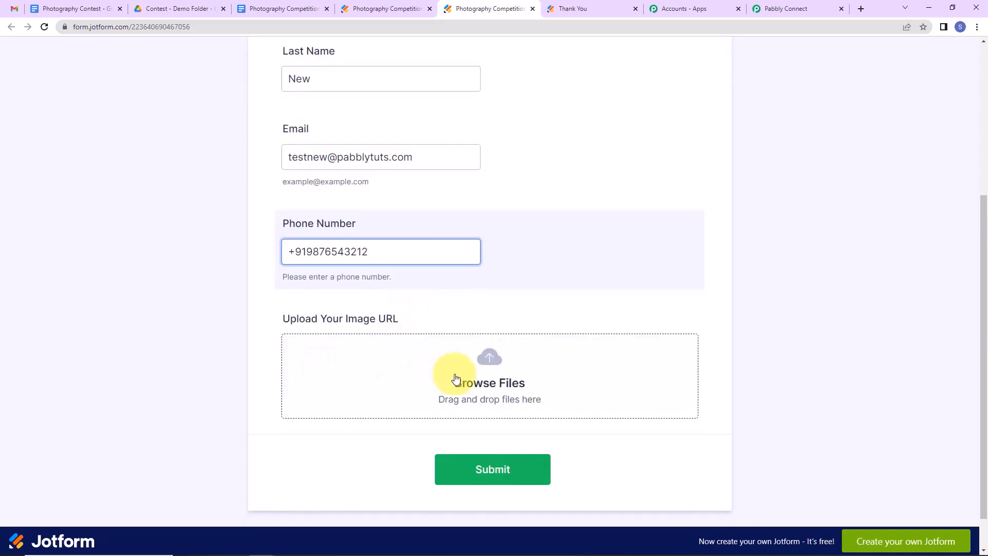
{"action": "left_click", "coordinate": [490, 385]}
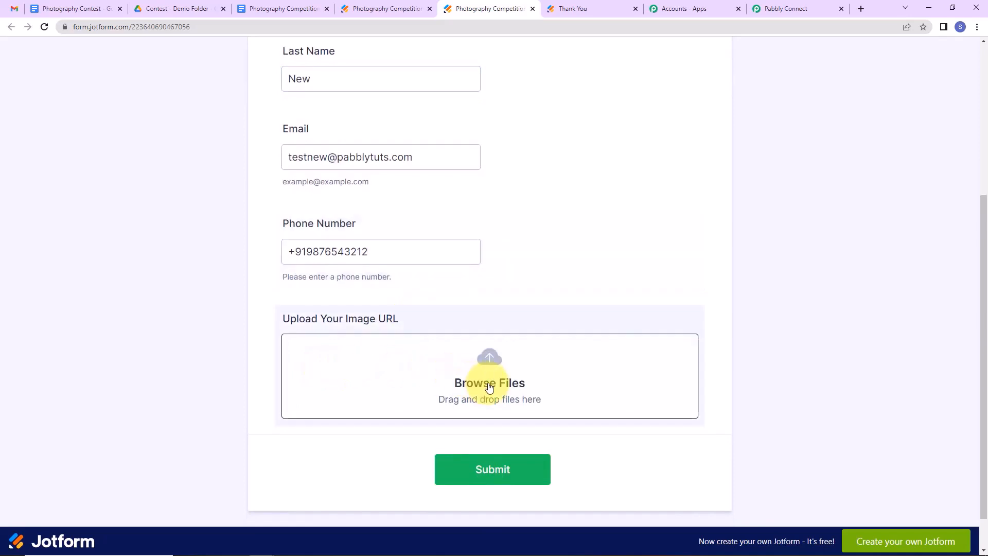
{"action": "scroll", "coordinate": [368, 117], "scroll_direction": "down", "scroll_amount": 4}
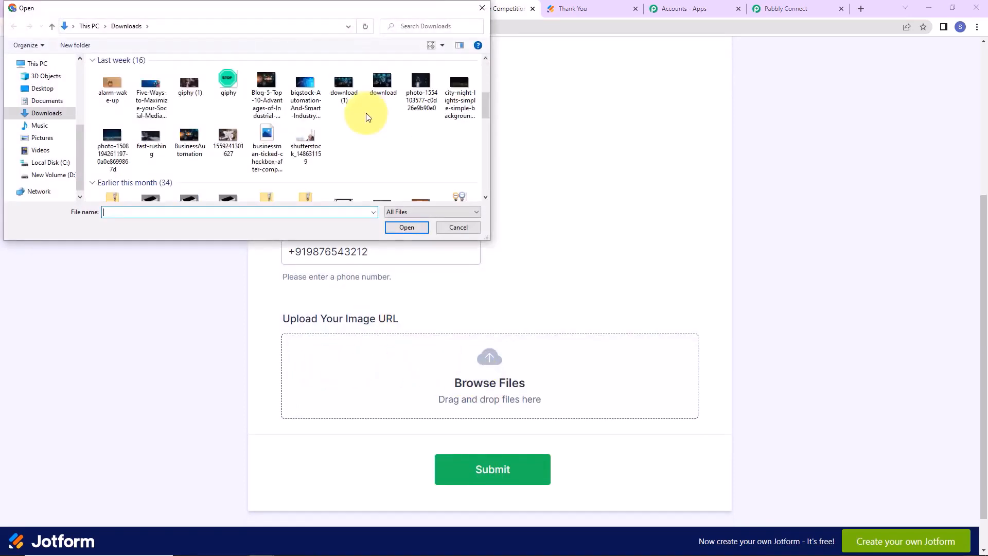
{"action": "left_click", "coordinate": [395, 229]}
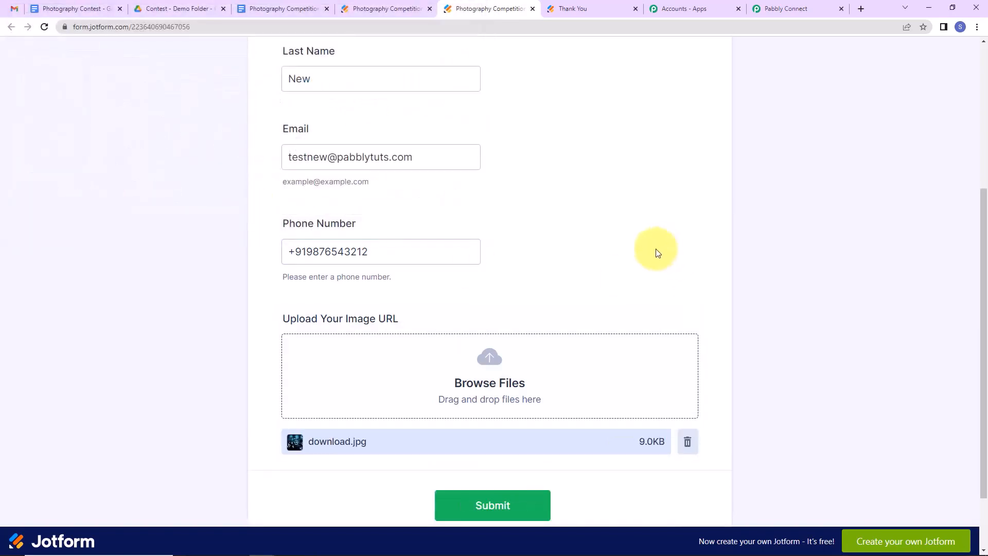
{"action": "left_click", "coordinate": [470, 507]}
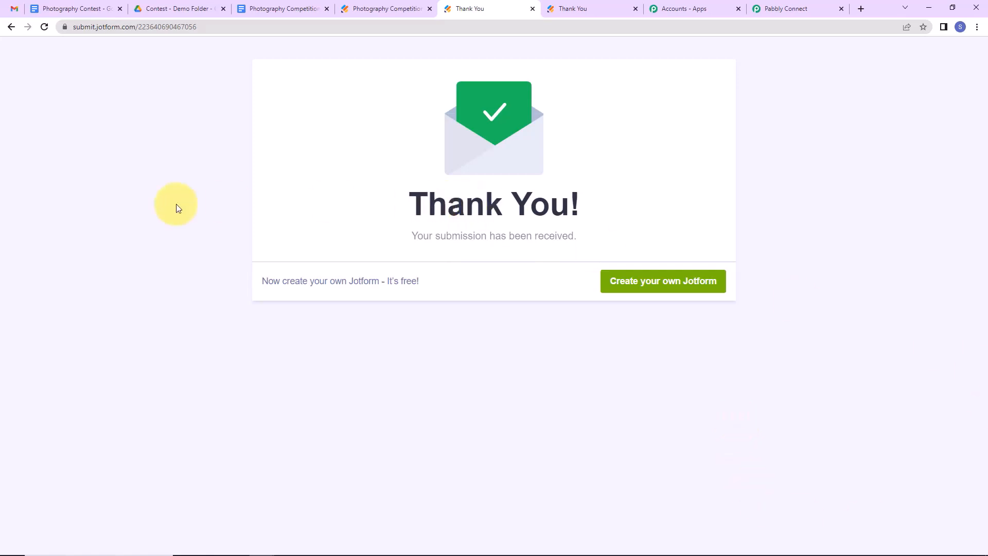
Refresh Contest - Demo Folder, open the test entry's new document, then return to Pabbly.
{"action": "left_click", "coordinate": [157, 13]}
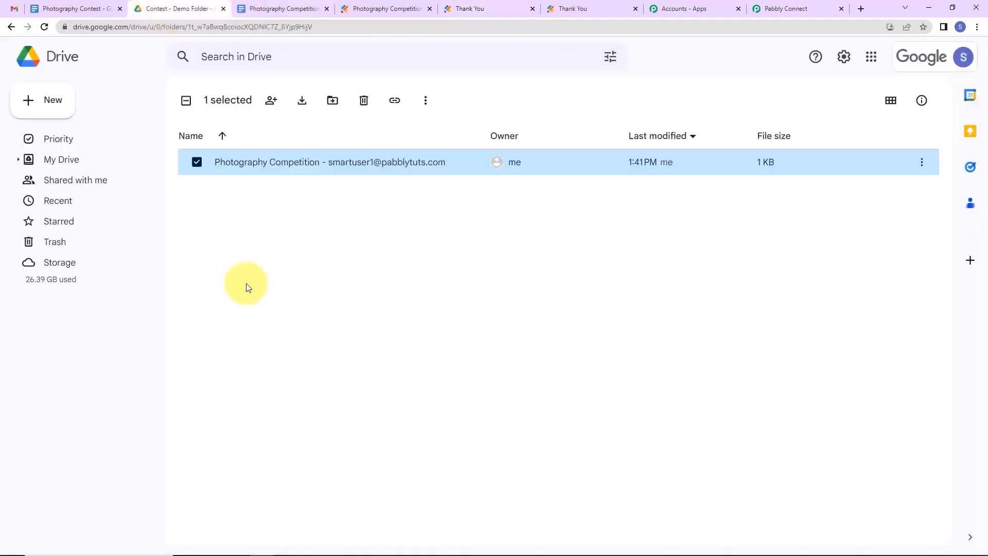
{"action": "left_click", "coordinate": [44, 26]}
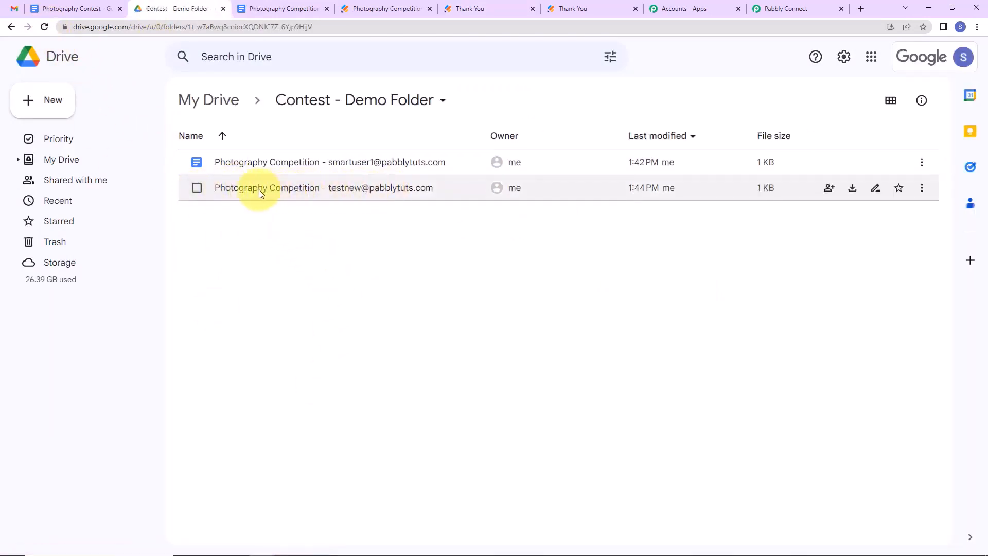
{"action": "double_click", "coordinate": [357, 188]}
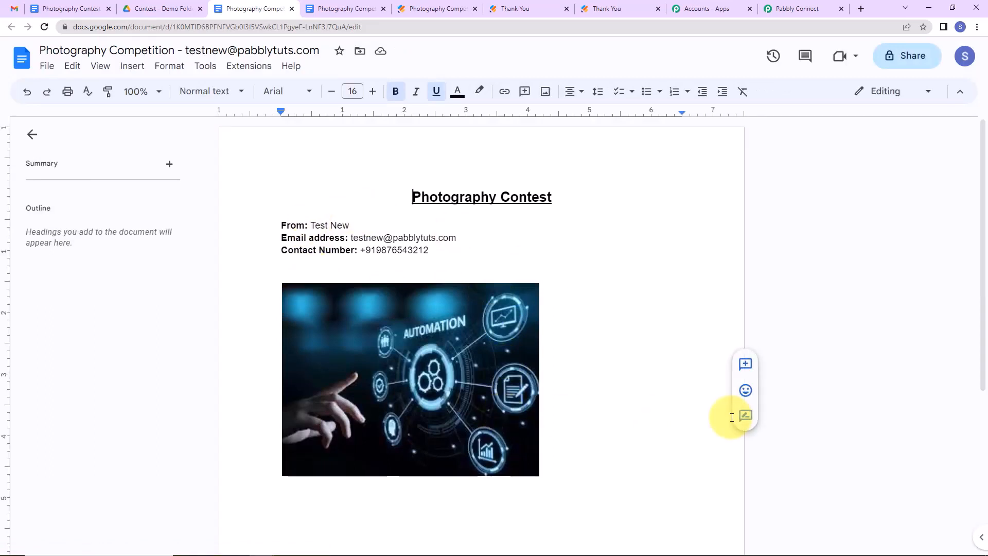
{"action": "left_click", "coordinate": [782, 9]}
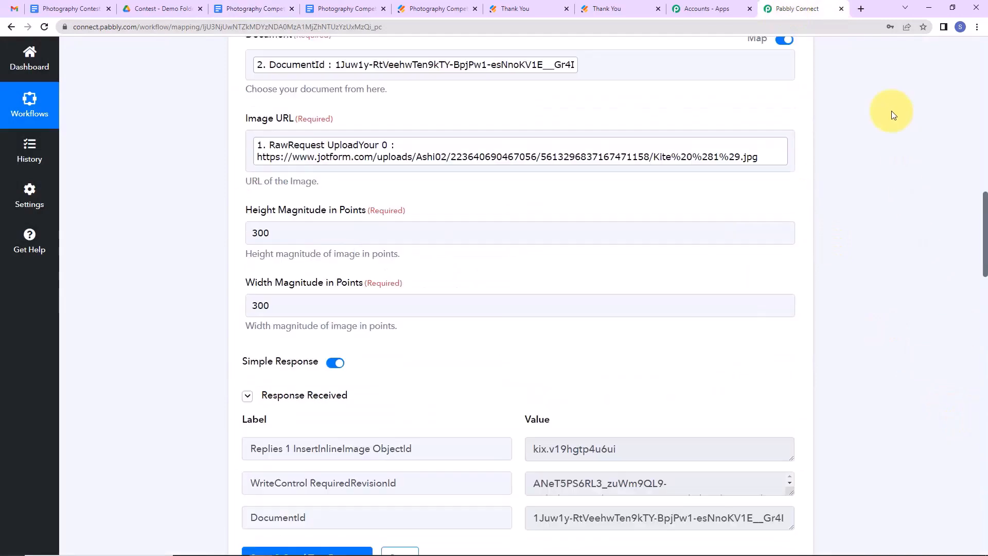
Collapse the JotForm trigger, Create Document from Template and Insert an Image steps.
{"action": "scroll", "coordinate": [503, 336], "scroll_direction": "up", "scroll_amount": 4}
{"action": "scroll", "coordinate": [502, 334], "scroll_direction": "up", "scroll_amount": 15}
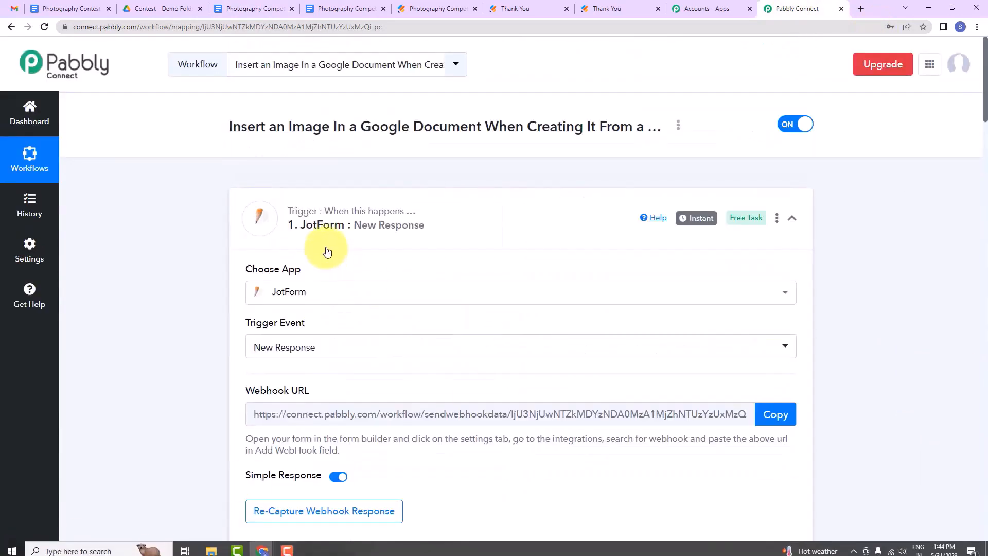
{"action": "left_click", "coordinate": [795, 219]}
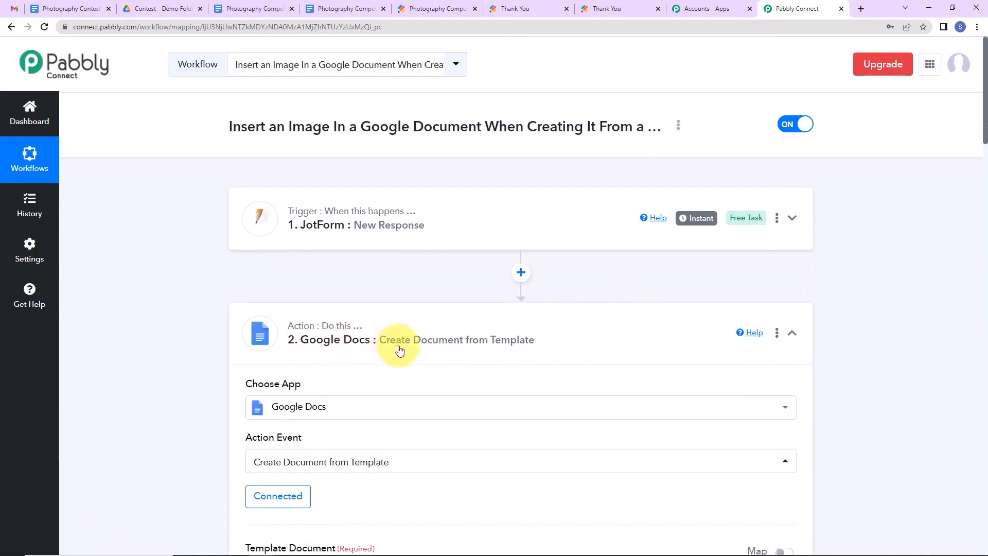
{"action": "left_click", "coordinate": [792, 333]}
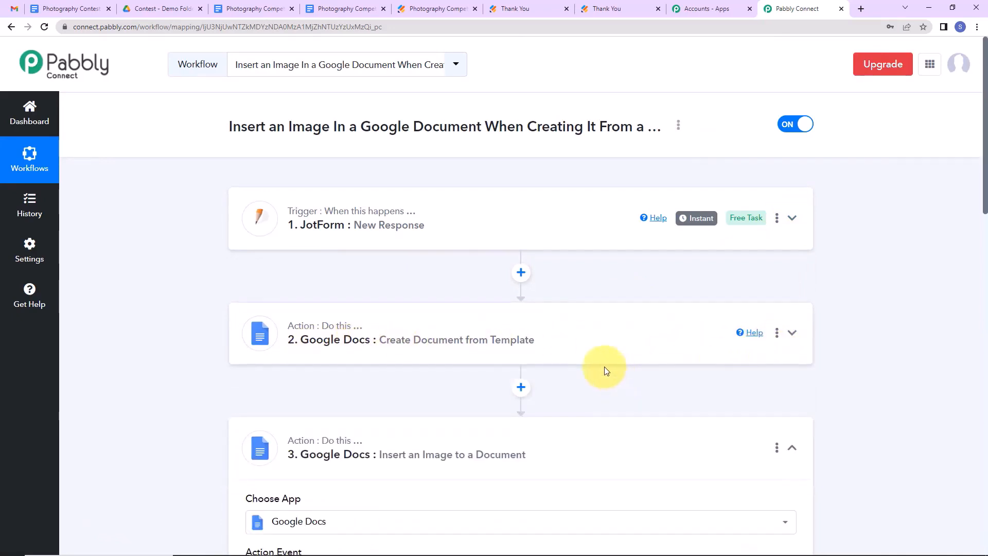
{"action": "scroll", "coordinate": [596, 369], "scroll_direction": "down", "scroll_amount": 2}
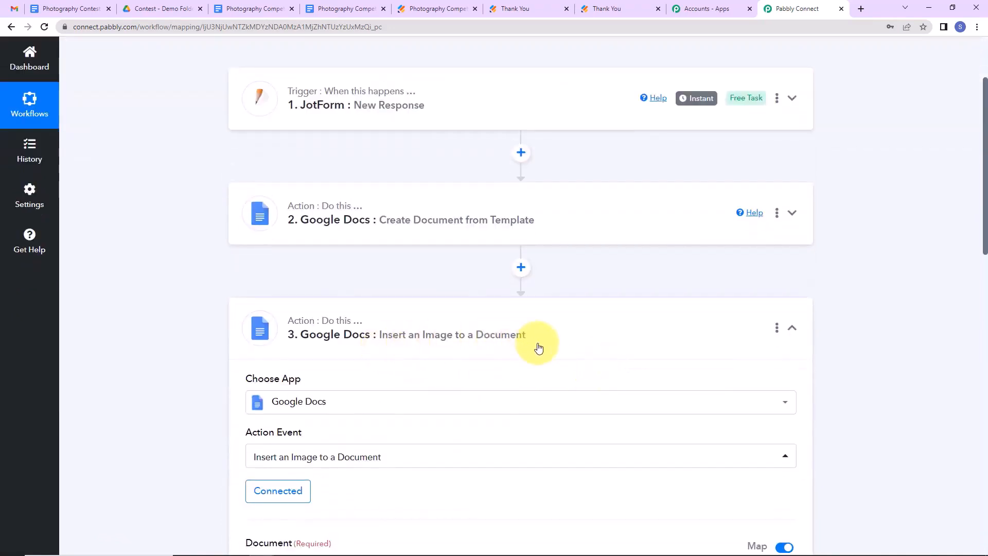
{"action": "left_click", "coordinate": [792, 332]}
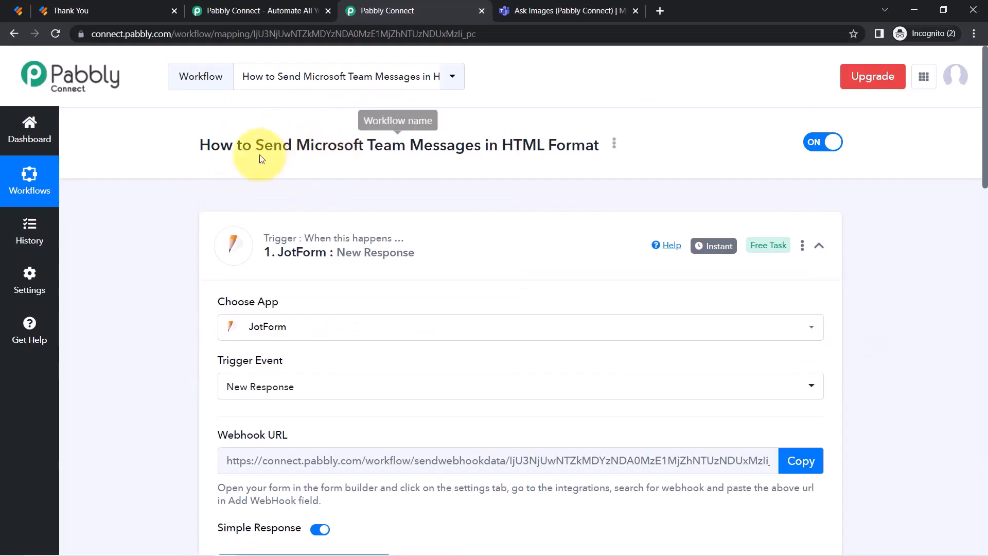
Review the Send Microsoft Team workflow's Teams message field, then view the Ask Images channel.
{"action": "left_click_drag", "start_coordinate": [258, 149], "coordinate": [409, 150]}
{"action": "left_click_drag", "start_coordinate": [984, 121], "coordinate": [973, 396]}
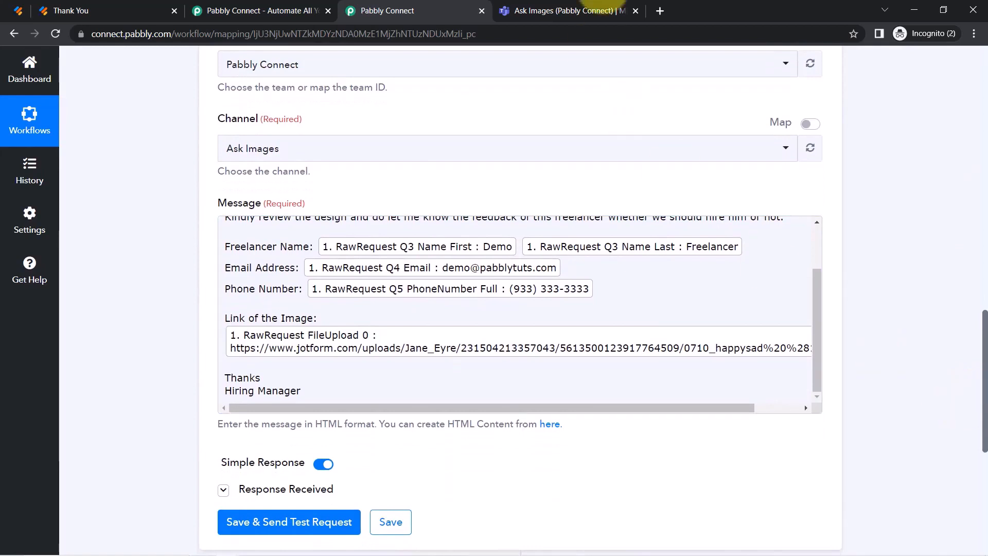
{"action": "left_click", "coordinate": [569, 11]}
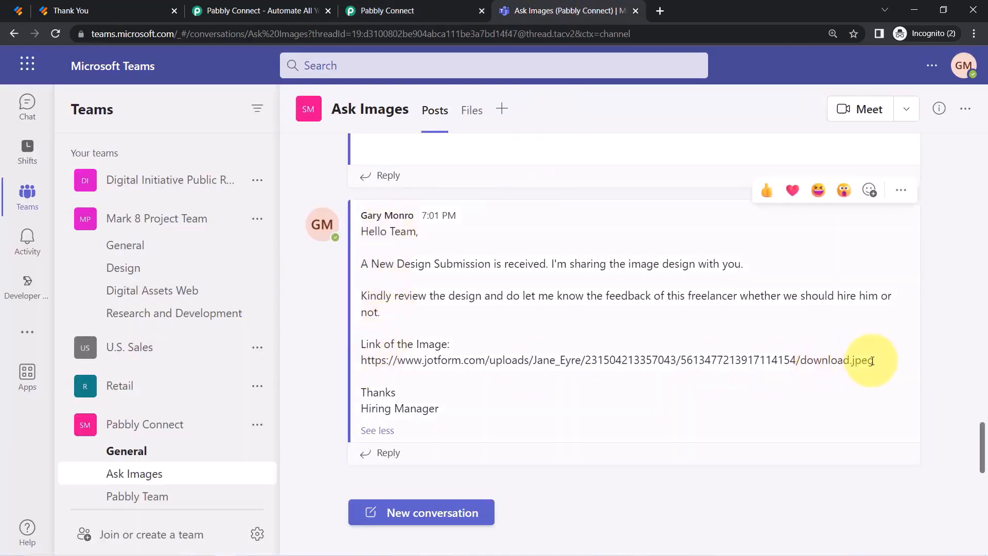
Open the image link from the posted Teams message in a new private tab.
{"action": "left_click_drag", "start_coordinate": [873, 361], "coordinate": [368, 360]}
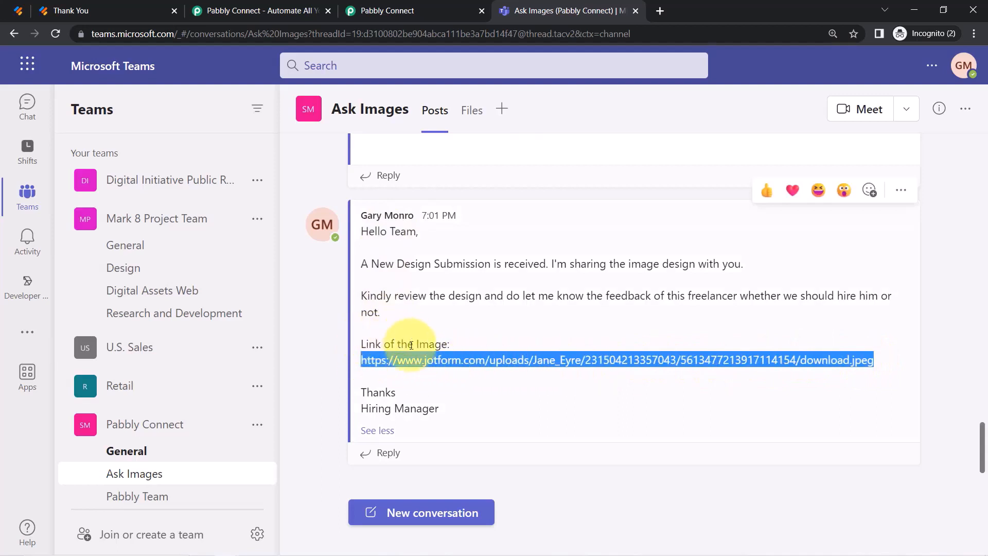
{"action": "key", "text": "ctrl+c"}
{"action": "key", "text": "ctrl+t"}
{"action": "key", "text": "ctrl+v"}
{"action": "left_click_drag", "start_coordinate": [373, 382], "coordinate": [371, 374]}
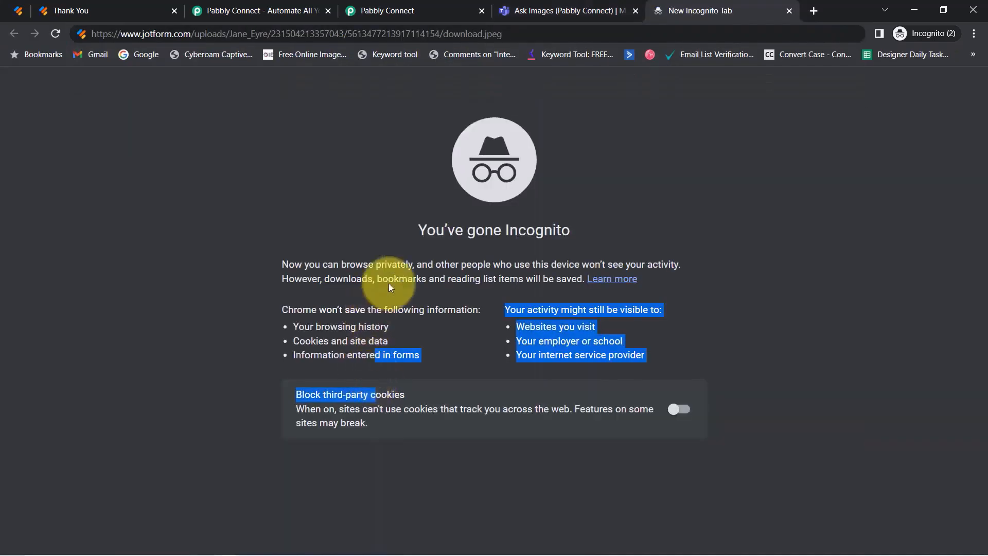
{"action": "left_click", "coordinate": [506, 35]}
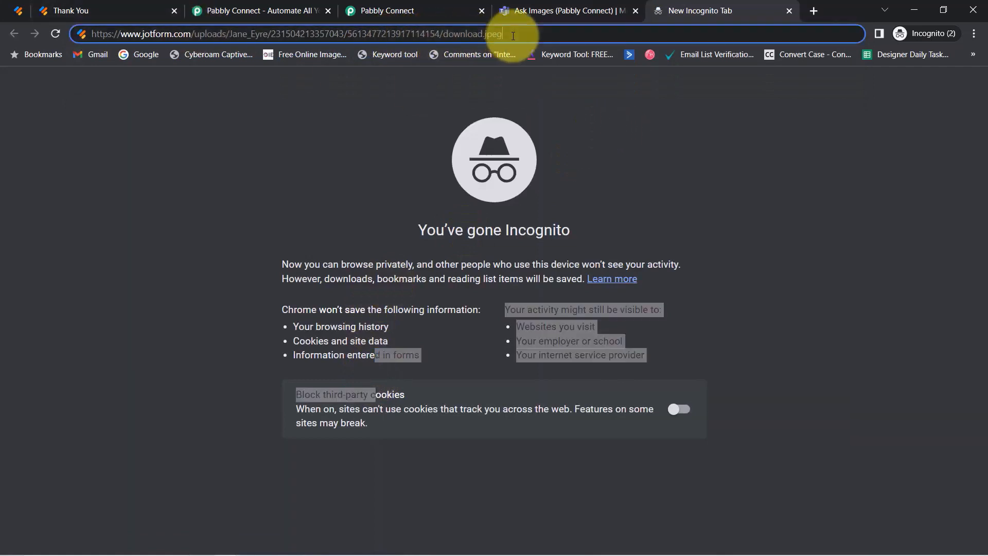
{"action": "key", "text": "Return"}
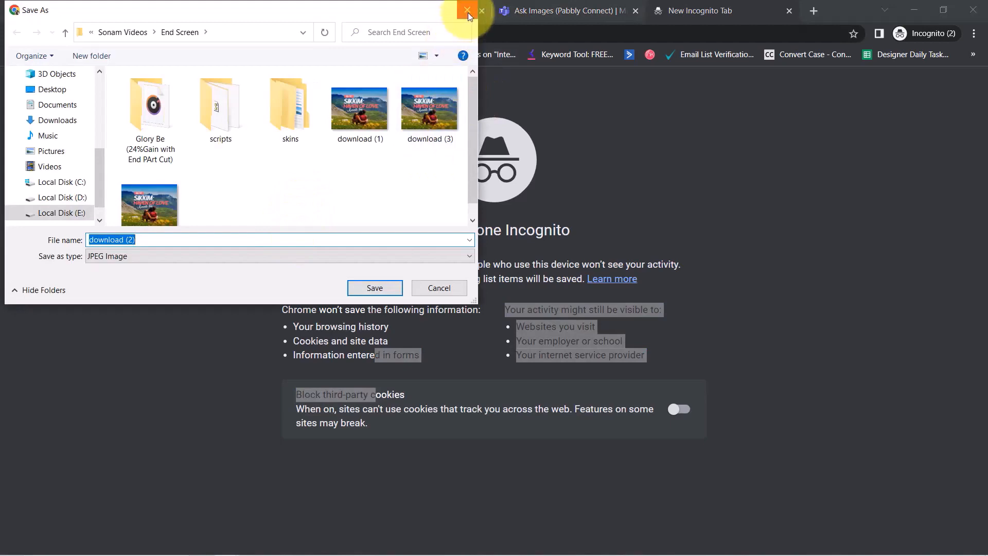
Cancel the image download, close that tab and go back to Pabbly Connect.
{"action": "left_click", "coordinate": [468, 10]}
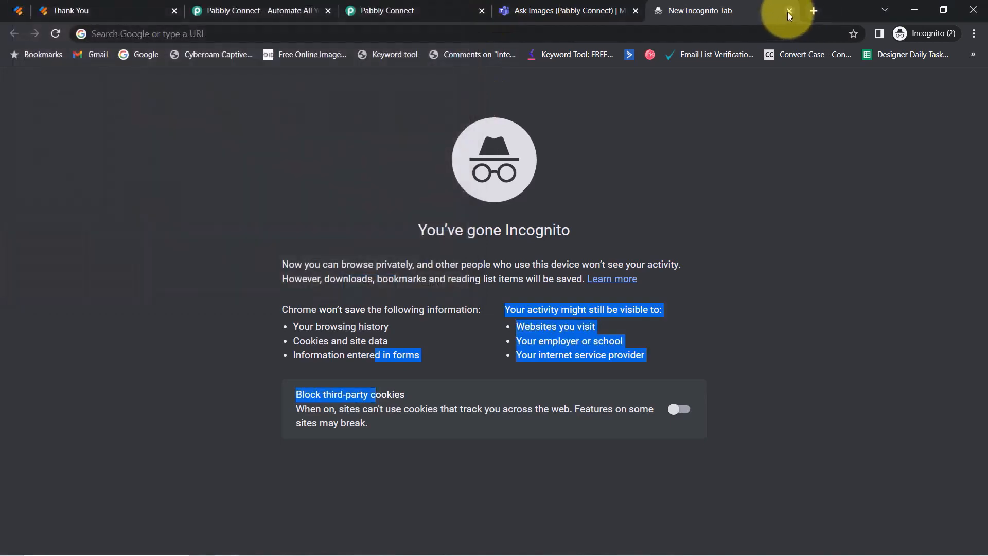
{"action": "left_click", "coordinate": [790, 10]}
{"action": "left_click", "coordinate": [417, 11]}
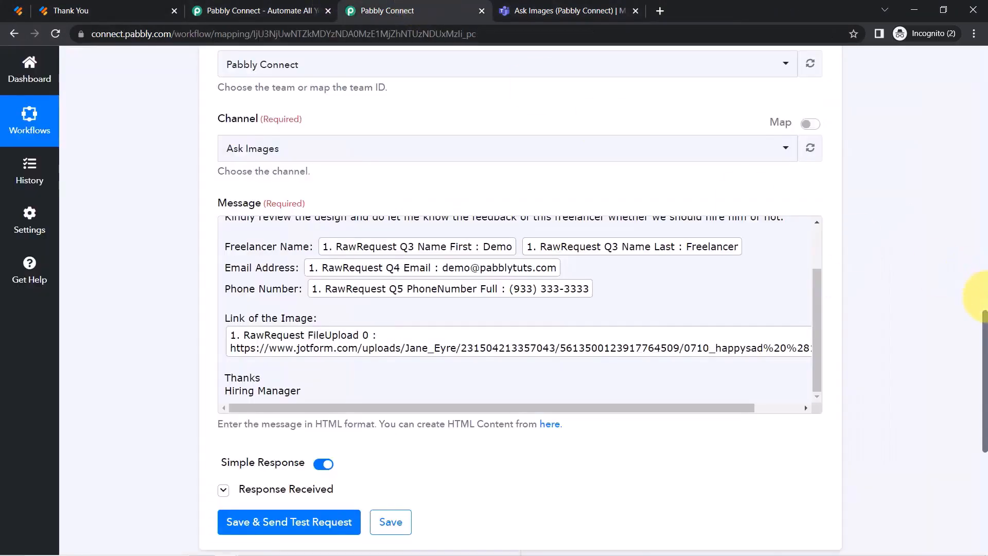
Check the 'HTML Format' workflow title and Teams message mapping, then view the Ask Images channel.
{"action": "left_click_drag", "start_coordinate": [985, 329], "coordinate": [967, 31]}
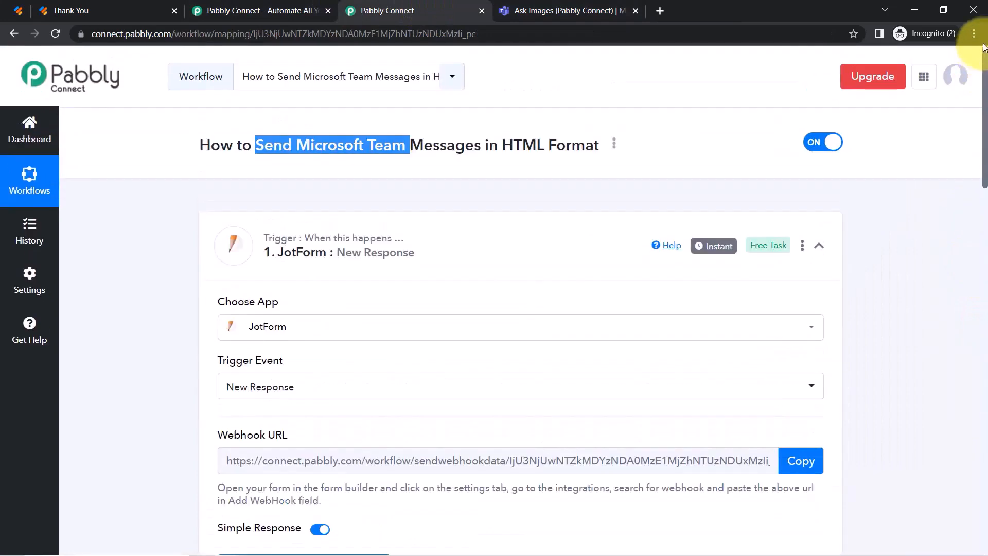
{"action": "left_click_drag", "start_coordinate": [502, 145], "coordinate": [597, 141]}
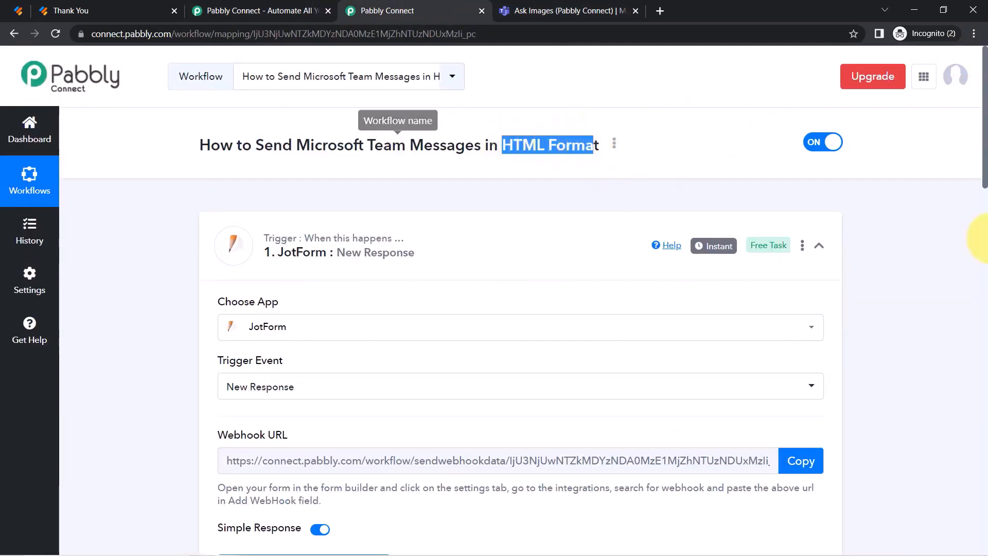
{"action": "left_click_drag", "start_coordinate": [983, 142], "coordinate": [971, 413]}
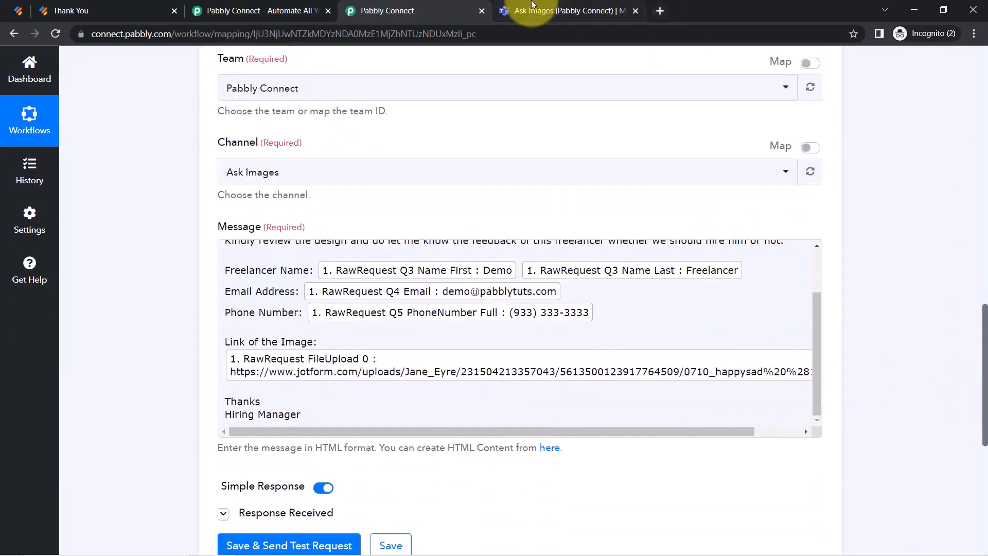
{"action": "left_click", "coordinate": [533, 10]}
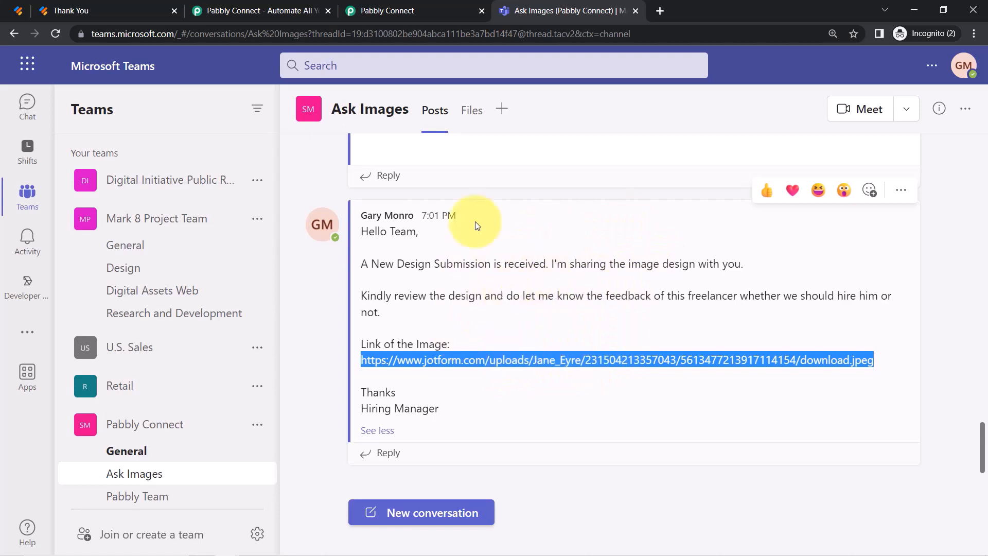
Reload the JotForm Thank You page for a blank form, then view the Ask Images channel.
{"action": "left_click", "coordinate": [101, 9]}
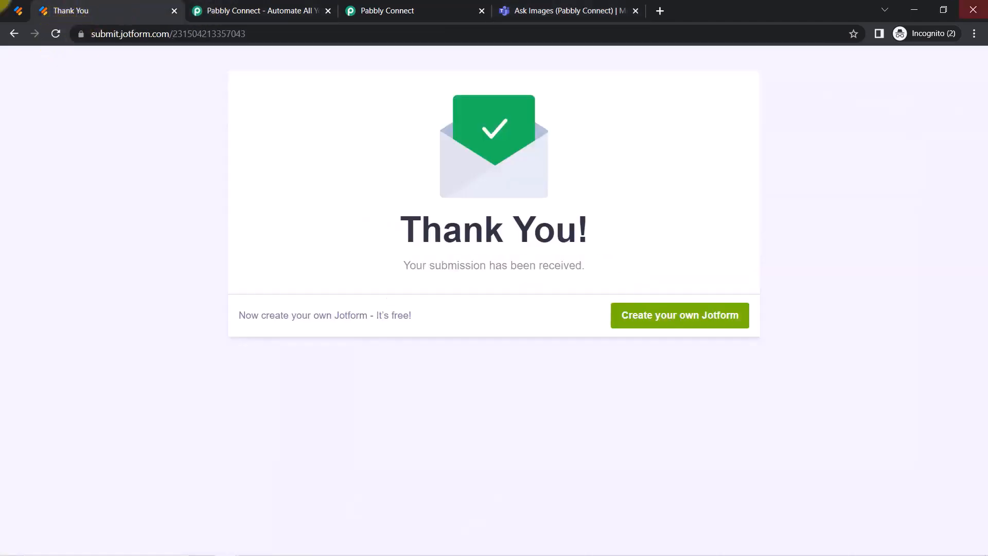
{"action": "left_click", "coordinate": [55, 35]}
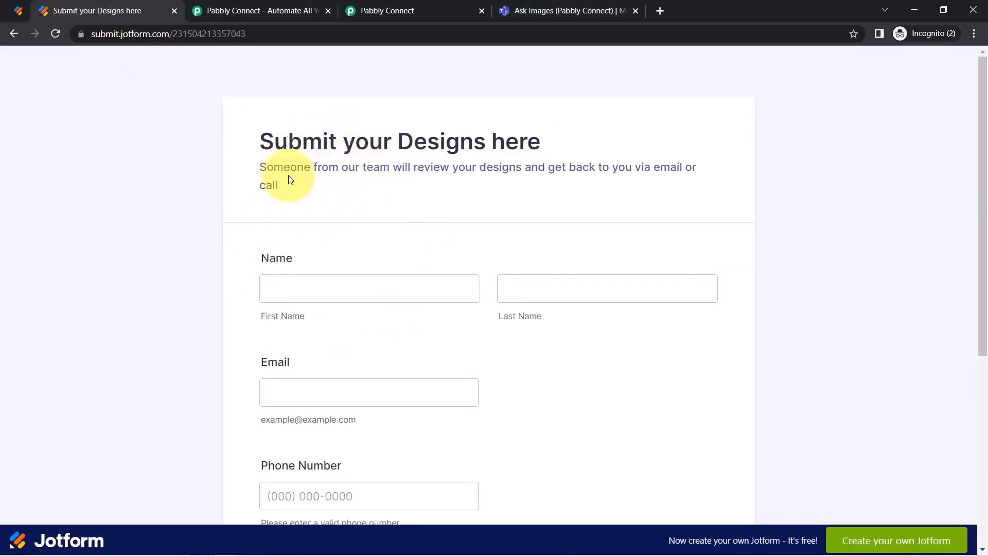
{"action": "left_click", "coordinate": [540, 10]}
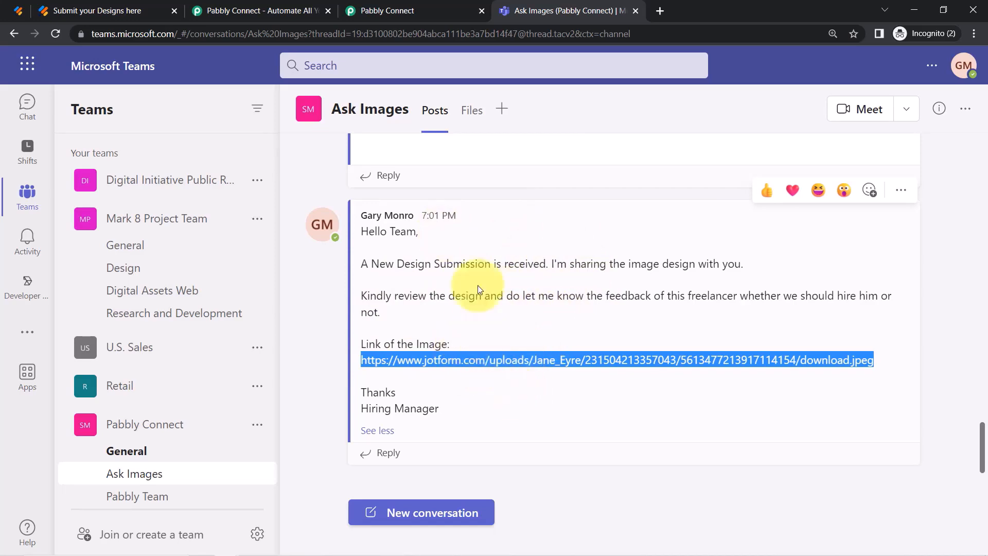
Expand the JotForm trigger's Response Received data and check the submitted email and phone values.
{"action": "left_click", "coordinate": [393, 4]}
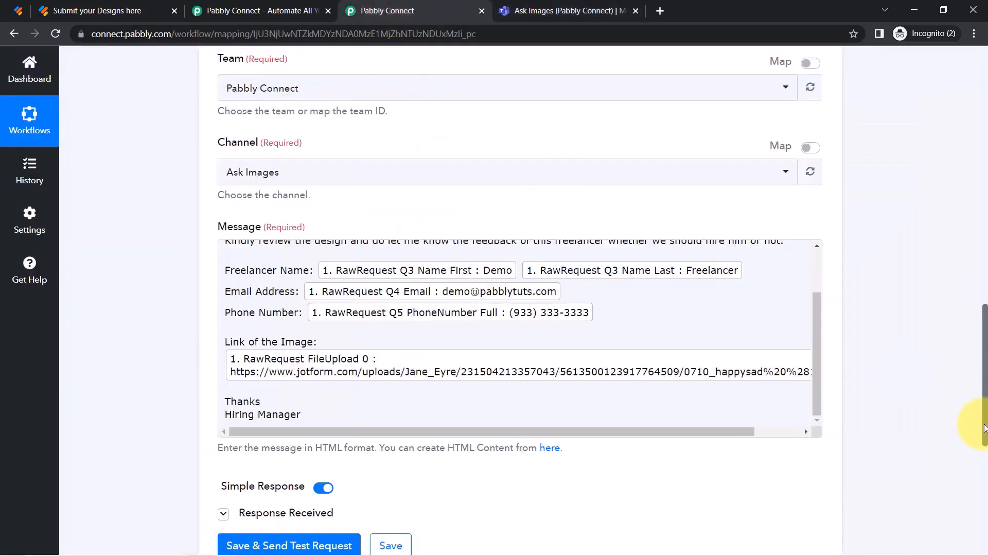
{"action": "left_click_drag", "start_coordinate": [985, 425], "coordinate": [982, 211]}
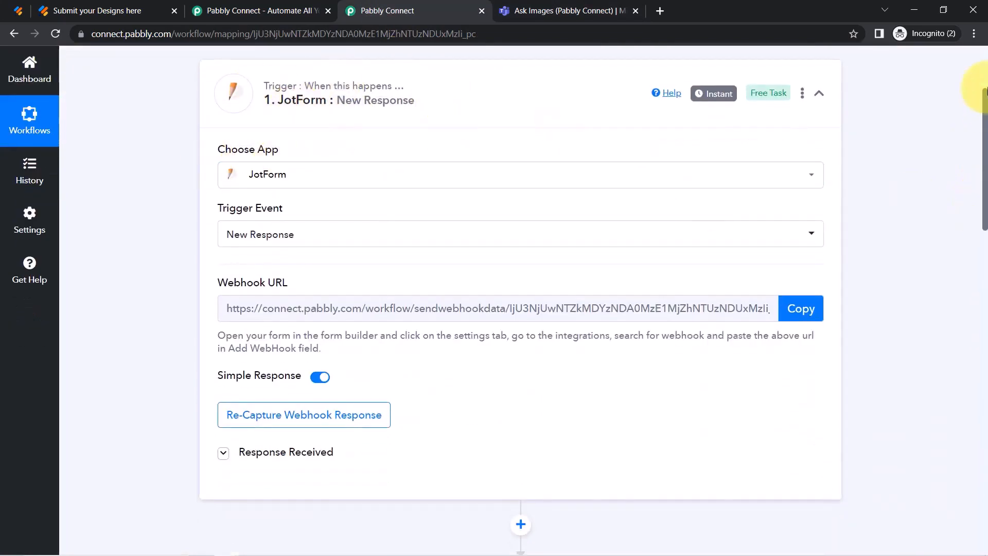
{"action": "left_click_drag", "start_coordinate": [985, 103], "coordinate": [977, 174]}
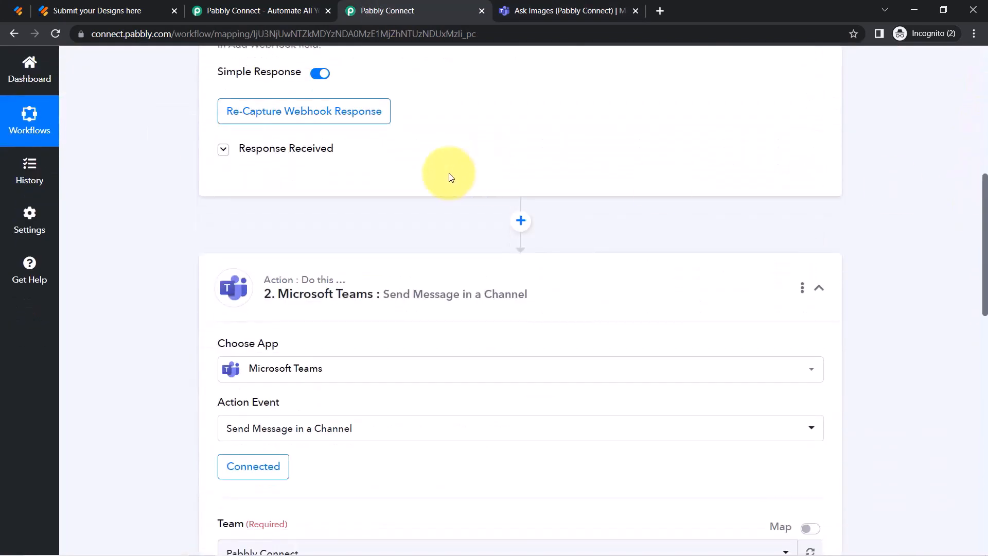
{"action": "left_click", "coordinate": [305, 149]}
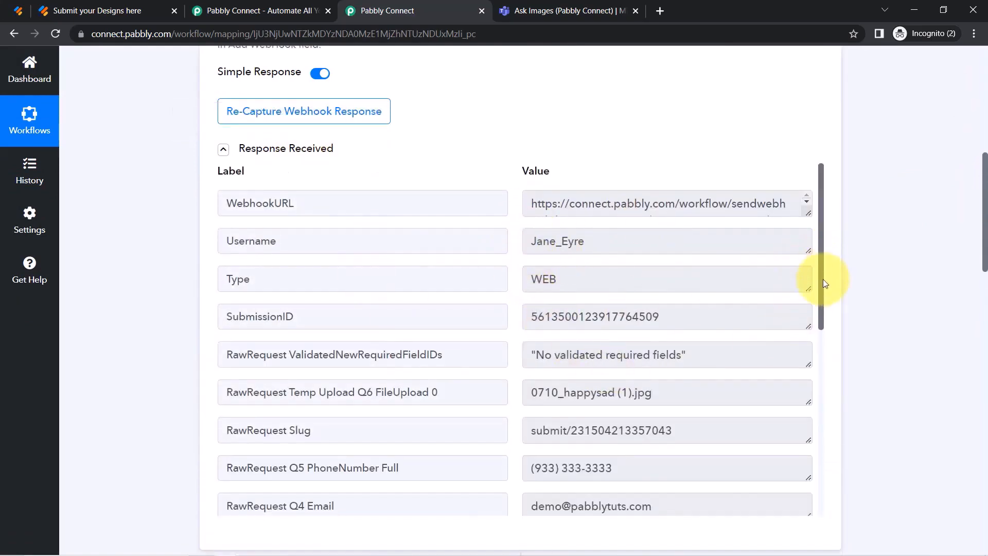
{"action": "left_click_drag", "start_coordinate": [826, 276], "coordinate": [825, 380]}
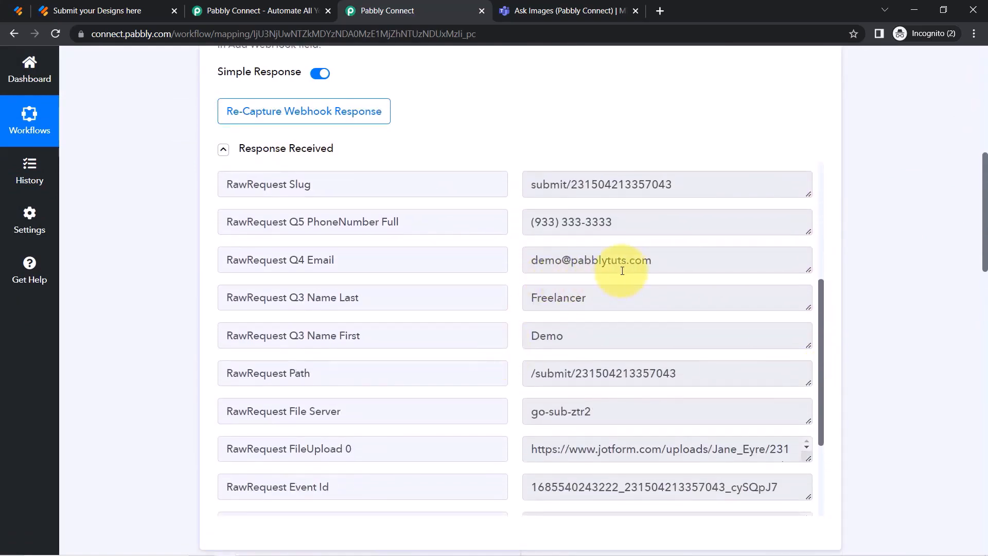
{"action": "left_click_drag", "start_coordinate": [621, 261], "coordinate": [537, 261]}
{"action": "left_click_drag", "start_coordinate": [575, 222], "coordinate": [532, 222]}
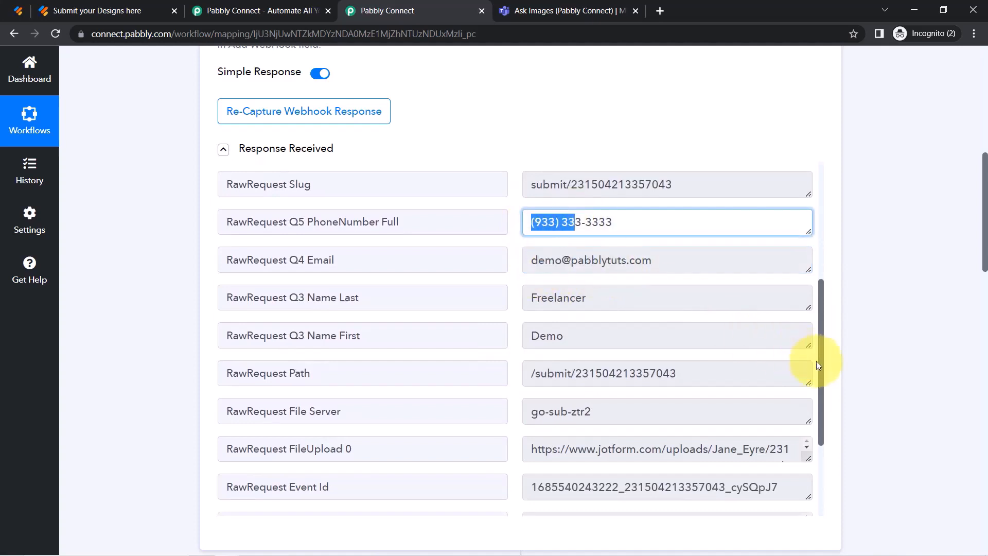
Select the full FileUpload 0 image URL and enlarge its box to show it all.
{"action": "left_click_drag", "start_coordinate": [822, 392], "coordinate": [805, 447]}
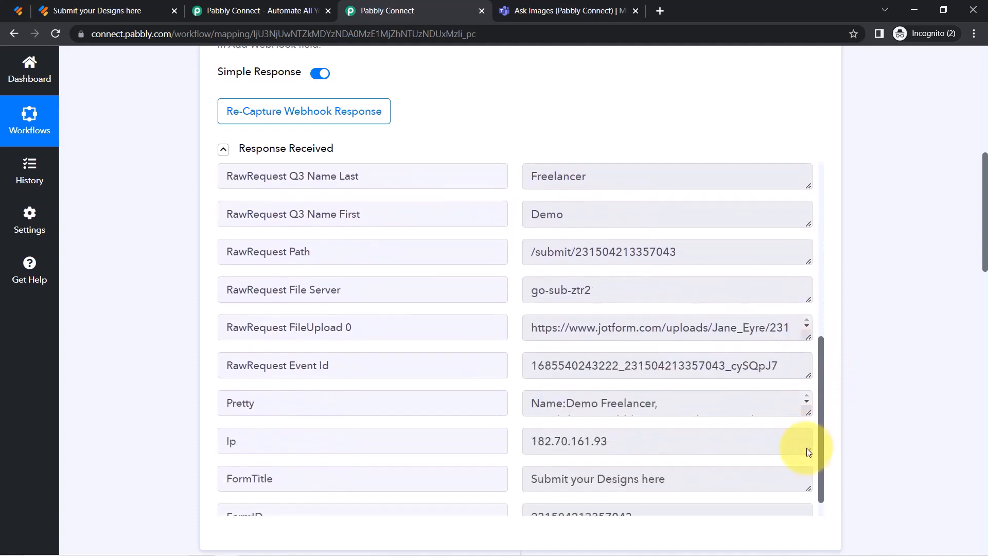
{"action": "left_click", "coordinate": [648, 311]}
{"action": "triple_click", "coordinate": [647, 310]}
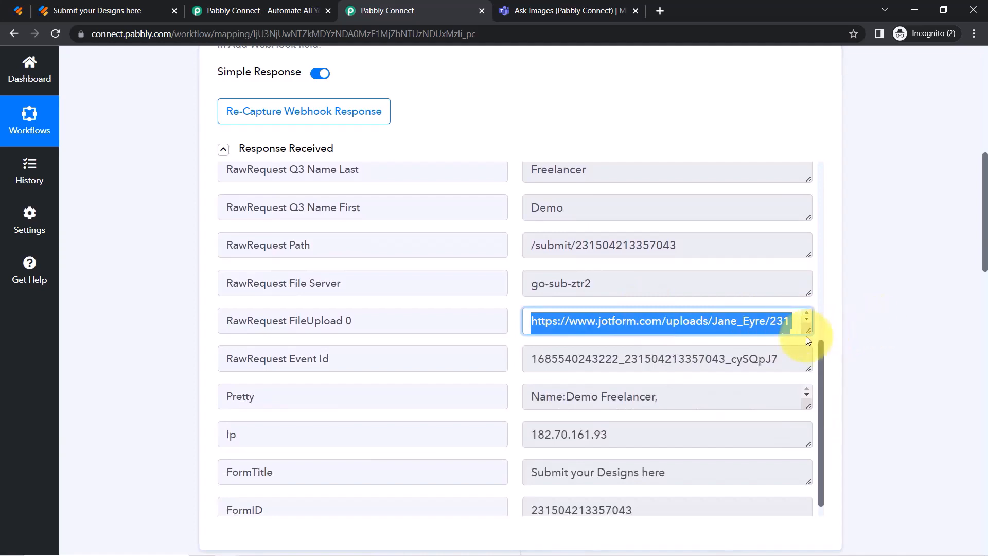
{"action": "left_click_drag", "start_coordinate": [805, 332], "coordinate": [807, 439]}
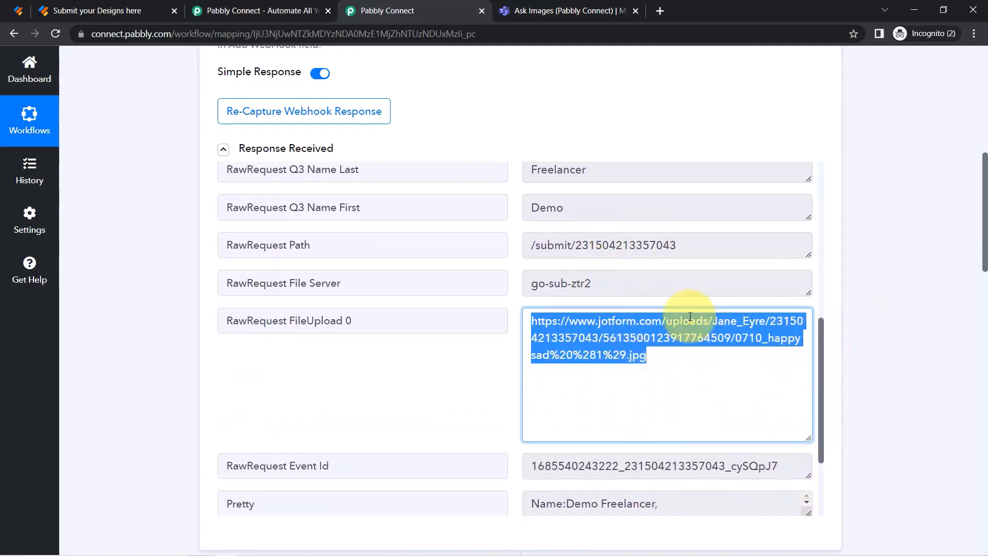
{"action": "left_click_drag", "start_coordinate": [984, 229], "coordinate": [984, 434]}
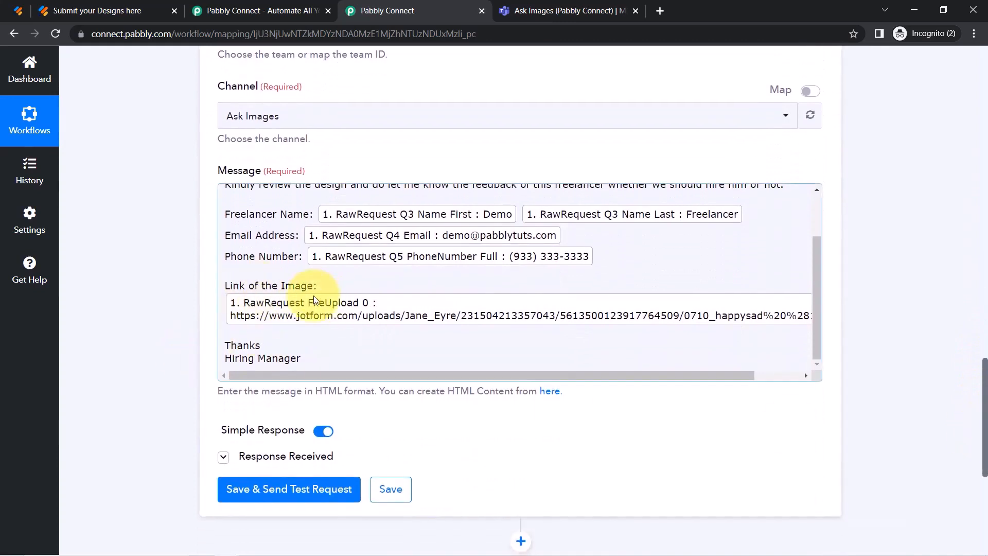
Add blank lines after 'Link of the Image:' and remove the mapped FileUpload 0 chip.
{"action": "left_click", "coordinate": [304, 301]}
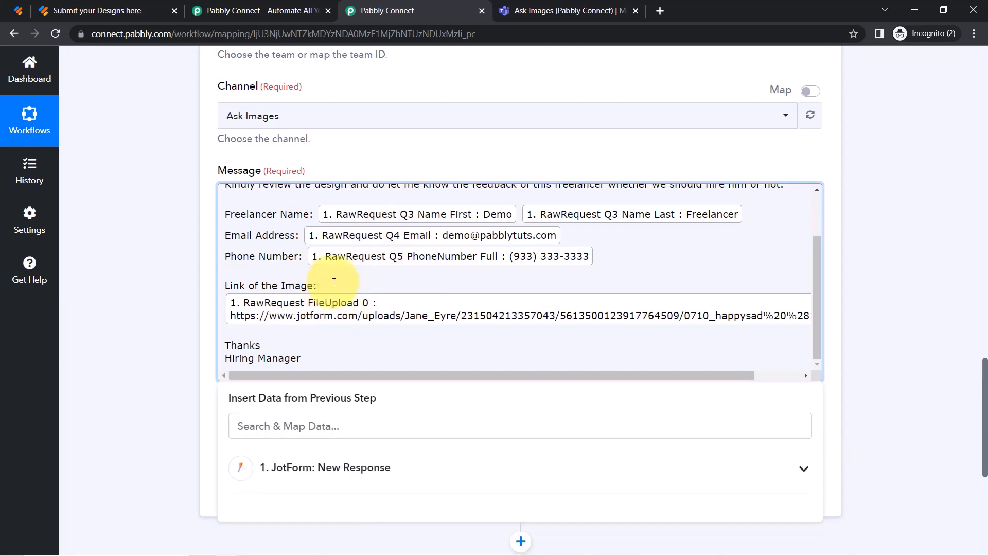
{"action": "key", "text": "Return"}
{"action": "key", "text": "Return"}
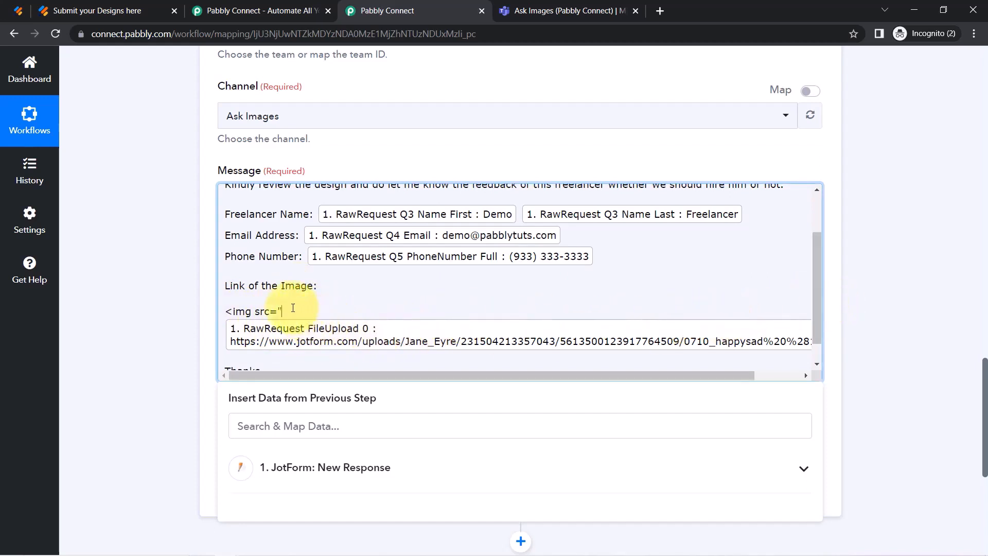
{"action": "key", "text": "Delete"}
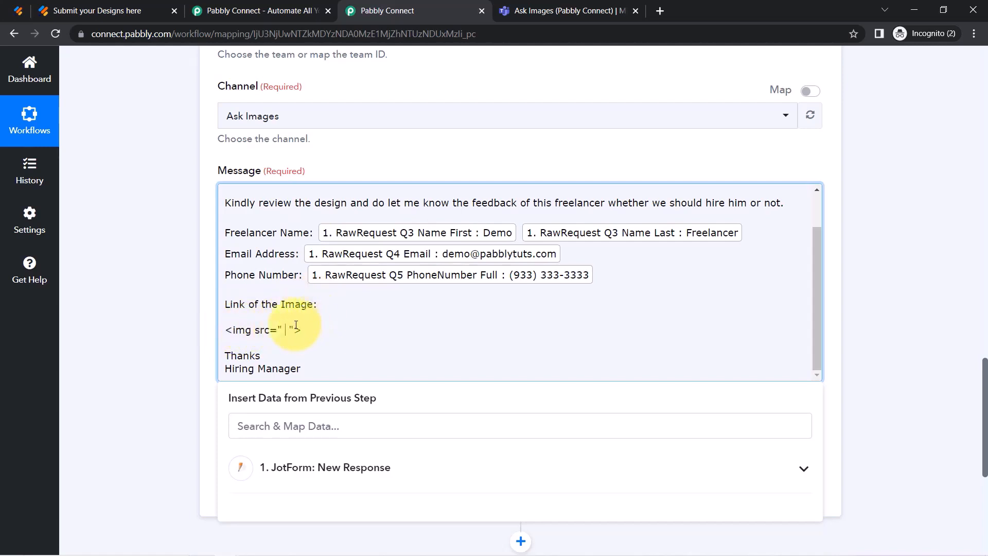
Insert FileUpload 0 inside an <img src=" "> tag via a 'jp' search, then save and send a test.
{"action": "left_click", "coordinate": [280, 427]}
{"action": "type", "text": "jpe"}
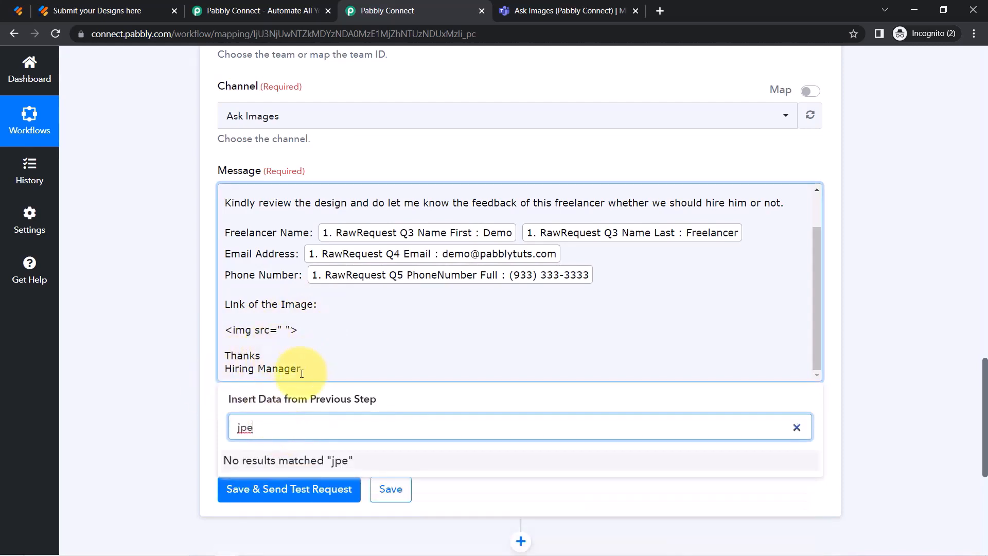
{"action": "key", "text": "BackSpace"}
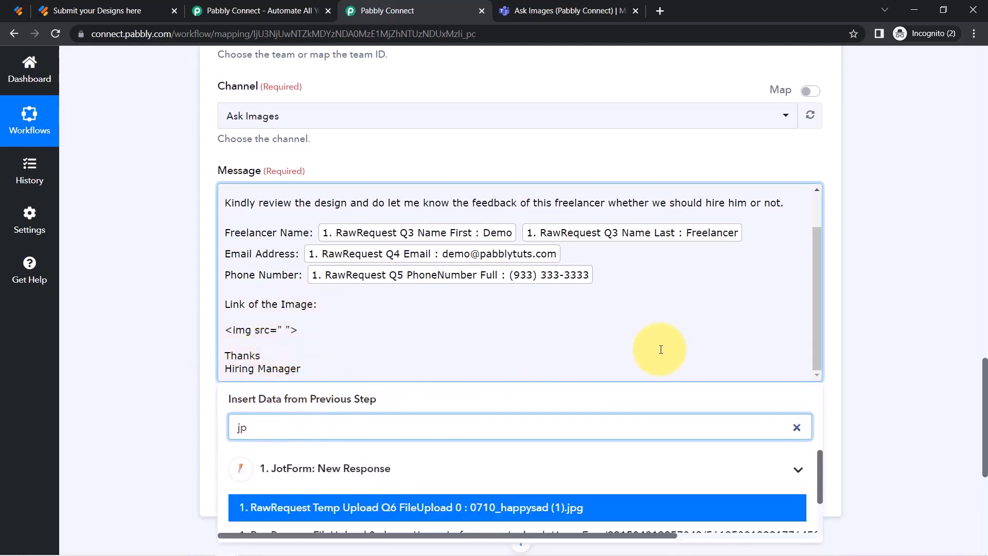
{"action": "left_click_drag", "start_coordinate": [981, 375], "coordinate": [984, 420]}
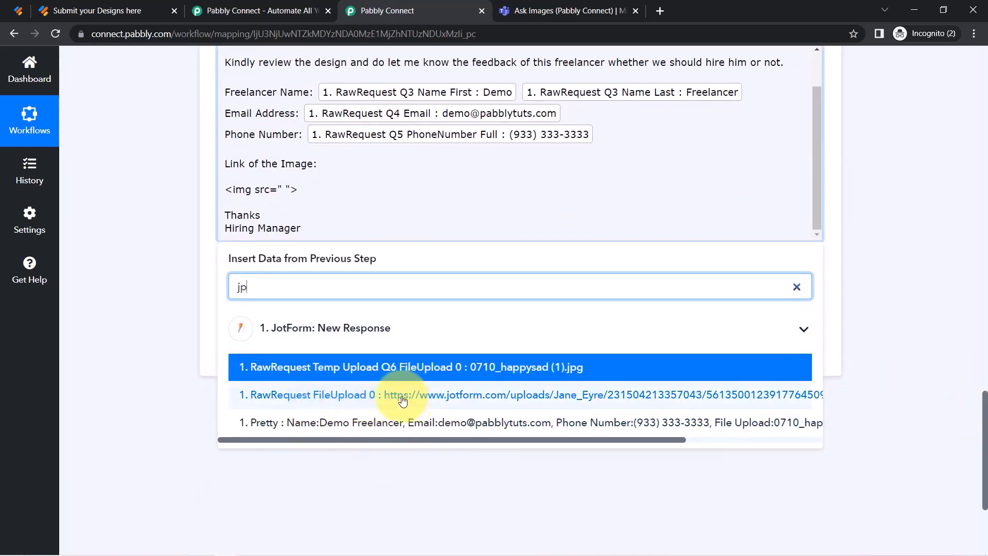
{"action": "left_click", "coordinate": [417, 396]}
{"action": "left_click", "coordinate": [248, 200]}
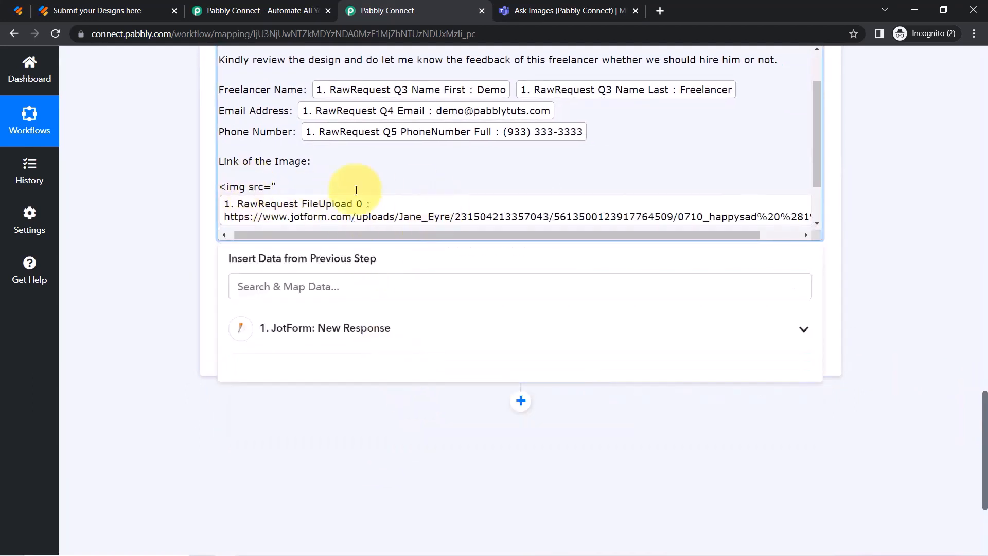
{"action": "left_click", "coordinate": [172, 267]}
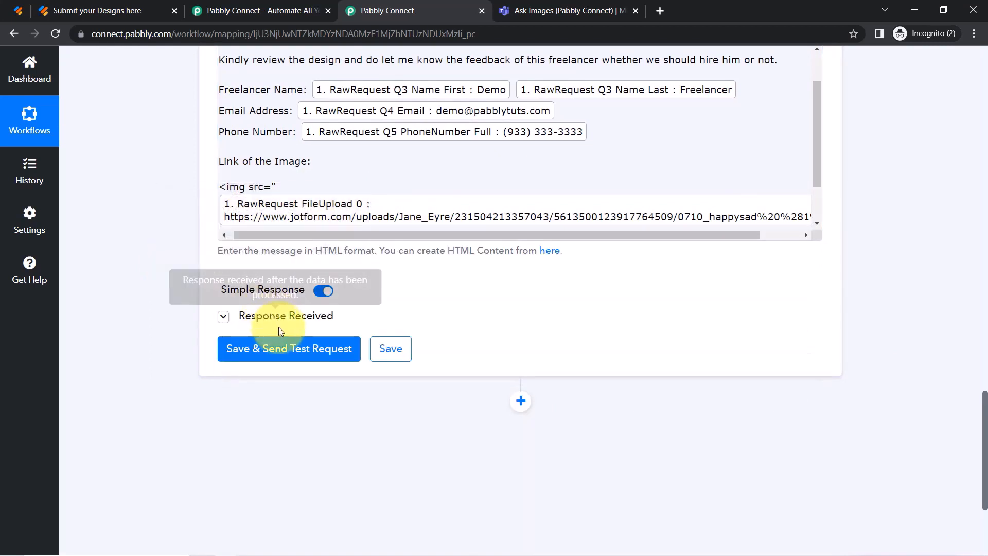
{"action": "left_click", "coordinate": [276, 348]}
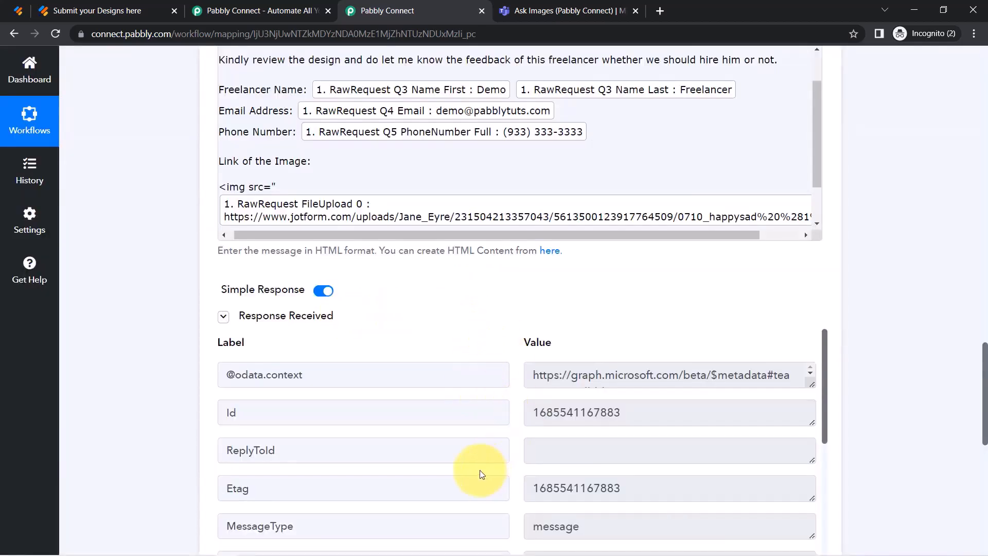
{"action": "left_click", "coordinate": [561, 6]}
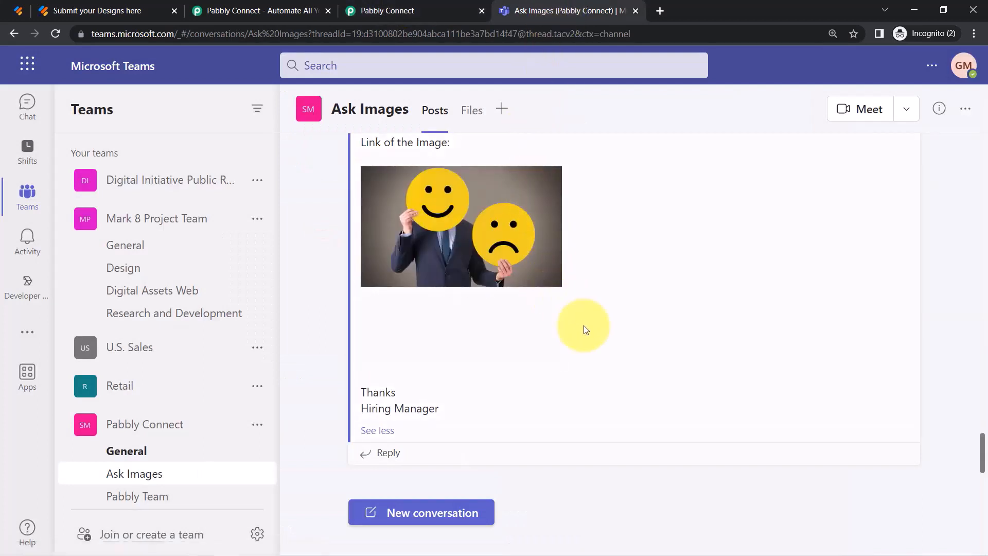
{"action": "scroll", "coordinate": [611, 335], "scroll_direction": "up", "scroll_amount": 1}
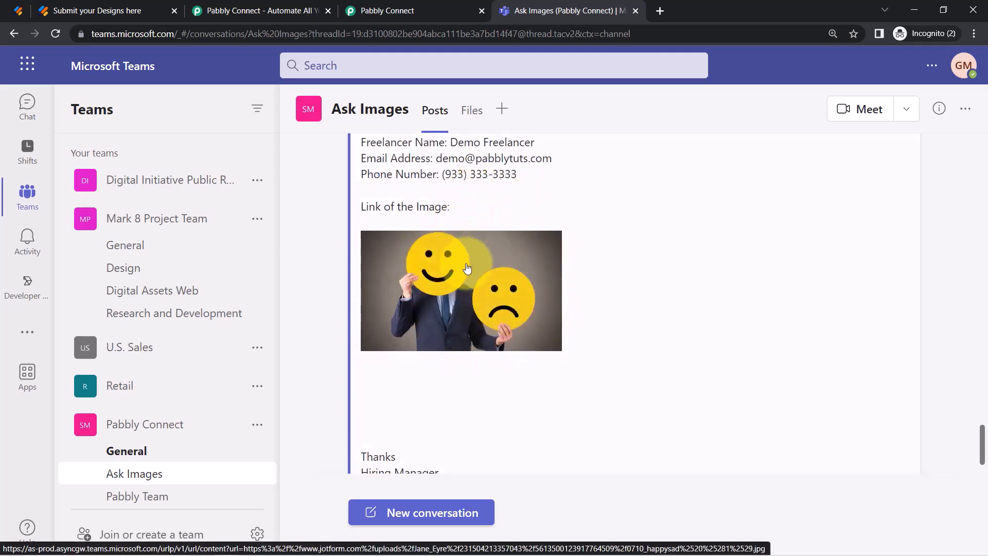
{"action": "scroll", "coordinate": [481, 224], "scroll_direction": "up", "scroll_amount": 3}
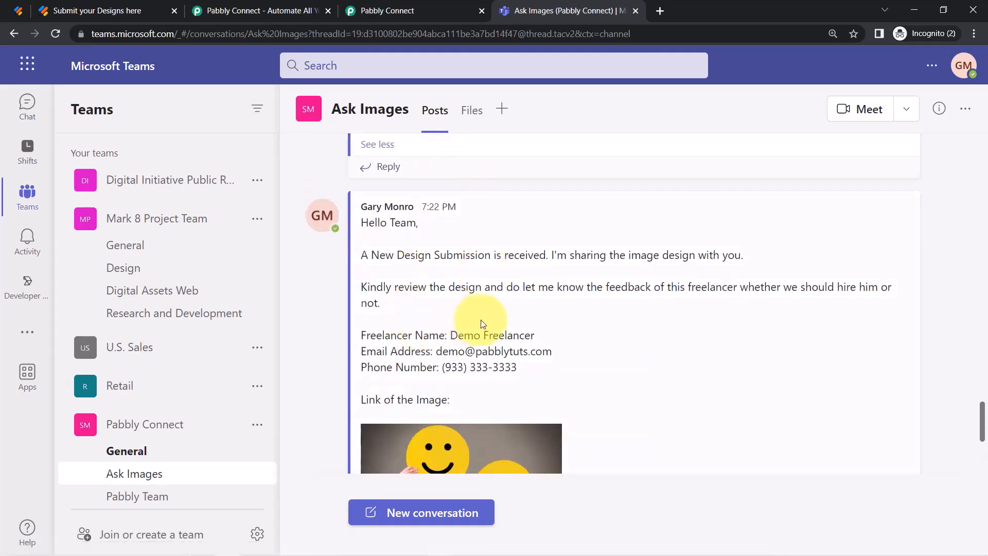
{"action": "scroll", "coordinate": [483, 323], "scroll_direction": "down", "scroll_amount": 3}
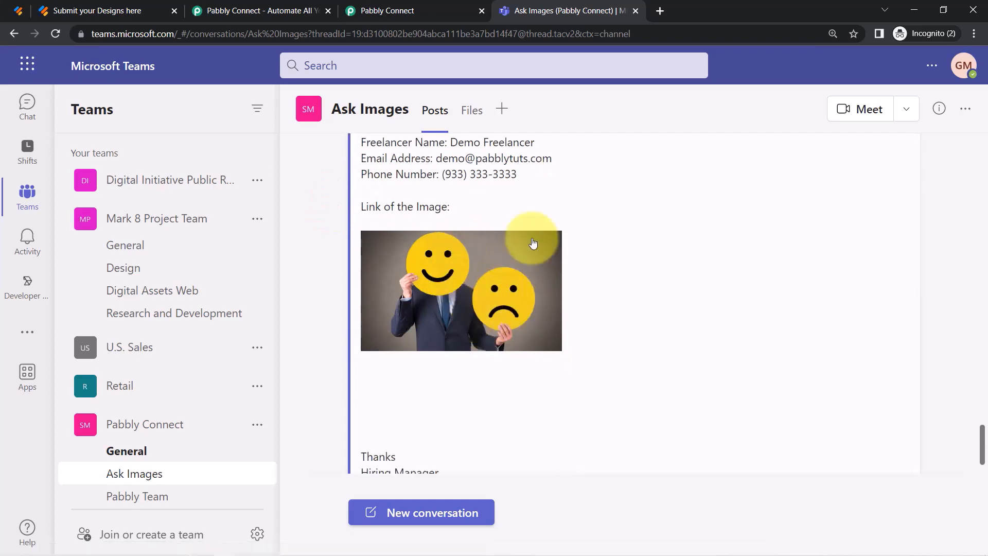
{"action": "left_click", "coordinate": [422, 10]}
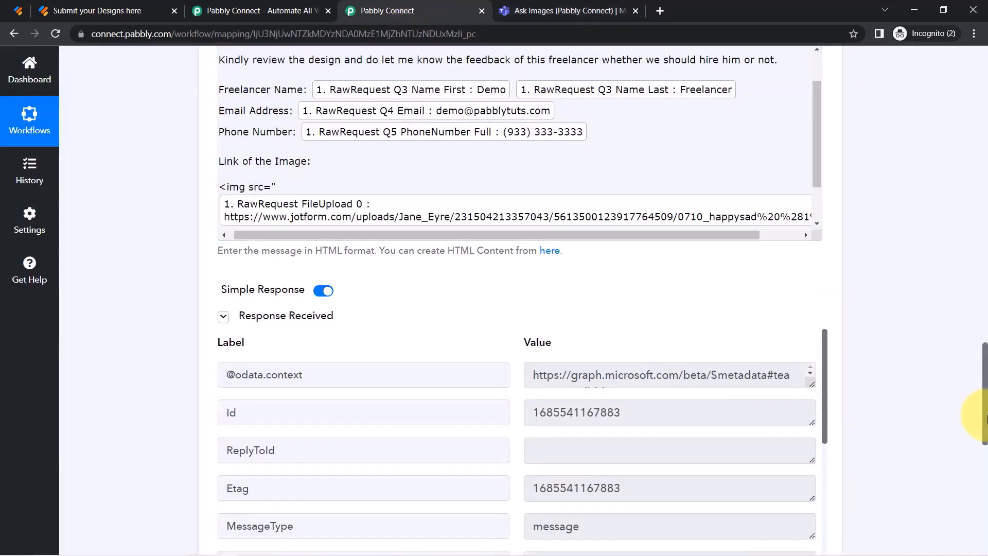
Load the FileUpload 0 image URL in a new tab, save the happysad image, and view it.
{"action": "left_click_drag", "start_coordinate": [984, 417], "coordinate": [816, 235]}
{"action": "left_click", "coordinate": [661, 290]}
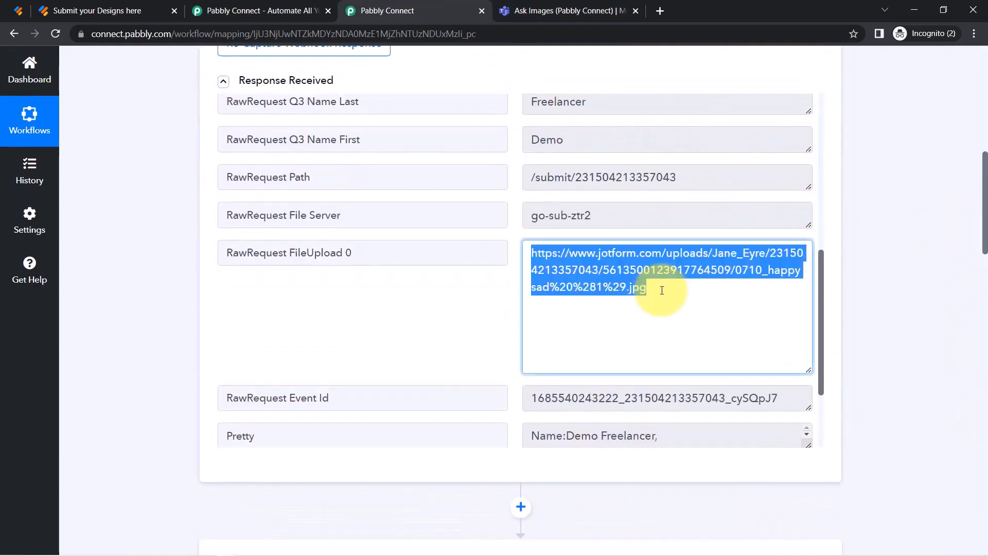
{"action": "key", "text": "ctrl+c"}
{"action": "key", "text": "ctrl+t"}
{"action": "key", "text": "ctrl+v"}
{"action": "key", "text": "Return"}
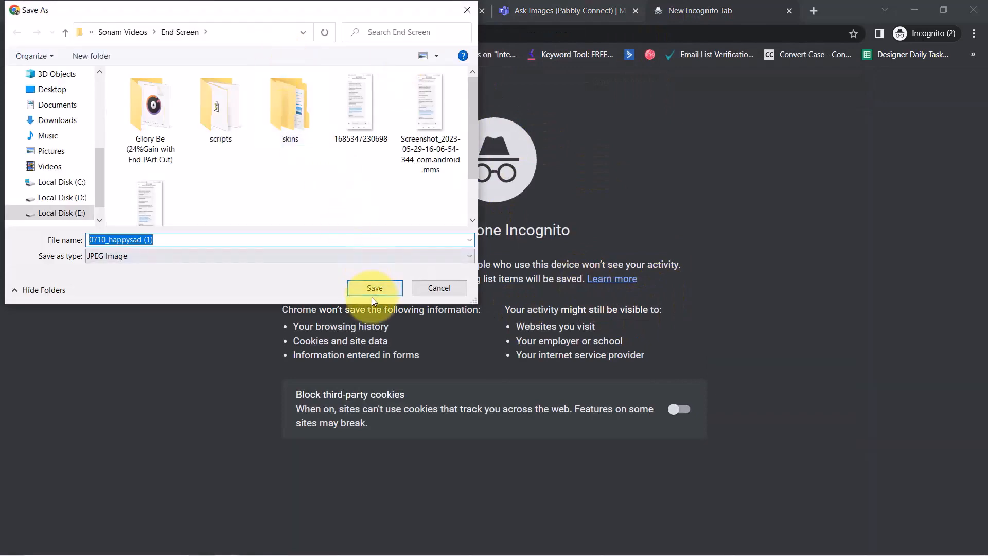
{"action": "left_click", "coordinate": [369, 289]}
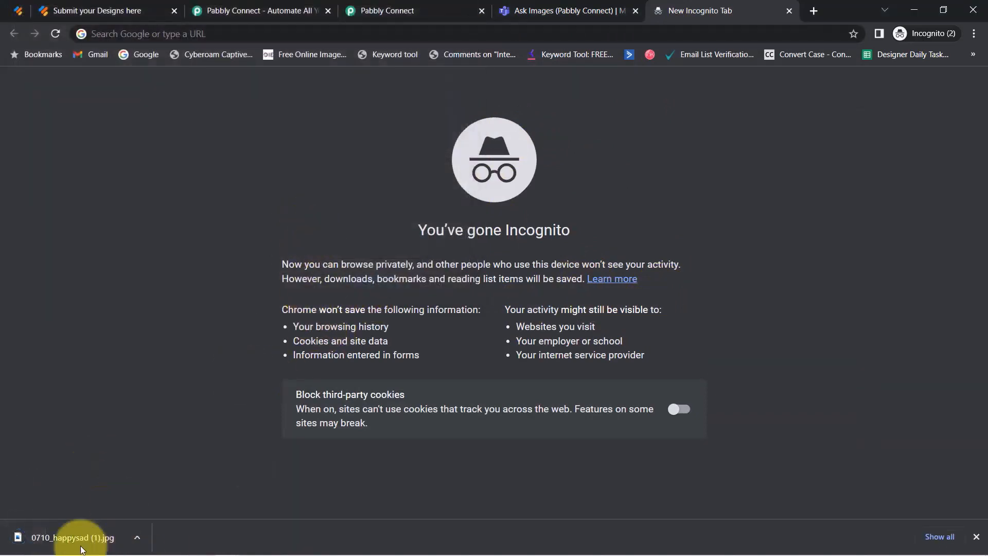
{"action": "left_click", "coordinate": [47, 538]}
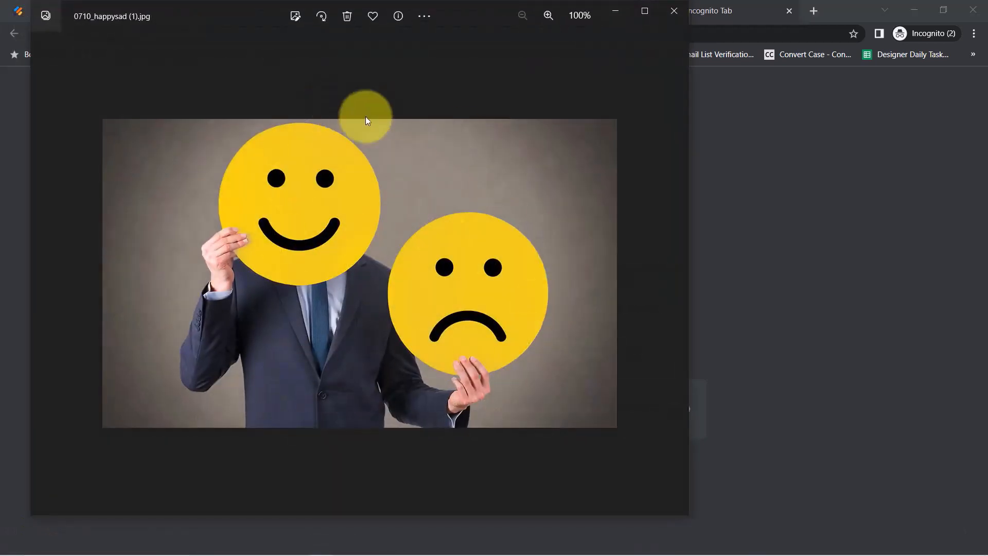
{"action": "left_click", "coordinate": [671, 11]}
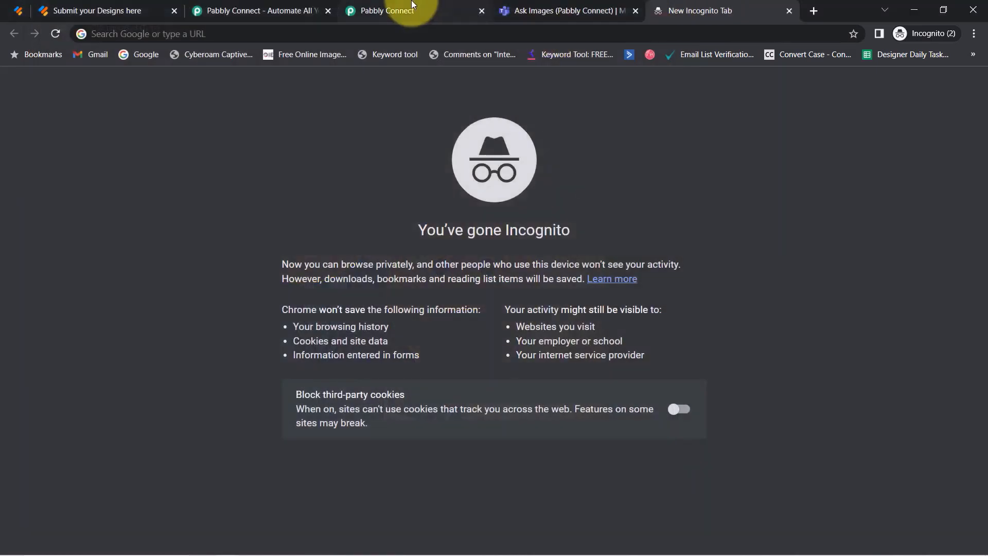
Compare the Teams message's image link with the Ask Images post, opening the posted image full size.
{"action": "left_click", "coordinate": [411, 6]}
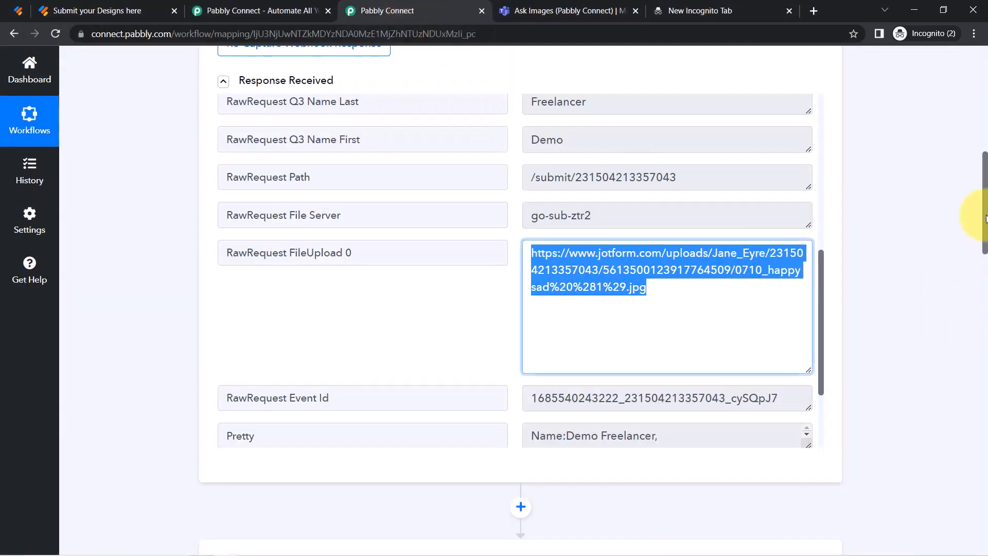
{"action": "left_click_drag", "start_coordinate": [985, 219], "coordinate": [964, 392]}
{"action": "left_click", "coordinate": [322, 341]}
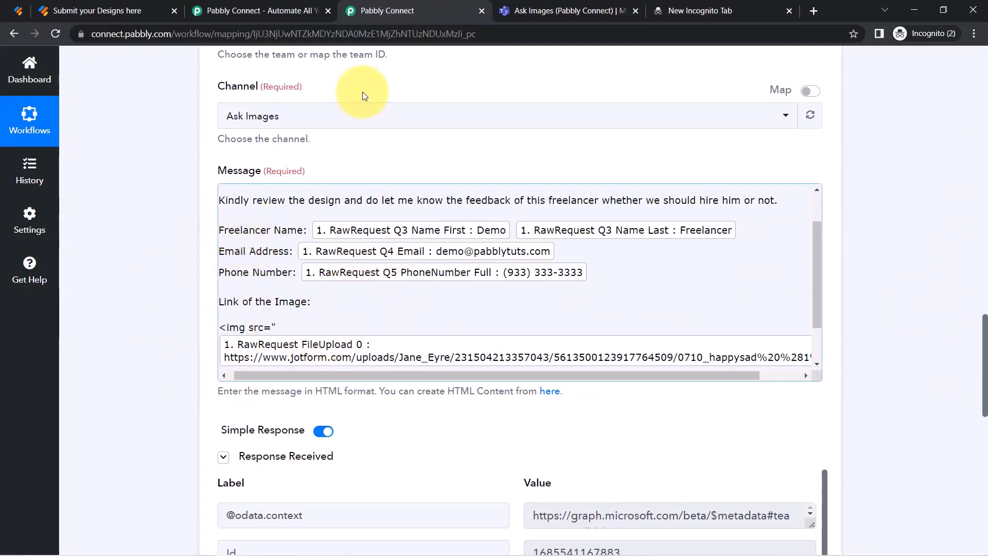
{"action": "left_click", "coordinate": [530, 10]}
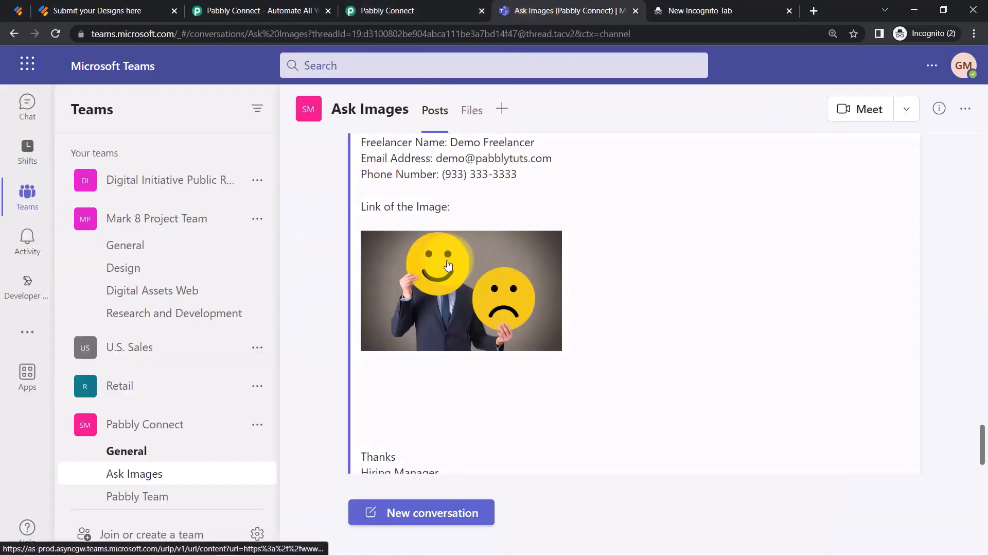
{"action": "left_click", "coordinate": [535, 253]}
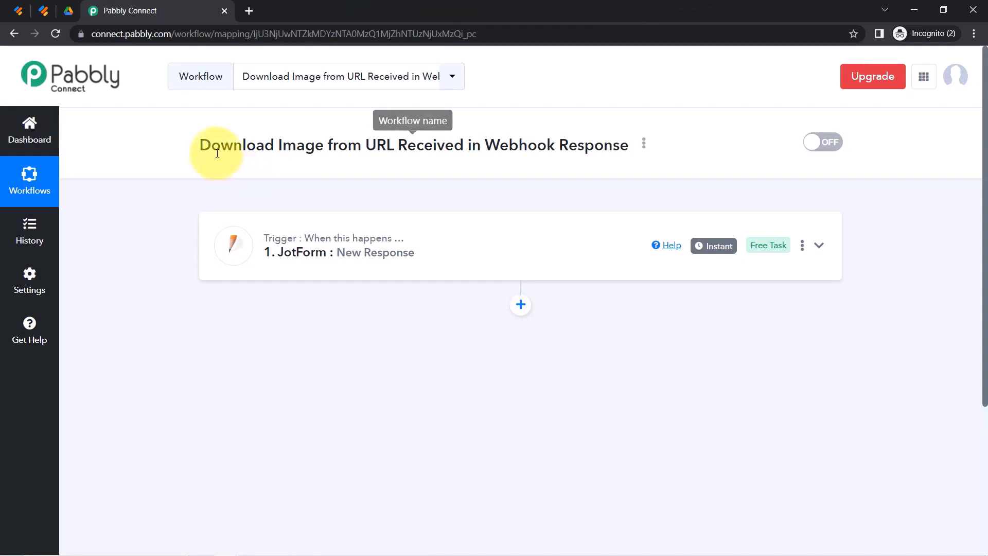
Open the JotForm trigger settings and expand its Response Received data.
{"action": "left_click_drag", "start_coordinate": [211, 146], "coordinate": [474, 145]}
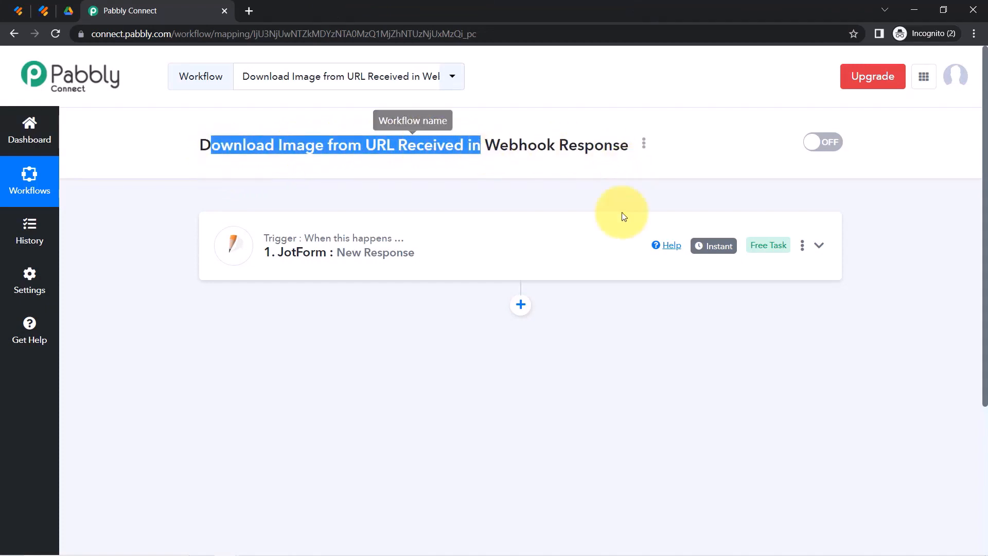
{"action": "left_click", "coordinate": [563, 258]}
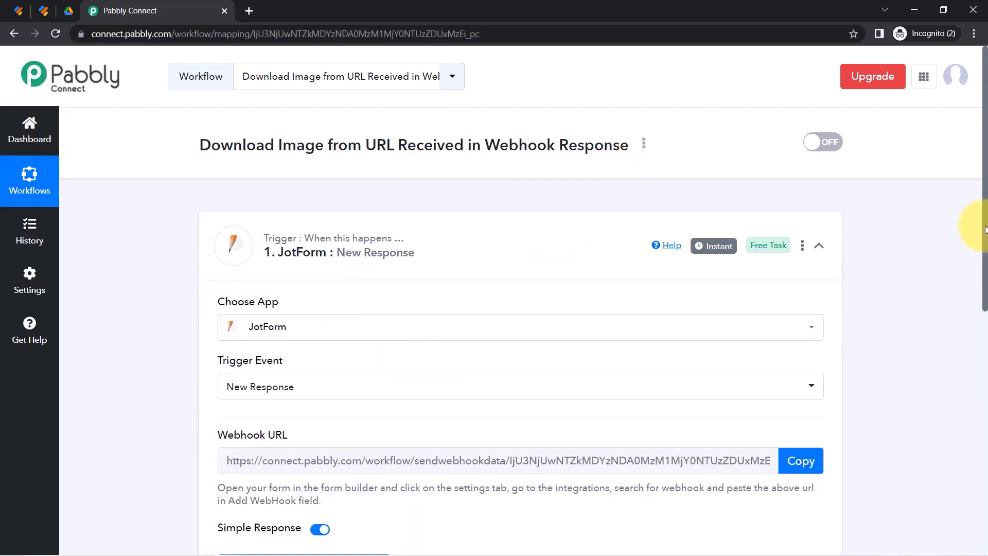
{"action": "left_click_drag", "start_coordinate": [984, 227], "coordinate": [964, 359]}
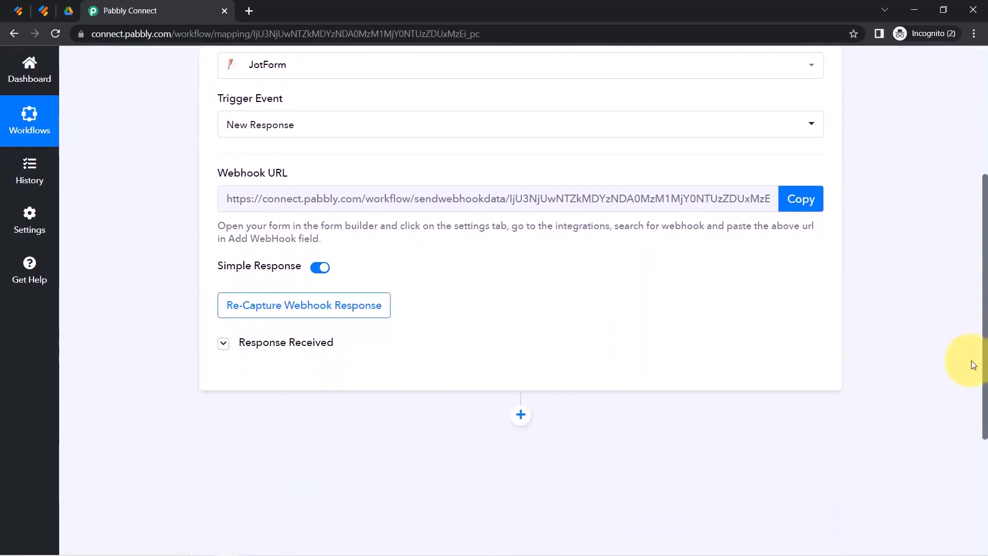
{"action": "left_click", "coordinate": [249, 332]}
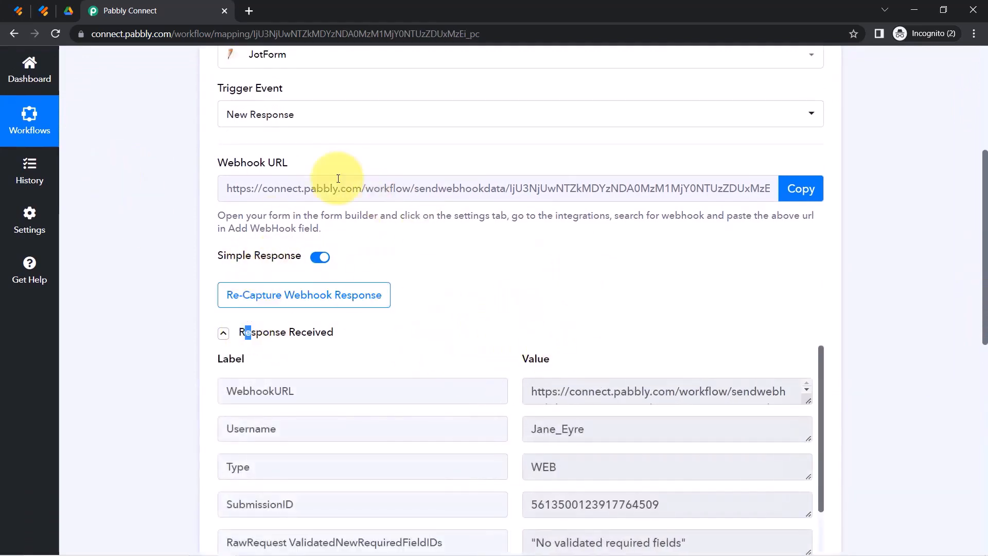
Copy the RawRequest FileUpload 0 image URL and load it in a new incognito tab.
{"action": "left_click_drag", "start_coordinate": [985, 190], "coordinate": [977, 283]}
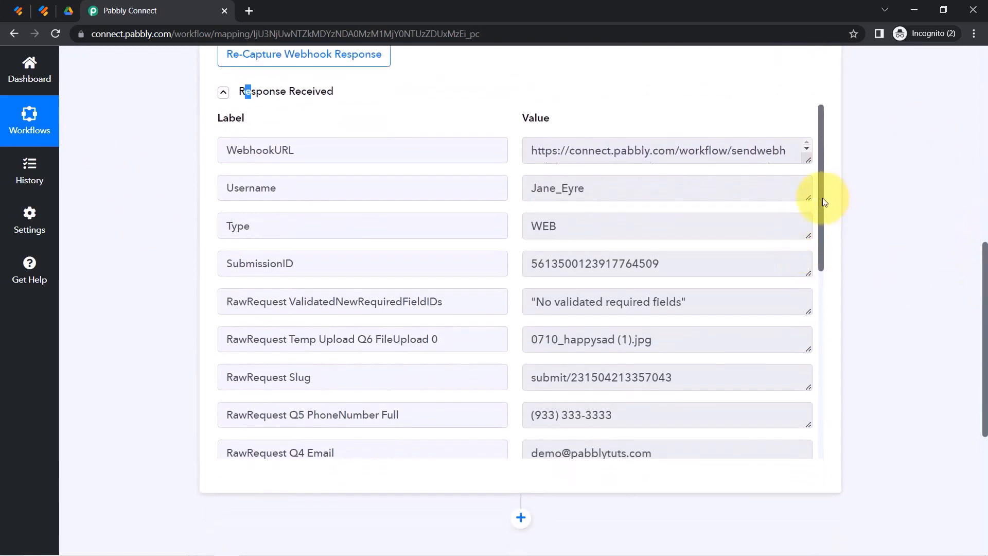
{"action": "left_click_drag", "start_coordinate": [823, 197], "coordinate": [817, 359]}
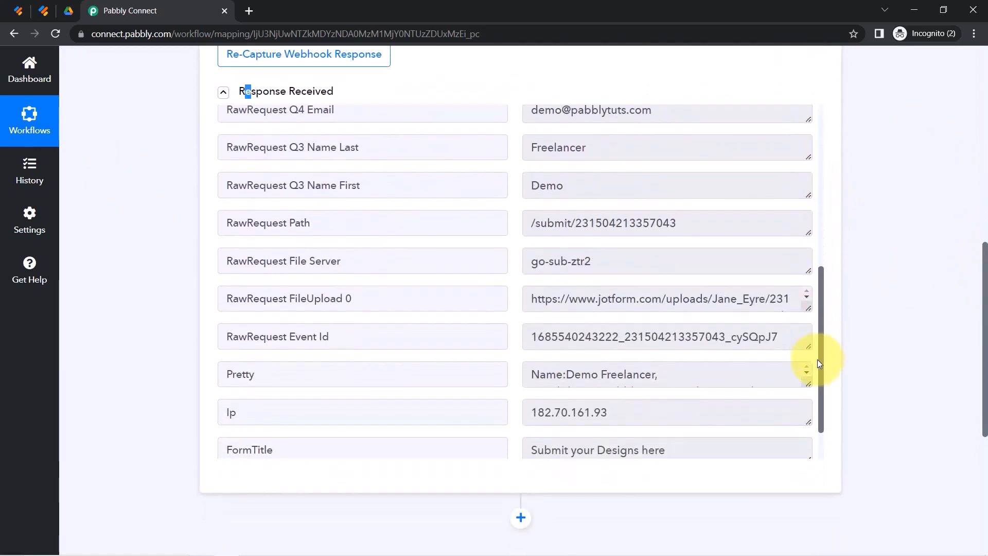
{"action": "left_click_drag", "start_coordinate": [535, 299], "coordinate": [693, 300]}
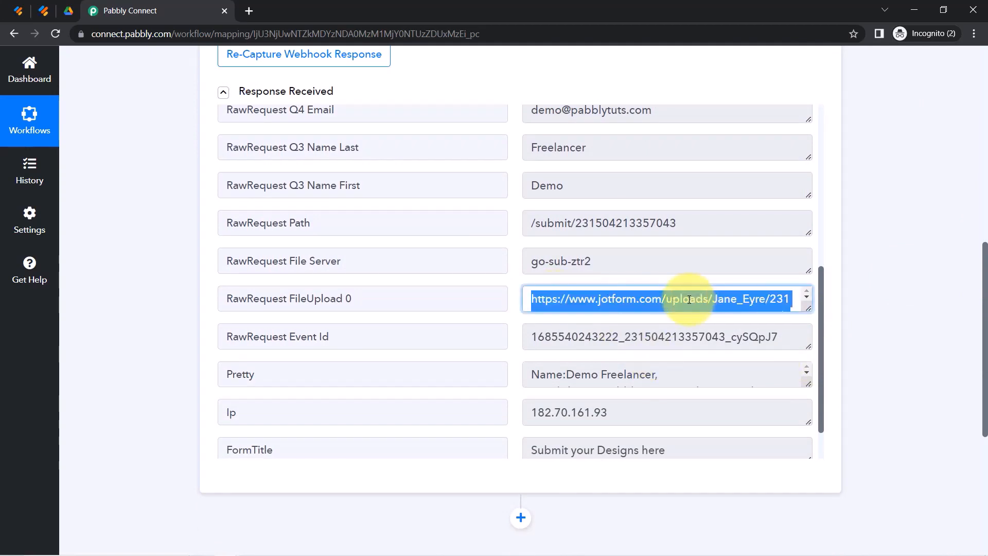
{"action": "key", "text": "ctrl+c"}
{"action": "key", "text": "ctrl+t"}
{"action": "key", "text": "ctrl+v"}
{"action": "key", "text": "Return"}
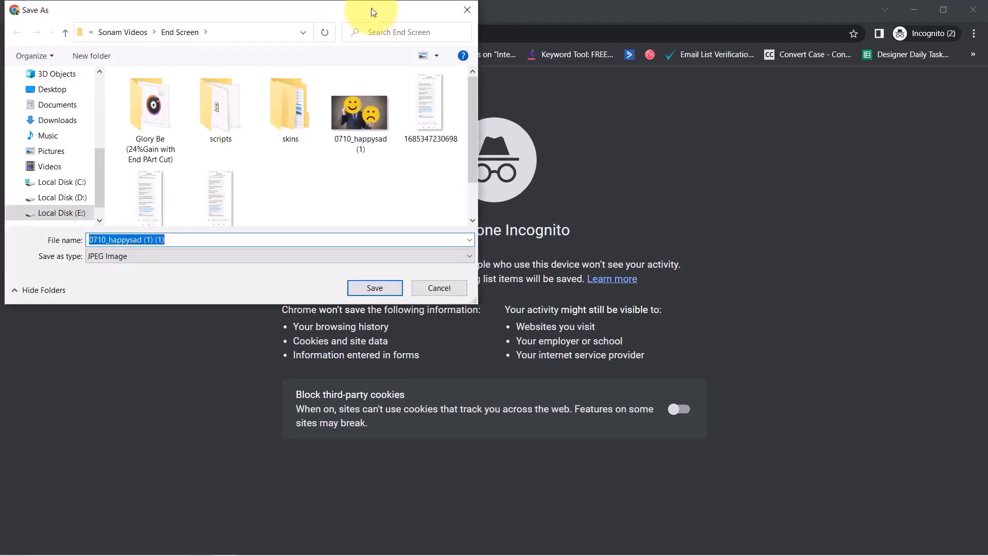
Save the image as 0710_happysad (1) (1).jpg, view it, then return to Pabbly's response data.
{"action": "left_click", "coordinate": [358, 288]}
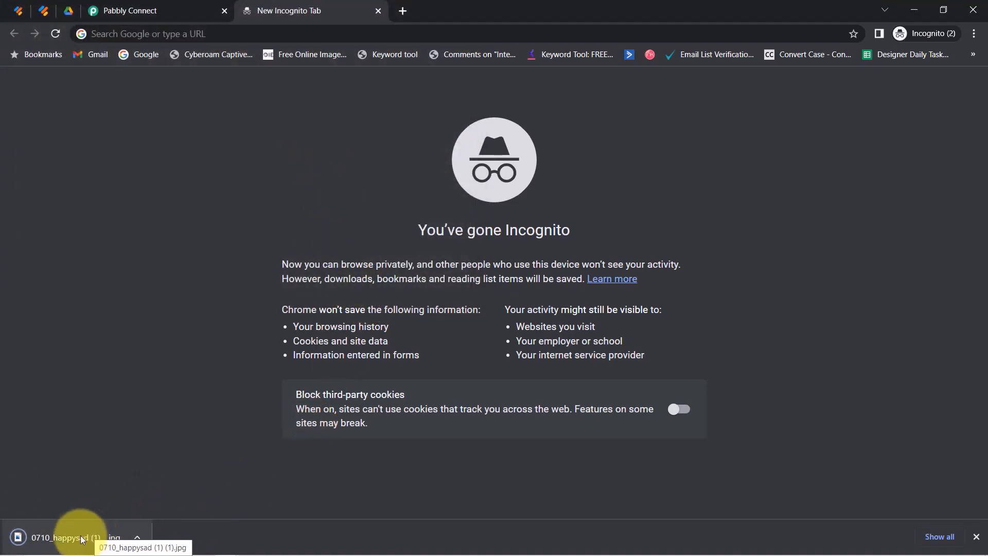
{"action": "left_click", "coordinate": [60, 528]}
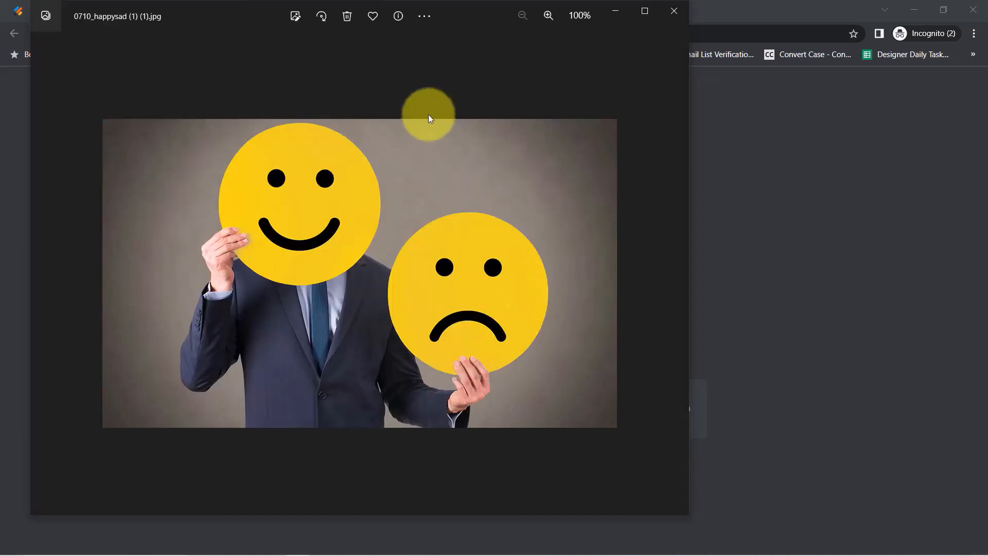
{"action": "left_click", "coordinate": [674, 11]}
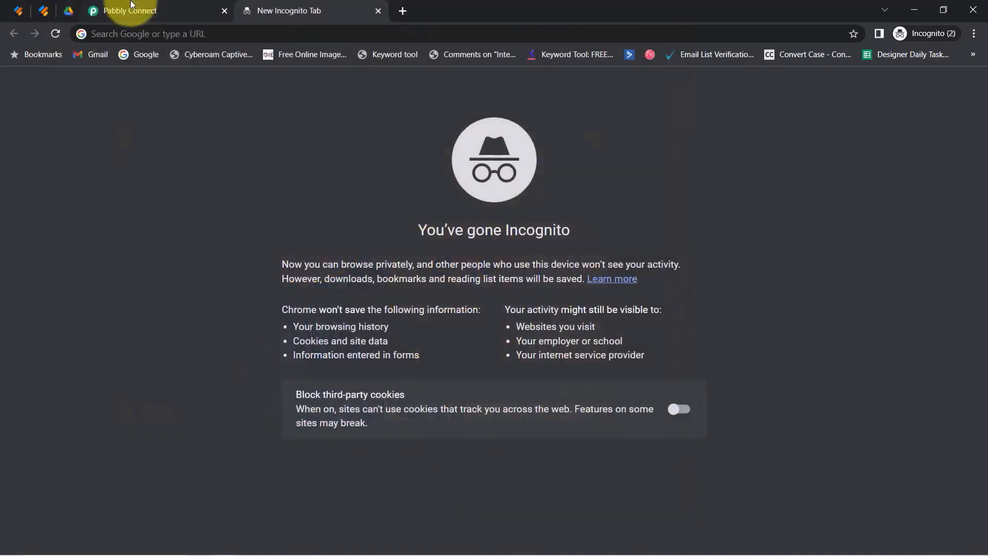
{"action": "left_click", "coordinate": [130, 6]}
{"action": "left_click", "coordinate": [159, 304]}
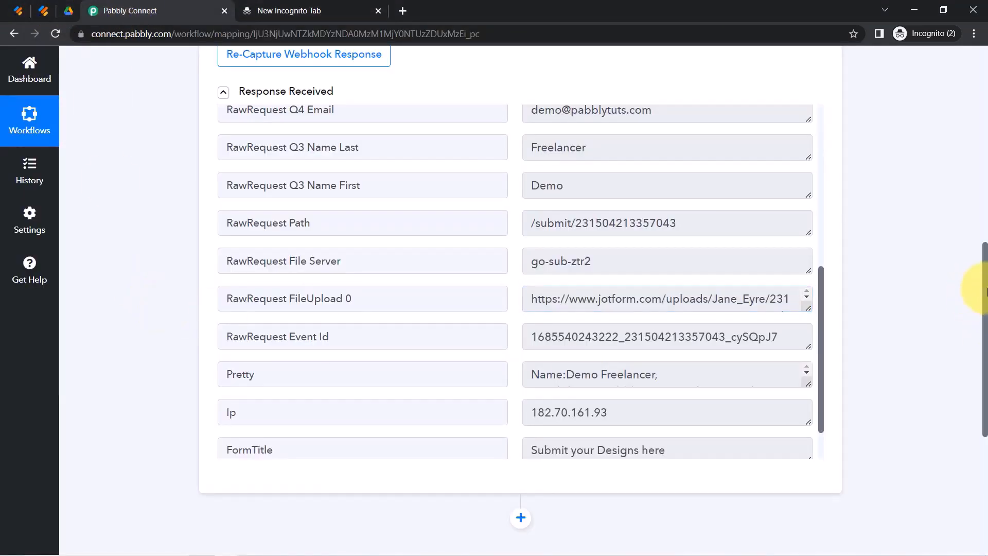
Add an action step after the JotForm trigger using Google Drive, found by searching 'google d'.
{"action": "left_click_drag", "start_coordinate": [985, 287], "coordinate": [643, 377]}
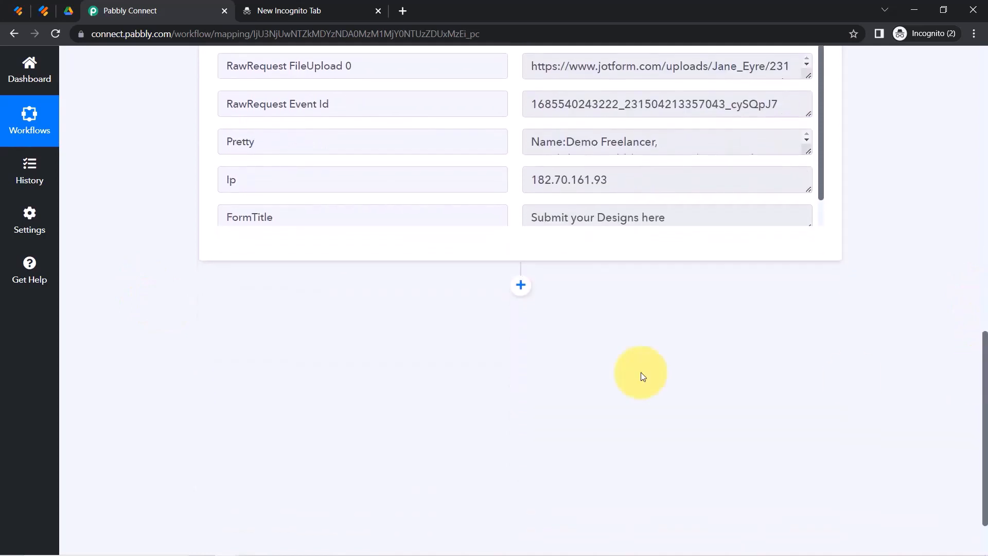
{"action": "left_click", "coordinate": [521, 284]}
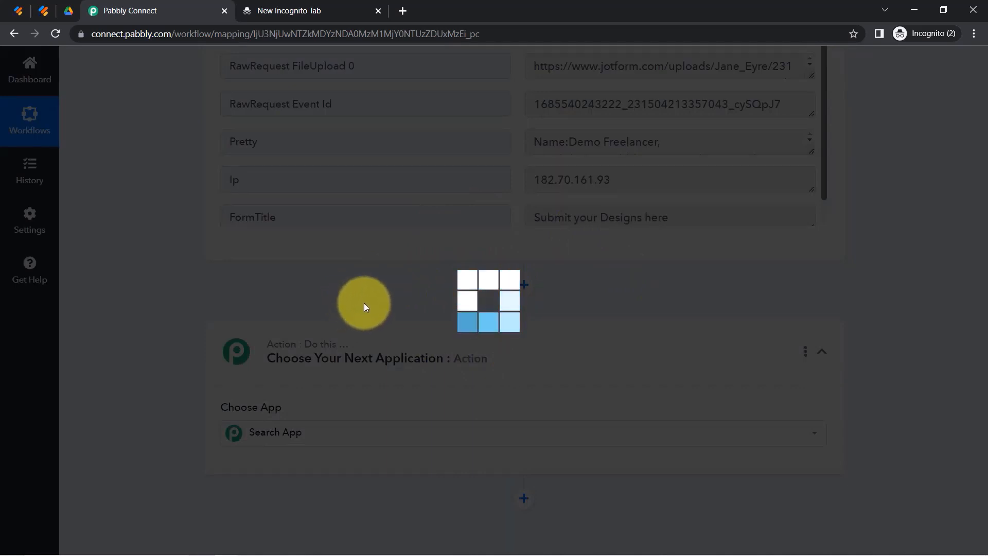
{"action": "left_click", "coordinate": [335, 433]}
{"action": "type", "text": "google d"}
{"action": "left_click", "coordinate": [341, 484]}
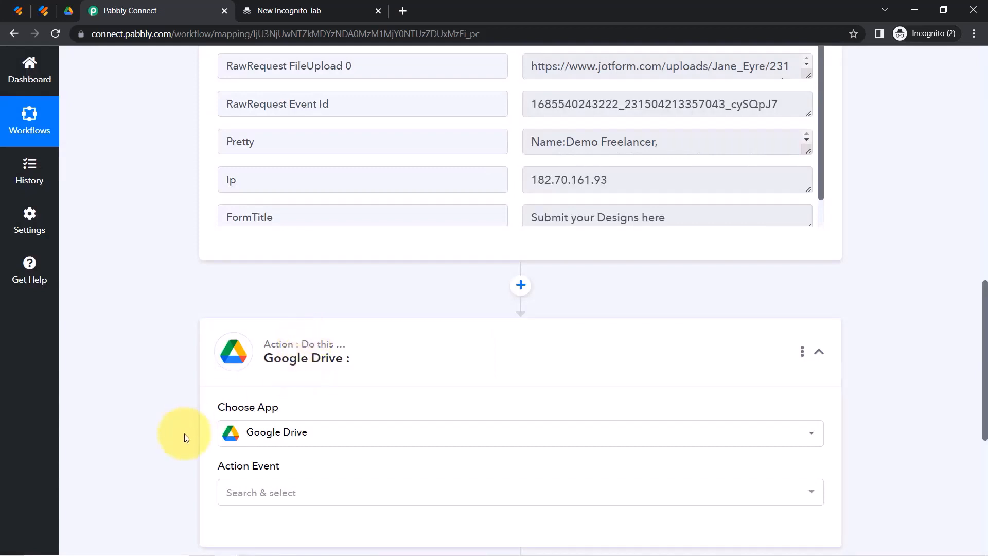
Browse the Google Drive Action Event options such as Upload a File without choosing one.
{"action": "left_click", "coordinate": [250, 491]}
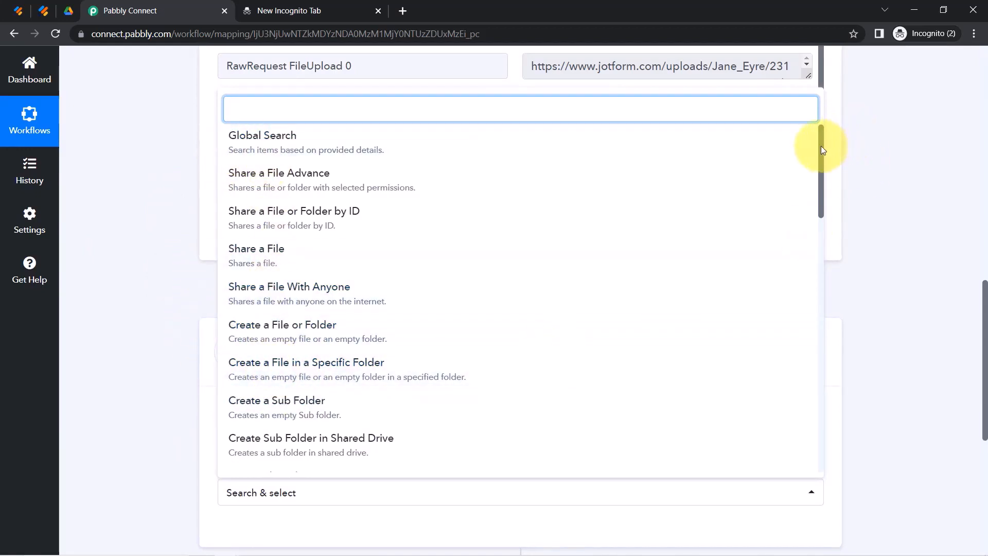
{"action": "left_click_drag", "start_coordinate": [820, 147], "coordinate": [813, 233]}
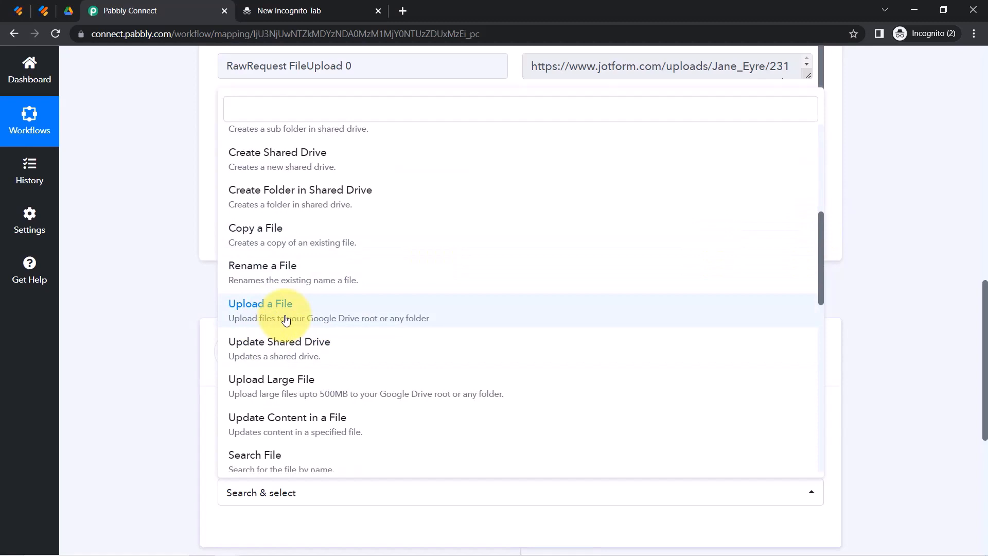
{"action": "left_click", "coordinate": [68, 10]}
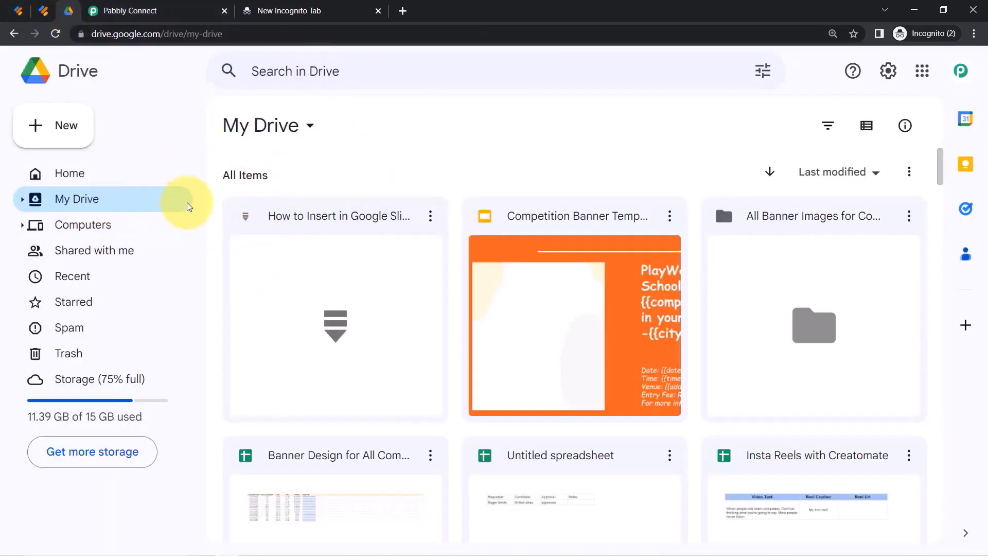
{"action": "left_click", "coordinate": [143, 10]}
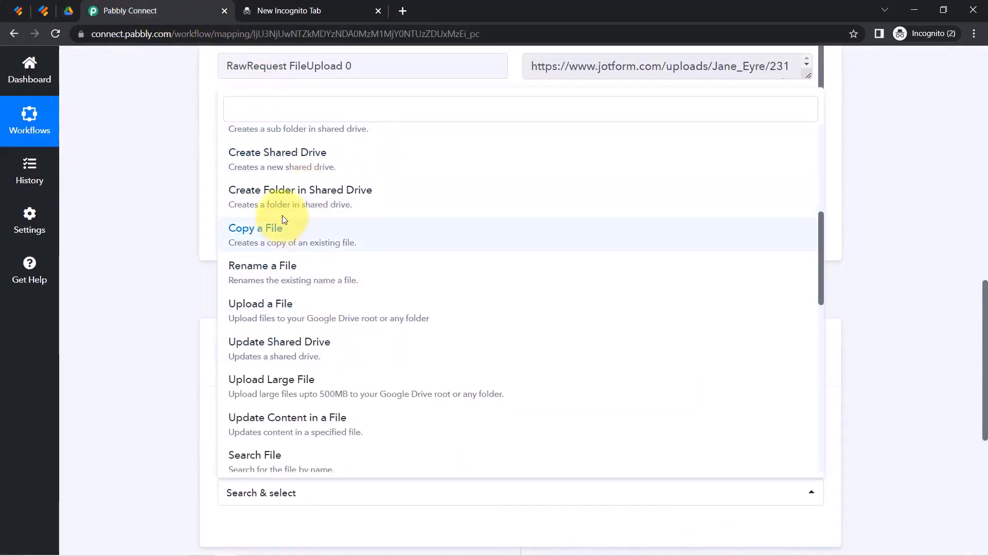
Set the action event to Create a File in a Specific Folder and connect the existing Google Drive #6 account.
{"action": "scroll", "coordinate": [303, 268], "scroll_direction": "up", "scroll_amount": 5}
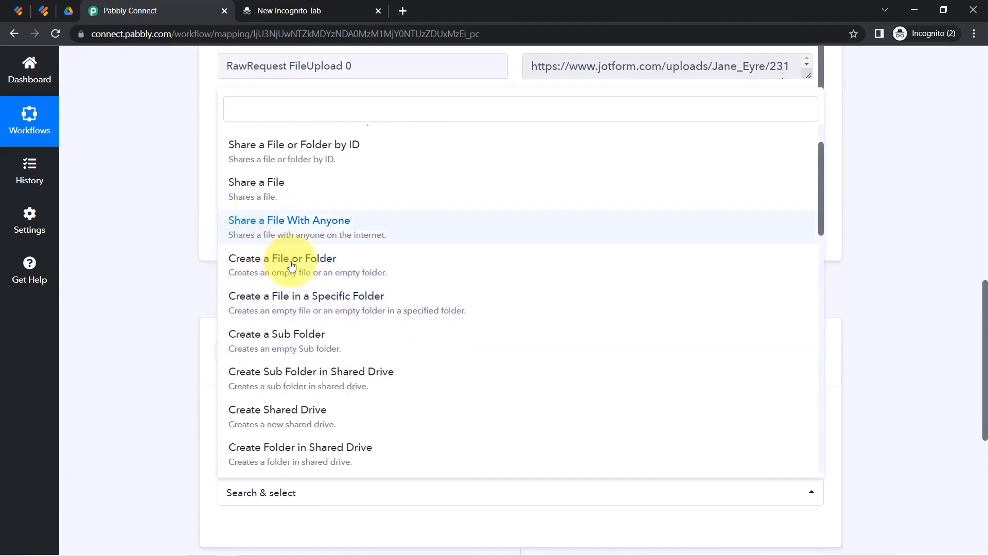
{"action": "left_click", "coordinate": [300, 298]}
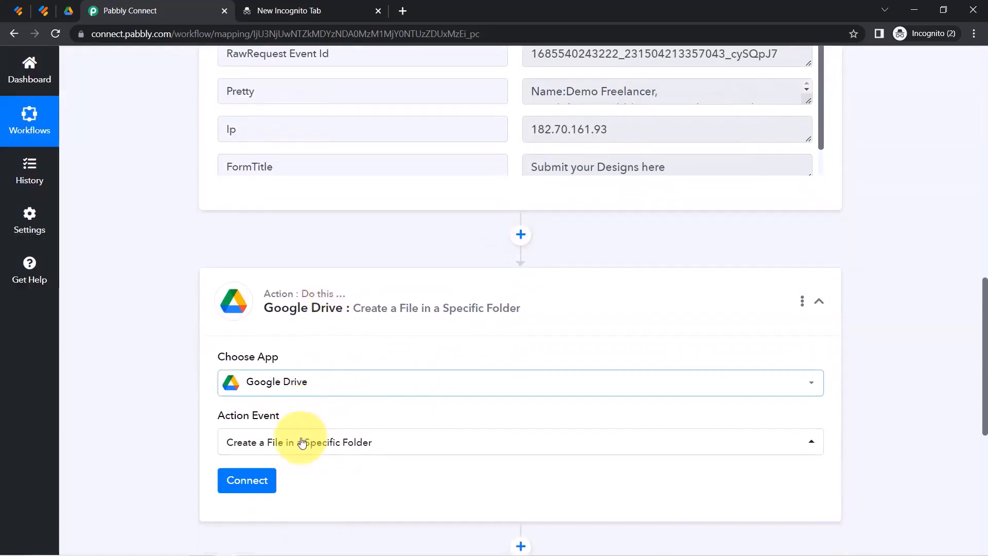
{"action": "left_click", "coordinate": [257, 468]}
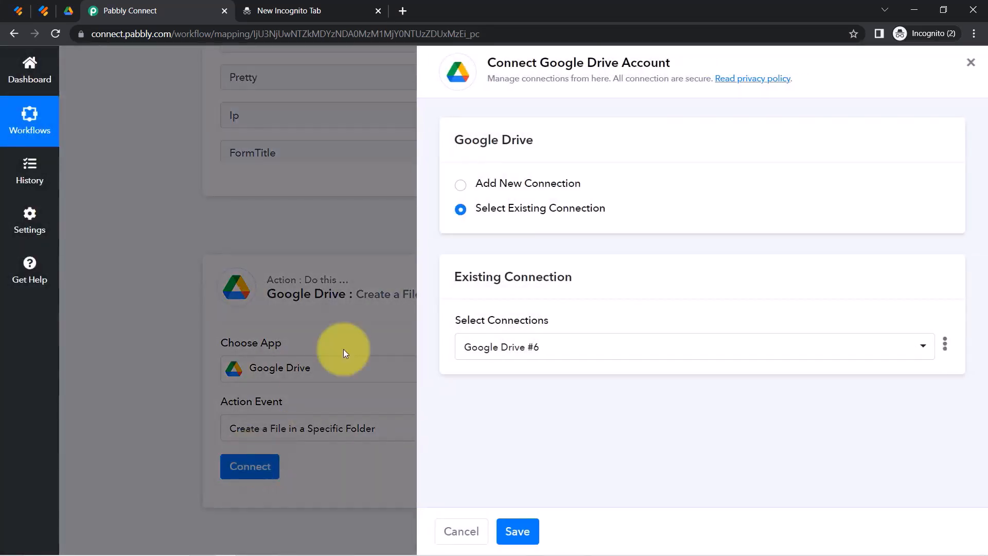
{"action": "left_click", "coordinate": [549, 184]}
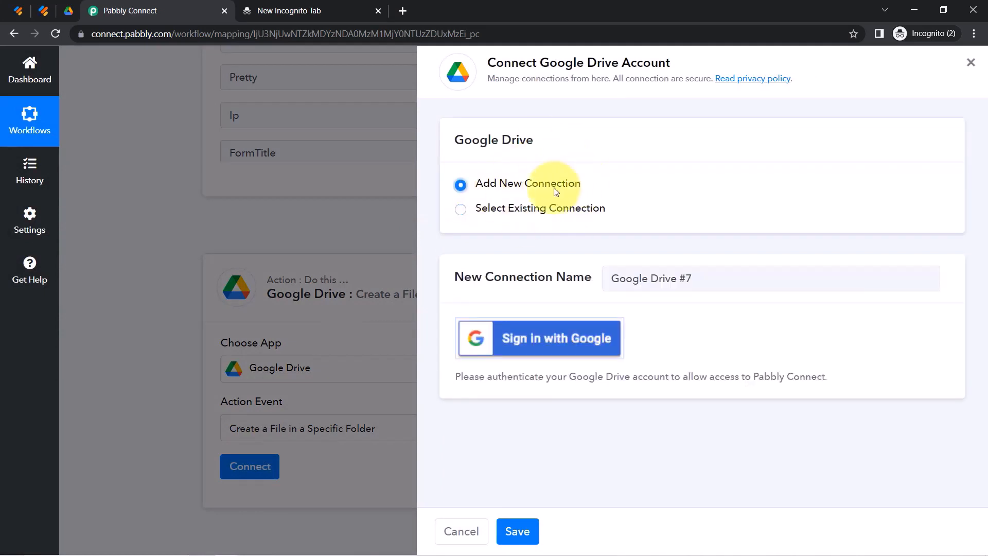
{"action": "left_click", "coordinate": [547, 215]}
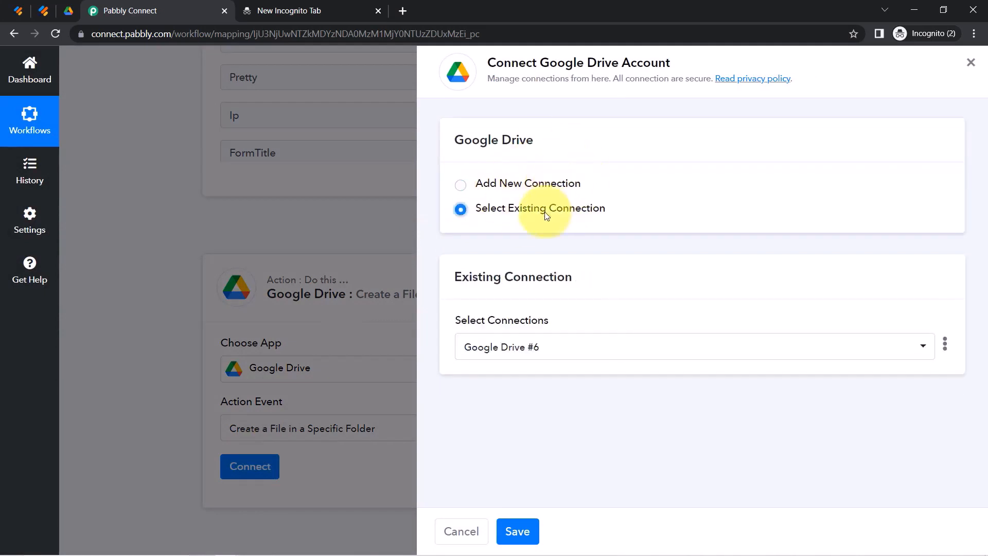
{"action": "left_click", "coordinate": [520, 531]}
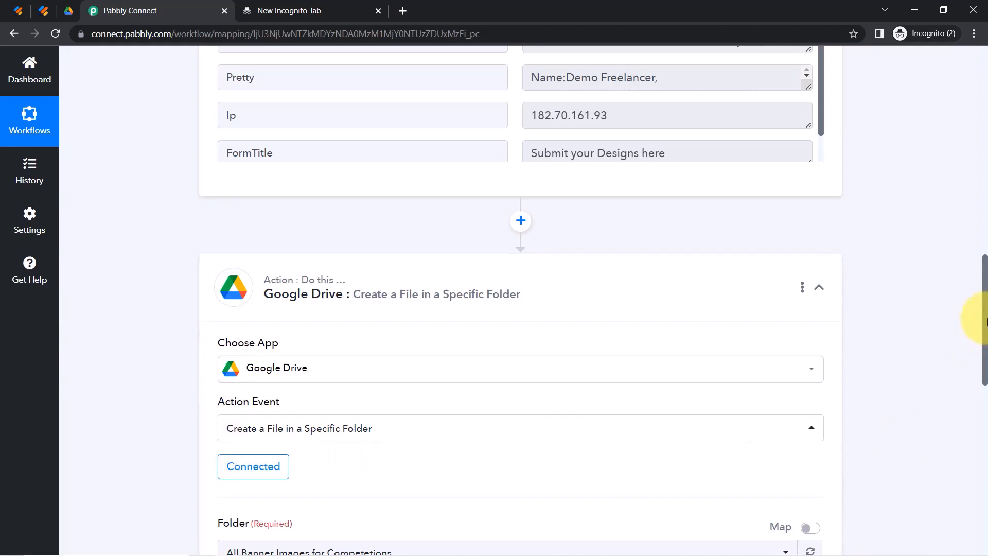
{"action": "left_click_drag", "start_coordinate": [985, 321], "coordinate": [983, 417]}
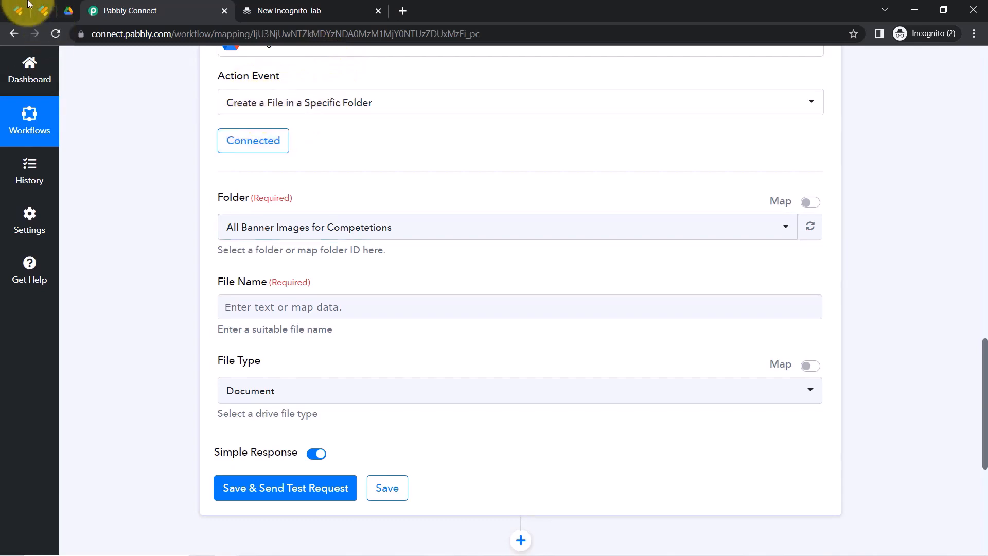
{"action": "left_click", "coordinate": [67, 6]}
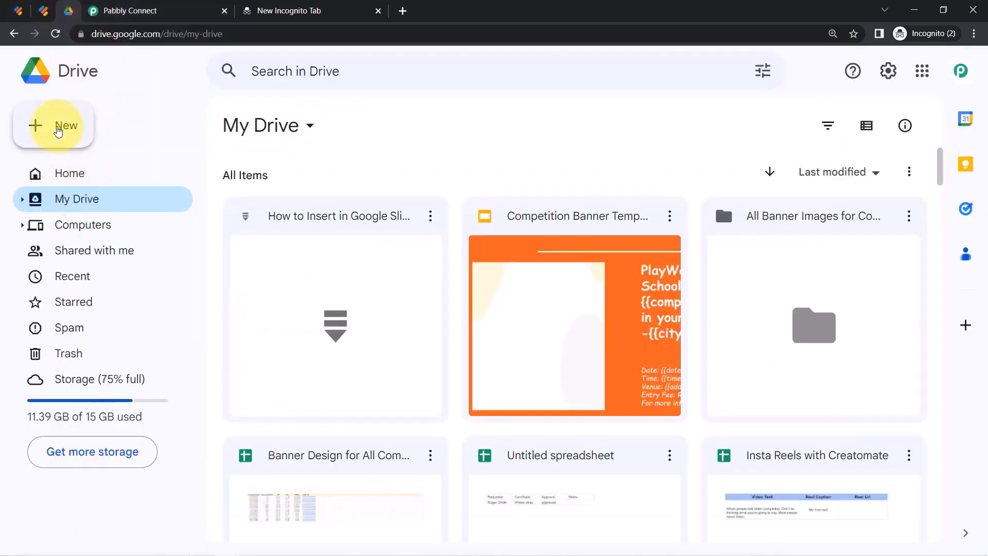
Create the My Drive folder 'All the Images Submitted by Multiple Freelancers', fixing the 'Submited' typo, and open it.
{"action": "left_click", "coordinate": [58, 129]}
{"action": "left_click", "coordinate": [98, 127]}
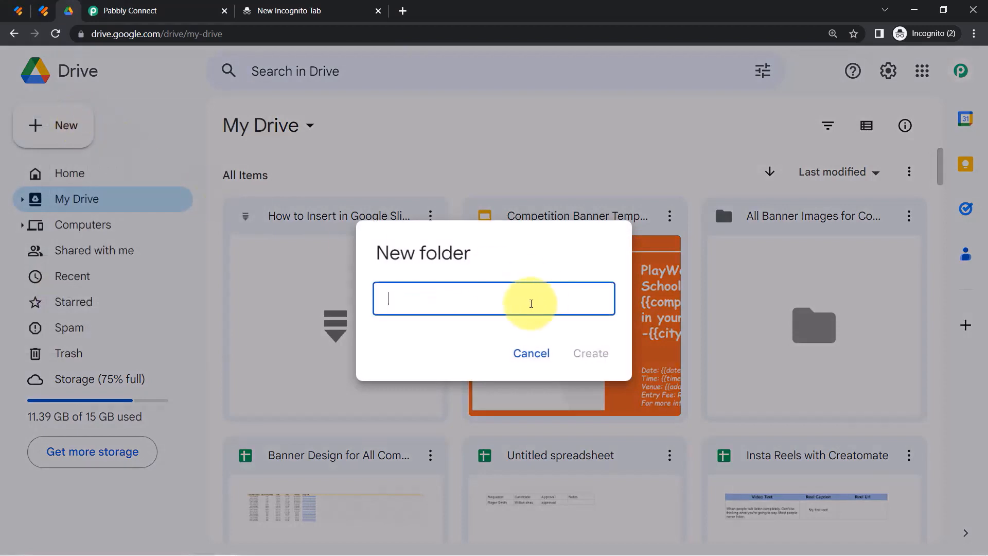
{"action": "type", "text": "All the Images Submited by Multipl"}
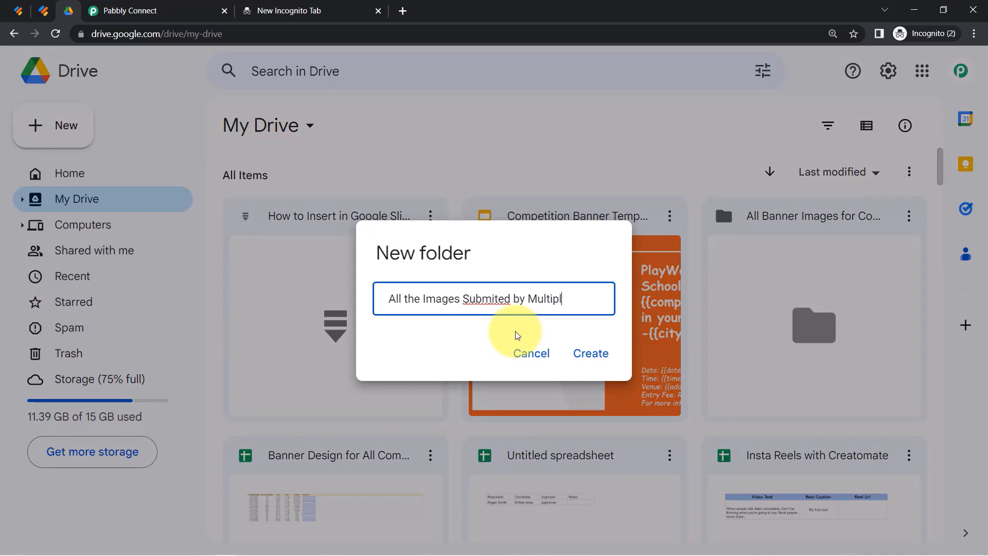
{"action": "type", "text": "Freelancers"}
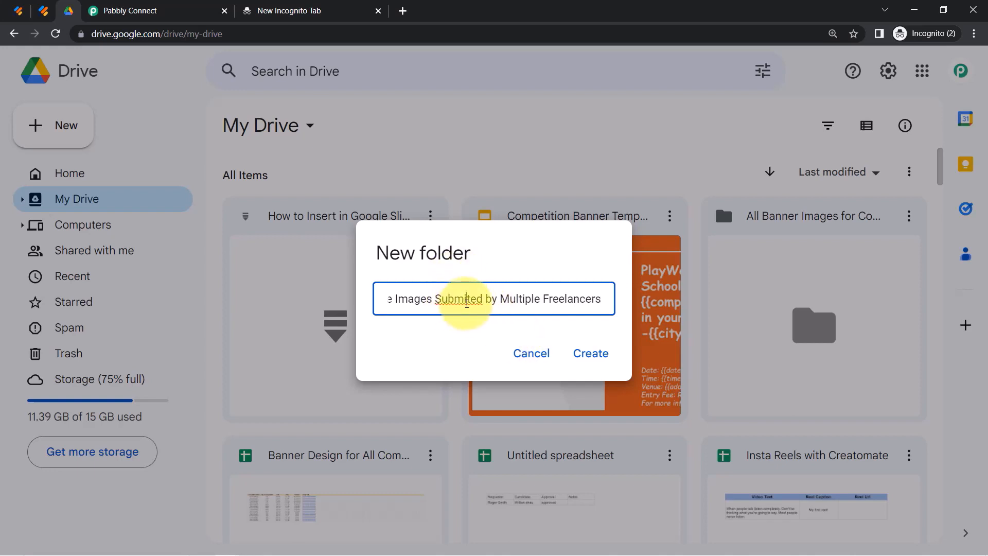
{"action": "left_click", "coordinate": [467, 303]}
{"action": "type", "text": "t"}
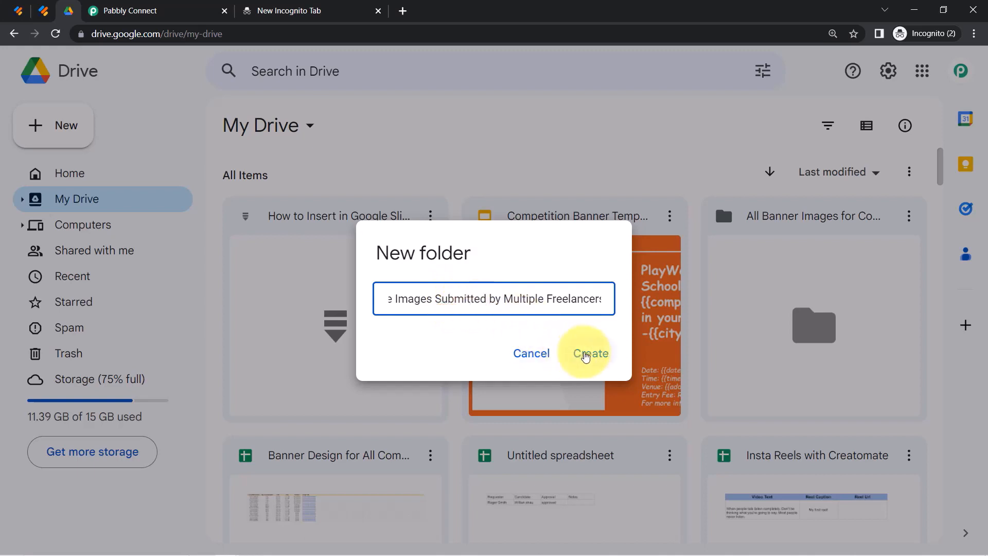
{"action": "left_click", "coordinate": [585, 354]}
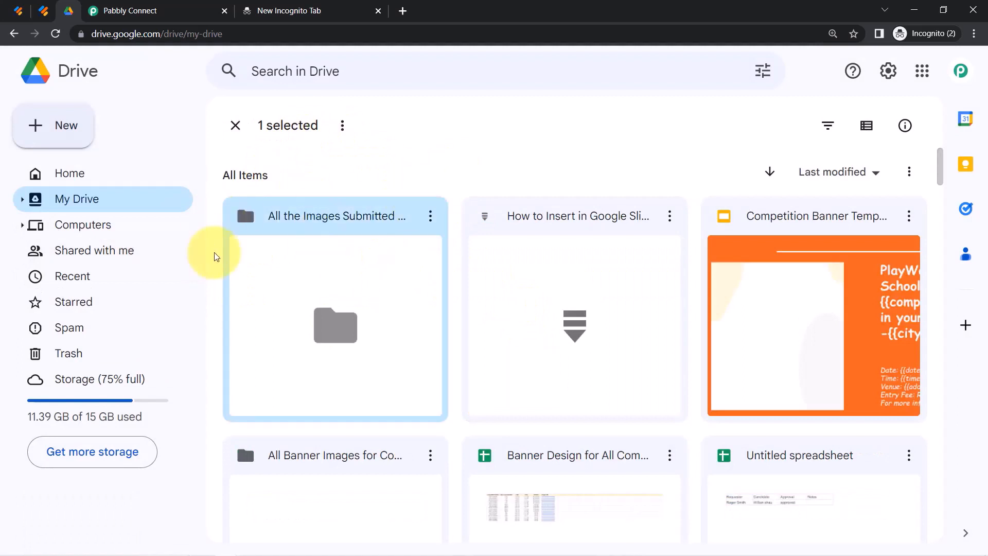
{"action": "double_click", "coordinate": [276, 262]}
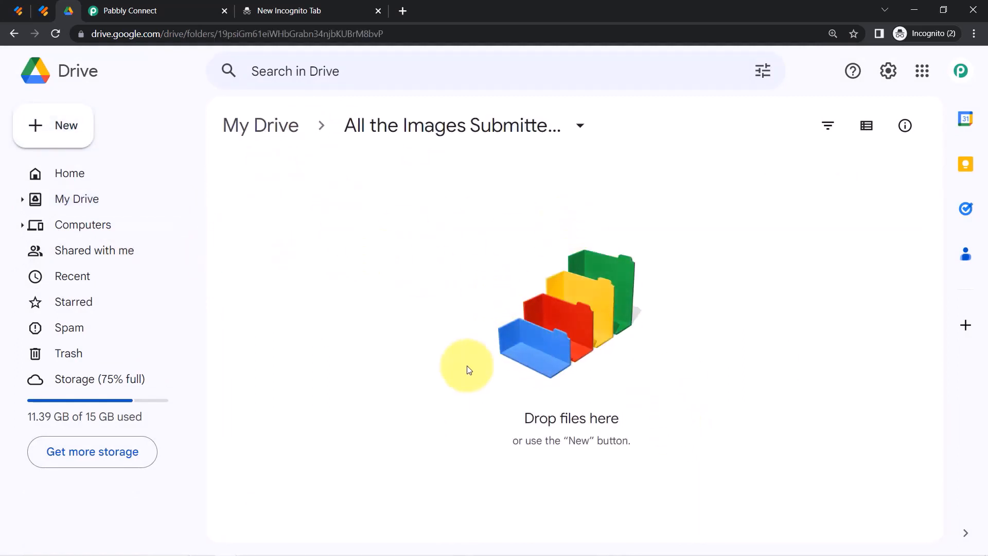
{"action": "left_click", "coordinate": [153, 4]}
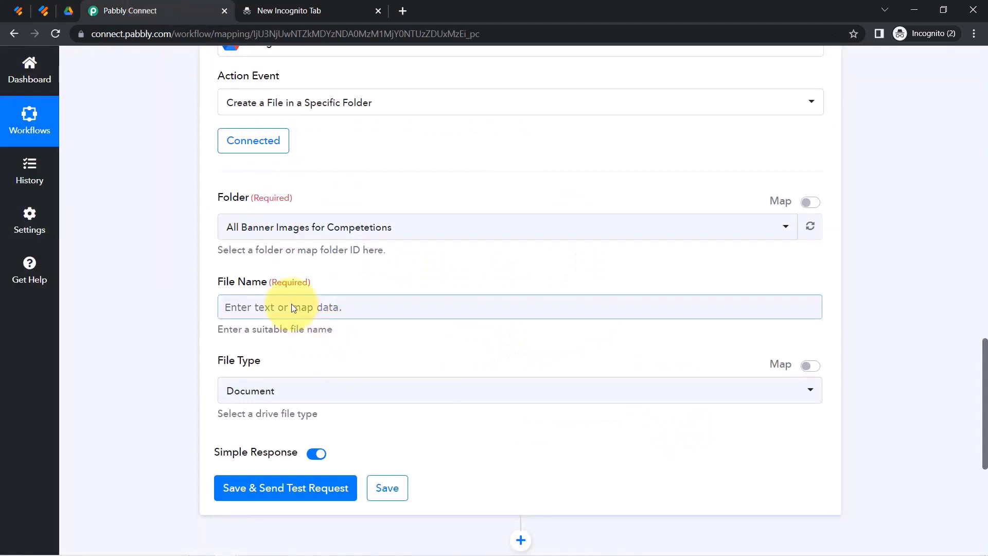
Refresh the folder list and pick 'All the Images Submitted by Multiple Freelancers' as the Folder.
{"action": "left_click", "coordinate": [808, 230]}
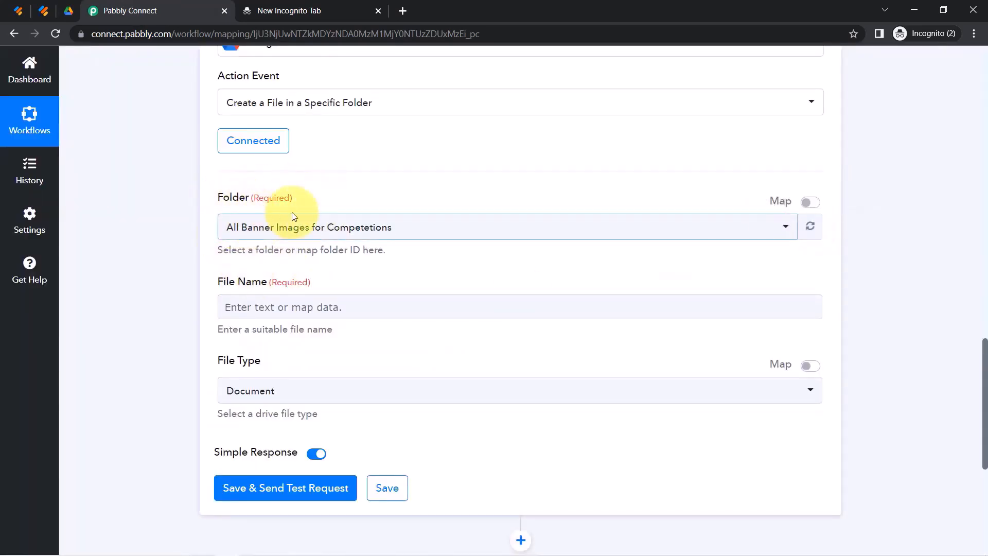
{"action": "left_click", "coordinate": [305, 233]}
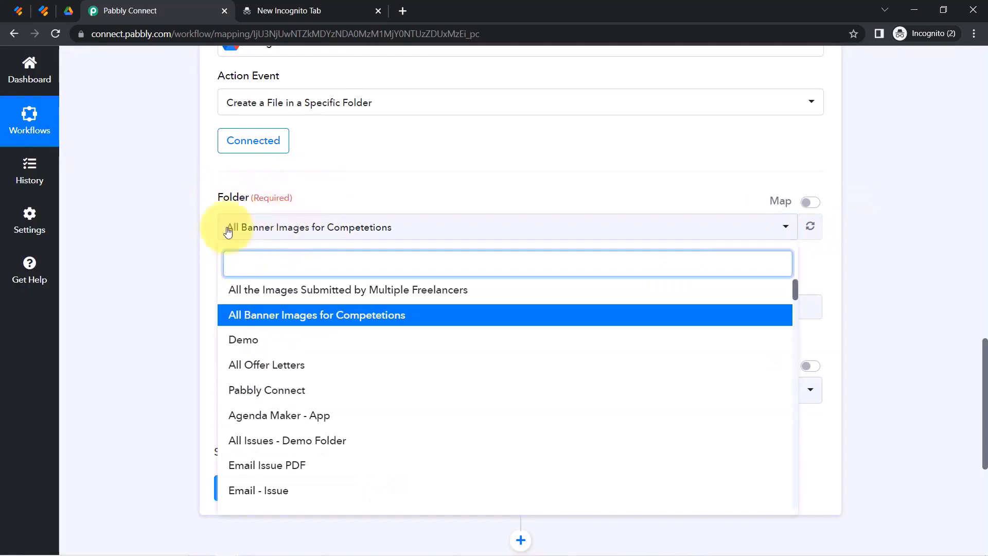
{"action": "left_click", "coordinate": [306, 291]}
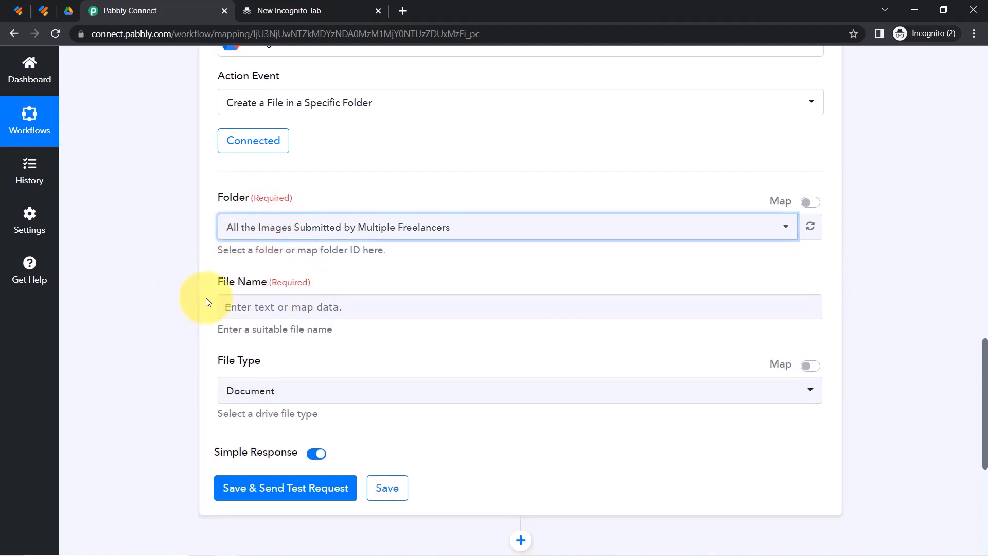
{"action": "left_click_drag", "start_coordinate": [224, 284], "coordinate": [278, 286]}
{"action": "left_click", "coordinate": [149, 300]}
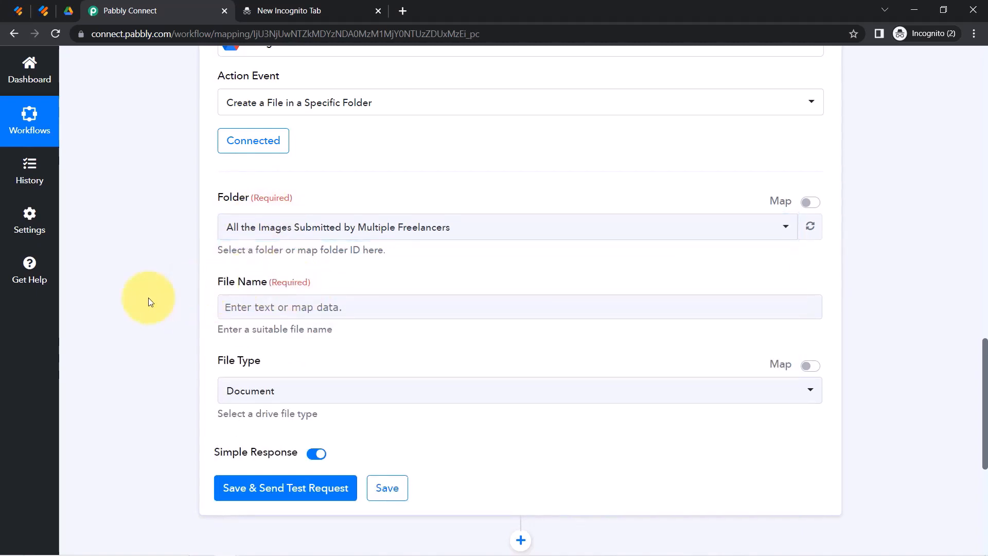
{"action": "scroll", "coordinate": [967, 335], "scroll_direction": "up", "scroll_amount": 2}
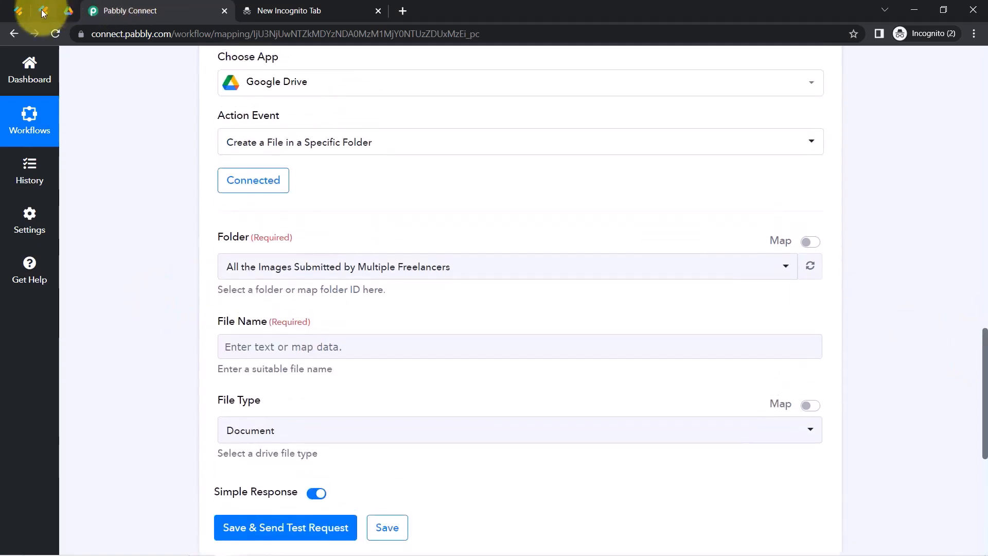
Review the 'Submit your Designs here' JotForm form and the uploaded file URL in the response data.
{"action": "left_click", "coordinate": [43, 11]}
{"action": "triple_click", "coordinate": [260, 141]}
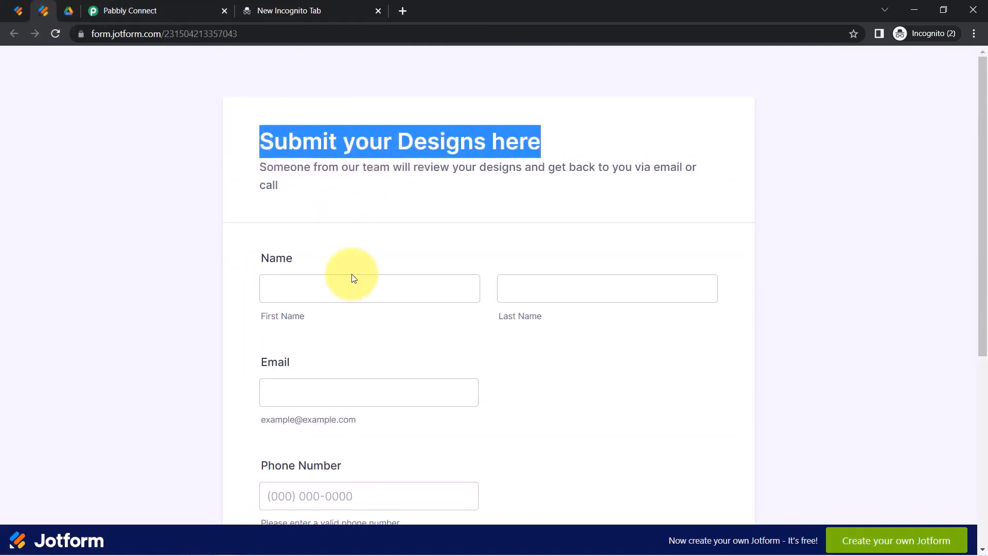
{"action": "scroll", "coordinate": [423, 408], "scroll_direction": "down", "scroll_amount": 6}
{"action": "scroll", "coordinate": [430, 386], "scroll_direction": "up", "scroll_amount": 6}
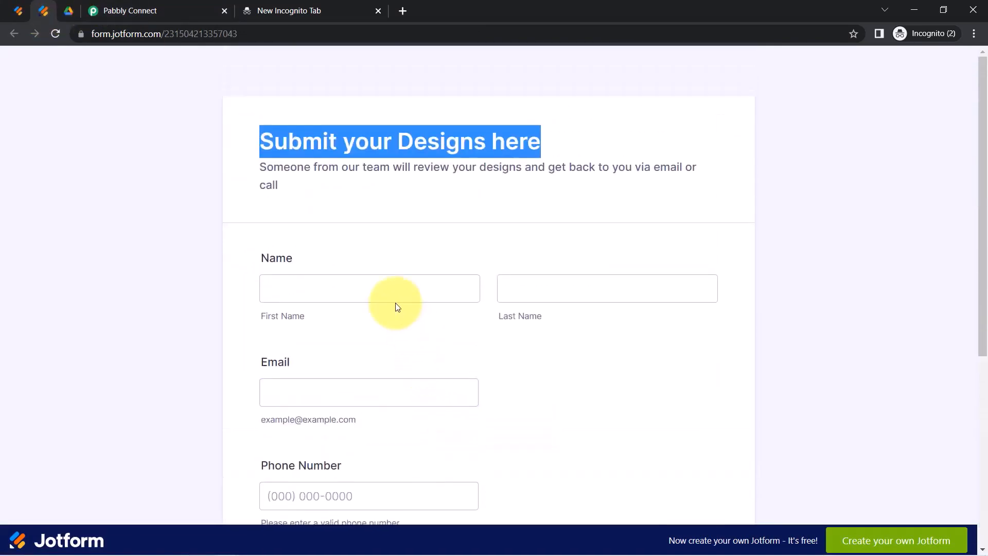
{"action": "left_click", "coordinate": [186, 12]}
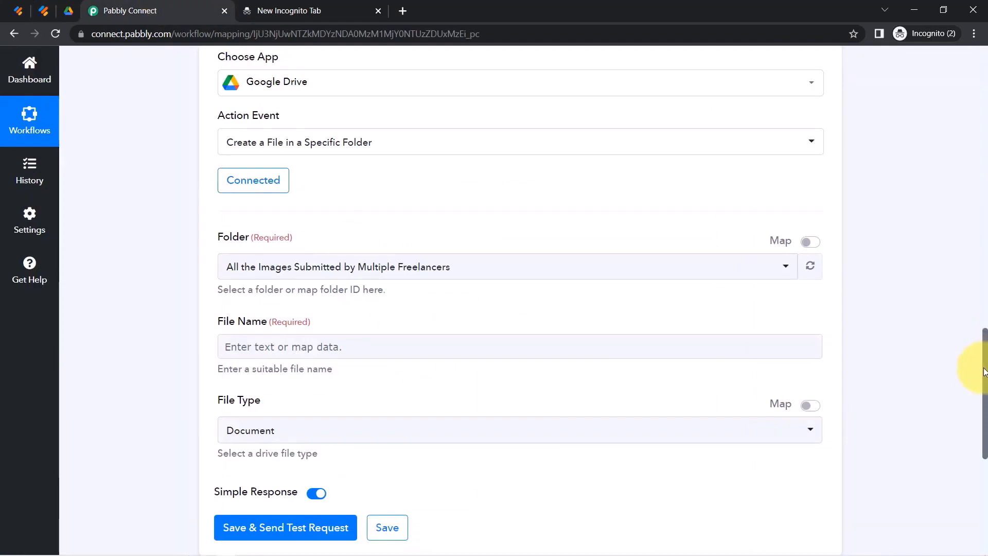
{"action": "scroll", "coordinate": [962, 206], "scroll_direction": "up", "scroll_amount": 15}
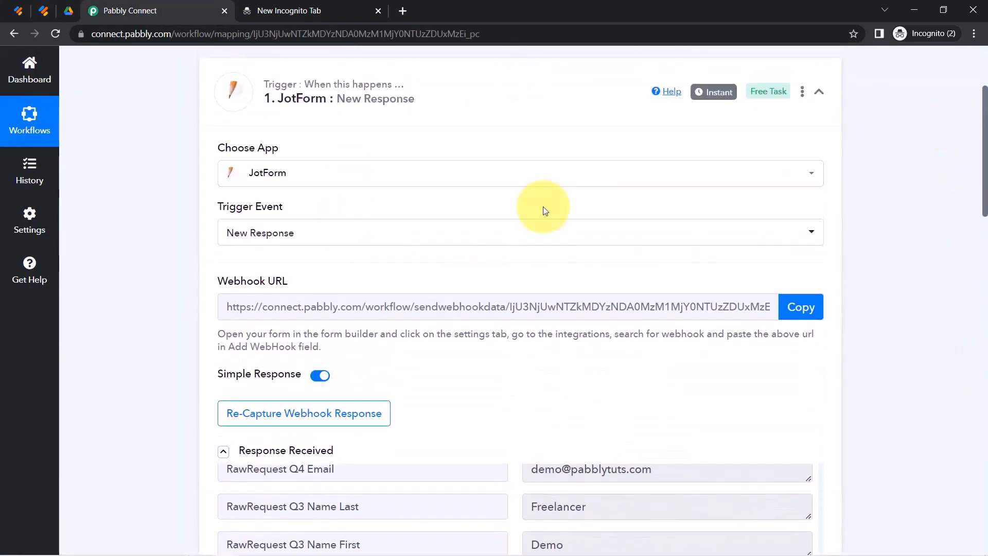
{"action": "scroll", "coordinate": [984, 192], "scroll_direction": "down", "scroll_amount": 1}
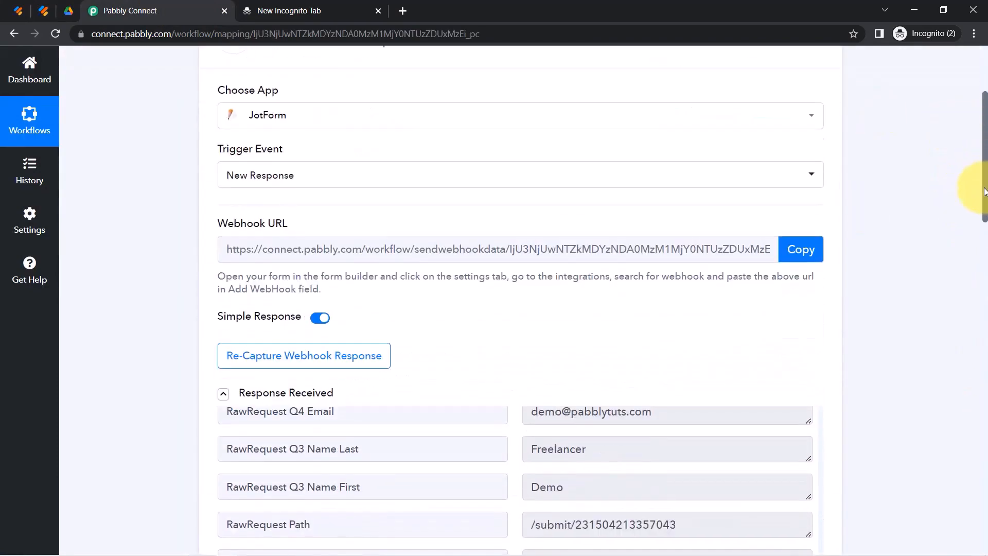
{"action": "left_click_drag", "start_coordinate": [984, 191], "coordinate": [984, 297]}
{"action": "left_click", "coordinate": [662, 190]}
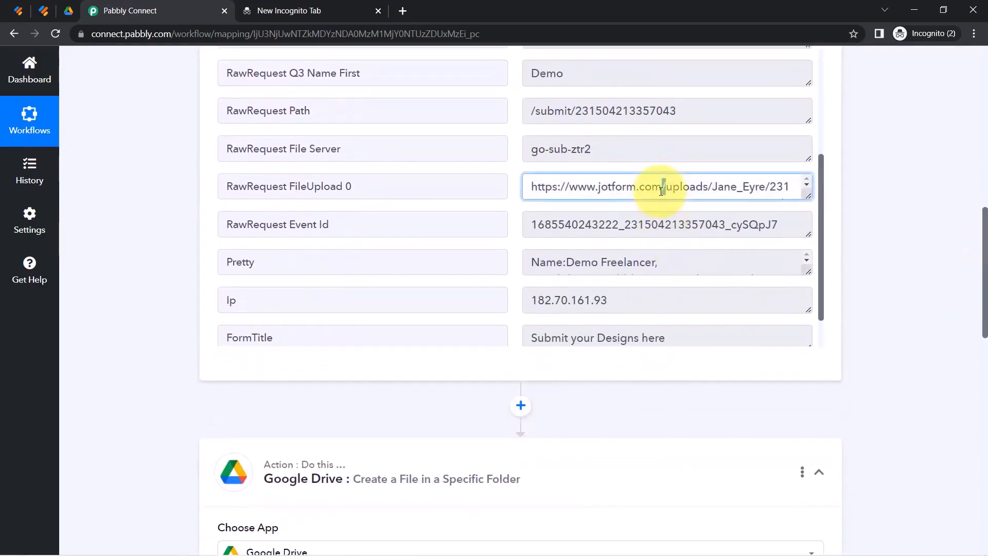
{"action": "key", "text": "ctrl+a"}
{"action": "left_click_drag", "start_coordinate": [984, 260], "coordinate": [971, 408]}
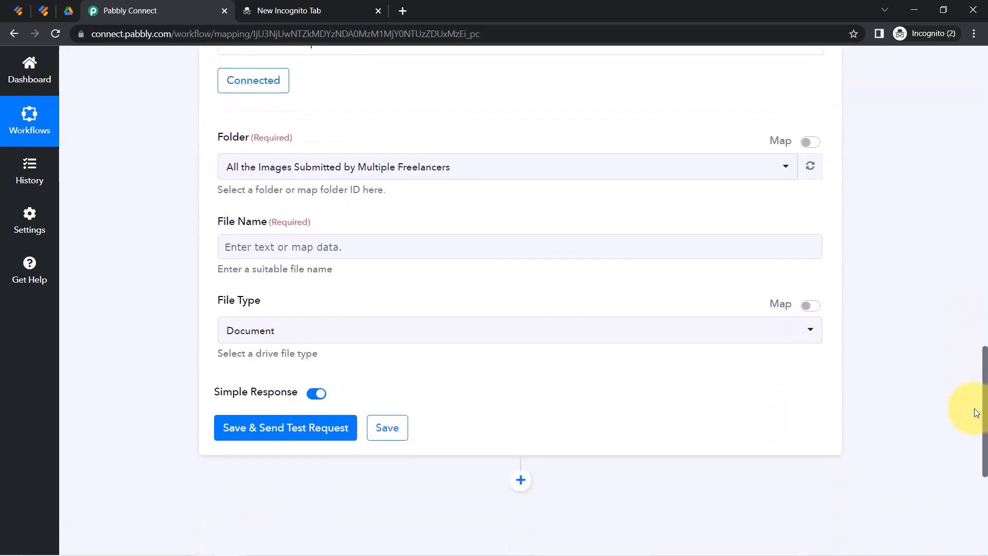
Set File Name to 'Design Submitted via - ' followed by the submitter's Q3 Name First field.
{"action": "left_click", "coordinate": [282, 228]}
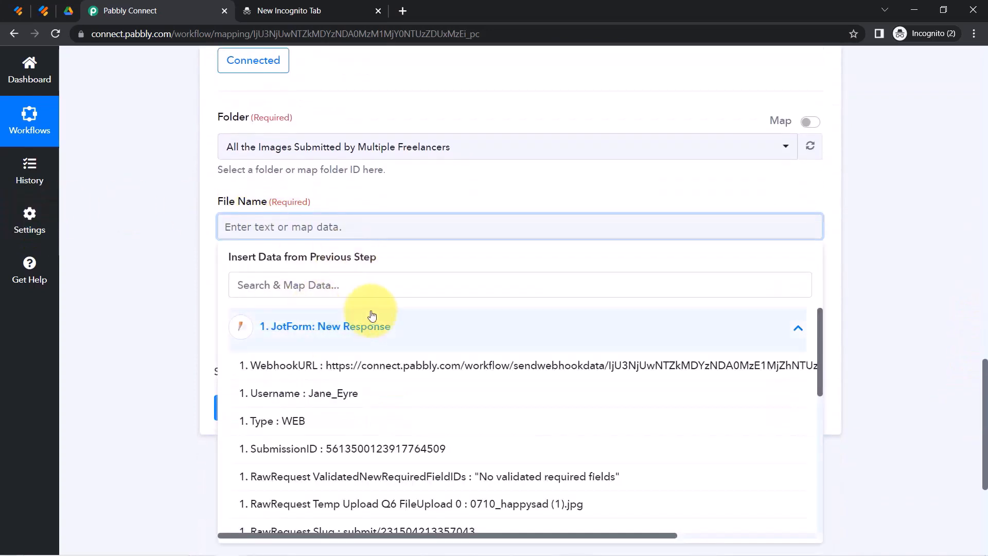
{"action": "scroll", "coordinate": [392, 449], "scroll_direction": "down", "scroll_amount": 3}
{"action": "left_click", "coordinate": [339, 225]}
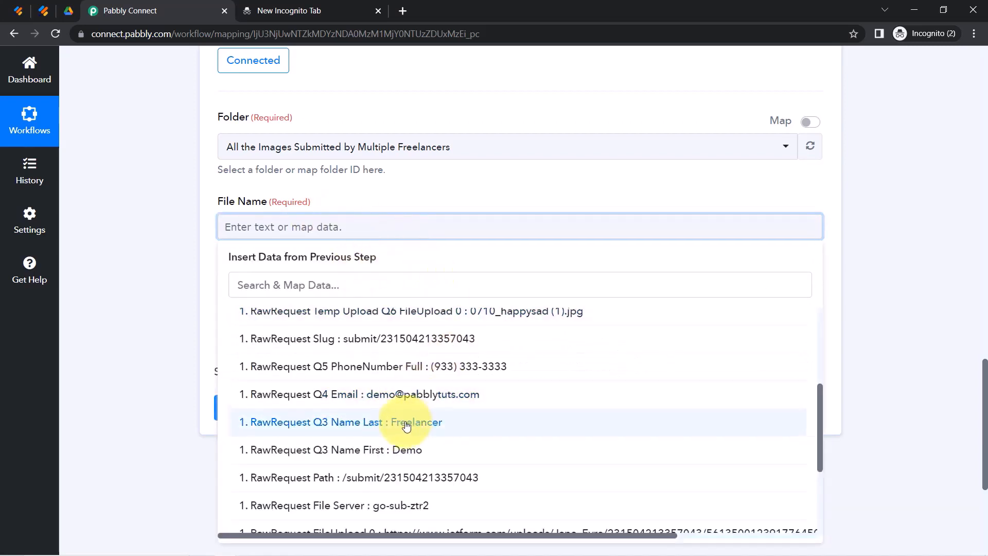
{"action": "left_click", "coordinate": [417, 427]}
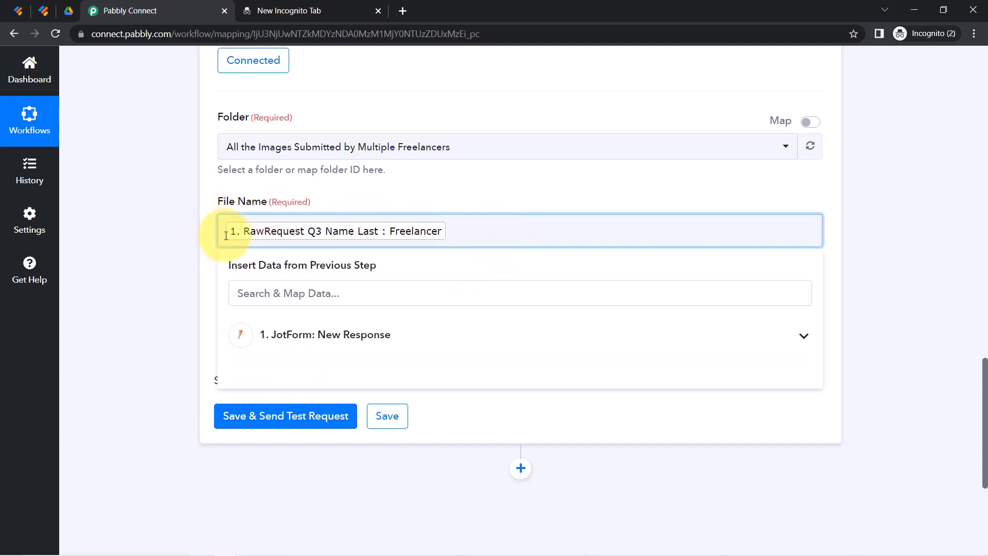
{"action": "type", "text": "Desi "}
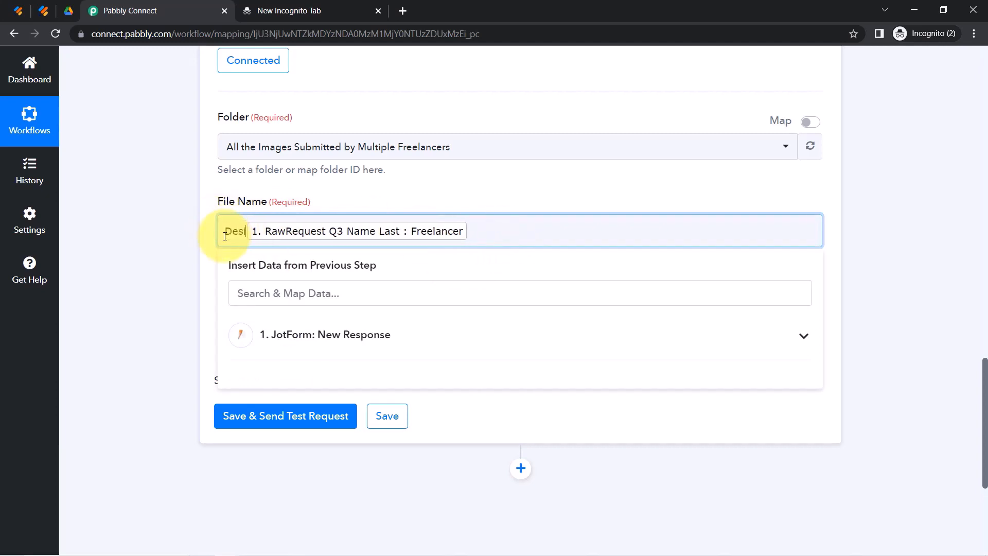
{"action": "type", "text": "gn Submitted via -"}
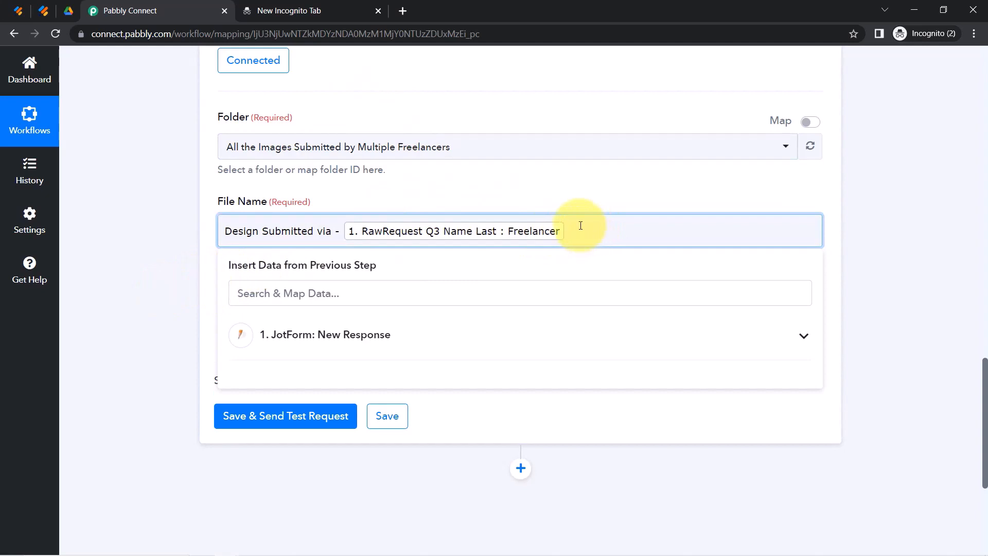
{"action": "key", "text": "BackSpace"}
{"action": "left_click", "coordinate": [342, 285]}
{"action": "left_click", "coordinate": [327, 328]}
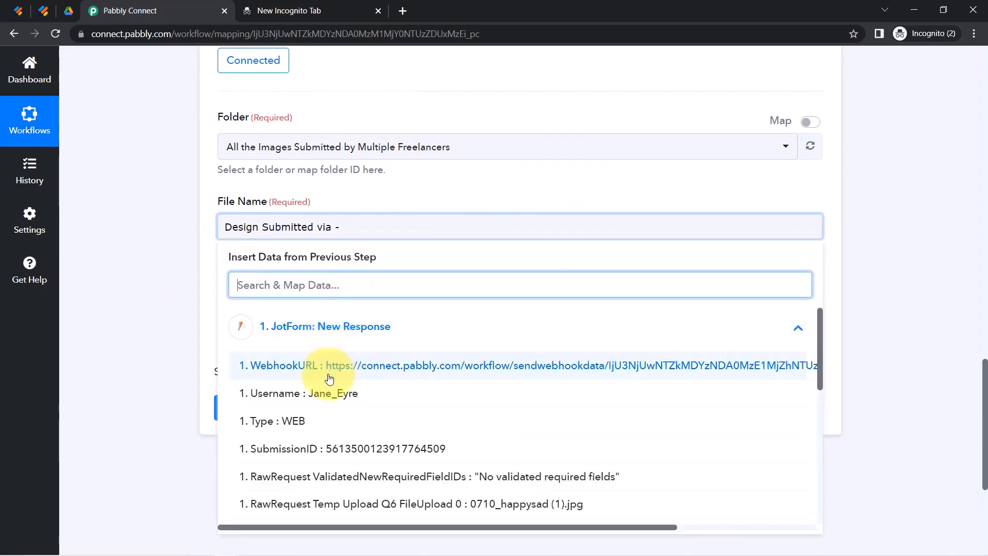
{"action": "type", "text": "fir"}
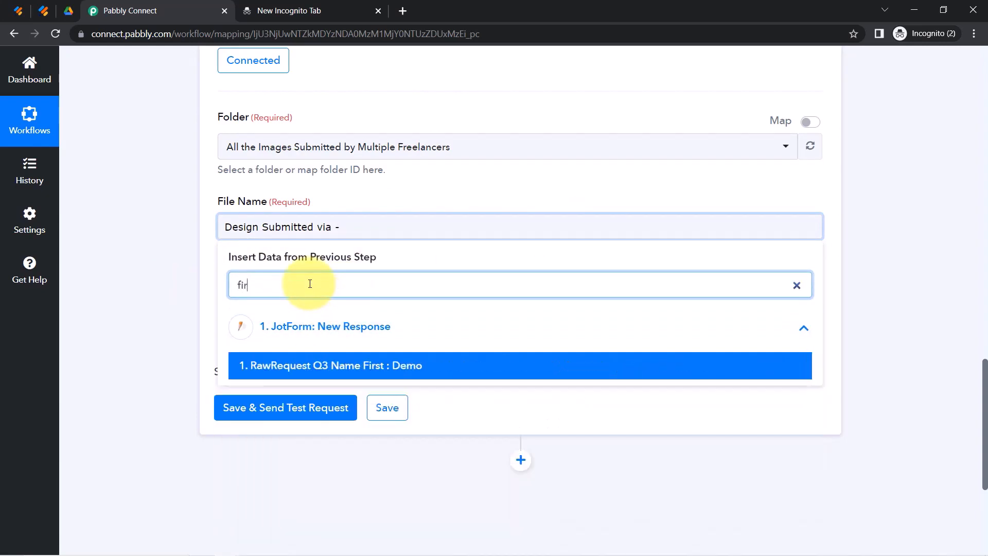
{"action": "left_click", "coordinate": [319, 362]}
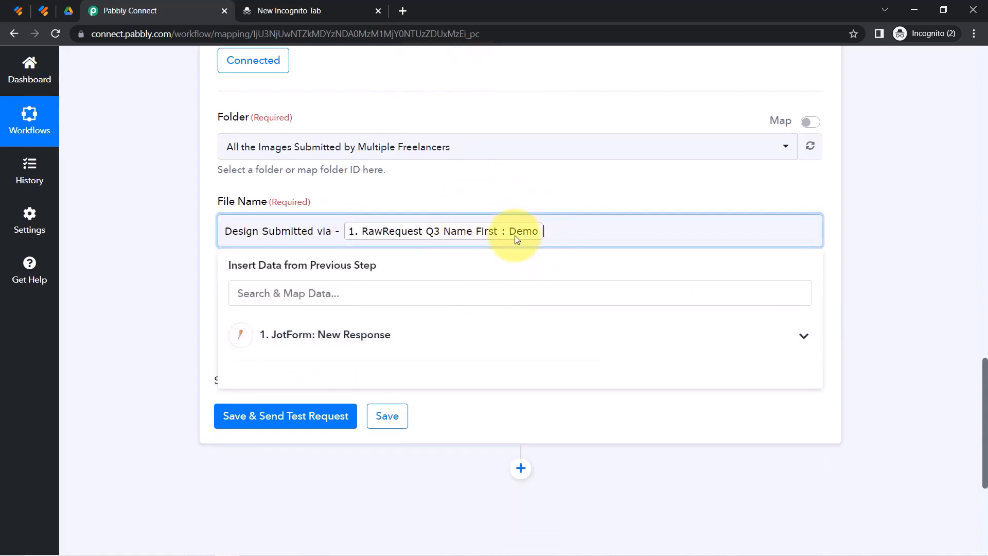
{"action": "left_click", "coordinate": [144, 301]}
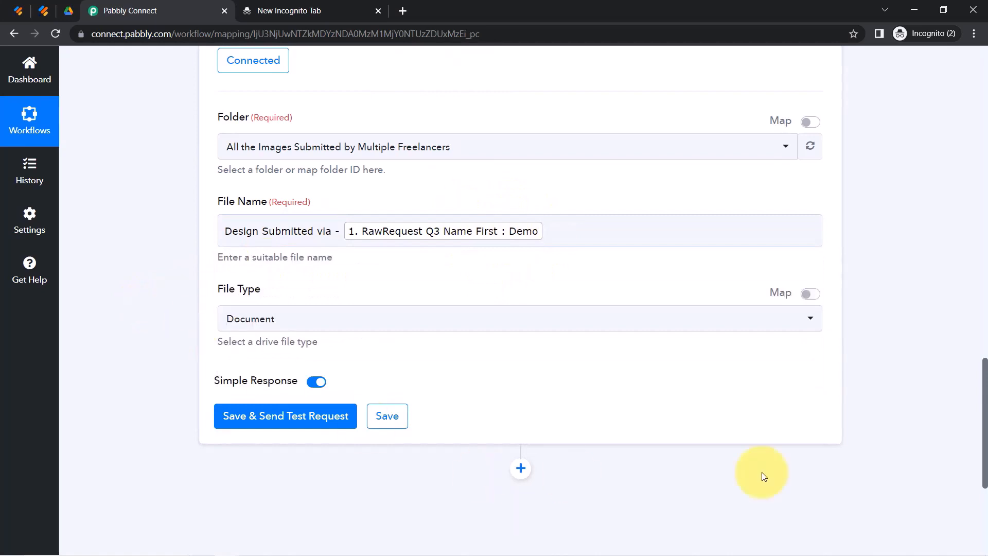
Set File Type to Drive Folder and send a test request.
{"action": "left_click_drag", "start_coordinate": [985, 416], "coordinate": [986, 442]}
{"action": "left_click", "coordinate": [261, 187]}
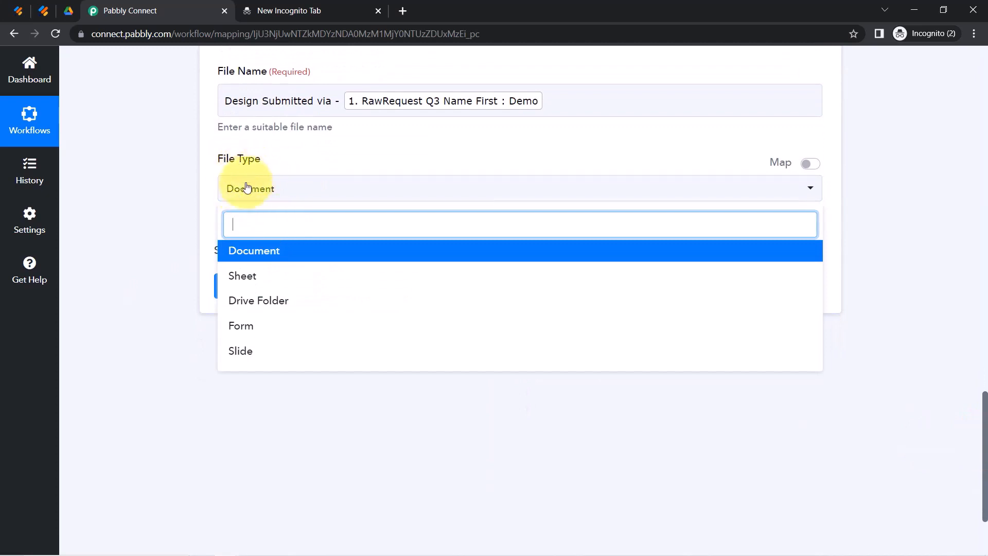
{"action": "left_click", "coordinate": [258, 302]}
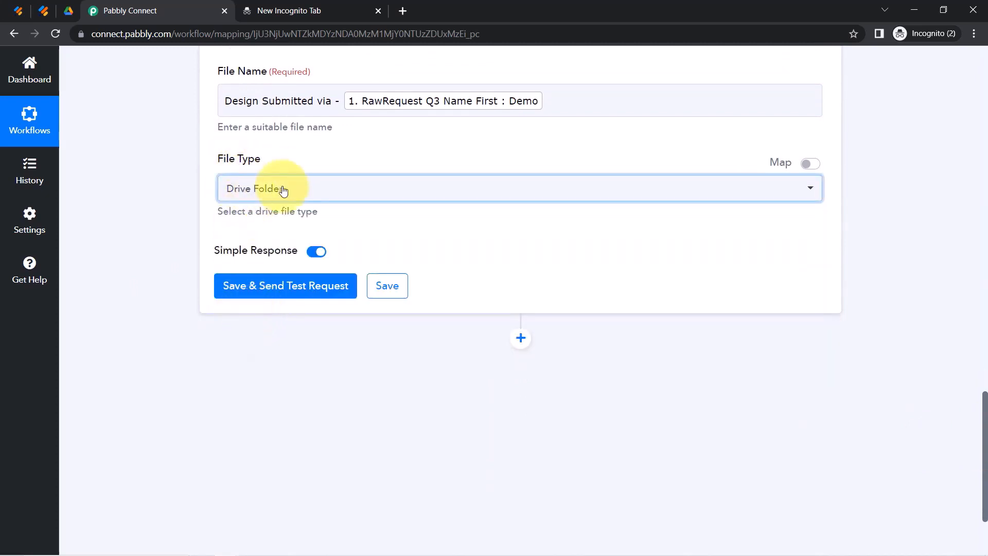
{"action": "left_click", "coordinate": [314, 286]}
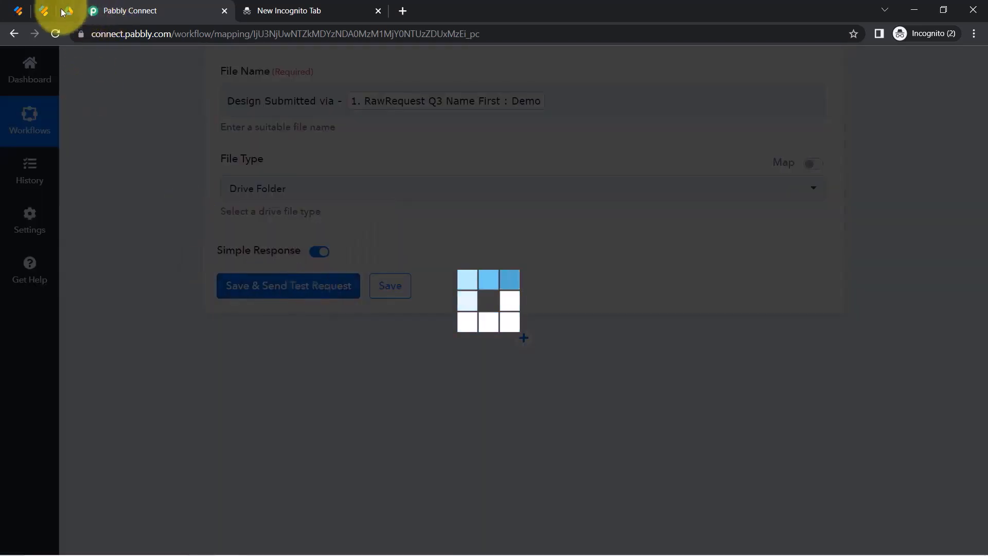
Check the new 'Design Submitted via -' folder in Drive, then reopen All the Images Submitted folder from My Drive.
{"action": "left_click", "coordinate": [64, 10]}
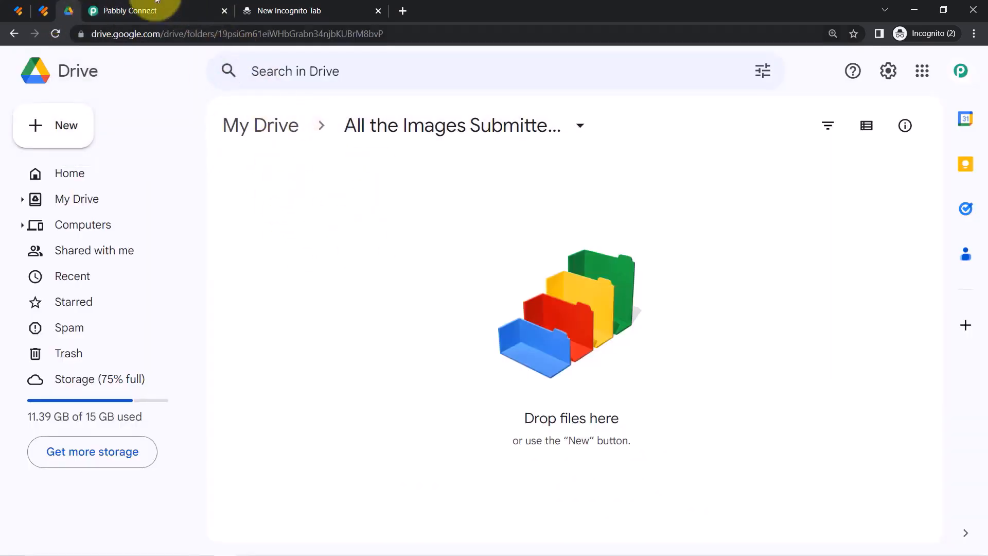
{"action": "left_click", "coordinate": [138, 5]}
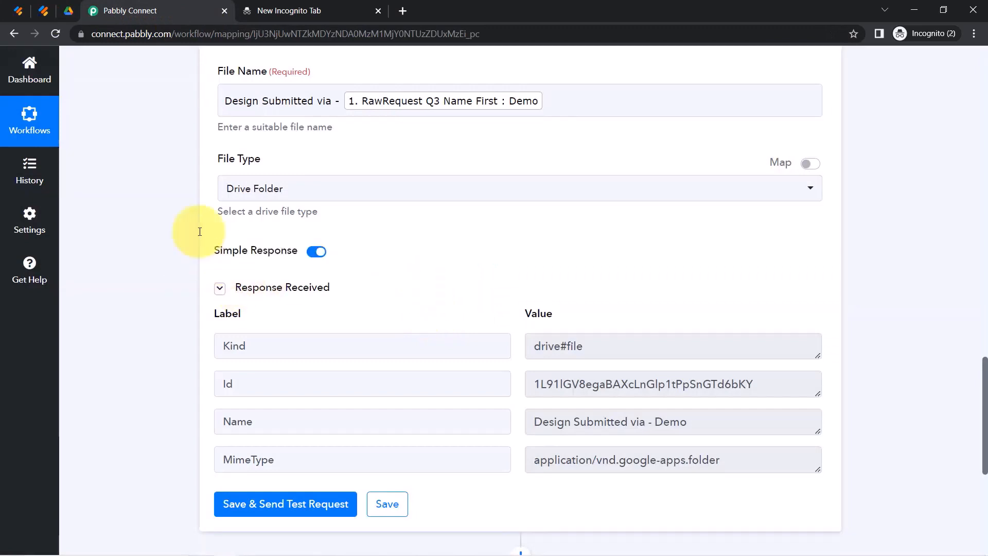
{"action": "left_click", "coordinate": [65, 6]}
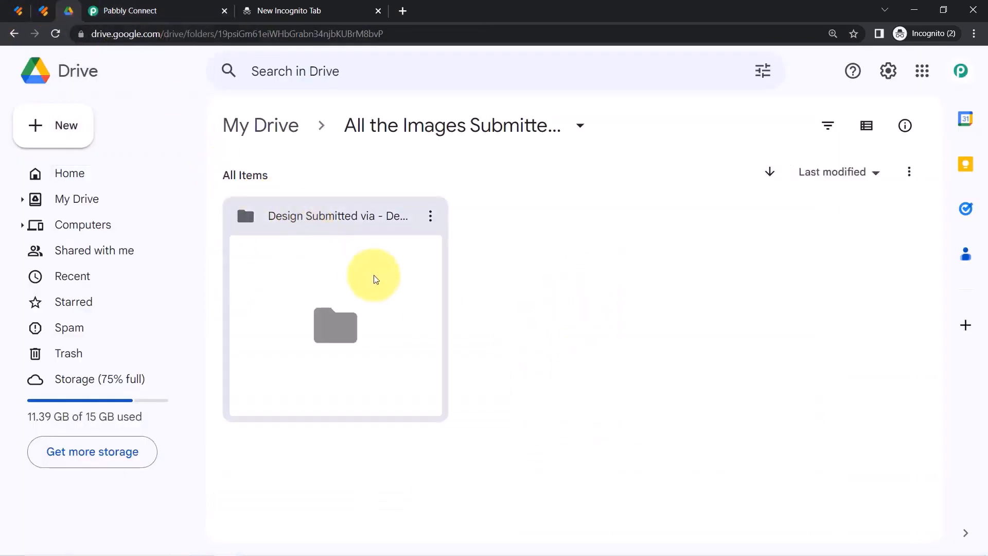
{"action": "double_click", "coordinate": [289, 322]}
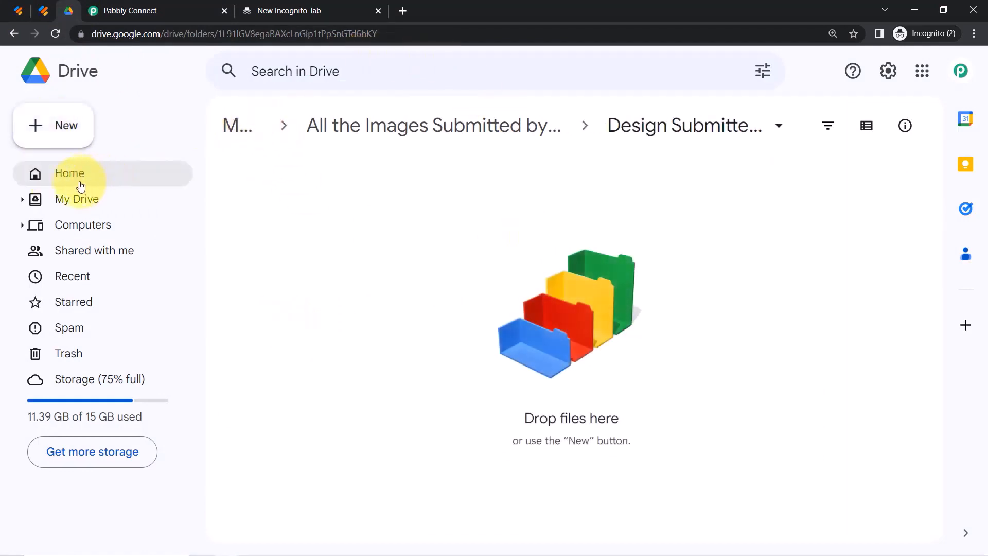
{"action": "left_click", "coordinate": [34, 180]}
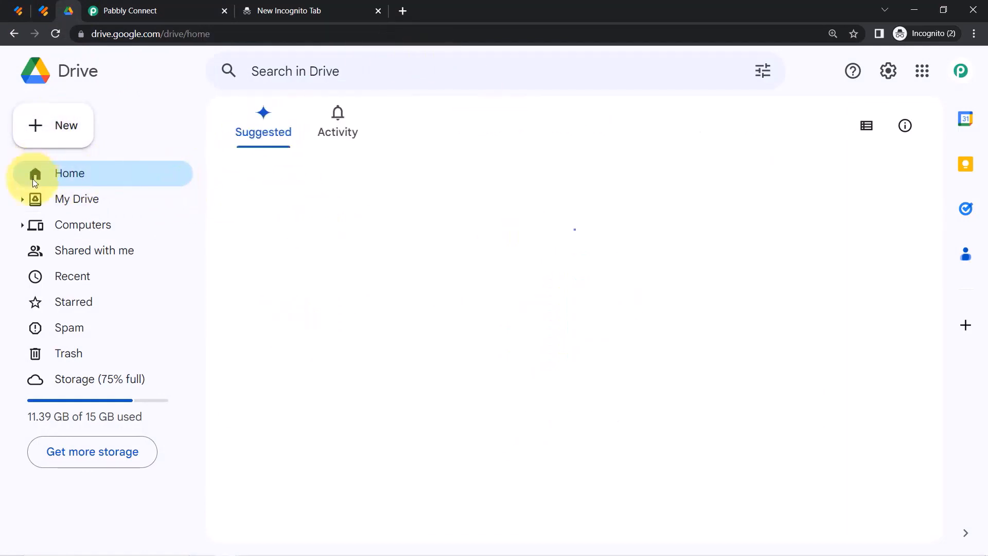
{"action": "left_click", "coordinate": [75, 201]}
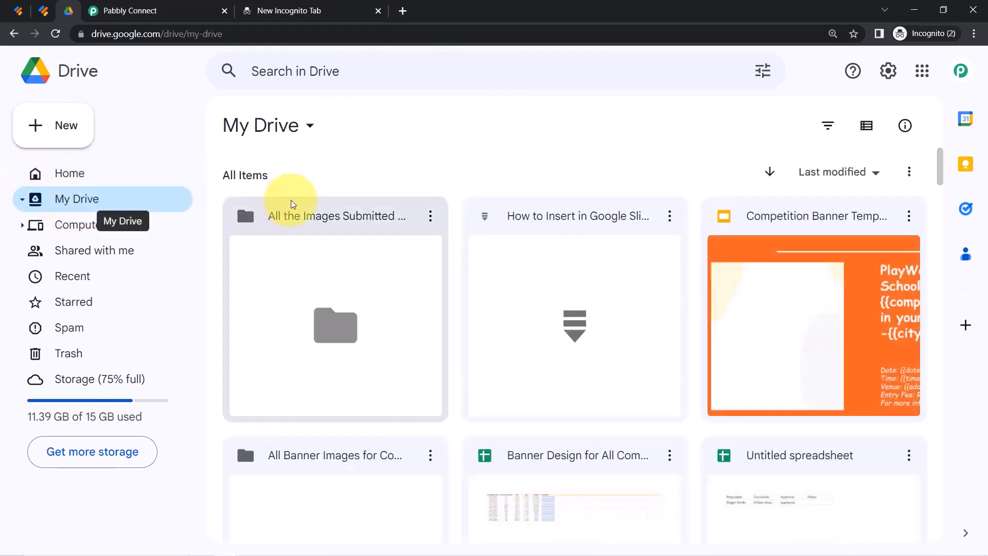
{"action": "double_click", "coordinate": [333, 271]}
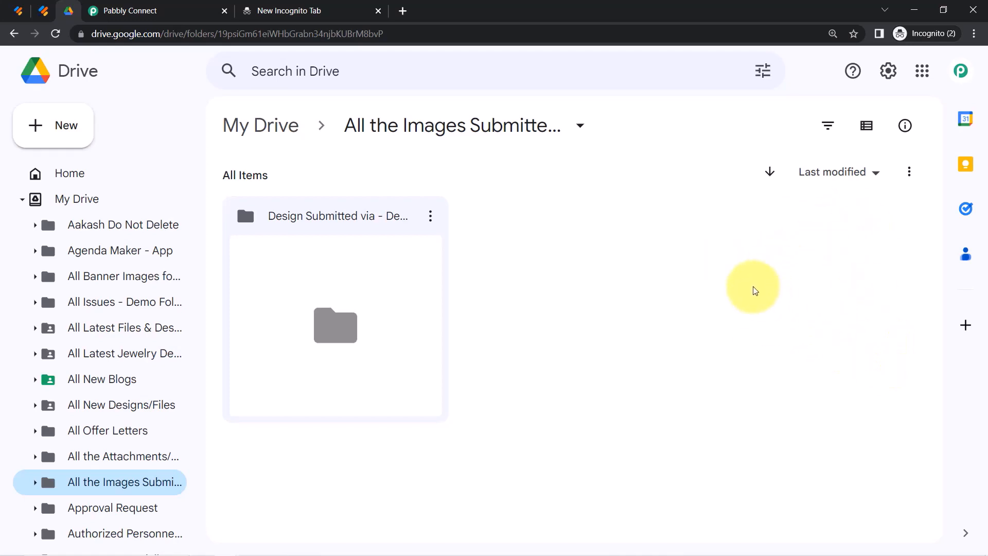
Add a new Google Drive action step with Upload a File as the action event.
{"action": "left_click", "coordinate": [103, 11]}
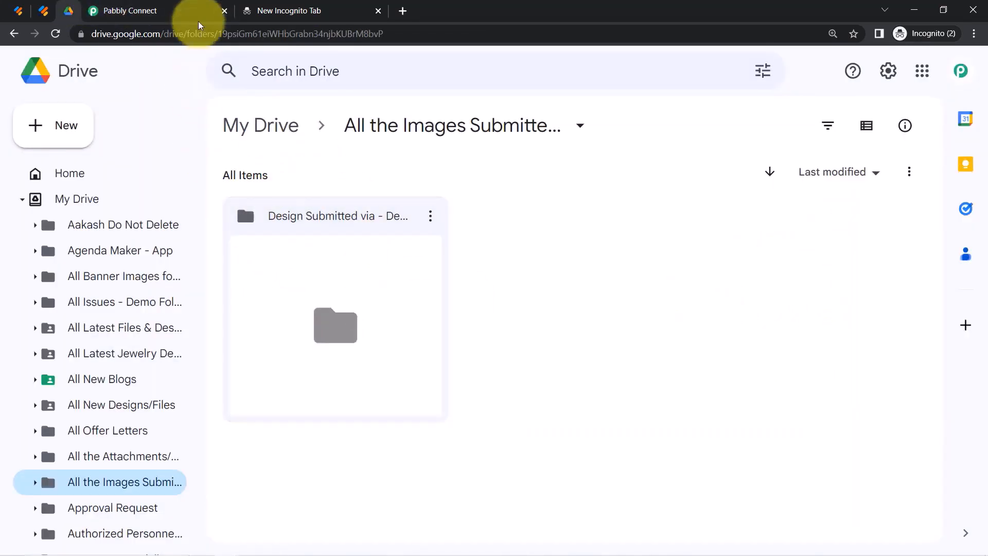
{"action": "left_click", "coordinate": [168, 12]}
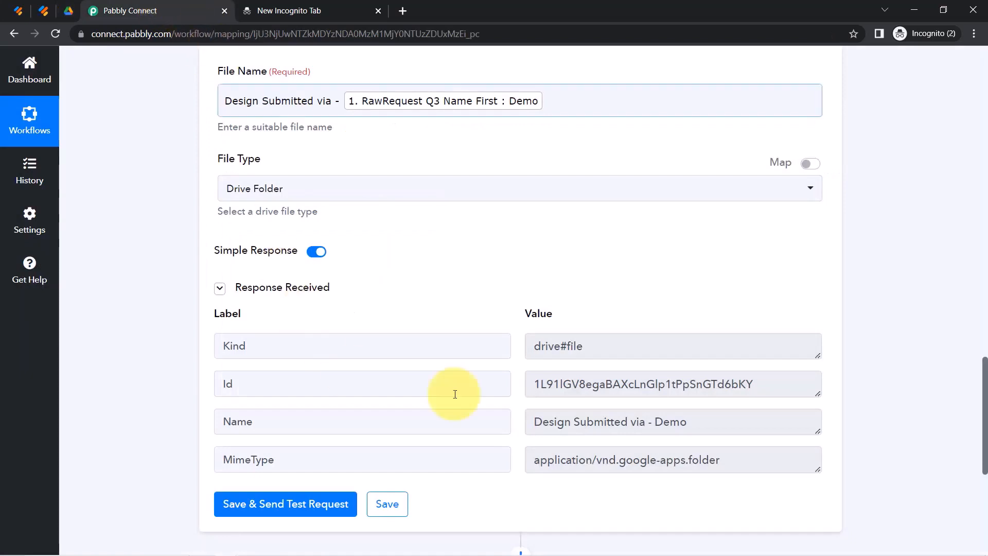
{"action": "left_click_drag", "start_coordinate": [983, 377], "coordinate": [982, 458]}
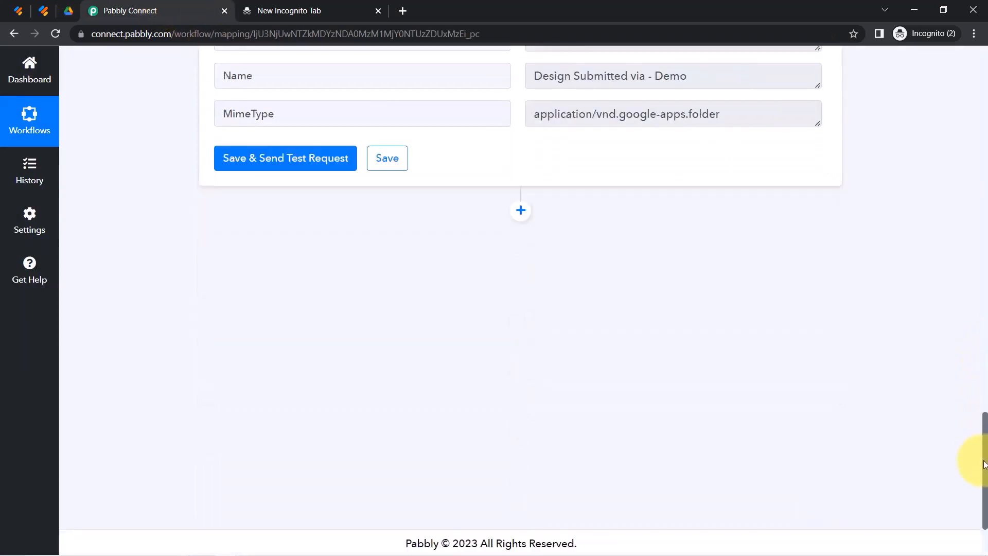
{"action": "left_click", "coordinate": [522, 209]}
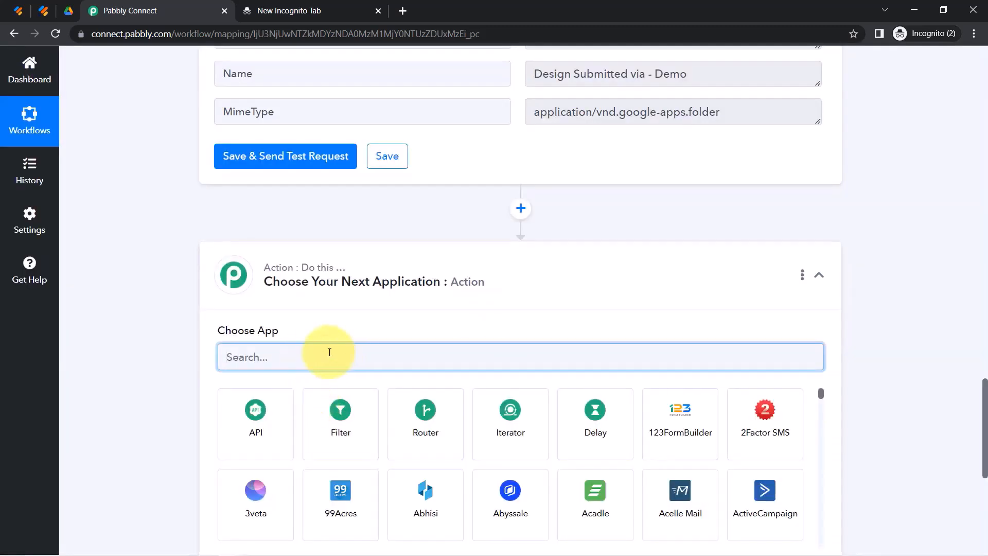
{"action": "type", "text": "drive"}
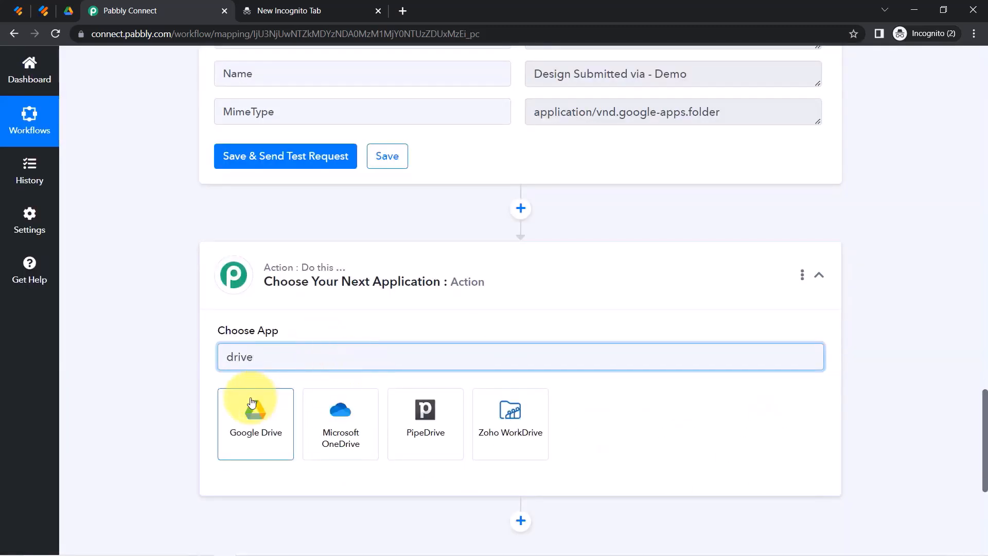
{"action": "left_click", "coordinate": [258, 423]}
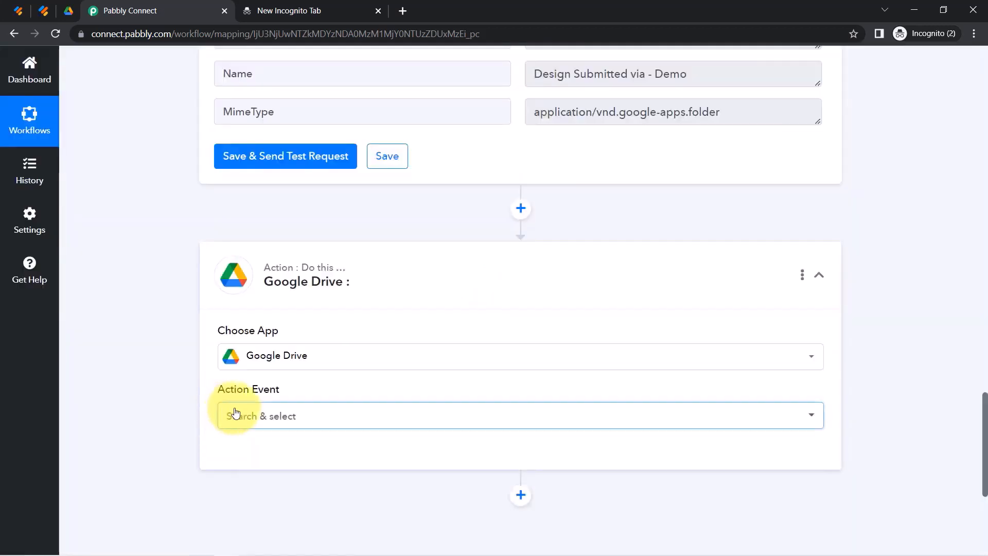
{"action": "left_click", "coordinate": [235, 414]}
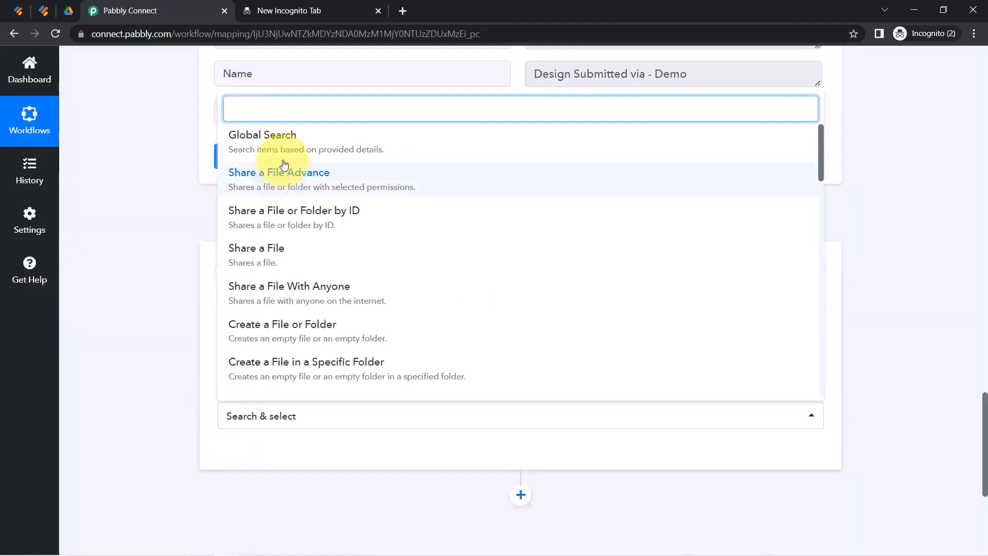
{"action": "type", "text": "upl"}
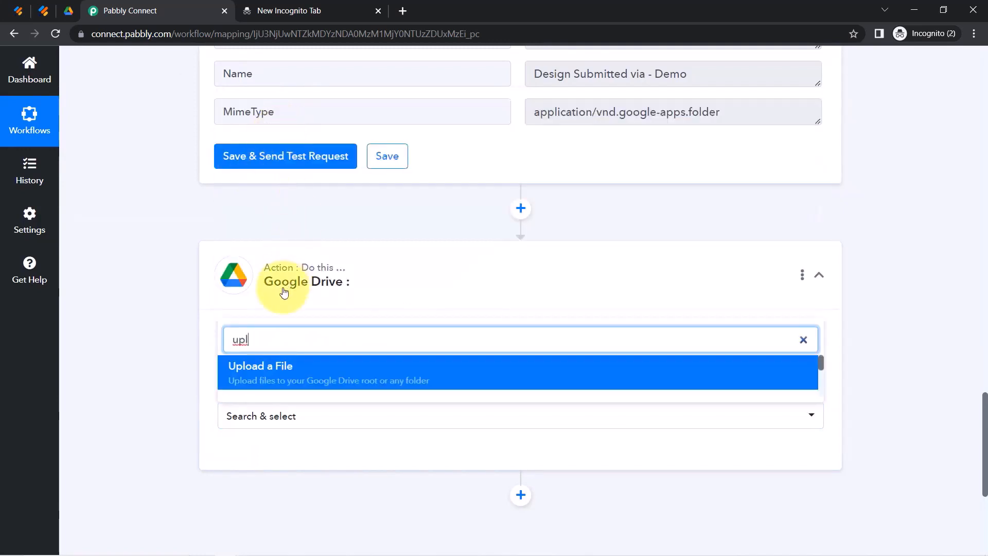
{"action": "left_click", "coordinate": [270, 368]}
Connect the upload step to the existing Google Drive account and review the URL's file size and format notes.
{"action": "scroll", "coordinate": [203, 365], "scroll_direction": "down", "scroll_amount": 5}
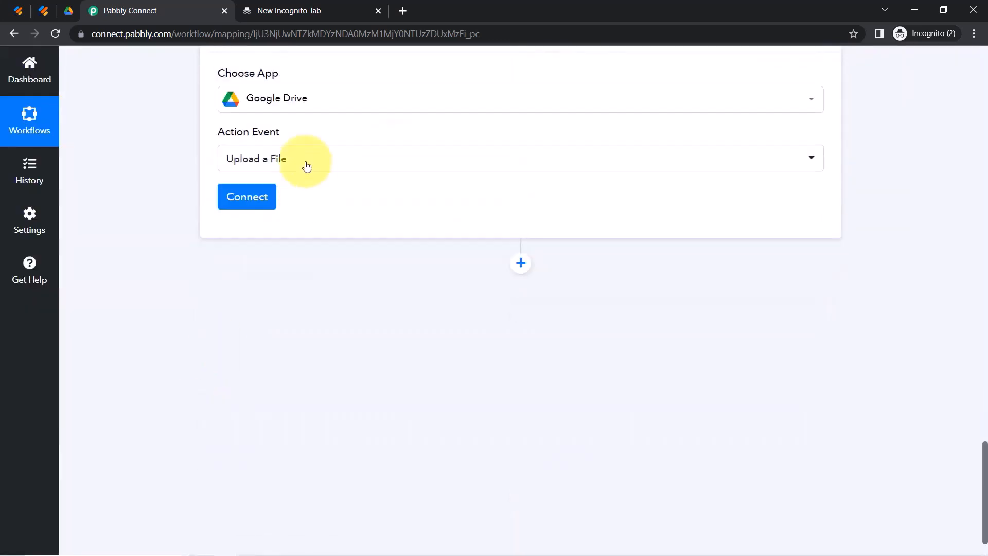
{"action": "left_click", "coordinate": [247, 197]}
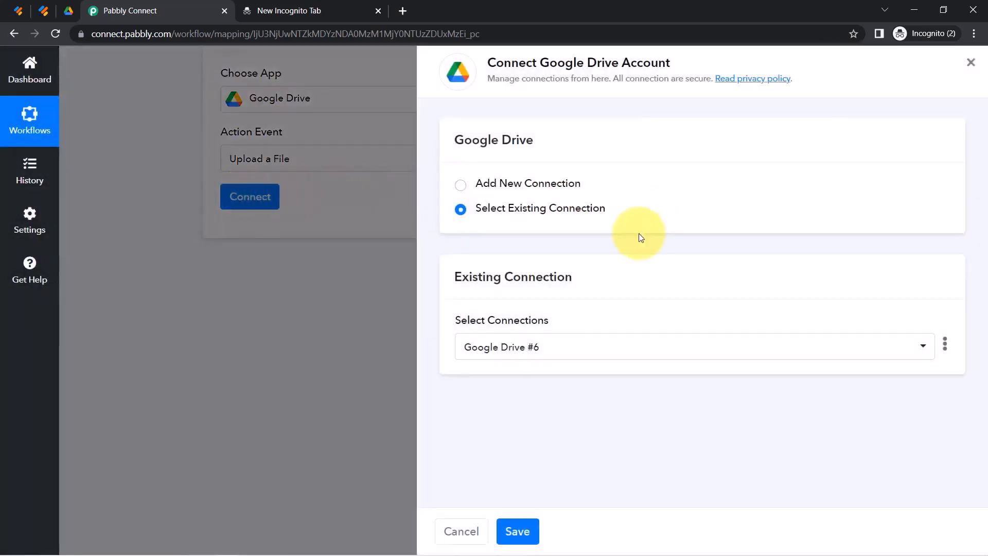
{"action": "left_click", "coordinate": [517, 530]}
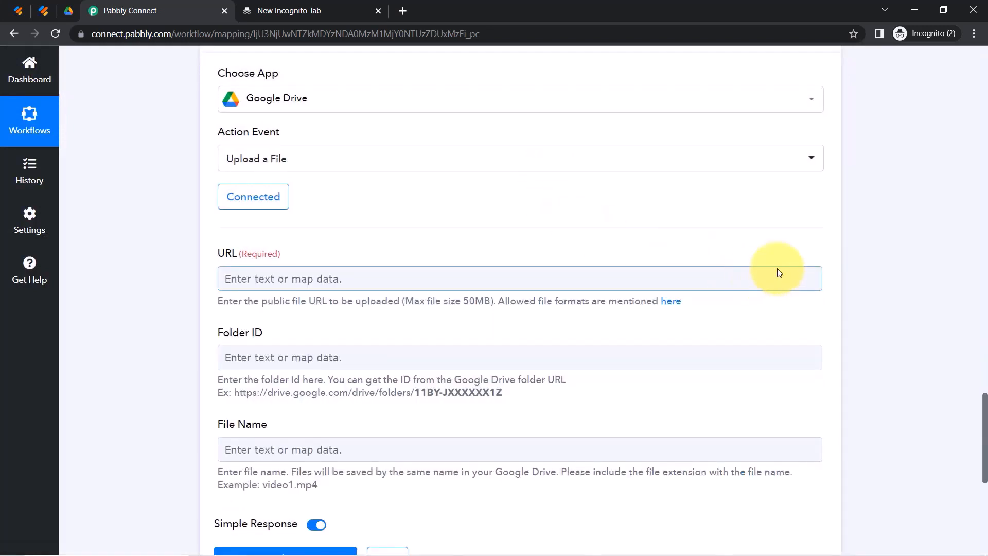
{"action": "scroll", "coordinate": [978, 415], "scroll_direction": "down", "scroll_amount": 2}
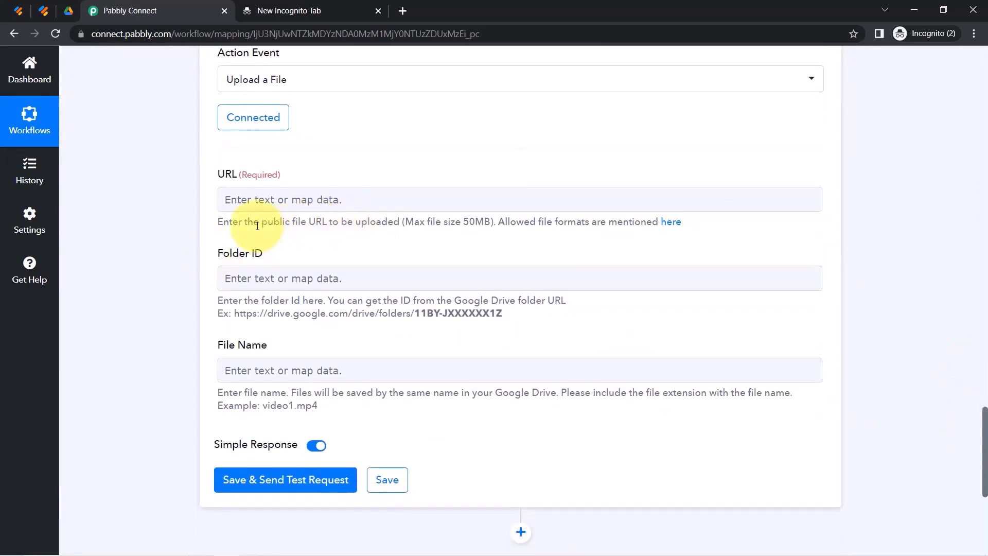
{"action": "left_click_drag", "start_coordinate": [256, 225], "coordinate": [488, 222]}
{"action": "left_click", "coordinate": [452, 224]}
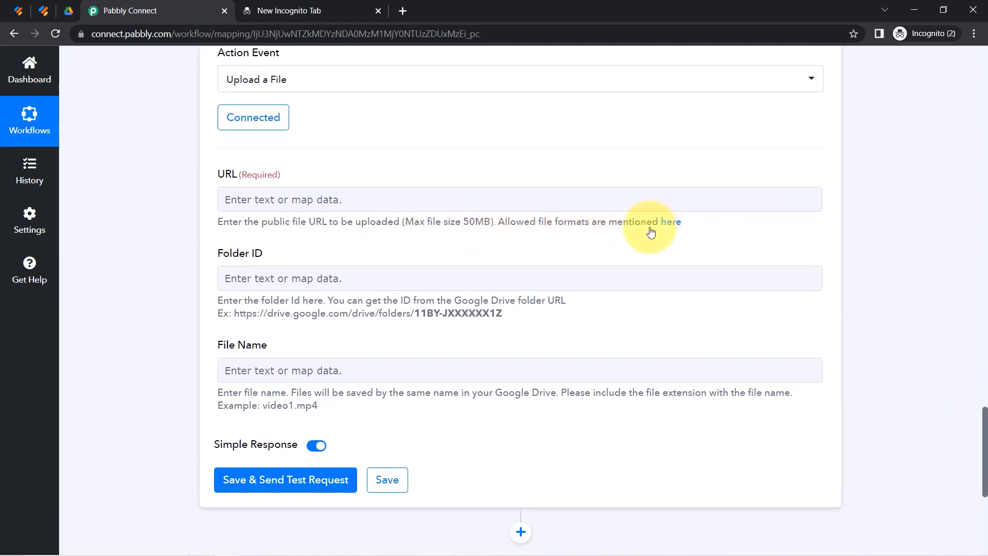
{"action": "left_click_drag", "start_coordinate": [508, 222], "coordinate": [639, 234]}
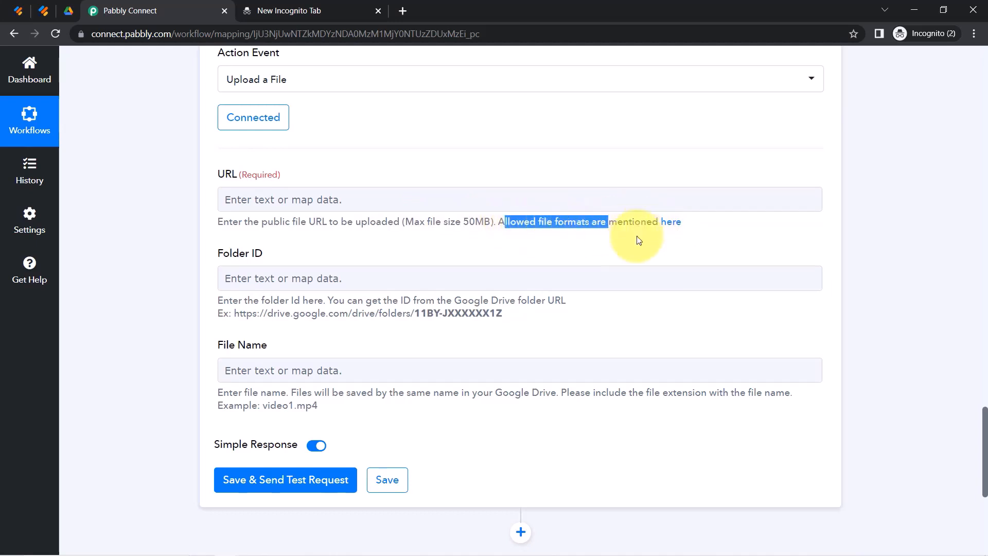
{"action": "left_click", "coordinate": [194, 213]}
Map the URL field to the JotForm response's RawRequest FileUpload 0 link.
{"action": "left_click", "coordinate": [274, 200]}
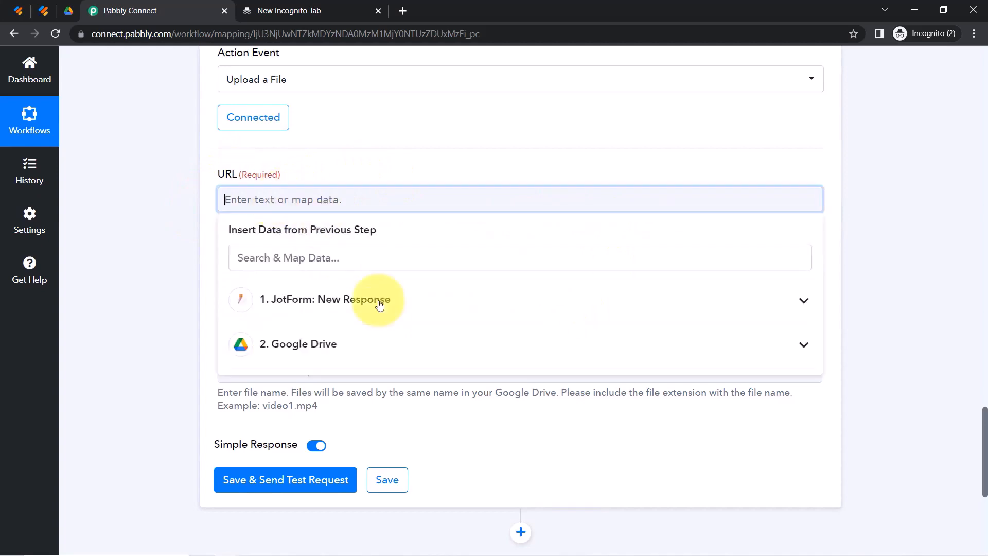
{"action": "left_click", "coordinate": [292, 307]}
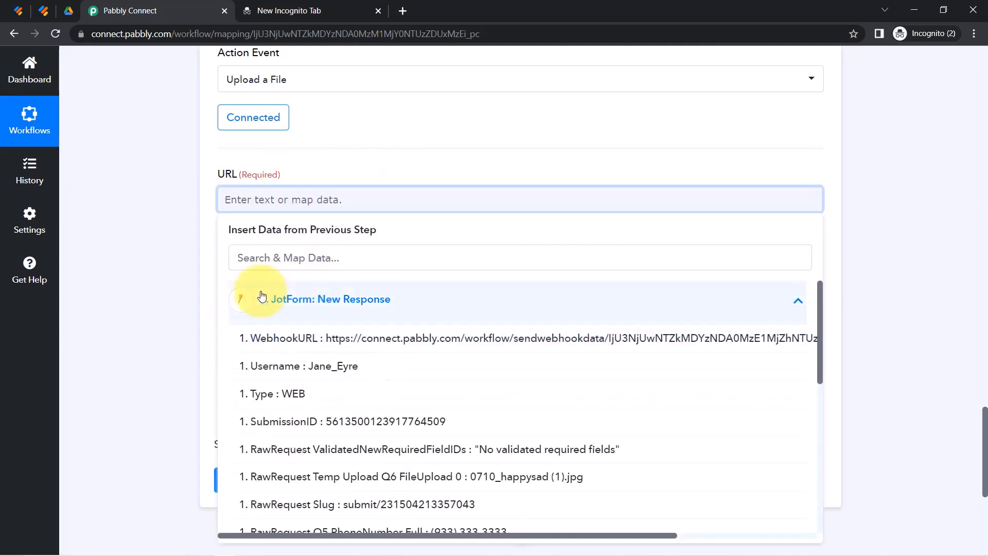
{"action": "scroll", "coordinate": [403, 353], "scroll_direction": "down", "scroll_amount": 4}
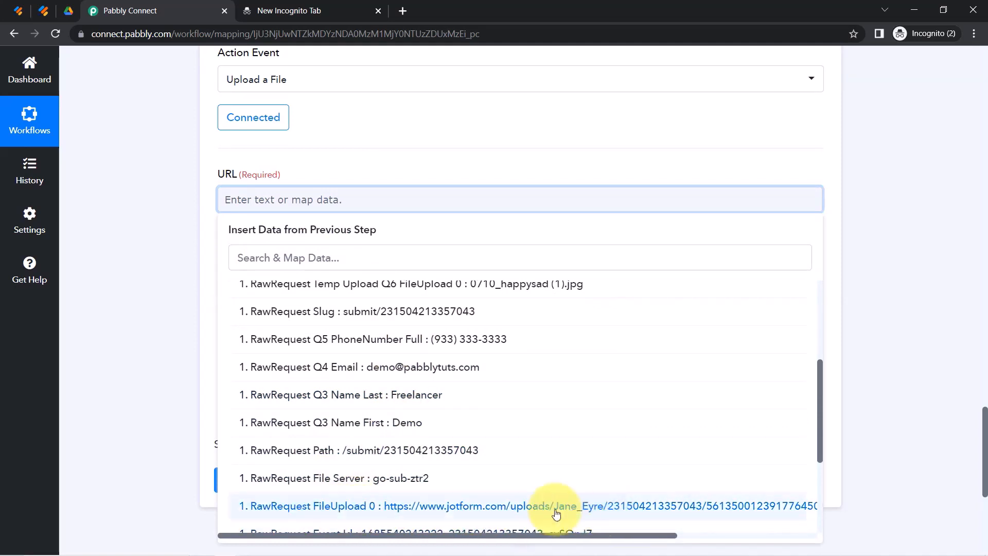
{"action": "left_click", "coordinate": [602, 507]}
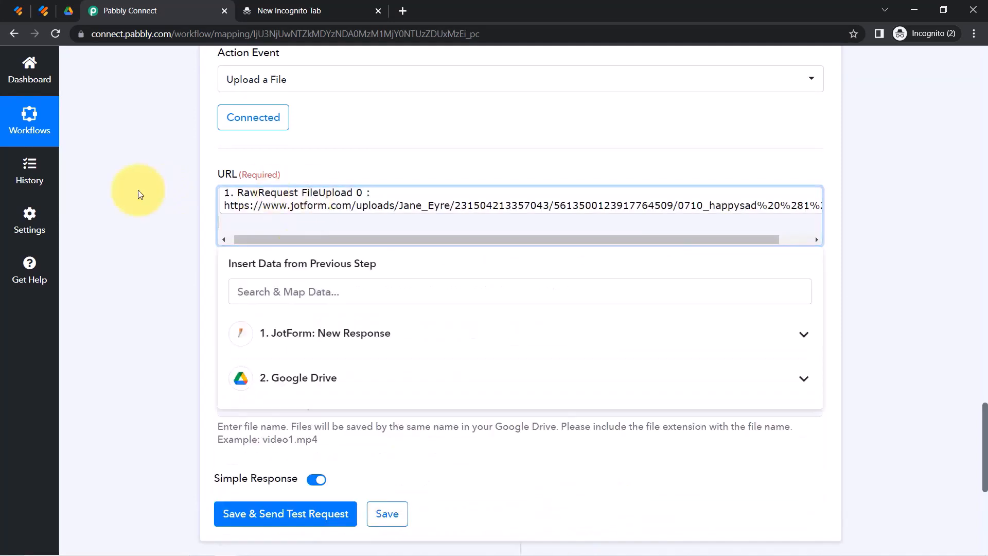
{"action": "left_click", "coordinate": [135, 190]}
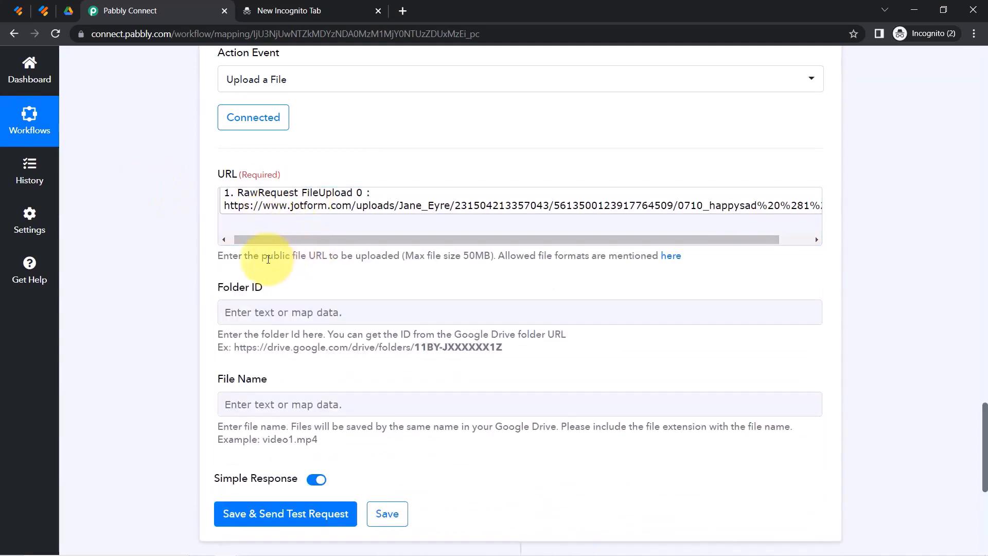
{"action": "left_click_drag", "start_coordinate": [262, 257], "coordinate": [329, 253]}
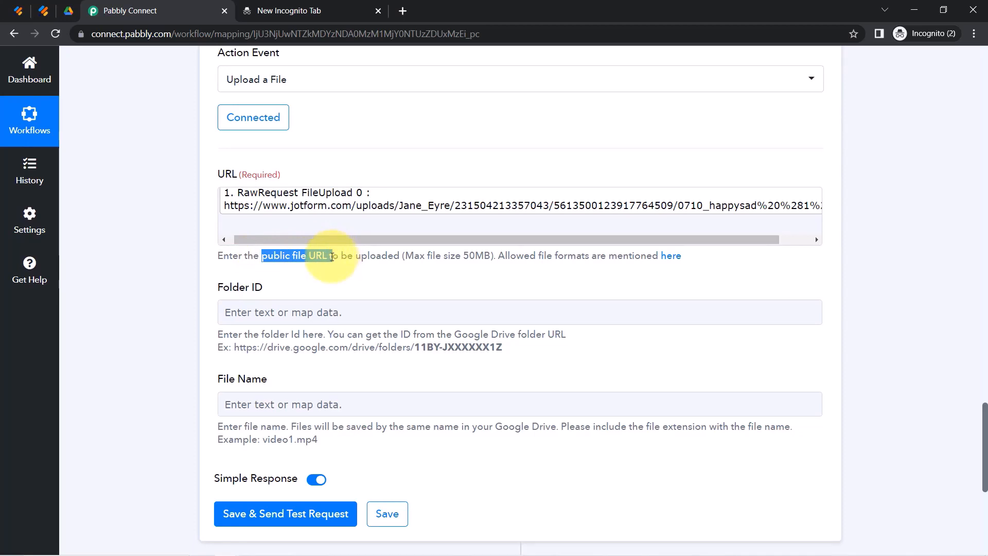
{"action": "left_click", "coordinate": [167, 297]}
{"action": "left_click_drag", "start_coordinate": [986, 438], "coordinate": [986, 459]}
Map Folder ID to the Id output of the earlier Google Drive folder-creation step.
{"action": "left_click", "coordinate": [303, 196]}
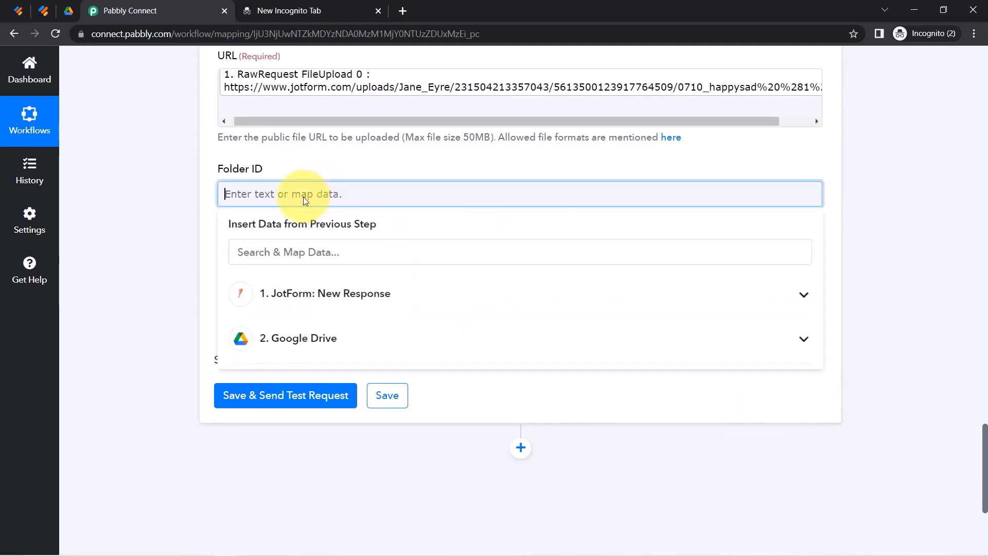
{"action": "left_click", "coordinate": [180, 202]}
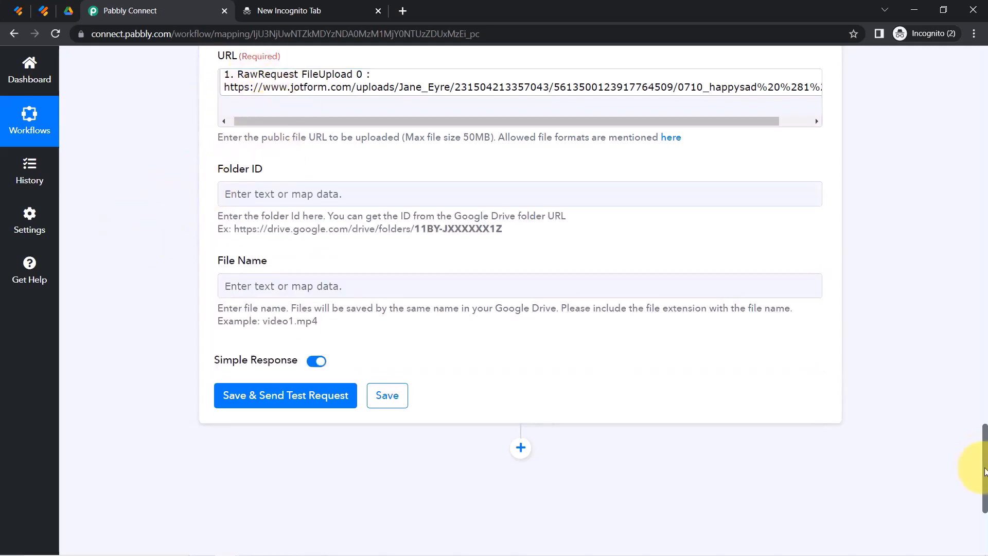
{"action": "left_click_drag", "start_coordinate": [984, 470], "coordinate": [963, 356]}
{"action": "double_click", "coordinate": [579, 232]}
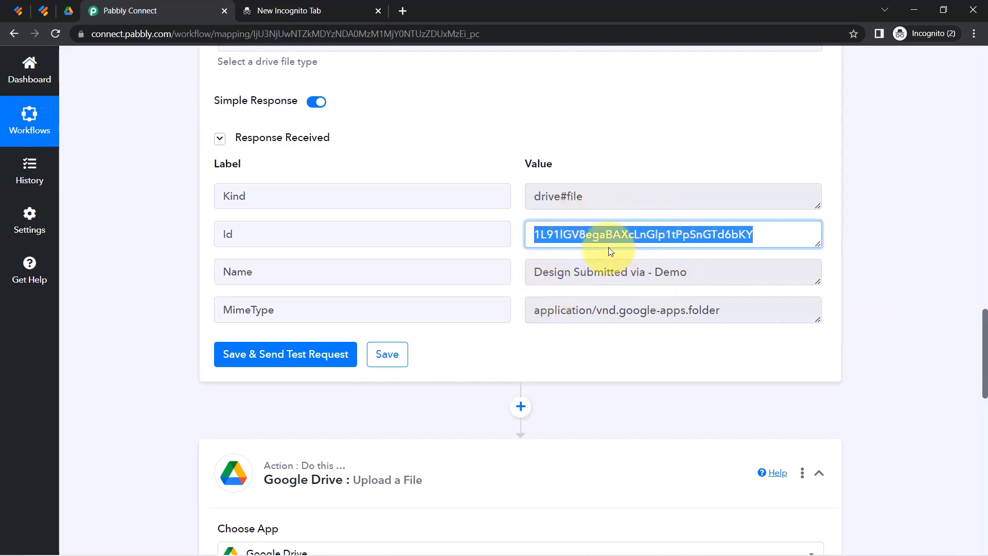
{"action": "scroll", "coordinate": [601, 241], "scroll_direction": "up", "scroll_amount": 3}
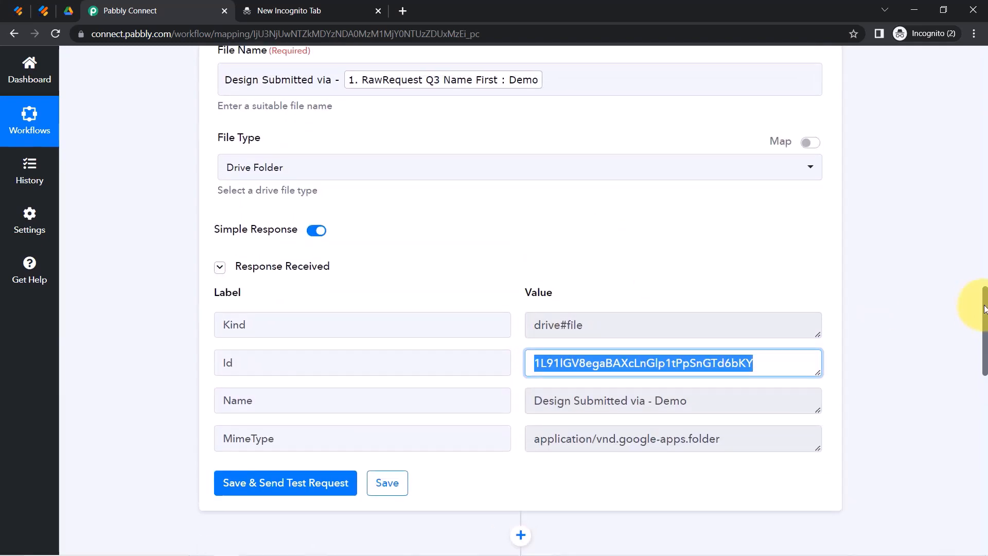
{"action": "left_click_drag", "start_coordinate": [984, 309], "coordinate": [984, 443]}
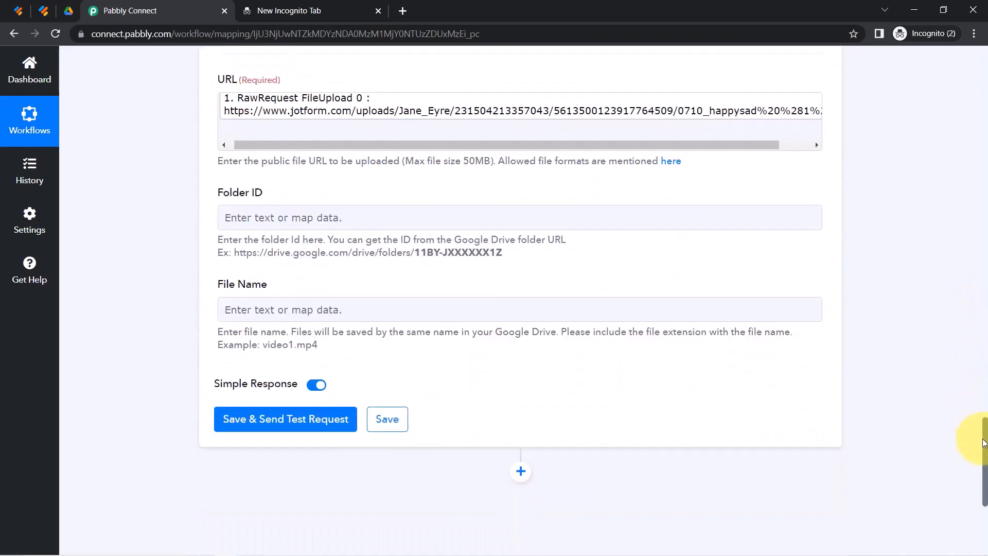
{"action": "left_click", "coordinate": [277, 216]}
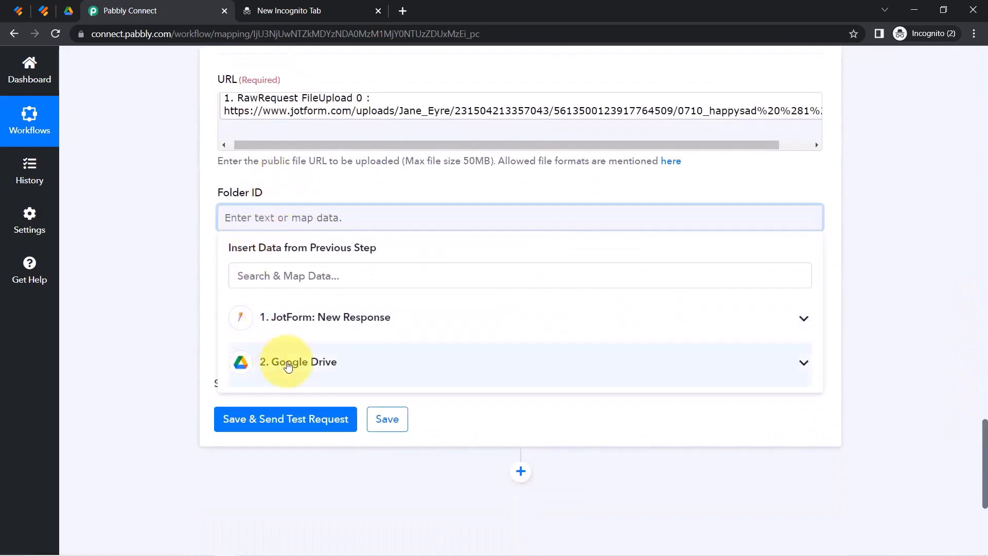
{"action": "left_click", "coordinate": [299, 362]}
{"action": "left_click", "coordinate": [330, 428]}
{"action": "left_click", "coordinate": [183, 324]}
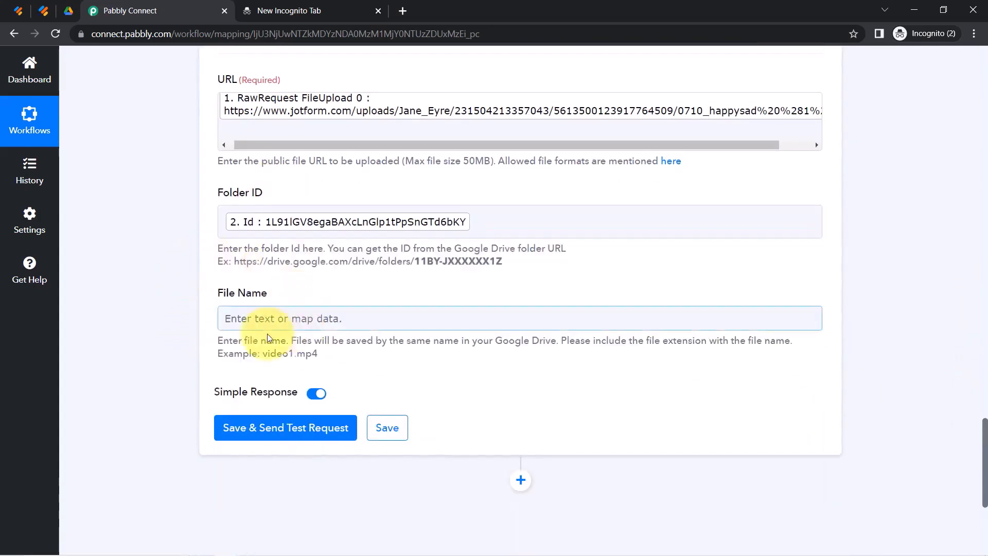
Set File Name to 'Image via - ' plus the submitter's Q3 Name First and Q3 Name Last fields.
{"action": "left_click", "coordinate": [269, 327]}
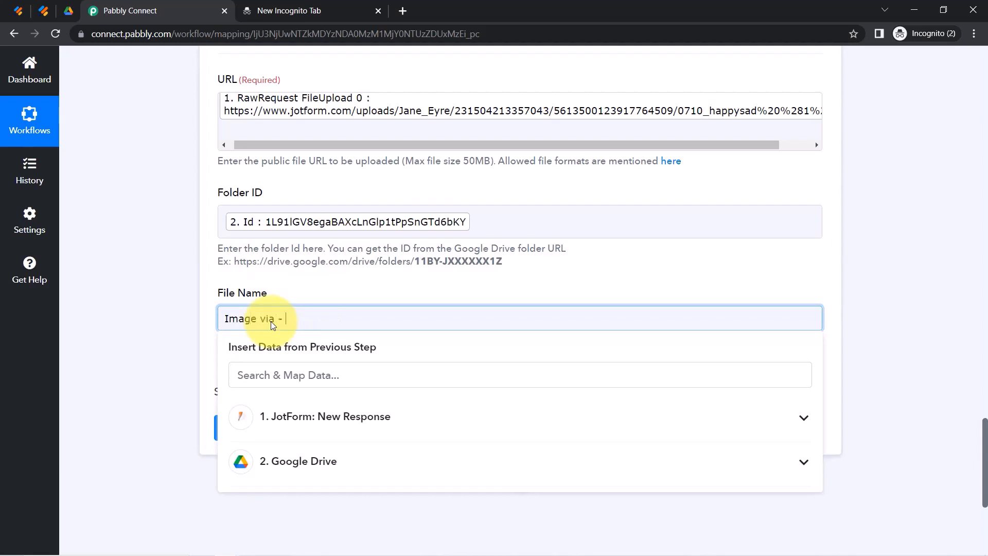
{"action": "left_click", "coordinate": [255, 383]}
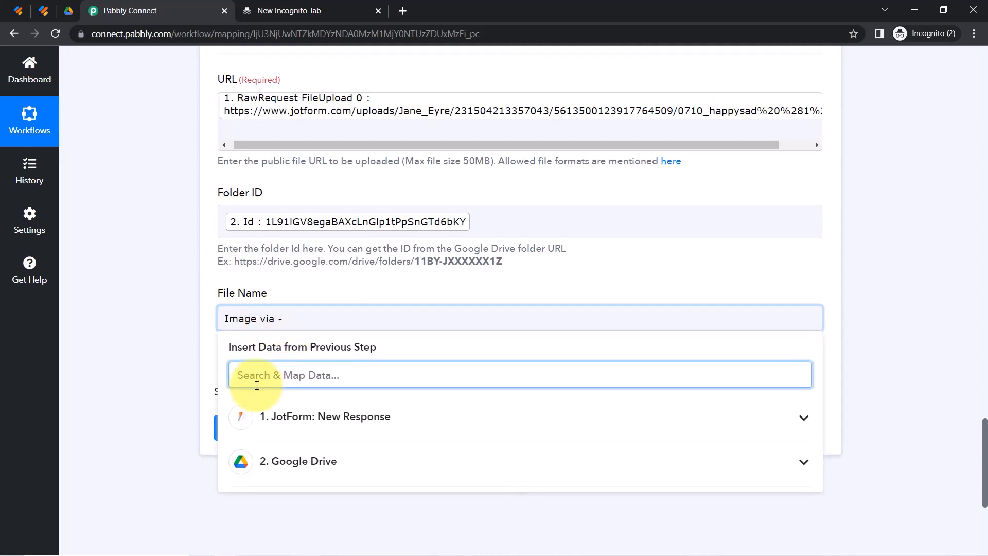
{"action": "type", "text": "dem"}
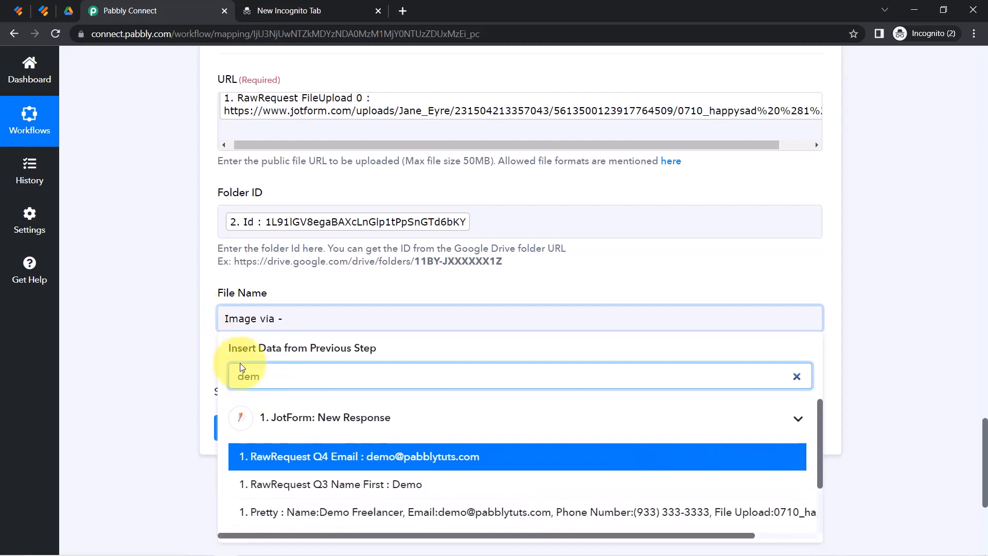
{"action": "left_click", "coordinate": [334, 485]}
{"action": "left_click", "coordinate": [499, 333]}
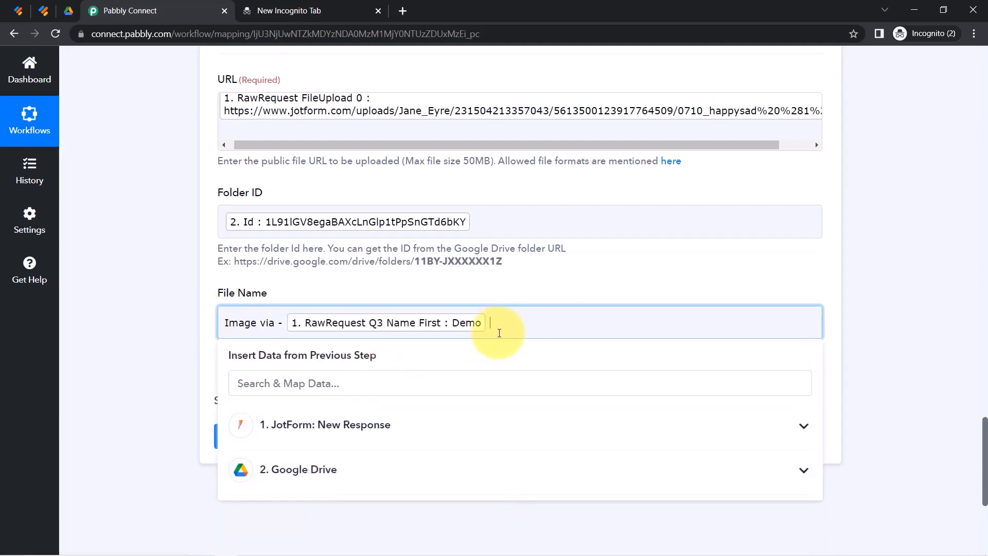
{"action": "left_click", "coordinate": [404, 384]}
{"action": "type", "text": "free"}
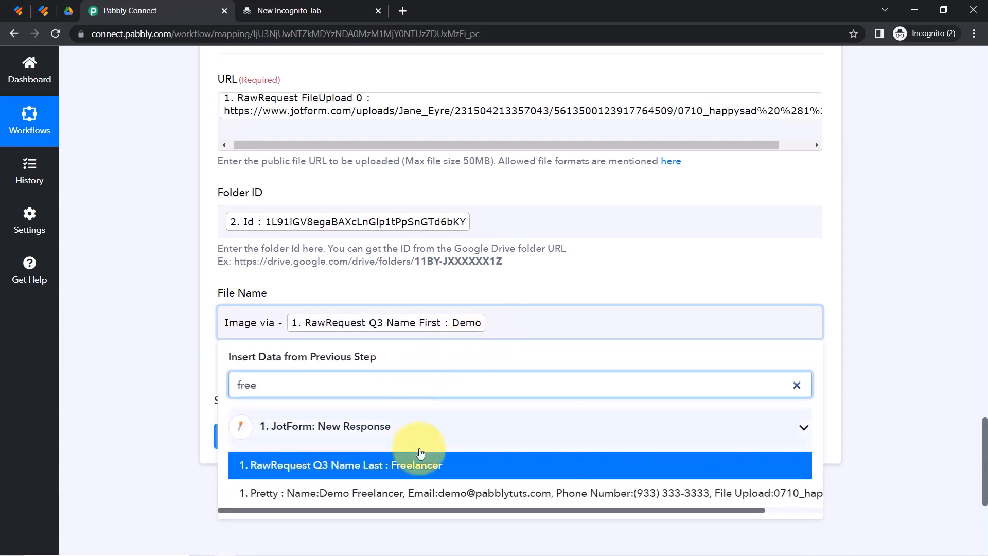
{"action": "left_click", "coordinate": [420, 453]}
{"action": "left_click", "coordinate": [165, 370]}
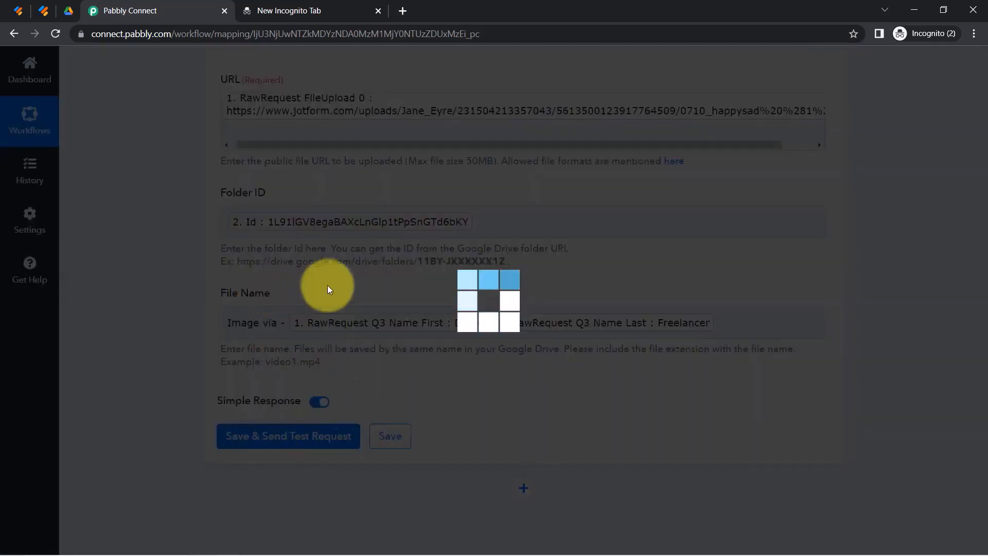
Open the submission's subfolder in Drive and preview the uploaded smiley image named 'Image via - ' plus the name.
{"action": "left_click", "coordinate": [69, 10]}
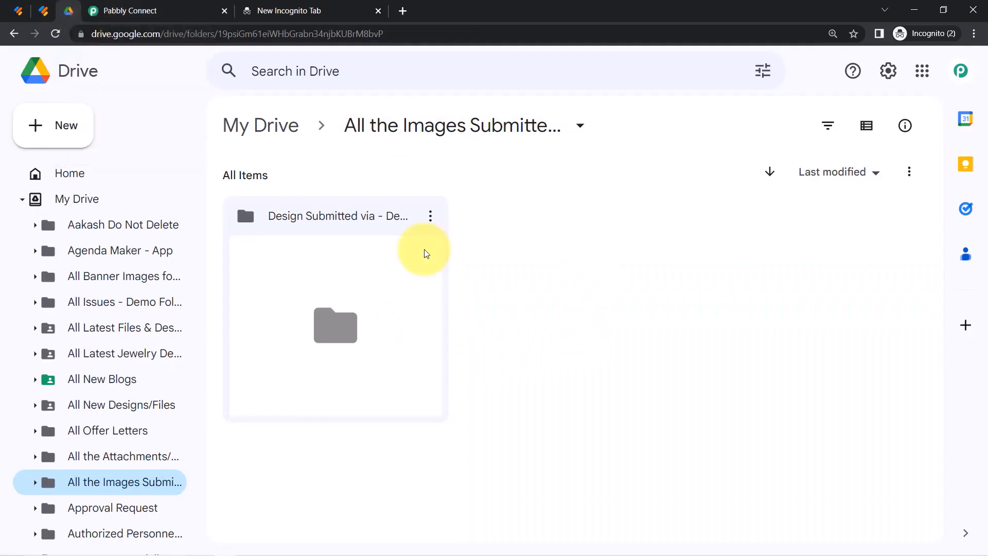
{"action": "left_click", "coordinate": [378, 298]}
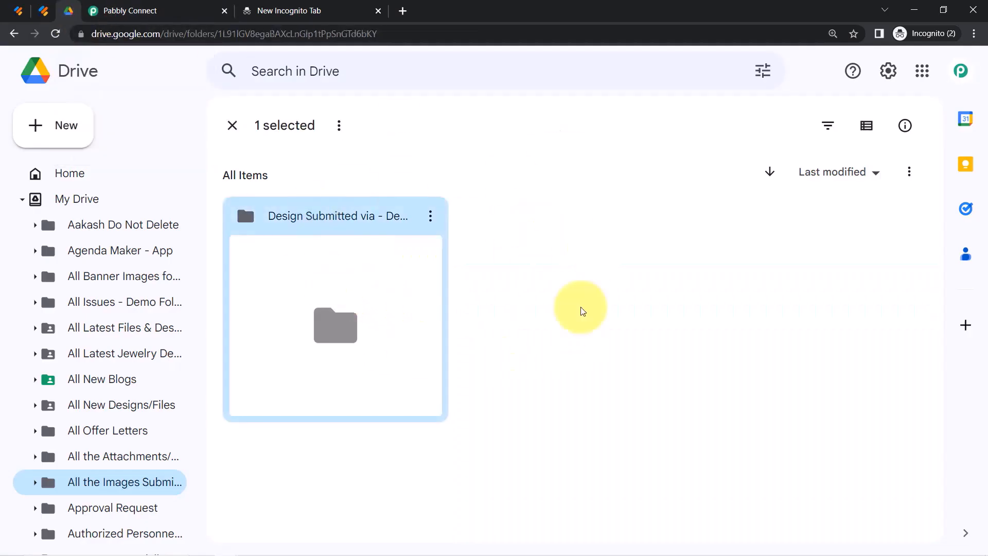
{"action": "double_click", "coordinate": [336, 289]}
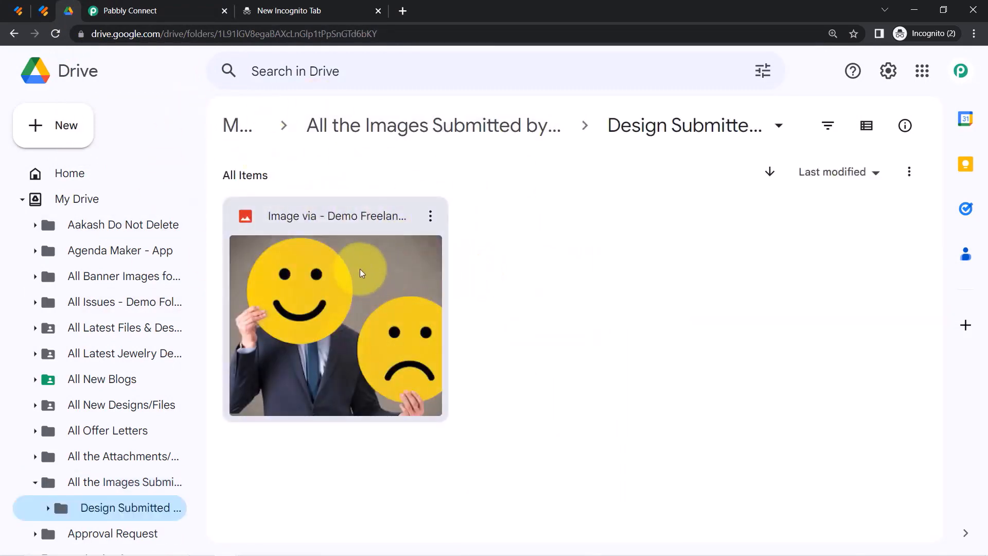
{"action": "double_click", "coordinate": [360, 268]}
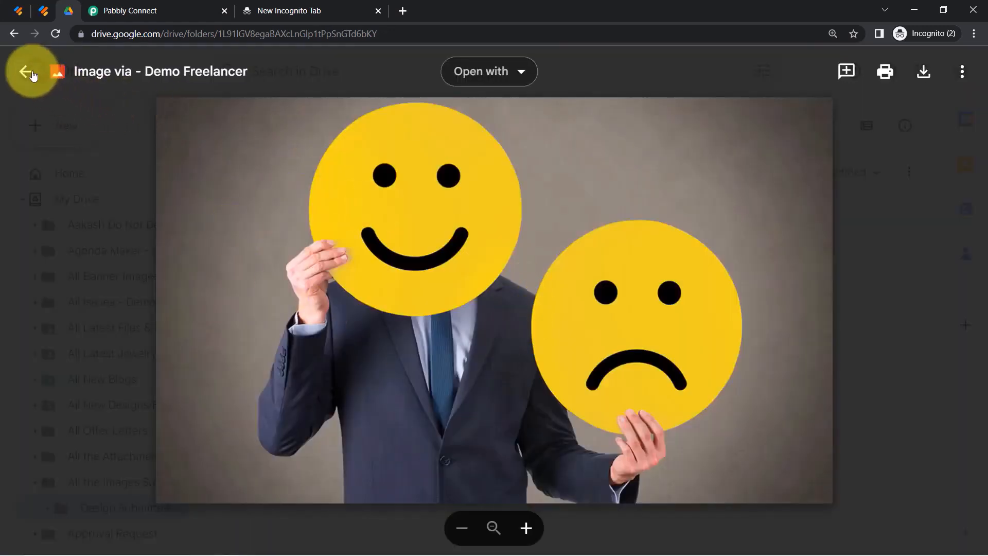
{"action": "left_click", "coordinate": [26, 71]}
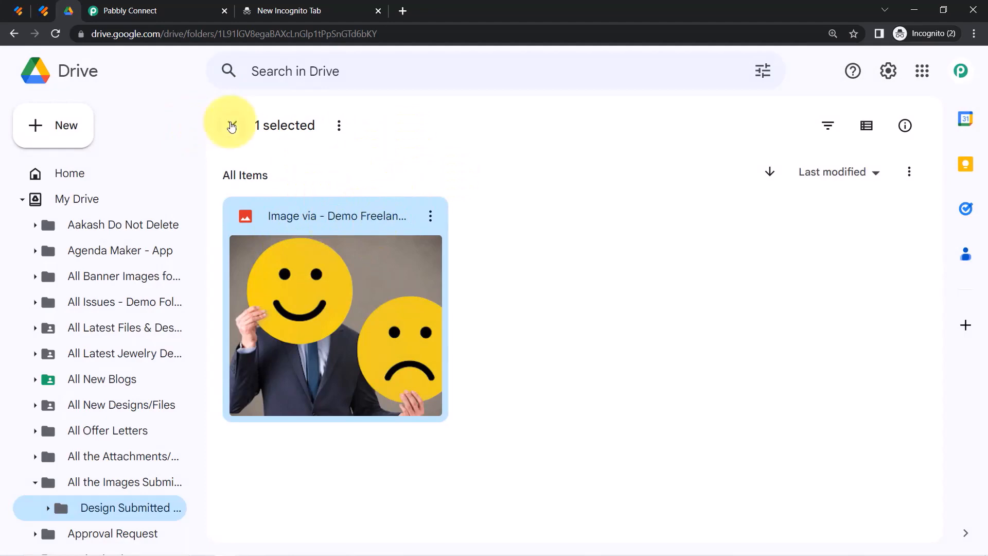
{"action": "left_click", "coordinate": [232, 125]}
Collapse the JotForm trigger, the Drive create-folder step and the Drive Upload a File step.
{"action": "left_click", "coordinate": [129, 10]}
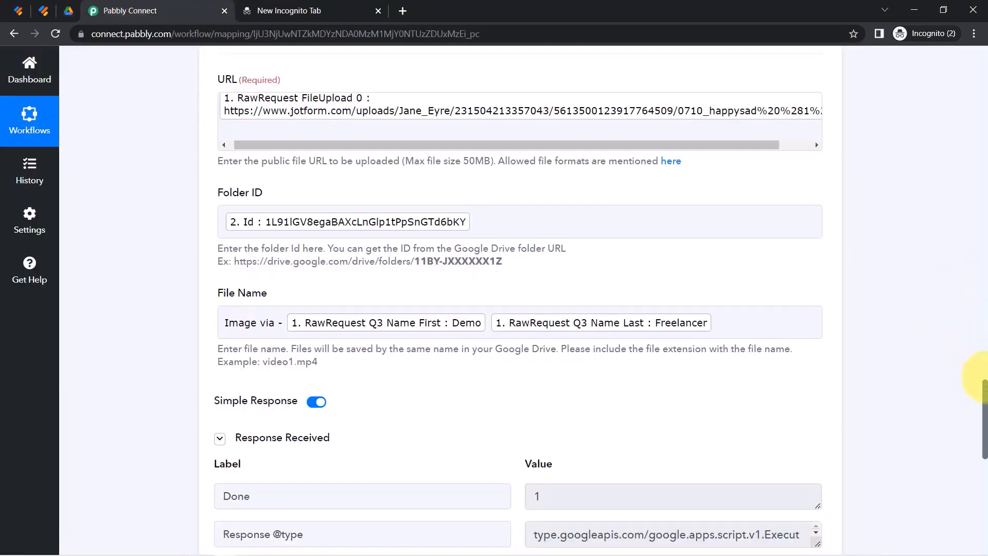
{"action": "left_click_drag", "start_coordinate": [984, 383], "coordinate": [970, 22]}
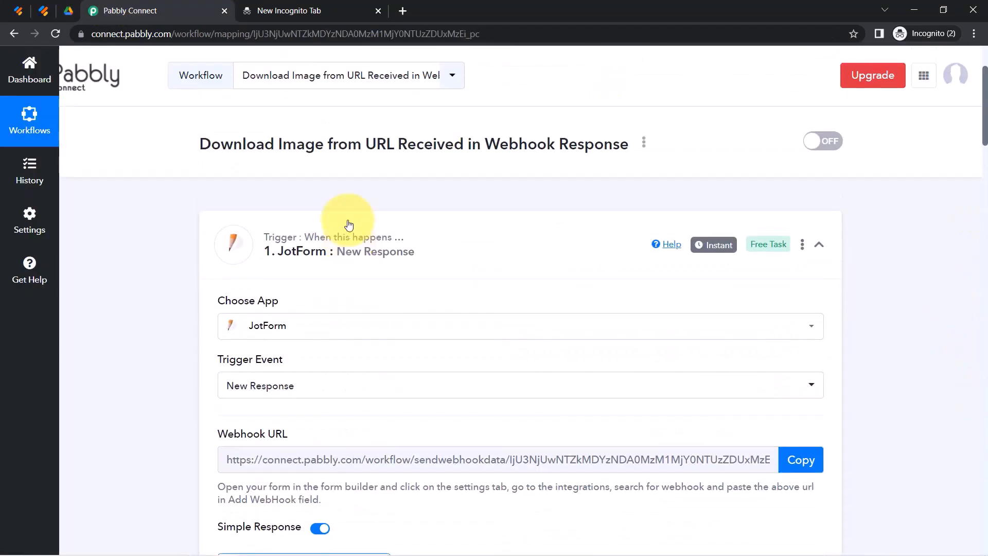
{"action": "left_click_drag", "start_coordinate": [342, 150], "coordinate": [500, 145]}
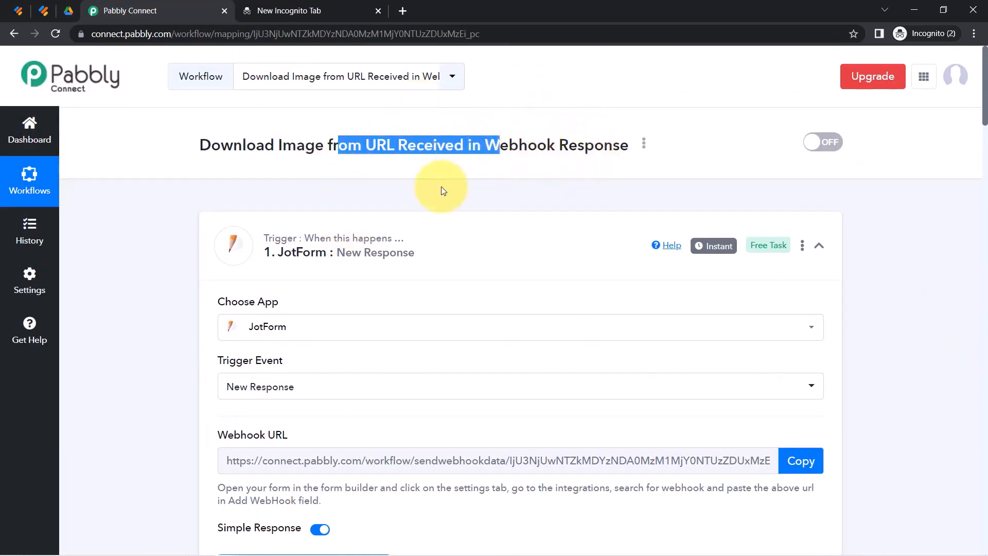
{"action": "left_click", "coordinate": [341, 245]}
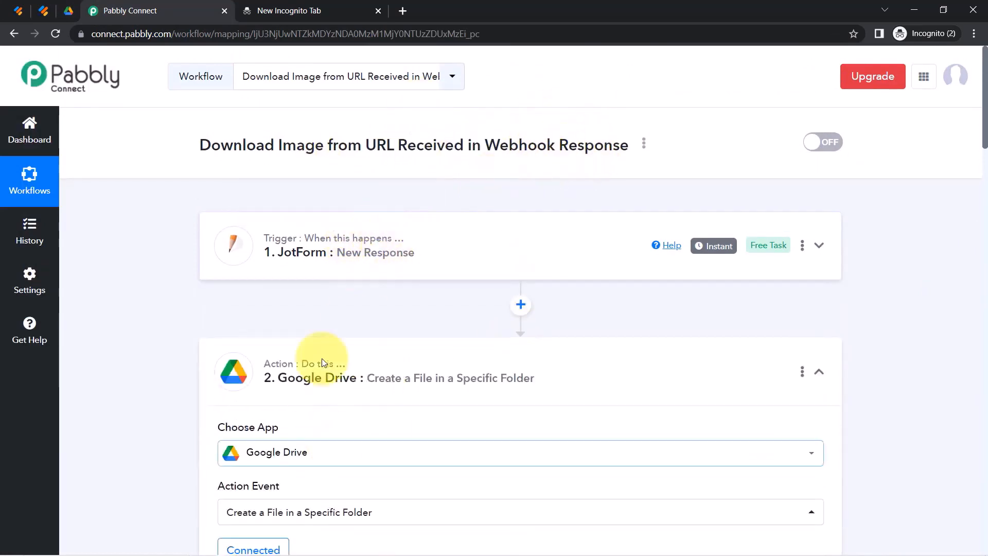
{"action": "left_click", "coordinate": [356, 396]}
{"action": "scroll", "coordinate": [452, 366], "scroll_direction": "down", "scroll_amount": 3}
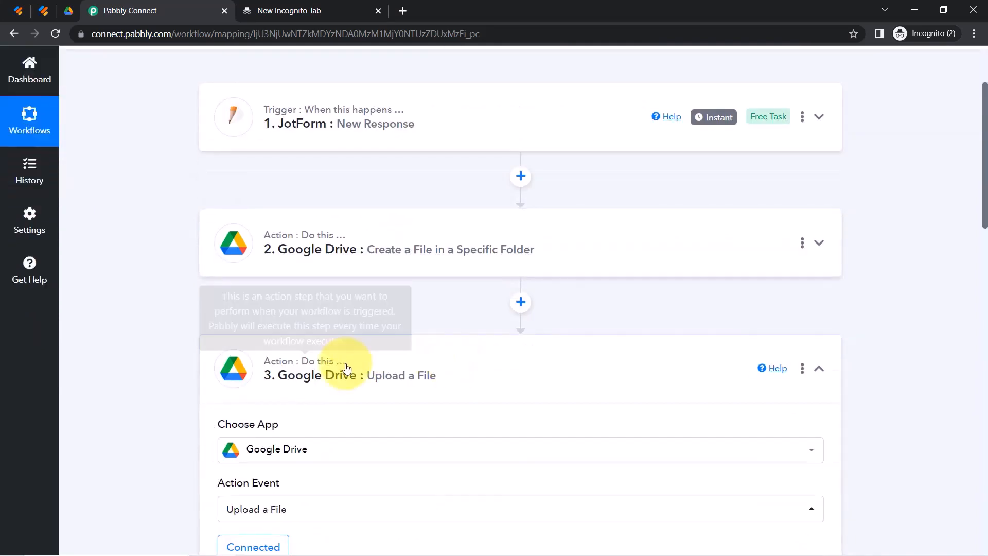
{"action": "left_click", "coordinate": [444, 355]}
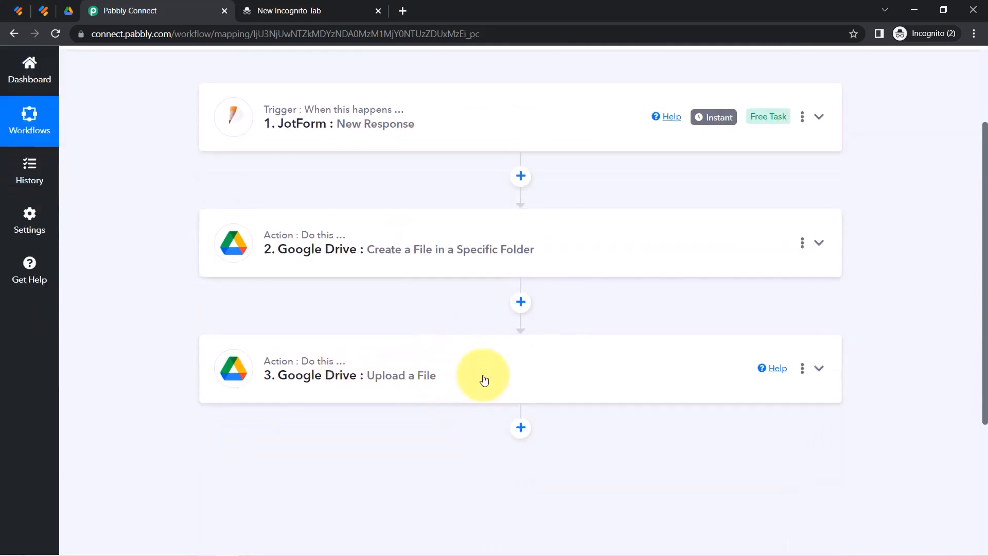
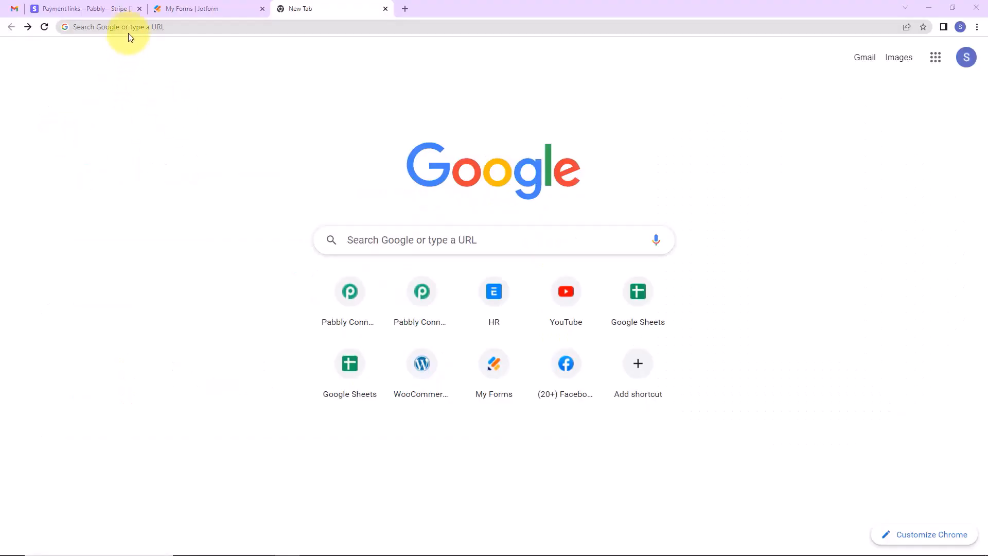
In a new tab, go to pabbly.com, sign in, and launch Pabbly Connect.
{"action": "left_click", "coordinate": [132, 25]}
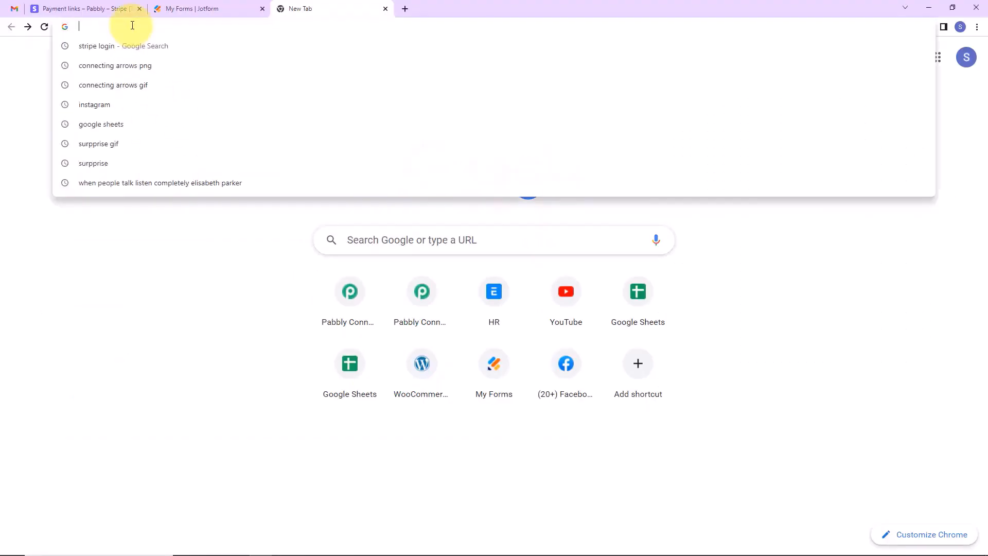
{"action": "type", "text": "p"}
{"action": "key", "text": "Return"}
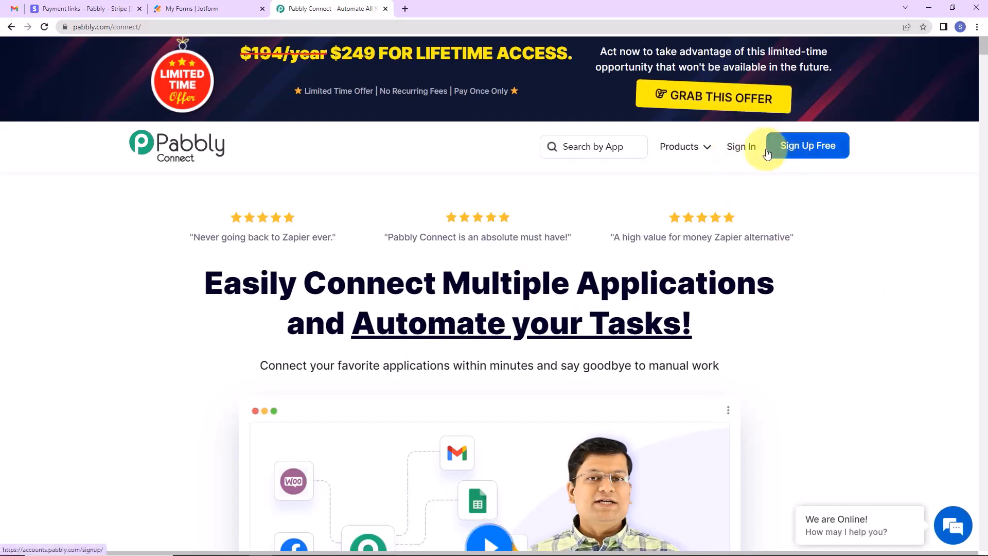
{"action": "left_click", "coordinate": [740, 148]}
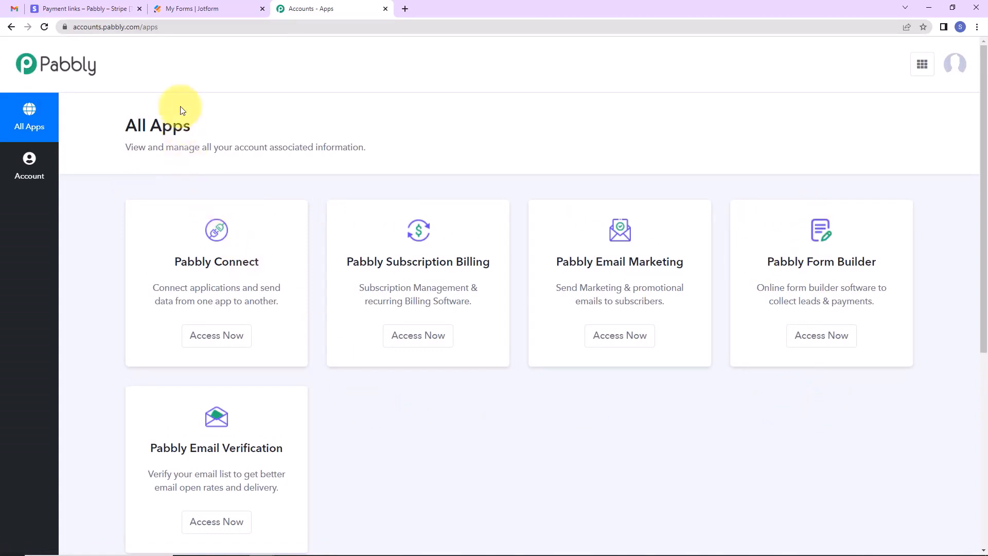
{"action": "left_click", "coordinate": [204, 337]}
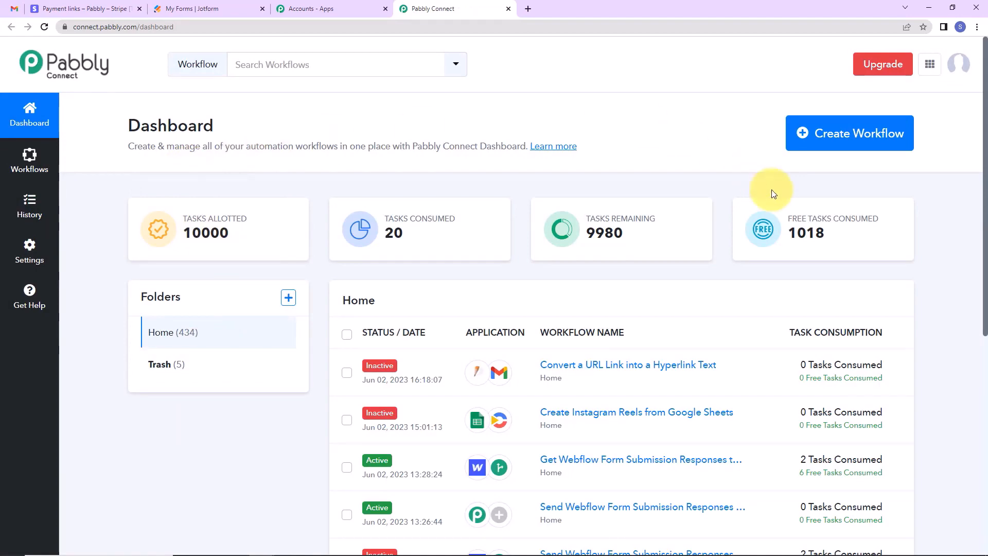
Create a workflow named 'Convert a URL Link into a Hyperlink Text'.
{"action": "left_click", "coordinate": [867, 138]}
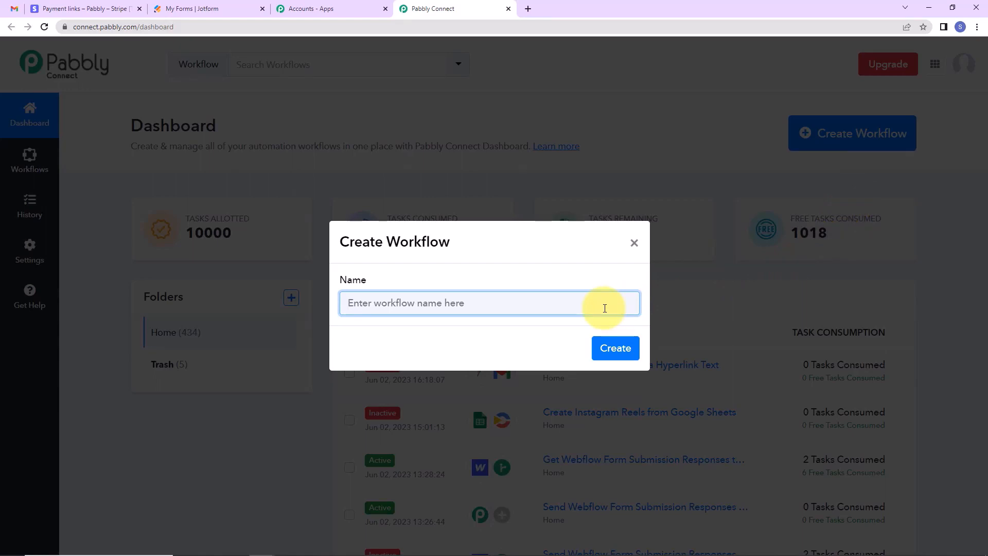
{"action": "type", "text": "Convert a URL Link into a Hyperlink Text"}
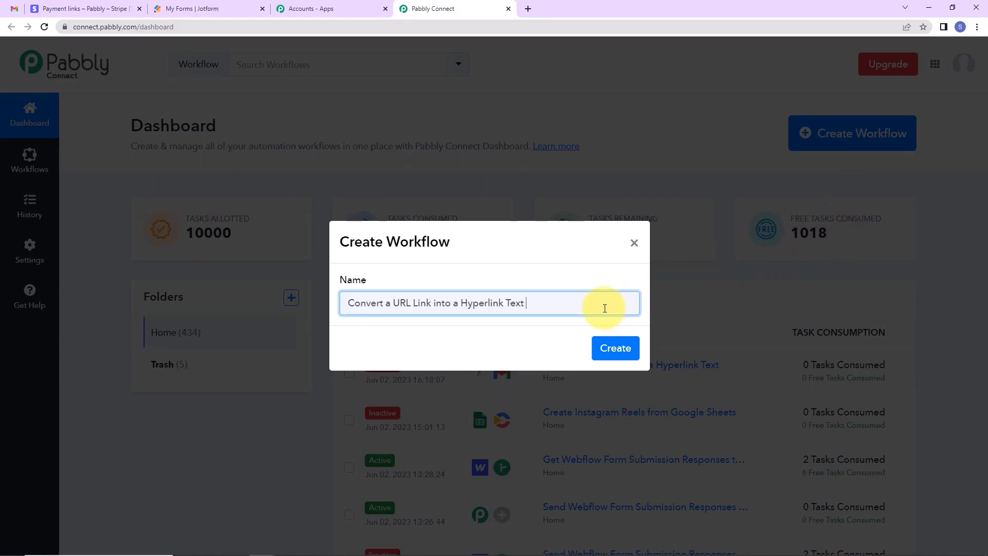
{"action": "left_click", "coordinate": [612, 355]}
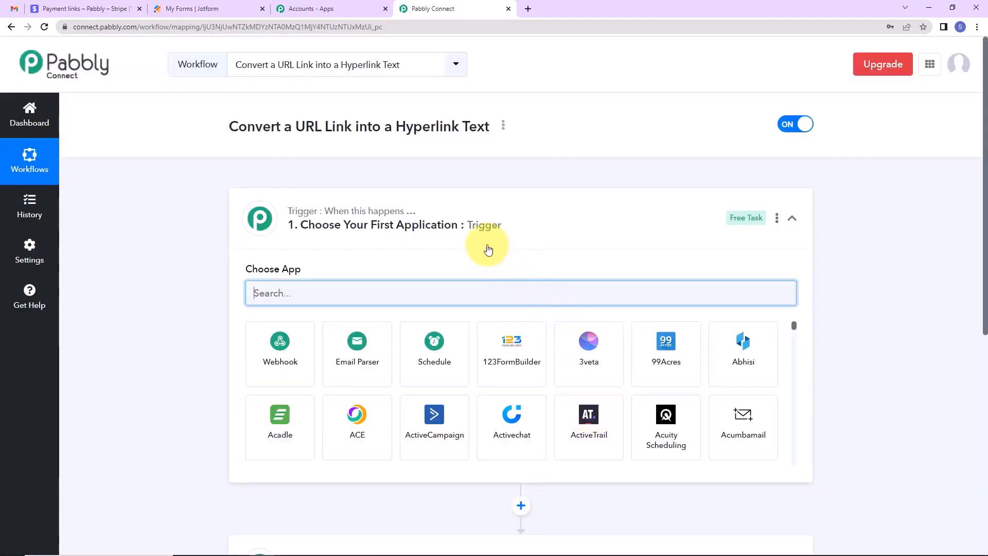
Set the trigger to JotForm New Response and copy its webhook URL.
{"action": "scroll", "coordinate": [483, 247], "scroll_direction": "down", "scroll_amount": 2}
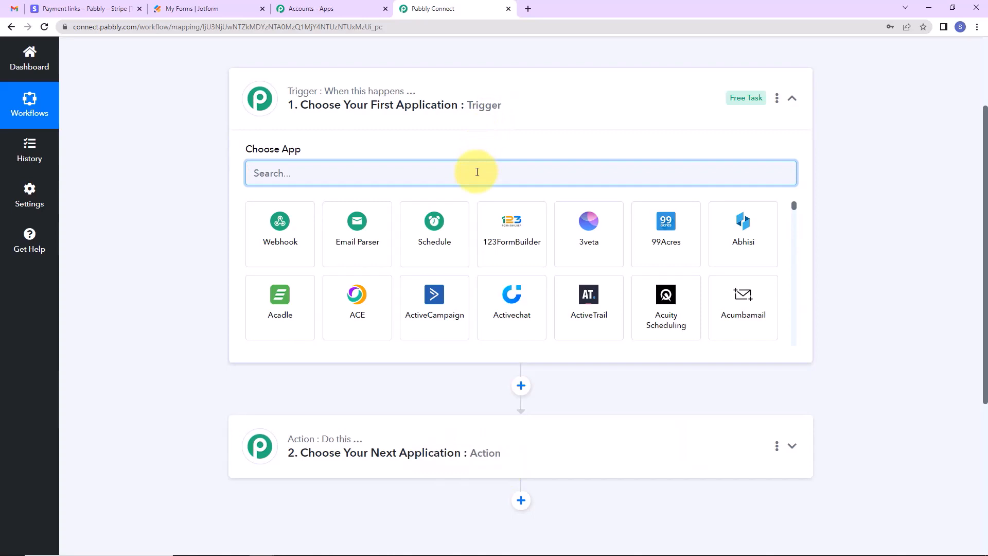
{"action": "type", "text": "jo"}
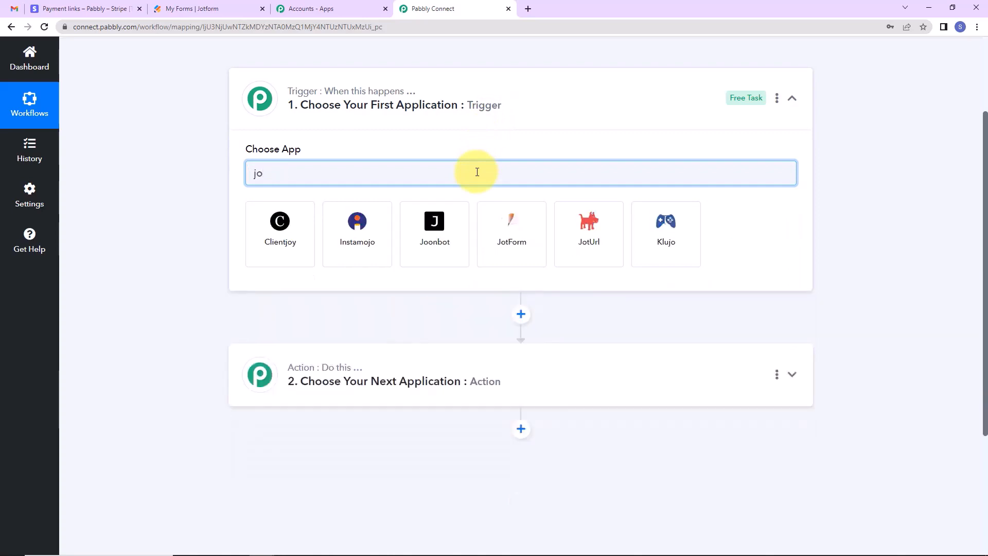
{"action": "type", "text": "t"}
{"action": "left_click", "coordinate": [293, 258]}
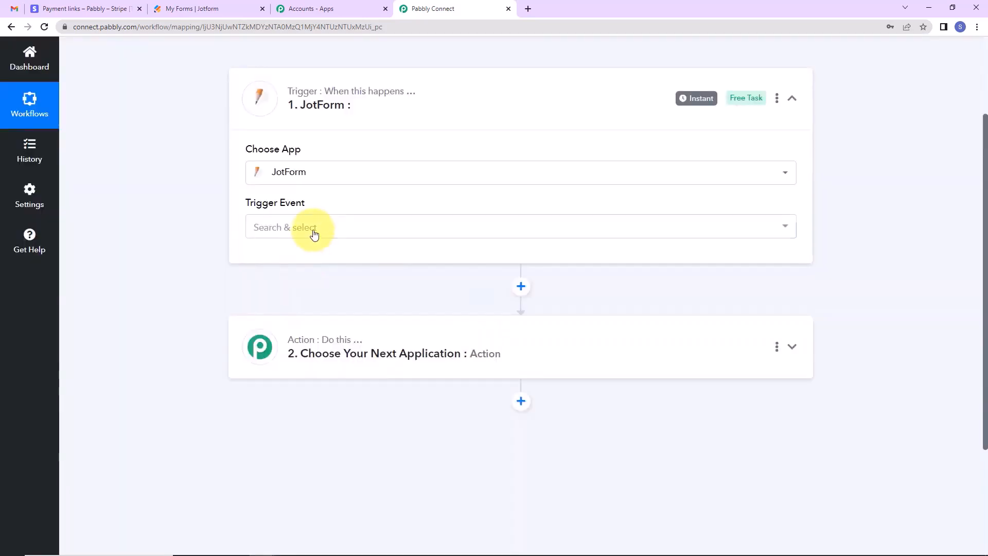
{"action": "left_click", "coordinate": [314, 234]}
{"action": "left_click", "coordinate": [307, 296]}
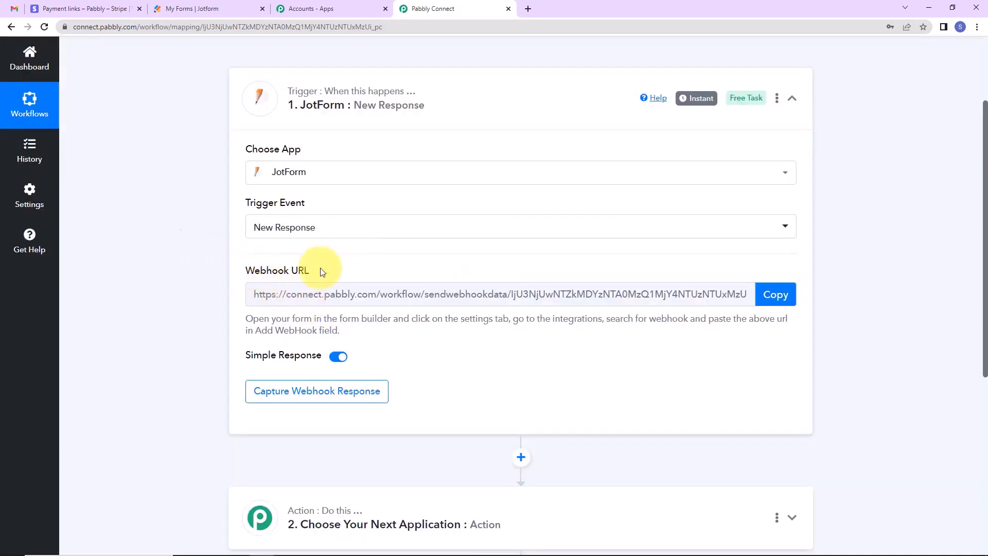
{"action": "triple_click", "coordinate": [348, 280]}
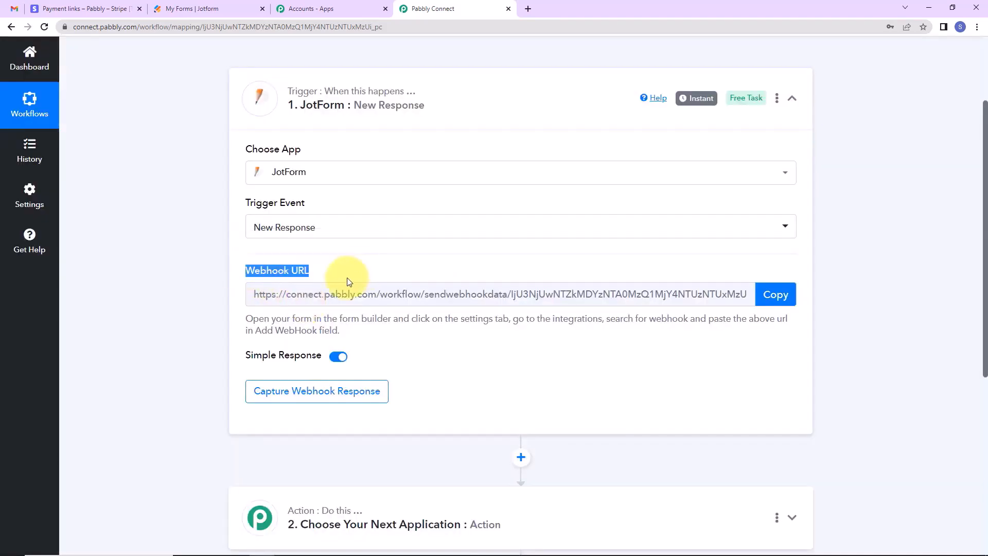
{"action": "left_click", "coordinate": [766, 294]}
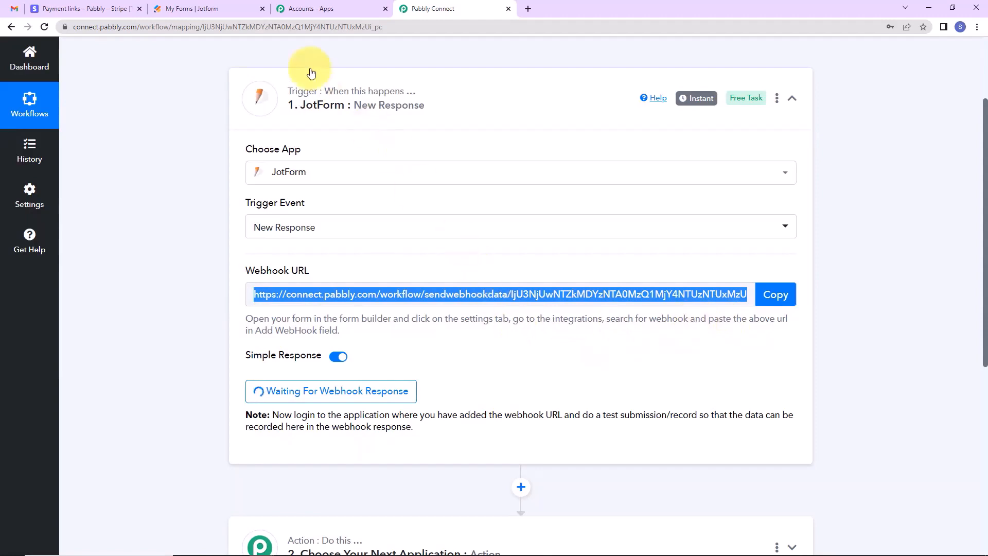
{"action": "left_click", "coordinate": [234, 12]}
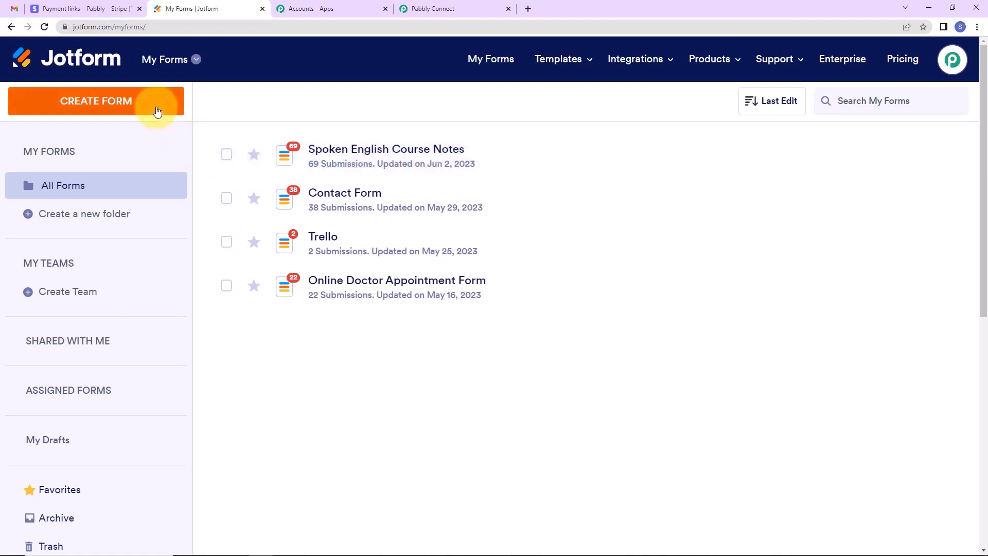
In the Spoken English Course Notes form settings, find and start the WebHooks integration.
{"action": "left_click", "coordinate": [817, 158]}
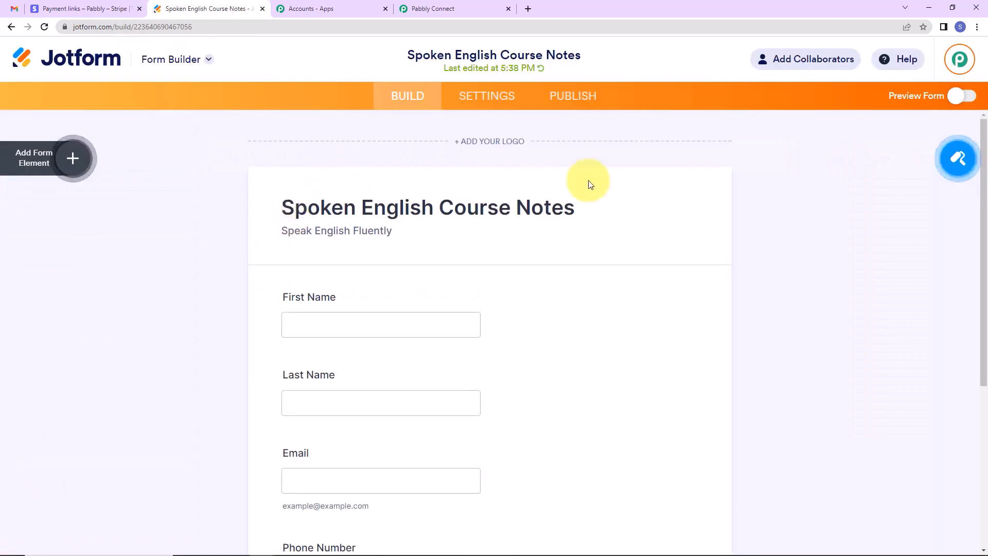
{"action": "scroll", "coordinate": [605, 282], "scroll_direction": "down", "scroll_amount": 3}
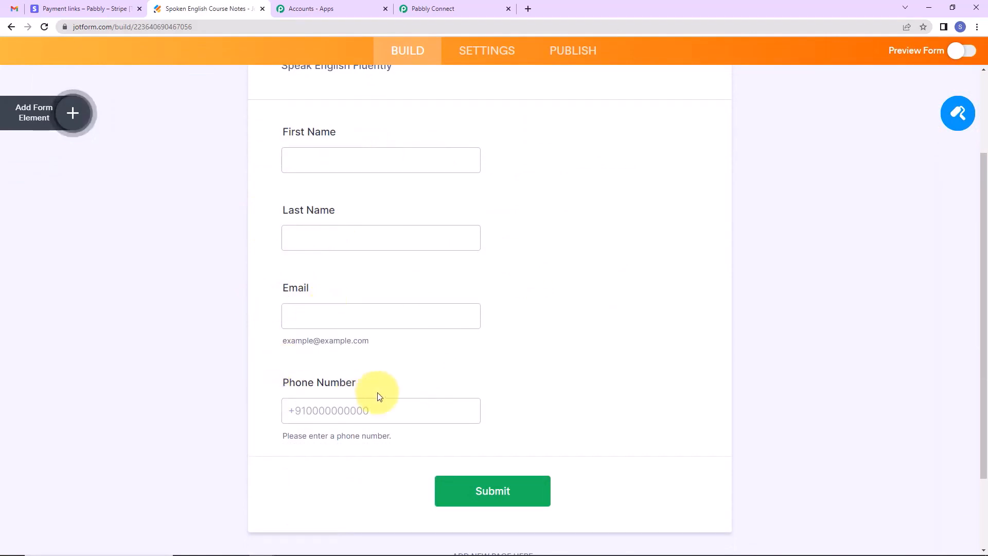
{"action": "left_click", "coordinate": [486, 50]}
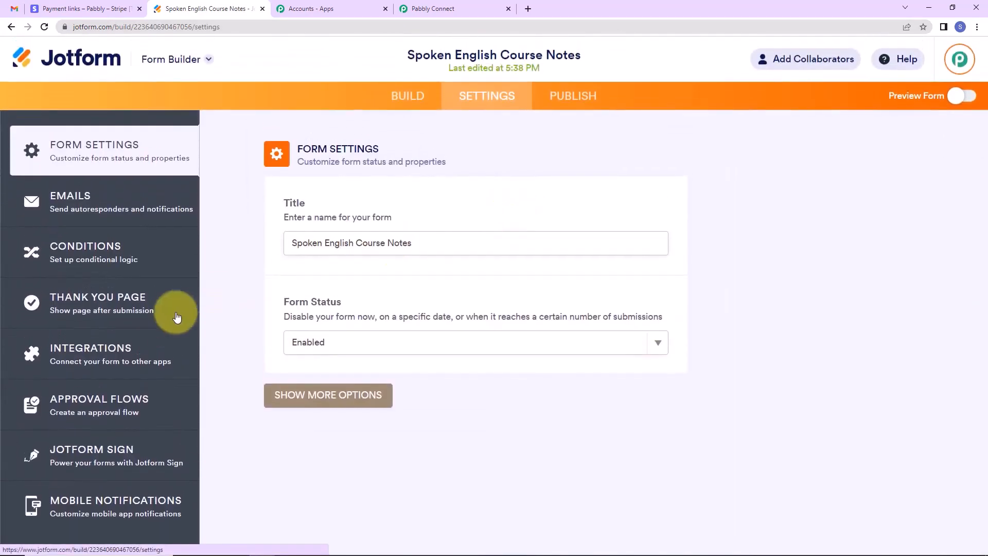
{"action": "left_click", "coordinate": [85, 351]}
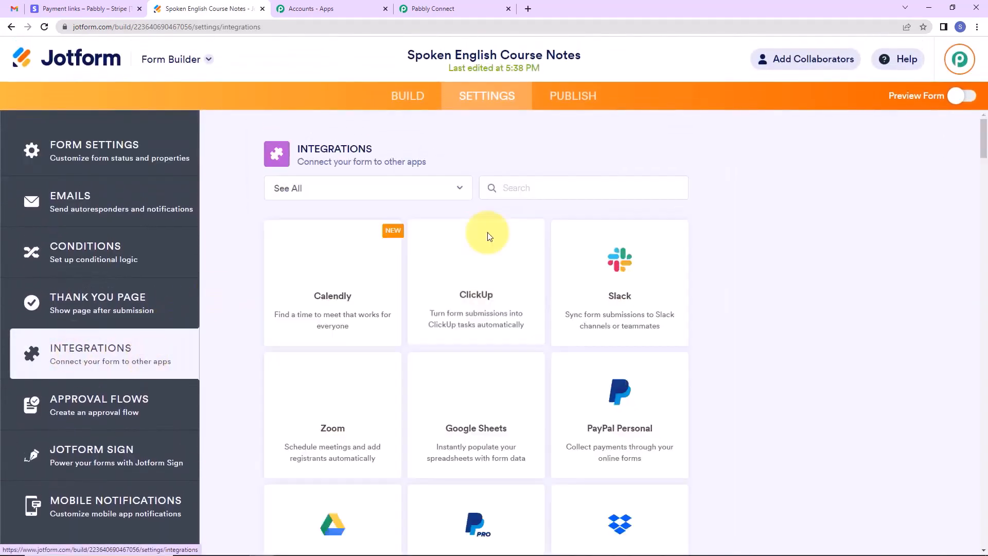
{"action": "left_click", "coordinate": [523, 184]}
{"action": "type", "text": "we"}
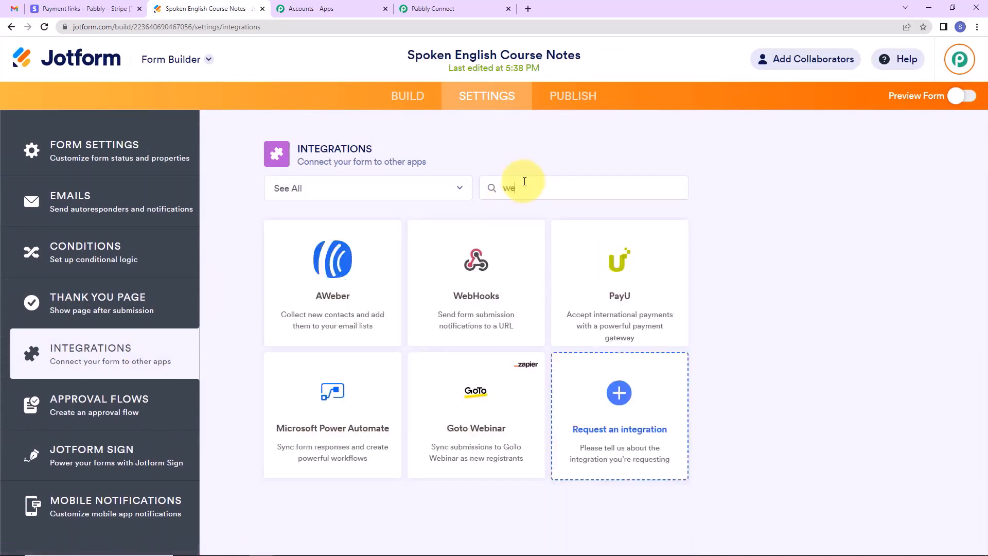
{"action": "type", "text": "b"}
{"action": "left_click", "coordinate": [470, 301]}
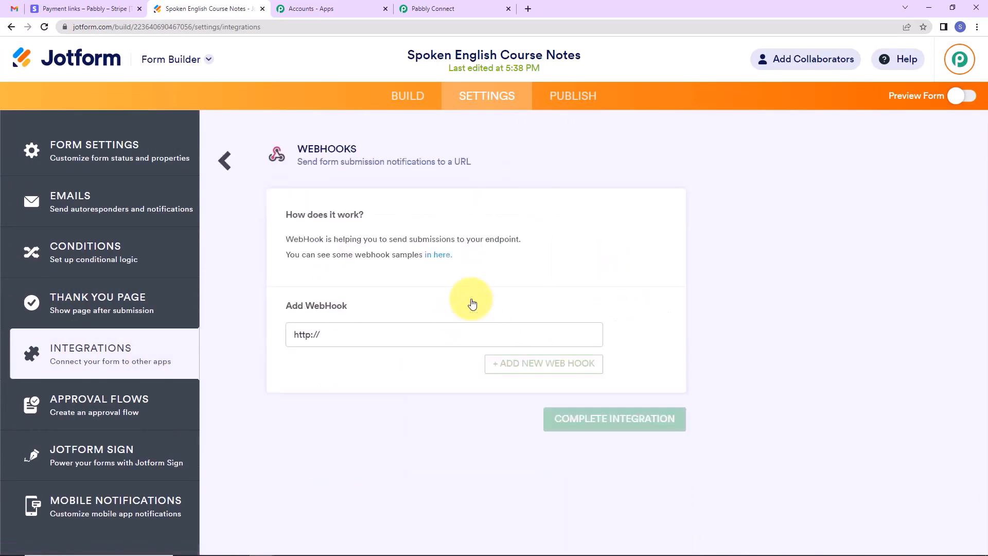
Paste the Pabbly webhook URL into the WebHooks field and complete the integration.
{"action": "left_click", "coordinate": [459, 9]}
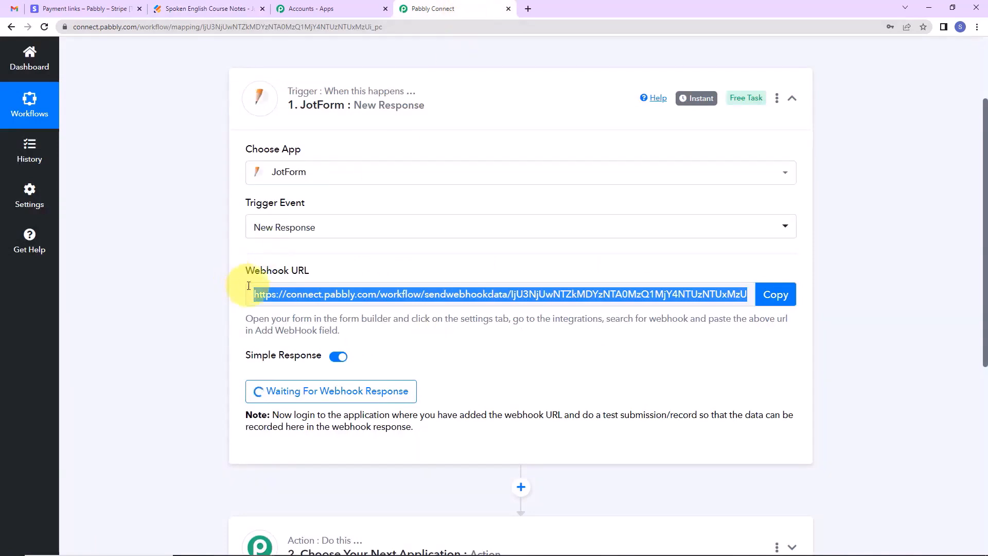
{"action": "left_click", "coordinate": [791, 294]}
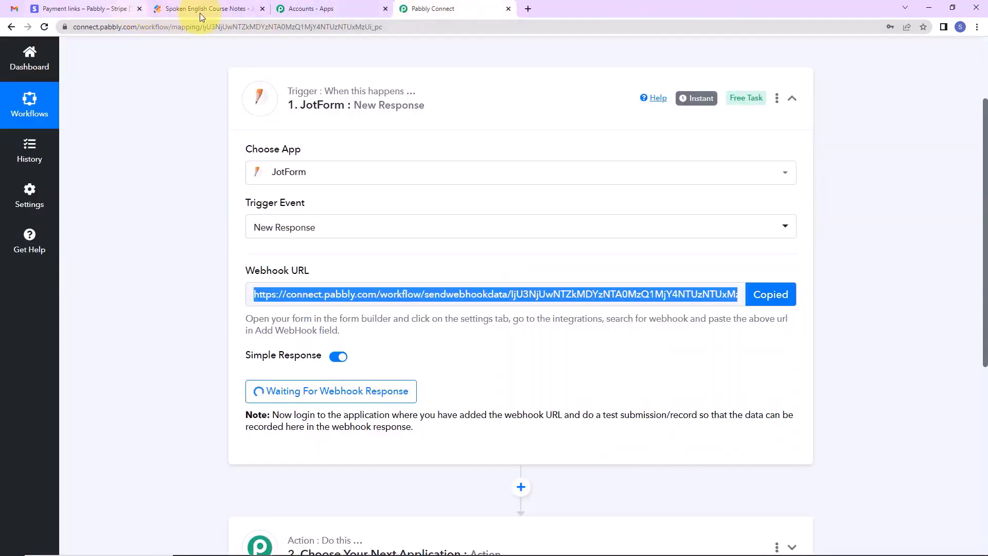
{"action": "left_click", "coordinate": [199, 14]}
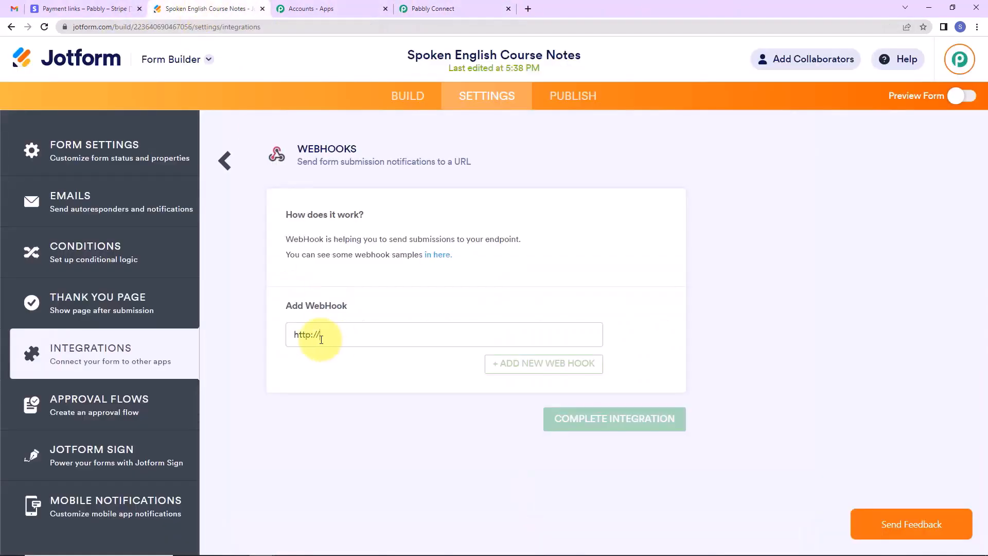
{"action": "left_click_drag", "start_coordinate": [322, 335], "coordinate": [220, 315]}
{"action": "key", "text": "BackSpace"}
{"action": "key", "text": "ctrl+v"}
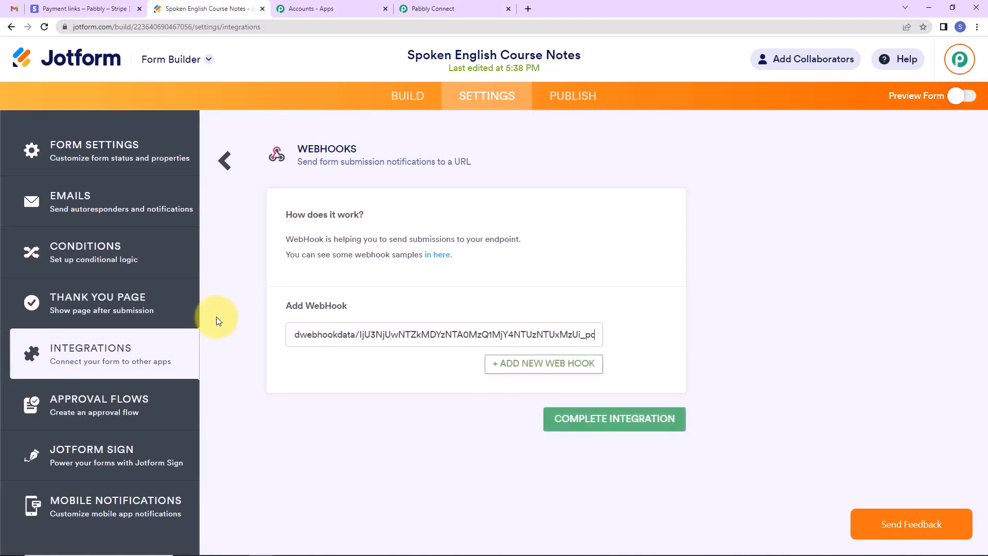
{"action": "left_click", "coordinate": [586, 422]}
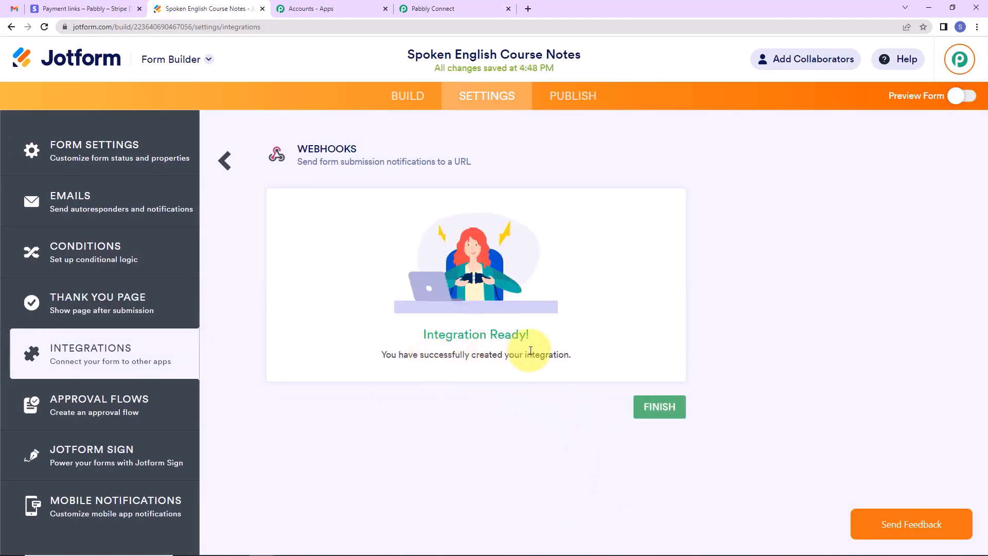
{"action": "left_click", "coordinate": [659, 406]}
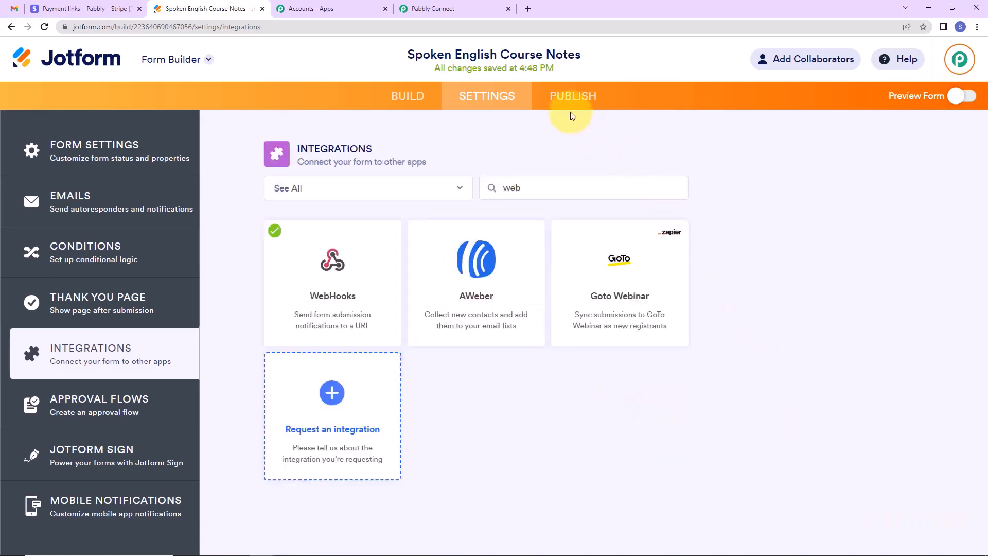
Open the form's Publish page to get its shareable link.
{"action": "left_click", "coordinate": [480, 10]}
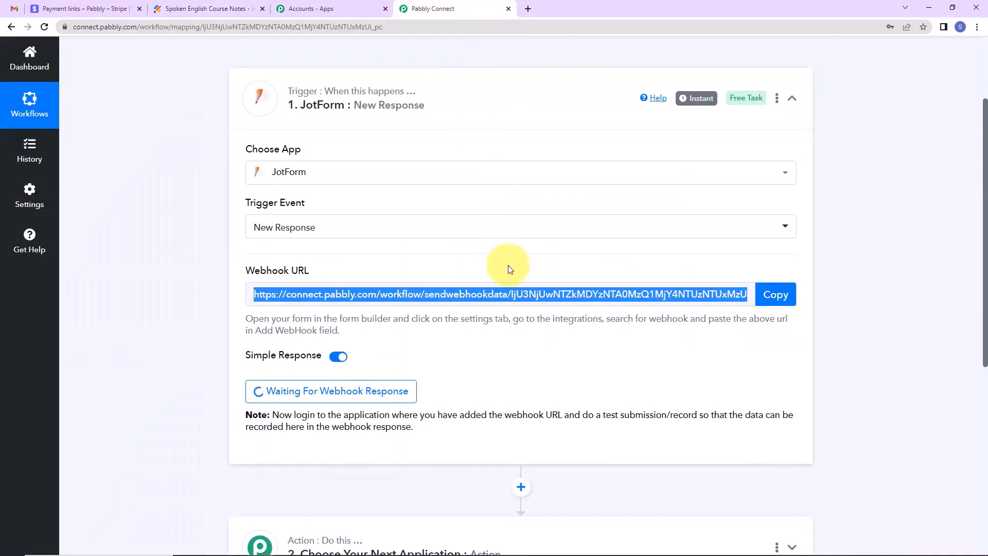
{"action": "scroll", "coordinate": [516, 299], "scroll_direction": "down", "scroll_amount": 2}
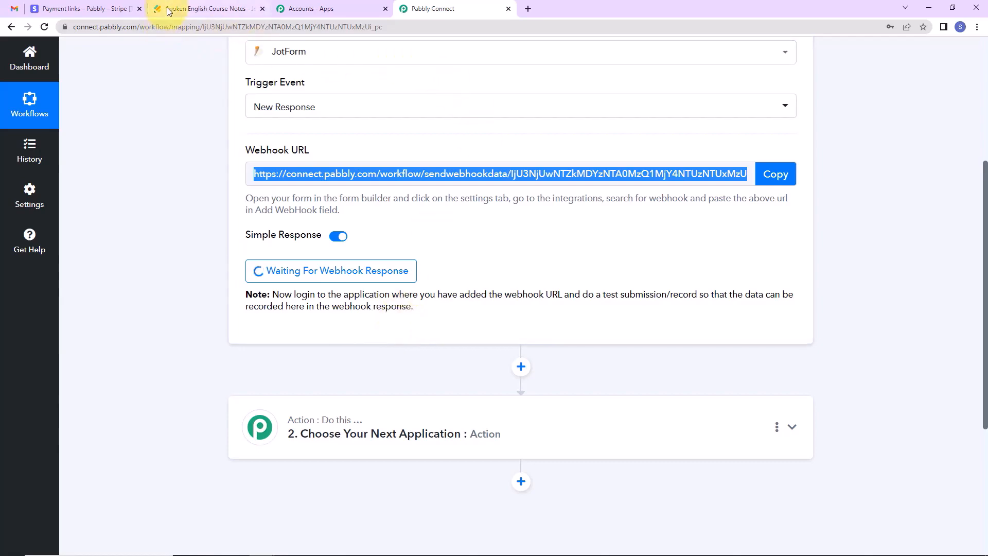
{"action": "left_click", "coordinate": [242, 9]}
{"action": "left_click", "coordinate": [562, 98]}
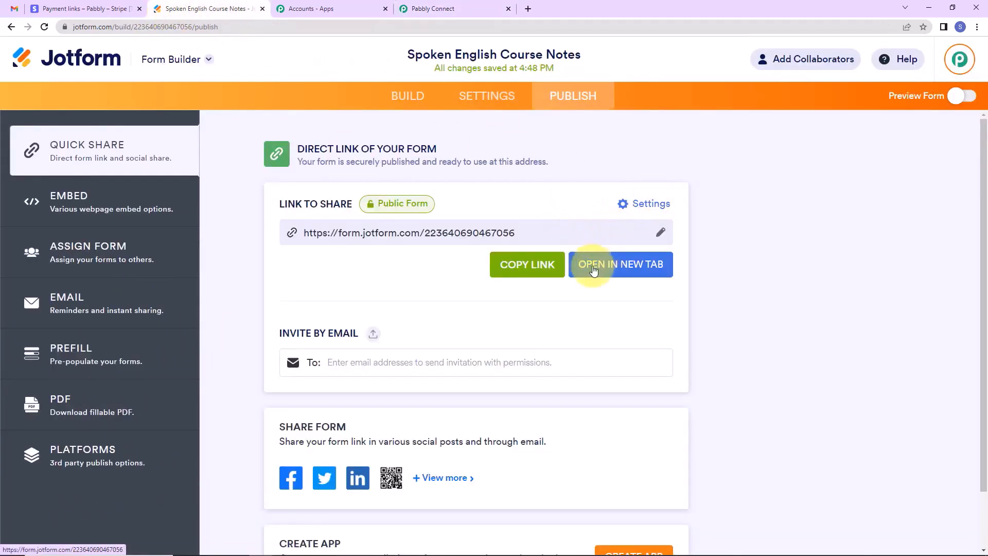
Open the live form and autofill it with a saved test contact.
{"action": "left_click", "coordinate": [587, 263]}
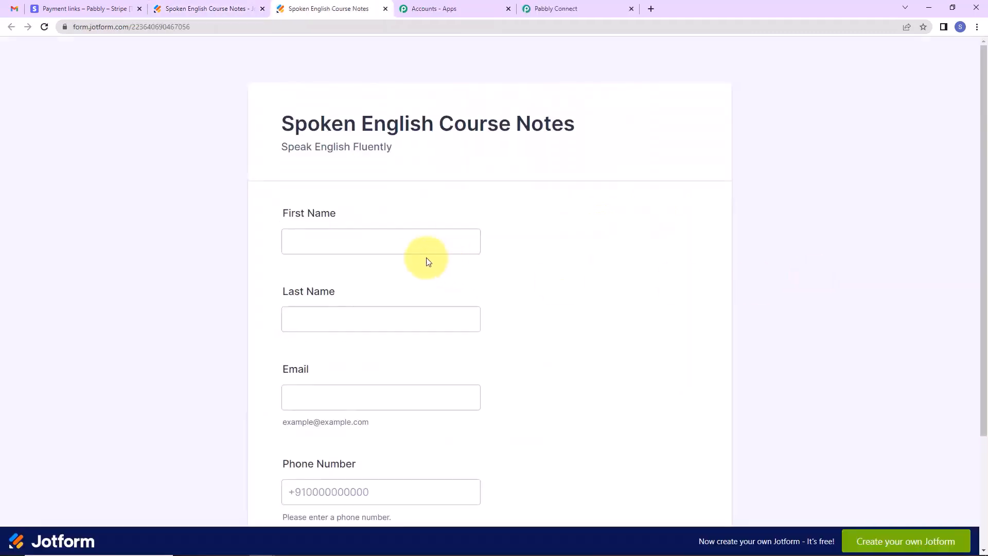
{"action": "left_click", "coordinate": [423, 245]}
{"action": "left_click", "coordinate": [424, 246]}
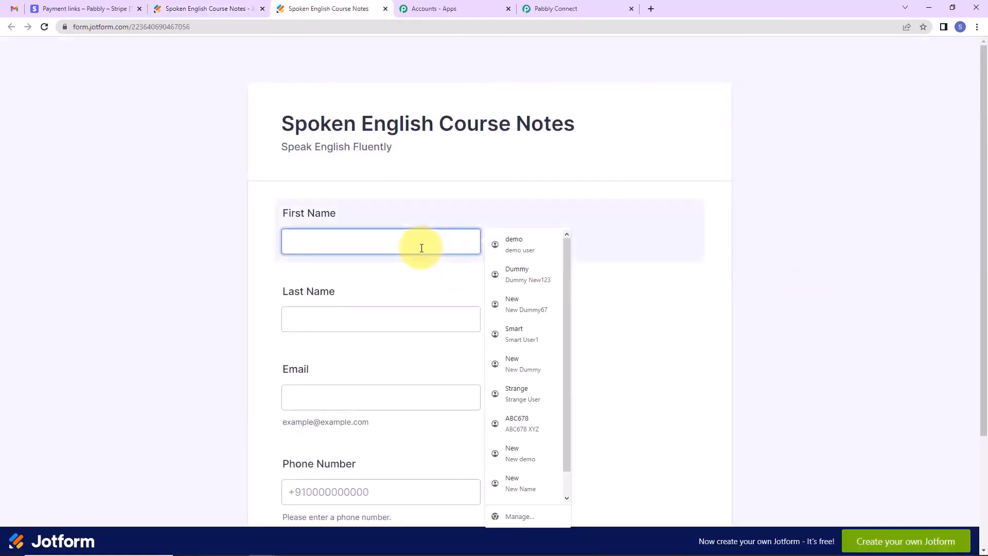
{"action": "left_click", "coordinate": [511, 332]}
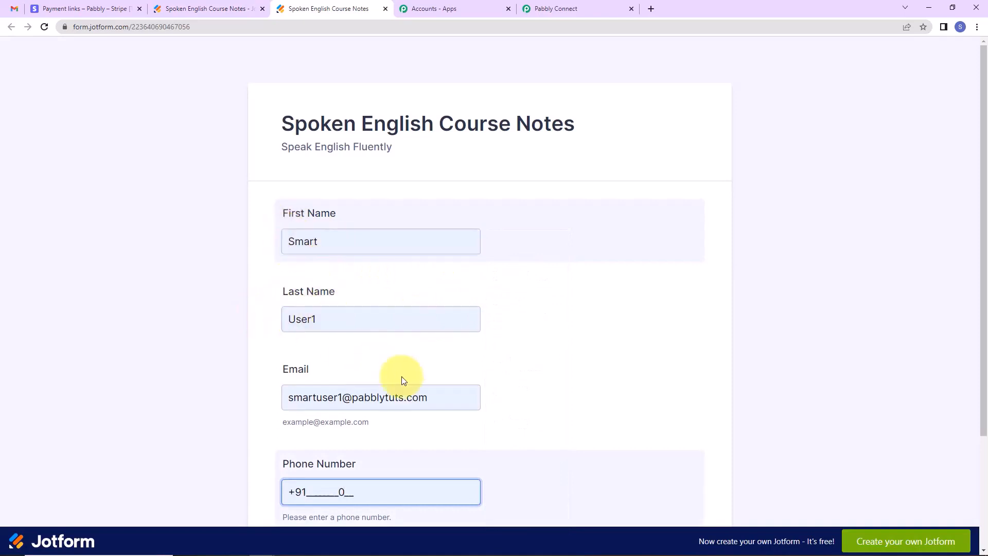
{"action": "scroll", "coordinate": [404, 380], "scroll_direction": "down", "scroll_amount": 2}
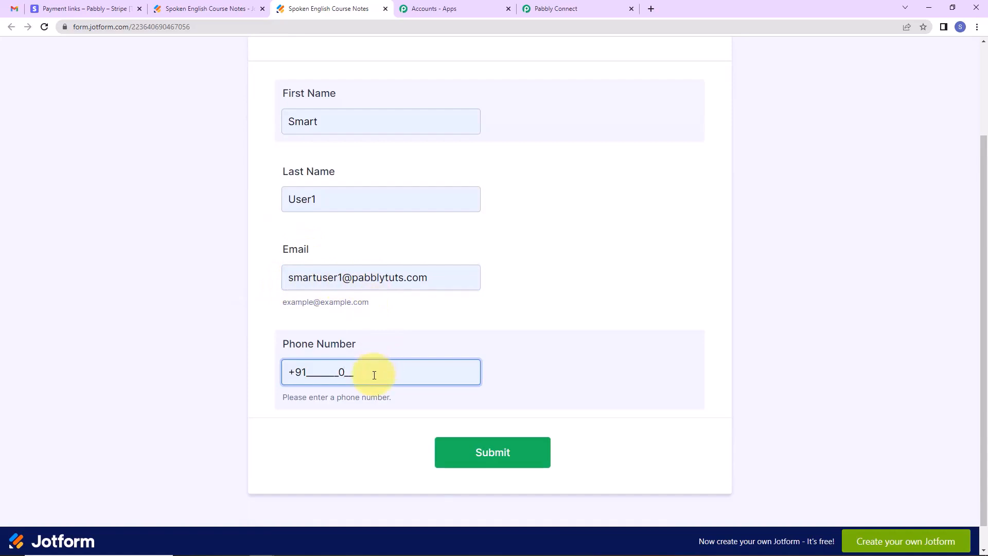
{"action": "key", "text": "BackSpace"}
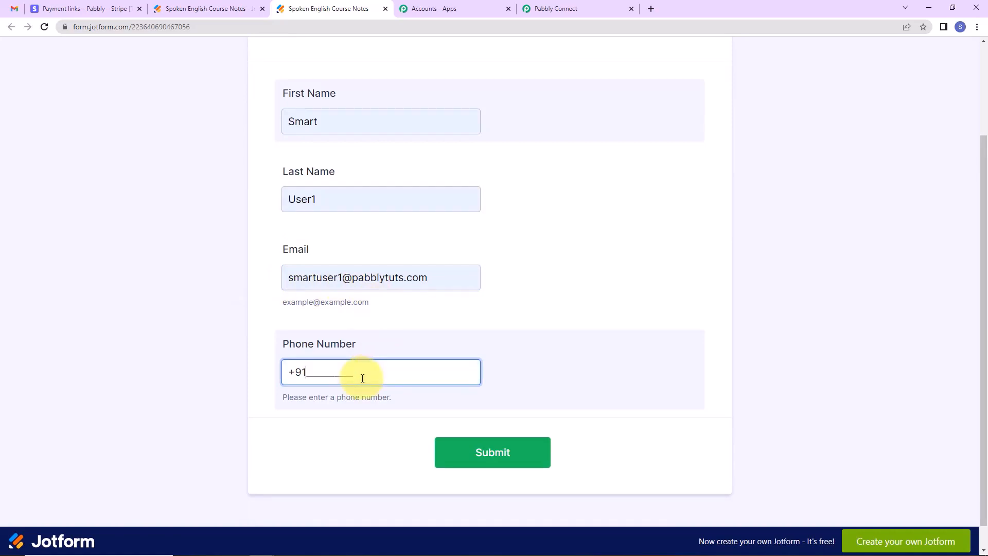
{"action": "type", "text": "1111111111"}
{"action": "left_click", "coordinate": [452, 452]}
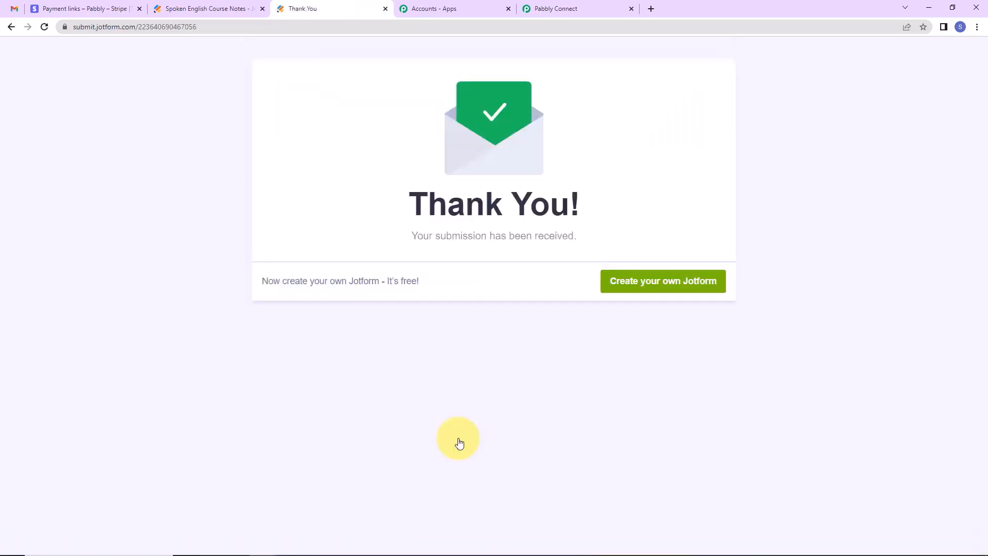
{"action": "left_click", "coordinate": [558, 10]}
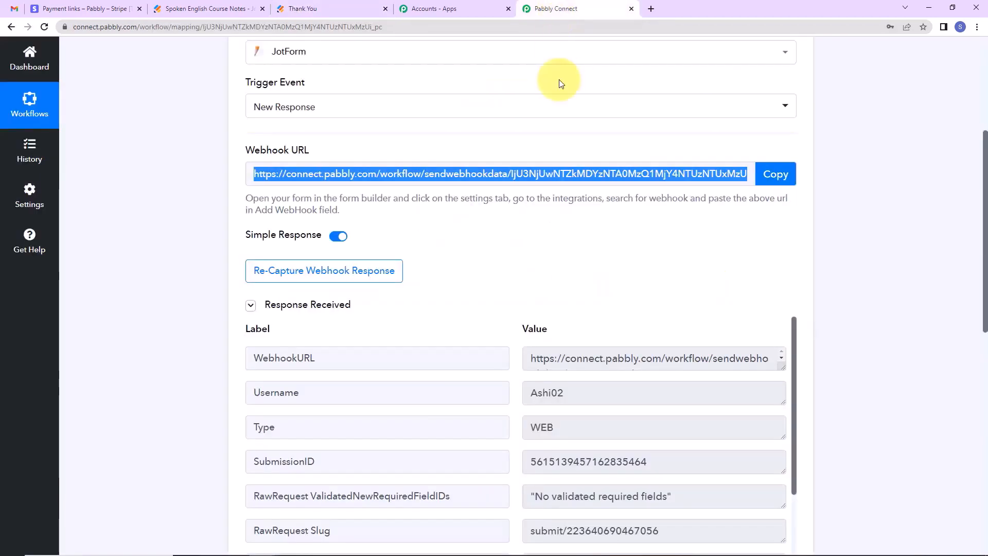
{"action": "scroll", "coordinate": [878, 278], "scroll_direction": "down", "scroll_amount": 2}
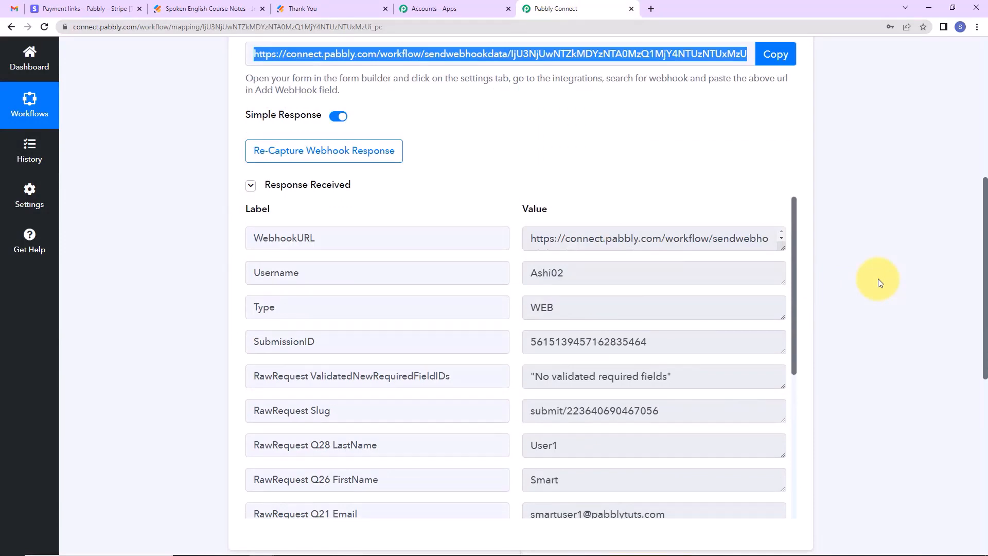
{"action": "scroll", "coordinate": [878, 279], "scroll_direction": "down", "scroll_amount": 2}
{"action": "scroll", "coordinate": [646, 298], "scroll_direction": "down", "scroll_amount": 3}
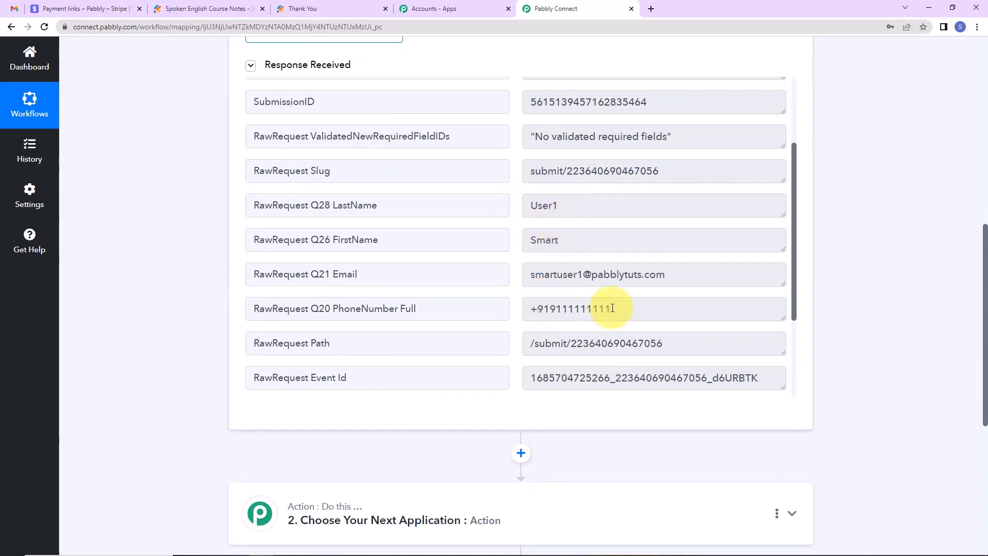
{"action": "scroll", "coordinate": [592, 308], "scroll_direction": "down", "scroll_amount": 3}
{"action": "scroll", "coordinate": [638, 309], "scroll_direction": "down", "scroll_amount": 1}
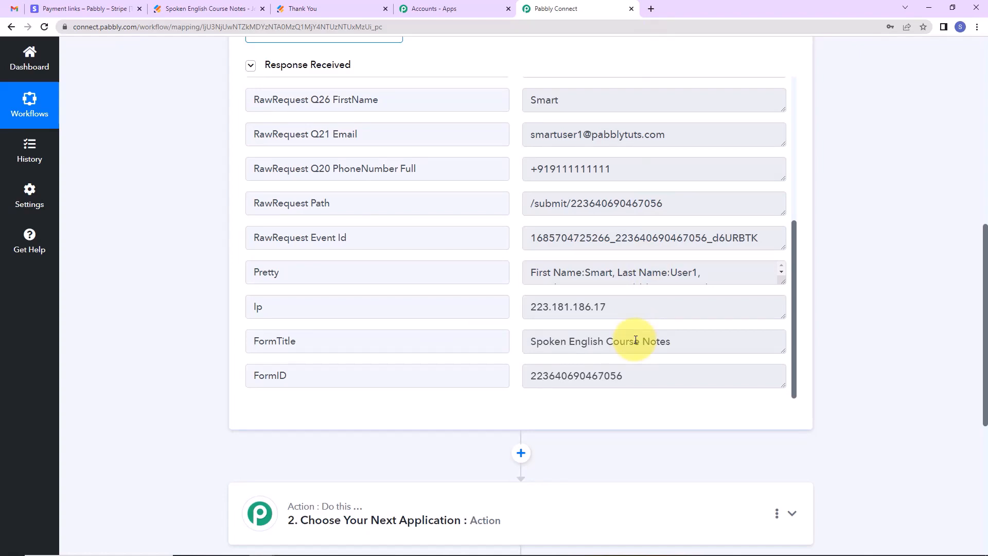
{"action": "scroll", "coordinate": [855, 262], "scroll_direction": "down", "scroll_amount": 5}
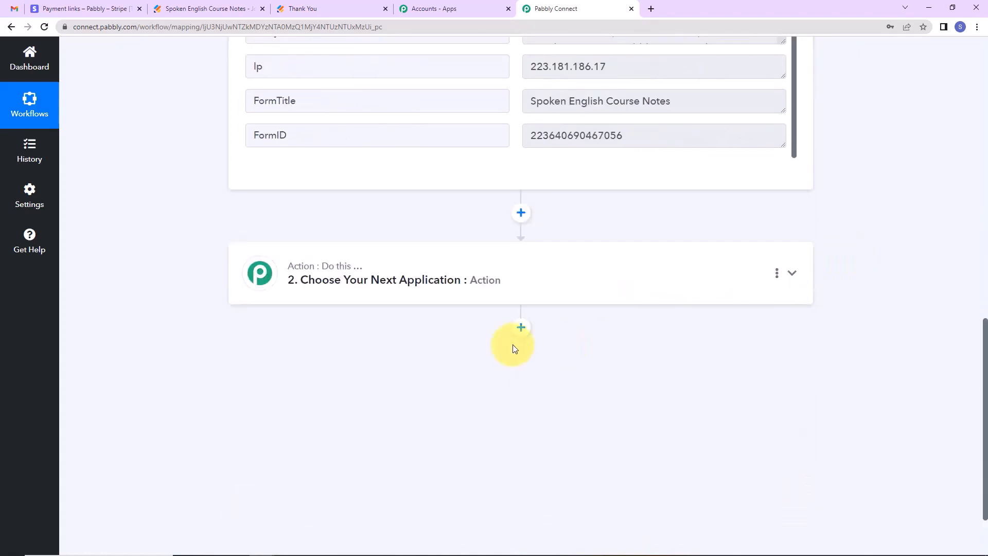
Set the action step to Gmail with the Send Email event.
{"action": "left_click", "coordinate": [414, 298]}
{"action": "left_click", "coordinate": [396, 347]}
{"action": "type", "text": "g"}
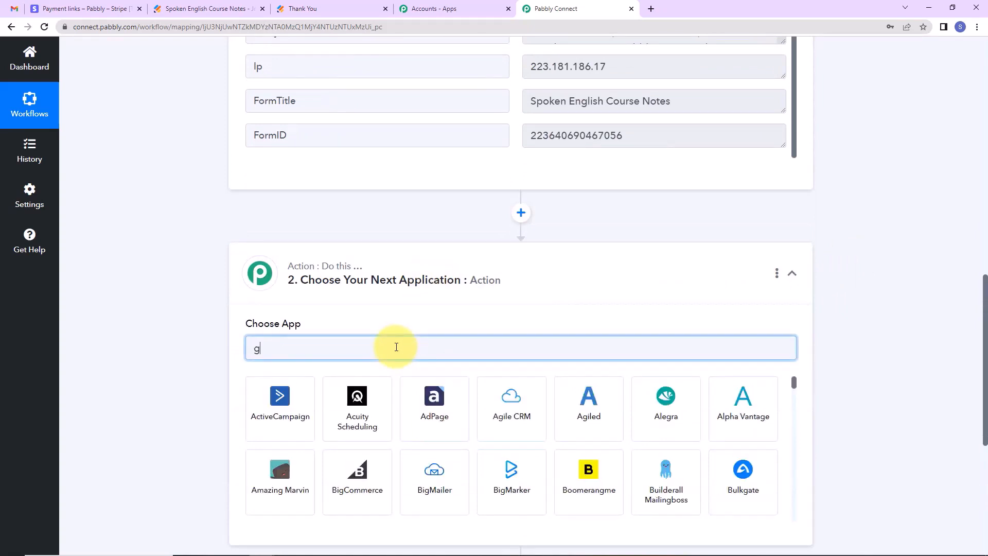
{"action": "type", "text": "mail"}
{"action": "key", "text": "BackSpace"}
{"action": "key", "text": "BackSpace"}
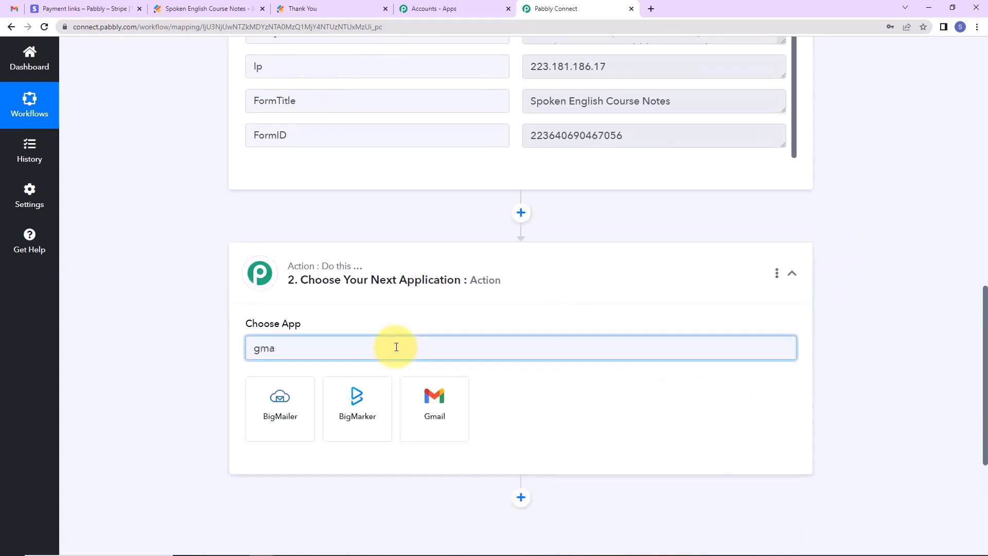
{"action": "left_click", "coordinate": [446, 406]}
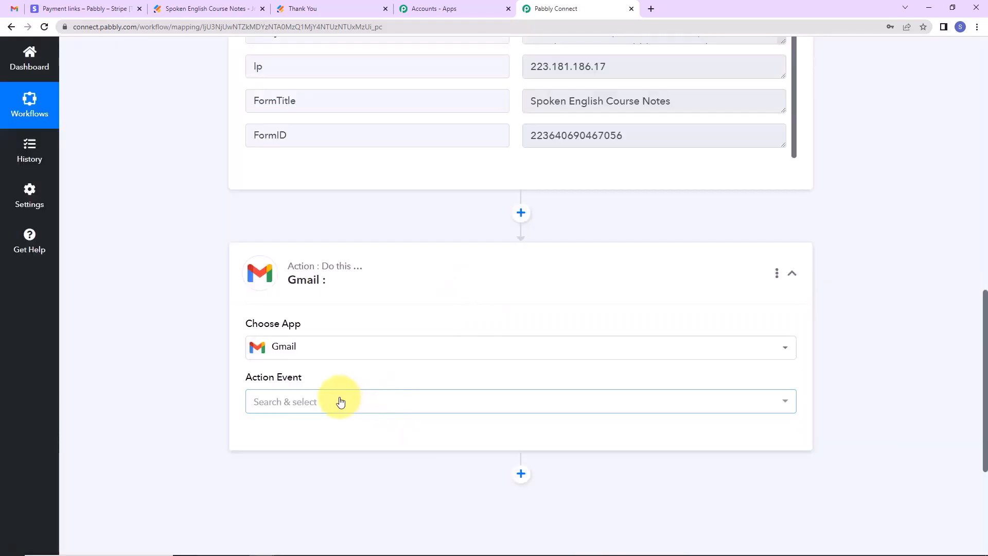
{"action": "left_click", "coordinate": [336, 402]}
{"action": "left_click", "coordinate": [304, 461]}
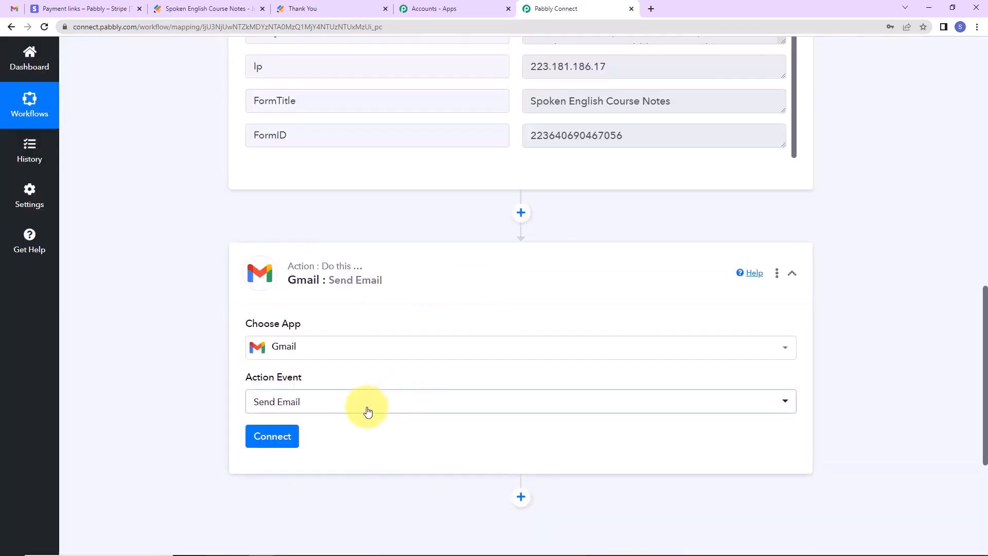
Add a new Gmail connection and allow Pabbly Connect access to the Google account.
{"action": "left_click", "coordinate": [272, 436]}
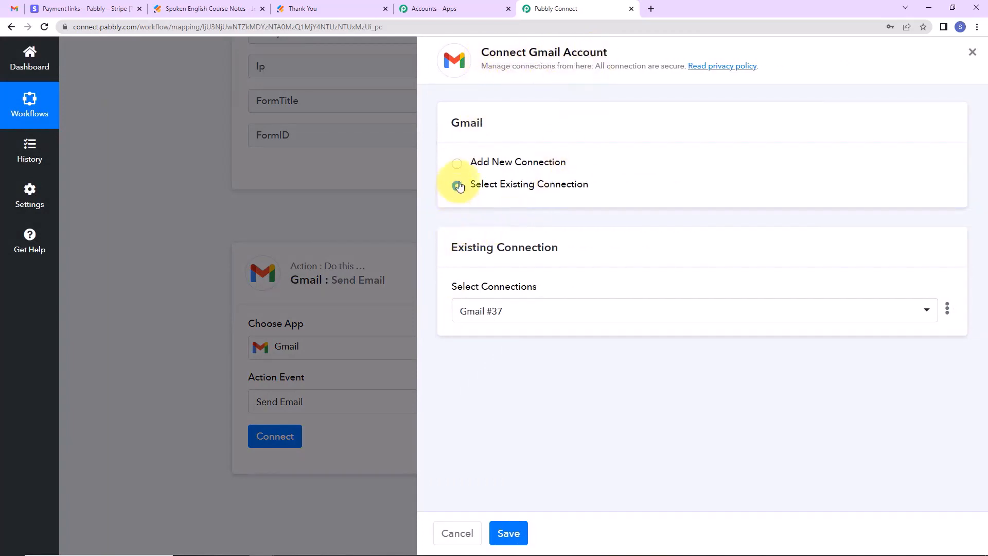
{"action": "left_click", "coordinate": [458, 163]}
{"action": "left_click", "coordinate": [499, 294]}
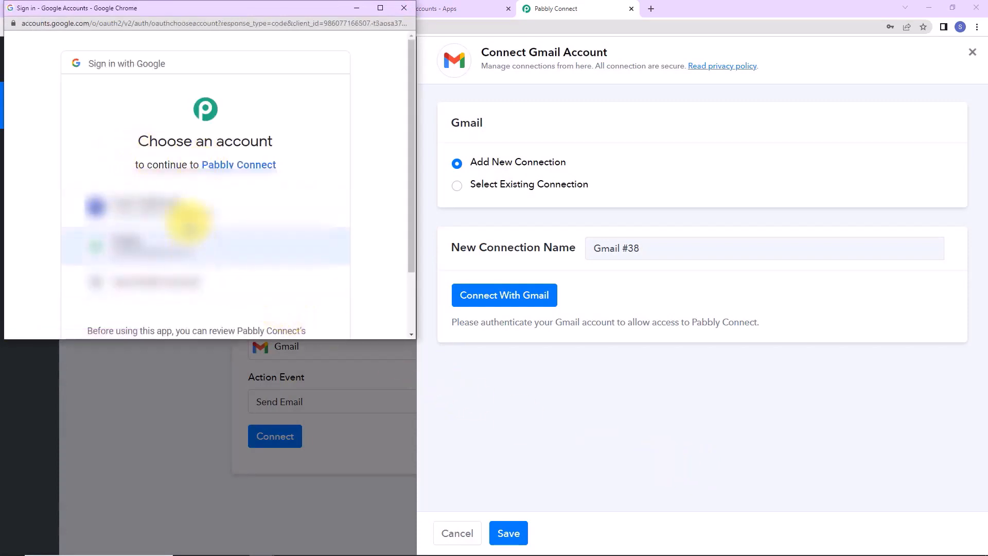
{"action": "left_click", "coordinate": [187, 220]}
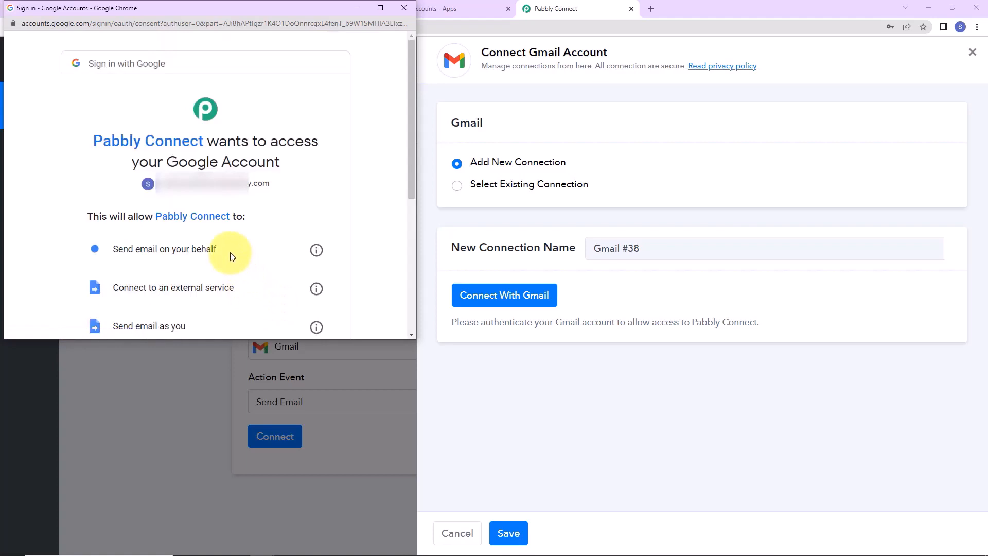
{"action": "scroll", "coordinate": [229, 258], "scroll_direction": "down", "scroll_amount": 5}
{"action": "left_click", "coordinate": [261, 250]}
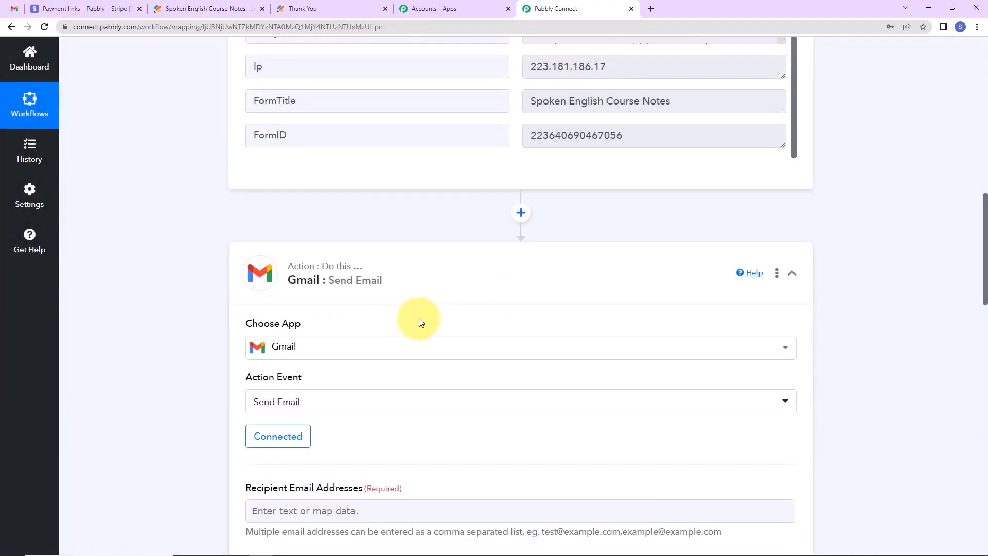
Map the recipient email address to the JotForm response's Q21 Email answer.
{"action": "scroll", "coordinate": [418, 322], "scroll_direction": "down", "scroll_amount": 7}
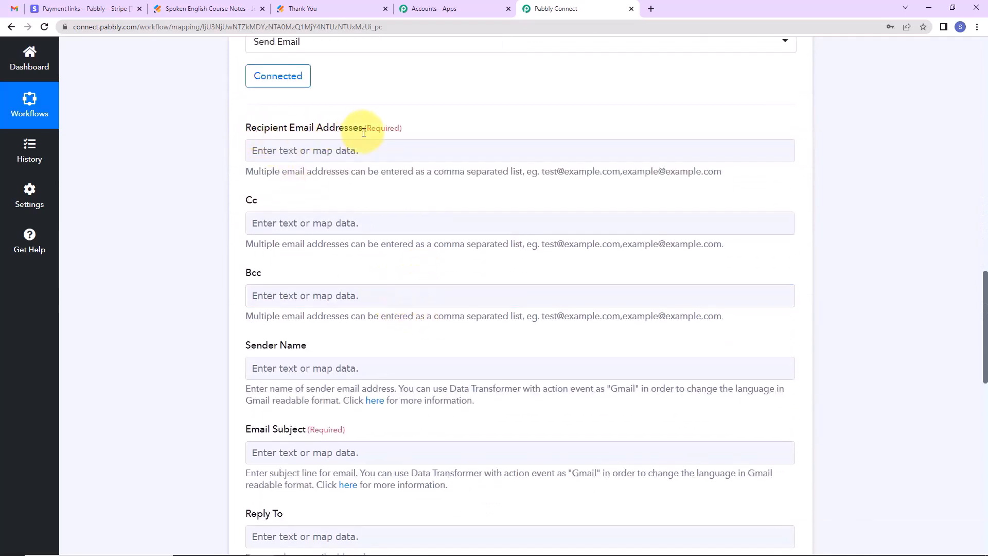
{"action": "left_click", "coordinate": [365, 150]}
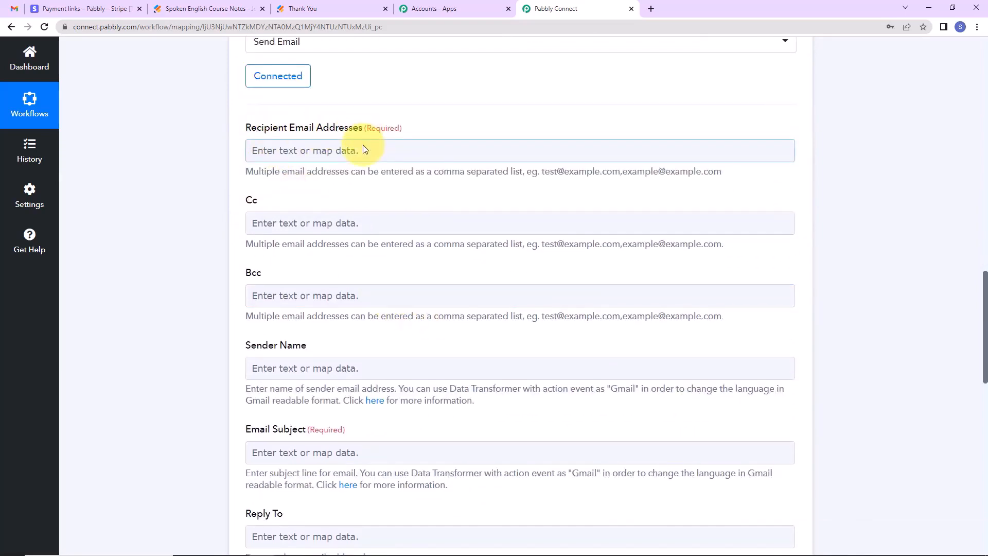
{"action": "left_click", "coordinate": [364, 149]}
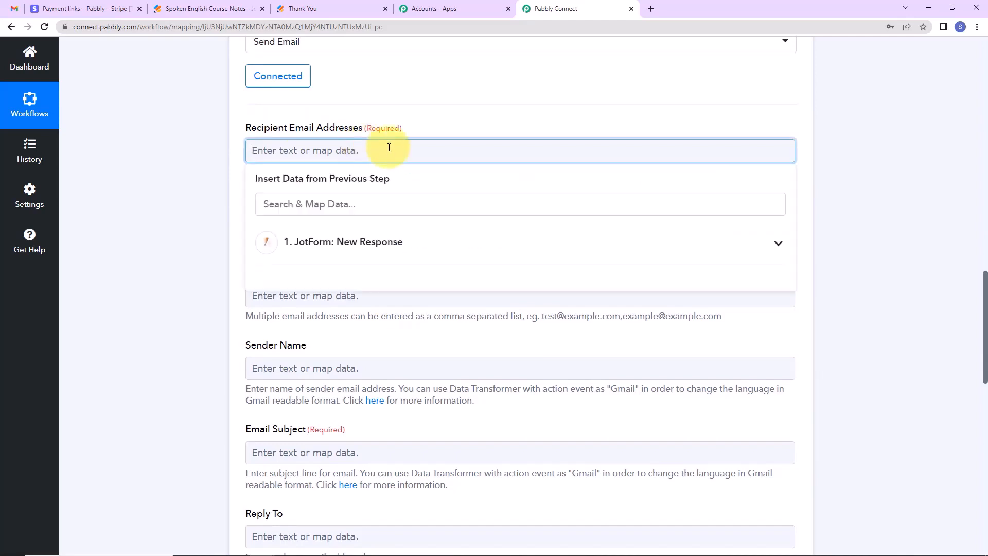
{"action": "left_click", "coordinate": [359, 249]}
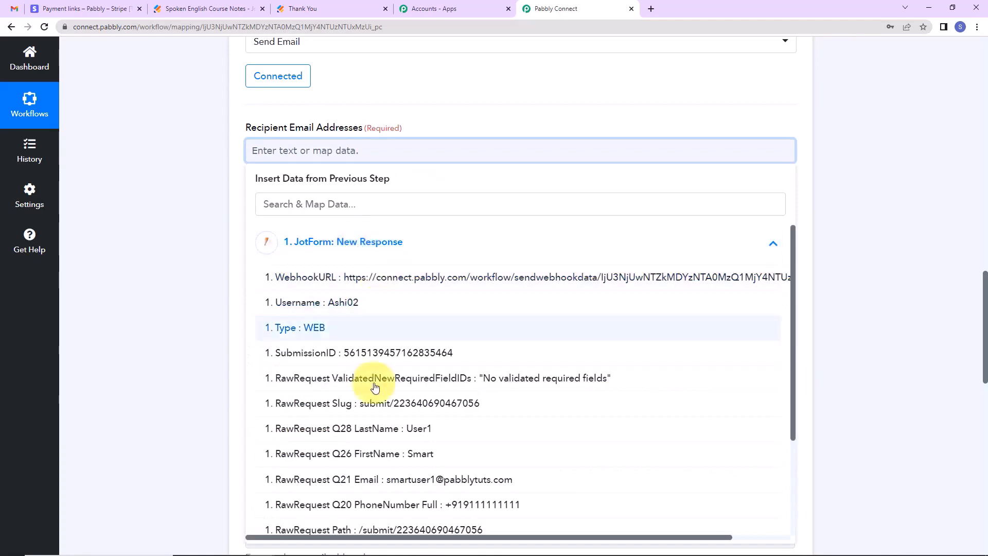
{"action": "scroll", "coordinate": [353, 379], "scroll_direction": "down", "scroll_amount": 3}
{"action": "left_click", "coordinate": [373, 358]}
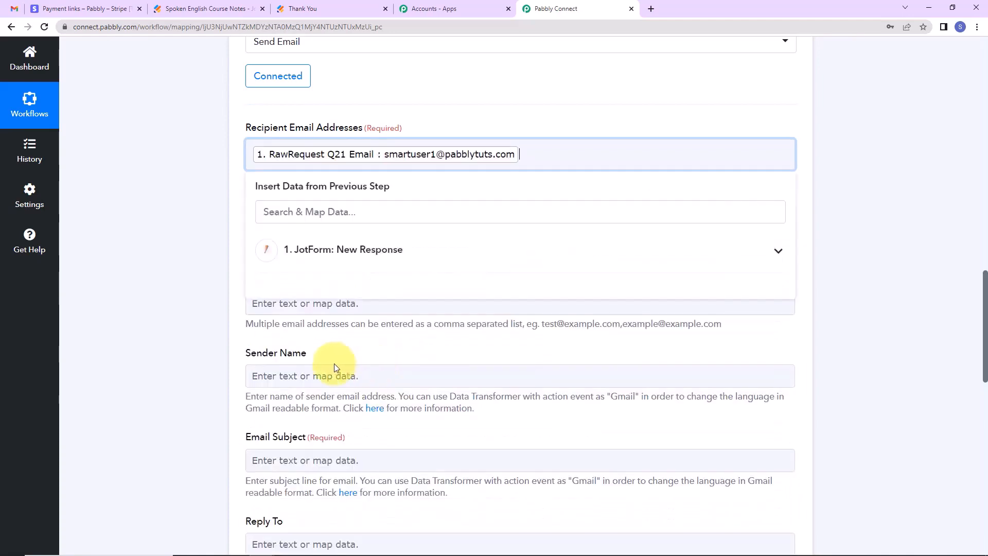
{"action": "left_click", "coordinate": [194, 293]}
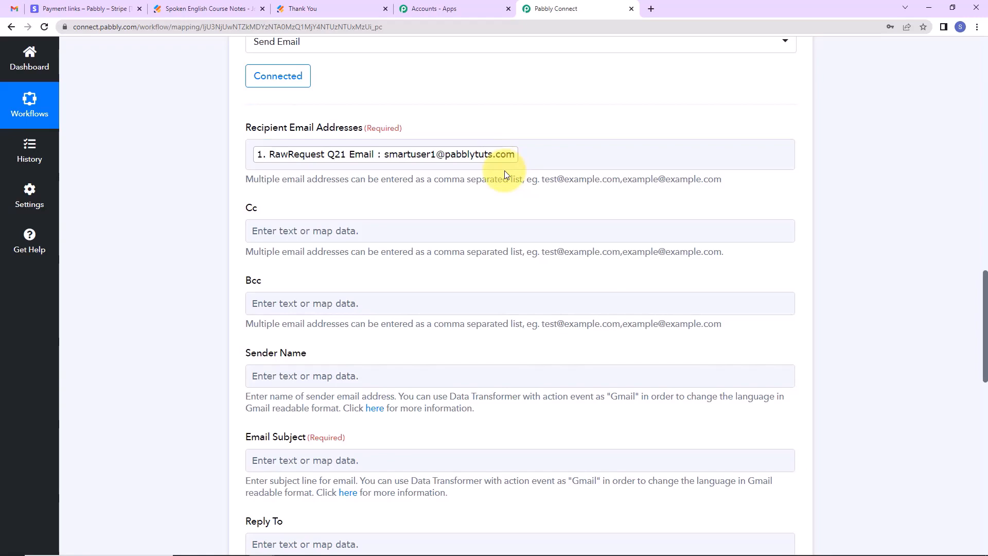
Set the sender name to 'Pabbly Connect'.
{"action": "scroll", "coordinate": [427, 253], "scroll_direction": "down", "scroll_amount": 2}
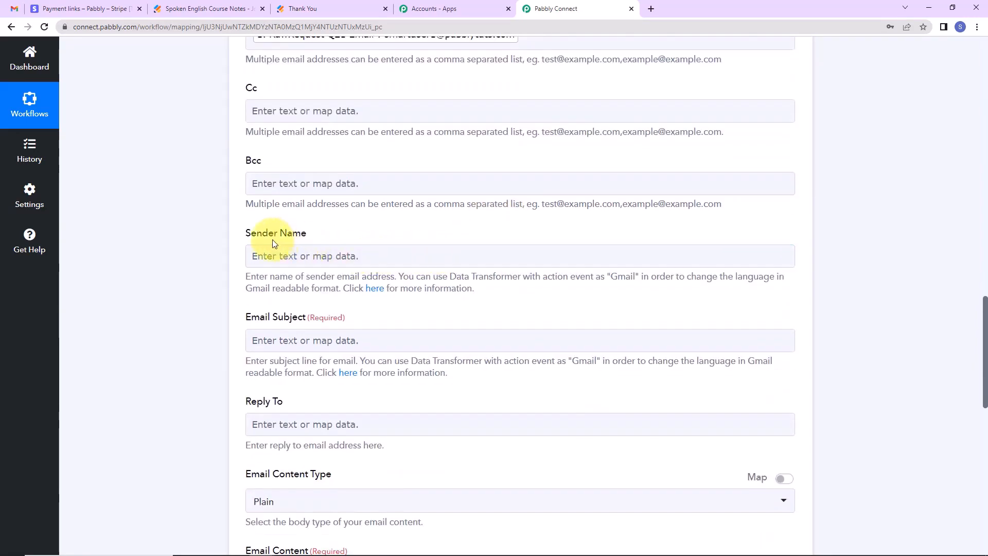
{"action": "left_click", "coordinate": [305, 256]}
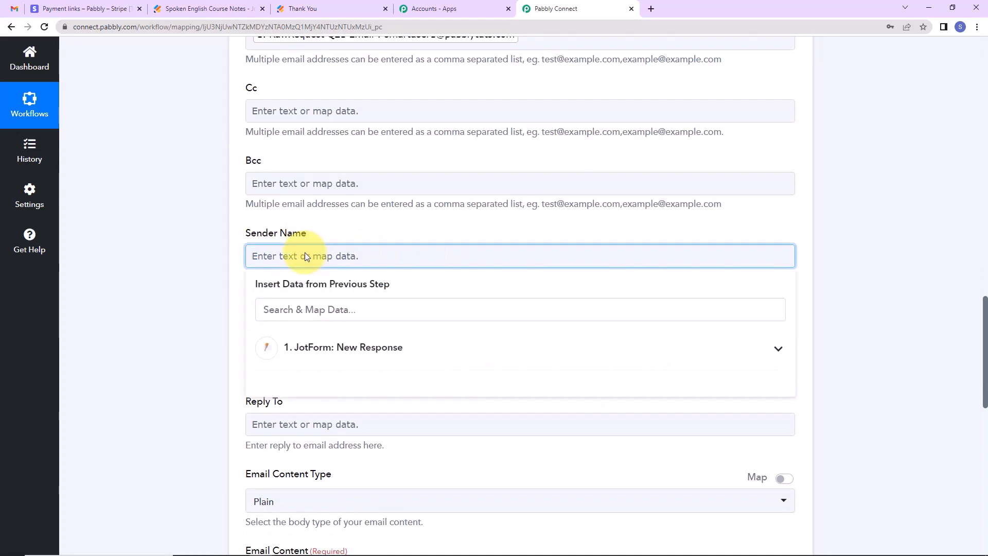
{"action": "type", "text": "Pabbly Connect"}
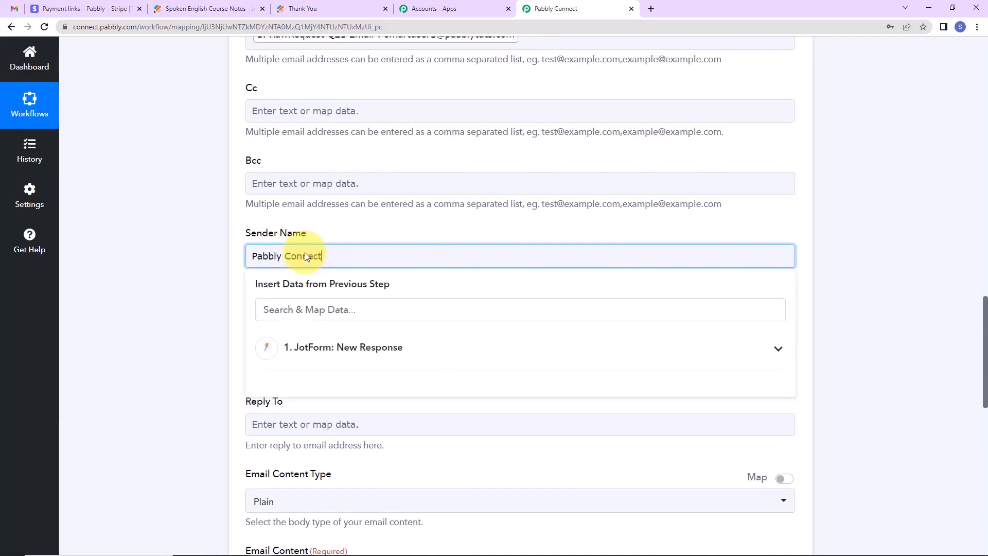
{"action": "left_click", "coordinate": [218, 247]}
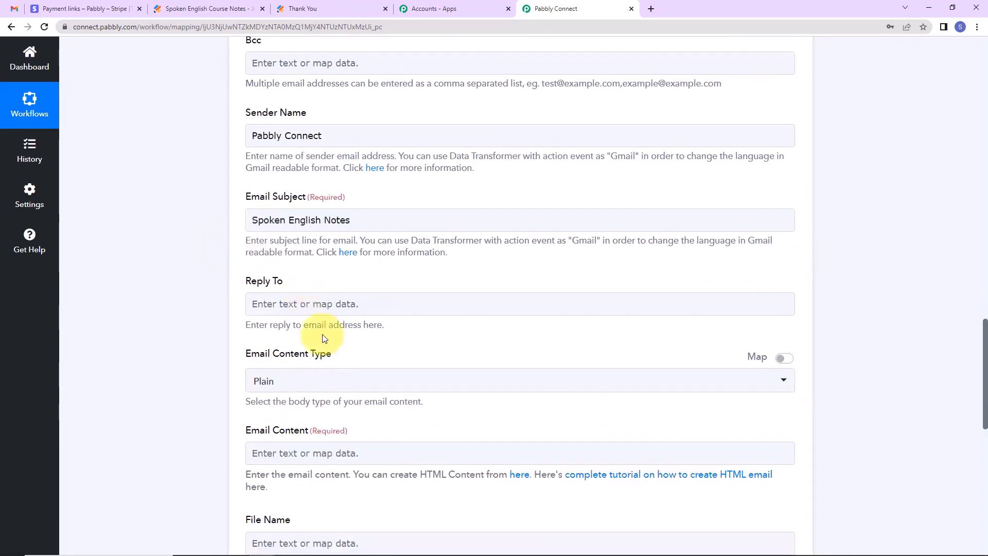
Set the email body type to Html and begin with 'Dear' plus the respondent's LastName and a comma.
{"action": "left_click", "coordinate": [324, 380]}
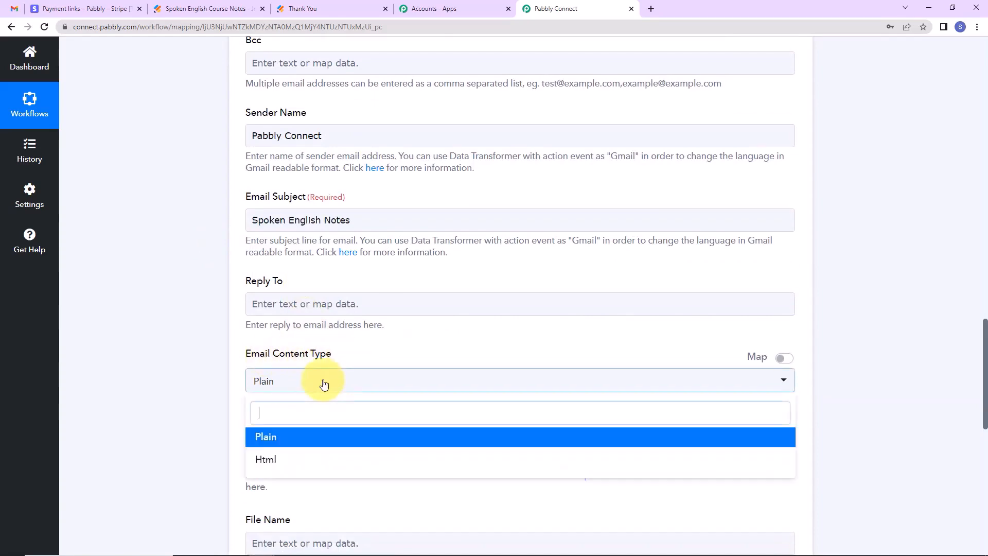
{"action": "left_click", "coordinate": [276, 459]}
{"action": "scroll", "coordinate": [409, 362], "scroll_direction": "down", "scroll_amount": 5}
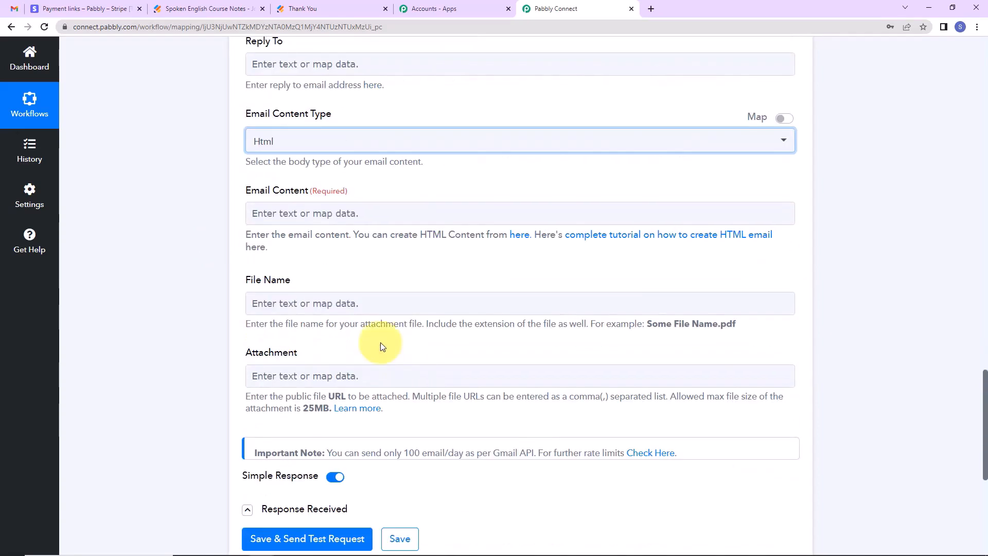
{"action": "left_click", "coordinate": [268, 213]}
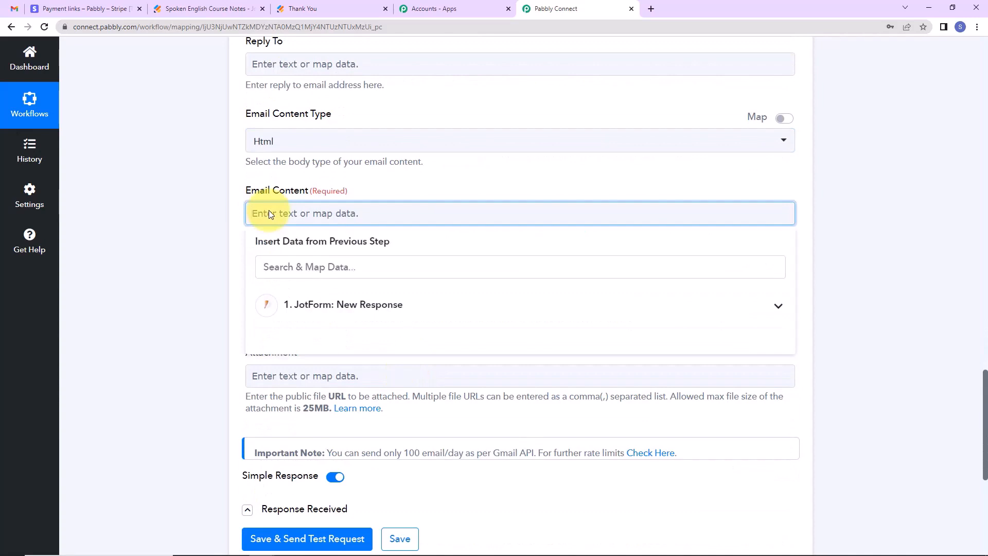
{"action": "type", "text": "Dear"}
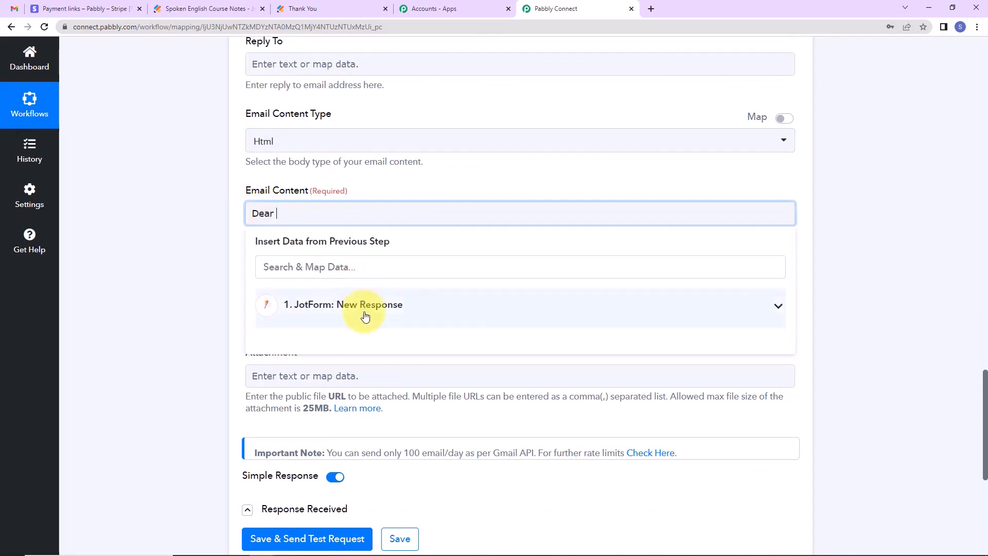
{"action": "left_click", "coordinate": [366, 315]}
{"action": "left_click", "coordinate": [391, 489]}
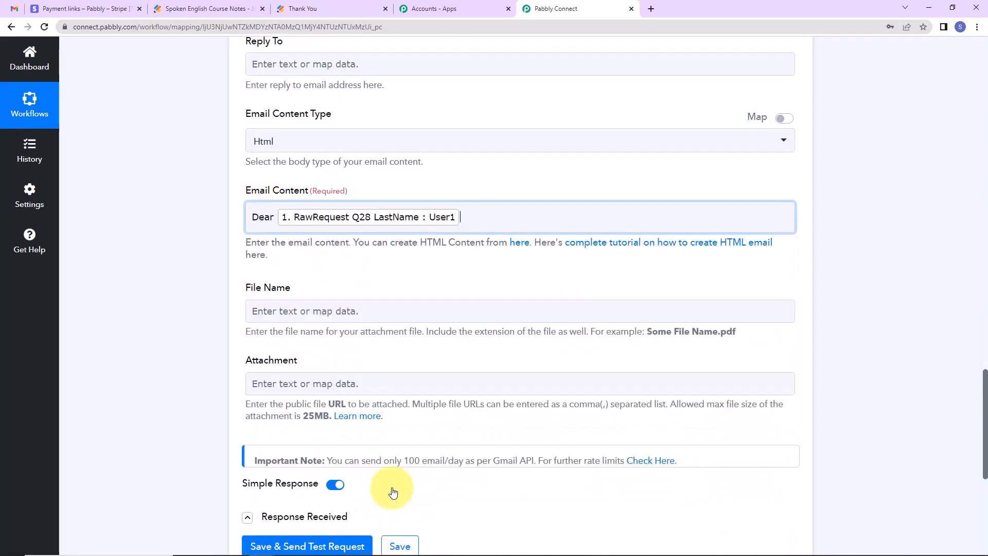
{"action": "type", "text": ","}
{"action": "key", "text": "Return"}
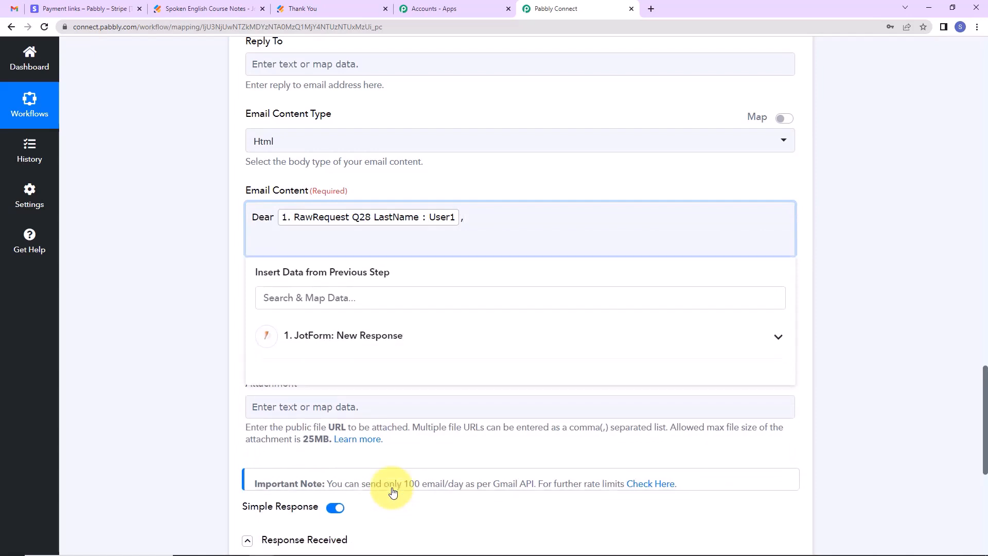
{"action": "type", "text": "You have successfully enrolled to our Pabbly Connect - Spoken English Course.  Please click on <a href=\"https://www.link.com\">Click Here</a>  to make payment and acquire the Spoken English Notes.  Regards Team Connect"}
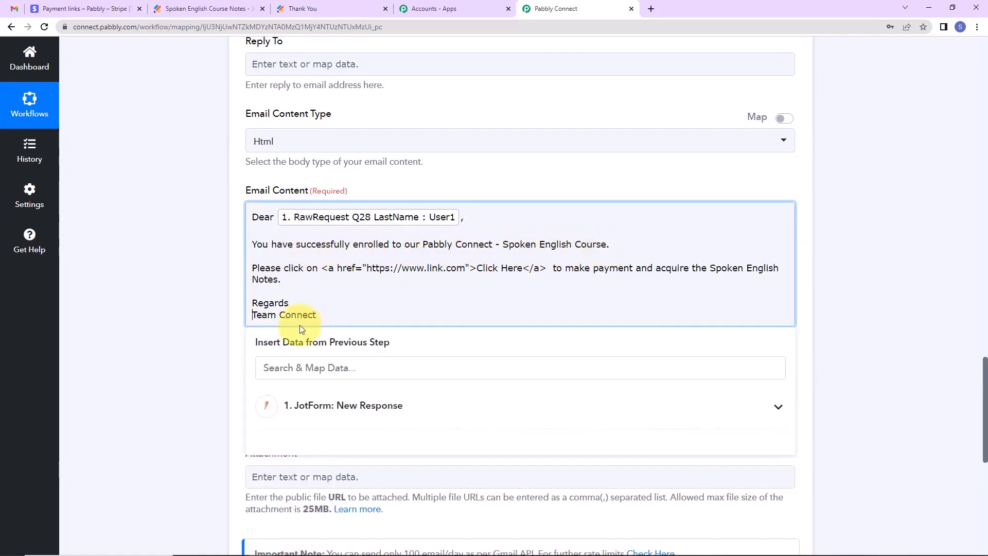
{"action": "left_click_drag", "start_coordinate": [322, 268], "coordinate": [549, 269]}
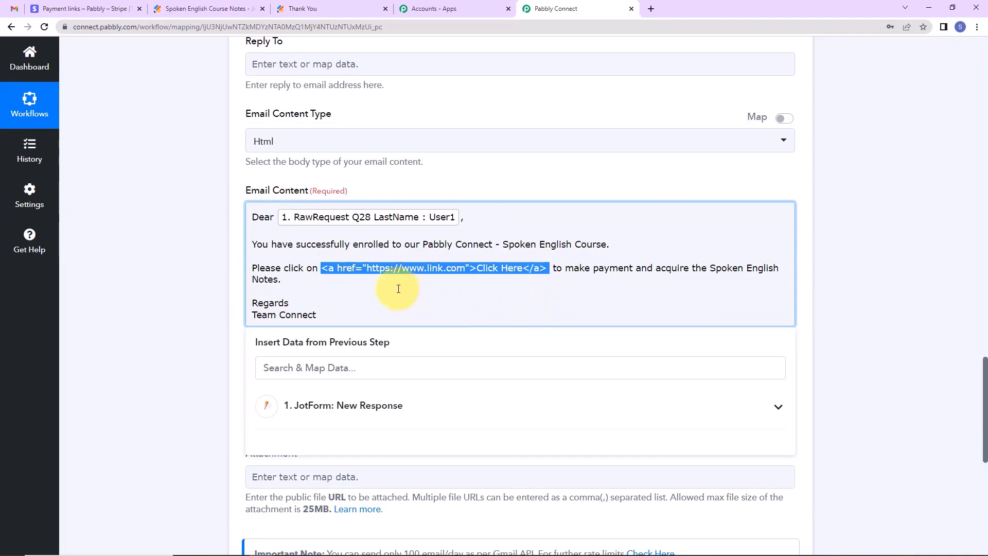
{"action": "left_click", "coordinate": [369, 268]}
{"action": "left_click_drag", "start_coordinate": [366, 268], "coordinate": [464, 273]}
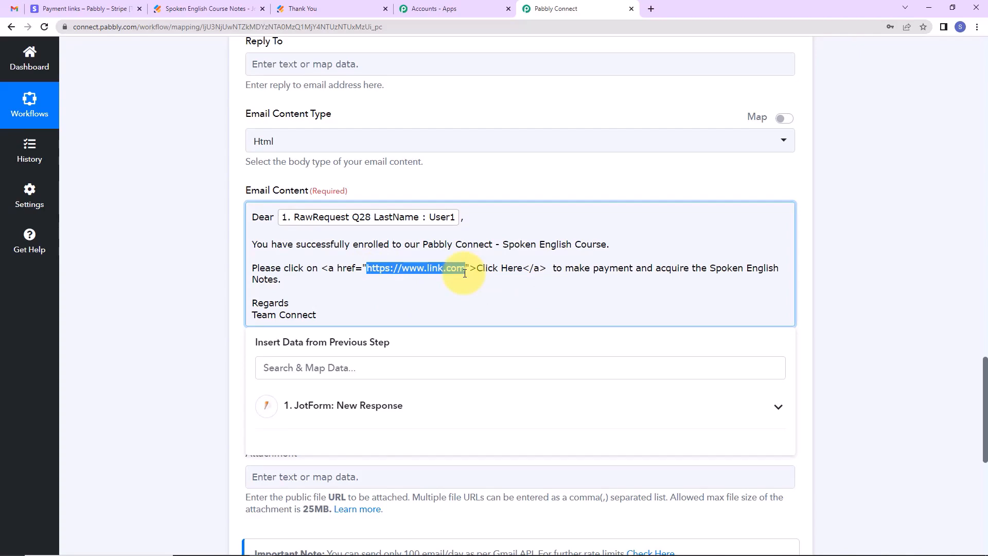
Replace the placeholder href with the copied Spoken English Notes Stripe payment link.
{"action": "left_click", "coordinate": [96, 8]}
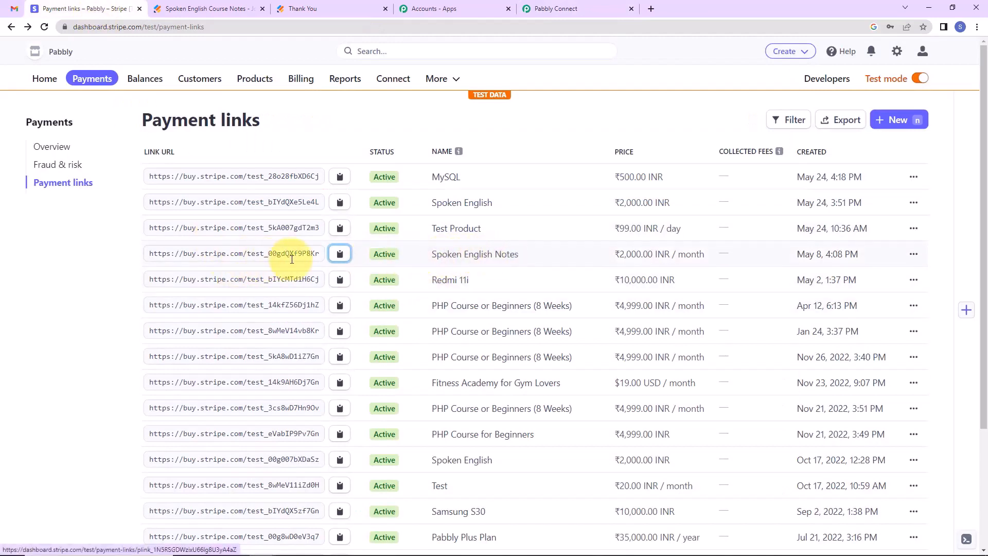
{"action": "left_click", "coordinate": [338, 253]}
{"action": "left_click", "coordinate": [554, 9]}
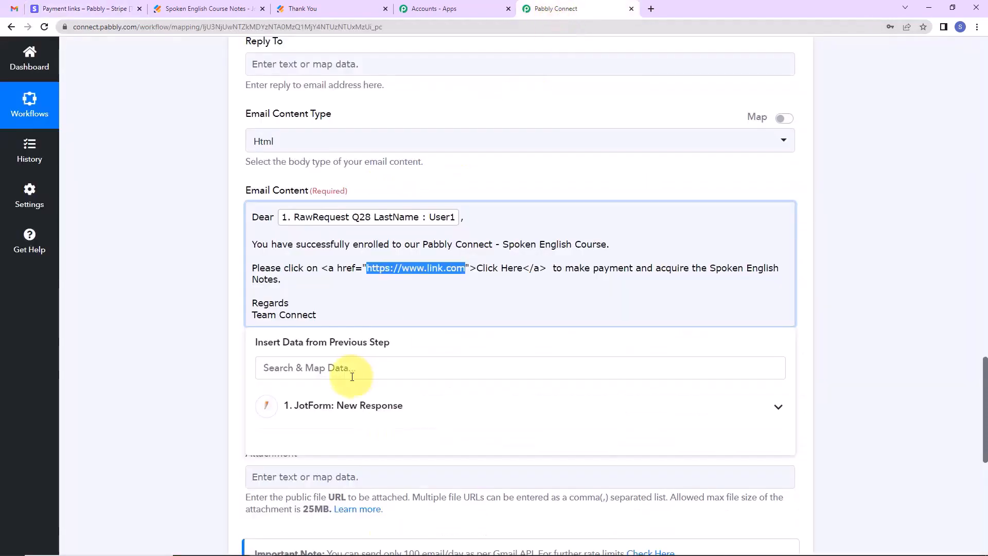
{"action": "key", "text": "ctrl+v"}
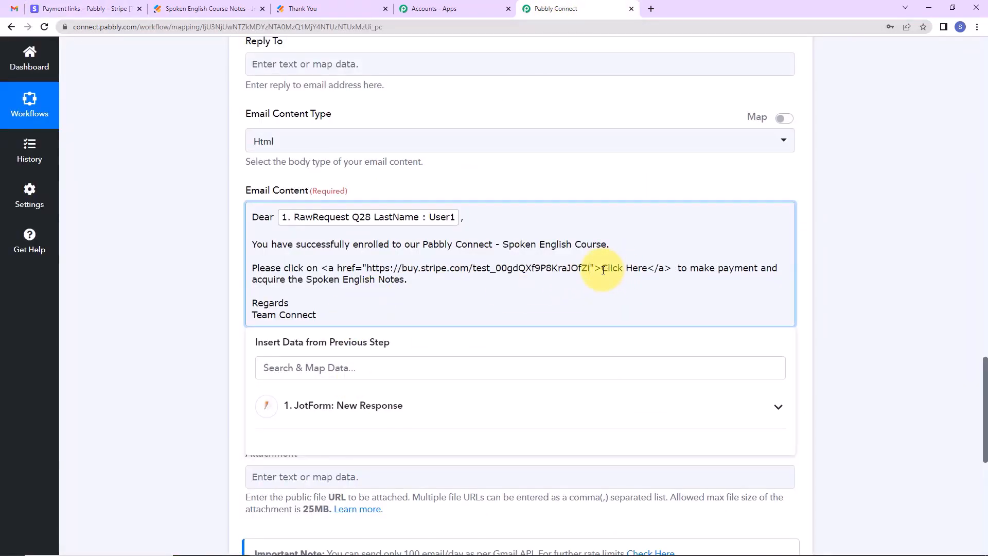
Change the link text from 'Click Here' to 'Pay Now'.
{"action": "left_click_drag", "start_coordinate": [601, 268], "coordinate": [647, 271]}
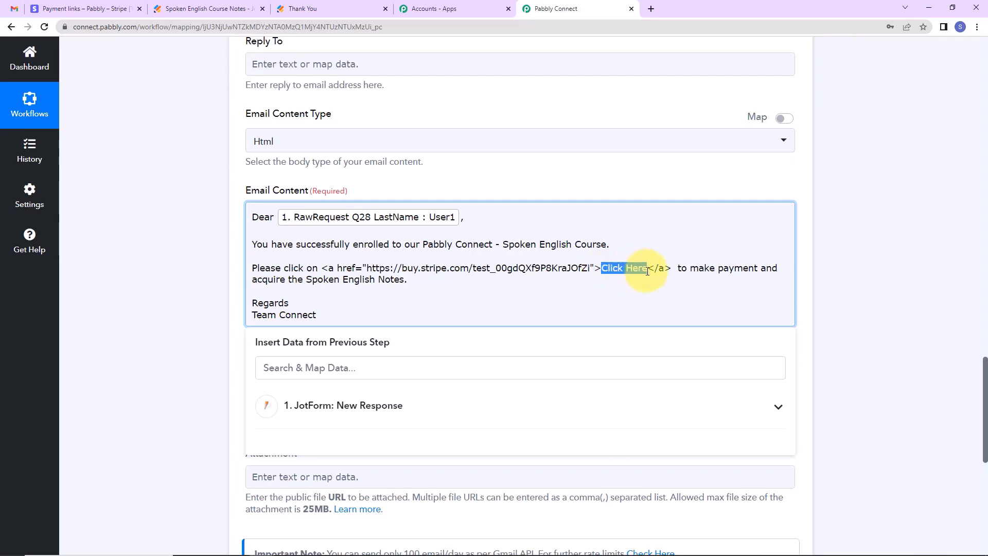
{"action": "type", "text": "Pay NOw"}
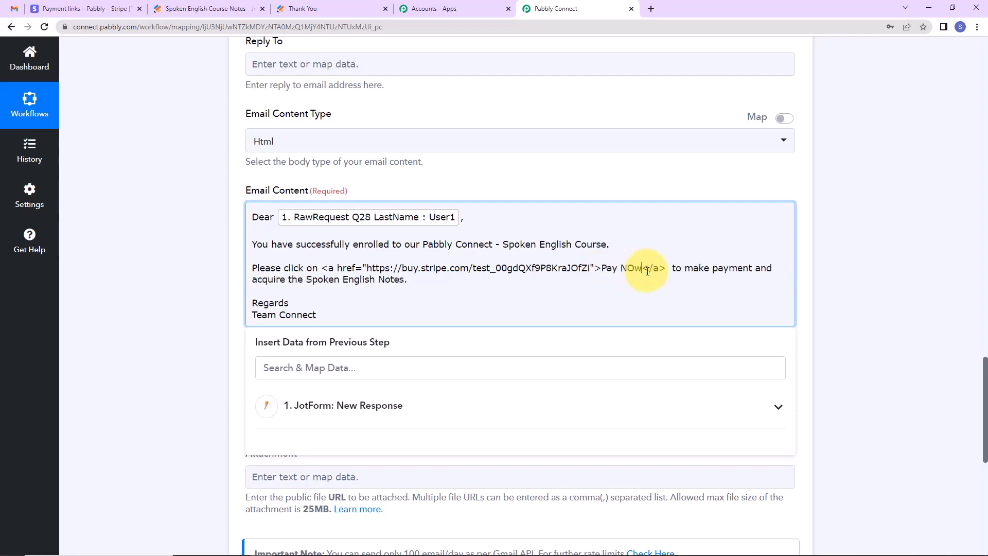
{"action": "key", "text": "BackSpace"}
{"action": "key", "text": "BackSpace"}
{"action": "type", "text": "ow"}
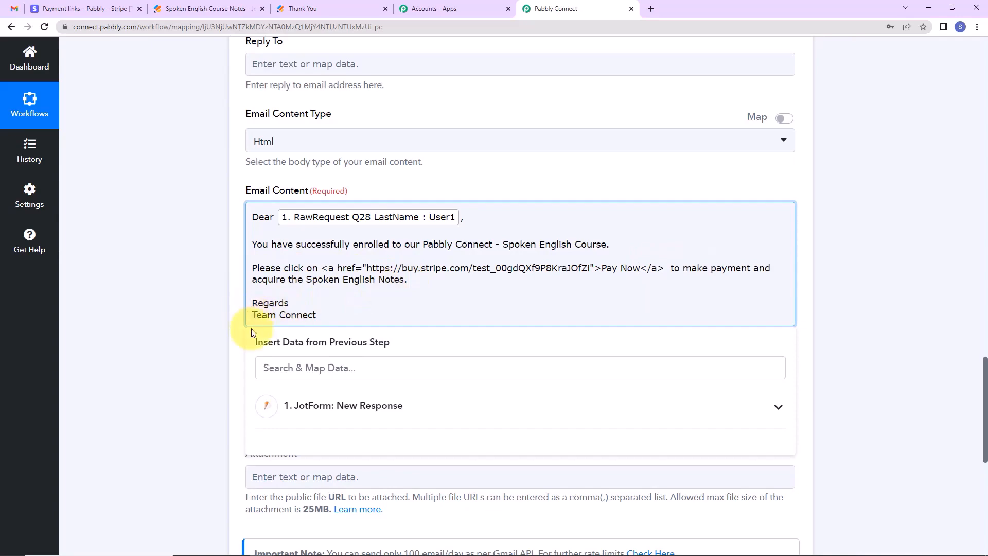
{"action": "left_click", "coordinate": [209, 313]}
Save the Gmail step, send a test email, and confirm the response status 'sent'.
{"action": "scroll", "coordinate": [203, 324], "scroll_direction": "down", "scroll_amount": 2}
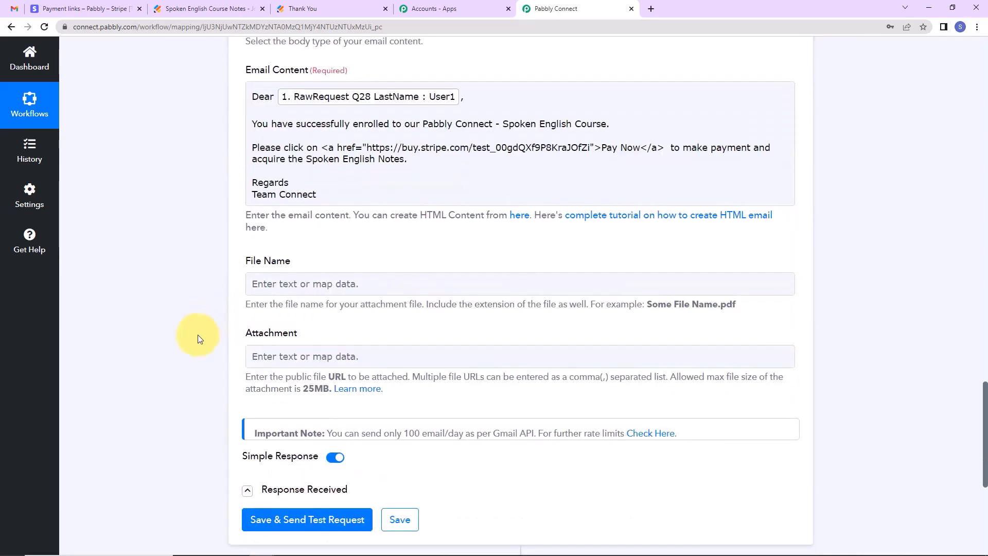
{"action": "left_click", "coordinate": [255, 284]}
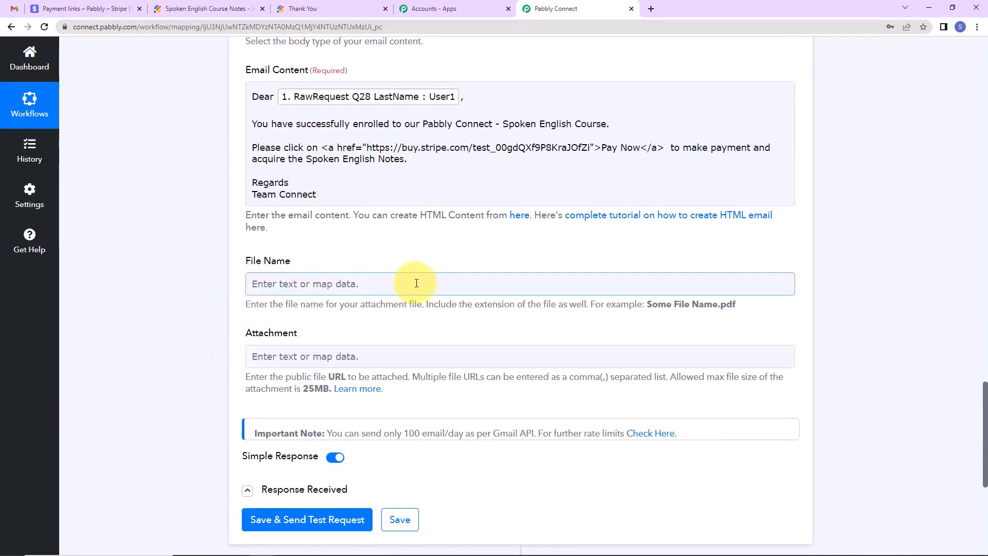
{"action": "left_click", "coordinate": [250, 357]}
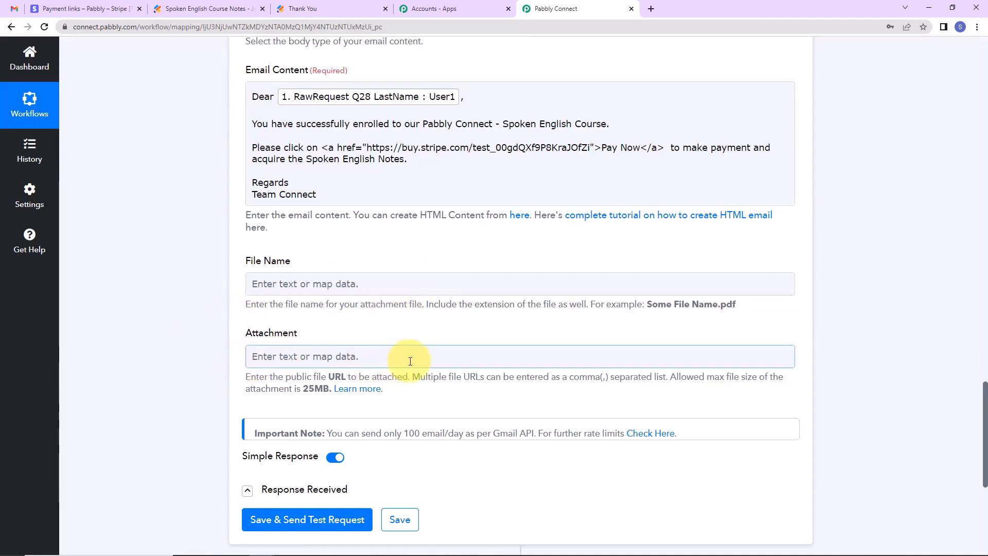
{"action": "scroll", "coordinate": [411, 361], "scroll_direction": "down", "scroll_amount": 2}
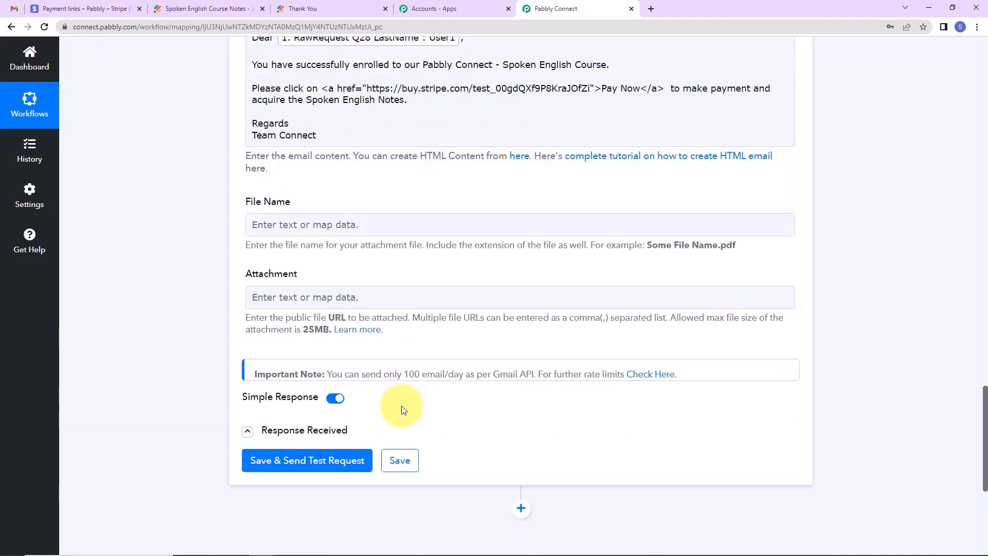
{"action": "left_click", "coordinate": [330, 405]}
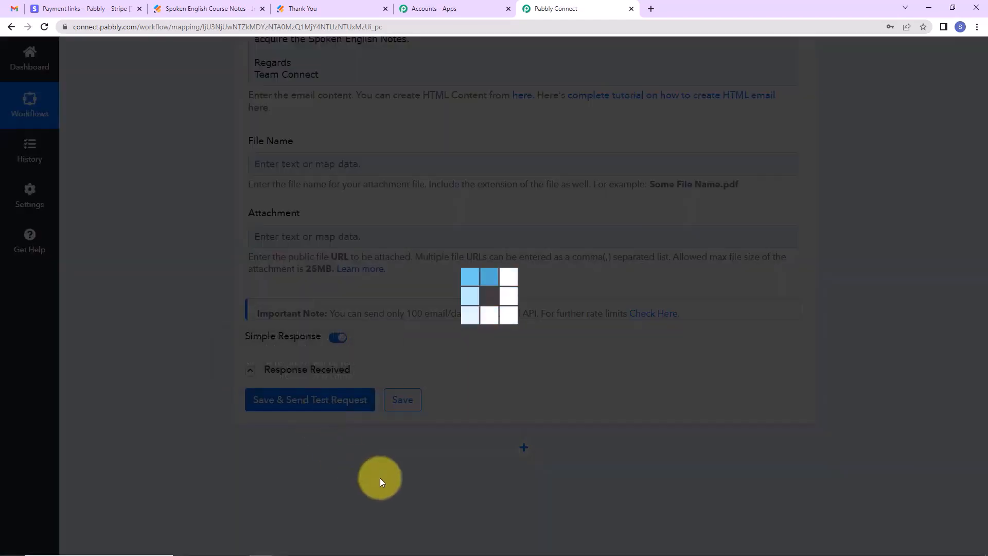
{"action": "scroll", "coordinate": [915, 425], "scroll_direction": "down", "scroll_amount": 2}
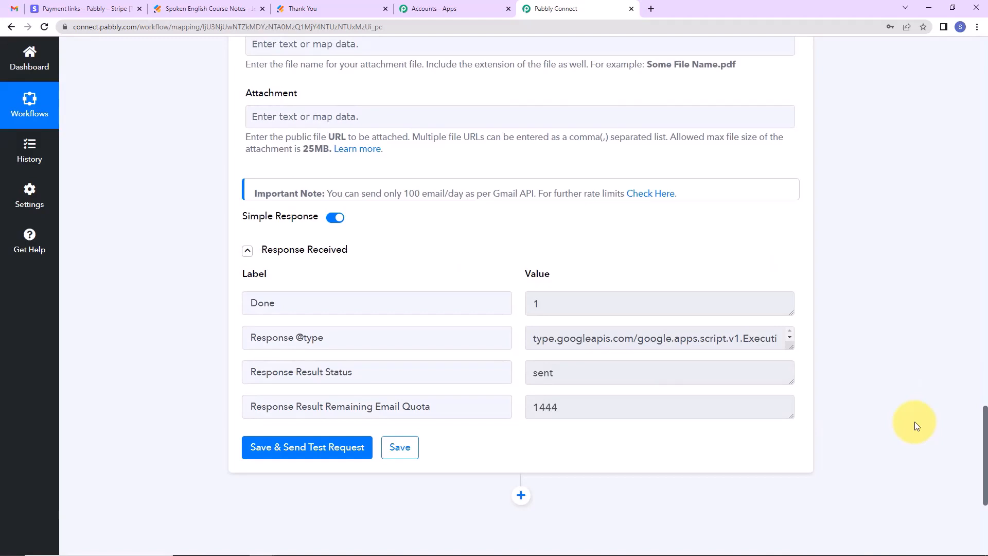
{"action": "left_click", "coordinate": [15, 9]}
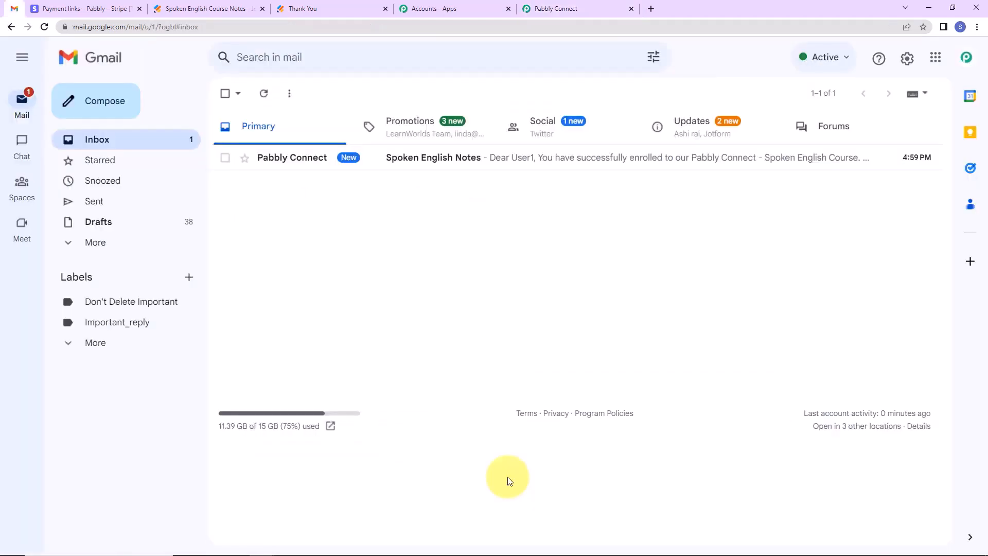
Open the Spoken English Notes email in Gmail to check for the Pay Now link.
{"action": "left_click", "coordinate": [468, 164]}
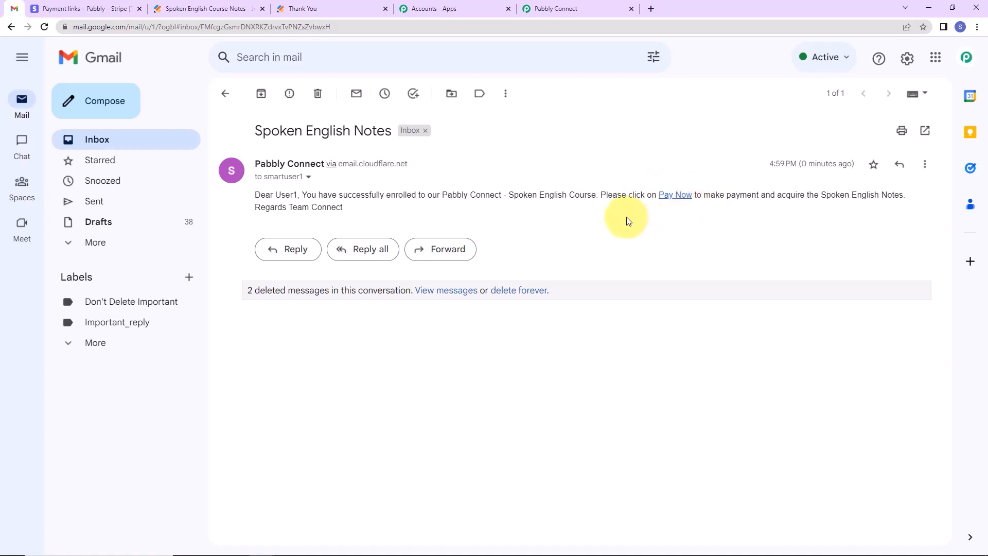
{"action": "left_click", "coordinate": [212, 8]}
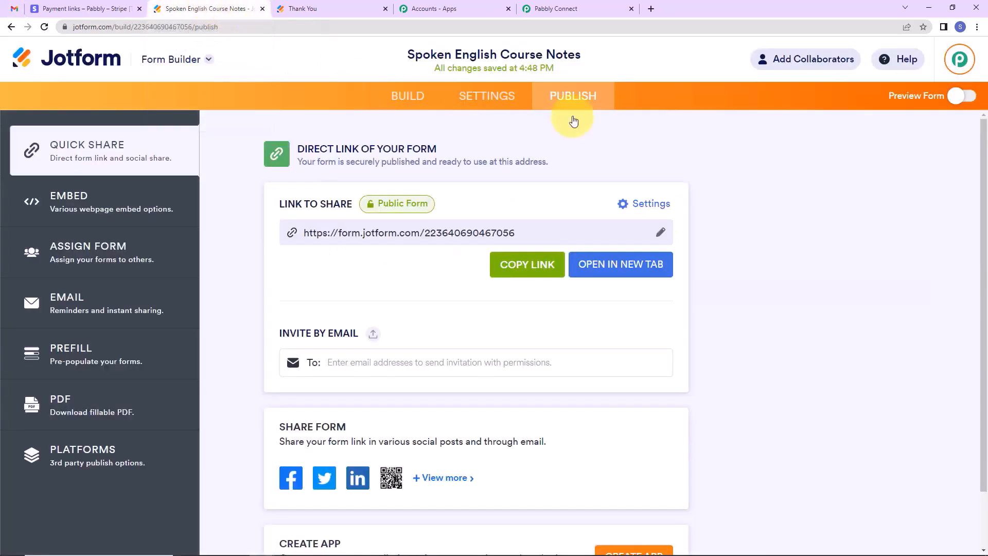
{"action": "left_click", "coordinate": [635, 267]}
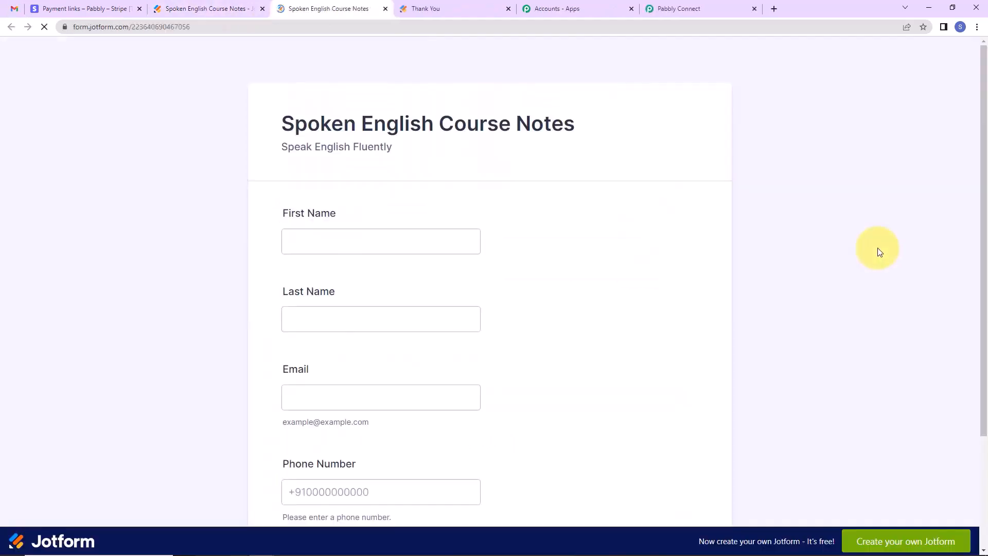
{"action": "left_click", "coordinate": [315, 247]}
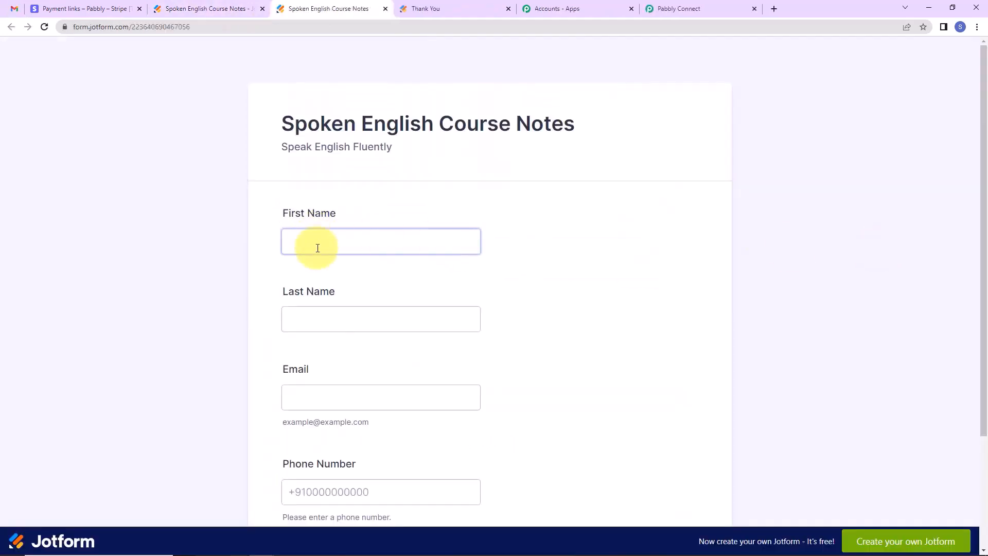
{"action": "left_click", "coordinate": [517, 300]}
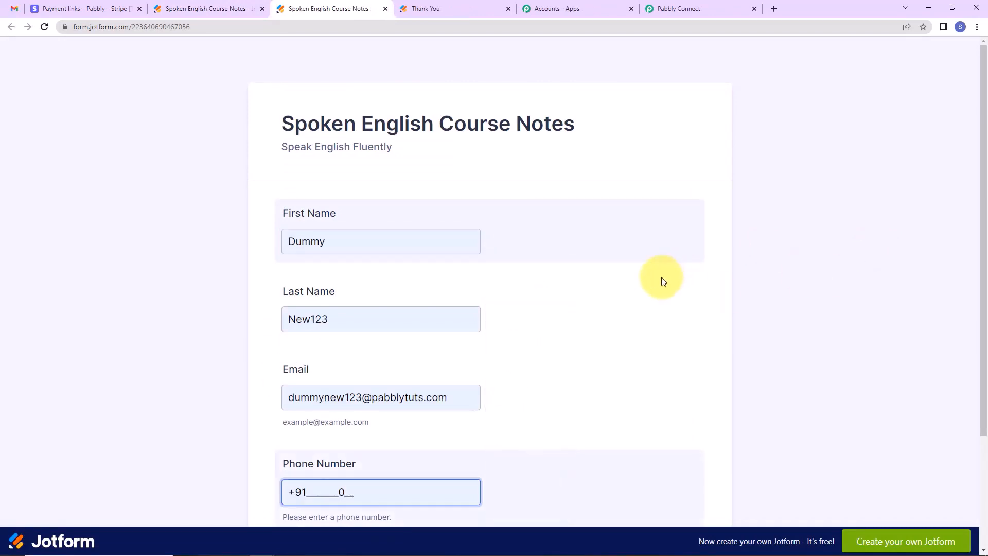
{"action": "scroll", "coordinate": [648, 302], "scroll_direction": "down", "scroll_amount": 3}
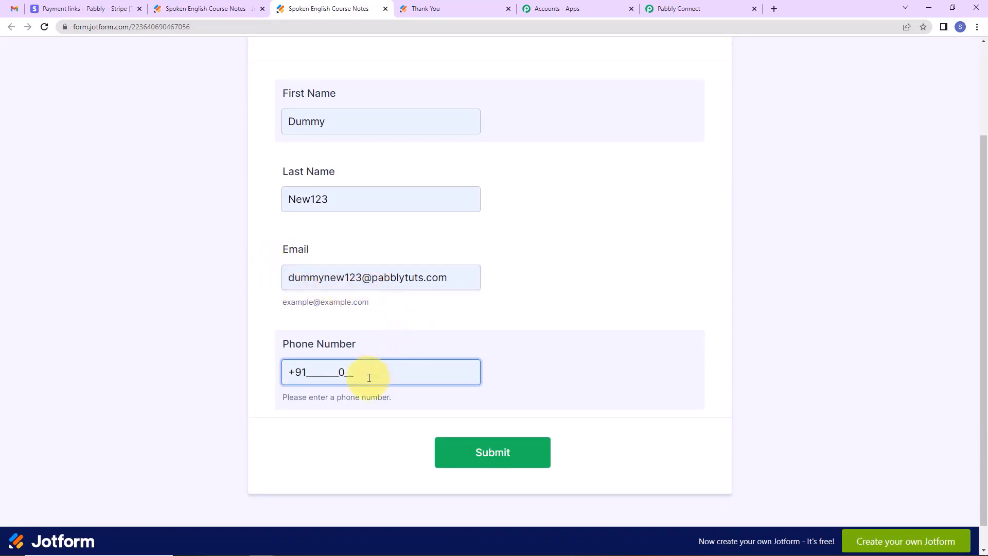
{"action": "key", "text": "BackSpace"}
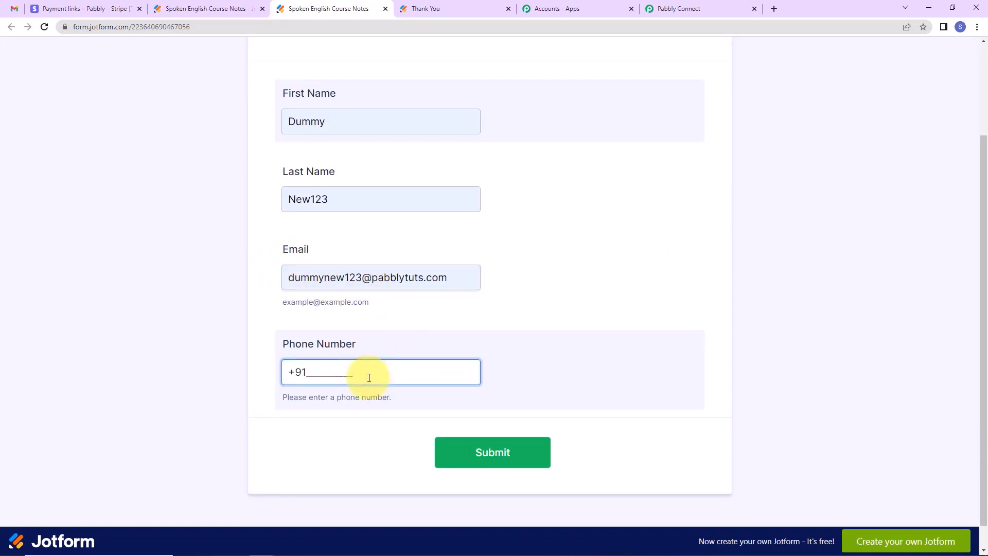
{"action": "type", "text": "1111111111"}
{"action": "left_click", "coordinate": [456, 455]}
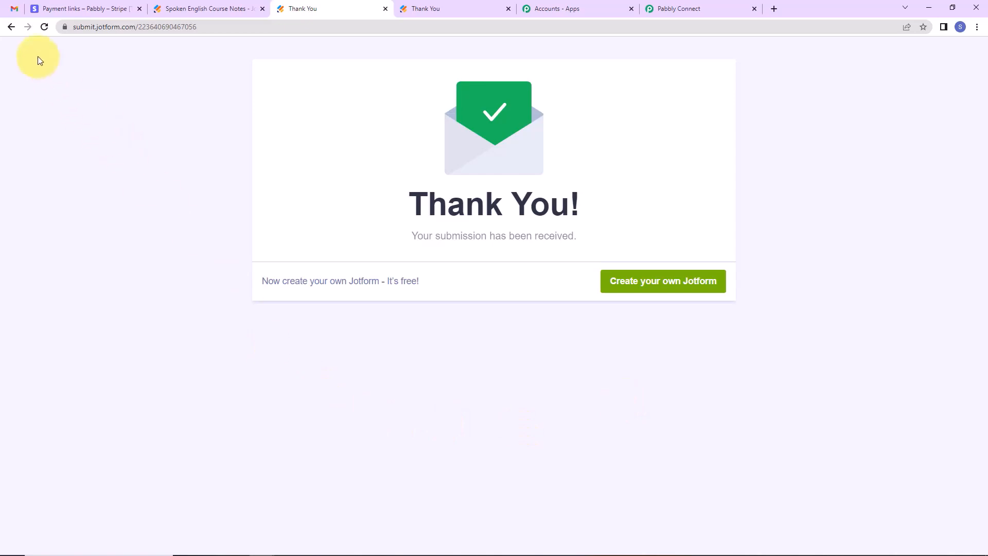
Open the new Spoken English Notes email in the Gmail inbox to check its Pay Now link.
{"action": "left_click", "coordinate": [13, 10]}
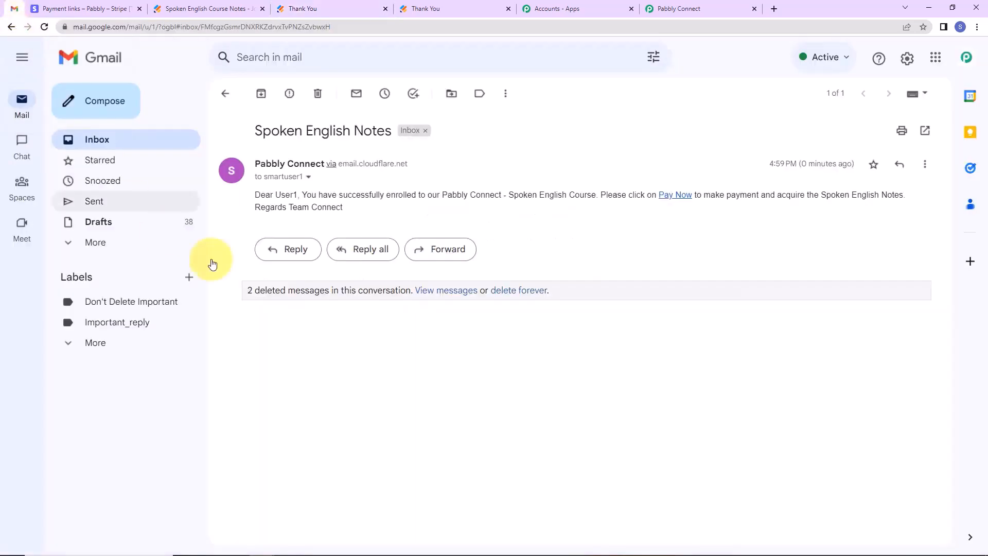
{"action": "left_click", "coordinate": [97, 139]}
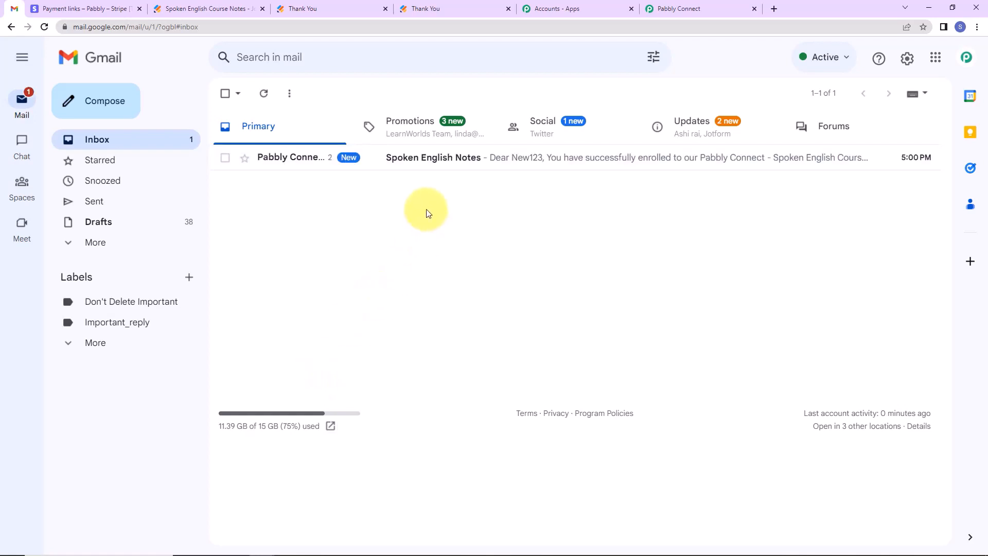
{"action": "left_click", "coordinate": [436, 159]}
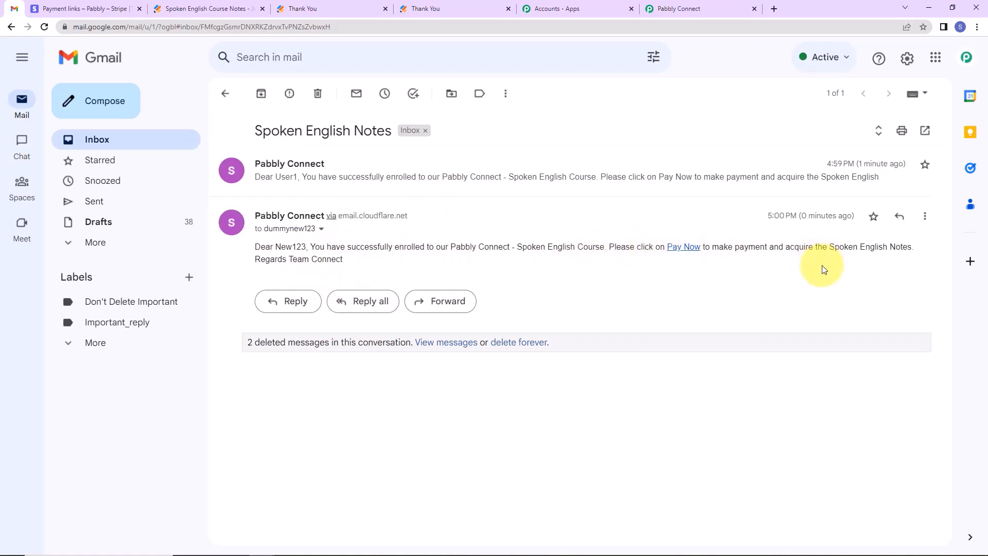
{"action": "left_click", "coordinate": [721, 10]}
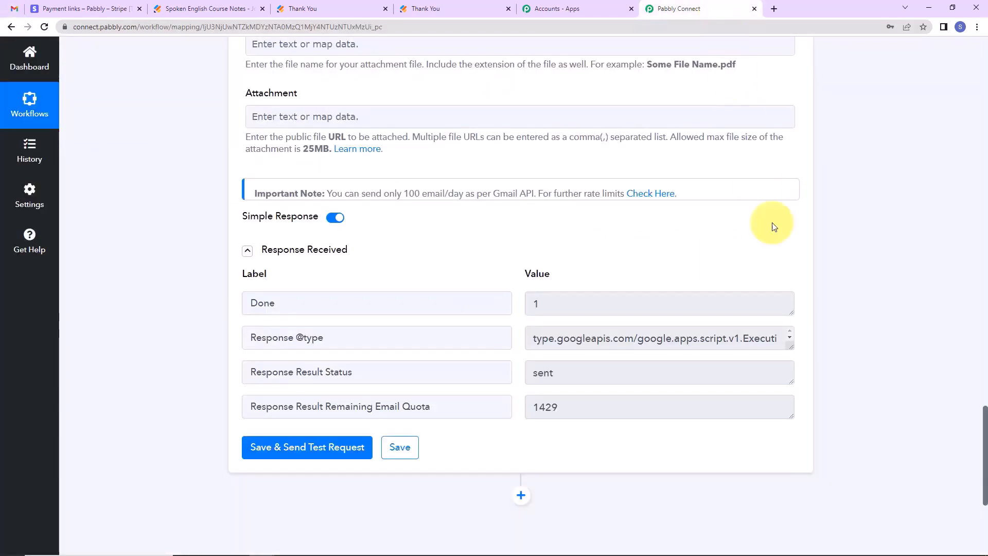
Scroll to the top and collapse the JotForm New Response and Gmail Send Email cards.
{"action": "left_click_drag", "start_coordinate": [984, 427], "coordinate": [976, 7]}
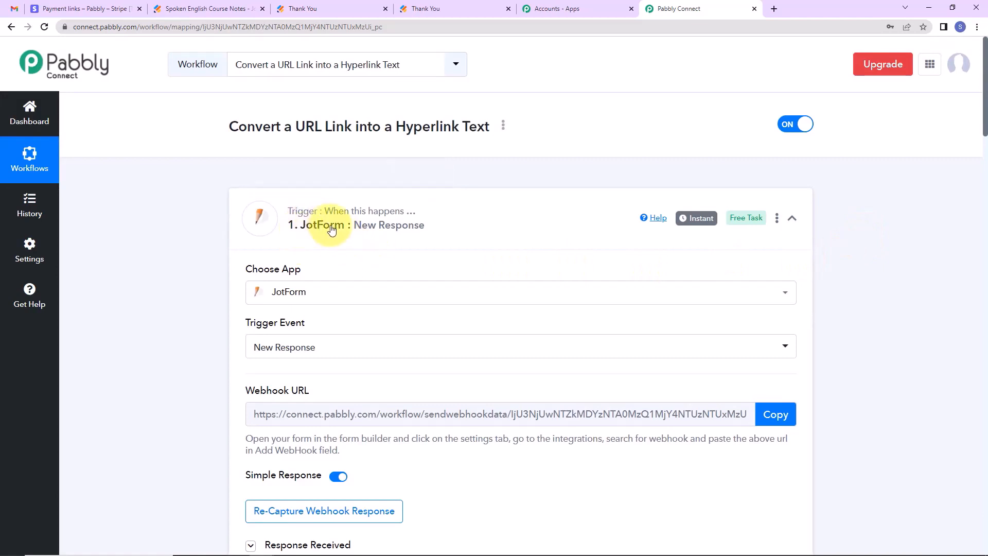
{"action": "left_click", "coordinate": [792, 218]}
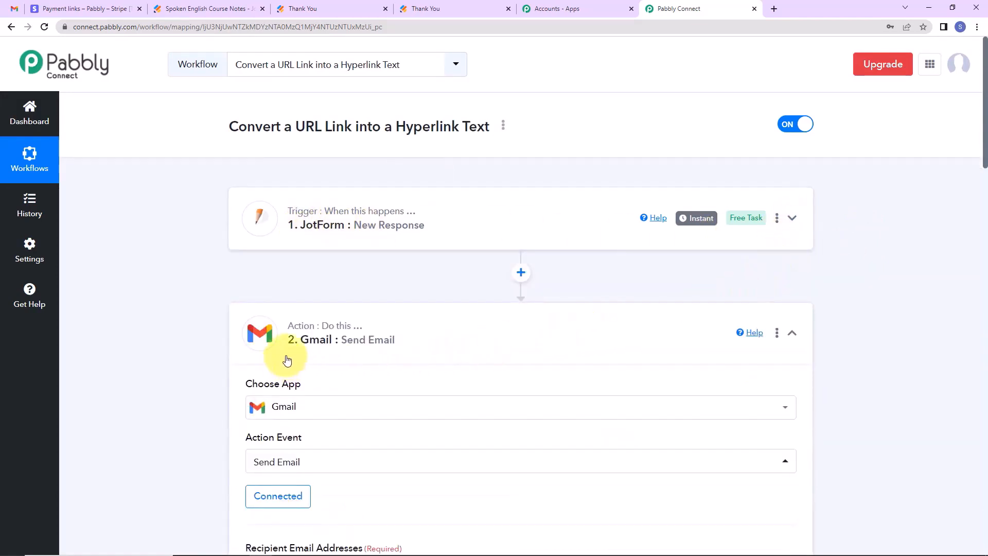
{"action": "left_click", "coordinate": [792, 333]}
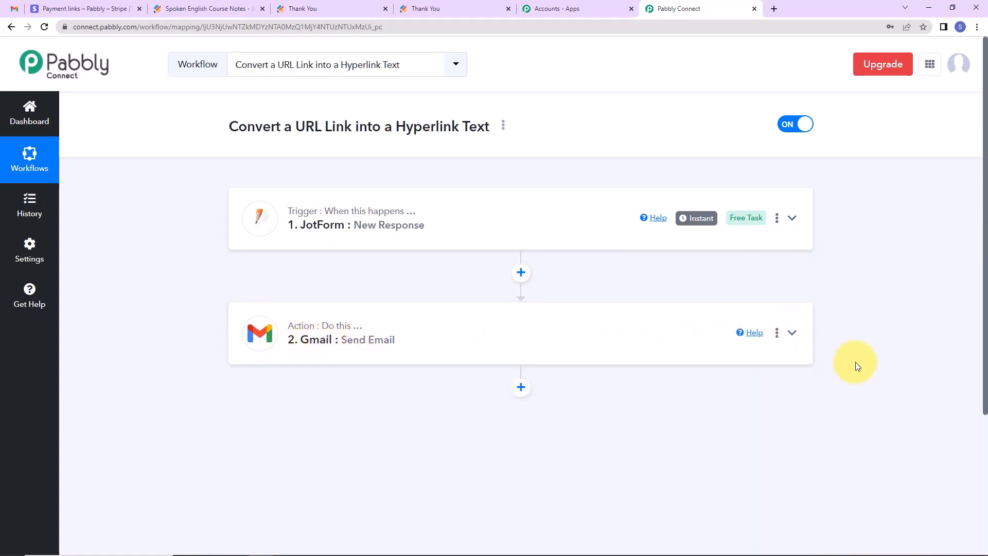